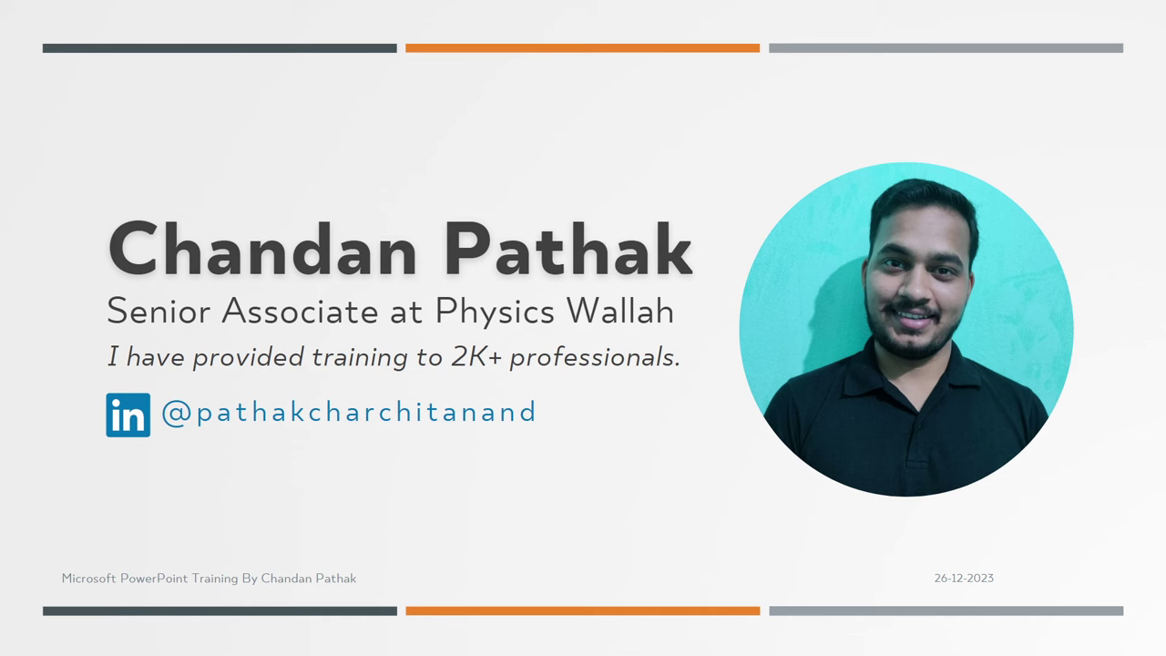
Advance from the presenter intro to the 'Some Important Instructions for this Training' slide
key("Right")
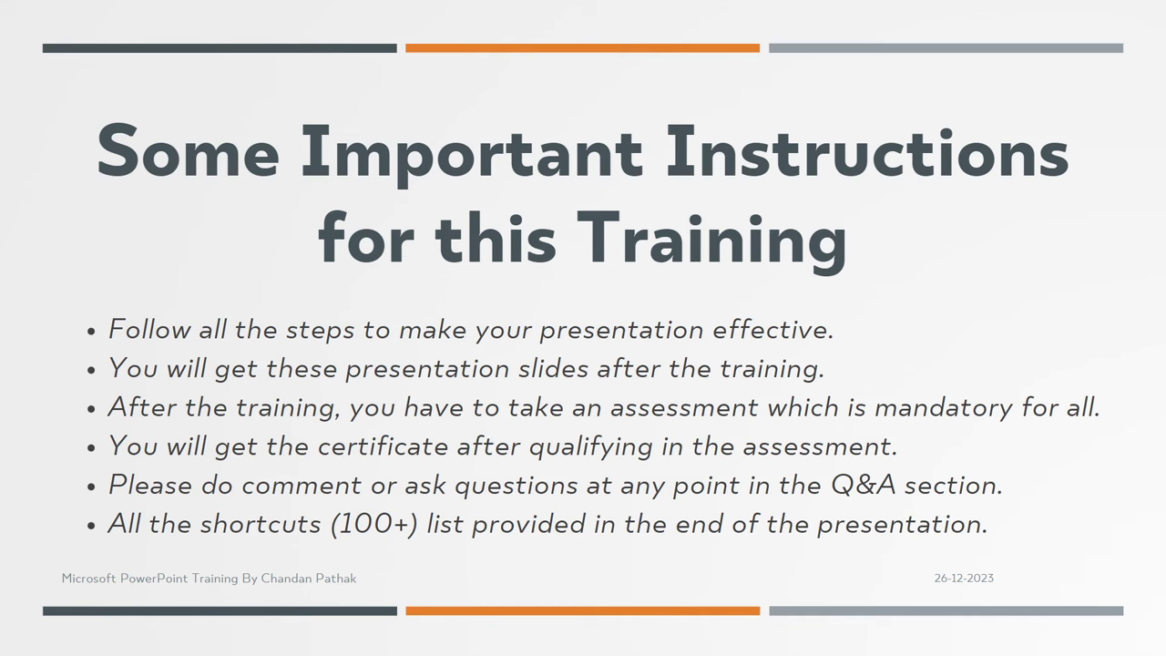
Advance the slide show to the 'Navigating PowerPoint' section title slide
key("Right")
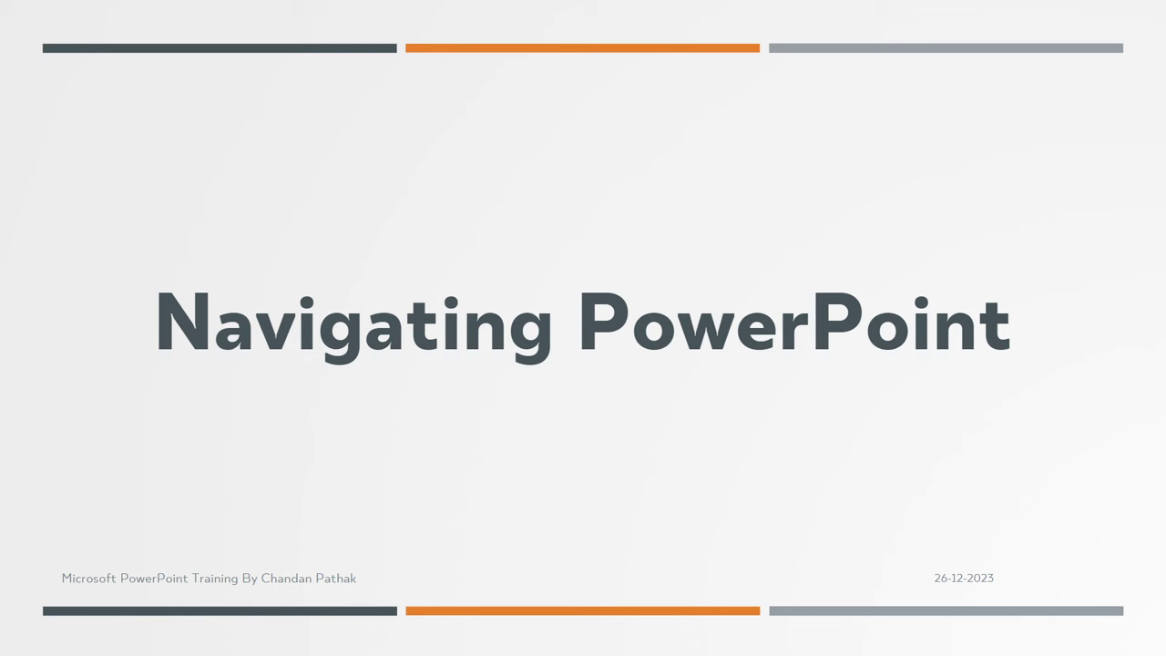
Advance to the 'Touring the PowerPoint interface' slide, then search Windows Start for 'pow'
key("Right")
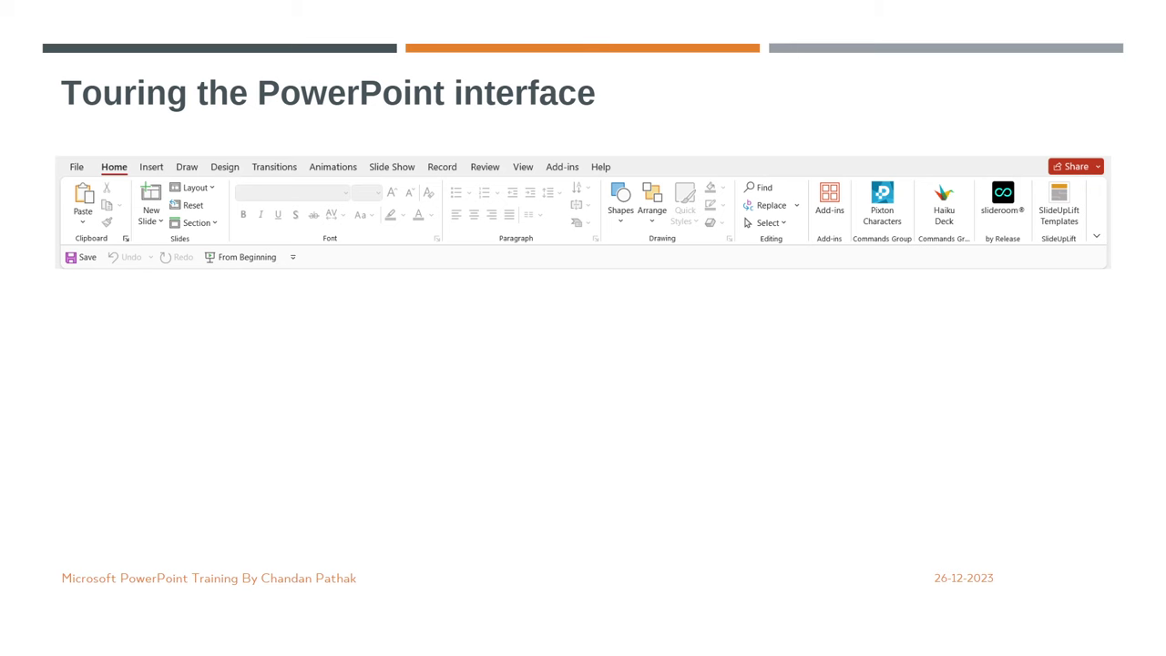
key("super")
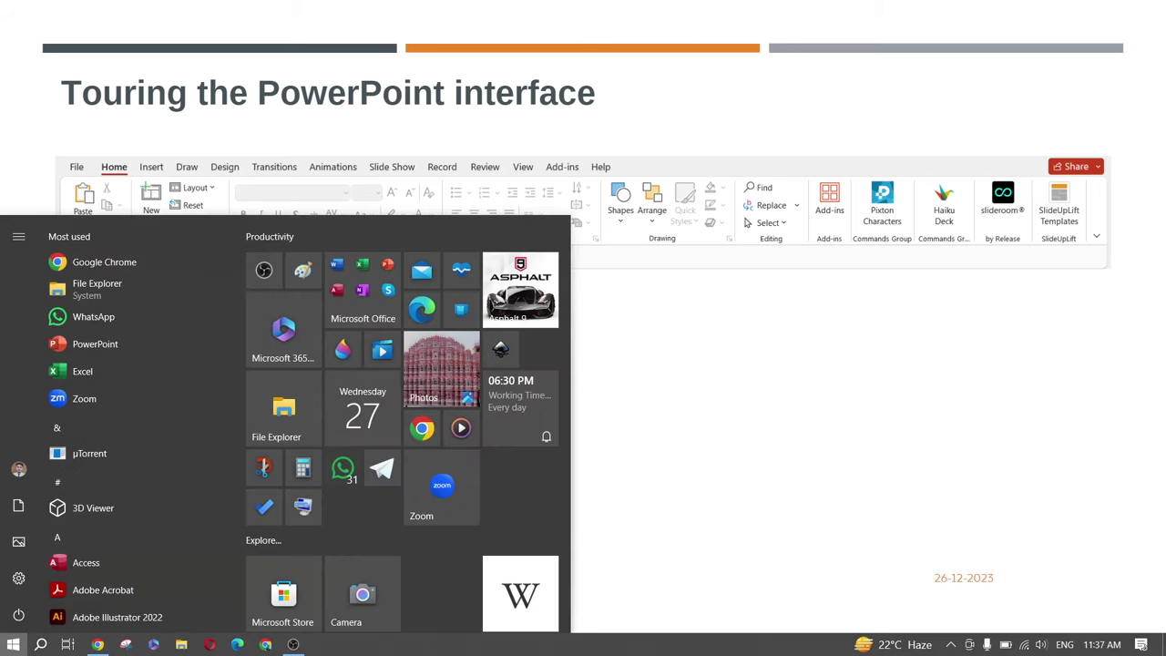
type("pow")
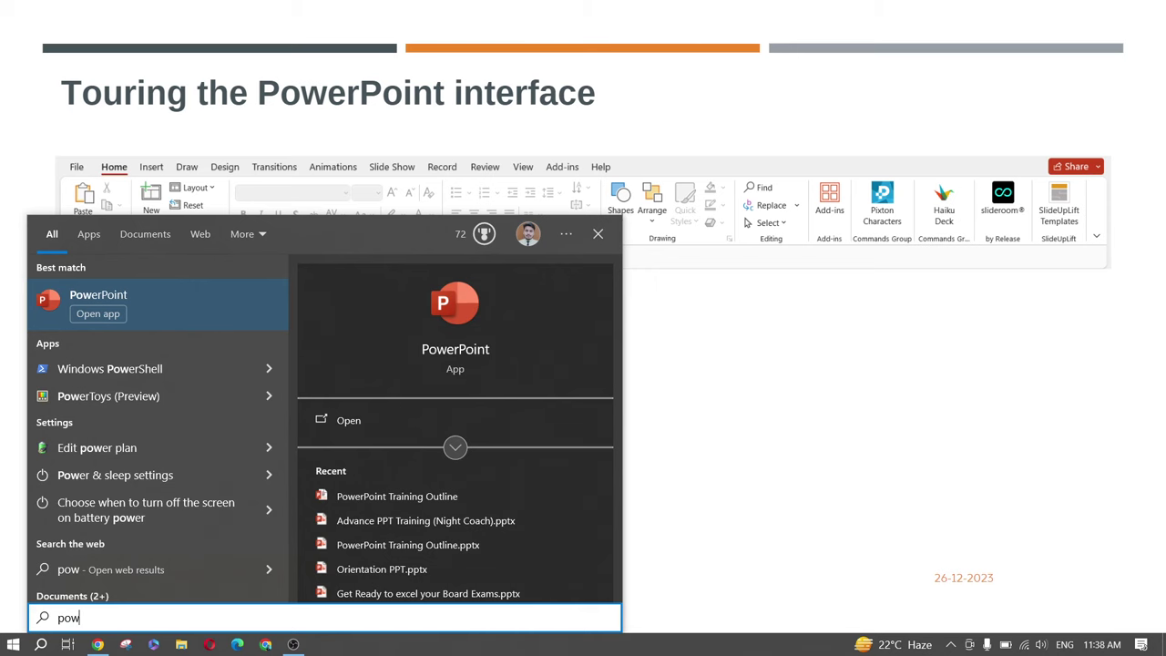
Launch PowerPoint from the search results and start a blank presentation
key("Return")
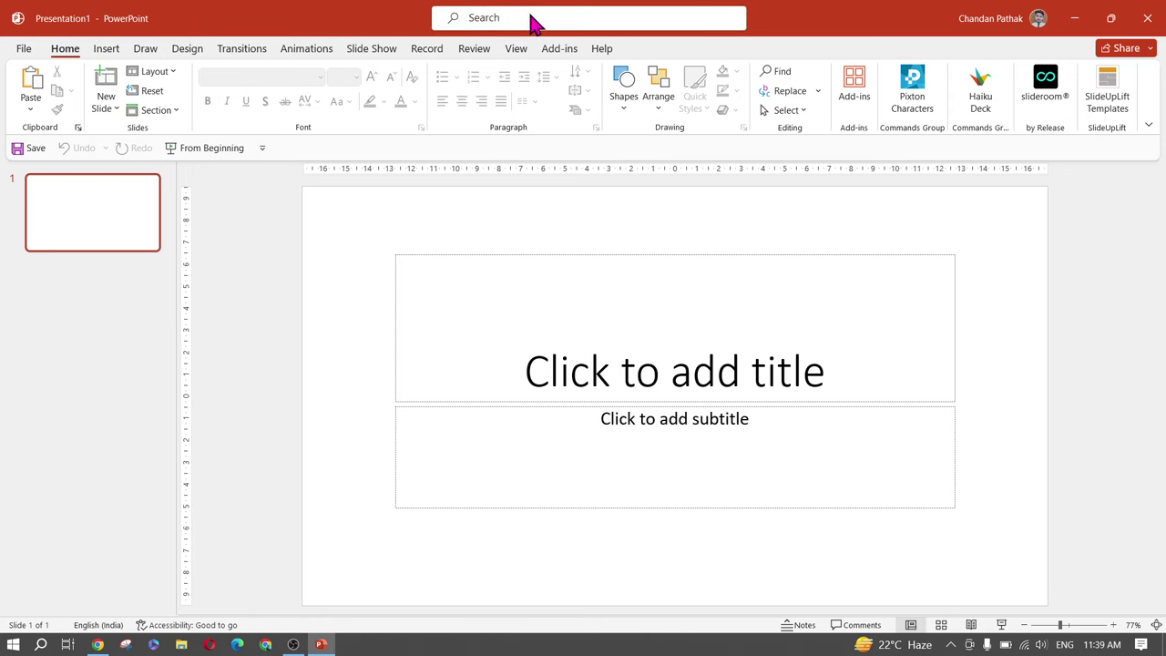
Type 'Welcome' into the empty title placeholder and select it
left_click(557, 18)
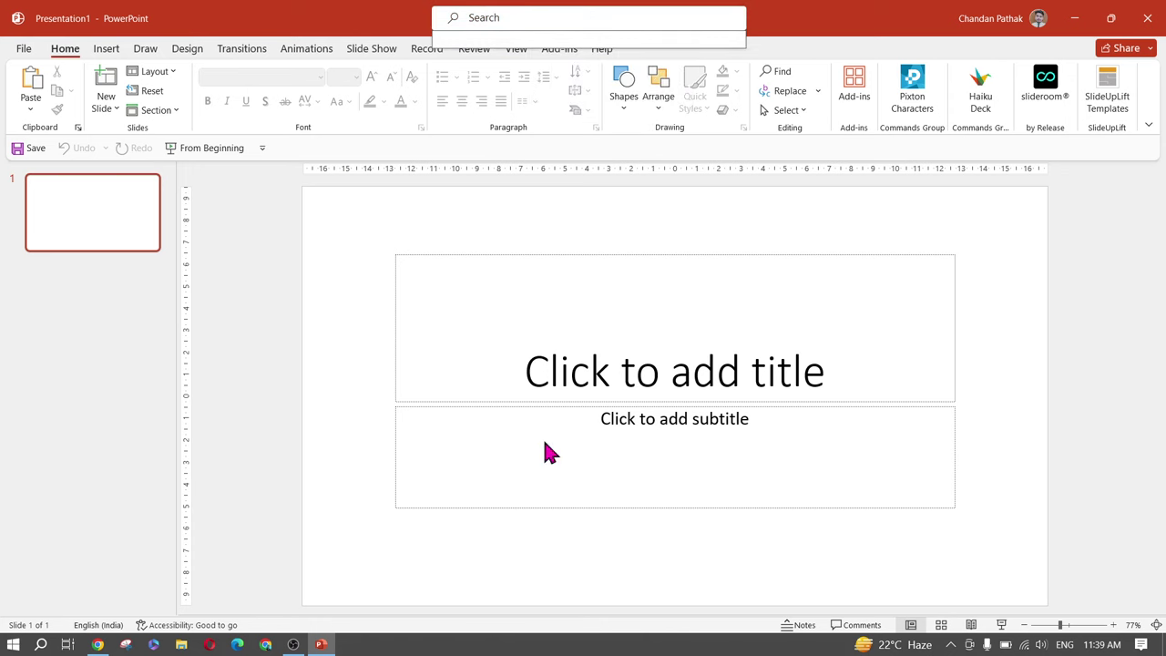
left_click(703, 353)
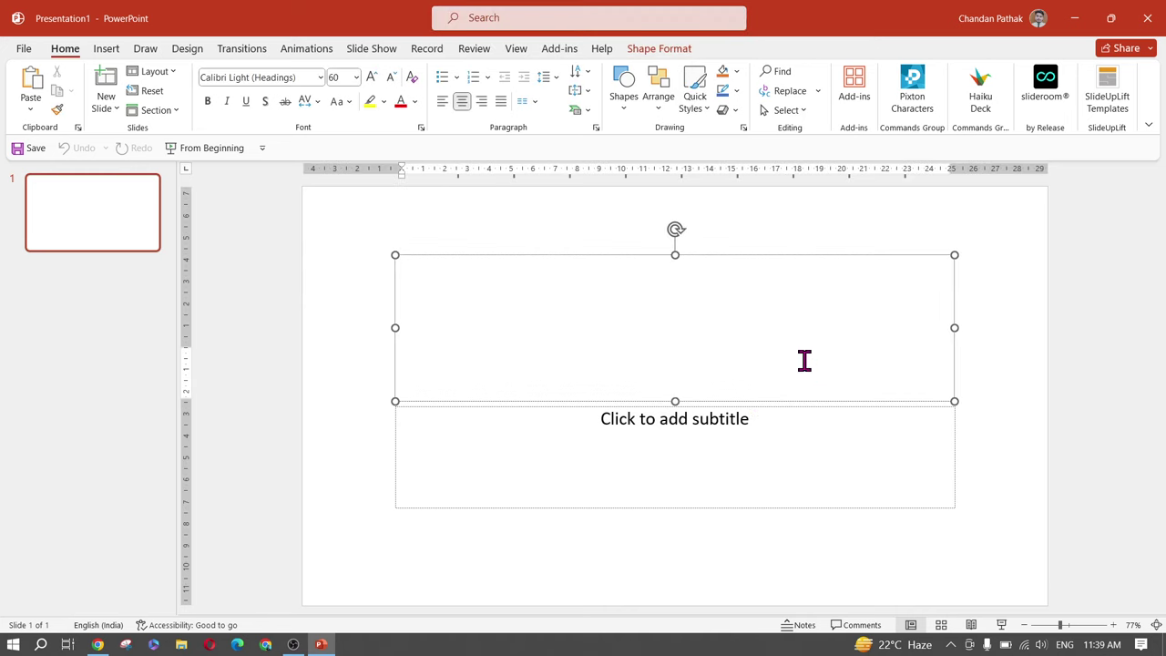
type("Welcome")
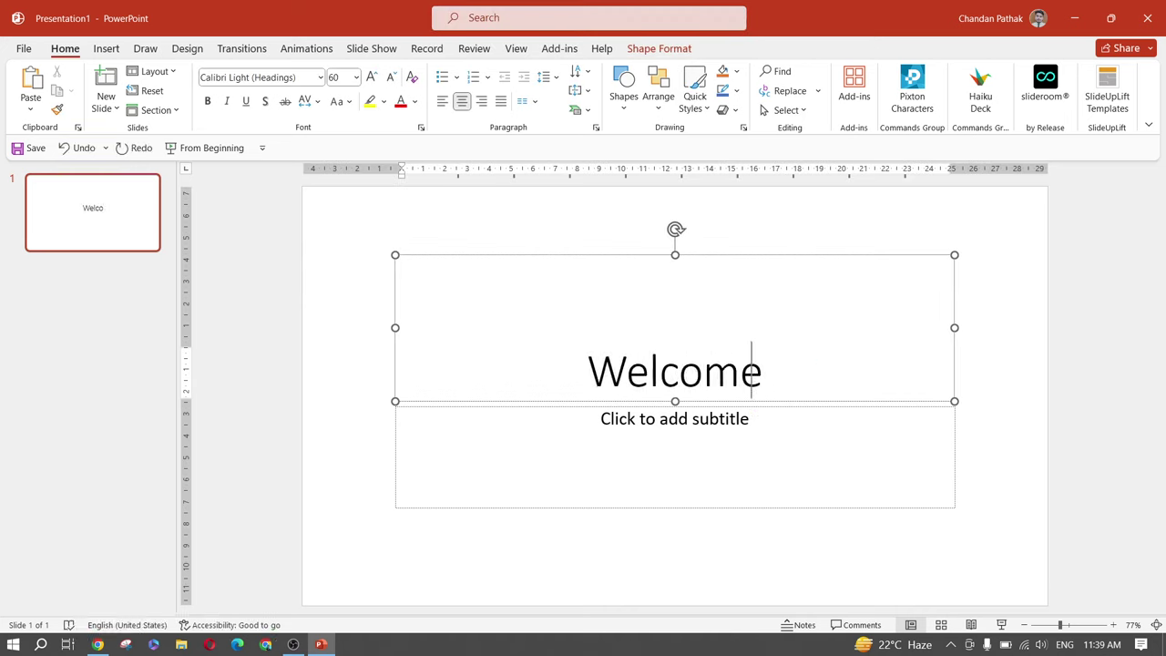
key("ctrl+a")
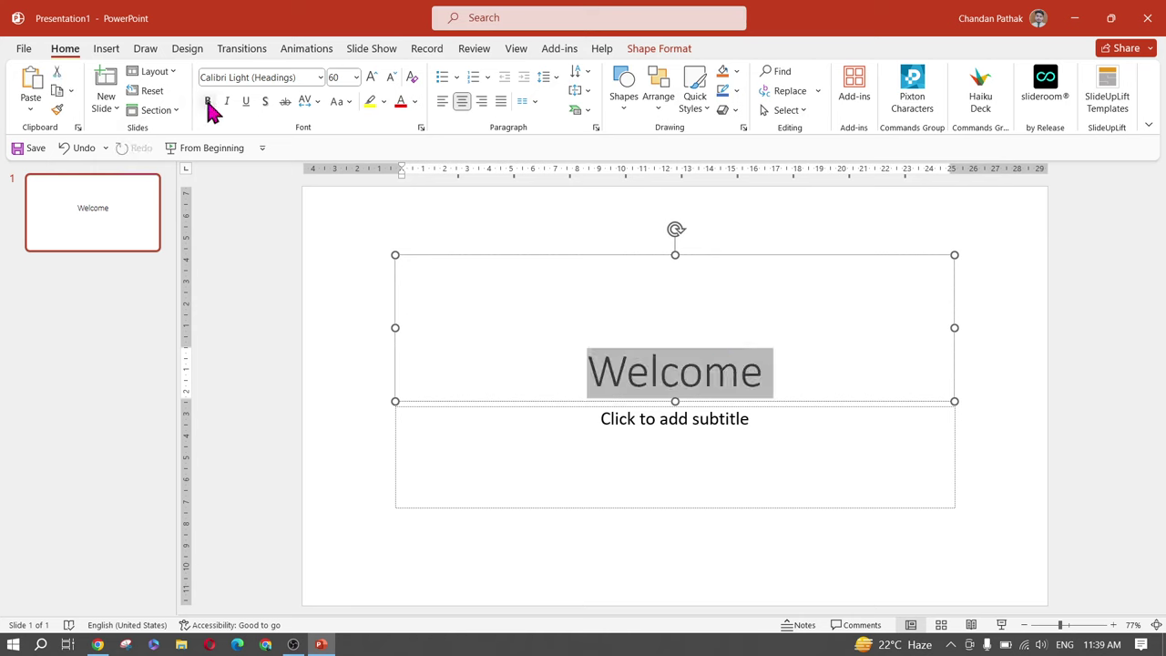
Make the Welcome title bold using command search, then return to the slide show
left_click(570, 14)
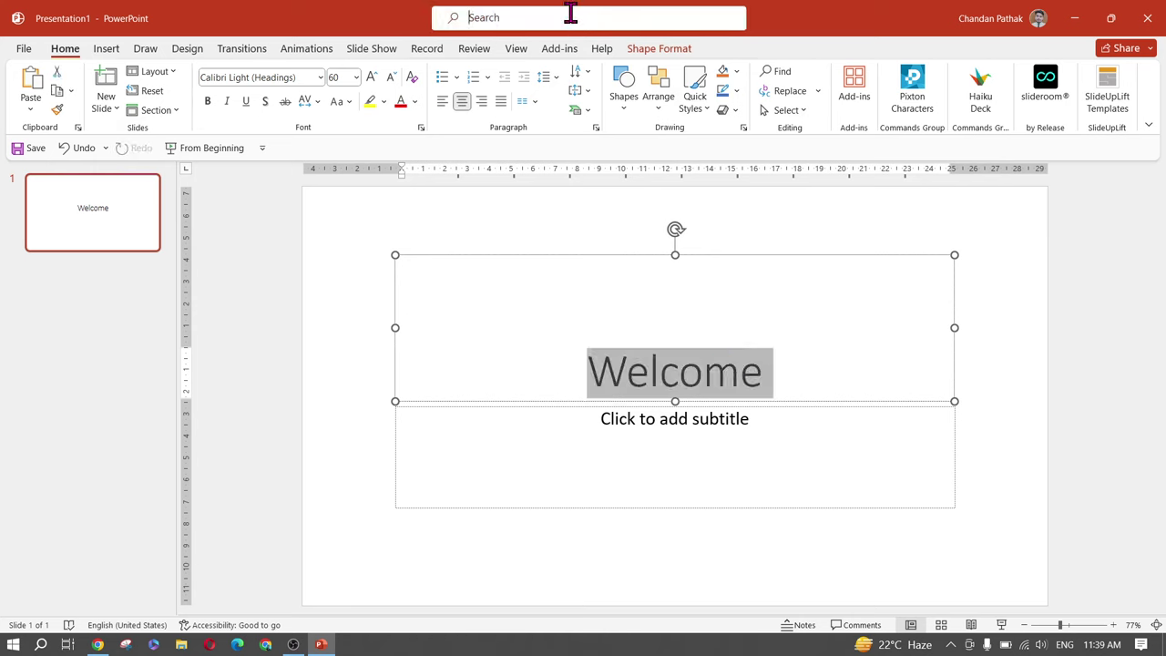
type("bold")
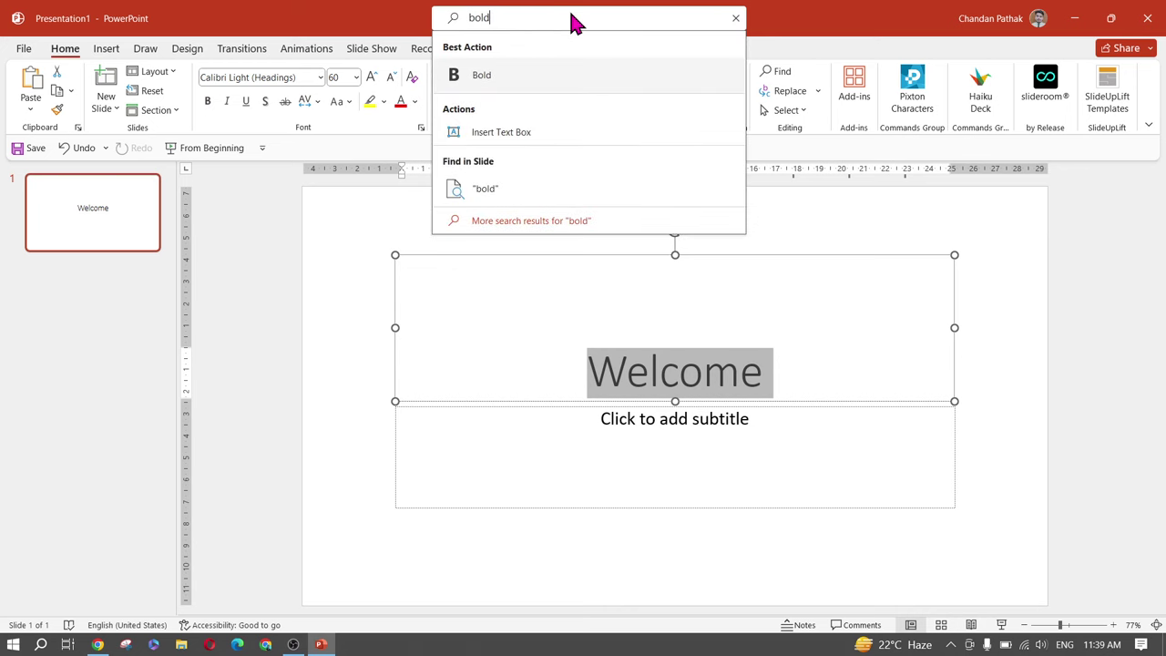
left_click(570, 80)
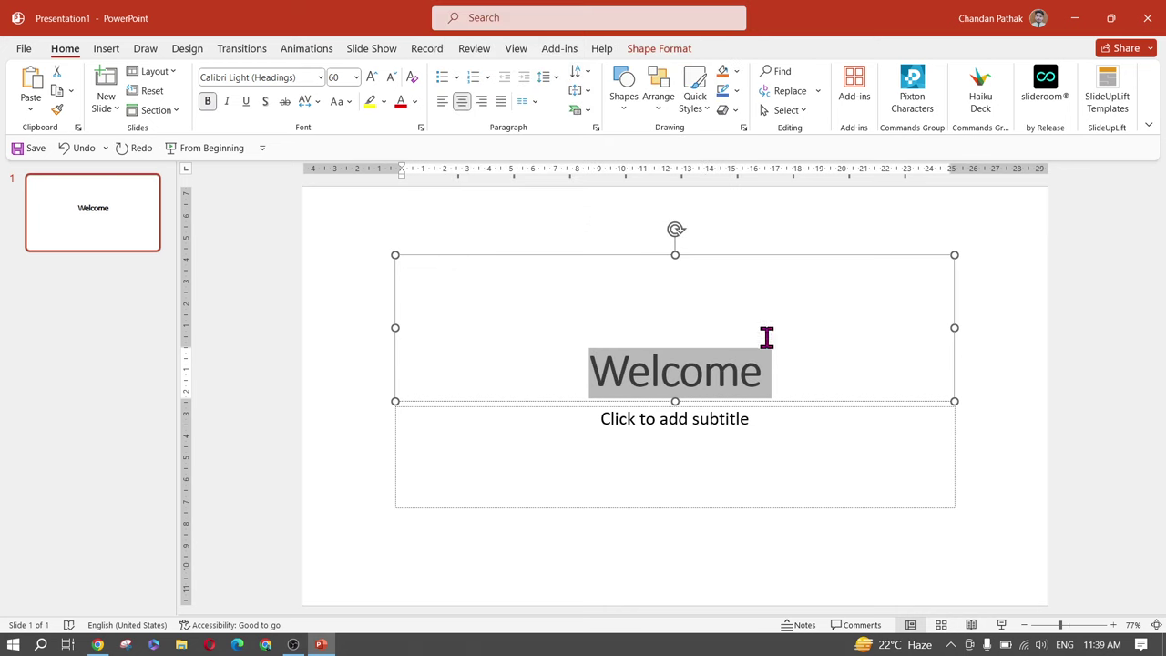
left_click(541, 14)
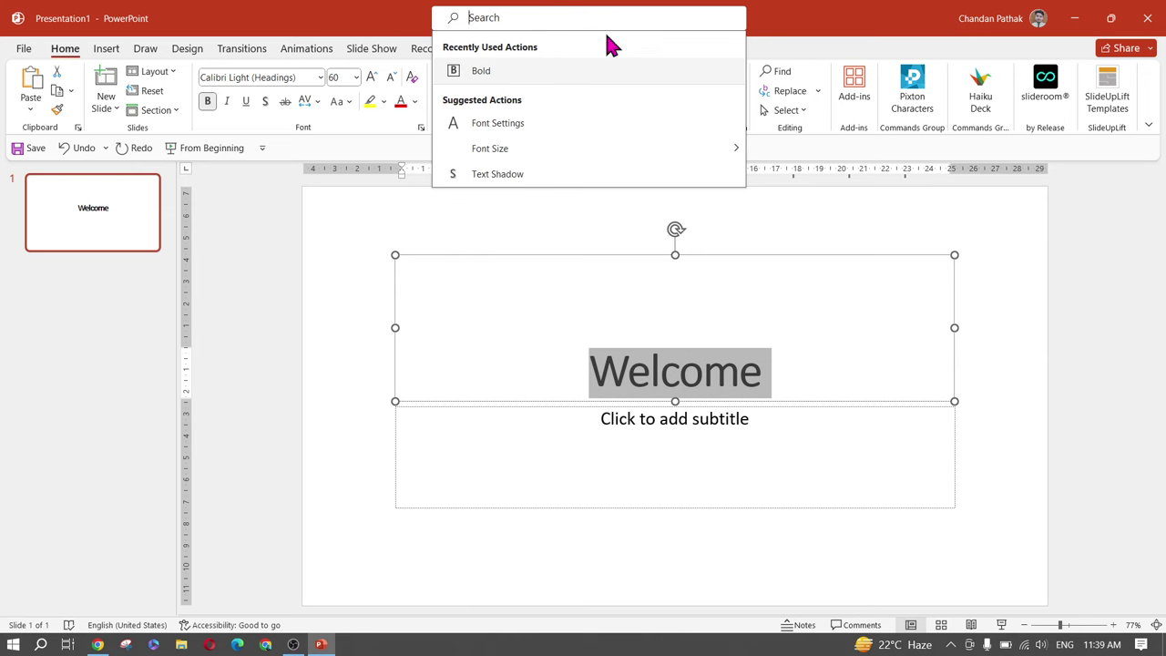
left_click(850, 18)
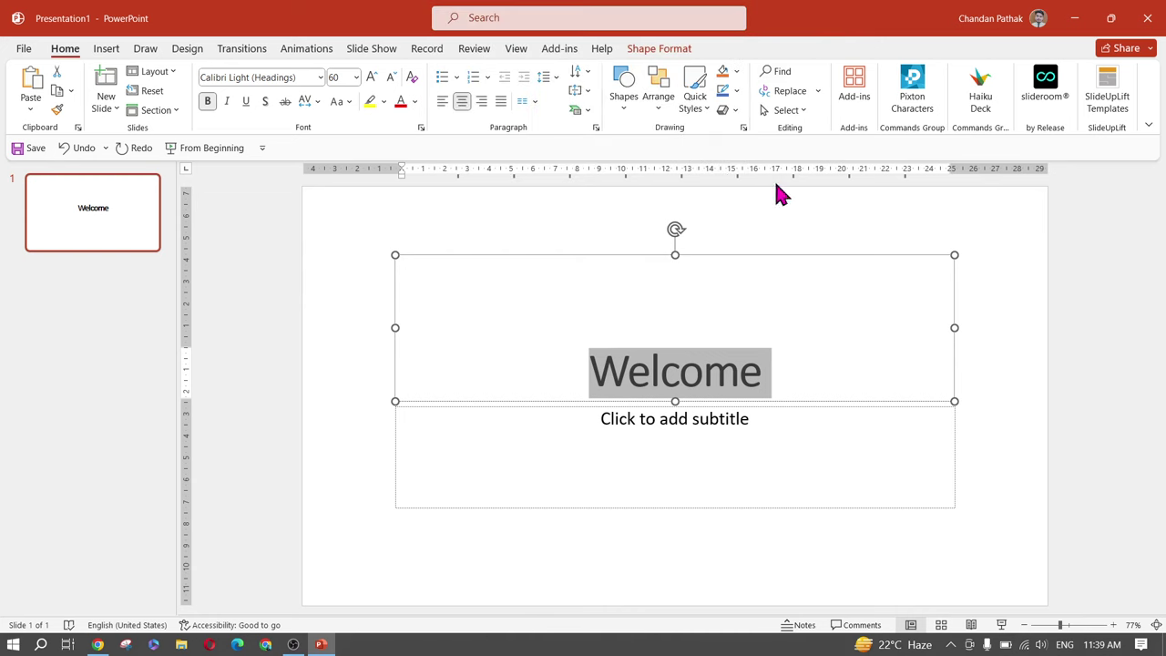
left_click(795, 372)
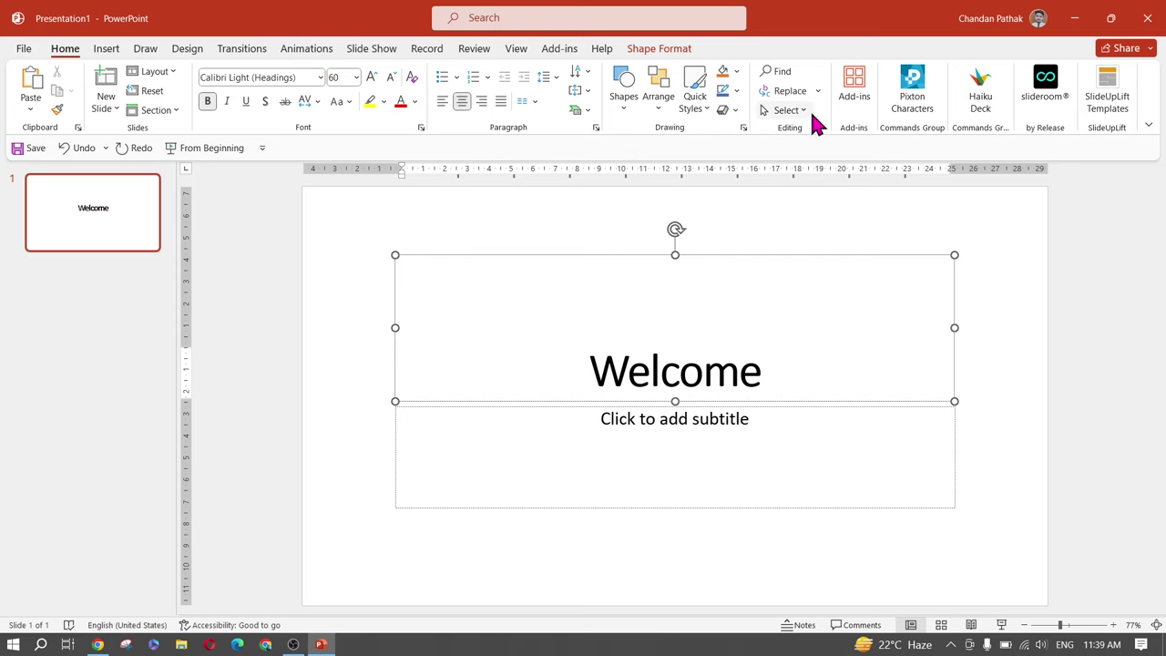
key("alt+Tab")
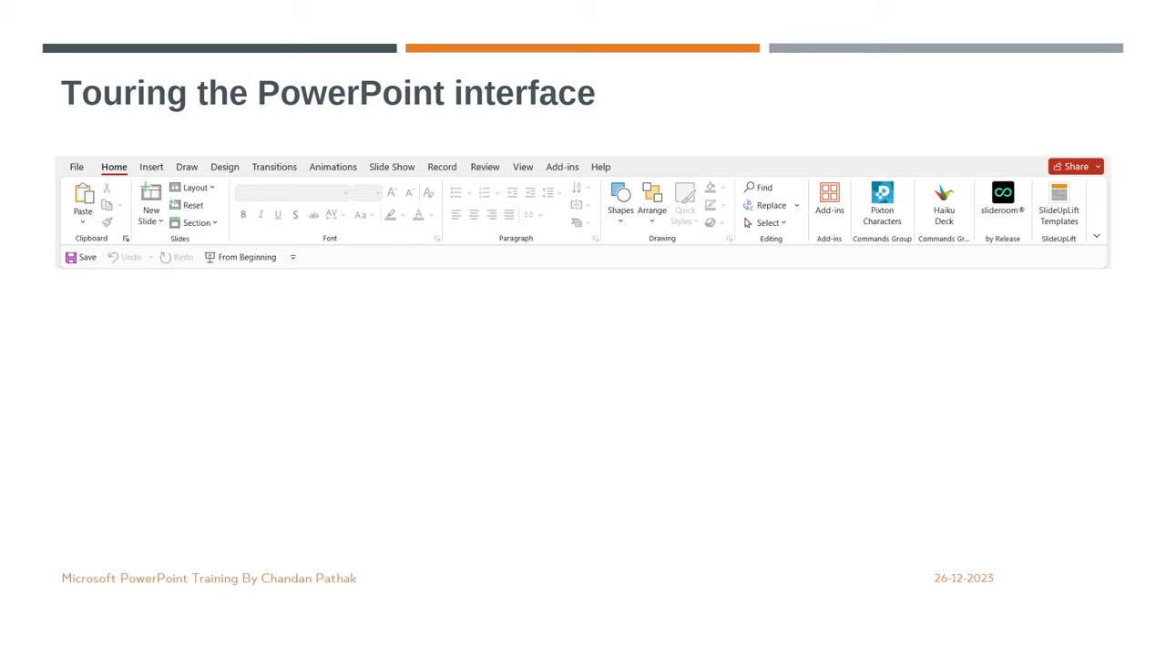
End the slide show and delete the empty subtitle placeholder
key("Escape")
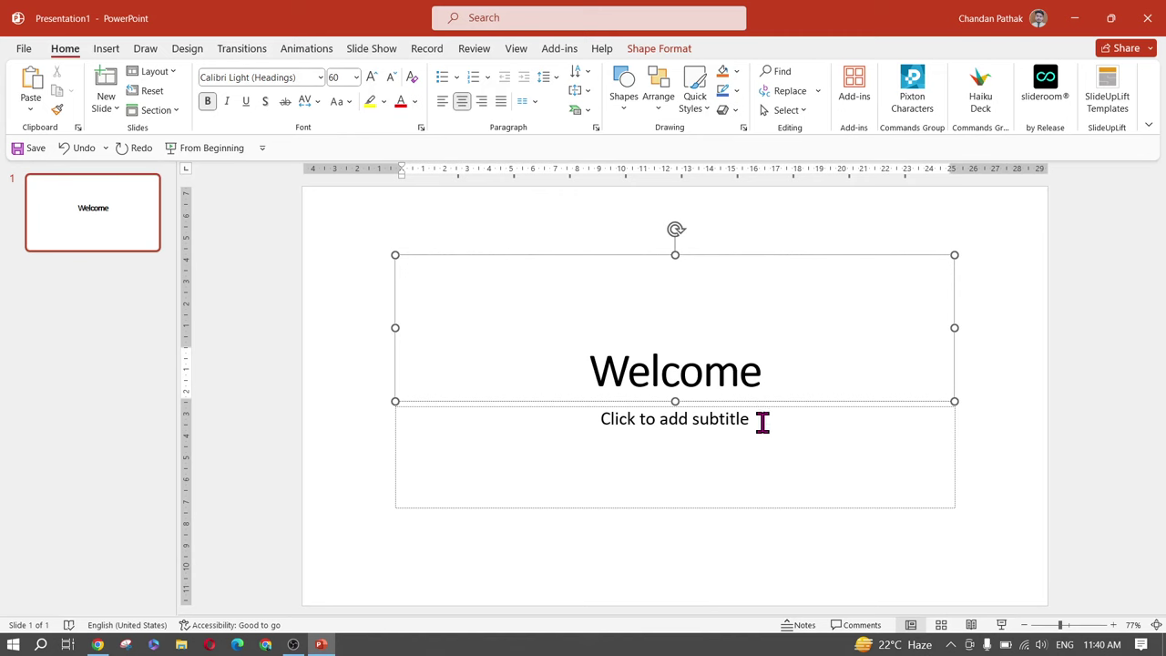
left_click(898, 509)
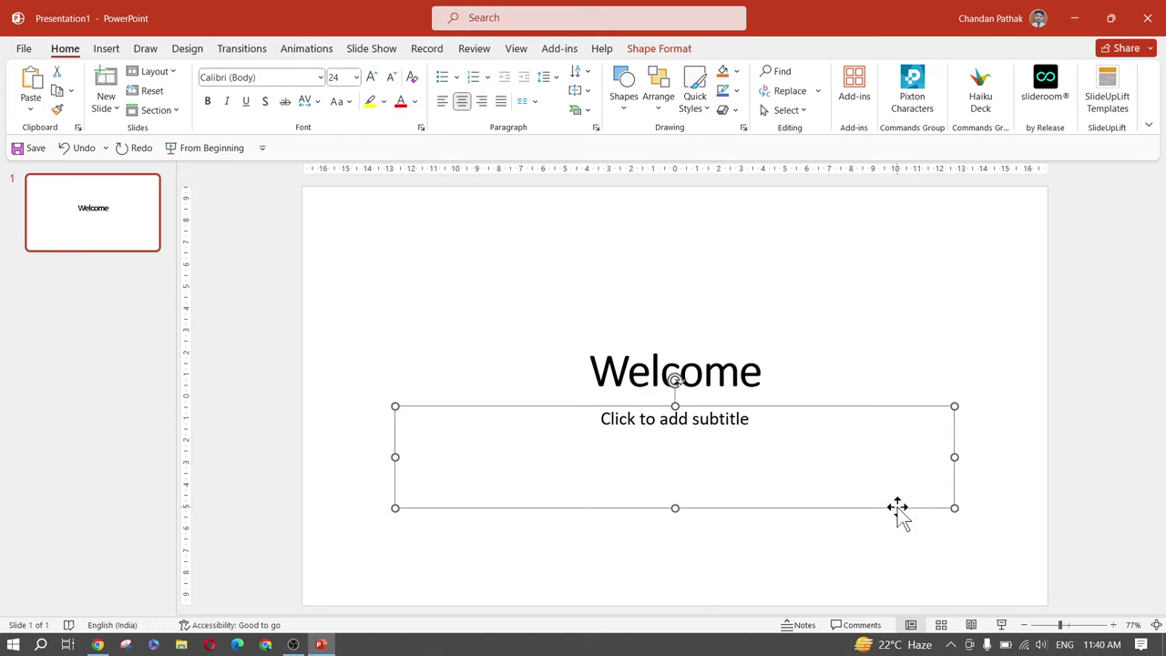
key("Delete")
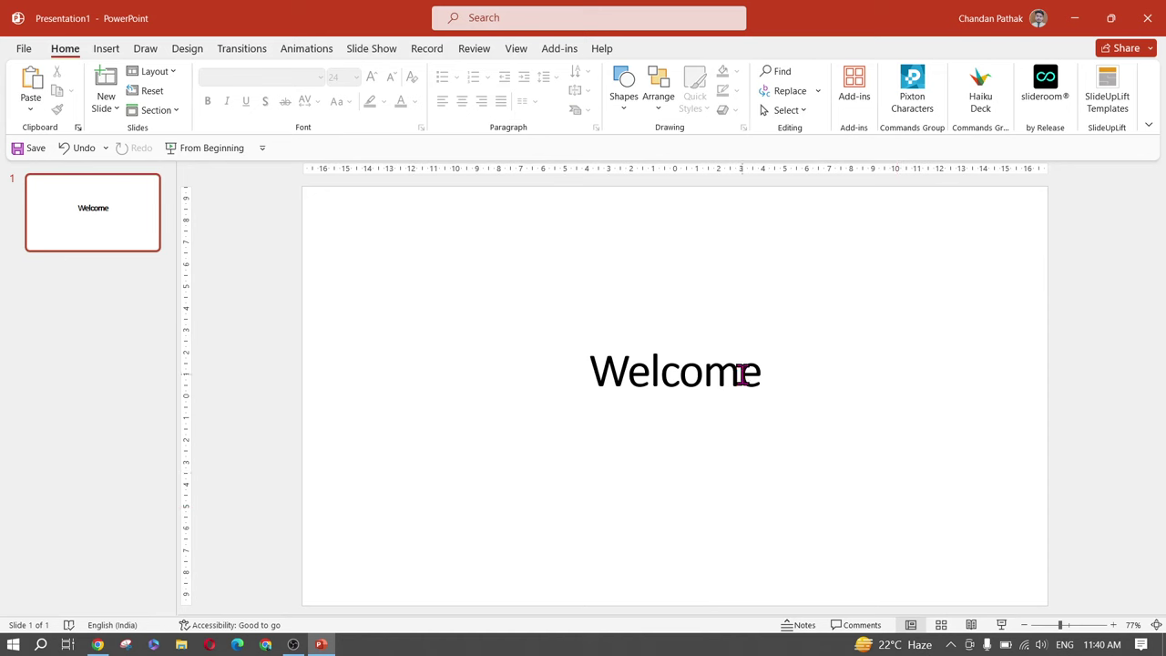
Replace the title with 'Ribbon > Tabs/Menu > Groups > Commands', correcting the misspelling 'Ribbion'
left_click(786, 366)
key("ctrl+a")
type("Ribbion")
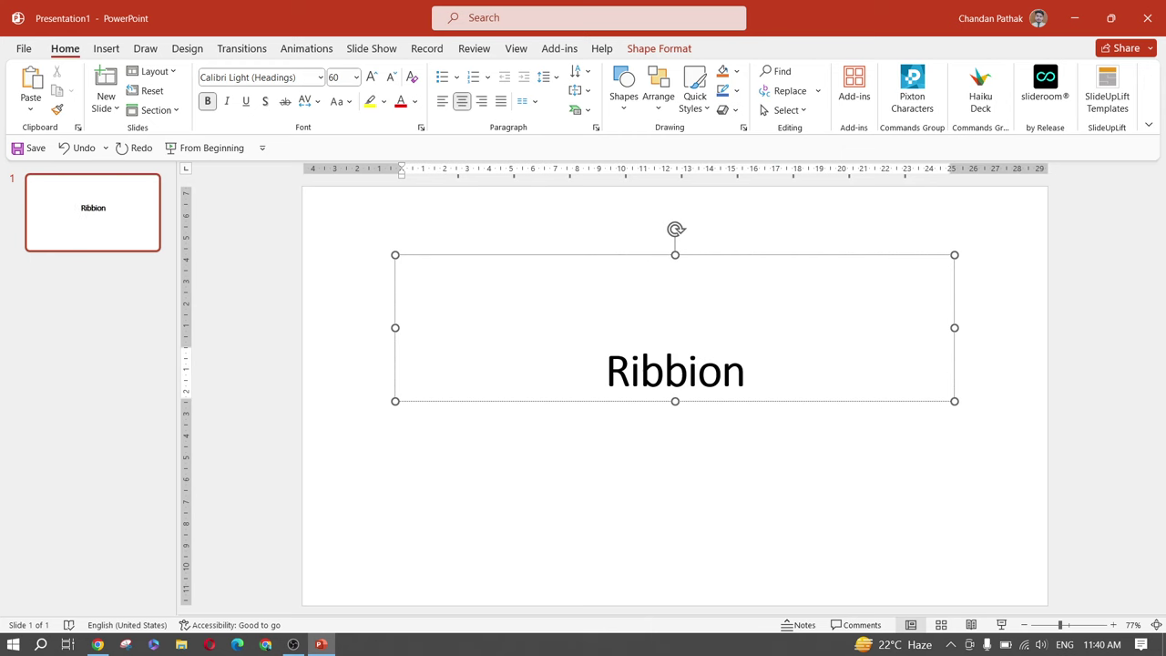
type(" >")
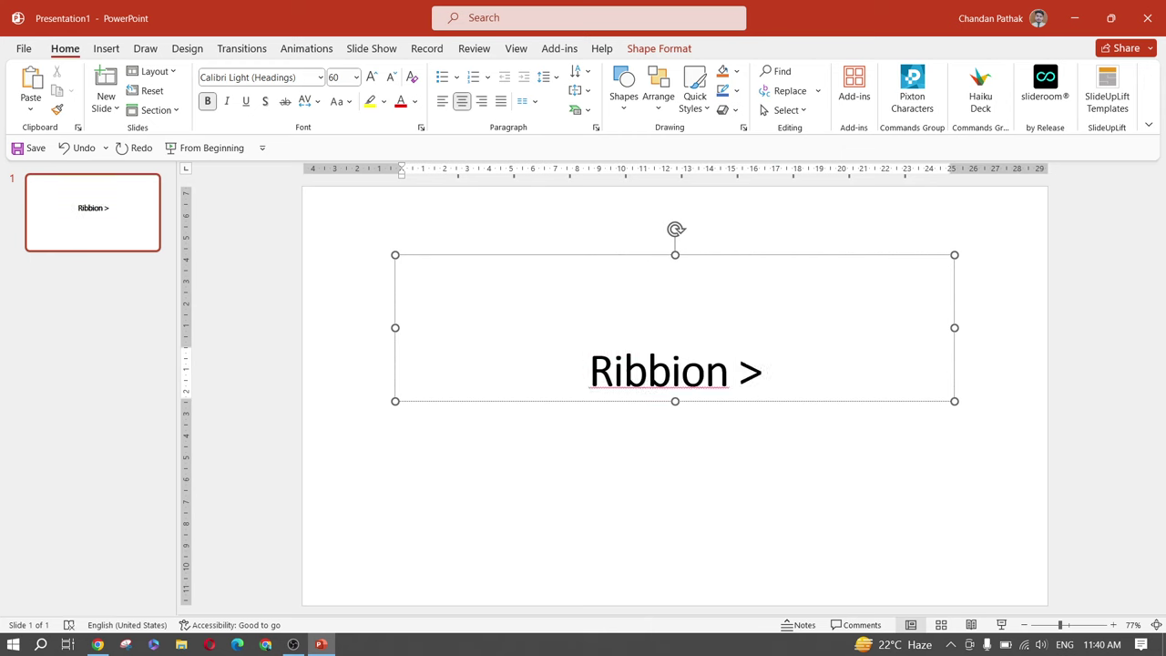
right_click(644, 383)
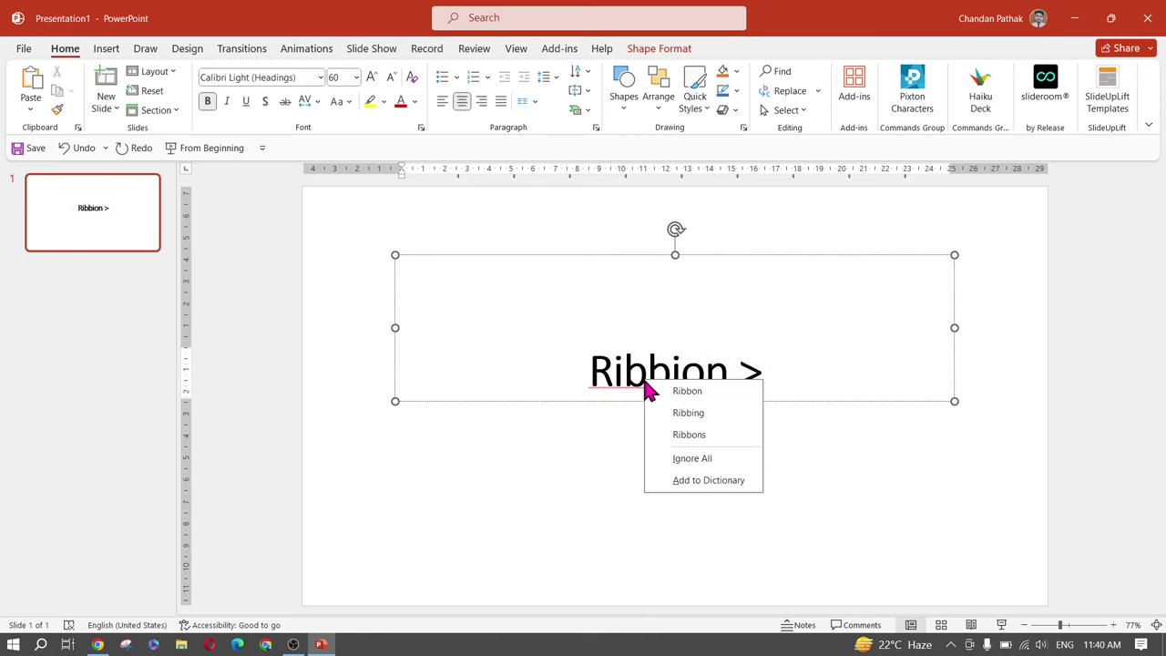
left_click(708, 392)
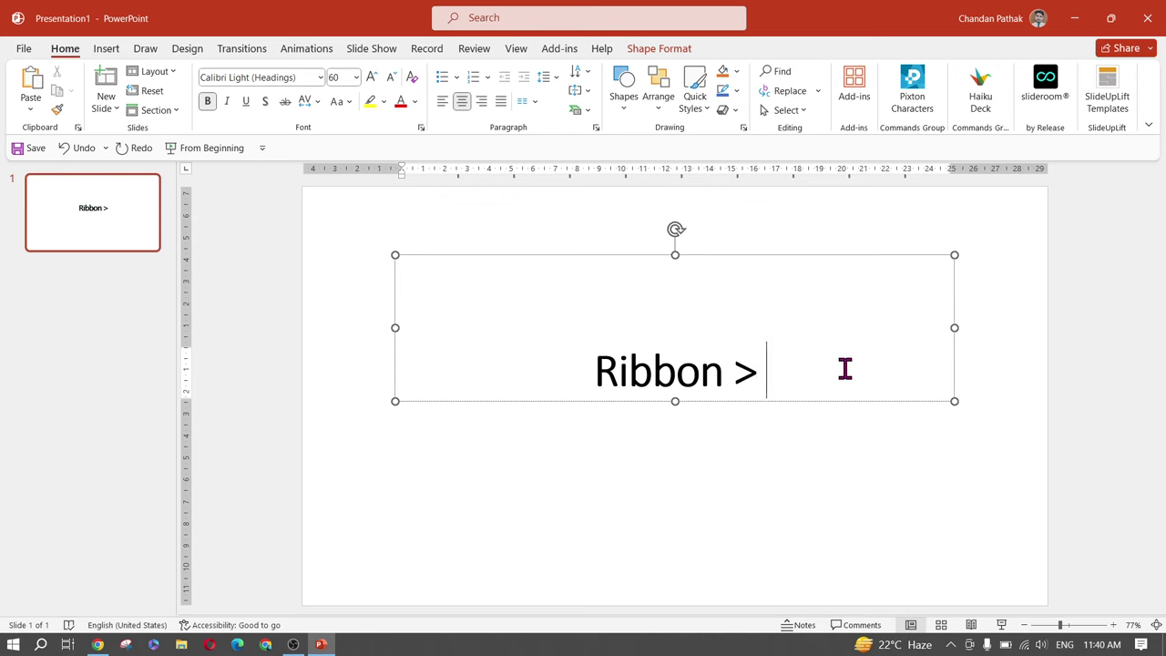
type("Tabs")
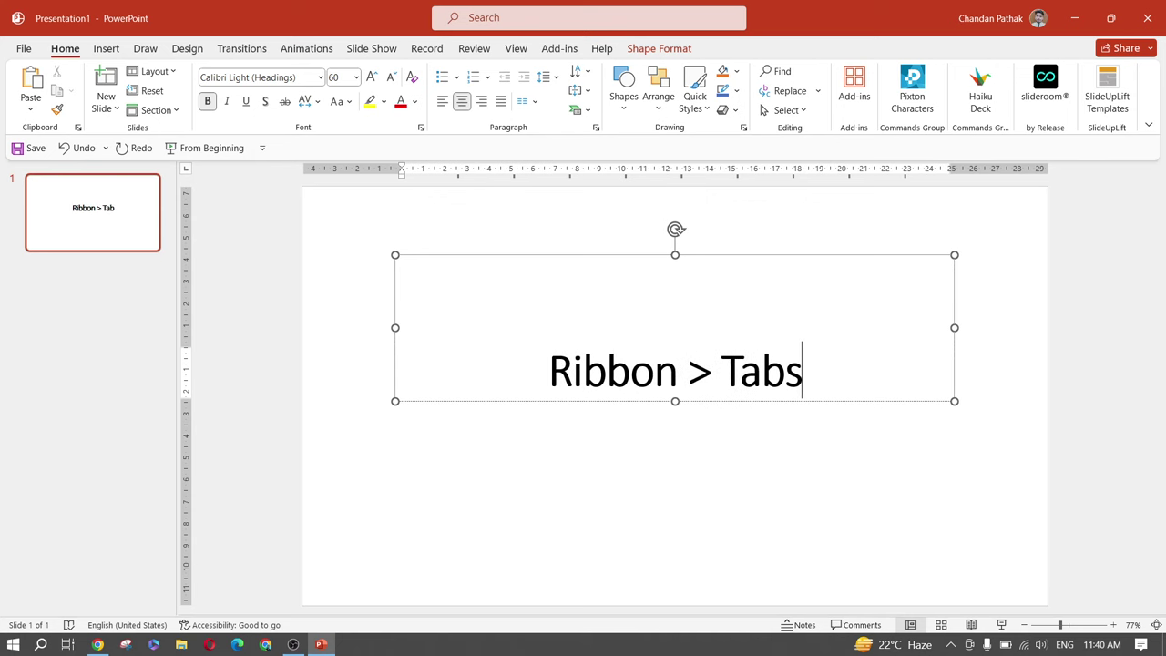
type("/")
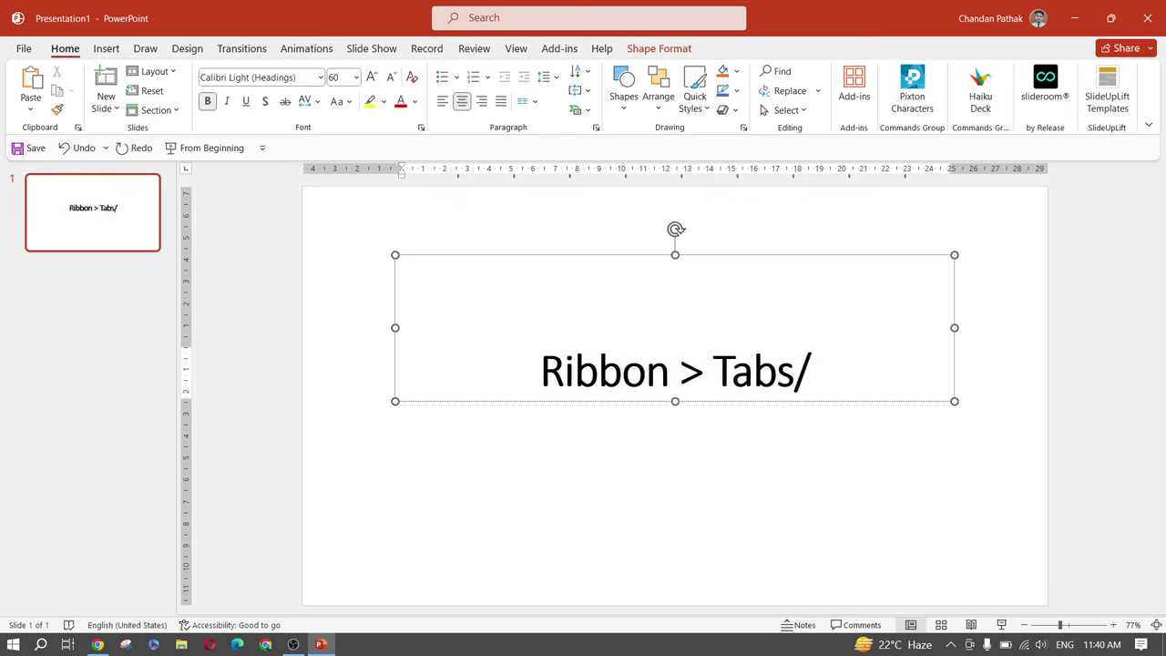
type("Menu ")
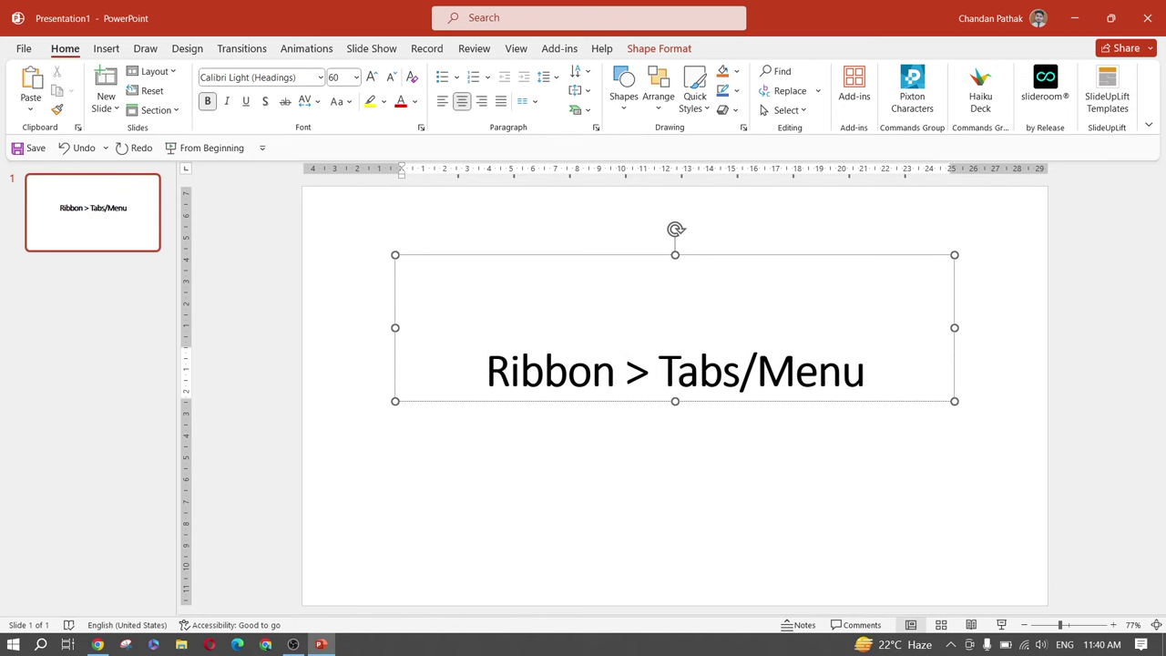
type(">")
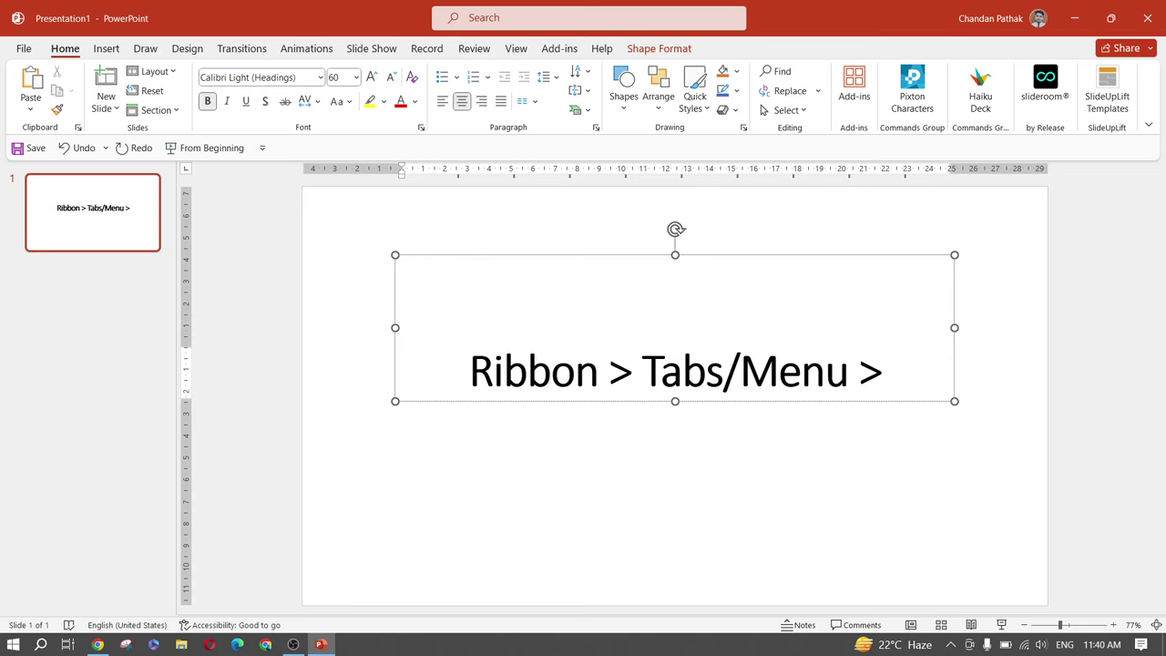
type(" Group")
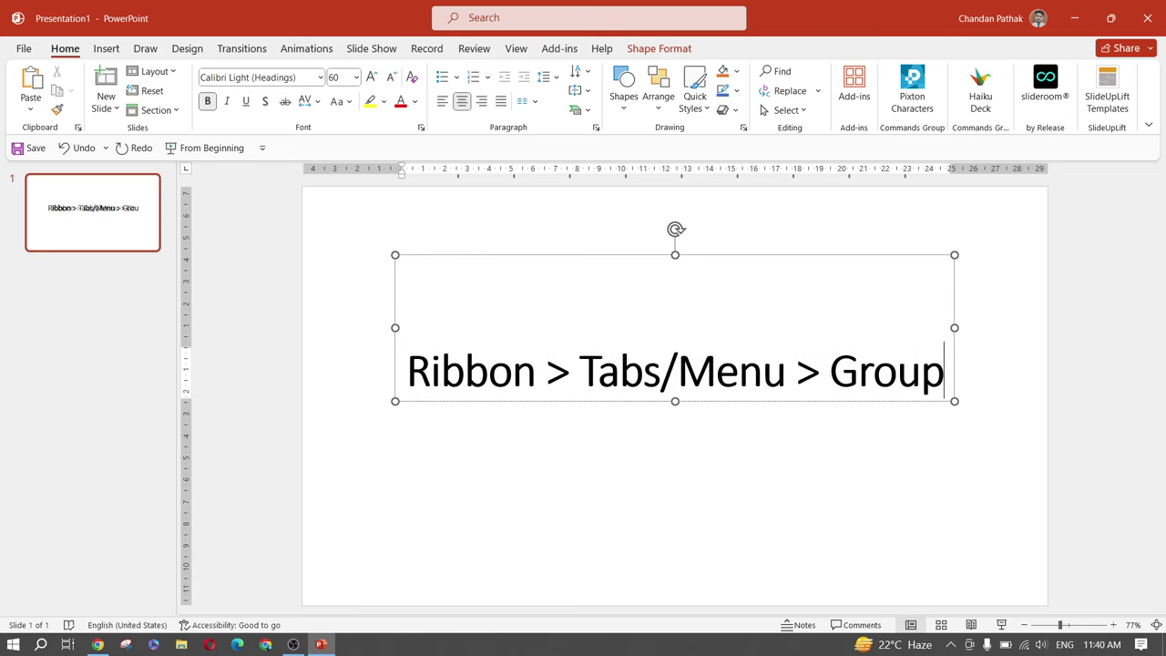
type("s >")
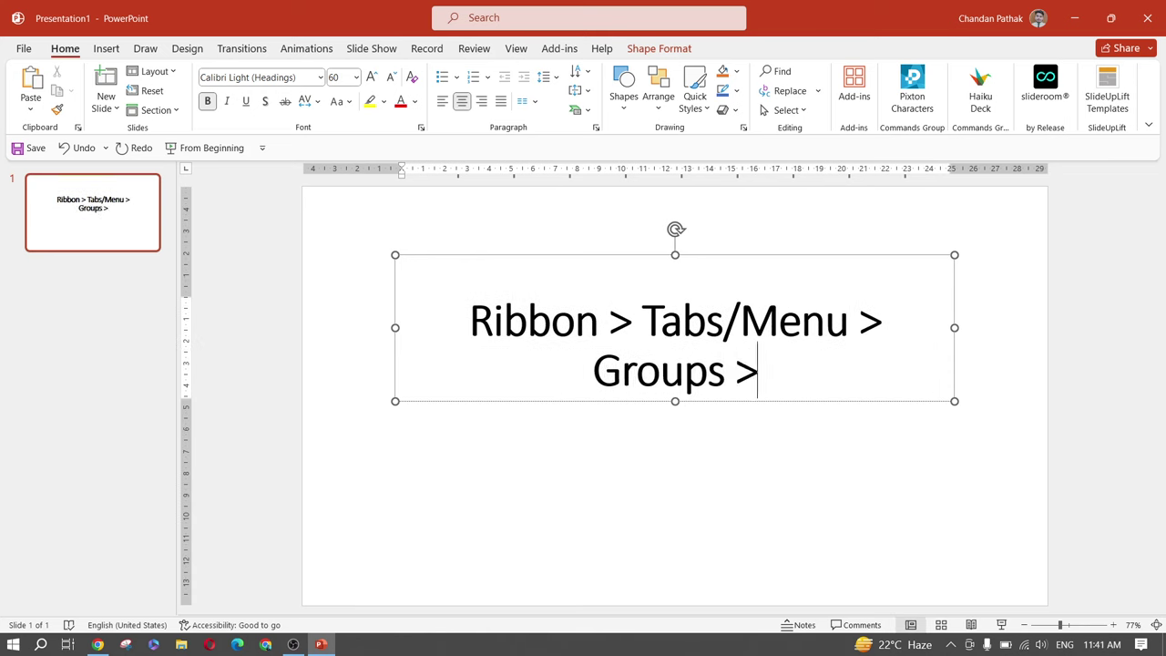
type(" Co")
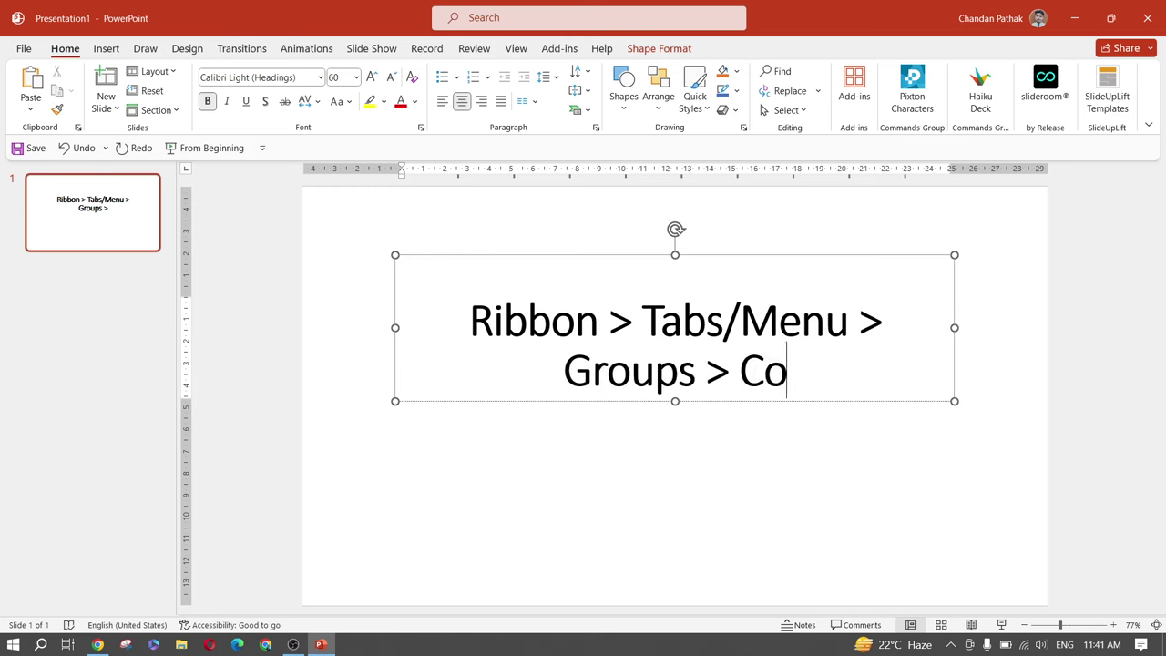
type("mmand")
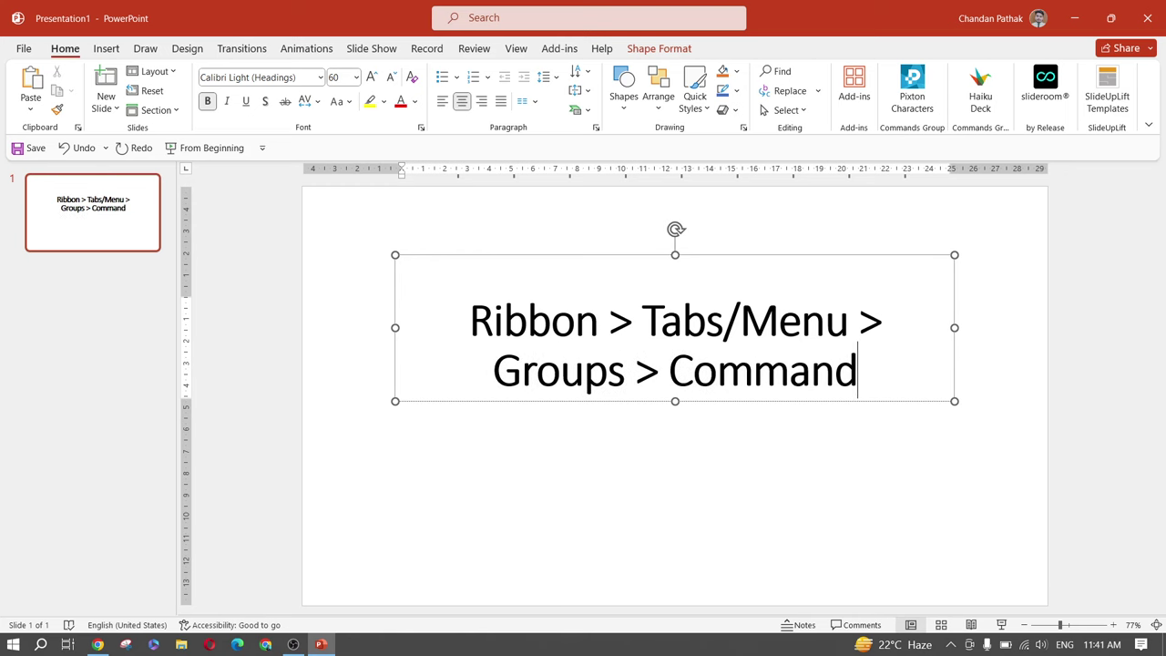
type("s")
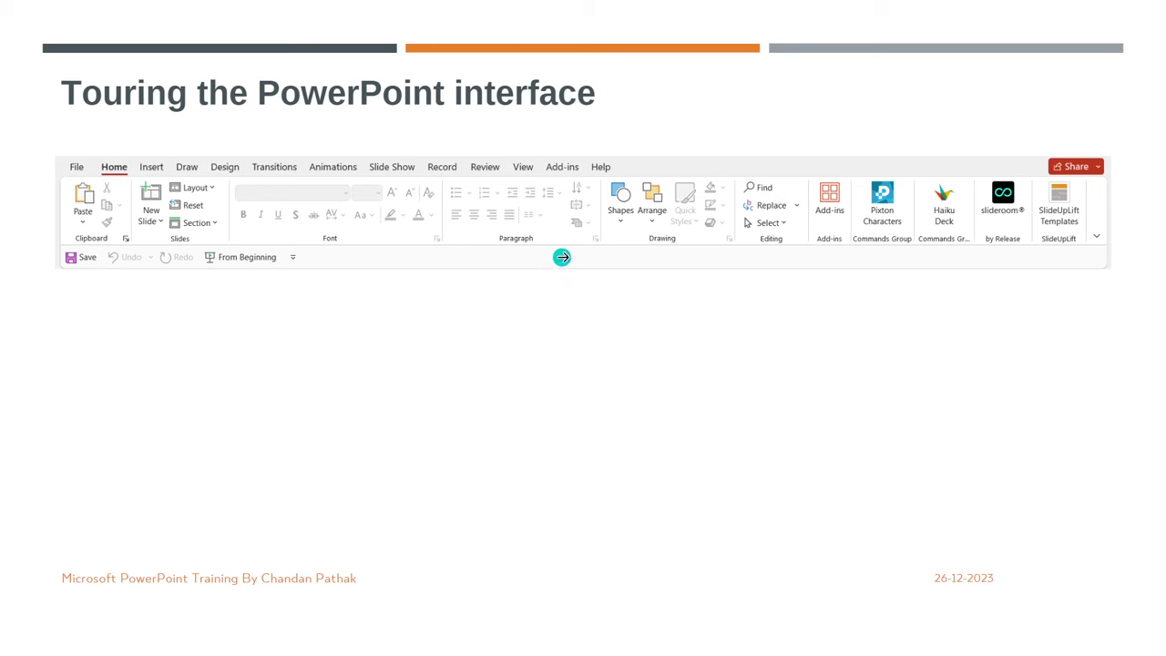
Add the second title line 'Home > Font > Bold' in the editor
key("alt+Tab")
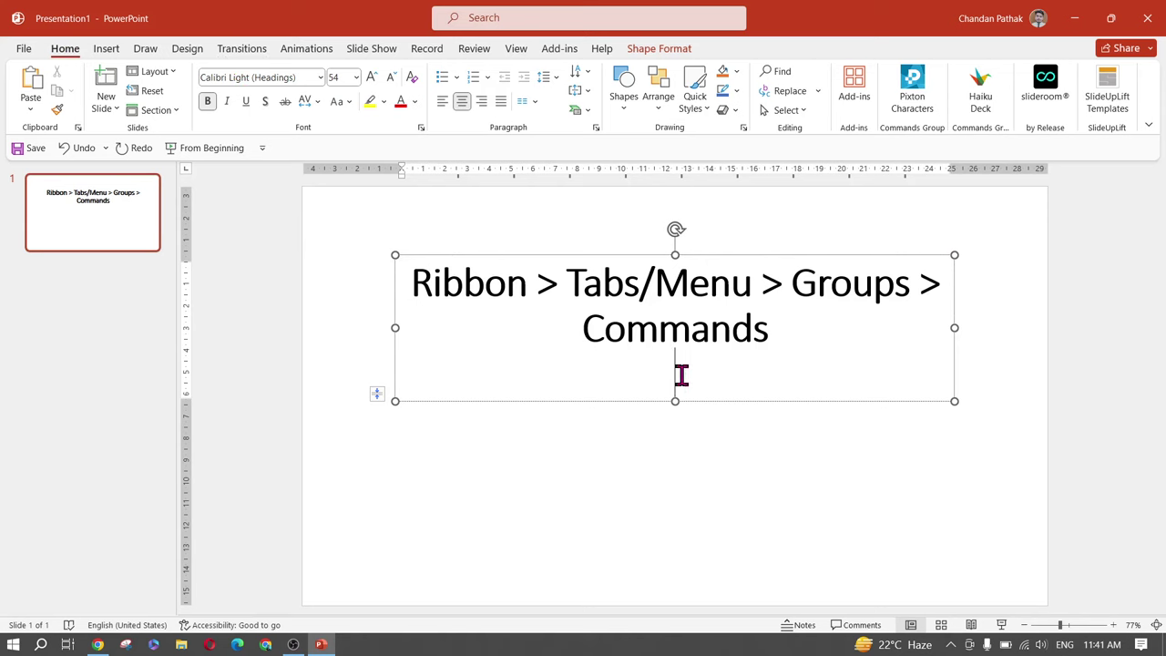
type("Home")
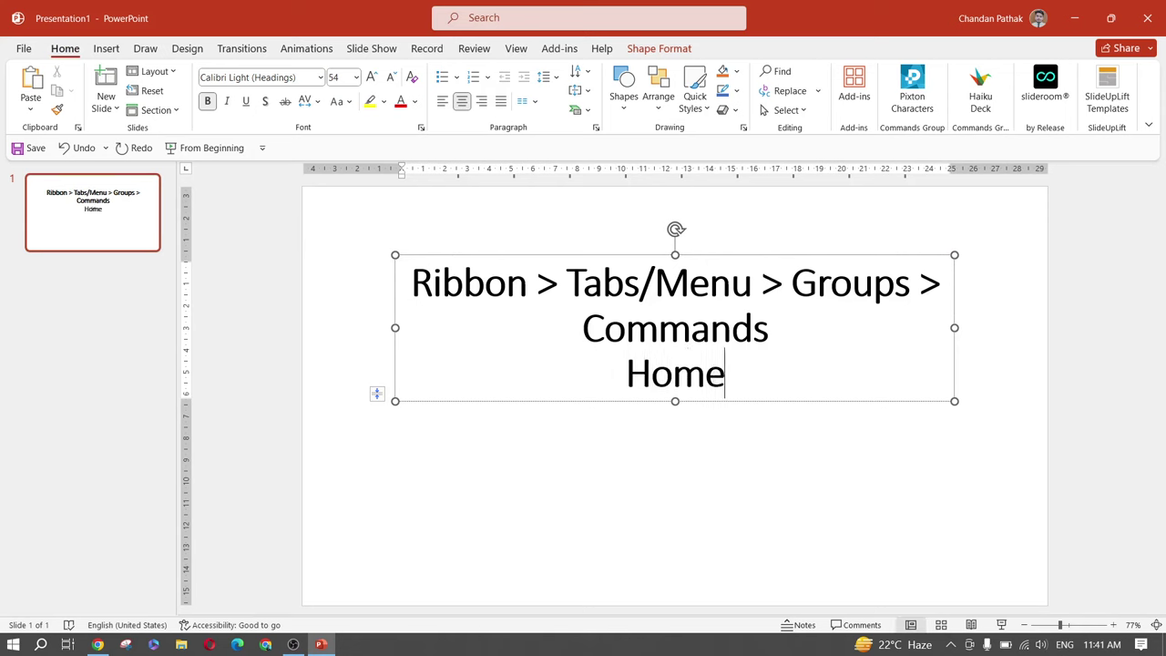
type(" >")
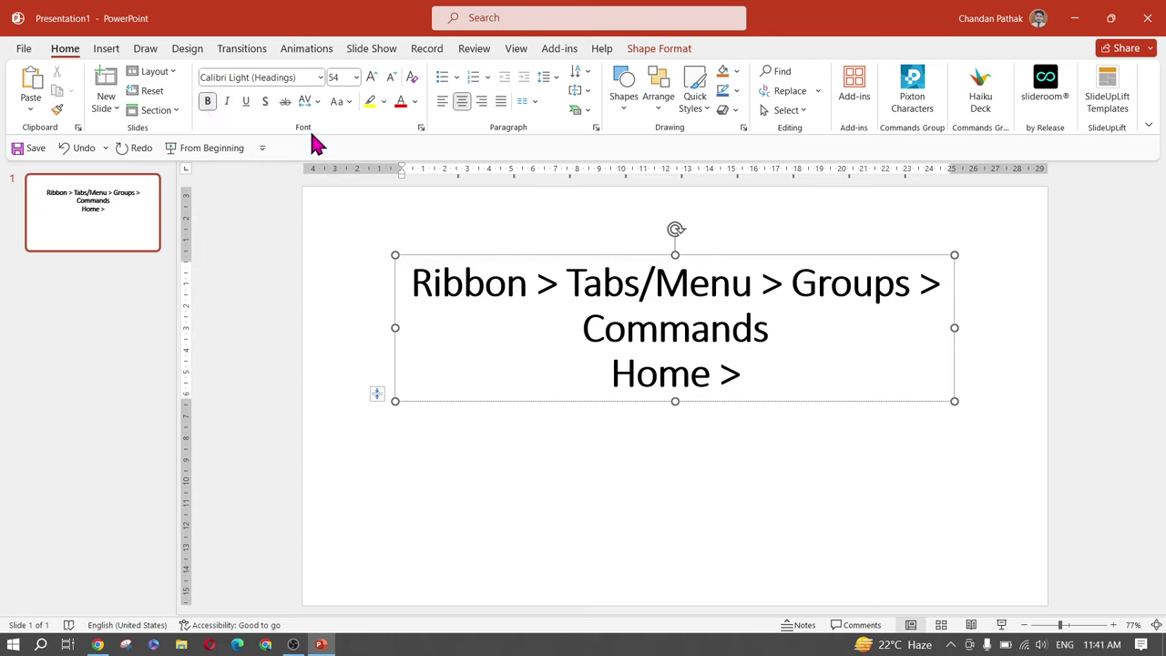
type("Fo")
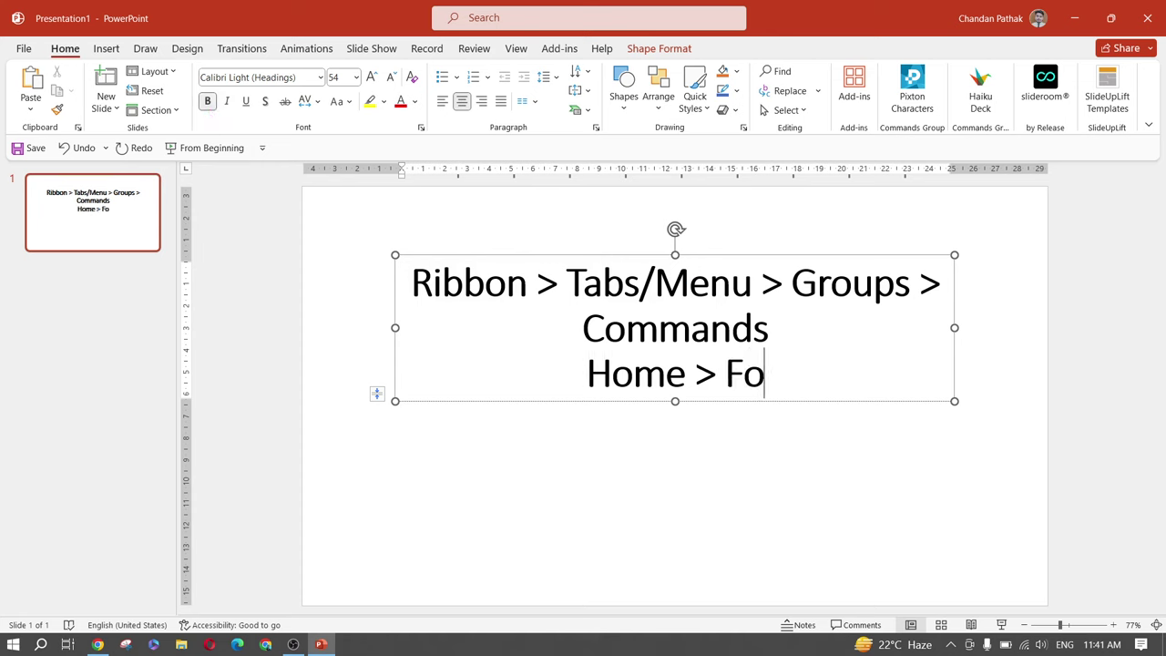
type("nt >")
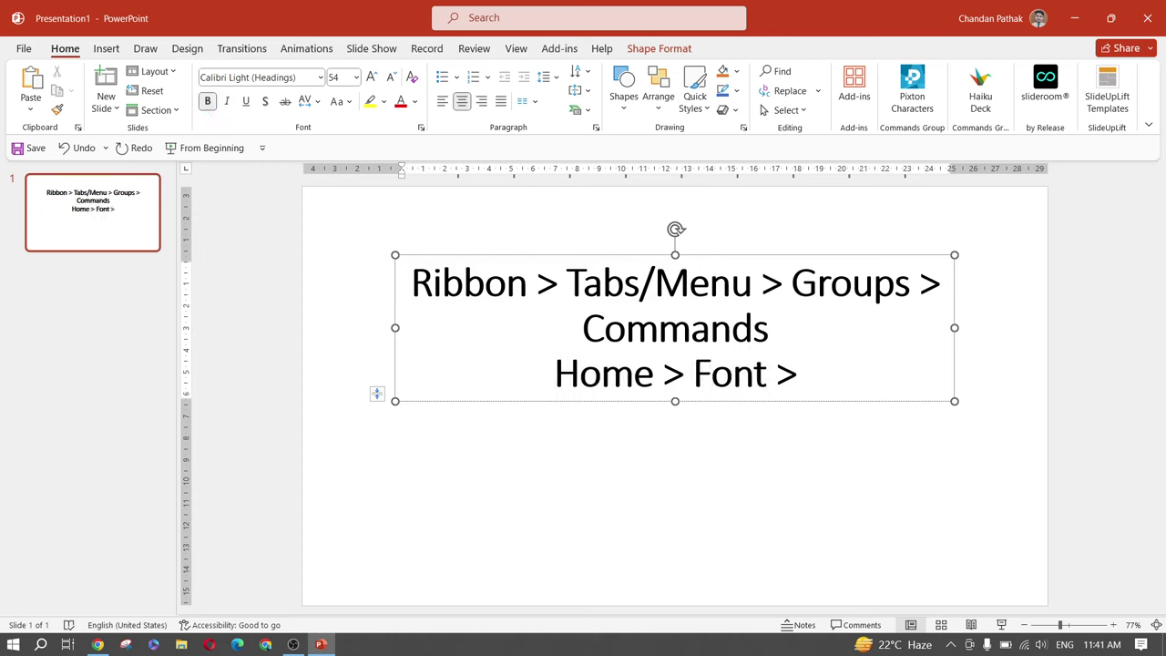
type(" Bold")
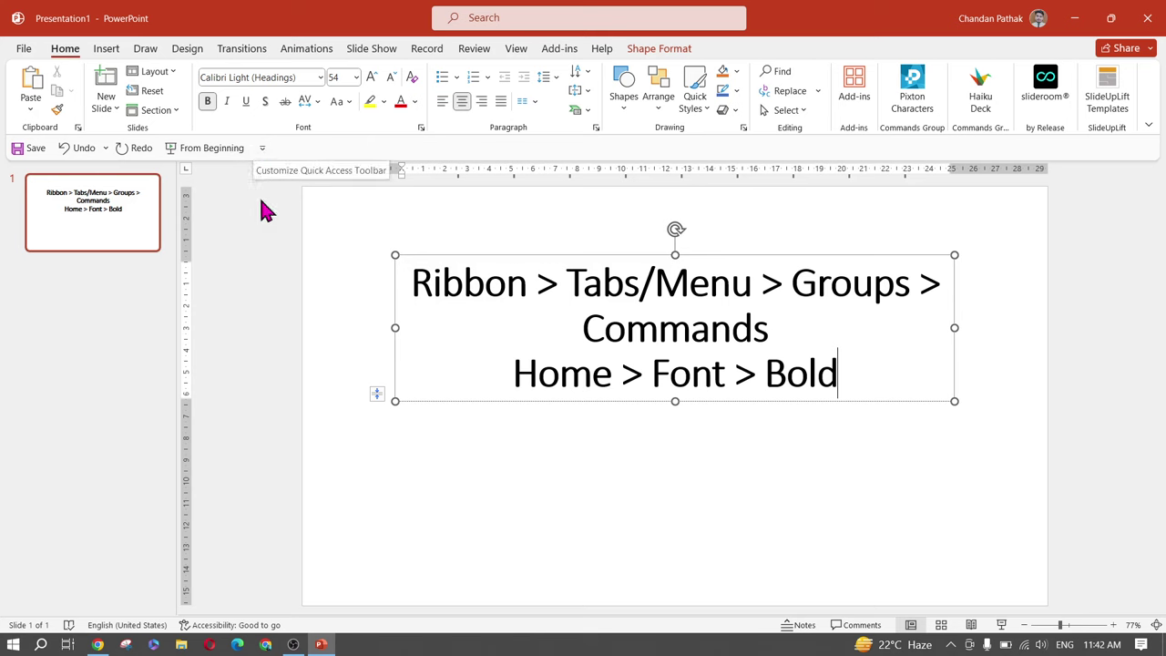
Add Copy to the Quick Access Toolbar through More Commands and confirm
left_click(263, 149)
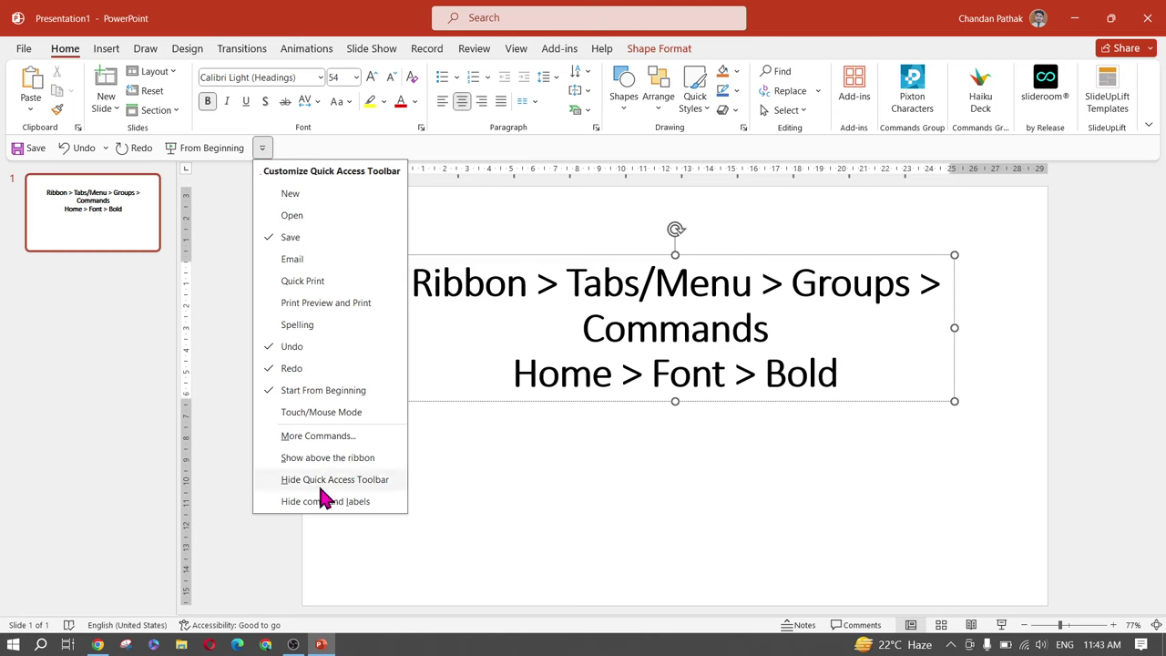
left_click(320, 435)
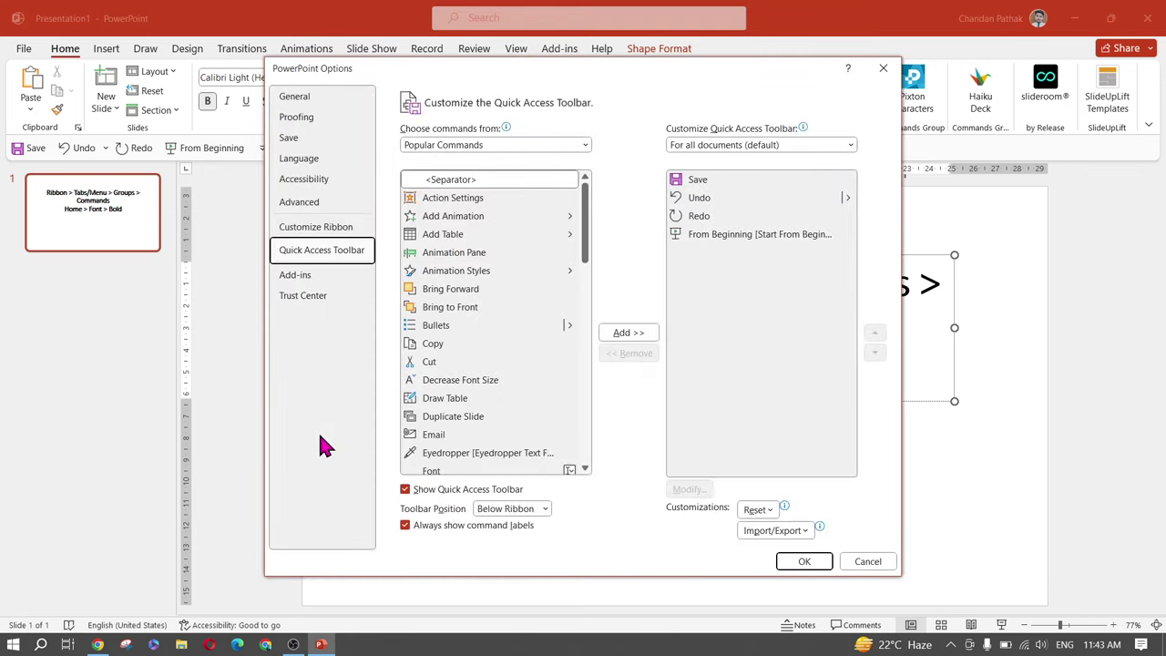
scroll(478, 328, "down", 2)
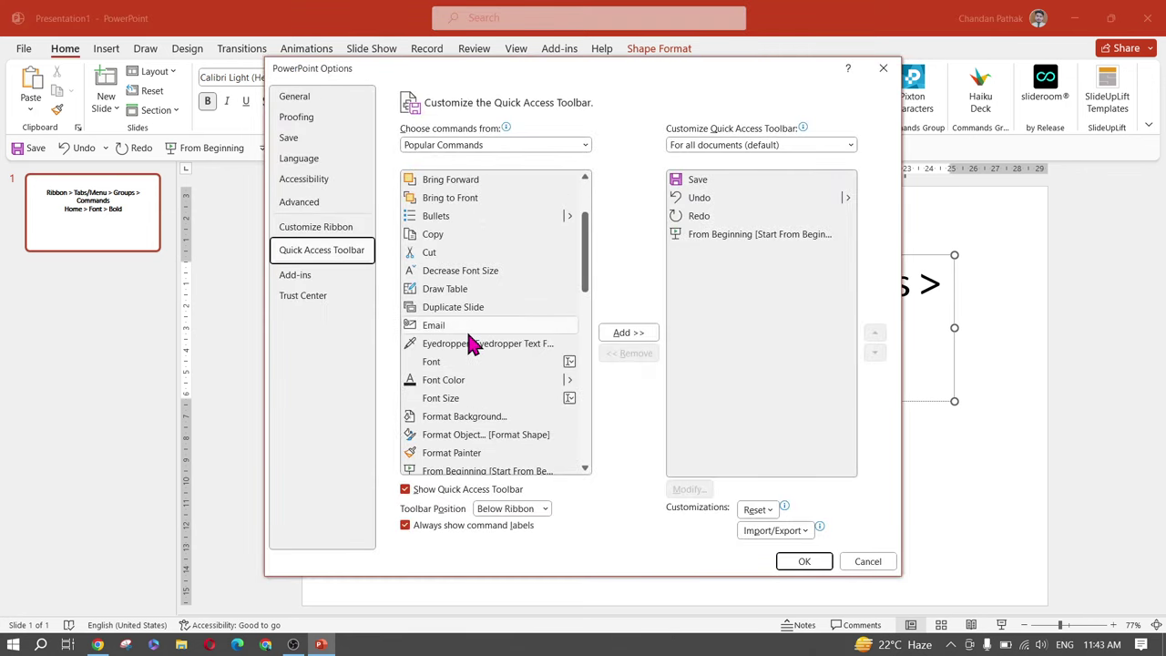
scroll(471, 342, "up", 1)
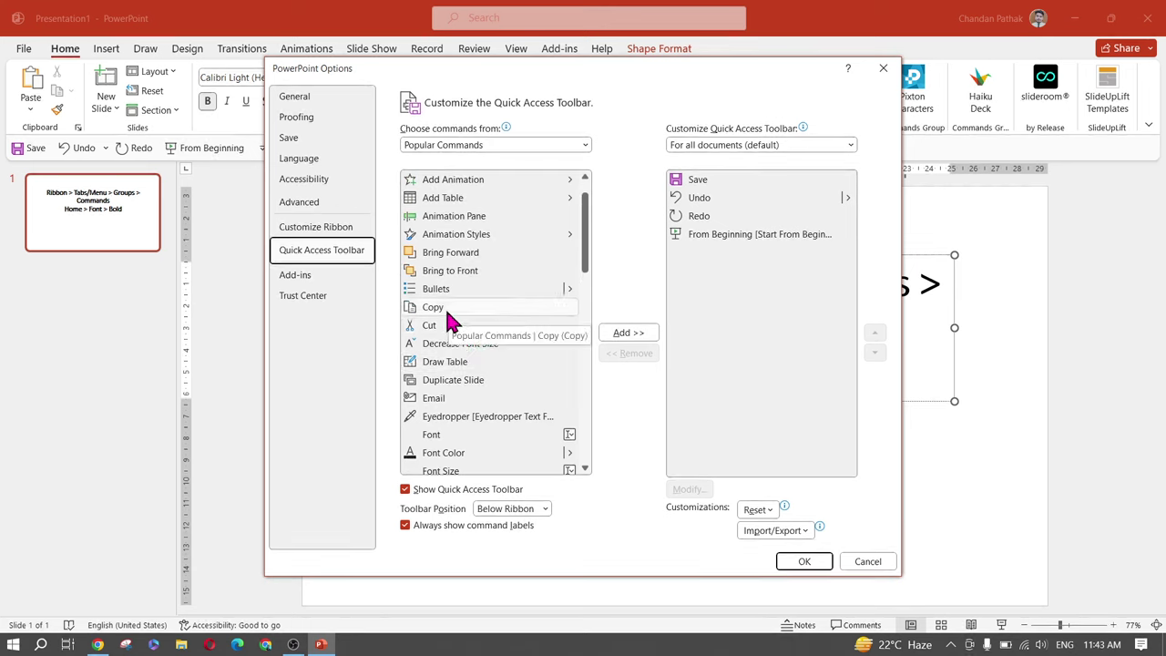
left_click(446, 309)
left_click(626, 332)
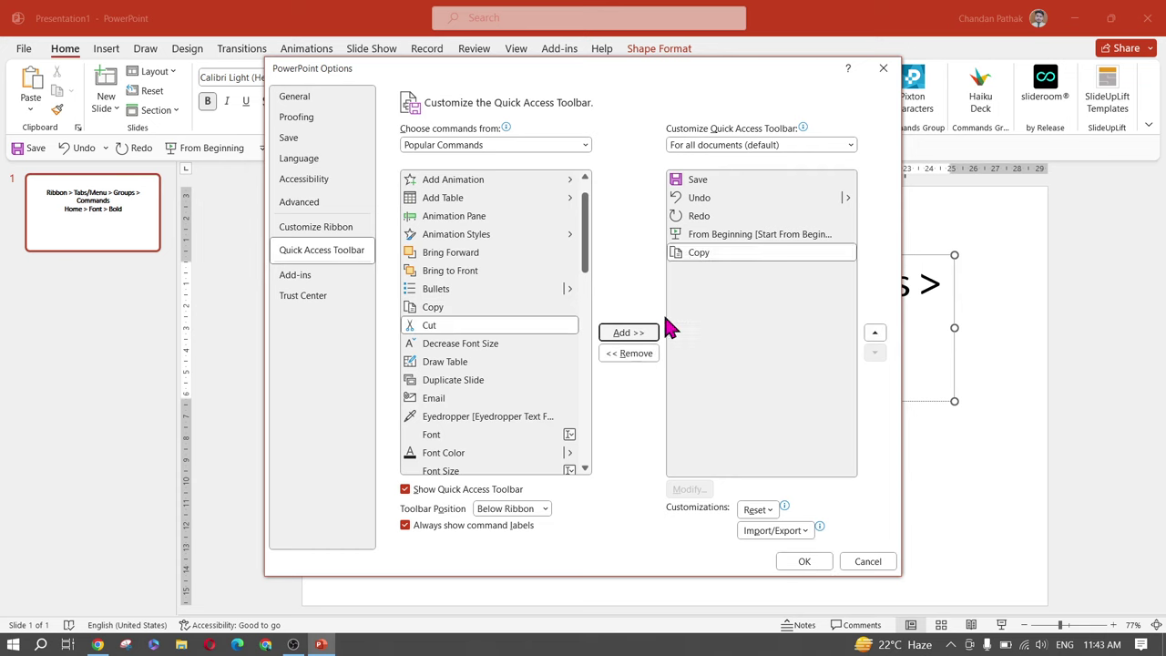
left_click(803, 562)
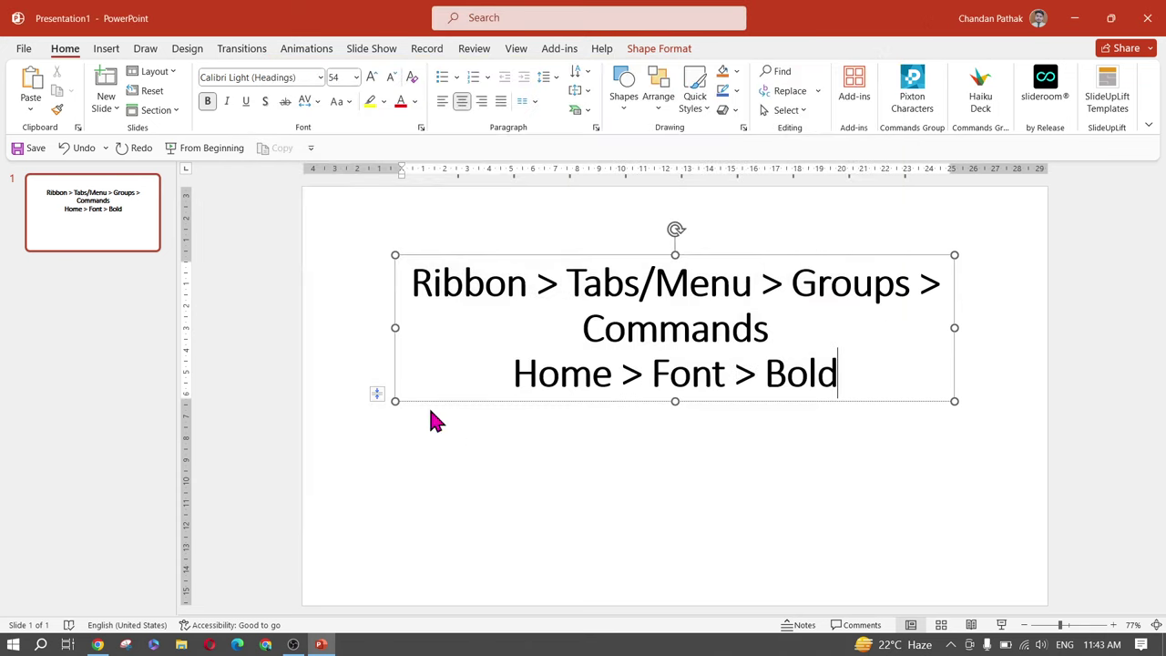
Remove Copy from the Quick Access Toolbar through More Commands and confirm
left_click(310, 149)
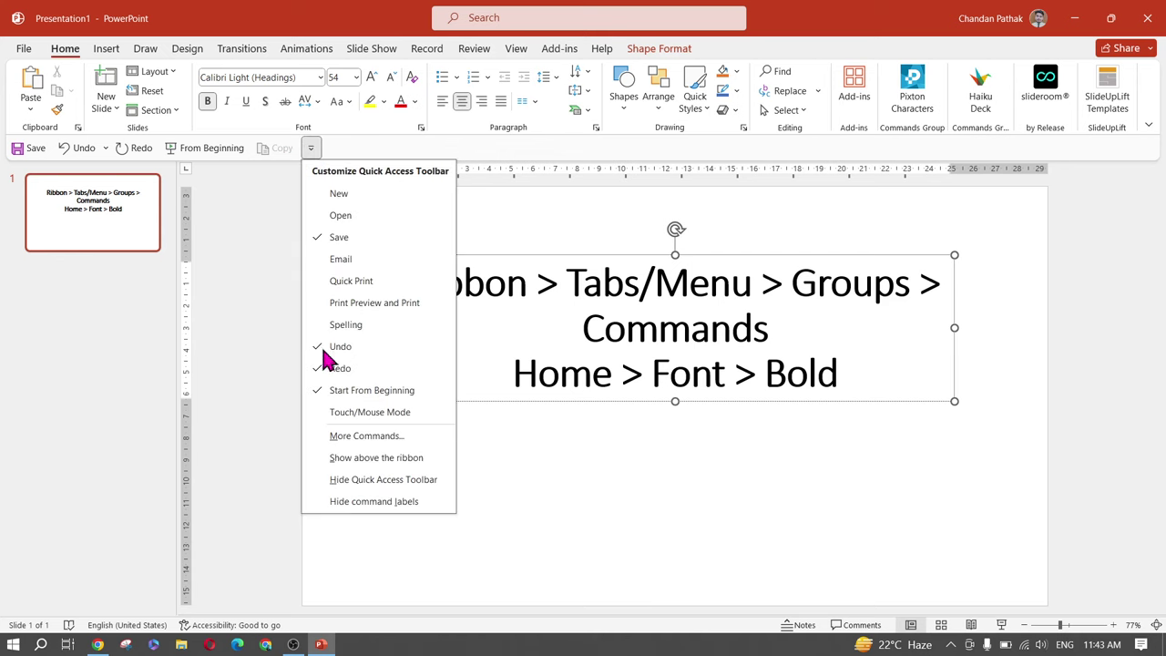
left_click(374, 438)
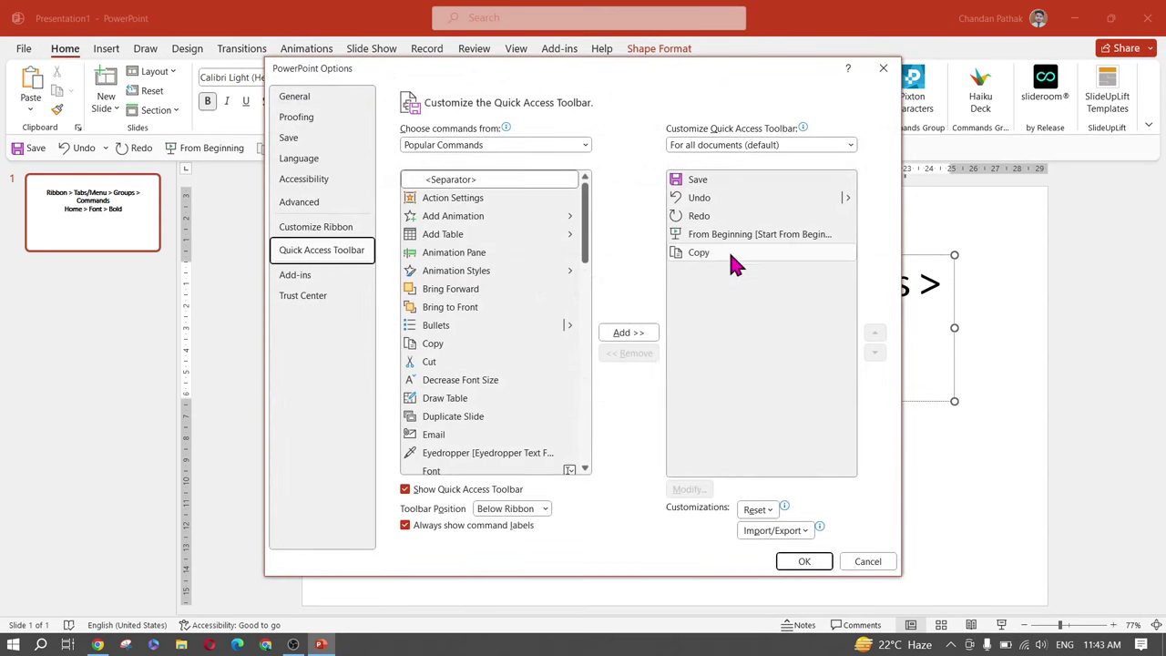
left_click(707, 255)
left_click(629, 353)
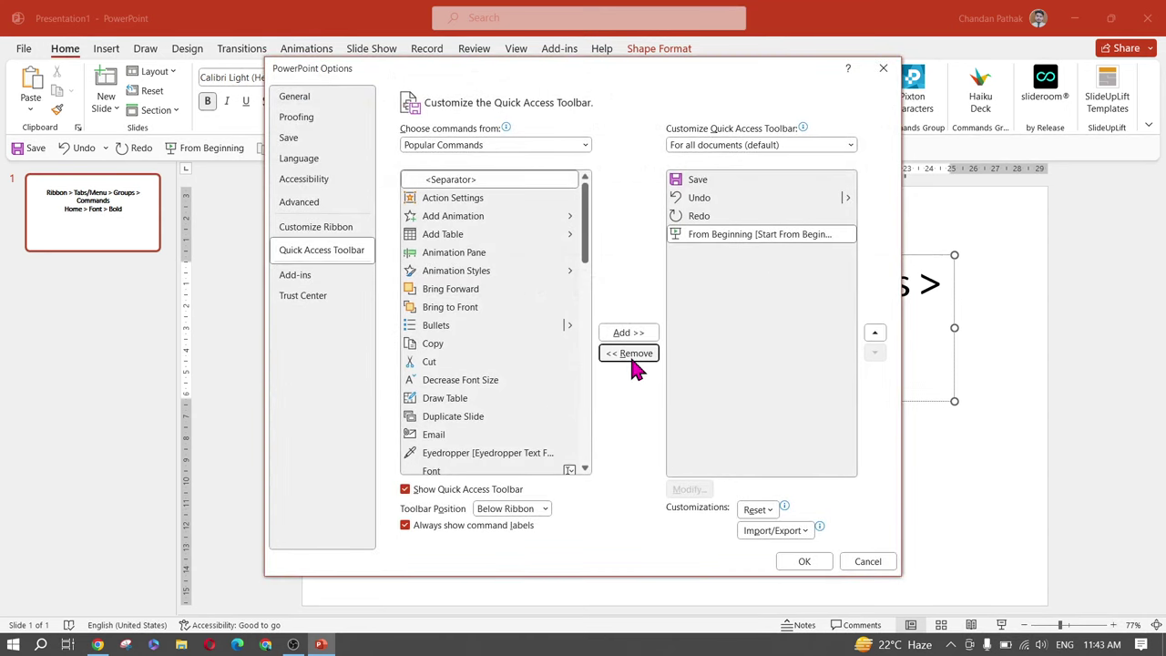
left_click(806, 561)
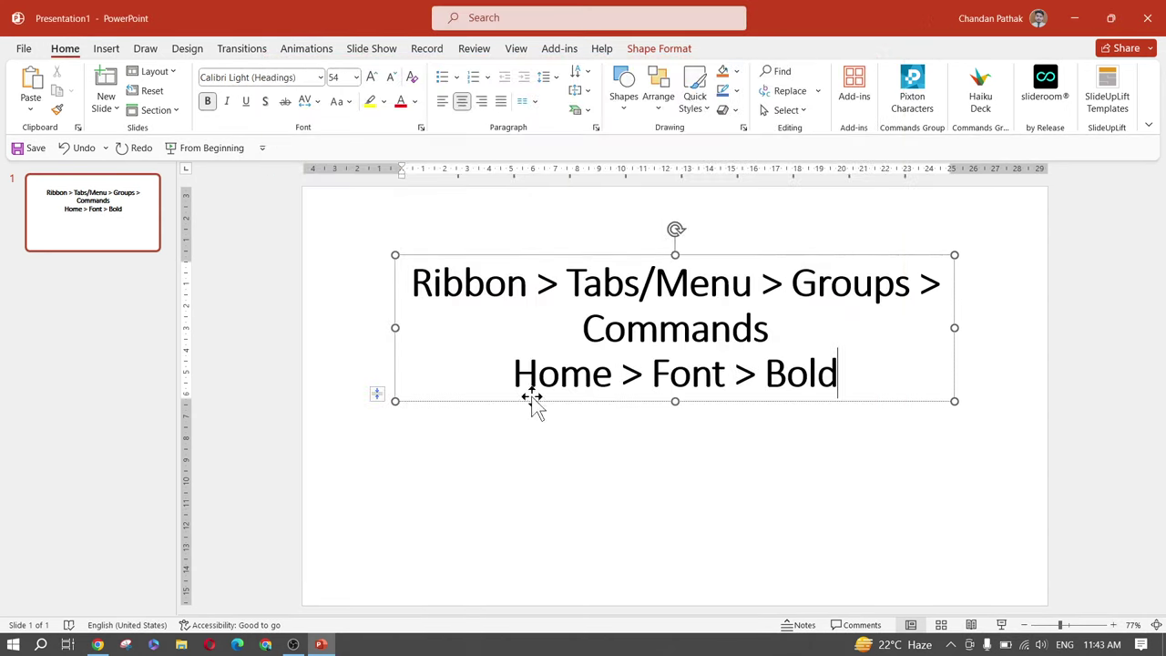
left_click(266, 153)
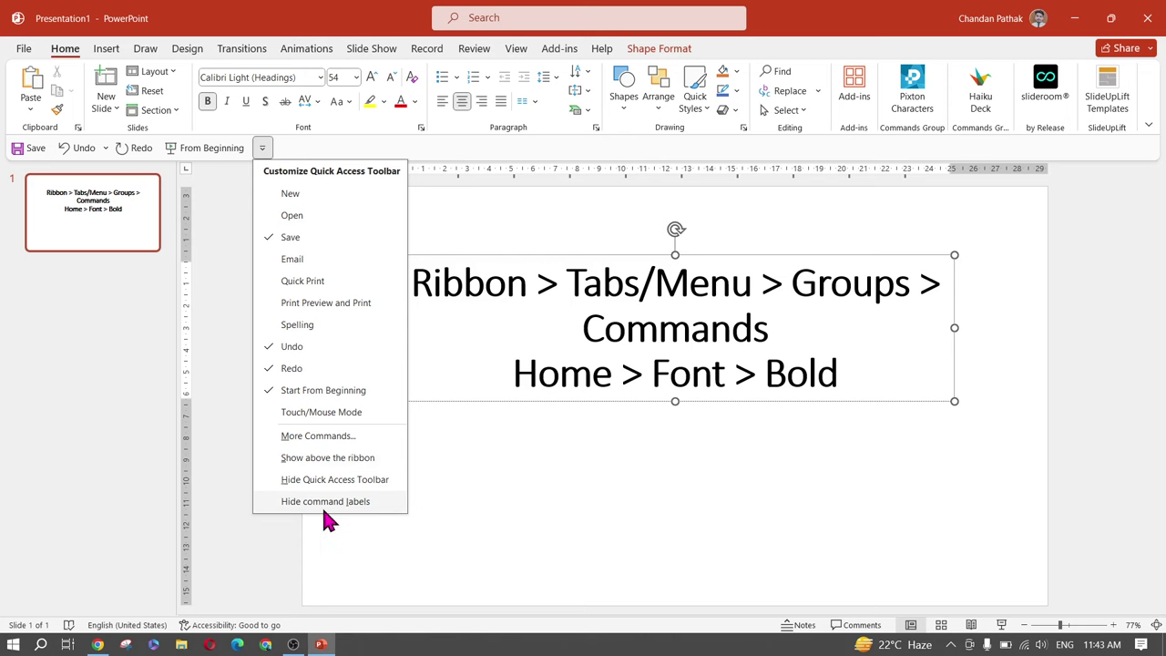
left_click(326, 460)
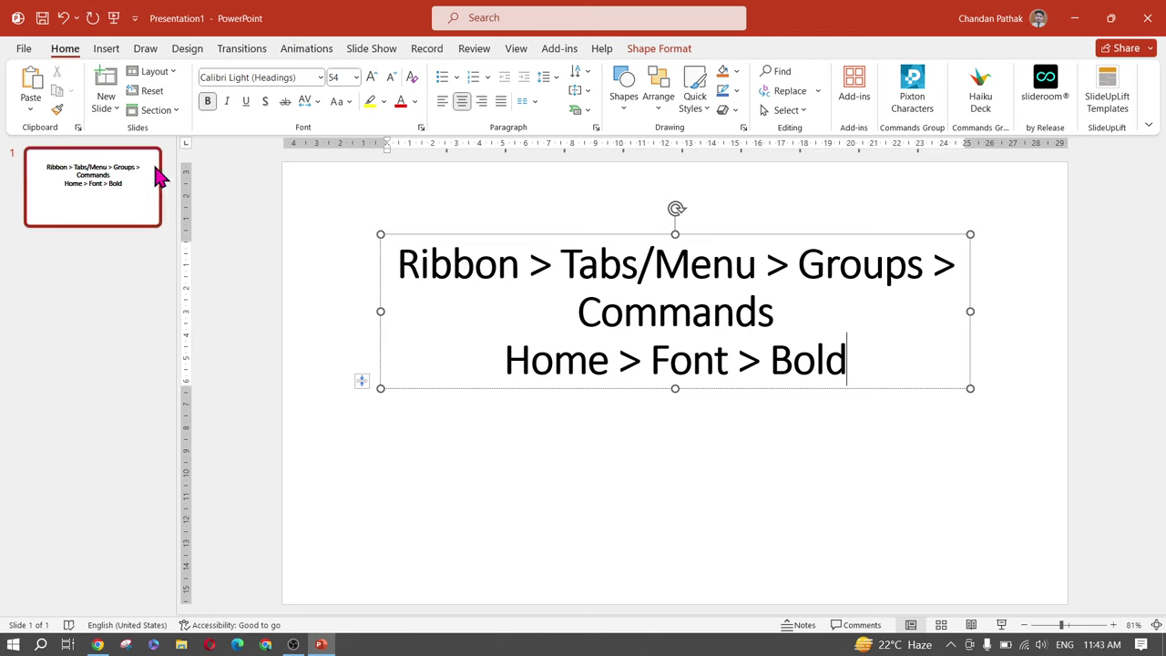
left_click(135, 19)
key("Escape")
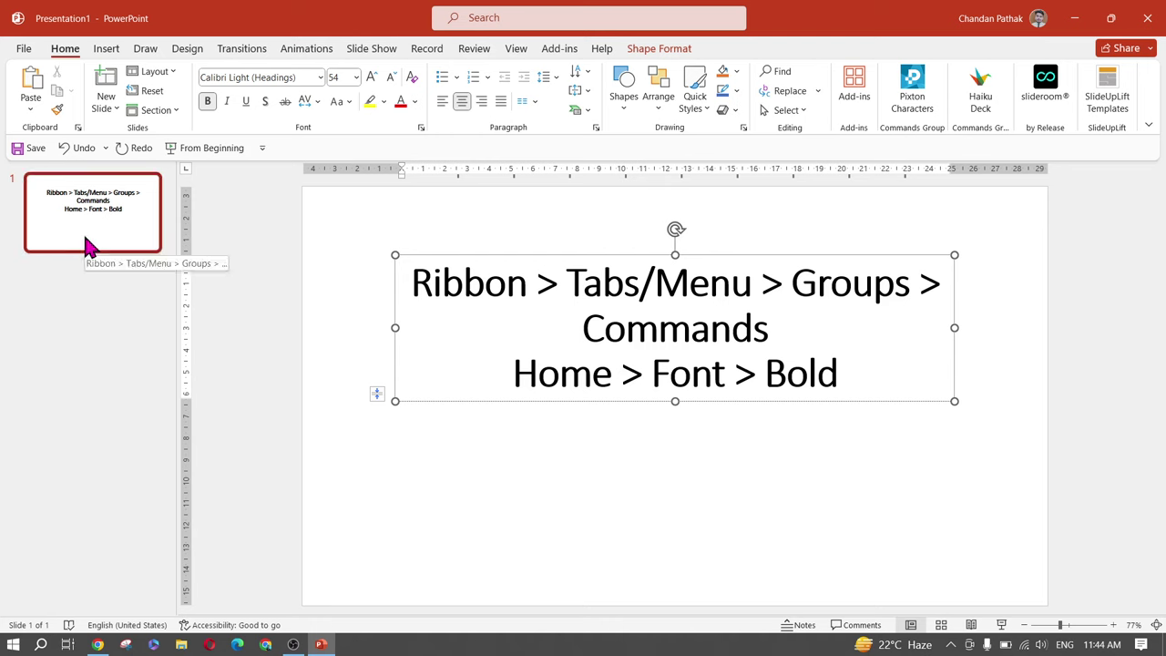
Insert a Blank-layout slide after slide 1, widen the thumbnail pane, and show the View tab
left_click(77, 270)
left_click(111, 107)
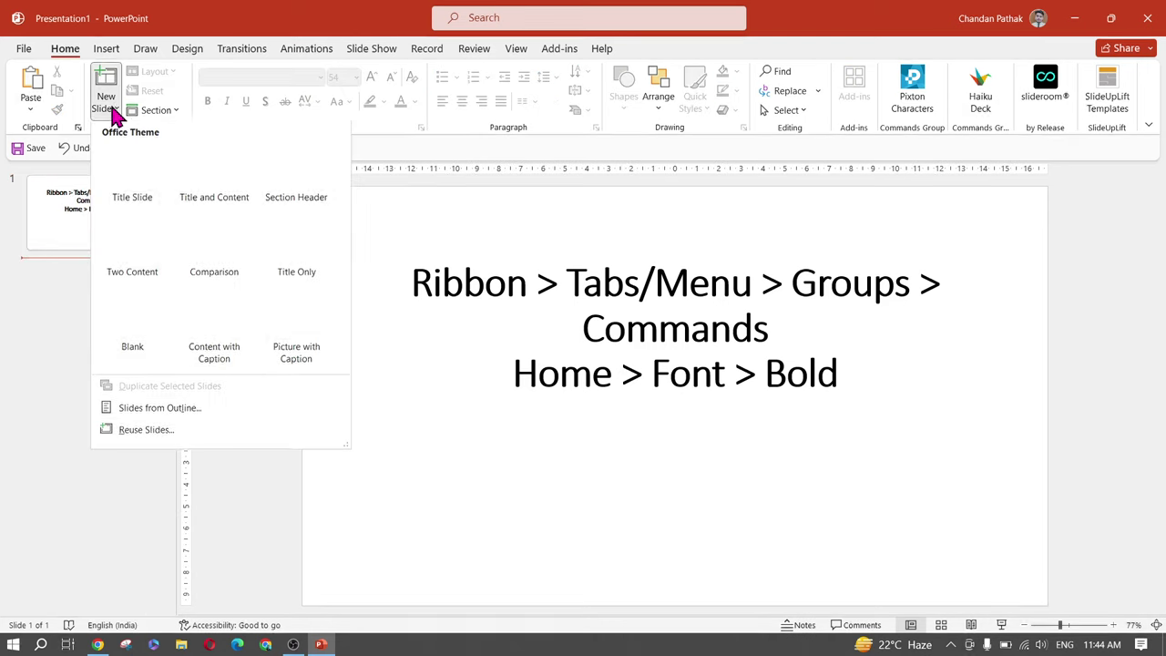
left_click(125, 312)
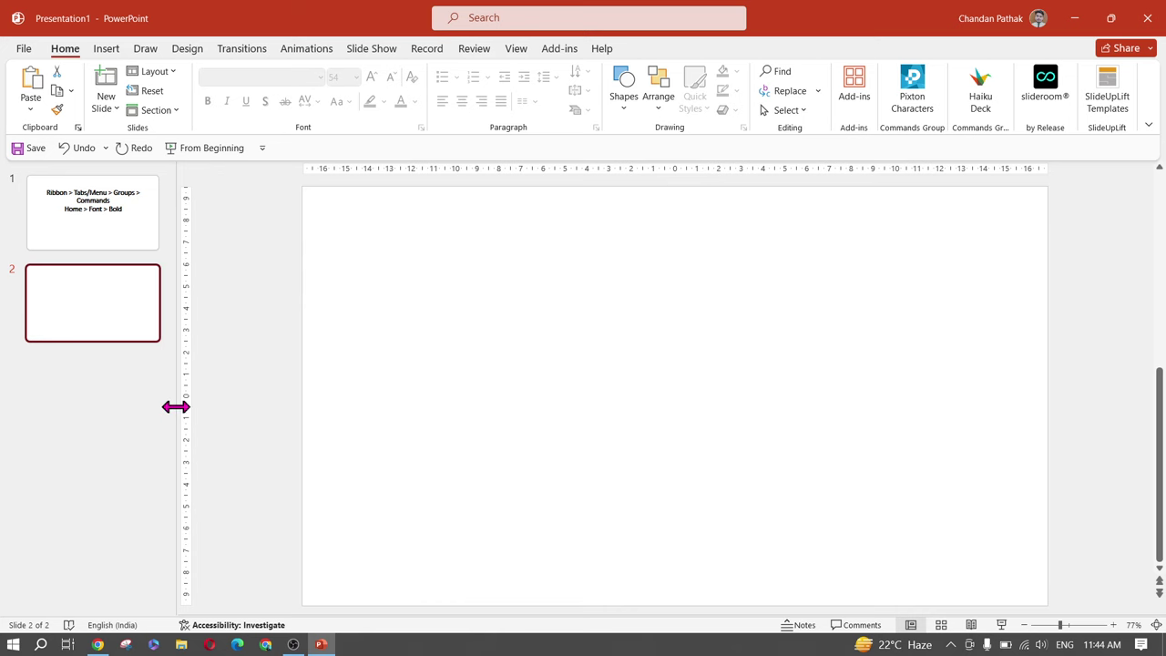
mouse_move(176, 407)
left_mouse_down()
mouse_move(302, 427)
mouse_move(128, 409)
mouse_move(184, 416)
left_mouse_up()
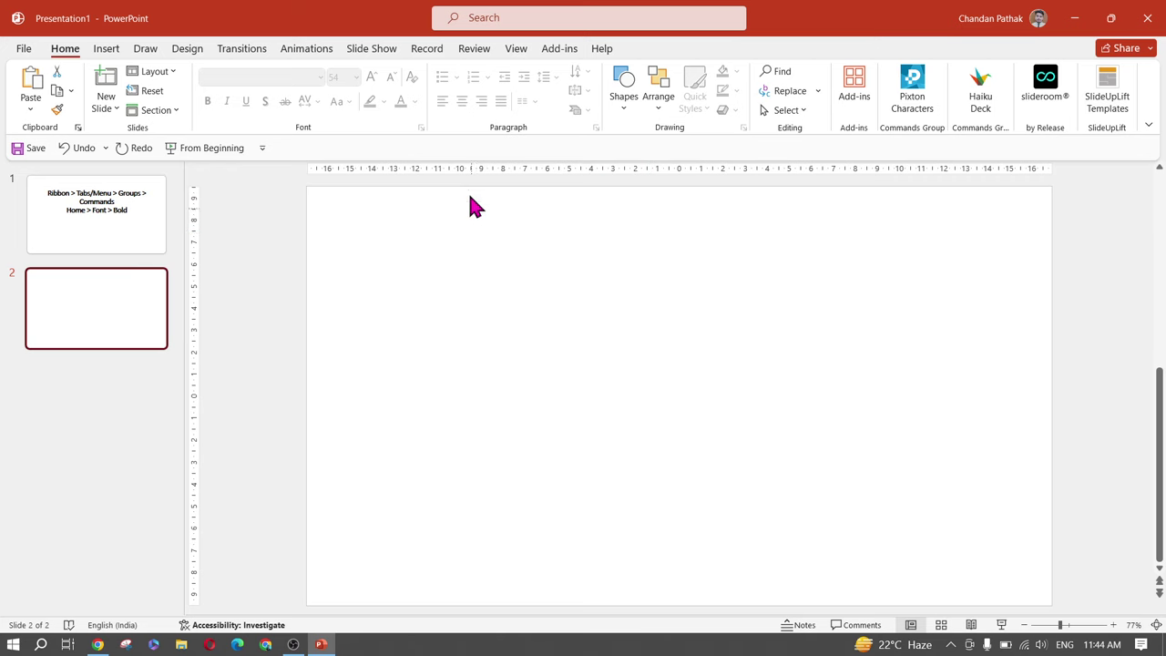
left_click(474, 53)
left_click(528, 52)
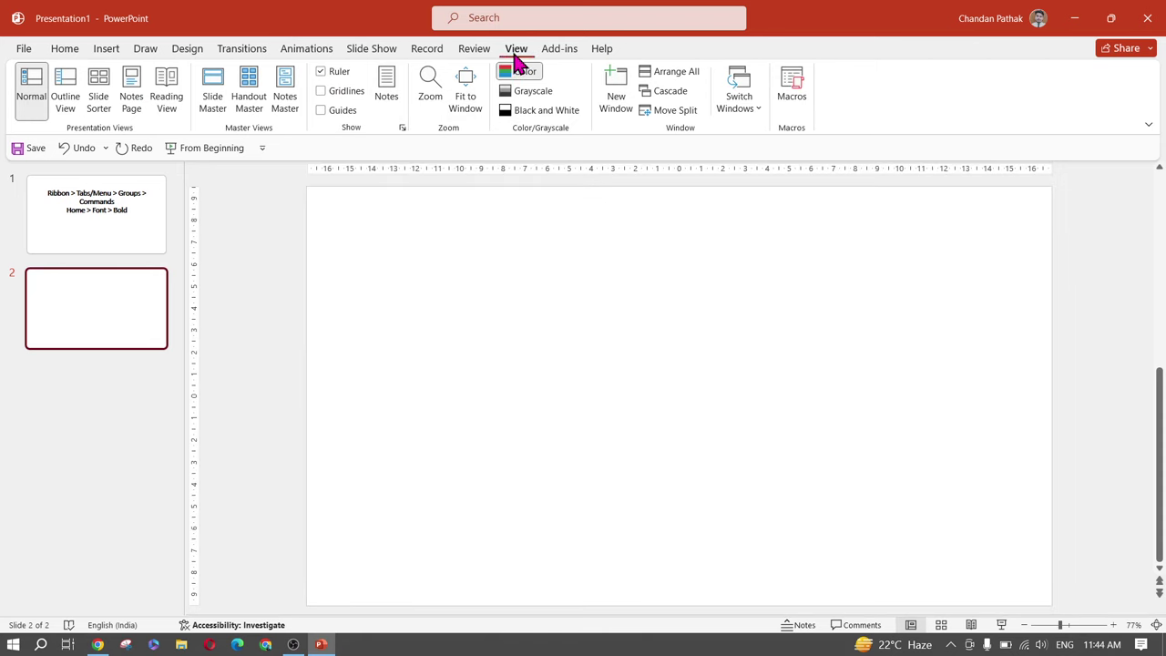
Return to the Home tab and scroll back up to slide 1's 'Home > Font > Bold' title
left_click(65, 50)
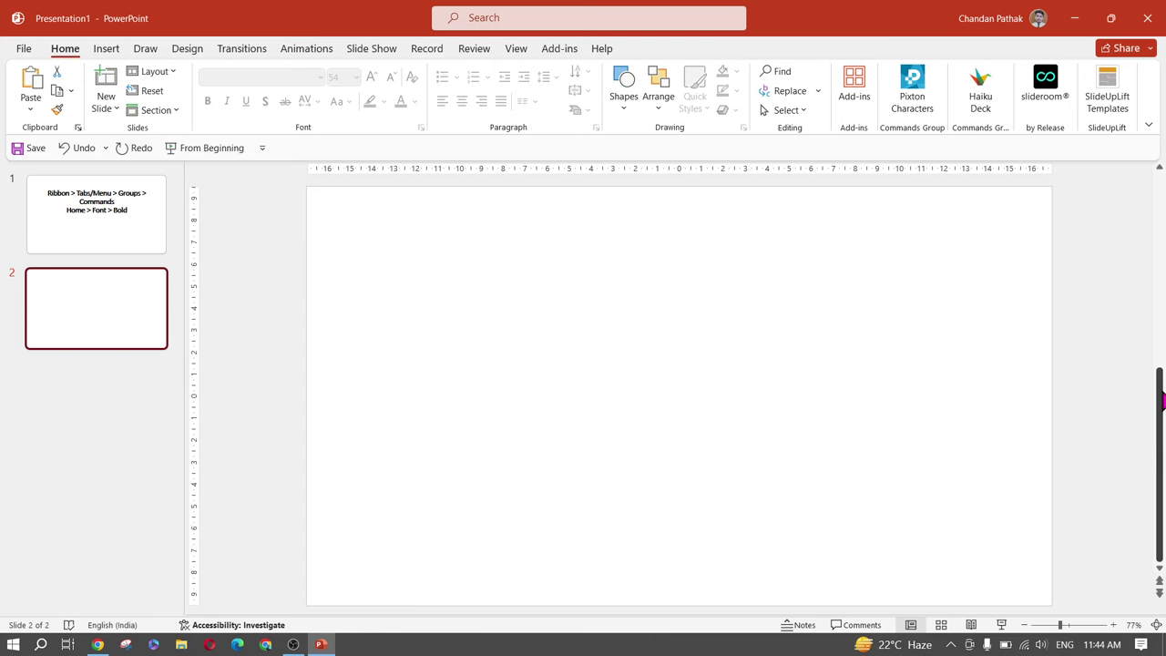
left_click_drag(1162, 401, 1163, 220)
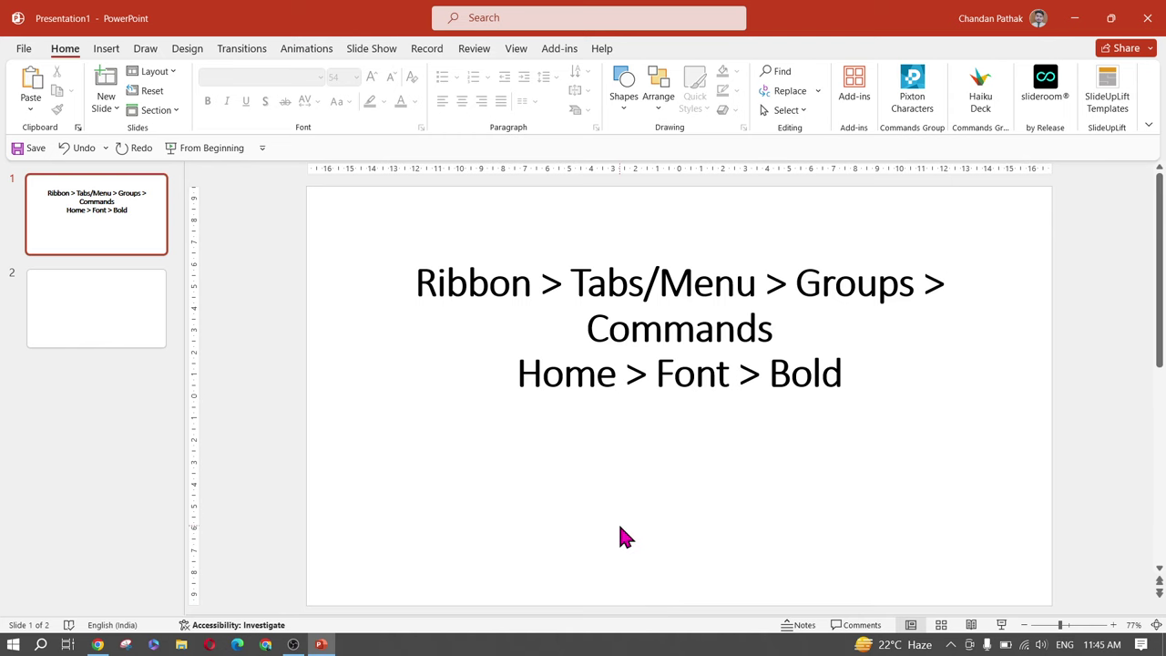
Zoom the view out to 77% and select the blank slide 2 thumbnail
scroll(569, 498, "up", 5)
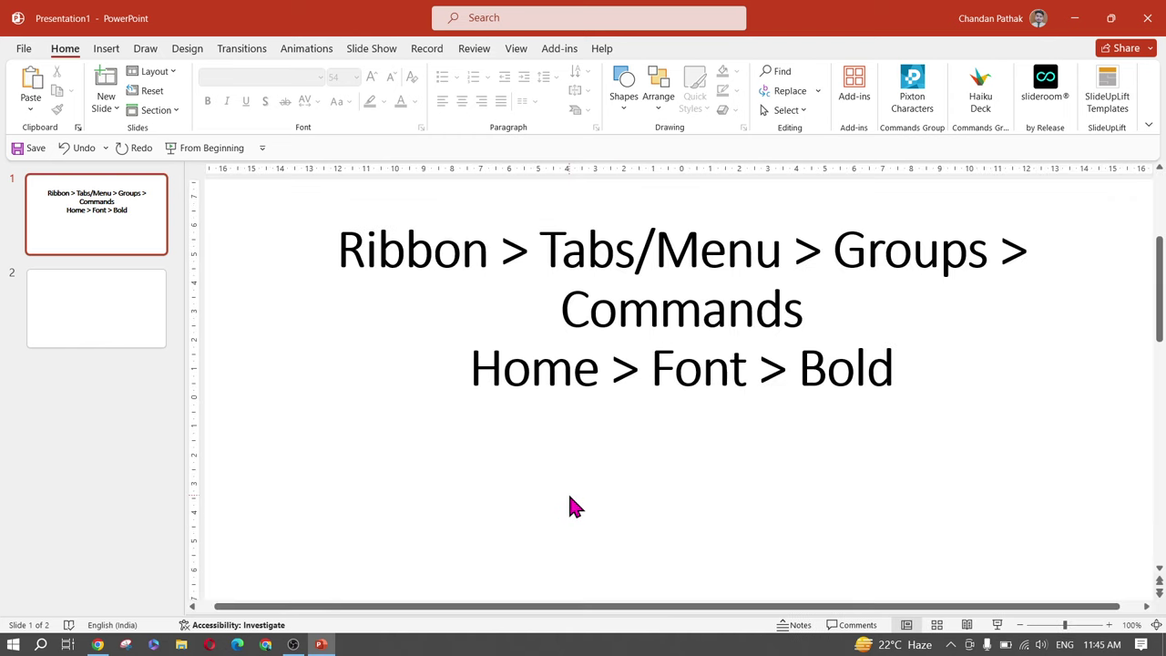
scroll(570, 508, "up", 2)
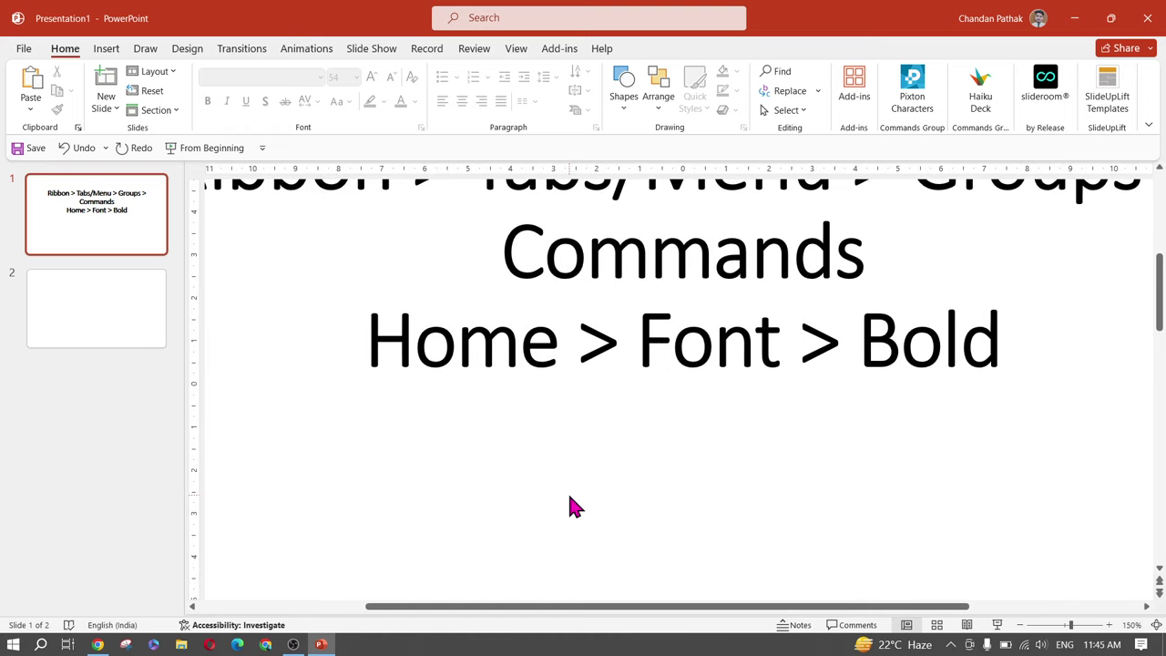
left_click_drag(474, 616, 316, 614)
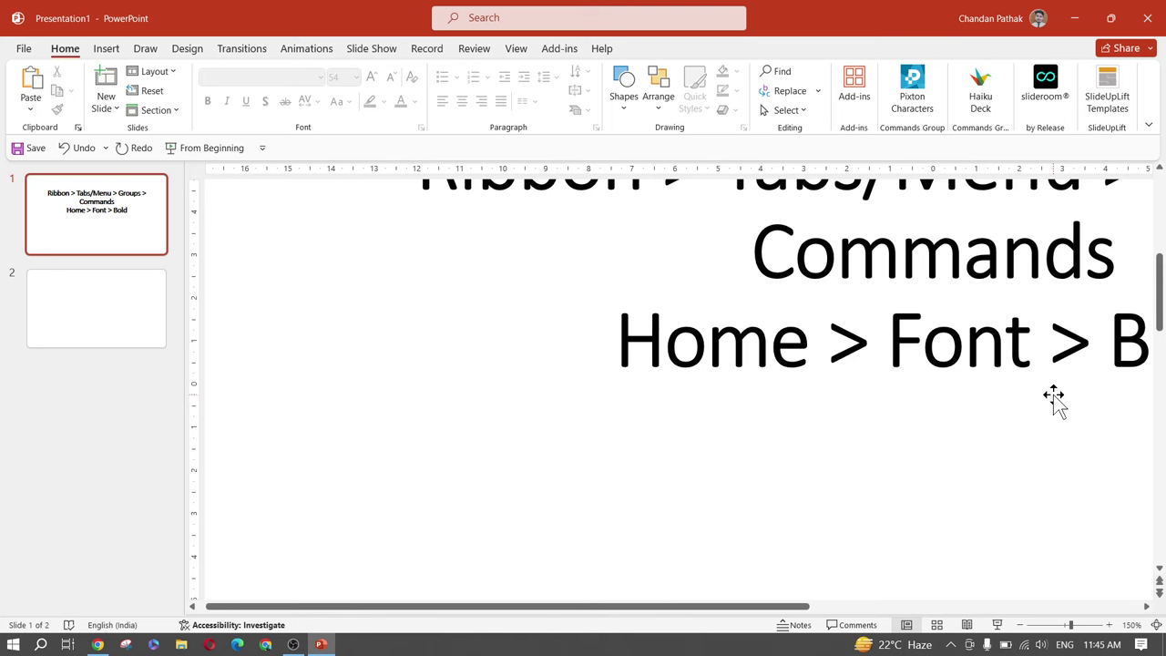
left_click_drag(538, 618, 916, 633)
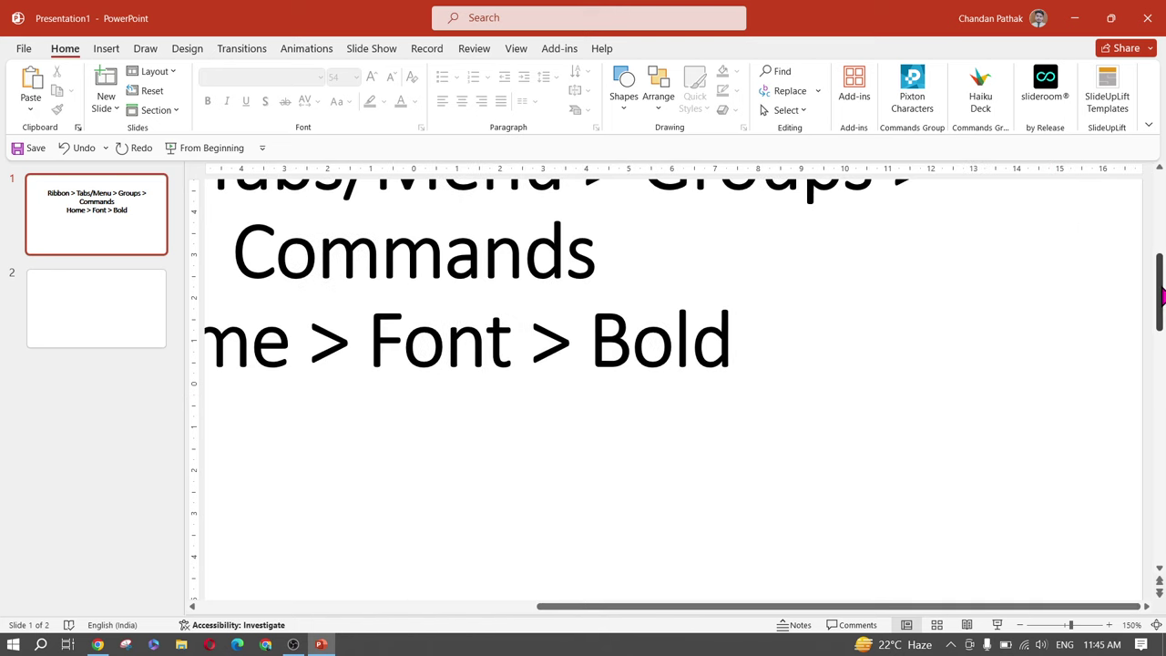
left_click_drag(1159, 278, 1162, 324)
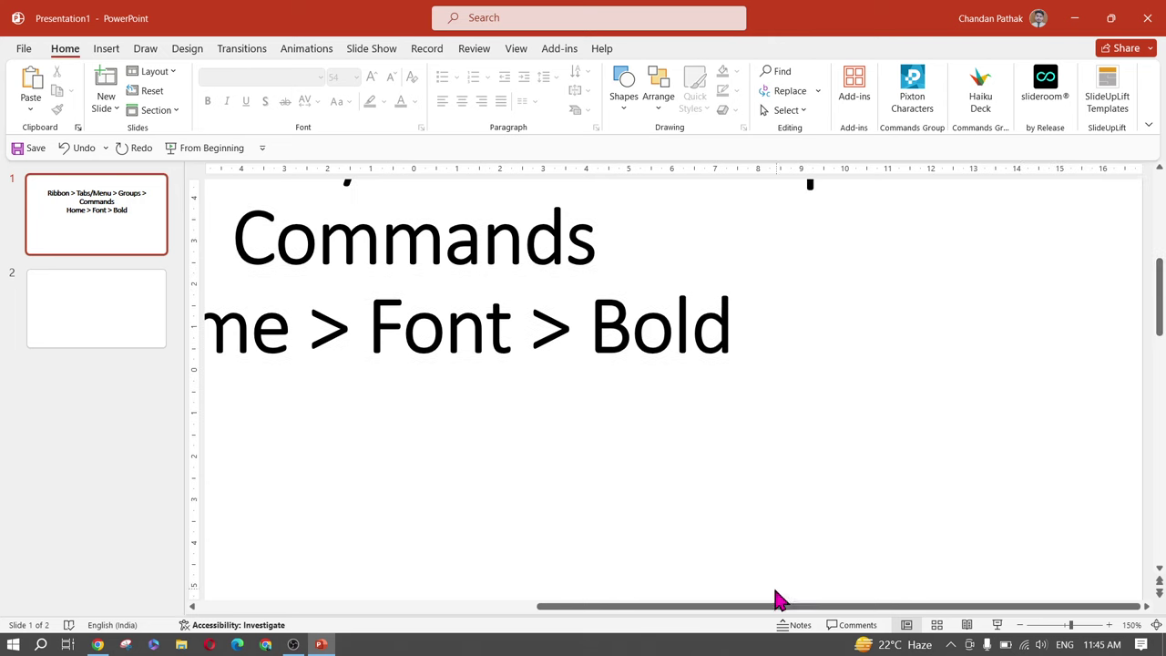
left_click_drag(744, 607, 430, 597)
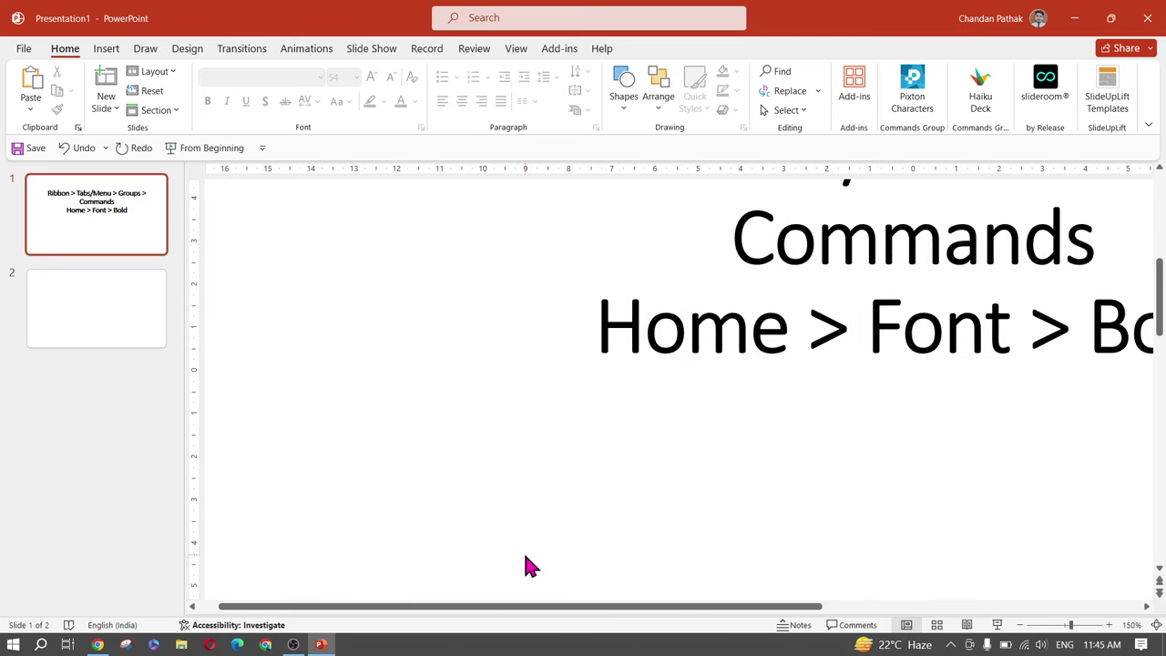
scroll(665, 453, "down", 7, "ctrl")
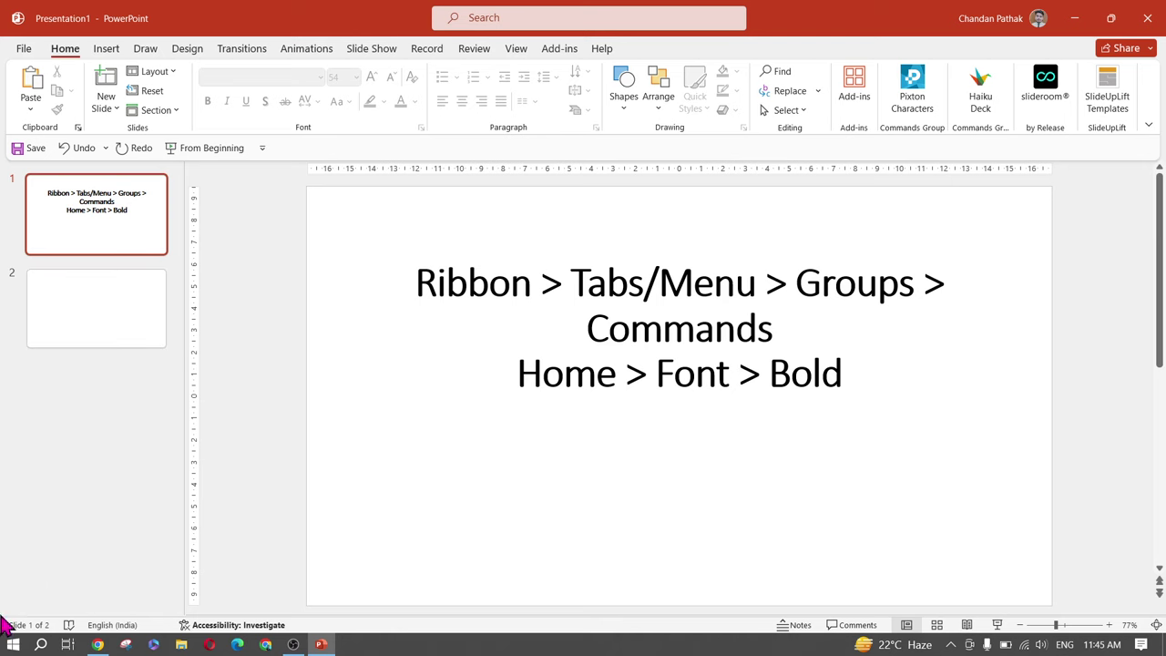
left_click(97, 294)
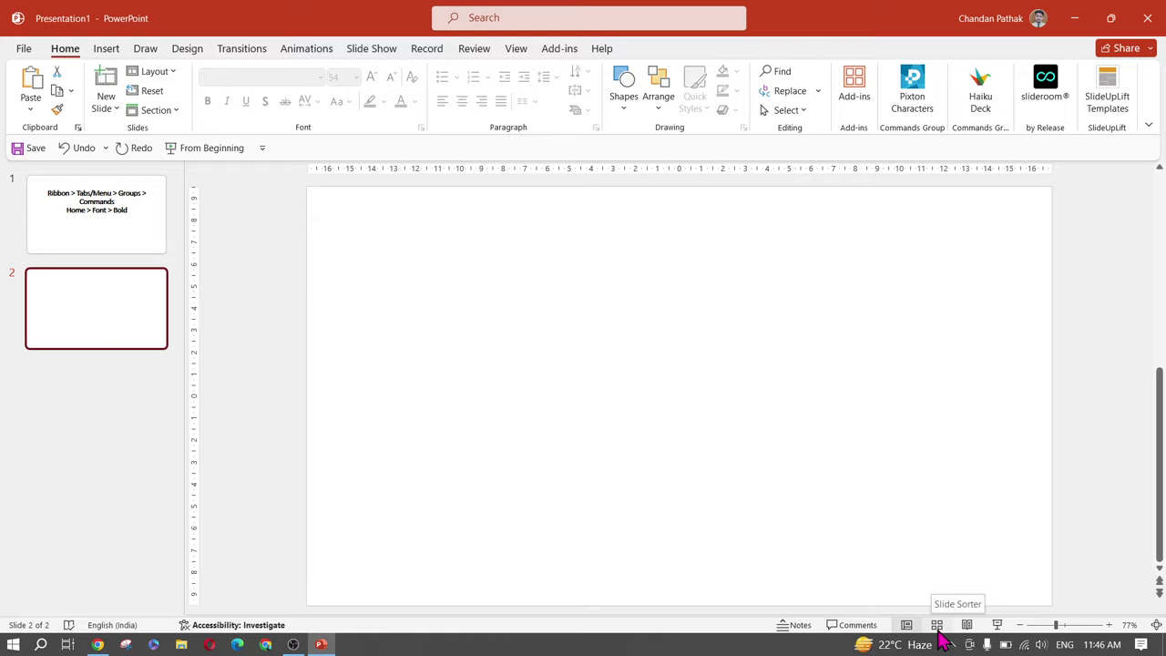
Preview Slide Sorter and Reading View, cancel the close prompt, and return to Normal view
left_click(936, 628)
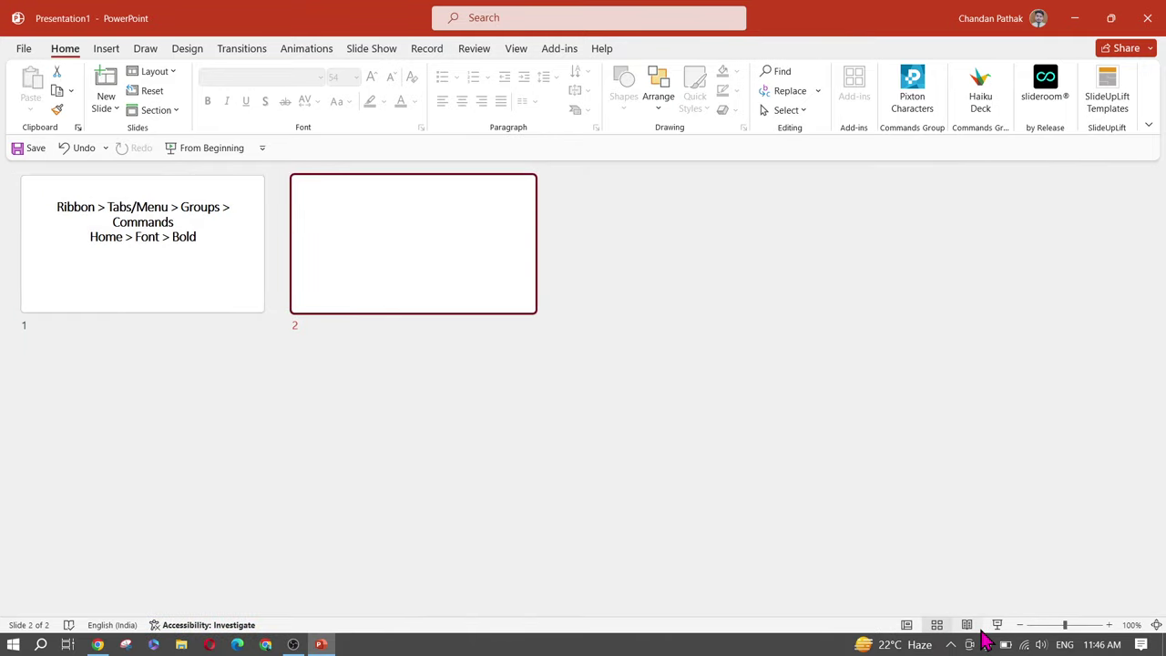
left_click(966, 624)
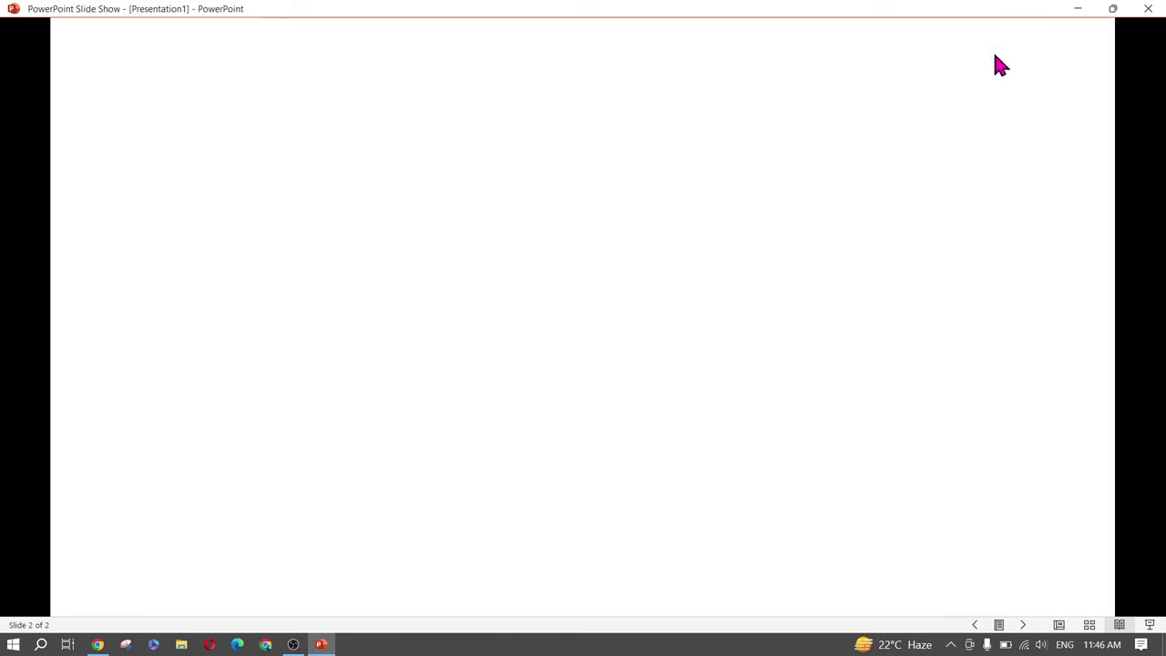
left_click(1148, 9)
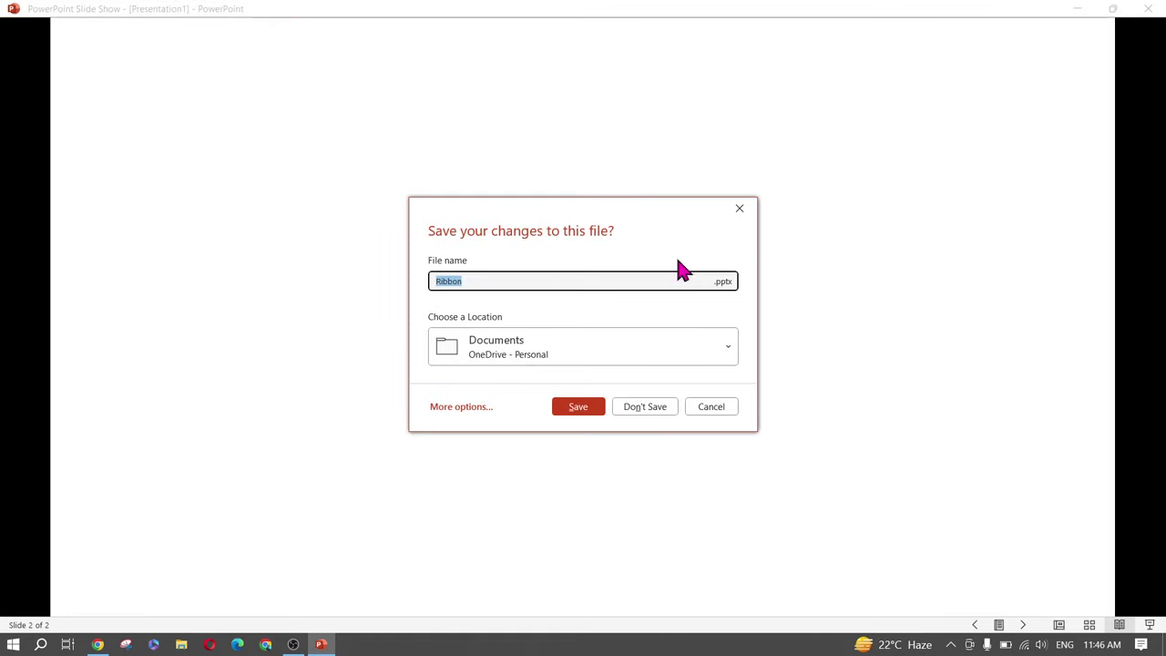
left_click(710, 409)
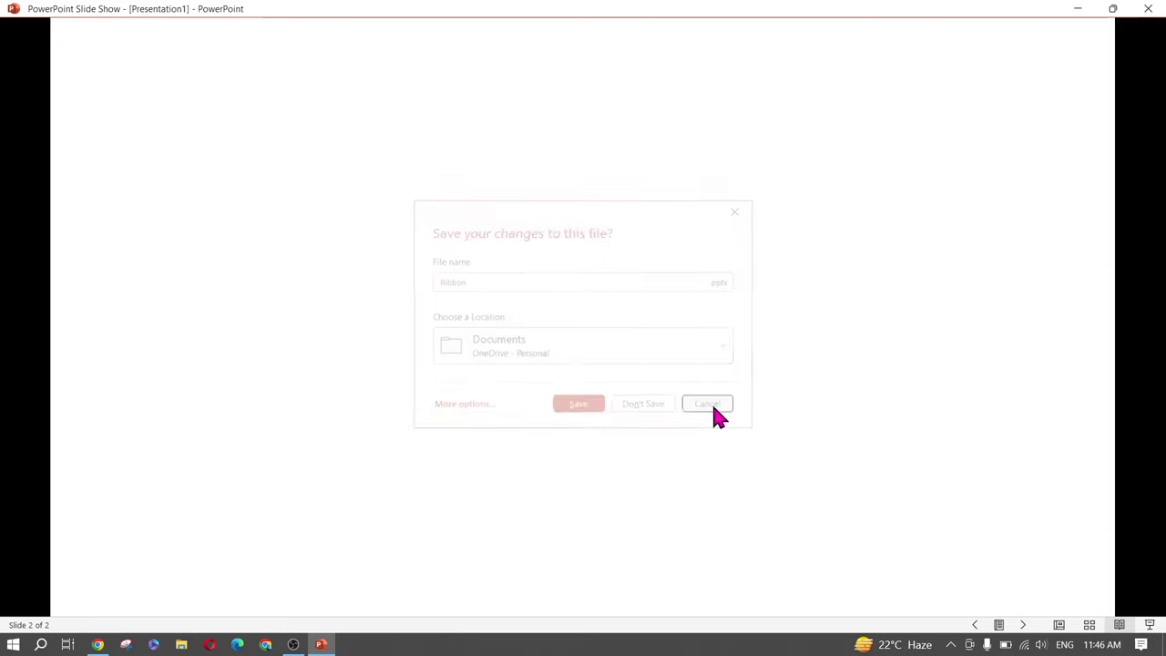
left_click(1058, 627)
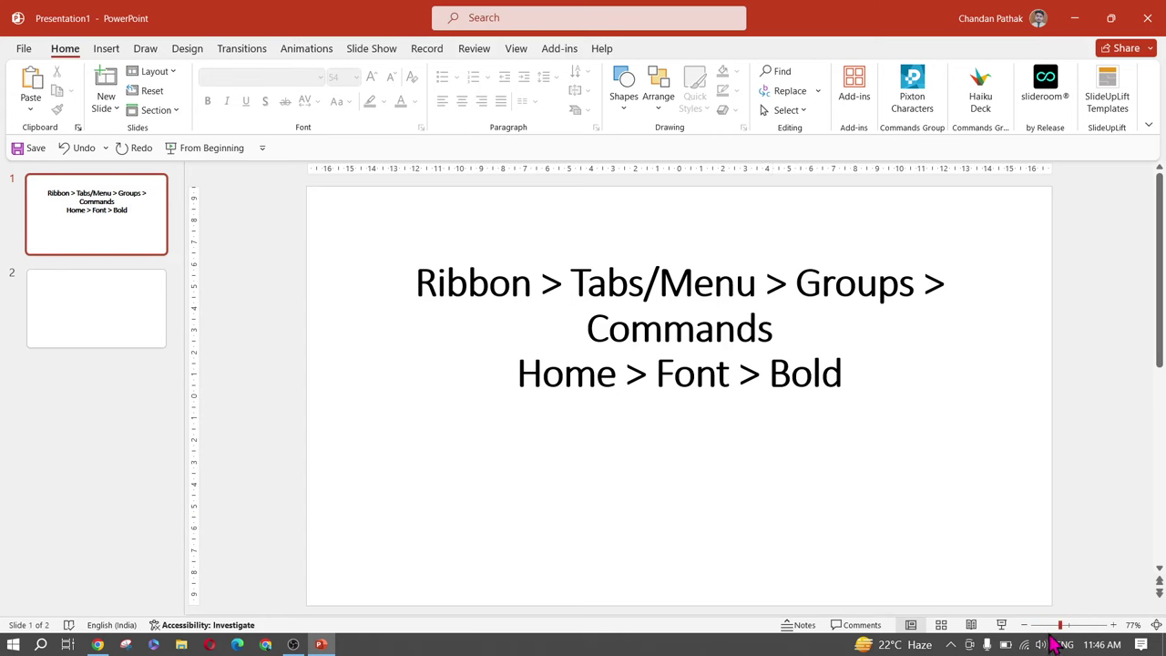
mouse_move(1065, 632)
left_mouse_down()
mouse_move(1096, 633)
mouse_move(1050, 636)
left_mouse_up()
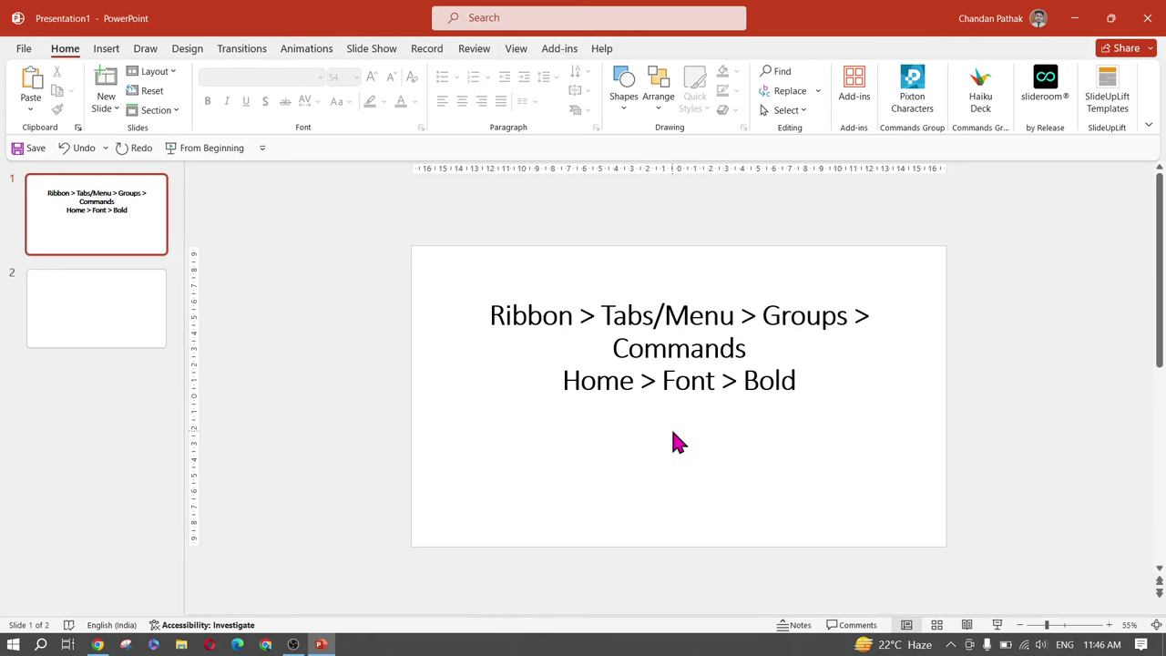
scroll(674, 442, "up", 2)
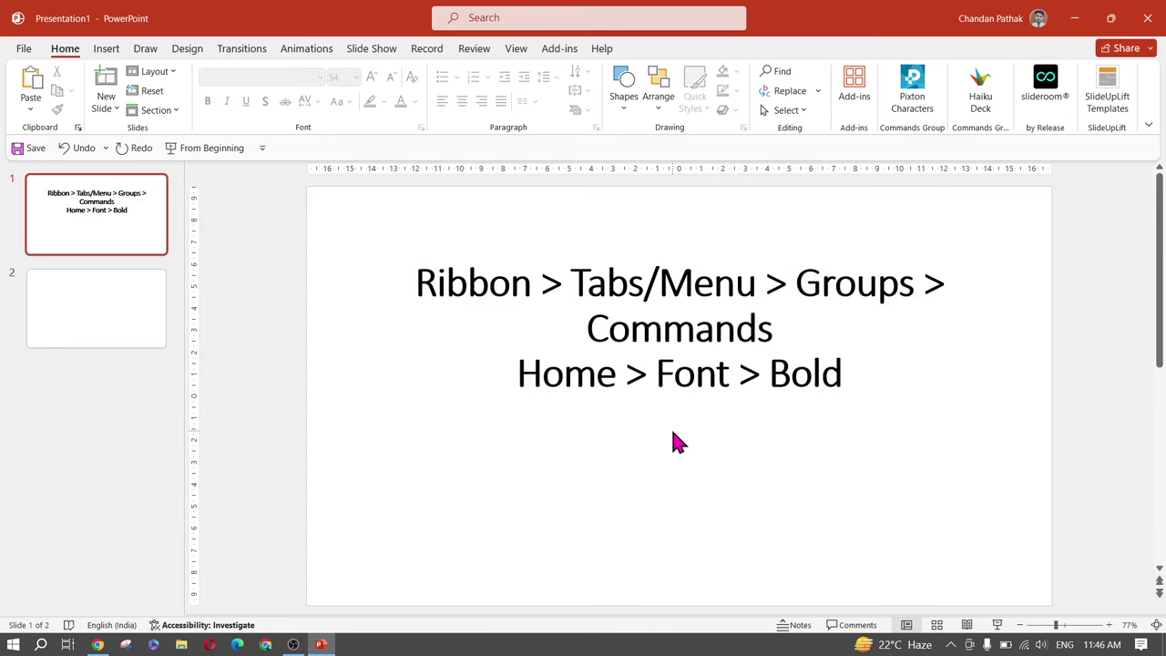
scroll(674, 442, "up", 5)
scroll(674, 441, "up", 1)
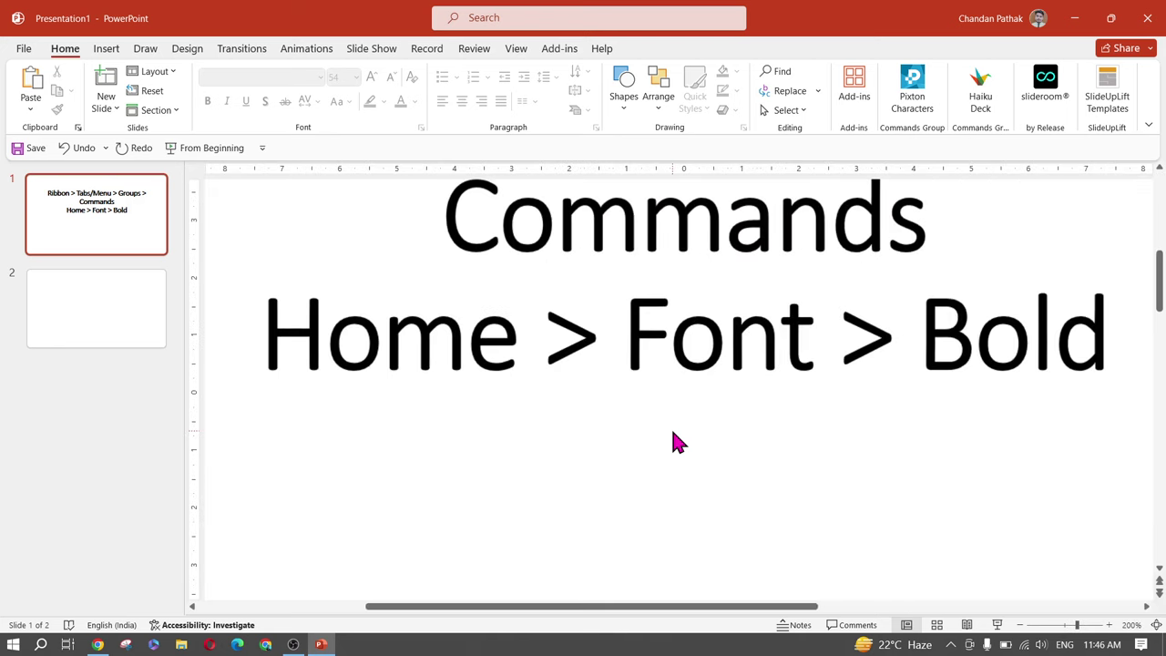
scroll(675, 441, "down", 8)
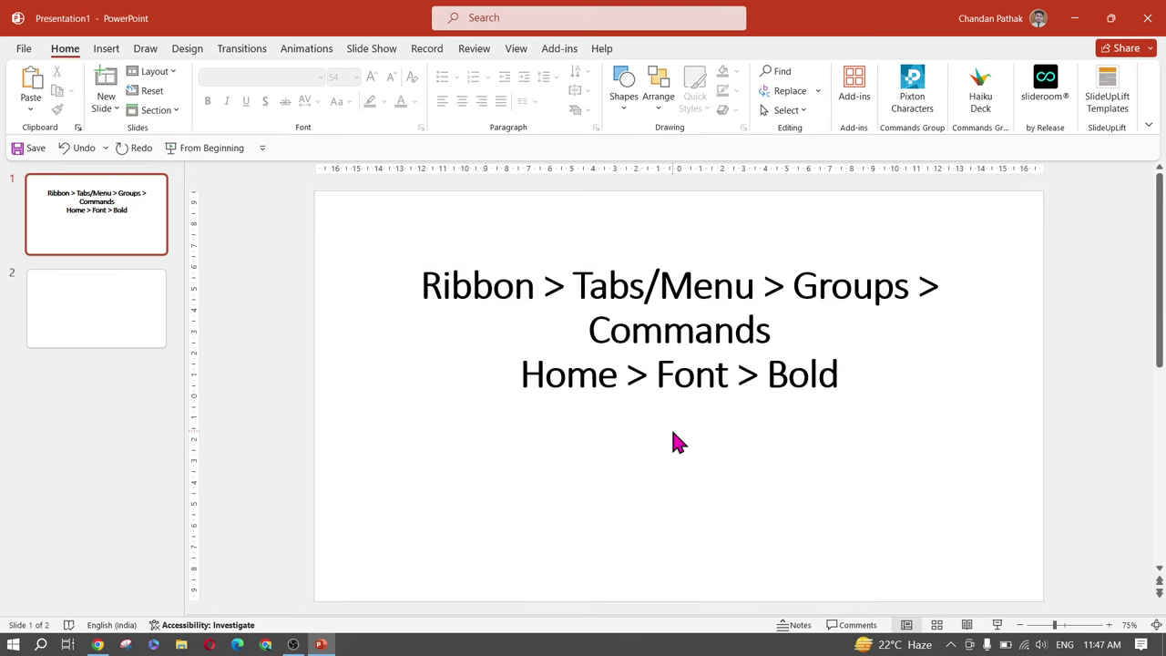
scroll(676, 442, "down", 7)
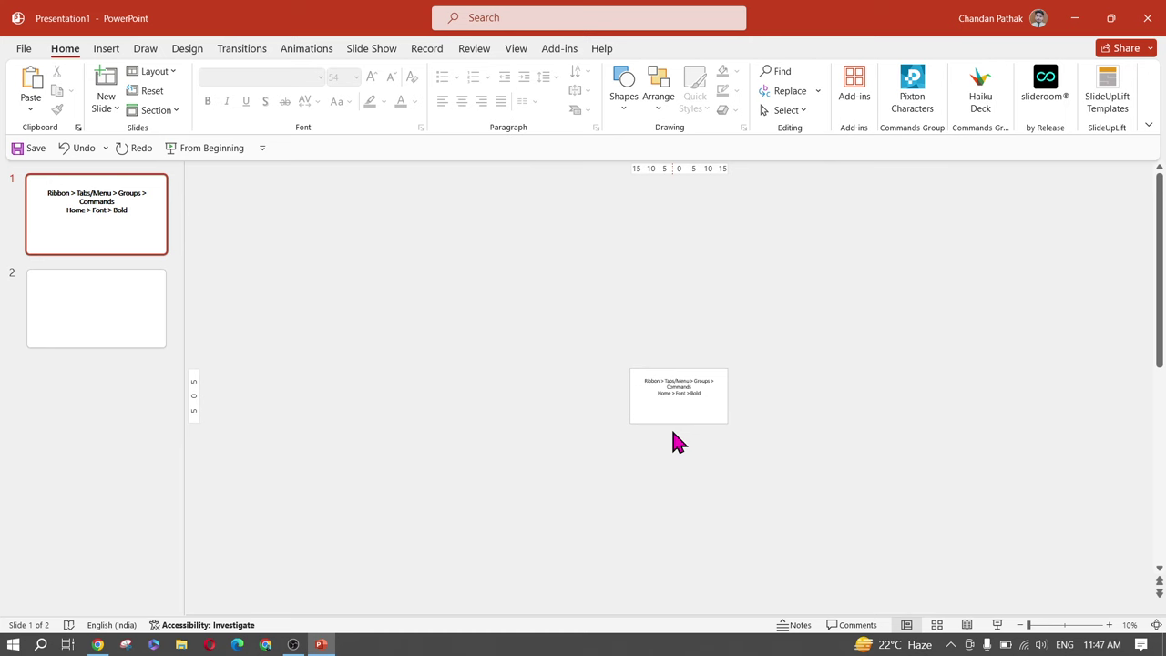
scroll(676, 442, "up", 15)
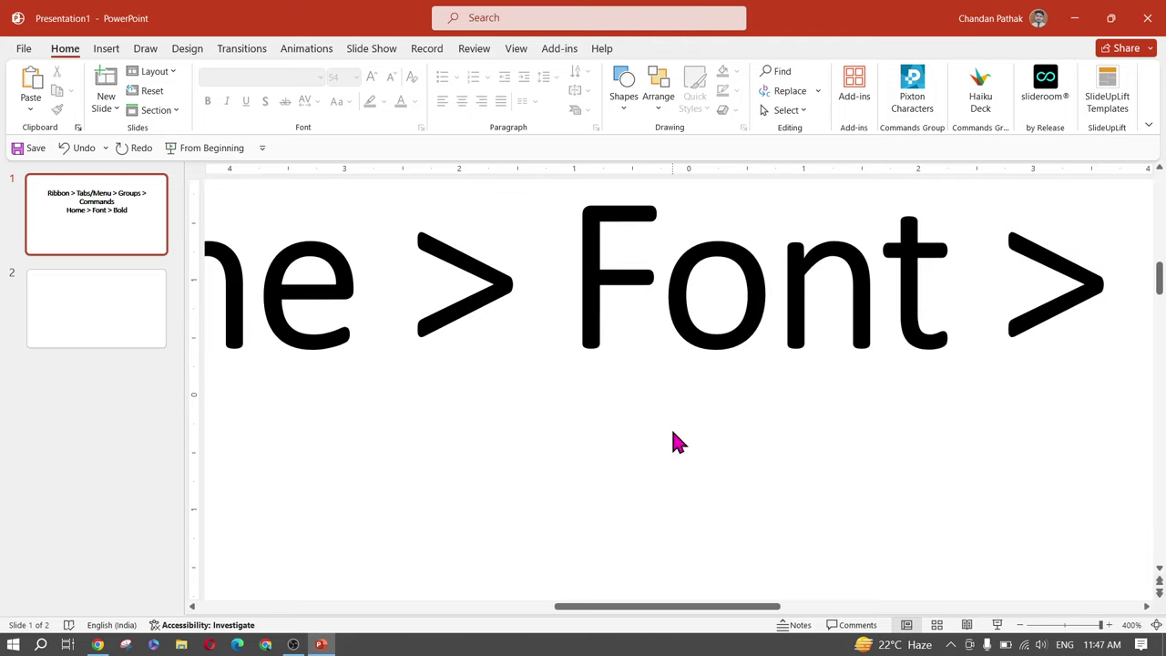
scroll(620, 391, "down", 8)
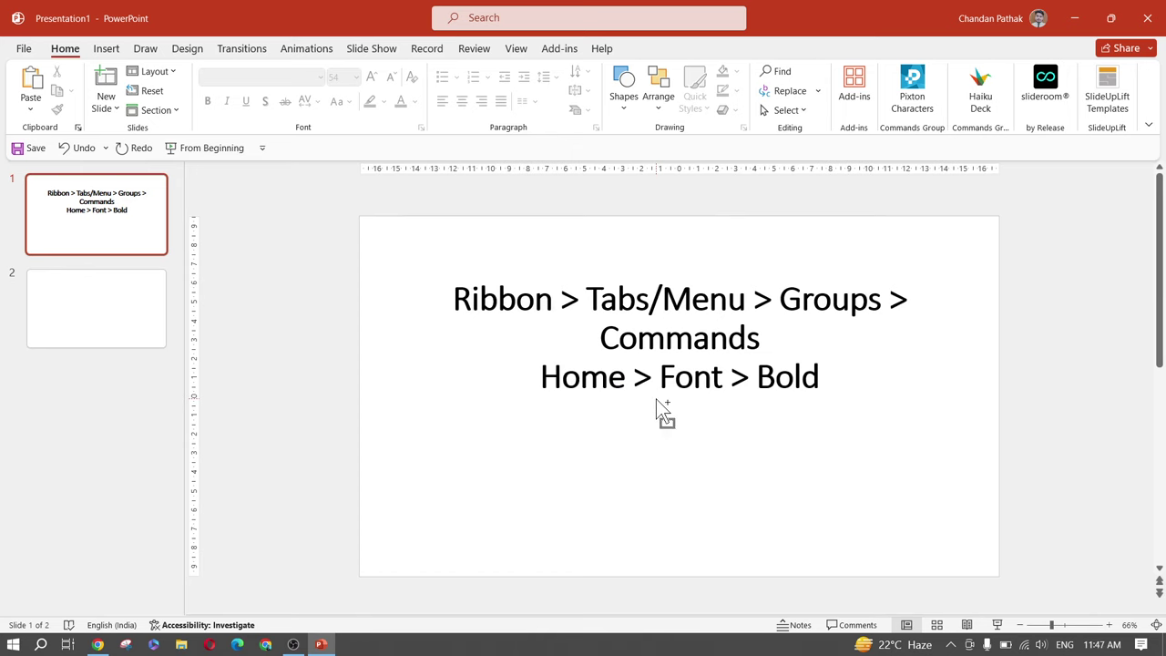
scroll(656, 400, "up", 1)
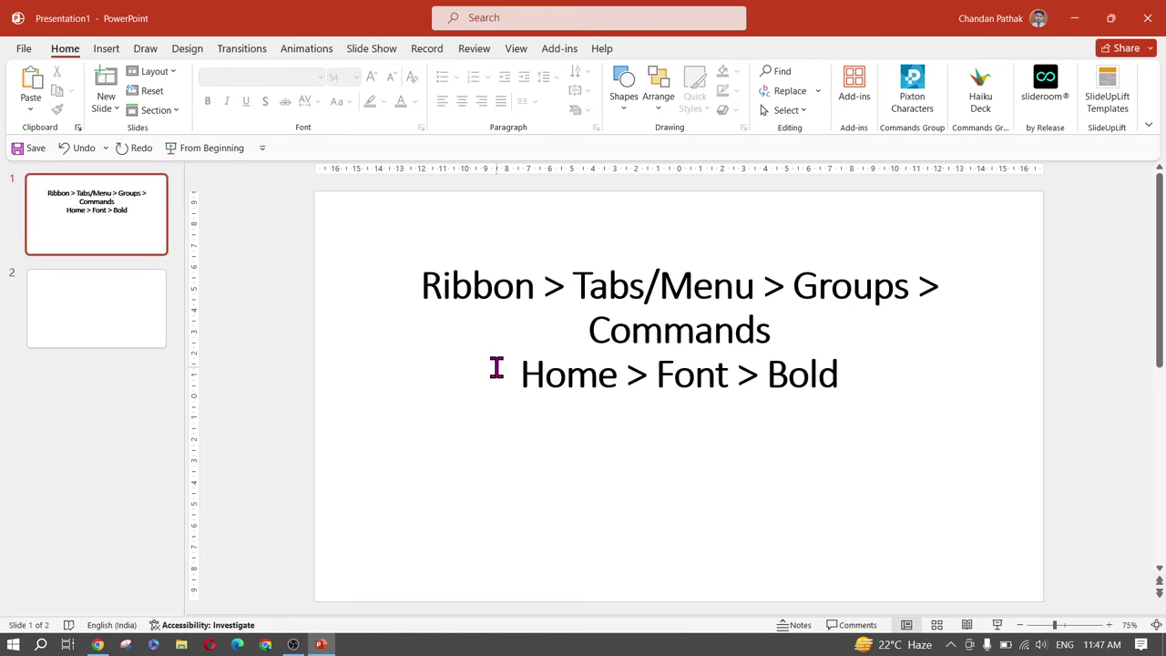
left_click(20, 53)
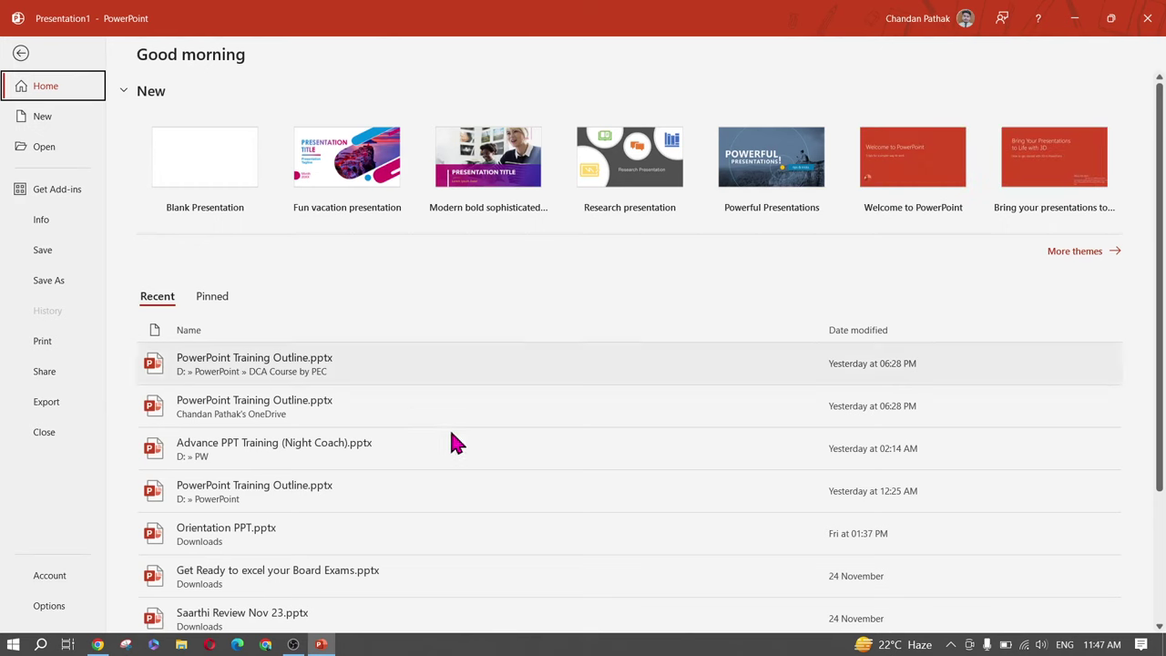
left_click(20, 55)
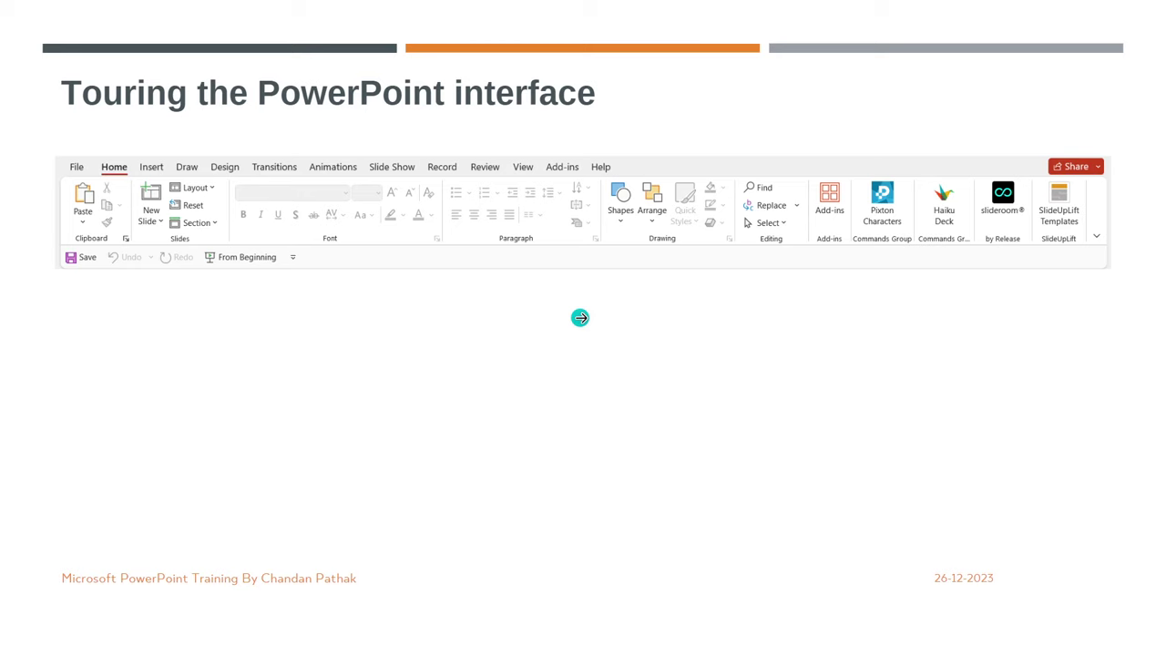
left_click(581, 317)
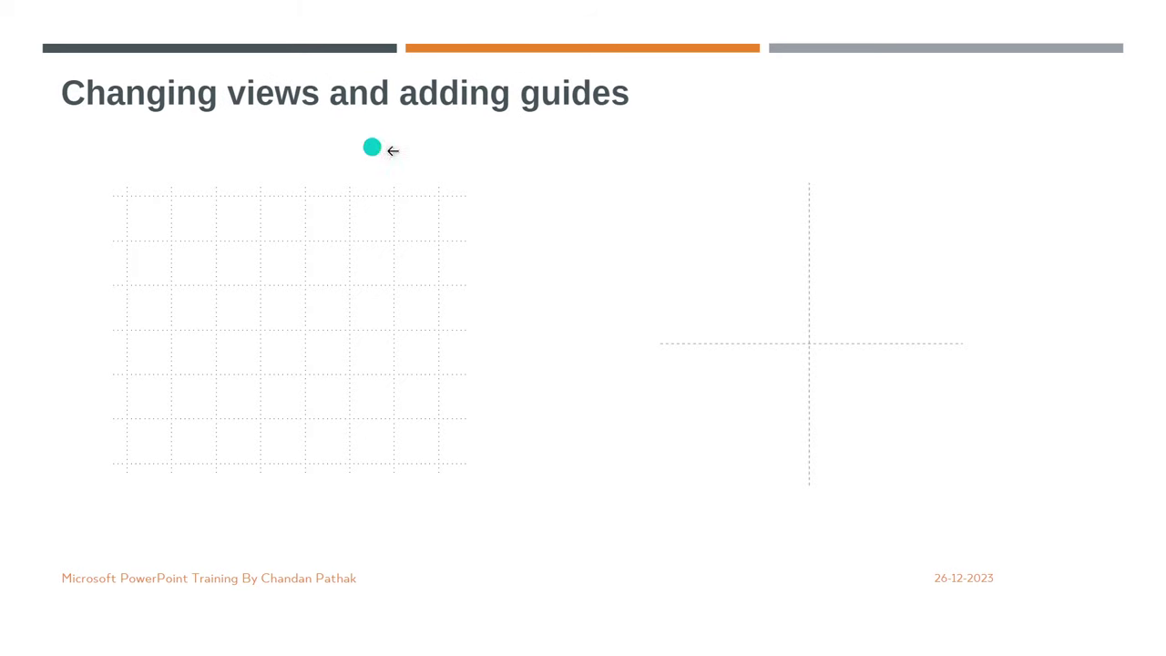
key("alt+Tab")
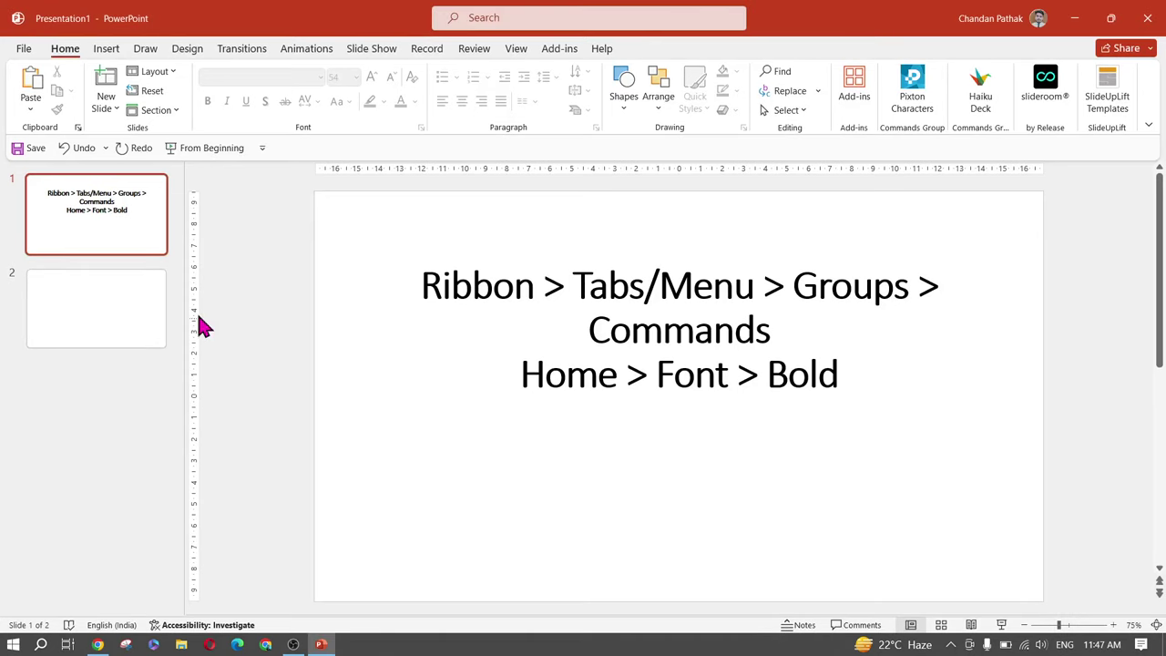
Select the blank second slide and turn on Gridlines in the View tab's Show group
left_click(47, 321)
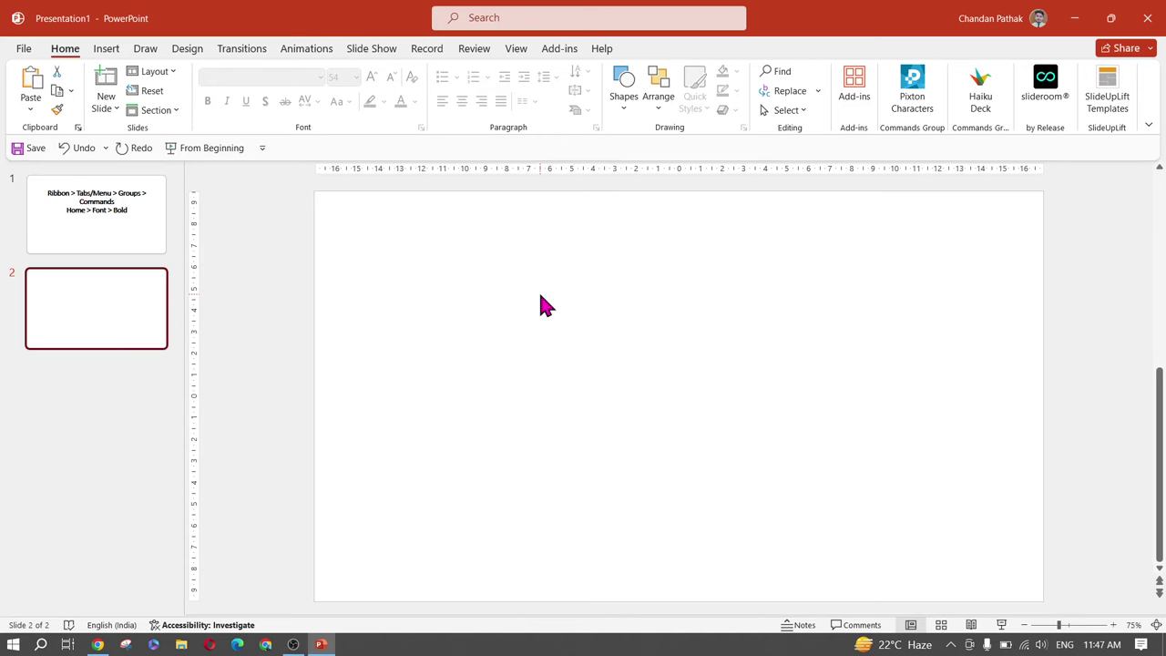
left_click(515, 54)
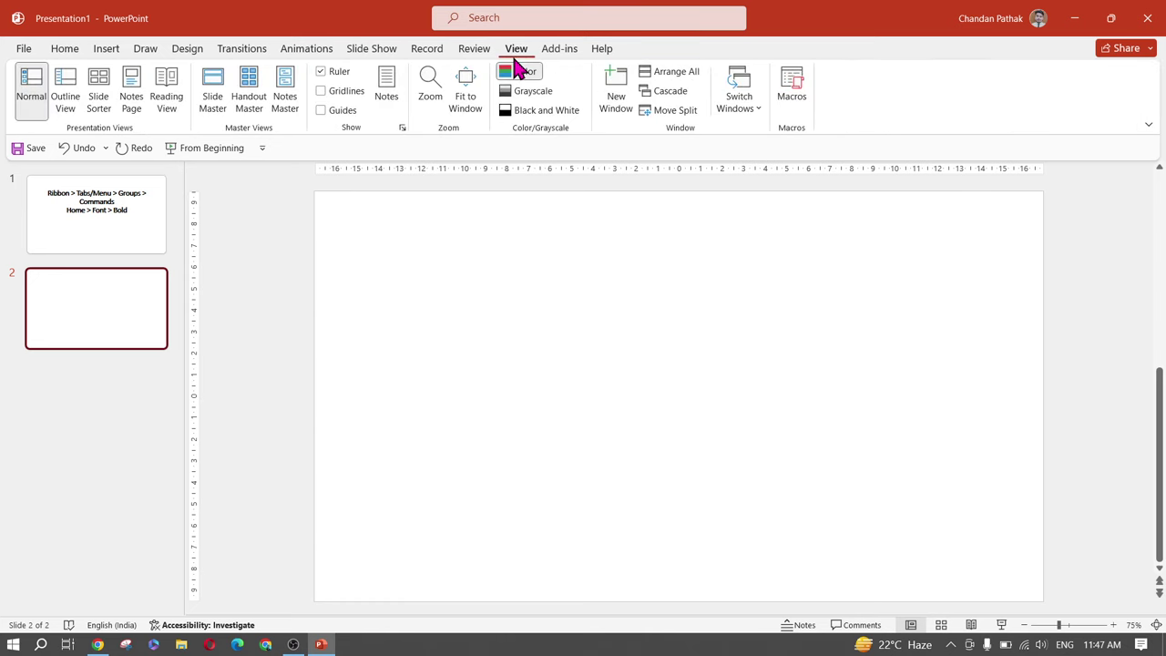
left_click(346, 94)
Draw a blue Rectangle shape on slide 2 and move it into position
left_click(101, 53)
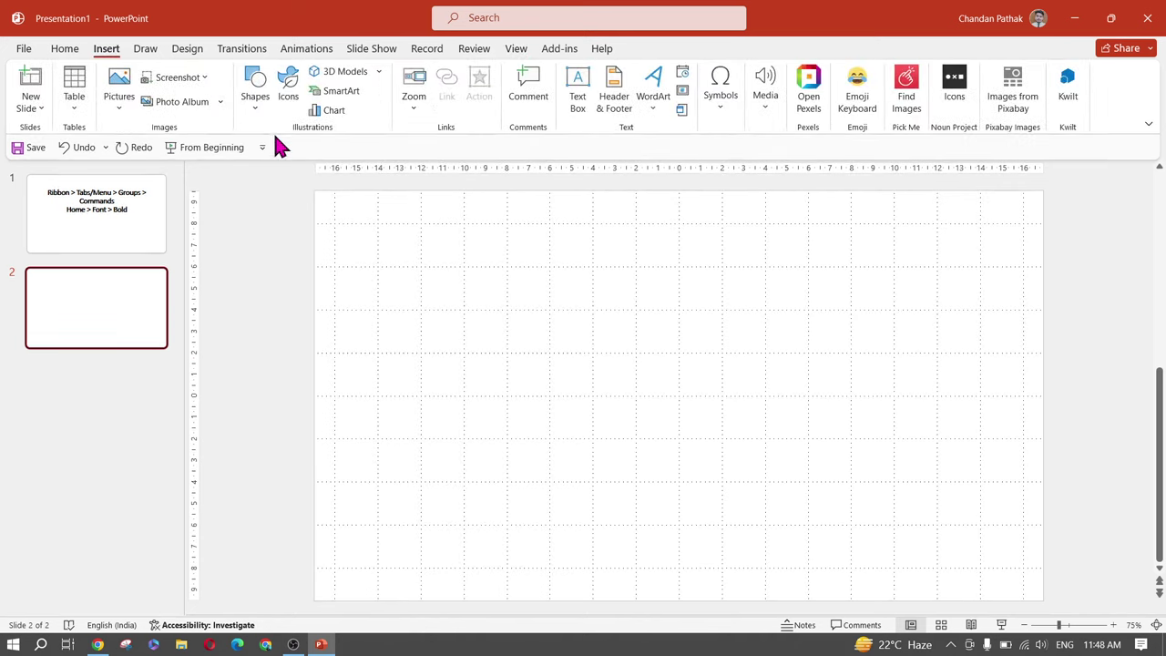
left_click(260, 109)
left_click(292, 153)
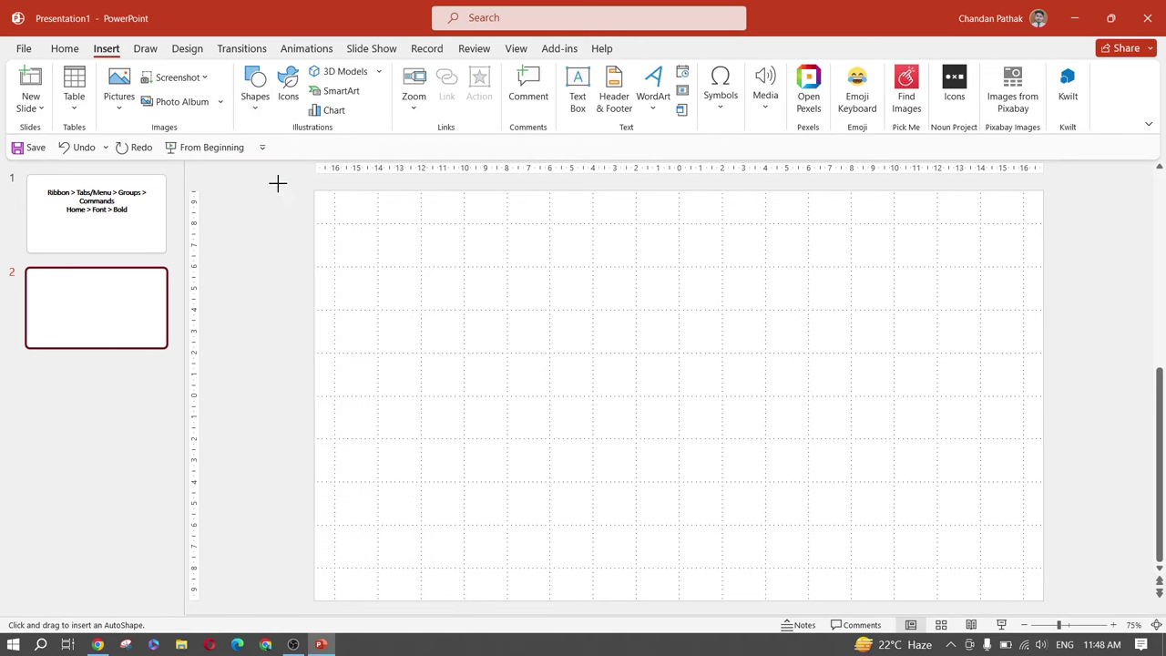
left_click_drag(485, 260, 598, 357)
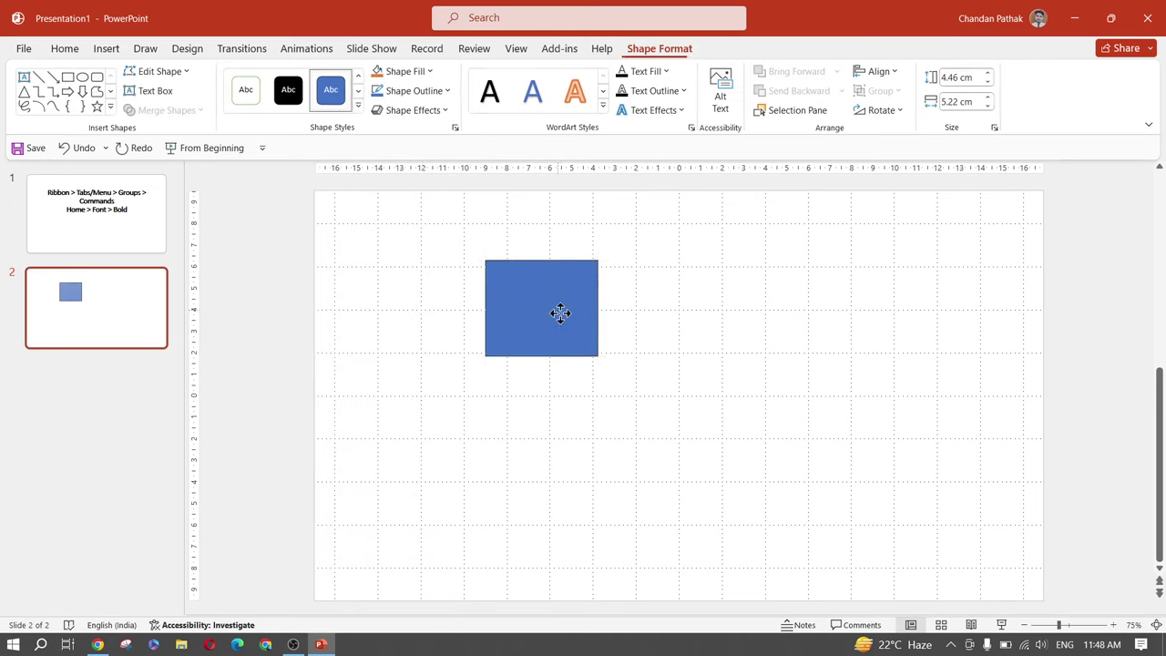
mouse_move(556, 312)
left_mouse_down()
mouse_move(513, 340)
mouse_move(492, 325)
mouse_move(492, 314)
mouse_move(628, 418)
mouse_move(586, 394)
mouse_move(626, 341)
mouse_move(624, 369)
mouse_move(767, 293)
mouse_move(706, 287)
mouse_move(887, 293)
left_mouse_up()
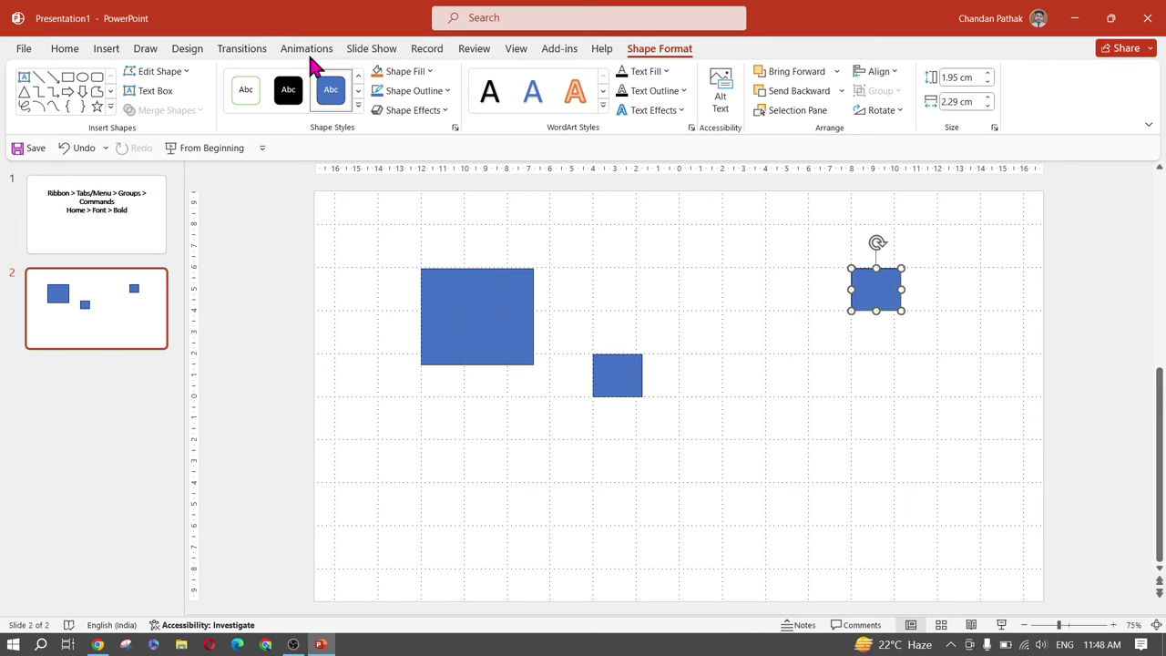
left_click(518, 53)
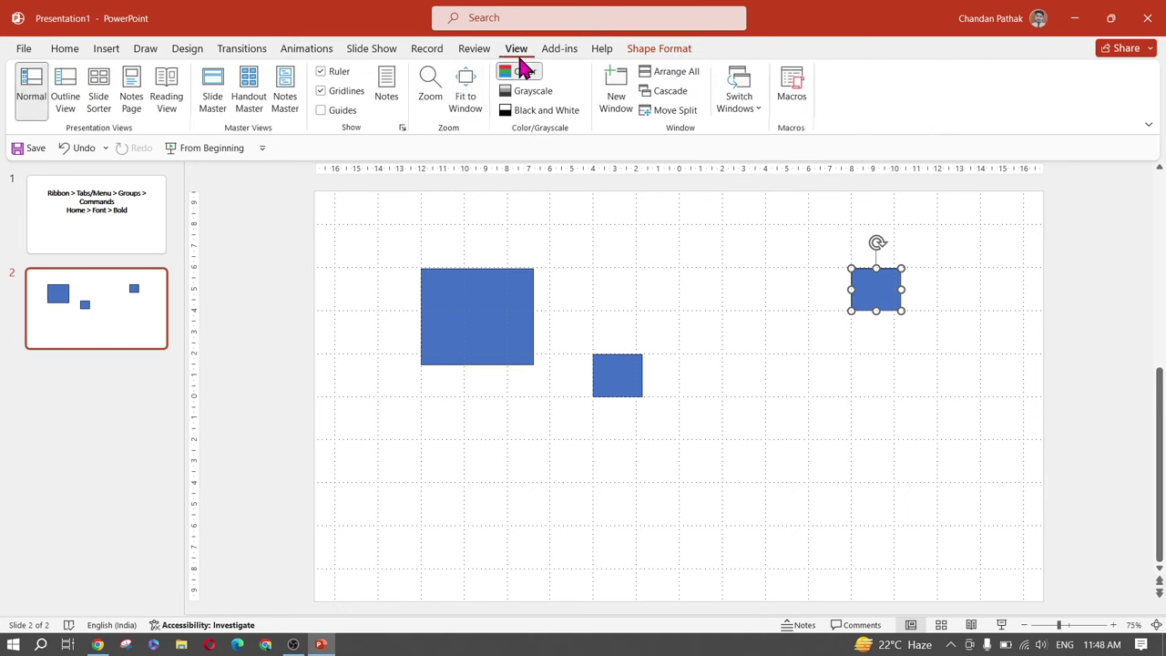
Replace gridlines with Guides and drag the small square onto the guides' centre crossing
left_click(346, 97)
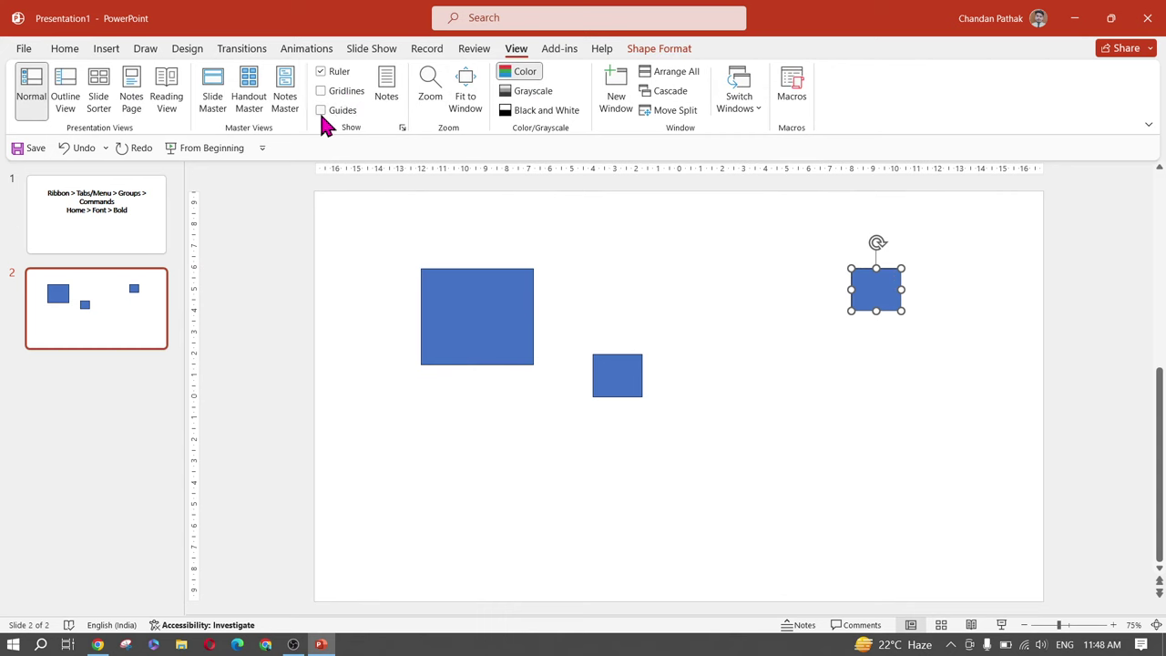
left_click(324, 112)
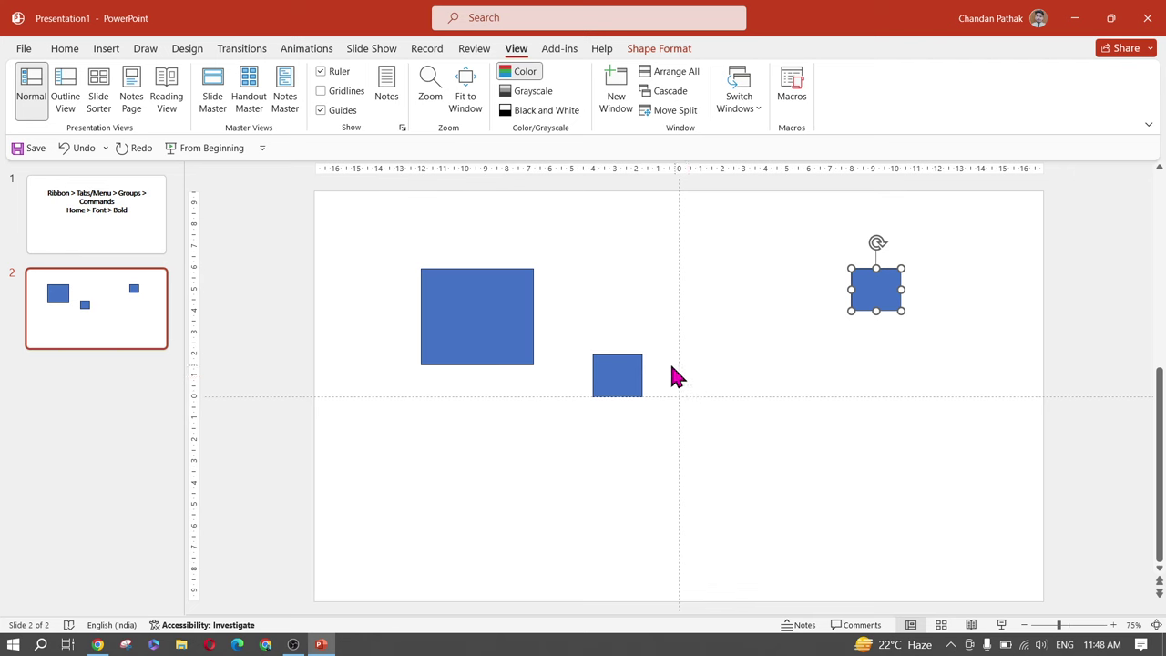
left_click_drag(635, 383, 617, 308)
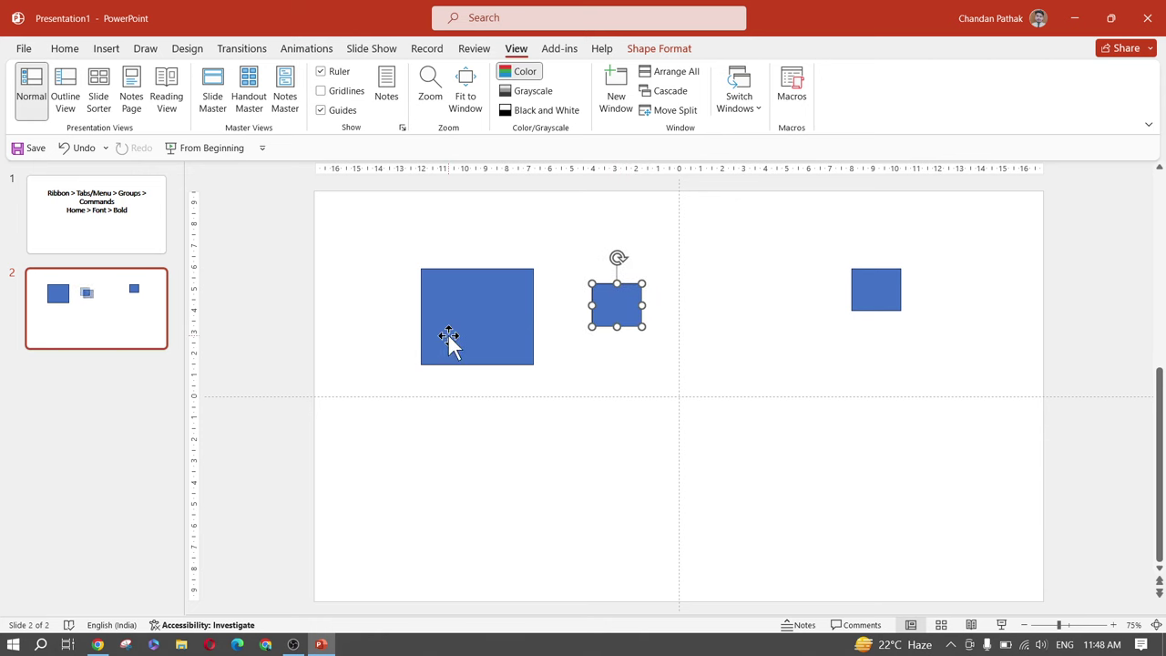
left_click_drag(455, 337, 460, 300)
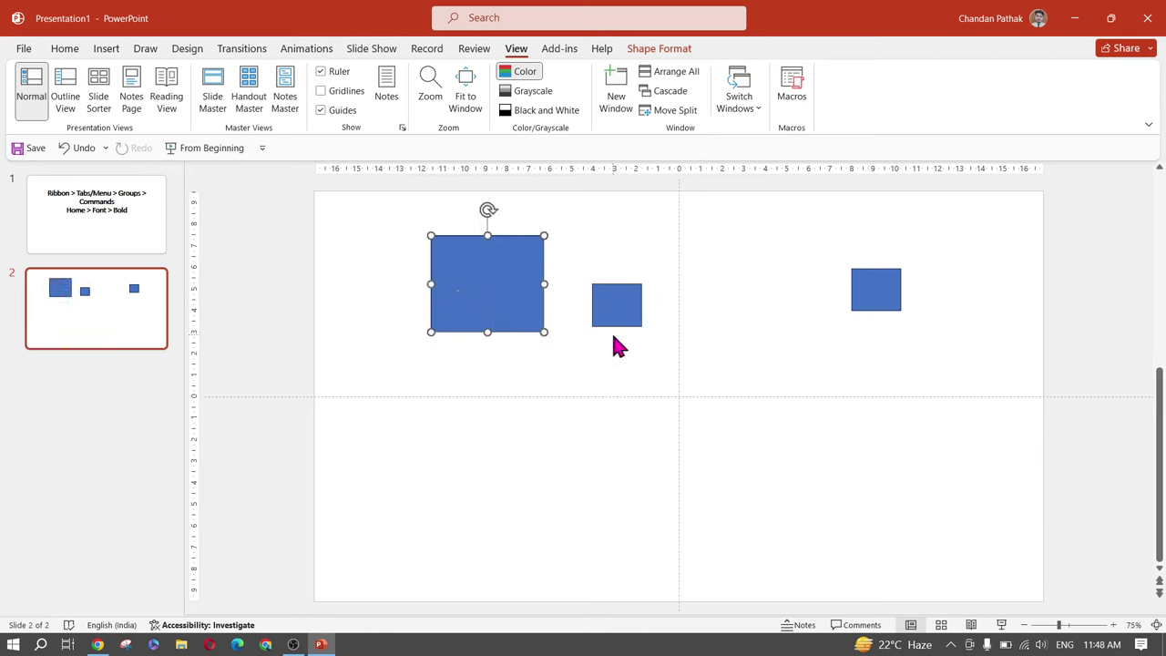
left_click_drag(615, 310, 675, 392)
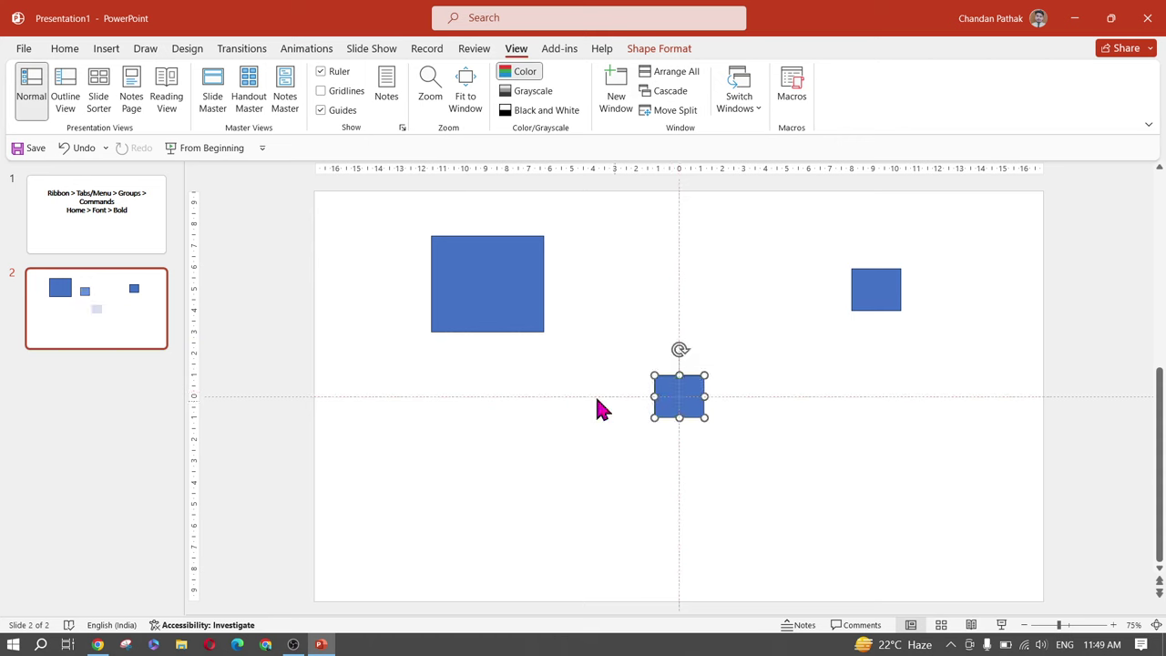
Remove all three squares from slide 2 and turn off the Guides
left_click(646, 318)
left_click(693, 414)
key("ctrl+z")
left_click(486, 282)
key("Delete")
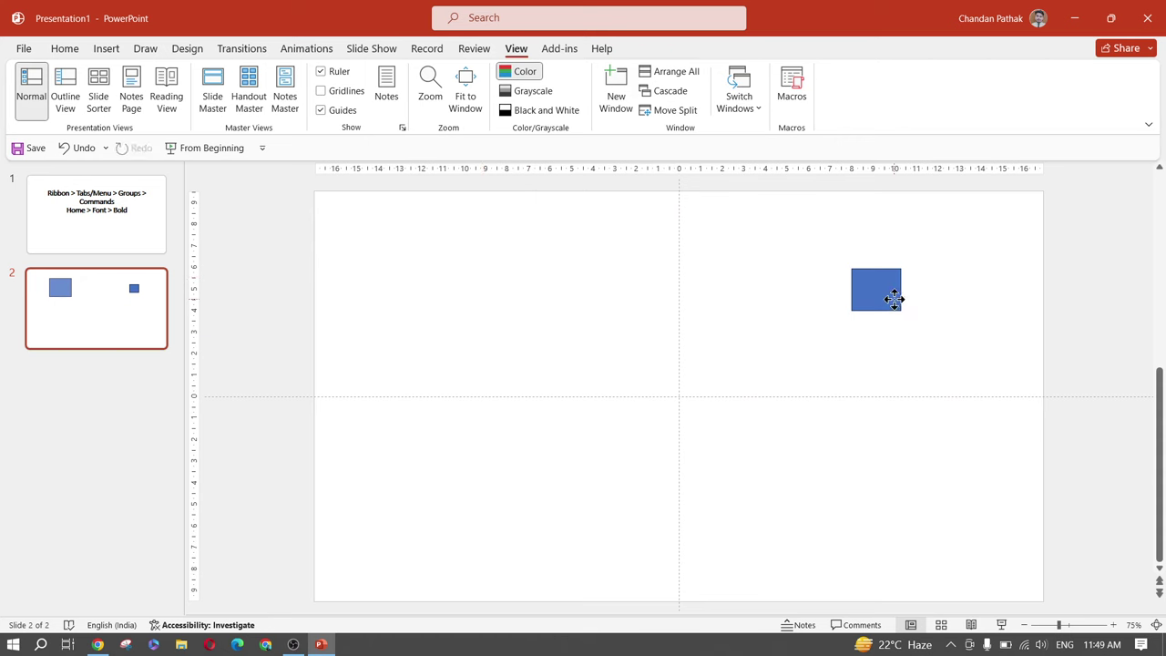
left_click(888, 298)
key("Delete")
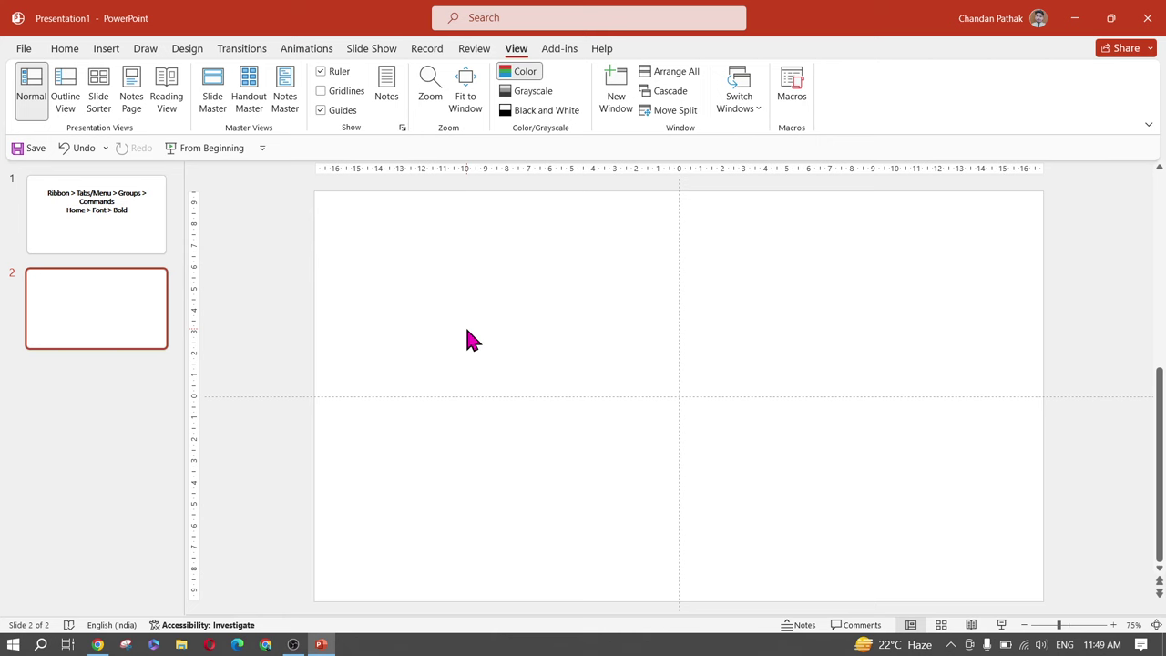
left_click(322, 110)
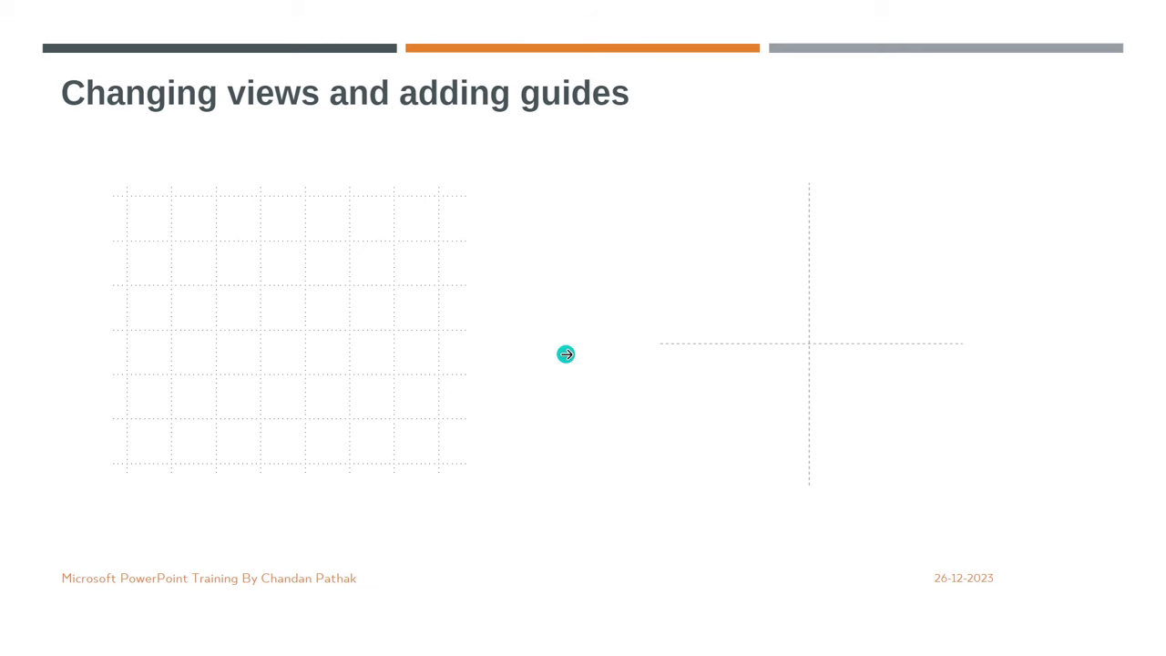
Advance the training slideshow to the 'Creating a presentation from scratch' slide
left_click(566, 354)
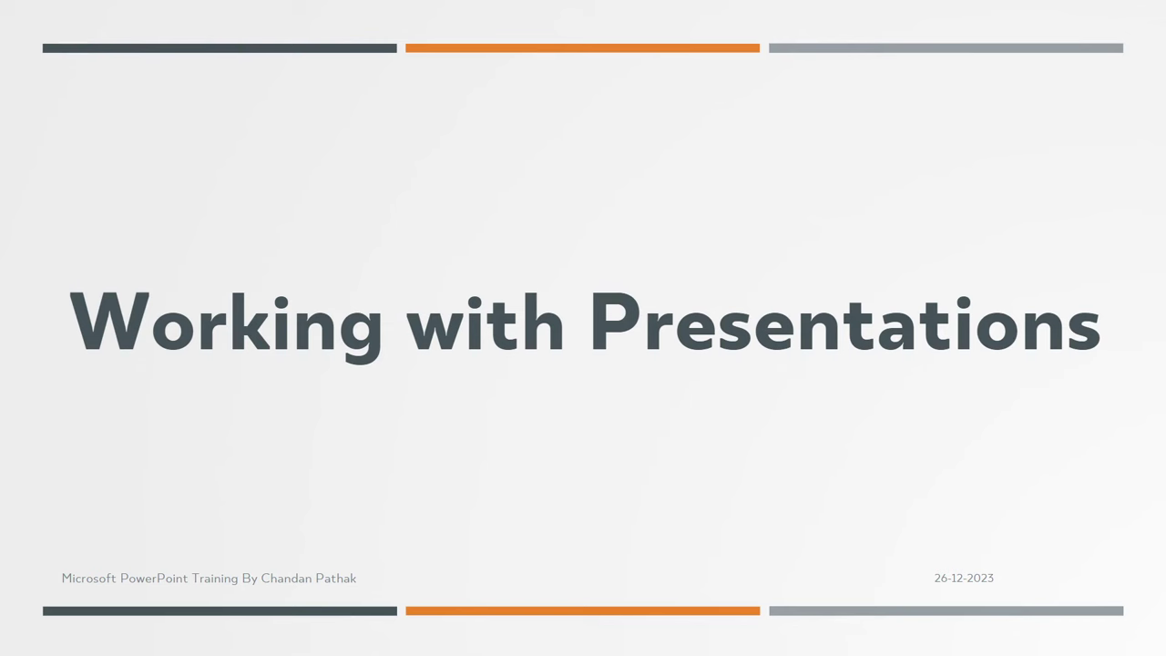
key("Right")
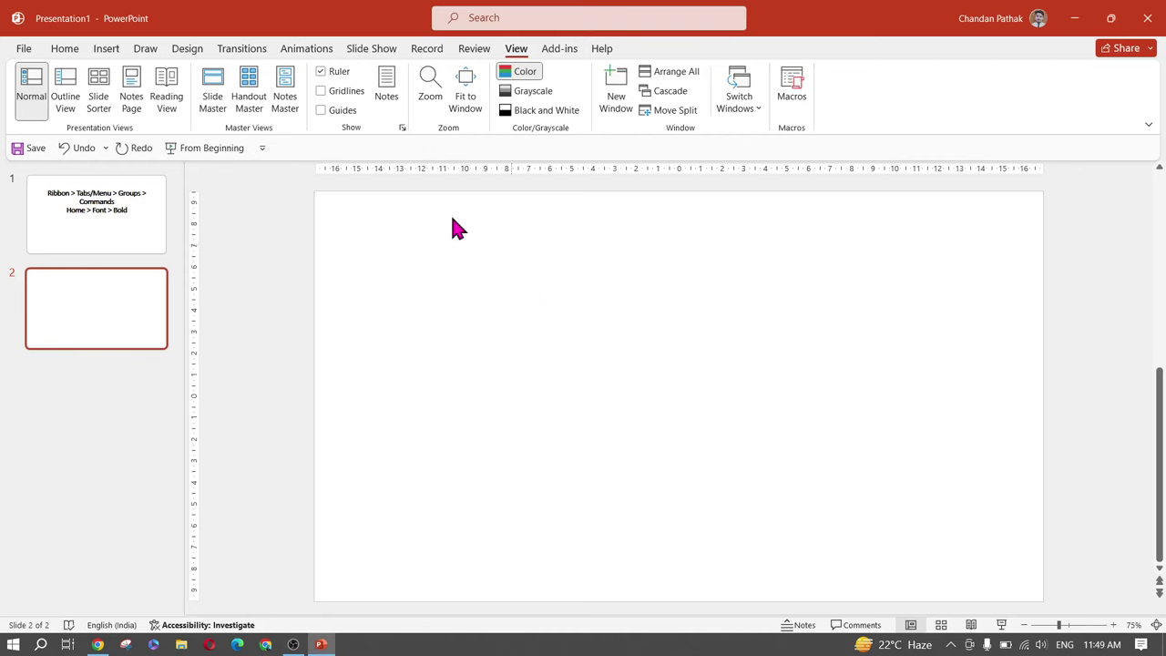
Close the untitled presentation without saving its changes
left_click(1147, 18)
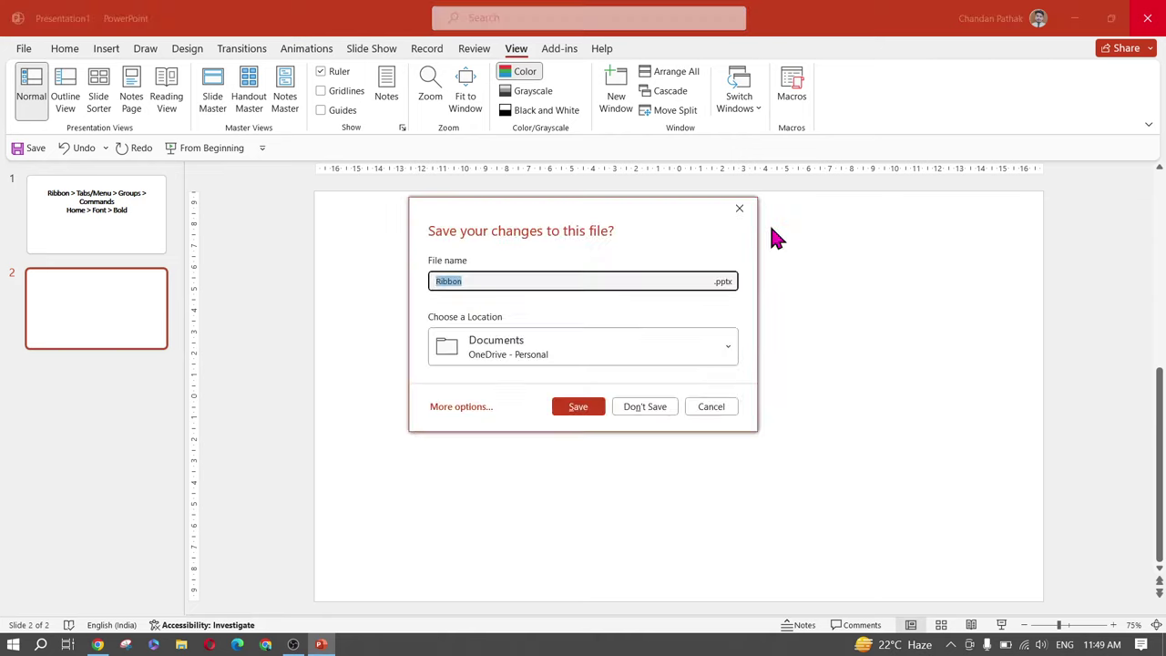
left_click(645, 406)
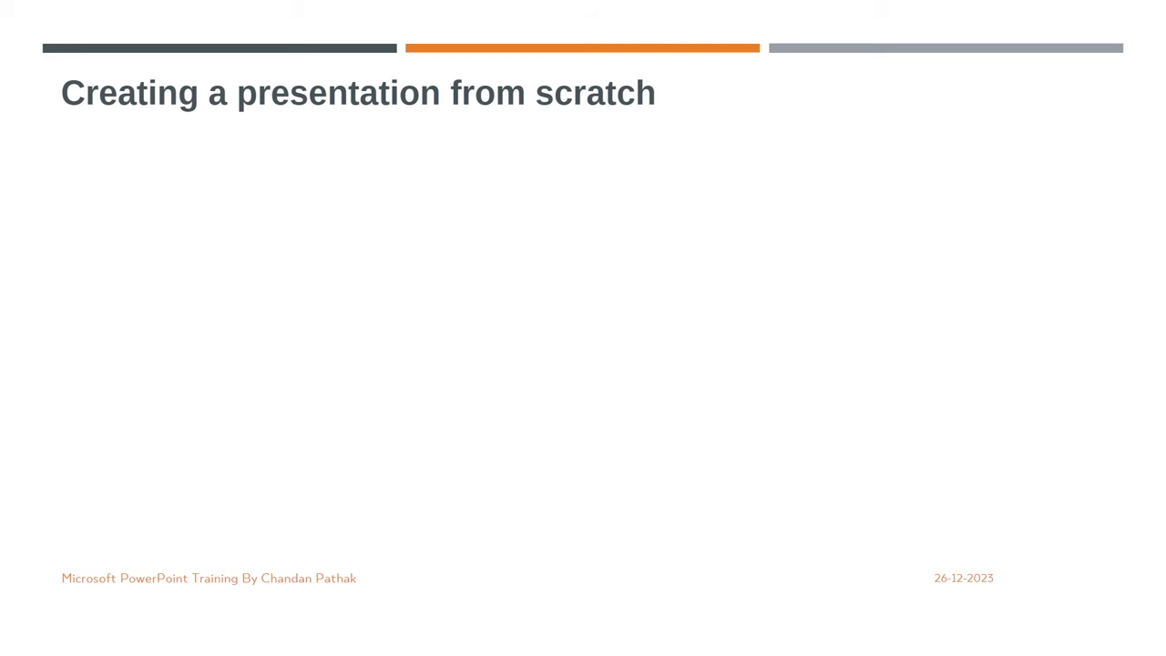
Launch PowerPoint by running 'powerpnt' from the Win+R Run box
key("super")
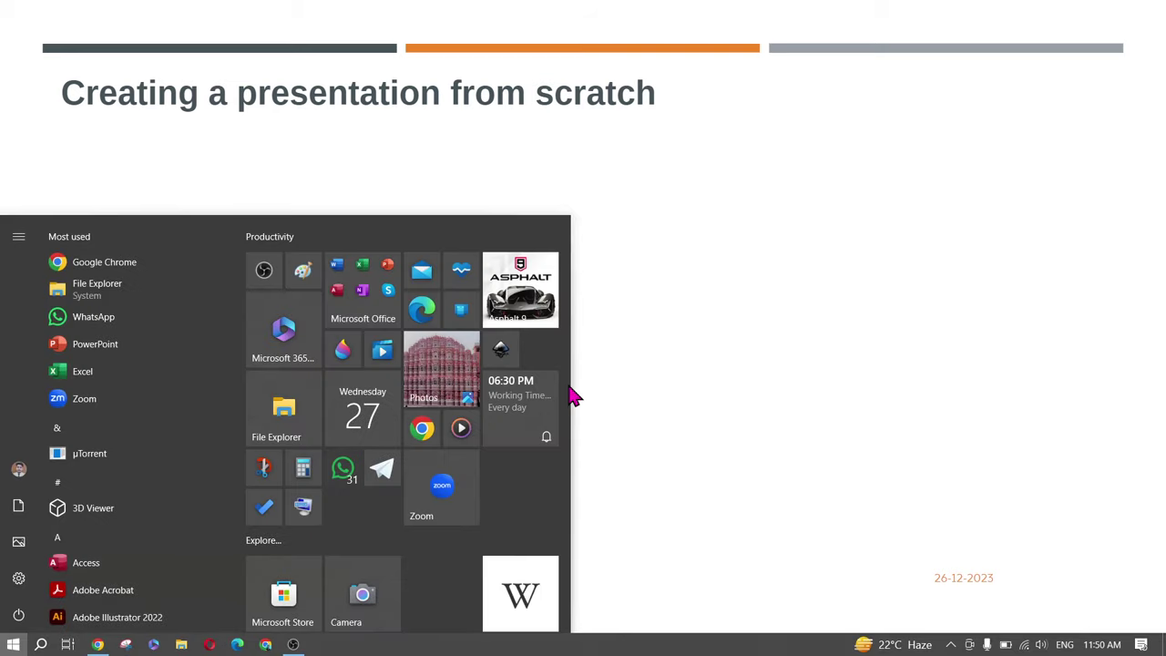
type("p")
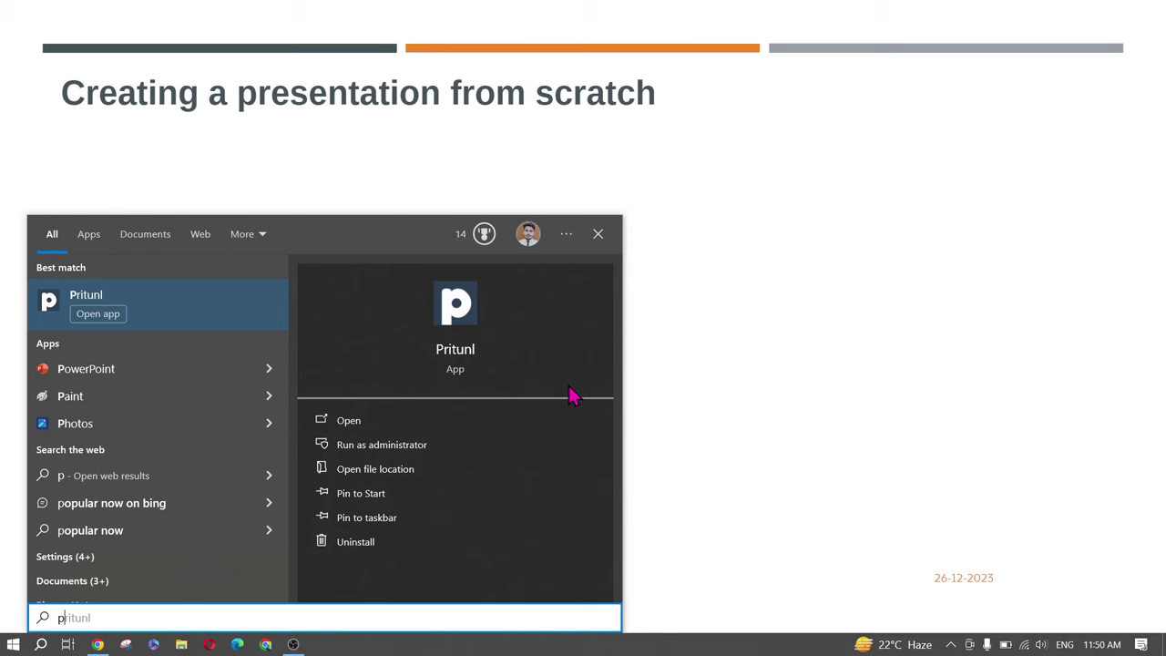
type("o")
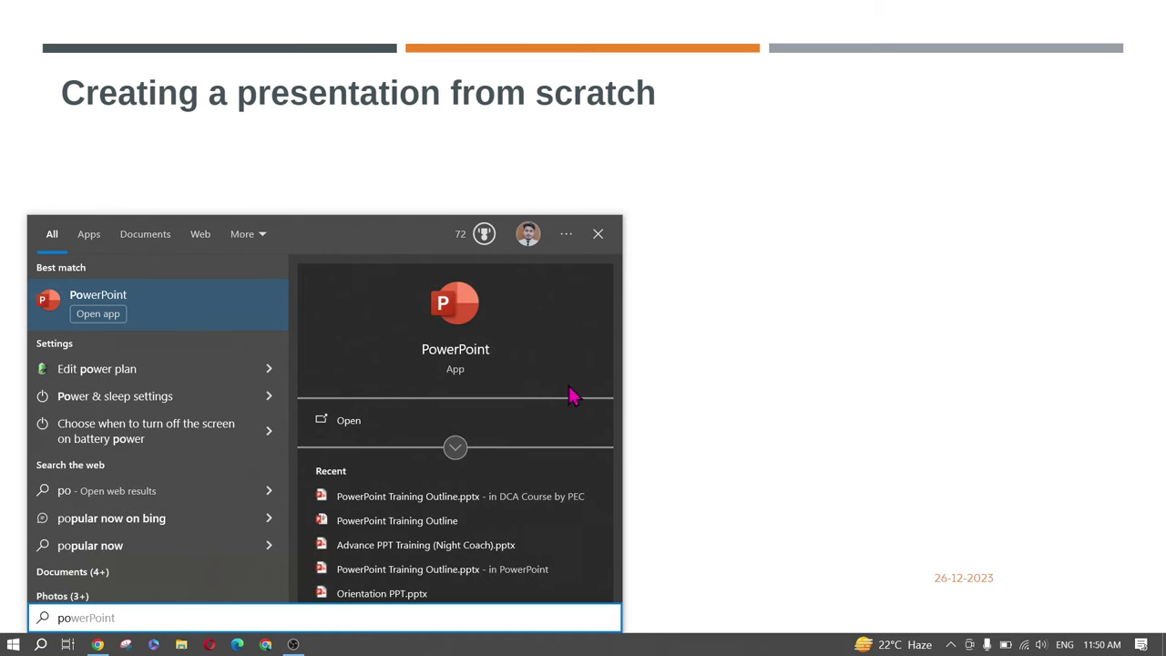
left_click(599, 234)
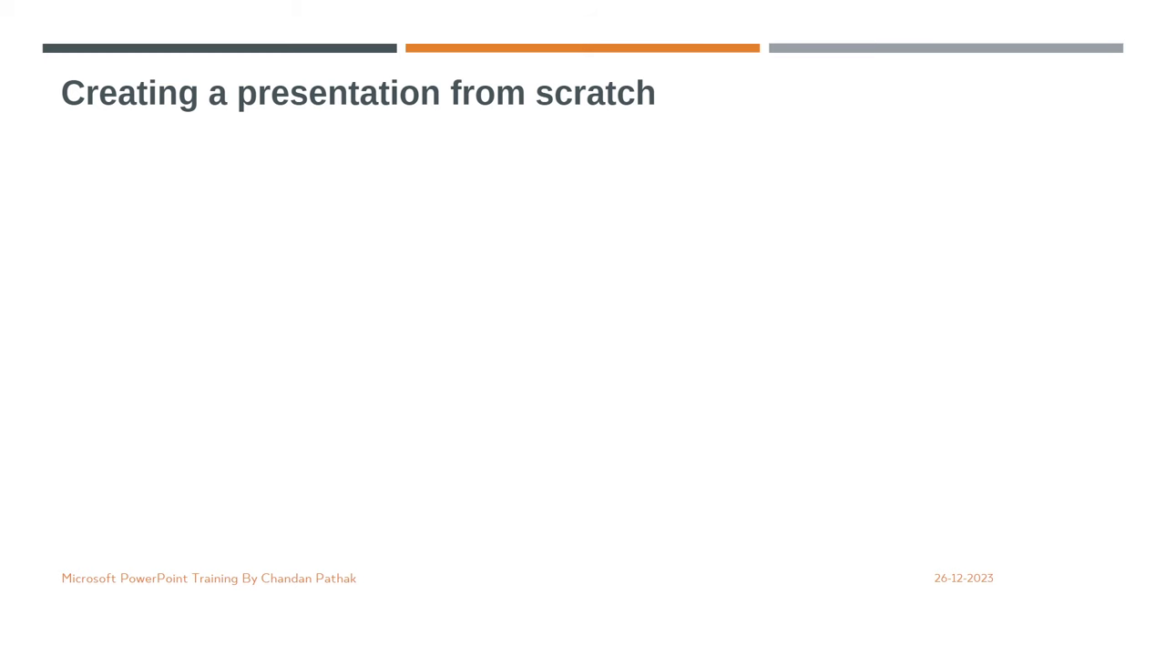
key("super+r")
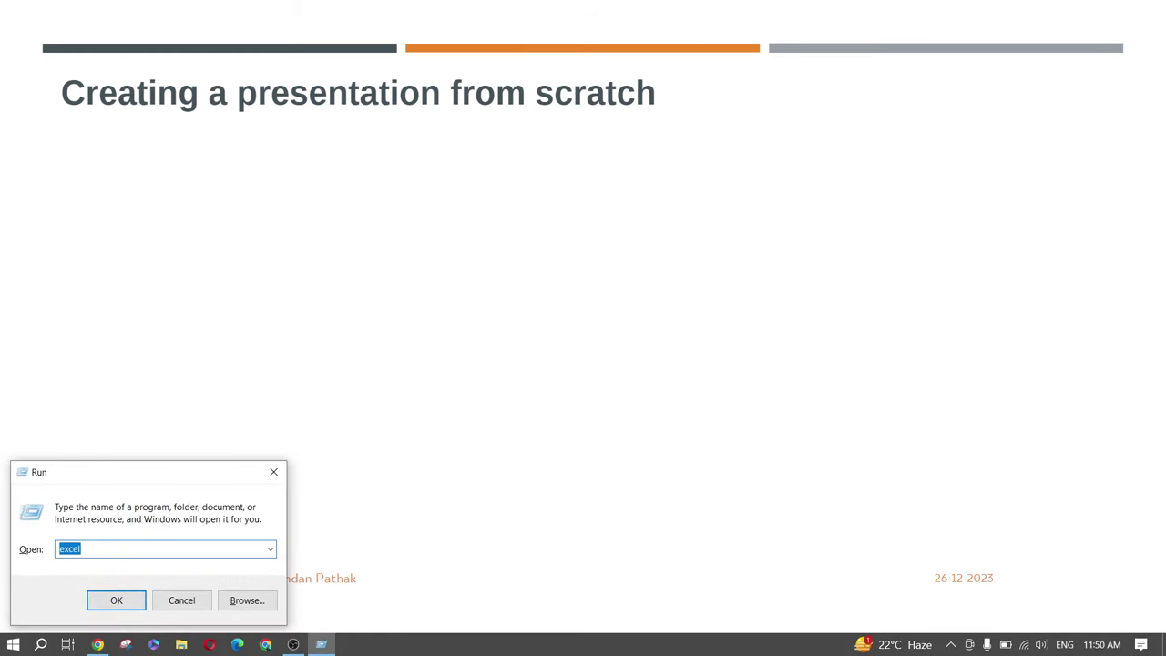
type("p")
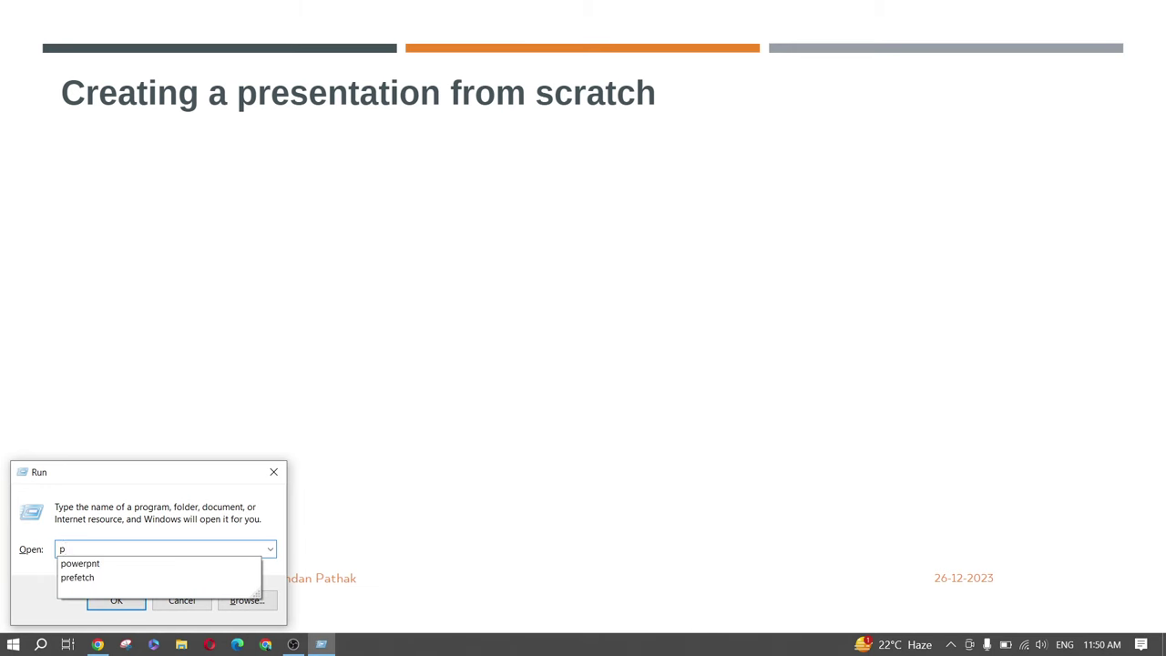
type("owerpnt")
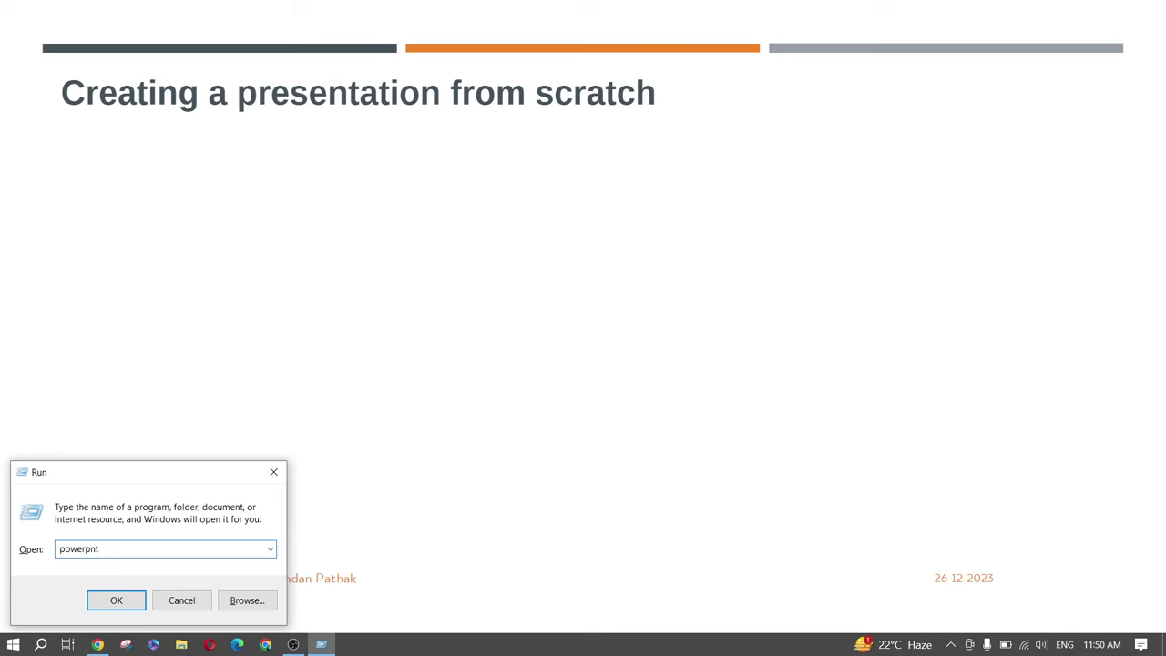
key("Return")
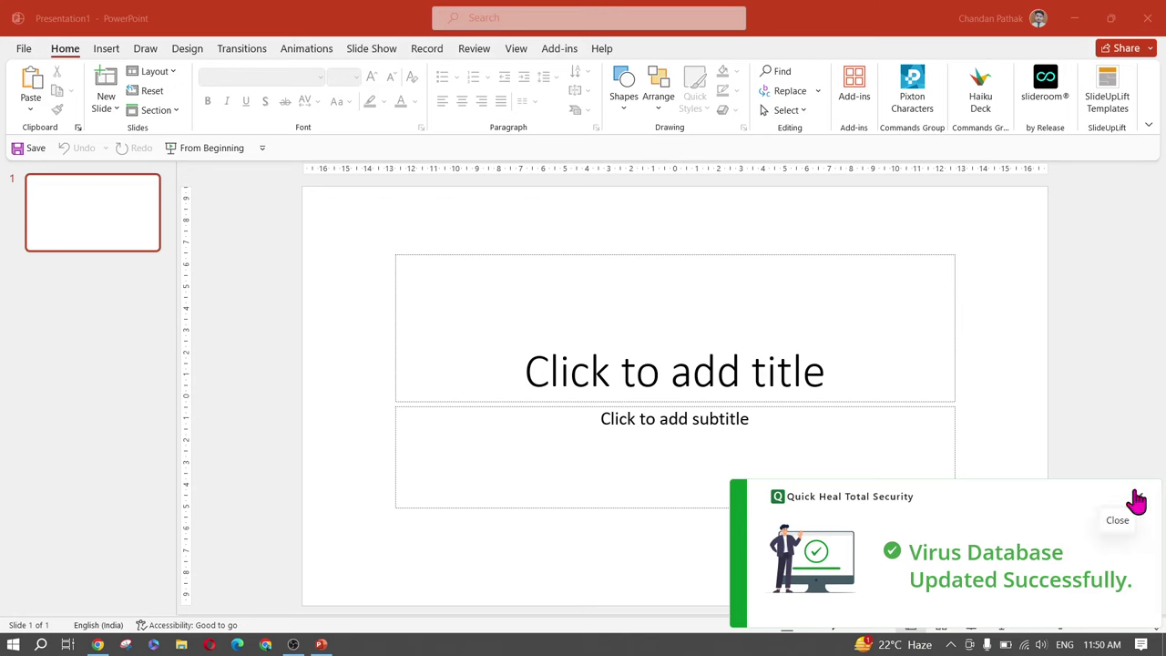
Type 'Computer Fundamental' into the new slide's title placeholder
left_click(1137, 498)
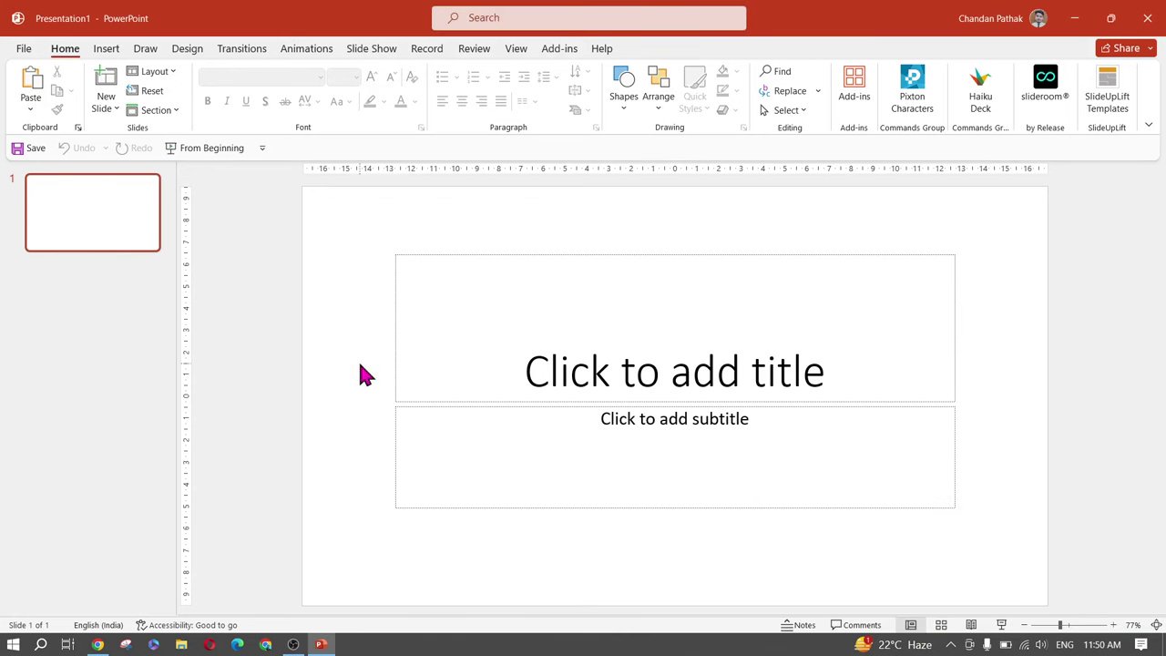
left_click(721, 386)
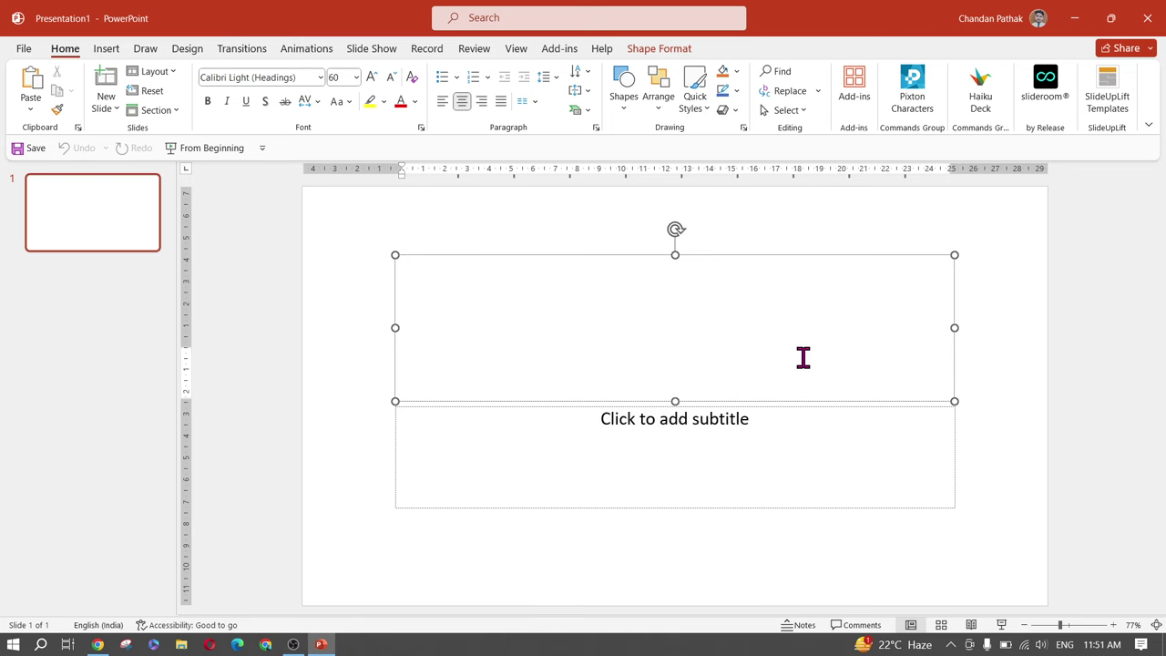
type("Co")
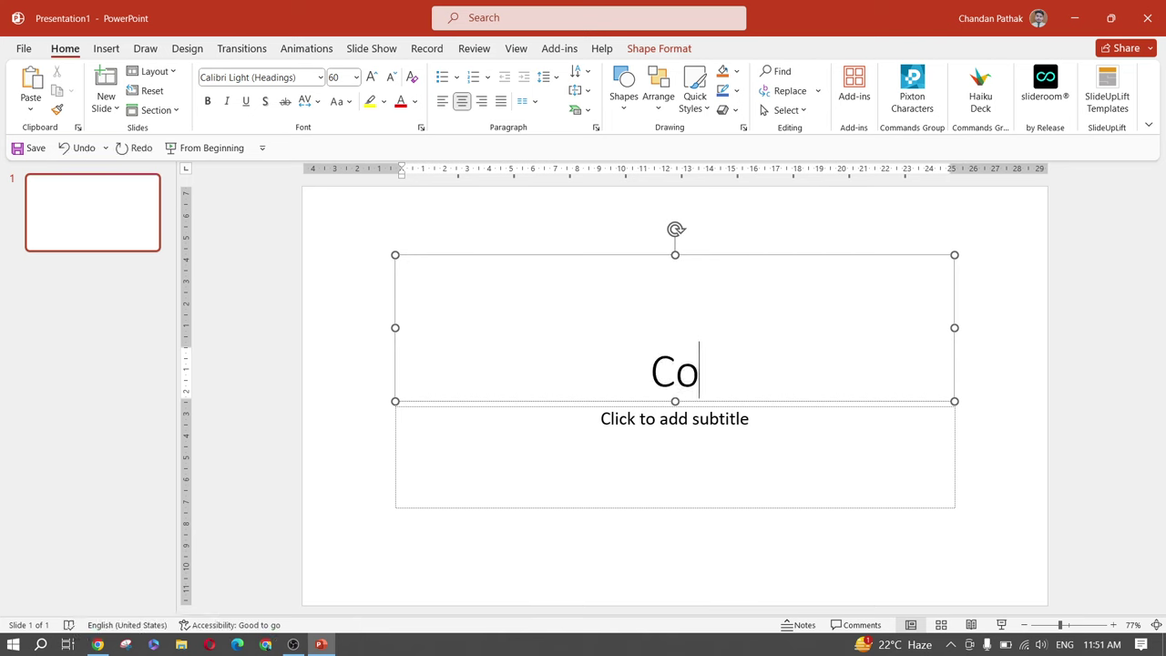
type("mpu")
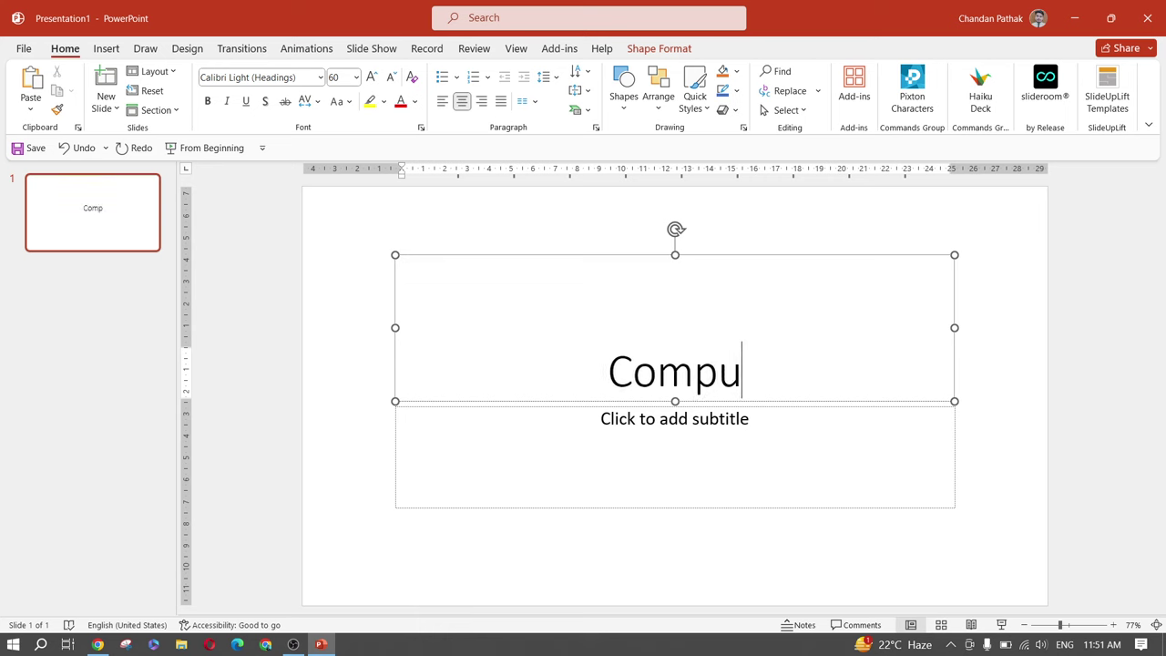
type("ter Funda")
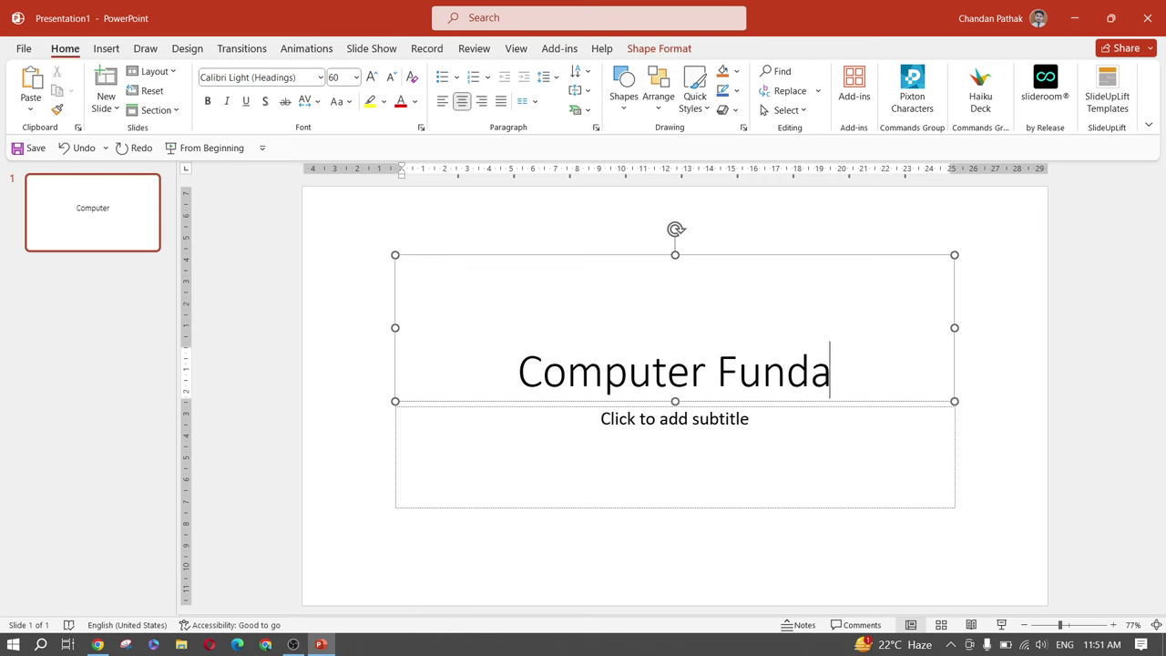
type("mental")
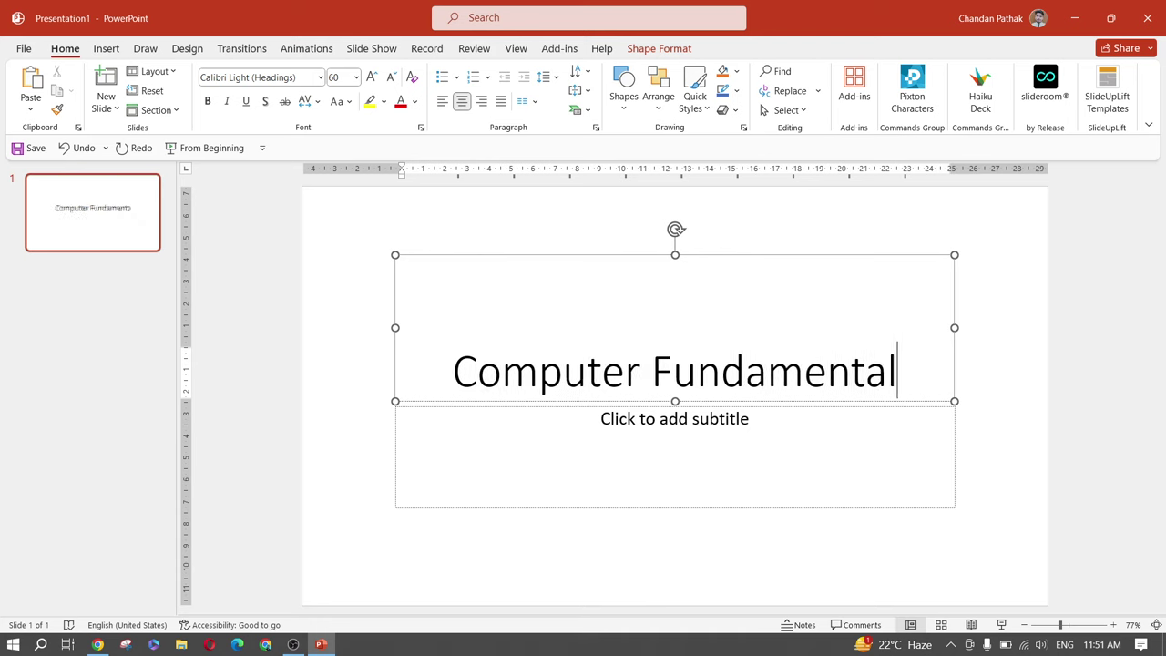
Make the 'Computer Fundamental' title bold and enlarge it to 72 pt
left_click(979, 440)
left_click(625, 372)
triple_click(625, 371)
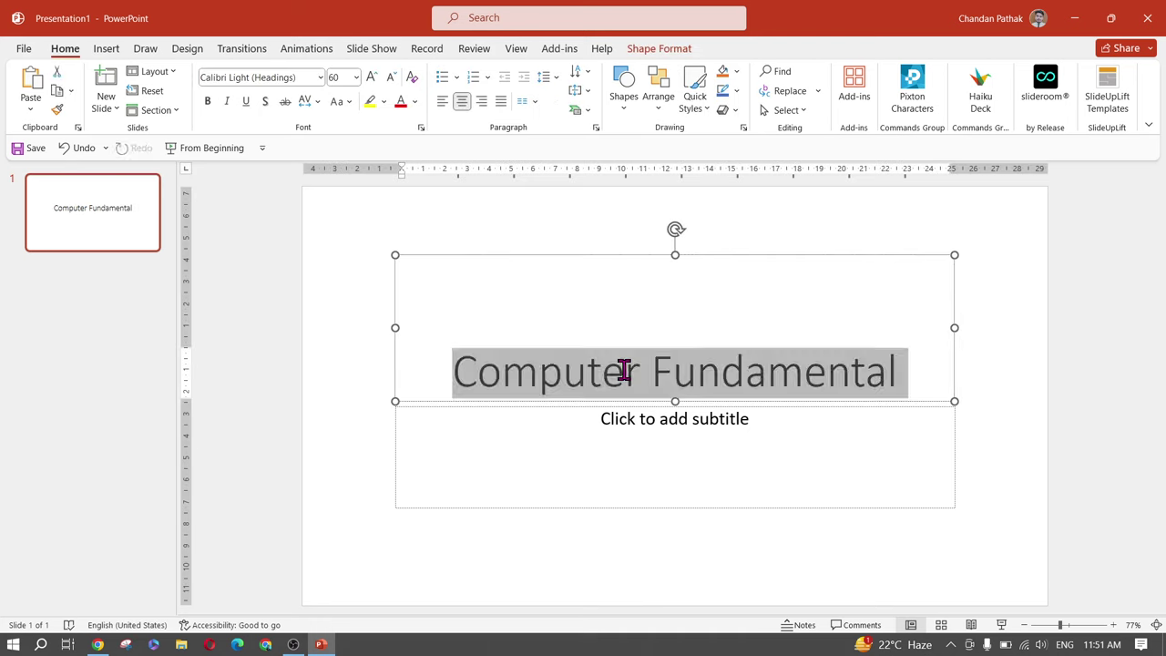
left_click(863, 373)
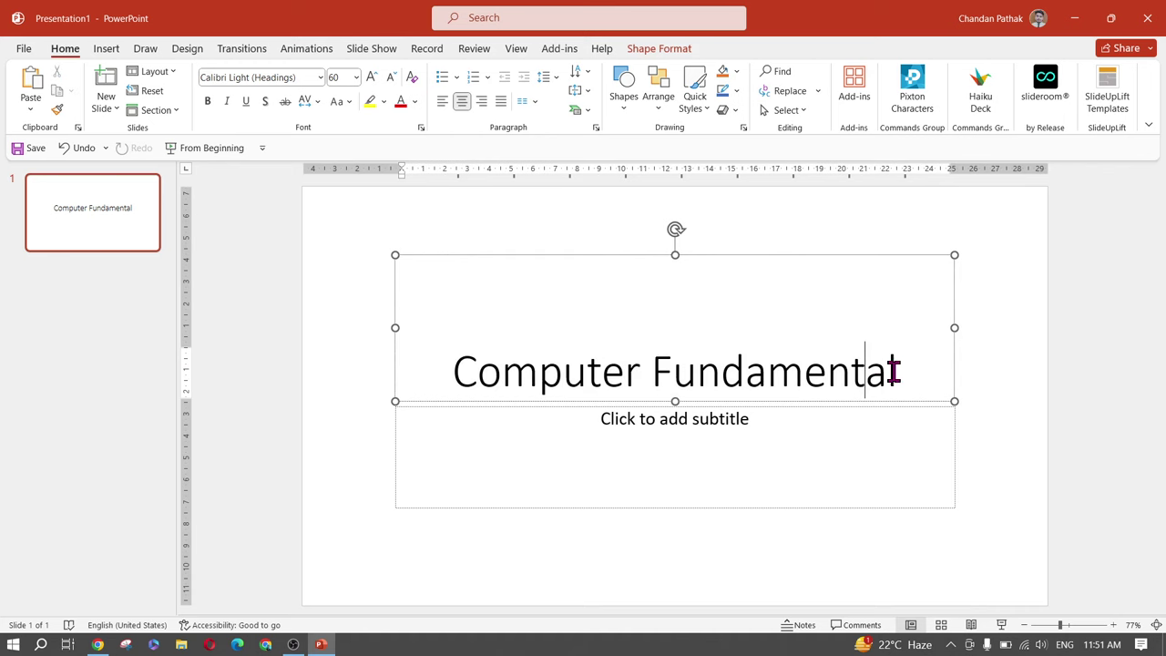
left_click_drag(899, 371, 448, 370)
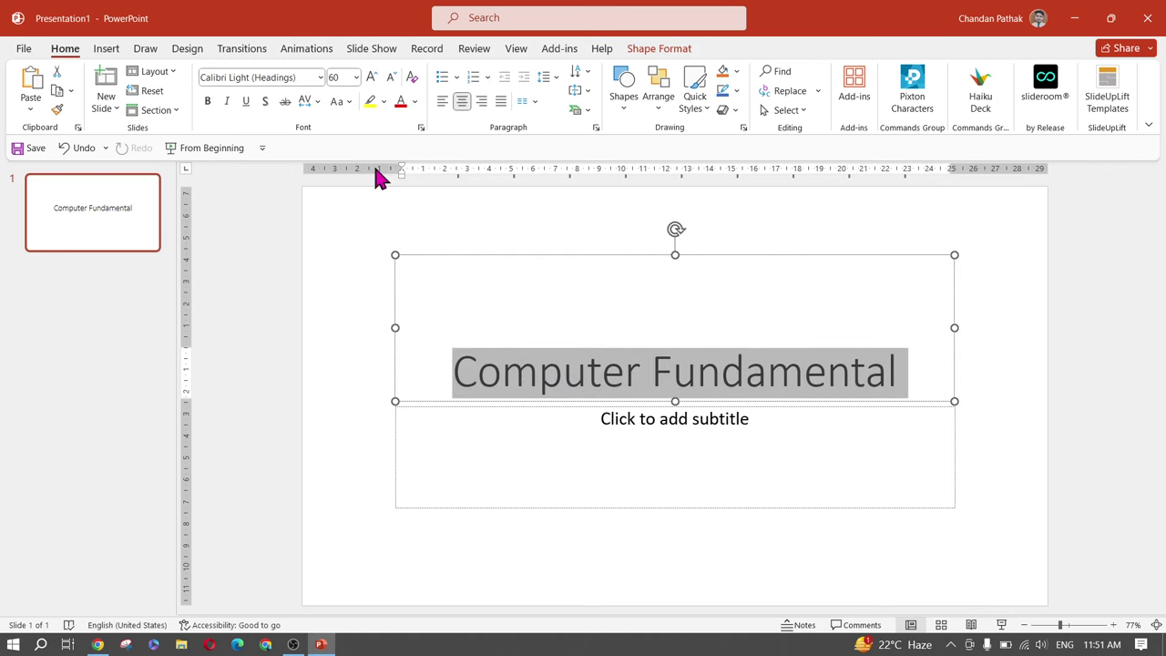
left_click(208, 101)
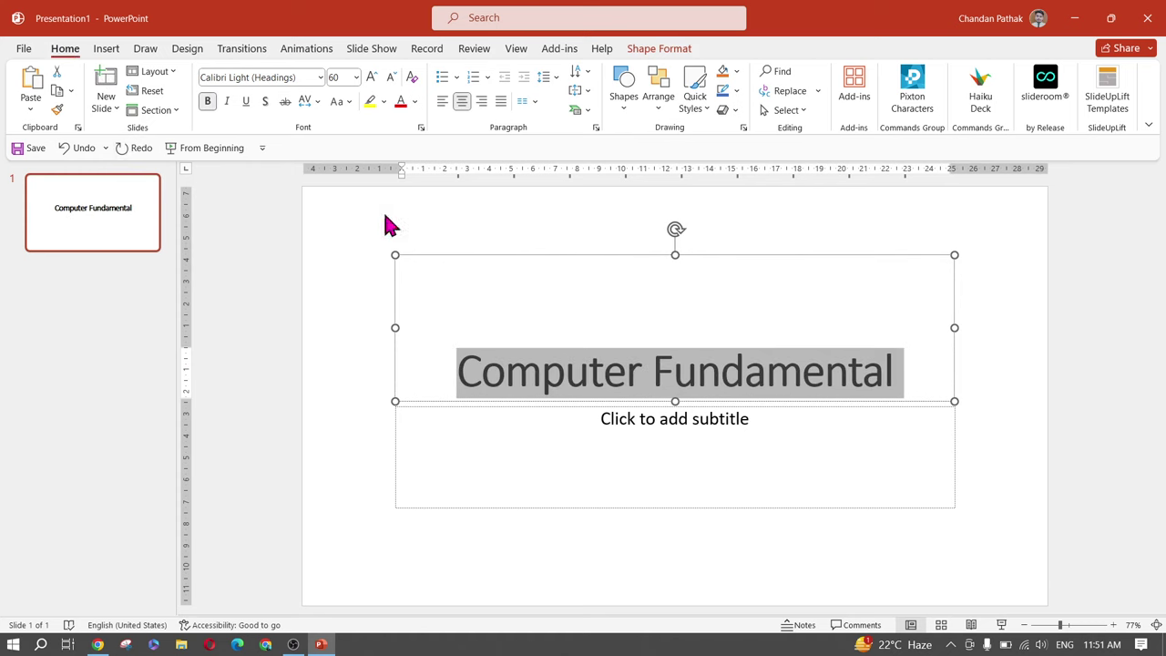
left_click(371, 78)
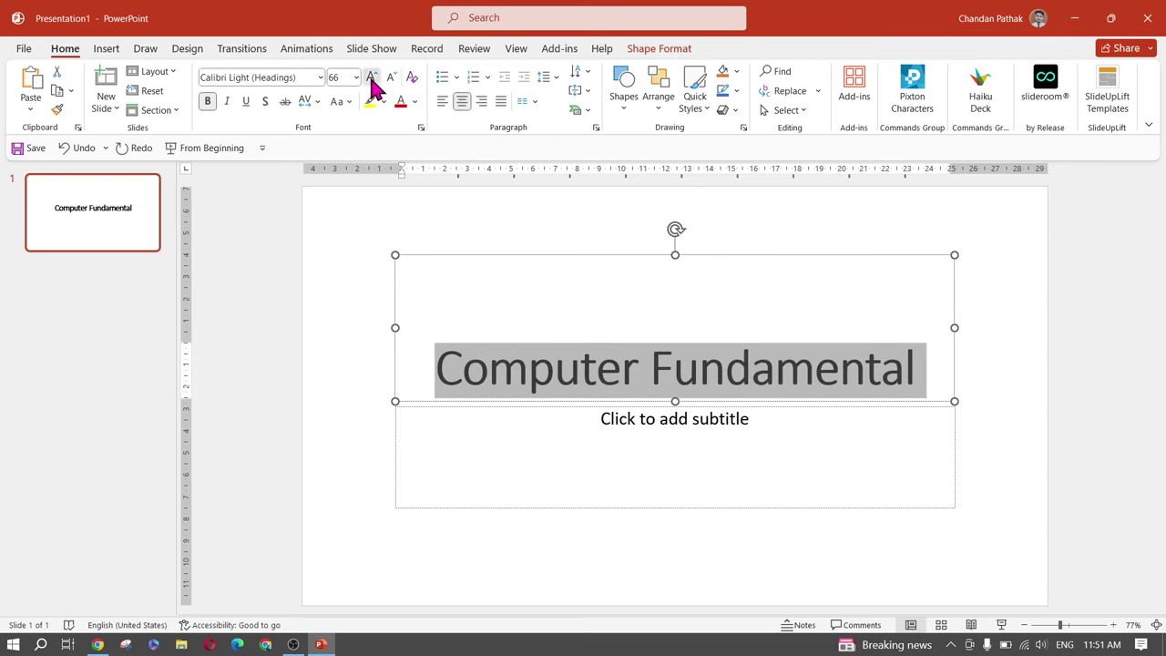
left_click(371, 78)
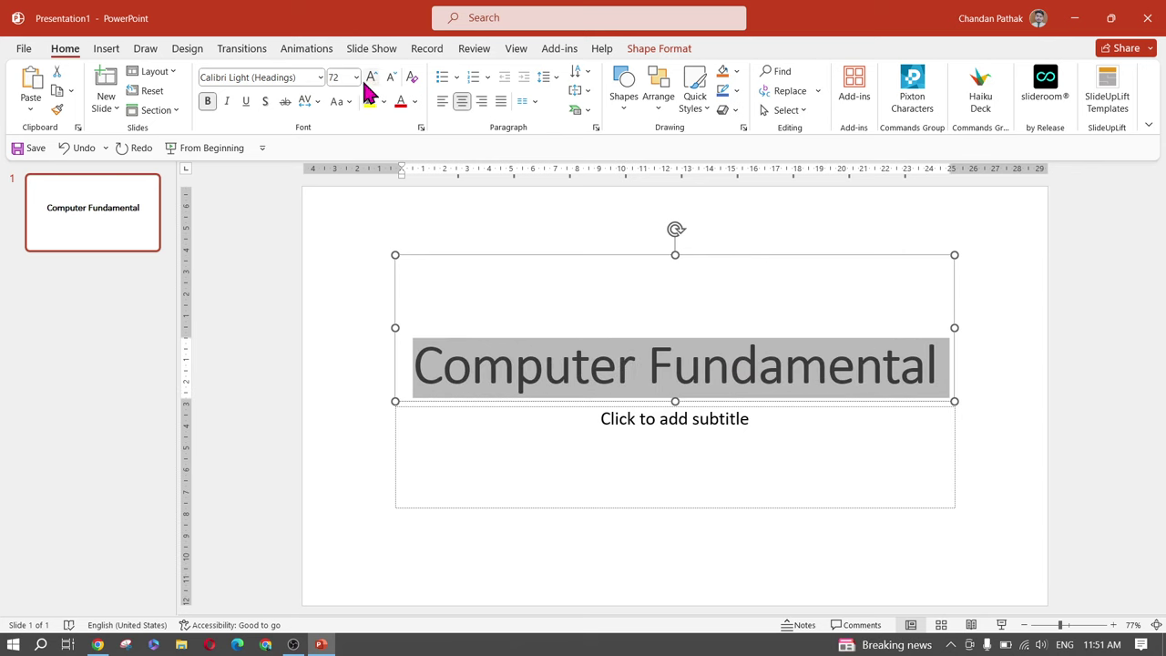
left_click(296, 330)
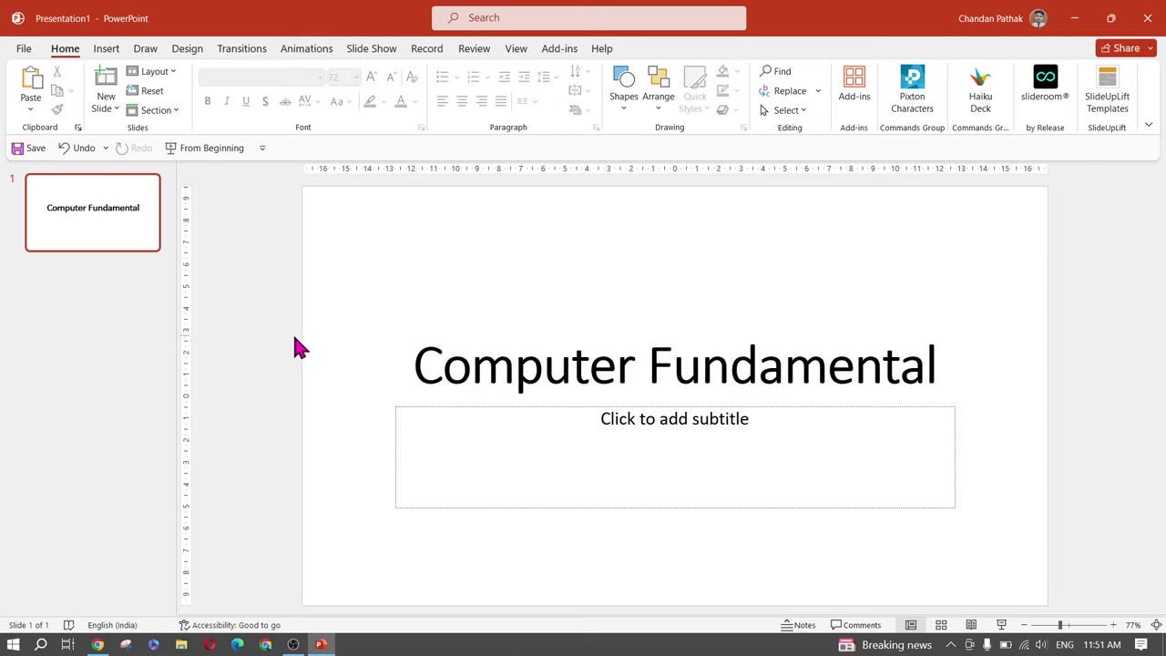
Enter the subtitle 'It is for the beginners.', correcting the misspelled 'beginers'
left_click(666, 427)
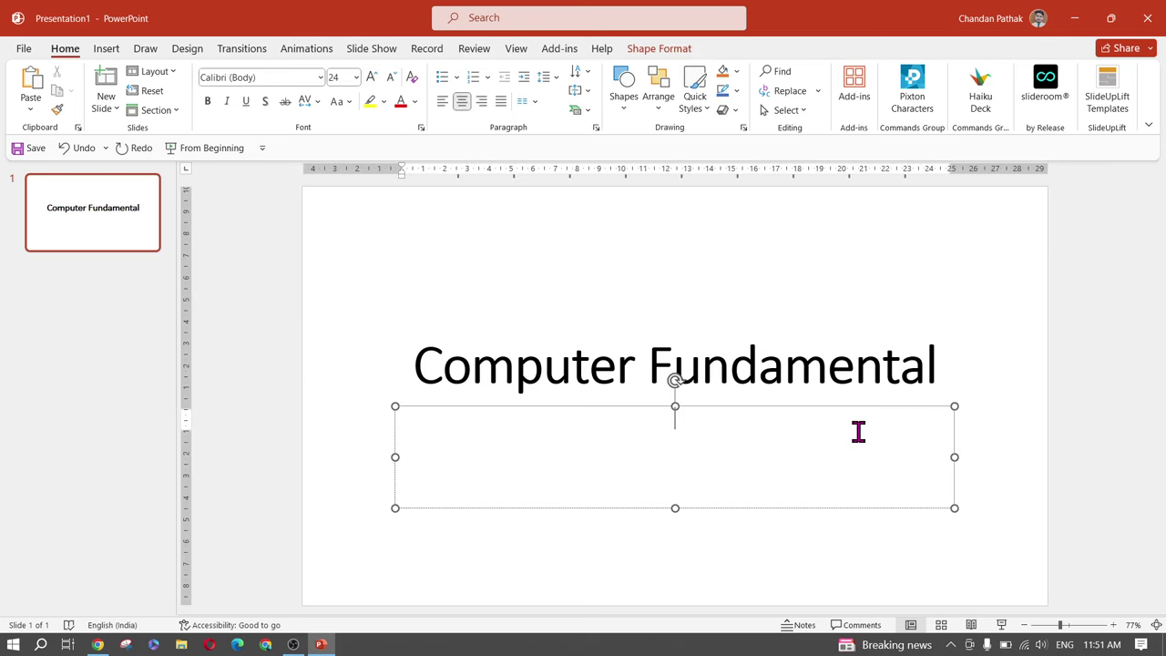
type("It is for the begin")
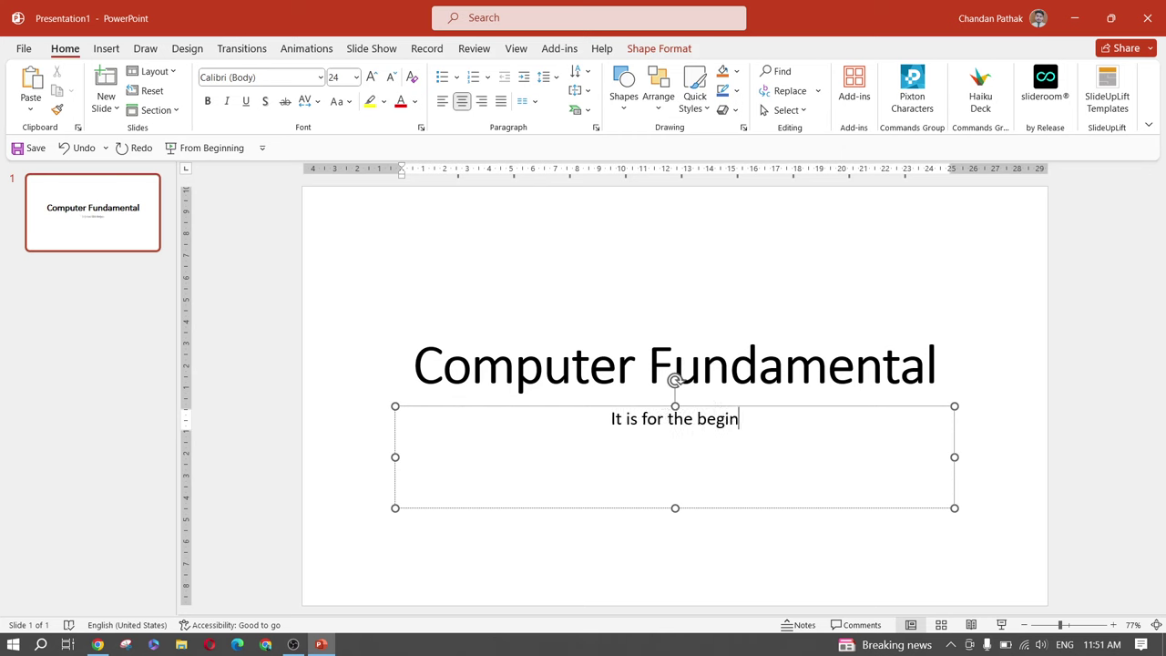
type("ers")
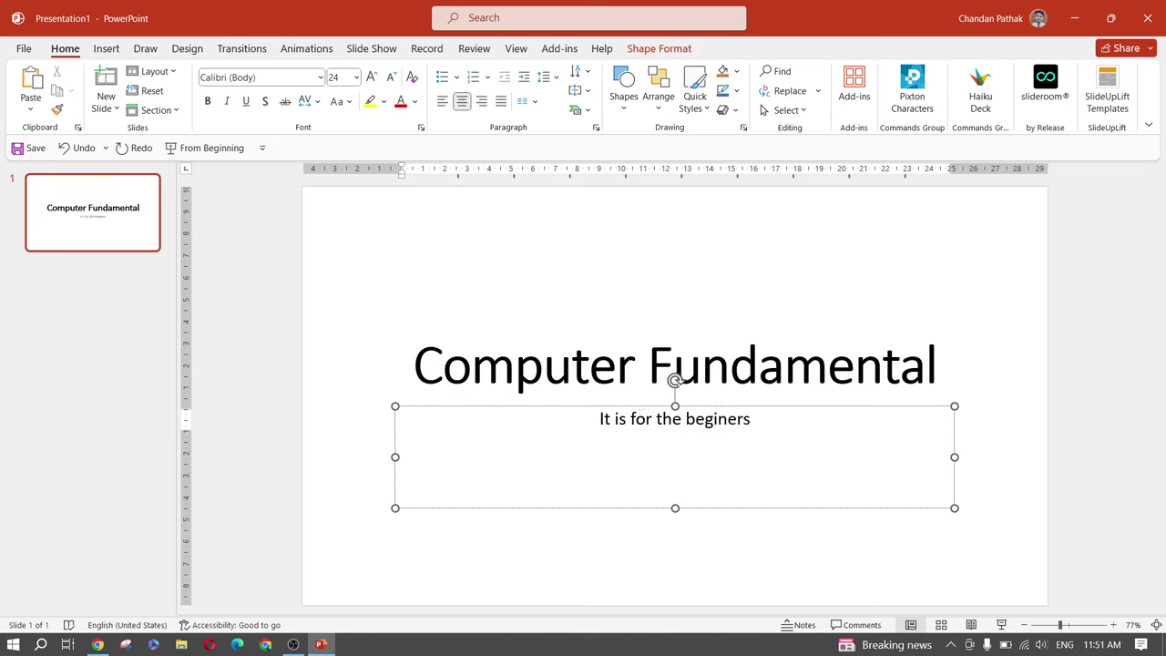
type(".")
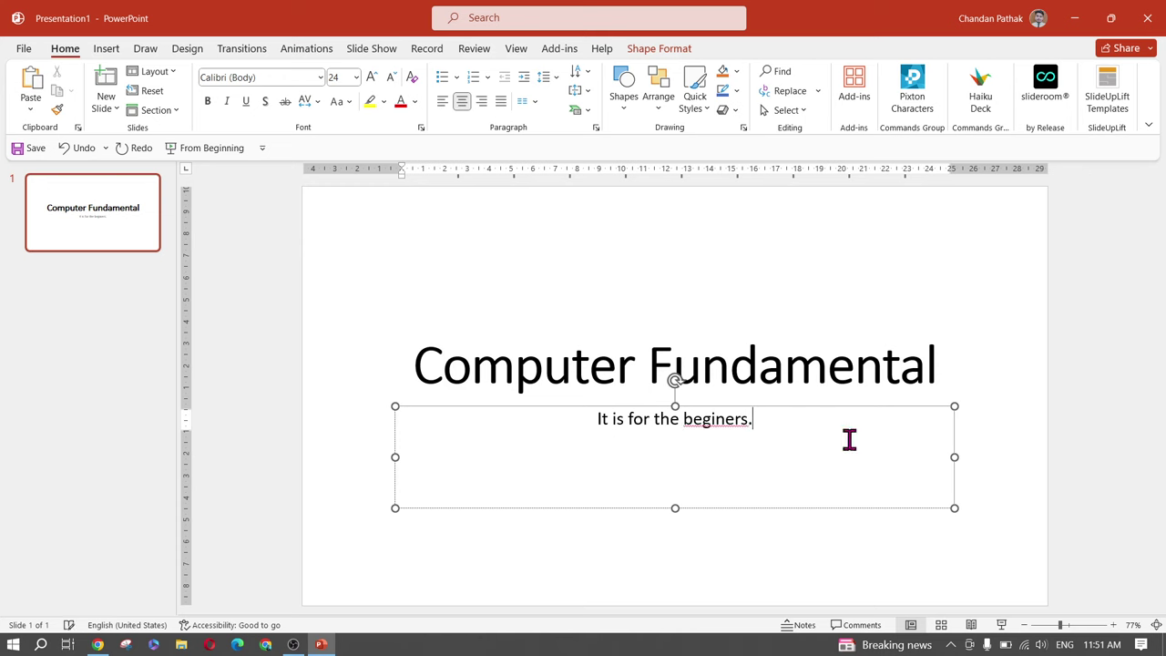
right_click(731, 418)
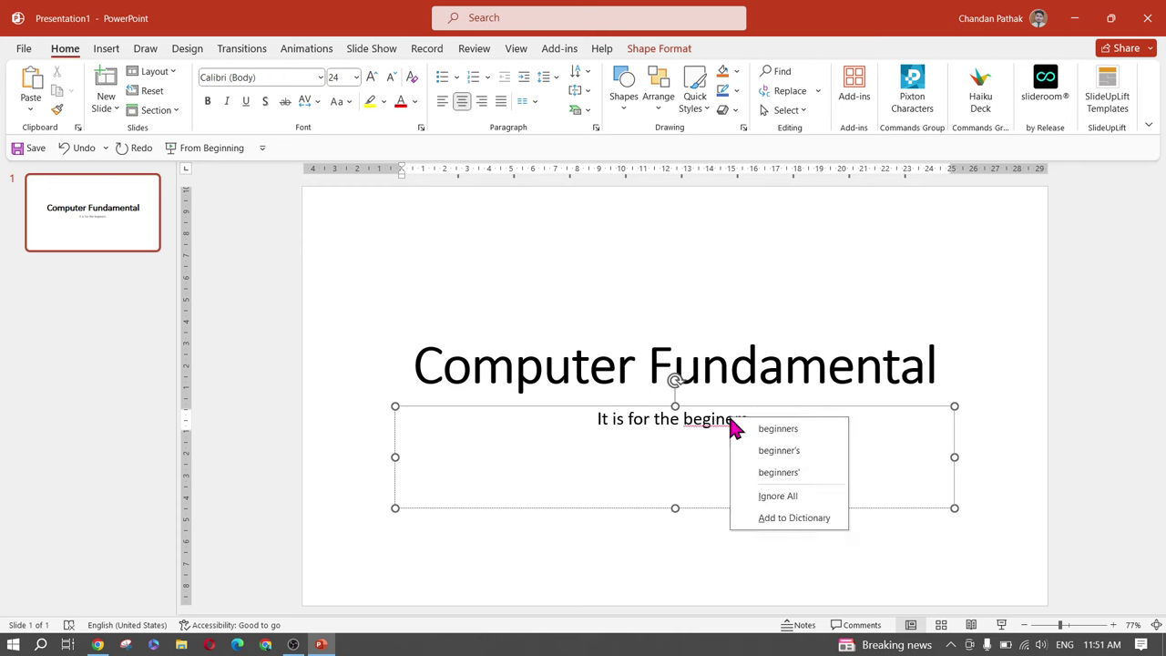
left_click(783, 429)
left_click(657, 293)
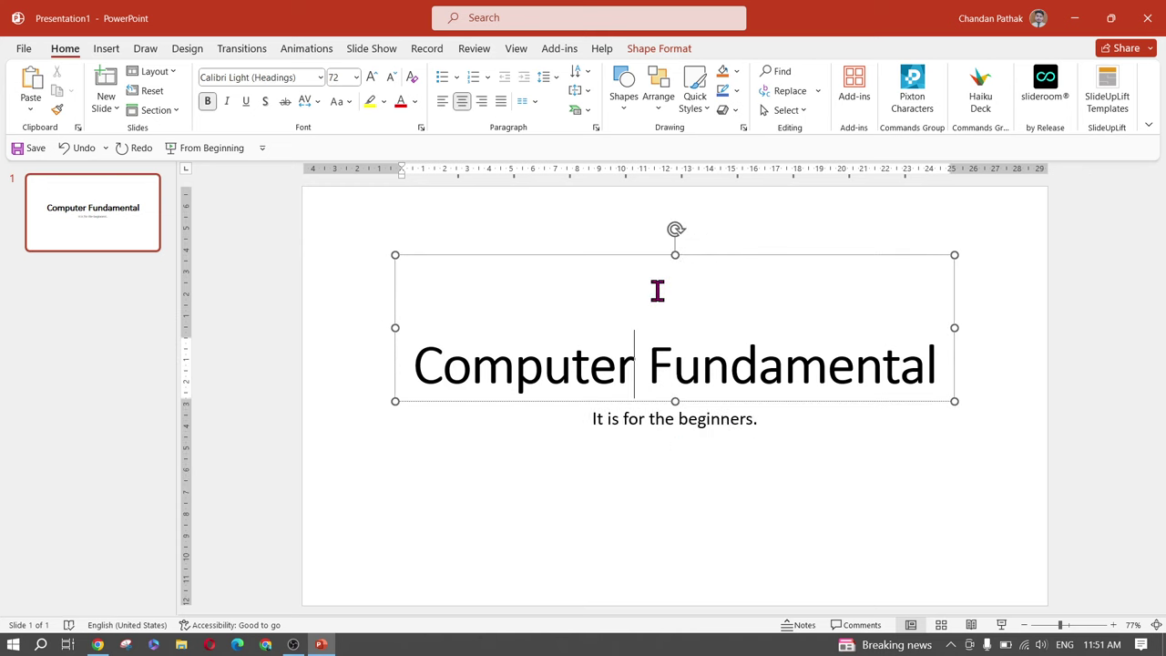
left_click(353, 336)
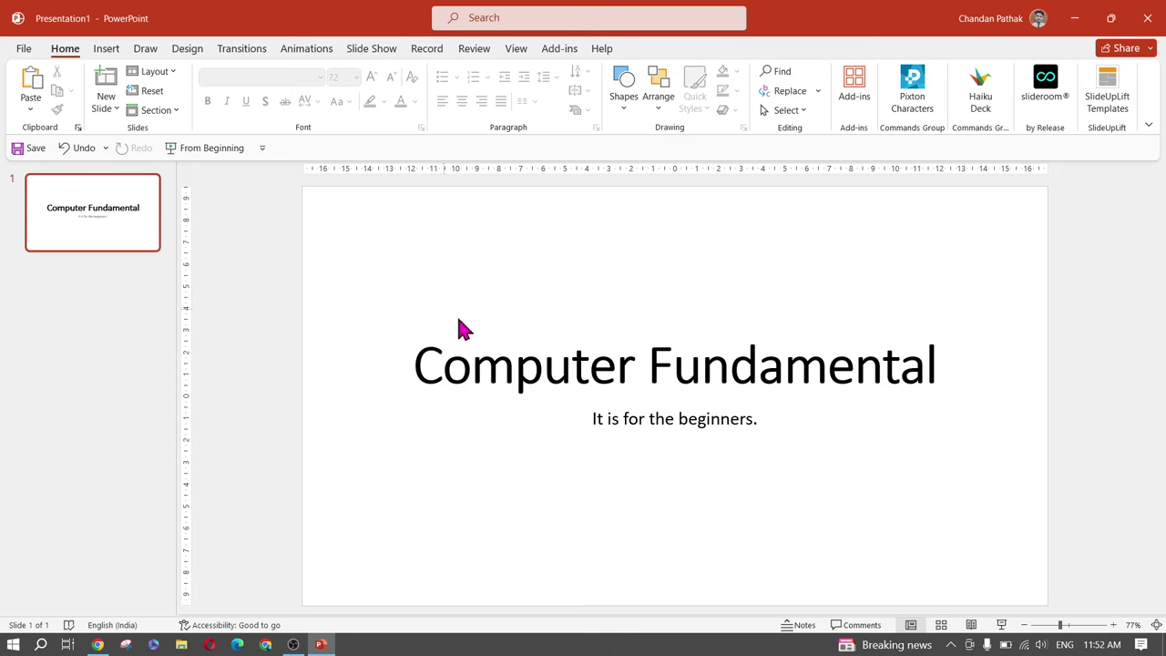
Add a Title and Content slide titled 'What is Computer?'
left_click(108, 111)
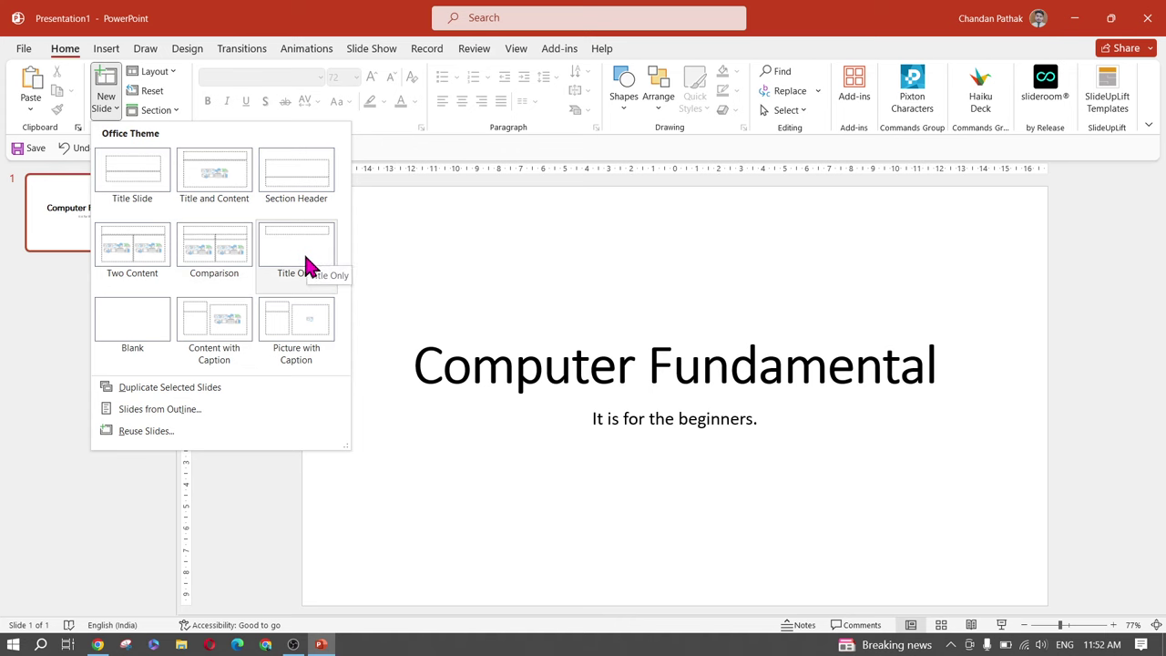
left_click(220, 169)
left_click(470, 238)
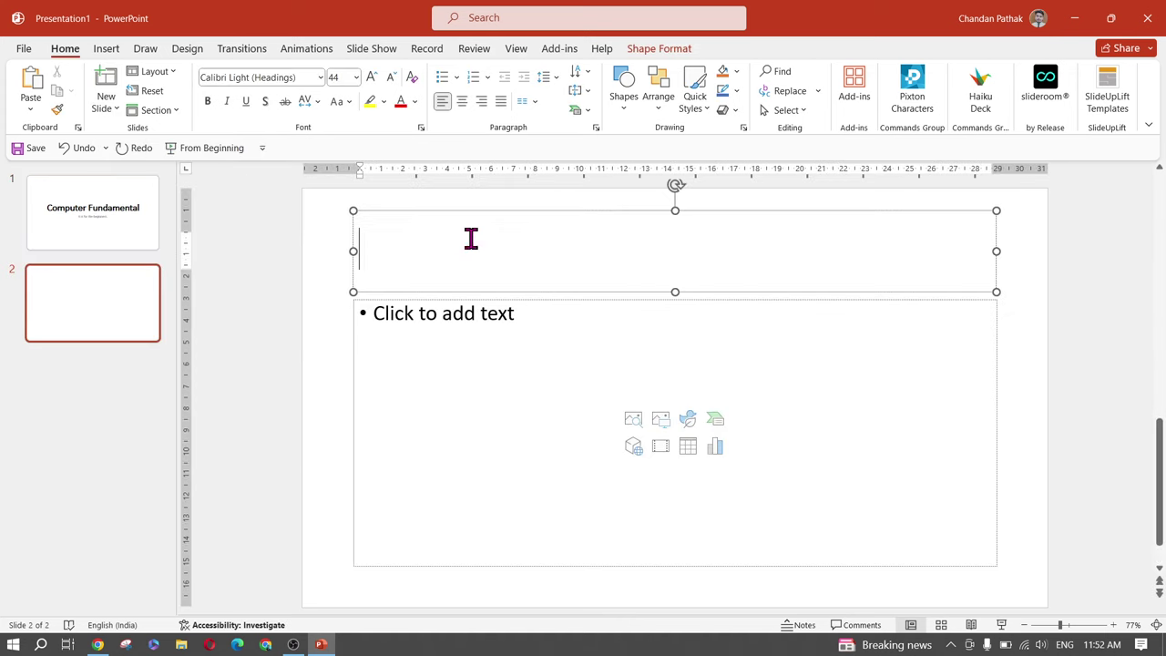
type("What")
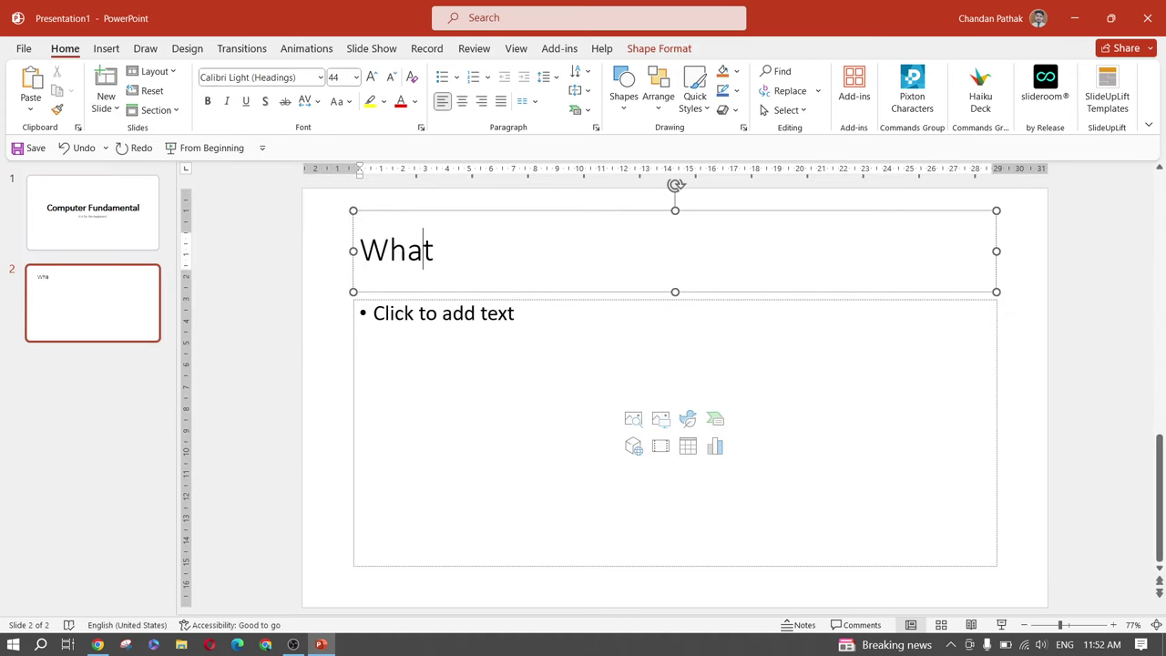
type(" is Com")
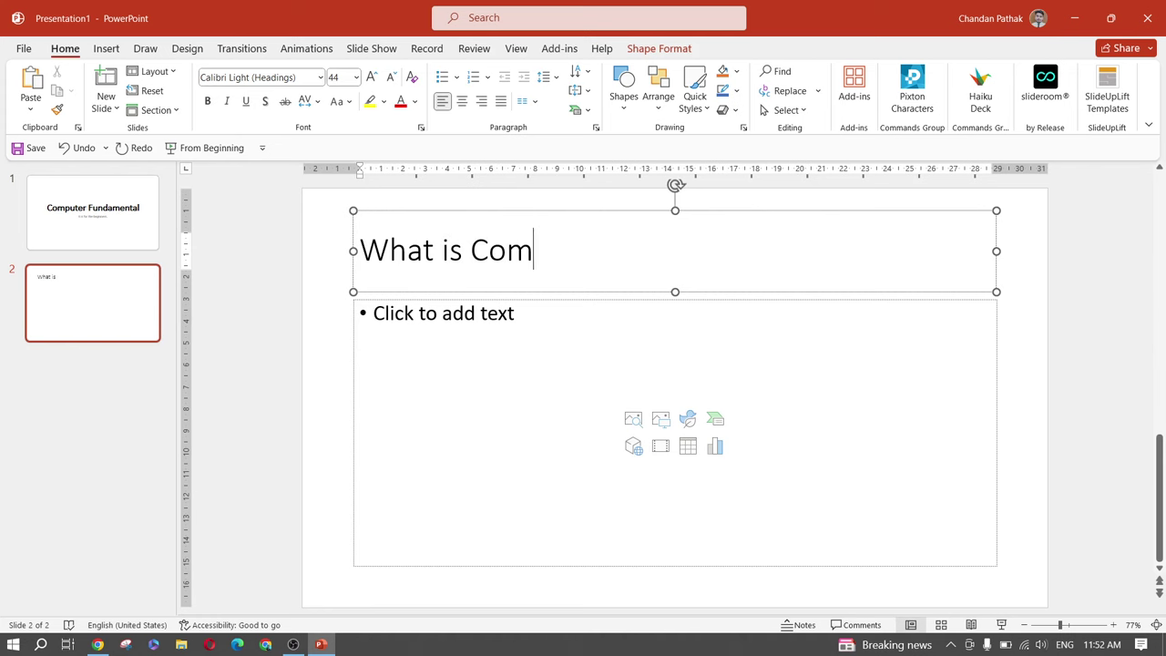
type("puter?")
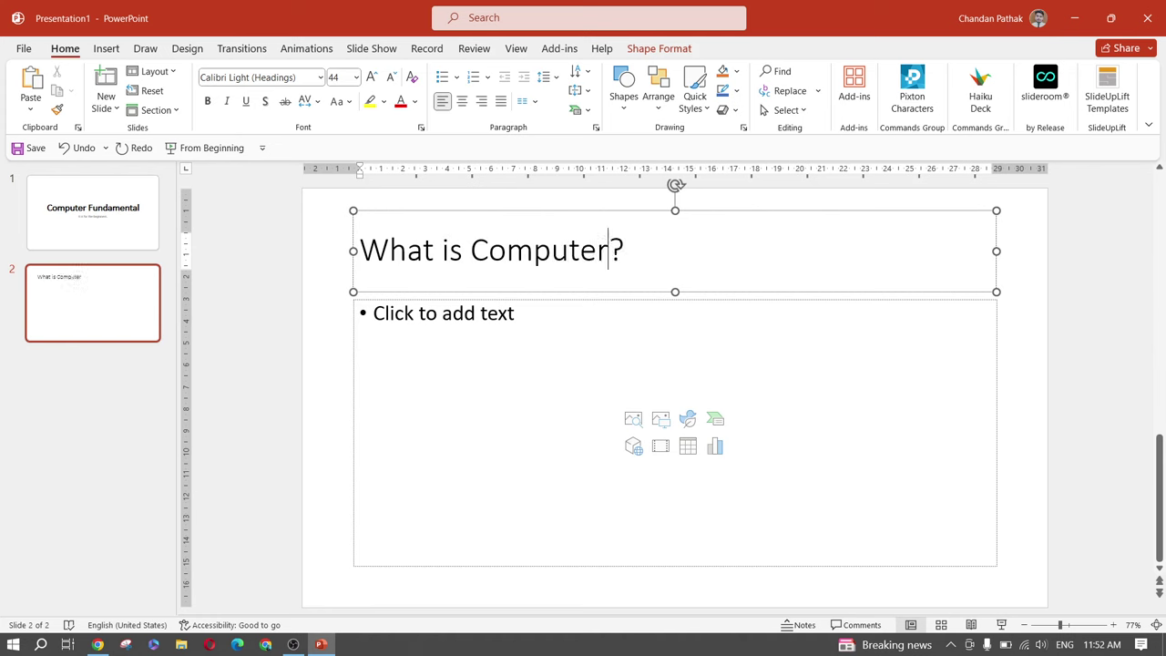
Bold the title and add the first bullet 'It is an electronic machine'
key("ctrl+a")
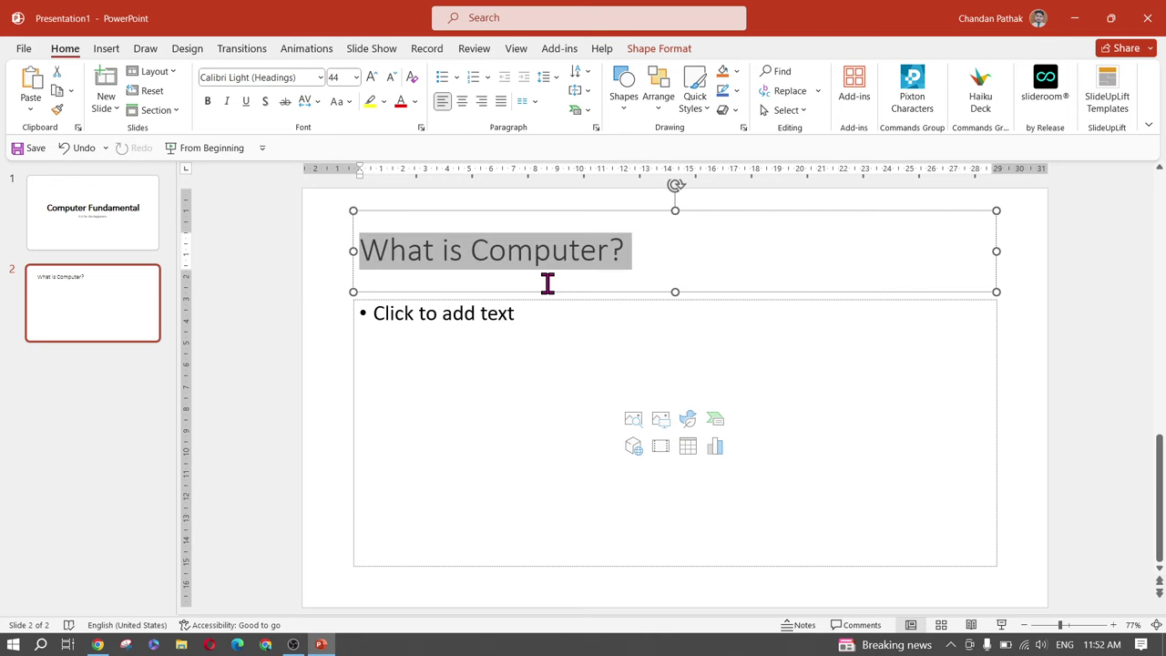
left_click(208, 102)
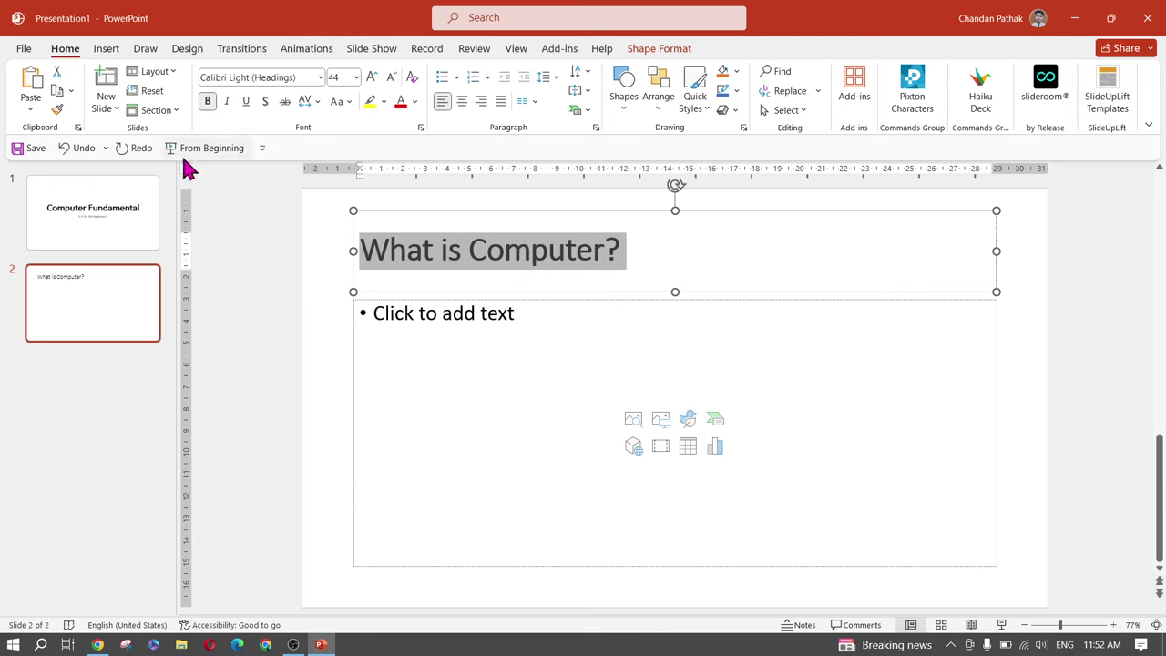
left_click(491, 329)
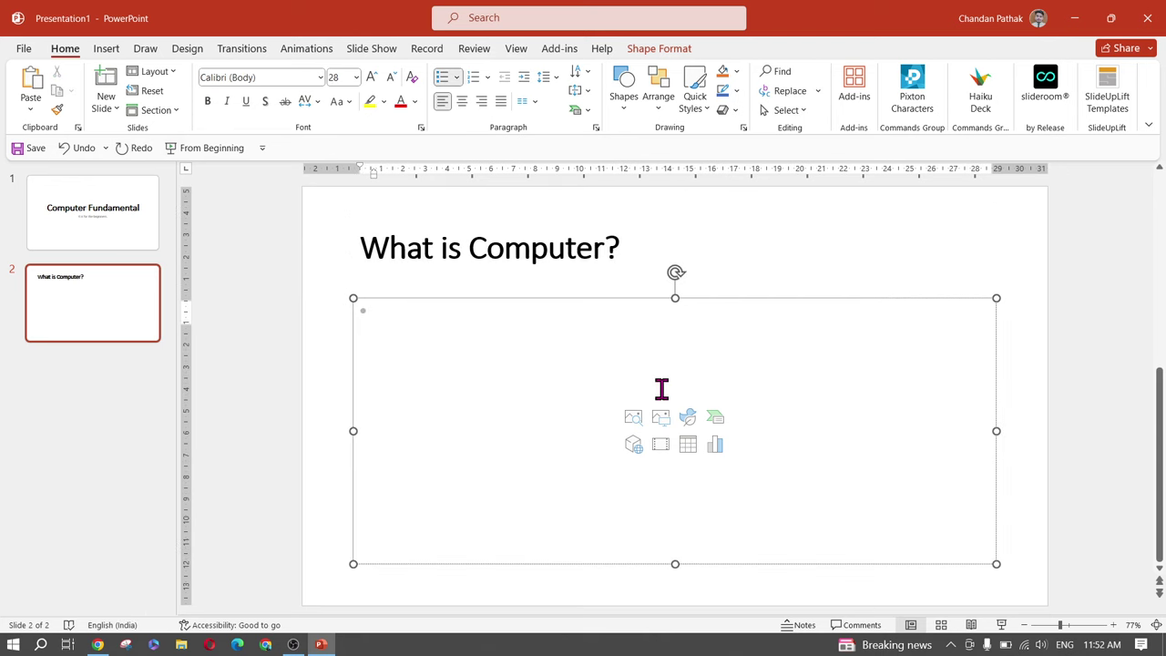
type("It")
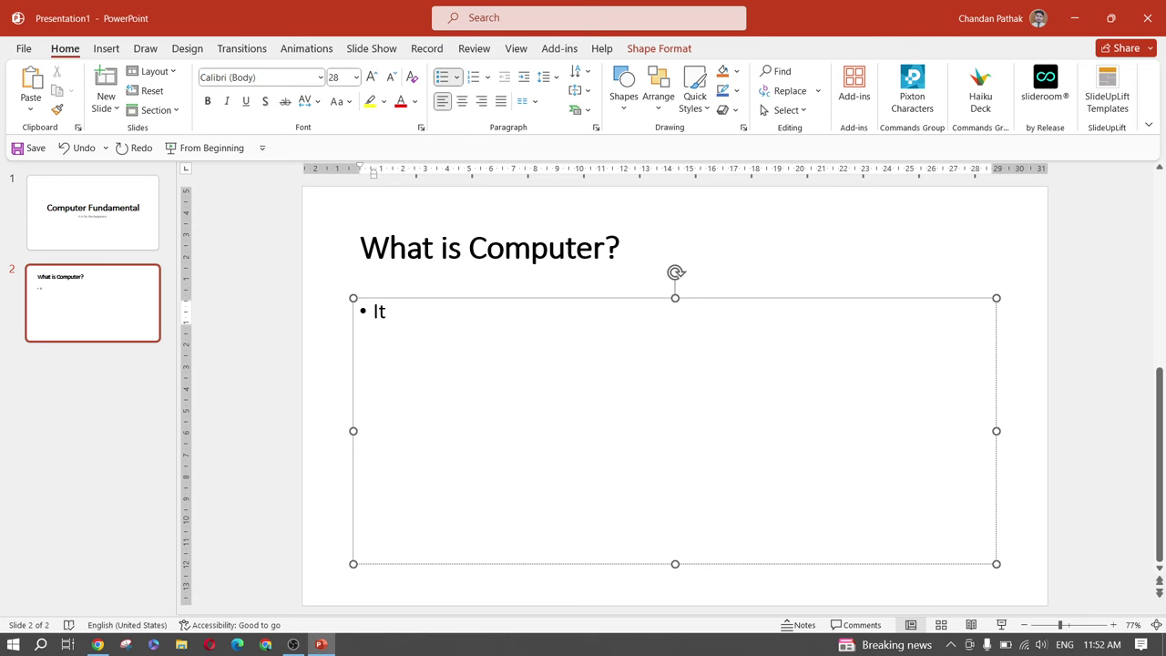
type("is")
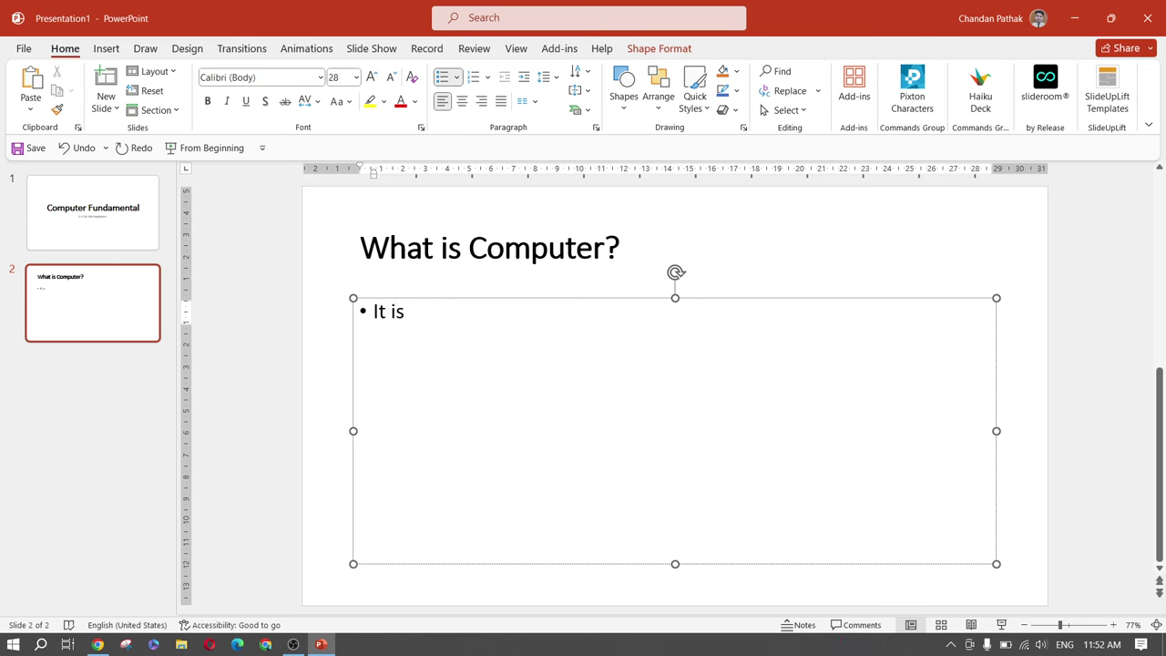
type(" an electro")
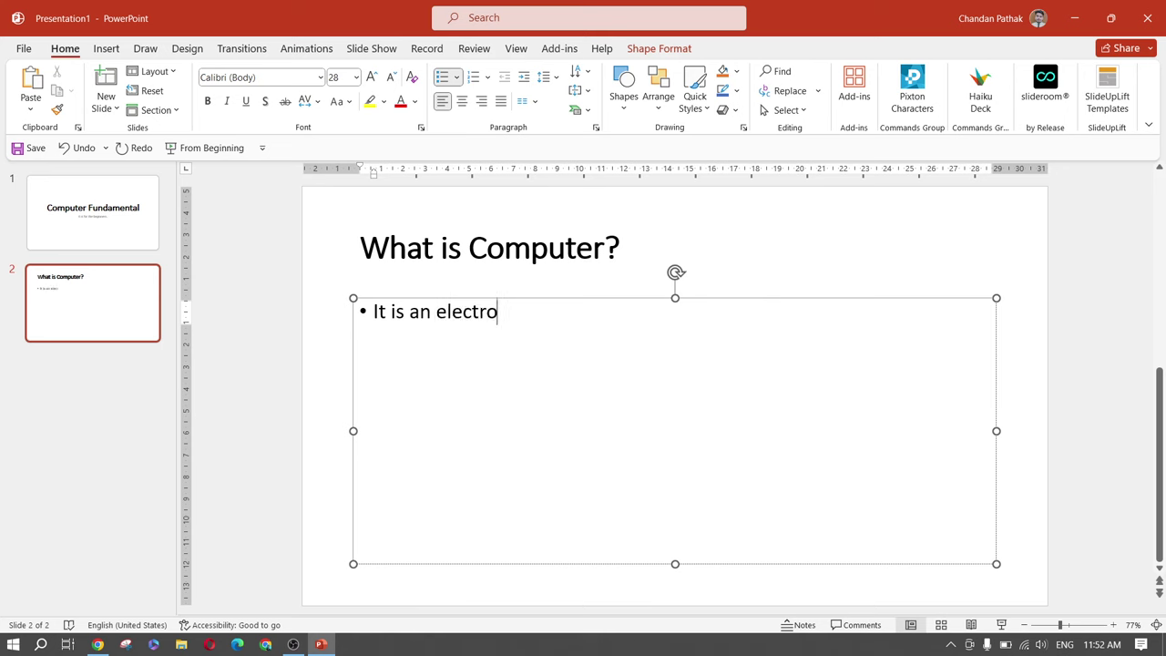
type("nic me")
type("chine")
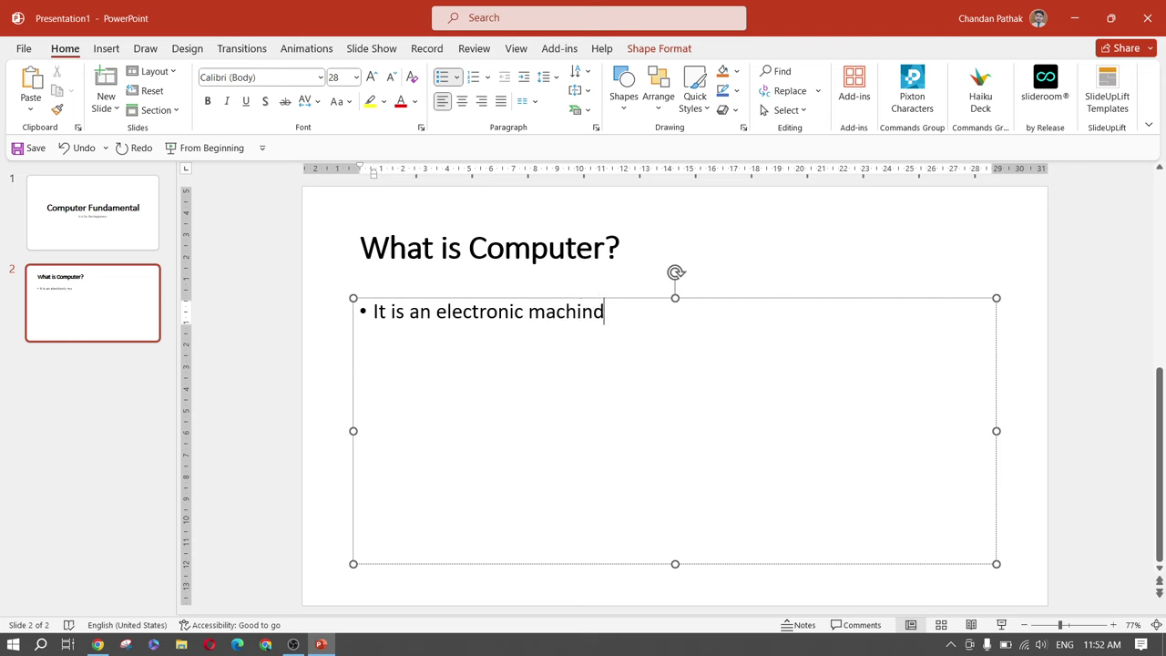
key("Left")
key("Return")
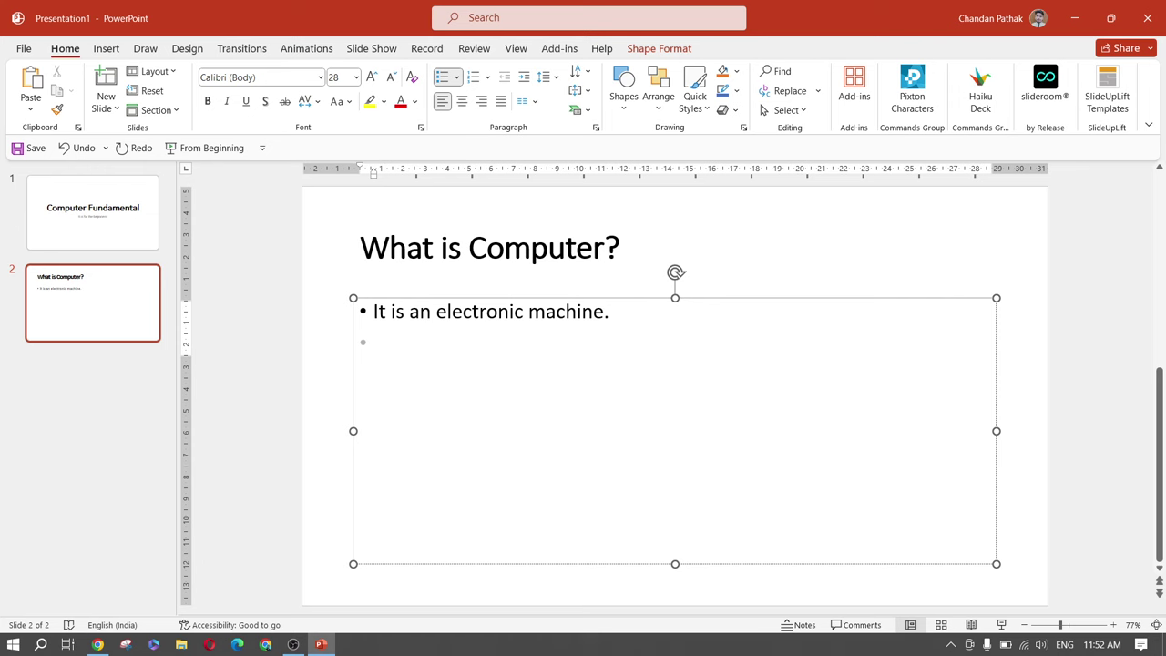
Add the bullets 'It works on electricity.' and 'It takes data as input.'
type("It")
type(" wo")
key("BackSpace")
type("works on ")
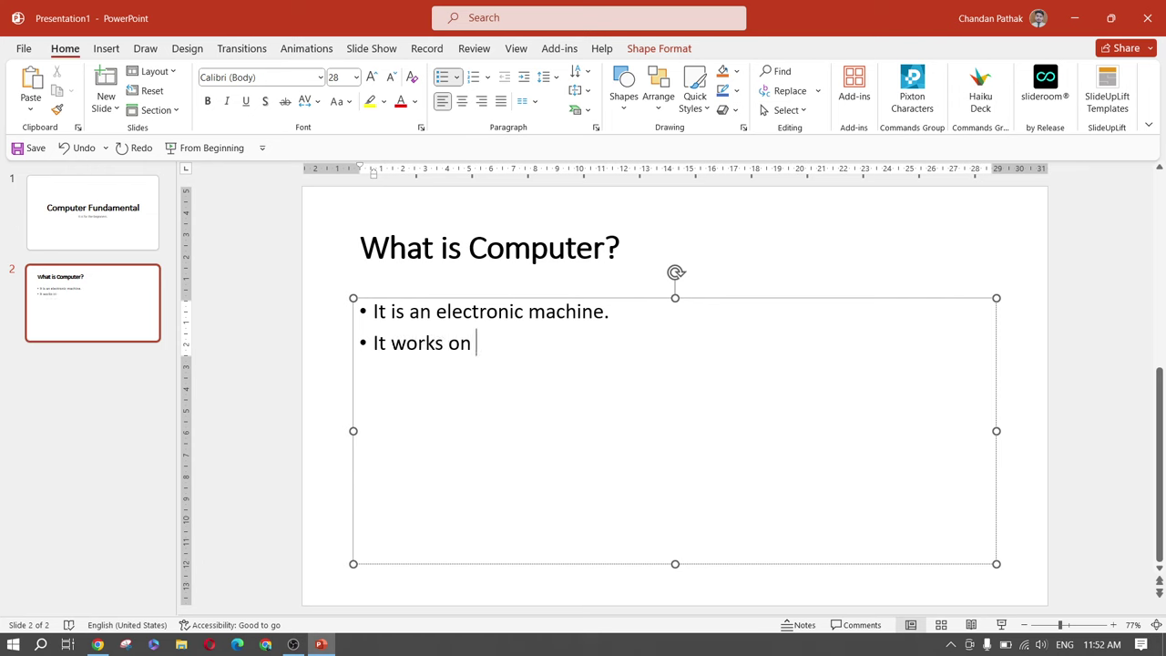
type("electricity.")
key("Return")
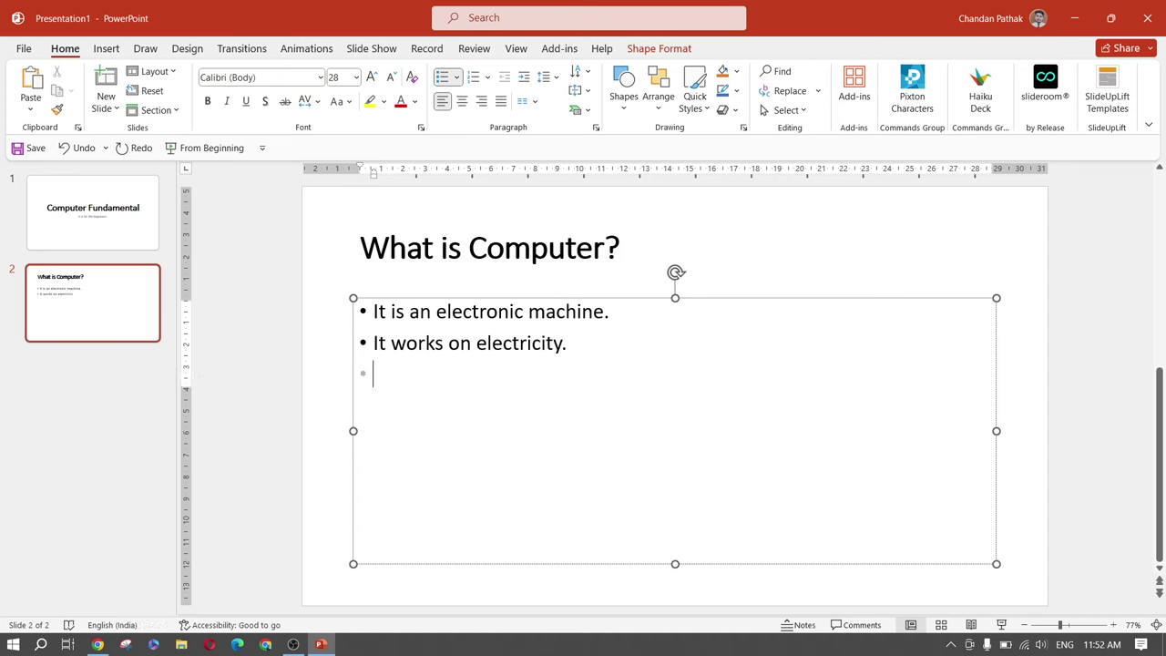
key("BackSpace")
key("BackSpace")
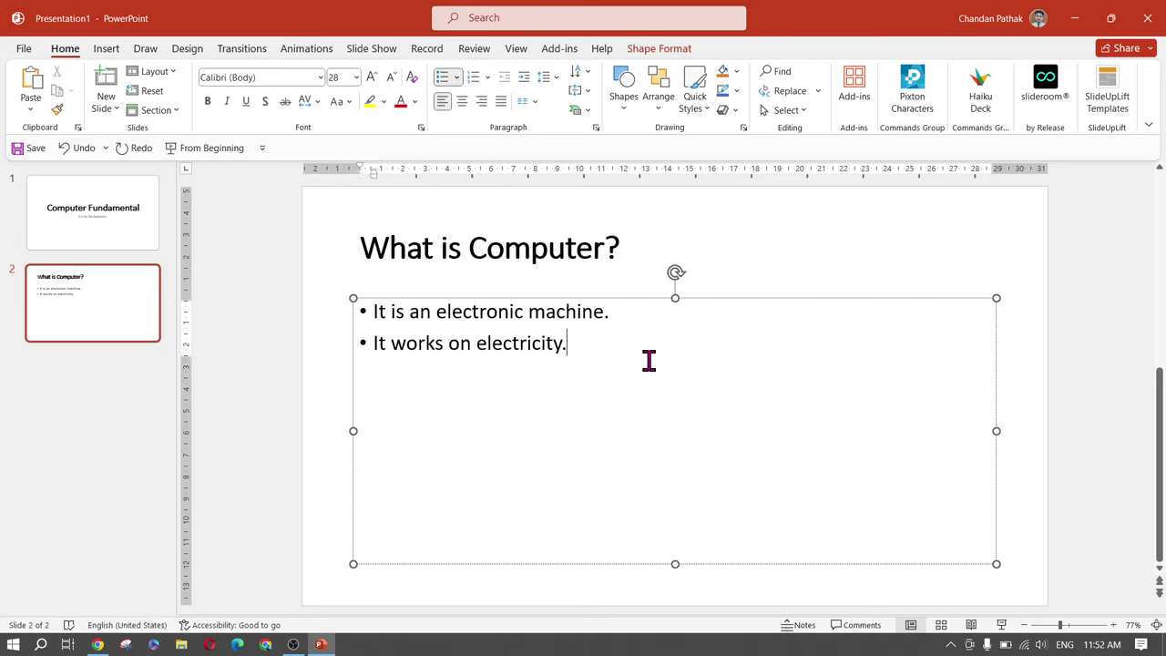
key("Return")
type("It ")
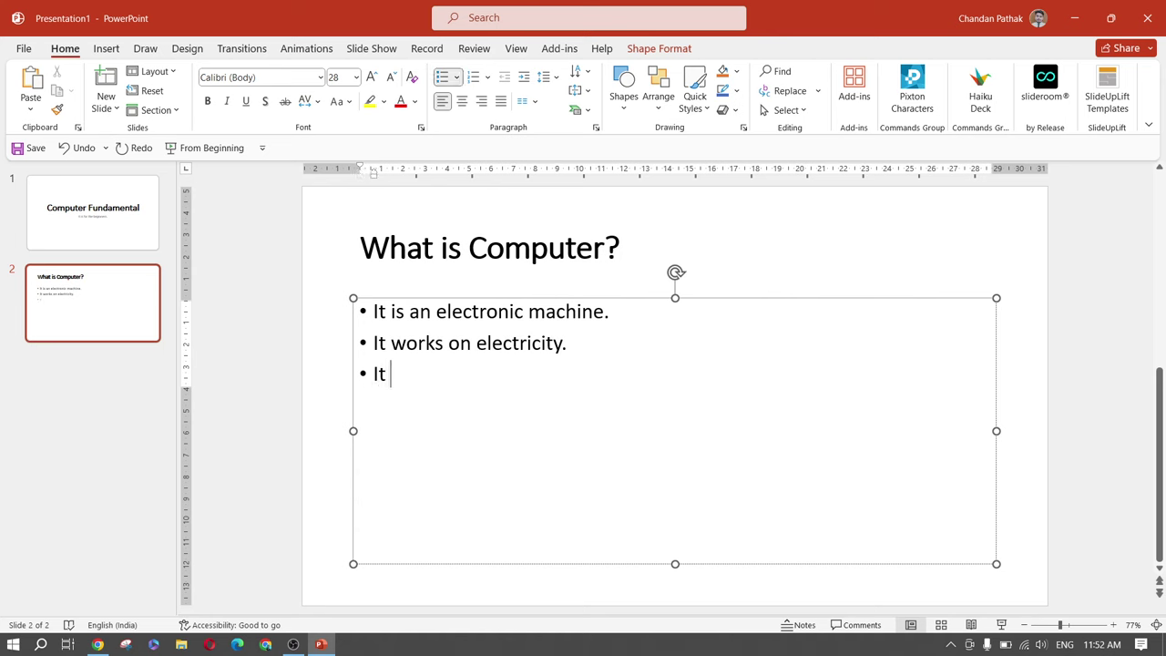
type("takes data as")
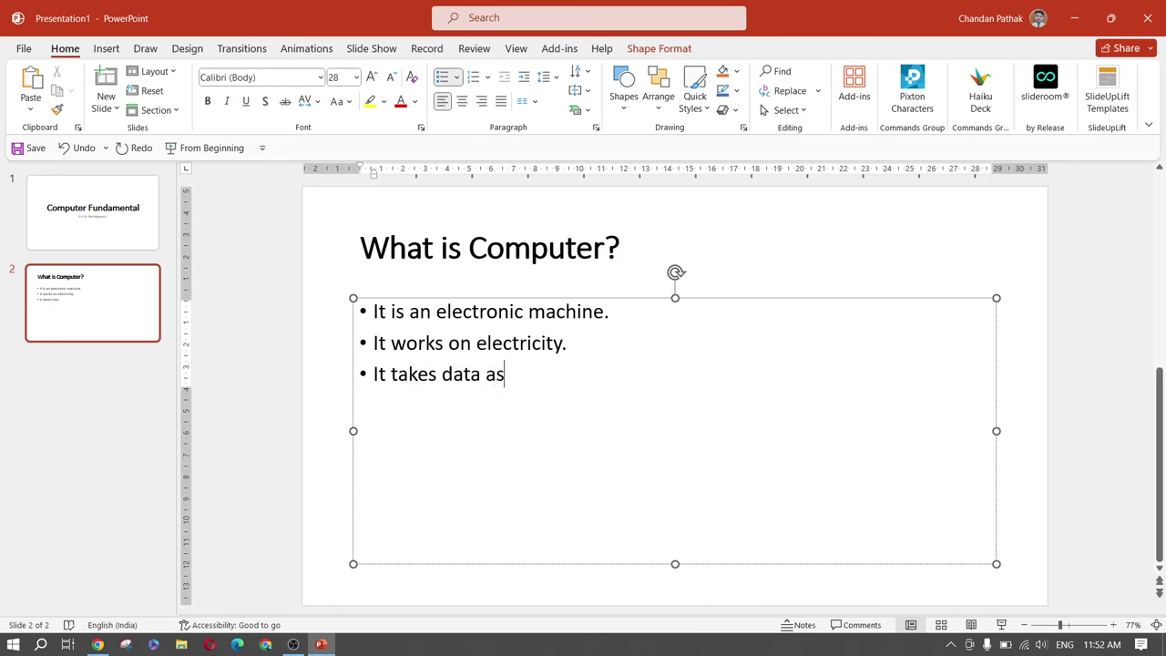
type(" input.")
key("Return")
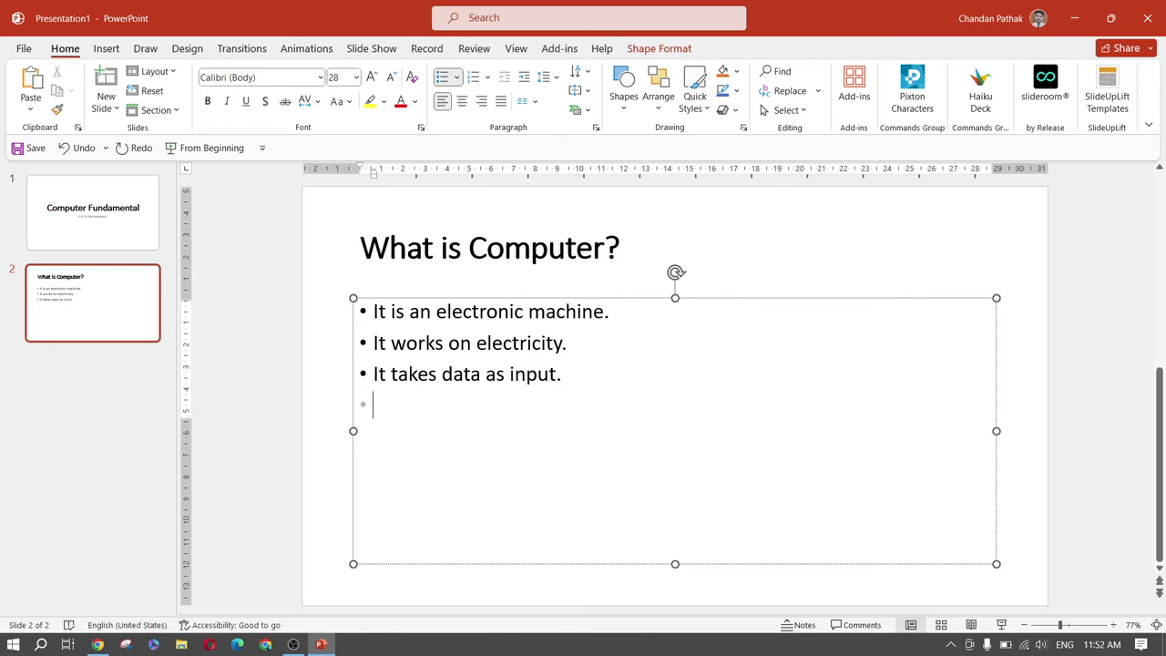
Leave the deck without adding a slide and switch to the 'Creating a presentation from scratch' slideshow
left_click(271, 356)
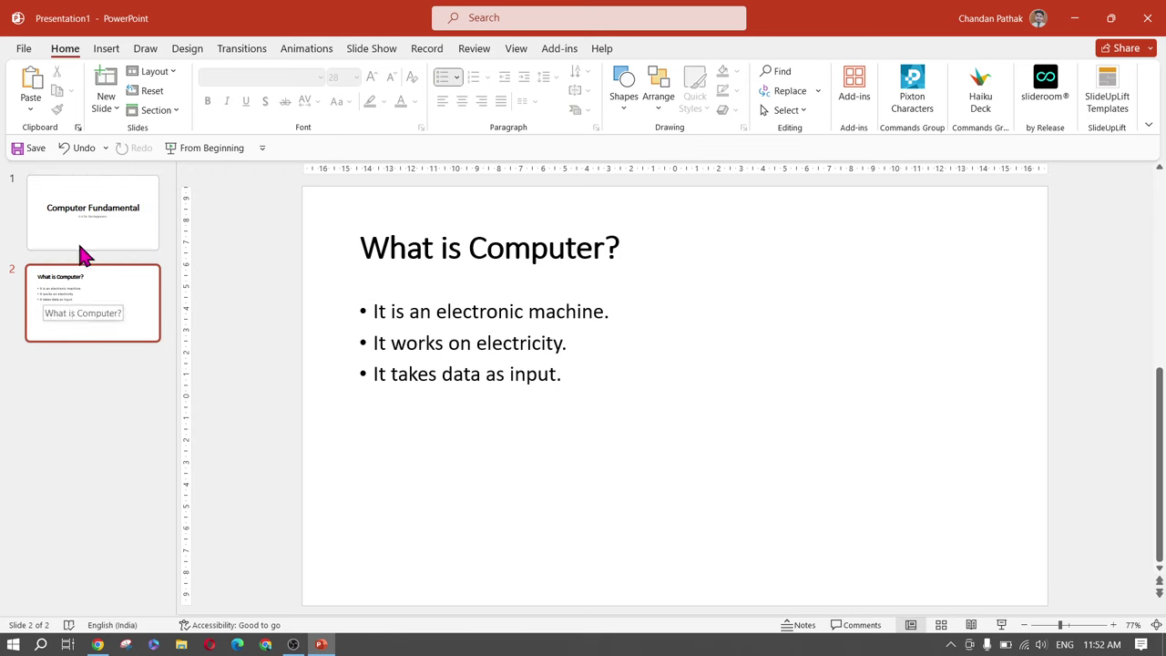
left_click(104, 108)
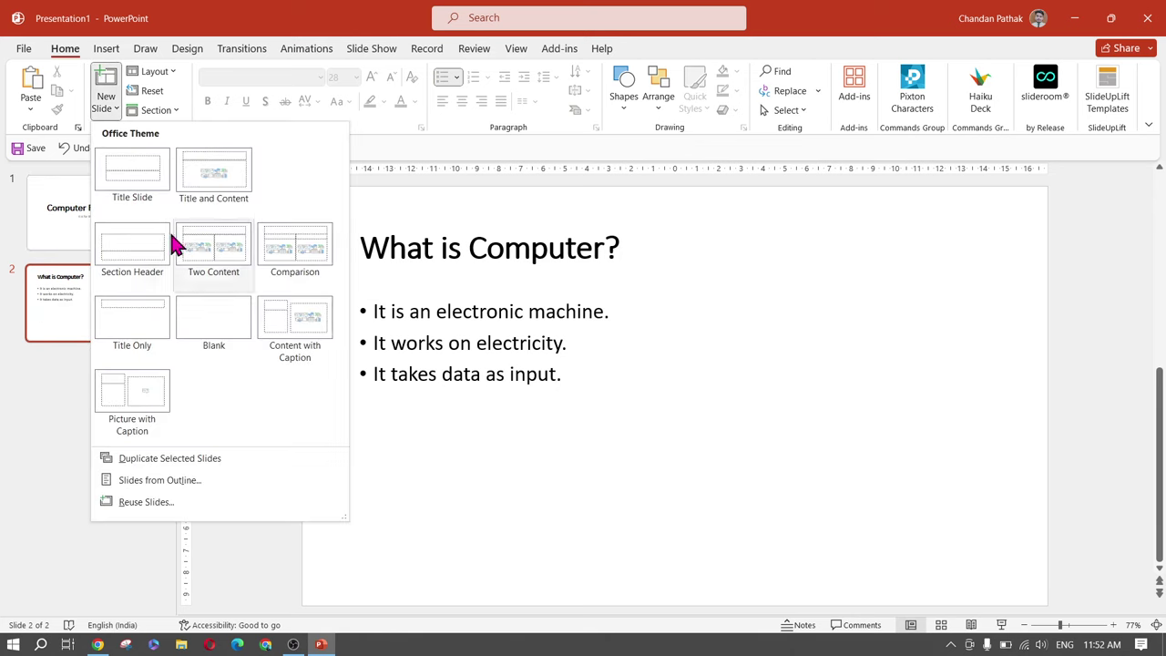
left_click(37, 378)
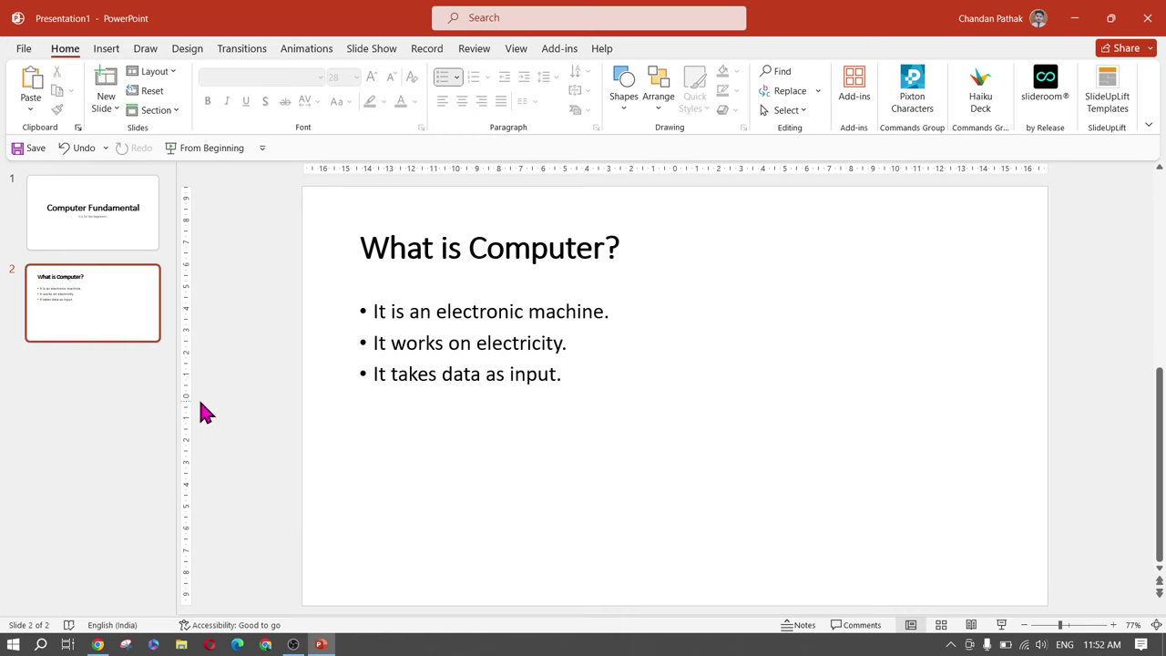
key("alt+Tab")
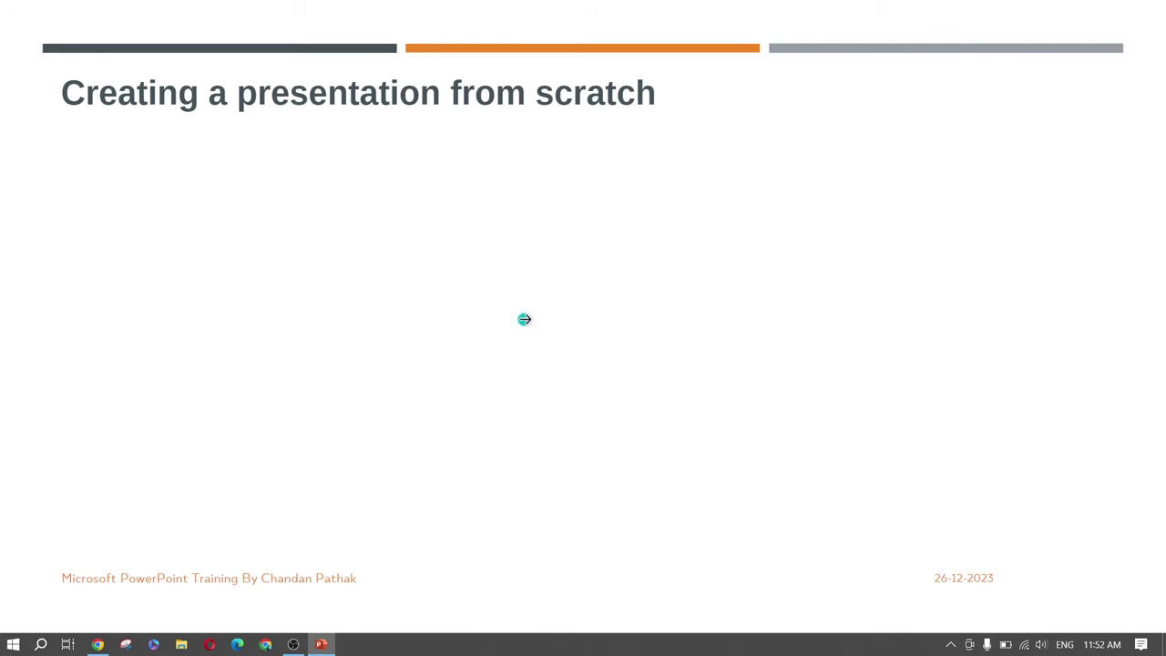
Advance the outline to 'Creating a presentation from template or theme' and return to PowerPoint
left_click(524, 319)
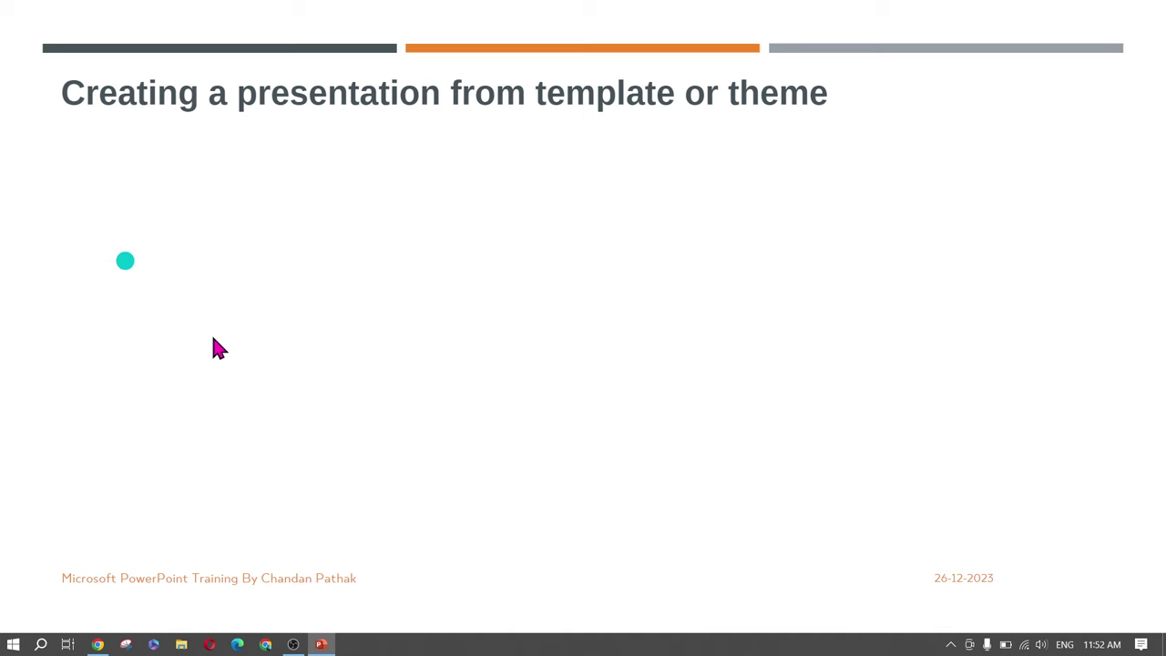
key("alt+Tab")
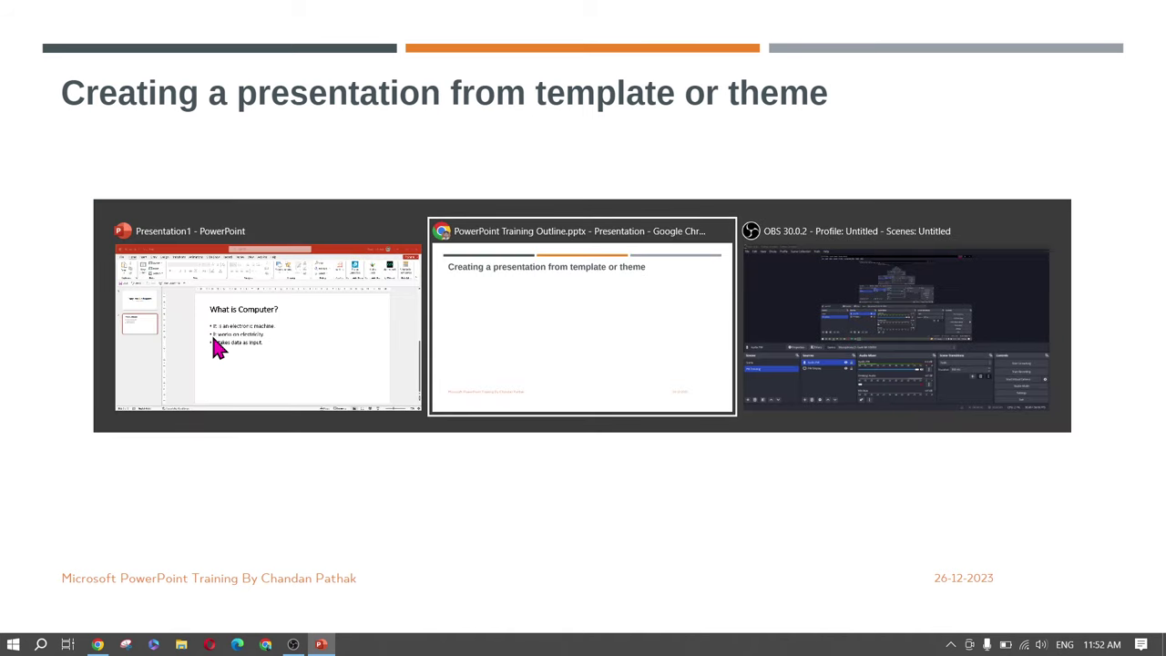
key("alt+Tab")
key("alt+Tab")
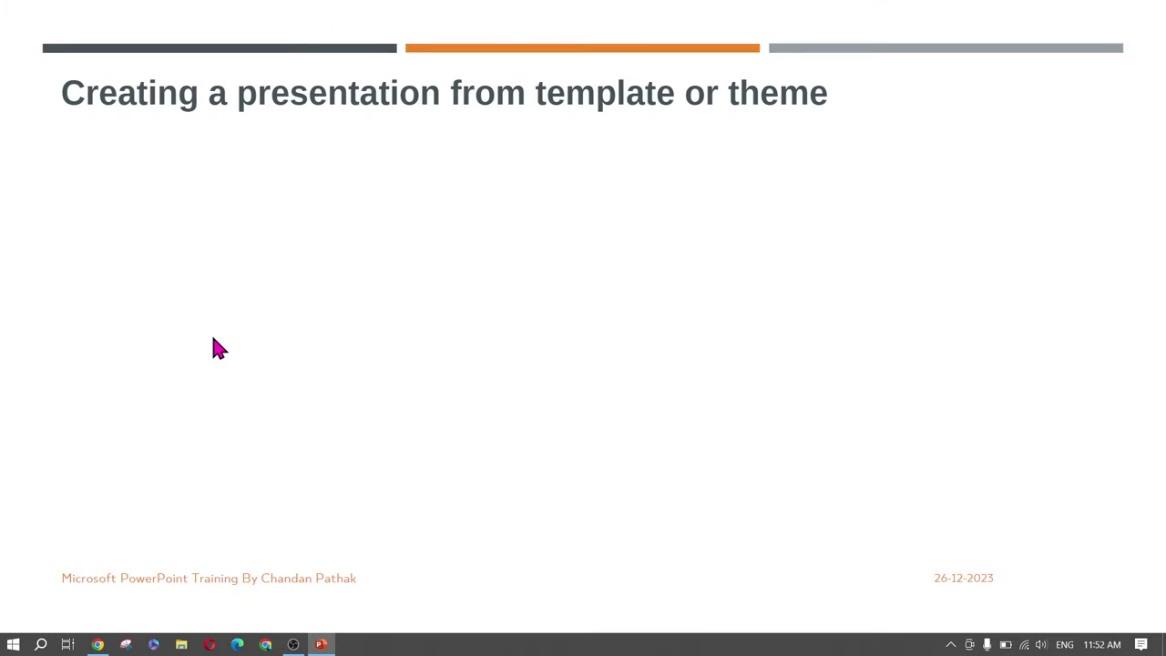
key("alt+Tab")
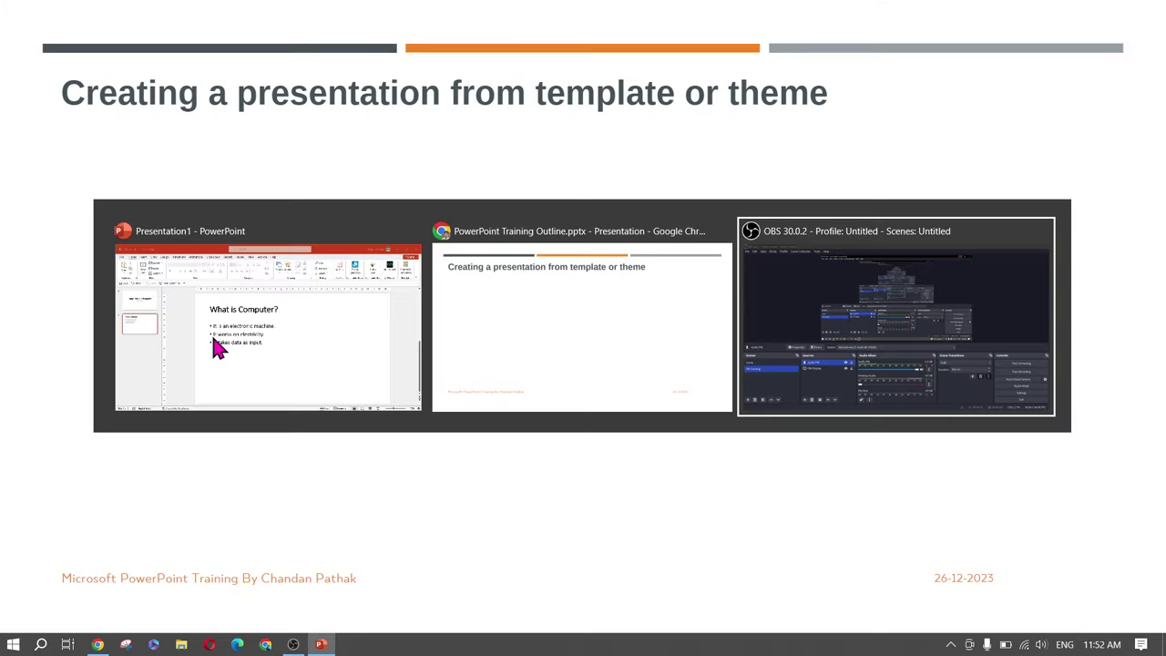
key("alt+Tab")
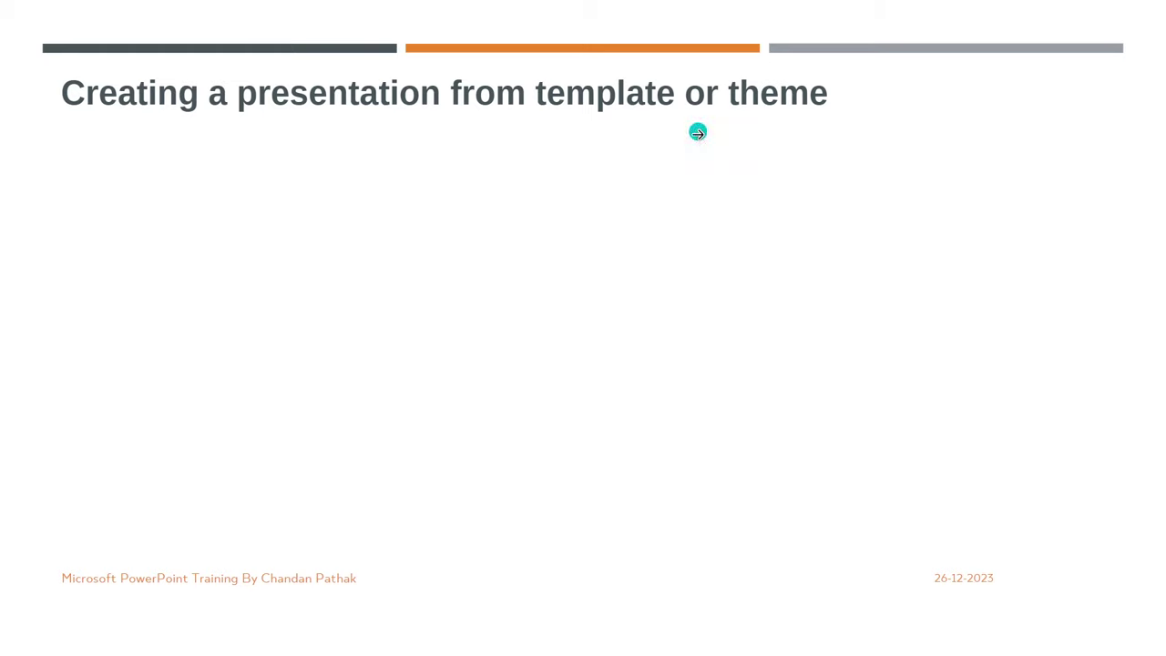
key("alt+Tab")
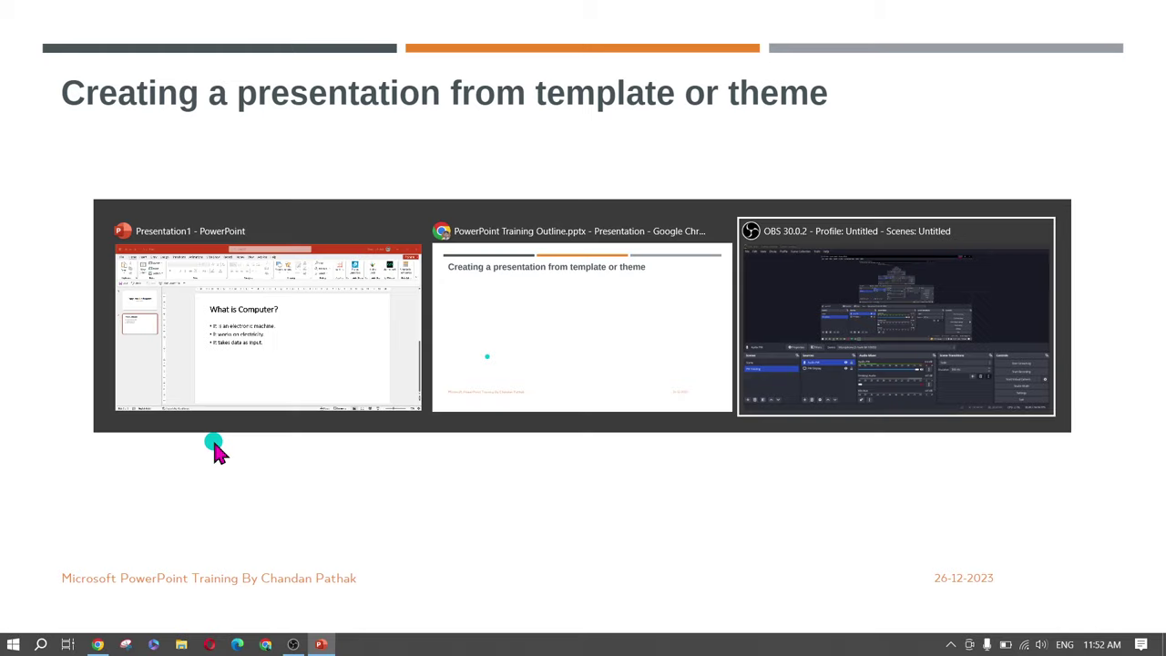
key("shift+Tab")
key("shift+Tab")
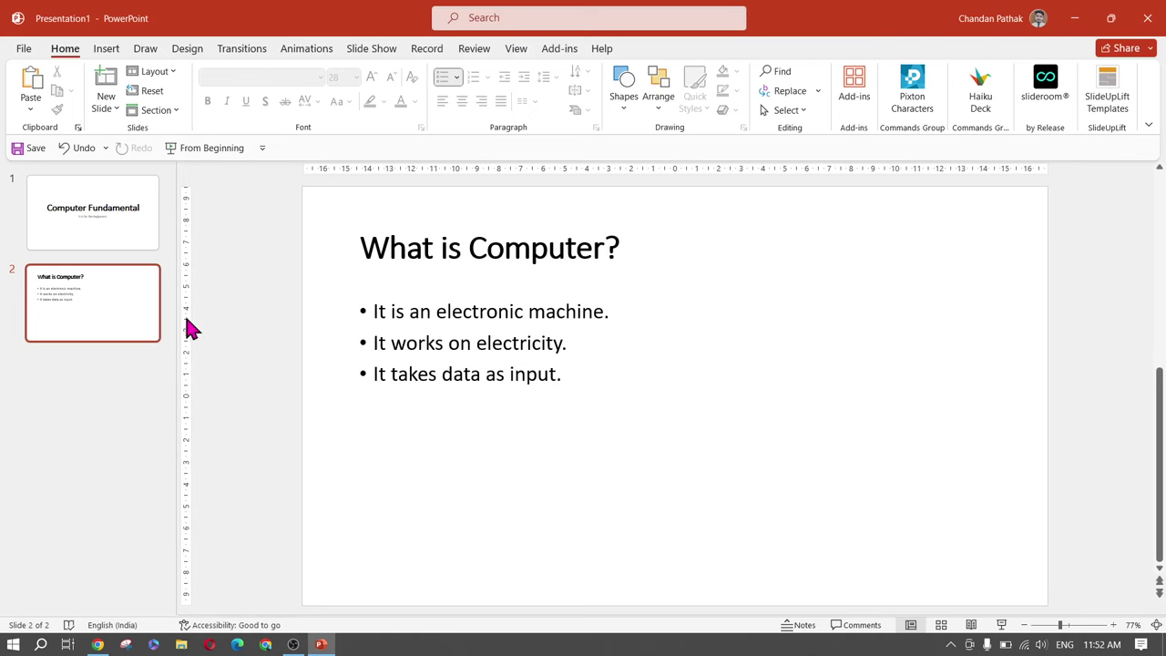
Show the Design tab's theme gallery and select the 'What is Computer?' slide
left_click(106, 232)
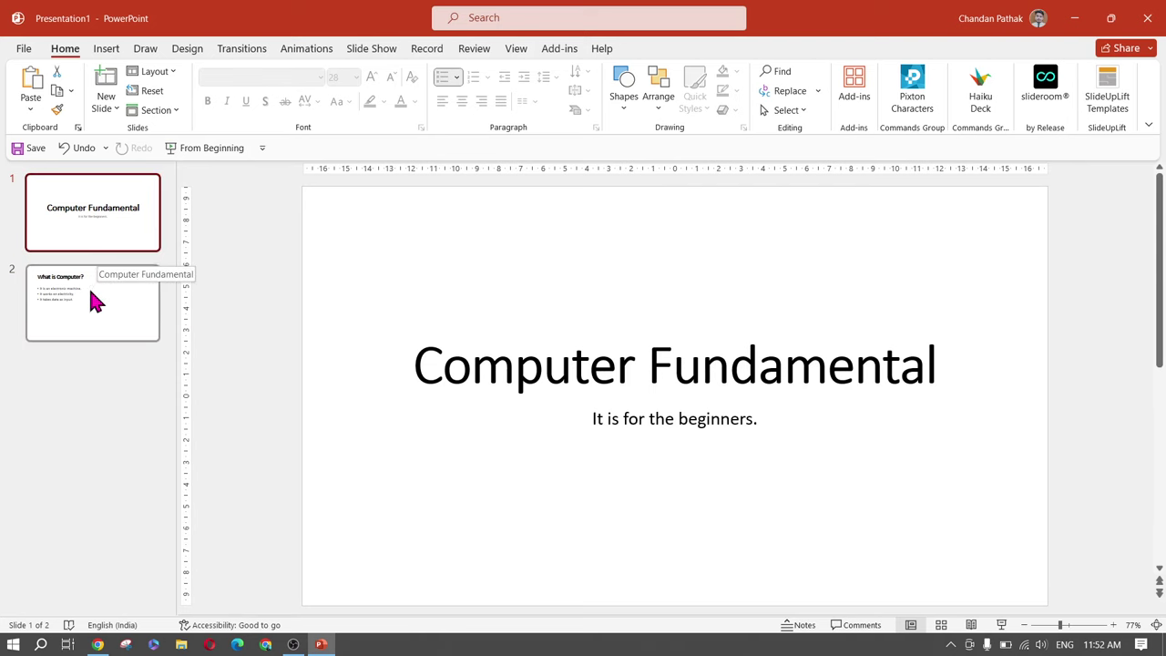
left_click(192, 51)
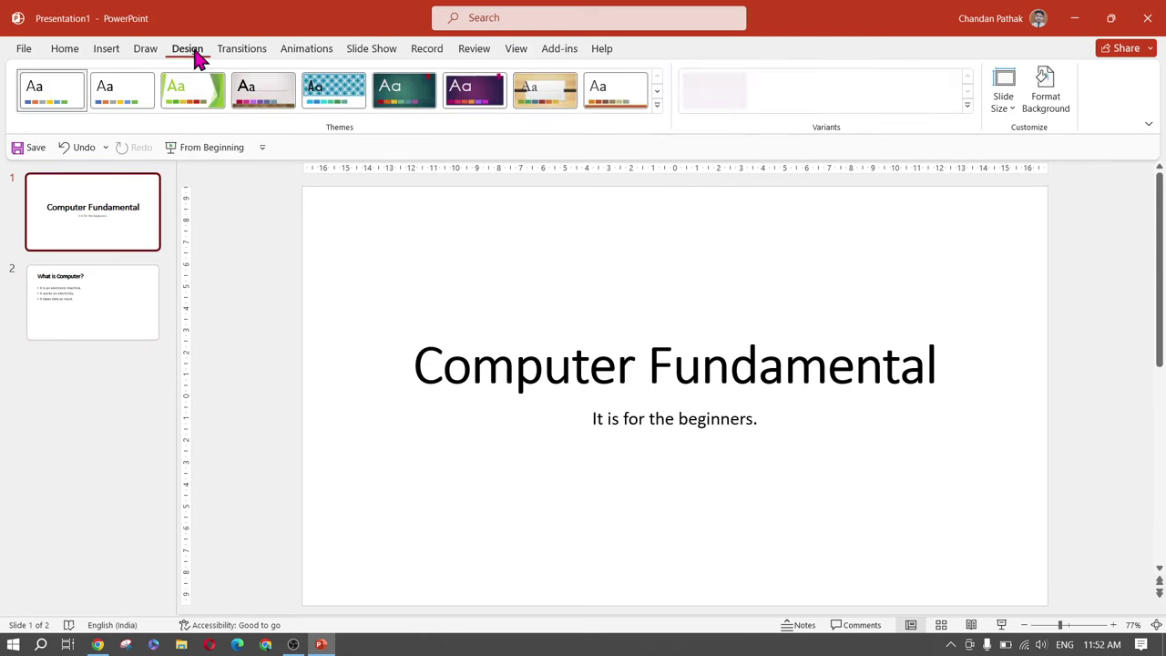
left_click(352, 99)
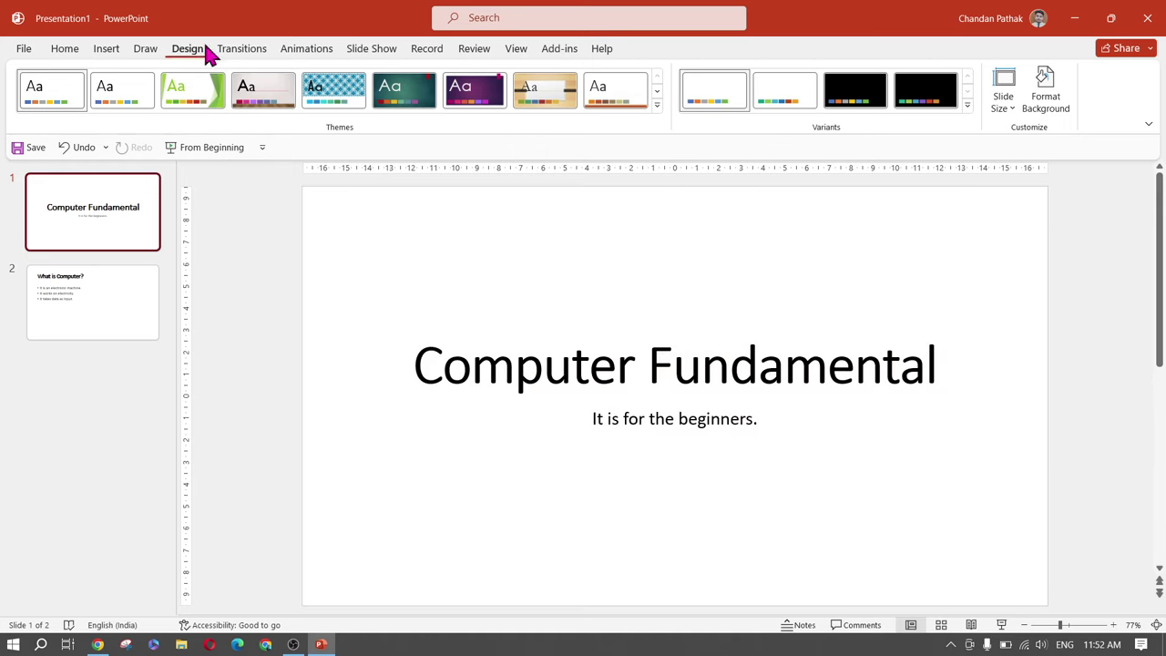
left_click(69, 314)
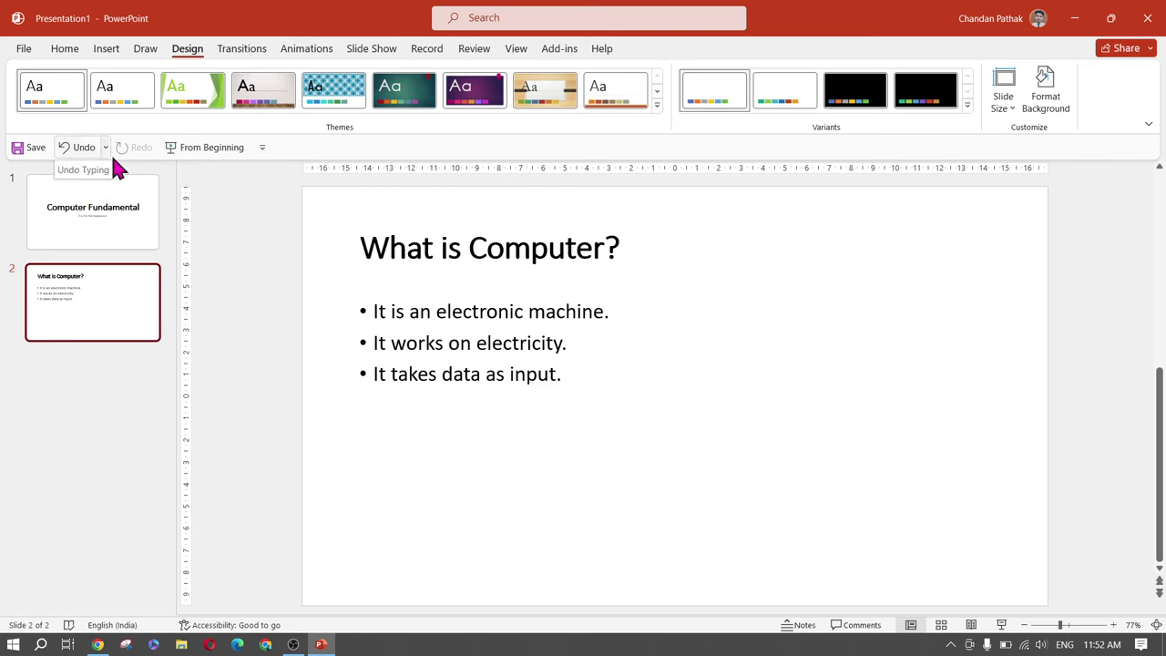
Close the presentation, choosing Don't Save
left_click(1147, 19)
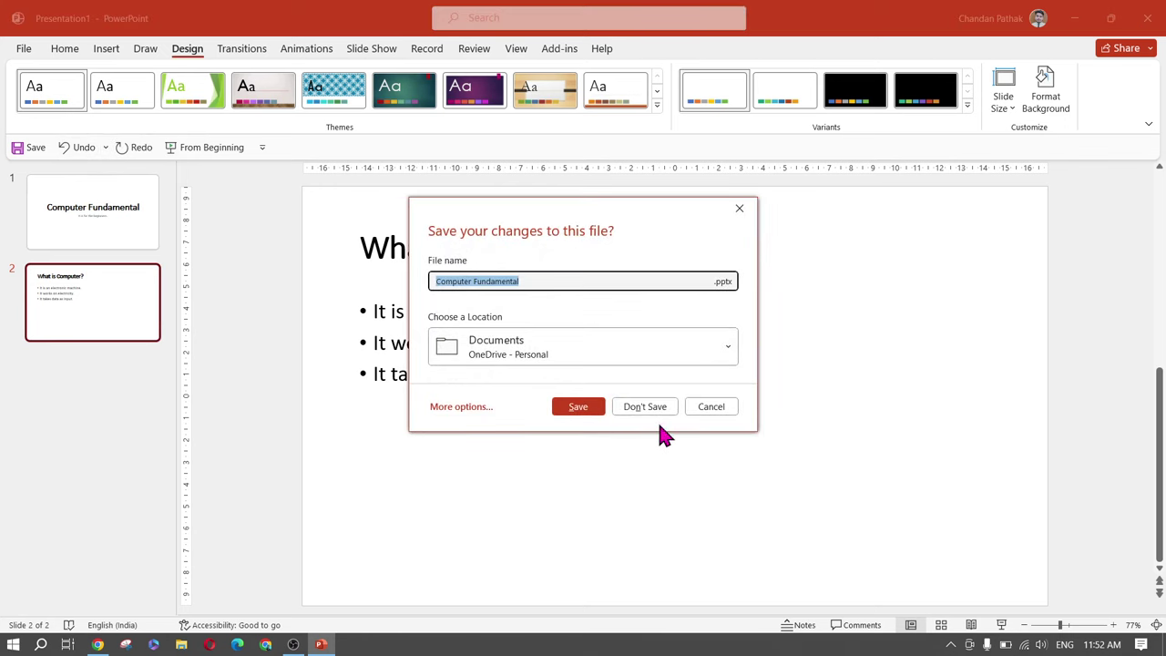
left_click(653, 403)
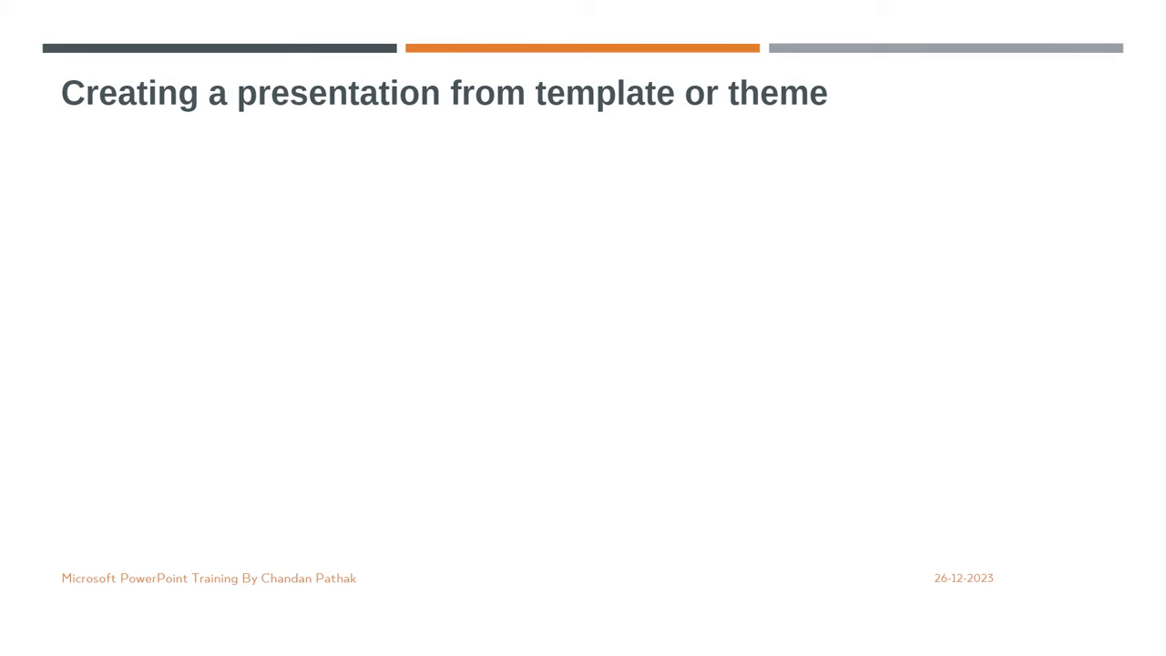
Launch PowerPoint from the Start menu's Microsoft Office folder for a blank presentation
left_click(403, 464)
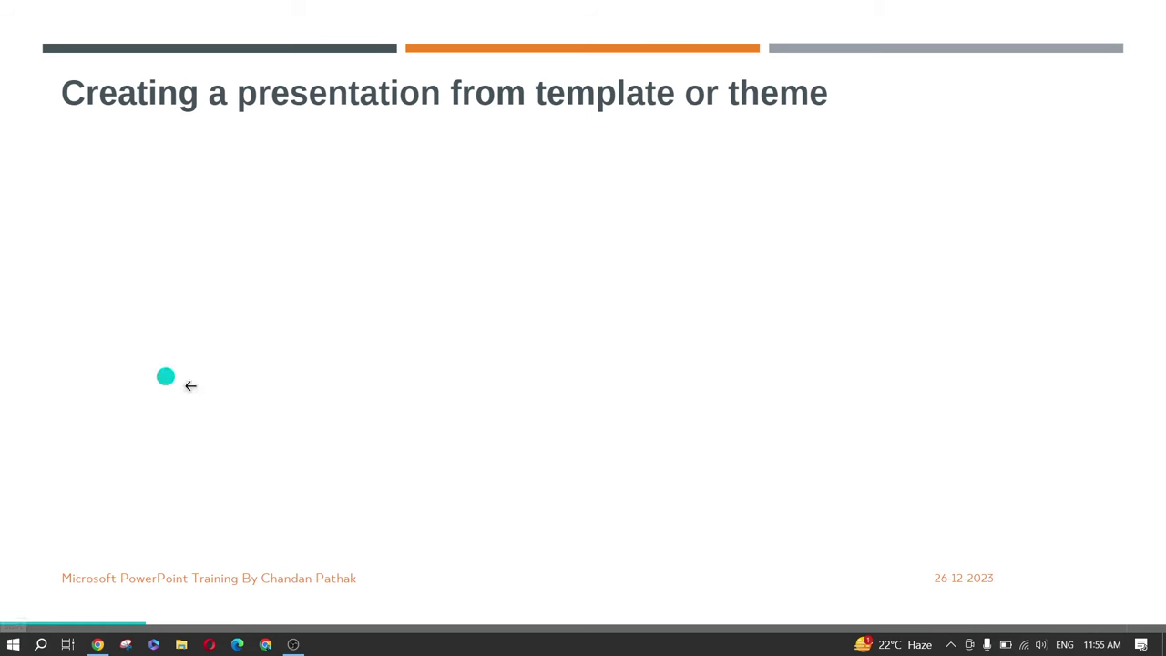
left_click(13, 644)
left_click(363, 290)
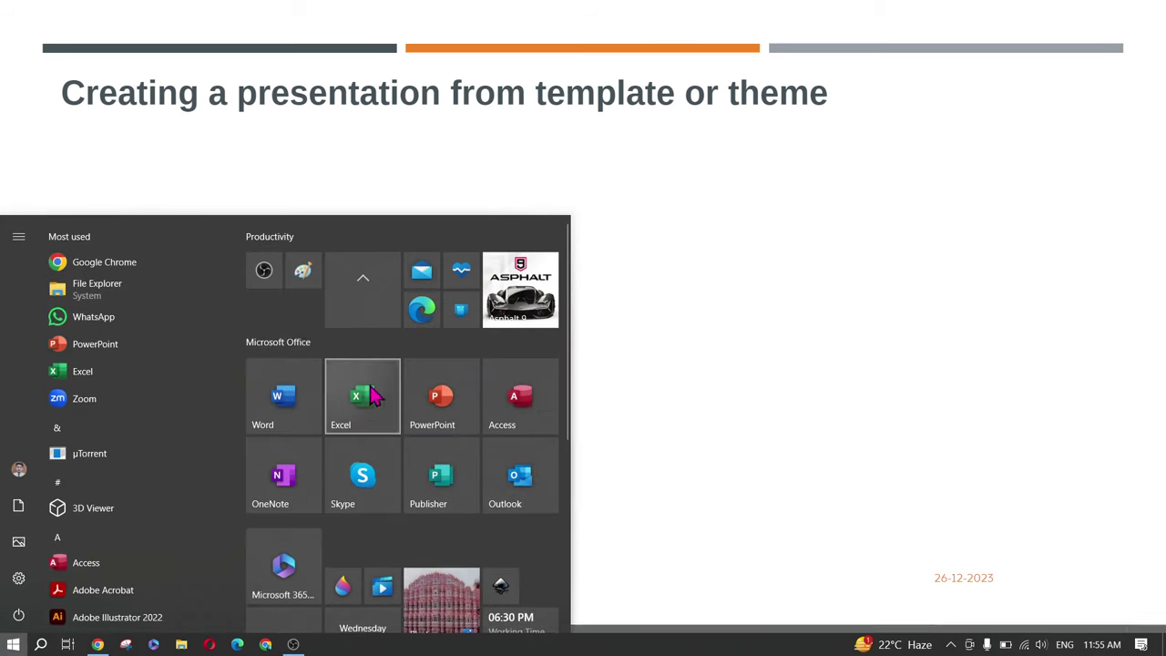
left_click(474, 408)
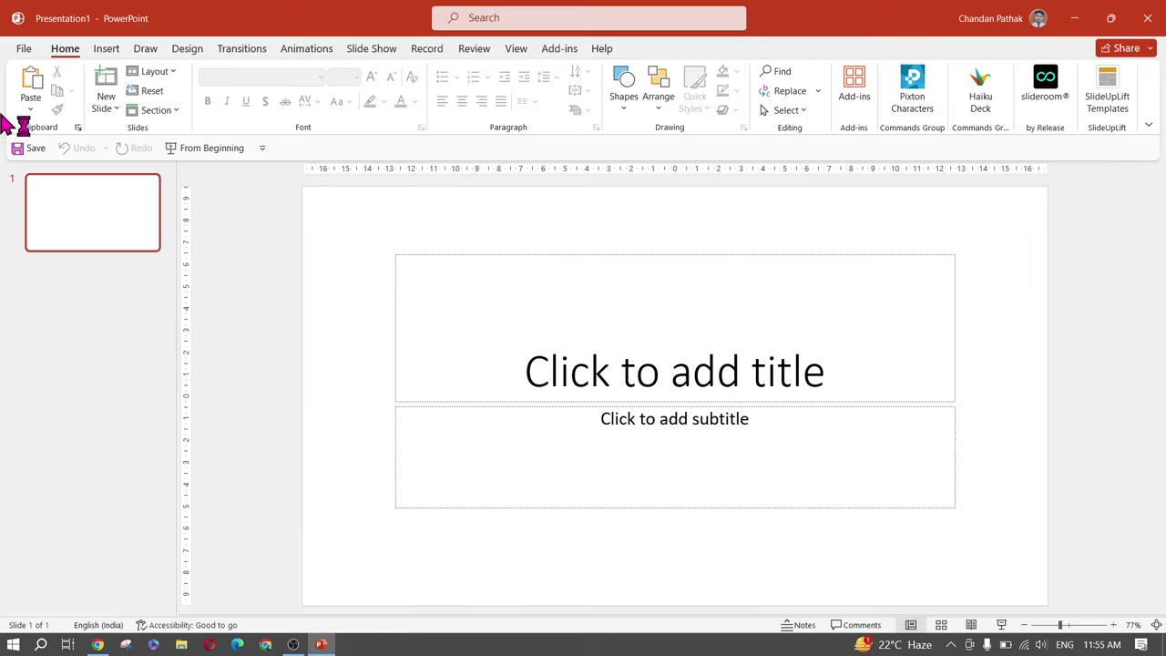
Browse the File > New template gallery and focus the online template search box
left_click(24, 50)
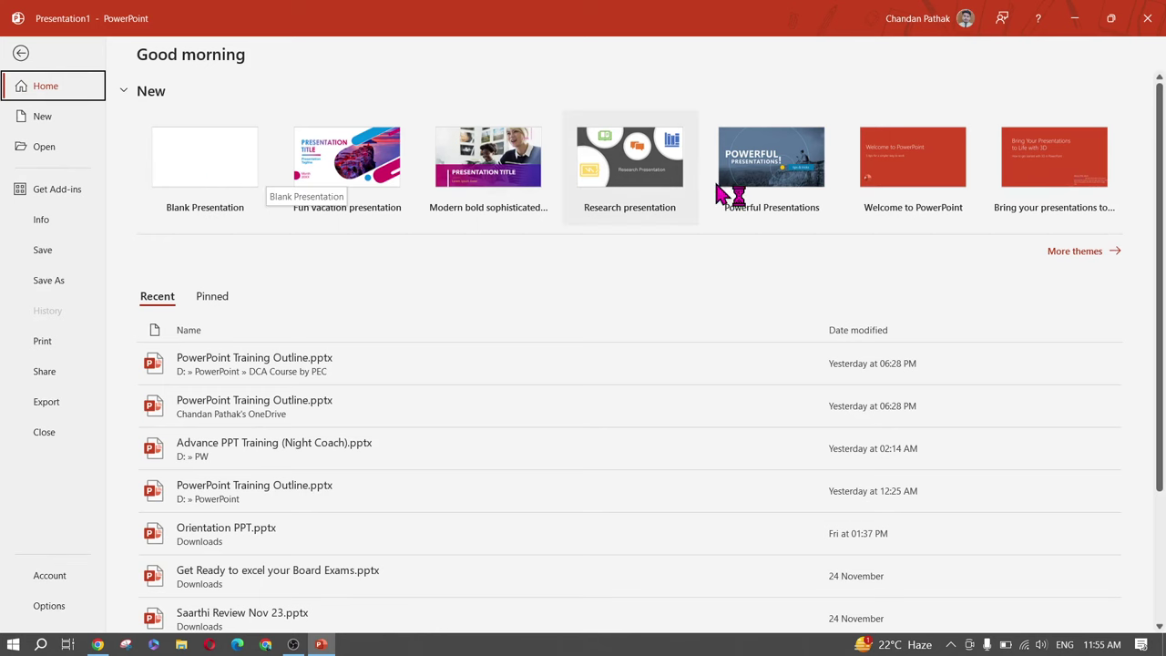
left_click(66, 118)
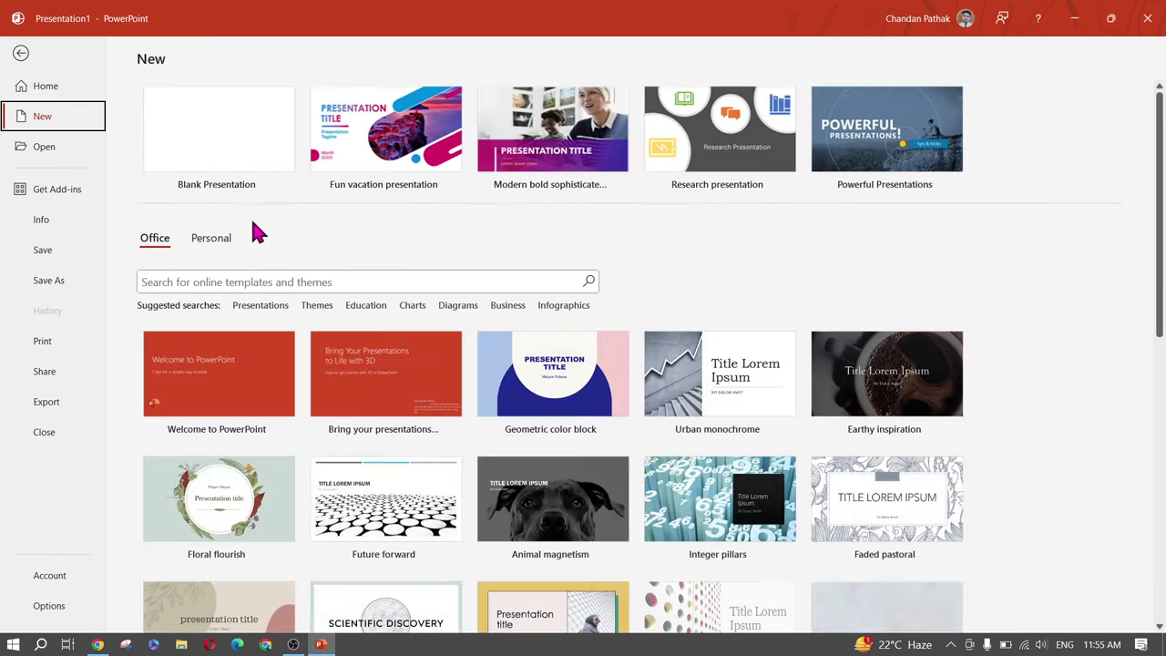
scroll(510, 510, "down", 3)
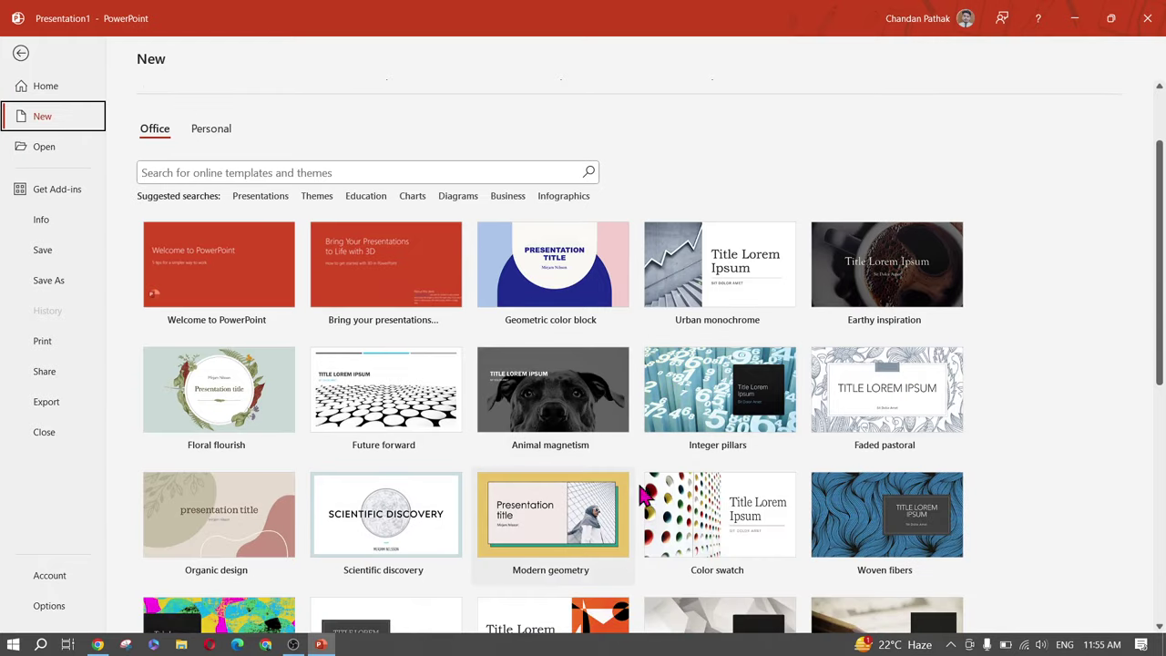
scroll(637, 419, "up", 3)
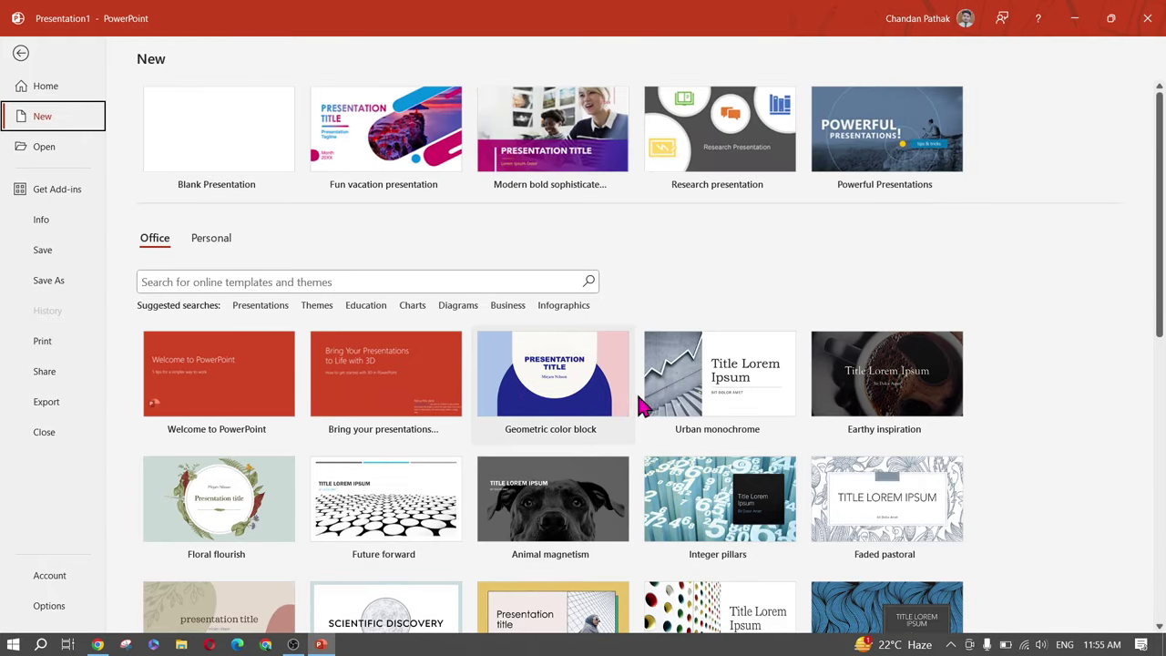
scroll(663, 404, "down", 4)
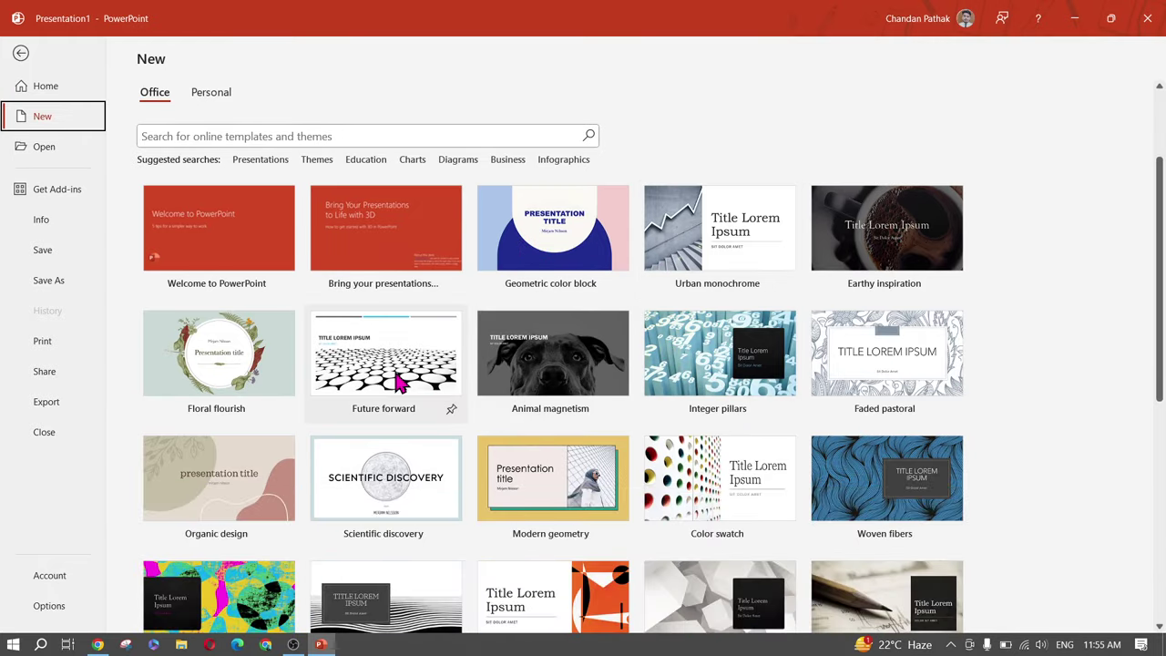
scroll(392, 387, "down", 3)
scroll(398, 383, "down", 3)
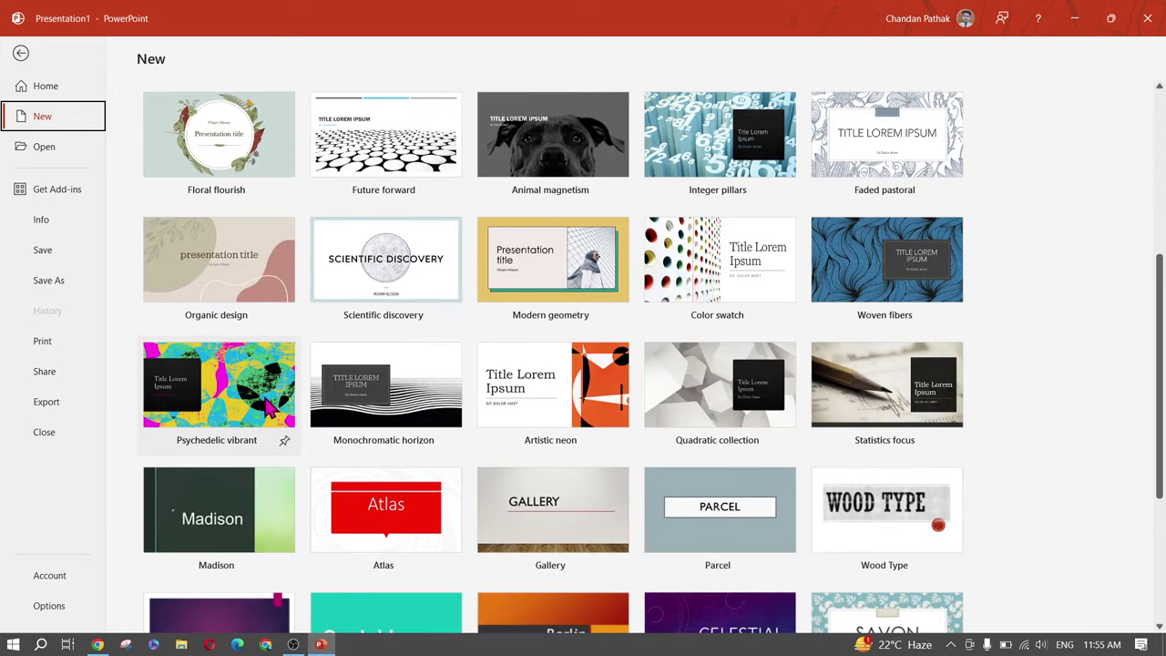
scroll(269, 408, "down", 3)
scroll(323, 409, "down", 3)
scroll(292, 404, "down", 2)
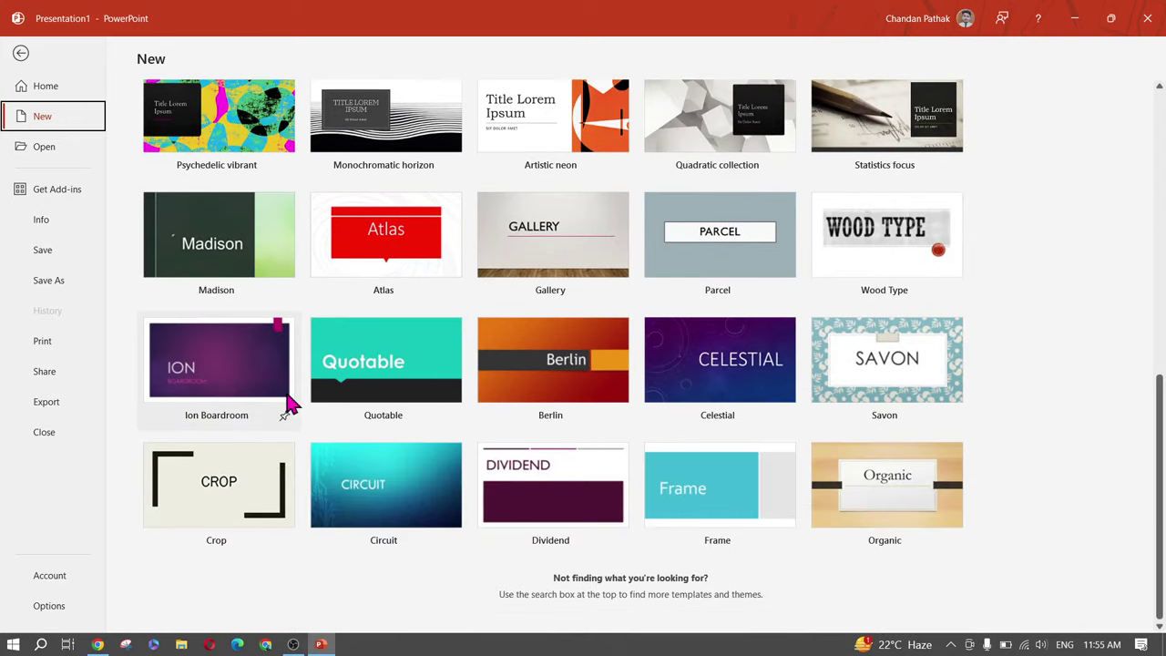
scroll(328, 392, "up", 15)
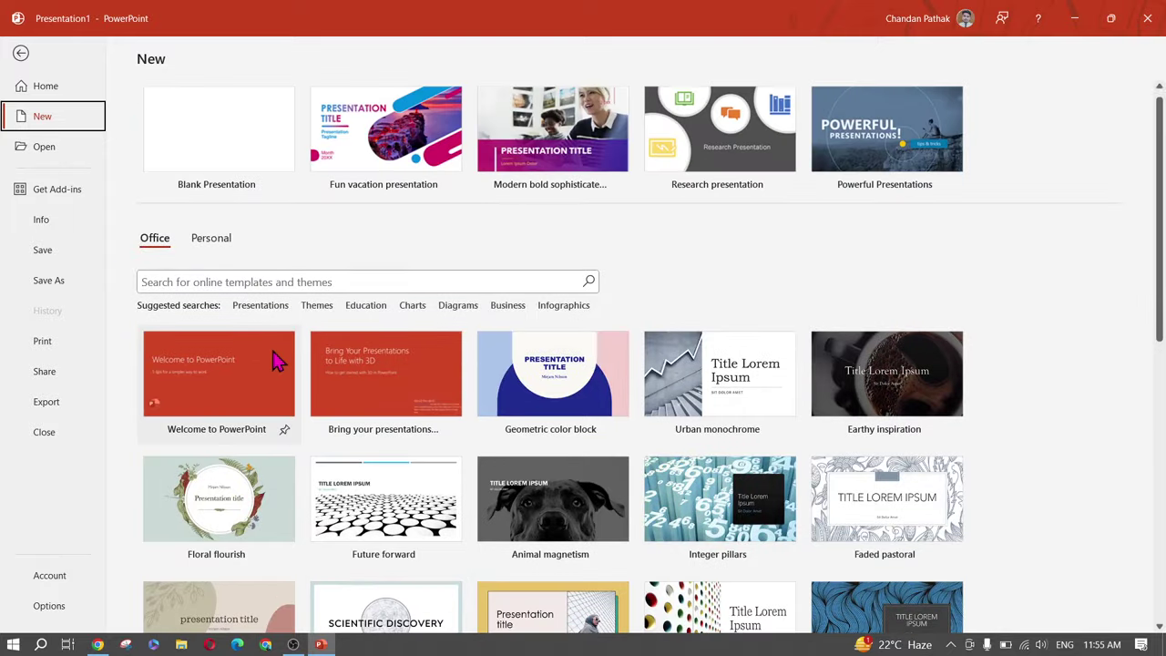
left_click(298, 283)
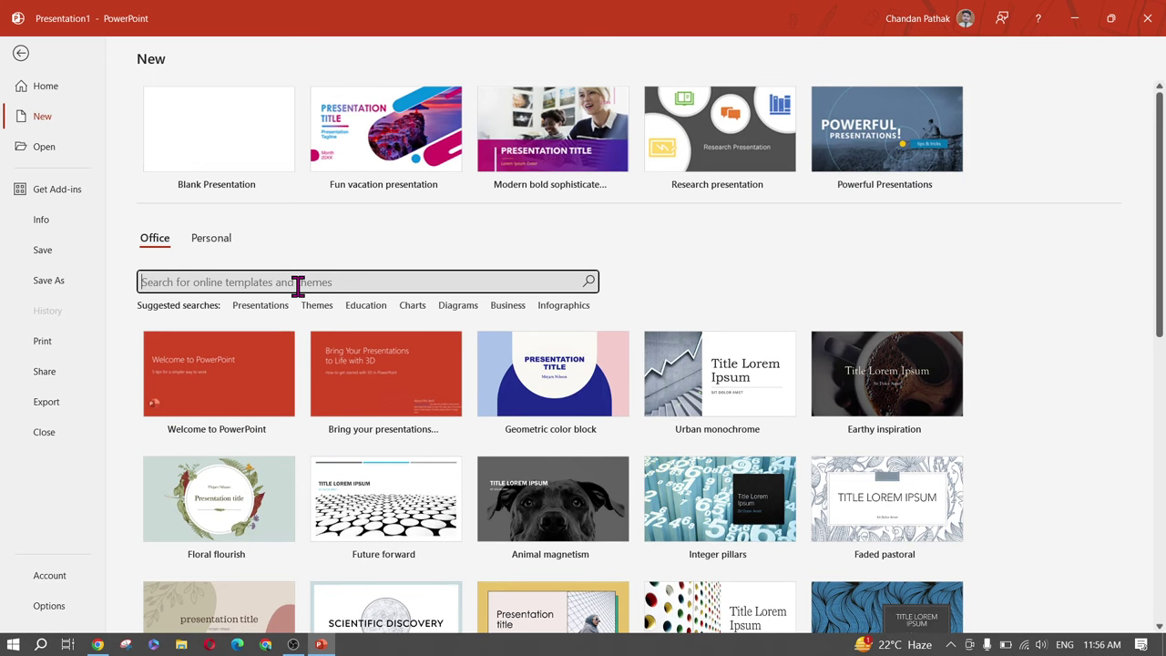
Search the templates for 'Education' and create a deck from the School design template
type("Education")
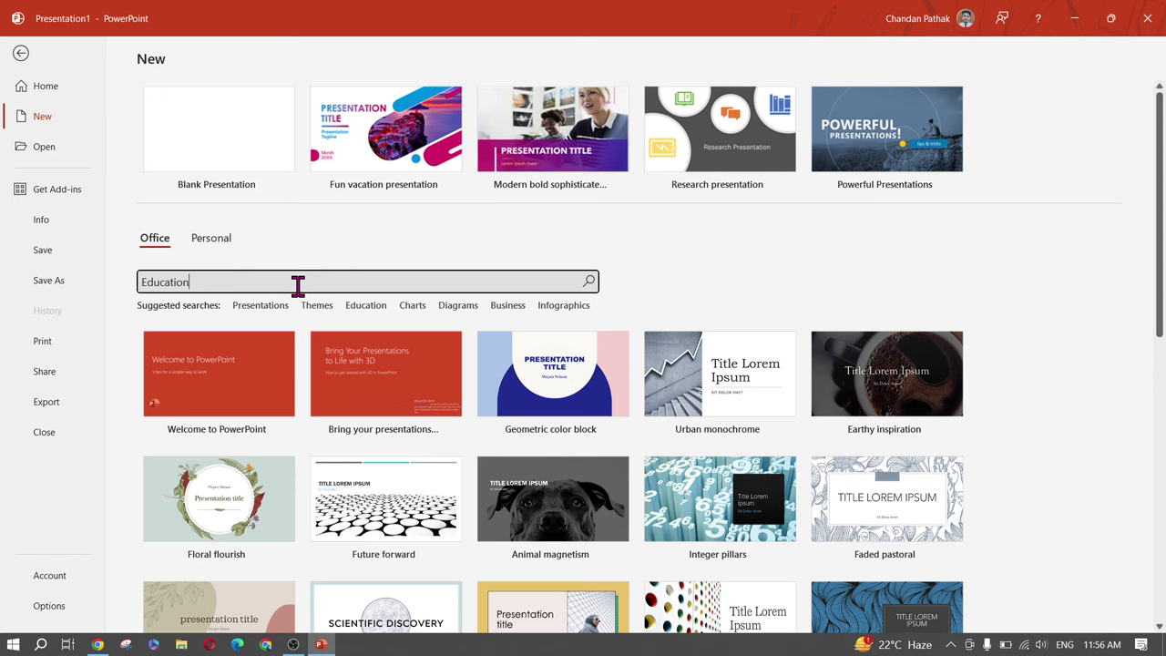
key("Return")
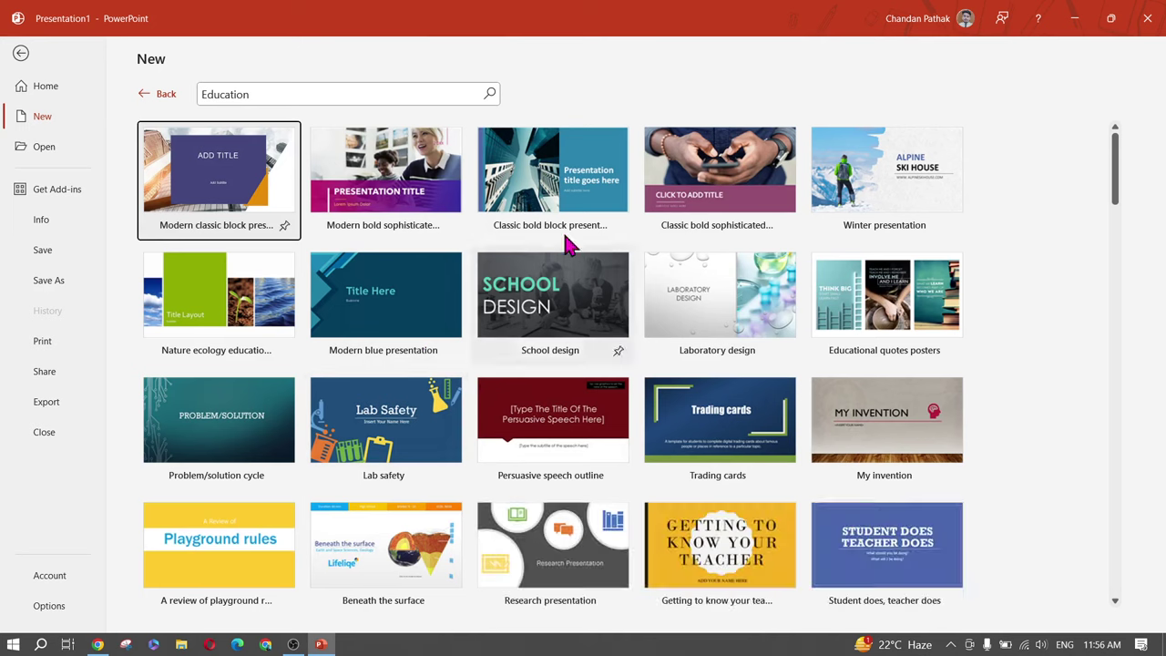
scroll(521, 332, "down", 2)
scroll(512, 373, "up", 2)
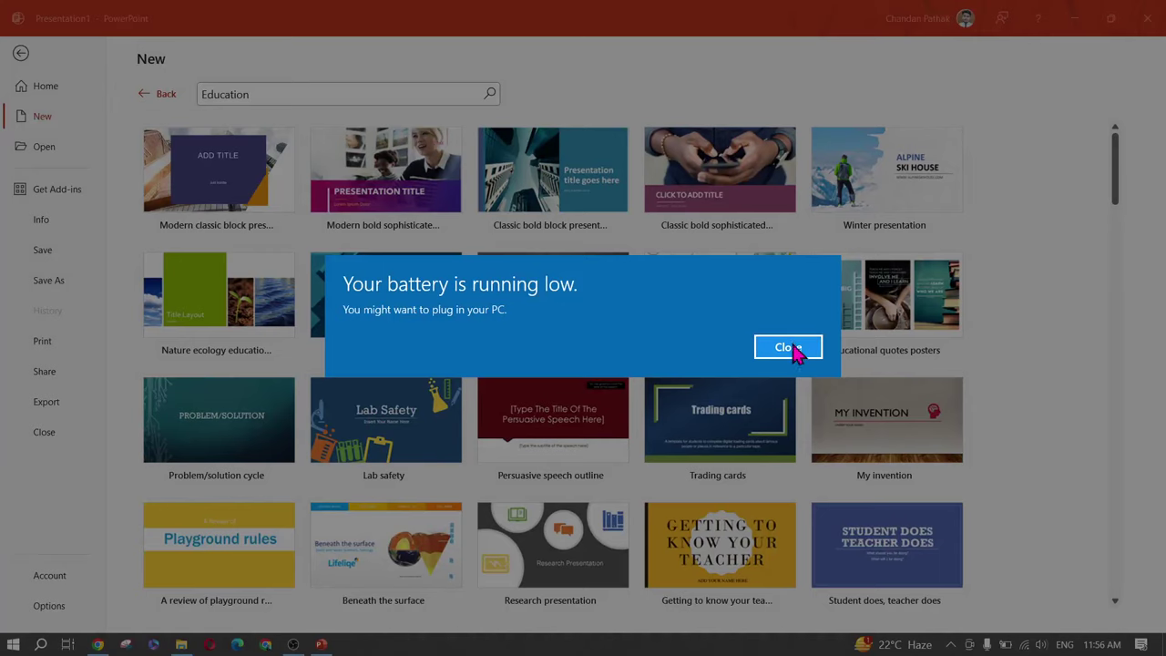
left_click(795, 348)
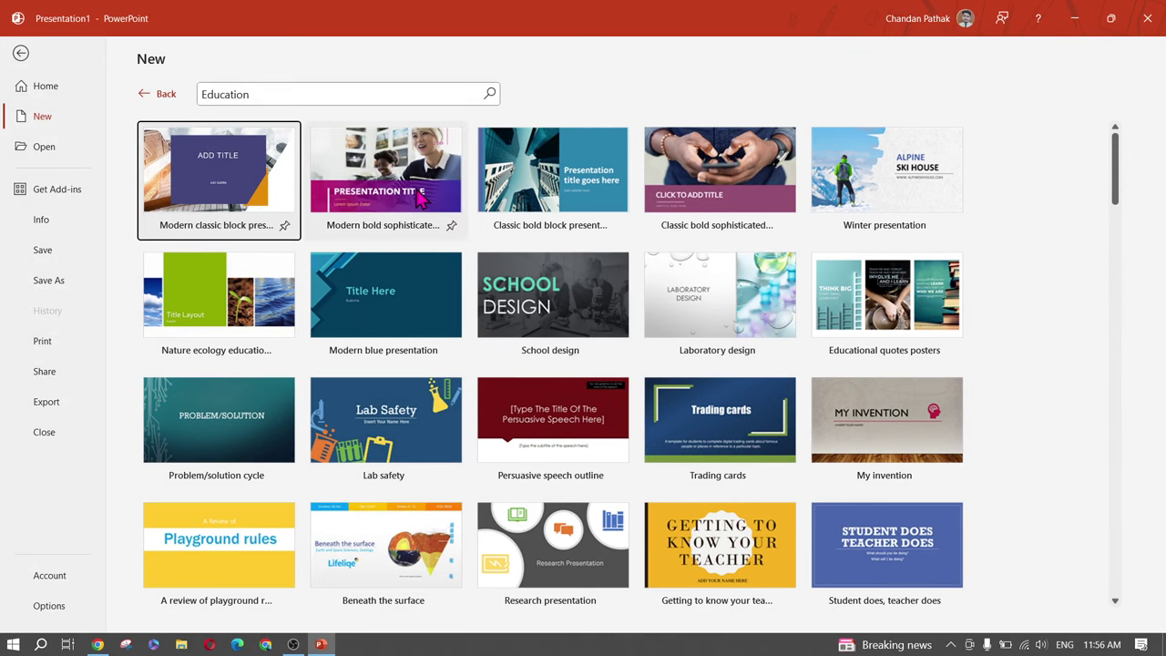
left_click(545, 308)
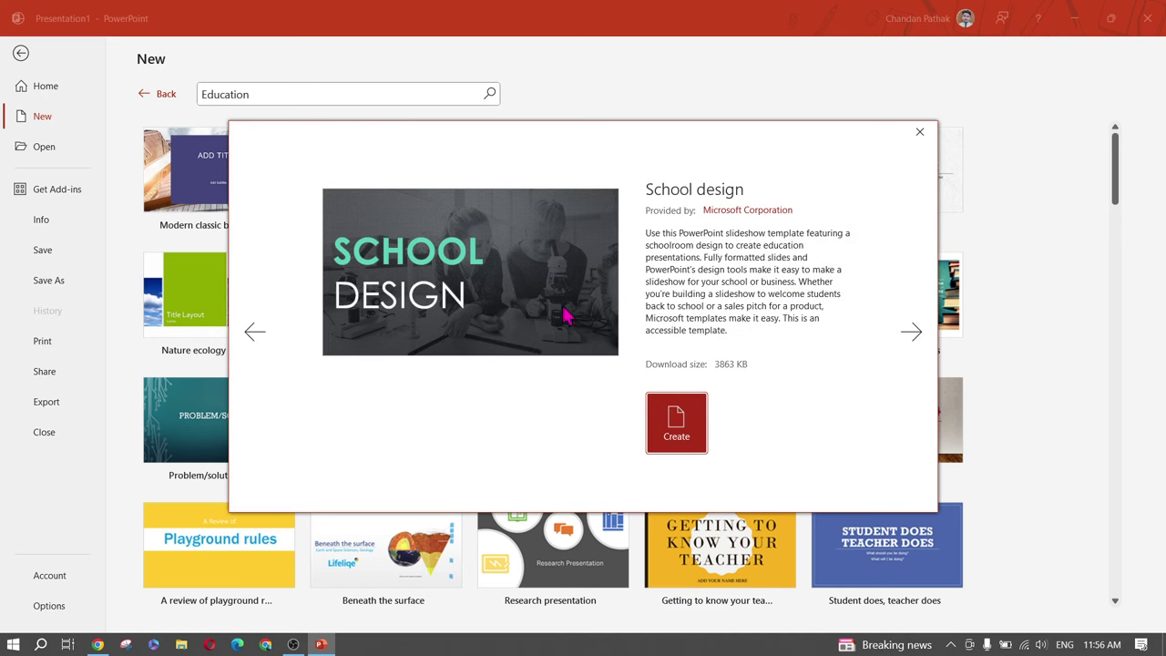
left_click(667, 430)
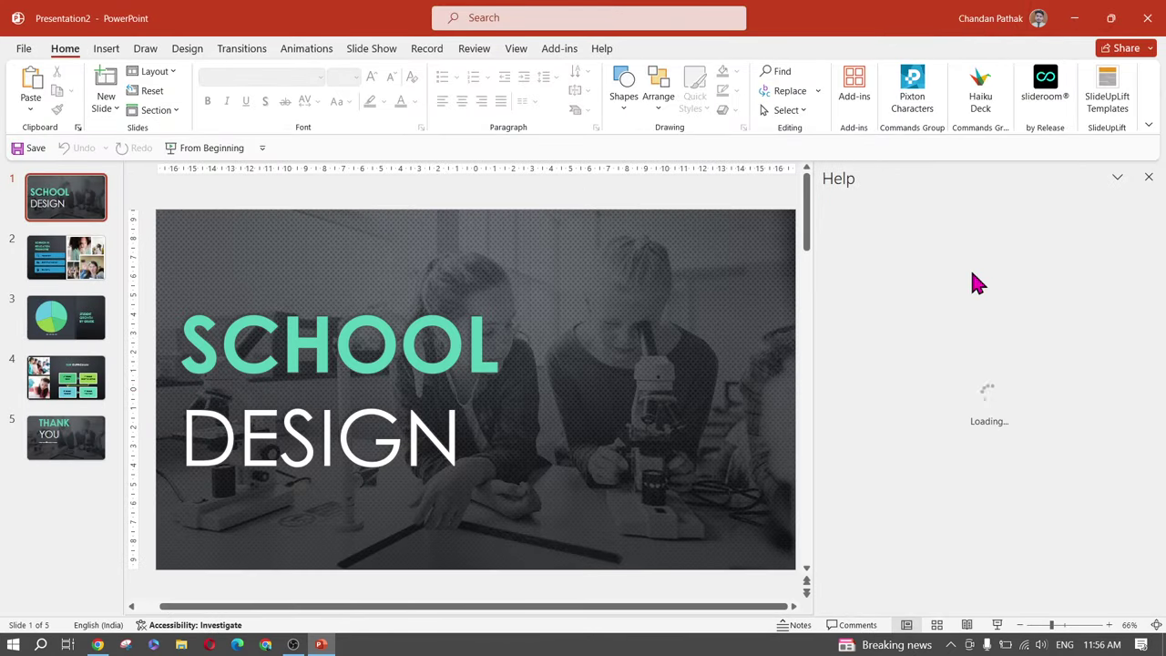
Replace slide 2's 'Science in Education Promotes' heading with 'COMPUTER FUNDAMENTAL'
left_click(1148, 179)
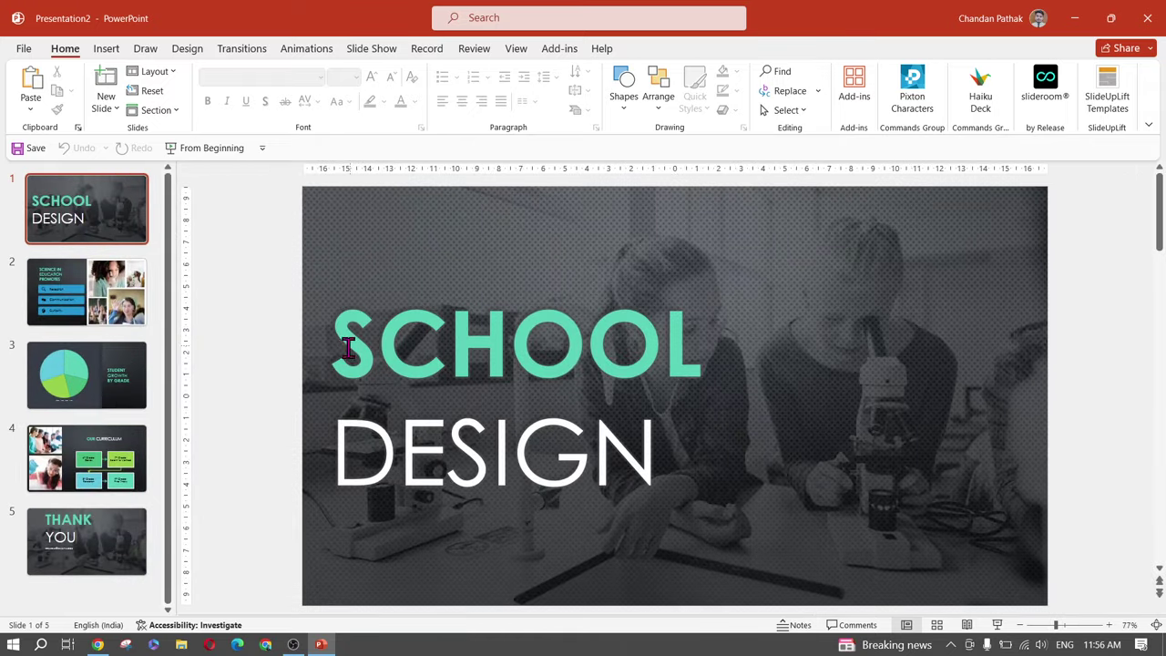
left_click(76, 195)
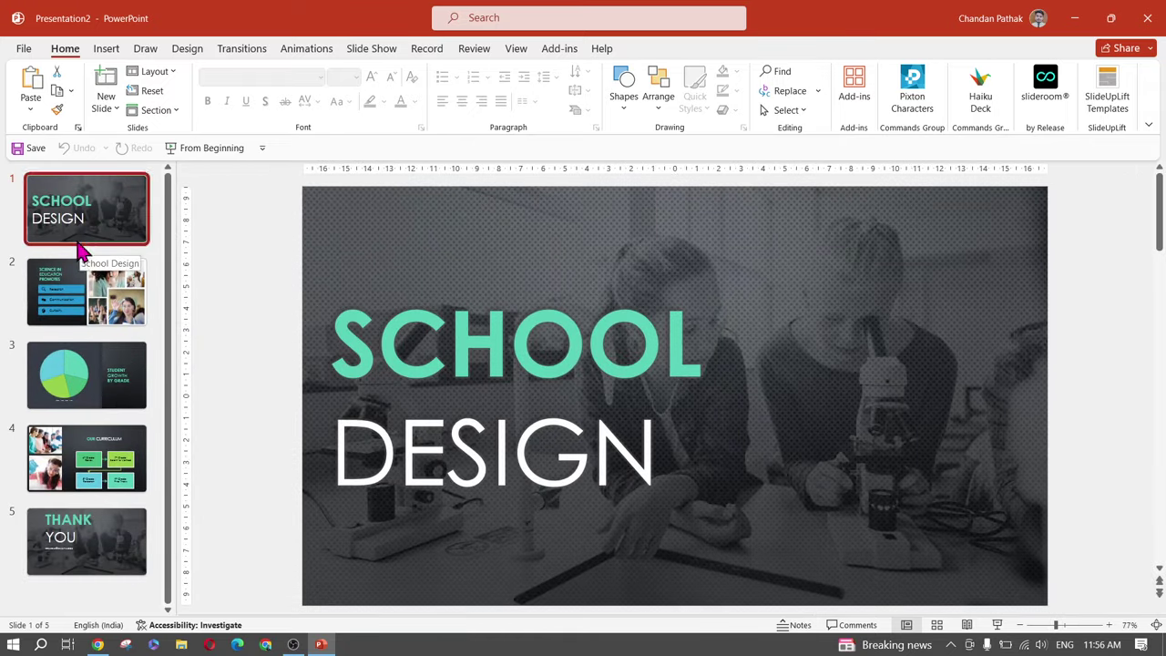
left_click(72, 296)
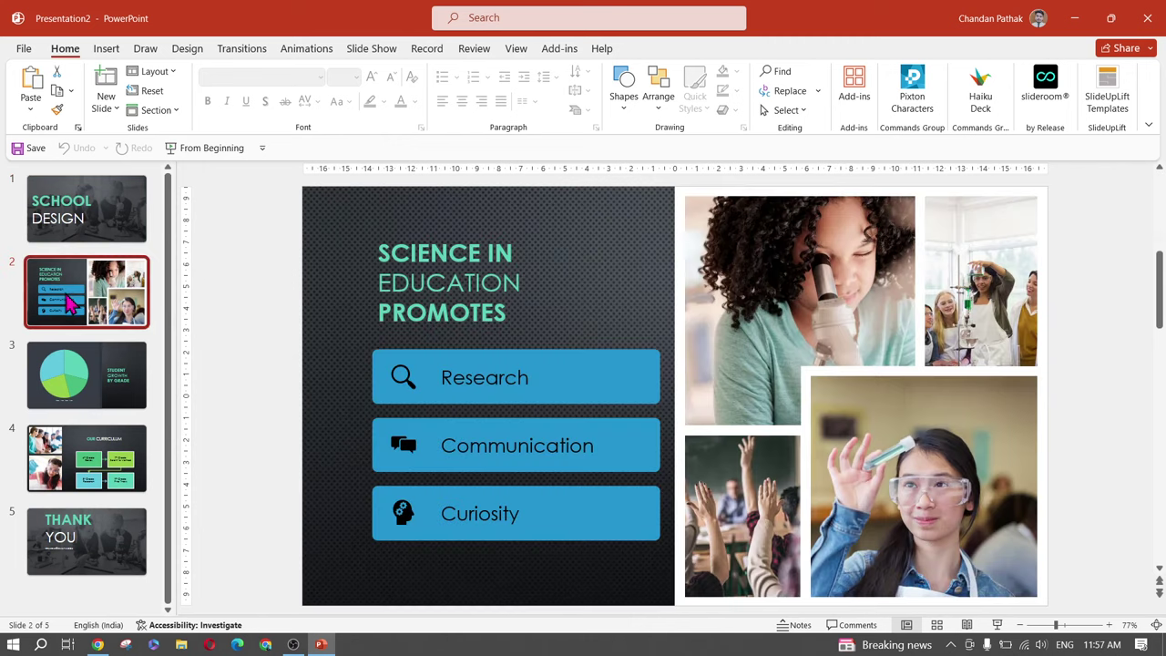
left_click(450, 284)
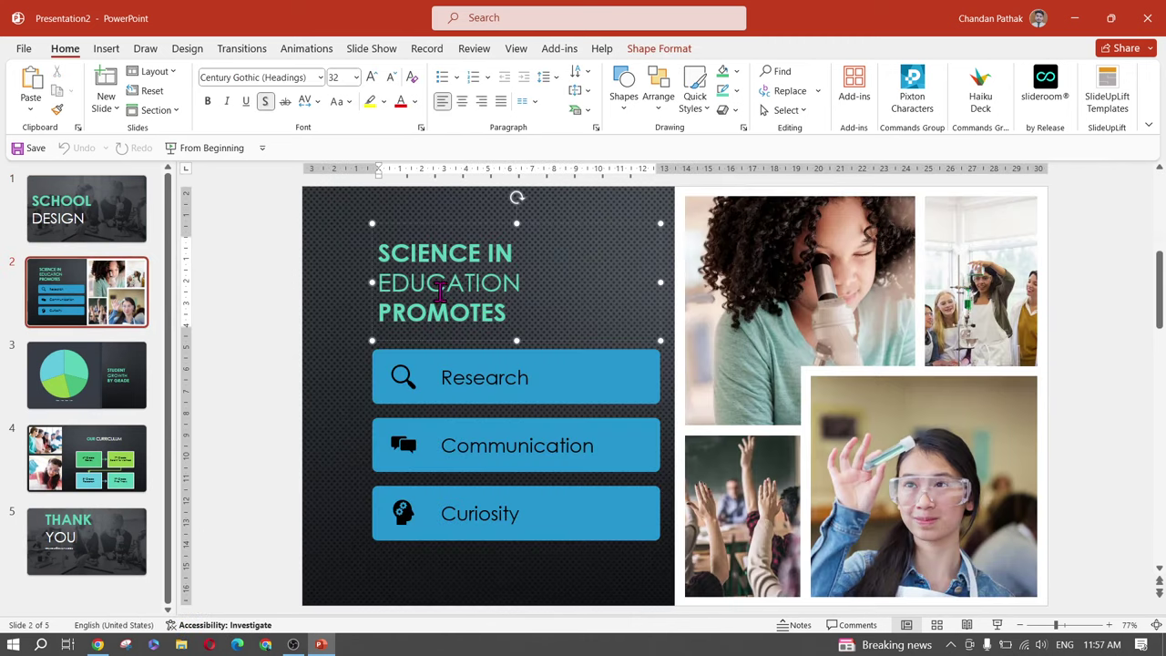
key("ctrl+a")
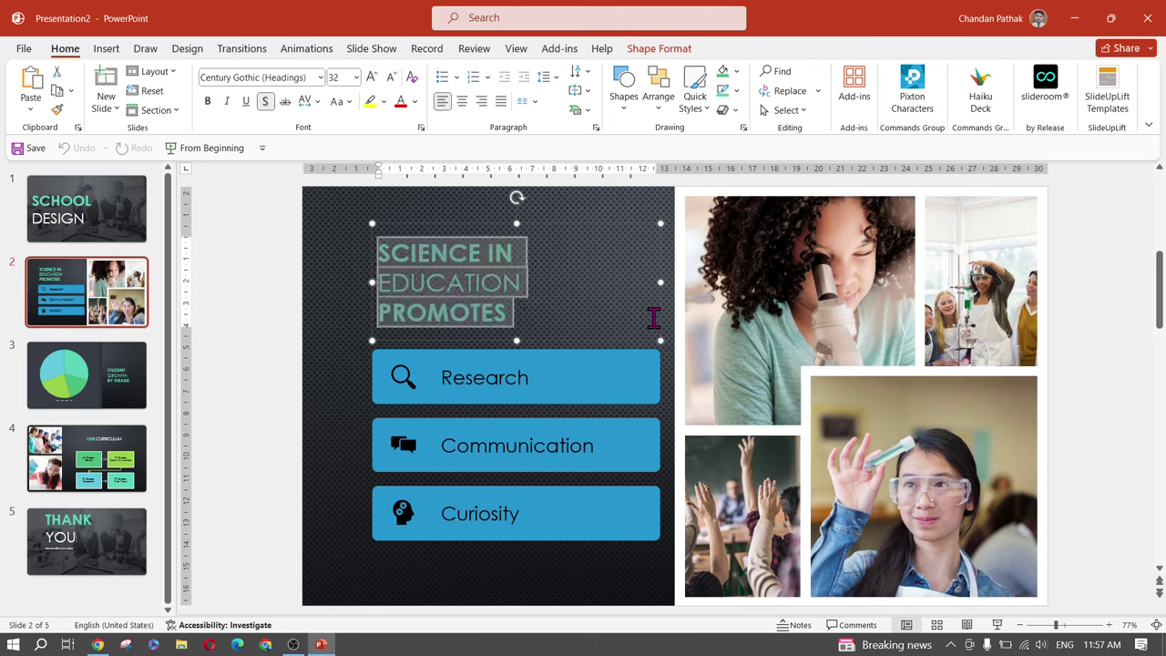
type("WHAT")
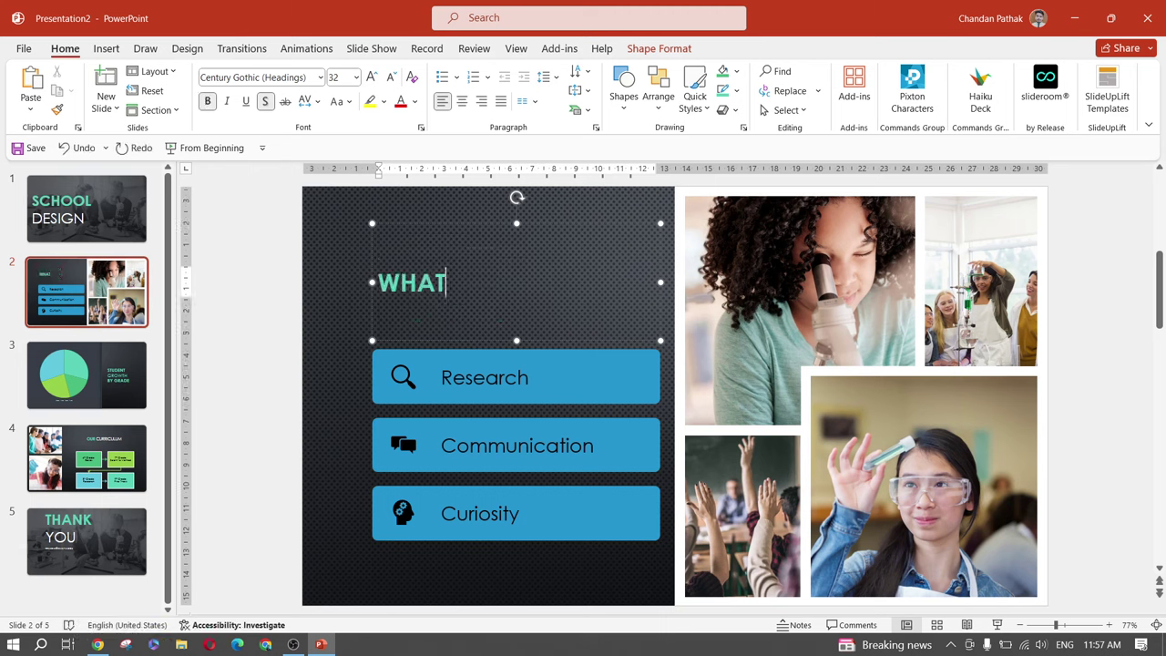
key("BackSpace")
key("BackSpace")
key("BackSpace")
type("CM")
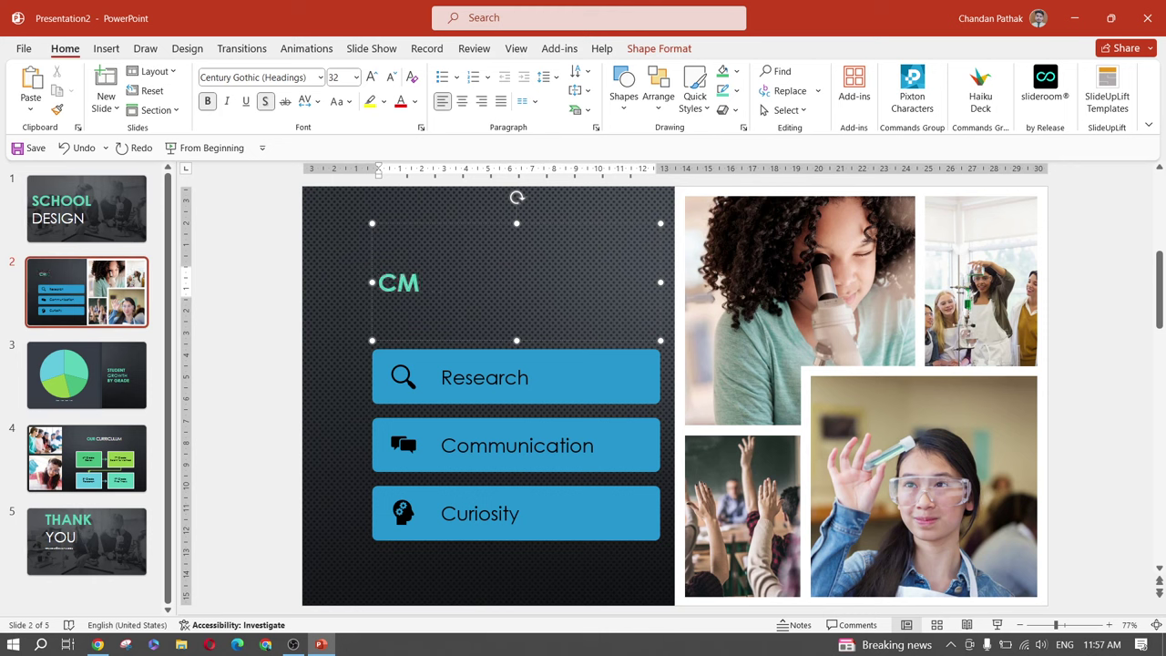
key("BackSpace")
type("OMP")
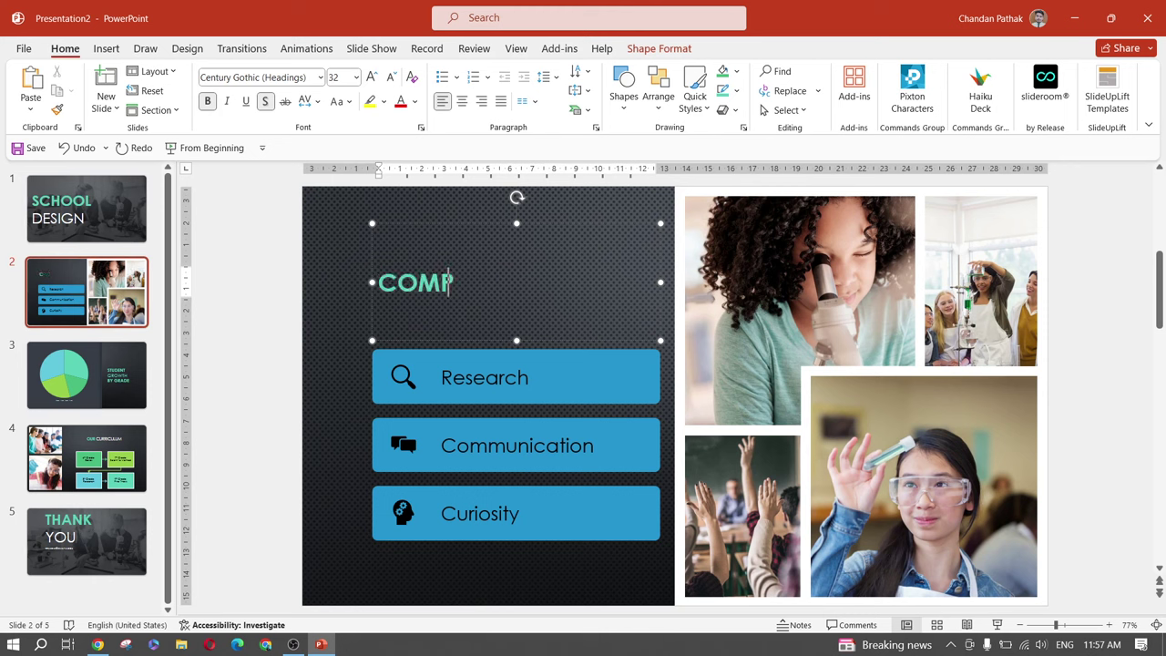
type("UTER FUNDAM")
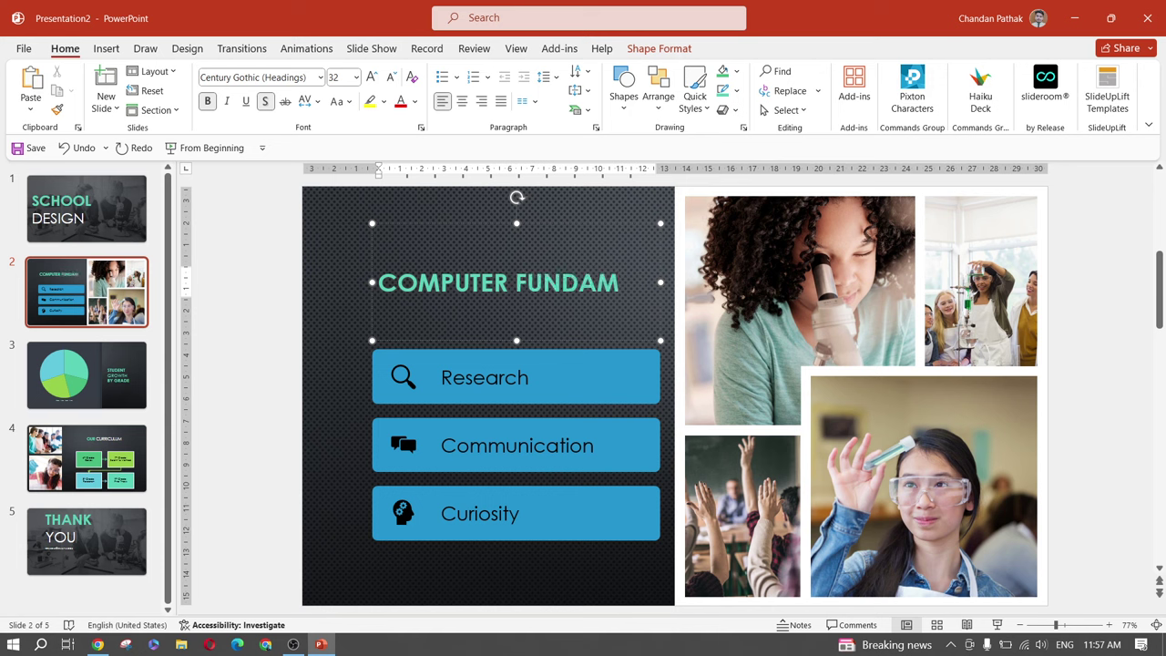
type("ENTAL")
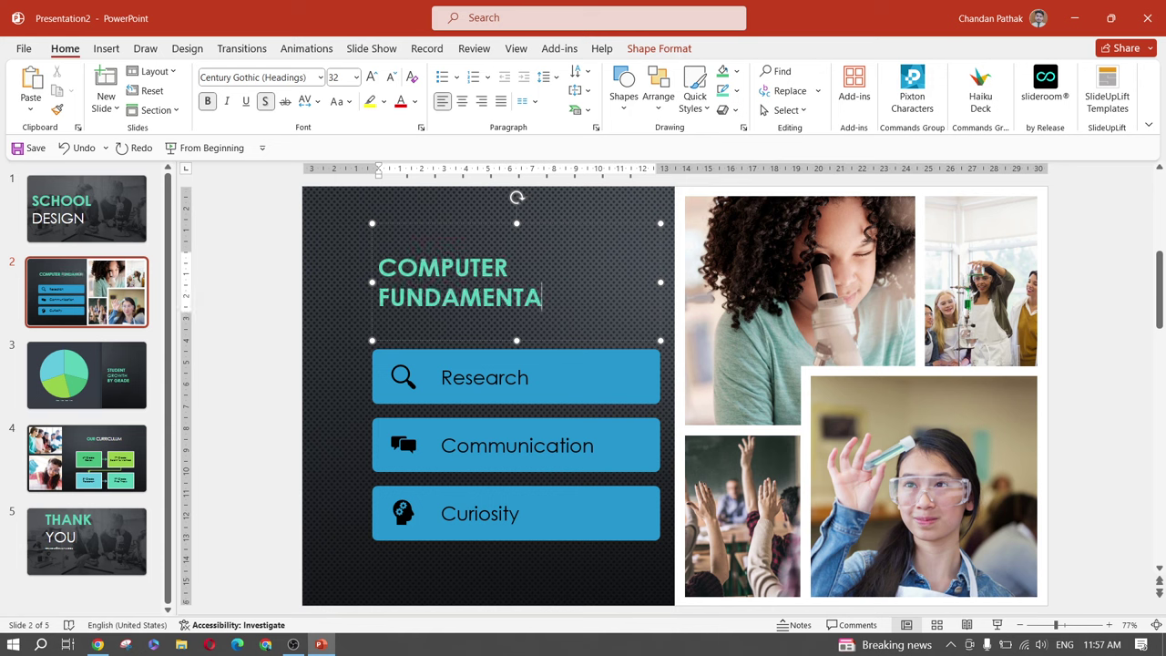
Replace 'Communication' with 'Fundamental' in slide 2's SmartArt list
left_click(588, 383)
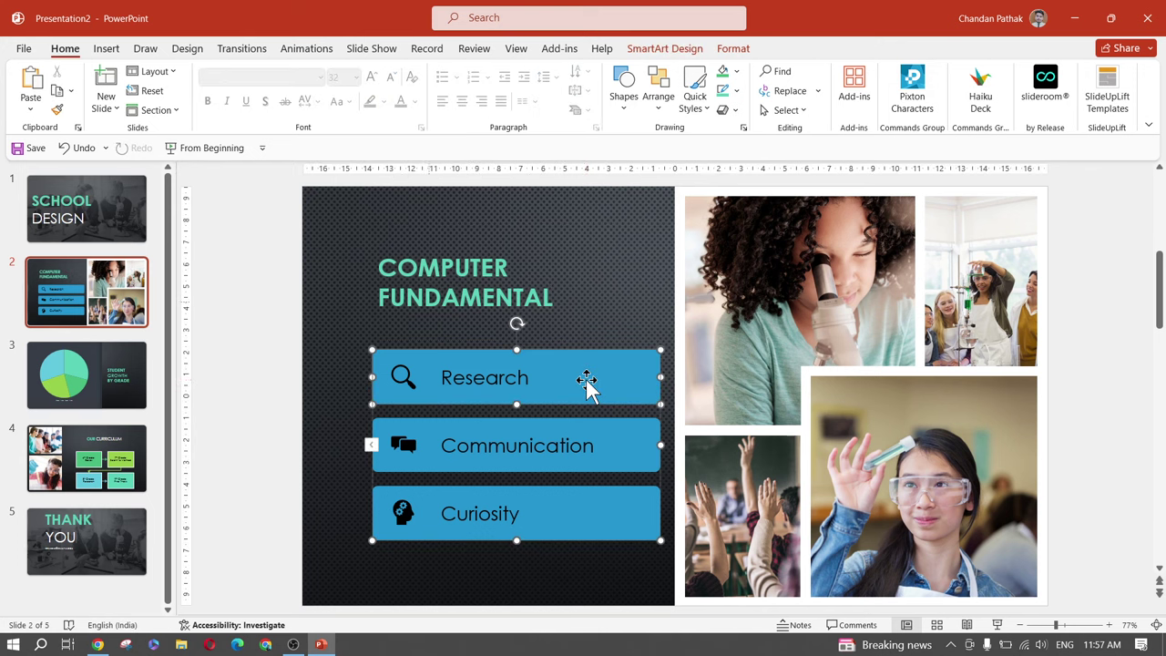
double_click(507, 378)
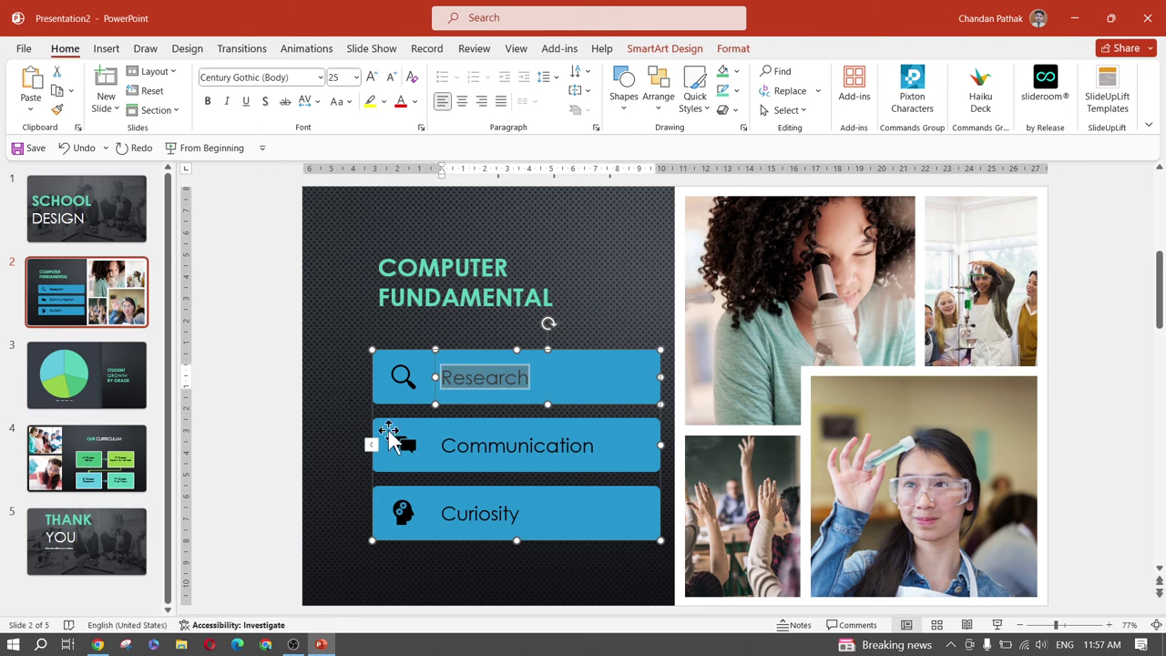
left_click(286, 417)
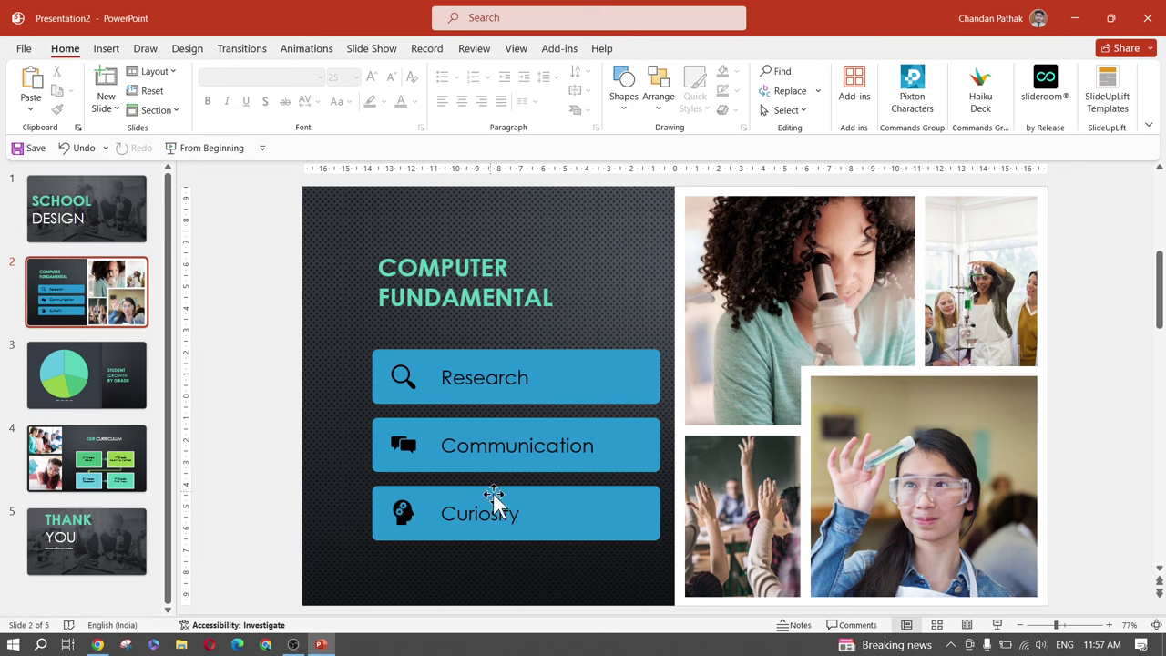
double_click(484, 448)
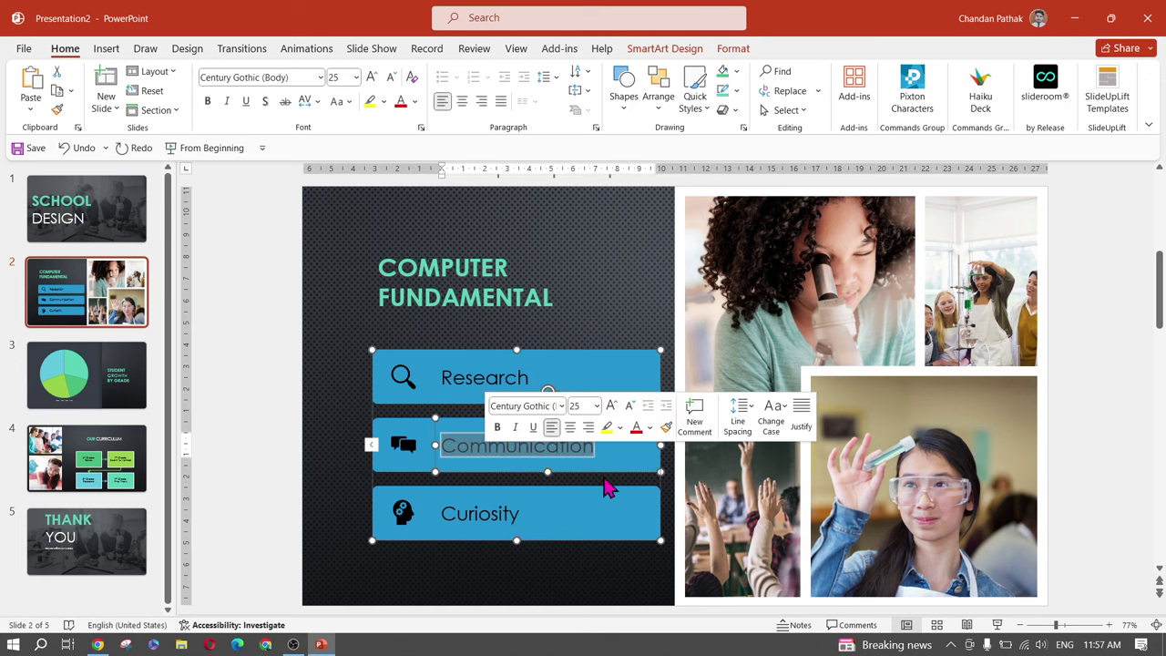
key("Delete")
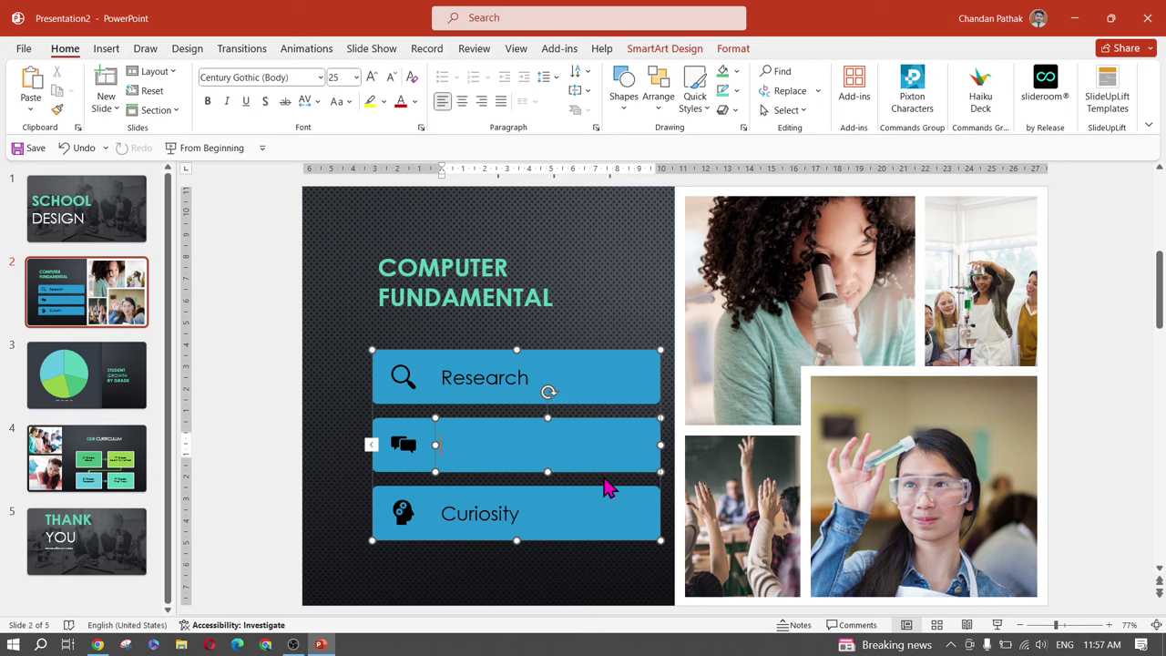
type("Fundamenta")
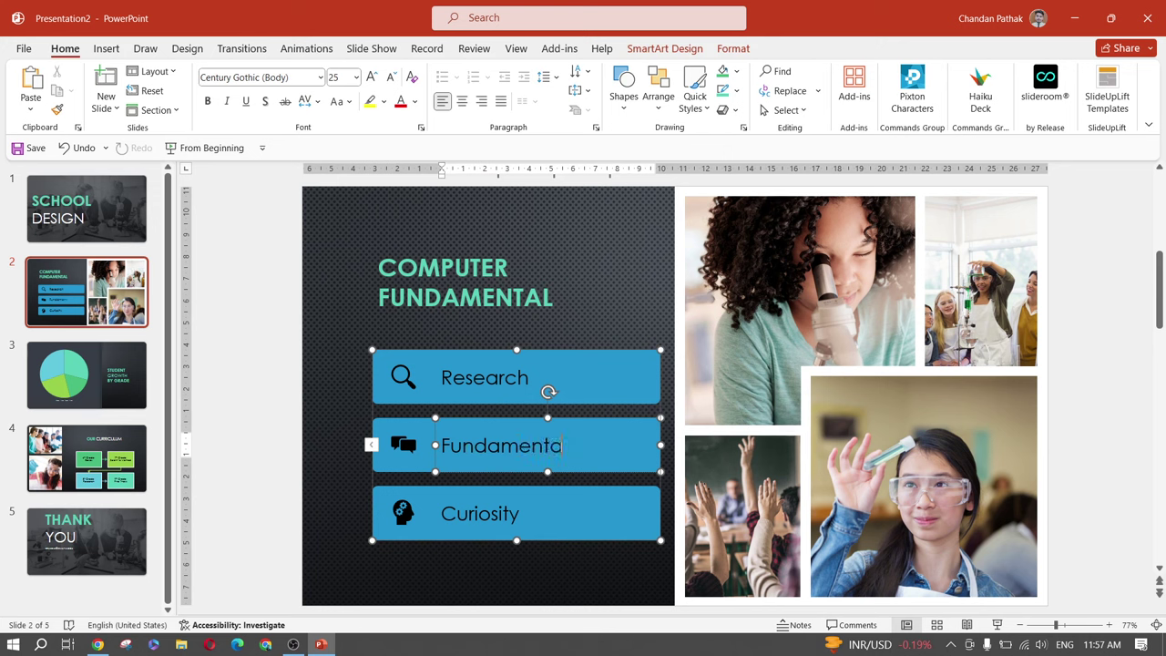
type("l")
left_click(252, 404)
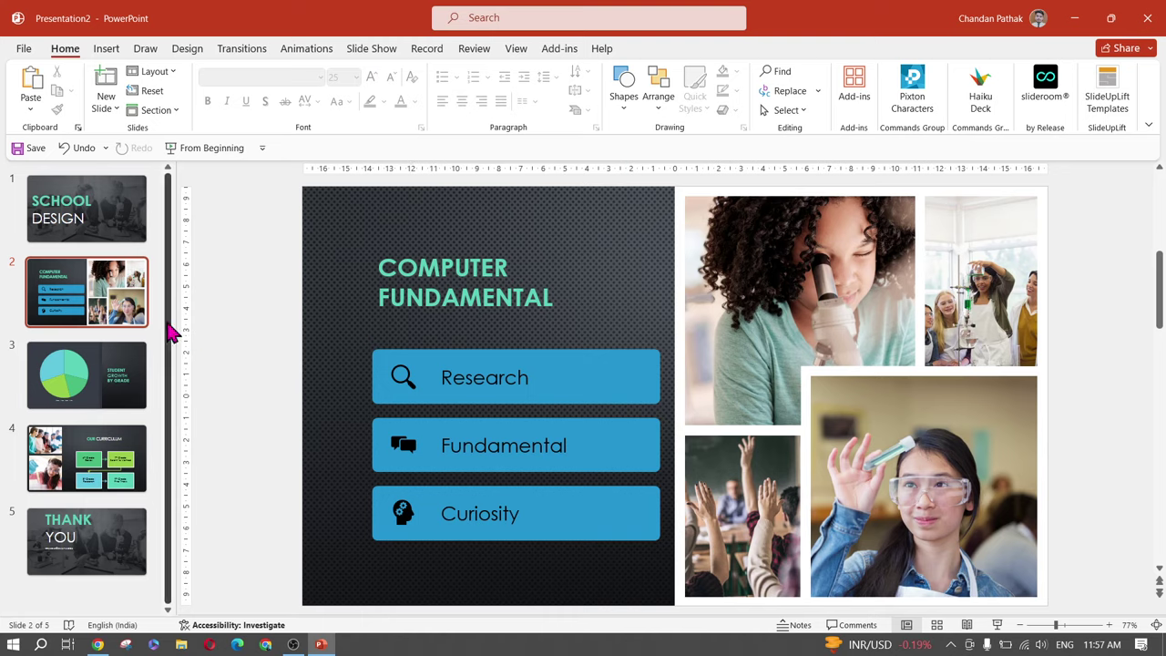
Try the third chart style on slide 3's pie chart, revert it, and close without saving
left_click(104, 391)
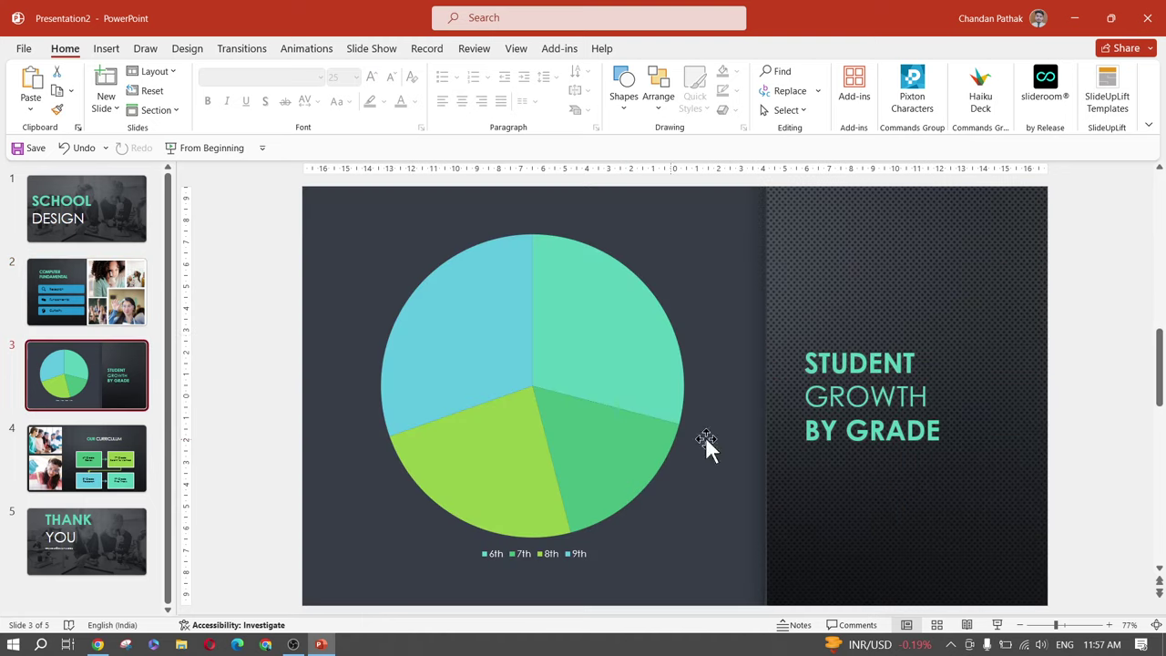
left_click(435, 374)
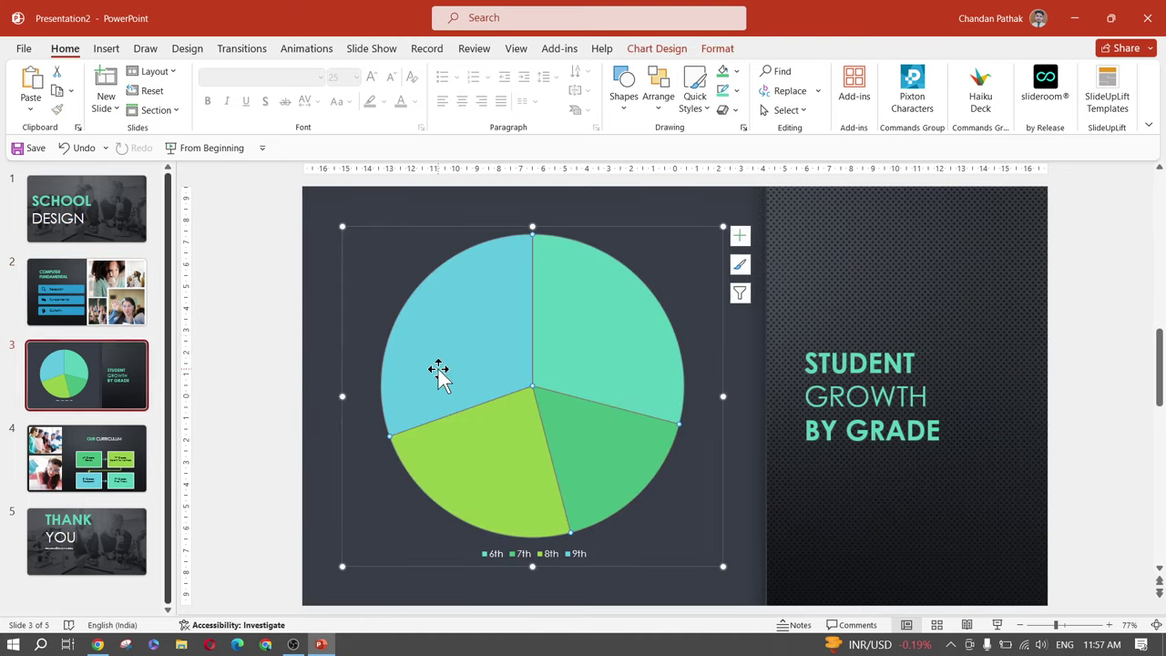
left_click(657, 50)
left_click(319, 92)
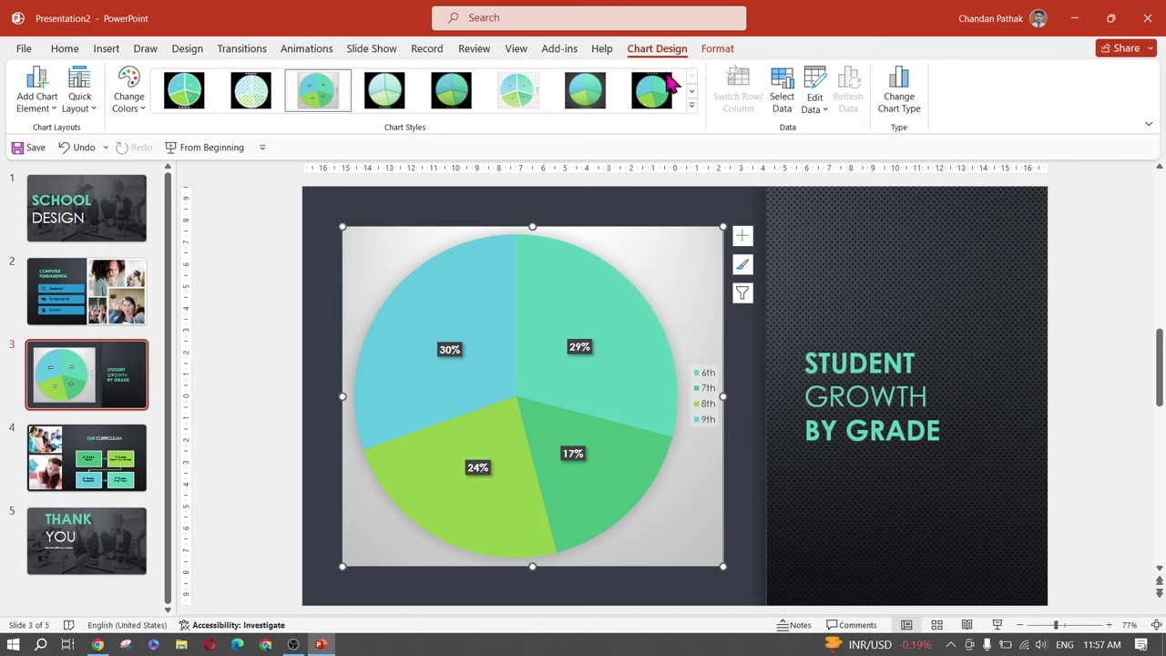
left_click(349, 399)
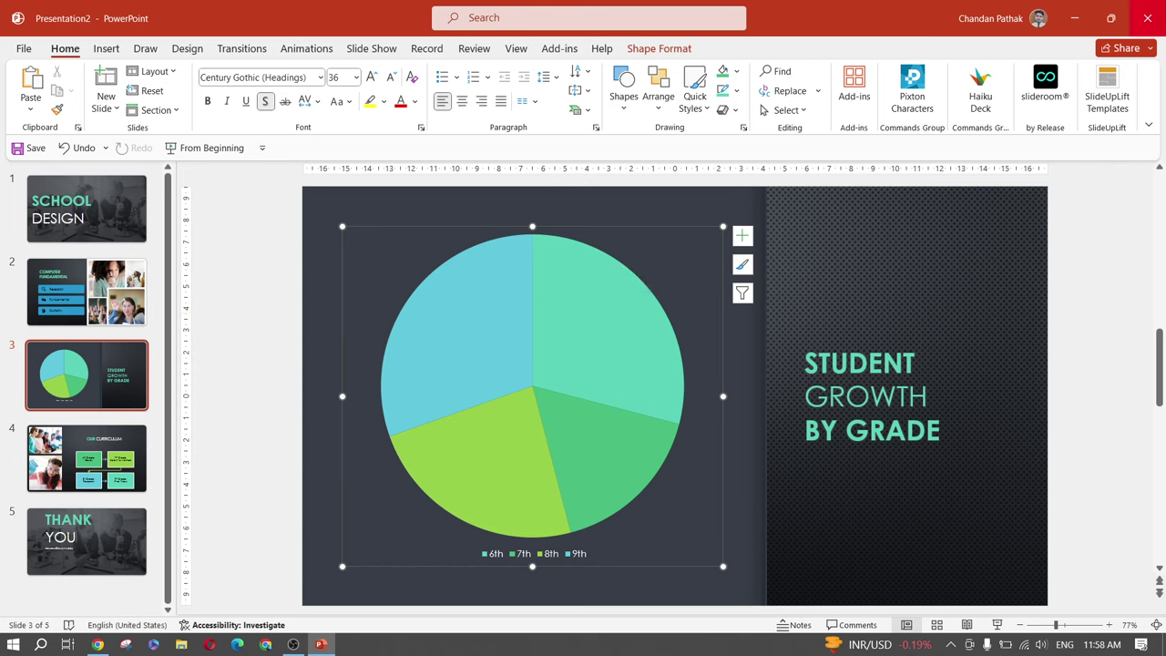
left_click(1147, 18)
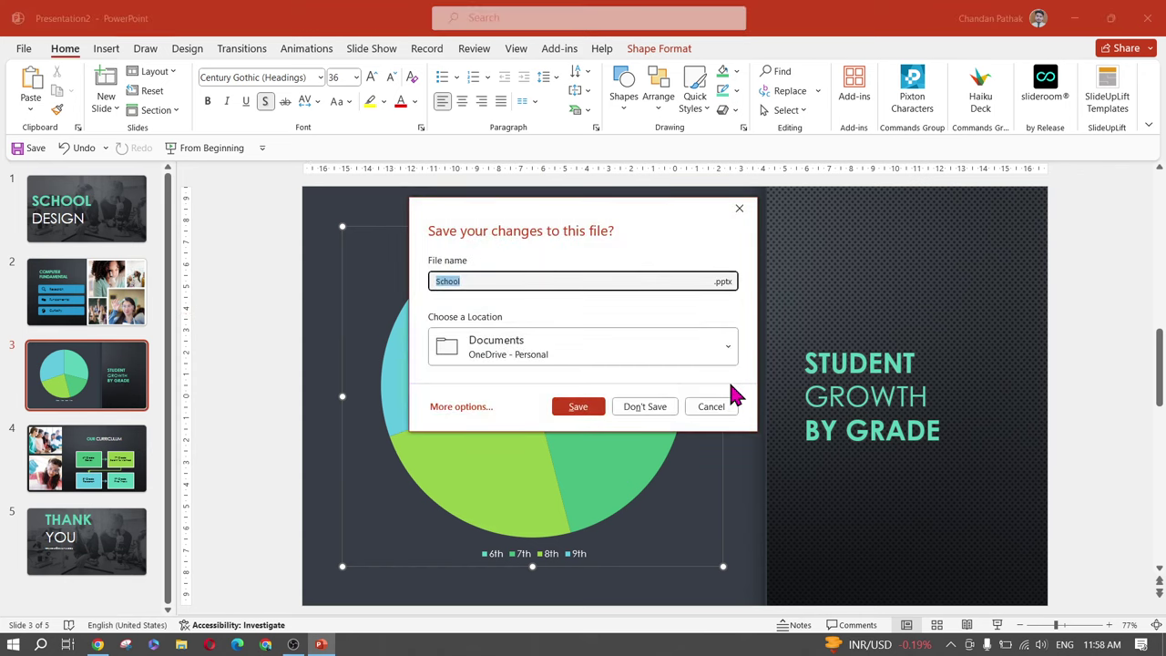
left_click(658, 409)
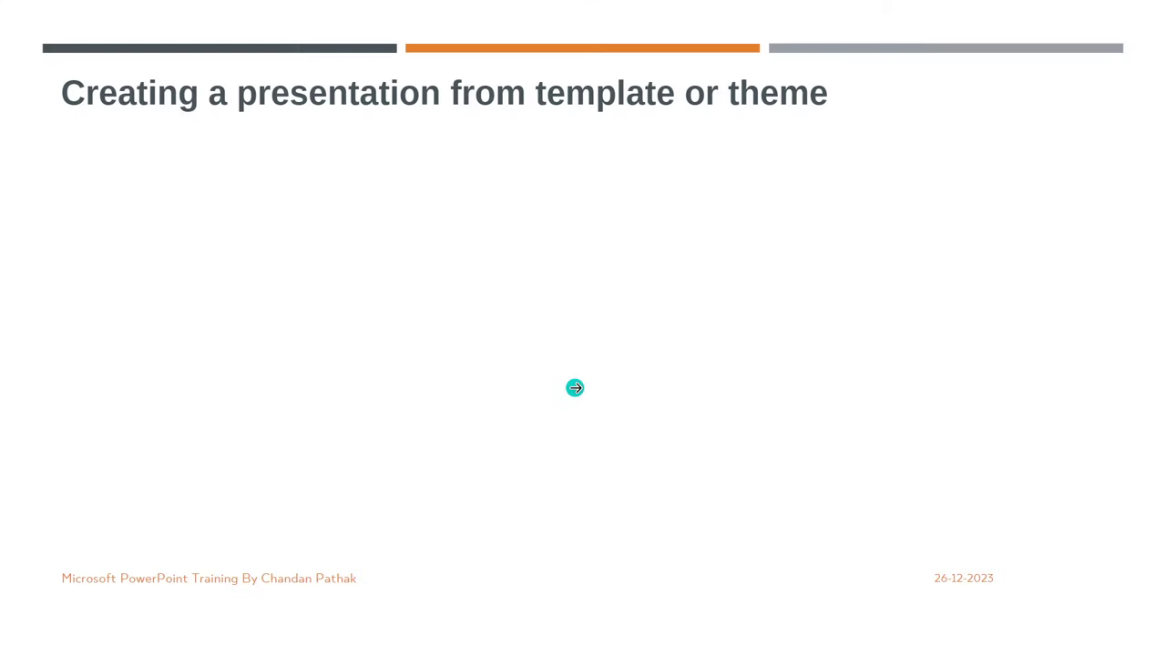
Advance the training slides past 'Changing themes' to the slide masters slide, then open Start
left_click(574, 387)
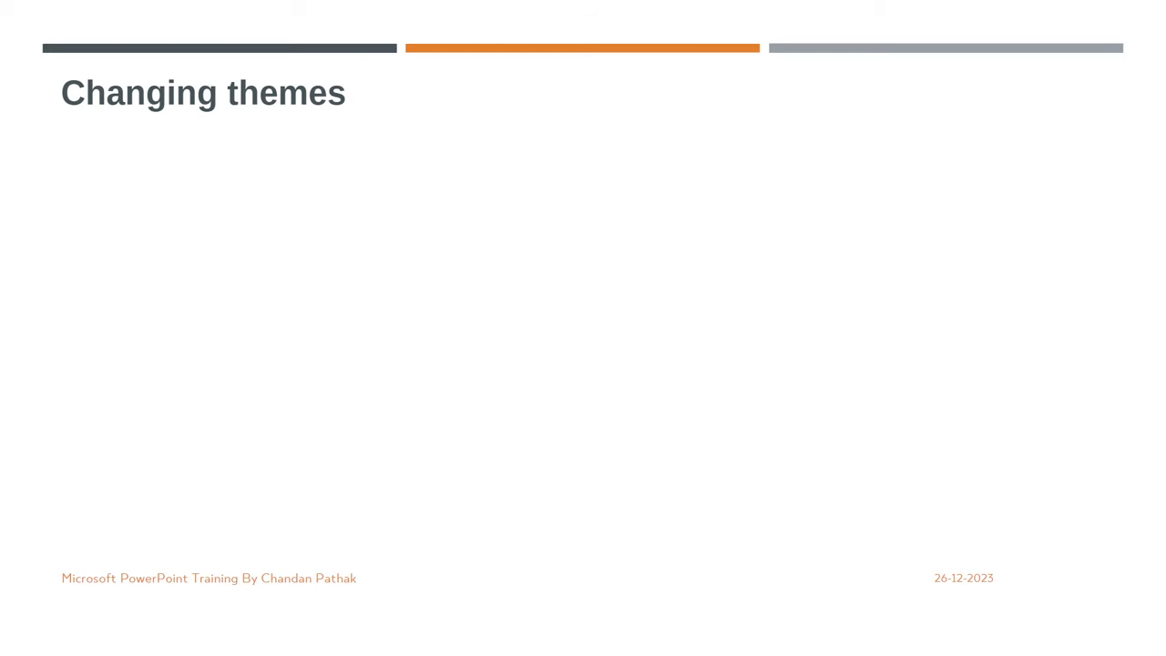
key("Right")
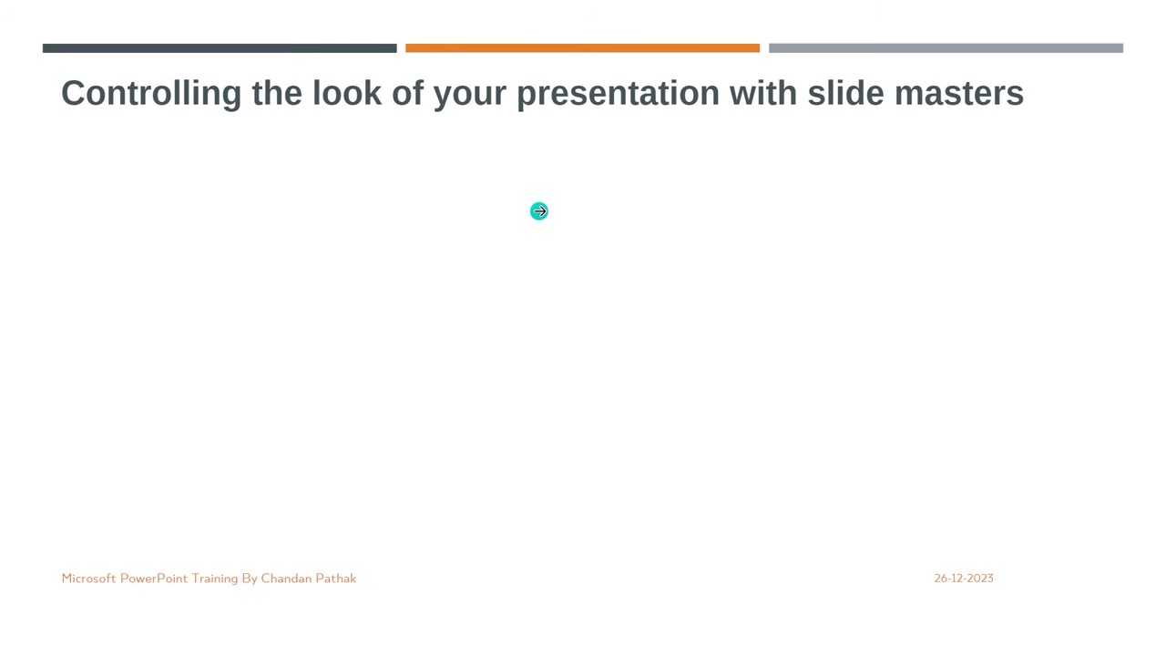
key("alt+Tab")
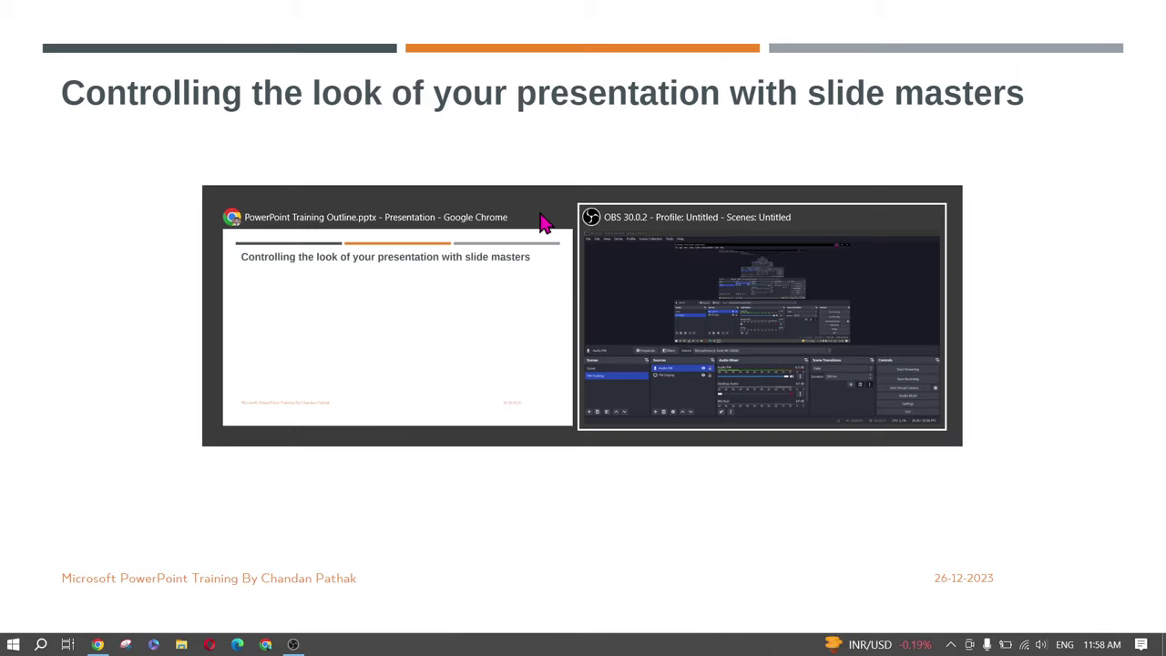
key("alt+Tab")
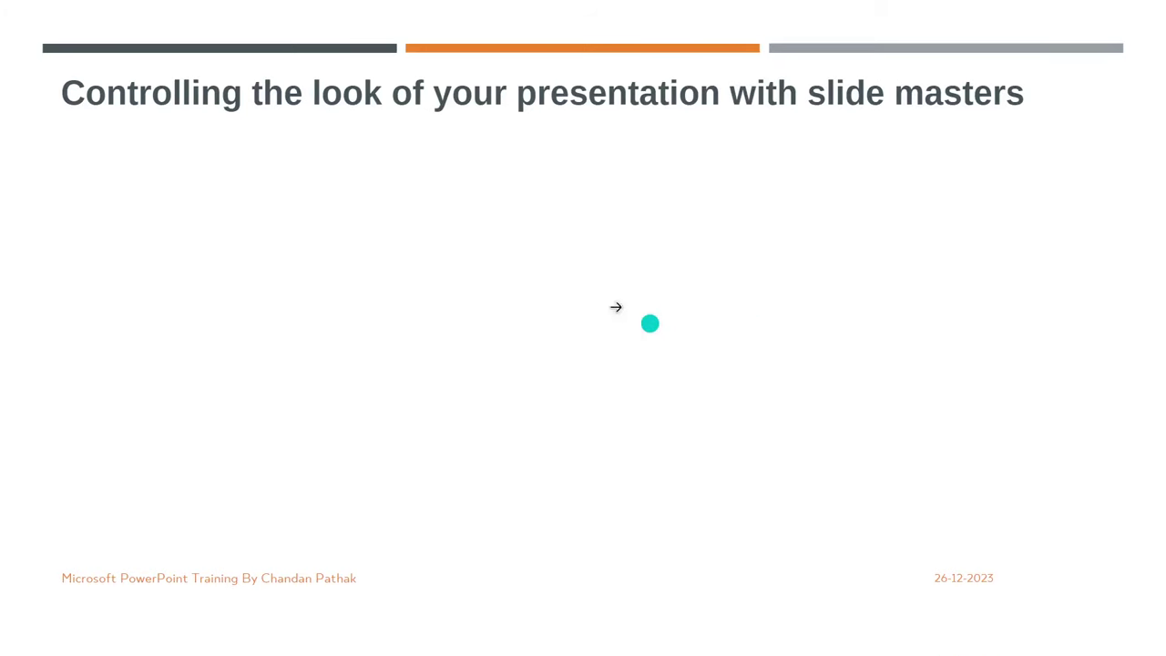
key("super")
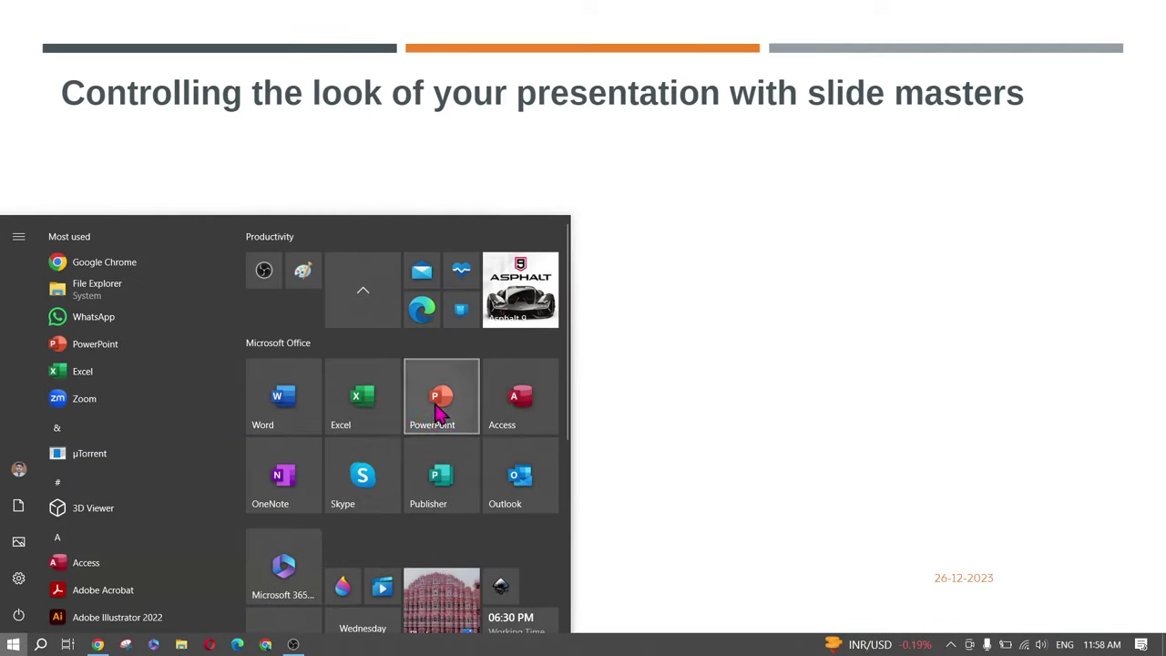
Launch PowerPoint and create a new deck from the School design template on the Home page
left_click(438, 399)
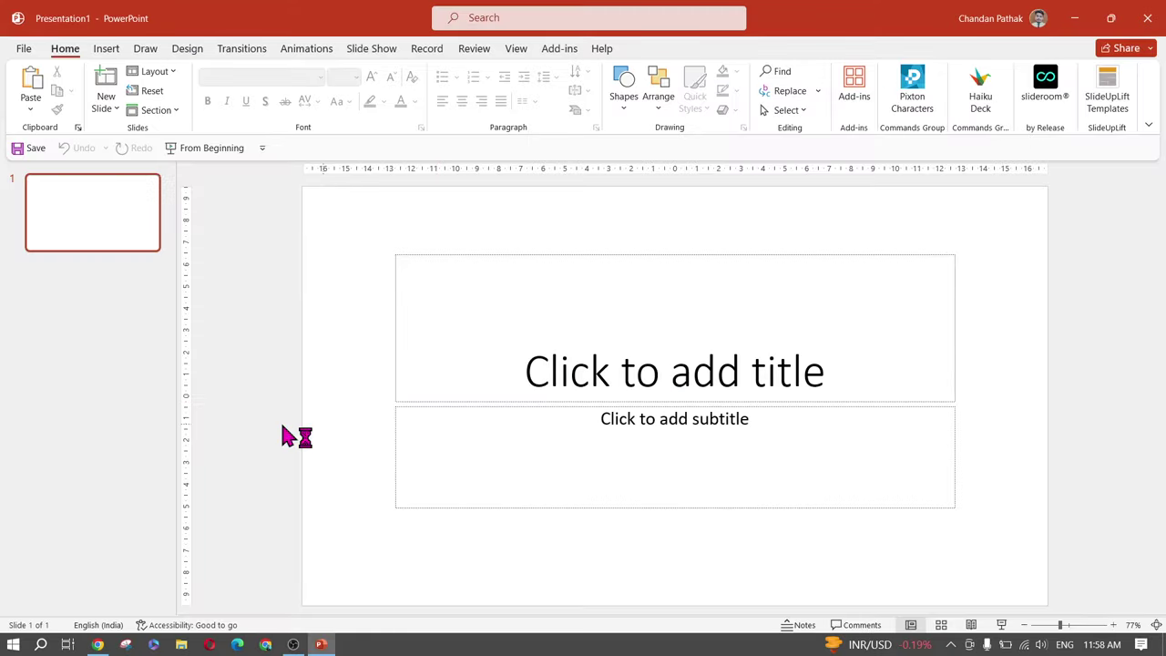
left_click(30, 50)
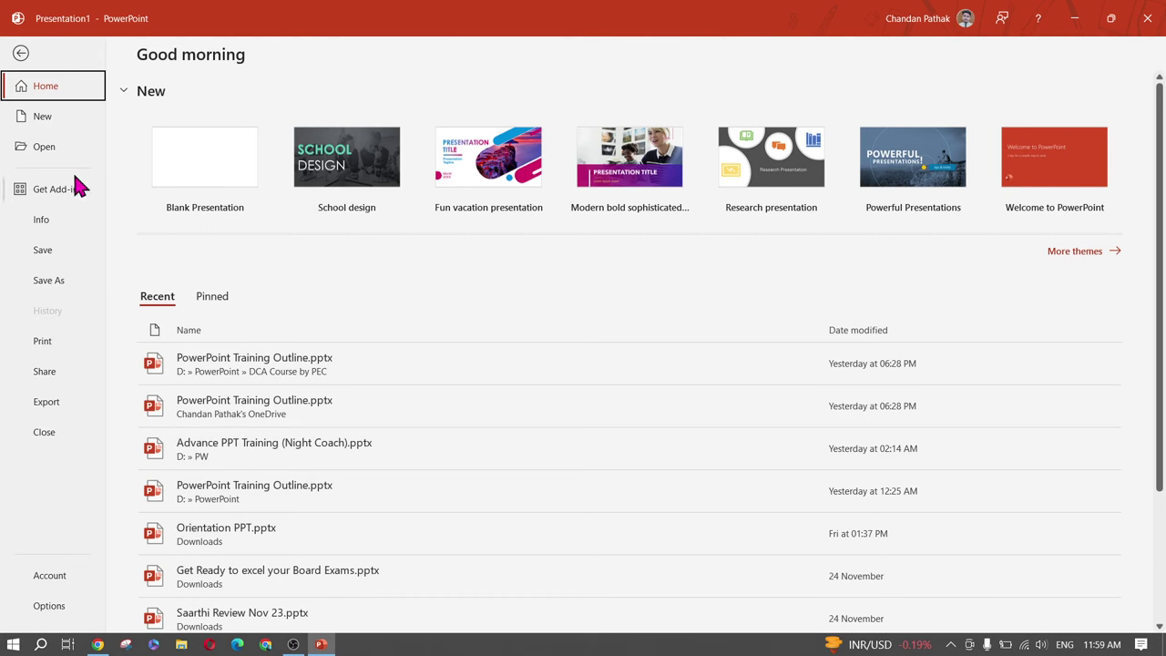
left_click(376, 181)
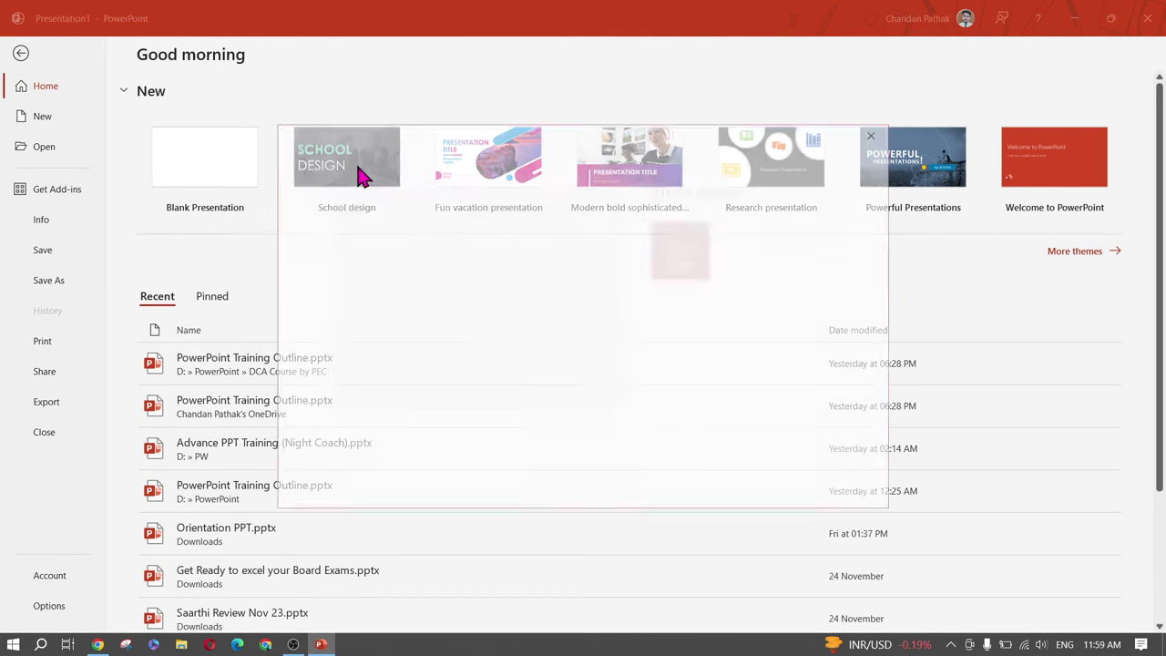
left_click(683, 254)
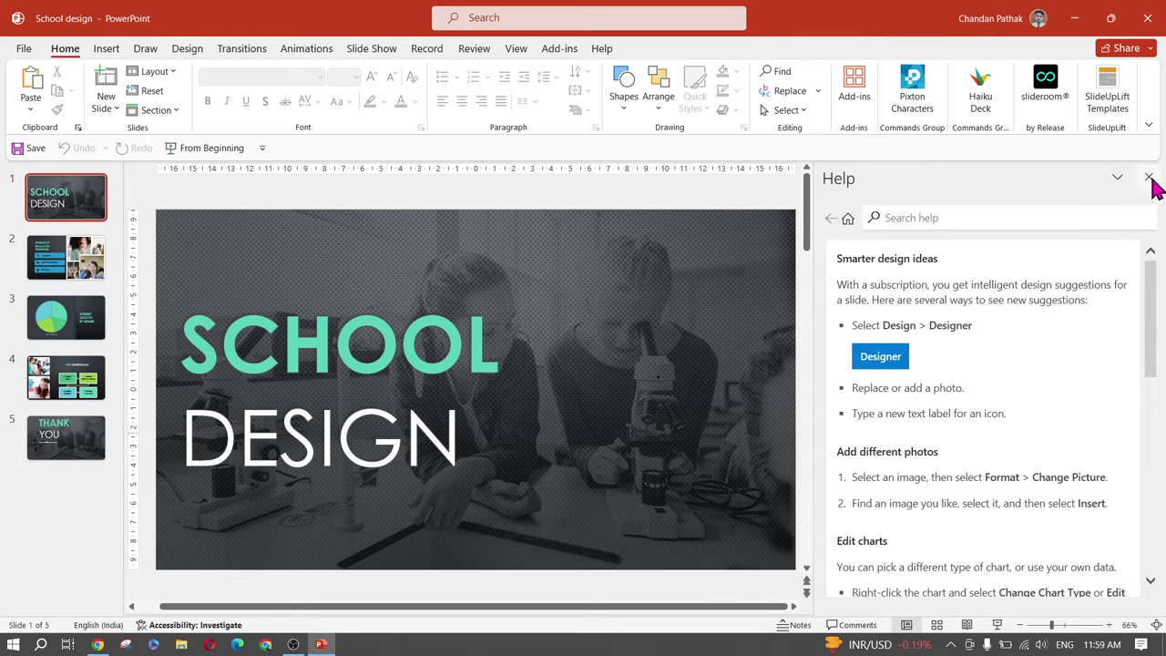
left_click(1149, 178)
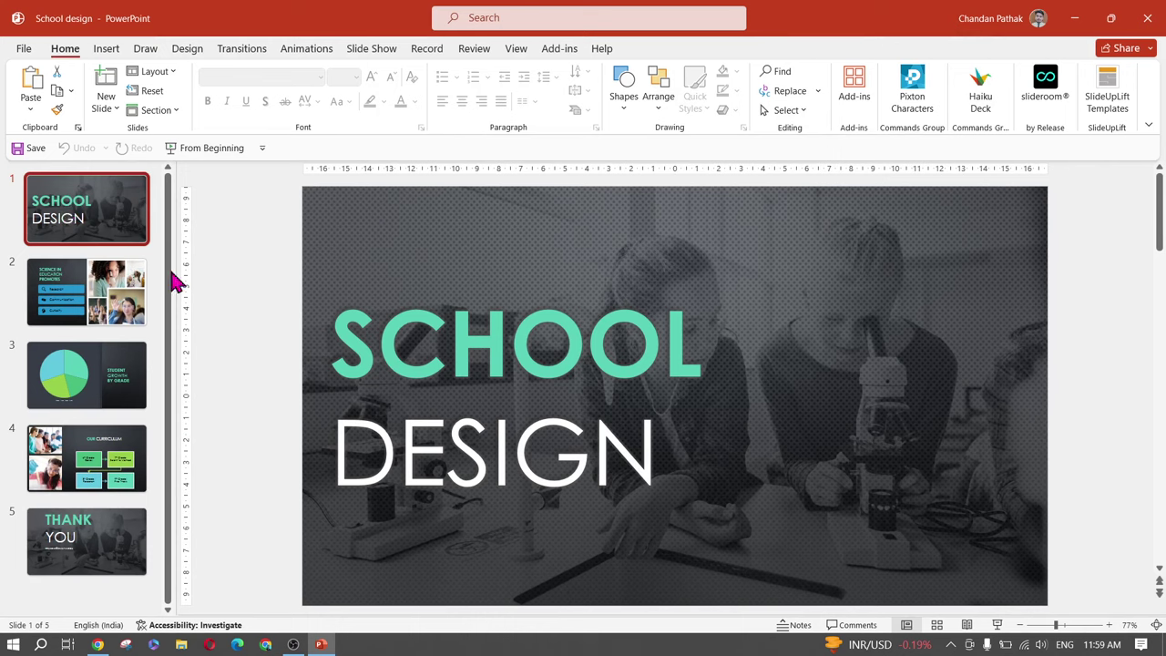
Delete the classroom photo from the SCHOOL DESIGN title slide
double_click(586, 269)
left_click_drag(599, 273, 690, 356)
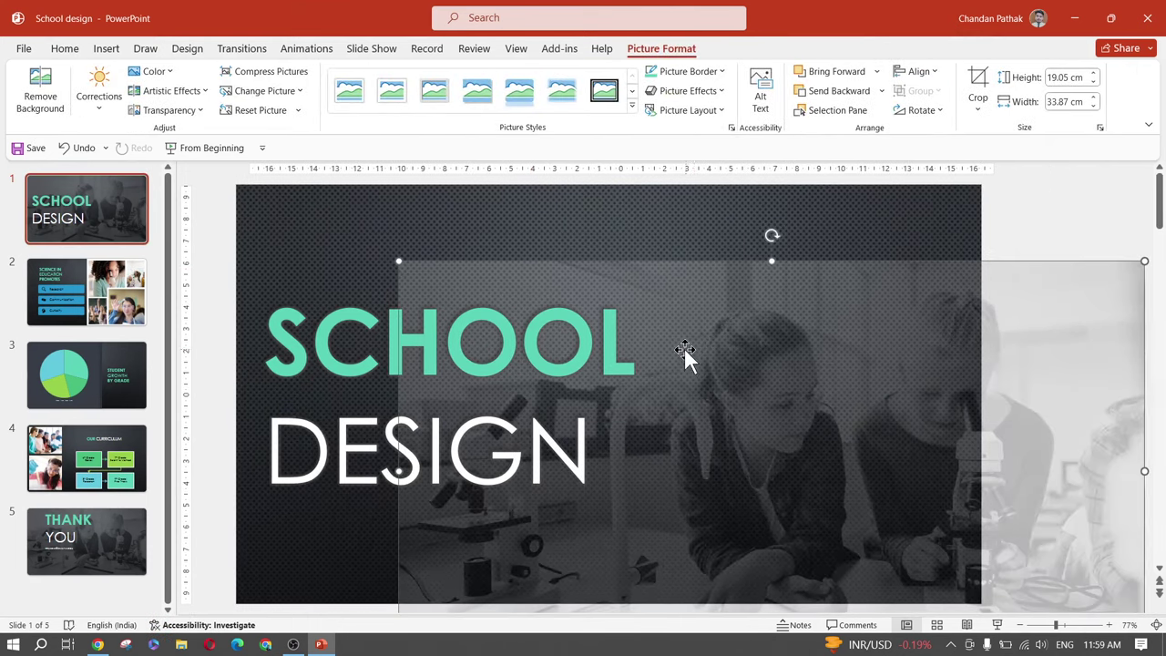
left_click(330, 221)
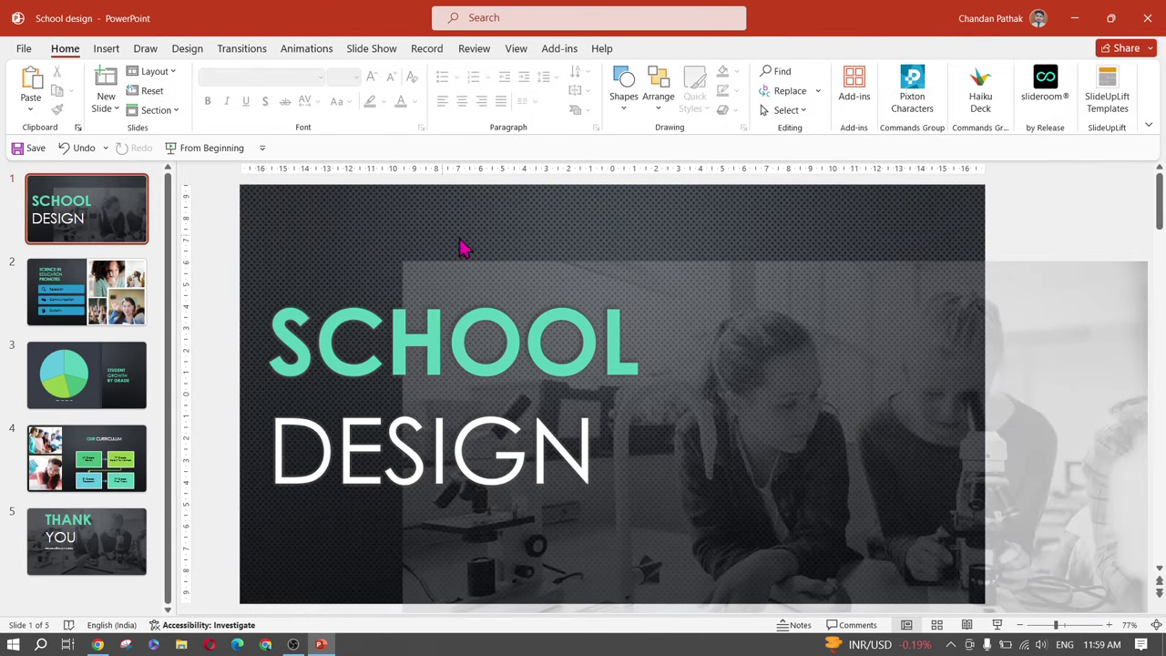
left_click(763, 301)
left_click_drag(762, 301, 698, 276)
key("Delete")
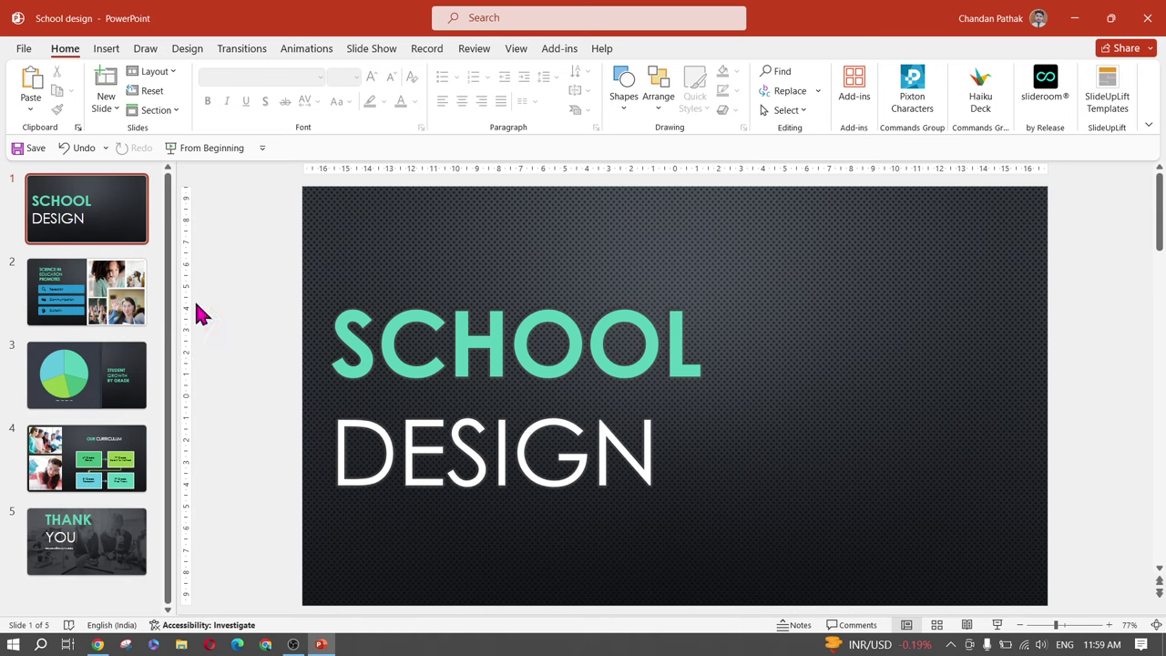
Apply the green Facet theme from the Design gallery to all five slides
left_click(188, 51)
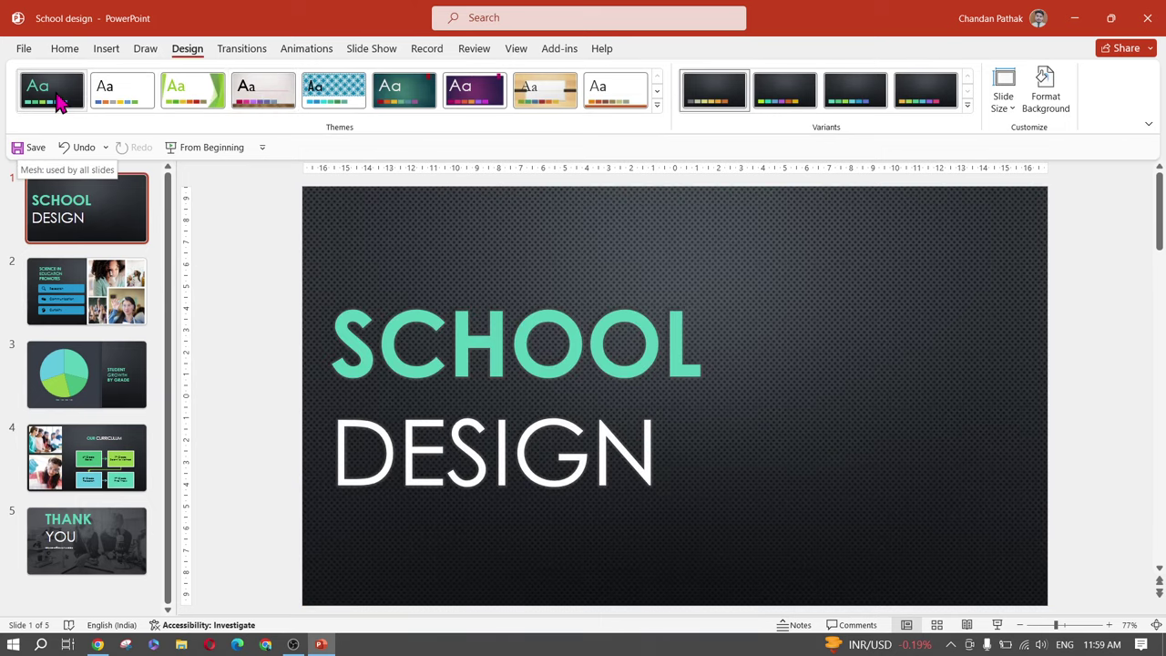
left_click(57, 102)
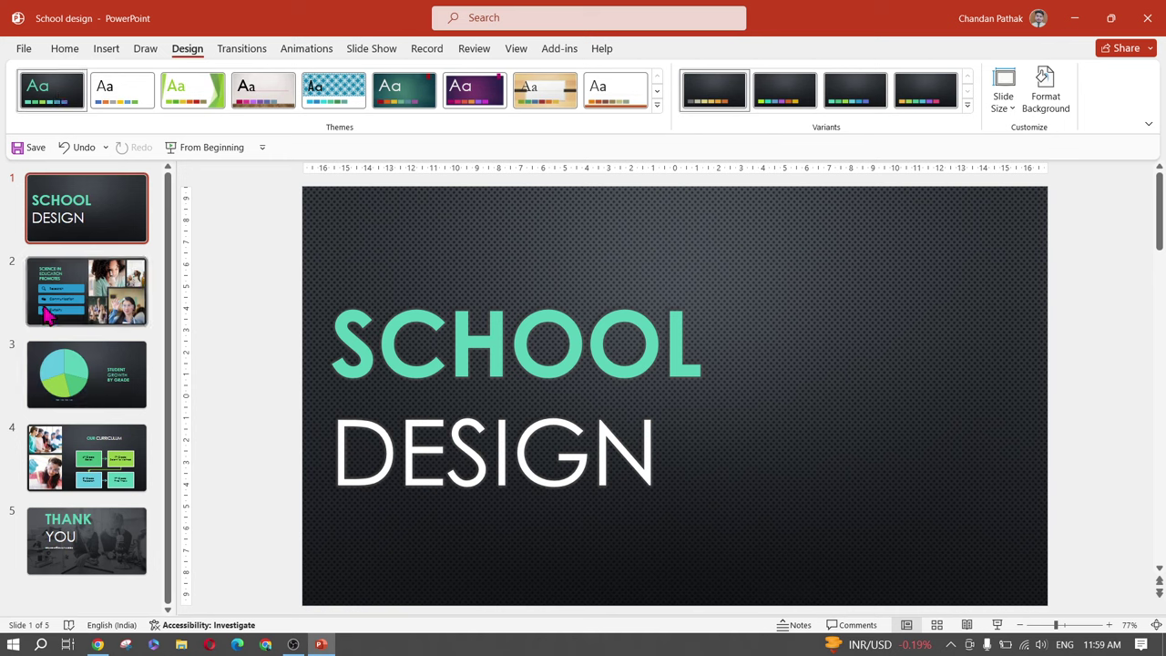
left_click(192, 90)
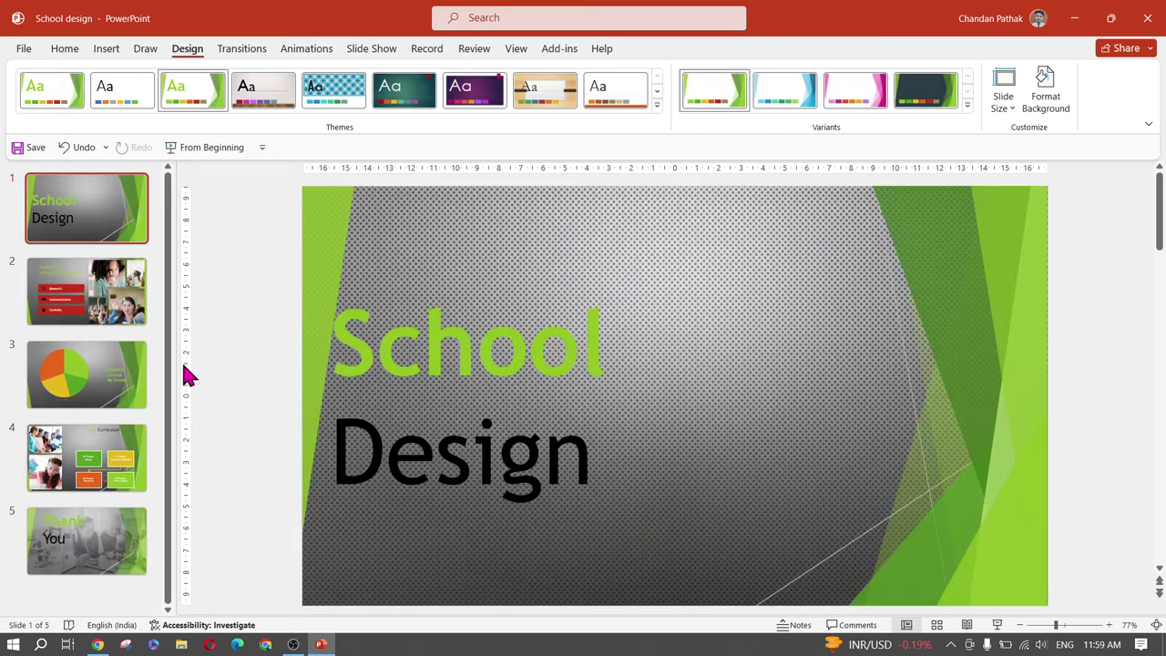
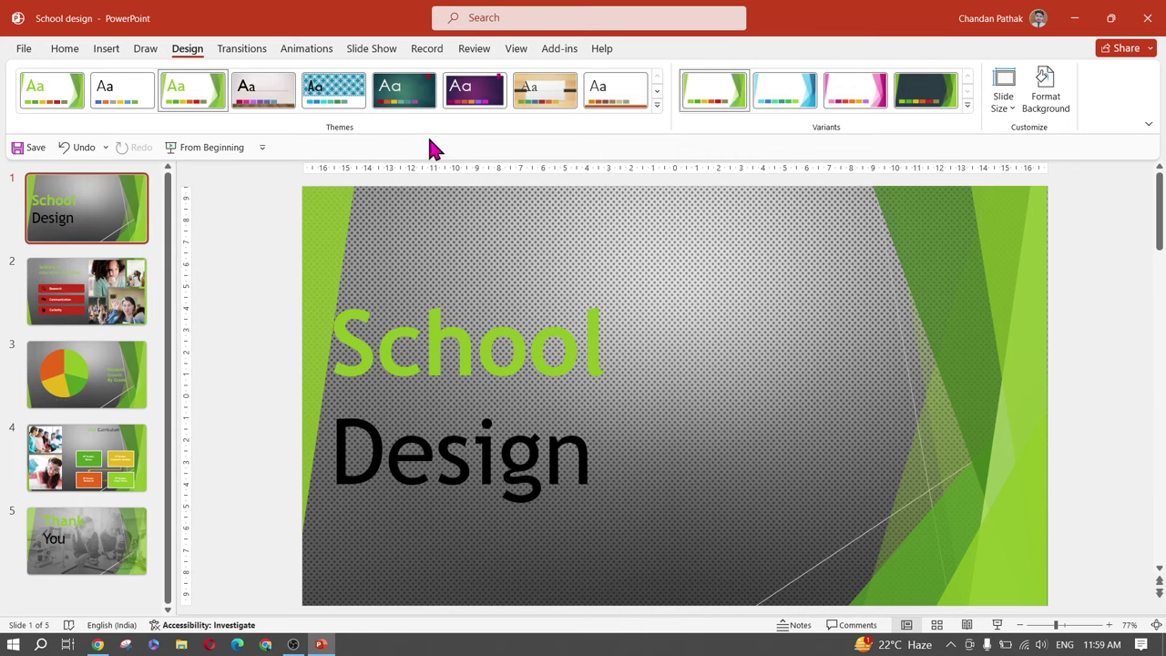
Inspect the slide master, close master view, and undo the green theme with Ctrl+Z
left_click(523, 50)
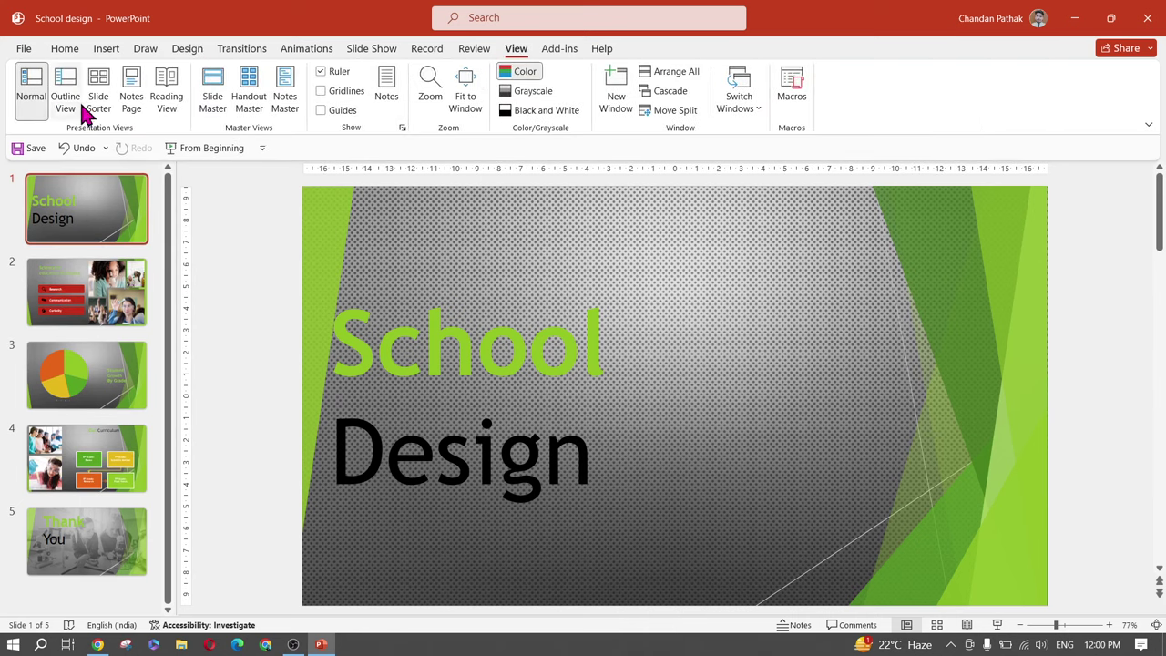
left_click(212, 102)
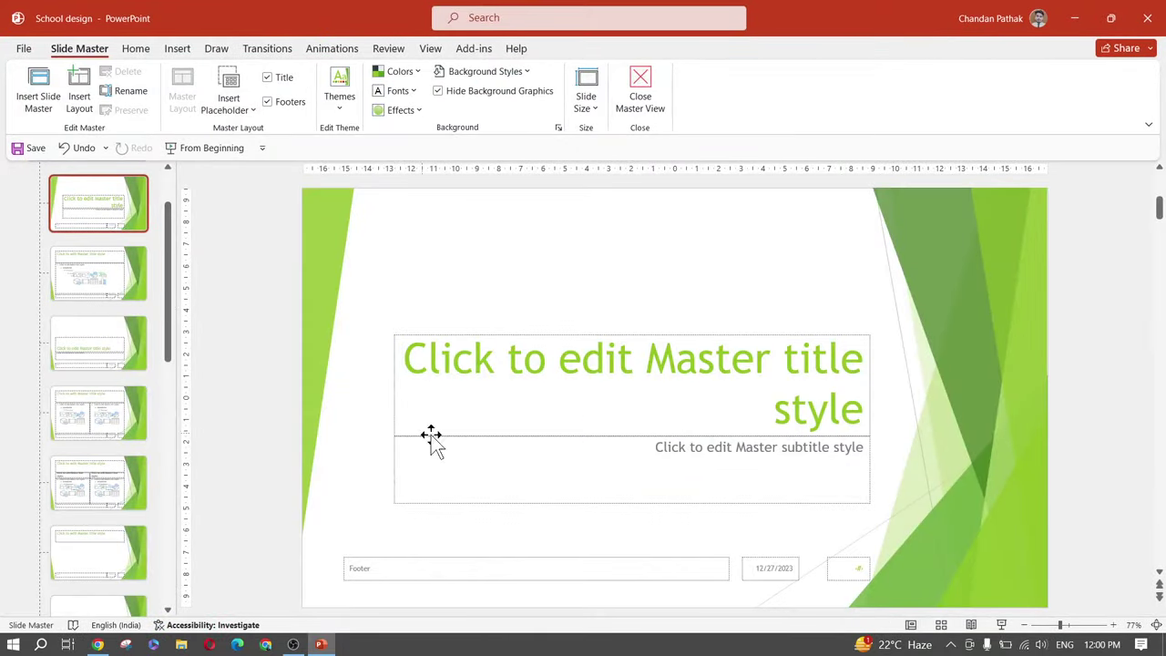
scroll(58, 343, "up", 3)
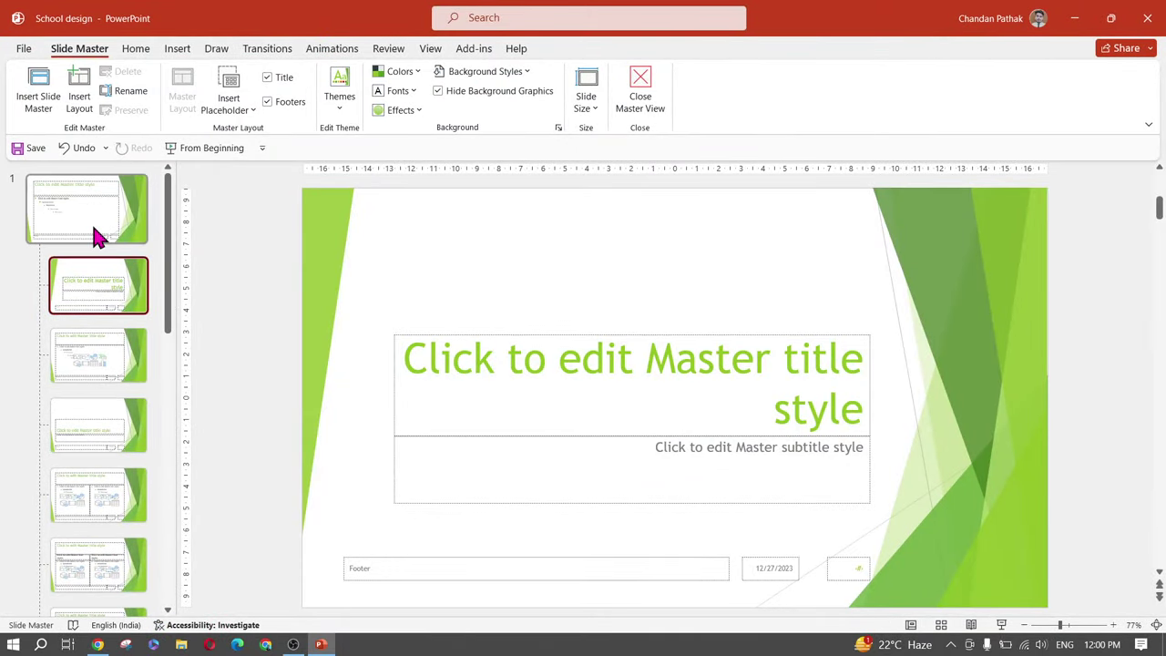
left_click(94, 239)
scroll(527, 518, "down", 7)
scroll(528, 518, "up", 7)
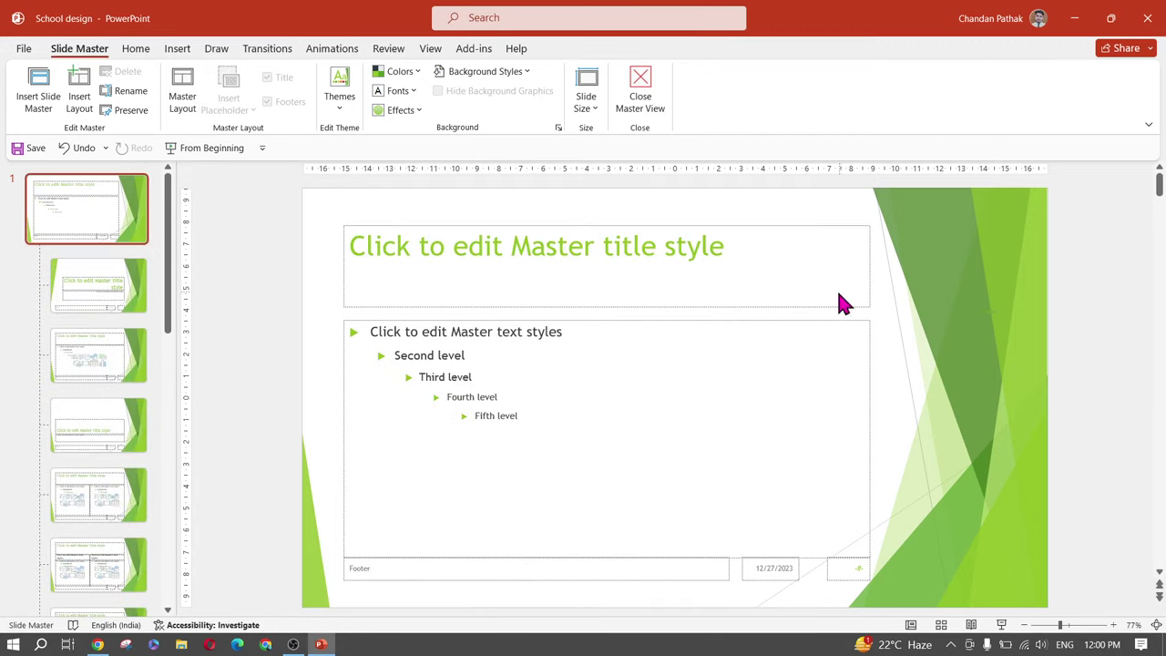
left_click(642, 96)
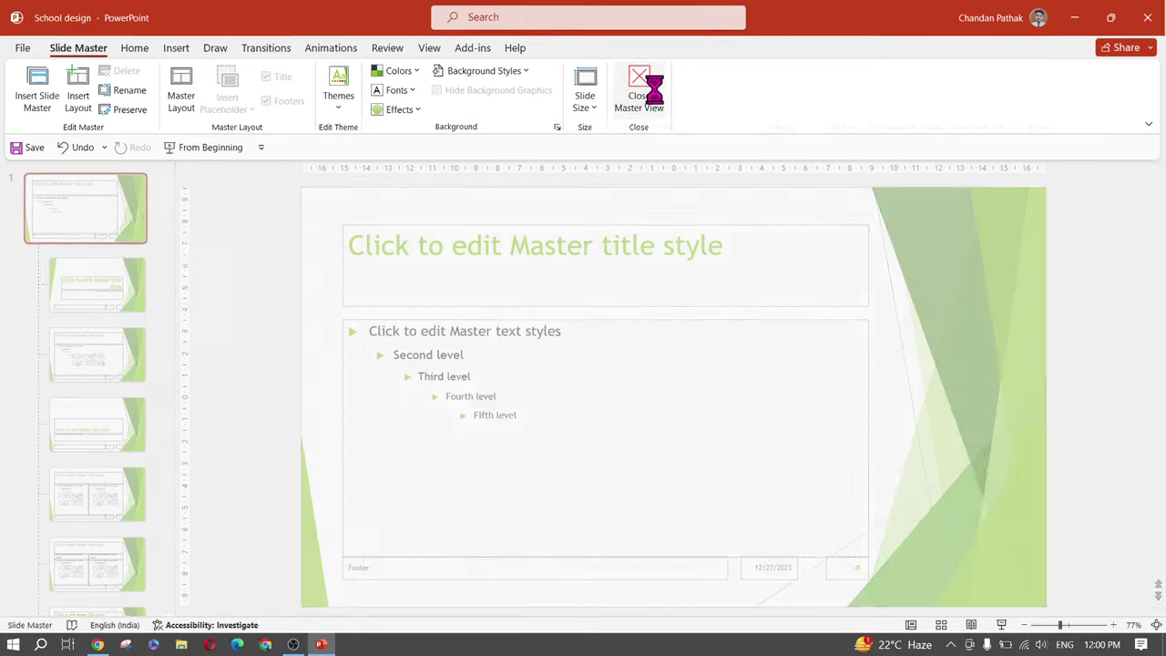
key("ctrl+z")
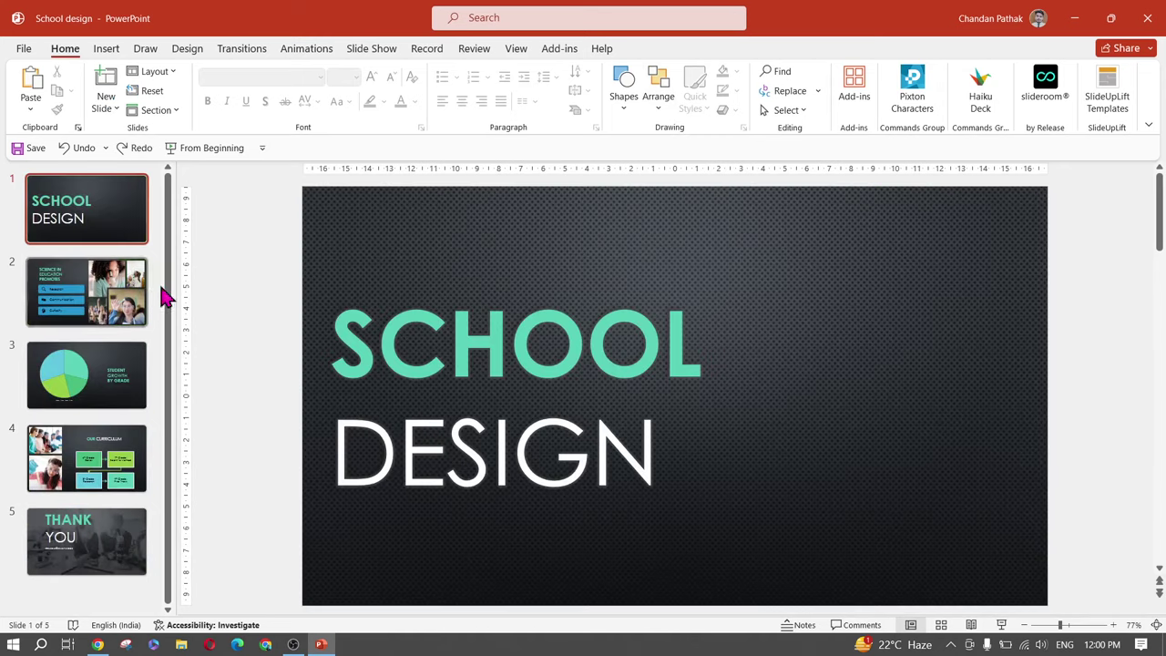
Reopen the slide master to review the Title Slide and Title and Content layouts, then close it
left_click(369, 52)
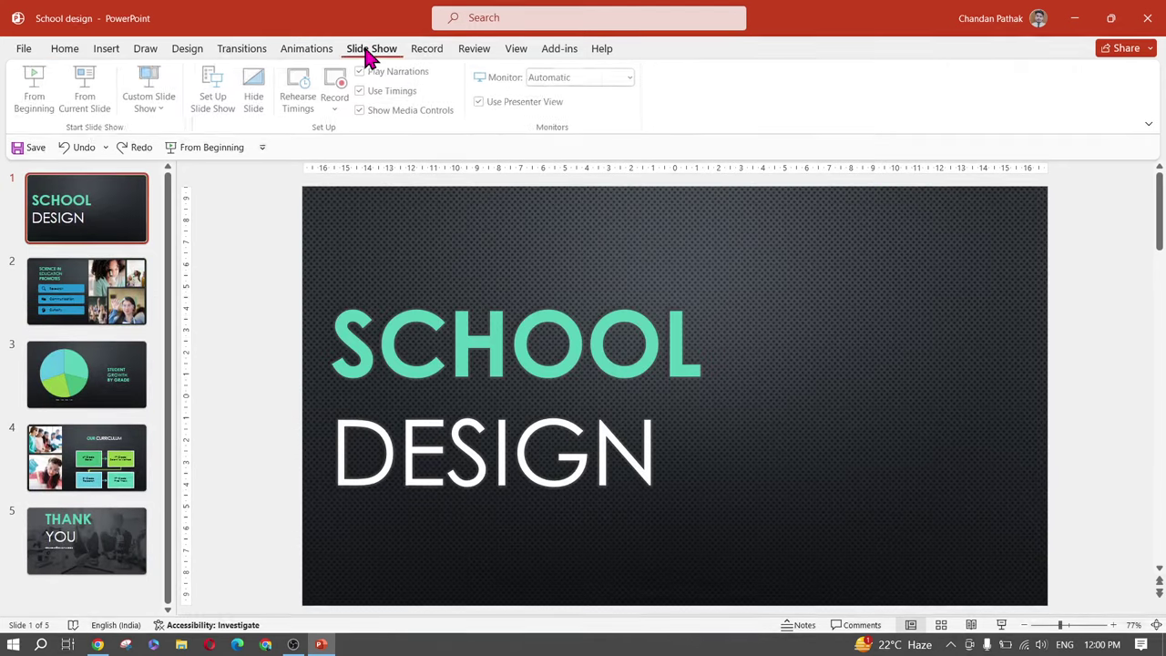
left_click(512, 50)
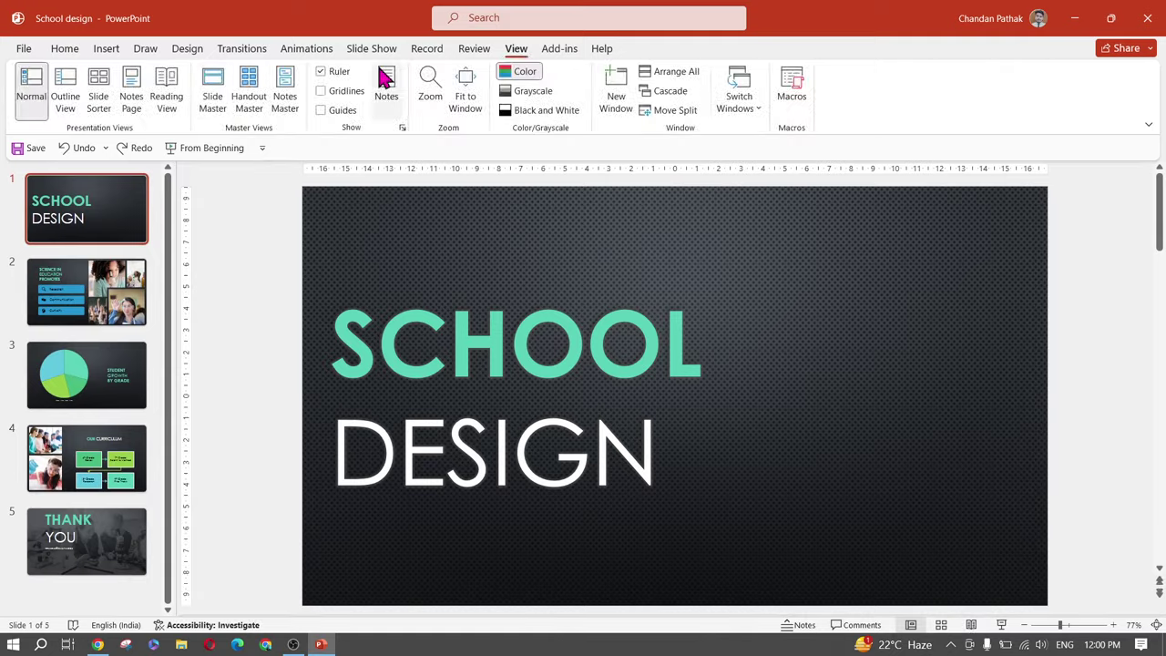
left_click(202, 107)
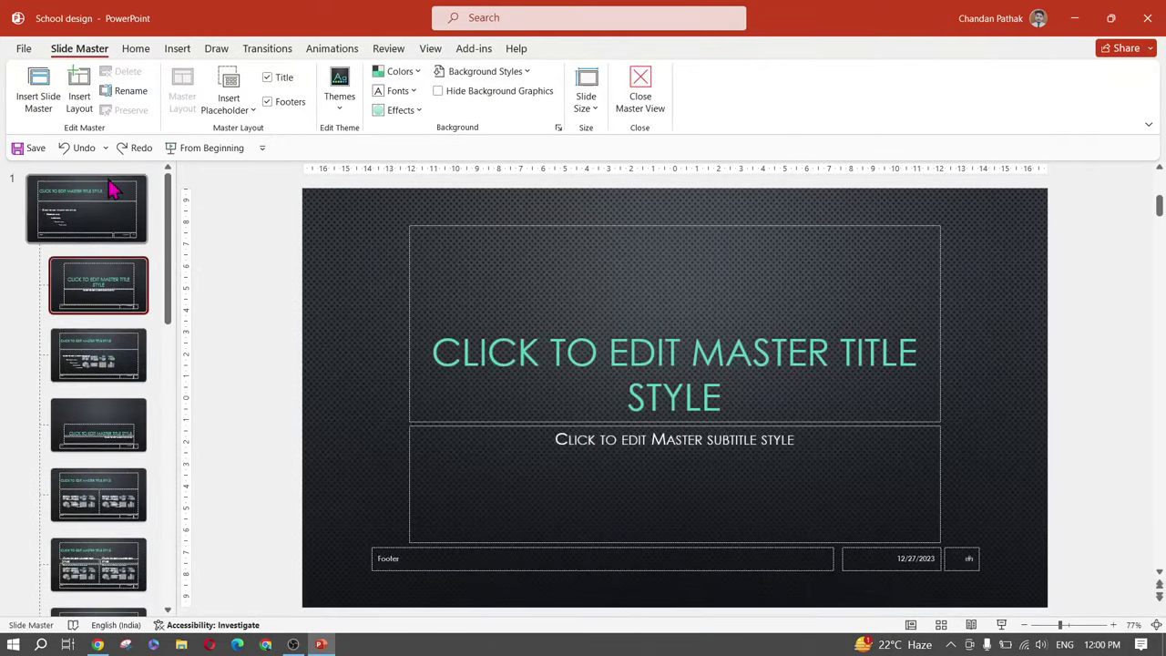
left_click(102, 218)
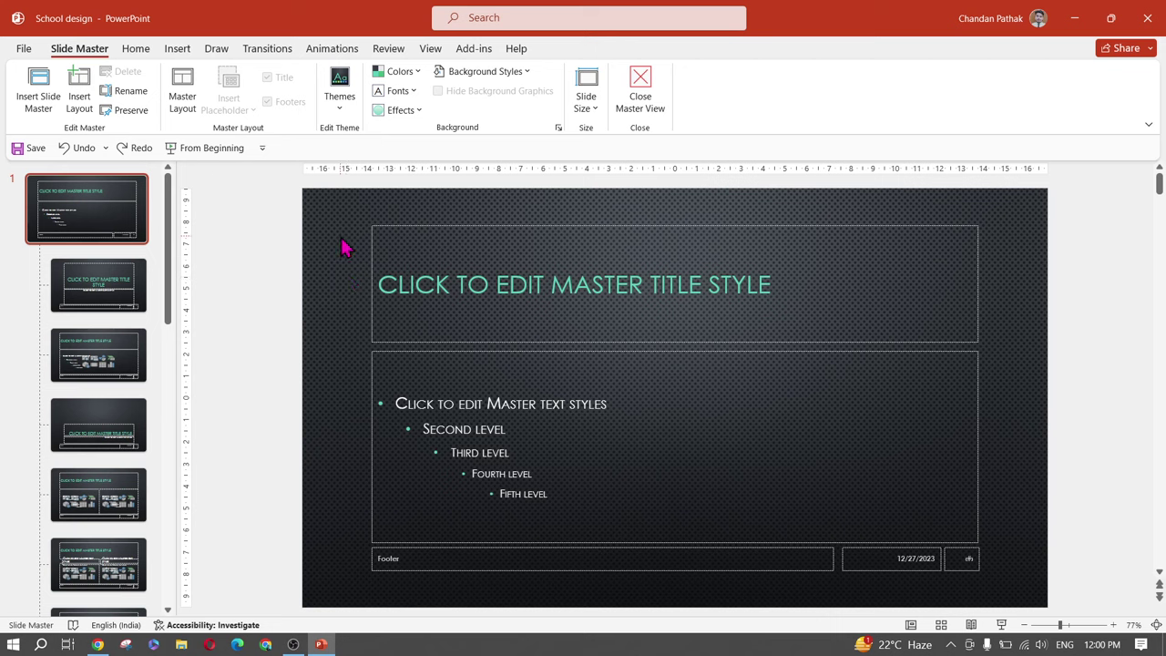
left_click(108, 282)
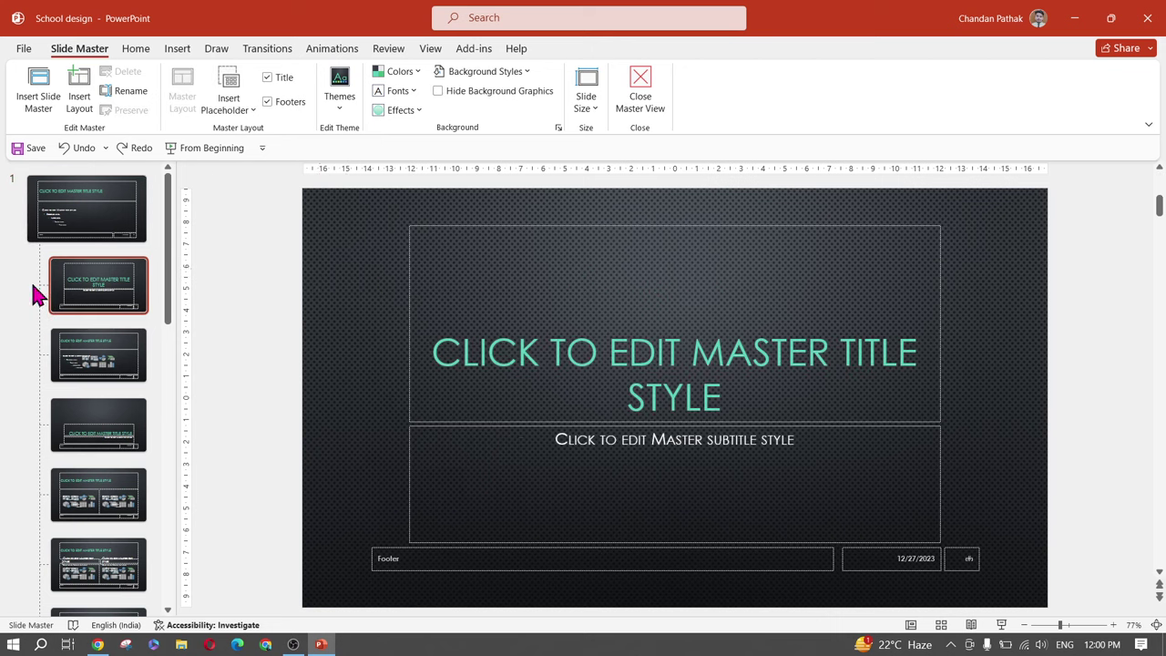
left_click(87, 348)
left_click(85, 194)
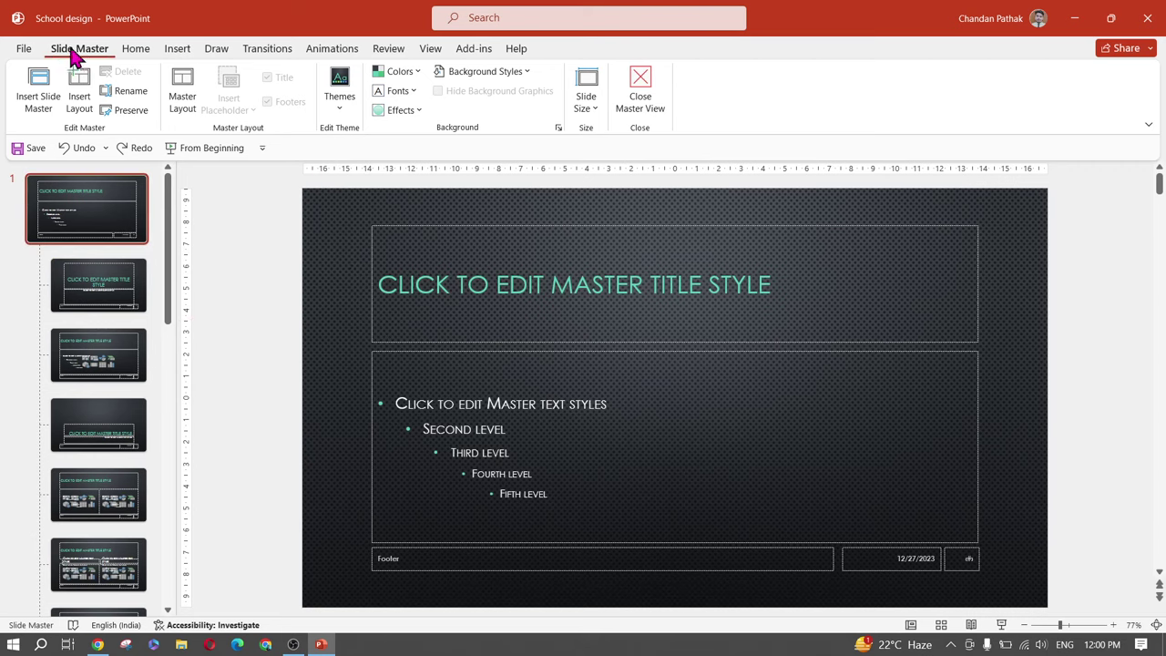
left_click(23, 48)
left_click(15, 55)
left_click(648, 102)
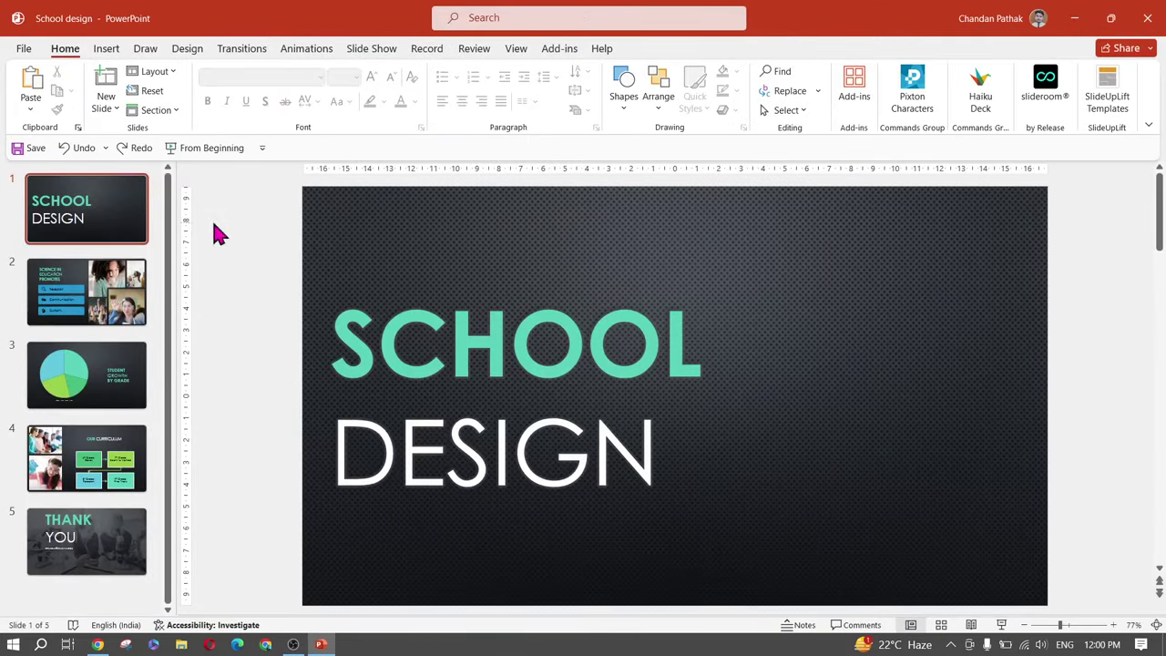
Change the slide background to a solid white fill in Format Background
left_click(189, 52)
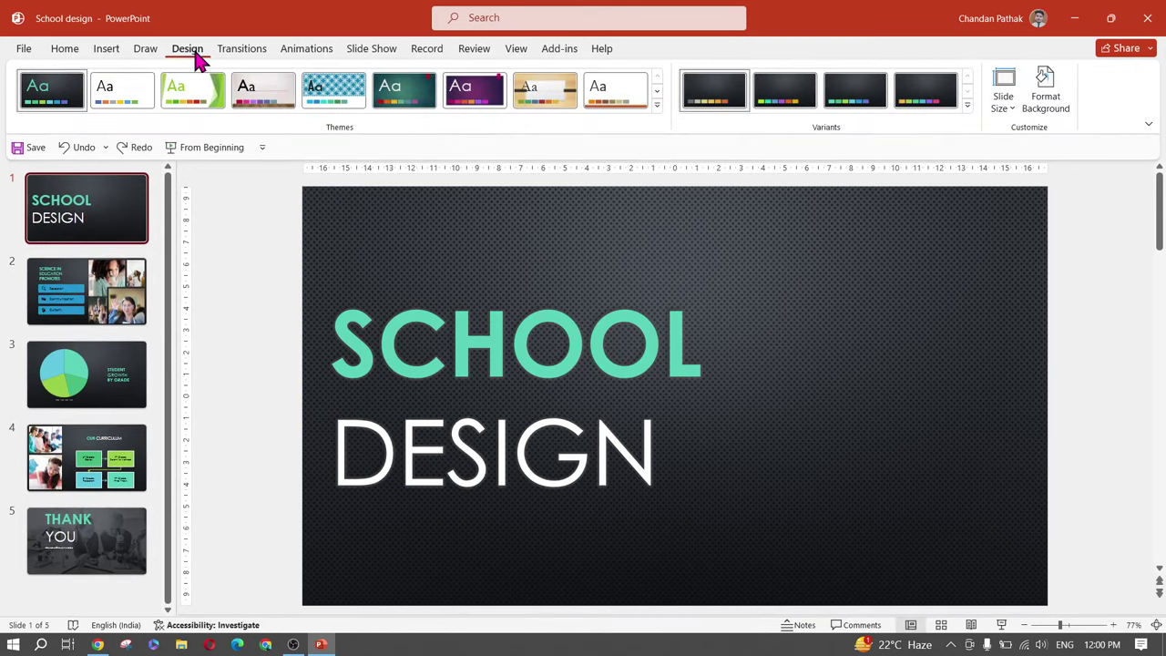
left_click(1048, 102)
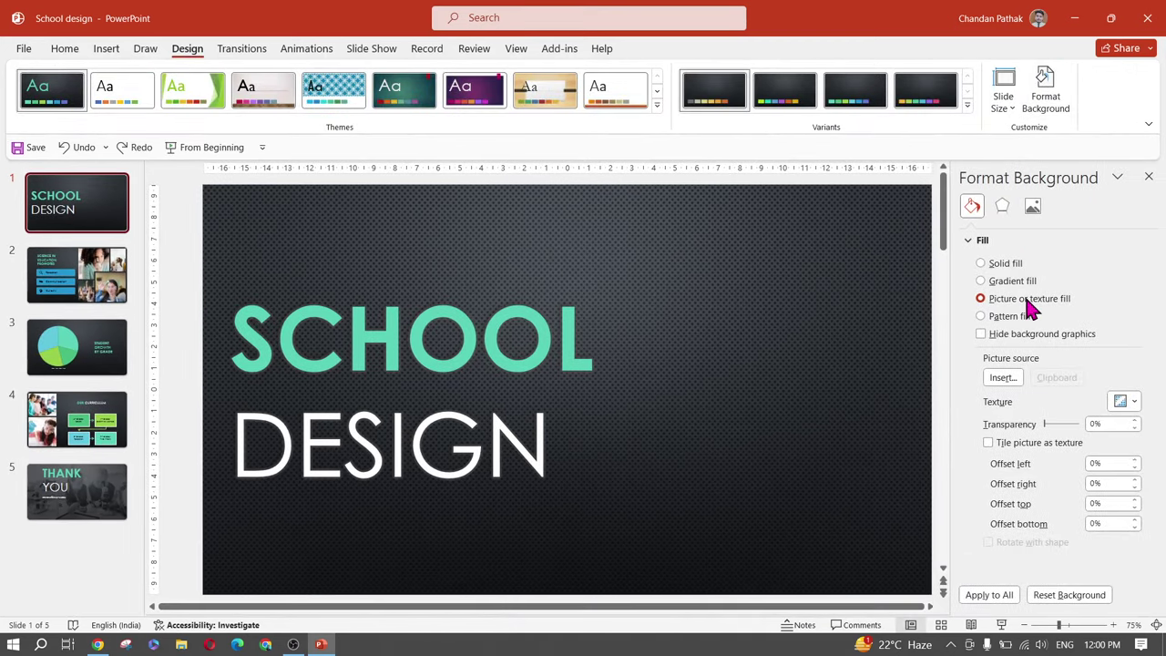
left_click(1135, 404)
left_click(1151, 408)
left_click(1002, 265)
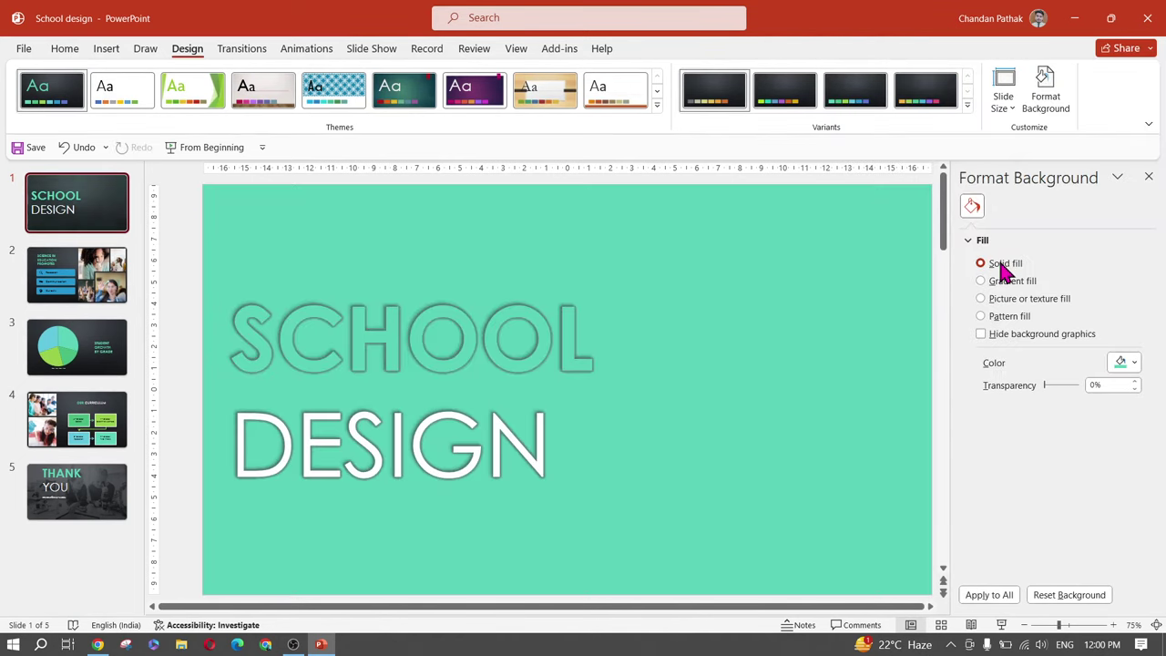
left_click(1138, 364)
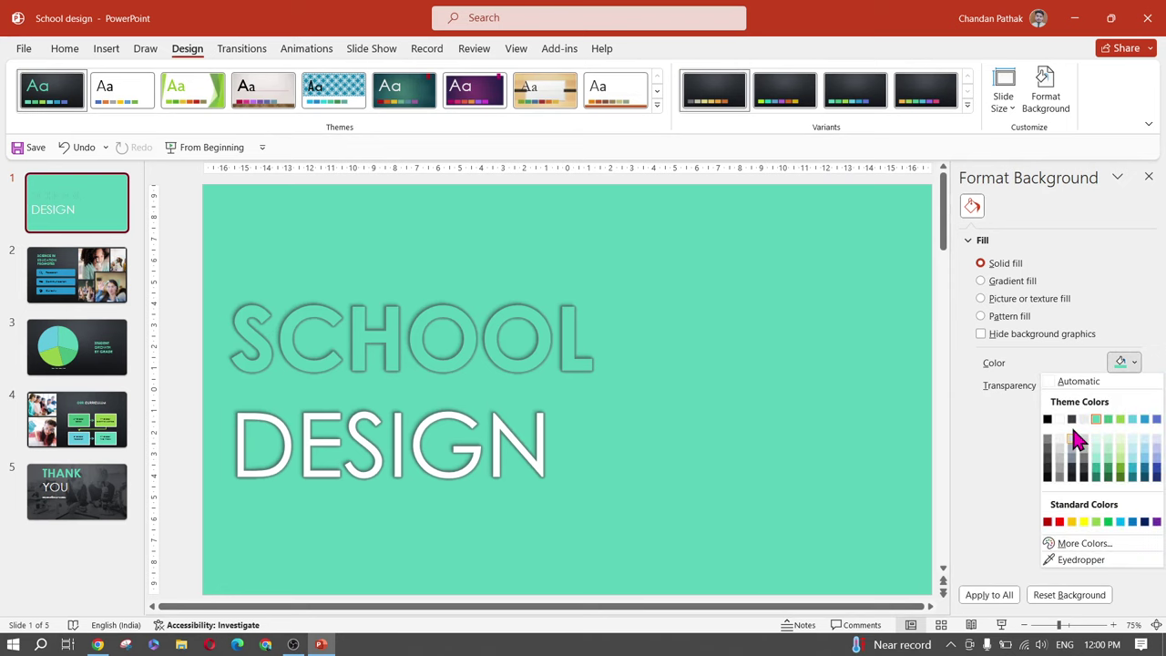
left_click(1062, 419)
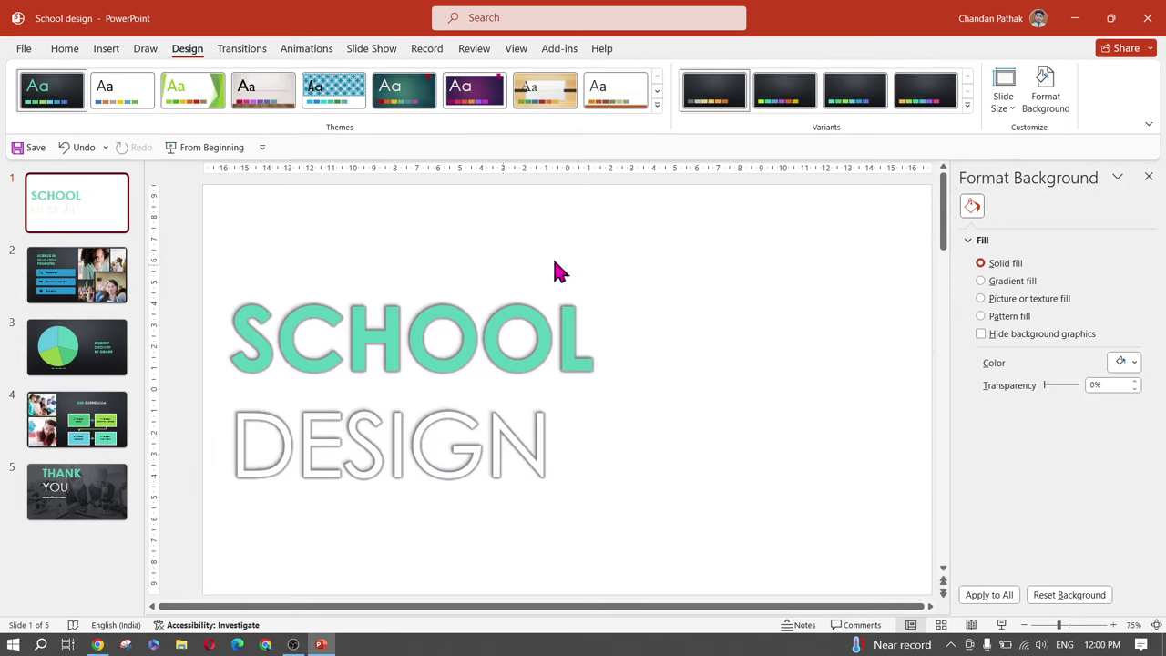
left_click(1149, 177)
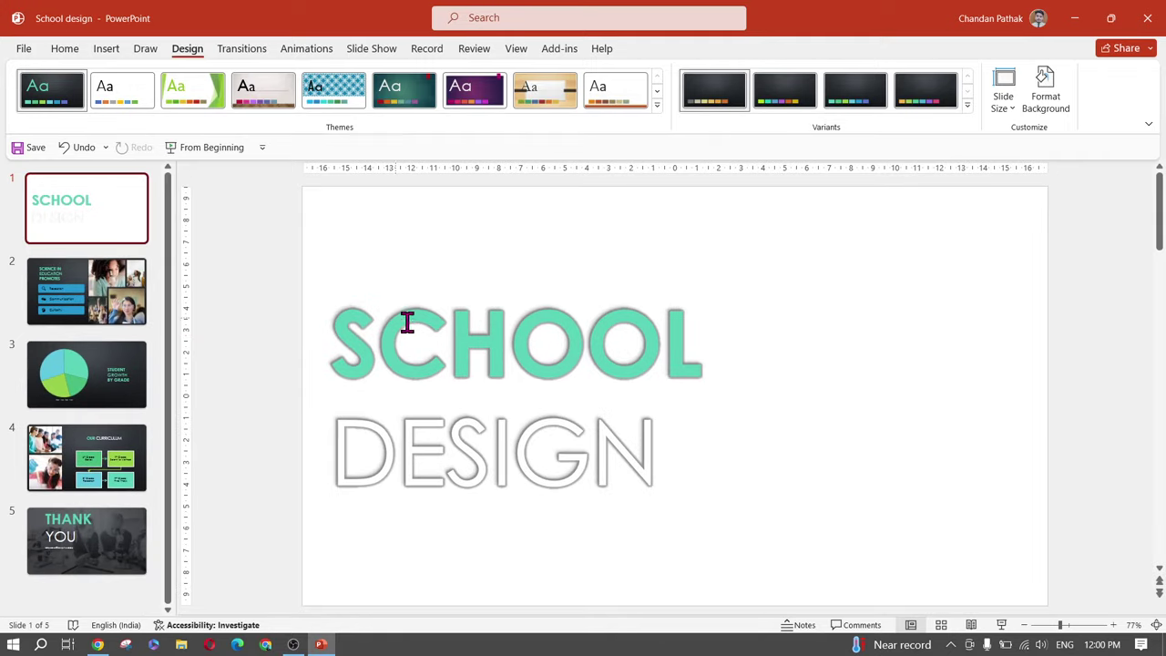
Apply the white background to all five slides
left_click(1045, 96)
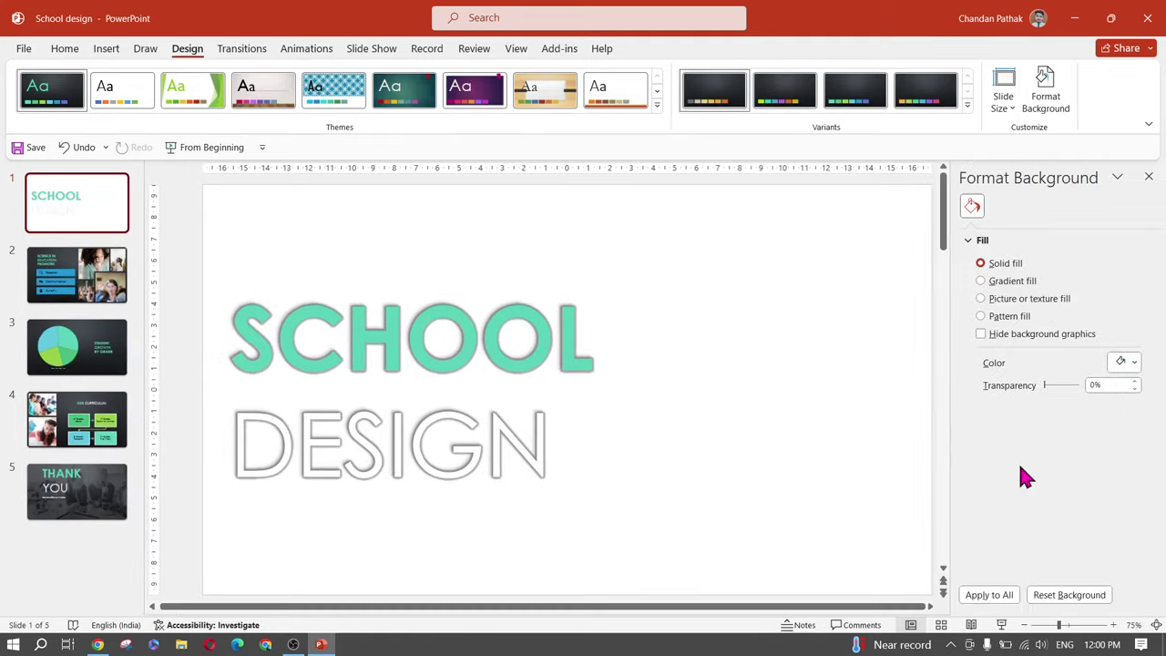
left_click(992, 599)
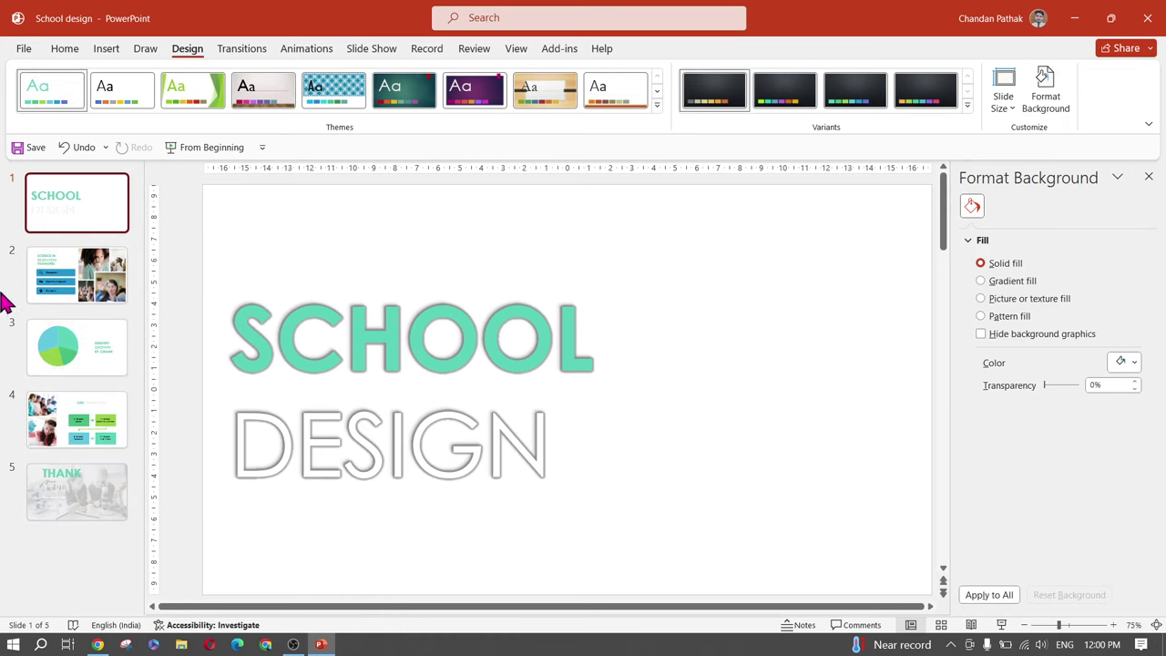
left_click(1149, 175)
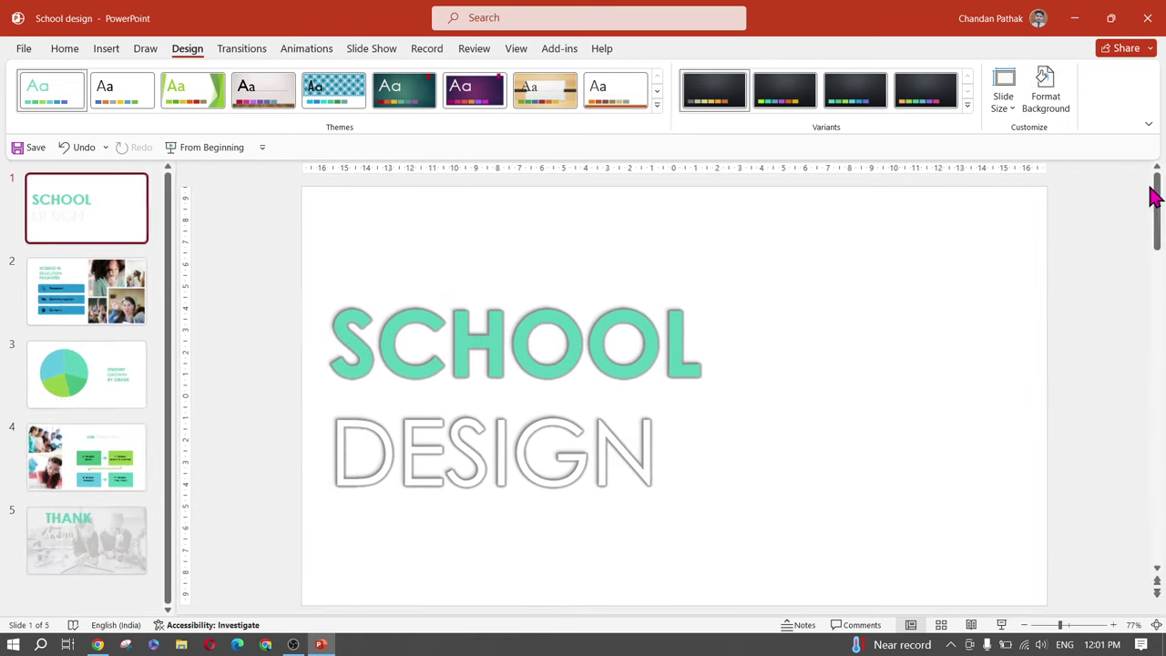
Apply the wood-floor background theme and review slides 3, 4 and 5
left_click(278, 104)
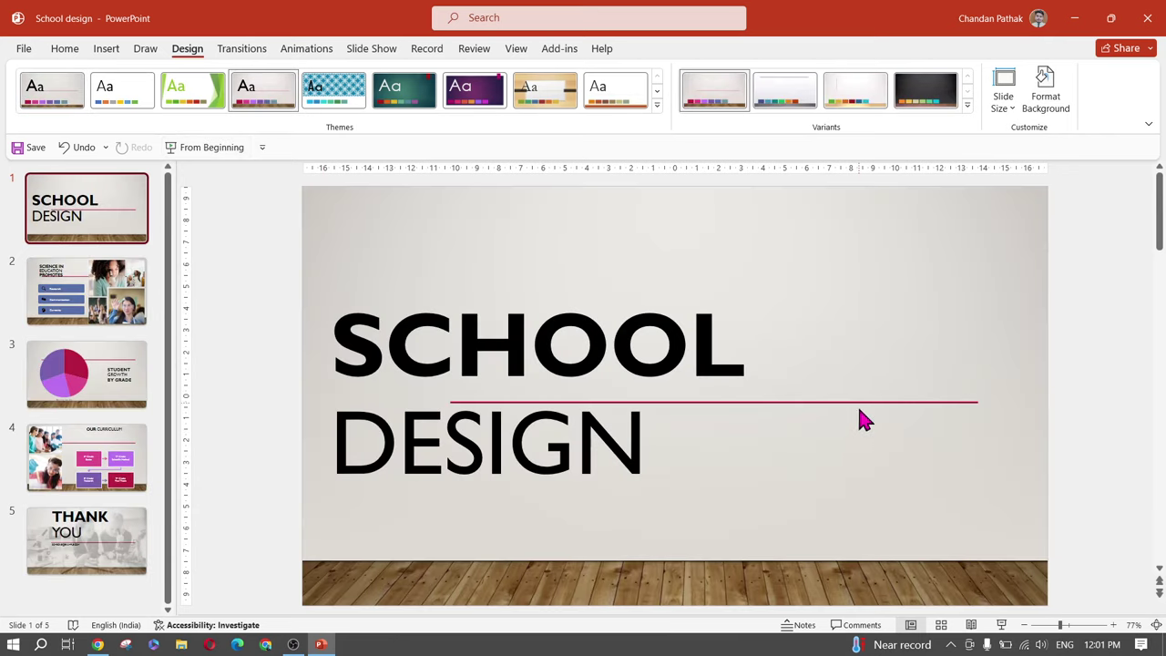
left_click(111, 403)
left_click(97, 476)
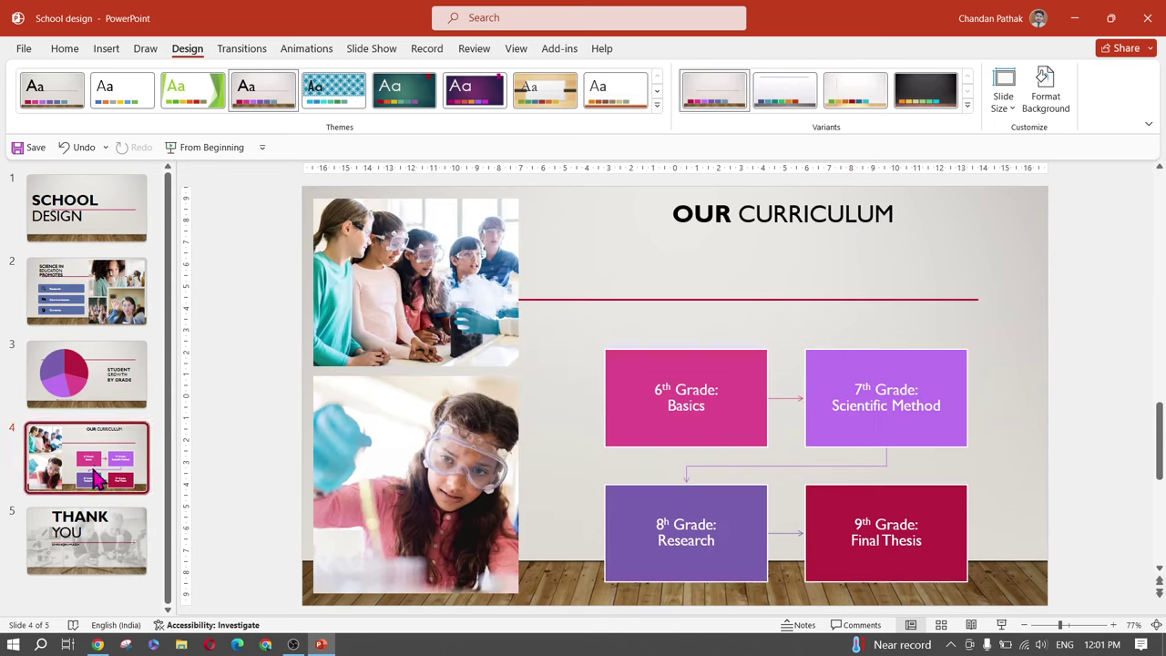
left_click(91, 556)
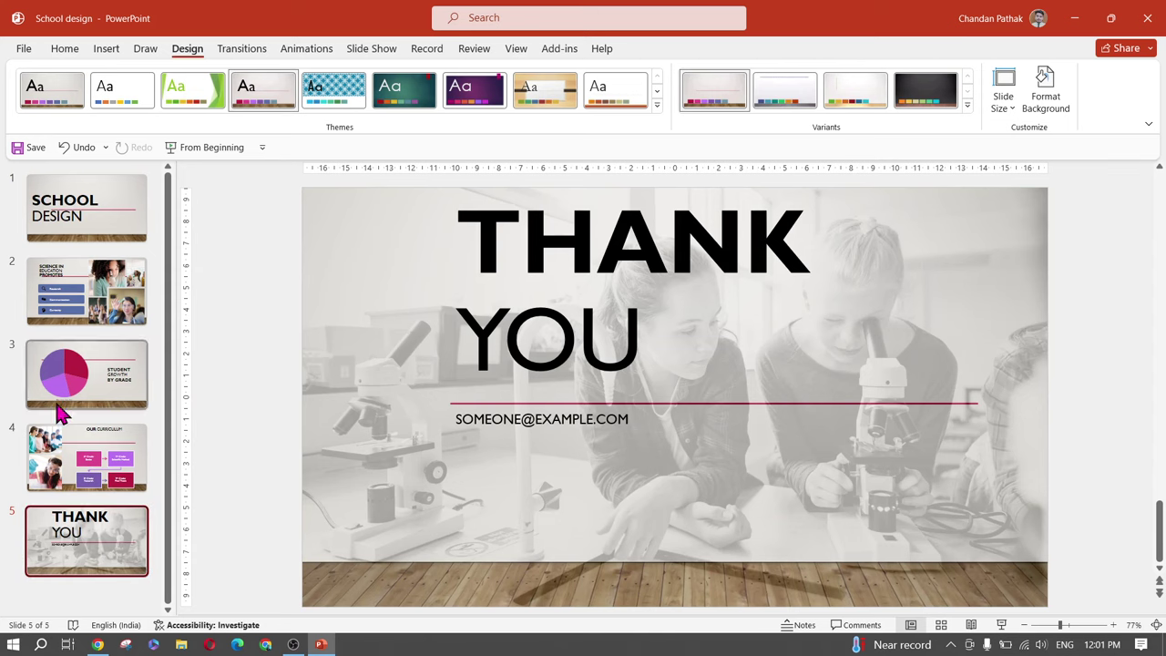
Delete the red line under the title on the Title Slide master layout
left_click(517, 49)
left_click(215, 102)
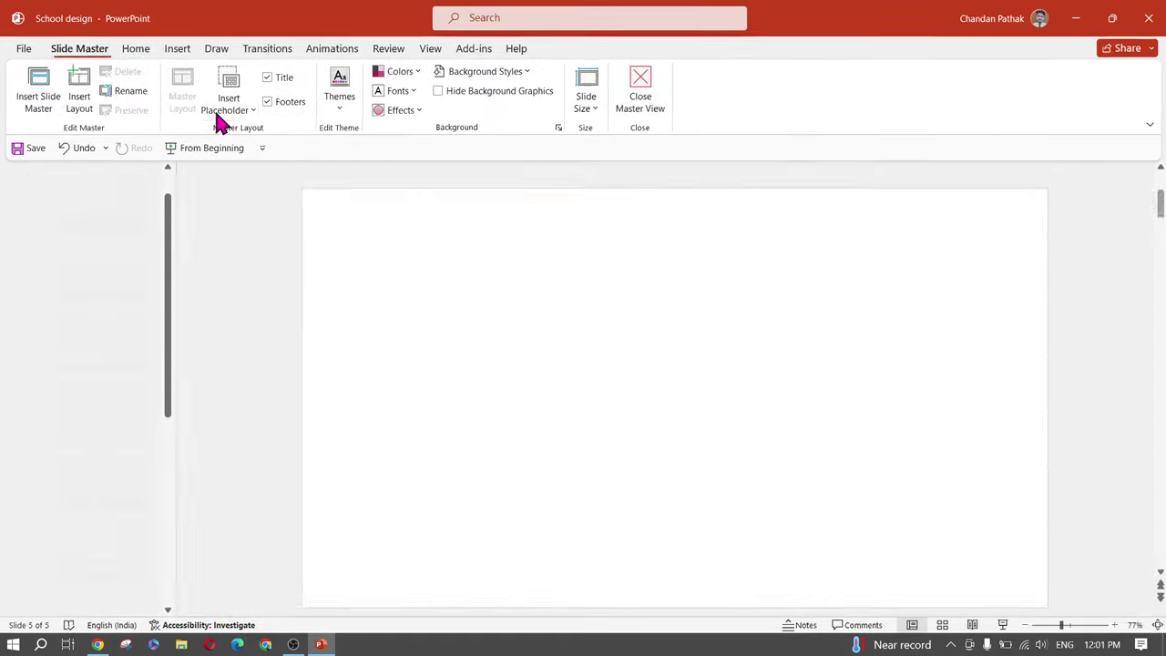
scroll(98, 255, "up", 2)
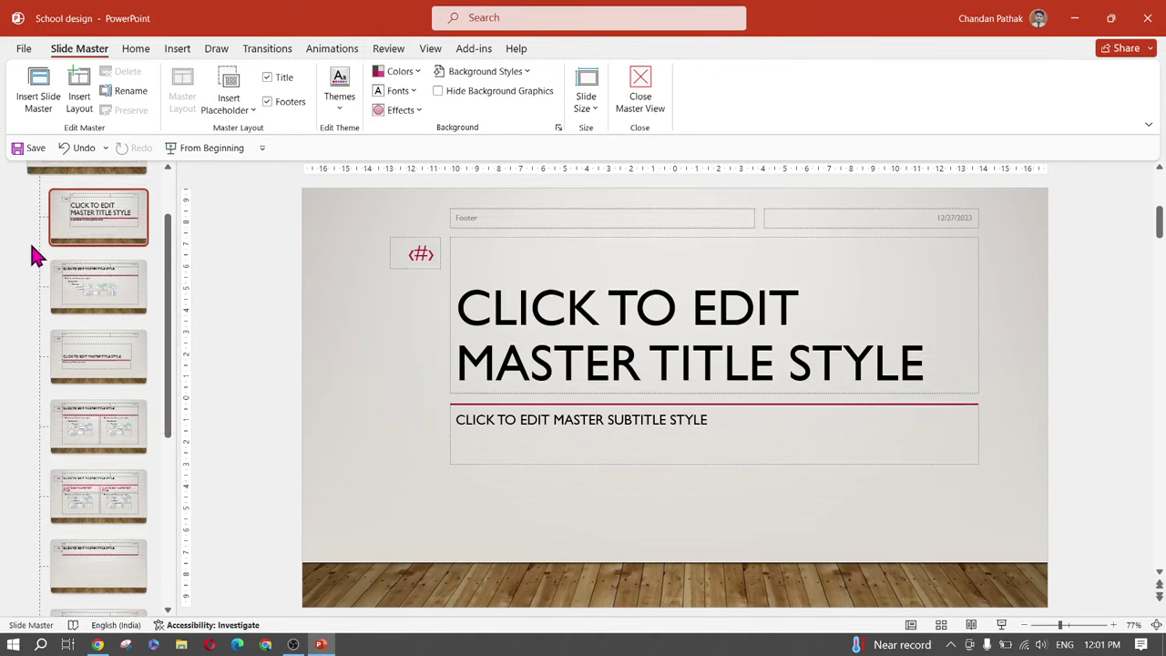
left_click(110, 217)
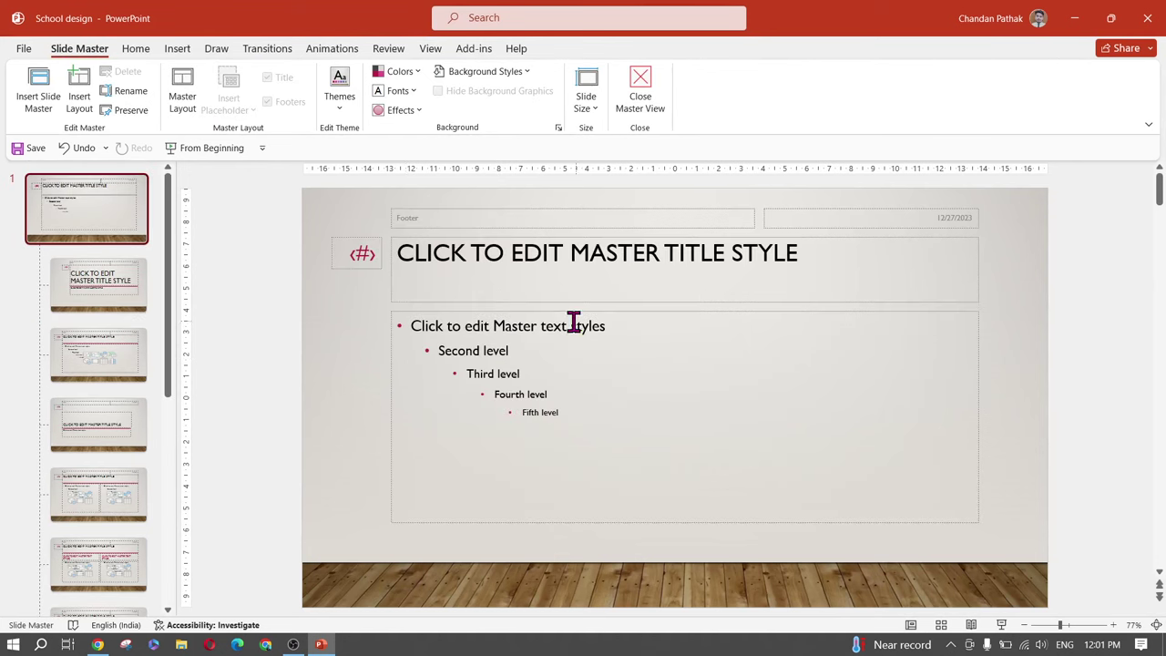
left_click(54, 282)
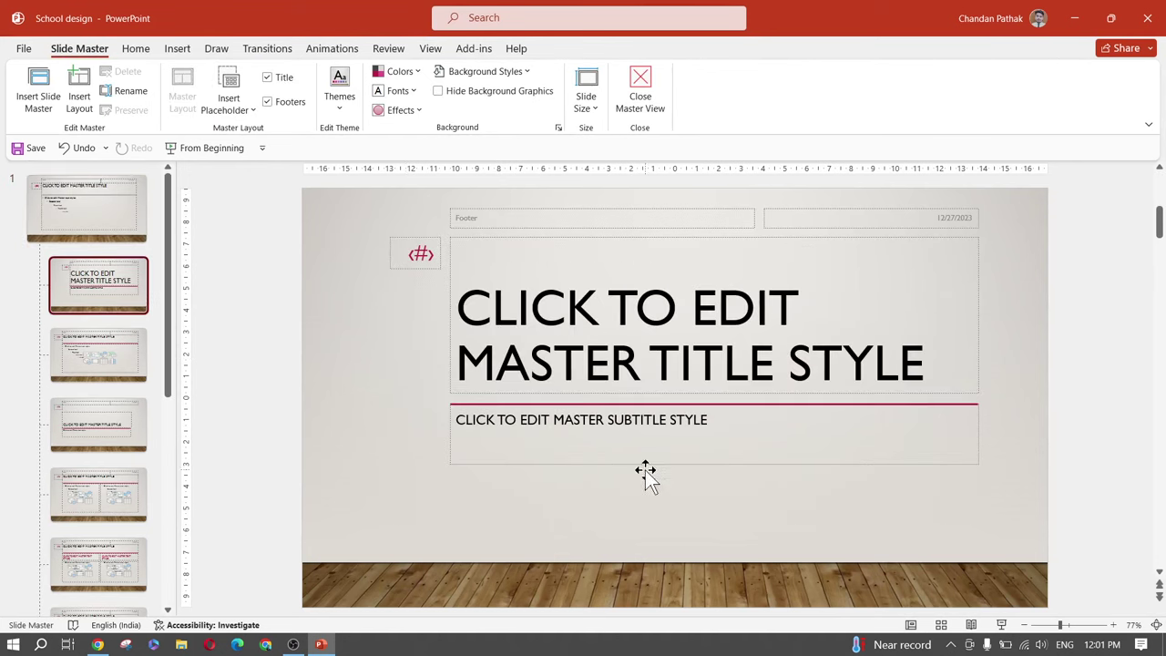
left_click(538, 403)
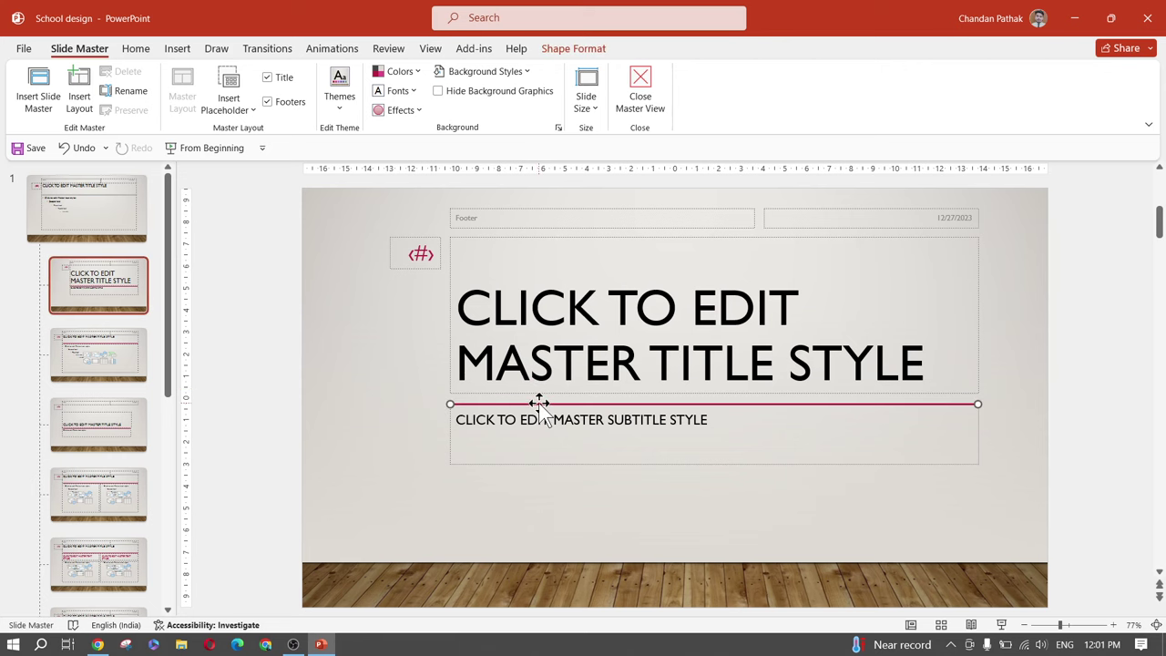
key("Delete")
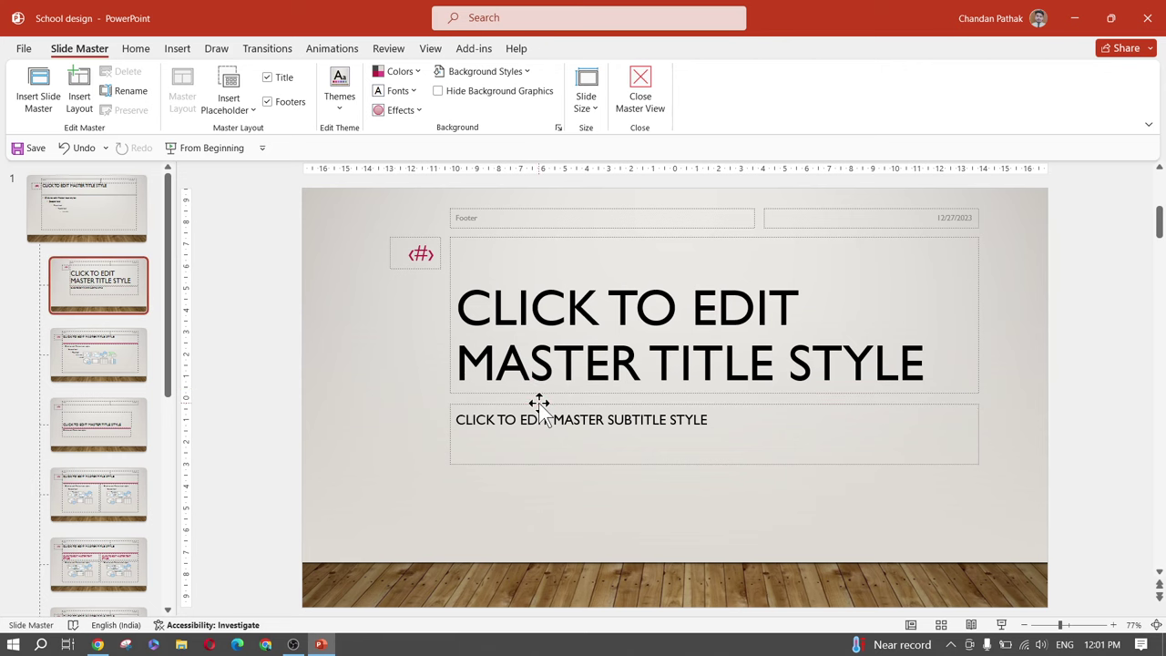
left_click(643, 95)
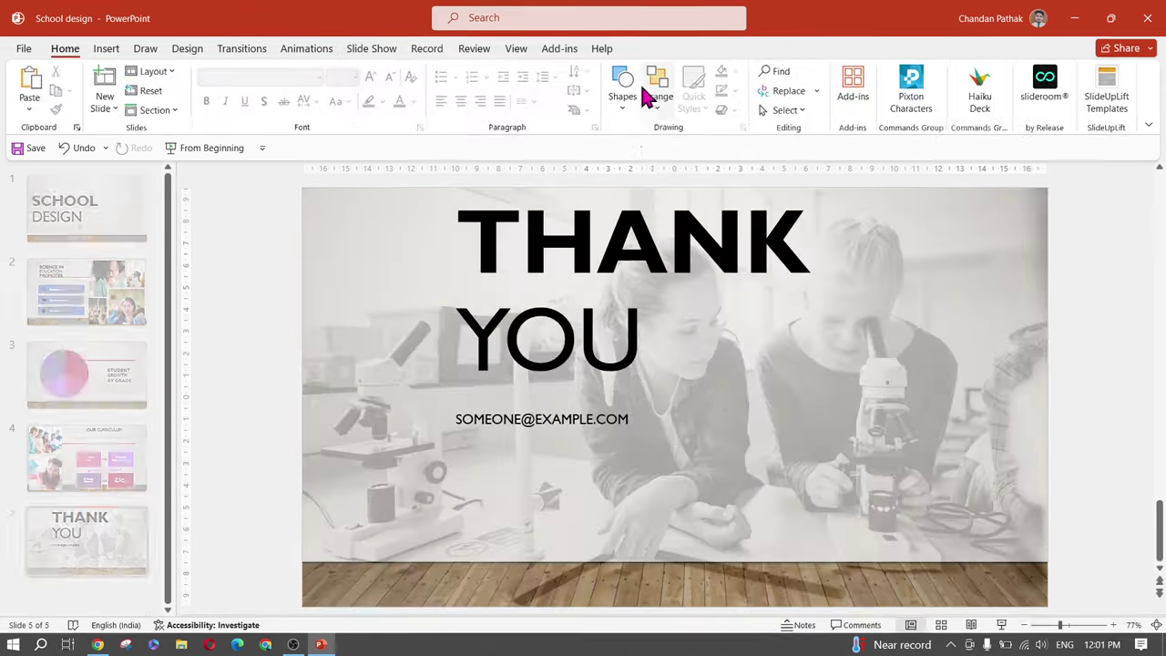
Reset the THANK YOU slide to its default formatting, then review slide 1
left_click(147, 96)
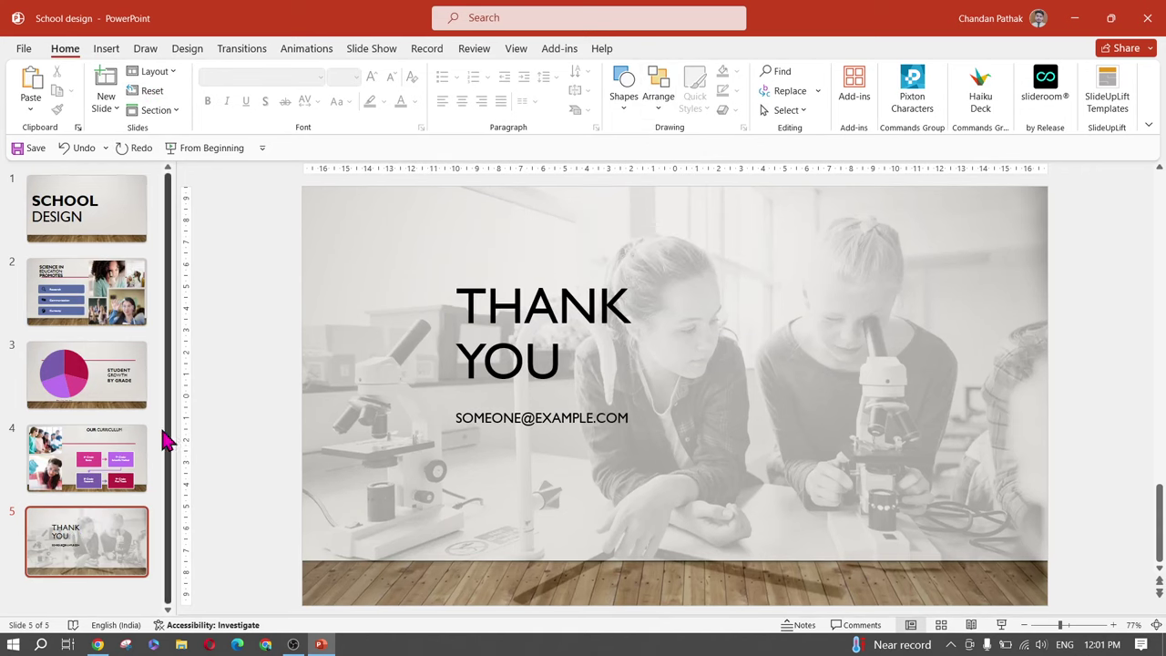
left_click(106, 232)
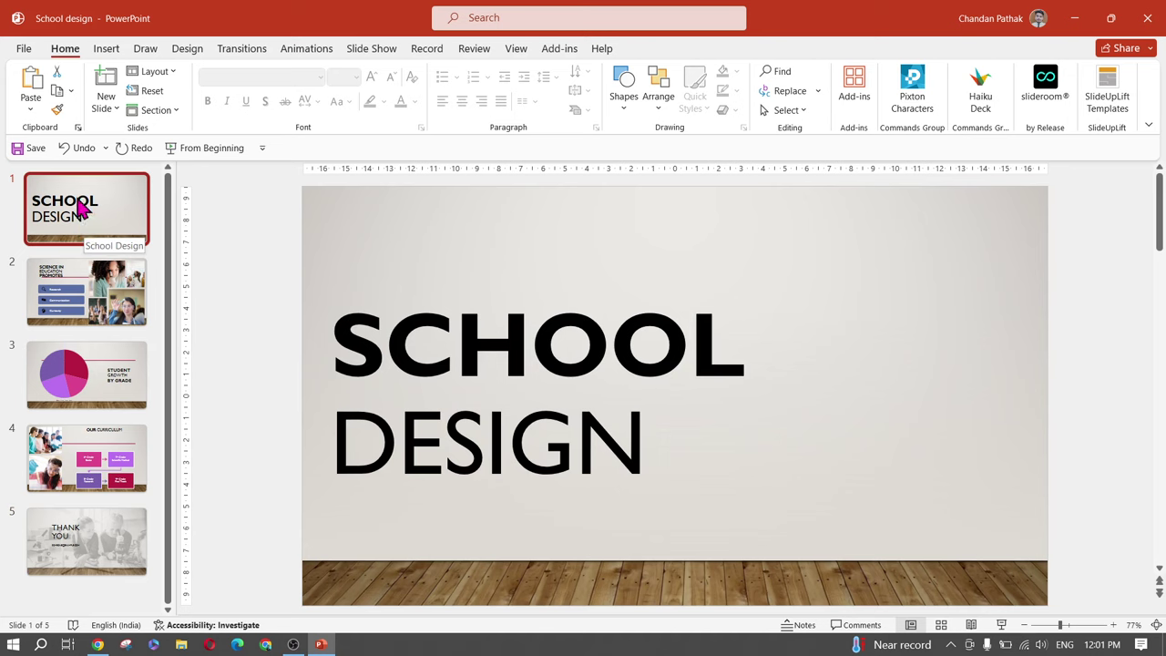
right_click(80, 207)
left_click(238, 184)
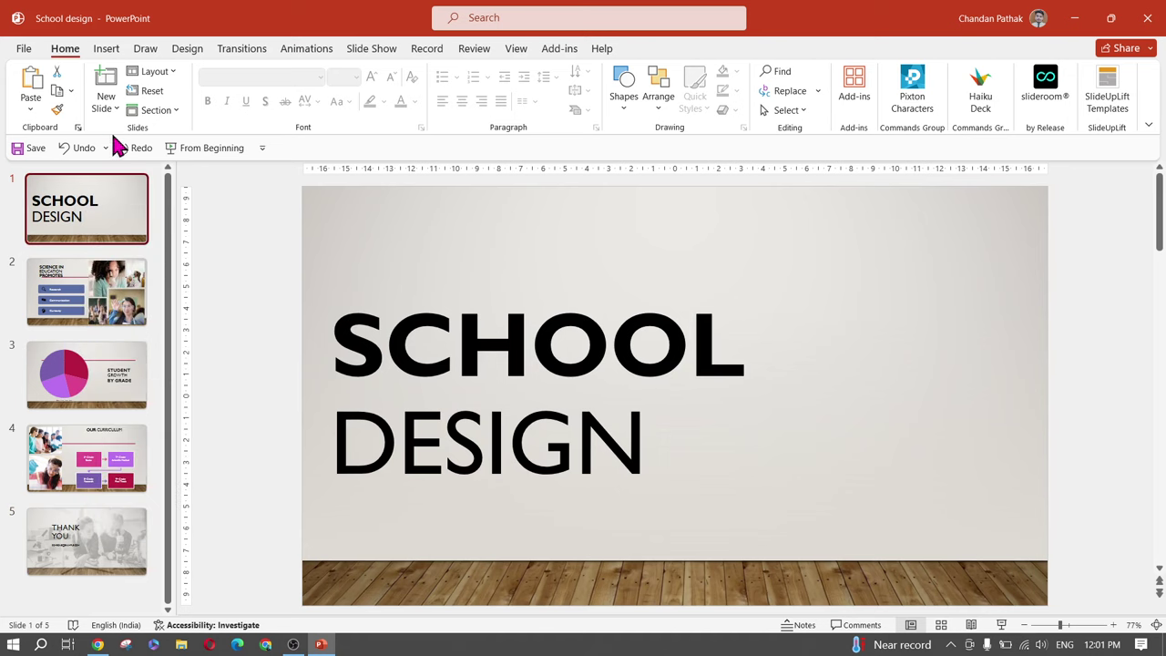
Browse the slide layouts without changing any, then select slide 3, the pie-chart slide
left_click(172, 75)
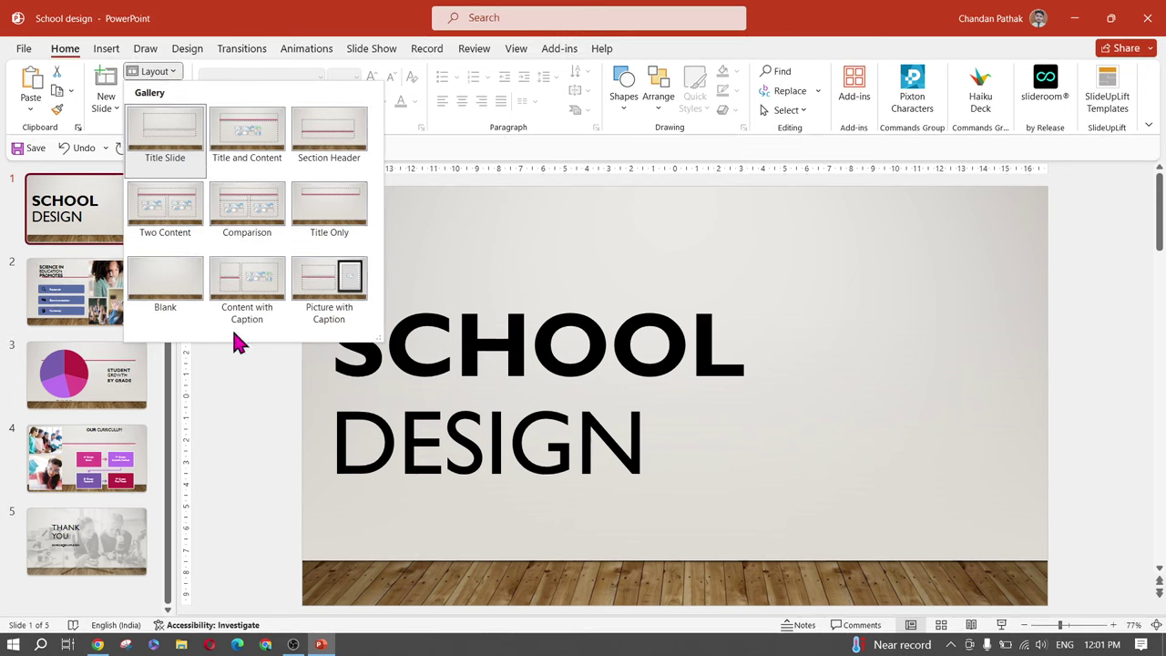
left_click(83, 235)
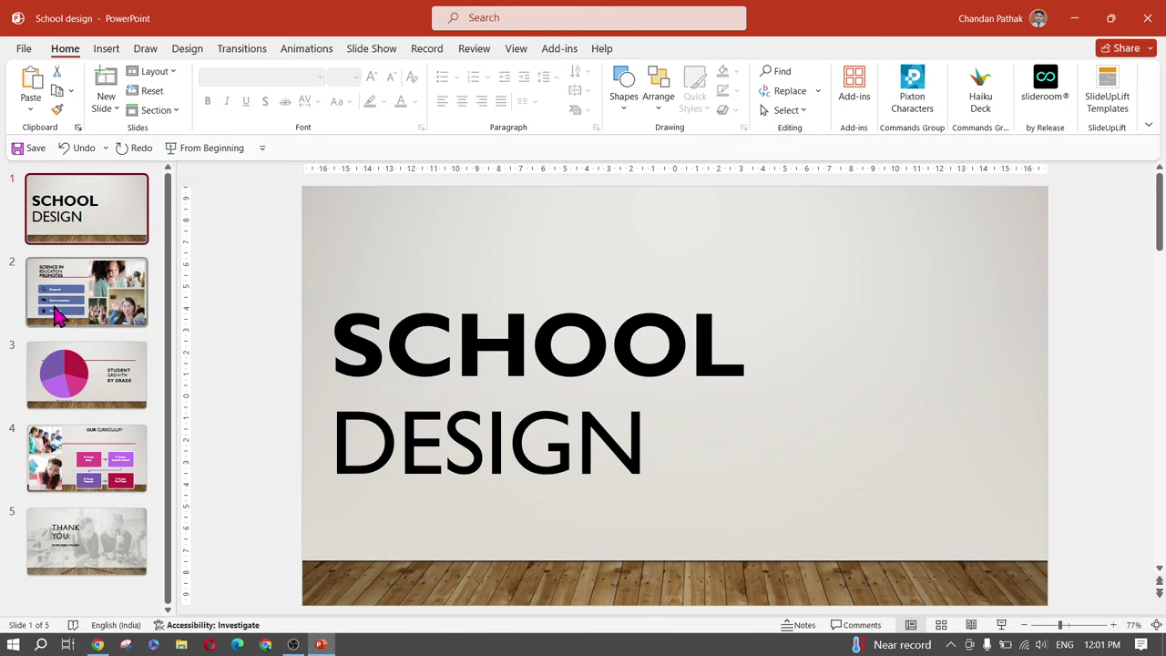
left_click(160, 73)
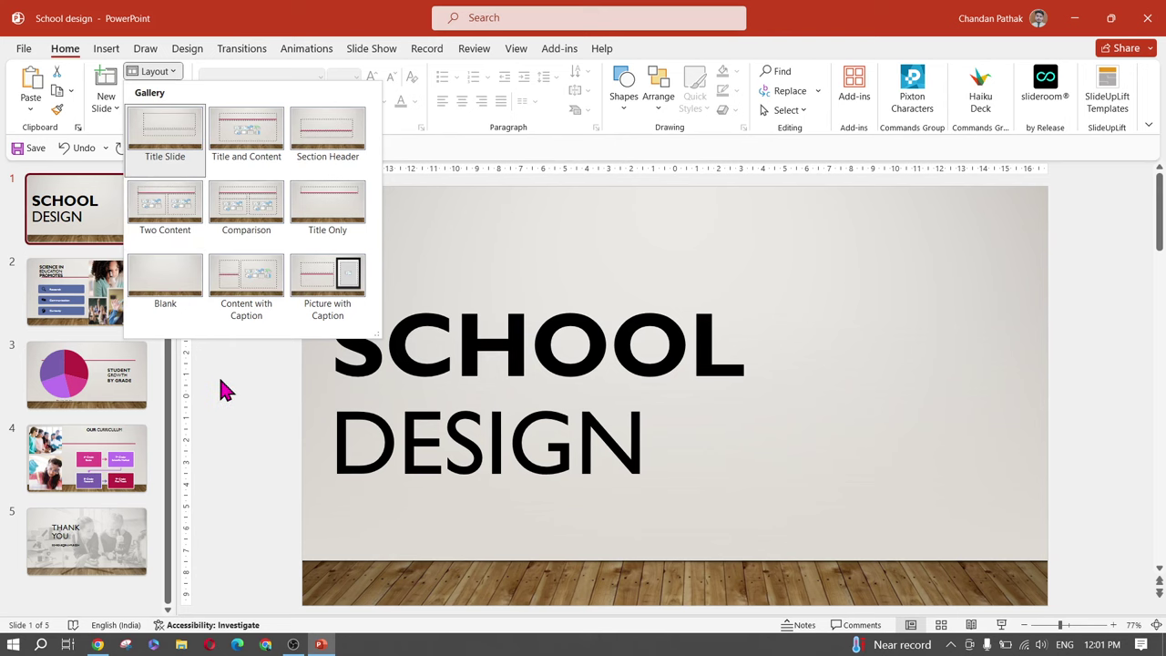
left_click(224, 414)
left_click(120, 377)
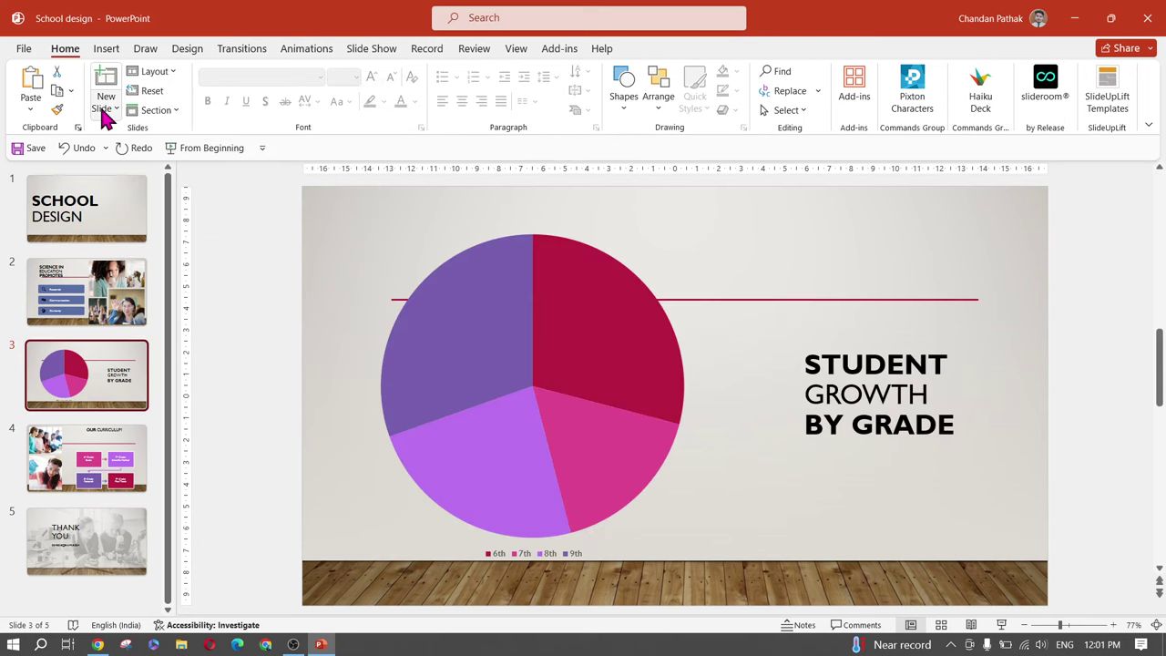
left_click(160, 73)
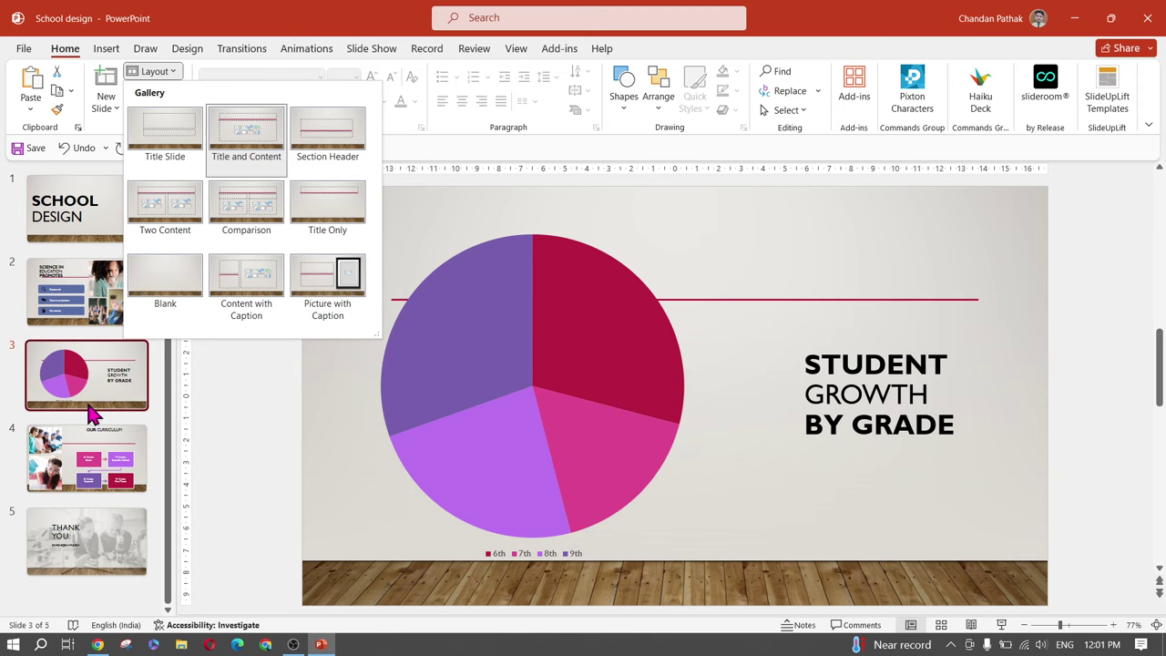
left_click(521, 55)
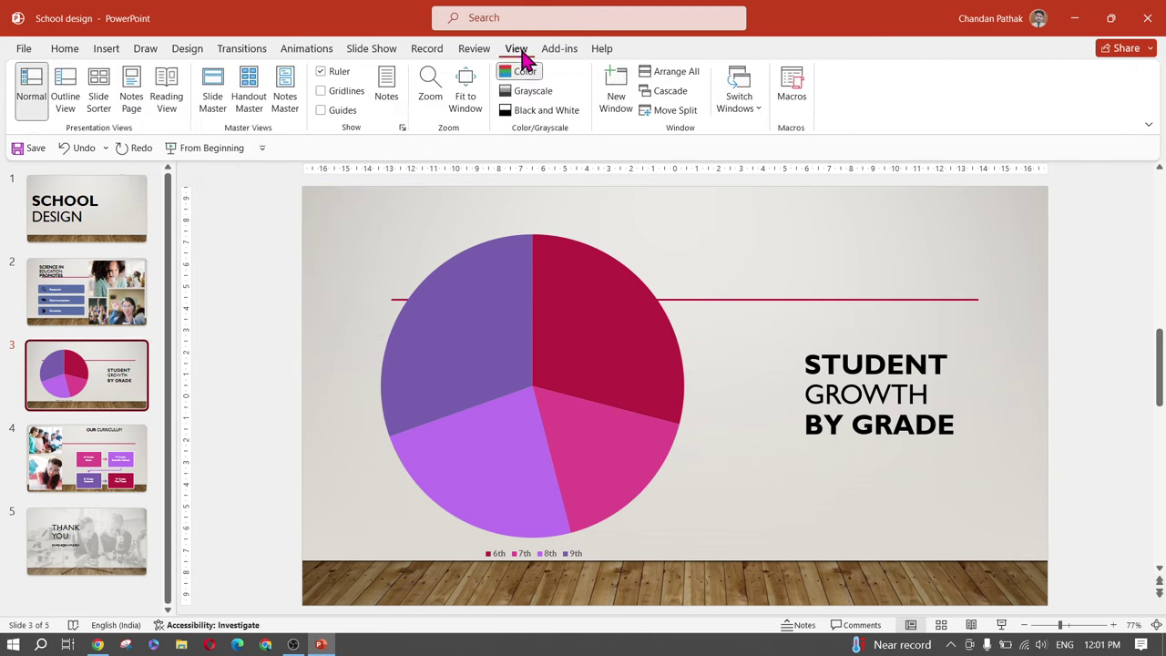
Delete the red divider line from the slide master and the Two Content layout
left_click(216, 108)
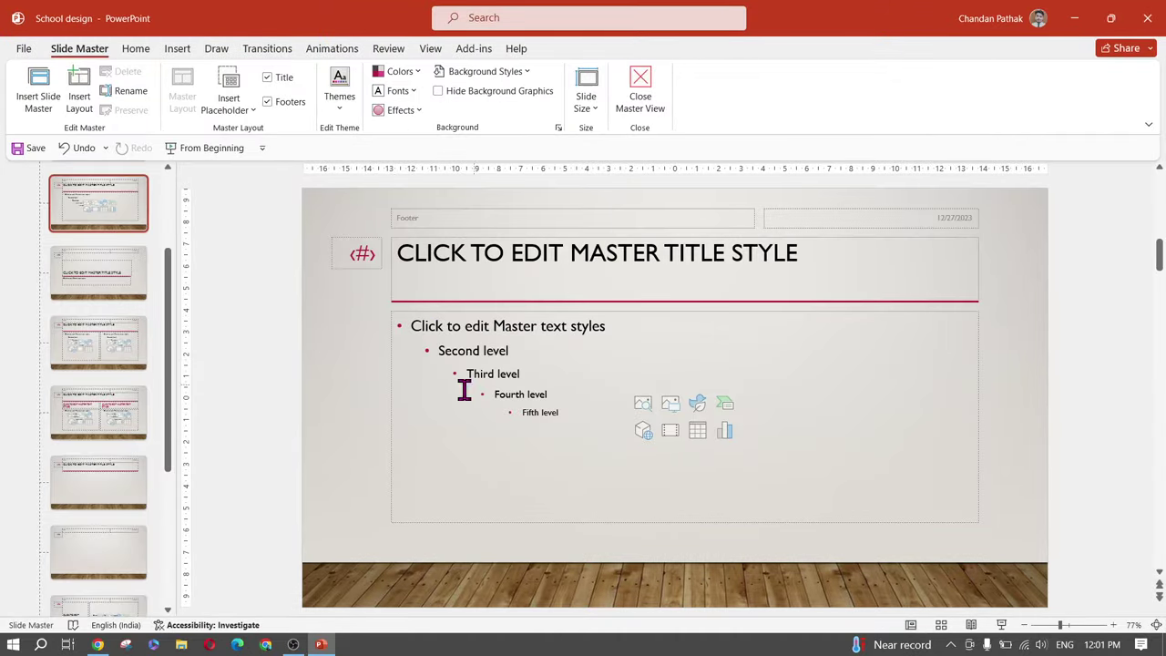
left_click(527, 301)
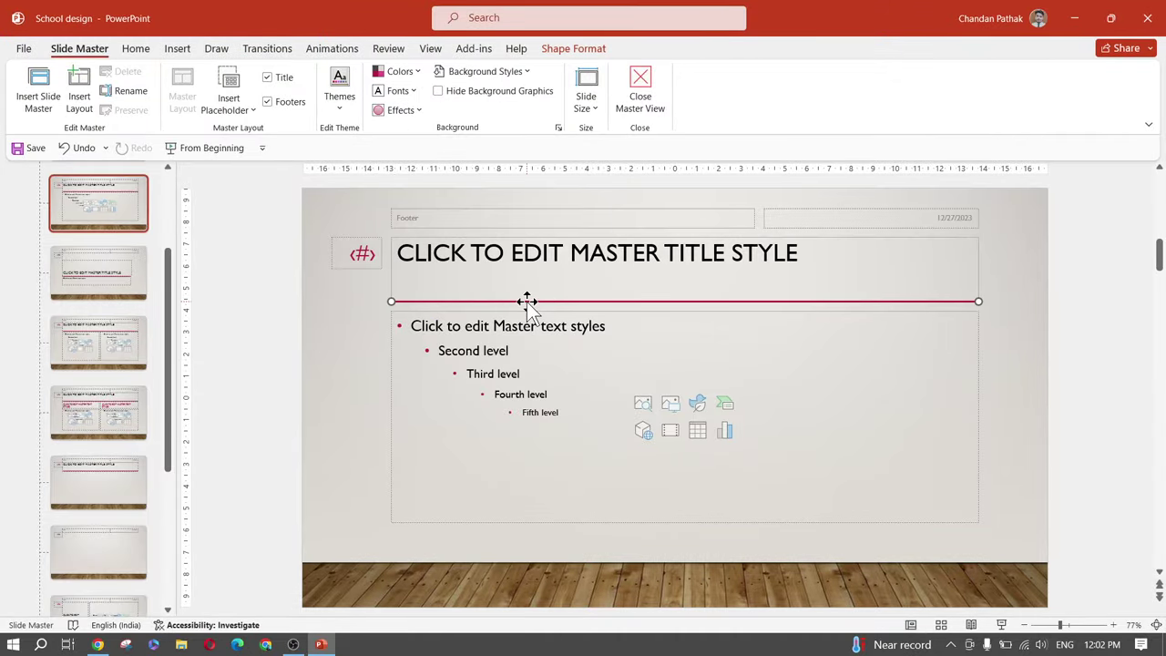
key("Delete")
left_click(102, 354)
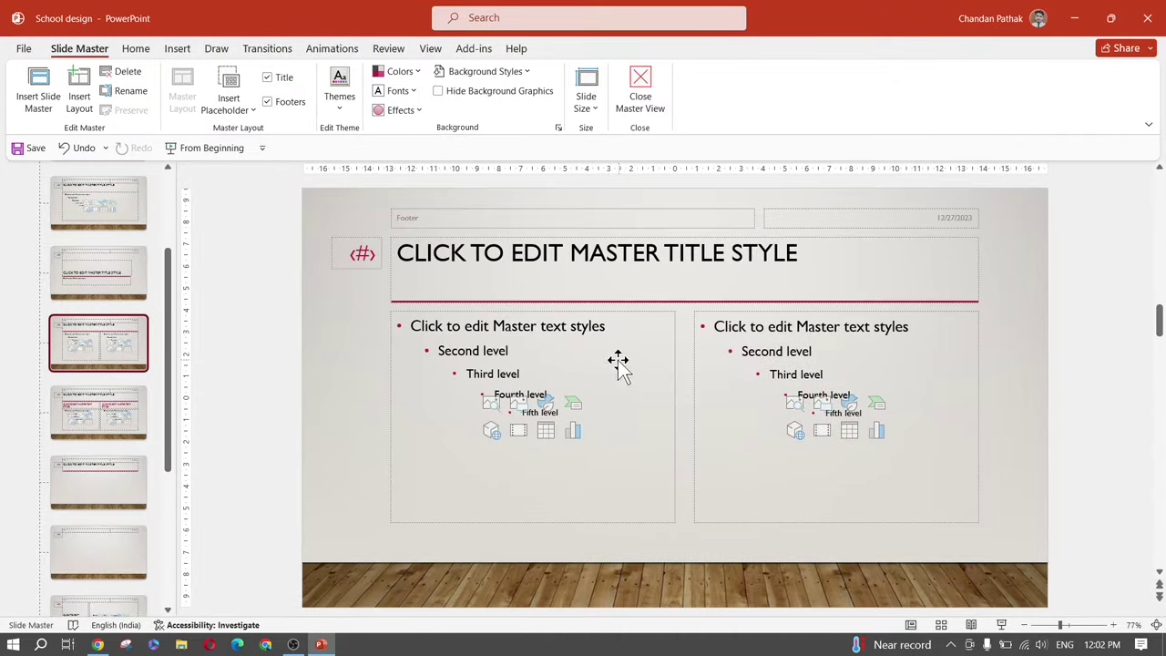
left_click(490, 301)
key("Delete")
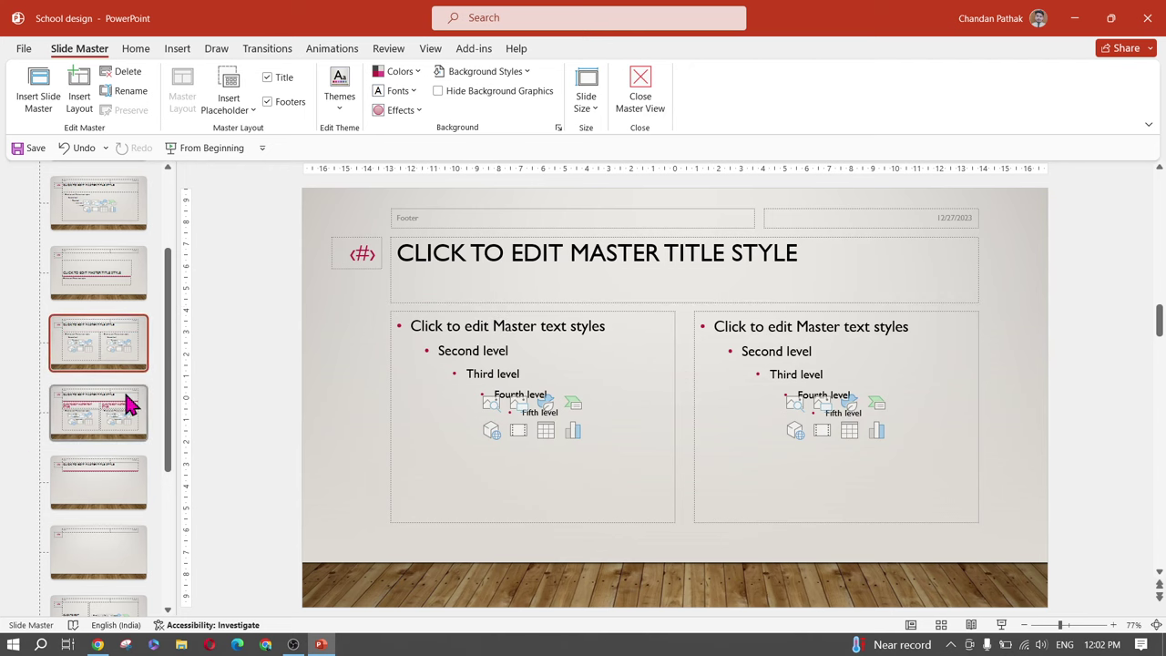
scroll(106, 456, "down", 2)
scroll(107, 455, "down", 1)
Delete the red lines from the Vertical Text and Vertical Title and Text layouts
left_click(112, 506)
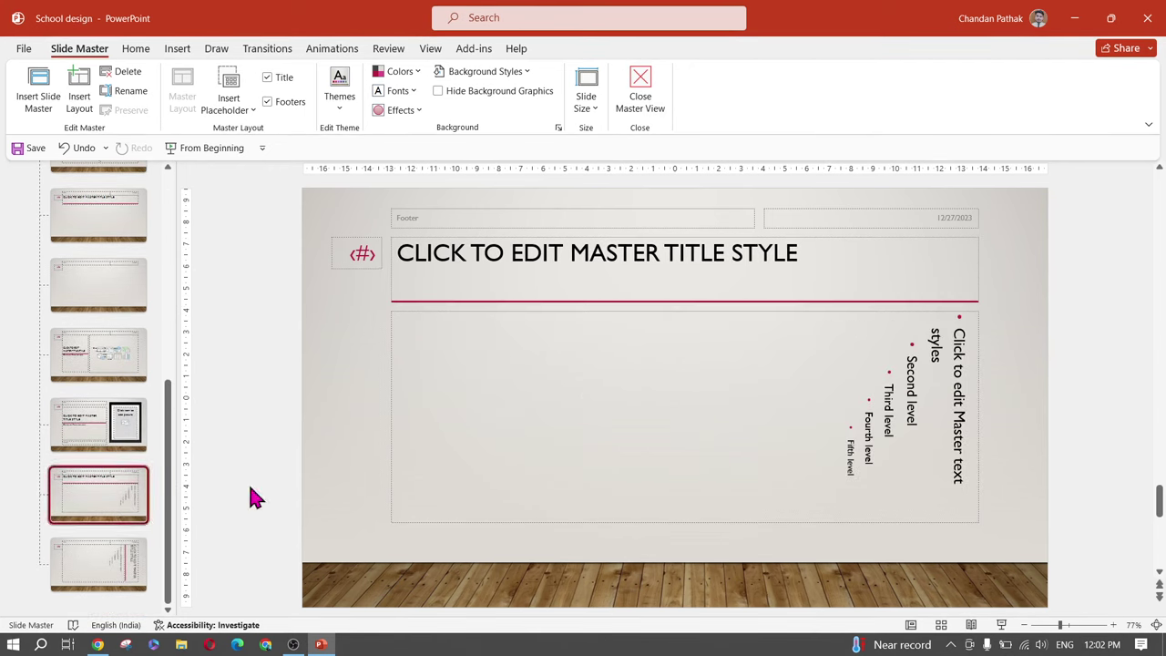
left_click(525, 307)
key("Delete")
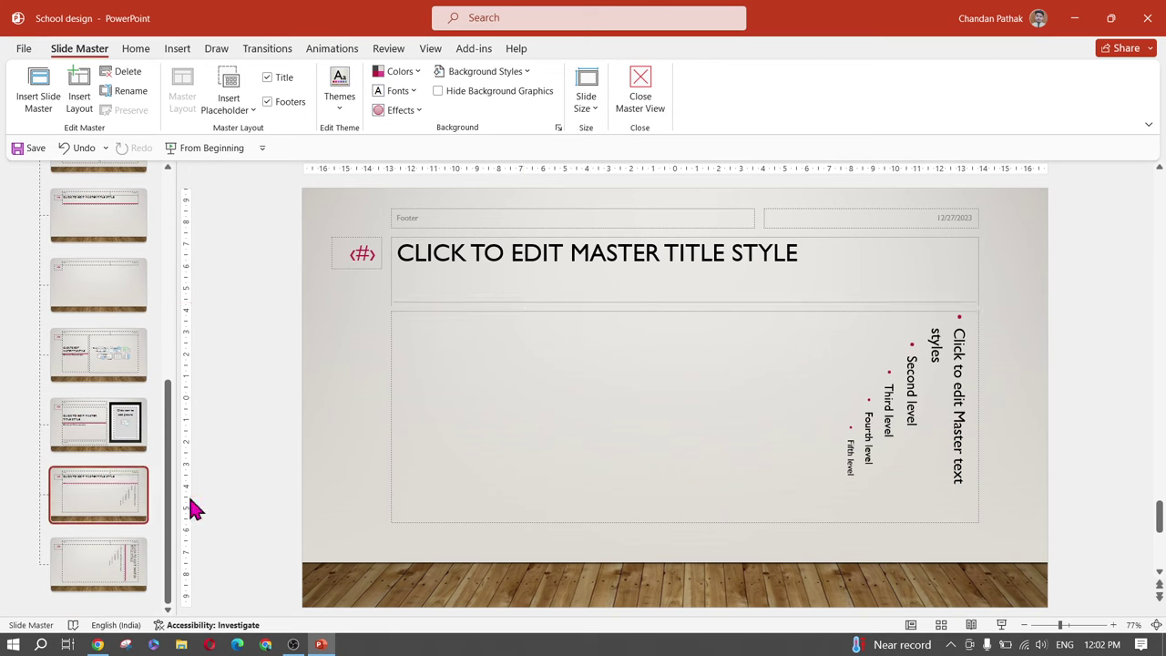
left_click(115, 560)
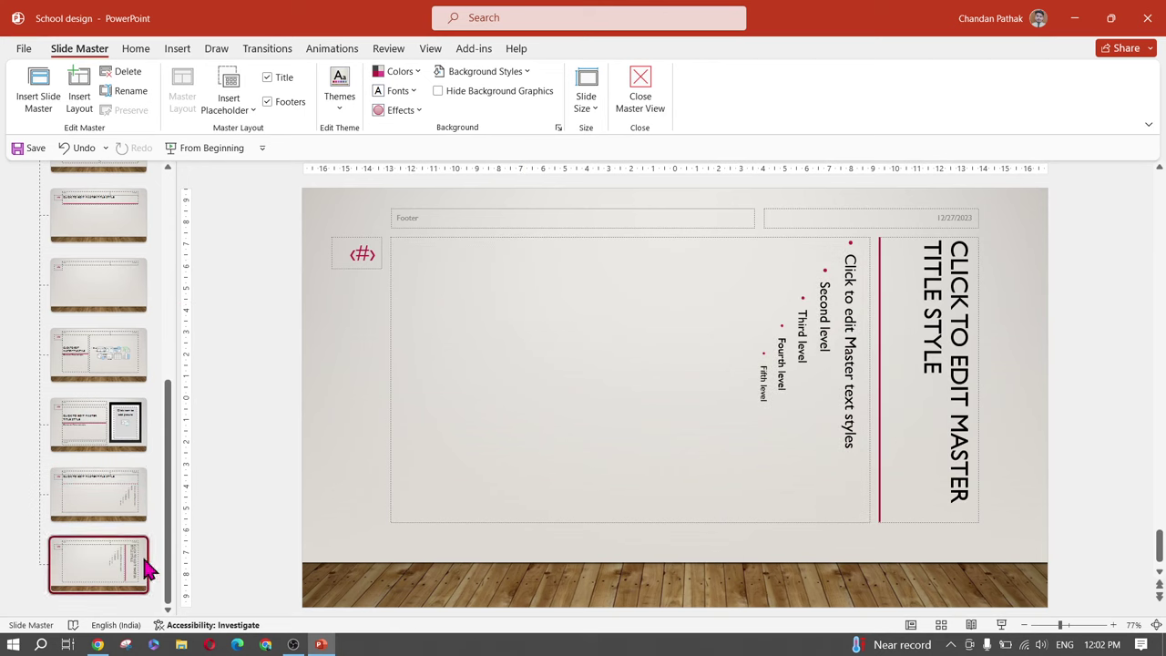
left_click(878, 428)
key("Delete")
scroll(117, 469, "up", 2)
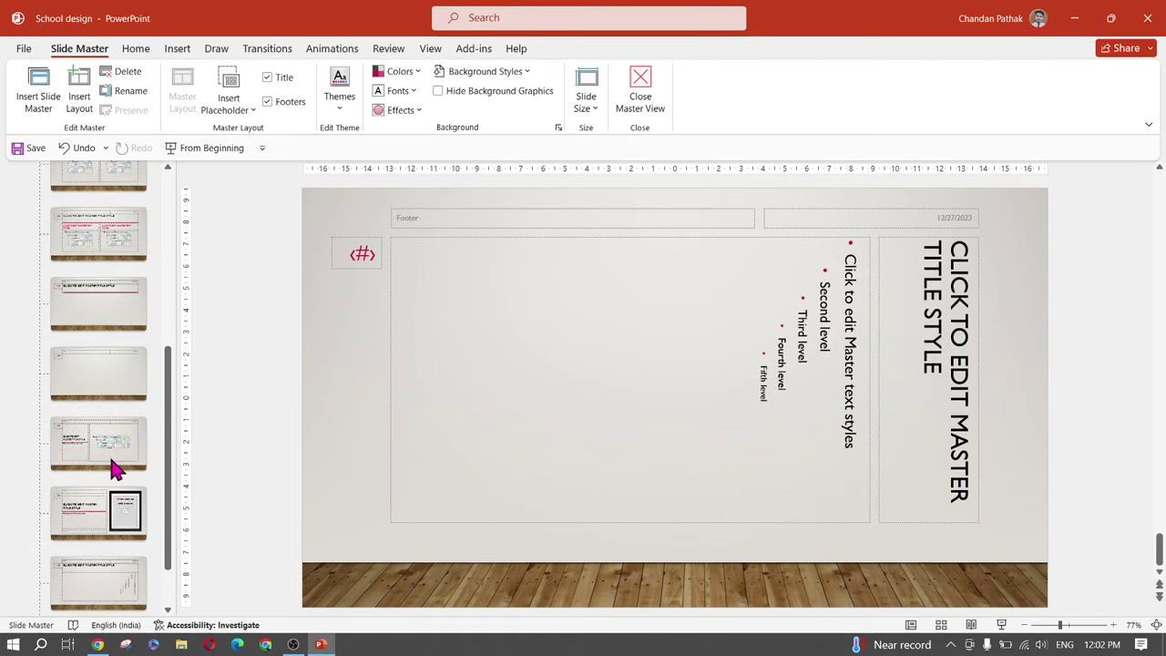
Delete the red divider line from the Comparison and Title Only layouts
left_click(99, 266)
left_click(487, 301)
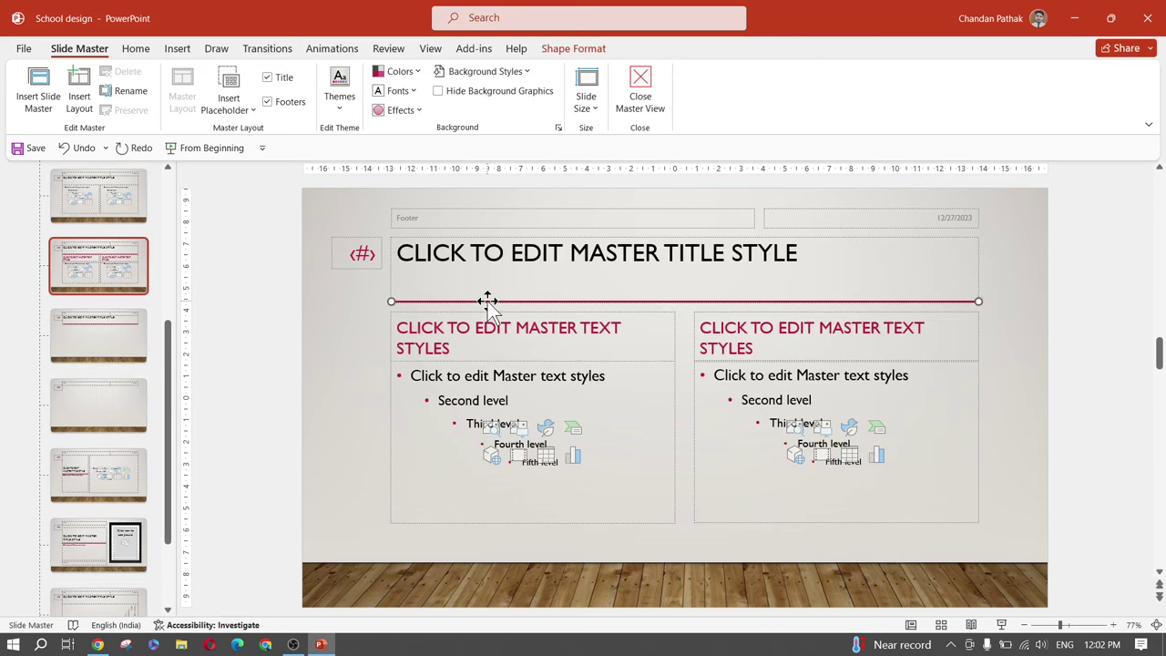
key("Delete")
scroll(137, 328, "up", 2)
left_click(104, 452)
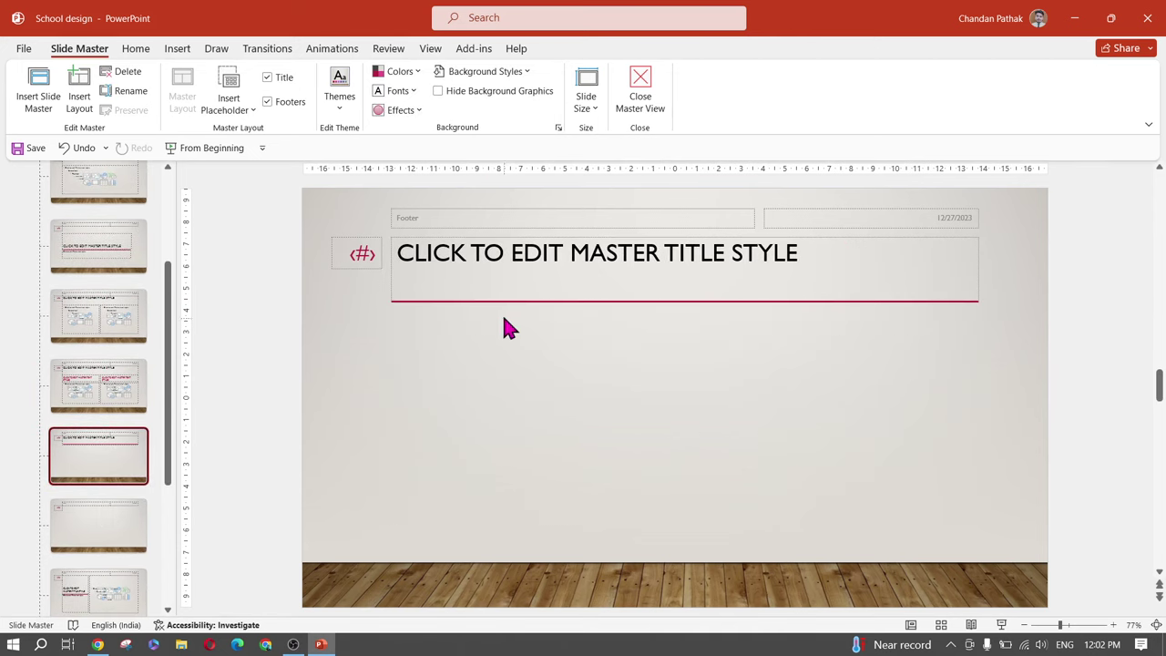
left_click(496, 301)
key("Delete")
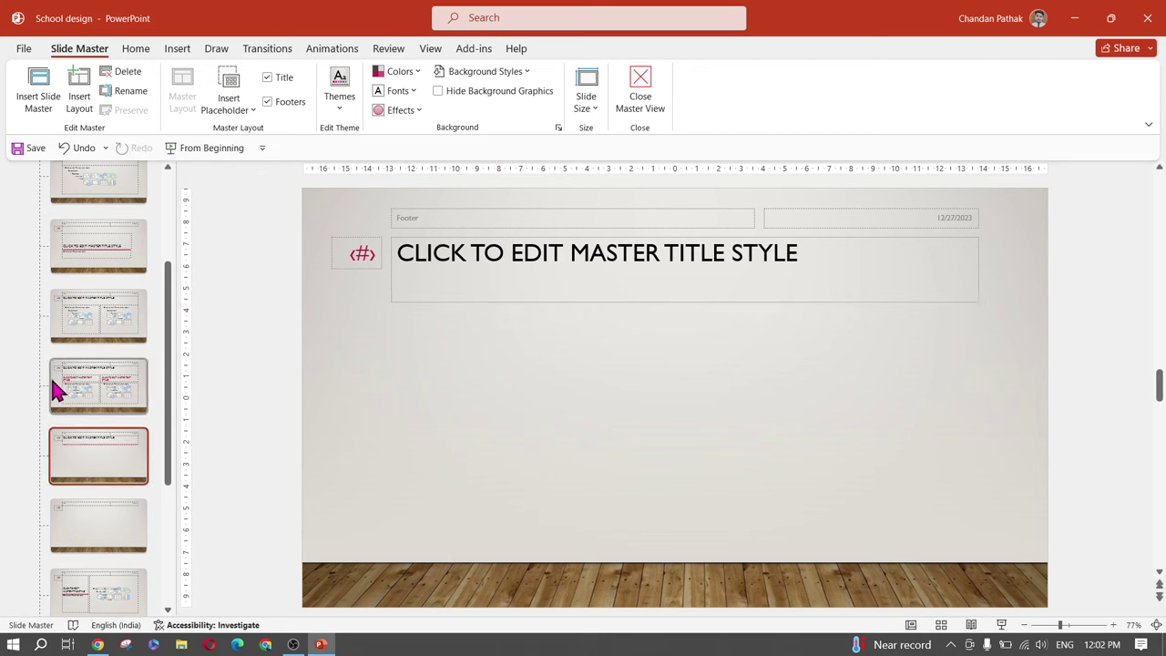
scroll(78, 392, "up", 2)
scroll(115, 447, "down", 3)
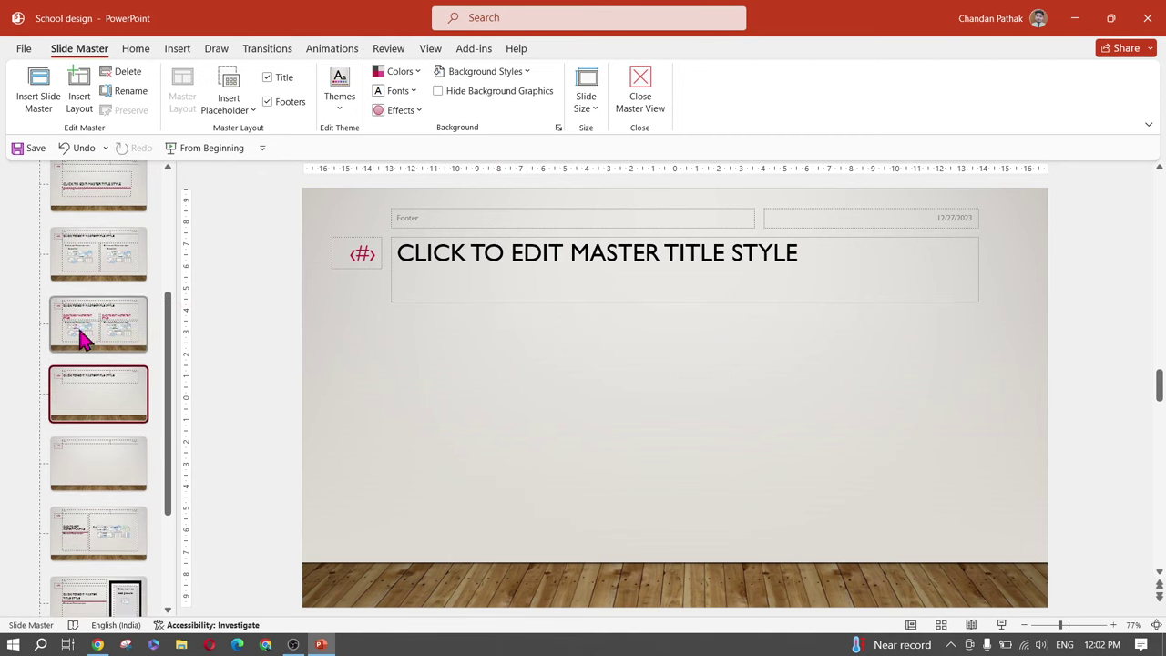
scroll(80, 328, "up", 2)
Delete the red line from the Section Header layout and close master view
left_click(80, 330)
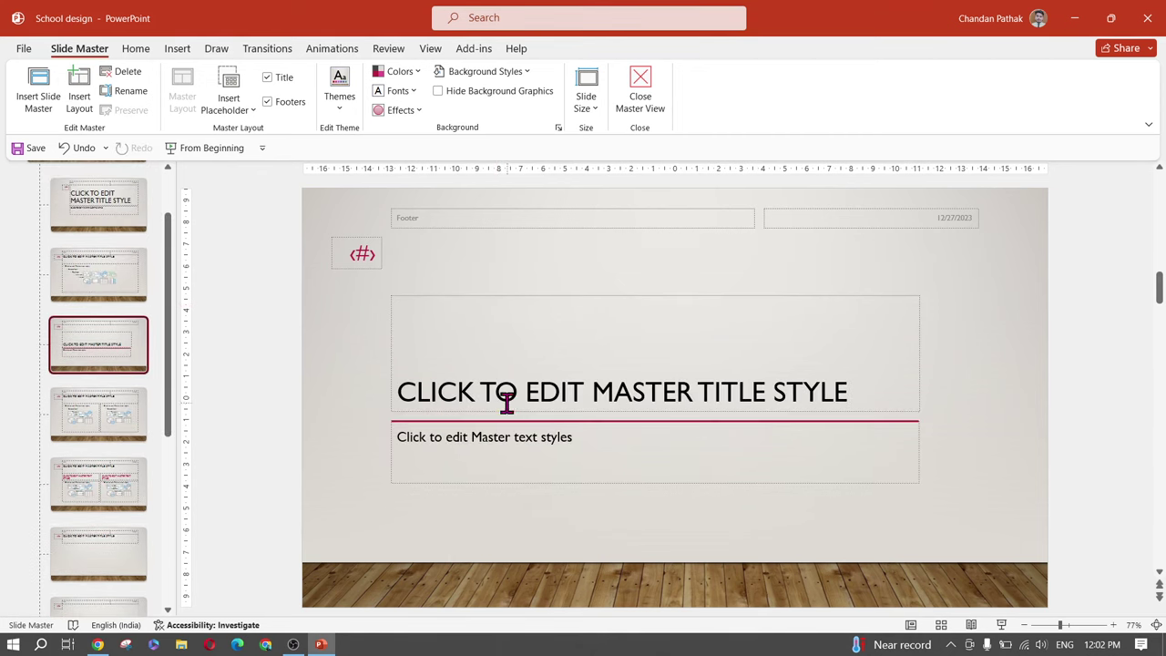
left_click(471, 421)
key("Delete")
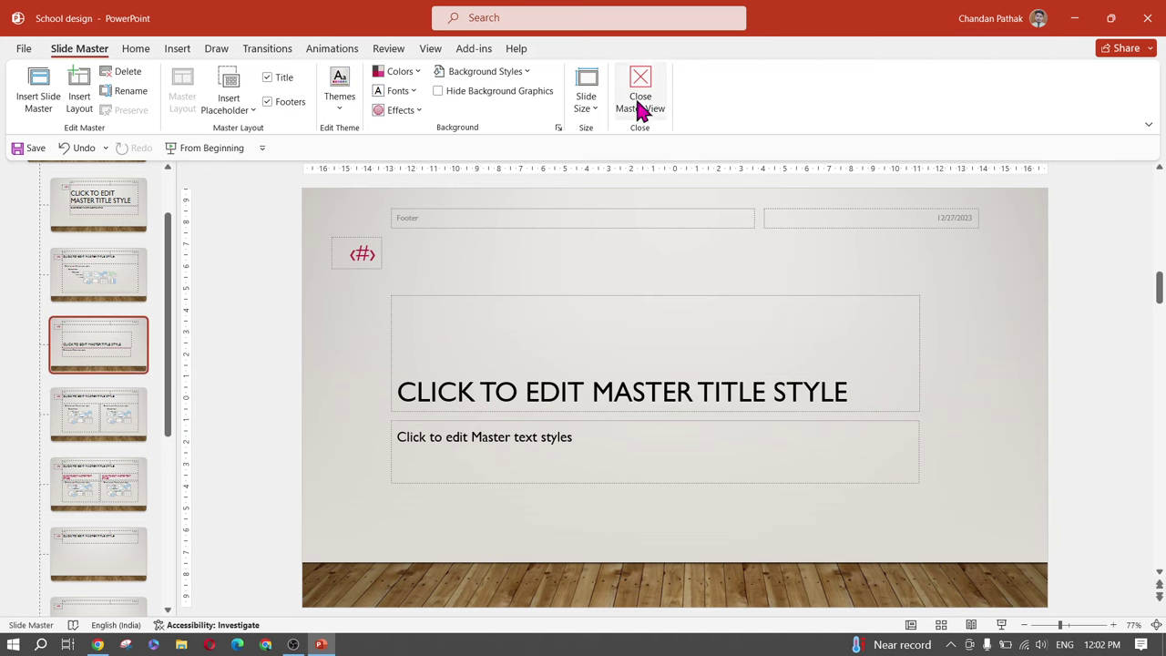
left_click(638, 93)
Undo the last master layout edit and leave master editing
left_click(86, 556)
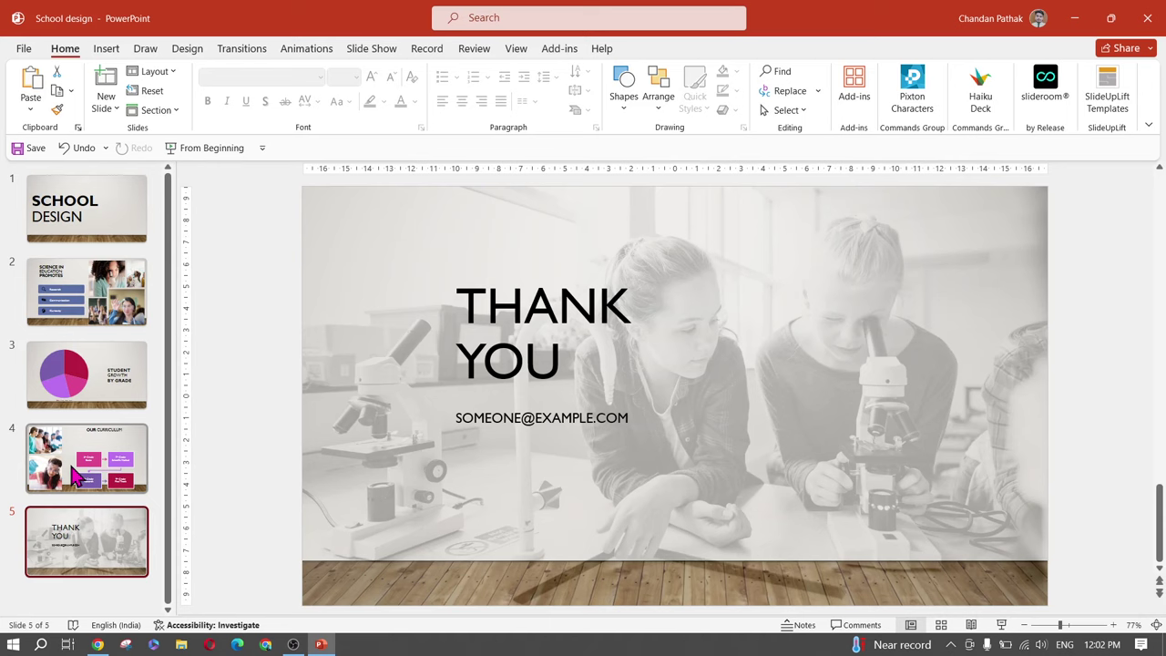
key("ctrl+z")
key("ctrl+z")
key("ctrl+z")
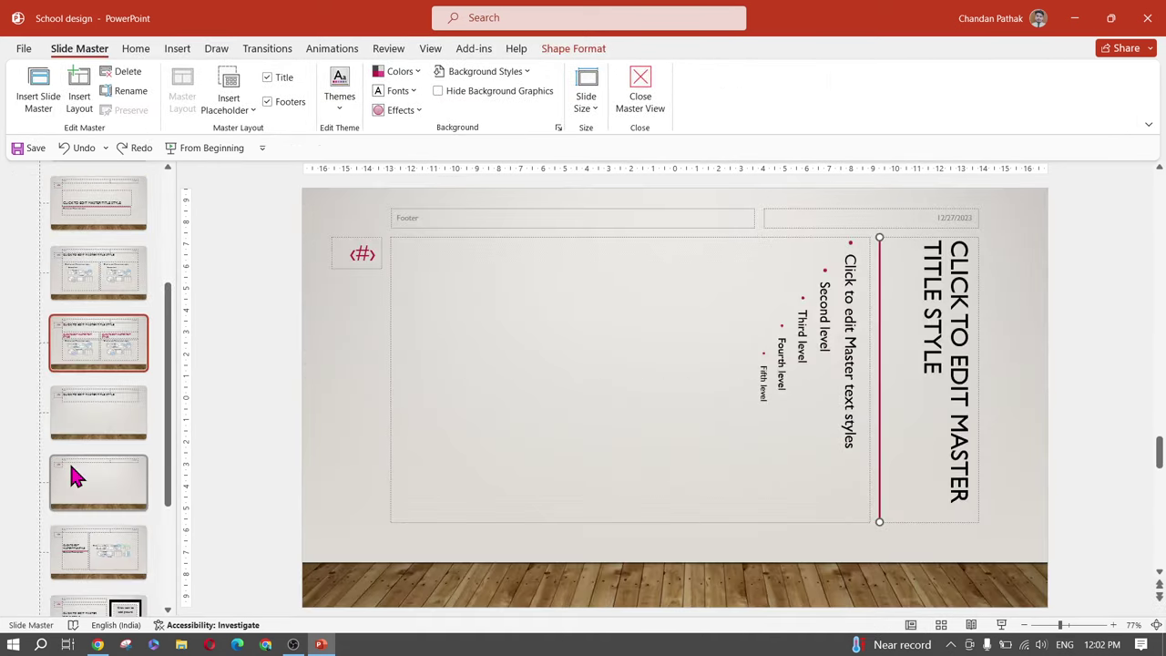
left_click(649, 98)
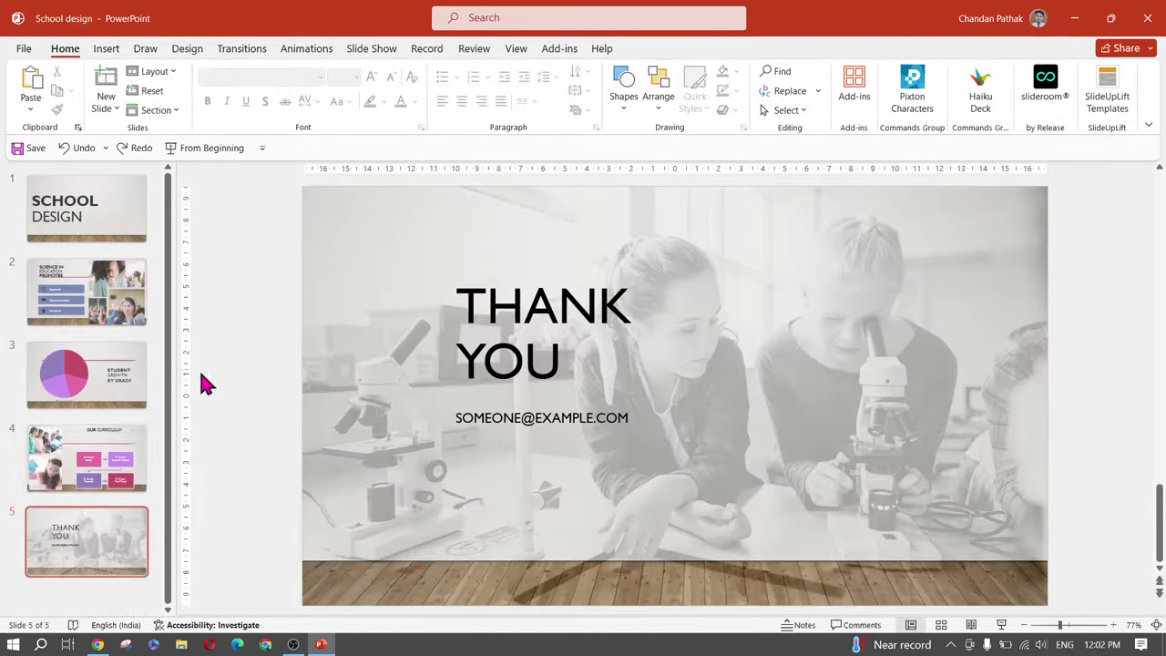
Move slide 3's STUDENT GROWTH BY GRADE heading right and down, then view the title slide
left_click(104, 385)
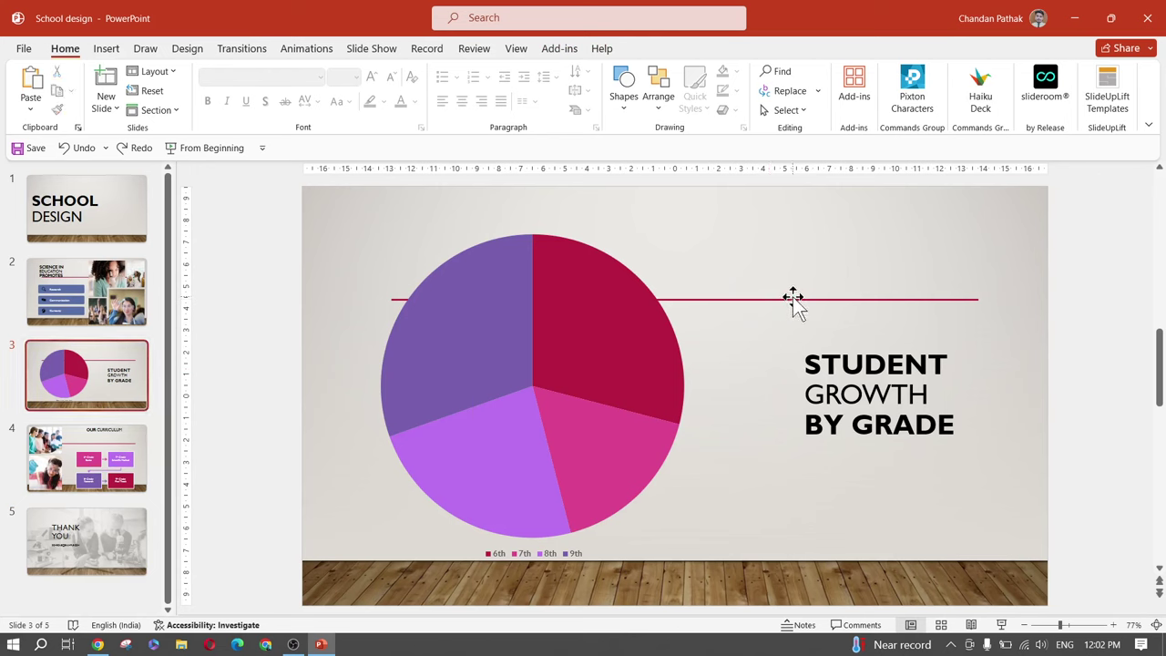
left_click_drag(793, 300, 870, 301)
left_click(628, 307)
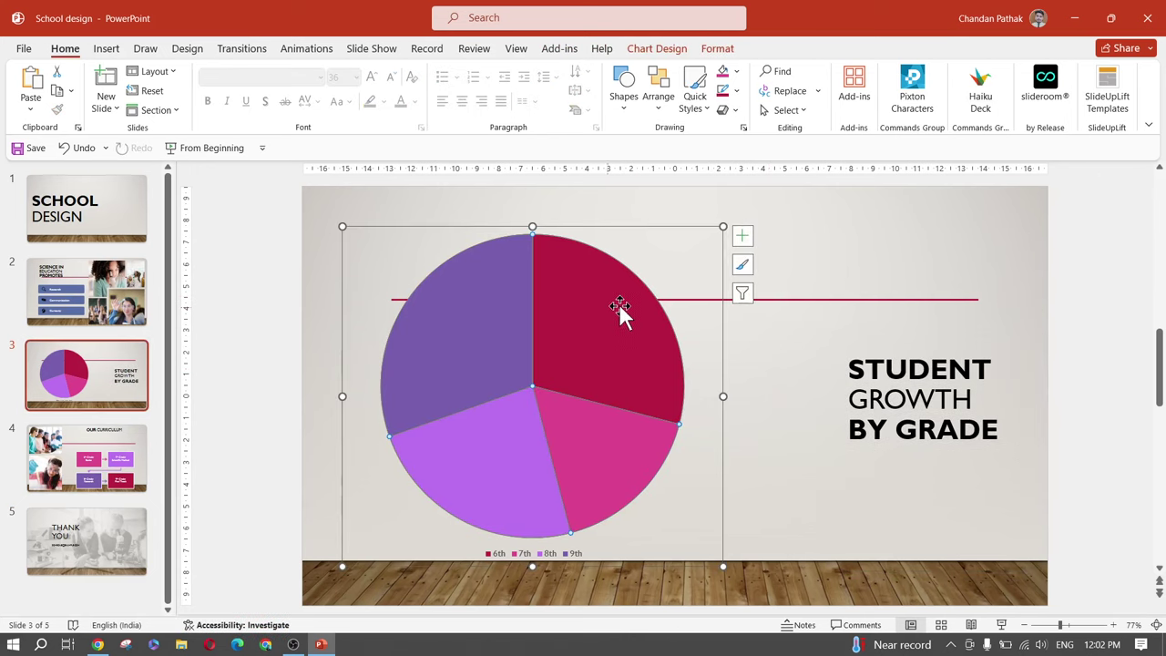
left_click(556, 377)
left_click(777, 335)
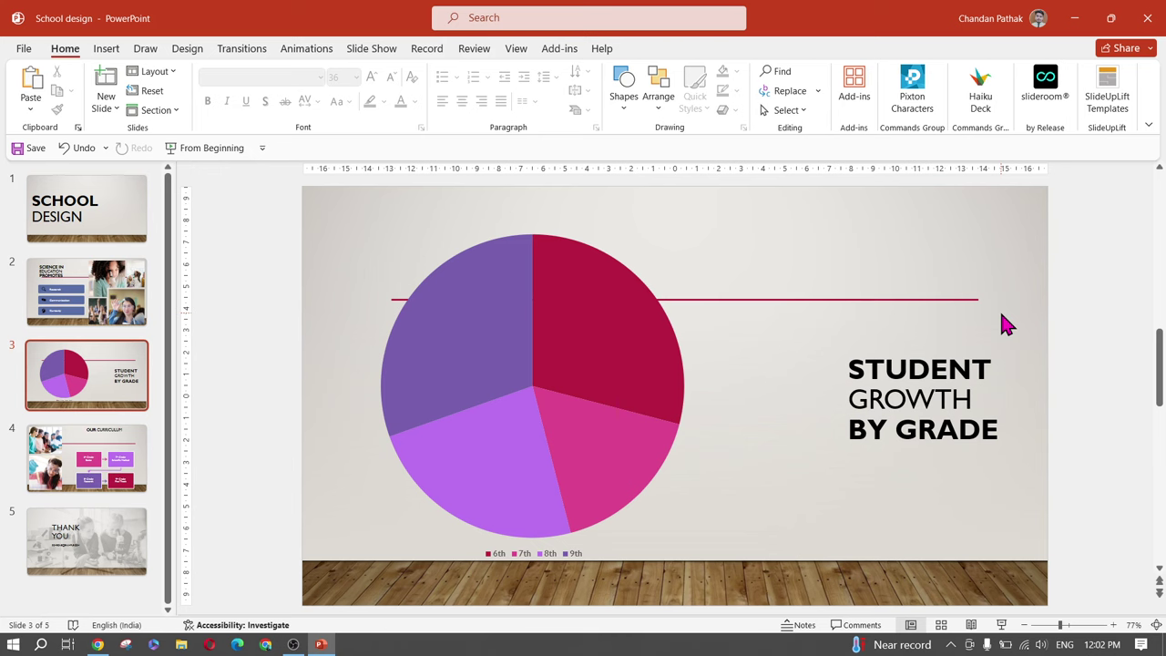
left_click(95, 216)
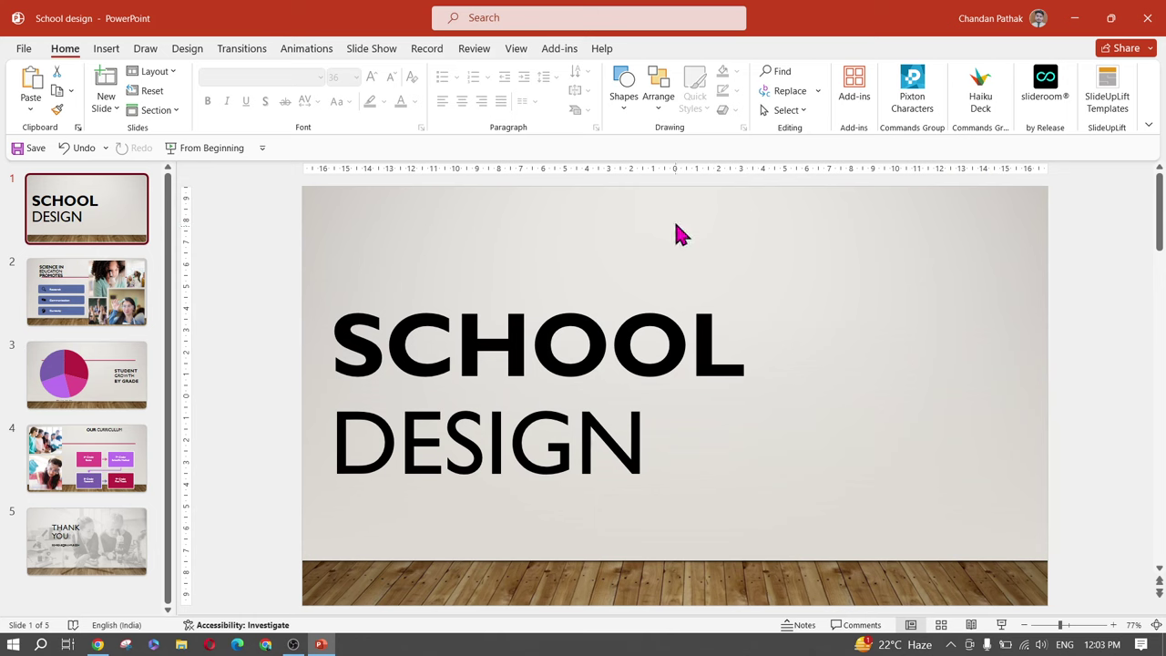
Draw a crimson circle near the title slide's top right and type LOGO in it
left_click(626, 95)
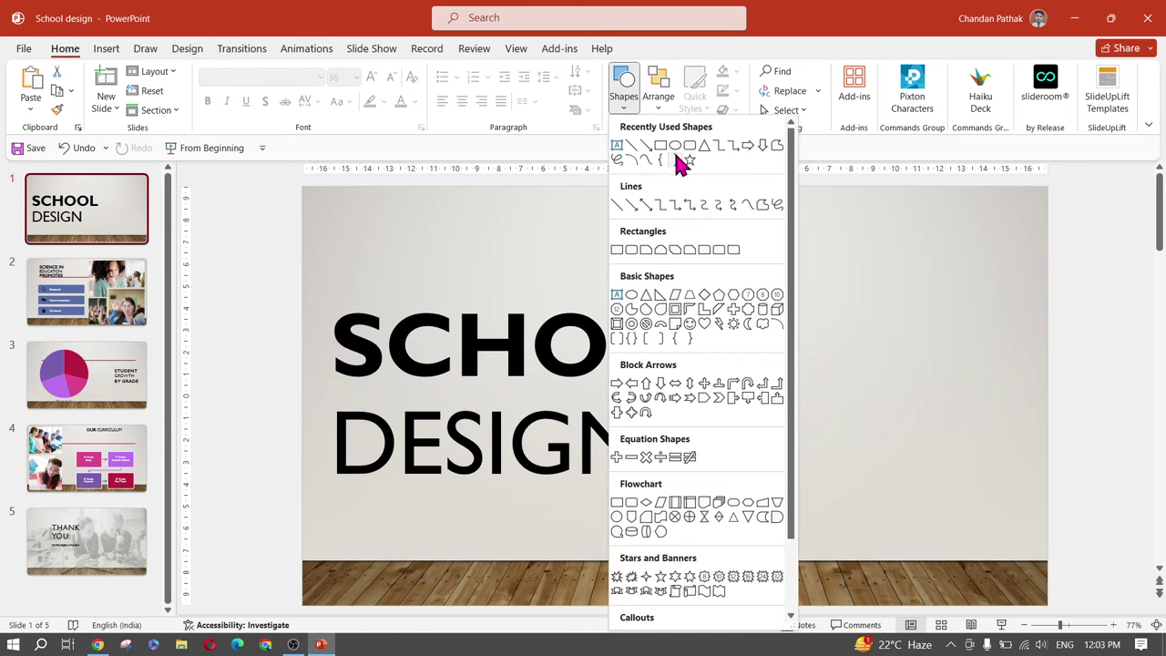
key("Escape")
mouse_move(823, 283)
left_mouse_down()
mouse_move(846, 321)
mouse_move(842, 301)
mouse_move(853, 301)
mouse_move(886, 330)
left_mouse_up()
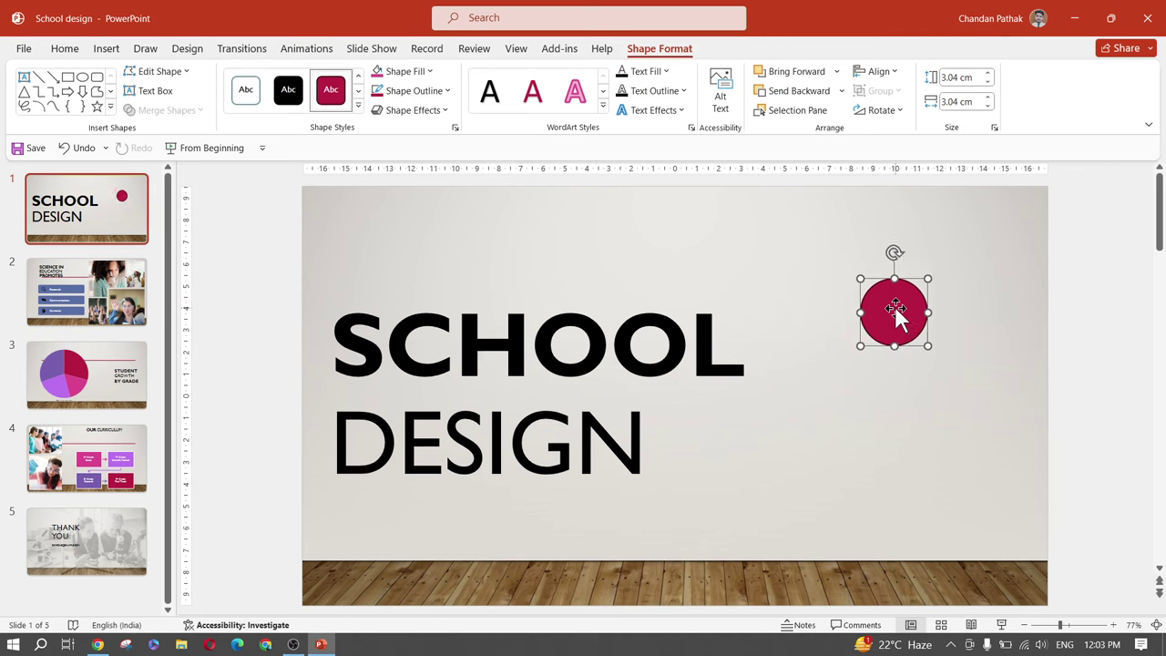
left_click(896, 311)
type("L")
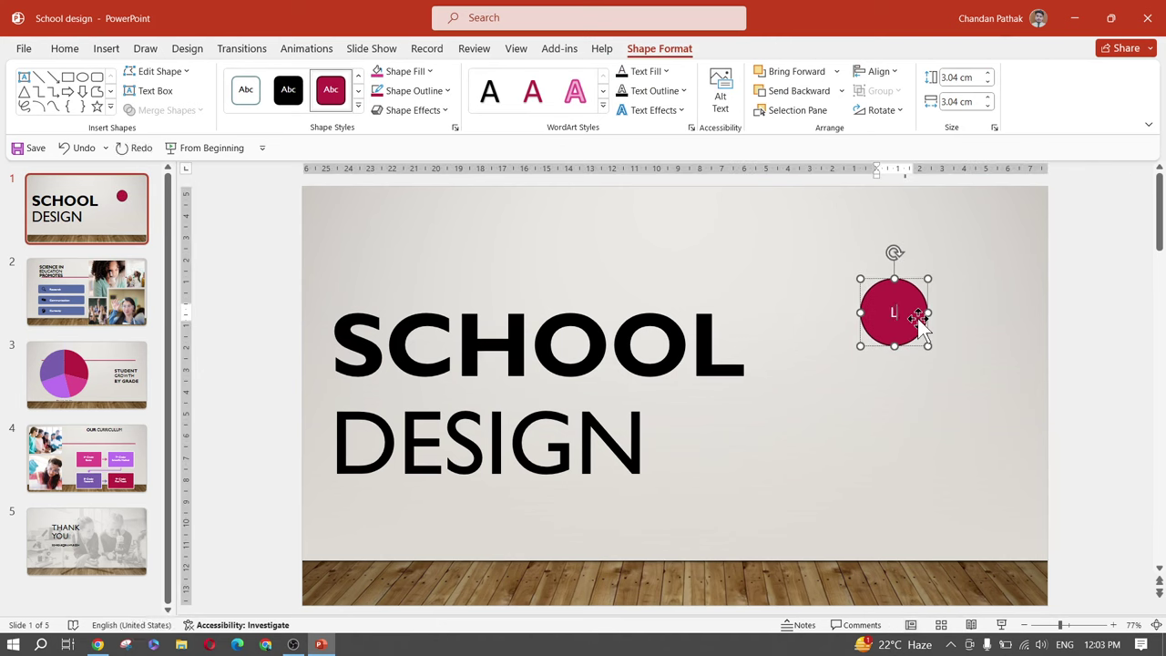
type("OGO")
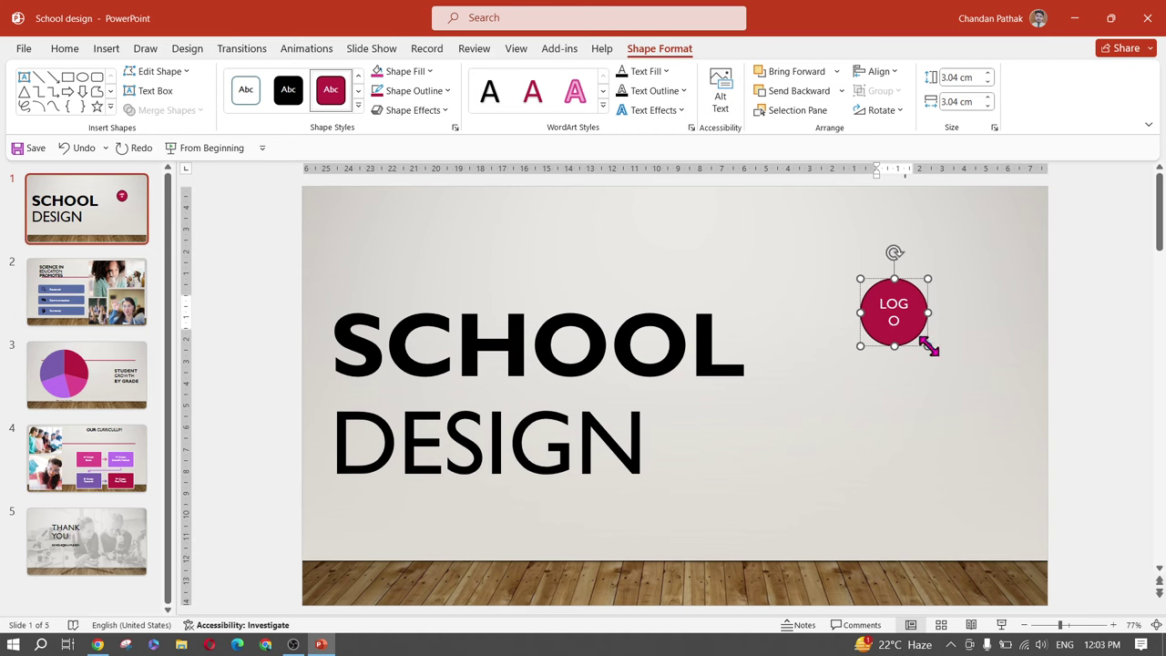
Enlarge the LOGO circle, move it to the top-right corner, then remove it from the slide
mouse_move(927, 346)
left_mouse_down()
mouse_move(932, 357)
mouse_move(909, 342)
left_mouse_up()
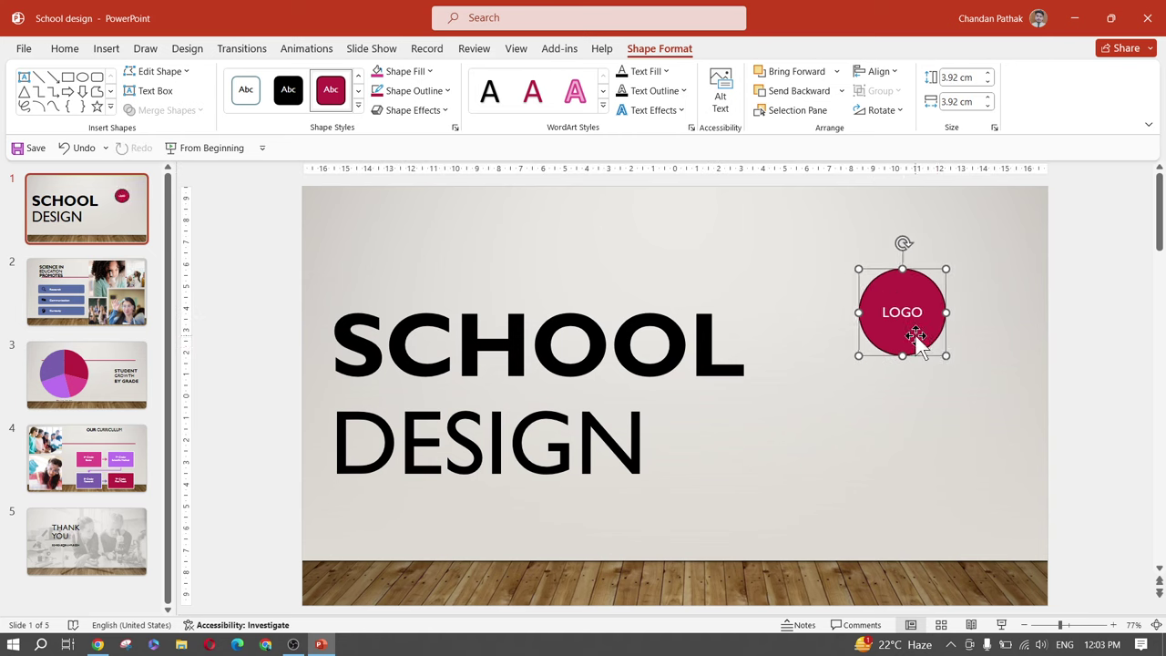
double_click(911, 313)
left_click(978, 276)
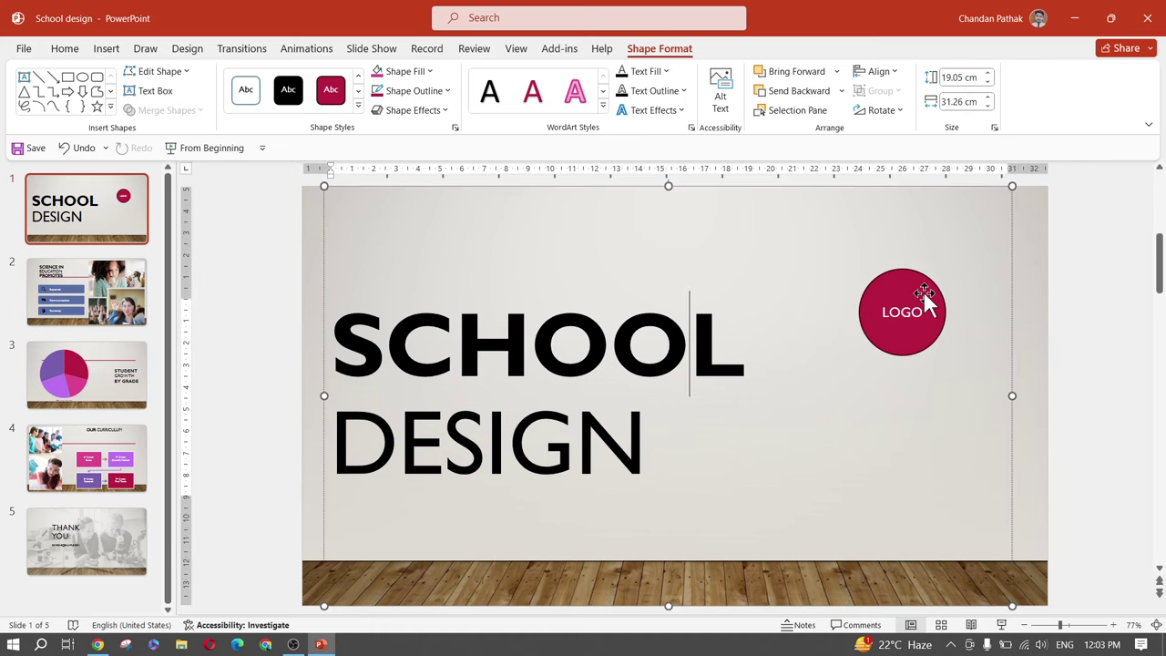
left_click(921, 300)
left_click_drag(918, 293, 977, 239)
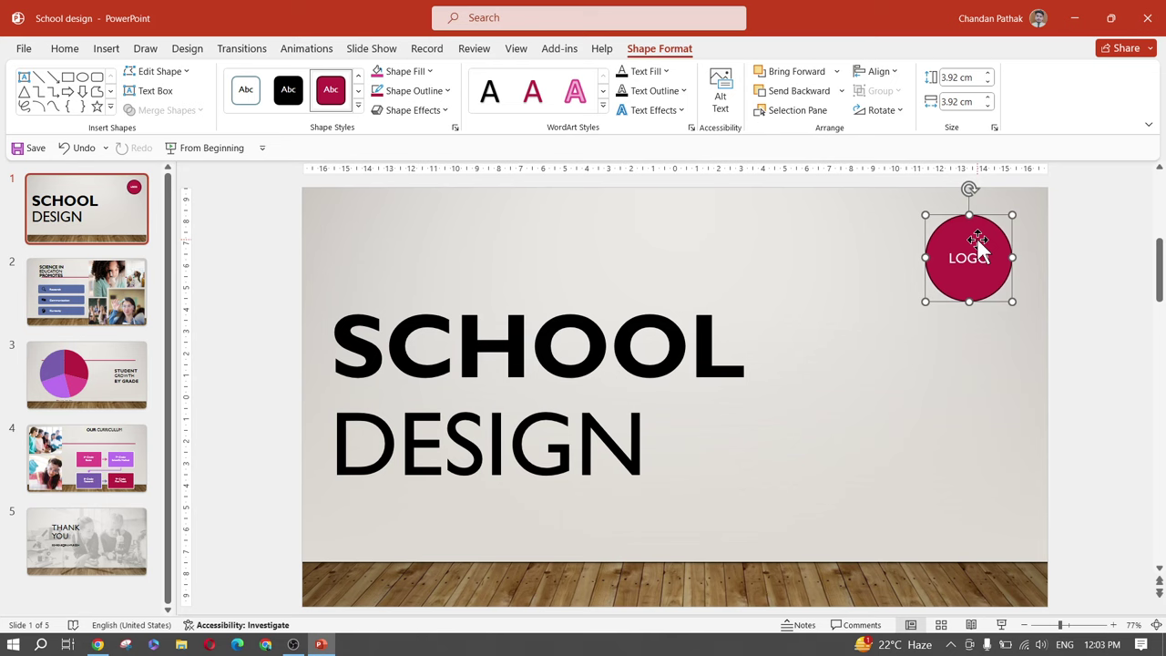
key("Delete")
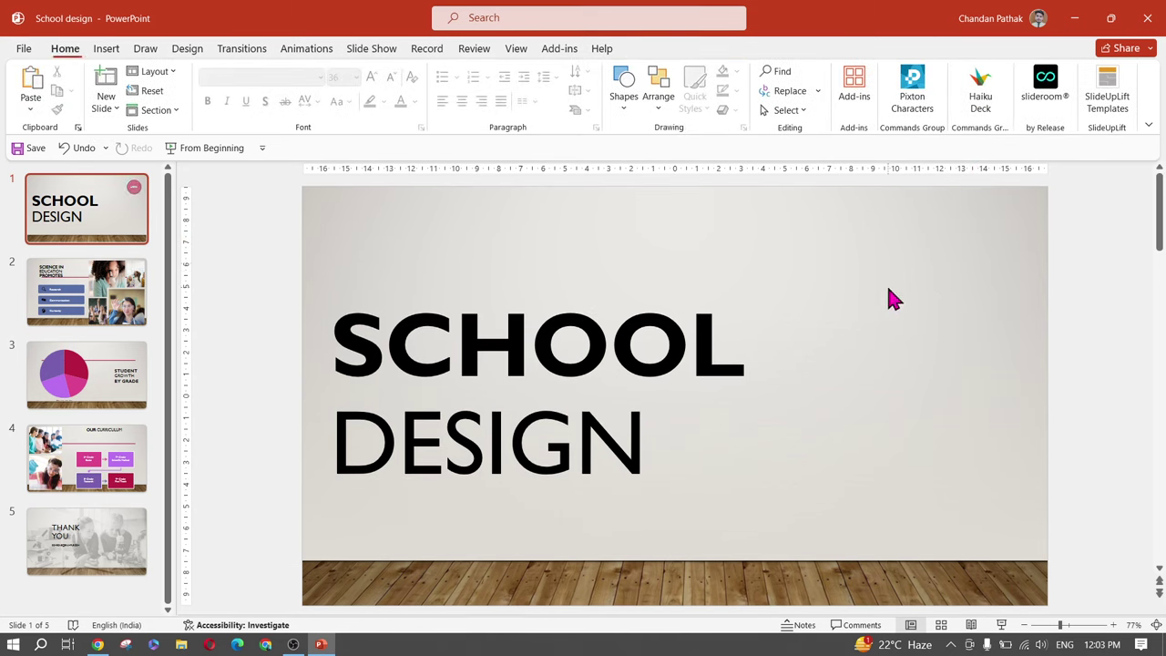
Paste the LOGO circle onto the top slide master's top-right corner and shrink it slightly
left_click(512, 50)
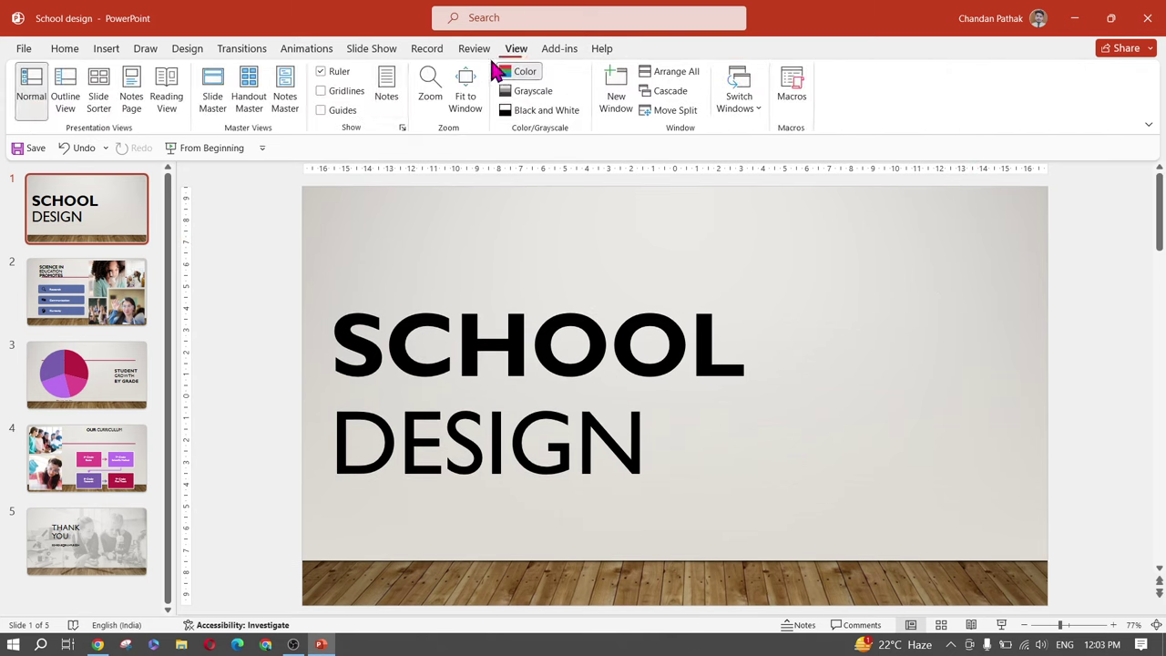
left_click(210, 91)
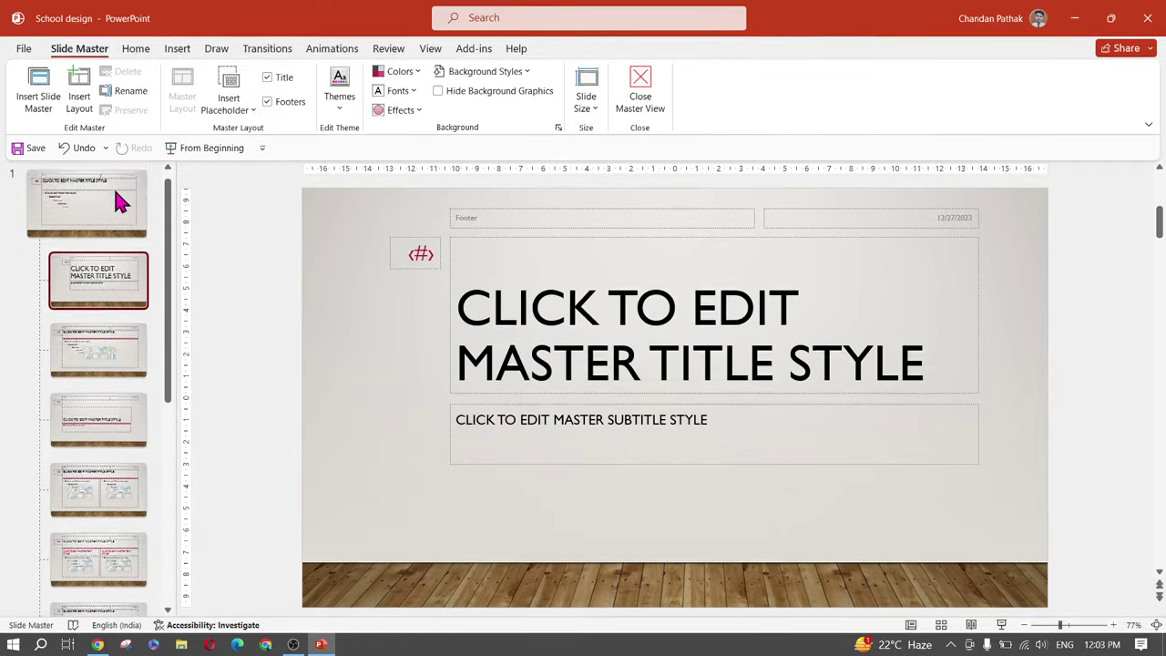
left_click(109, 188)
key("ctrl+v")
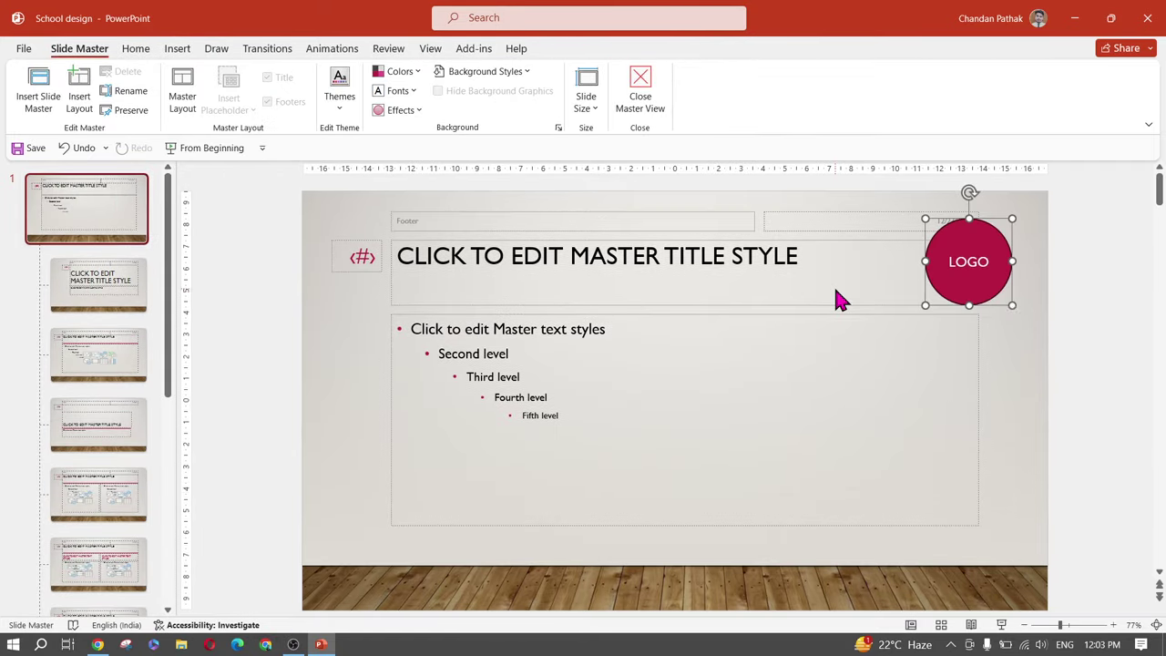
left_click_drag(982, 257, 1000, 238)
left_click(1000, 239)
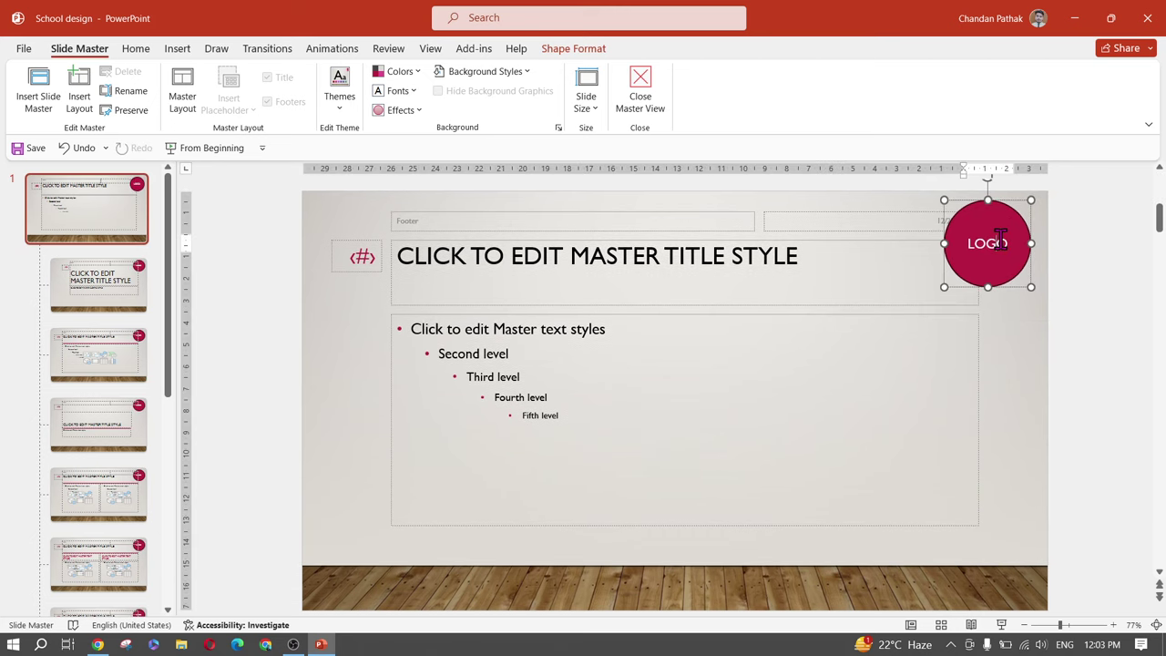
double_click(1003, 248)
key("ctrl+z")
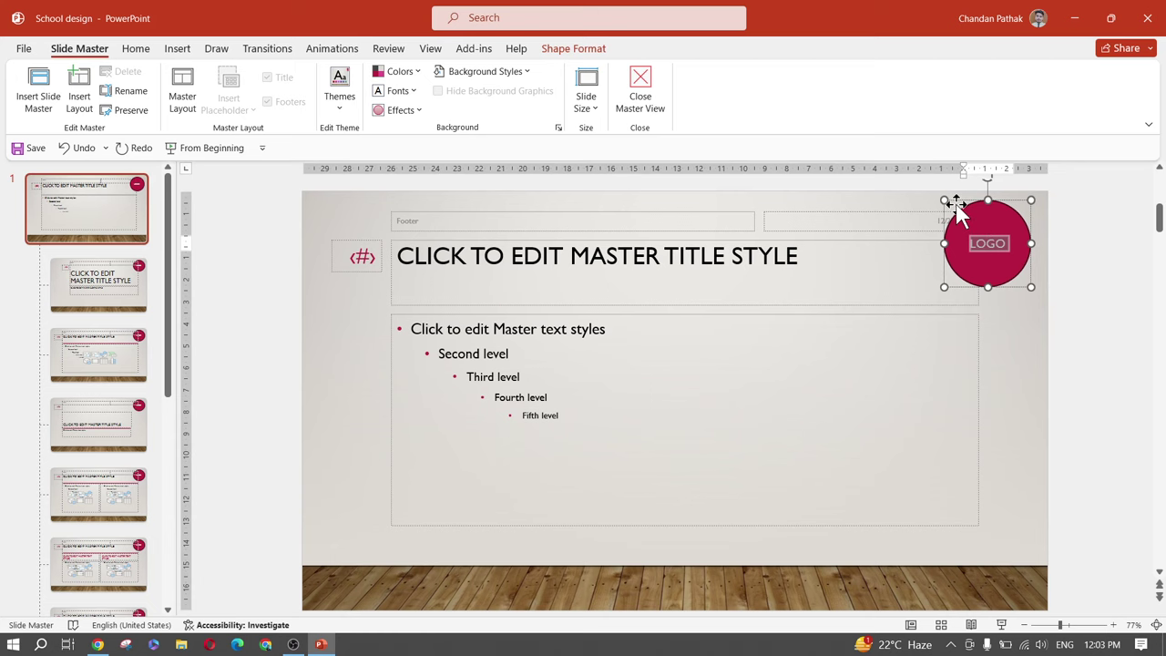
left_click_drag(944, 195, 950, 206)
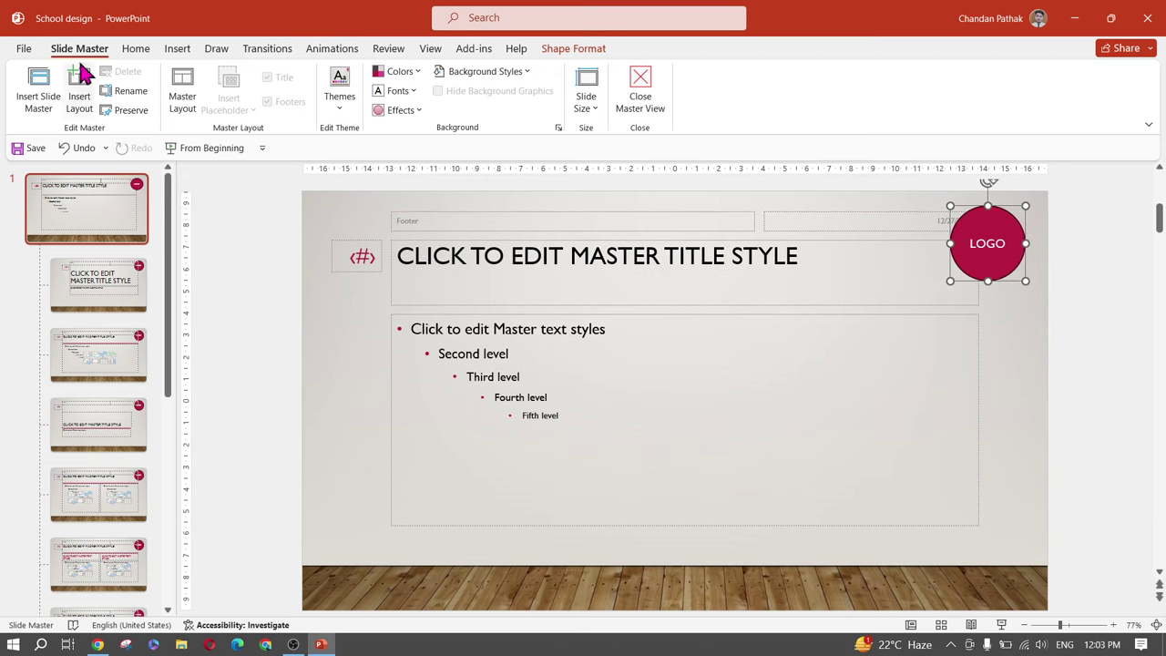
Give the LOGO circle a darker crimson fill and close master view
left_click(132, 51)
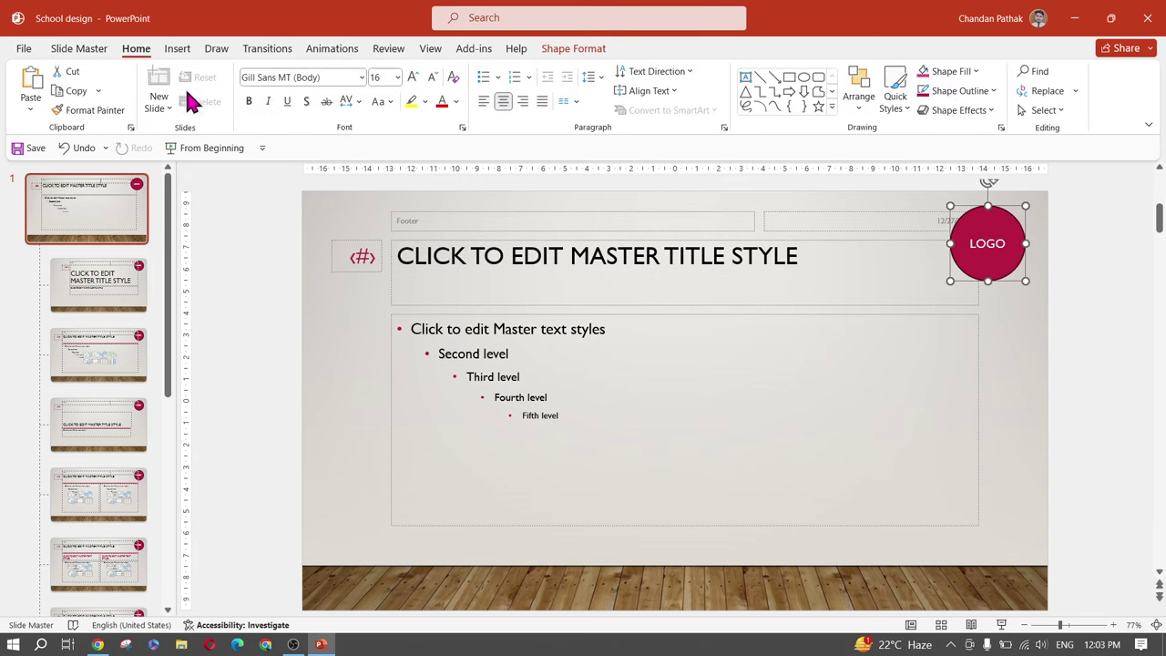
left_click(569, 50)
left_click(429, 72)
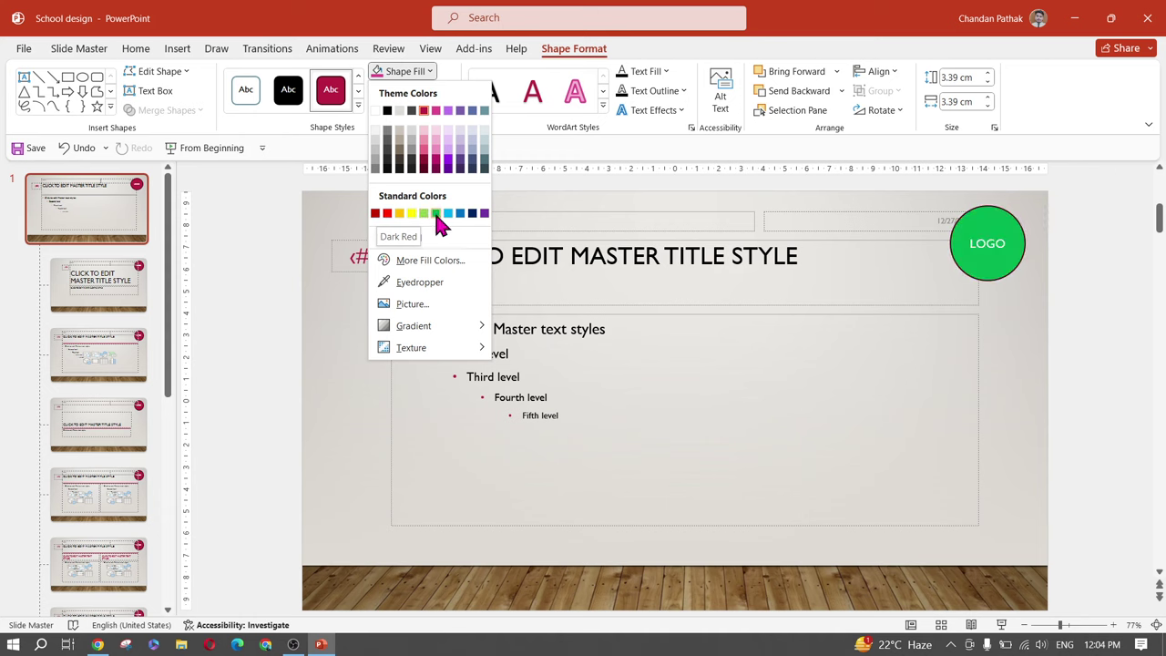
left_click(424, 166)
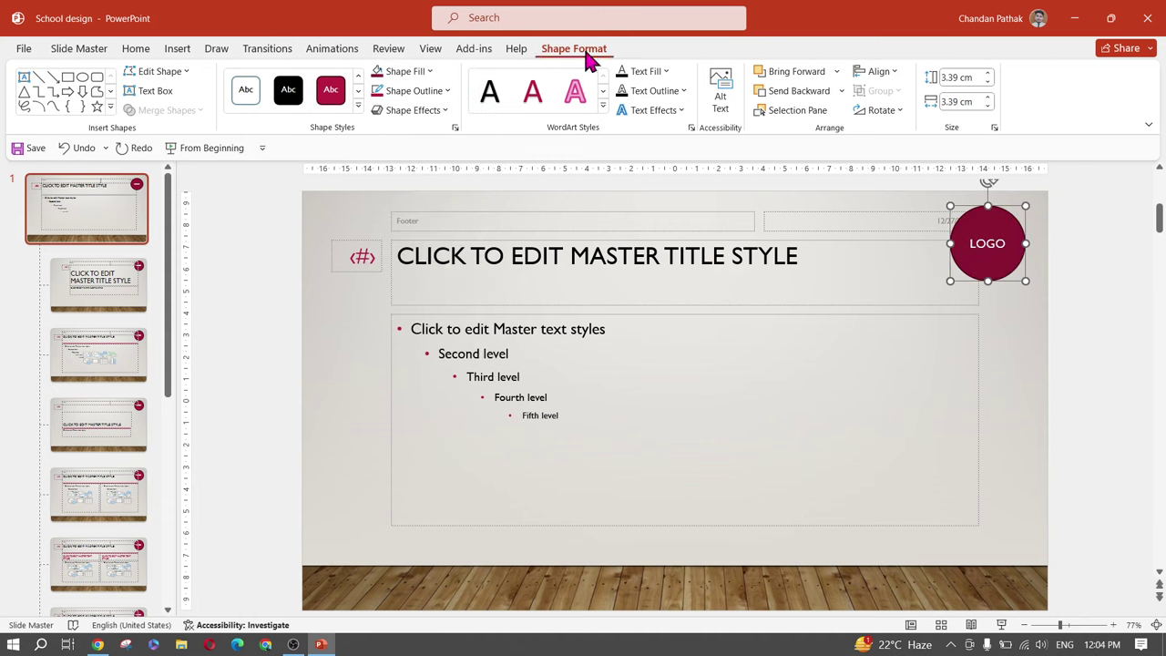
left_click(79, 50)
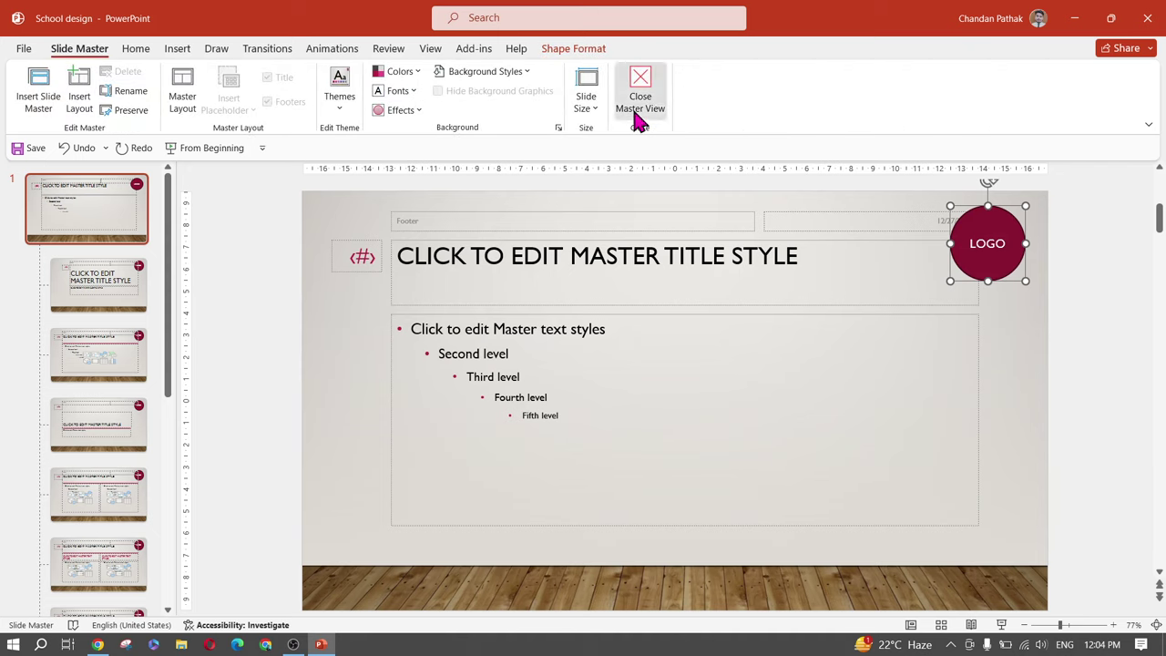
left_click(640, 107)
Check the logo on slides 3 and 5, undoing an accidental photo move, then switch to the browser
left_click(115, 380)
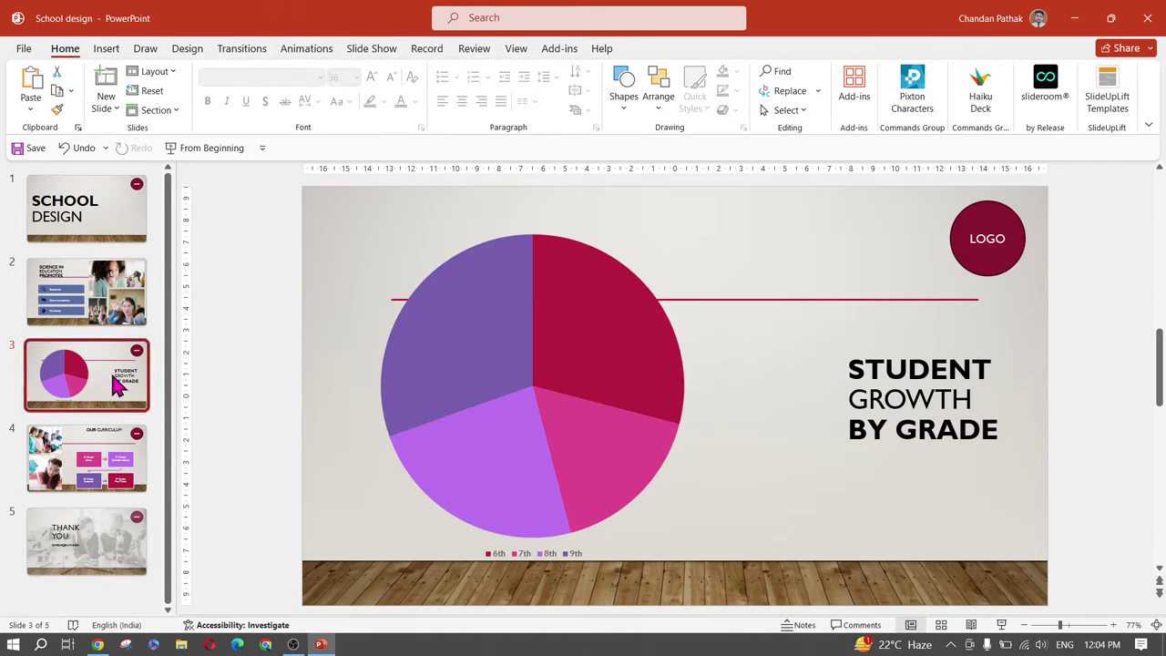
left_click(87, 542)
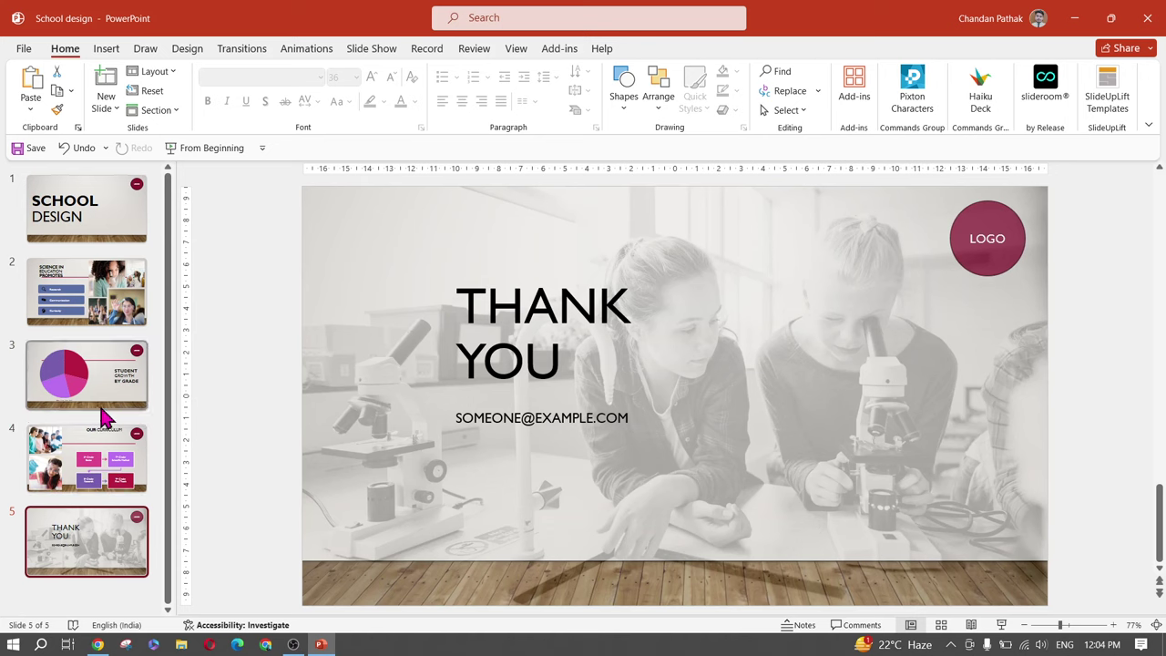
left_click(1005, 248)
left_click_drag(1005, 244, 992, 241)
key("ctrl+z")
left_click(1075, 274)
key("alt+Tab")
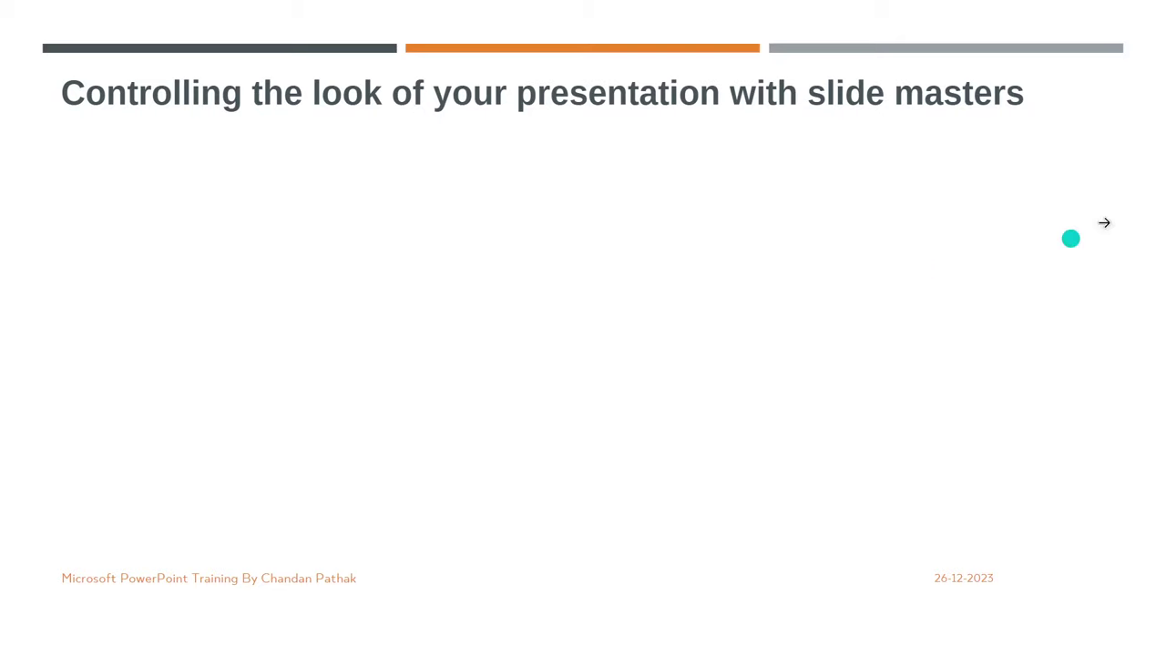
left_click(1103, 222)
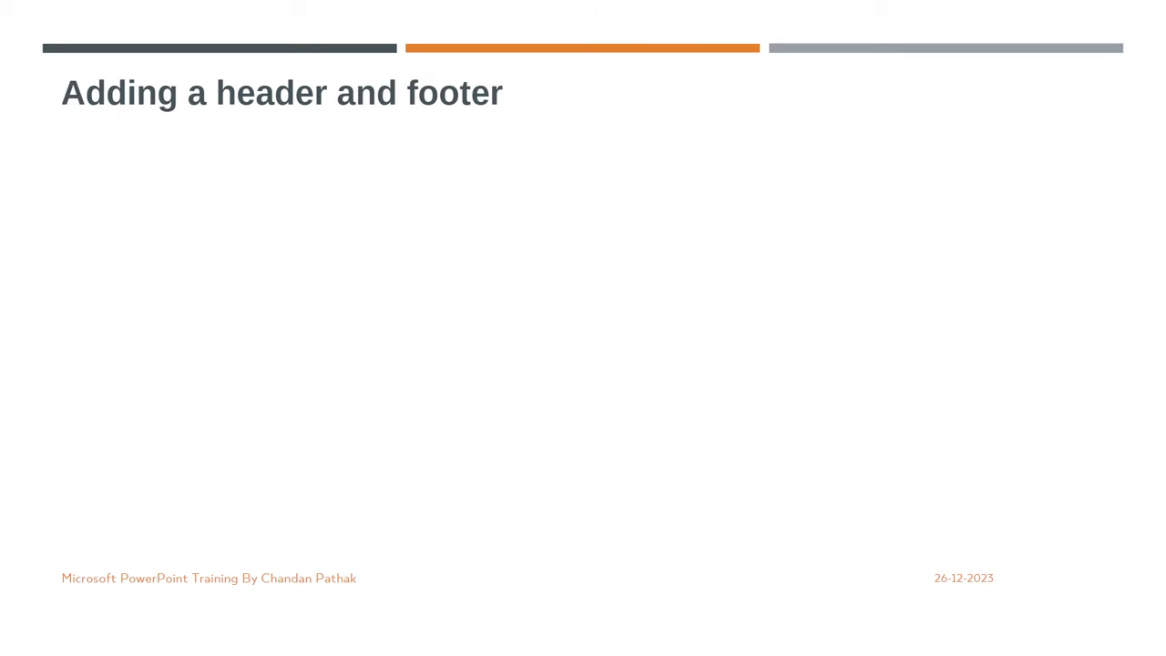
key("alt+Tab")
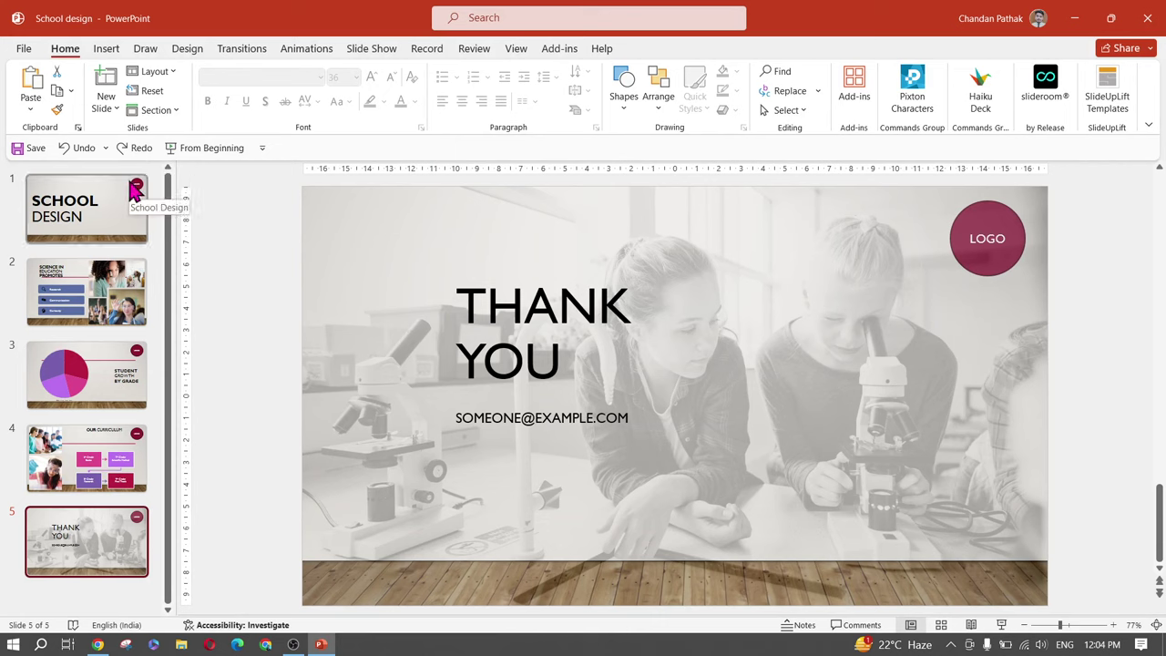
Add the date and time, slide numbers and the footer 'Computer Notes' to all slides
left_click(108, 51)
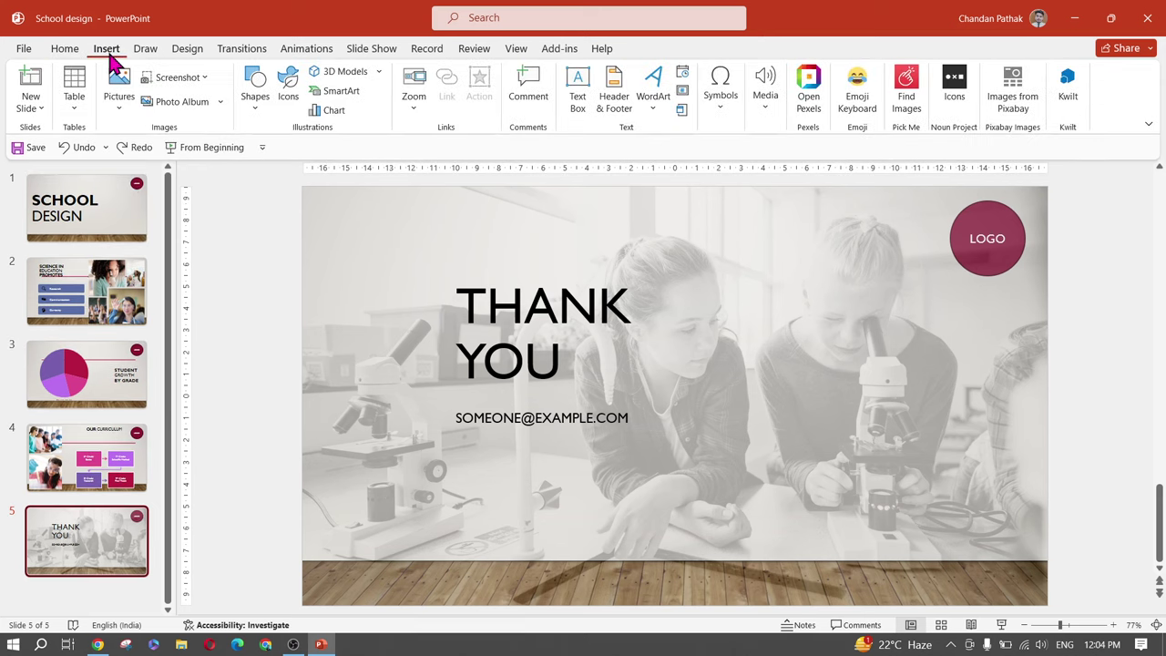
left_click(620, 107)
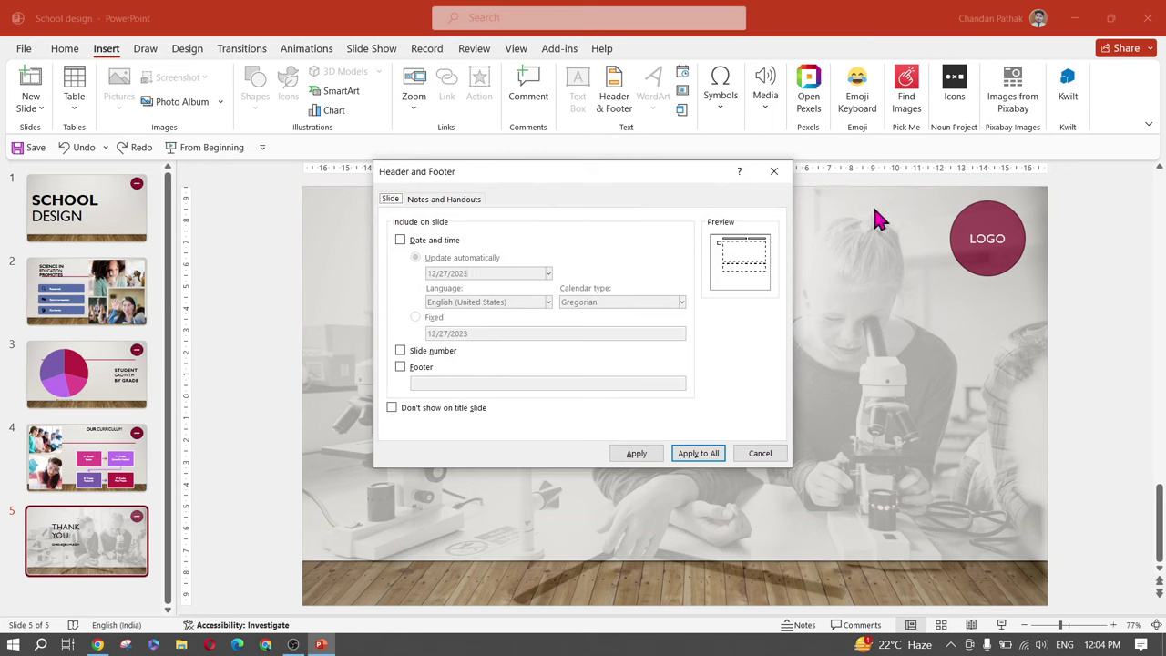
left_click(400, 239)
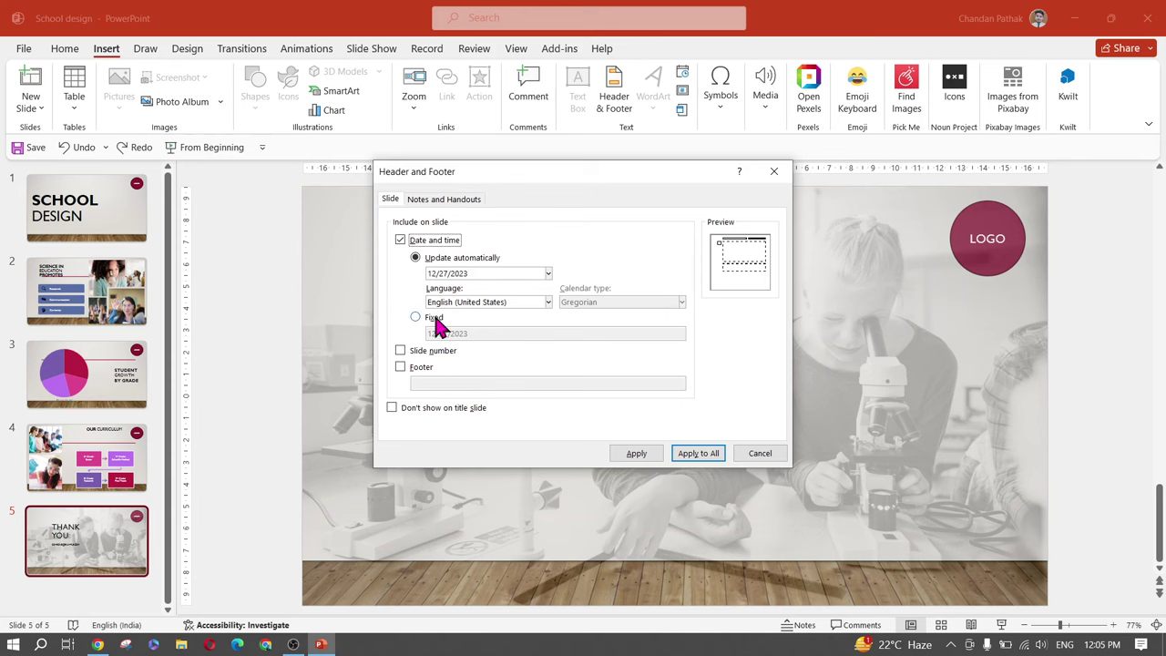
left_click(400, 352)
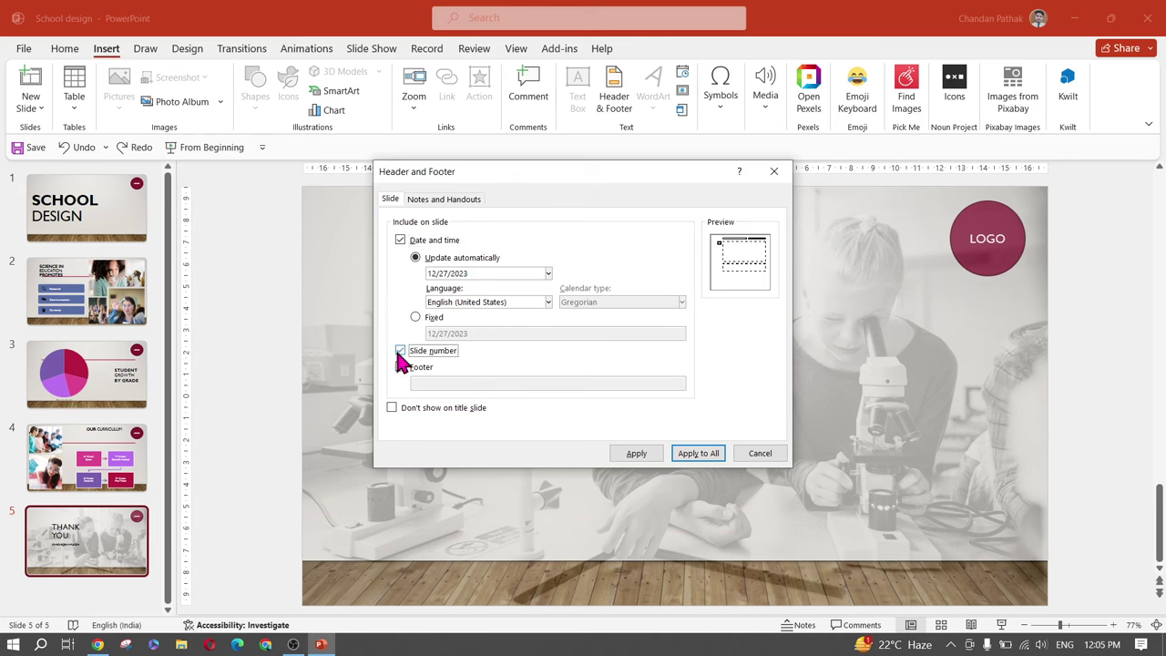
left_click(401, 368)
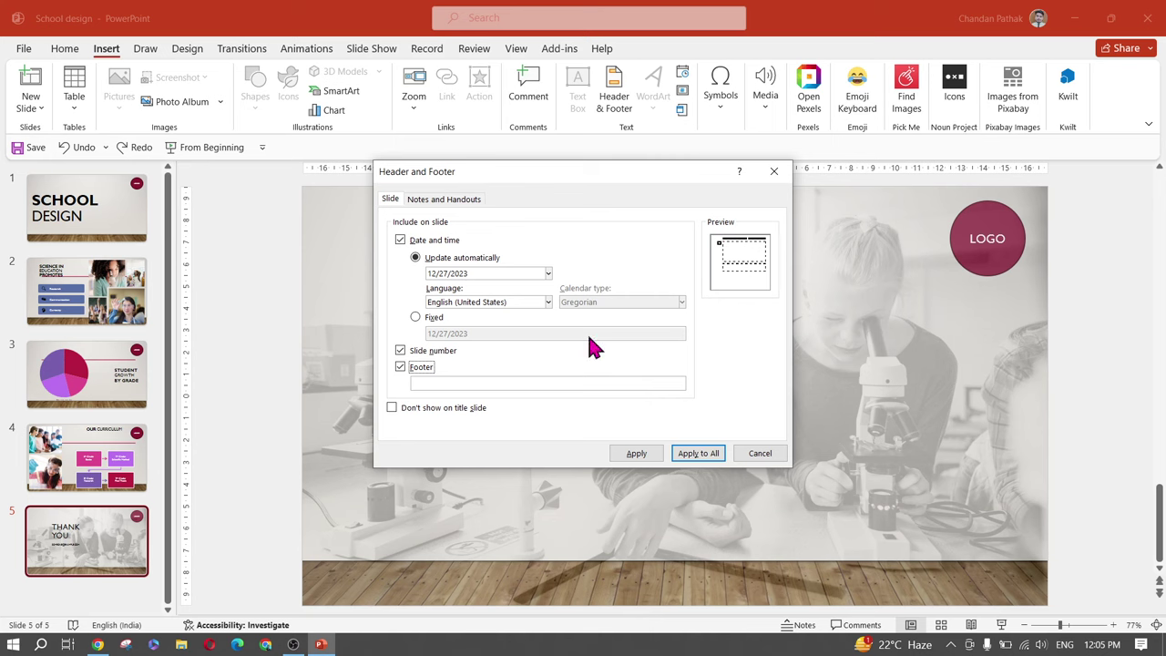
left_click(477, 383)
type("Computer Notes")
left_click(698, 457)
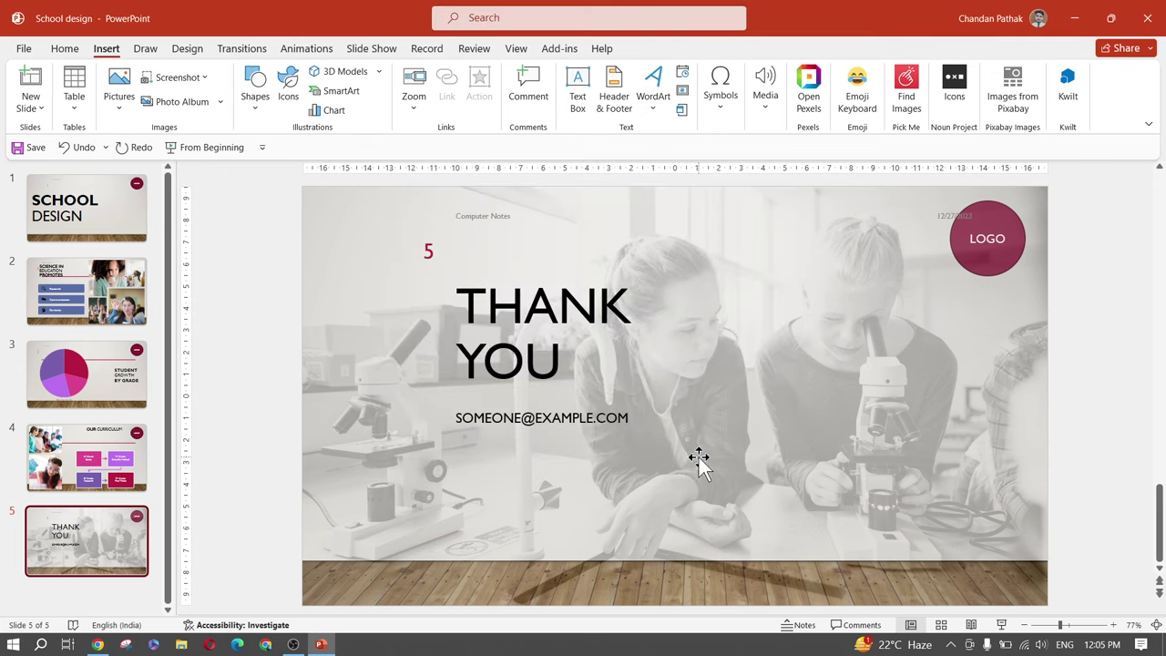
Check the footer, date and slide number boxes, then return to the School Design title slide
left_click(486, 219)
scroll(484, 216, "up", 6)
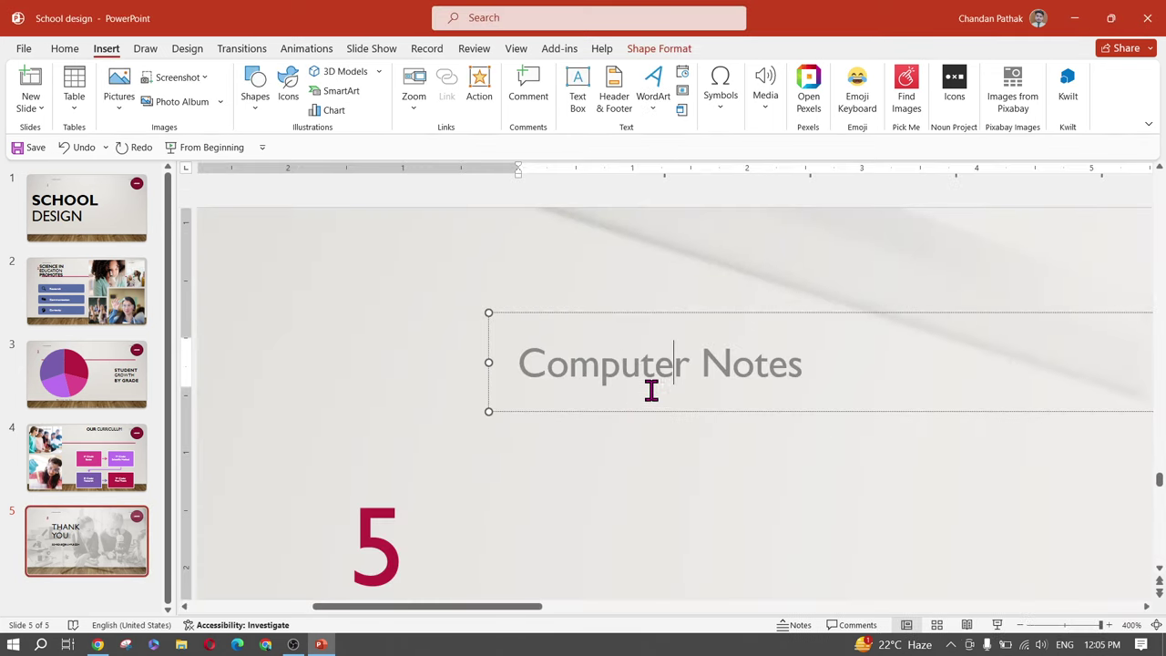
scroll(702, 395, "down", 6)
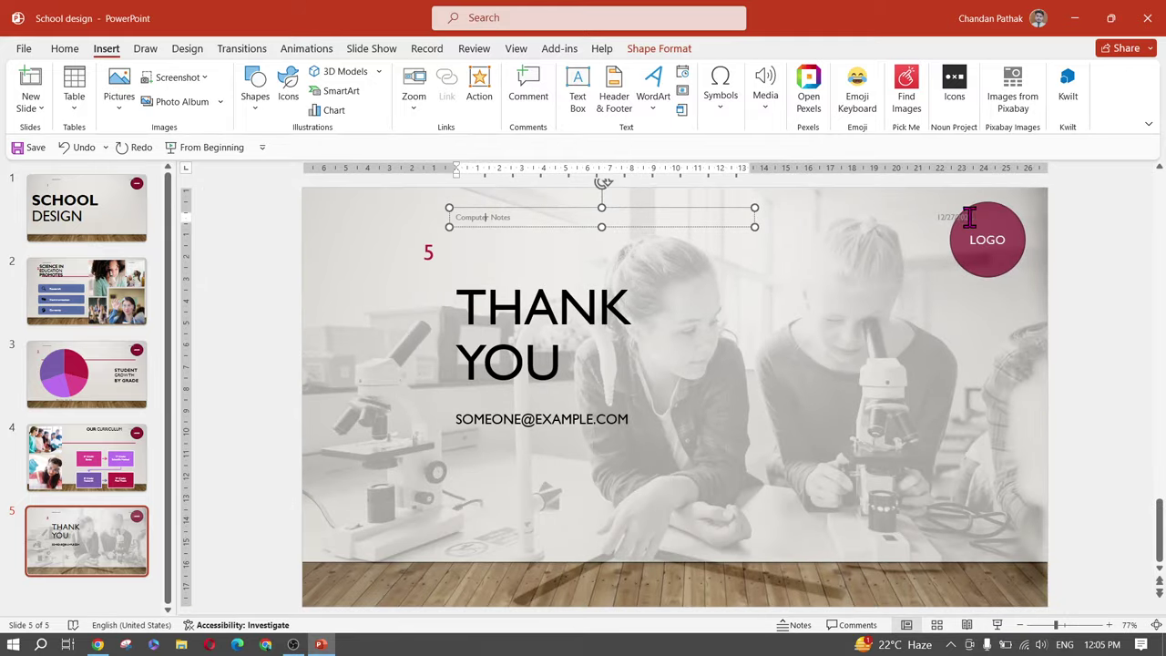
left_click(969, 217)
scroll(1106, 229, "up", 6)
scroll(538, 360, "down", 4)
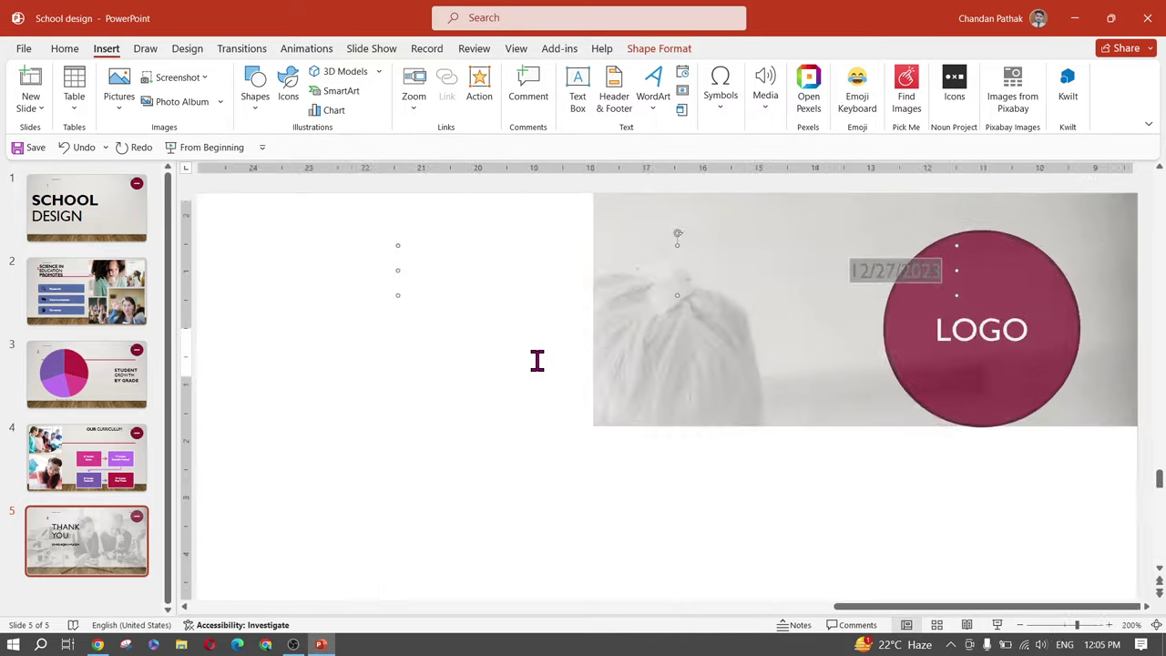
scroll(538, 360, "down", 3)
left_click(424, 252)
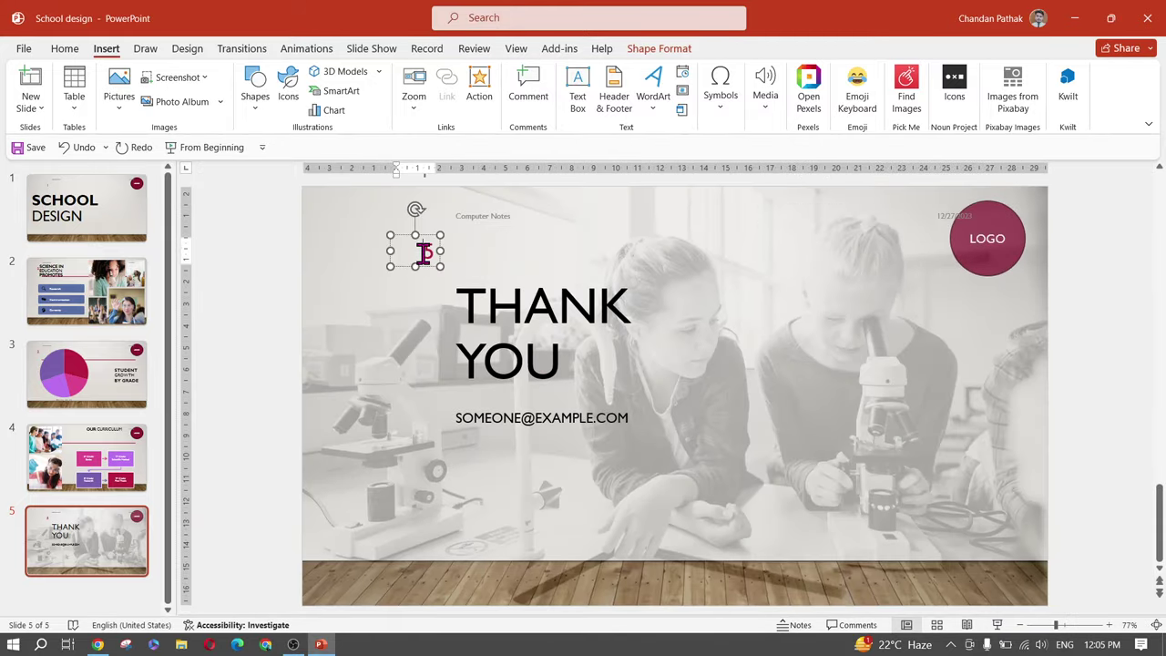
scroll(425, 252, "up", 5)
scroll(425, 252, "down", 6)
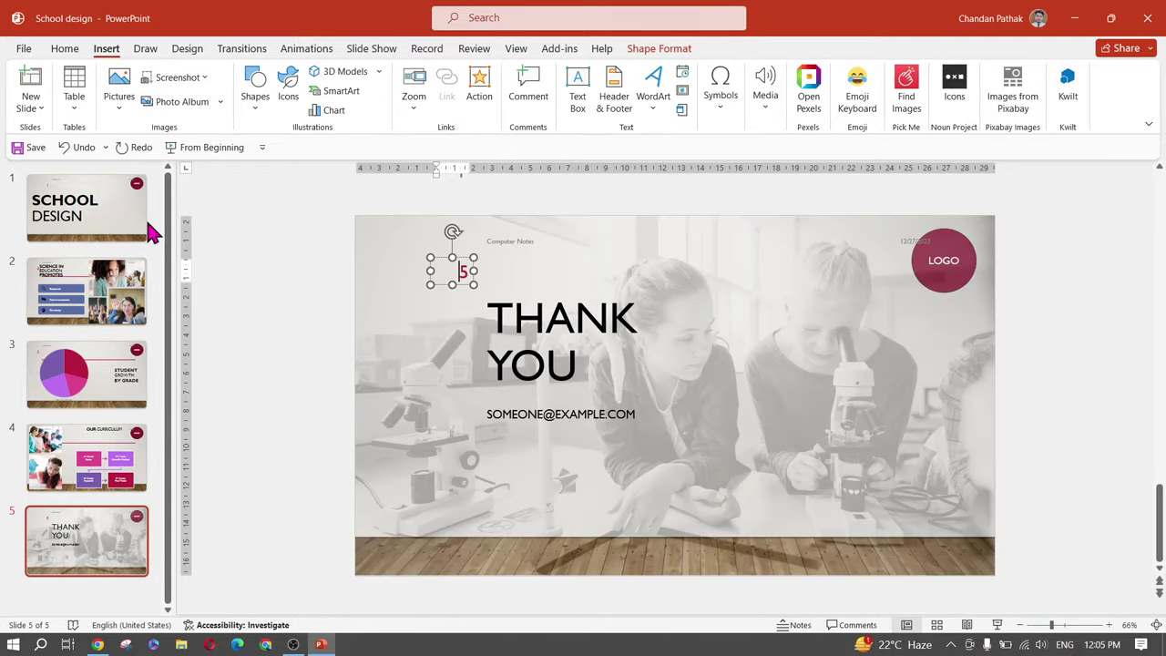
left_click(52, 201)
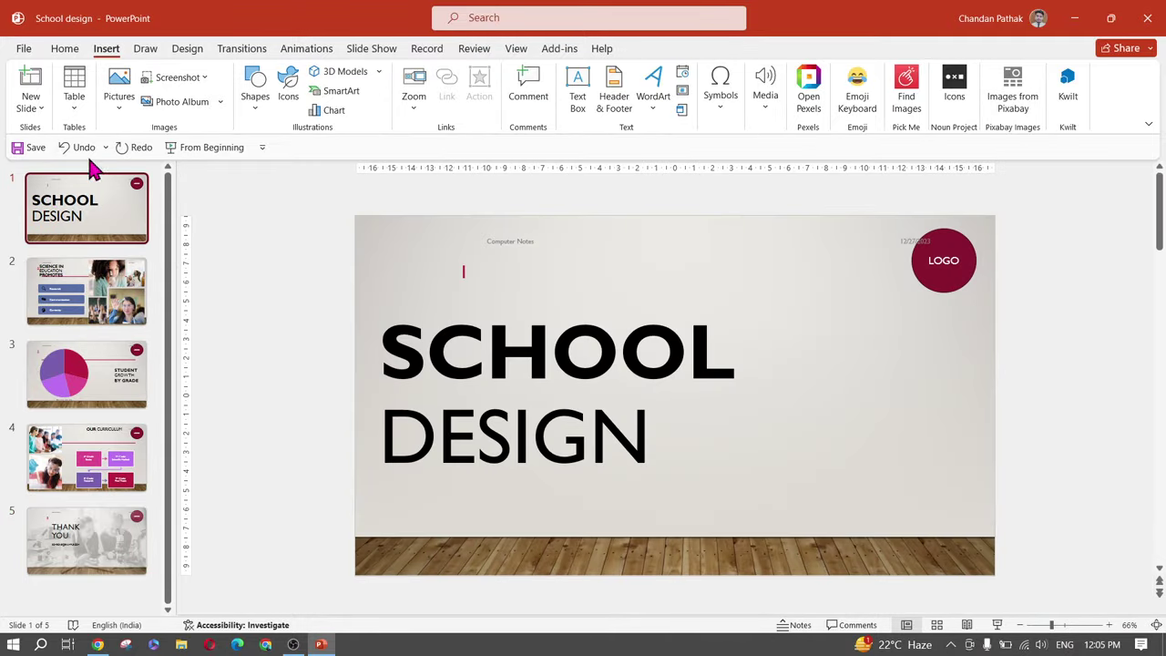
Apply the plain Office Theme from the Design themes gallery to the whole presentation
left_click(187, 52)
left_click(656, 106)
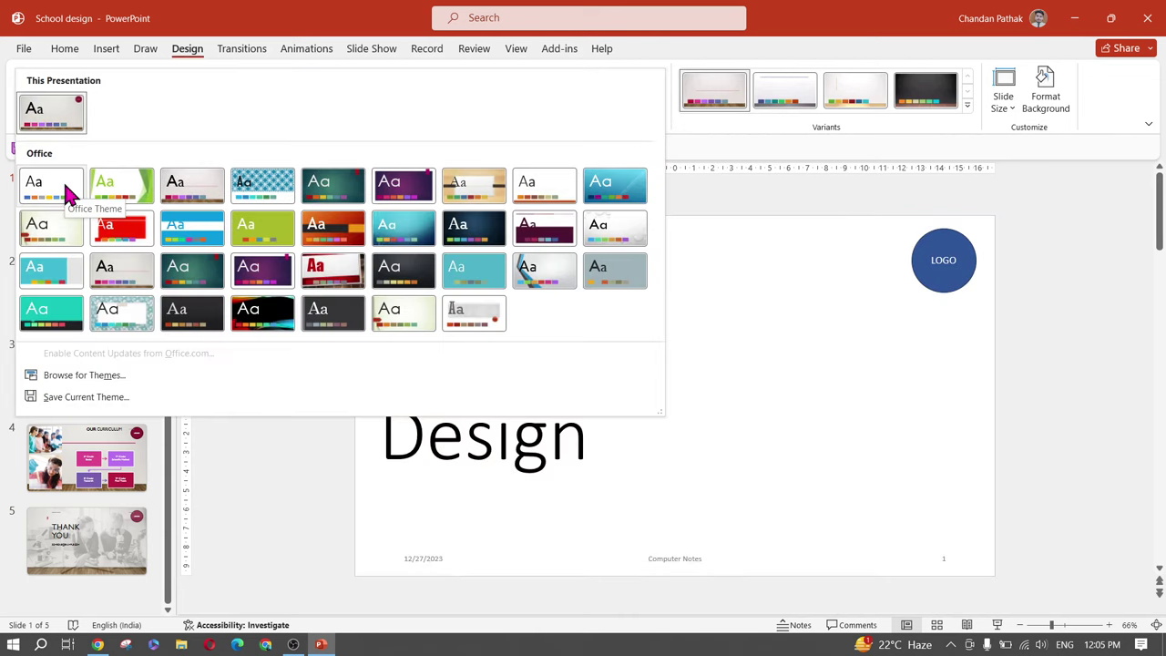
left_click(65, 187)
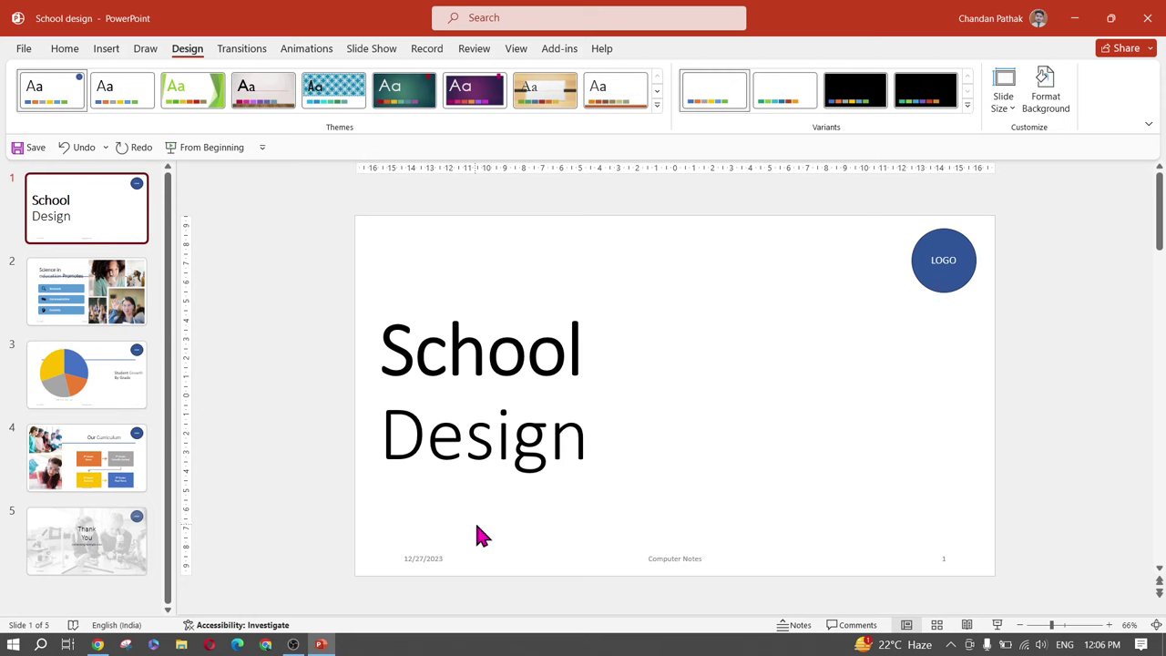
Check that the date, Computer Notes footer, slide number and title placeholders remain
left_click(434, 560)
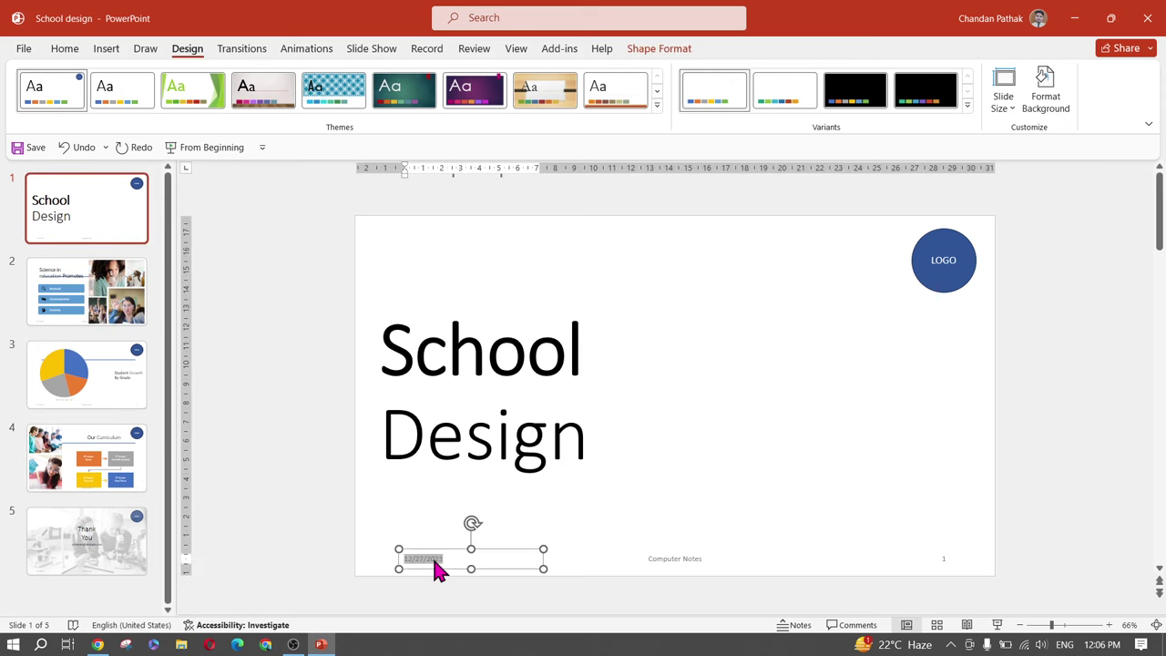
left_click(655, 563)
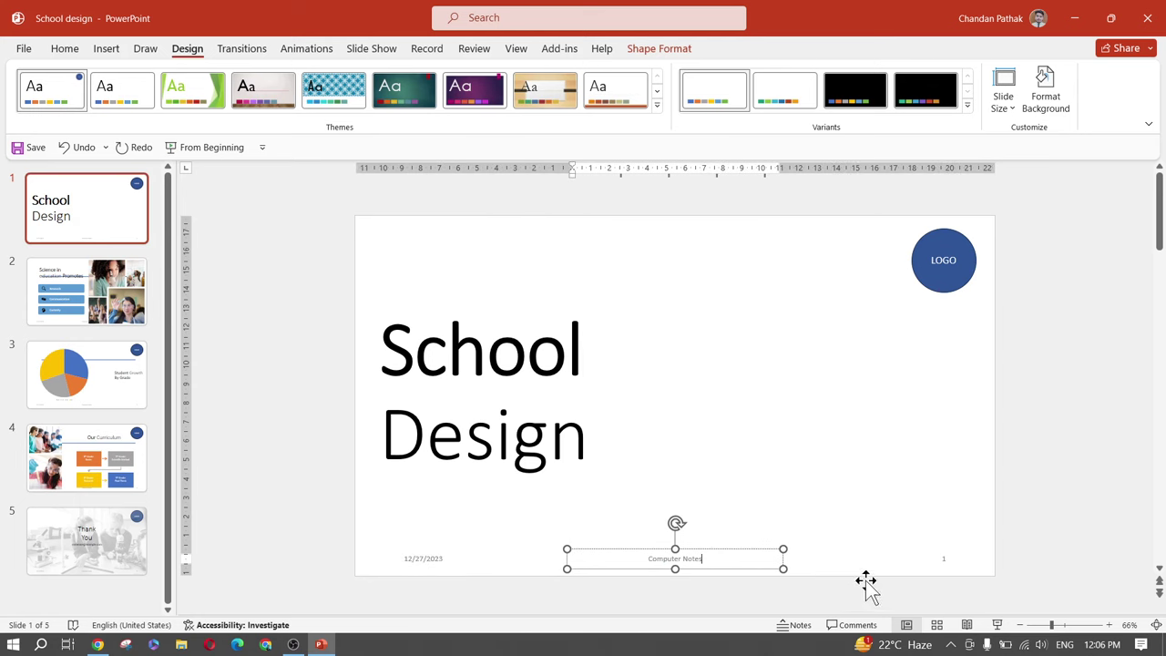
left_click(943, 559)
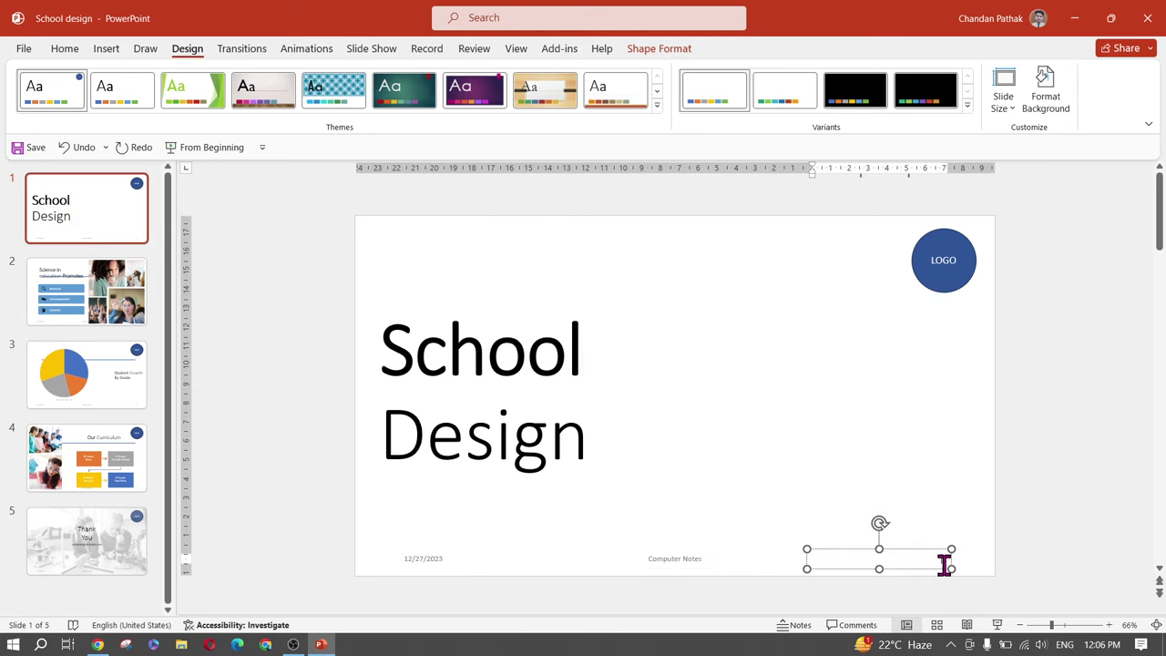
left_click(942, 490)
left_click(1013, 497)
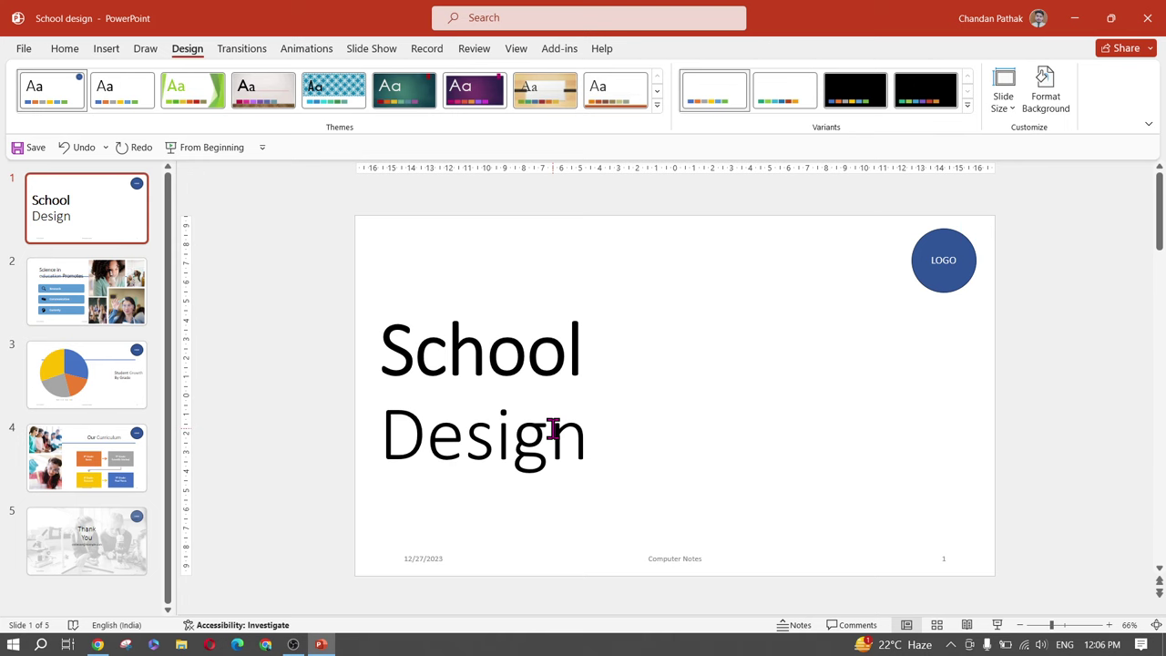
key("alt+Tab")
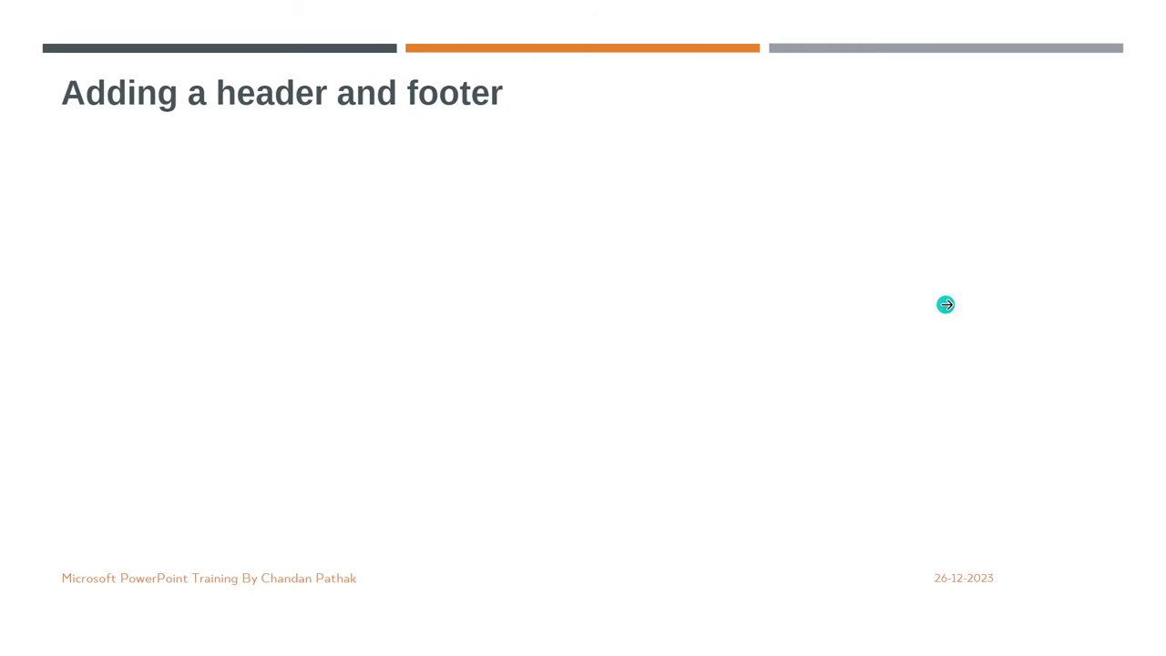
left_click(945, 304)
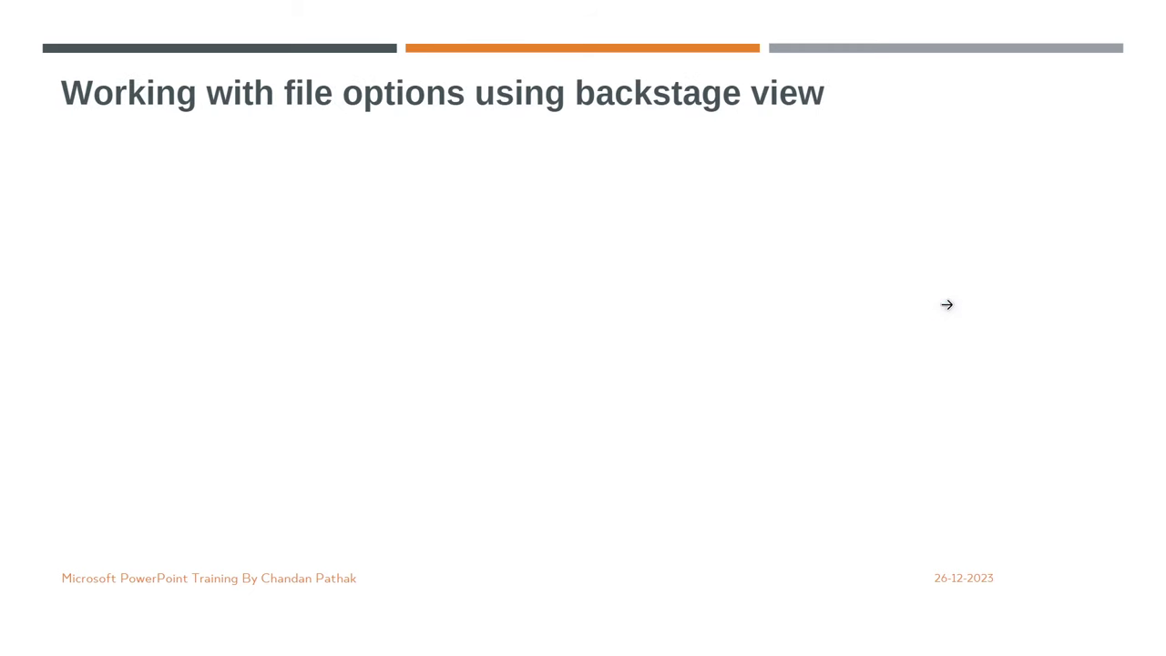
key("alt+Tab")
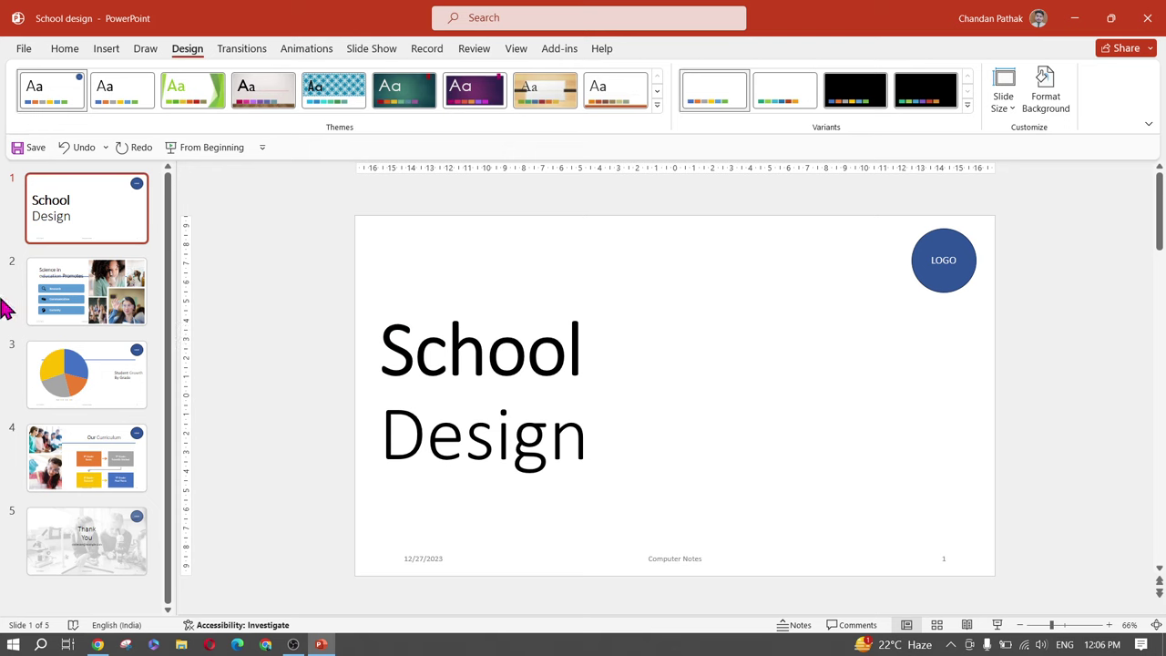
Show the Backstage Home page, step back to the slides, then reopen it
left_click(27, 50)
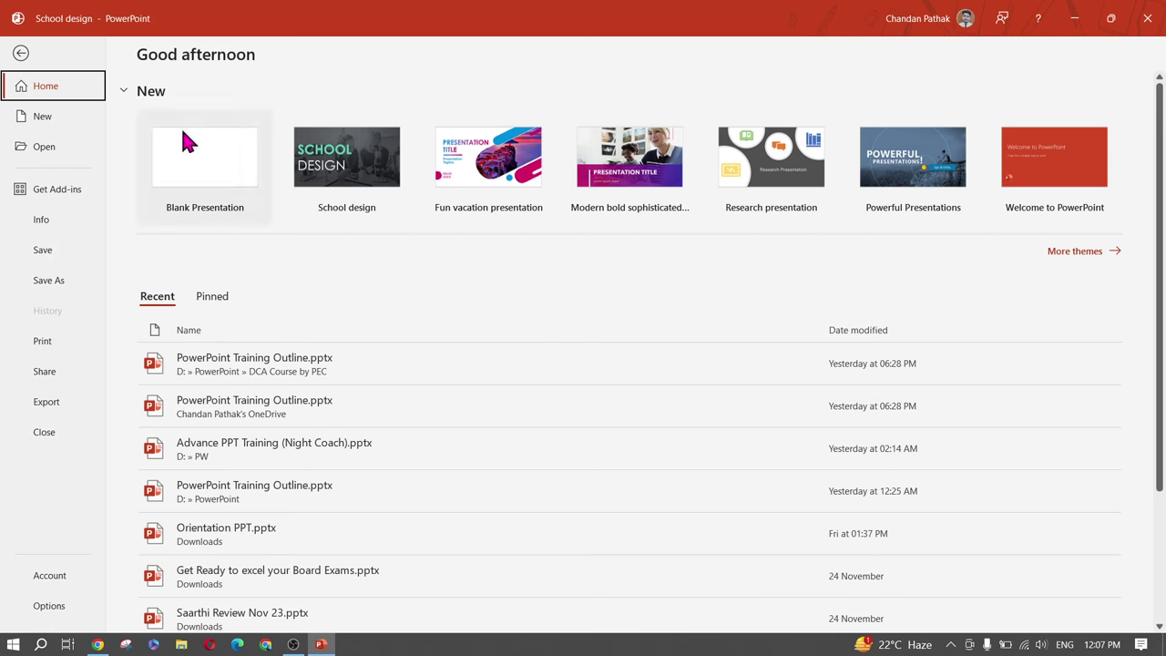
left_click(36, 52)
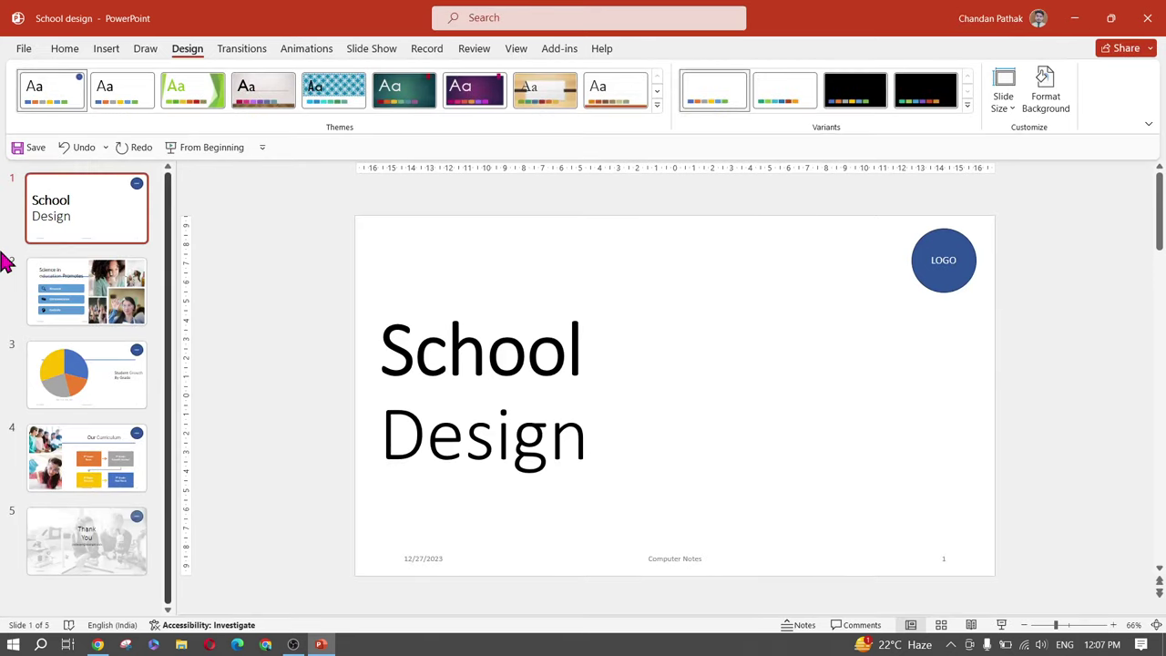
left_click(26, 51)
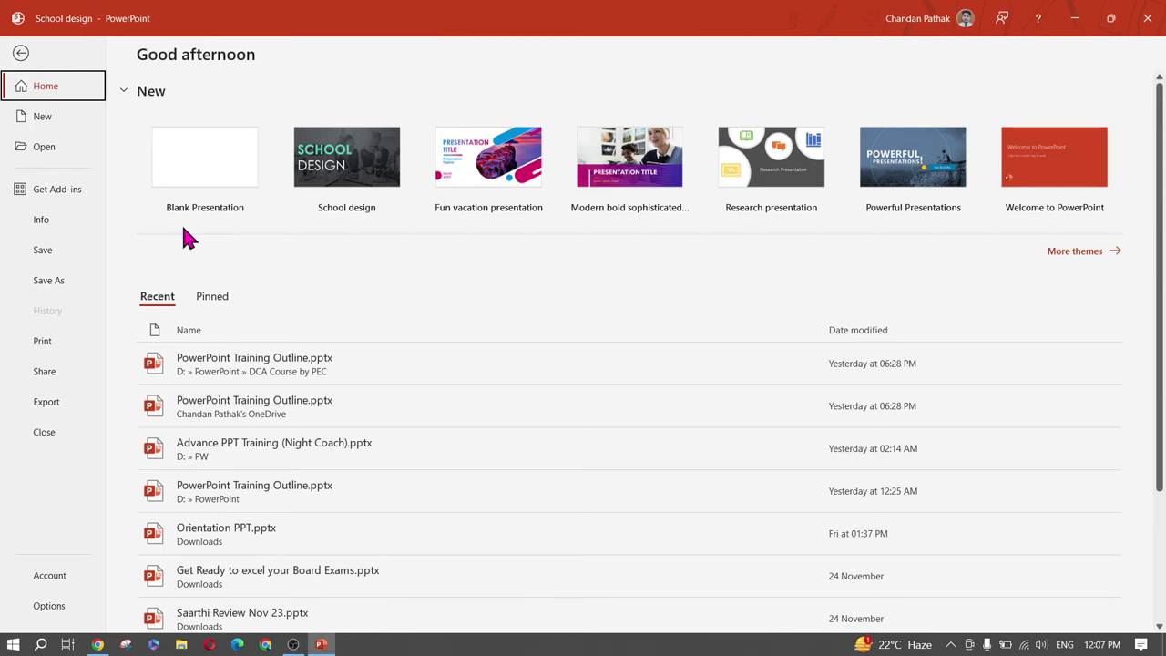
Save the presentation to drive D: as 'Computer notes' in .pptx format
left_click(48, 281)
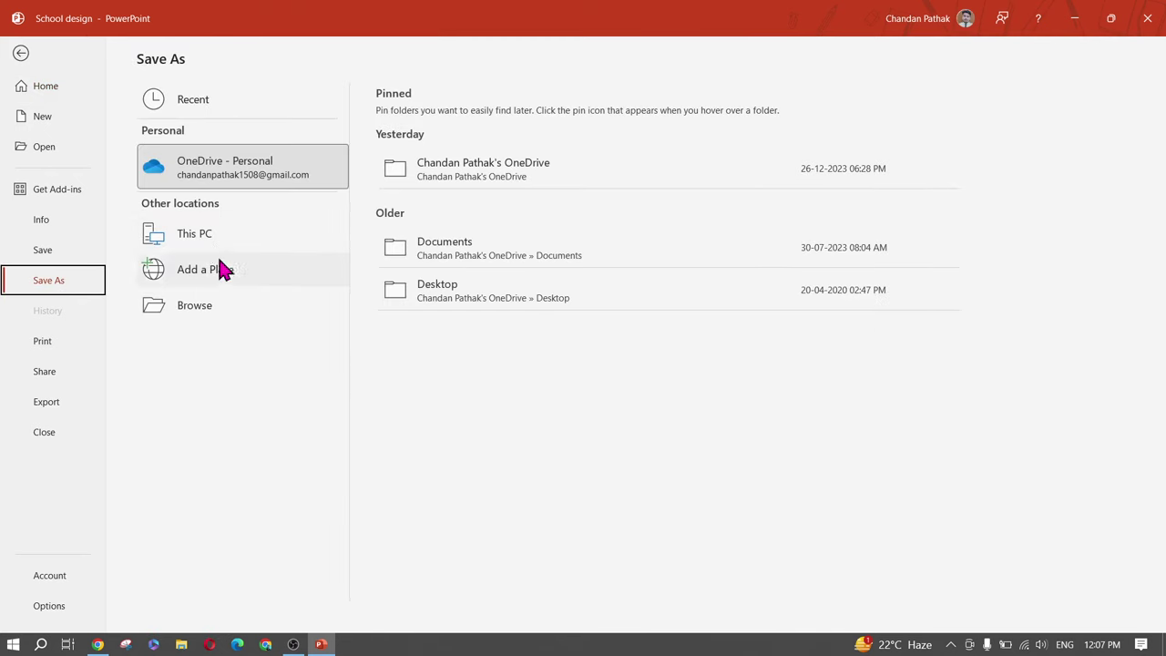
left_click(216, 307)
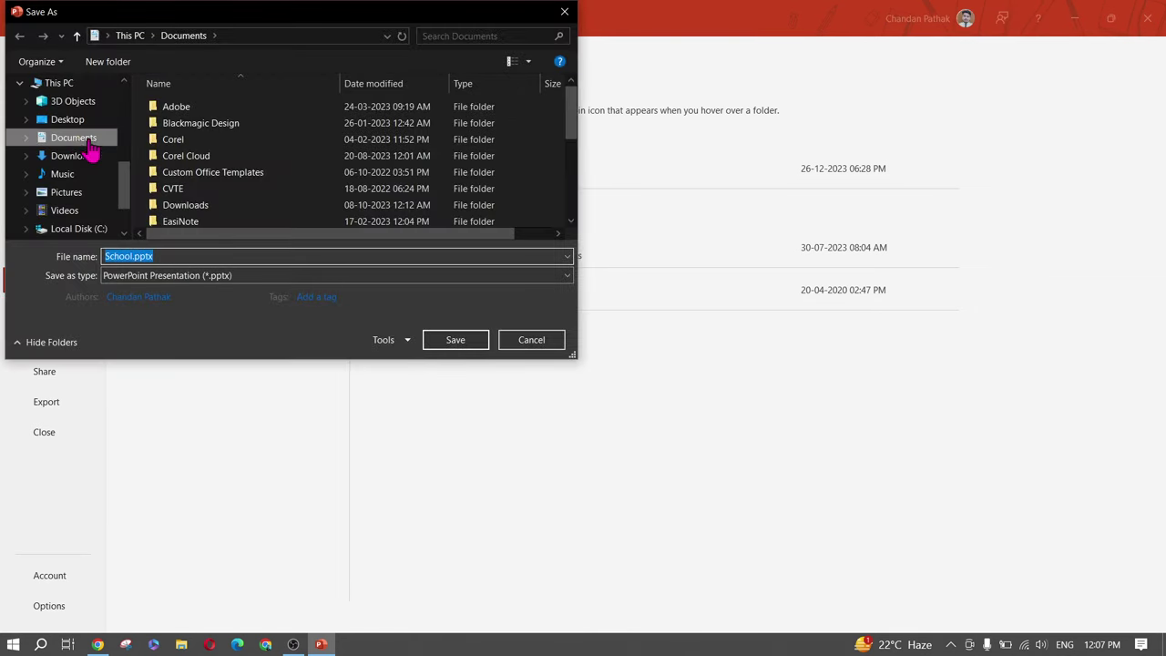
scroll(221, 161, "down", 5)
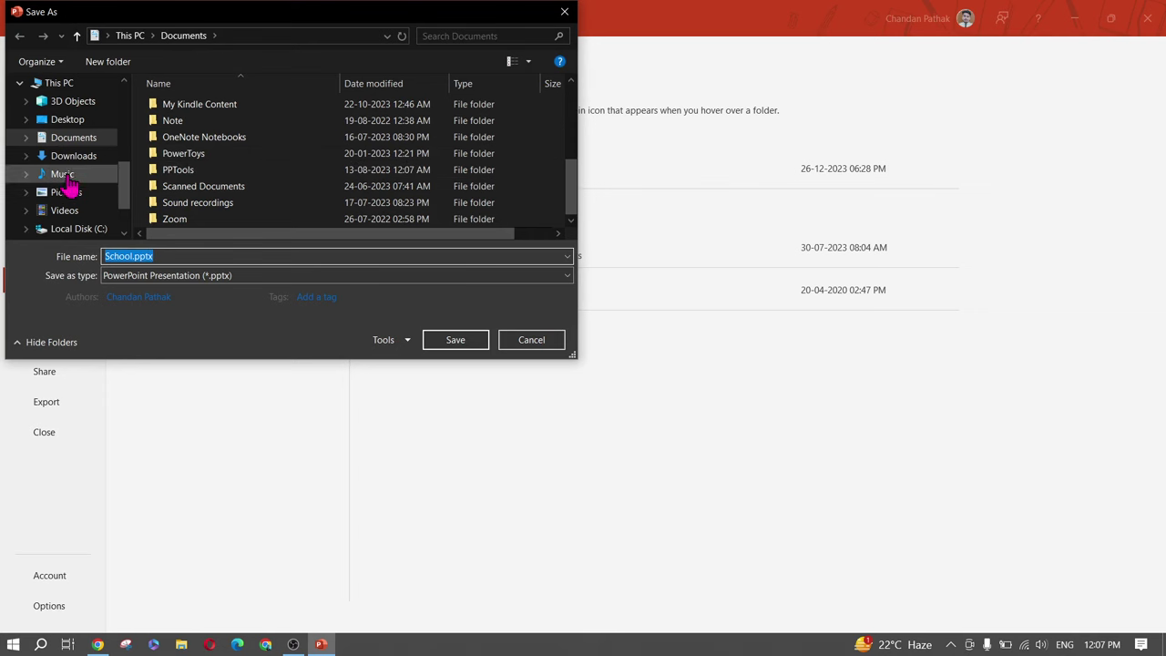
scroll(71, 185, "down", 2)
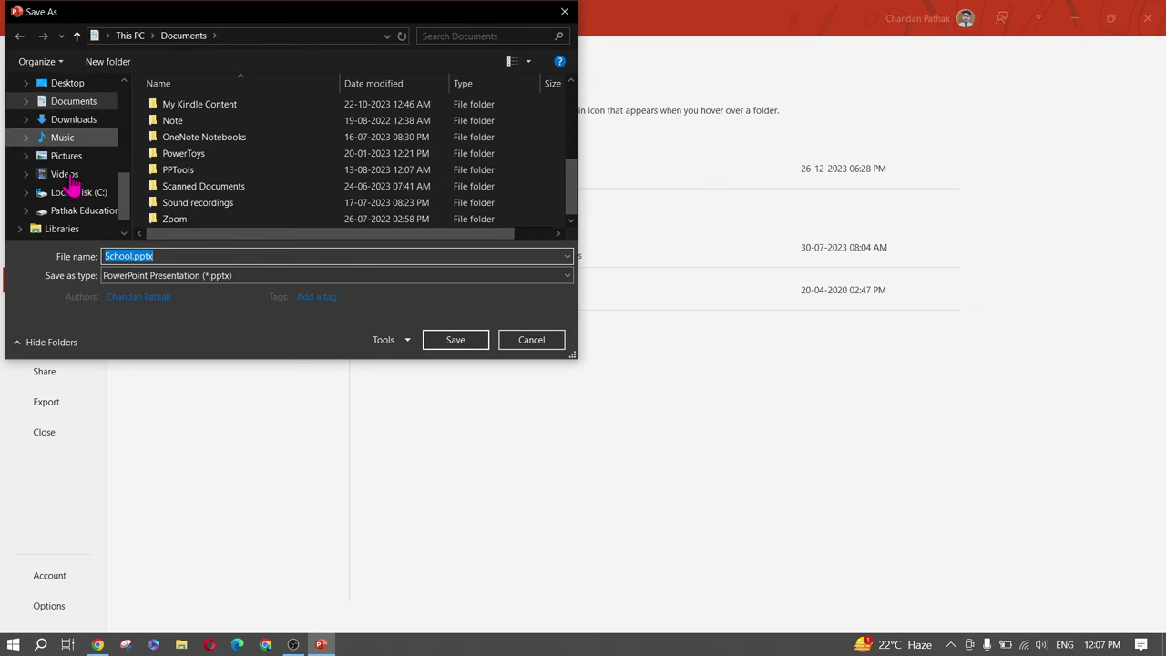
left_click(90, 216)
left_click(218, 256)
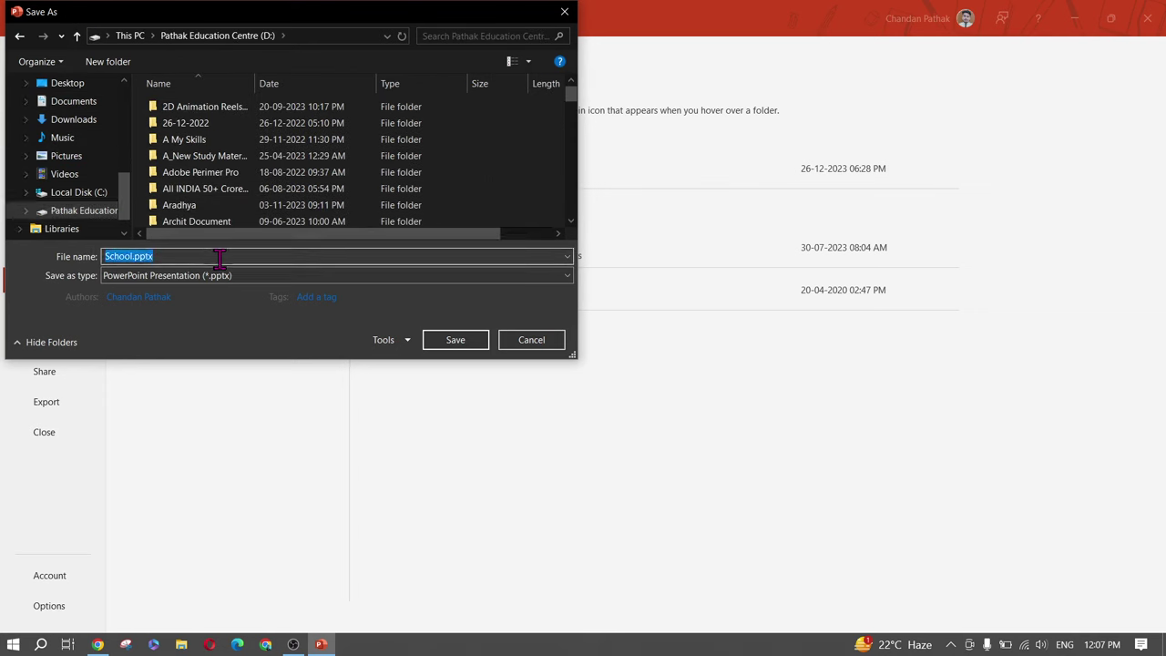
type("Computer notes")
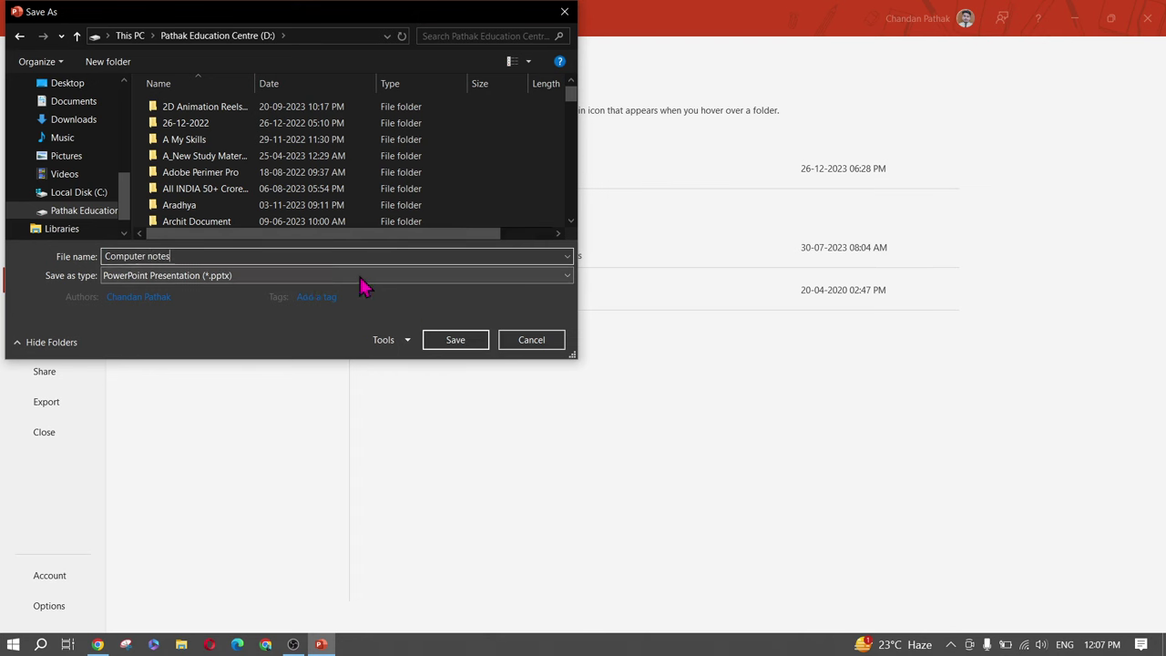
left_click(456, 344)
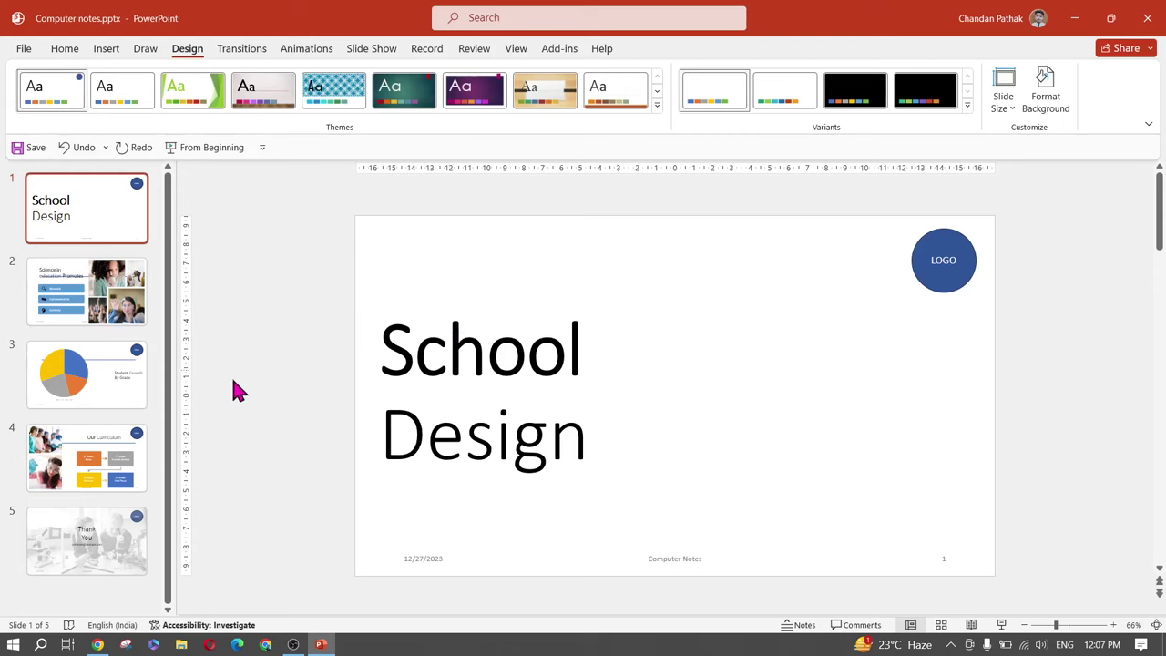
left_click(24, 50)
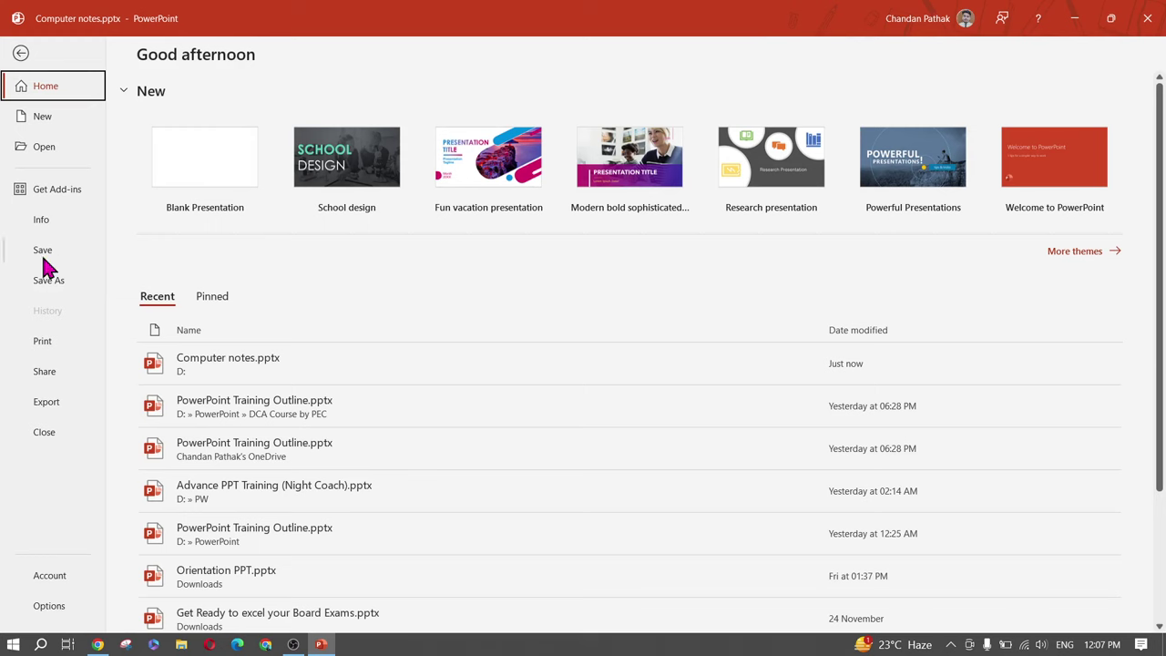
left_click(21, 53)
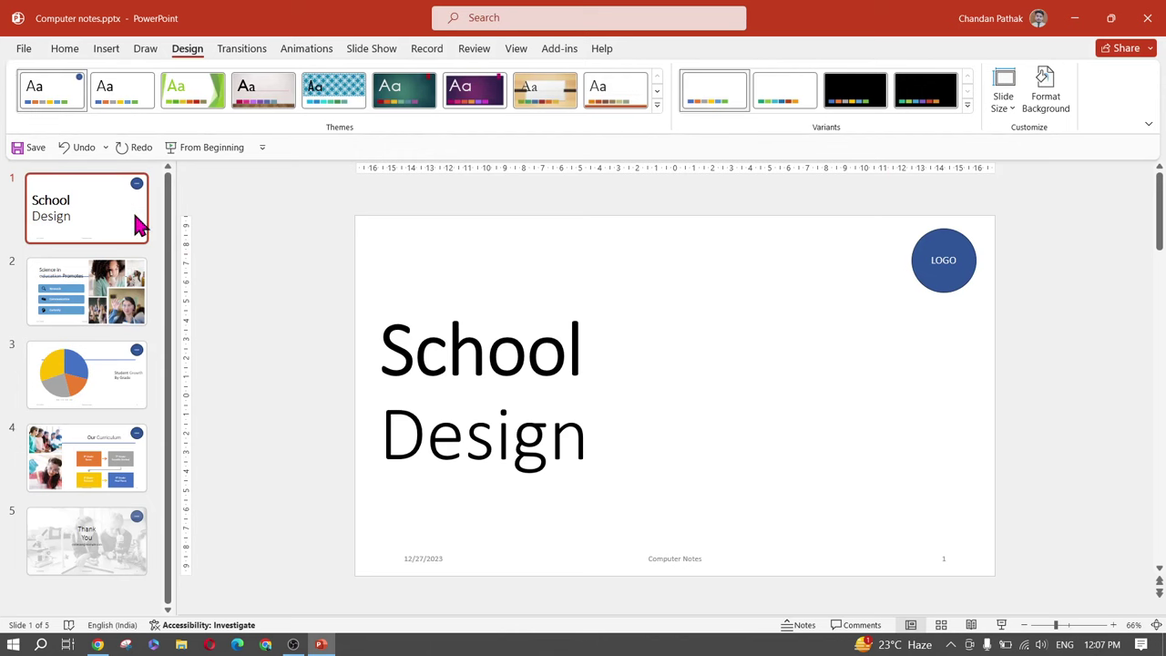
left_click(24, 48)
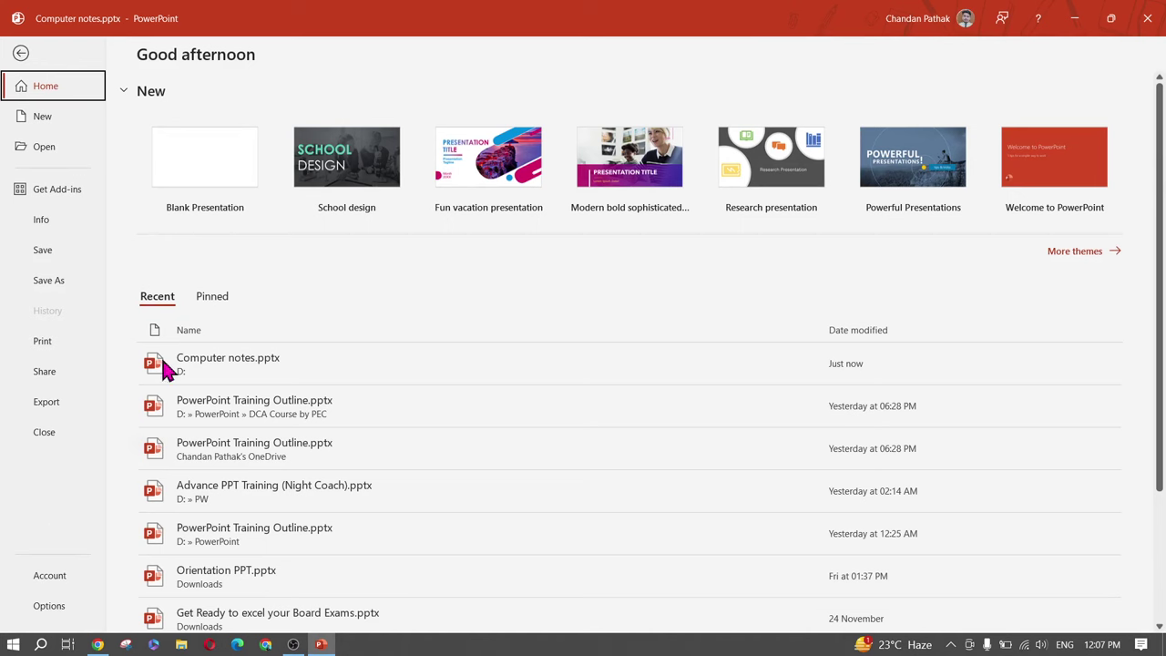
left_click(53, 574)
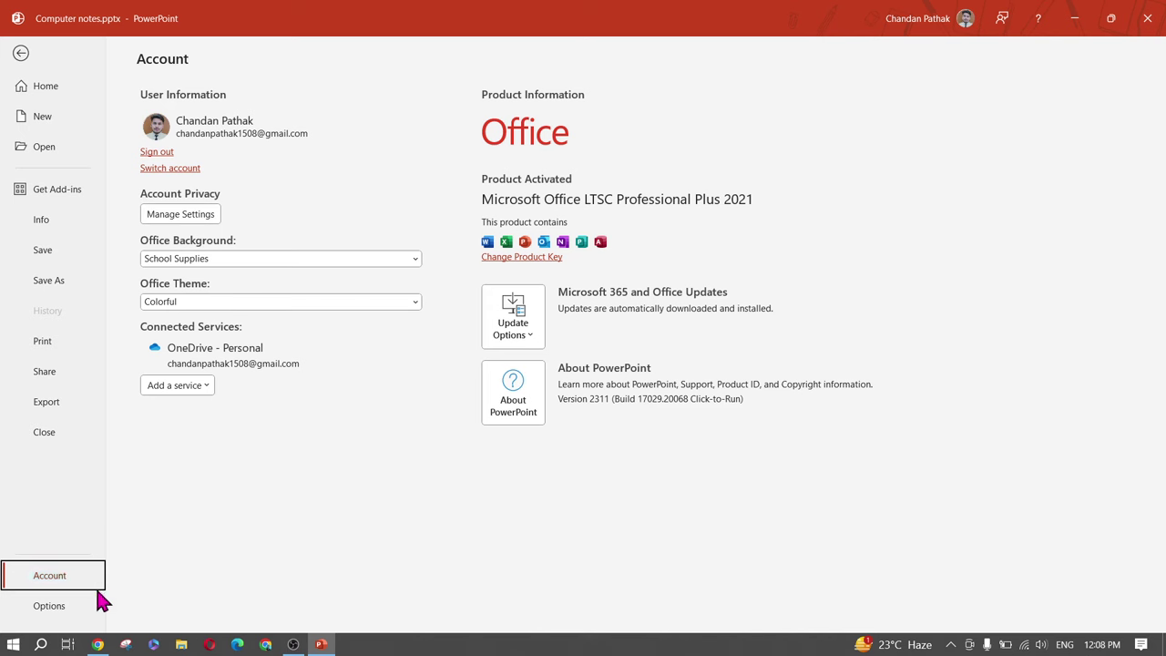
left_click(62, 607)
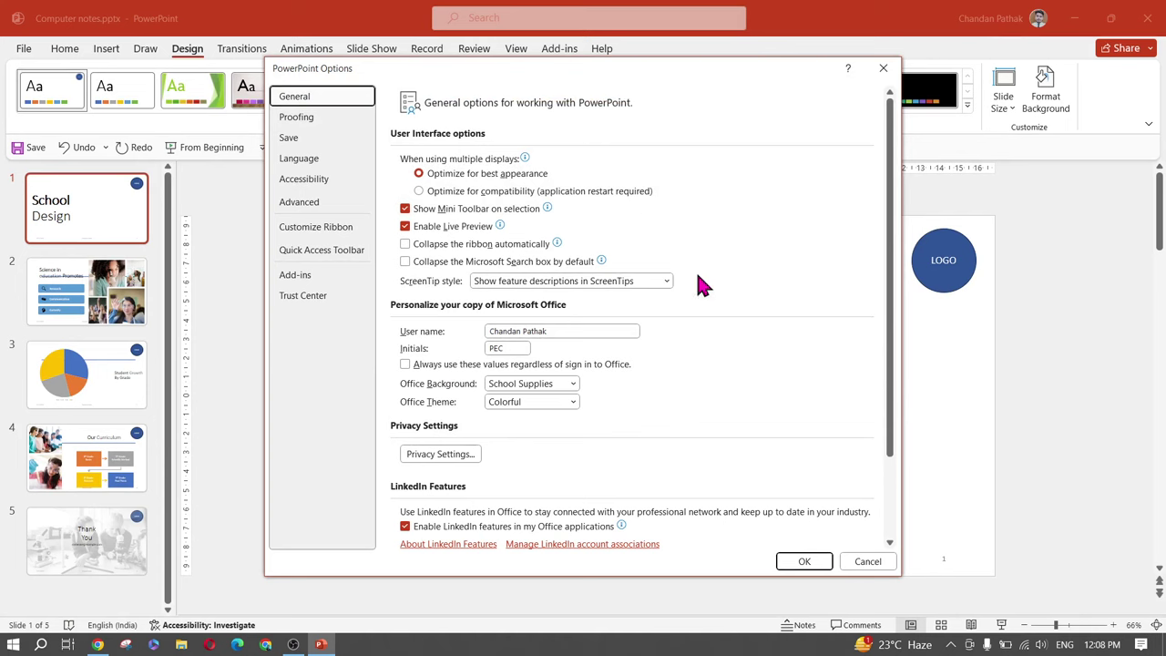
left_click(884, 70)
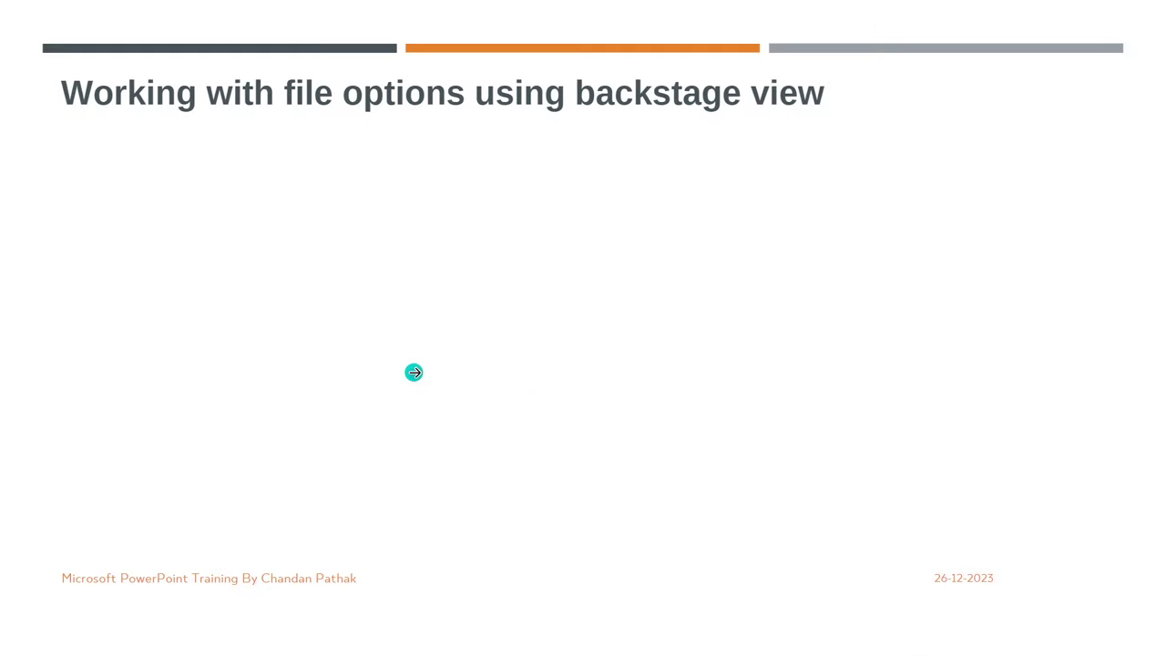
Move the running training slide show forward to the 'Working With Slides' section slide
left_click(413, 372)
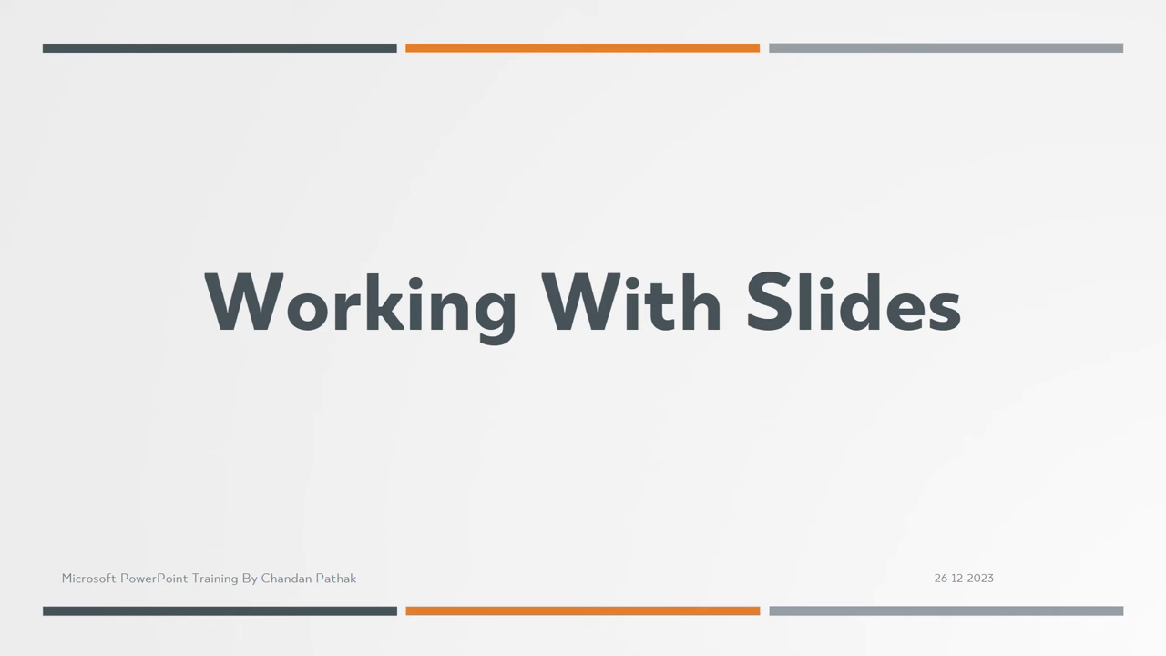
Advance the lesson to 'Adding and removing slides', then switch back to Computer notes.pptx
key("Right")
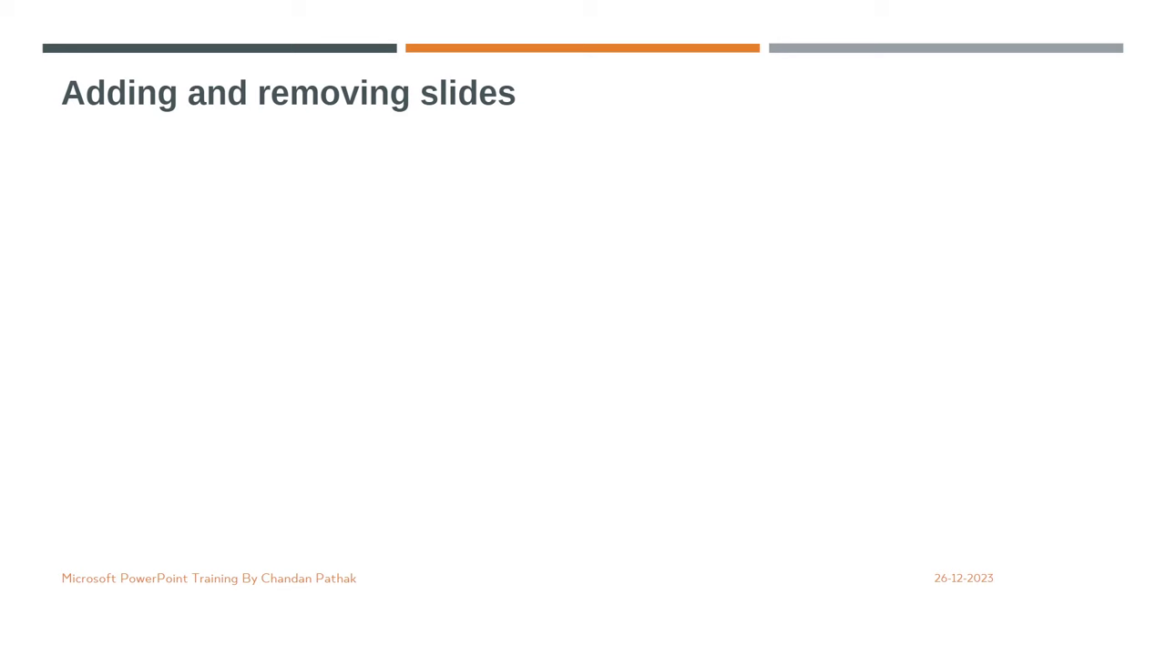
key("alt+Tab")
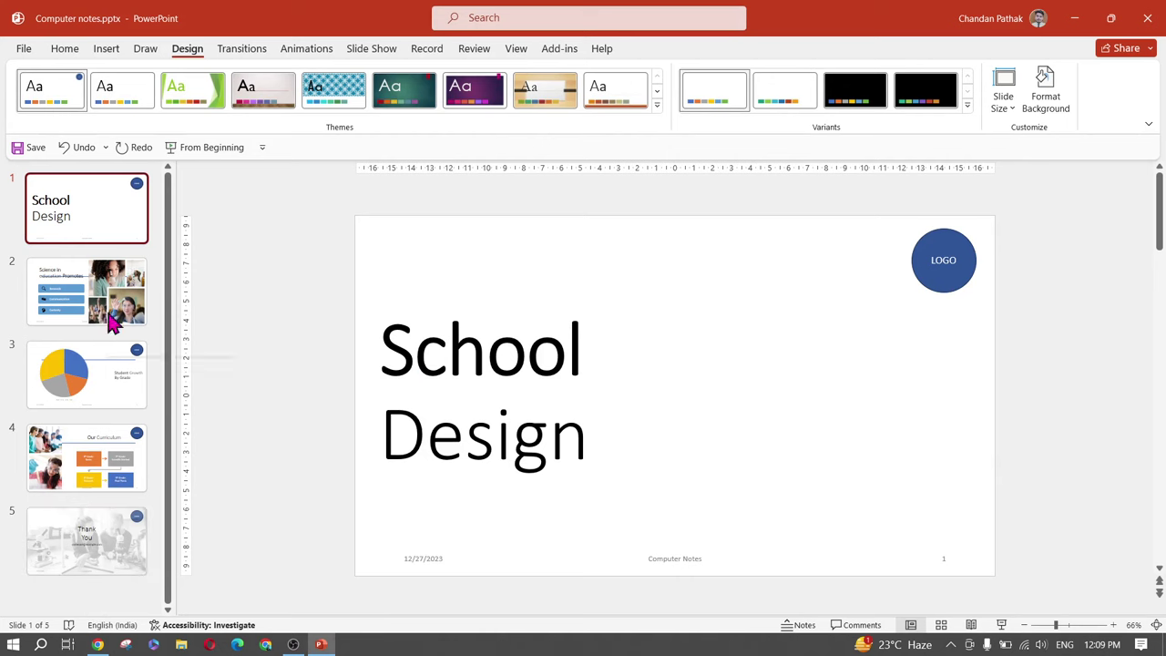
View the Thank You slide 5 and browse the New Slide layouts without adding one
left_click(70, 560)
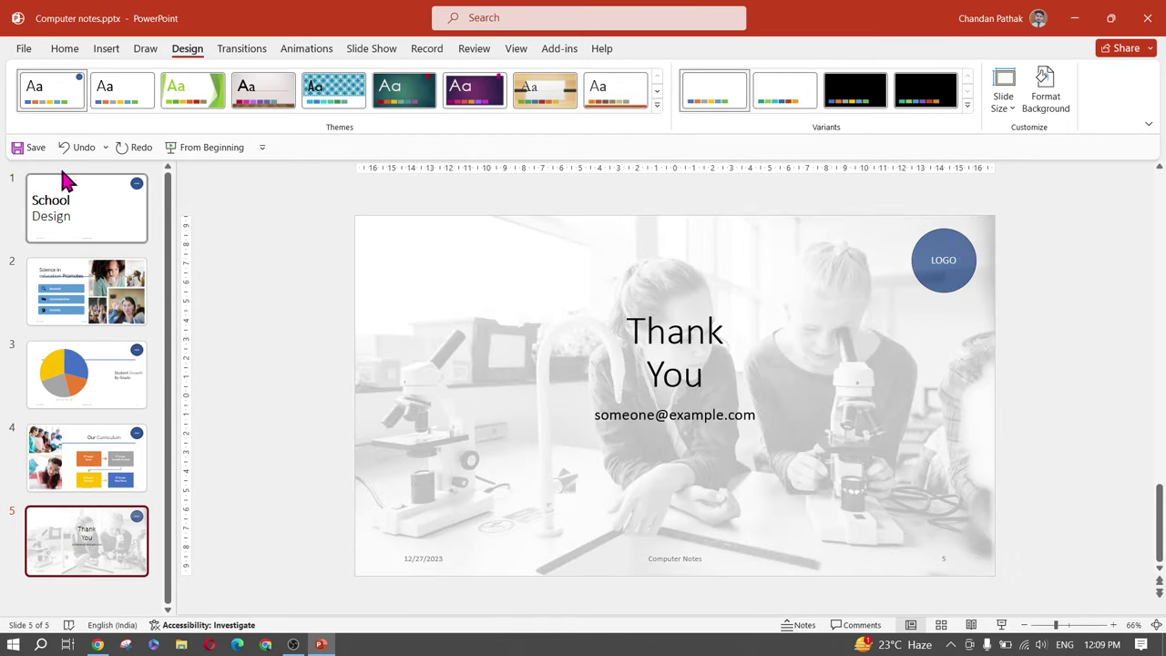
left_click(67, 52)
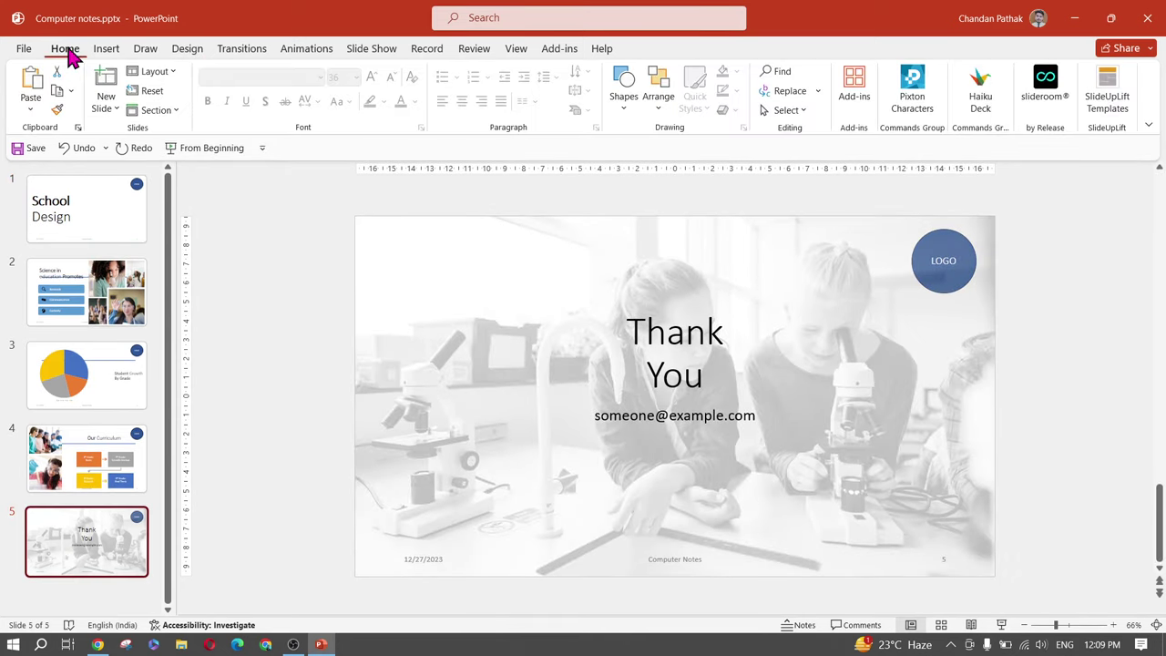
left_click(108, 117)
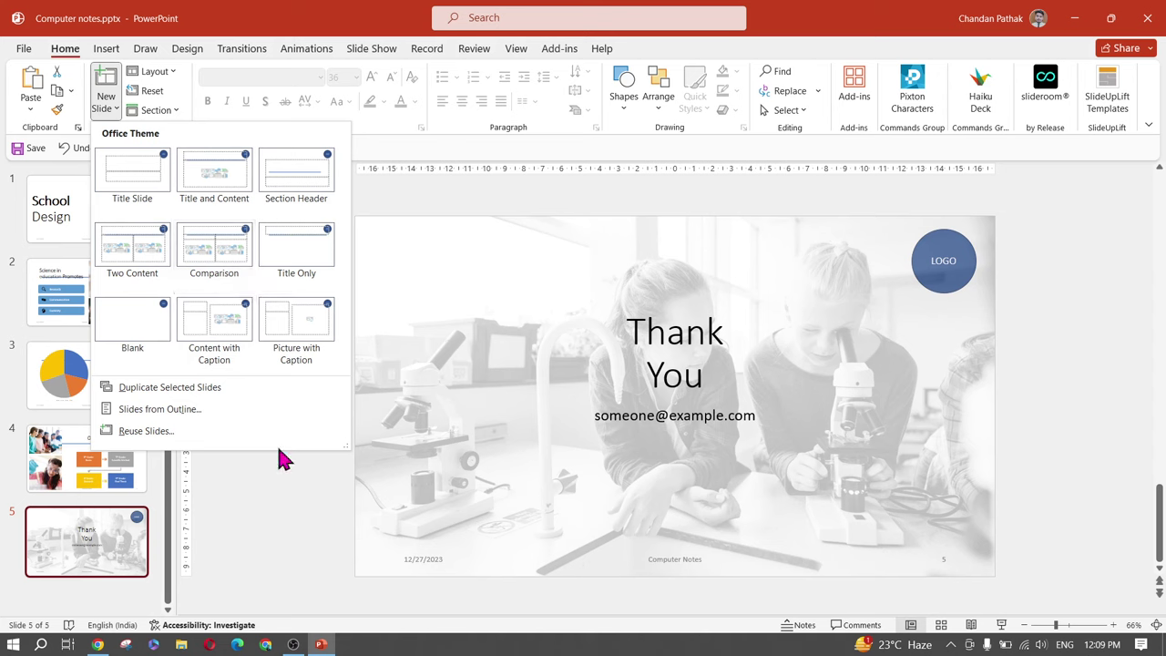
left_click(265, 542)
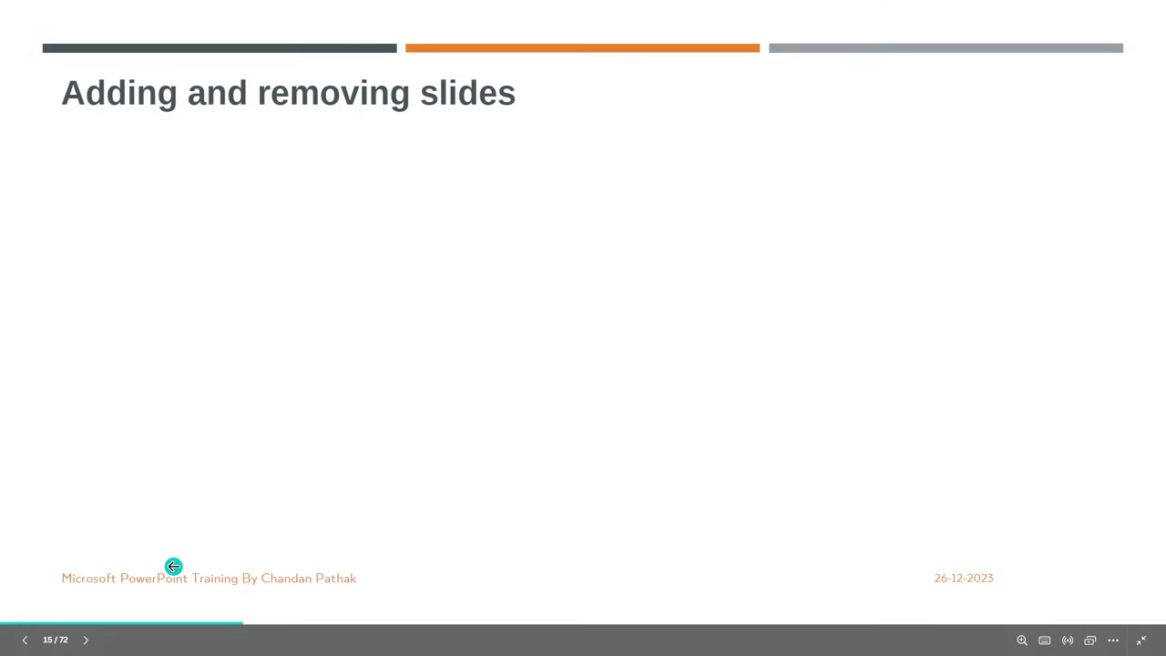
Search 'Powe' in the Start menu and launch PowerPoint with a blank Presentation1
key("super")
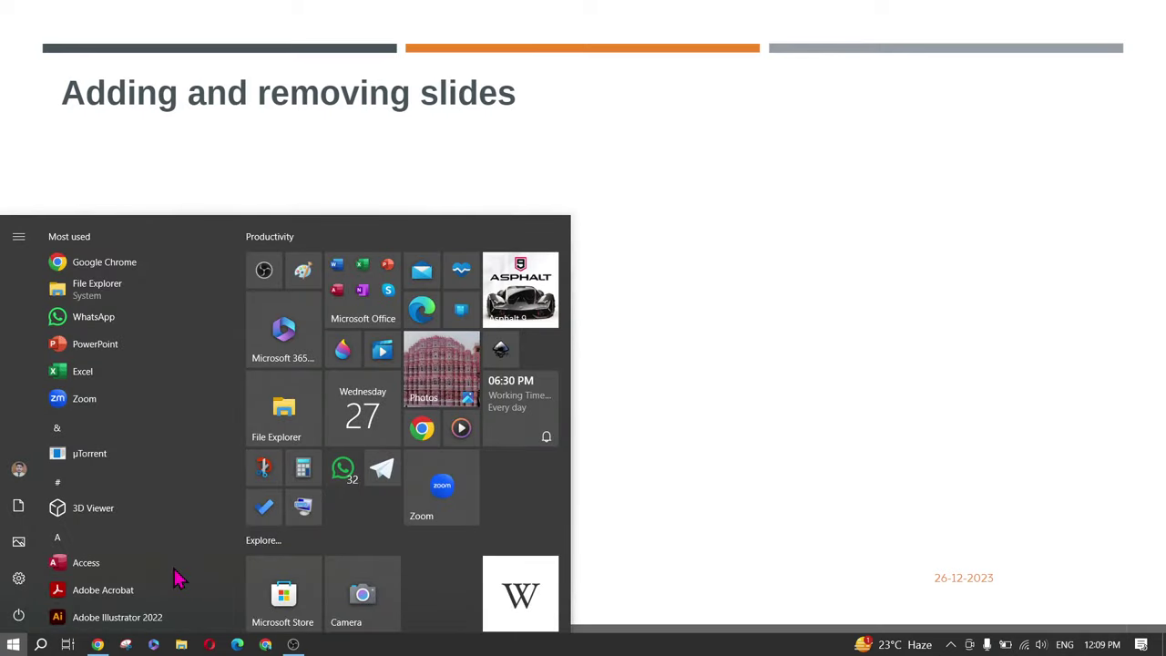
type("pw")
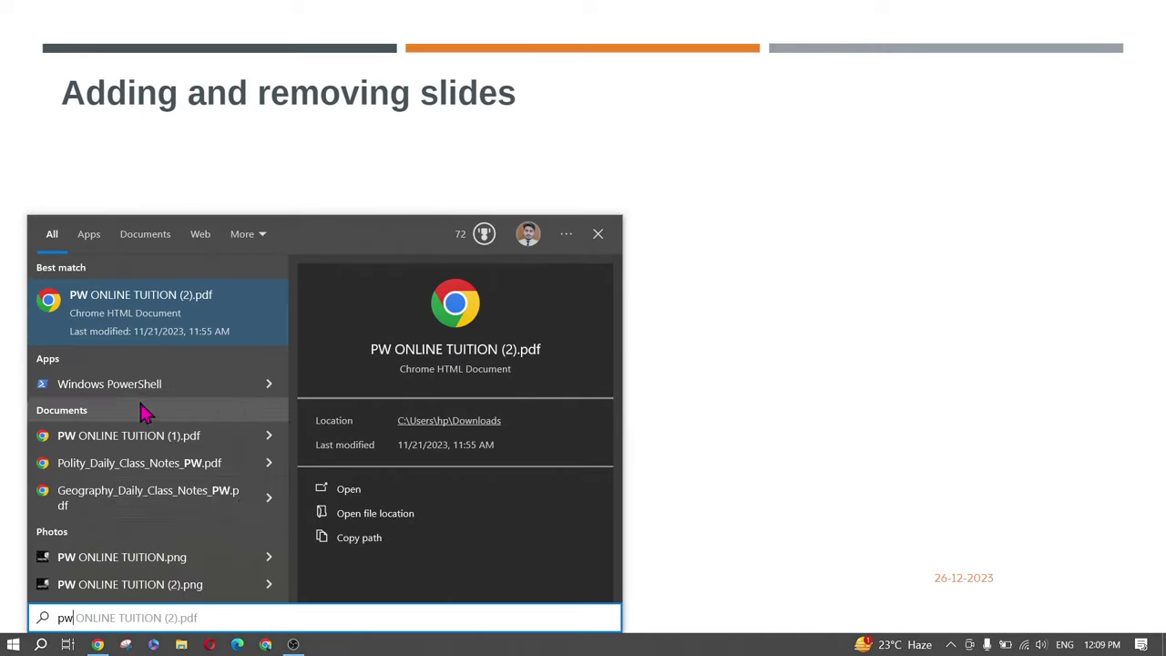
key("BackSpace")
key("BackSpace")
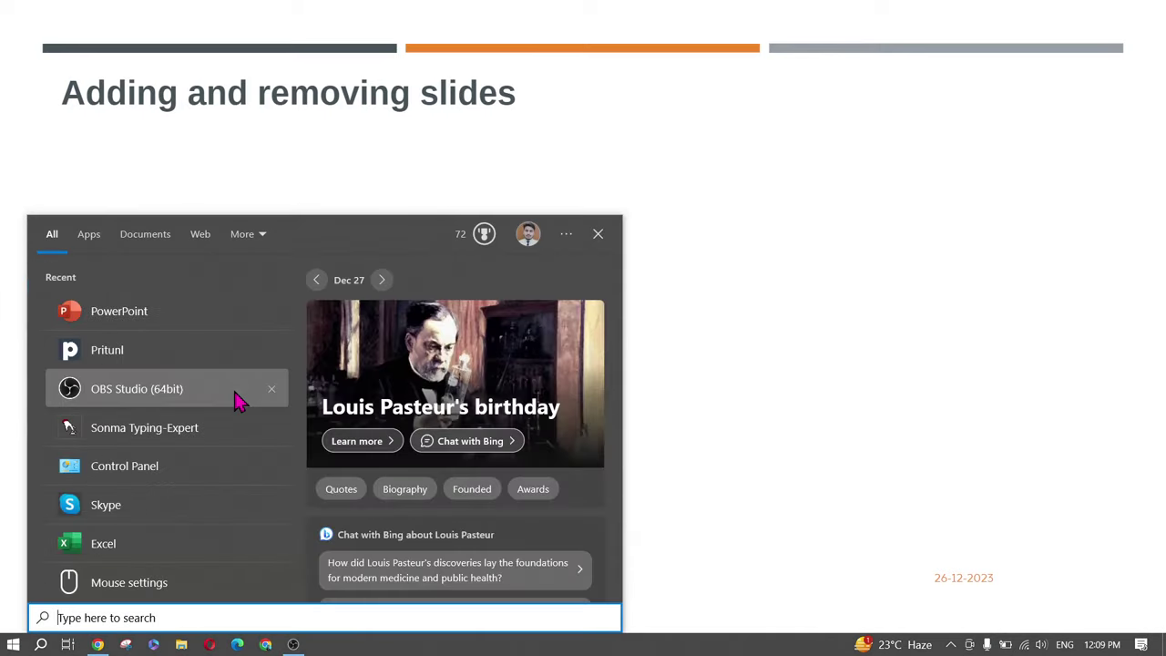
type("Powe")
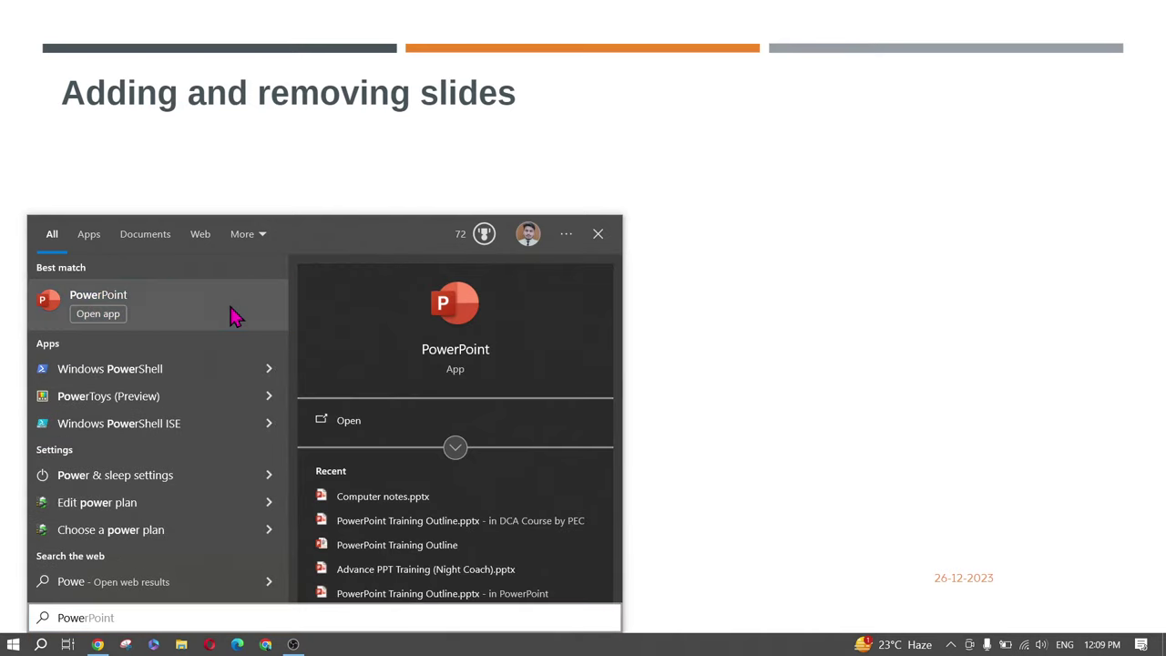
left_click(232, 315)
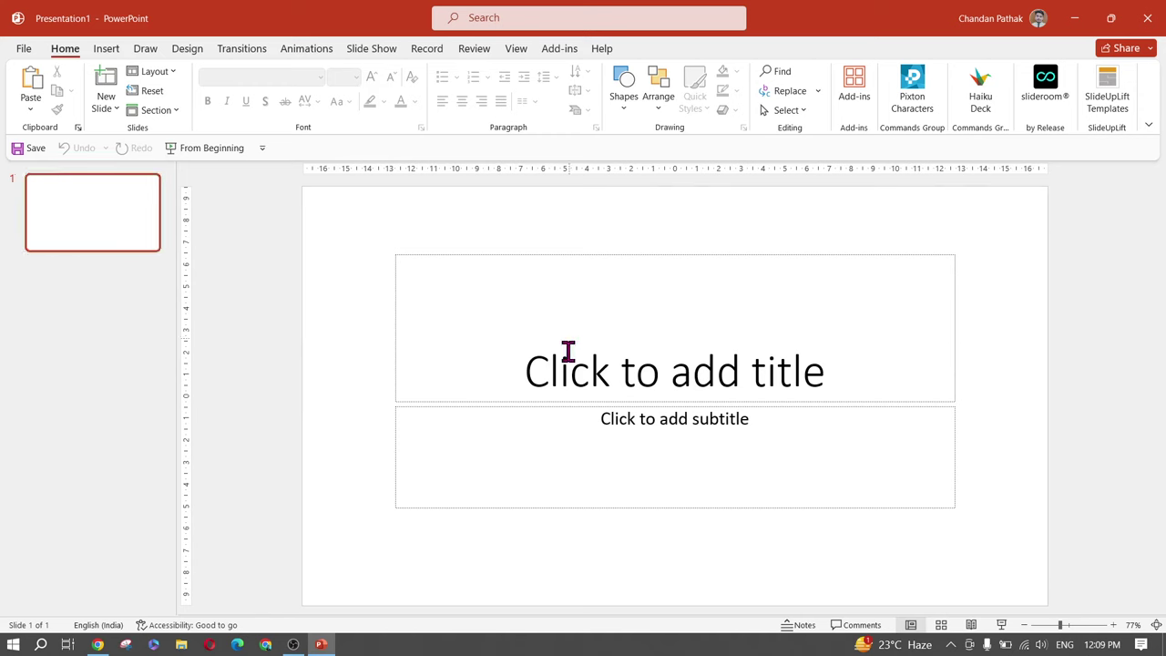
Show the New Slide layout gallery on the Home tab, close it, and show it again
left_click(104, 108)
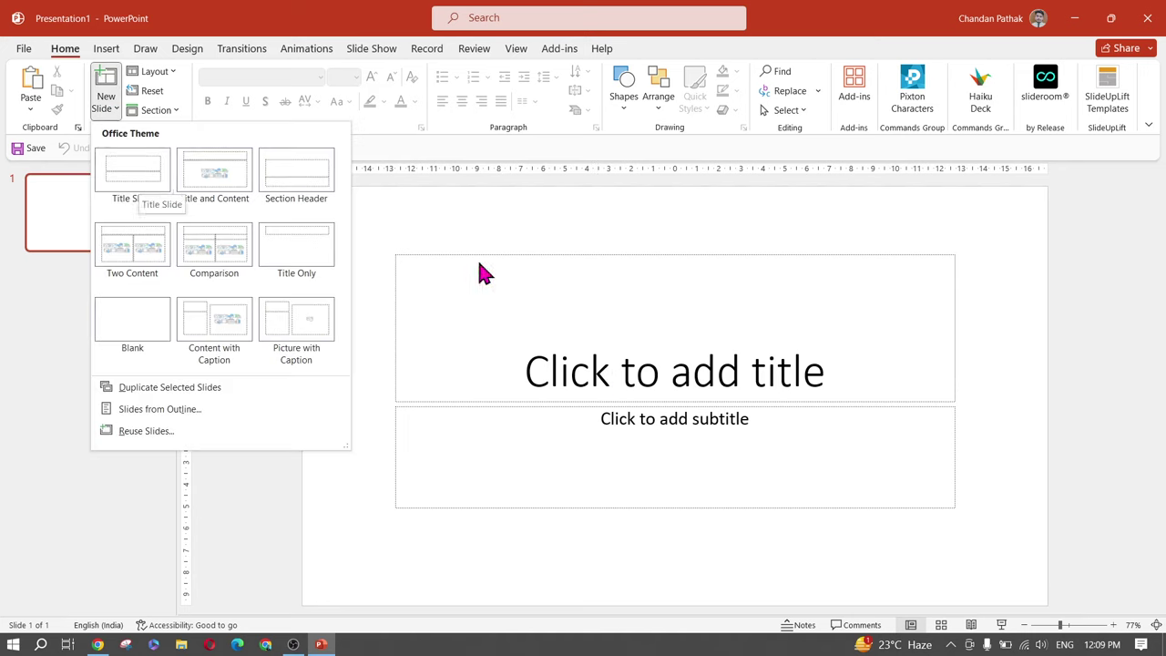
left_click(587, 195)
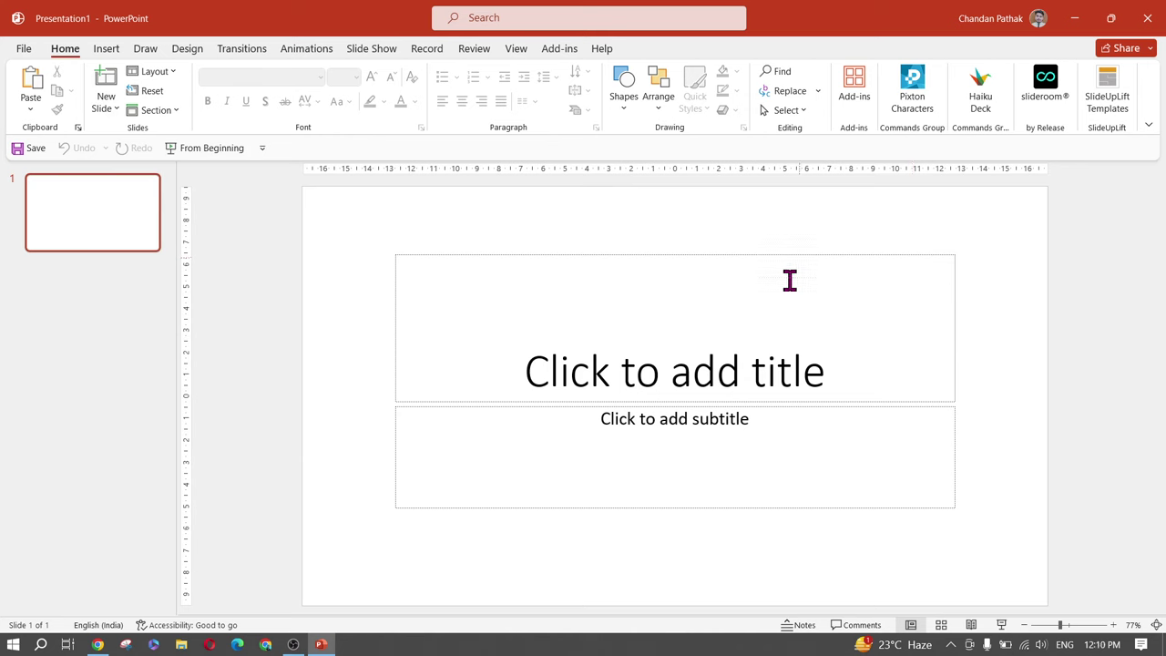
left_click(110, 107)
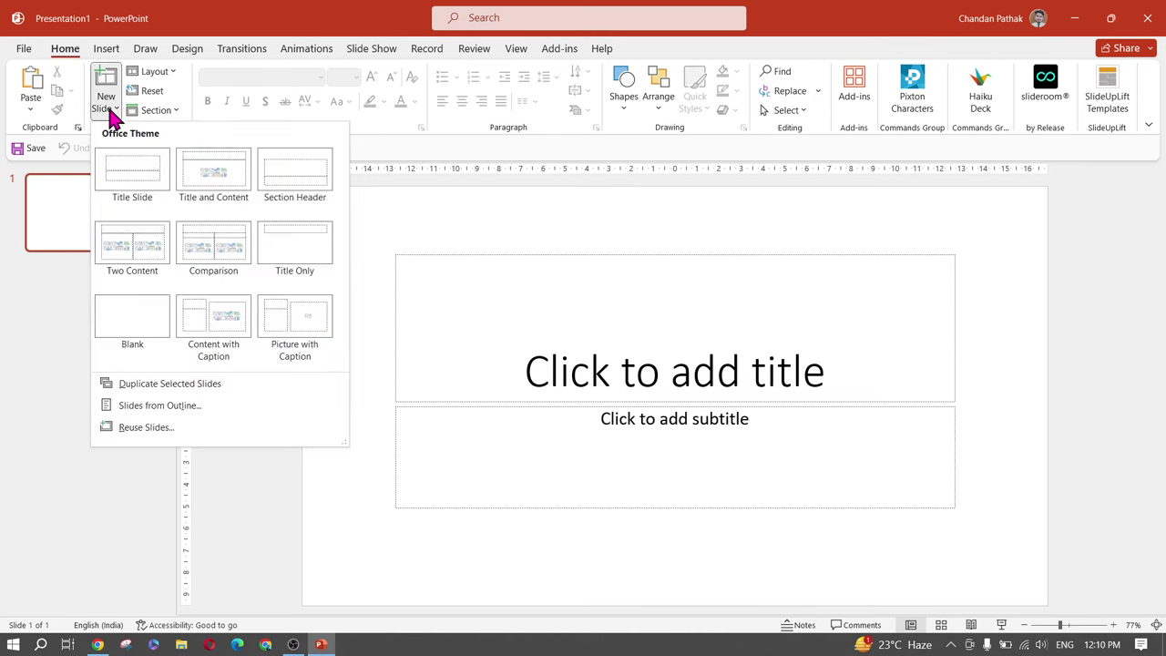
Add a Title and Content slide 2 titled 'What is Computer?', leaving the body empty
left_click(225, 170)
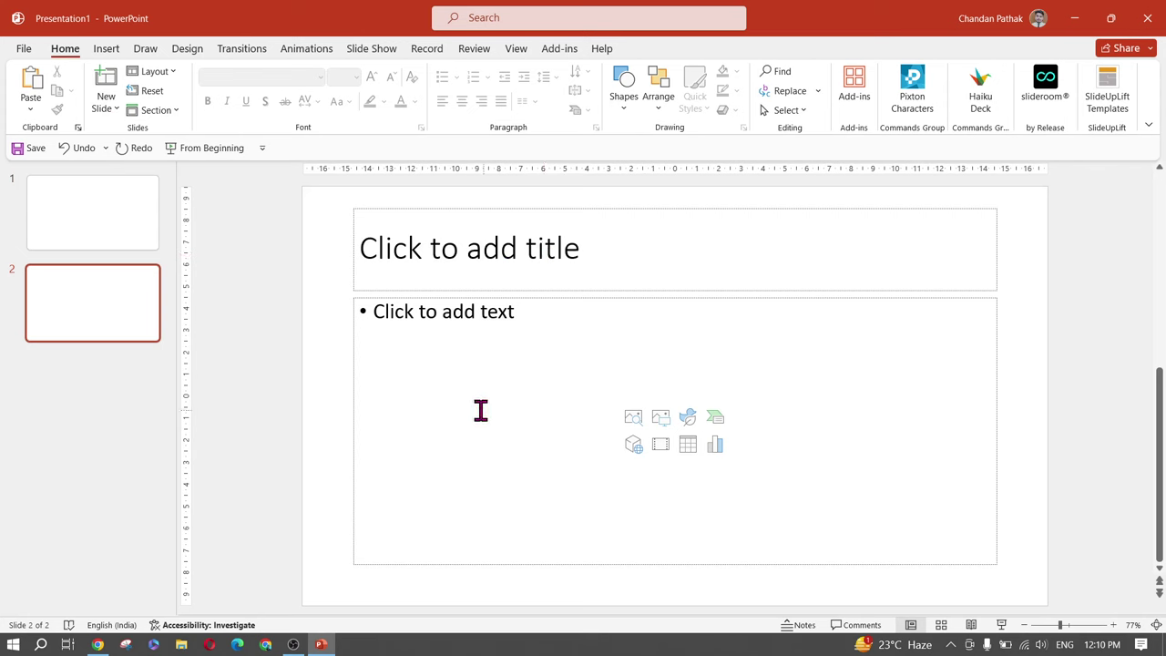
left_click(509, 249)
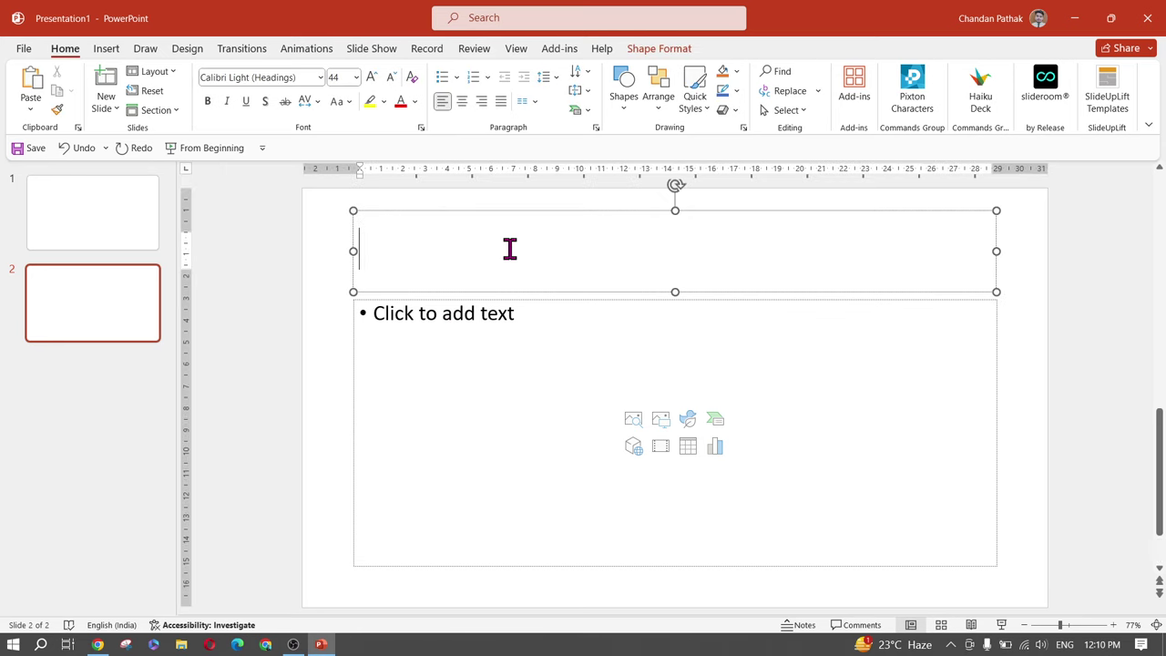
type("What")
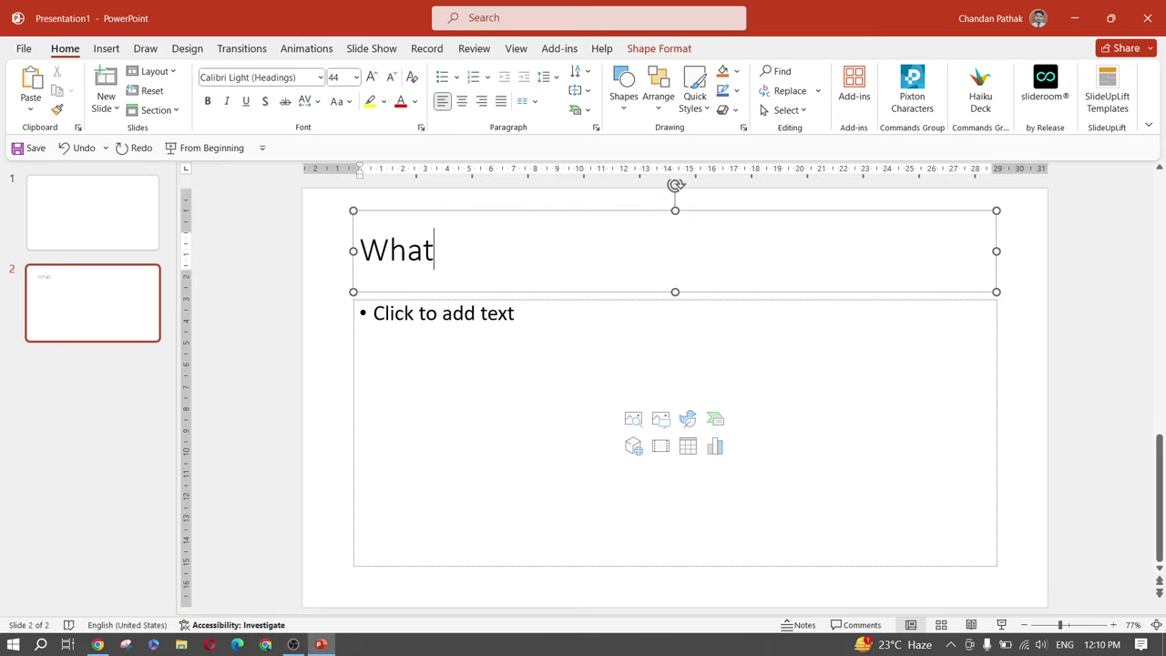
type(" is ")
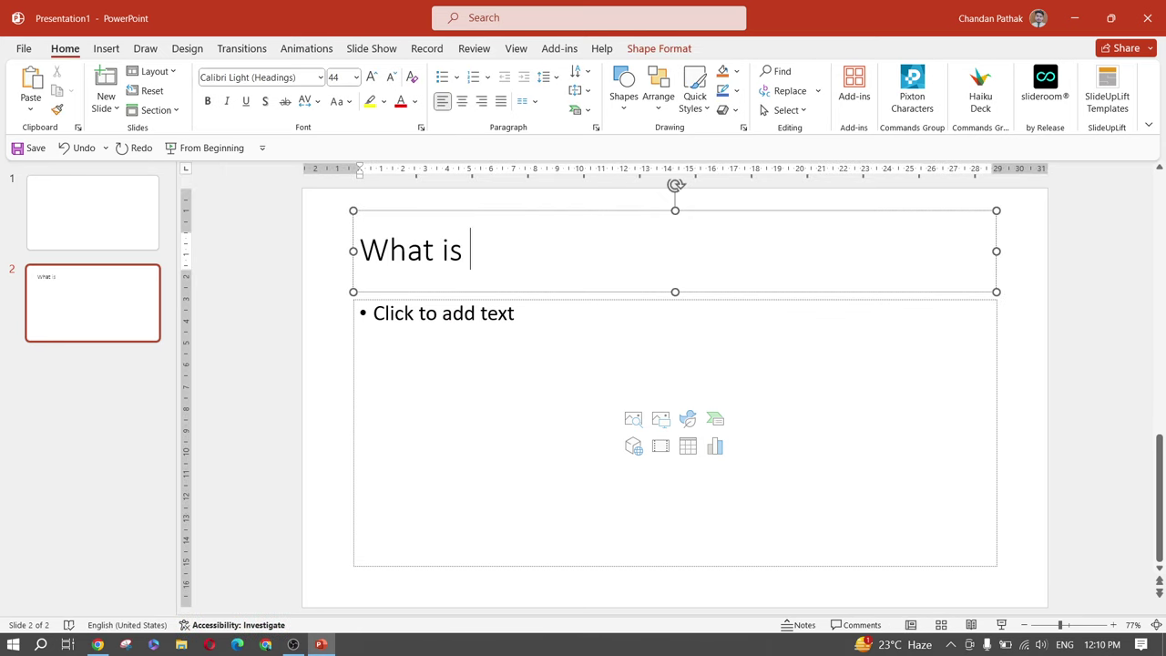
type("Computer")
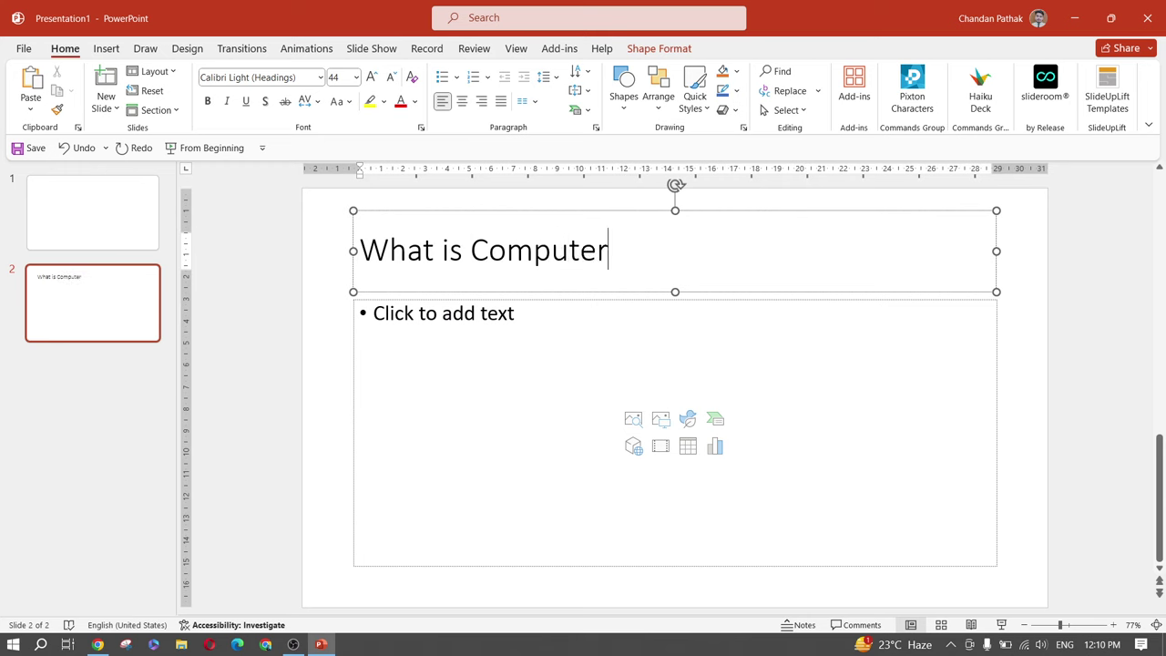
type("?")
left_click(432, 344)
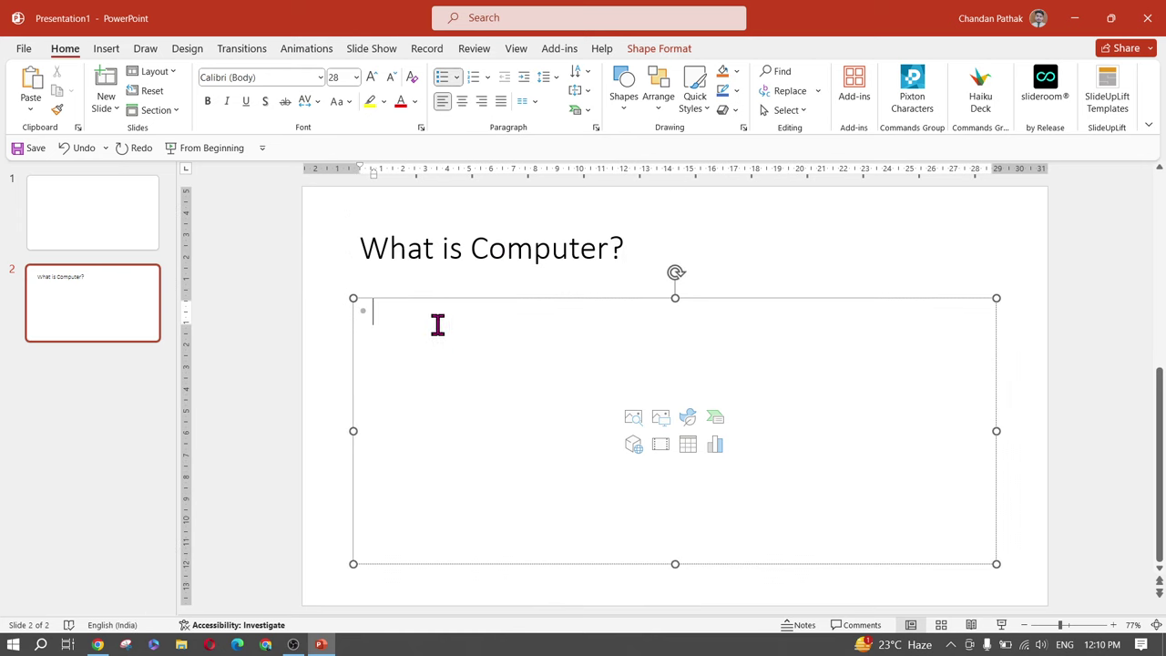
left_click(259, 378)
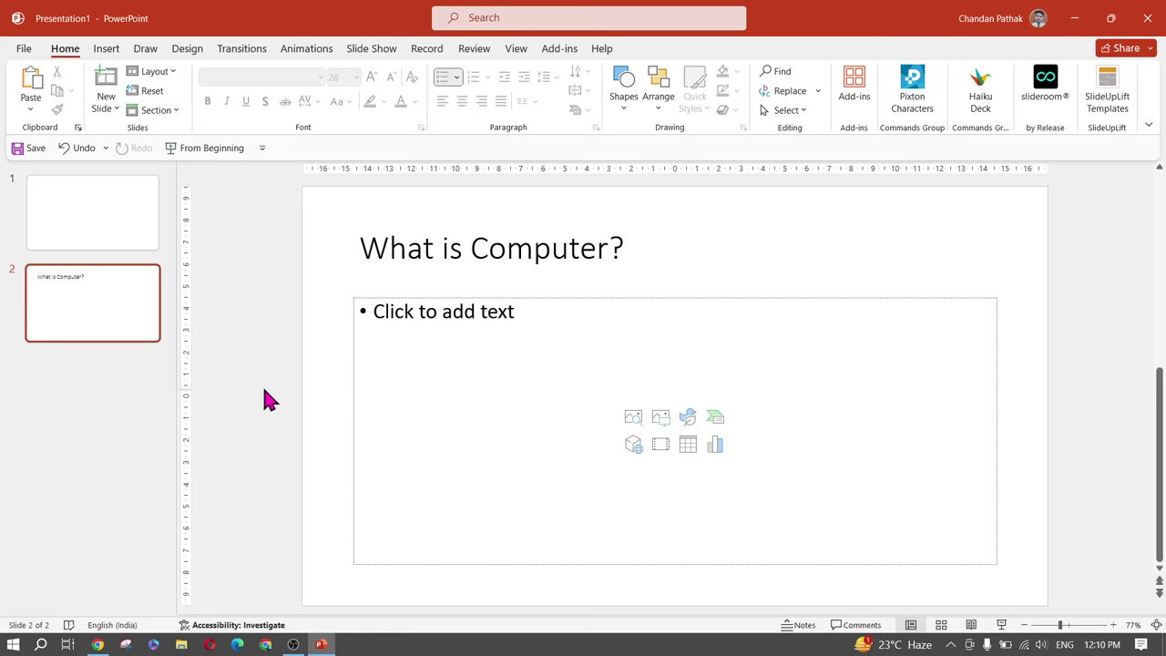
left_click(103, 108)
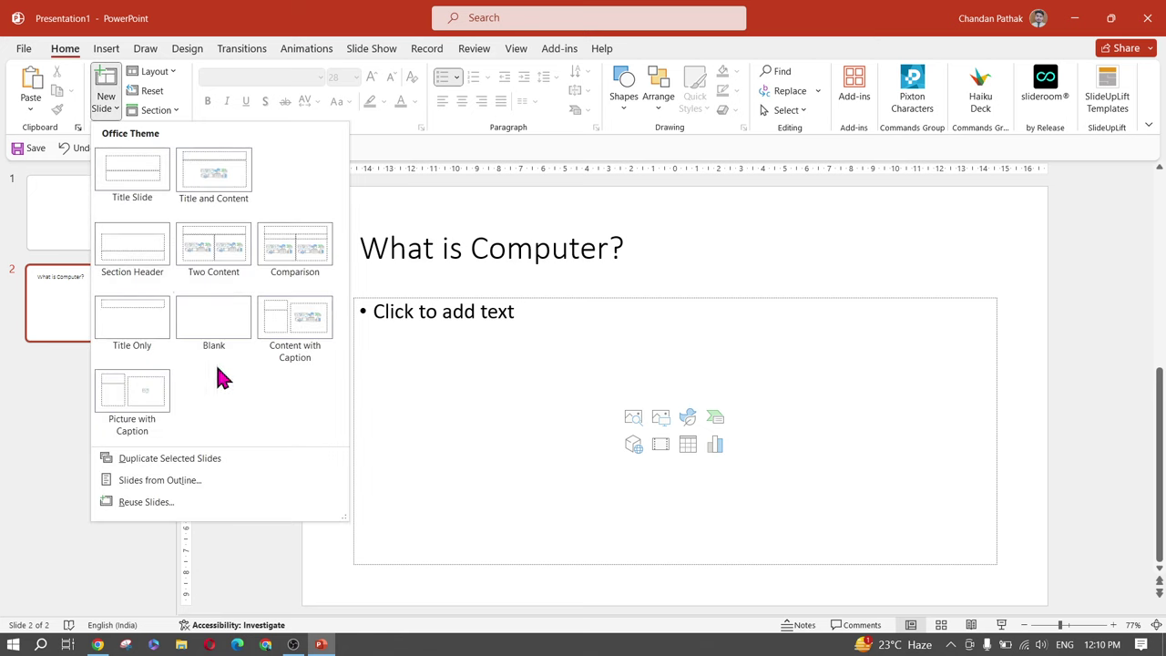
Add a Section Header slide titled 'About Printer' with an empty subtitle, then reselect What is Computer?
left_click(151, 248)
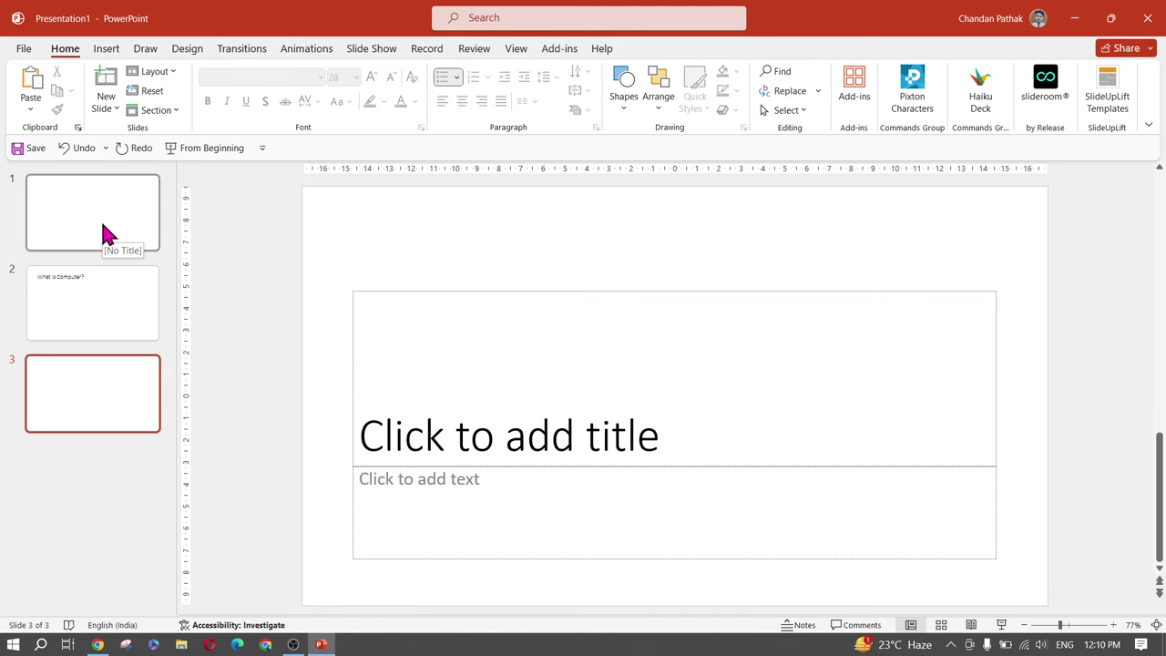
left_click(460, 410)
type("A")
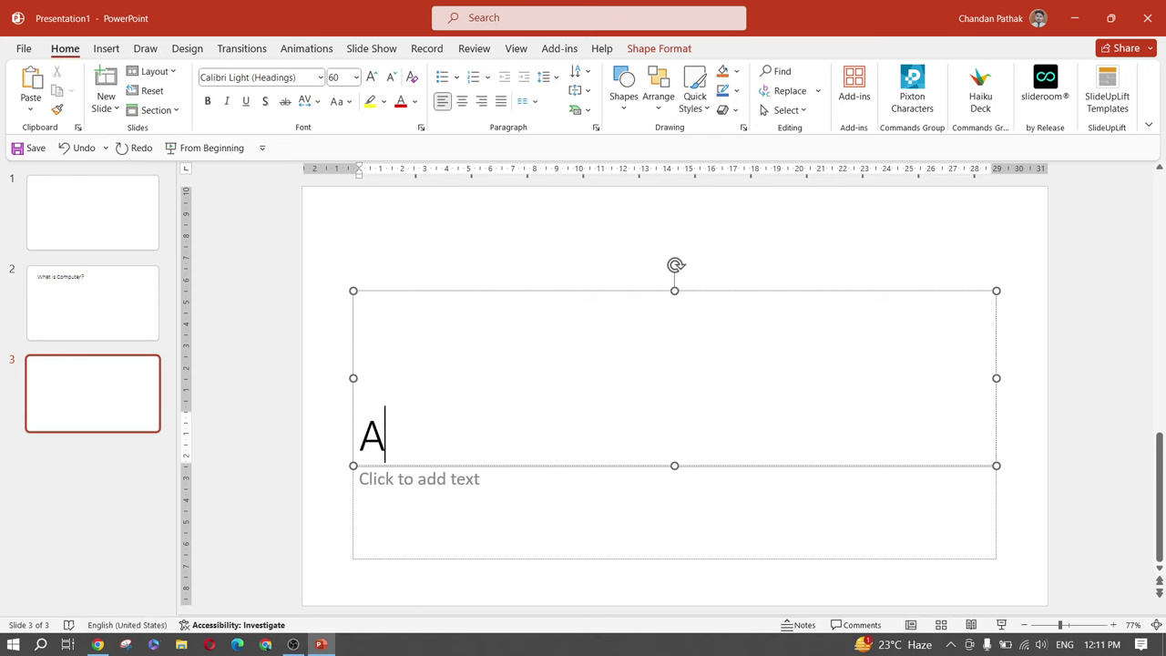
type("bout")
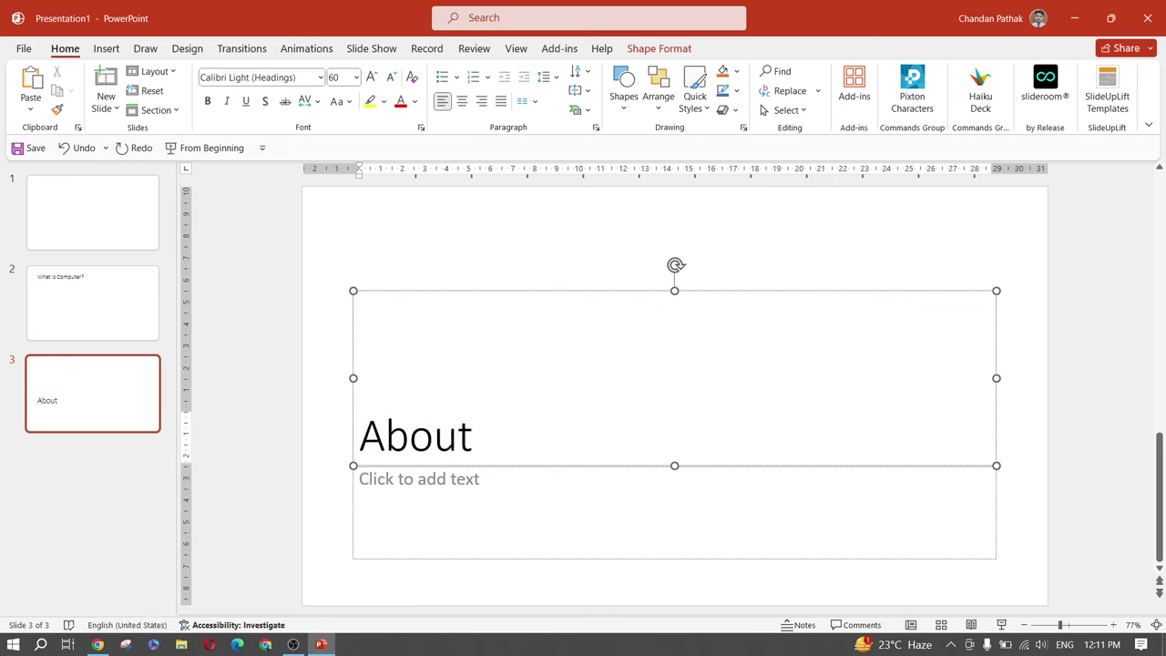
type(" Printer")
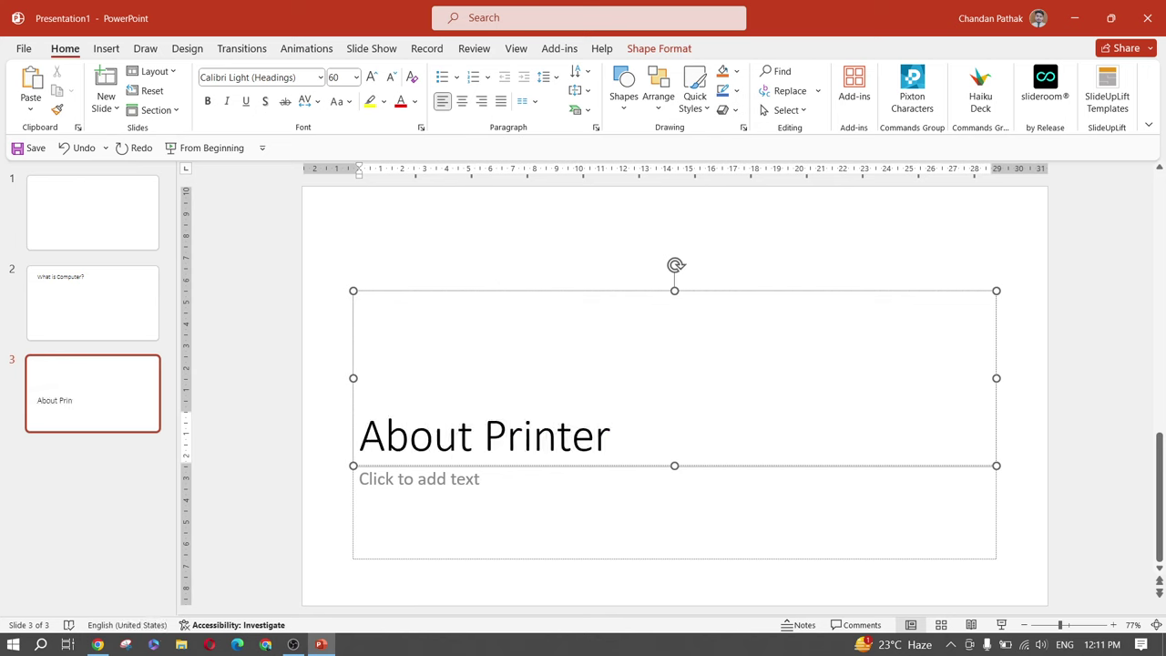
left_click(546, 491)
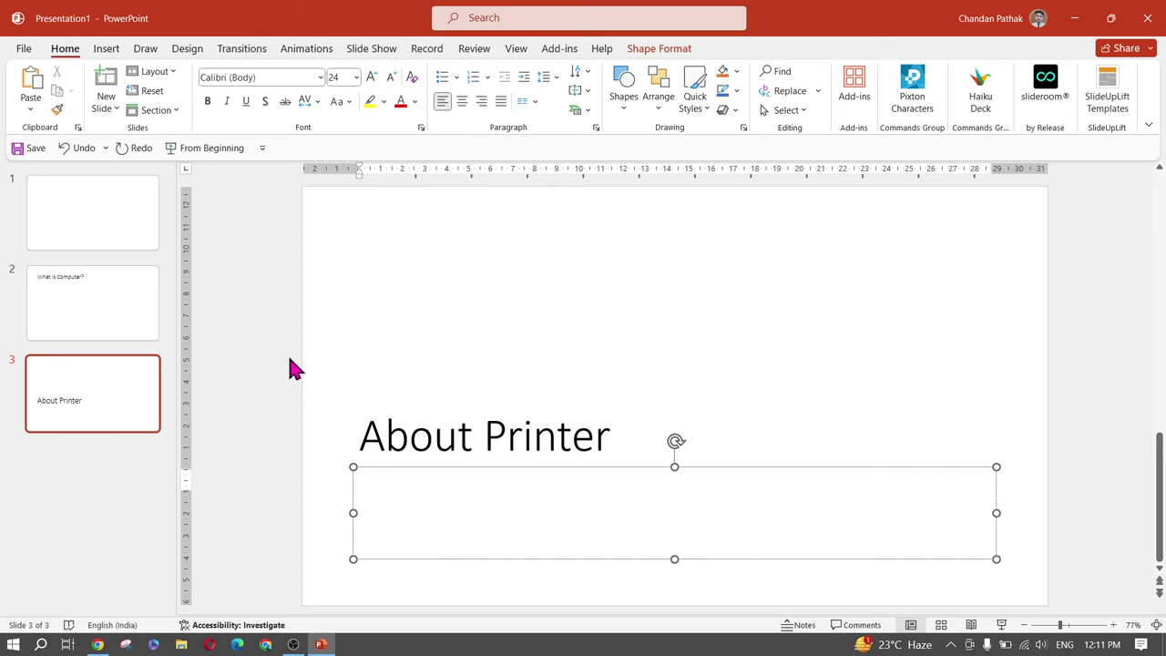
left_click(271, 330)
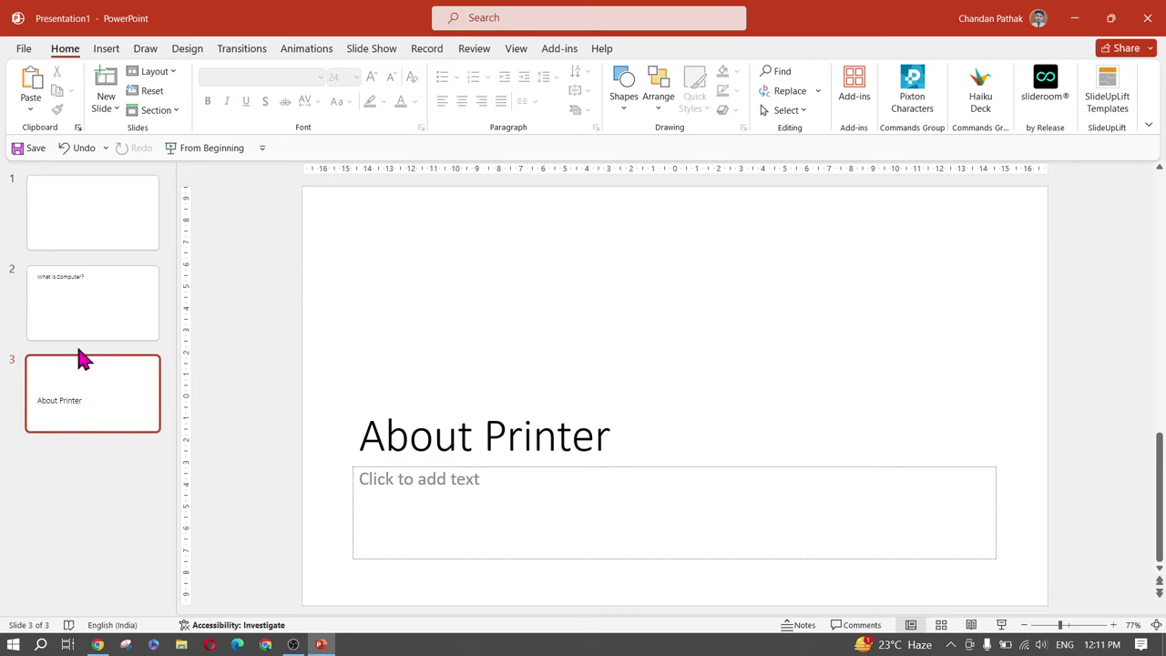
left_click_drag(77, 343, 110, 109)
left_click(110, 110)
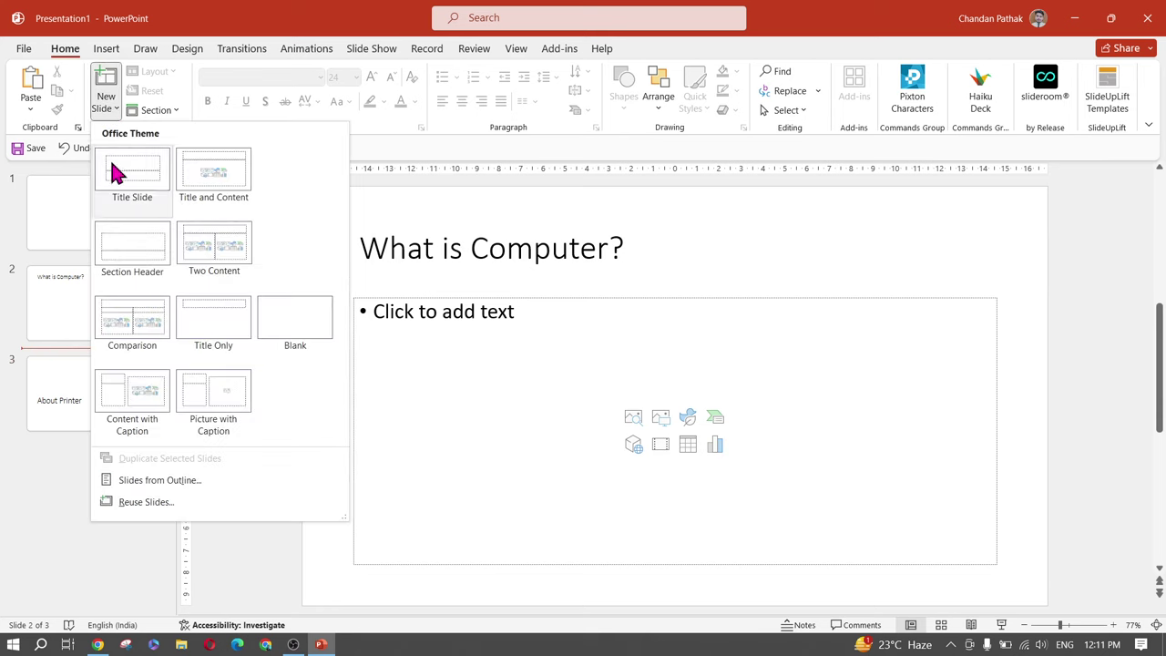
Insert a Blank slide after What is Computer? and a Content with Caption slide as slide 2
left_click(293, 323)
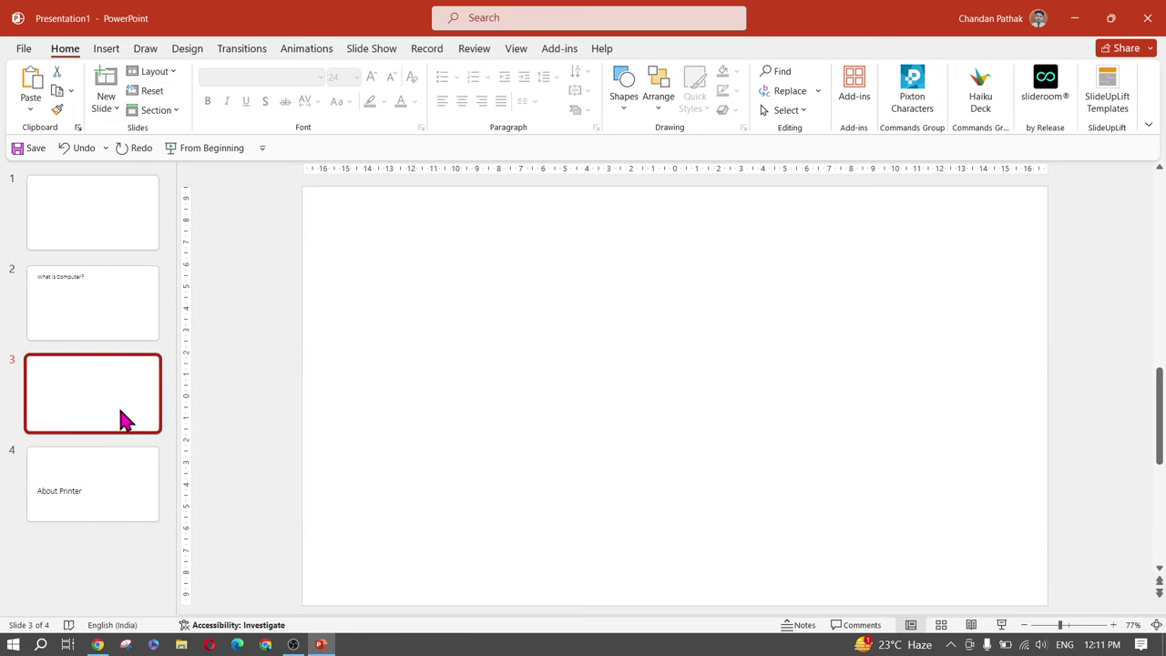
left_click(106, 255)
left_click(117, 109)
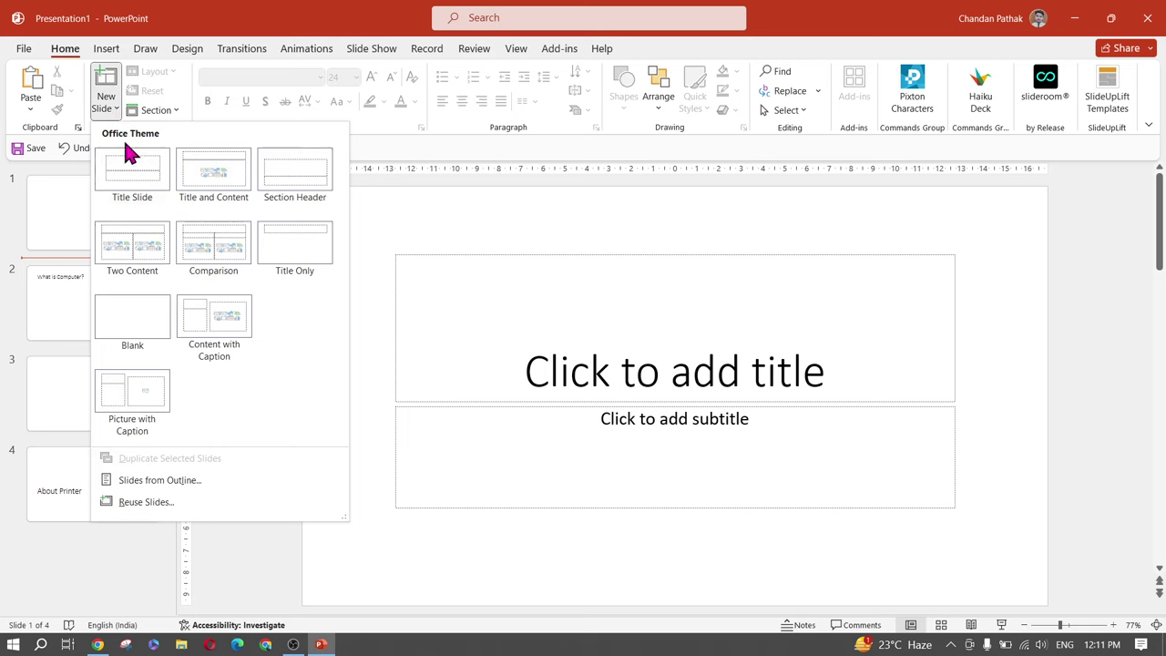
left_click(202, 344)
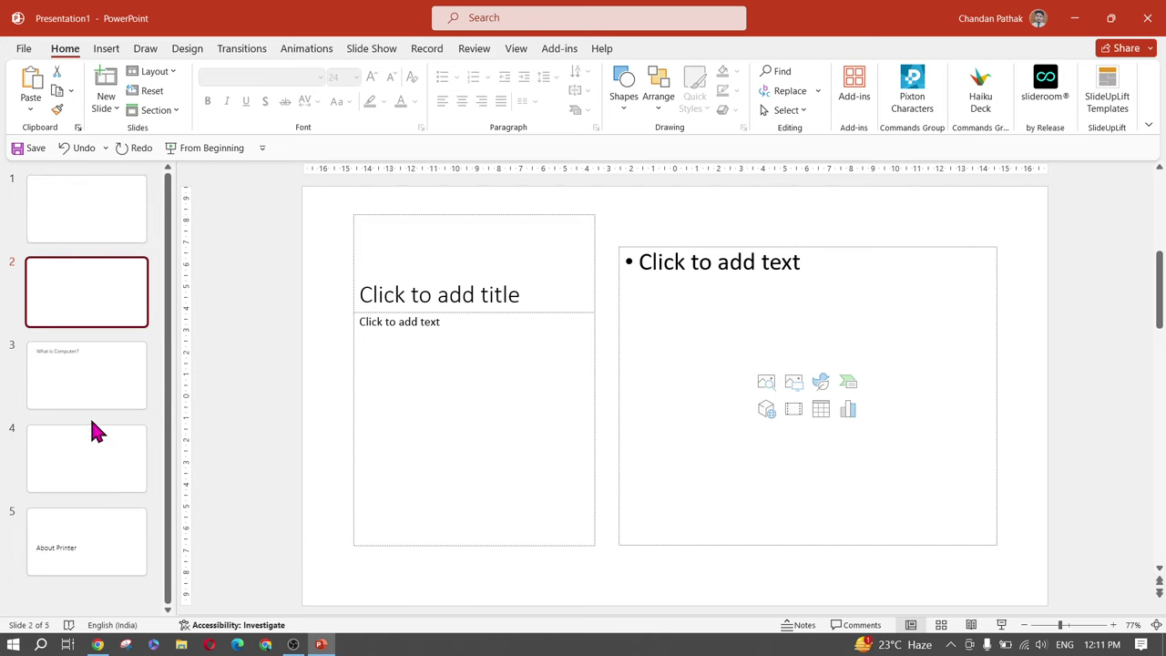
left_click(106, 473)
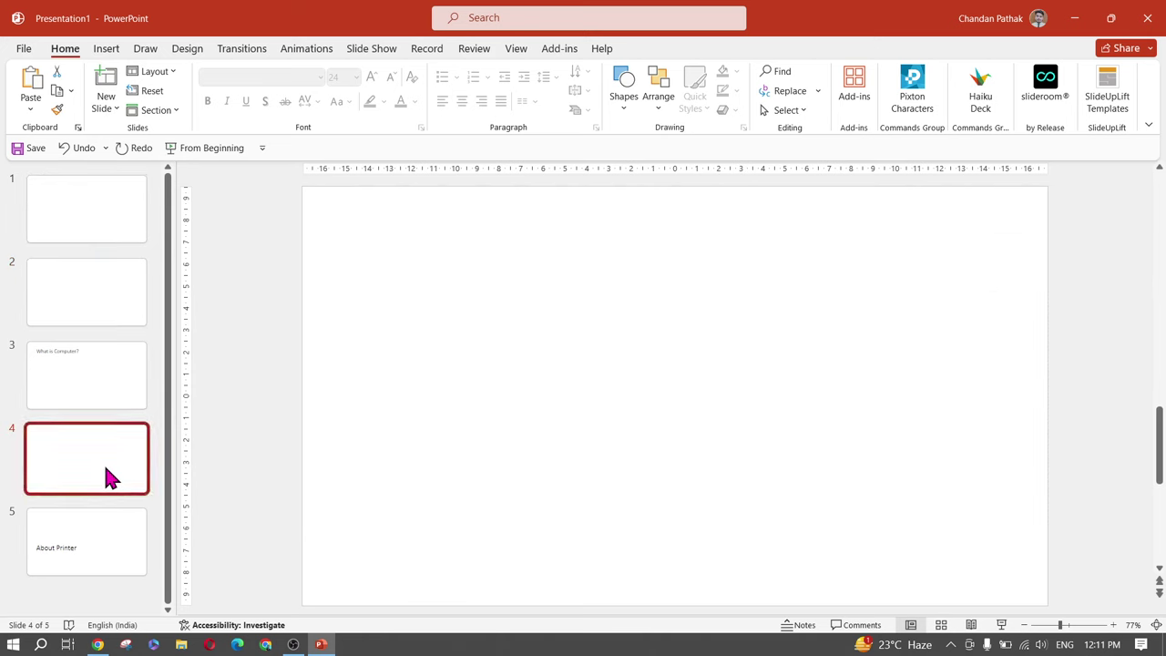
left_click(94, 217)
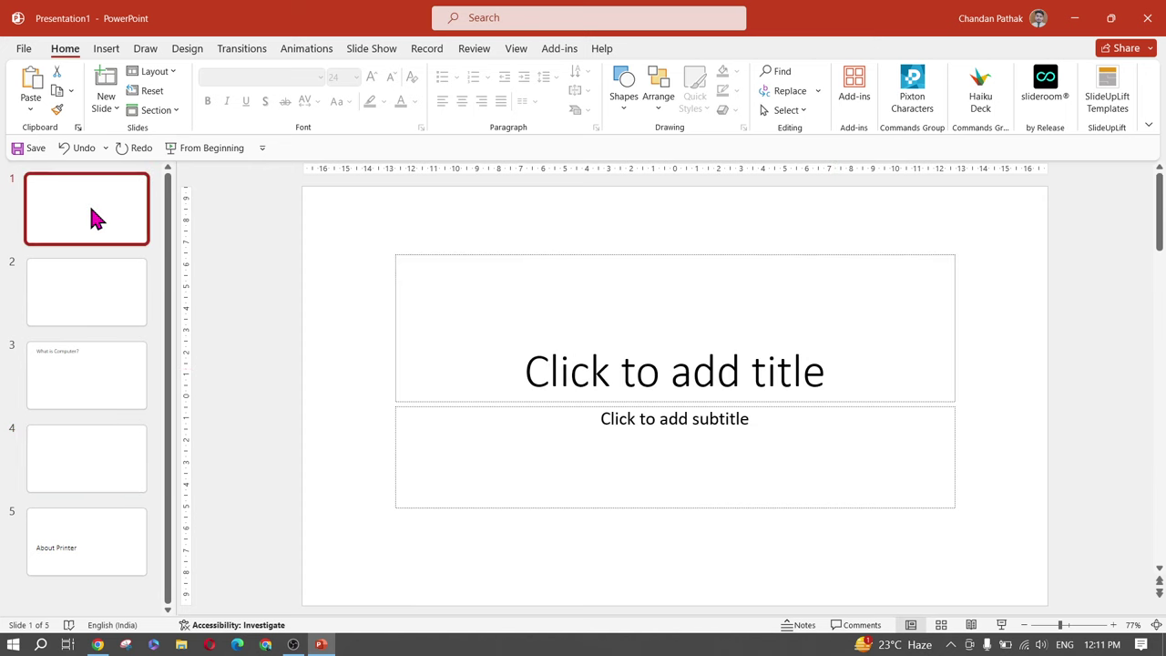
left_click(91, 469)
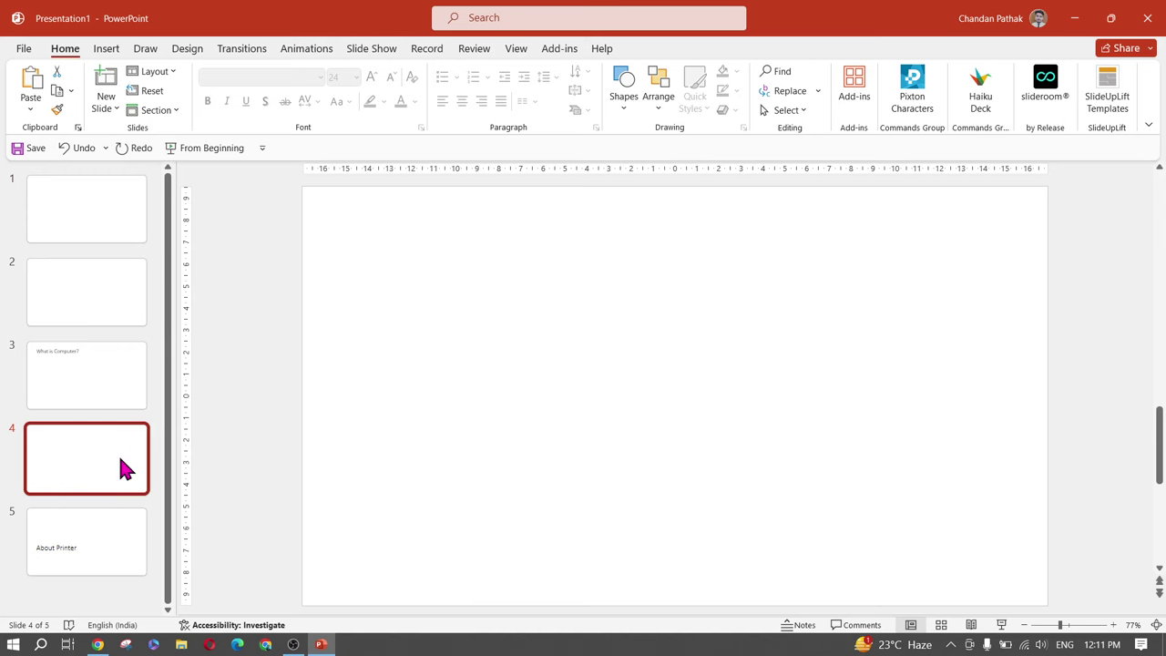
Delete blank slide 4, the empty Content with Caption slide 2 and the empty title slide 1
right_click(84, 455)
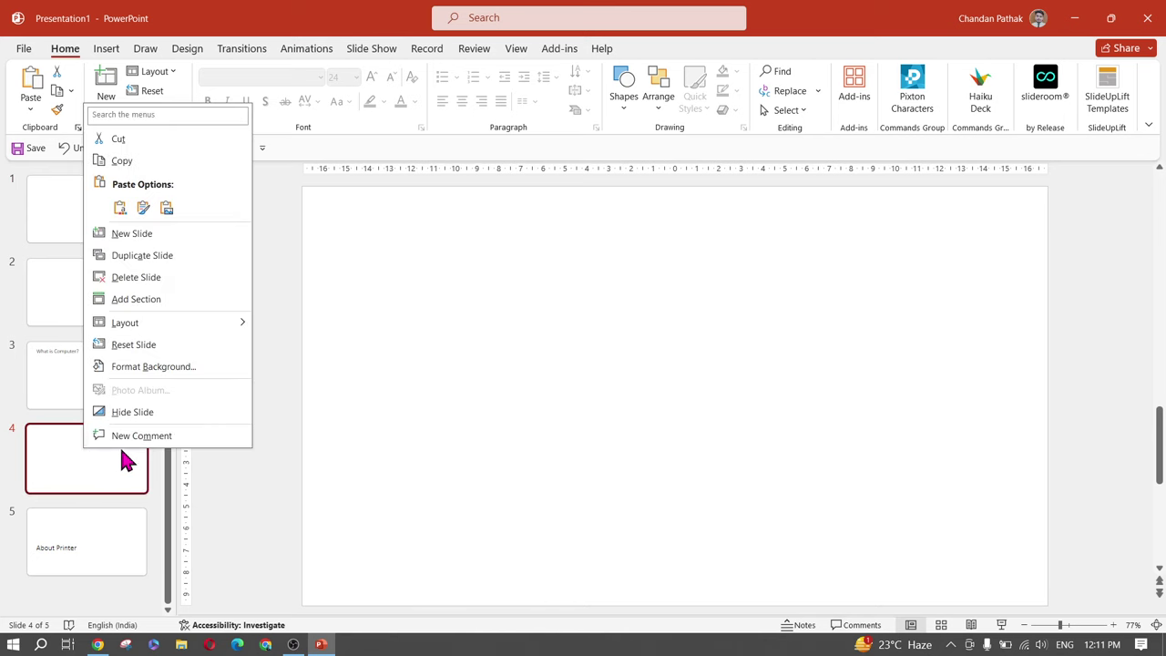
left_click(138, 281)
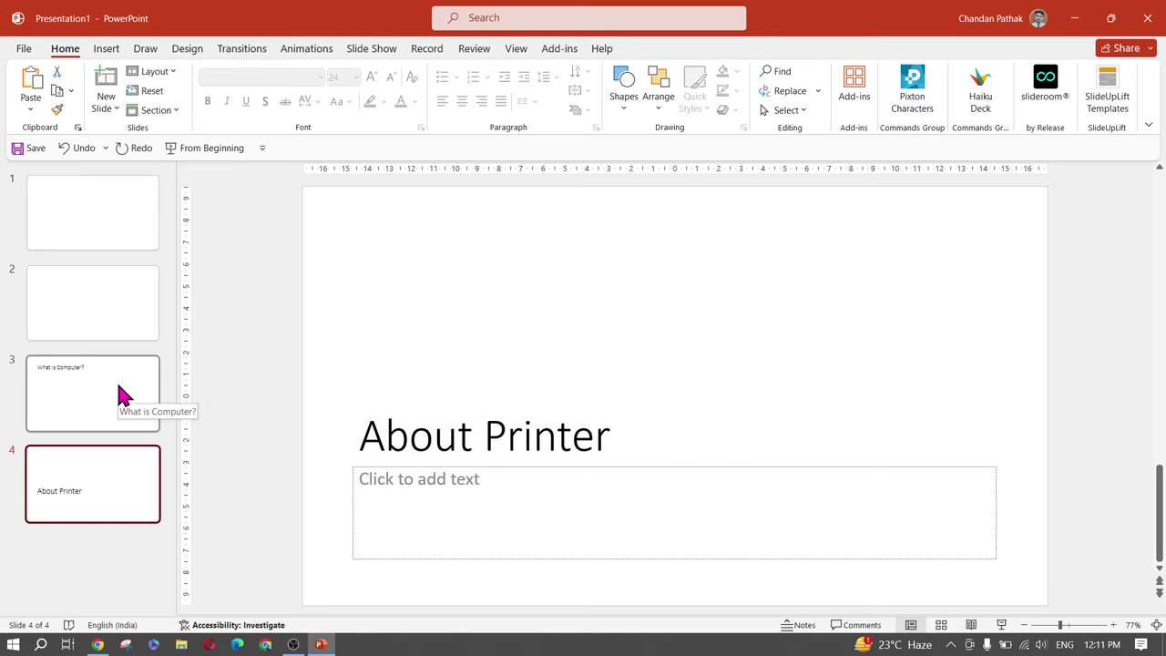
left_click(122, 315)
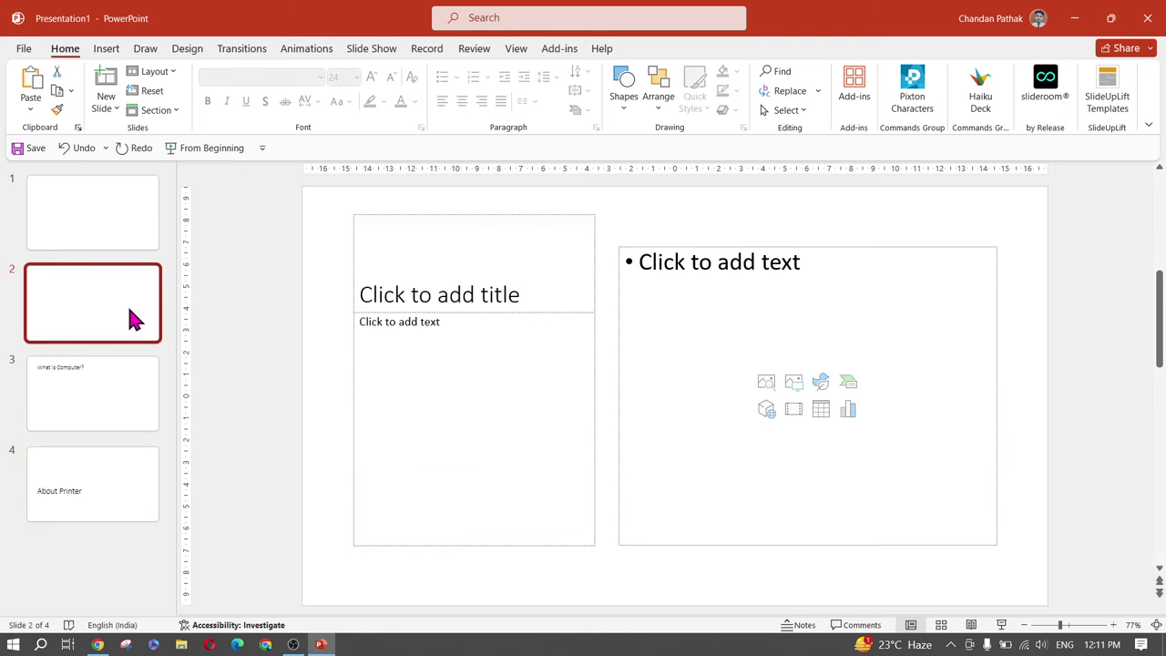
key("Delete")
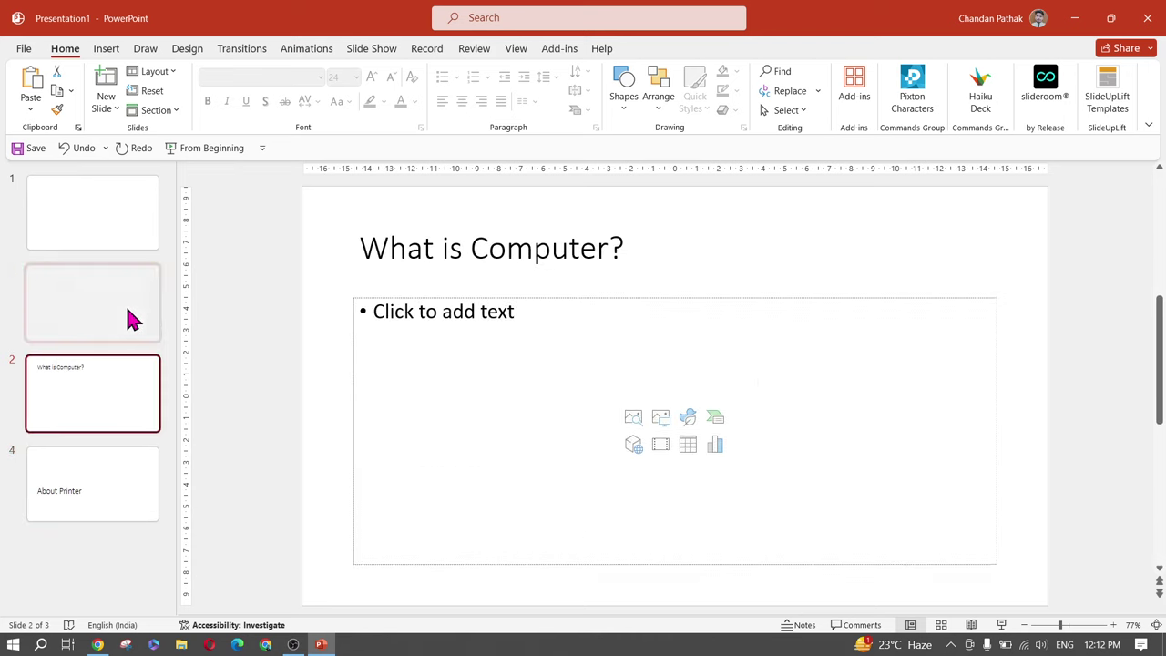
left_click(95, 218)
key("Delete")
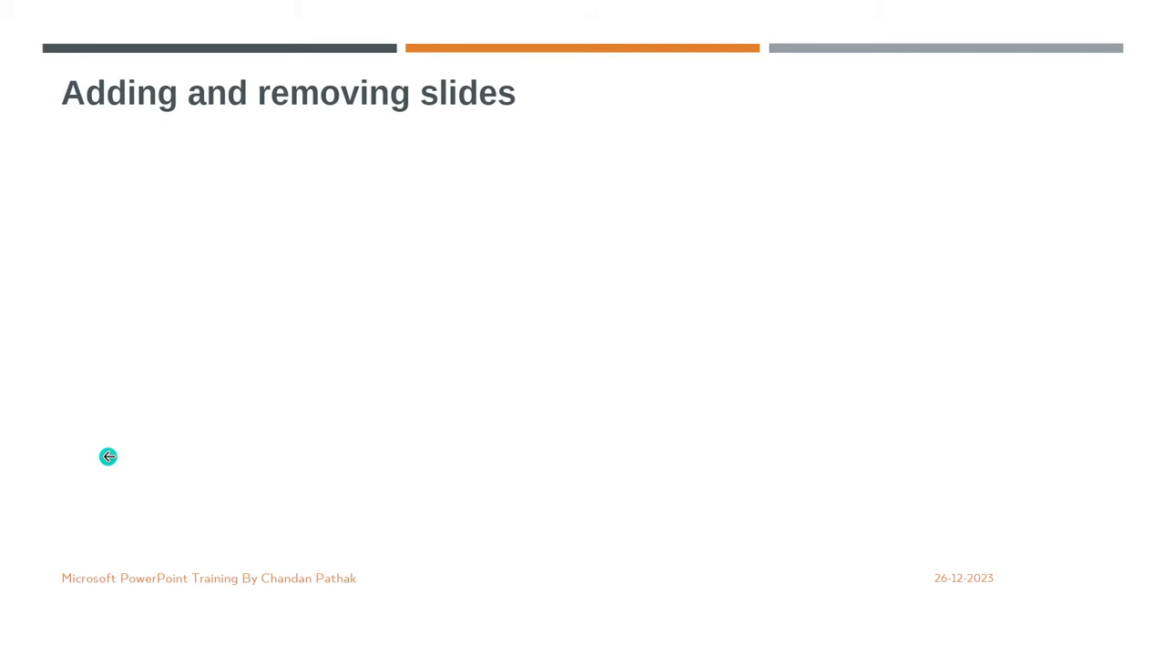
key("Right")
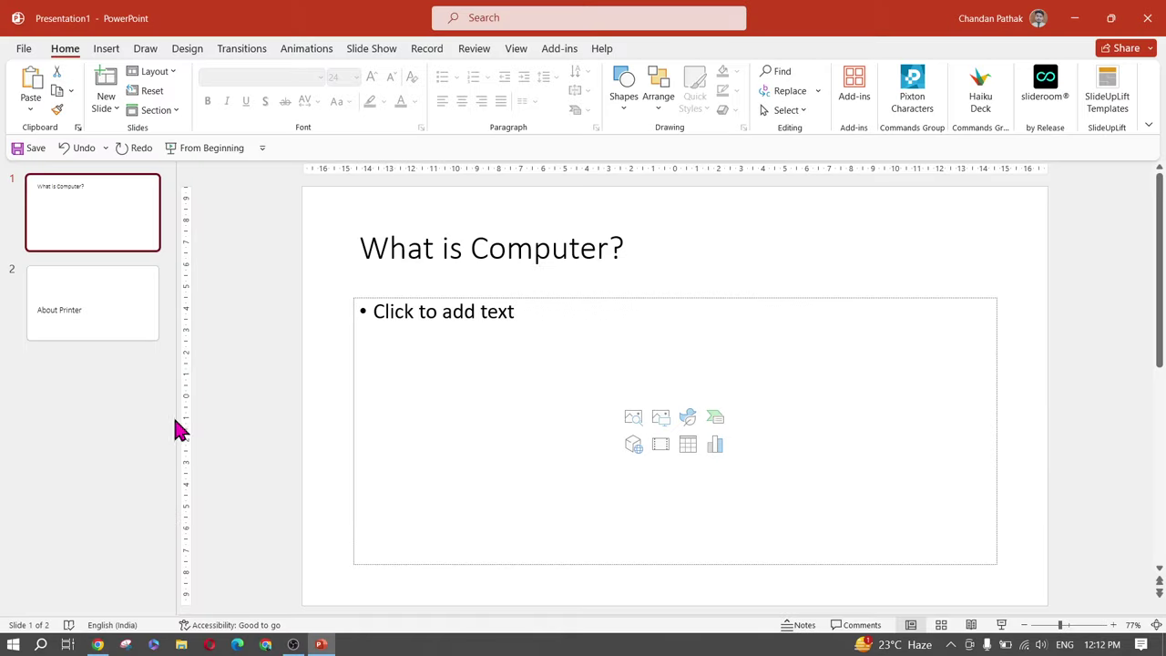
left_click(110, 310)
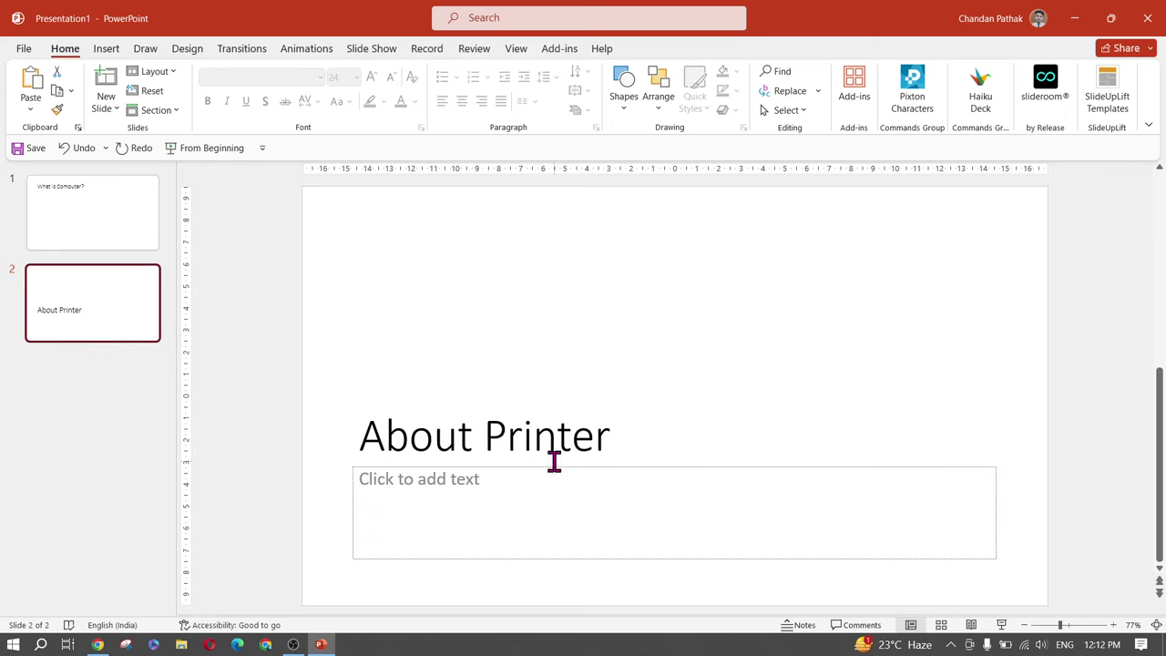
left_click(128, 218)
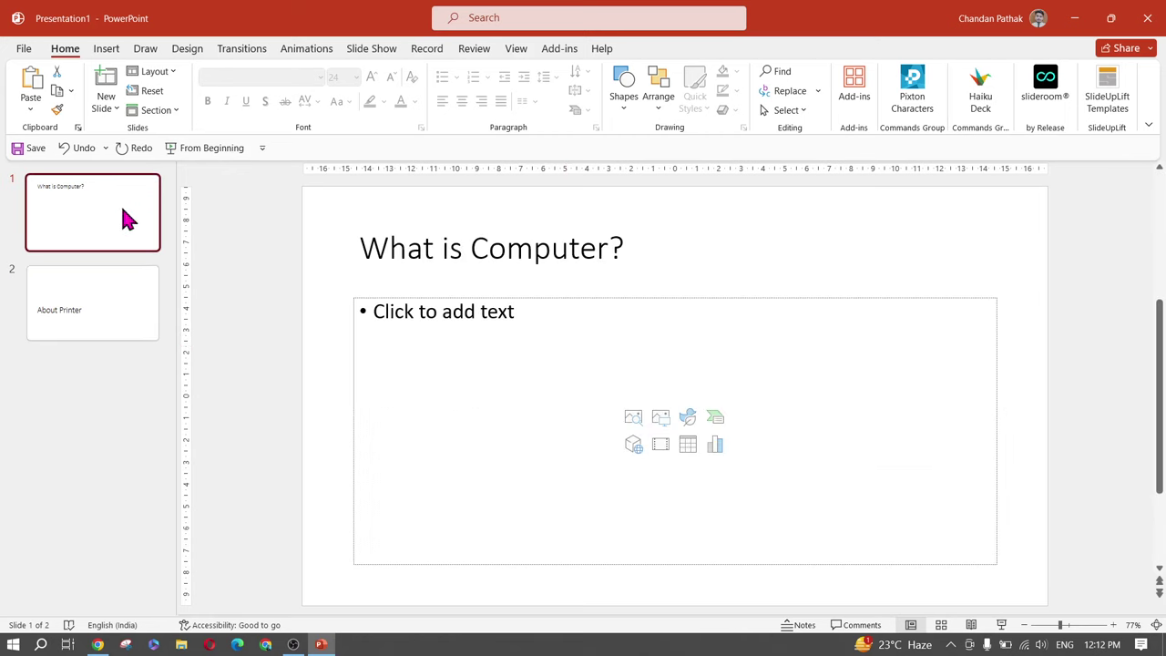
left_click(511, 320)
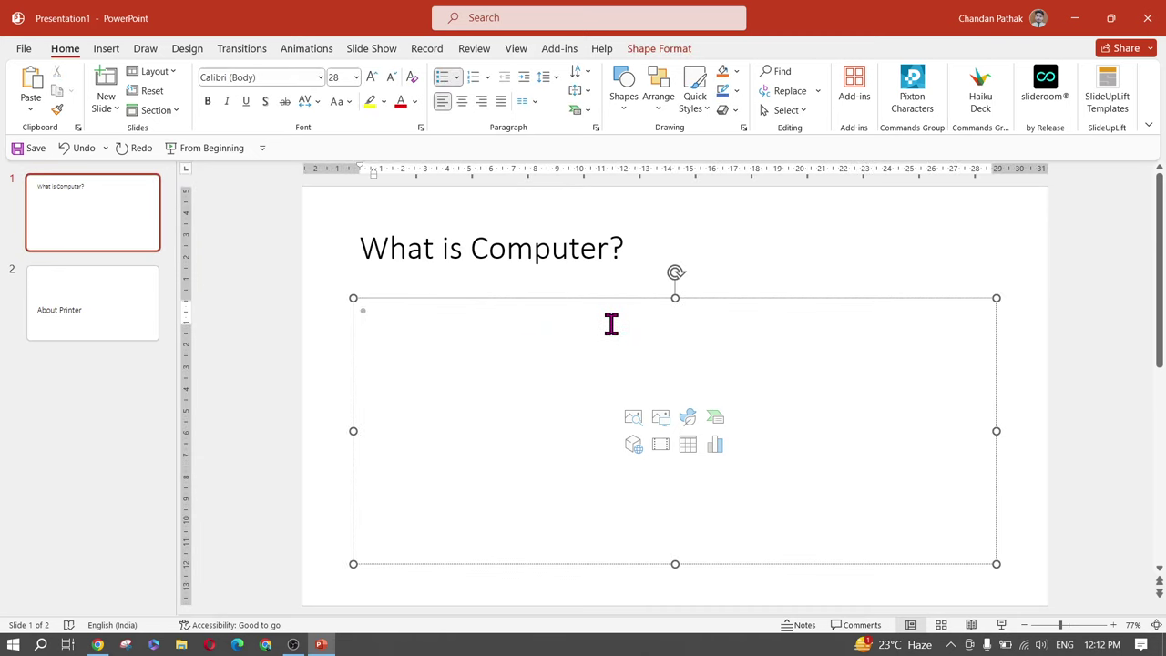
type("It Is ")
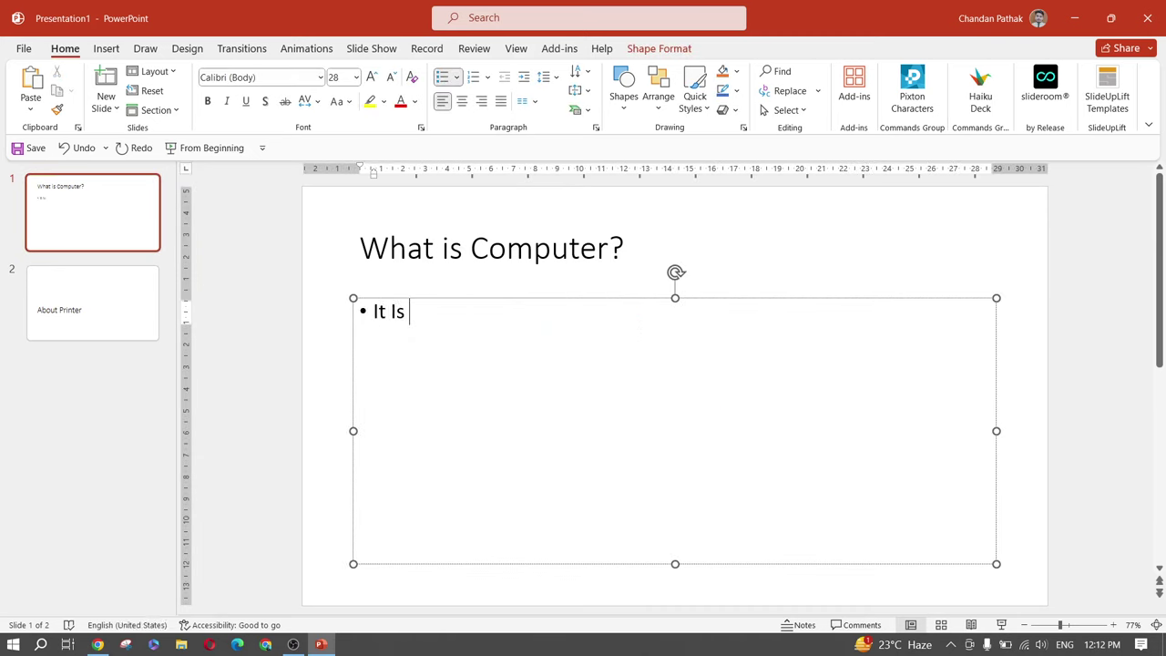
type("an elcetronic ")
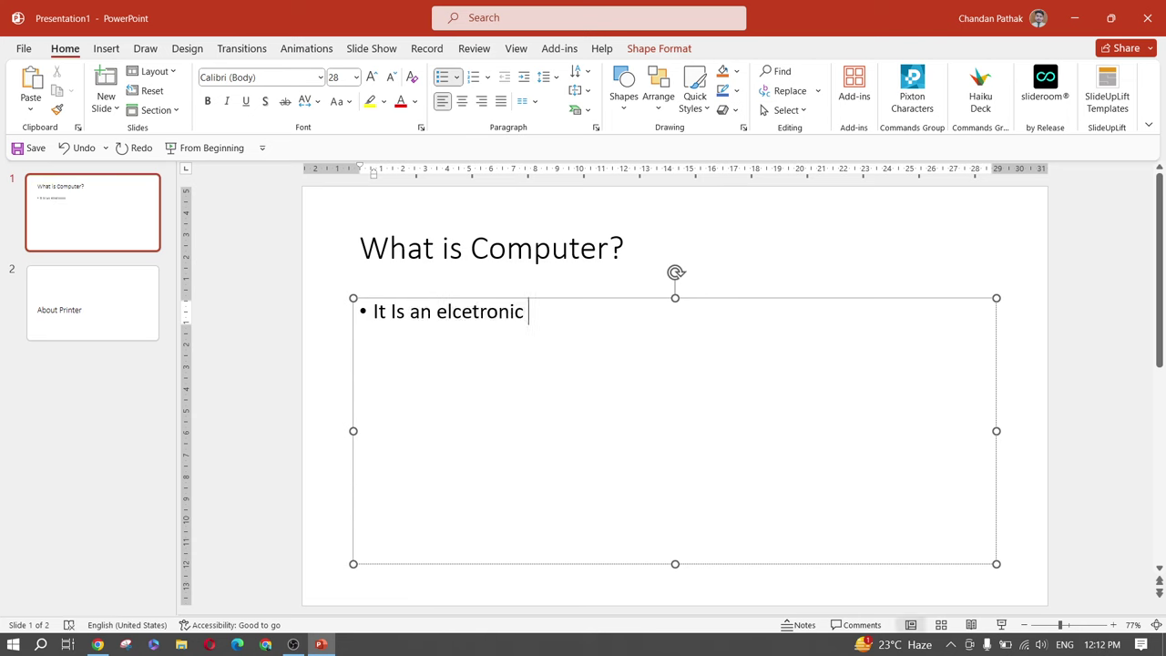
type("device.")
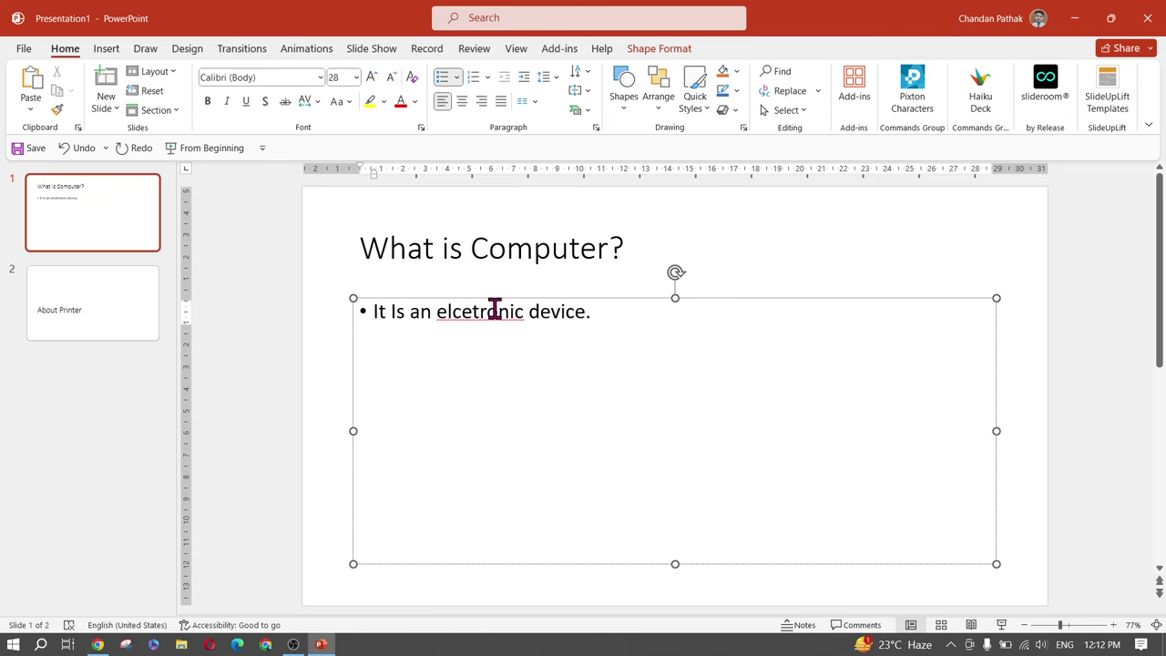
right_click(488, 310)
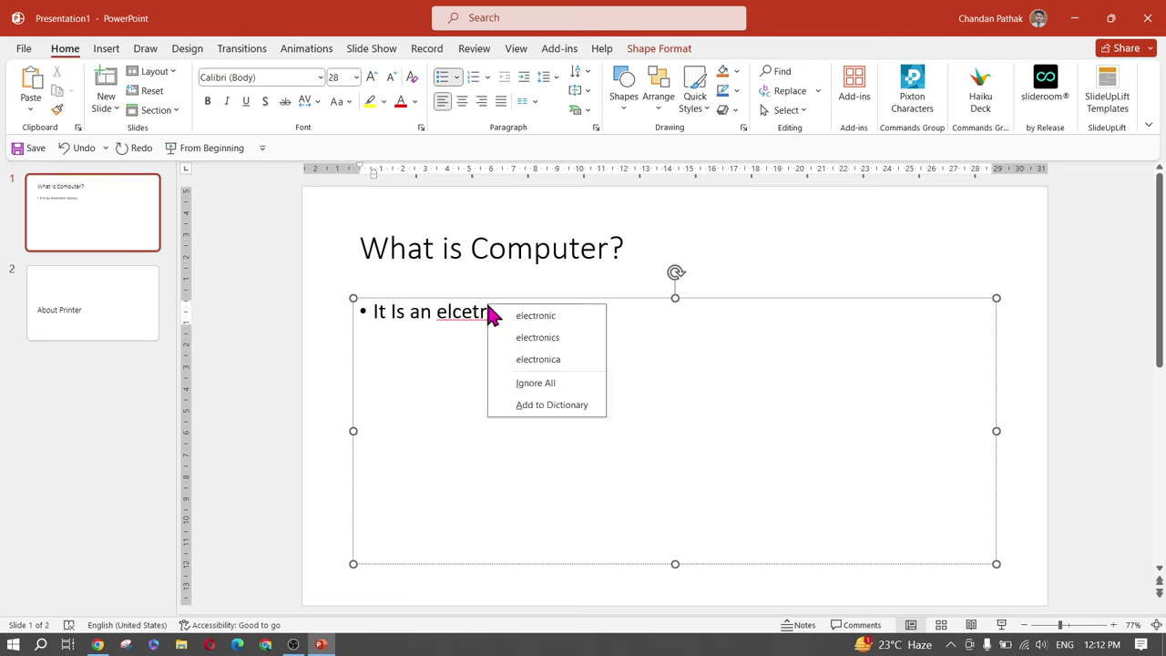
left_click(521, 315)
left_click(666, 331)
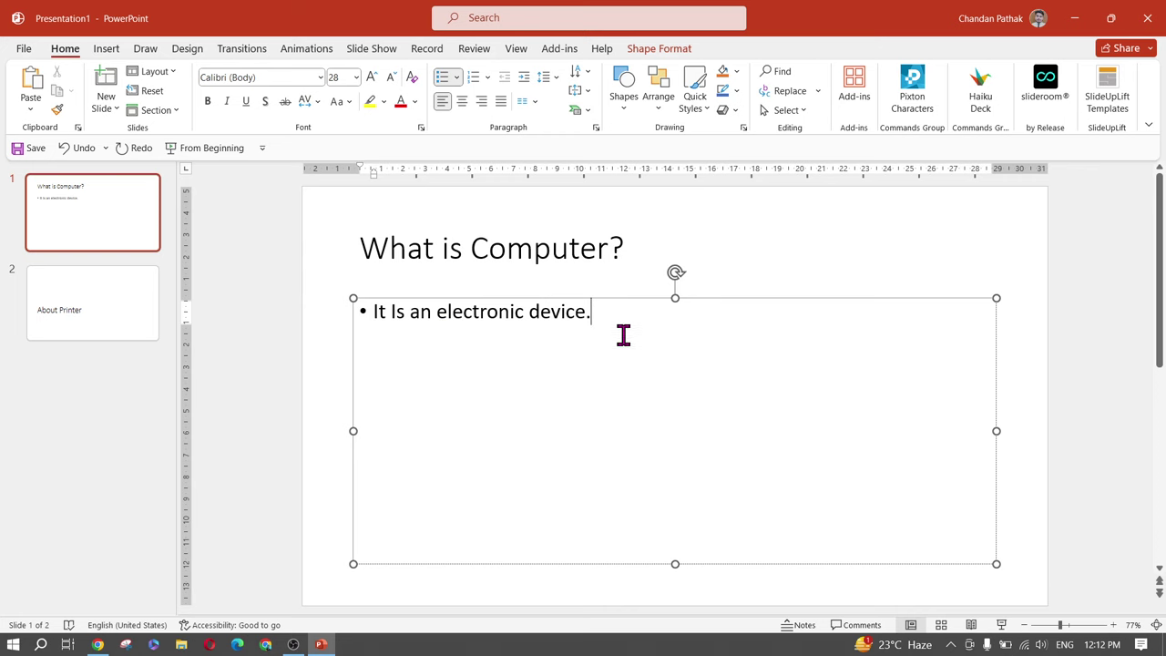
left_click(282, 318)
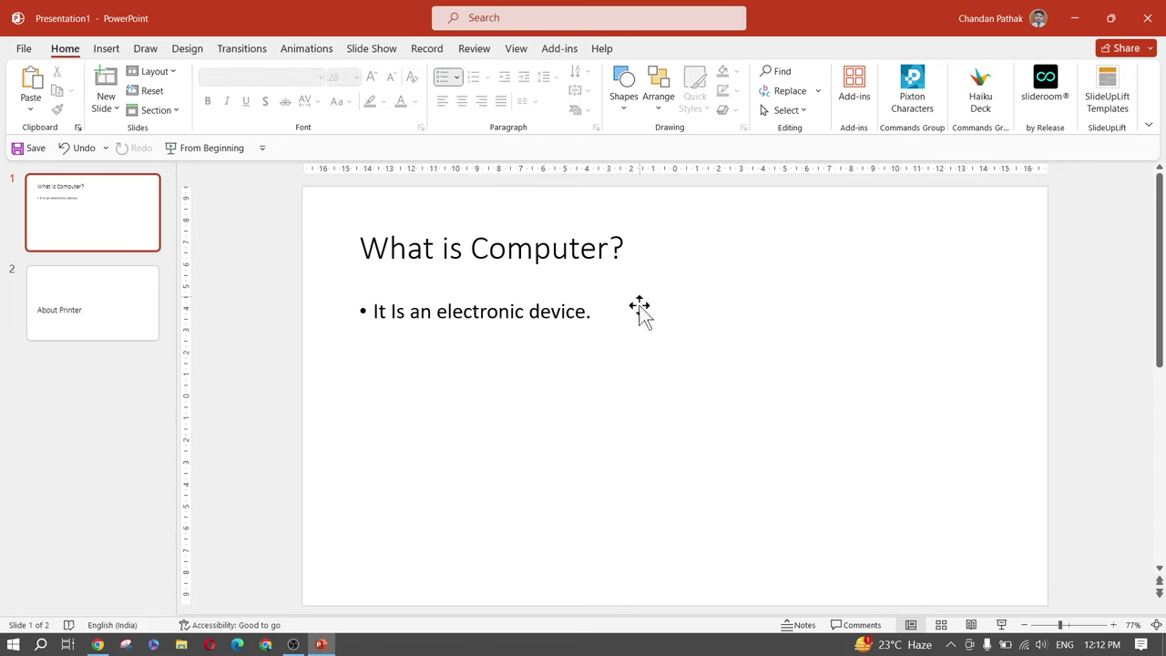
left_click(82, 236)
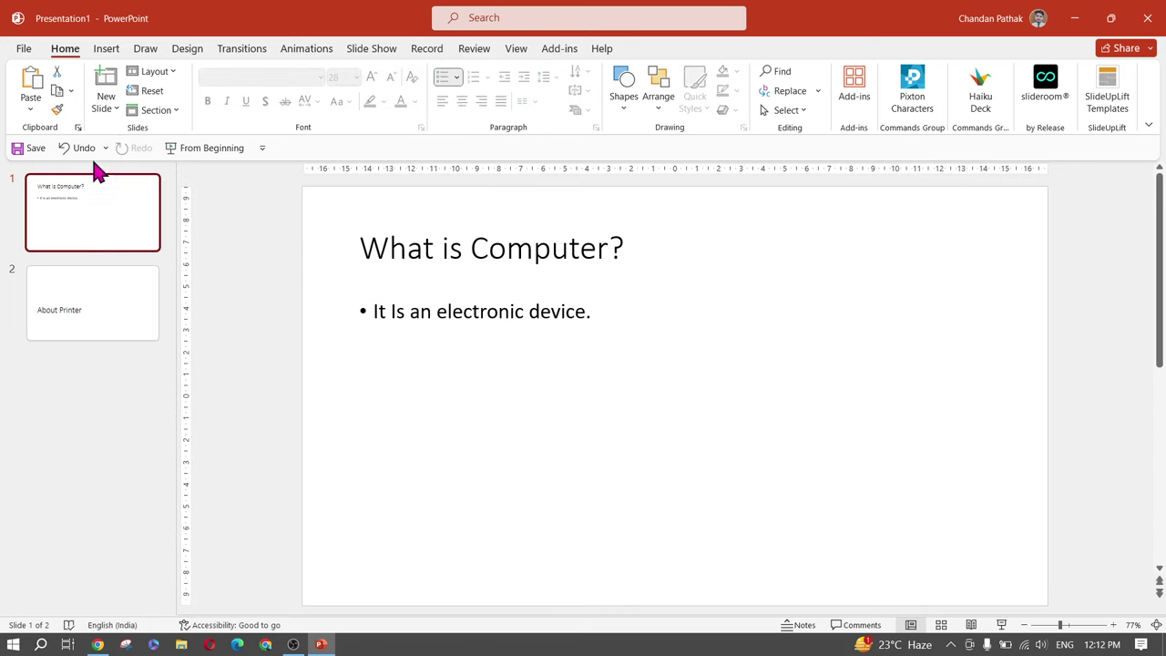
Apply the Section Header layout to the What is Computer? slide
left_click(104, 107)
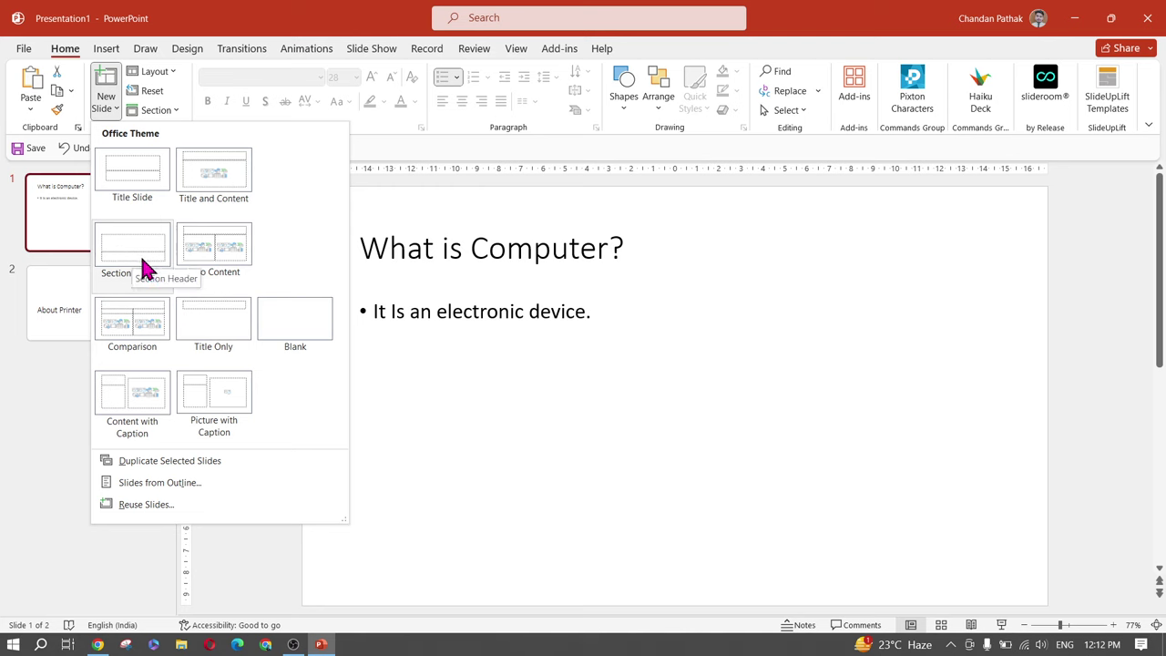
left_click(622, 421)
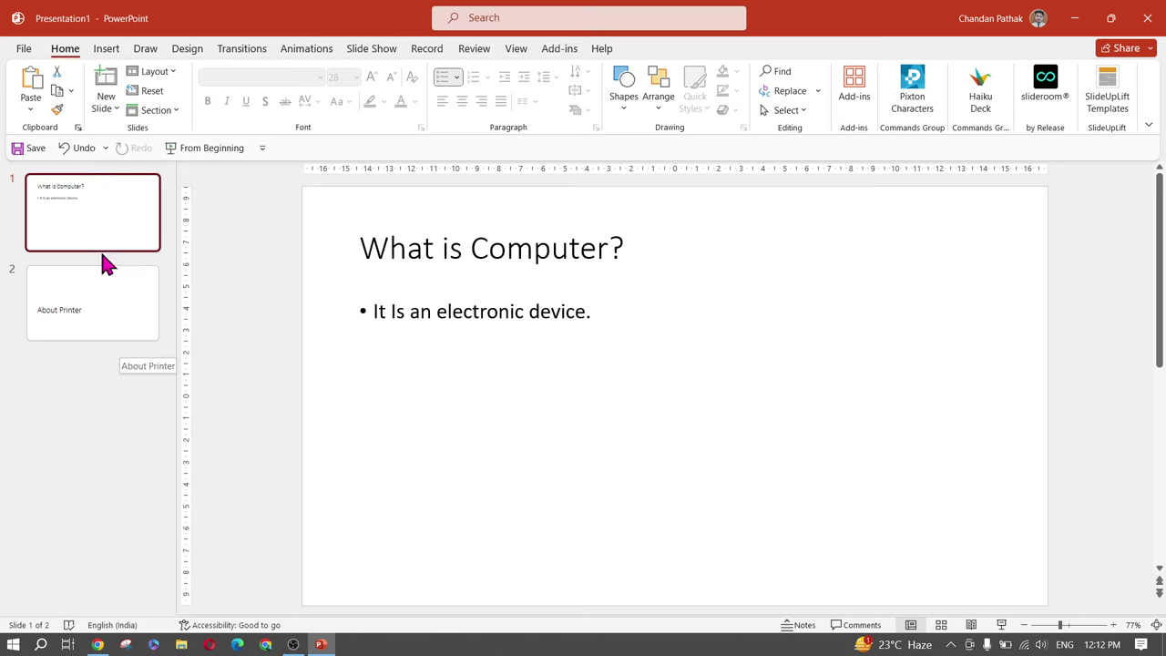
right_click(84, 203)
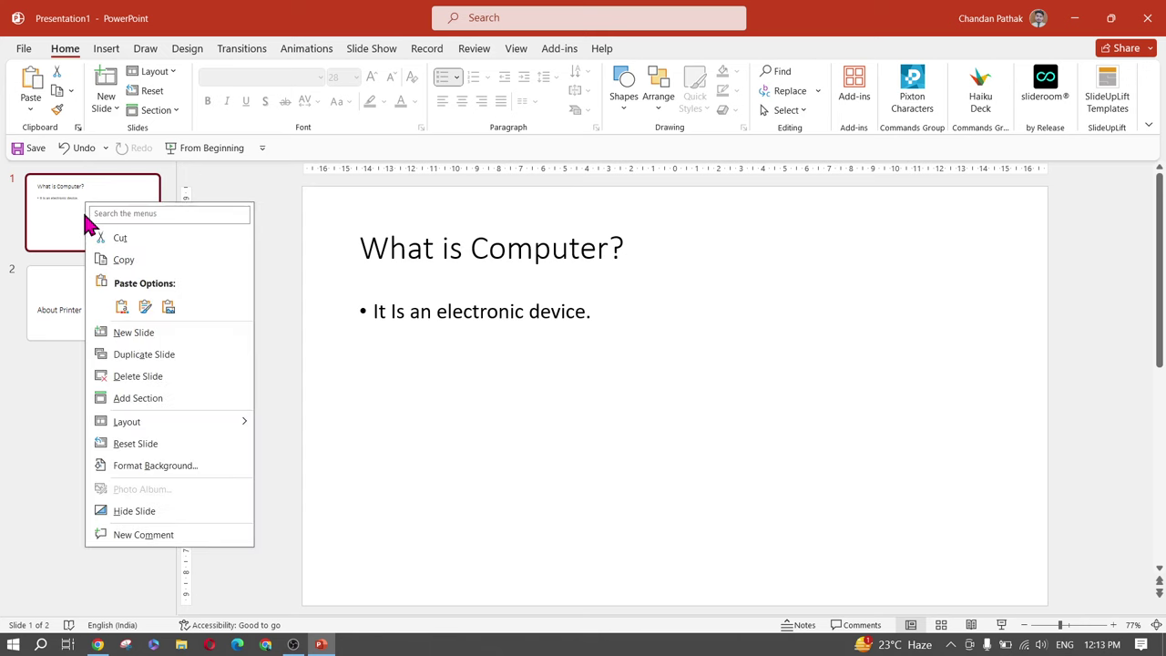
mouse_move(143, 428)
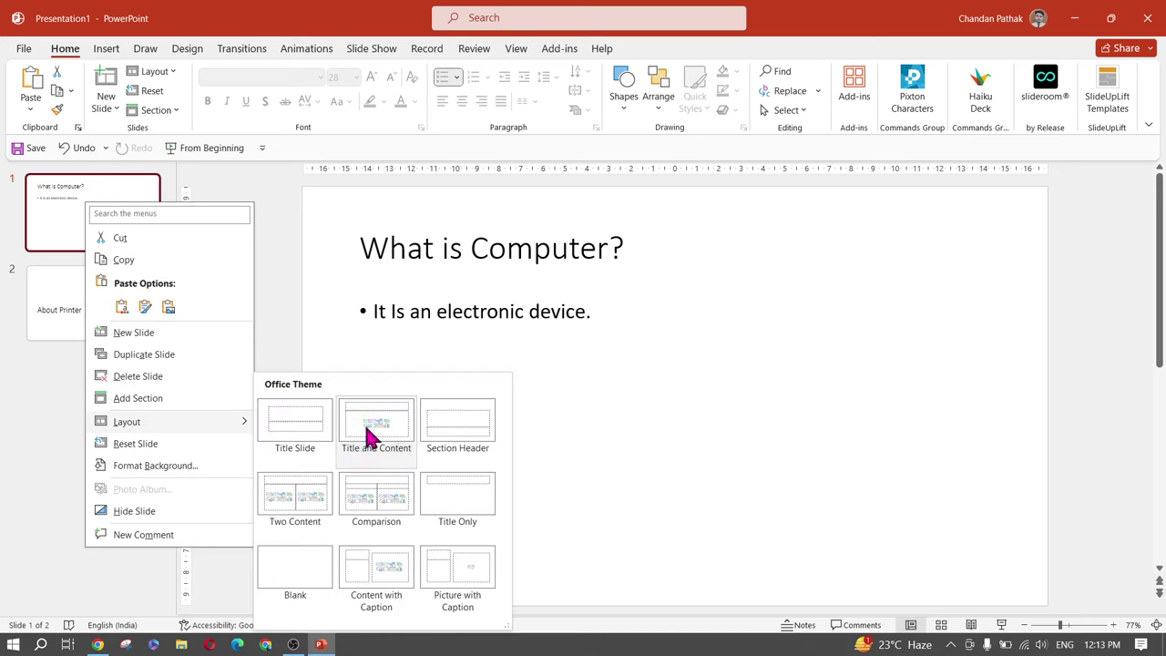
left_click(459, 437)
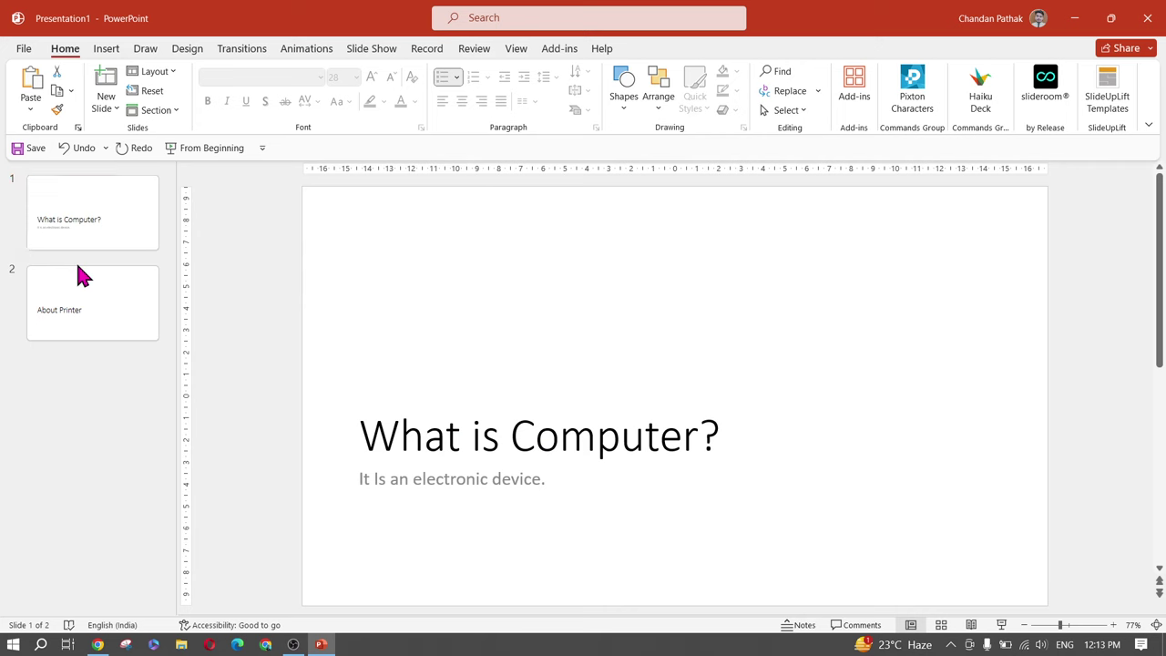
Apply the Title Slide layout to the About Printer slide
left_click(95, 332)
left_click(92, 244)
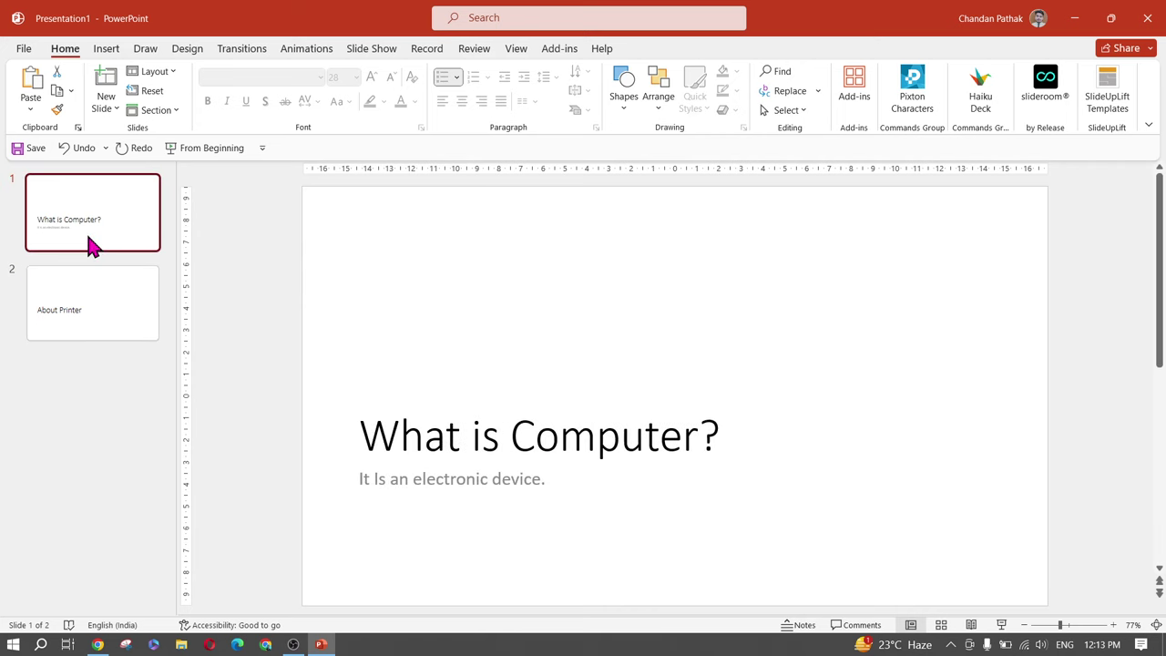
left_click(109, 306)
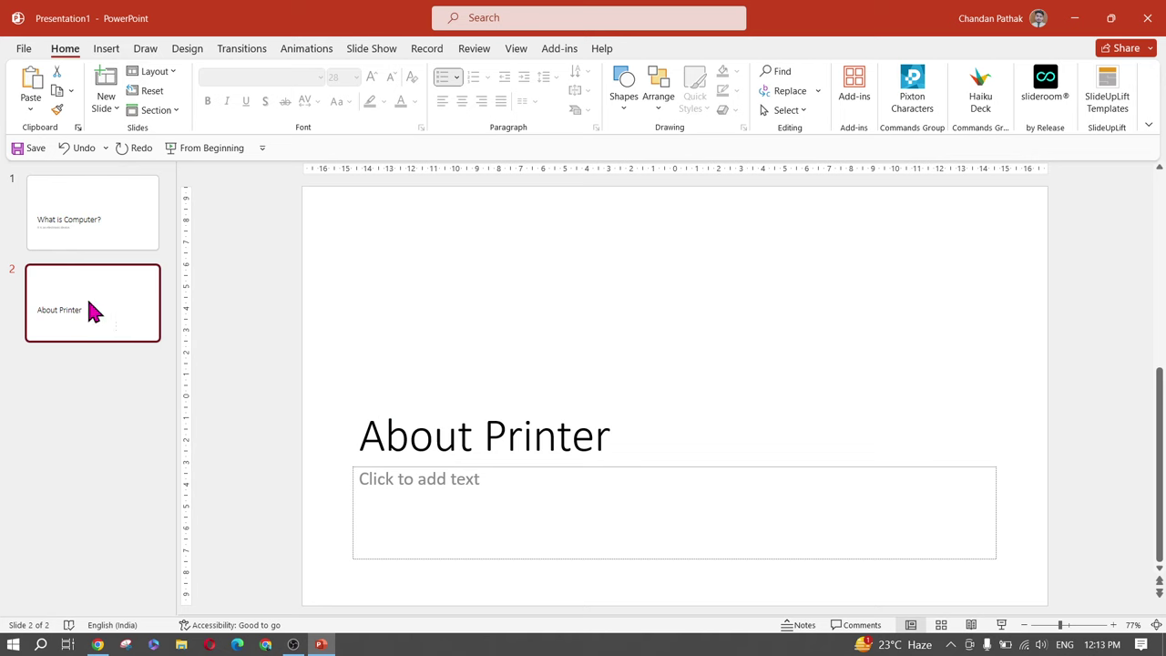
left_click(159, 73)
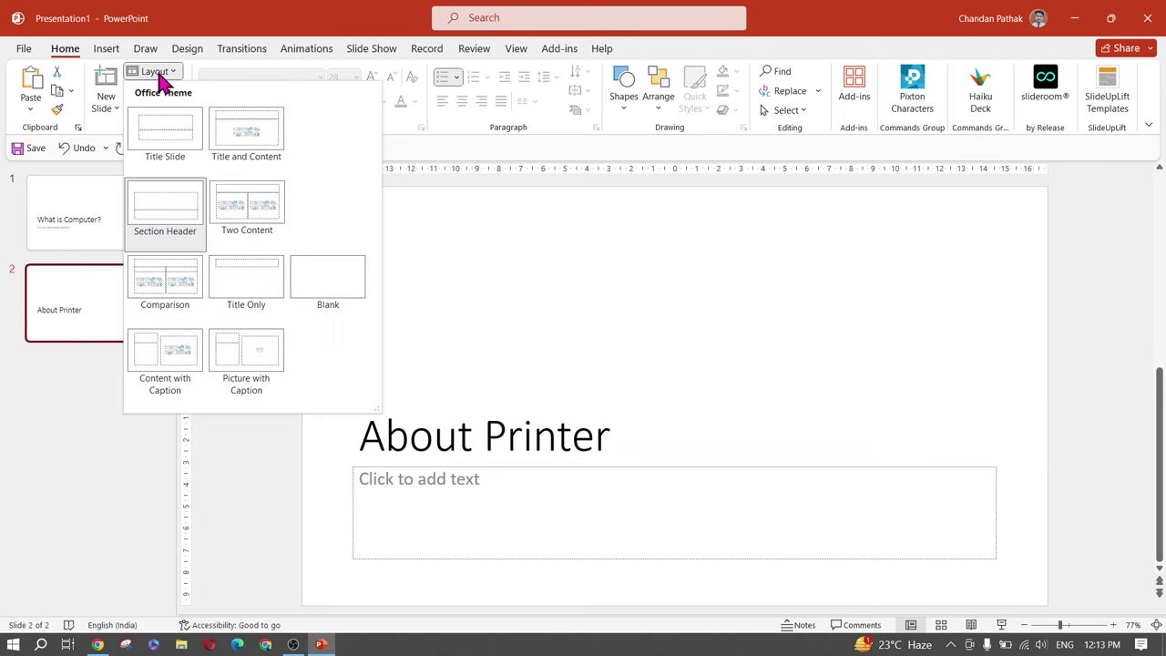
left_click(174, 151)
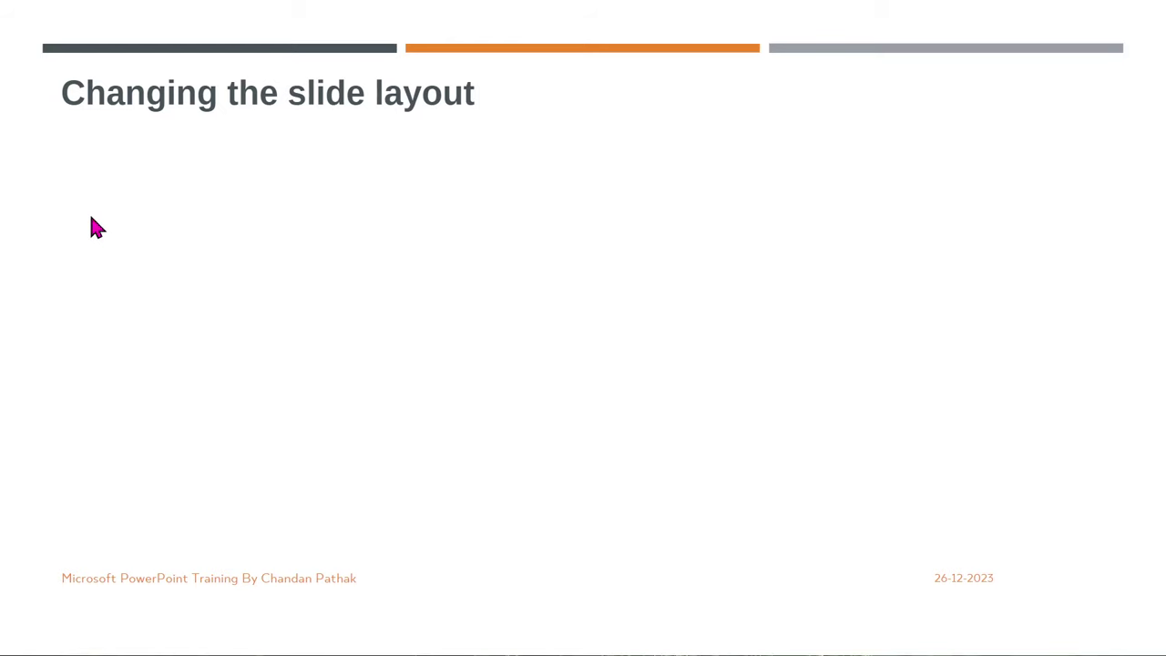
left_click(393, 293)
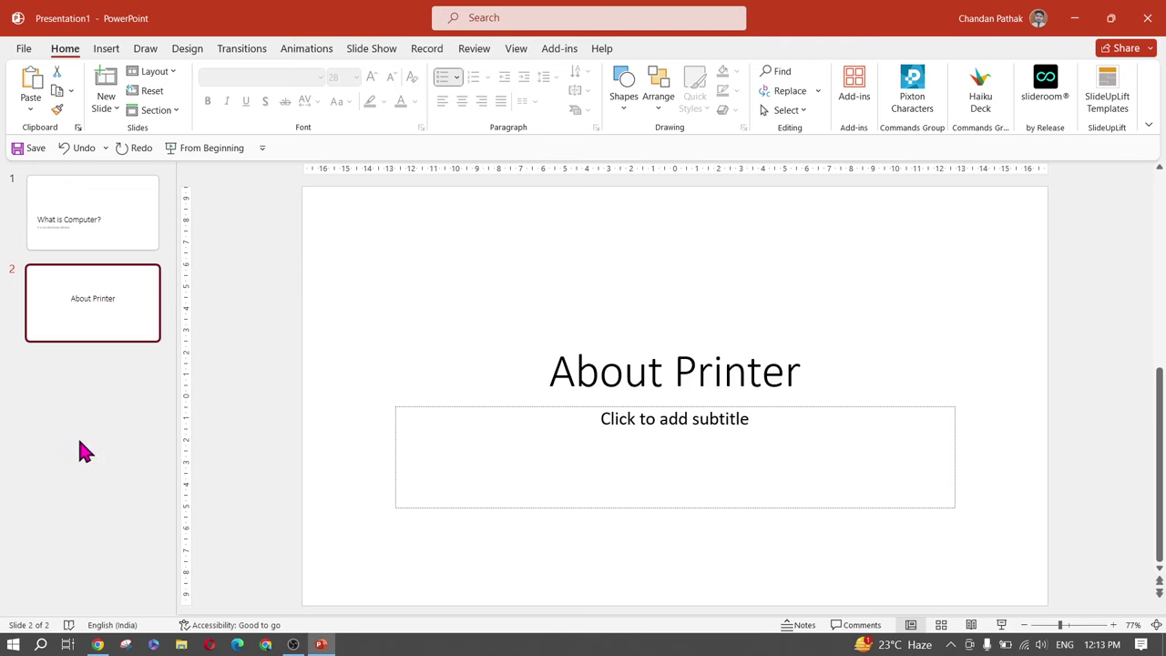
Open and close the File backstage to return to the two-slide deck's editing view
left_click(77, 438)
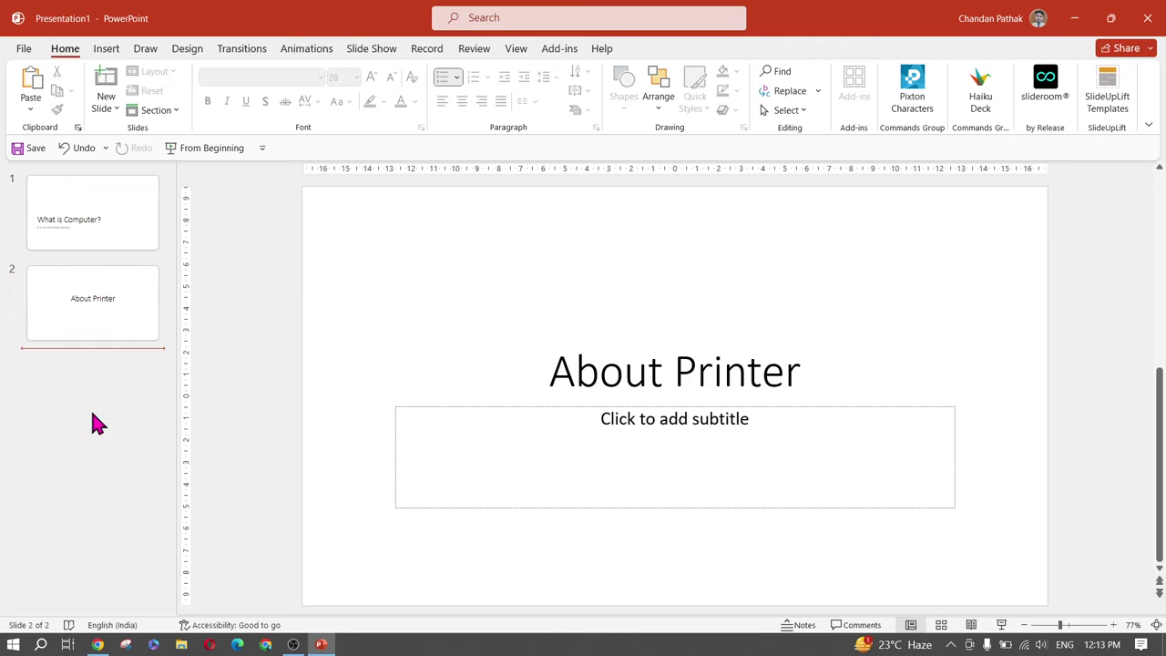
left_click(23, 50)
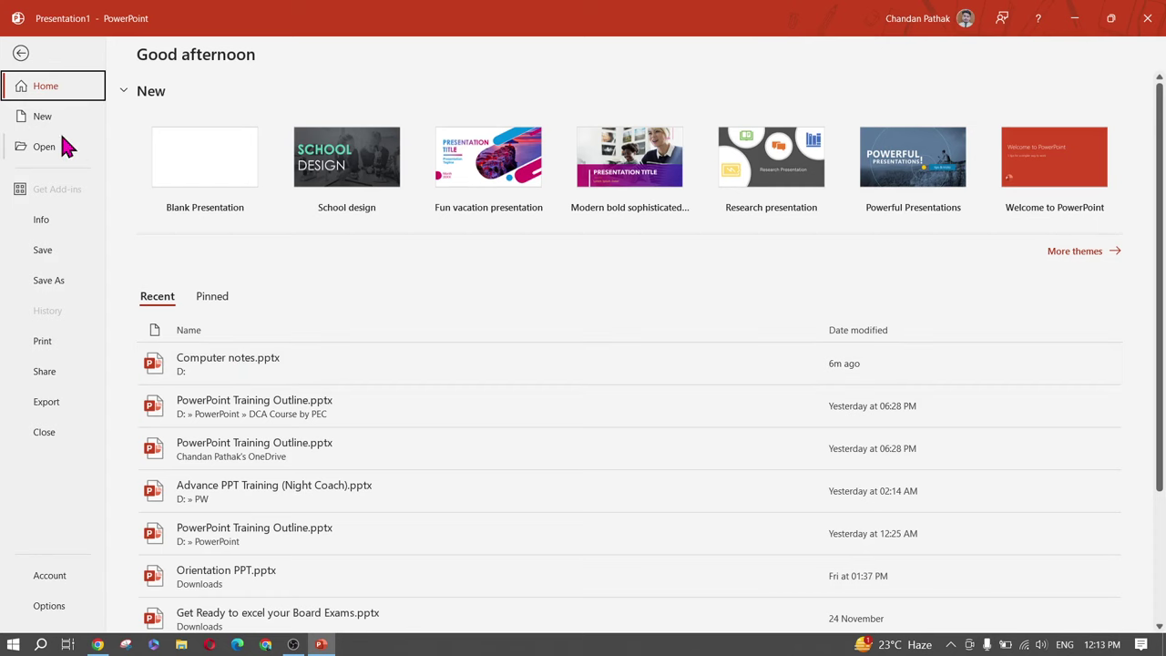
left_click(19, 53)
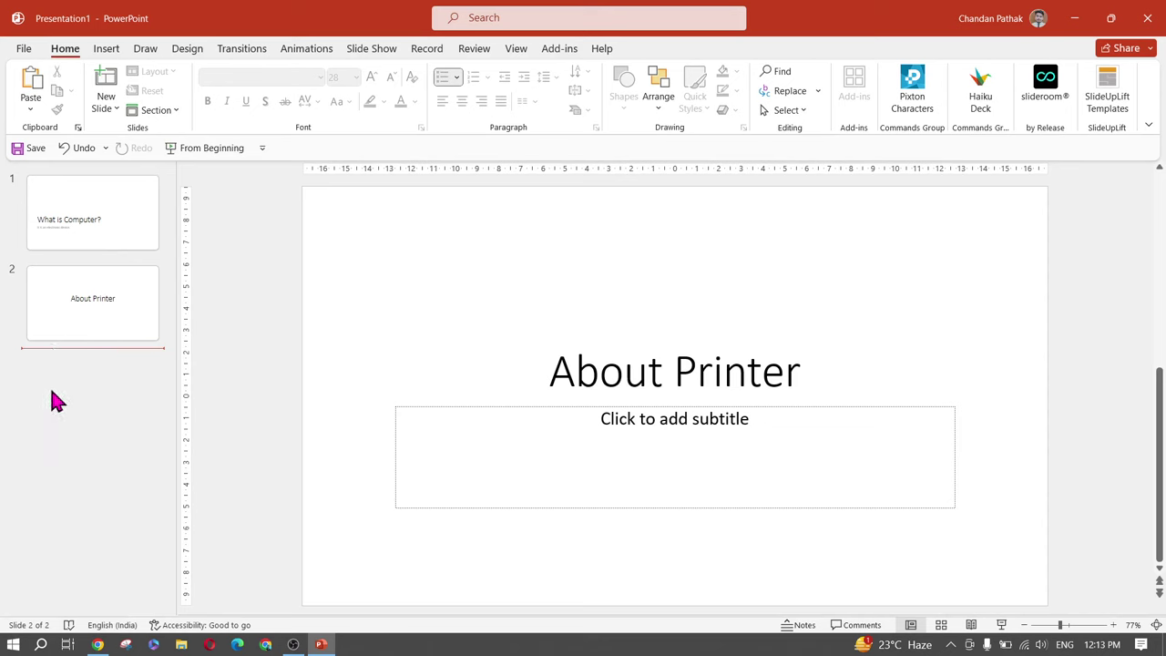
Duplicate the What is Computer? and About Printer slides with Ctrl+D, making four slides
left_click(76, 233)
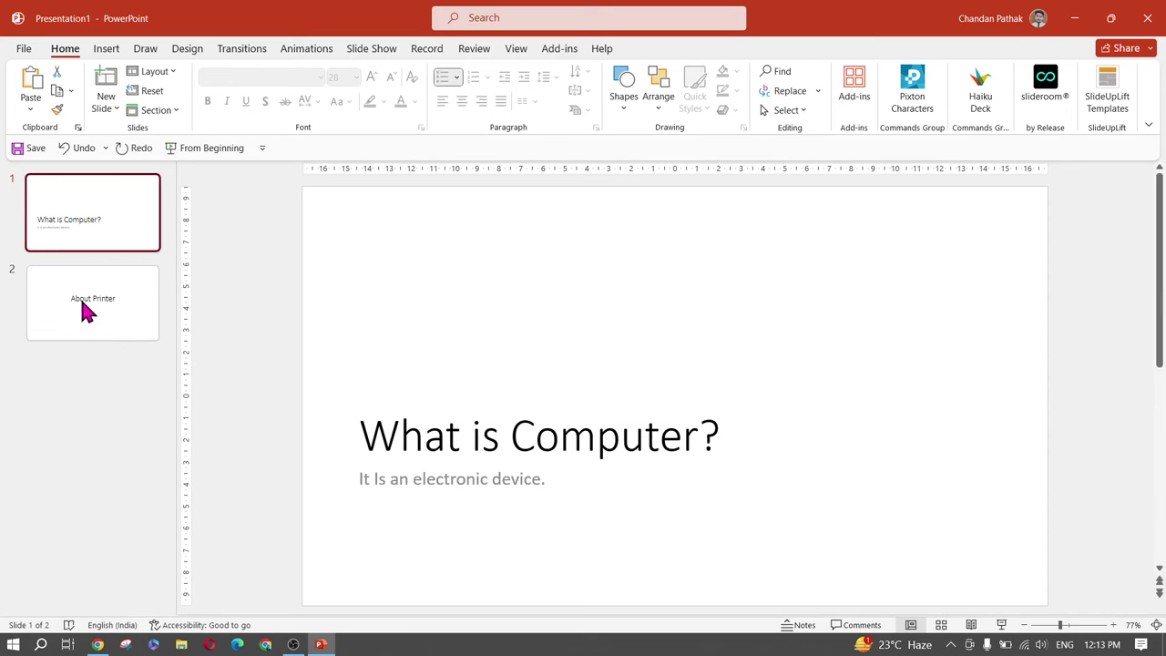
left_click(80, 305)
left_click(91, 221)
left_click(71, 311, "ctrl")
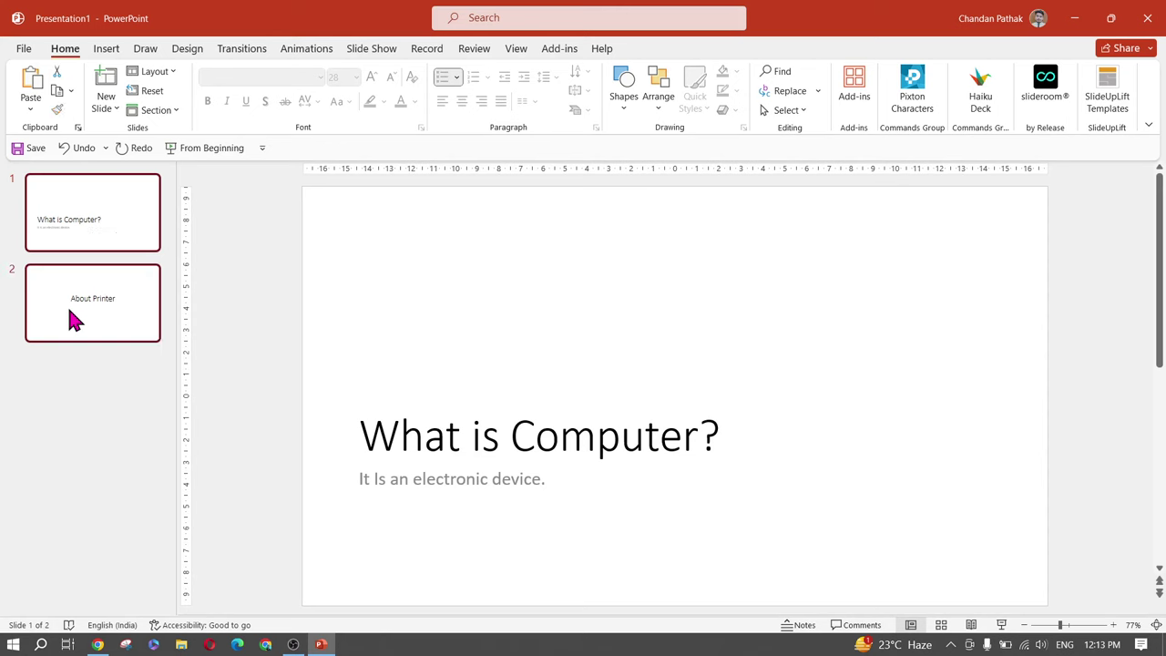
key("ctrl+d")
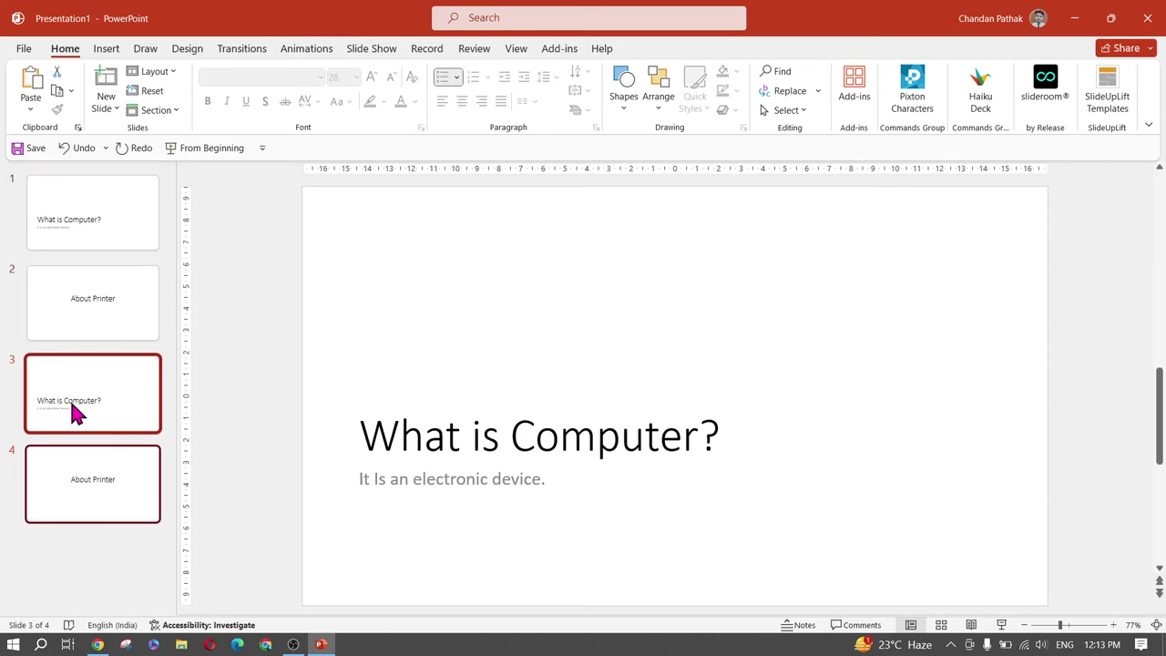
Duplicate all four slides into eight with Ctrl+D, then return to slide 1
left_click(111, 392)
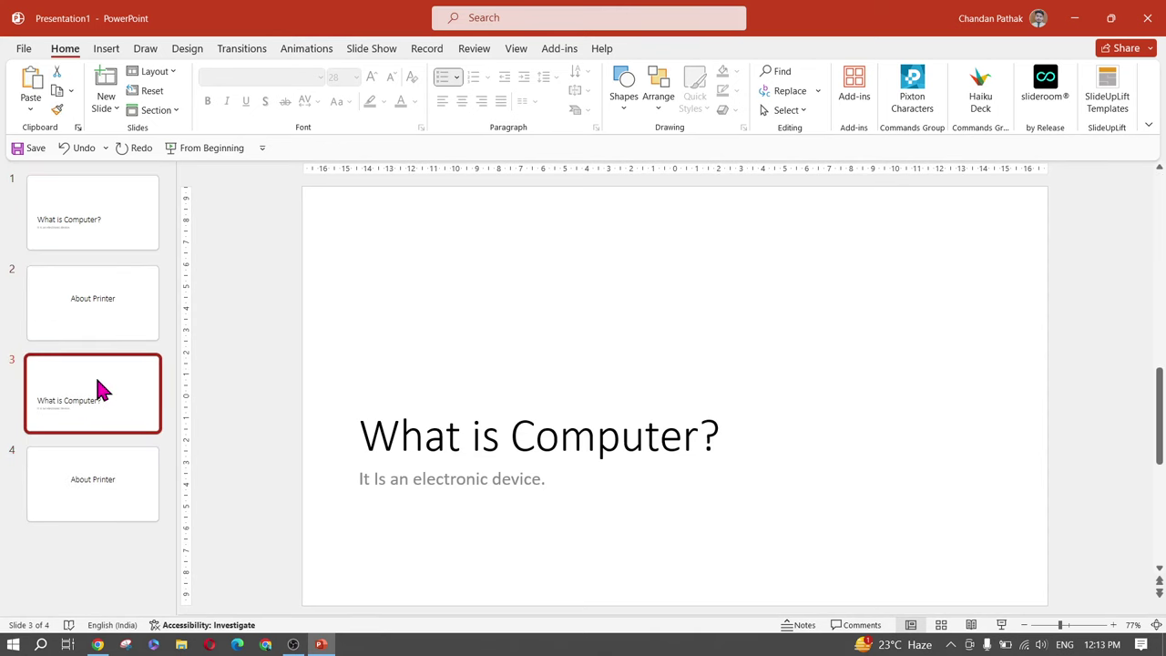
left_click(100, 205)
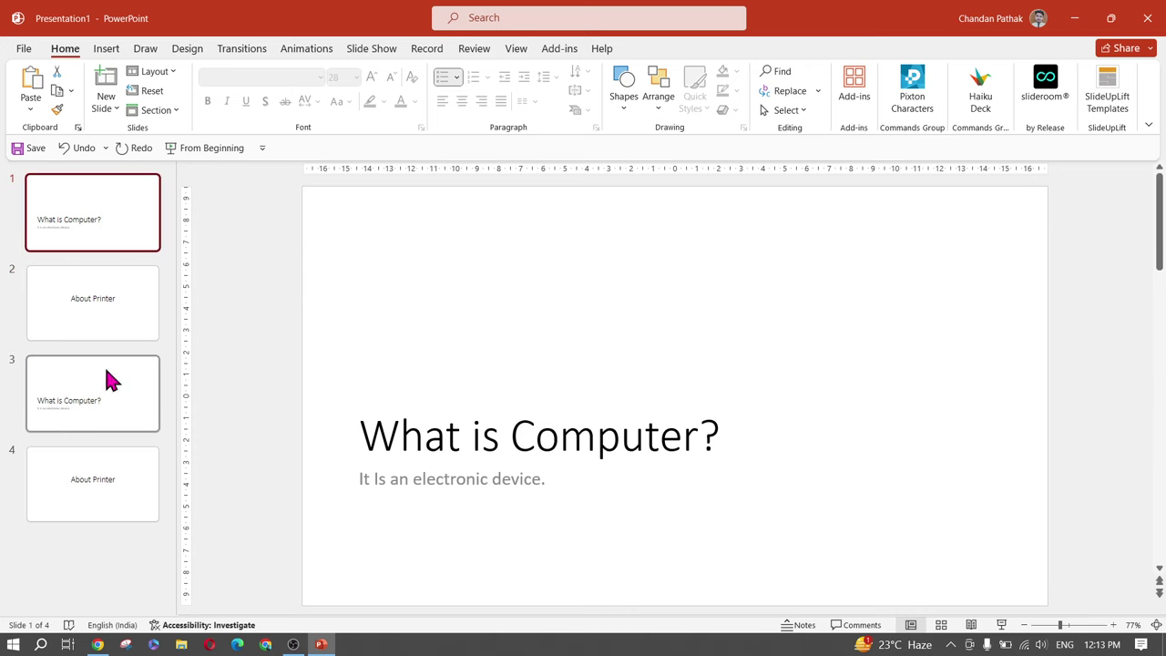
left_click(78, 484, "shift")
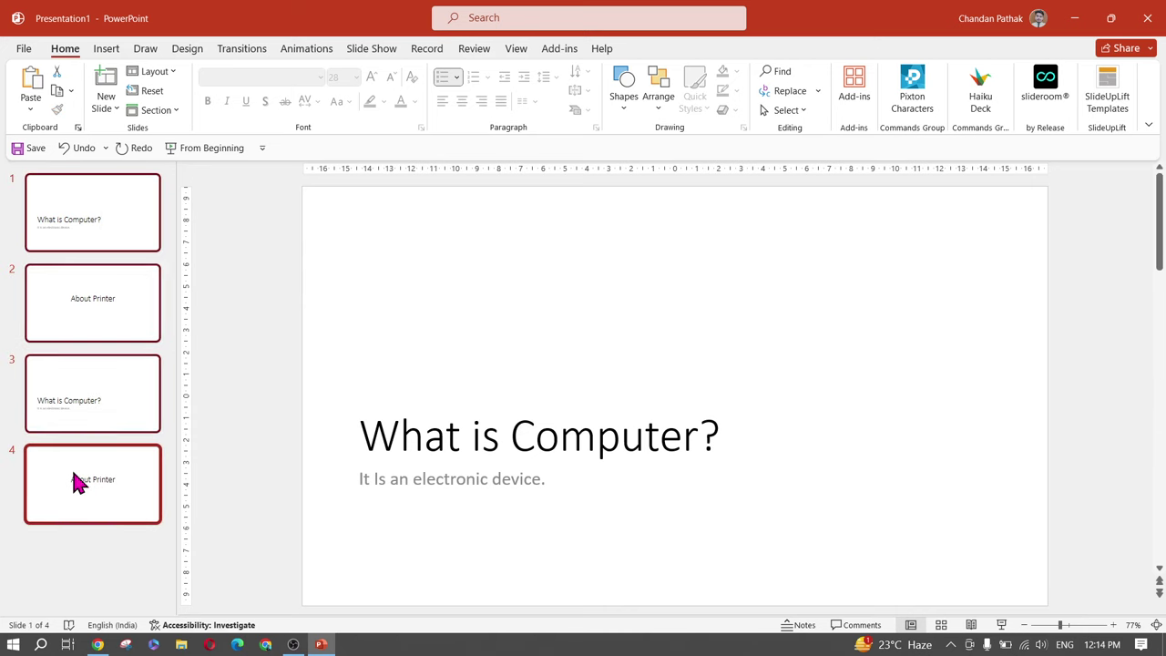
key("ctrl+d")
scroll(77, 412, "up", 5)
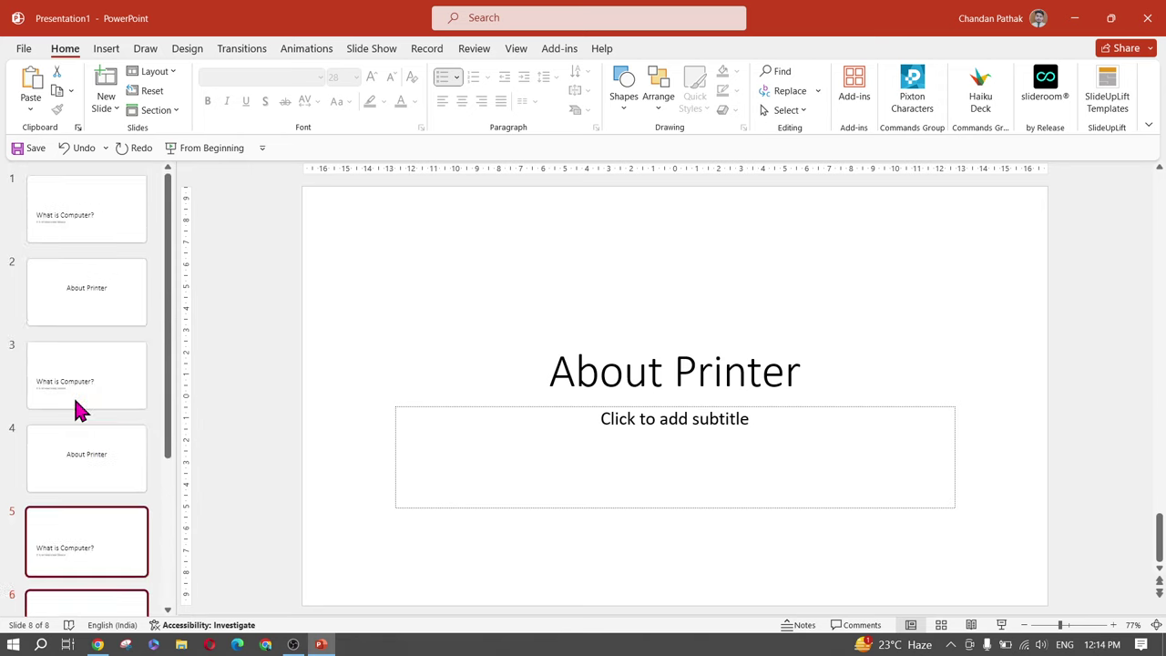
scroll(75, 409, "down", 3)
left_click(72, 551)
key("Up")
key("Up")
key("Up")
key("Up")
key("Up")
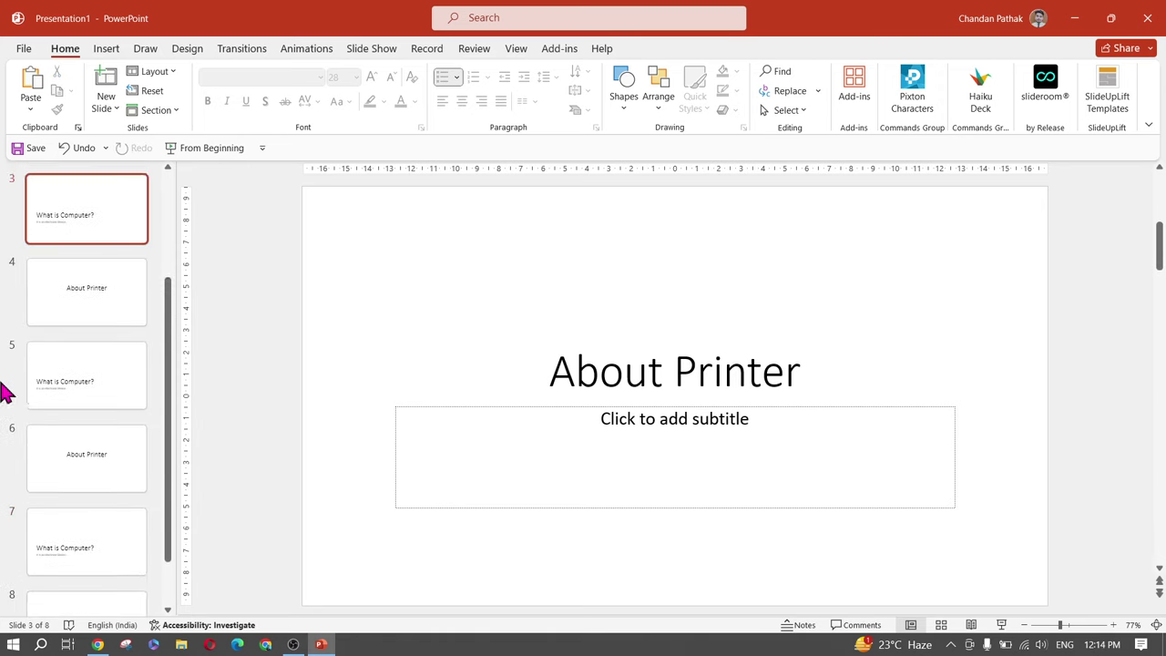
scroll(37, 364, "up", 3)
left_click(53, 274)
left_click(69, 221)
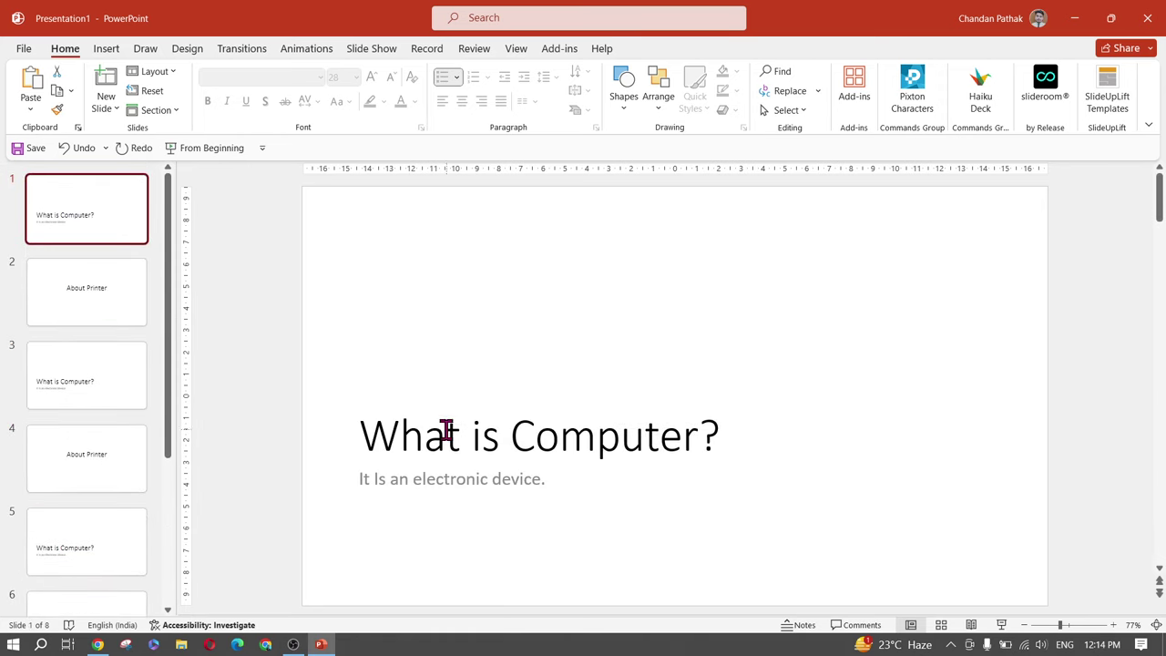
Clear slide 1's subtitle and retitle it 'Computer Fundamental'
left_click(471, 481)
key("ctrl+a")
key("Delete")
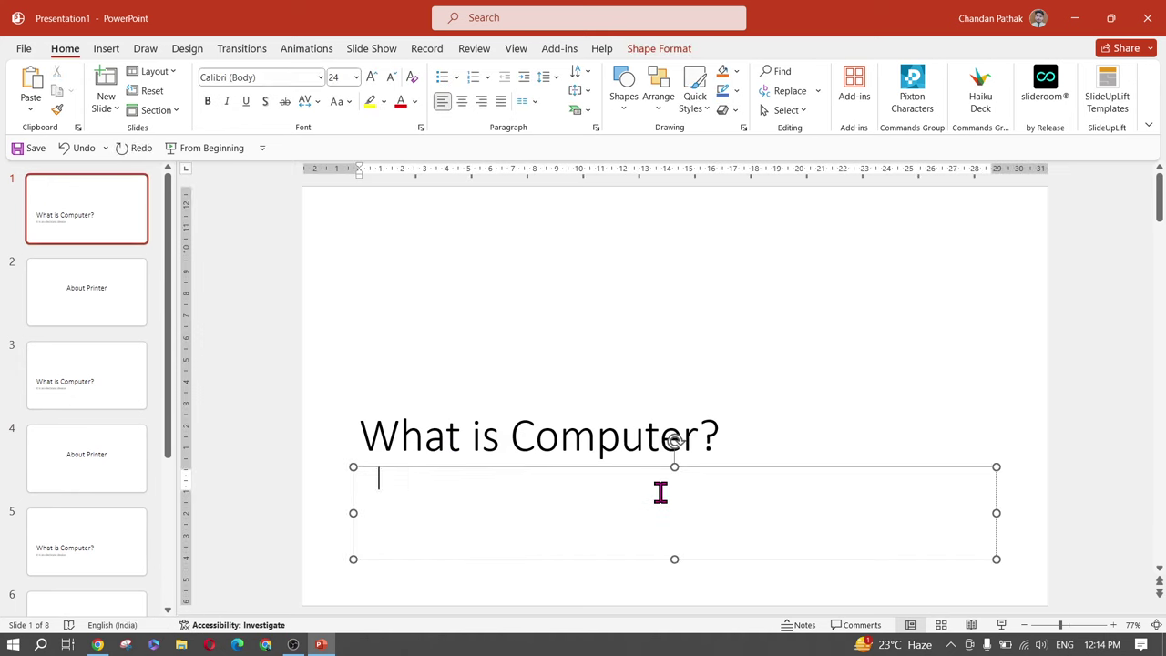
left_click(647, 437)
triple_click(727, 440)
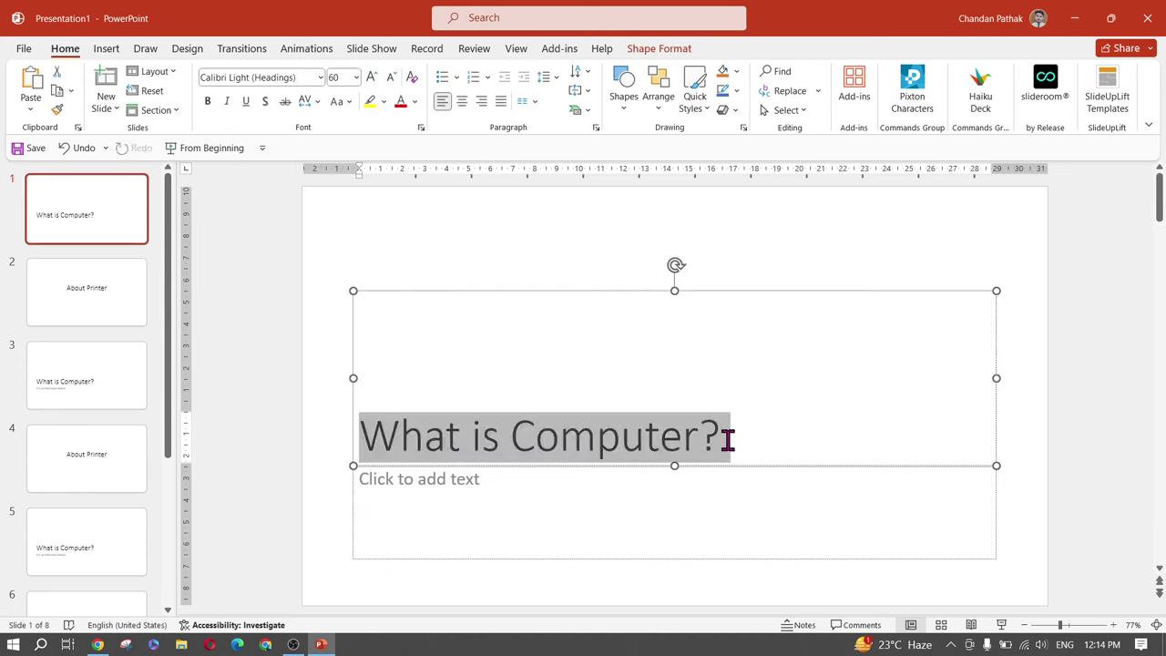
type("Comp")
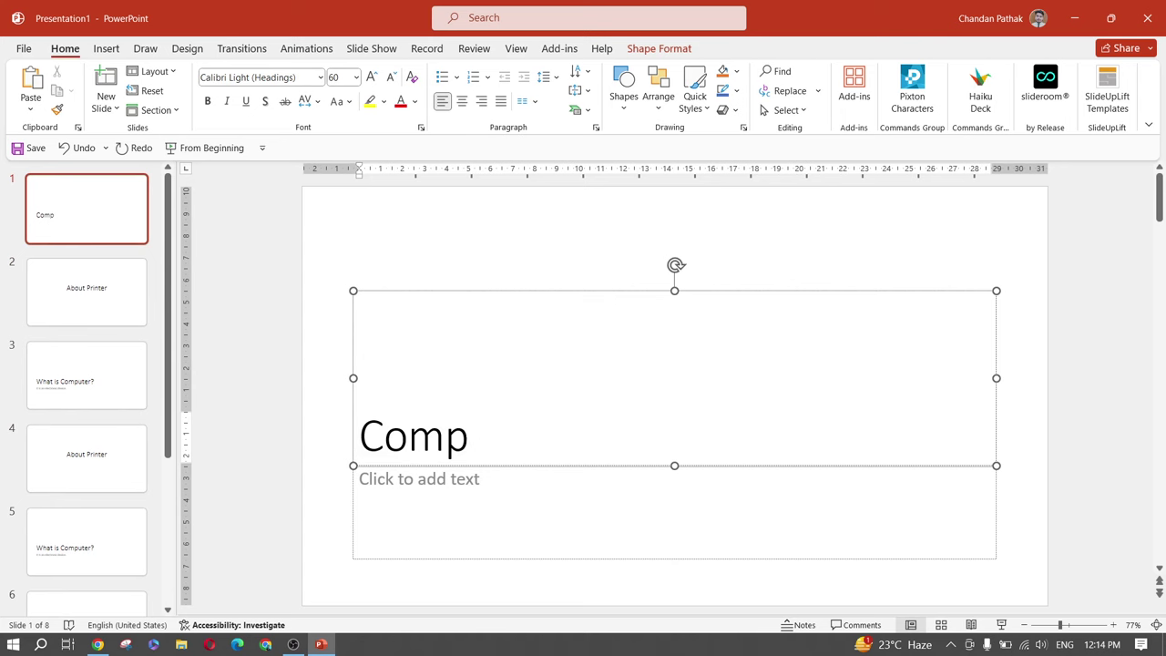
type("uter ")
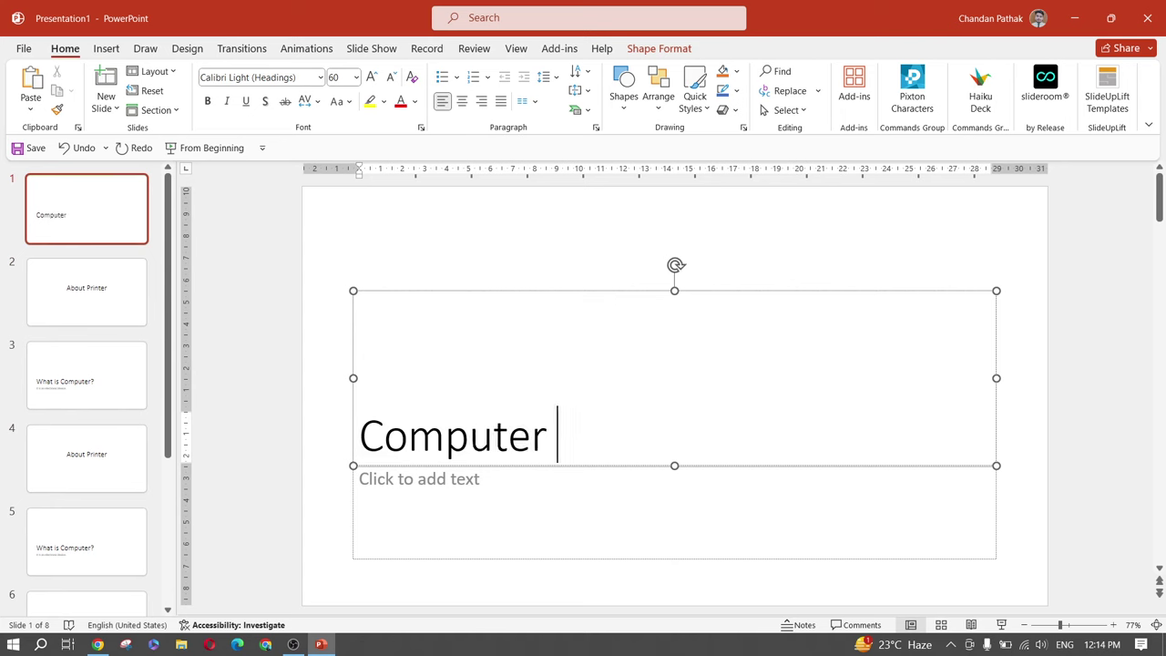
type("Fundamental")
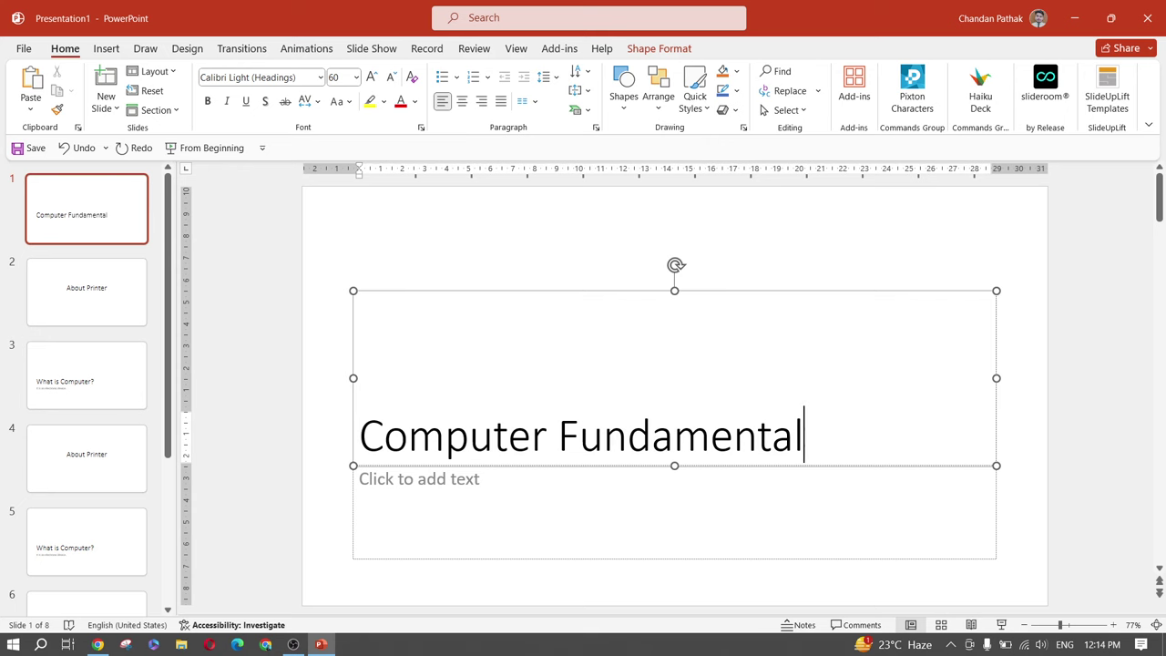
left_click(279, 317)
Remove the accidentally added blank slide and give slide 1 the Title Slide layout
left_click(120, 197)
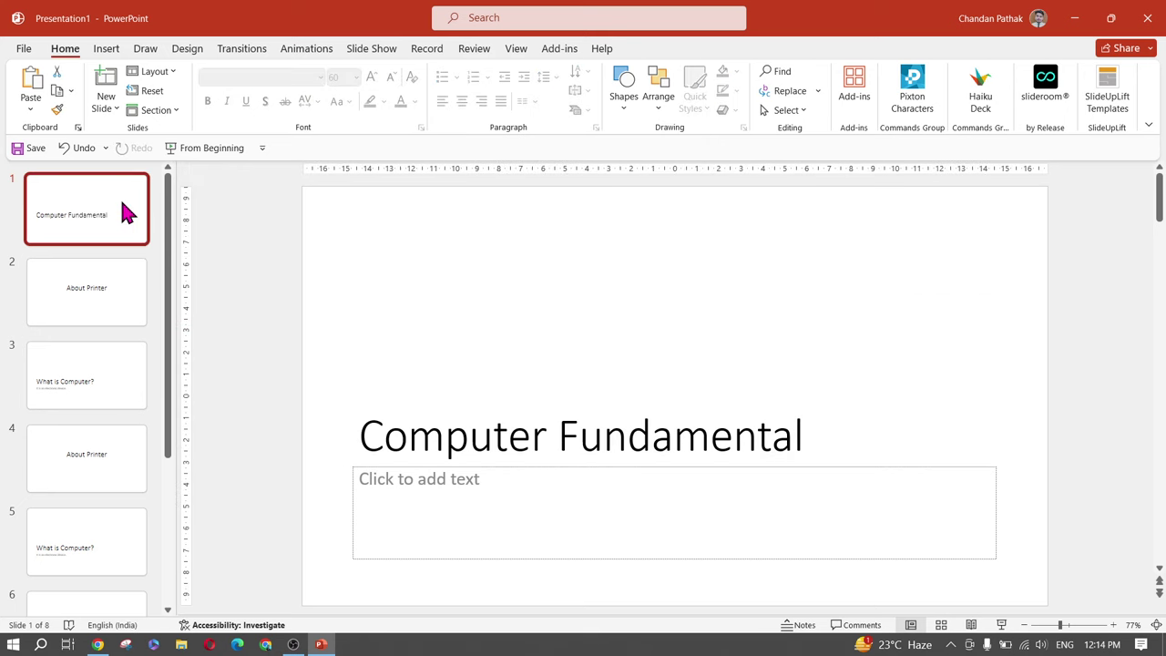
left_click(102, 107)
left_click(125, 174)
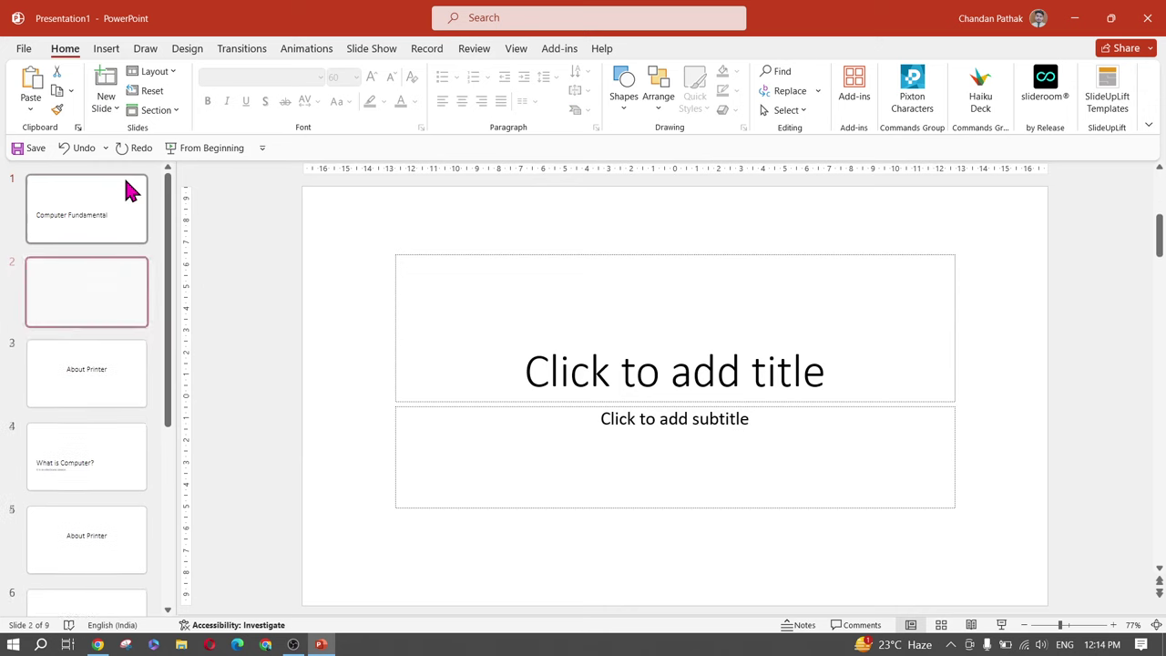
key("Delete")
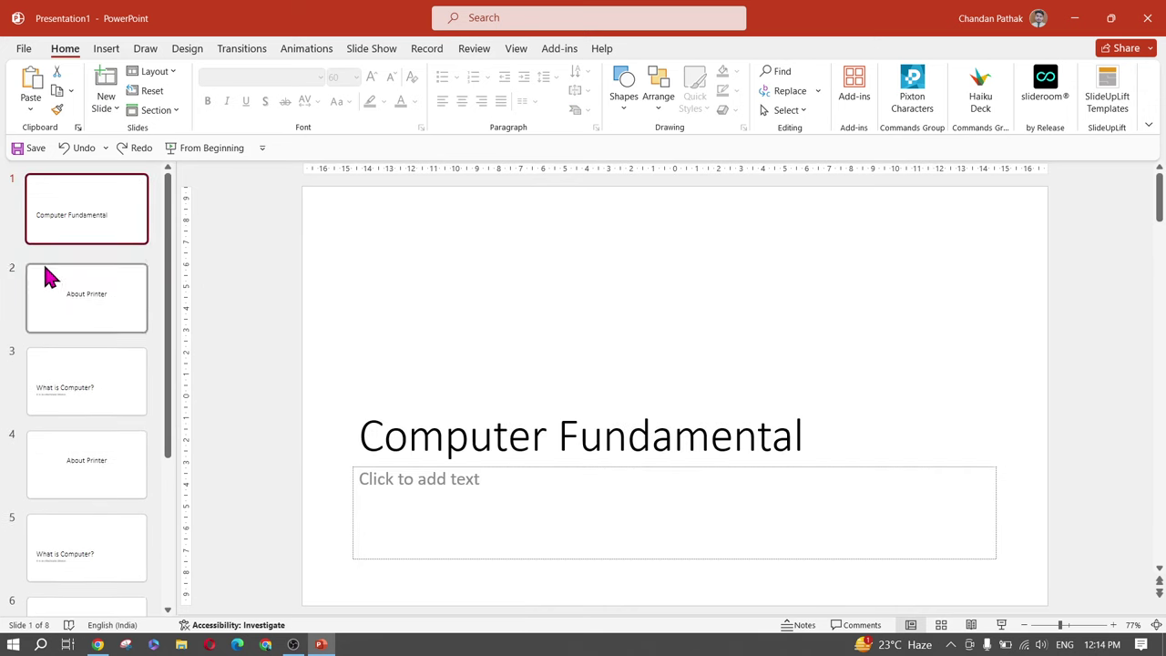
left_click(154, 72)
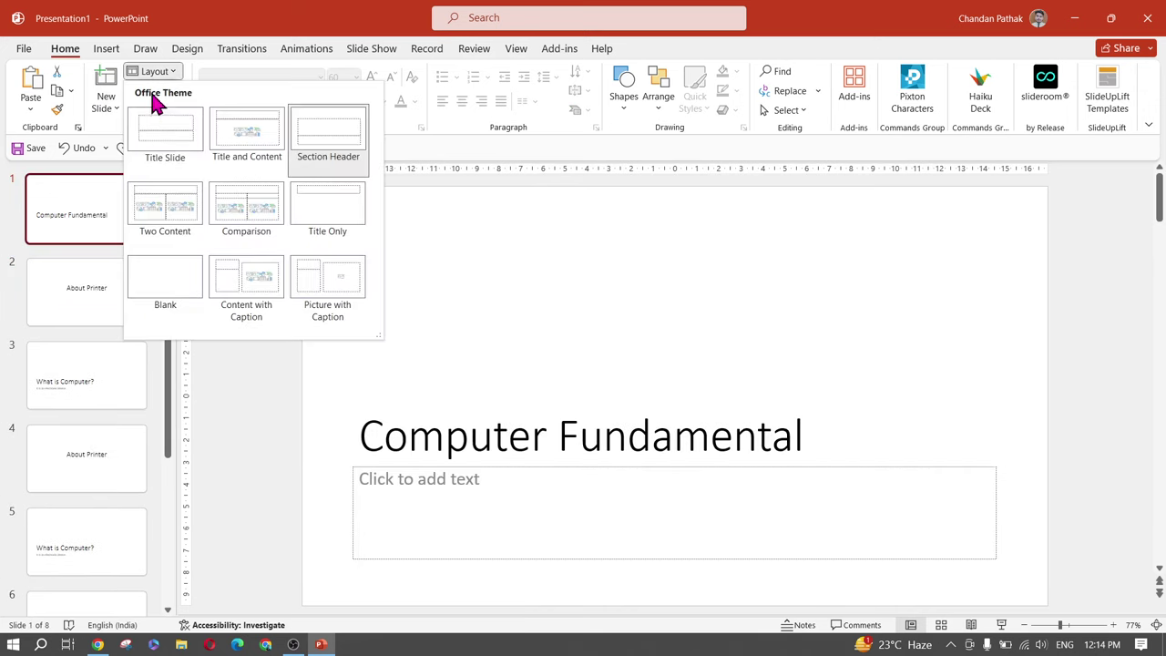
left_click(169, 157)
Apply the Section Header layout to the About Printer slide
left_click(74, 291)
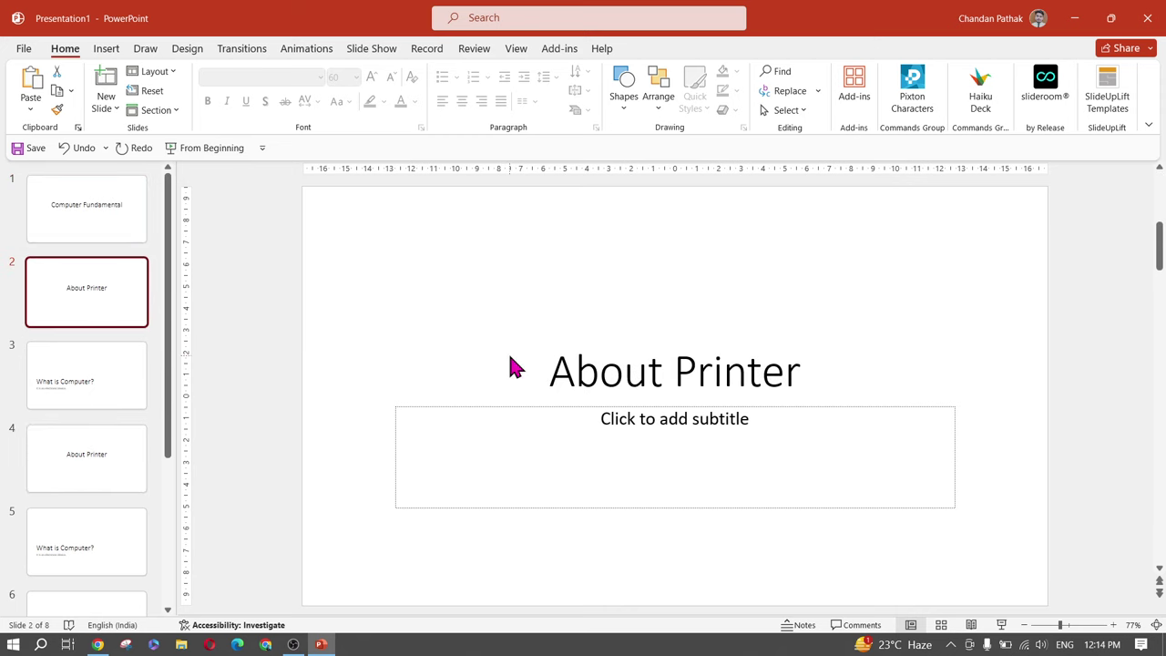
left_click(151, 72)
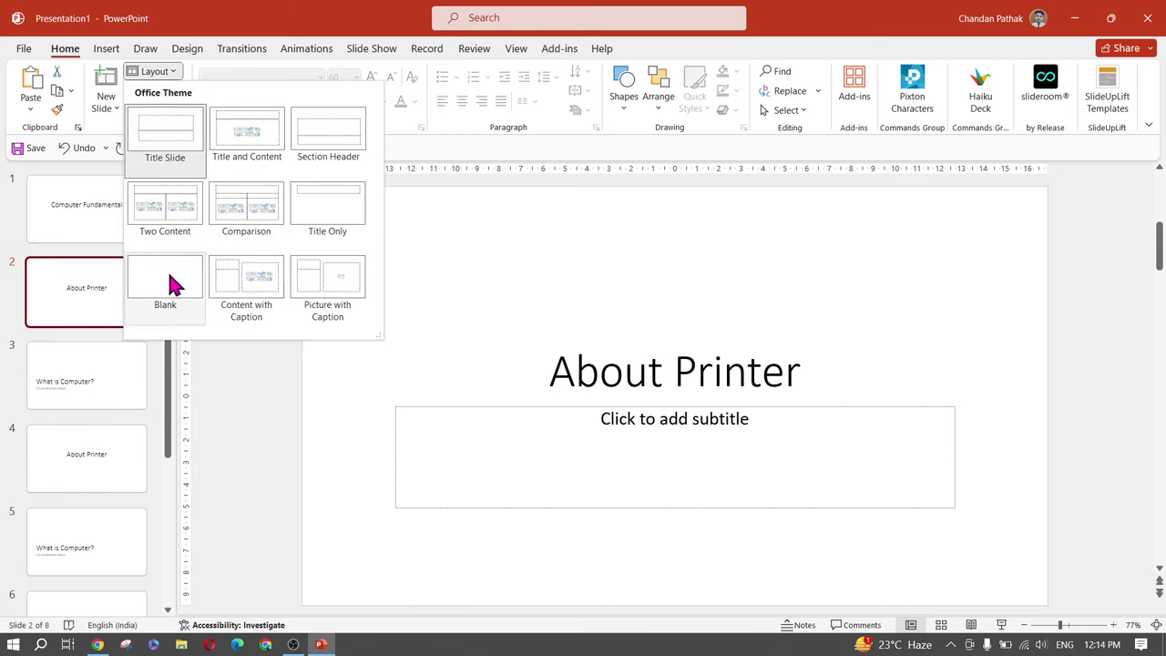
left_click(328, 137)
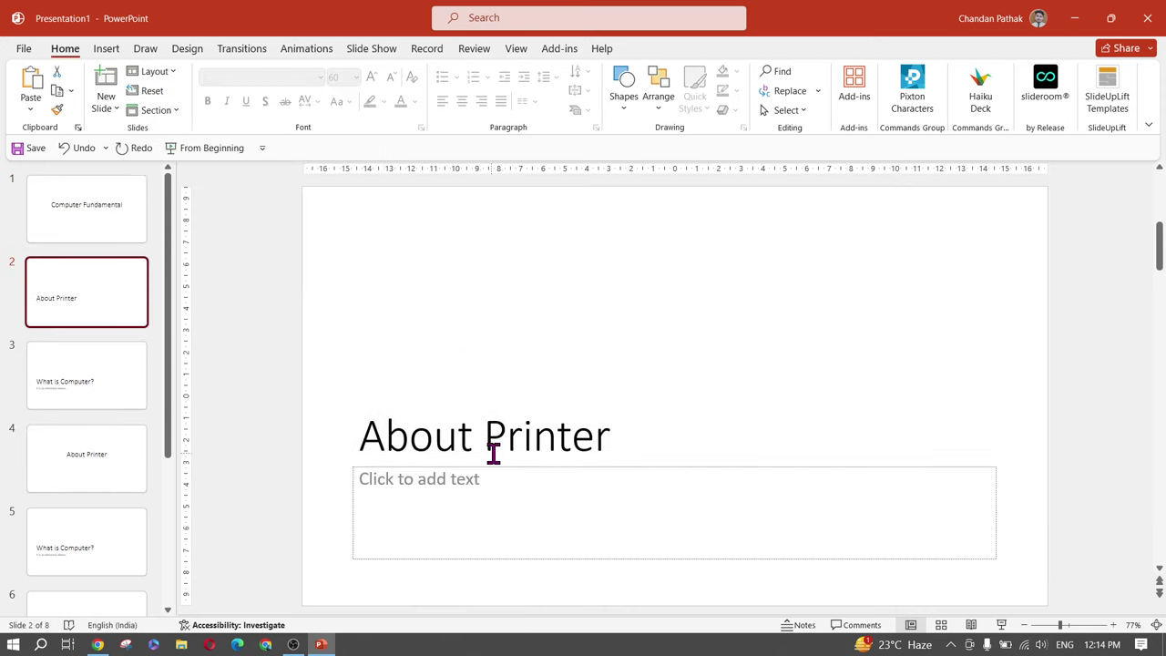
left_click(68, 381)
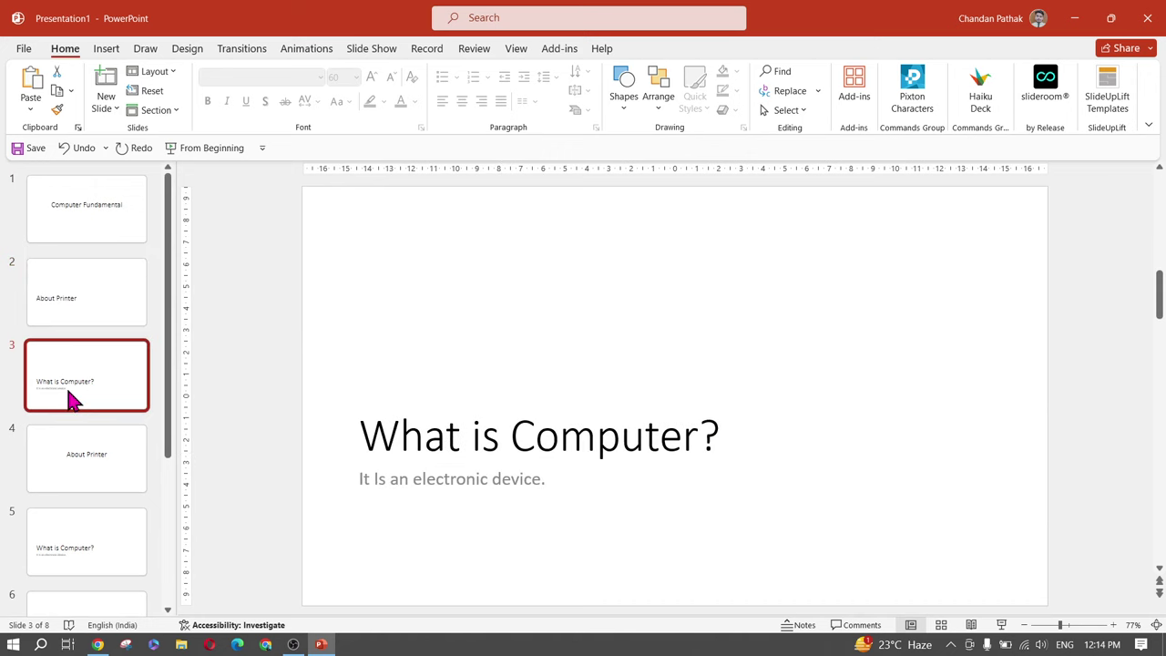
Delete the three surplus slides so five slides remain
key("Delete")
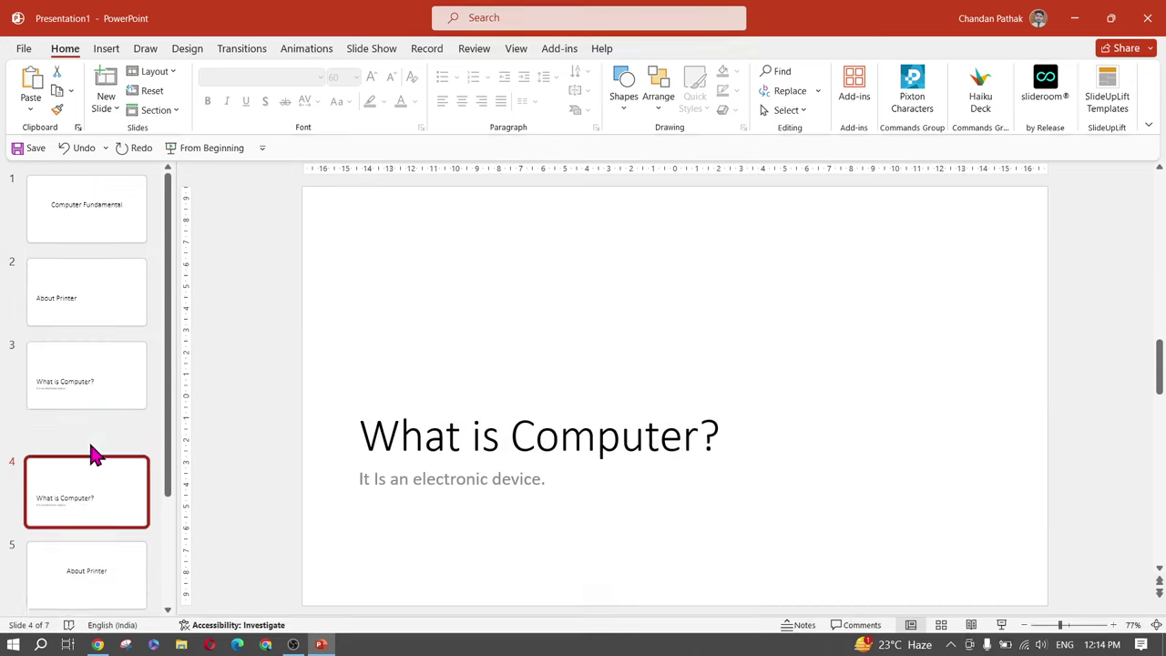
left_click(85, 547)
key("Delete")
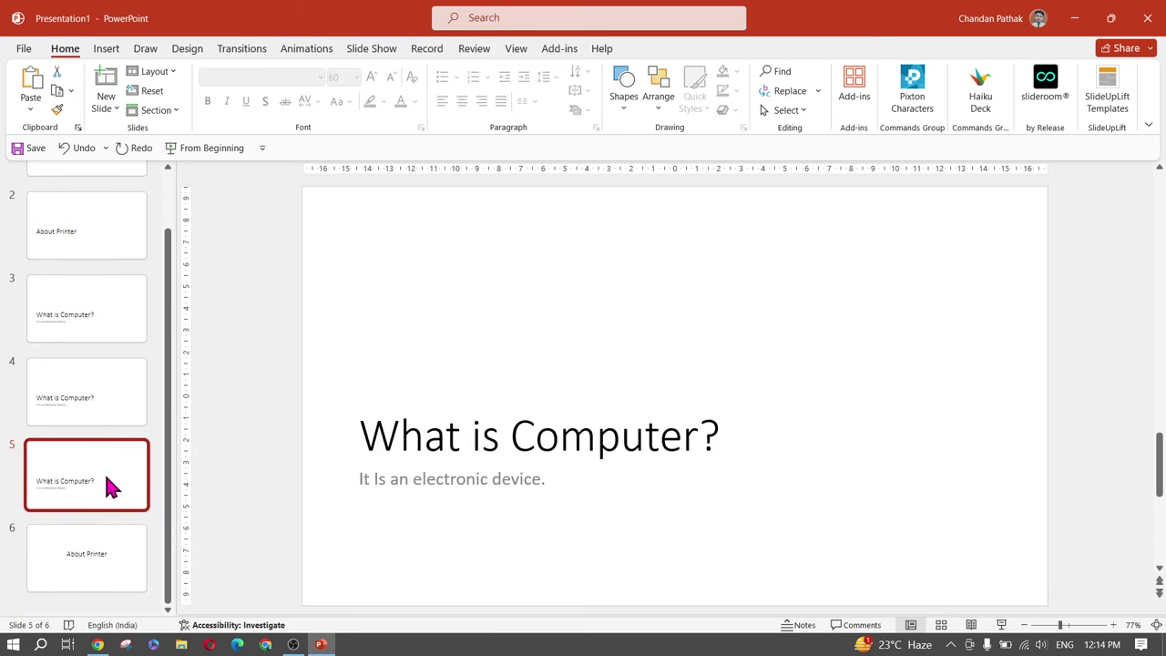
left_click(100, 560)
key("Delete")
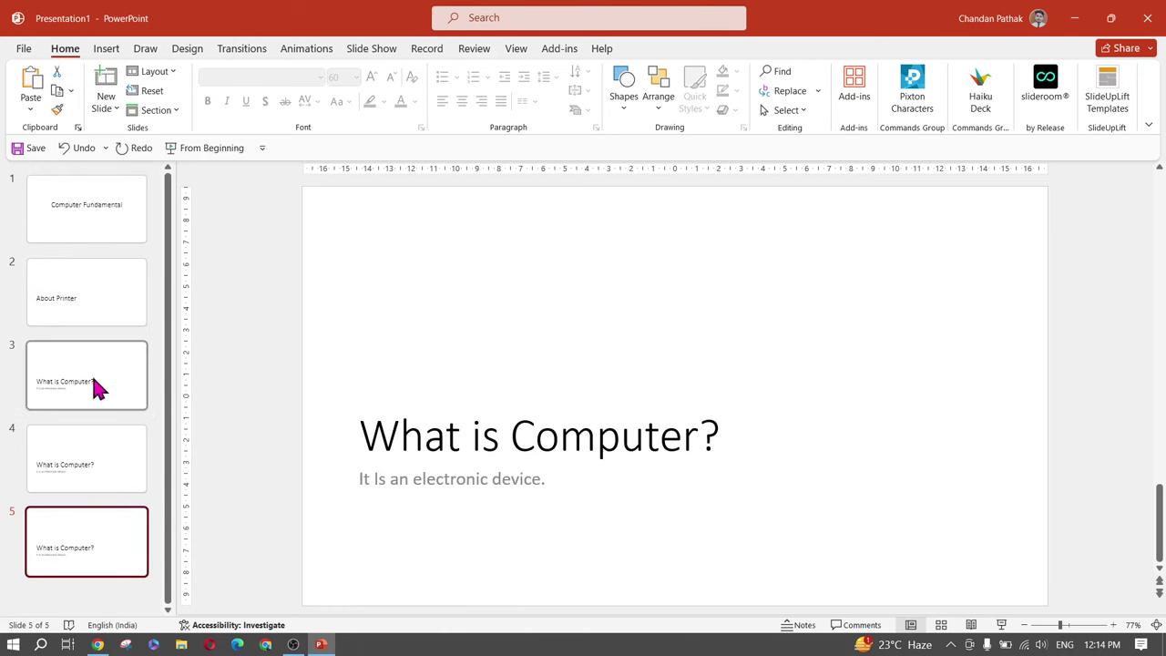
Retitle slide 3 'About Software' and clear its subtitle
left_click(119, 392)
left_click(471, 440)
triple_click(470, 440)
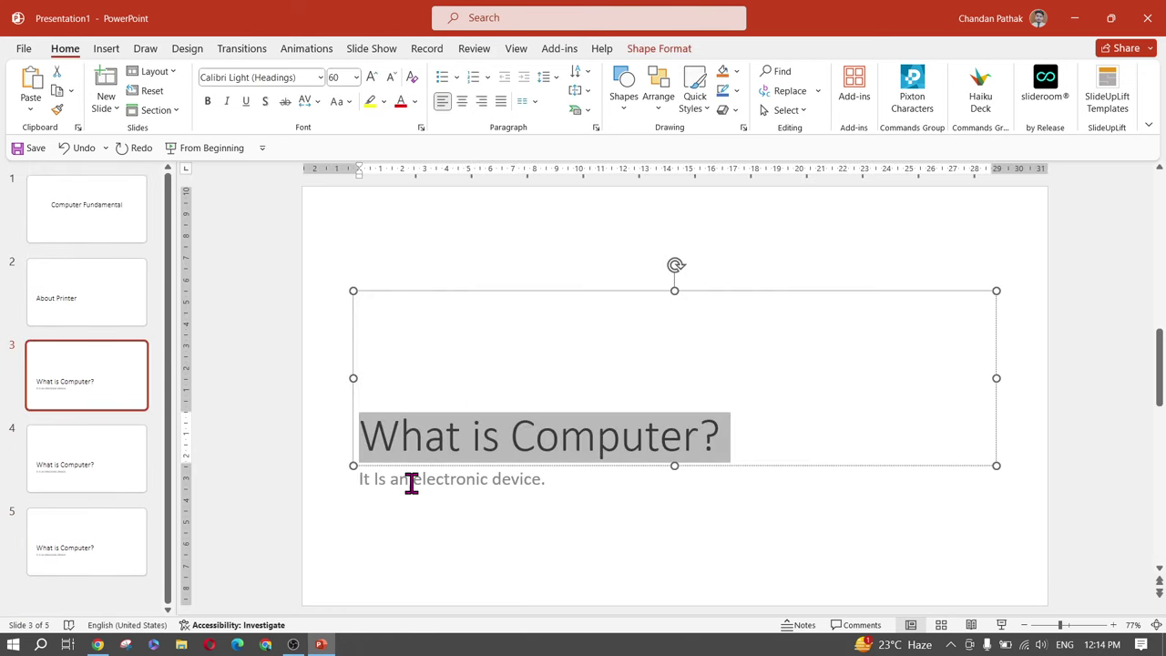
left_click(411, 481)
triple_click(411, 481)
key("BackSpace")
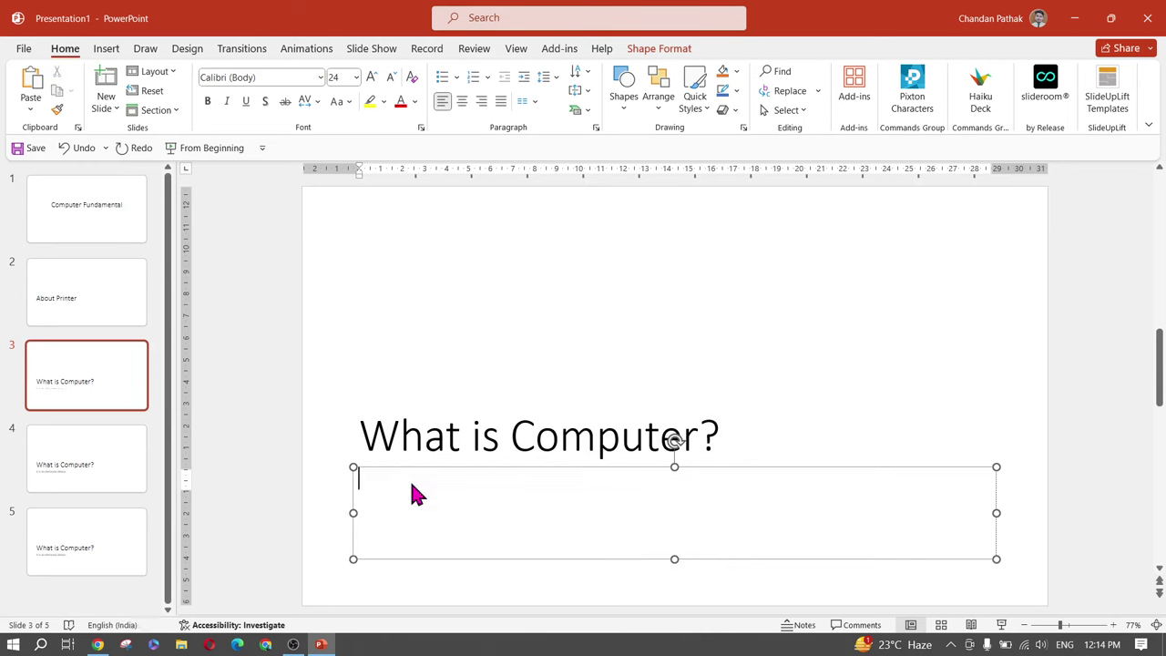
left_click_drag(424, 438, 447, 430)
triple_click(453, 437)
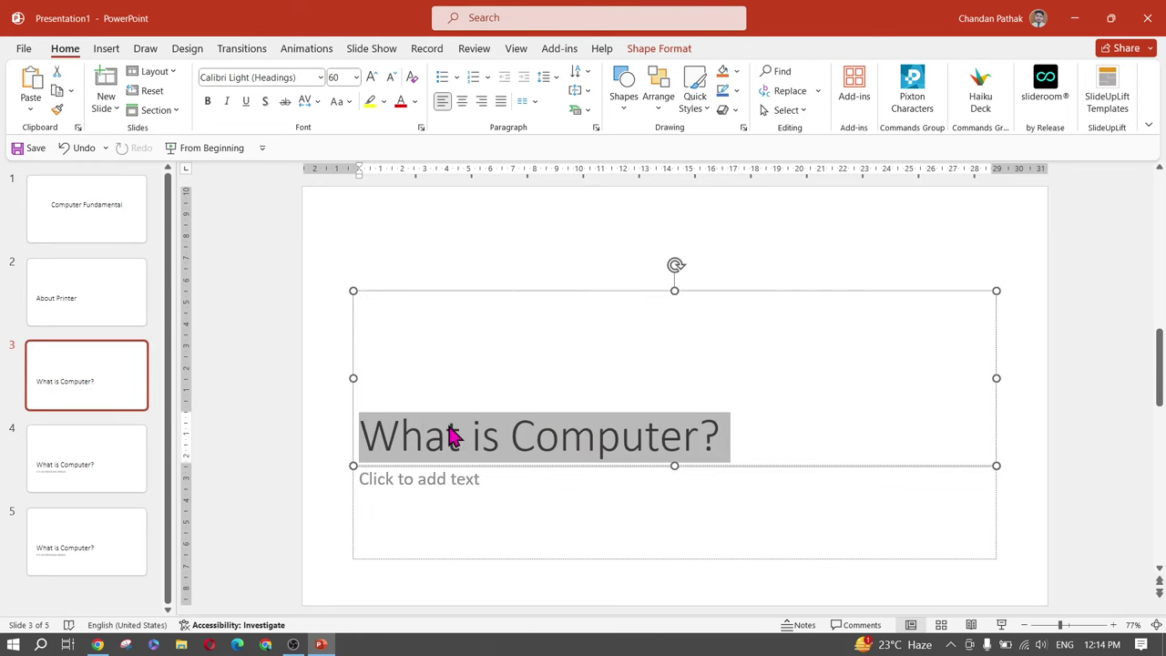
type("A")
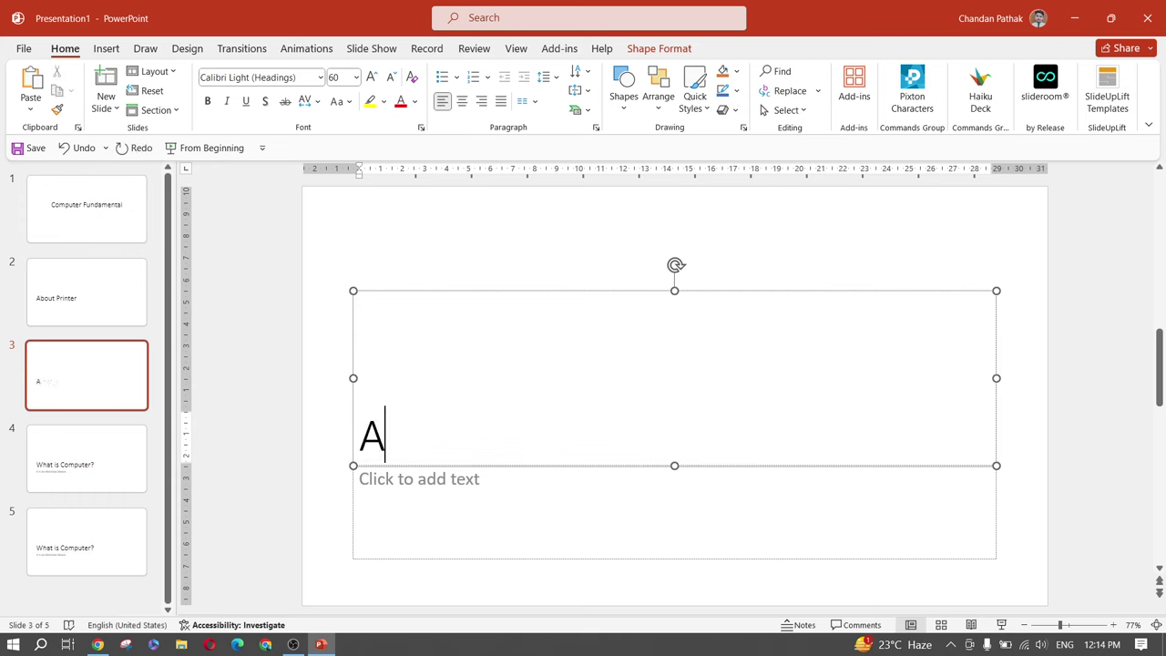
type("bout Som")
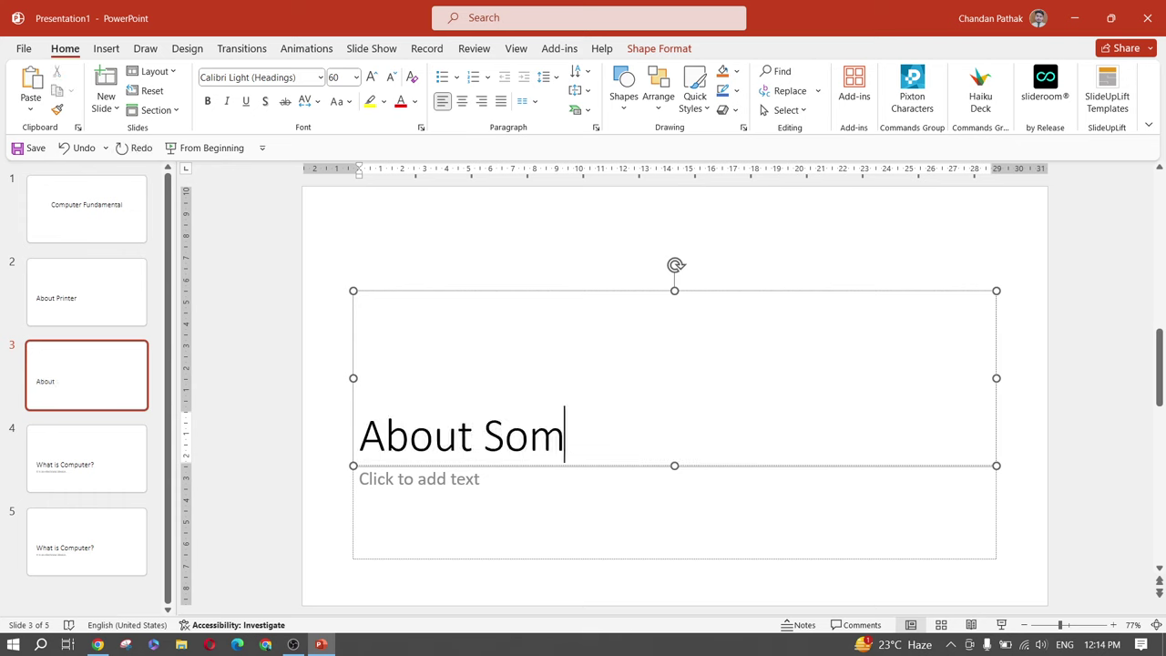
key("BackSpace")
type("ftware")
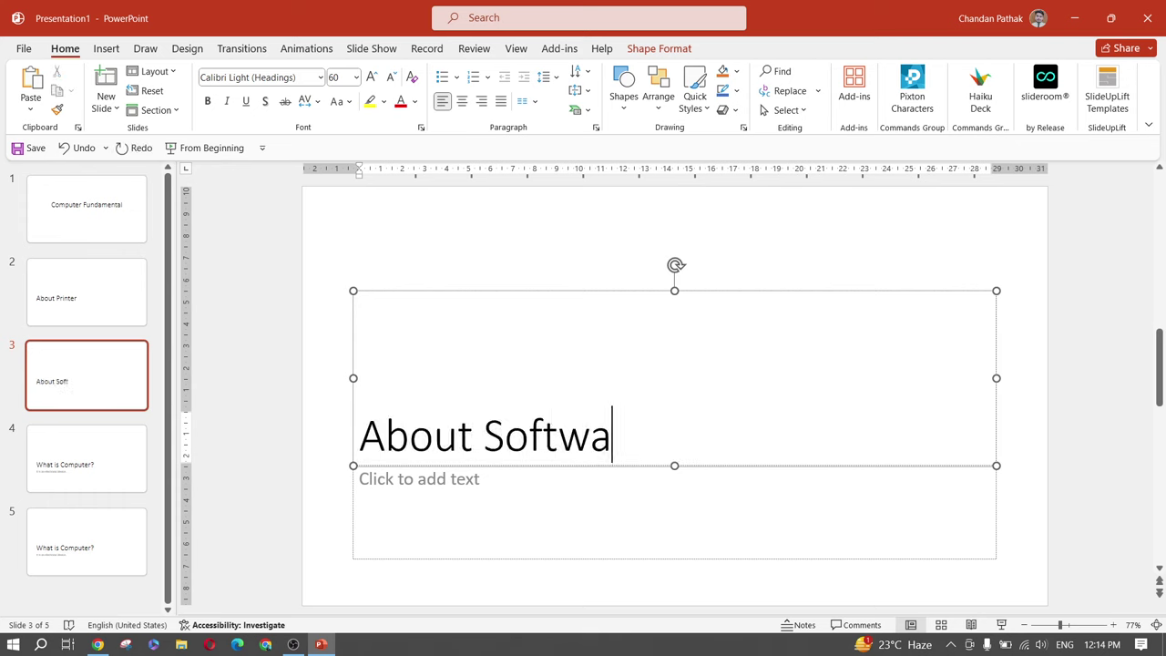
Retitle slide 4 'About Hardware'
left_click(120, 443)
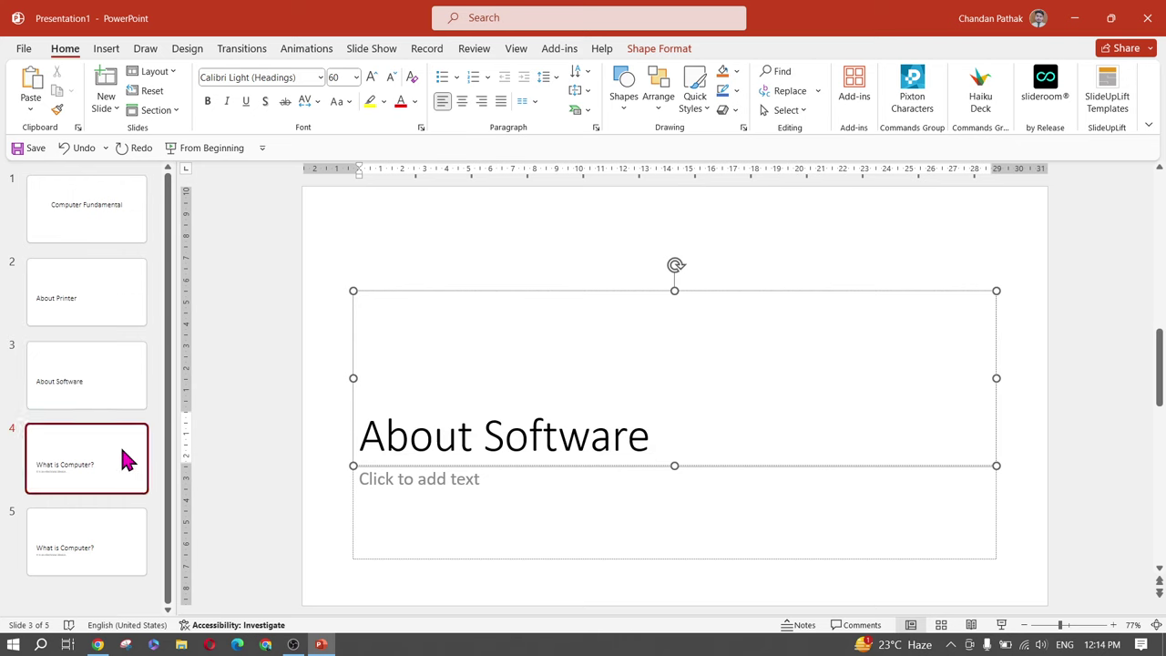
left_click(535, 421)
key("ctrl+a")
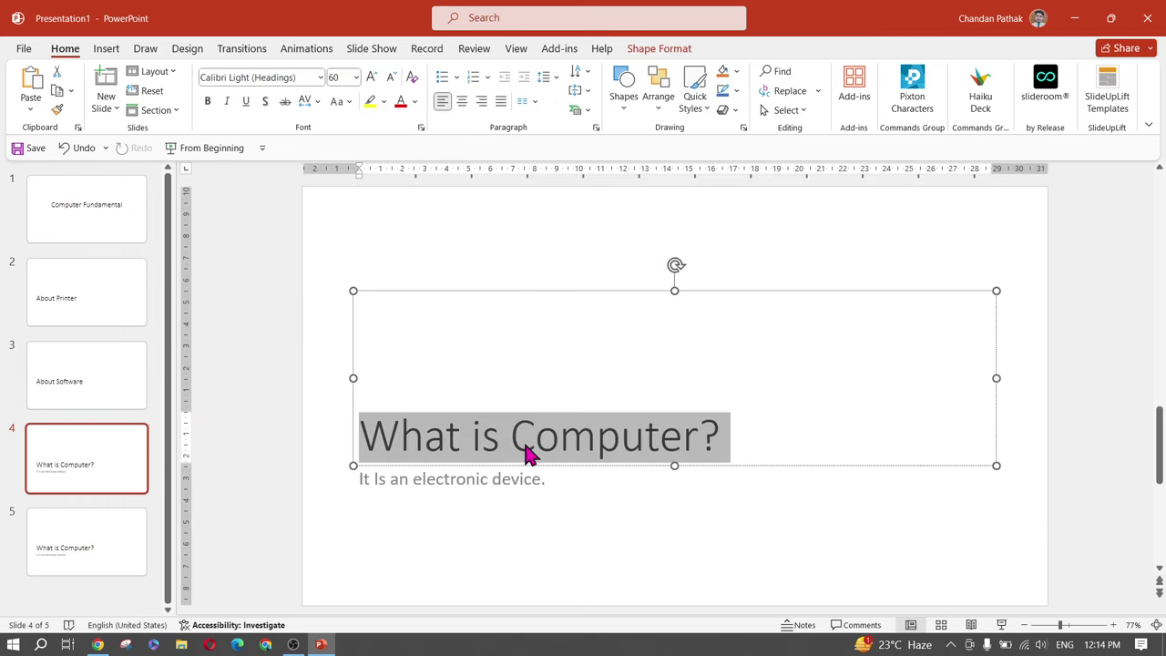
type("About ")
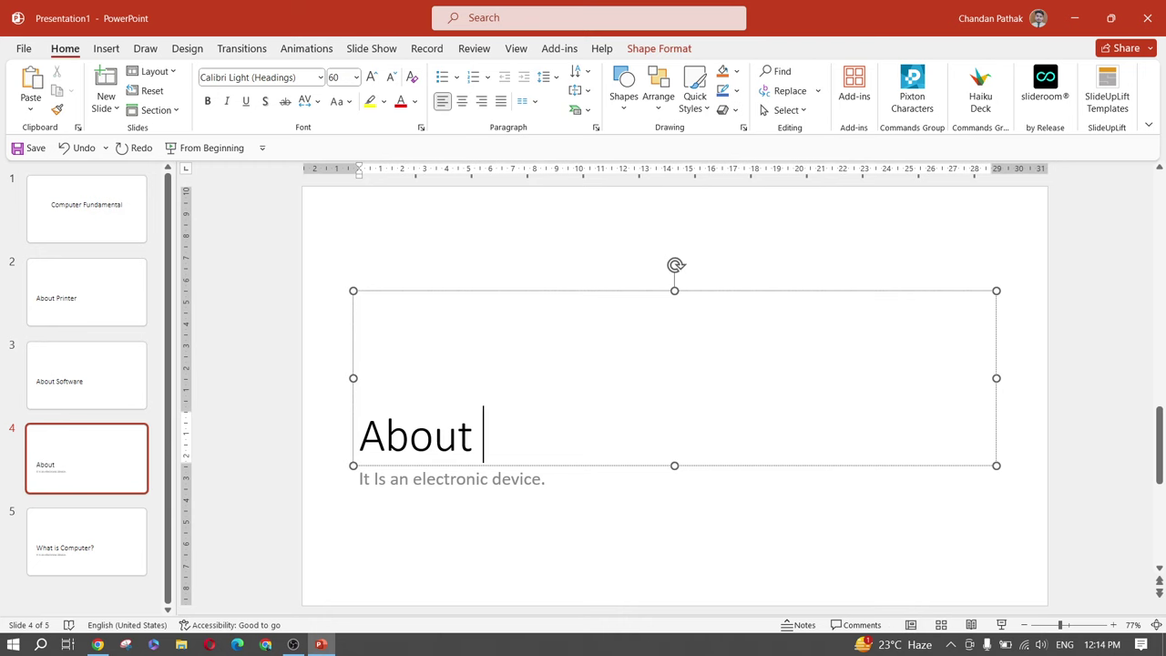
type("Hardware")
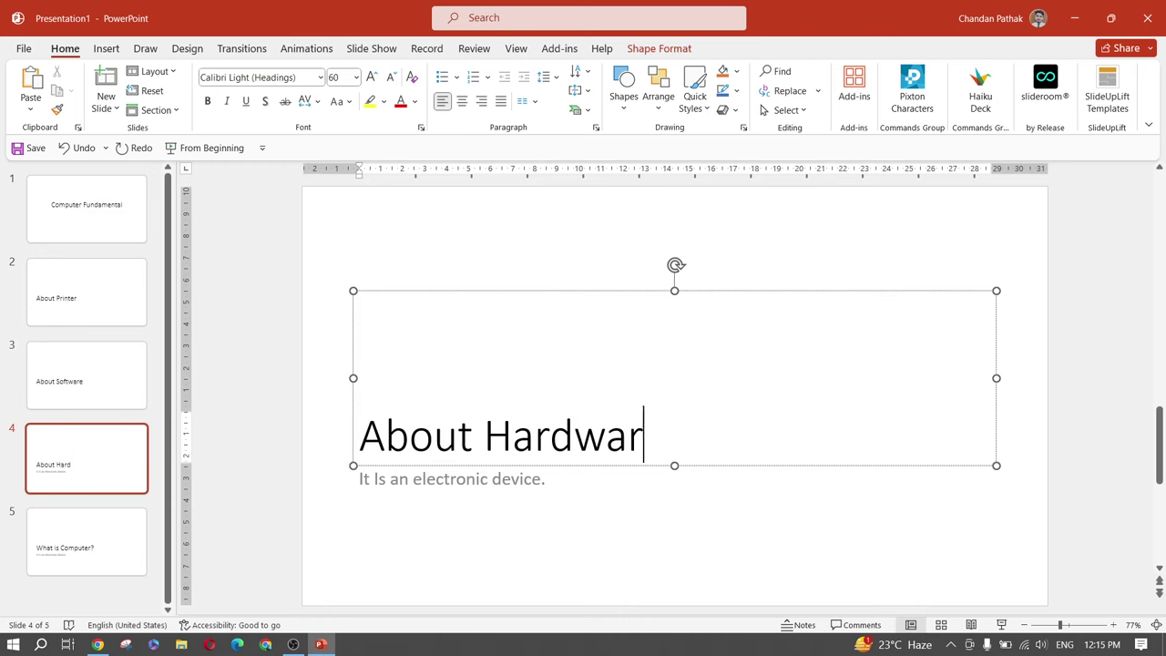
Retitle slide 5 'Tips & Tricks'
left_click(110, 556)
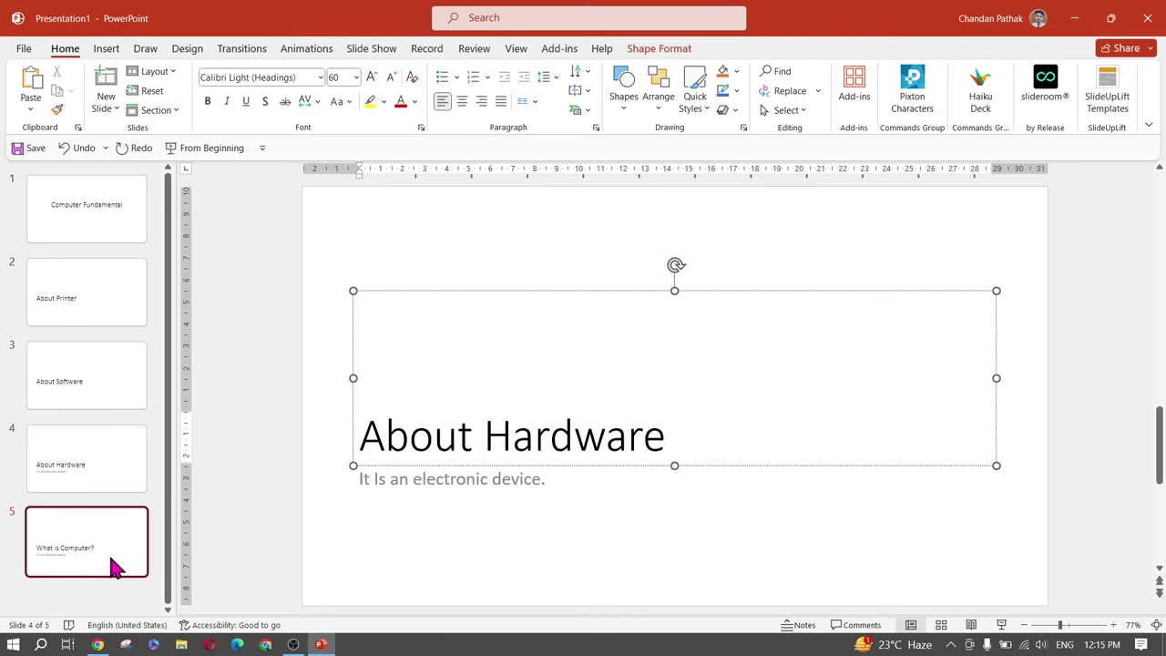
left_click(458, 436)
key("ctrl+a")
type("Wa")
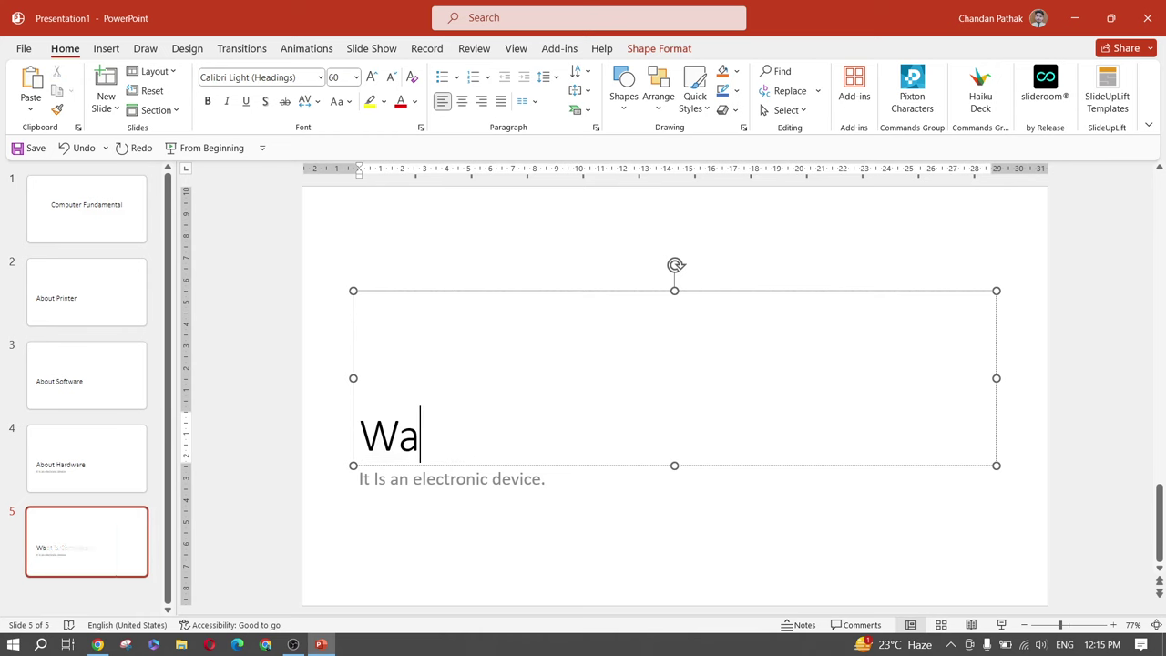
key("BackSpace")
key("BackSpace")
type("A")
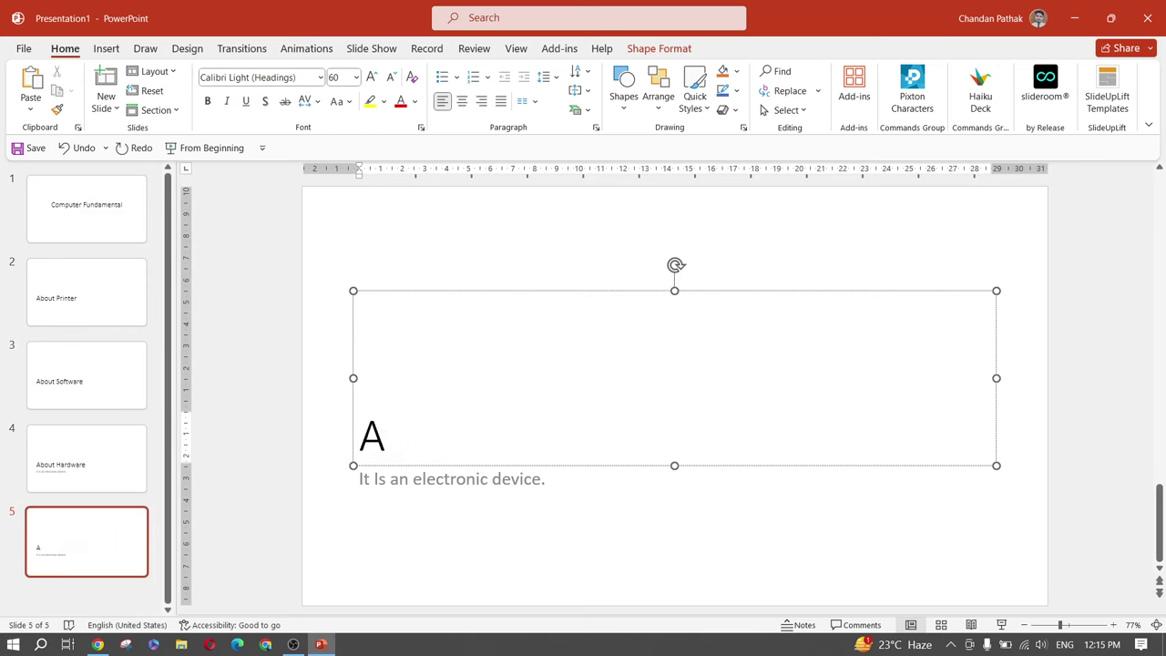
key("BackSpace")
type("Tips ")
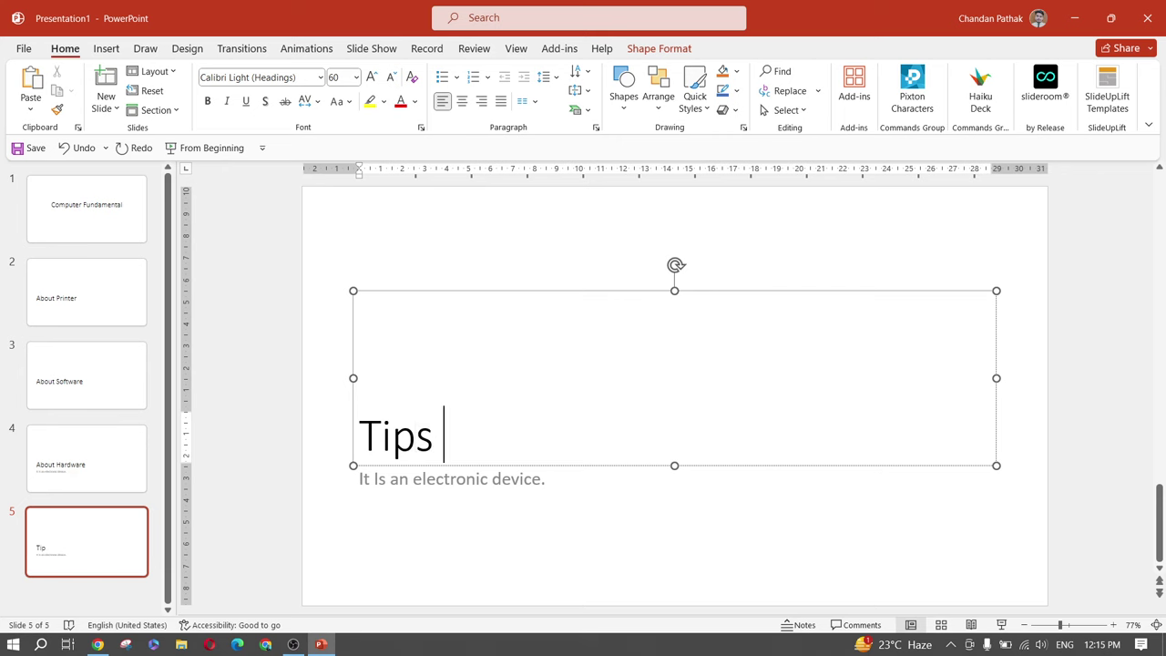
type("& ")
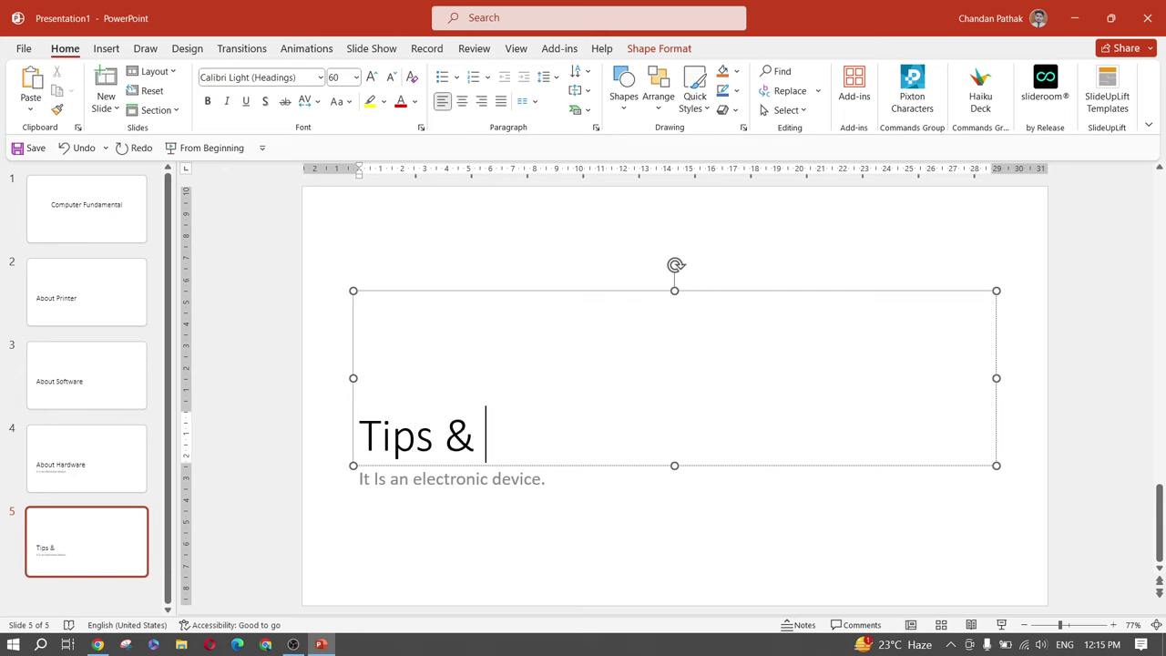
type("Tricks")
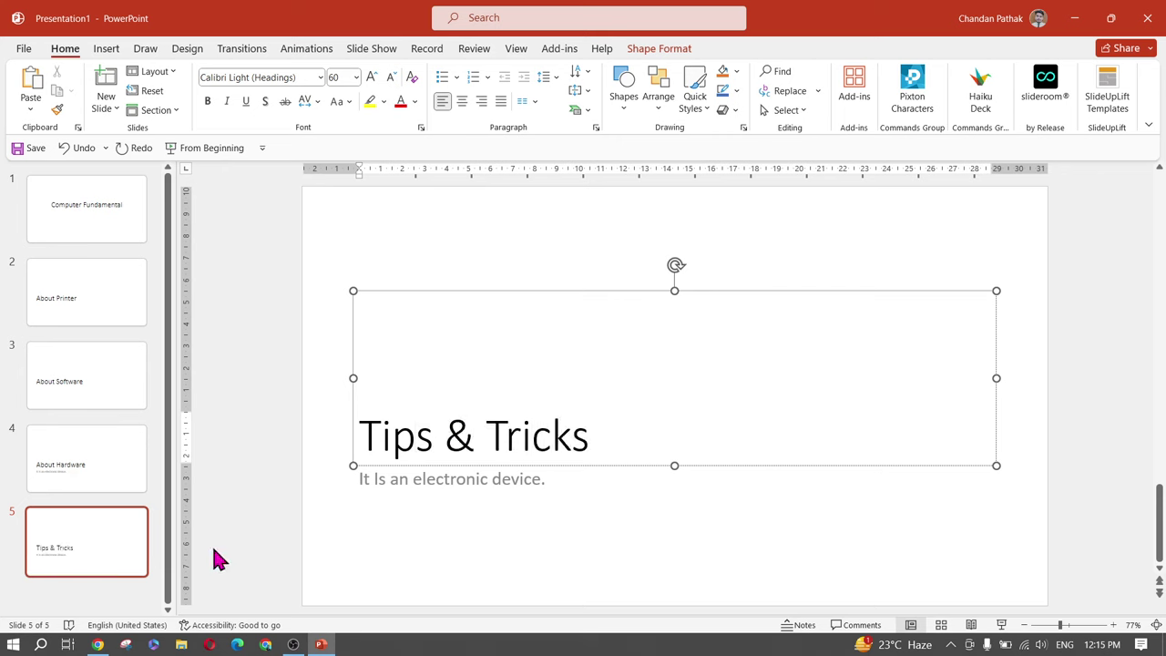
left_click(91, 217)
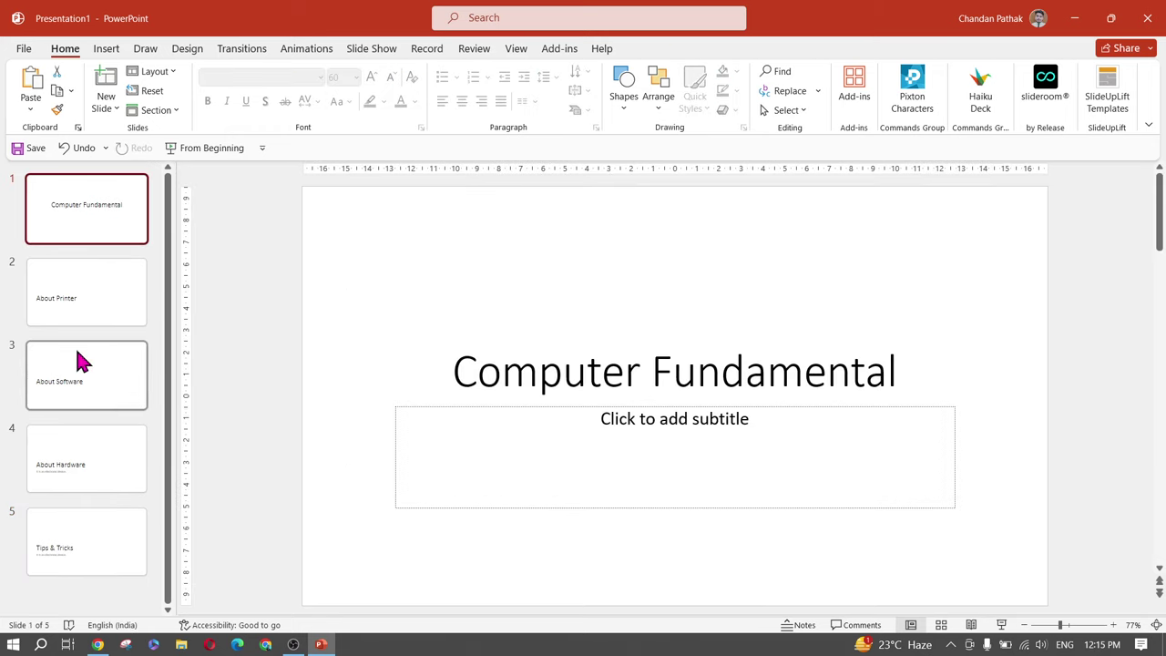
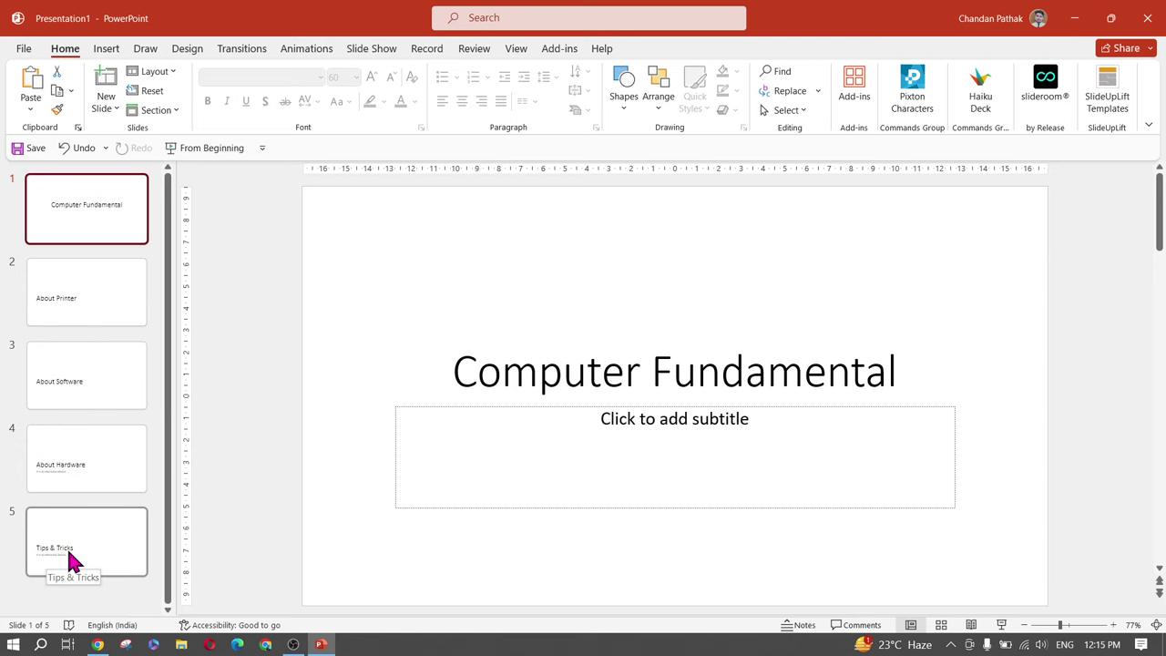
Copy slide 2's title and use it to name a new About Printer section before slide 2
left_click(82, 295)
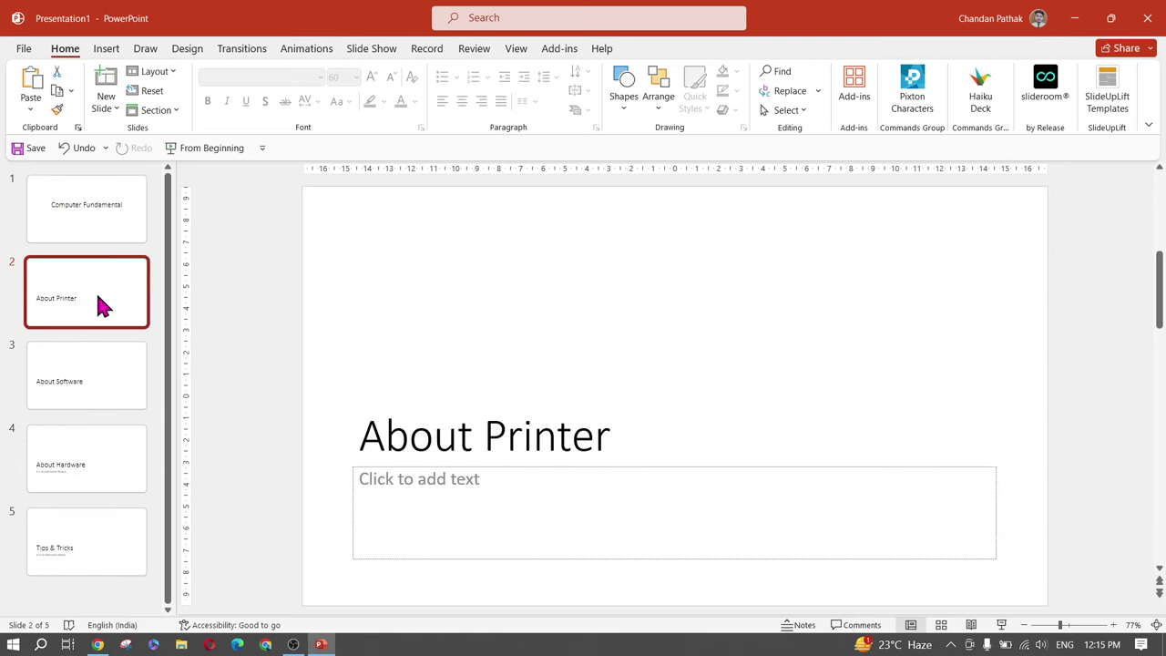
left_click(507, 444)
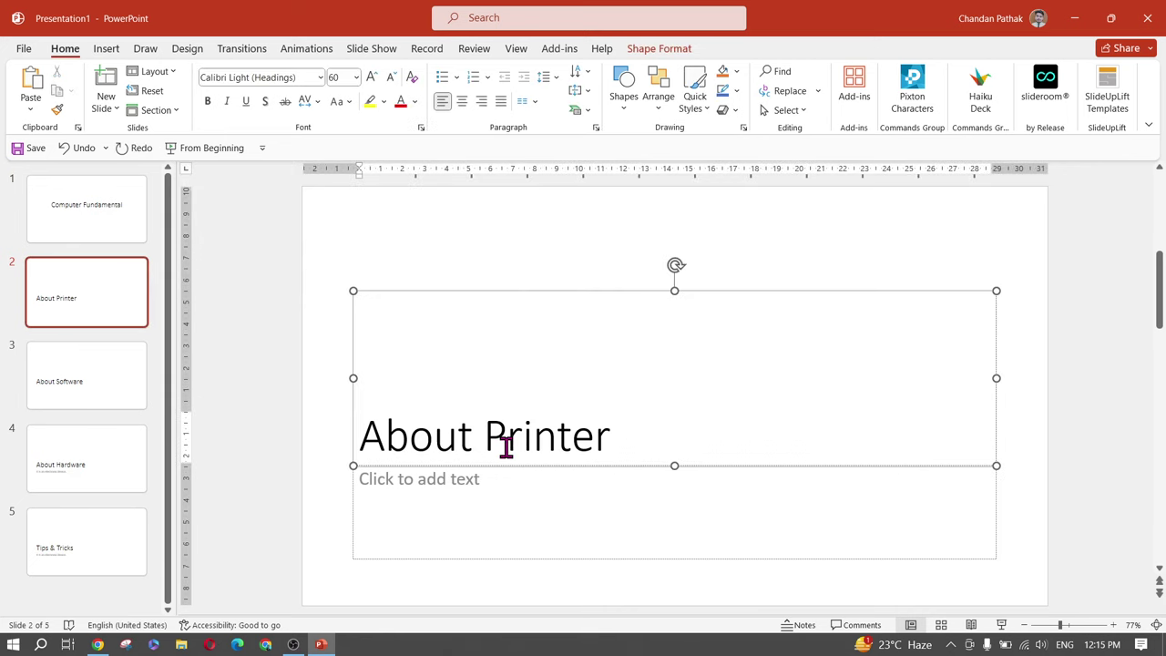
triple_click(507, 445)
key("ctrl+c")
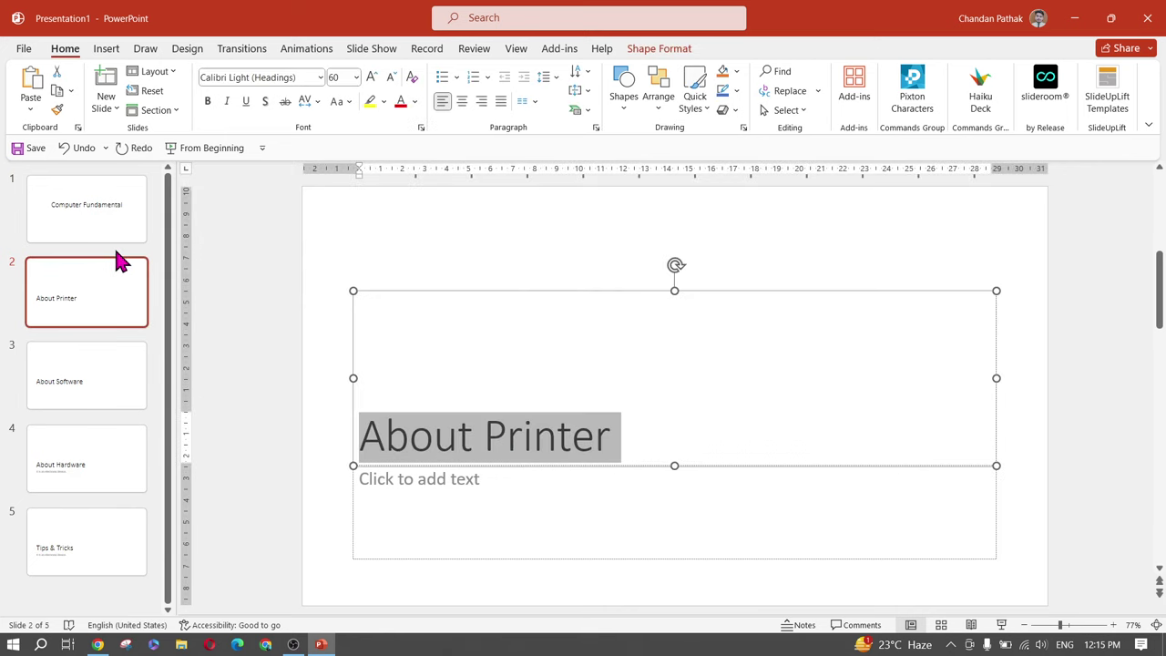
left_click(117, 254)
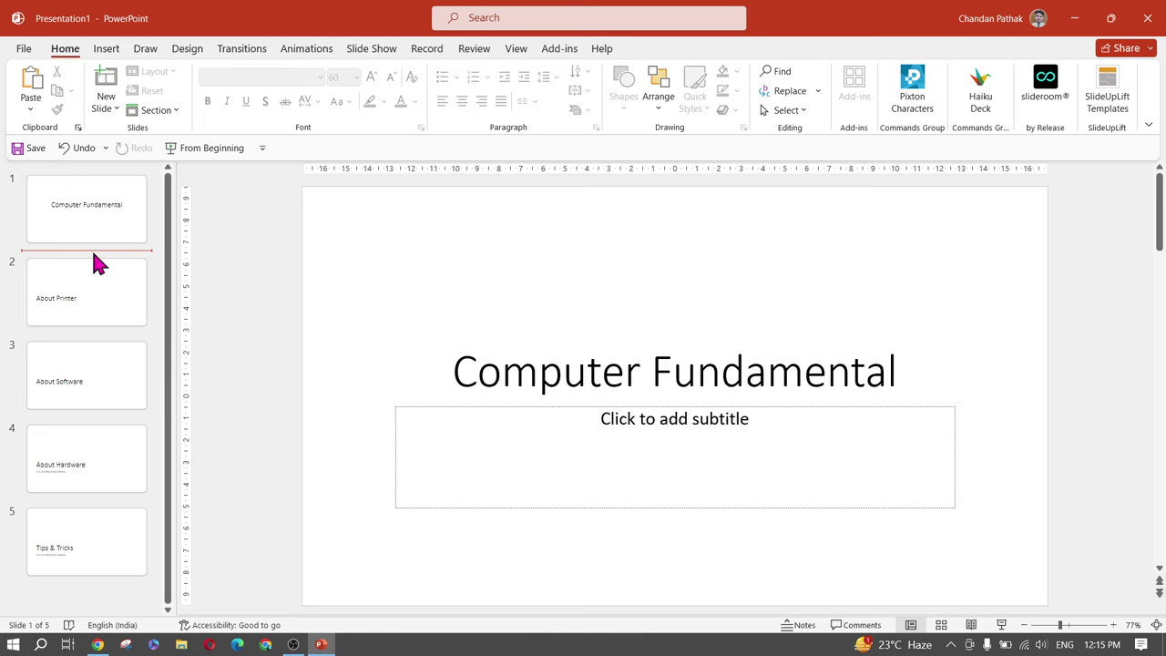
right_click(94, 254)
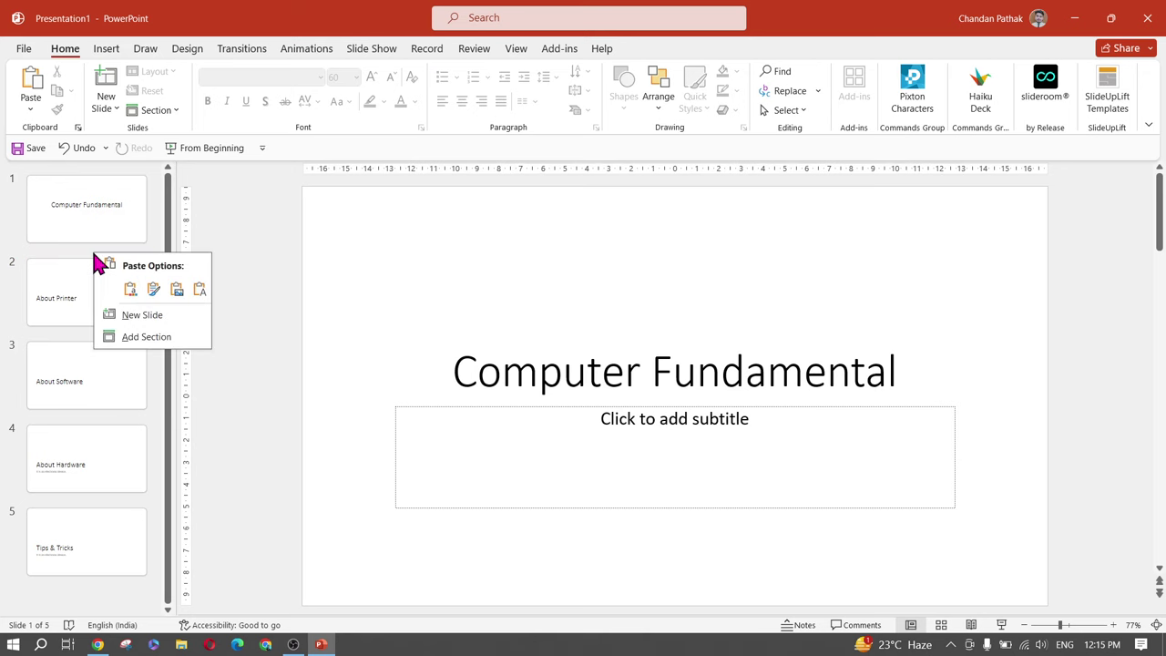
left_click(139, 345)
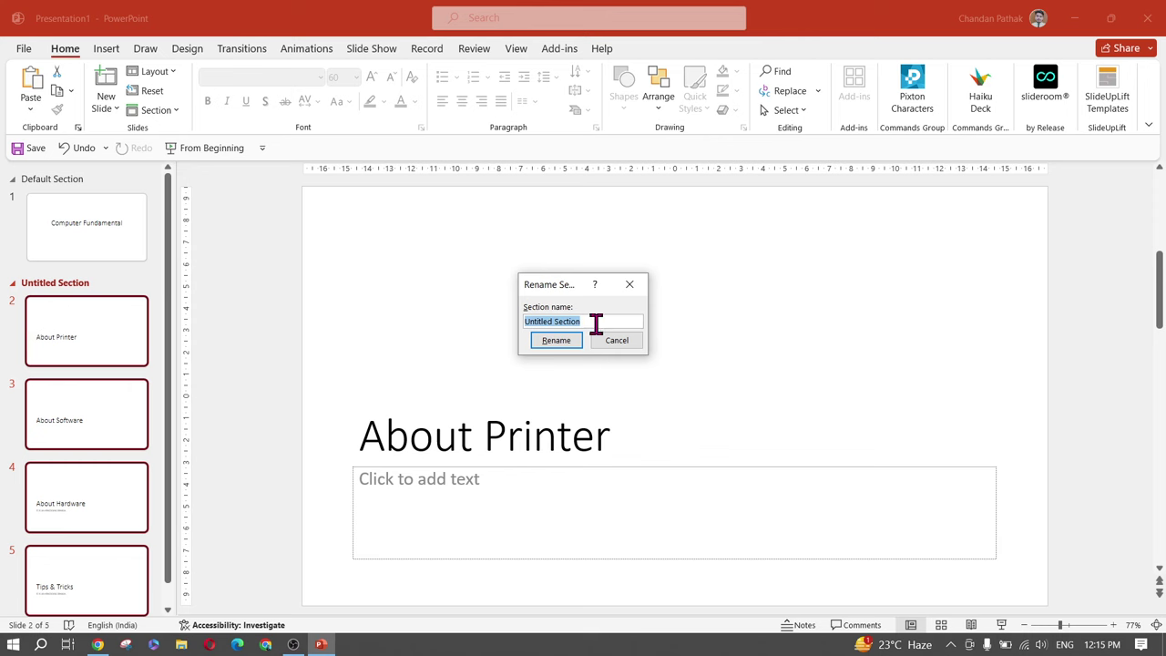
key("ctrl+v")
left_click(564, 343)
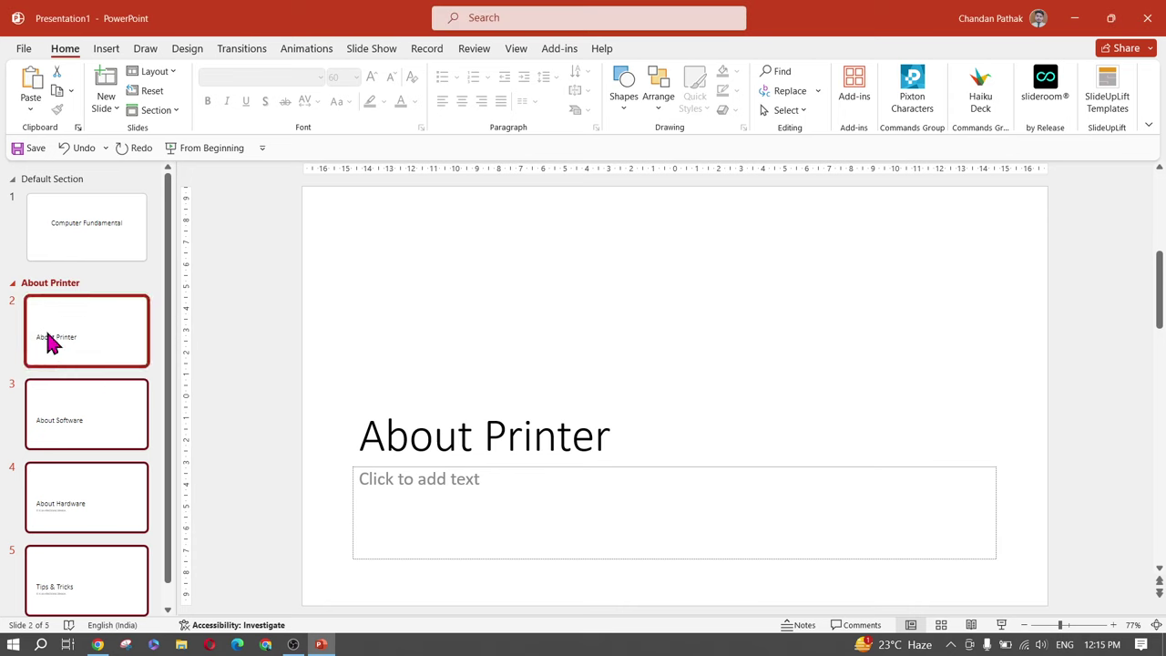
Try dragging the About Printer slide, then collapse and re-expand the About Printer section
left_click_drag(58, 333, 68, 448)
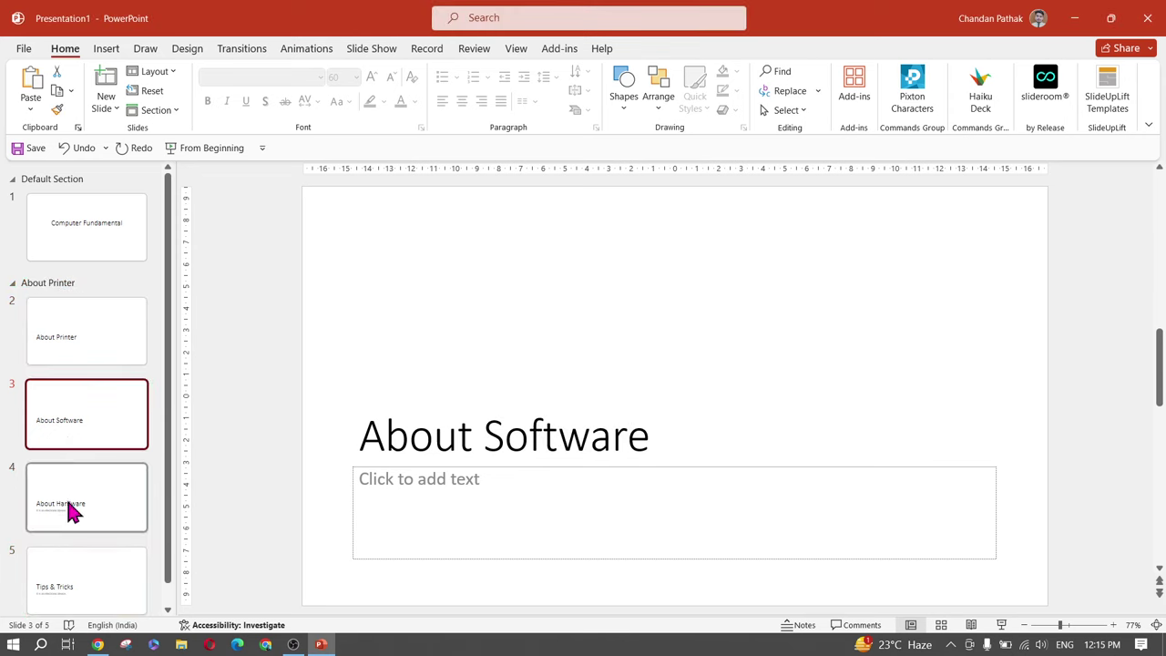
scroll(70, 510, "down", 1)
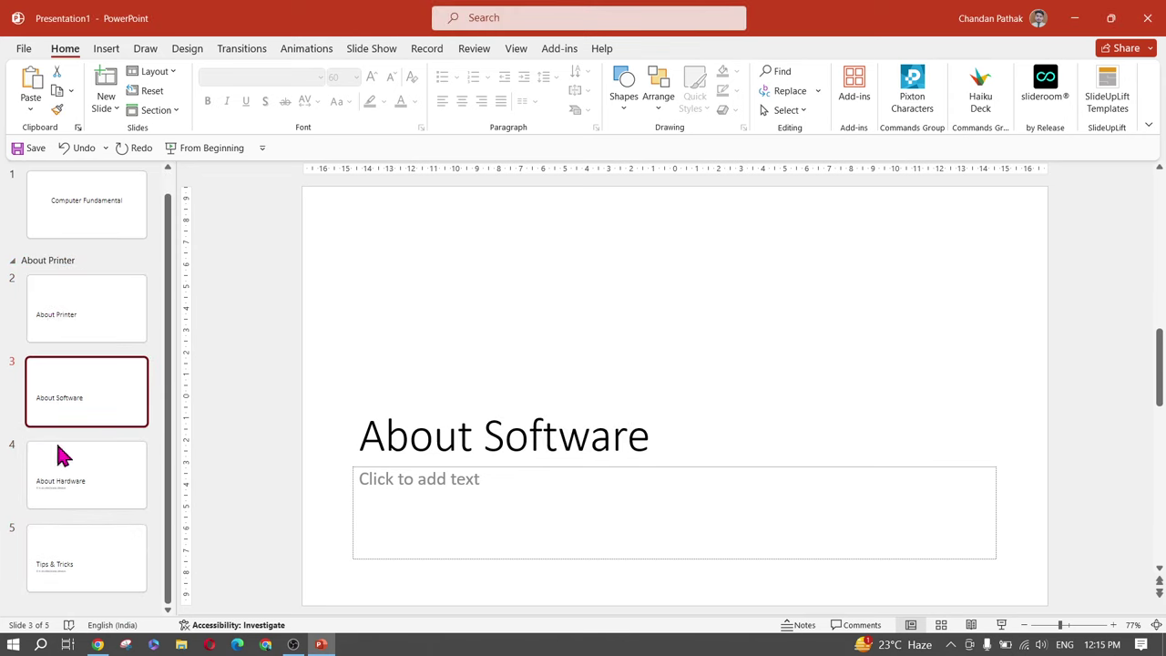
left_click(13, 262)
left_click(12, 293)
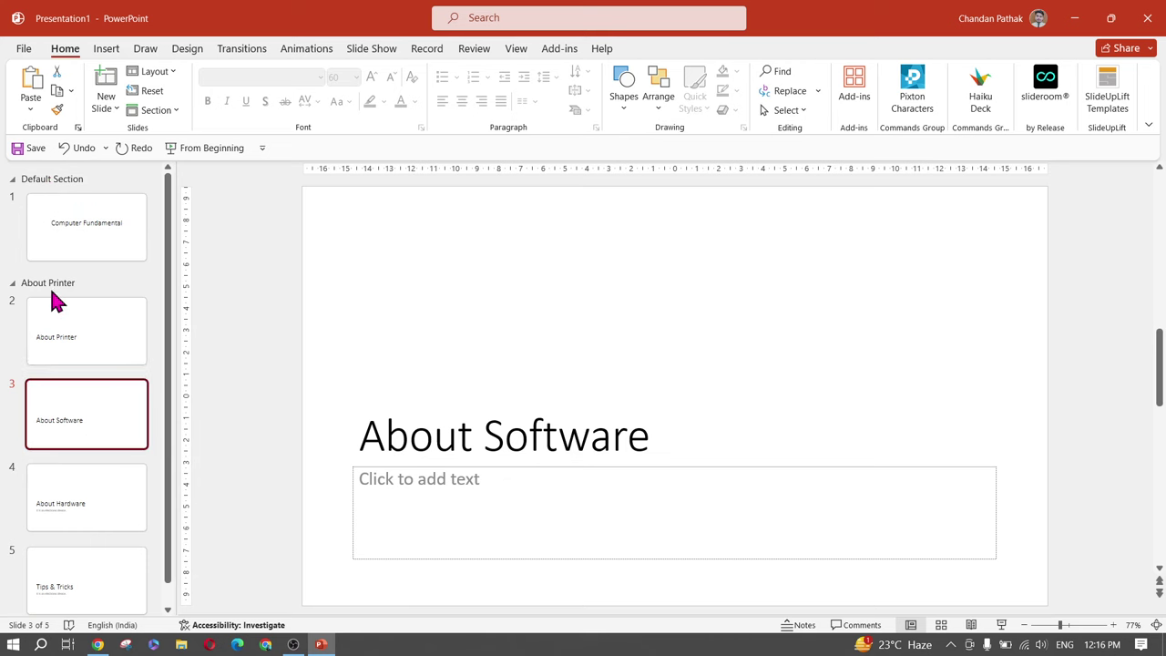
From the Home Section menu, add an About Software section starting at slide 3
right_click(100, 380)
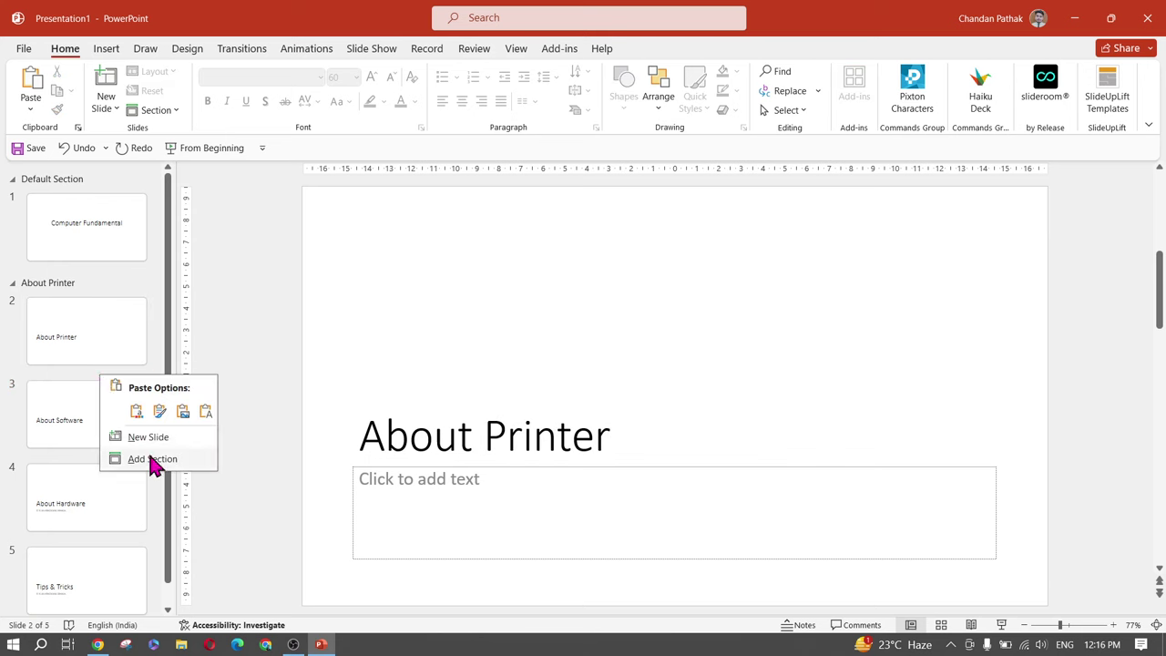
left_click(50, 424)
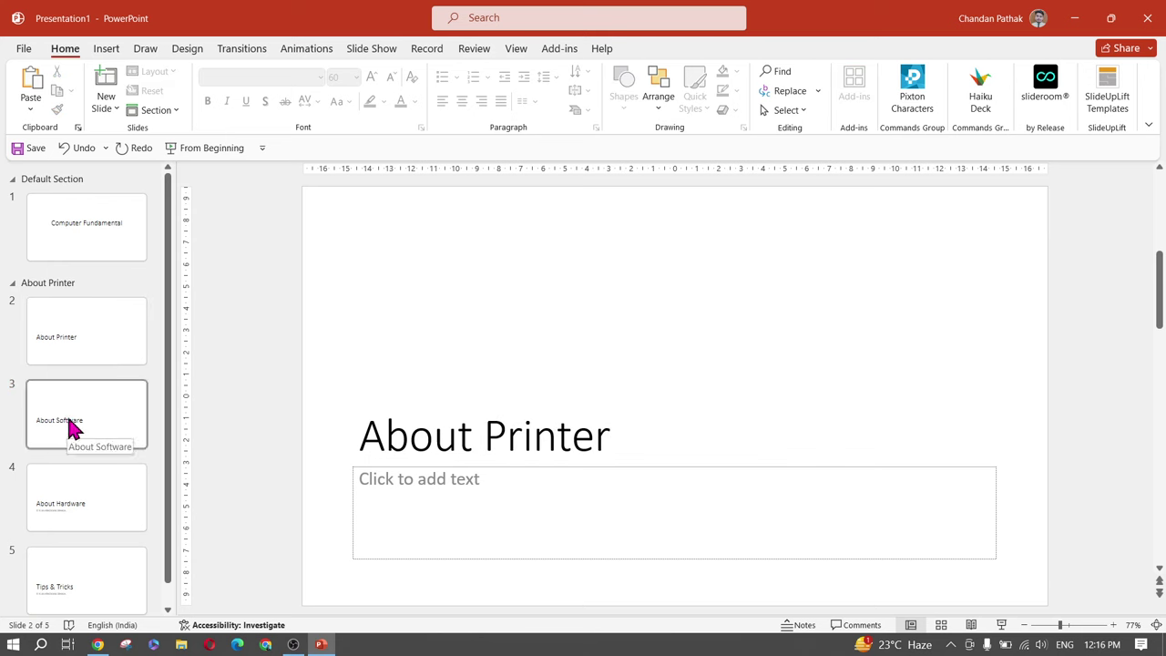
left_click(73, 422)
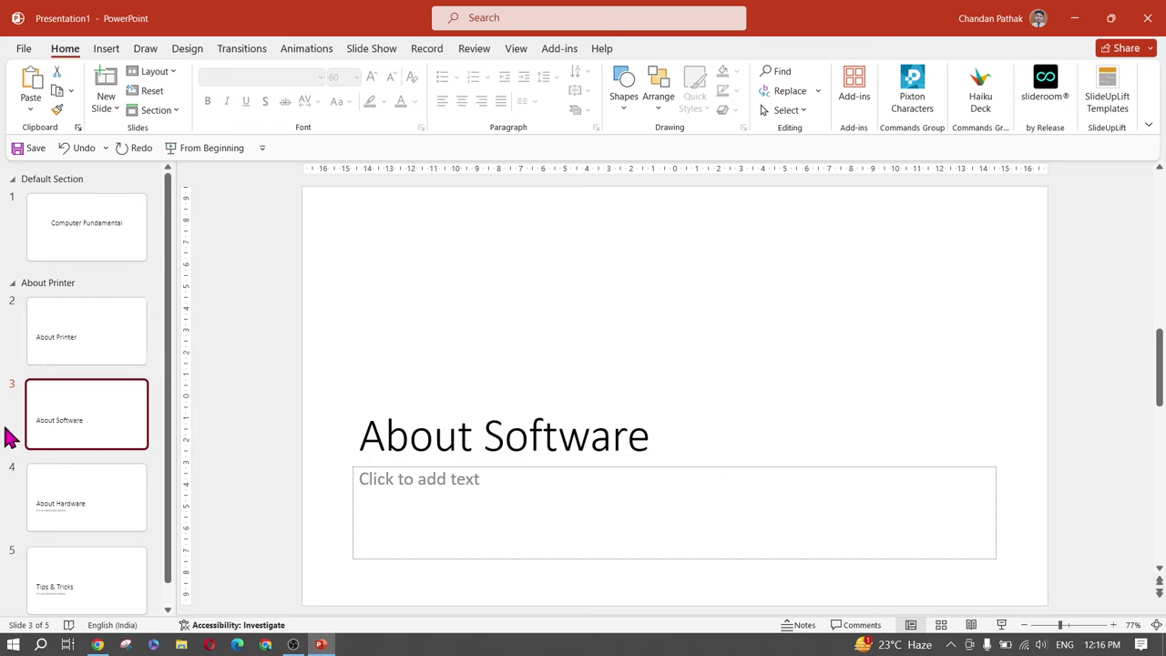
left_click(177, 115)
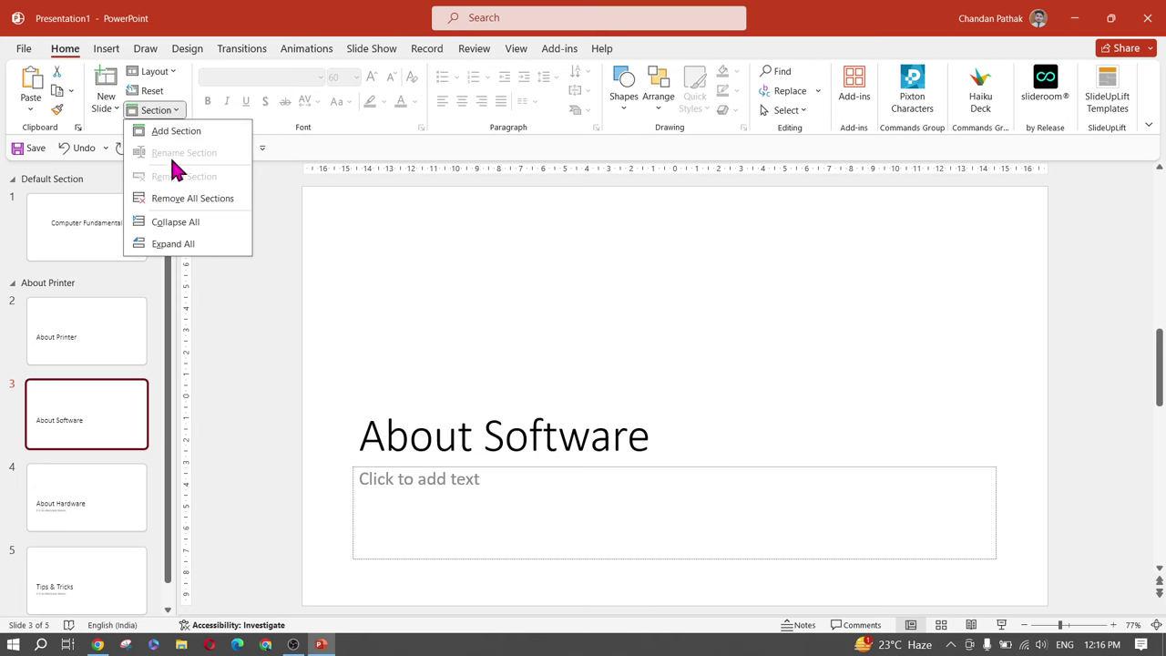
left_click(178, 135)
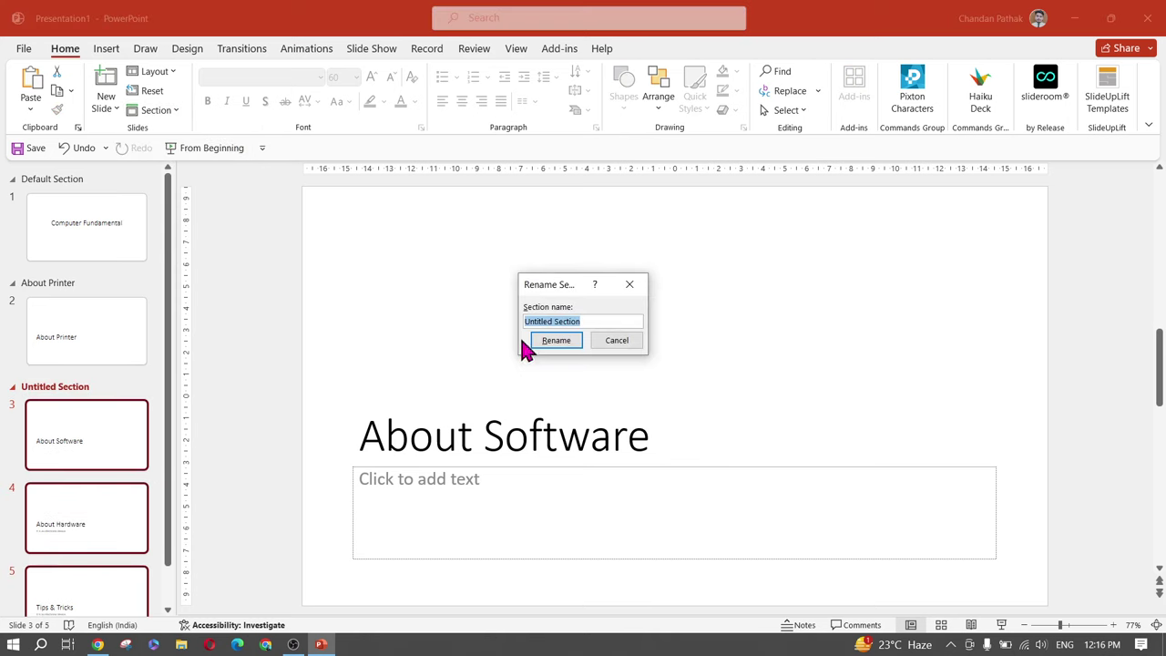
type("About Software")
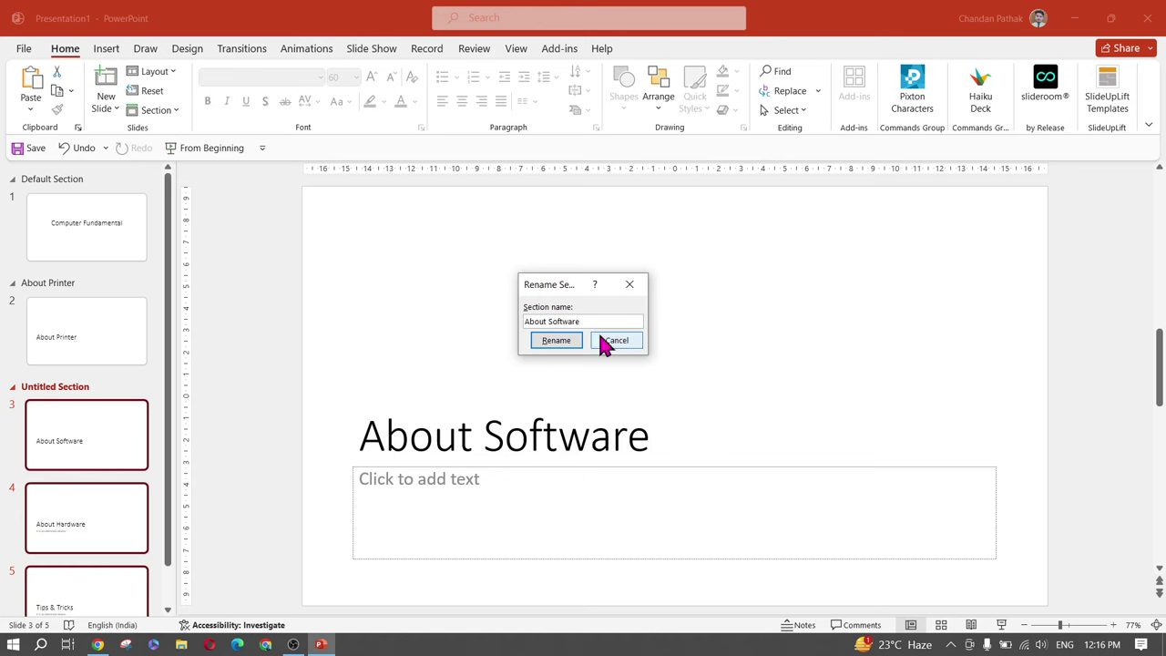
left_click(563, 343)
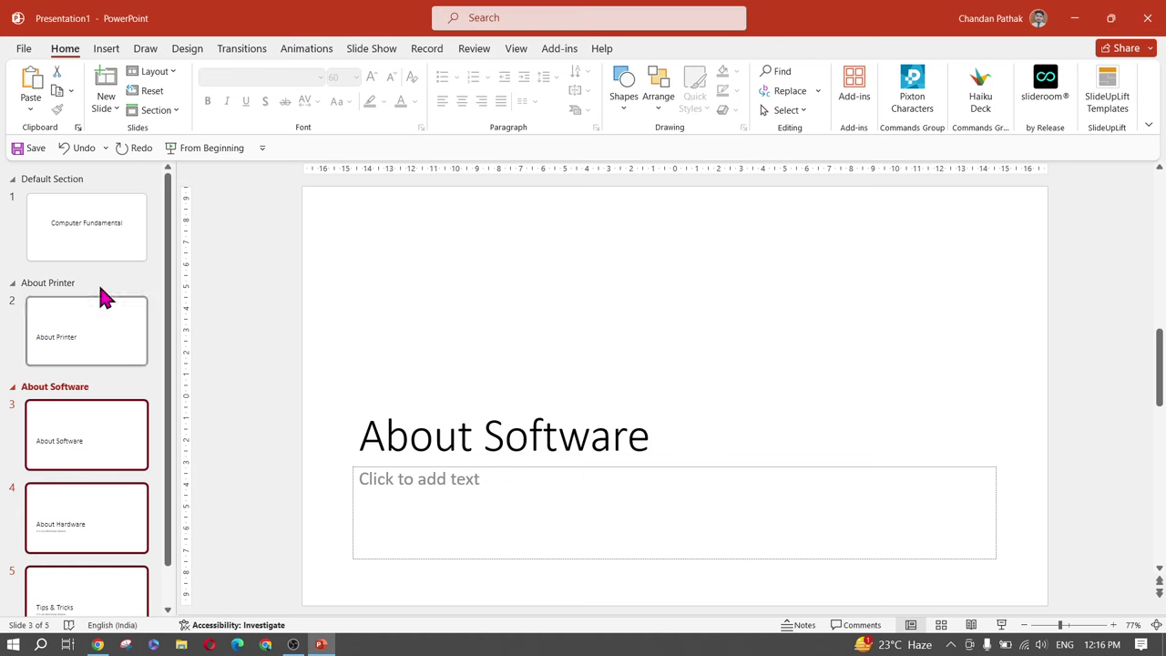
Add a section named About Hardware starting at slide 4
left_click(98, 537)
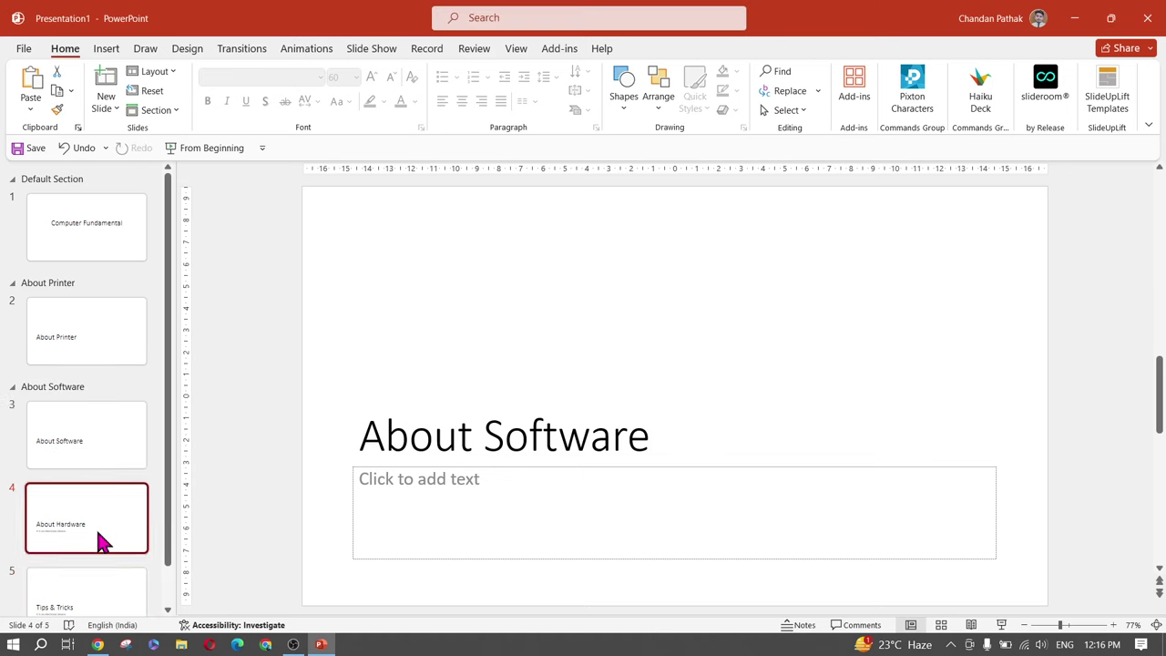
right_click(101, 541)
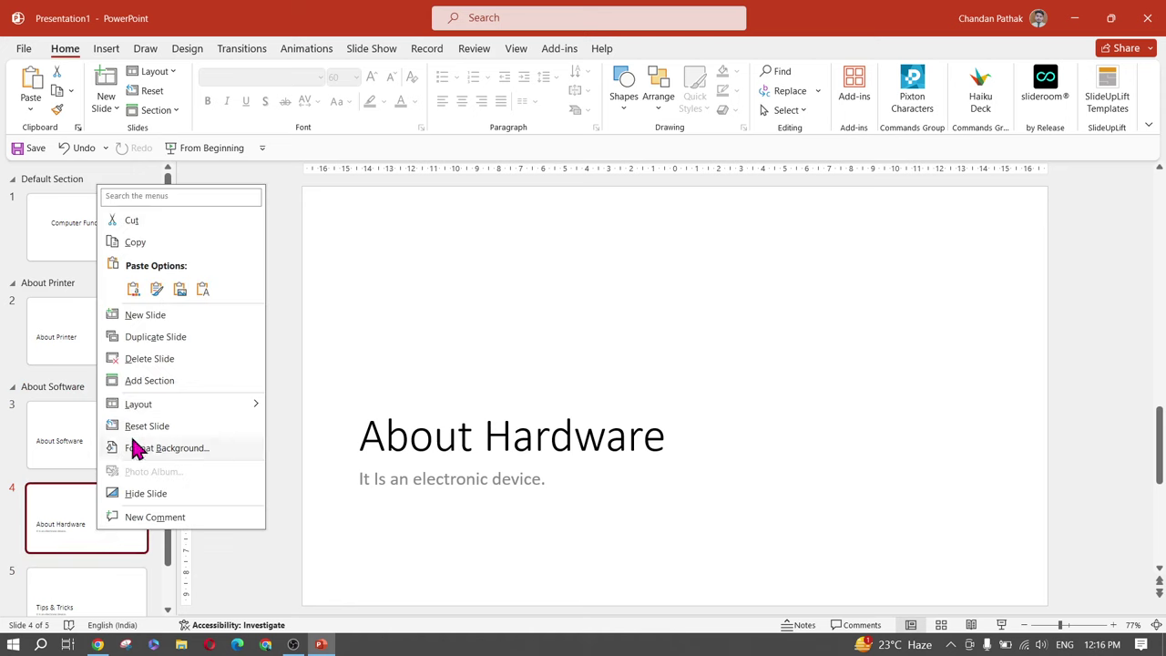
left_click(138, 381)
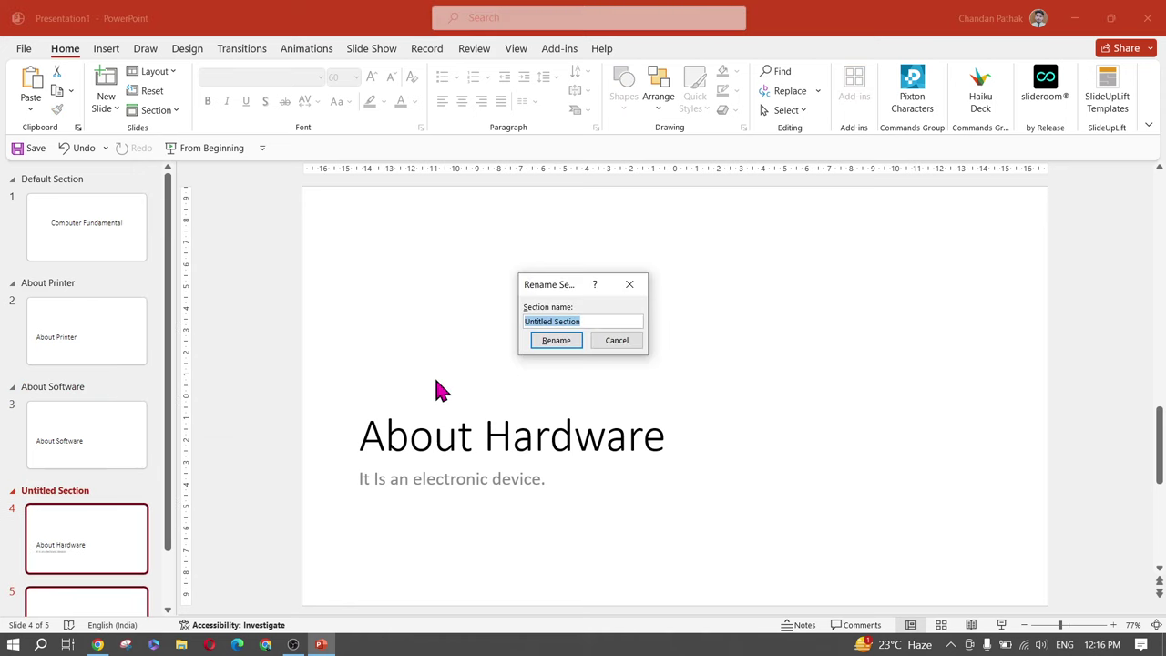
type("About Hardware")
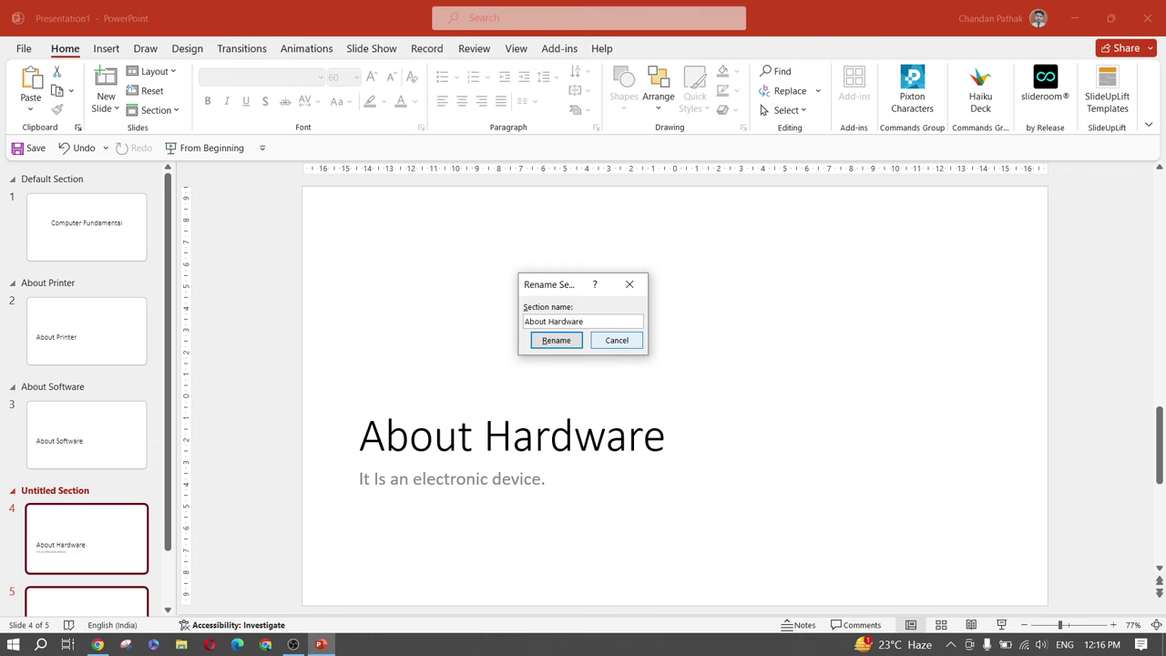
key("Return")
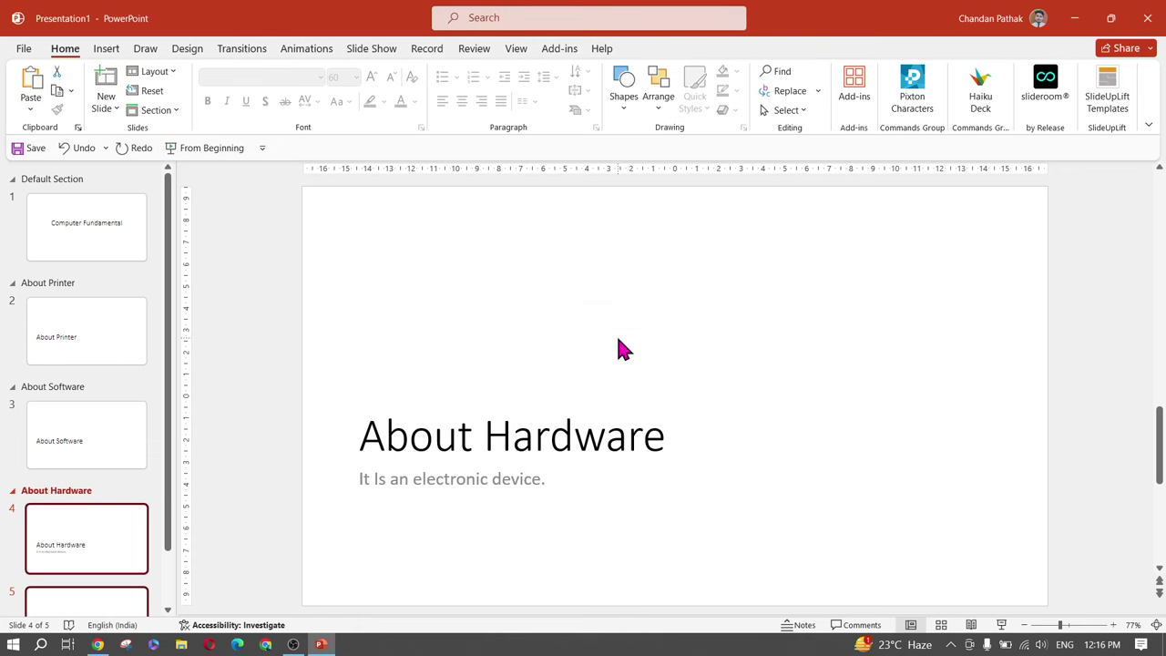
Copy slide 5's title and paste it to name a new Tips & Tricks section at slide 5
scroll(101, 547, "down", 2)
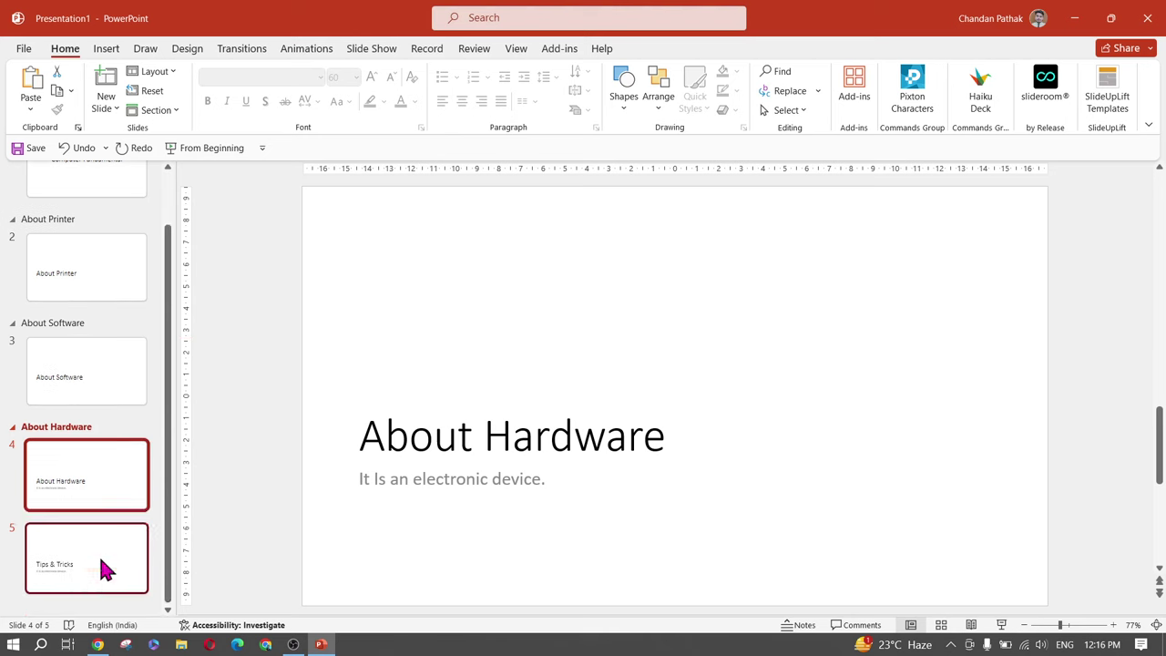
left_click(102, 574)
left_click(474, 453)
triple_click(473, 450)
key("ctrl+c")
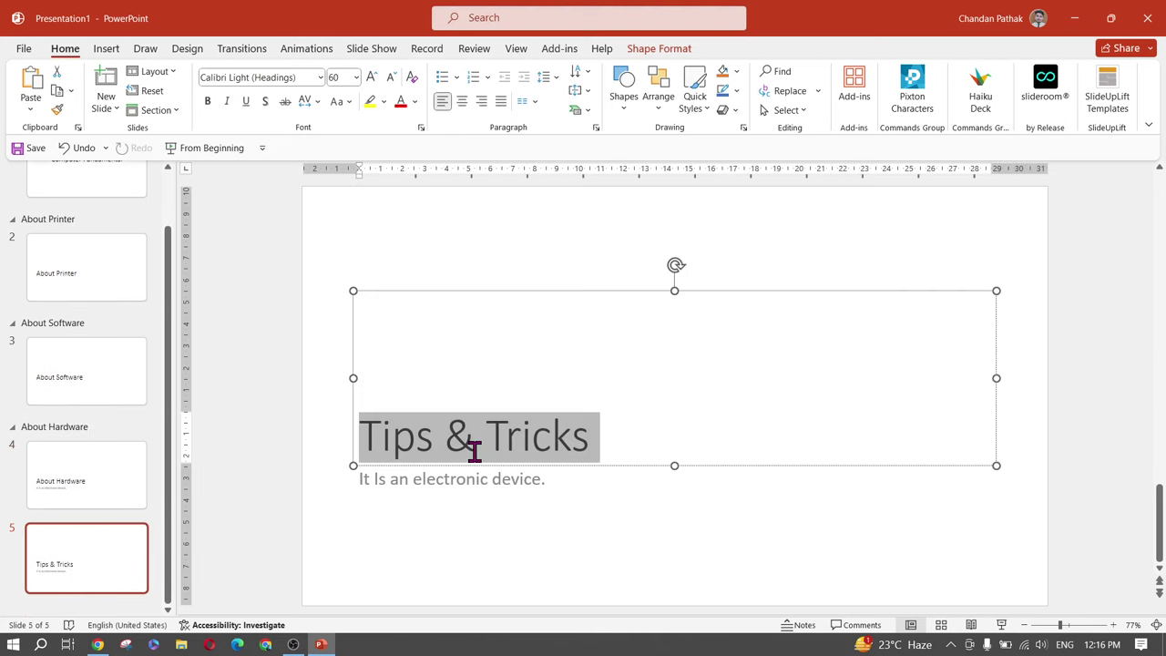
right_click(89, 558)
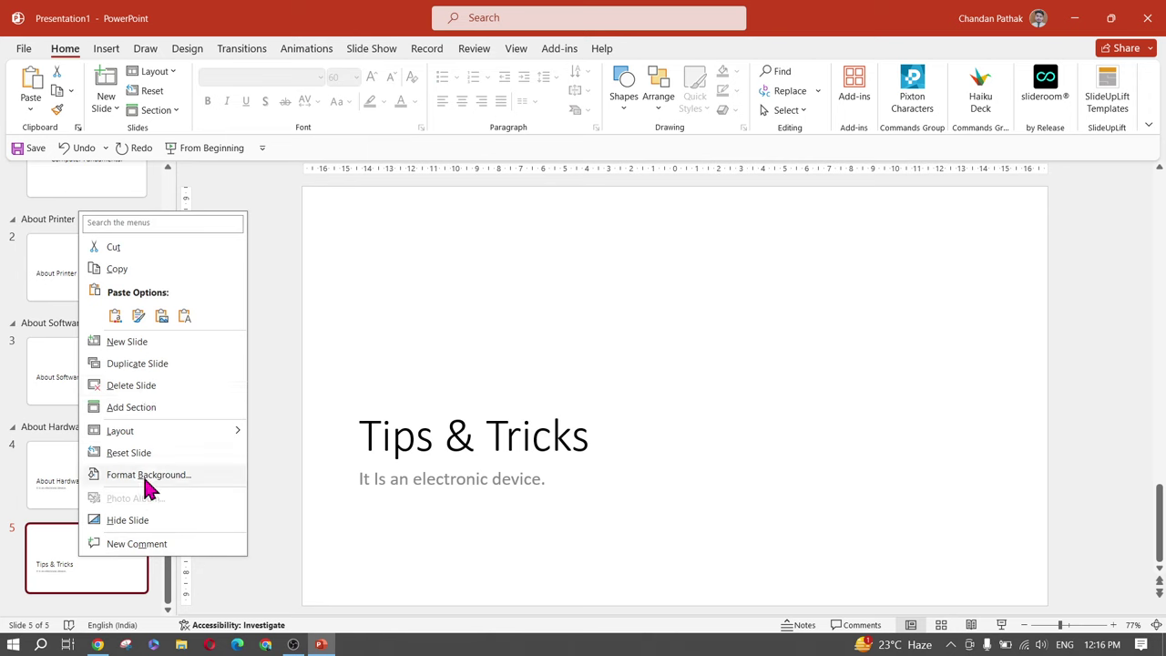
left_click(146, 407)
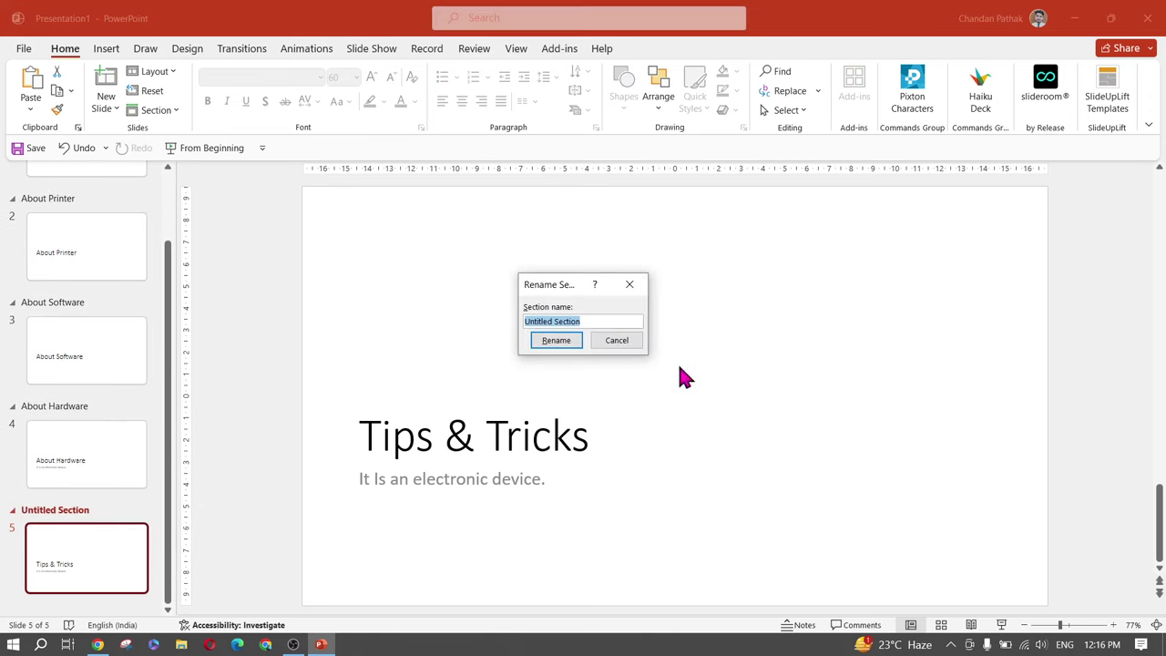
key("ctrl+v")
key("Return")
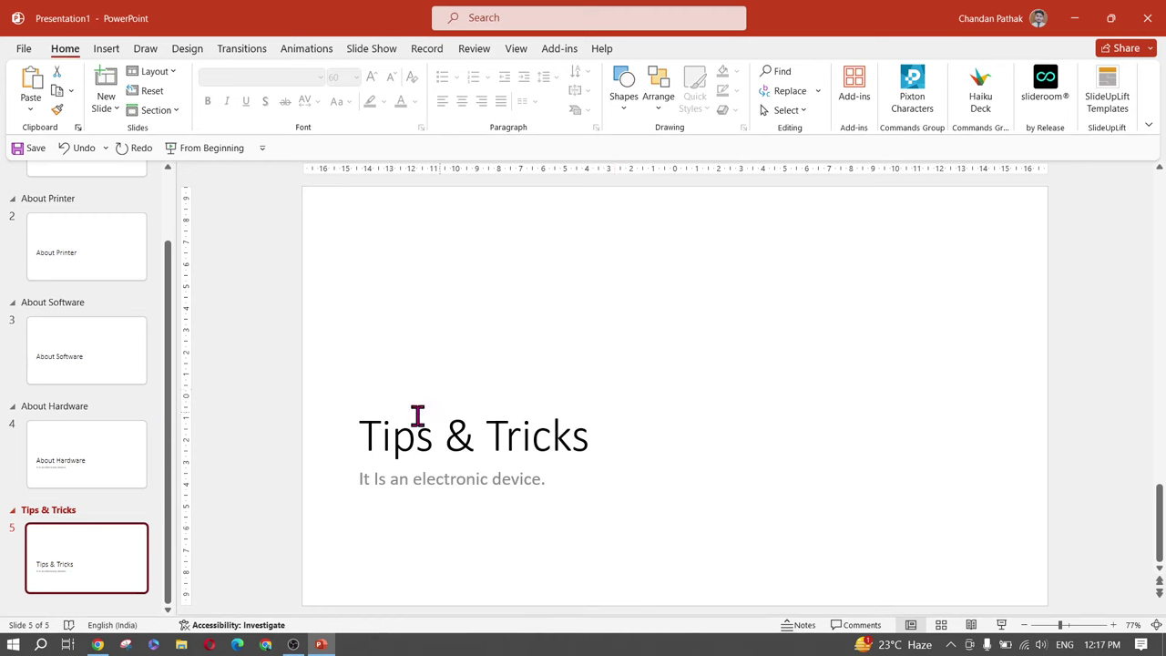
left_click(111, 432)
scroll(82, 346, "up", 2)
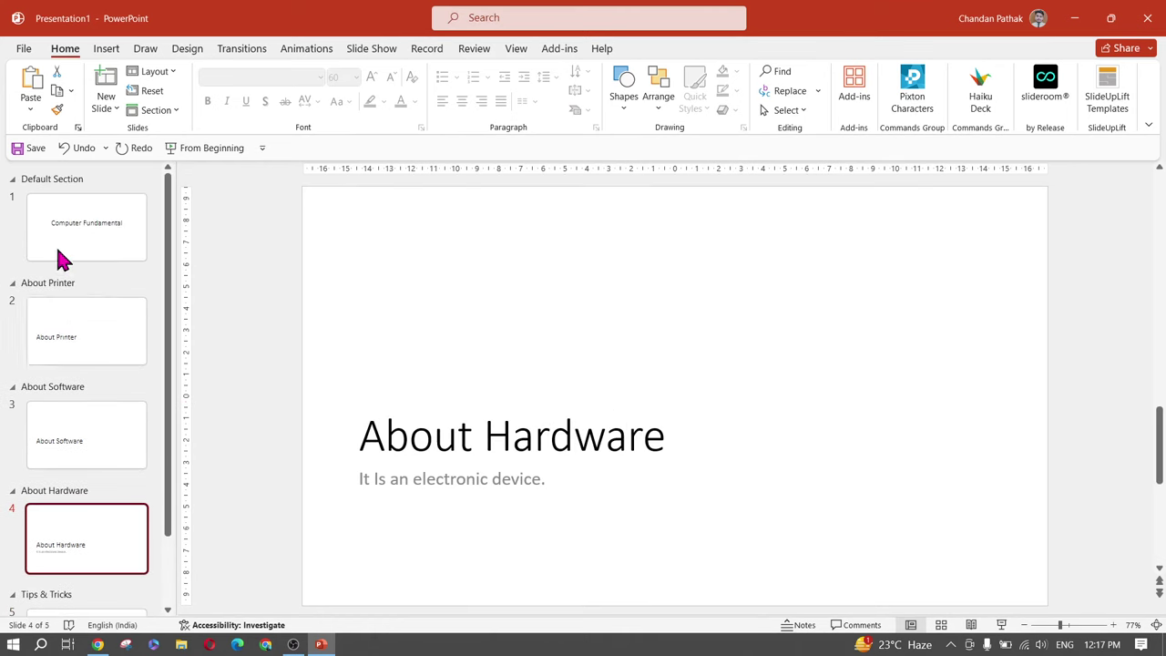
Collapse the Default, About Printer, About Hardware and Tips & Tricks sections, then show the About Hardware slide
left_click(13, 180)
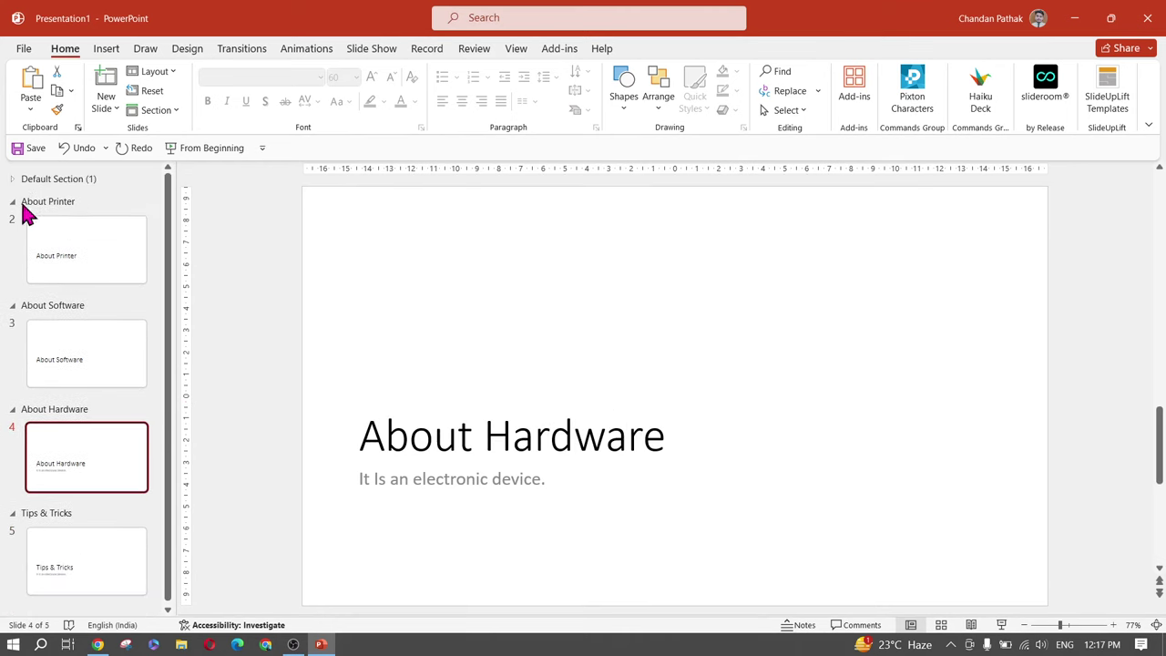
left_click(22, 206)
left_click_drag(17, 348, 17, 353)
left_click(11, 335)
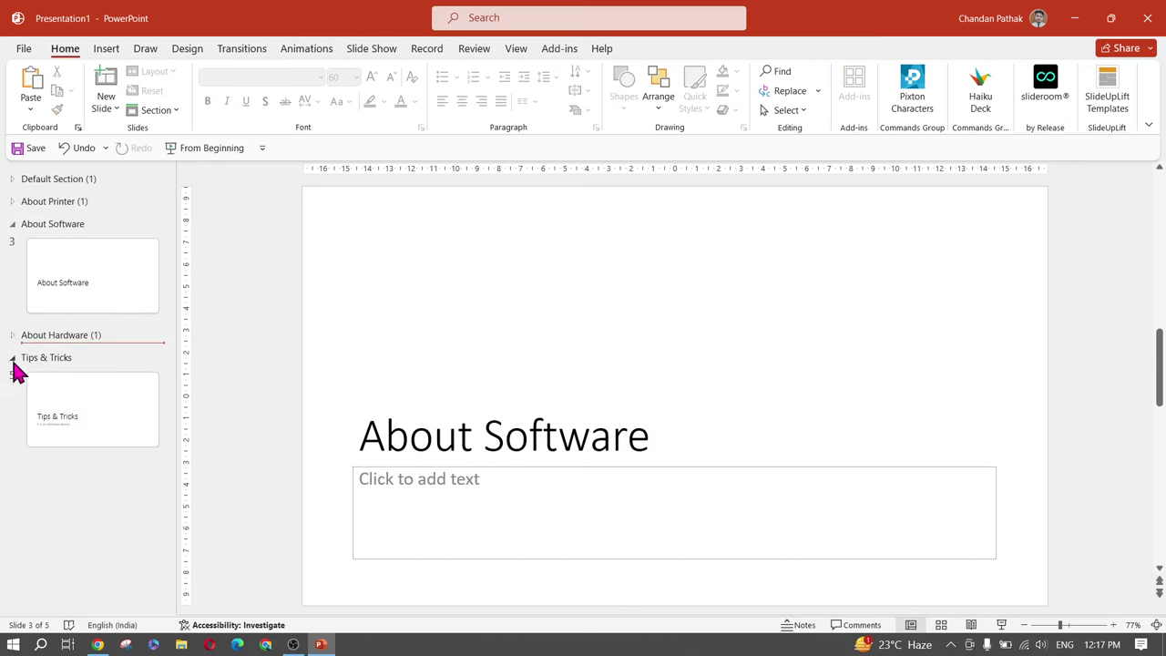
left_click(11, 359)
left_click(76, 443)
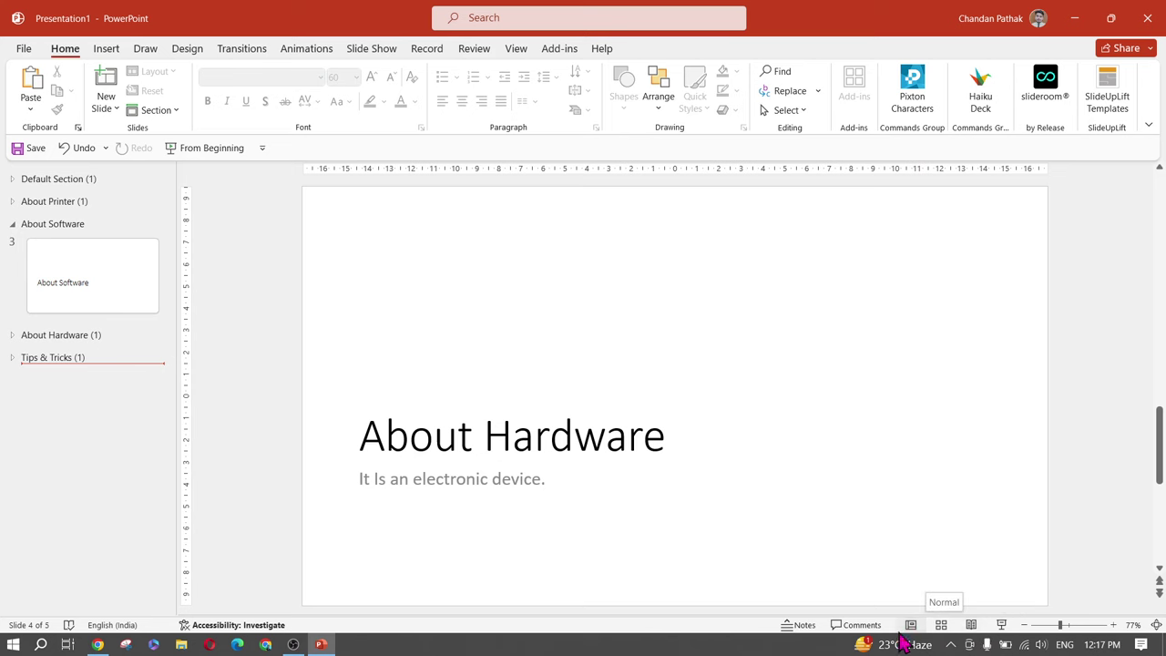
Review the Computer Fundamental and Tips & Tricks slides in Outline View, then return to Normal view
left_click(516, 49)
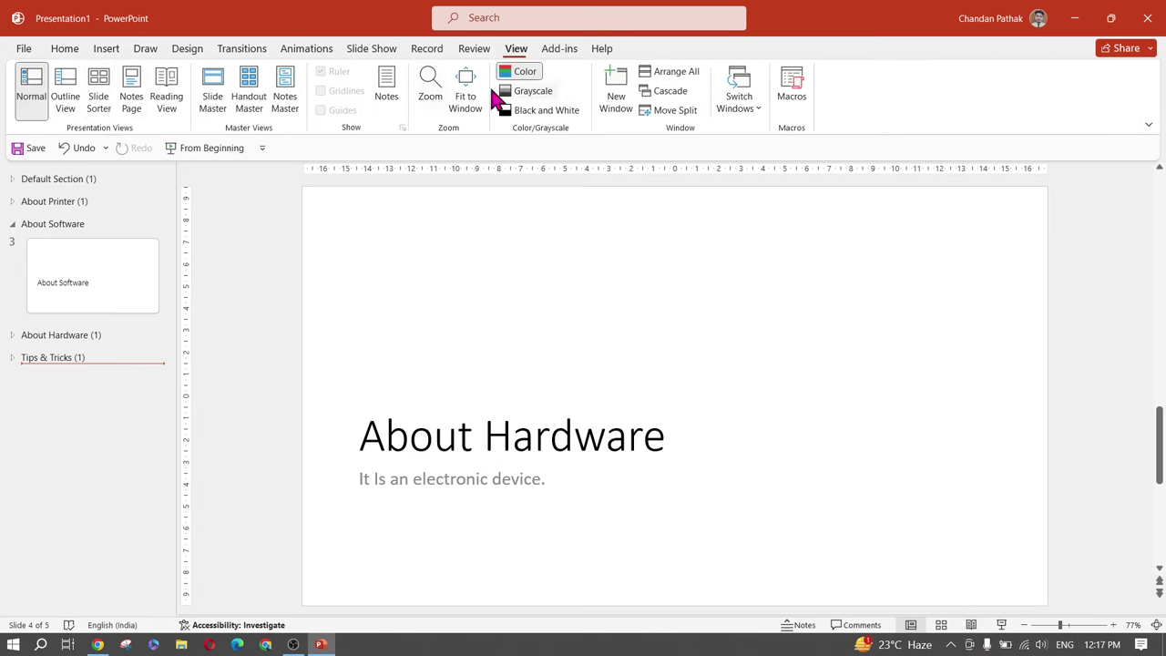
left_click(65, 102)
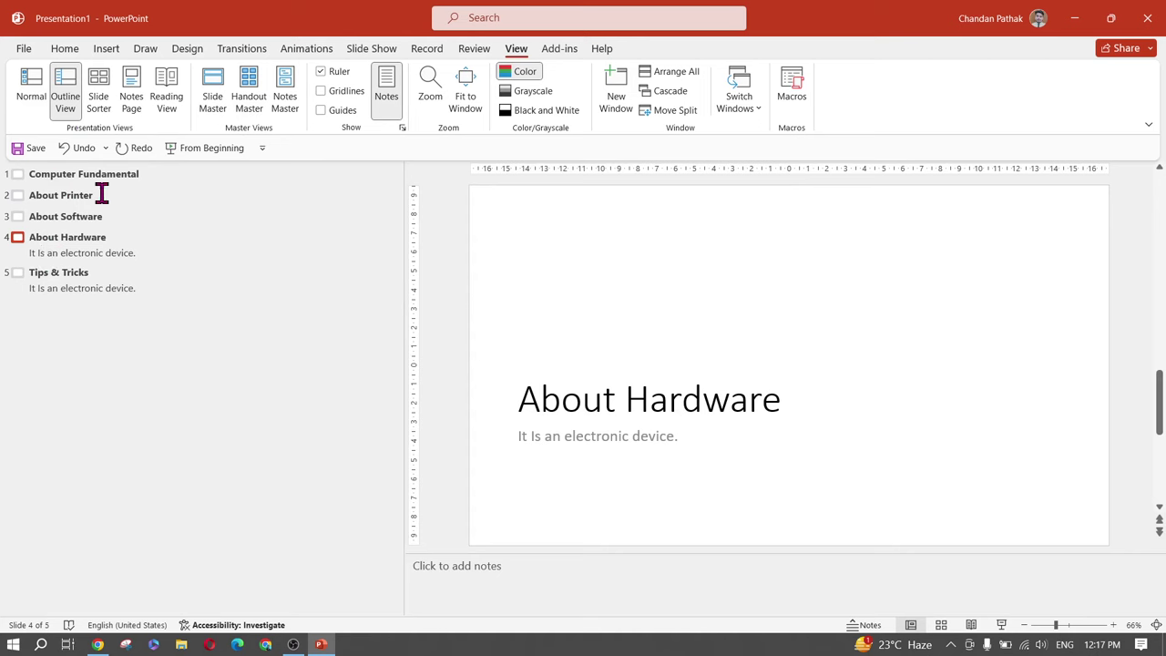
left_click(173, 179)
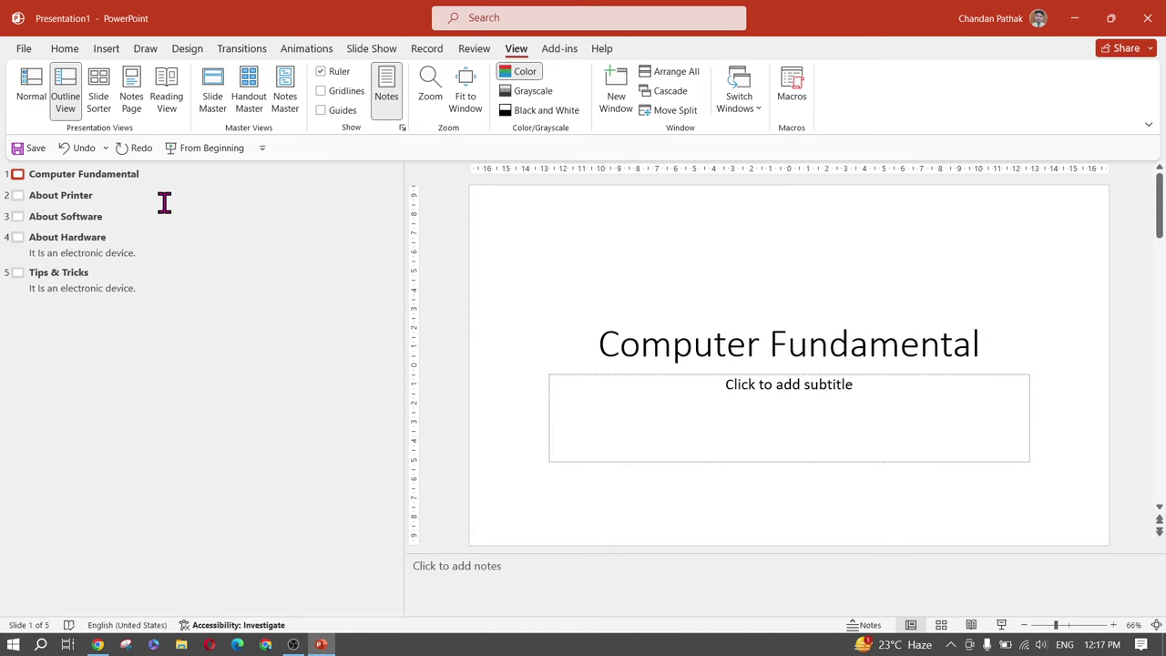
left_click(79, 306)
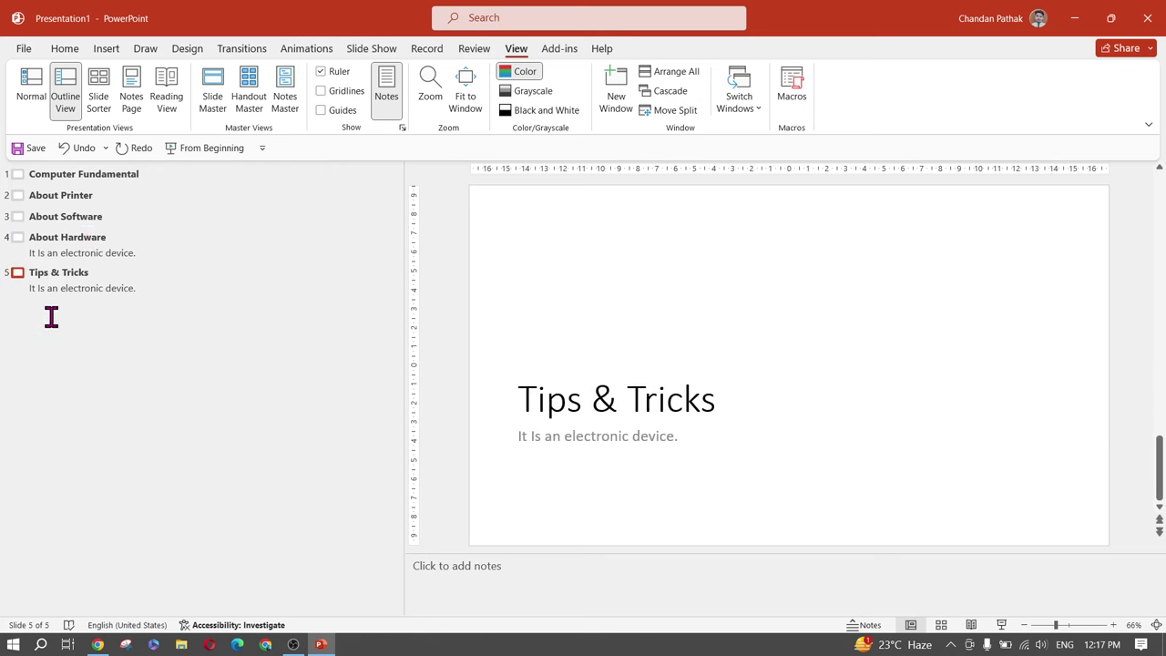
left_click(31, 98)
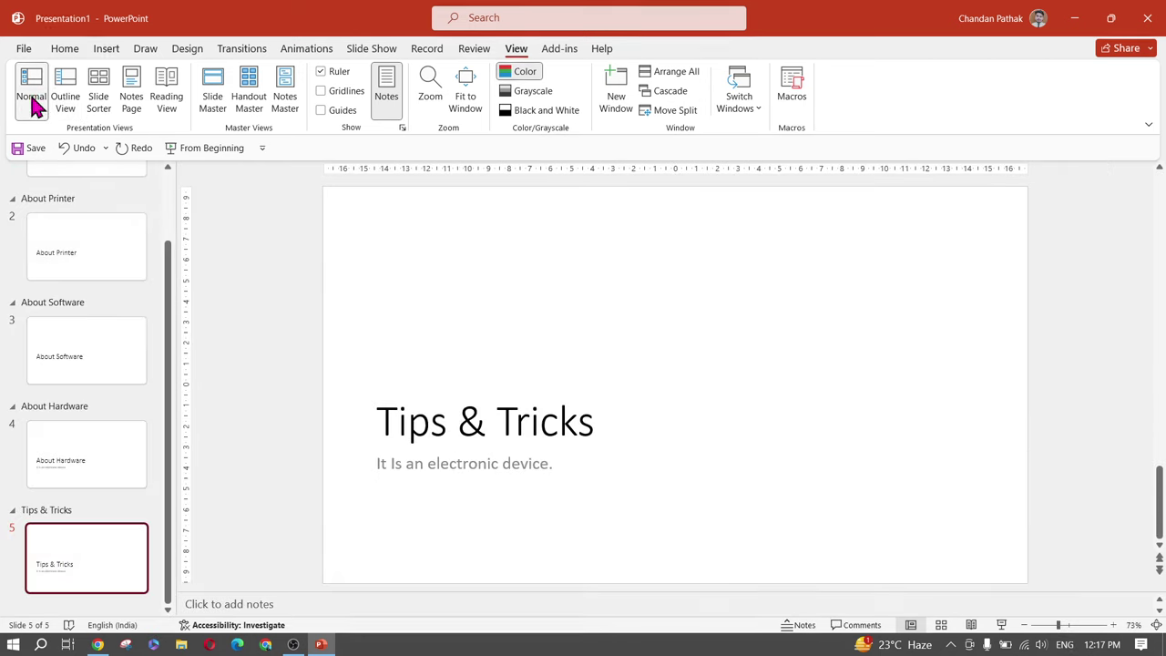
scroll(53, 406, "up", 3)
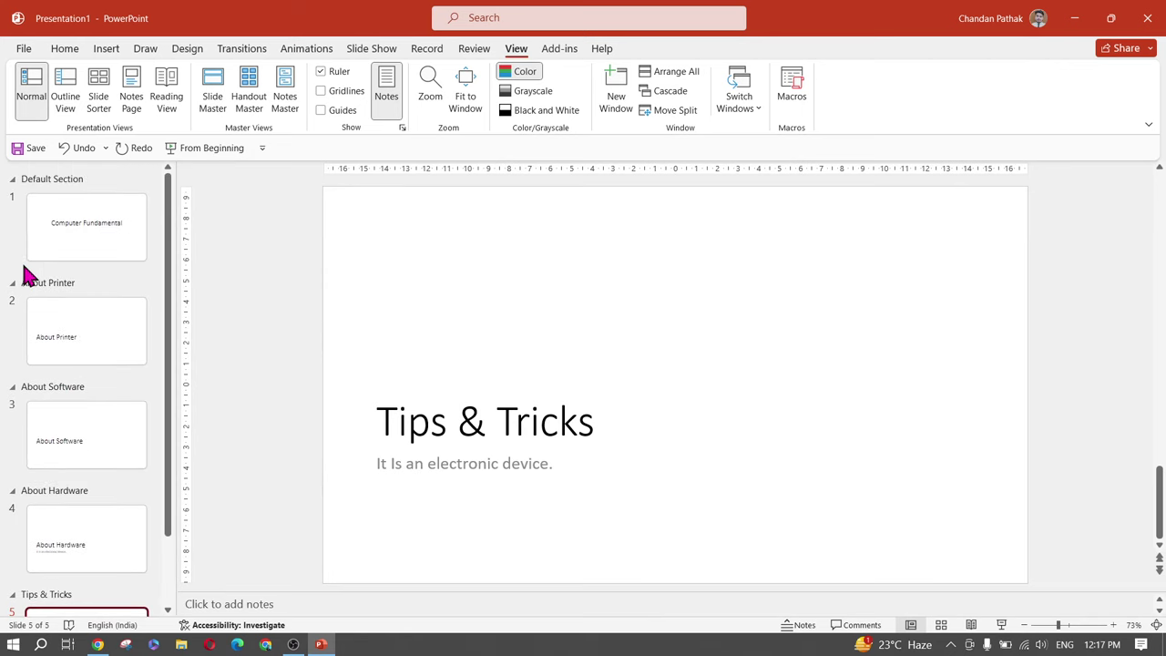
Rename the Default Section to Computer Fundamental
left_click(50, 180)
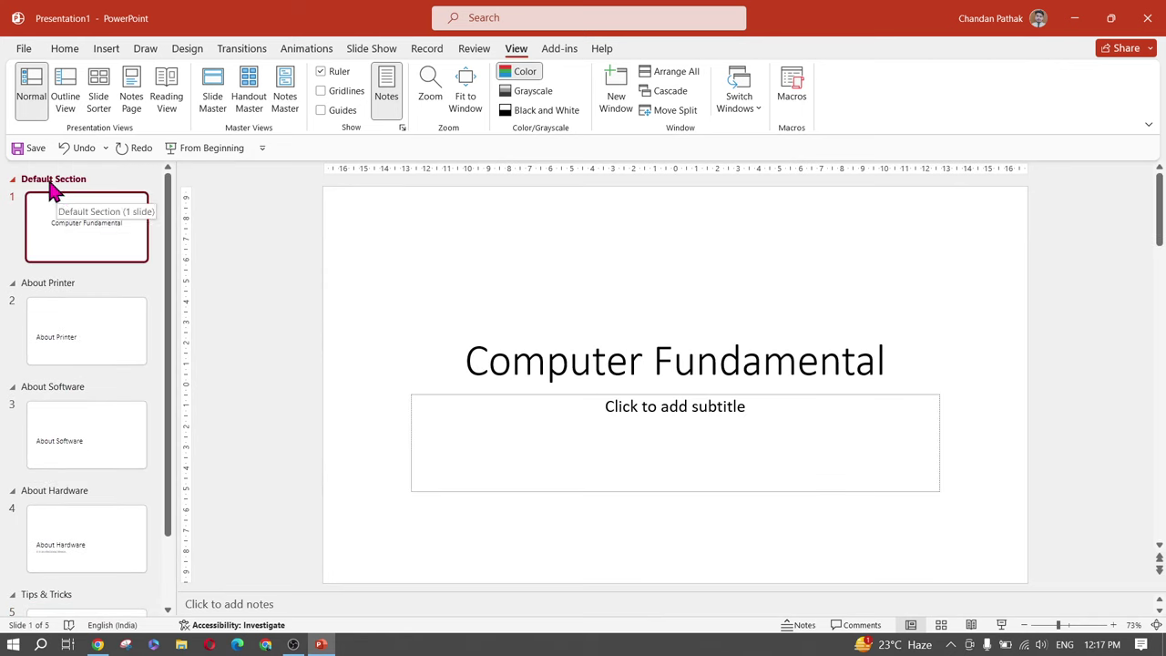
right_click(53, 186)
left_click(99, 192)
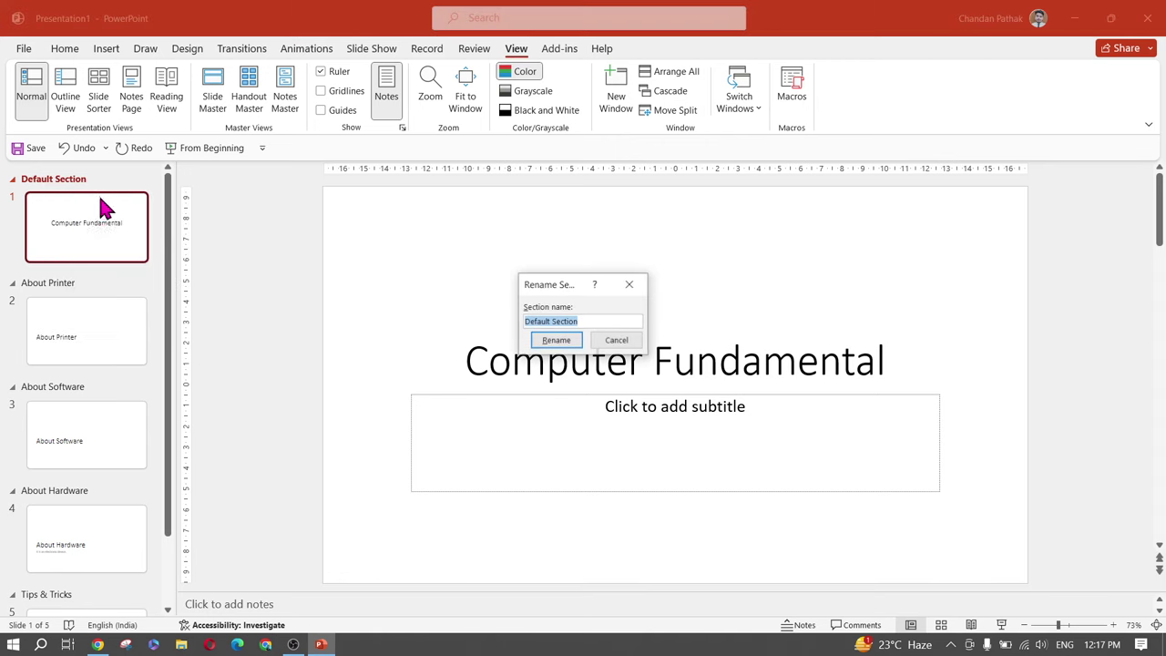
type("Computer Fundamental")
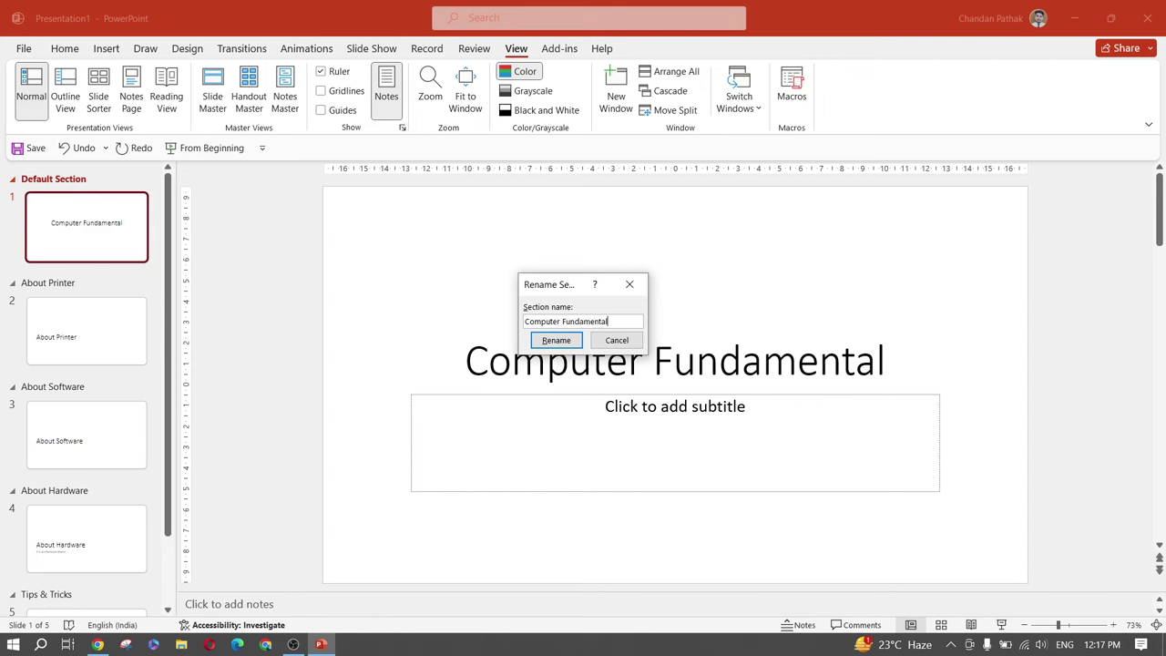
key("Return")
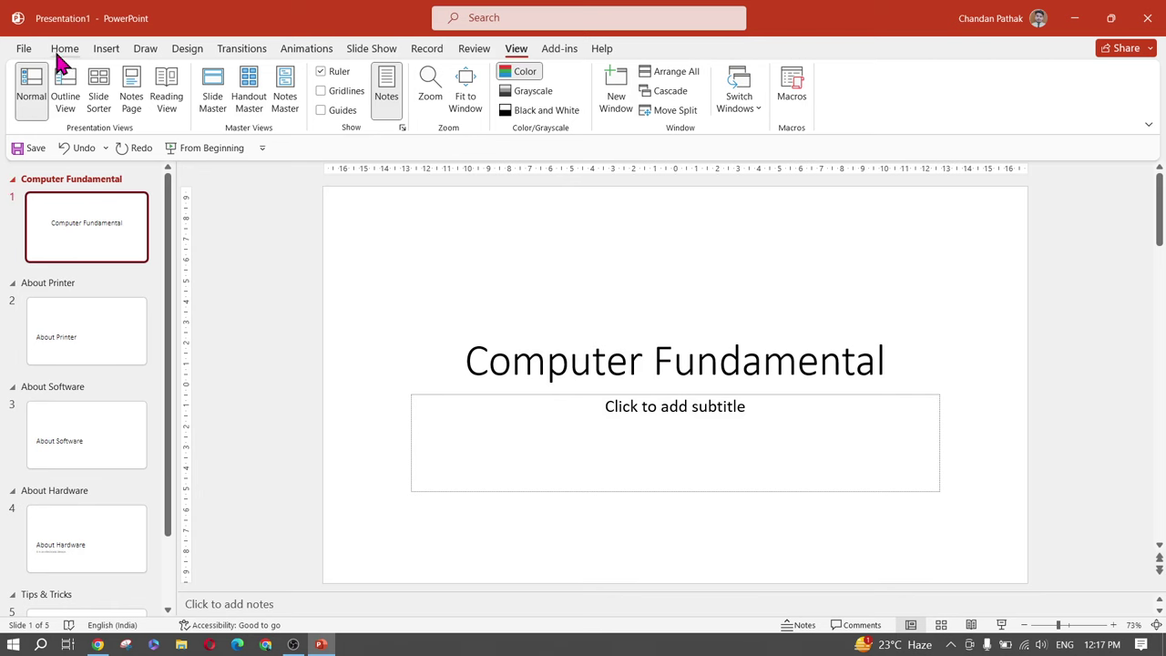
left_click(62, 51)
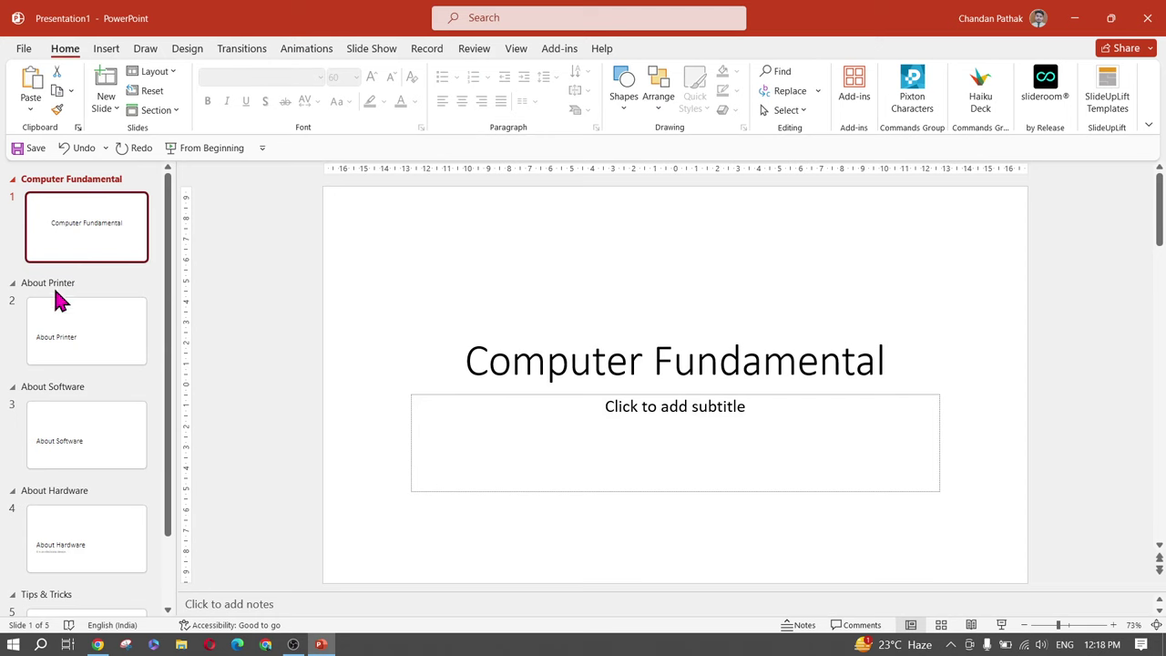
scroll(81, 352, "down", 3)
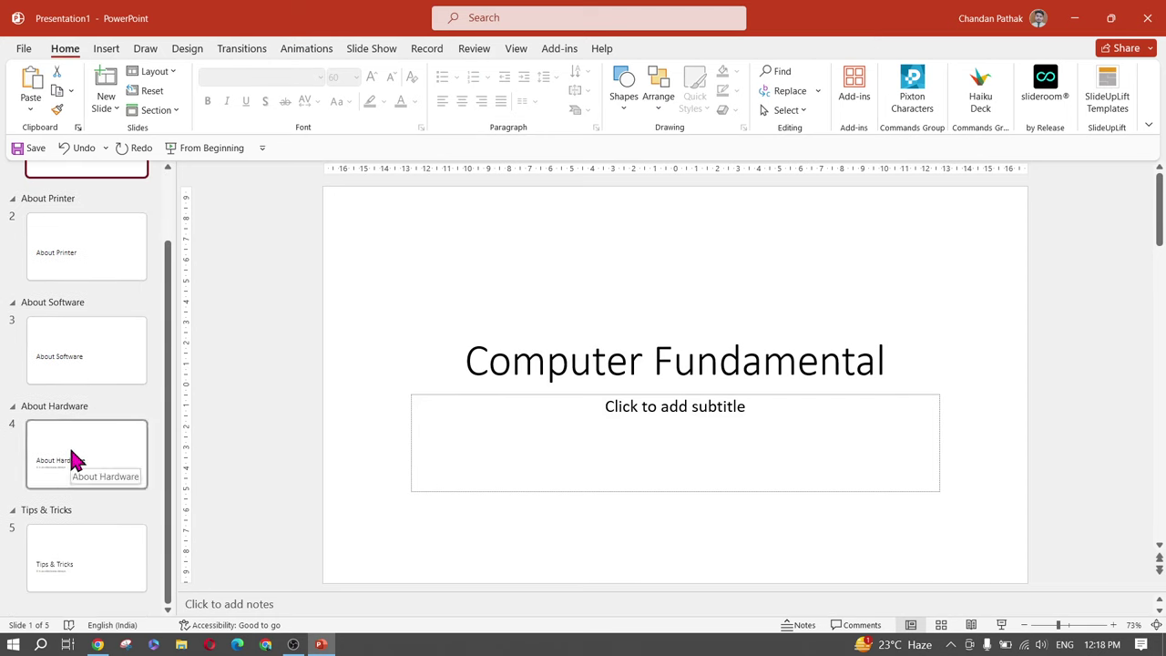
Try Remove Section and Remove Section & Slides on Tips & Tricks, undoing each
right_click(48, 518)
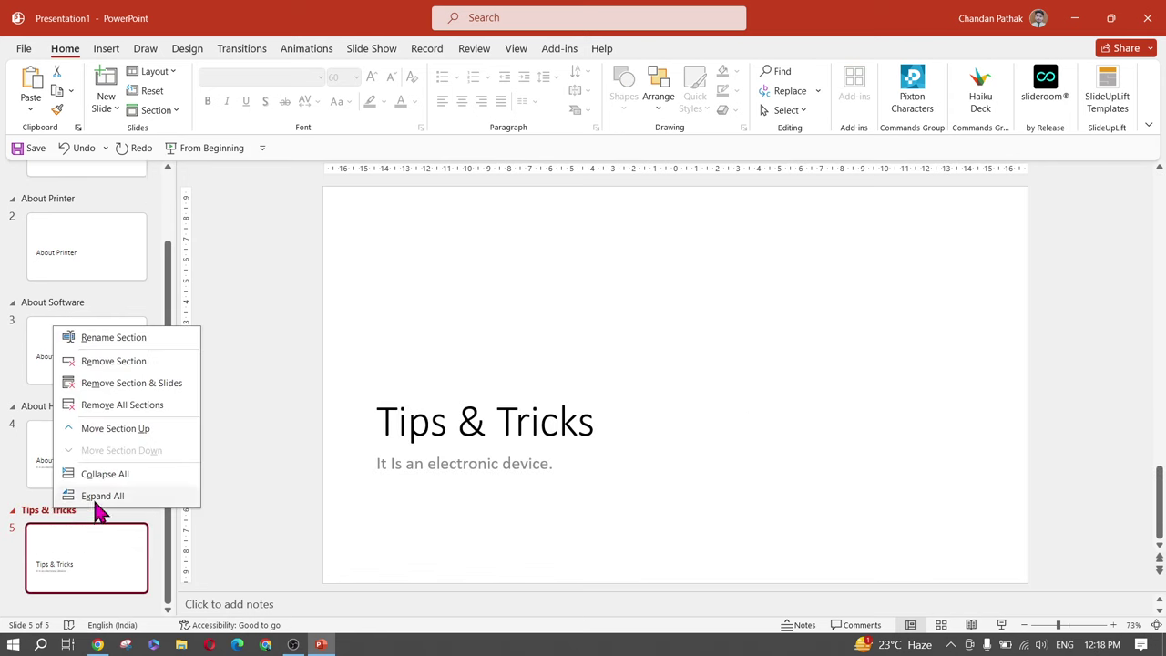
left_click(125, 361)
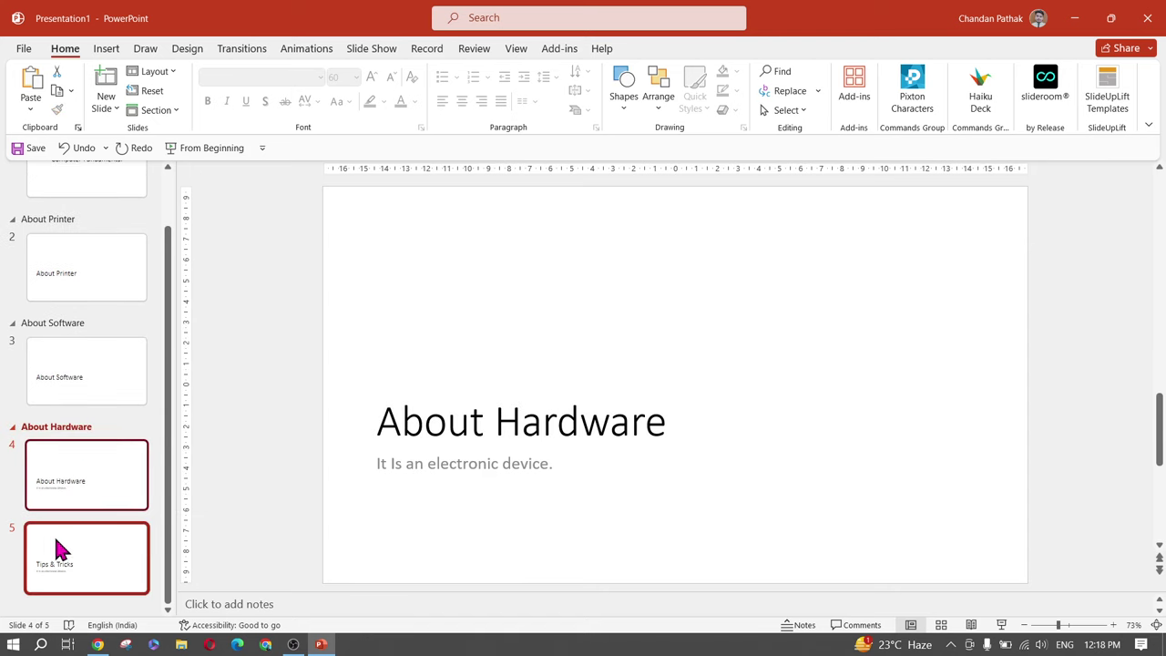
key("ctrl+z")
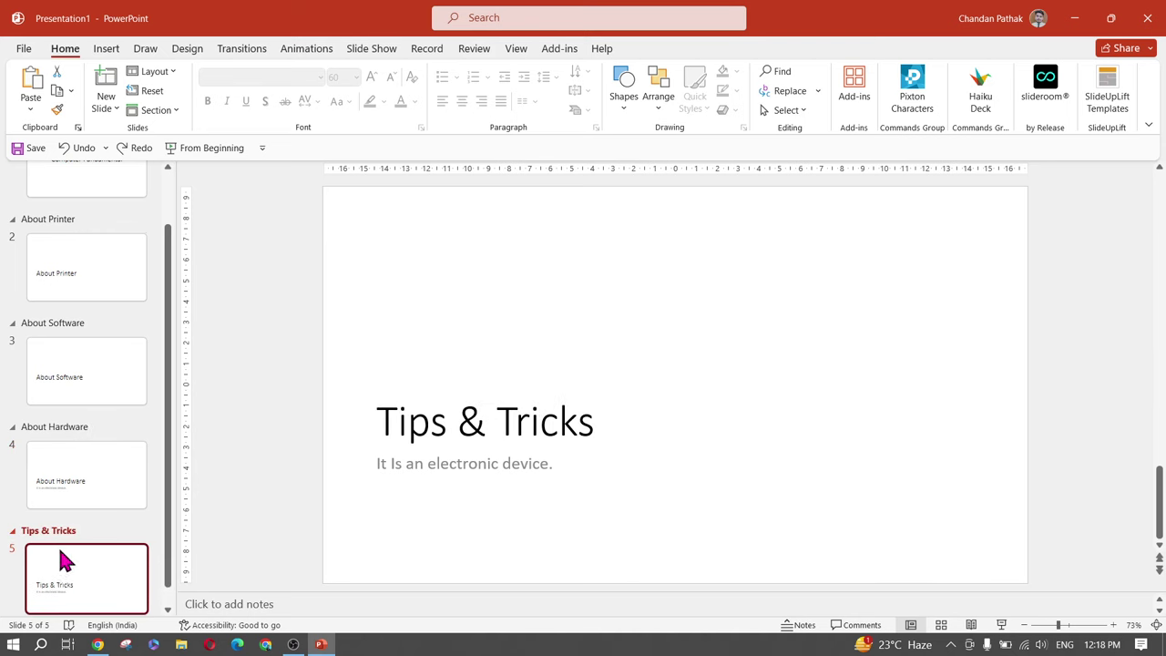
right_click(53, 536)
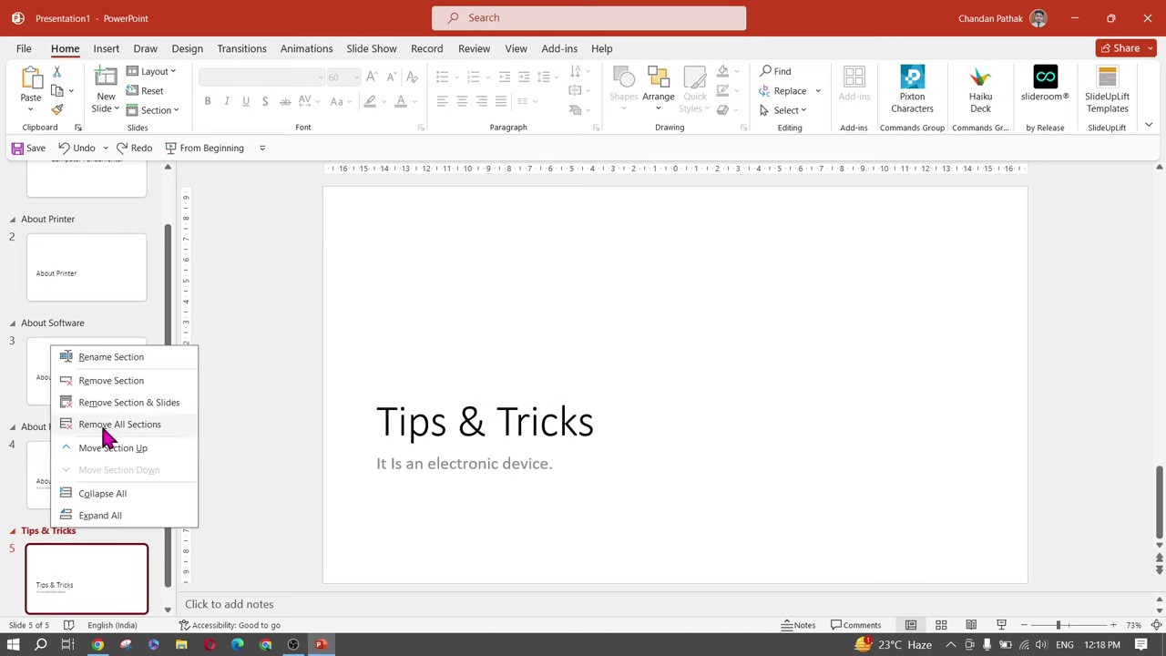
left_click(123, 407)
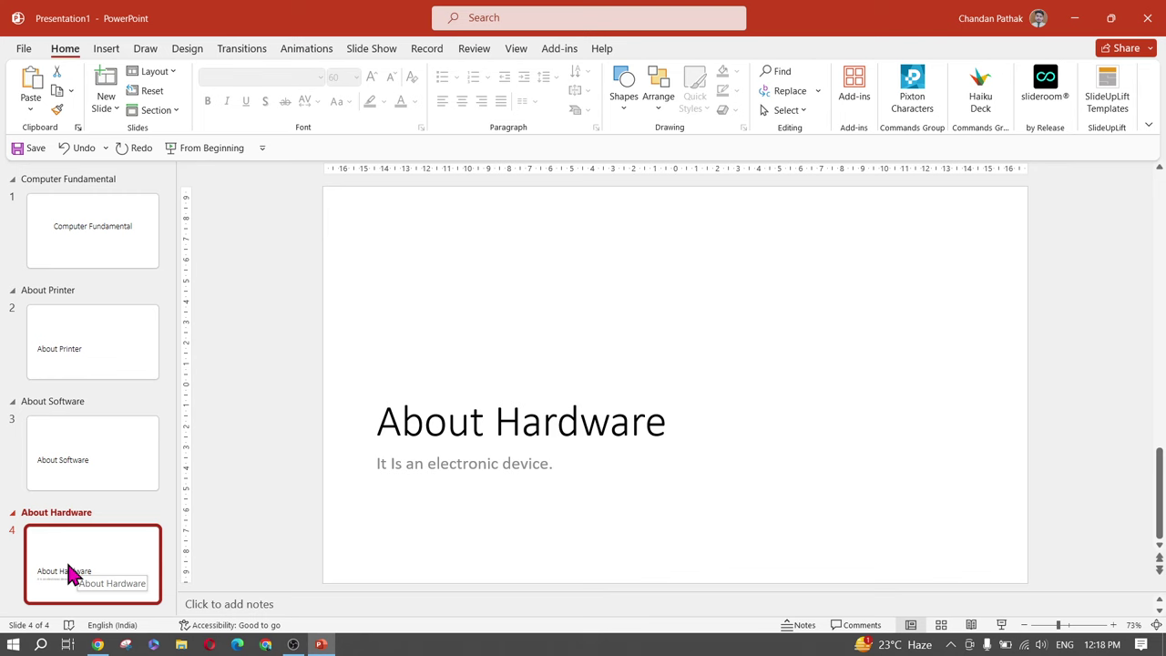
key("ctrl+z")
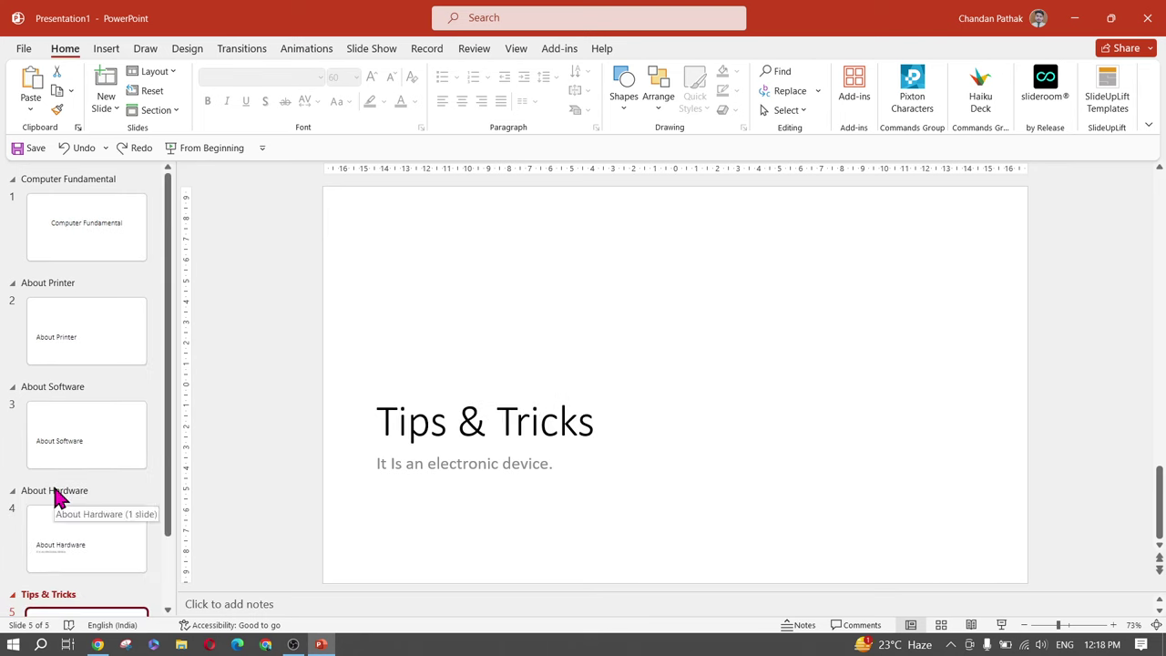
Show the About Software slide, then the Computer Fundamental slide
left_click(55, 424)
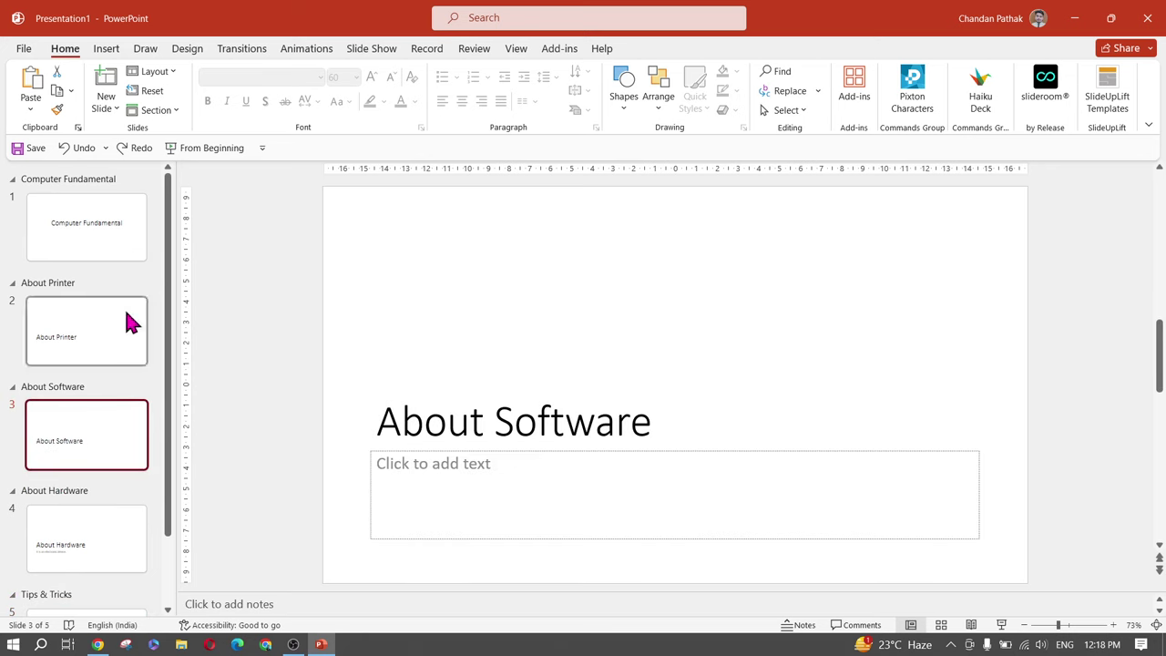
left_click(91, 232)
scroll(107, 391, "down", 2)
scroll(65, 429, "up", 2)
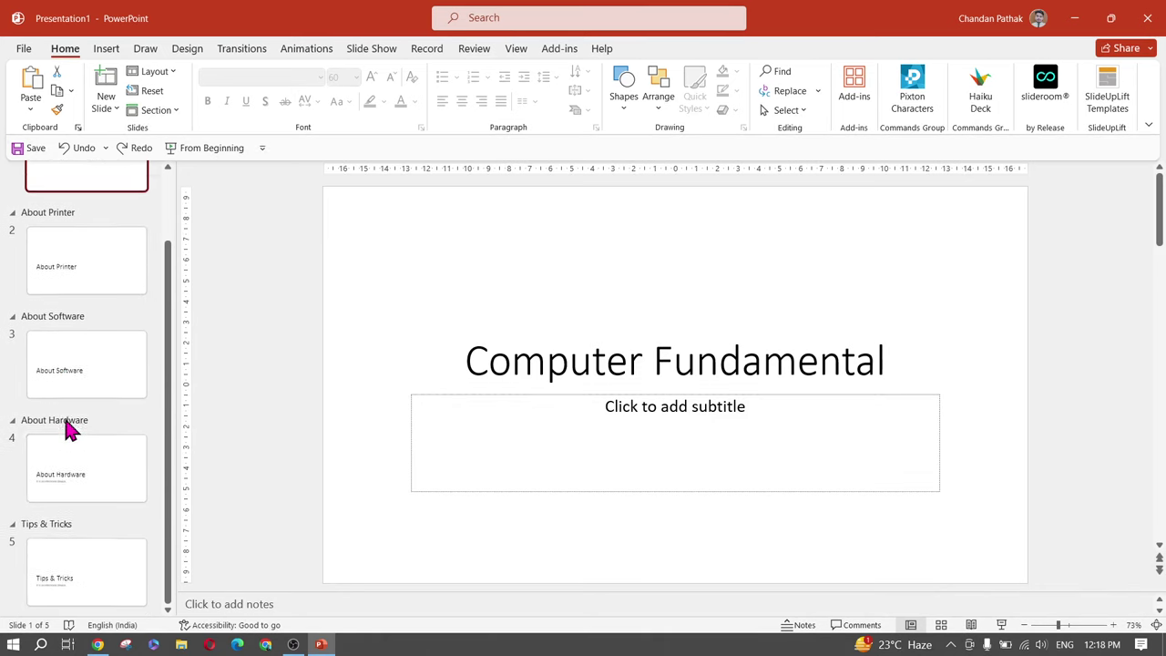
Collapse all sections, then expand all sections again
left_click(173, 112)
left_click_drag(87, 246, 108, 441)
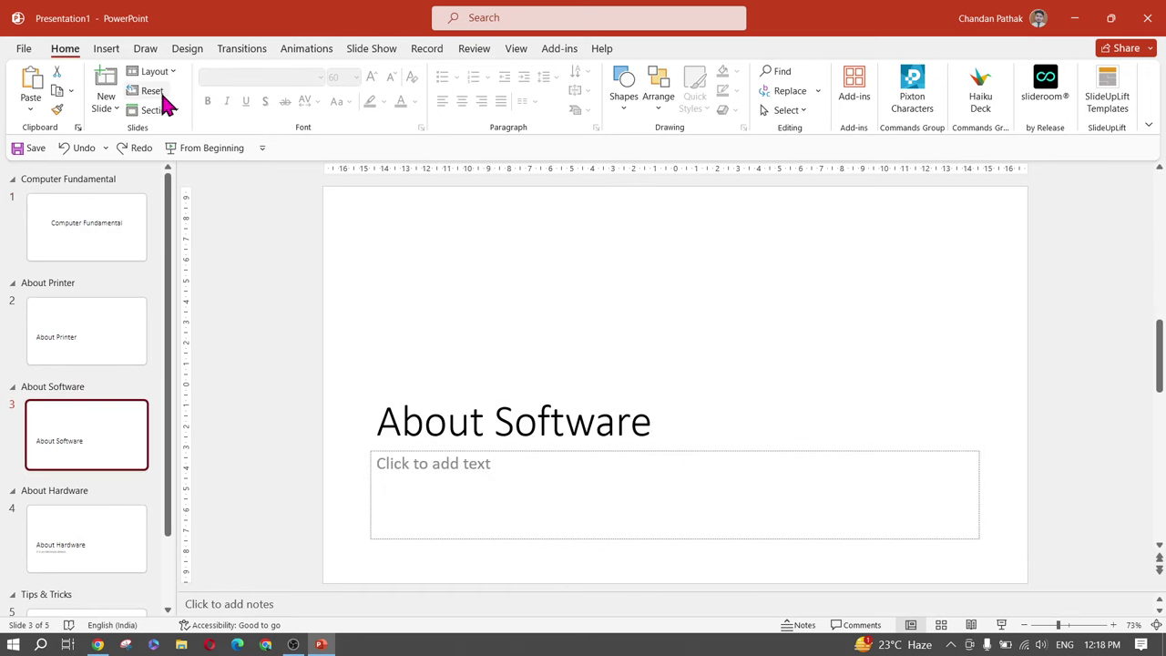
left_click(173, 110)
left_click(197, 223)
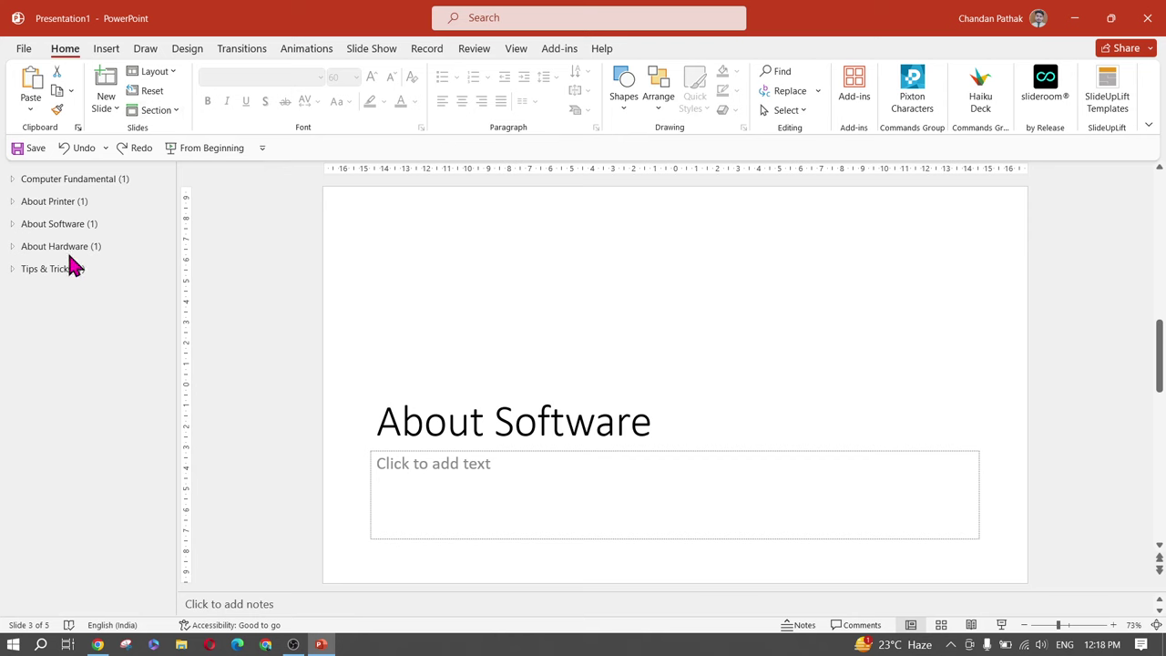
left_click(164, 117)
left_click(175, 244)
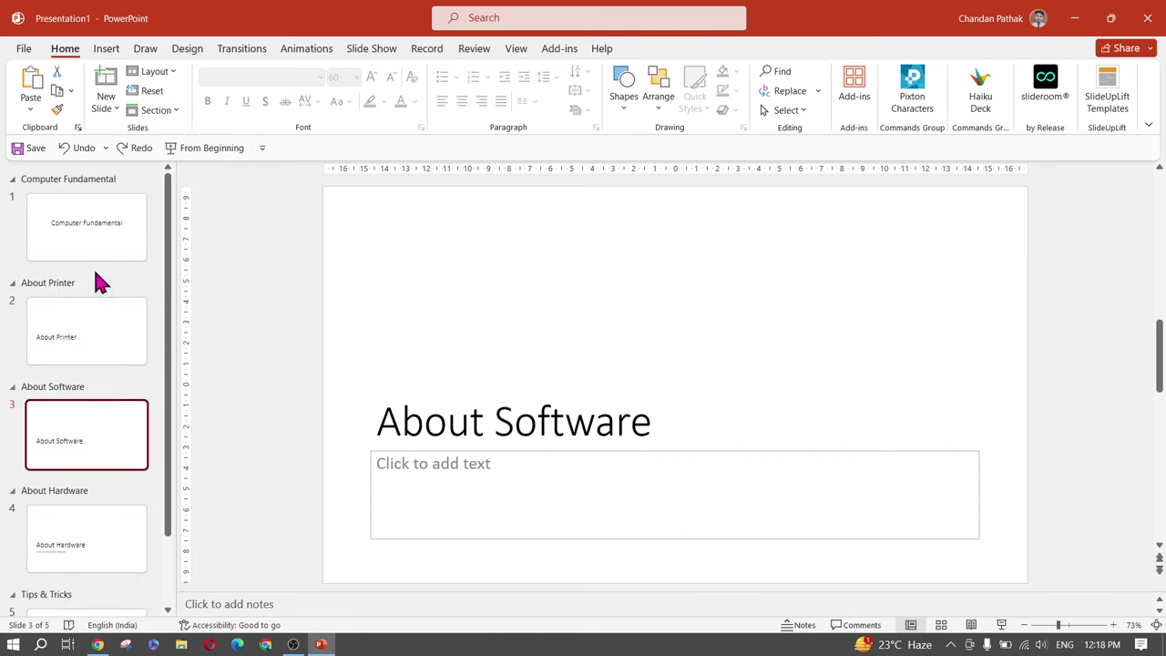
Remove all sections, then undo to restore them
left_click(166, 111)
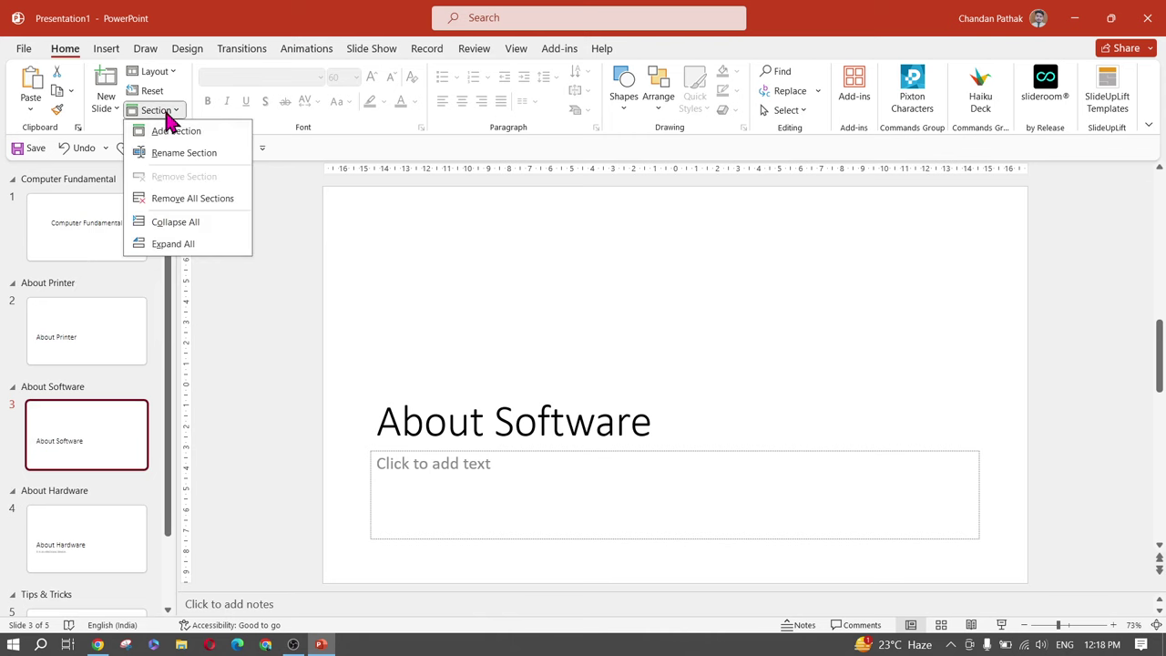
left_click(197, 197)
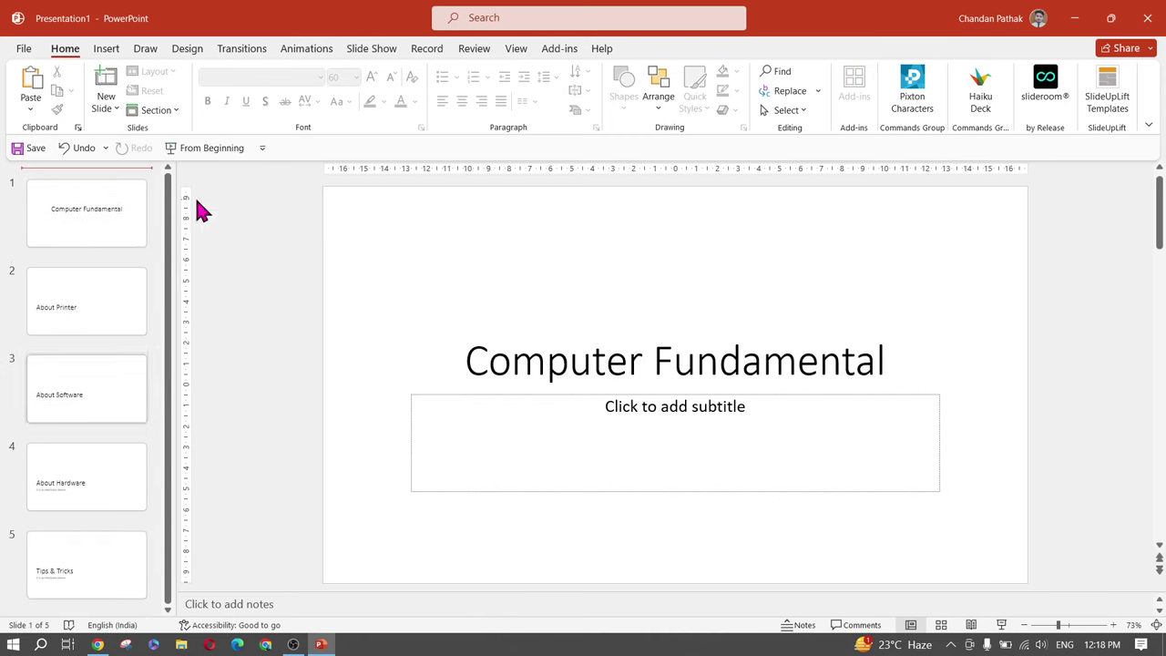
left_click(46, 389)
key("ctrl+z")
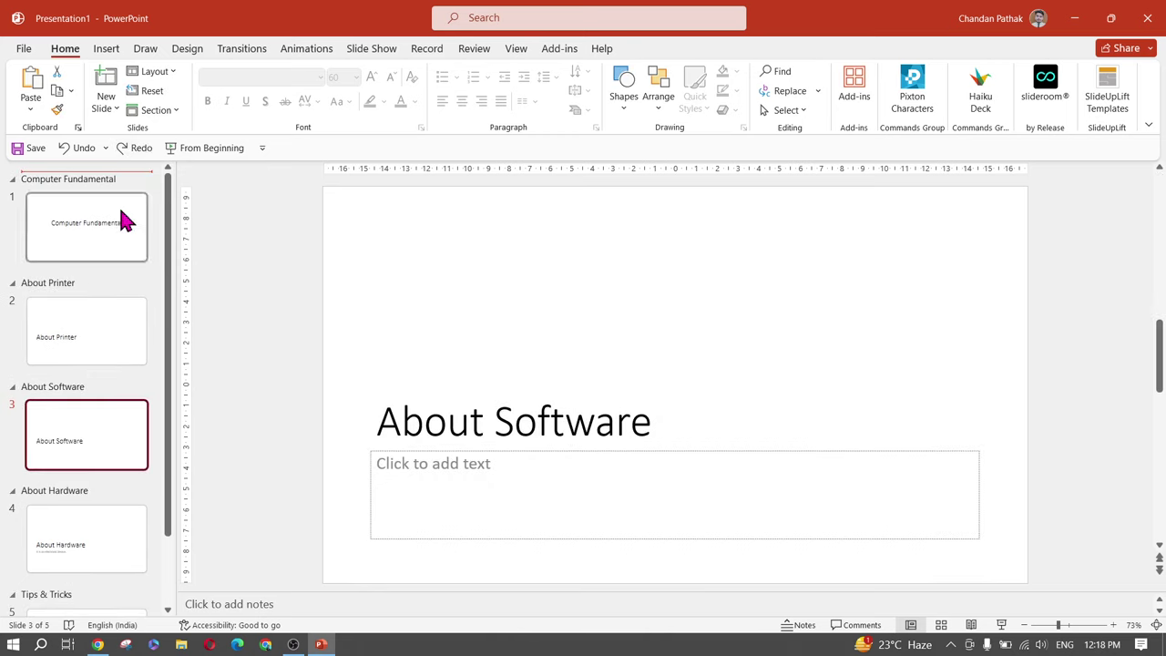
left_click(155, 111)
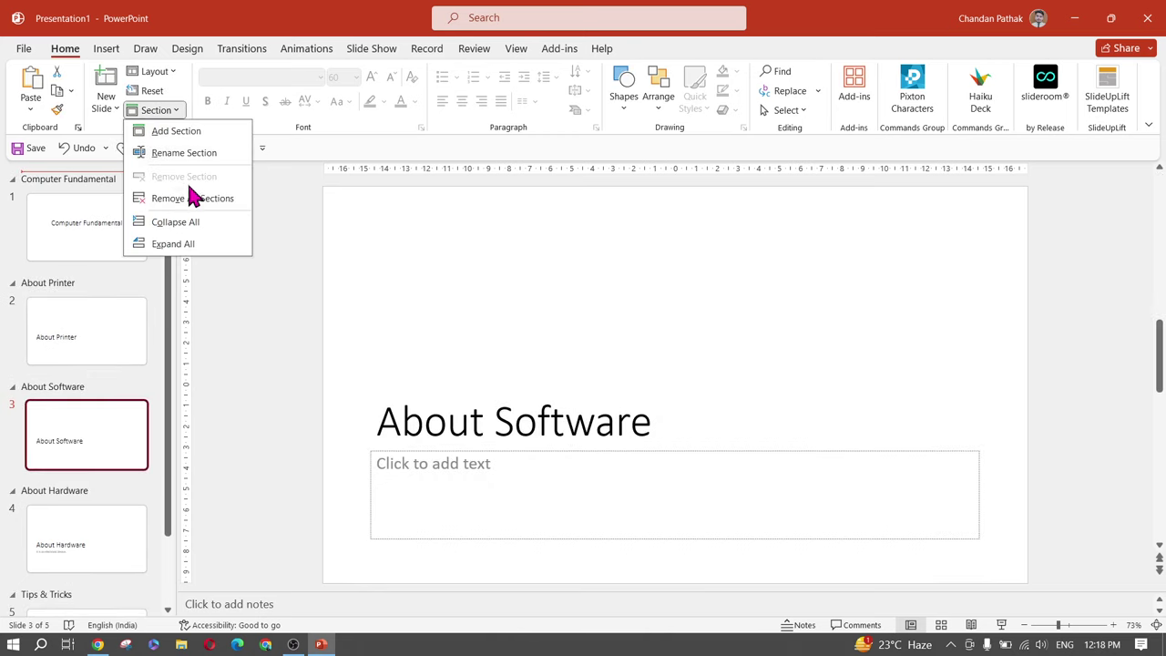
left_click(233, 326)
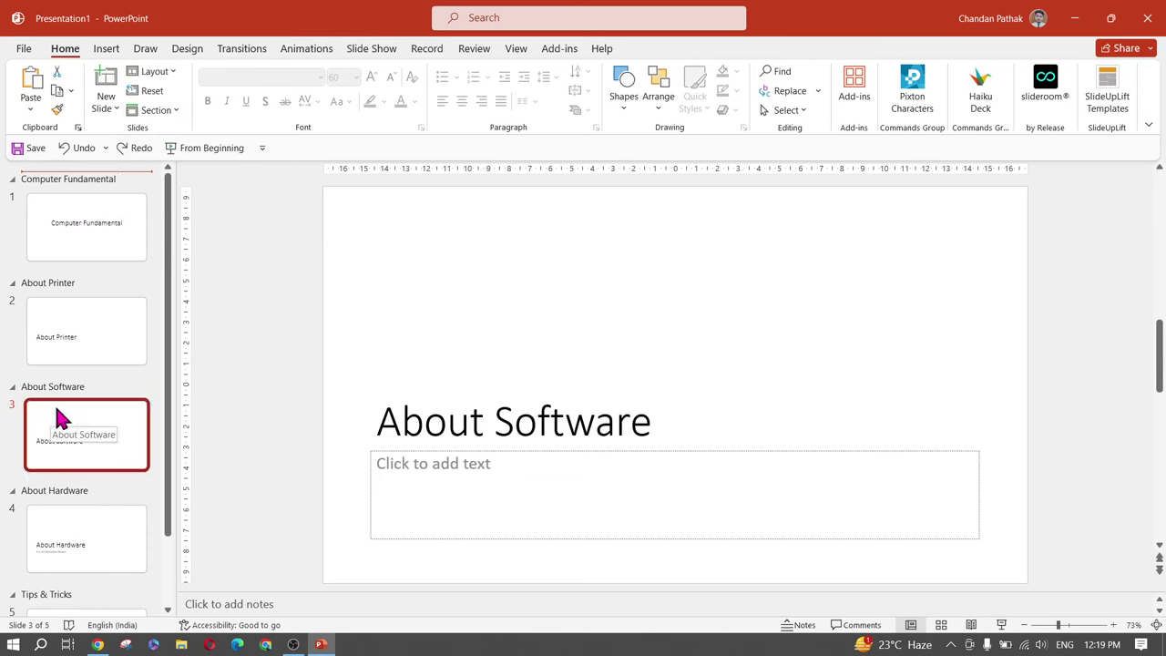
scroll(54, 404, "down", 2)
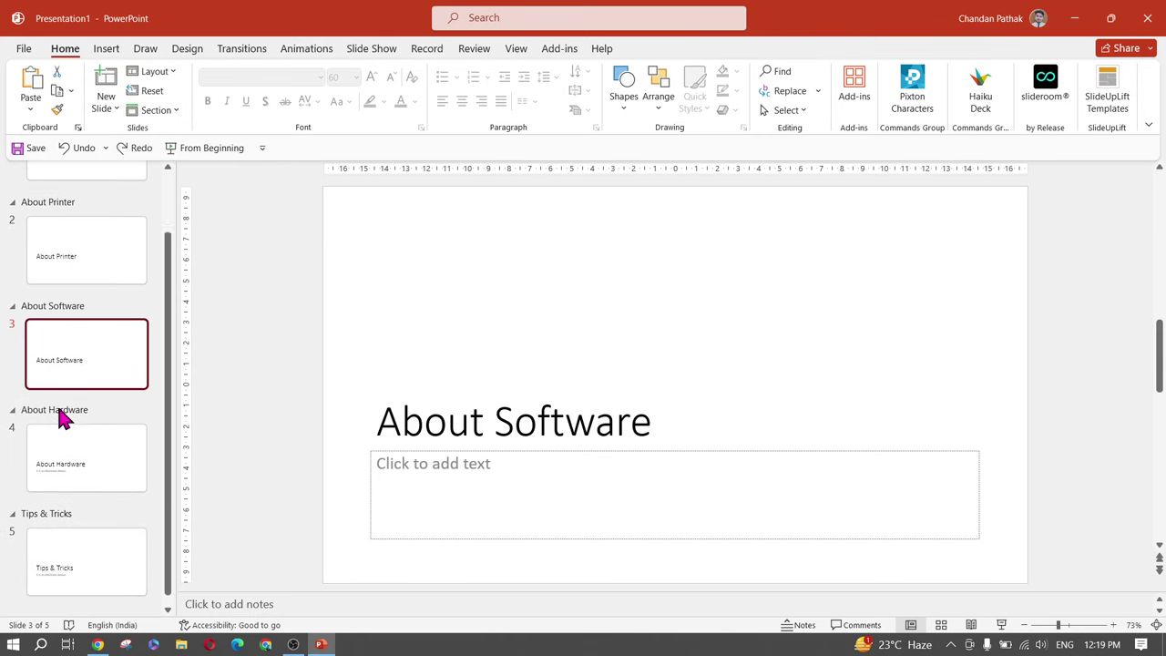
Bring up and dismiss slide 3's options, then switch to the training slideshow in the browser
right_click(77, 360)
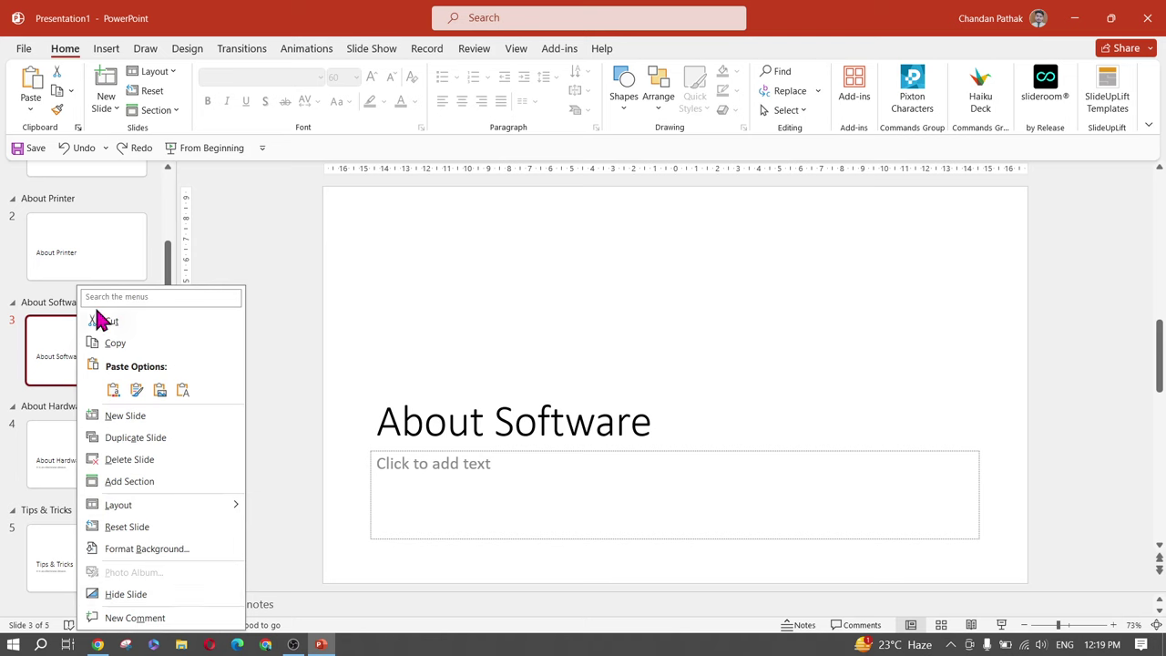
left_click(262, 357)
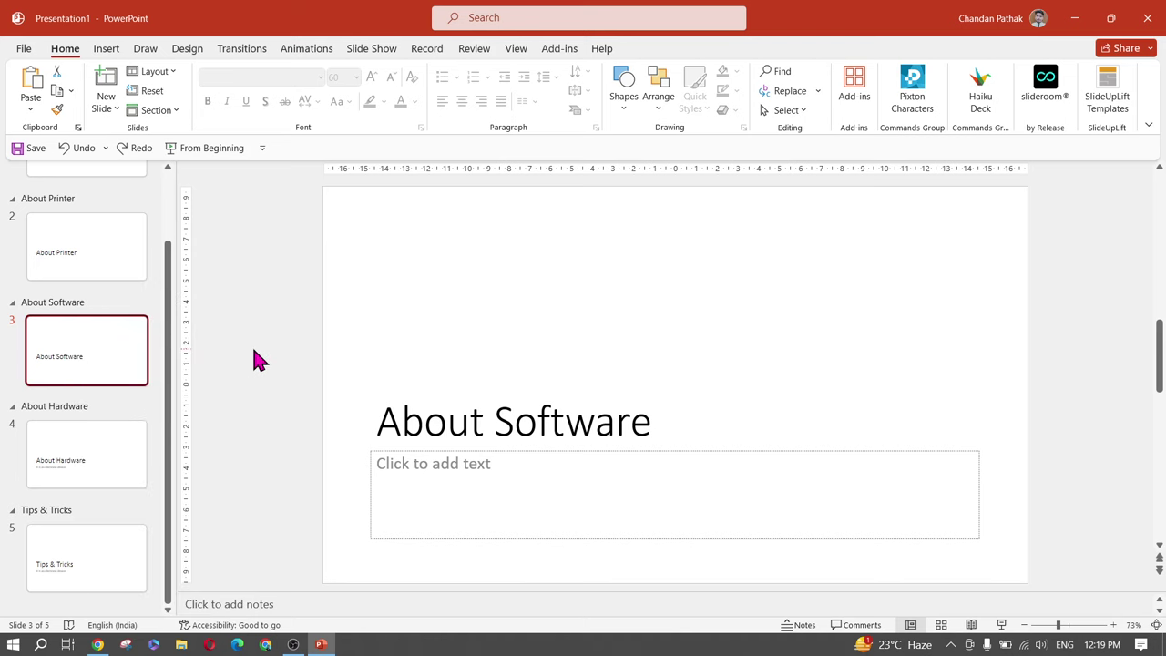
key("alt+Tab")
Advance the slideshow to Rearranging slides, then trial-drag slide 2 down and undo it
left_click(247, 349)
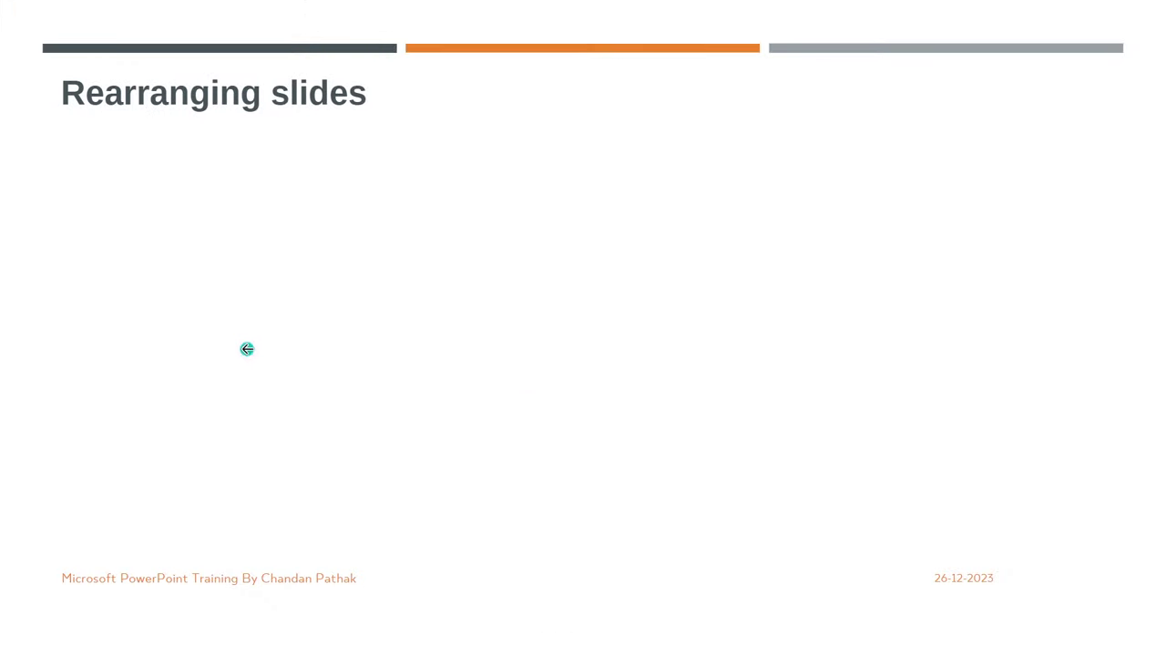
key("alt+Tab")
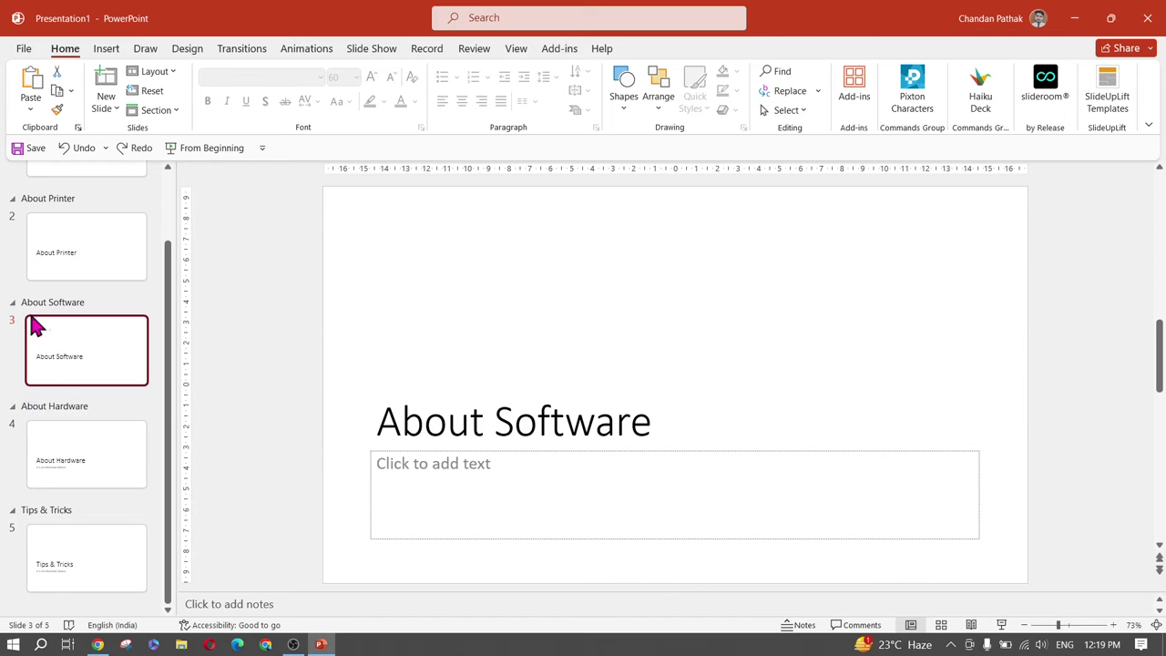
scroll(128, 483, "up", 1)
scroll(119, 455, "up", 1)
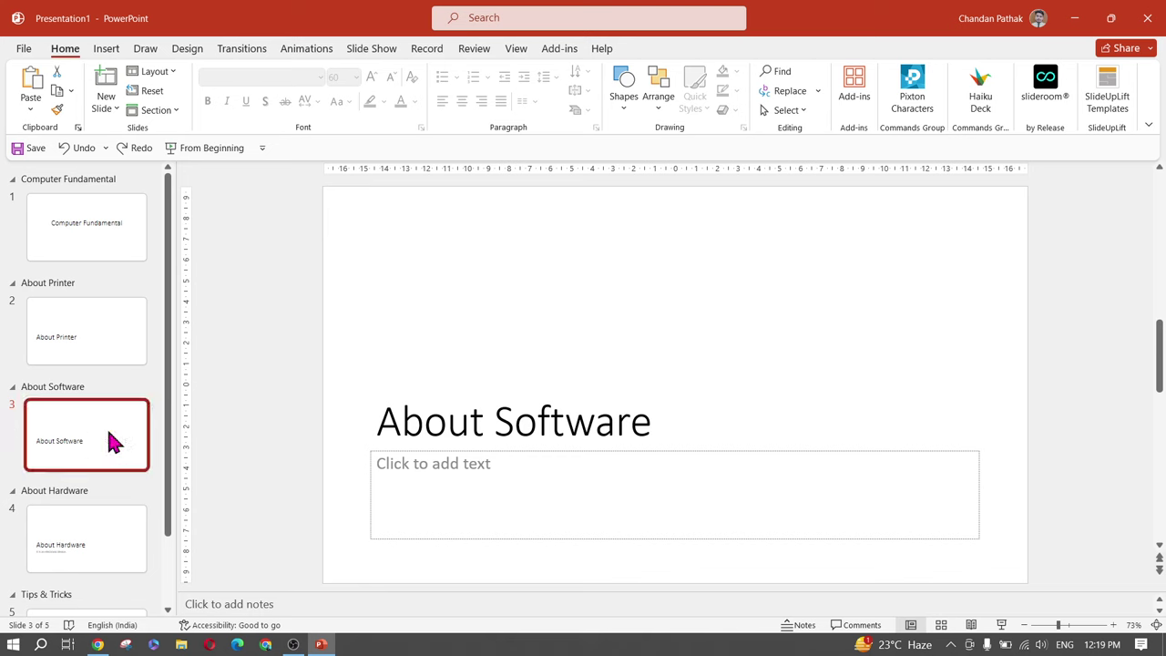
left_click(108, 341)
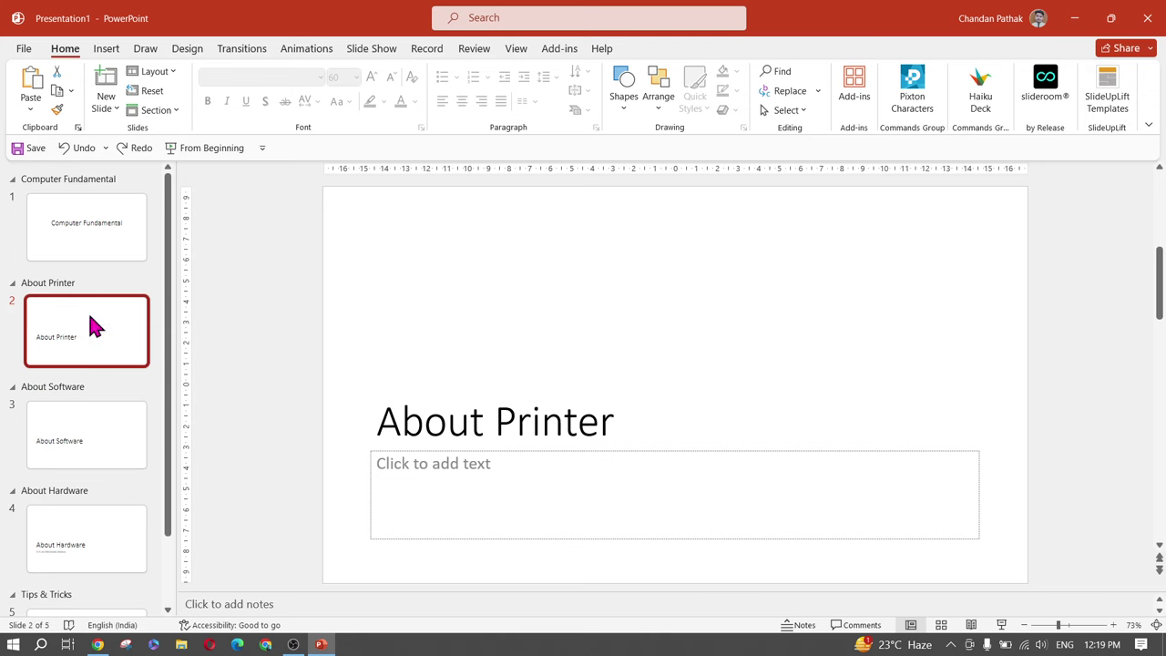
left_click_drag(90, 317, 78, 519)
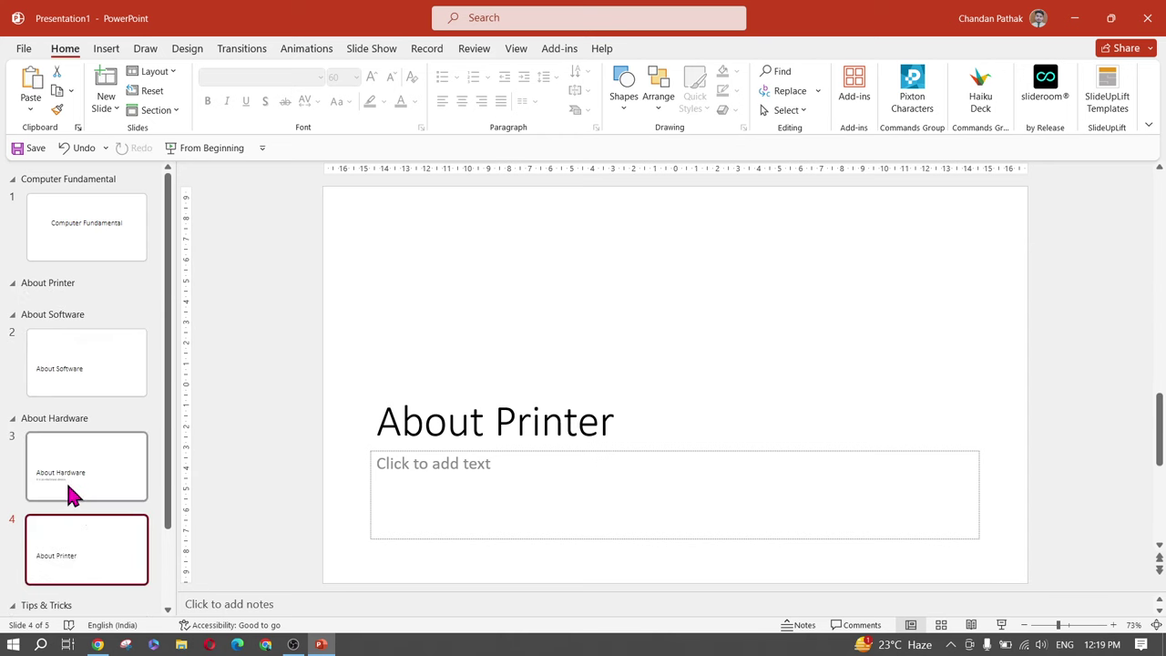
scroll(73, 492, "down", 2)
scroll(79, 468, "up", 2)
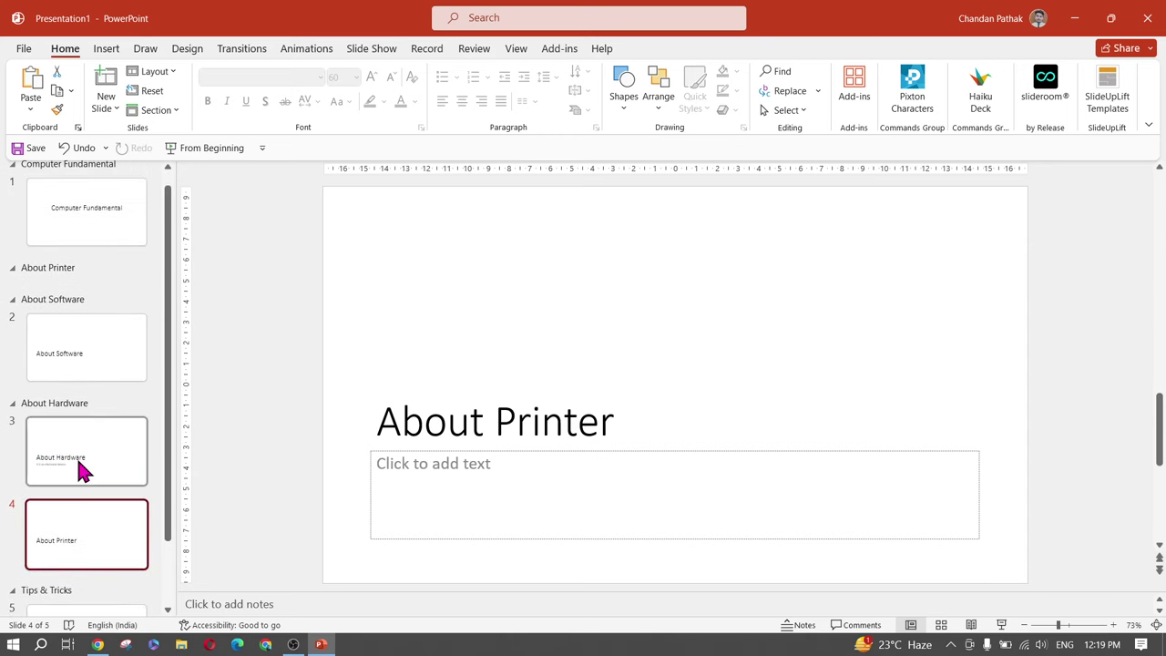
left_click(53, 271)
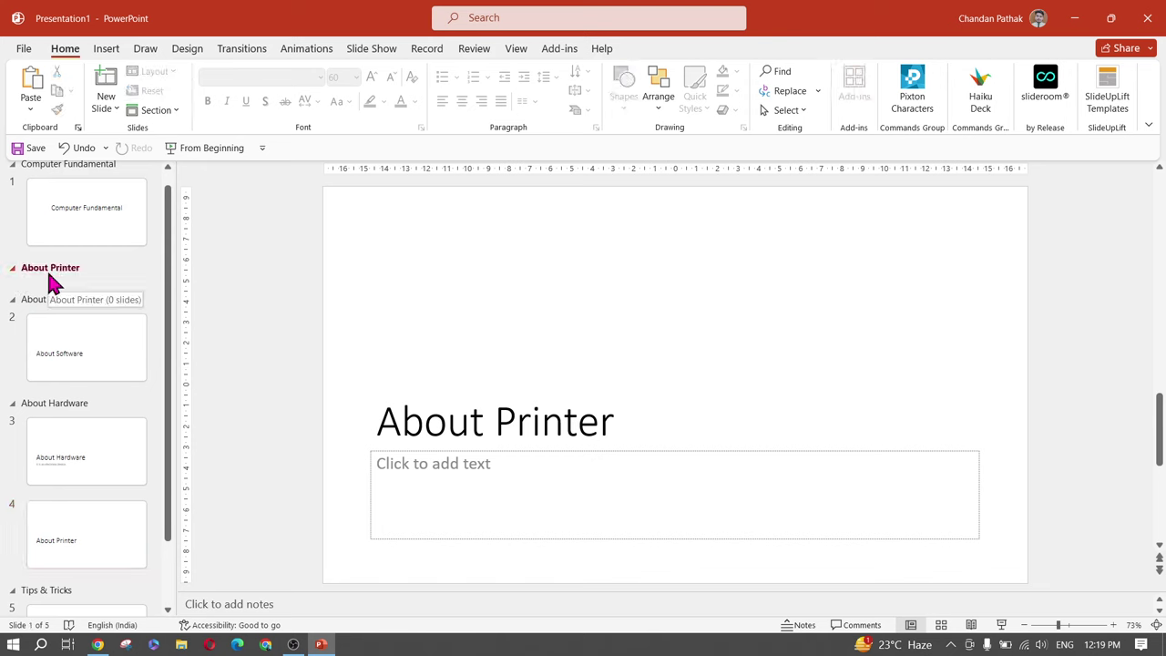
key("ctrl+z")
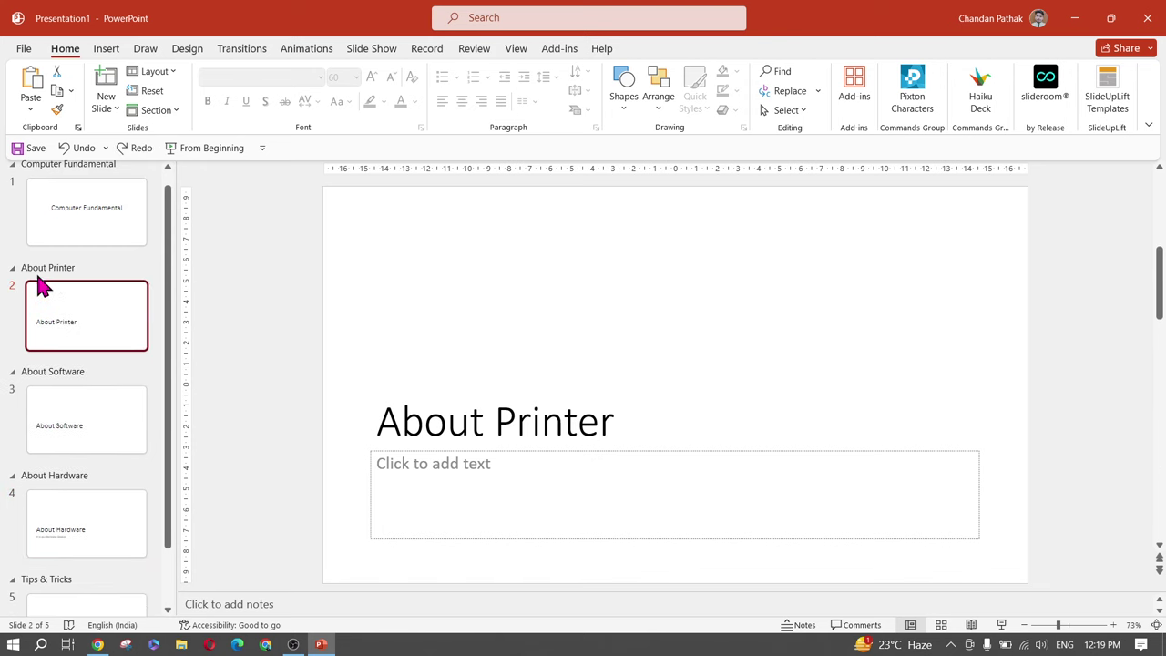
Move the About Printer section below About Hardware, making About Software slide 2
left_click(53, 274)
mouse_move(57, 275)
left_mouse_down()
mouse_move(51, 308)
mouse_move(52, 243)
mouse_move(53, 261)
left_mouse_up()
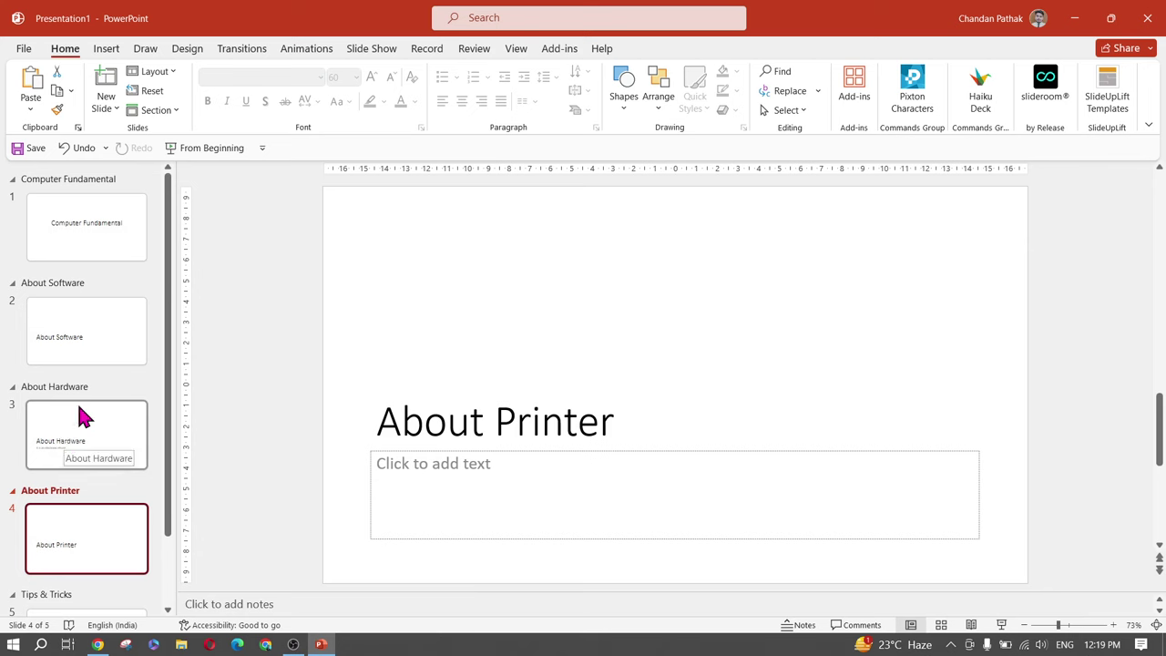
left_click(84, 319)
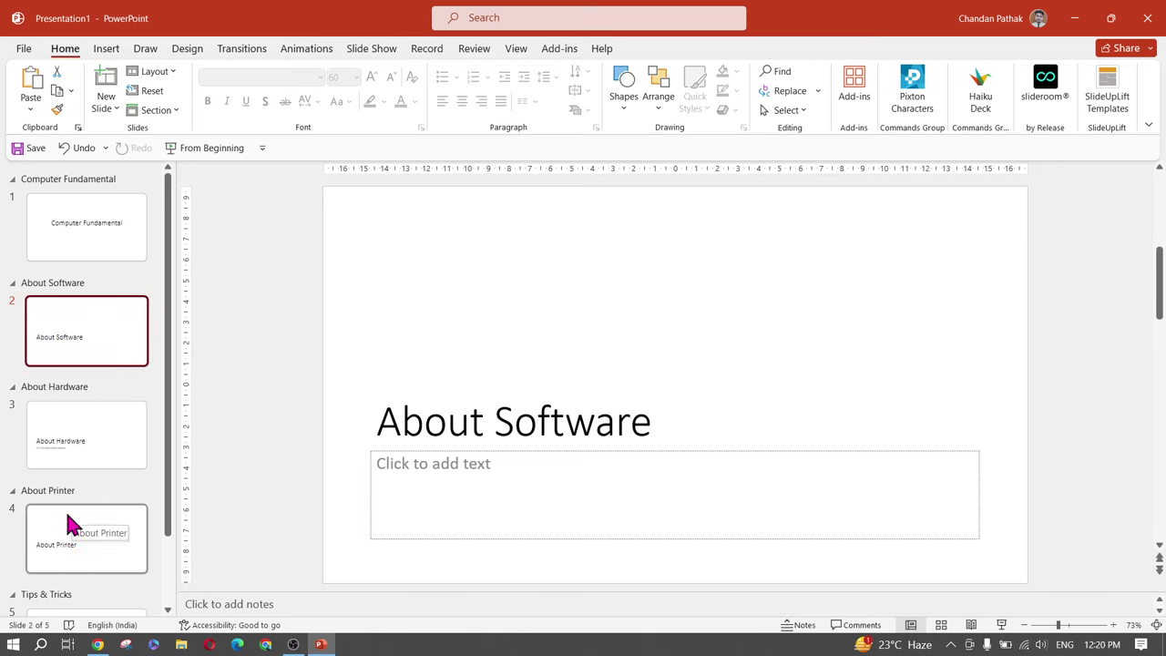
scroll(91, 378, "down", 2)
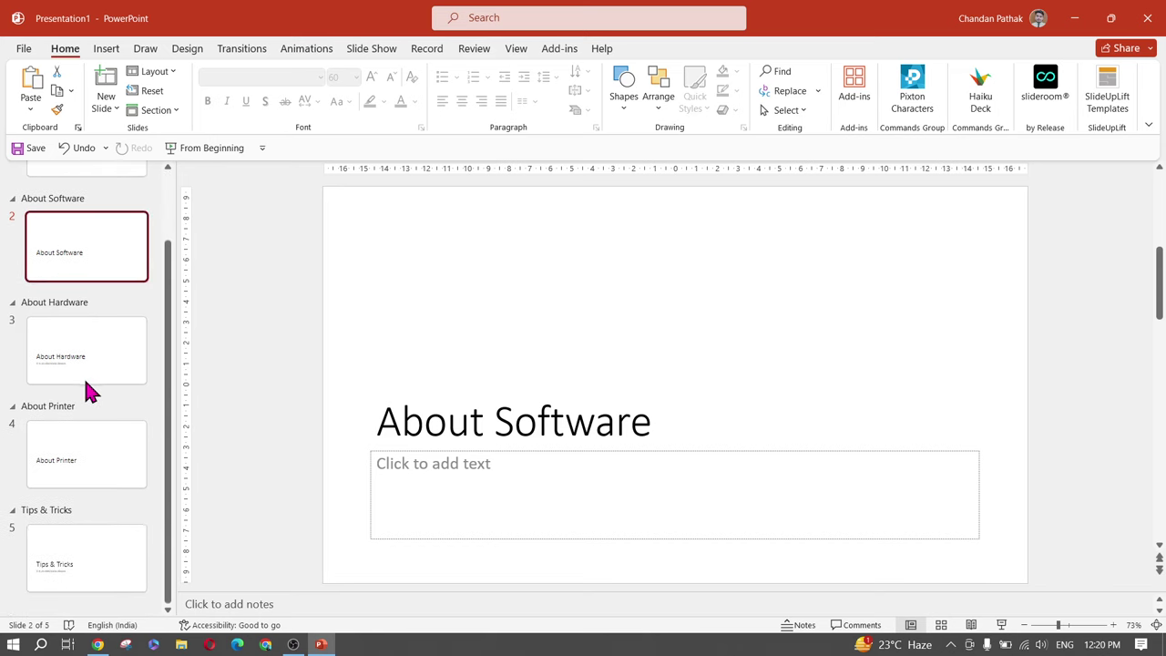
scroll(87, 384, "up", 2)
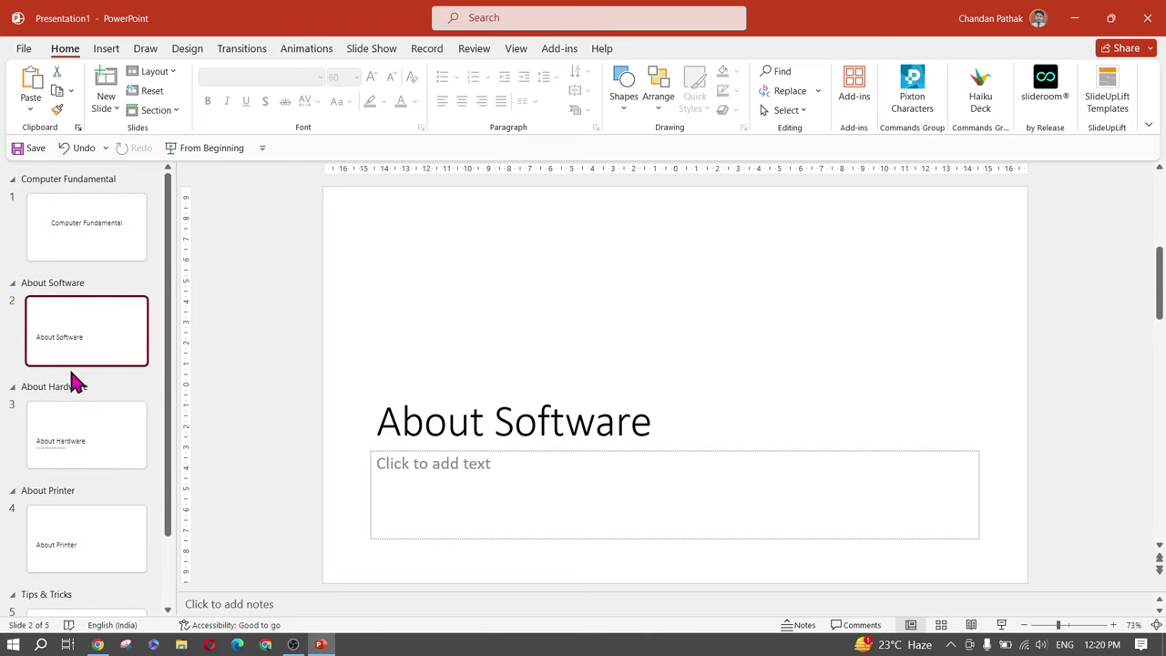
scroll(71, 383, "down", 2)
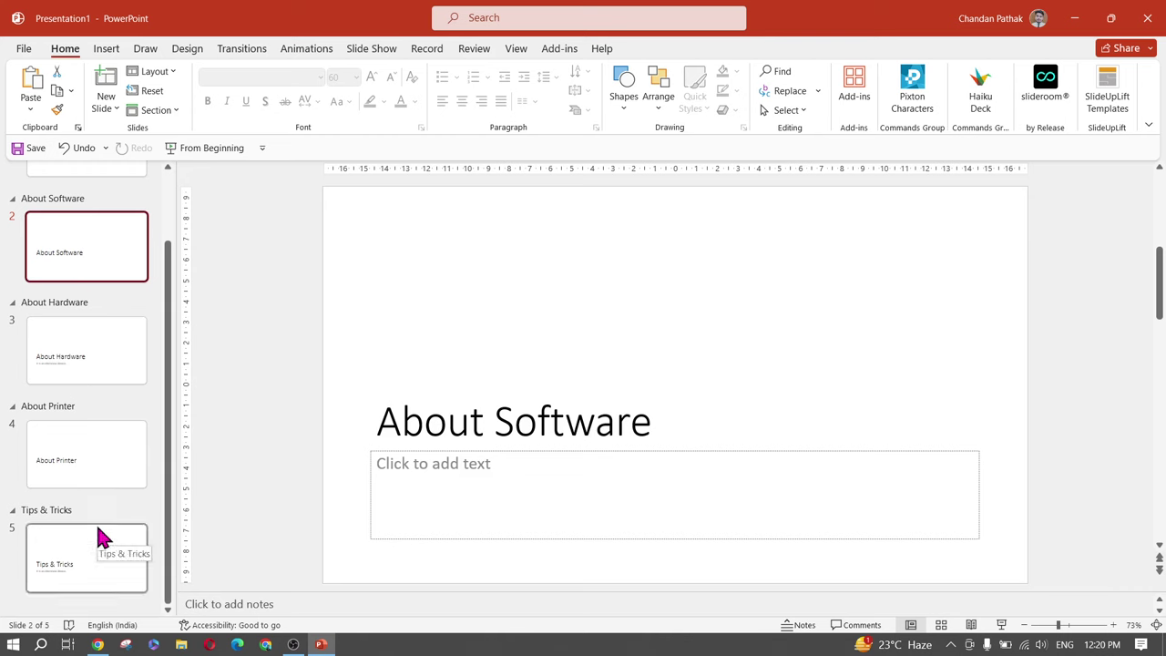
scroll(96, 522, "up", 2)
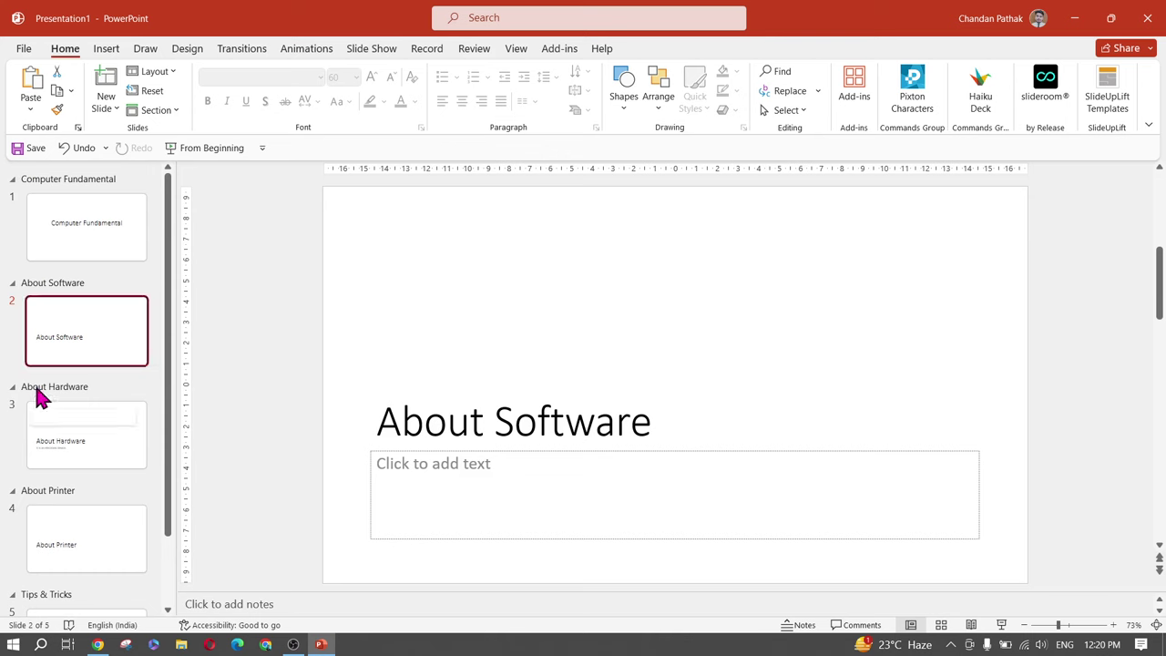
Switch to Slide Sorter view to see all slide thumbnails
left_click(512, 51)
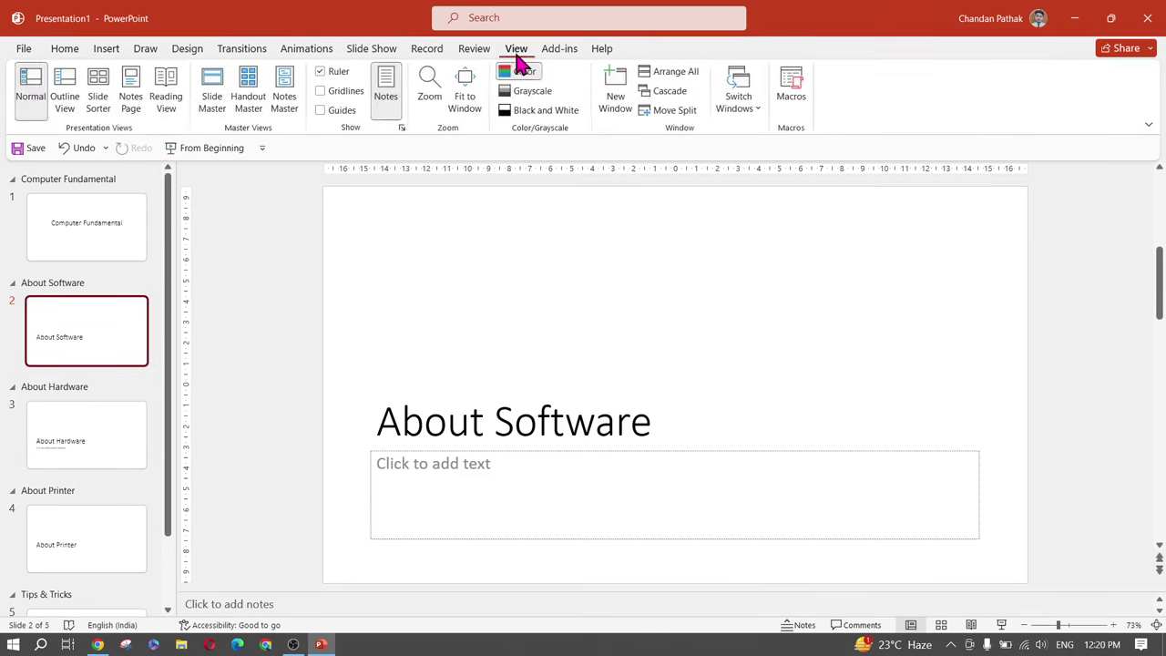
left_click(99, 102)
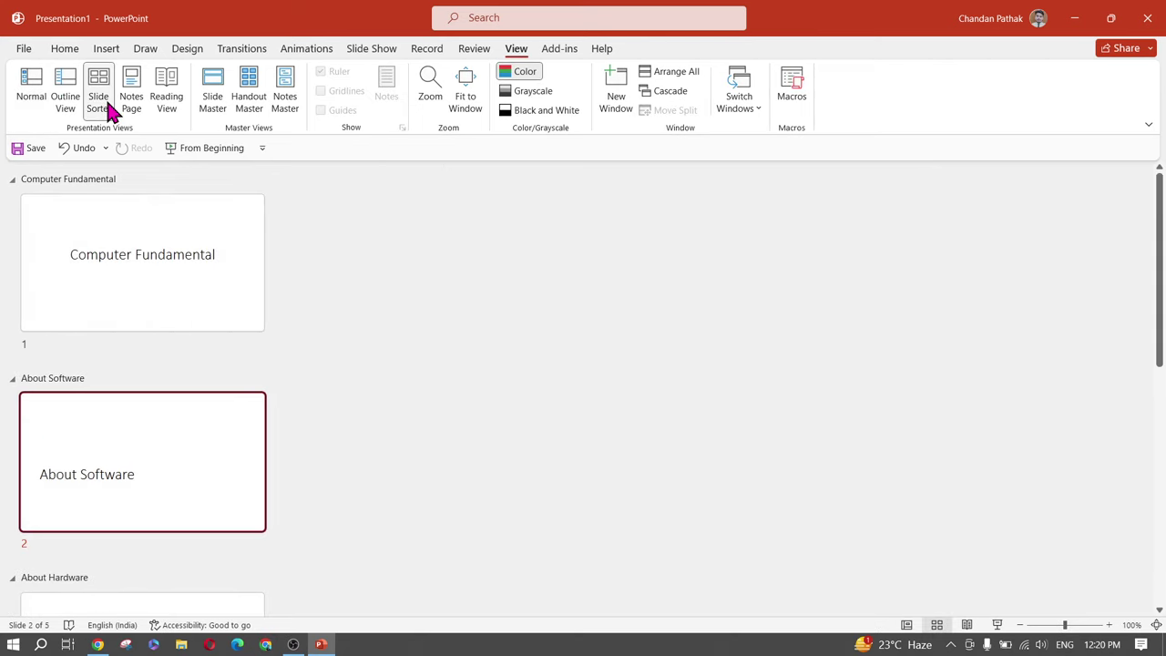
scroll(313, 399, "down", 5, "ctrl")
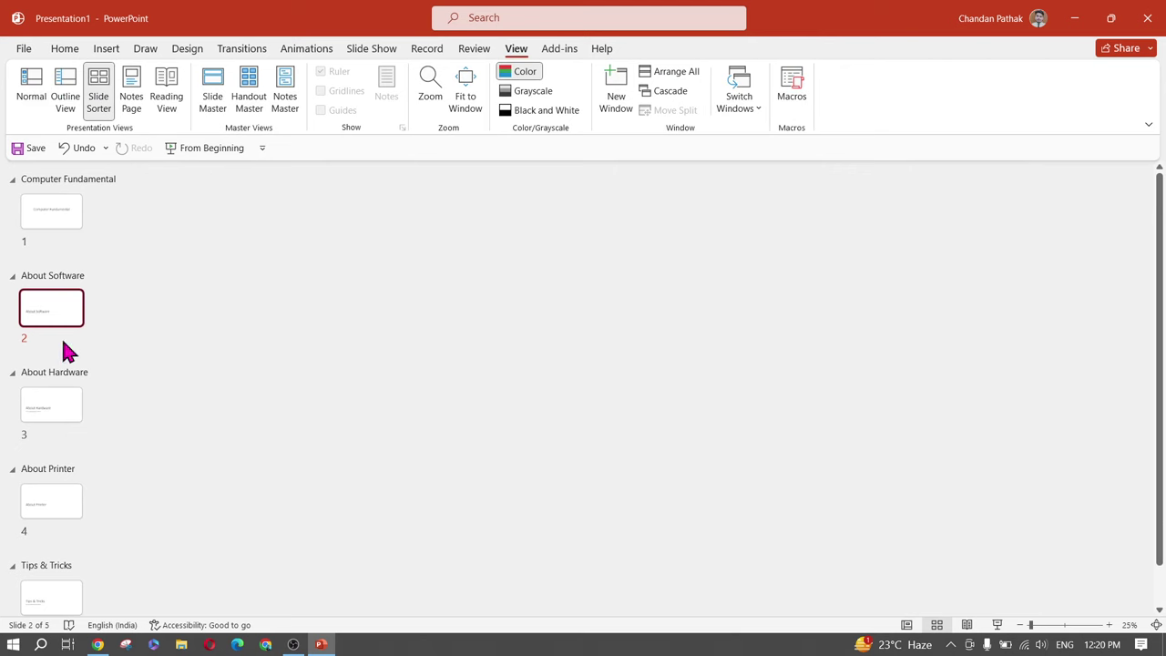
scroll(60, 419, "down", 1)
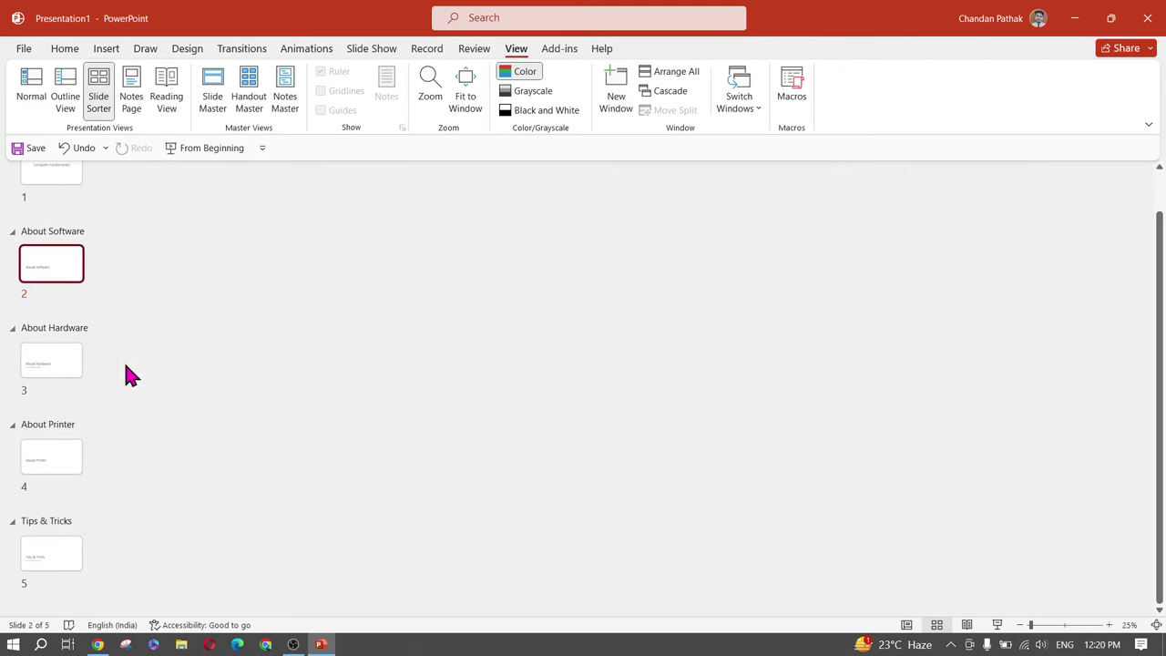
scroll(130, 373, "up", 5, "ctrl")
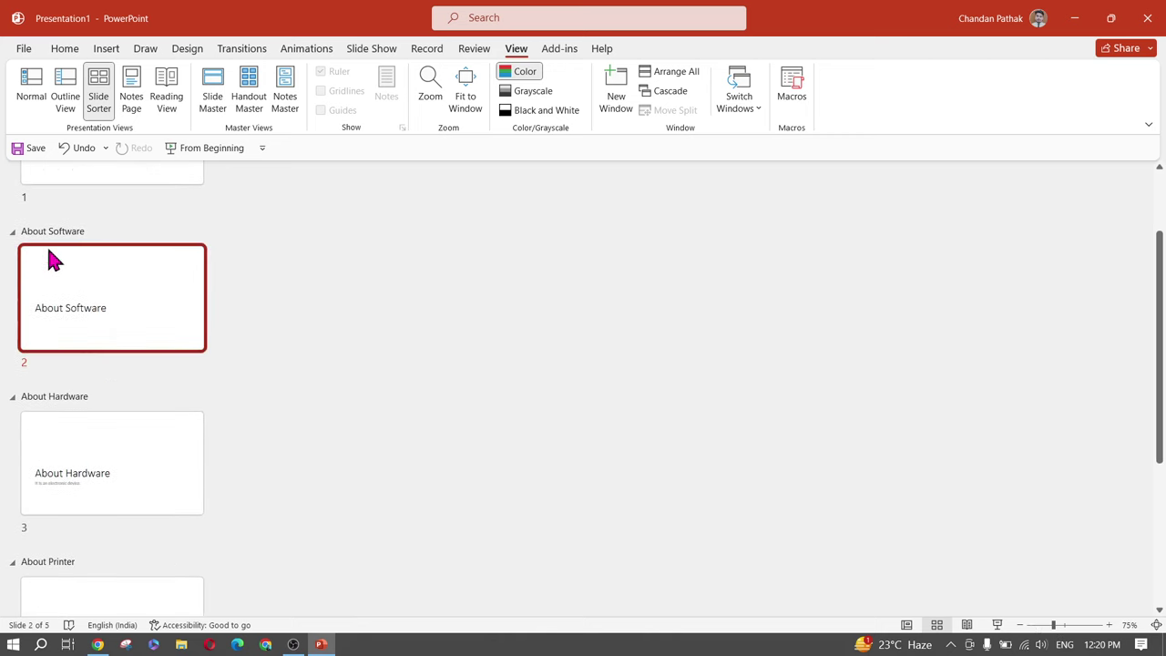
scroll(49, 282, "down", 3)
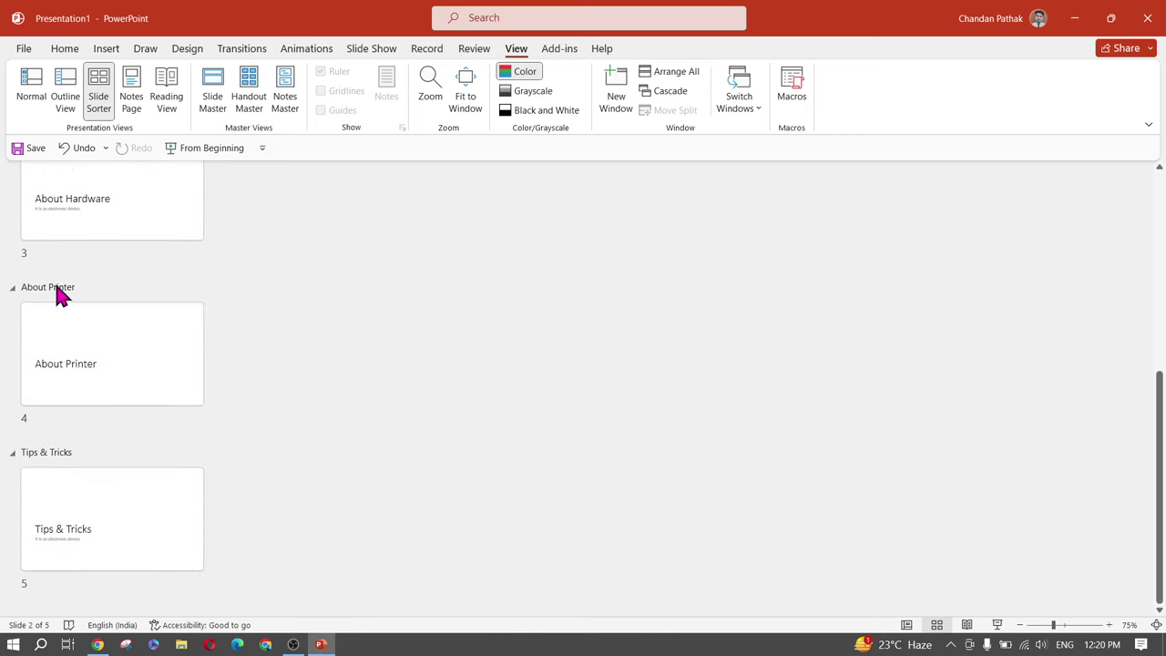
scroll(57, 287, "up", 3)
Drag the About Printer section up right after Computer Fundamental, then return to Normal view
left_click_drag(42, 576, 50, 215)
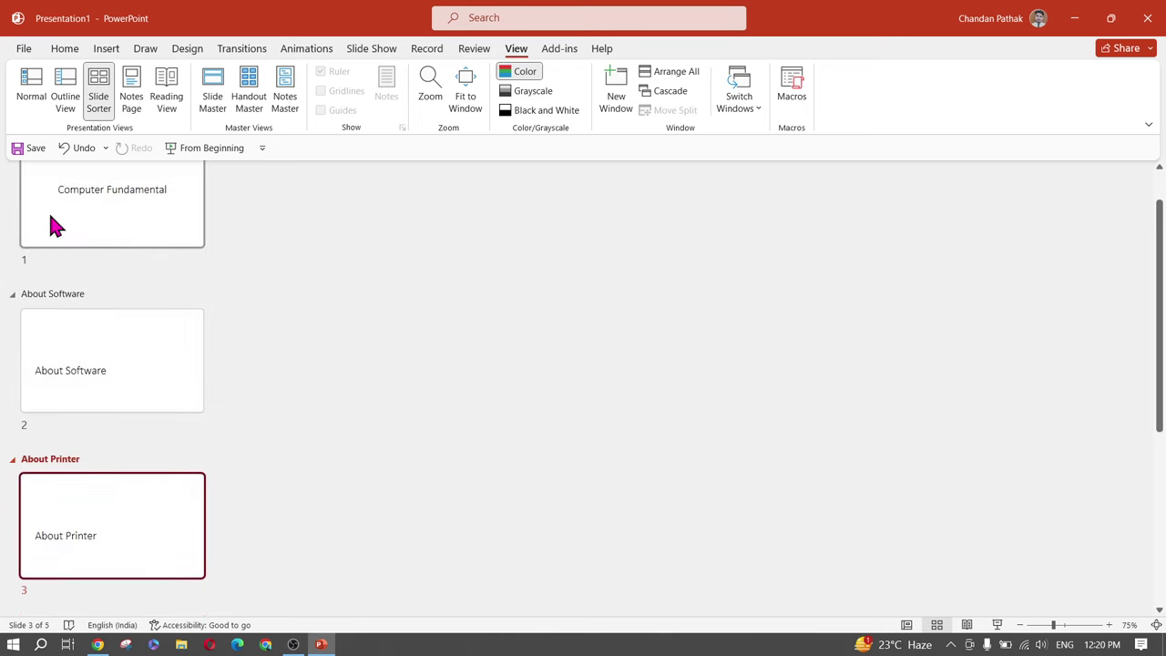
scroll(172, 294, "down", 3)
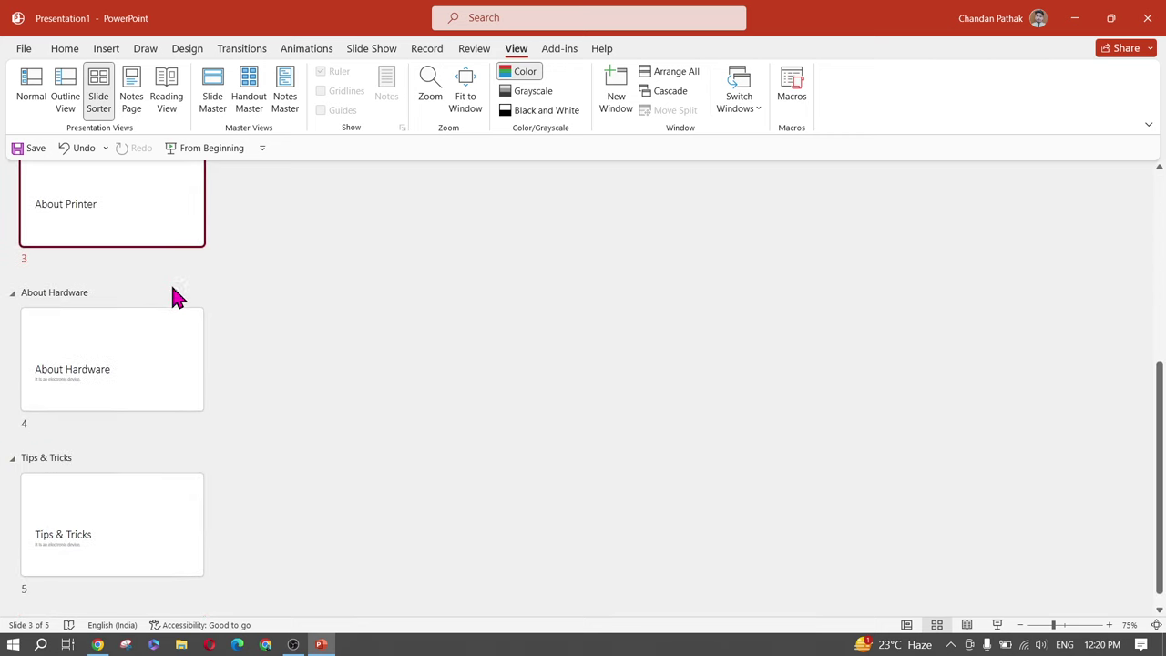
scroll(73, 344, "up", 4)
left_click(17, 510)
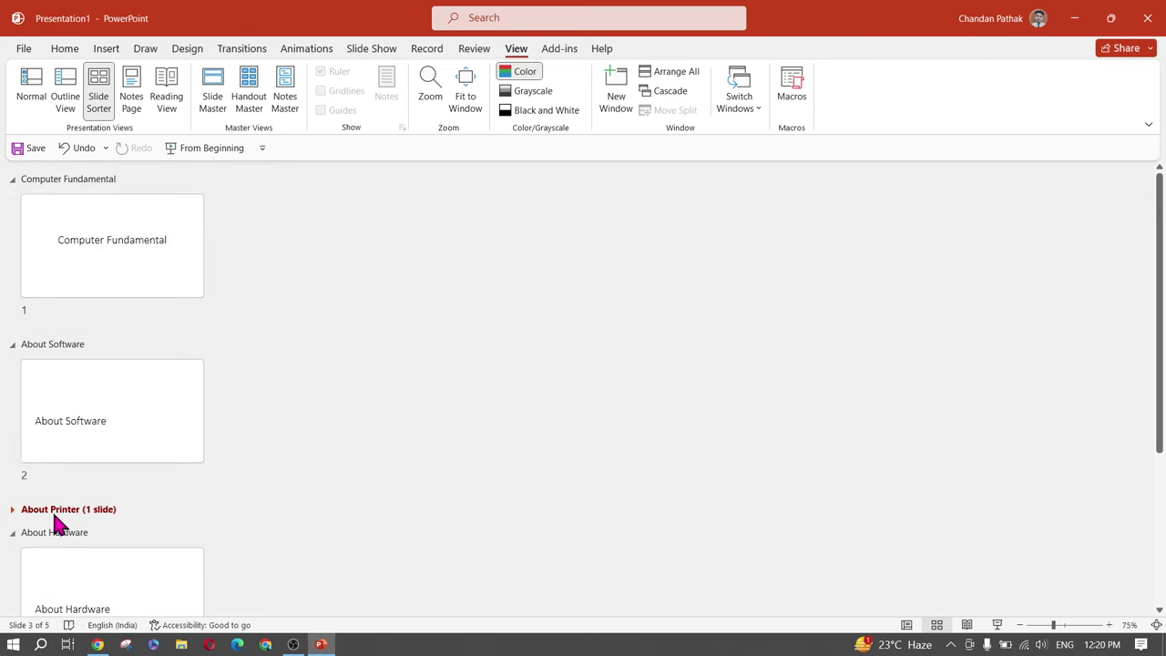
left_click_drag(51, 512, 55, 199)
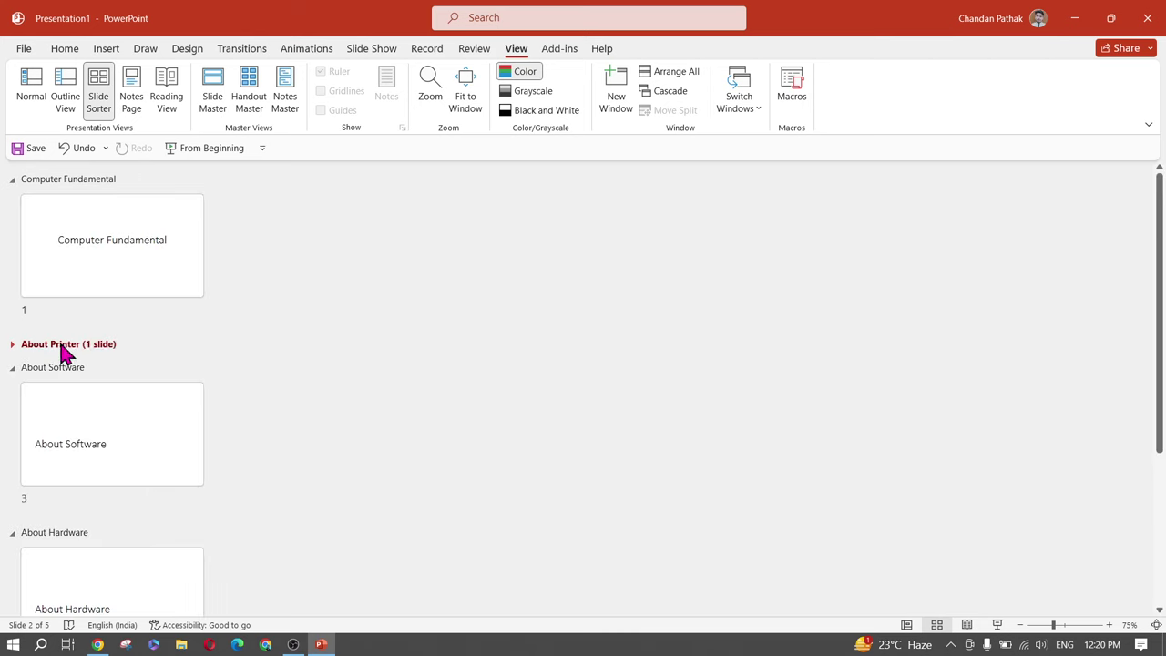
left_click(31, 87)
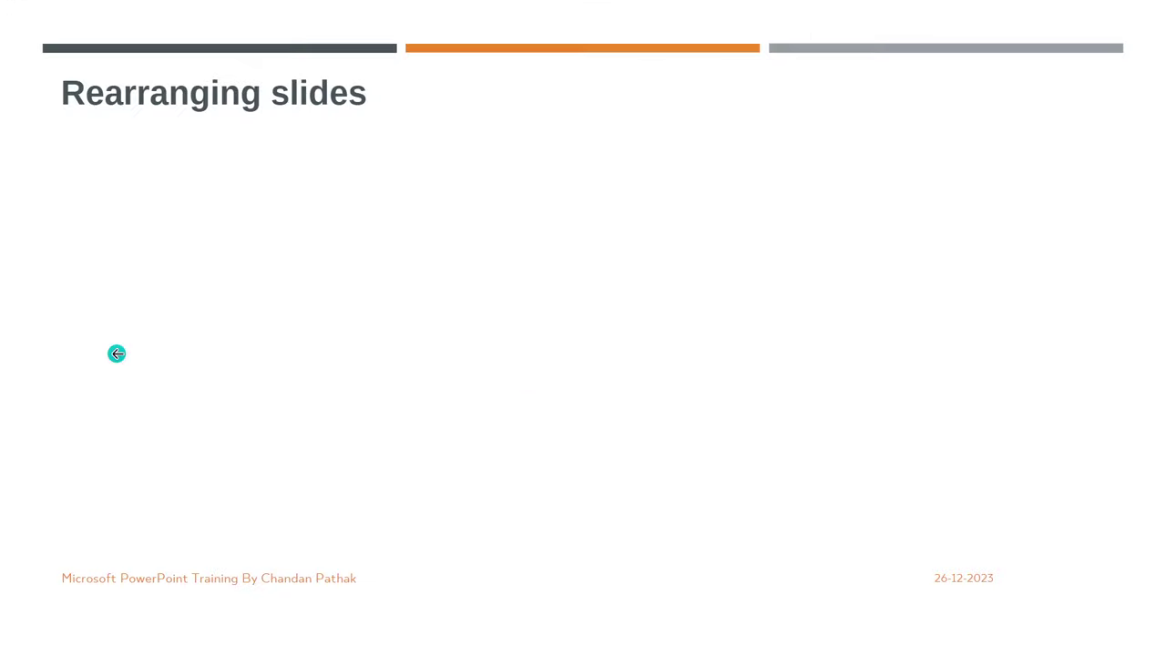
Advance the slideshow to Adding Pictures to Slides, then show the Home tab's New Slide layouts
left_click(117, 353)
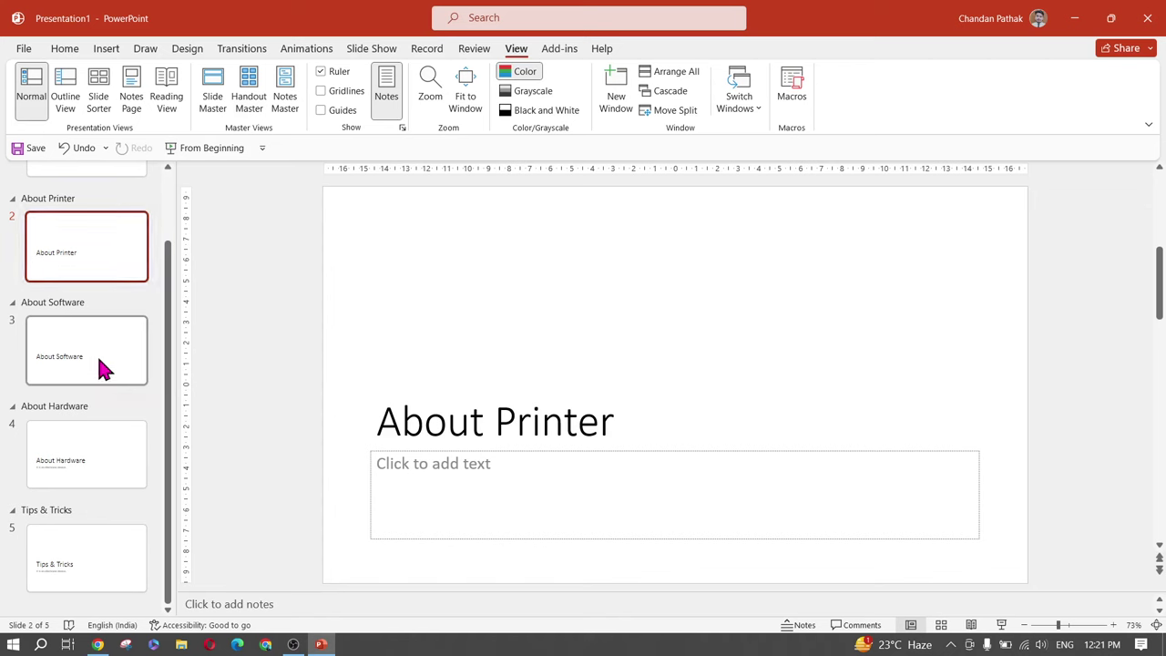
scroll(91, 346, "up", 2)
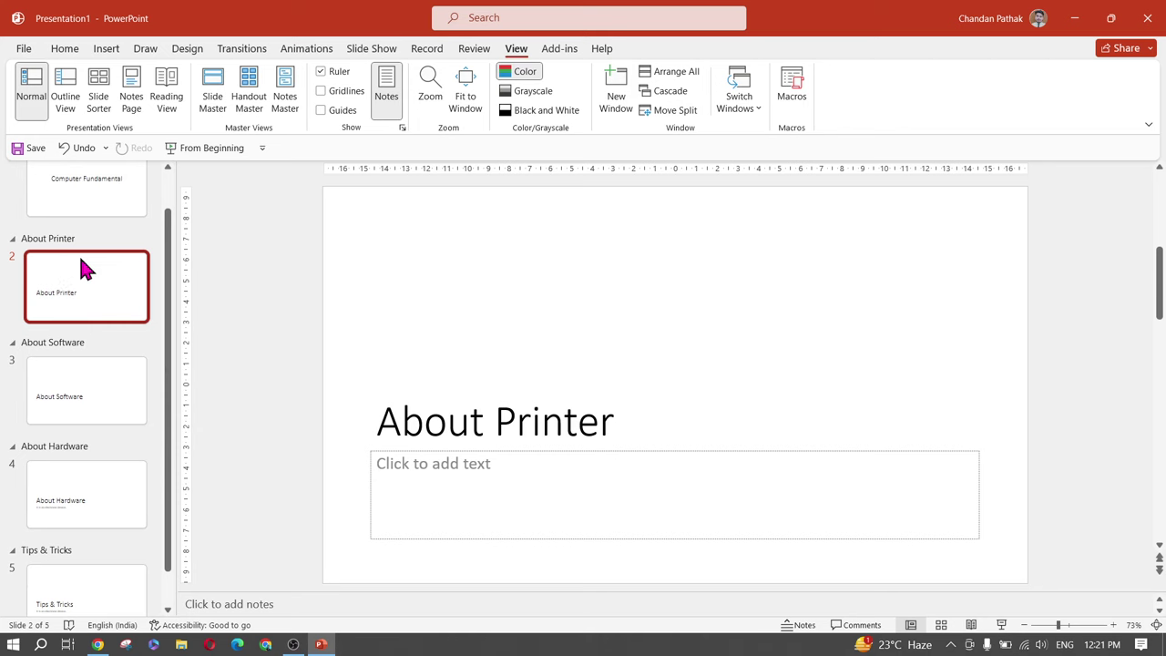
left_click(66, 49)
left_click(107, 109)
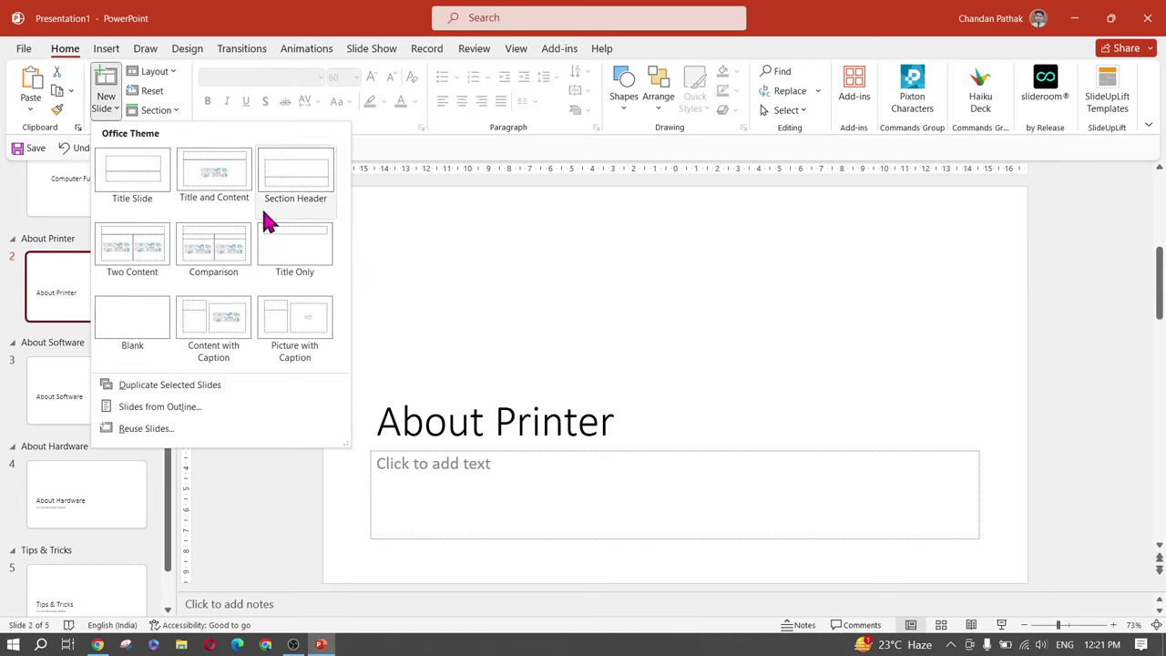
Add a Title and Content slide and title it 'Printer'
left_click(208, 196)
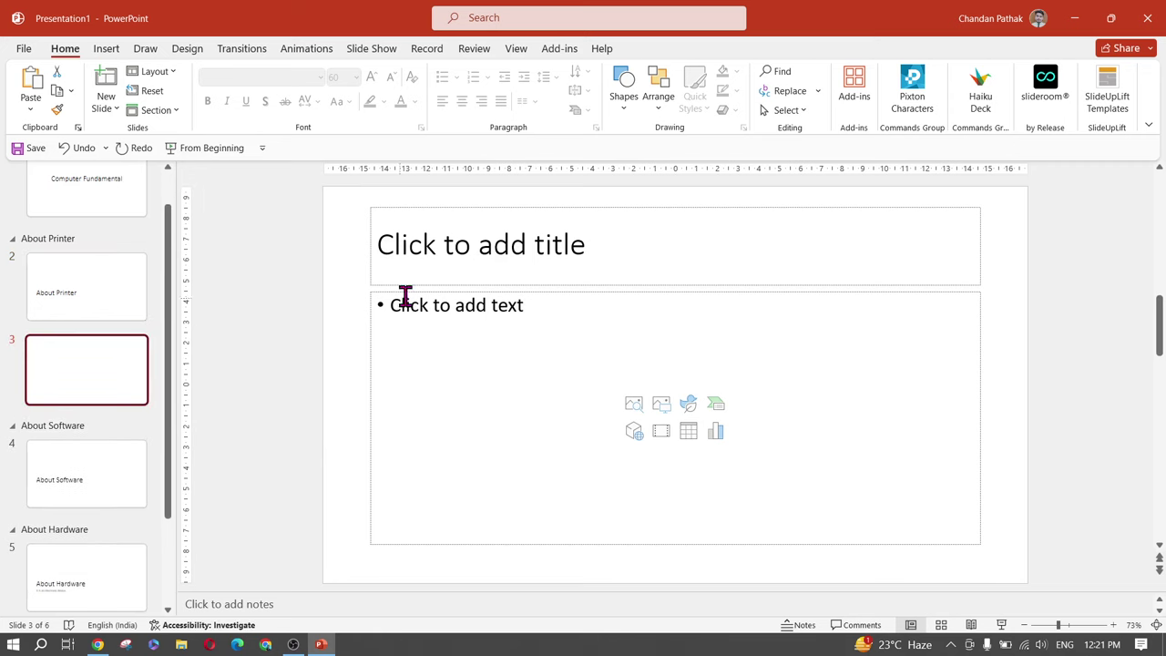
left_click(456, 255)
type("Printer")
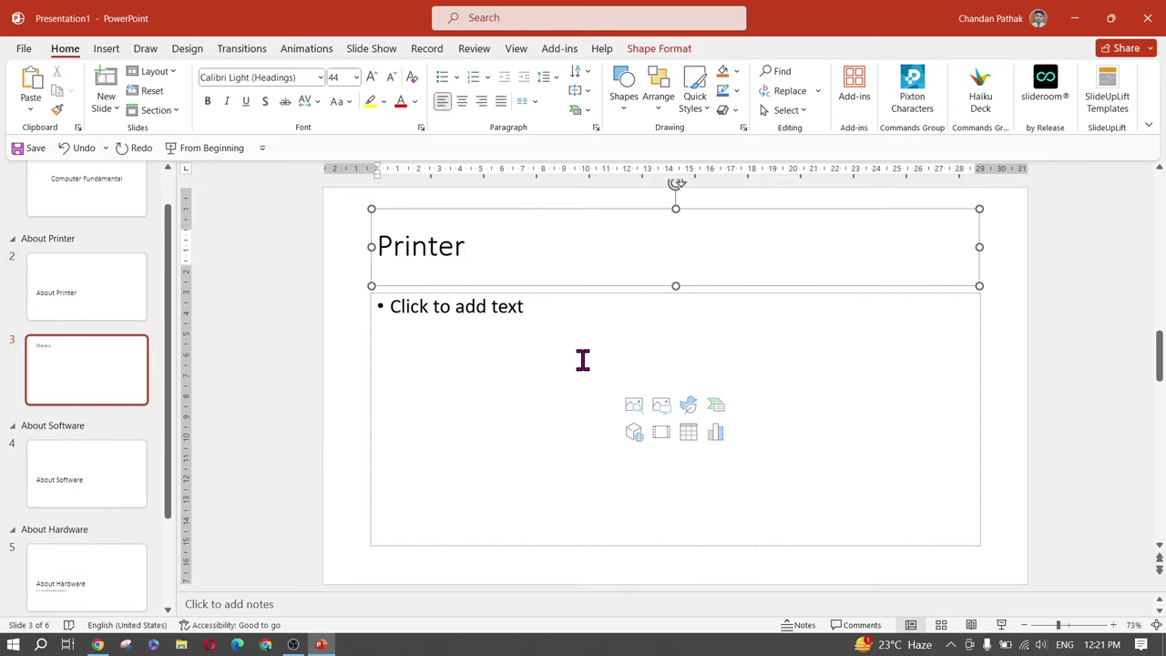
left_click(360, 371)
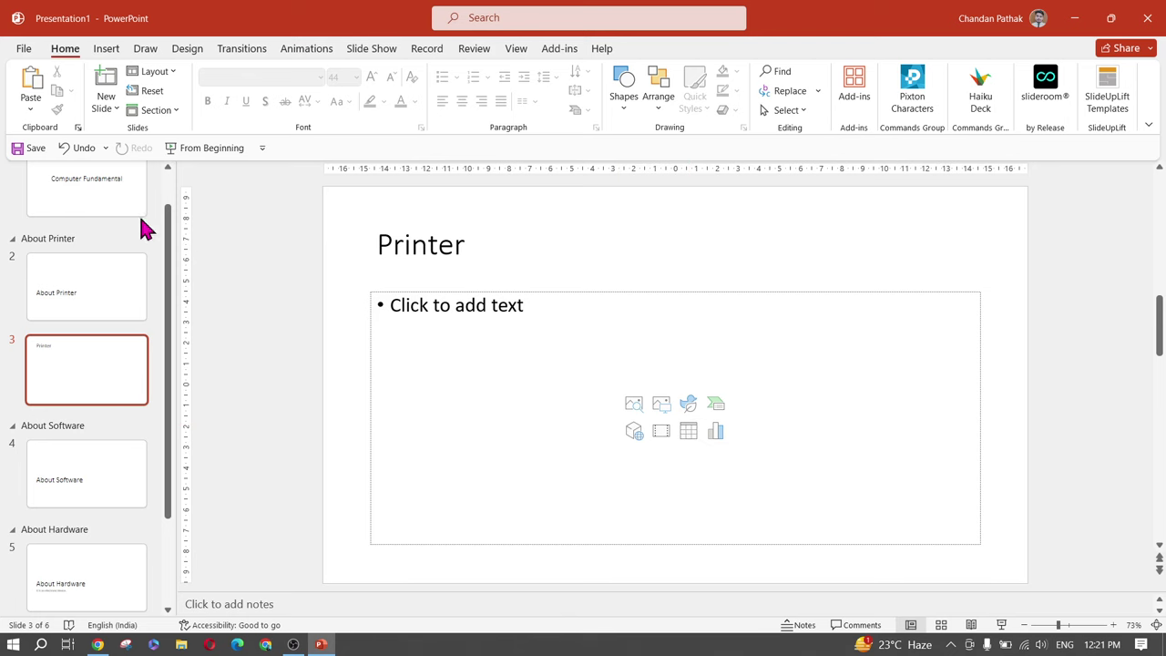
Search the stock image library for 'printer', then close it without inserting anything
left_click(115, 51)
left_click(119, 102)
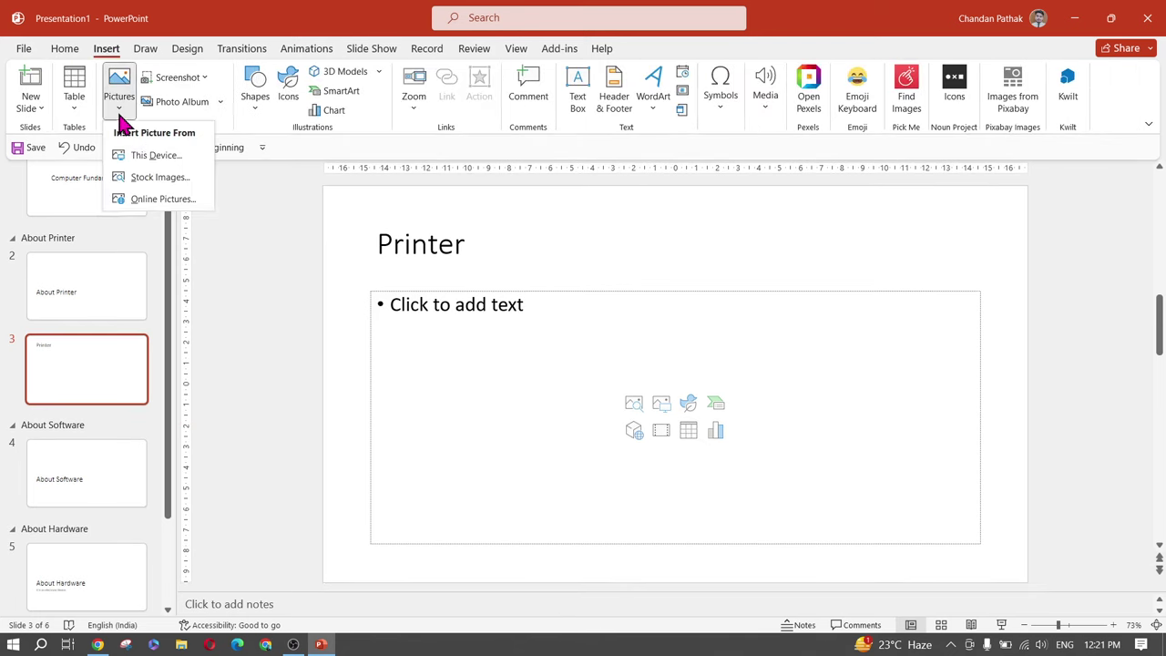
key("Escape")
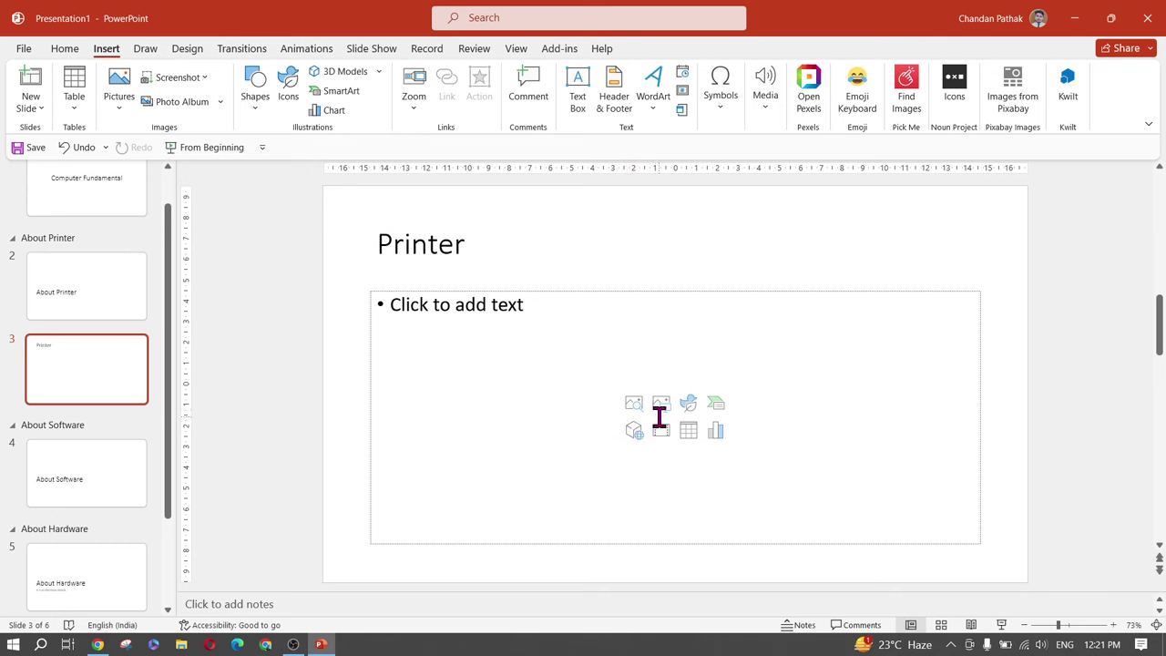
left_click(634, 404)
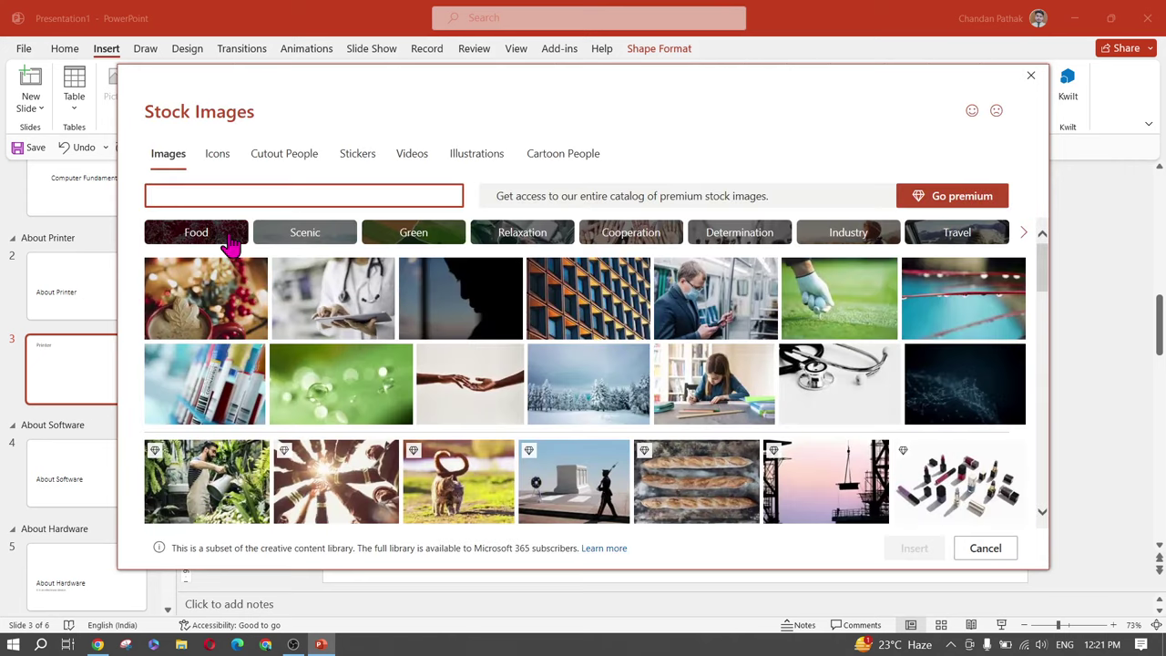
type("printer")
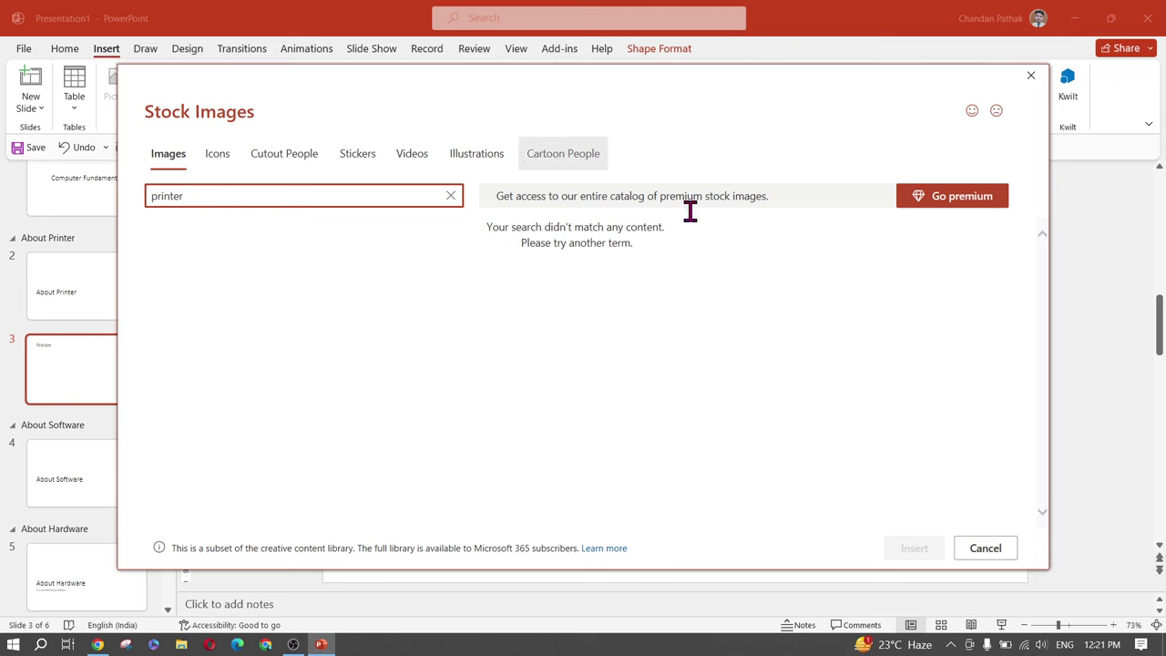
left_click(1032, 76)
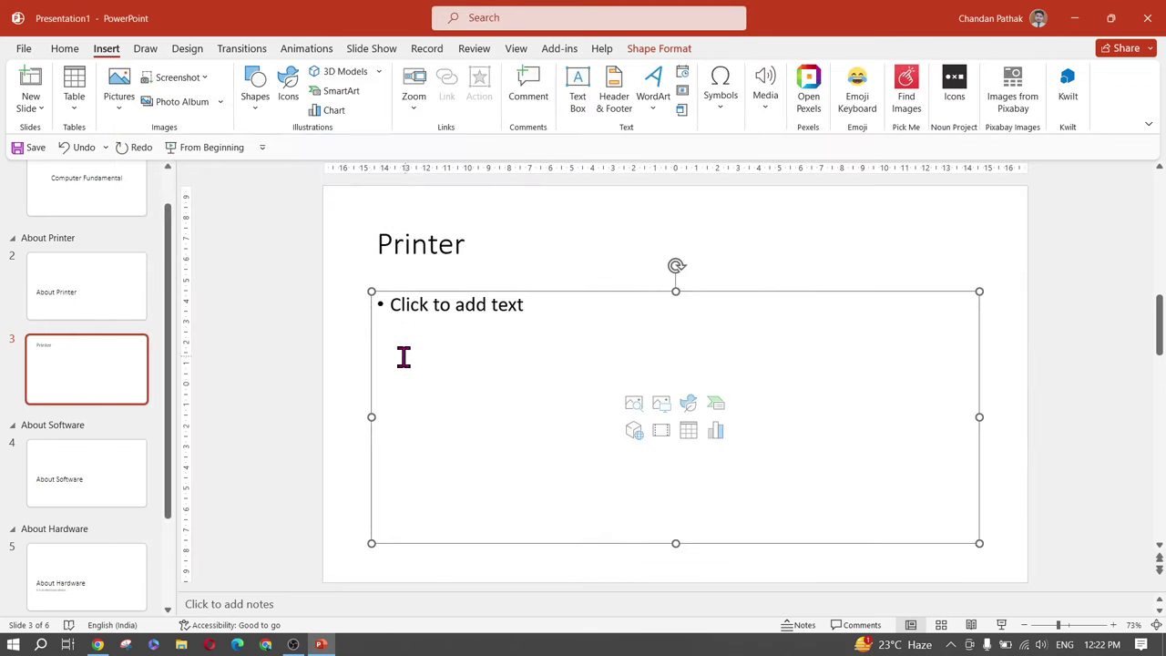
left_click(340, 373)
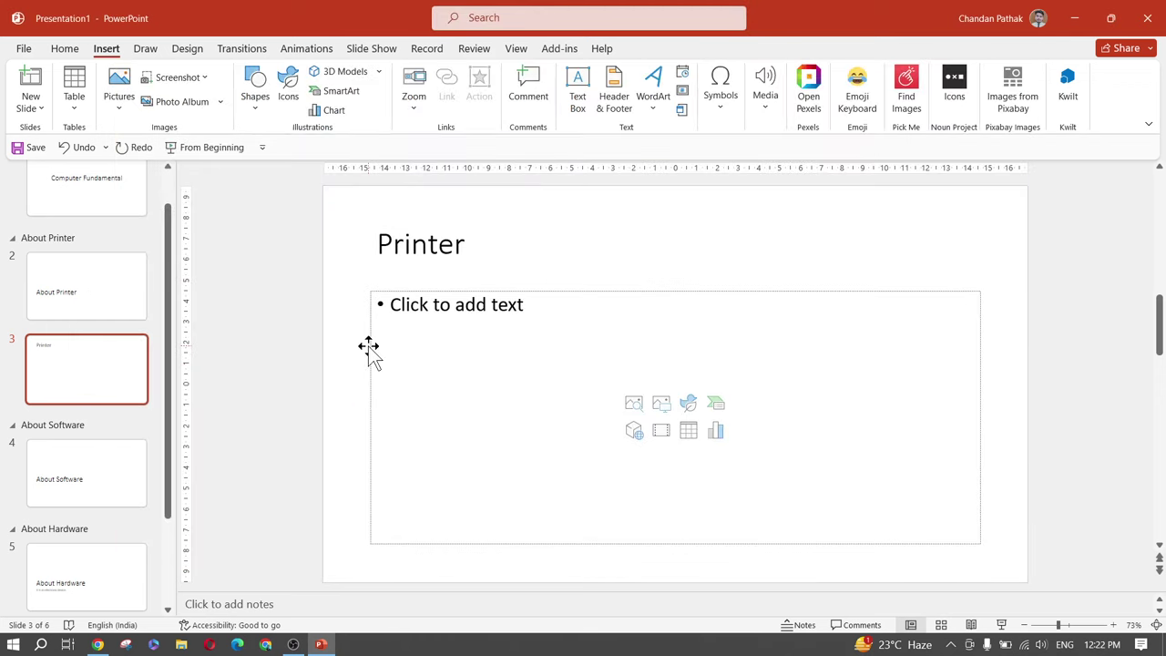
Search online pictures for 'printer' and insert the black Epson printer photo
left_click(109, 105)
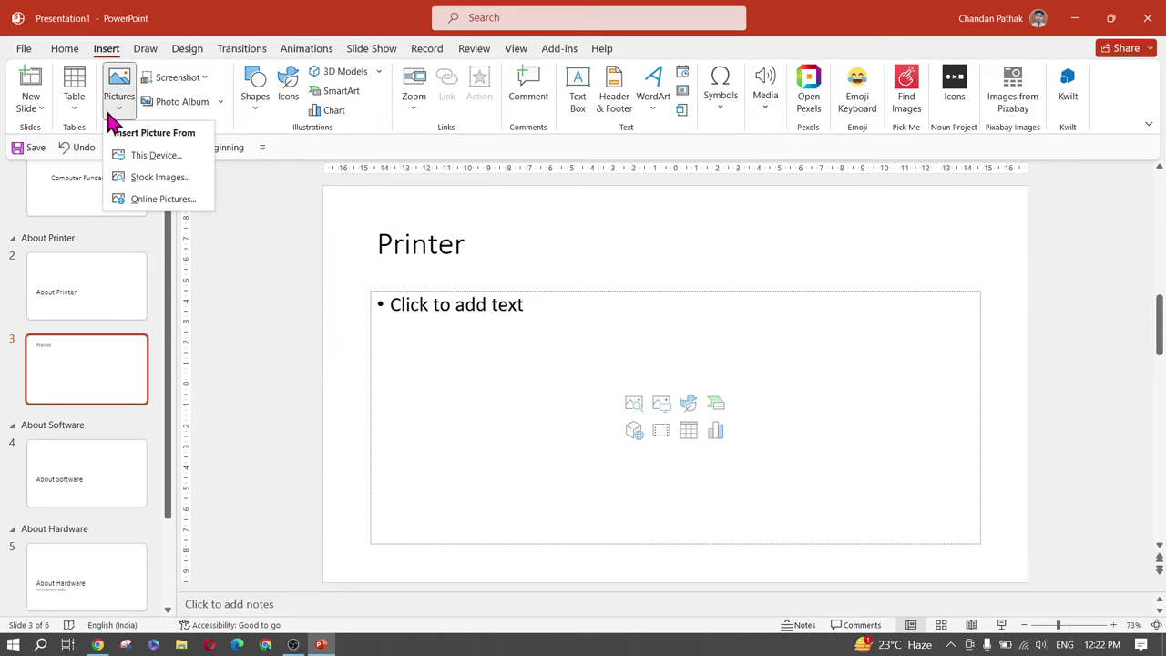
left_click(155, 201)
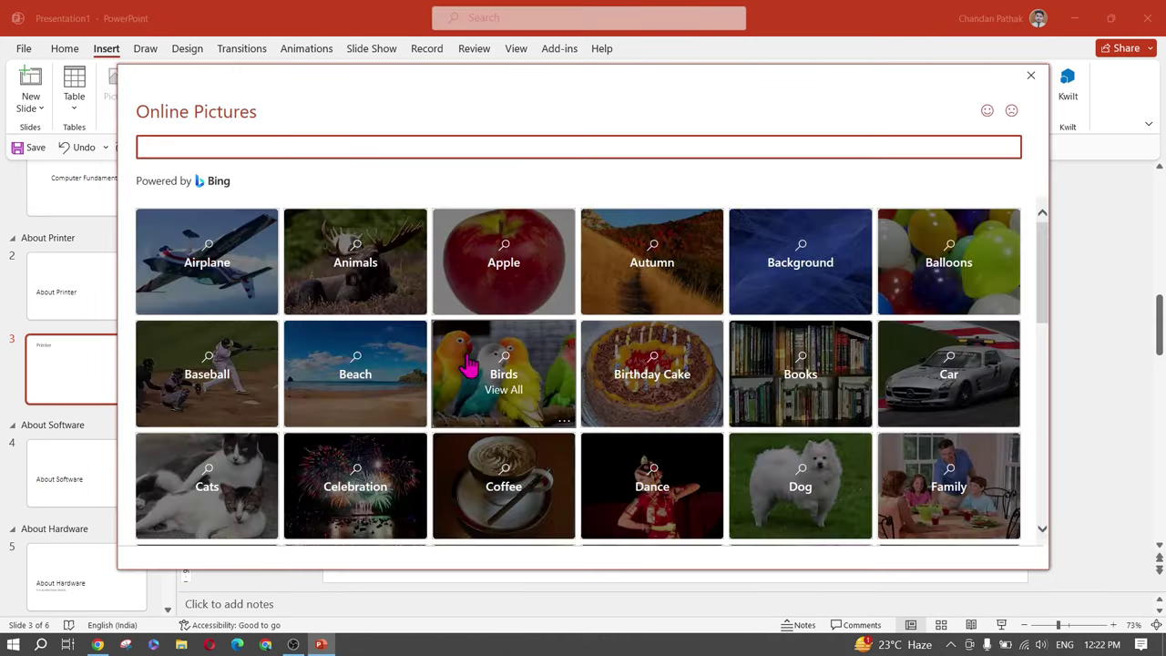
left_click(247, 148)
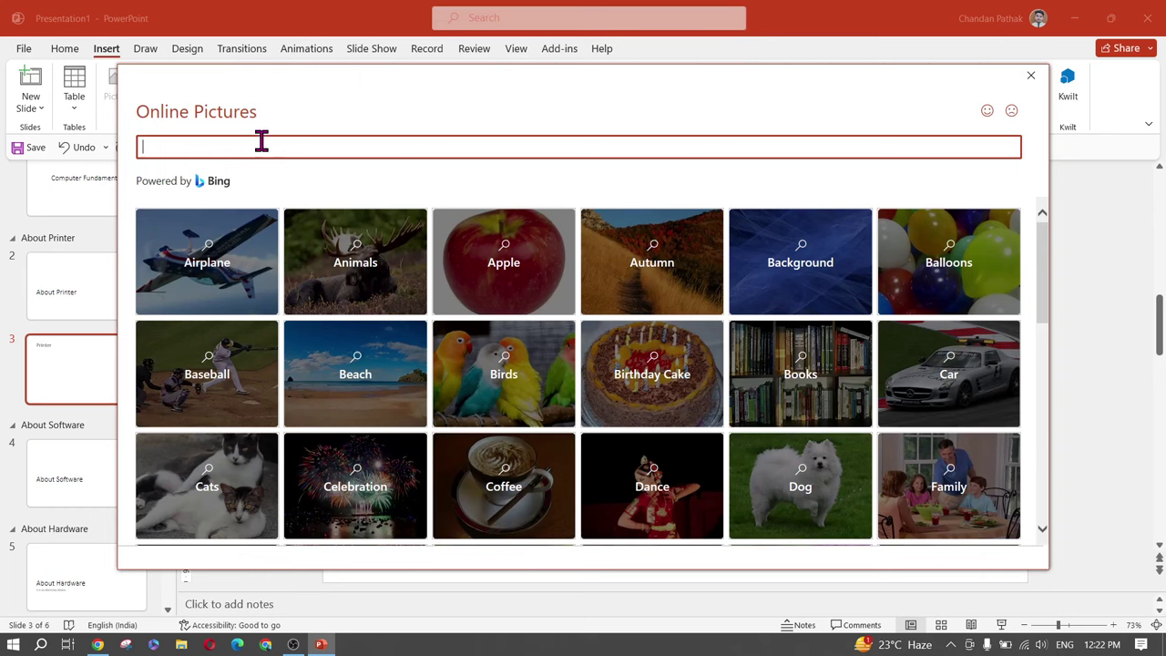
type("printer")
key("Return")
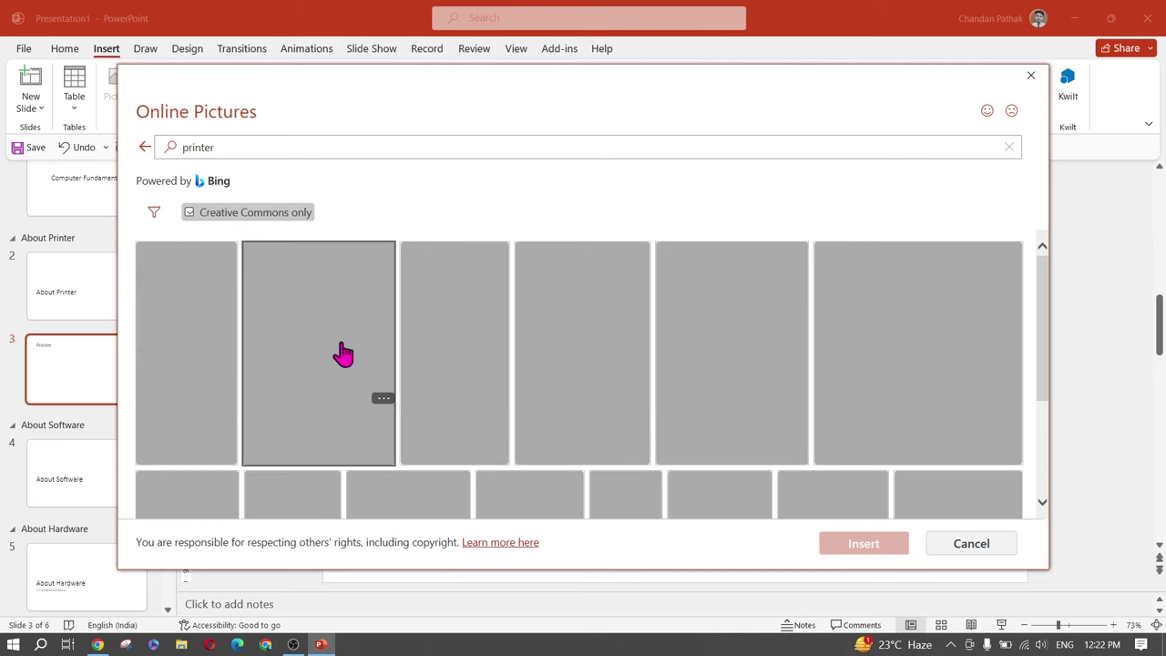
scroll(338, 352, "down", 1)
scroll(342, 392, "up", 1)
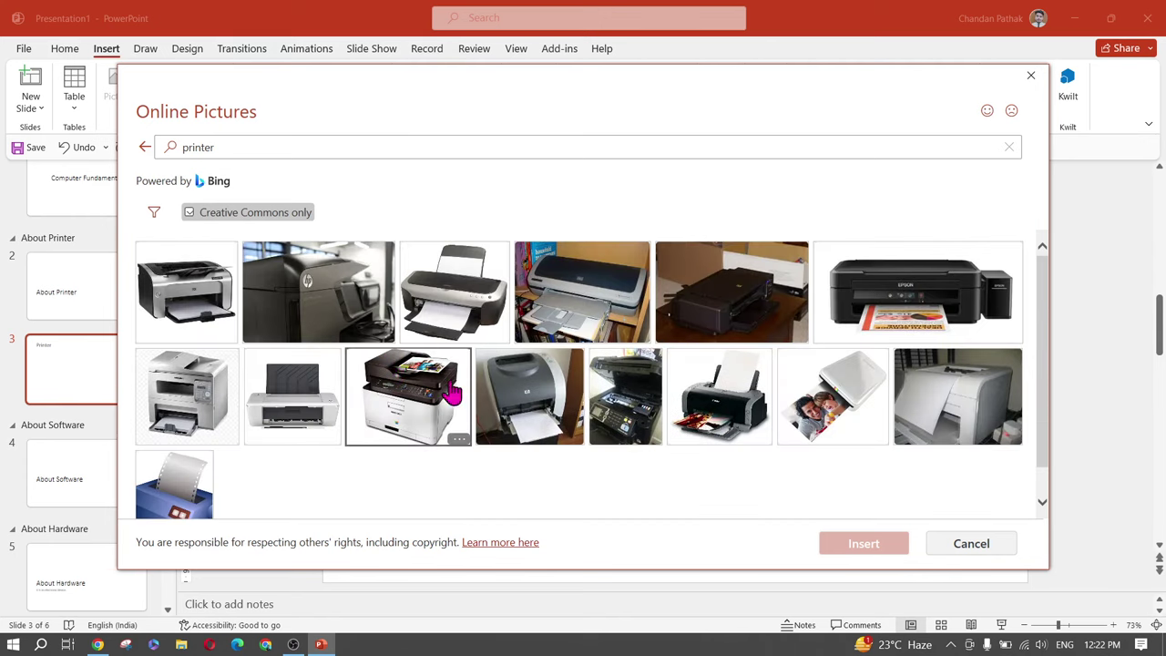
scroll(437, 394, "down", 1)
scroll(455, 396, "up", 1)
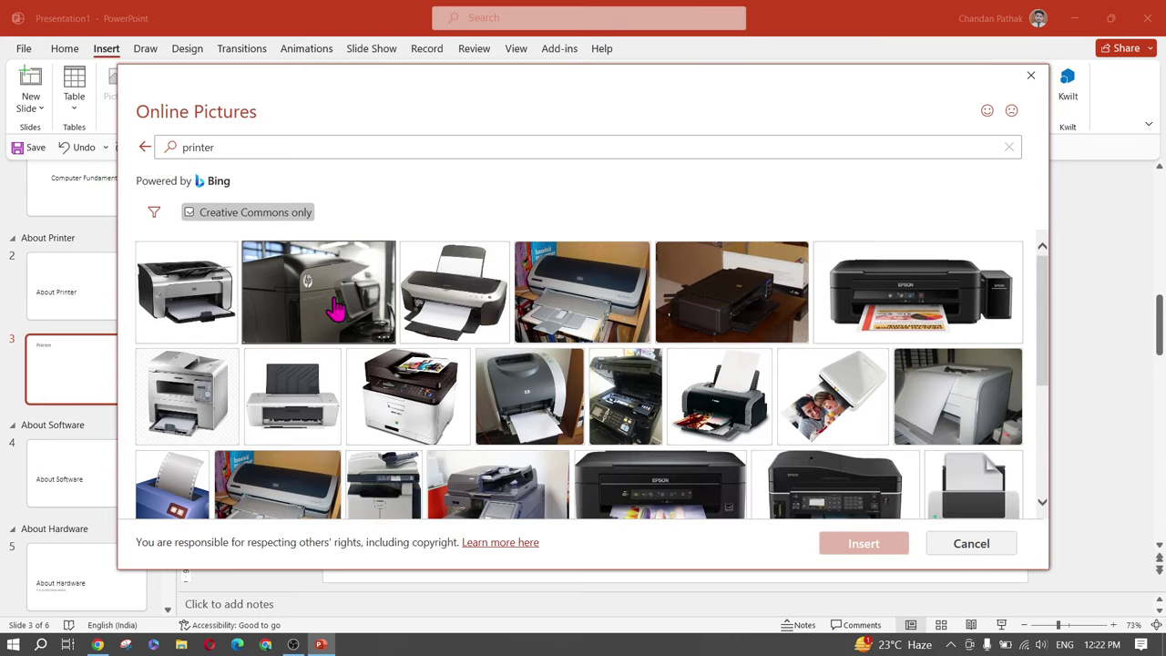
left_click(865, 307)
left_click(870, 547)
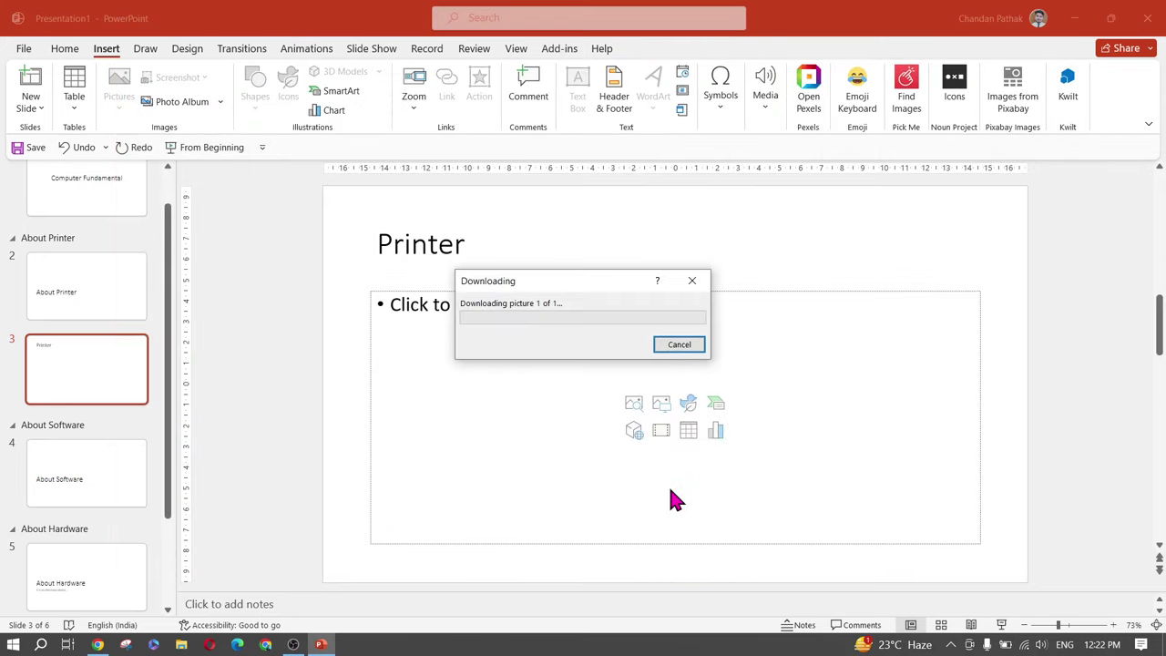
Enlarge the printer picture to 21.49 × 10.44 cm
left_click(419, 419)
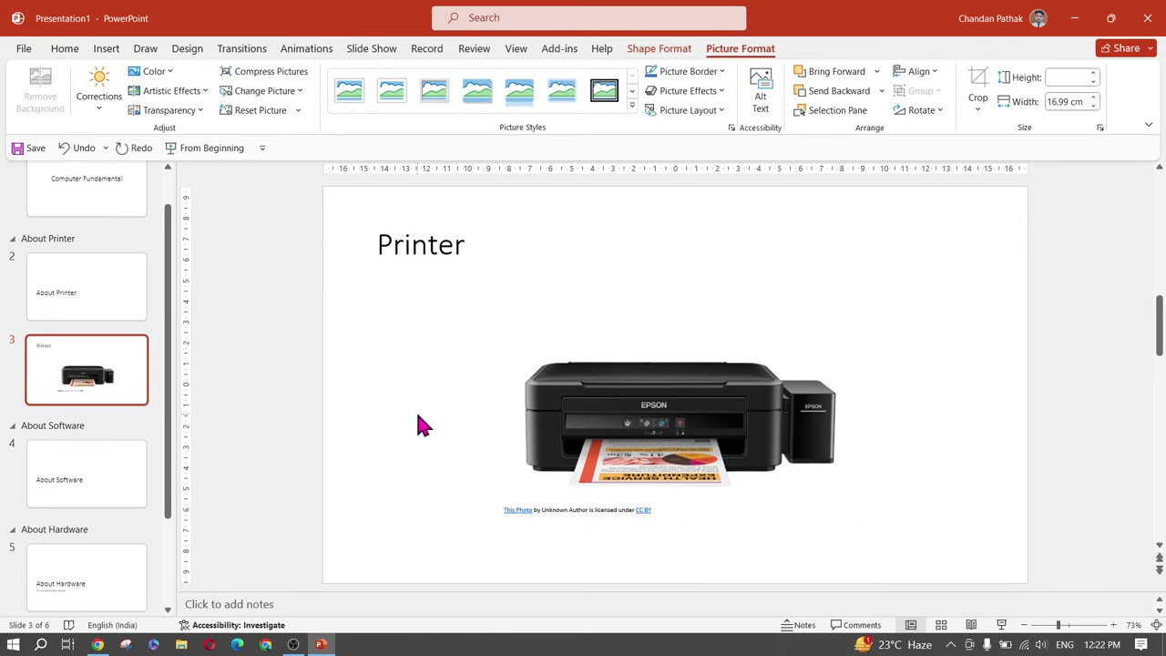
left_click(707, 444)
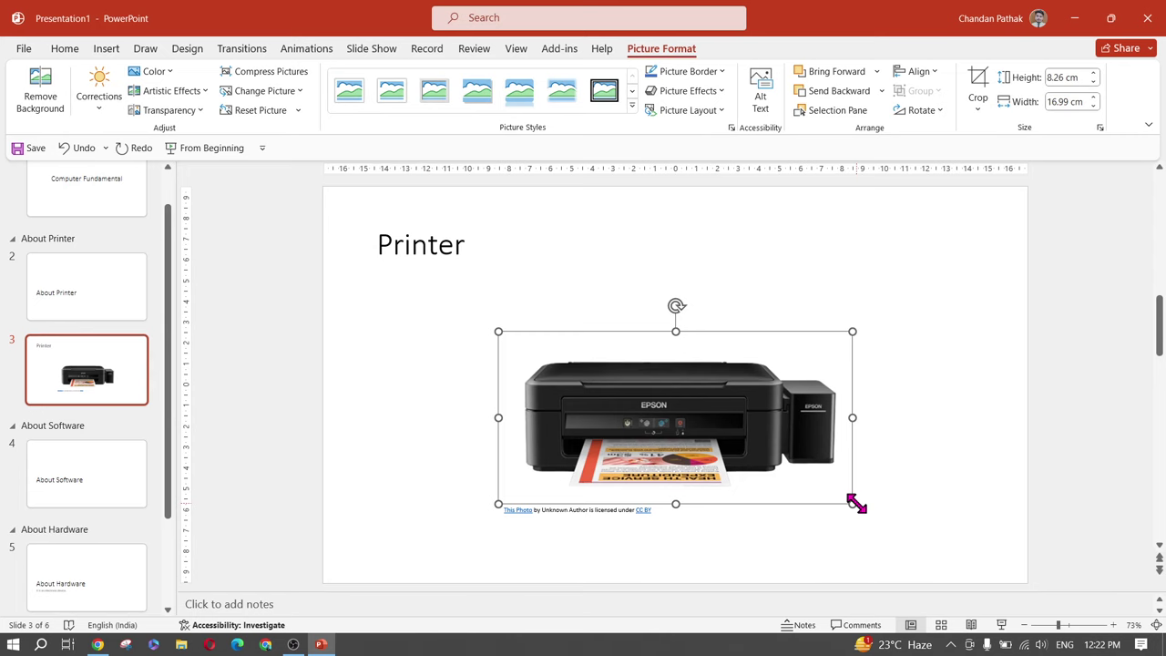
left_click_drag(854, 504, 898, 526)
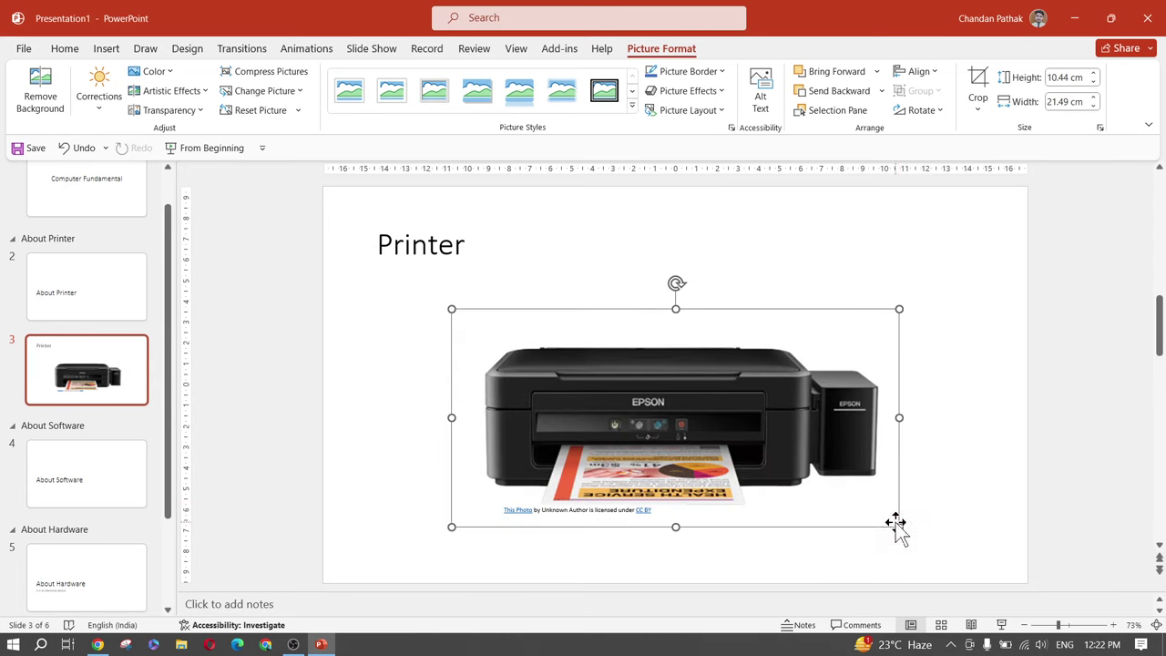
left_click(900, 542)
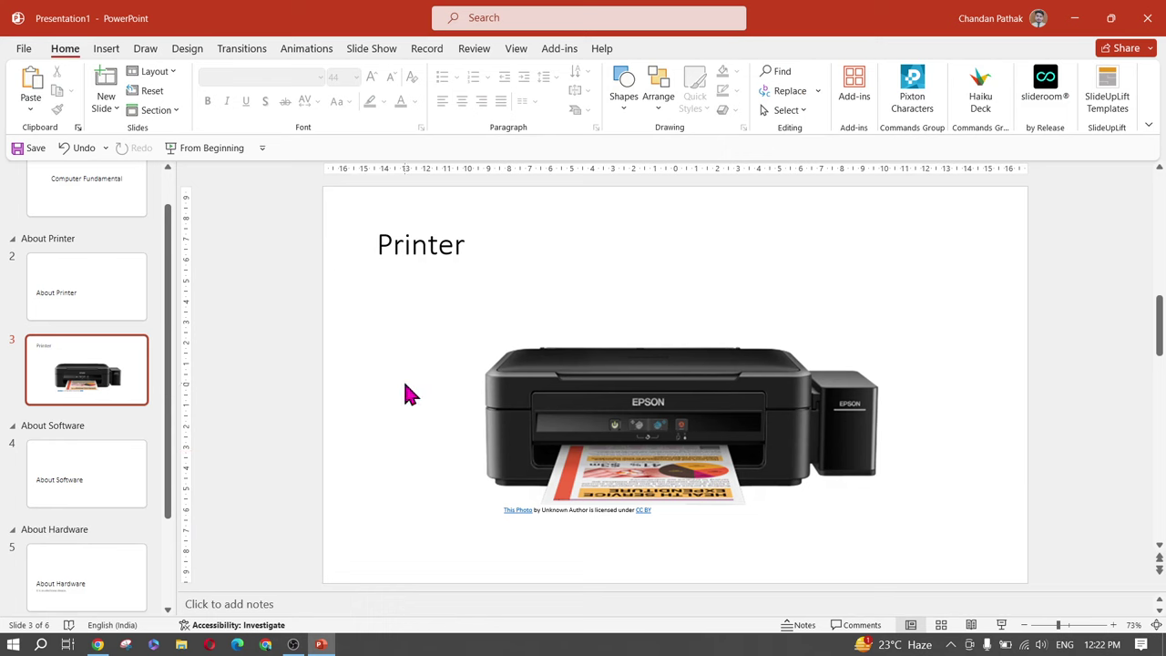
Add a Title and Content slide 4 titled 'Printer'
left_click(104, 125)
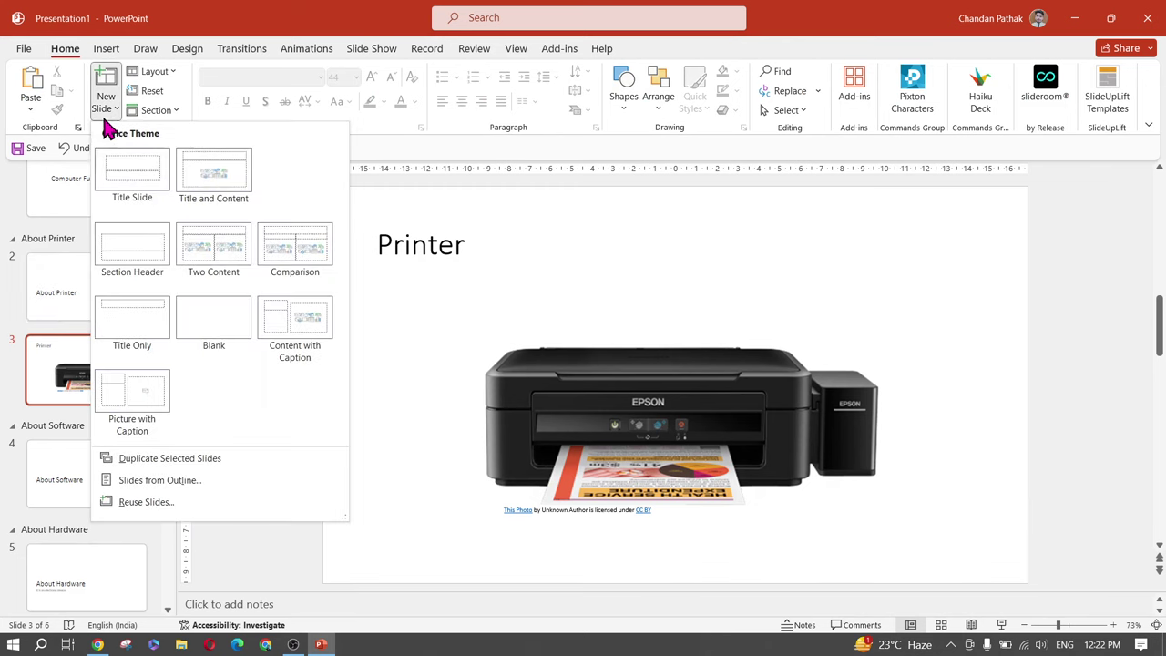
left_click(233, 181)
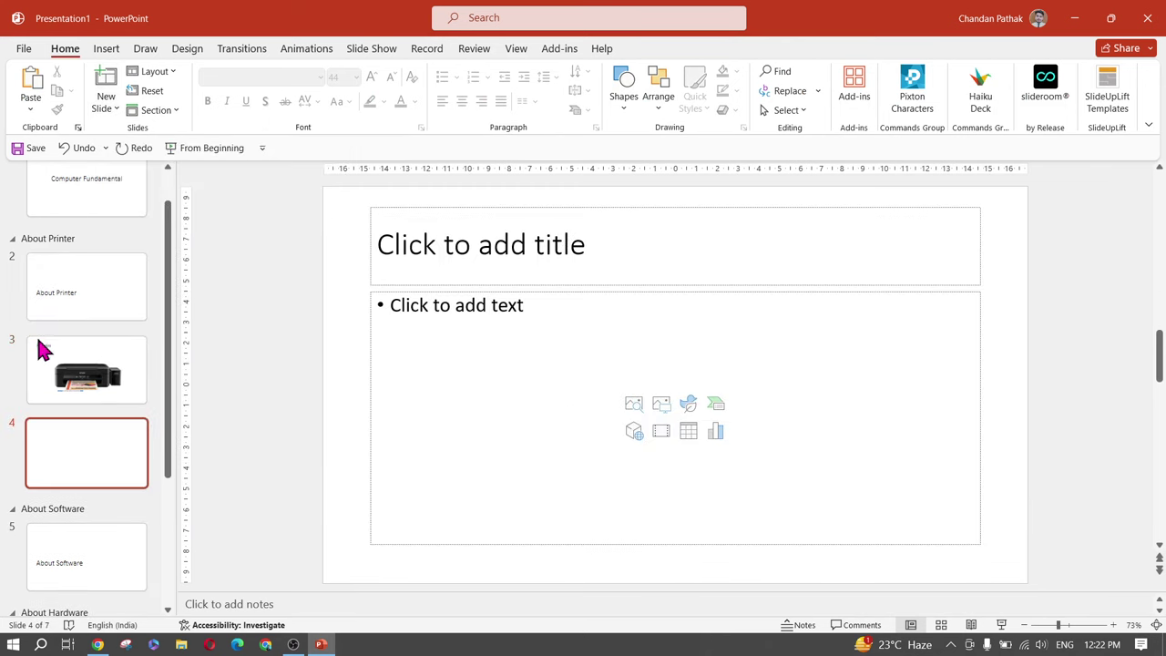
left_click(467, 239)
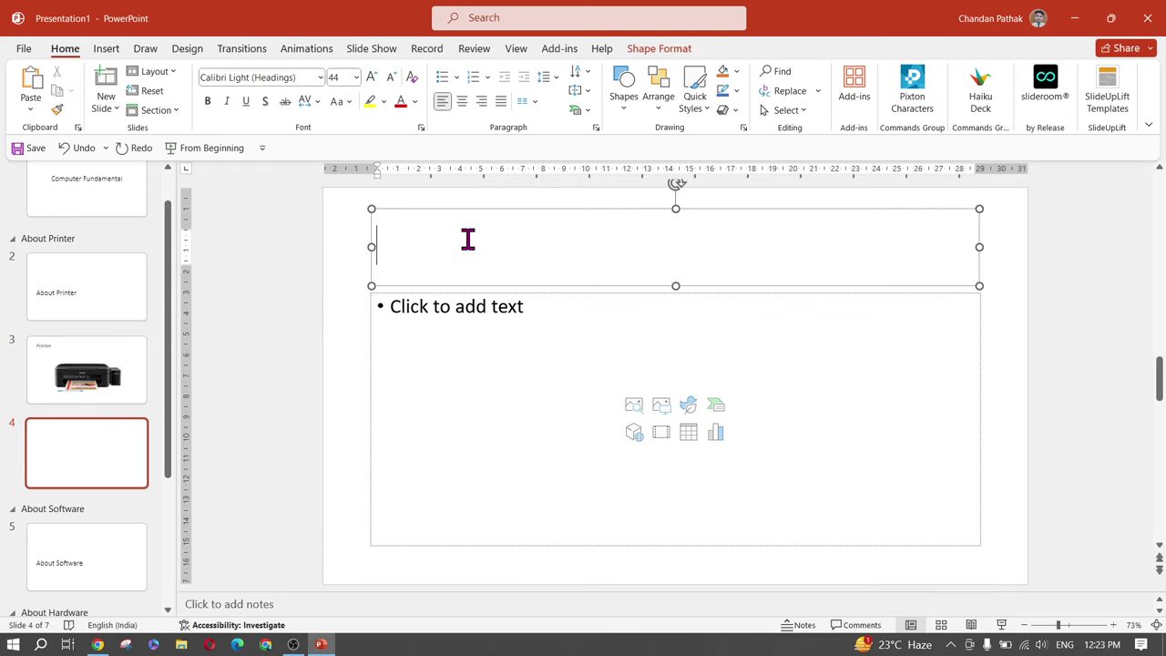
type("Printer")
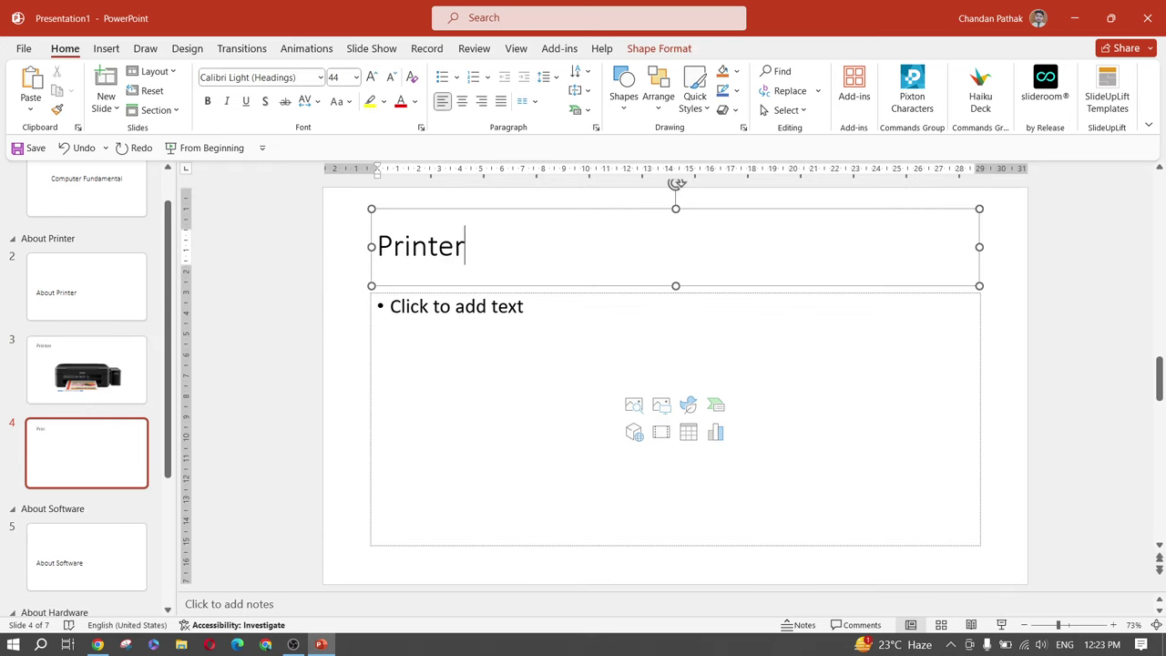
left_click(268, 327)
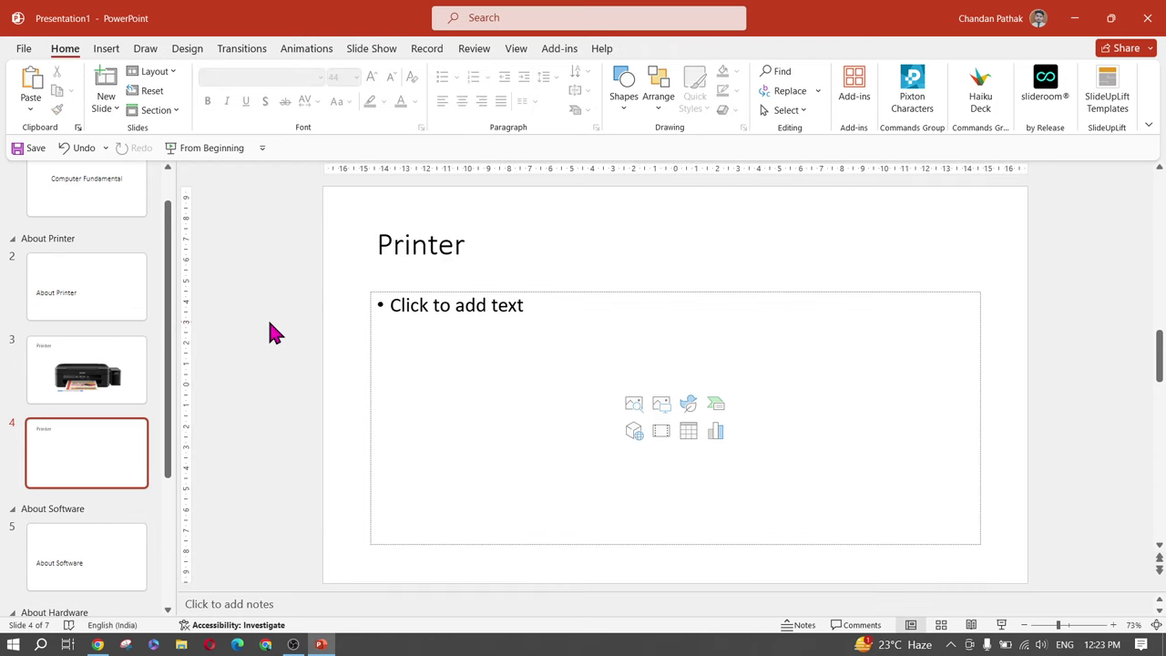
Insert the stopwatch stock photo into the slide's content area
left_click(631, 406)
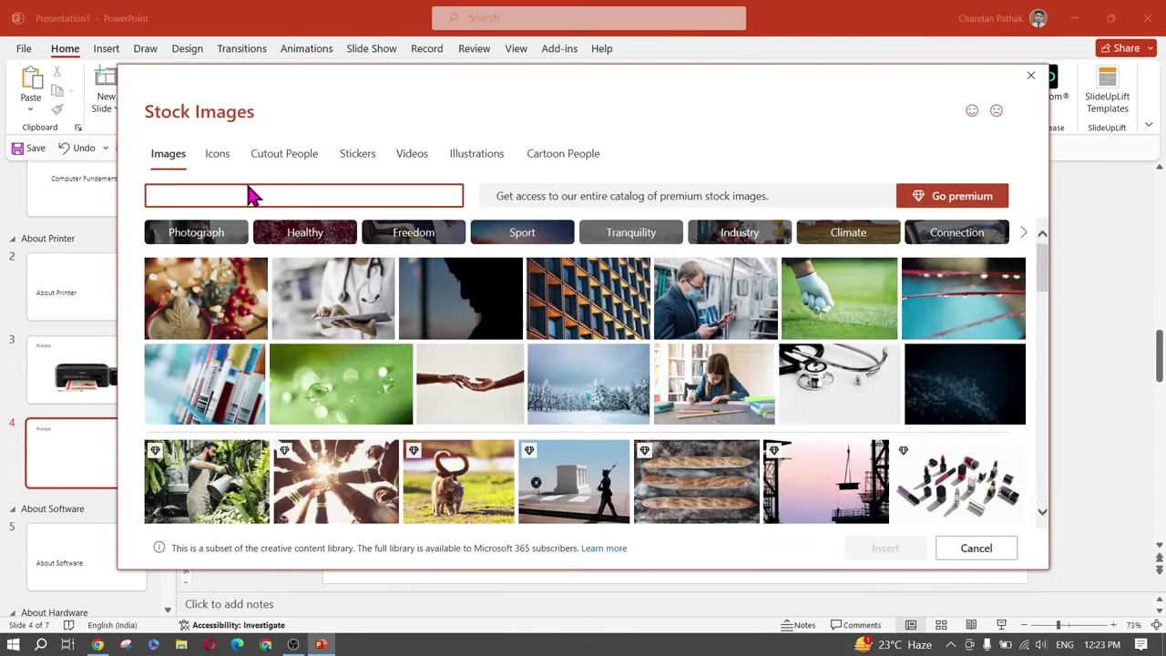
scroll(429, 351, "down", 5)
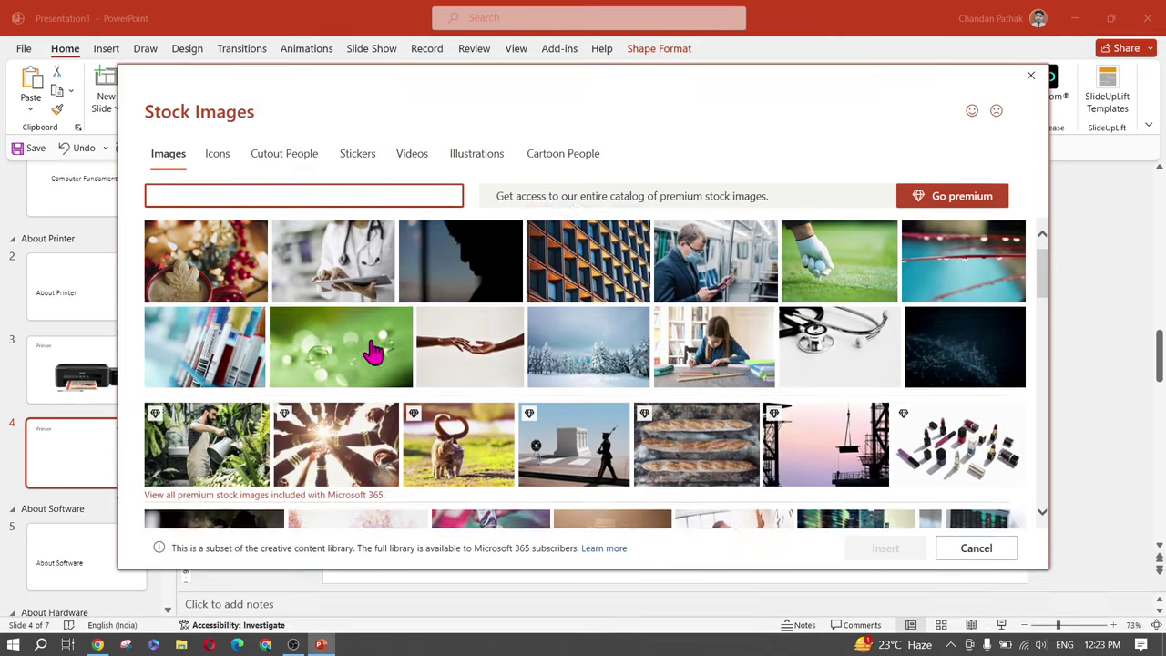
scroll(359, 385, "down", 5)
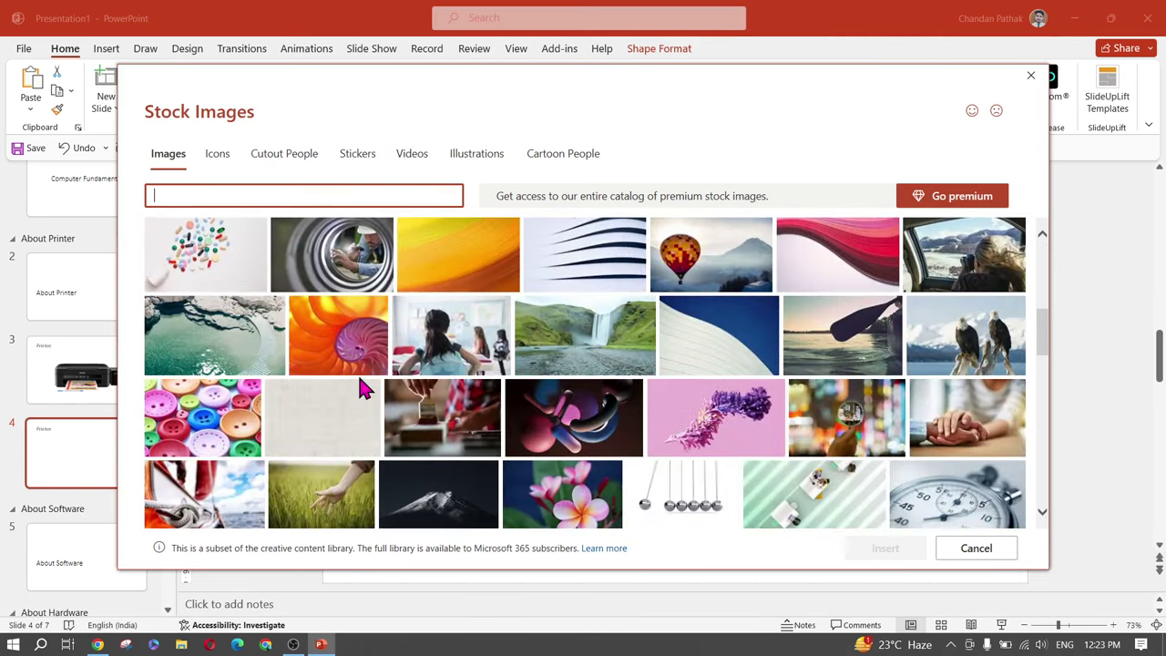
scroll(273, 378, "up", 2)
scroll(150, 372, "down", 1)
scroll(150, 372, "down", 1)
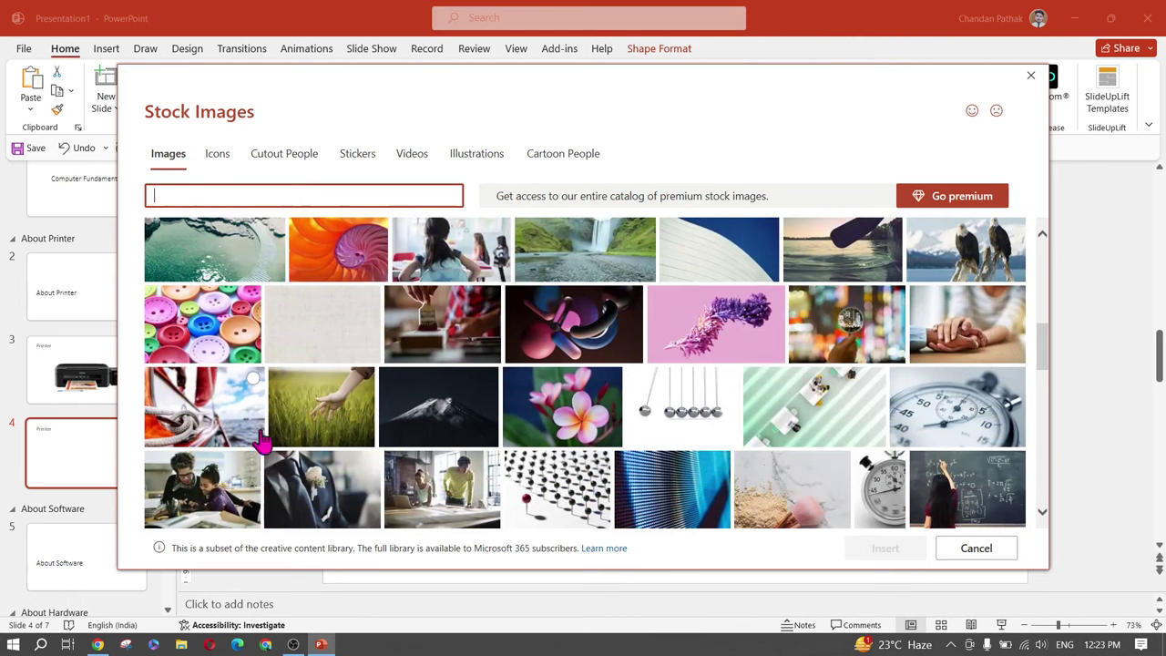
left_click(923, 425)
left_click(884, 550)
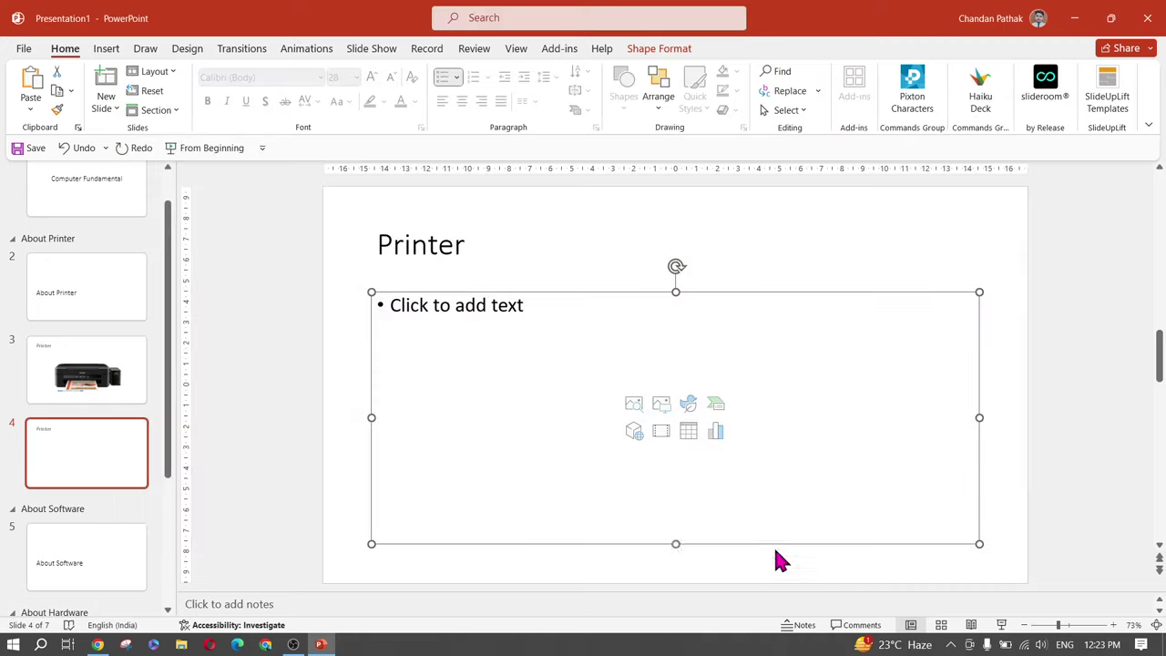
Replace the slide title with 'It very fast Printer'
left_click(438, 244)
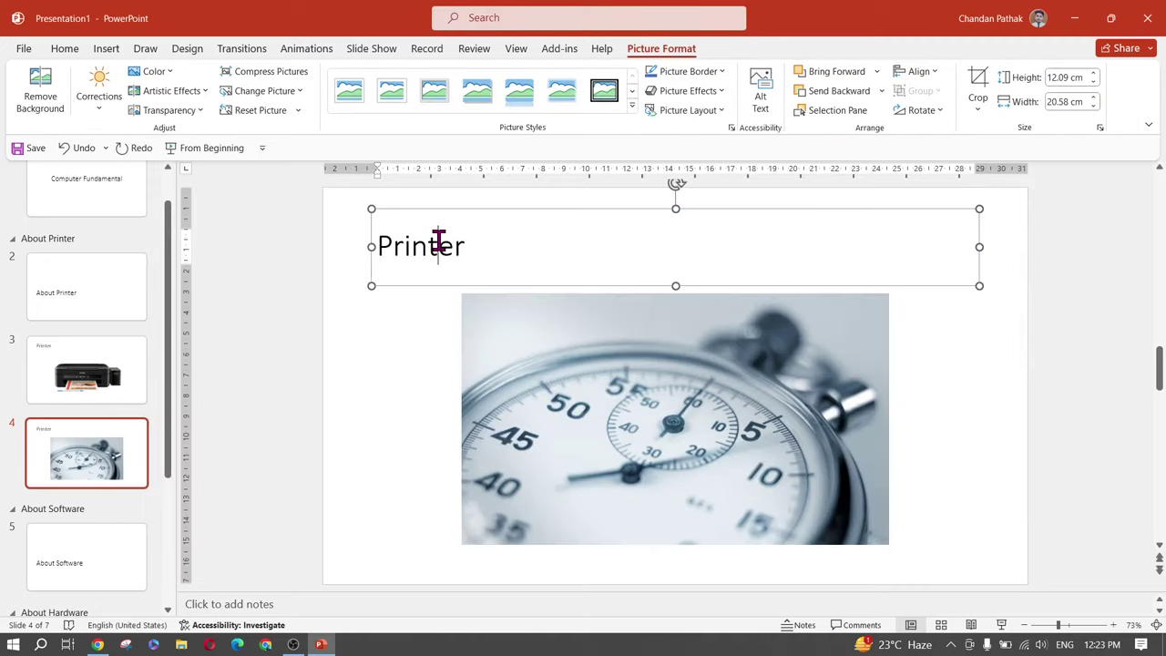
key("ctrl+a")
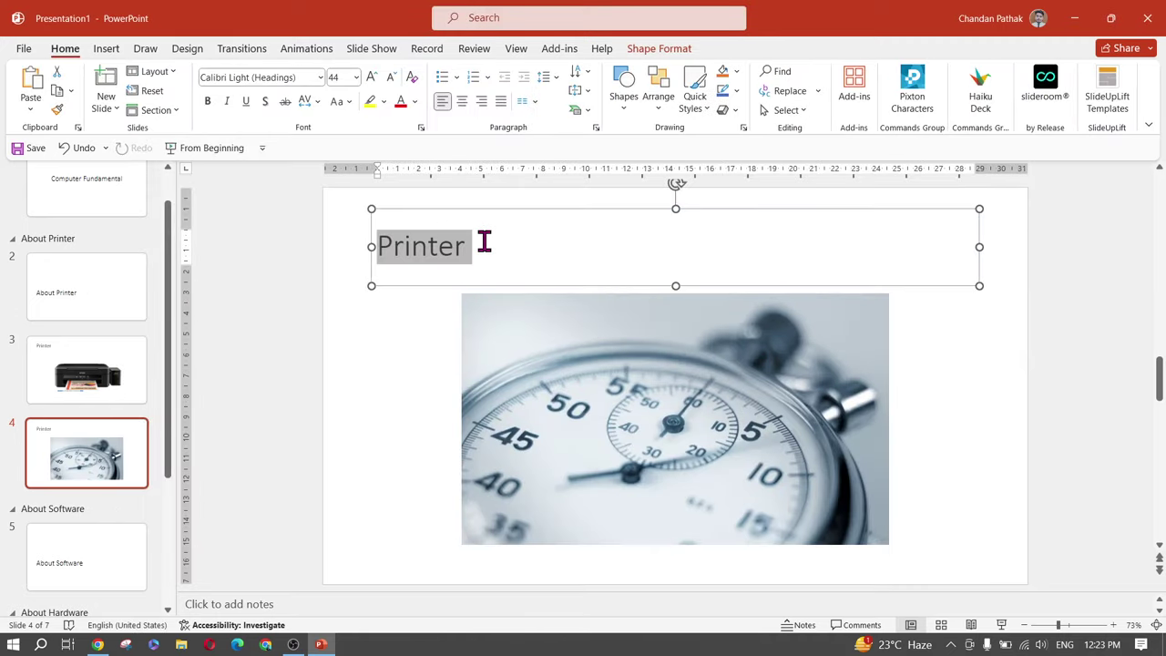
type("It")
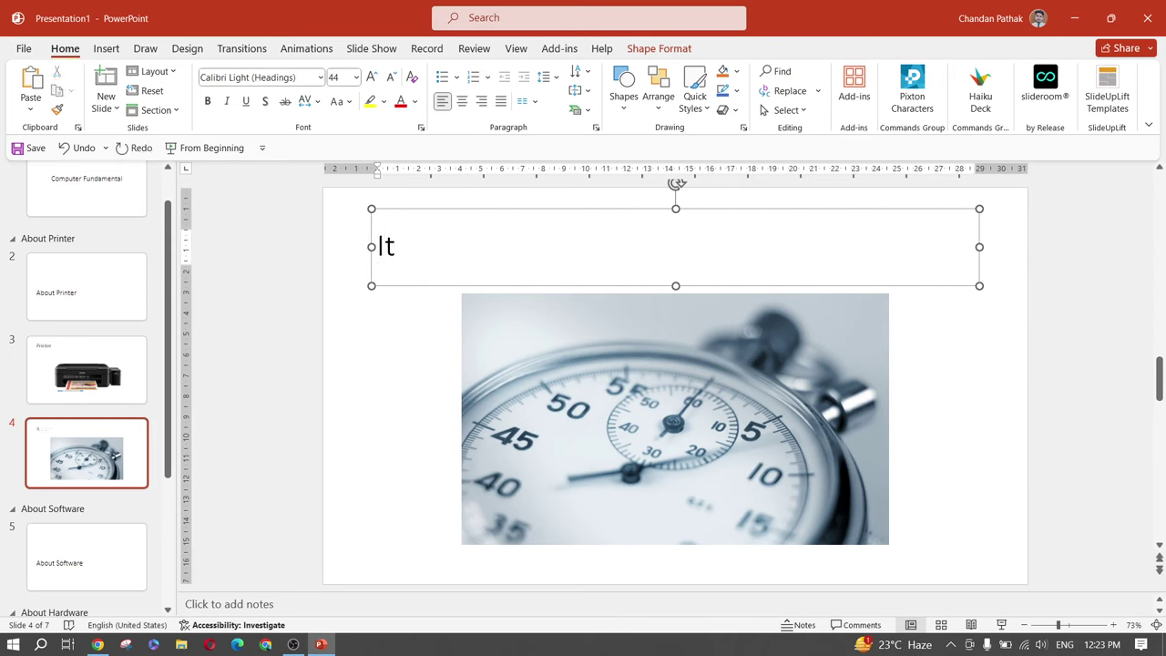
type(" very fa")
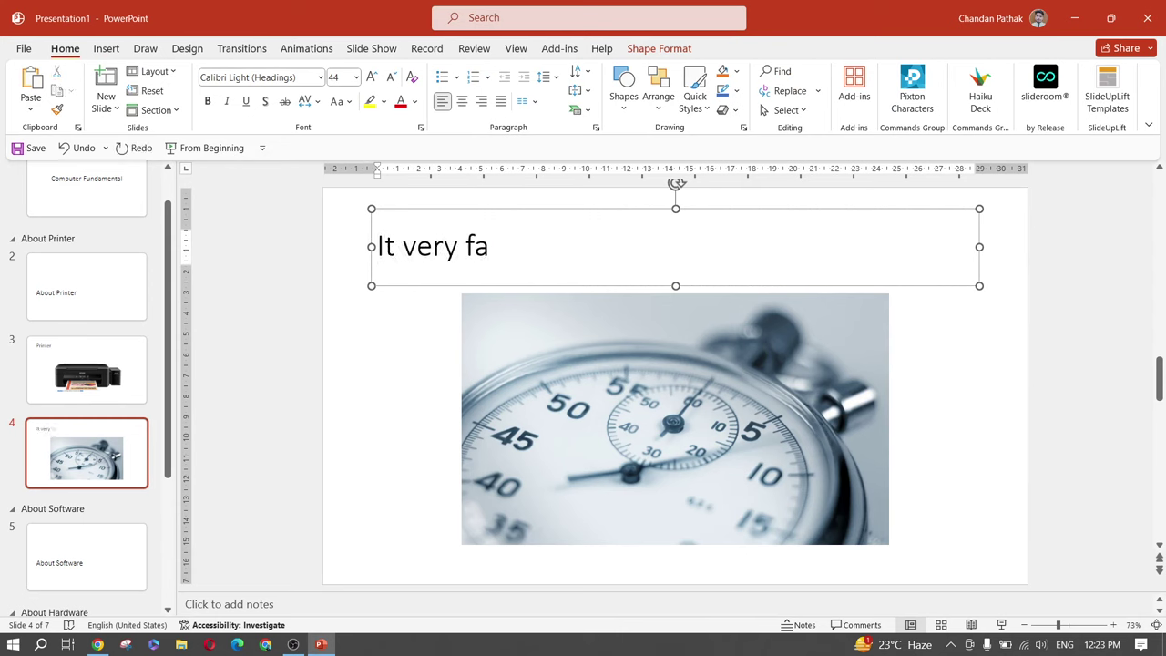
type("st Printer")
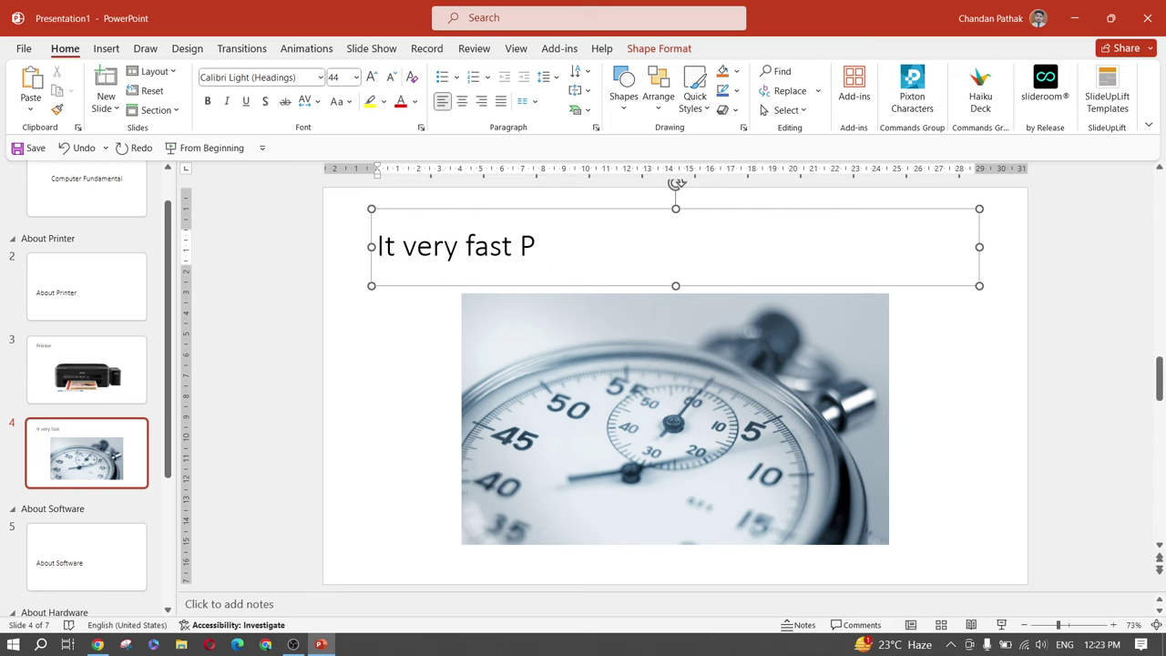
left_click(297, 344)
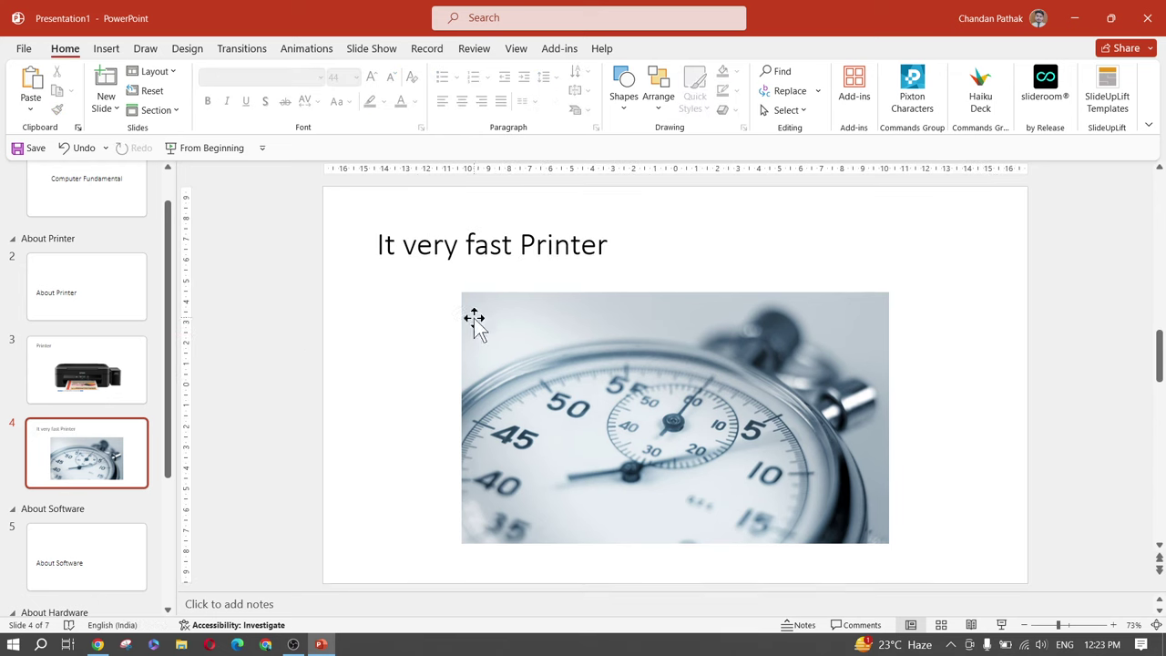
left_click(656, 444)
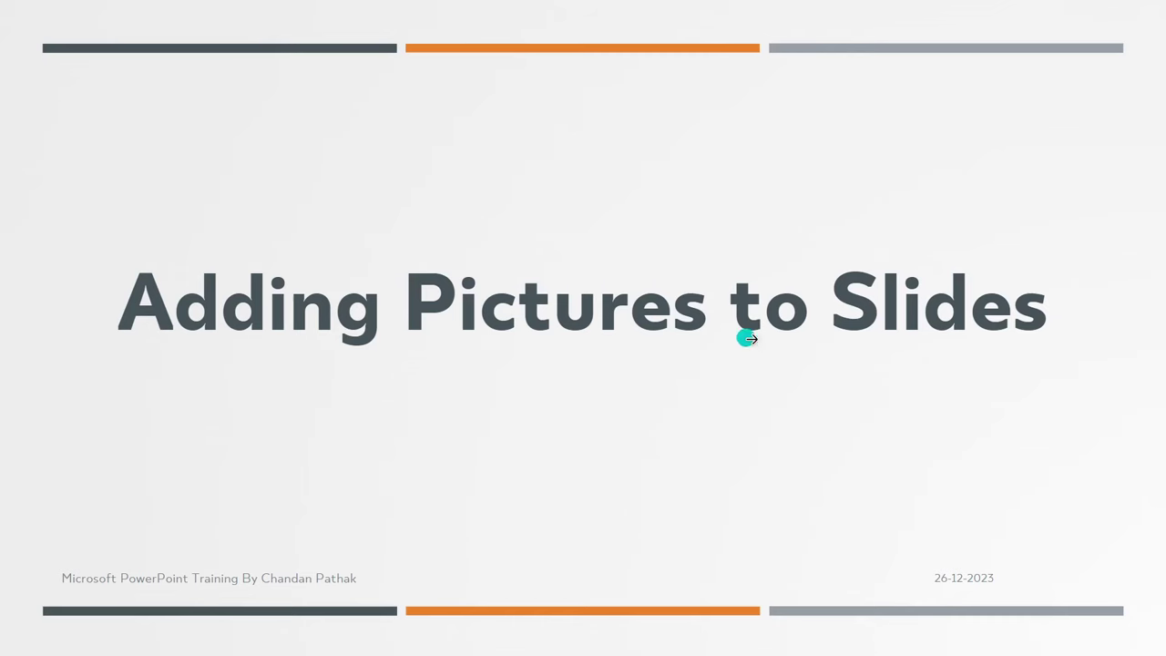
left_click(752, 339)
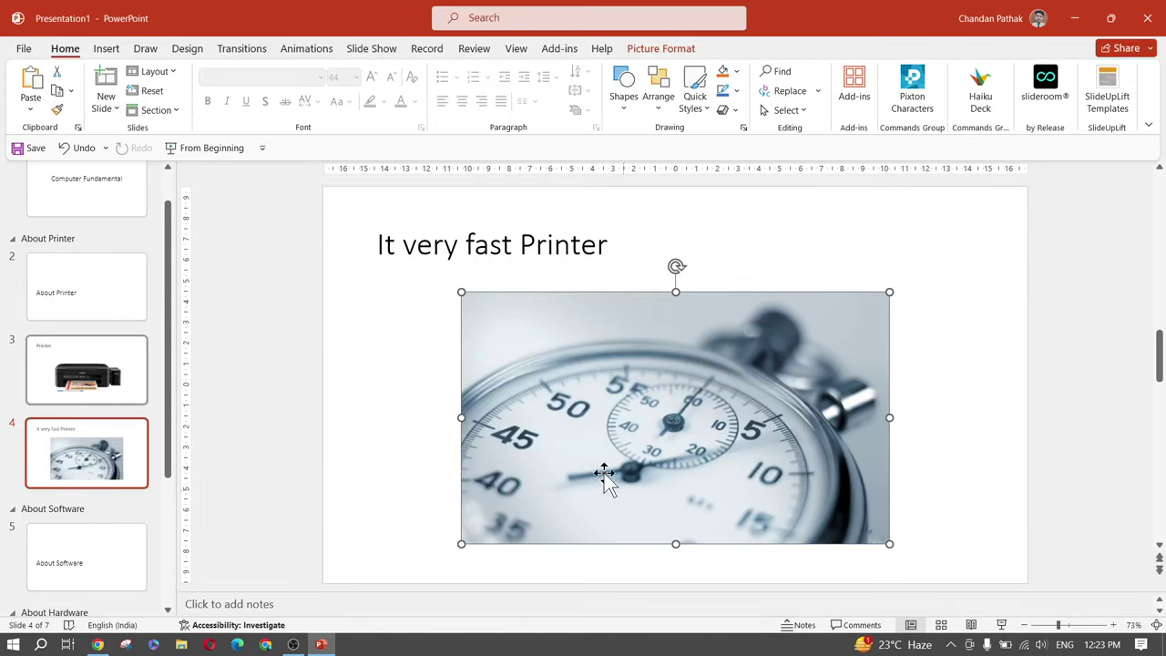
Add a Title and Content slide after About Software titled 'Software'
left_click(114, 447)
scroll(114, 443, "down", 3)
left_click(119, 412)
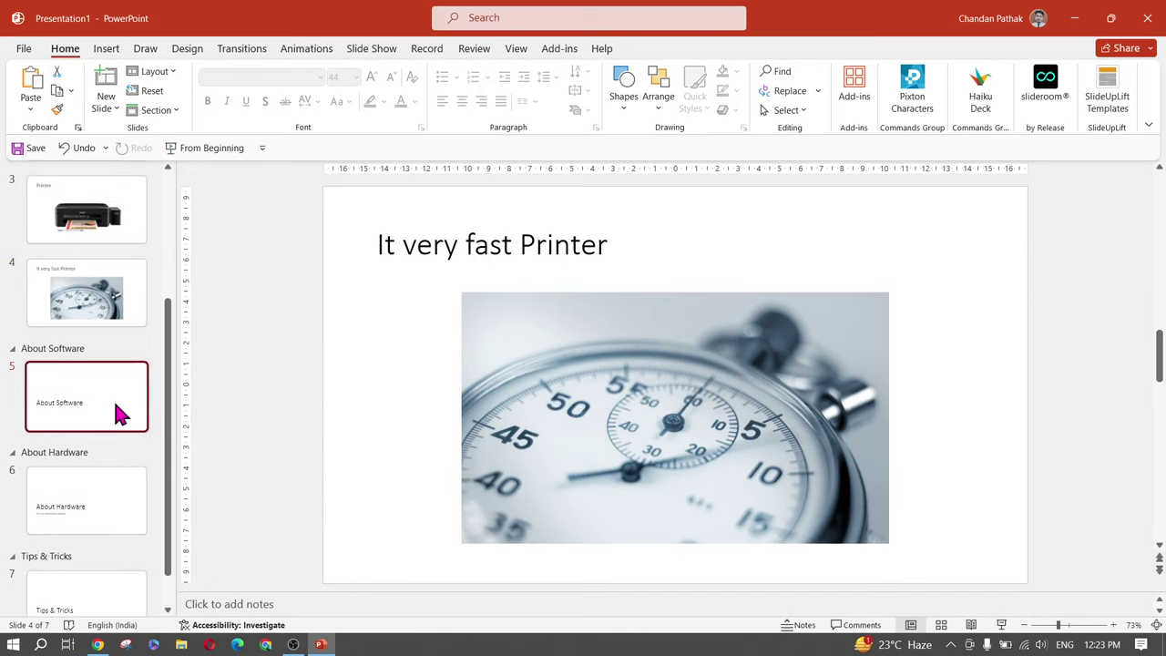
left_click(107, 107)
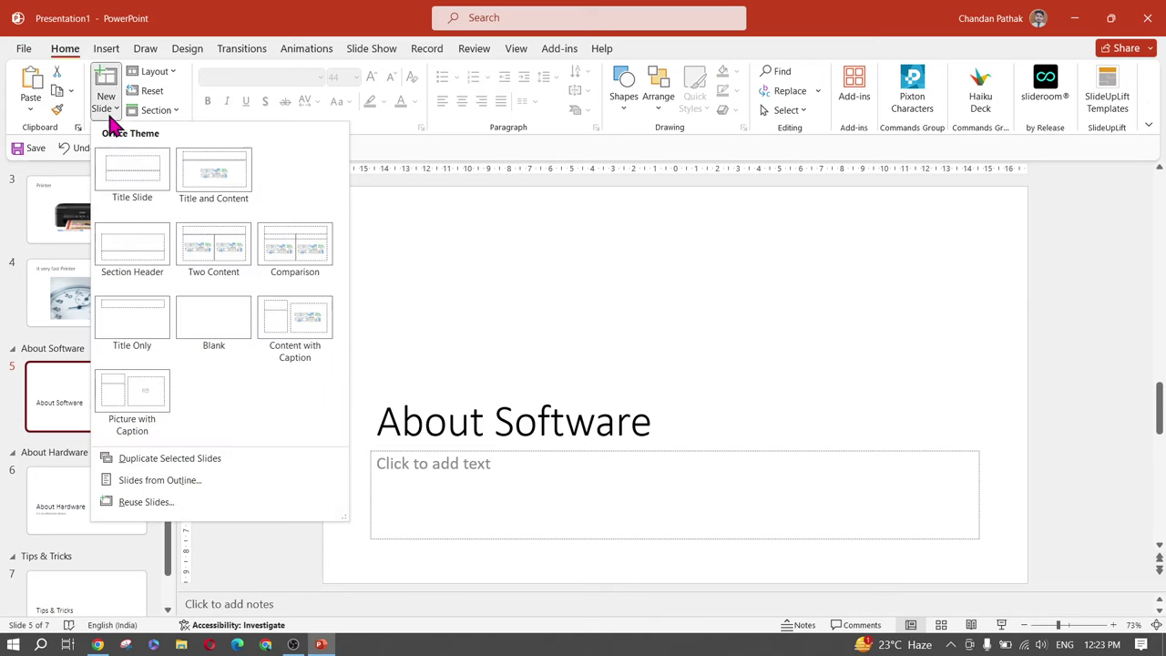
left_click(191, 173)
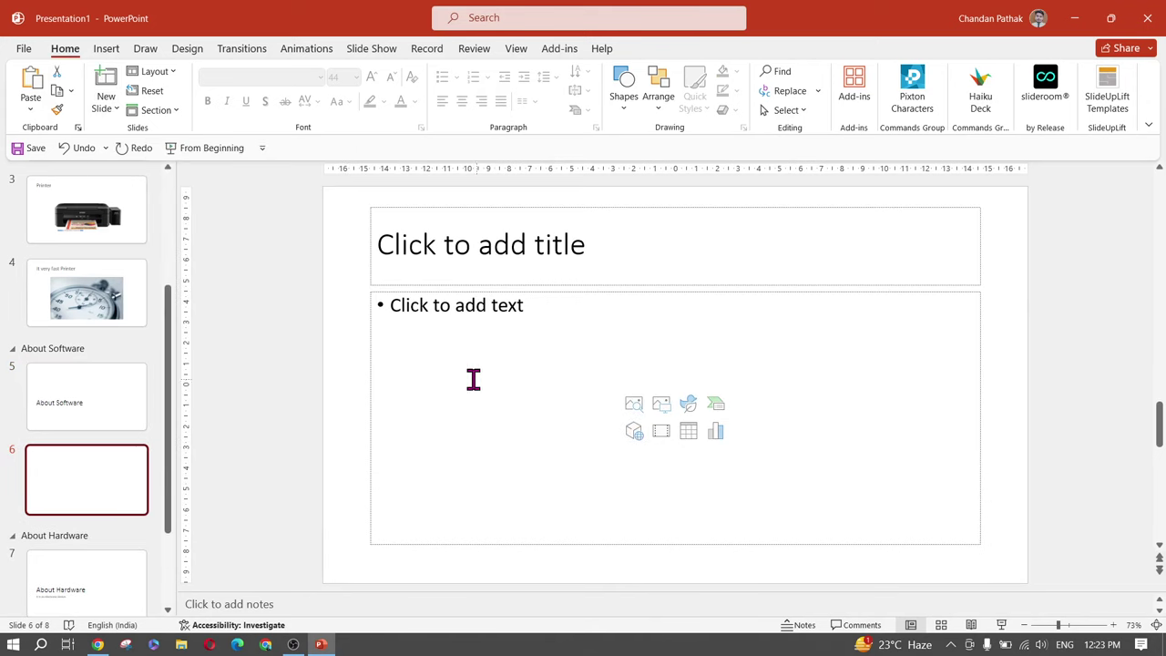
left_click(473, 270)
type("Software")
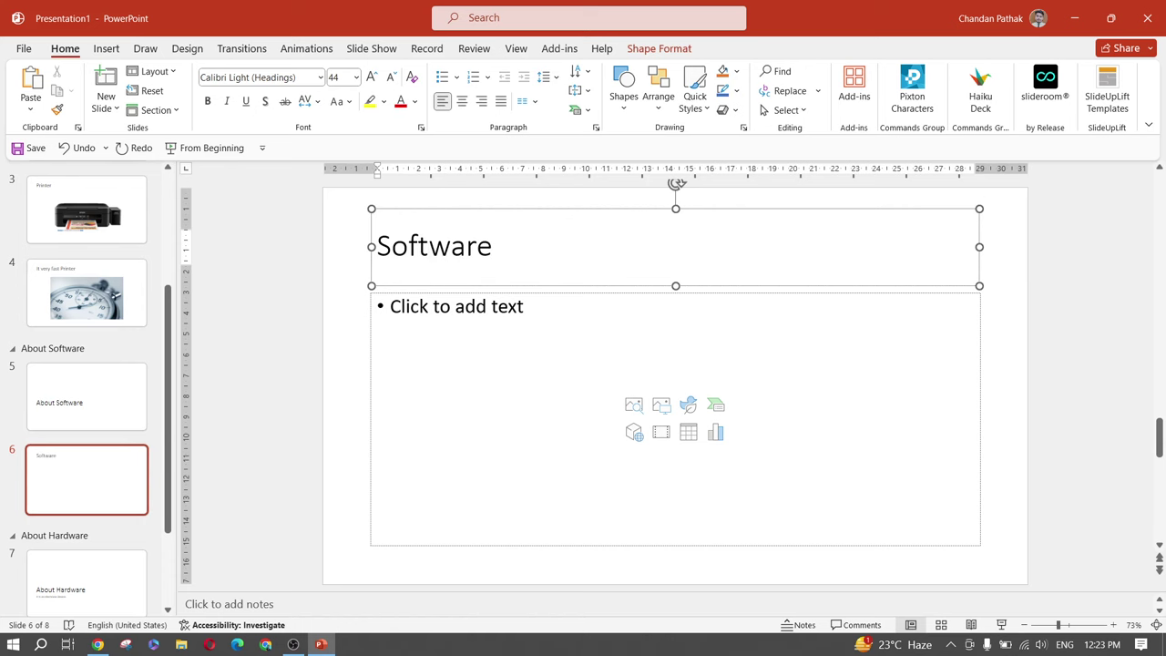
Insert the brain icon from the Icons library and enlarge it near the centre
left_click(405, 341)
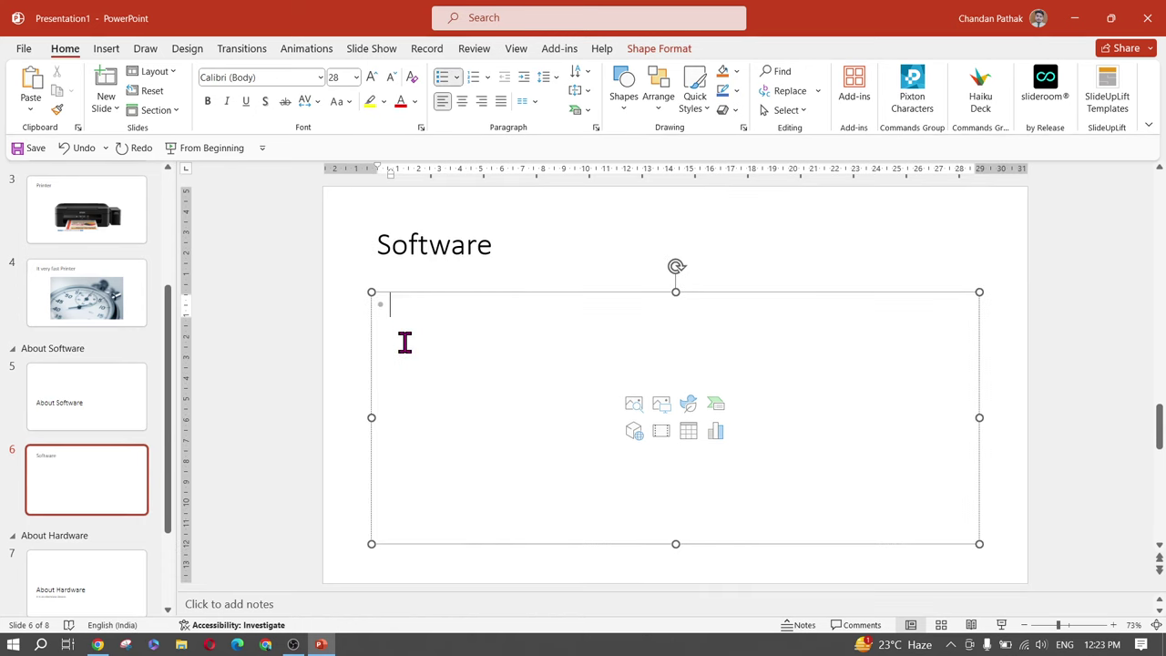
left_click(107, 50)
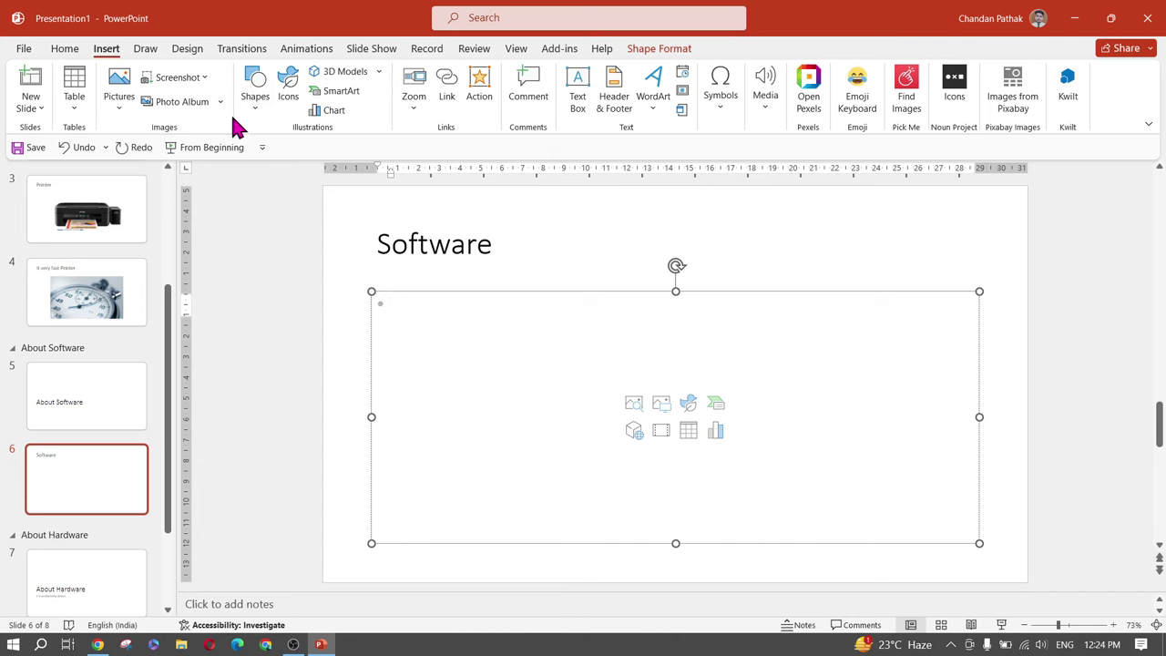
left_click(288, 102)
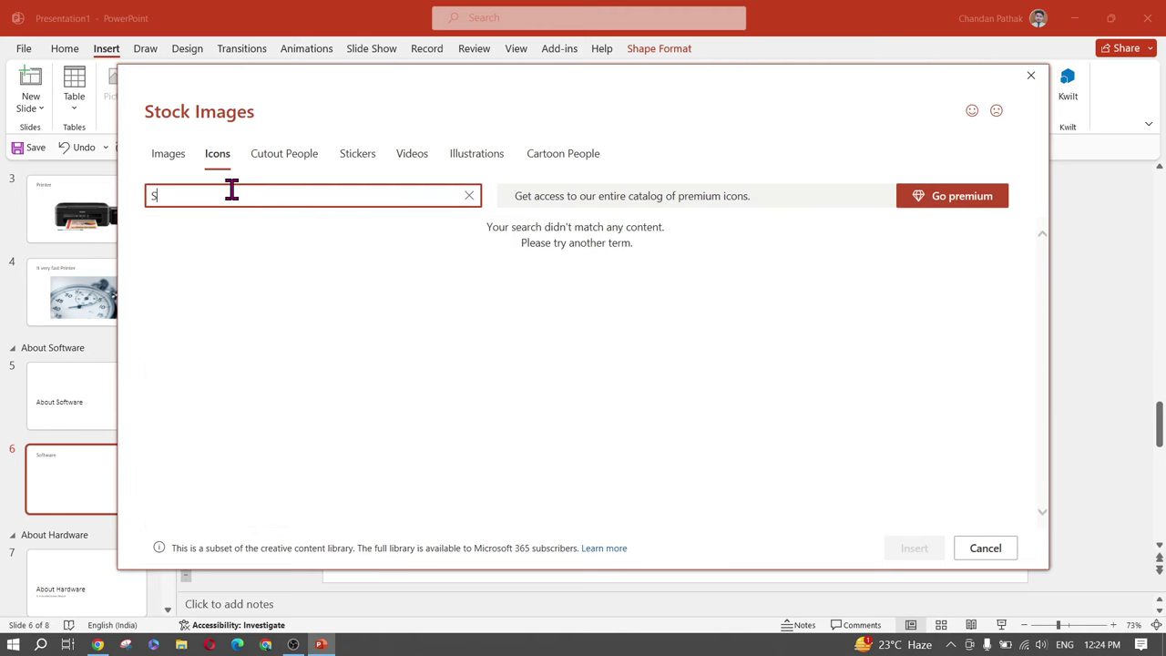
key("BackSpace")
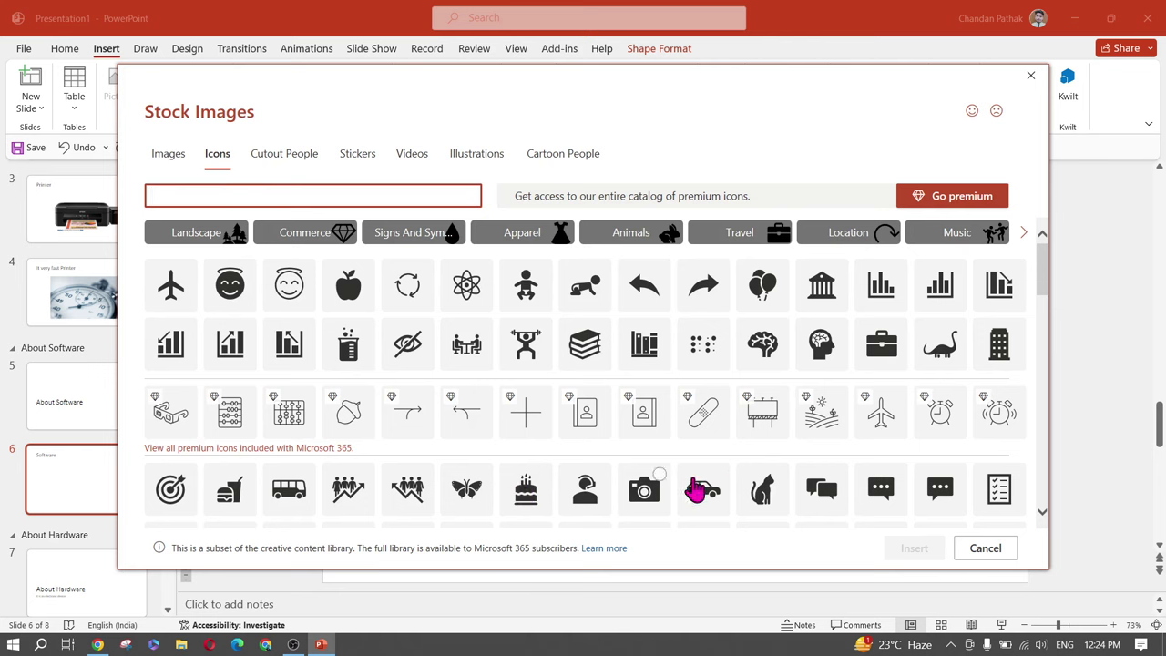
left_click(770, 358)
left_click(902, 548)
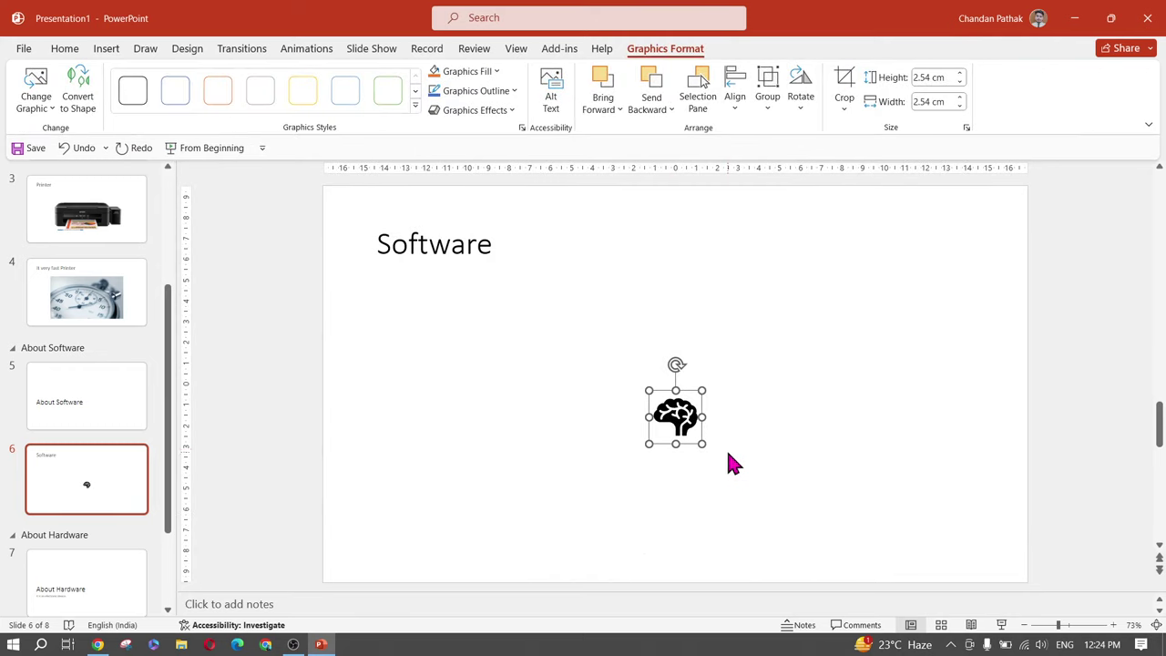
left_click_drag(702, 446, 764, 490)
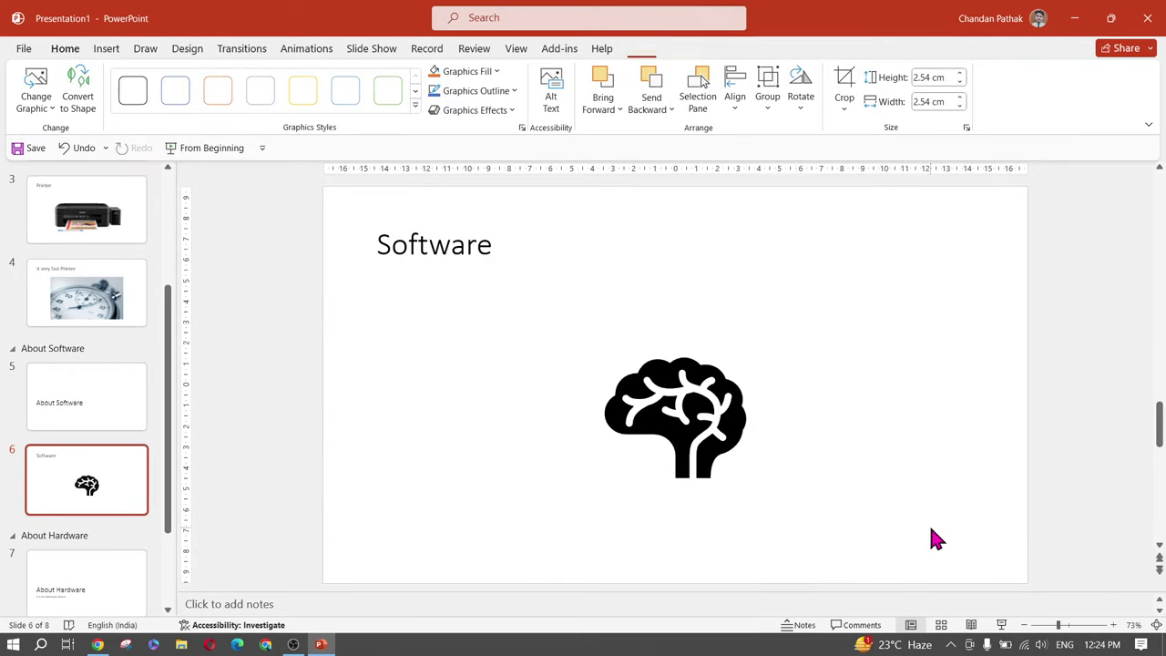
left_click(934, 539)
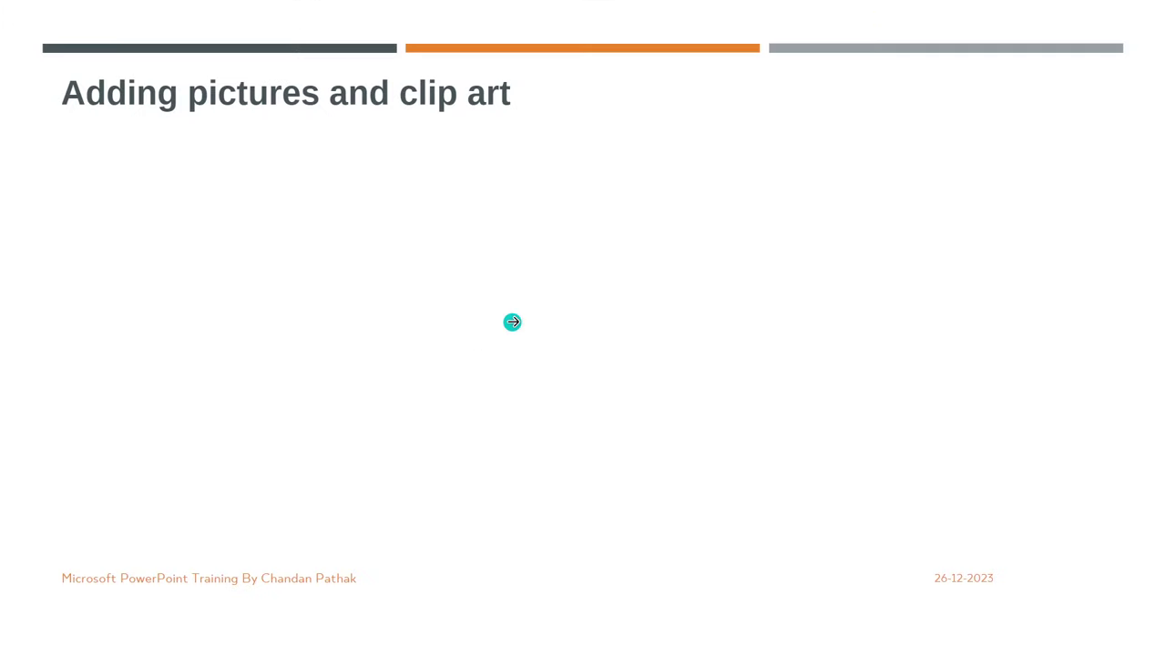
left_click(512, 321)
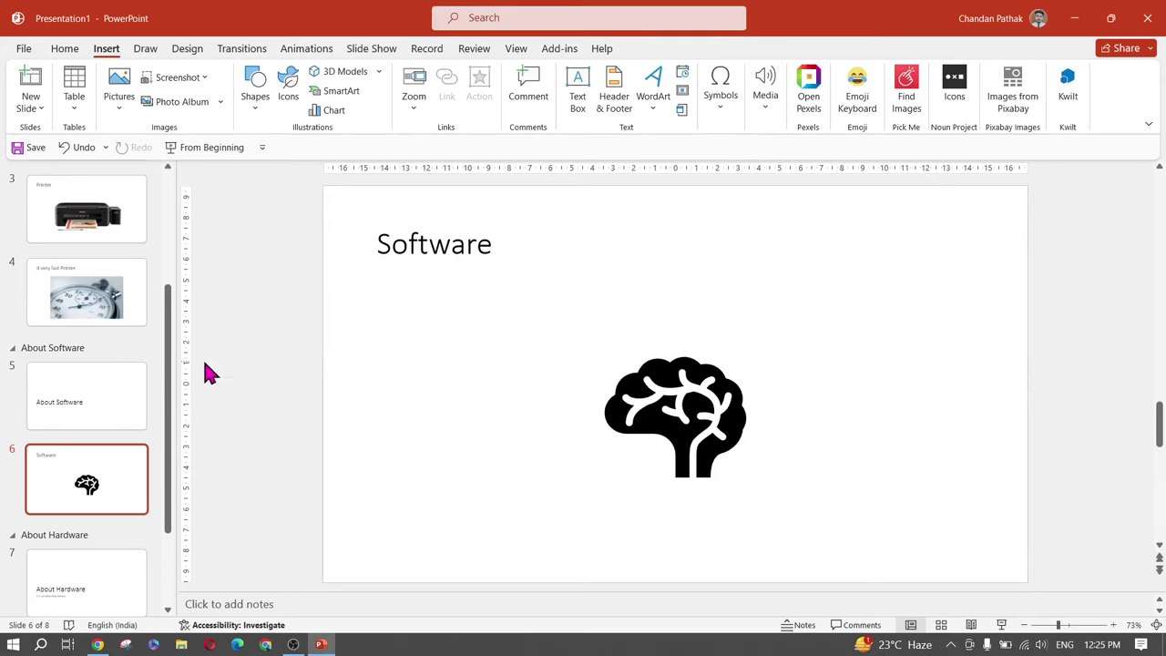
Shrink the stopwatch photo on slide 4 and move it left, just below the title
left_click(64, 287)
left_click(559, 410)
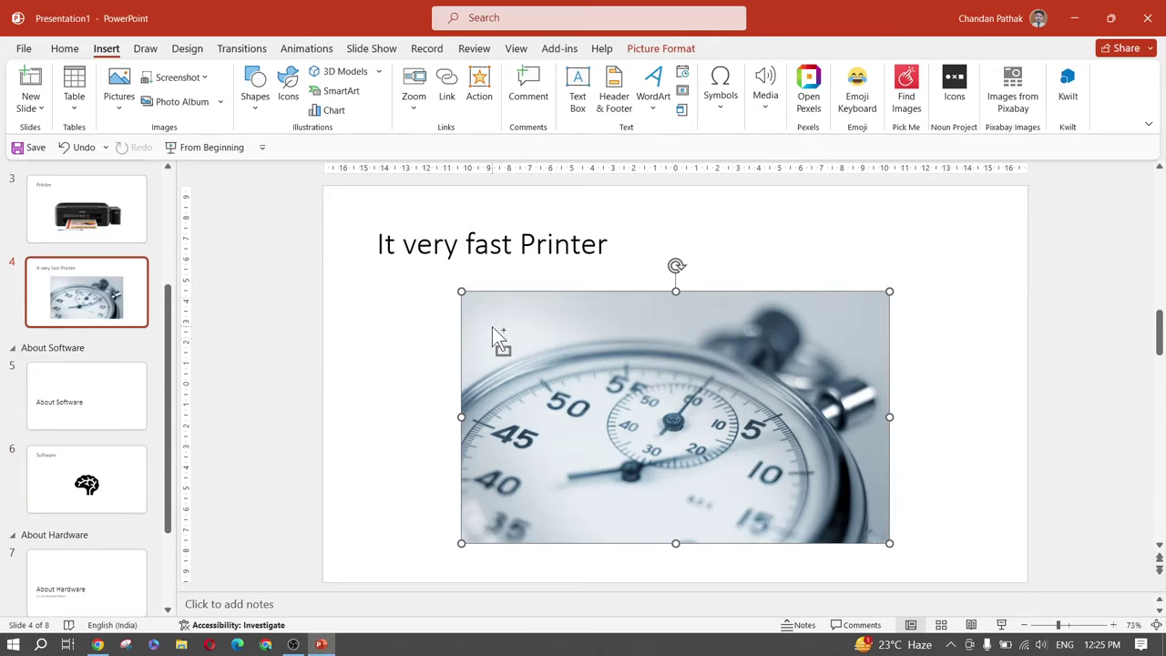
left_click_drag(462, 292, 573, 356)
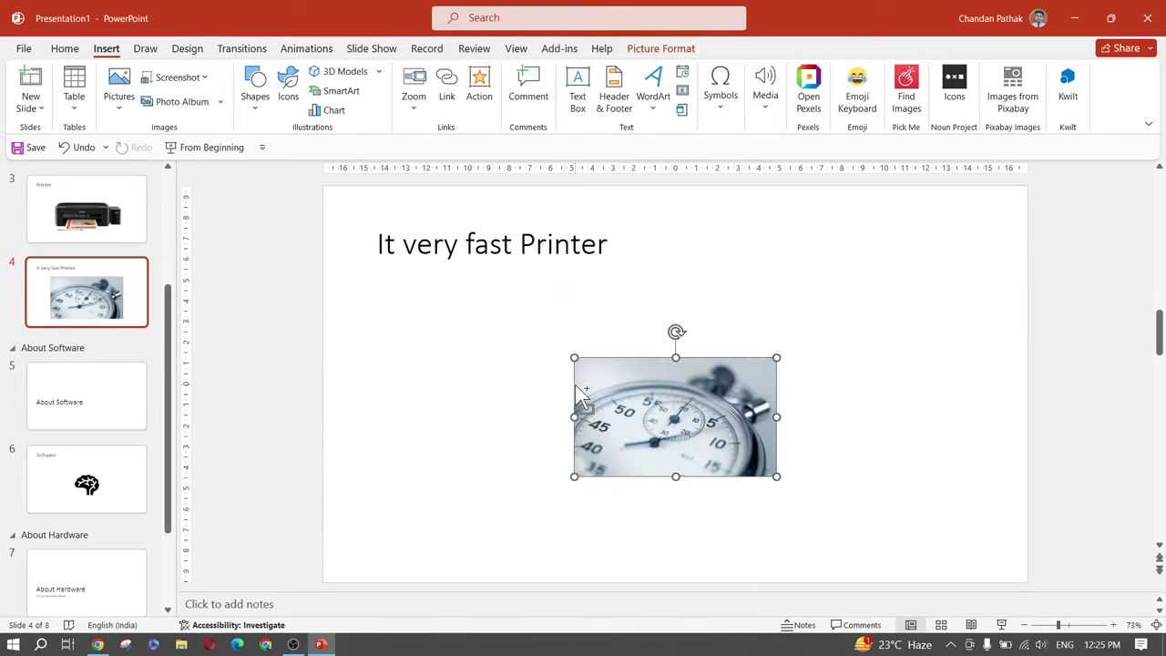
left_click_drag(696, 444, 500, 377)
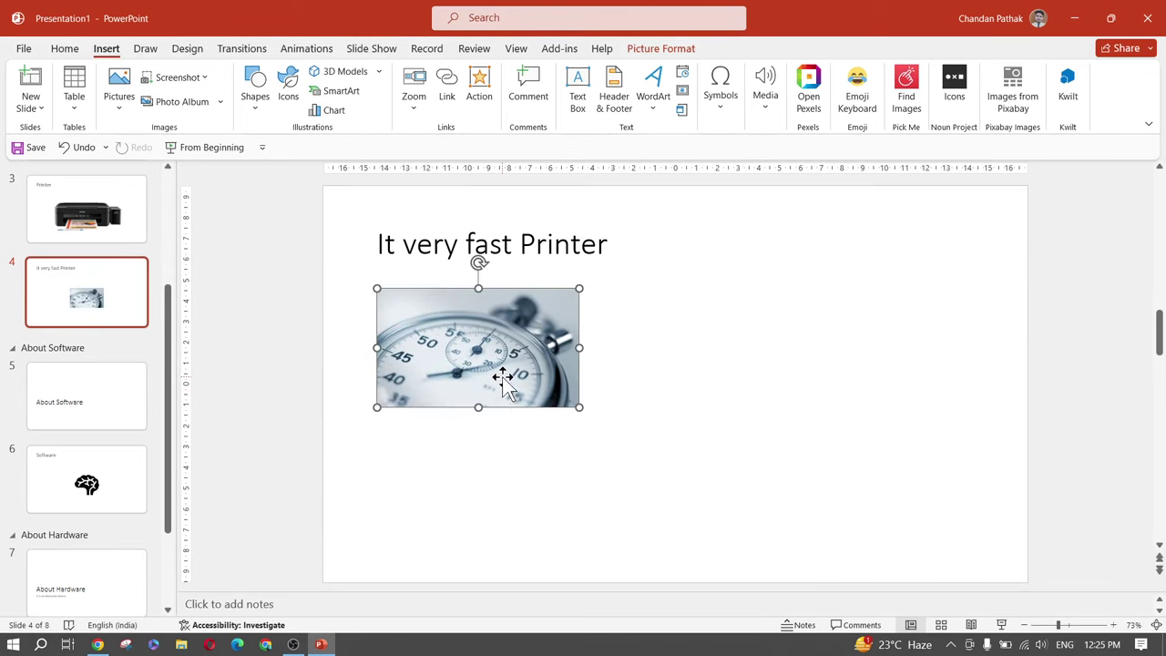
left_click(576, 466)
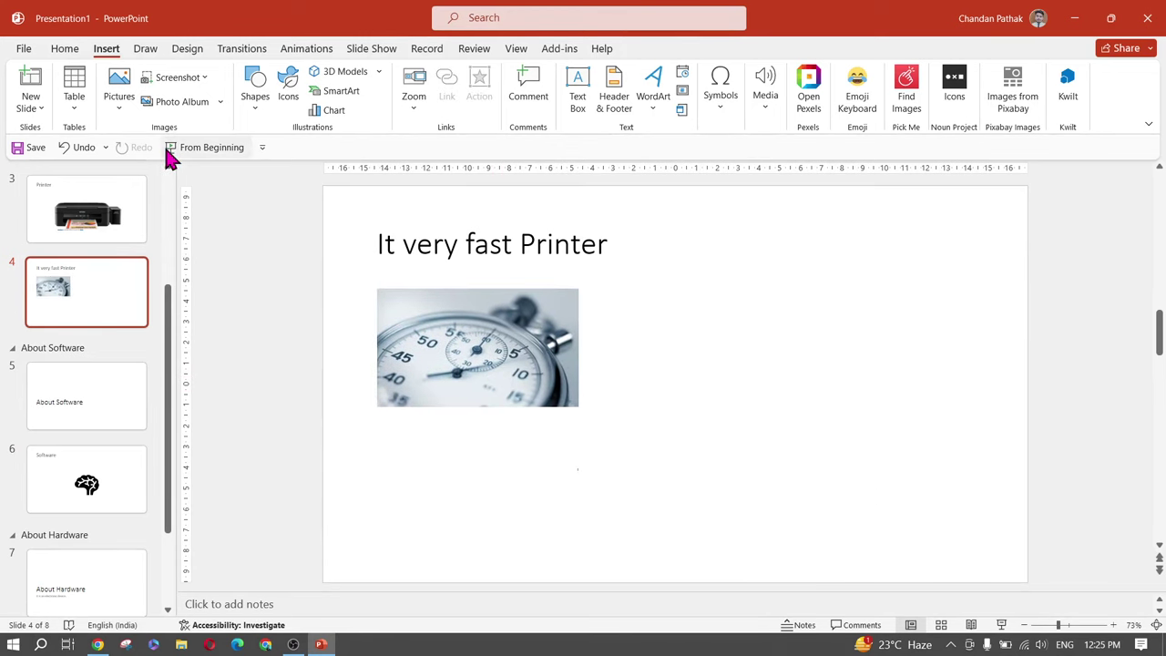
In Stock Images, pick the dark sparkler, people at a whiteboard, and lab screens photos
left_click(113, 108)
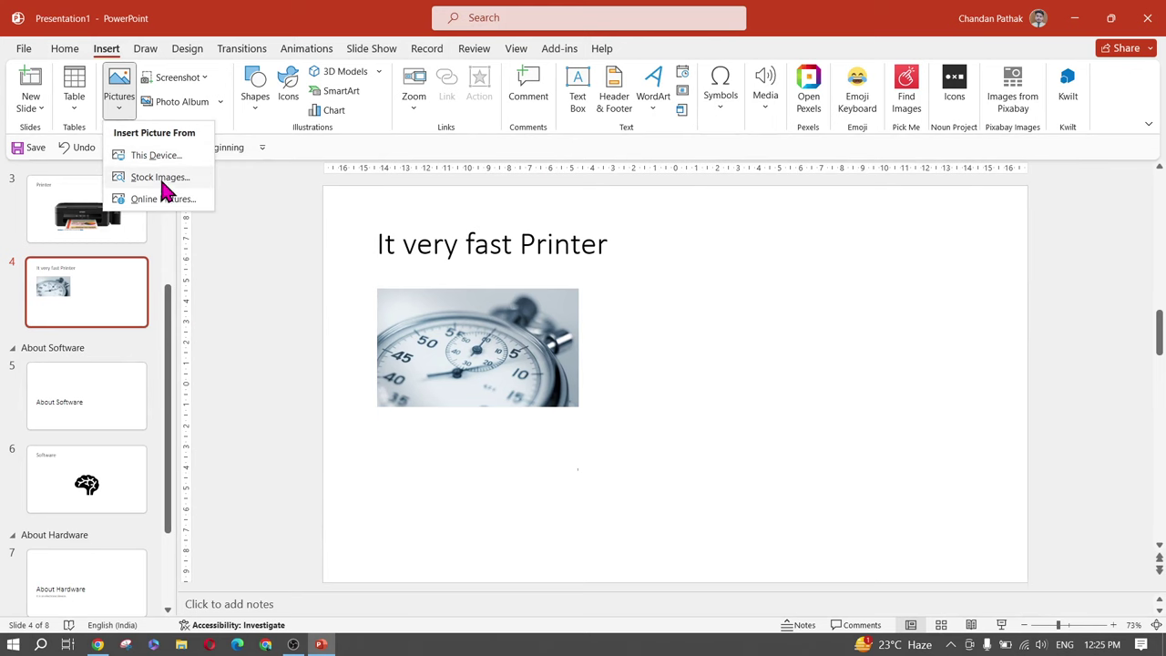
left_click(162, 179)
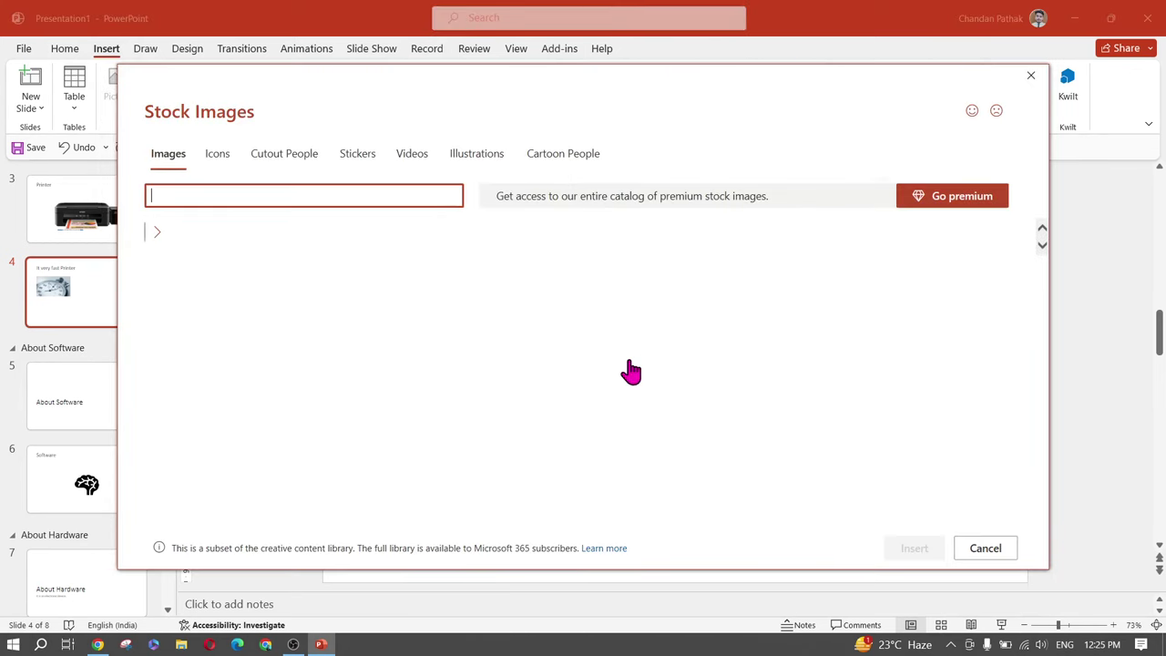
left_click(392, 271)
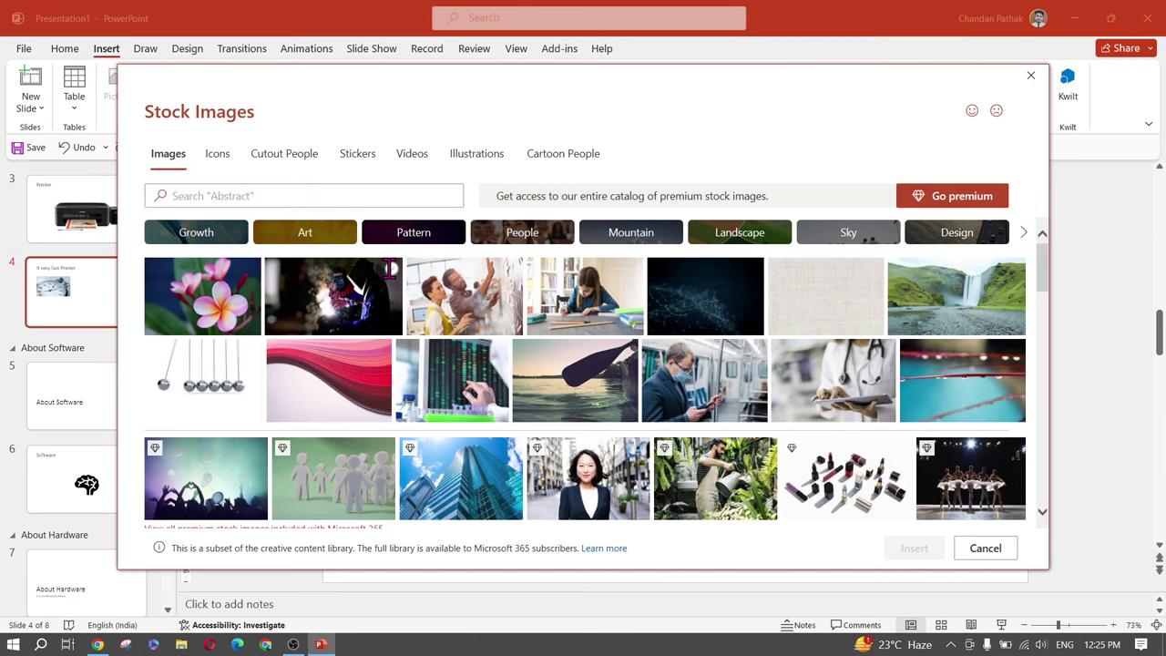
left_click(511, 270)
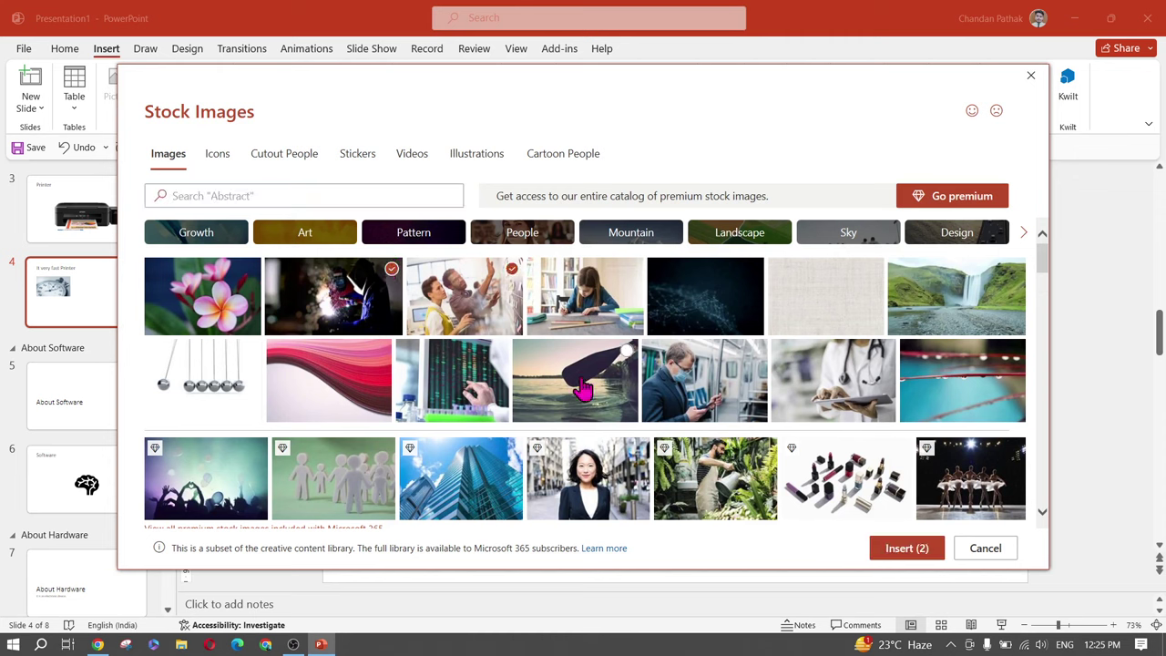
left_click(495, 351)
scroll(460, 415, "down", 10)
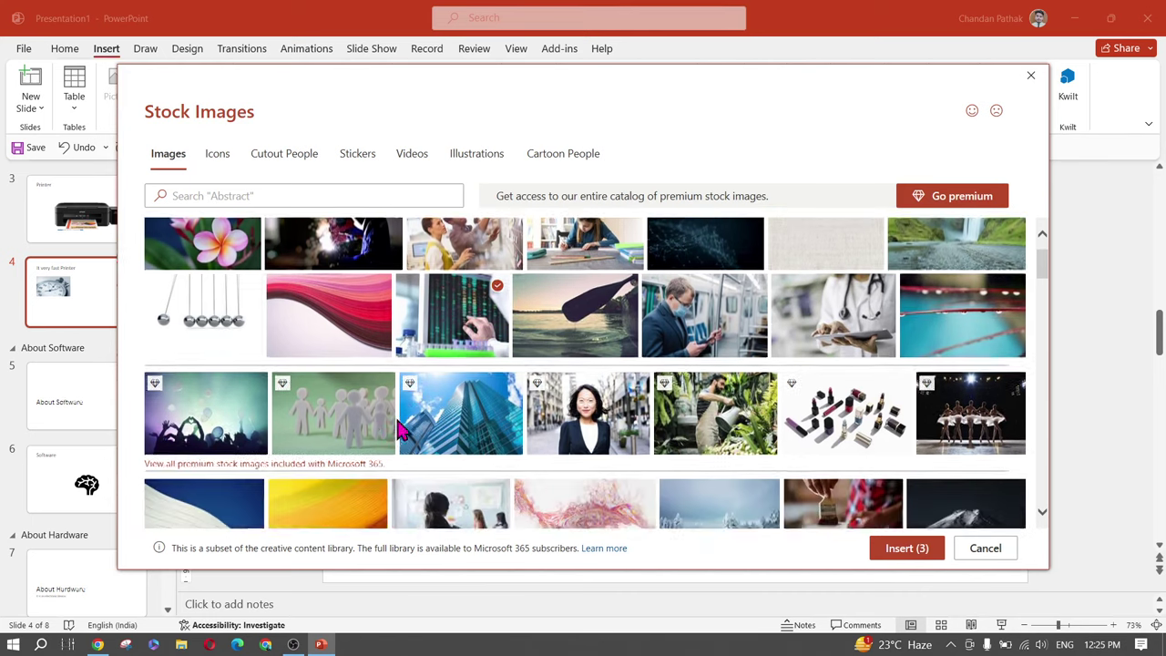
scroll(263, 439, "down", 2)
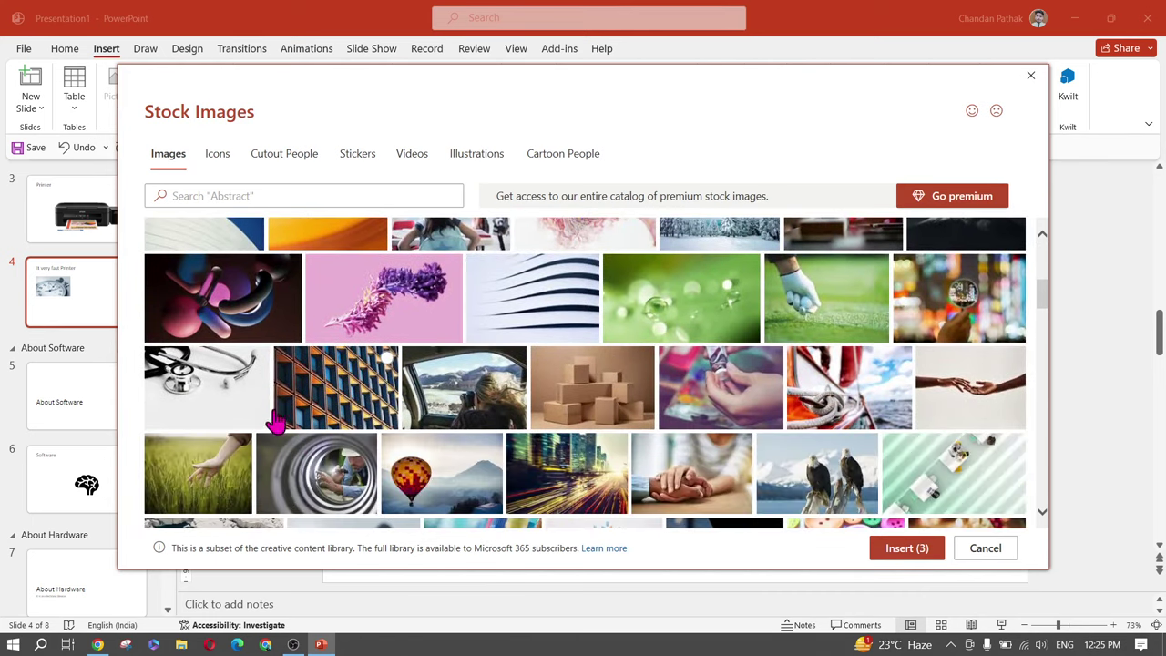
Insert the three photos, shrink them, and move lab right, people lower left, welding below lab
left_click(922, 550)
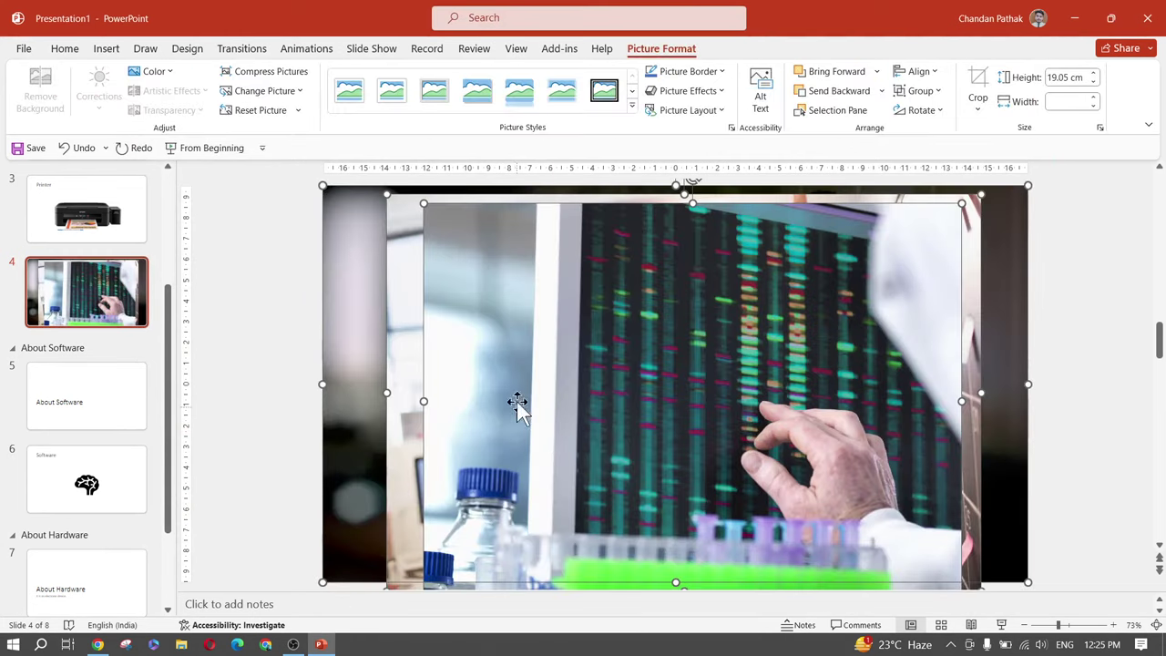
left_click_drag(323, 186, 536, 355)
left_click(437, 411)
left_click_drag(734, 400, 948, 346)
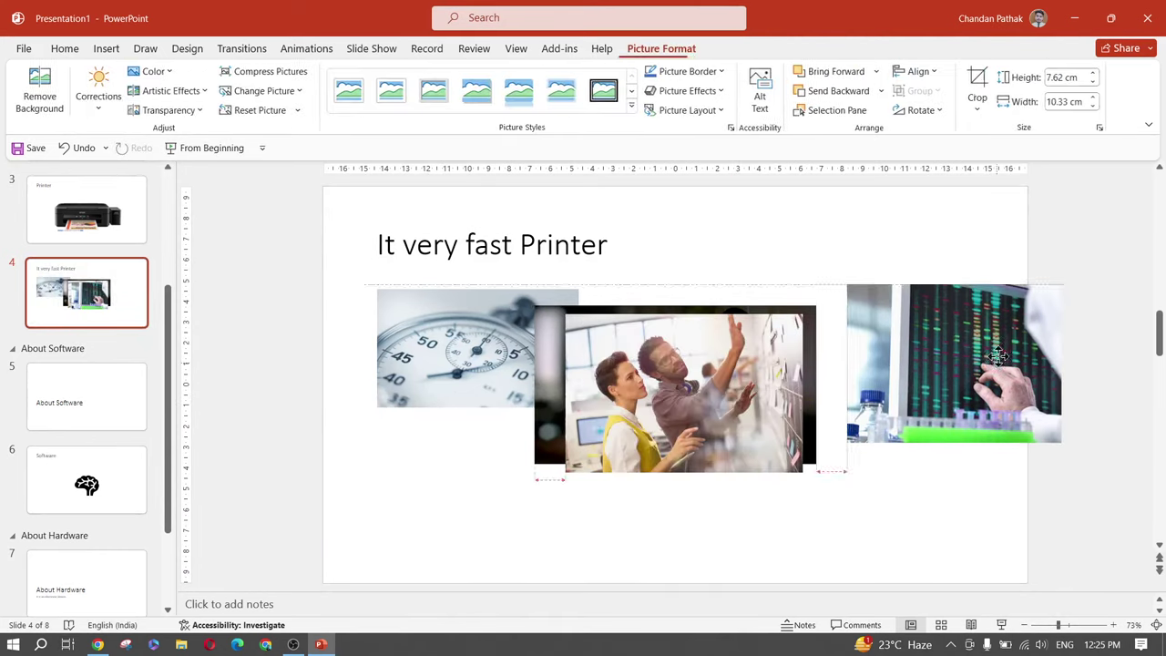
left_click_drag(734, 378, 517, 449)
left_click(696, 380)
left_click_drag(696, 380, 943, 497)
Fine-tune the lab, welding, people and stopwatch photo positions into two columns
left_click(920, 392)
left_click_drag(918, 390, 916, 377)
left_click_drag(879, 488, 865, 465)
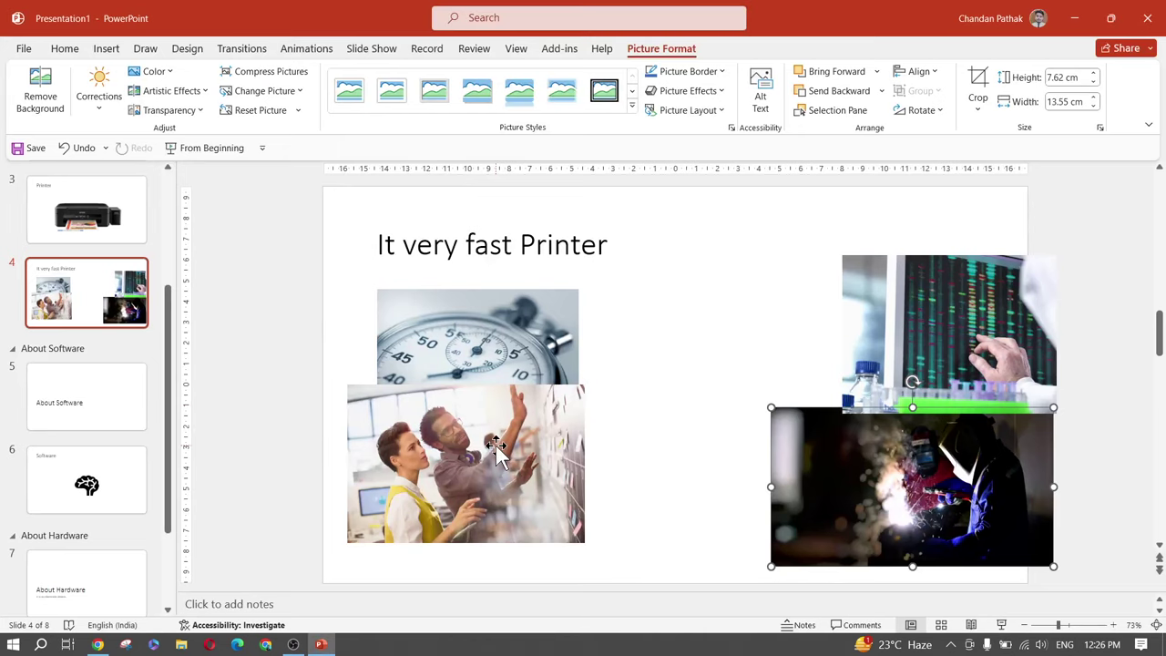
left_click_drag(500, 447, 476, 483)
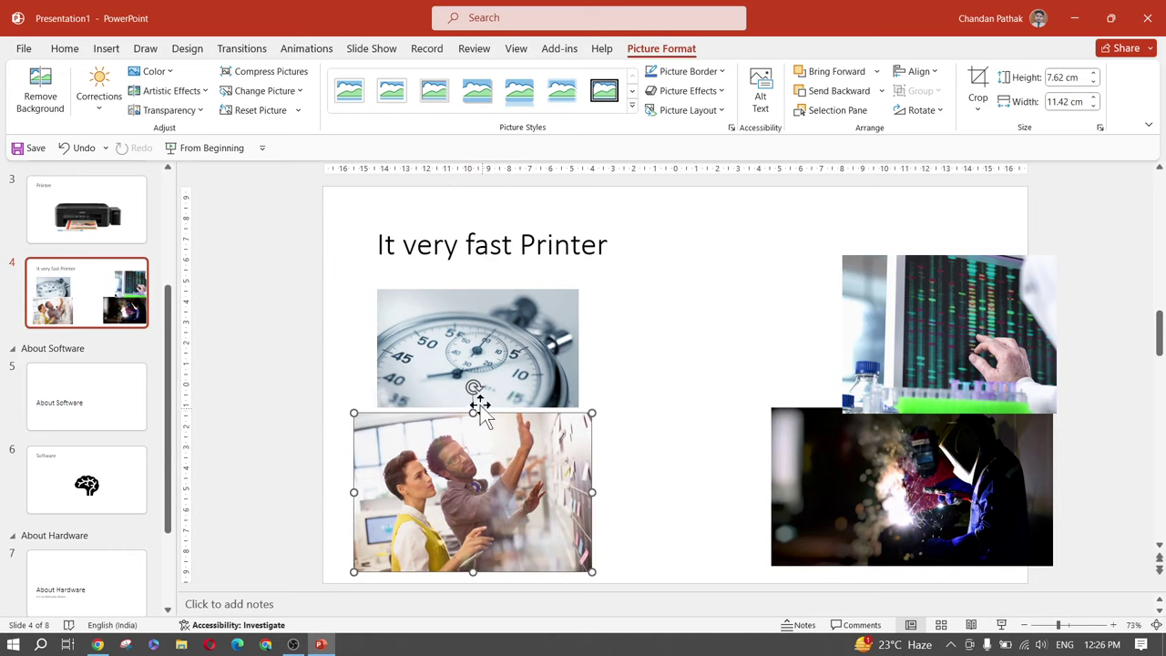
left_click_drag(474, 357, 464, 337)
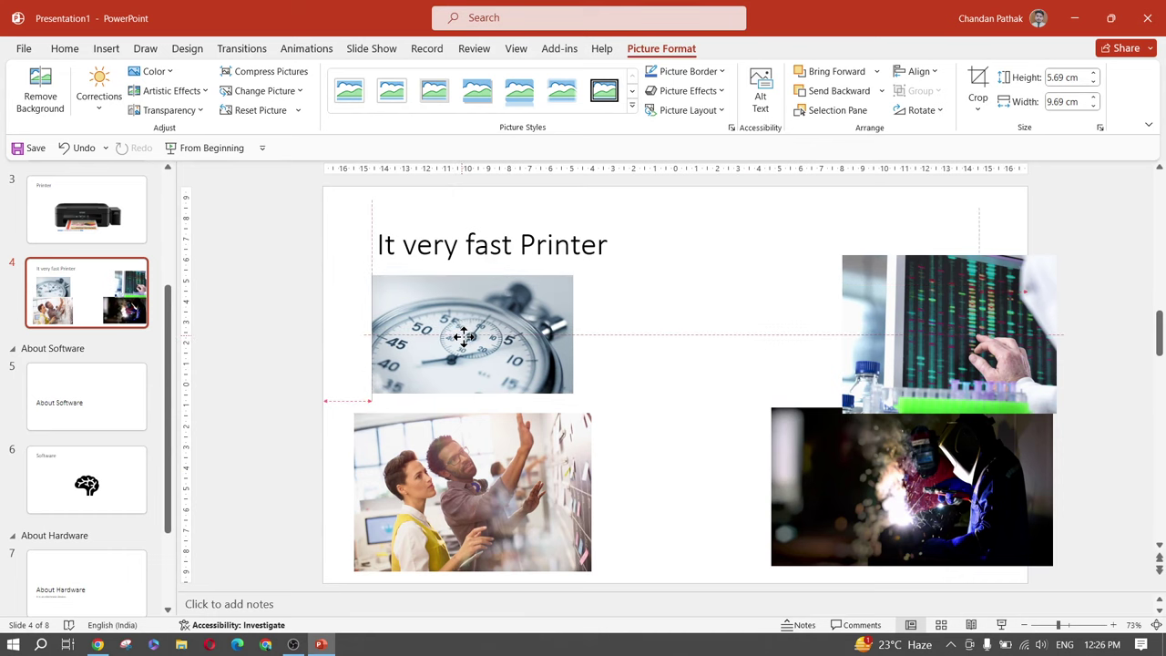
left_click_drag(463, 336, 442, 335)
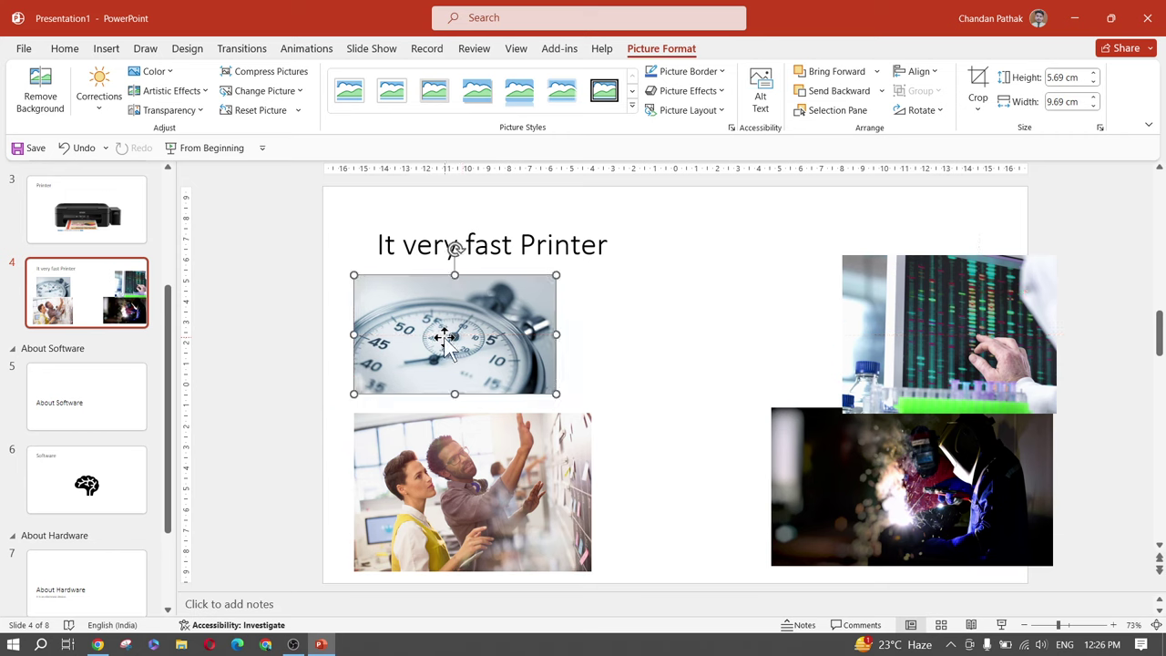
left_click(631, 337)
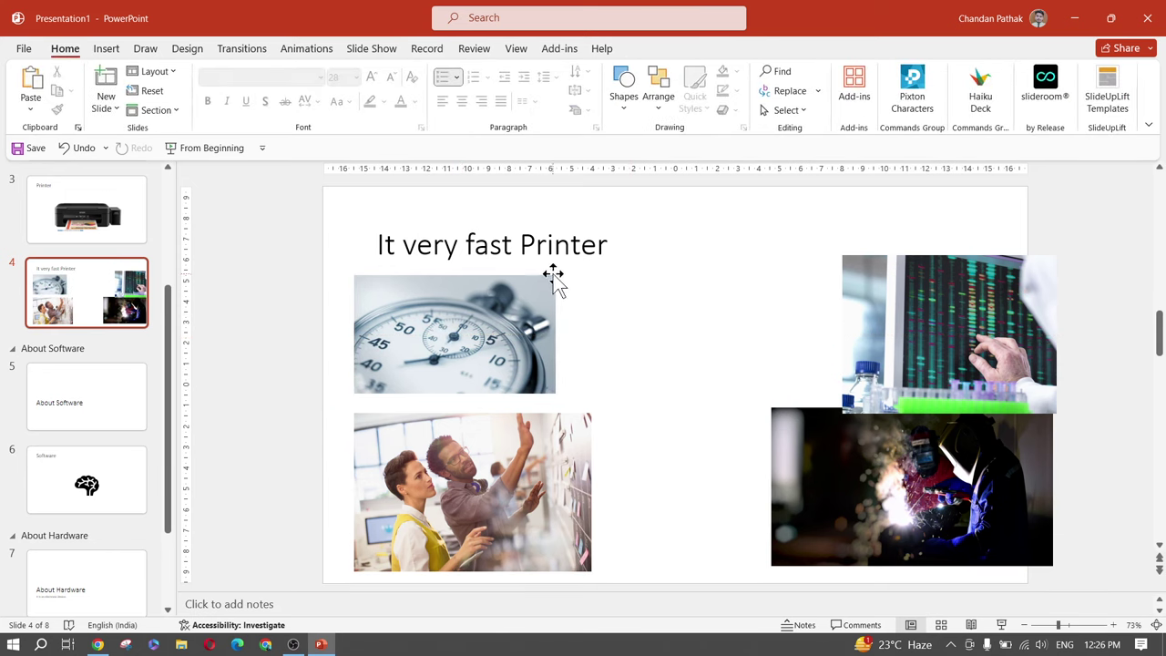
Turn on slide guides, raise the stopwatch photo, and shrink the lab photo beside it
left_click(515, 50)
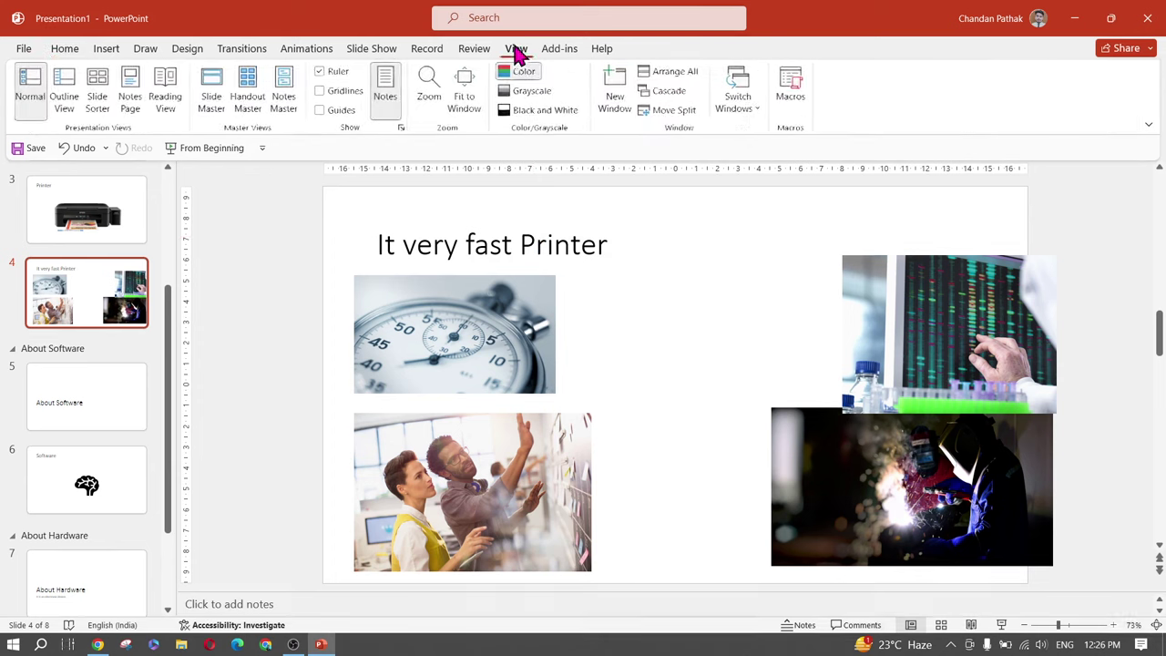
left_click(342, 112)
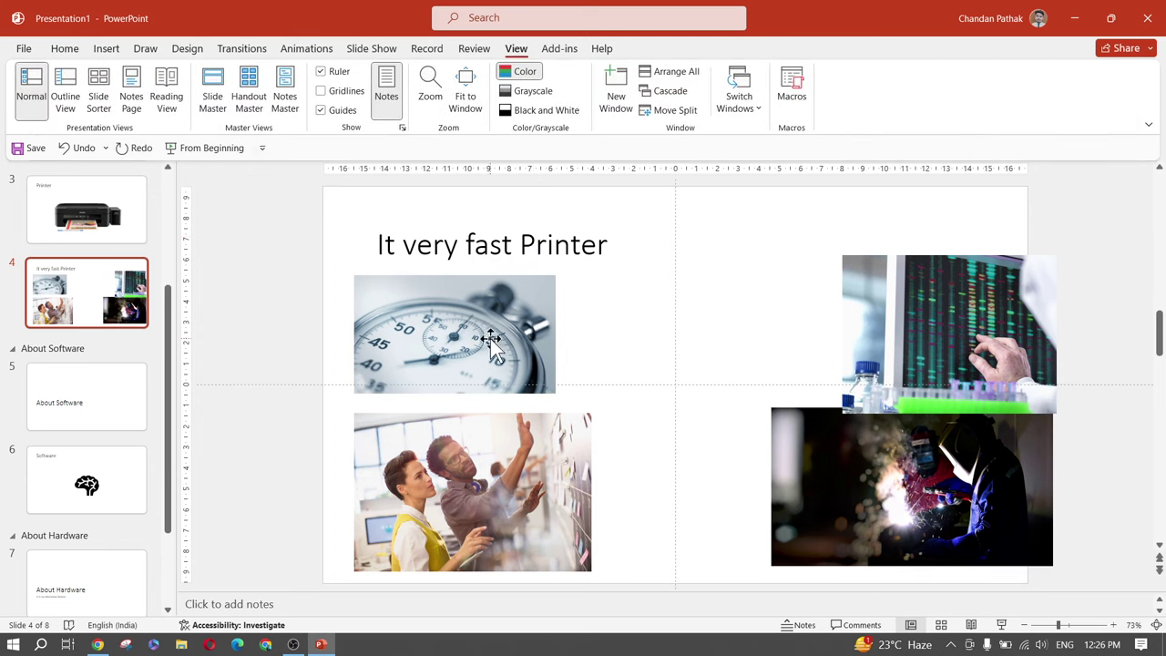
left_click_drag(484, 338, 517, 333)
left_click_drag(1041, 358, 857, 319)
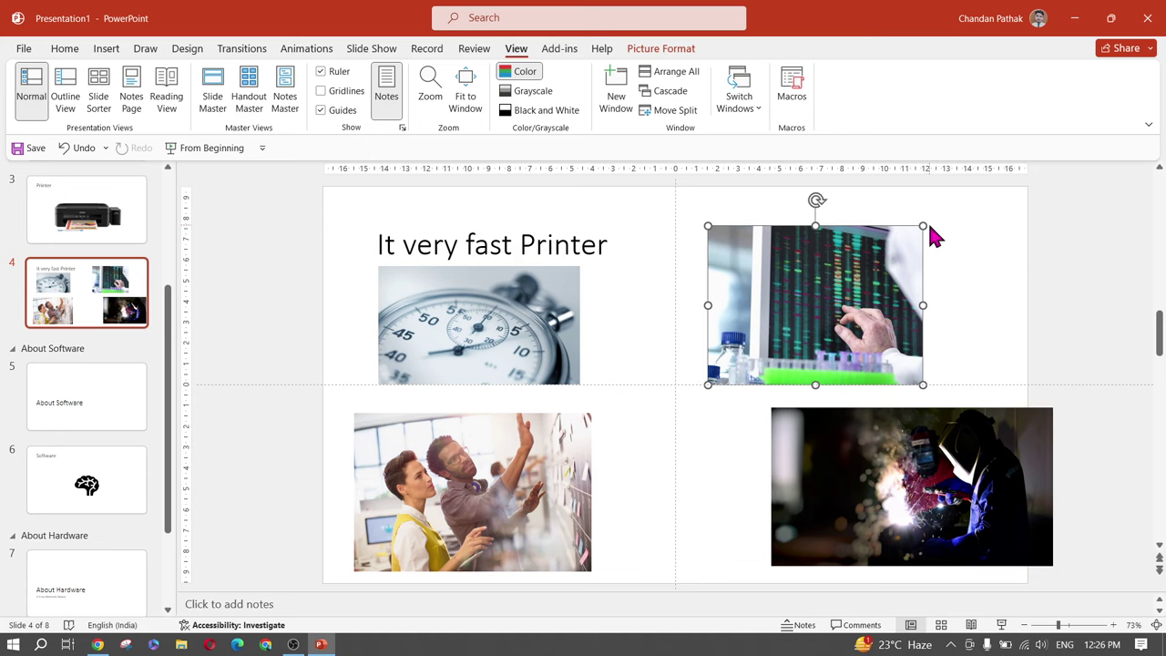
left_click_drag(922, 227, 872, 293)
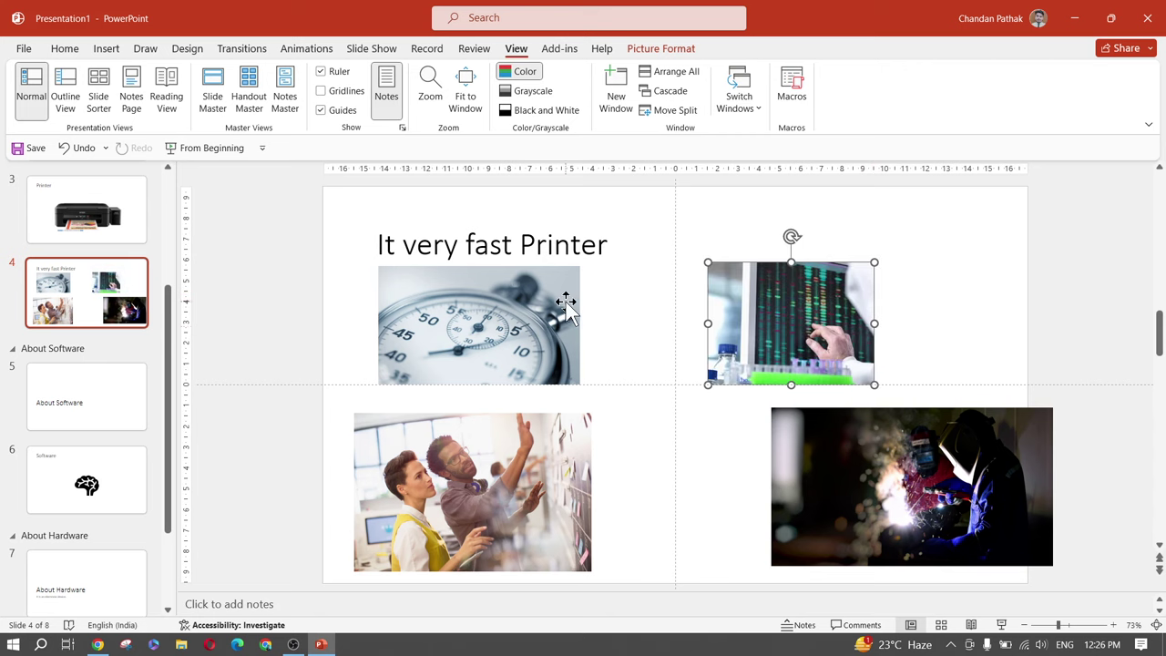
left_click(566, 308)
left_click(718, 301)
left_click_drag(708, 263, 702, 268)
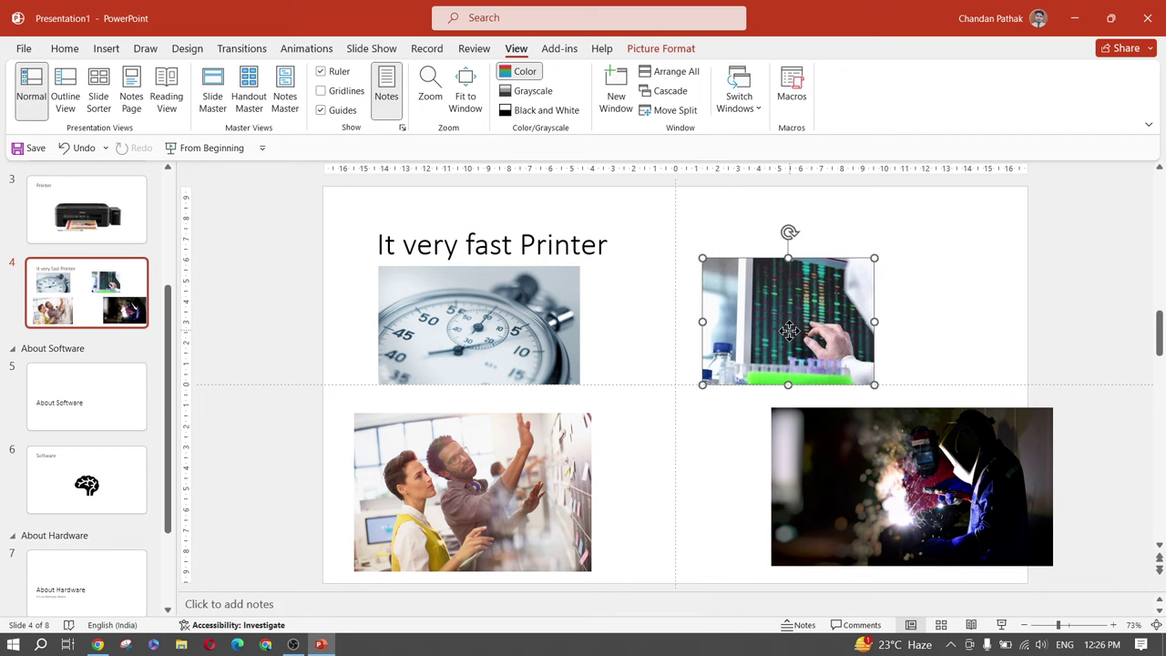
left_click_drag(789, 330, 710, 330)
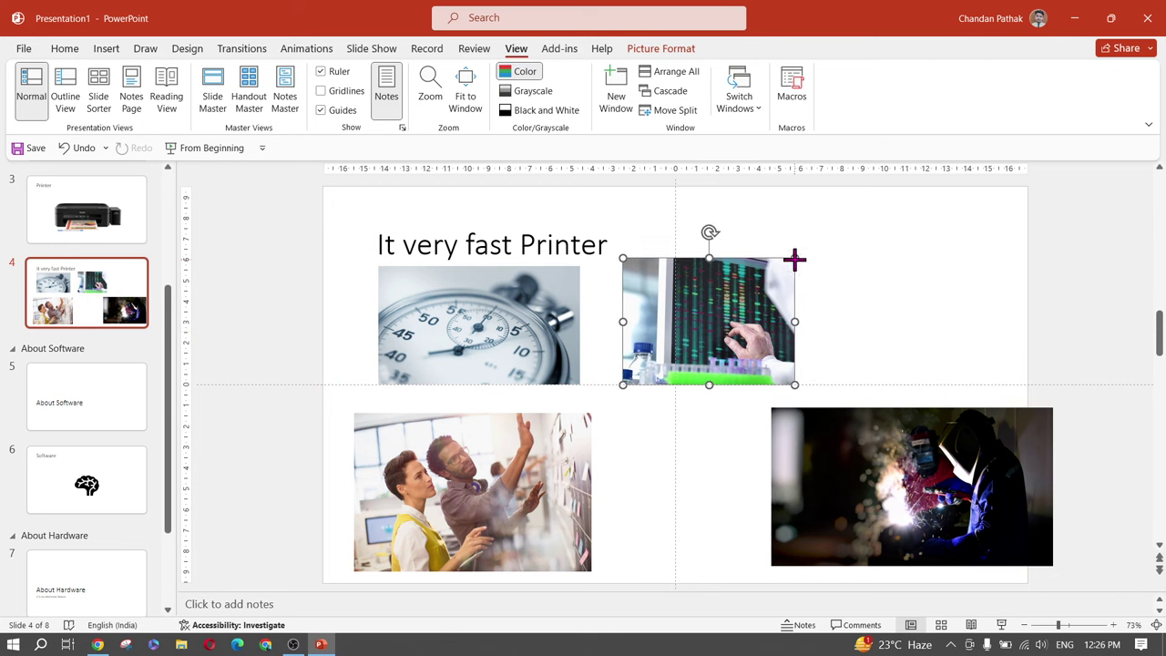
left_click_drag(794, 260, 786, 273)
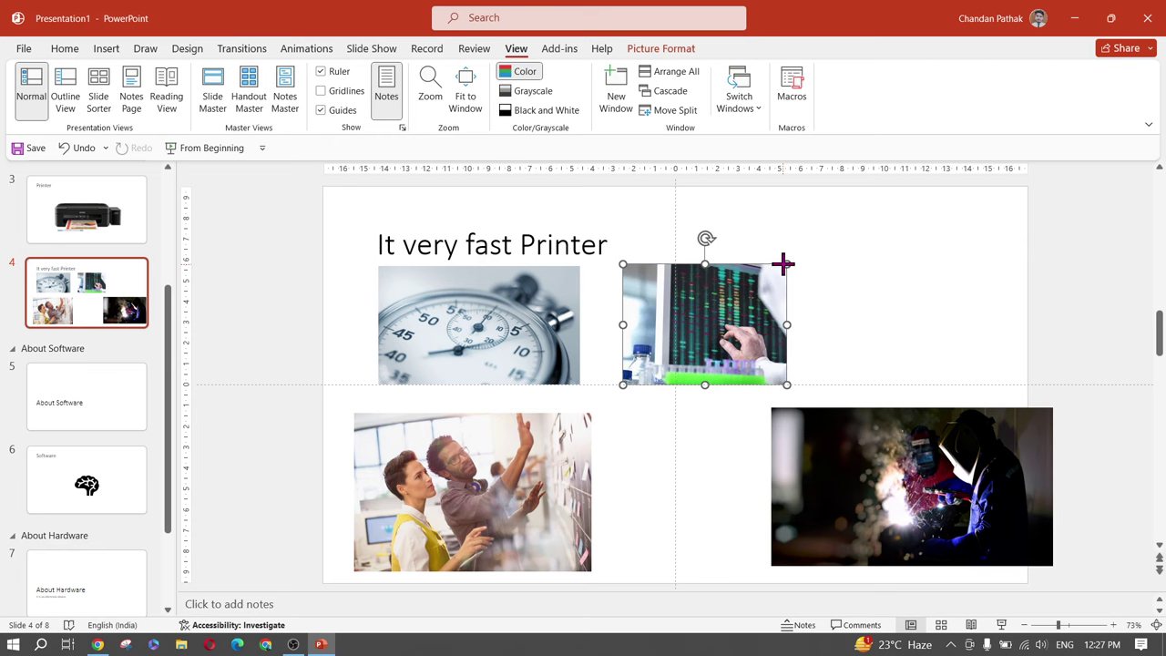
Shrink the welding photo and place it beside the lab photo in the top row
left_click(781, 412)
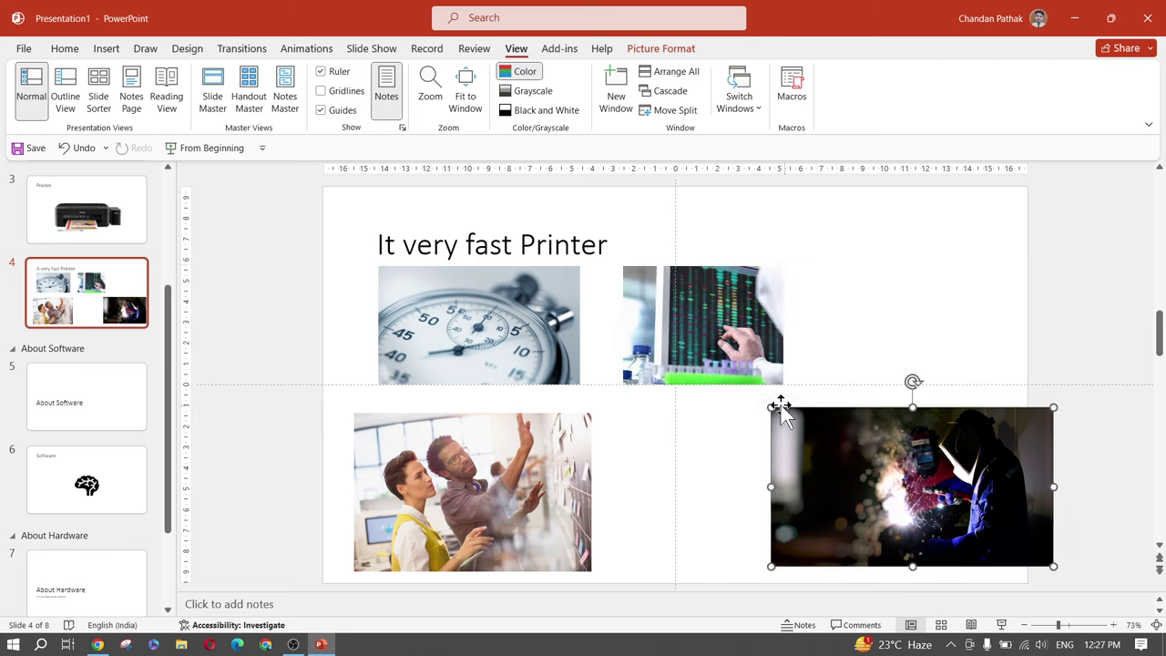
left_click_drag(770, 408, 872, 463)
left_click_drag(949, 478, 886, 332)
left_click_drag(980, 282, 1009, 266)
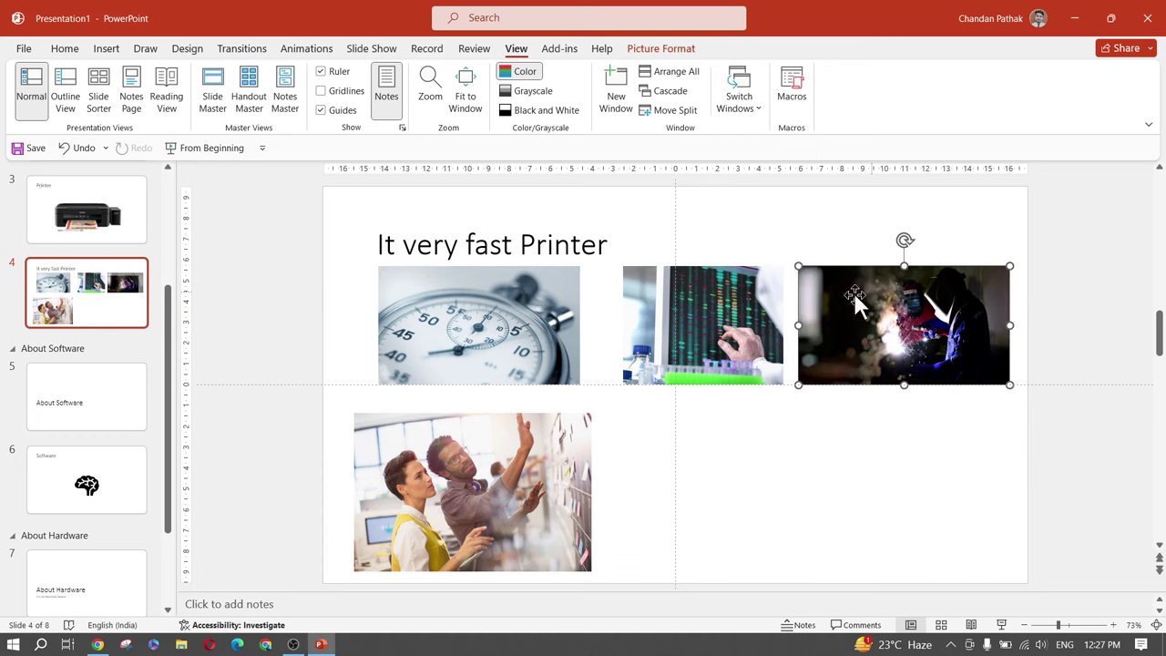
left_click(734, 328)
left_click(591, 339)
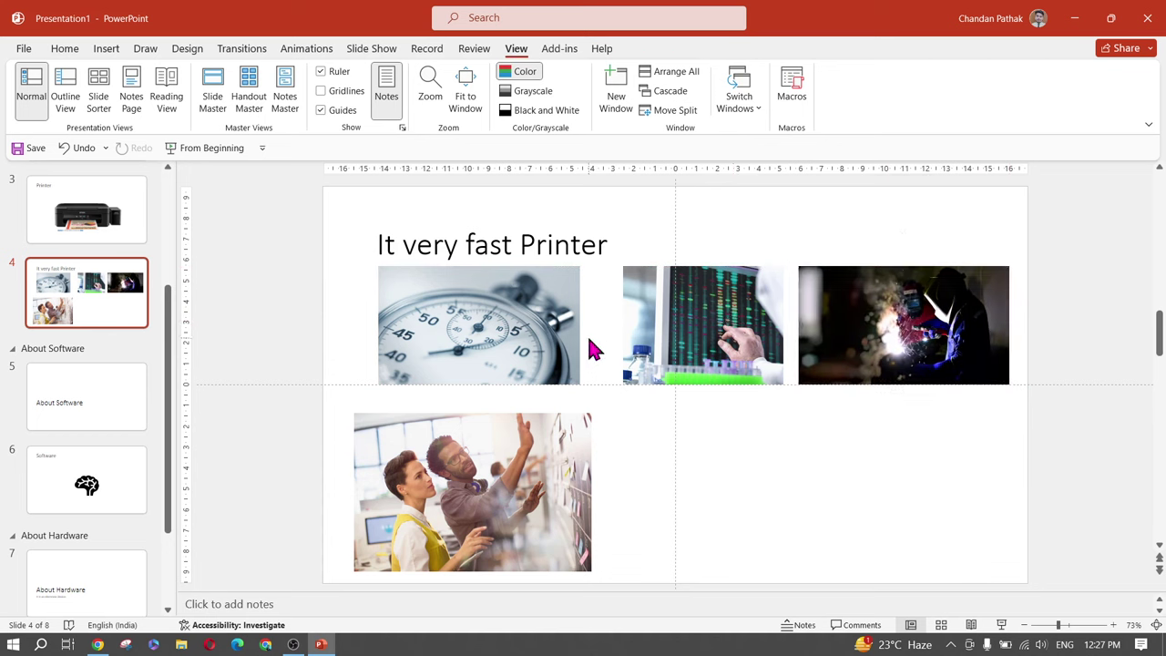
left_click(534, 317)
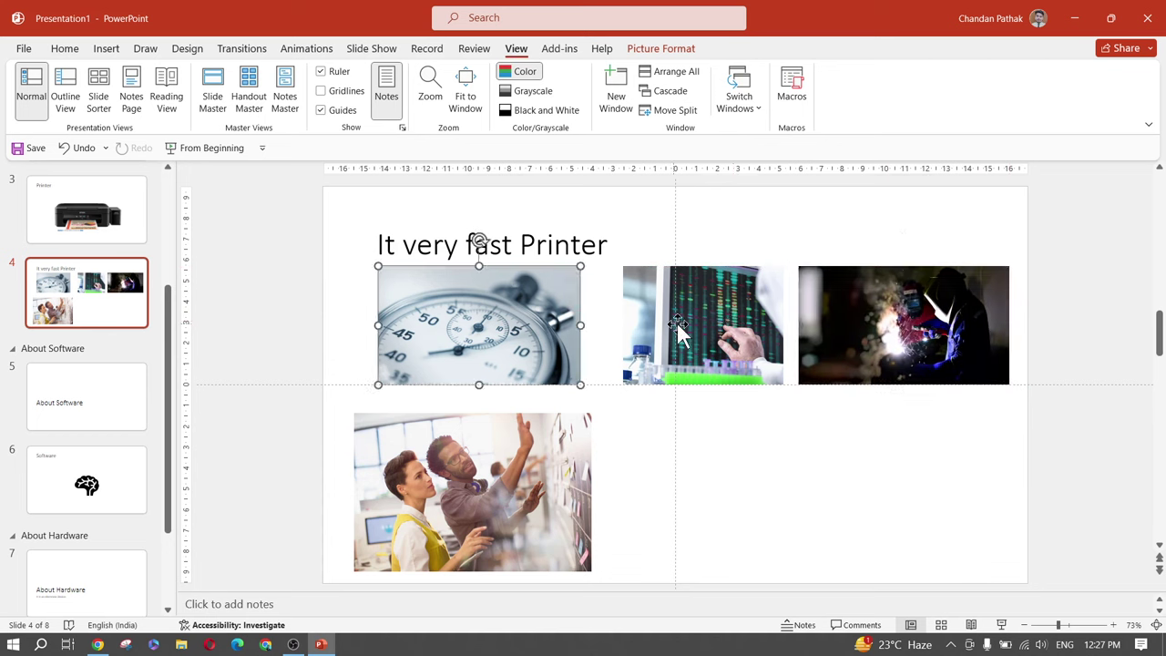
Nudge the lab and welding photos until the three top pictures are equally spaced
left_click(679, 329)
left_click(825, 338)
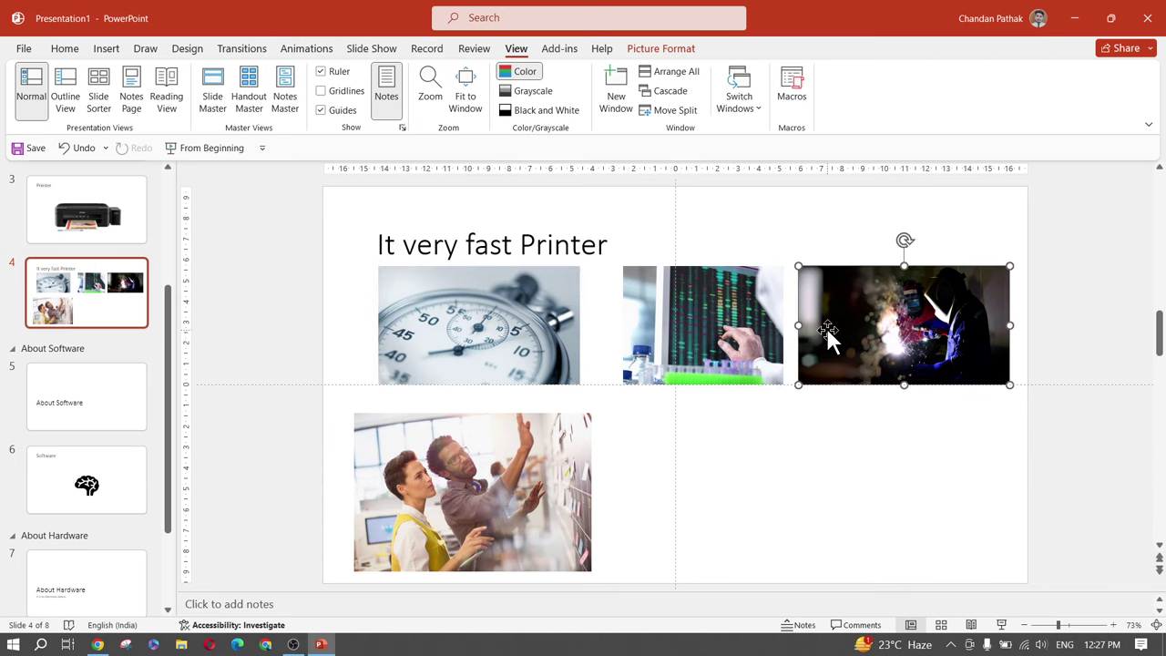
left_click(596, 289)
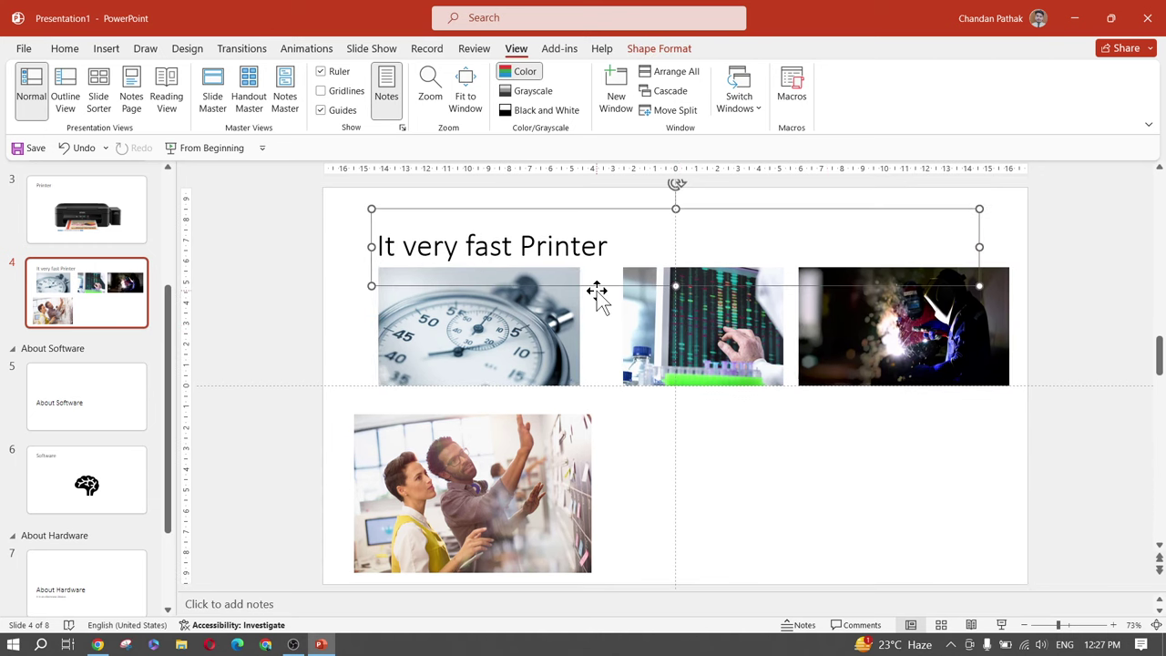
left_click(715, 356)
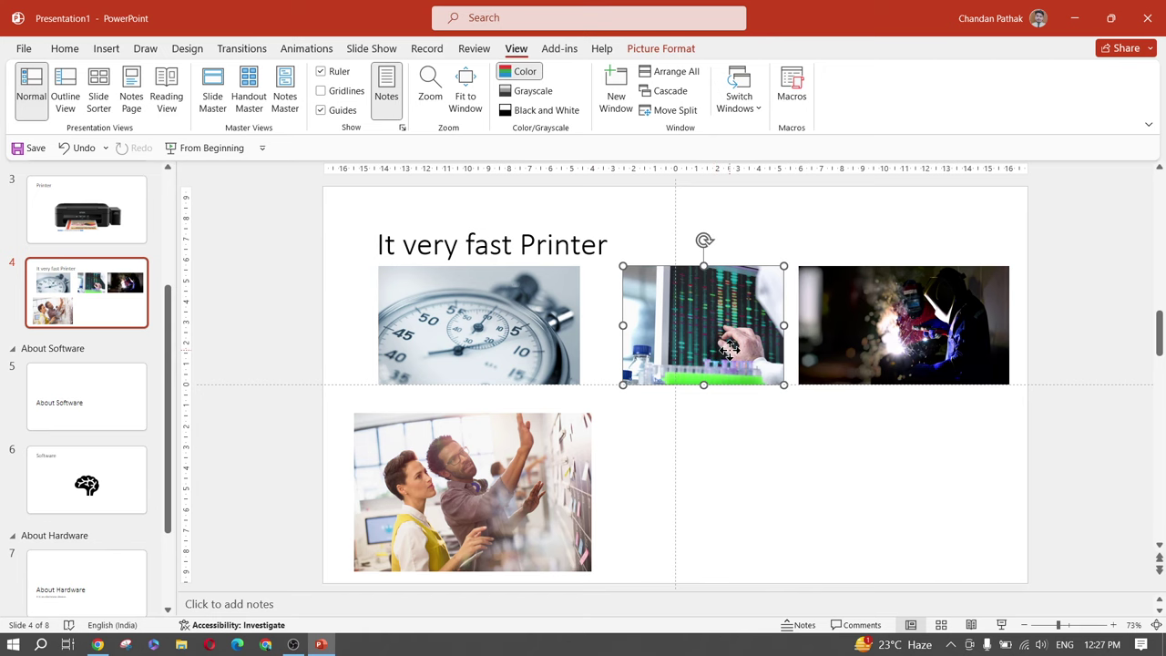
left_click_drag(729, 350, 718, 348)
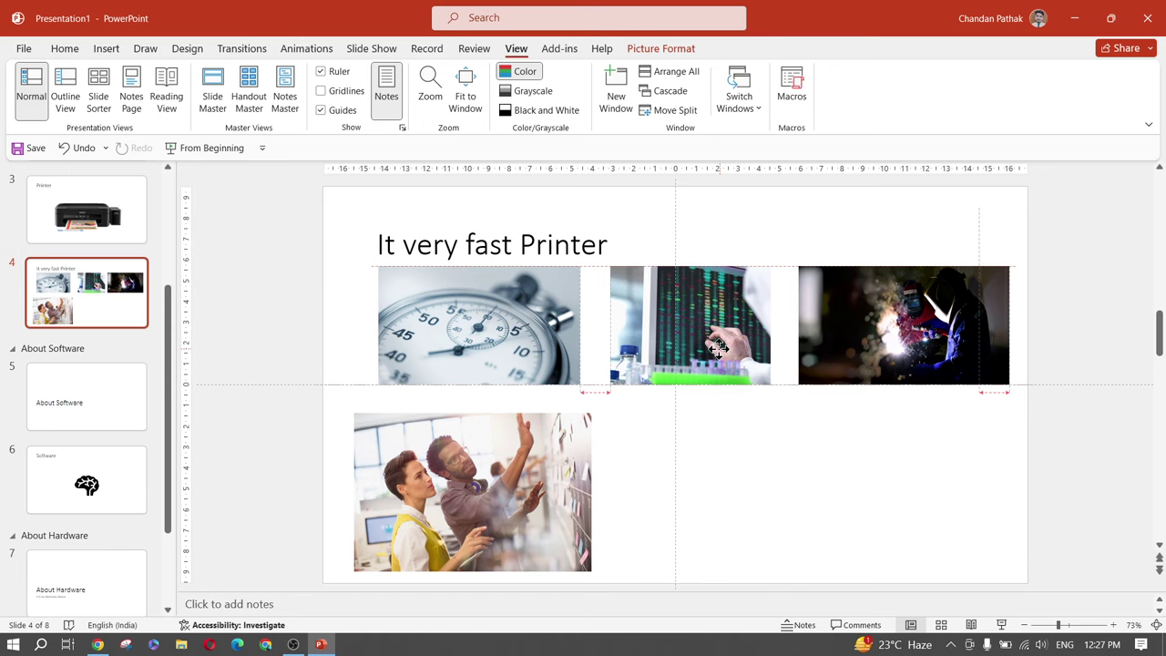
left_click_drag(719, 348, 714, 350)
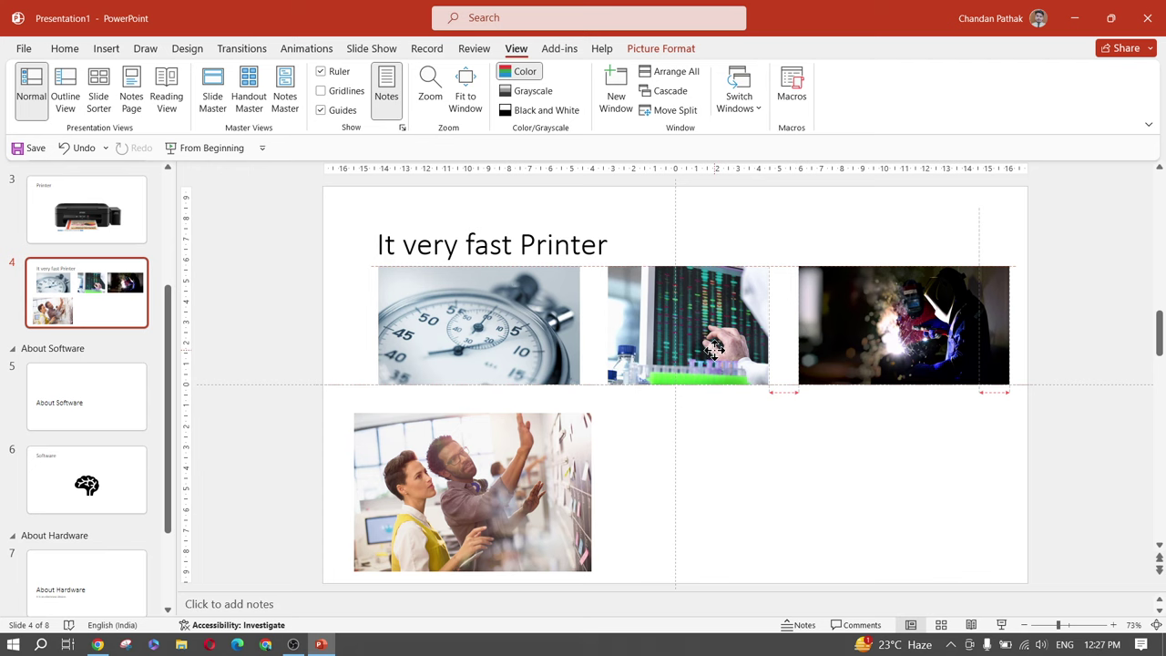
left_click_drag(714, 349, 720, 350)
left_click(918, 359)
left_click_drag(918, 360, 910, 360)
left_click_drag(745, 339, 739, 339)
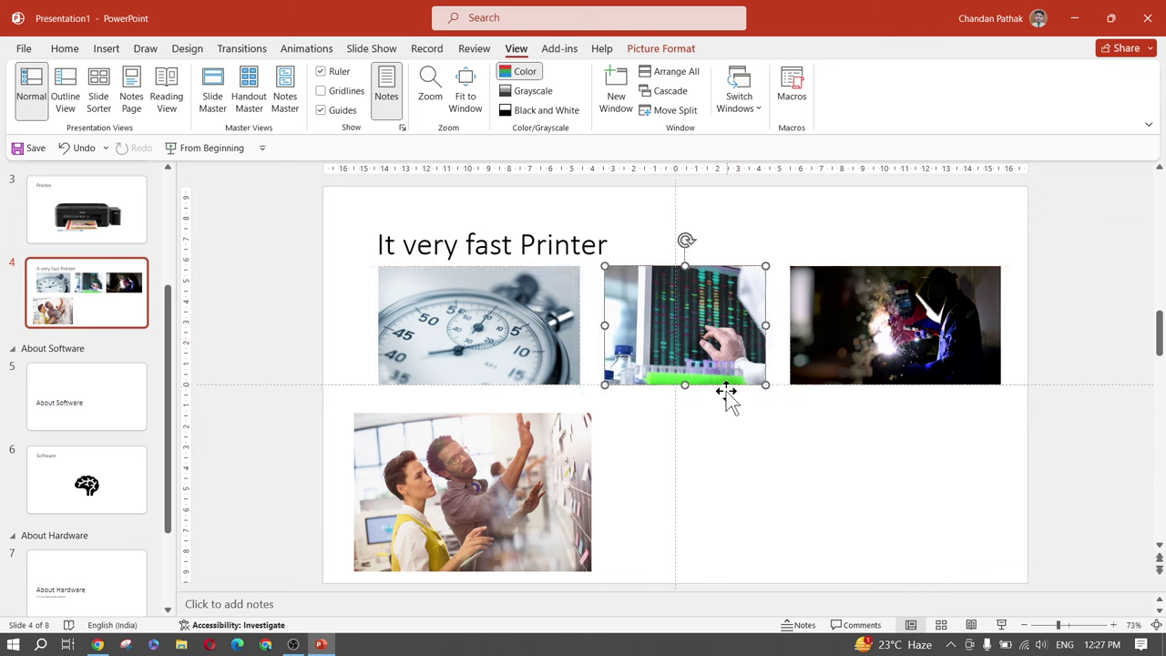
Shrink the people photo to match the stopwatch photo above it
left_click(460, 487)
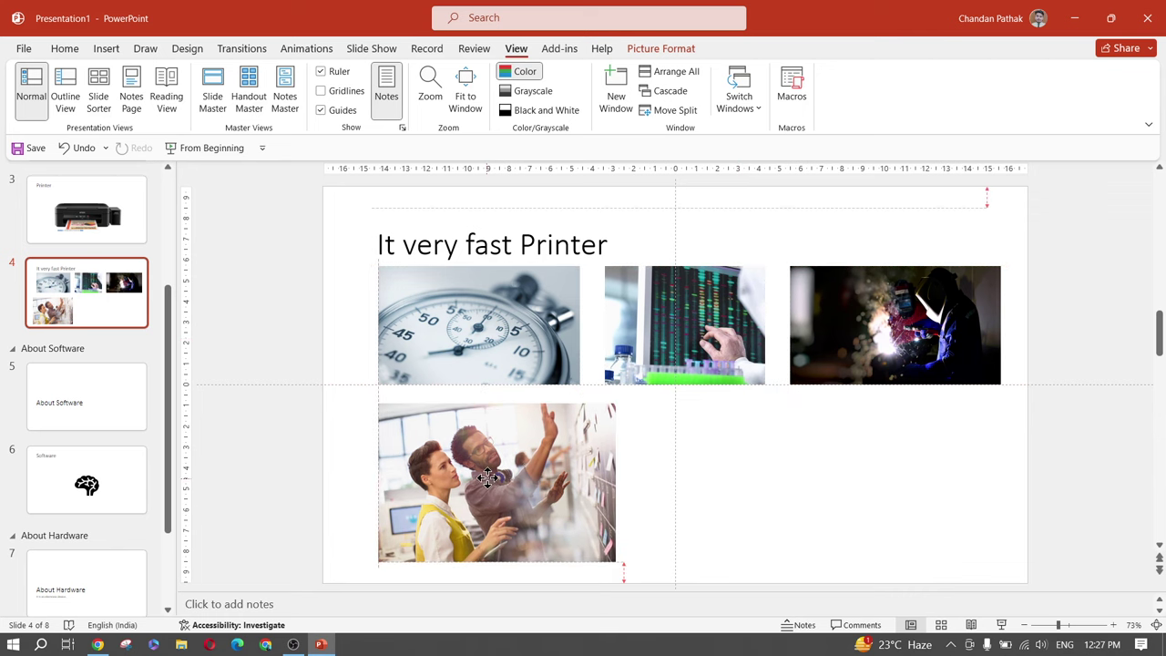
left_click(487, 477)
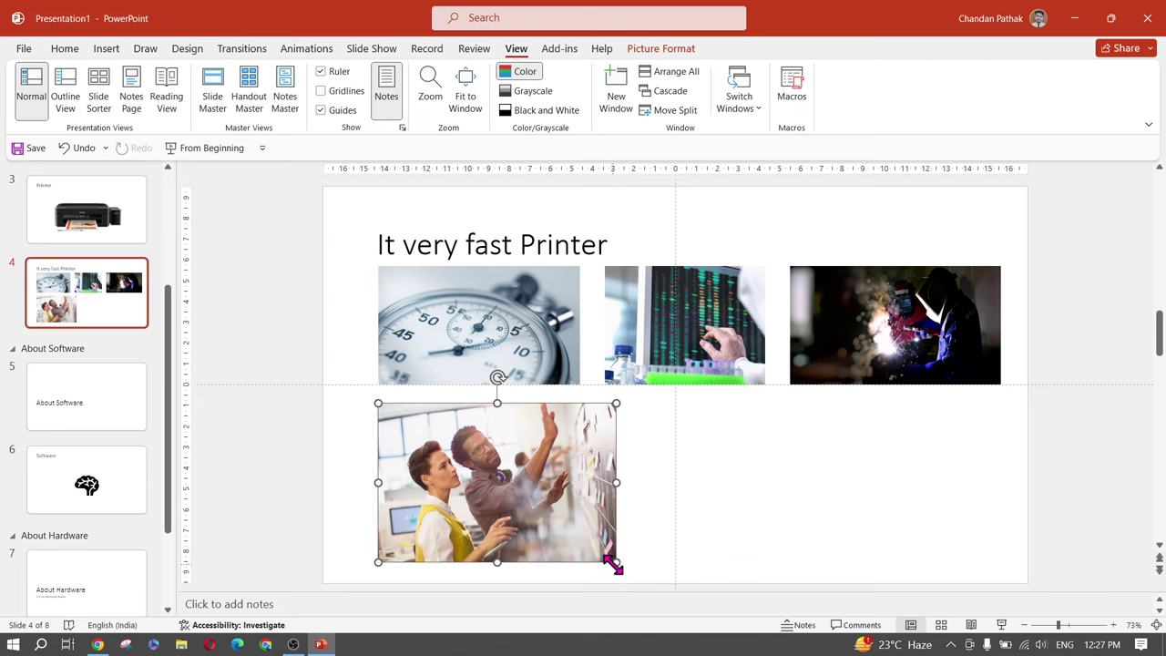
left_click_drag(610, 565, 582, 539)
left_click(635, 543)
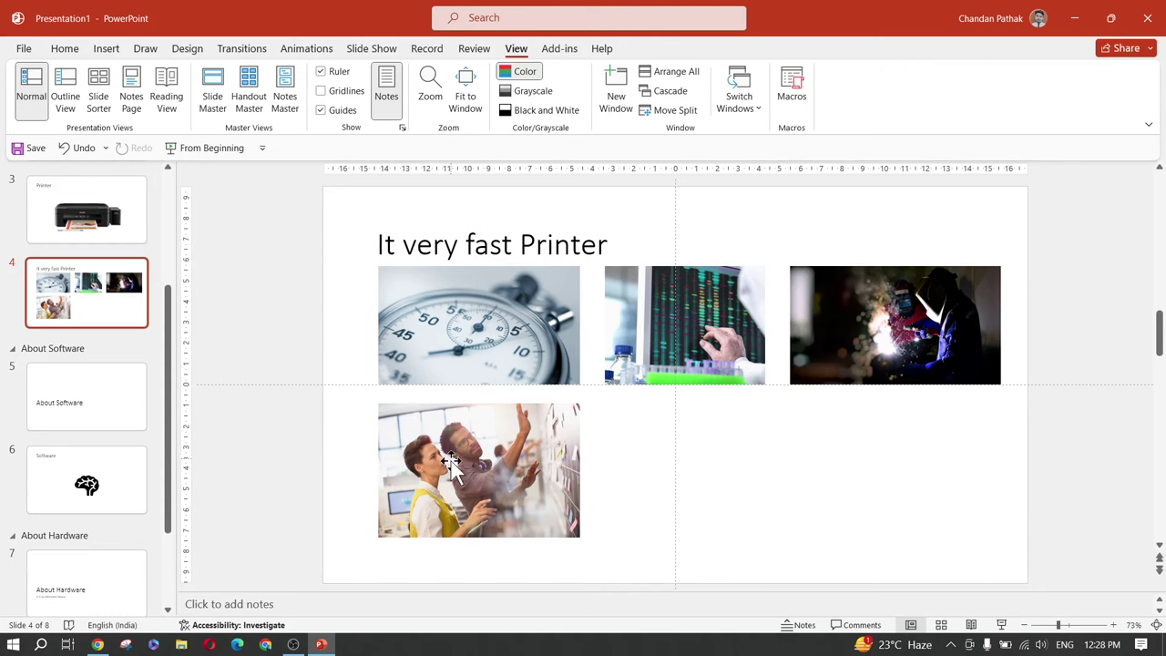
Add the girl-drawing-at-a-desk photo from Stock Images to slide 4
left_click(111, 48)
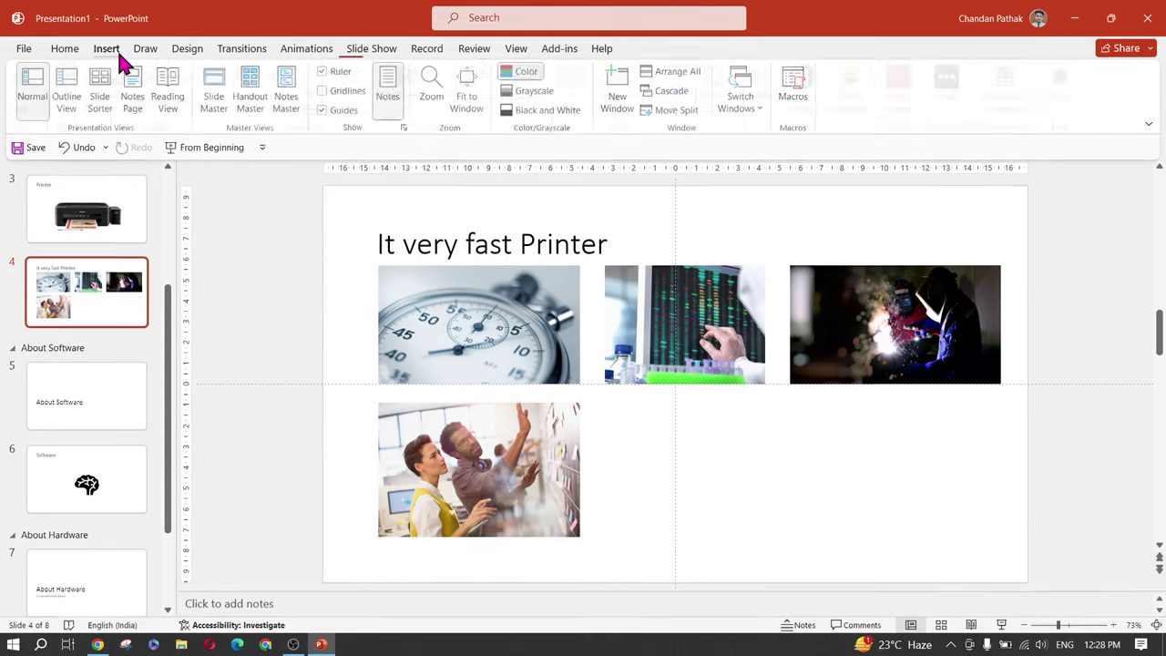
left_click(118, 101)
left_click(150, 174)
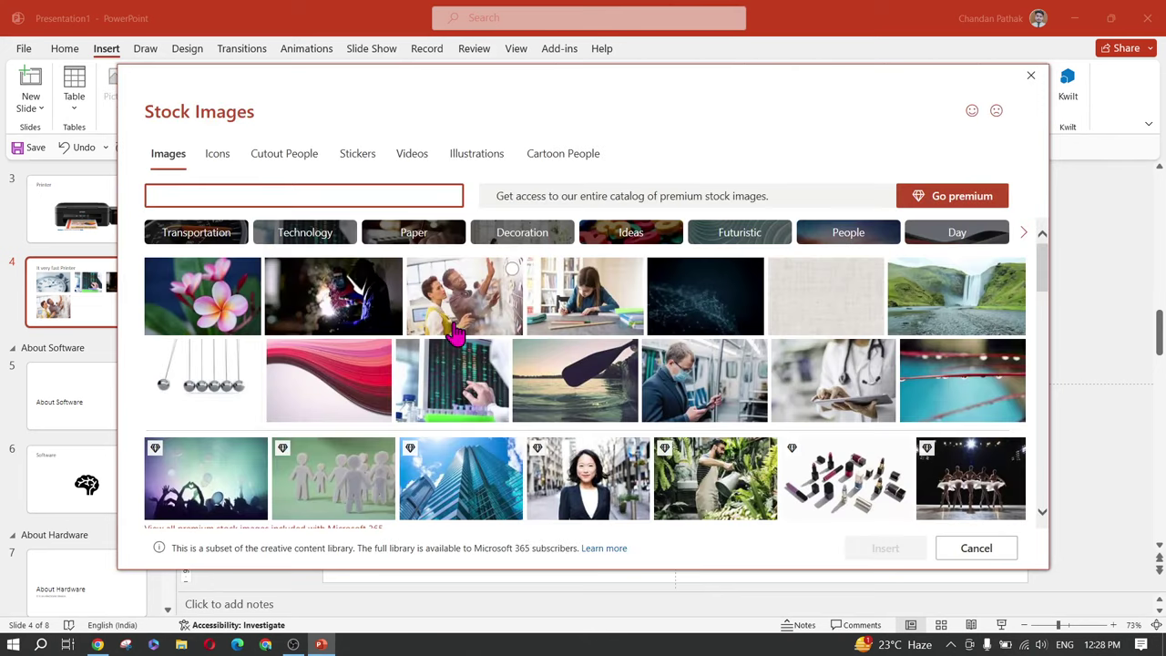
scroll(594, 439, "down", 1)
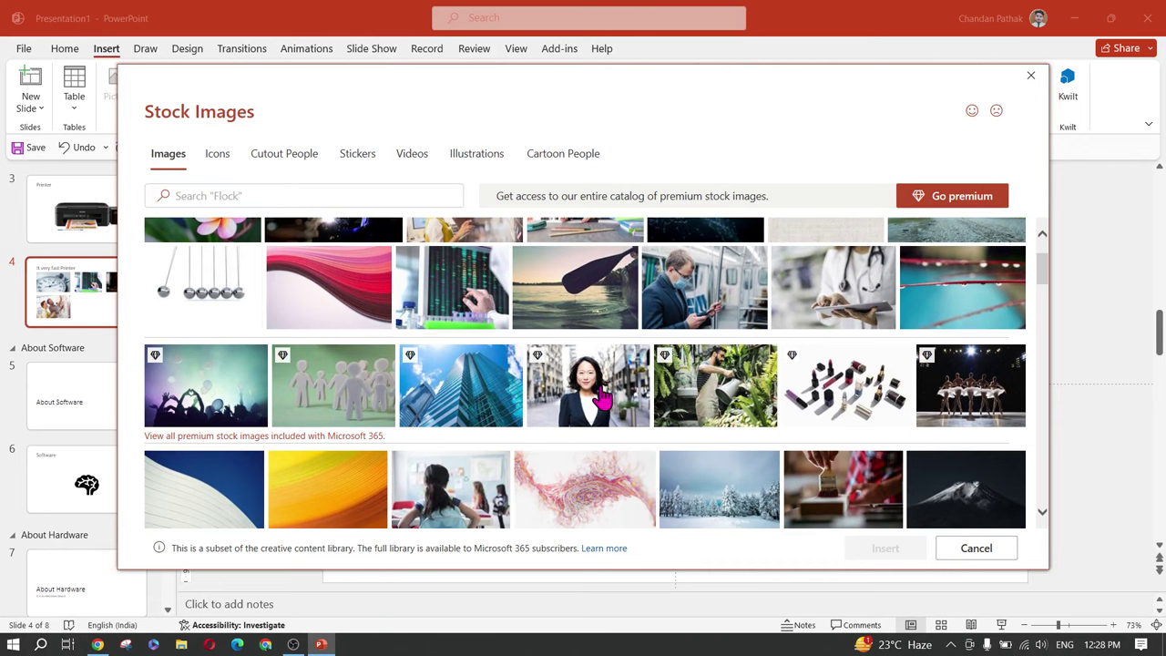
scroll(819, 355, "up", 2)
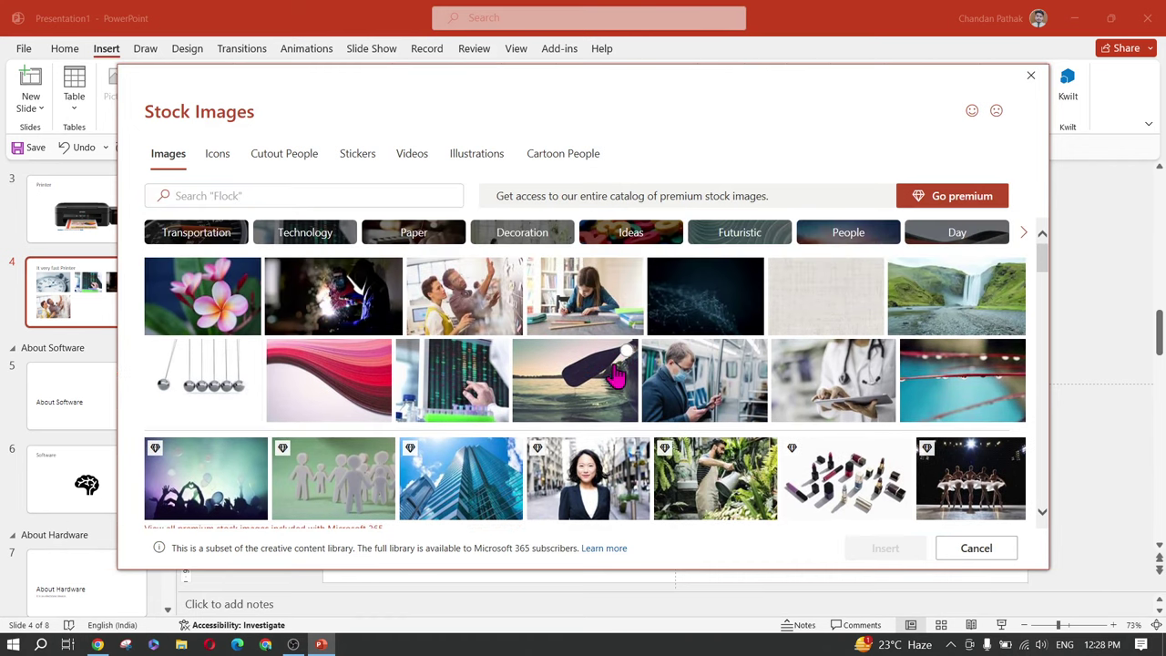
left_click(619, 294)
left_click(883, 554)
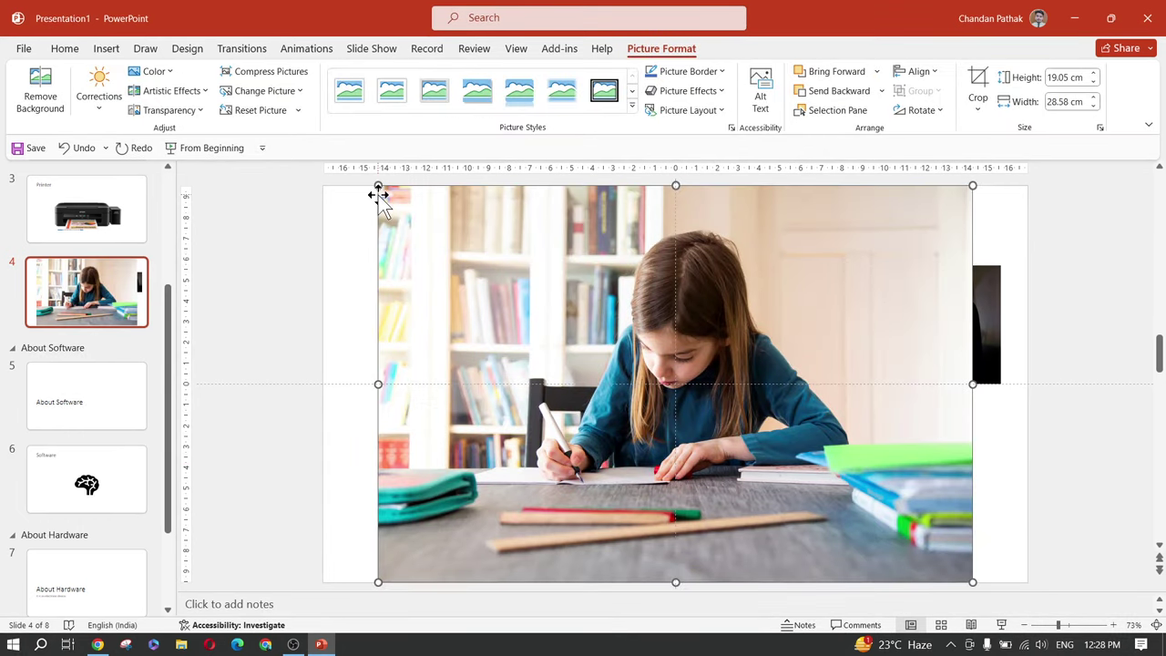
Resize the girl photo to 10.61 × 15.91 cm and move it toward the lower right
left_click_drag(378, 186, 645, 375)
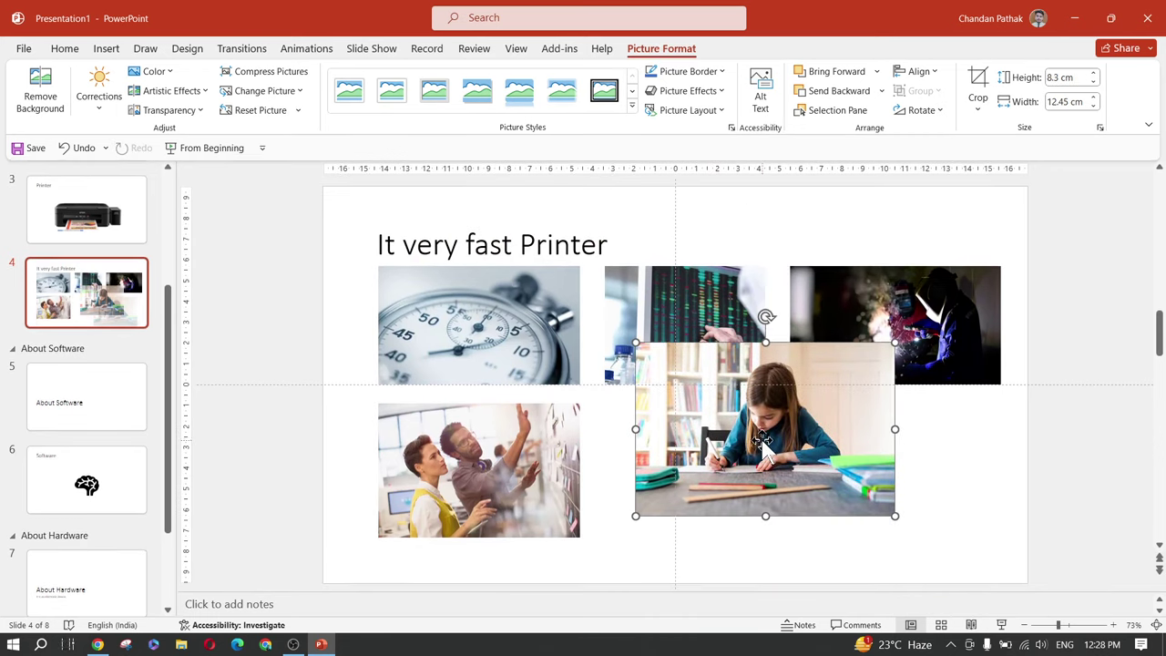
mouse_move(762, 441)
left_mouse_down()
mouse_move(792, 466)
mouse_move(778, 441)
left_mouse_up()
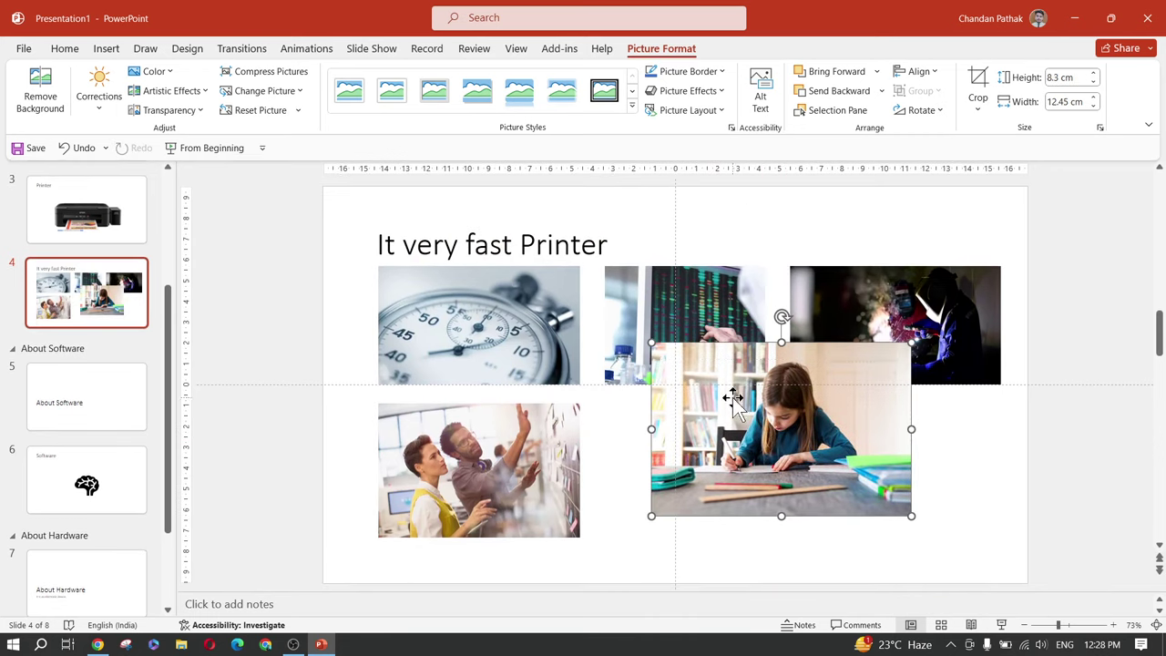
left_click_drag(651, 344, 579, 293)
left_click_drag(797, 387, 859, 409)
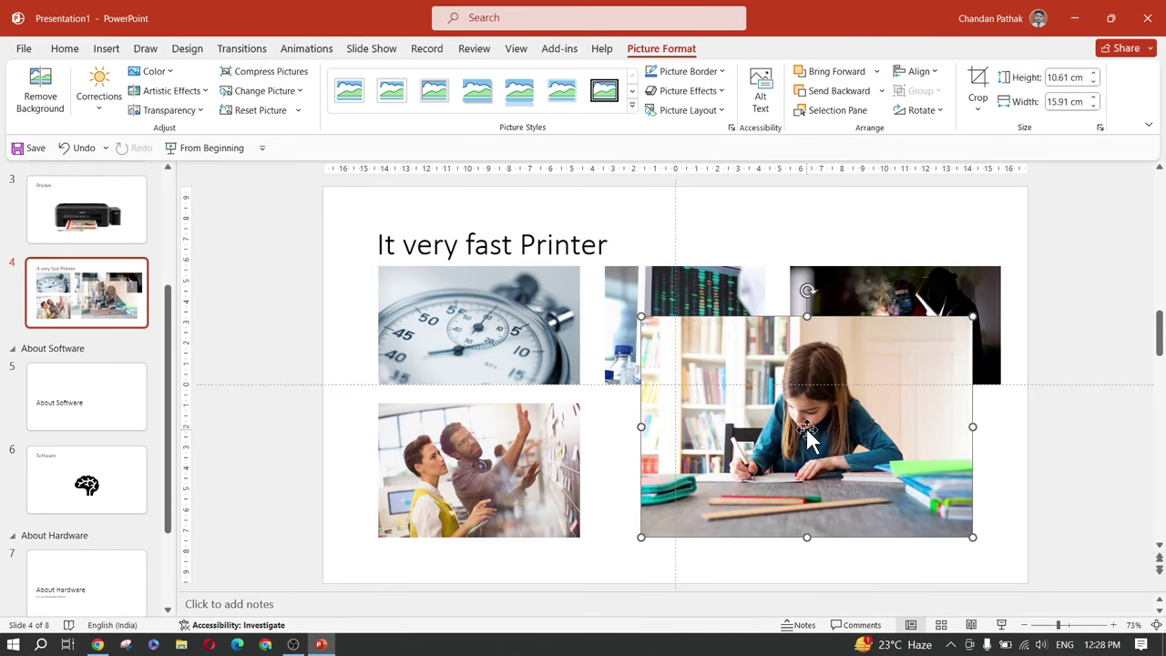
Browse the photo's colour options without applying any, then reselect the girl photo
left_click(162, 76)
left_click(213, 75)
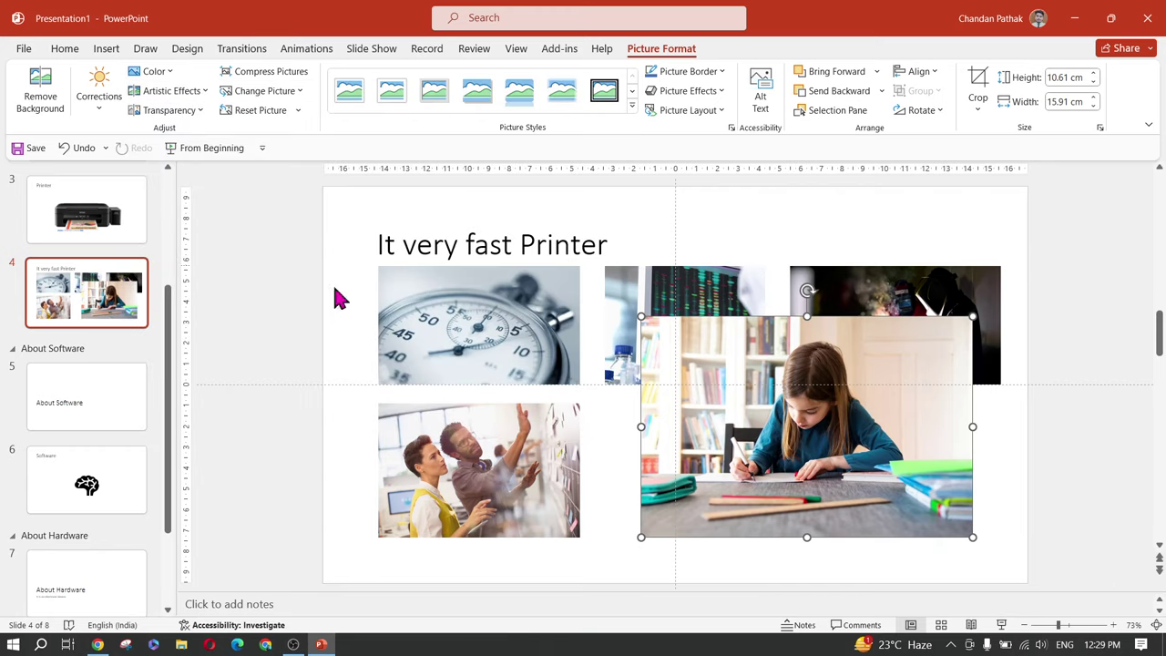
left_click(887, 234)
double_click(862, 407)
left_click(719, 215)
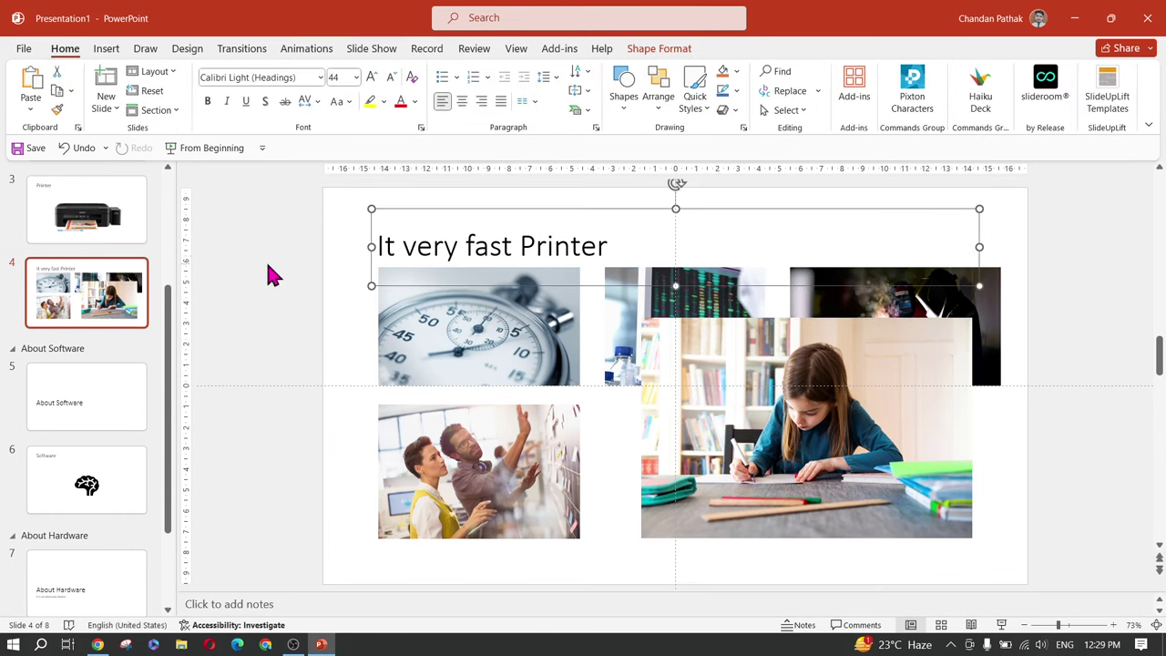
left_click(334, 250)
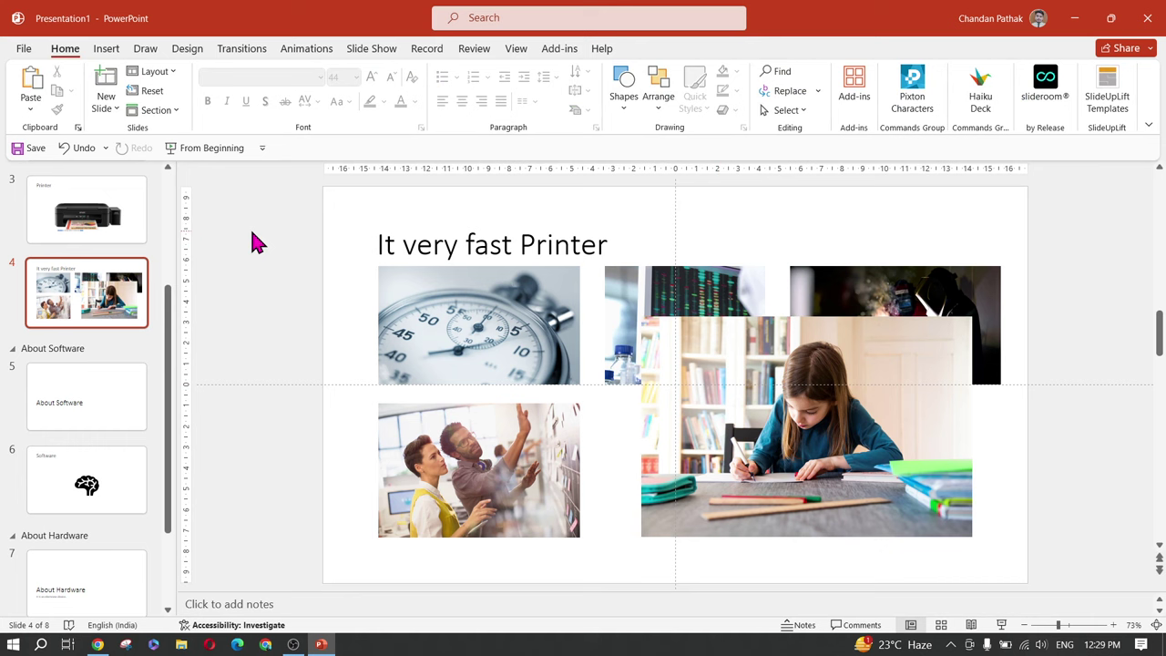
left_click(776, 357)
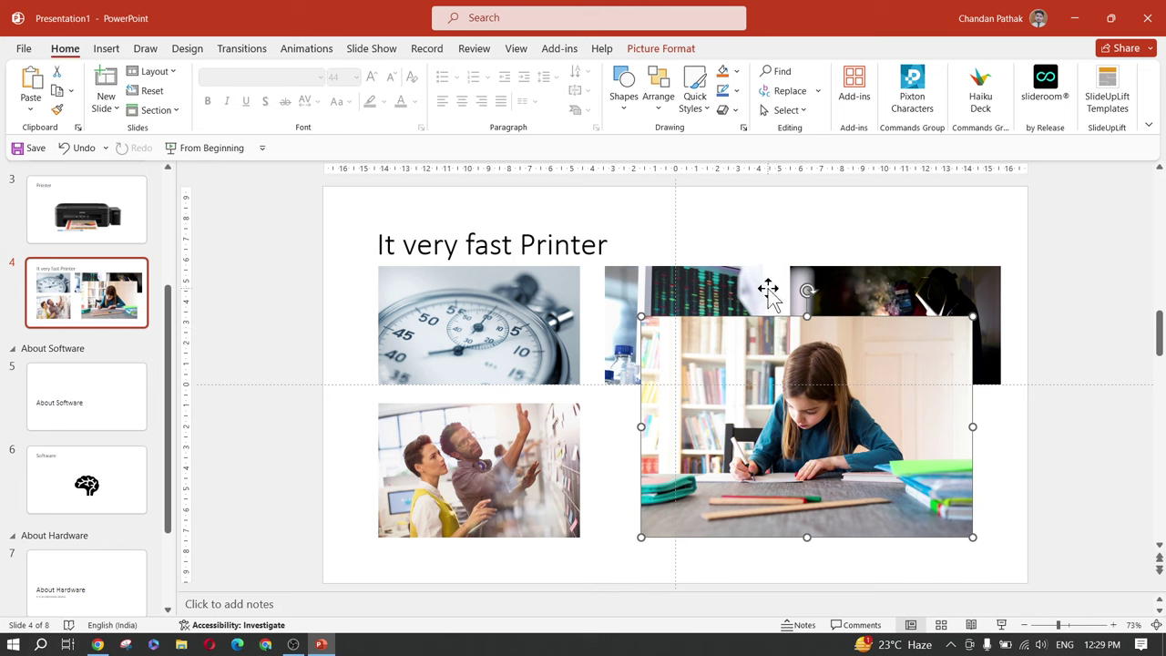
Apply a slightly darker Brightness/Contrast preset from Corrections to the girl photo
left_click(684, 50)
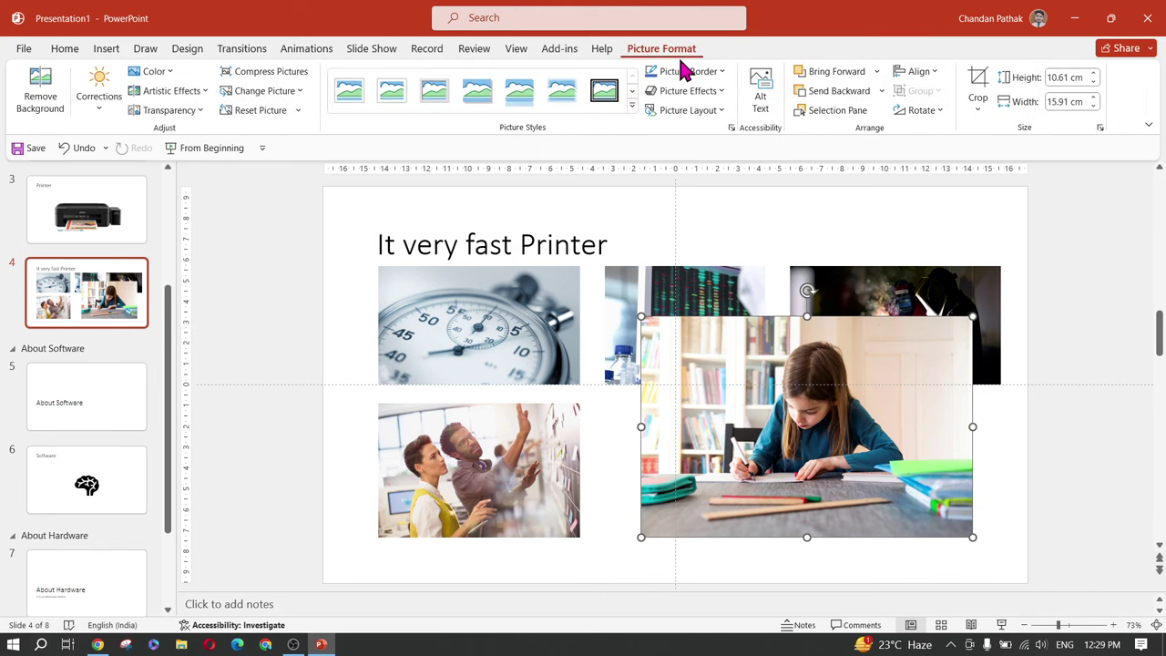
left_click(151, 72)
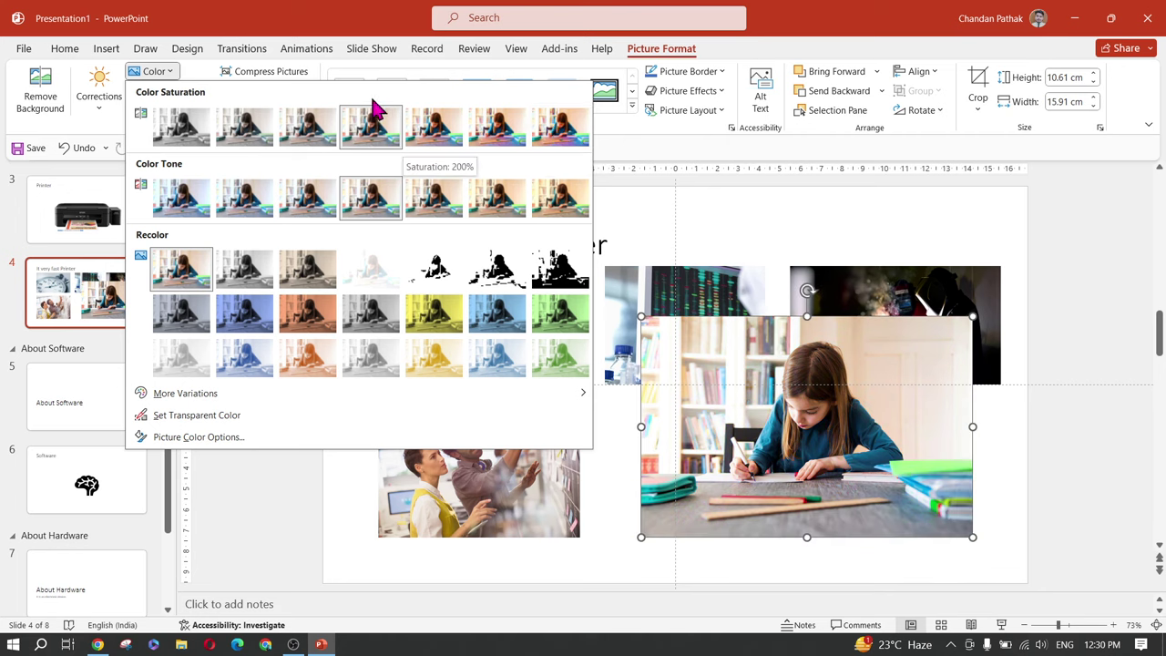
left_click(100, 126)
left_click(101, 107)
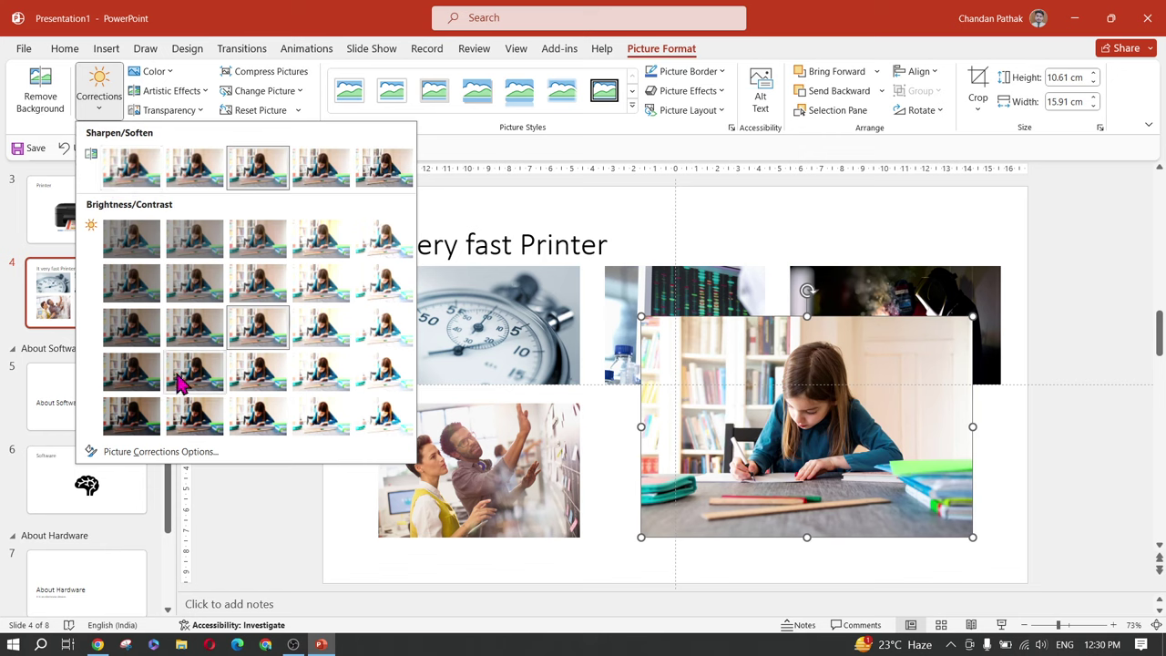
left_click(182, 337)
Undo the darkening correction and browse Artistic Effects without applying one
key("ctrl+z")
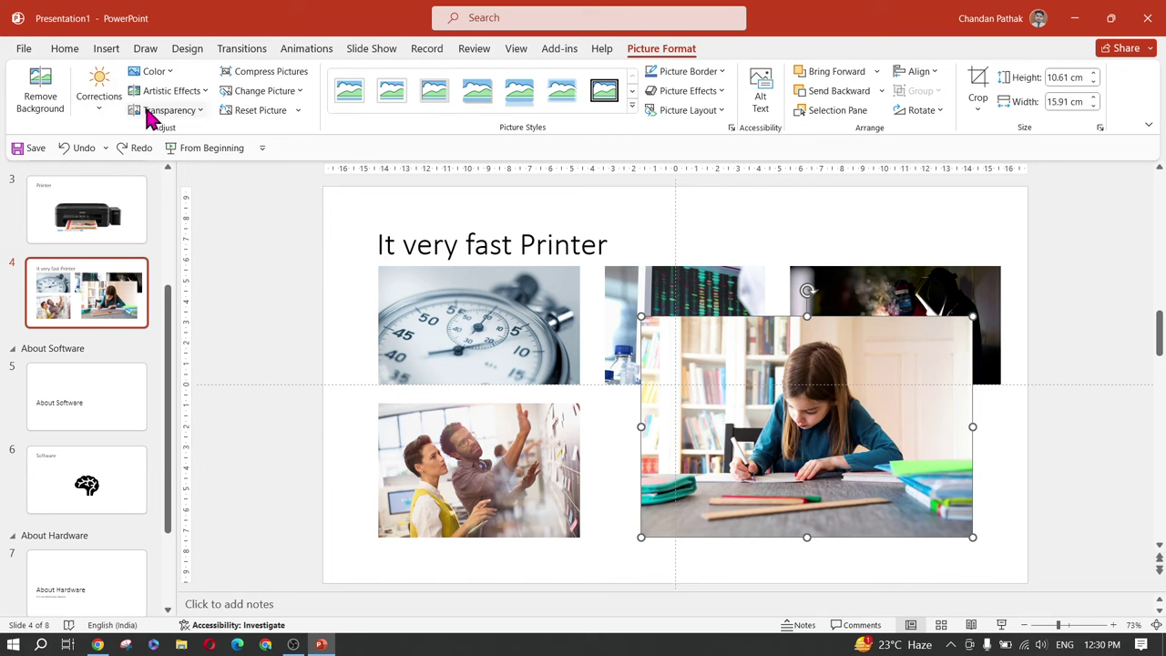
left_click(200, 101)
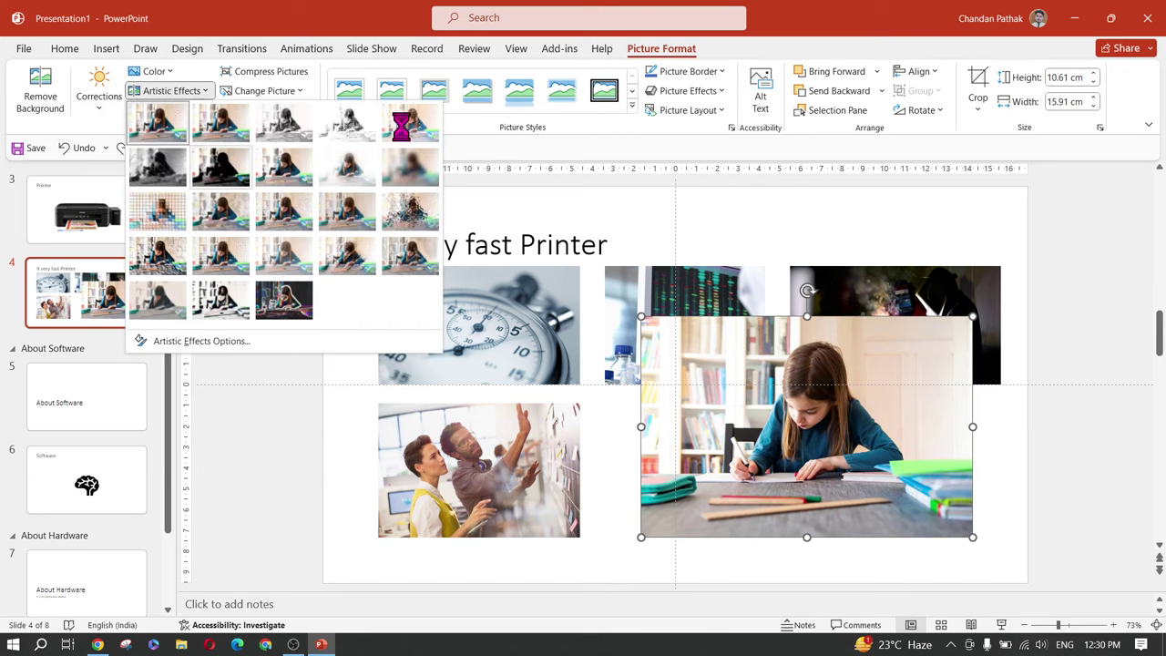
left_click(409, 171)
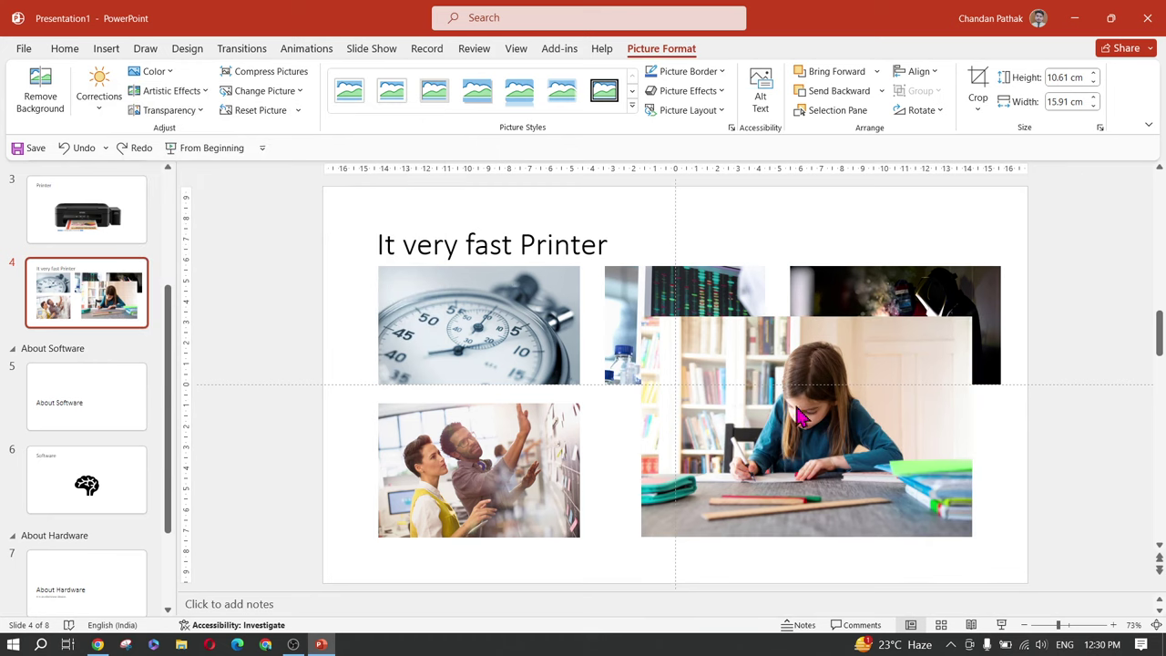
left_click(785, 480)
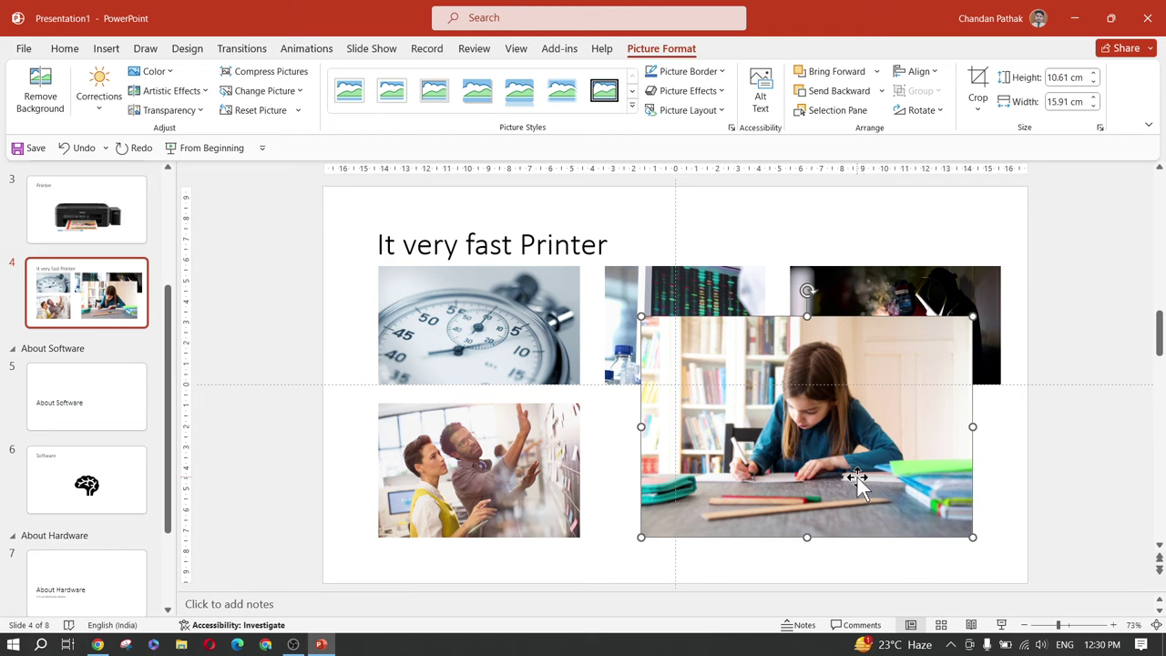
left_click(192, 92)
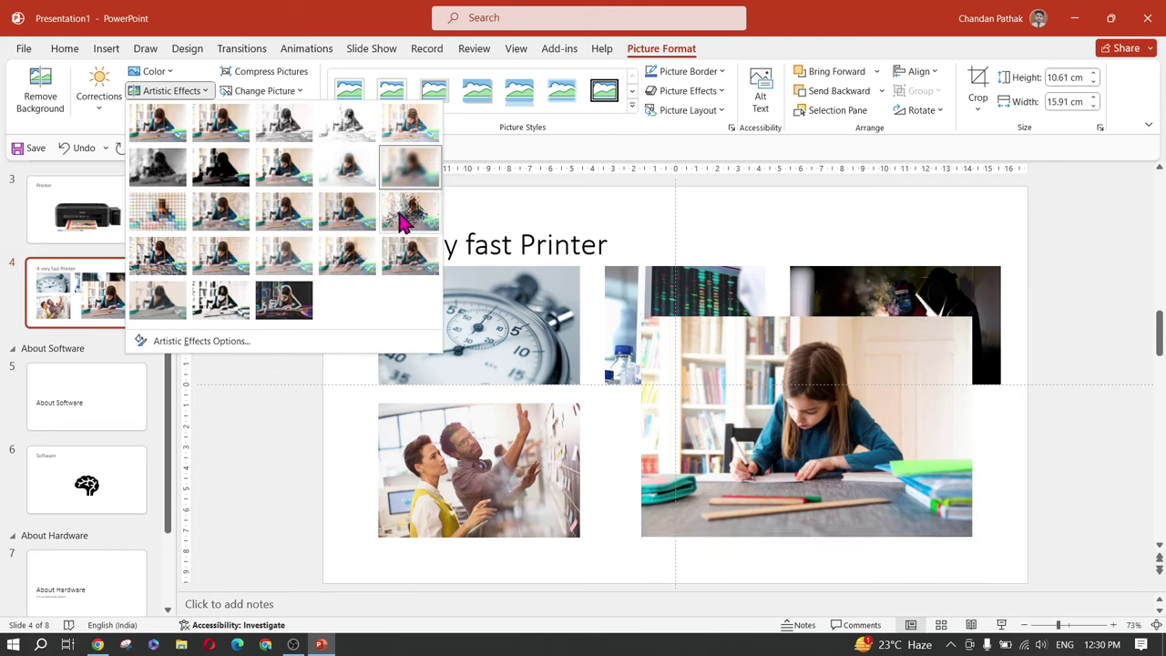
key("Escape")
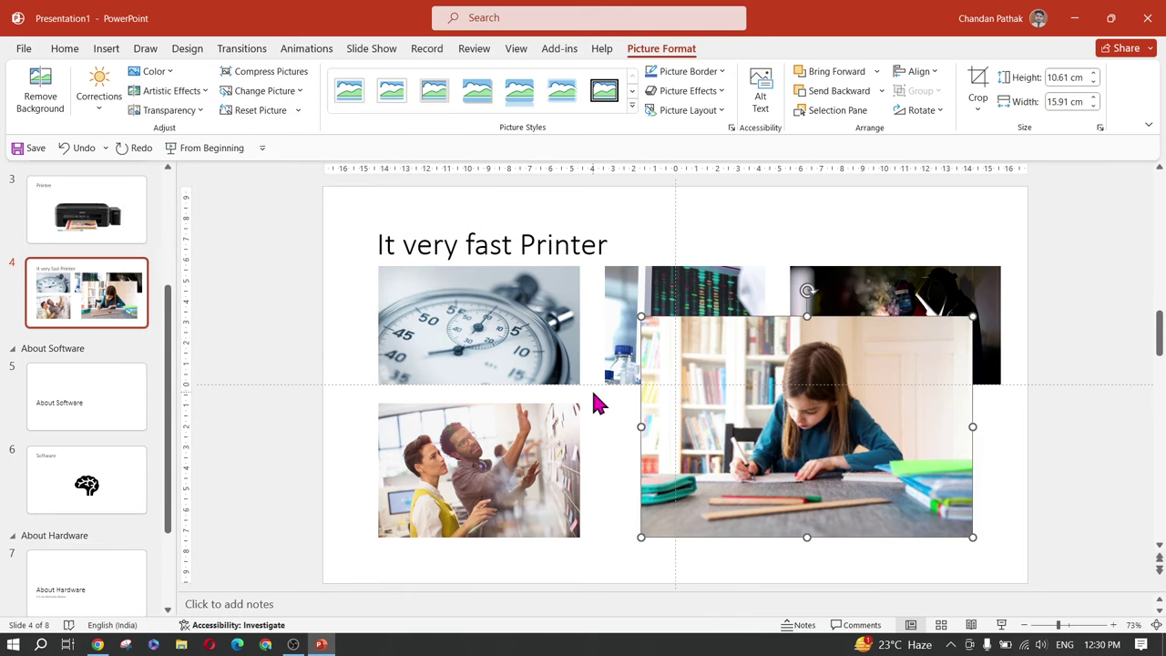
Shift the girl photo left over the welder photo, then back to the right
left_click_drag(740, 434, 689, 419)
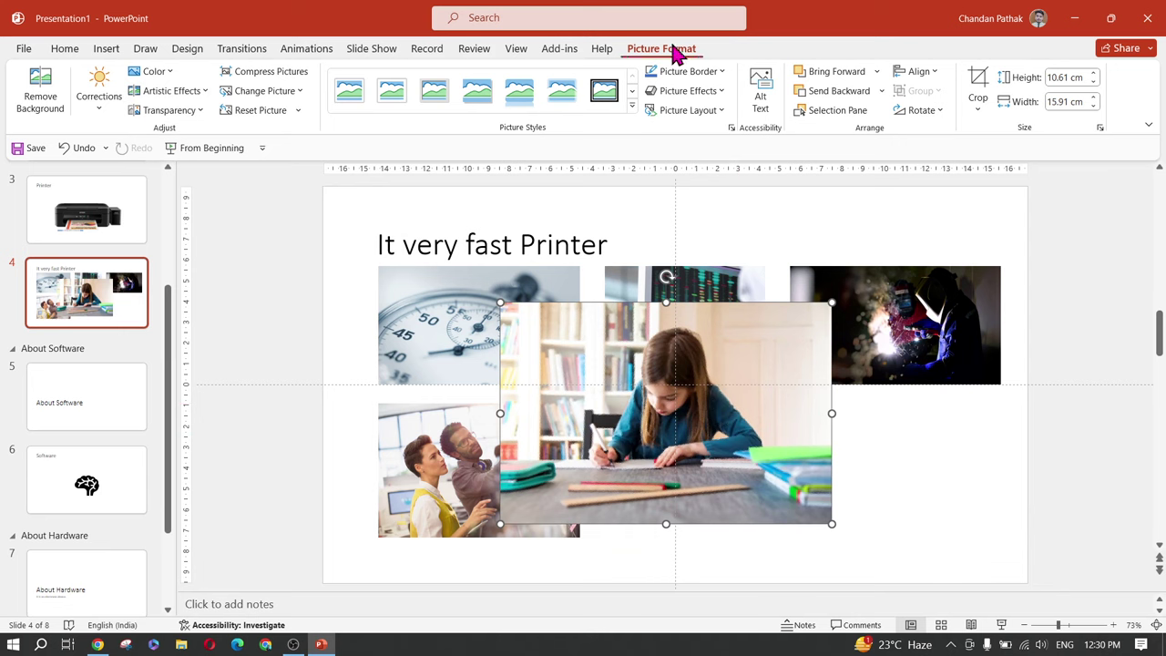
left_click(173, 91)
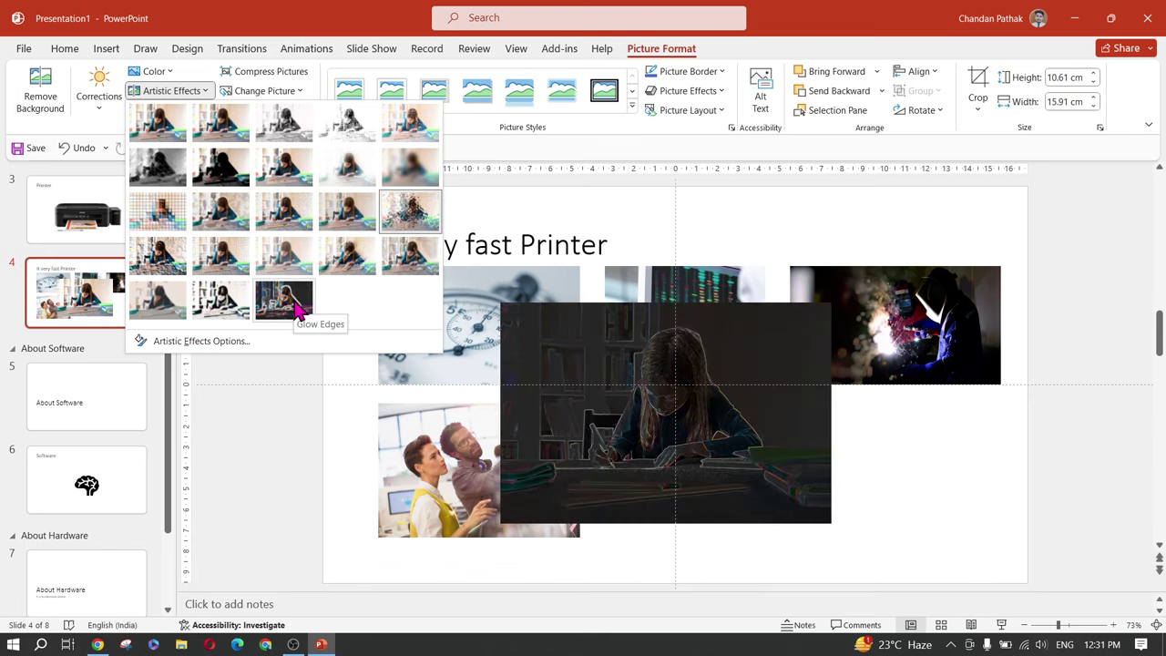
left_click(754, 428)
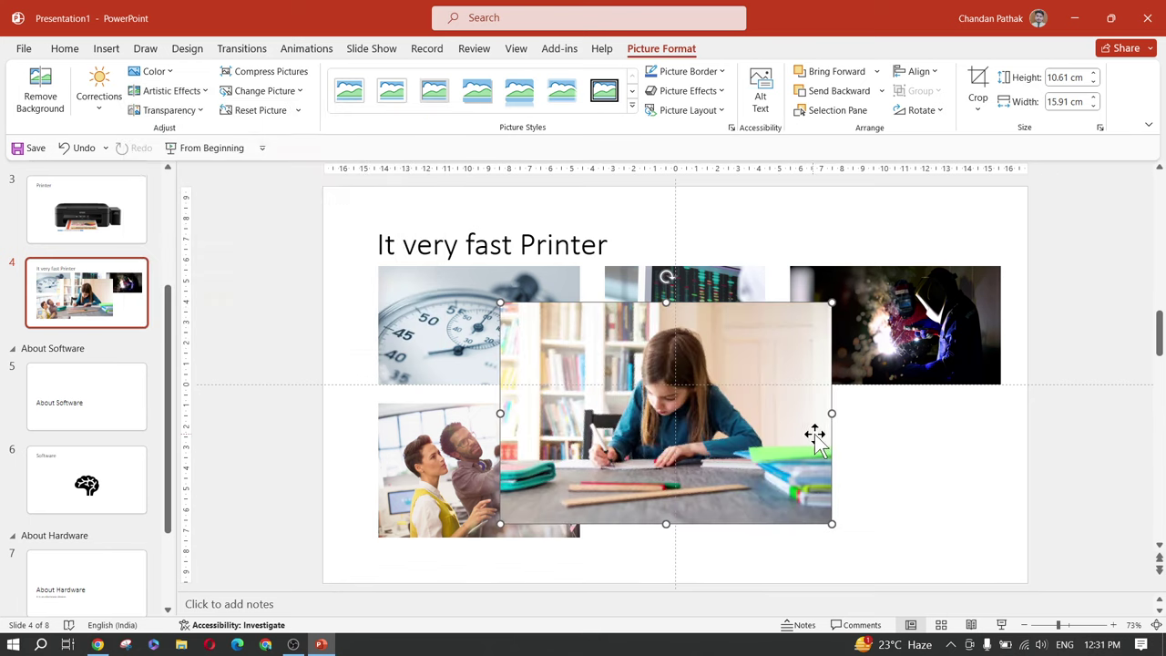
left_click_drag(771, 442, 850, 443)
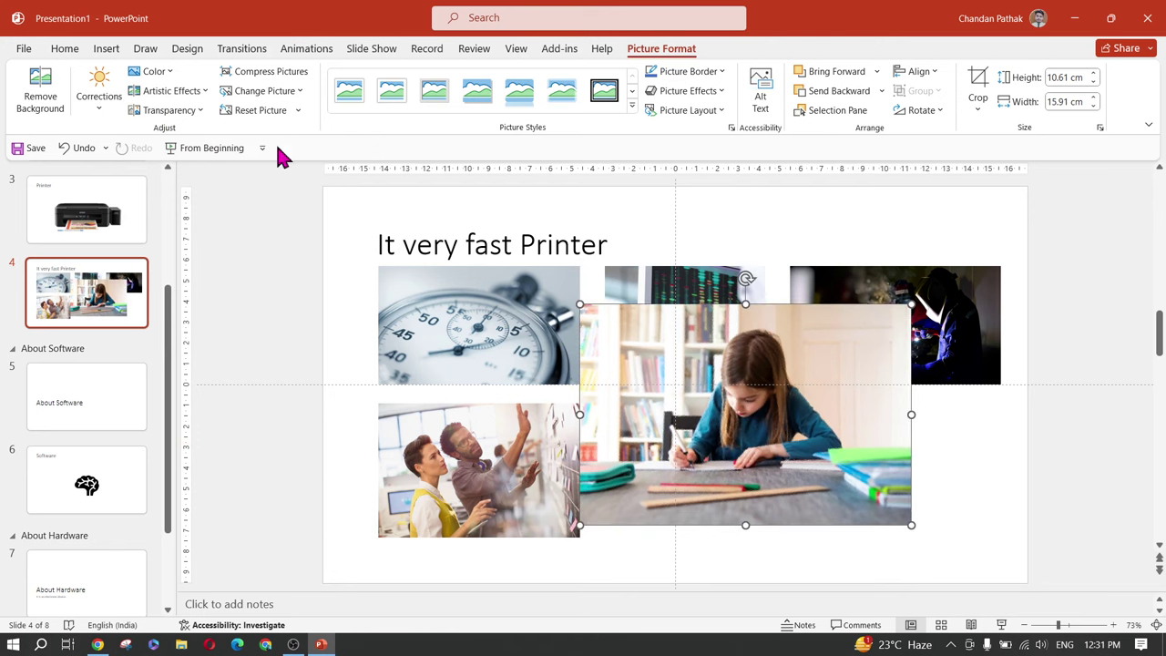
left_click(183, 97)
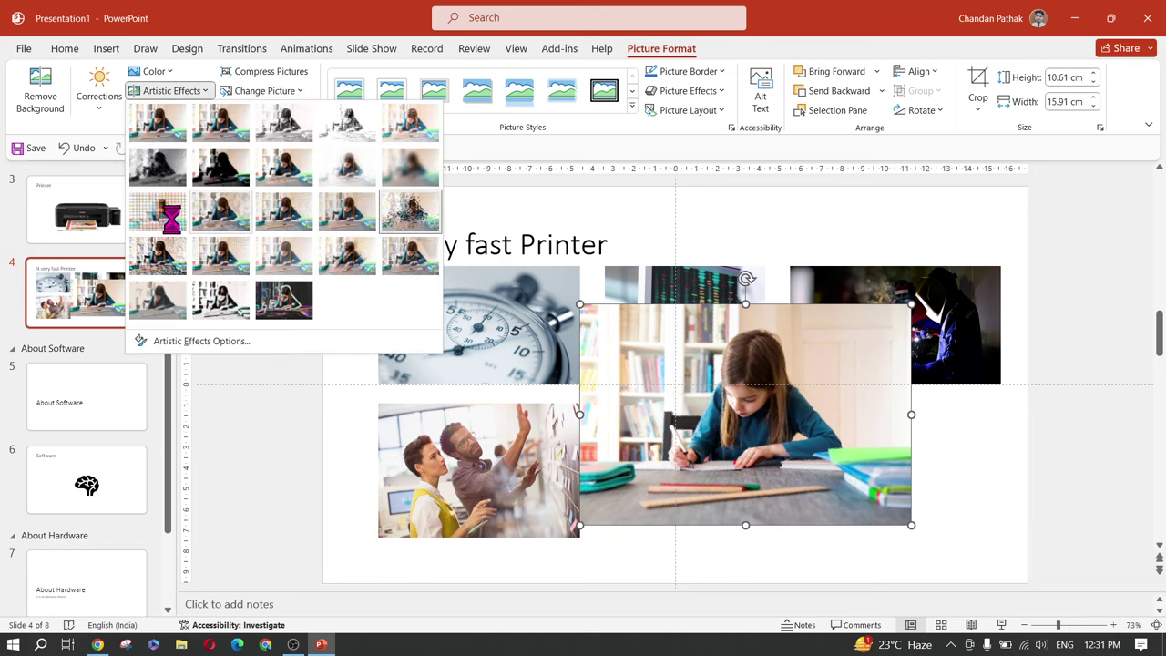
key("Escape")
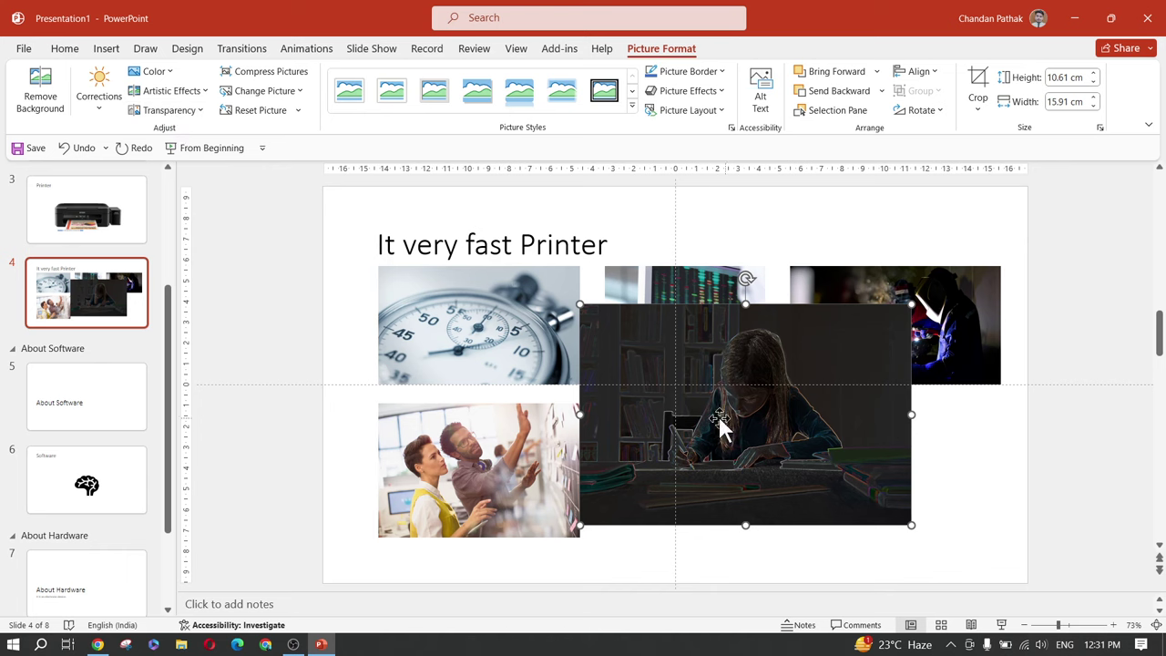
left_click(262, 110)
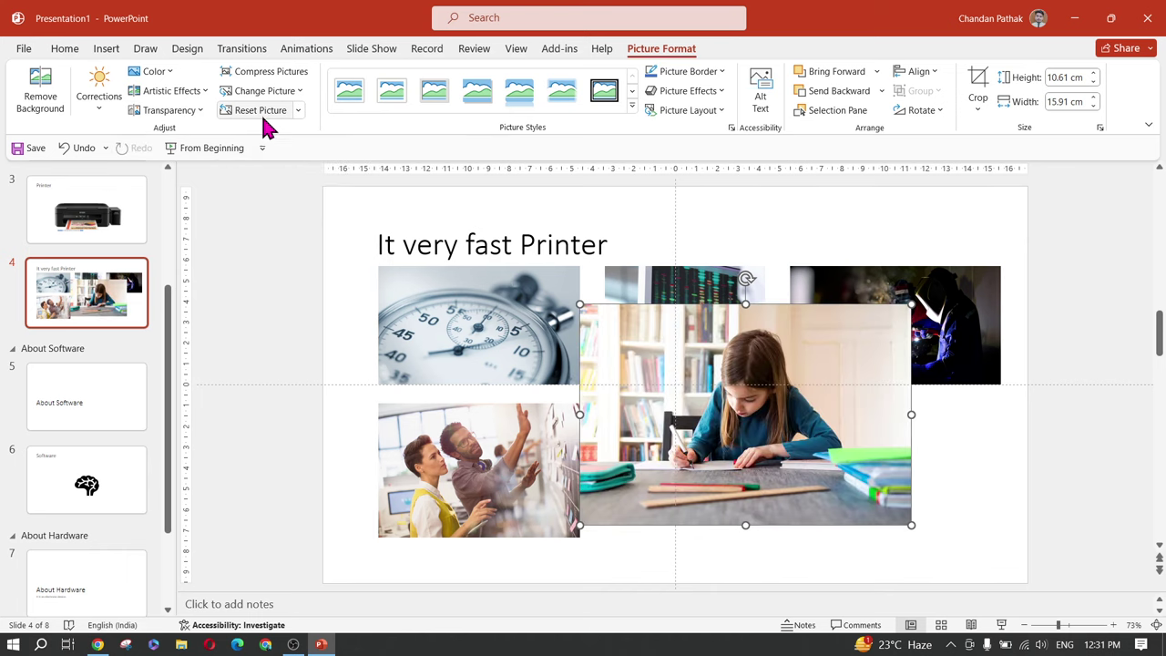
left_click_drag(751, 438, 793, 383)
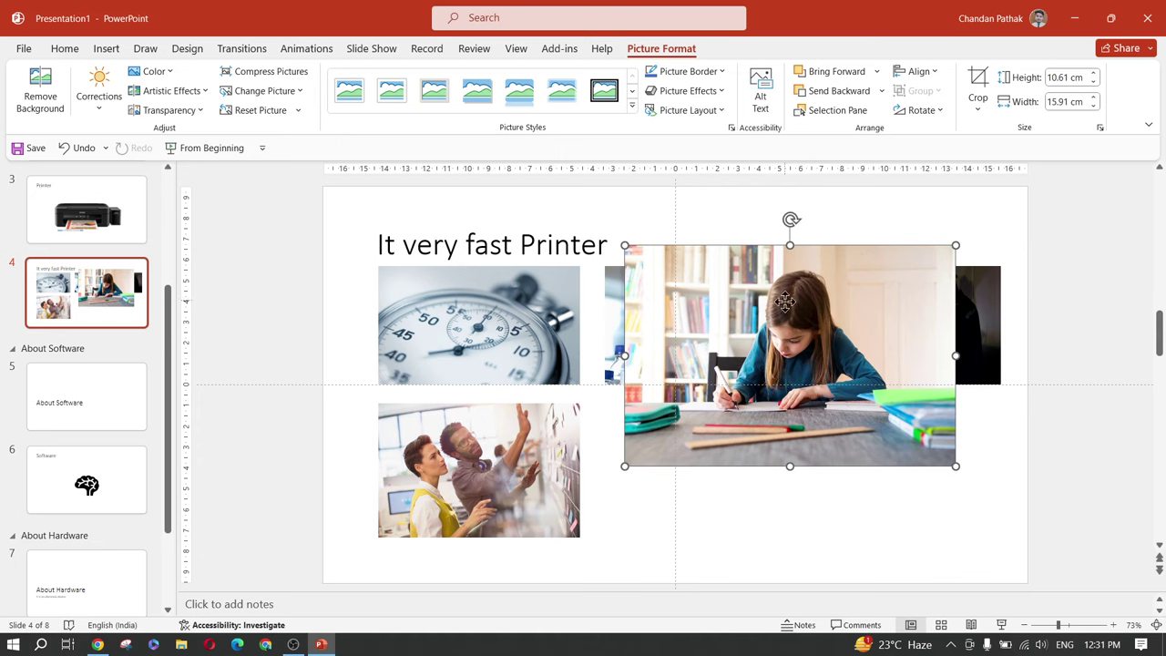
key("ctrl+z")
Nudge the girl photo right and give it a white frame picture style
left_click(634, 106)
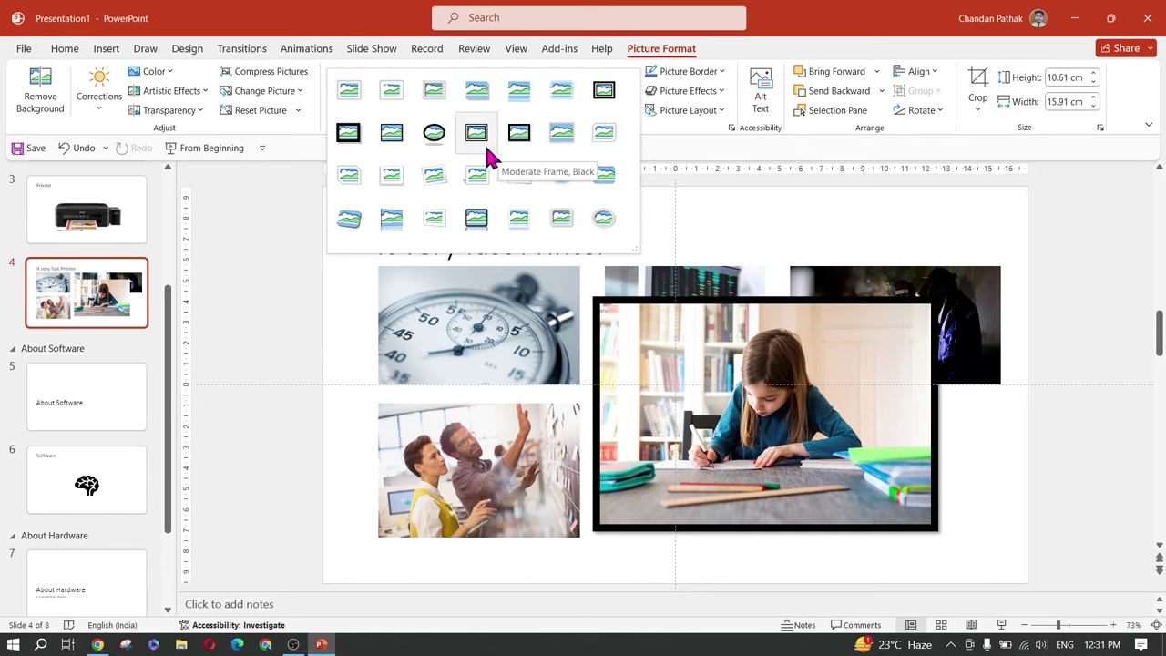
left_click(877, 451)
left_click_drag(744, 465, 789, 468)
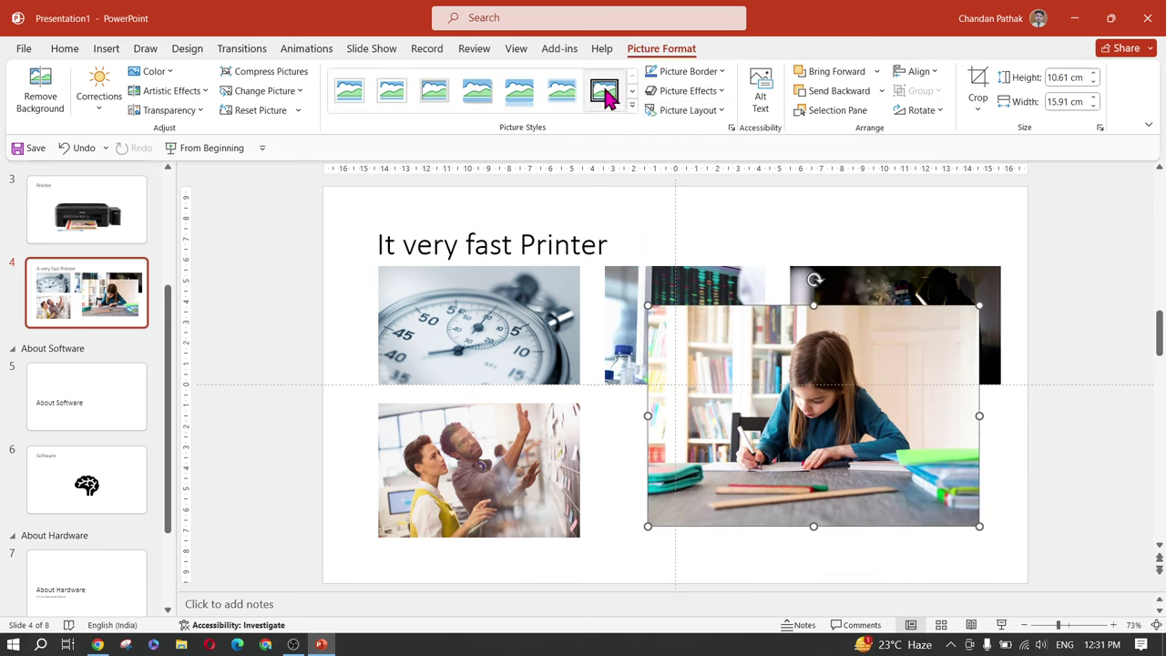
left_click(632, 105)
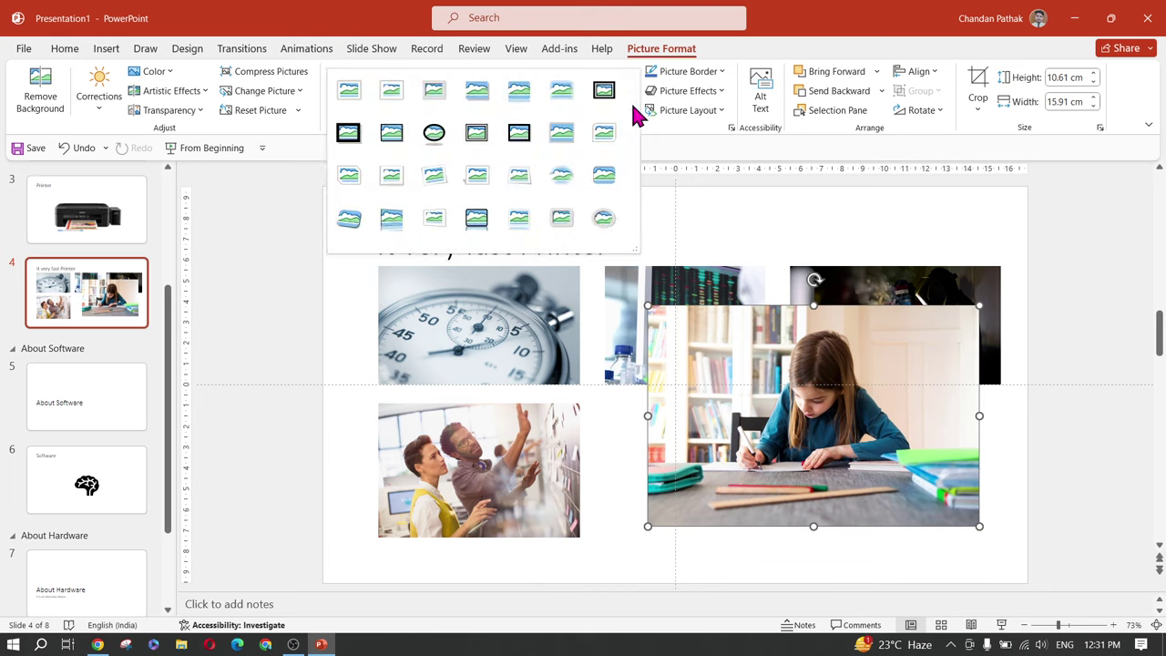
left_click(391, 89)
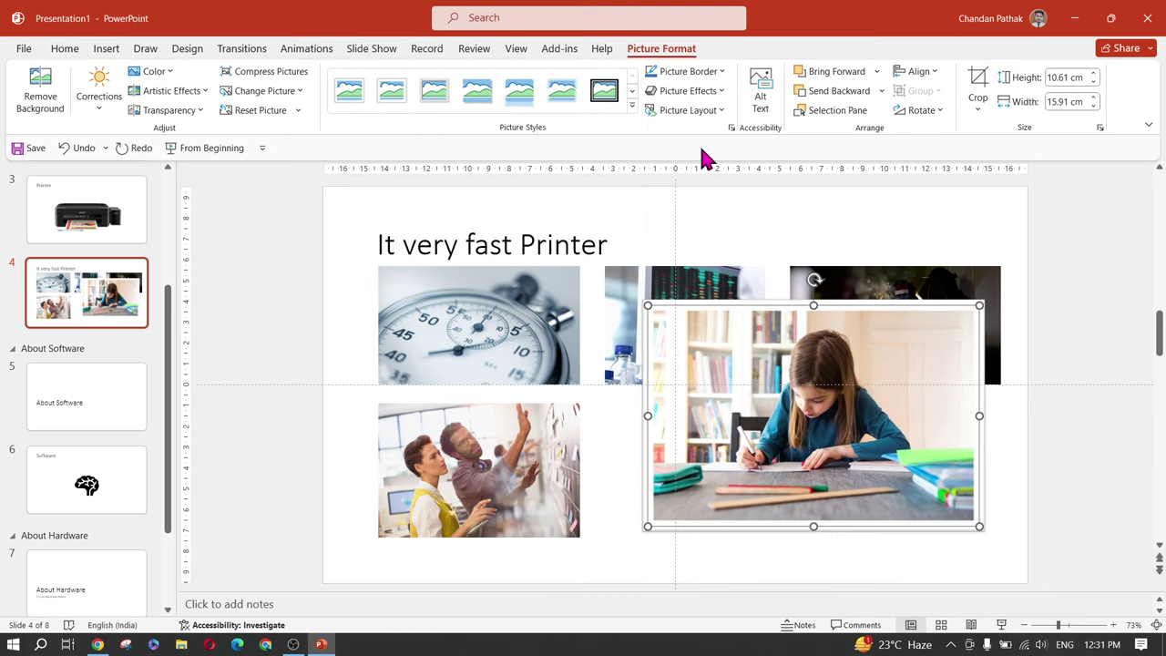
Give the girl photo a blue picture border from Standard Colors
left_click(718, 73)
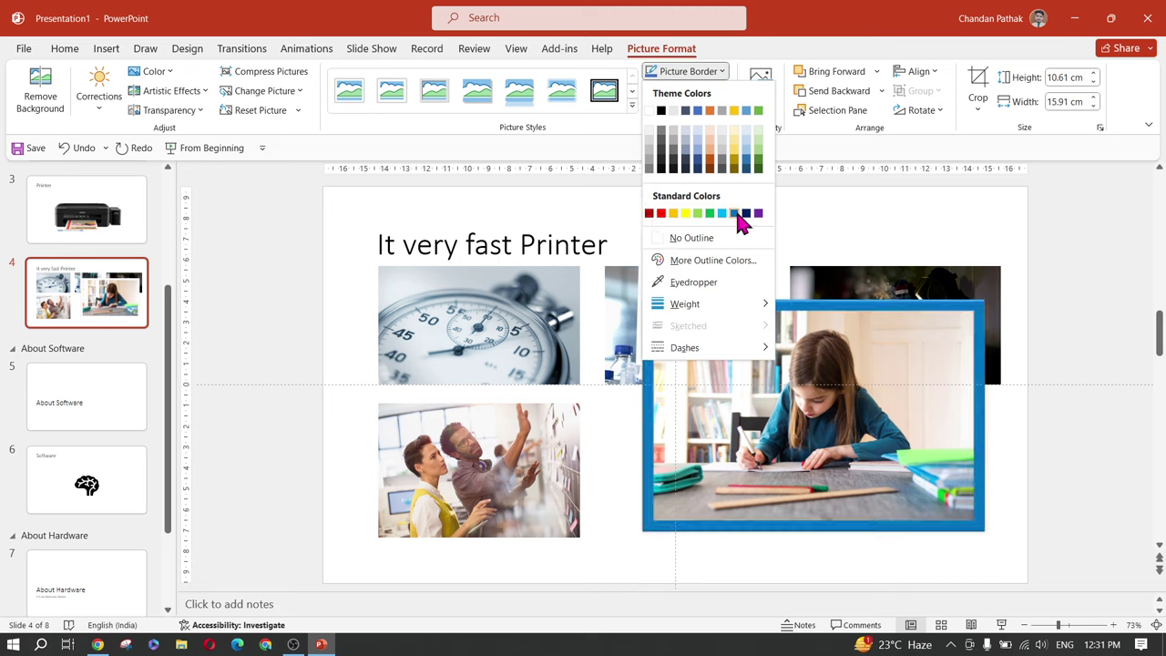
left_click(734, 213)
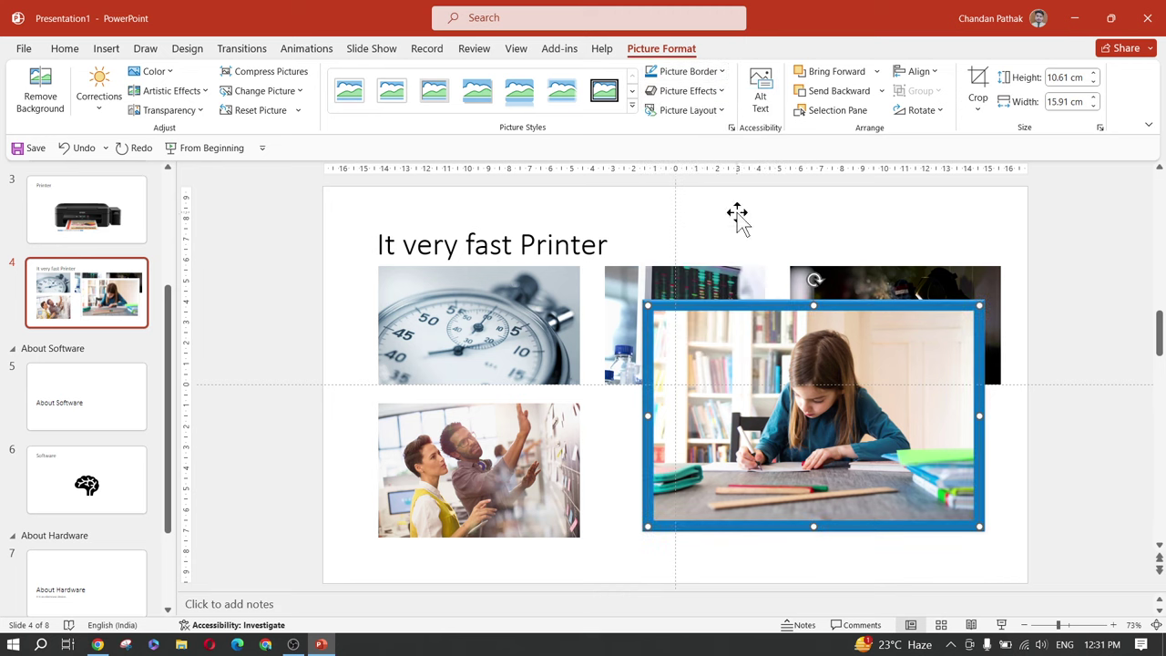
left_click(610, 478)
left_click(879, 444)
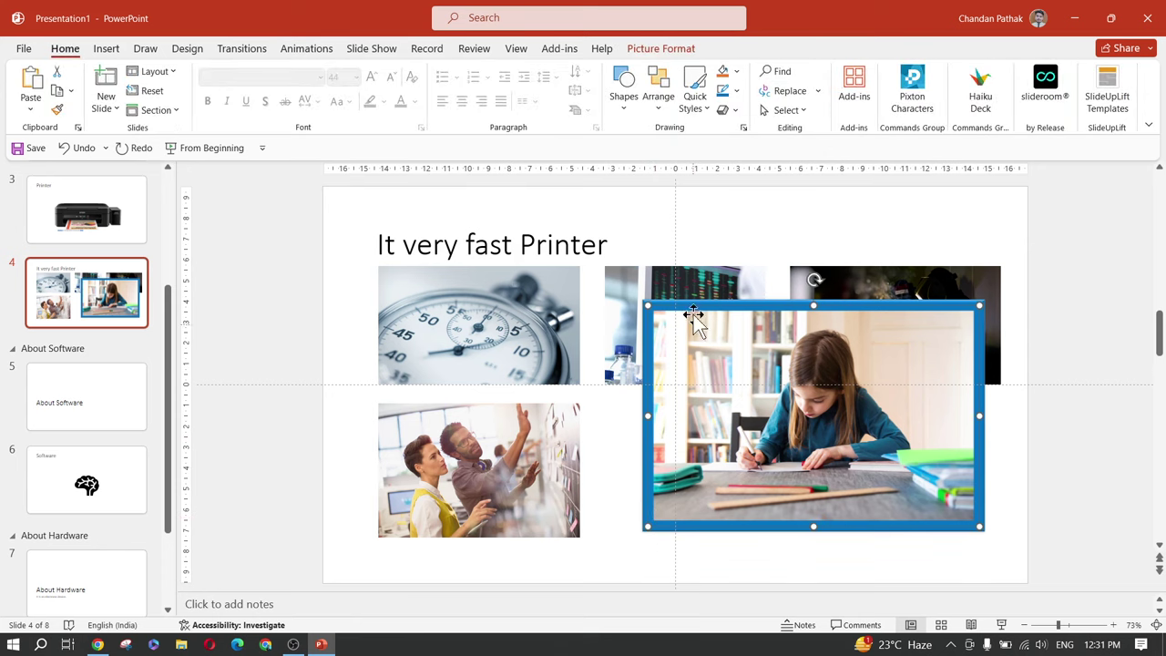
left_click(658, 48)
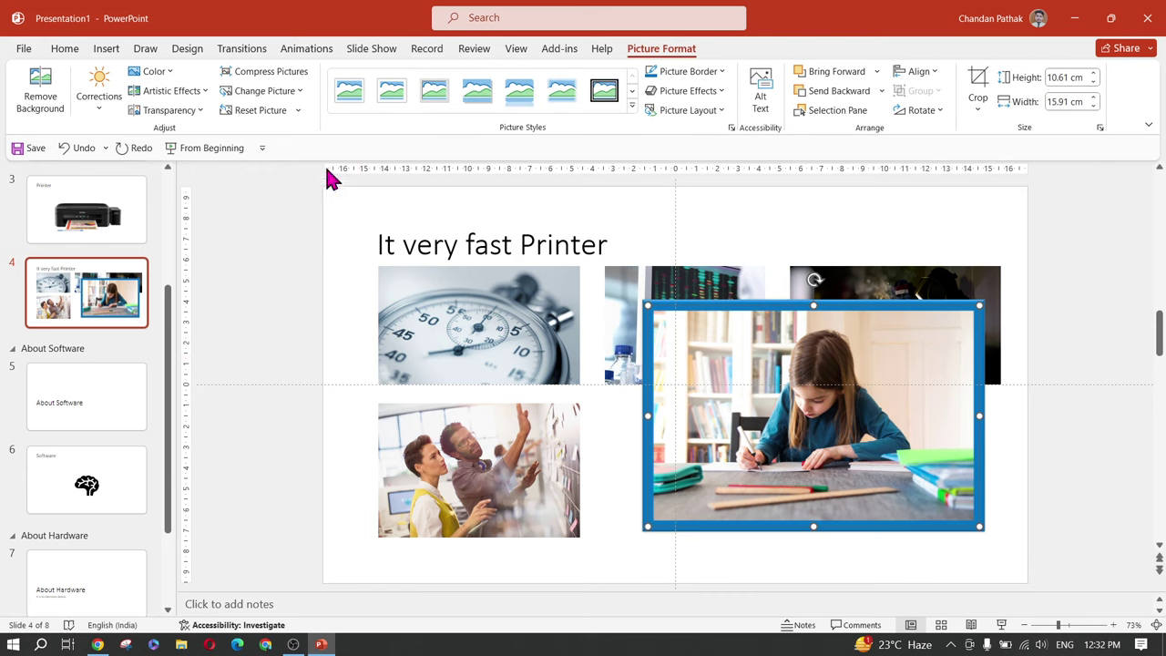
left_click(35, 98)
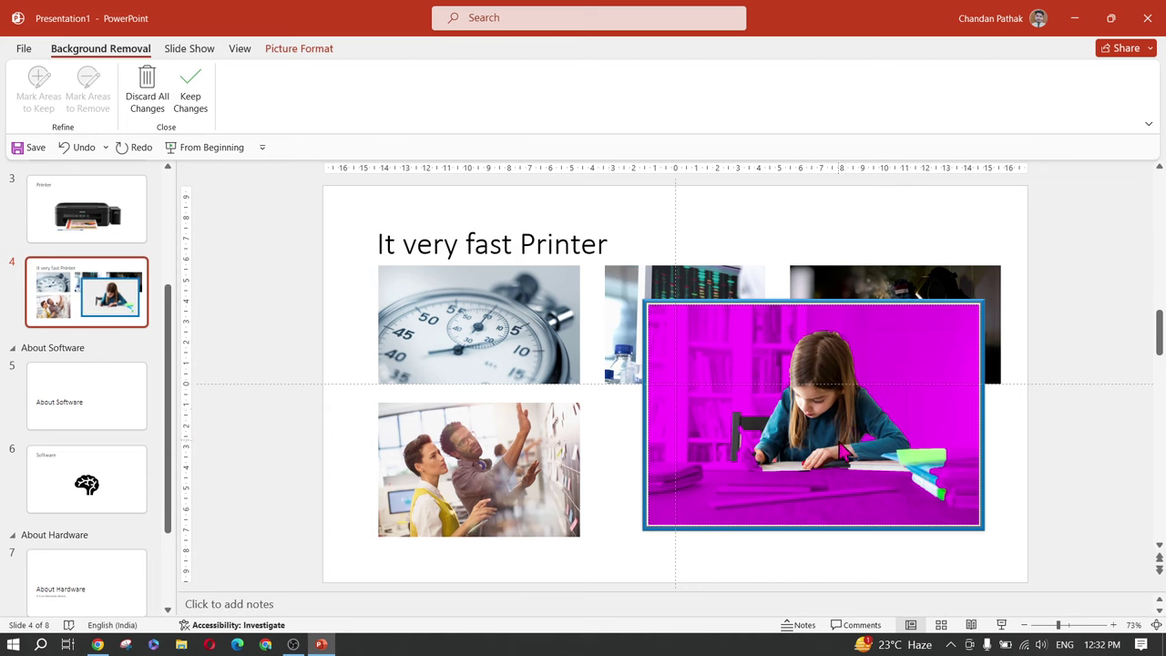
left_click(187, 102)
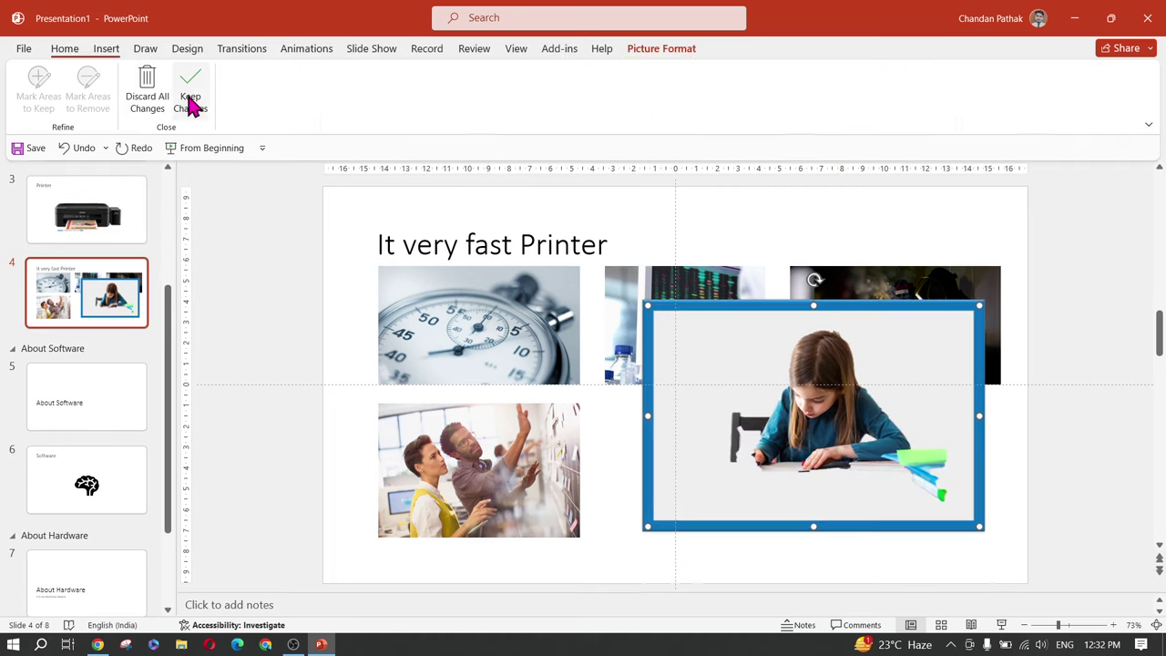
left_click_drag(867, 438, 820, 422)
key("ctrl+z")
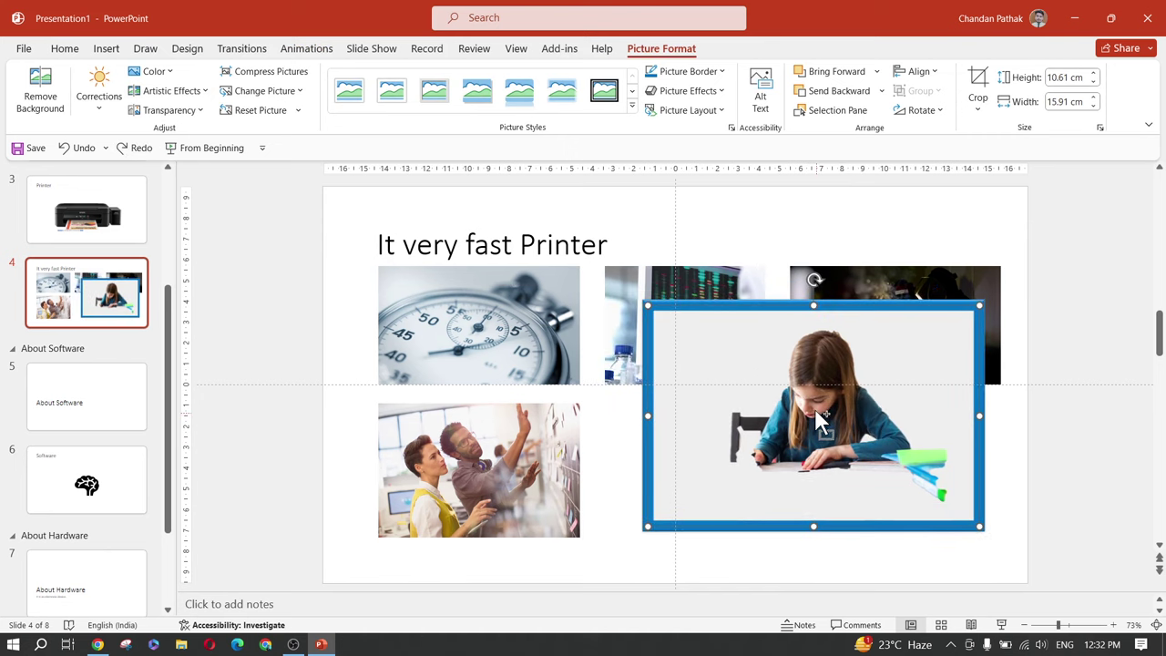
key("ctrl+z")
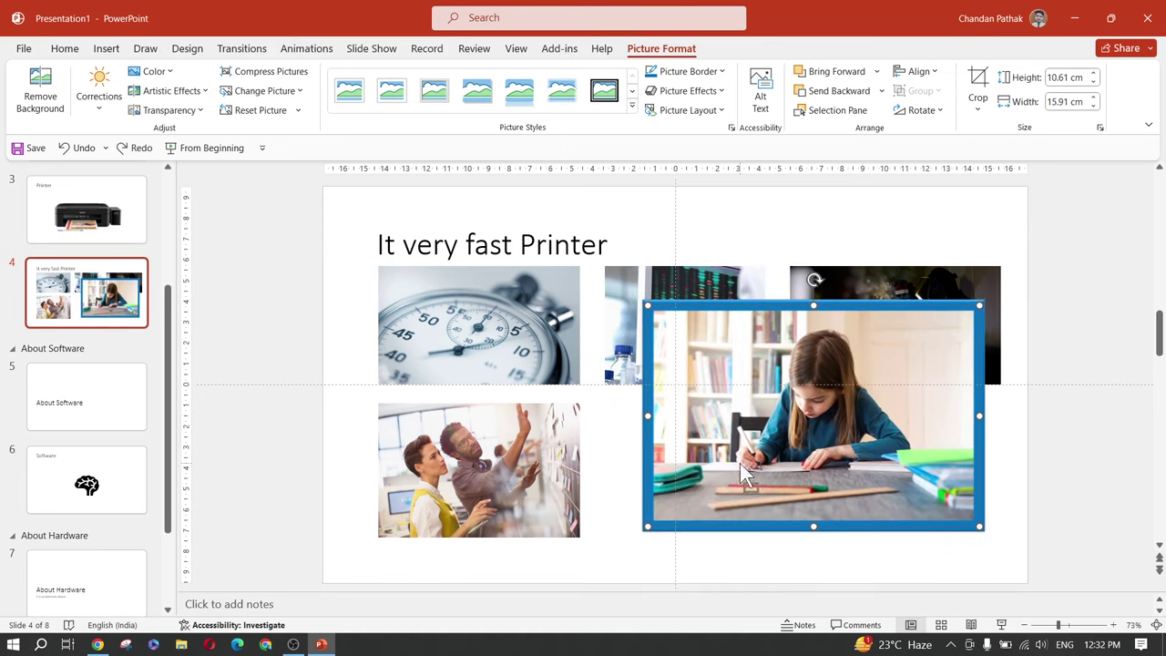
left_click(619, 504)
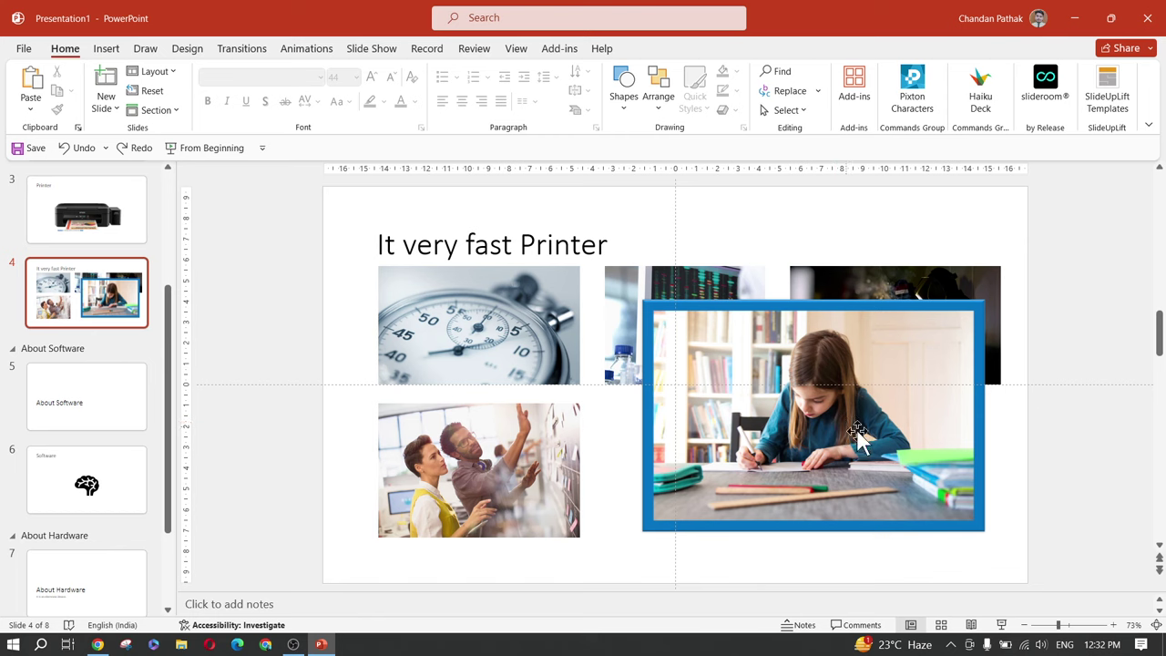
left_click(866, 415)
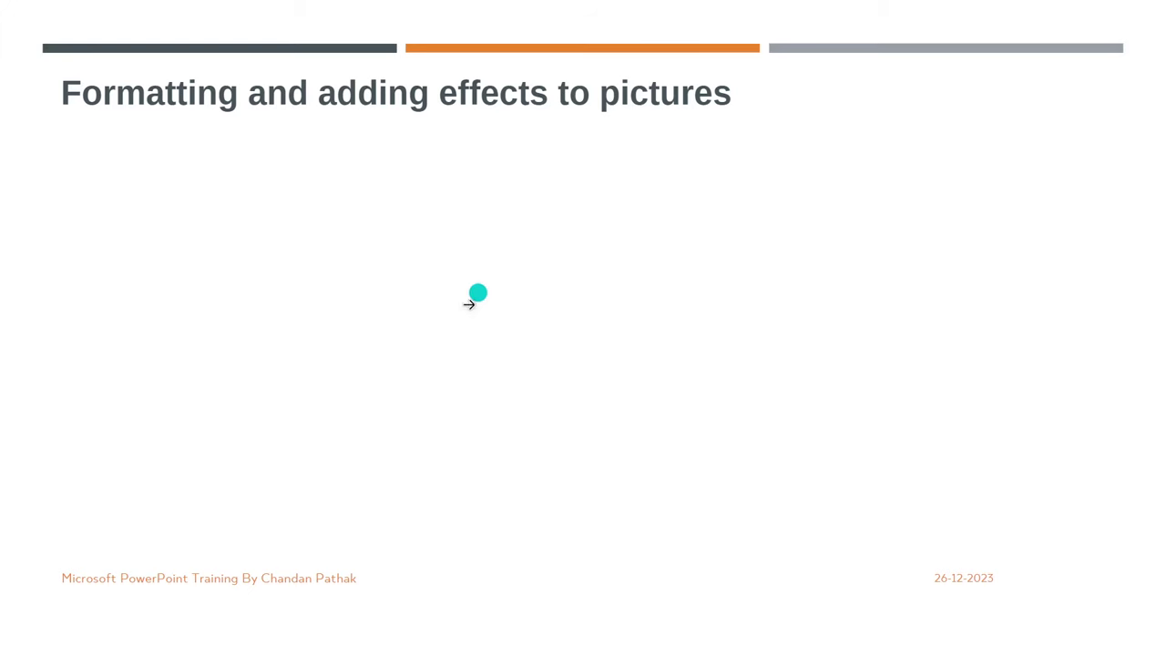
left_click(508, 290)
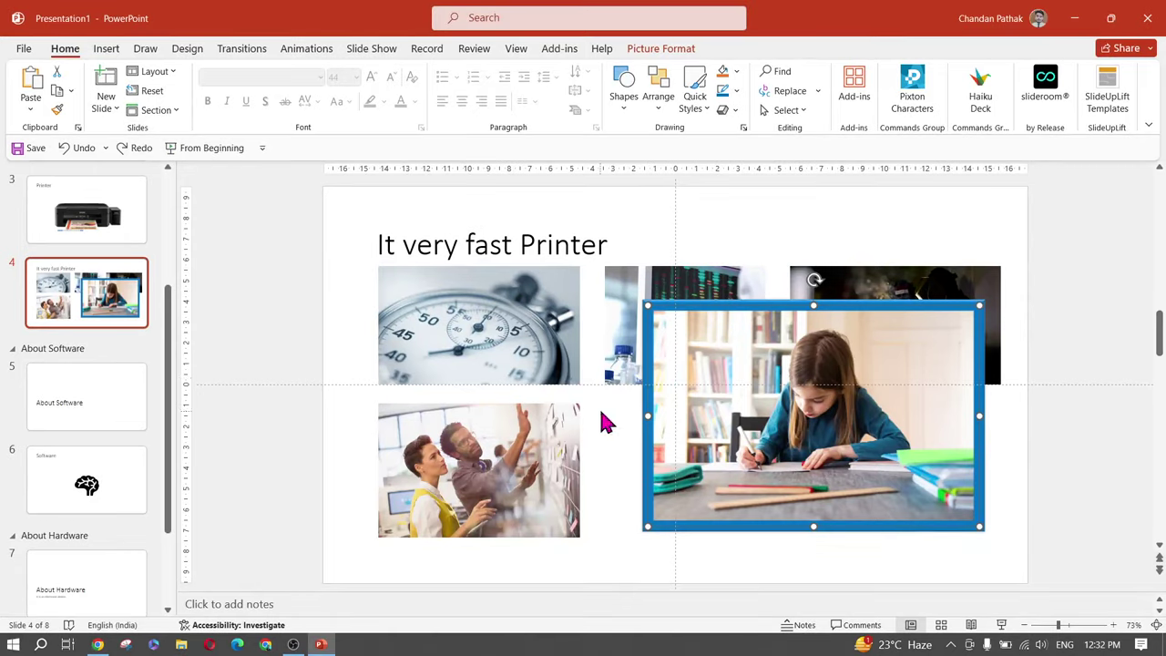
Reset the girl photo to drop its blue border, resize to 6.67 × 10 cm below the welding photo
left_click_drag(760, 369, 794, 379)
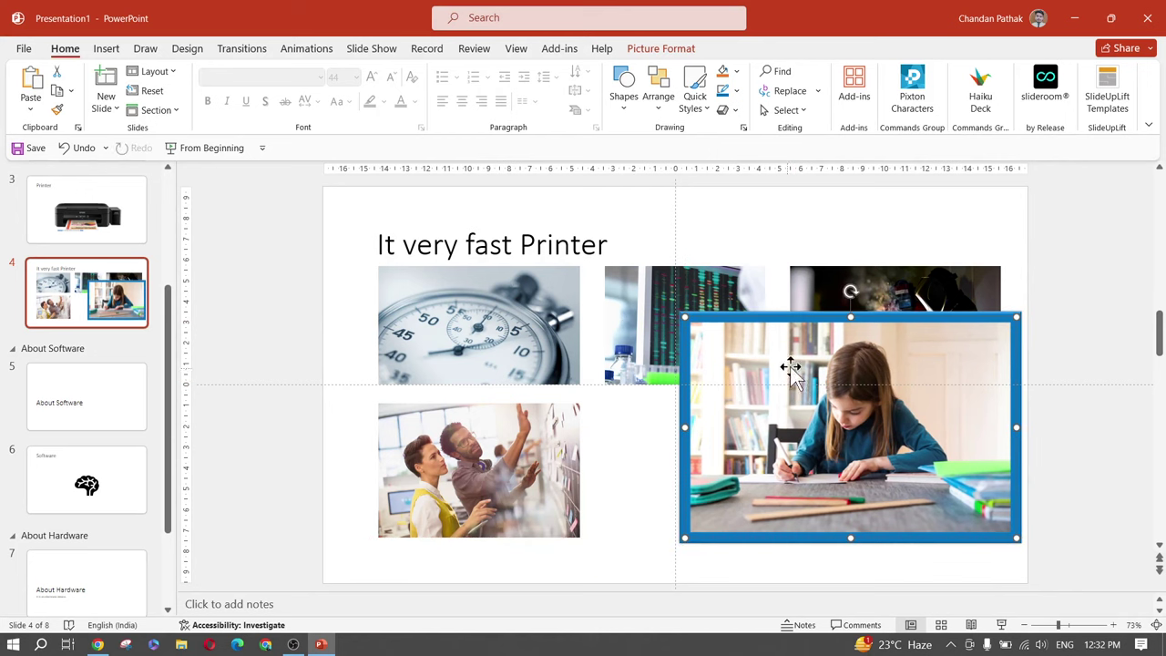
left_click(662, 49)
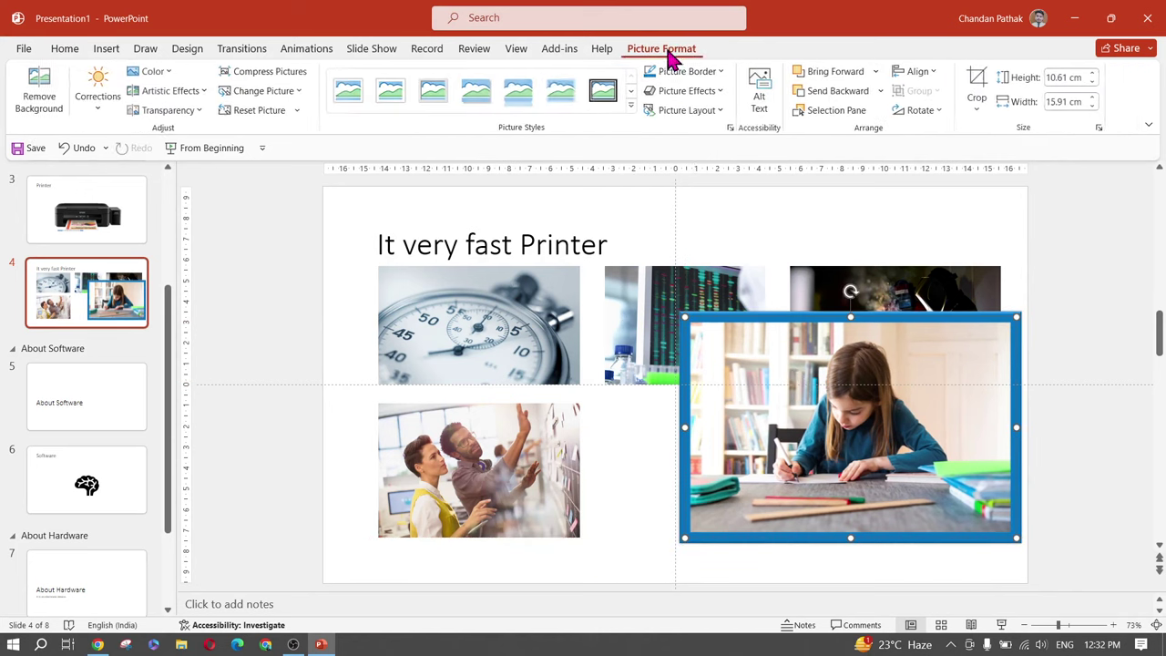
left_click(240, 113)
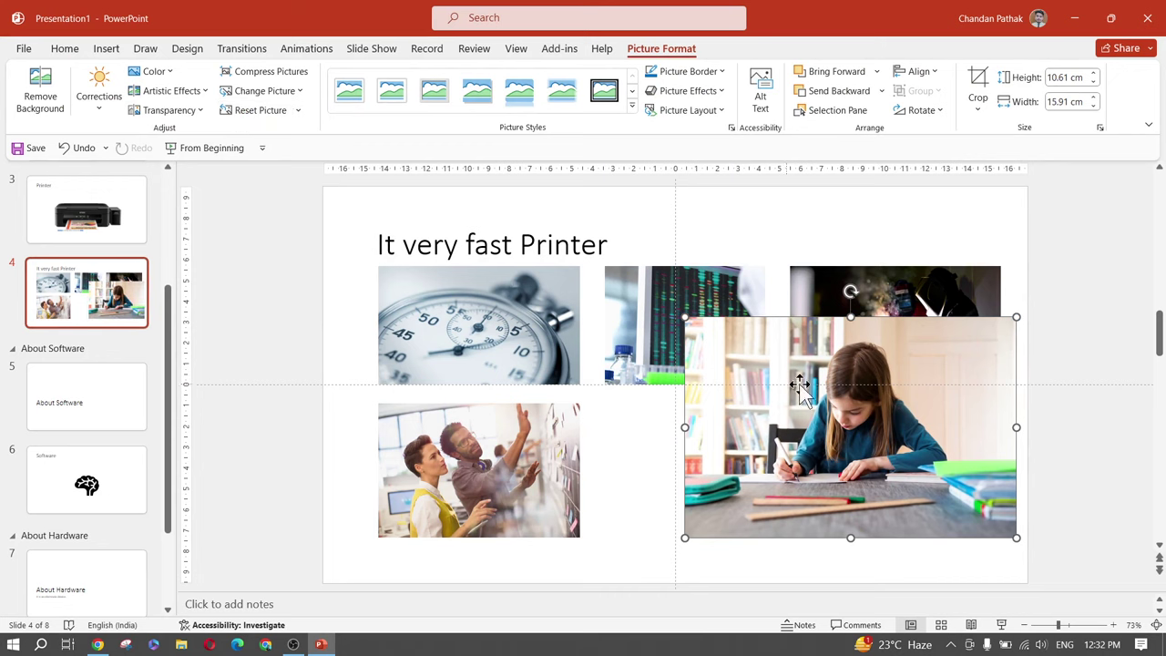
left_click_drag(685, 317, 744, 357)
left_click_drag(868, 416, 810, 450)
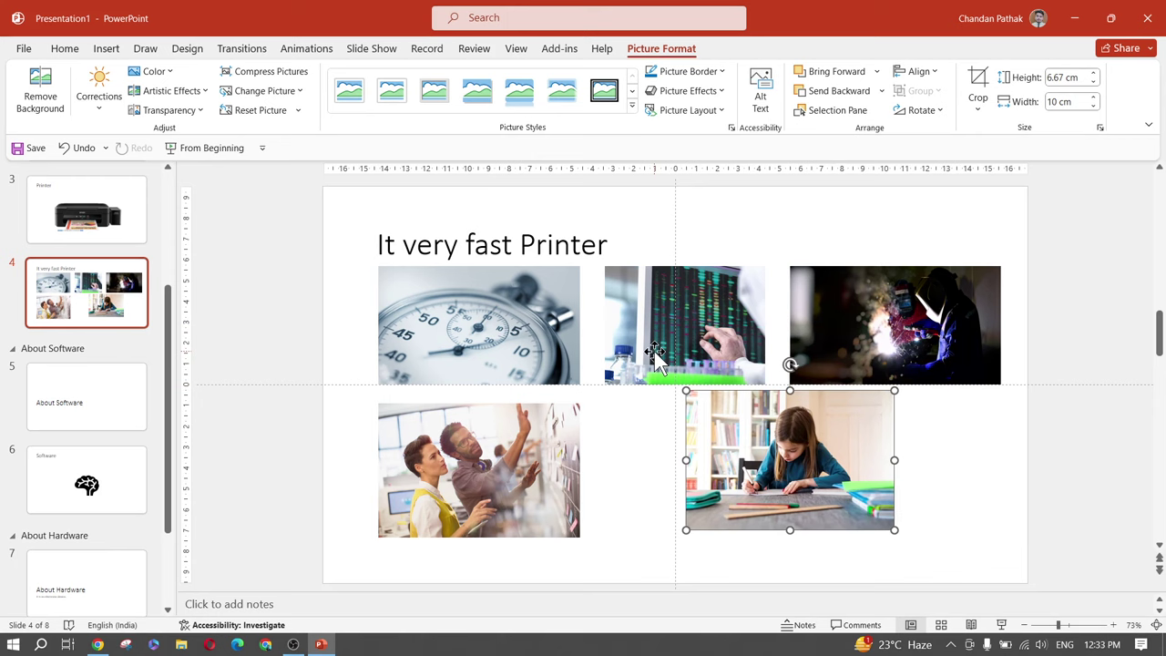
Collapse the ribbon and move the people, stopwatch, lab and welding photos into a lower-left stack
left_click(66, 49)
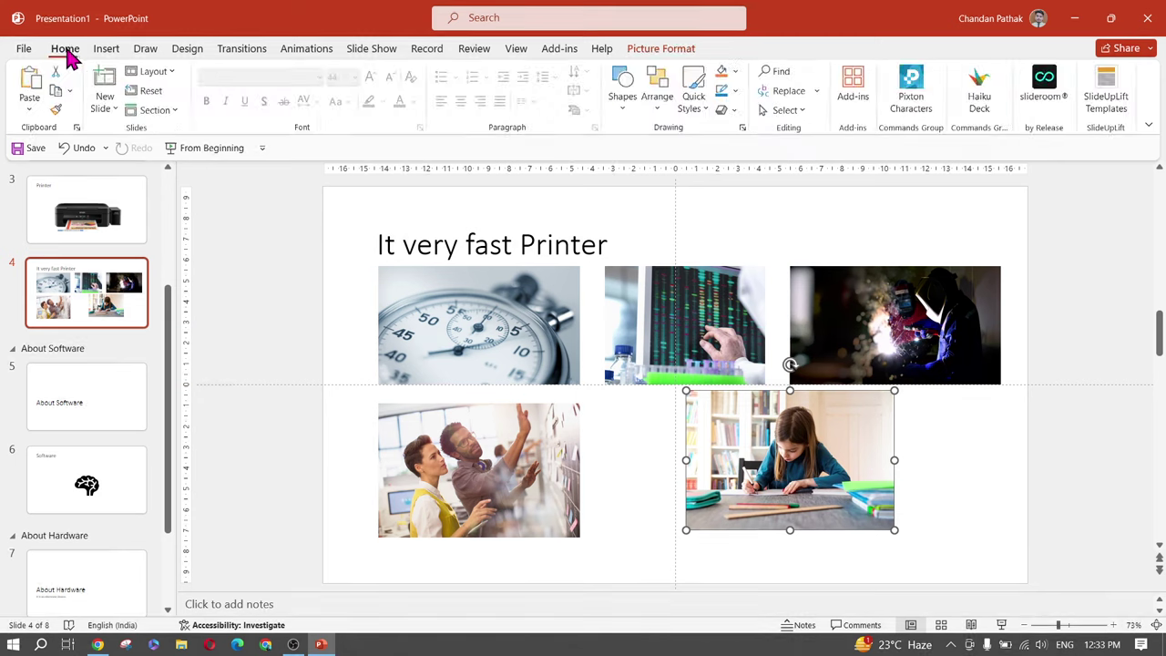
double_click(71, 50)
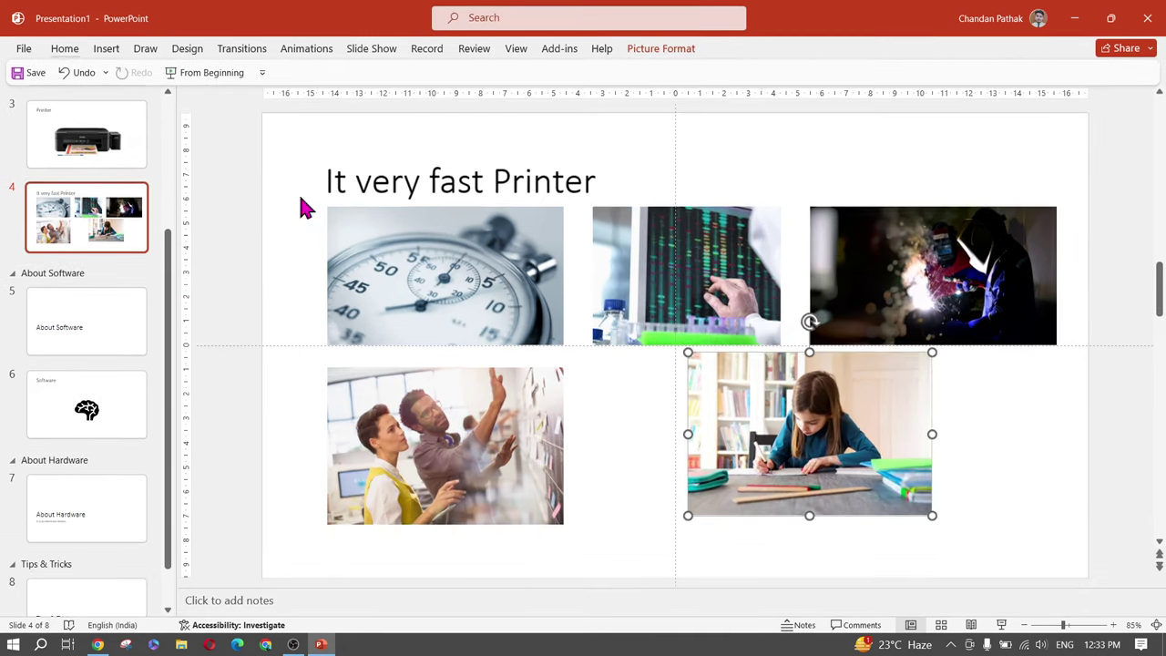
scroll(794, 265, "up", 1)
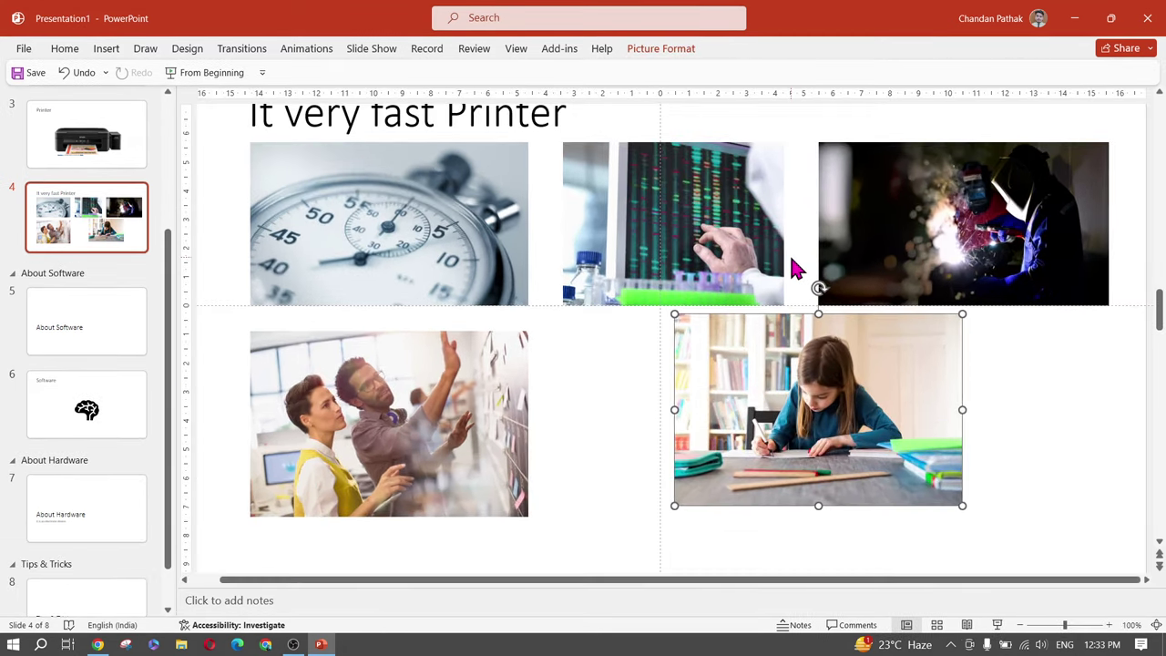
scroll(793, 265, "down", 1)
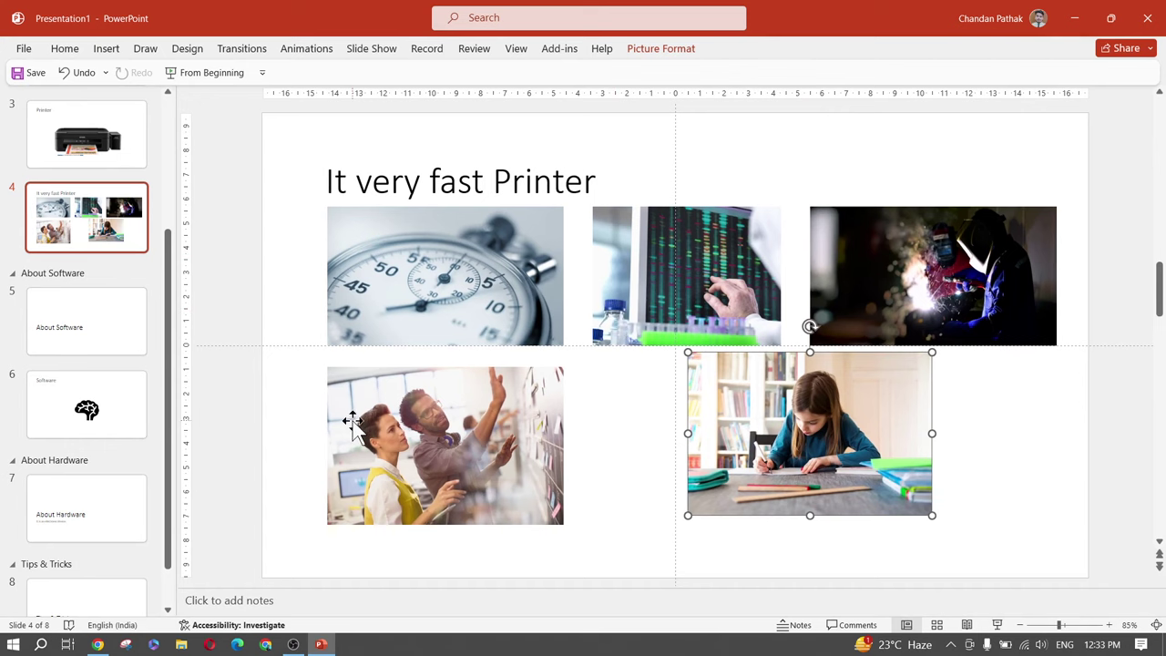
left_click_drag(394, 414, 753, 412)
left_click_drag(469, 265, 474, 405)
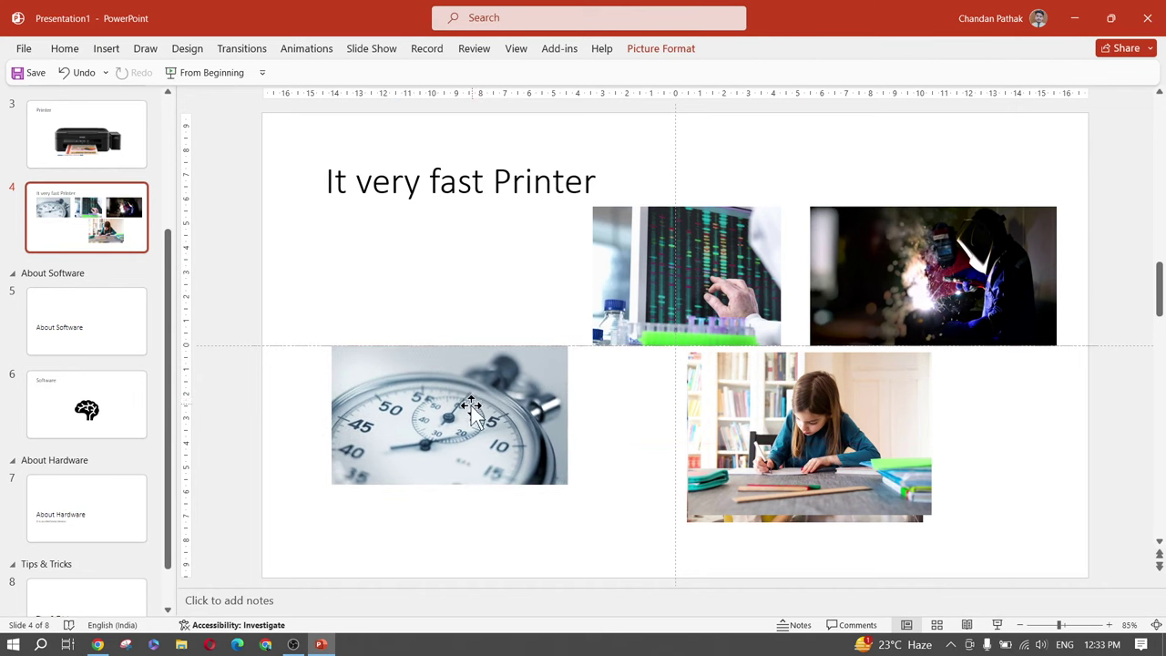
left_click(816, 264)
left_click_drag(773, 268, 501, 395)
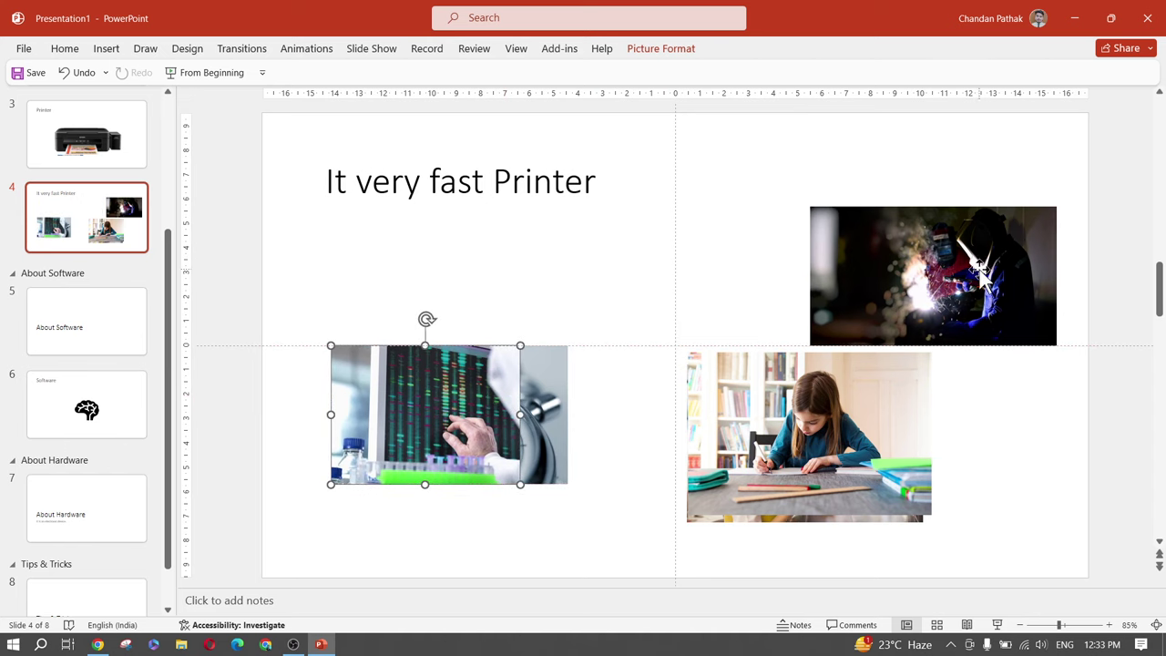
left_click_drag(973, 271, 535, 403)
Move the girl photo onto the lower-left stack and shrink it to match
left_click(900, 416)
left_click_drag(900, 416, 545, 411)
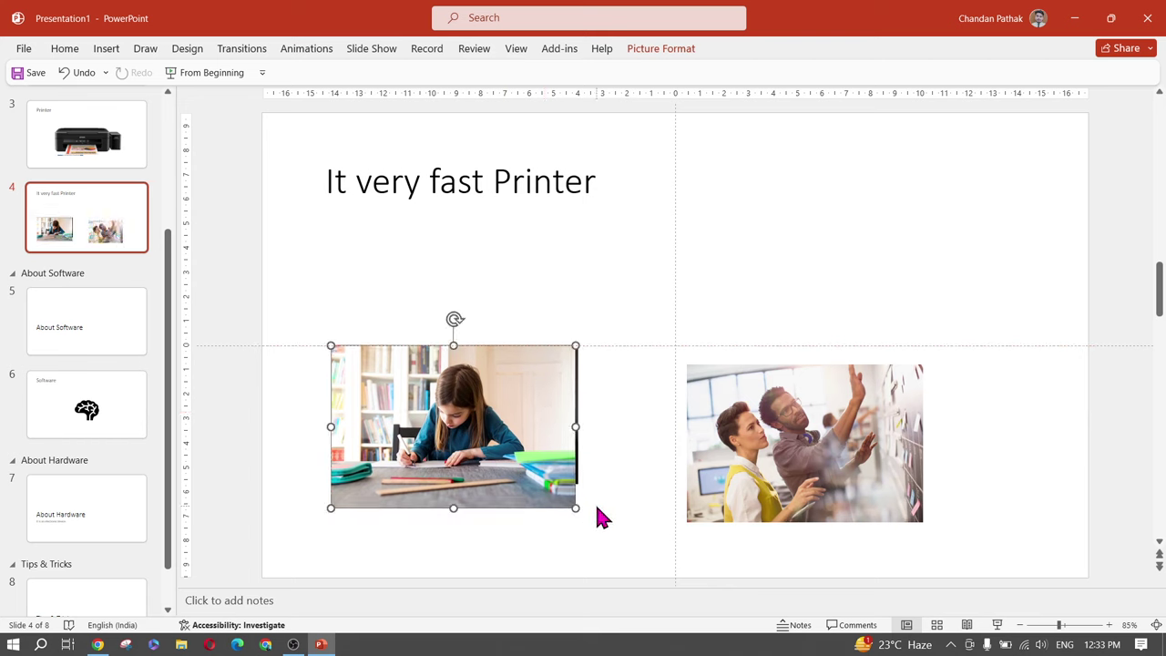
left_click_drag(576, 509, 482, 484)
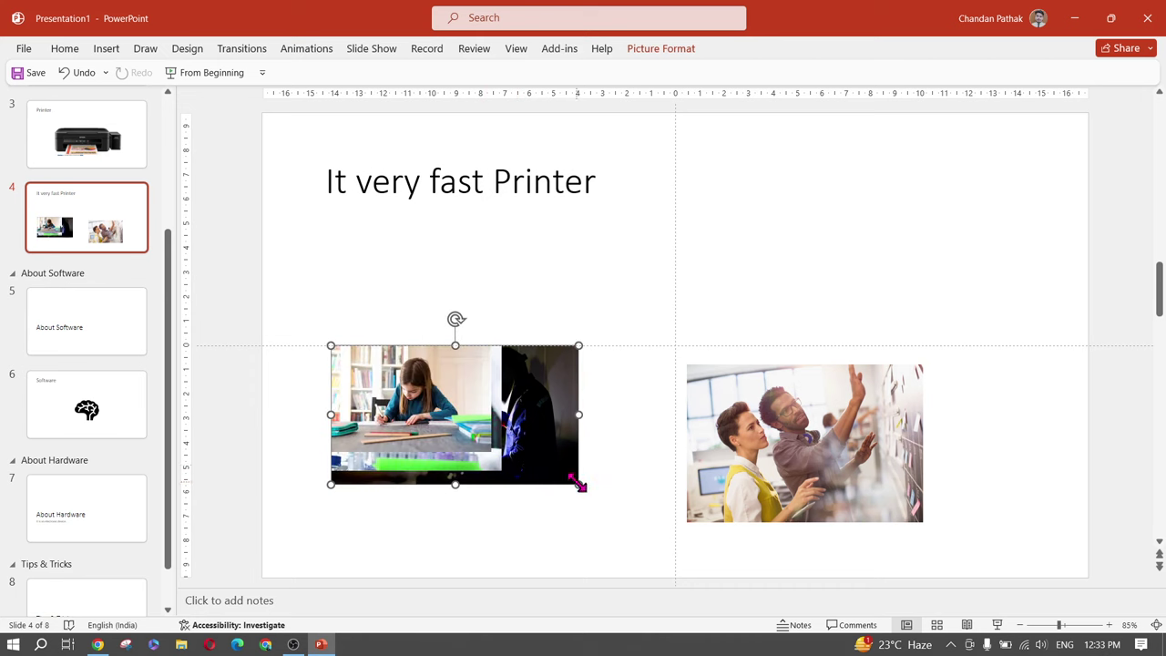
left_click_drag(579, 484, 510, 477)
Move the man-and-woman photo onto the stack and resize it to match
left_click(818, 460)
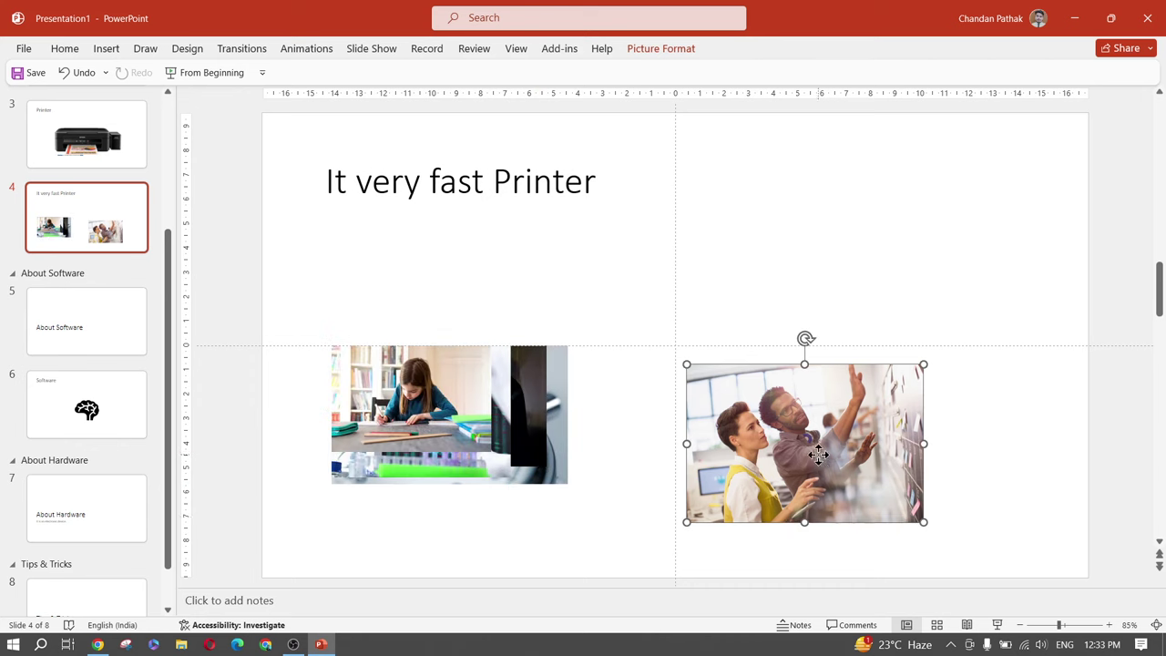
left_click_drag(877, 446, 829, 444)
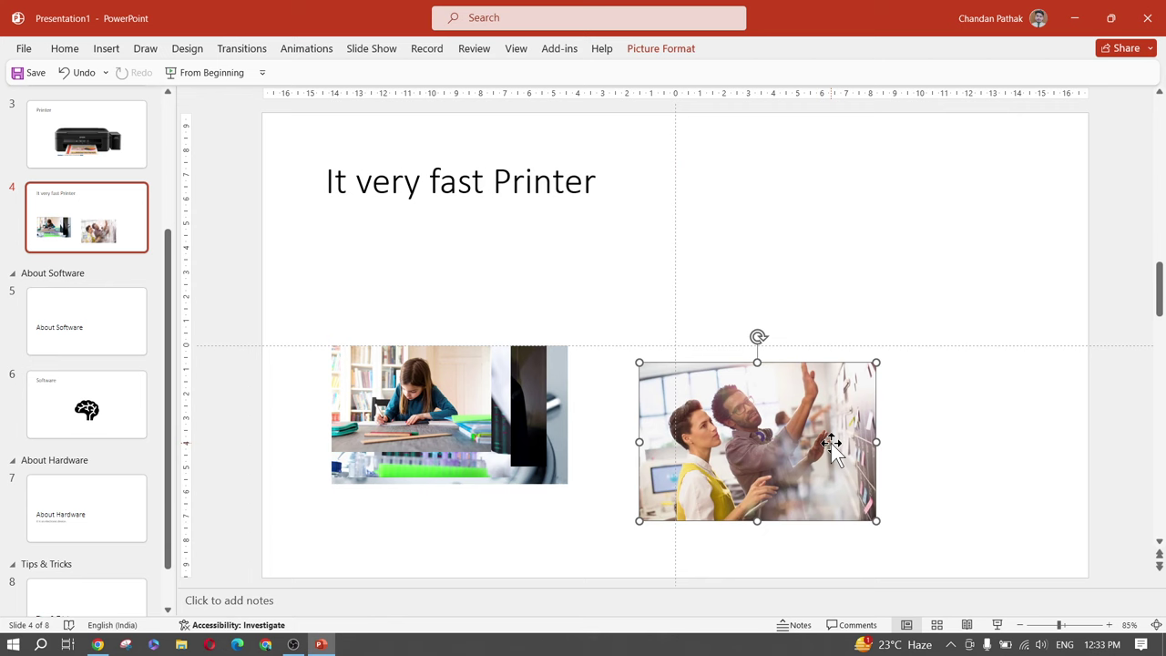
left_click_drag(831, 443, 521, 429)
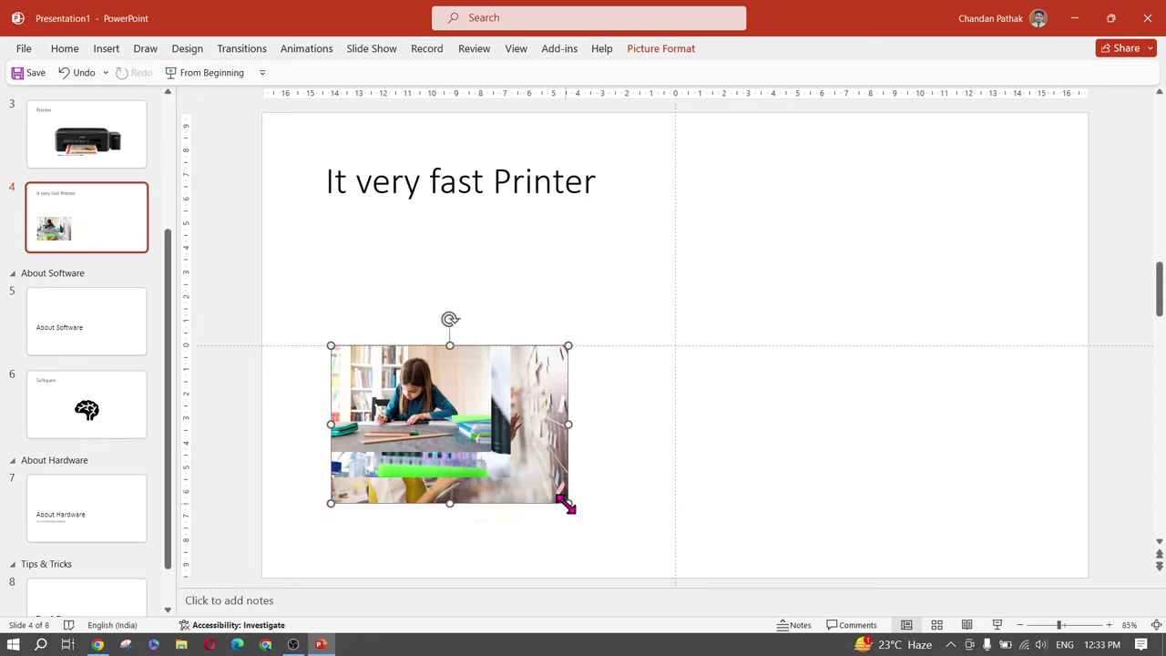
left_click_drag(567, 503, 518, 476)
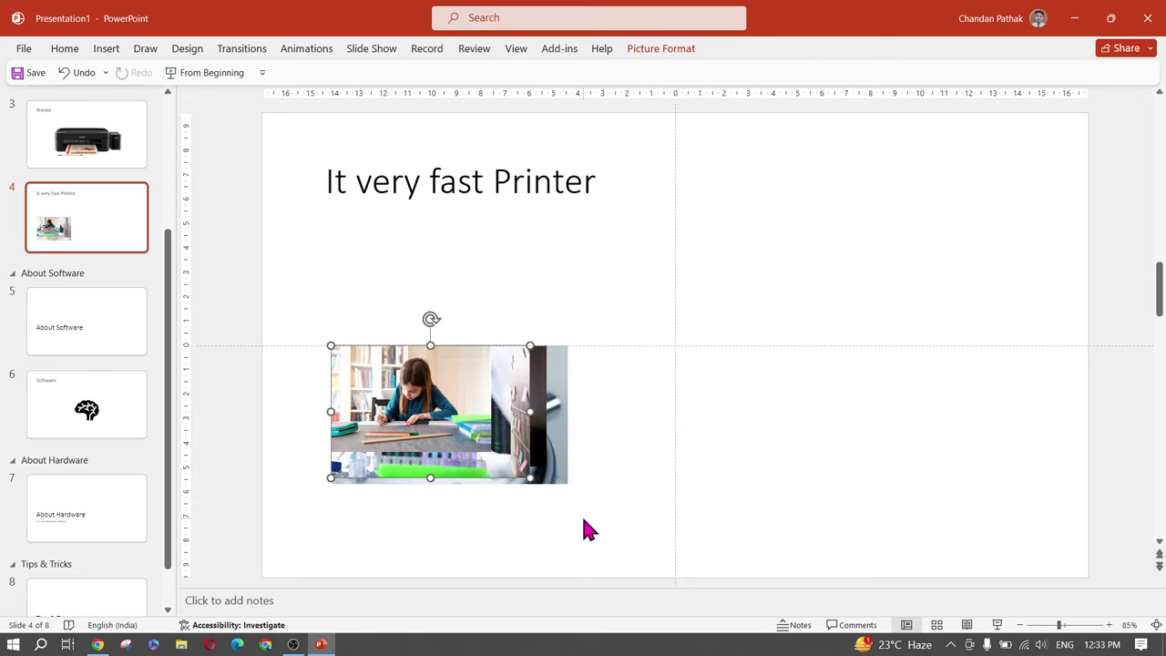
left_click(557, 541)
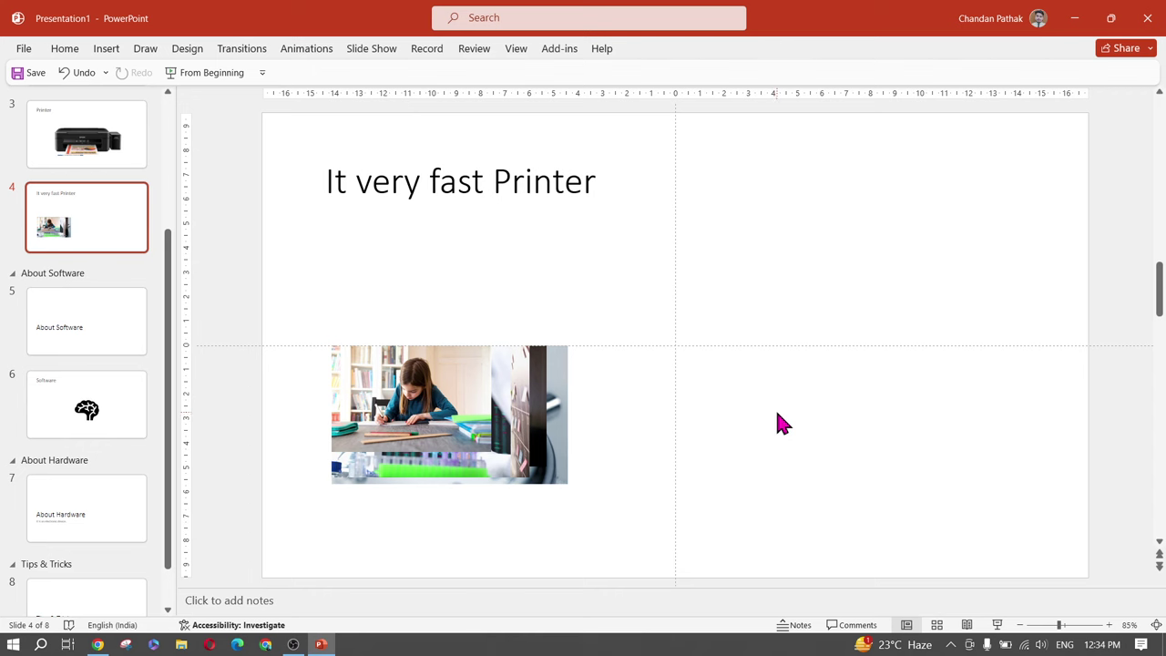
Move the stacked pictures on slide 4 to the upper right and pin the Picture Format ribbon
left_click_drag(297, 276, 648, 555)
left_click_drag(424, 445, 826, 339)
left_click(790, 440)
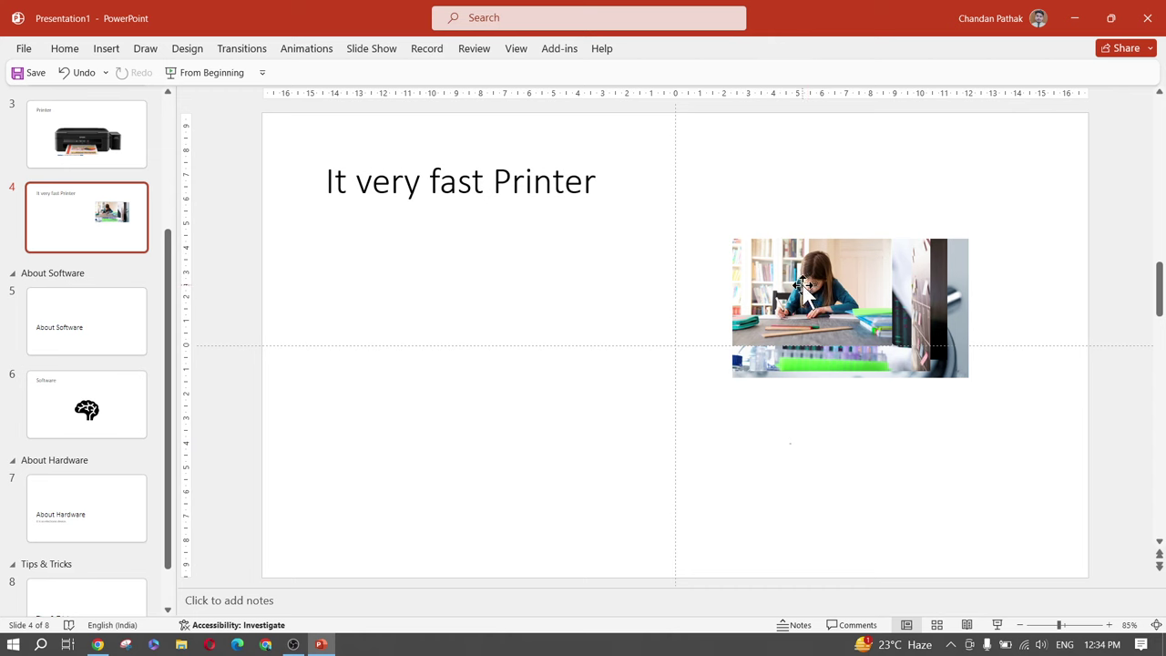
left_click_drag(826, 291, 829, 292)
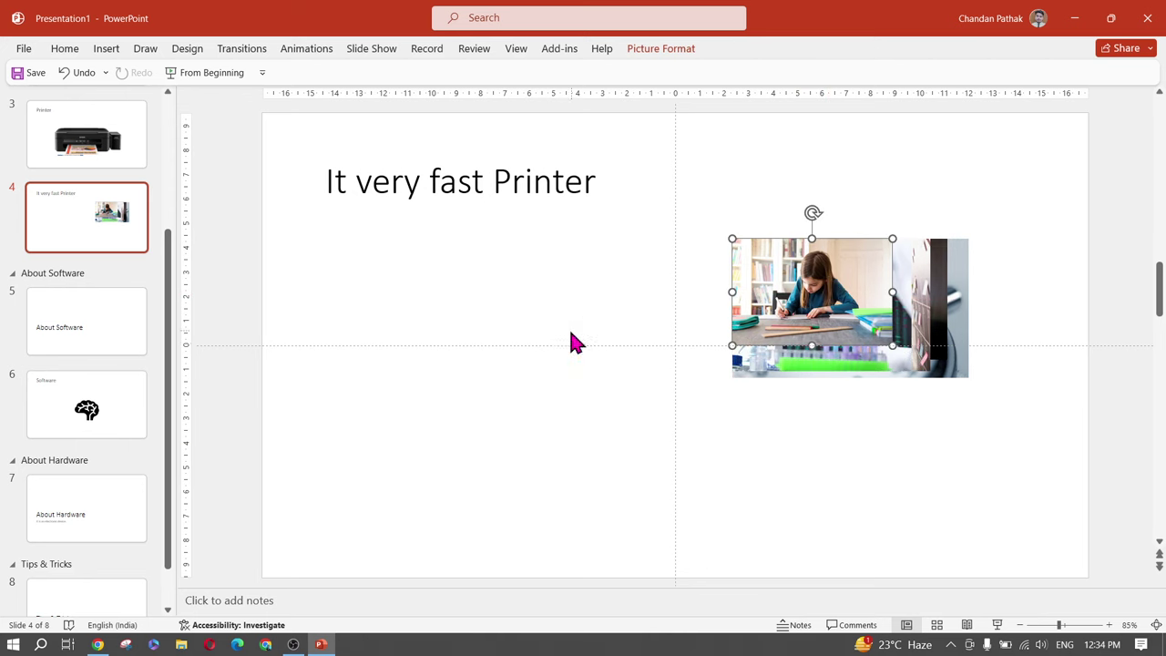
left_click(678, 52)
left_click(677, 52)
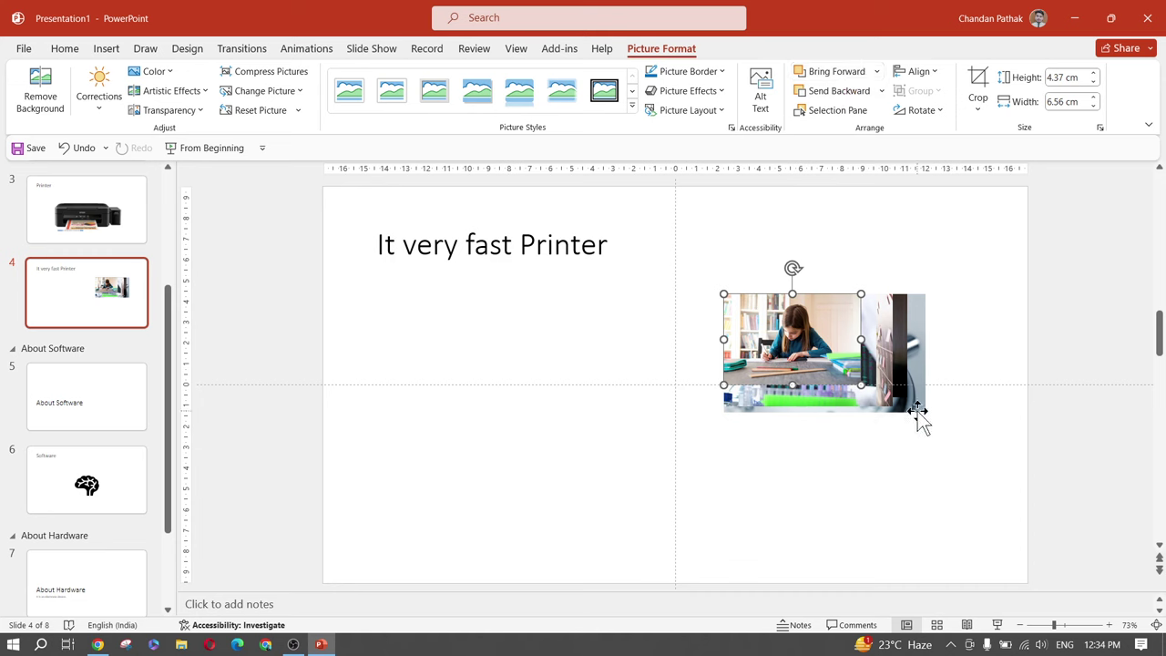
Enlarge the picture to 5.69 × 9.69 cm and shift its layer forward and backward
left_click_drag(918, 410, 921, 411)
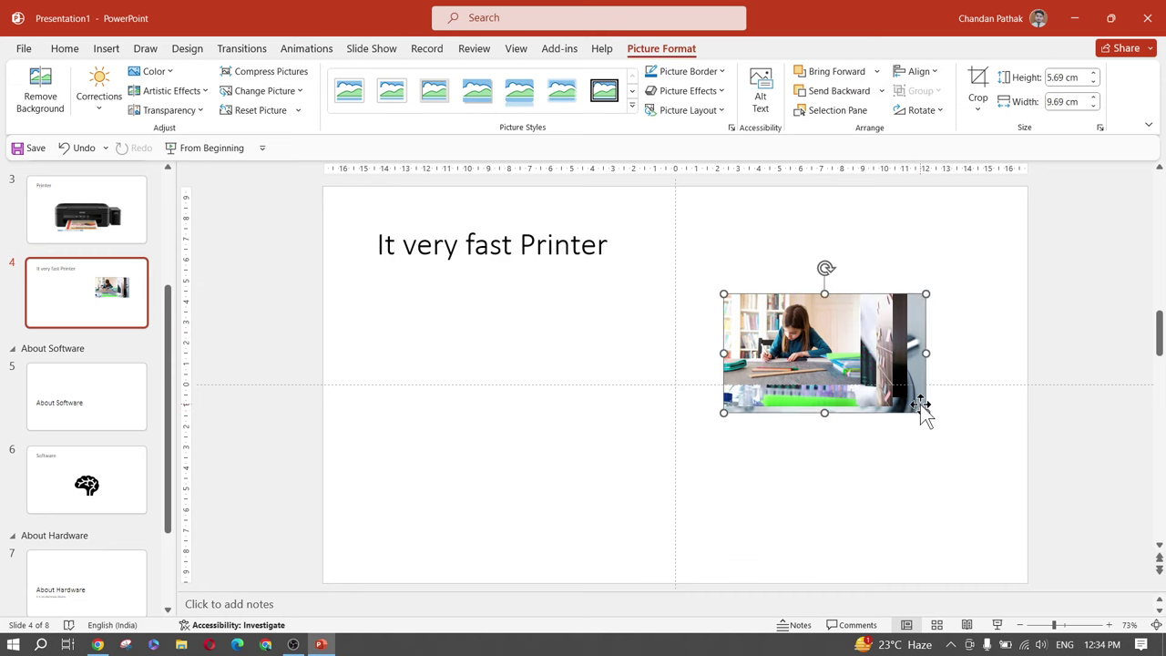
left_click(839, 81)
left_click(839, 80)
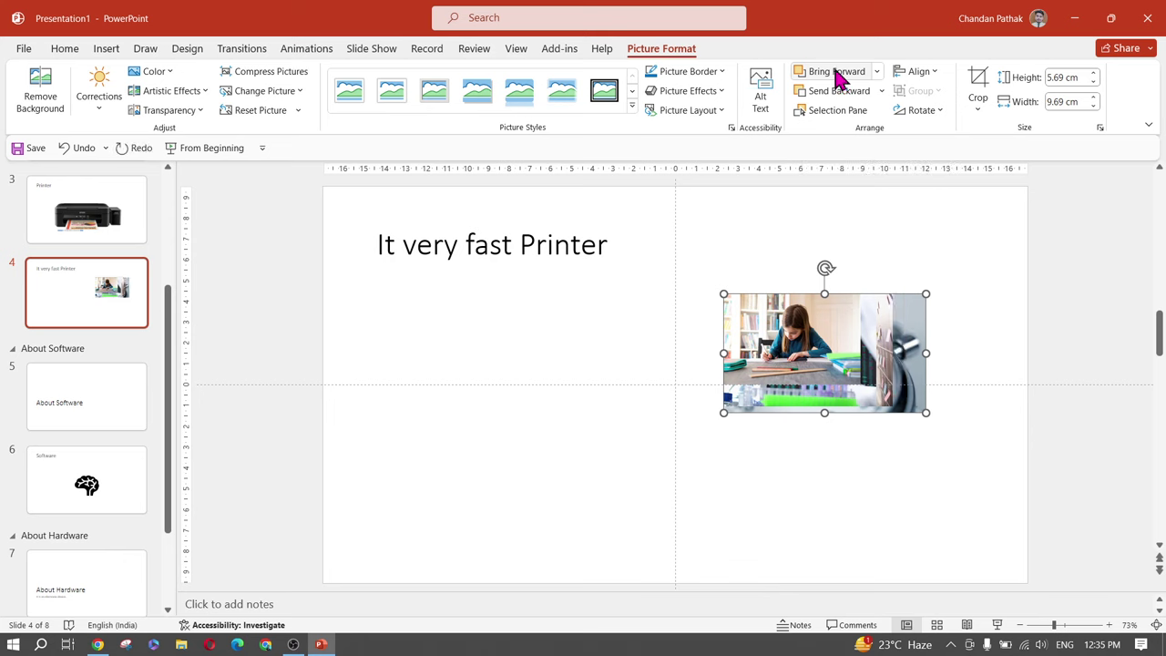
left_click(839, 80)
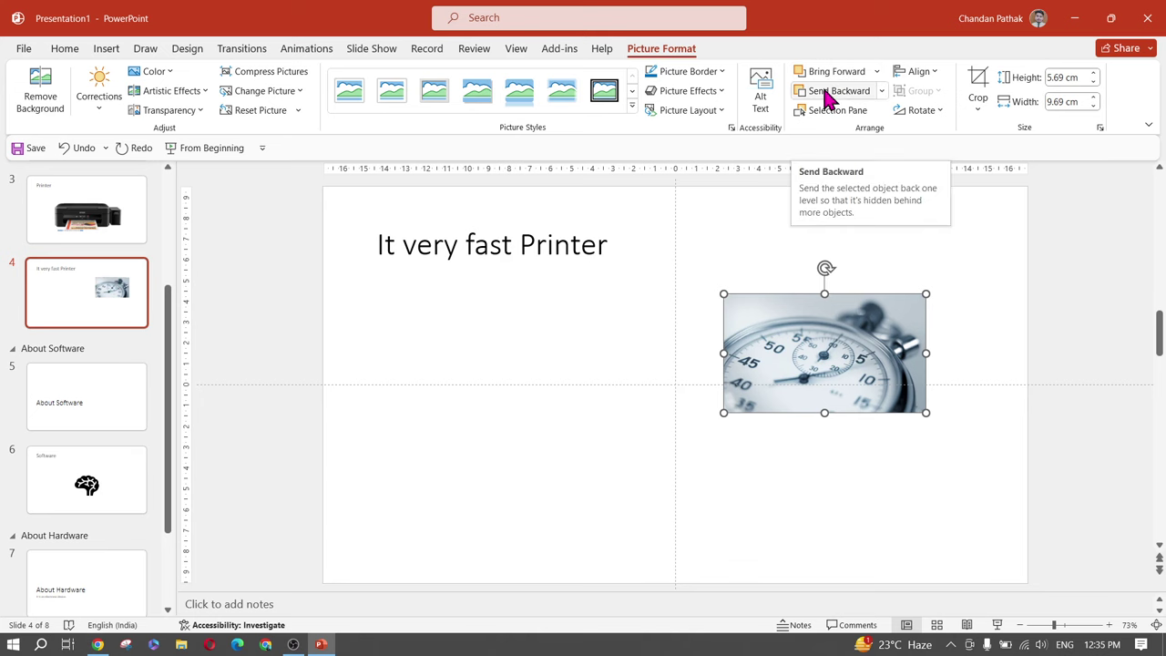
left_click(828, 91)
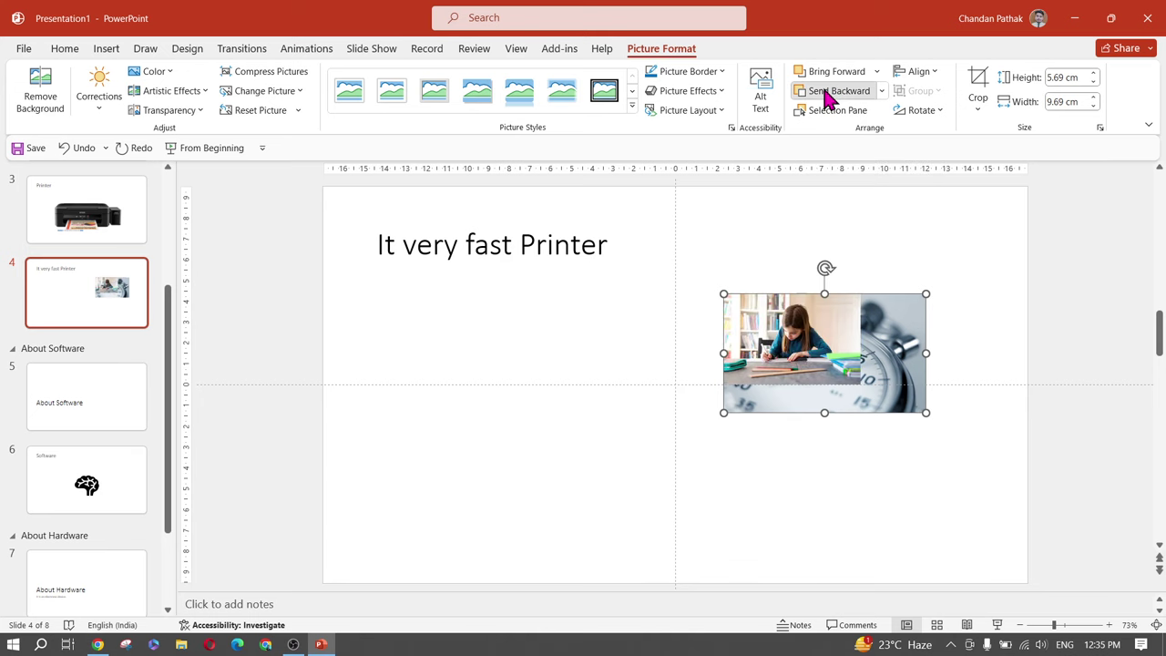
left_click(829, 91)
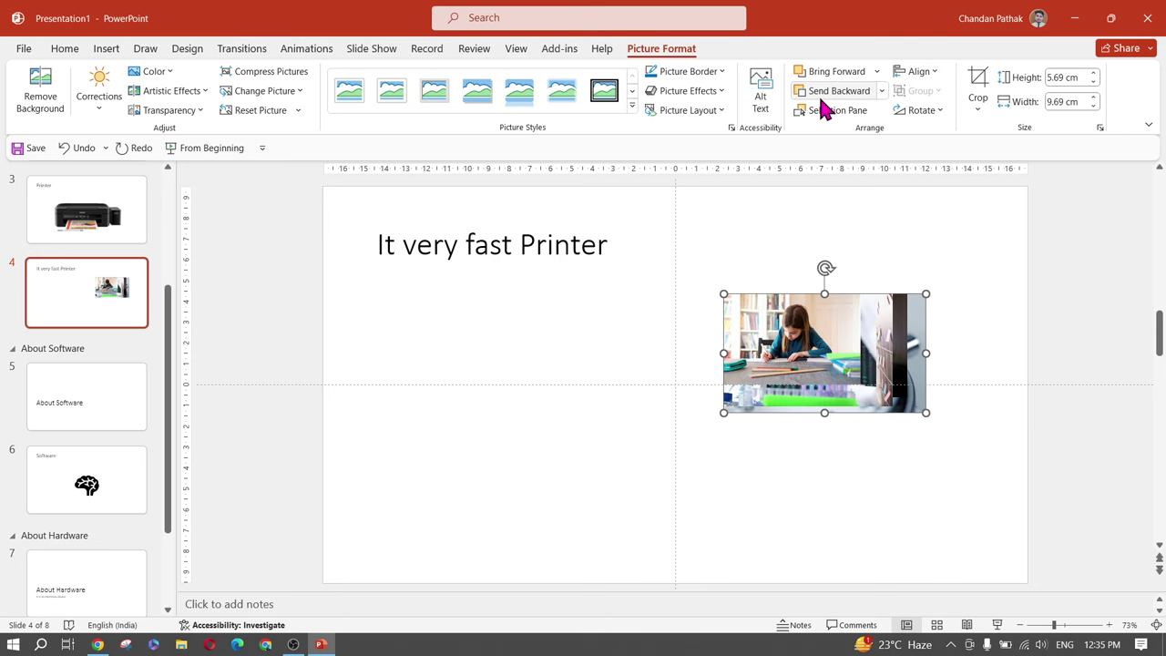
Bring the stopwatch picture to the front of the stack
left_click(881, 91)
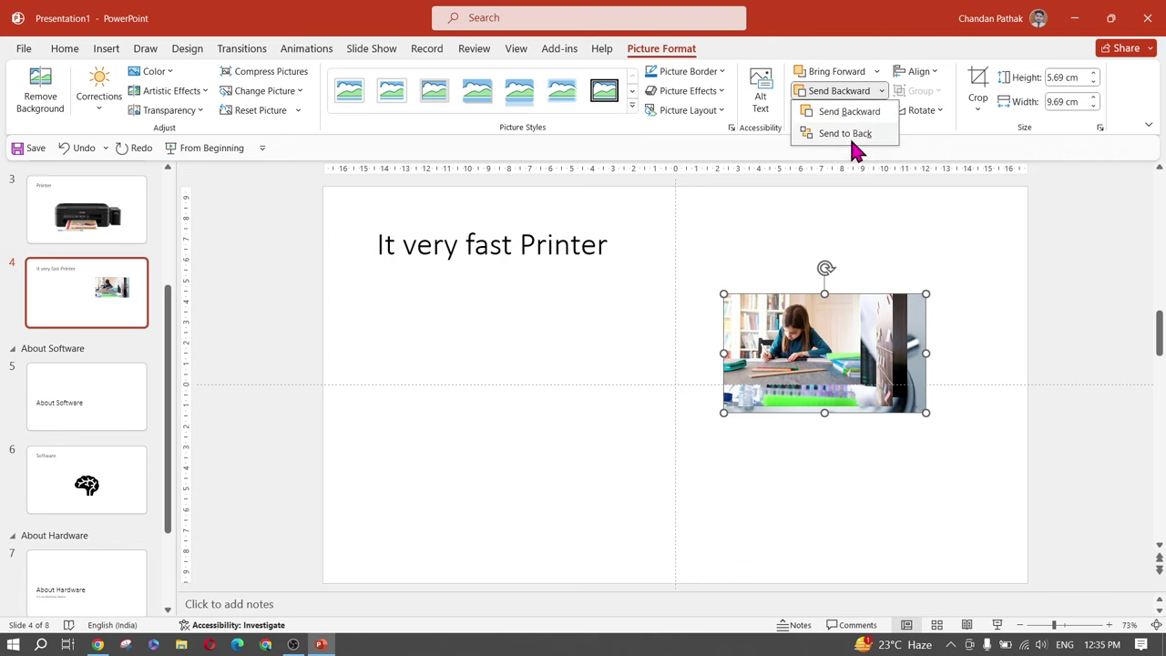
left_click(880, 88)
left_click(877, 73)
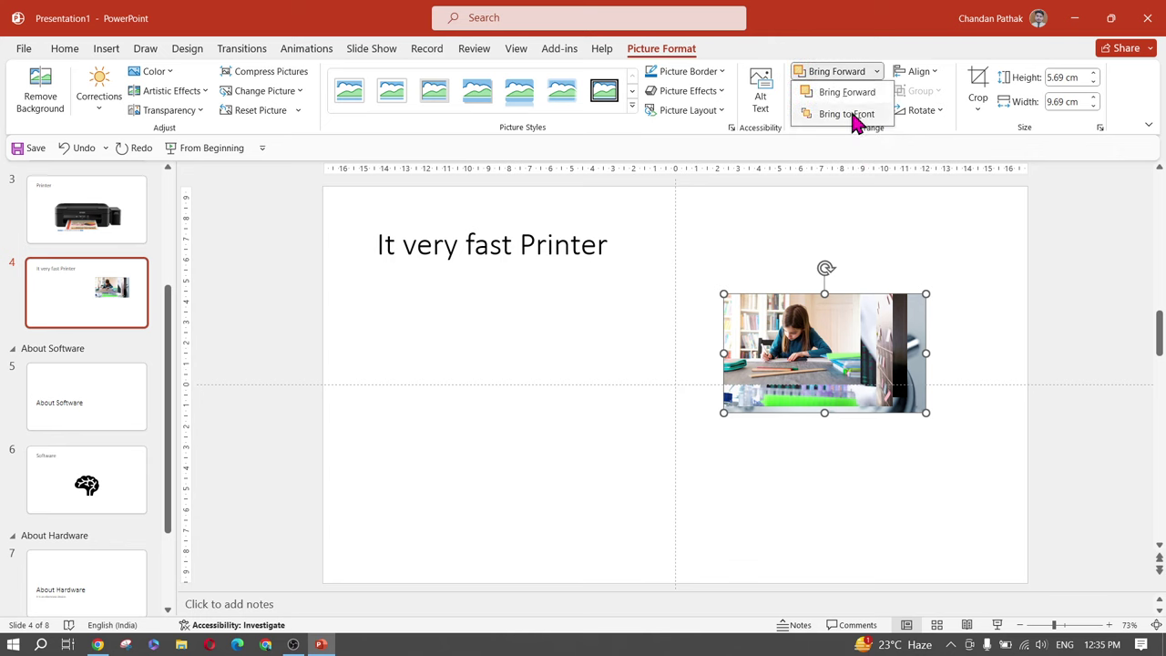
left_click(872, 73)
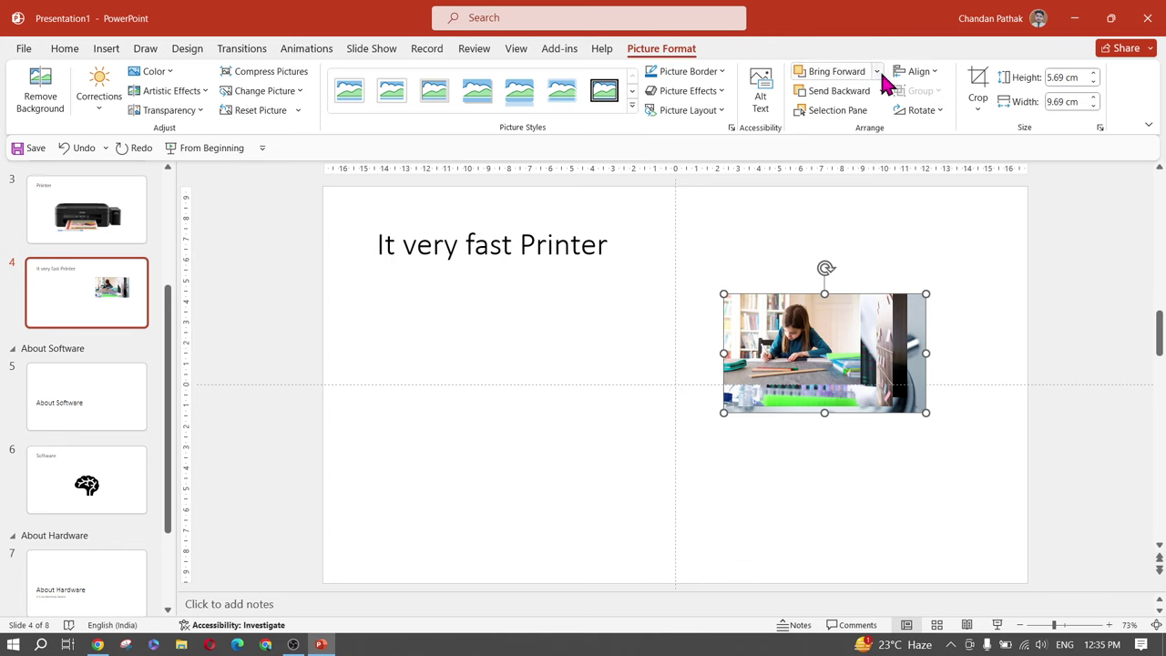
left_click(879, 73)
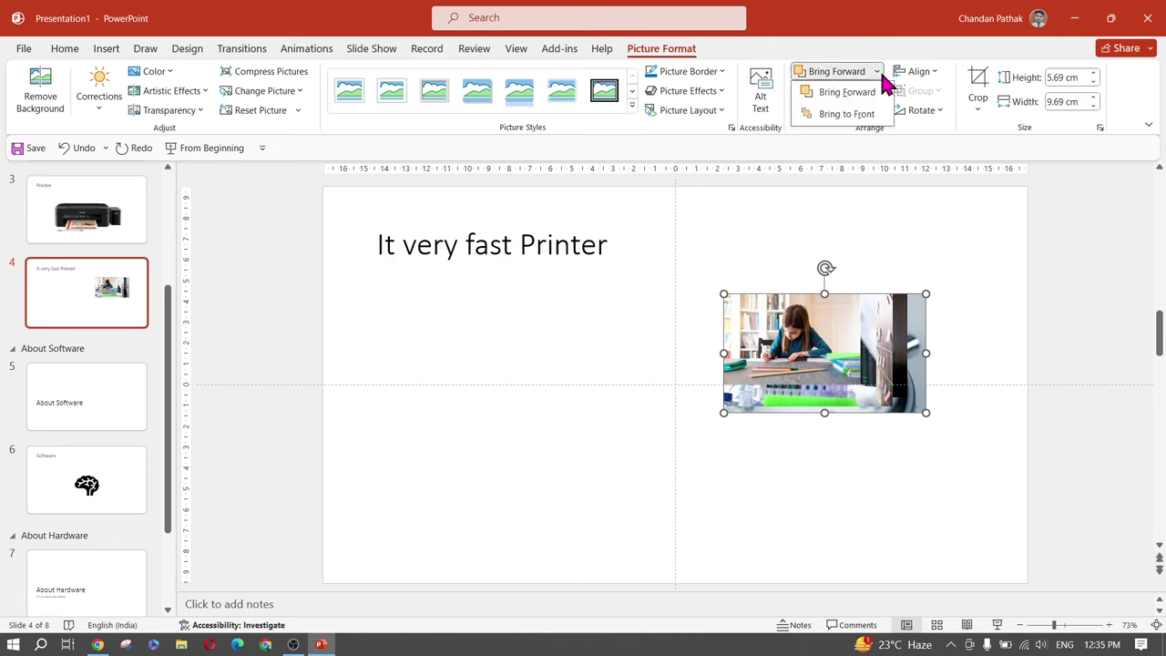
left_click(867, 122)
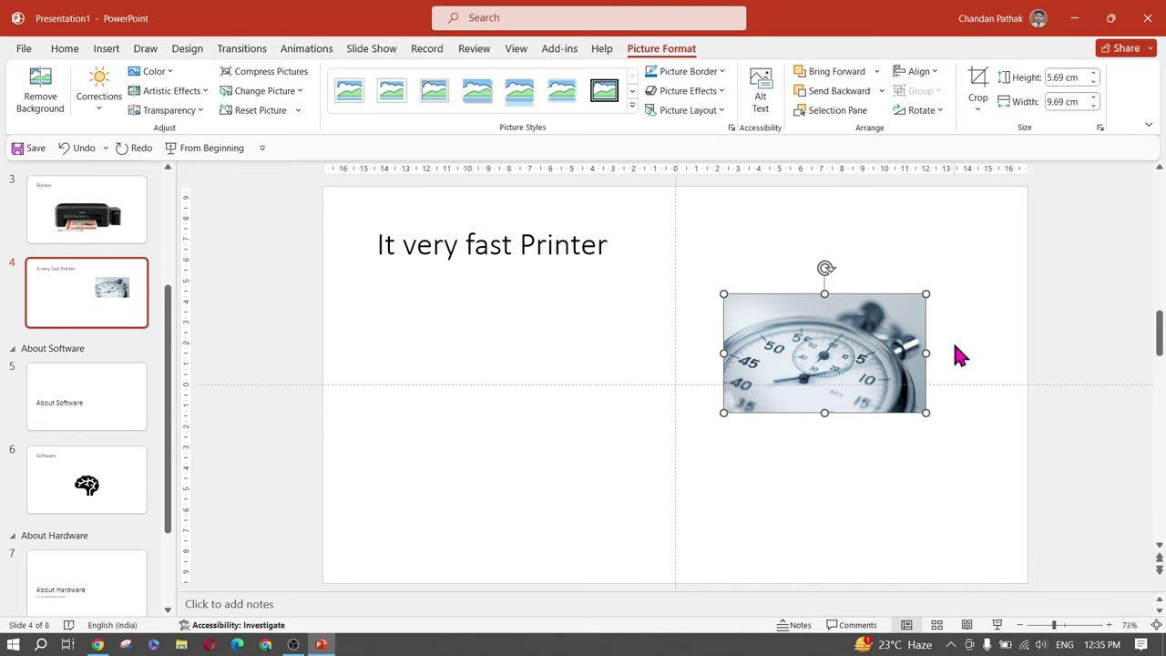
Drag the stopwatch, girl, DNA and whiteboard pictures into an overlapping collage
left_click_drag(819, 346, 549, 390)
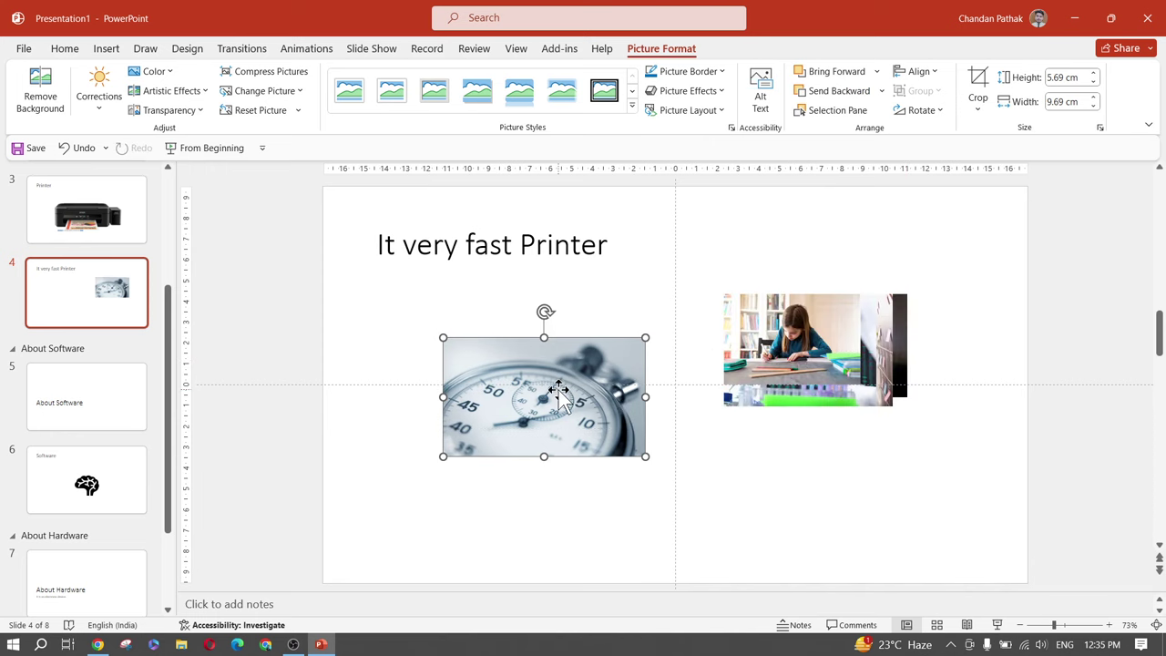
left_click_drag(866, 379, 700, 479)
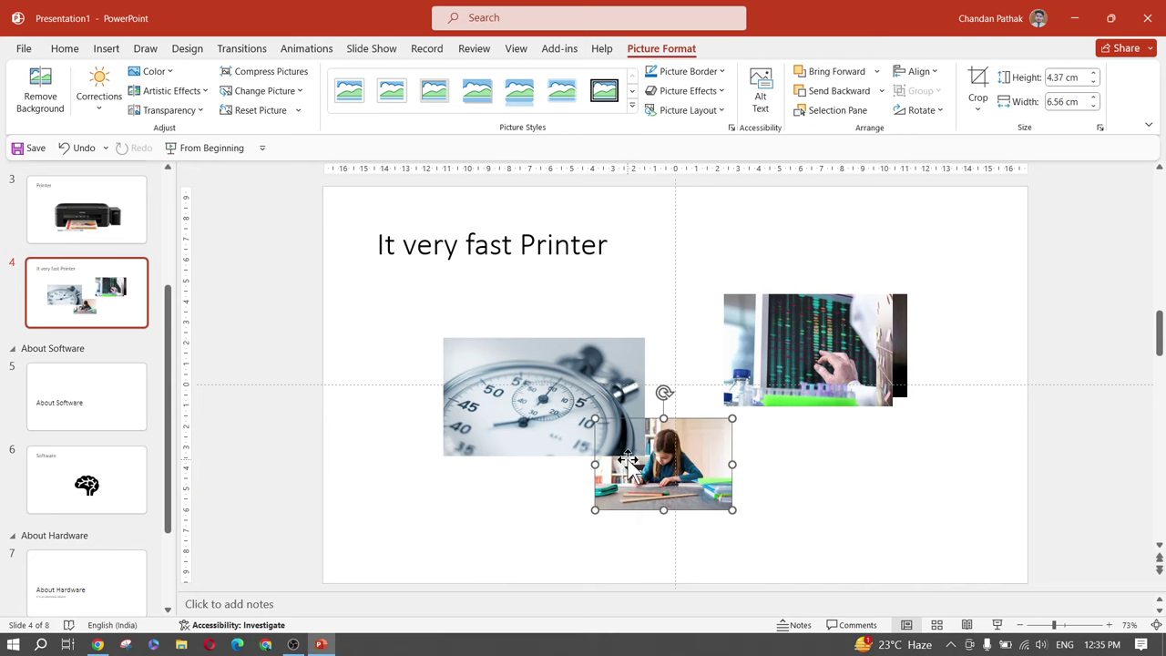
left_click(856, 76)
left_click_drag(814, 363, 751, 489)
left_click_drag(834, 314, 773, 408)
Send the girl picture to the back, then show the next lesson slide
left_click(612, 474)
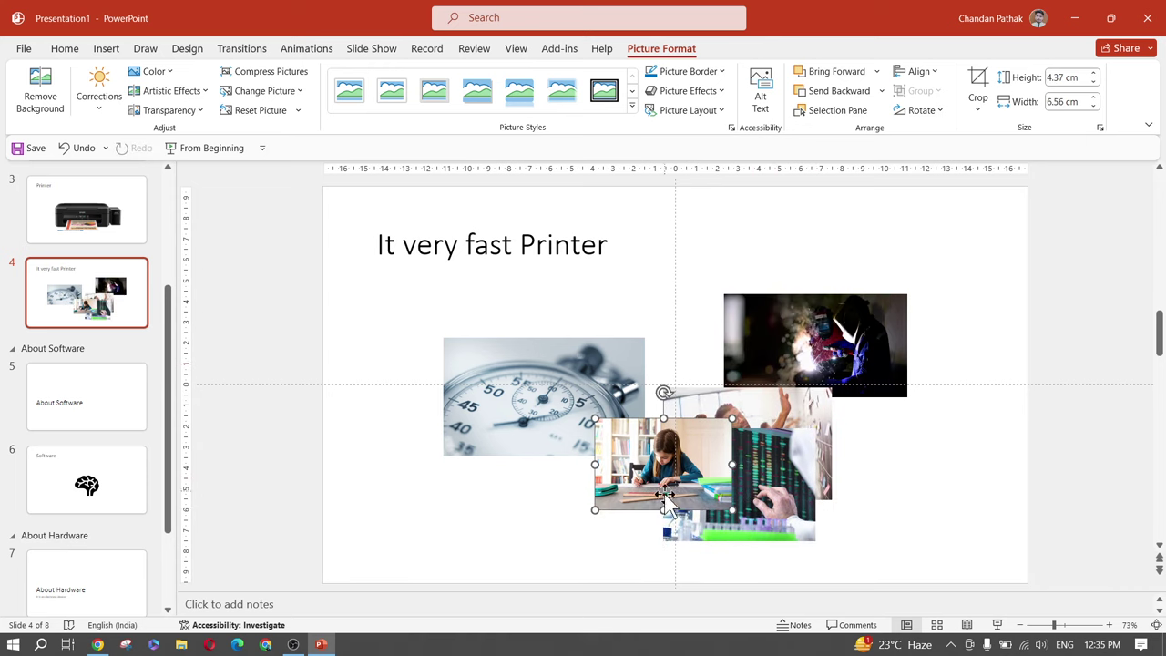
left_click(881, 91)
left_click(847, 134)
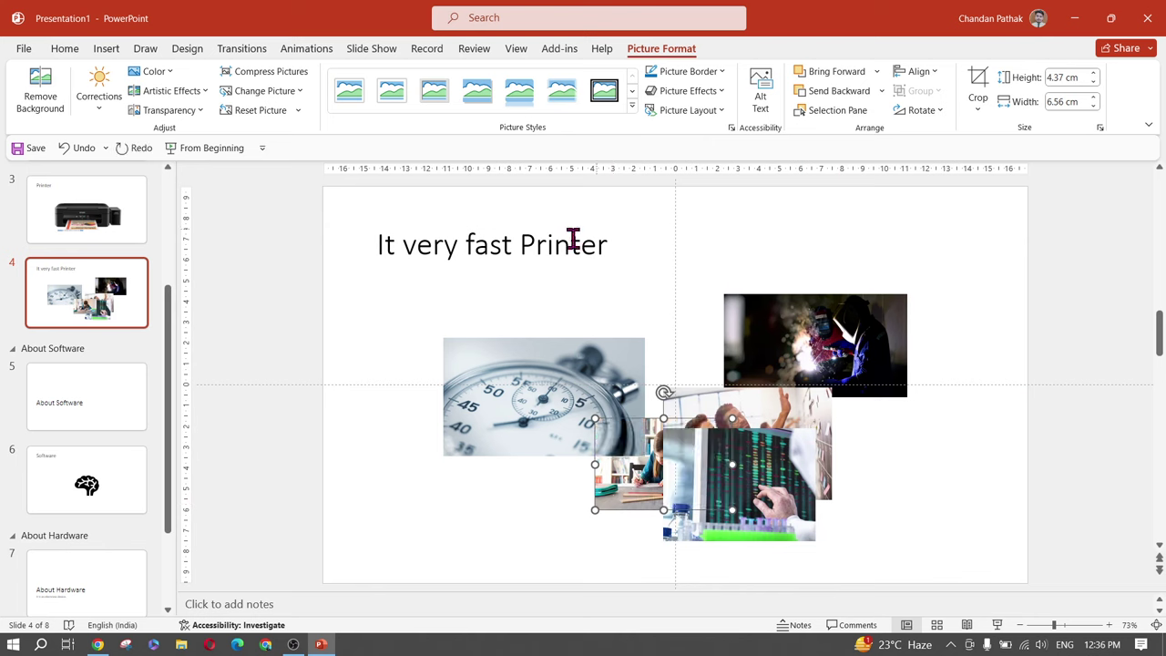
left_click(497, 527)
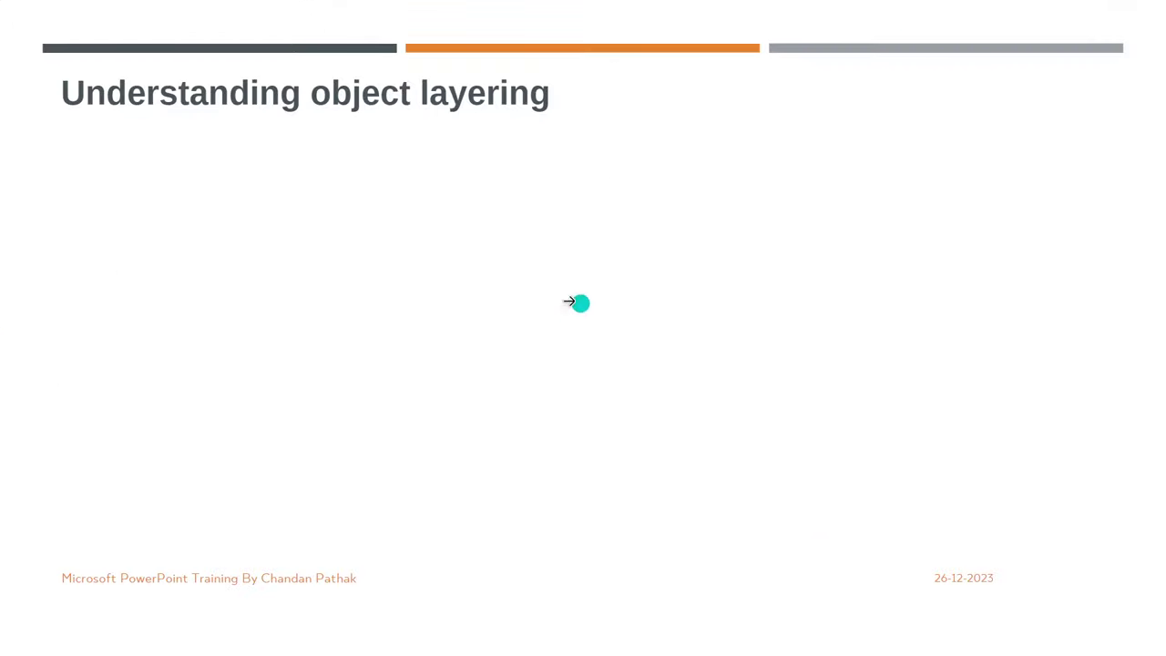
left_click(527, 266)
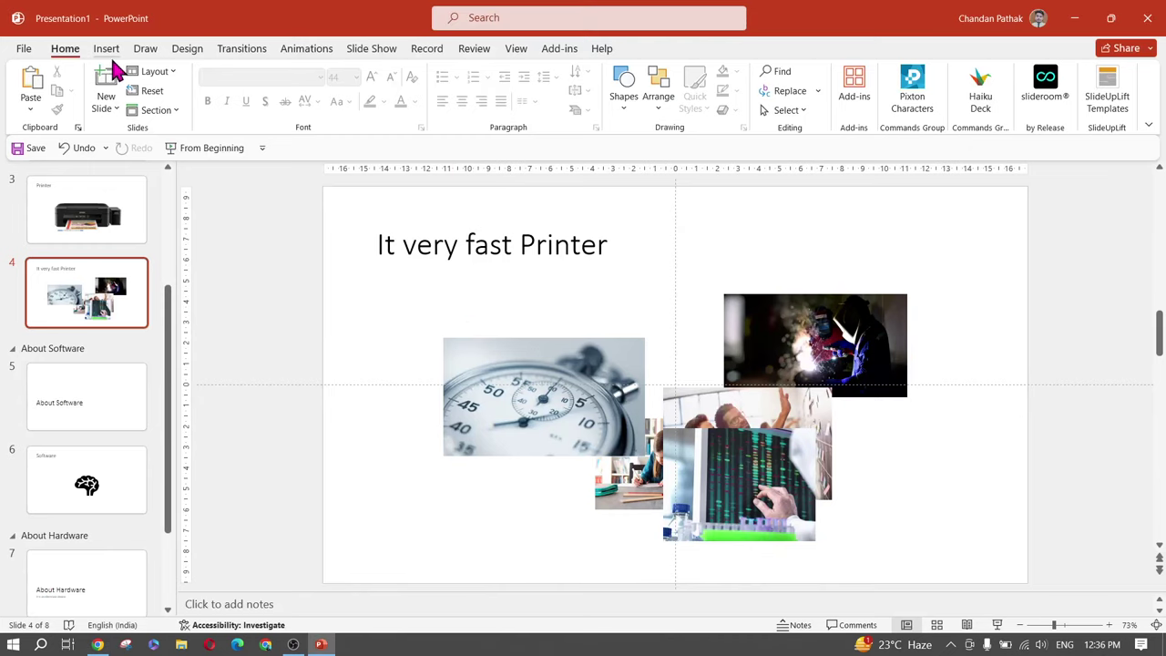
Insert the red apple on wooden table photo from an Online Pictures search for apples
left_click(107, 49)
left_click(128, 108)
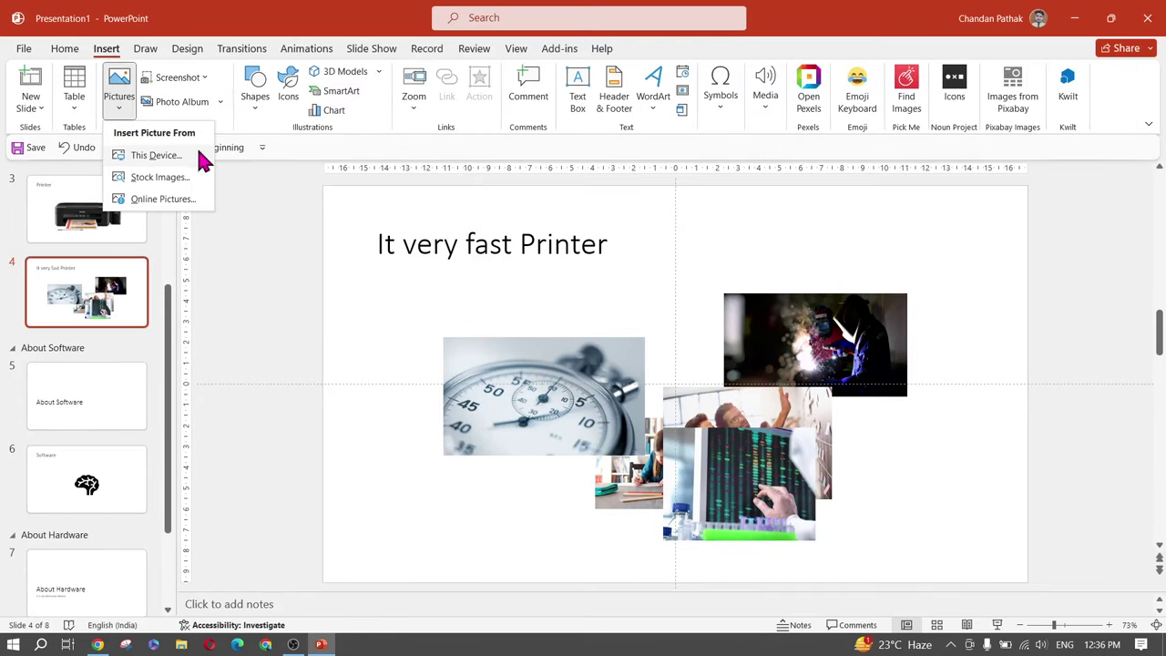
left_click(157, 197)
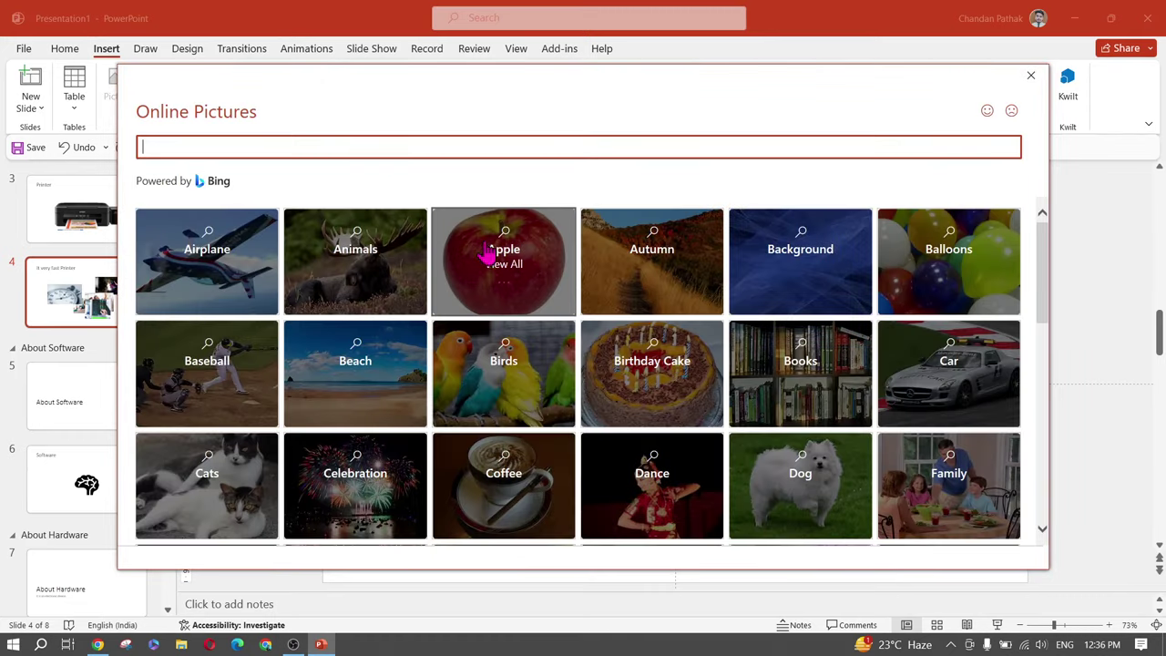
left_click(505, 262)
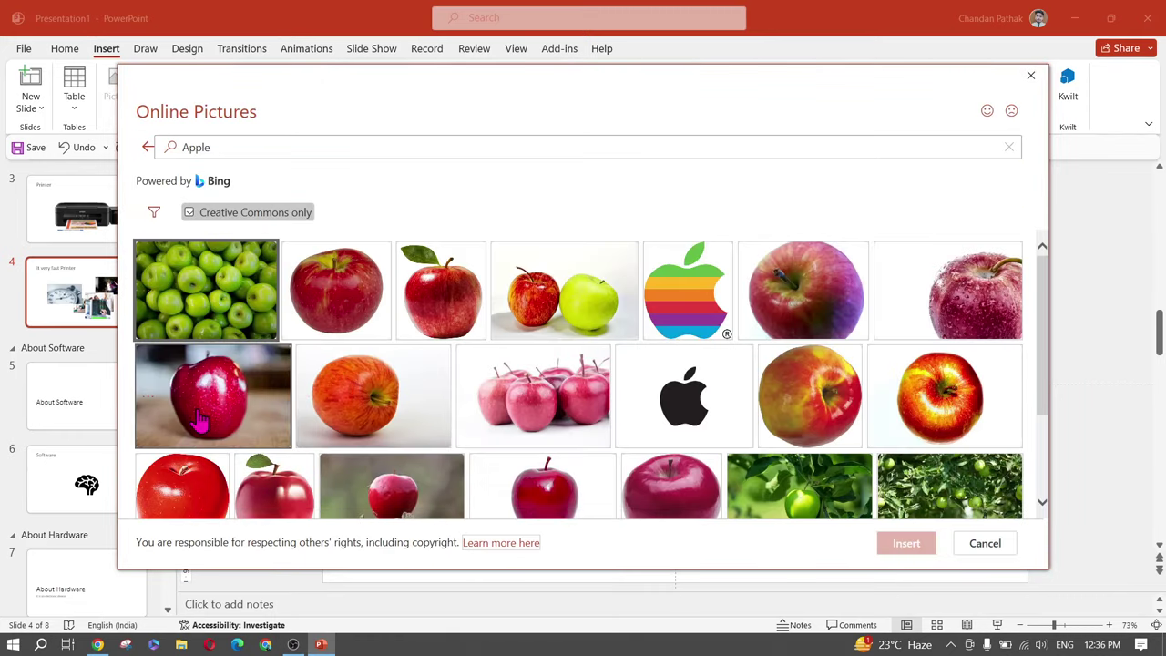
left_click(201, 412)
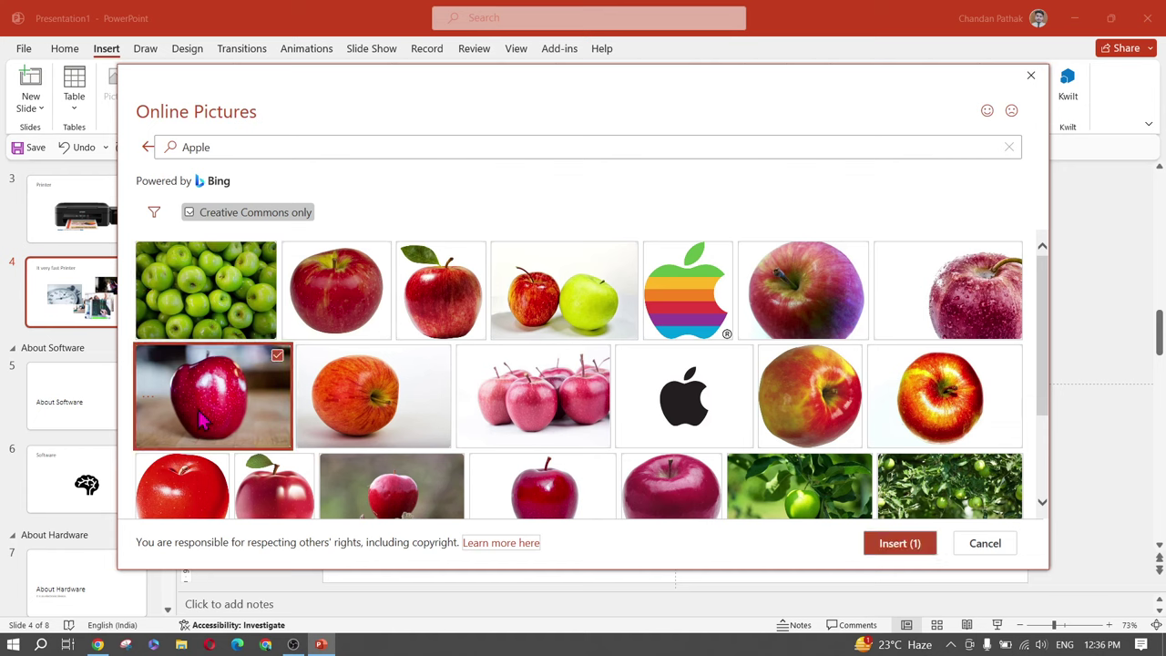
left_click(882, 547)
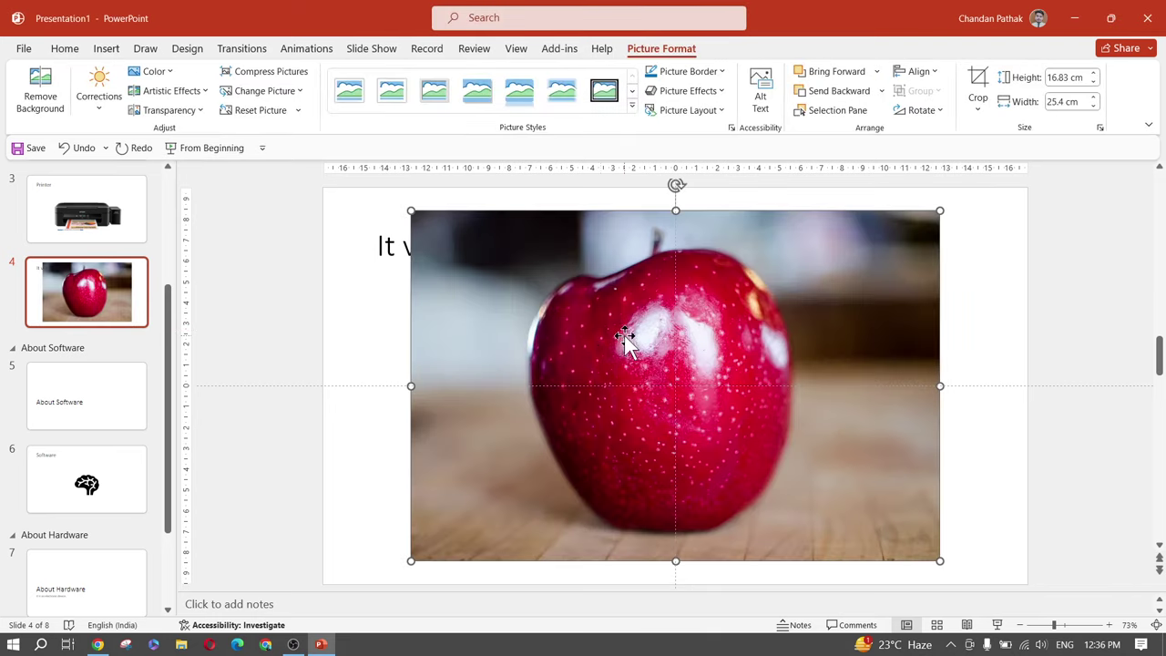
Shift the apple picture slightly left and up and reselect it
left_click_drag(622, 333, 598, 326)
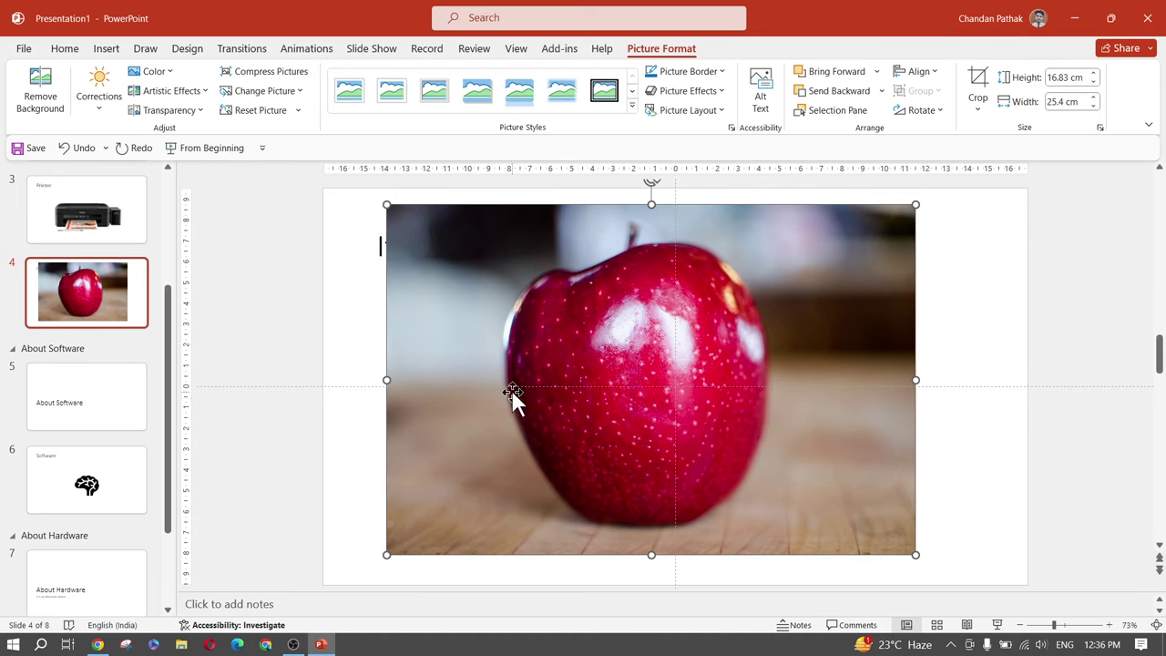
left_click(357, 341)
left_click(744, 410)
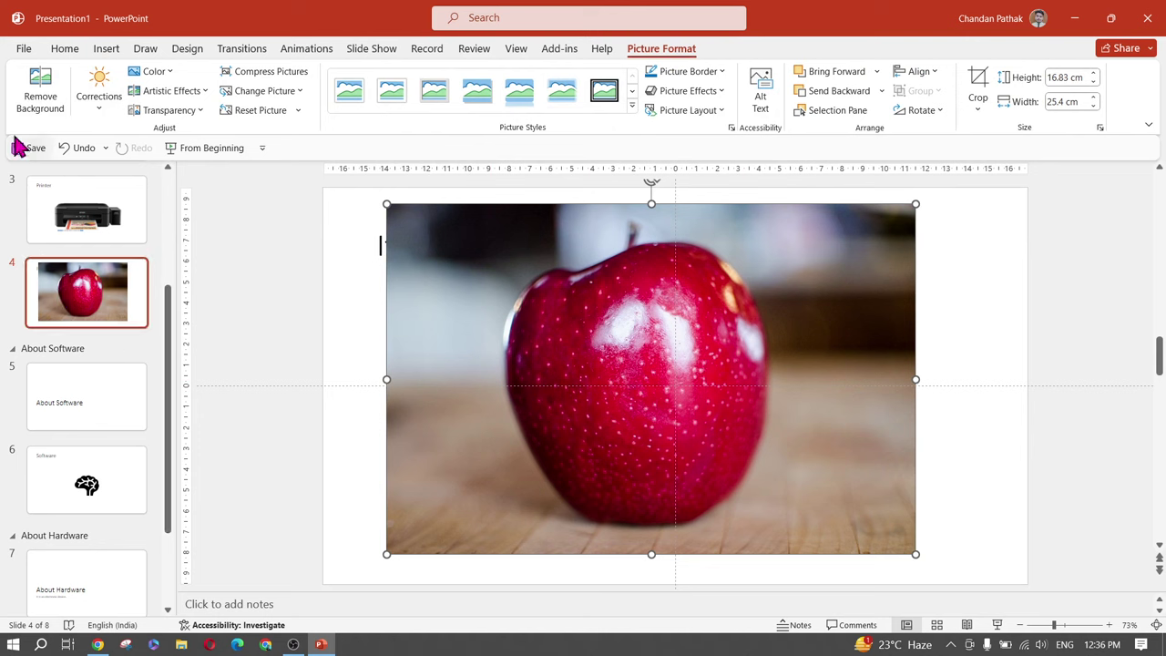
Start removing the apple photo's background, marking its bottom edge as an area to keep
left_click(55, 108)
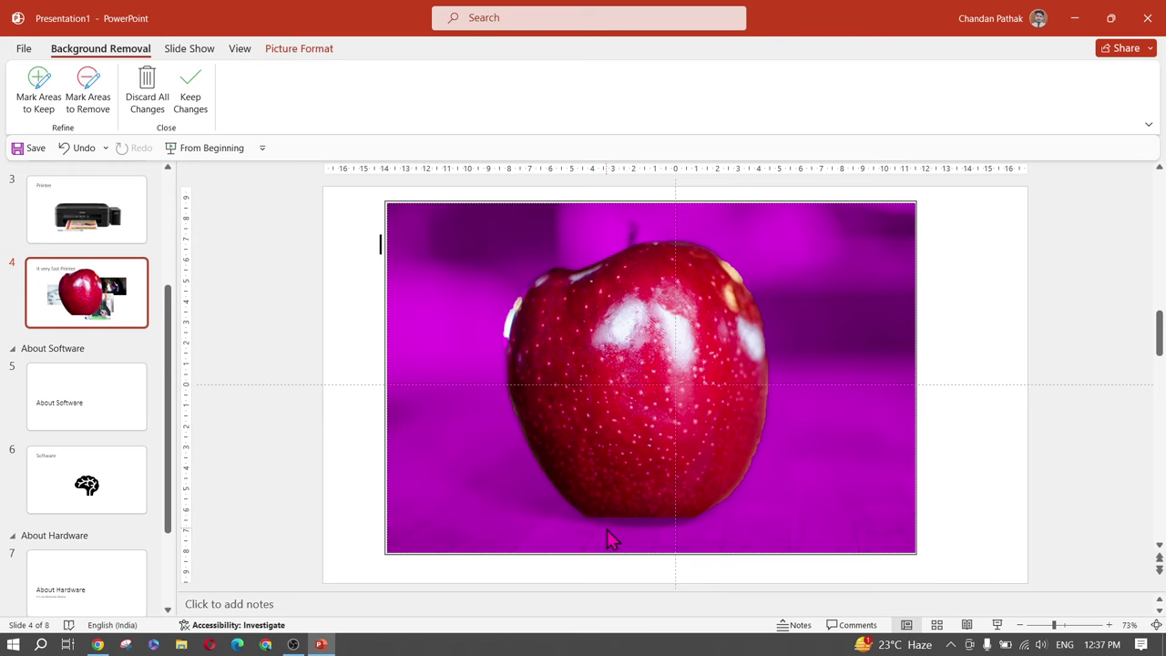
left_click(40, 114)
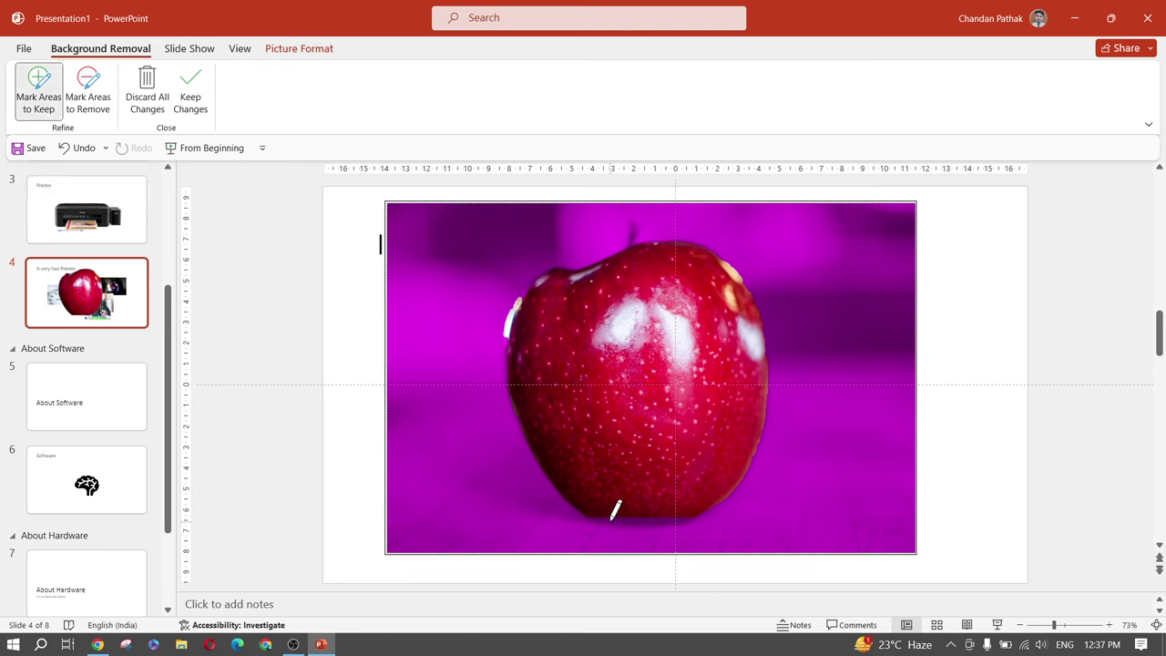
left_click_drag(608, 517, 650, 521)
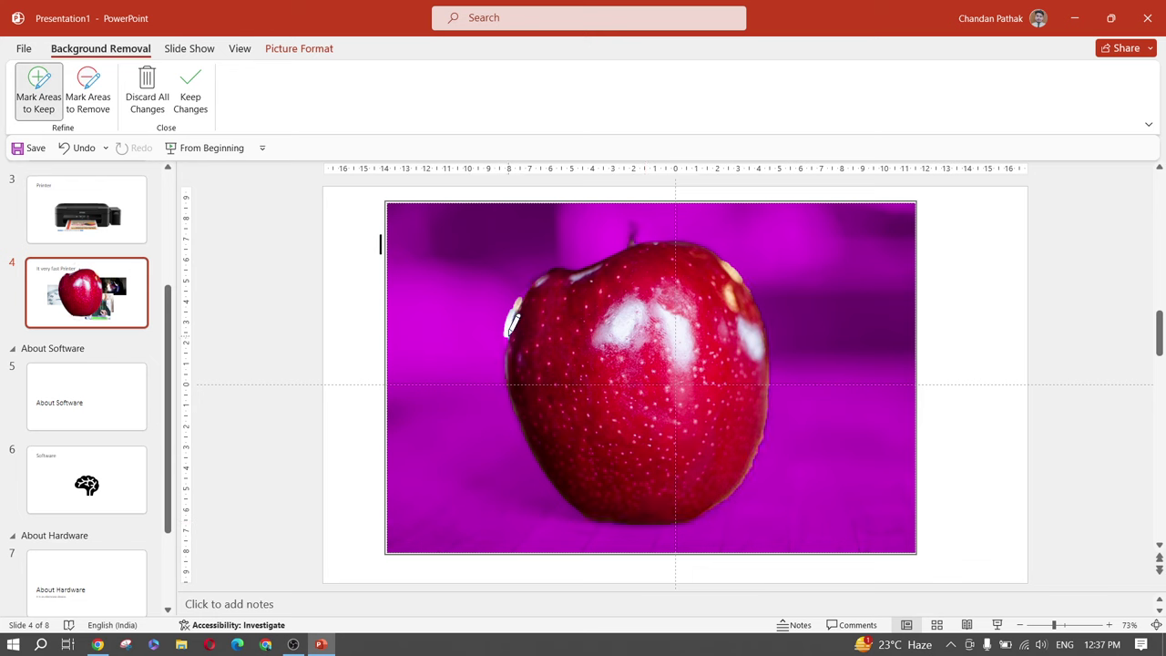
left_click(89, 107)
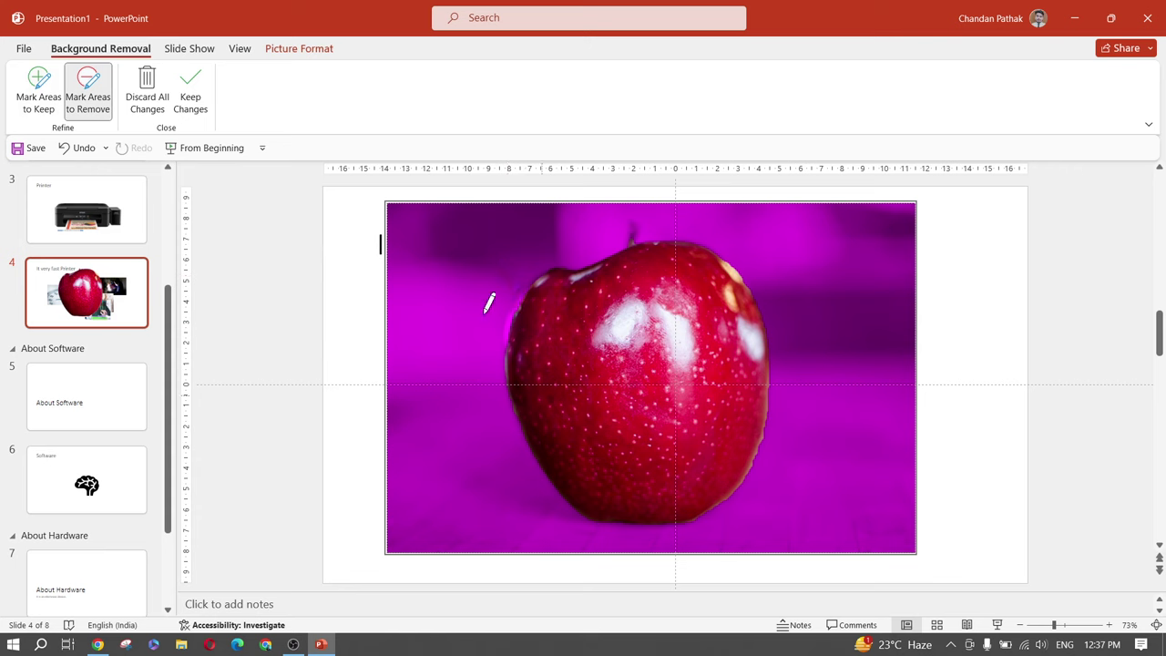
Apply the background removal, then shrink the apple and move it toward the lower right
left_click(191, 101)
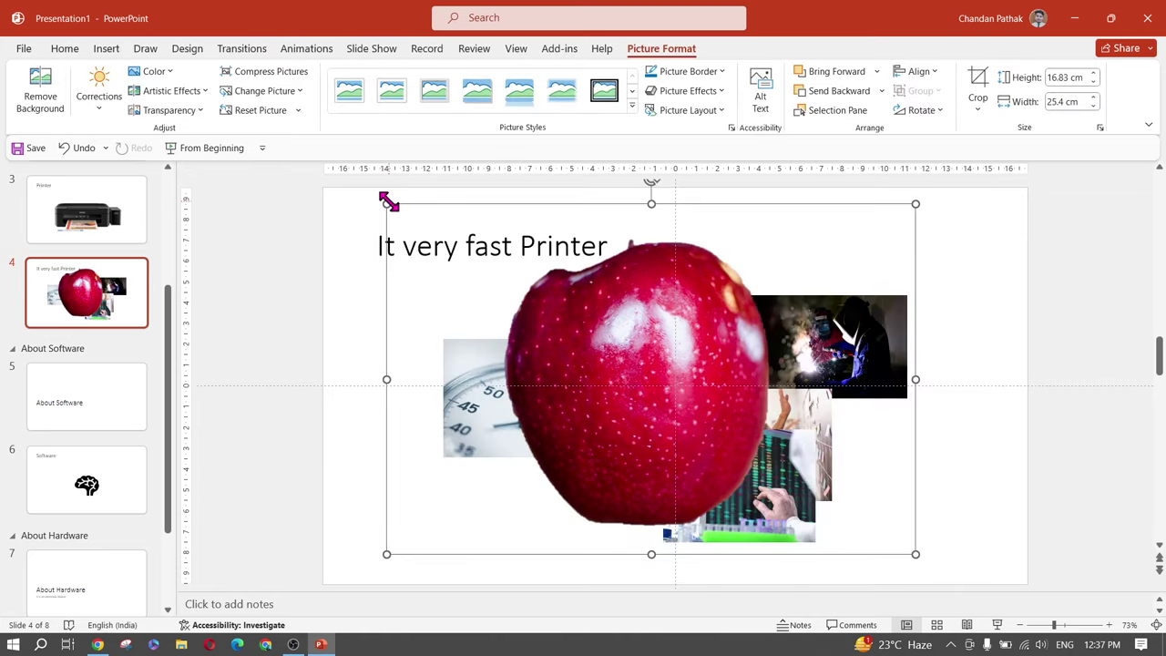
left_click_drag(389, 202, 551, 313)
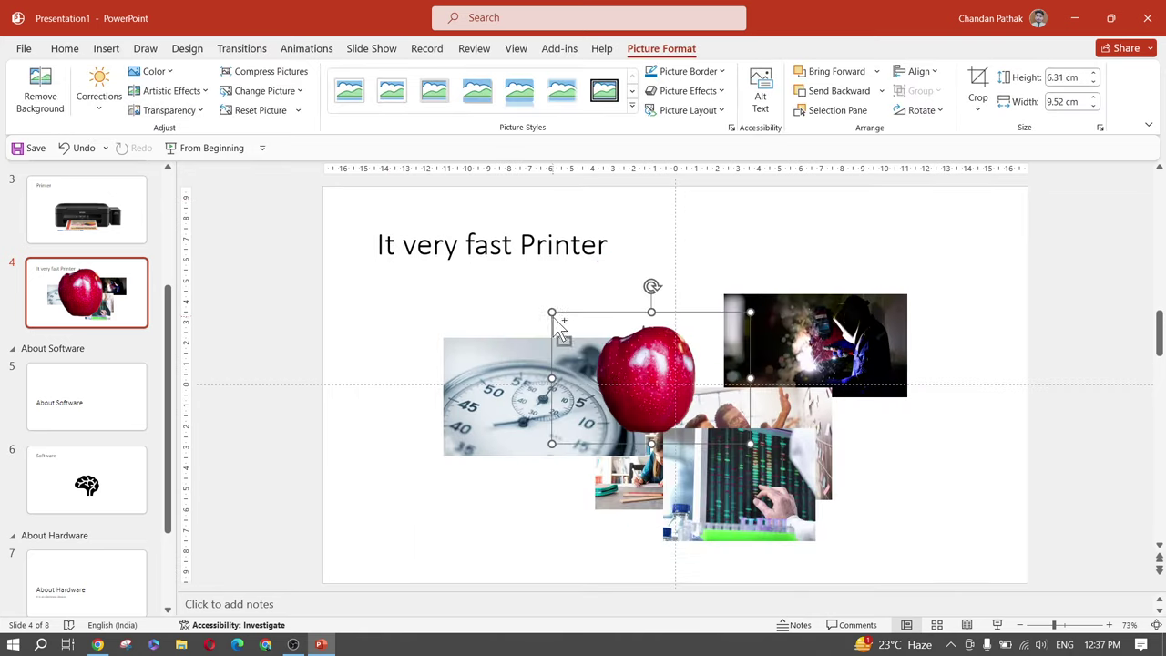
left_click_drag(637, 390, 813, 322)
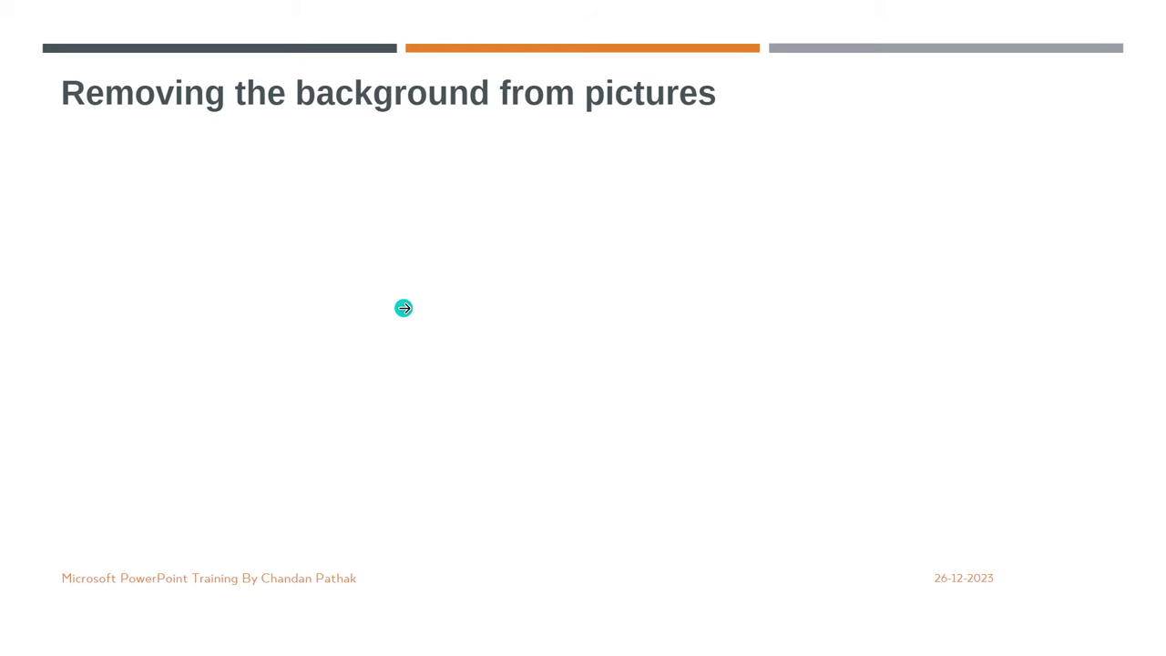
Back in PowerPoint, move the apple to the slide's right with the lab photo beside it
left_click(403, 308)
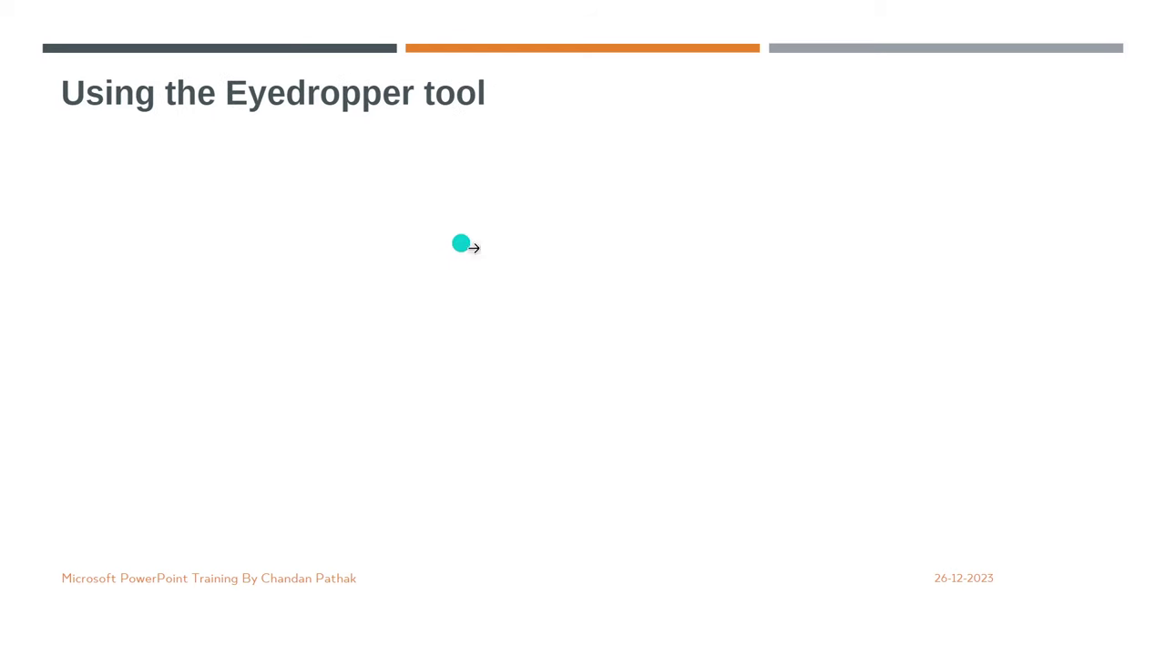
key("alt+Tab")
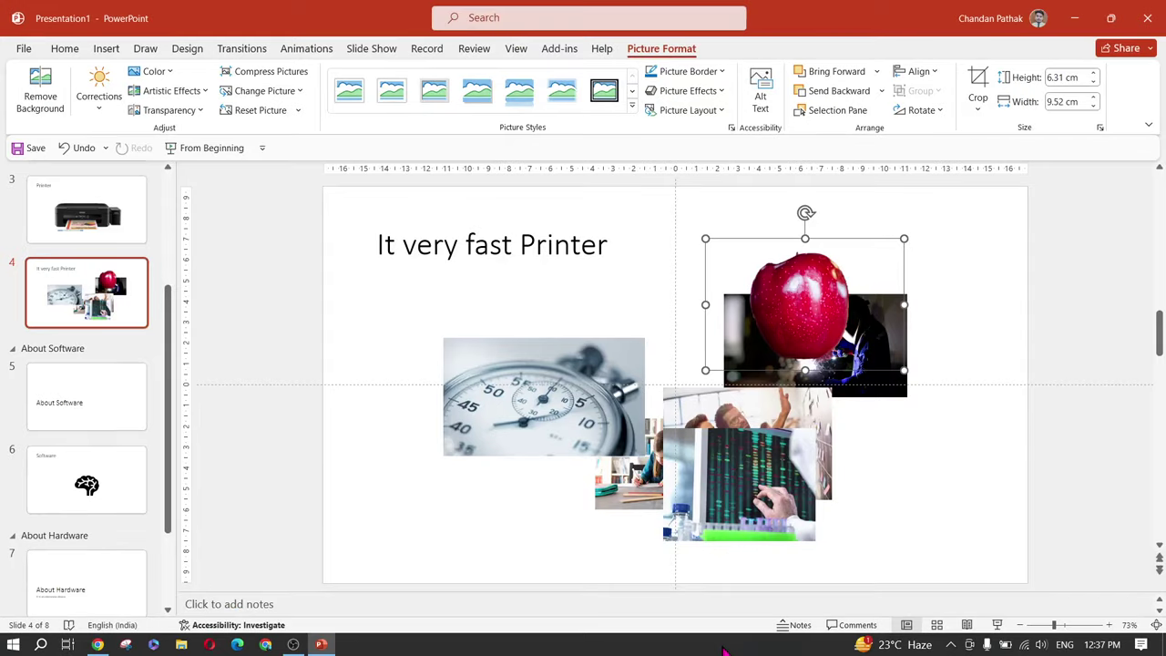
left_click_drag(823, 338, 907, 435)
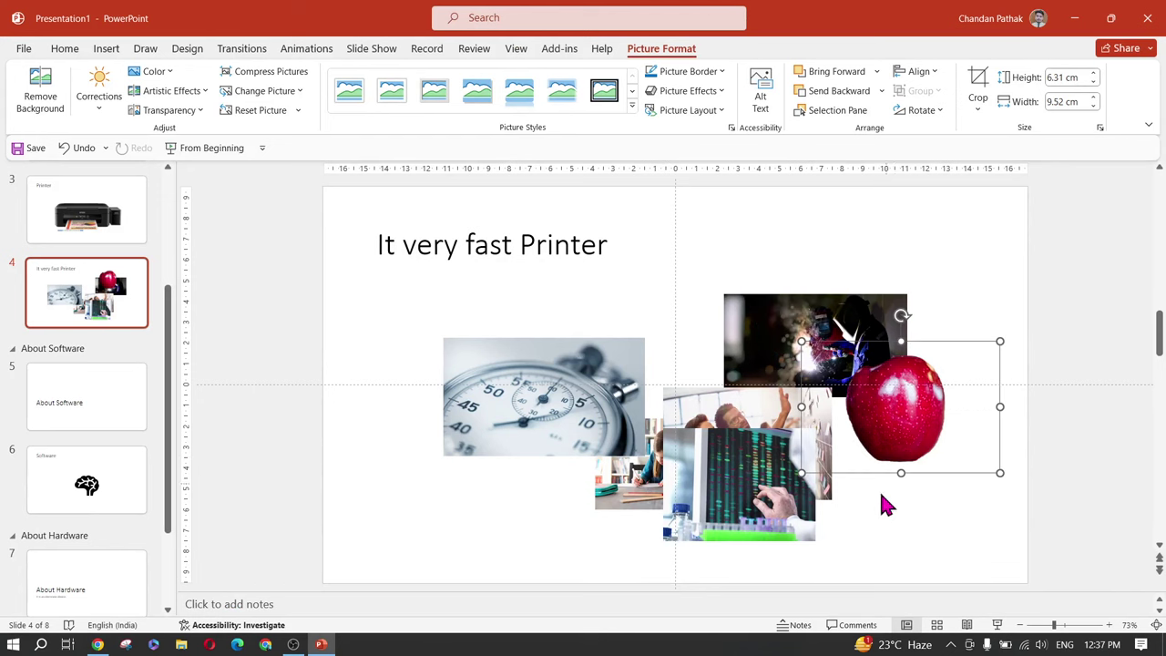
left_click(914, 524)
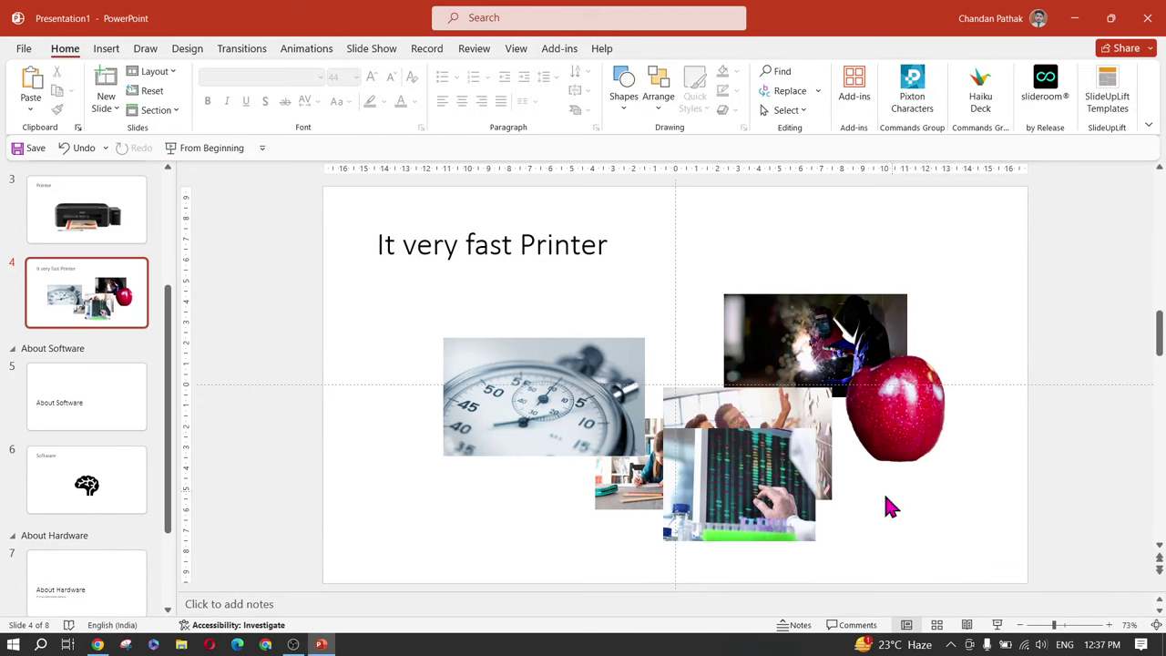
left_click_drag(742, 492, 843, 480)
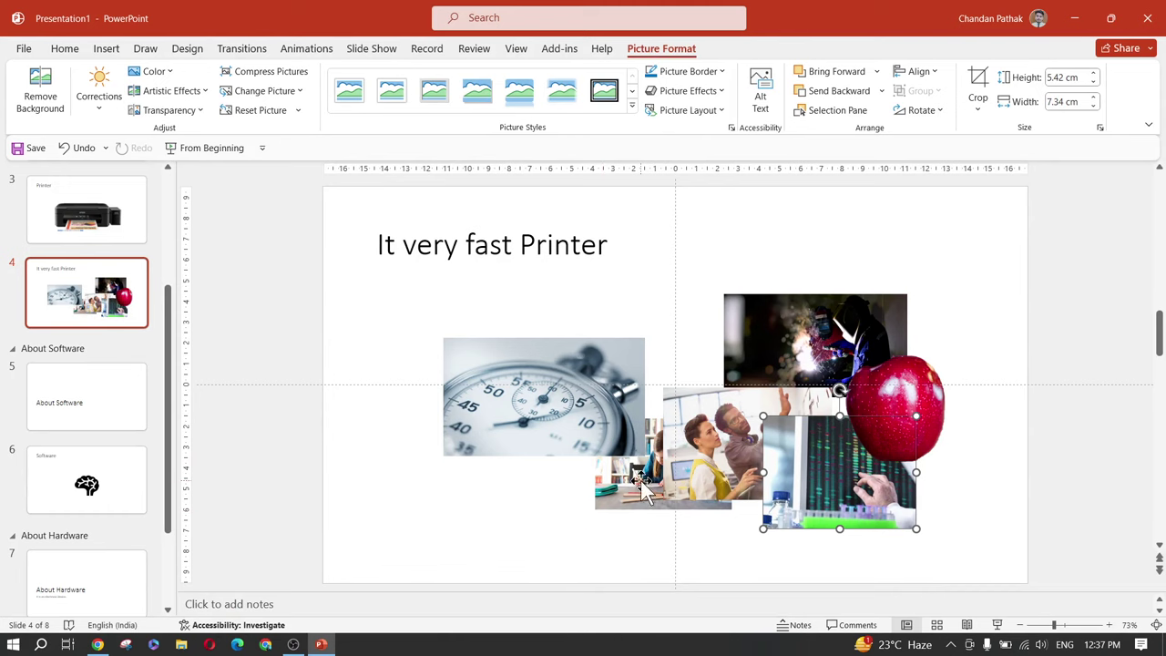
Move the girl-at-desk picture to the top and cut it from the slide
left_click_drag(658, 476, 738, 263)
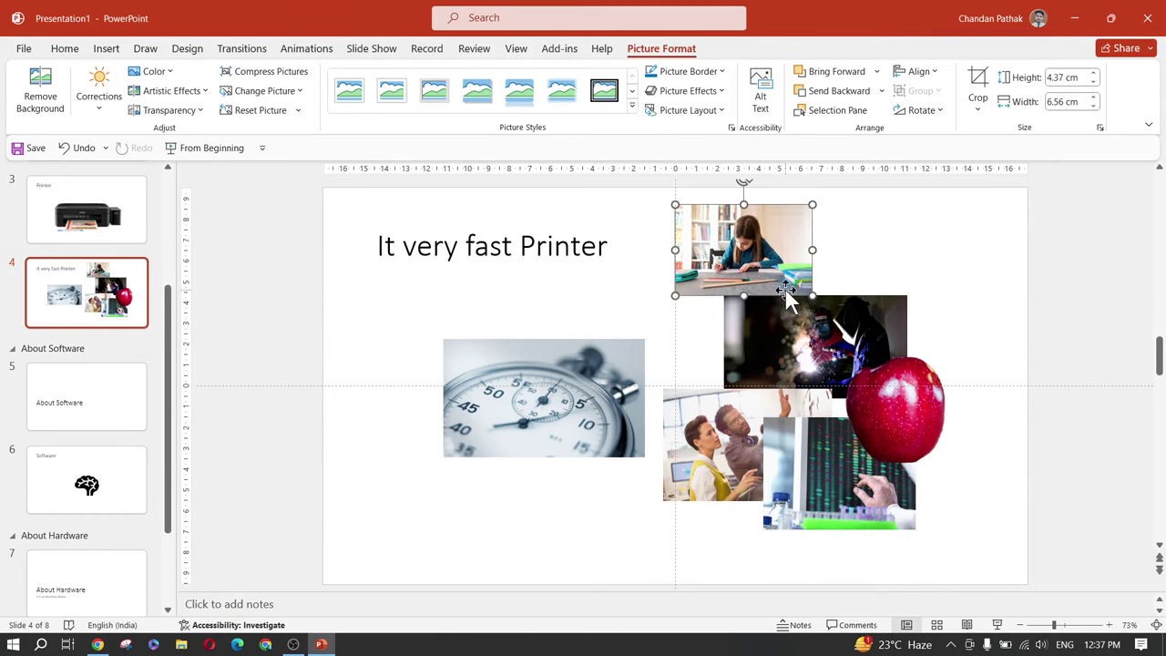
key("Delete")
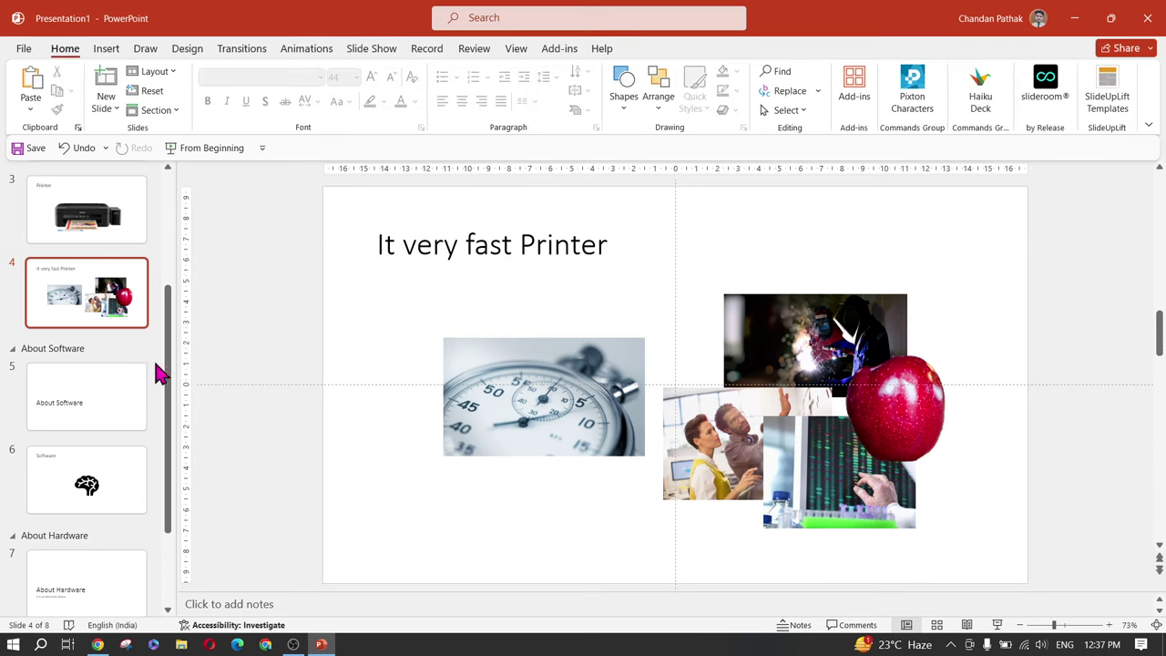
scroll(80, 408, "down", 2)
scroll(96, 421, "up", 4)
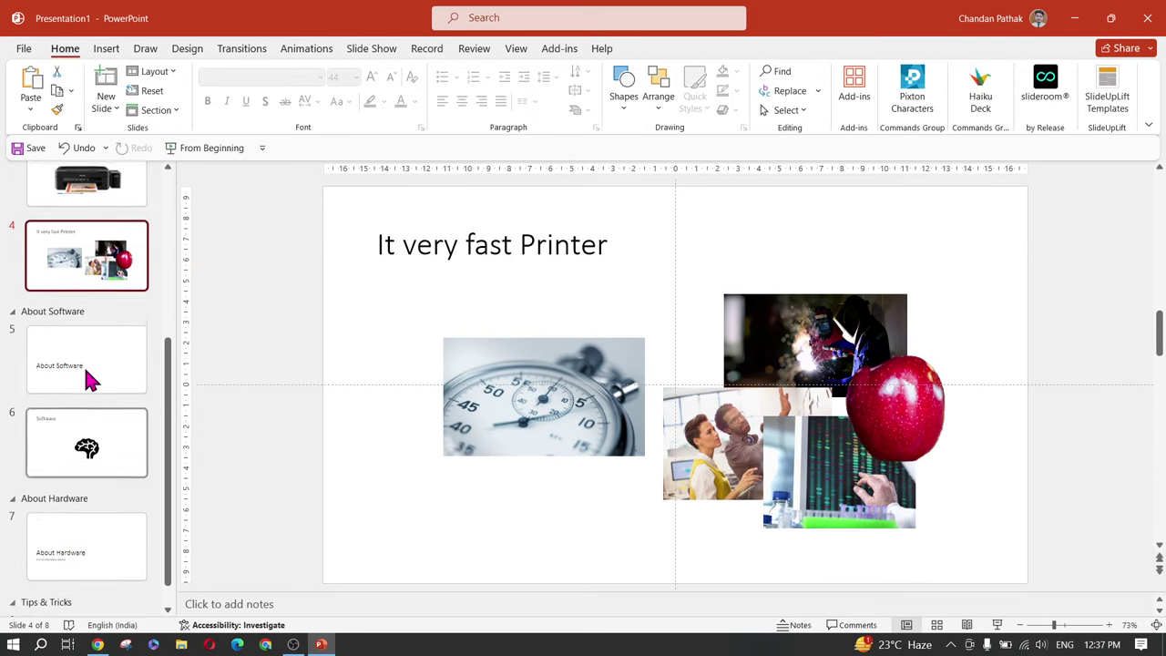
Add a blank slide and paste the girl-at-desk picture, enlarged on the right half
left_click(105, 109)
left_click(228, 312)
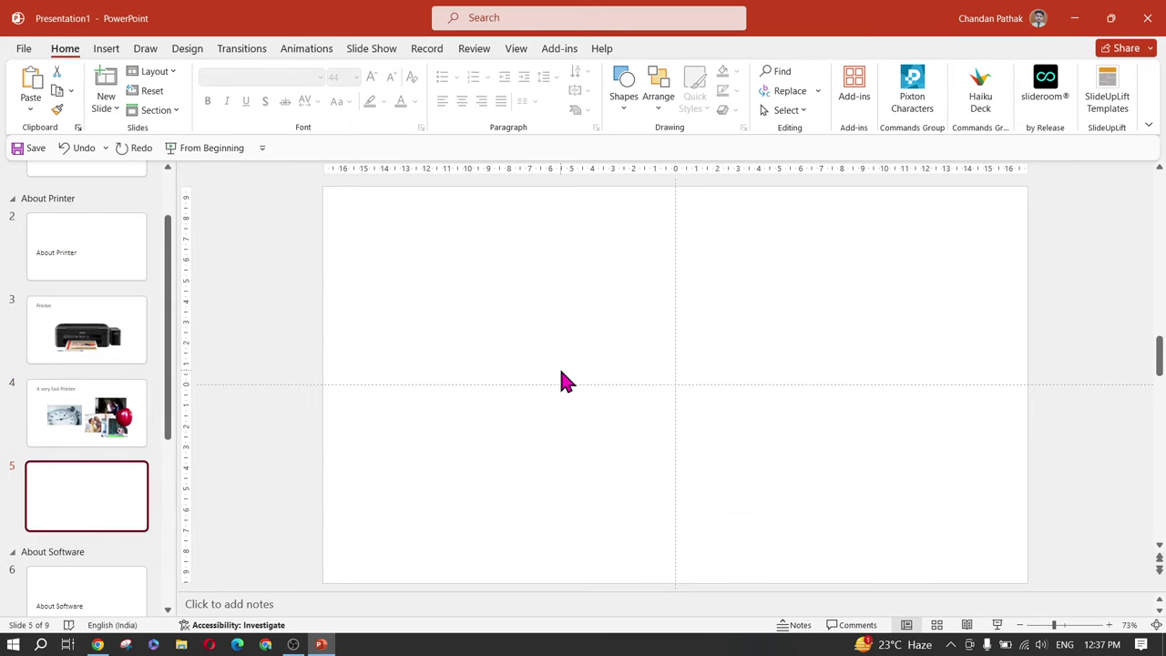
key("ctrl+v")
left_click_drag(761, 233, 688, 351)
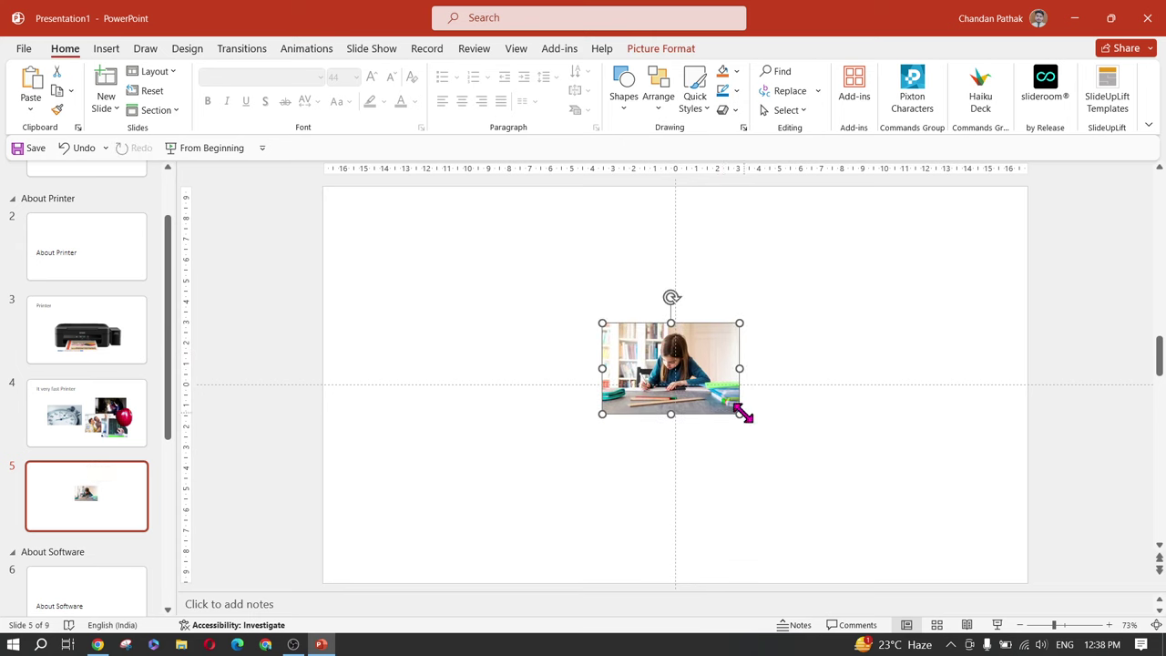
left_click_drag(743, 414, 804, 460)
left_click_drag(653, 355, 761, 390)
left_click(500, 343)
Draw a tall rectangle on the left and a circle overlapping it
left_click(623, 93)
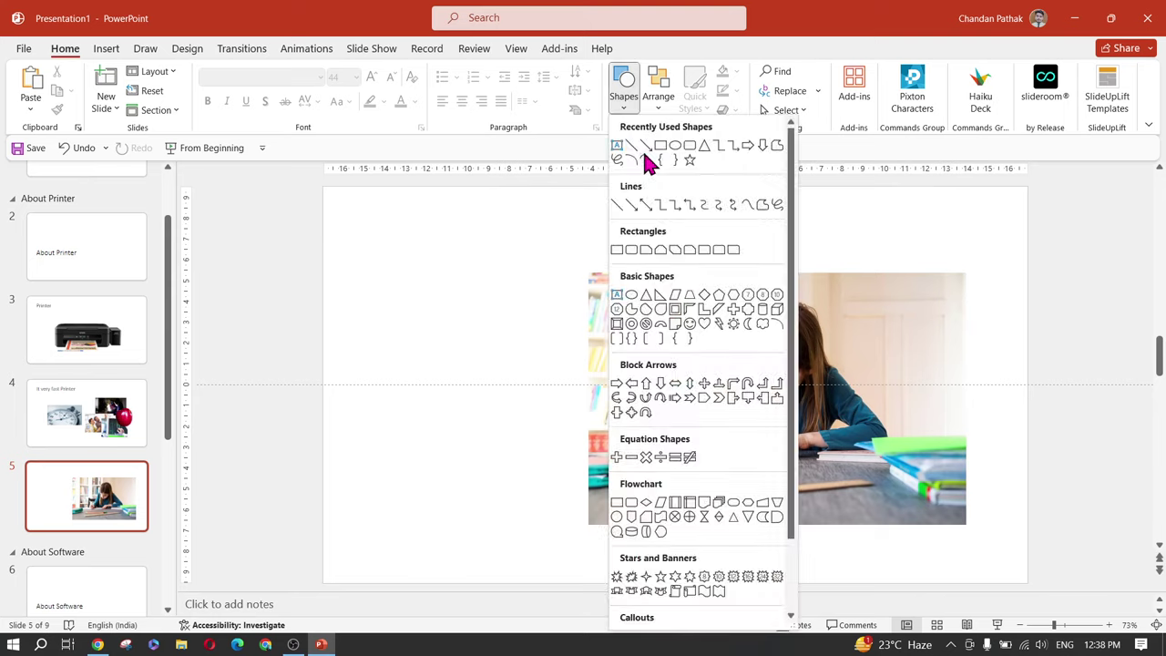
left_click(664, 154)
mouse_move(385, 281)
left_mouse_down()
mouse_move(448, 391)
mouse_move(445, 482)
mouse_move(436, 492)
mouse_move(398, 445)
left_mouse_up()
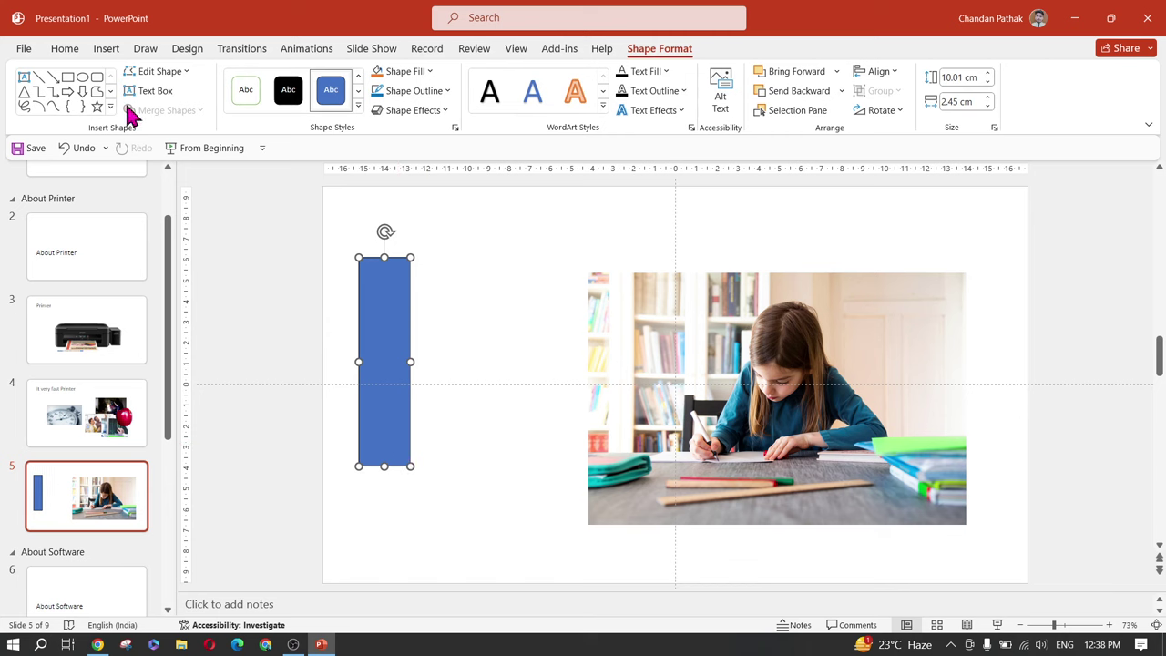
left_click(82, 77)
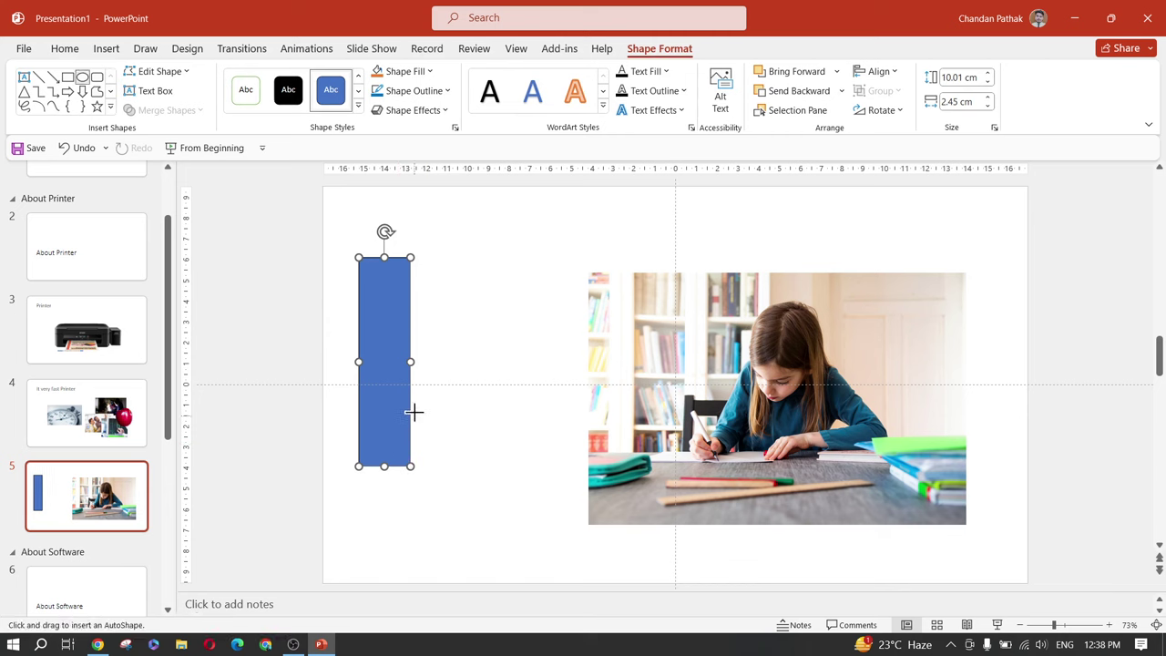
mouse_move(414, 413)
left_mouse_down()
mouse_move(482, 452)
mouse_move(472, 424)
left_mouse_up()
Select the blue rectangle, then the photo to look at its colours
left_click(474, 579)
left_click(369, 301)
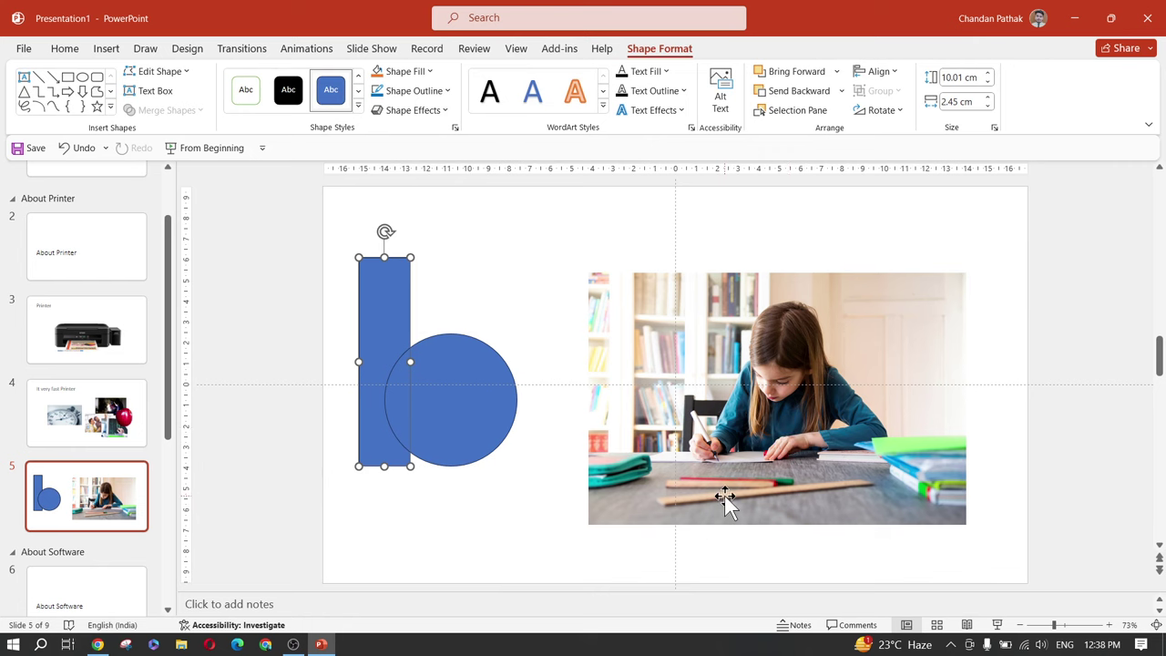
left_click(783, 467)
scroll(774, 467, "up", 10)
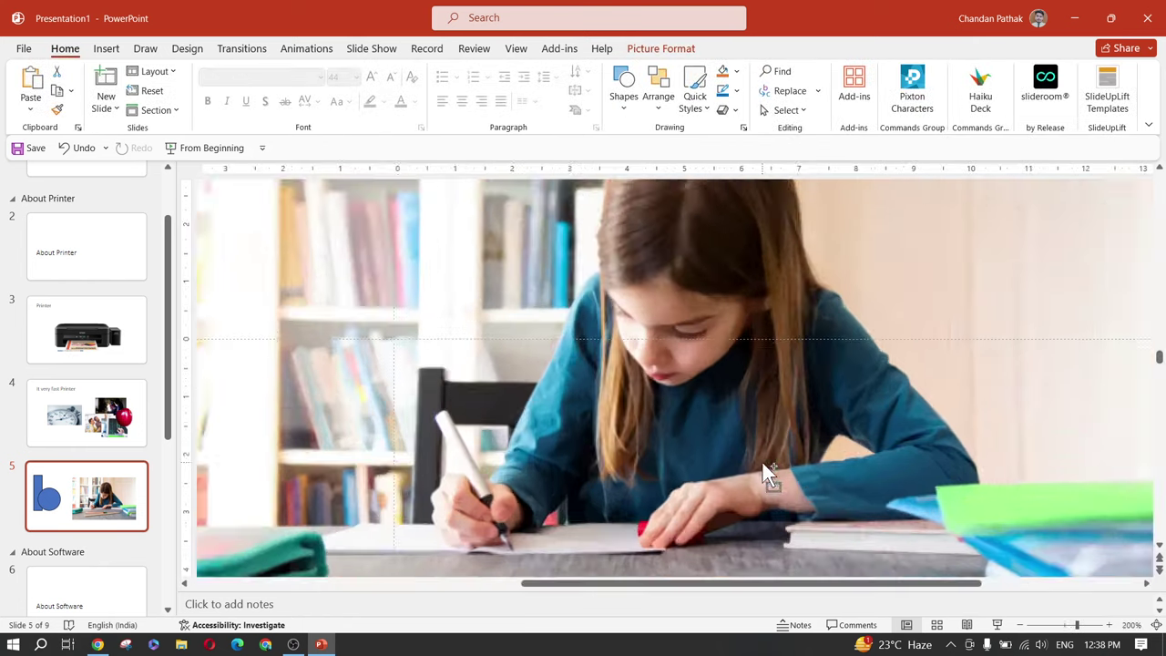
scroll(642, 440, "down", 1)
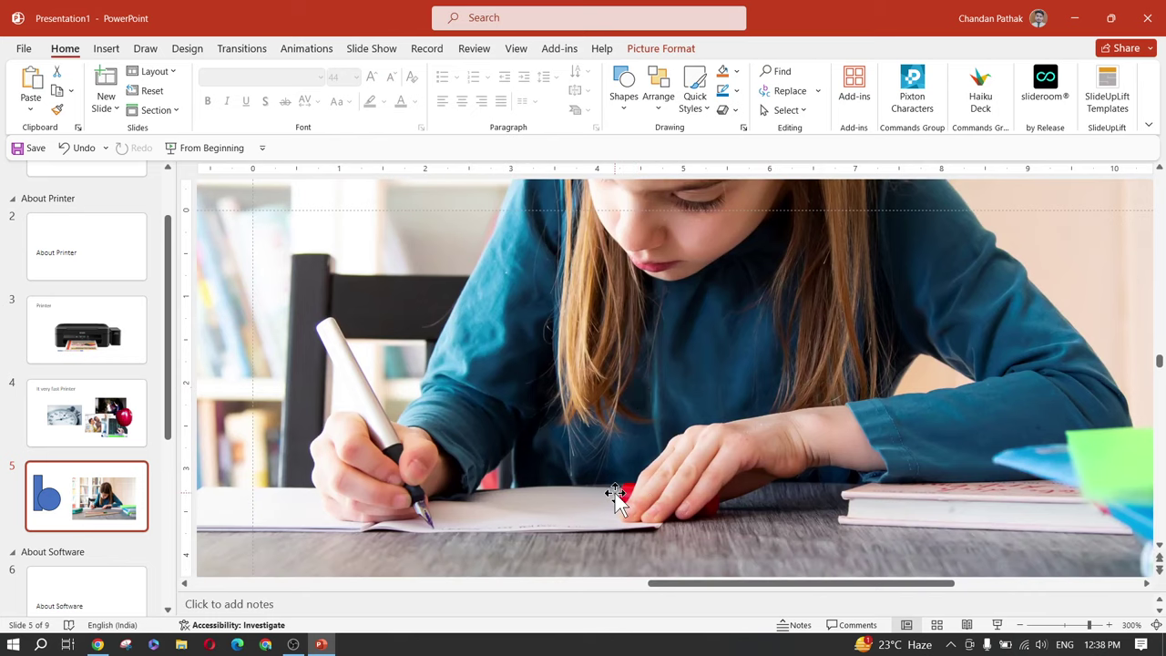
scroll(628, 500, "down", 10)
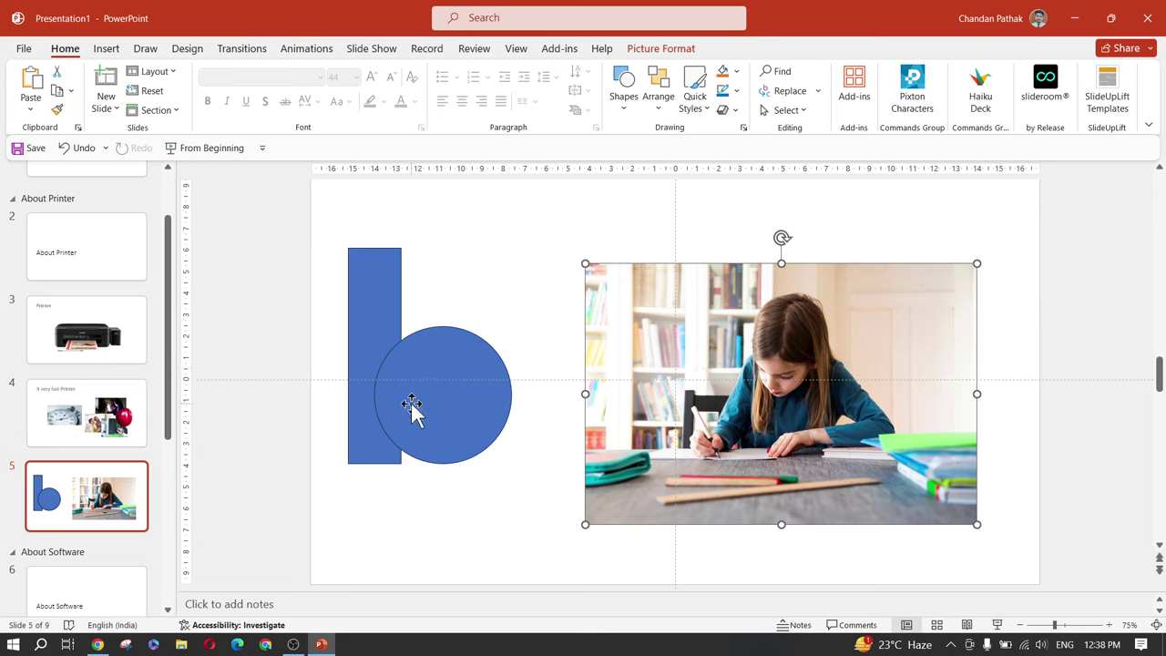
Fill the circle with red sampled from the girl-at-desk photo via the Shape Fill Eyedropper
left_click(428, 347)
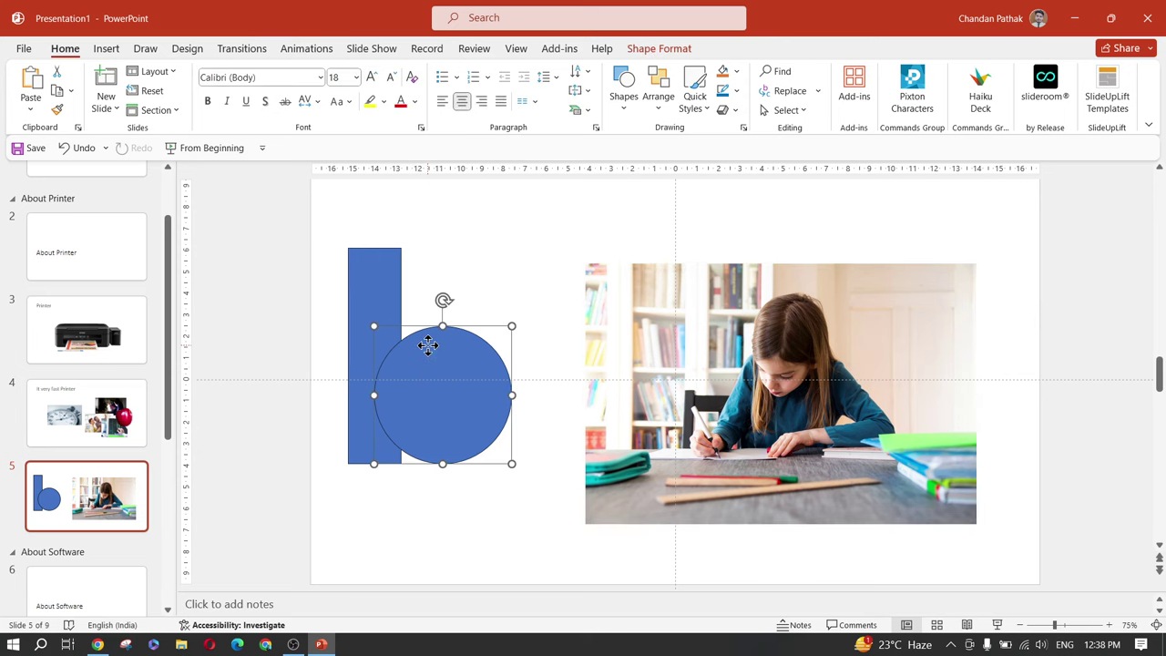
left_click(681, 51)
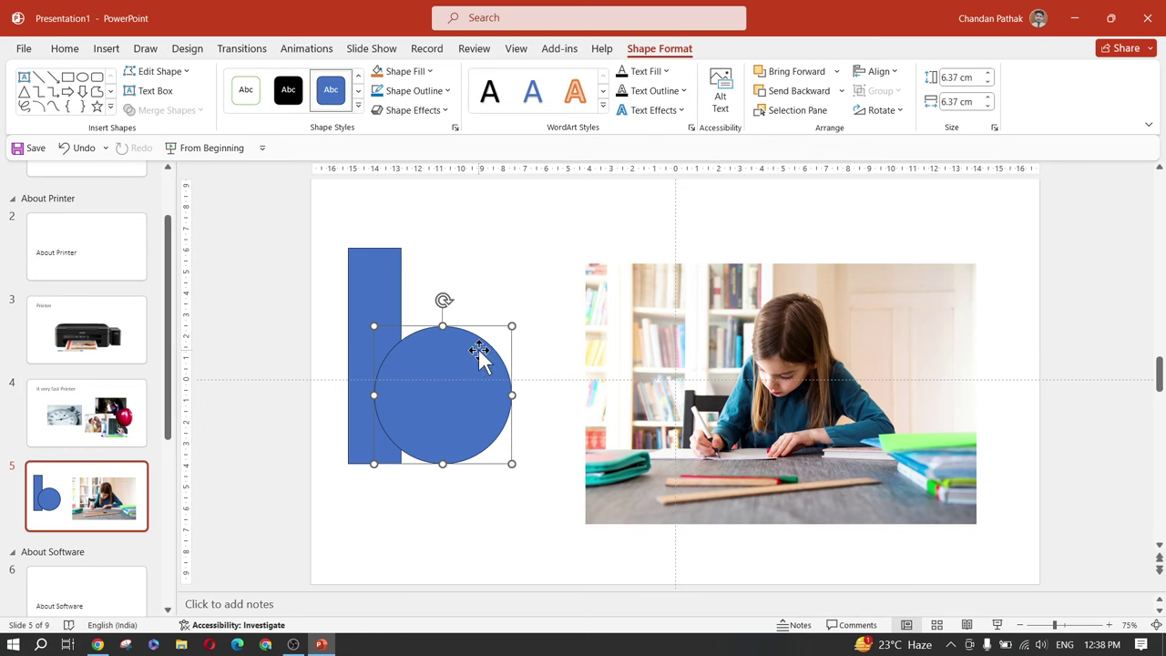
left_click(412, 81)
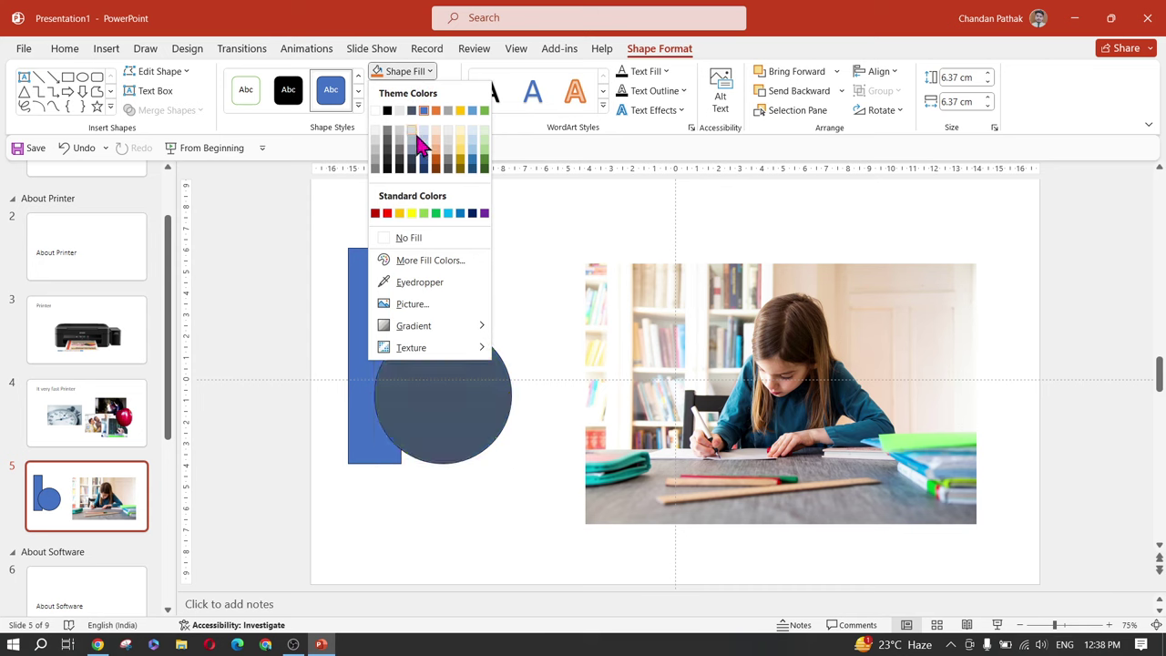
left_click(421, 283)
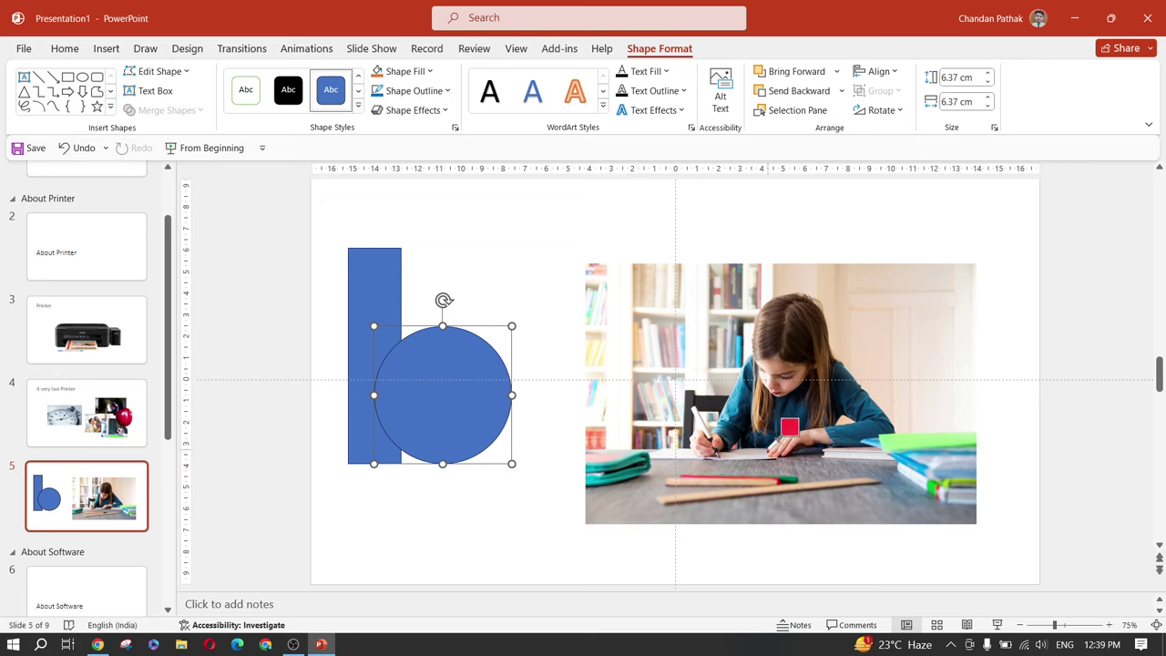
left_click(781, 435)
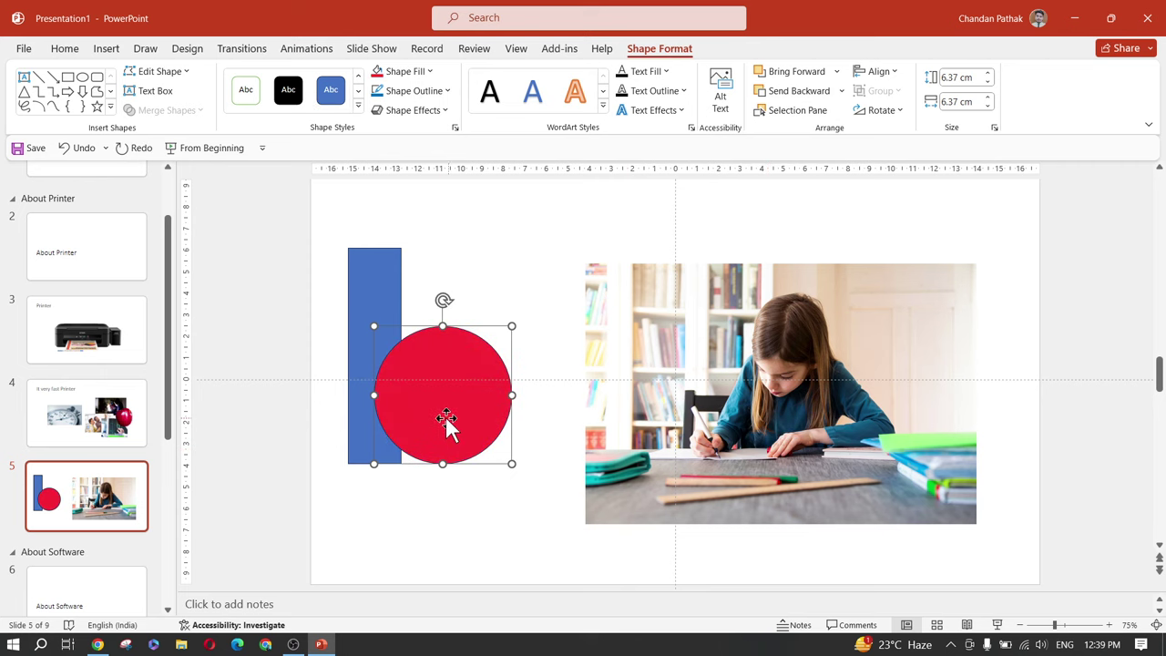
left_click(489, 513)
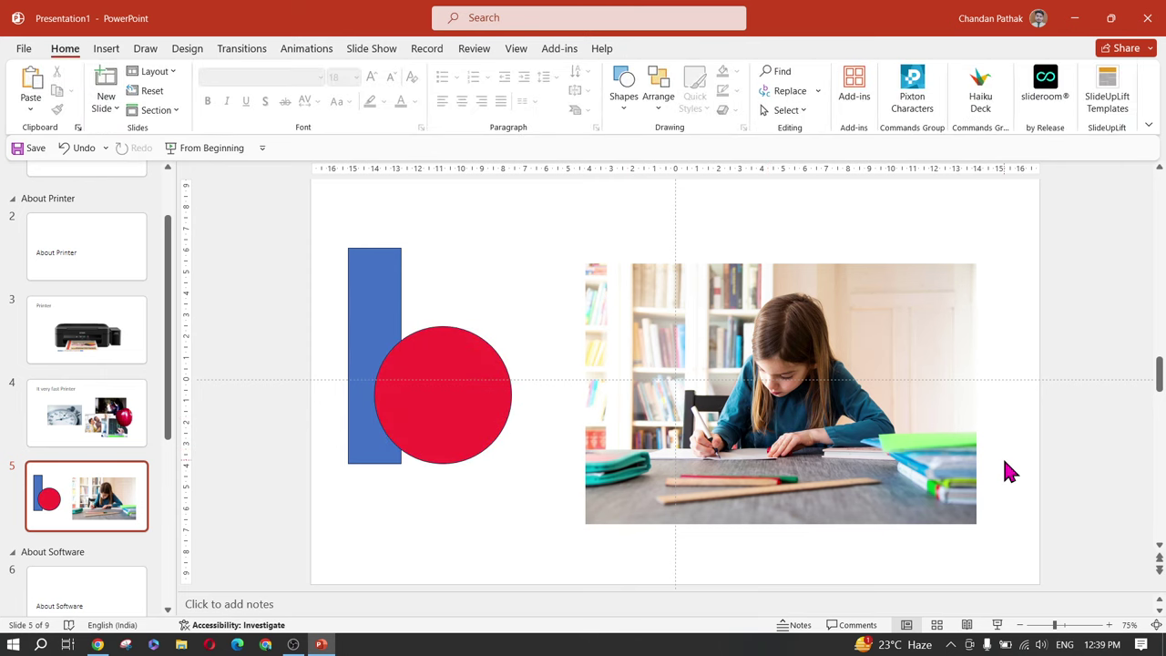
Give the red circle an outline sampled dark gray from the photo
left_click(458, 404)
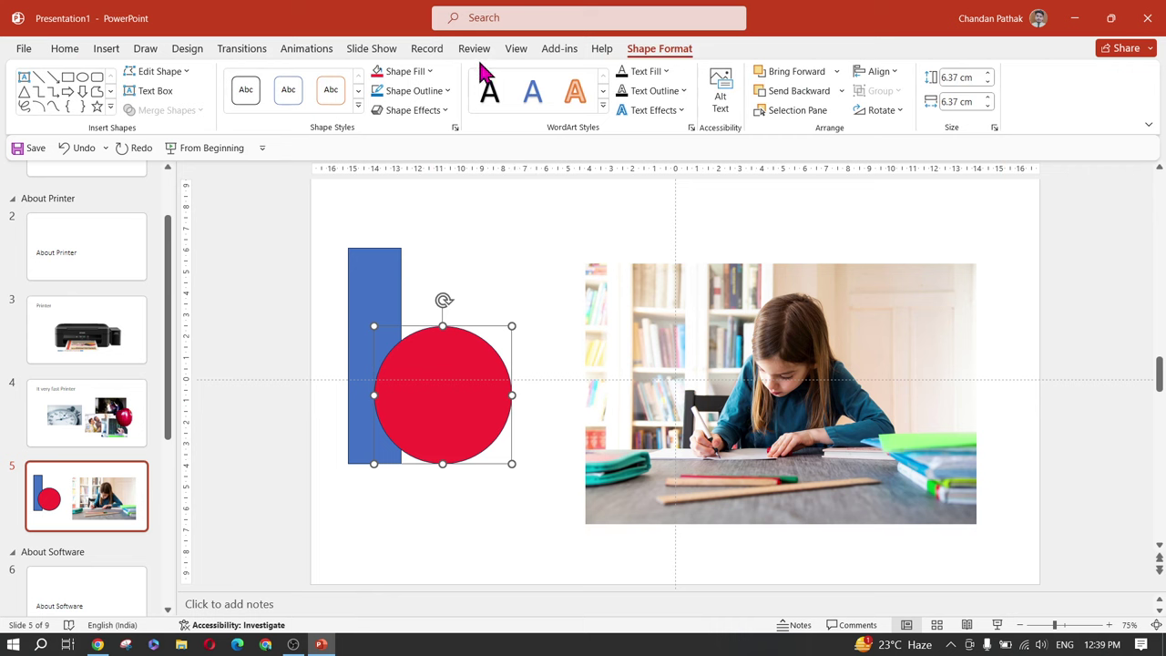
left_click(415, 91)
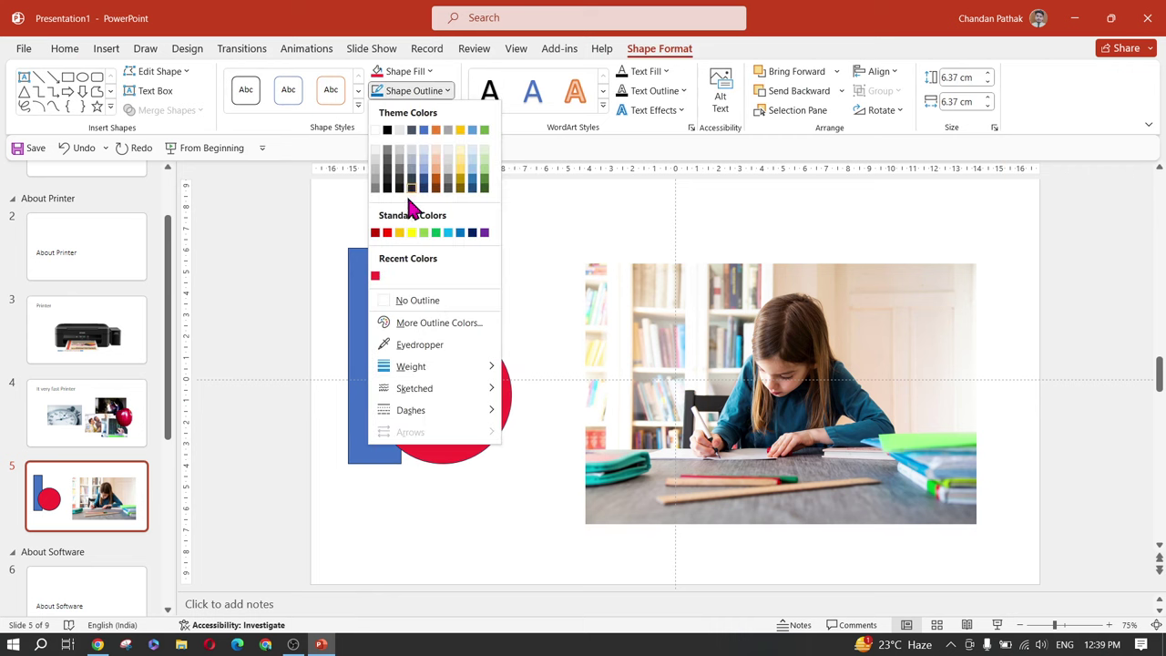
left_click(408, 350)
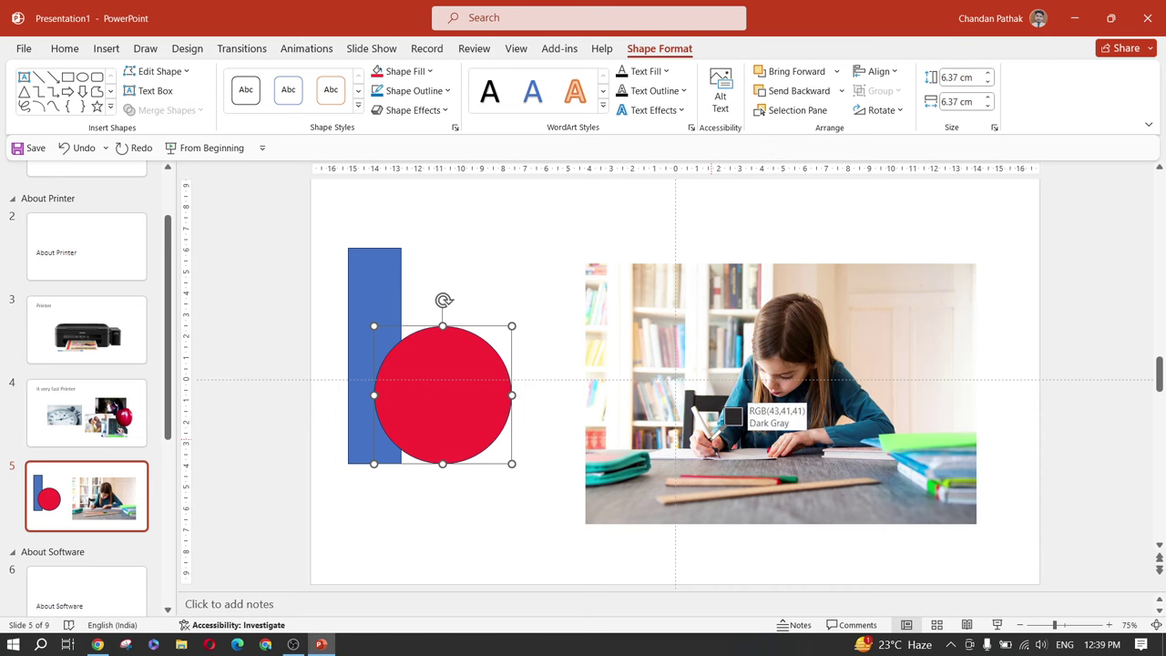
left_click(729, 421)
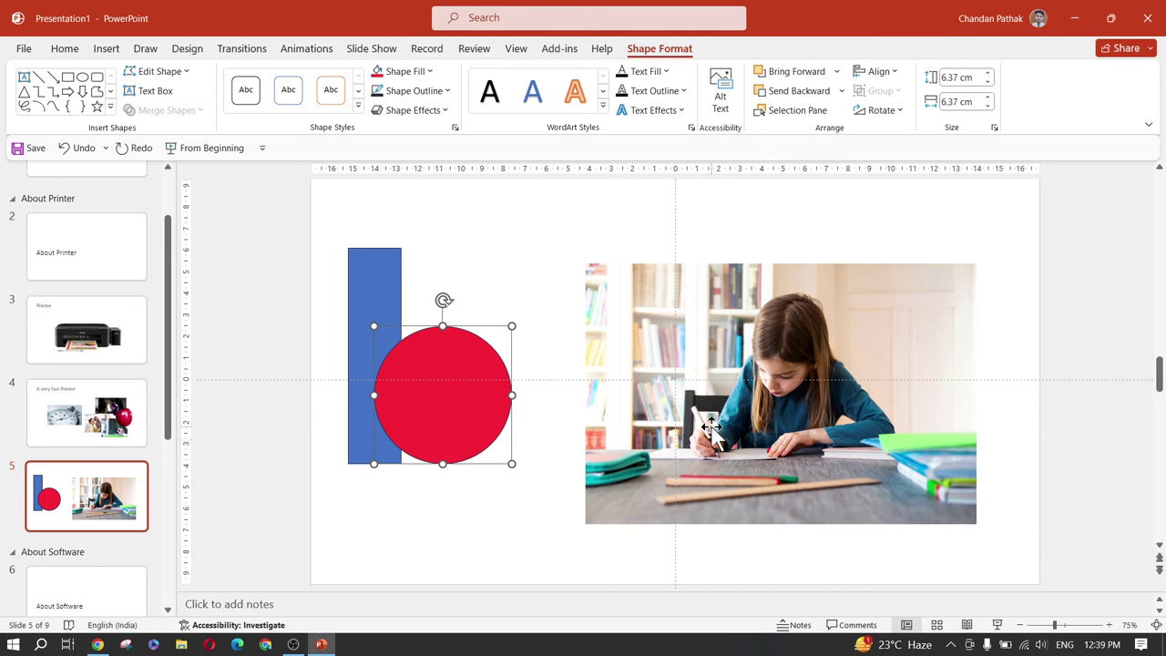
Thicken the circle's outline and recolour it with the book's light green
left_click(415, 91)
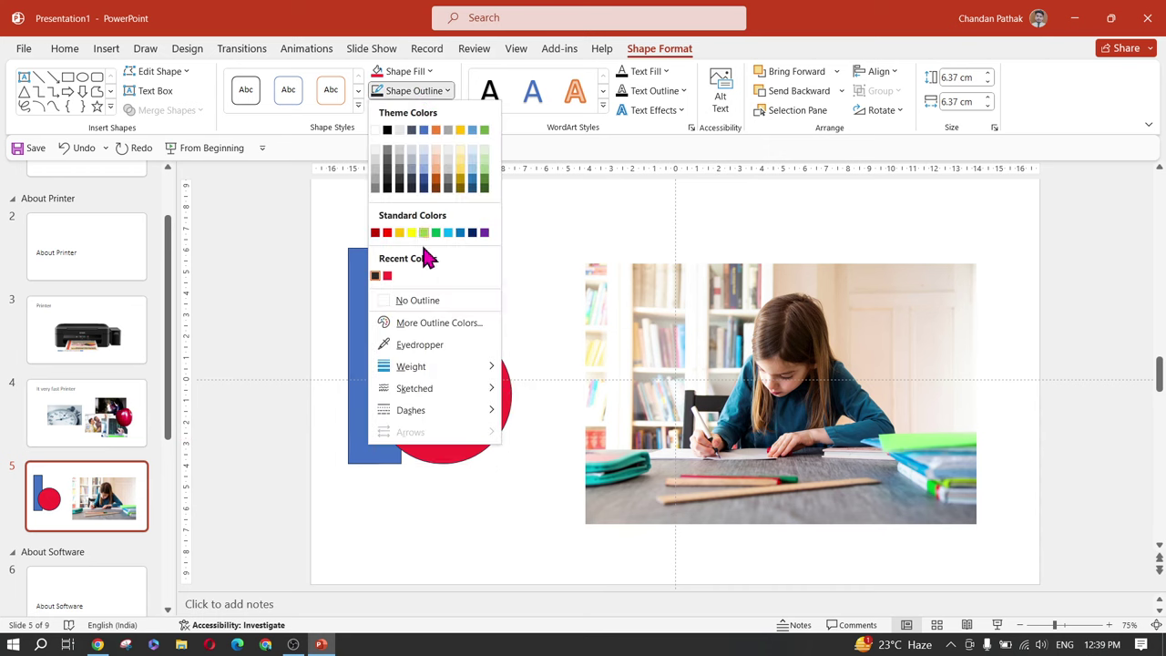
mouse_move(430, 372)
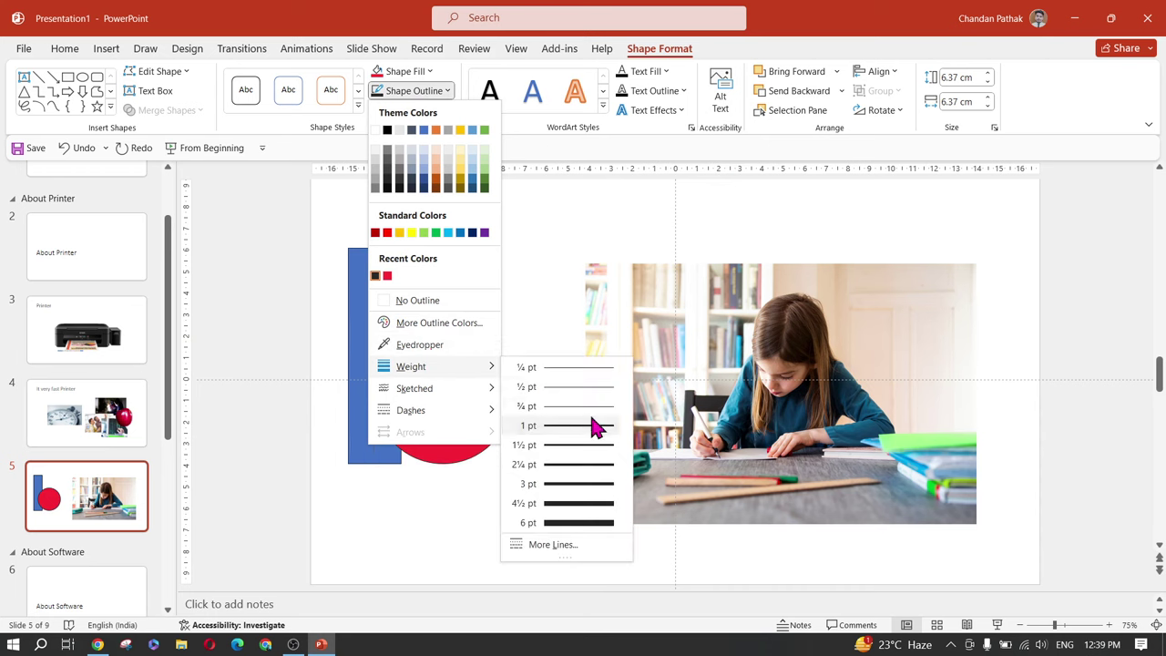
left_click(576, 503)
left_click(407, 94)
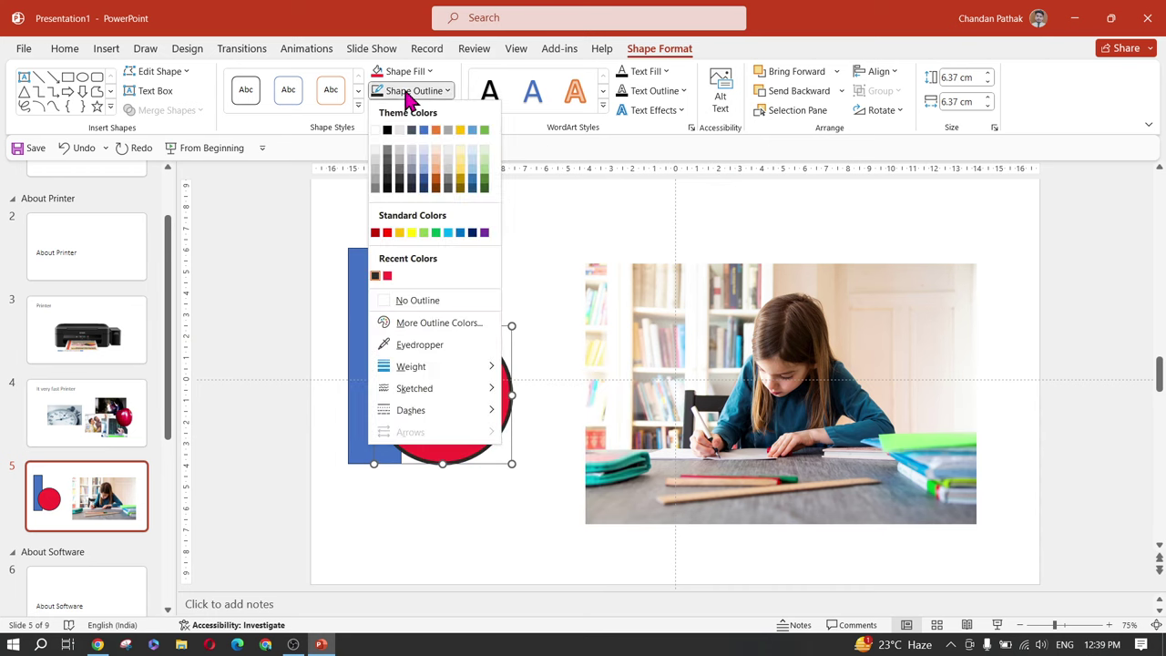
left_click(421, 344)
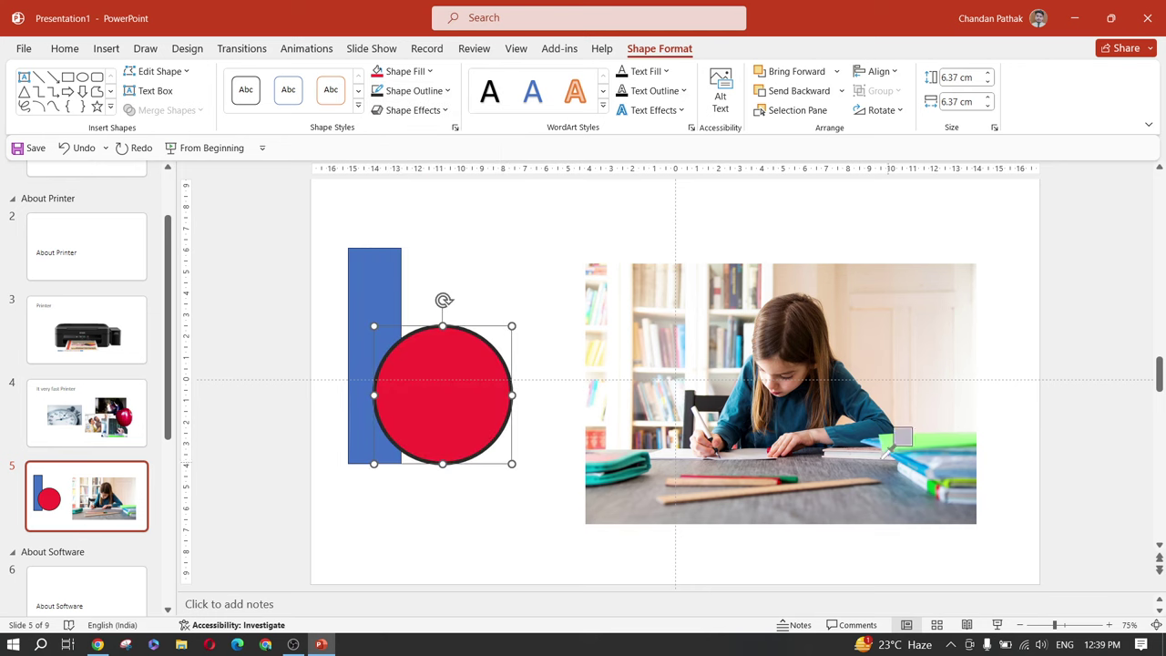
left_click(910, 439)
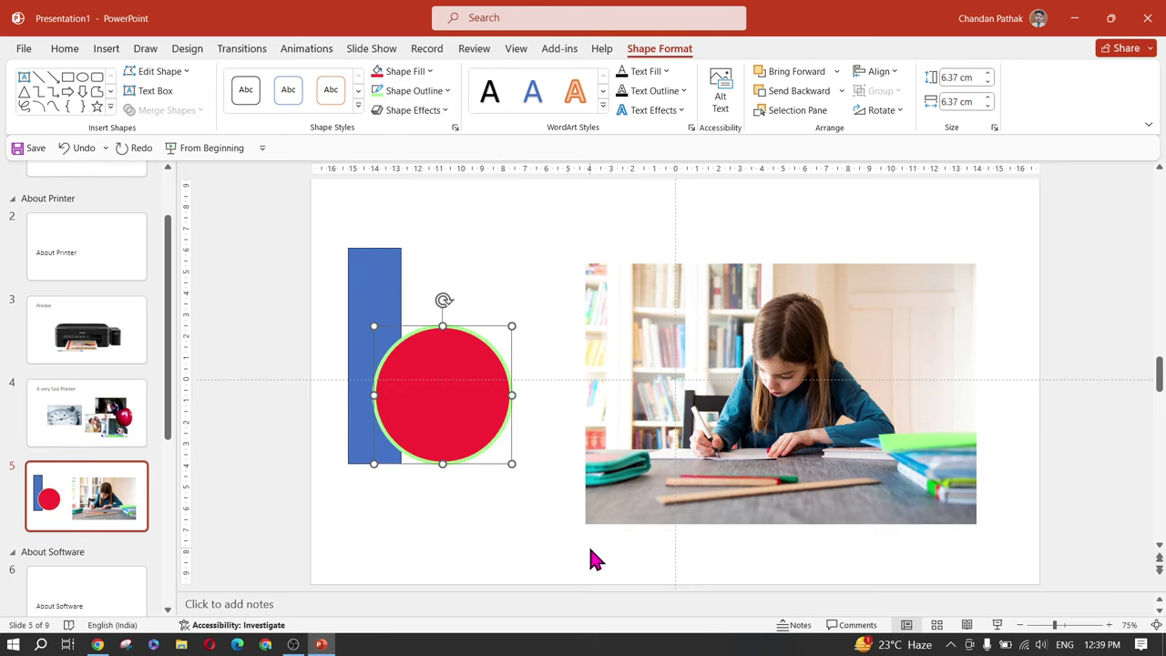
left_click(620, 546)
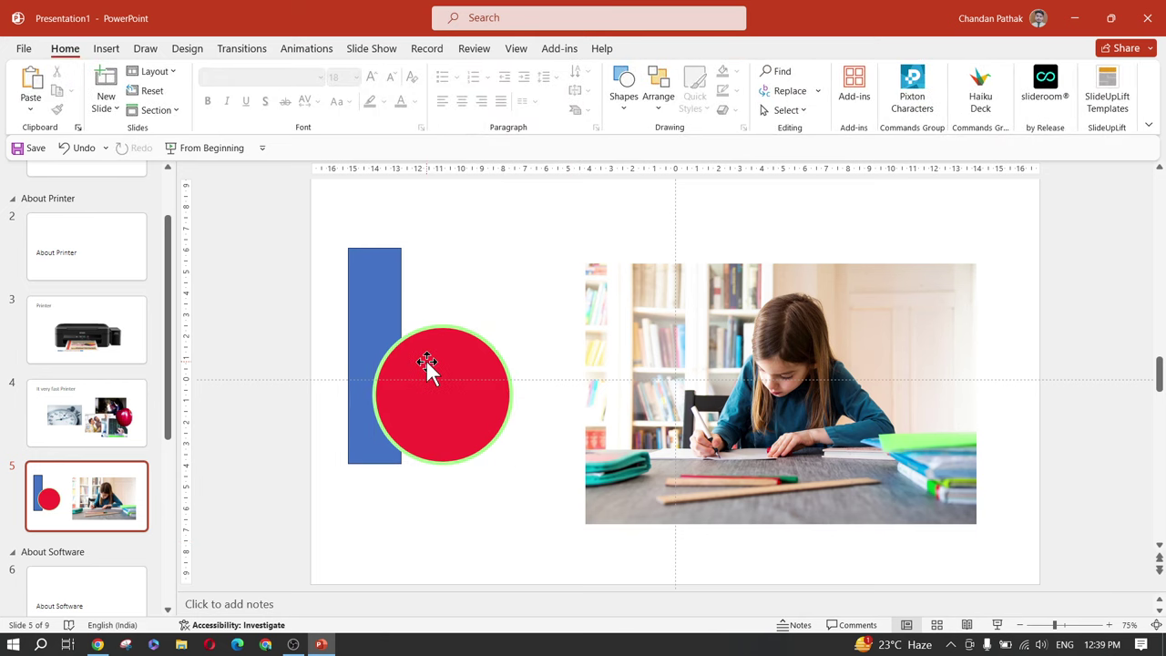
Fill the rectangle near-black sampled from the photo, then advance the training slideshow
left_click(360, 328)
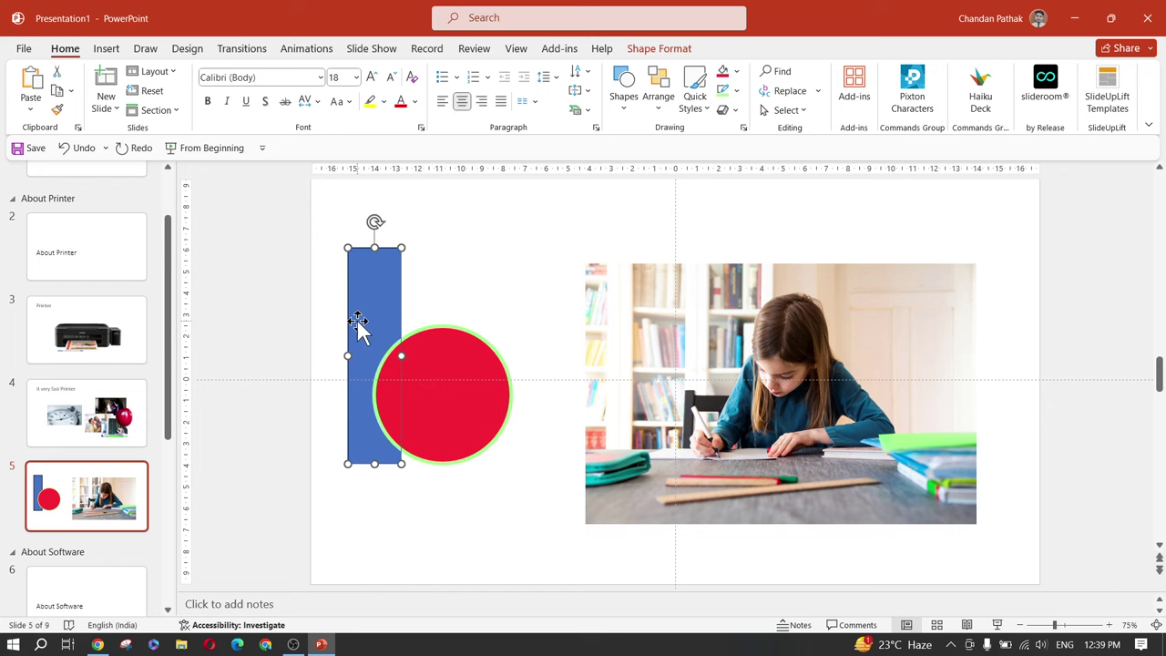
left_click(652, 48)
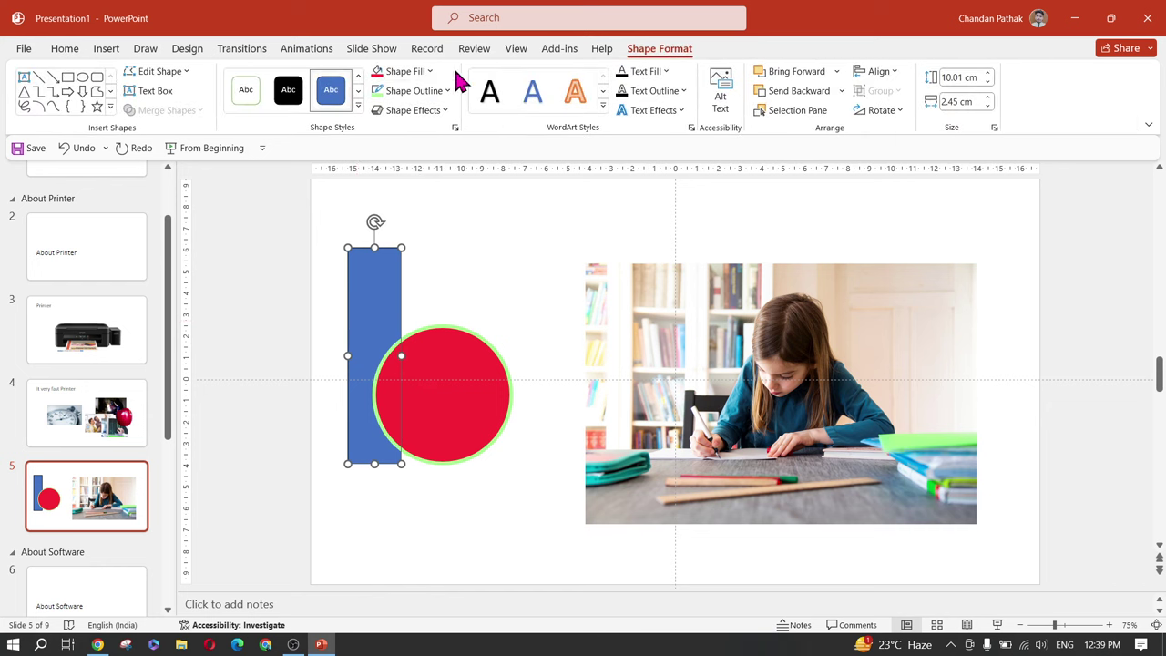
left_click(404, 71)
left_click(409, 324)
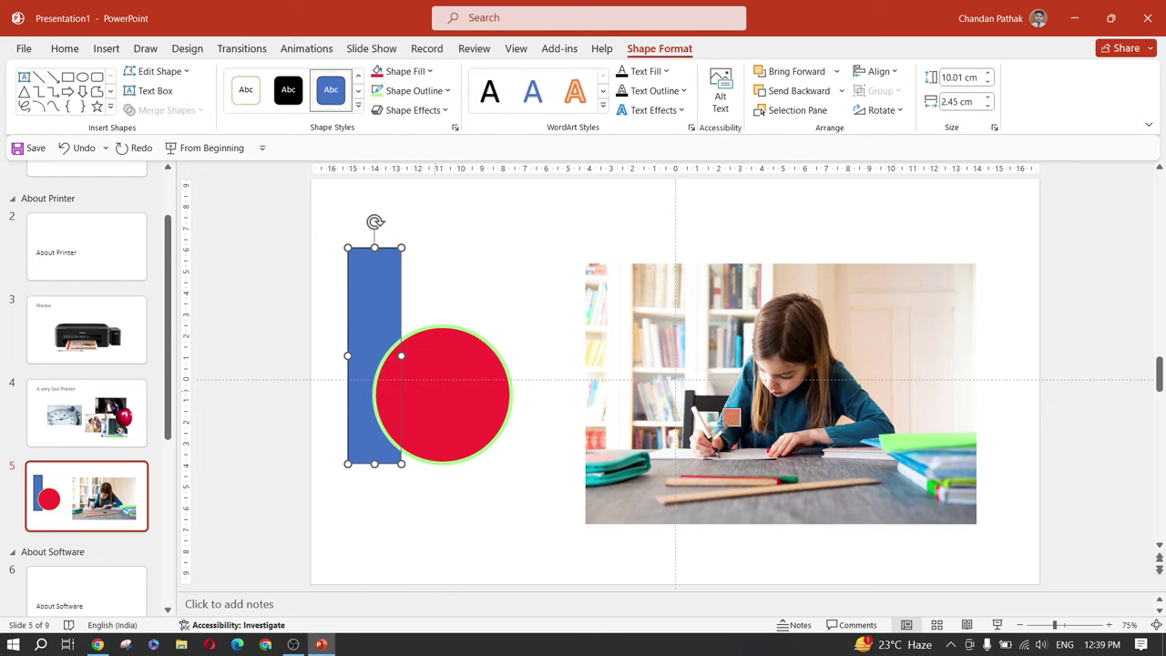
left_click(731, 390)
left_click(555, 313)
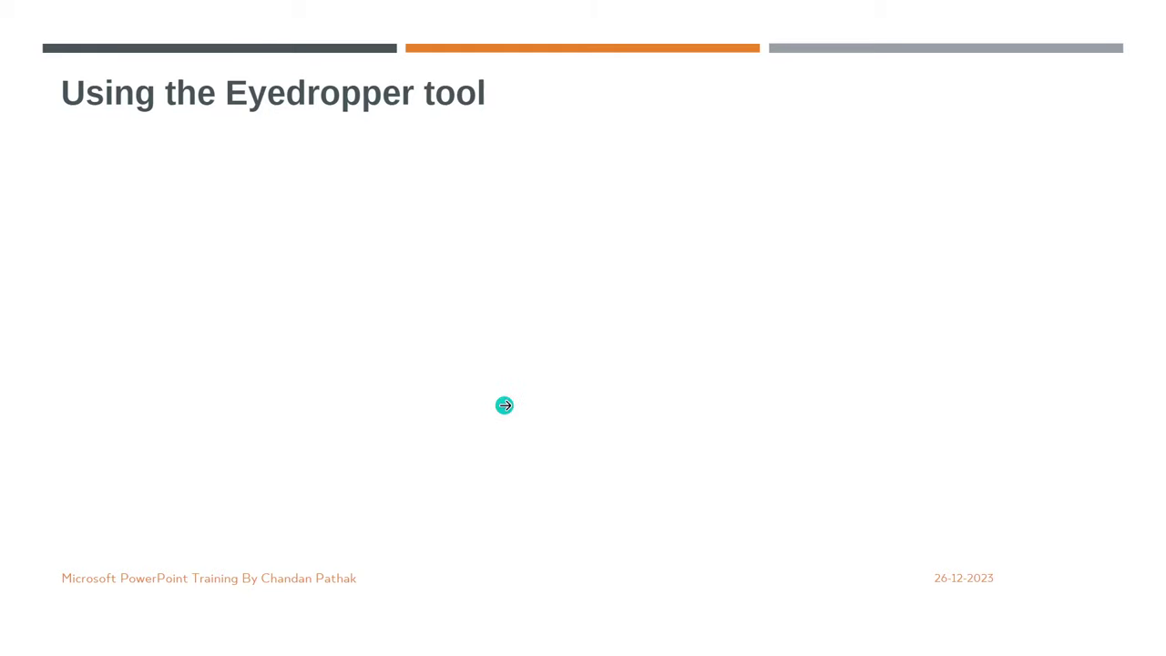
left_click(505, 401)
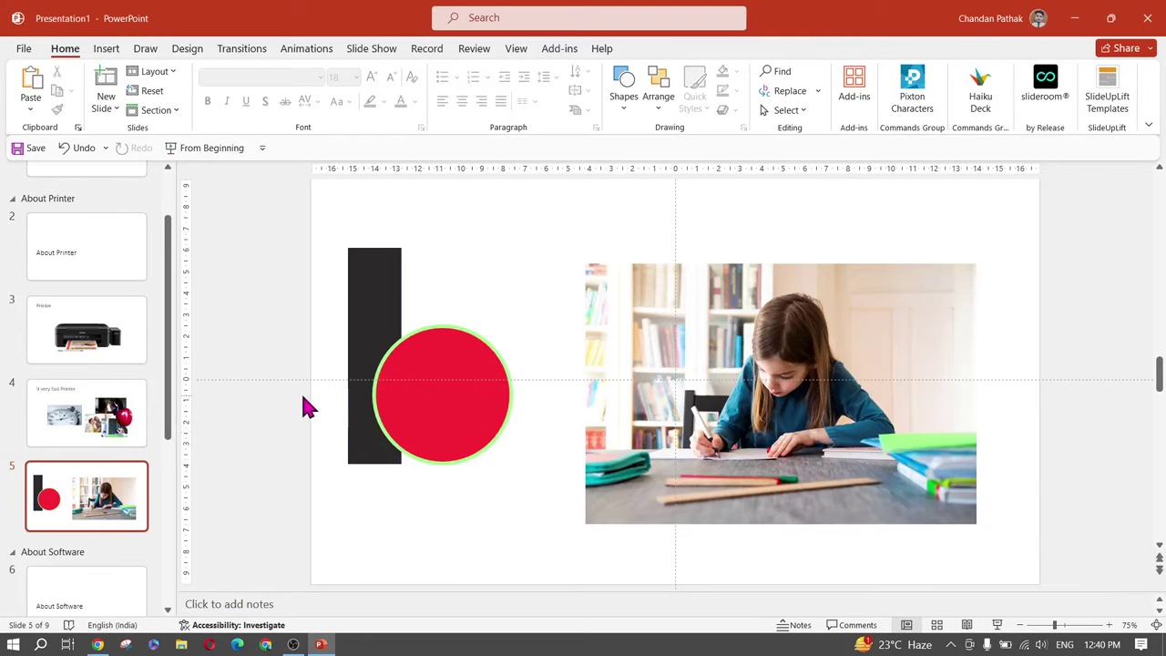
Insert a Title and Content slide after the title slide and title it 'What is Computer?'
scroll(75, 460, "up", 3)
scroll(71, 448, "down", 5)
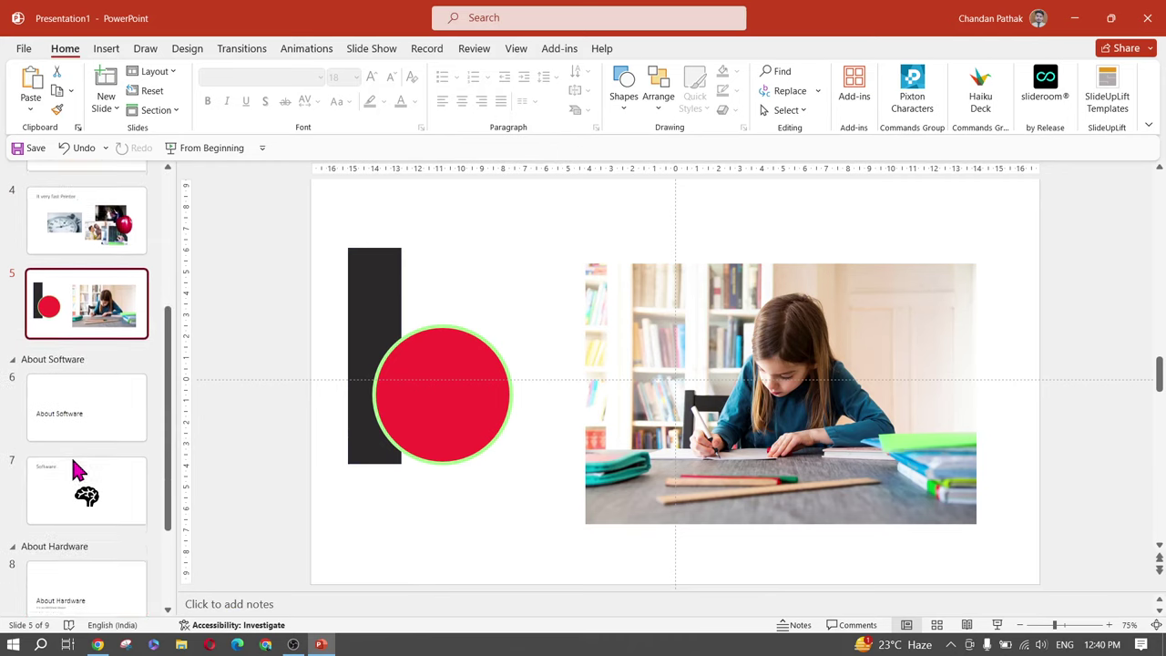
scroll(105, 517, "up", 5)
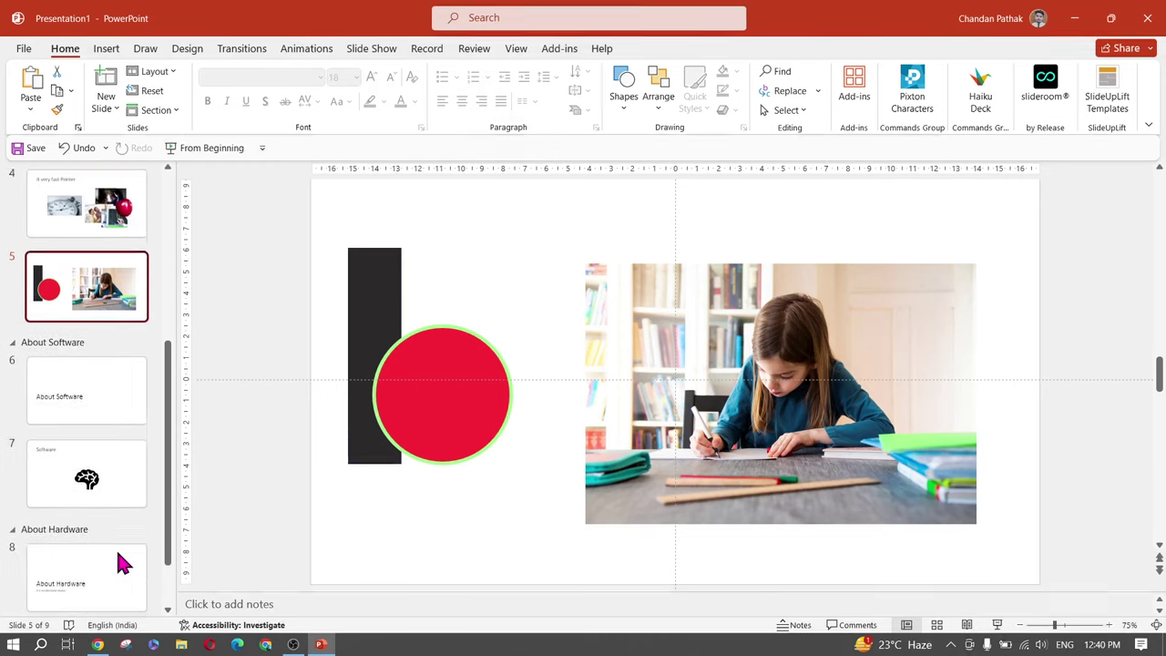
scroll(80, 394, "up", 1)
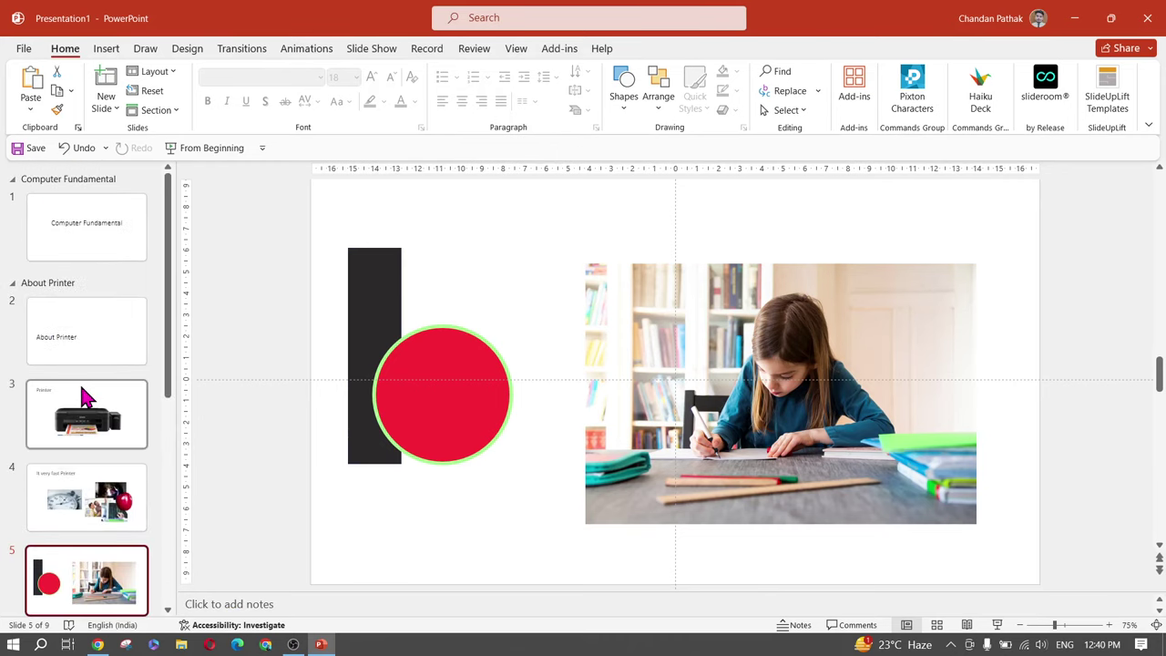
left_click(107, 233)
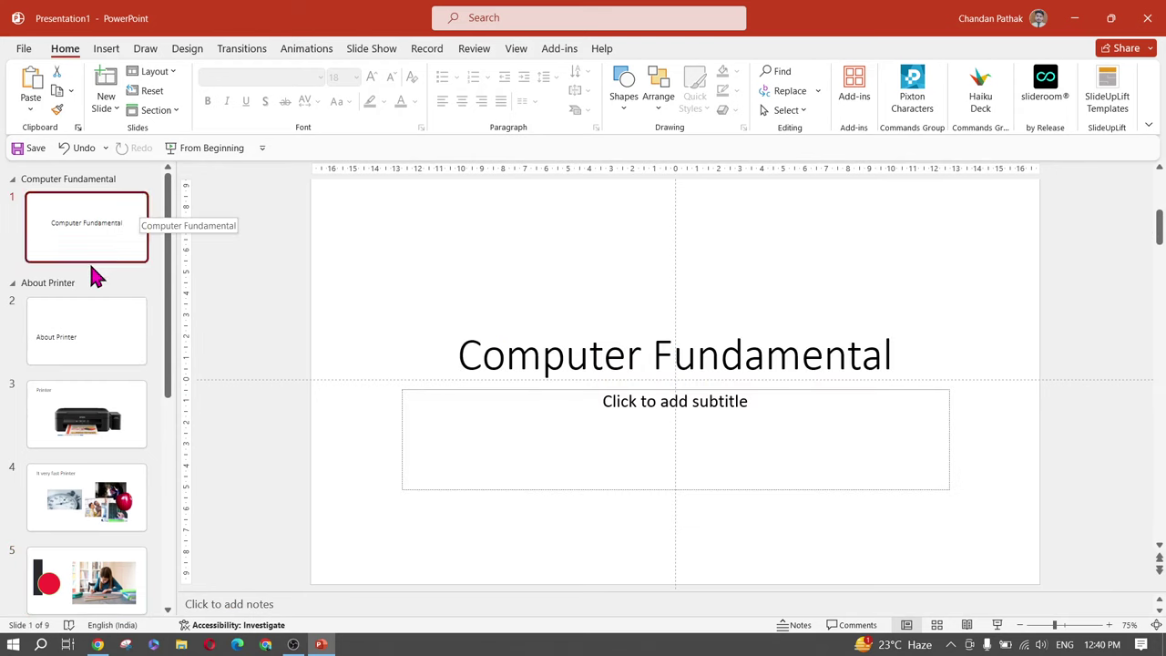
left_click(115, 109)
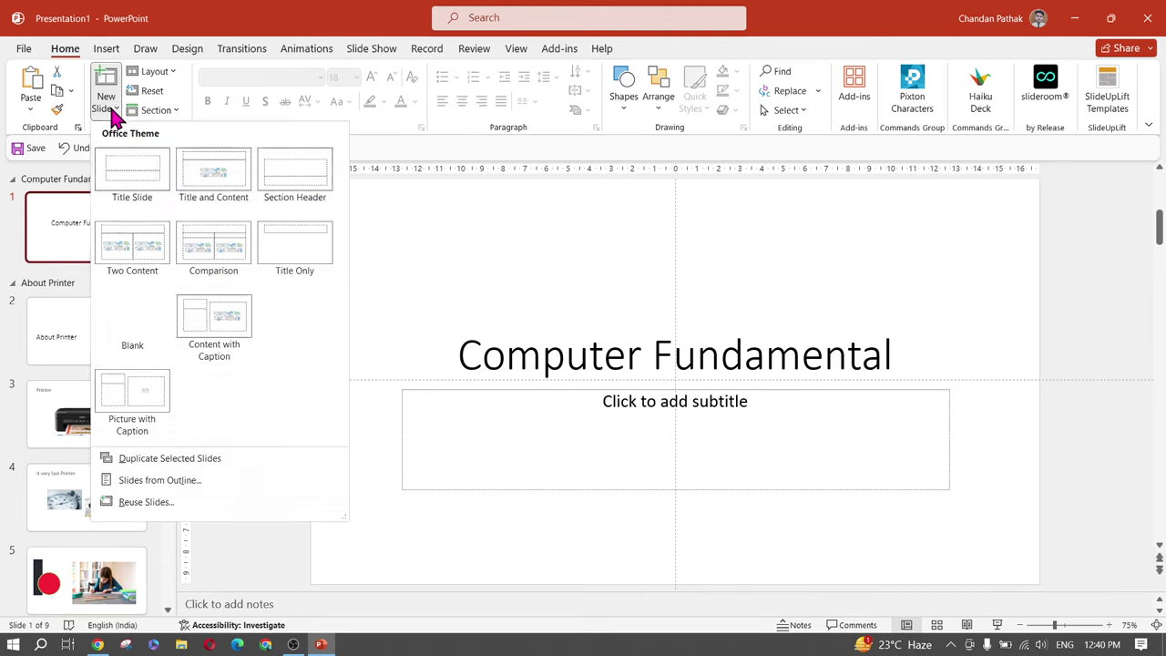
left_click(228, 193)
left_click(509, 239)
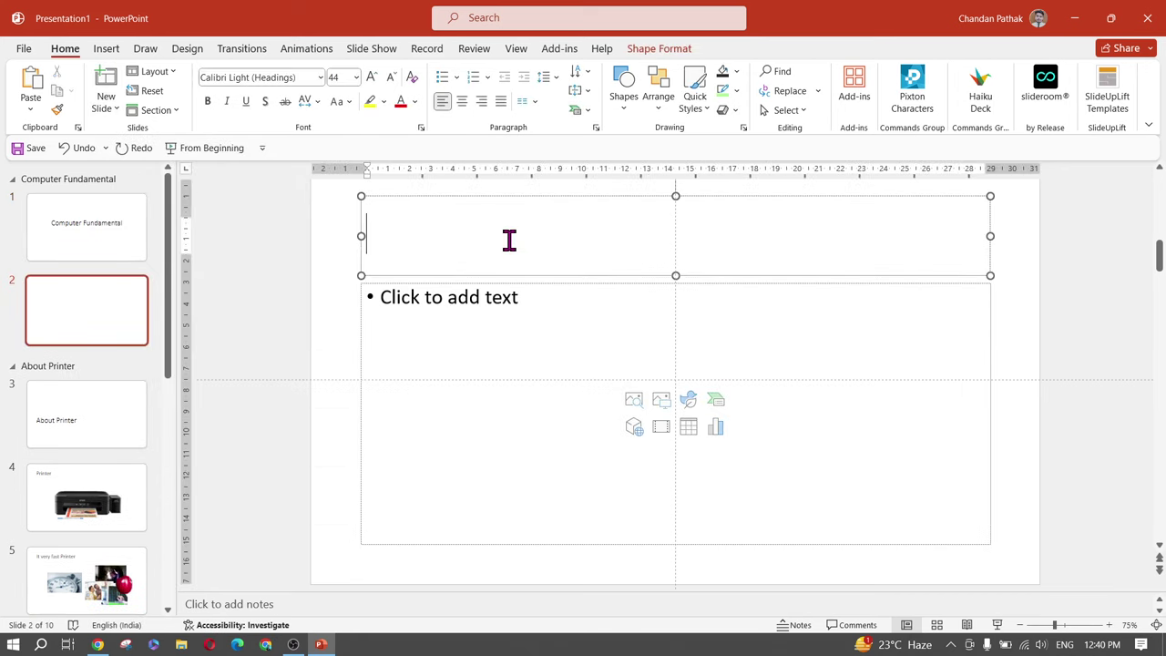
type("What i")
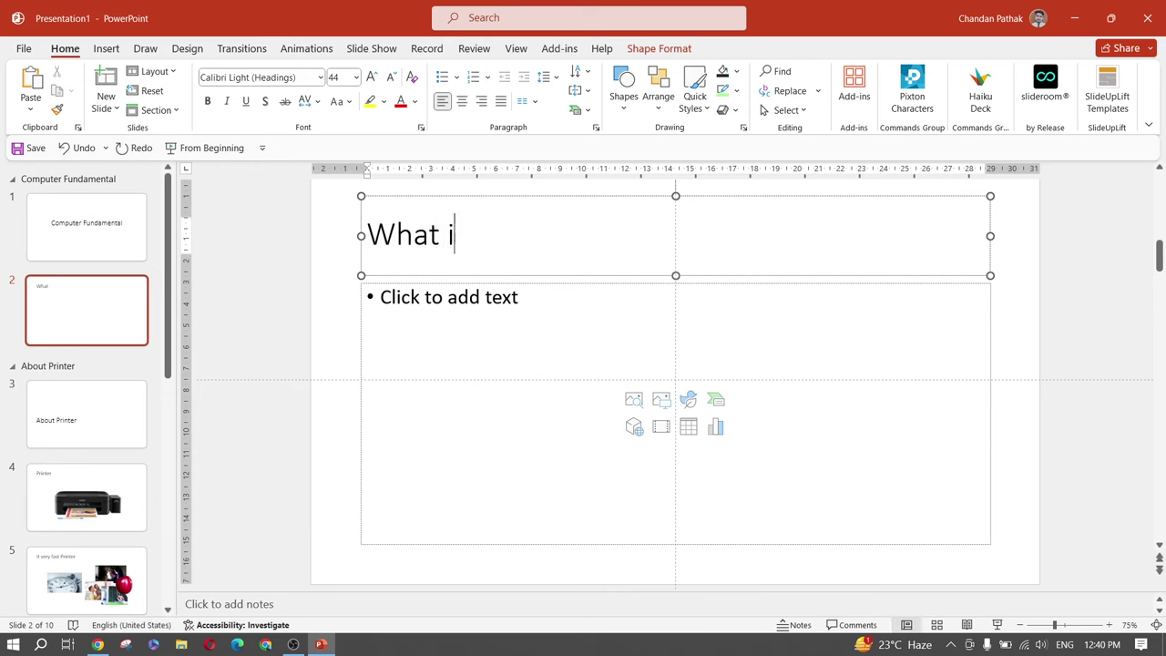
type("s Com")
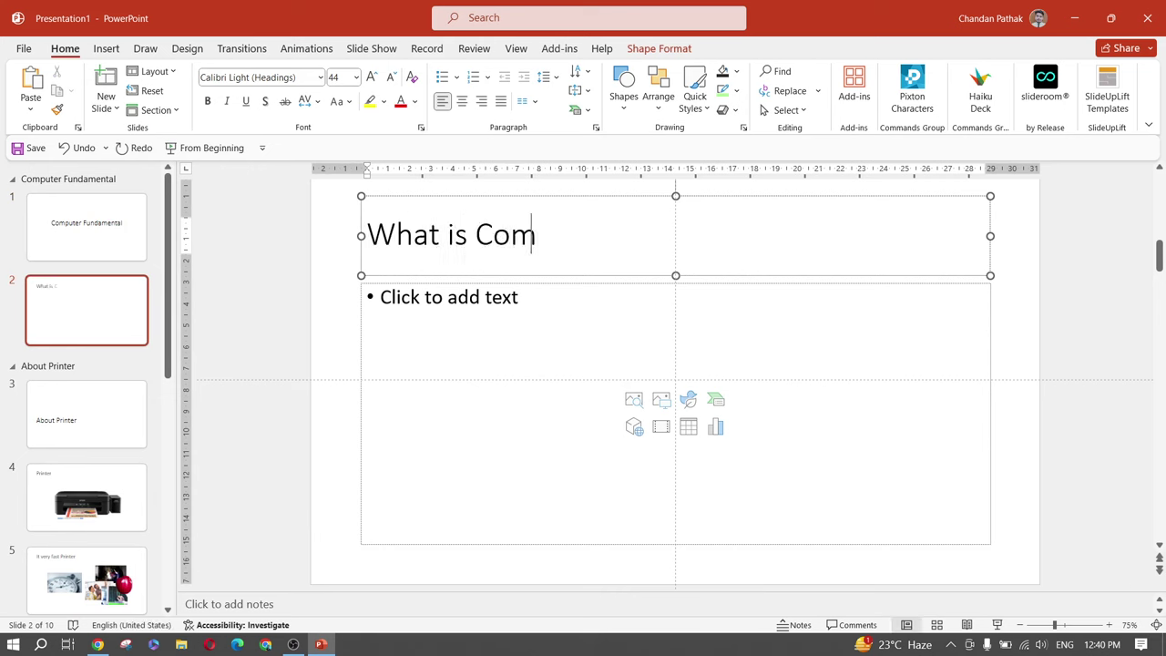
type("puter")
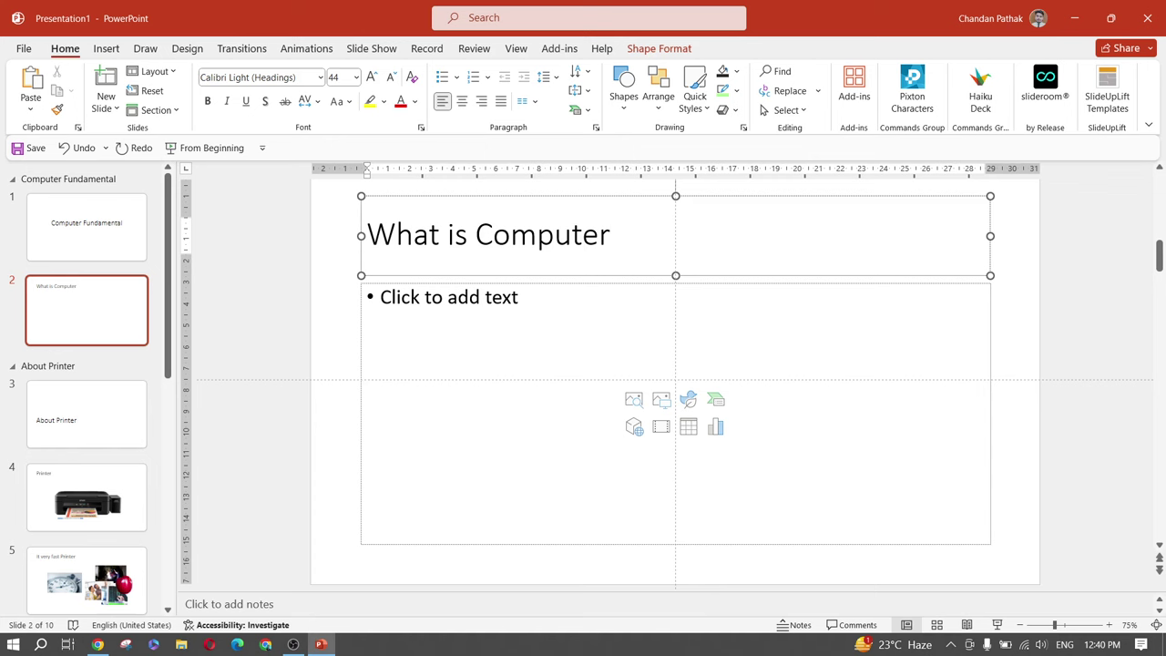
type("?")
scroll(146, 438, "down", 5)
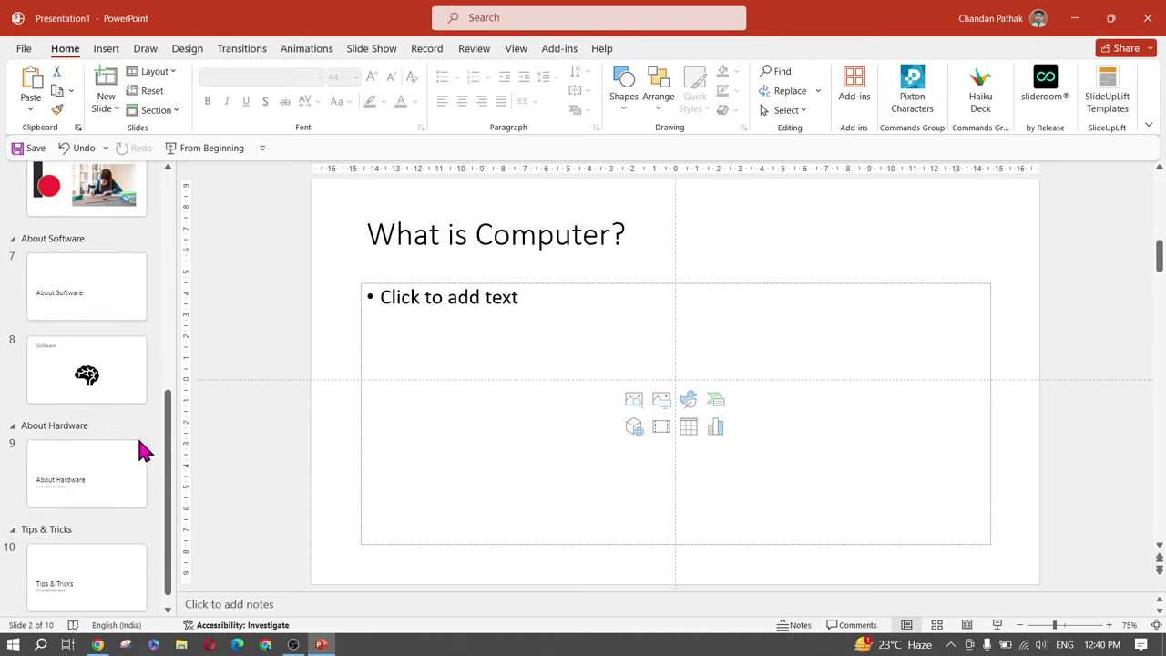
On the Tips & Tricks slide, collapse all sections, then expand only Tips & Tricks
left_click(69, 572)
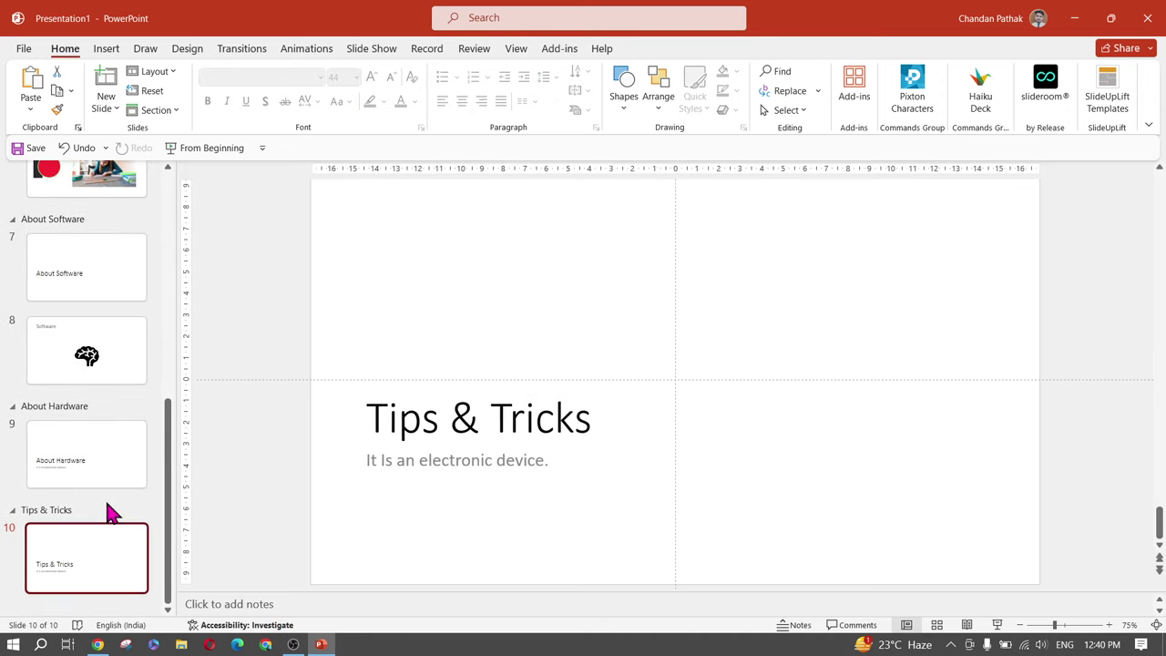
scroll(100, 448, "up", 5)
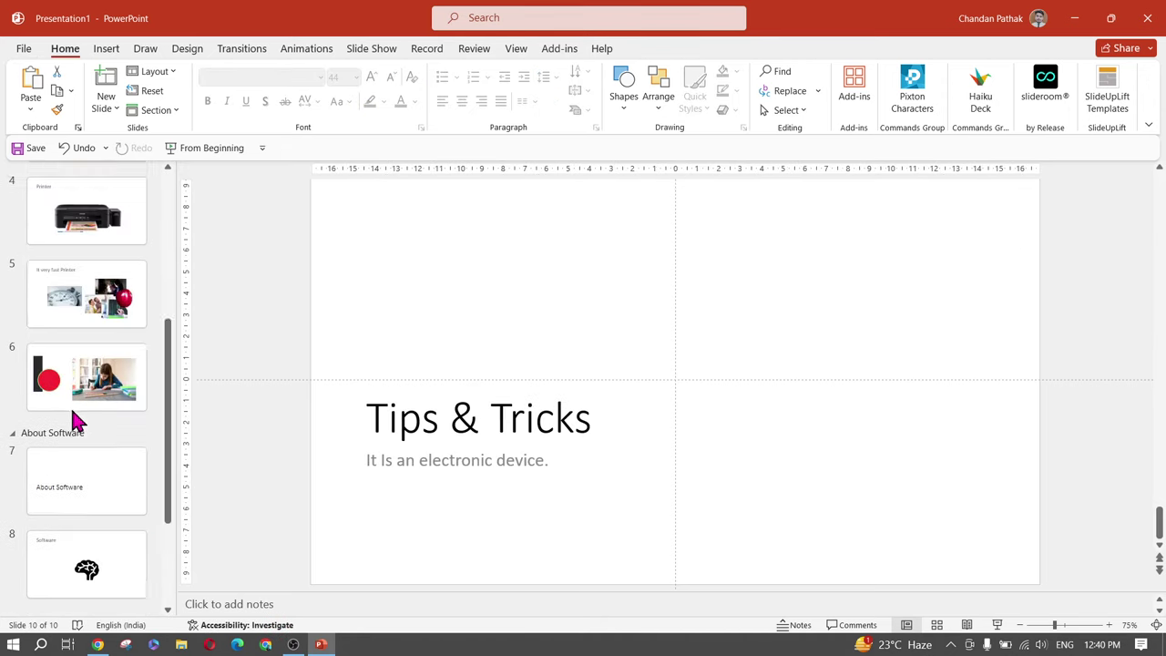
left_click(158, 113)
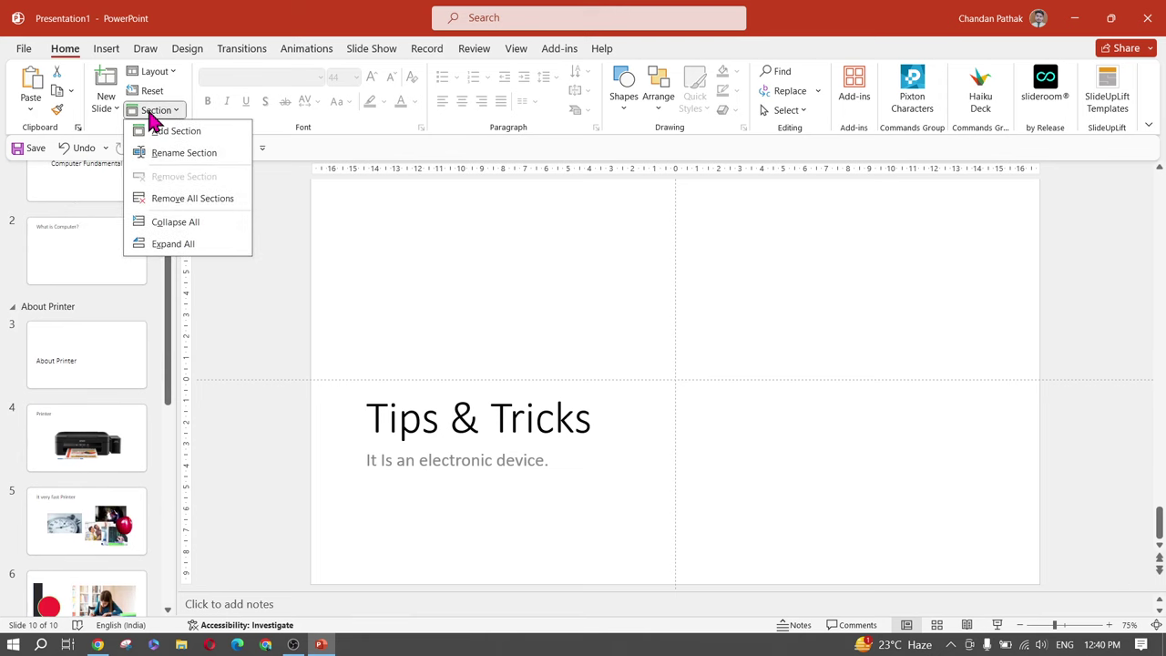
left_click(181, 230)
left_click(48, 269)
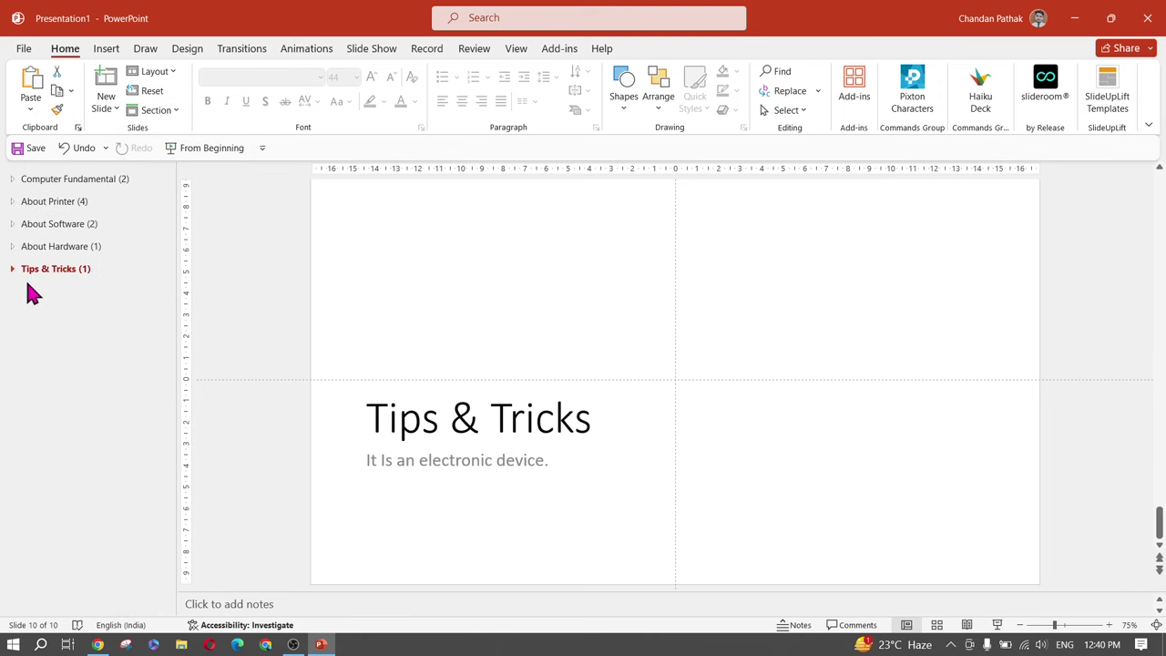
left_click(13, 270)
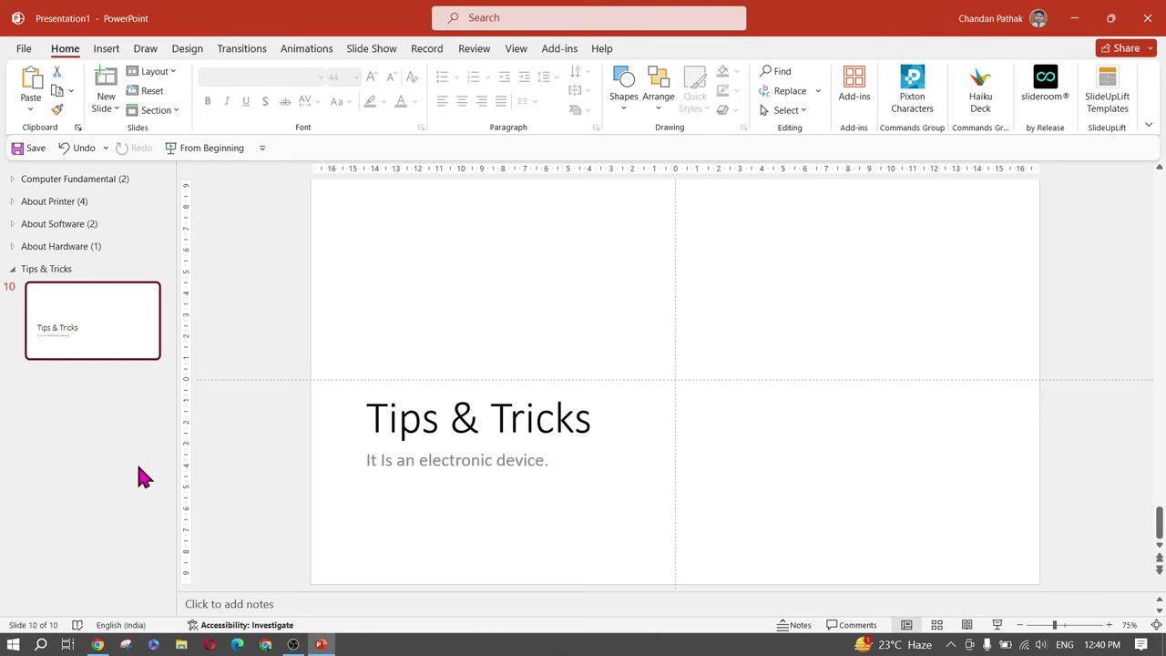
Glance at the File backstage, return to the slides, and bring up the New Slide layouts
left_click(22, 51)
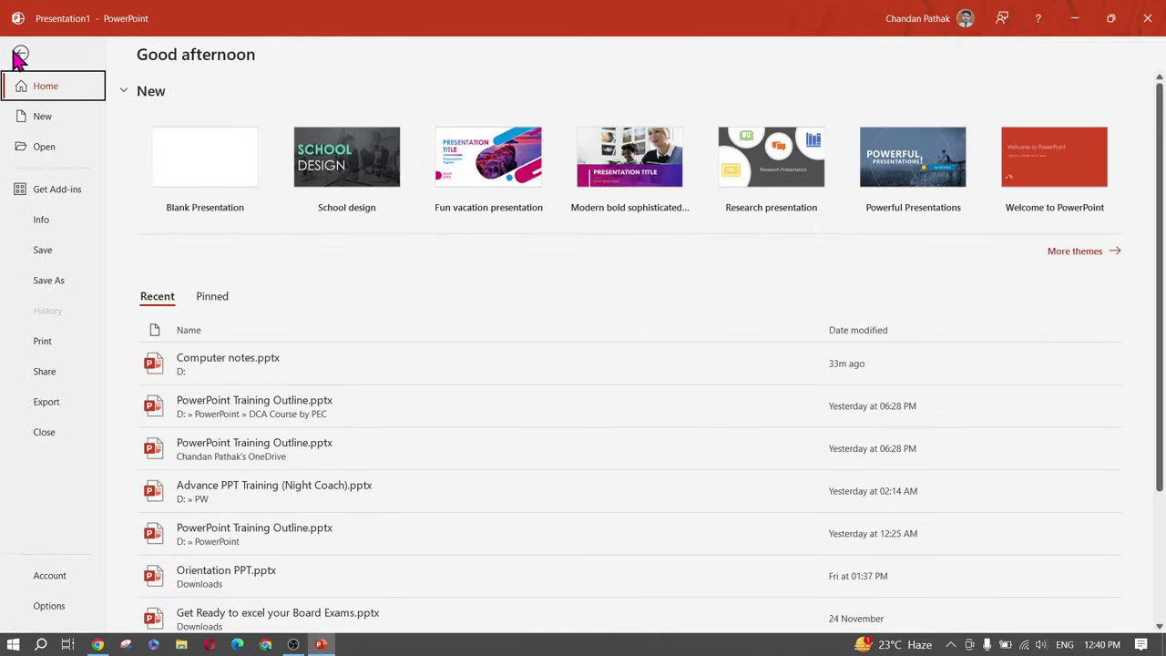
left_click(20, 55)
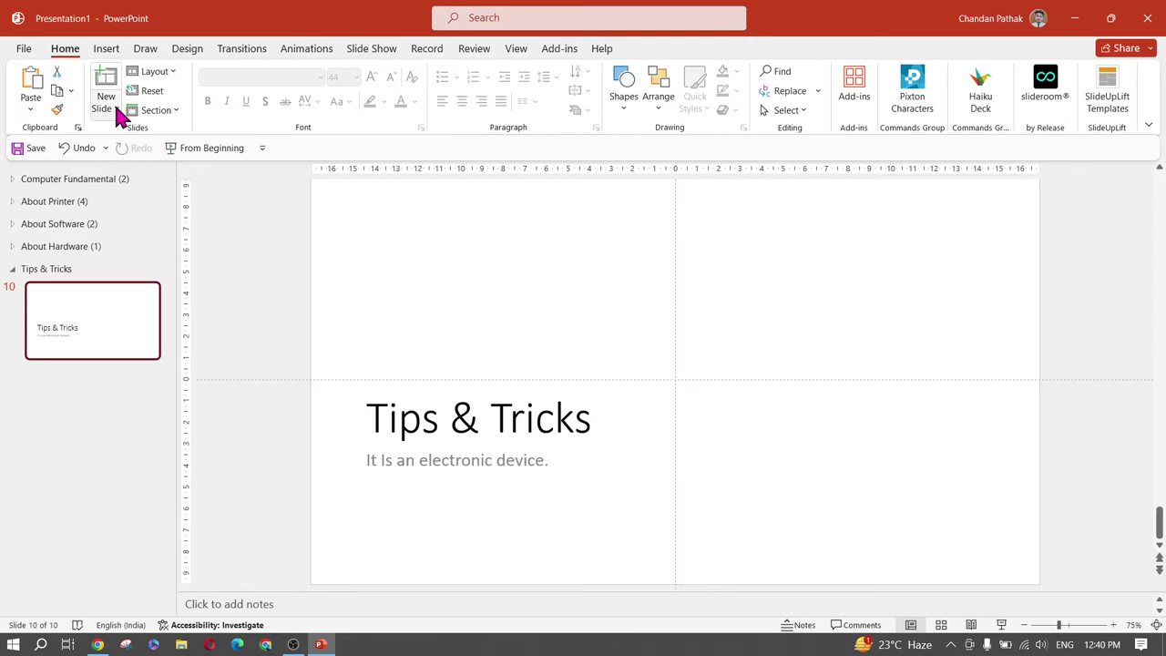
left_click(117, 107)
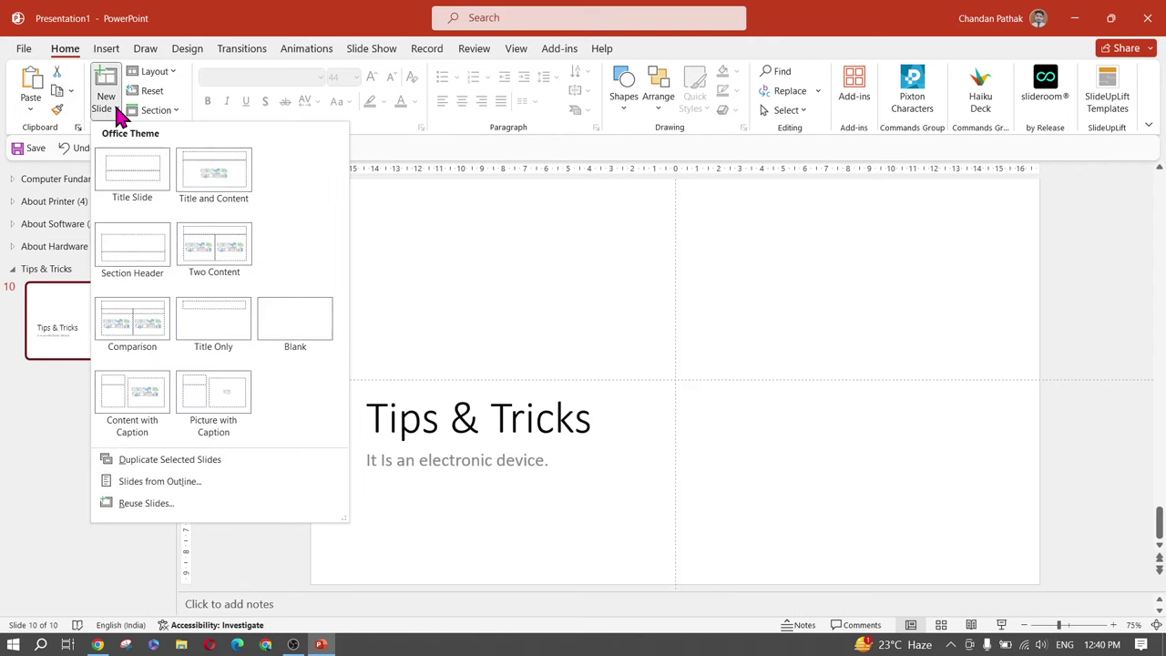
Insert slides from the Computer Fundamental.docx outline after the Tips & Tricks slide
left_click(162, 485)
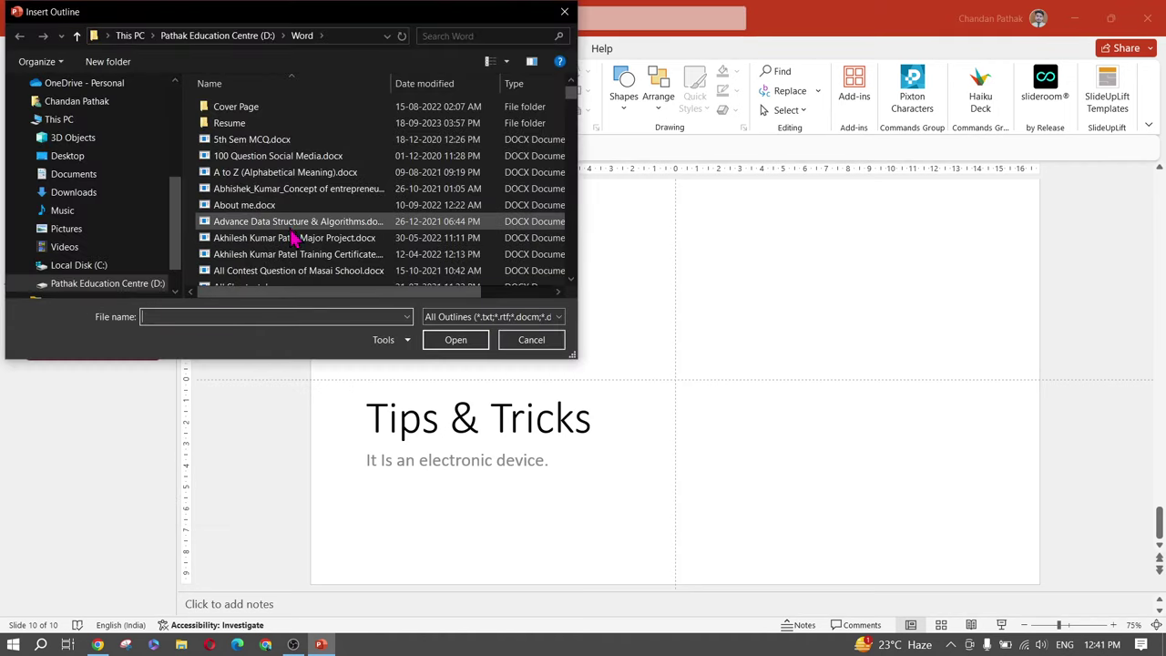
scroll(293, 235, "down", 15)
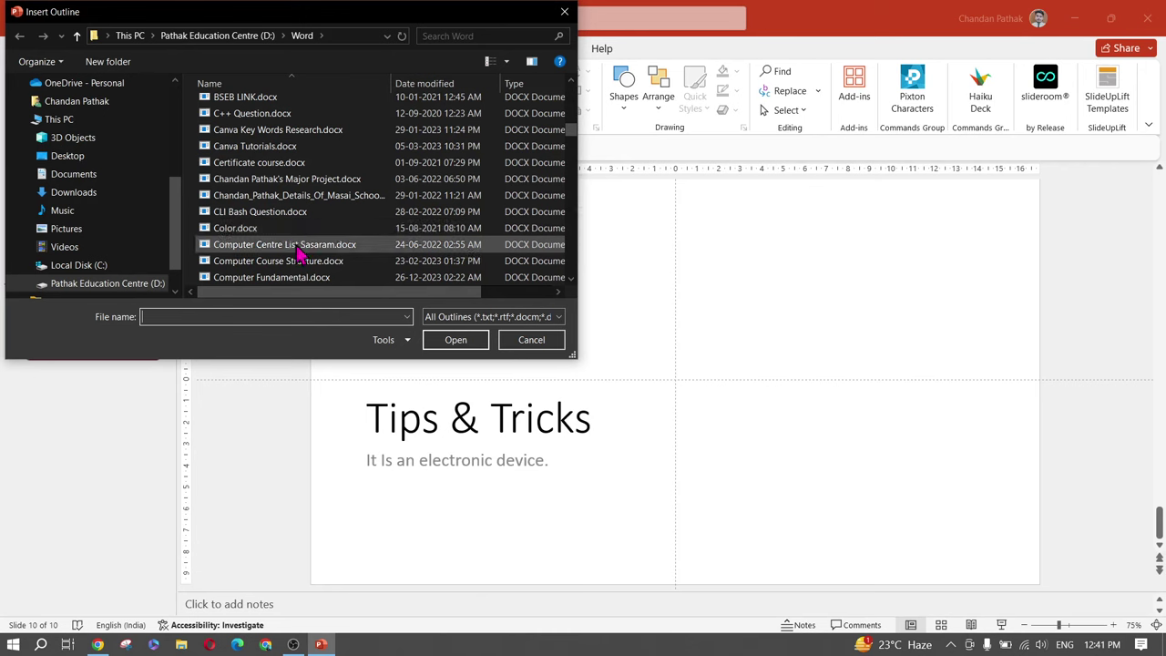
left_click(293, 279)
left_click(440, 345)
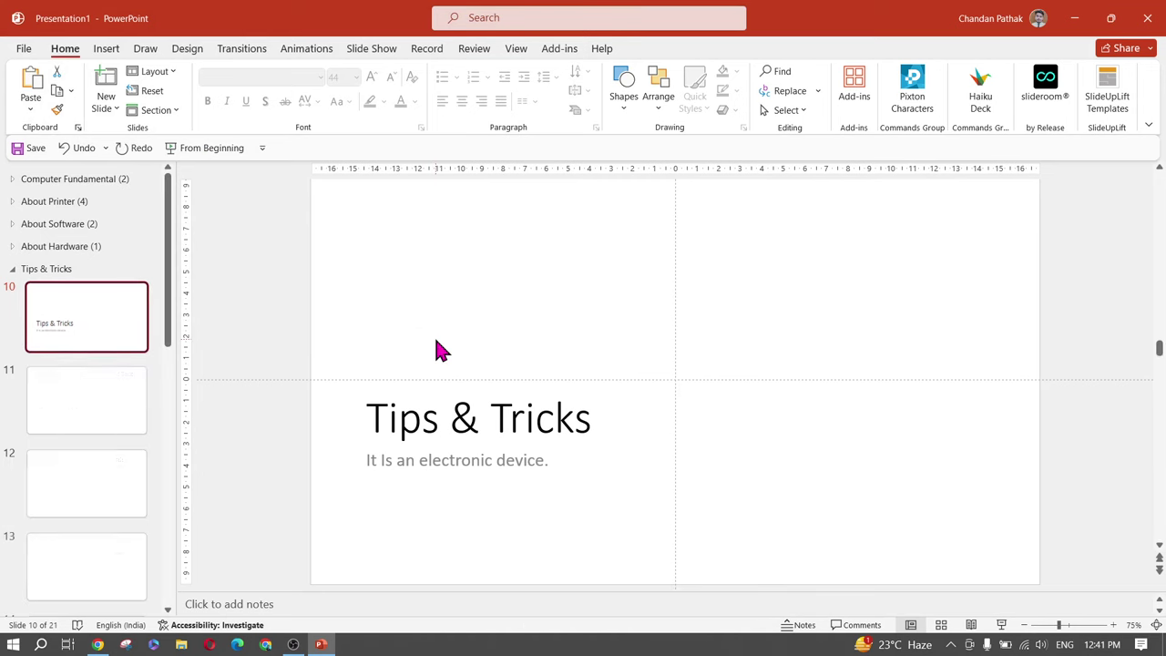
Select all the Day 1 topic text on slide 11, then go to the Computer Fundamental section header
scroll(78, 492, "down", 2)
scroll(76, 510, "down", 6)
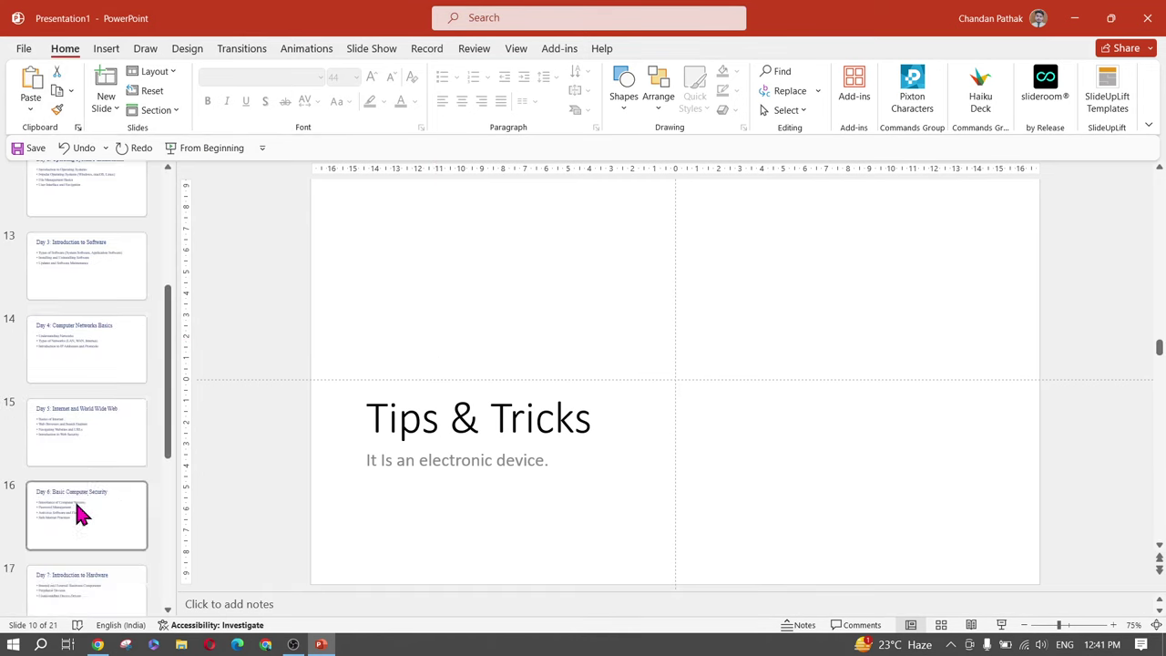
scroll(75, 501, "up", 8)
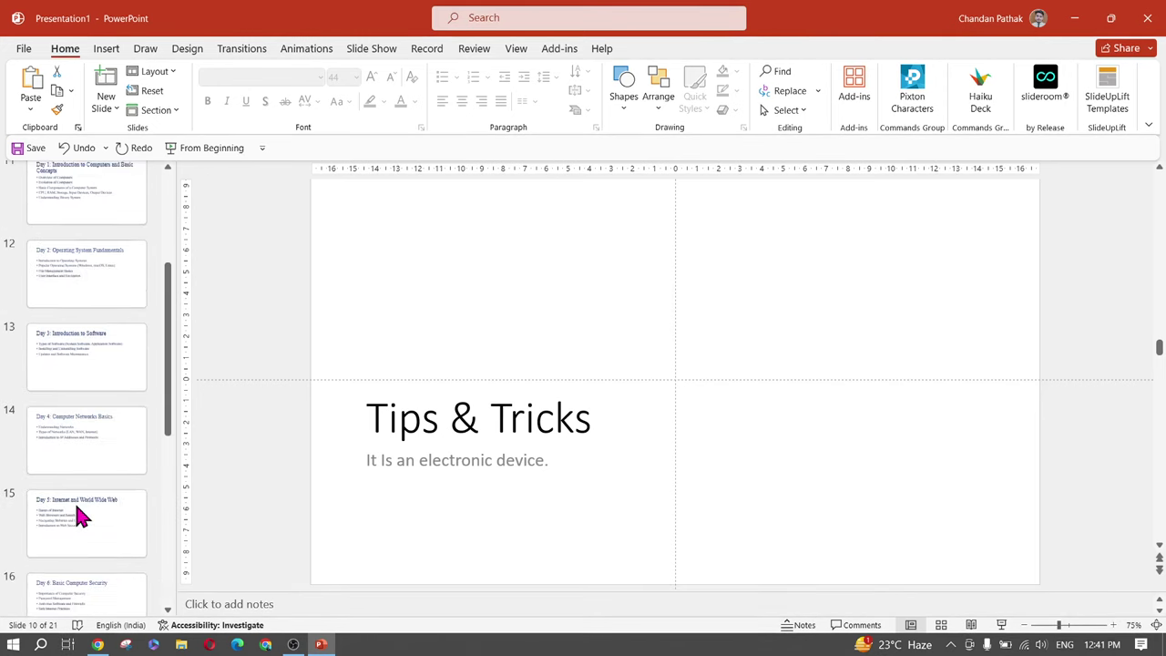
left_click(77, 391)
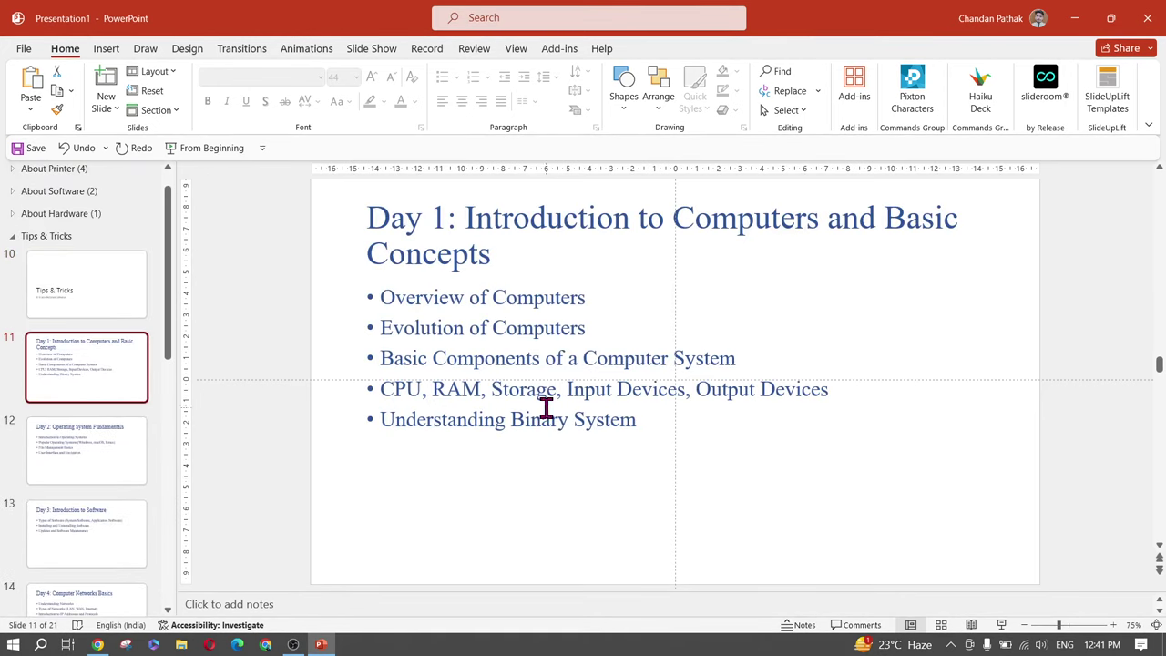
left_click(648, 417)
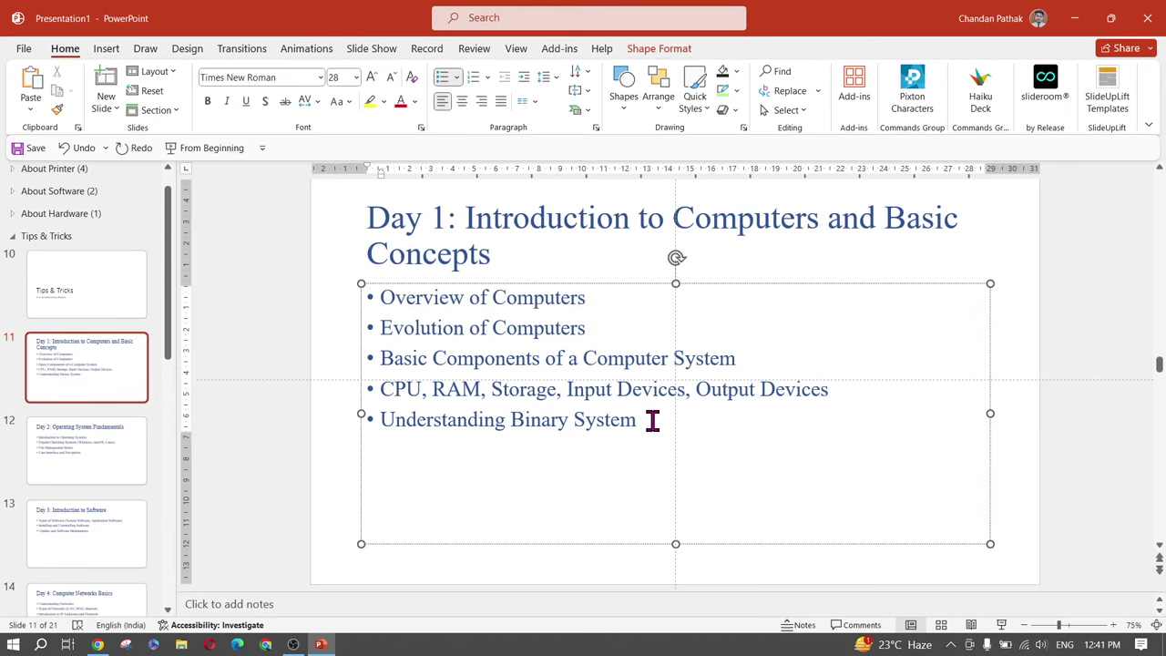
key("ctrl+a")
key("ctrl+c")
left_click(8, 333)
scroll(9, 333, "up", 1)
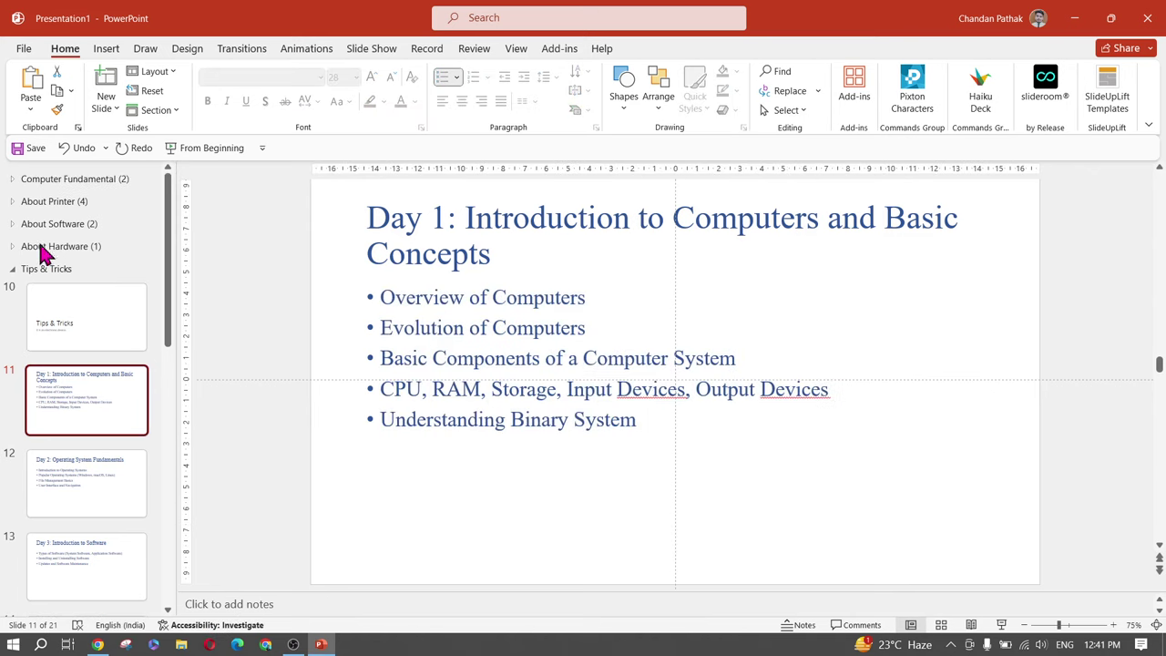
left_click(31, 181)
Paste the Day 1 topics into slide 2's body as Keep Text Only and delete the trailing empty line
left_click(12, 179)
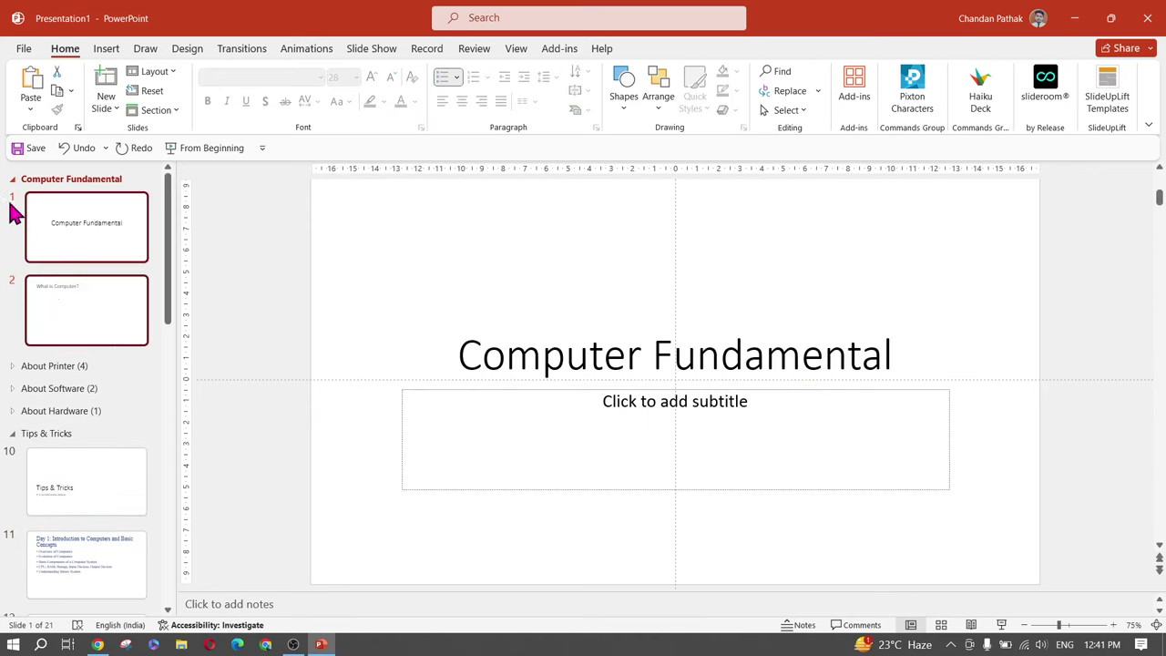
left_click(73, 307)
left_click(428, 319)
key("ctrl+v")
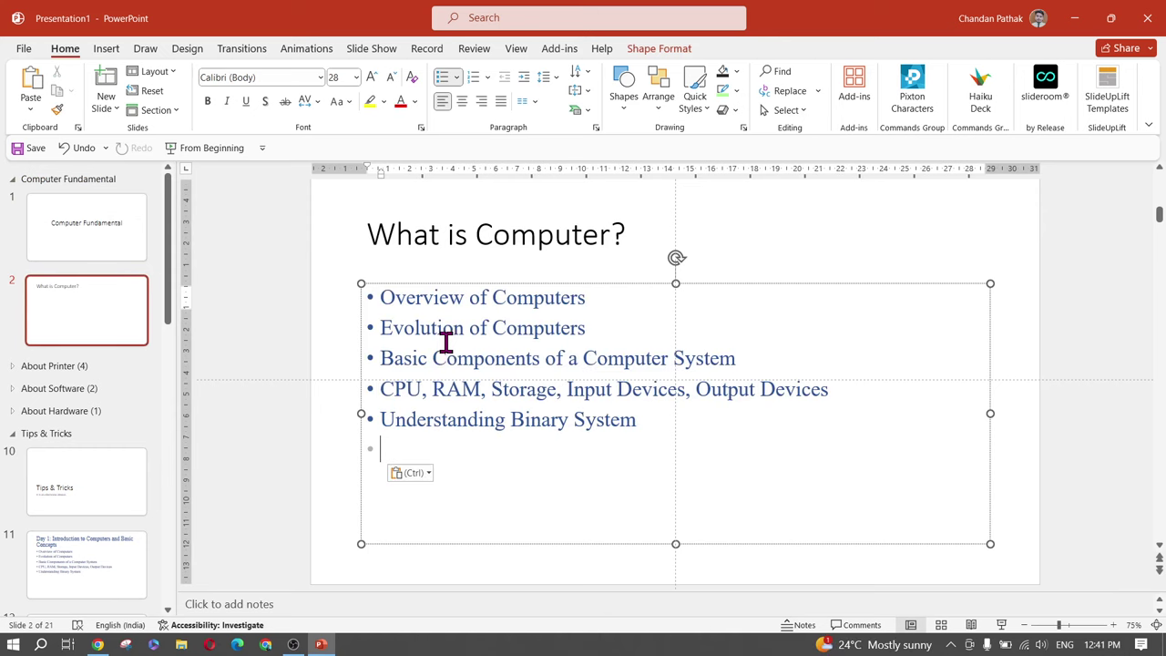
left_click(415, 473)
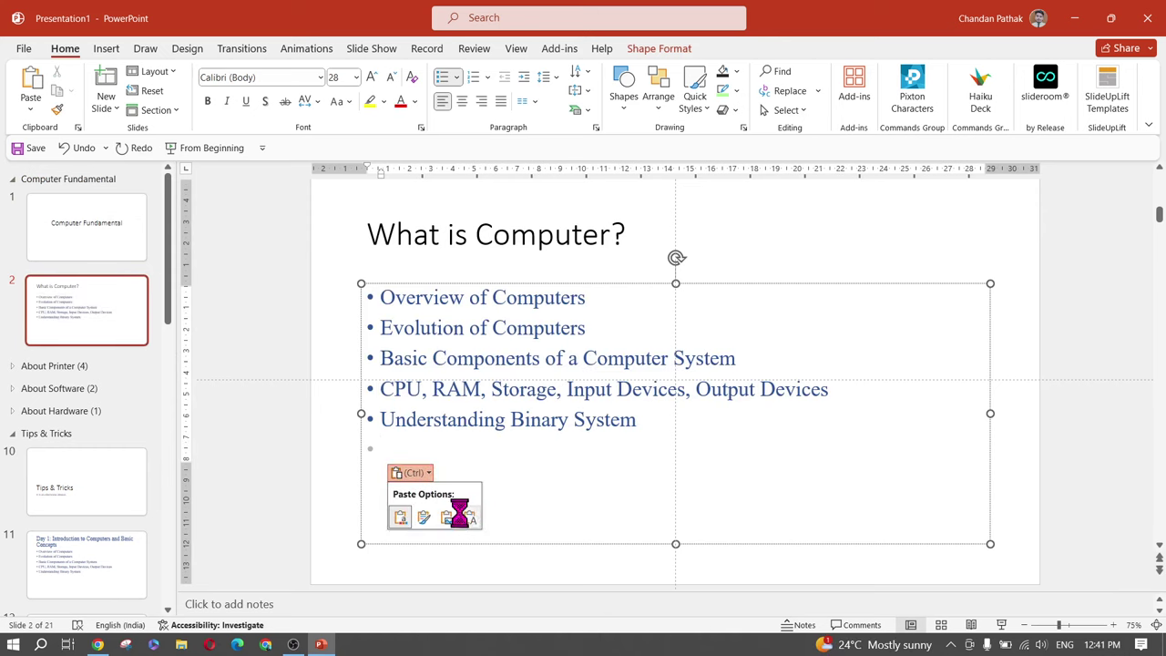
left_click(459, 512)
key("BackSpace")
key("BackSpace")
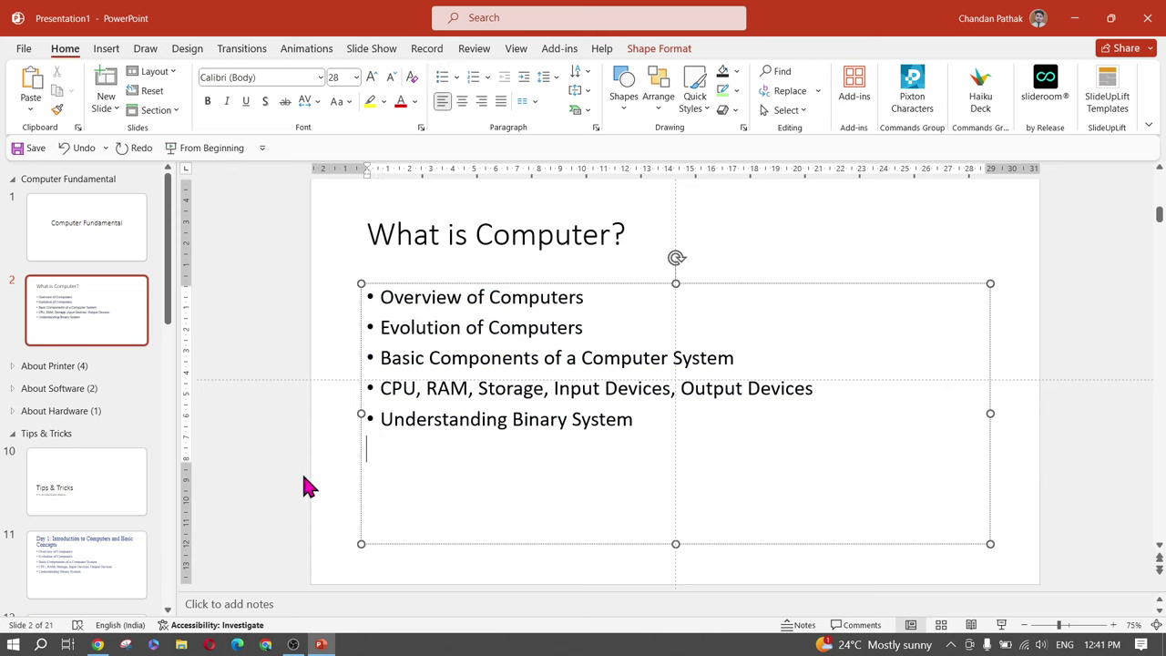
left_click(303, 441)
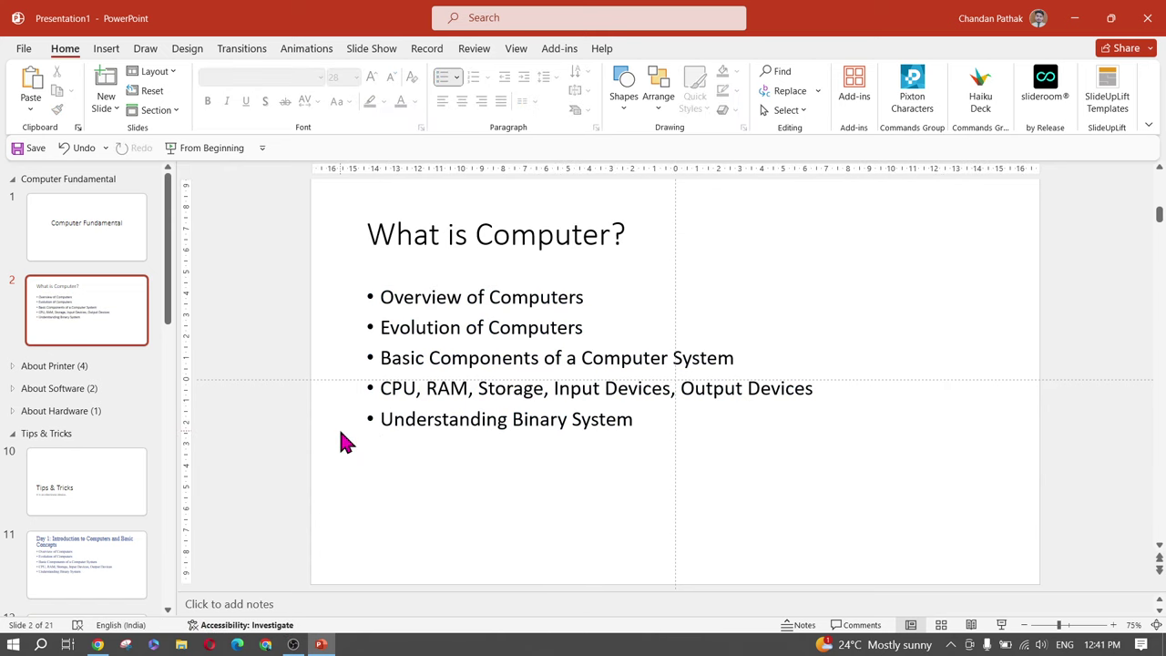
Duplicate slide 2 as slide 3 and set its list bullets to None
left_click(119, 302)
key("ctrl+d")
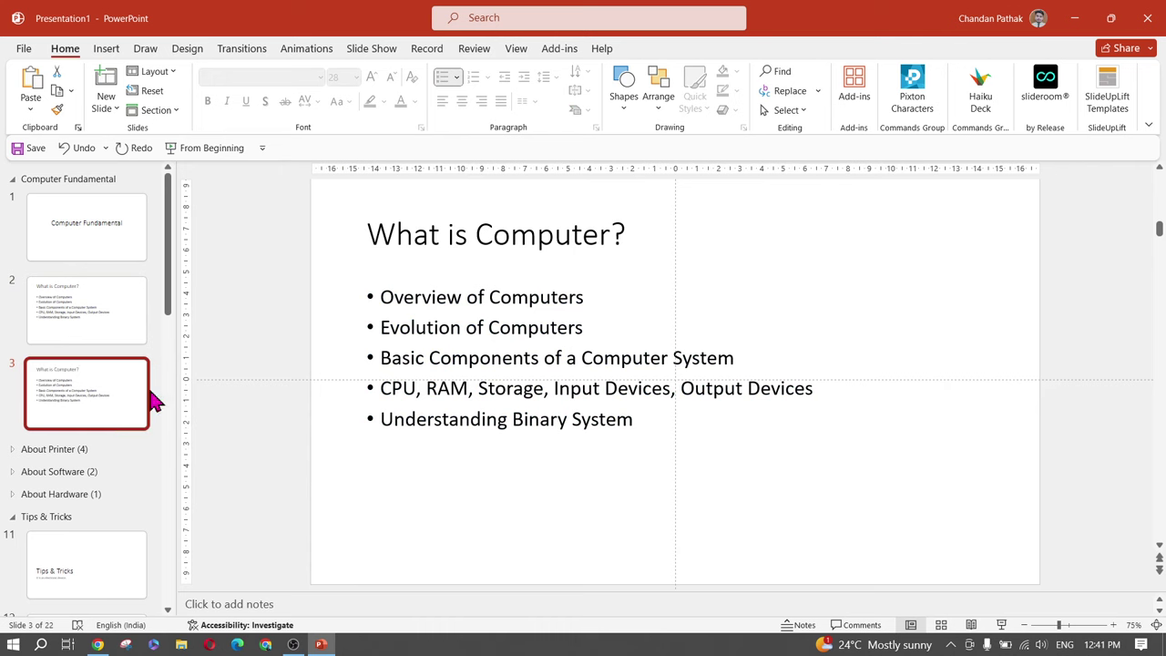
left_click(476, 419)
key("ctrl+a")
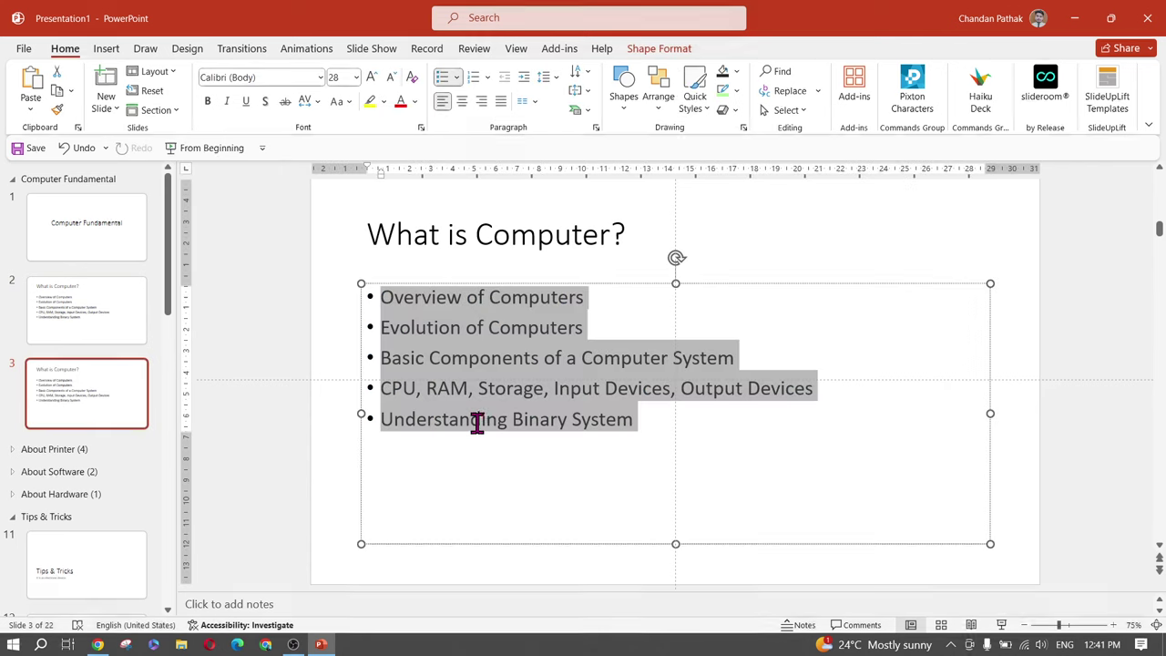
left_click(458, 78)
left_click(467, 122)
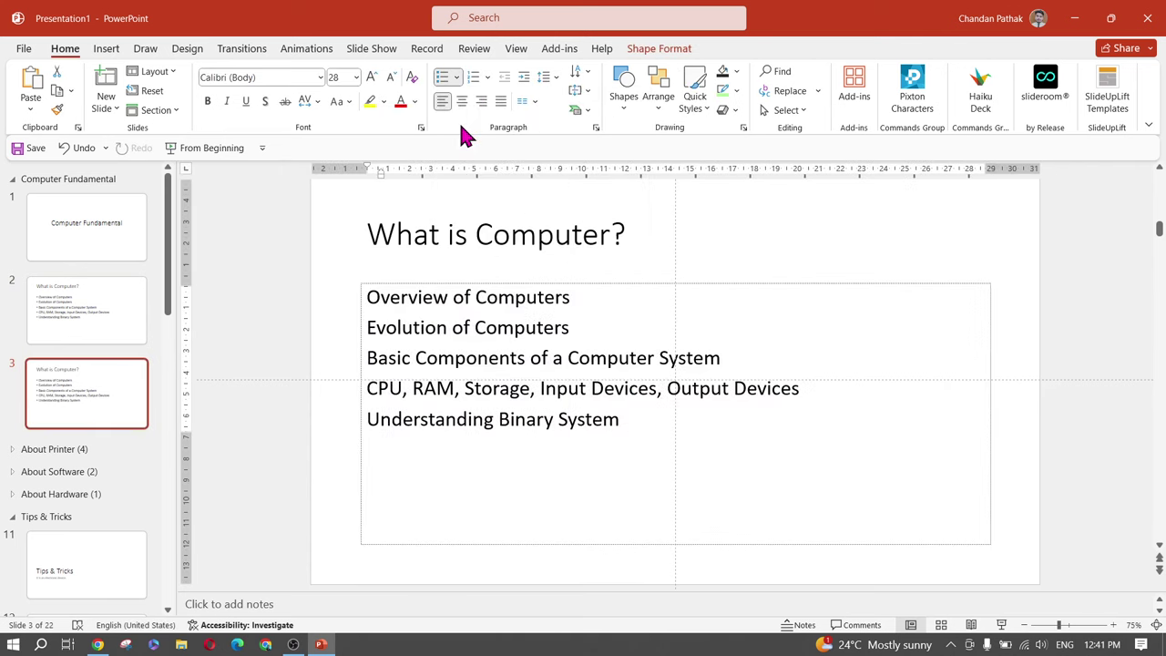
left_click(336, 401)
Compare slide 2 with slide 3 and reselect slide 3's five unbulleted lines
left_click(107, 321)
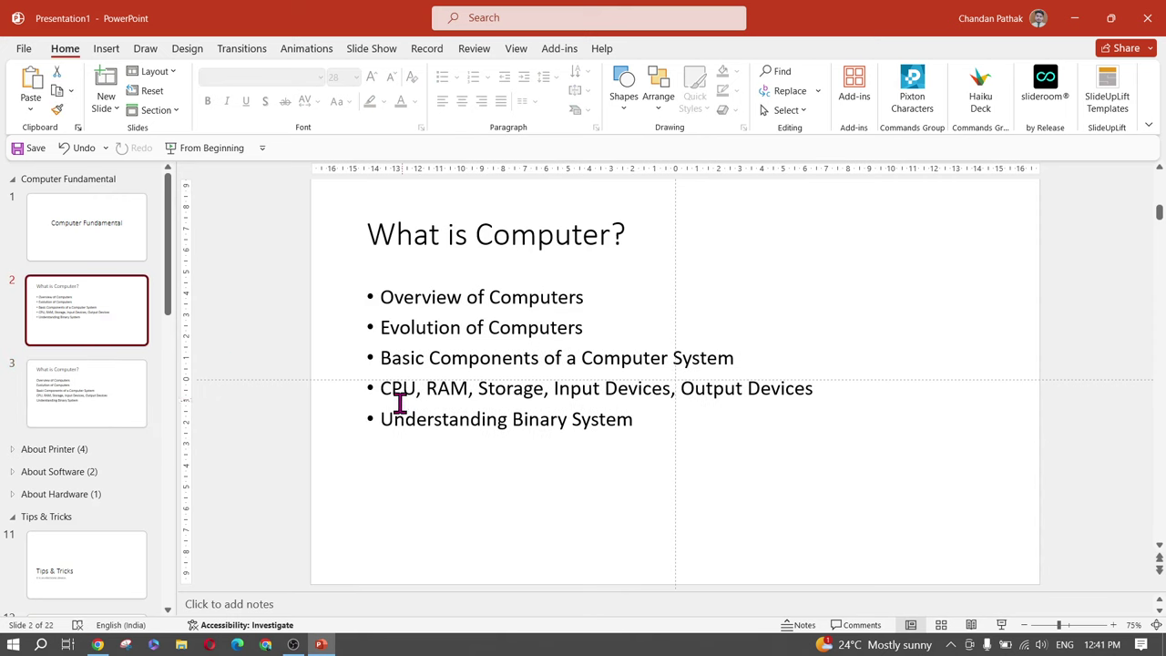
left_click(70, 401)
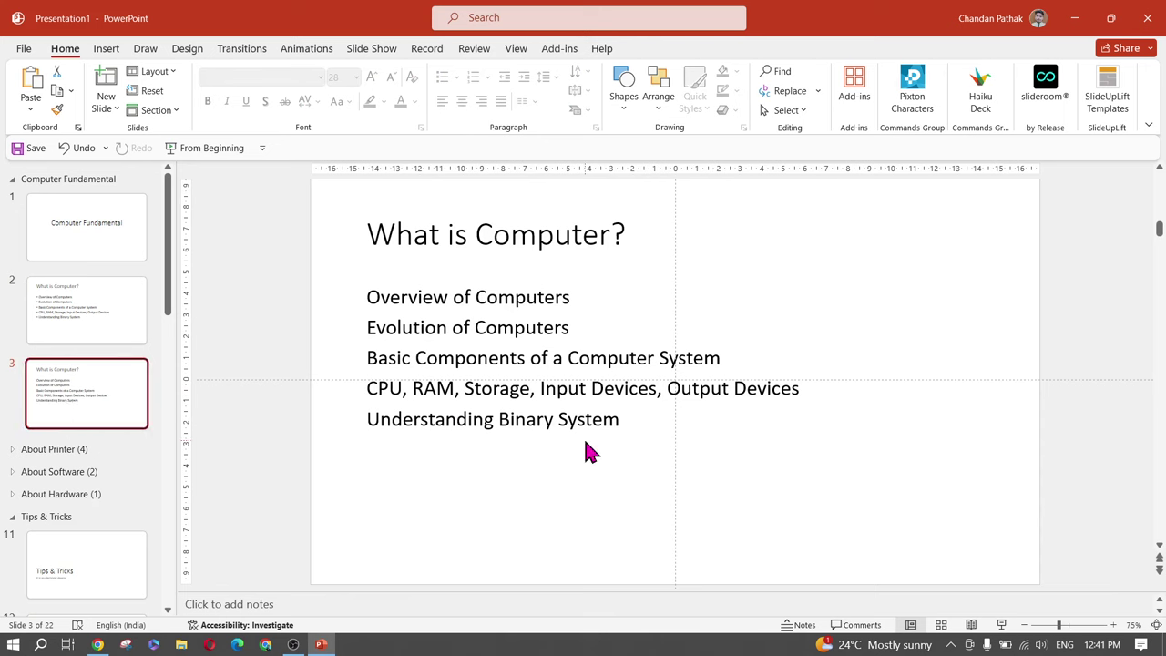
left_click(544, 420)
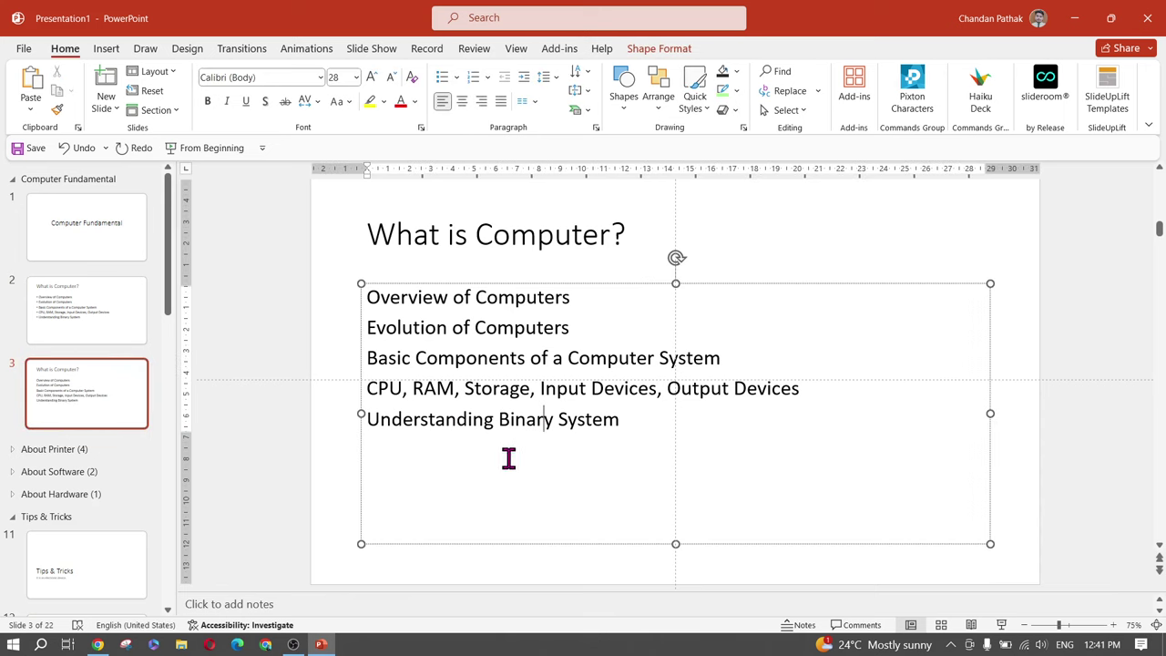
key("ctrl+a")
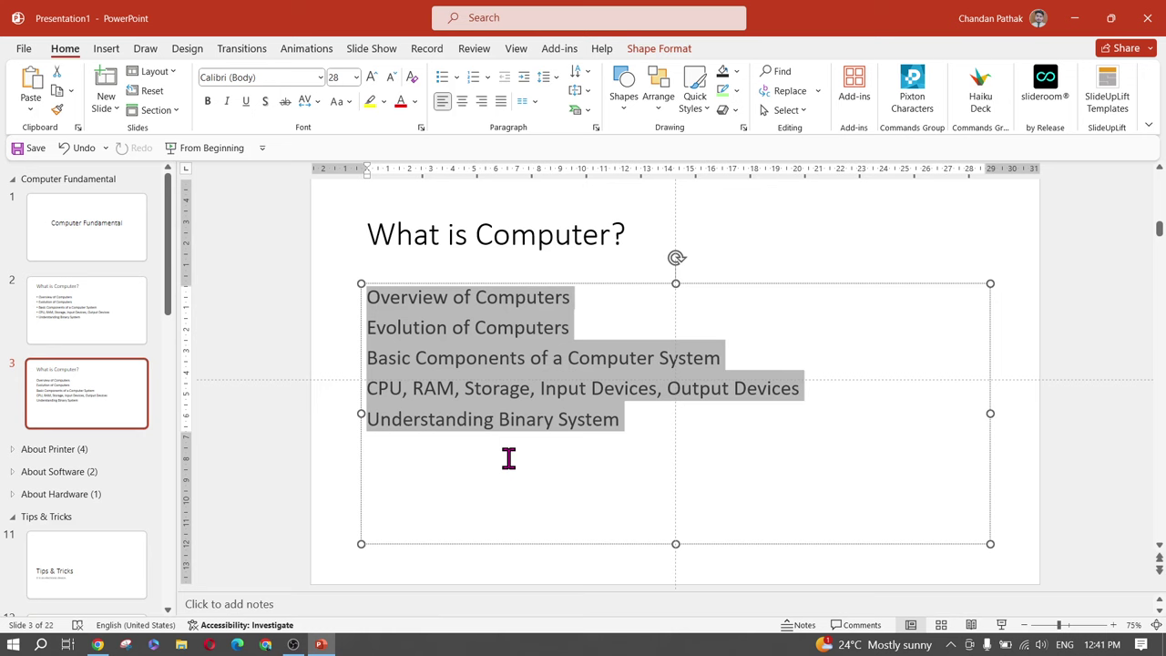
left_click(78, 401)
scroll(80, 410, "down", 3)
scroll(80, 409, "up", 3)
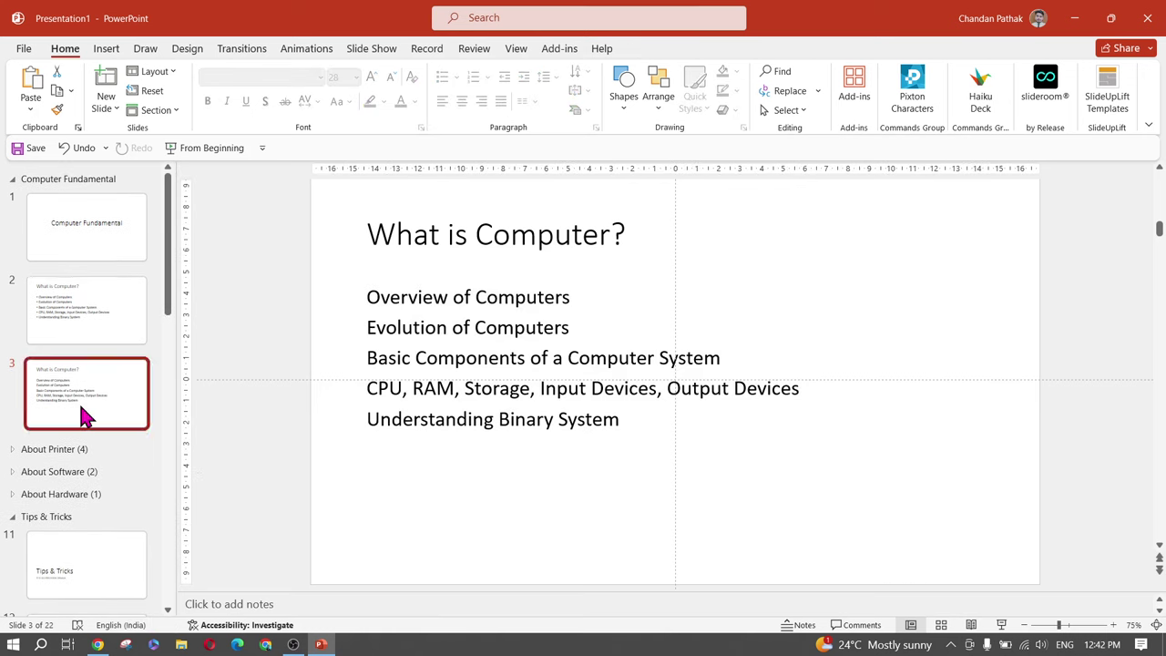
Add a Title and Content slide titled 'Types of Printer' with an unbulleted body
left_click(104, 108)
left_click(216, 173)
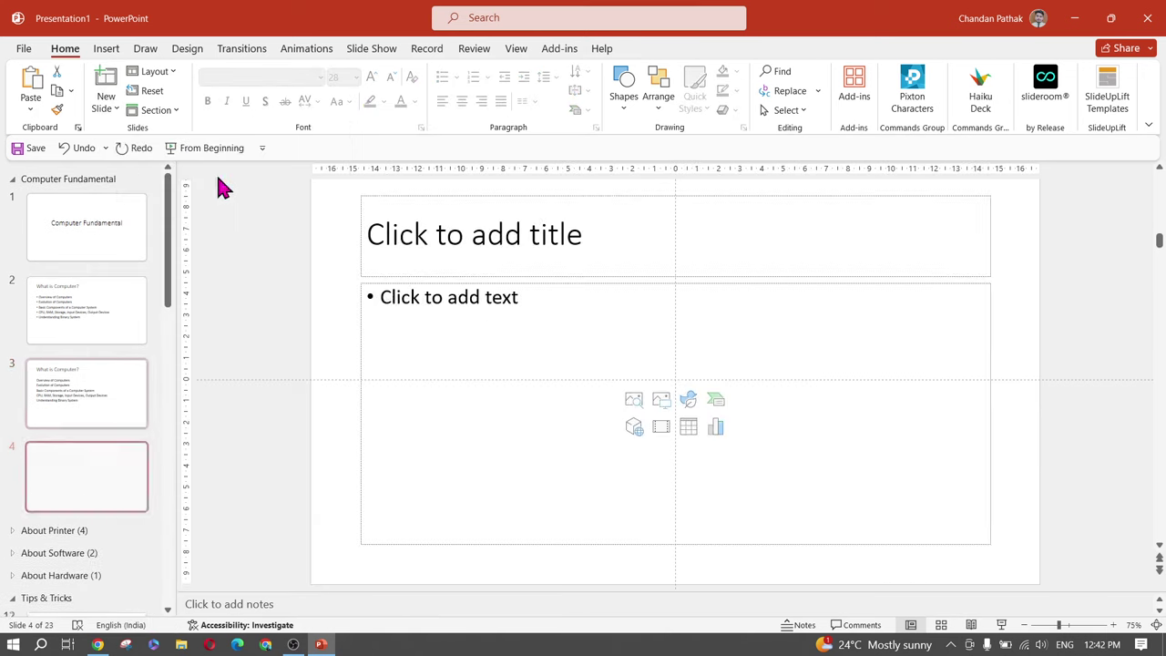
left_click(477, 242)
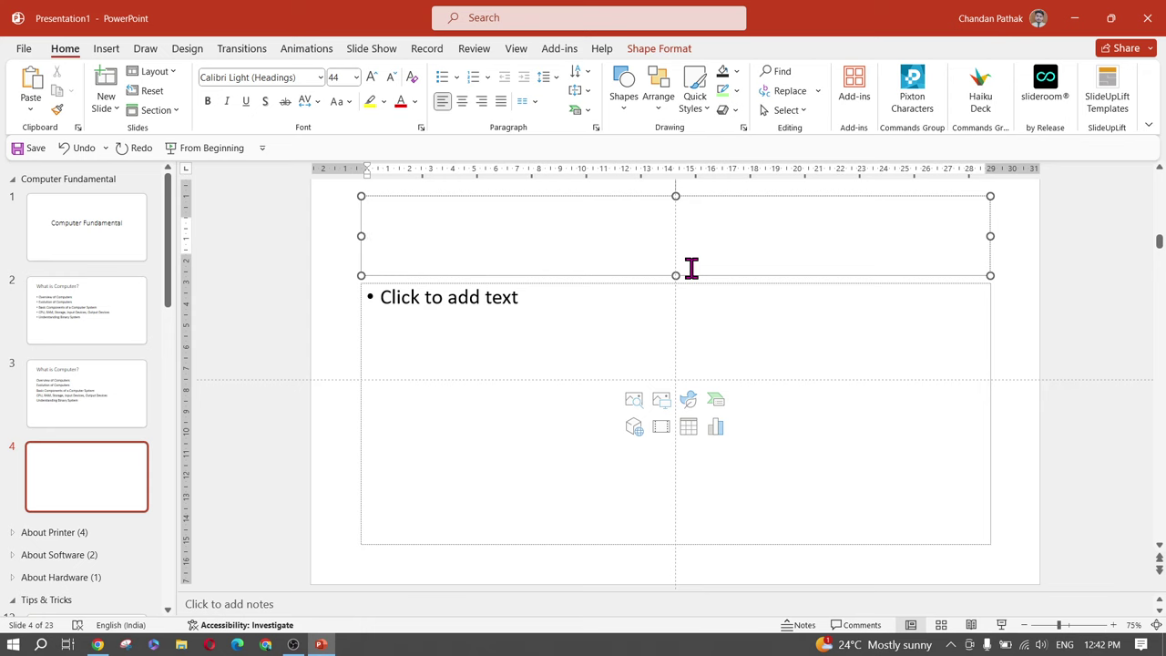
left_click(492, 295)
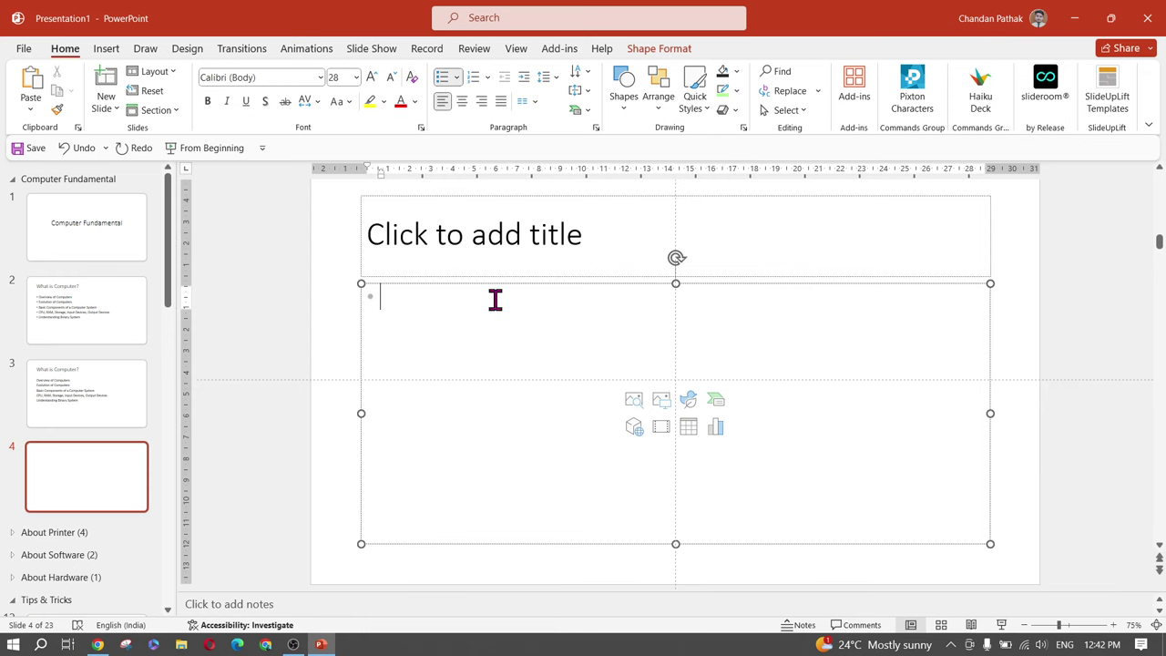
left_click(443, 73)
left_click(401, 255)
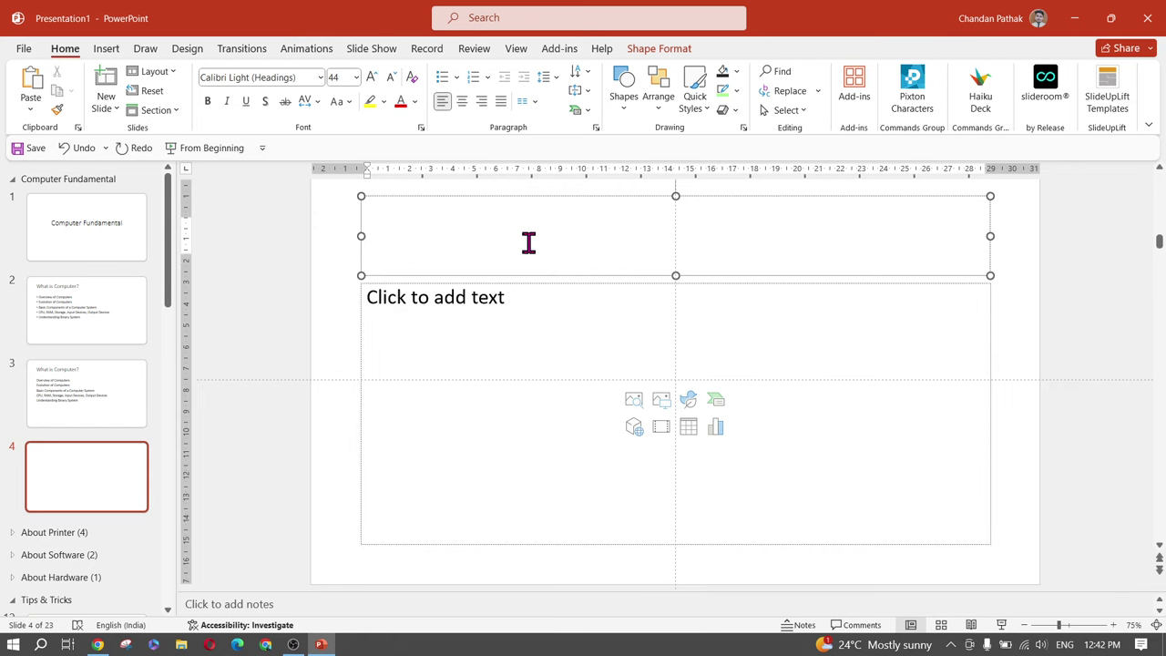
type("List")
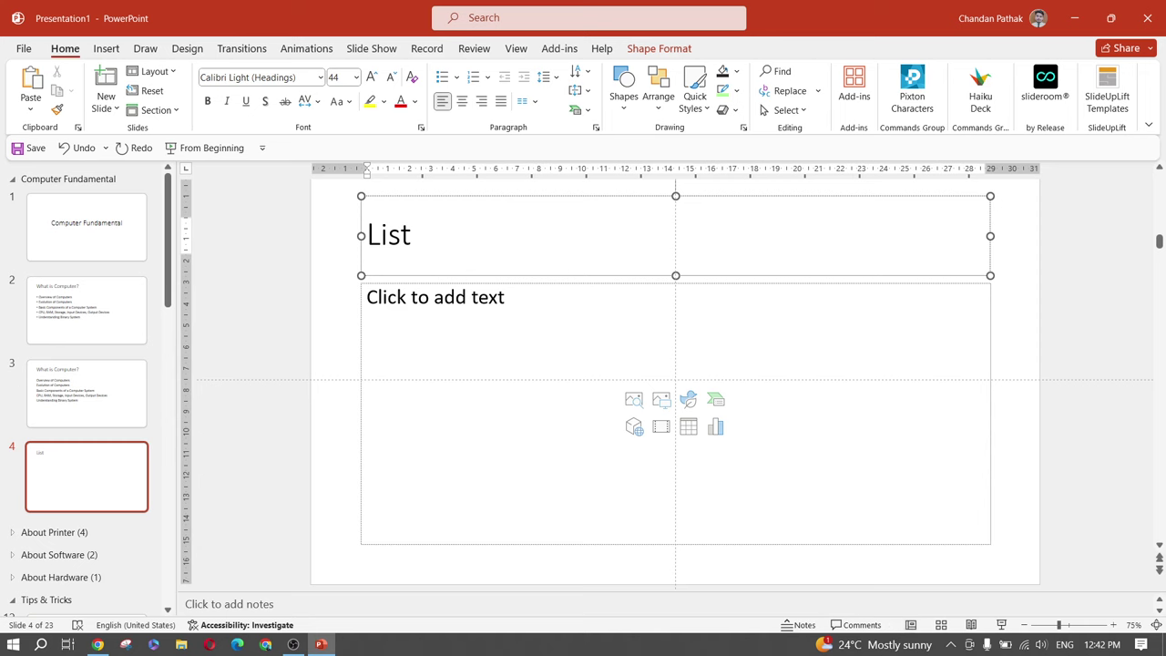
key("ctrl+a")
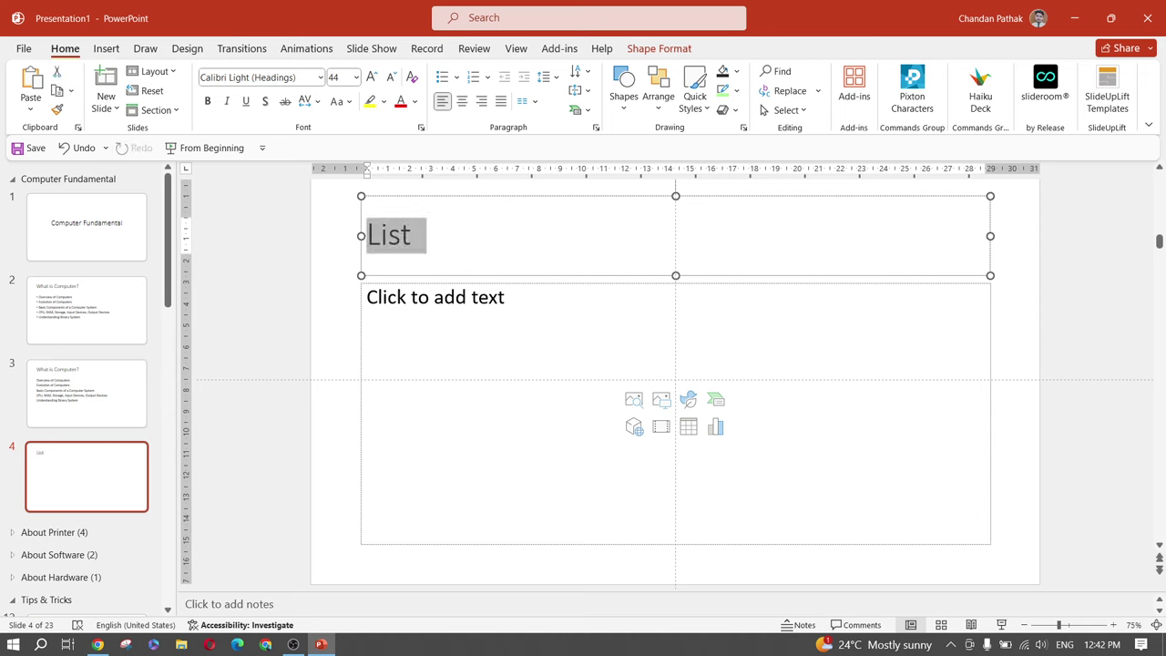
type("Typer")
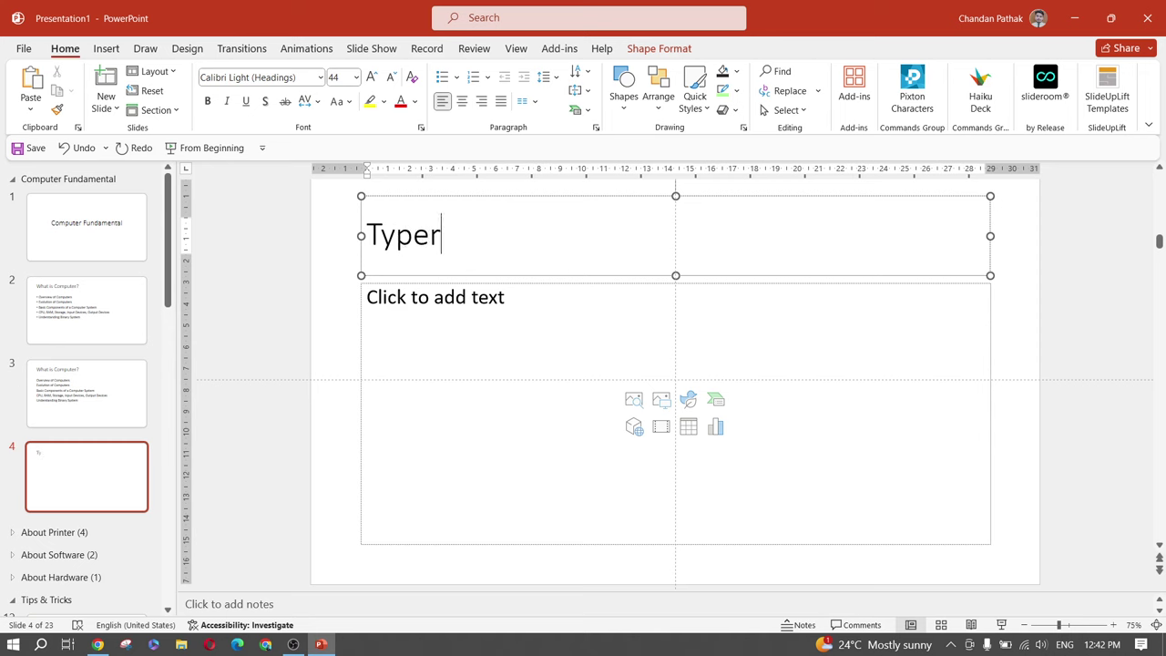
key("BackSpace")
type("s of Printer")
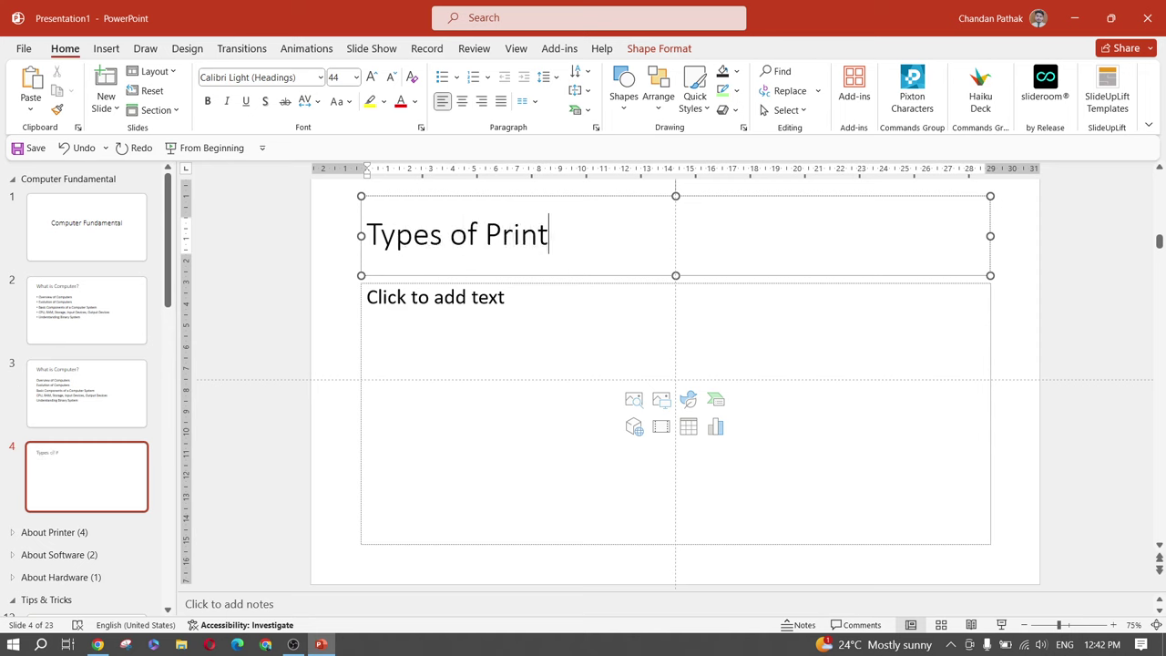
Enter 'Impact Printer' and 'Non-Impact Printer' on two body lines, fixing typos, and select both
left_click(512, 288)
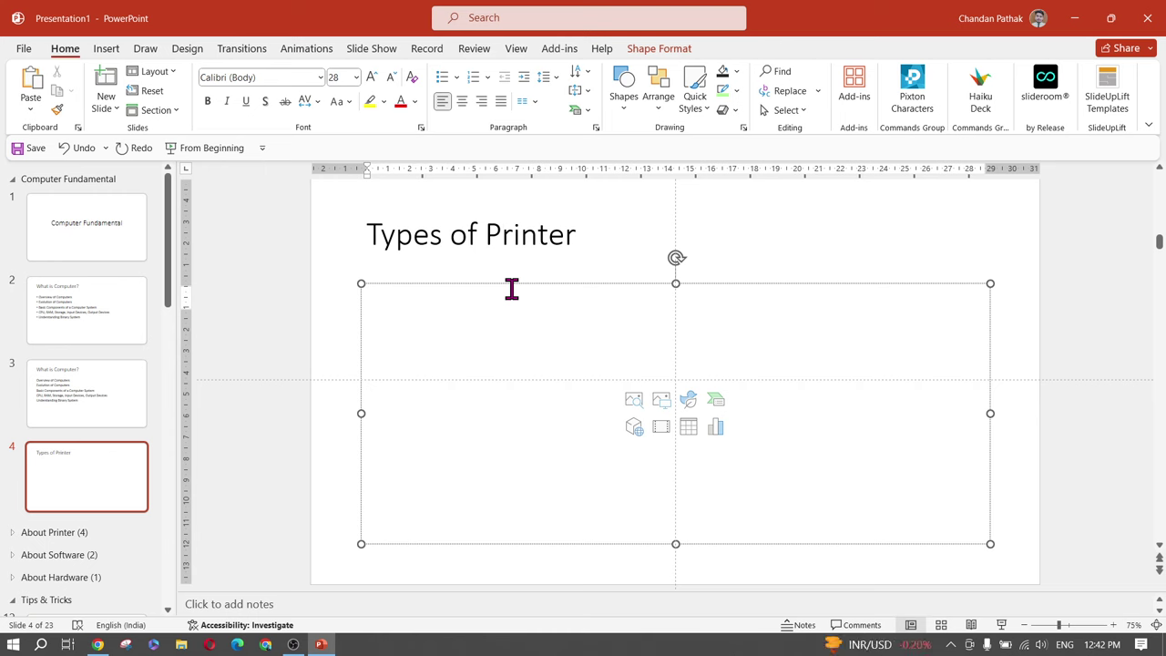
type("Impact")
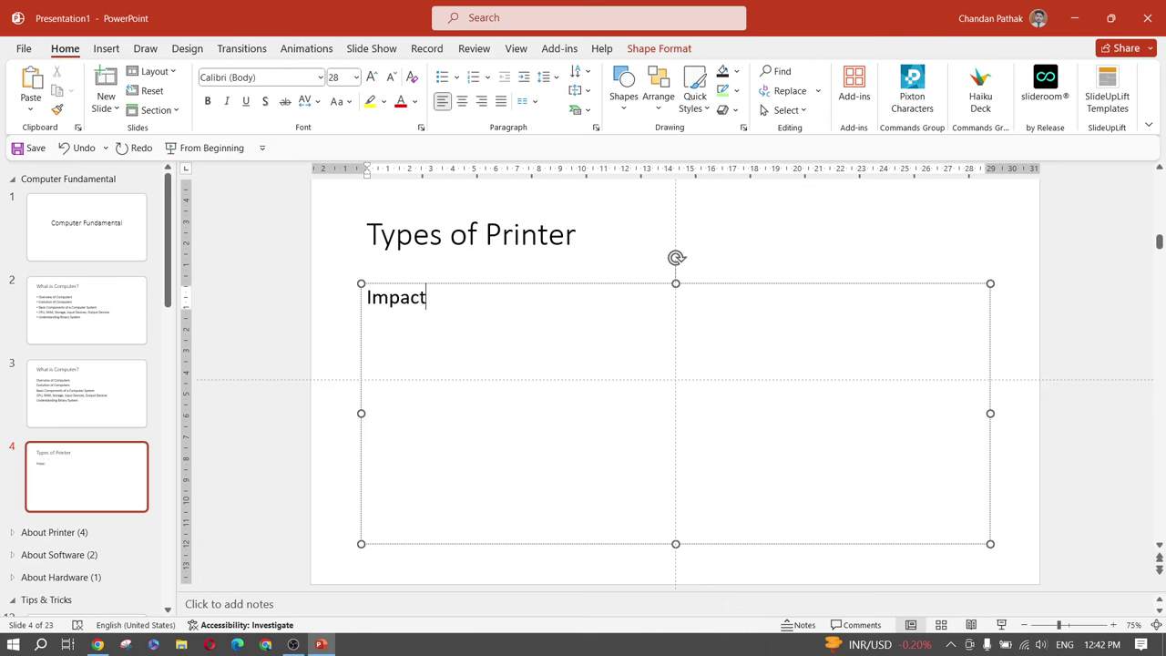
type(" Printer")
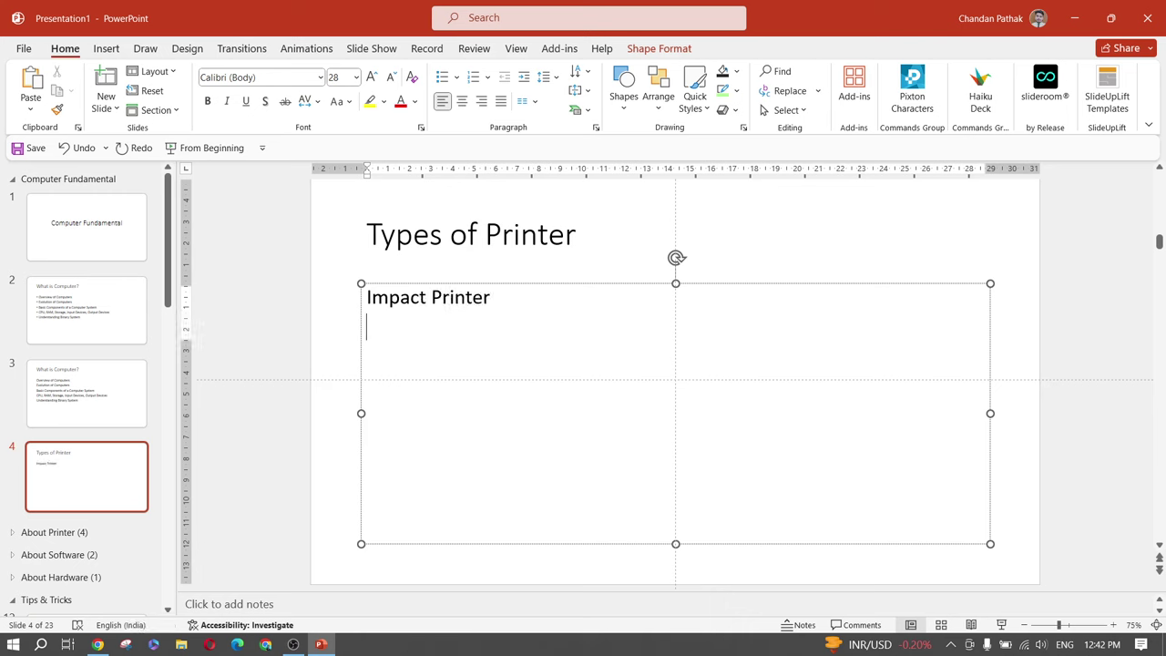
type("Non-Ipm")
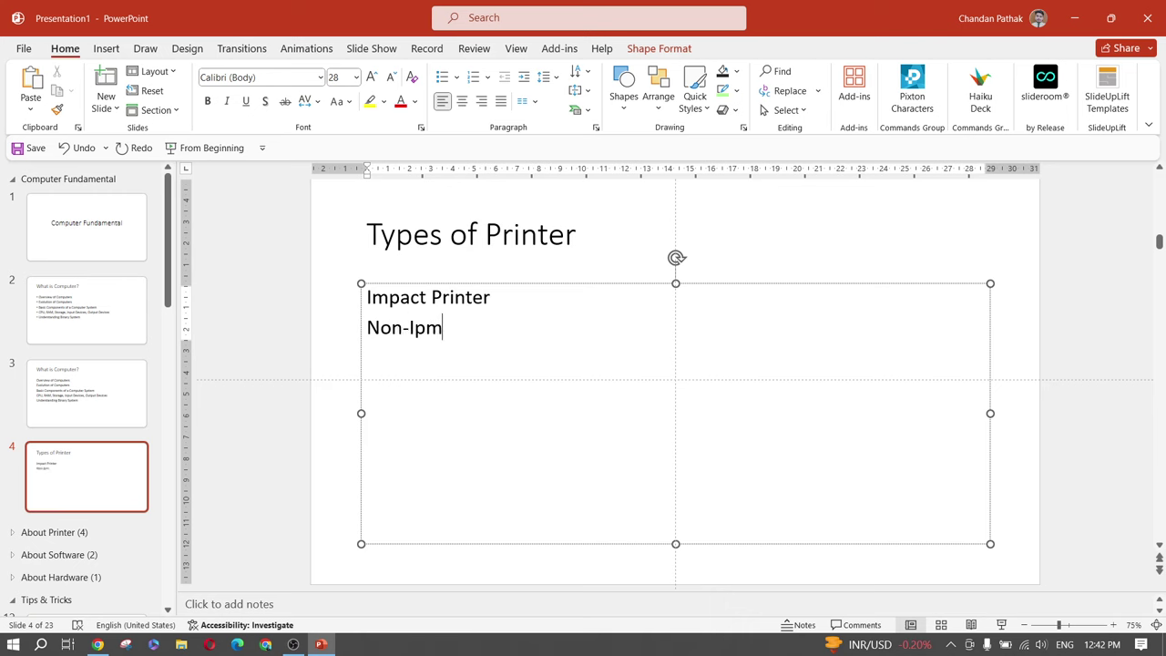
key("BackSpace")
key("BackSpace")
type("mpact Printer")
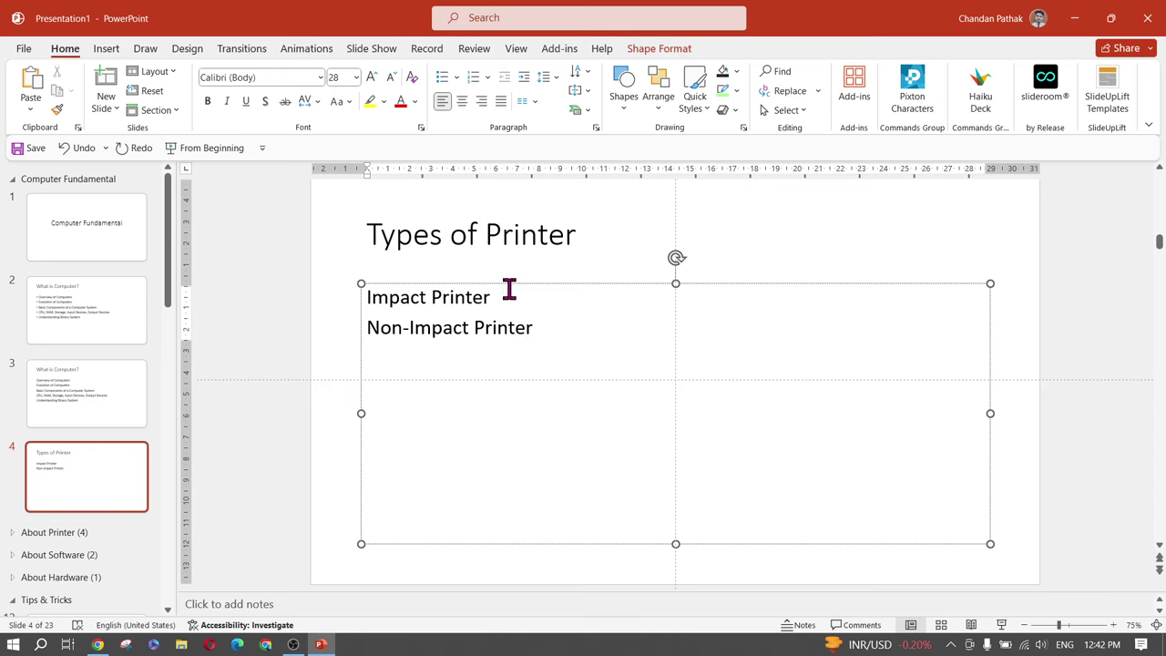
key("ctrl+a")
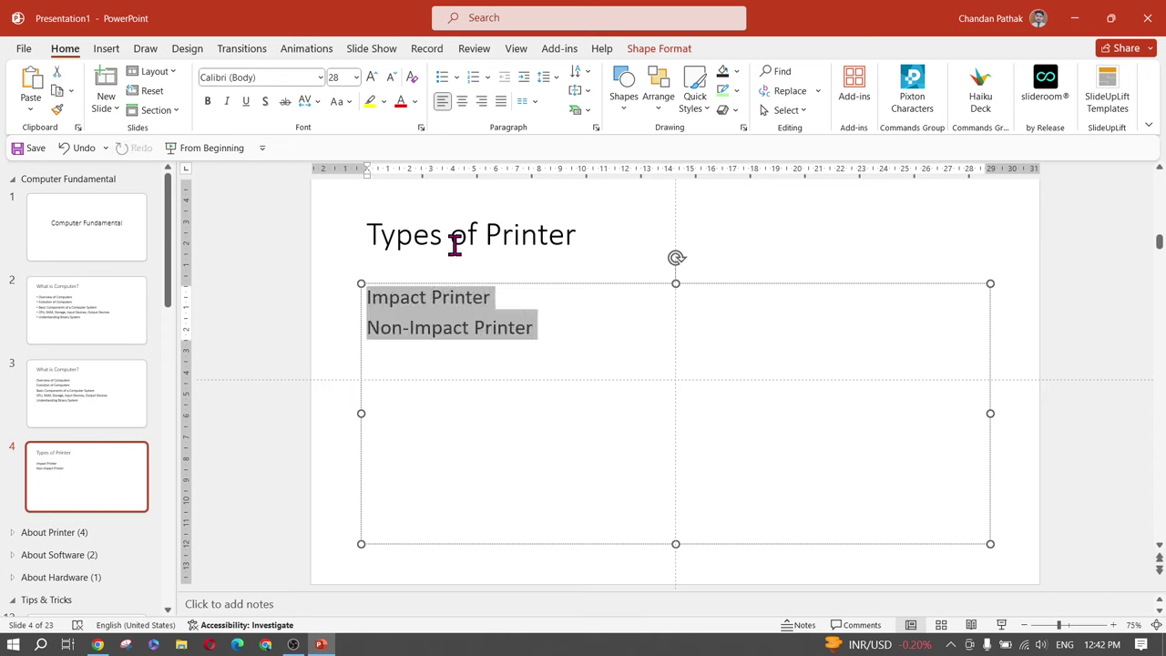
Bullet both printer lines, trying Hollow Square Bullets at 99% size
left_click(445, 78)
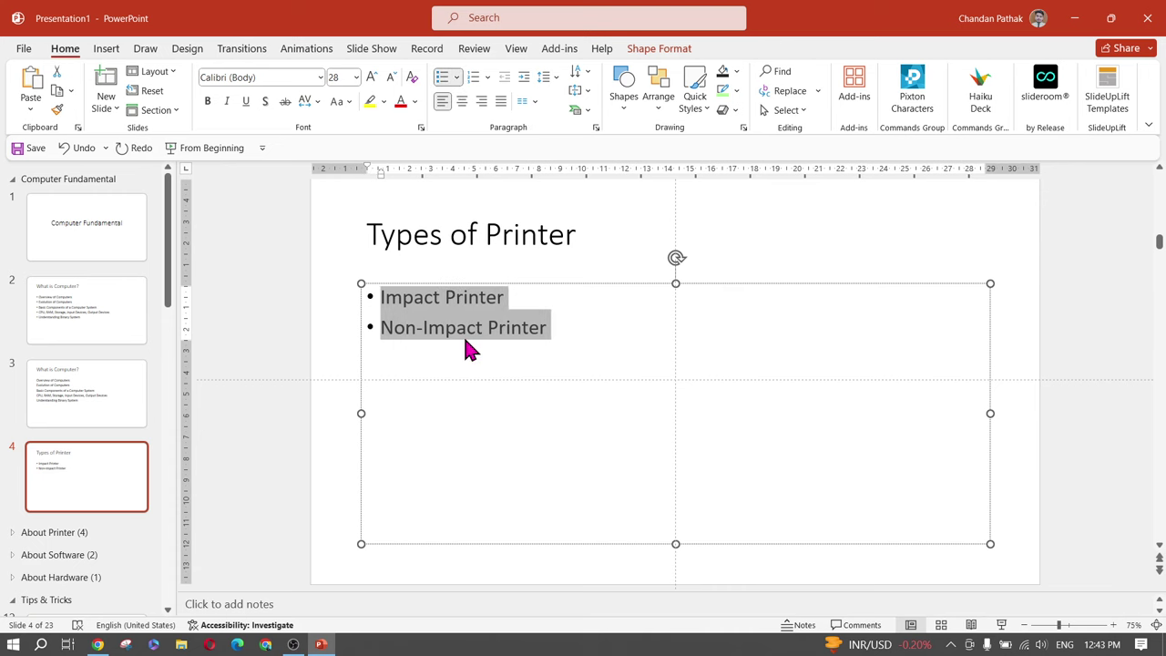
left_click(458, 78)
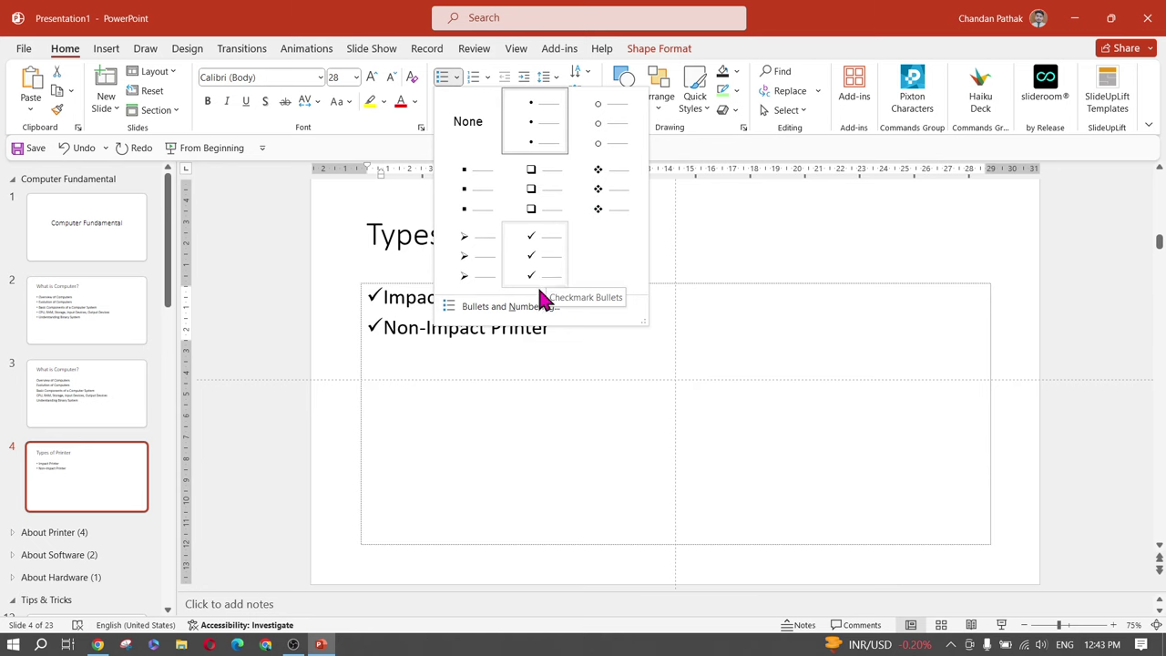
left_click(499, 310)
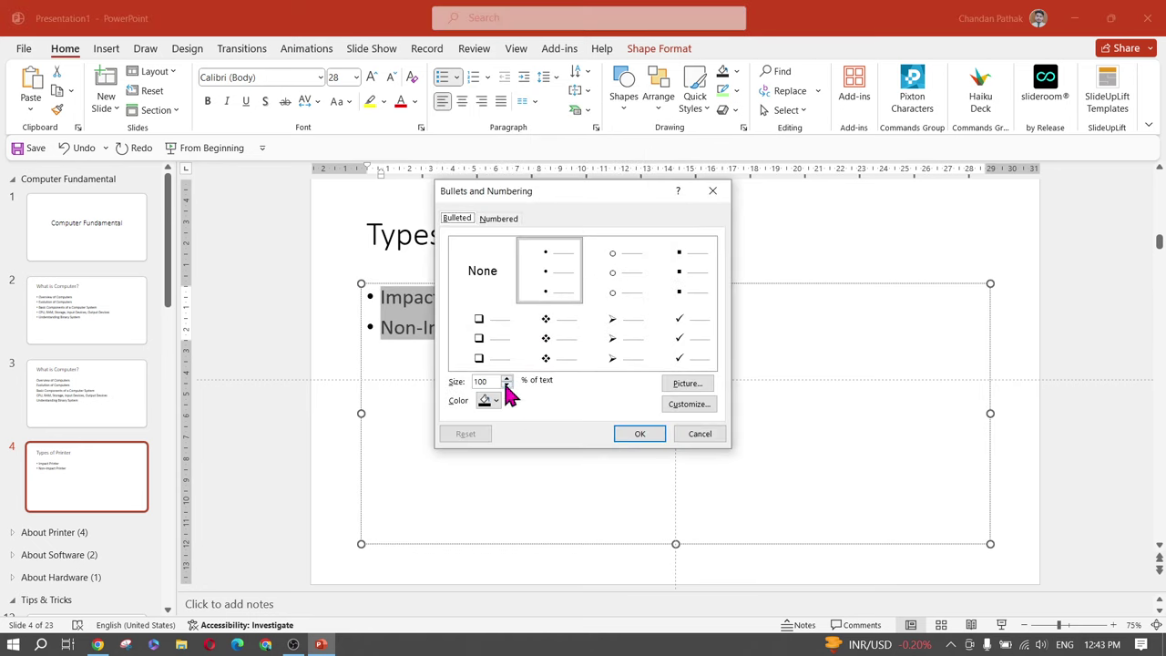
left_click(506, 356)
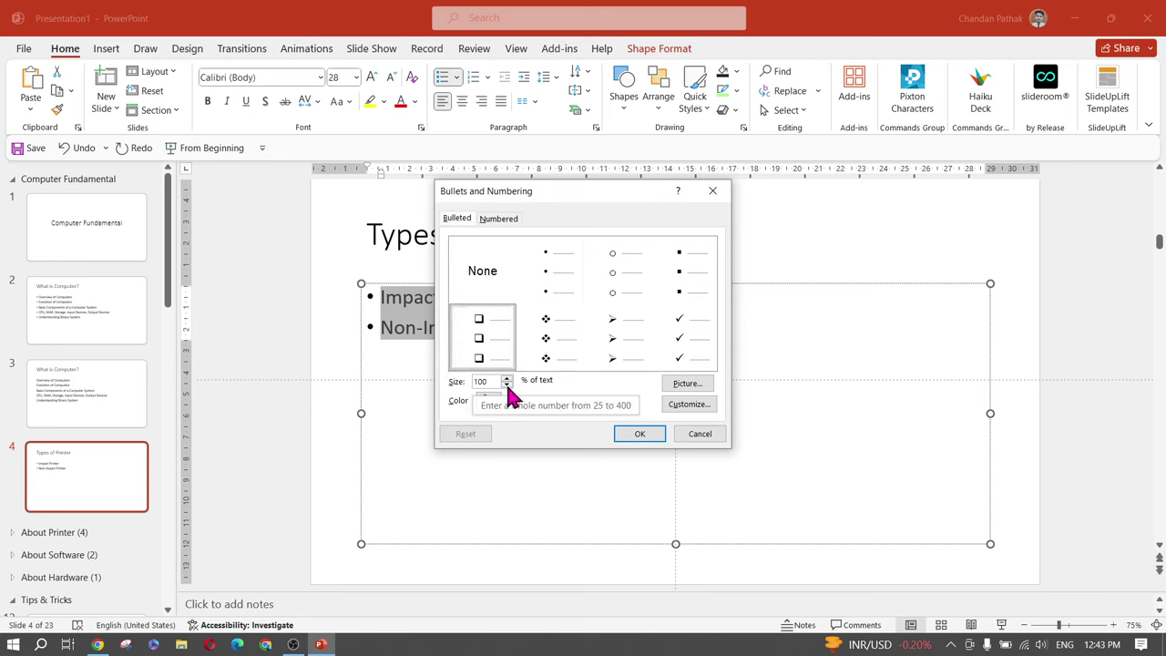
left_click(506, 385)
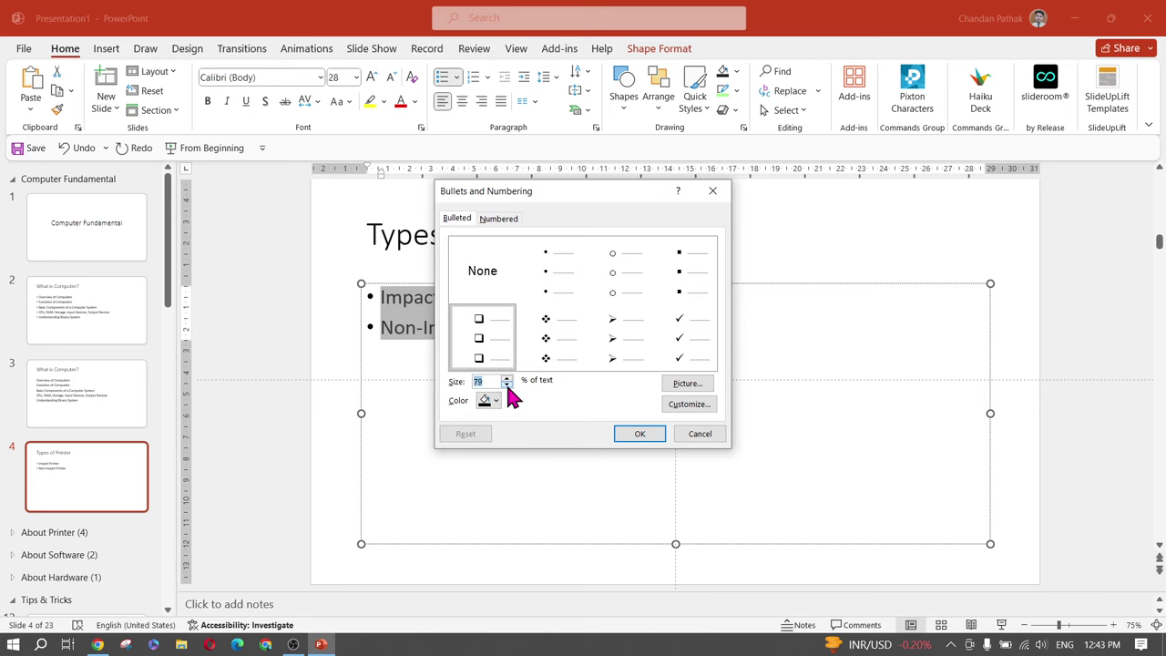
left_click(641, 435)
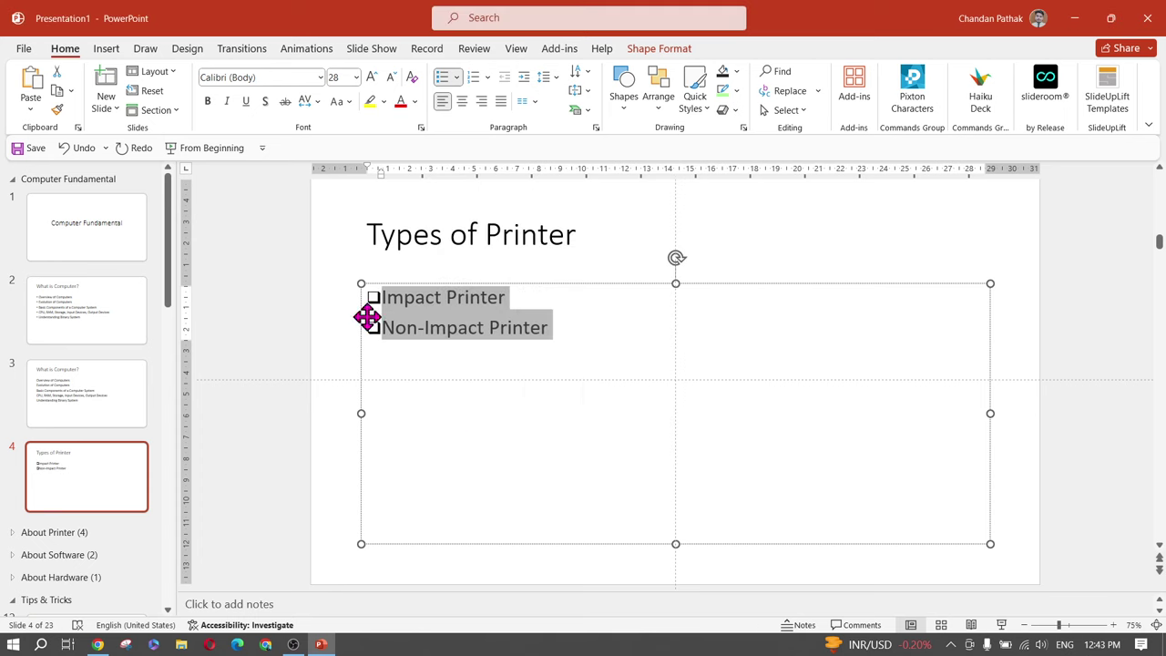
Replace the hollow squares with Filled Round Bullets on both lines
left_click(444, 76)
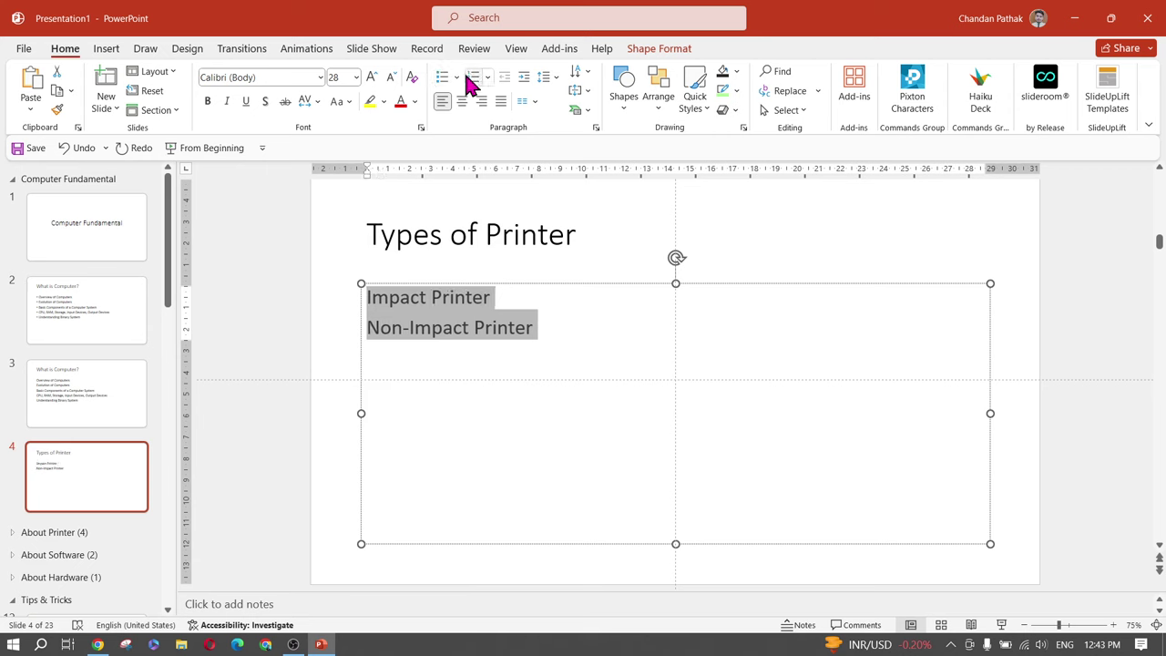
left_click(457, 78)
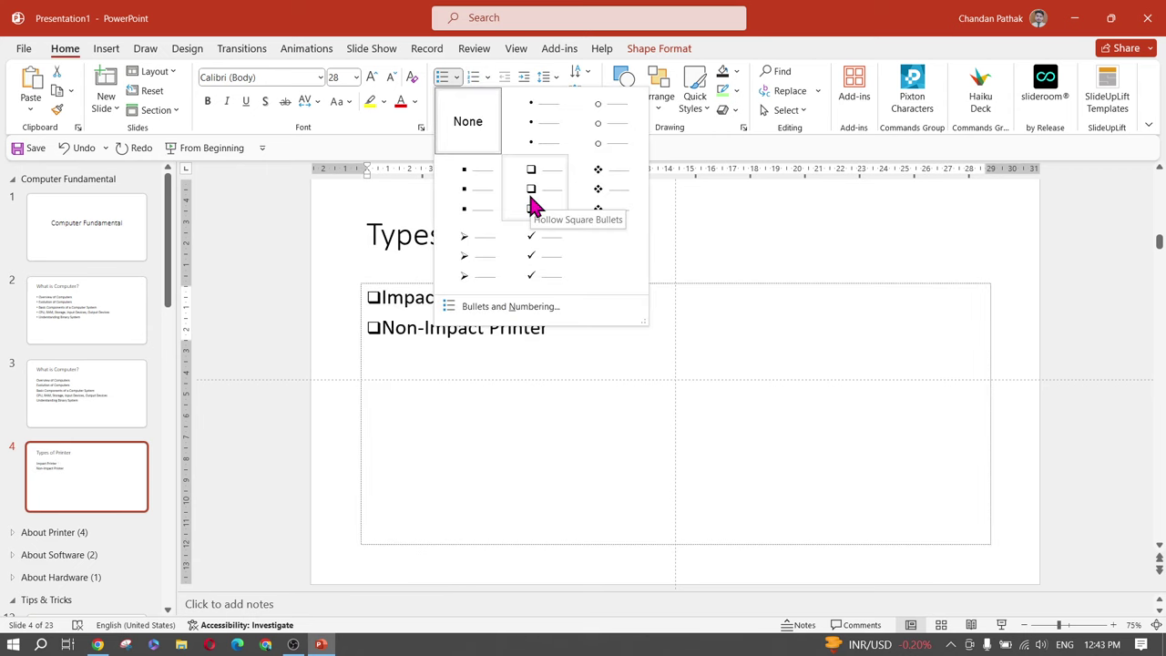
left_click(481, 122)
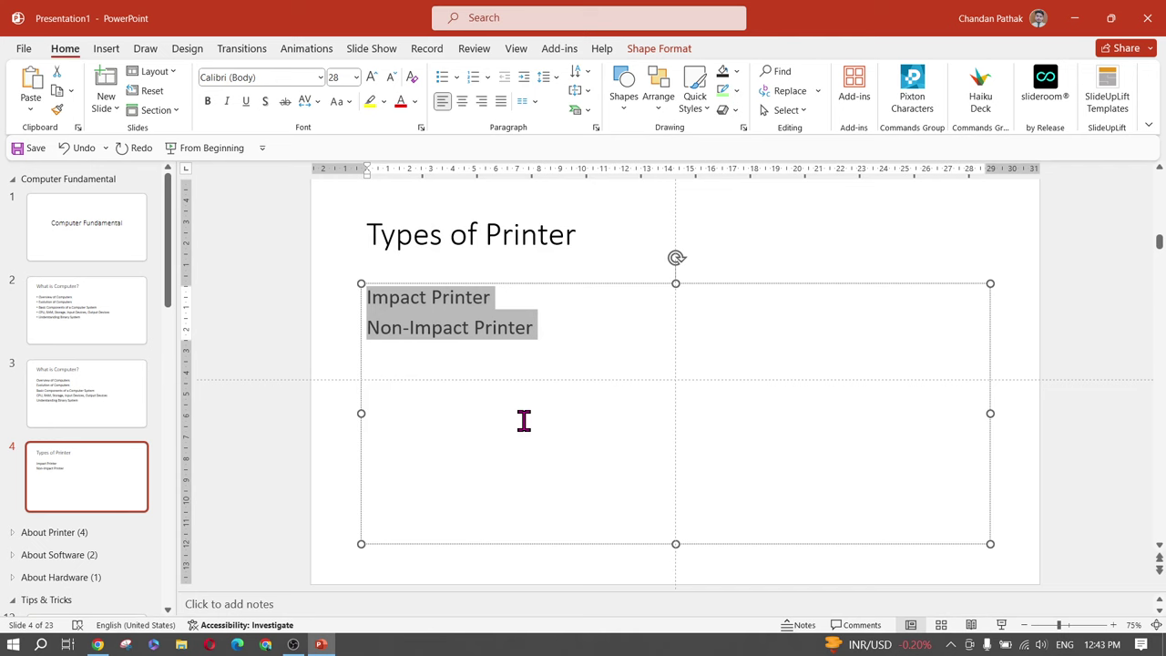
key("ctrl+z")
key("ctrl+z")
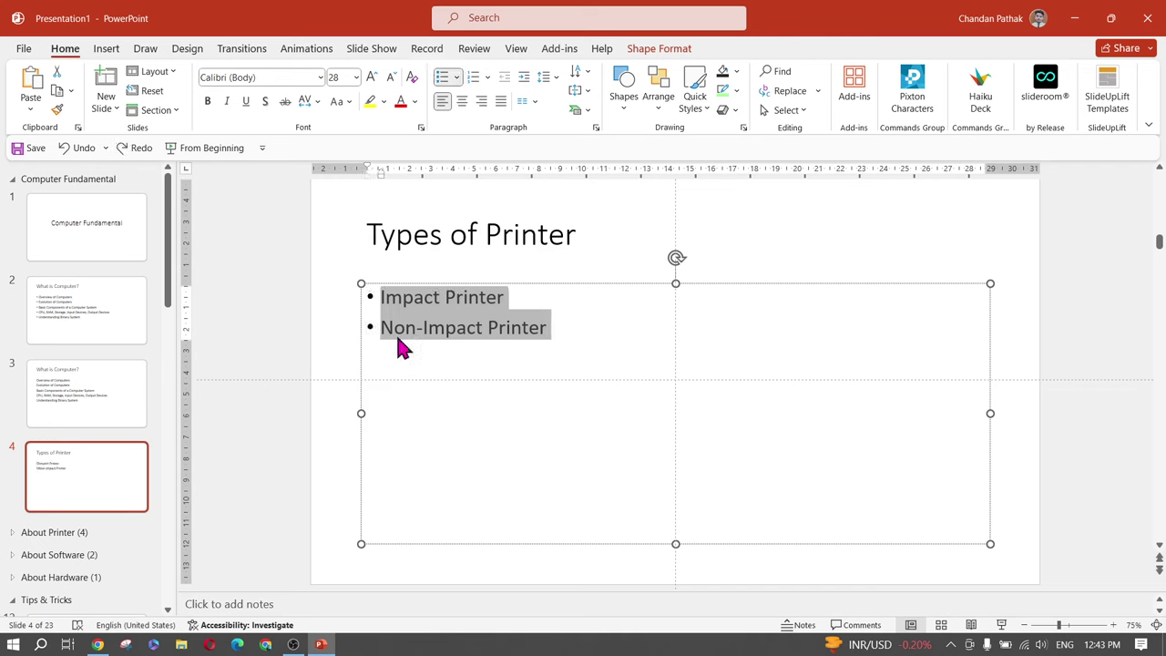
left_click(456, 79)
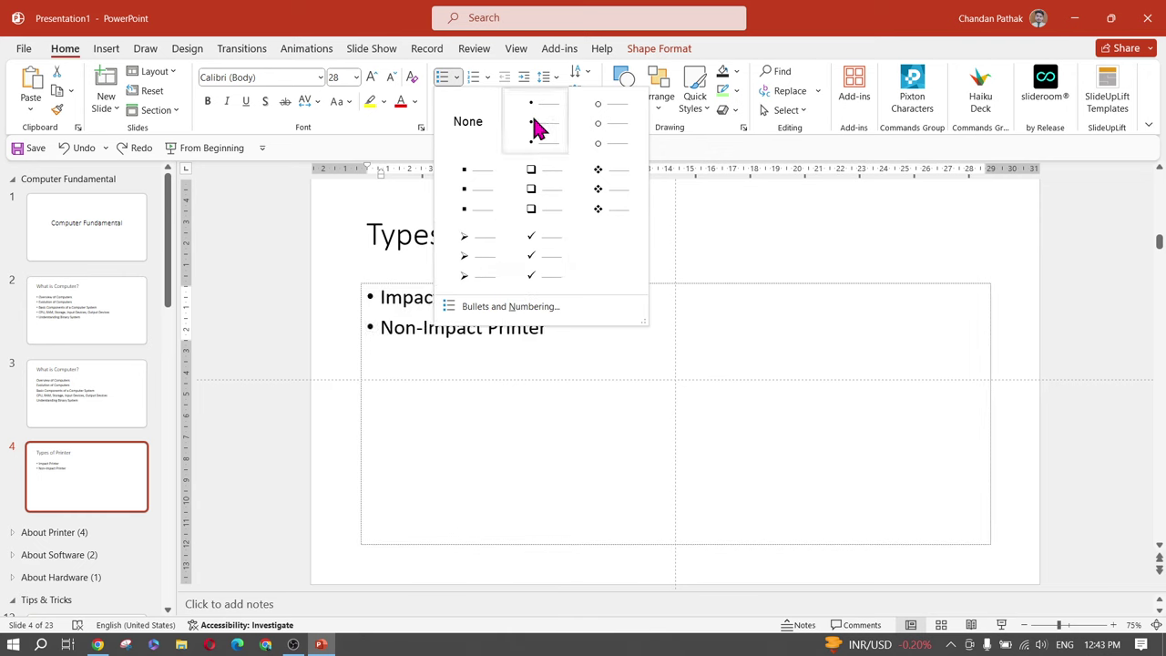
left_click(474, 451)
left_click(519, 296)
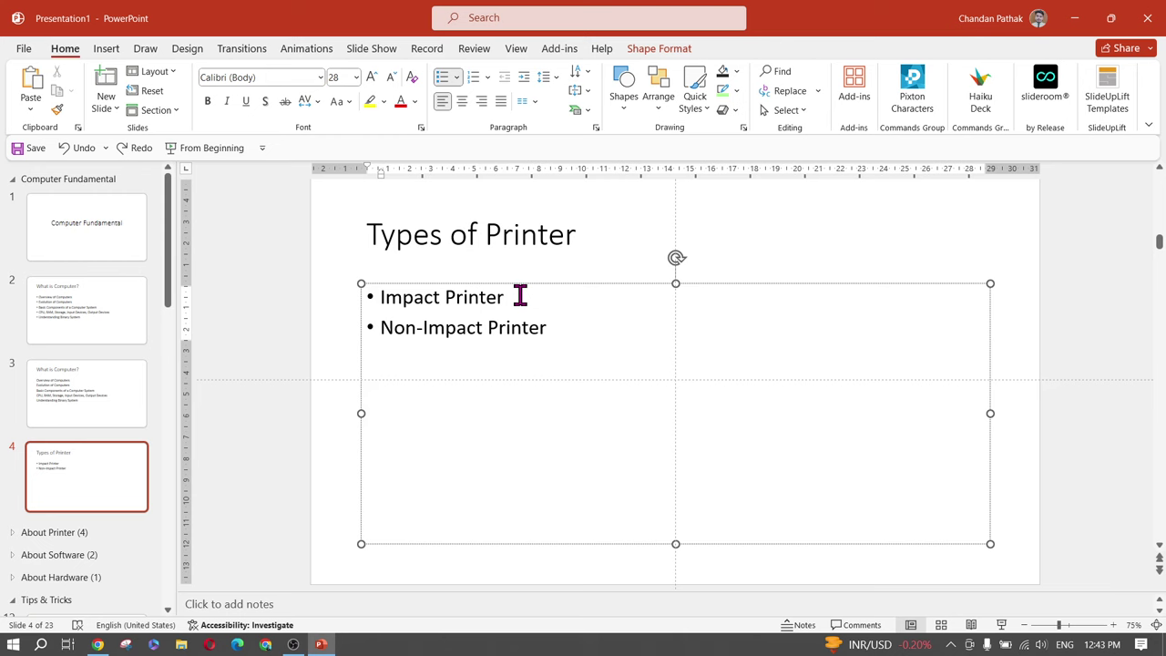
Add indented sub-points 'Daisy Wheel' and 'Drum Printer' under Impact Printer, correcting Dasiy's spelling
key("Return")
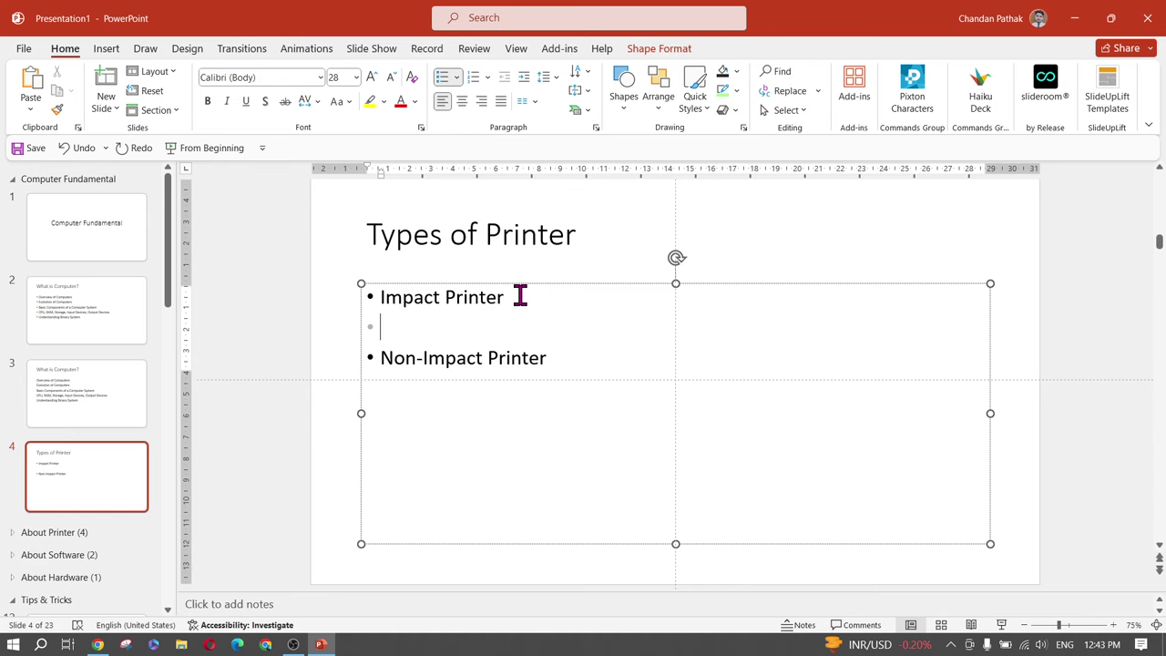
key("Tab")
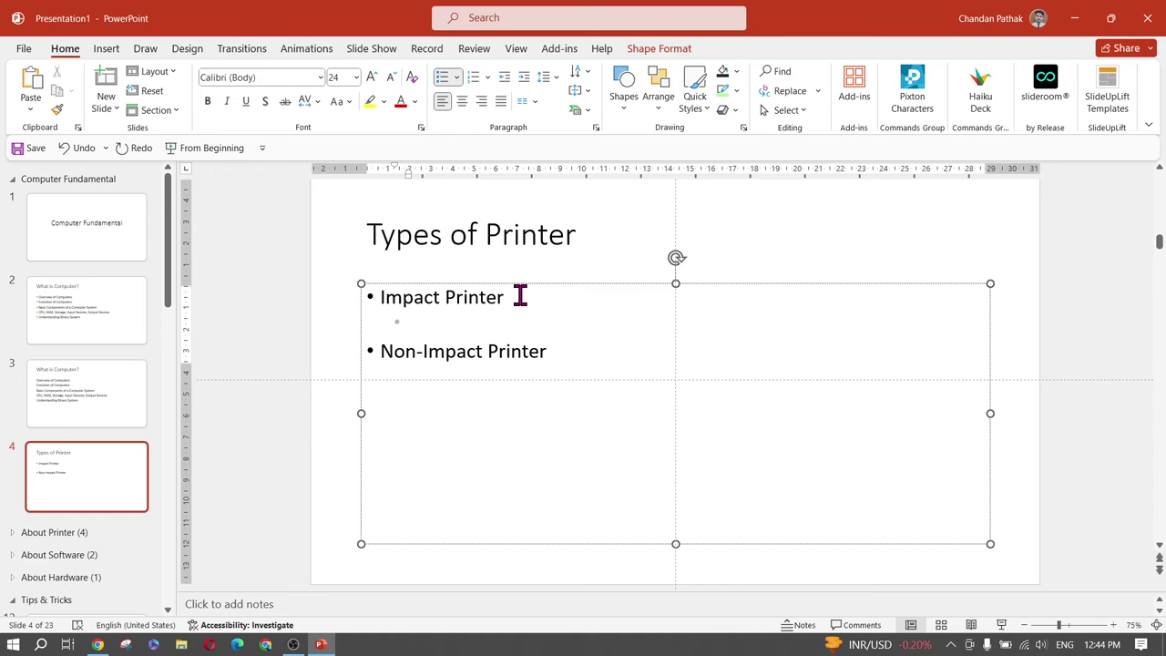
type("Dasiy W")
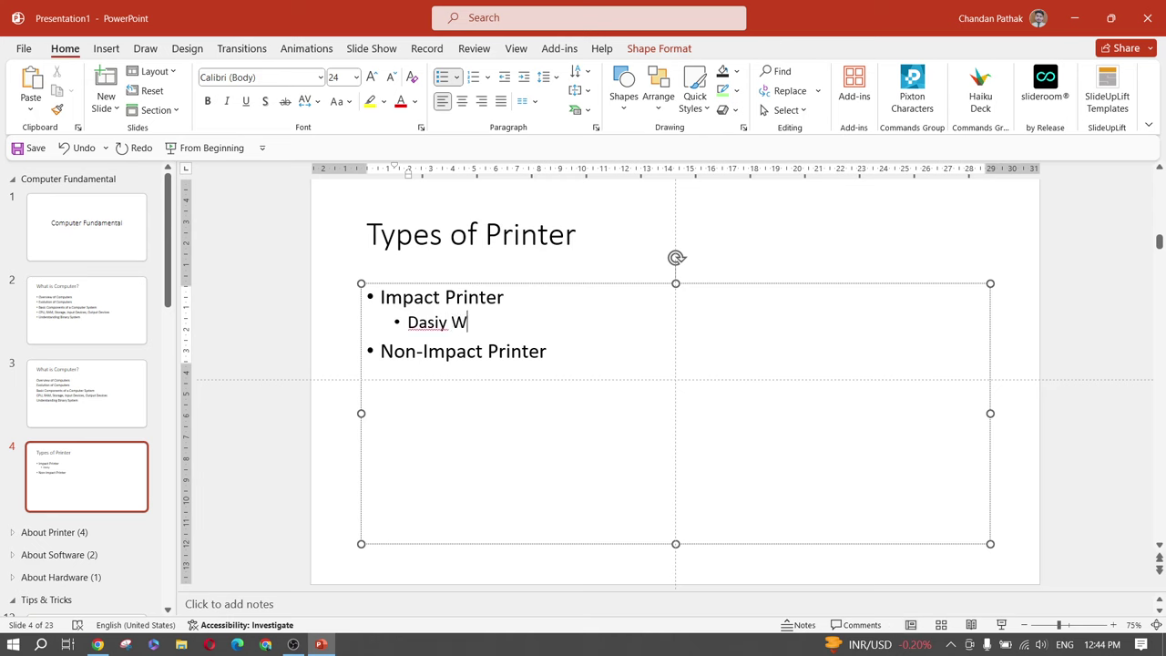
type("heel")
right_click(424, 324)
left_click(465, 335)
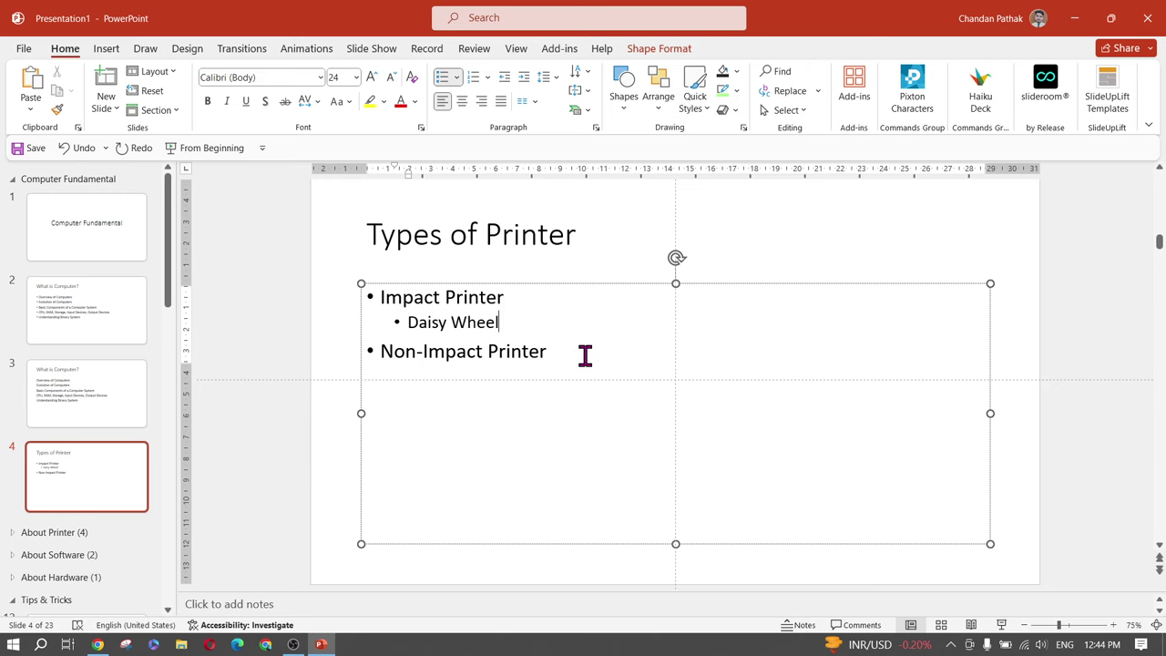
key("Return")
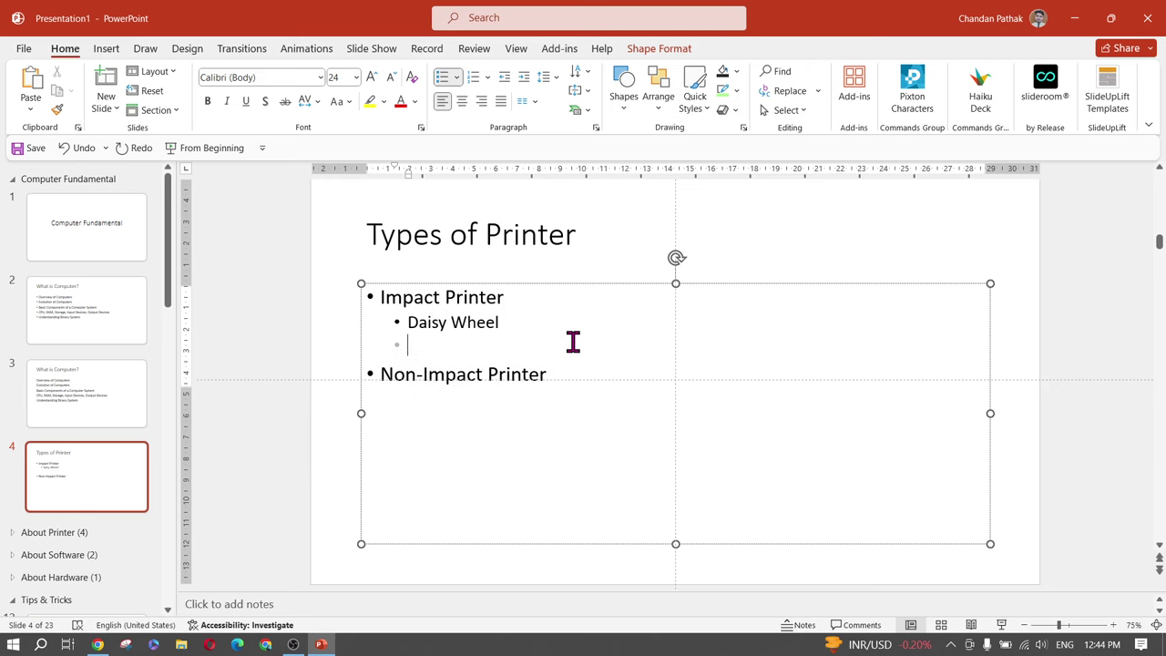
type("Drum Printer")
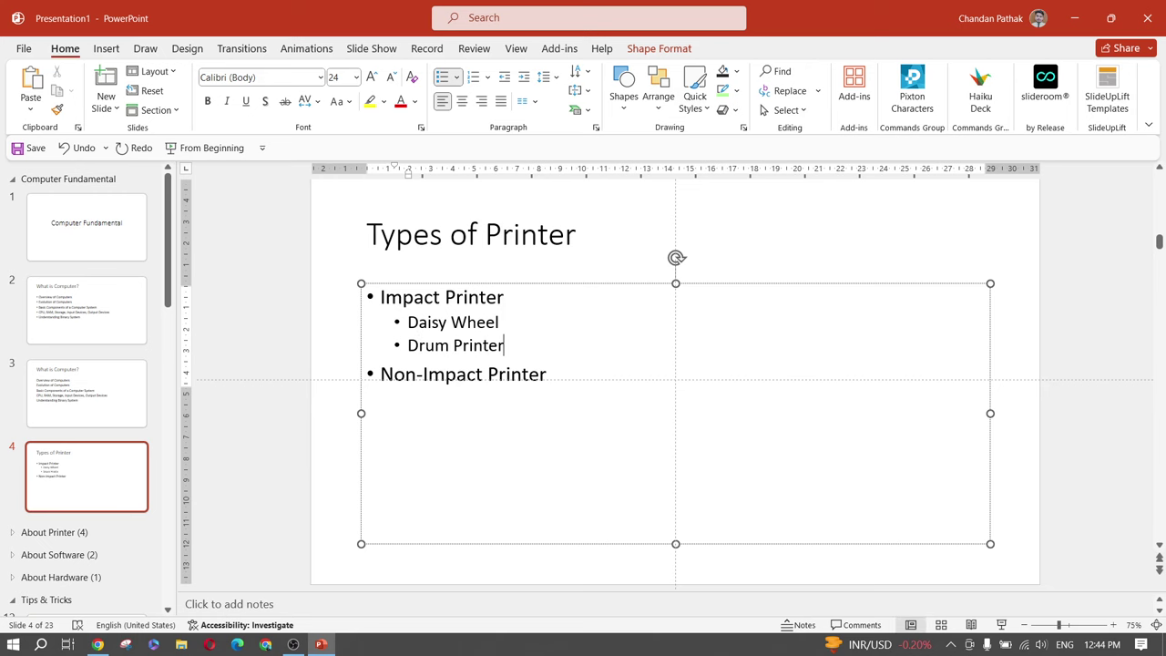
Add the indented sub-point 'Laser Printer' under Non-Impact Printer
left_click(572, 389)
key("Return")
key("Tab")
type("Laser Printer")
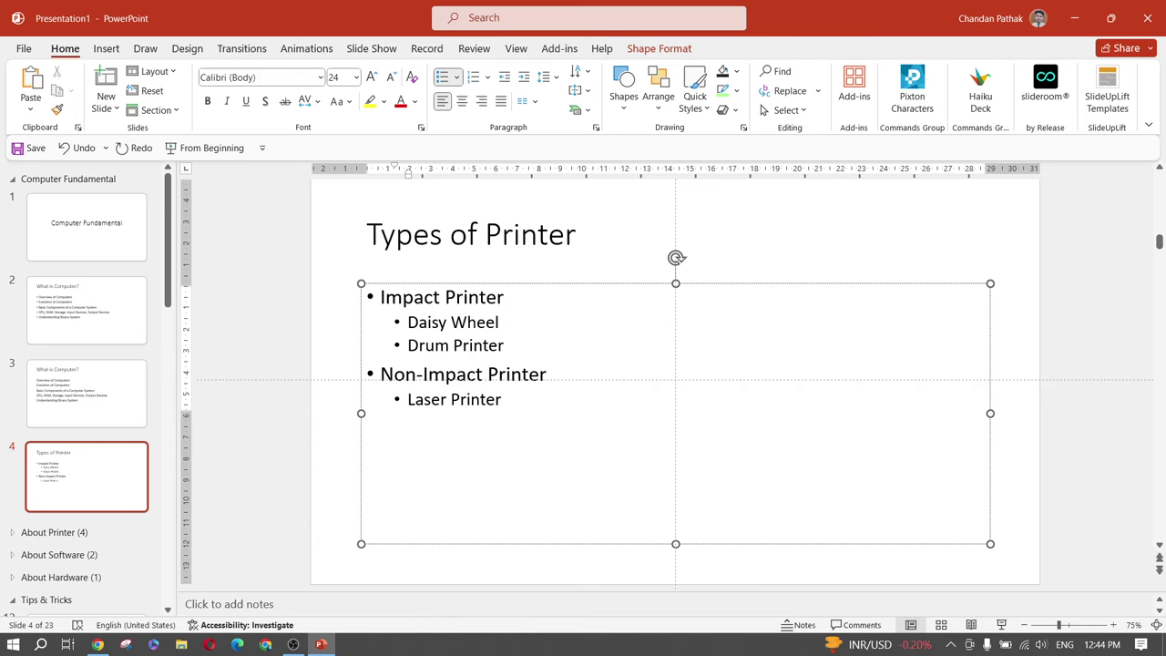
key("Return")
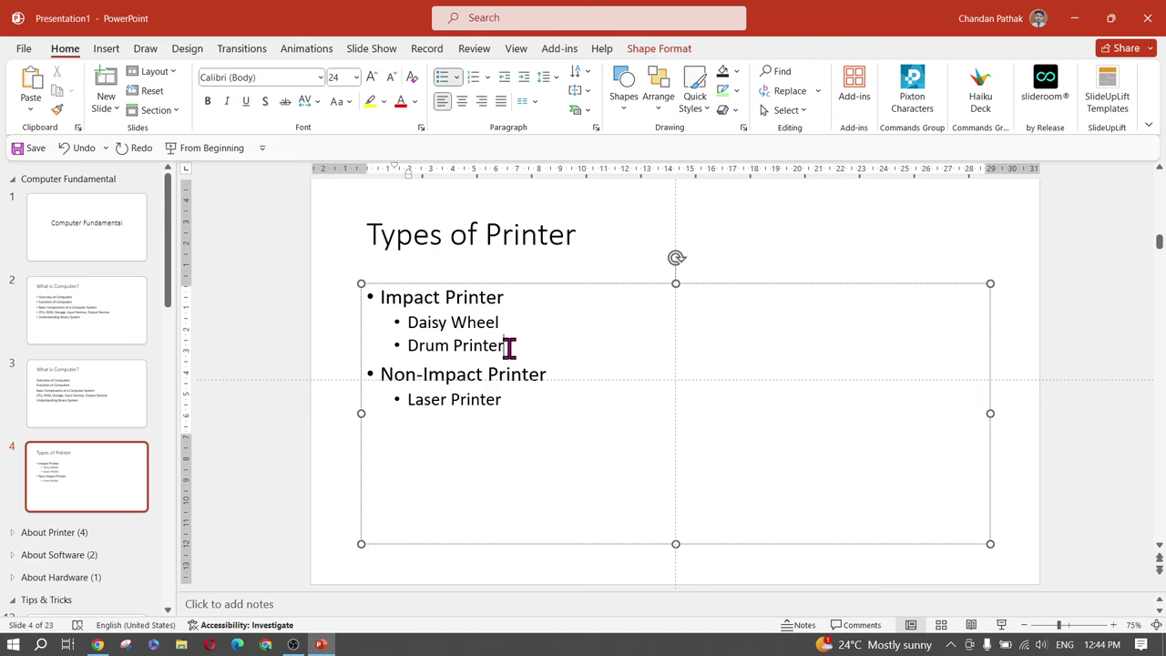
Select the printer list and preview bullet and numbering styles, keeping the round bullets
key("ctrl+a")
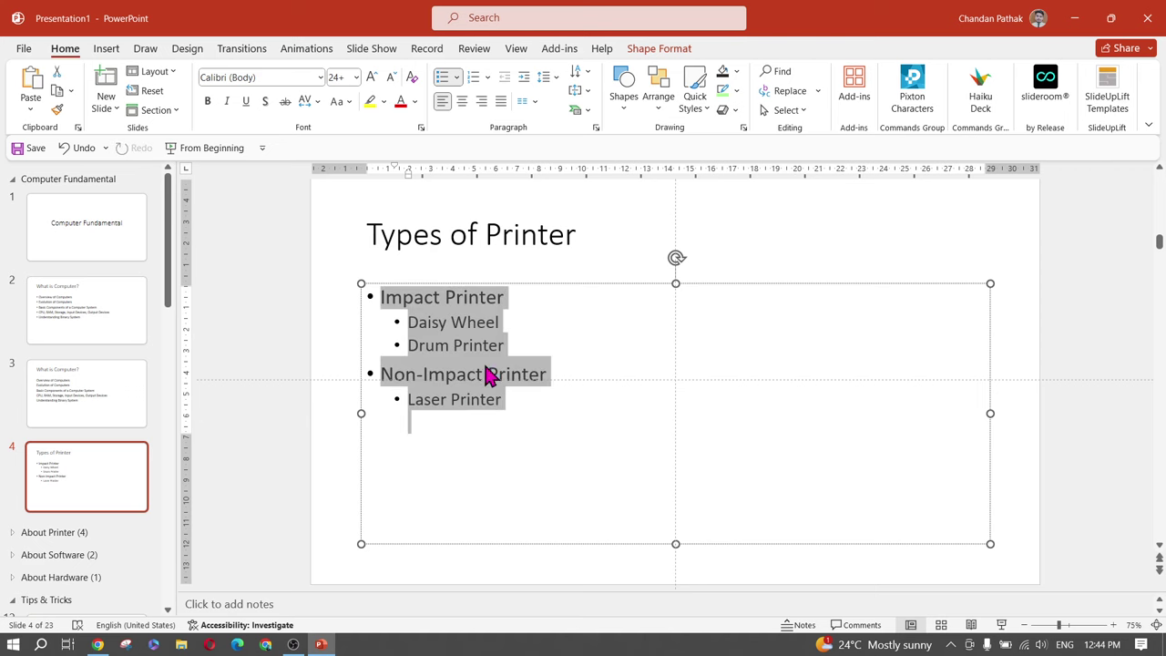
left_click(481, 375)
key("ctrl+a")
left_click(457, 79)
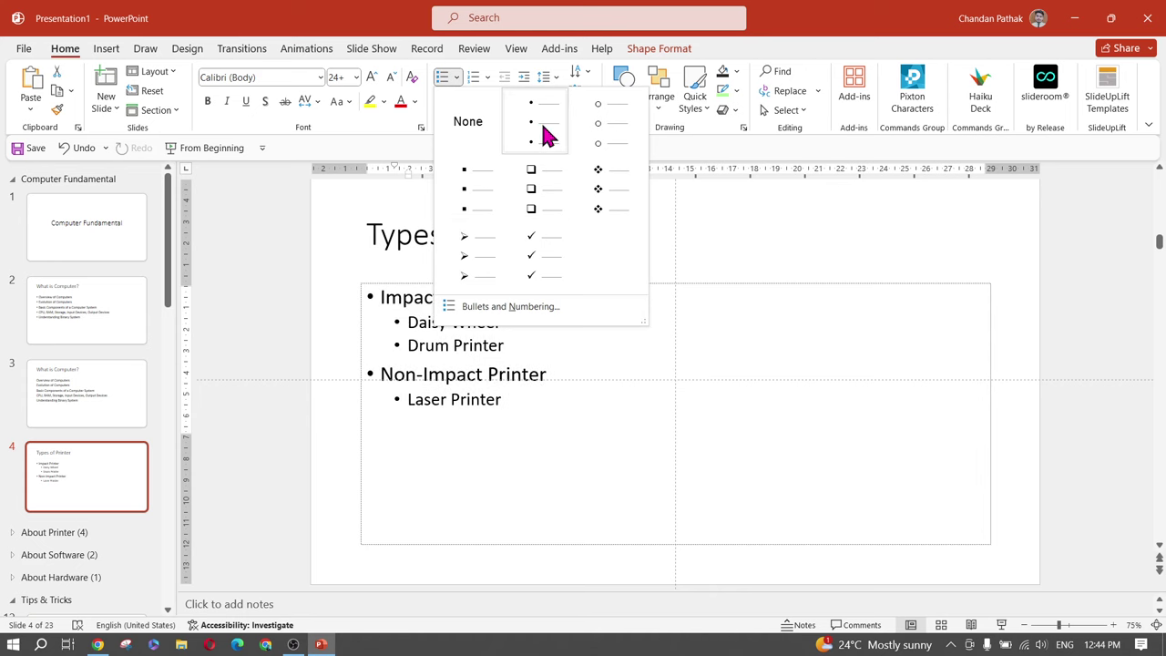
left_click(517, 429)
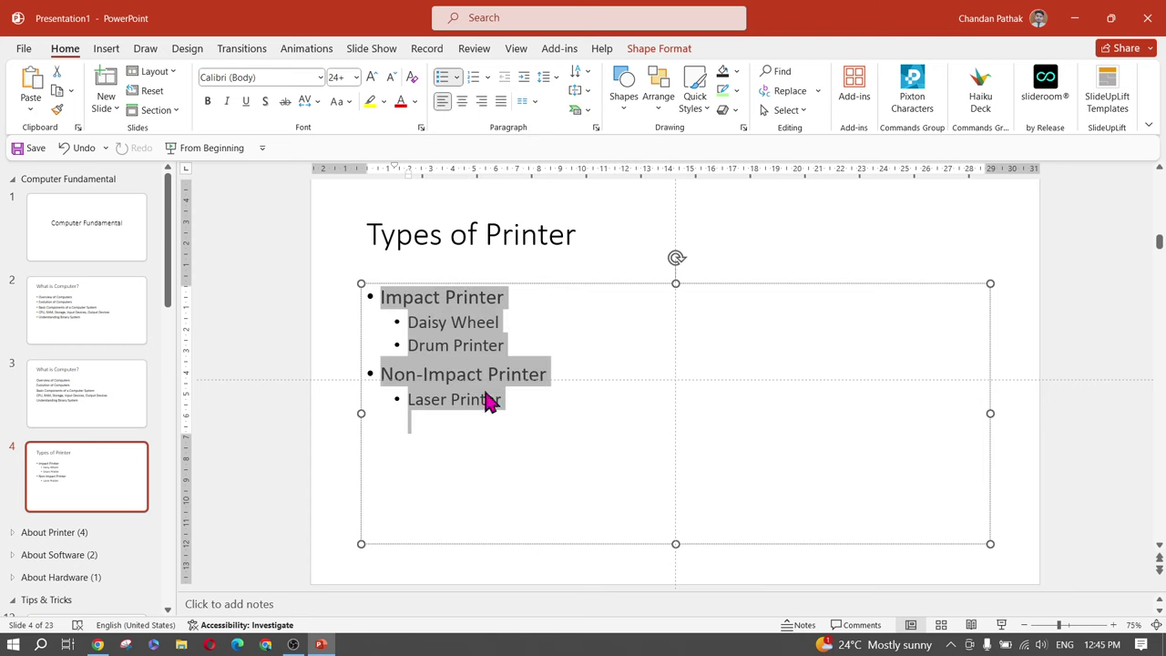
left_click(490, 78)
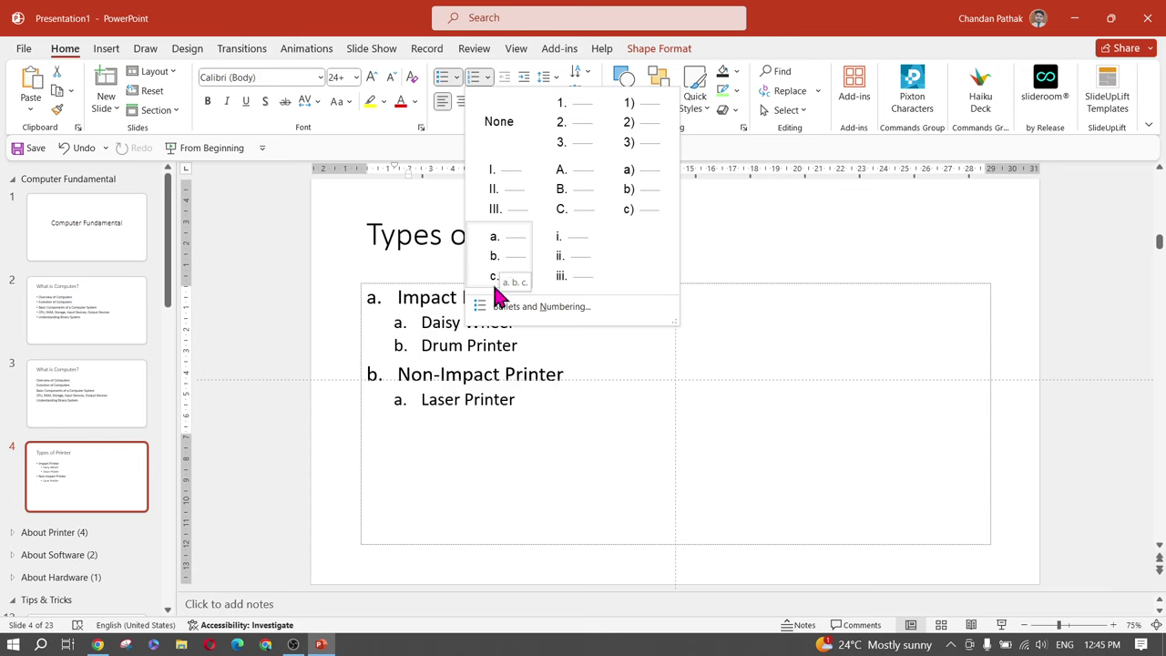
left_click(193, 444)
left_click(255, 450)
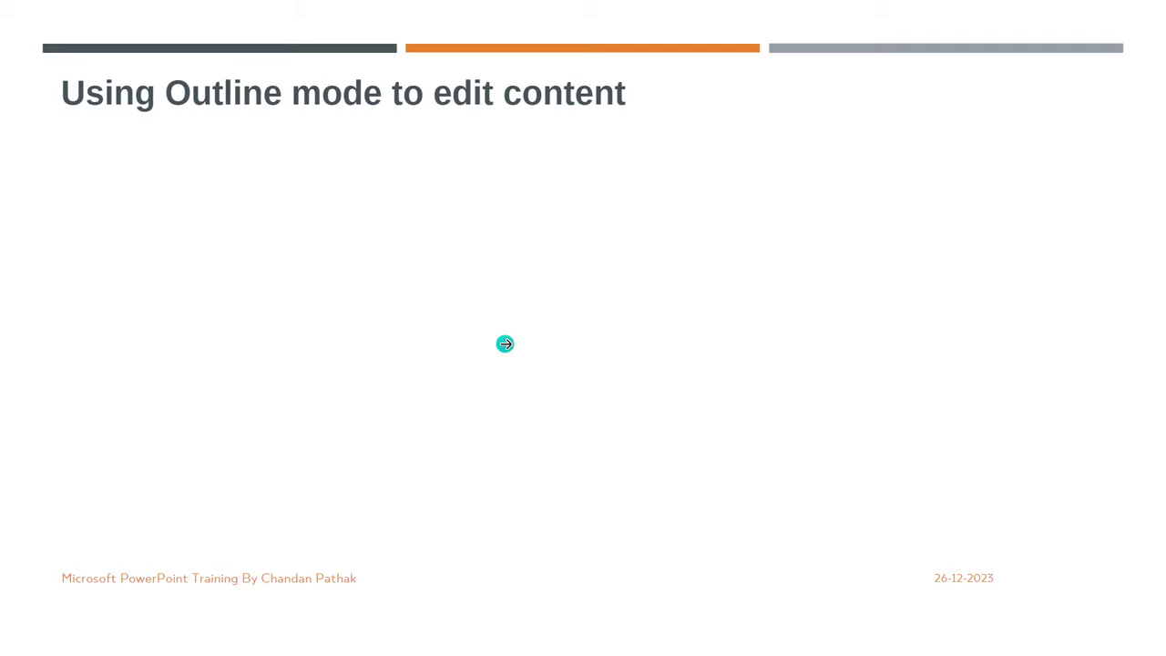
left_click(534, 341)
left_click(728, 370)
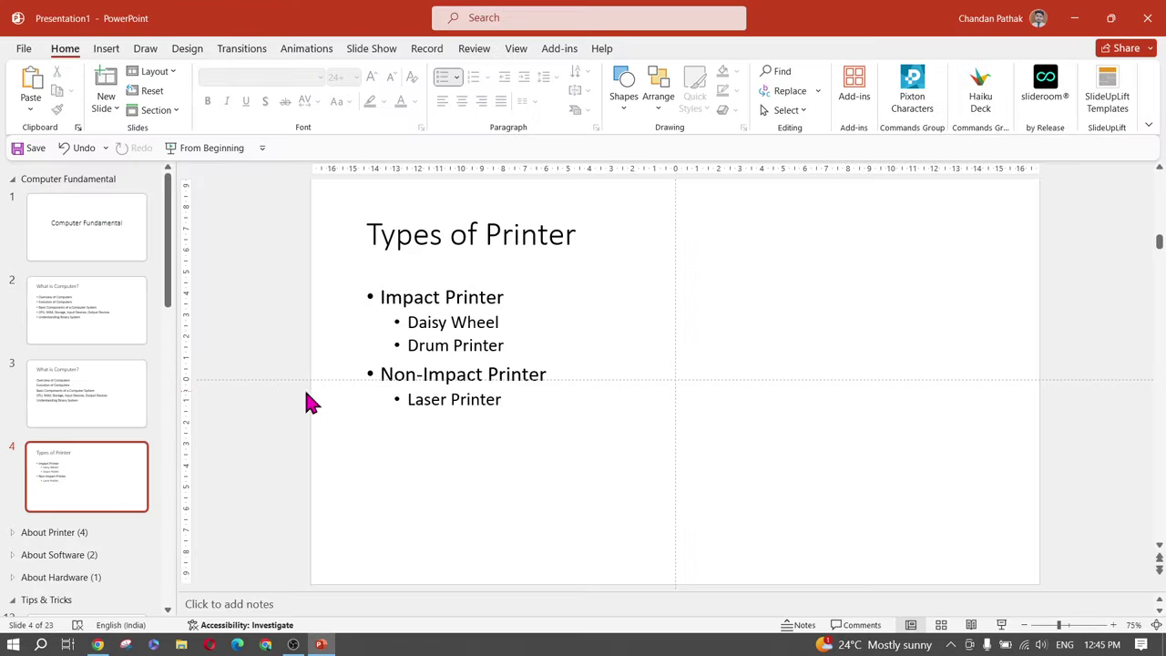
Select slide 4, then collapse the Computer Fundamental and Tips & Tricks sections to headers
left_click(30, 474)
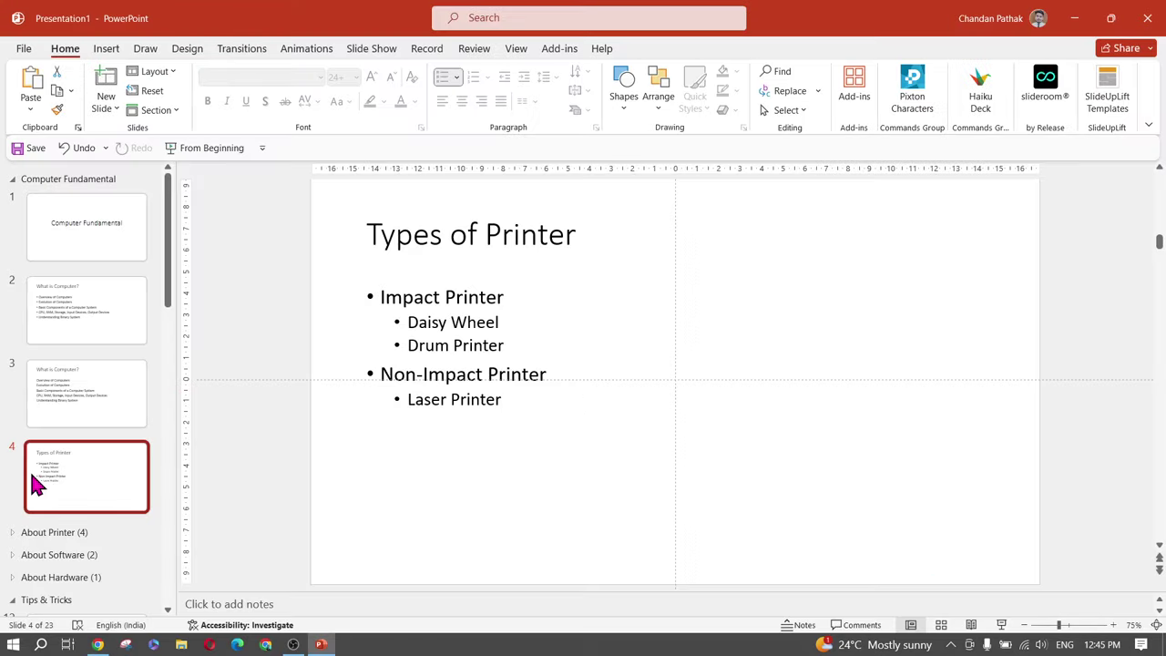
left_click(13, 180)
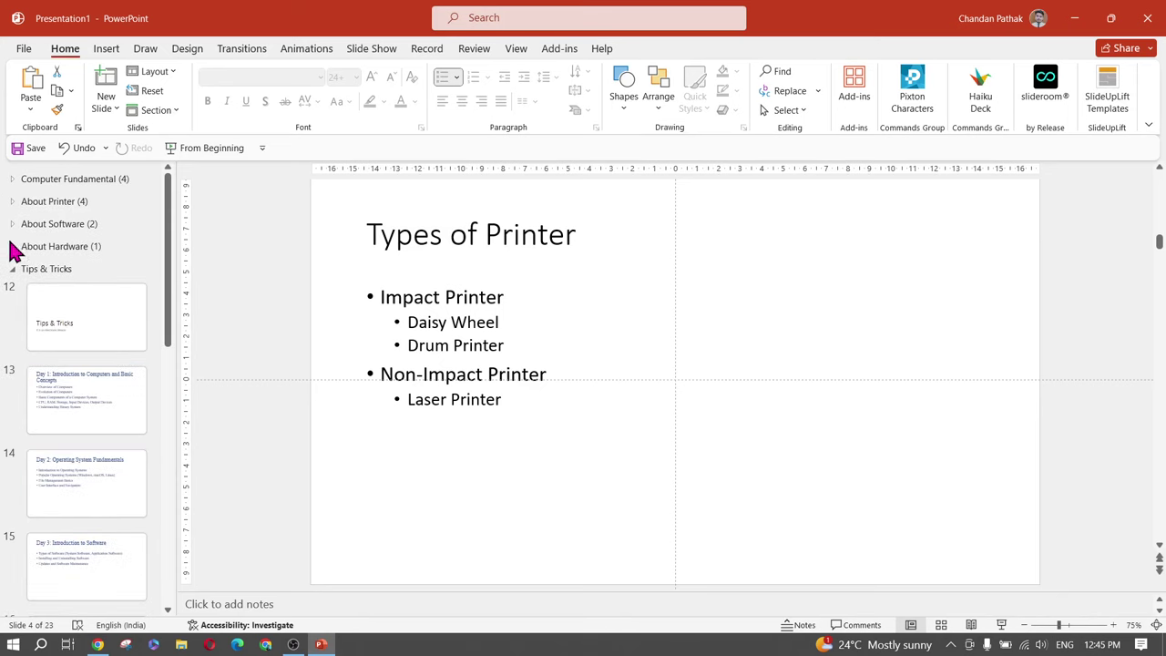
left_click(12, 269)
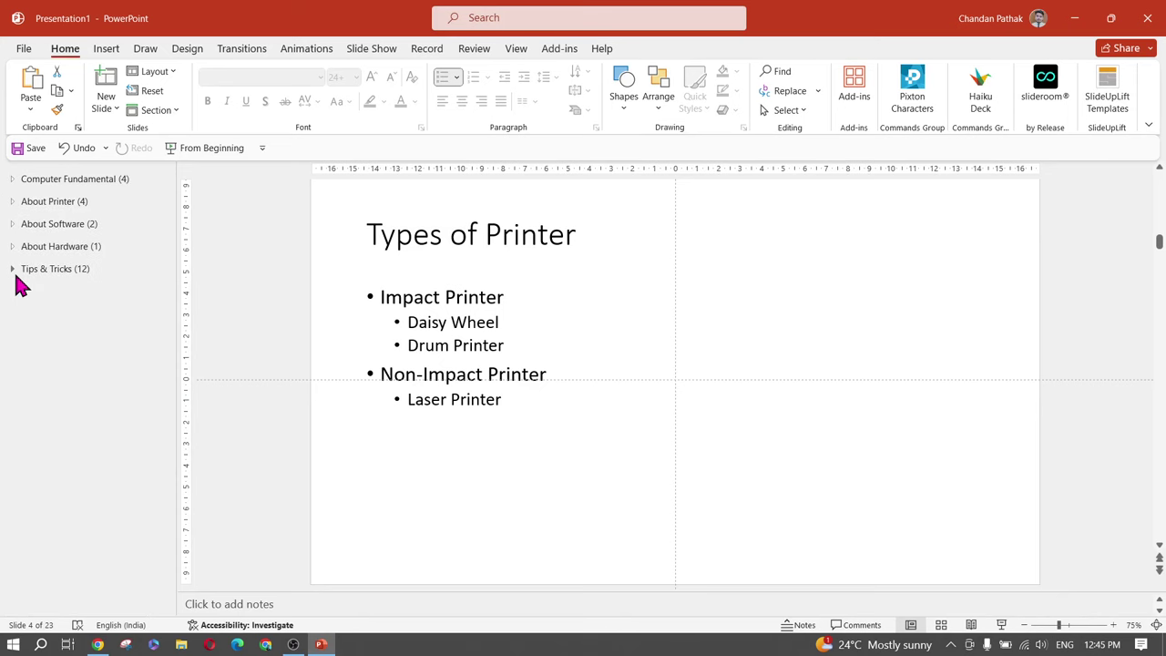
left_click(72, 344)
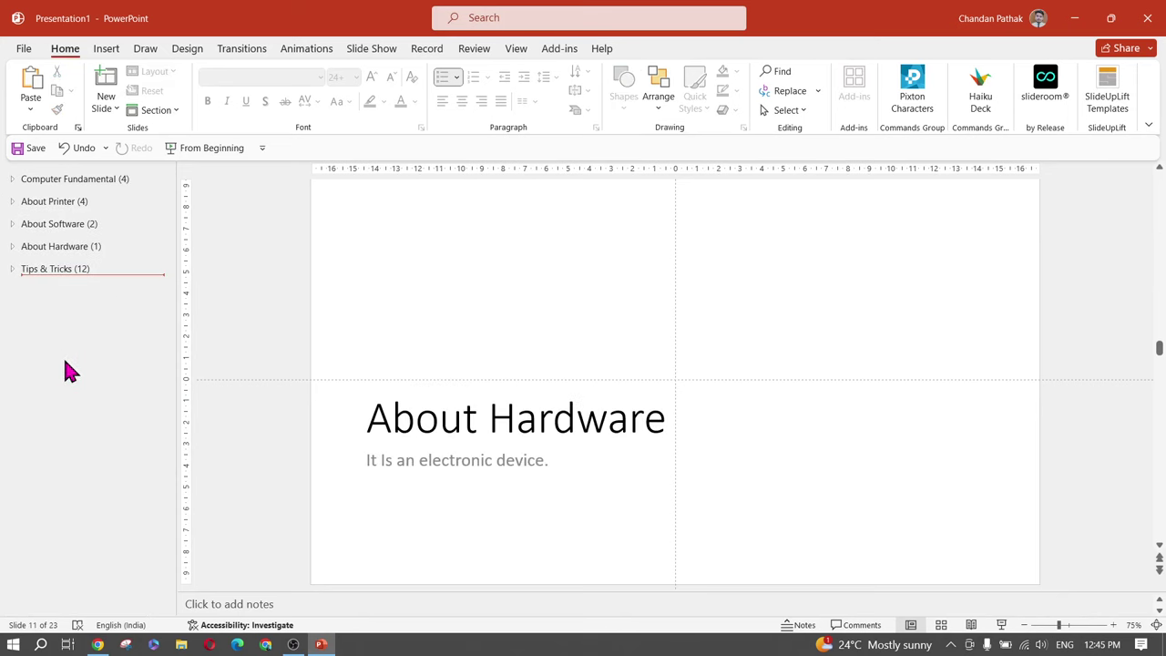
left_click(515, 48)
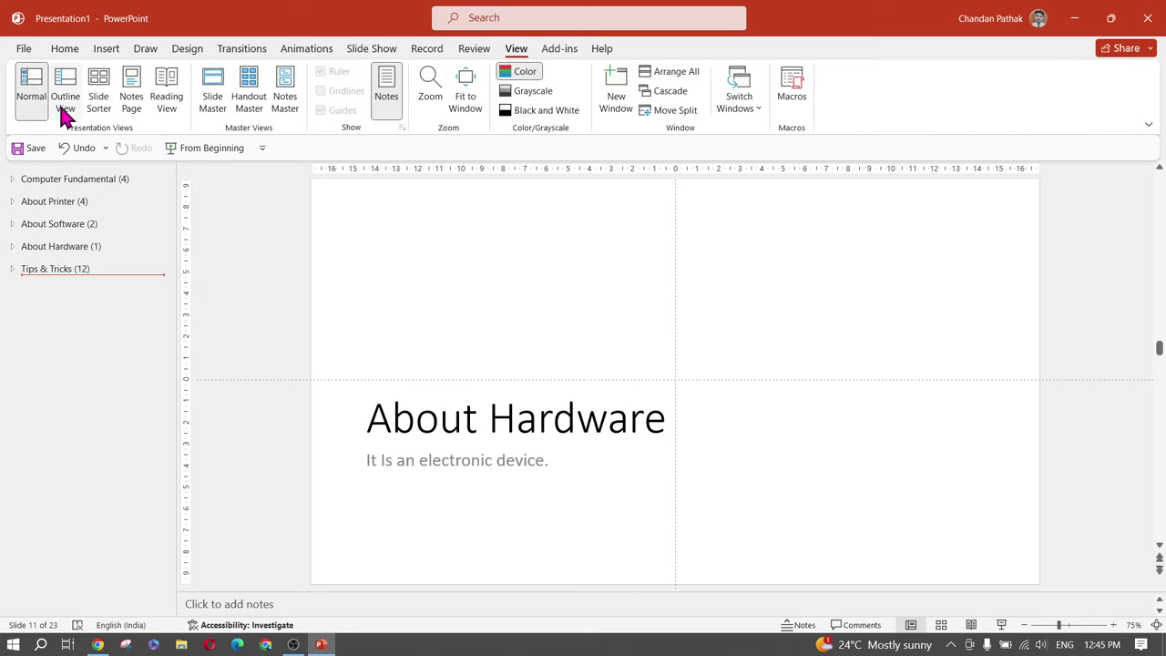
Switch to Outline View and fit the whole slide into its pane
left_click(61, 106)
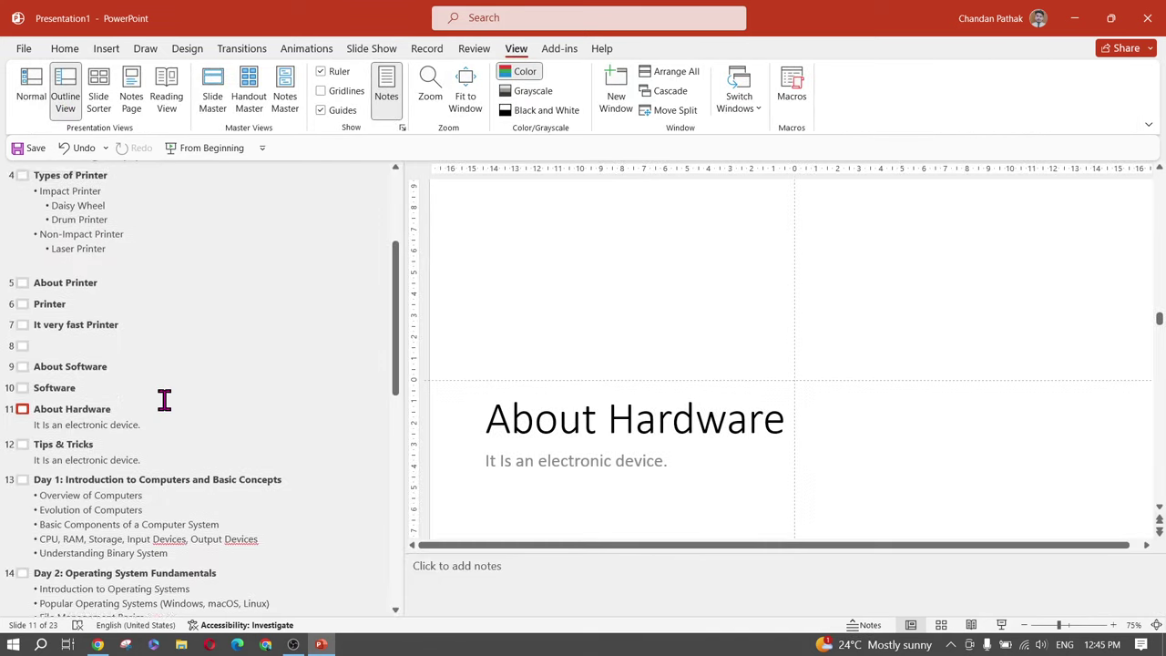
scroll(164, 401, "up", 3)
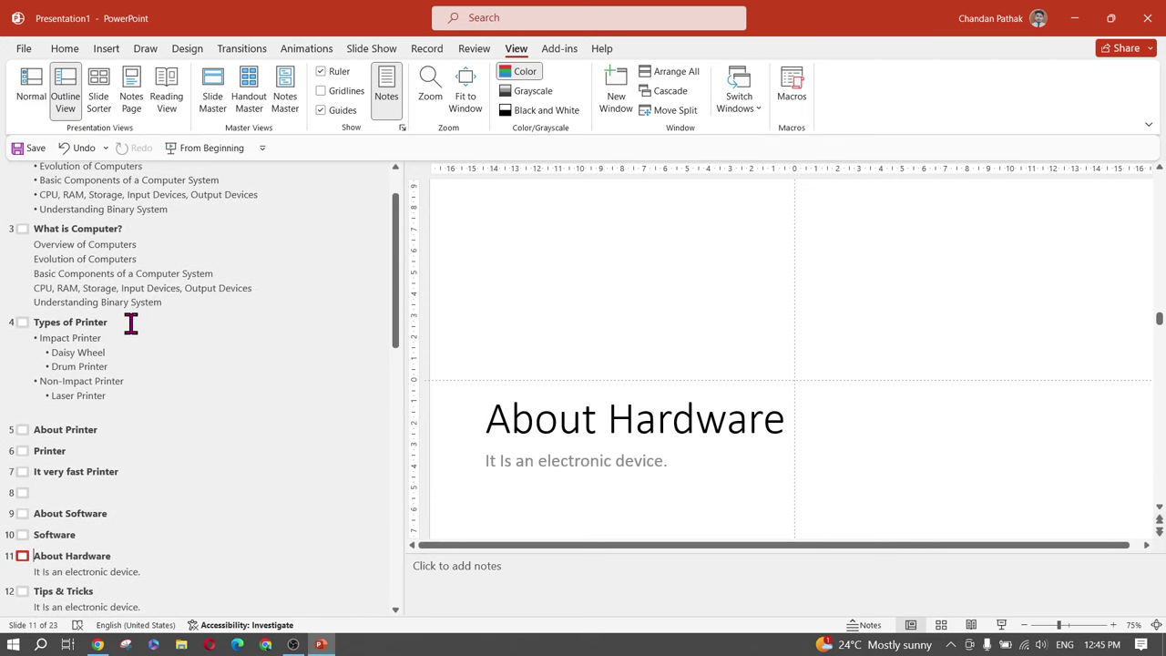
left_click(132, 323)
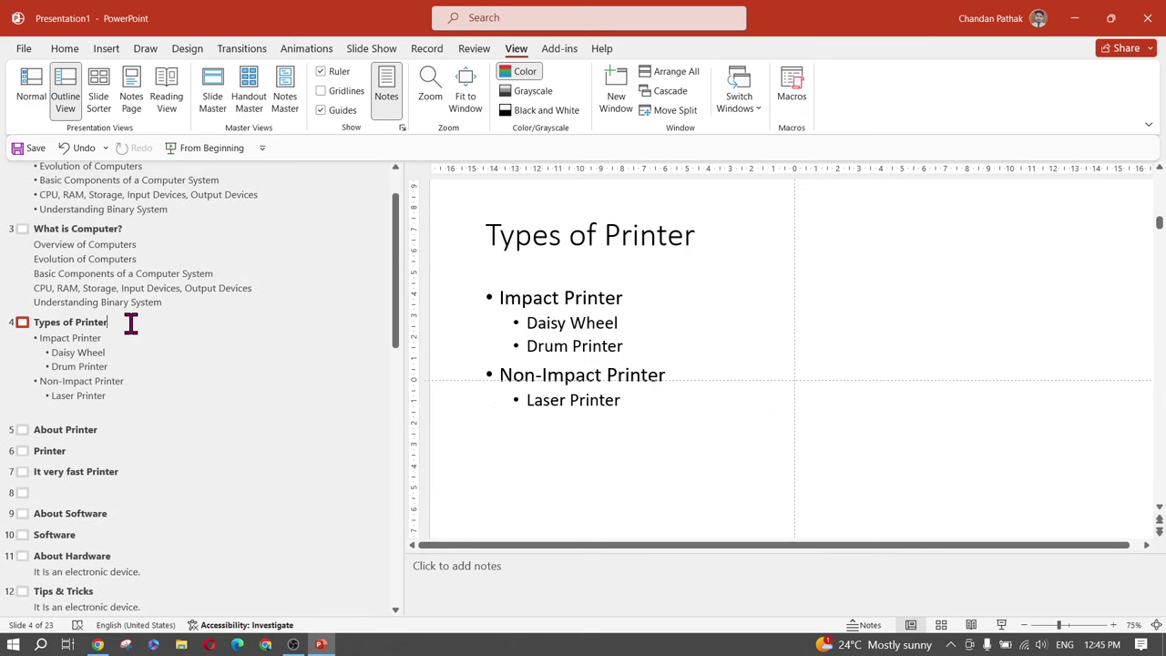
left_click(688, 367)
scroll(694, 383, "down", 1)
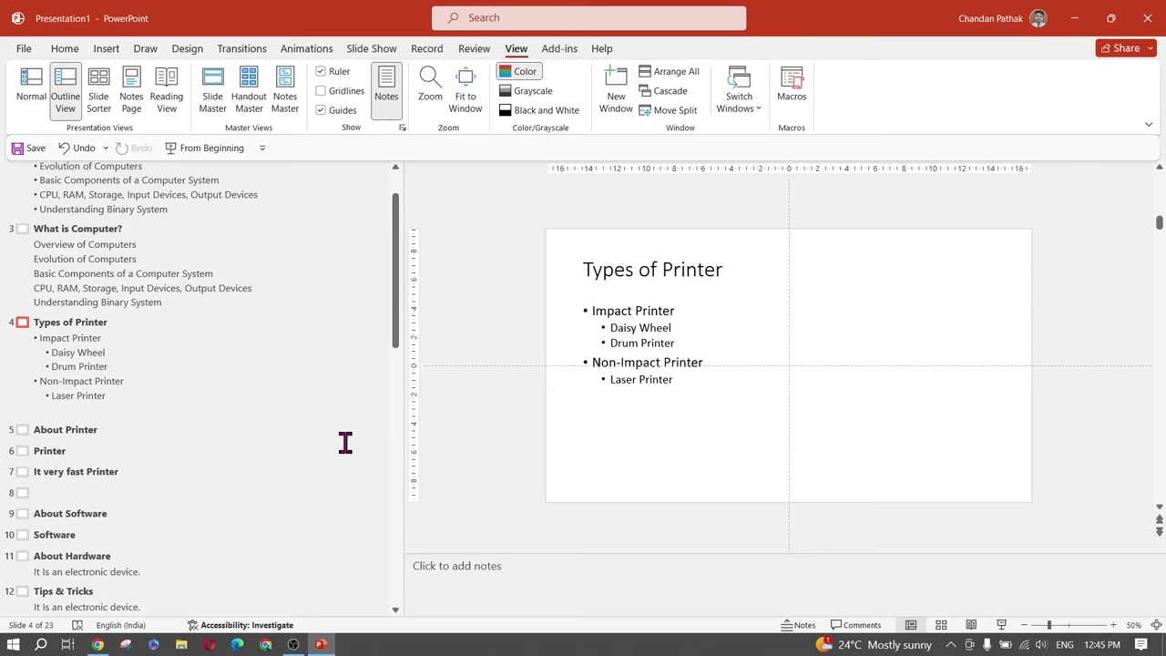
Start an empty sub-bullet below Laser Printer, undoing an accidental new slide first
left_click(138, 320)
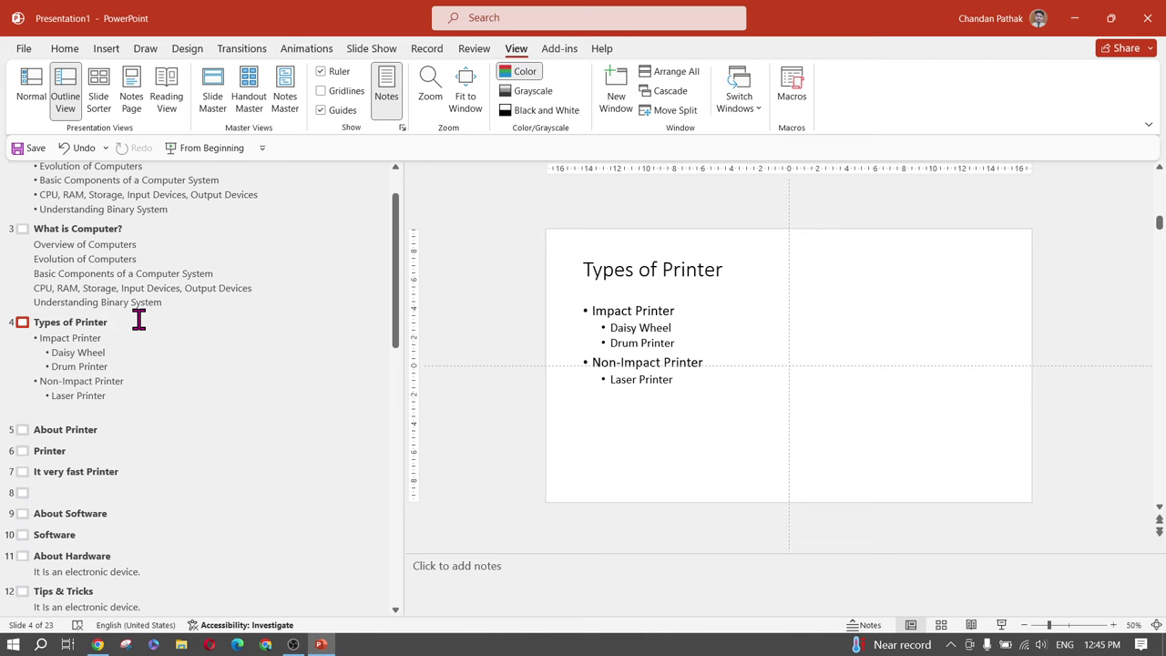
key("Return")
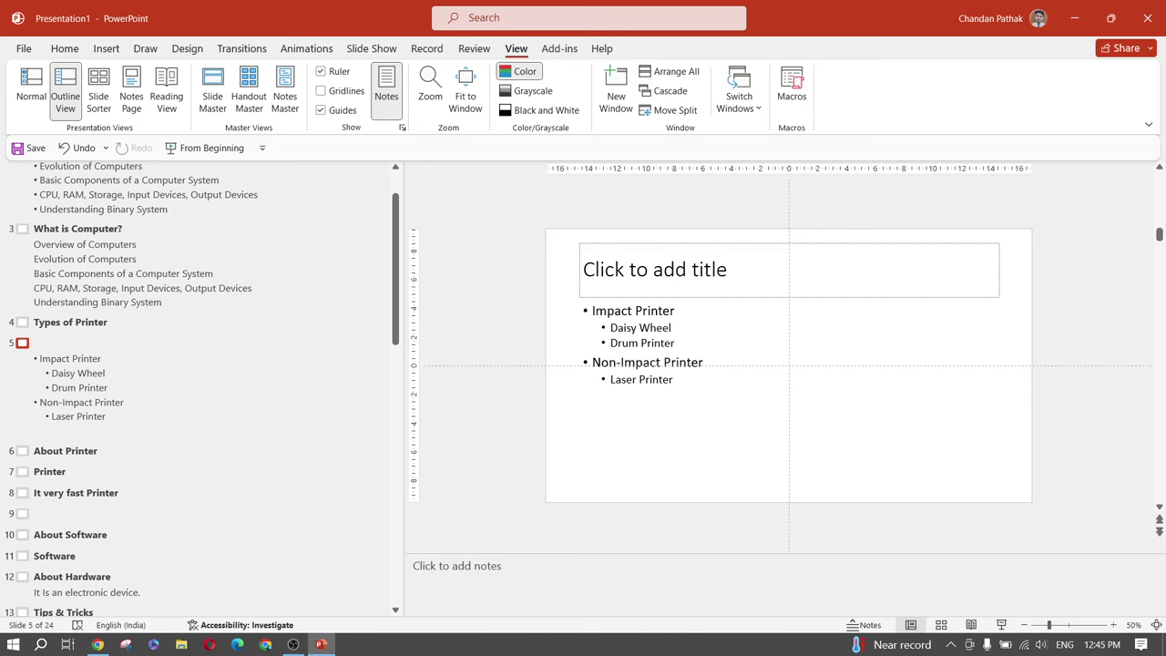
key("ctrl+z")
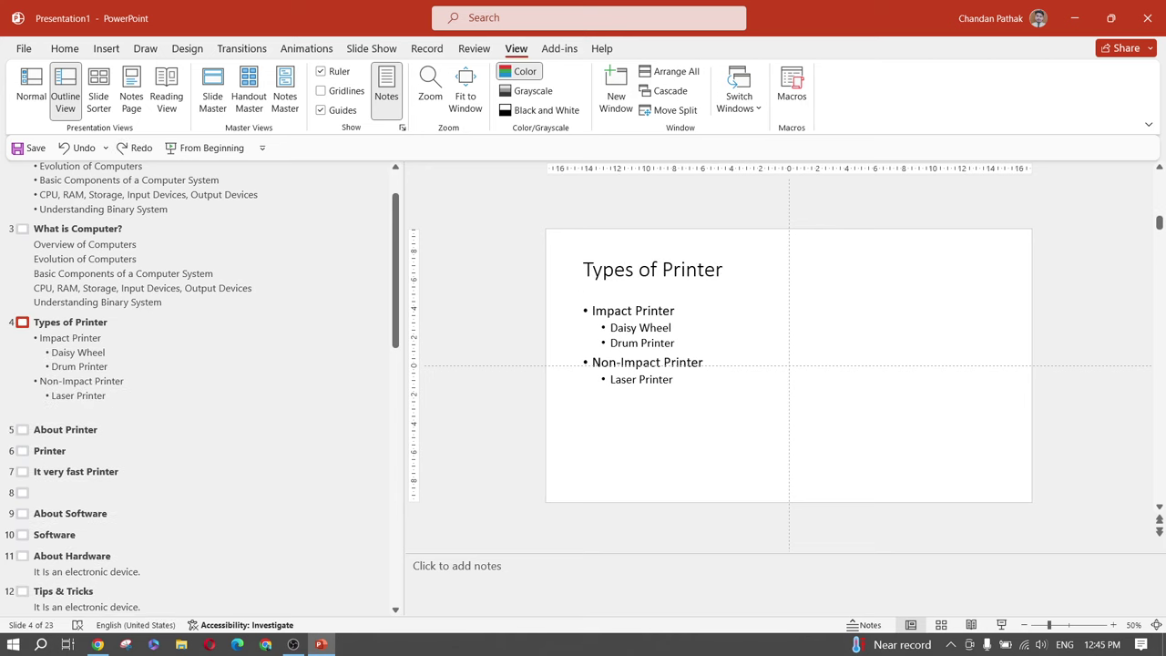
left_click(130, 389)
key("Return")
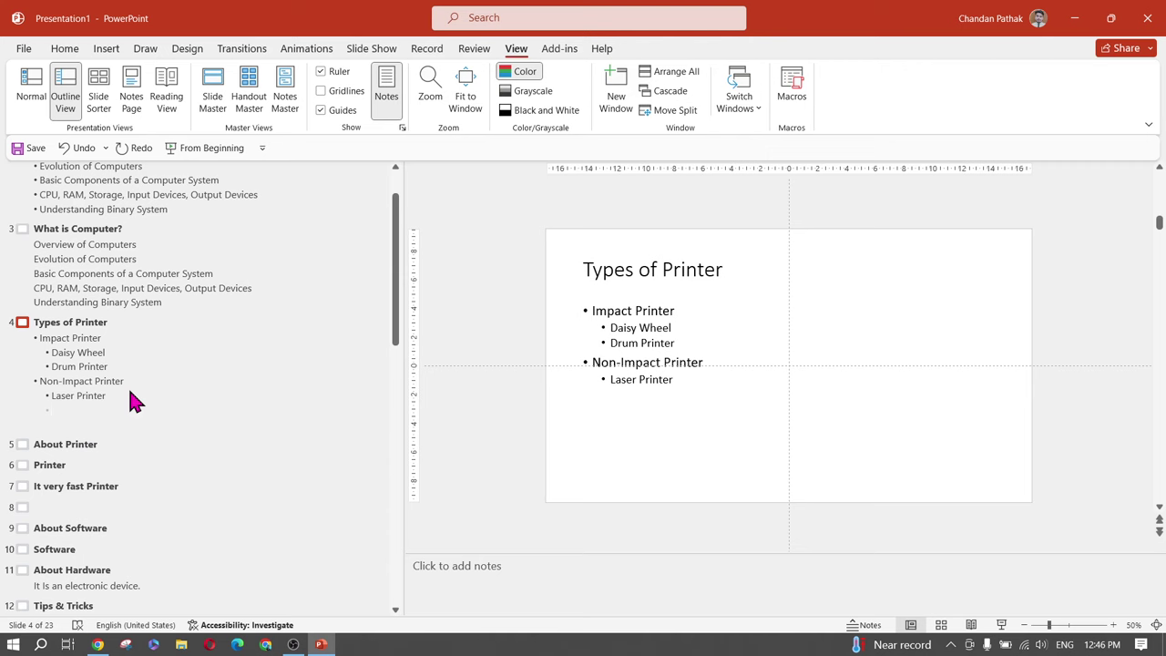
Enter 'Printer' as the new sub-bullet and promote the following empty line
type("printer")
key("Return")
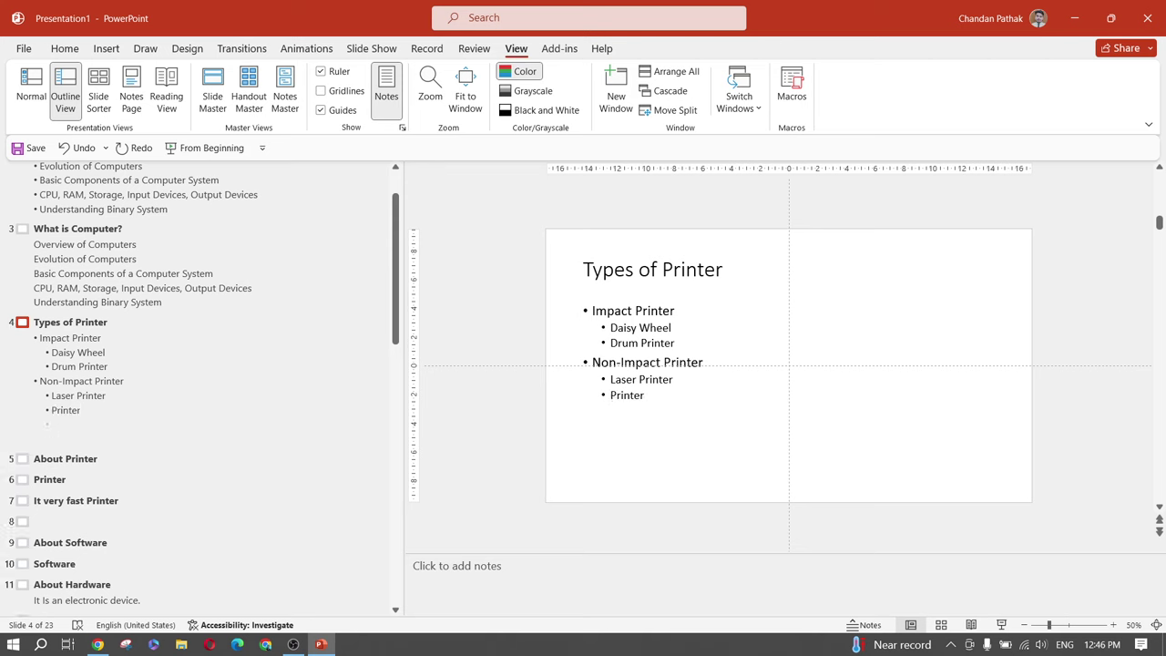
key("shift+Tab")
key("shift+Tab")
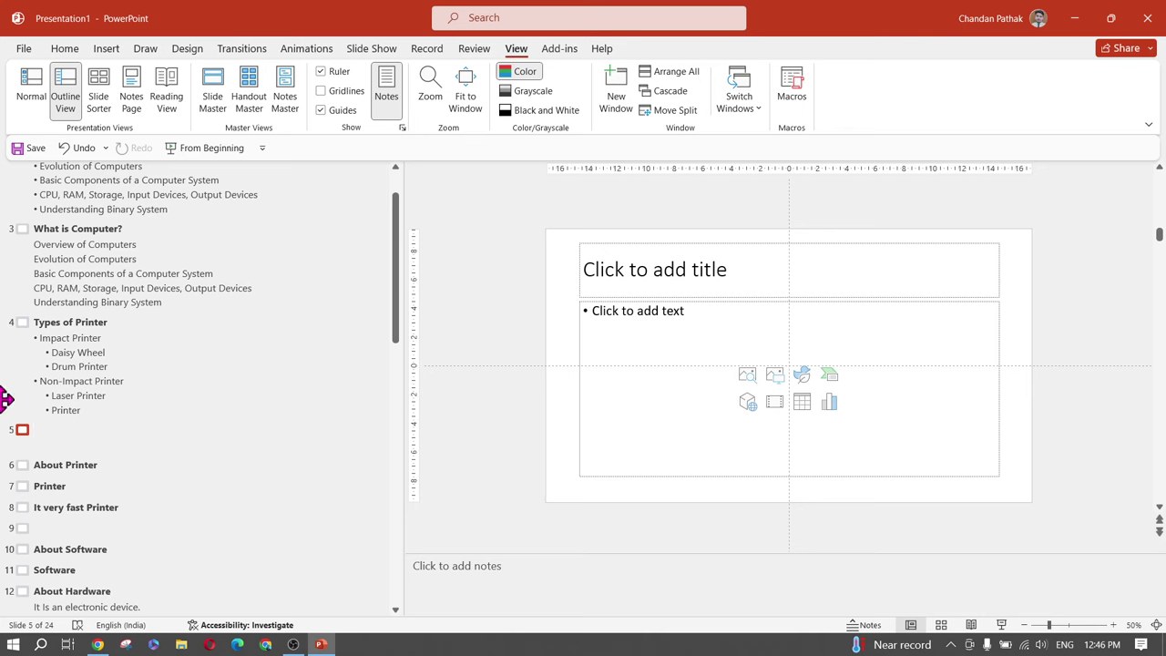
Delete the stray empty slide 5 and restore the Types of Printer title
scroll(94, 437, "down", 2)
scroll(94, 434, "up", 2)
scroll(94, 434, "down", 1)
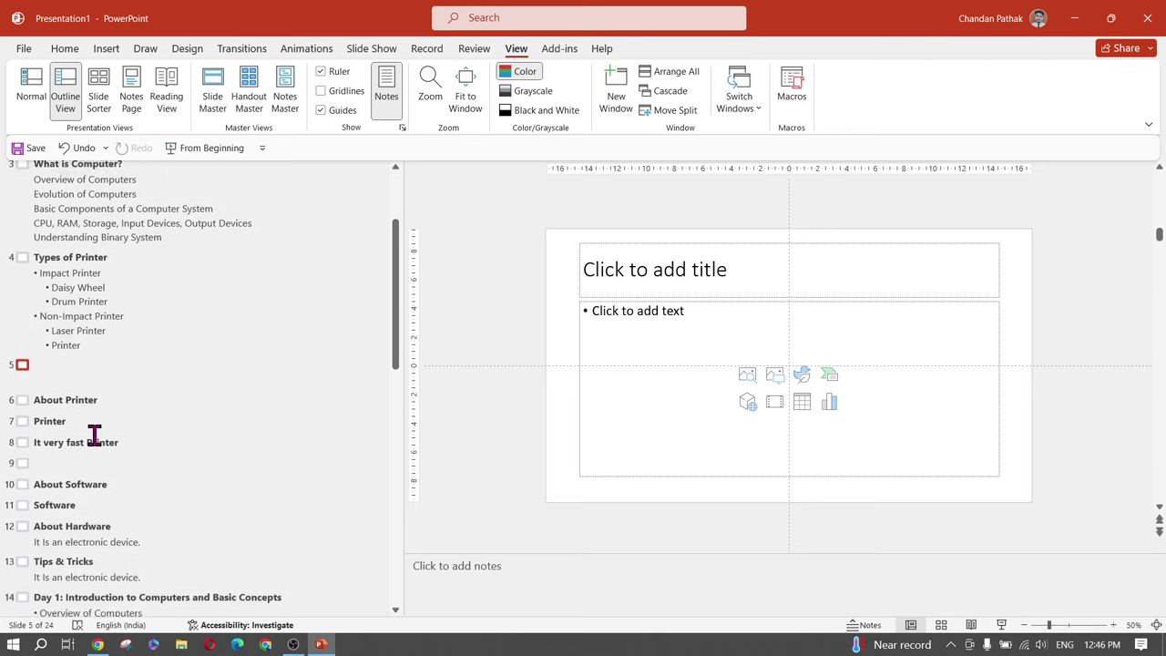
scroll(94, 435, "down", 1)
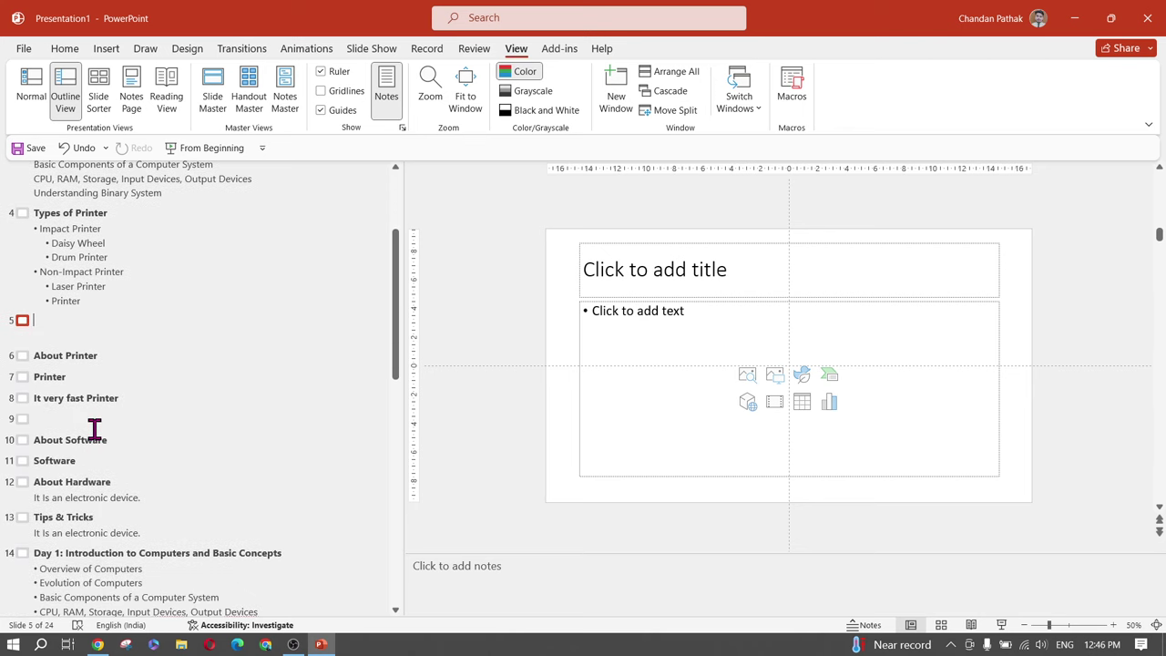
scroll(96, 377, "up", 1)
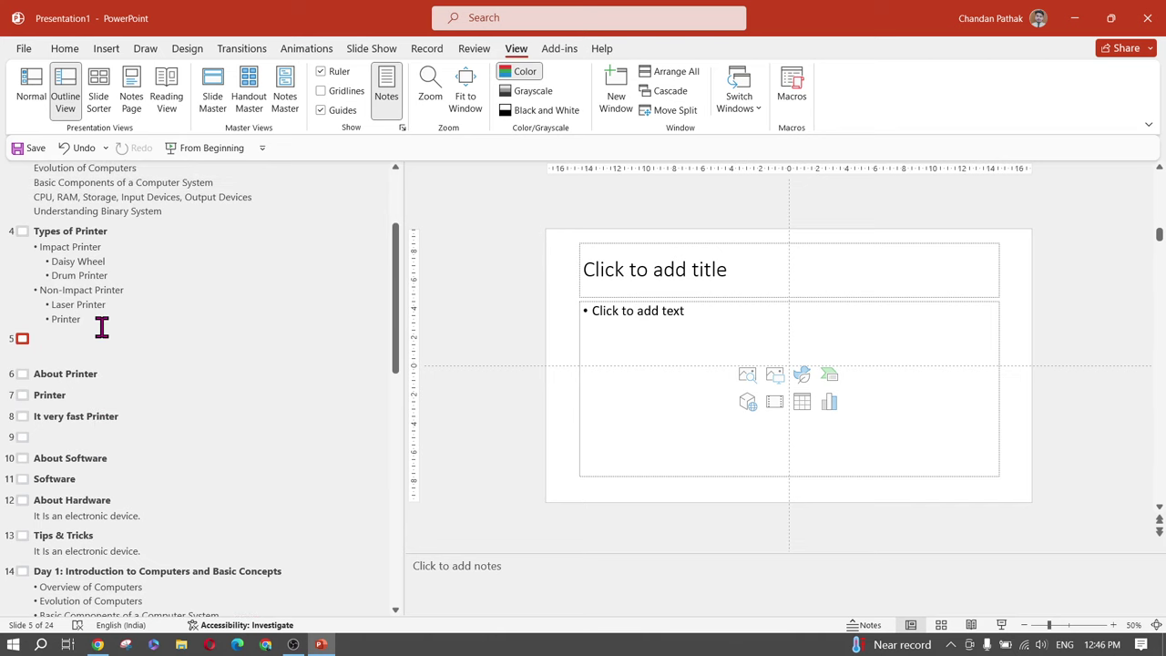
key("BackSpace")
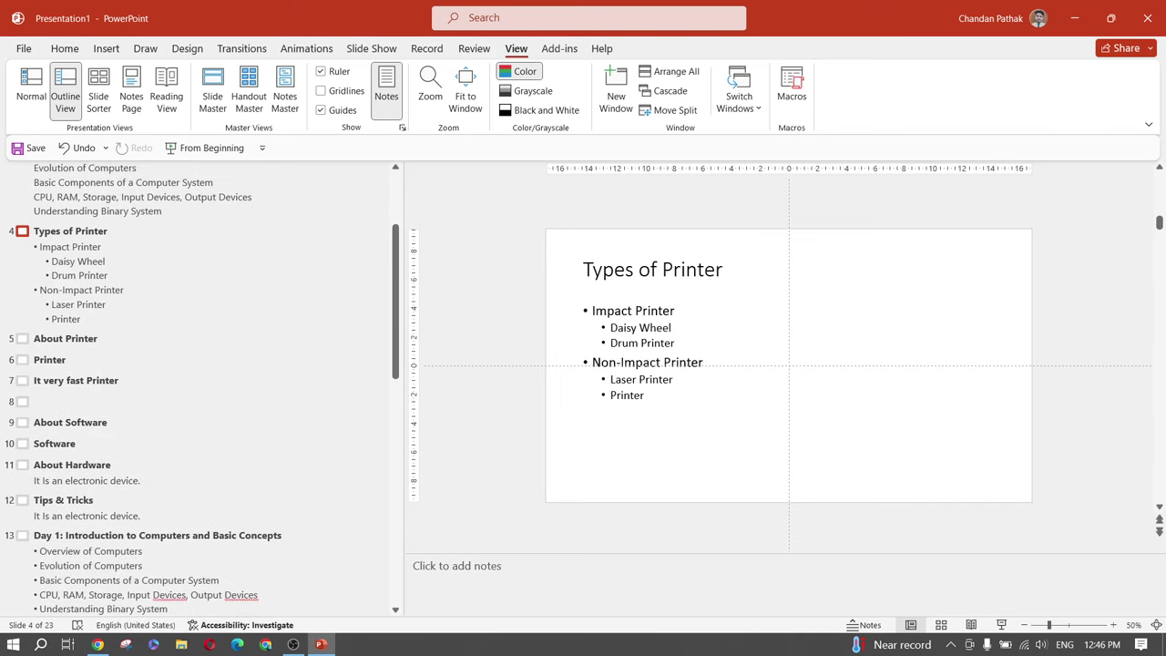
left_click(145, 234)
key("BackSpace")
key("BackSpace")
key("BackSpace")
key("BackSpace")
key("BackSpace")
key("BackSpace")
key("BackSpace")
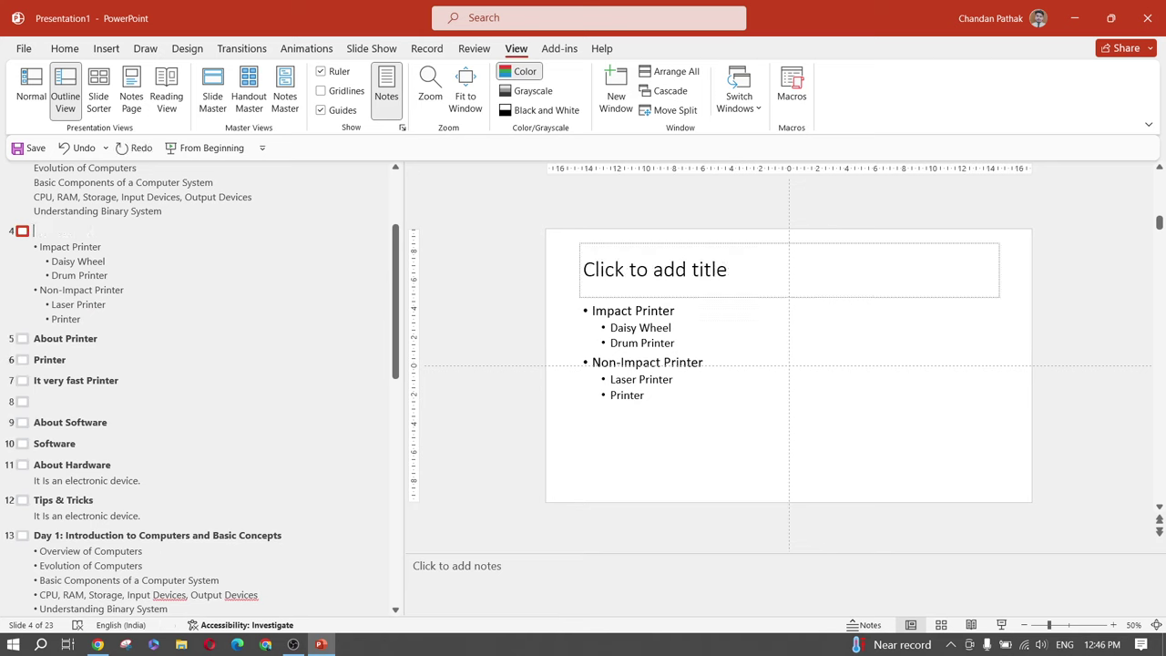
key("ctrl+z")
key("ctrl+z")
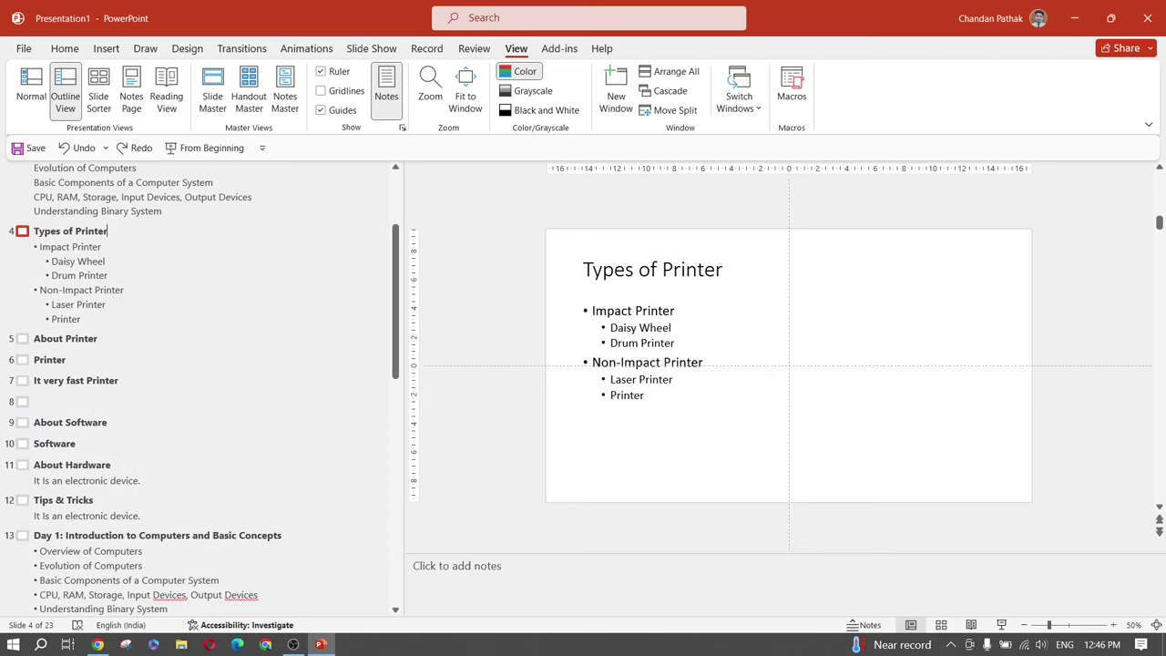
Delete untitled slide 8, undo the deletion, and switch back to Normal view
left_click(53, 399)
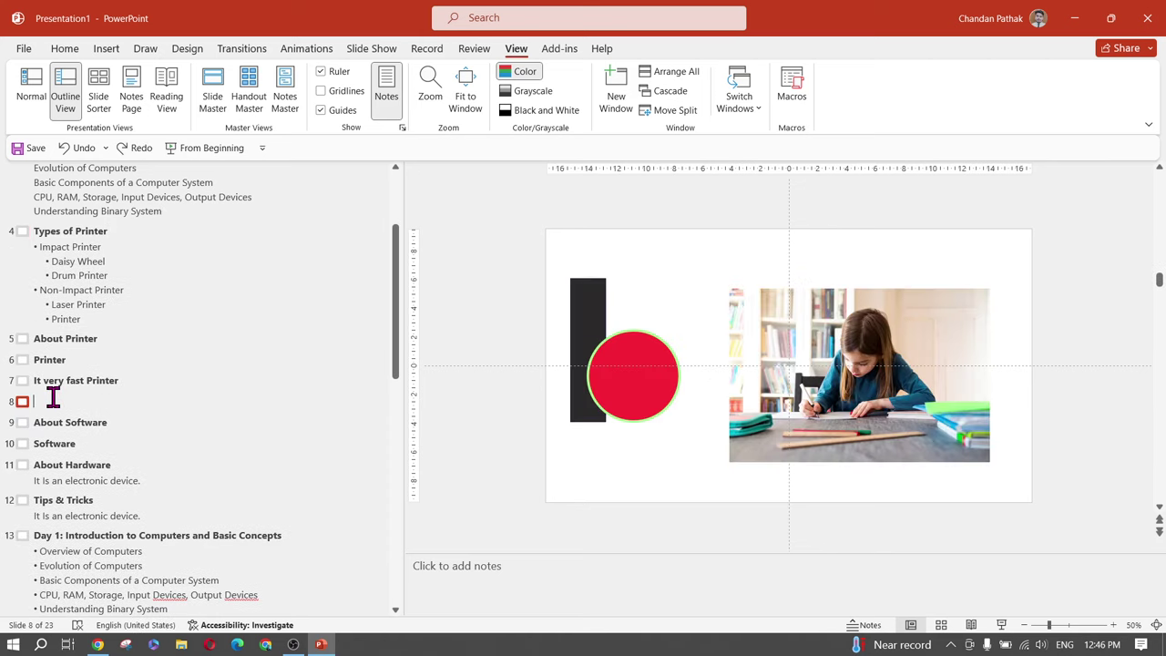
key("BackSpace")
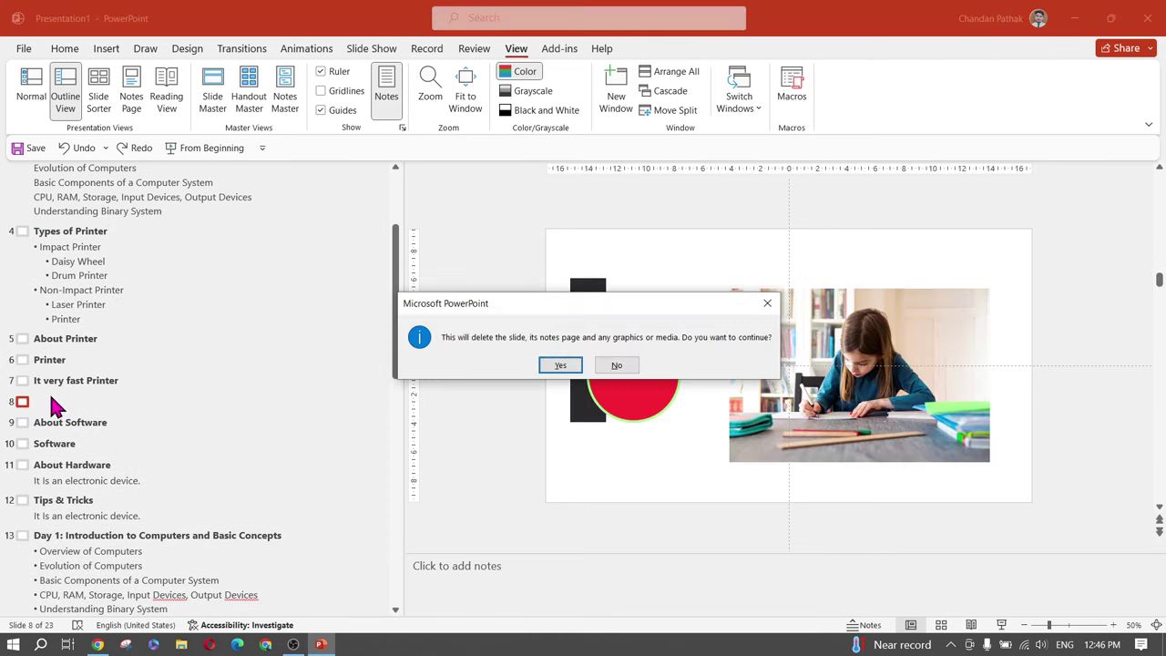
left_click(561, 368)
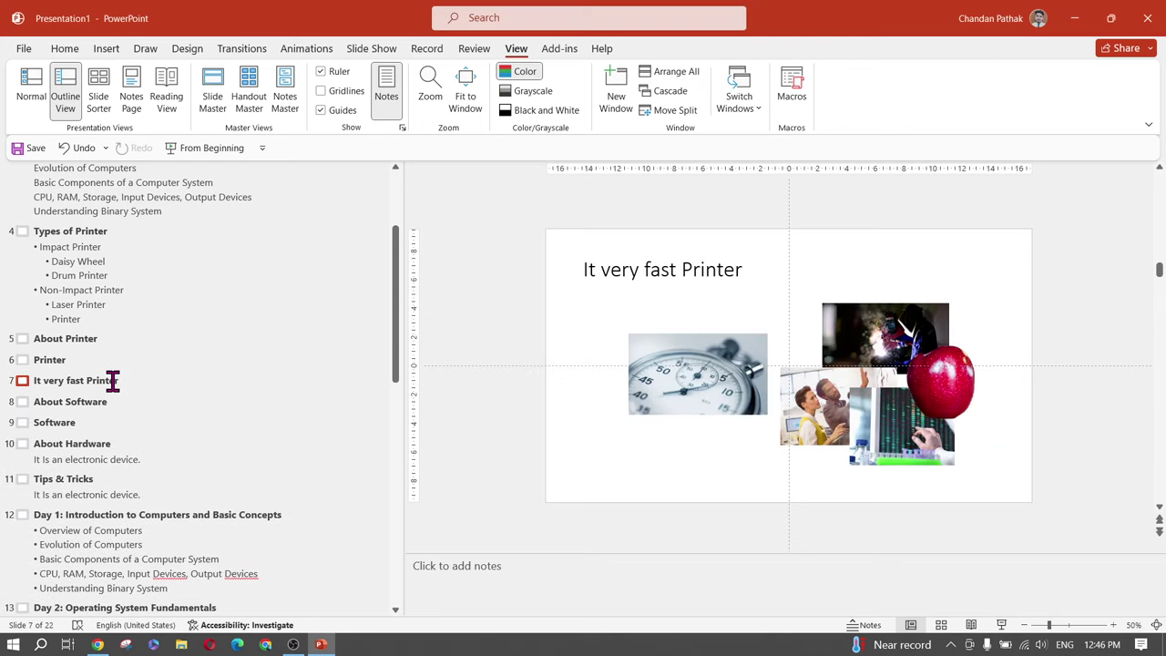
key("ctrl+z")
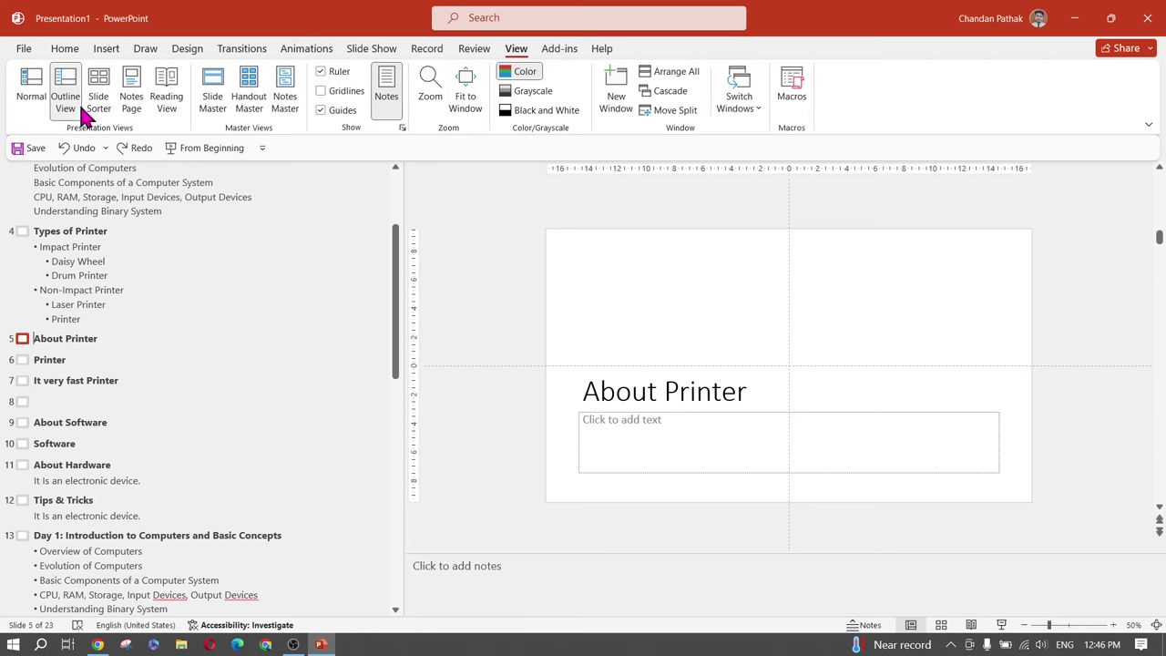
left_click(34, 100)
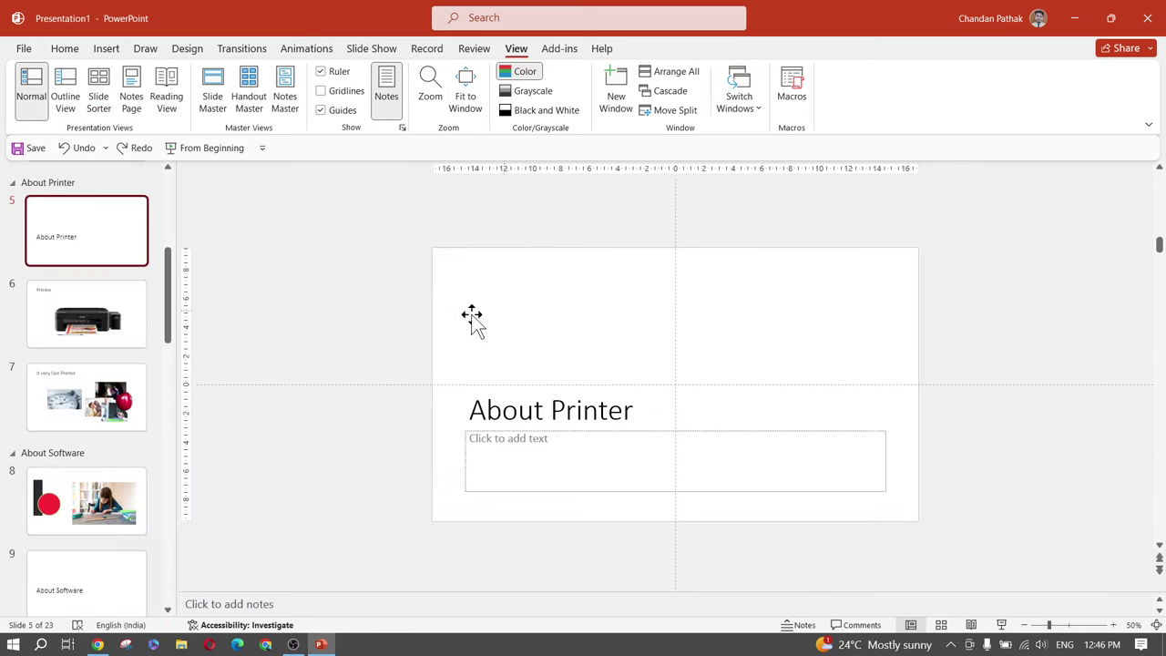
Check the next training topic in the browser, then scroll the thumbnails back to the top
key("alt+Tab")
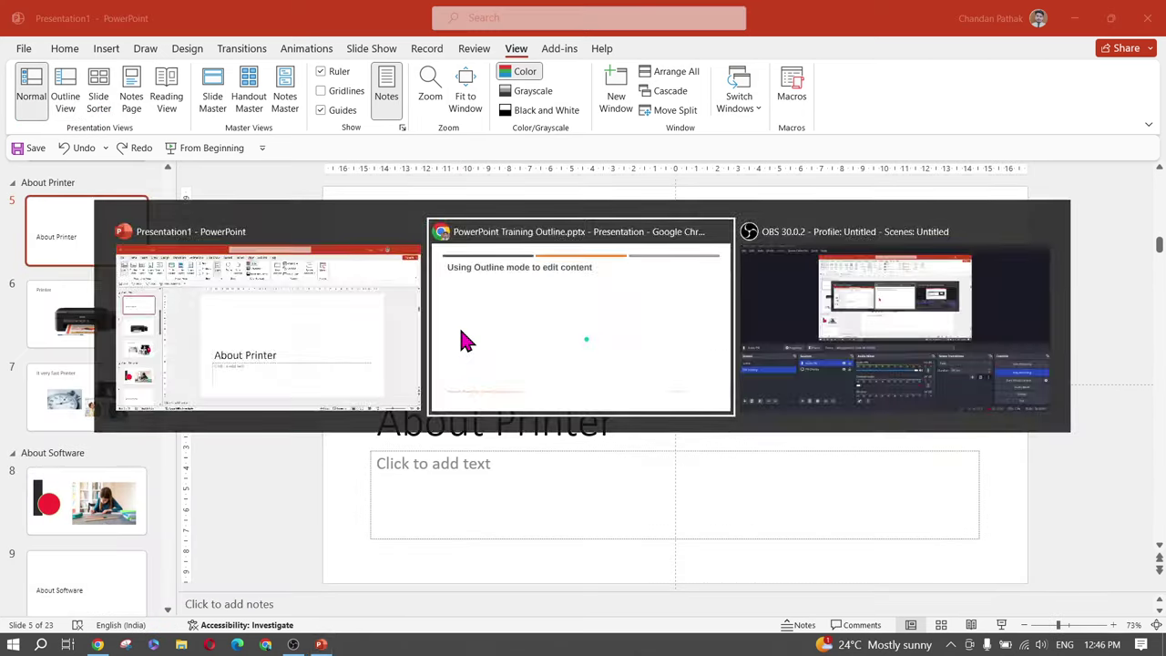
left_click(460, 328)
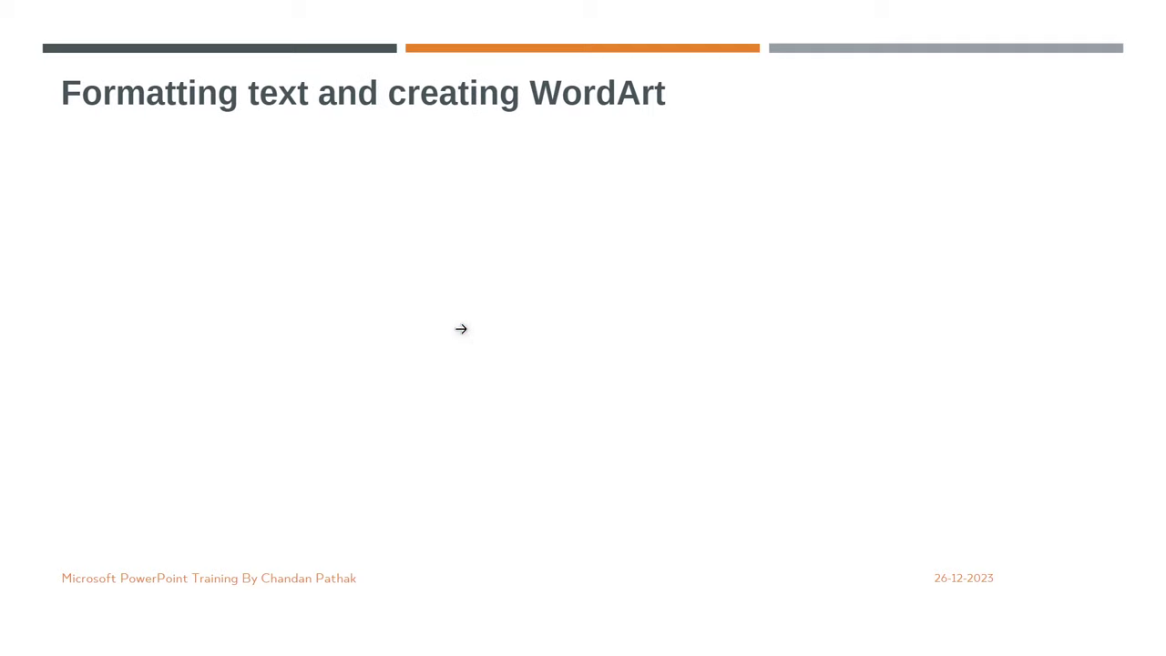
key("alt+Tab")
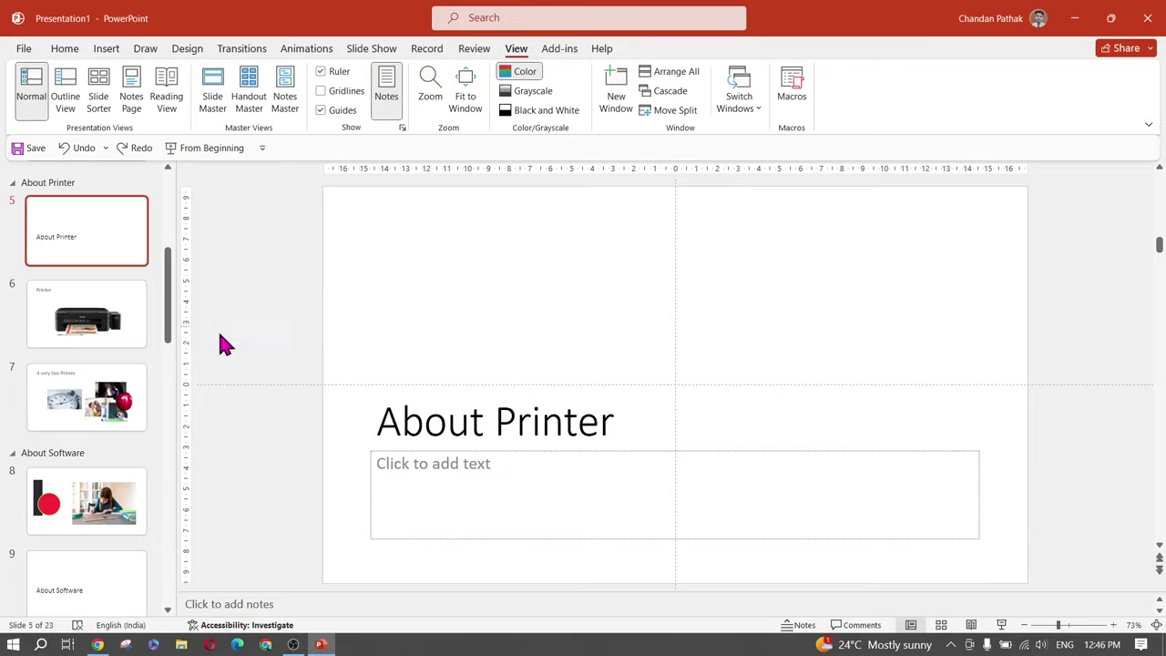
scroll(78, 364, "down", 10)
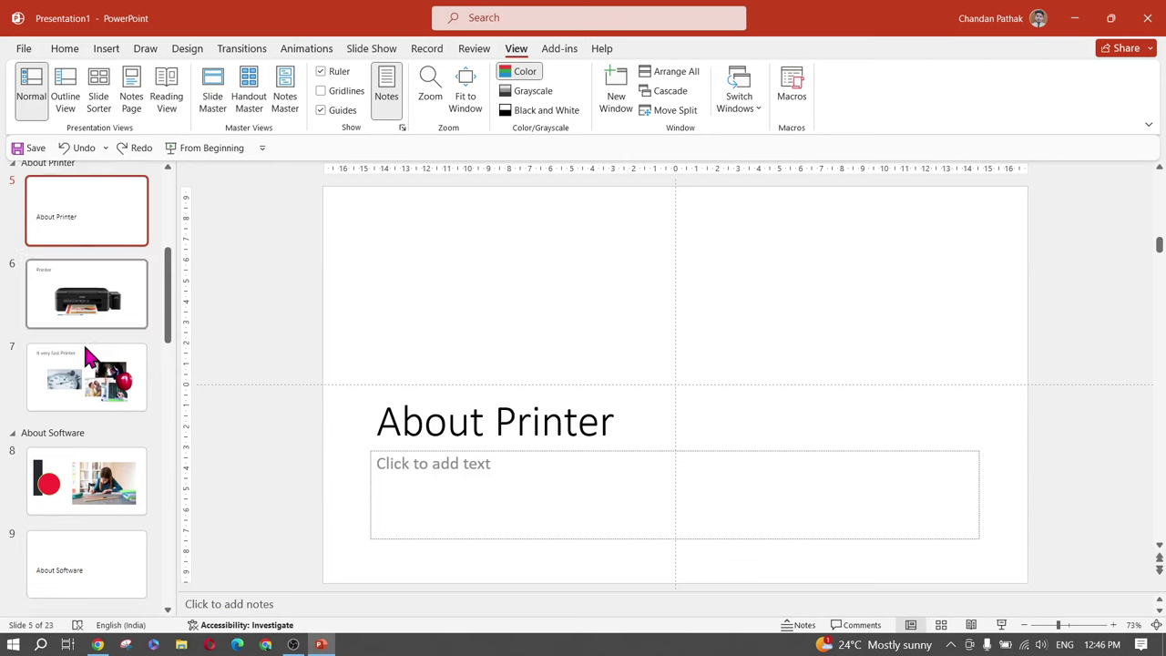
scroll(91, 473, "down", 3)
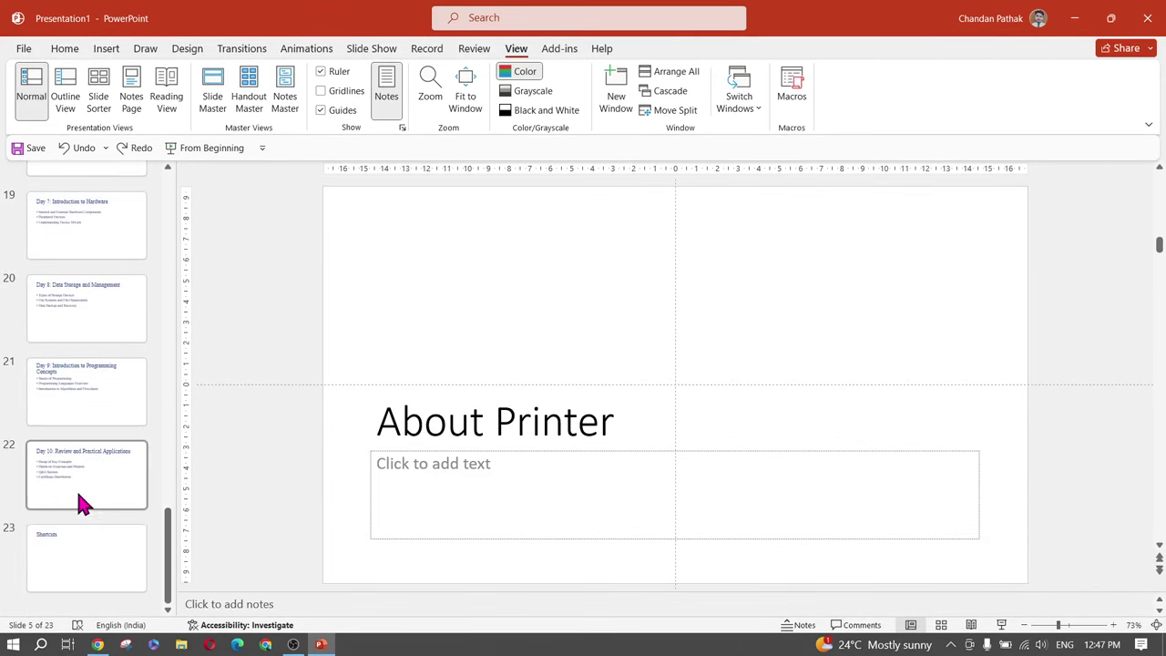
scroll(55, 465, "up", 12)
scroll(55, 467, "up", 8)
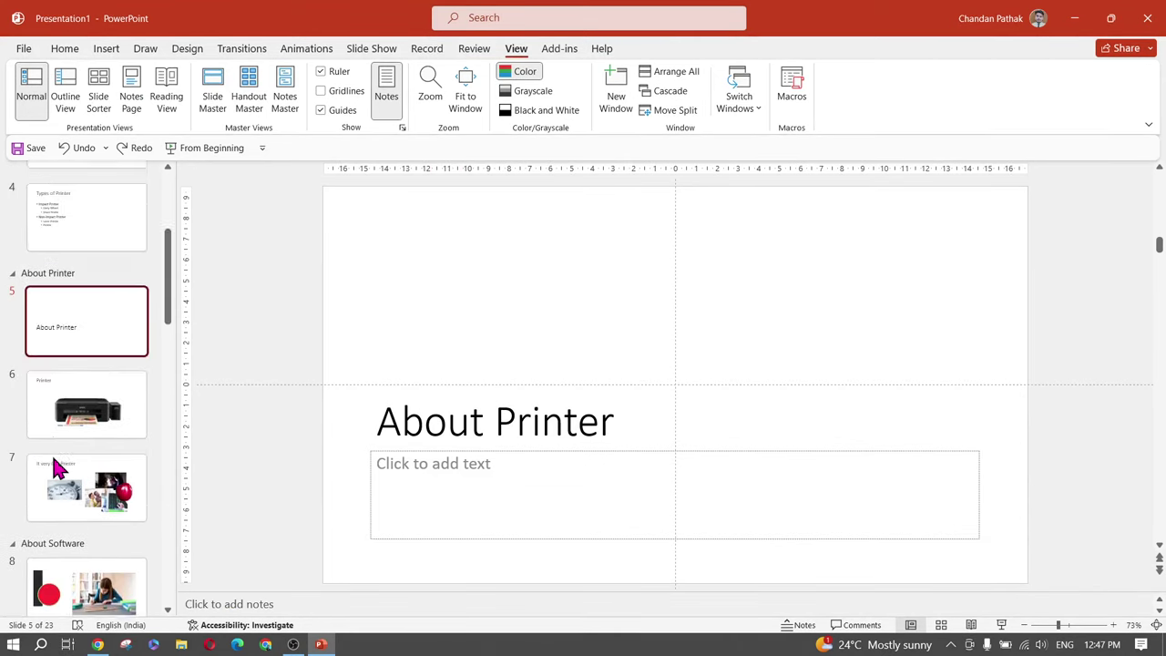
Select the Computer Fundamental title text and set it to 66 pt in a dark colour
left_click(79, 262)
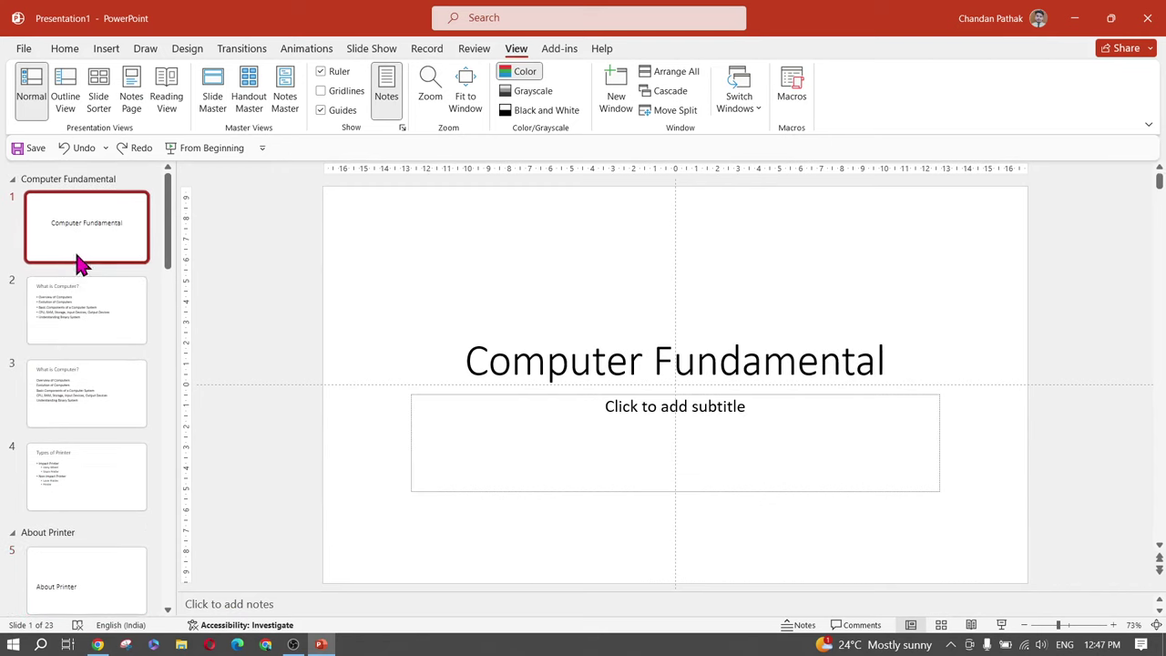
left_click(729, 361)
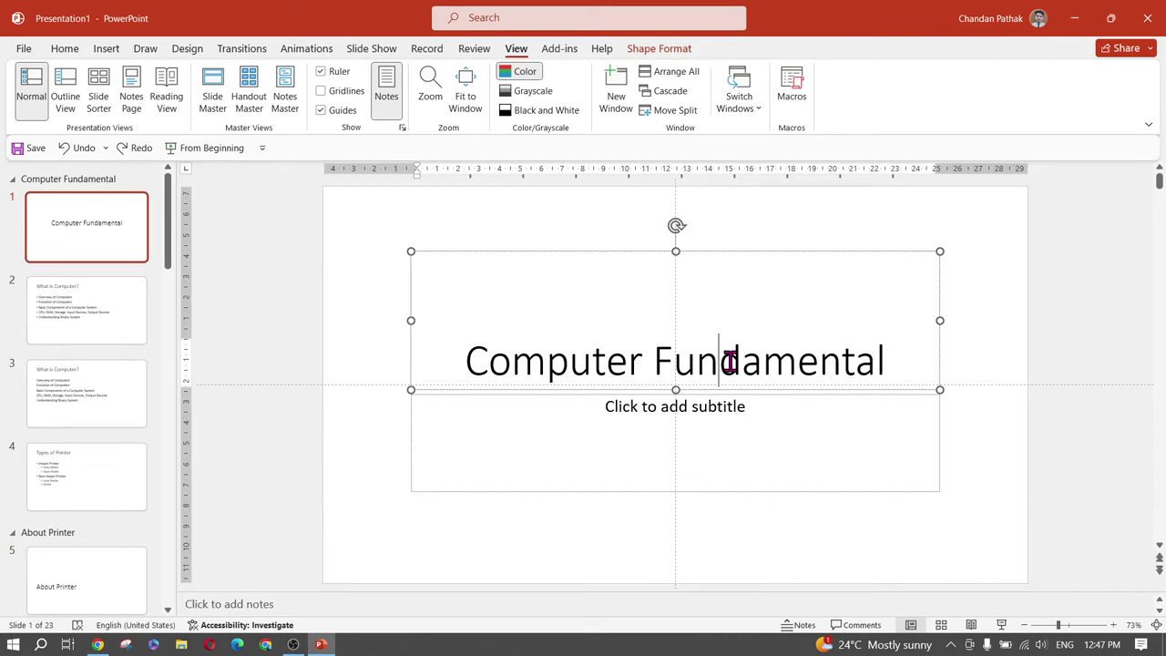
triple_click(729, 361)
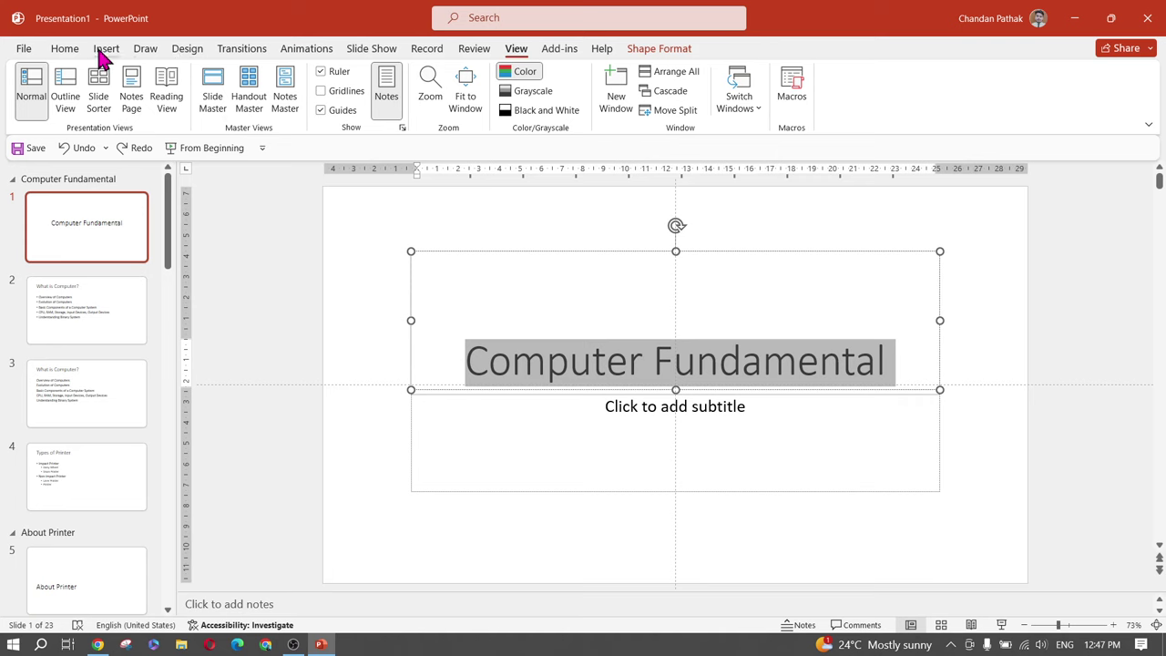
left_click(73, 51)
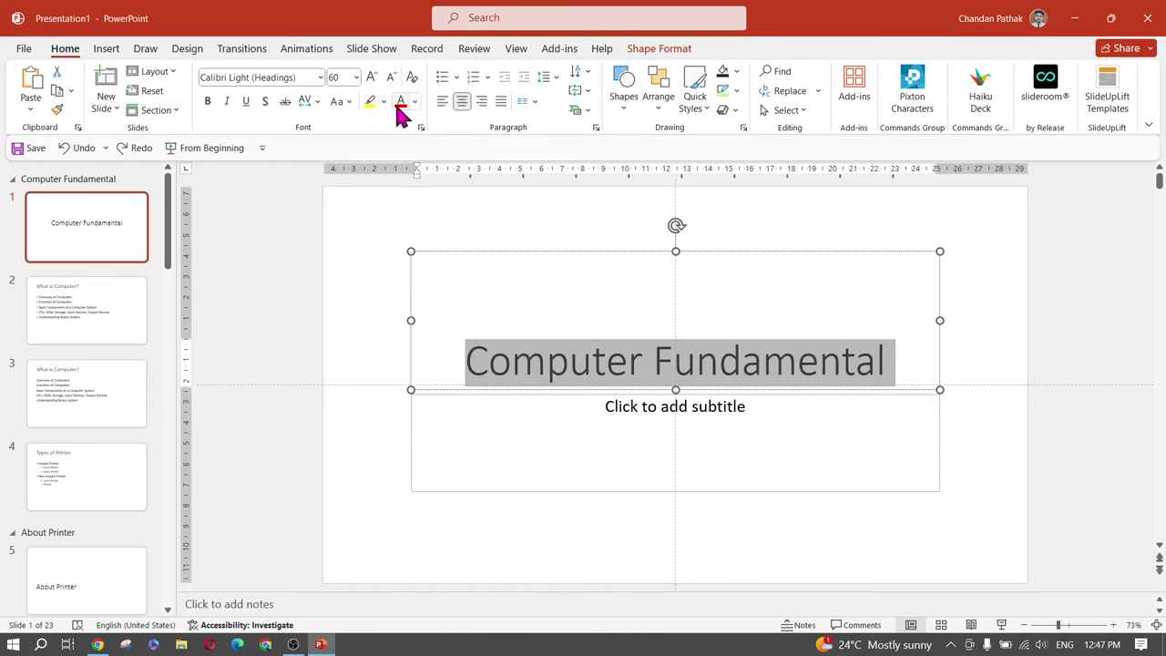
left_click(356, 78)
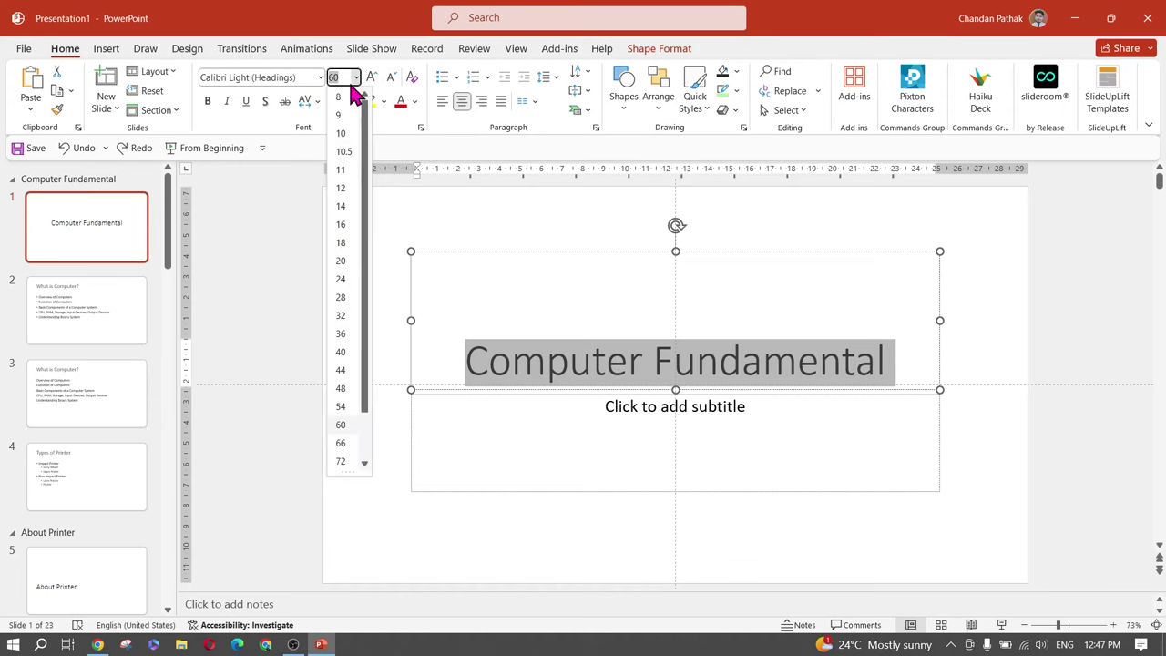
left_click(339, 445)
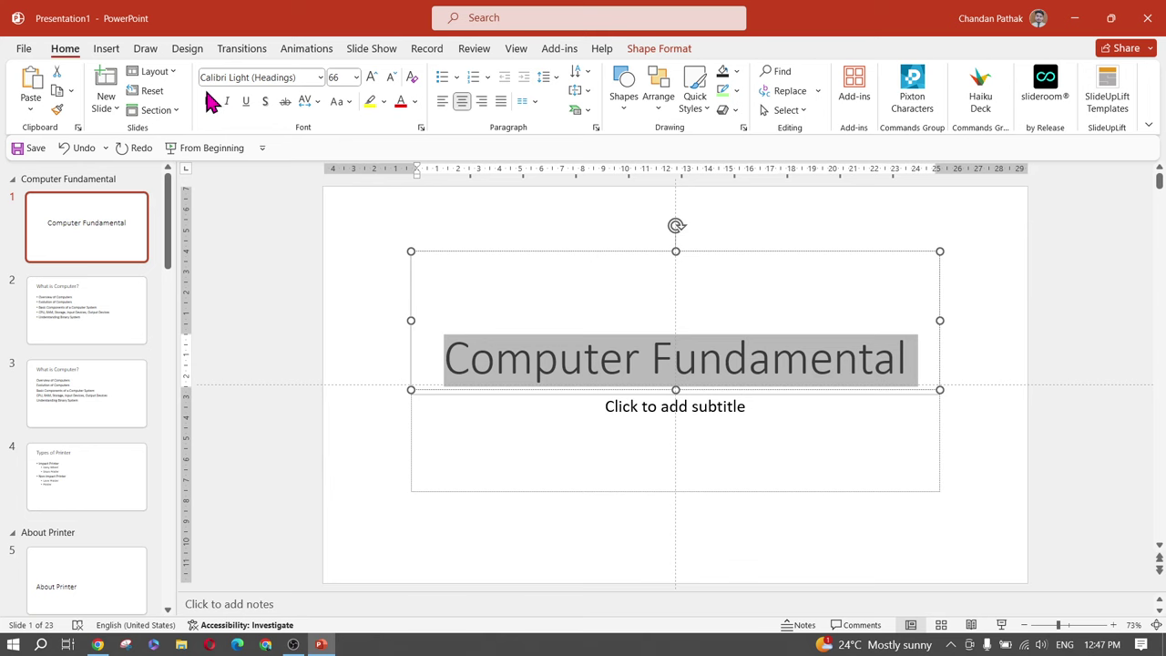
left_click(414, 102)
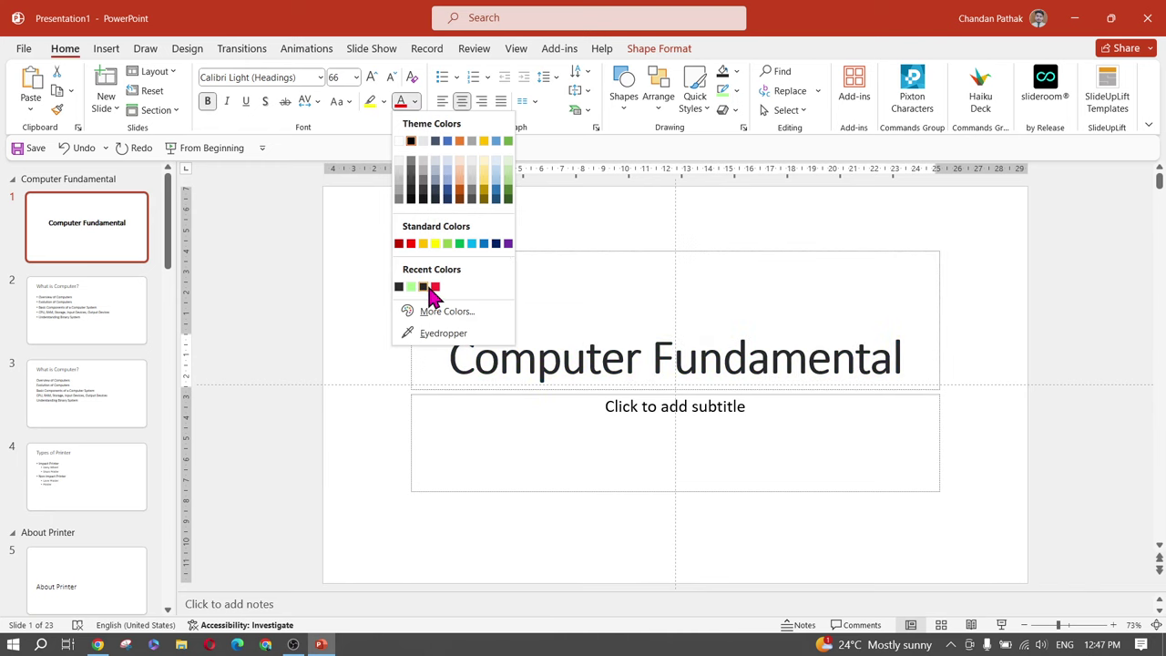
left_click(437, 202)
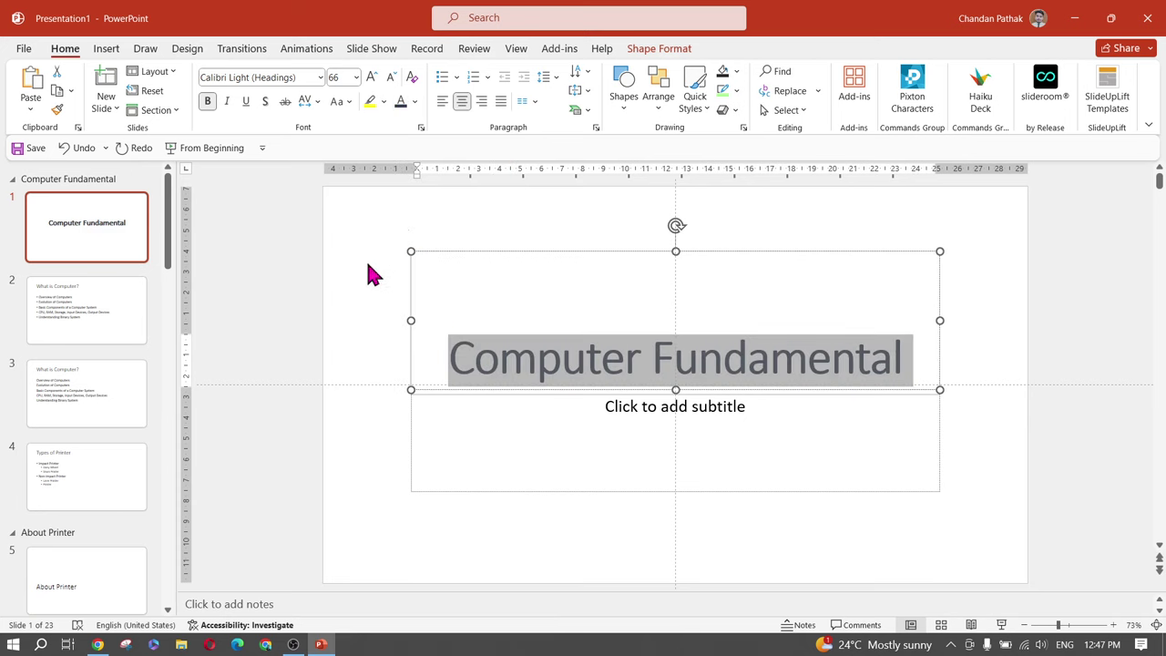
Increase the title to 72 pt, then toggle Text Shadow on and off
key("ctrl+shift+period")
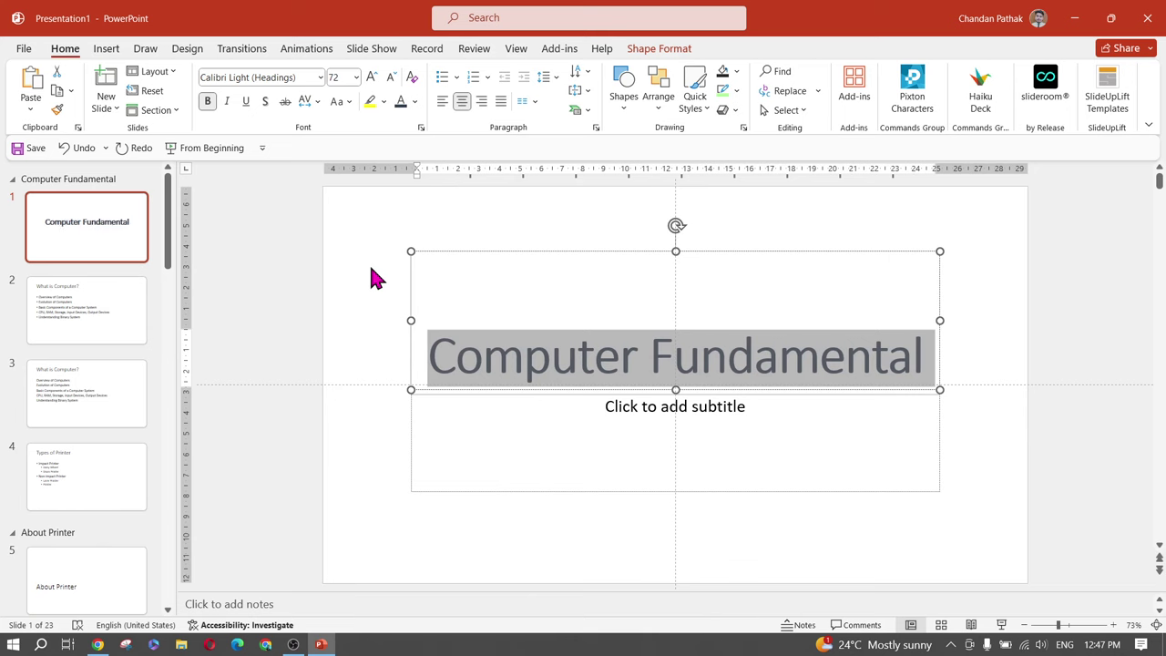
left_click(523, 356)
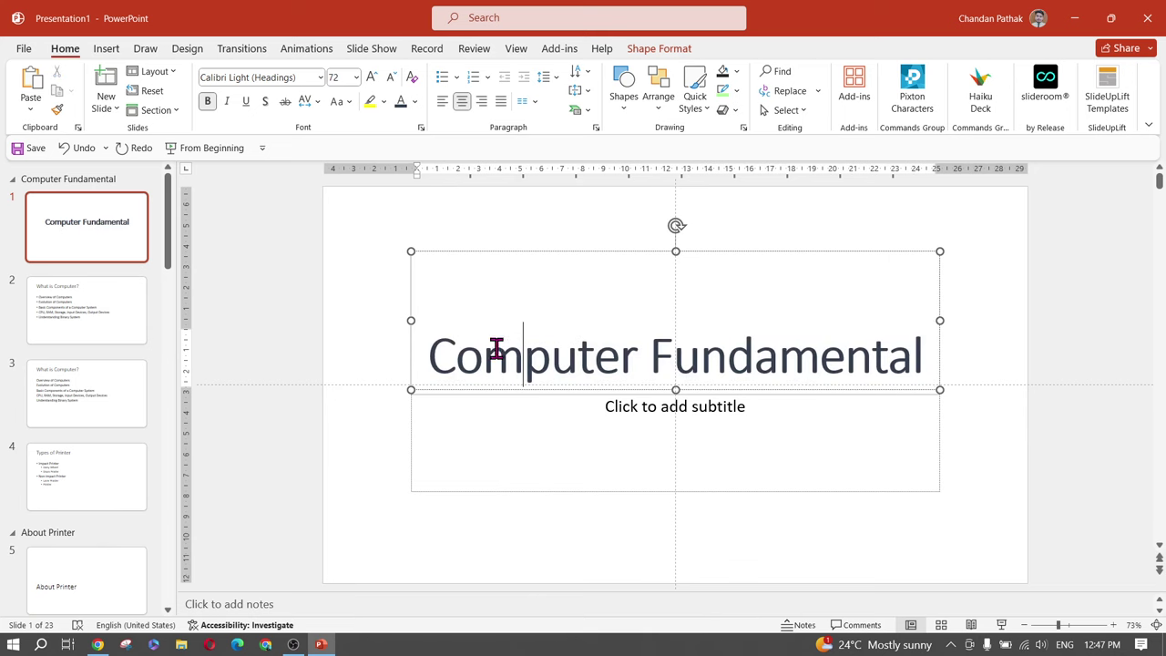
left_click(620, 251)
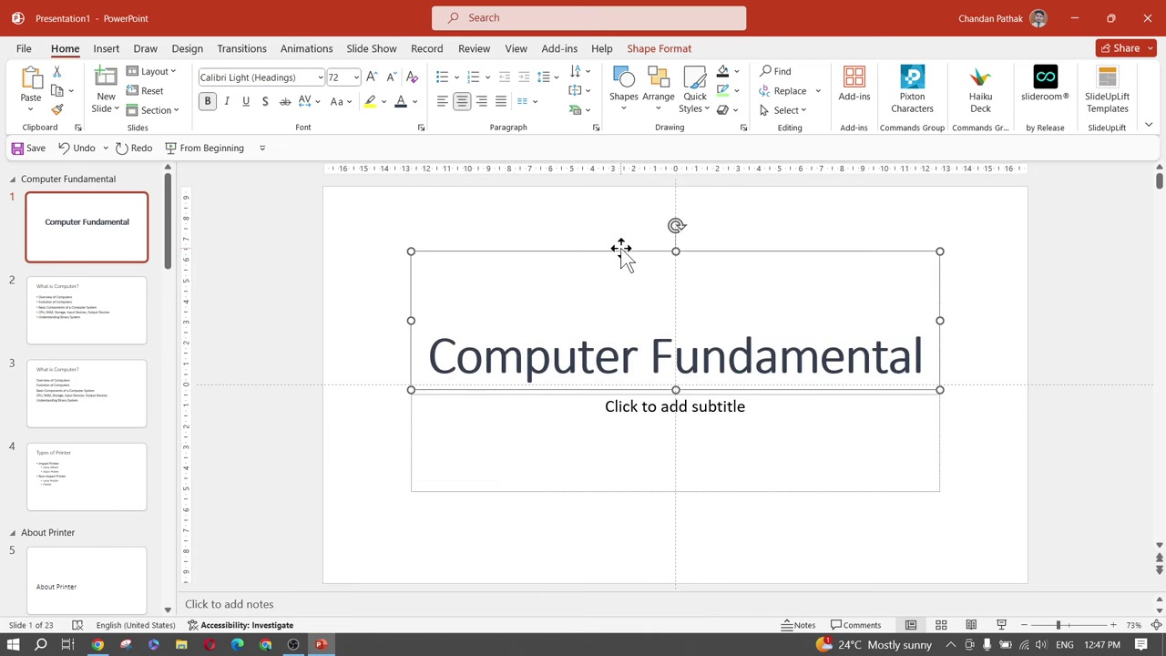
left_click(264, 102)
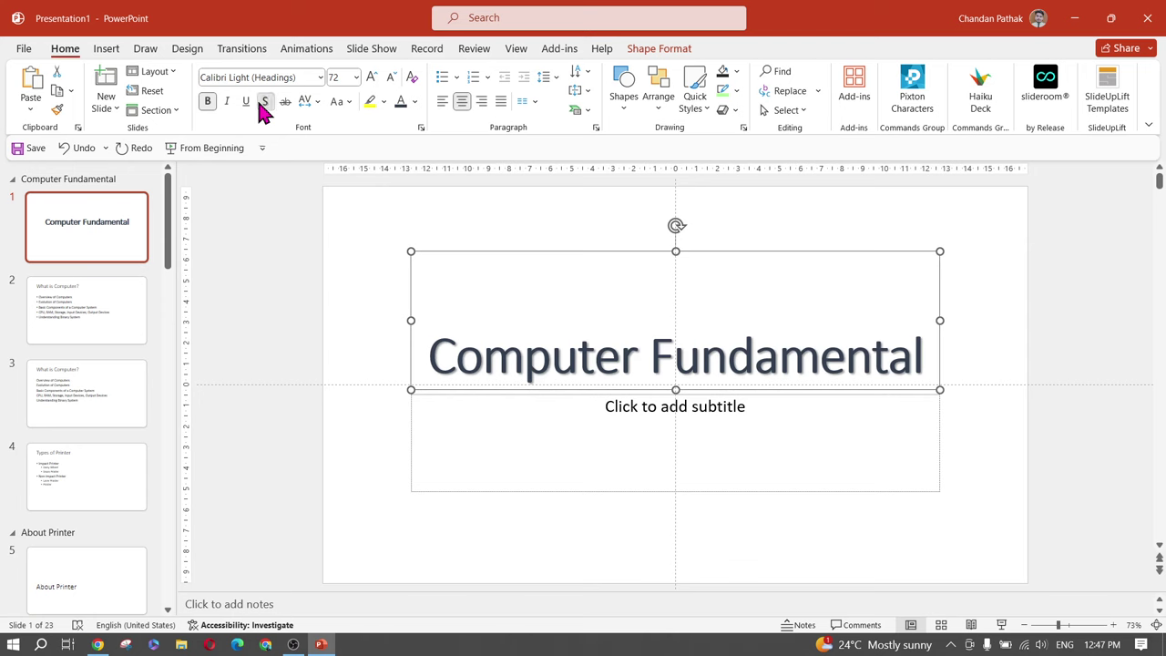
left_click(262, 104)
left_click(687, 52)
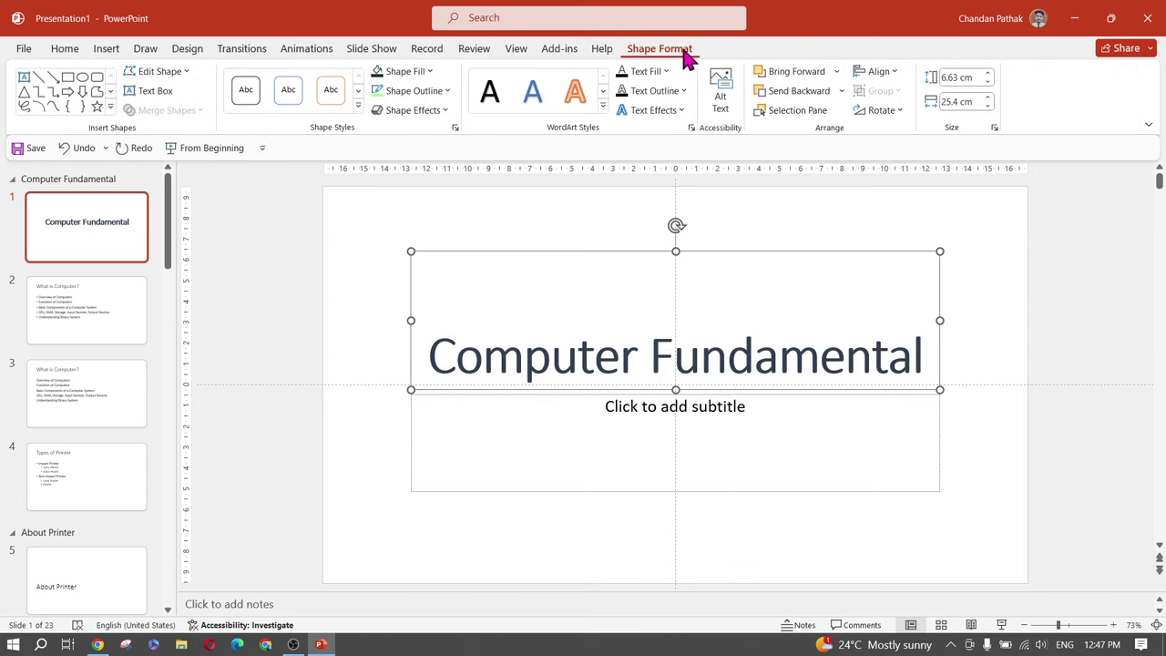
Apply the orange outline WordArt style to the title and change its outline to dark blue
left_click(603, 107)
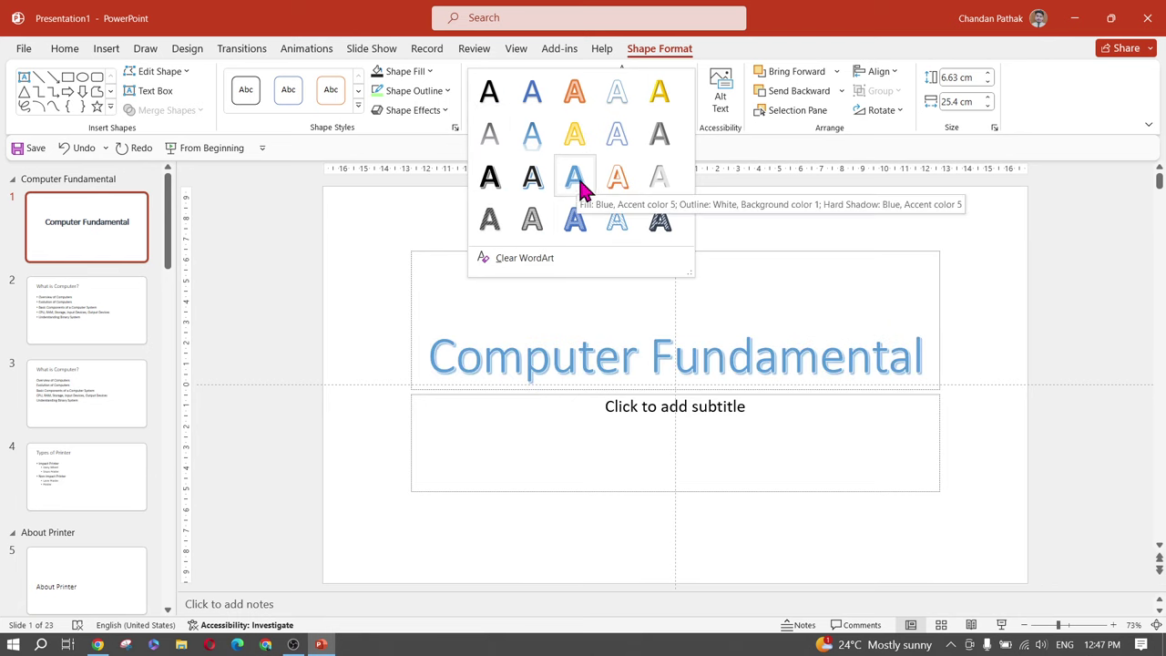
left_click(622, 184)
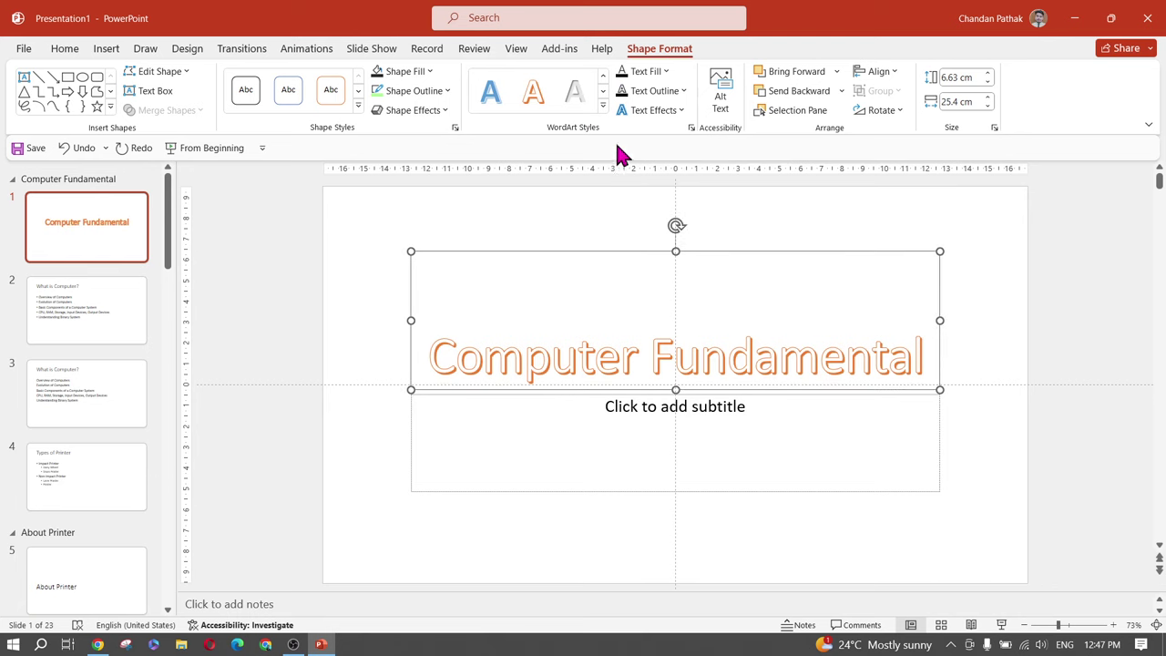
left_click(663, 73)
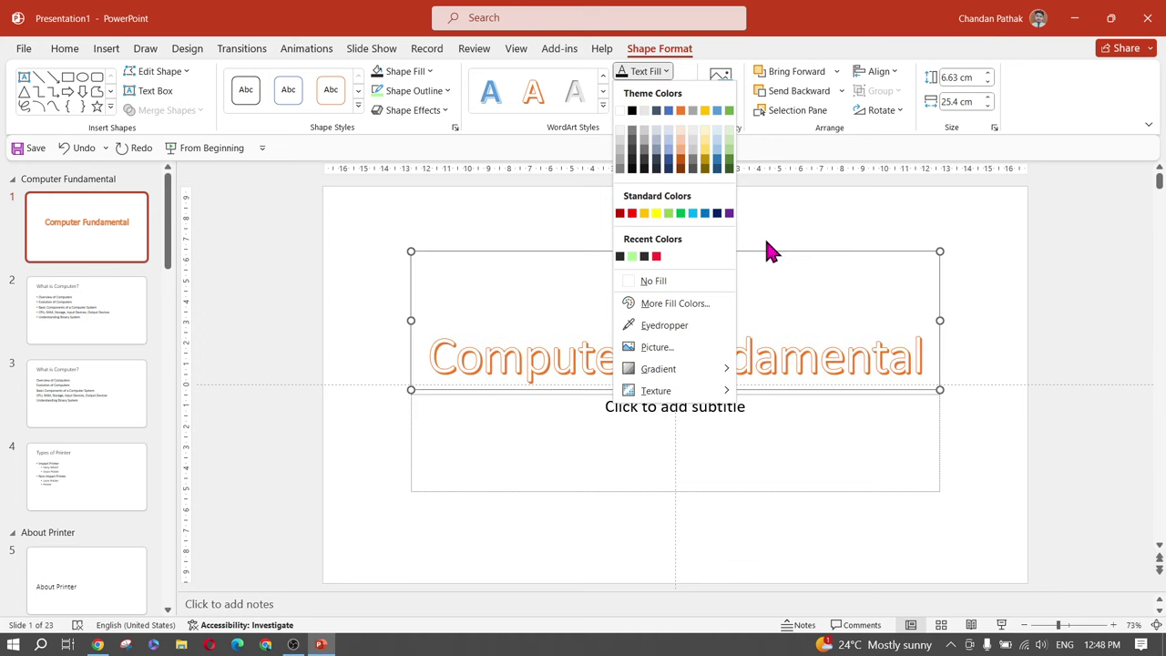
left_click(666, 72)
left_click(655, 91)
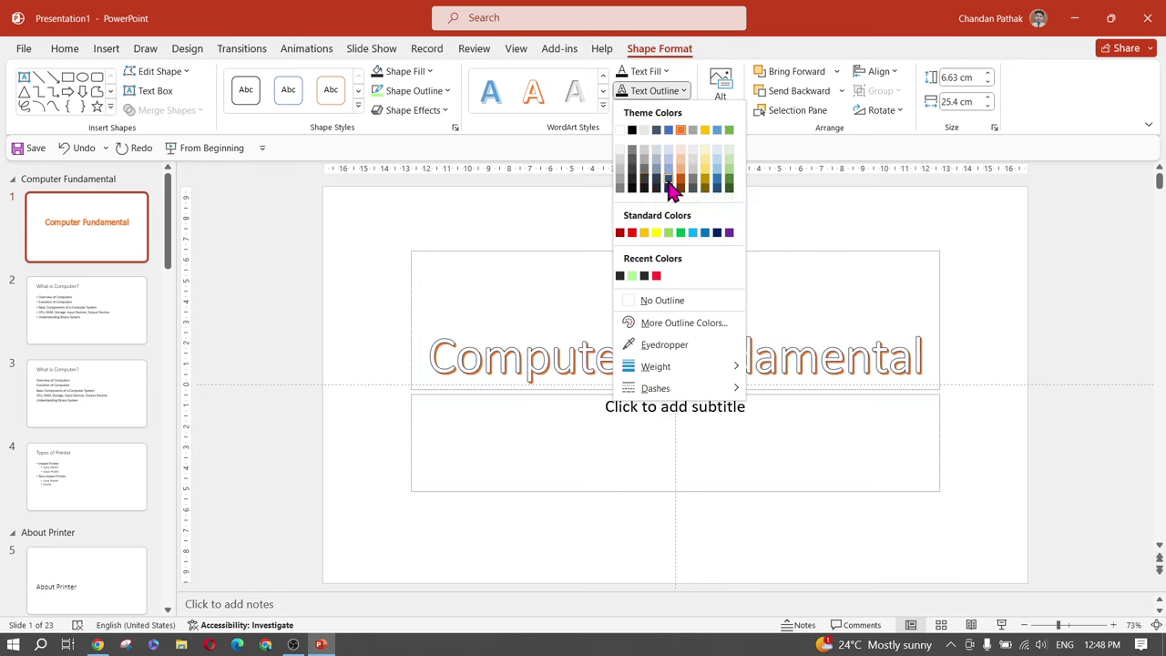
left_click(669, 188)
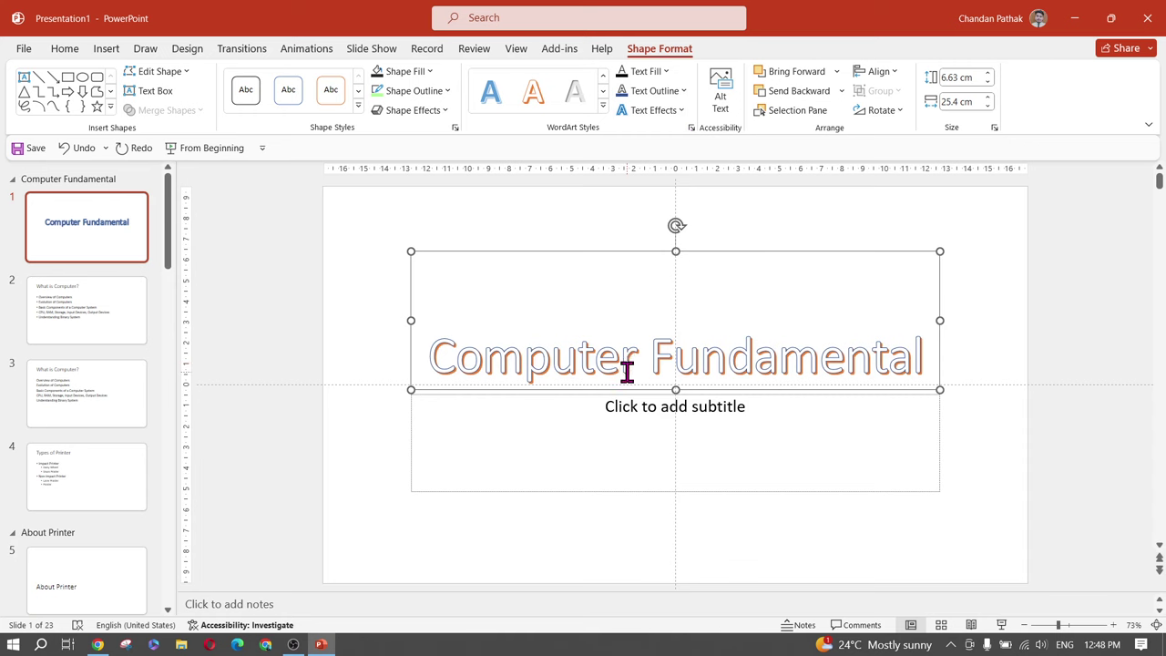
left_click(679, 110)
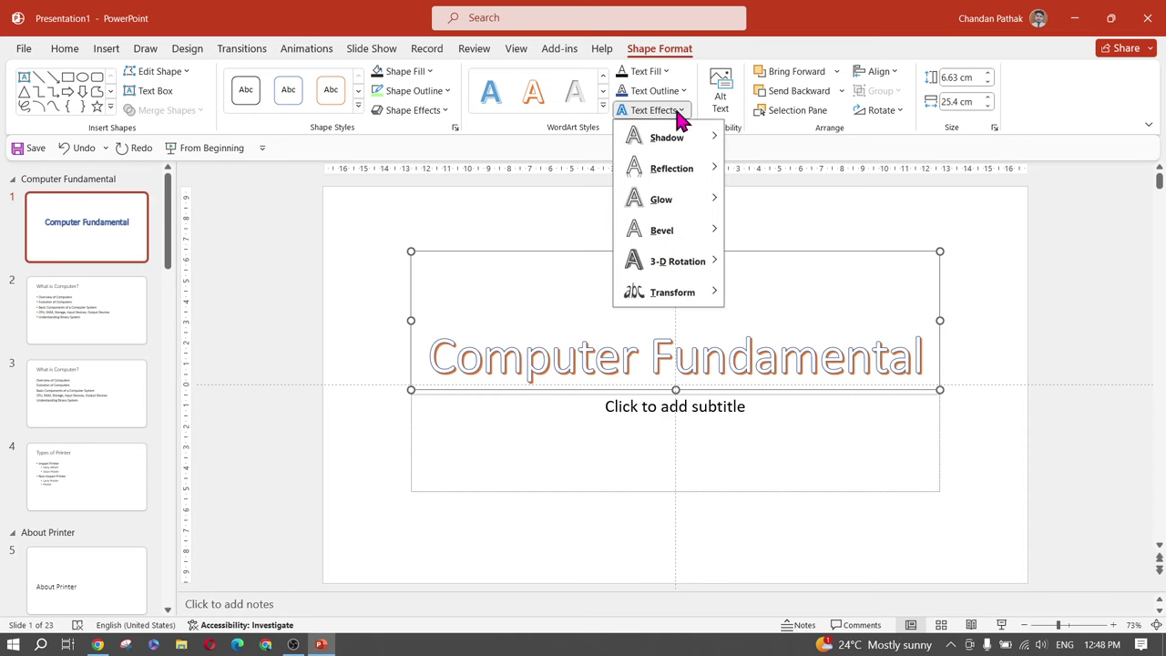
Make the title's shadow colour grey in the shape formatting panel
mouse_move(689, 148)
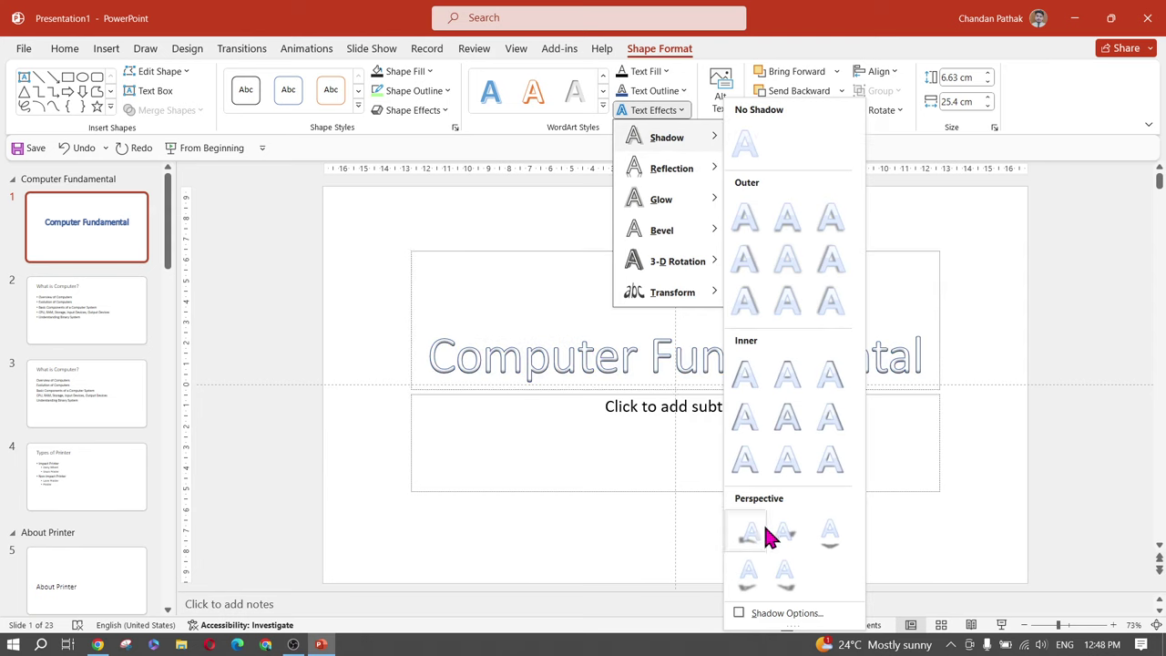
left_click(783, 613)
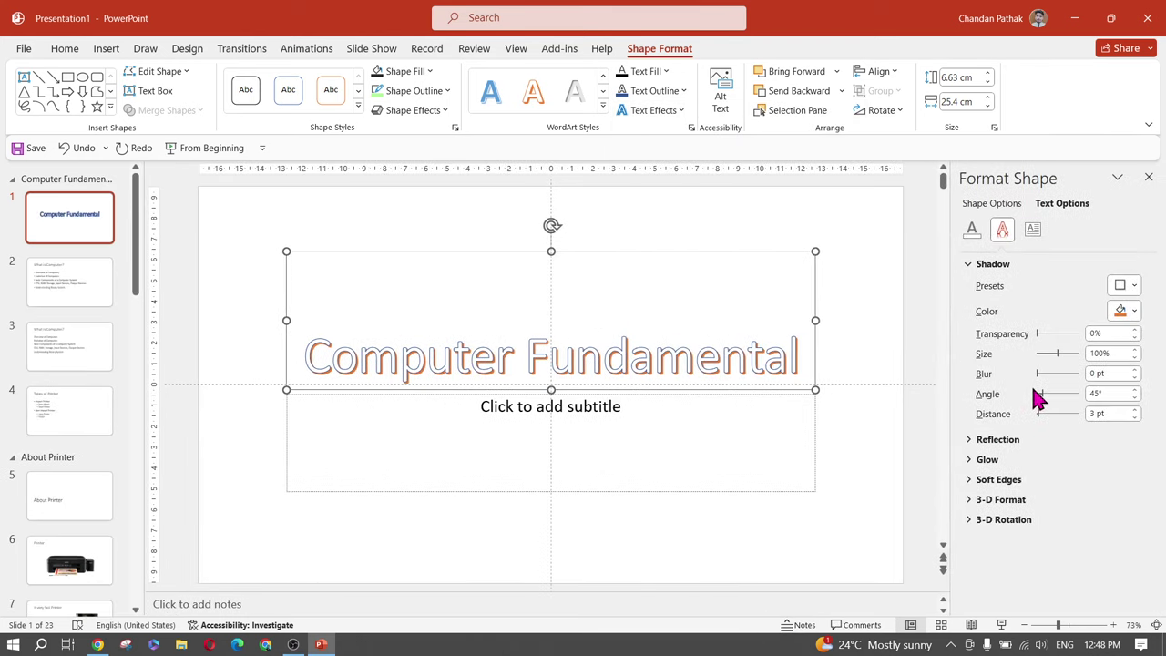
left_click(1134, 312)
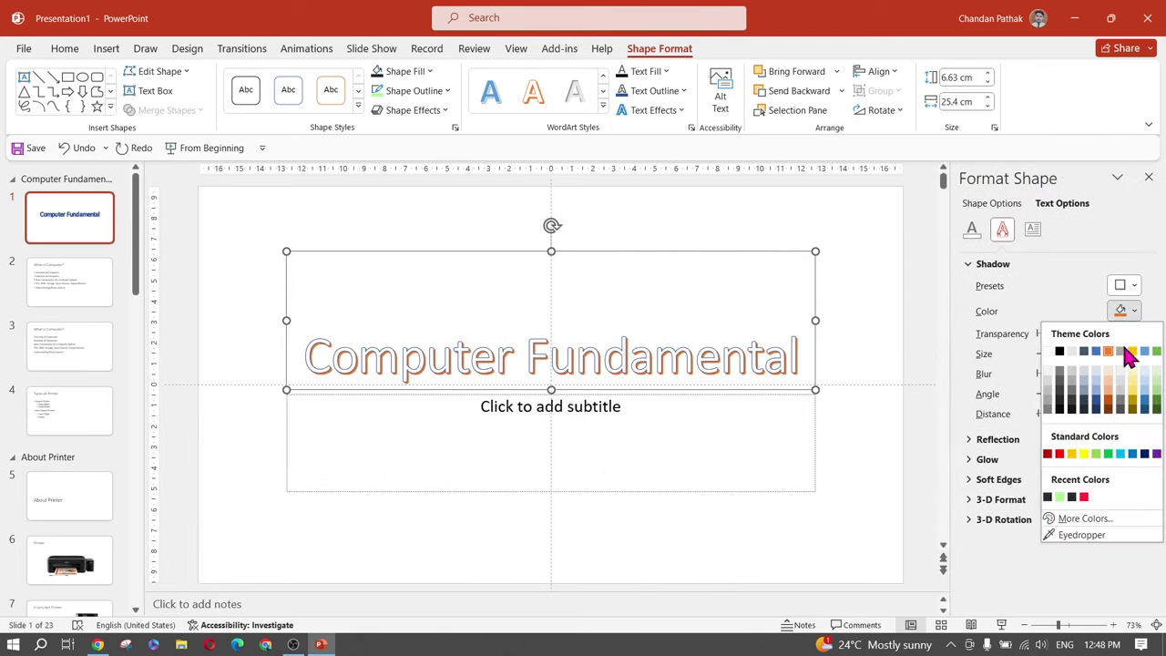
left_click(1063, 392)
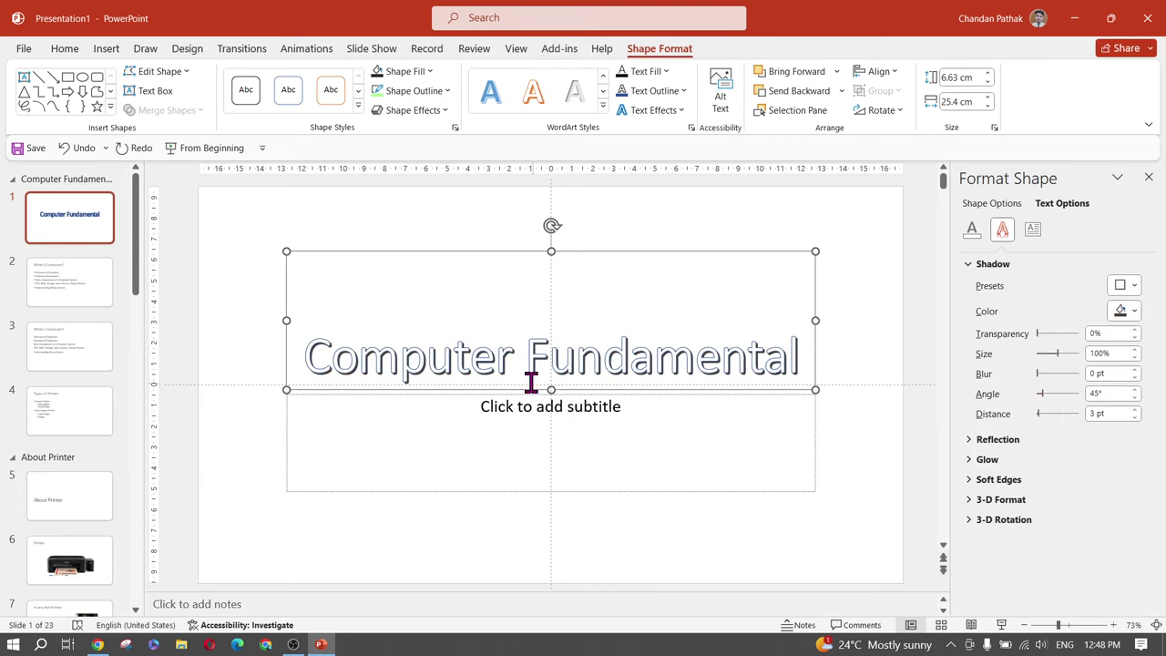
left_click(1147, 179)
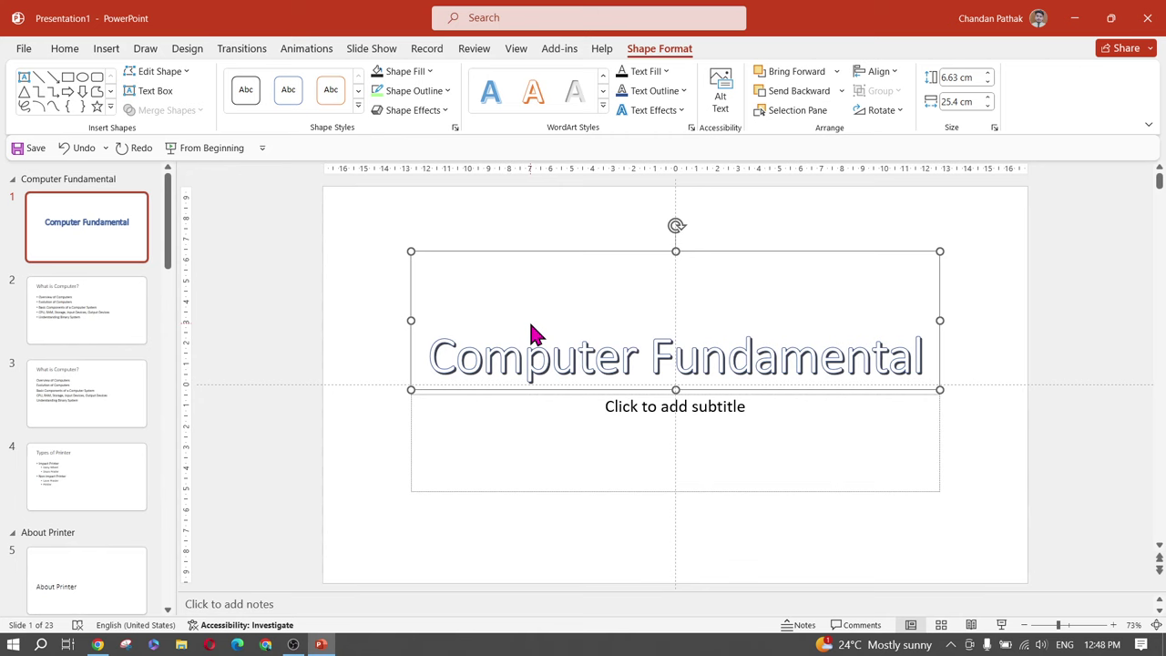
Apply an arched warp transform to the title, then undo it
left_click(663, 111)
mouse_move(697, 297)
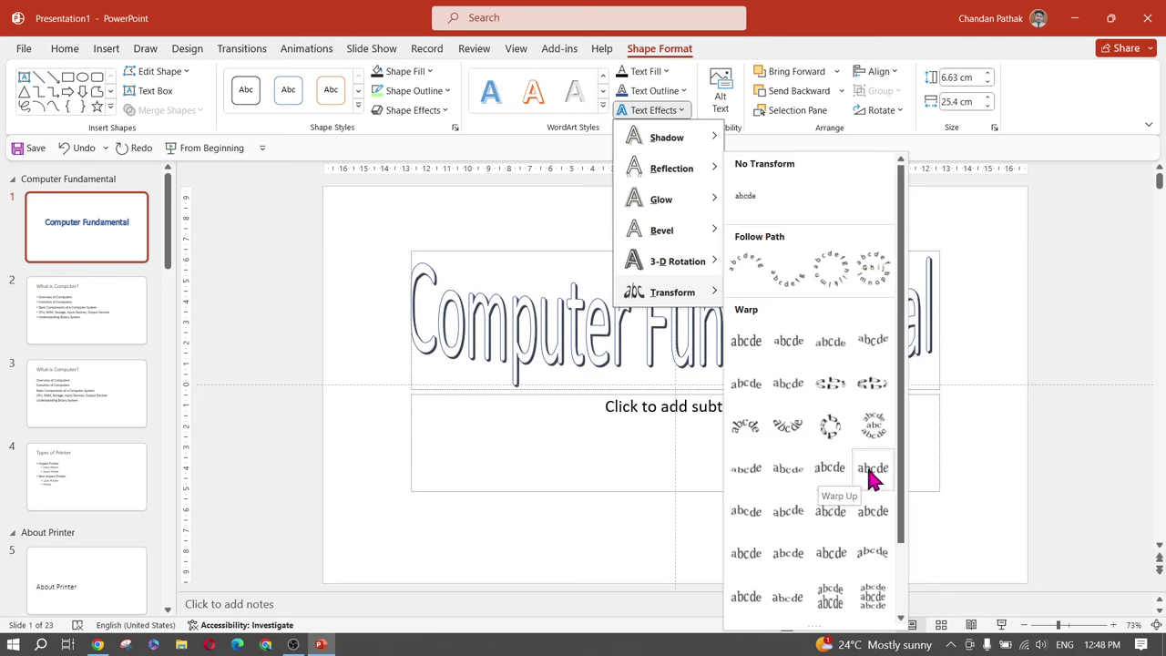
scroll(847, 555, "down", 1)
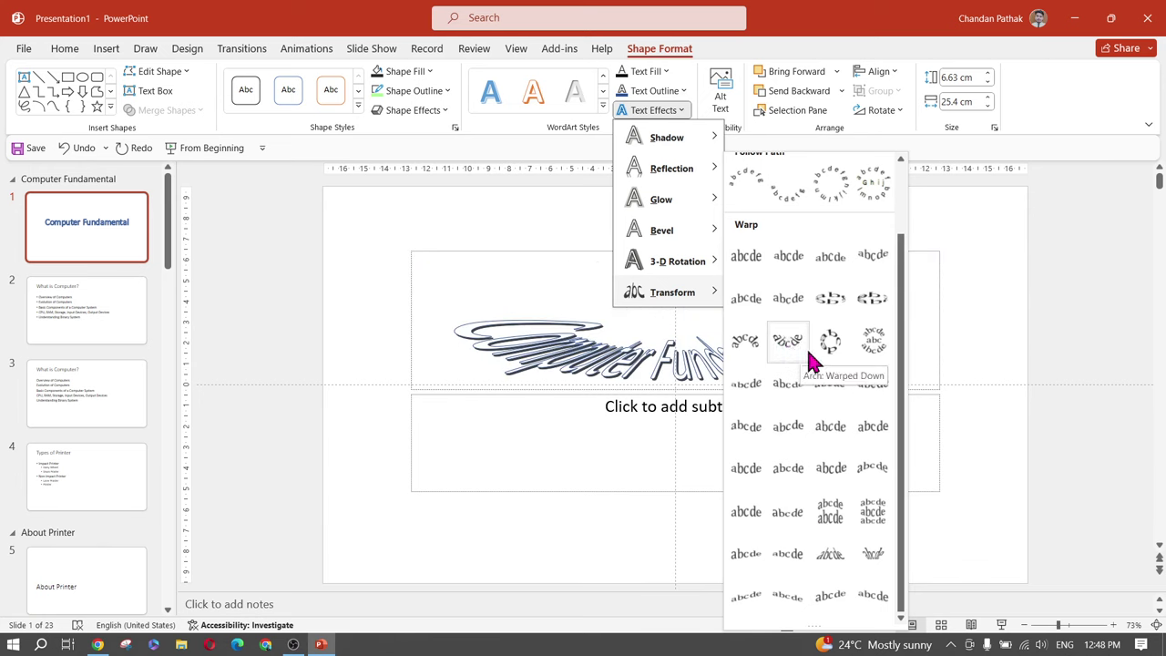
left_click(823, 266)
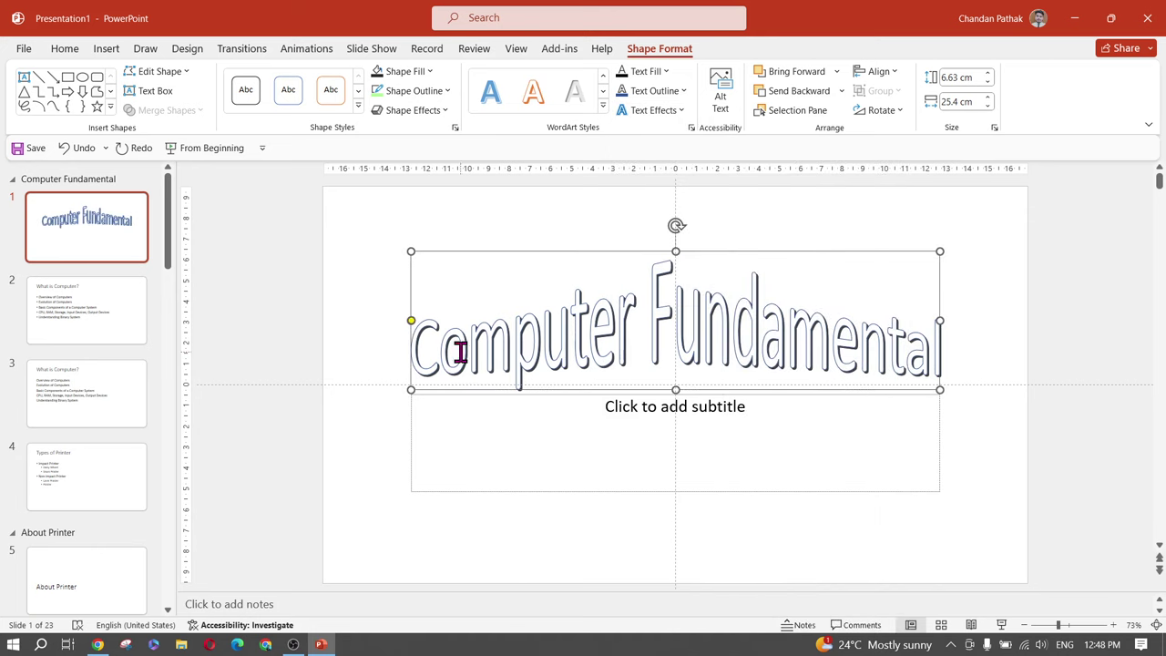
left_click(380, 374)
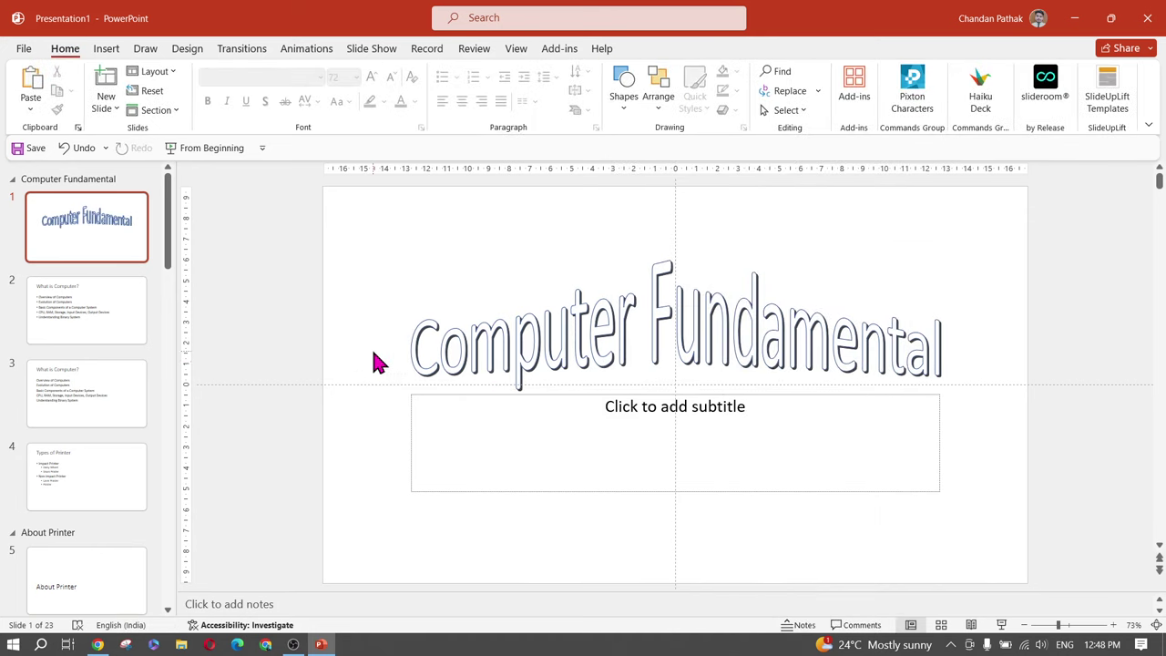
key("ctrl+z")
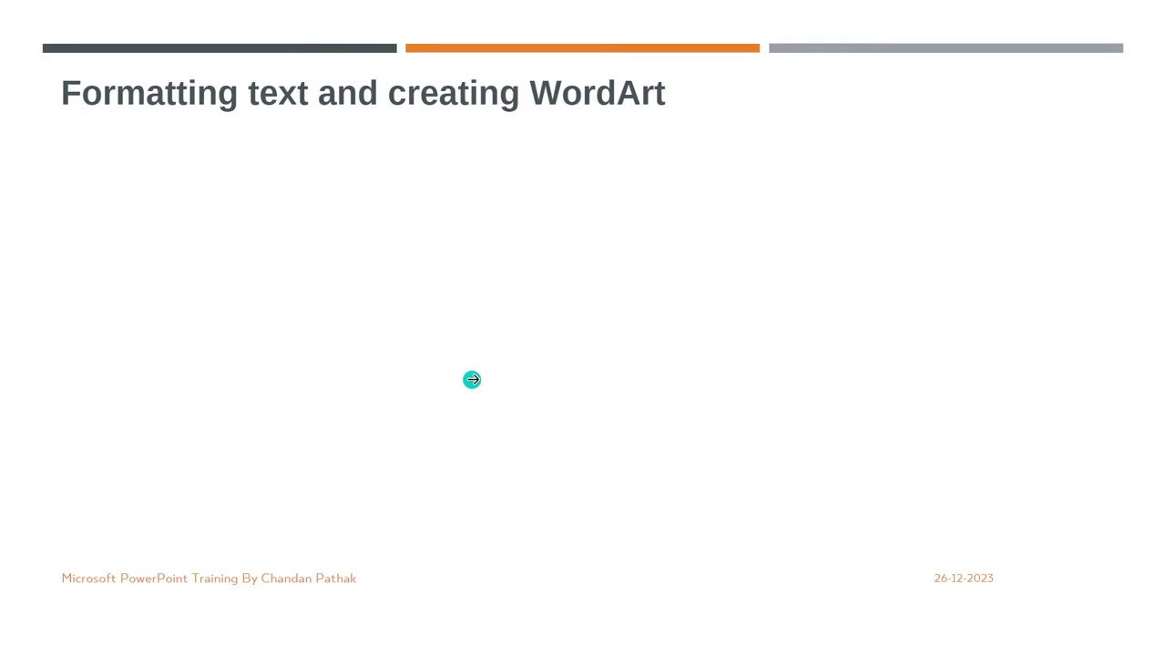
Insert a new blank slide after the title slide
left_click(472, 379)
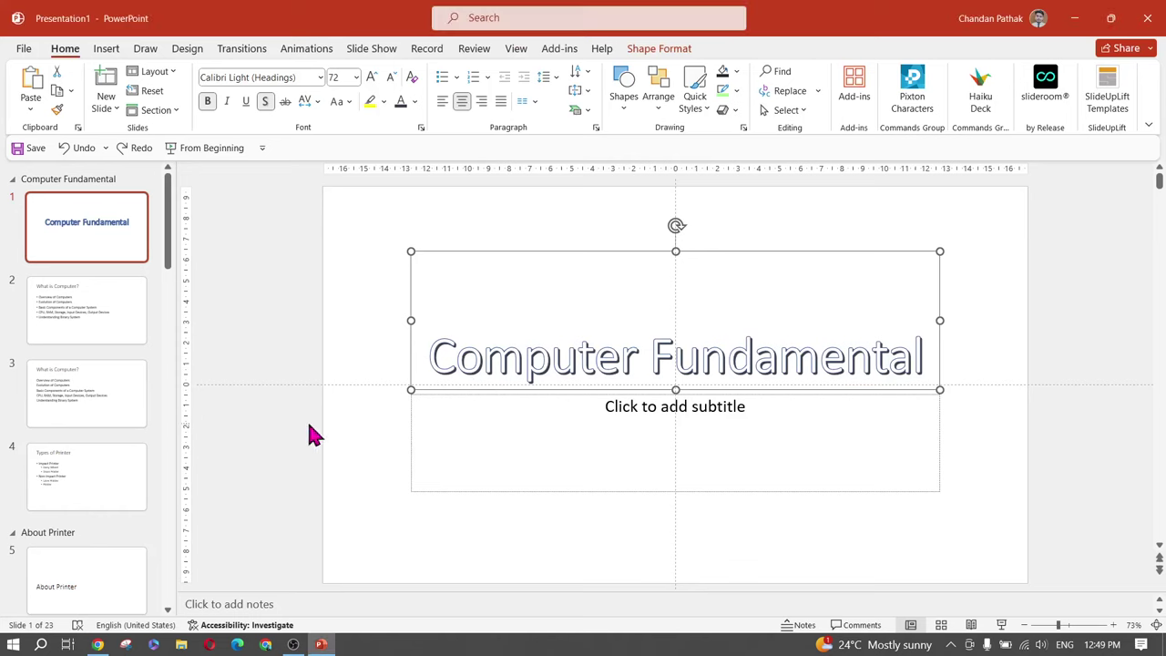
left_click(286, 340)
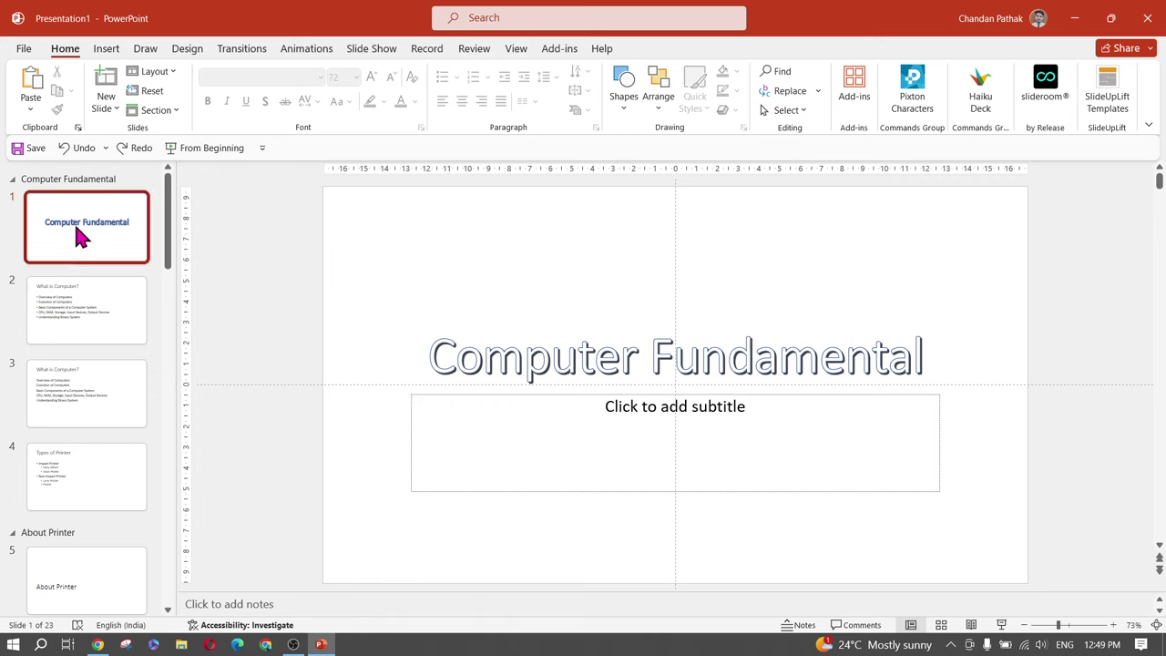
left_click(108, 108)
left_click(156, 333)
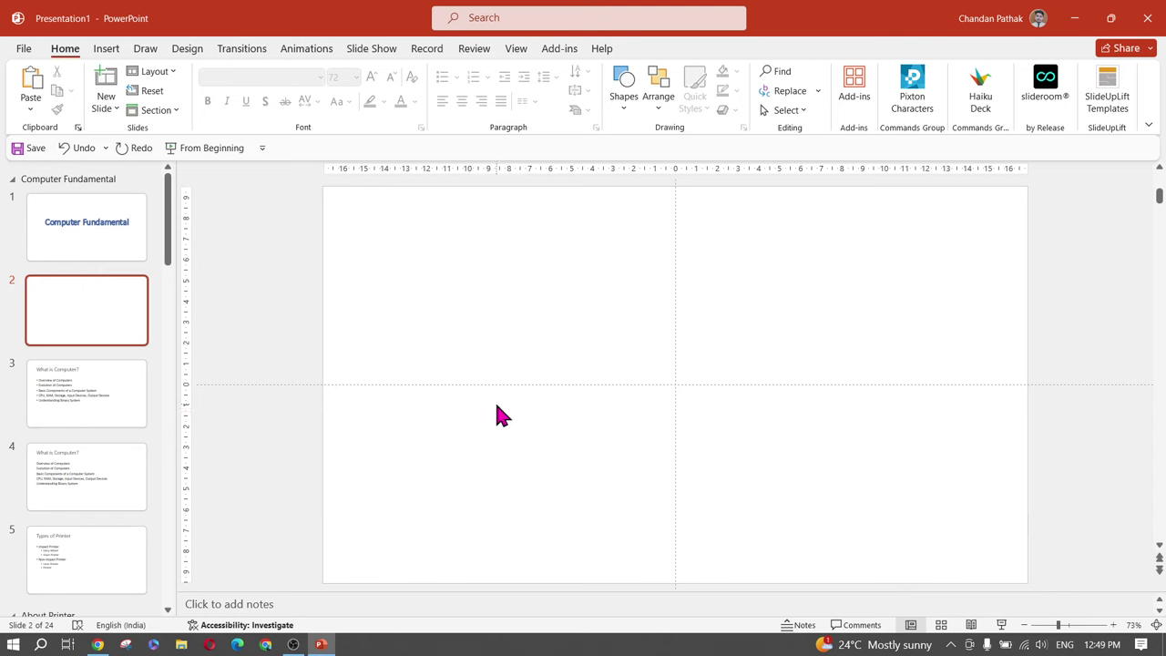
Draw a large text box on the slide and fill it with =lorem() placeholder paragraphs
left_click(624, 96)
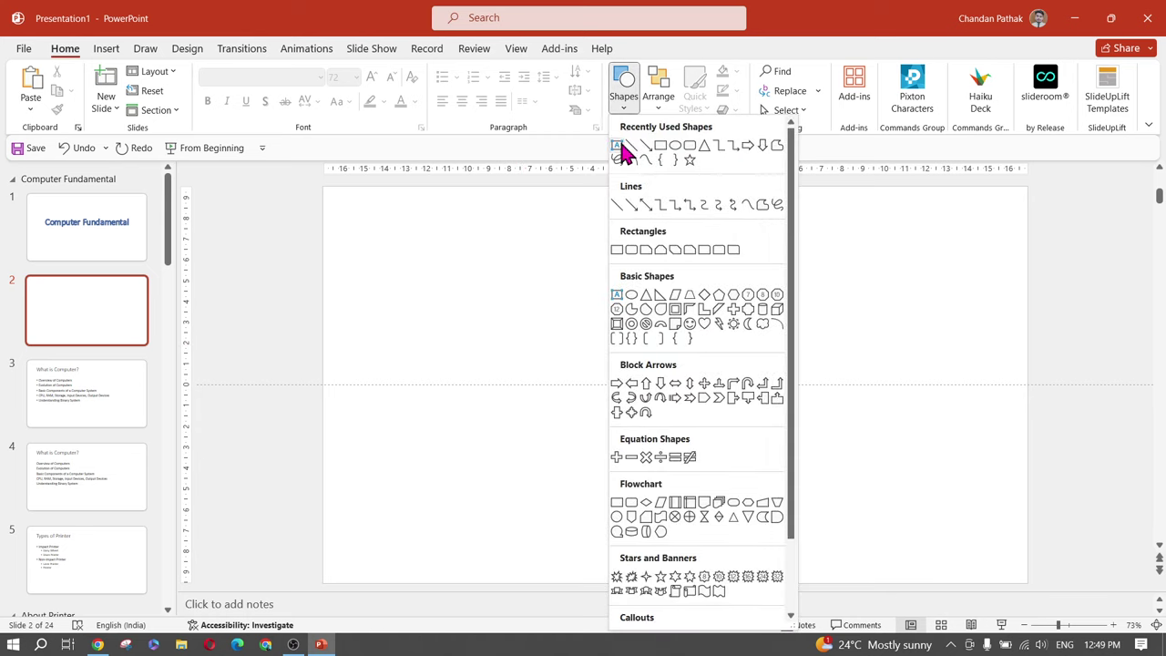
left_click(619, 148)
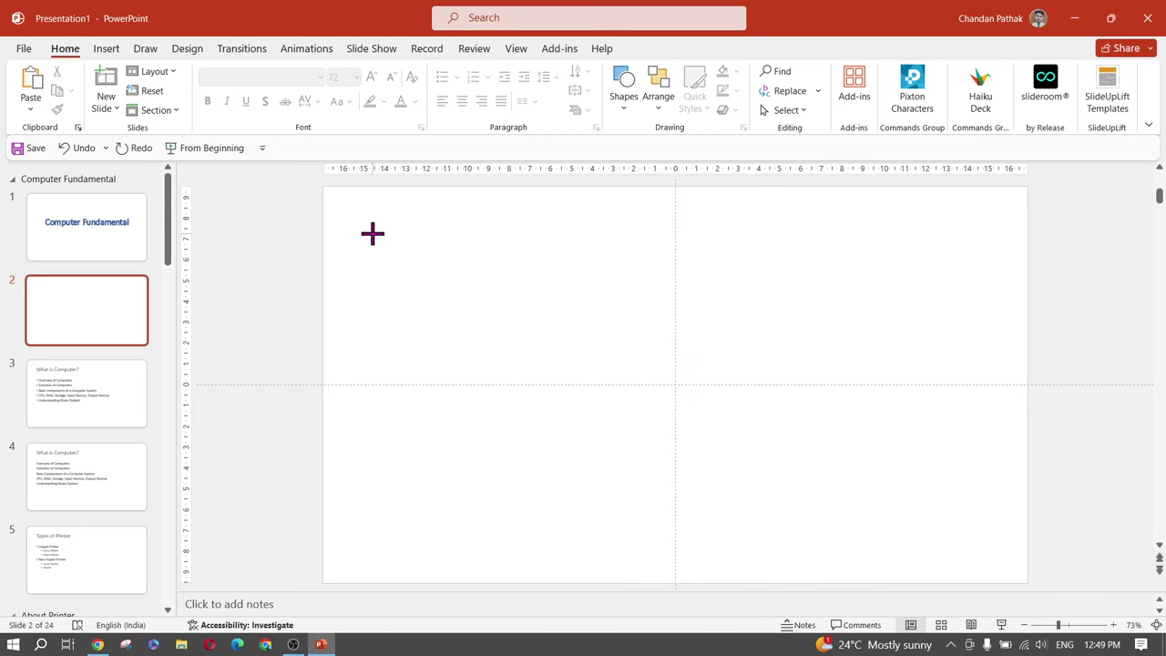
left_click_drag(372, 233, 951, 542)
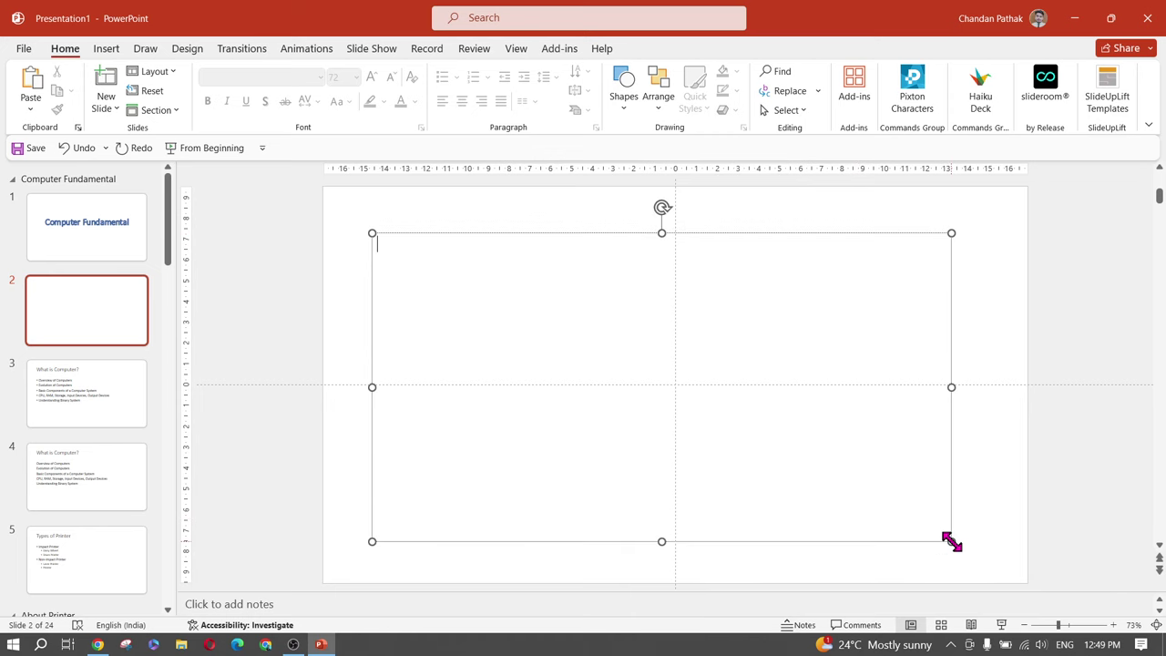
left_click_drag(630, 328, 637, 322)
left_click(565, 325)
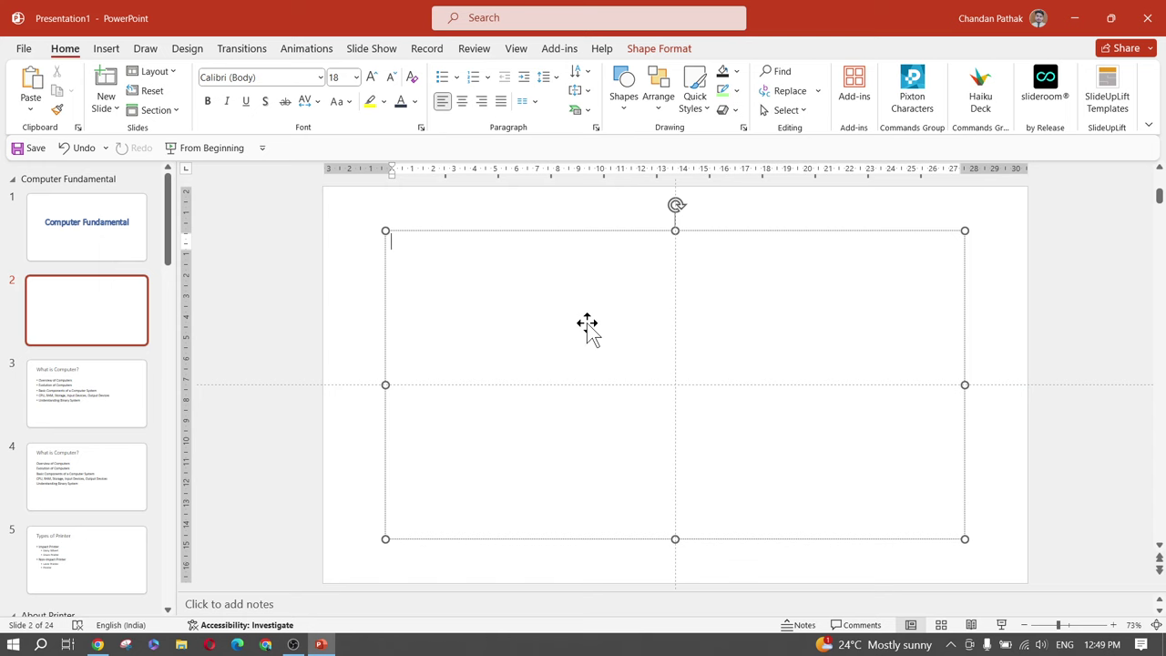
key("ctrl+z")
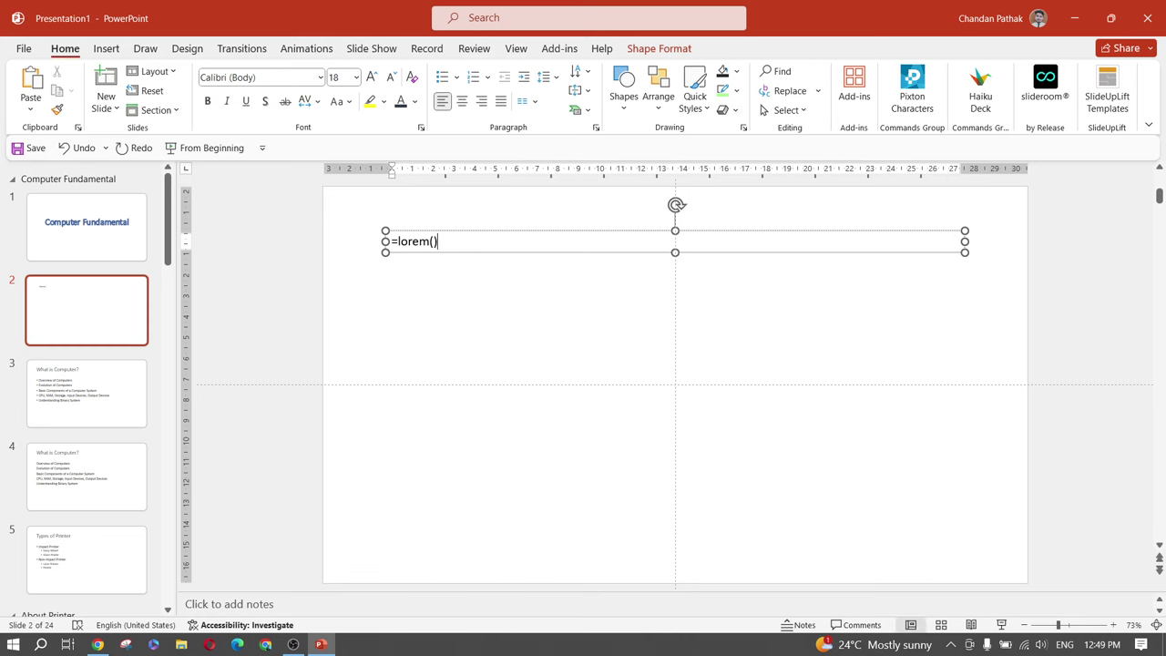
key("Return")
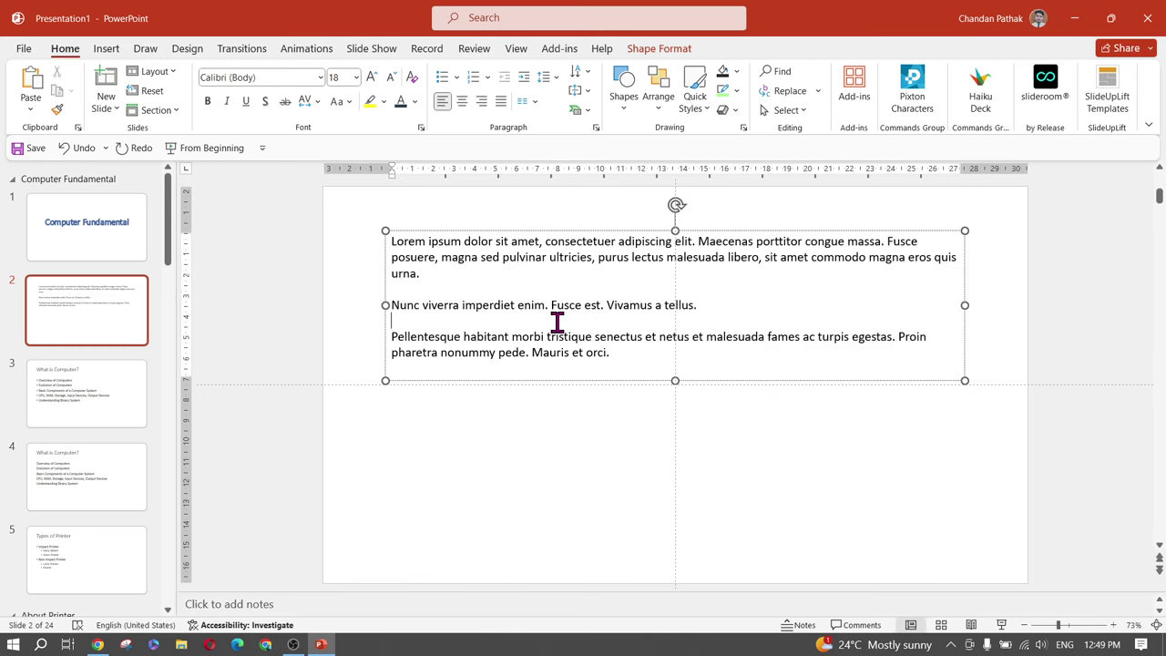
key("alt+Tab")
Select all the Lorem text and toggle bold, italic, underline and shadow on and off
left_click(558, 321)
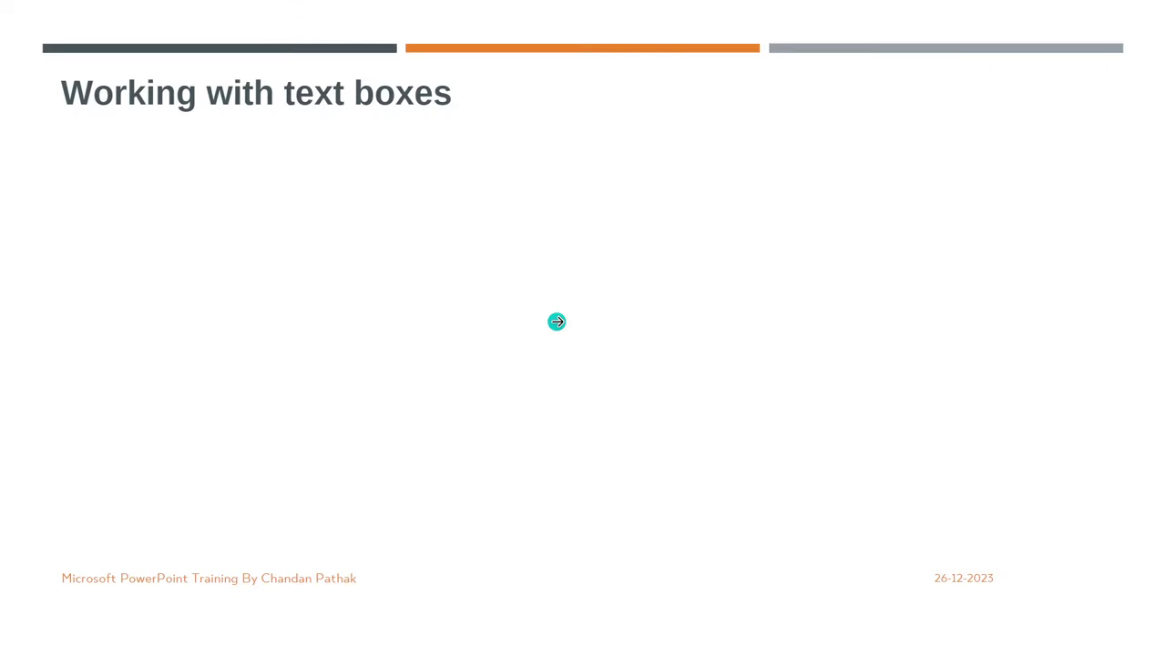
key("alt+Tab")
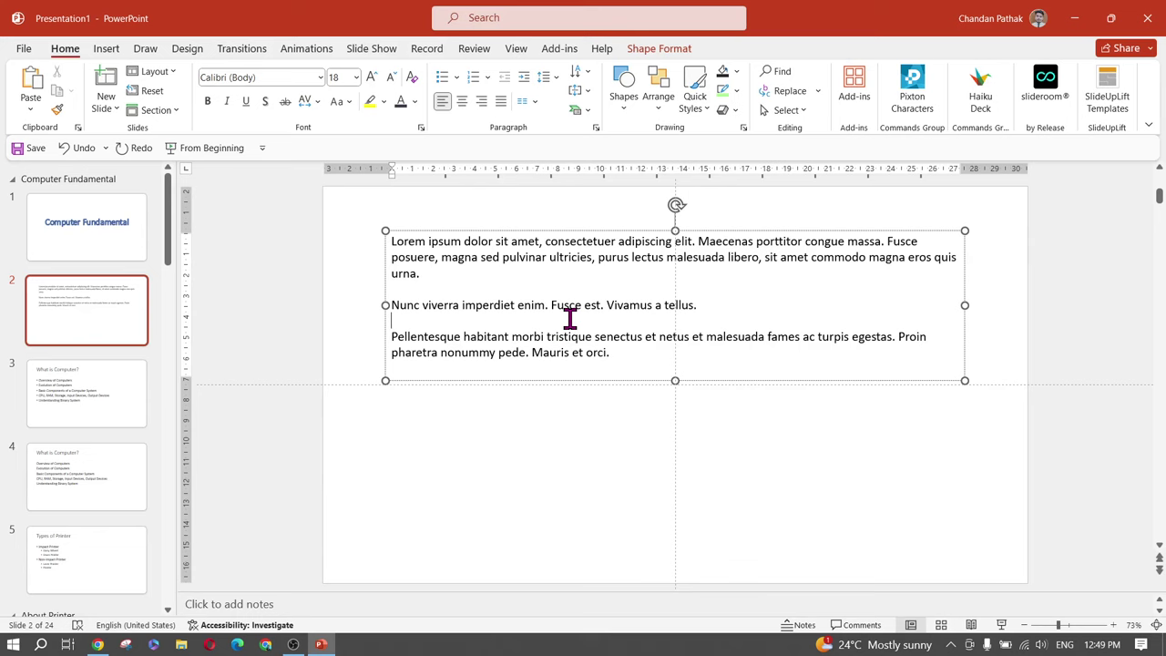
key("ctrl+a")
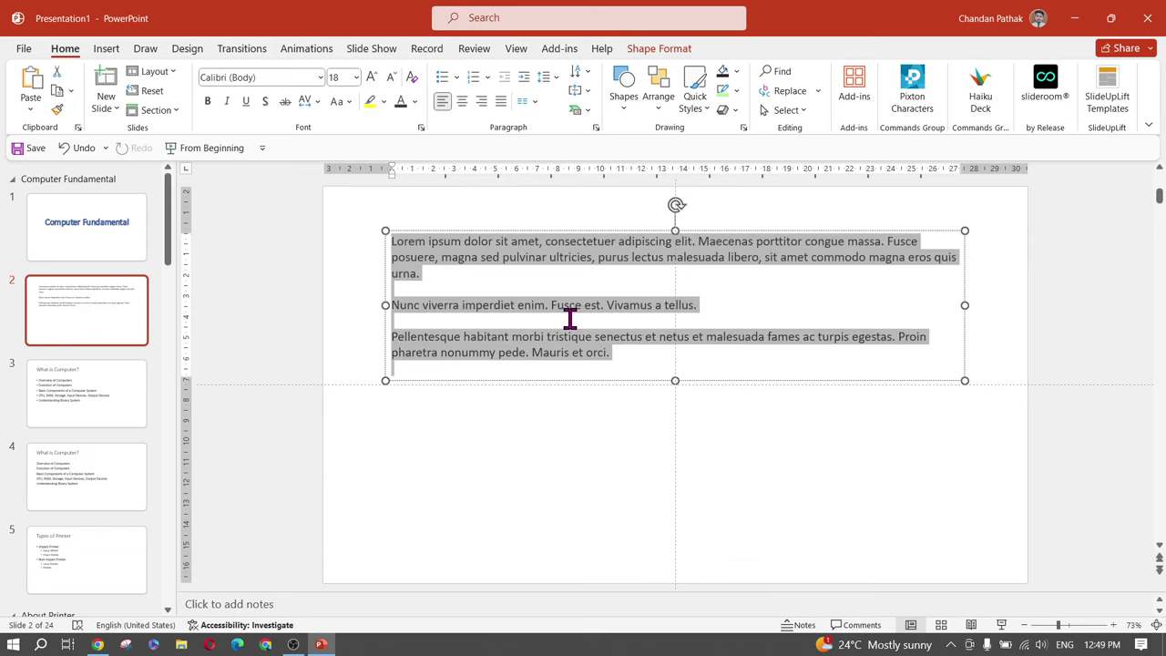
left_click(206, 104)
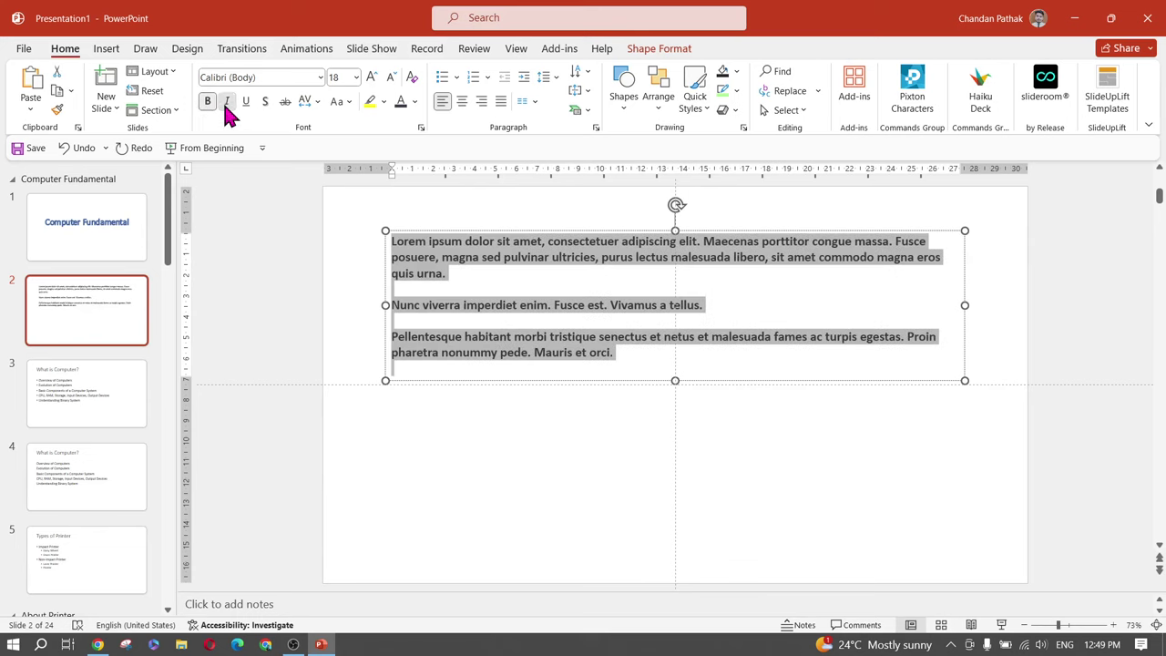
left_click(227, 104)
left_click(227, 102)
left_click(207, 102)
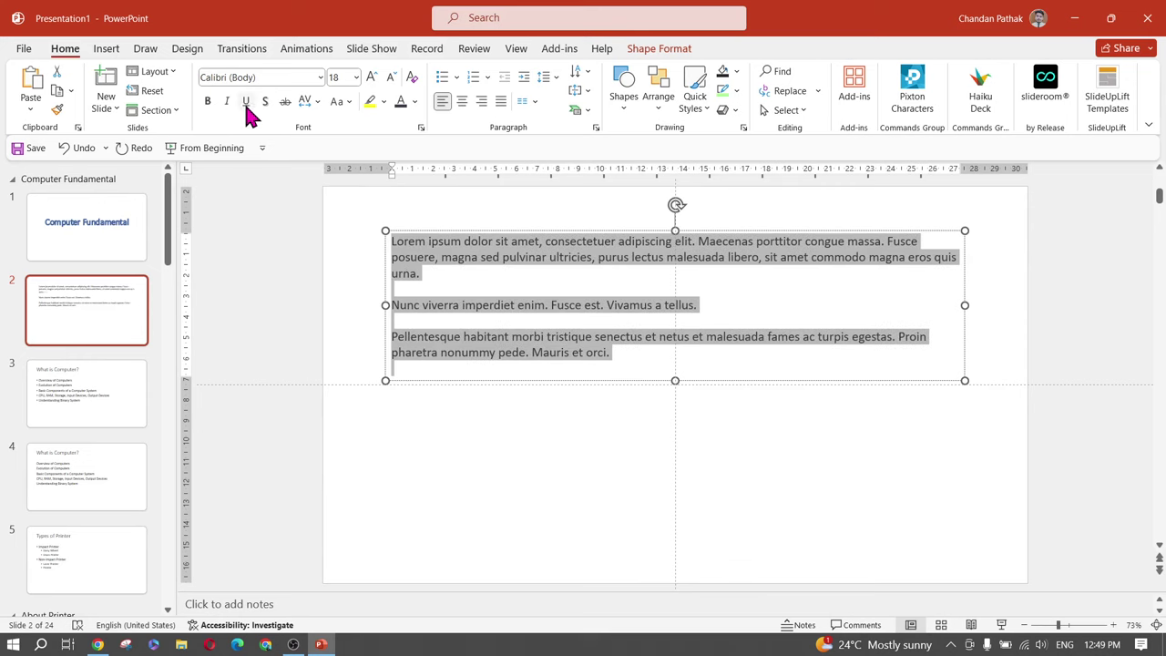
left_click(246, 102)
left_click(247, 104)
left_click(267, 104)
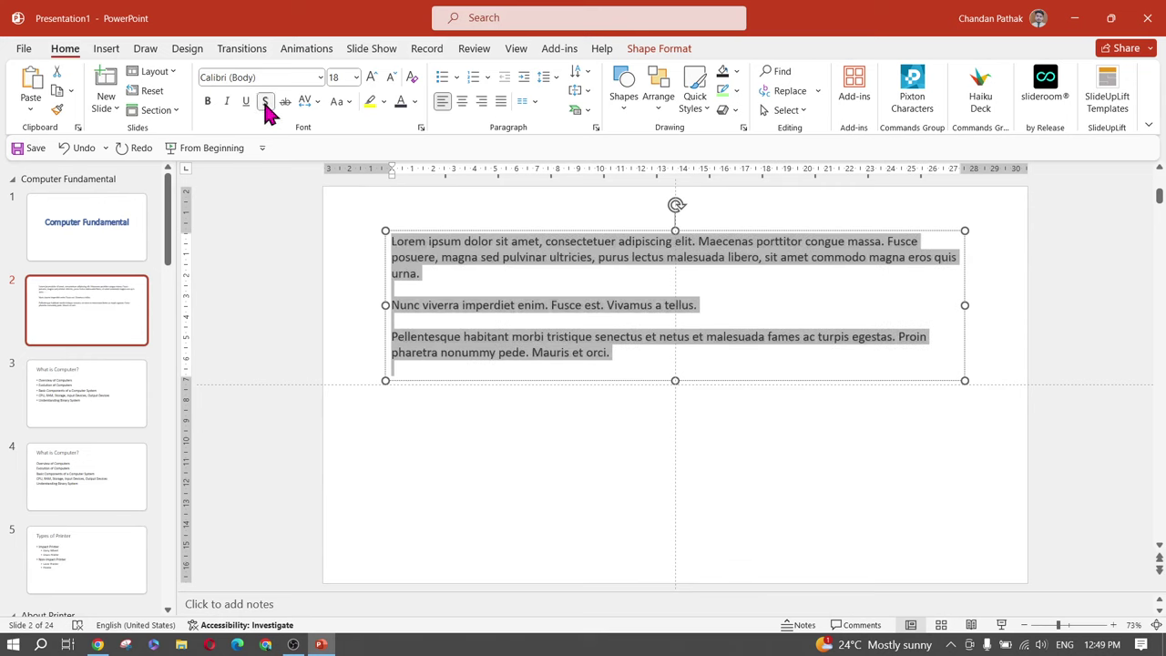
left_click(266, 104)
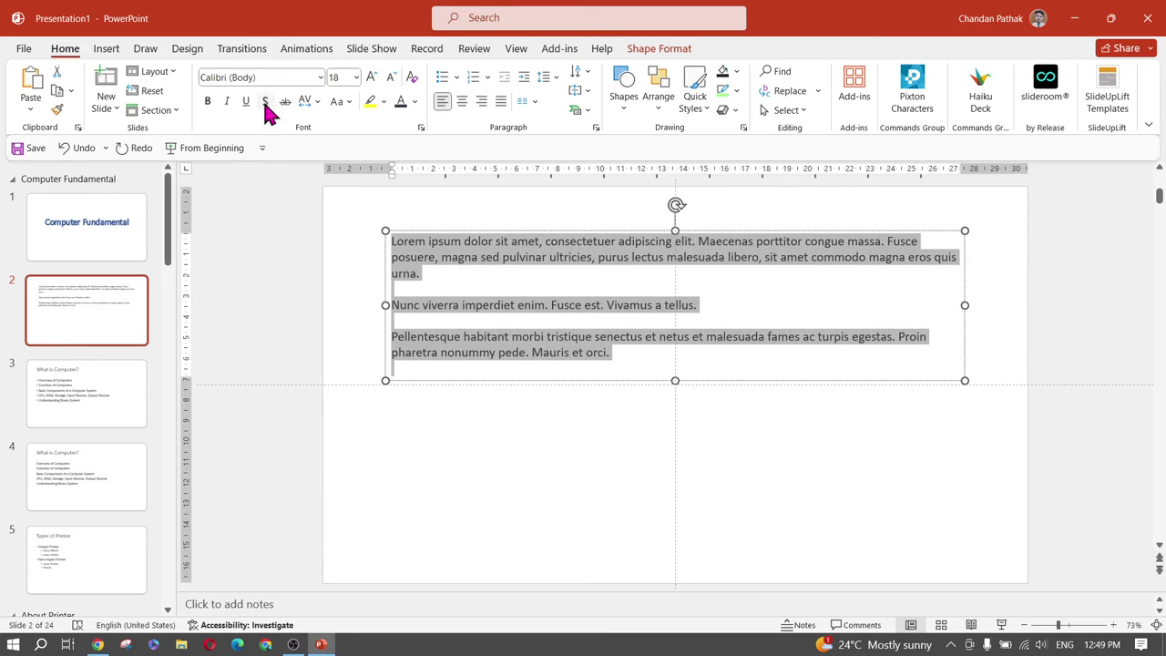
Enlarge the text to 28 pt, colour it dark blue, then clear all formatting
left_click(374, 78)
left_click(376, 80)
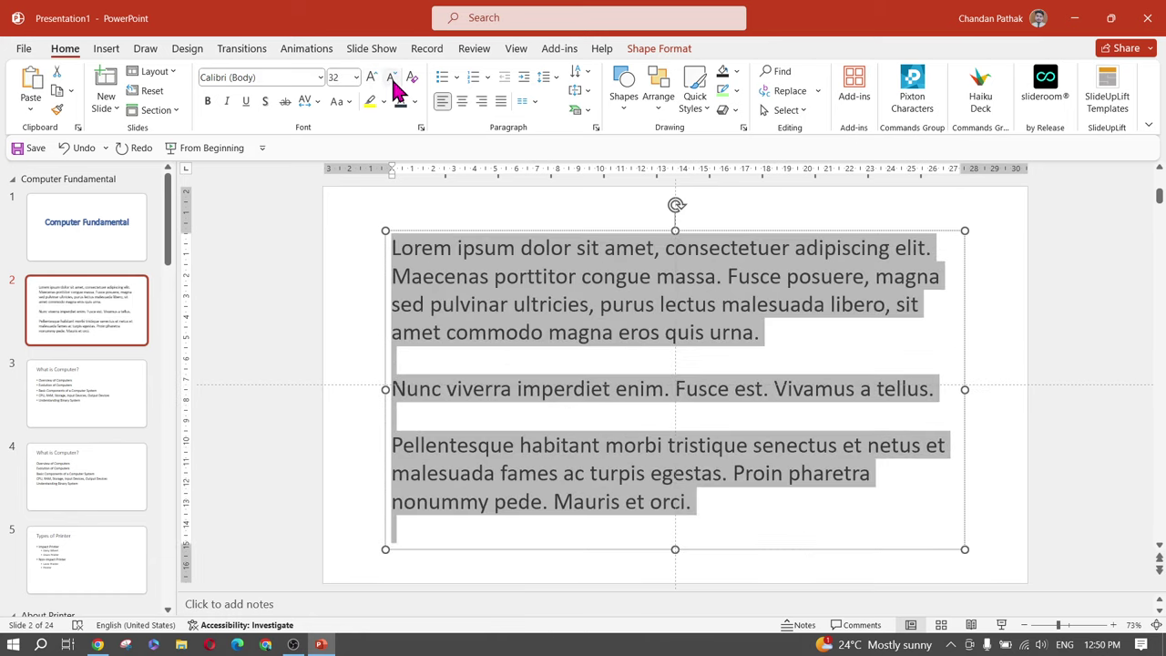
left_click(392, 80)
left_click(376, 81)
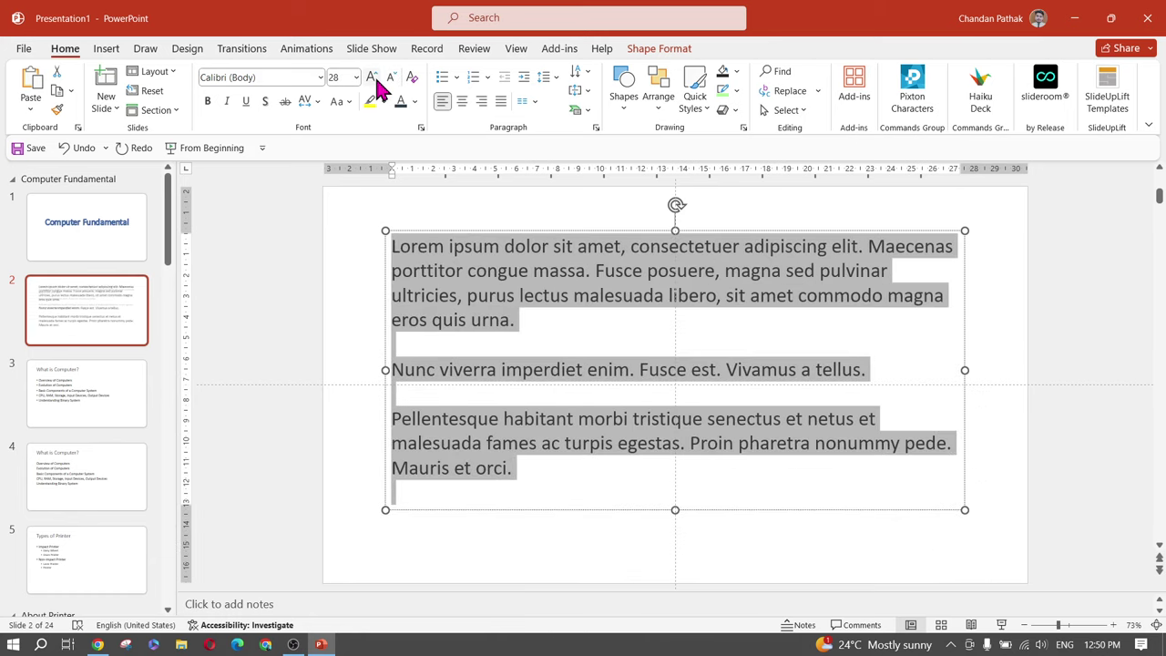
left_click(384, 102)
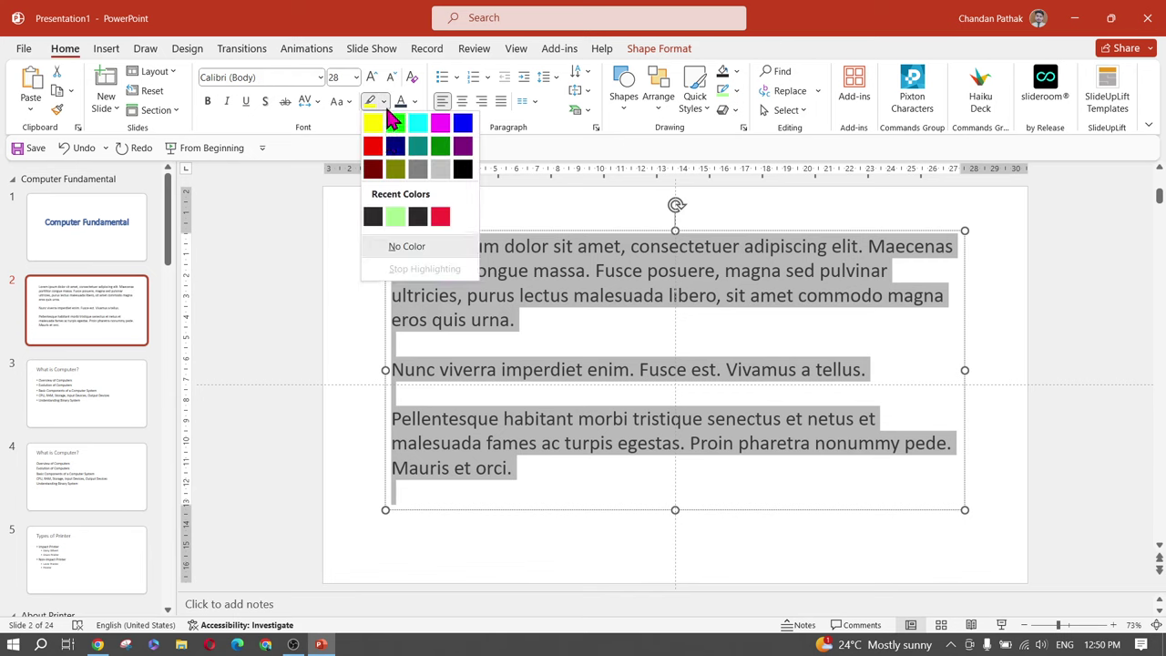
left_click(417, 100)
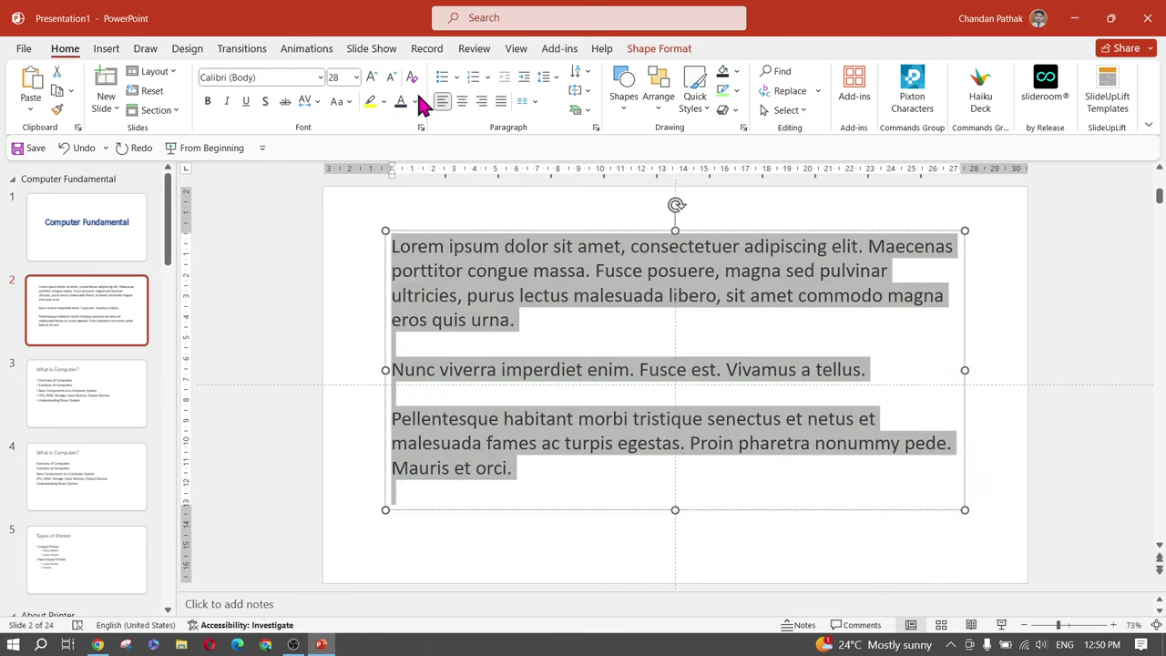
left_click(415, 102)
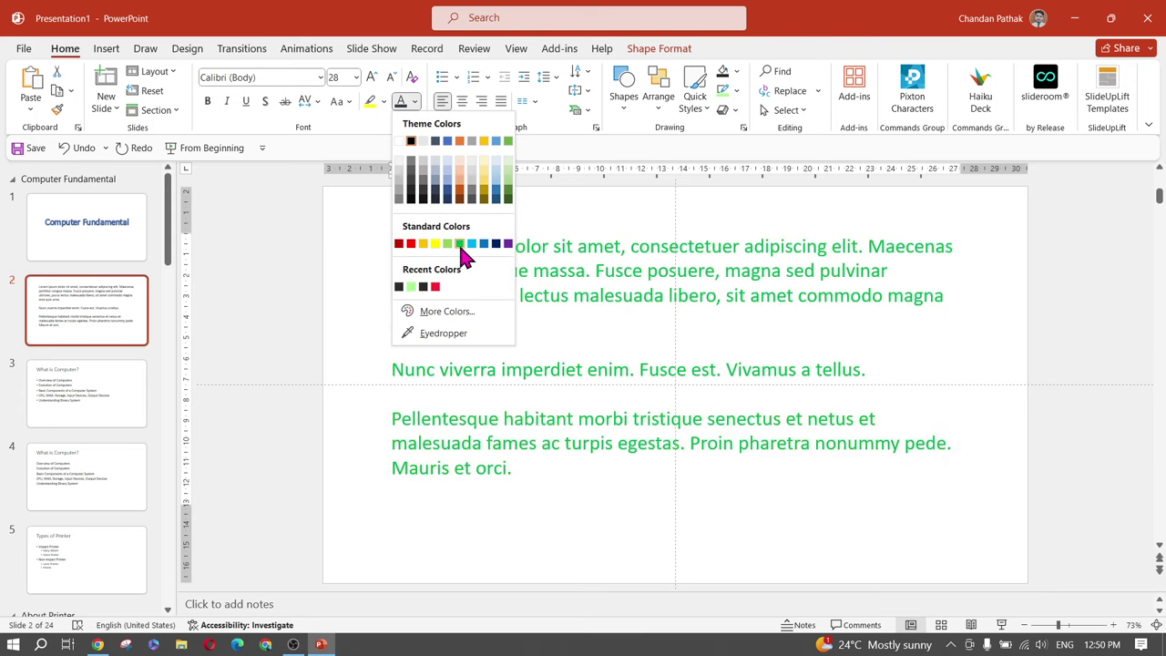
left_click(502, 246)
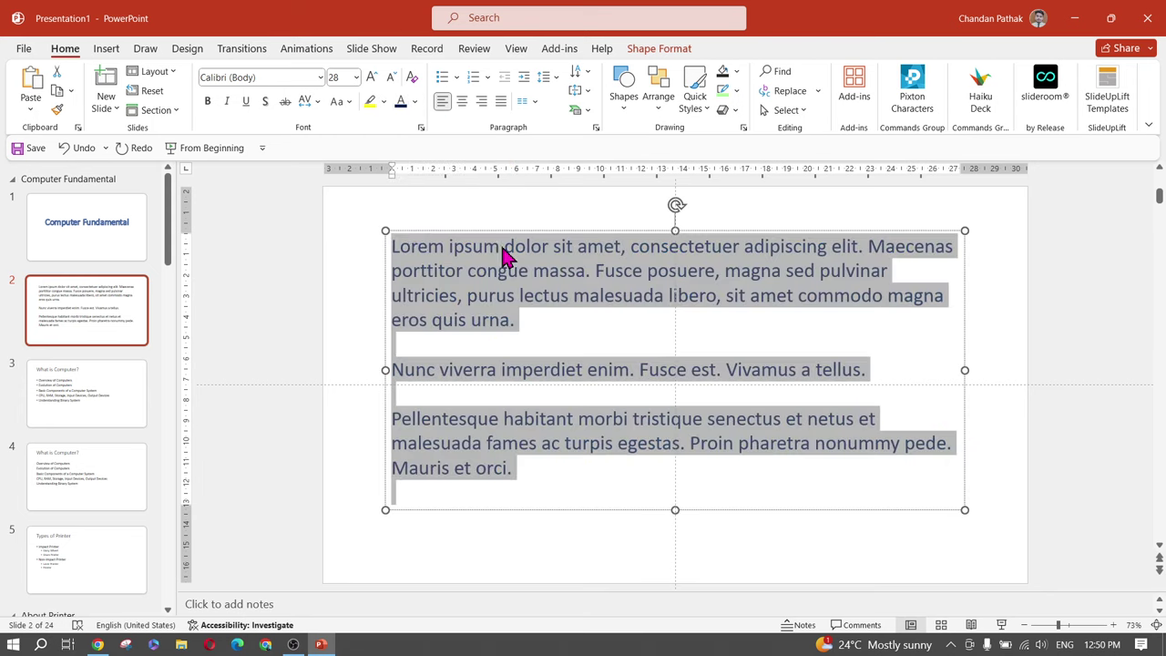
left_click(413, 82)
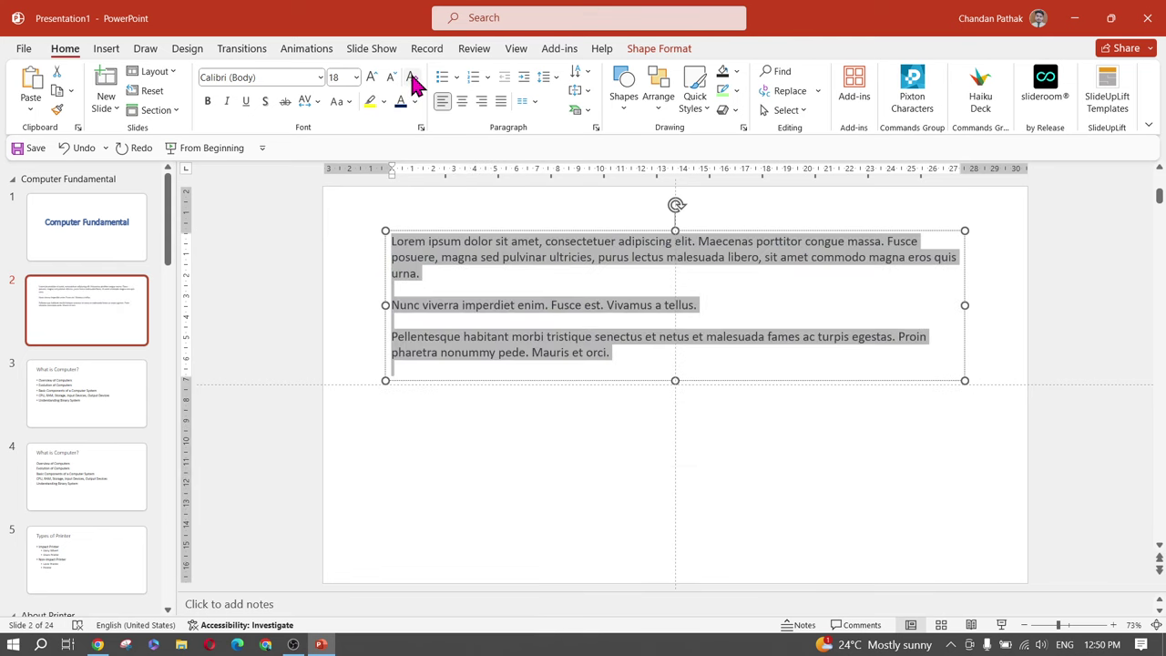
Restore the cleared formatting and set the lorem text to 32 pt, briefly trying strikethrough
key("ctrl+z")
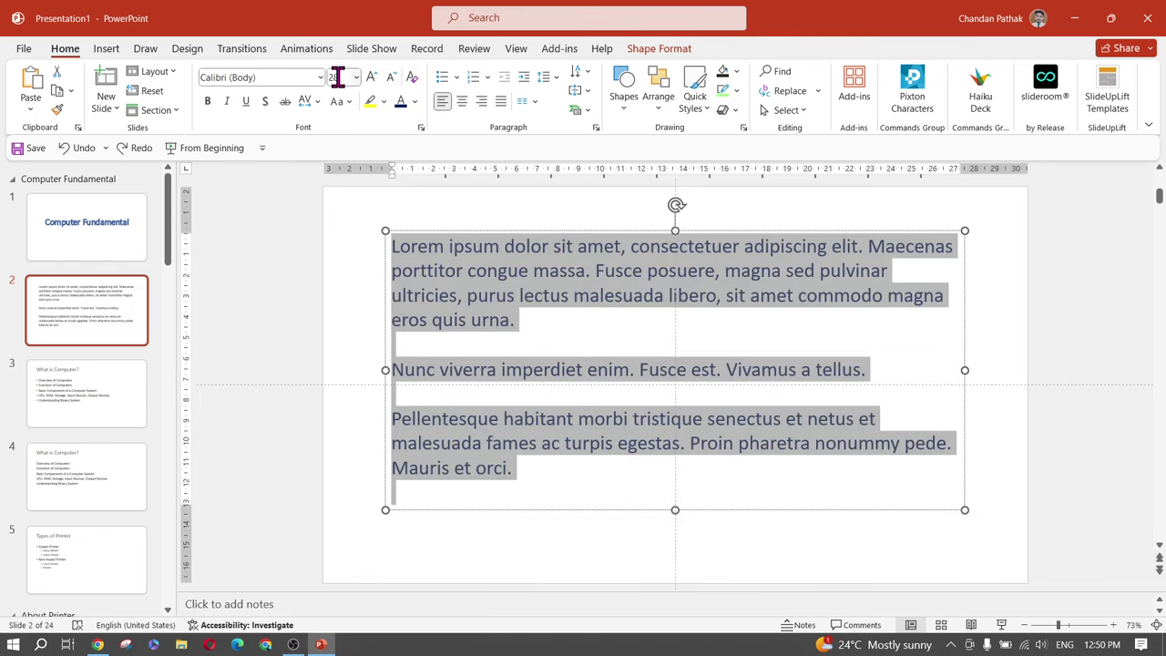
left_click(355, 78)
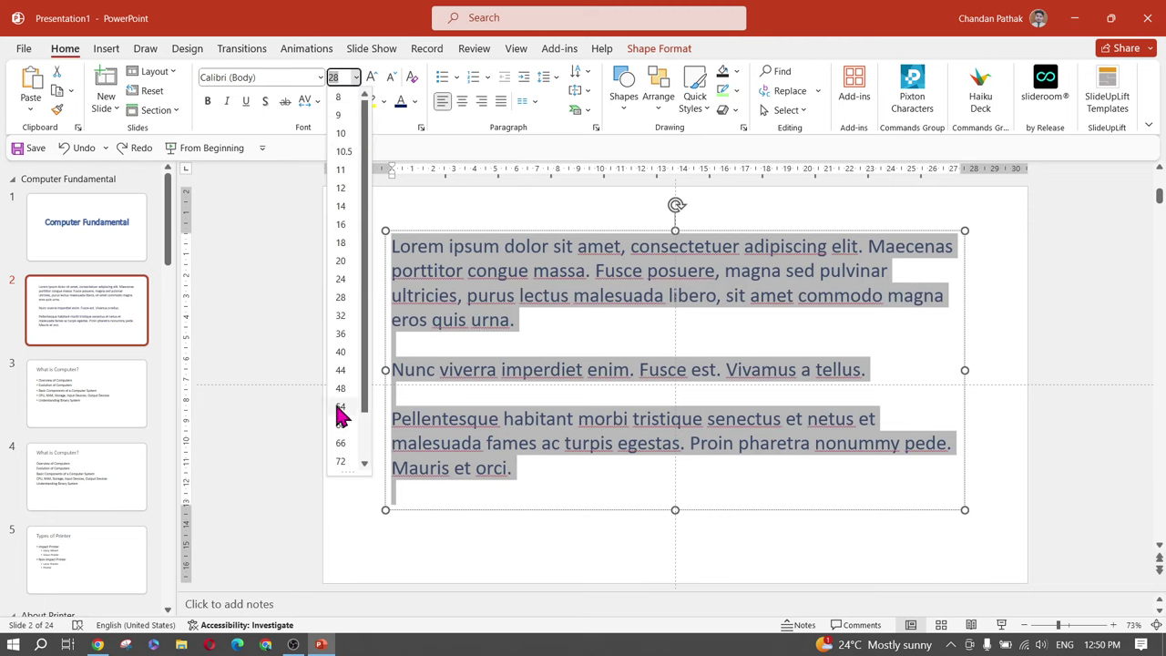
left_click(342, 317)
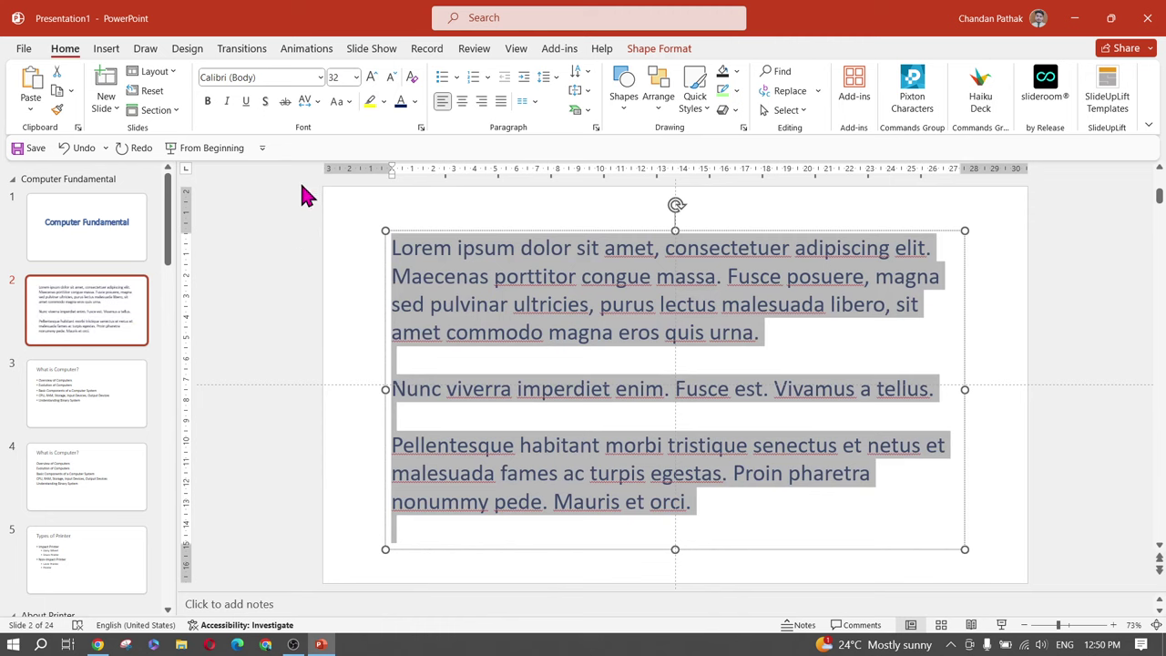
left_click(315, 103)
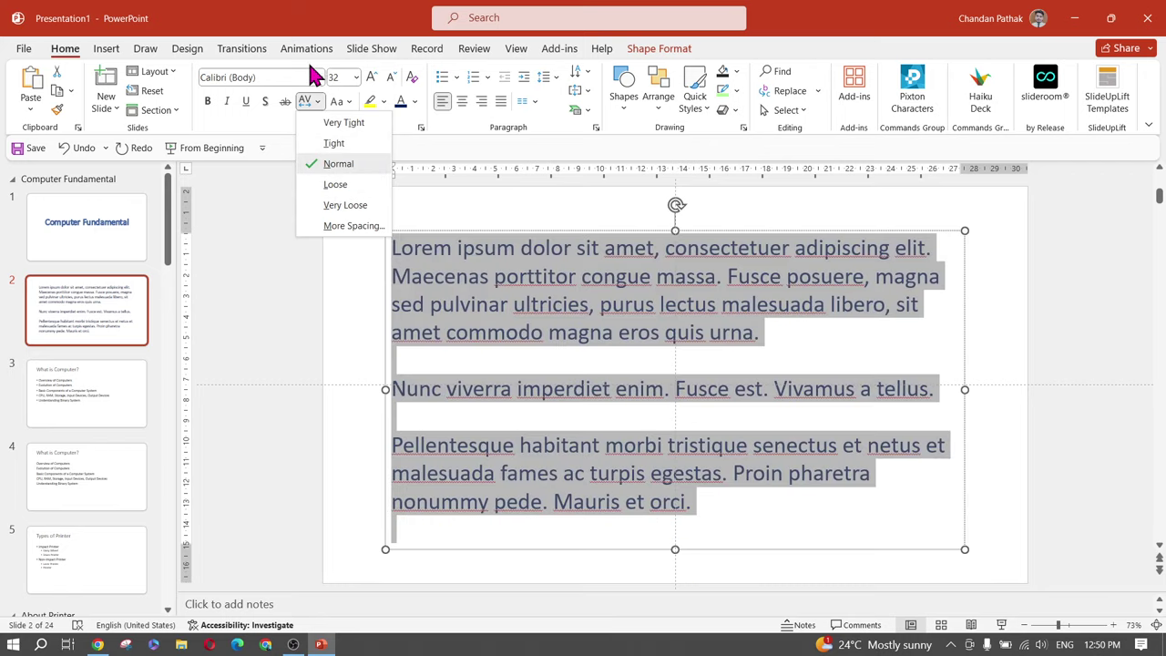
left_click(282, 102)
left_click(281, 102)
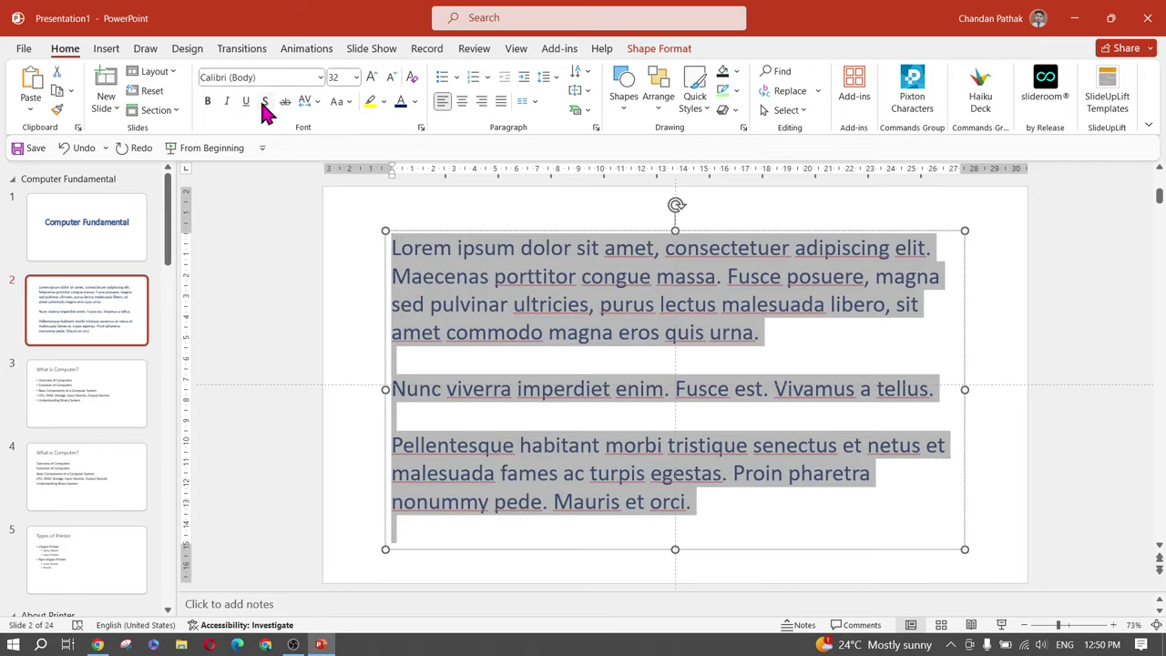
Apply the Aptos font to the text, then deselect it and select the text box
left_click(323, 79)
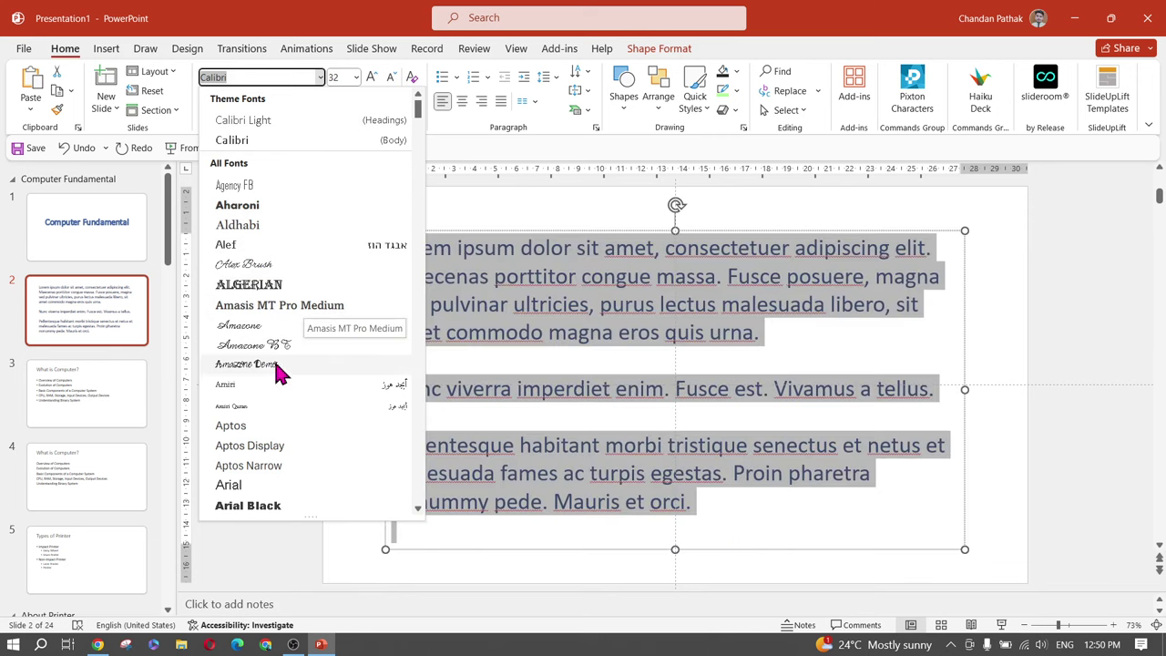
left_click(259, 427)
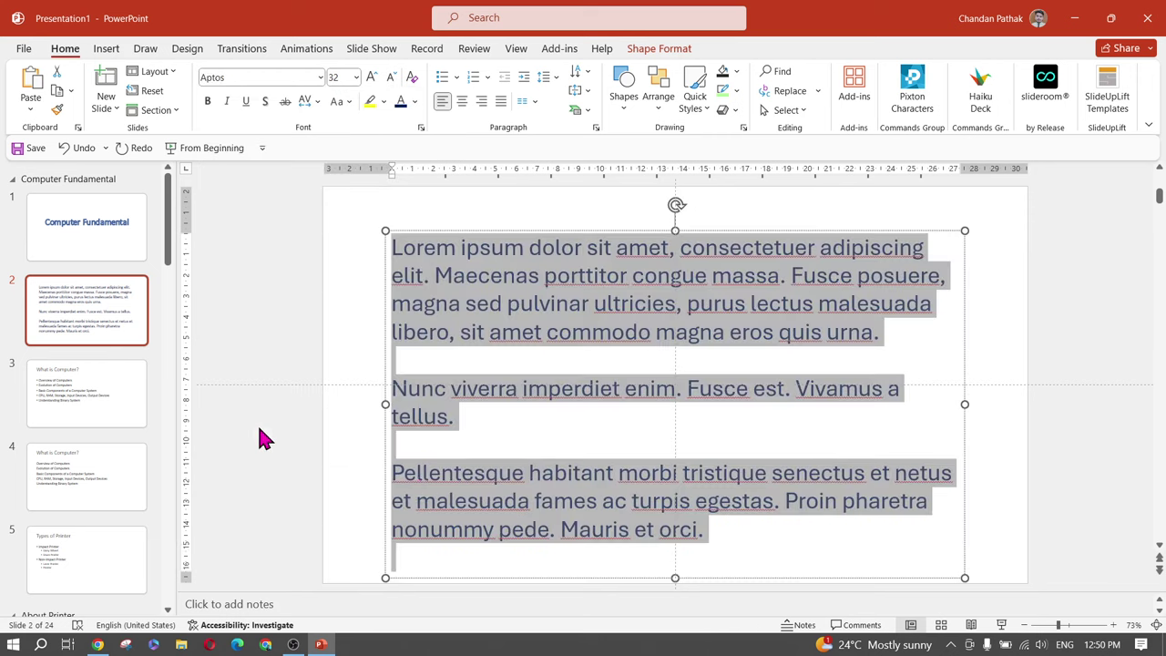
left_click(364, 344)
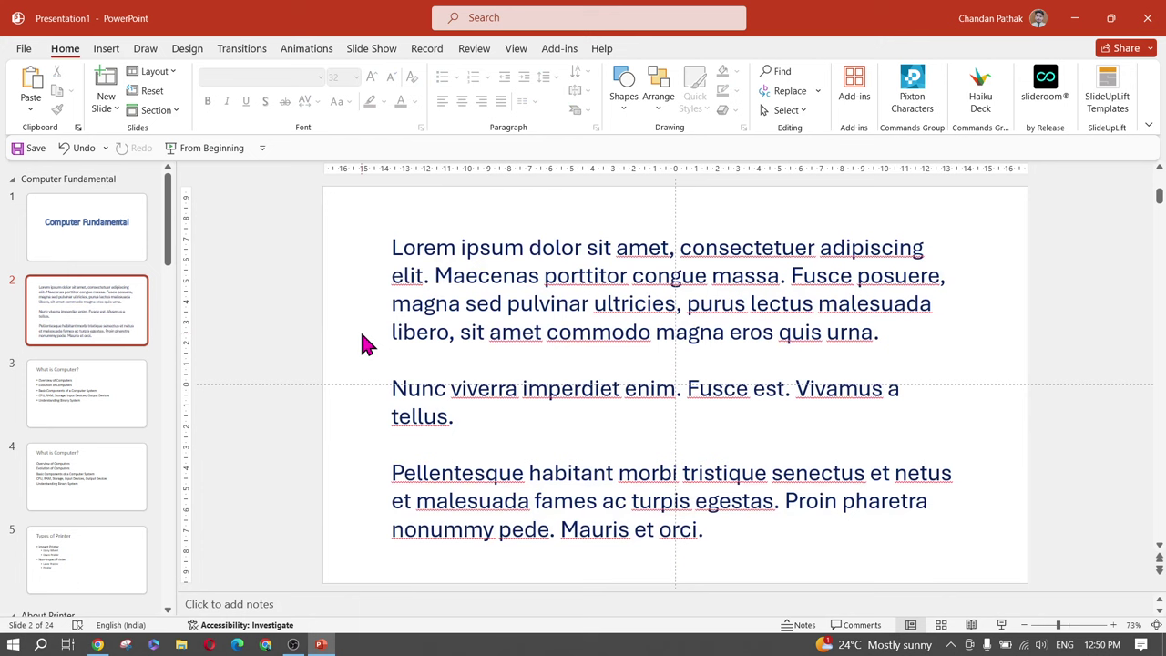
left_click(456, 330)
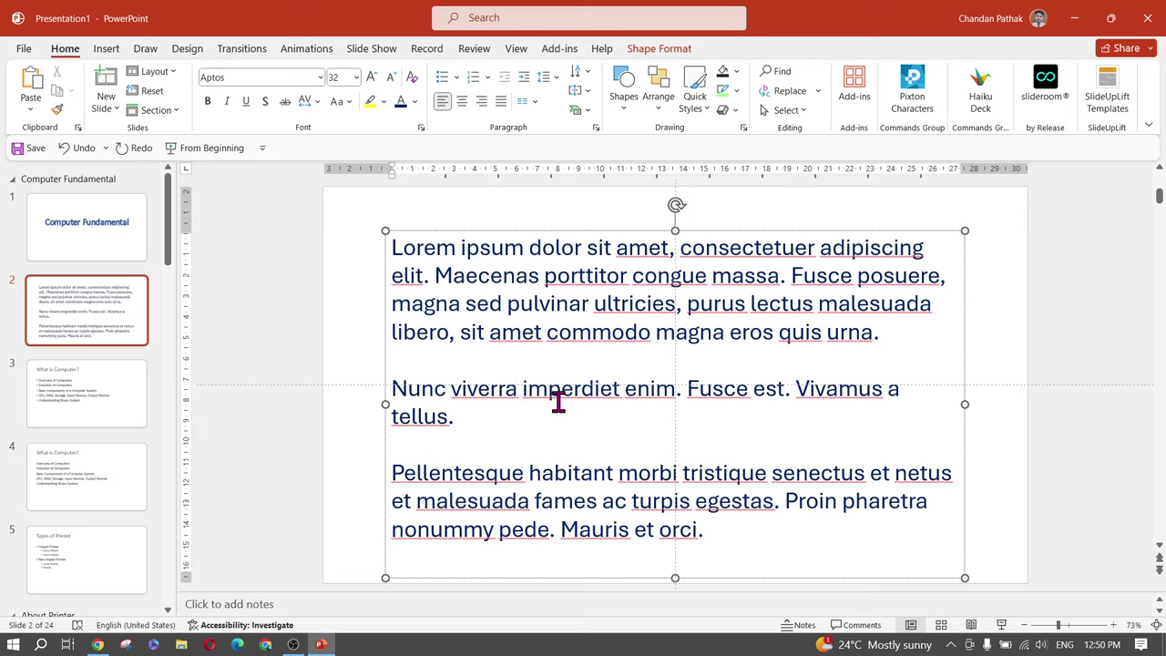
left_click(540, 355)
left_click(372, 333)
left_click(410, 309)
left_click(537, 228)
Zoom in and out on slide 2 to inspect the lorem text around the word 'pulvinar'
left_click(344, 329)
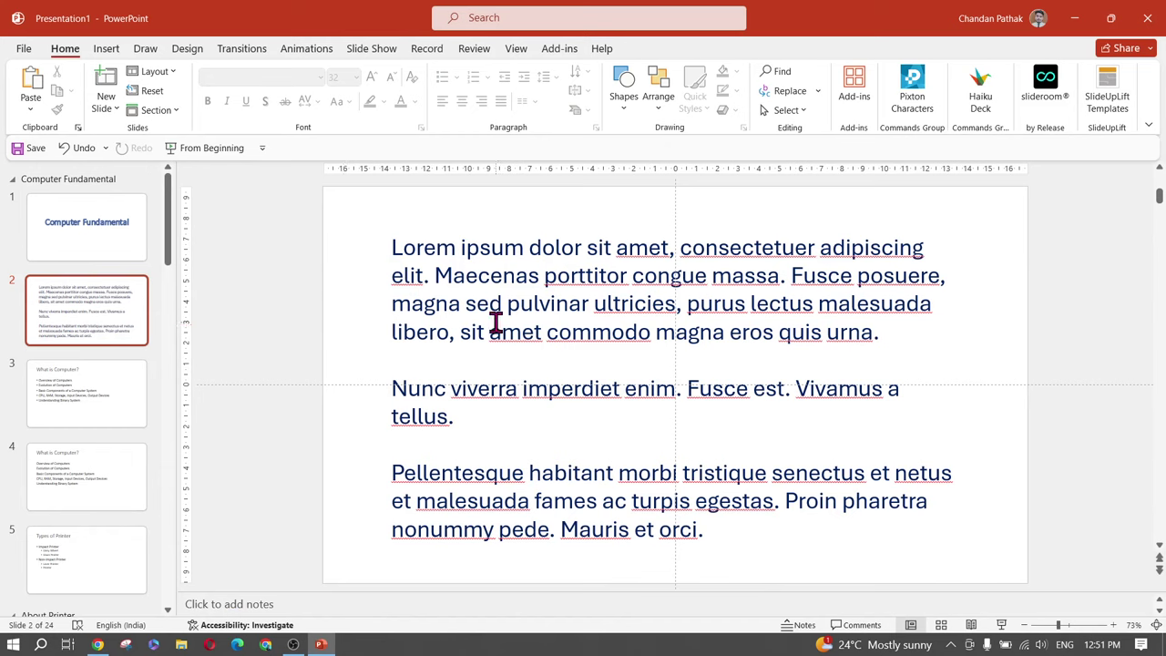
left_click(516, 309)
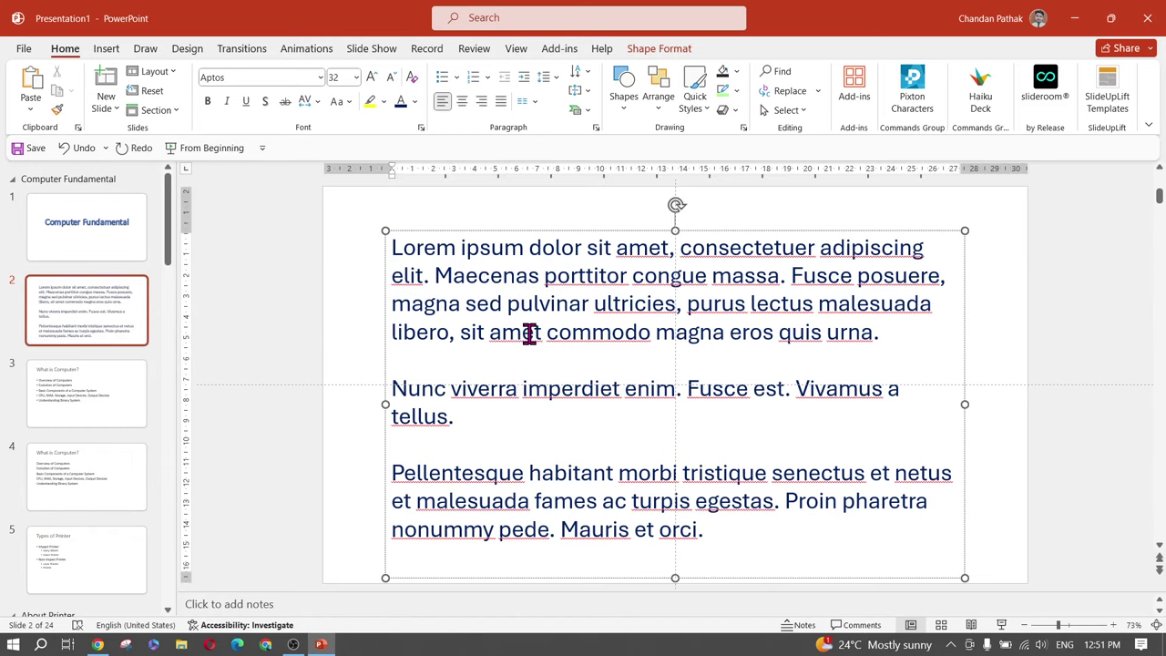
scroll(487, 314, "up", 12)
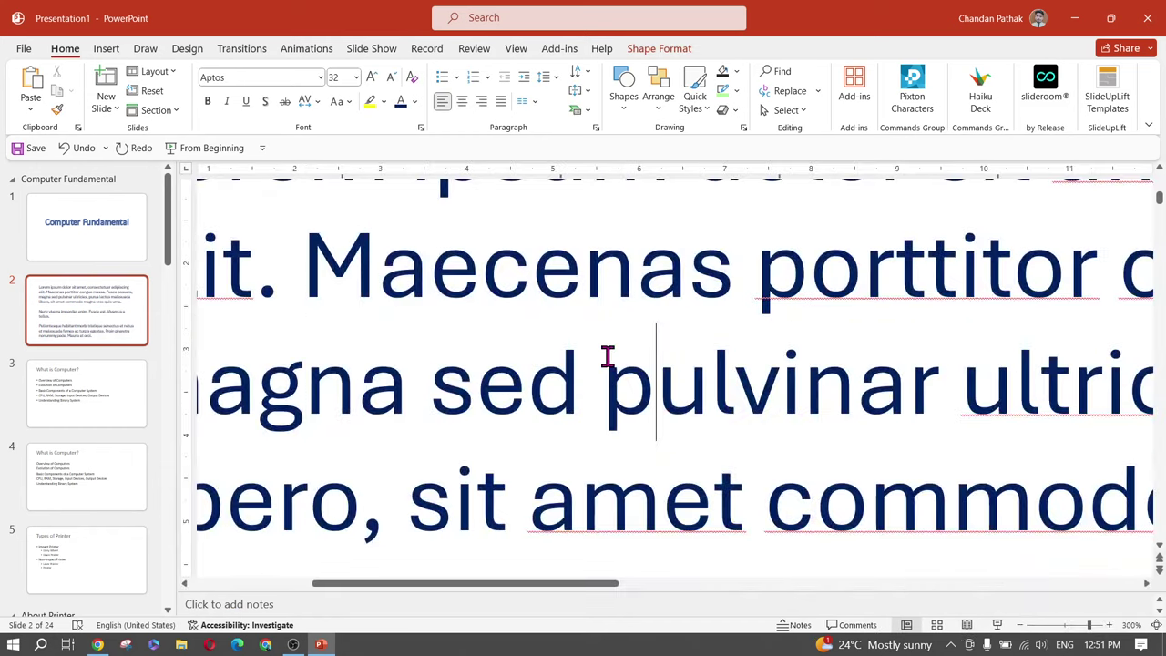
scroll(608, 356, "down", 5)
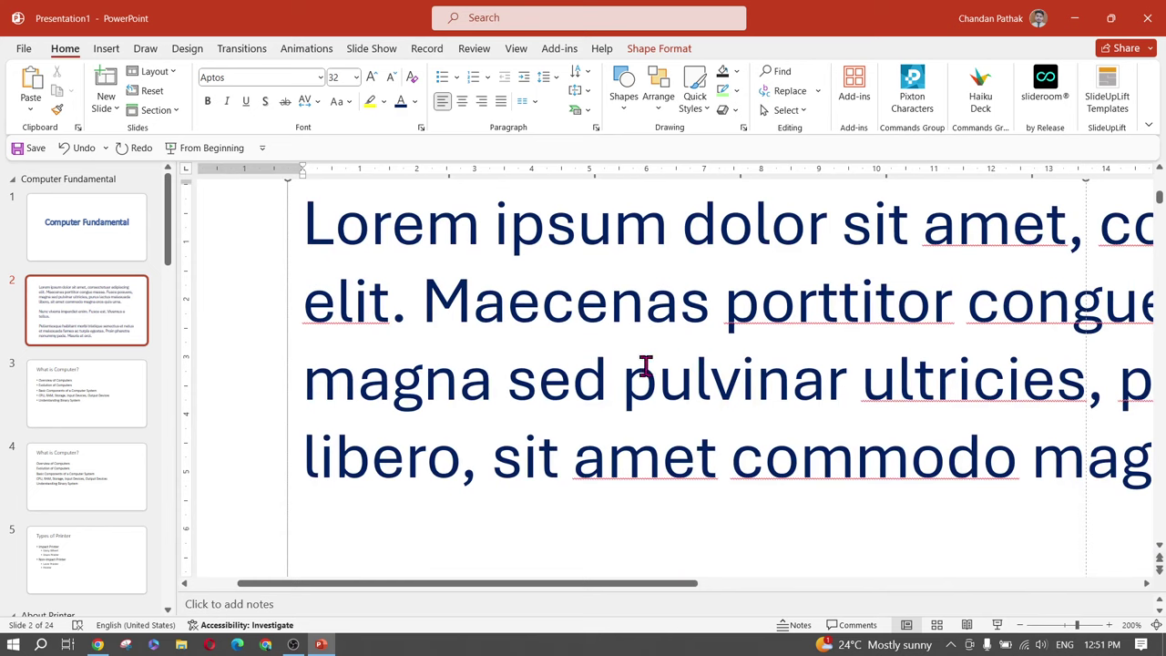
scroll(518, 333, "down", 10)
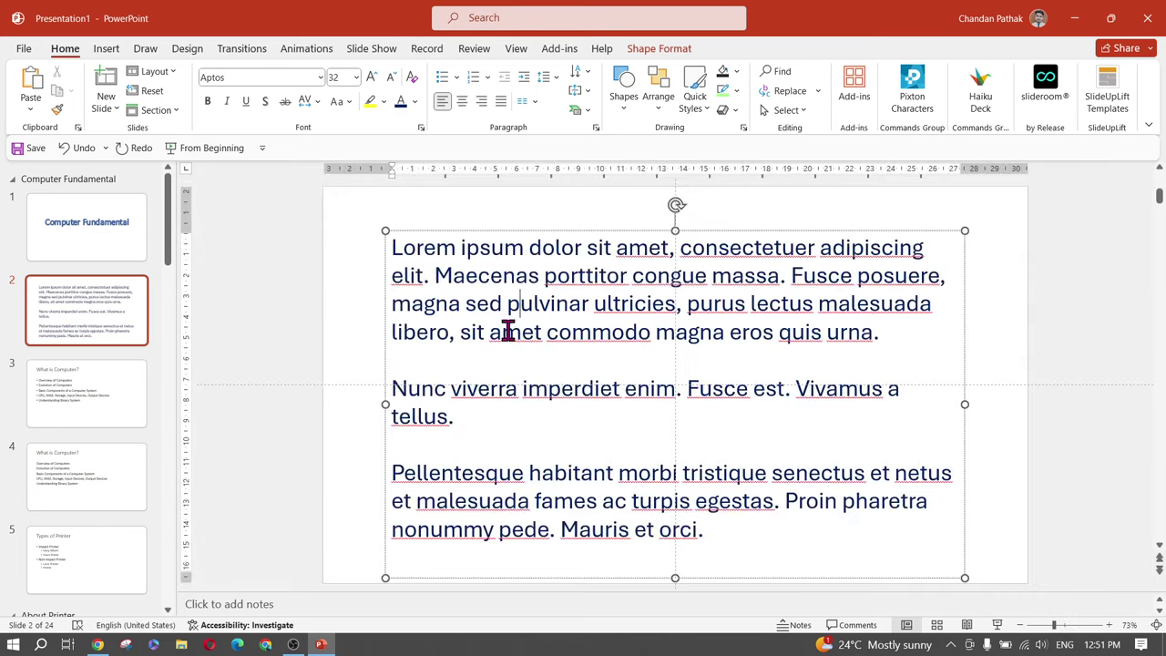
scroll(436, 208, "up", 12)
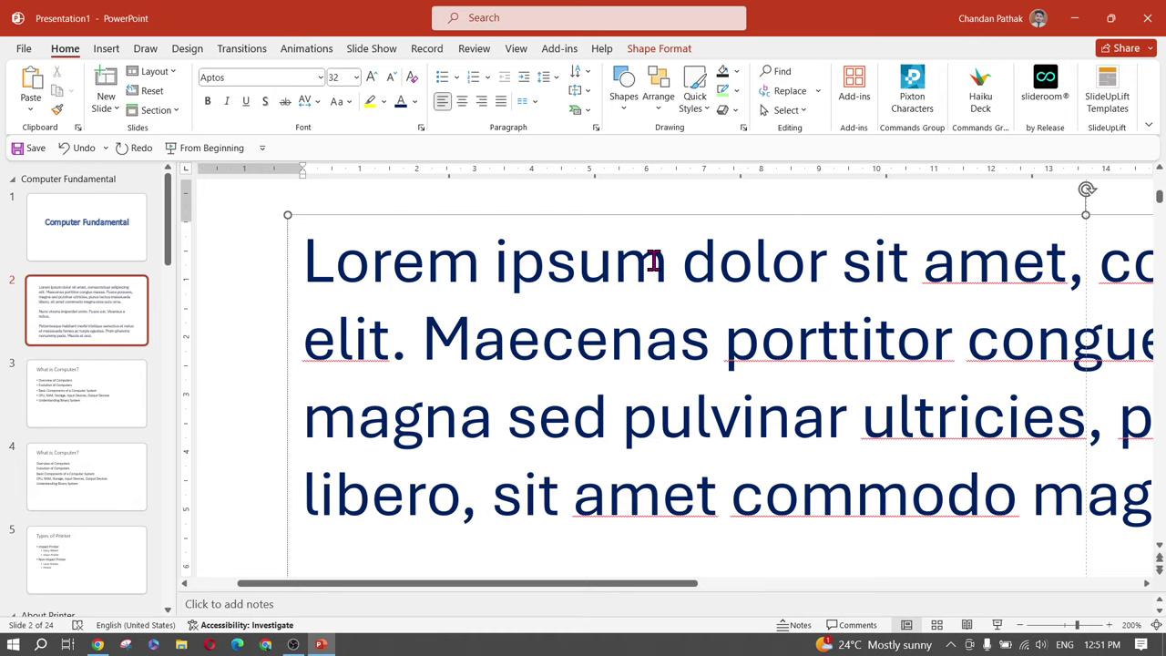
scroll(651, 261, "down", 6)
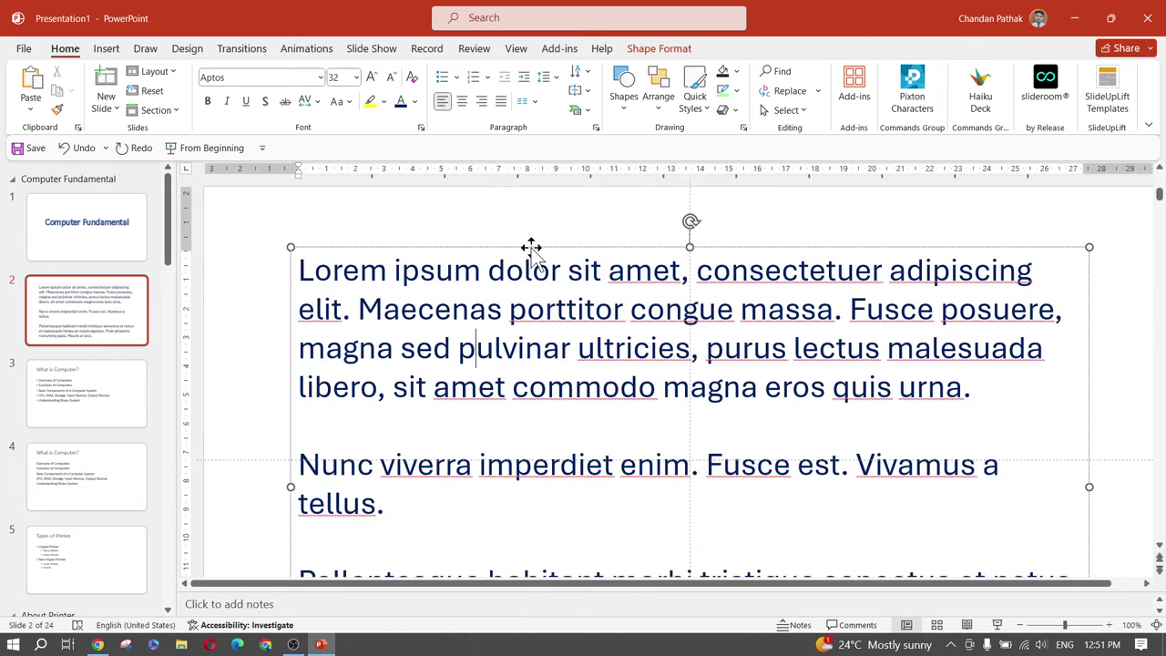
Select the lorem text box as a shape and drag it right and down on the slide
left_click(531, 248)
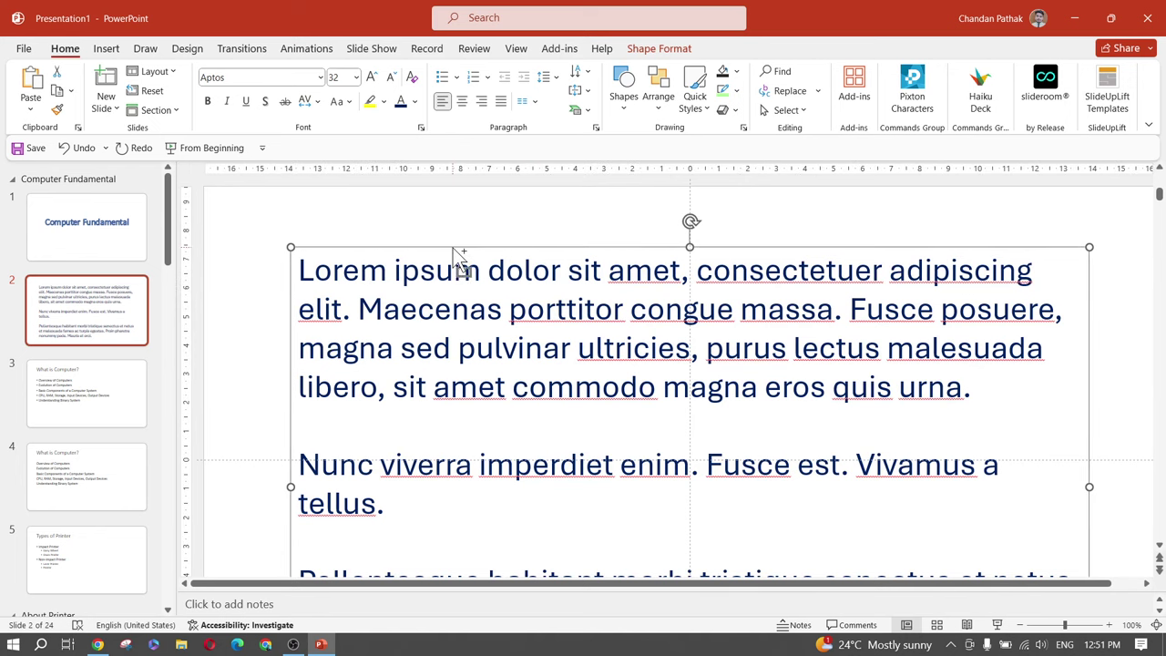
scroll(461, 261, "up", 5)
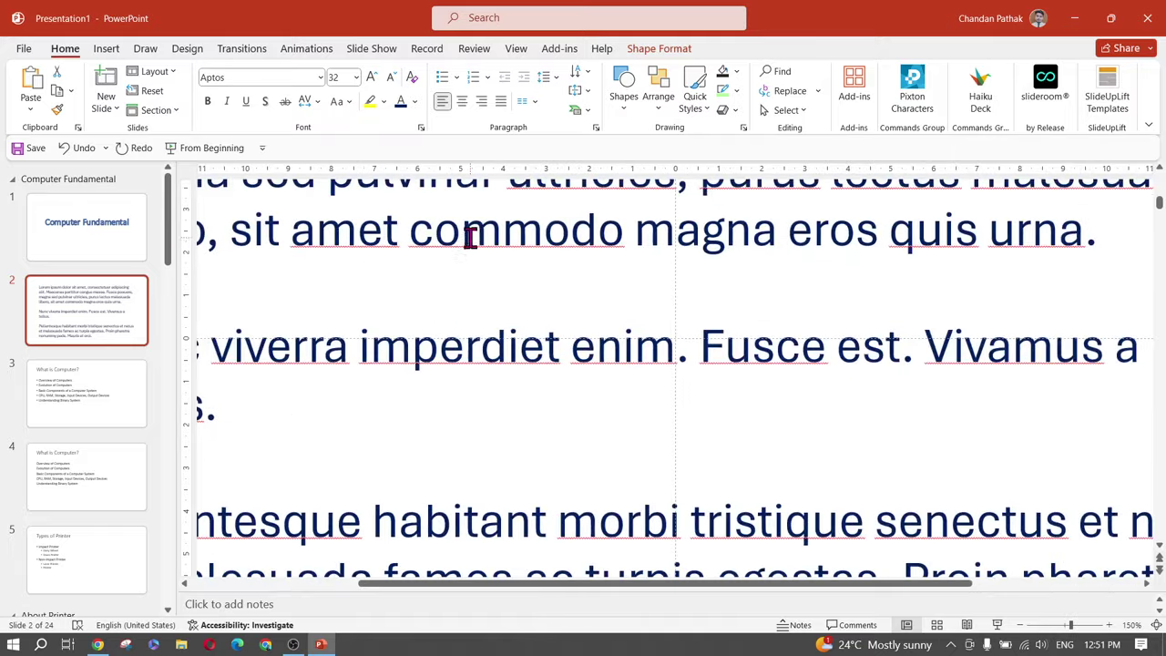
scroll(470, 238, "up", 10)
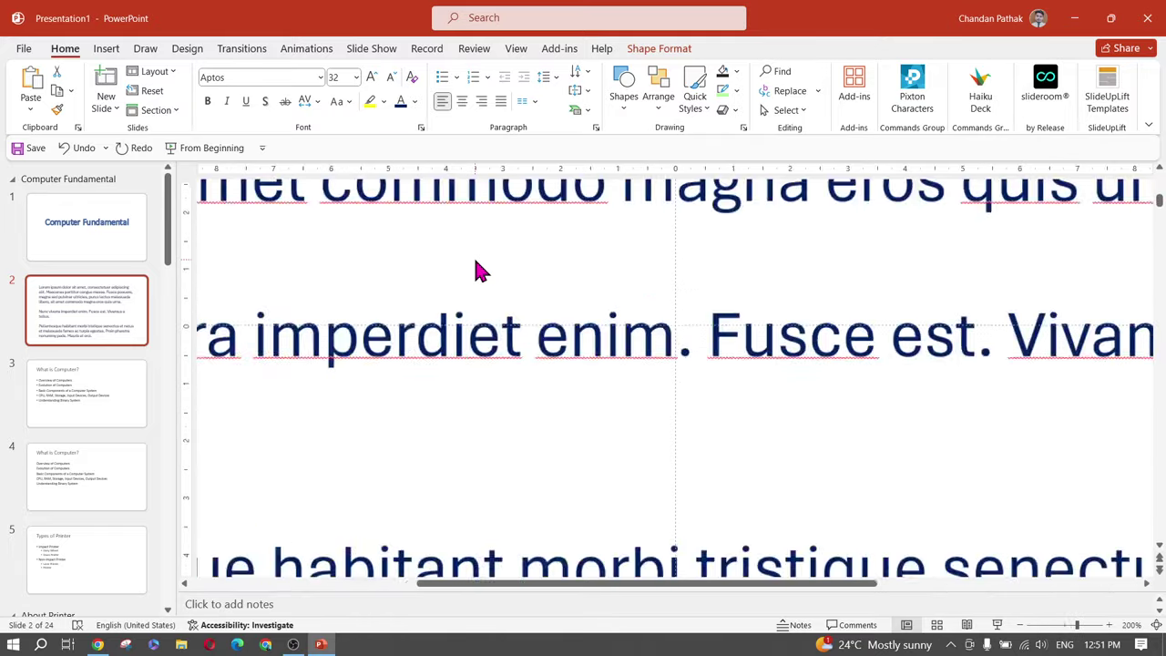
scroll(477, 260, "up", 8)
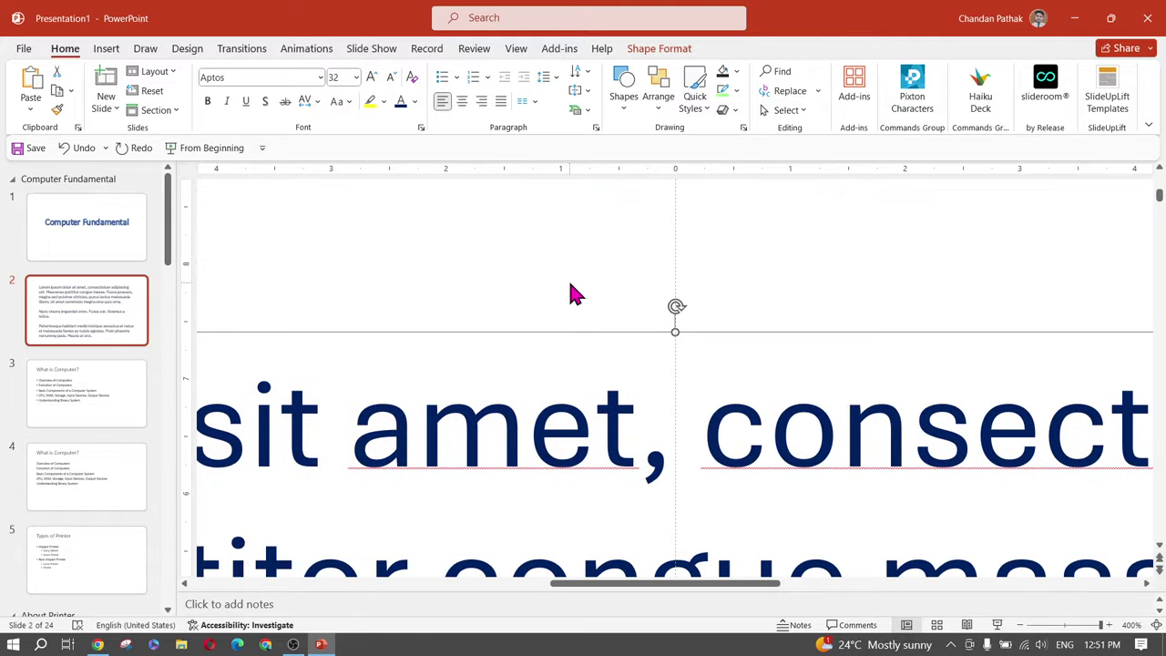
scroll(560, 310, "down", 10)
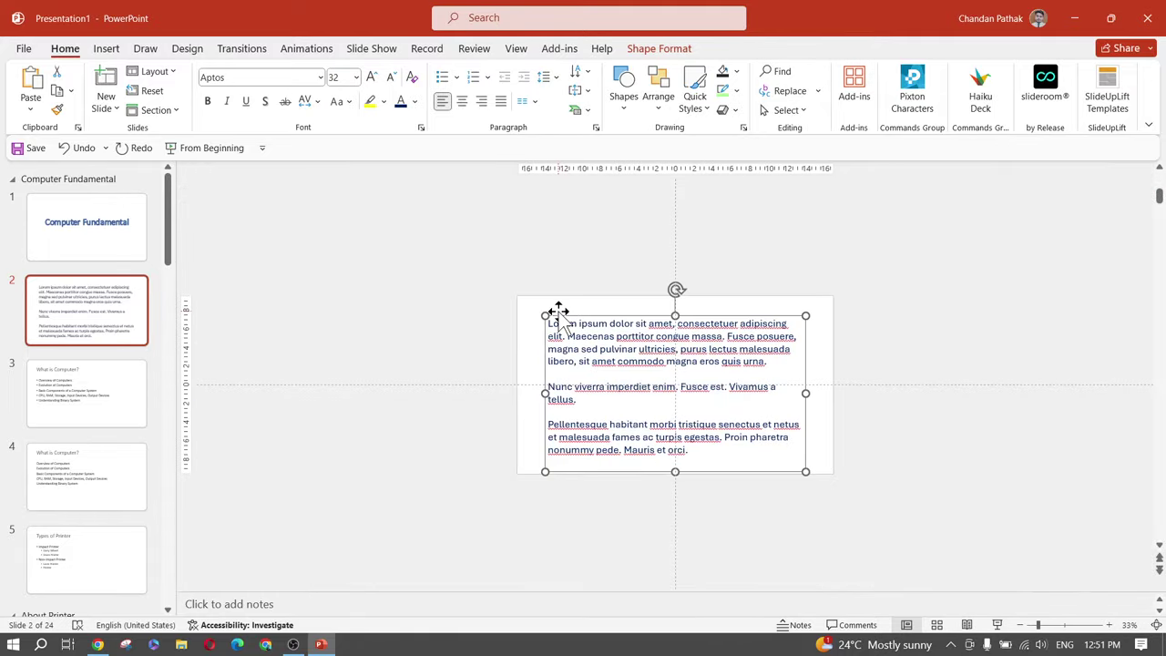
scroll(563, 310, "up", 3)
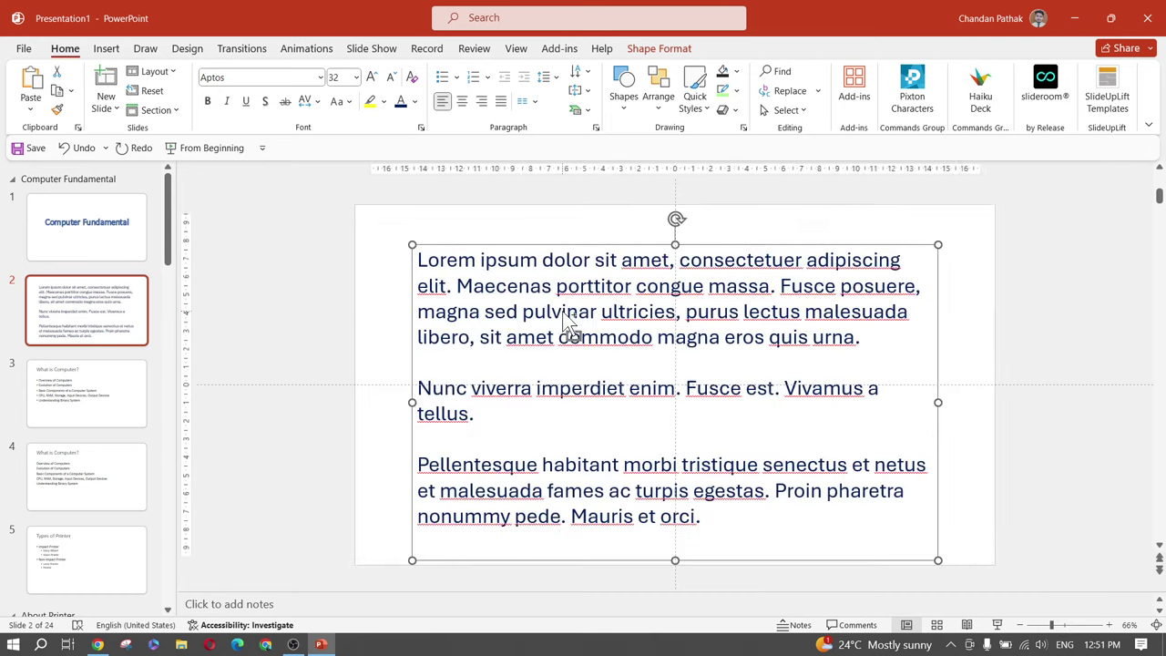
left_click_drag(557, 246, 626, 266)
Select 'pulvinar' and 'magna eros quis urna.', then nudge the text box slightly left
left_click(634, 336)
double_click(648, 337)
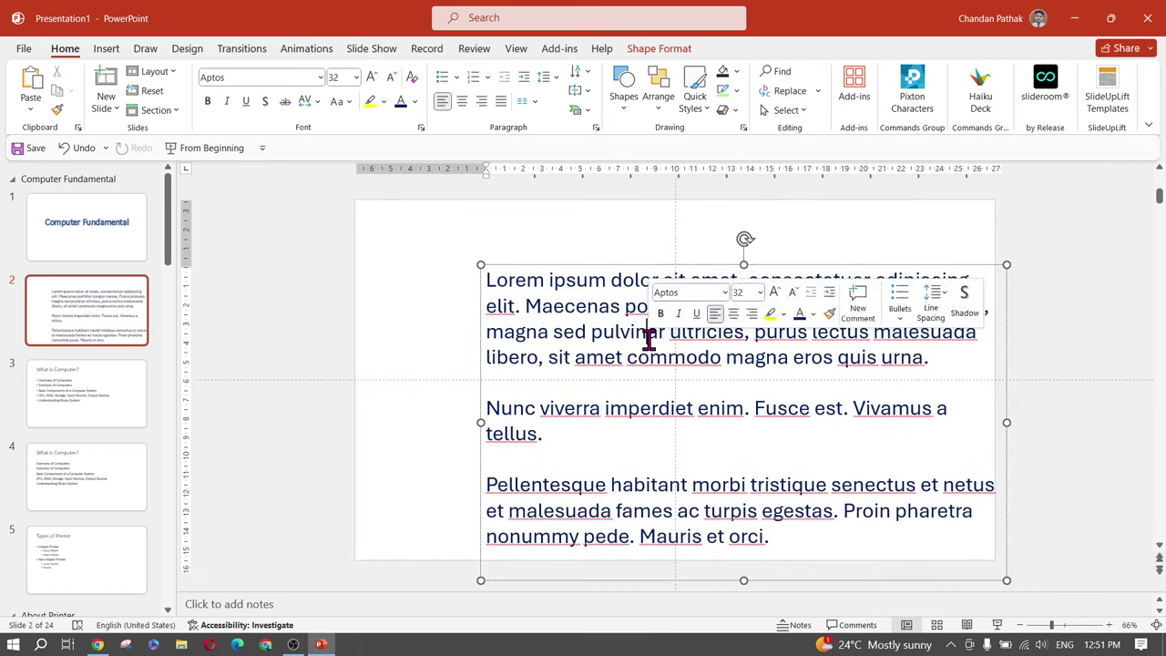
left_click(669, 377)
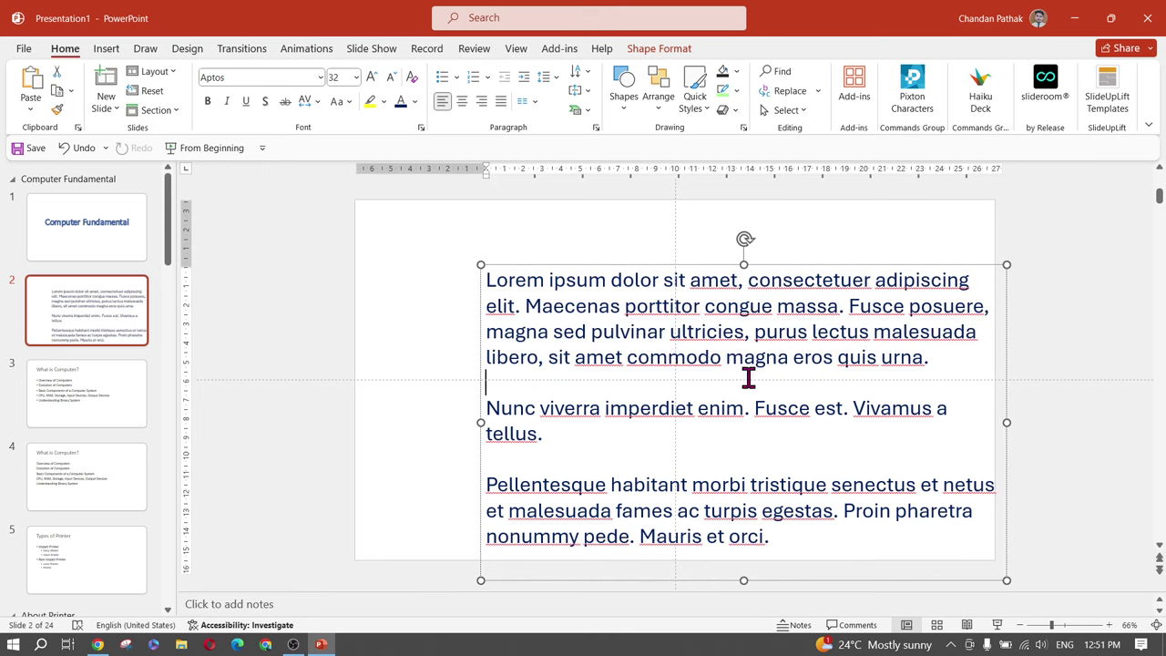
key("ctrl+shift+Left")
key("ctrl+shift+Left")
key("ctrl+shift+Left")
key("ctrl+shift+Left")
left_click_drag(652, 264, 603, 256)
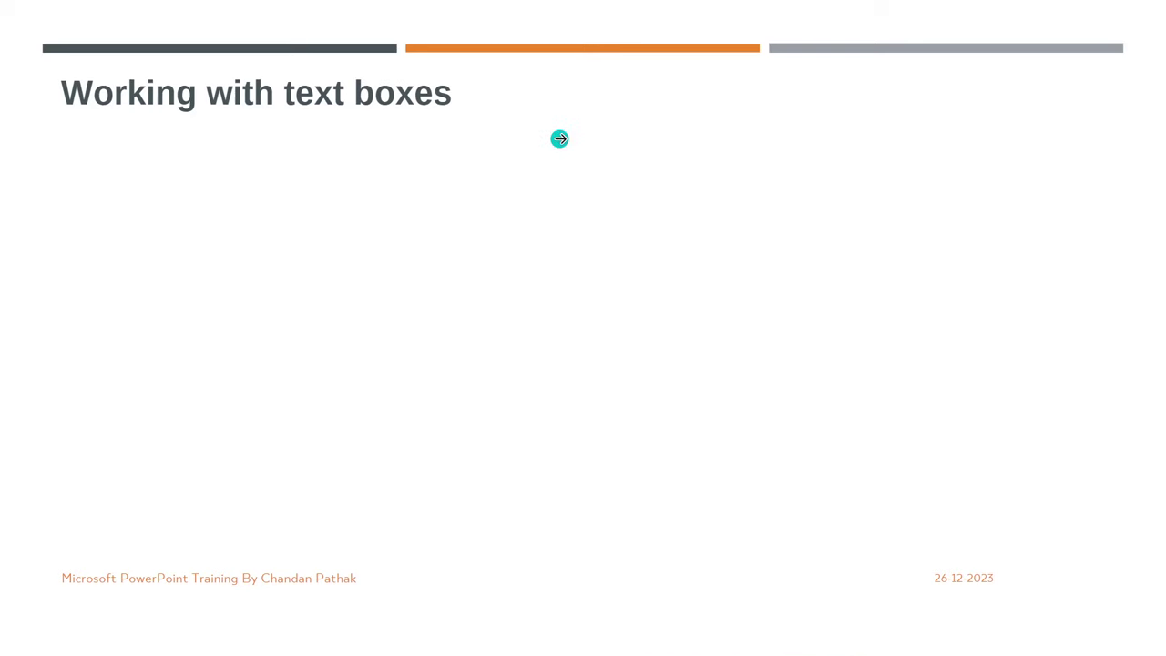
Advance the training to tables, add Blank slide 3 after slide 2, and open the Table size grid
left_click(559, 138)
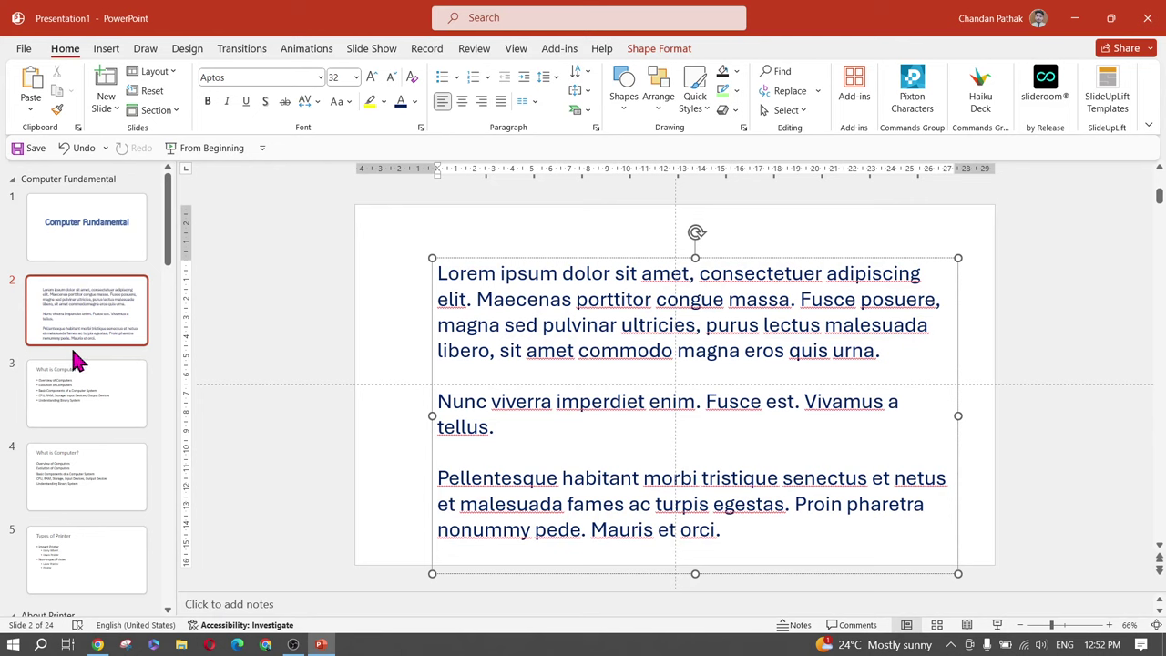
left_click(106, 109)
left_click(139, 318)
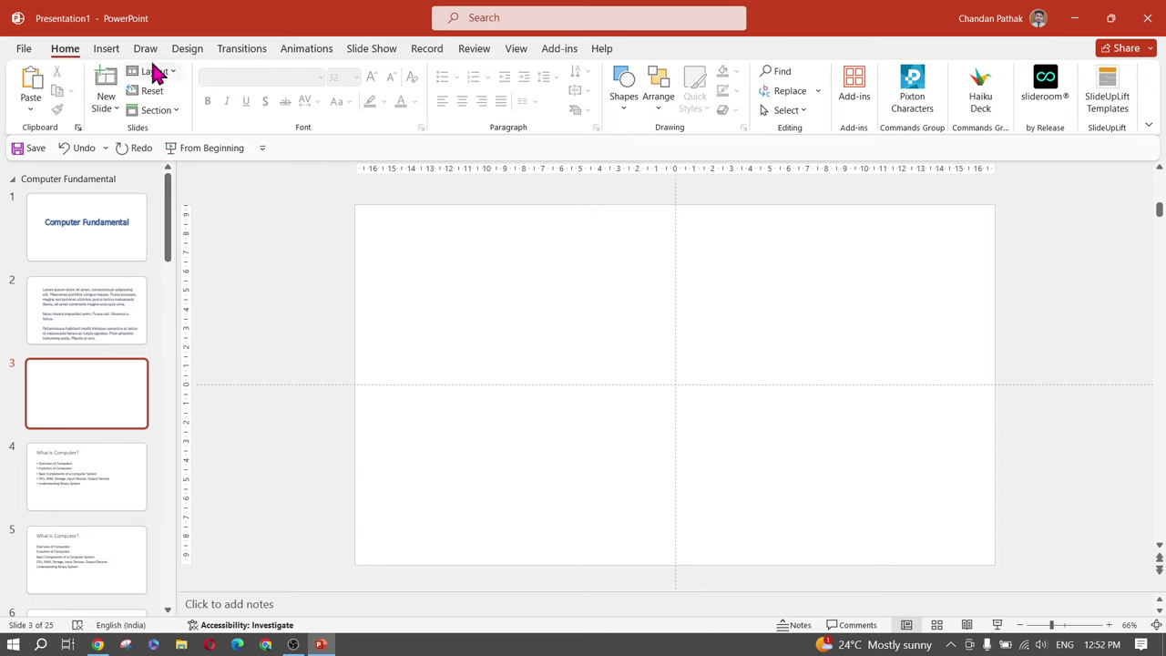
left_click(105, 51)
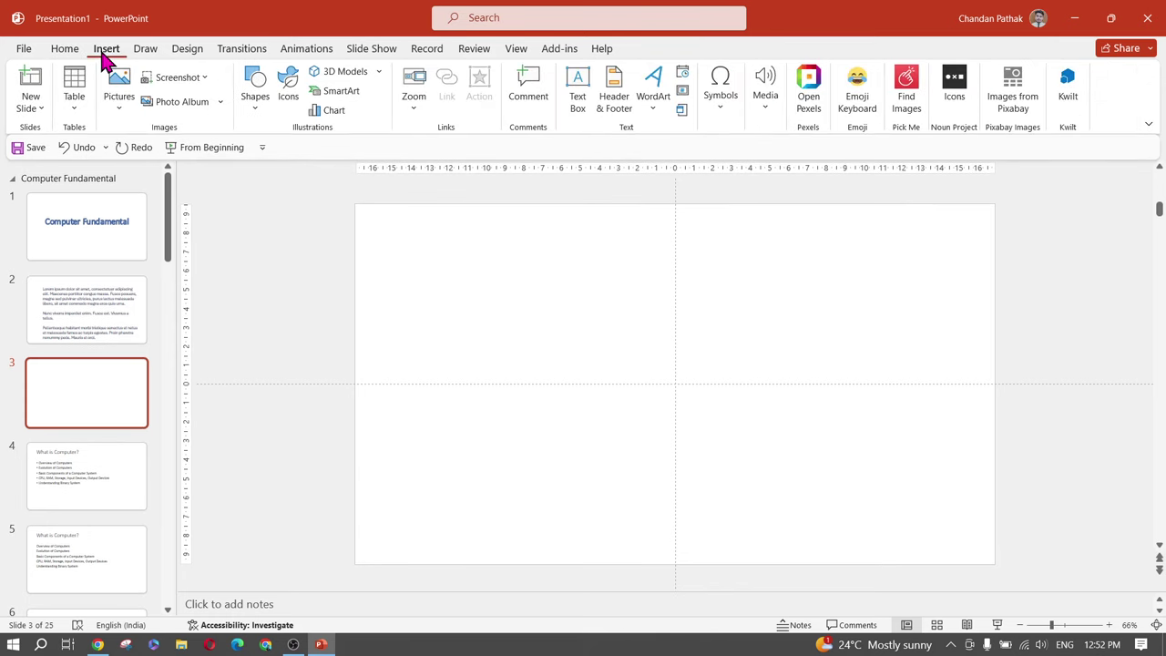
left_click(80, 115)
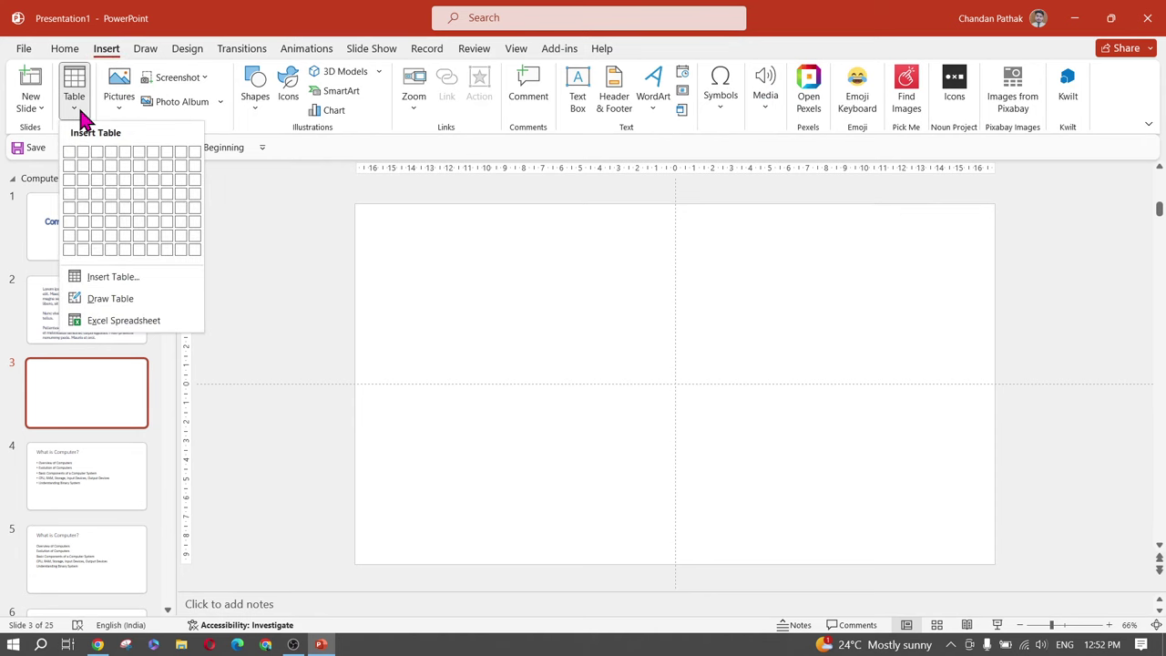
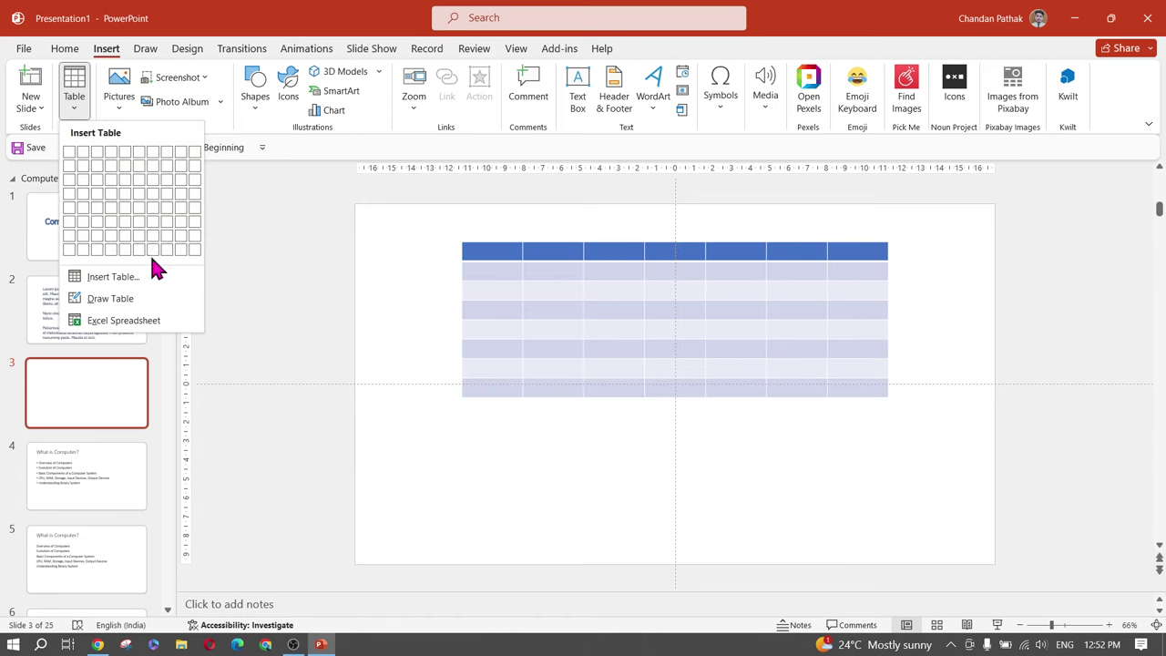
Insert a blank table of 10 columns and 12 rows on slide 3
left_click(117, 280)
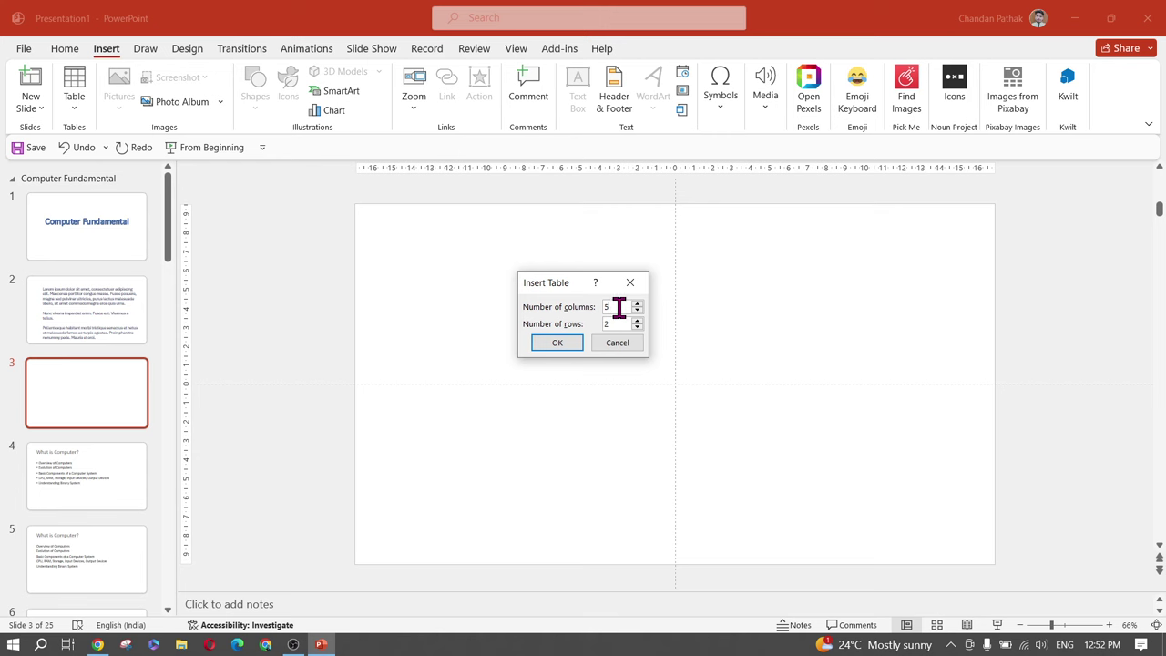
key("BackSpace")
left_click(611, 321)
key("BackSpace")
left_click(570, 344)
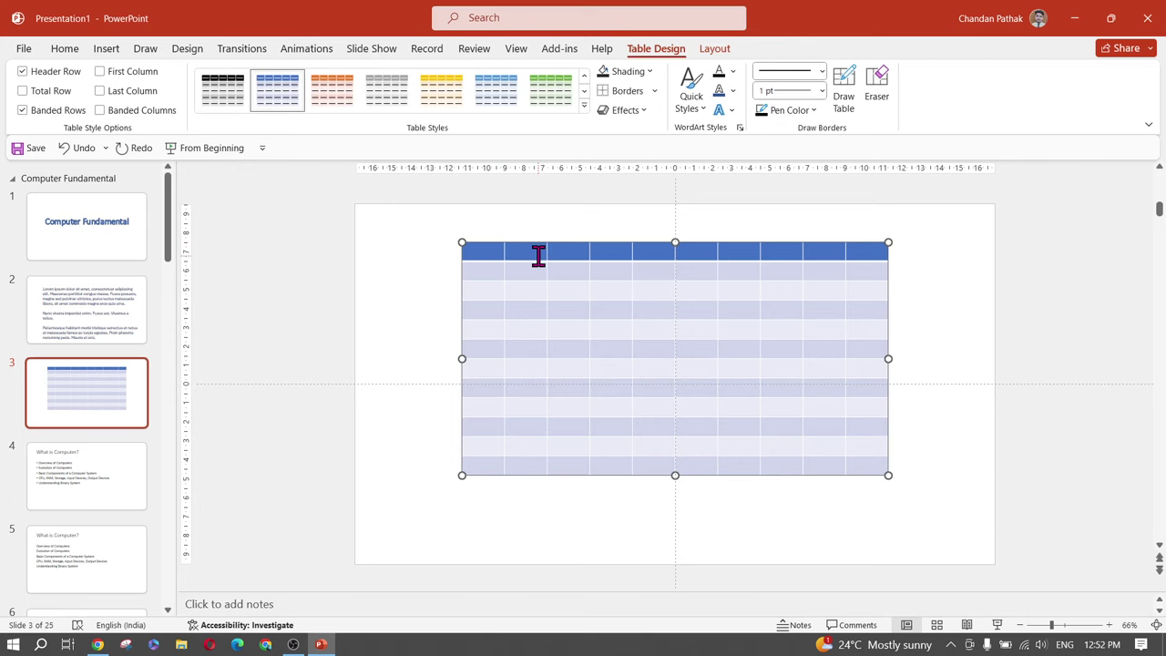
Select the whole table and apply the plain Table Grid style
left_click(440, 315)
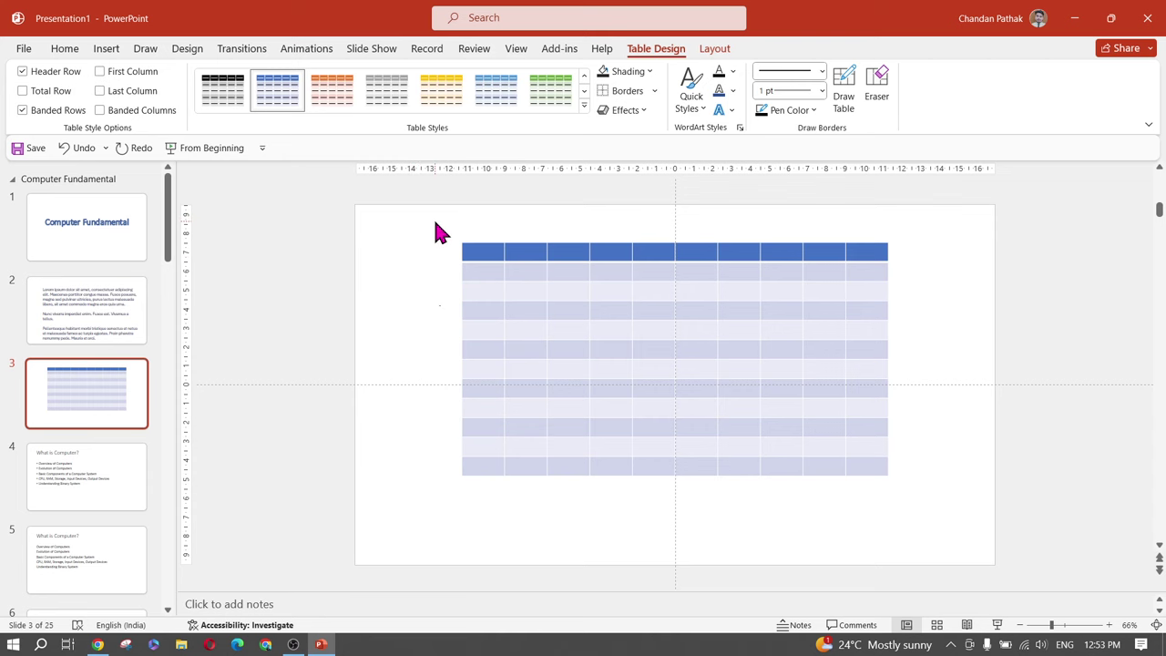
left_click_drag(435, 226, 952, 520)
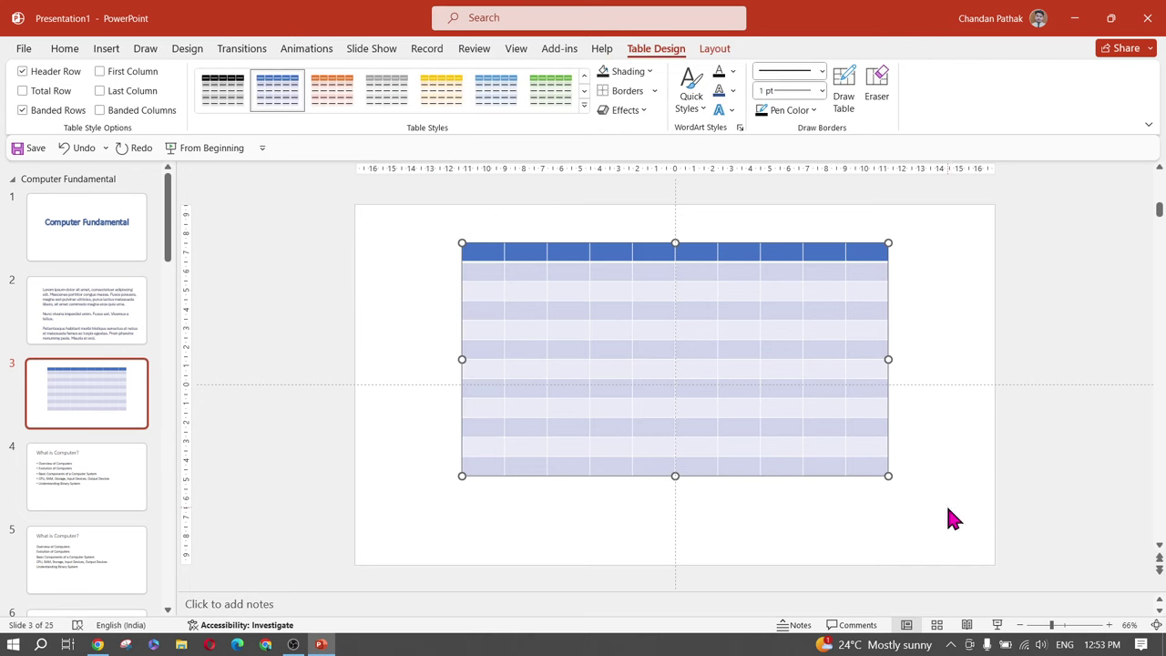
left_click(585, 105)
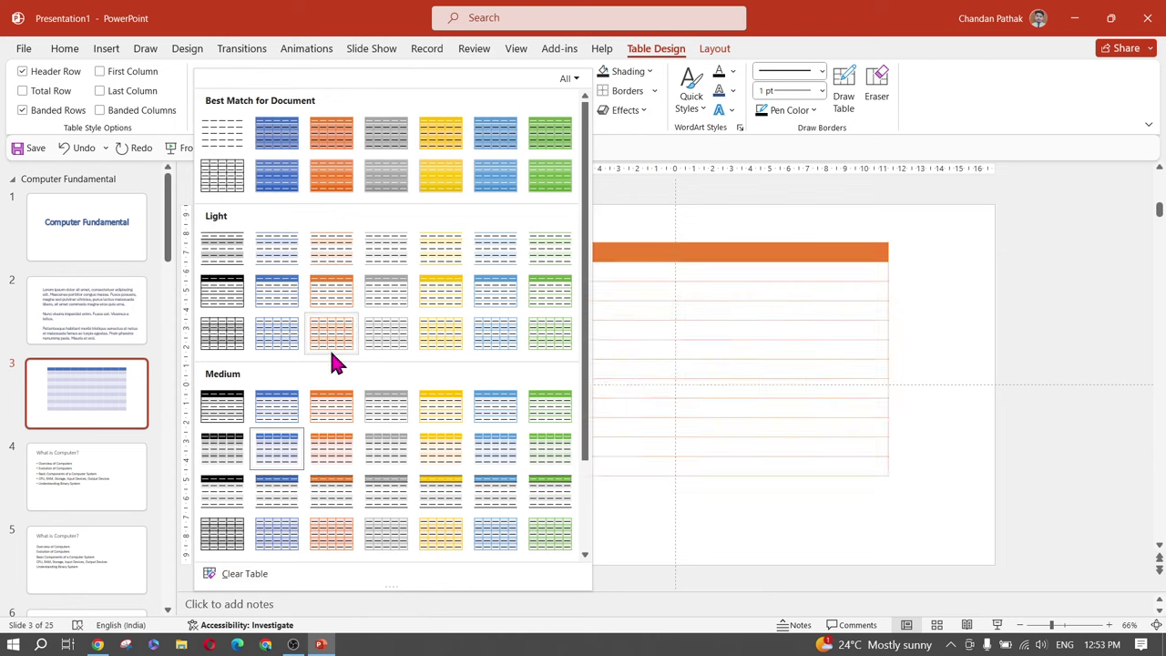
left_click(219, 182)
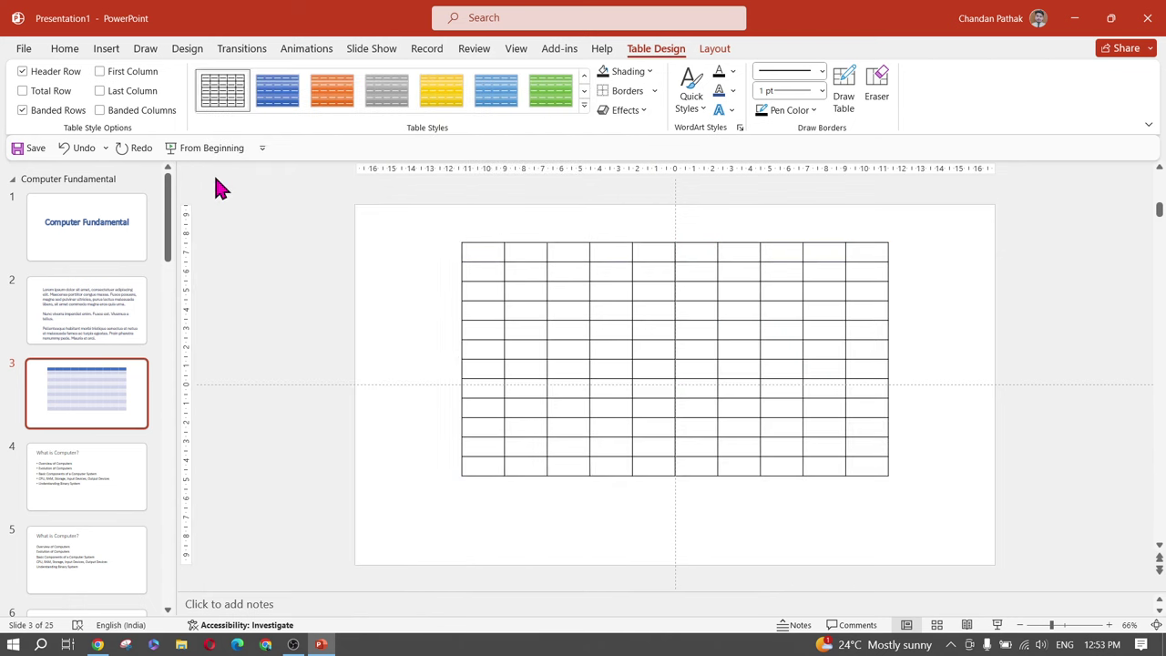
left_click(584, 105)
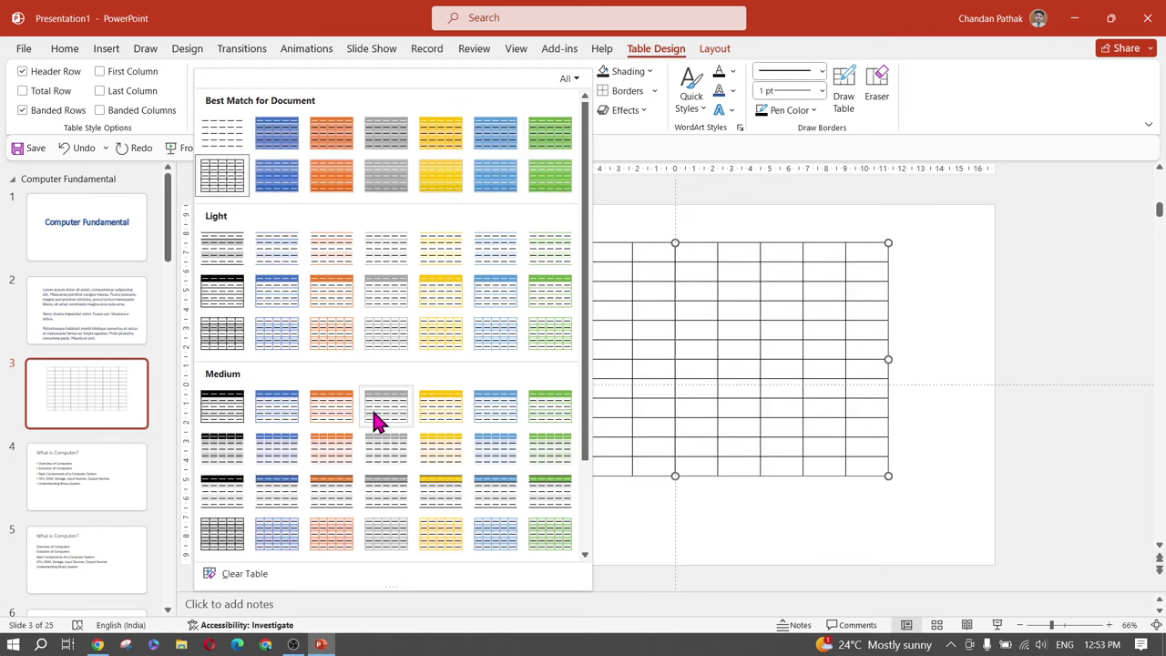
left_click(805, 219)
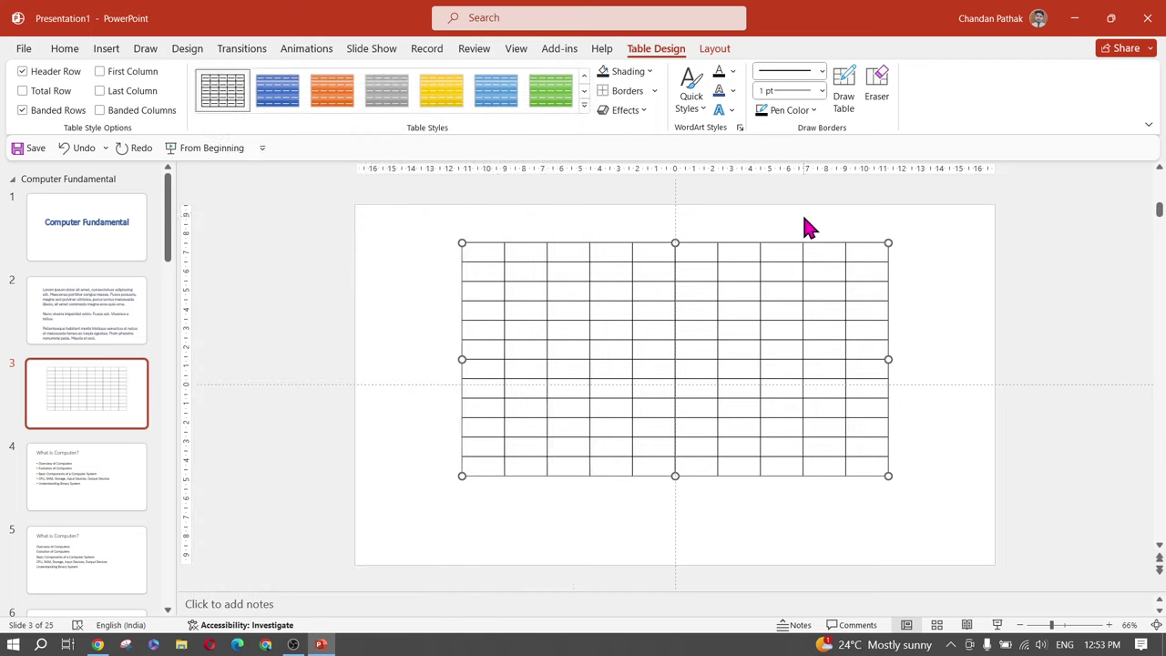
Give every cell of the table a border using All Borders
left_click(653, 91)
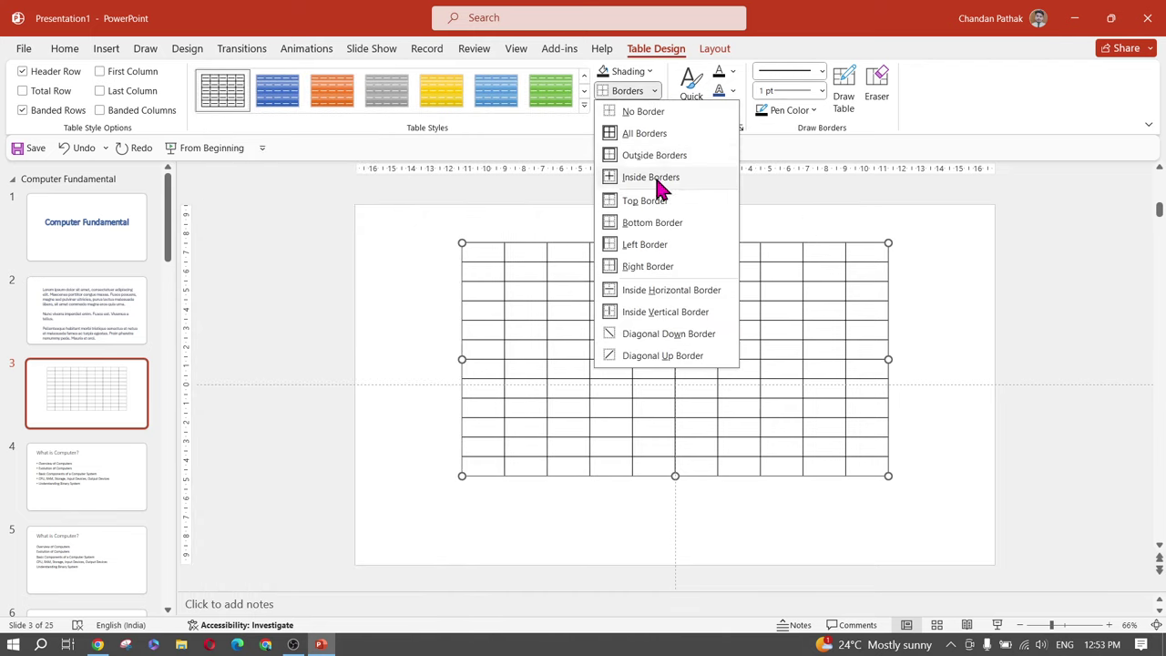
left_click(647, 208)
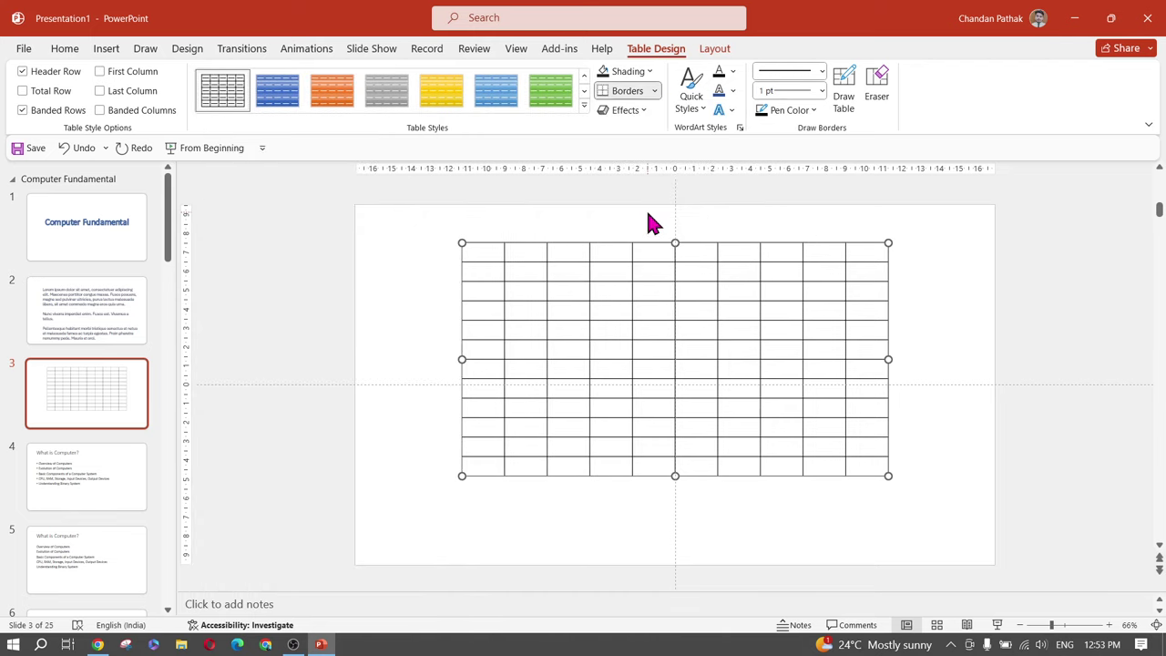
left_click(655, 93)
left_click(642, 113)
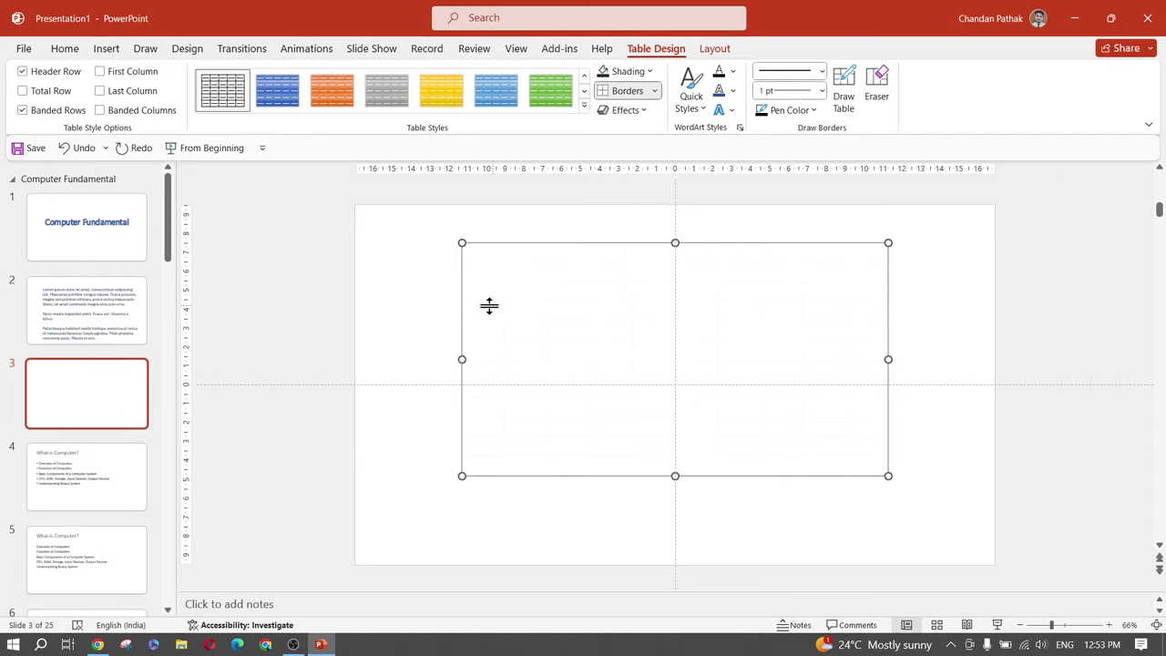
left_click(654, 91)
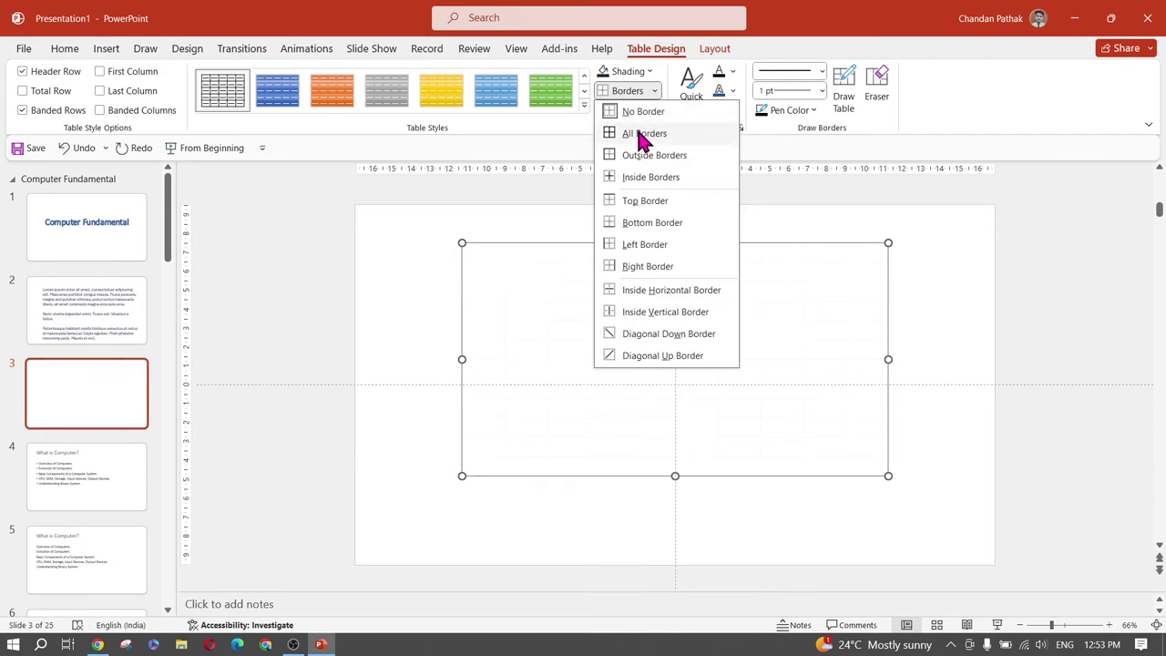
left_click(644, 137)
left_click(409, 330)
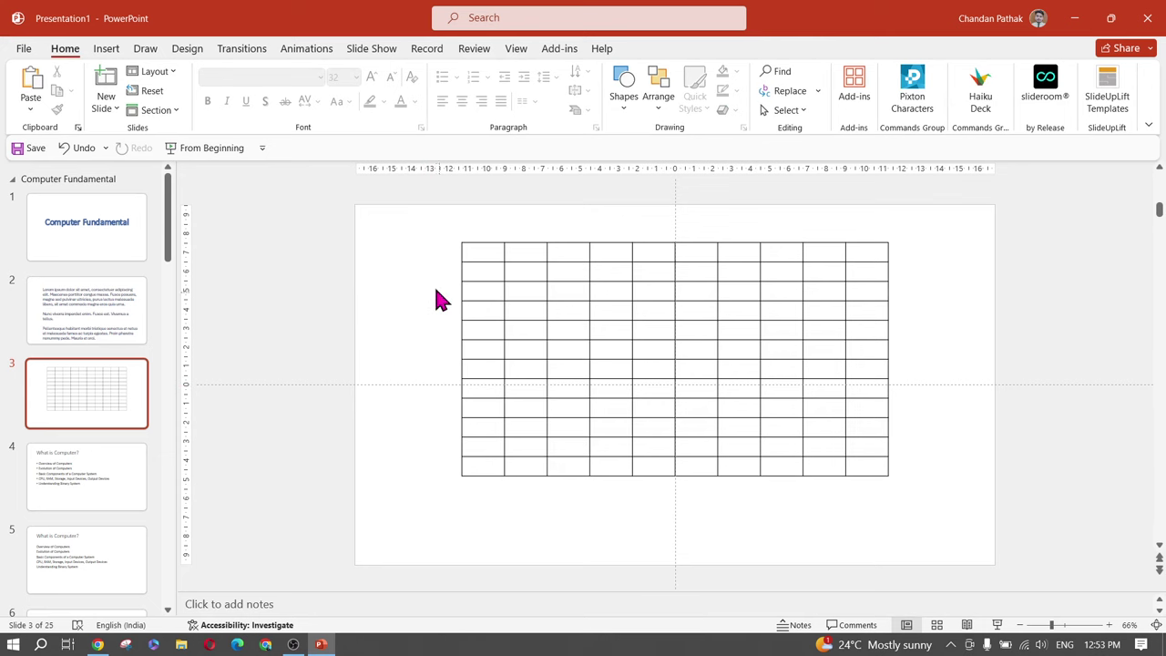
Type the column headings Col 1, Col 2, Col 3 across the table's top row
left_click_drag(430, 228, 935, 570)
left_click(628, 502)
left_click(487, 262)
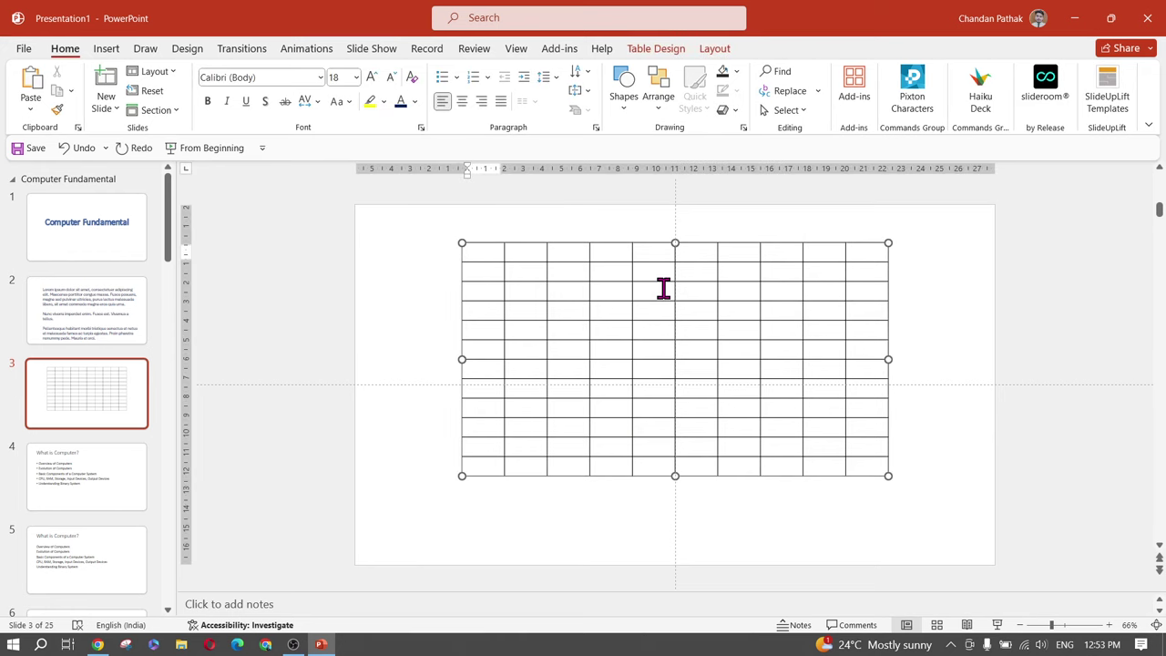
type("Col 1")
key("Tab")
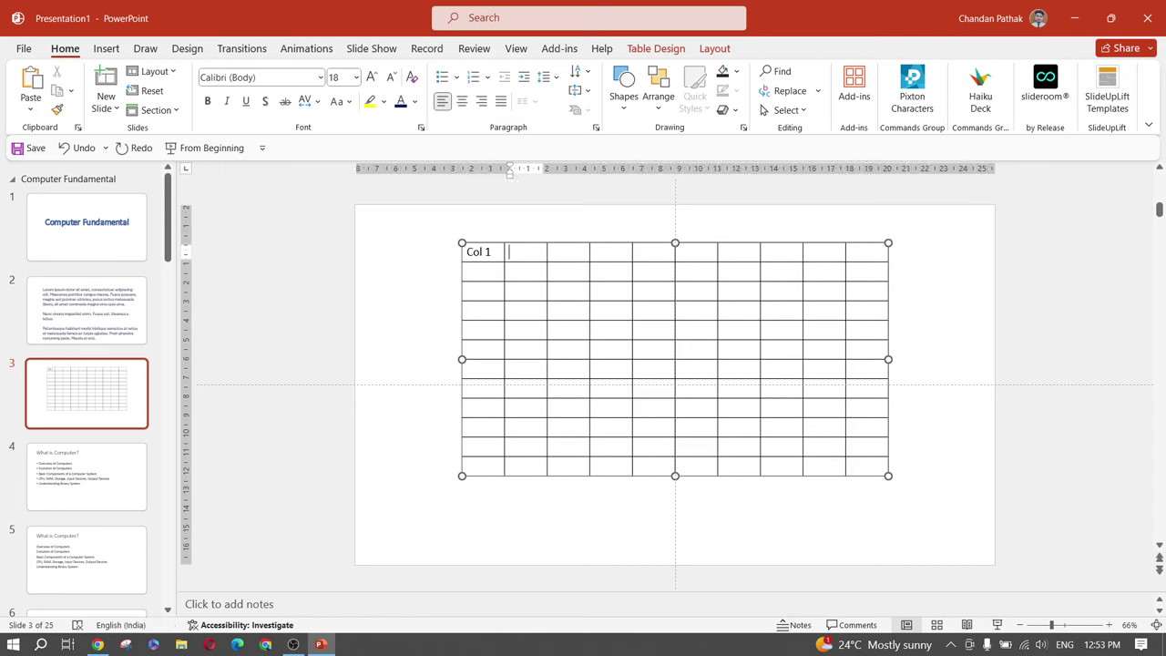
type("Col 2")
key("Tab")
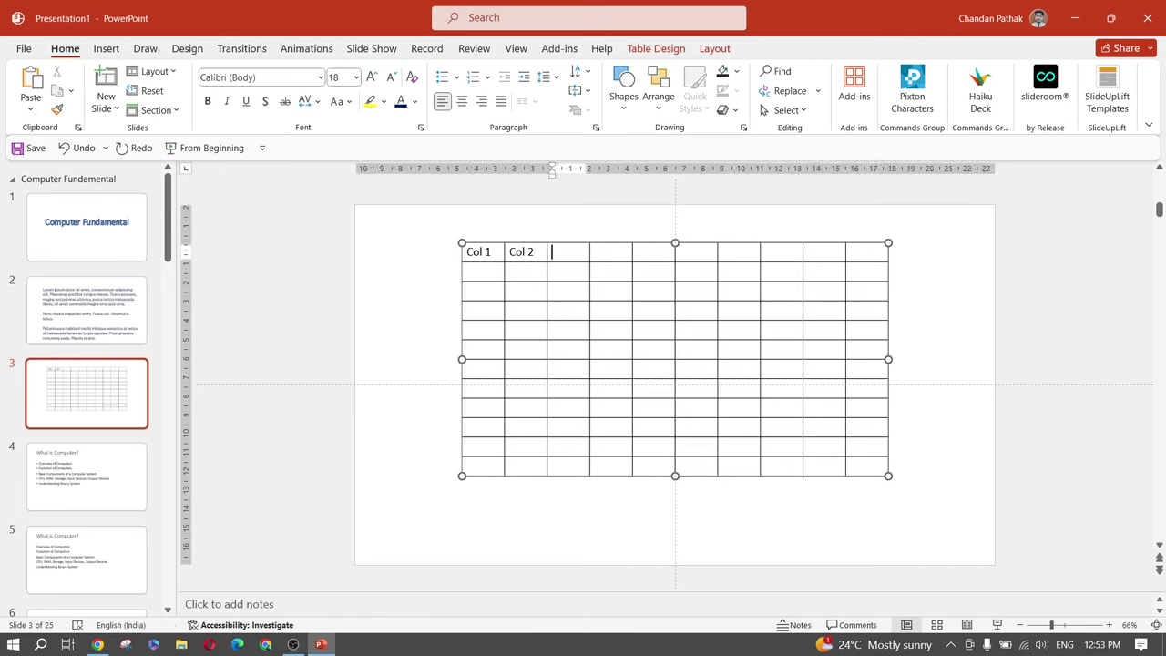
type("Col 3")
Label the first-column cells below as Rw 1 and Rw2, then select those labels
left_click(481, 273)
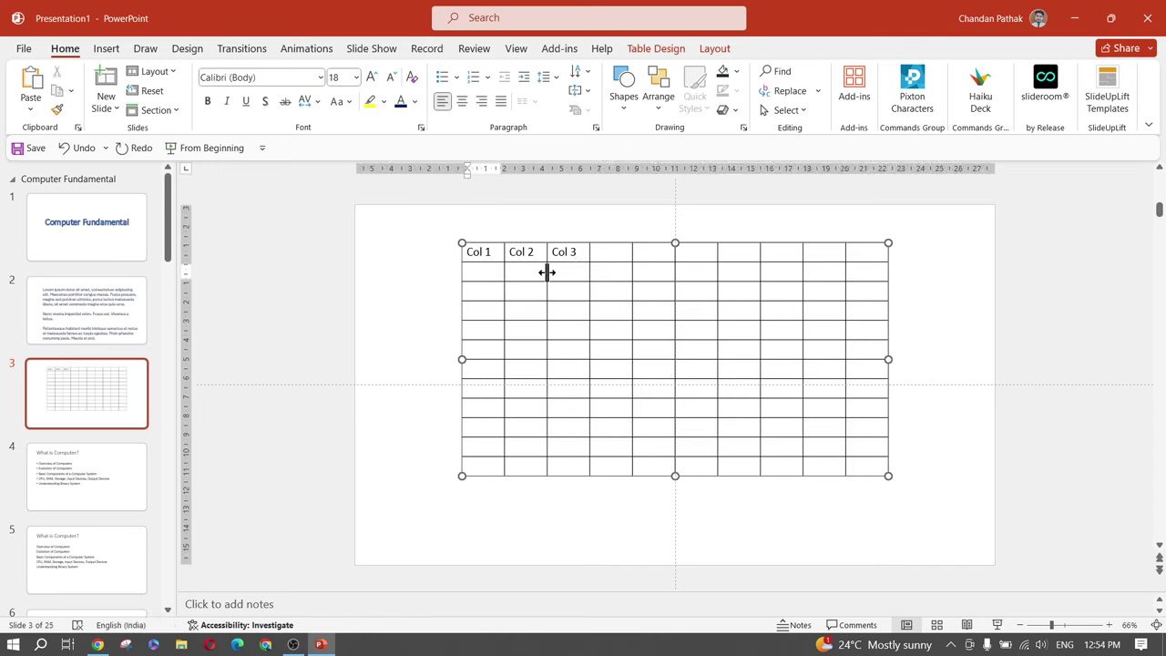
type("Rw 1")
left_click(481, 291)
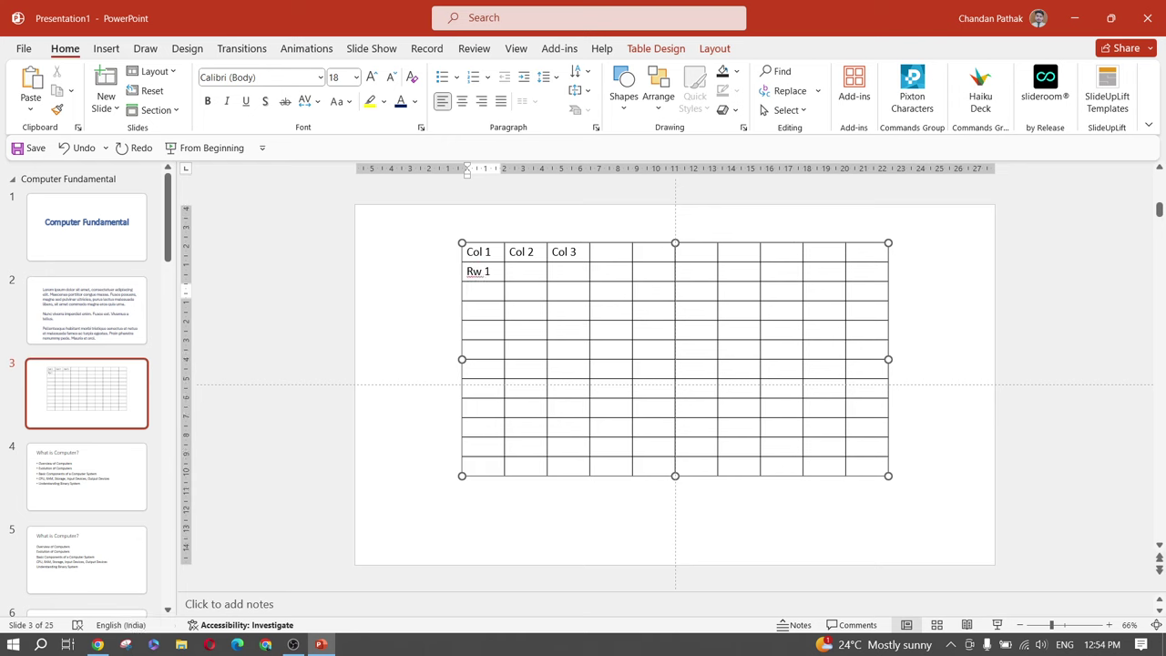
type("Rw2")
left_click(481, 310)
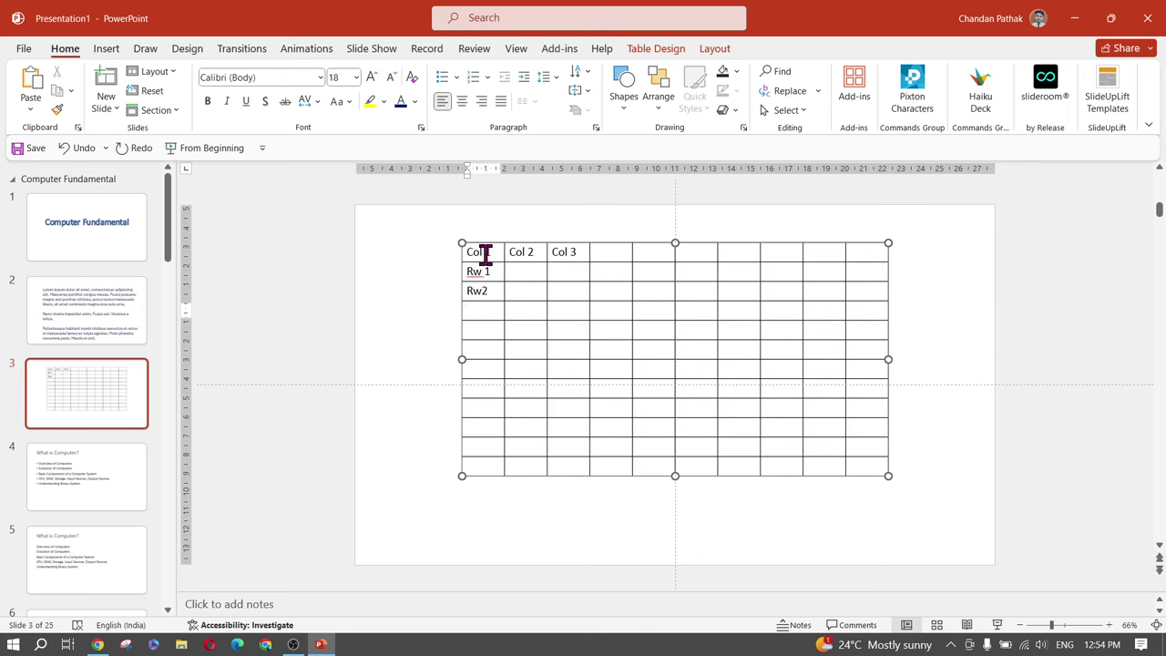
left_click_drag(486, 255, 498, 300)
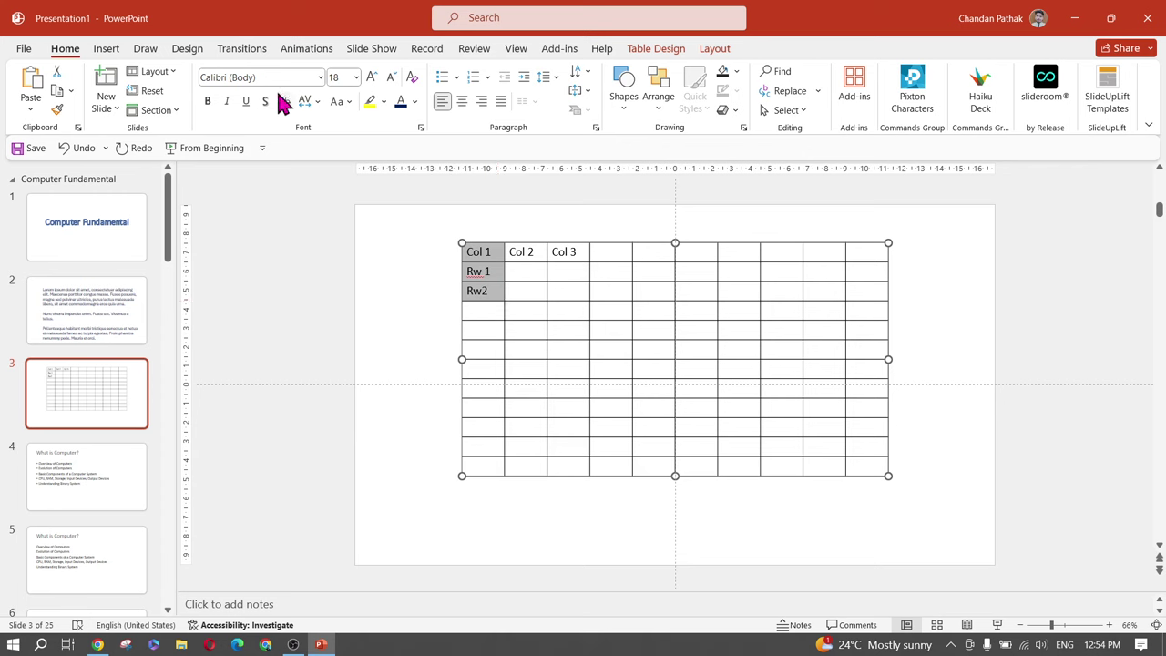
Enlarge the first-column labels to 32 pt and widen the first column to fit
left_click(355, 78)
left_click(340, 315)
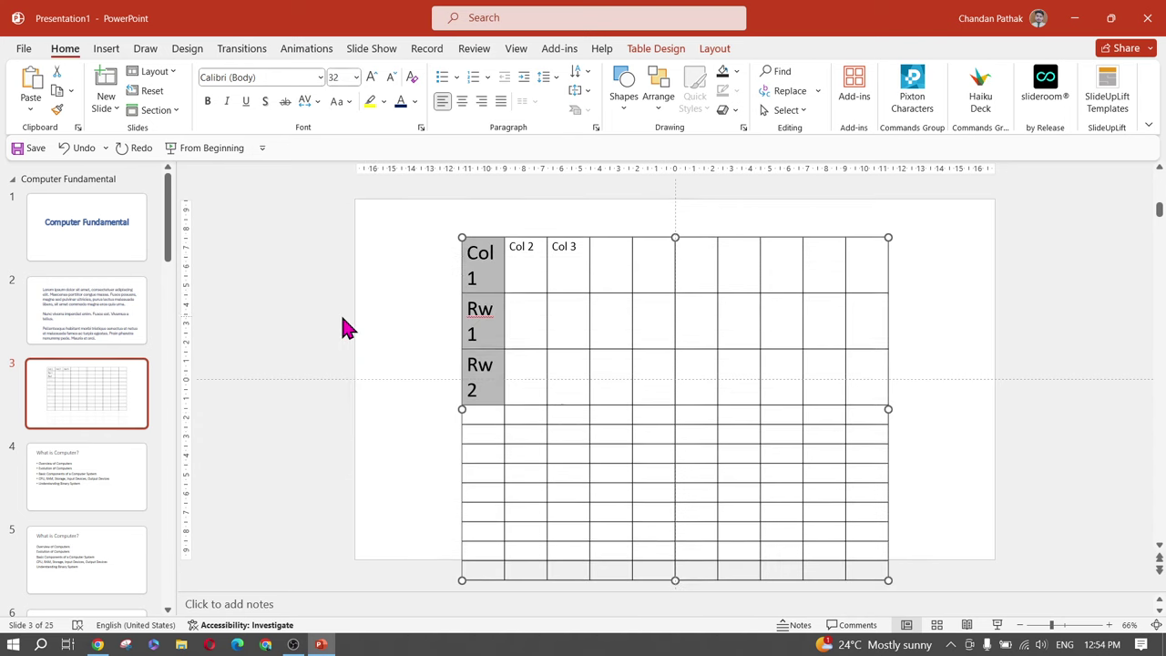
left_click_drag(504, 282, 553, 285)
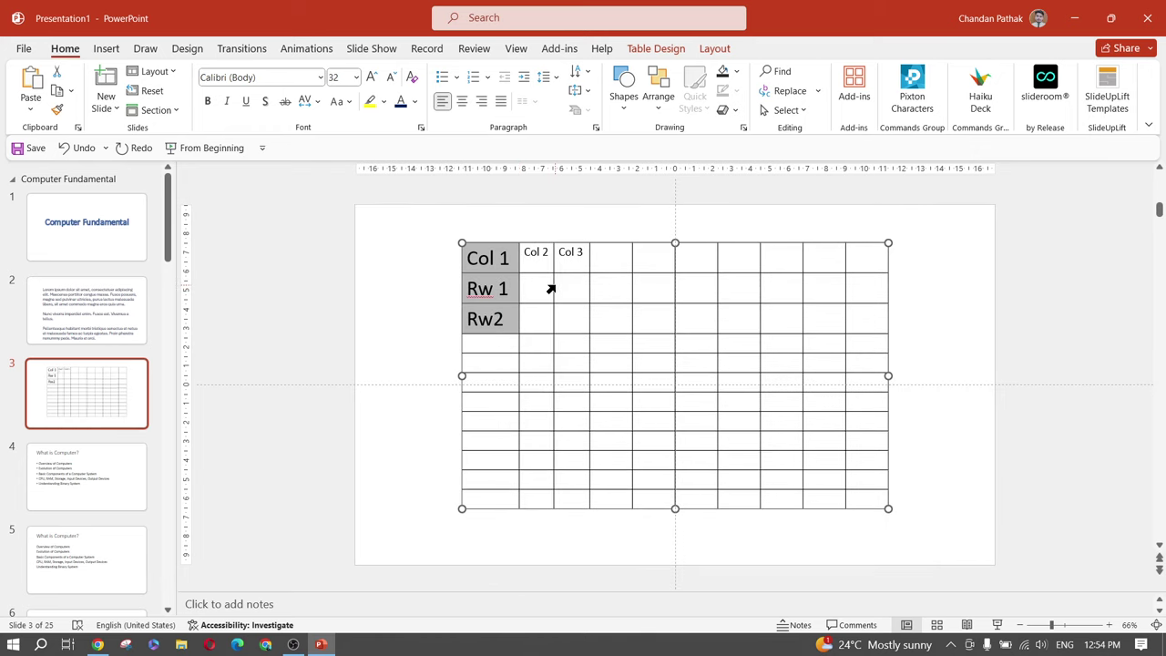
Try a yellow highlight on the first-column labels, then remove it again
left_click(375, 104)
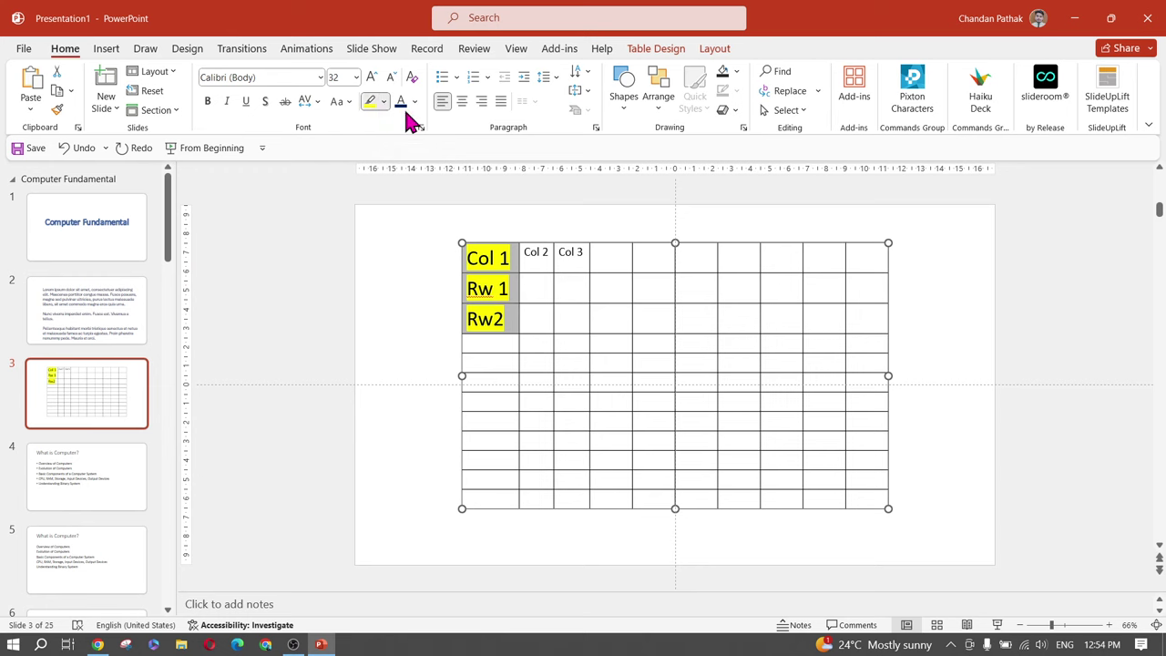
left_click(384, 102)
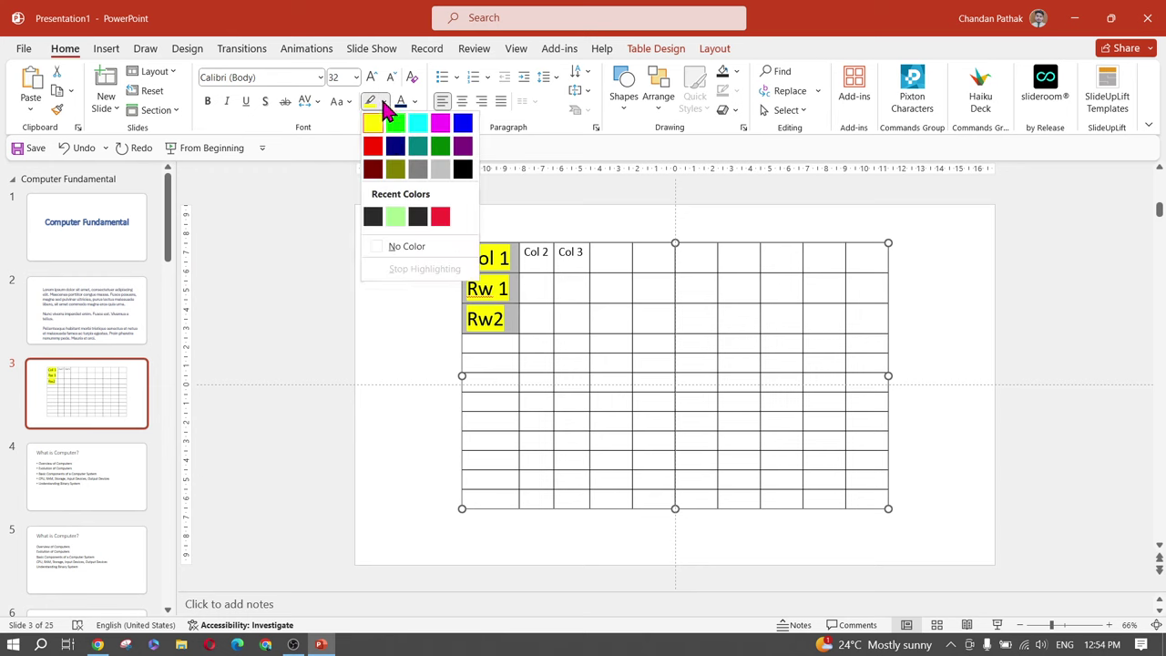
left_click(408, 248)
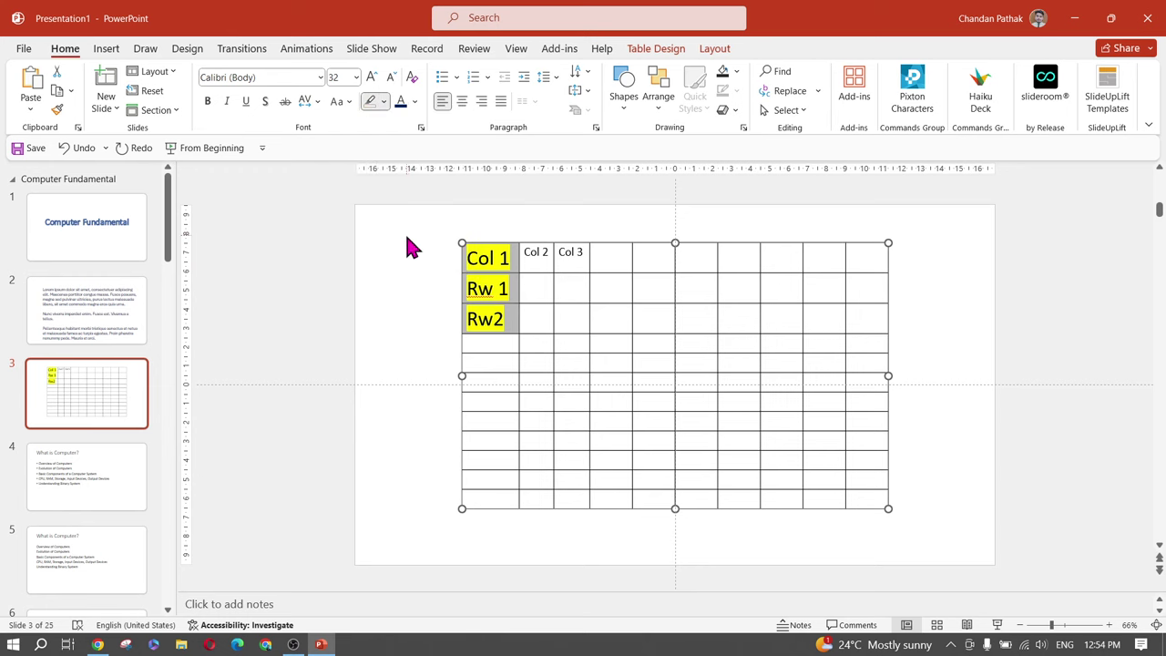
left_click(480, 259)
left_click_drag(480, 259, 493, 316)
left_click(383, 102)
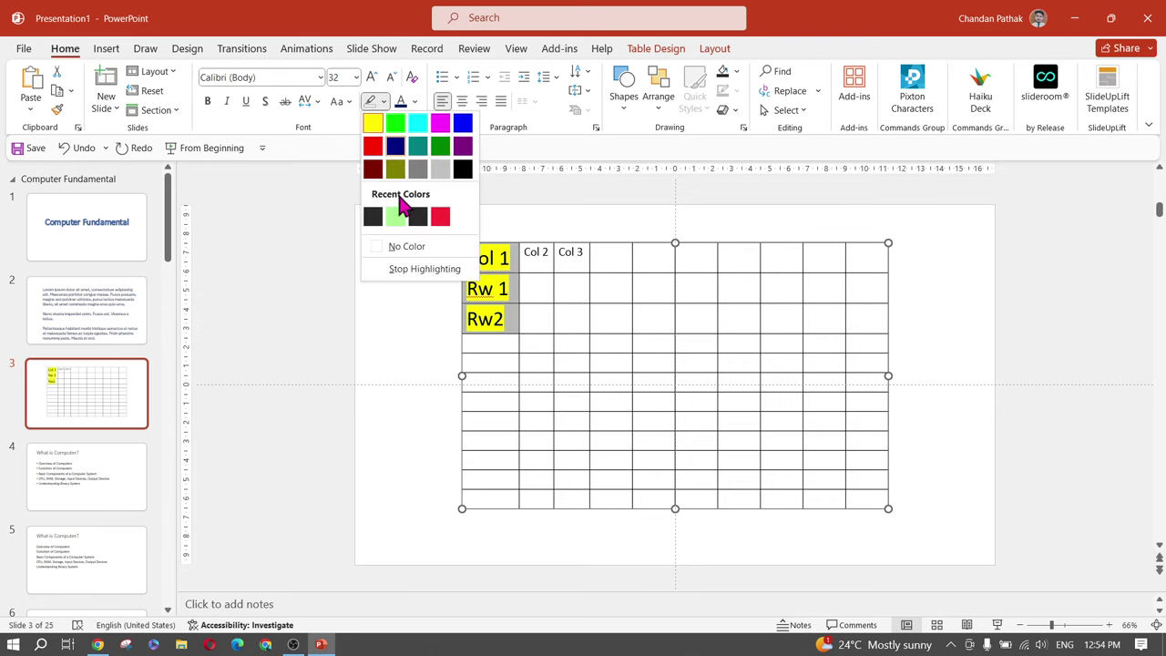
left_click(412, 260)
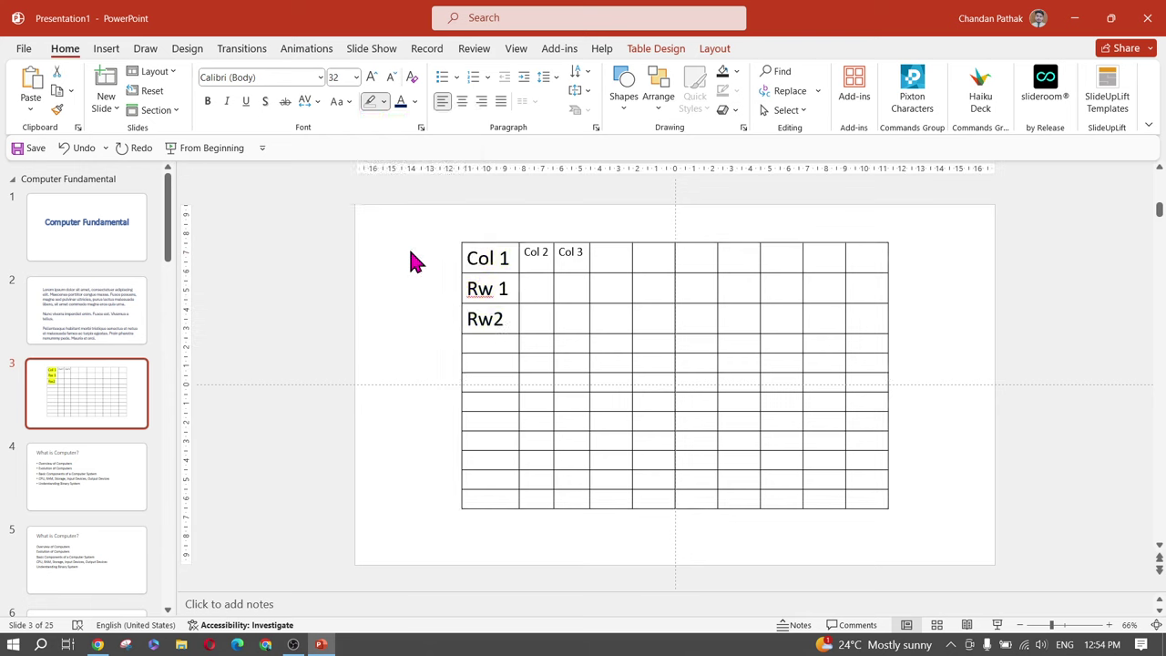
Colour the first-column labels red, leaving their letter case unchanged
left_click(414, 102)
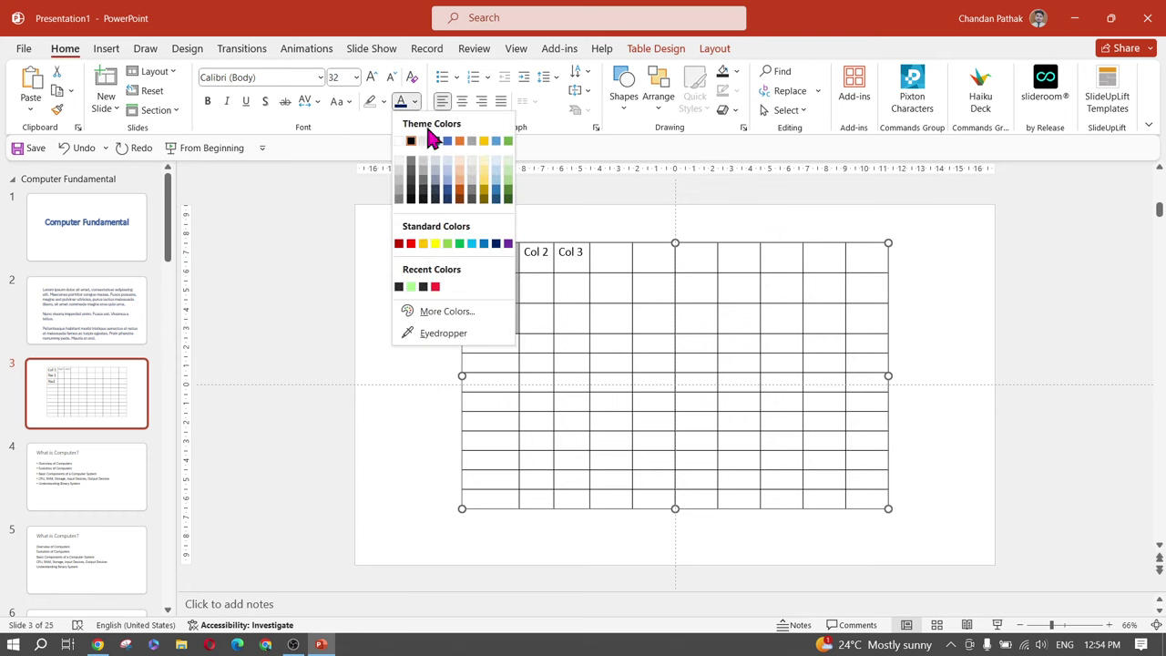
left_click(410, 244)
left_click(337, 102)
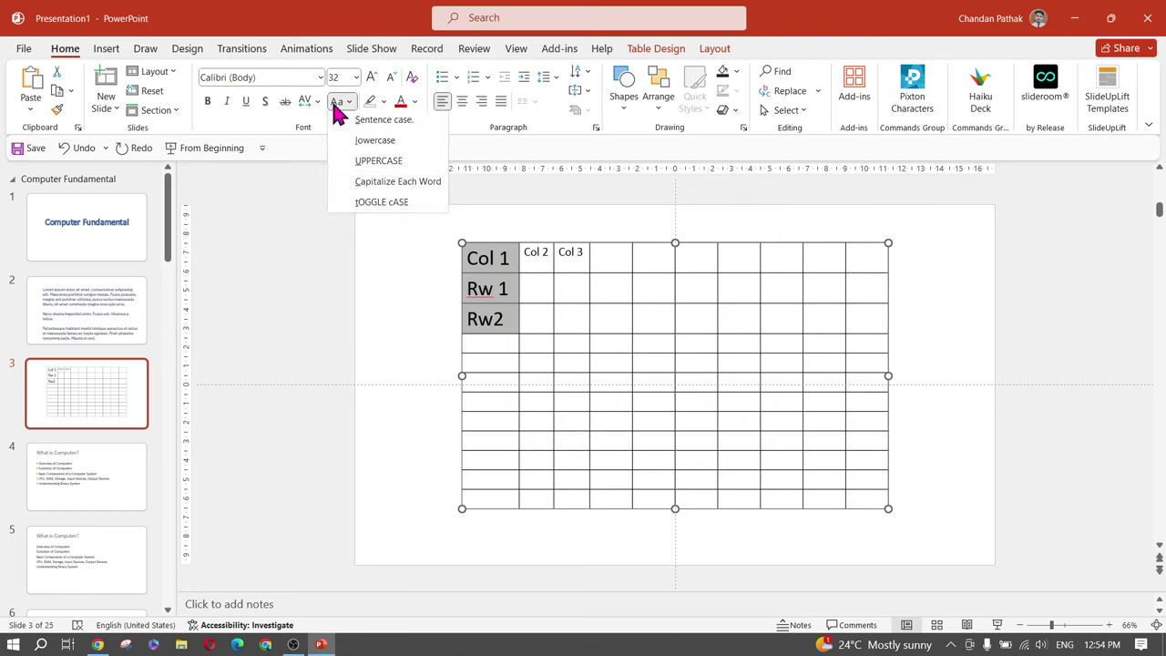
left_click(386, 164)
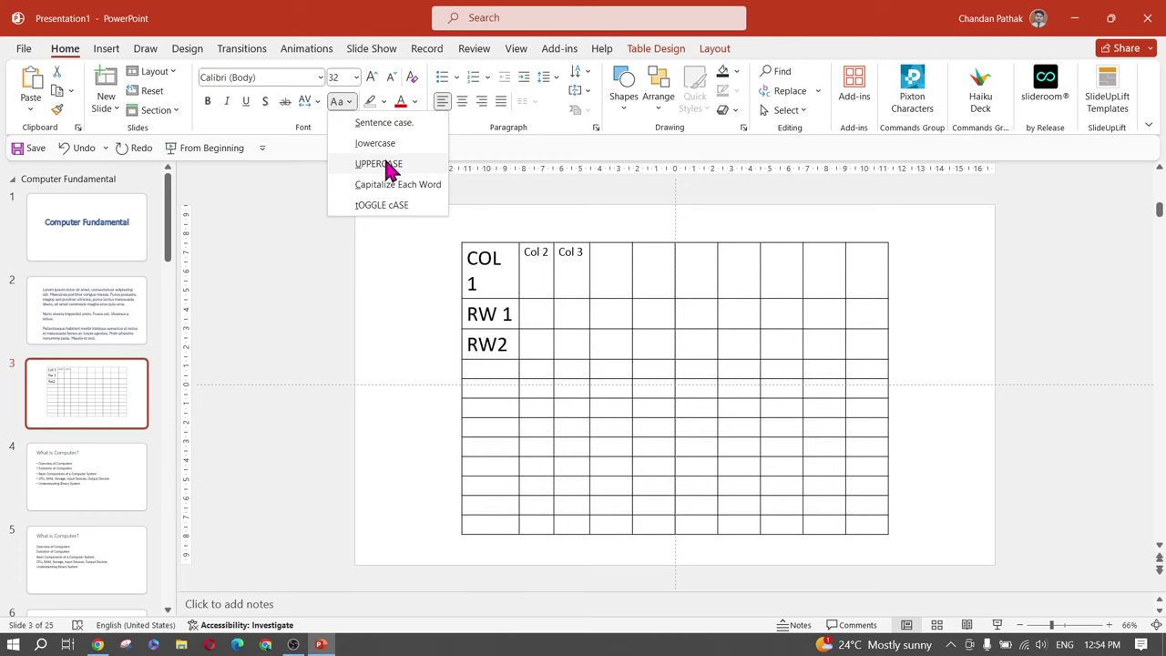
left_click(260, 328)
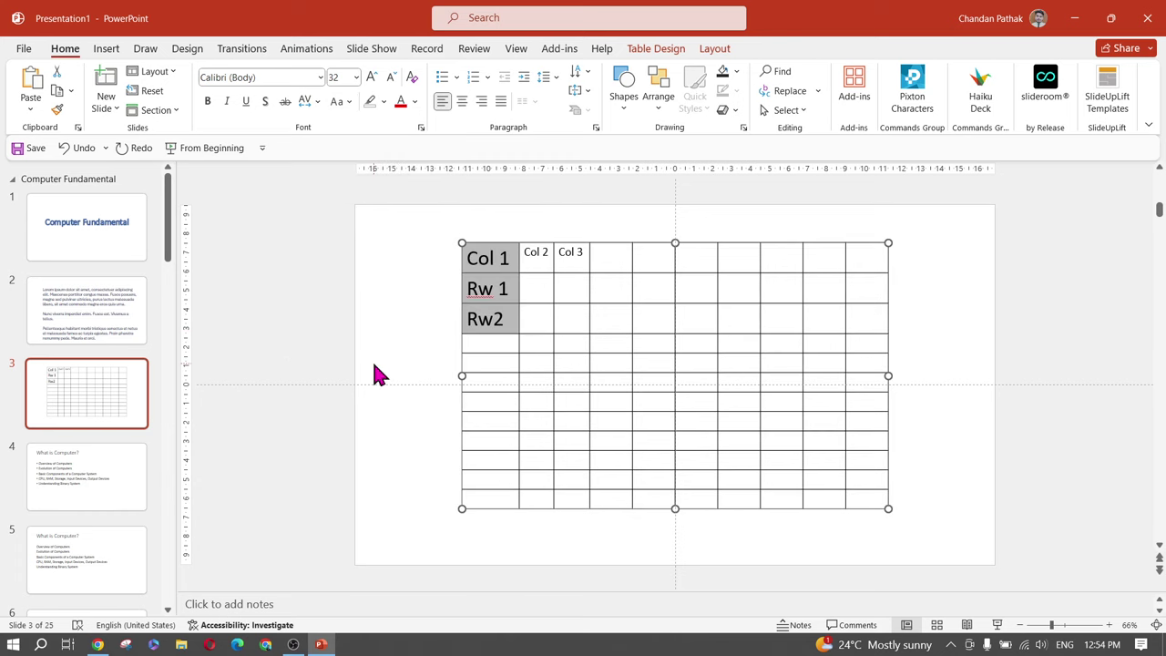
left_click(345, 346)
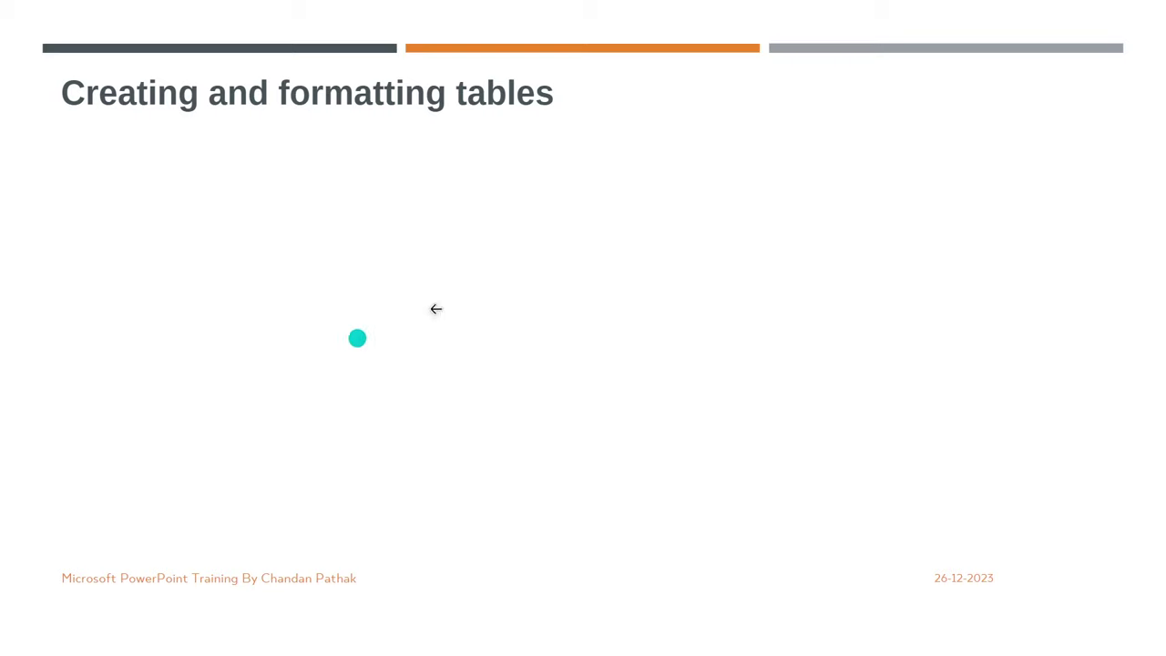
Advance the slide show, then return to slide 2 in the editing window
key("Right")
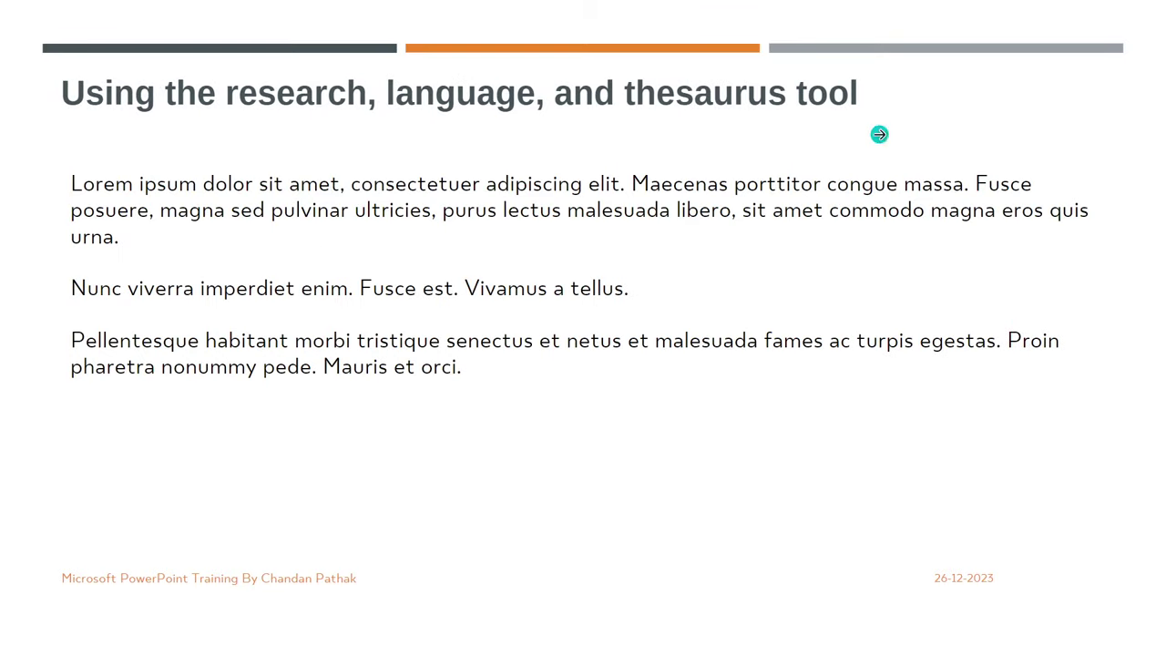
key("alt+Tab")
left_click(67, 312)
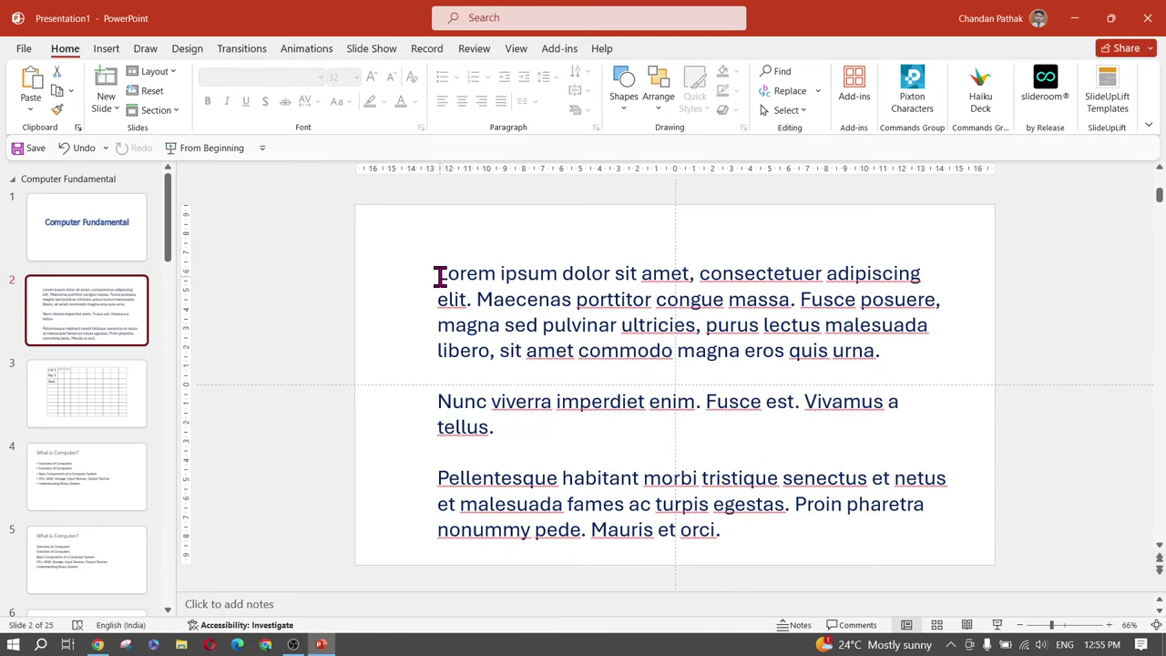
Delete all of slide 2's Lorem ipsum body text and type 'It ia a device'
left_click(439, 275)
left_click_drag(440, 275, 484, 279)
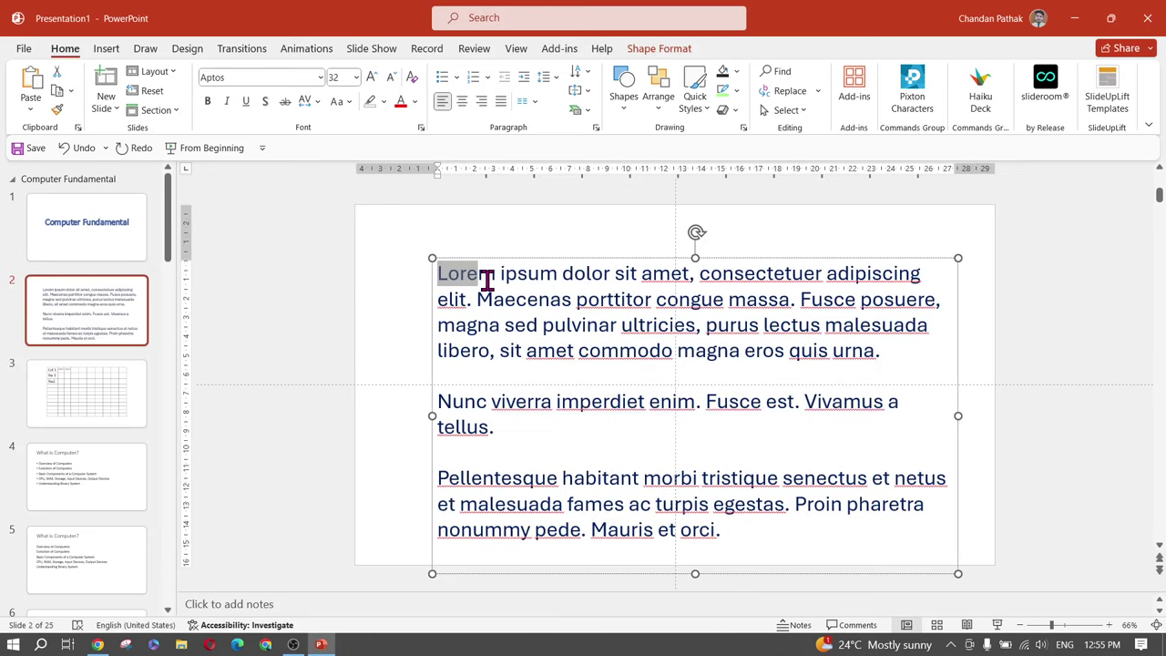
left_click(588, 307)
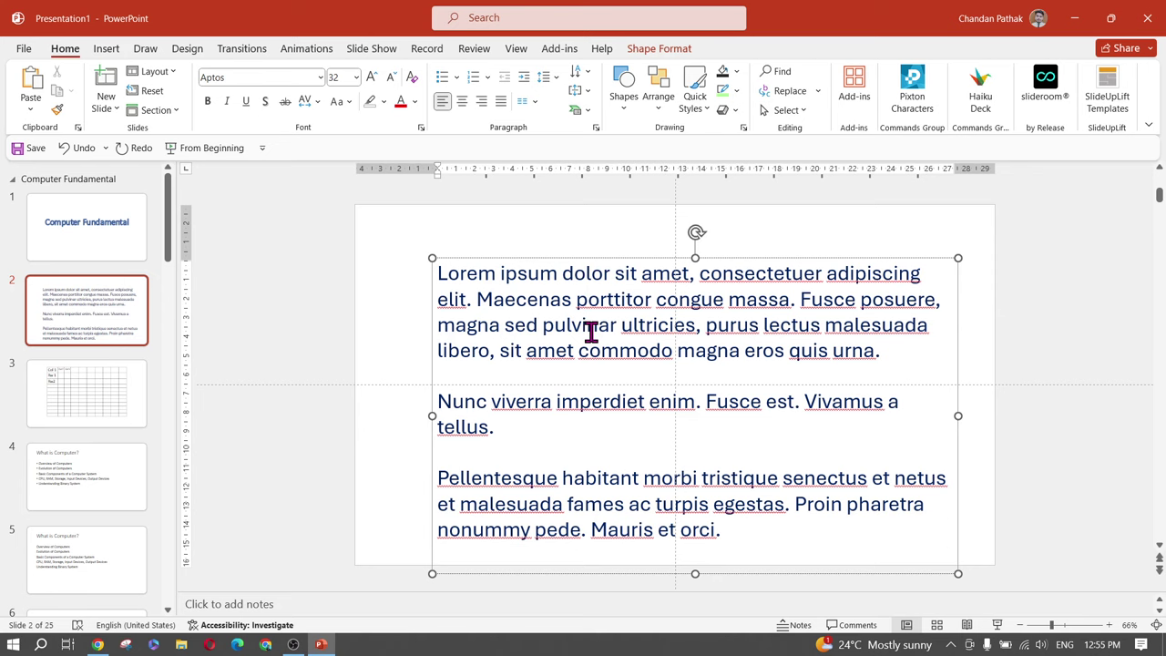
key("ctrl+a")
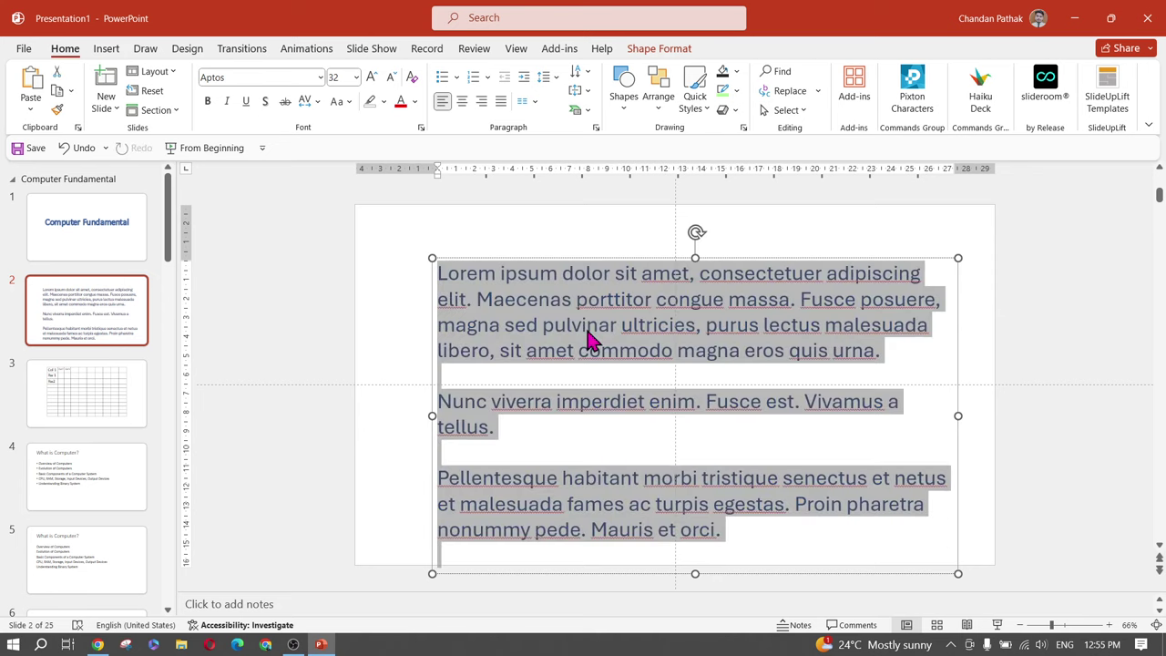
key("Delete")
type("t is a device")
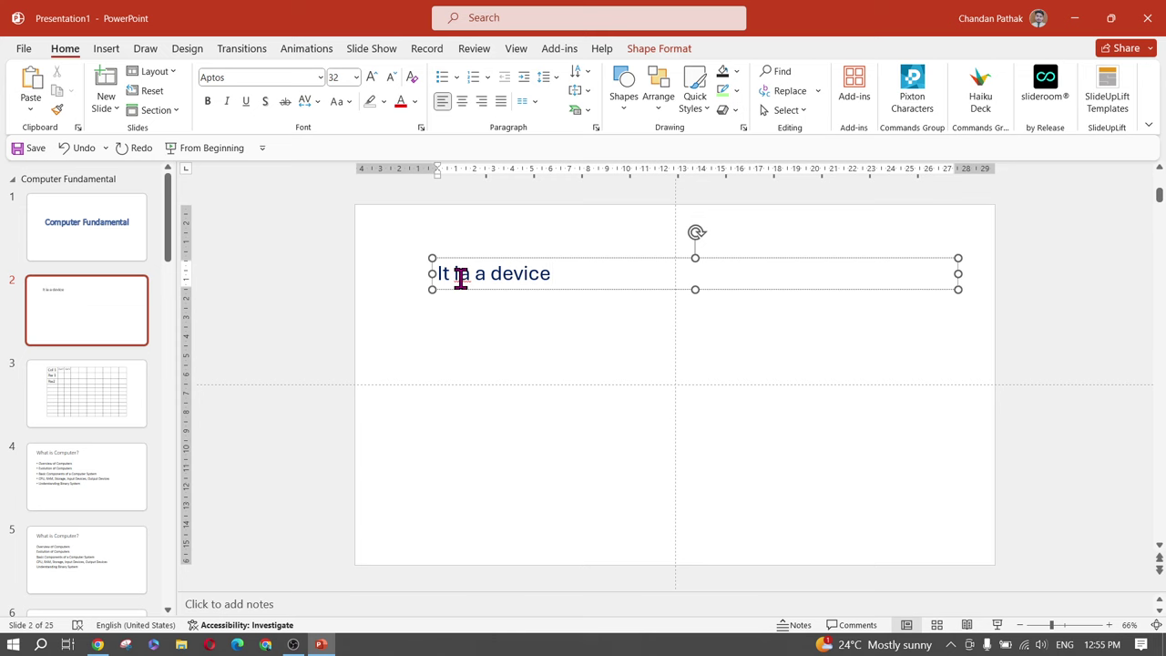
Correct 'ia' to 'is' in the first line and end it with a period
scroll(461, 280, "up", 8)
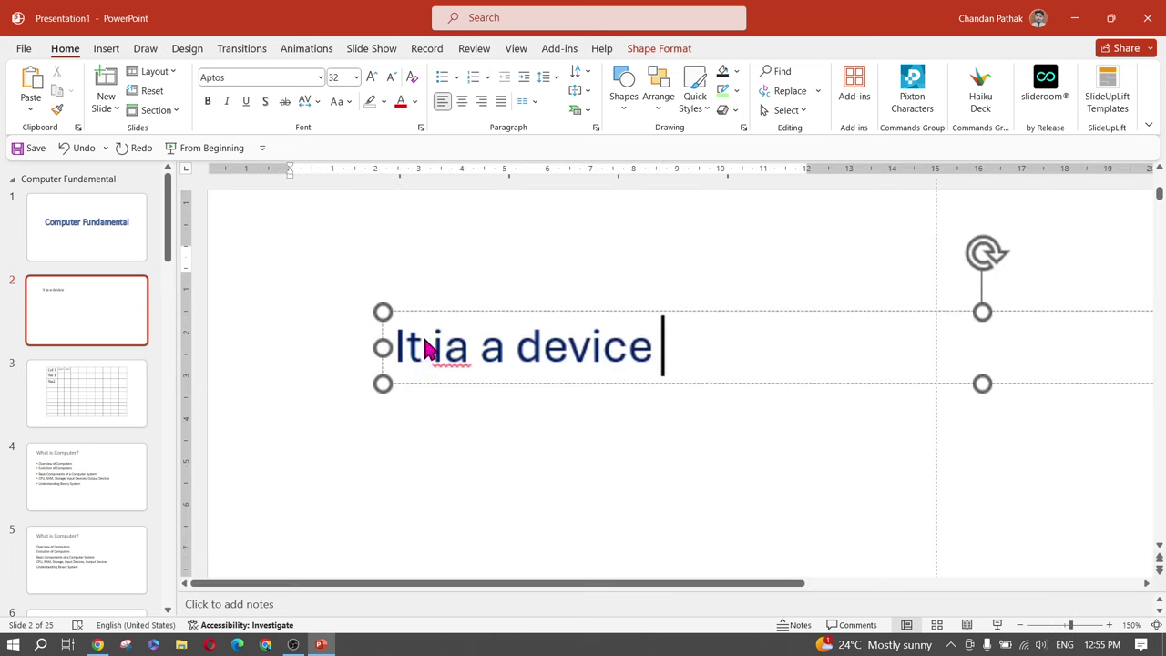
right_click(455, 350)
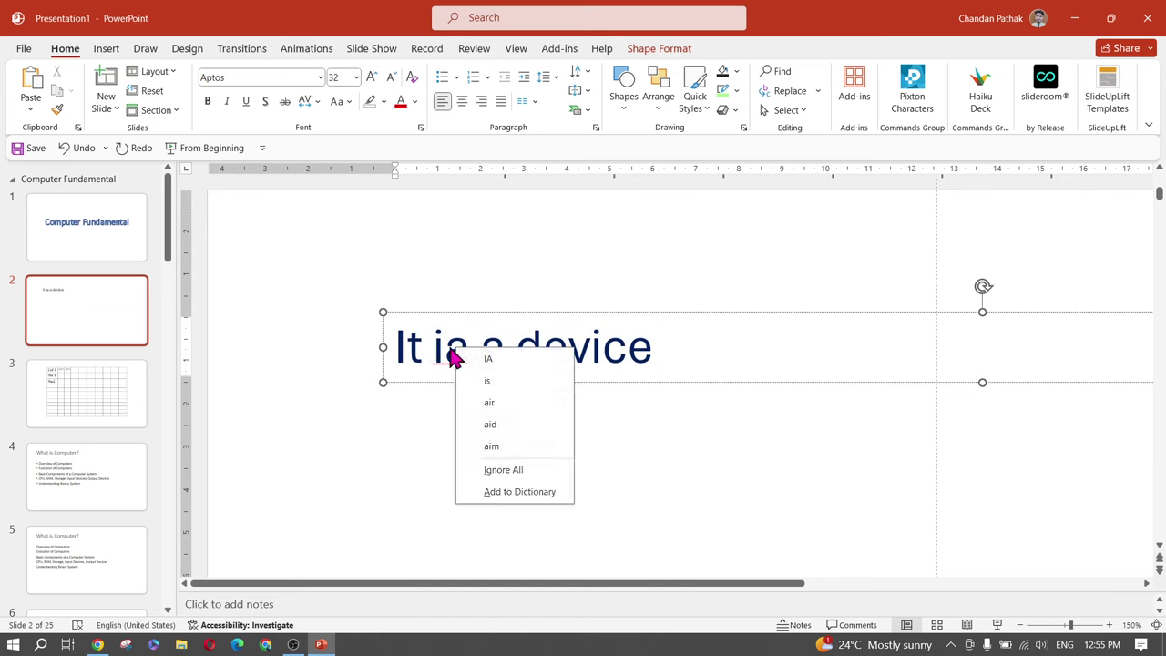
left_click(448, 348)
right_click(458, 368)
left_click(468, 387)
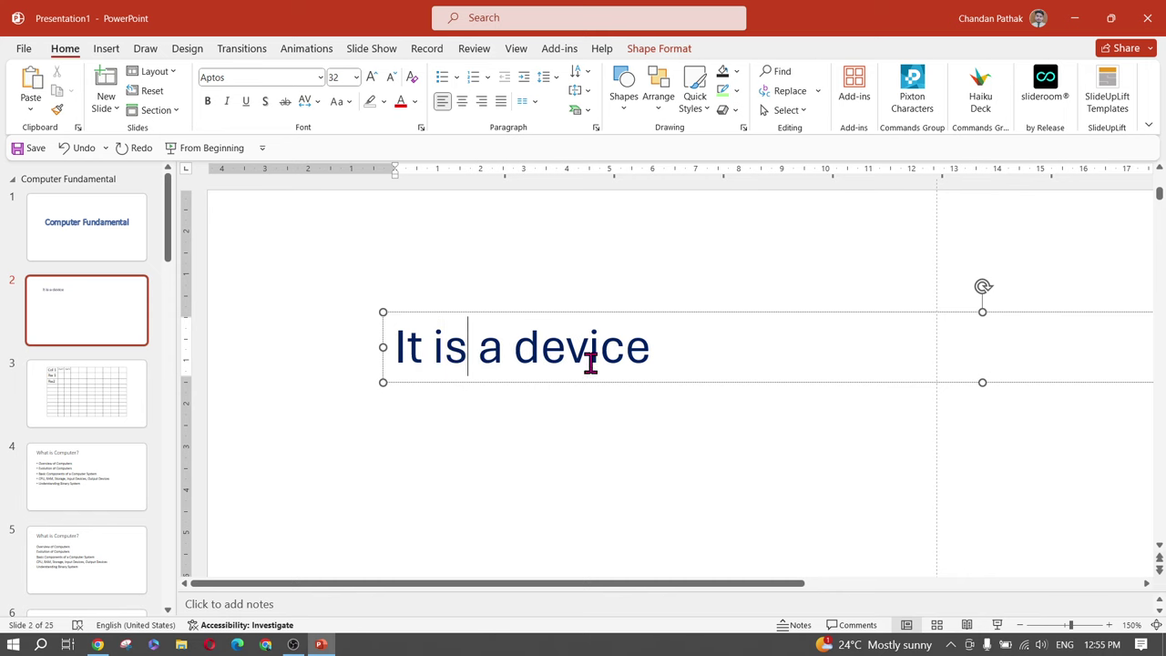
left_click(649, 347)
scroll(708, 362, "down", 5)
type(".")
Add the line 'It works on electricity' and fix its misspelling from the suggestions
key("Return")
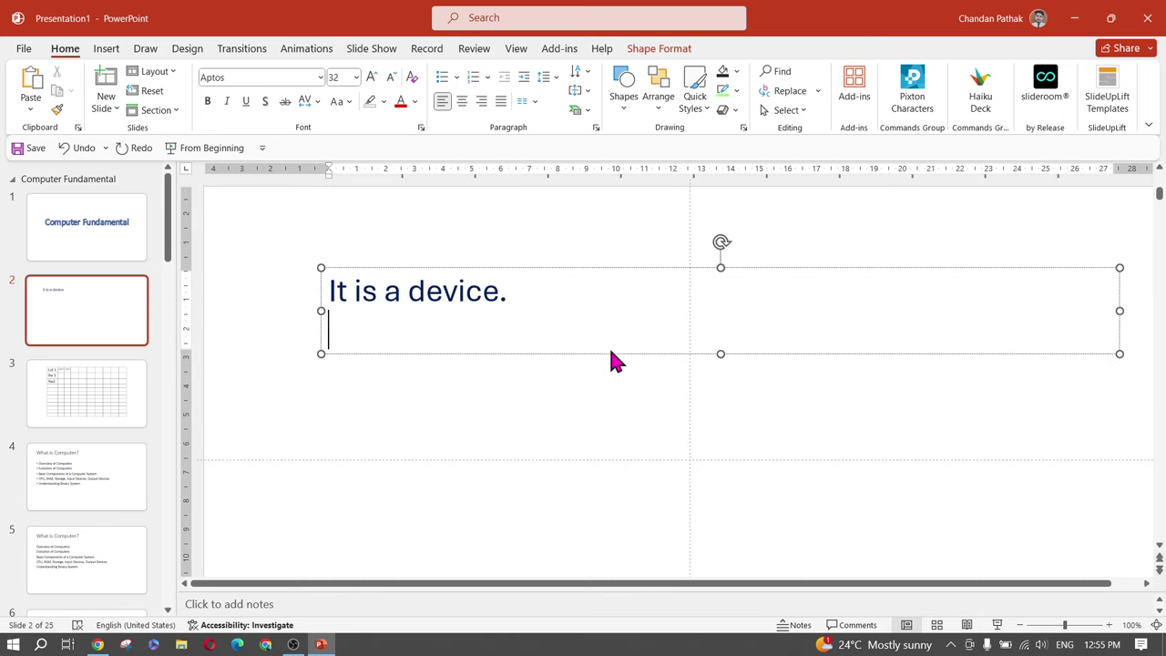
type("It wo")
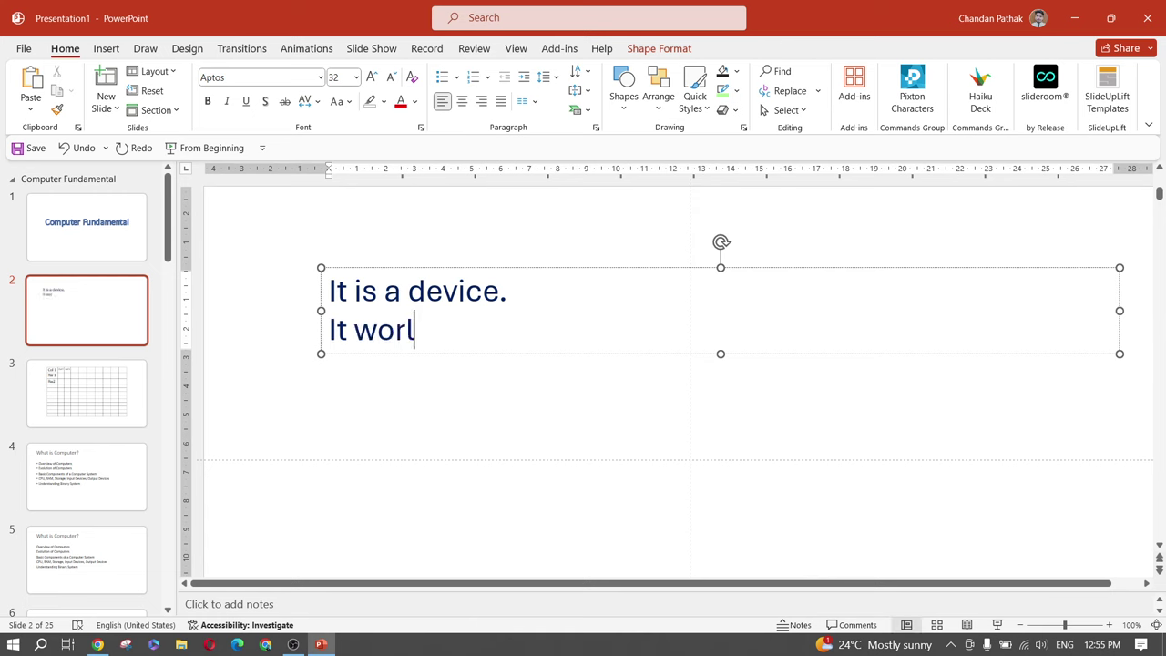
type("rks on ")
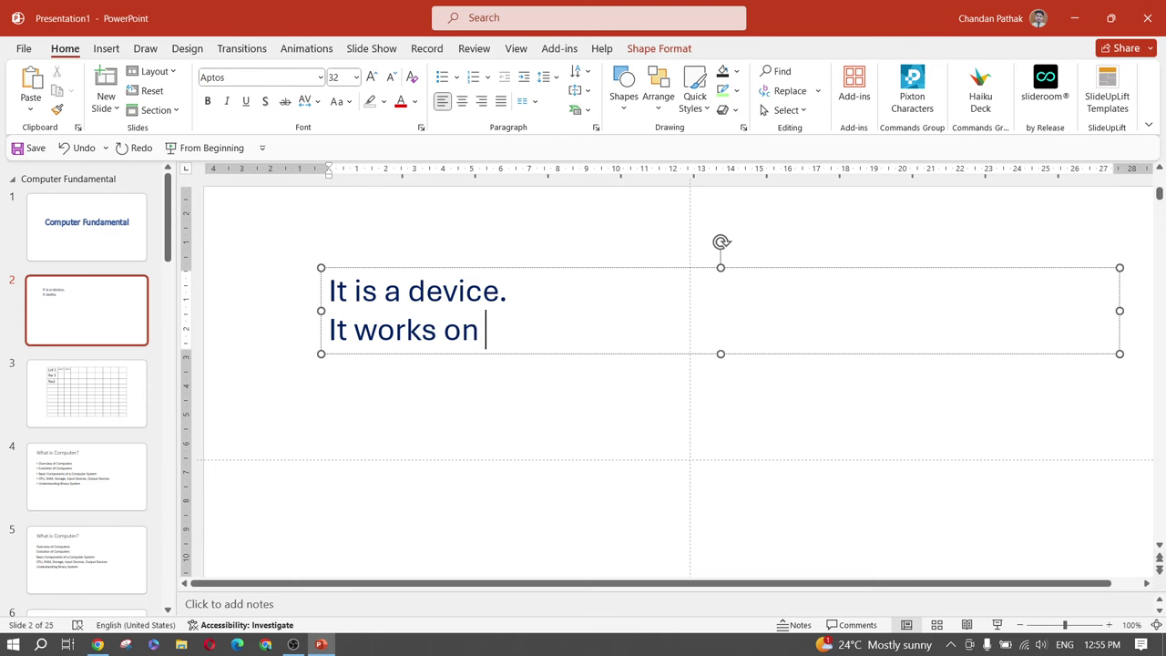
type("elcet")
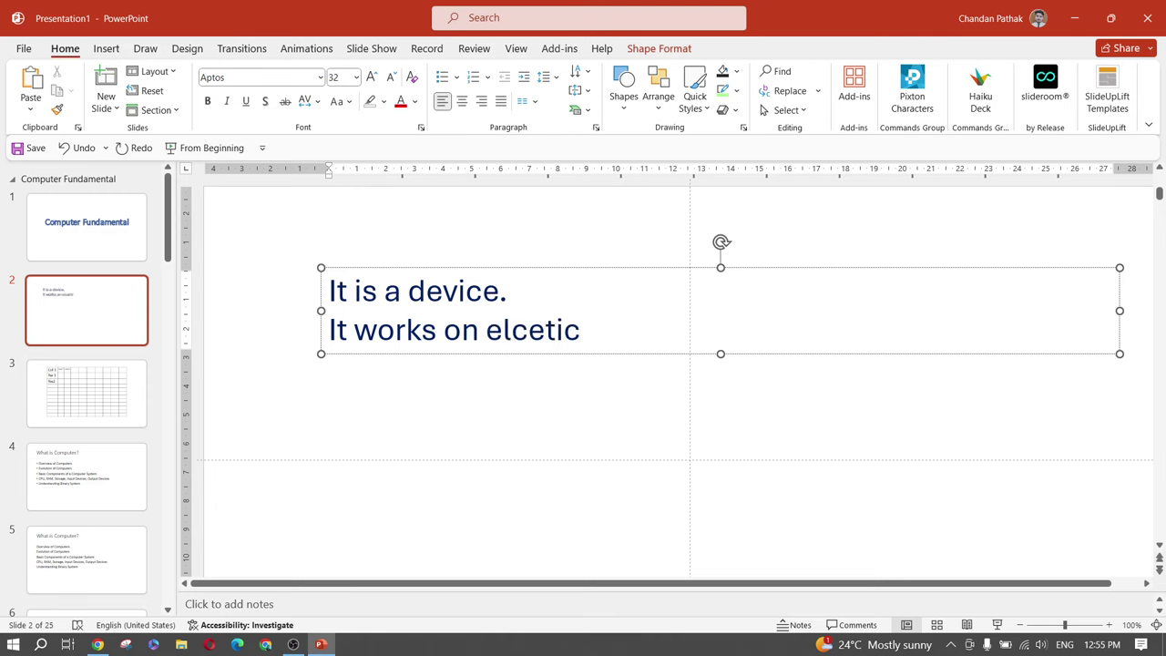
type("ricty")
key("Return")
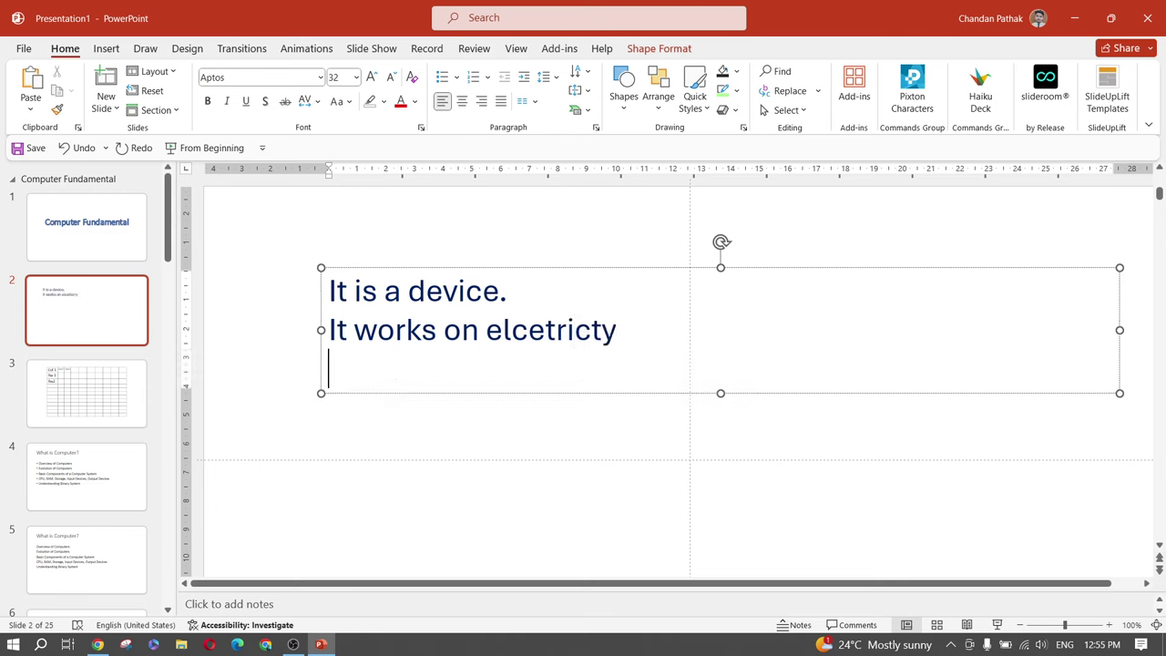
key("BackSpace")
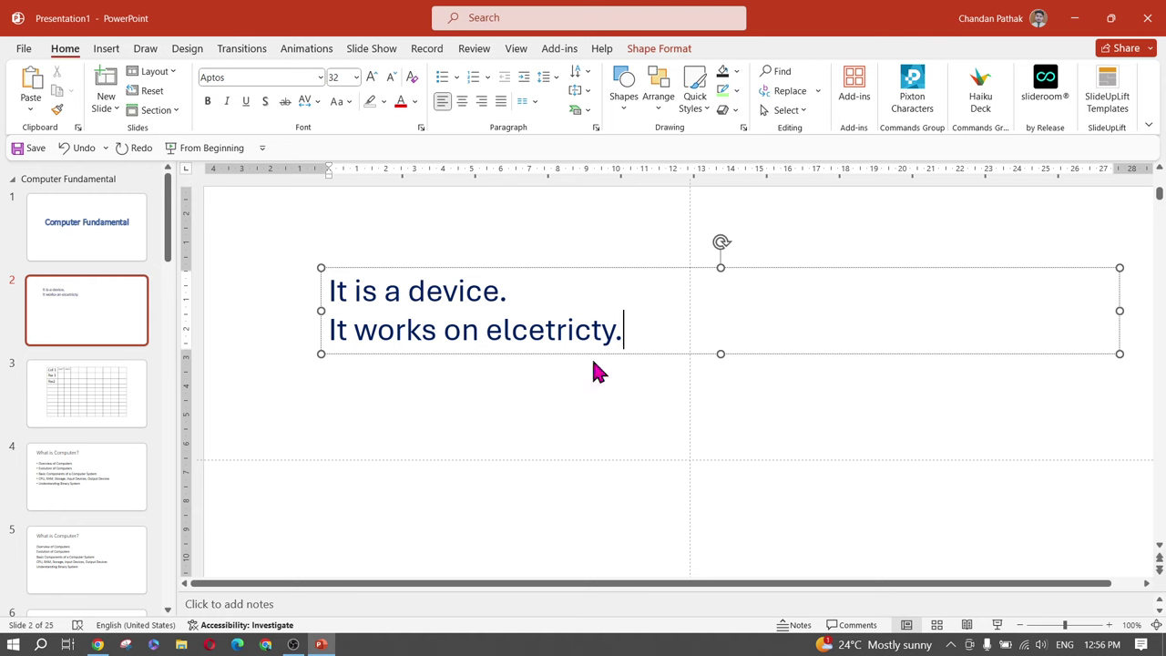
left_click_drag(487, 333, 569, 342)
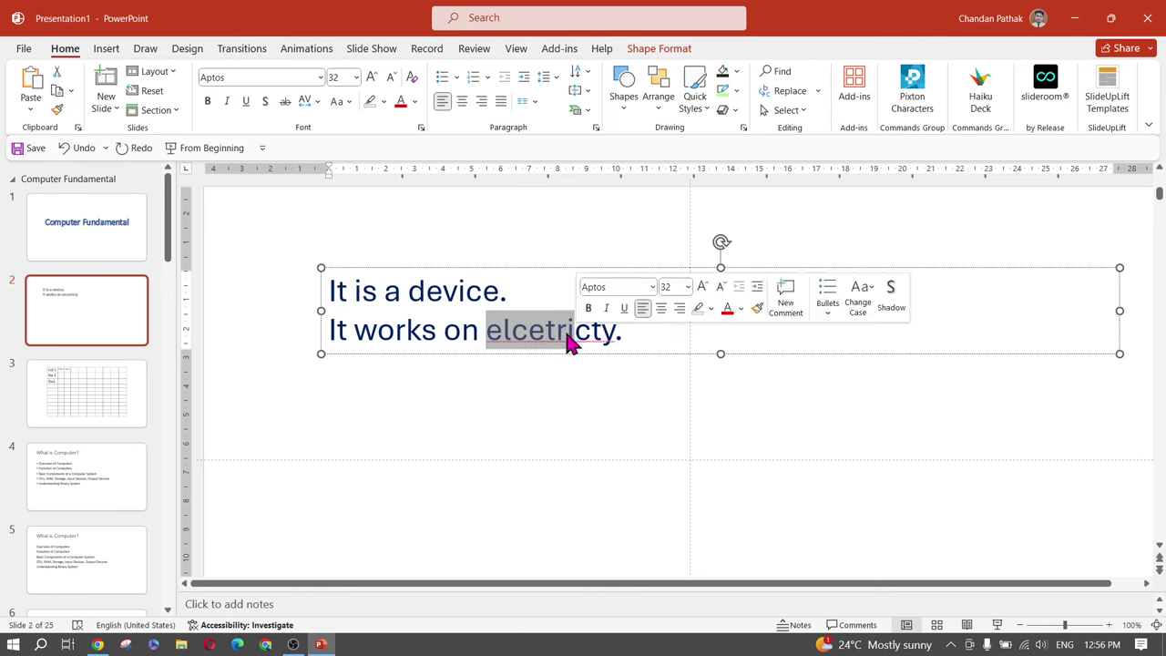
right_click(566, 336)
left_click(607, 341)
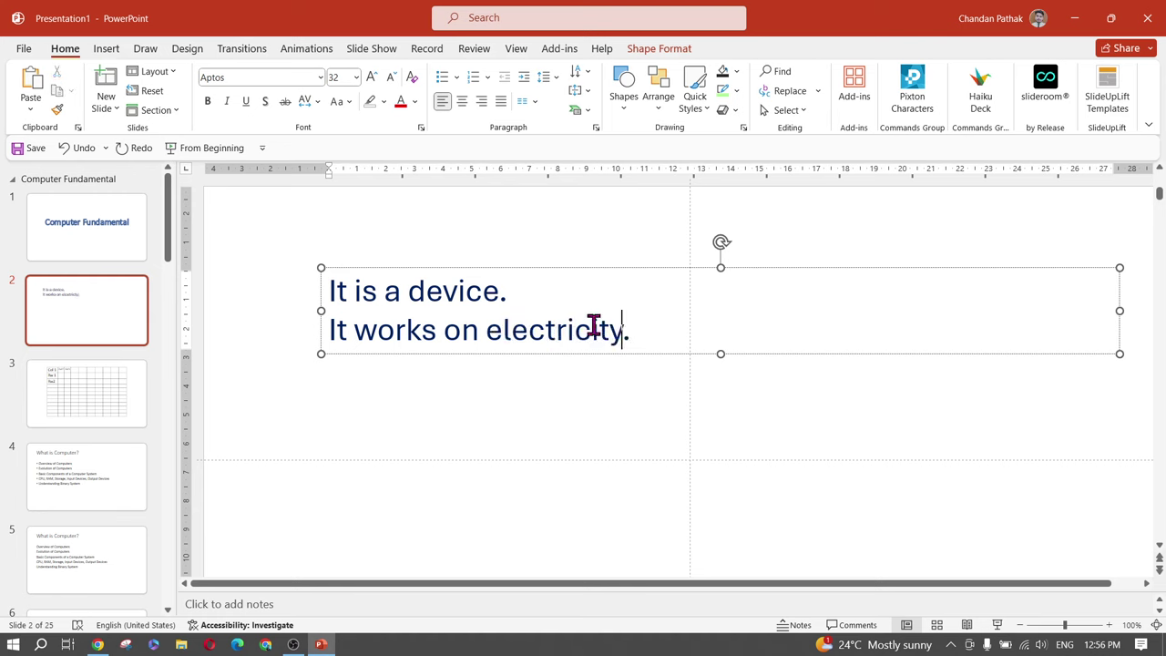
double_click(494, 330)
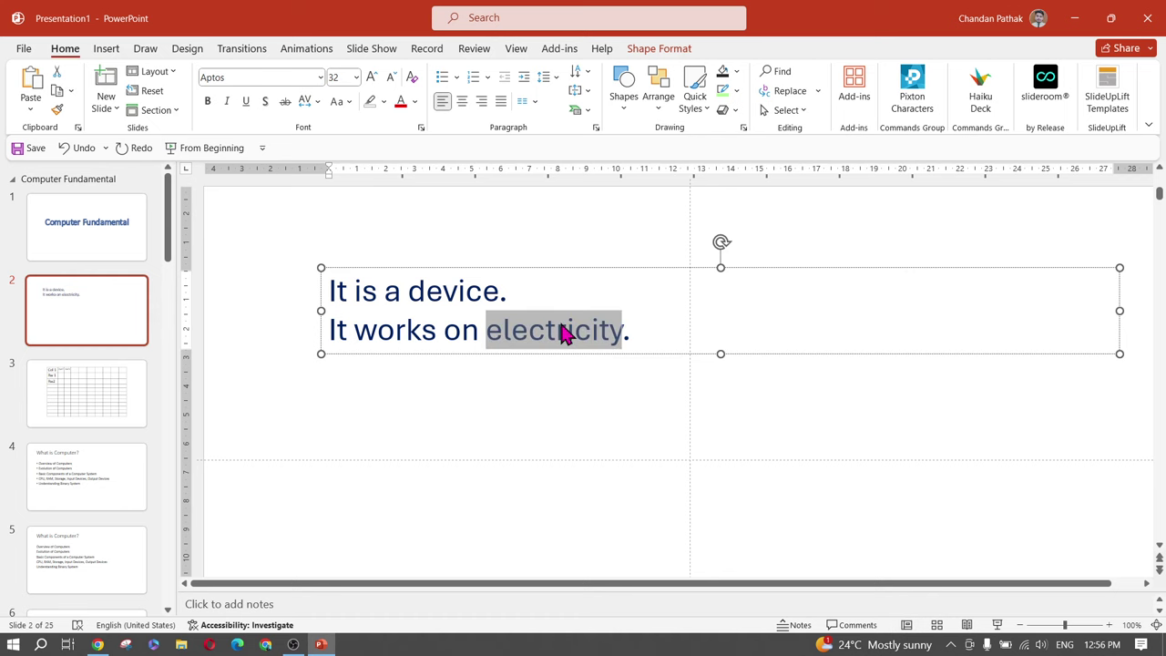
Look up 'electricity' in the Thesaurus and the search results pane
left_click(475, 48)
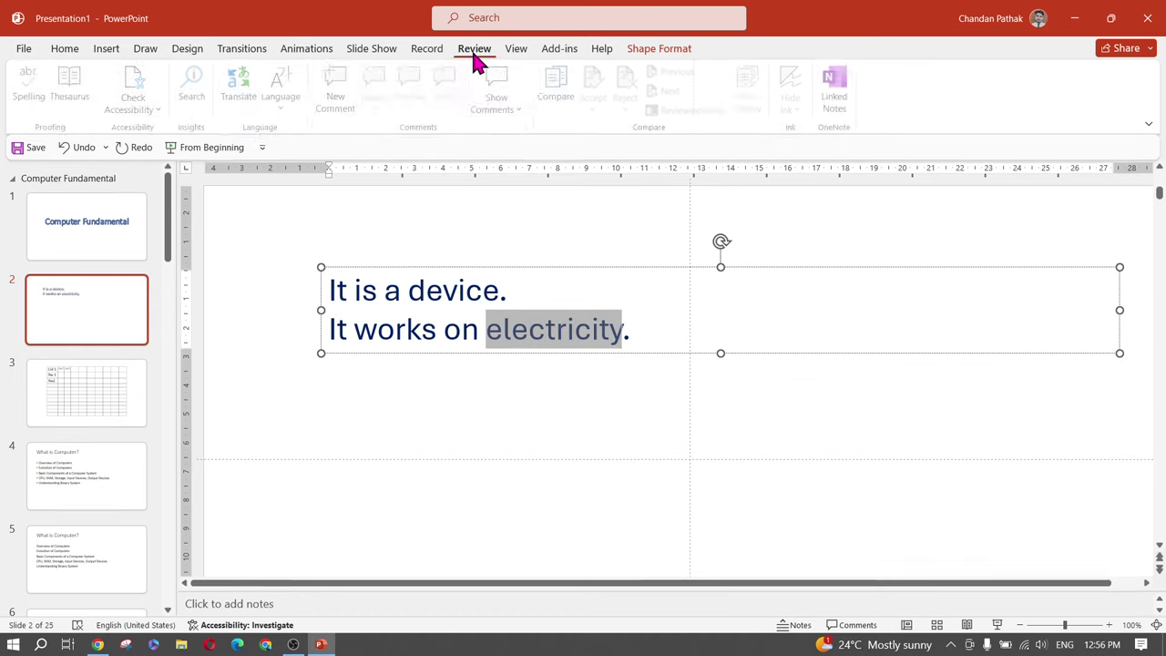
left_click(70, 89)
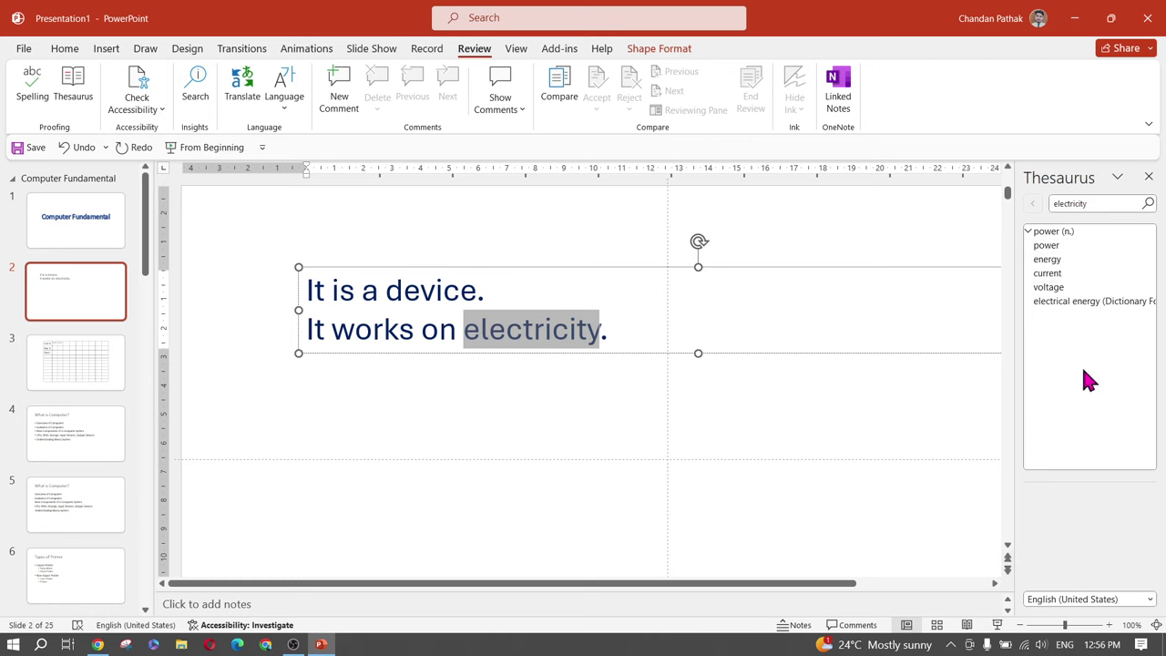
left_click(202, 101)
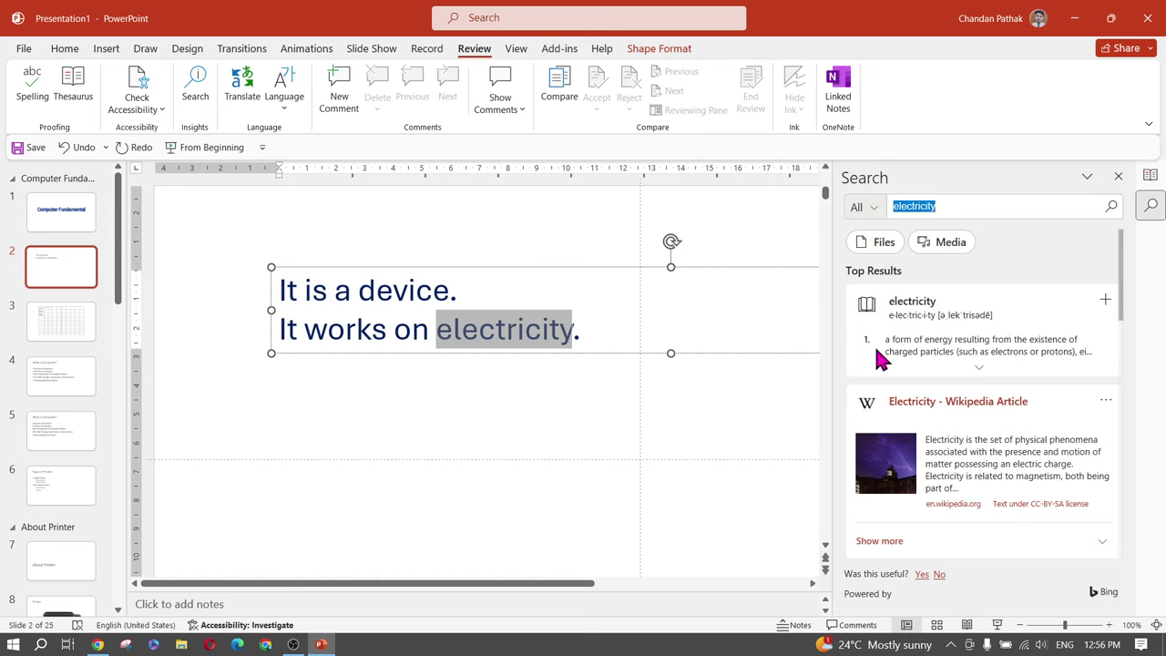
scroll(973, 384, "down", 3)
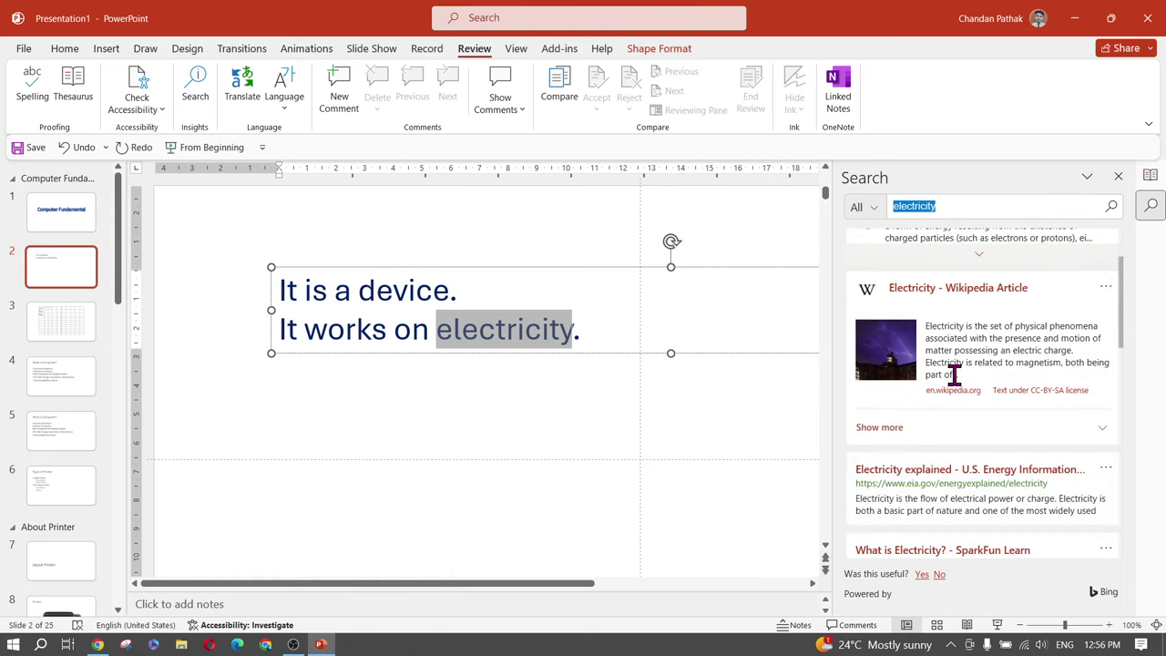
scroll(954, 373, "down", 4)
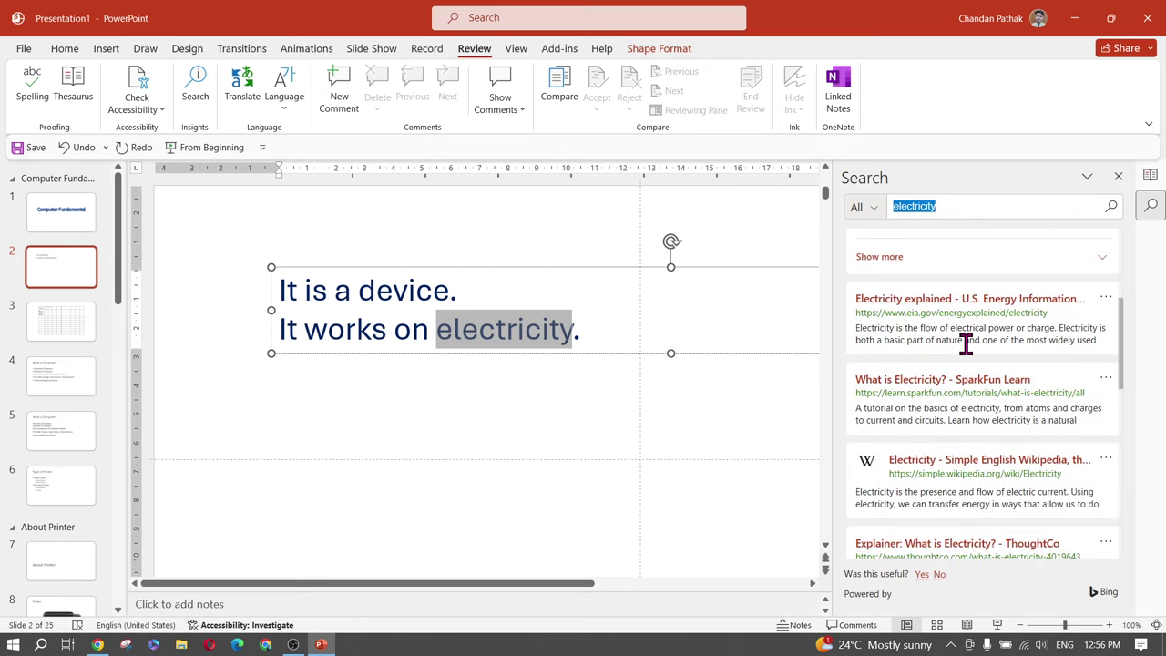
scroll(966, 338, "up", 4)
scroll(969, 357, "down", 10)
scroll(968, 357, "down", 10)
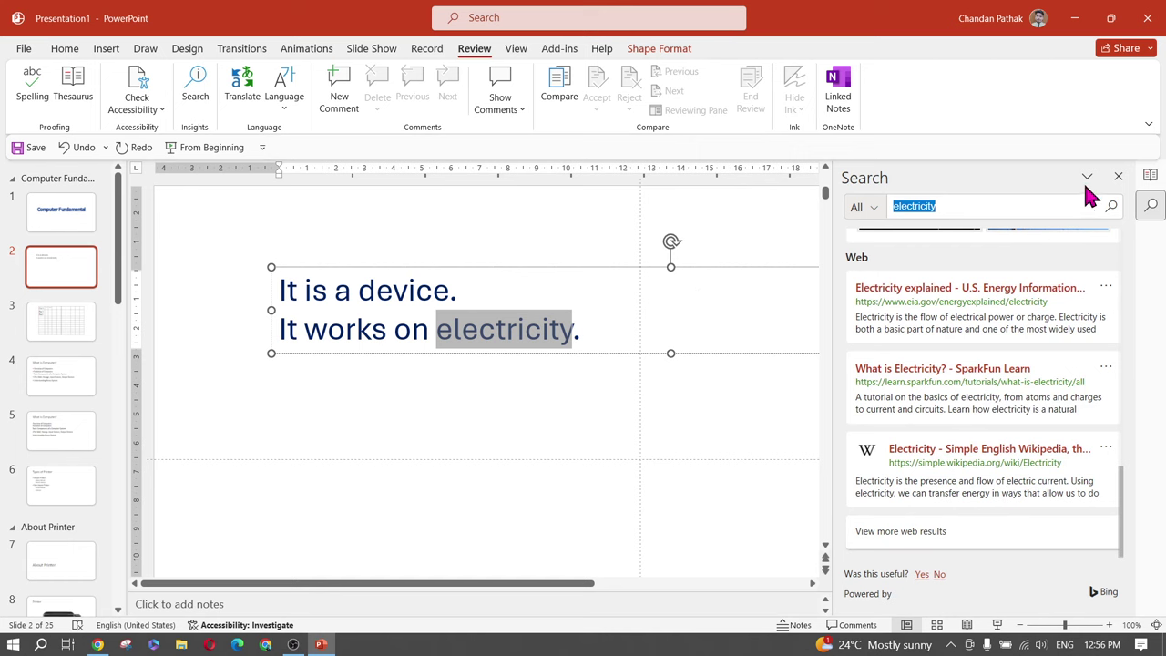
Close the search and Thesaurus panes and switch to the browser slideshow
left_click(1119, 180)
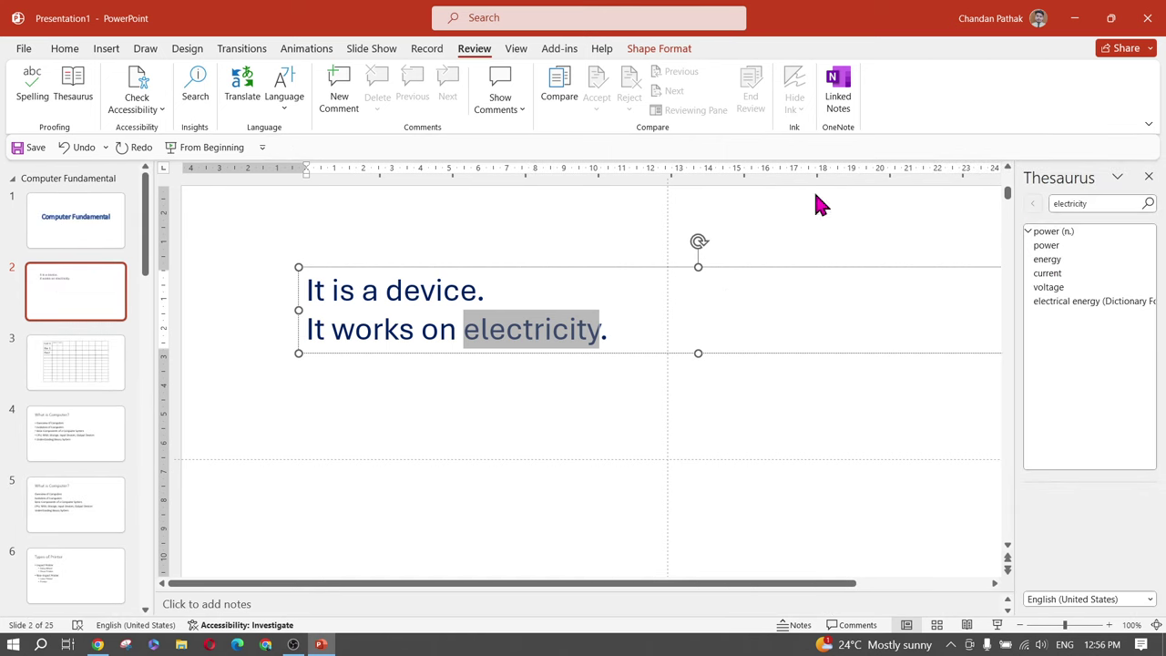
left_click(1148, 180)
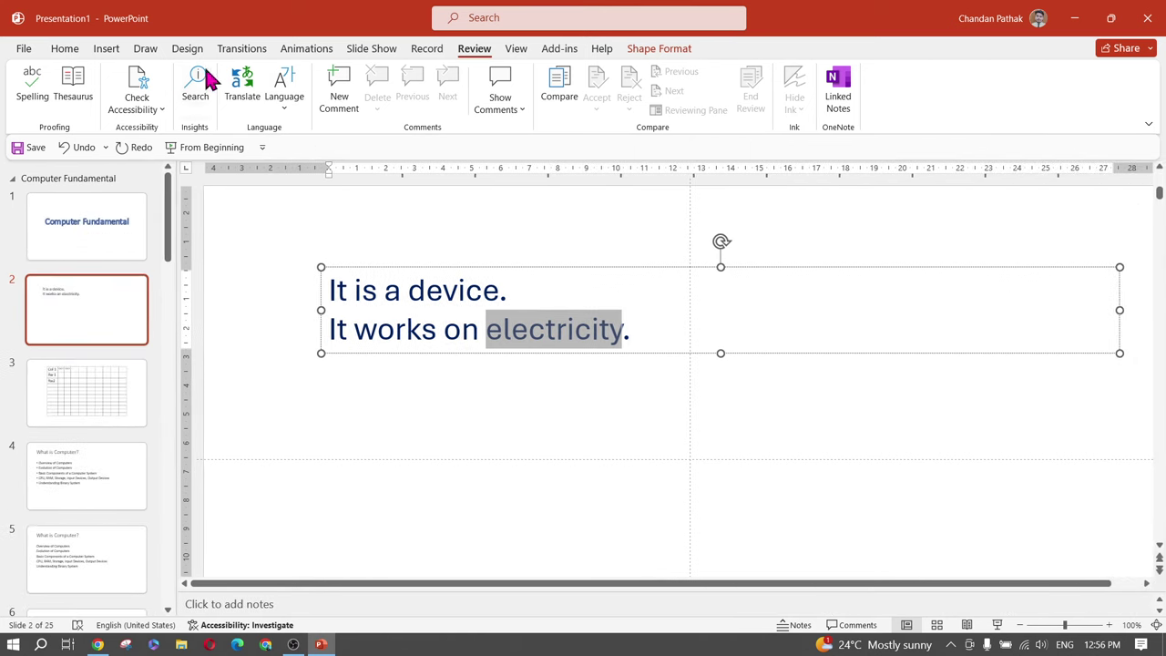
key("alt+Tab")
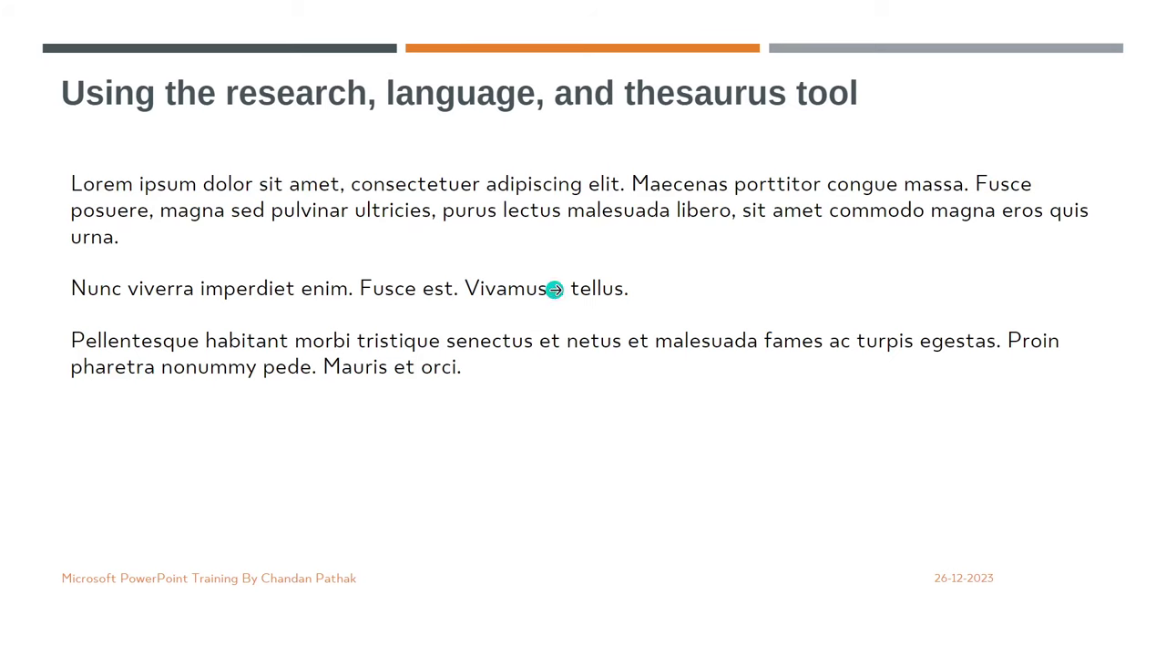
Back in PowerPoint, select both lines of slide 2's text box with Ctrl+A
key("alt+Tab")
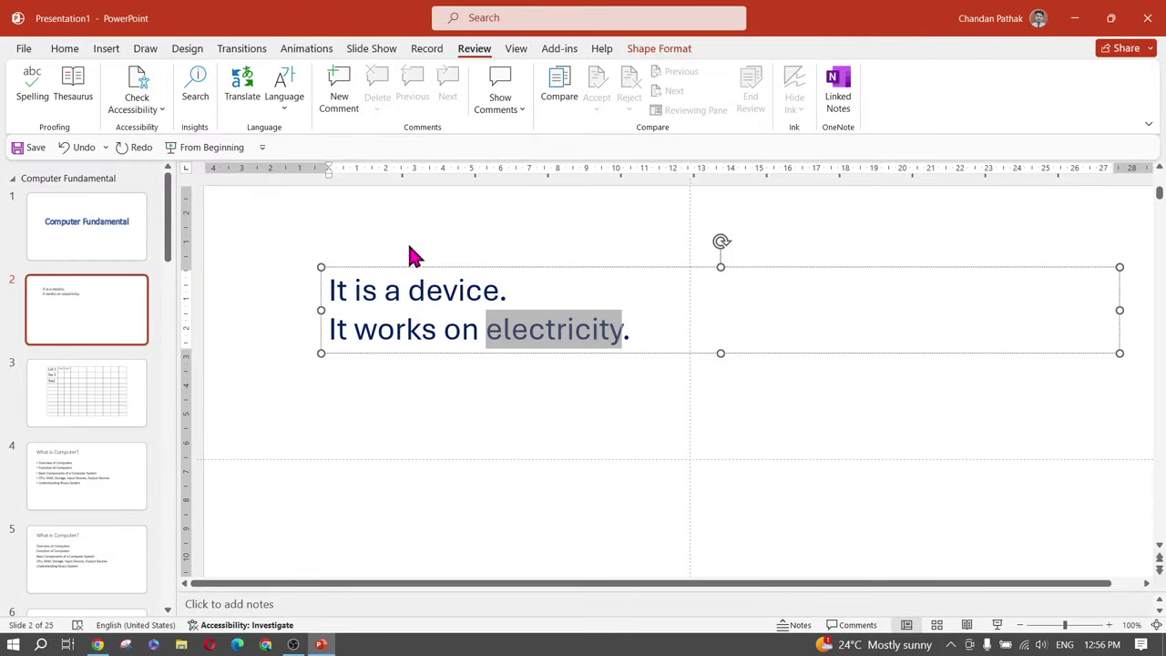
left_click(445, 331)
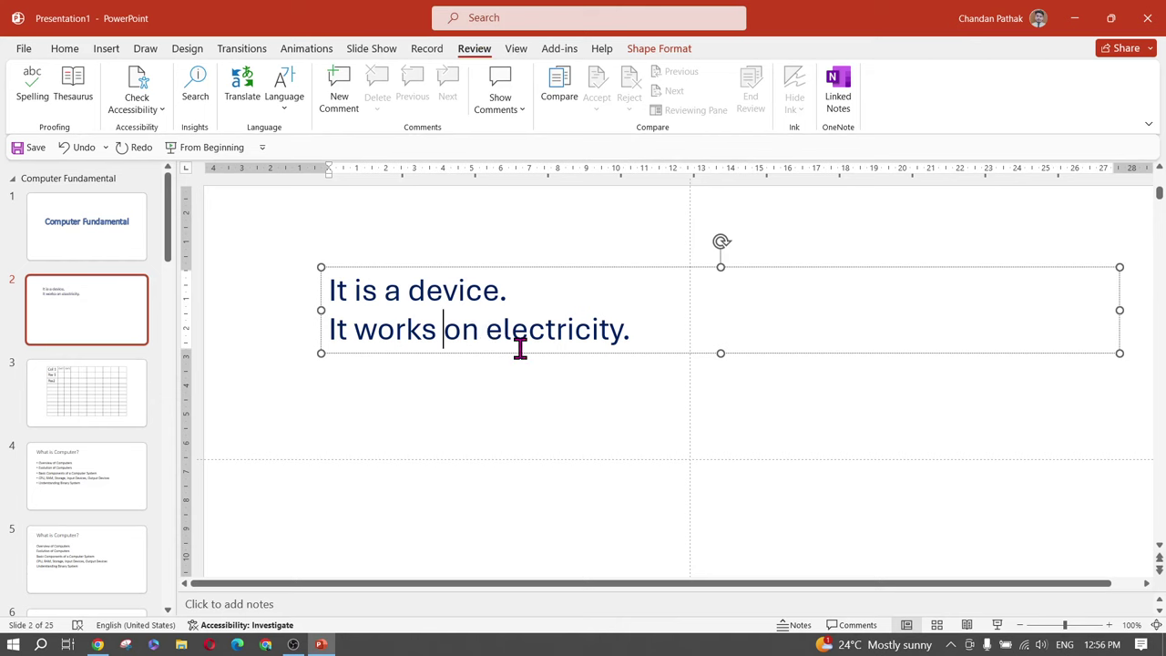
key("ctrl+a")
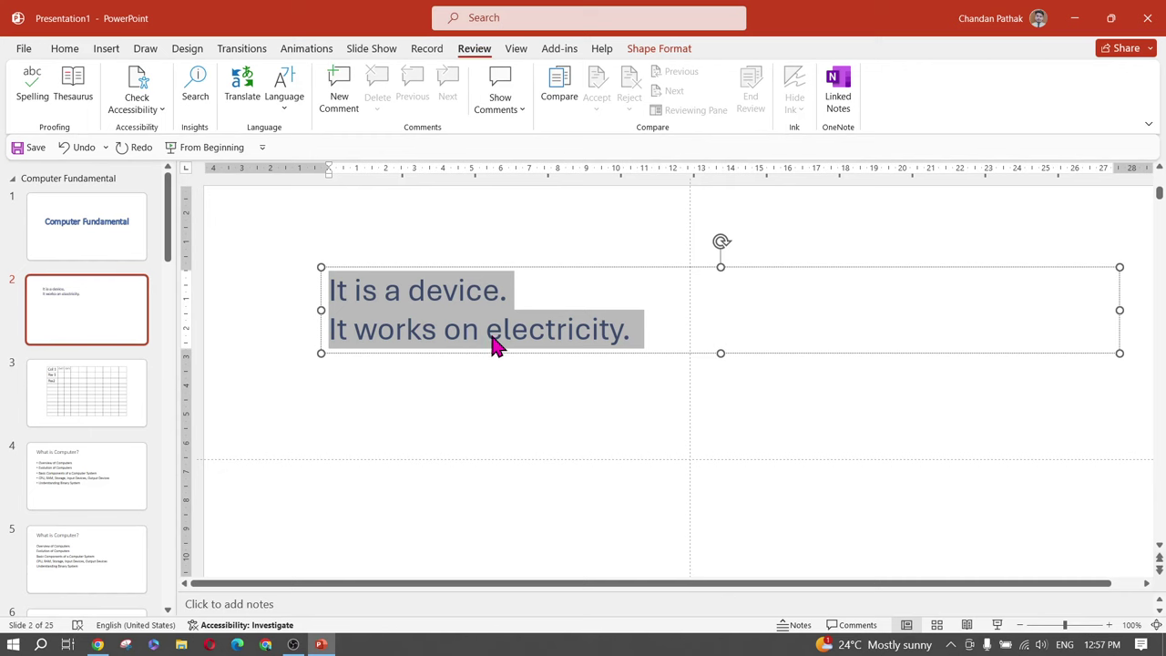
scroll(492, 346, "down", 3)
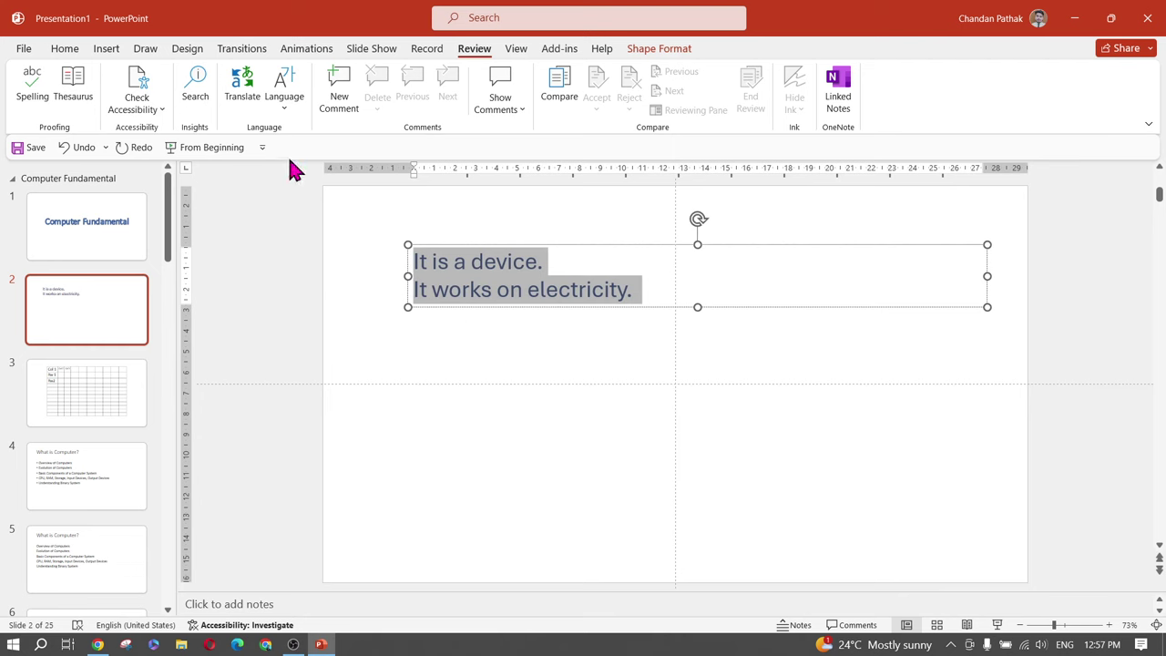
left_click(291, 105)
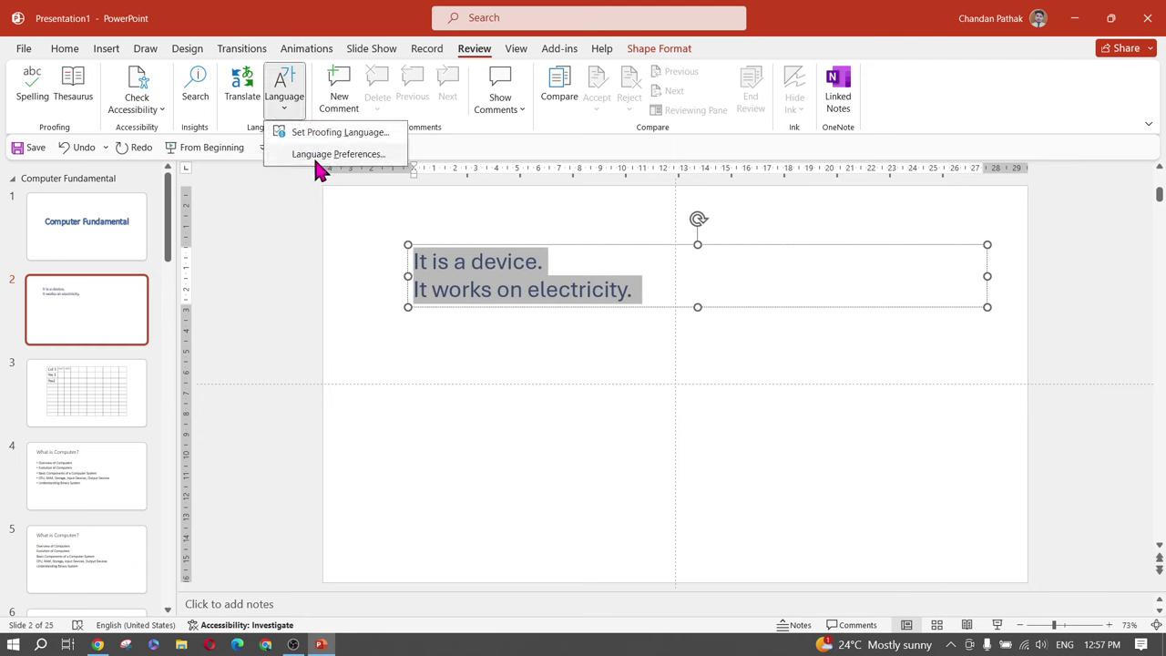
left_click(283, 229)
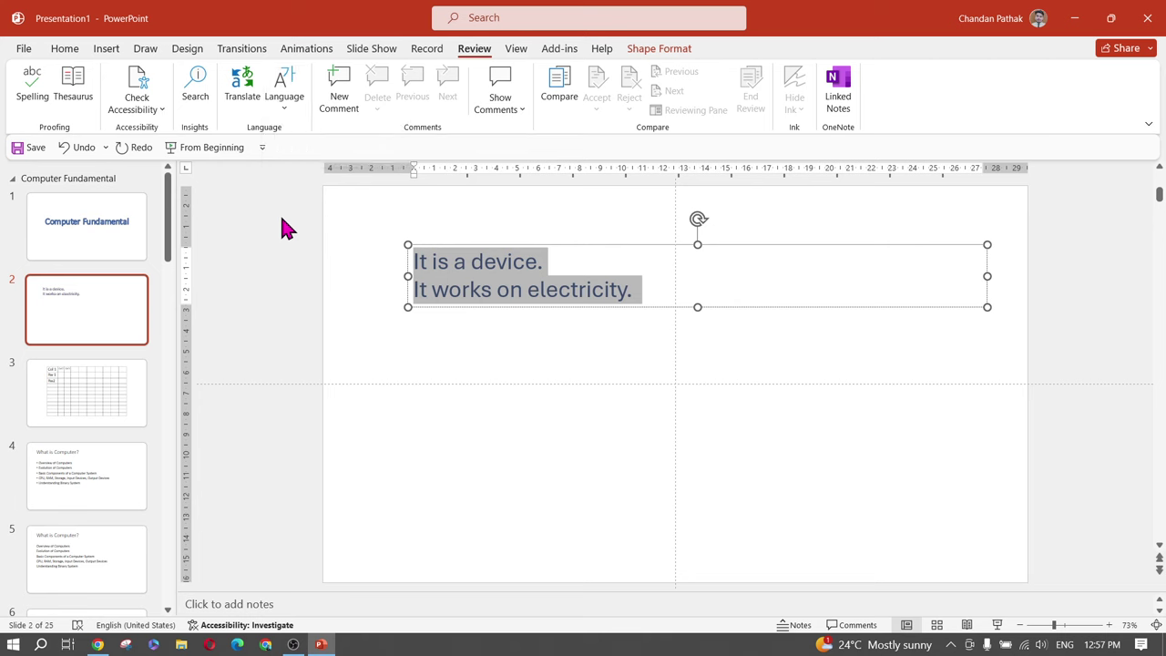
left_click(259, 91)
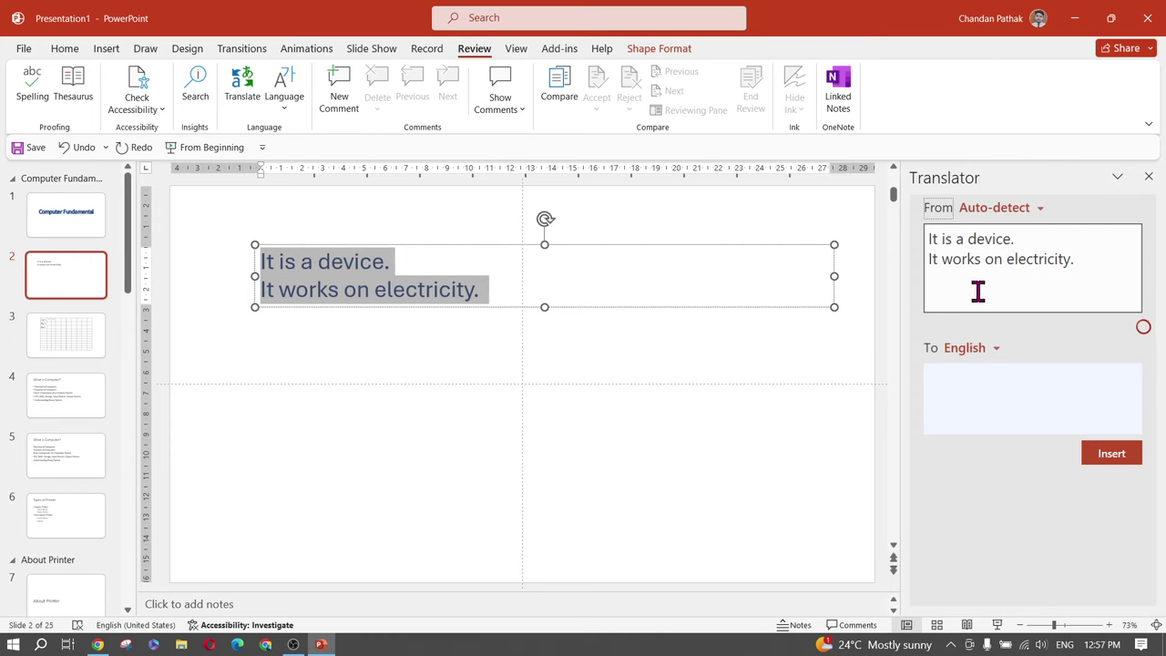
left_click(990, 358)
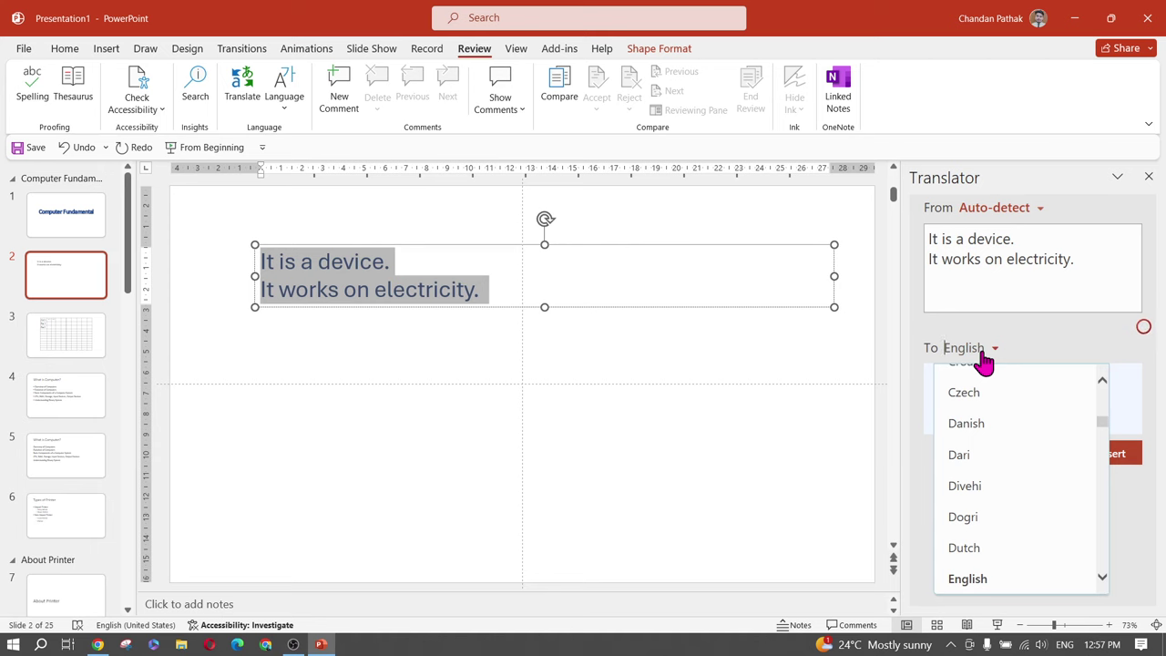
type("Hin")
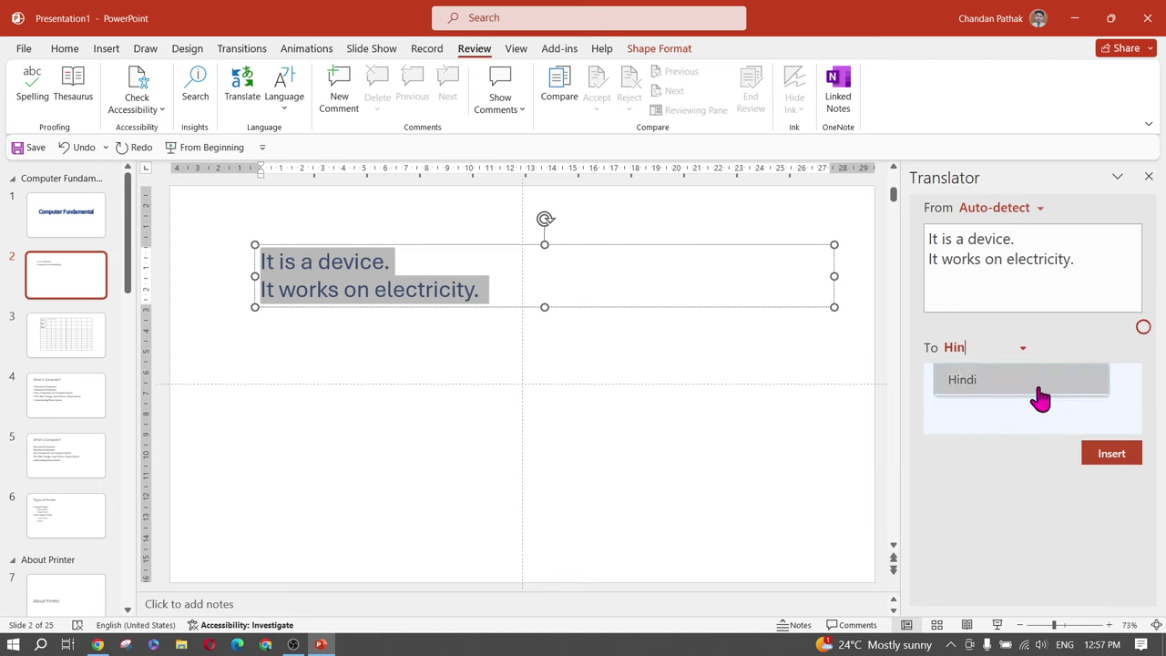
left_click(1030, 379)
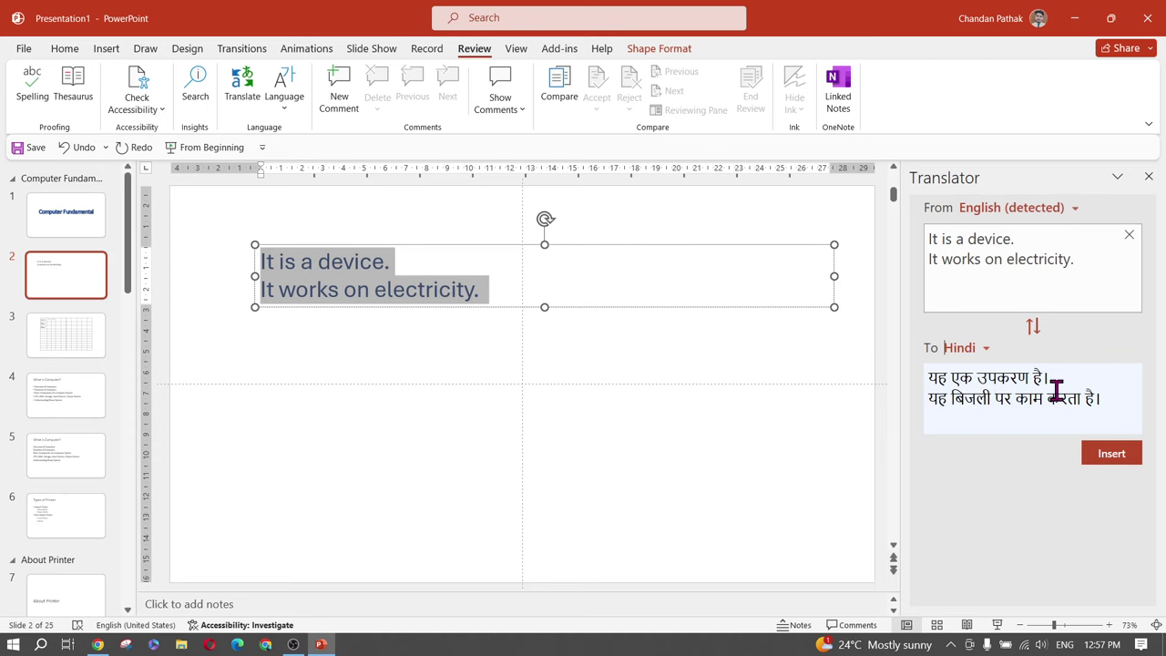
left_click(1150, 177)
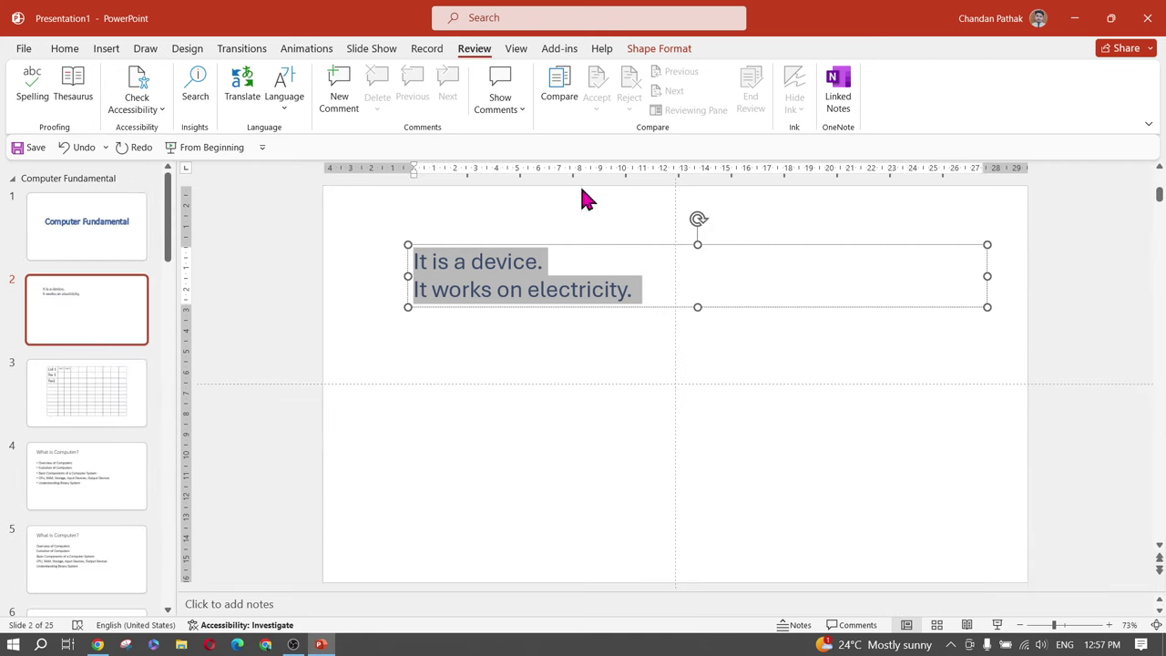
left_click(259, 95)
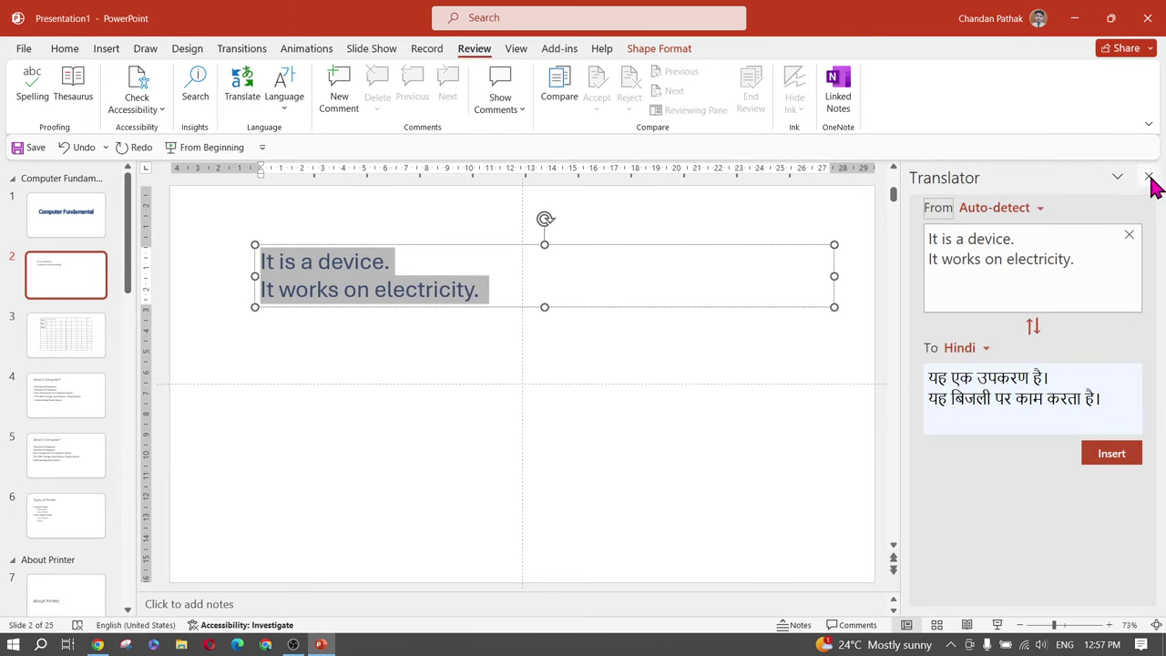
left_click(1149, 179)
Set the proofing language of slide 2's text to English (India), then reselect the box
left_click(282, 104)
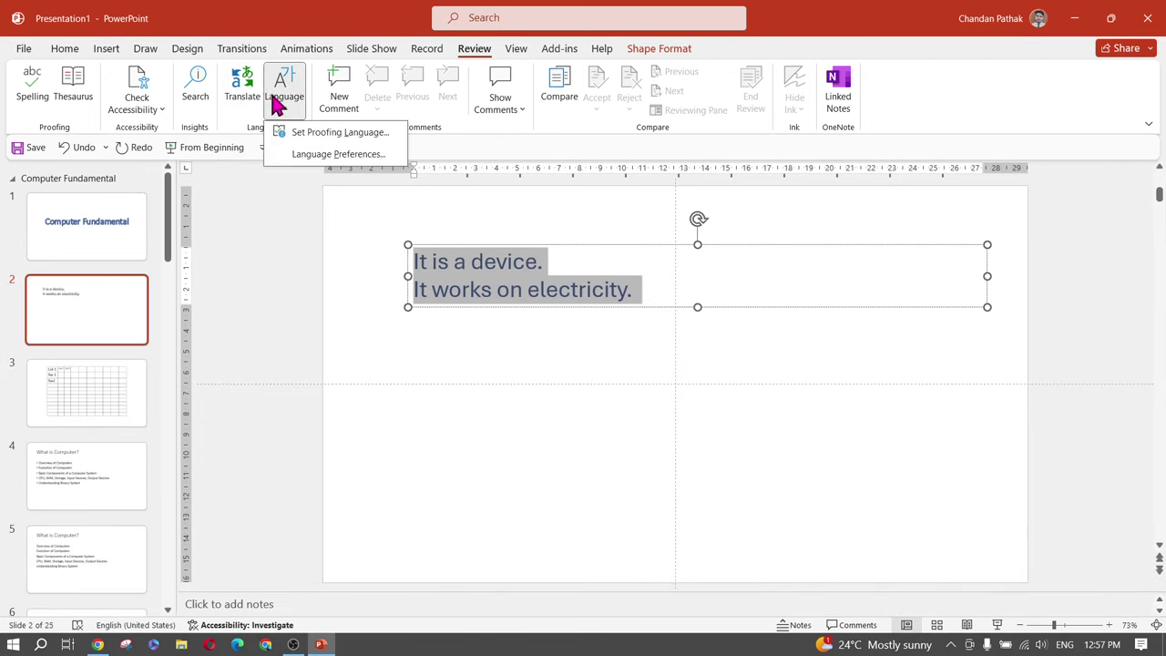
left_click(339, 133)
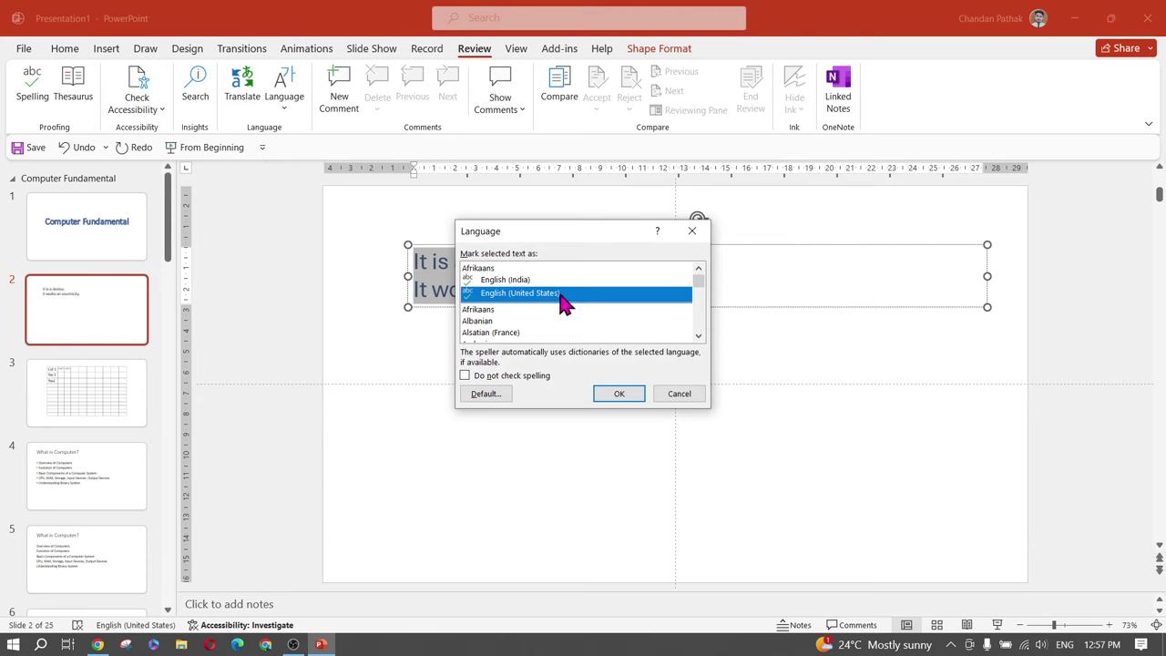
left_click(513, 282)
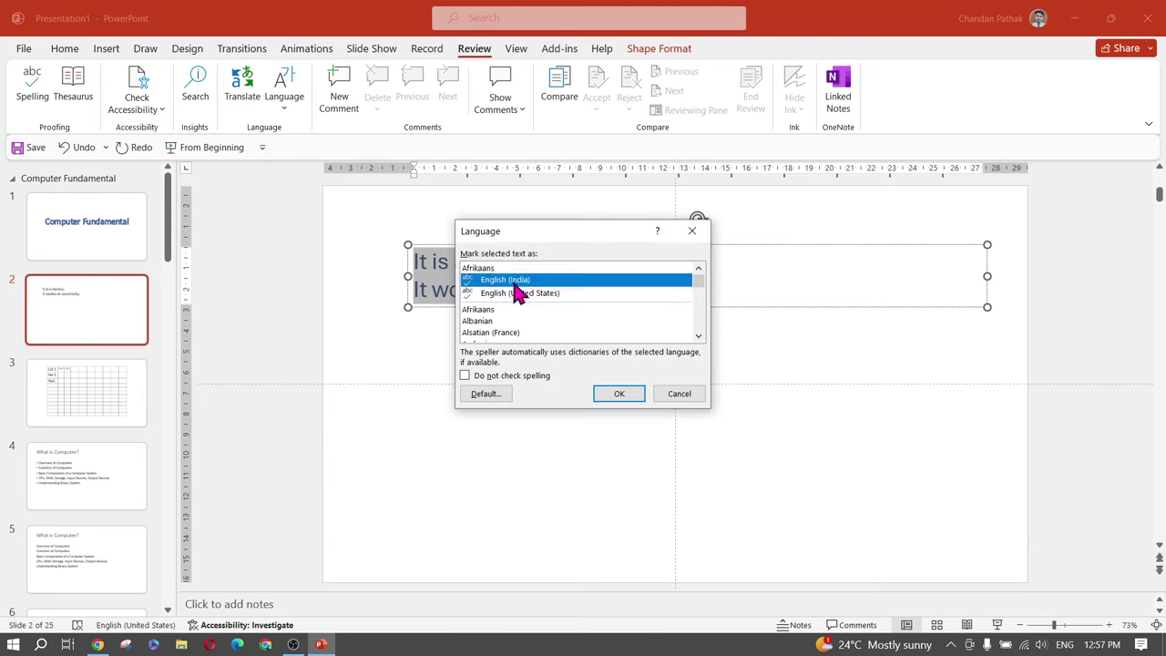
left_click(617, 395)
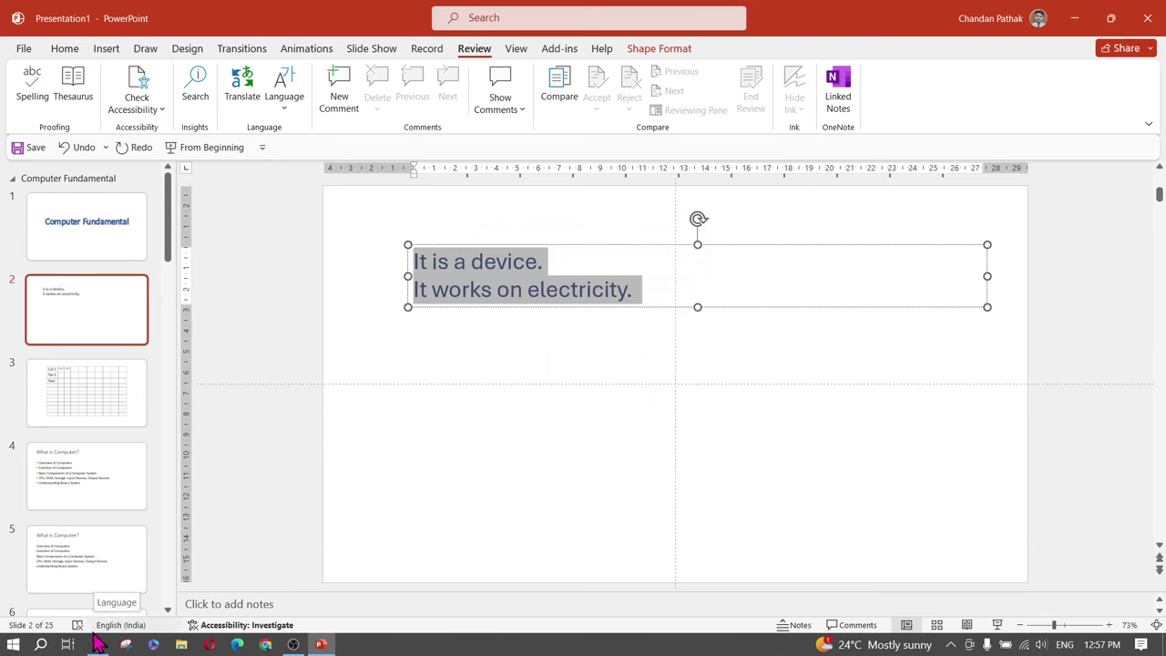
left_click(273, 409)
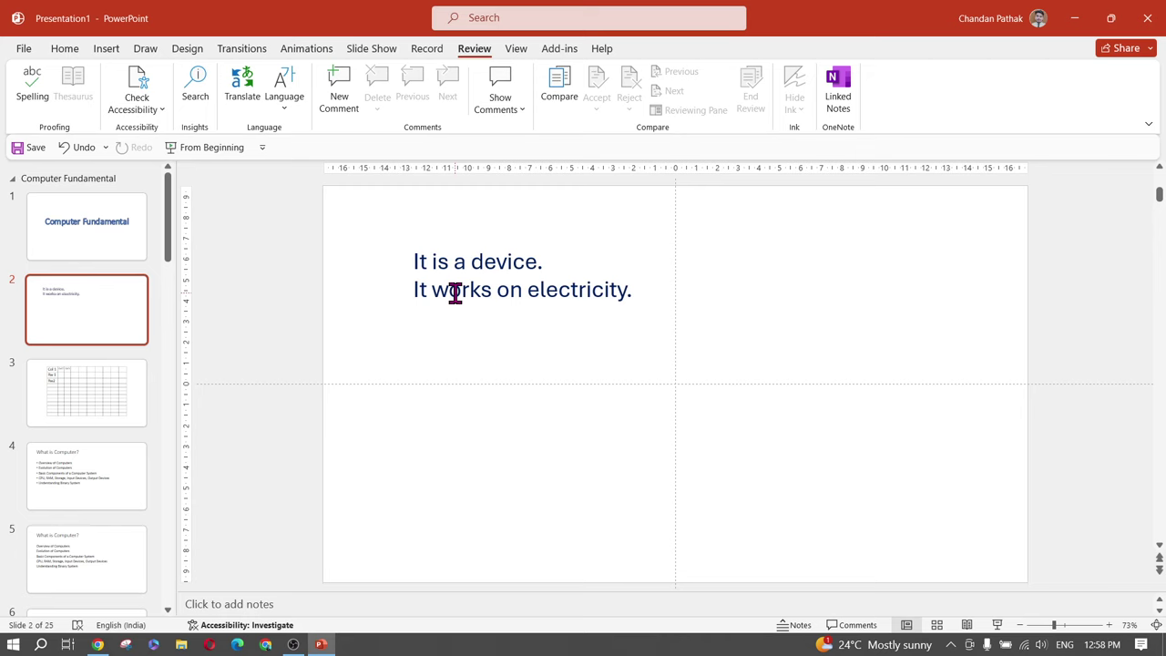
key("alt+Tab")
key("alt+Tab")
left_click(511, 289)
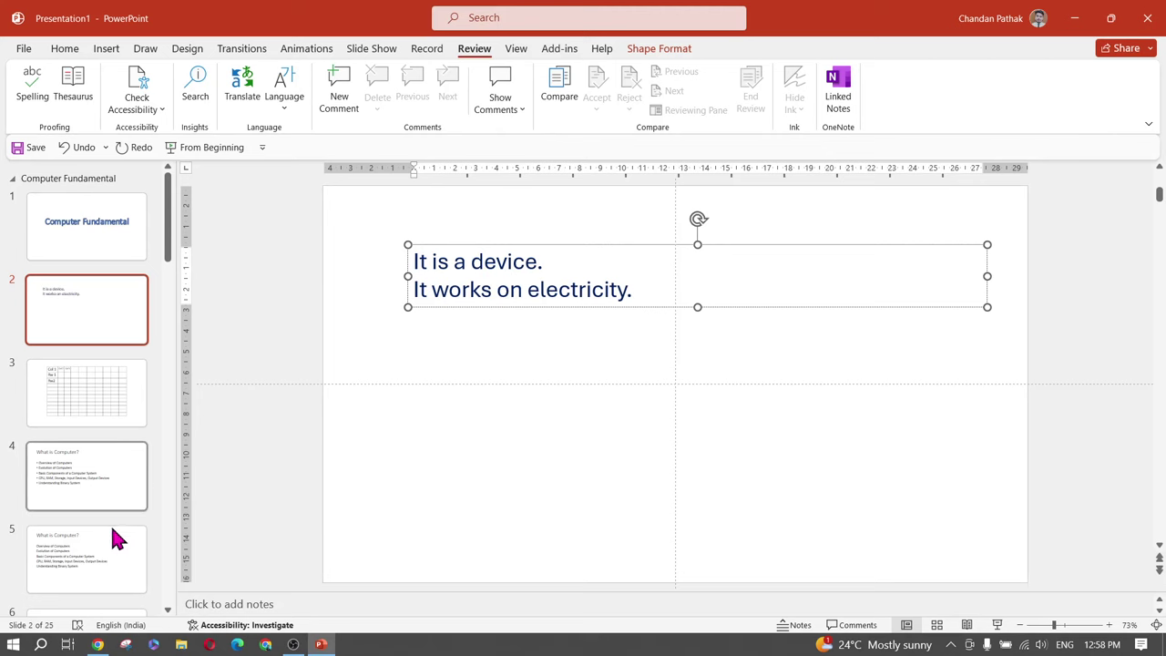
Browse to slide 5 and back to slide 2's text box
left_click(95, 434)
scroll(95, 434, "down", 3)
scroll(73, 378, "down", 2)
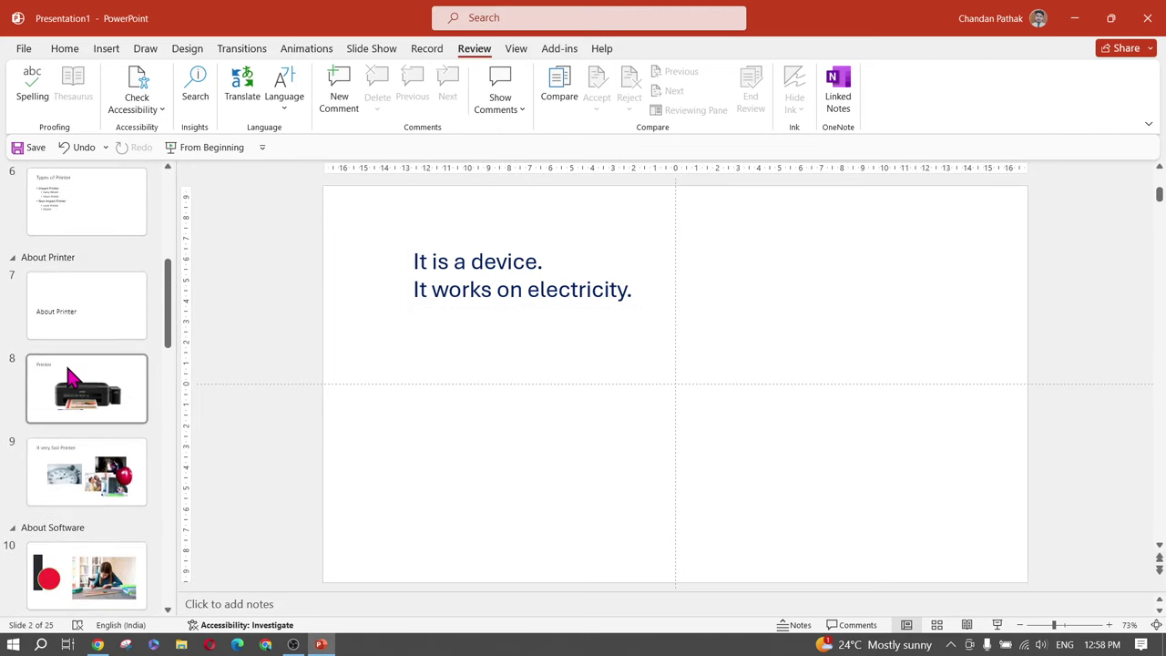
scroll(70, 377, "up", 2)
left_click(70, 287)
scroll(136, 347, "up", 3)
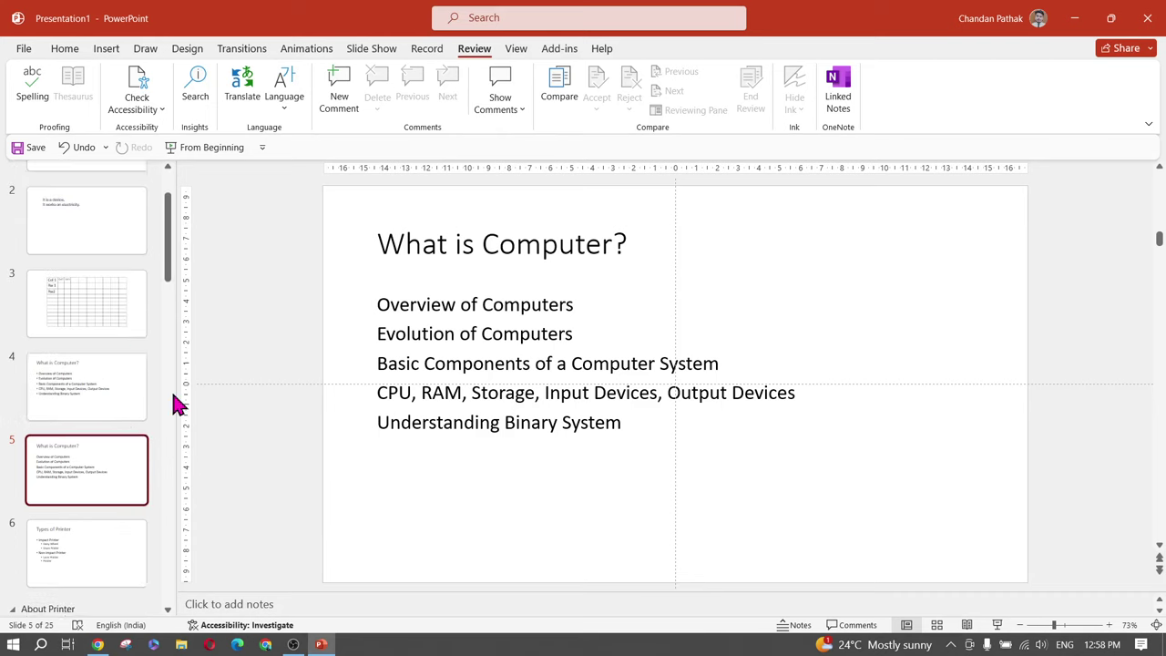
left_click(102, 233)
left_click(544, 288)
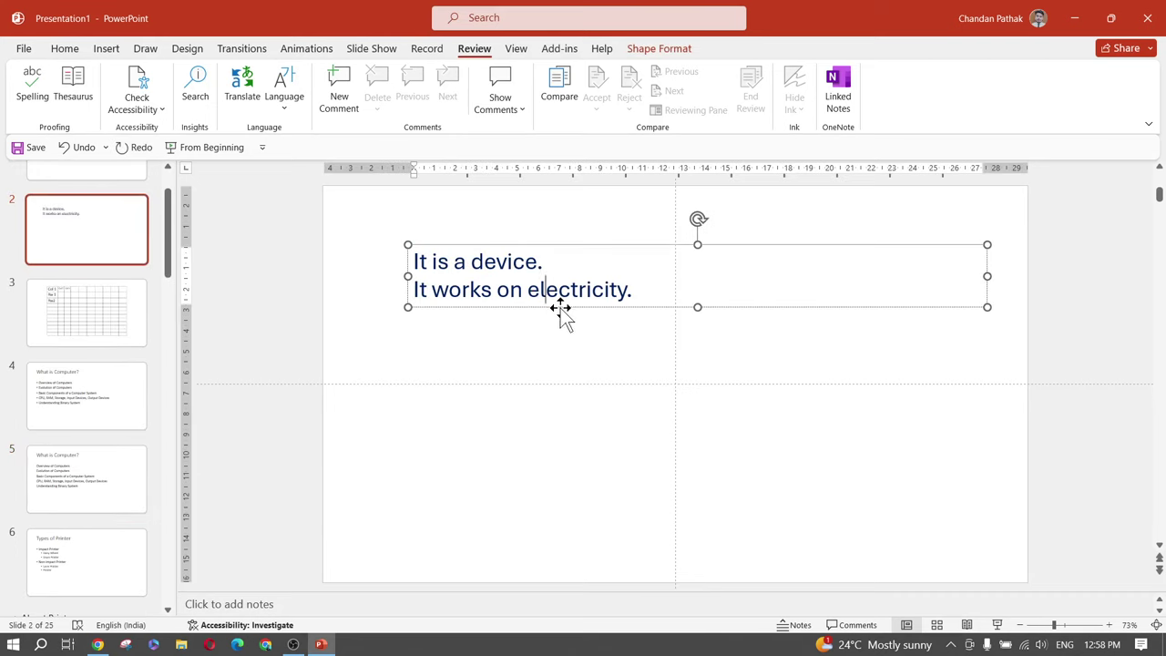
Duplicate the text box below, fill it with =lorem() paragraphs, and move it up
left_click_drag(565, 317, 567, 436)
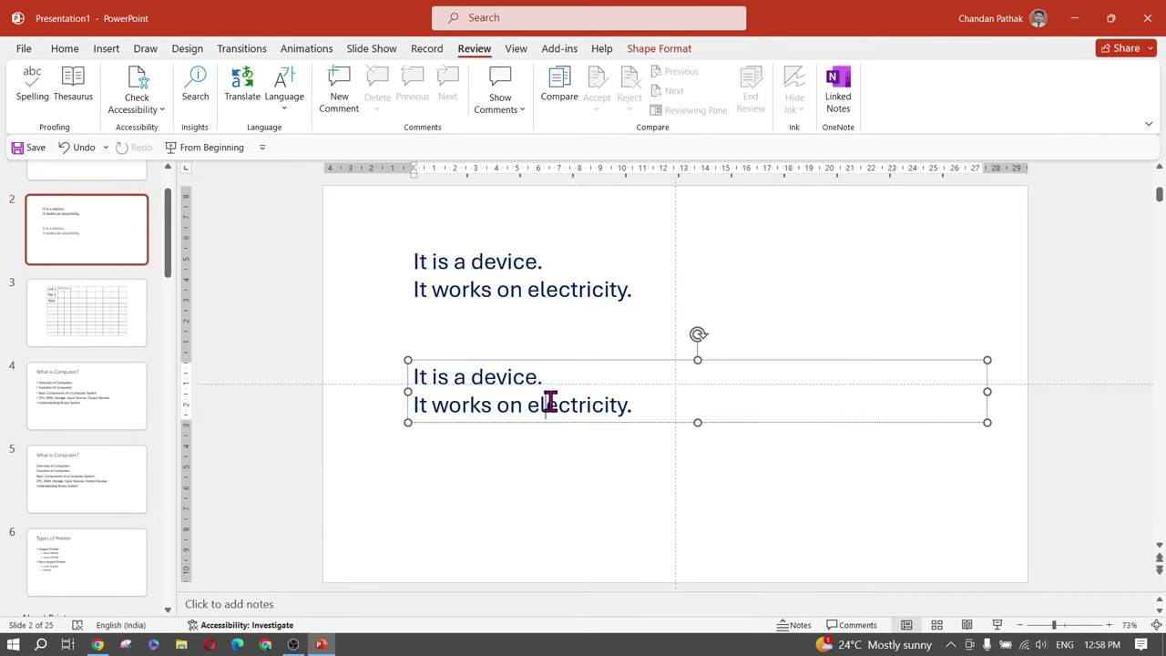
key("ctrl+a")
key("BackSpace")
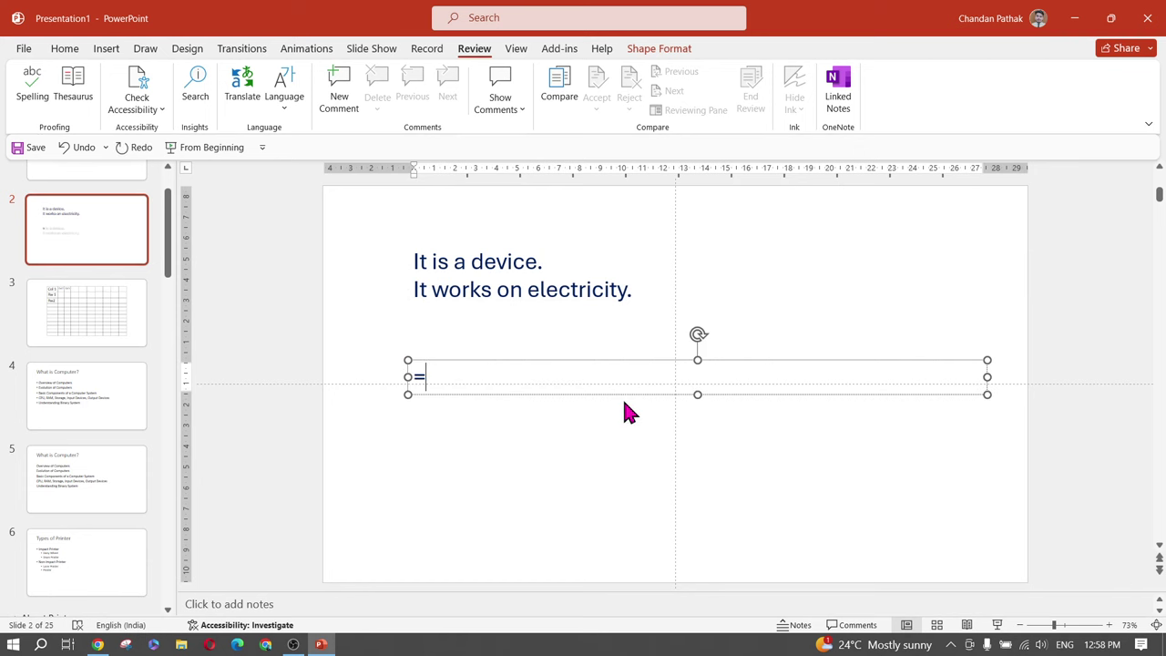
type("=lorem()")
key("Return")
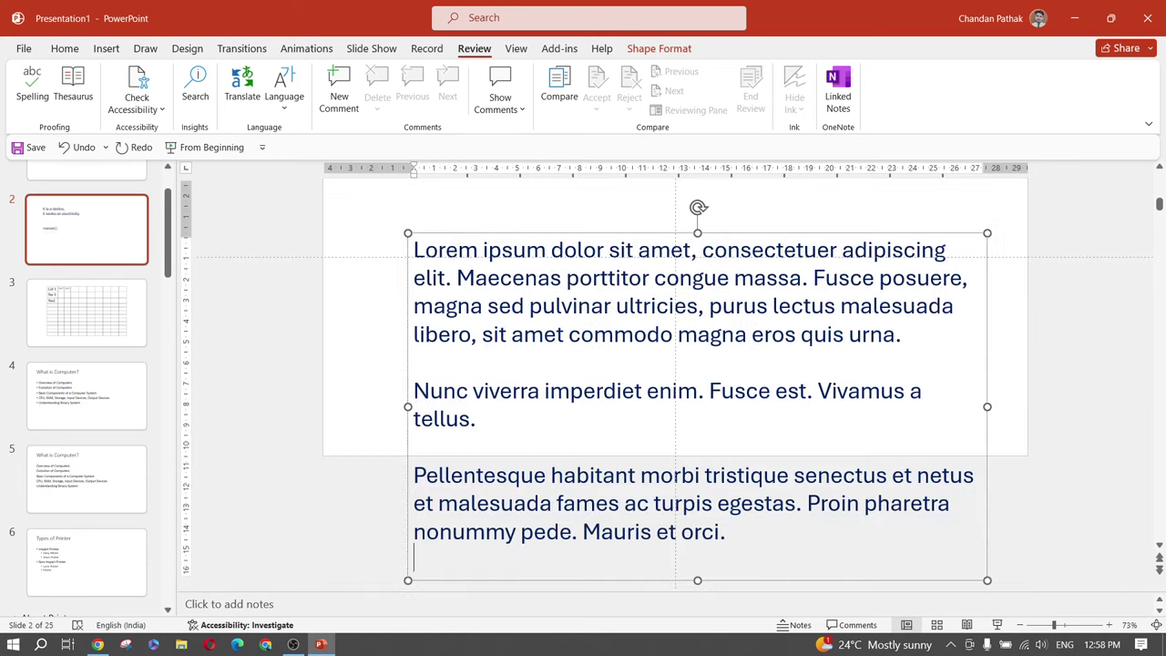
key("ctrl+a")
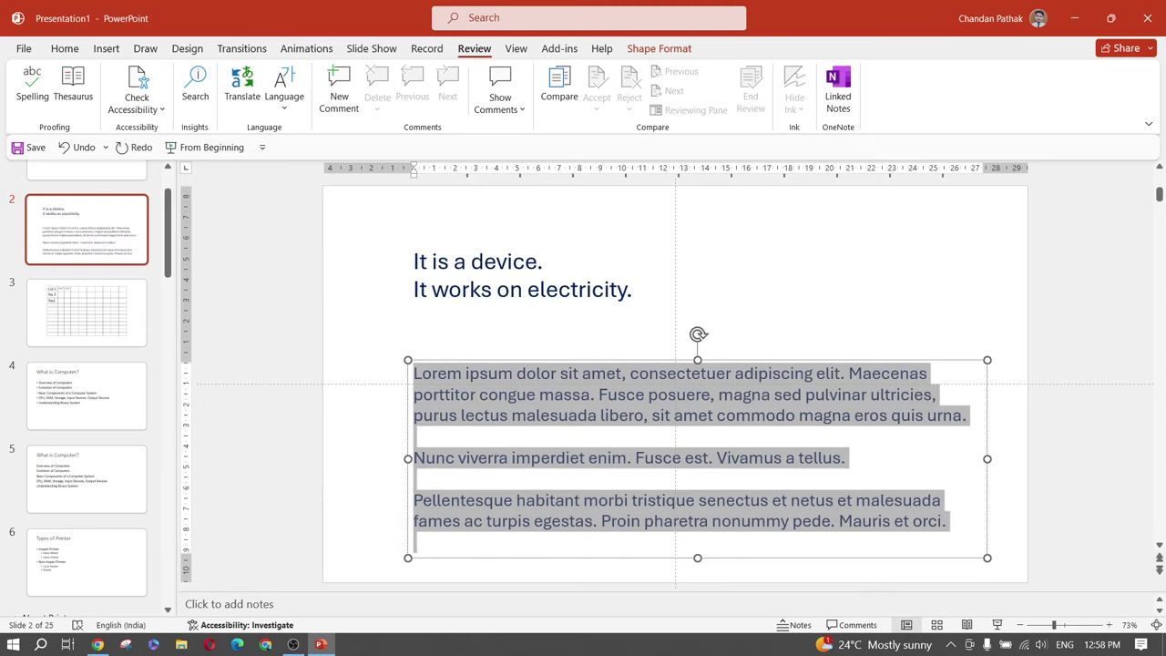
left_click(596, 415)
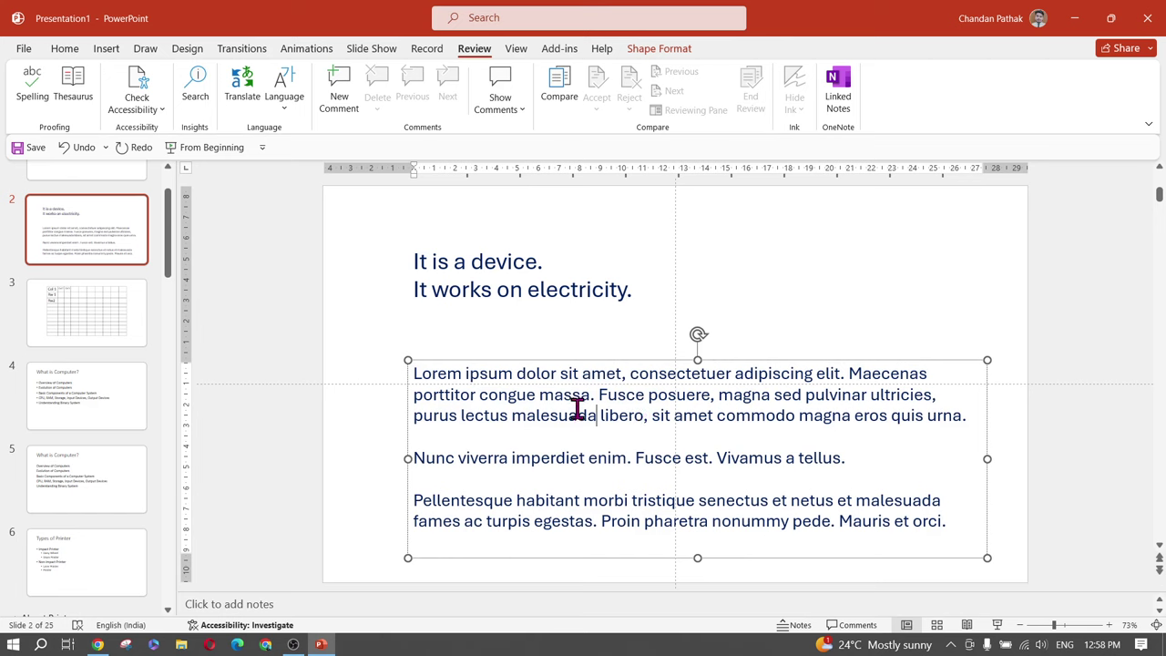
left_click_drag(593, 364, 595, 320)
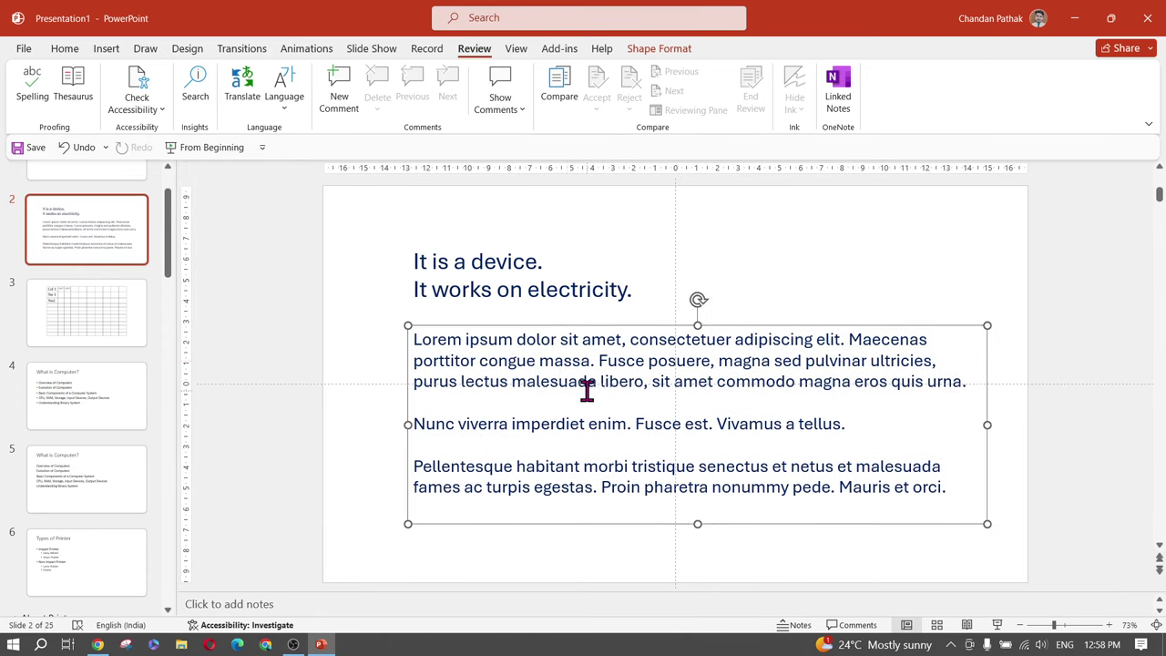
left_click(587, 387)
Run the spelling check, ignoring all 'Rw' and both flagged 'Devices' words
left_click(33, 82)
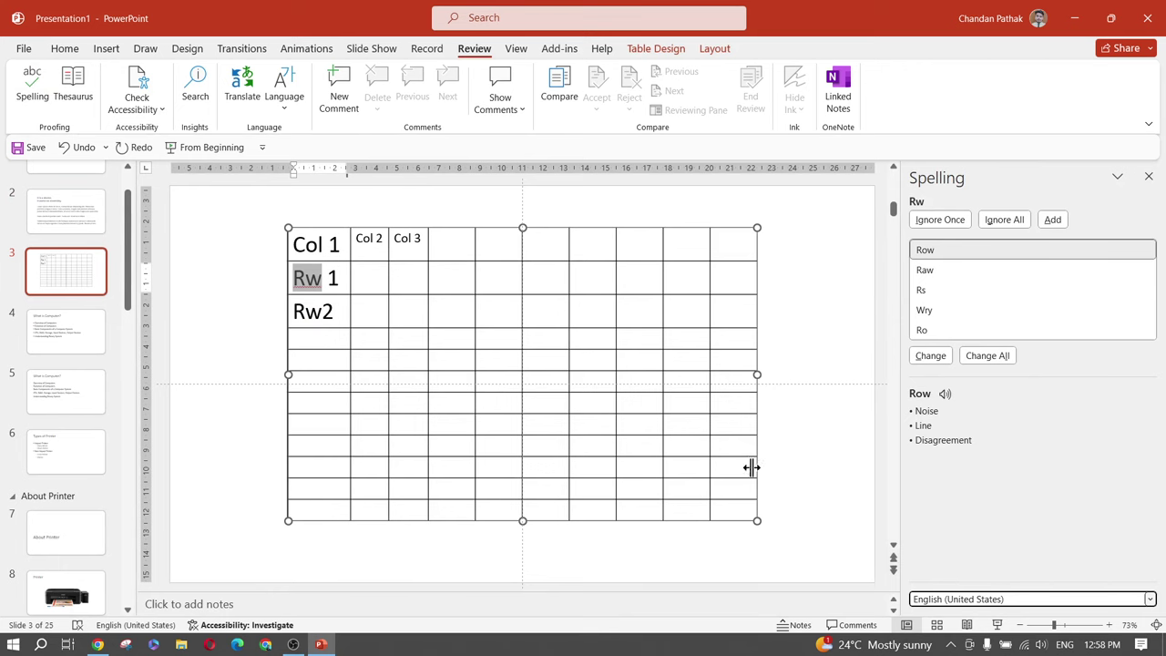
left_click(1011, 226)
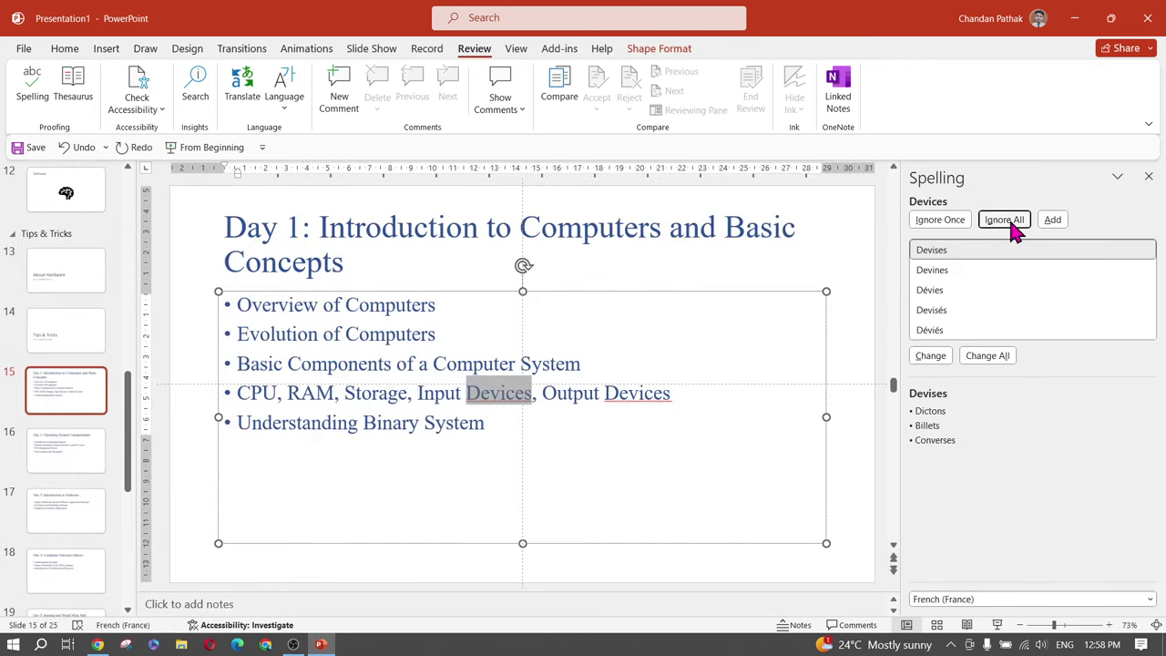
left_click(946, 228)
left_click(929, 226)
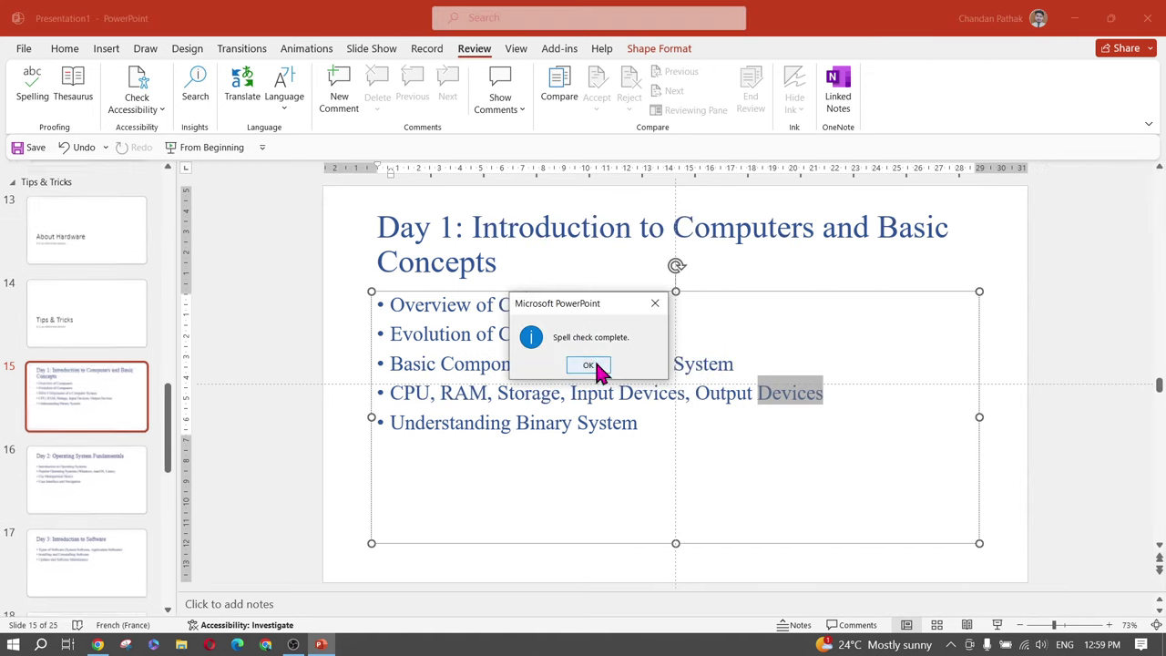
left_click(590, 364)
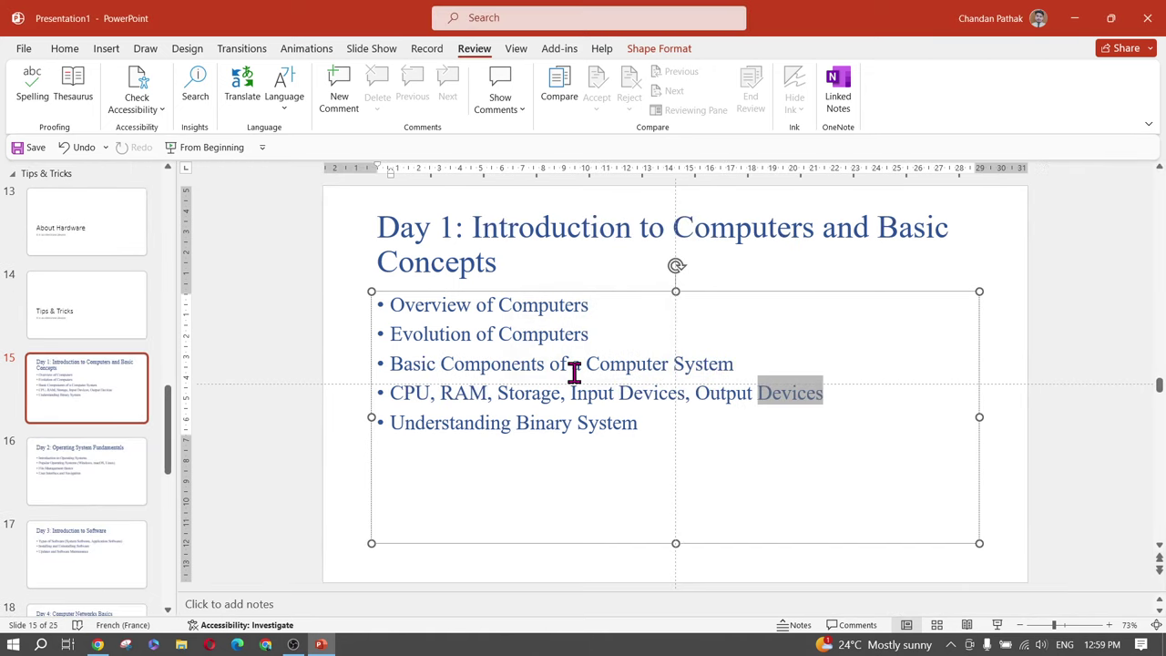
Undo the last ignore and rerun spelling, choosing Ignore All for 'Devices'
key("ctrl+z")
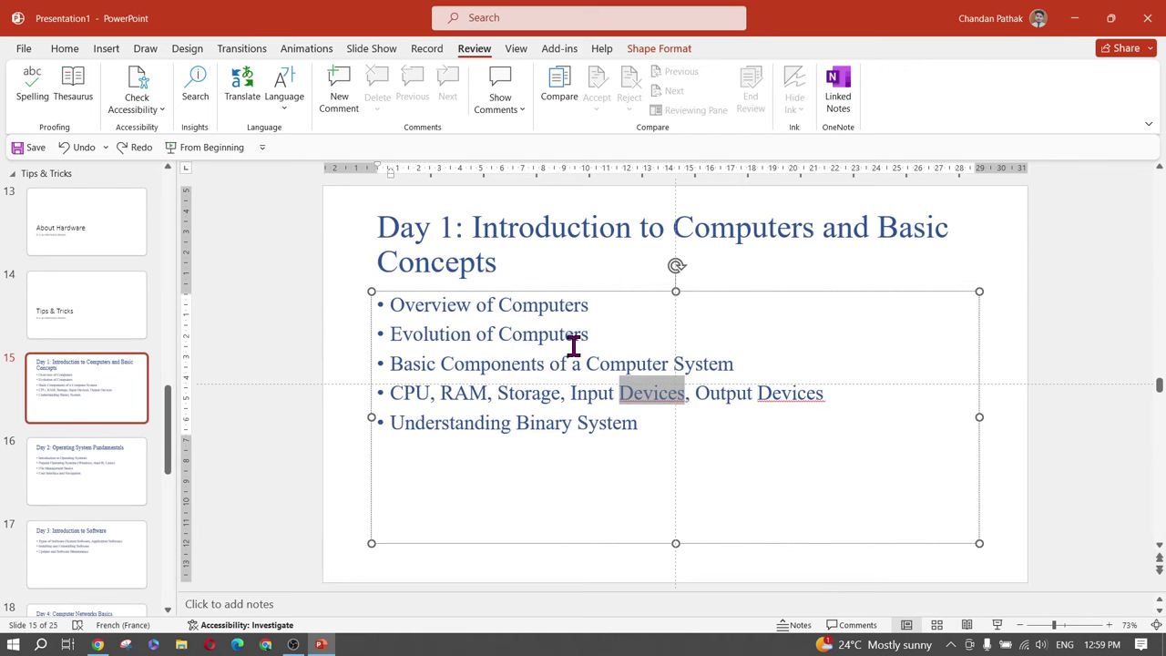
left_click(32, 91)
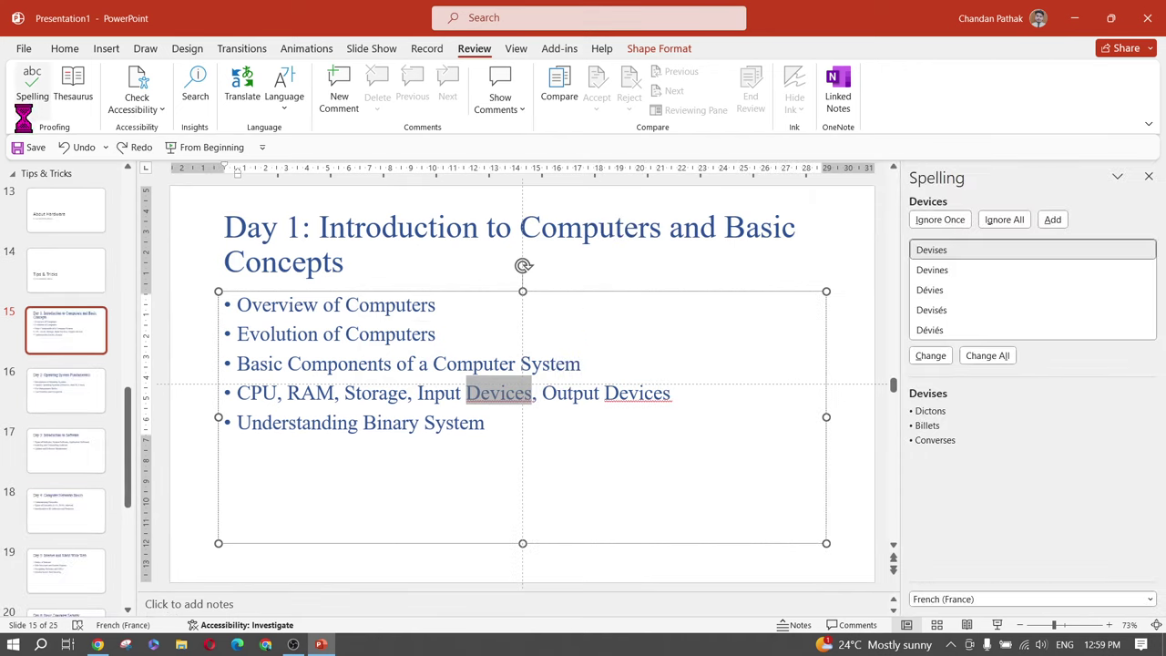
left_click(1006, 223)
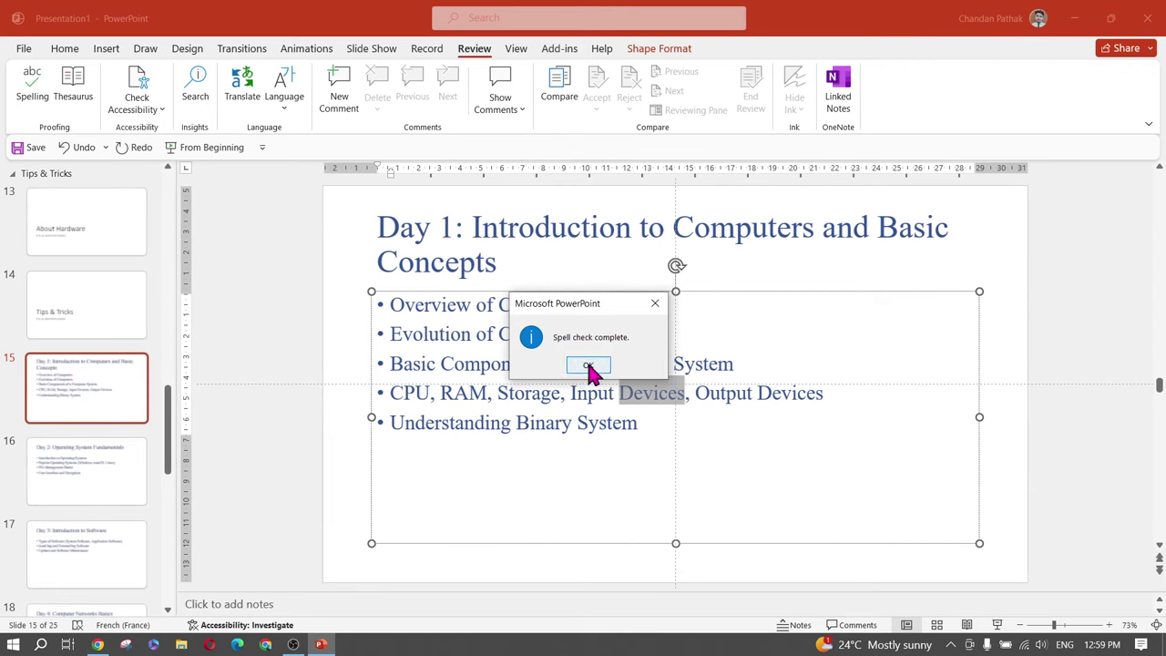
left_click(588, 366)
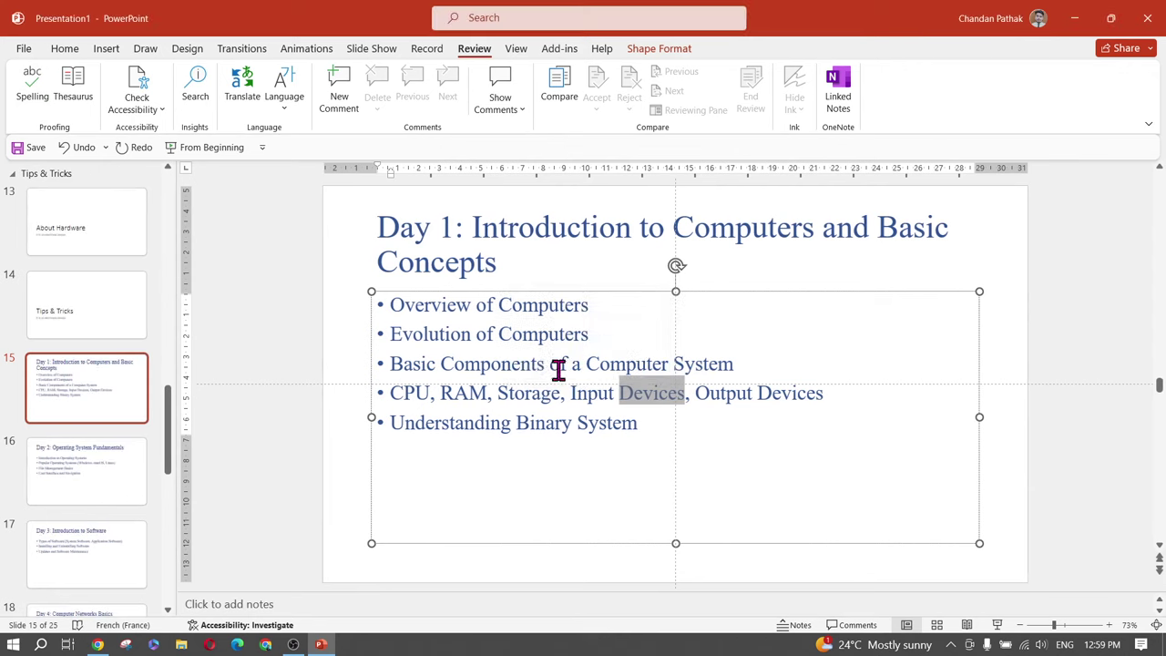
left_click(753, 419)
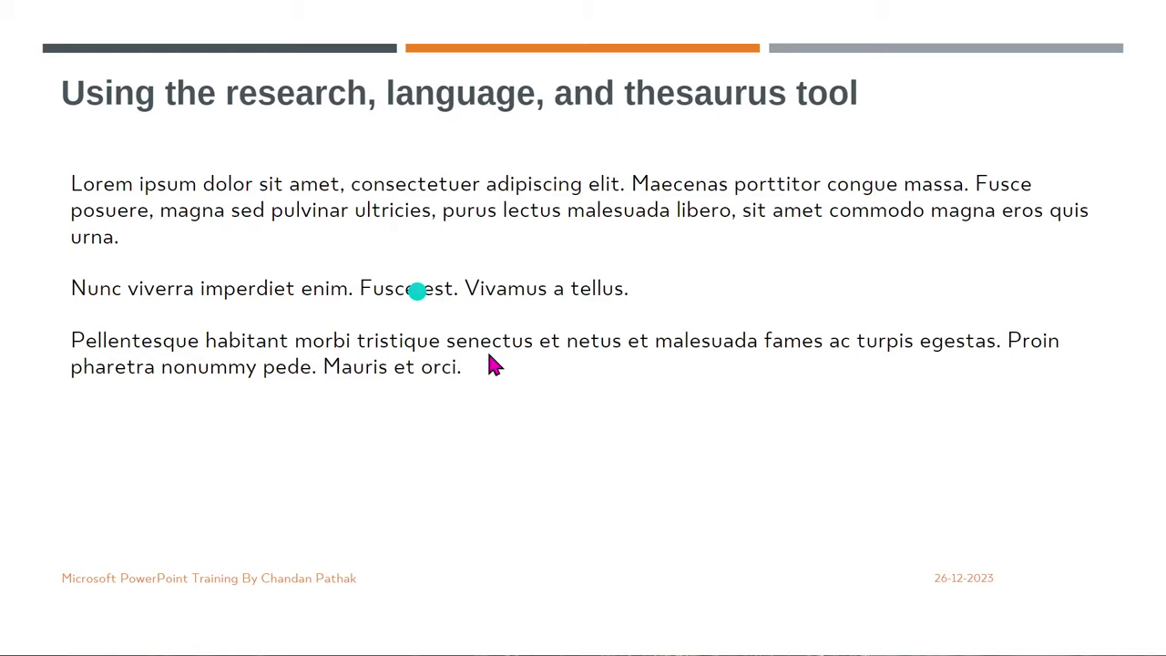
left_click(485, 187)
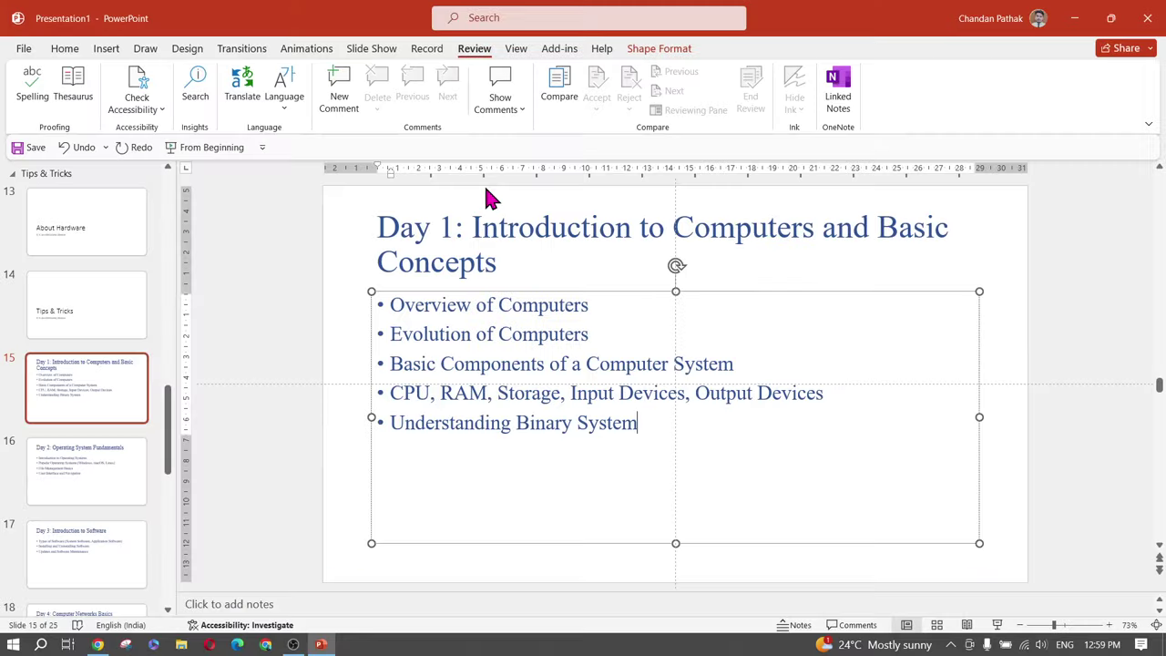
Insert a new blank-layout slide 2 after the 'Computer Fundamental' title slide
left_click(107, 412)
scroll(108, 412, "up", 2)
scroll(107, 410, "up", 10)
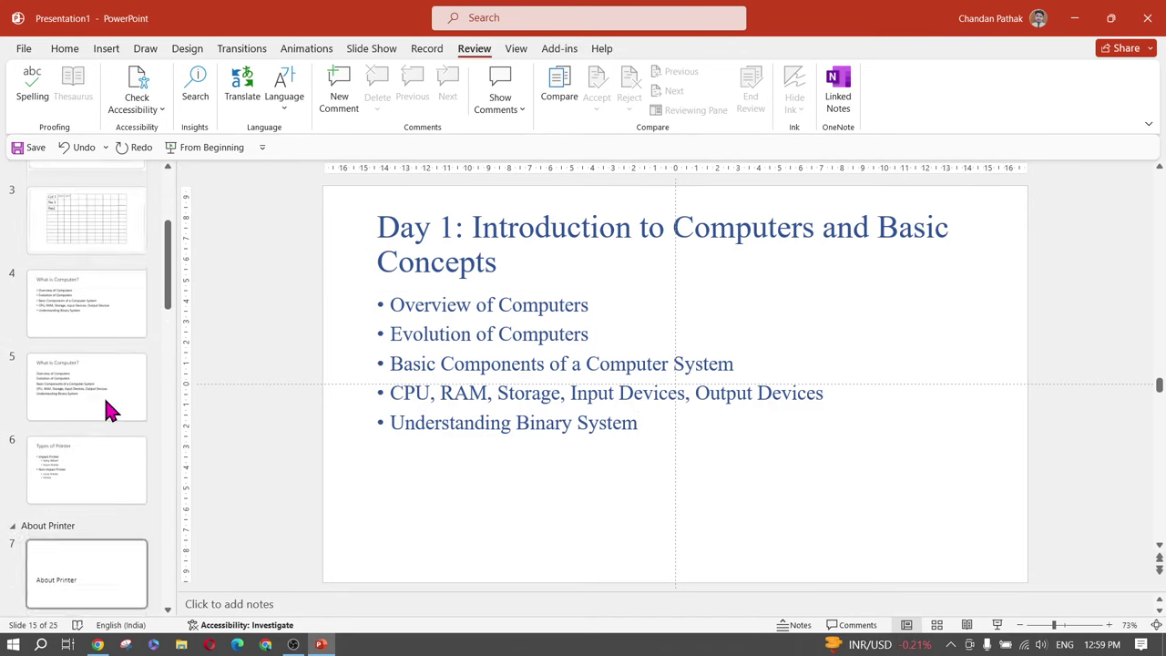
scroll(103, 396, "down", 8)
scroll(95, 396, "up", 10)
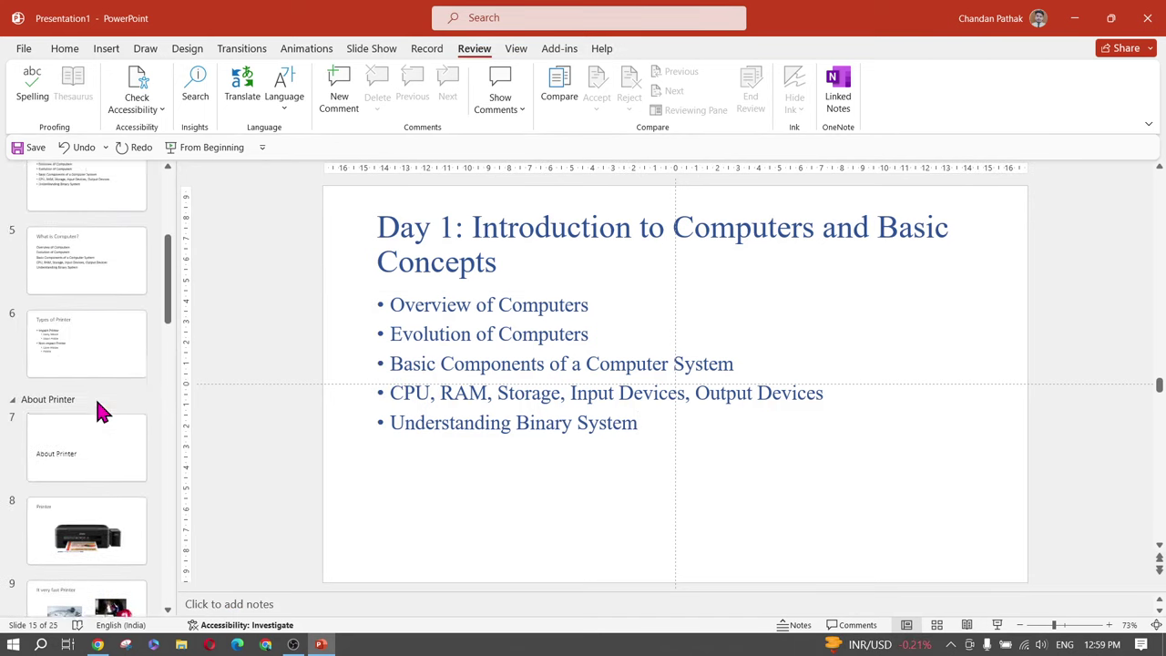
left_click(83, 239)
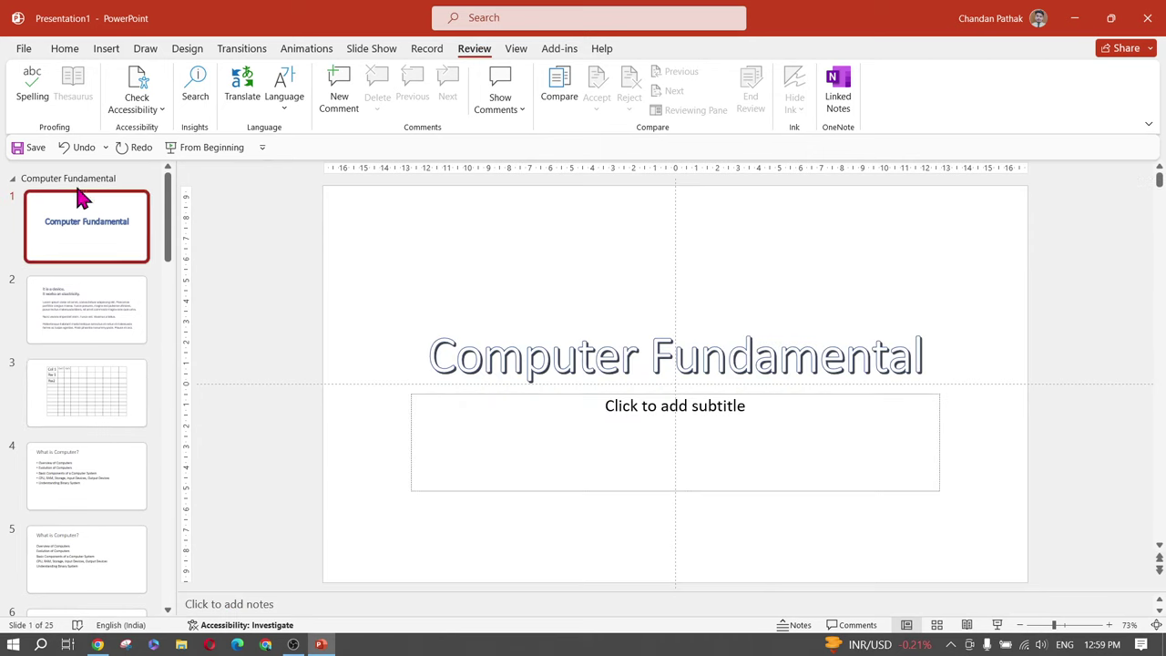
left_click(64, 48)
left_click(106, 109)
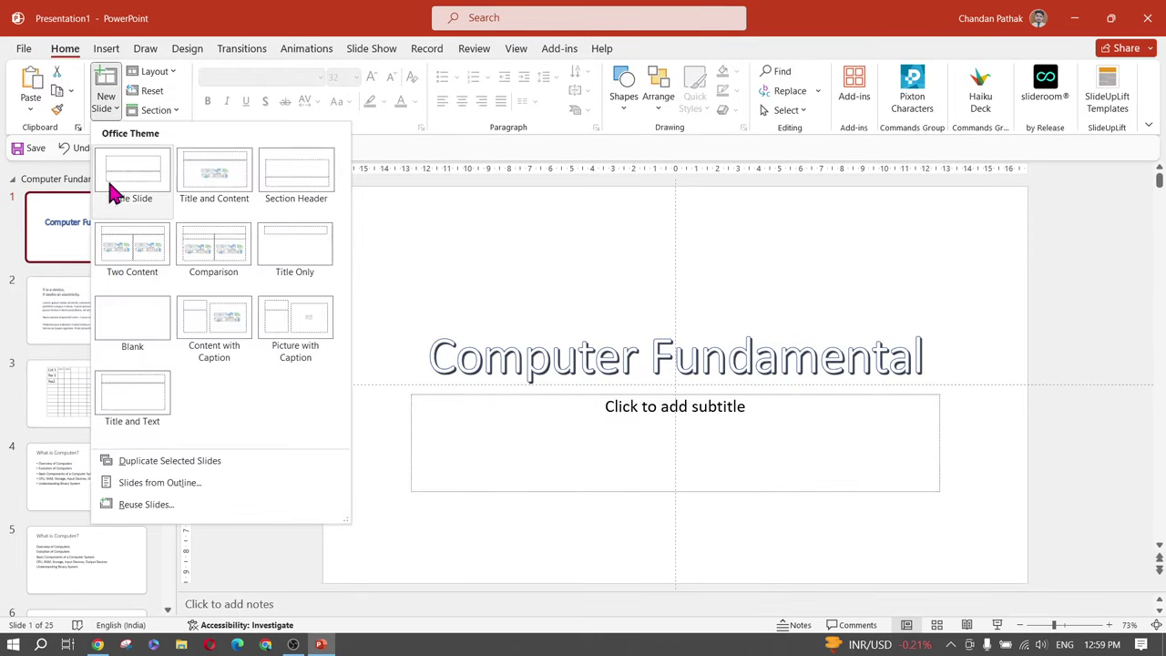
left_click(133, 330)
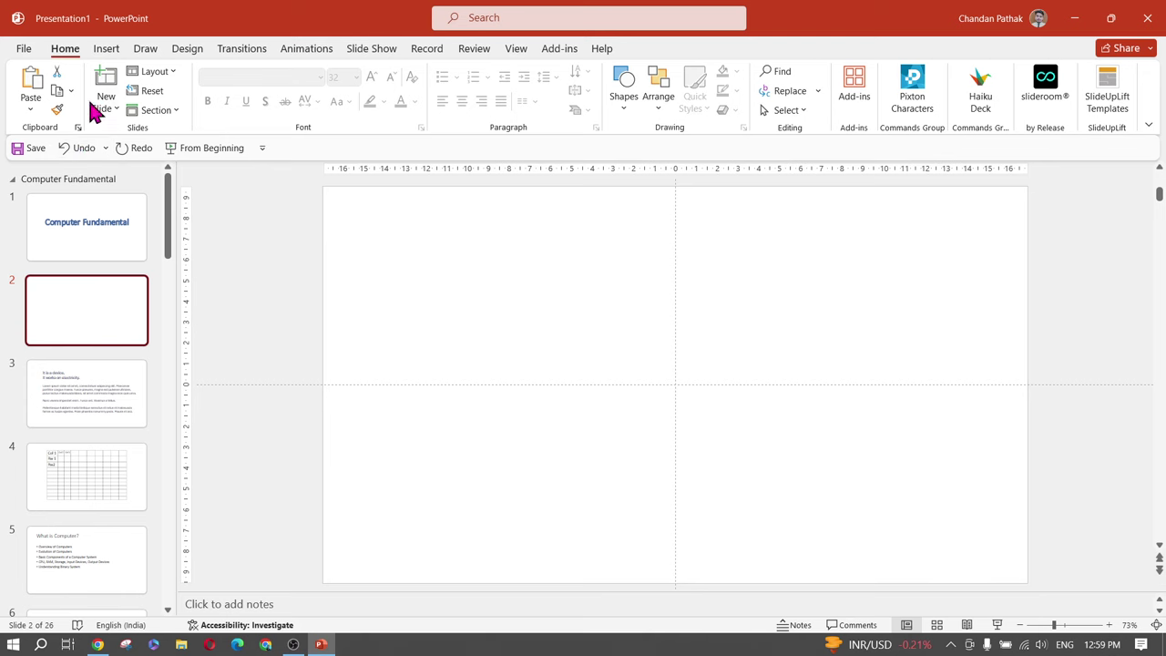
Draw a blue parallelogram on the left side of slide 2
left_click(106, 50)
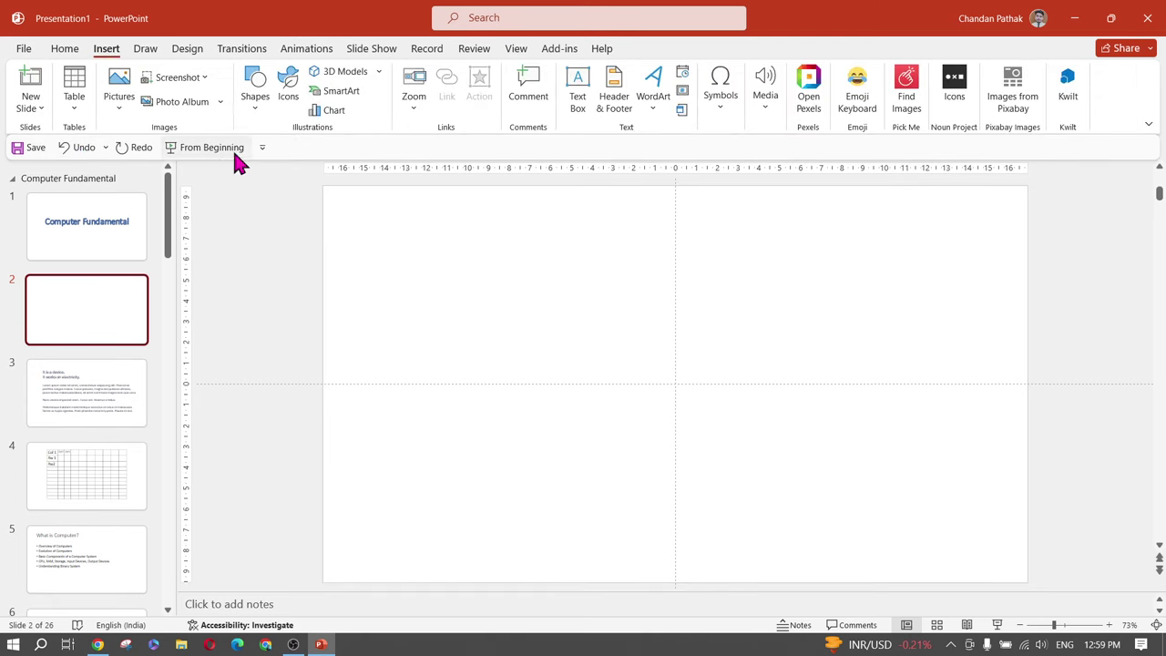
left_click(254, 100)
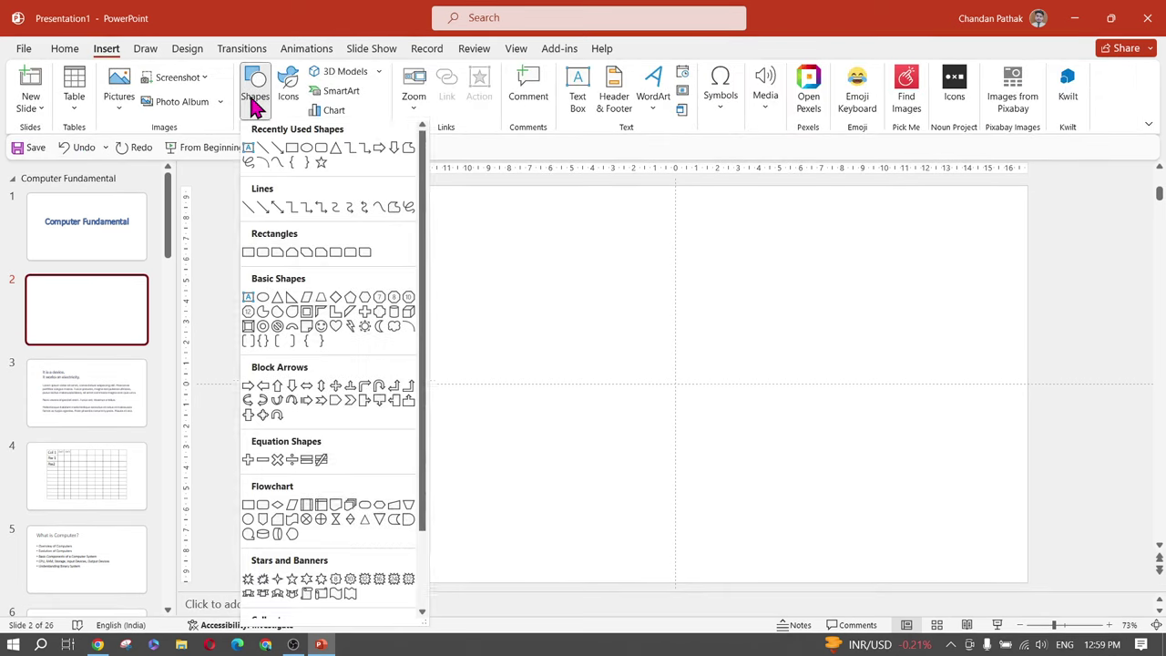
left_click(666, 278)
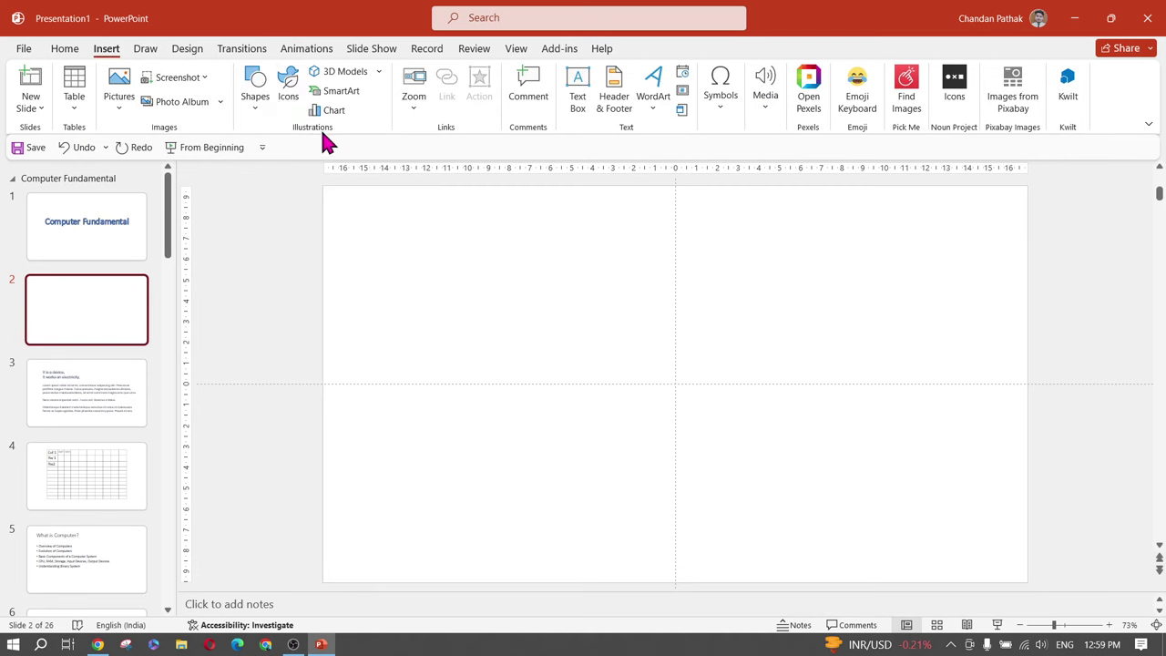
left_click(256, 107)
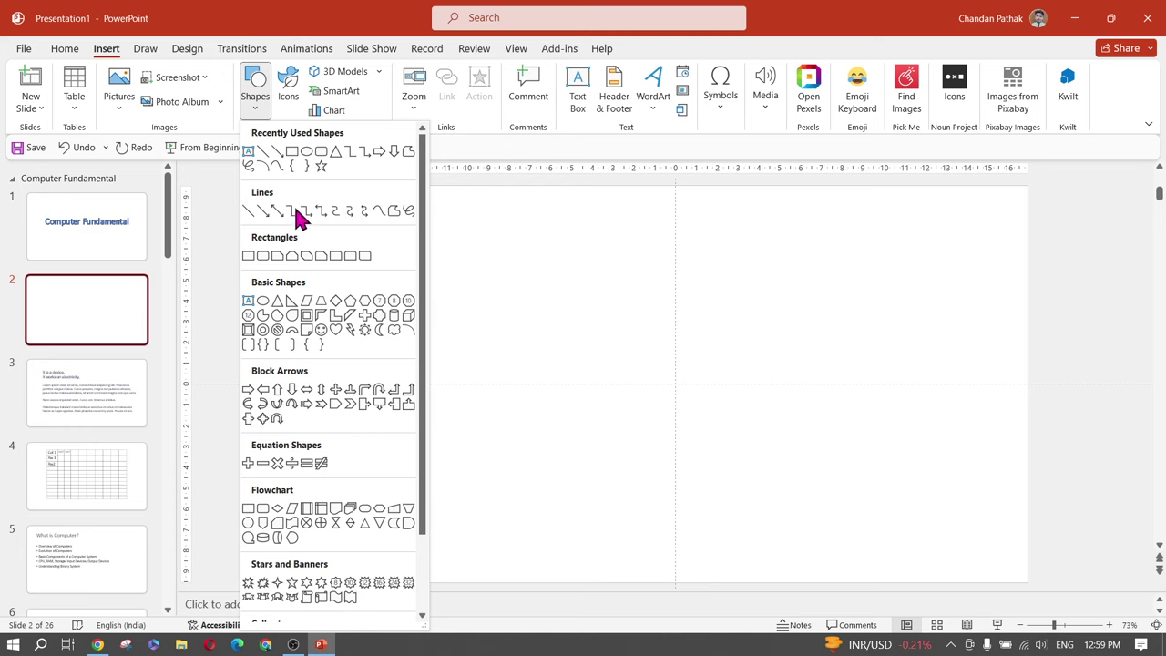
scroll(293, 381, "down", 1)
scroll(293, 377, "up", 1)
scroll(317, 388, "down", 2)
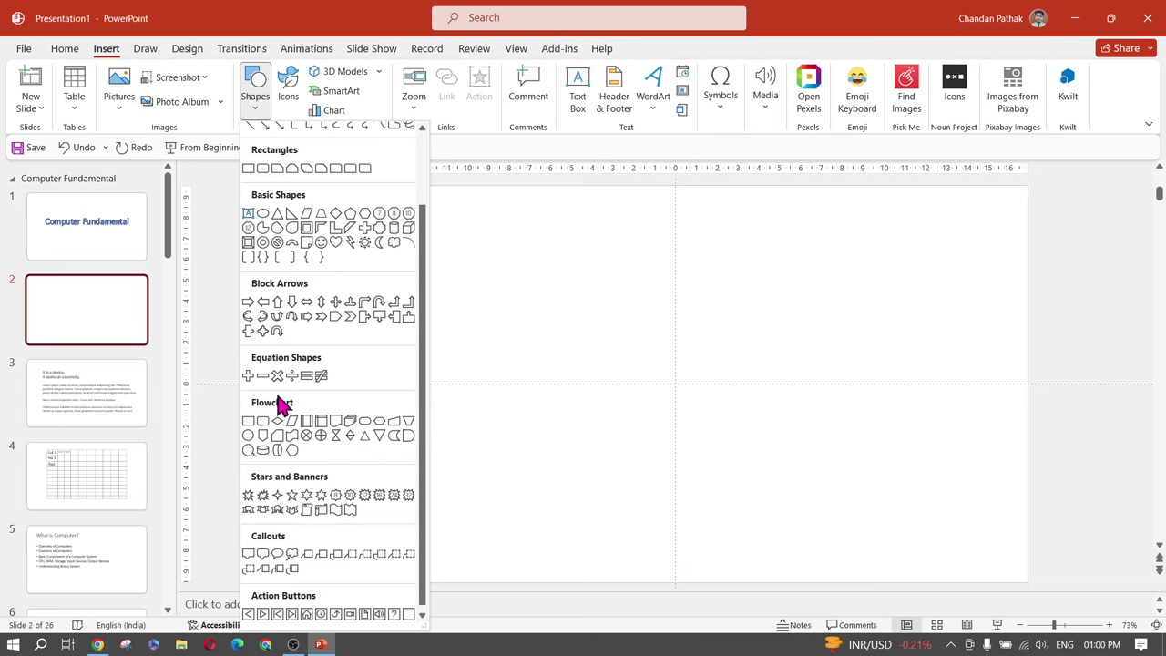
scroll(305, 411, "down", 1)
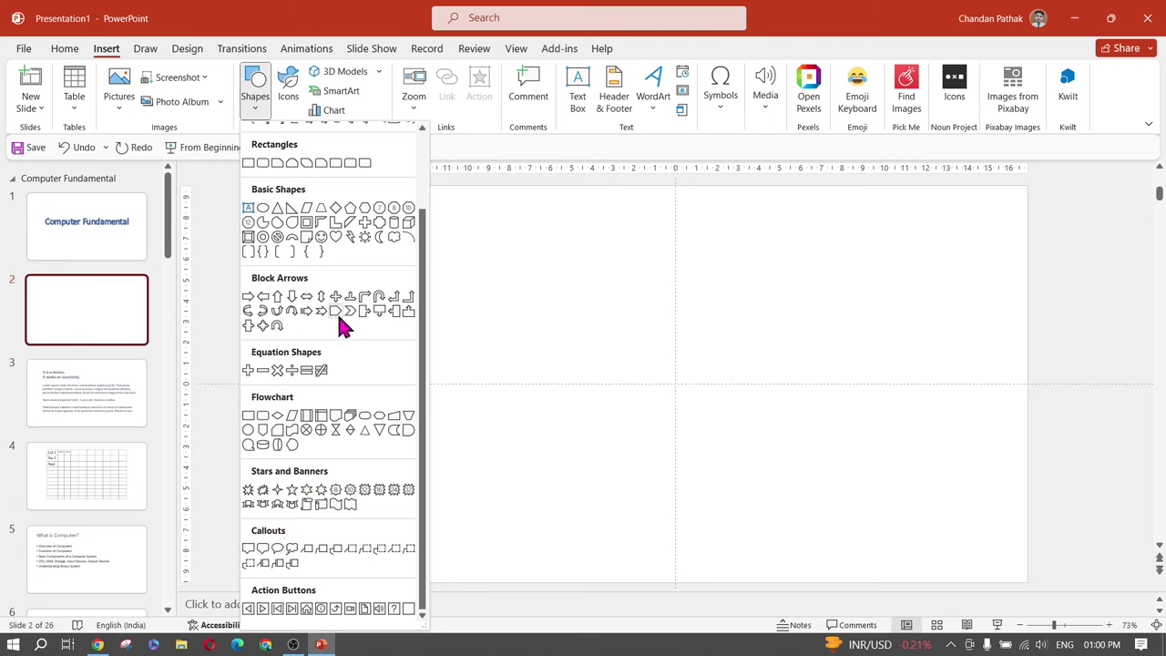
scroll(339, 326, "up", 2)
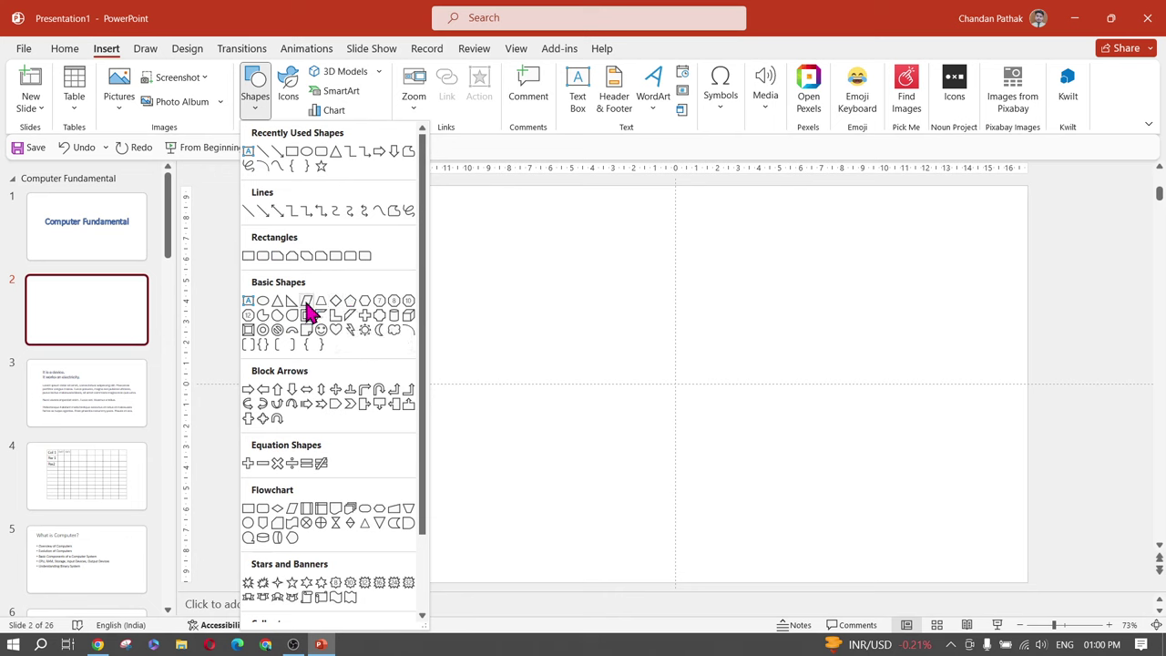
left_click(307, 301)
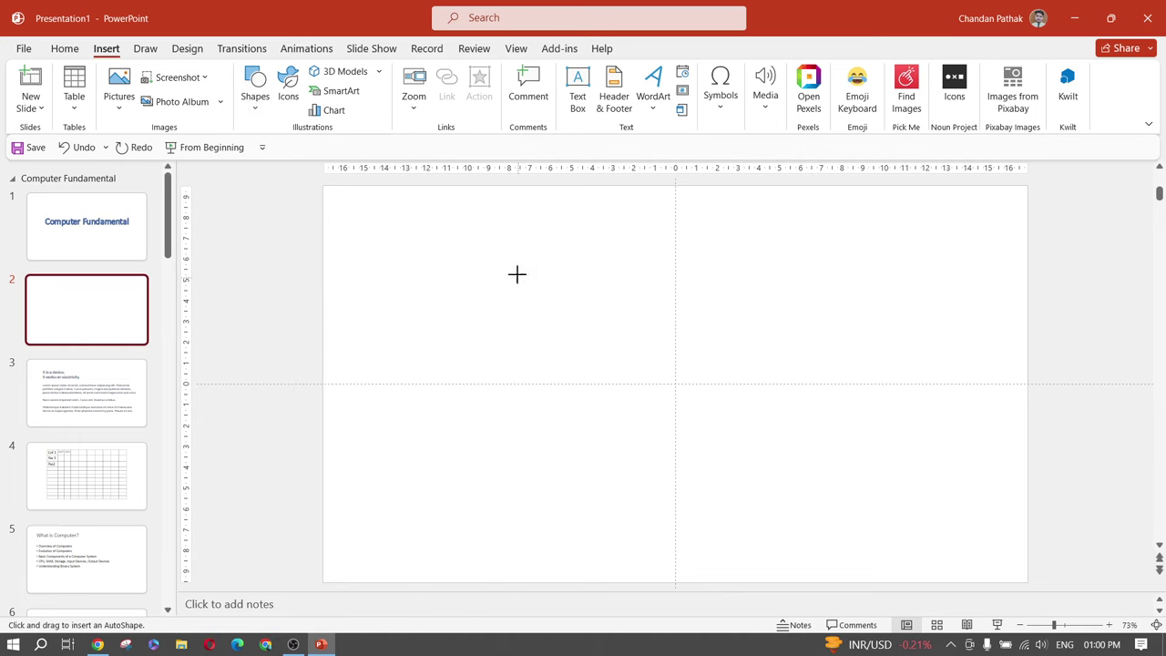
mouse_move(457, 264)
left_mouse_down()
mouse_move(628, 464)
mouse_move(700, 466)
mouse_move(702, 435)
left_mouse_up()
Shift the parallelogram left and place a duplicate to its right
left_click_drag(580, 362, 513, 355)
left_click(513, 356)
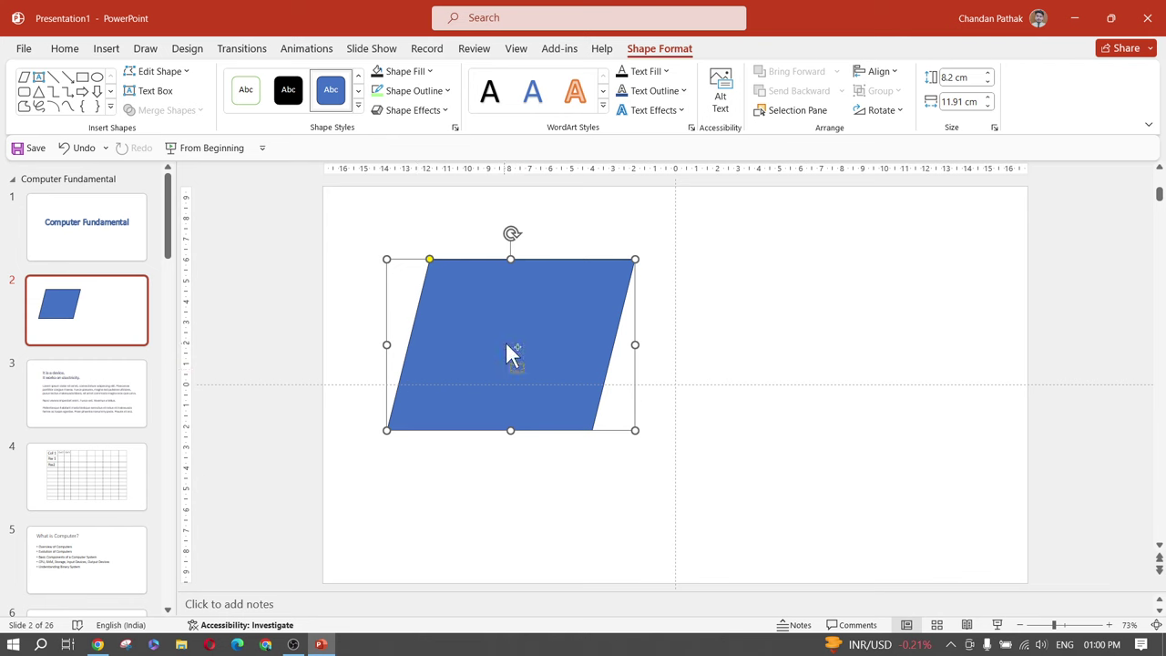
left_click_drag(507, 346, 785, 350)
Draw a blue rectangle at the bottom, positioned under the right parallelogram
left_click(619, 468)
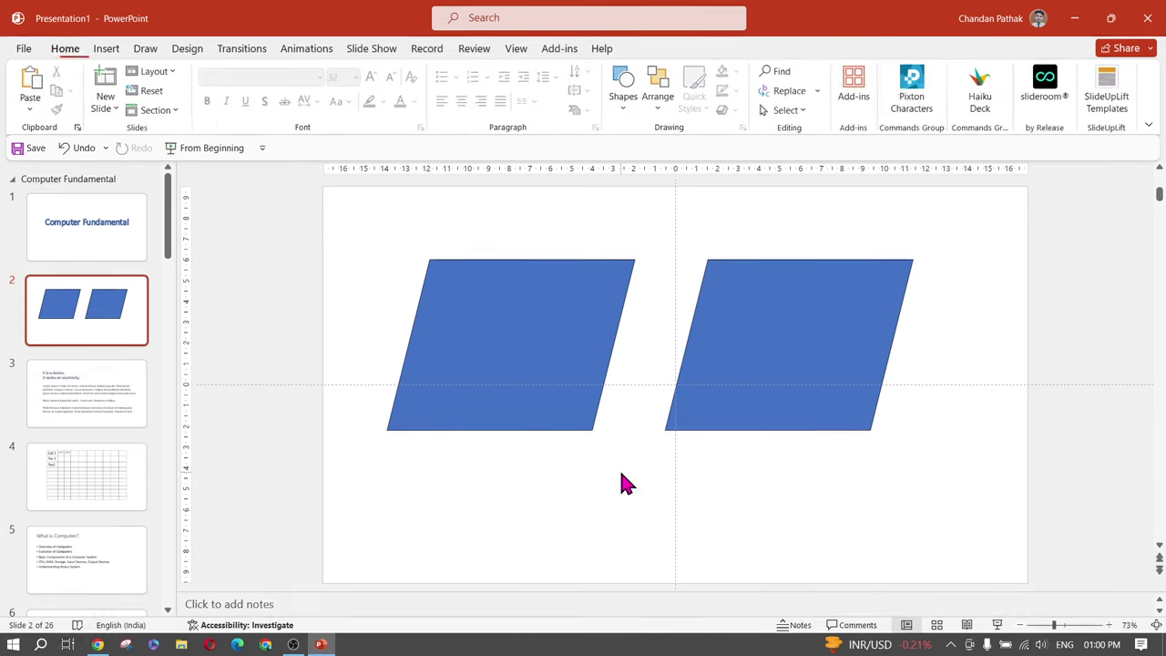
left_click(538, 404)
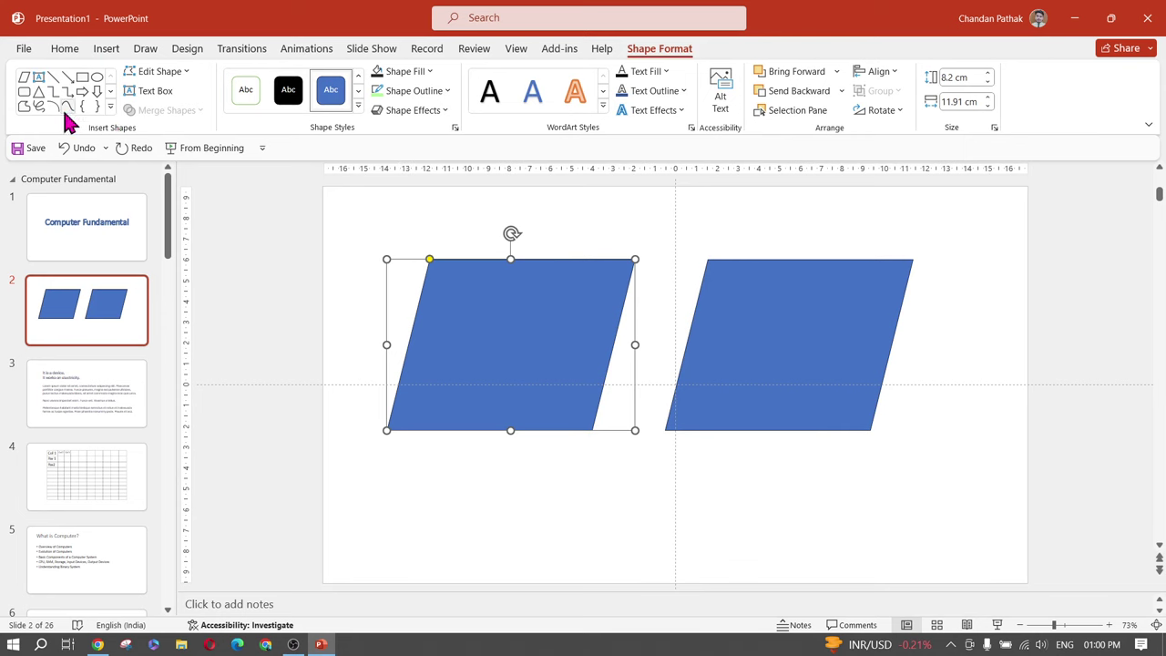
left_click(110, 107)
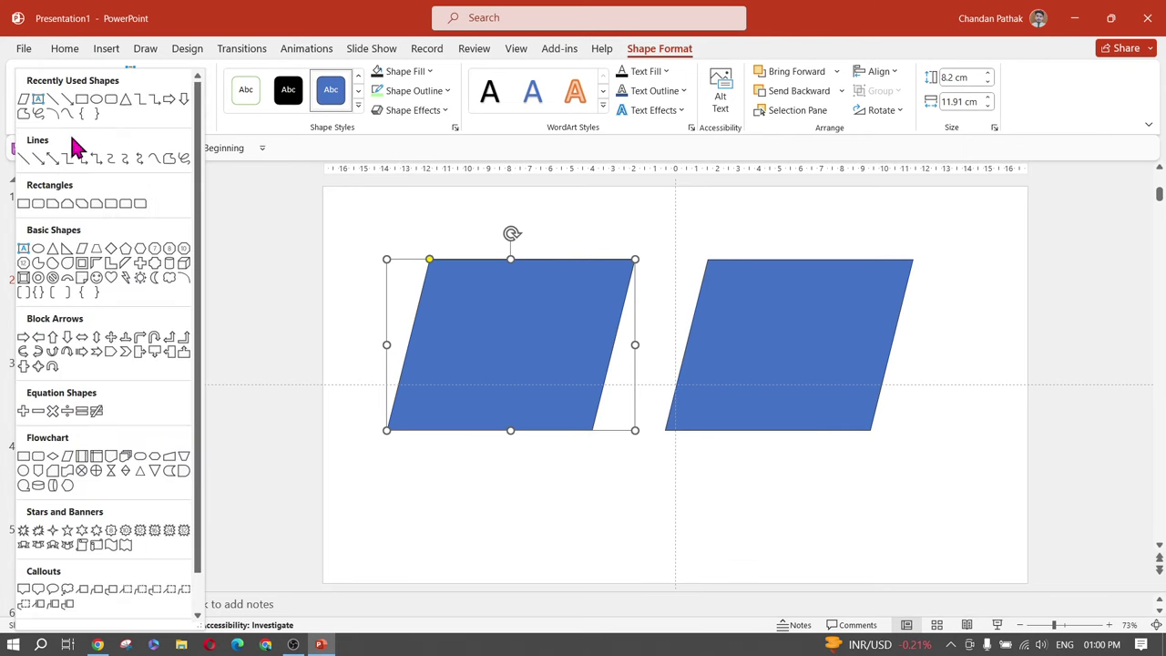
left_click(35, 207)
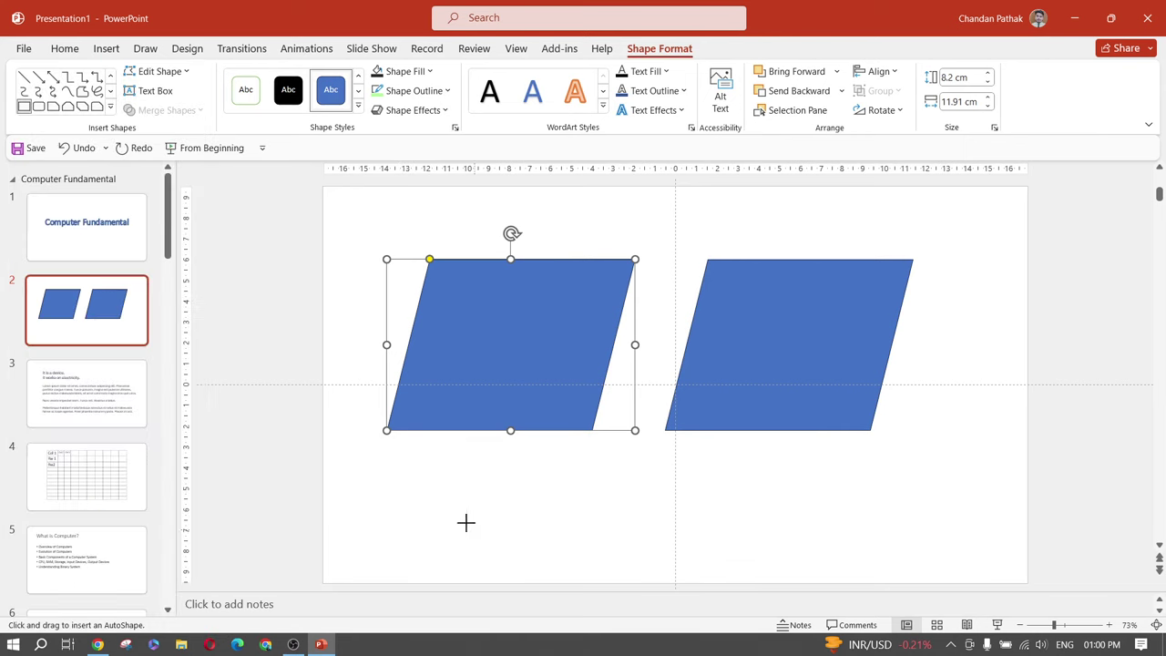
left_click_drag(347, 425, 557, 518)
mouse_move(471, 495)
left_mouse_down()
mouse_move(726, 519)
mouse_move(732, 533)
left_mouse_up()
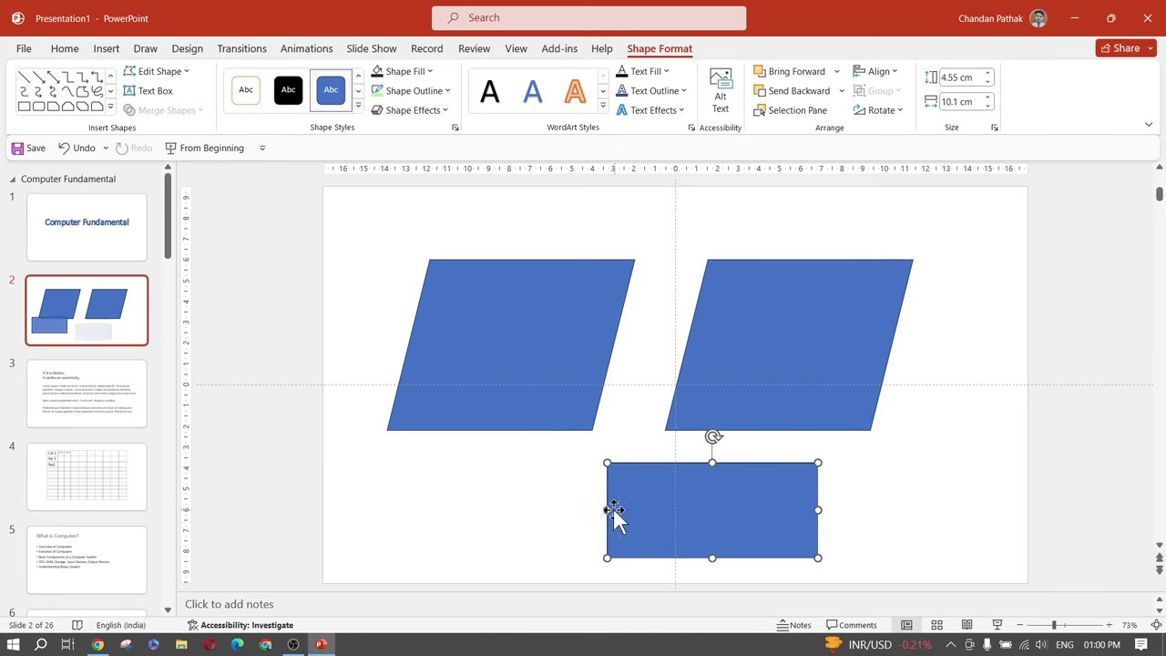
Delete the right-hand parallelogram
left_click(607, 326)
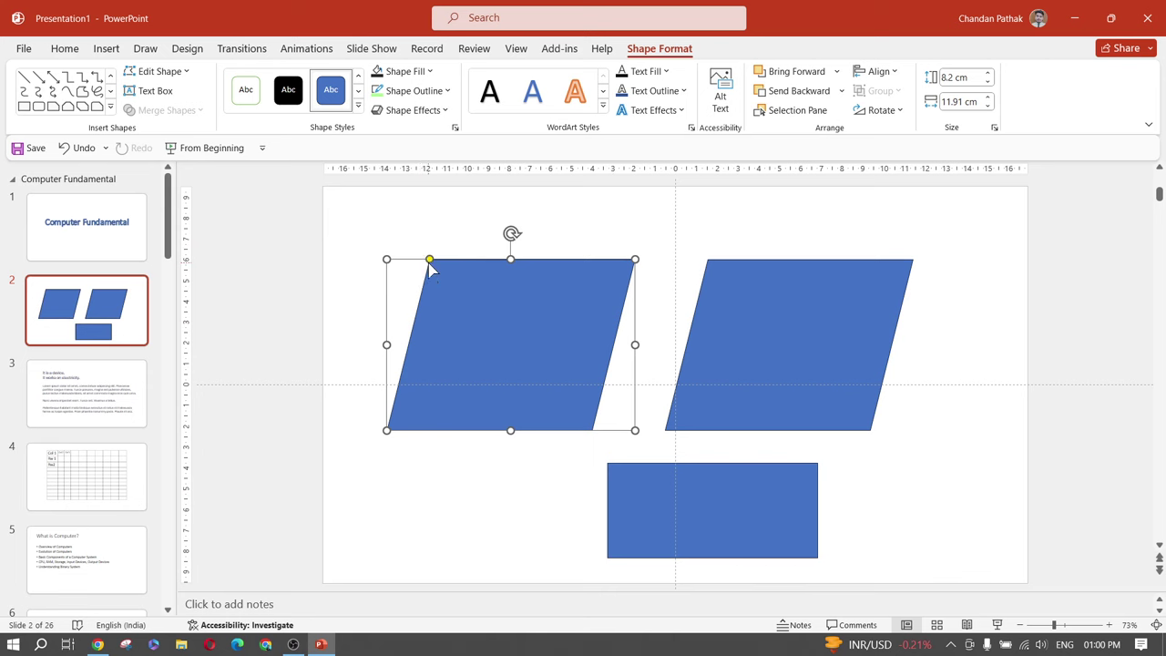
left_click(830, 357)
key("Delete")
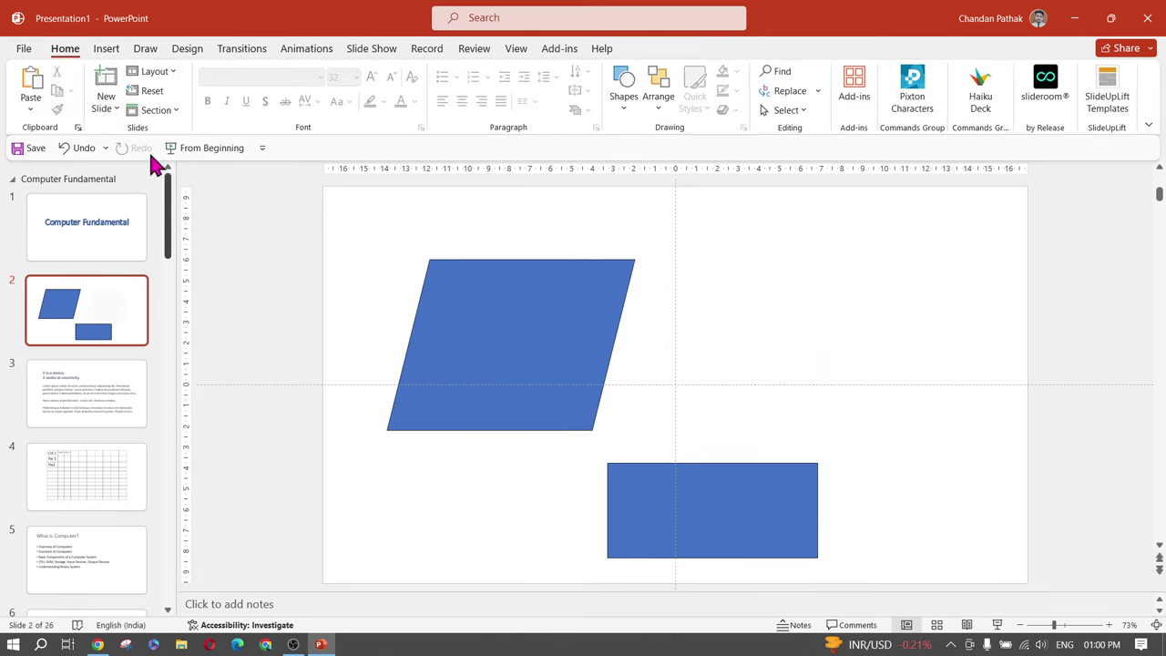
Draw an isosceles triangle at the slide's upper right, discarding an initial right triangle
left_click(106, 49)
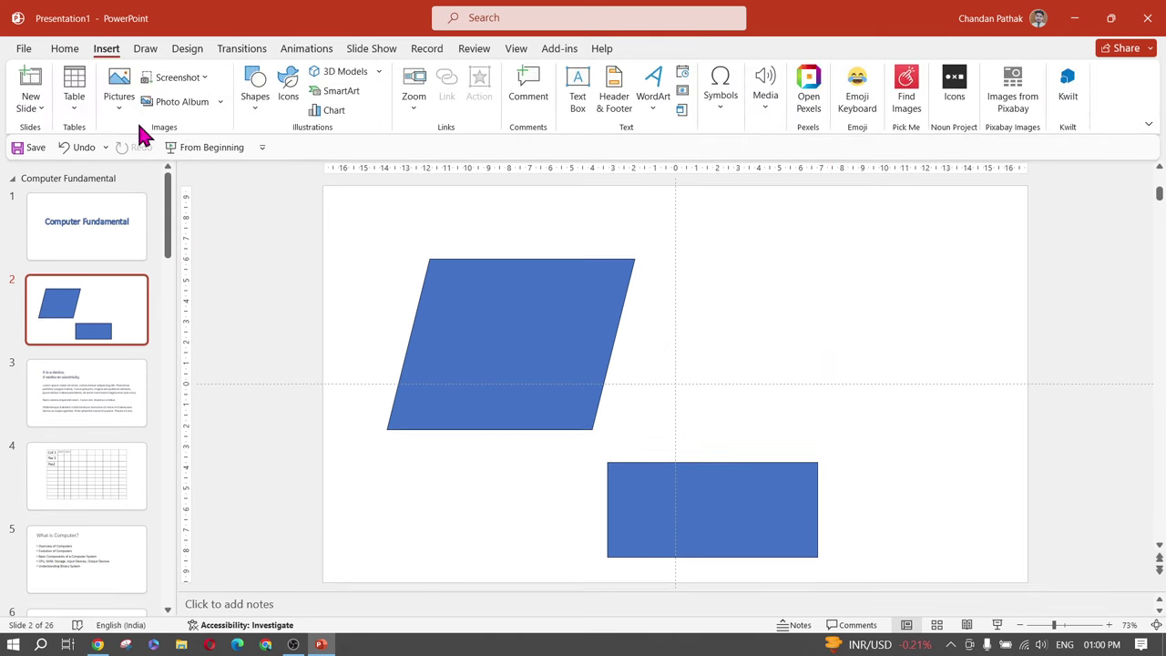
left_click(260, 109)
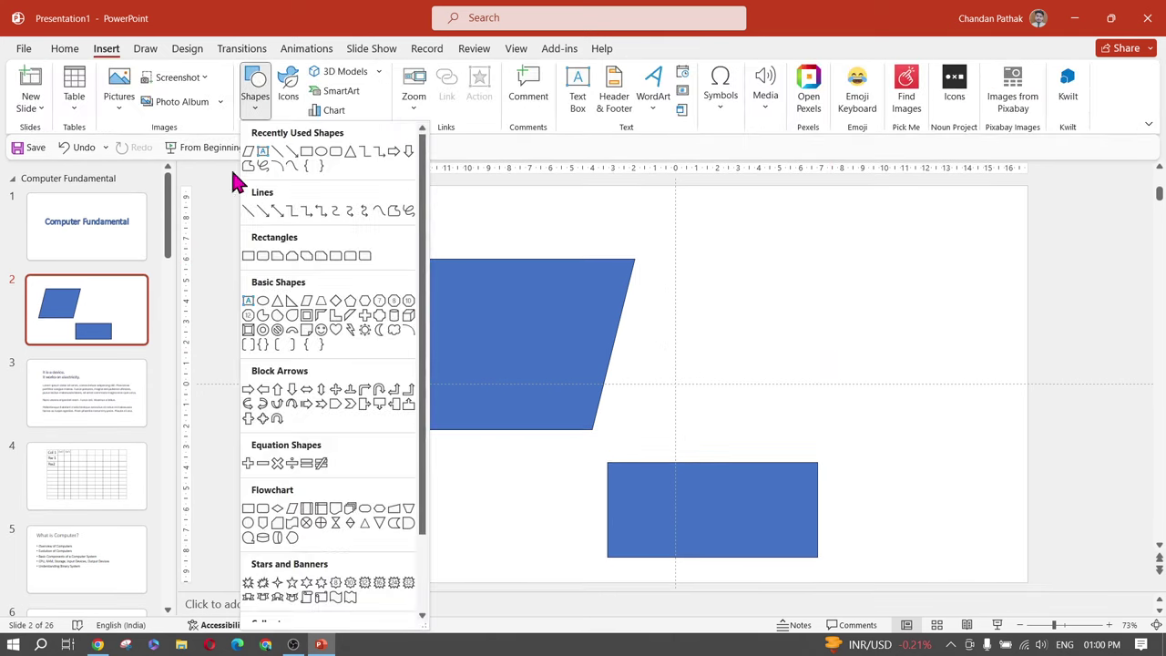
left_click(292, 306)
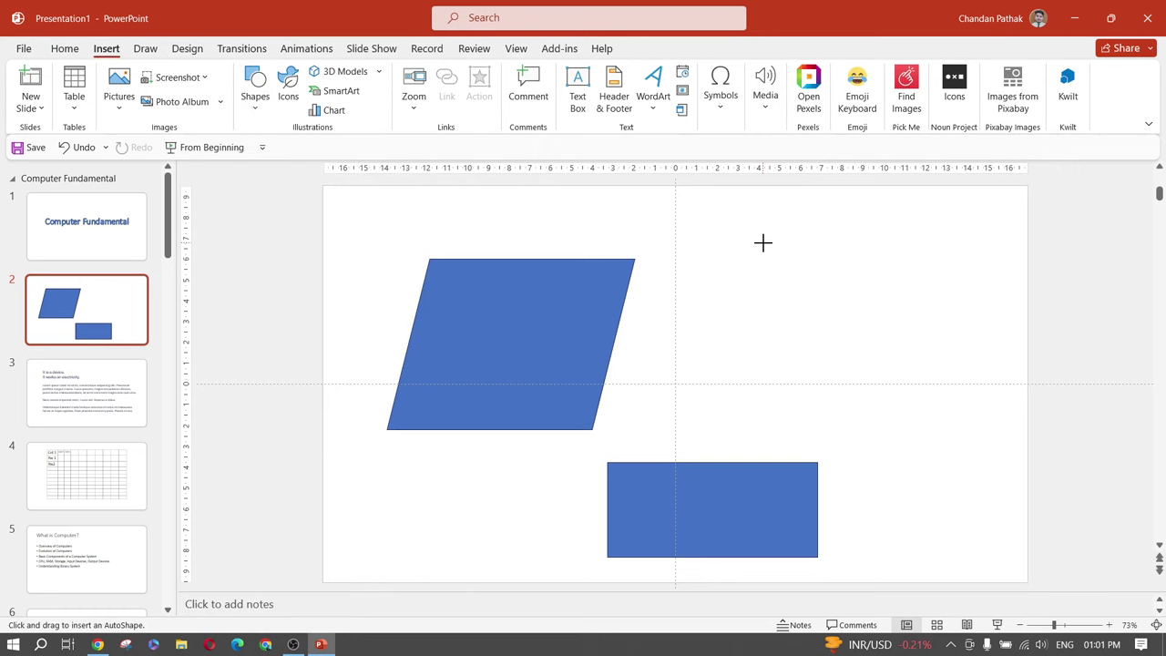
left_click_drag(762, 242, 925, 421)
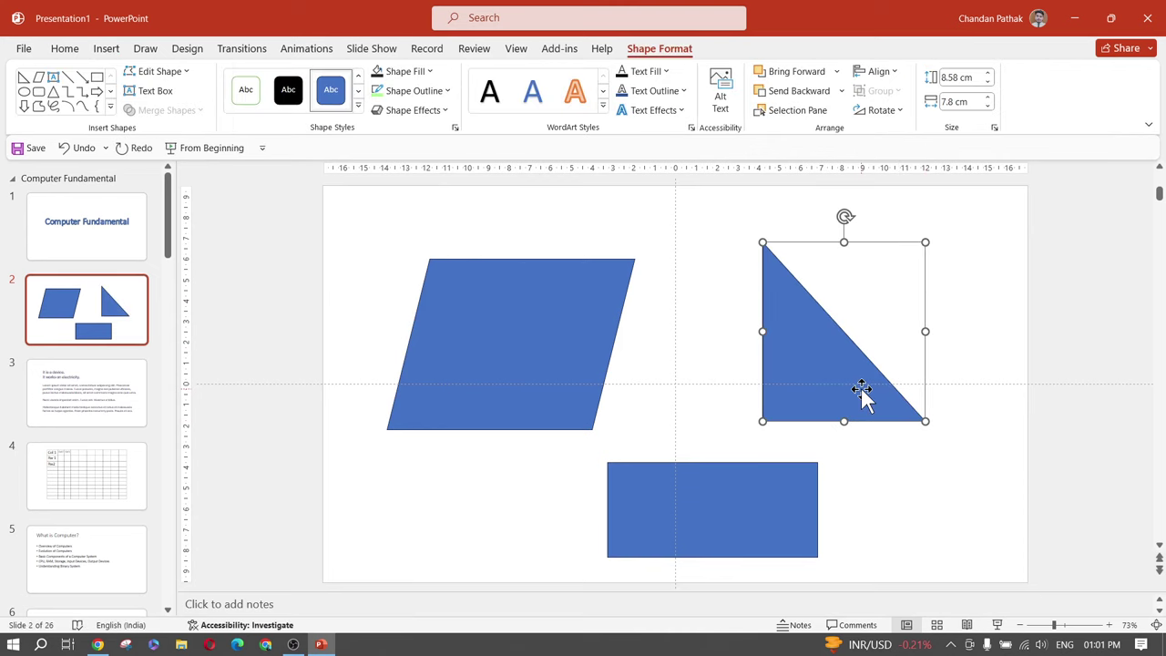
key("Delete")
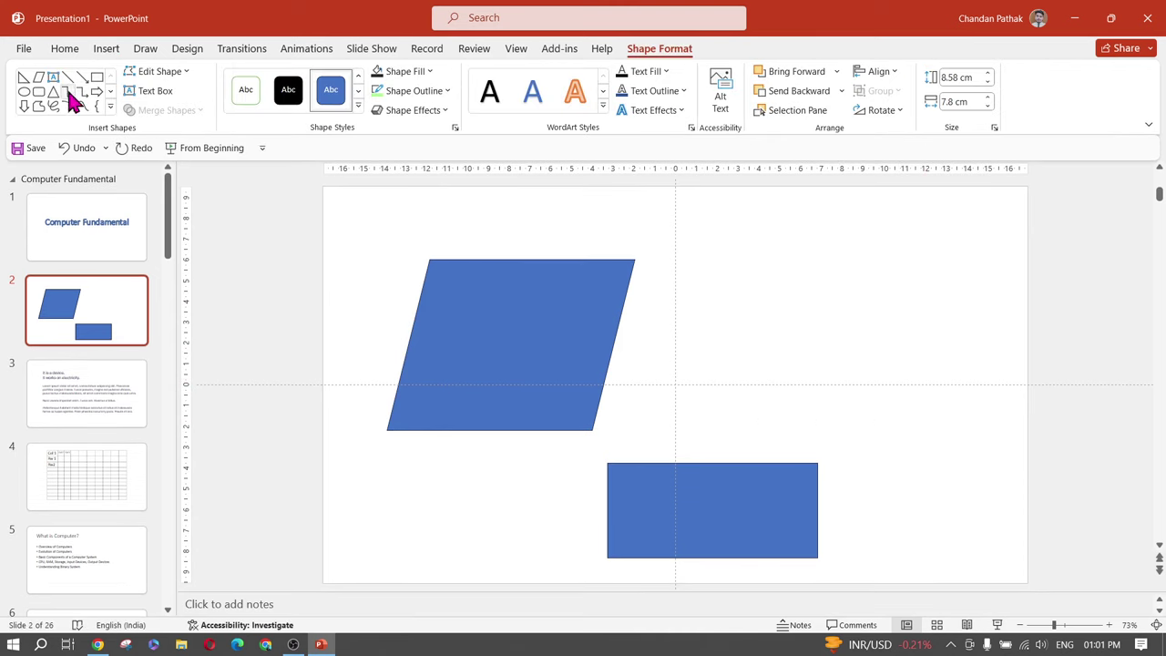
left_click(94, 50)
left_click(253, 100)
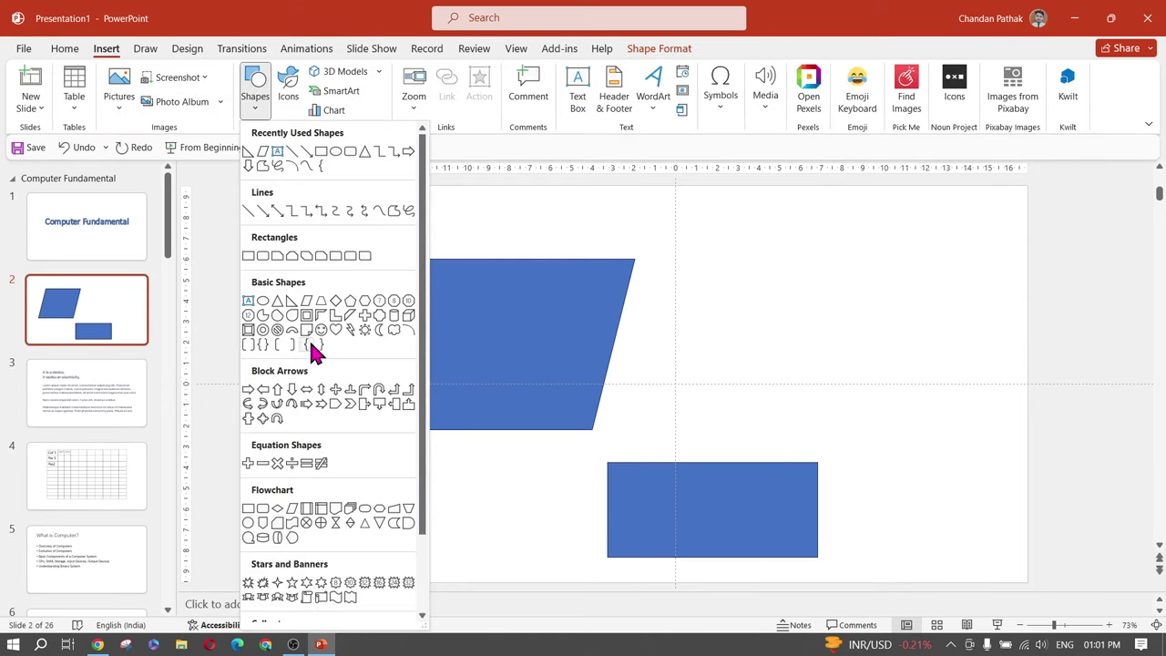
left_click(277, 301)
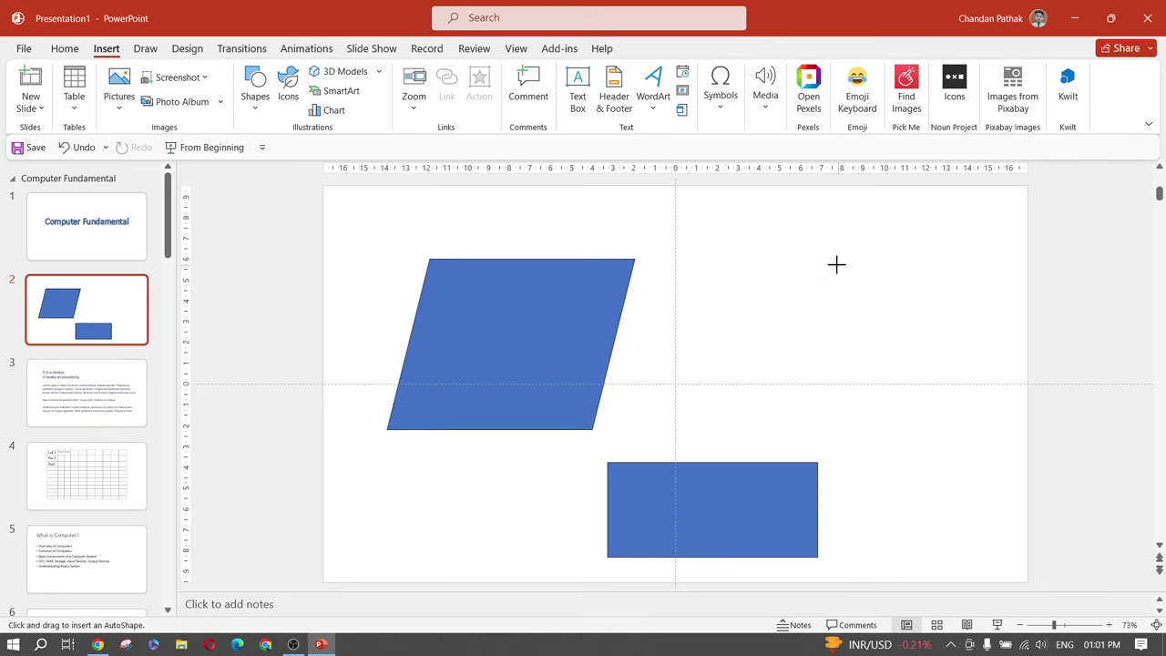
left_click_drag(782, 245, 987, 379)
left_click_drag(961, 348, 887, 341)
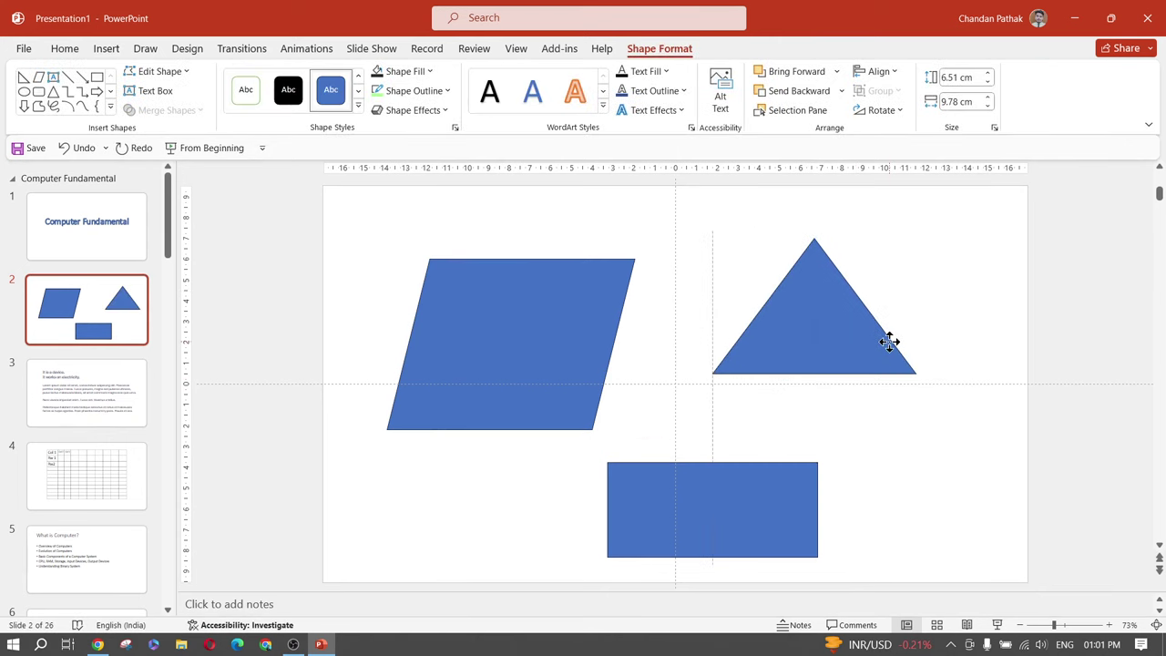
Move the lower rectangle under the triangle and make it narrower and shorter
left_click(1002, 316)
left_click(823, 337)
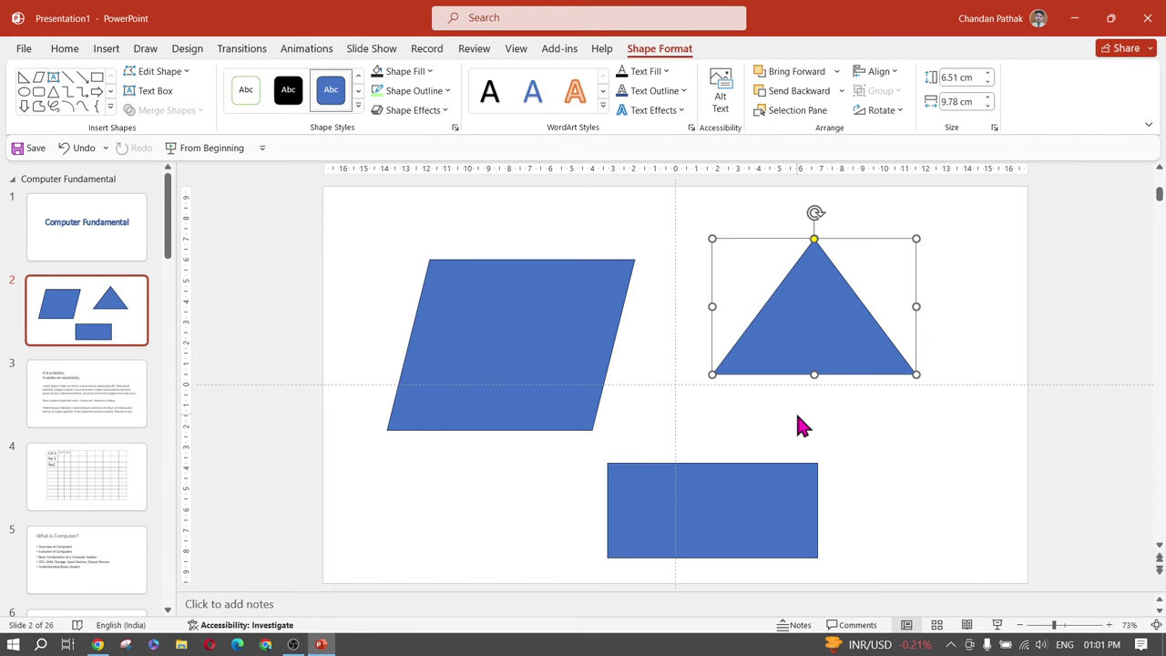
left_click(796, 412)
left_click(515, 307)
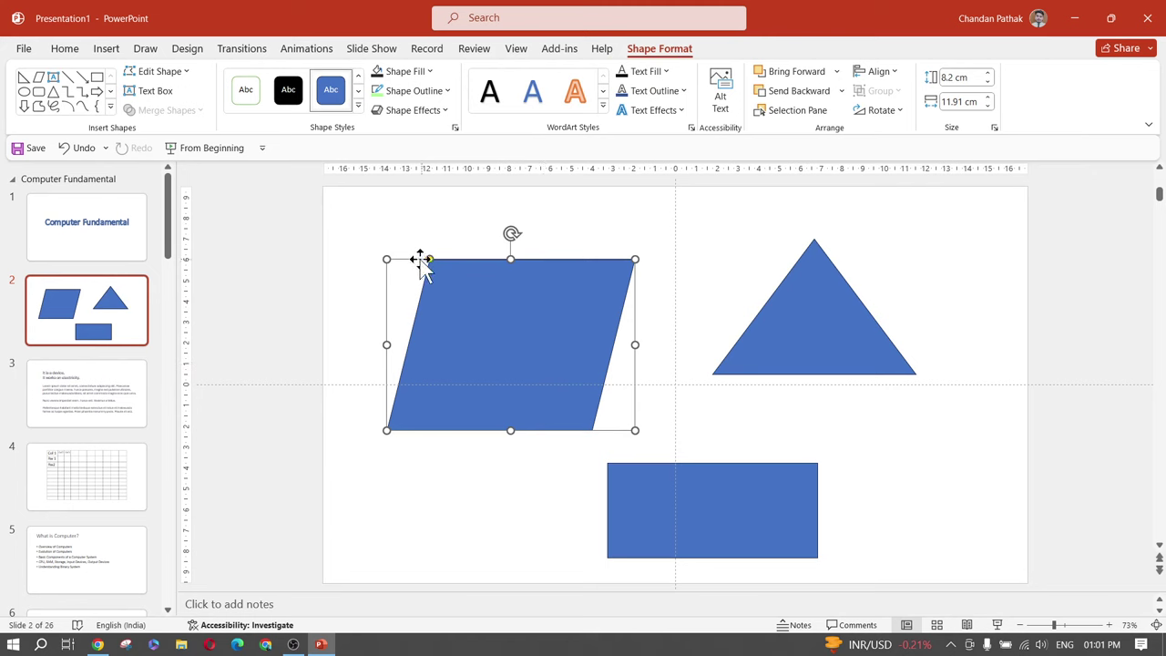
left_click(832, 335)
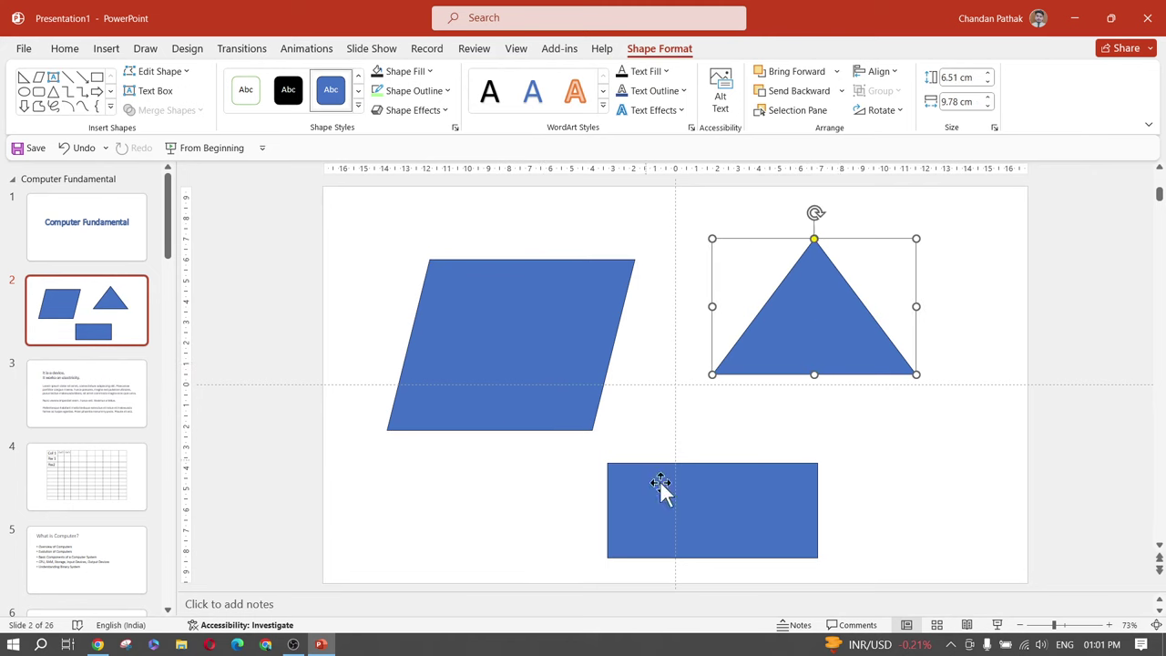
left_click(738, 513)
left_click_drag(720, 513, 795, 499)
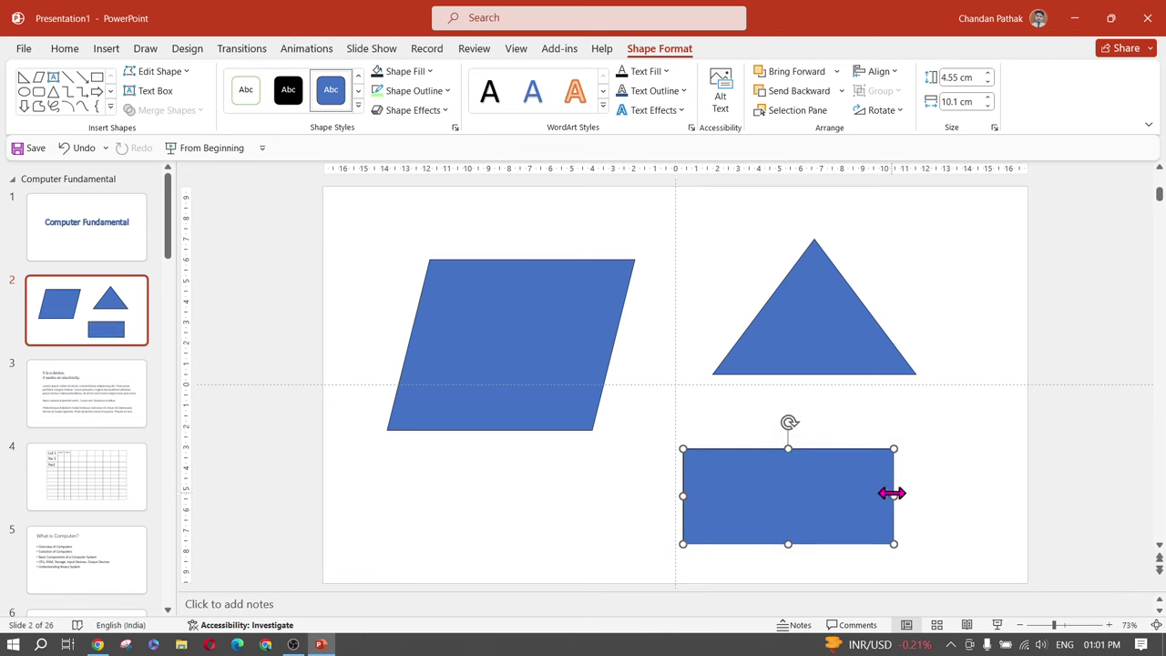
left_click_drag(891, 493, 816, 493)
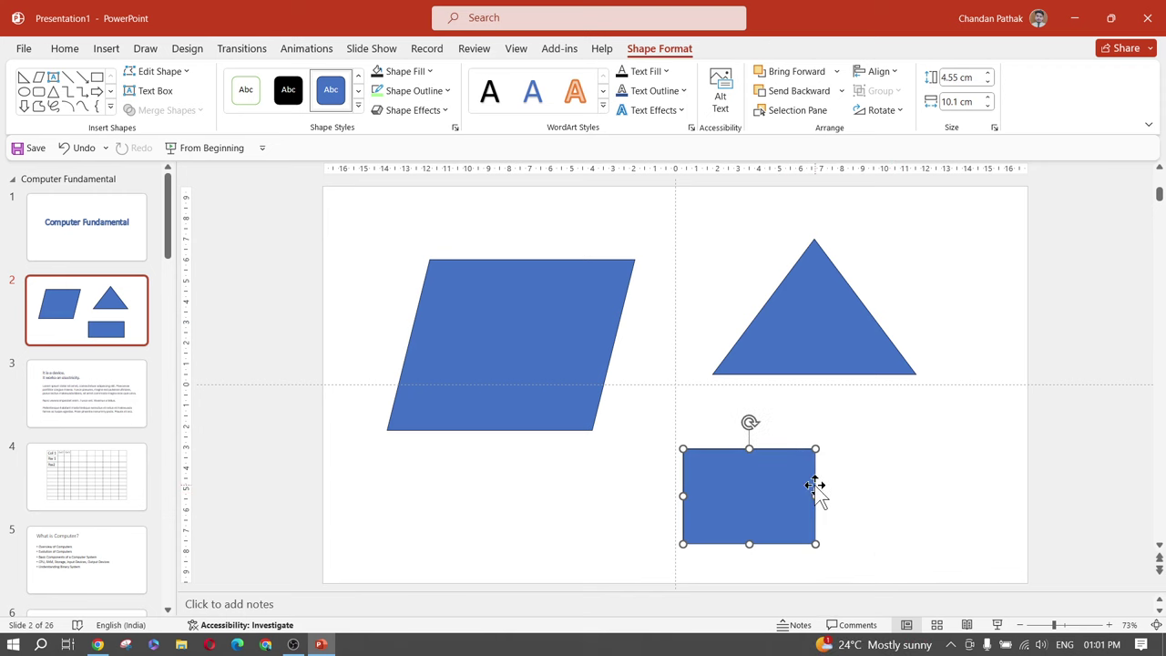
left_click_drag(750, 544, 845, 494)
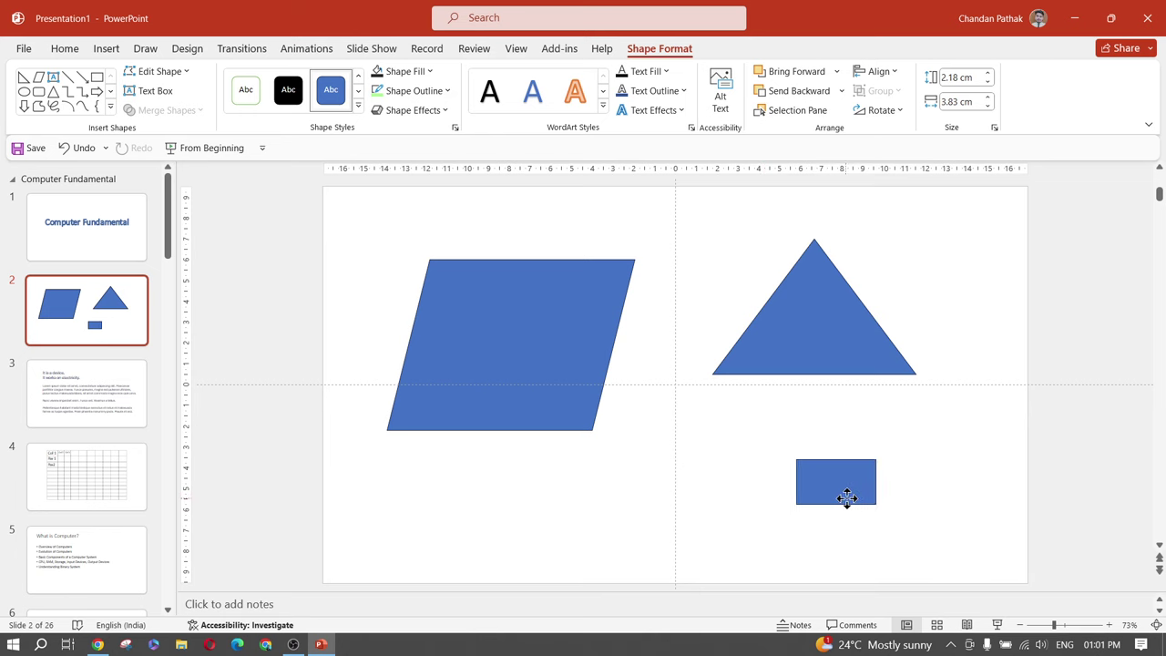
Shrink the triangle's height and width and reposition it and its apex
left_click(831, 338)
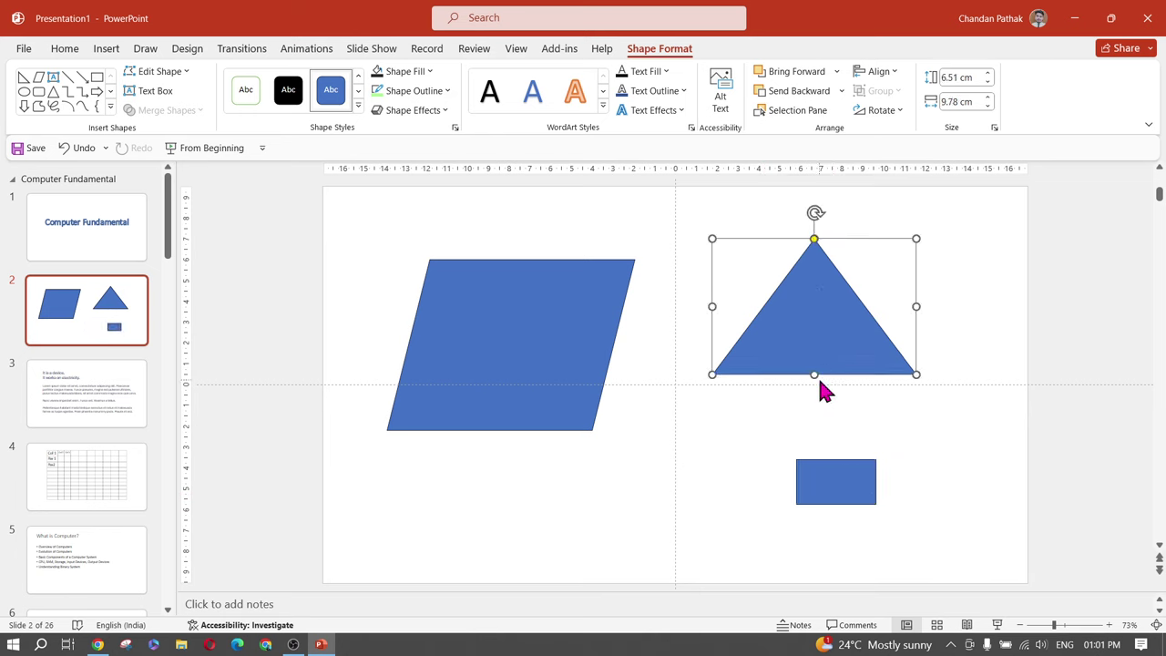
left_click_drag(813, 374, 817, 328)
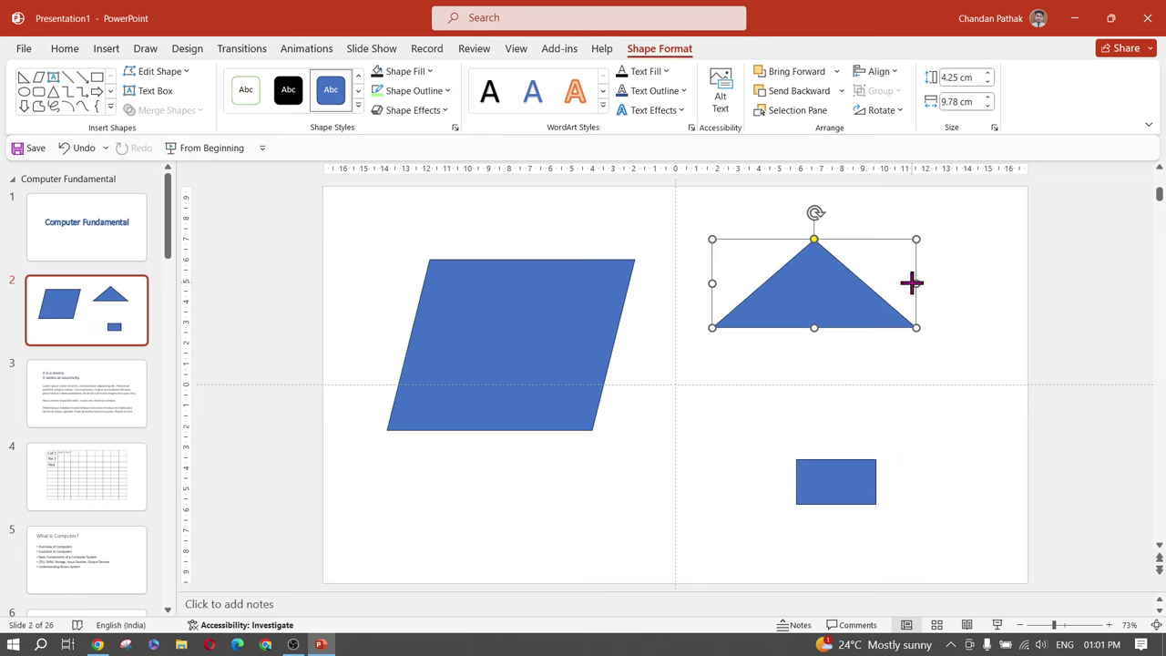
left_click_drag(912, 284, 850, 284)
left_click_drag(712, 285, 730, 286)
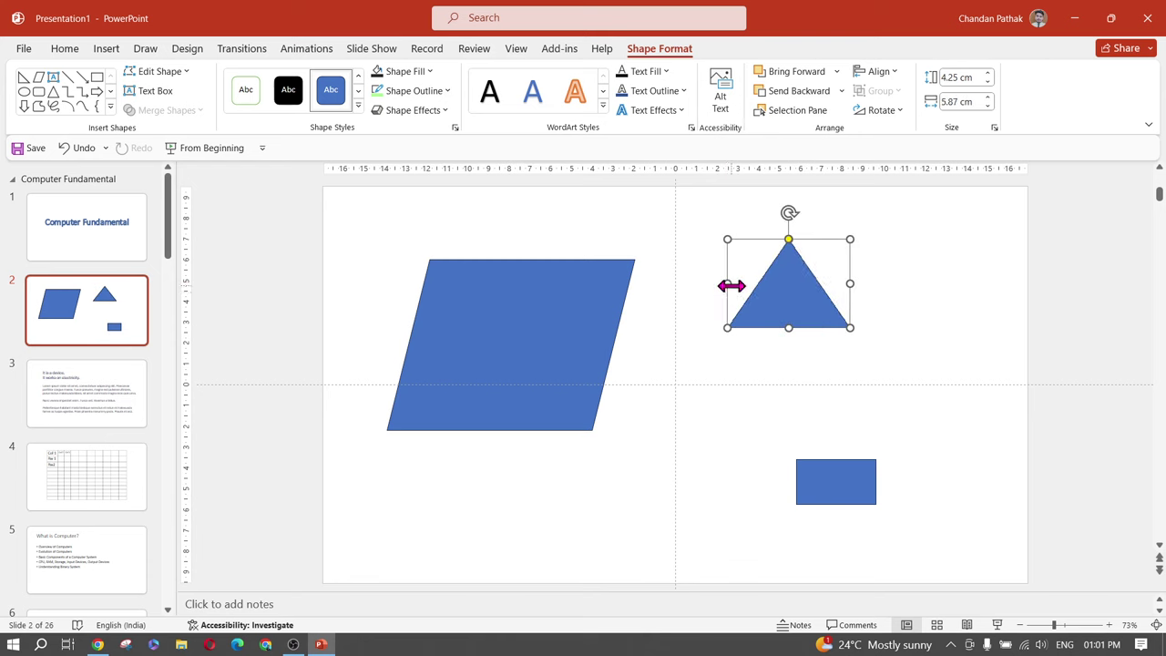
left_click_drag(802, 302, 807, 341)
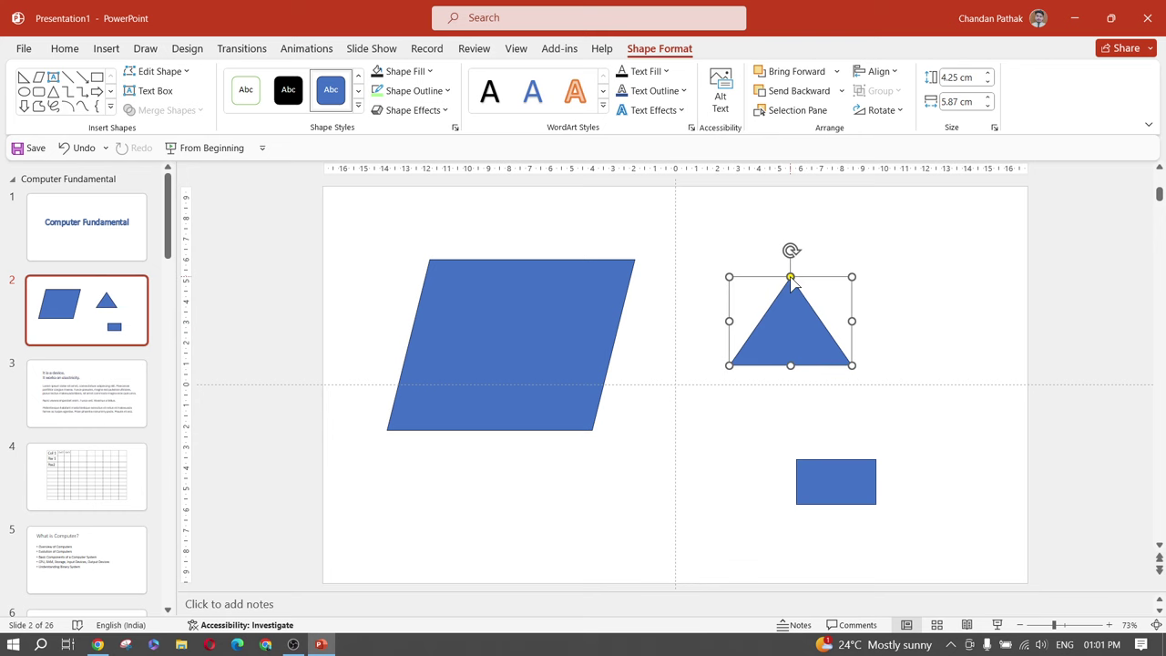
left_click_drag(791, 280, 815, 338)
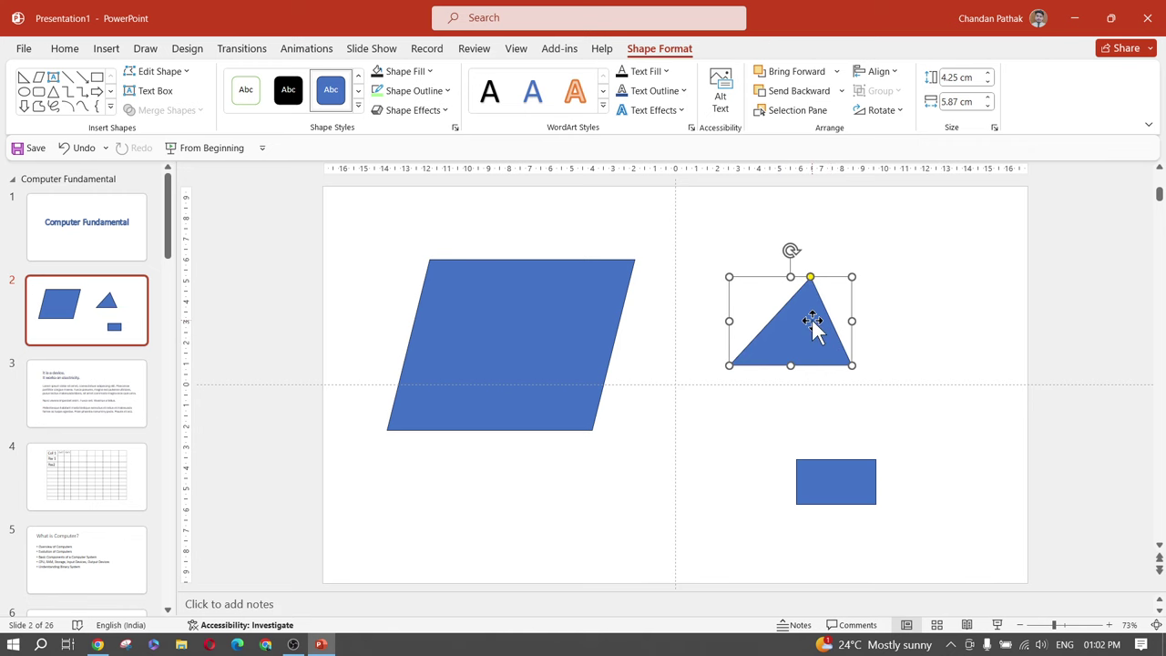
Straighten the parallelogram into a rectangle using its yellow handle
left_click(501, 323)
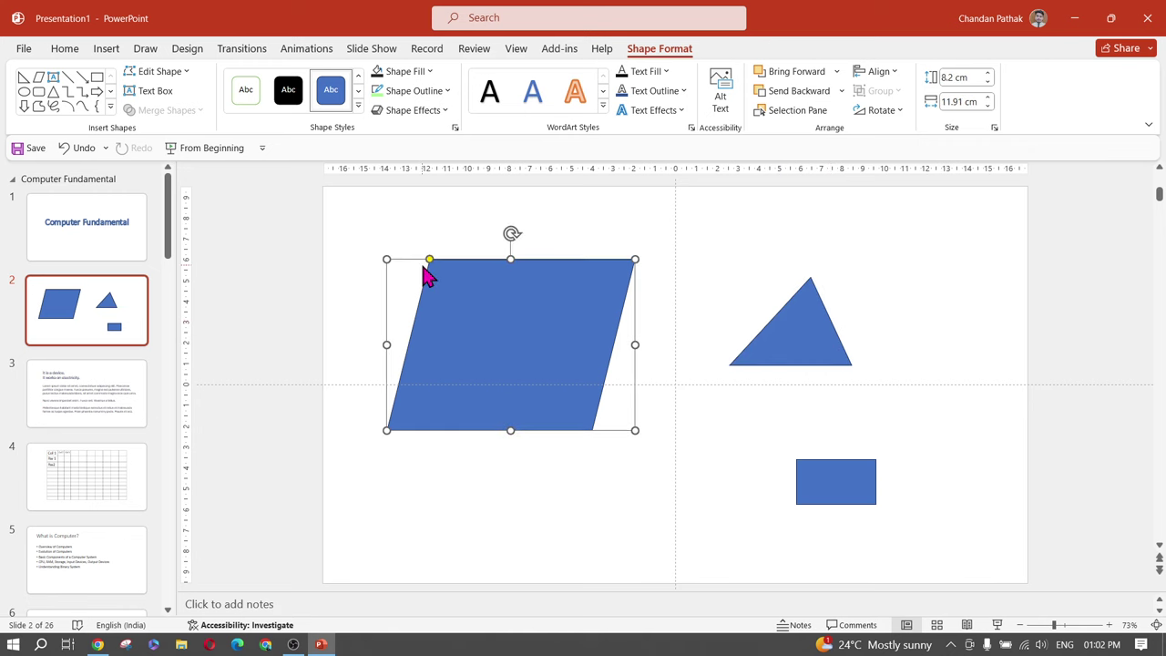
left_click_drag(429, 259, 363, 275)
left_click(520, 483)
left_click(487, 357)
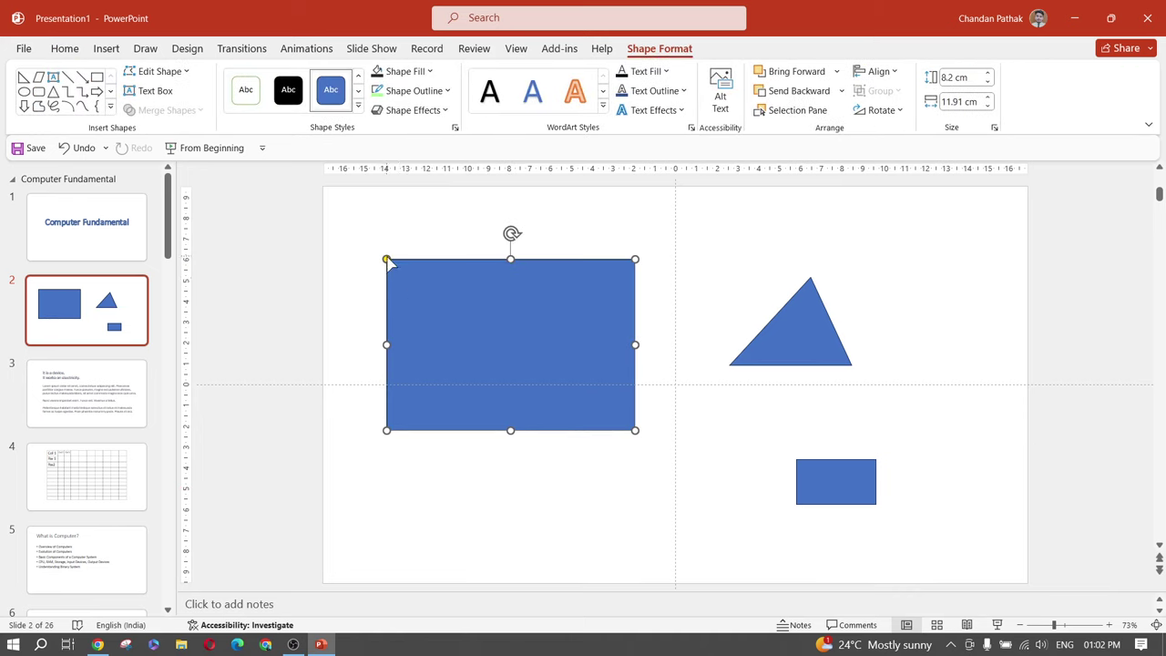
left_click_drag(386, 259, 331, 293)
Line up the big rectangle, triangle and small rectangle in a row
left_click(515, 478)
left_click(546, 409)
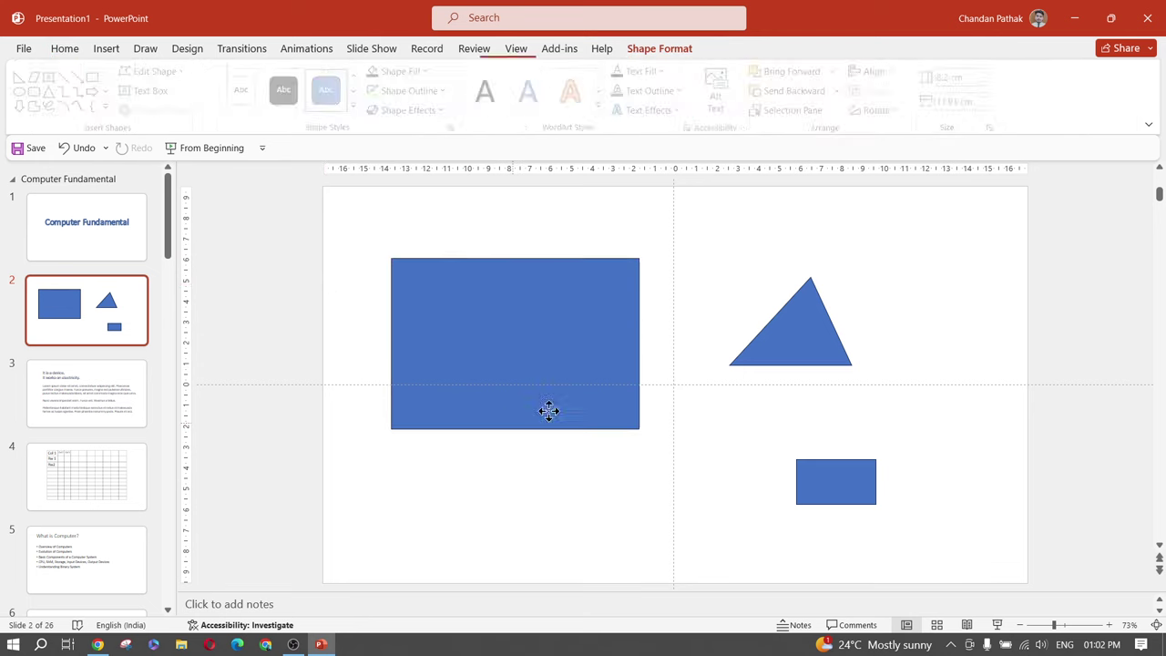
left_click_drag(547, 409, 588, 385)
left_click_drag(809, 366, 794, 338)
left_click_drag(840, 486, 926, 302)
left_click(618, 486)
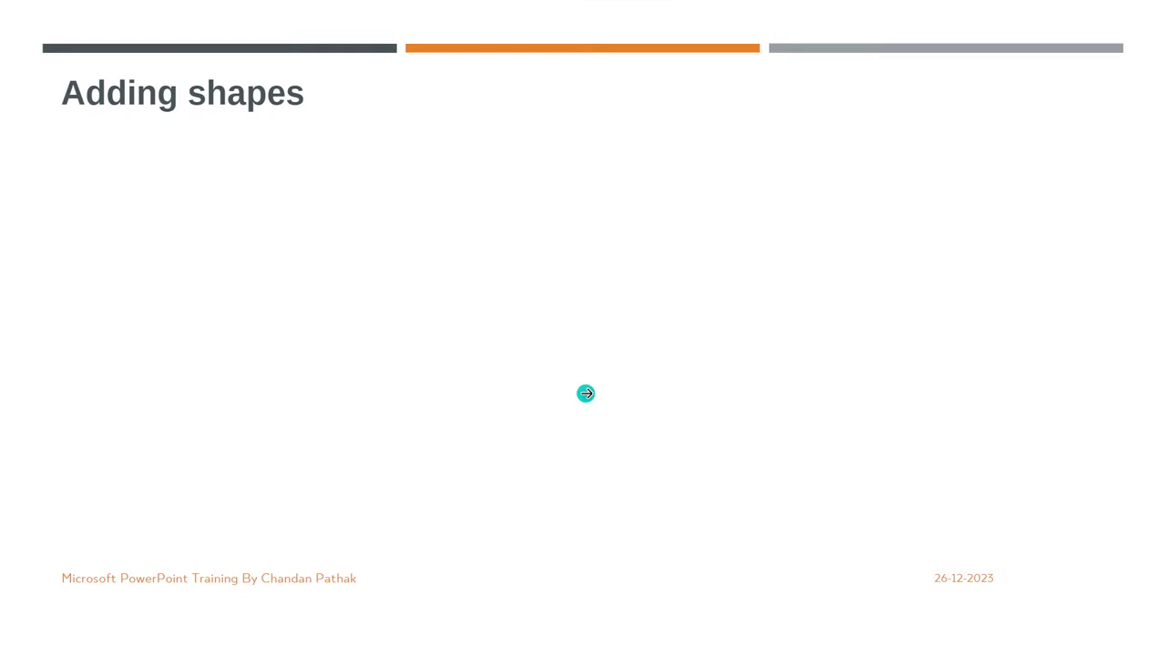
left_click(586, 393)
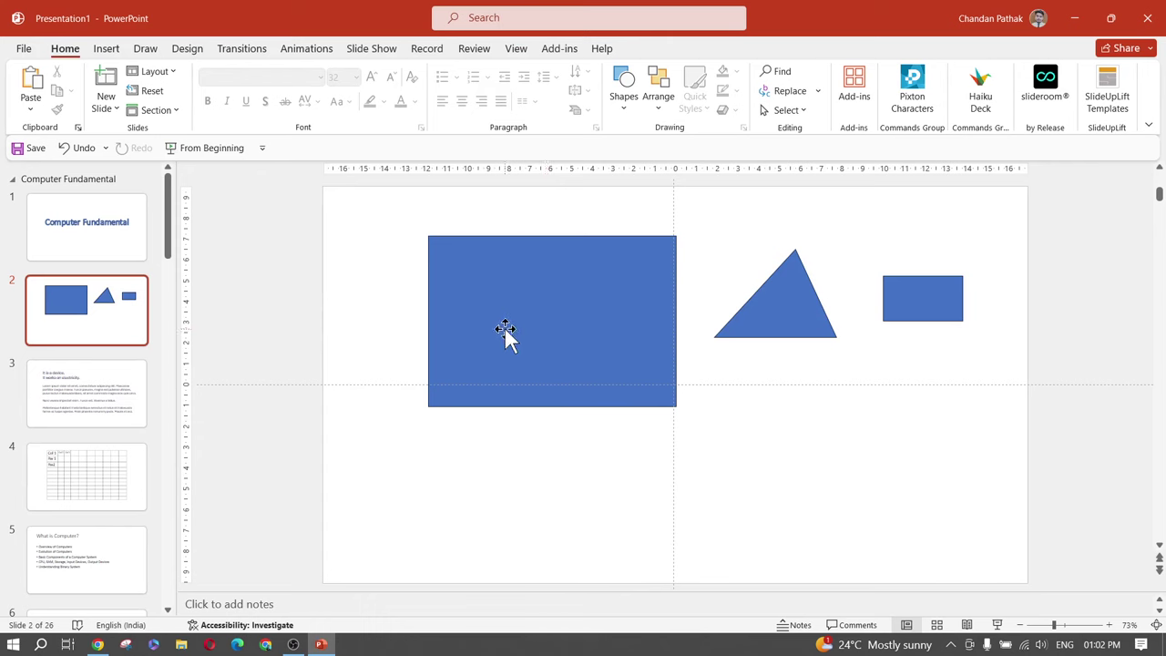
left_click_drag(508, 337, 500, 294)
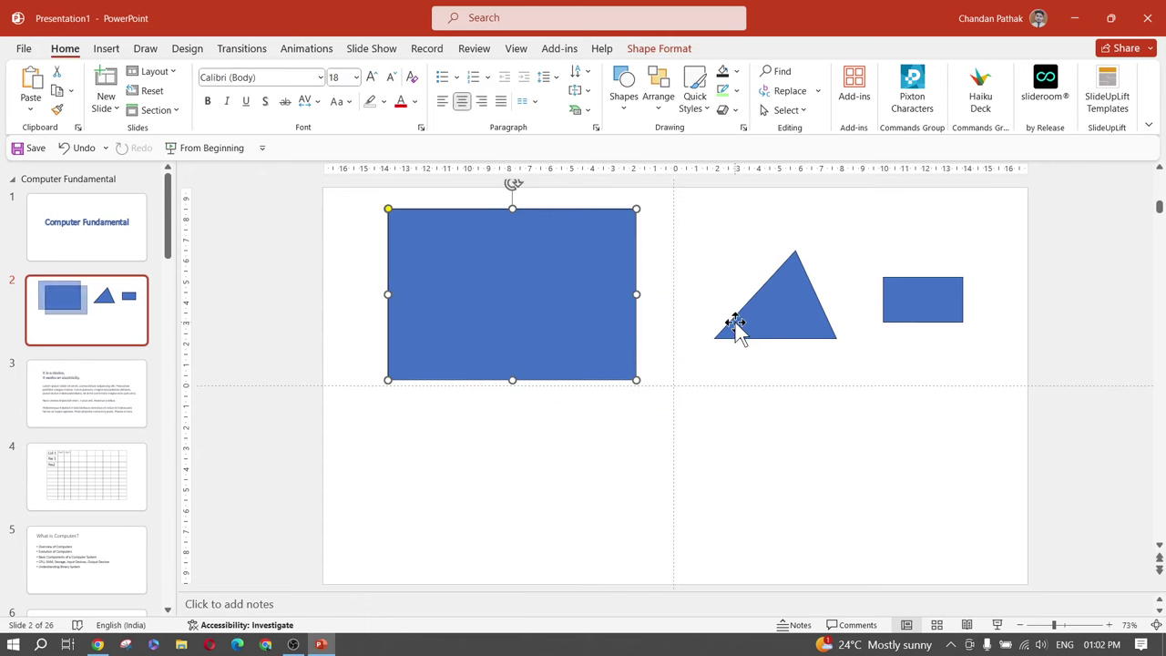
left_click_drag(797, 318, 780, 348)
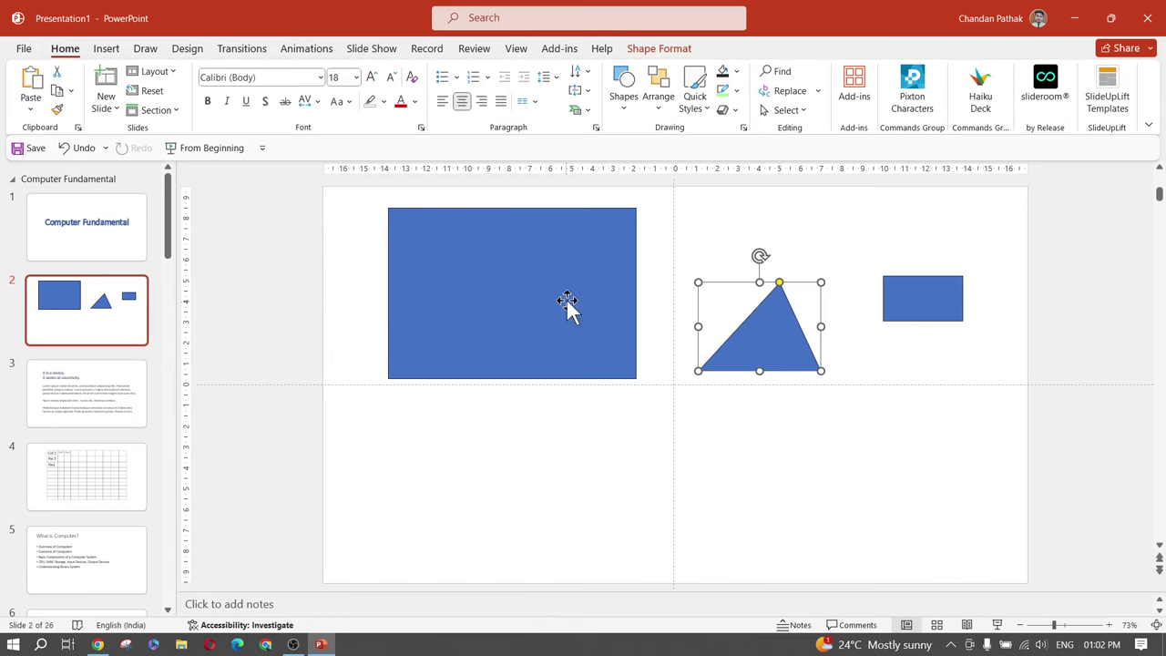
left_click(663, 49)
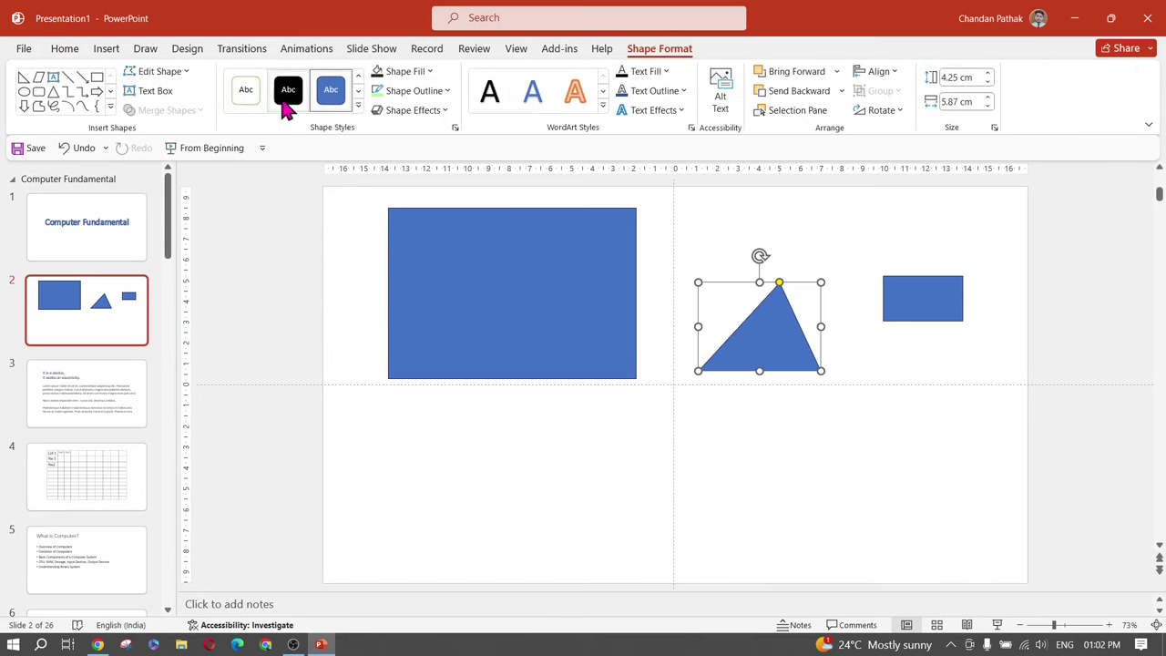
Fill the triangle with black and the small rectangle with red
left_click(409, 73)
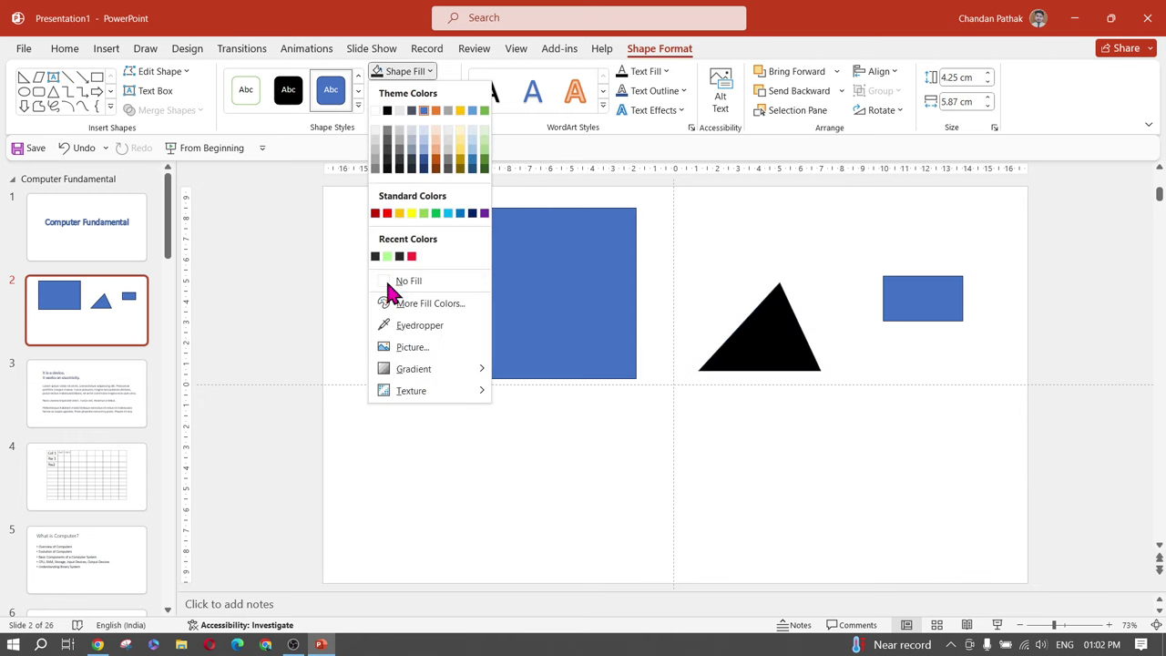
left_click(411, 256)
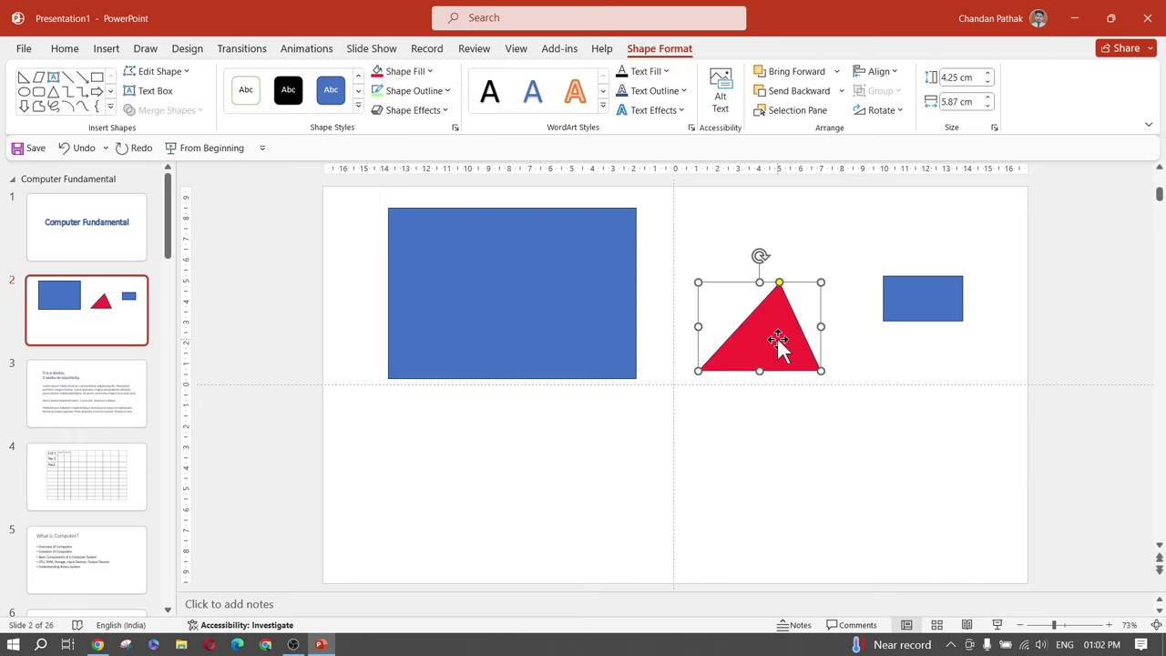
left_click(406, 71)
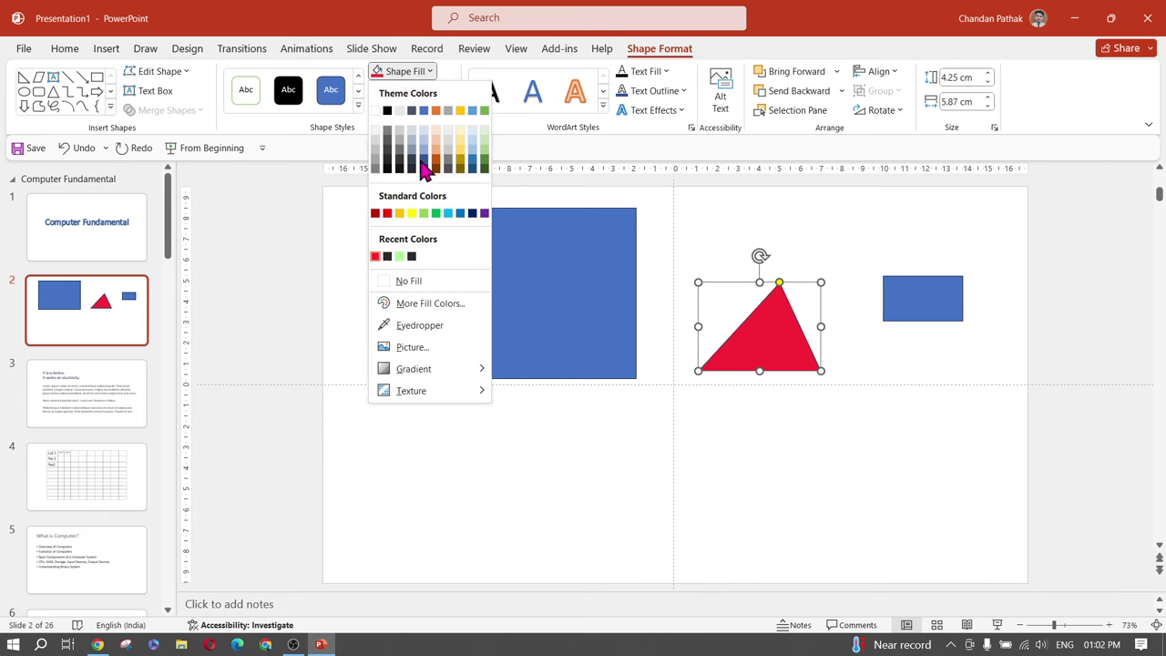
left_click(416, 253)
left_click(950, 303)
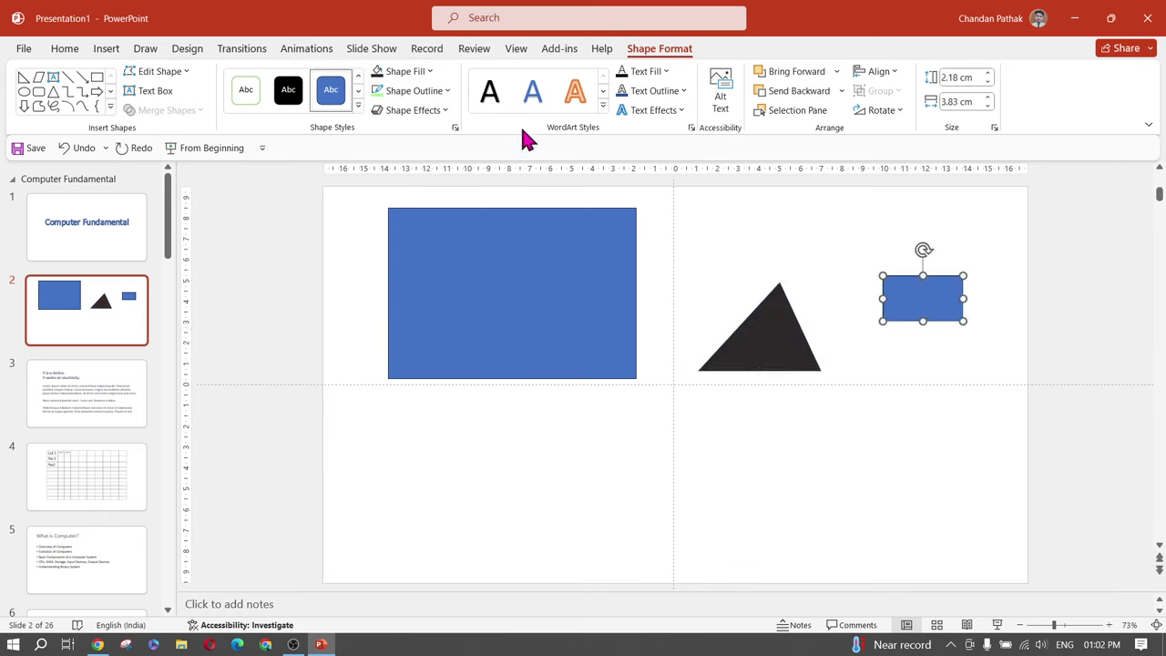
left_click(427, 72)
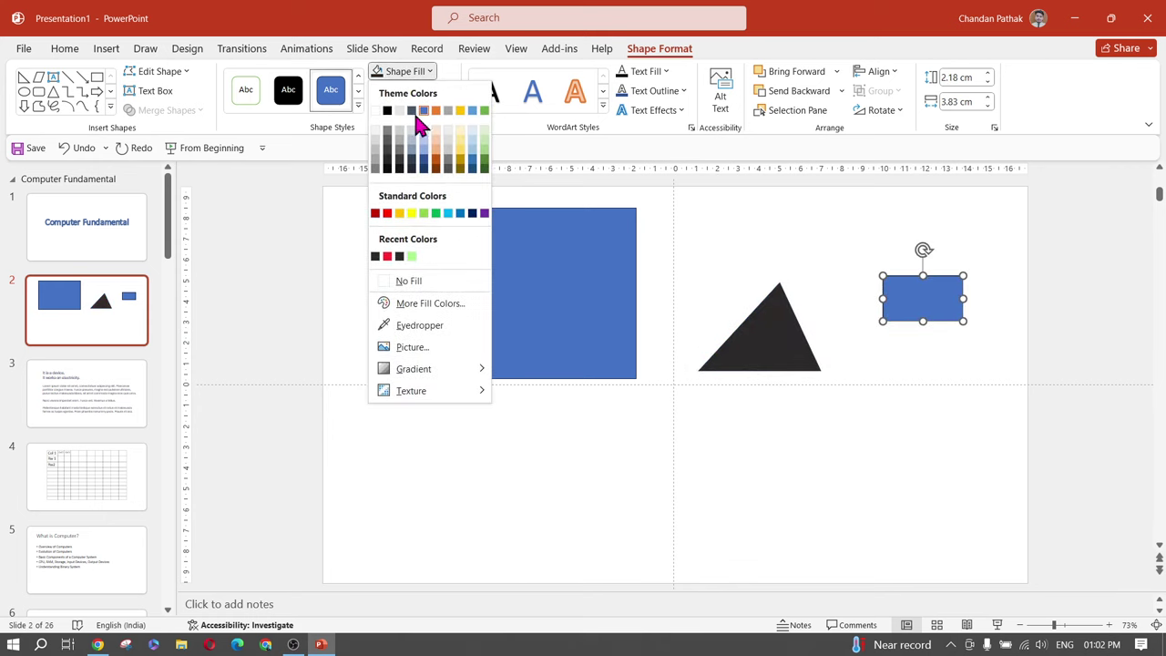
left_click(387, 256)
Change the large rectangle's fill to the standard brighter Blue
left_click(500, 304)
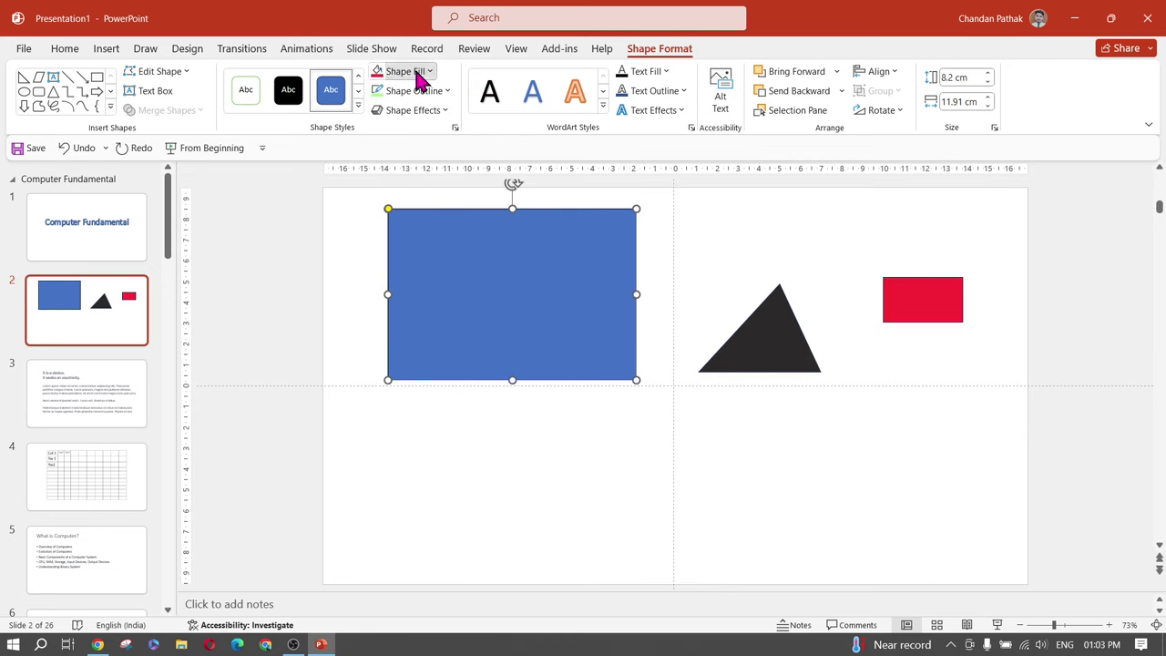
left_click(416, 73)
left_click(459, 214)
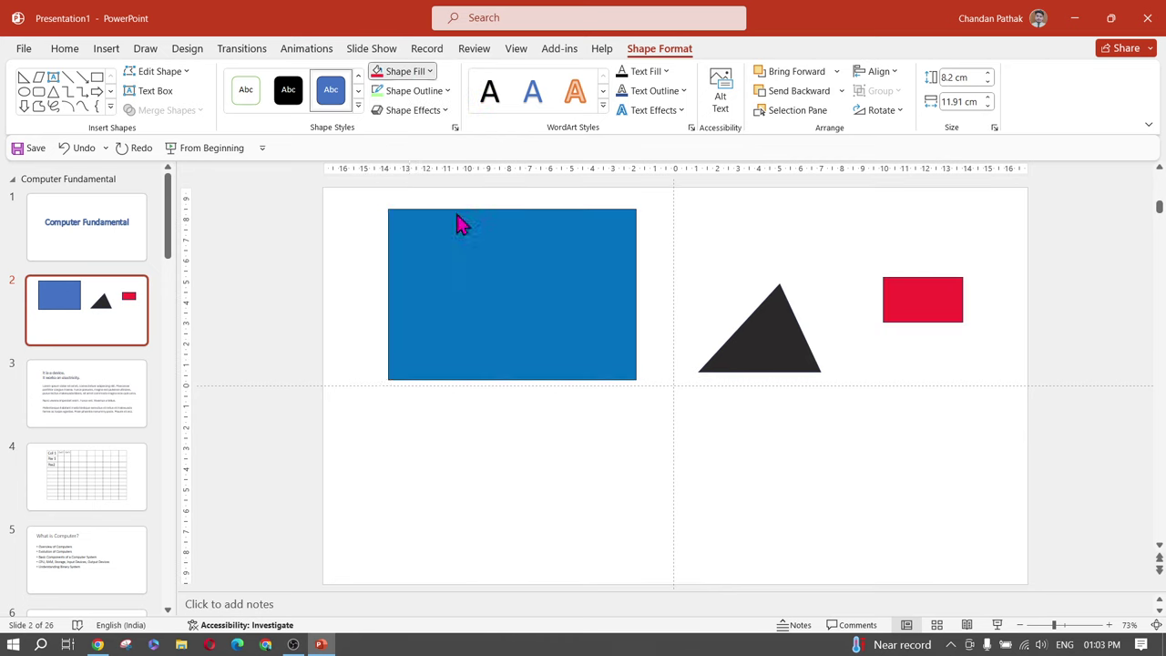
left_click(421, 73)
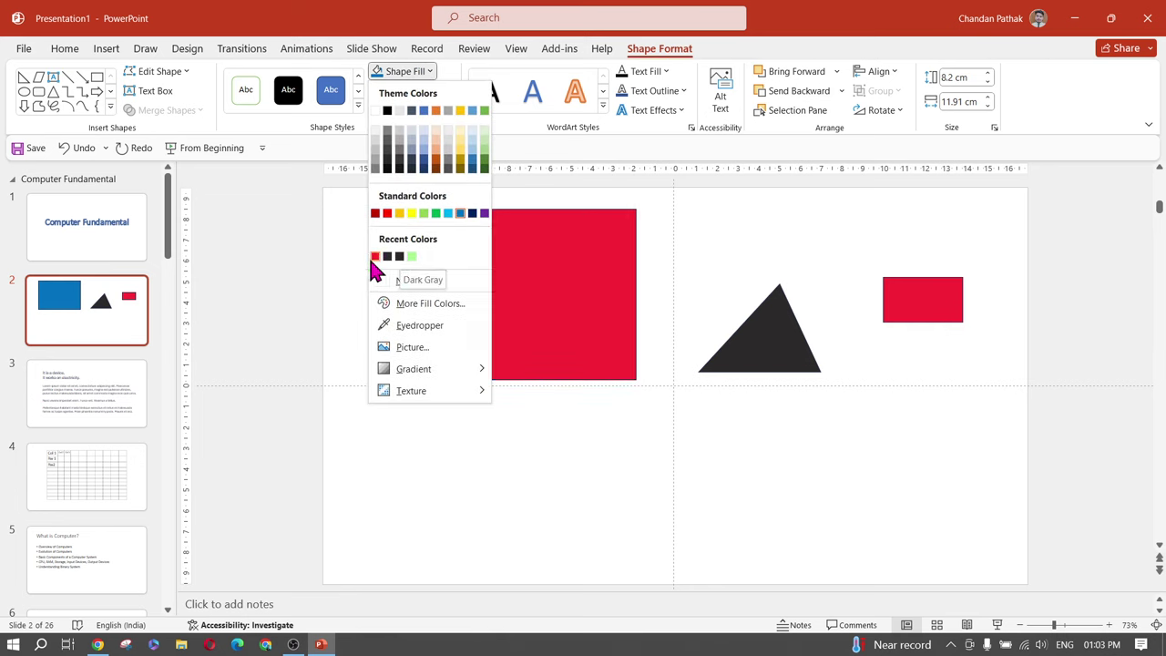
left_click(524, 444)
left_click(463, 467)
left_click(573, 310)
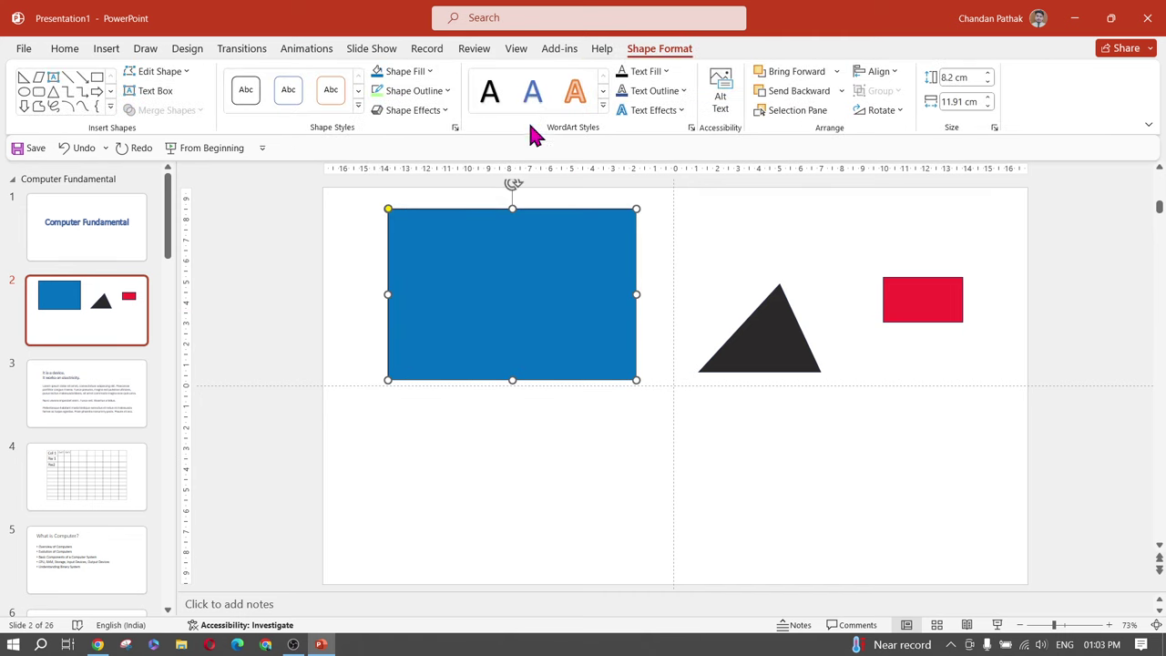
left_click(446, 92)
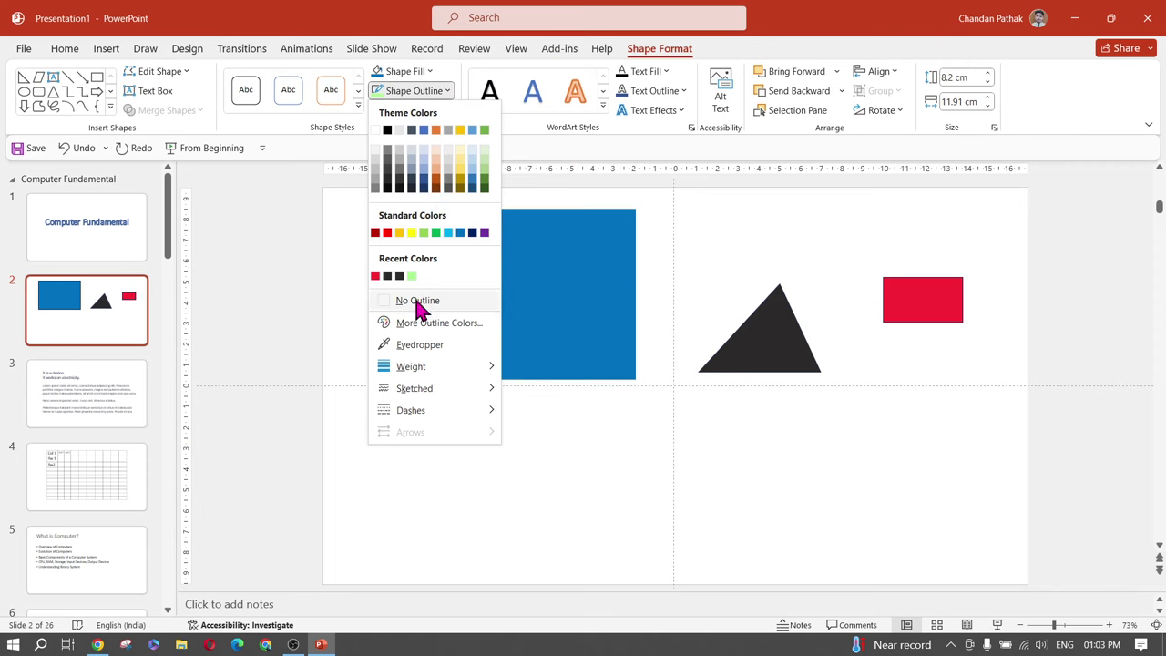
Give all three shapes a thick outline weight
key("Escape")
left_click_drag(346, 195, 1048, 537)
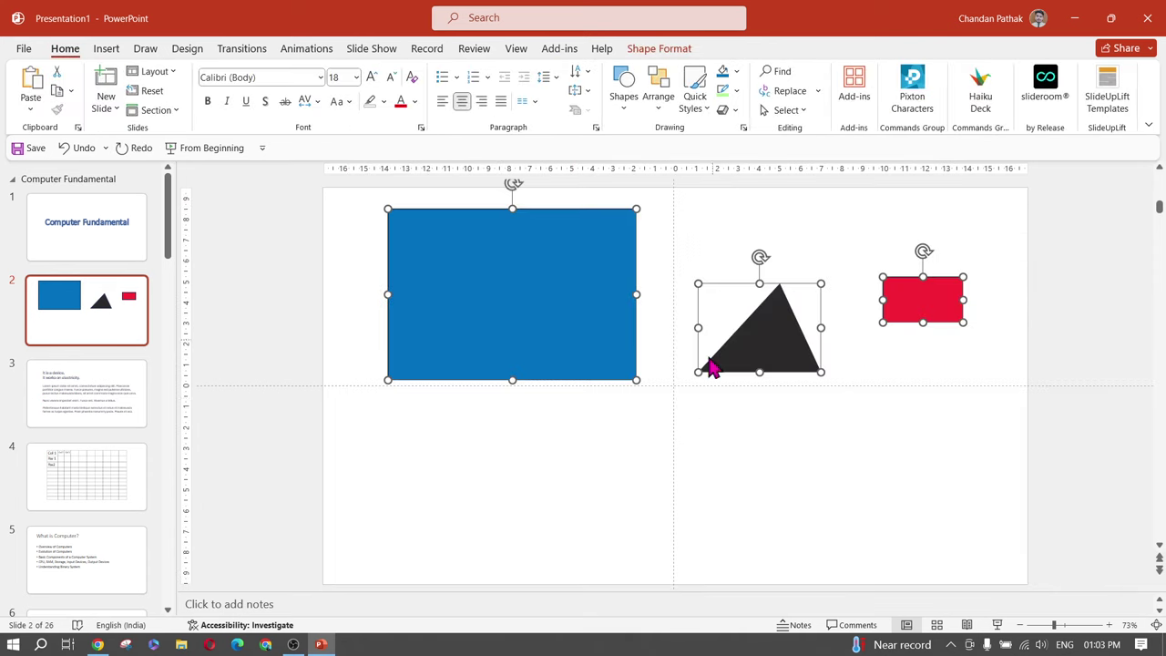
left_click(670, 433)
left_click(559, 330)
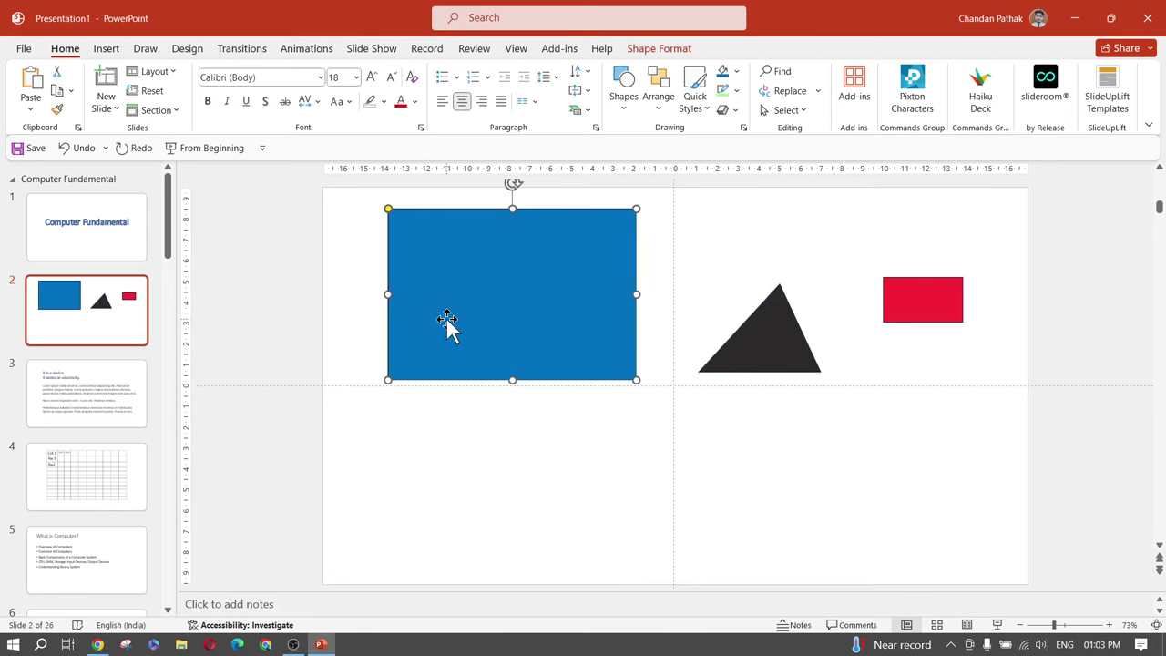
left_click(768, 348, "ctrl")
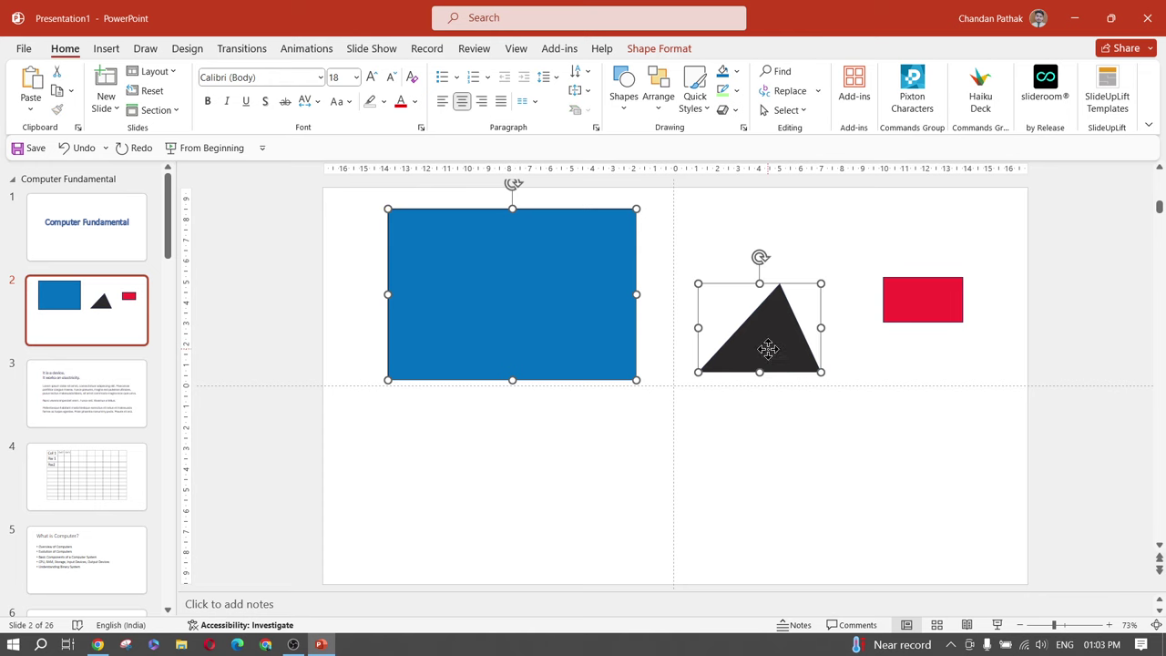
left_click(944, 304, "ctrl")
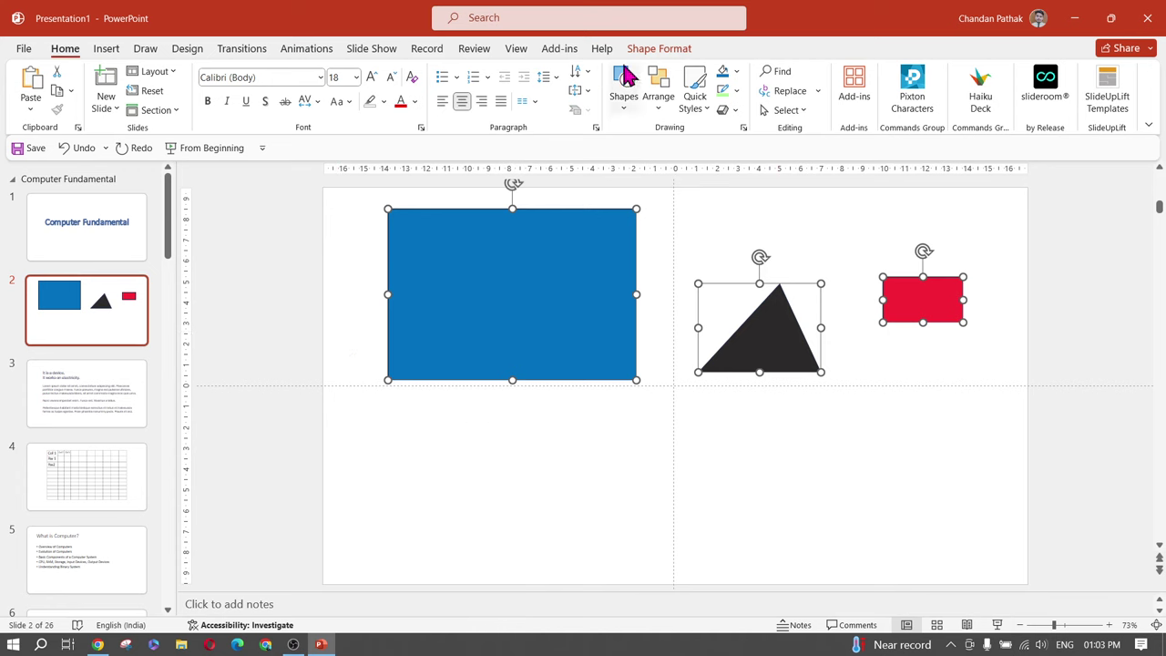
left_click(661, 49)
left_click(417, 90)
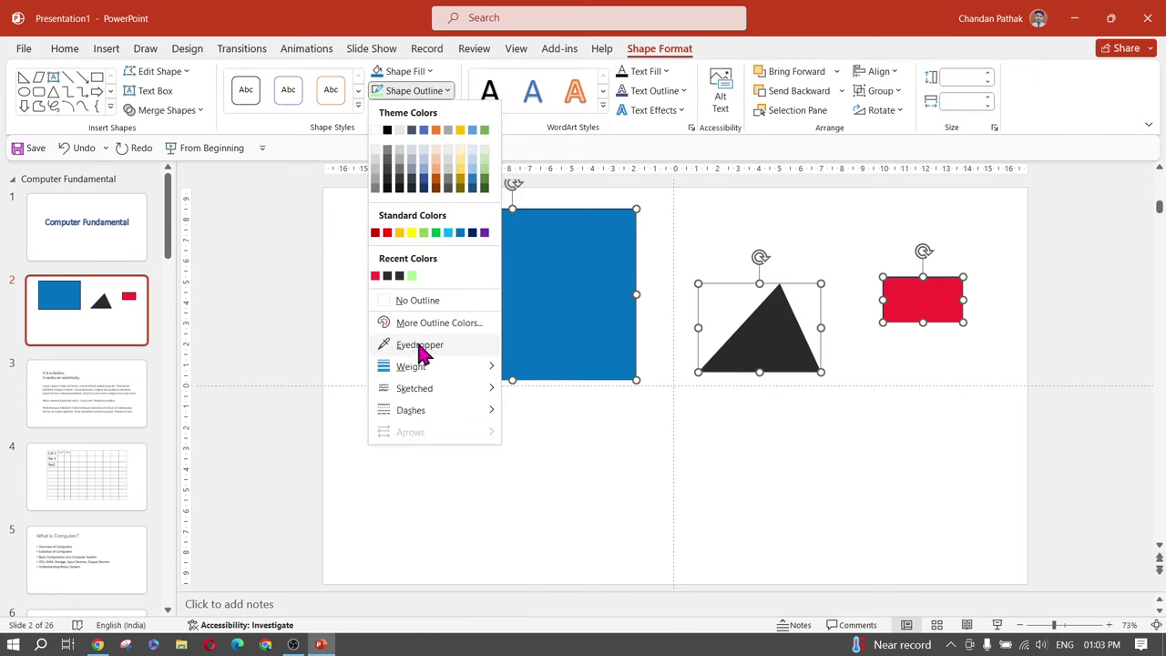
mouse_move(492, 367)
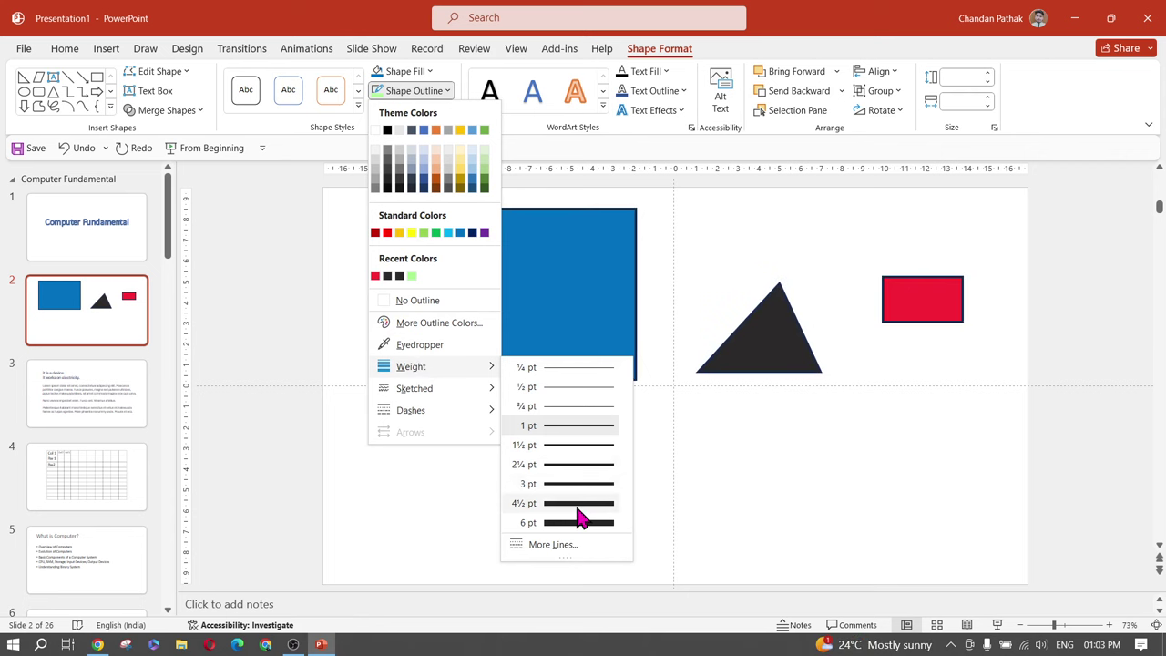
left_click(768, 519)
left_click(768, 518)
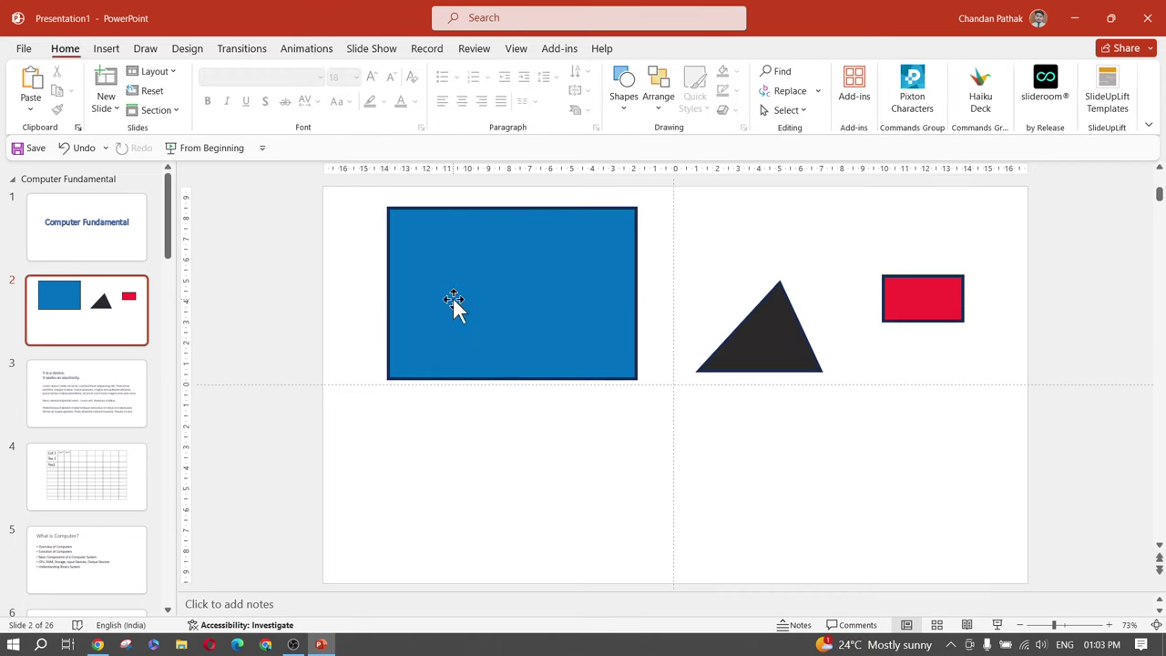
Set outline colours: red on the large rectangle, gold on the triangle, dark grey on the small rectangle
left_click(456, 307)
left_click(451, 94)
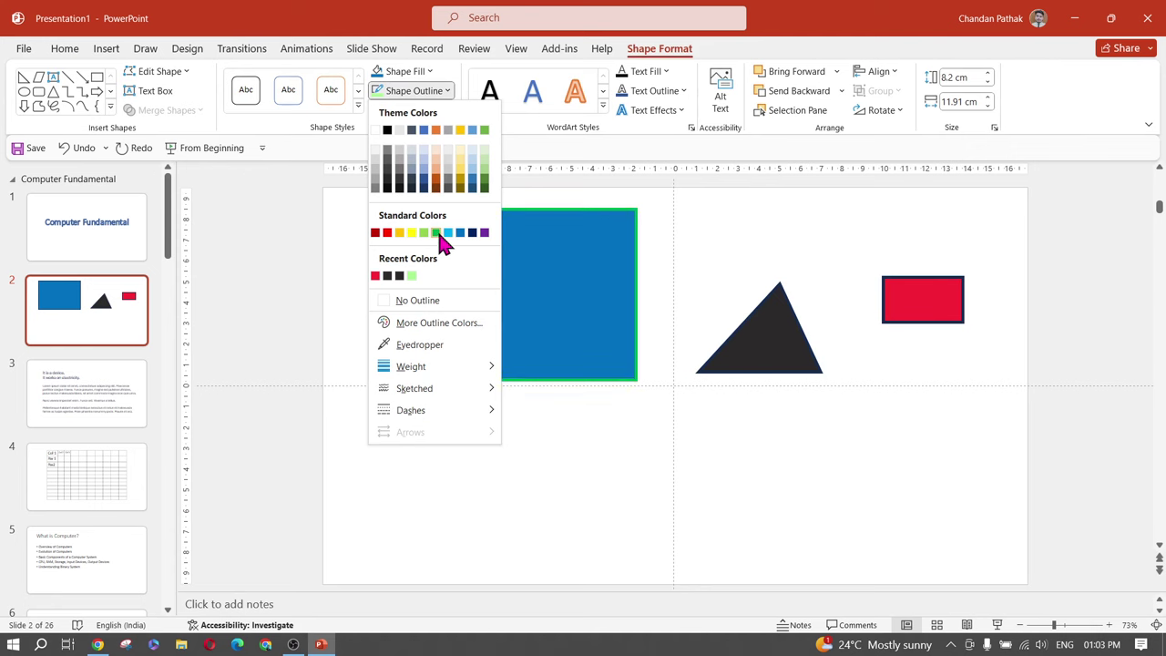
left_click(387, 233)
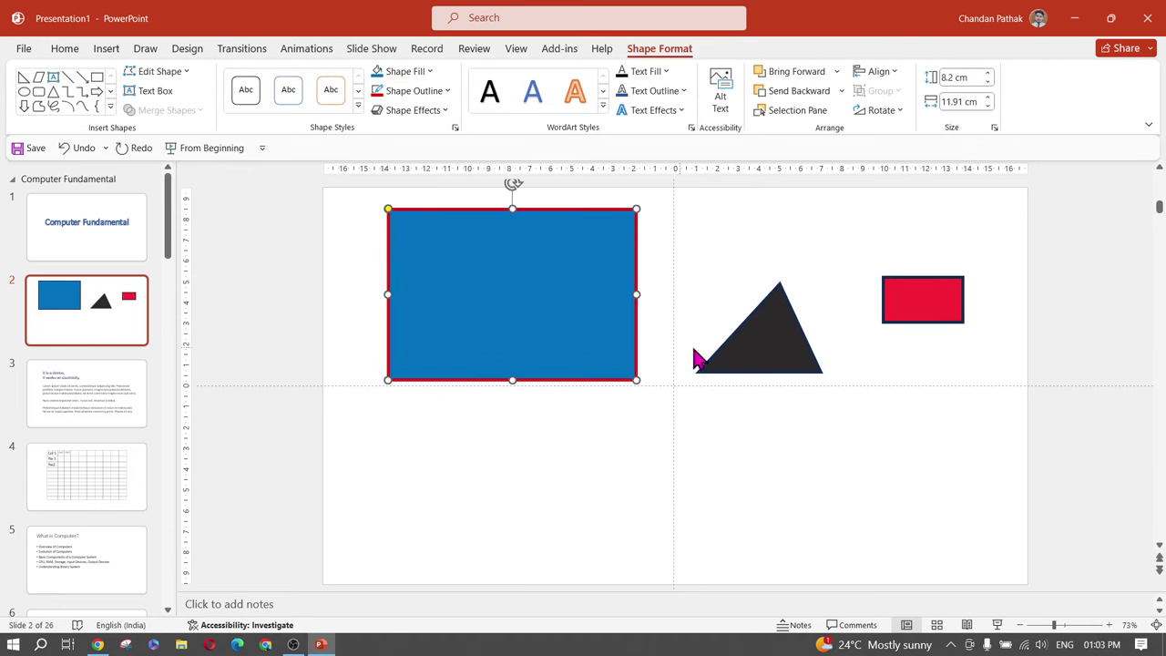
left_click(761, 344)
left_click(422, 92)
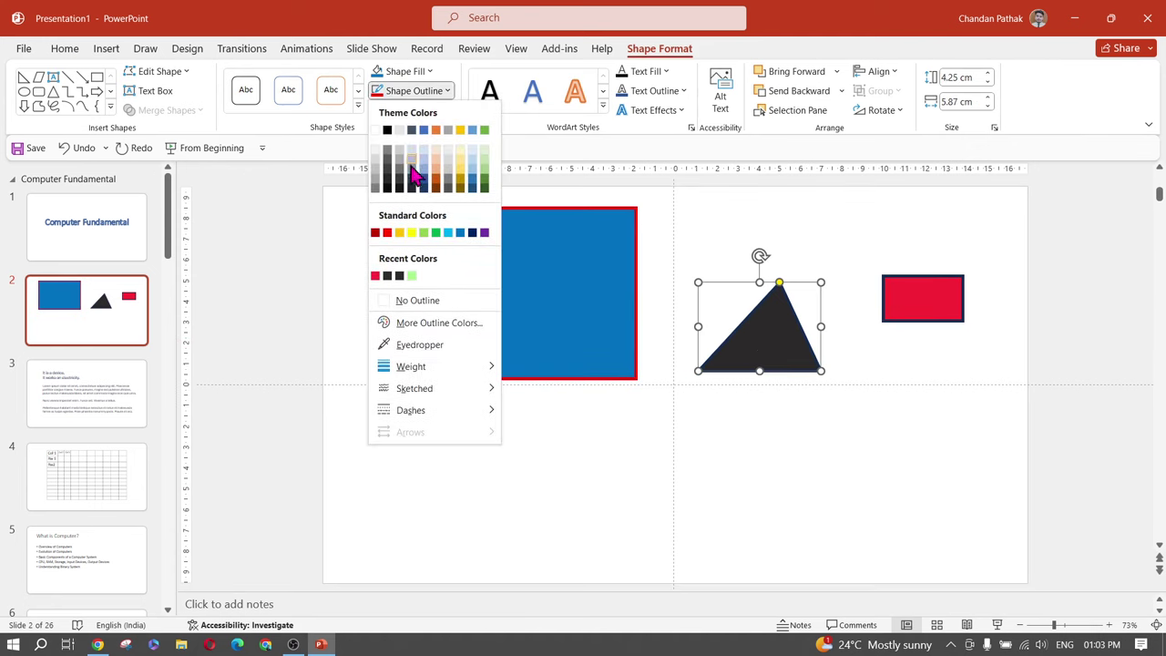
left_click(399, 232)
left_click(931, 319)
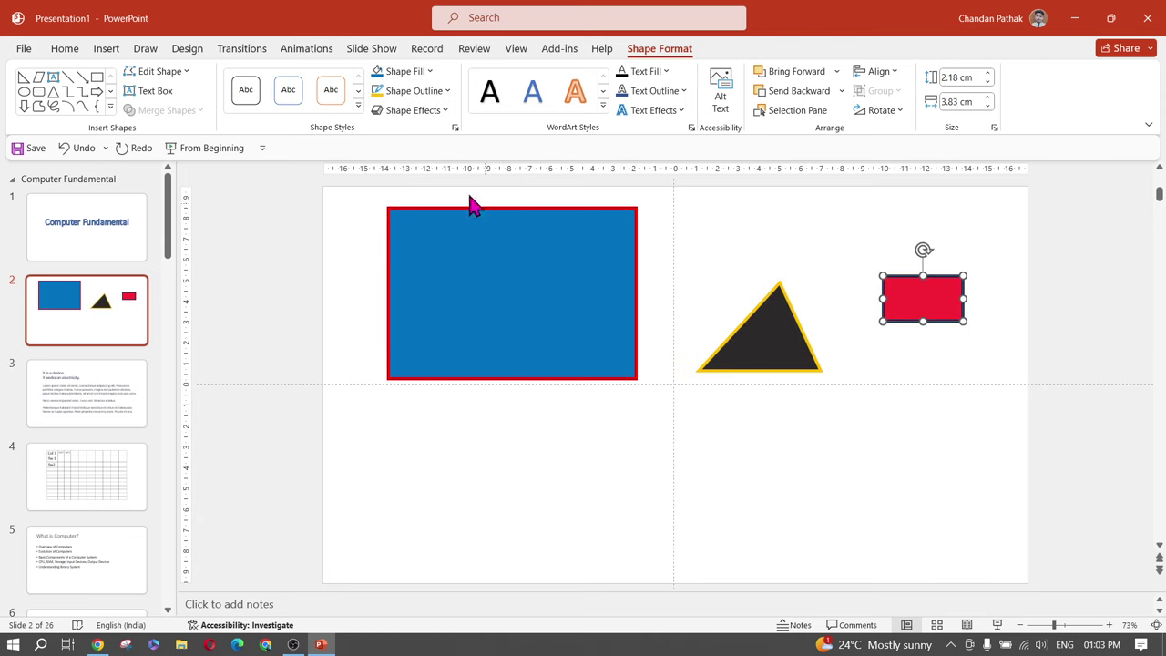
left_click(439, 91)
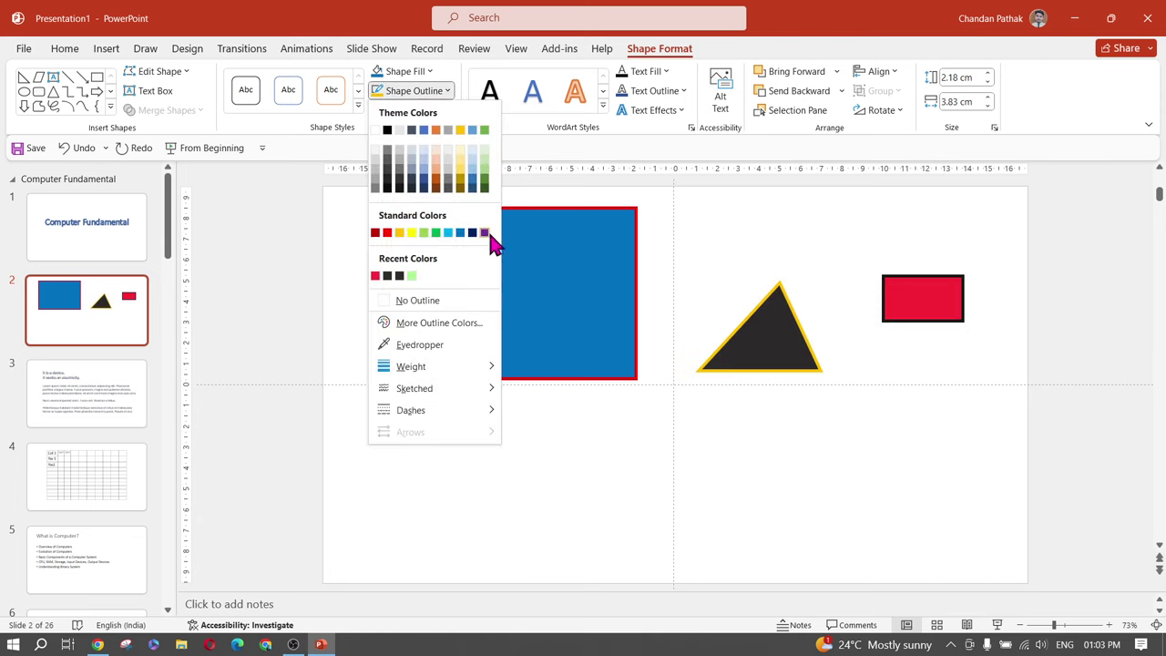
left_click(390, 187)
left_click(772, 515)
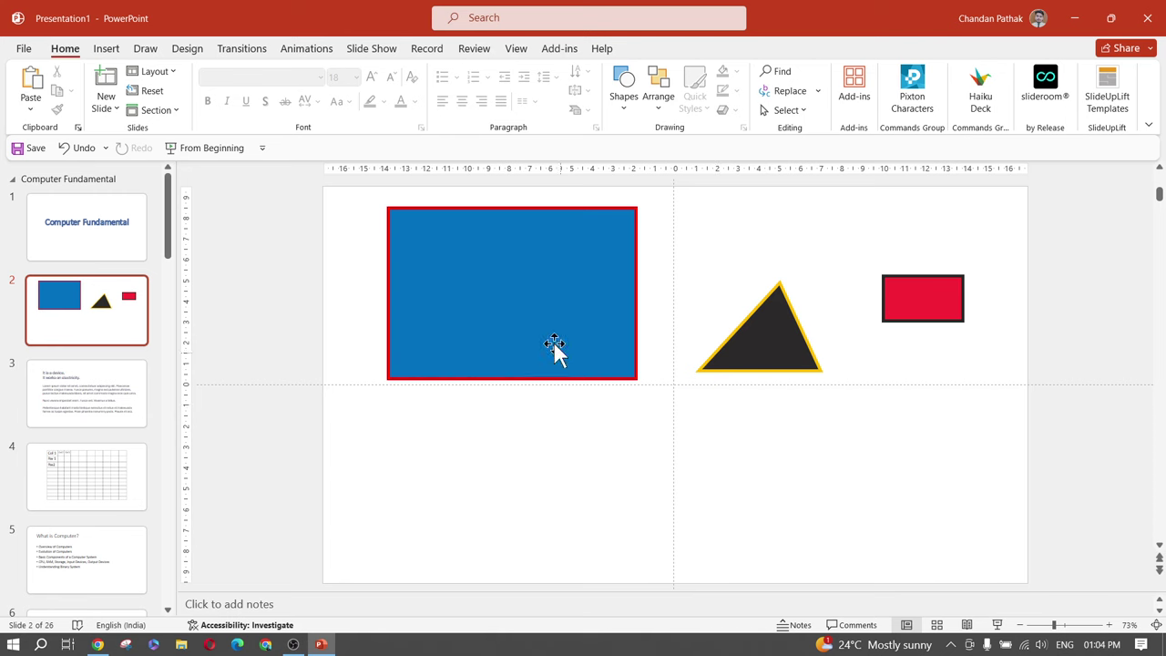
Give the large rectangle heavily blurred soft edges and nudge it slightly
double_click(562, 260)
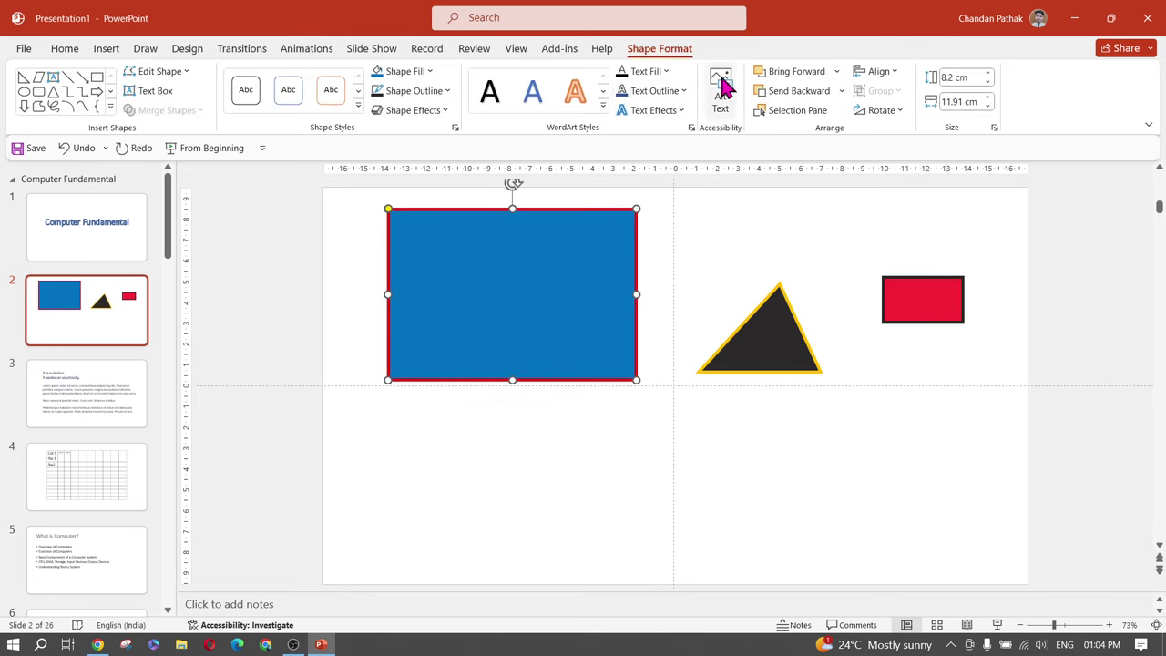
left_click(432, 111)
mouse_move(423, 148)
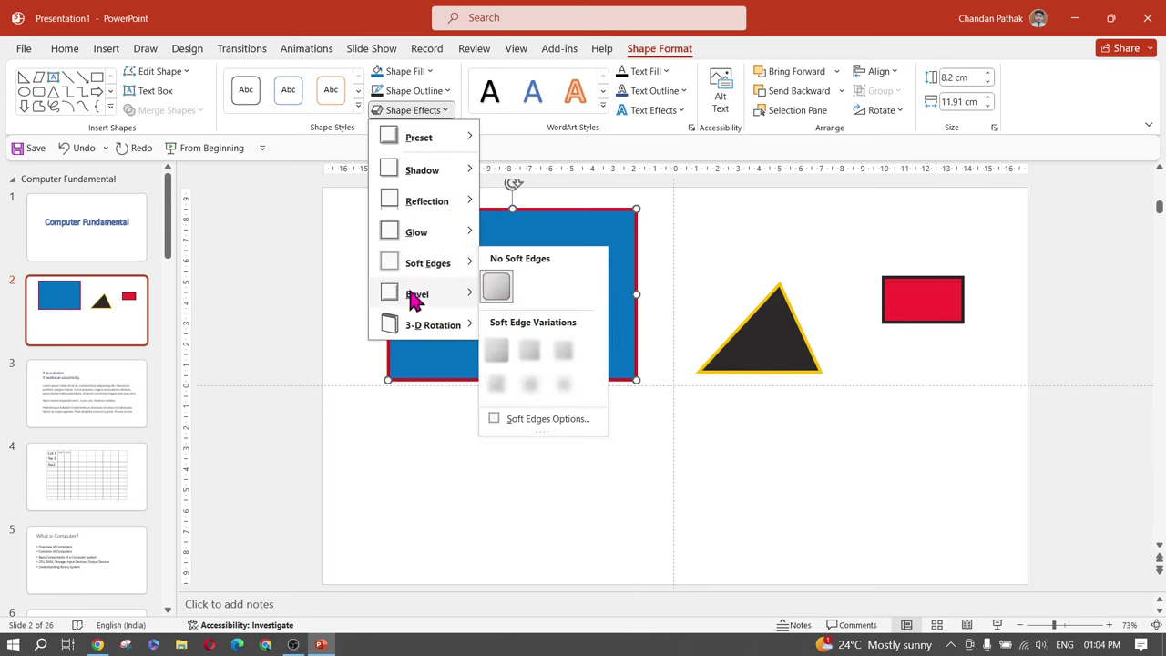
mouse_move(430, 267)
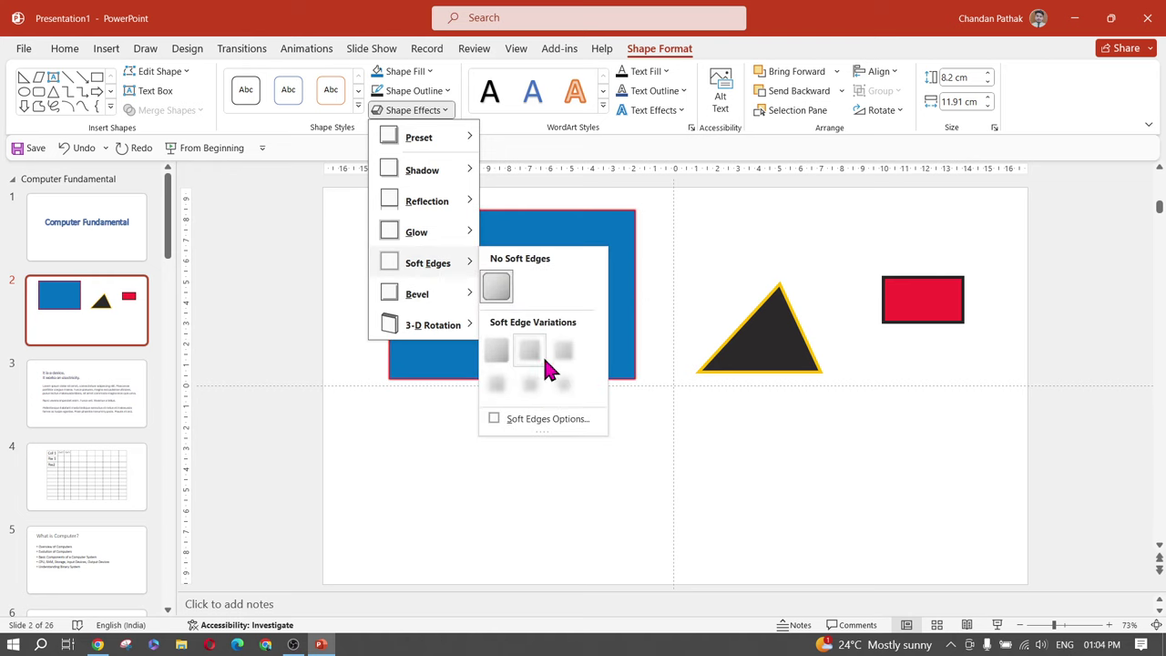
left_click(532, 384)
left_click_drag(478, 310, 493, 342)
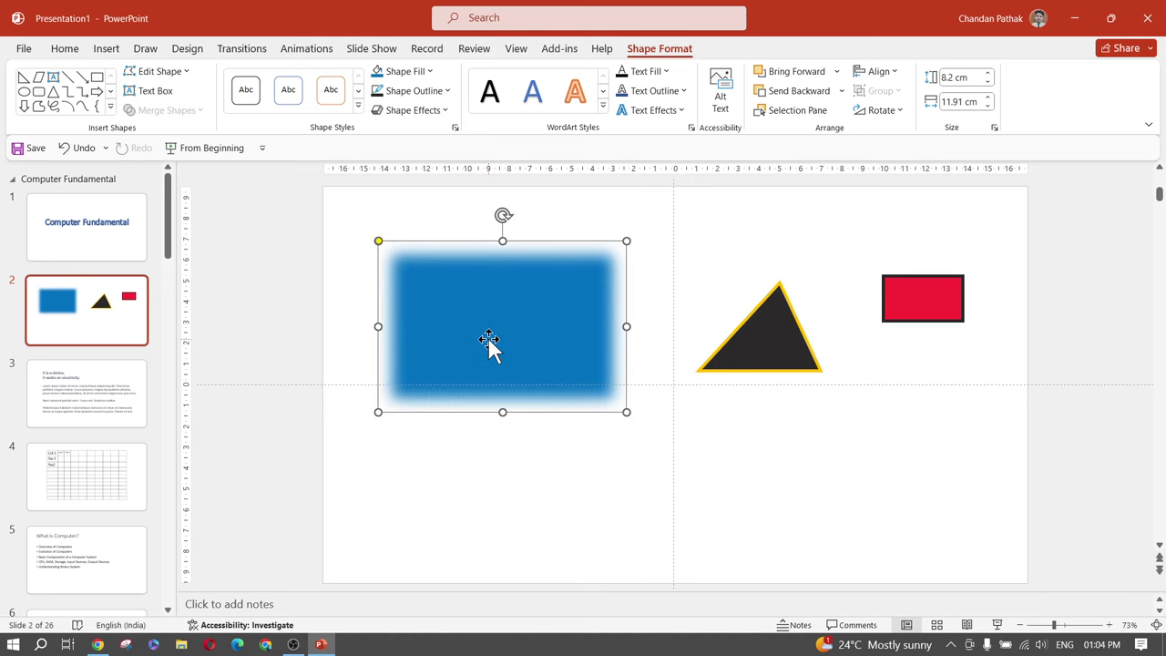
left_click(424, 93)
left_click(447, 90)
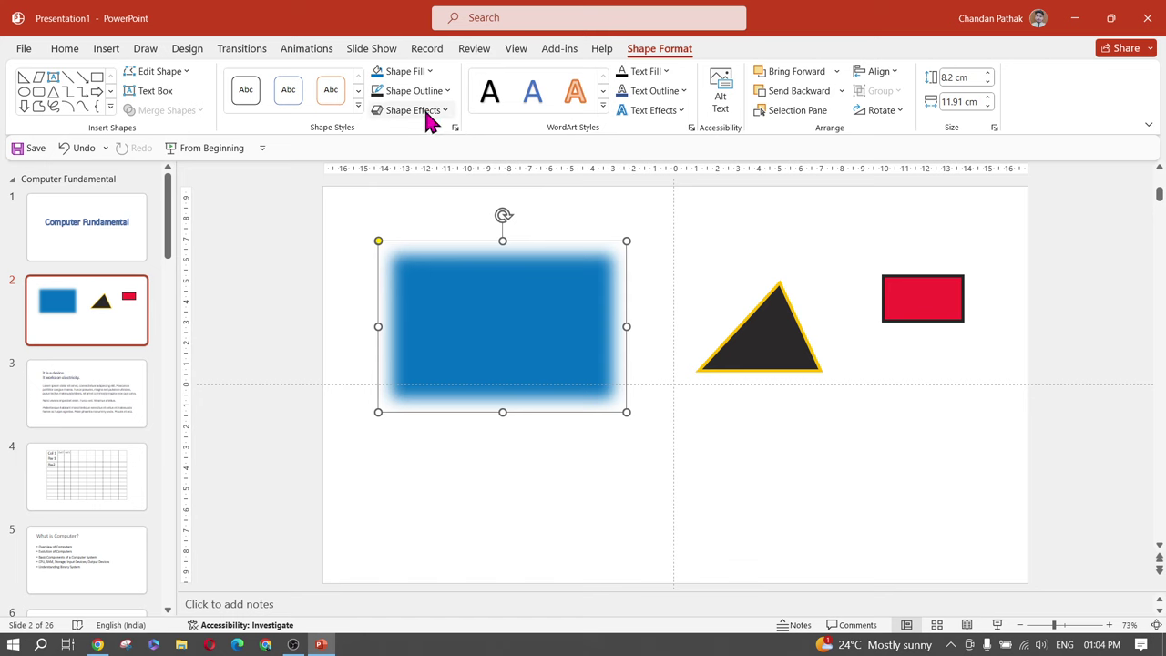
Apply the last Parallel 3-D Rotation preset to the black triangle
left_click(784, 373)
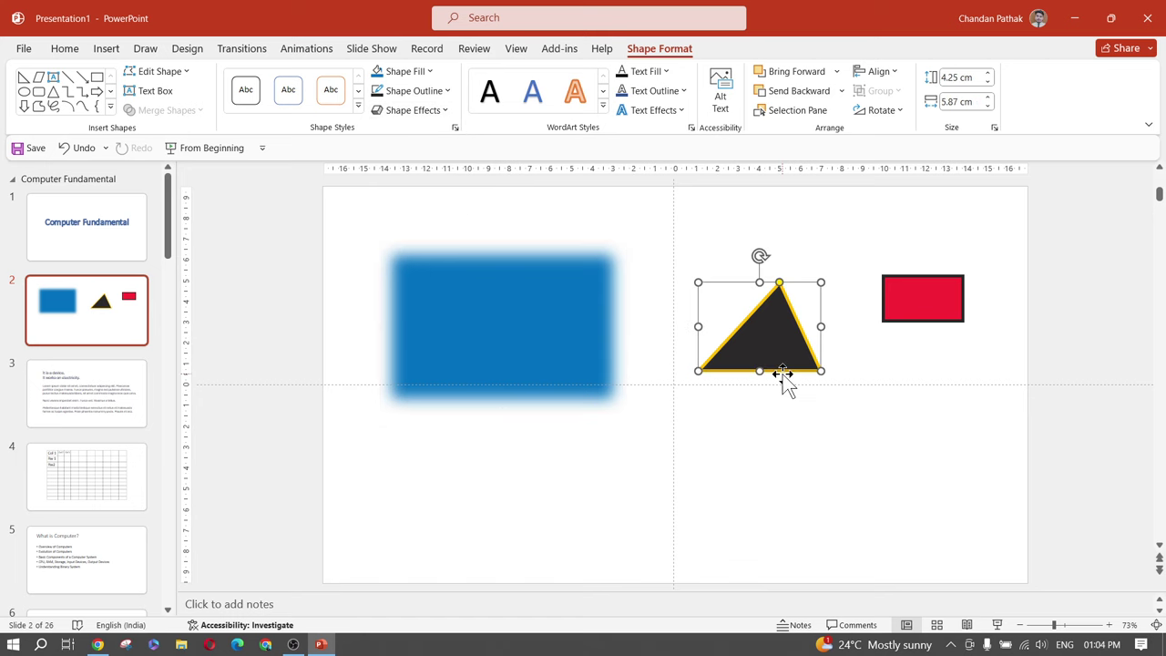
left_click(430, 109)
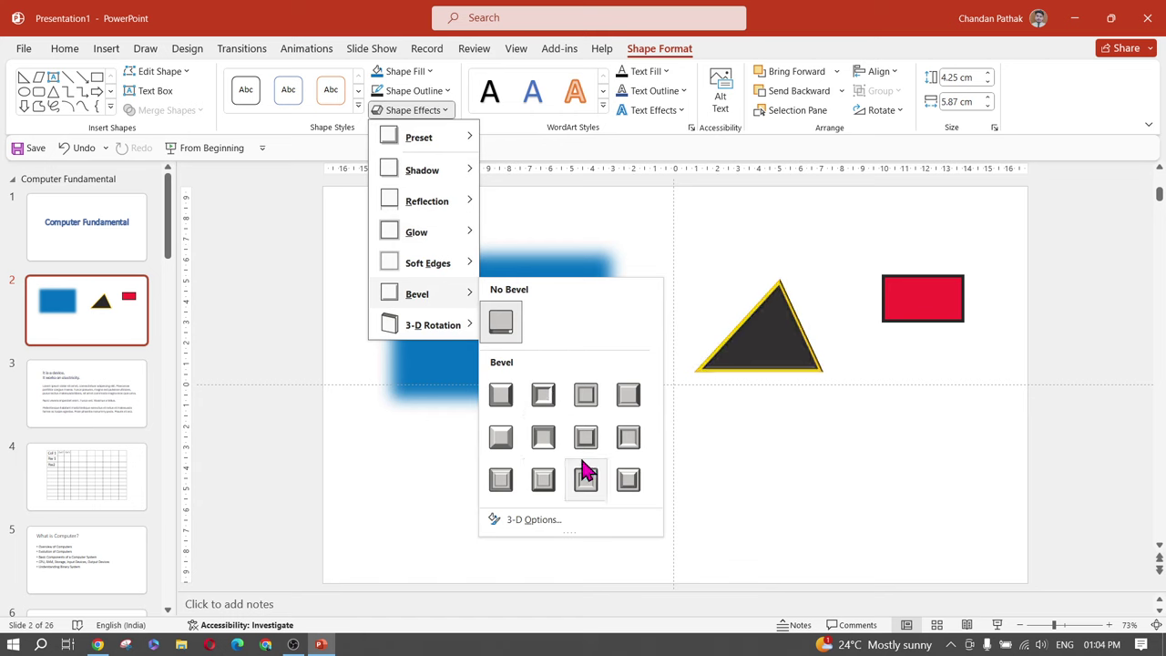
mouse_move(440, 339)
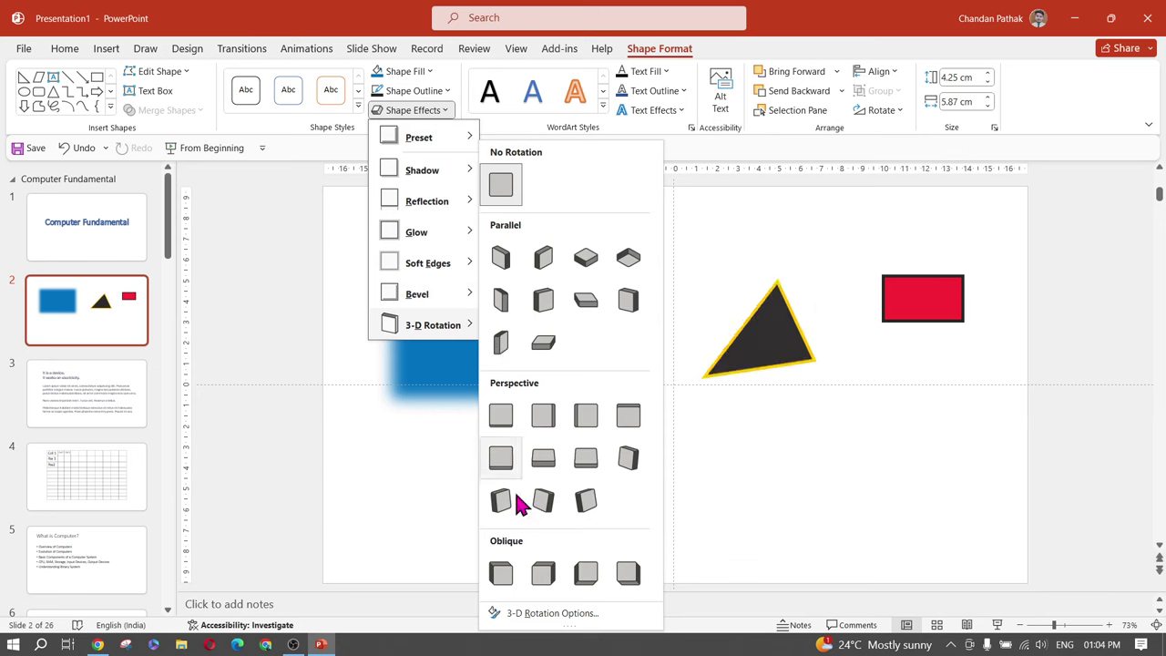
left_click(501, 346)
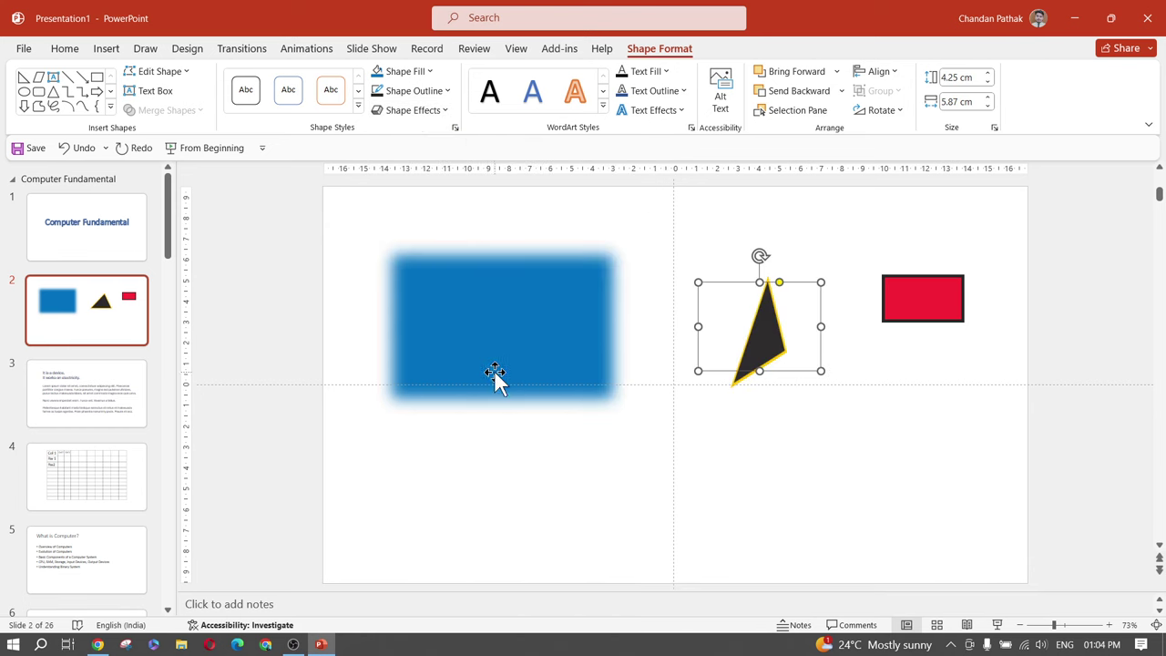
left_click(771, 543)
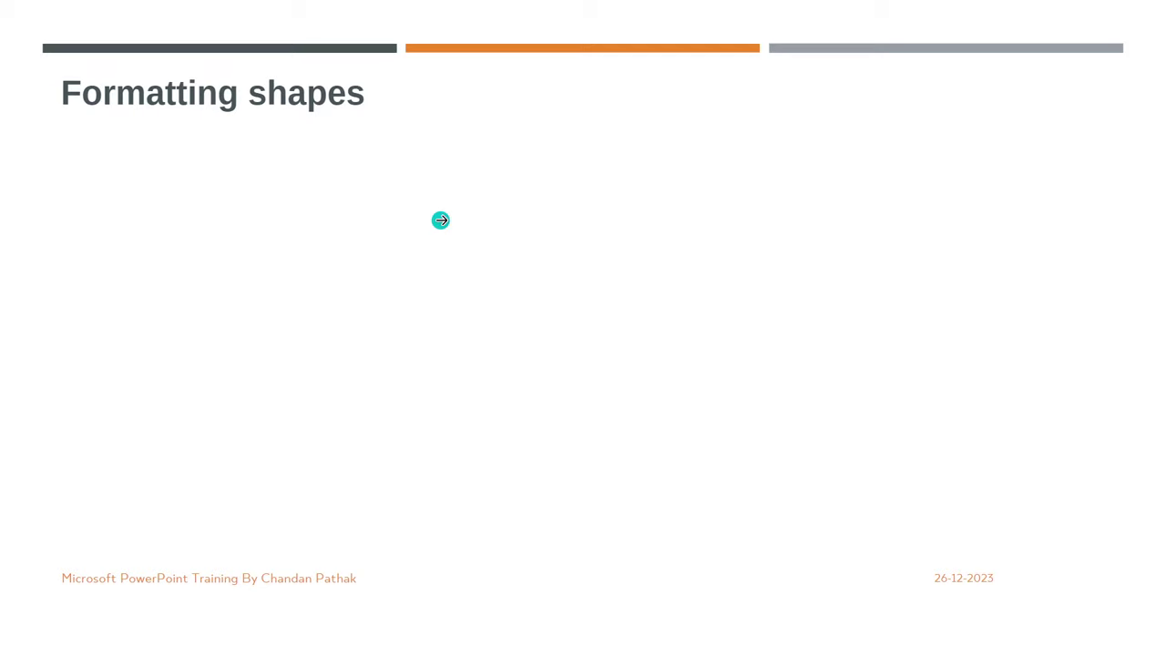
Advance to the 'Cropping a picture to a shape' slide, then nudge slide 11's girl photo up and left
left_click(441, 219)
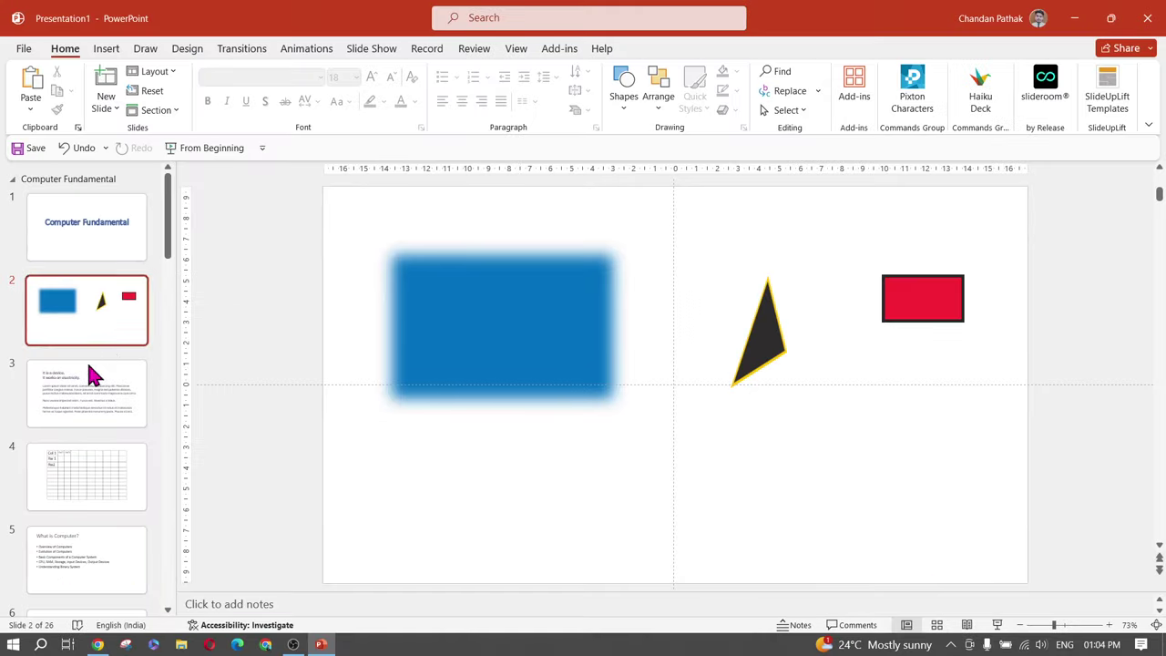
scroll(78, 392, "down", 5)
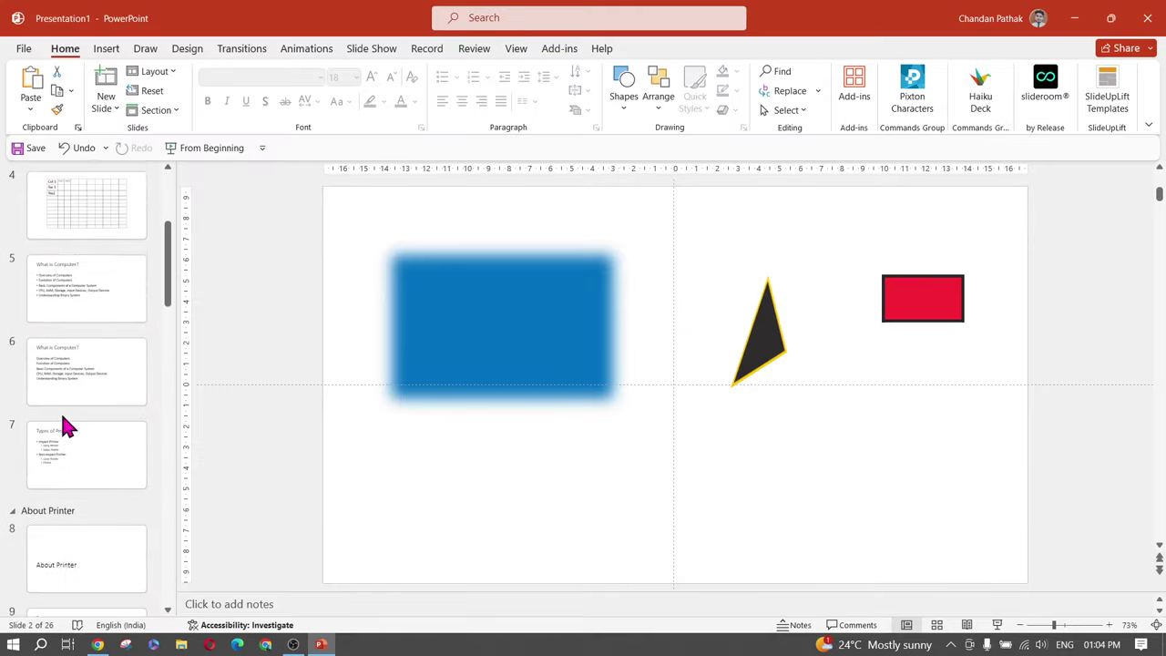
scroll(62, 424, "down", 5)
left_click(87, 278)
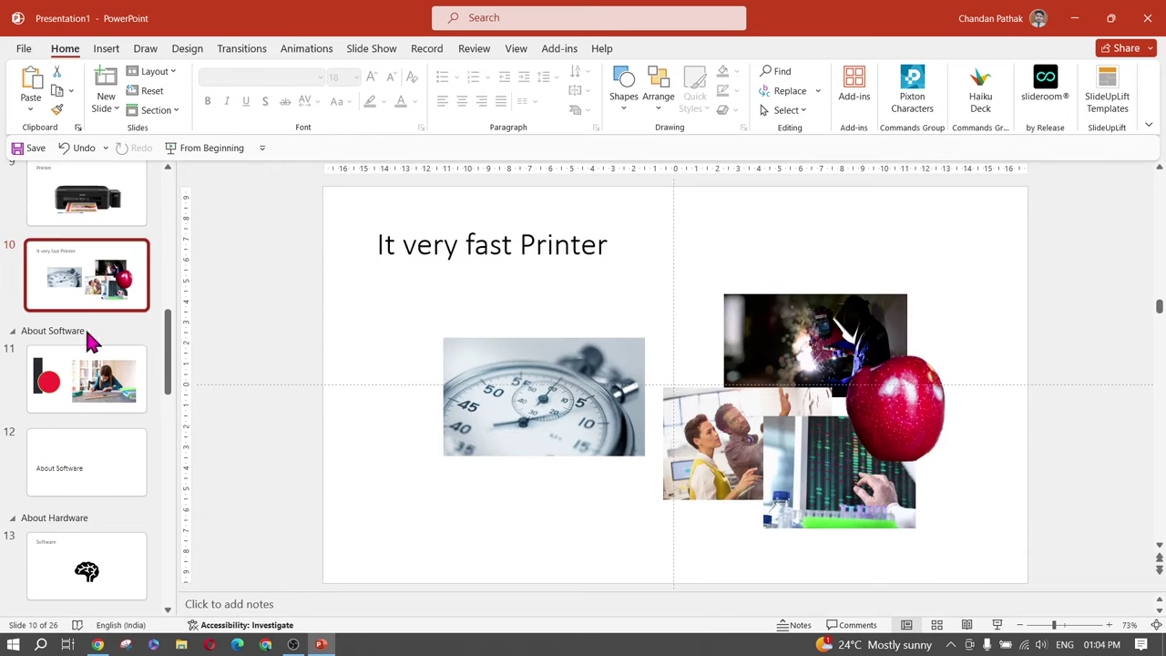
left_click(89, 364)
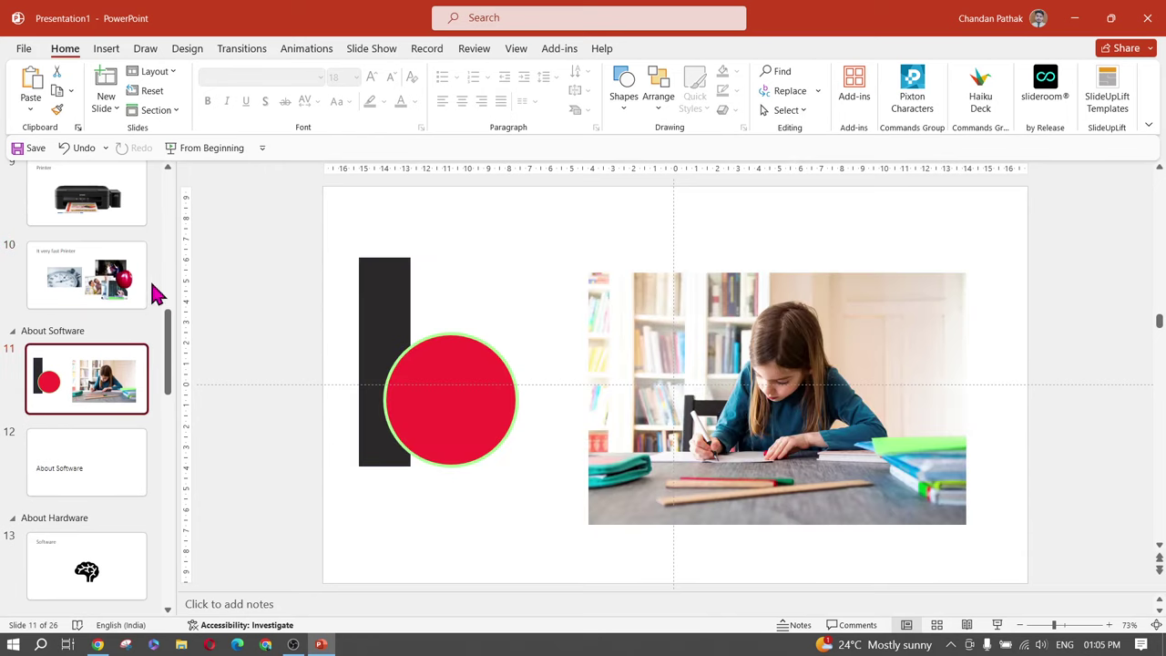
left_click_drag(814, 475, 815, 462)
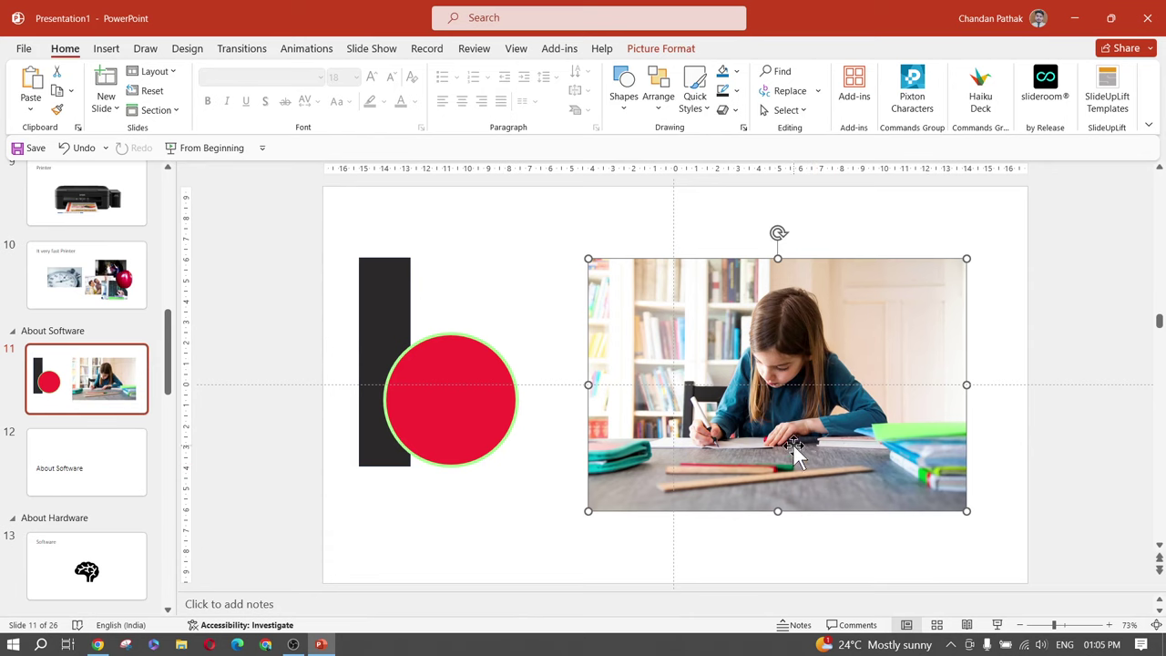
left_click_drag(803, 436, 771, 434)
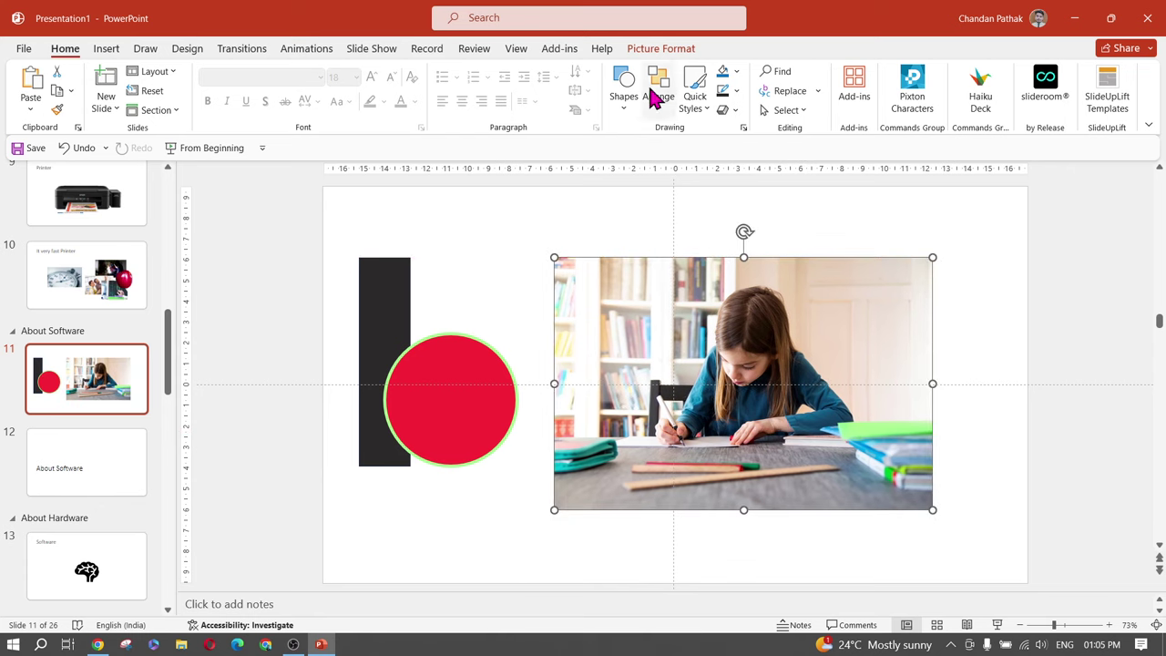
left_click(663, 50)
Crop the girl's photo on all four sides to 8.93 × 14.07 cm and move it right of the red circle
left_click(977, 91)
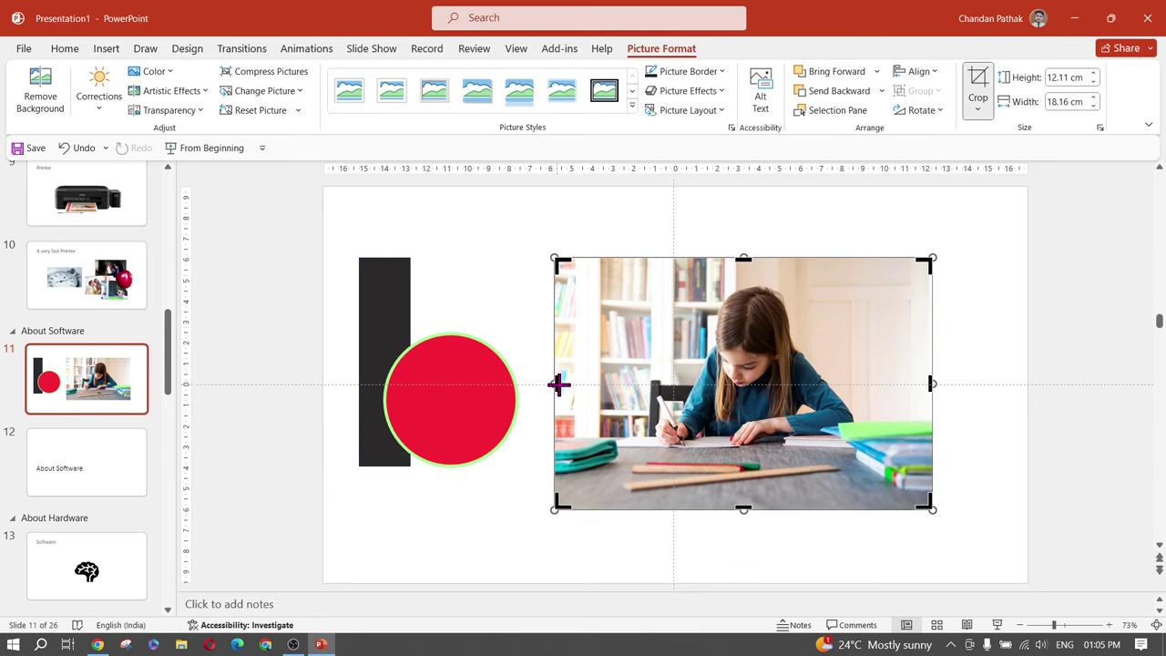
left_click_drag(558, 384, 597, 383)
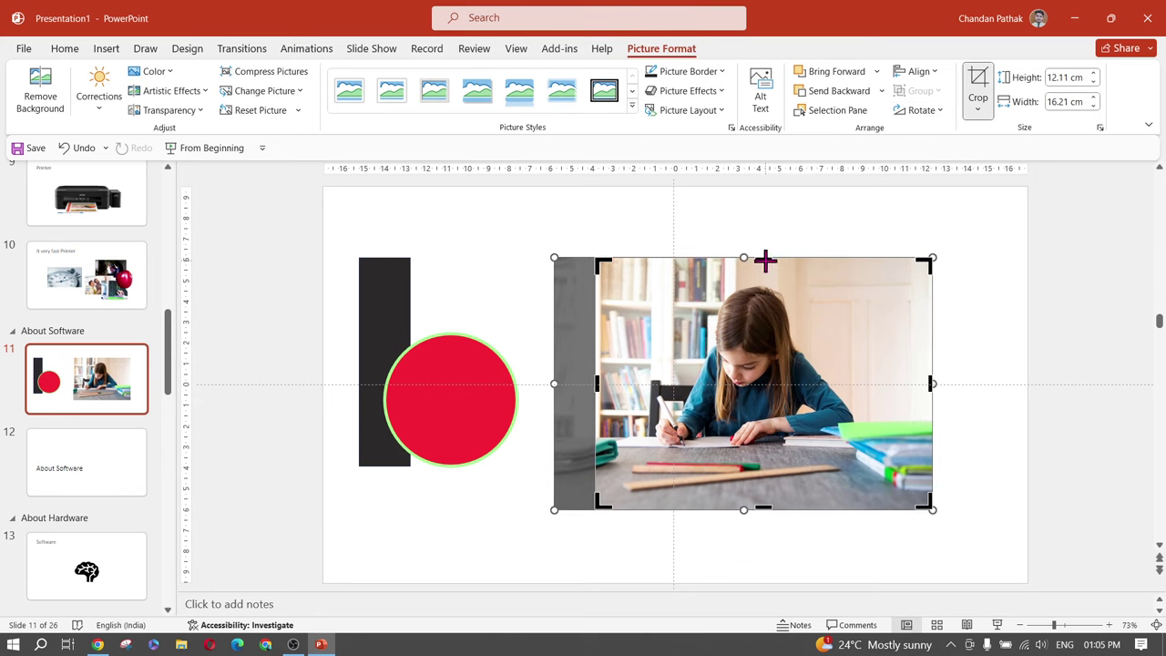
left_click_drag(766, 261, 764, 277)
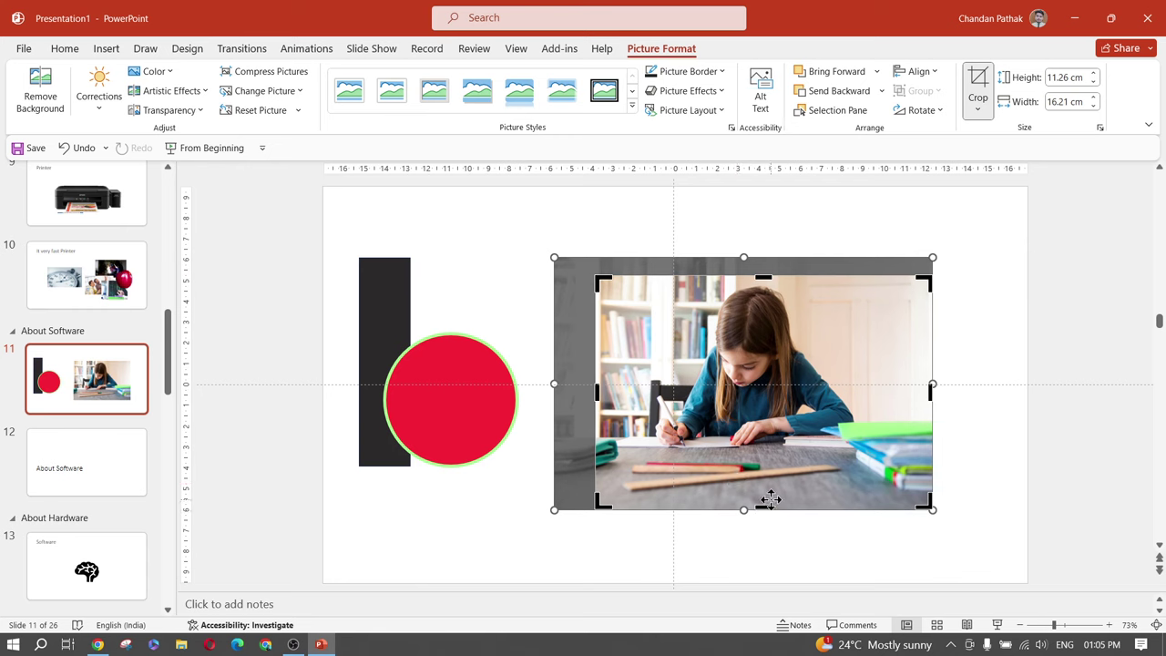
left_click_drag(764, 507, 763, 458)
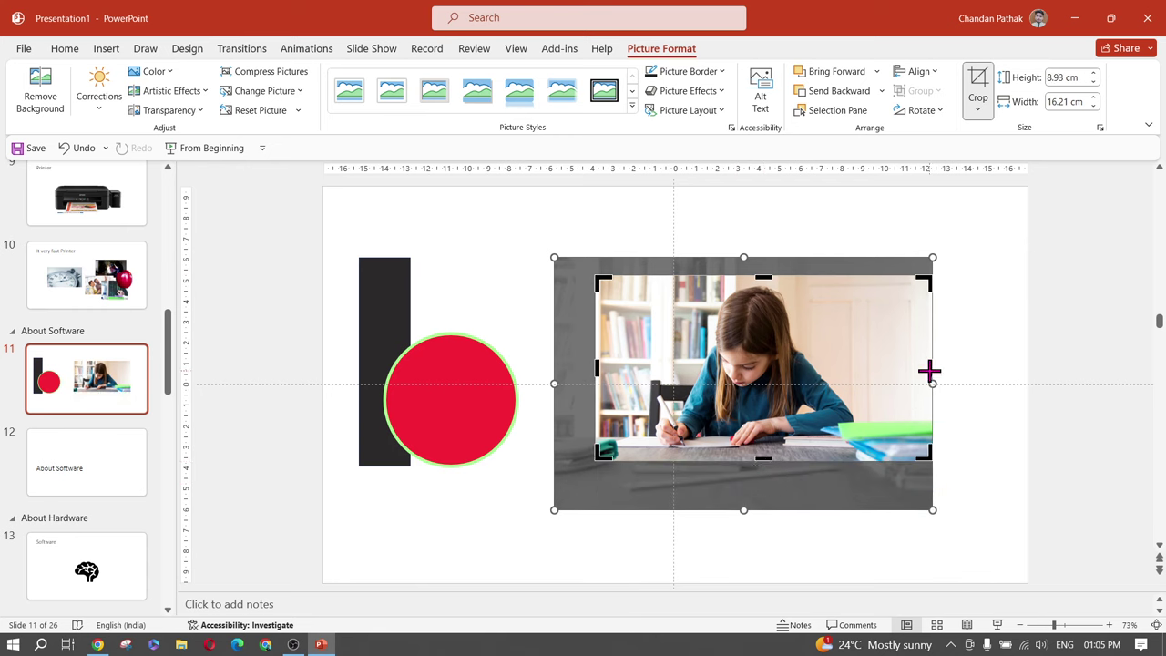
left_click_drag(929, 370, 885, 370)
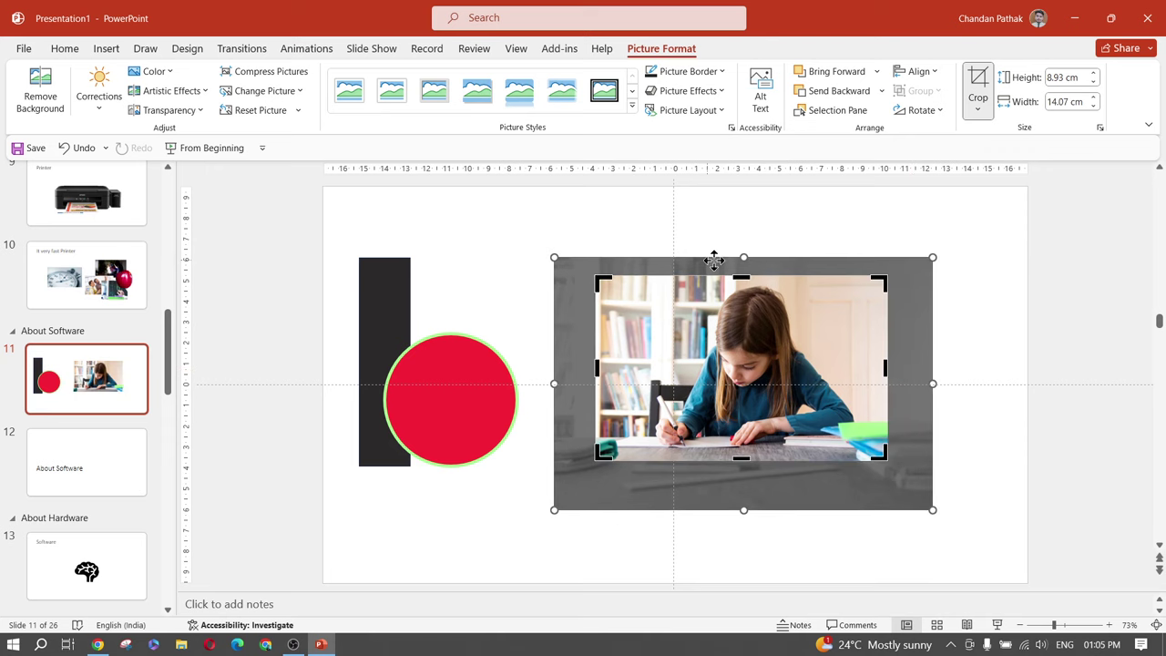
left_click(976, 86)
left_click_drag(653, 356, 628, 291)
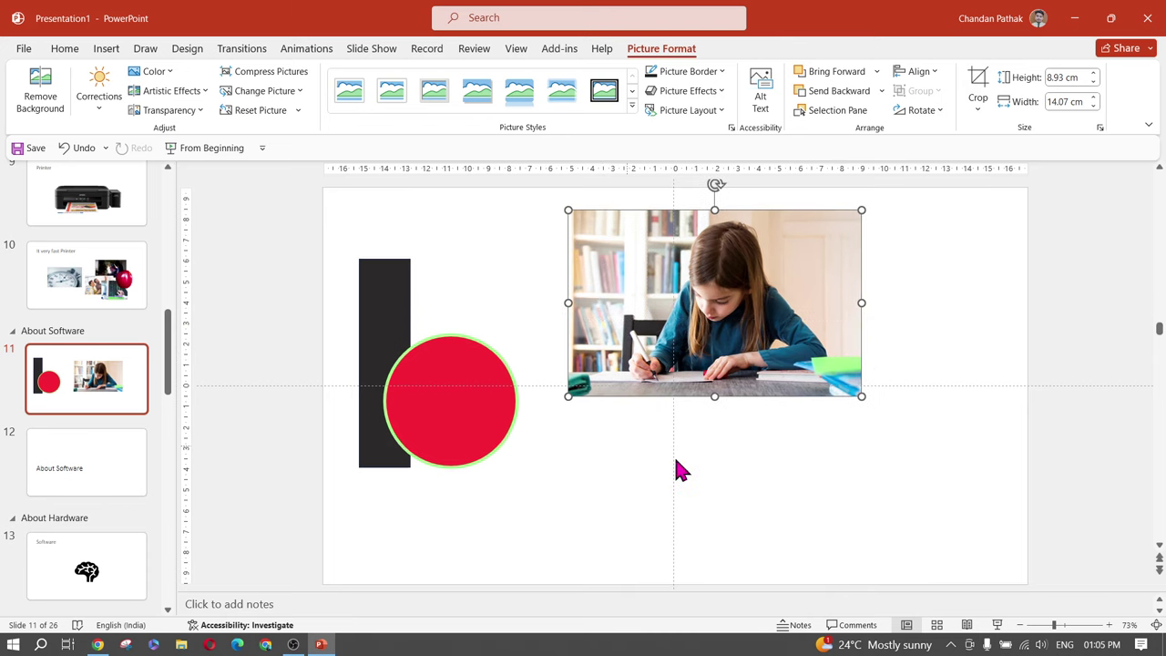
left_click_drag(838, 278, 922, 365)
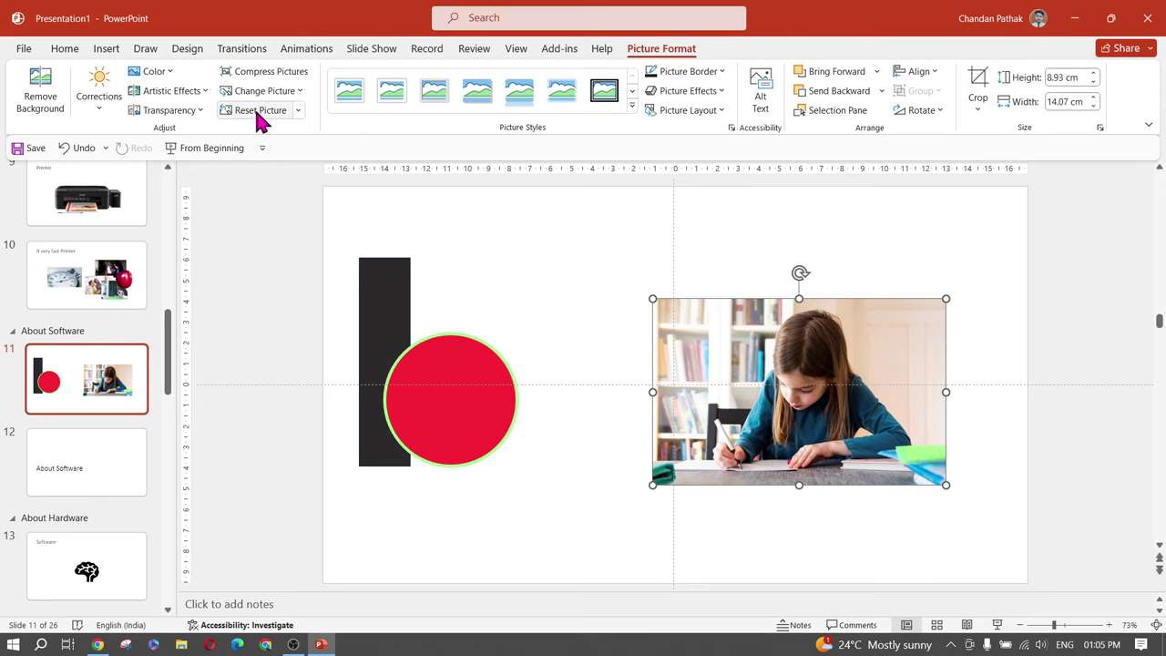
Move the photo left and reset its picture and size to remove the crop
left_click_drag(761, 412, 687, 420)
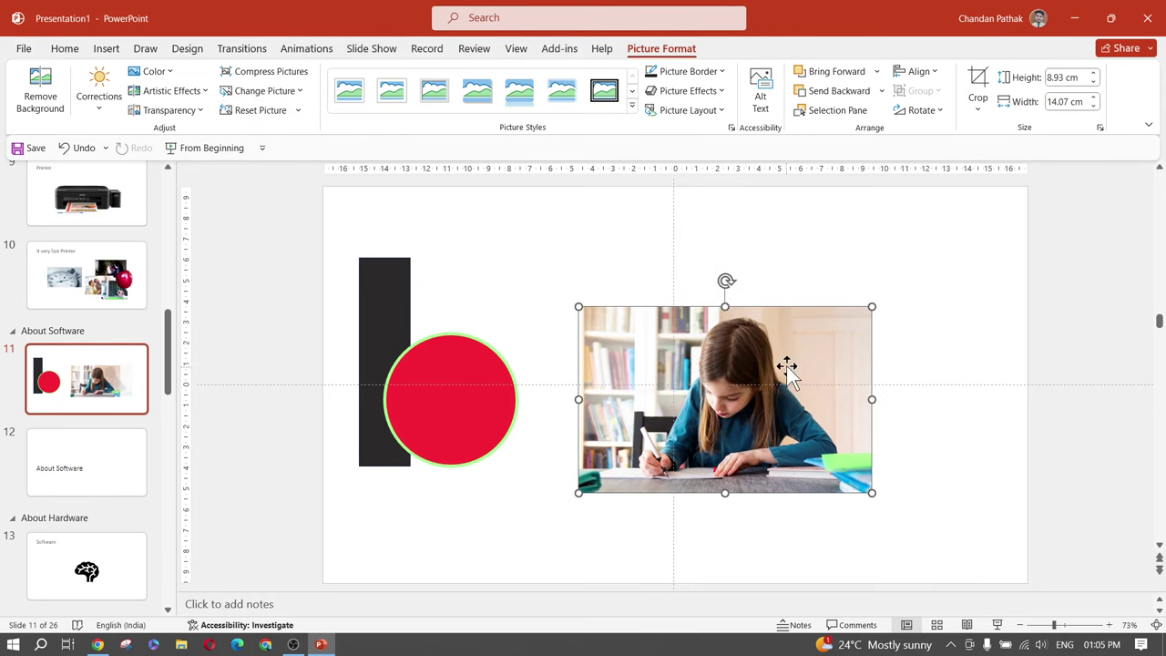
left_click(299, 112)
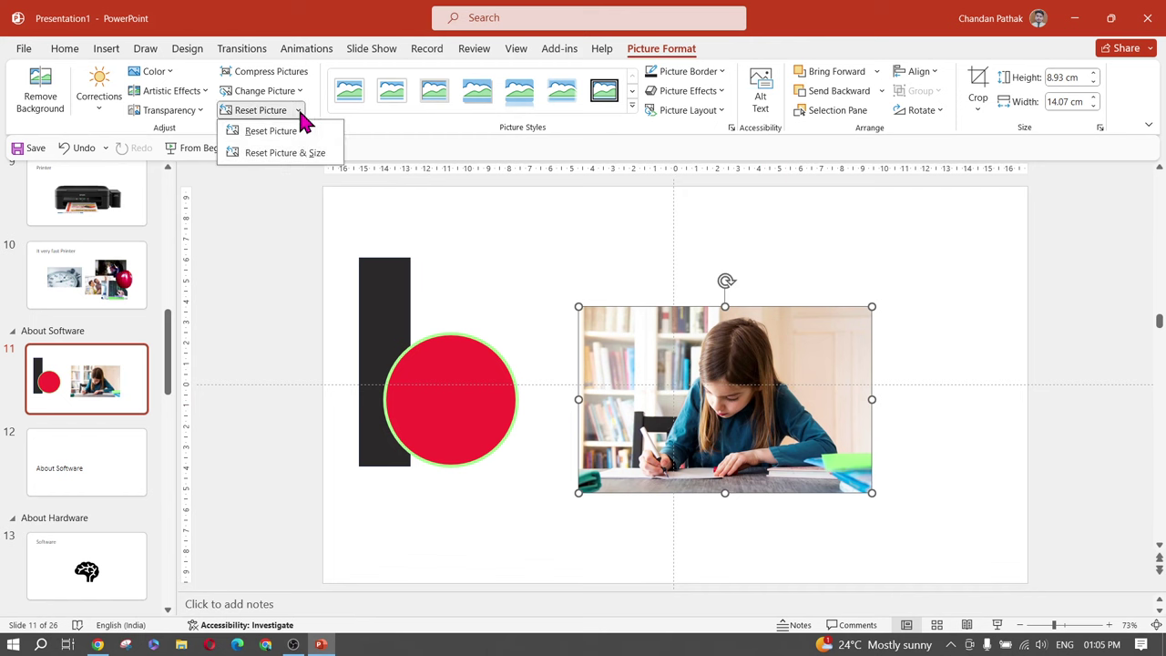
left_click(267, 155)
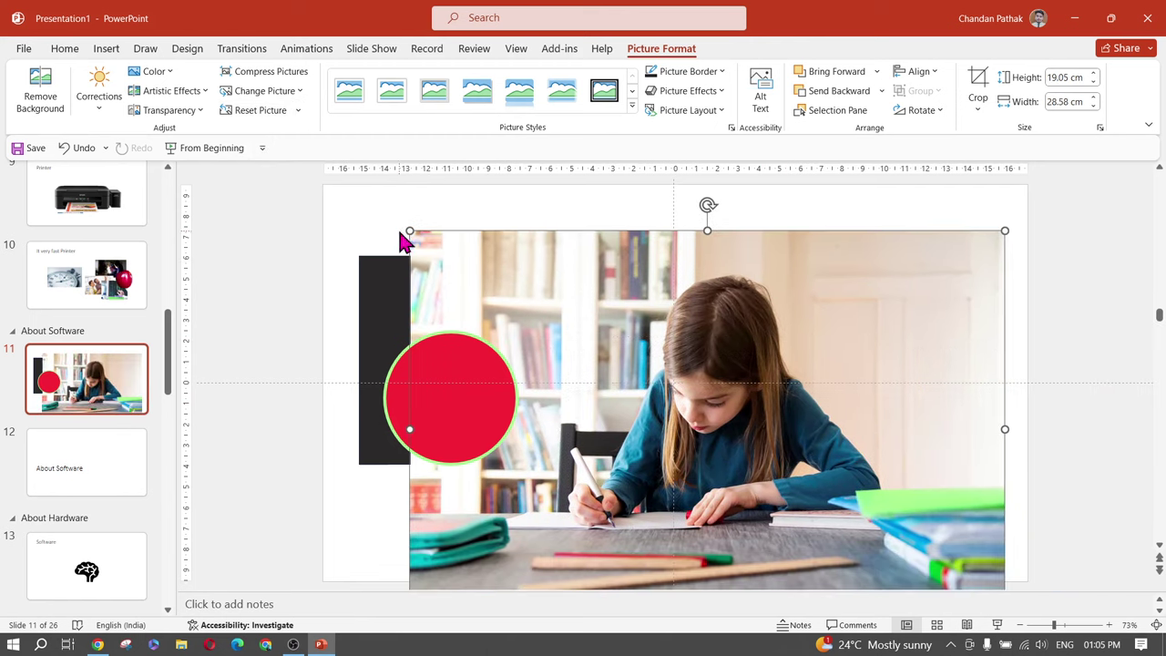
Resize the photo to 9.5 × 14.25 cm and place it beside the red circle
left_click_drag(411, 231, 556, 333)
left_click_drag(705, 433, 802, 334)
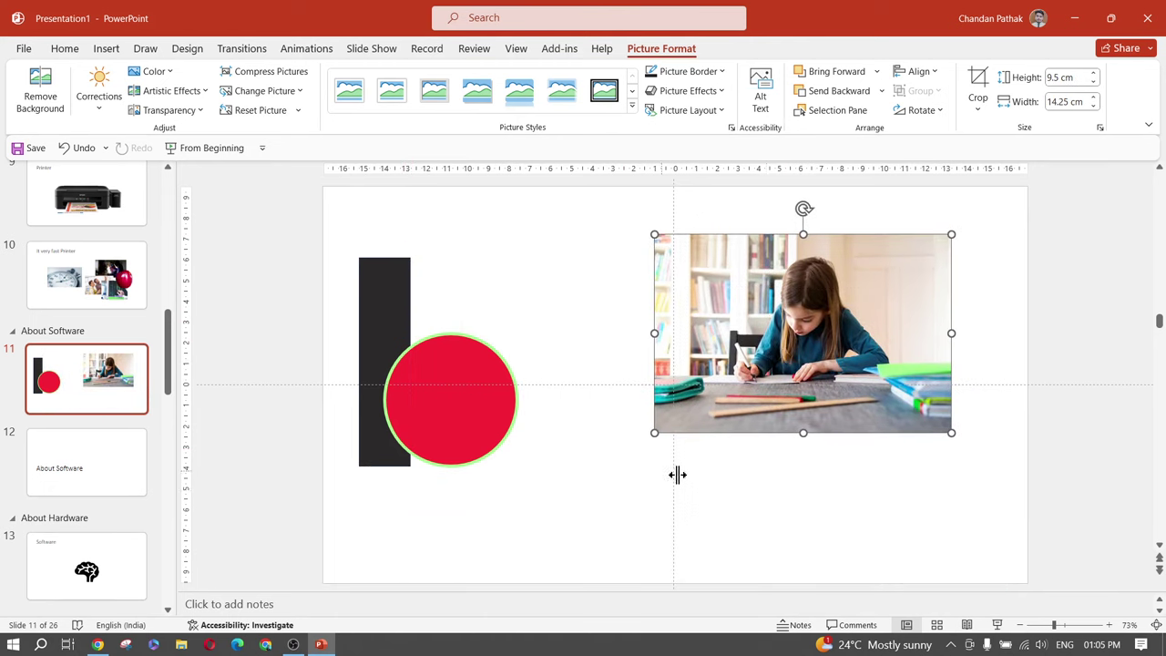
left_click_drag(880, 380, 834, 409)
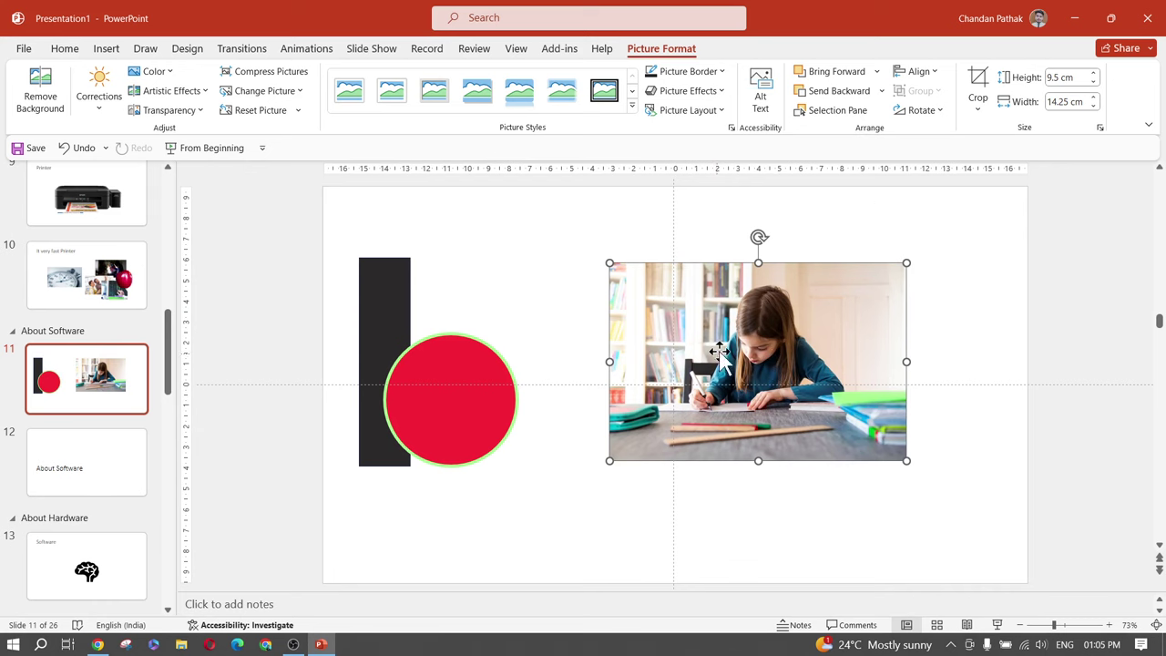
left_click(979, 107)
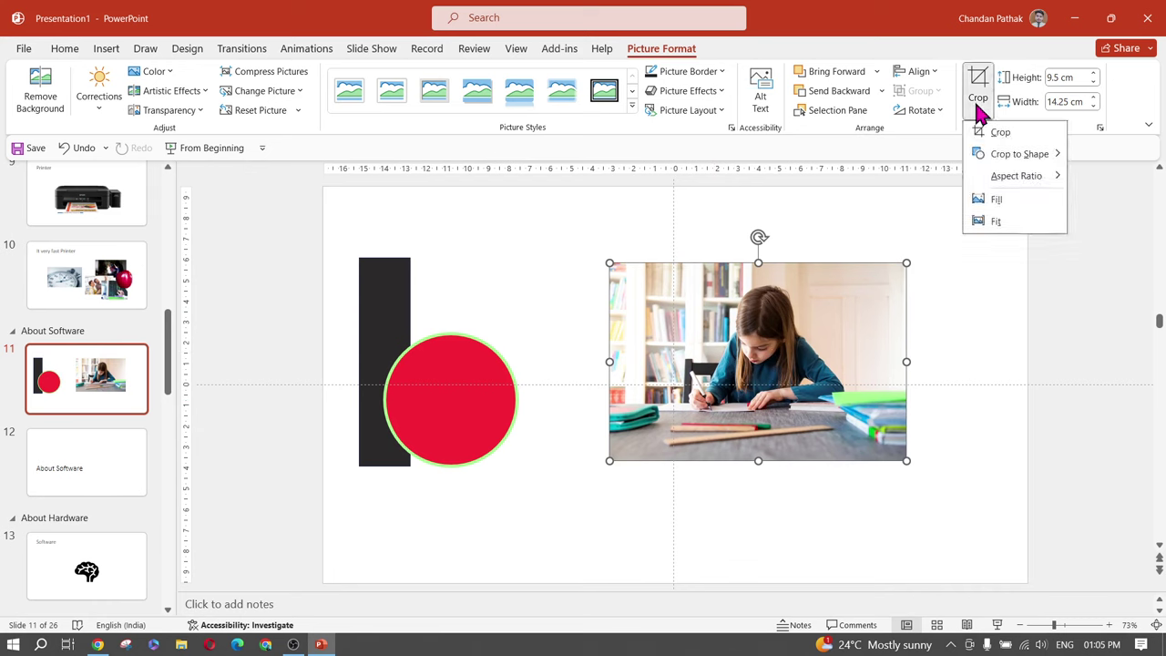
Nudge the photo slightly right and up, then try a plus-shape crop and undo it
left_click(987, 334)
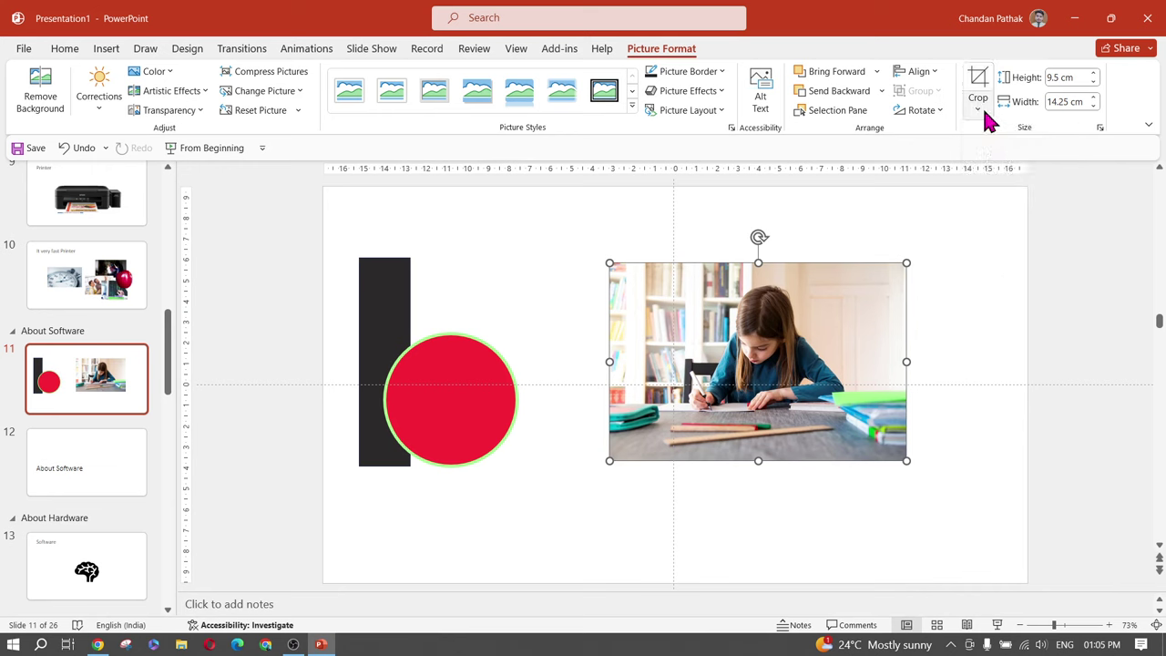
left_click_drag(820, 338, 852, 324)
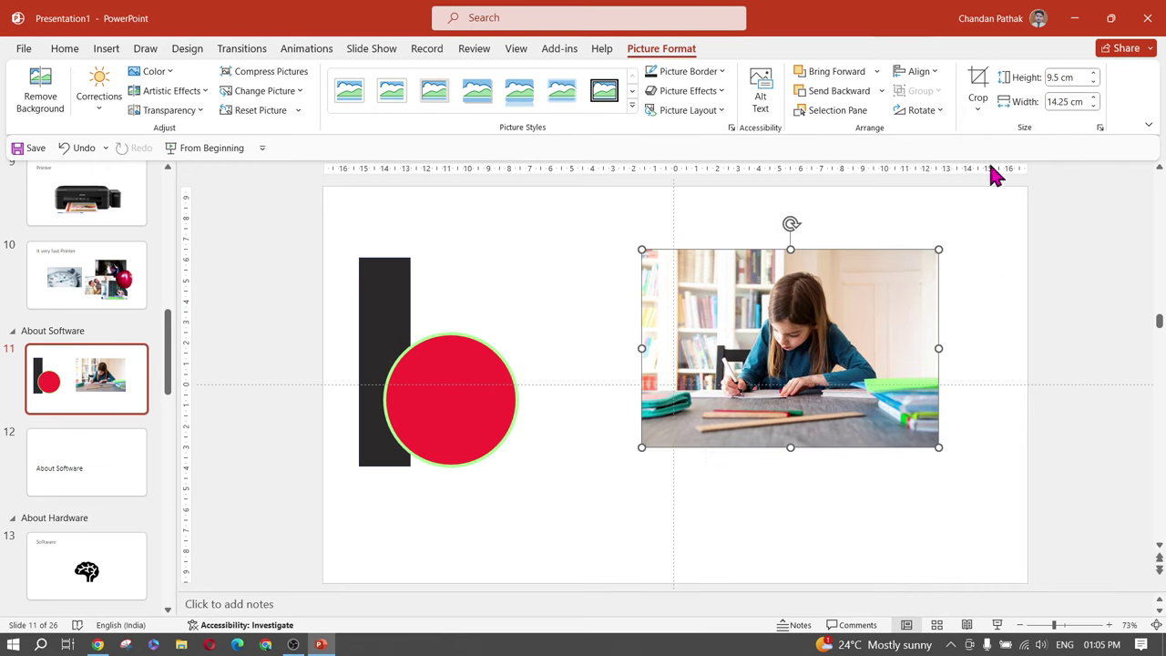
left_click(980, 114)
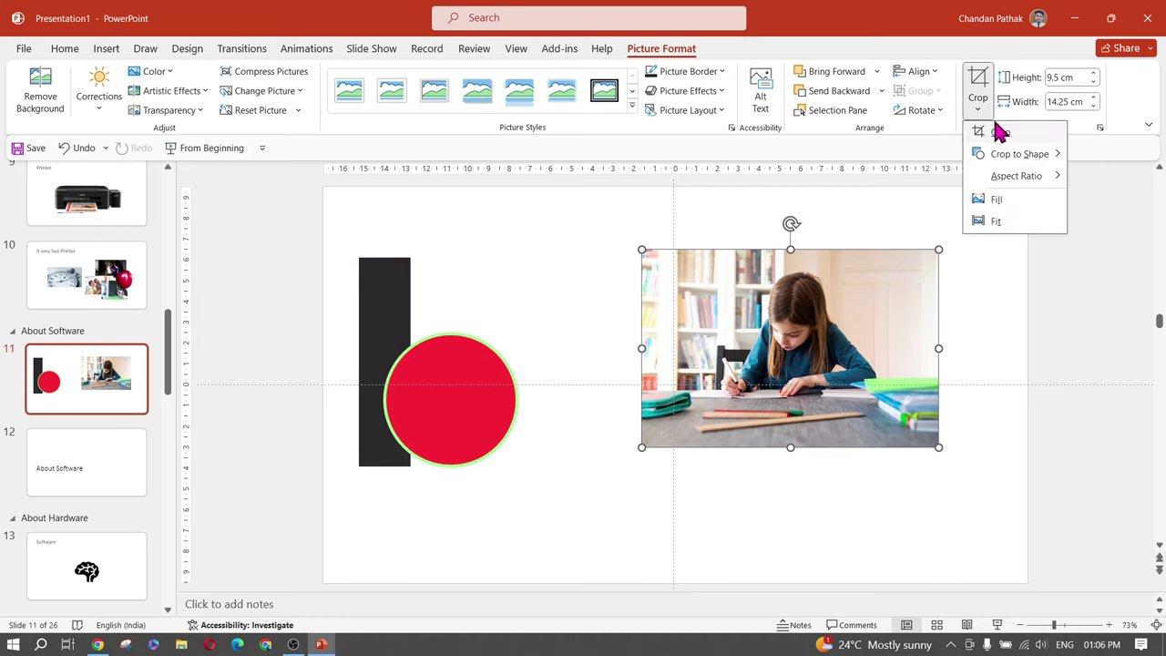
mouse_move(1036, 162)
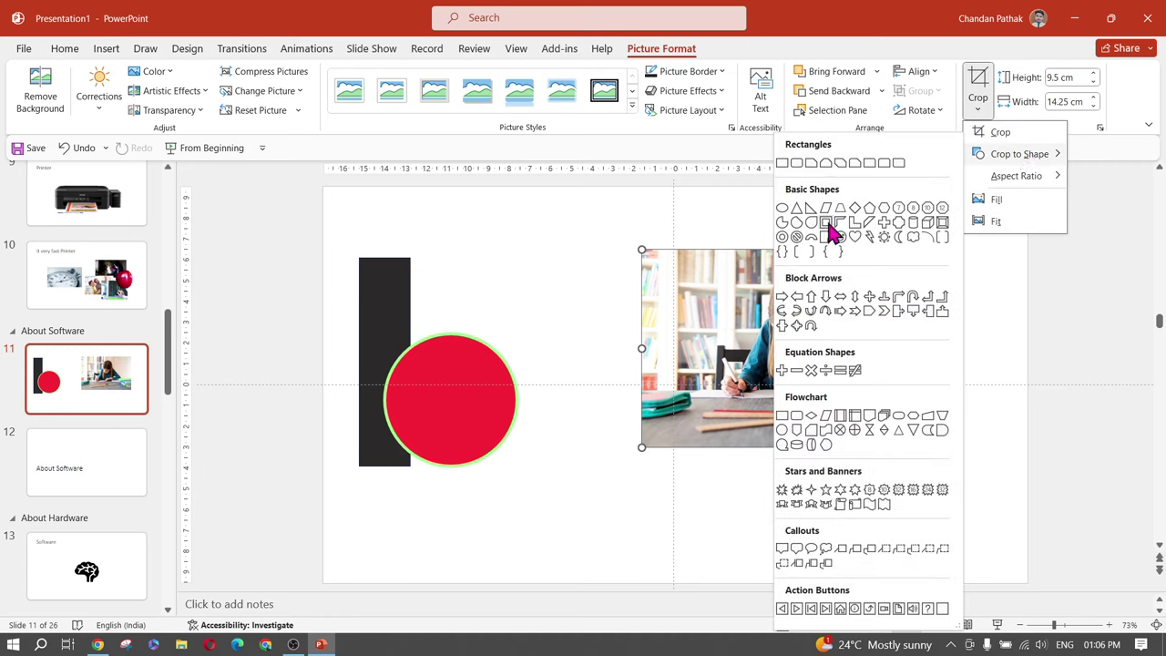
left_click(781, 372)
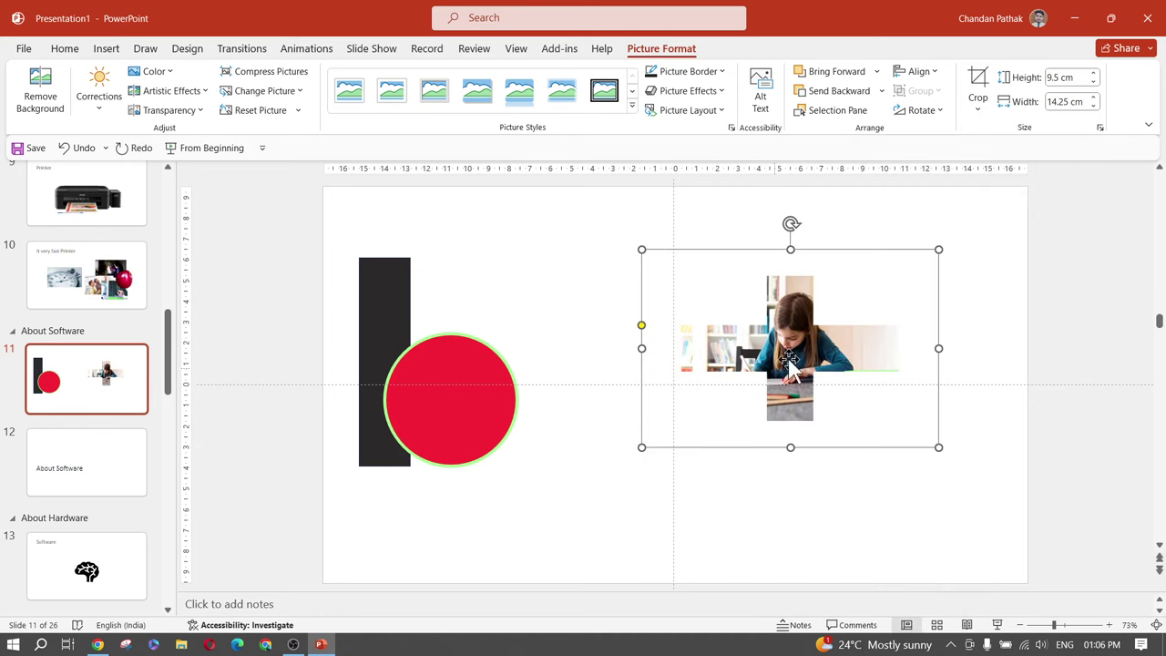
key("ctrl+z")
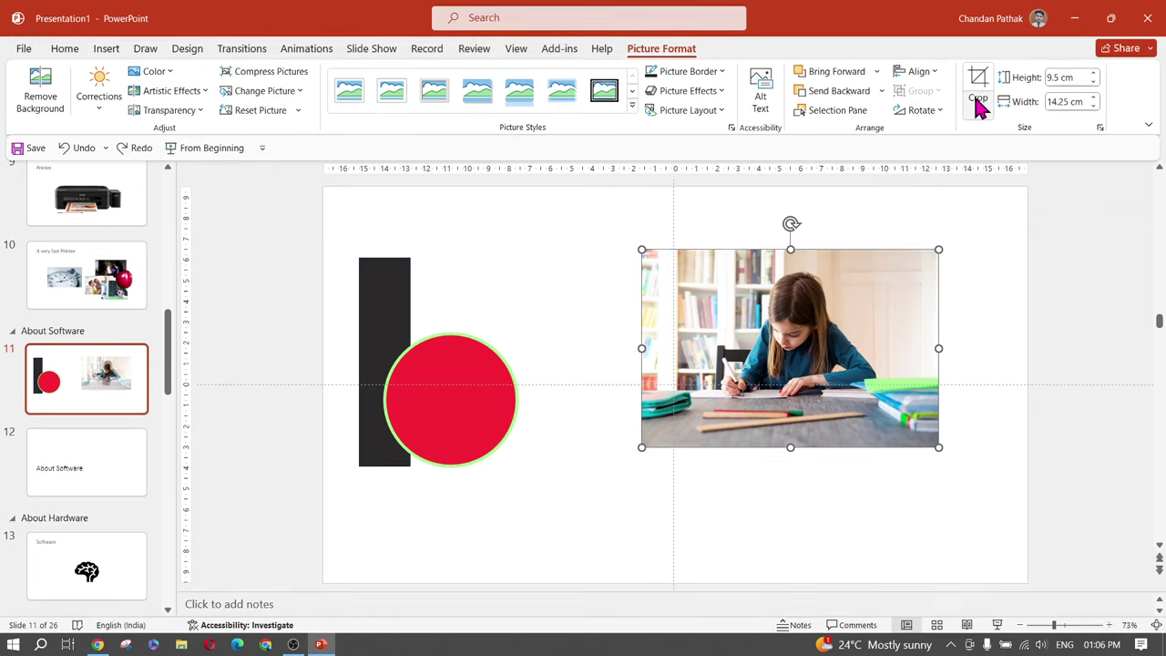
Crop the photo to an oval with a 1:1 aspect ratio and shift it slightly left
left_click(979, 107)
mouse_move(1023, 164)
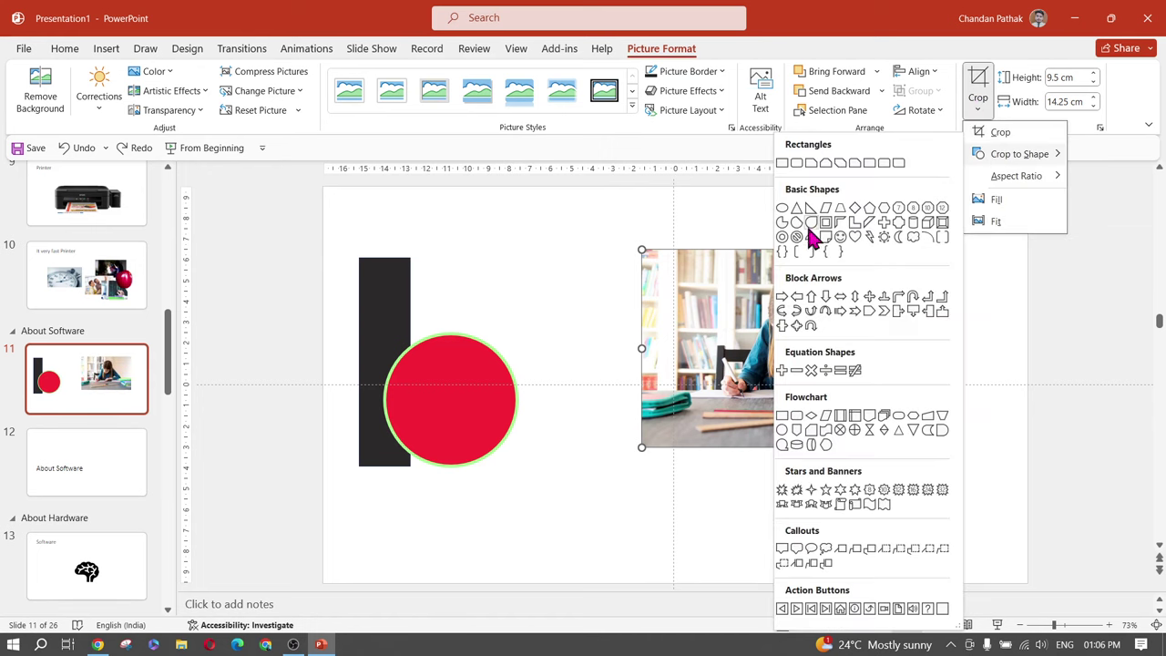
left_click(783, 208)
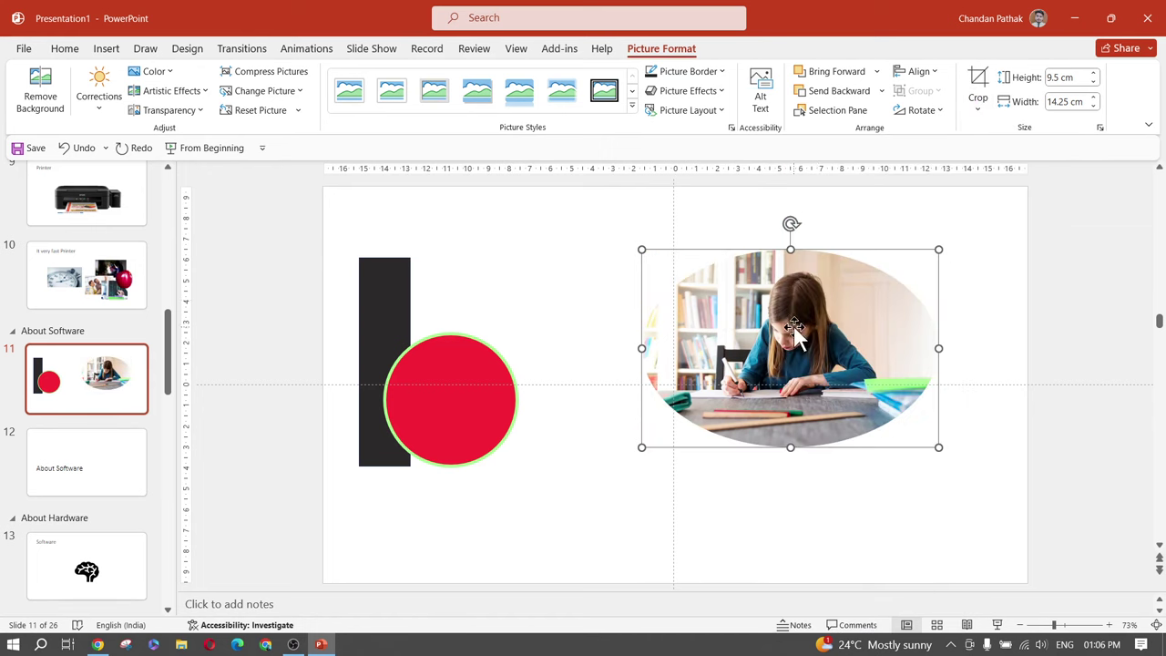
left_click(986, 111)
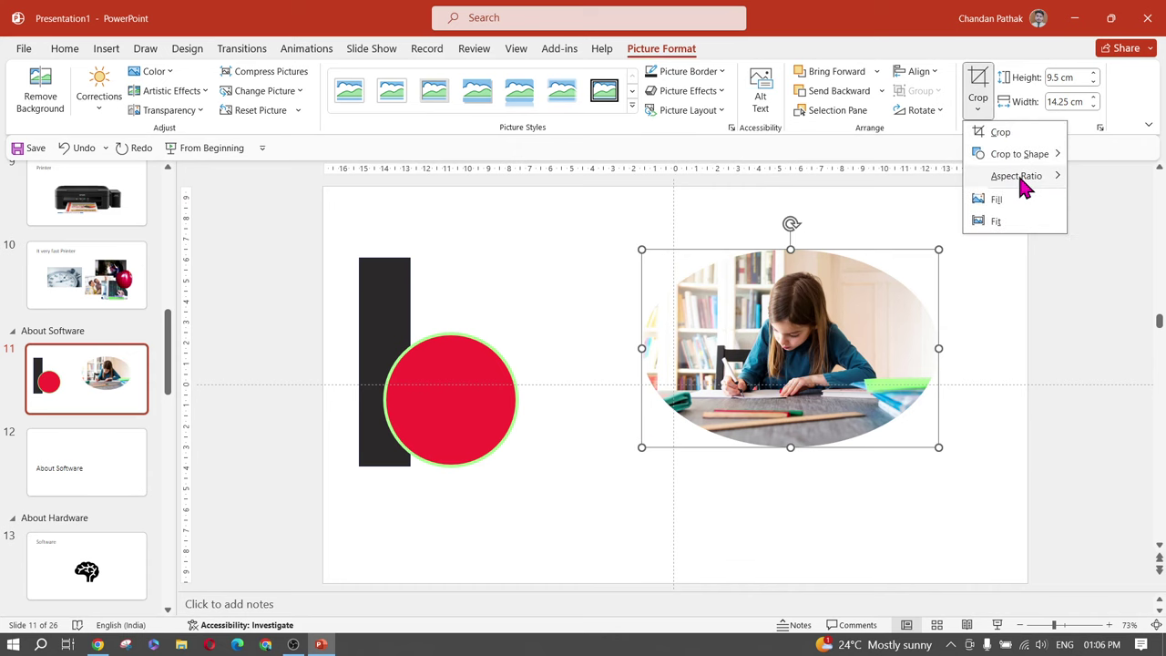
mouse_move(1022, 185)
left_click(1104, 202)
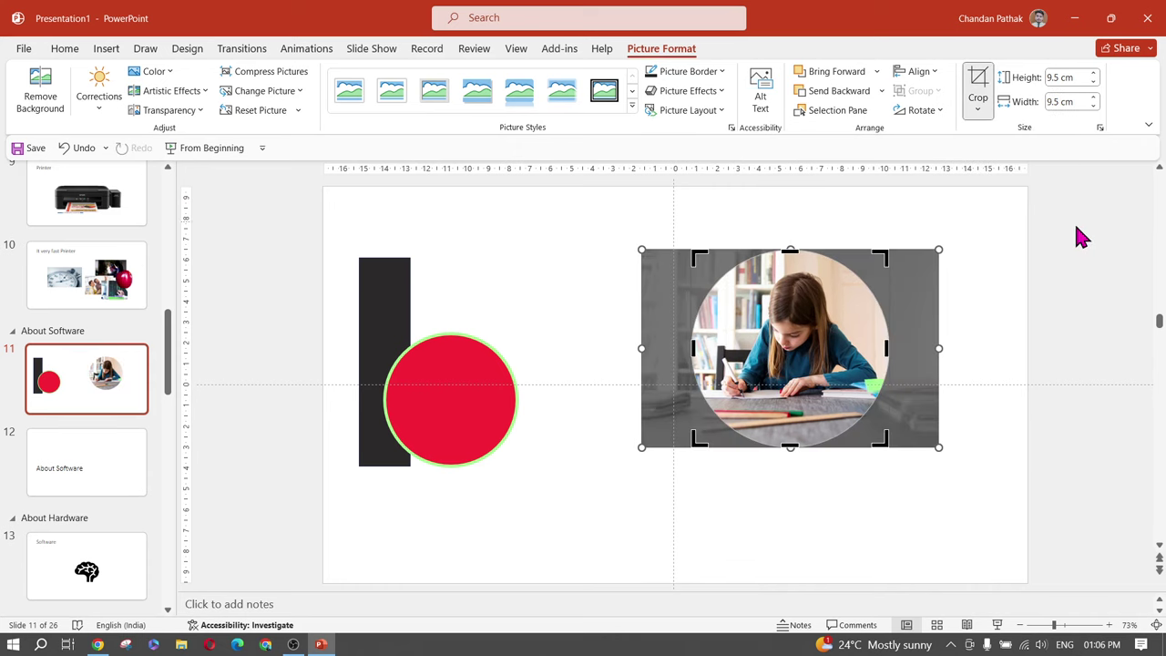
left_click(1009, 306)
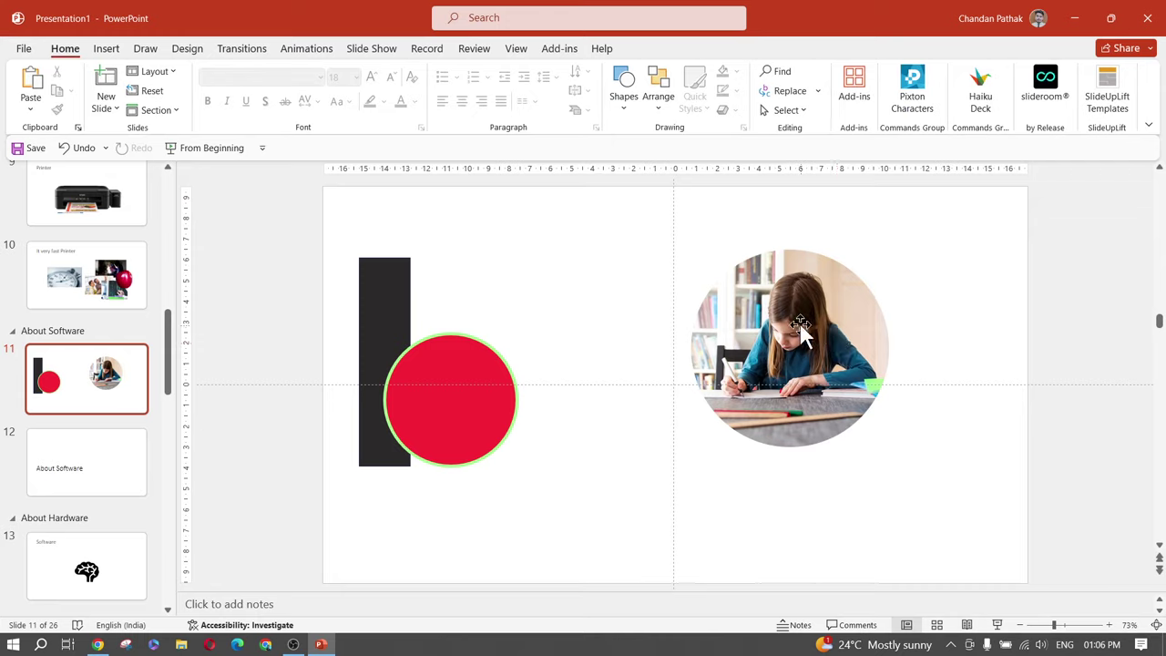
left_click_drag(801, 333, 757, 335)
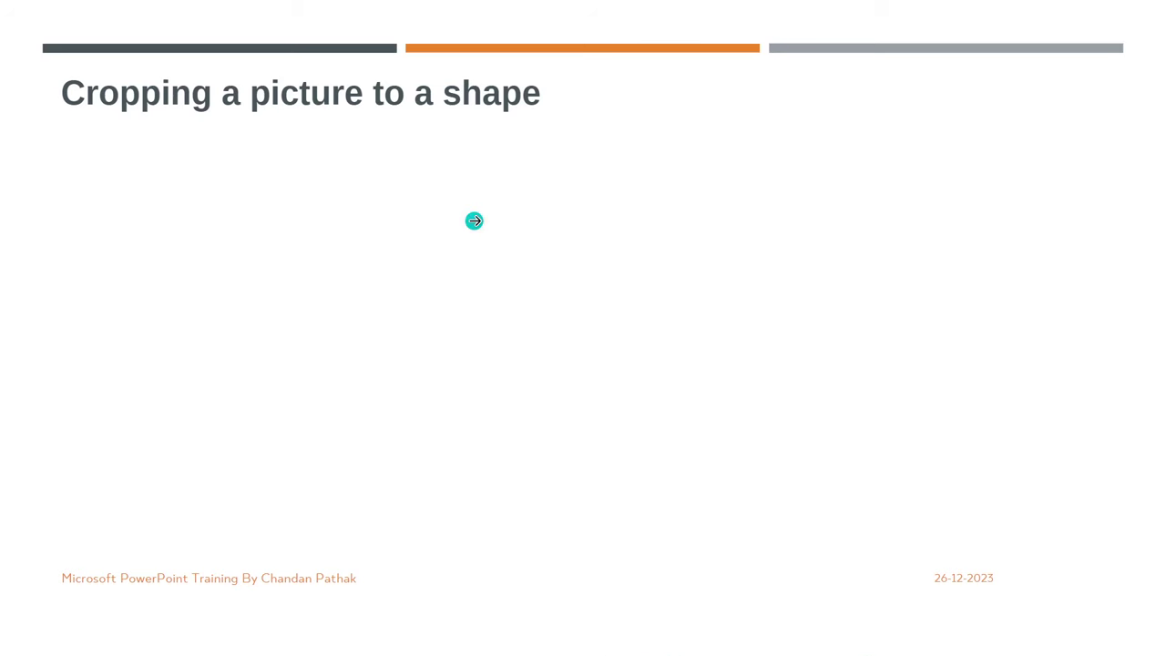
Leave the tutorial slide show and go to slide 2 for editing
left_click(474, 220)
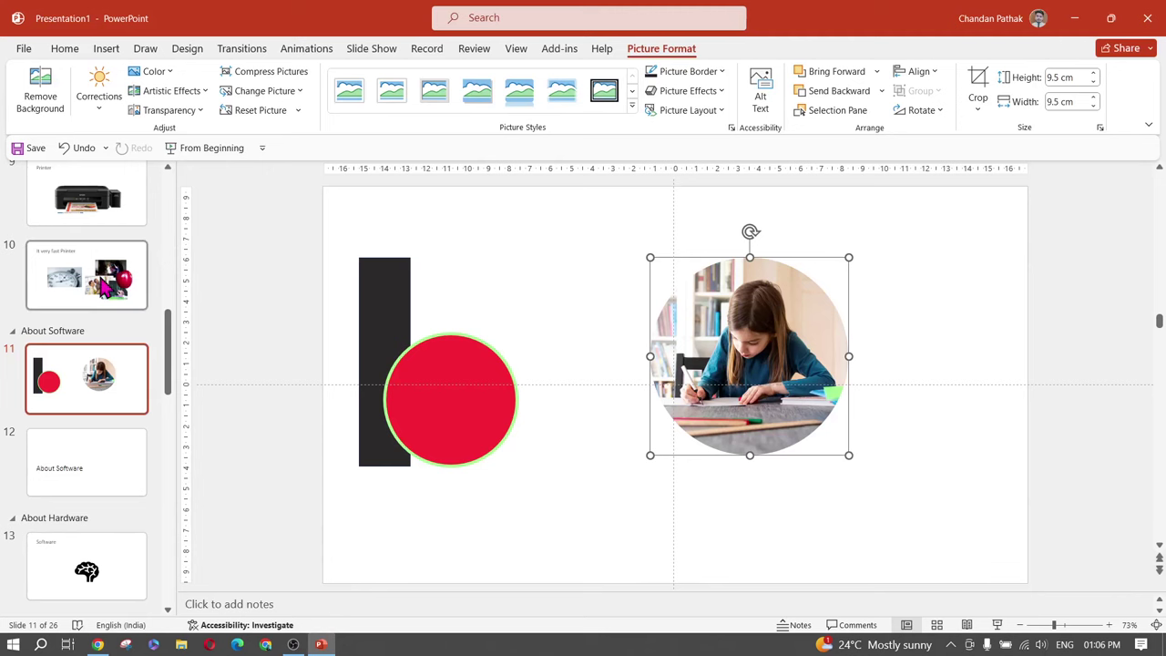
left_click(99, 403)
scroll(103, 405, "up", 5)
scroll(98, 403, "up", 5)
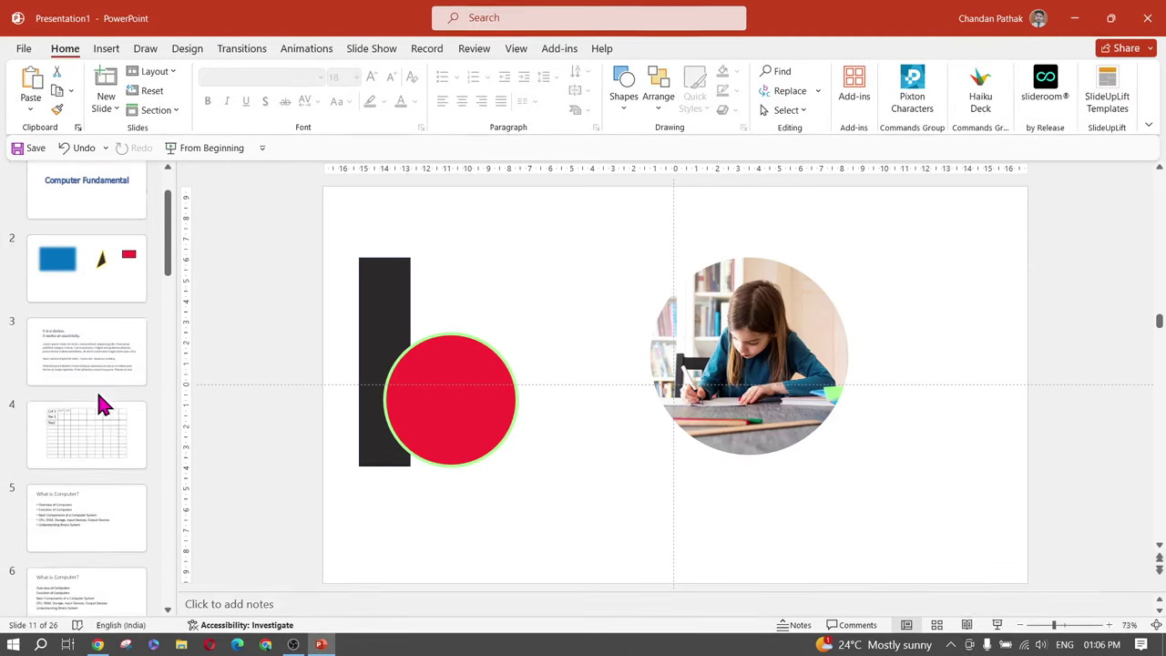
left_click(103, 315)
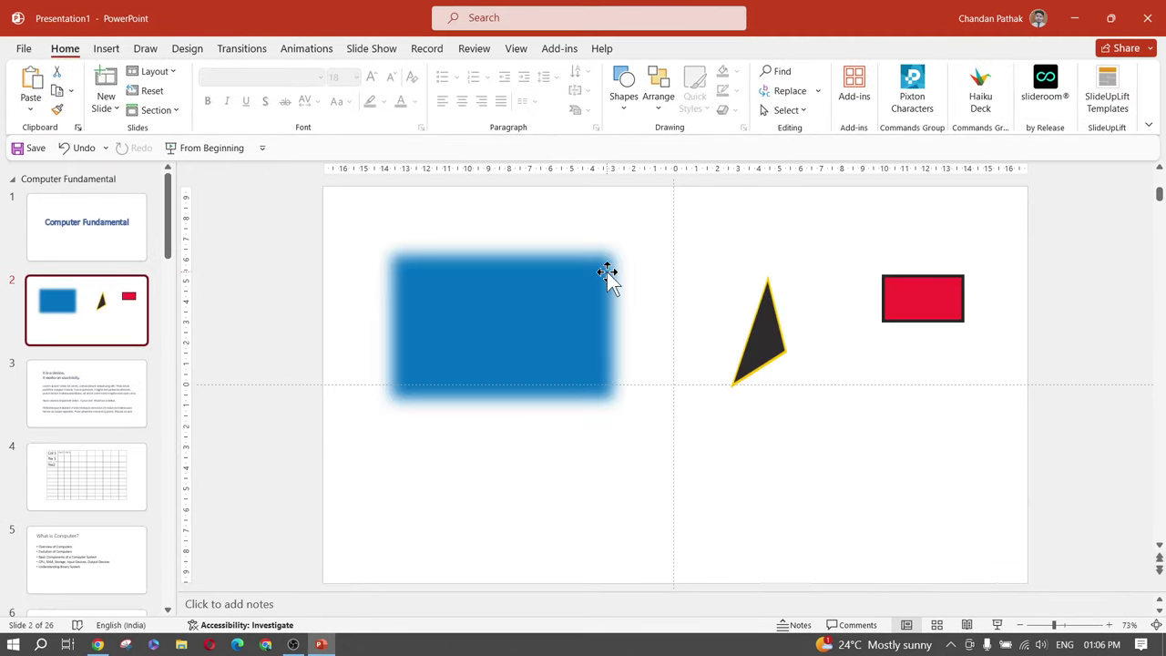
Select the blurred blue rectangle, black triangle and red rectangle together and delete them
left_click_drag(389, 208, 967, 465)
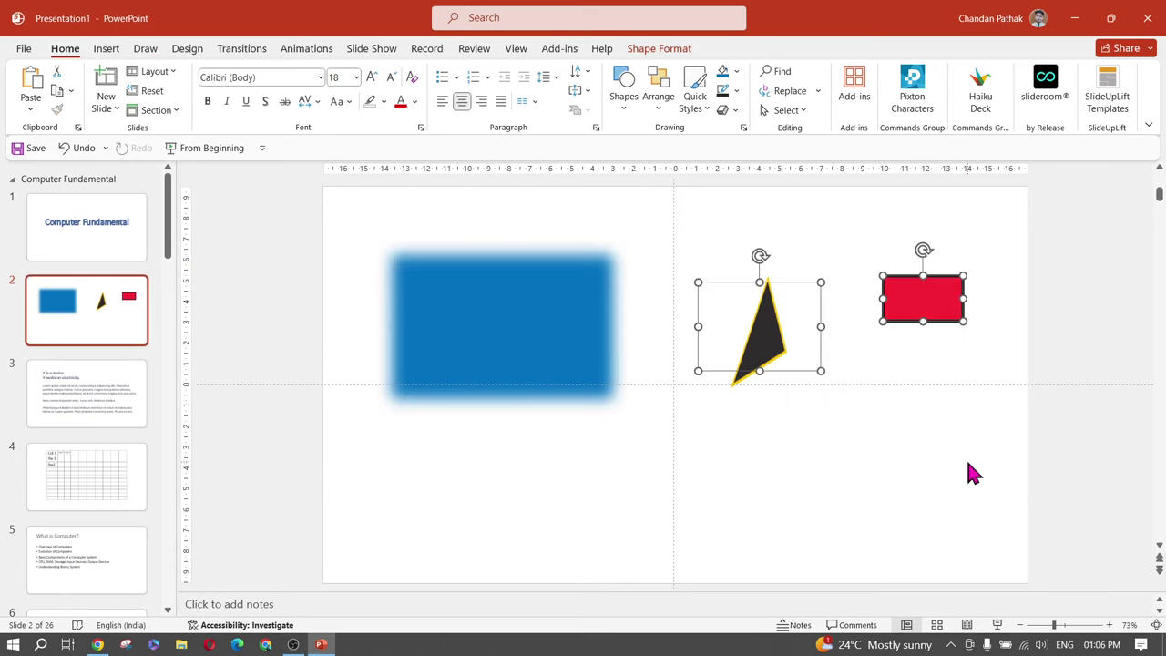
left_click(502, 324)
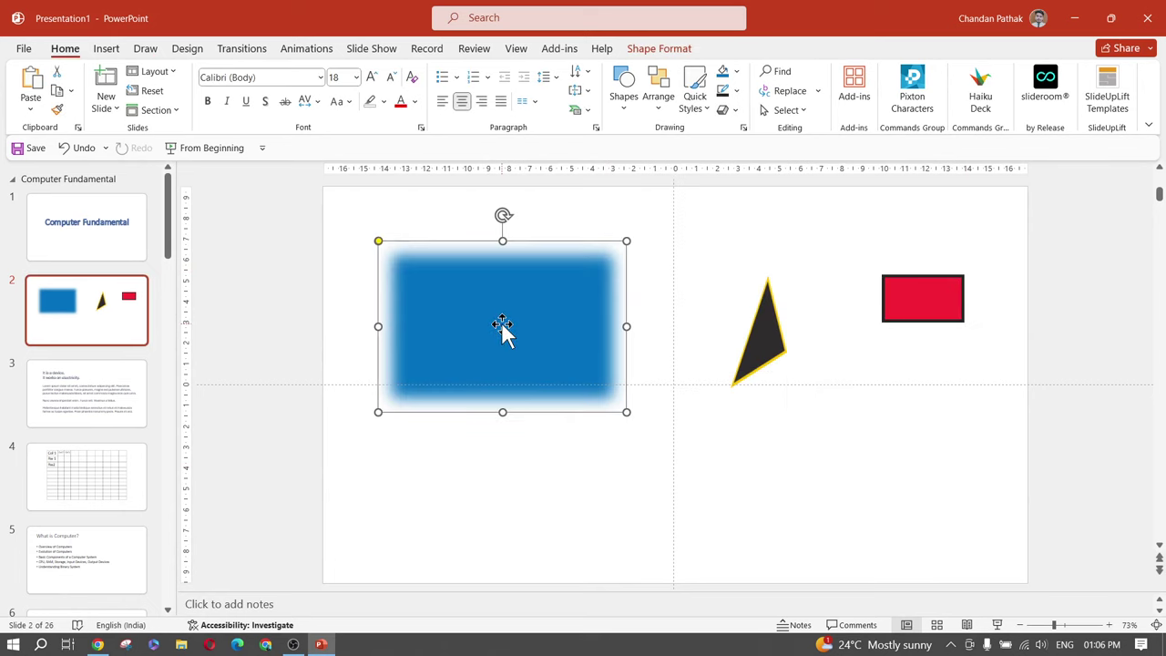
left_click(668, 48)
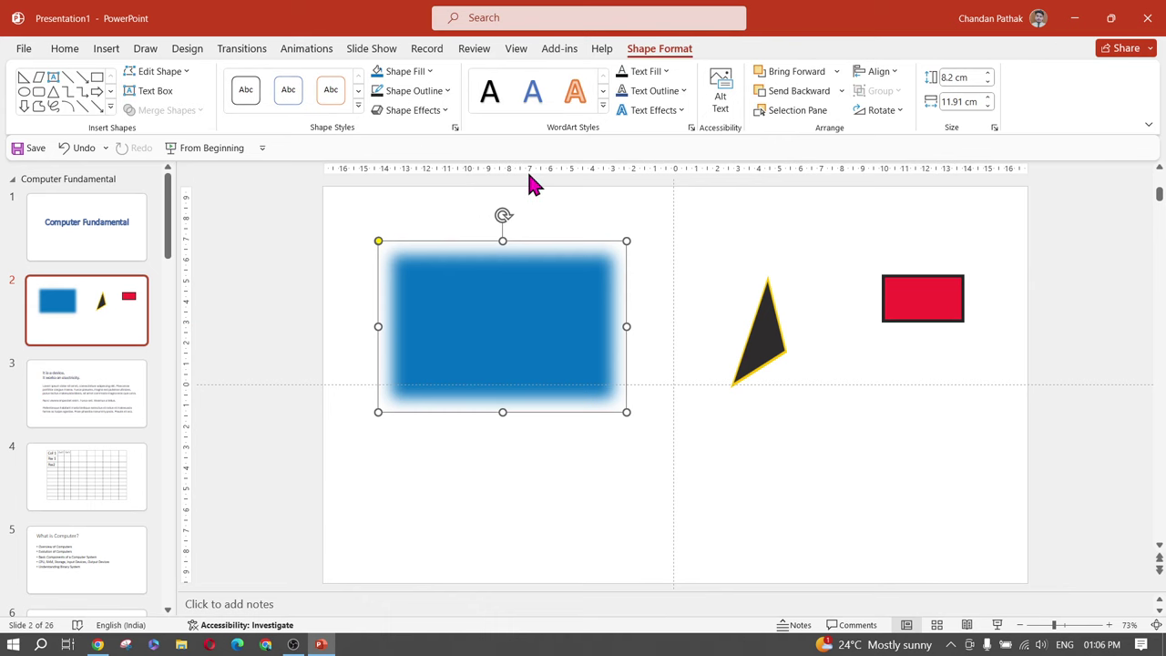
left_click(333, 235)
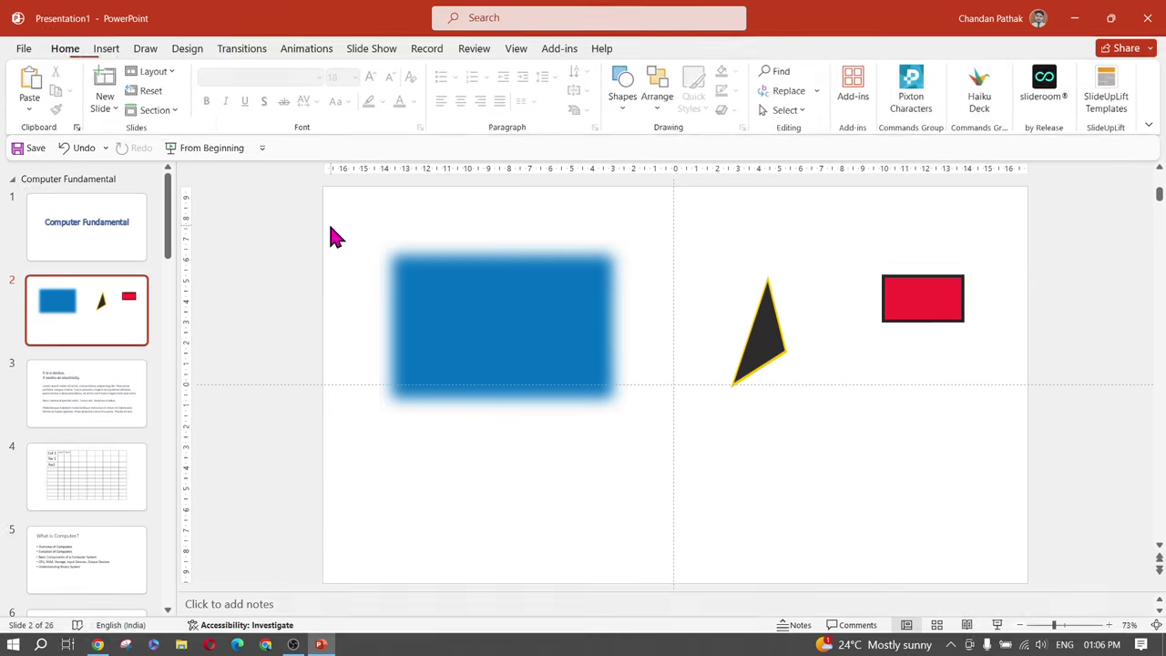
left_click_drag(332, 232, 1016, 471)
key("Delete")
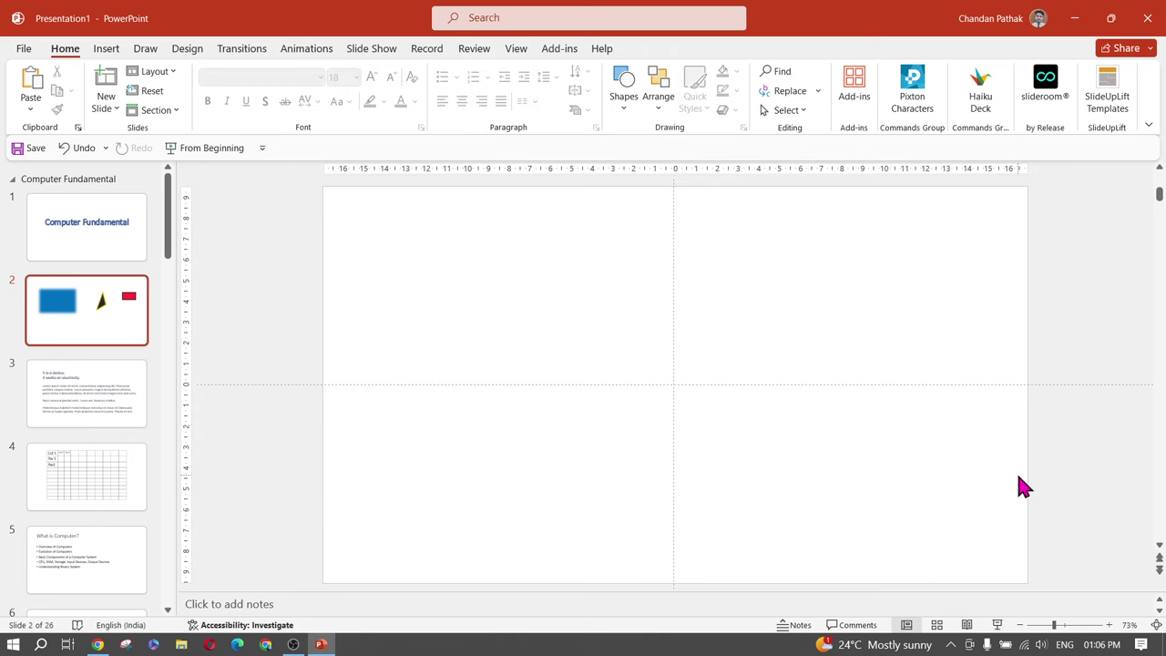
Draw a rectangle, an isosceles triangle and a rounded rectangle in a row across slide 2's top
left_click(137, 50)
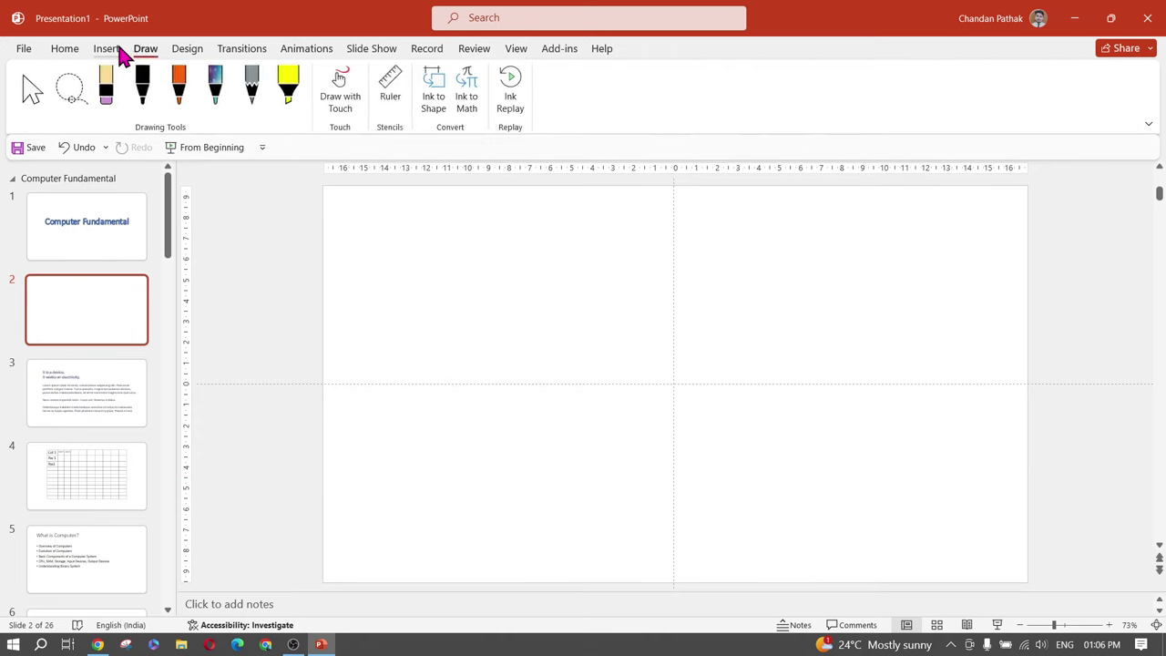
left_click(106, 48)
left_click(255, 96)
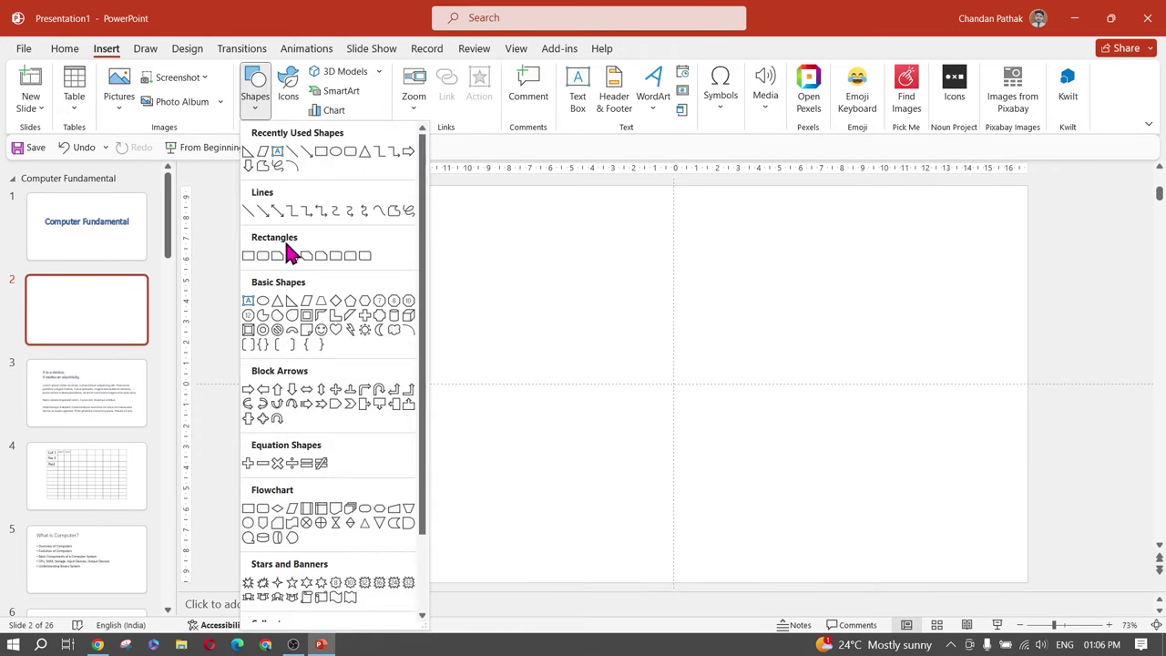
left_click(249, 256)
left_click_drag(355, 219, 530, 341)
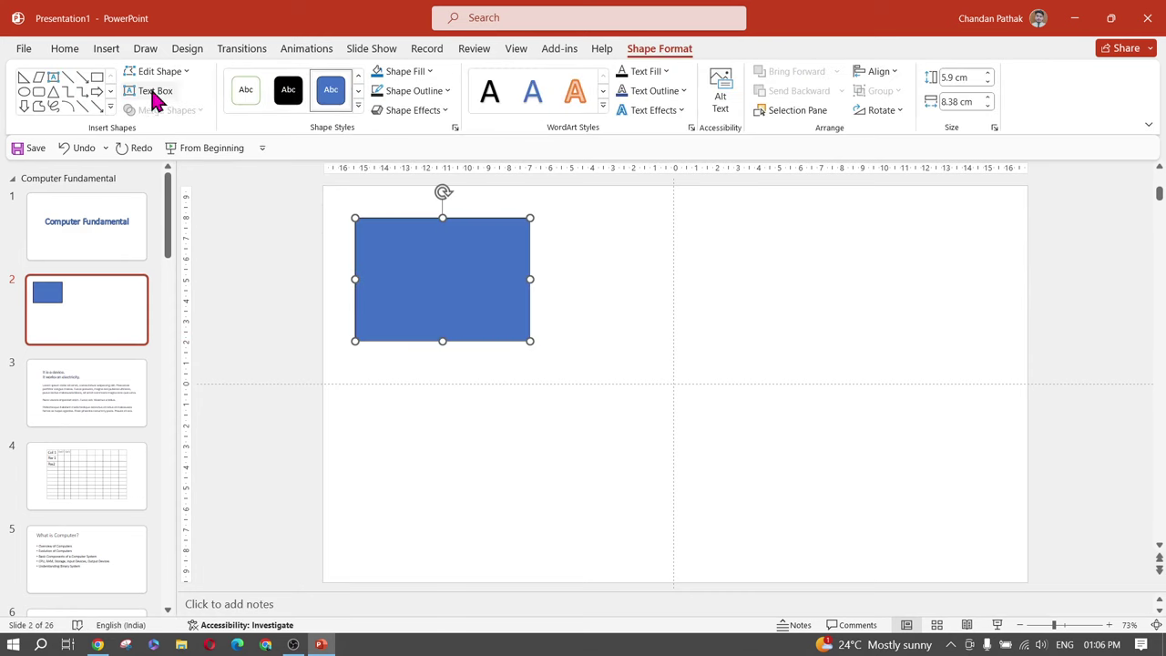
left_click(53, 93)
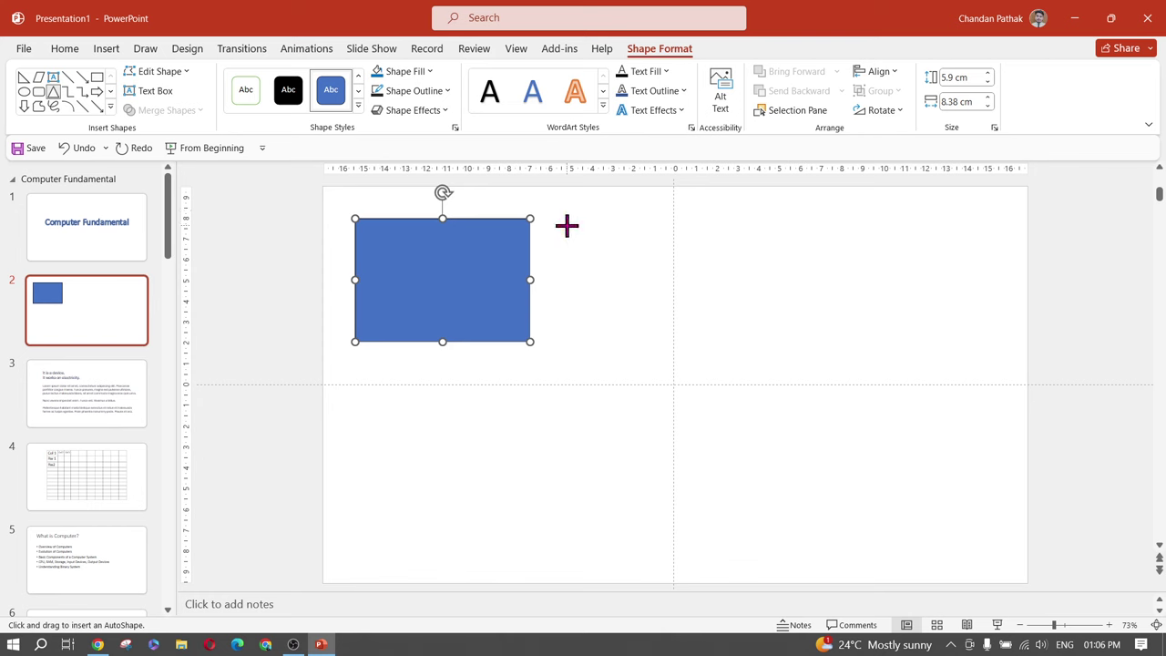
left_click_drag(566, 225, 740, 358)
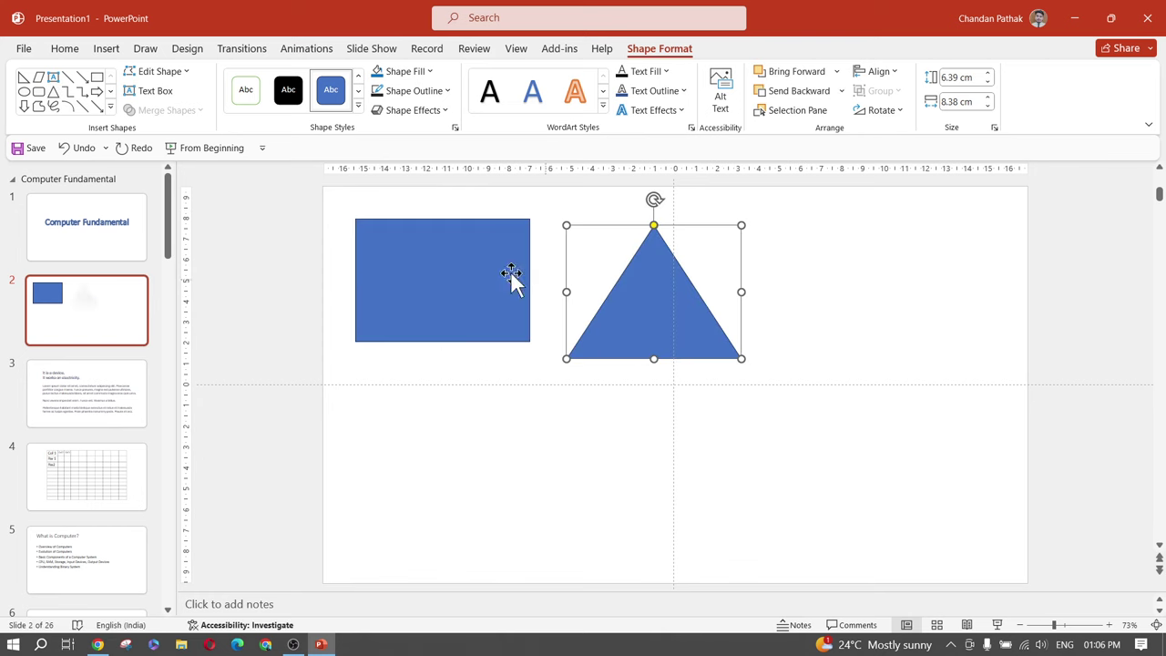
left_click(42, 96)
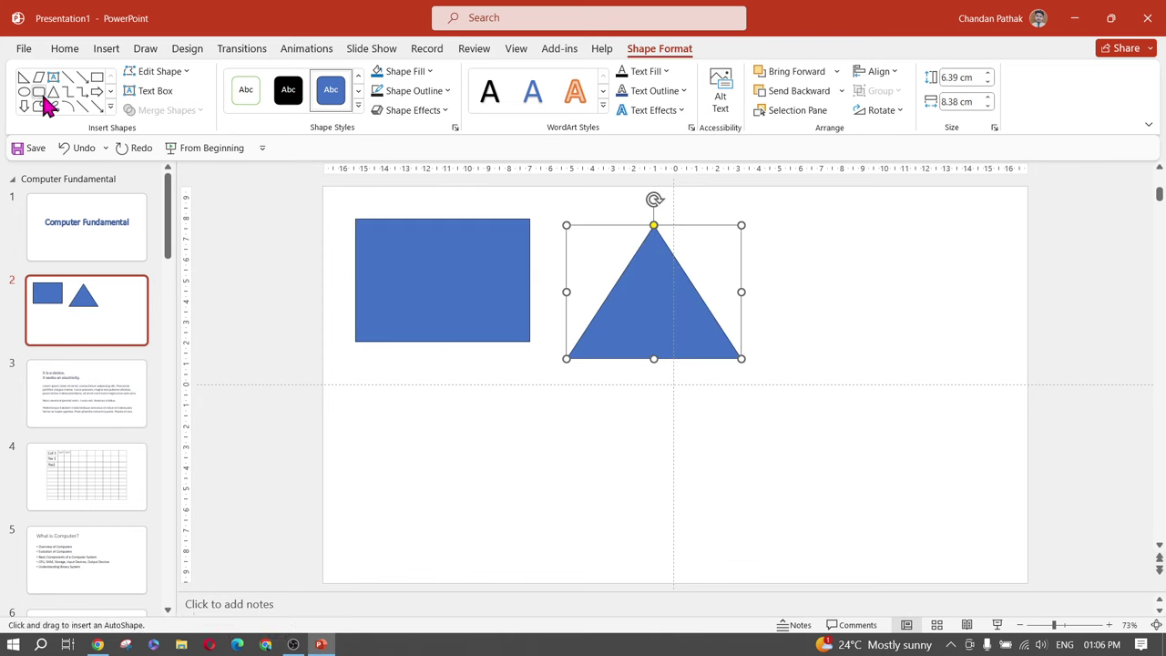
left_click_drag(910, 214, 765, 352)
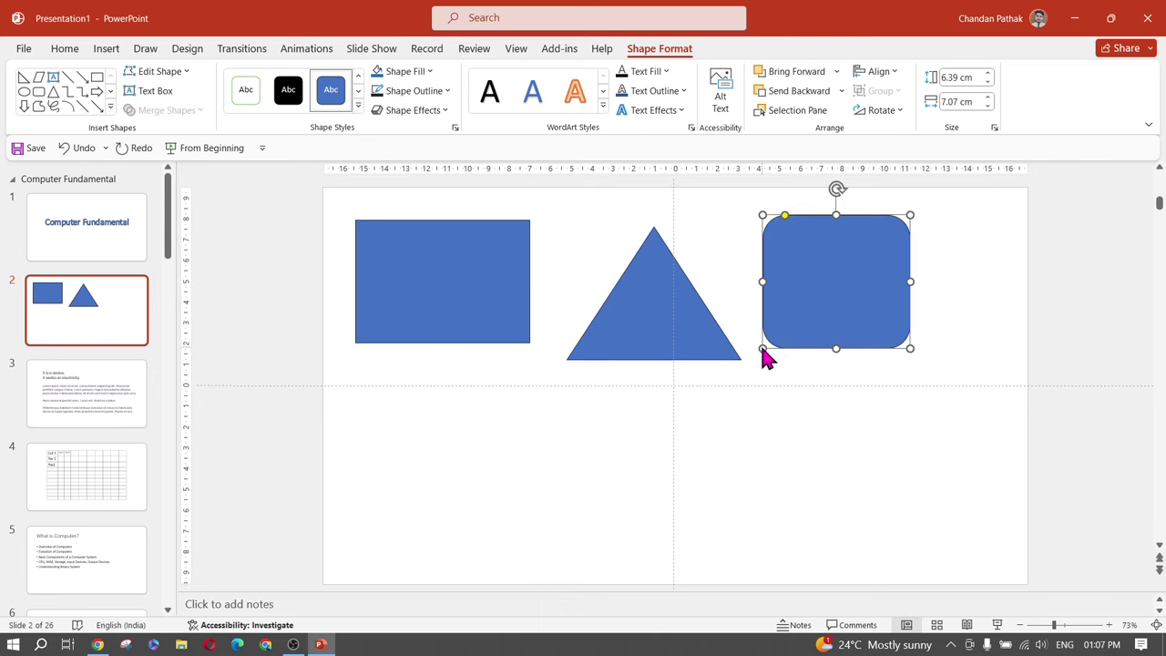
Lower the blue rectangle so it lines up with the triangle's bottom
left_click(500, 392)
left_click(486, 247)
left_click_drag(487, 246, 487, 263)
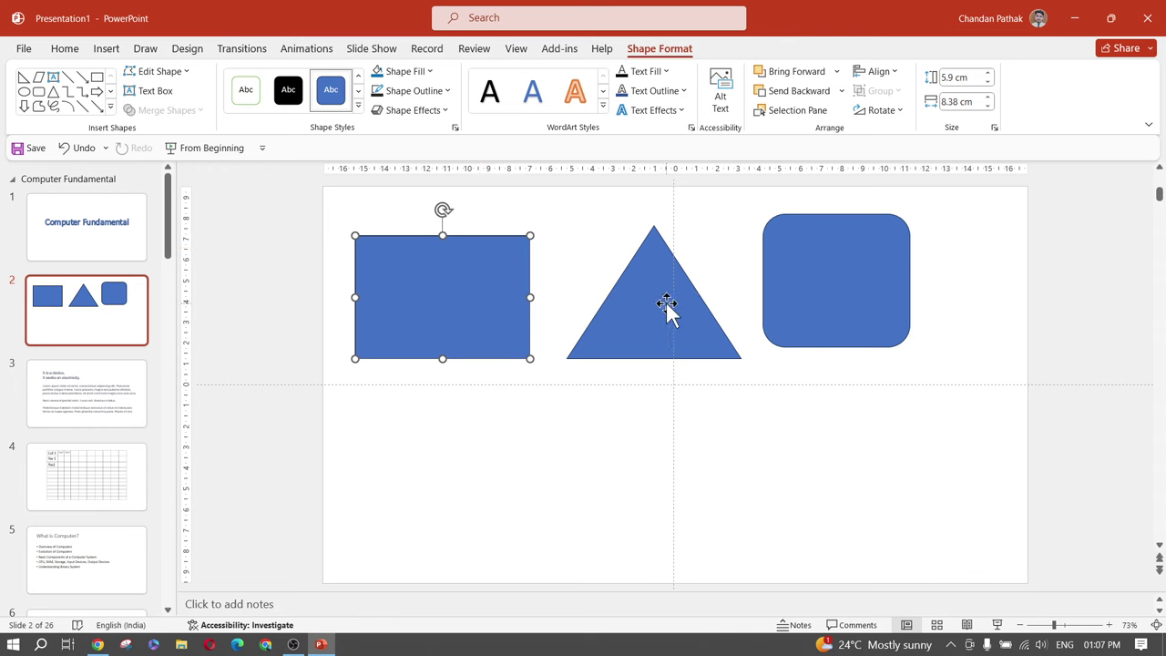
left_click(110, 110)
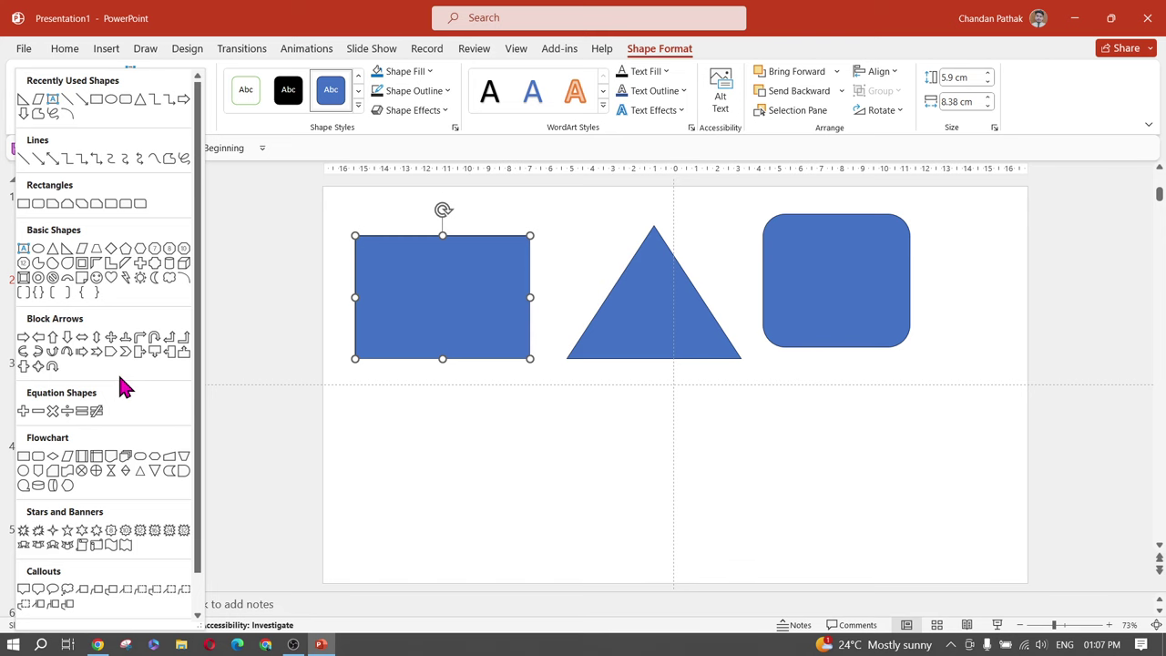
left_click(489, 487)
left_click(492, 403)
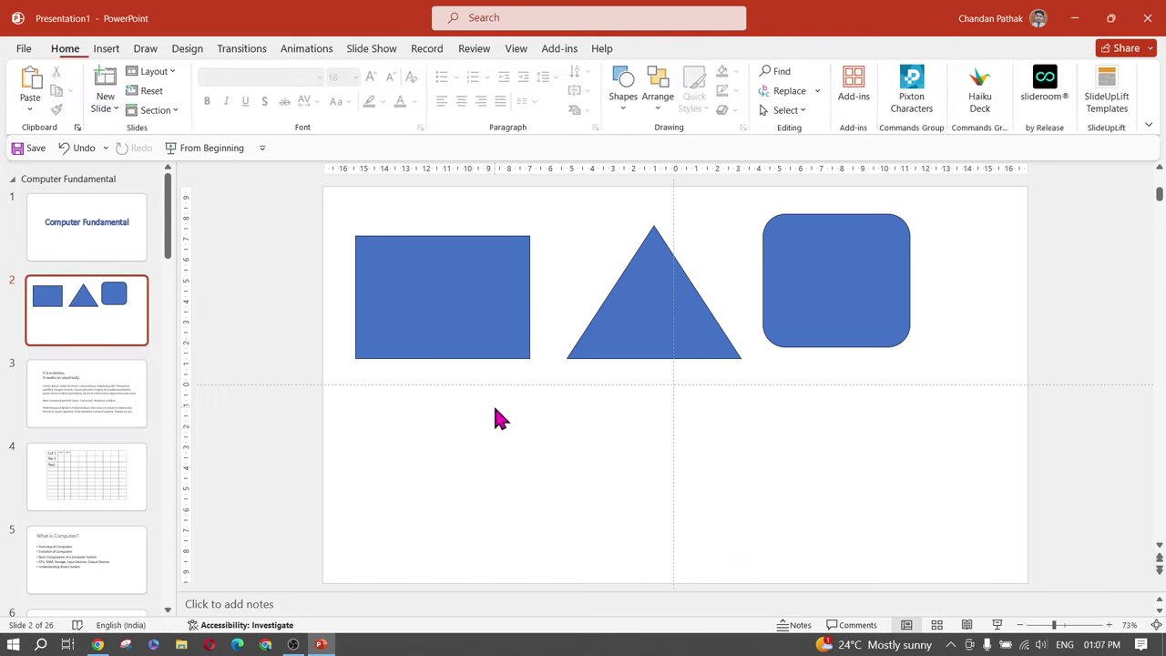
mouse_move(484, 273)
left_mouse_down()
mouse_move(492, 338)
mouse_move(492, 265)
left_mouse_up()
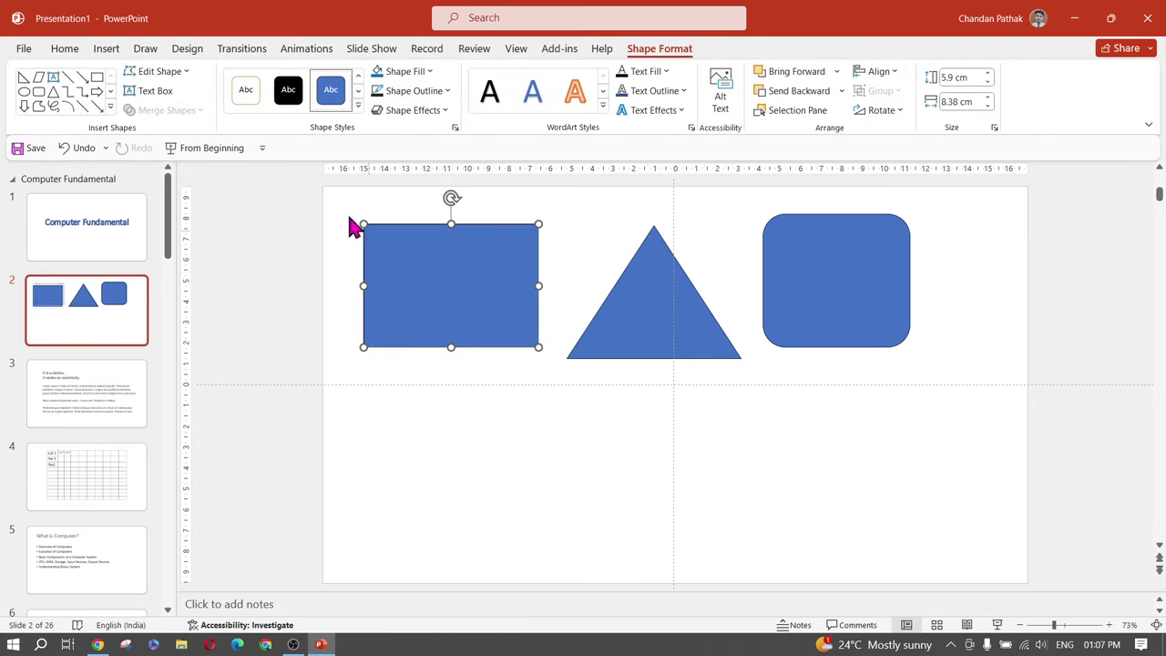
left_click(106, 51)
left_click(256, 108)
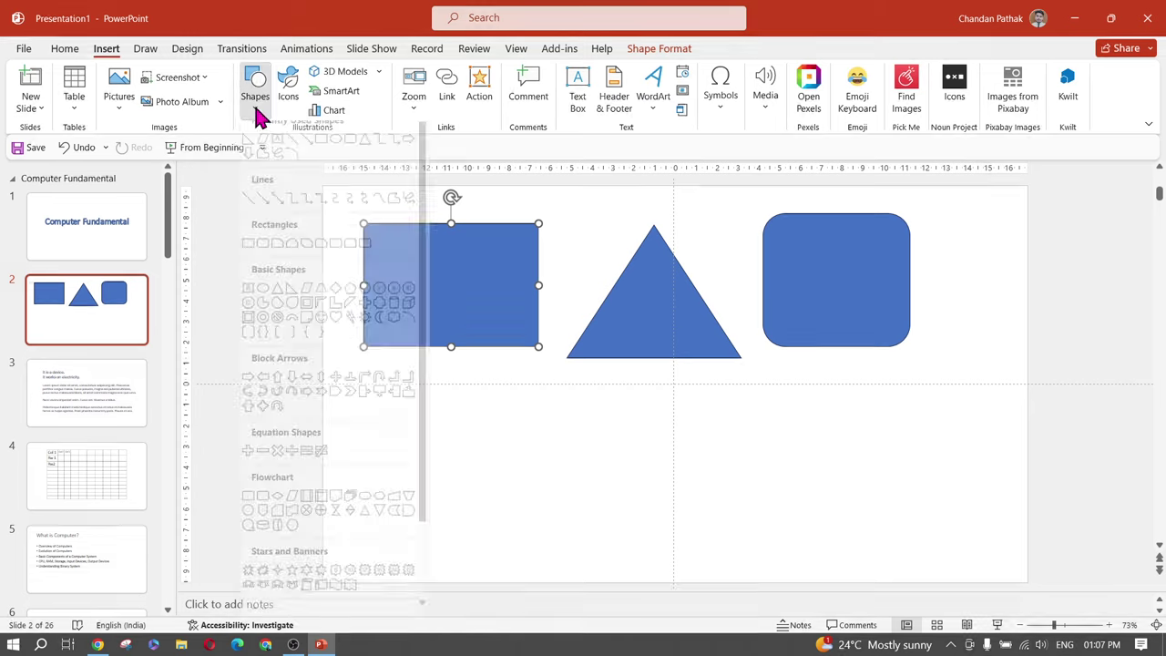
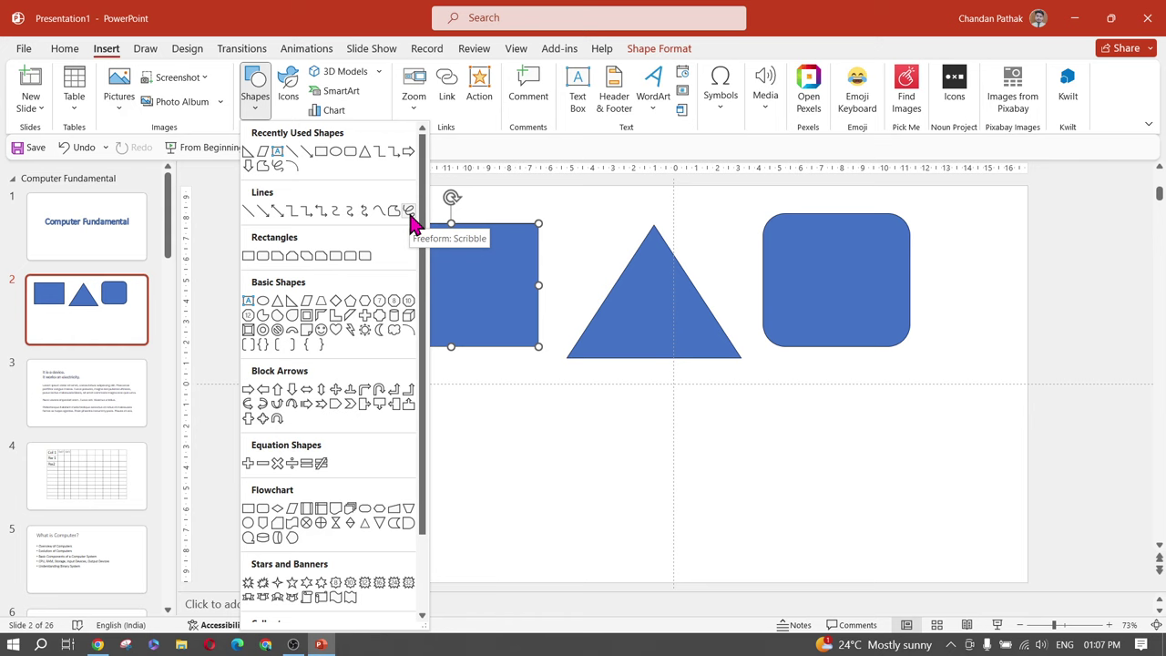
Draw a closed freehand scribble shape below the existing shapes
left_click(409, 212)
left_click(474, 434)
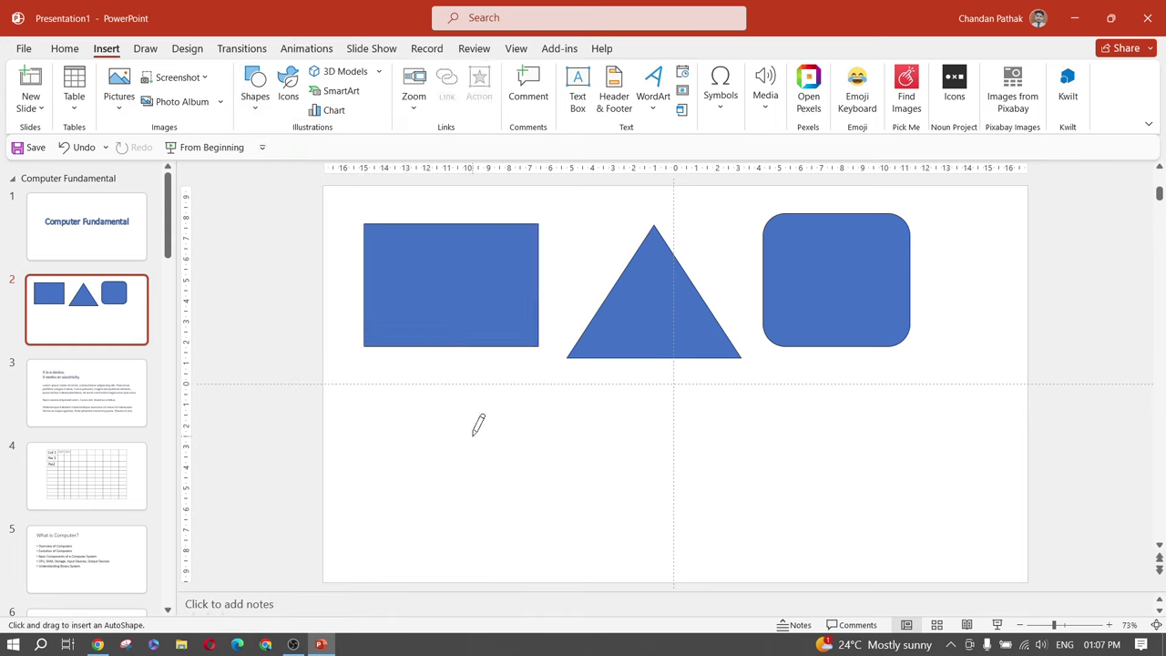
left_click_drag(588, 432, 779, 428)
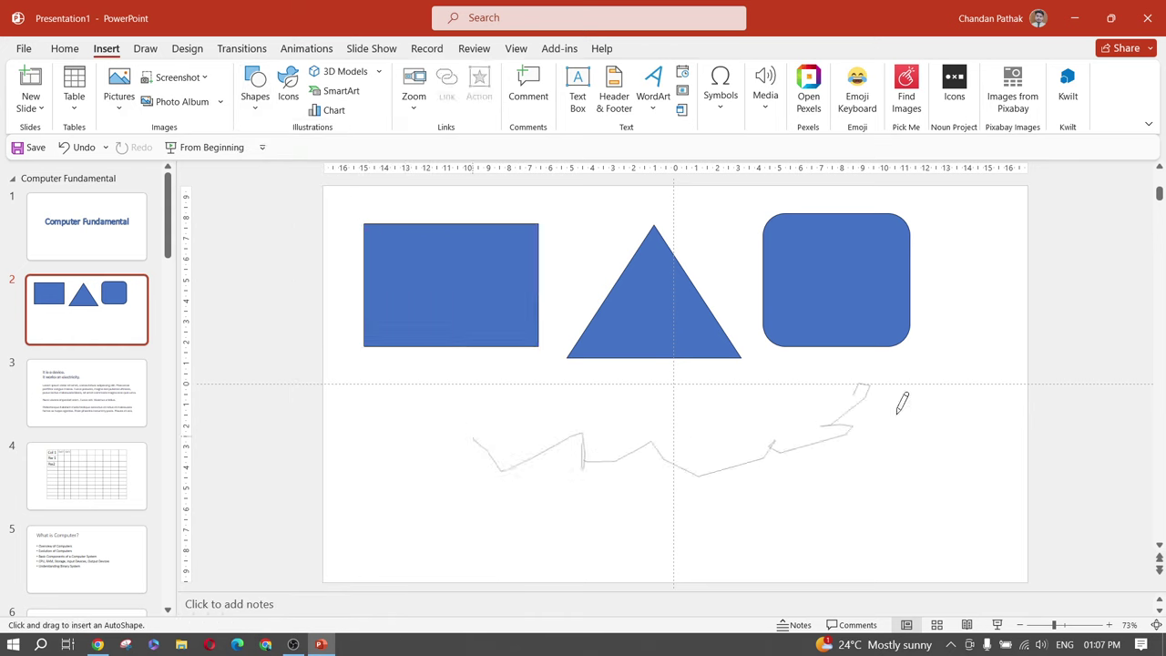
left_click_drag(902, 405, 613, 404)
left_click_drag(483, 422, 474, 435)
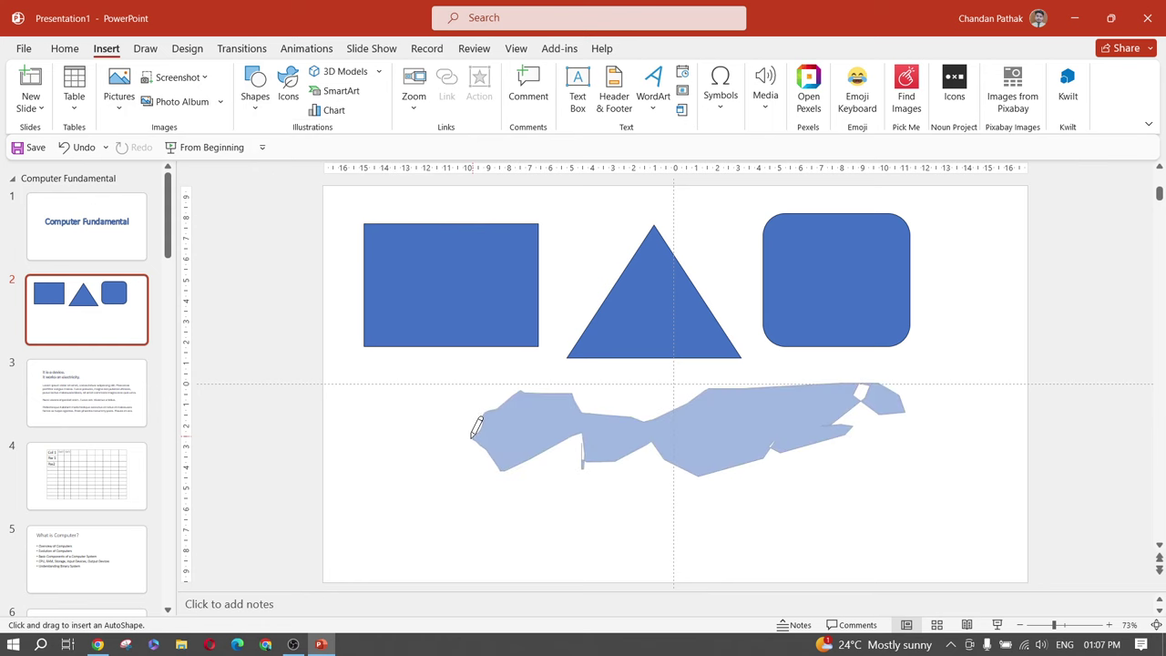
left_click(807, 448)
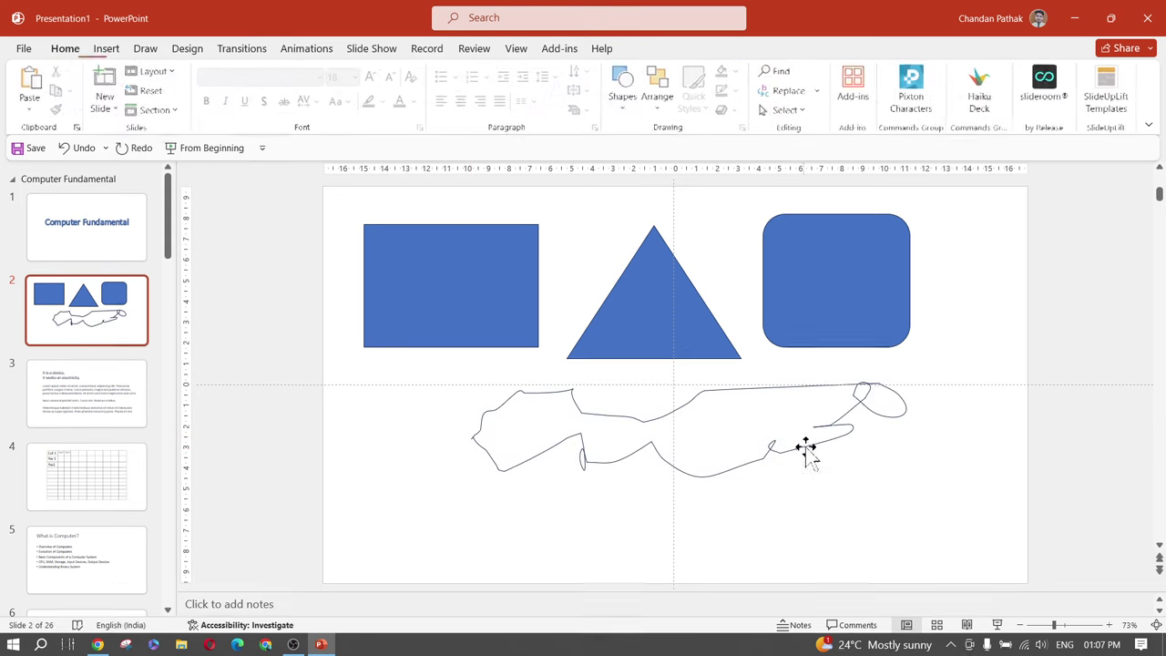
Move the scribble, fill it dark blue, then delete it
left_click(738, 468)
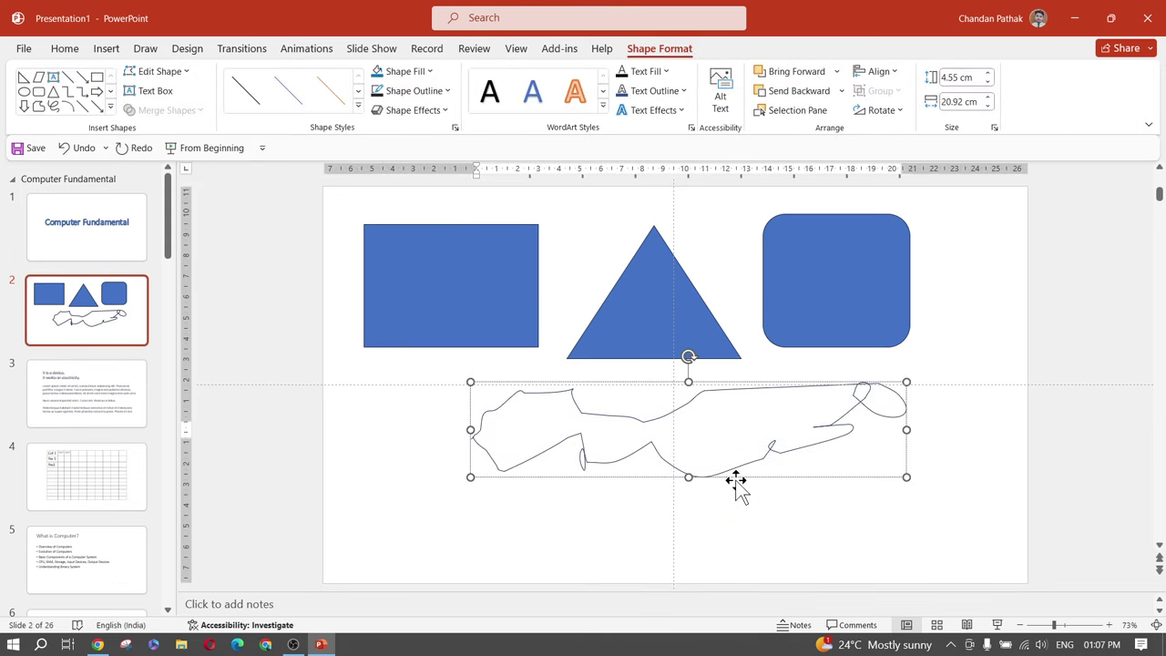
left_click(731, 473)
mouse_move(732, 471)
left_mouse_down()
mouse_move(672, 520)
mouse_move(707, 519)
left_mouse_up()
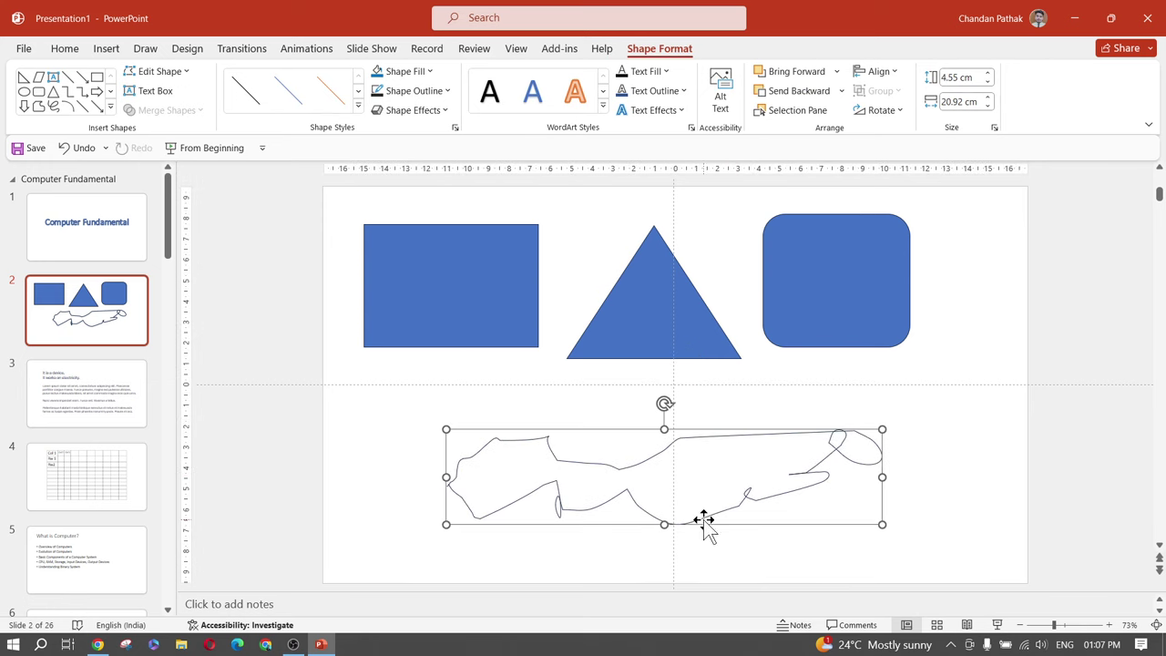
left_click(428, 76)
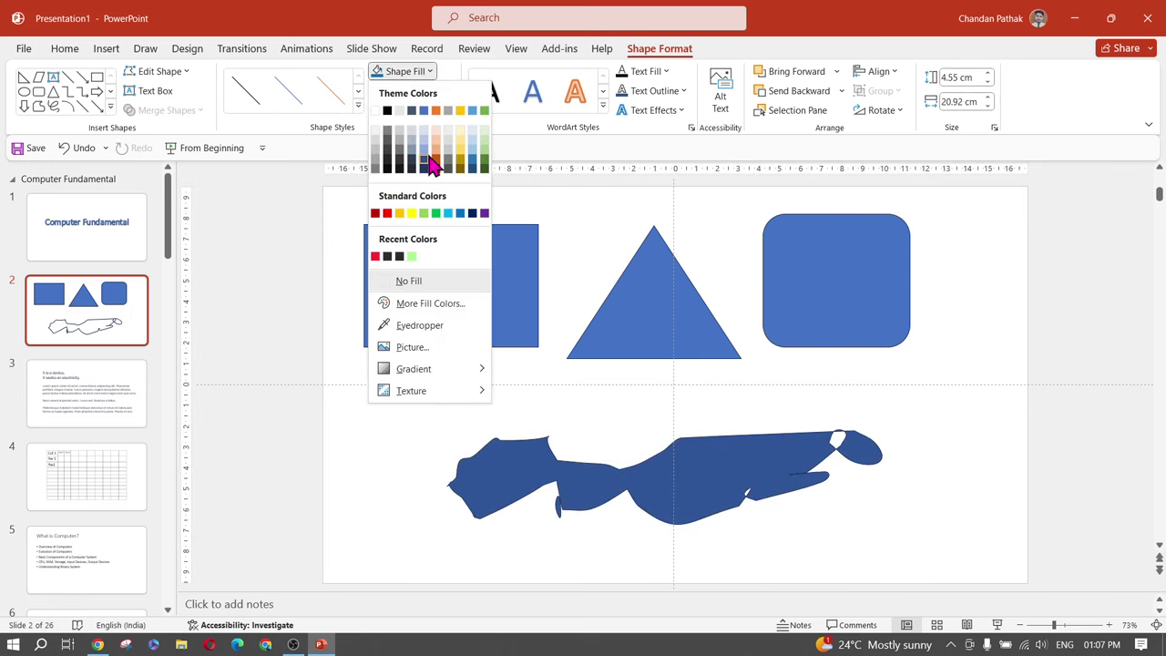
left_click(431, 164)
mouse_move(757, 477)
left_mouse_down()
mouse_move(830, 435)
mouse_move(852, 448)
mouse_move(833, 464)
left_mouse_up()
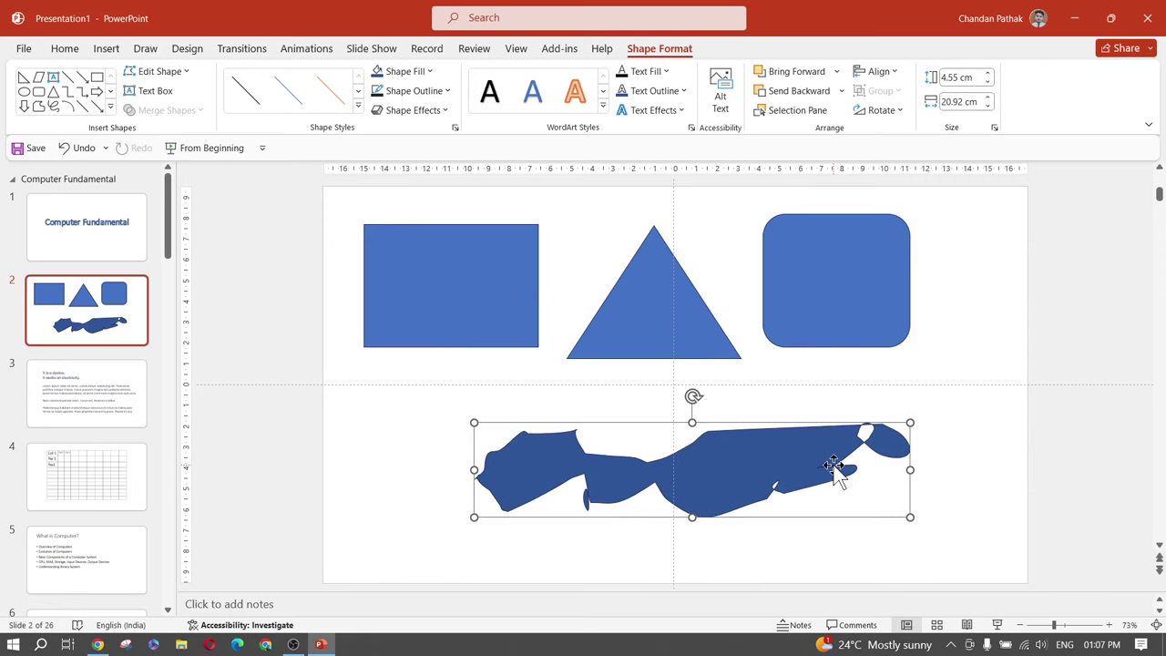
key("Delete")
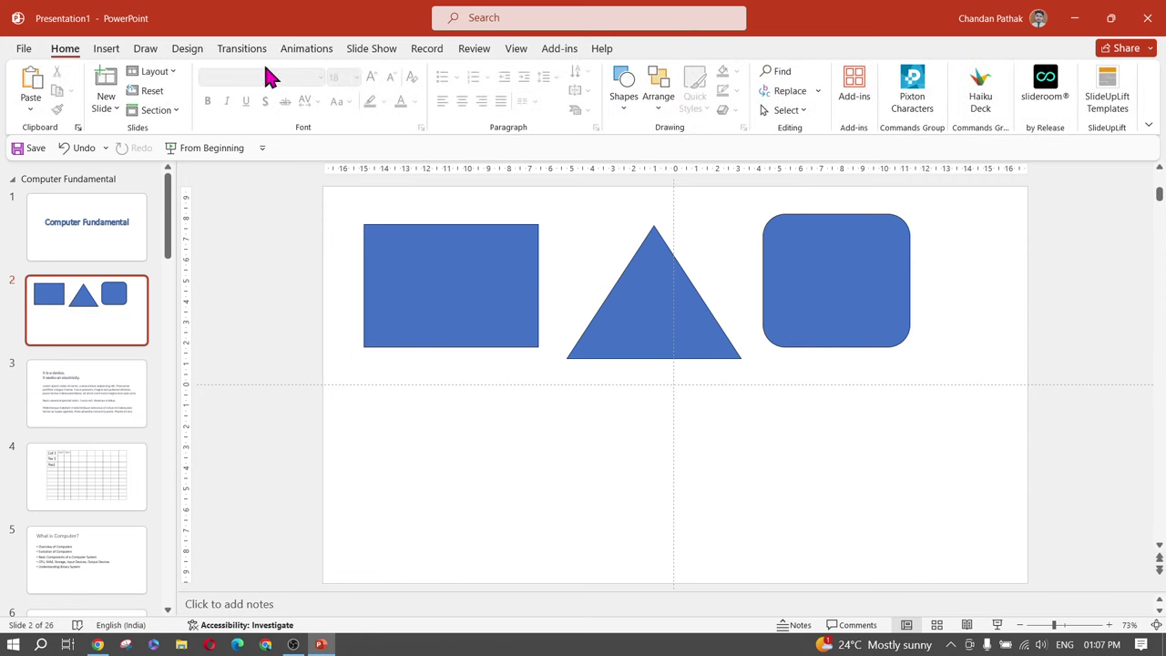
Draw a closed freeform polygon outline below the shapes
left_click(142, 50)
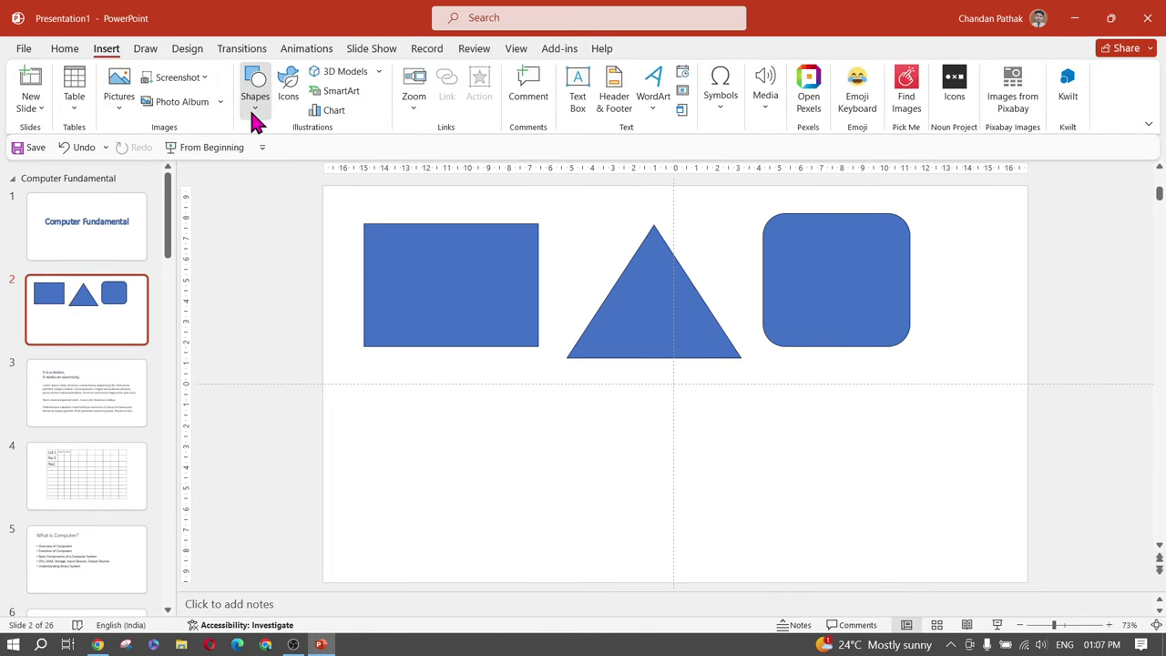
left_click(254, 107)
left_click(263, 167)
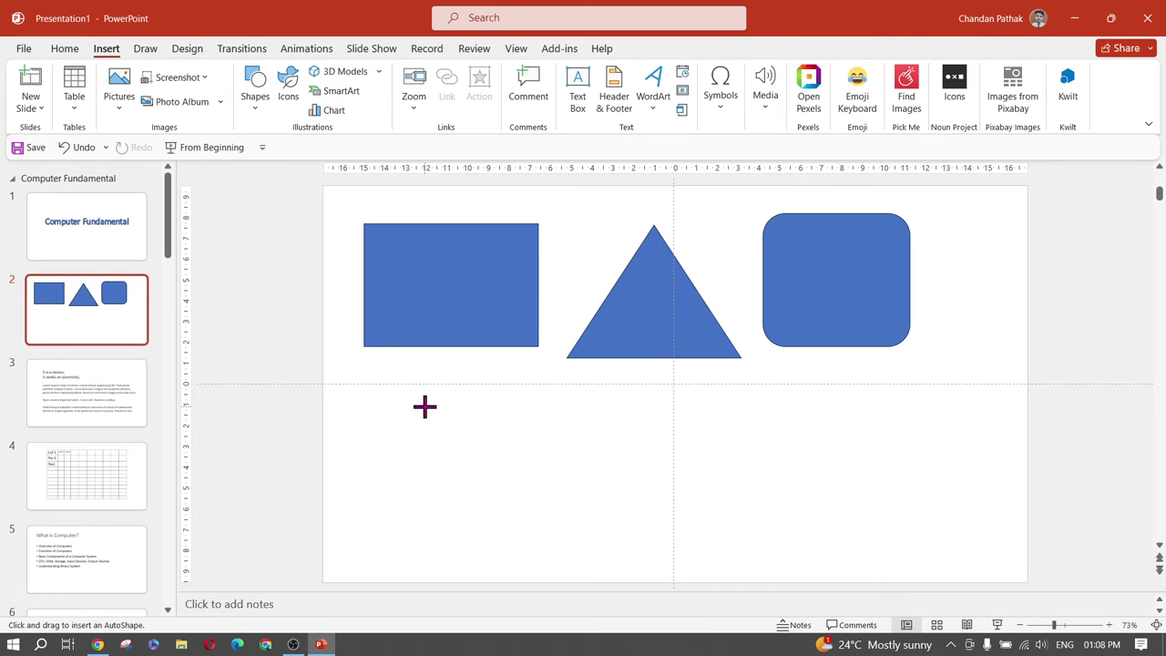
mouse_move(424, 407)
left_mouse_down()
mouse_move(420, 543)
mouse_move(683, 545)
left_mouse_up()
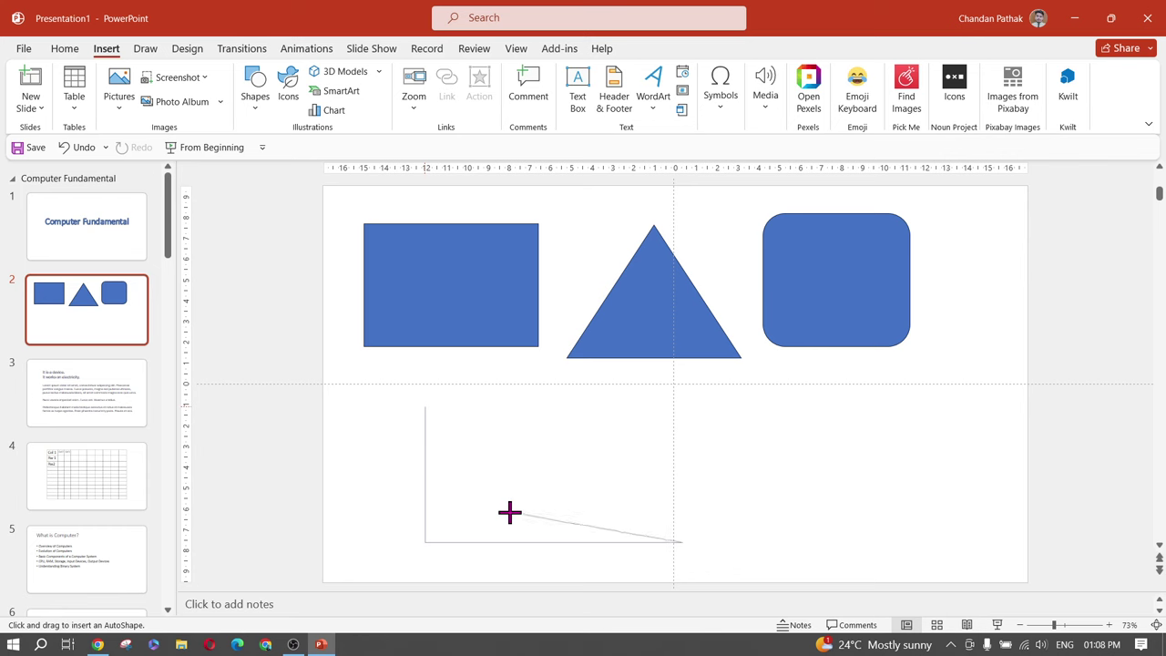
left_click(510, 512)
left_click(572, 450)
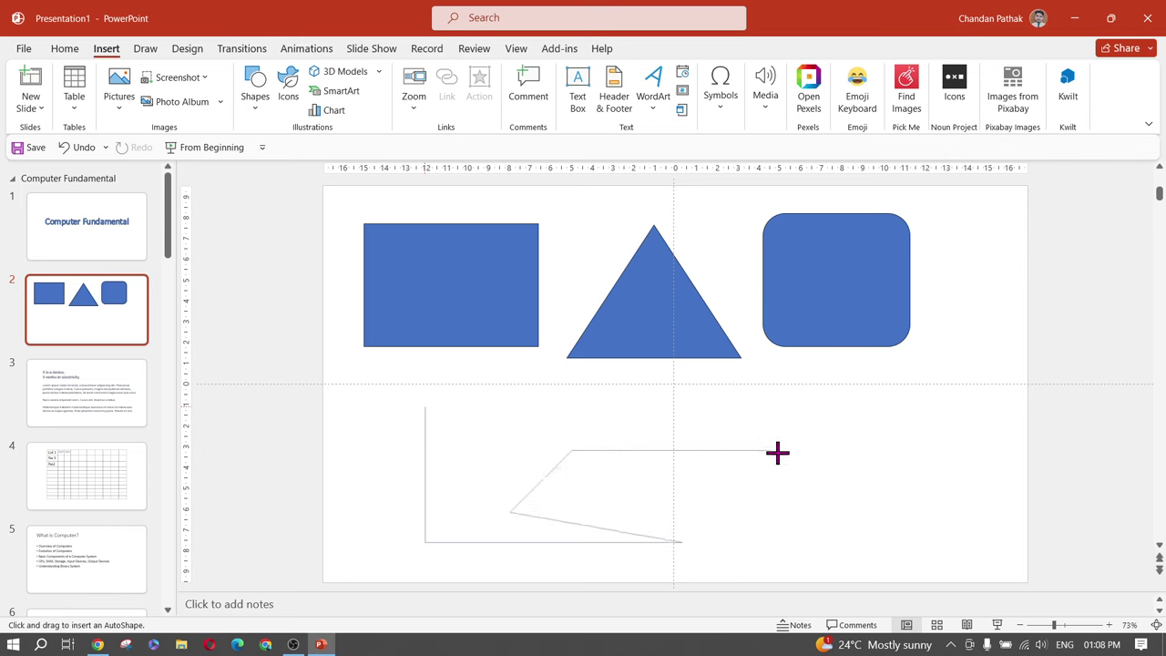
mouse_move(759, 411)
left_mouse_down()
mouse_move(549, 409)
mouse_move(441, 457)
left_mouse_up()
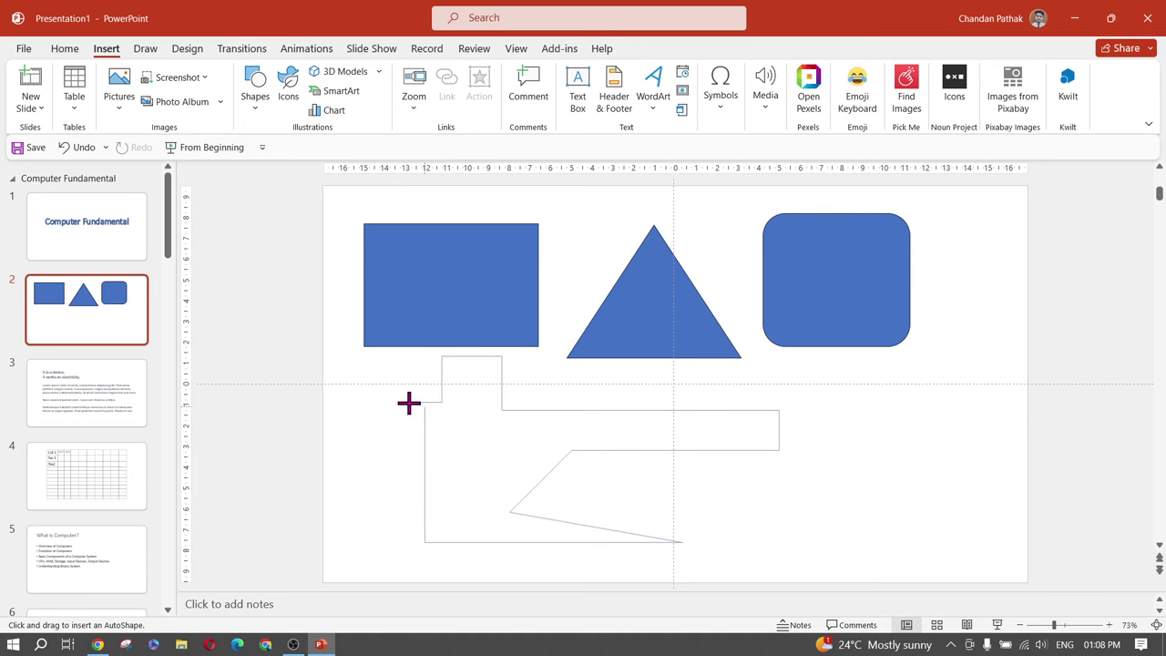
left_click(424, 405)
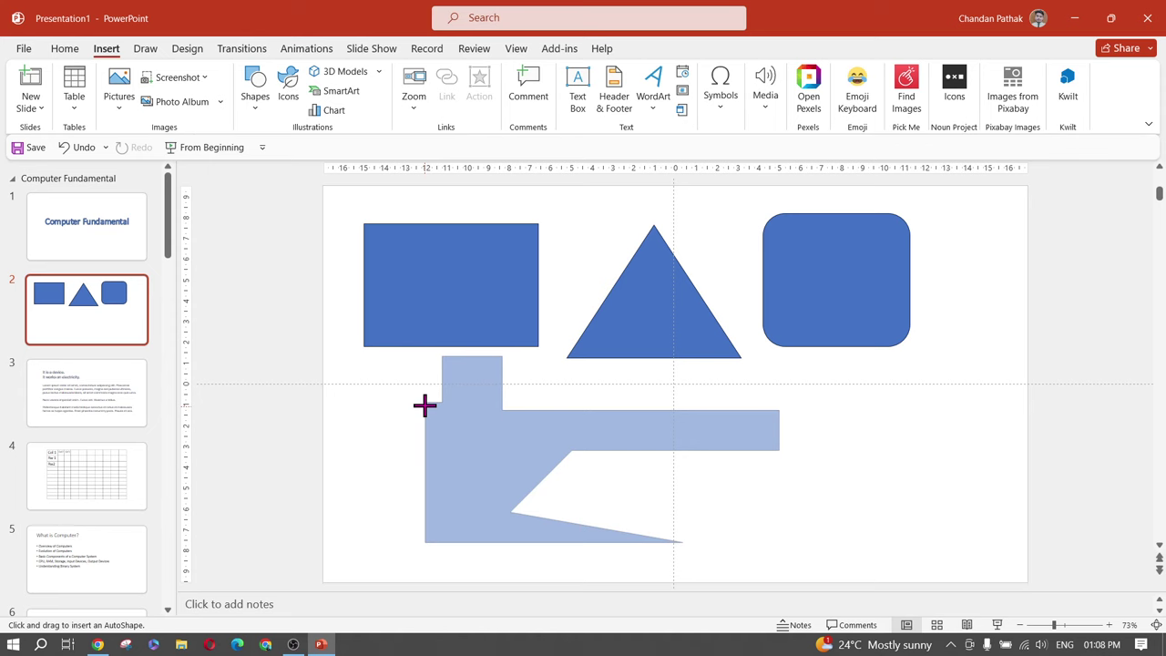
left_click(375, 430)
Move and shrink the freeform shape, then delete it
left_click(513, 482)
left_click_drag(512, 482, 584, 477)
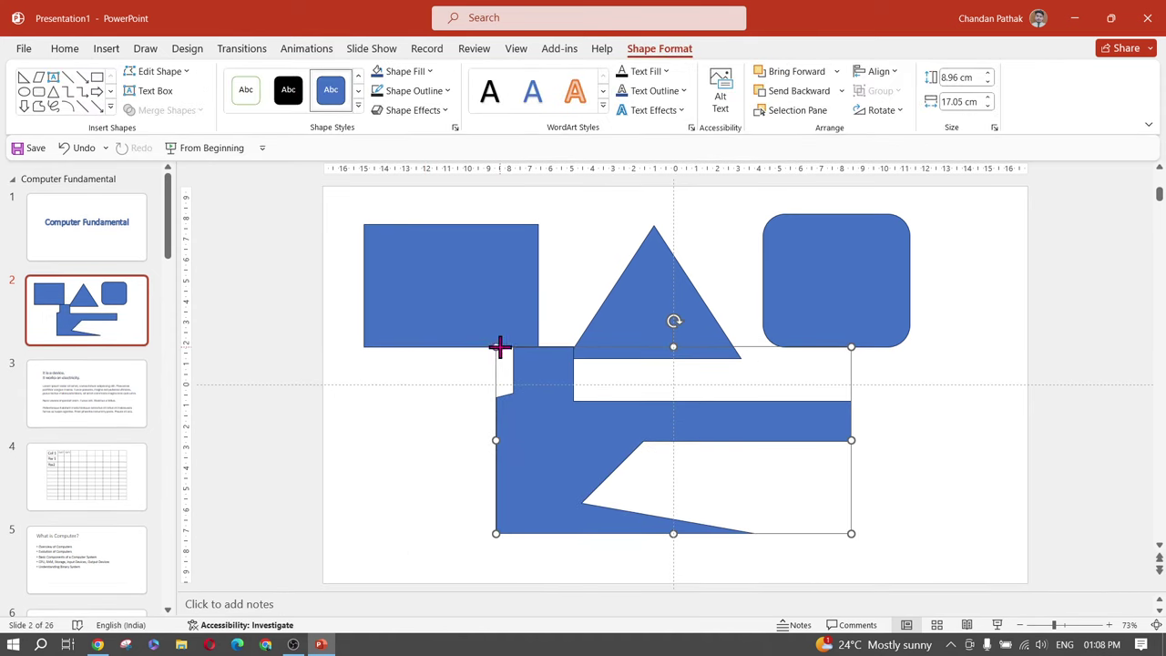
left_click_drag(499, 346, 544, 372)
left_click(664, 463)
left_click(602, 438)
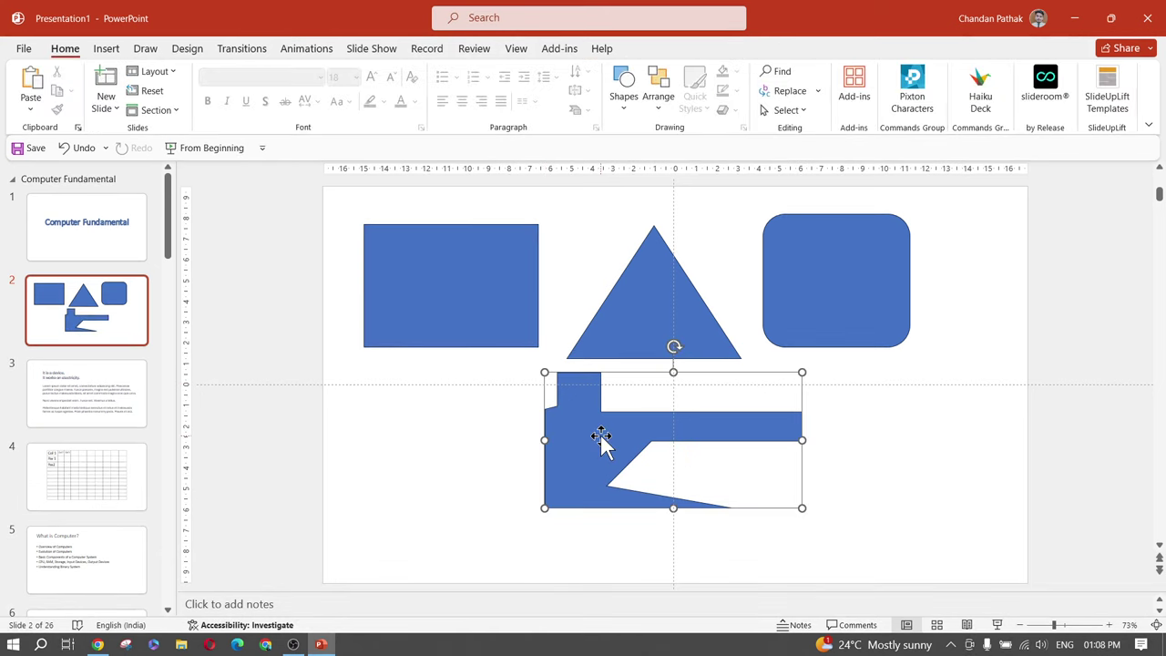
mouse_move(601, 437)
left_mouse_down()
mouse_move(616, 447)
mouse_move(606, 451)
left_mouse_up()
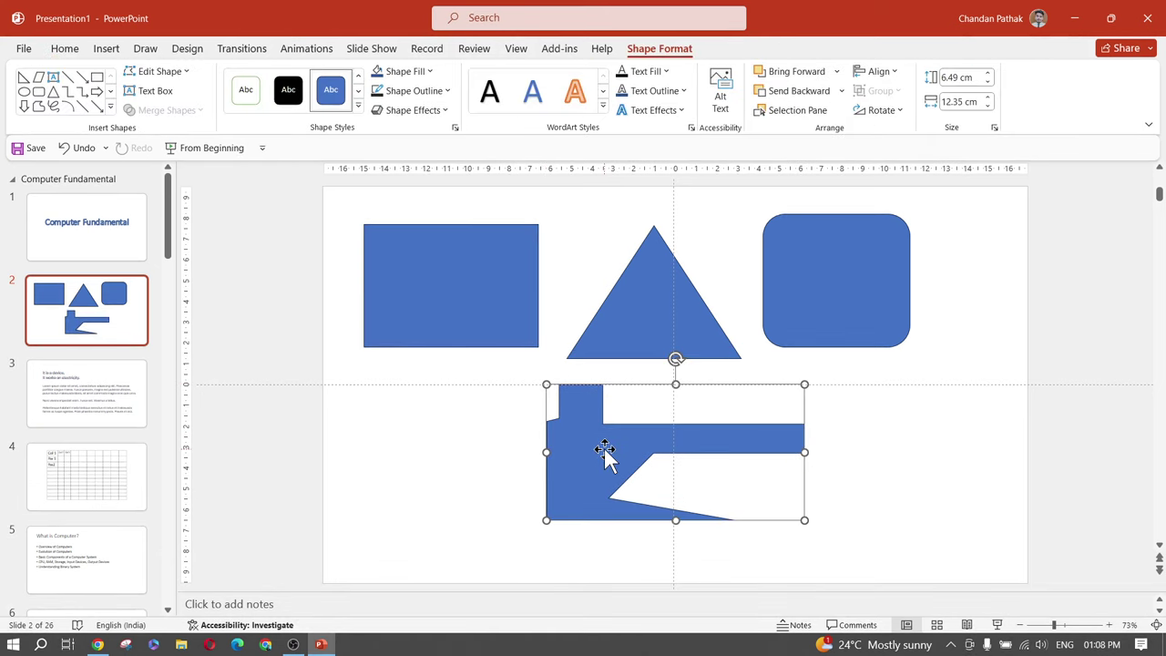
left_click(110, 106)
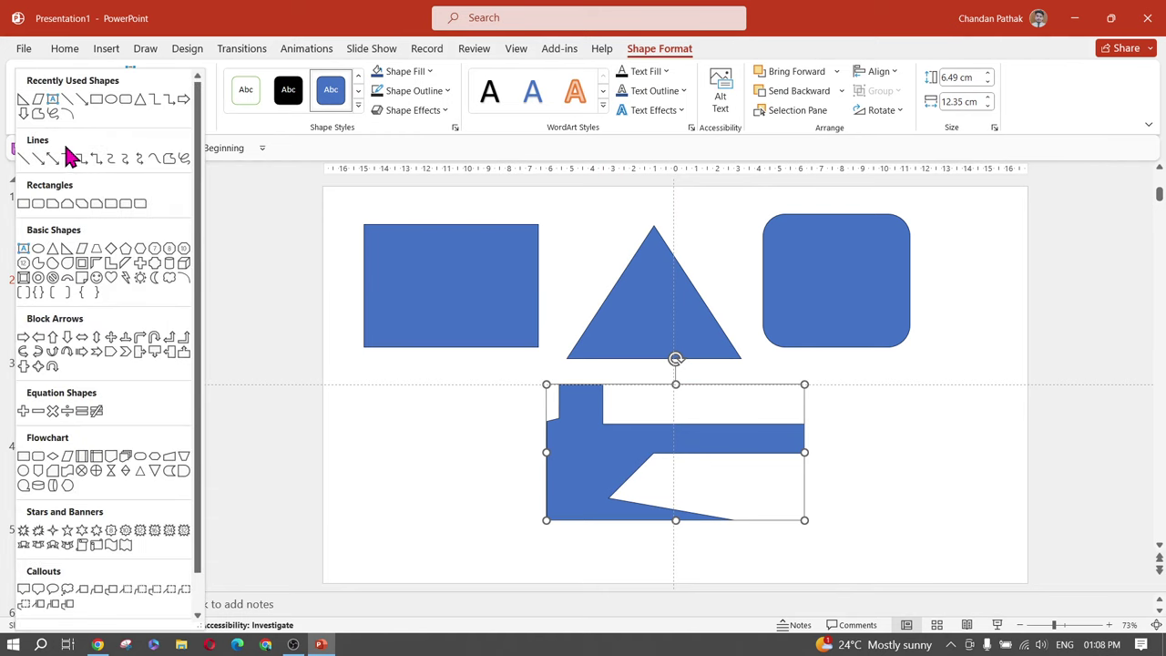
left_click(565, 442)
key("Delete")
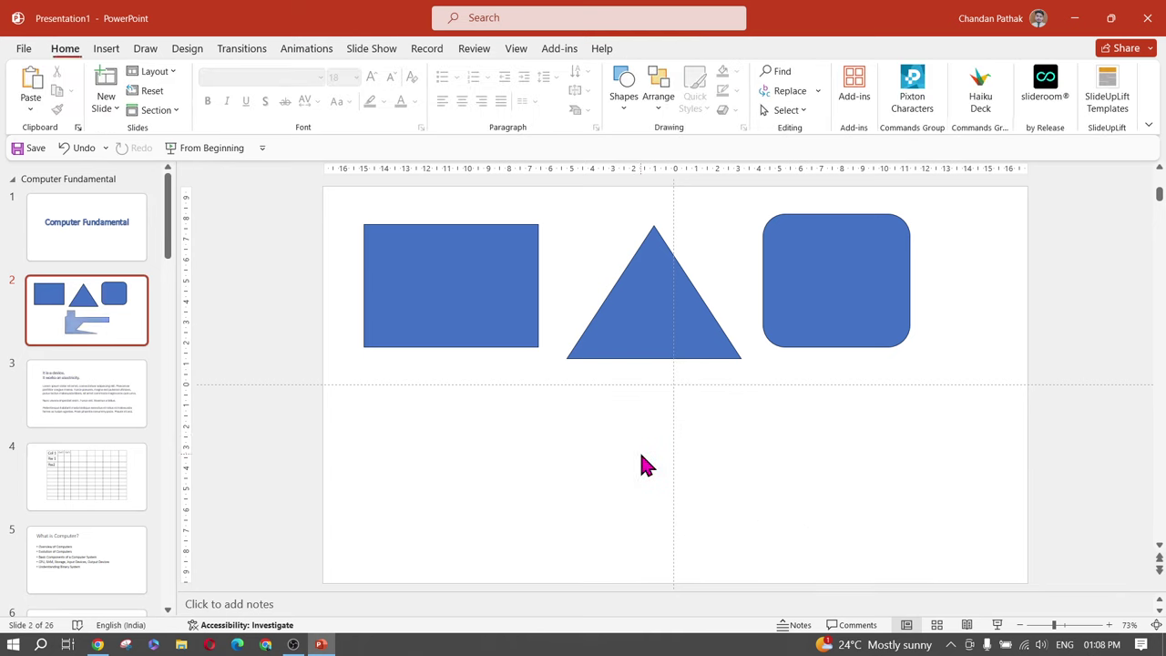
Lower the rectangle, rotate the triangle right, and shrink it to 4.58 x 5.9 cm beside it
left_click_drag(500, 302, 498, 430)
left_click(656, 318)
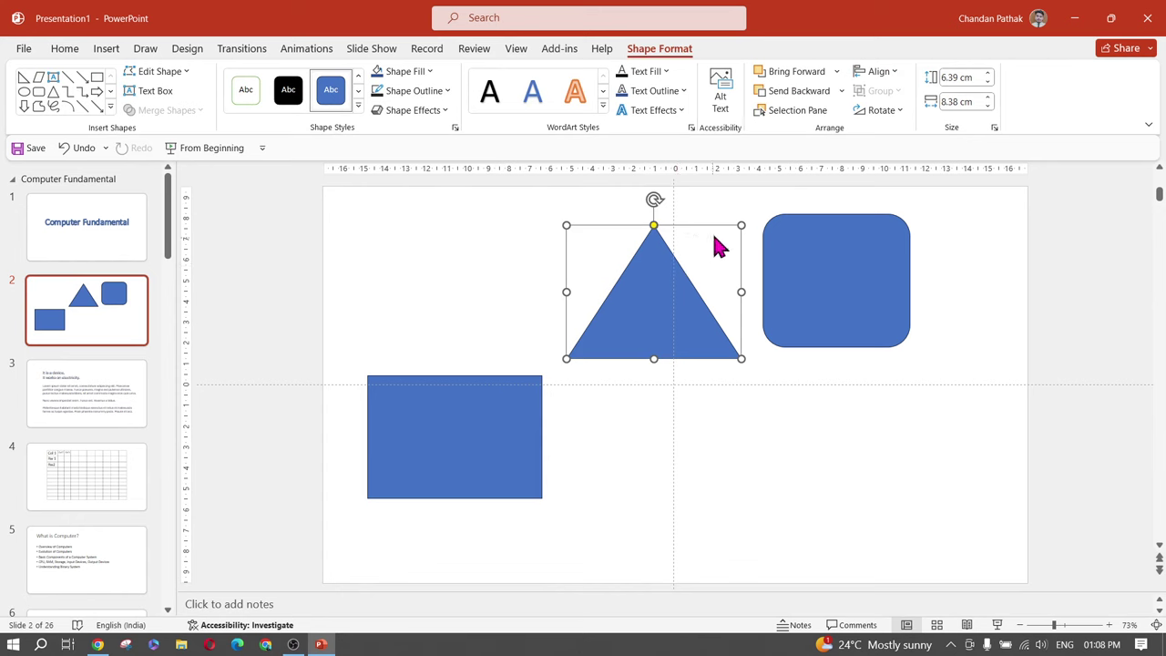
left_click_drag(663, 201, 744, 292)
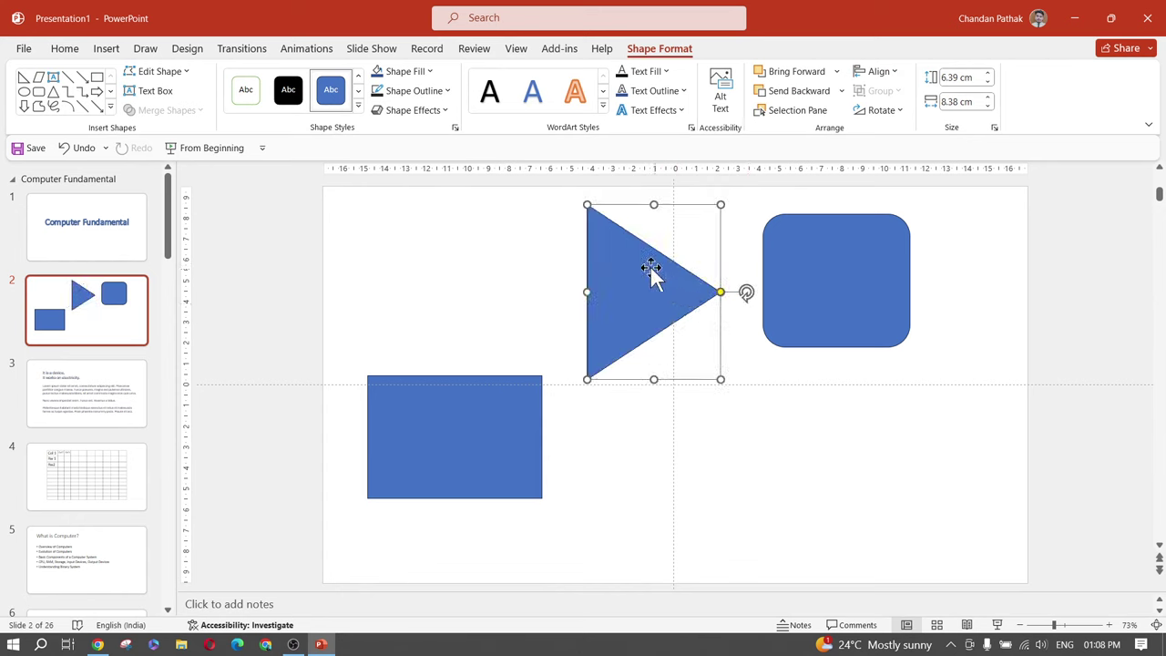
left_click_drag(653, 270, 600, 433)
left_click_drag(679, 549, 635, 498)
Switch selection between rectangle and triangle to check how they line up
left_click(536, 541)
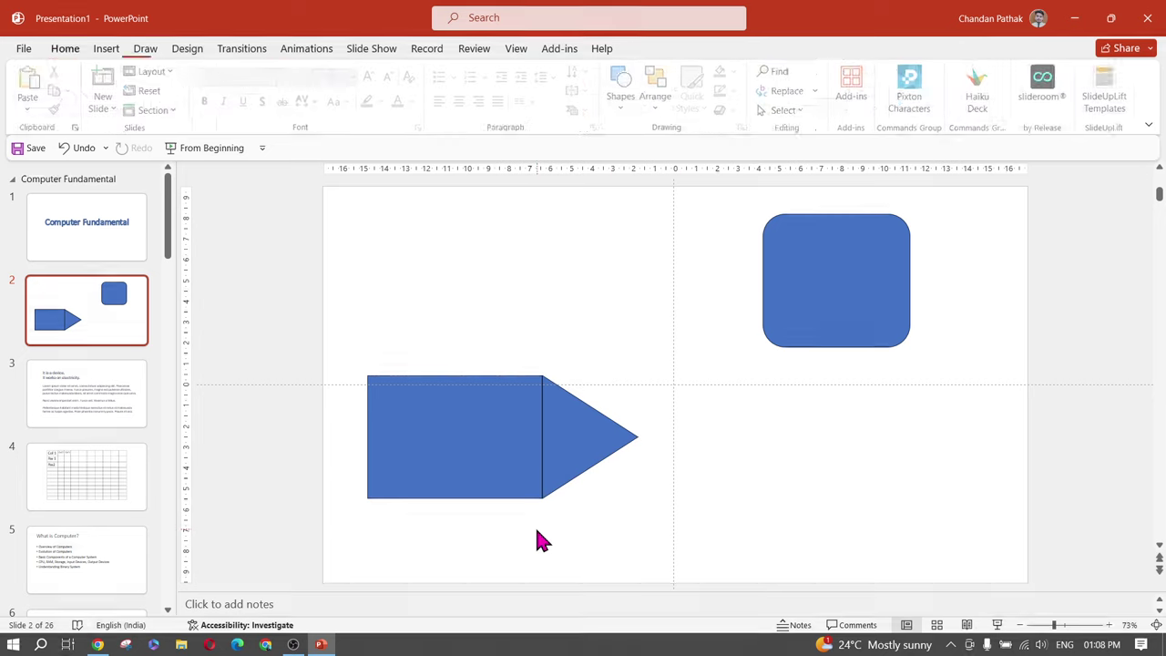
left_click(443, 450)
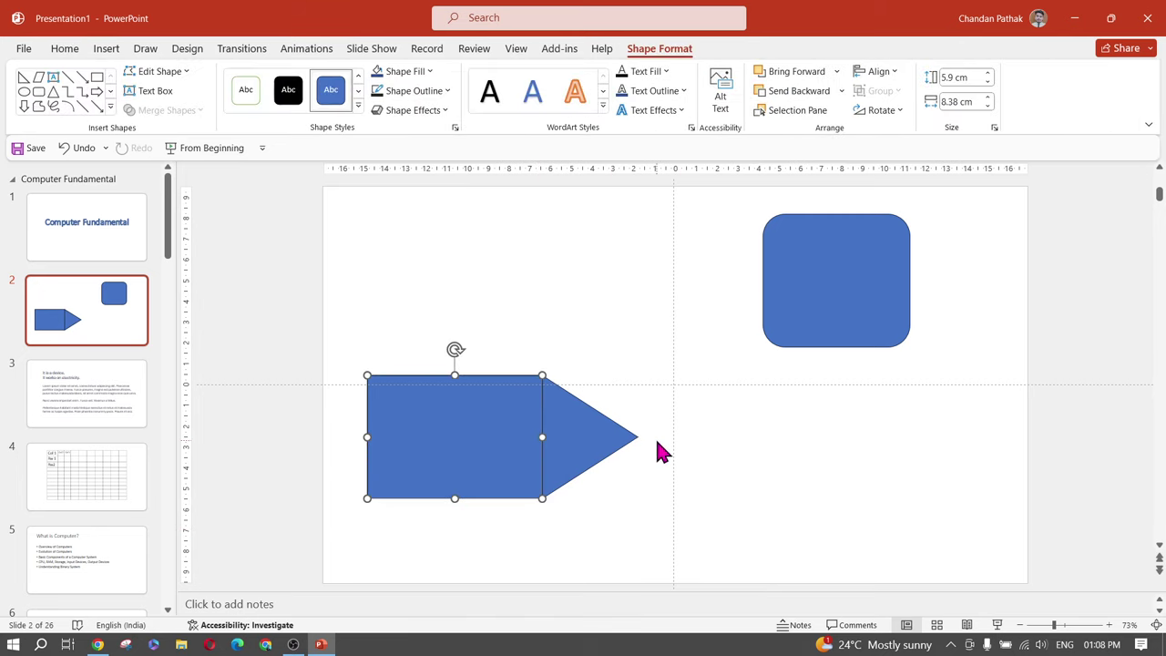
left_click(628, 479)
left_click(574, 469)
left_click(516, 463)
left_click(563, 456)
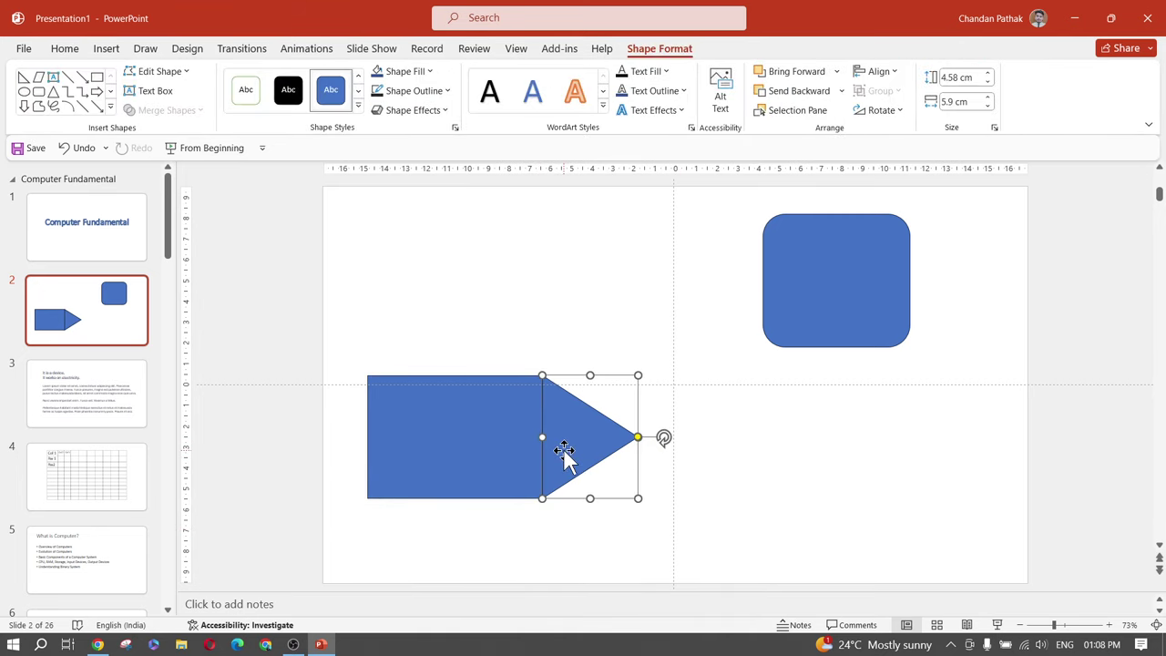
scroll(470, 534, "down", 1)
scroll(470, 534, "up", 1)
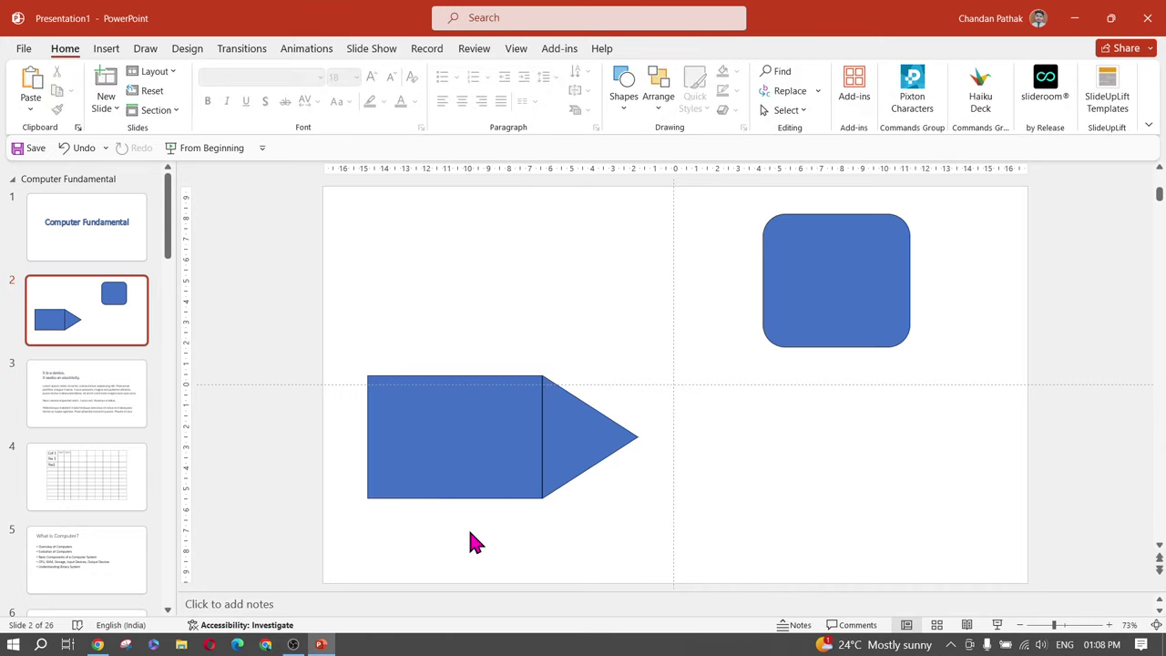
Combine the rectangle and triangle and move the result, then undo both actions
left_click(434, 437)
left_click(594, 450, "shift")
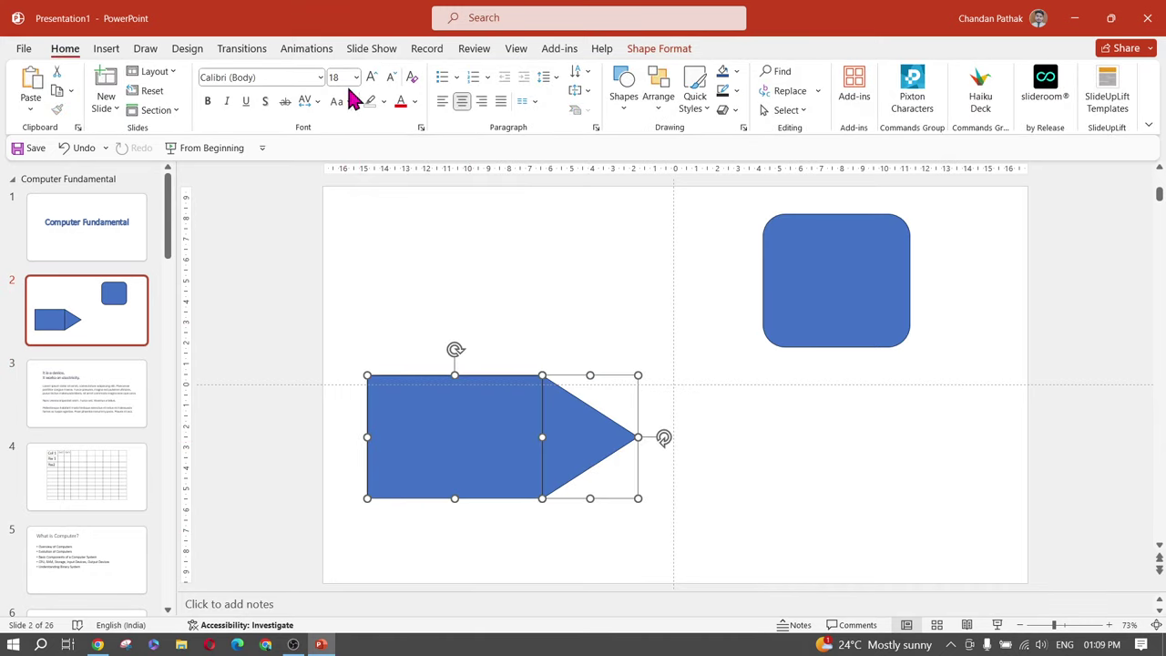
left_click(663, 51)
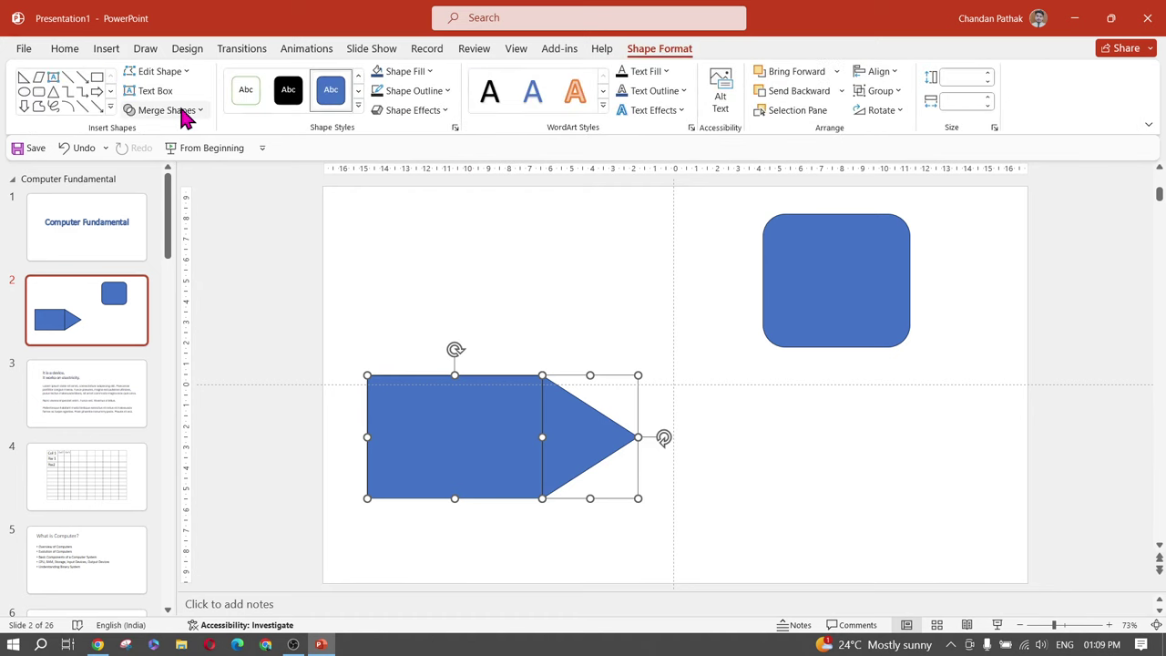
left_click(185, 113)
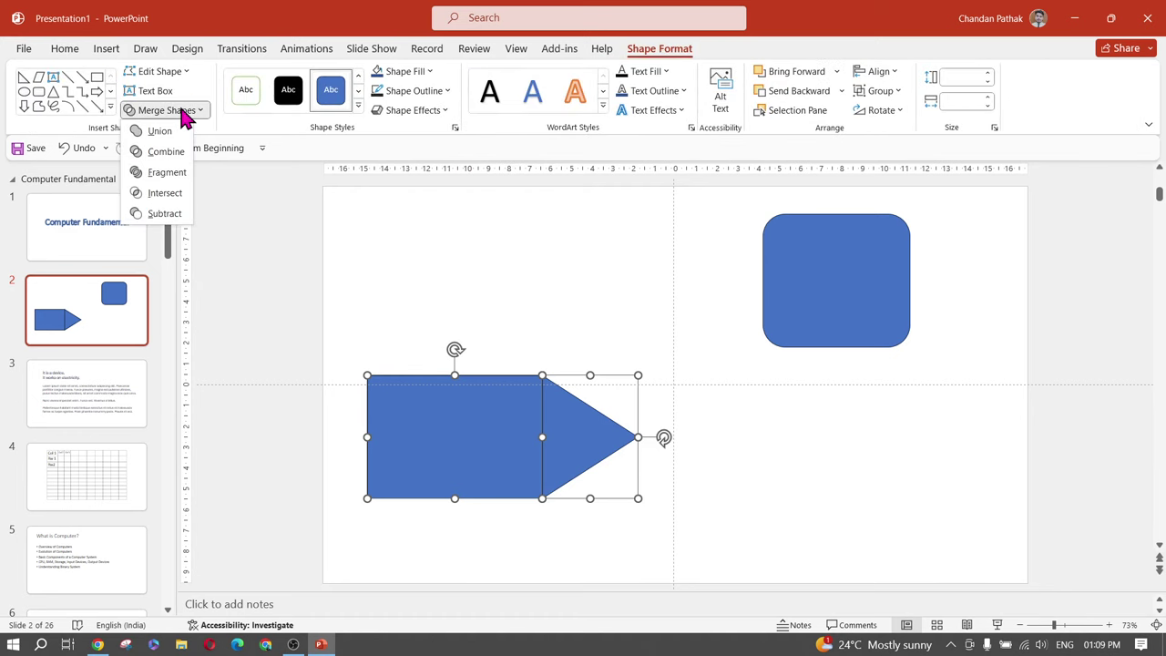
left_click(164, 153)
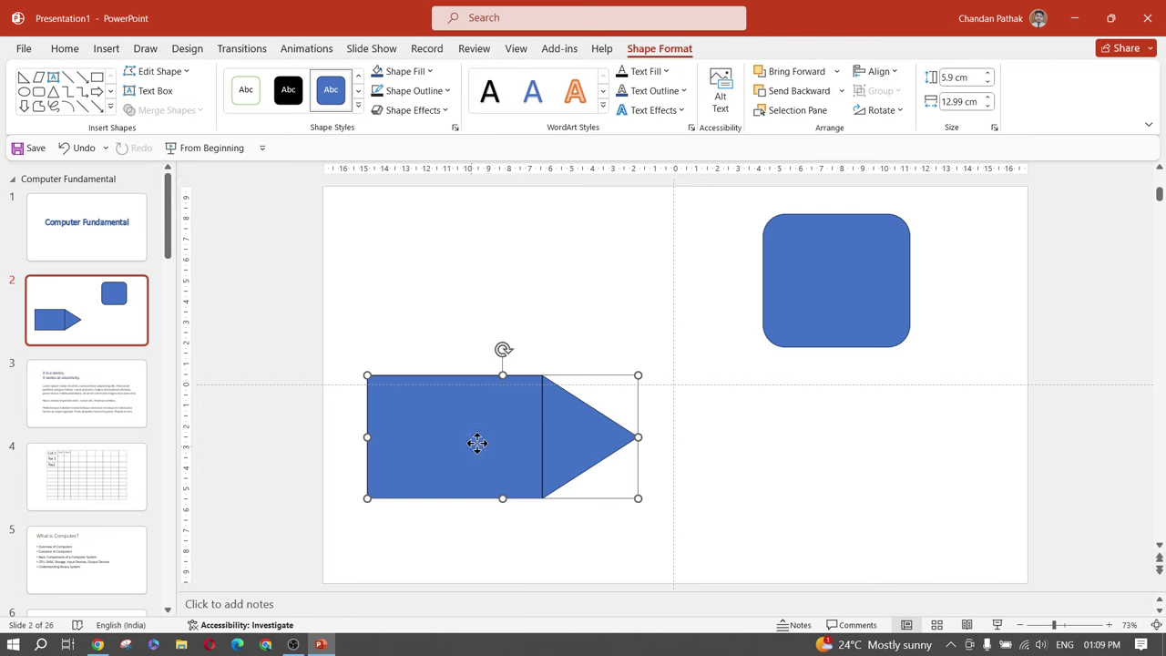
left_click_drag(472, 443, 529, 366)
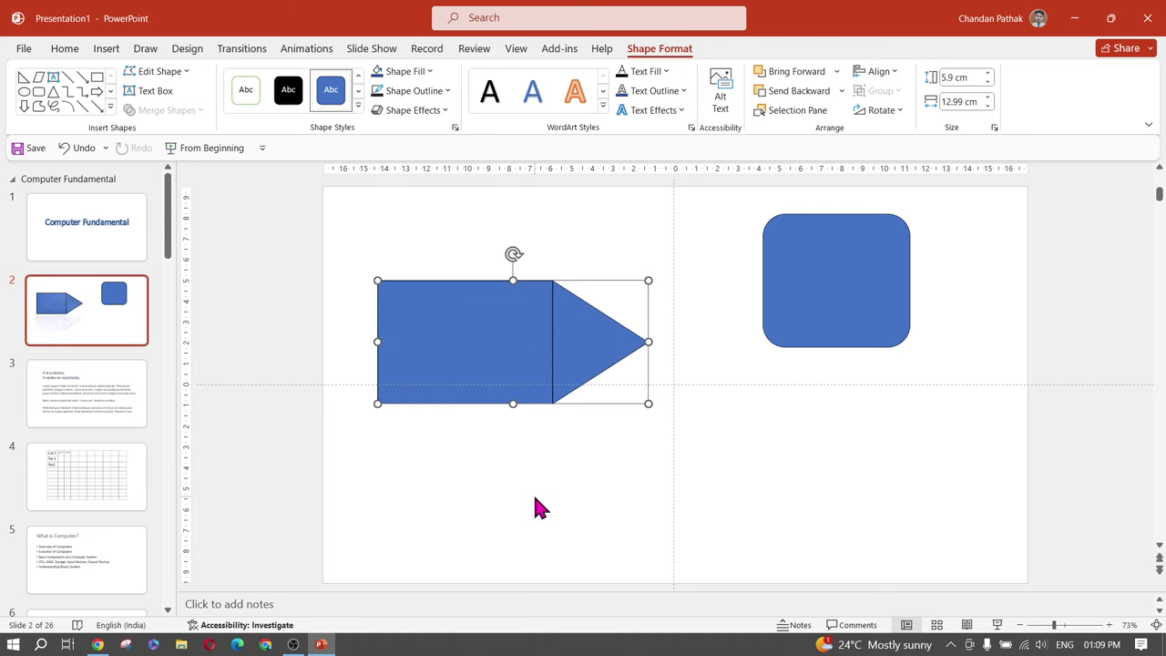
key("ctrl+z")
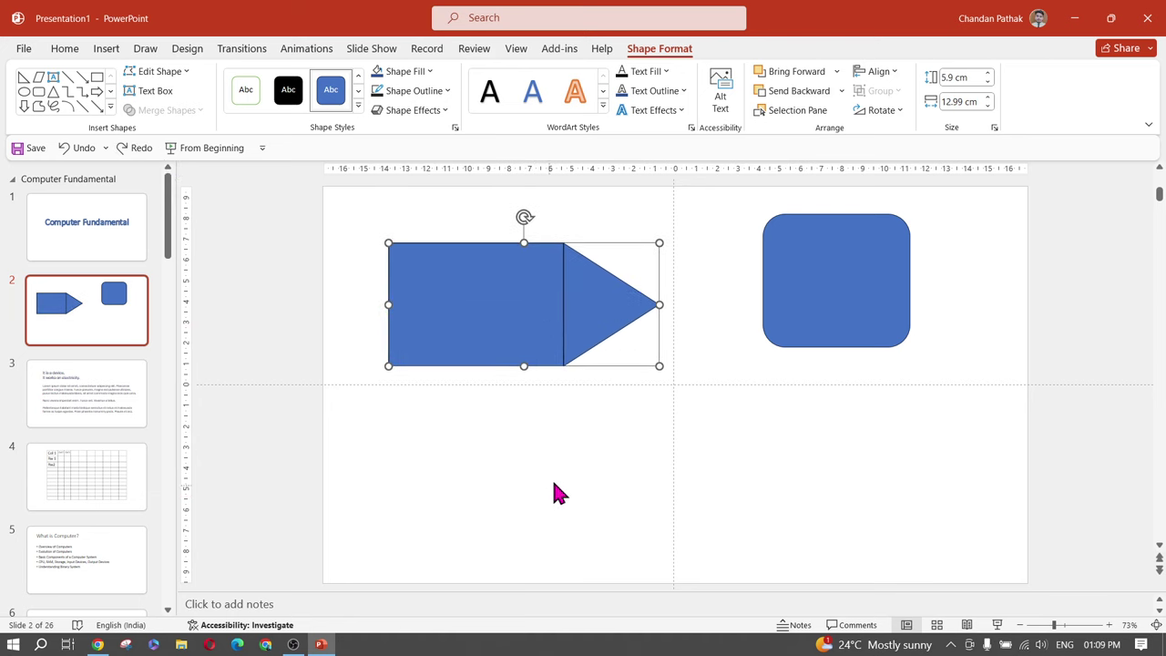
key("ctrl+z")
key("ctrl+z")
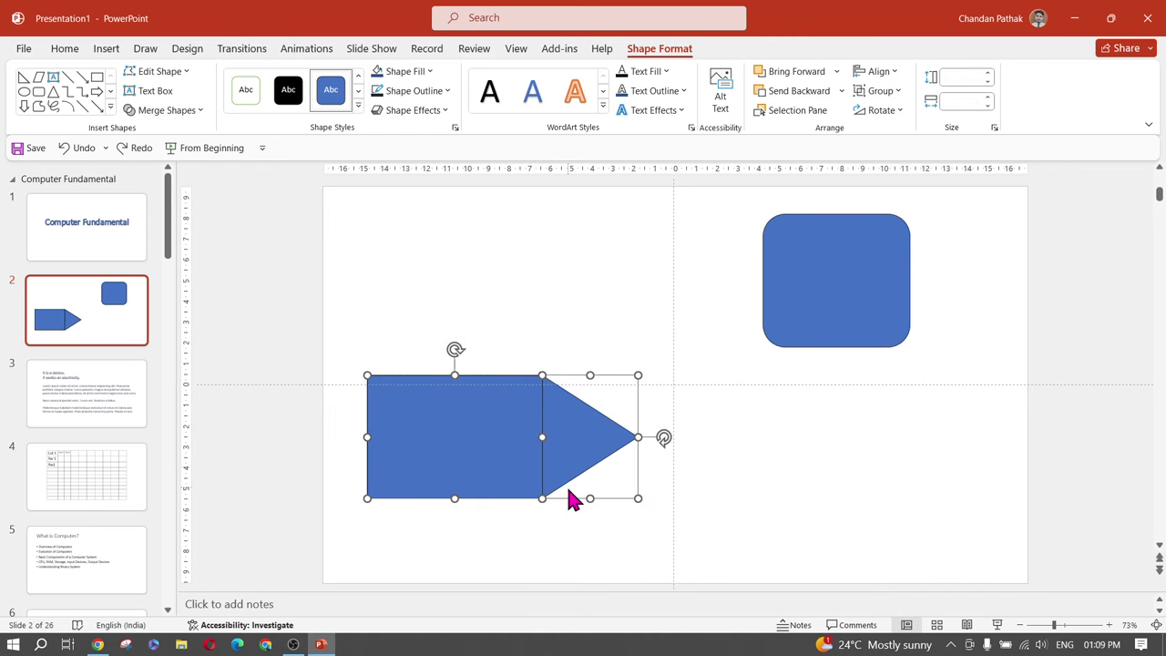
Nudge the triangle flush against the rectangle and select both shapes
left_click(728, 477)
left_click(585, 439)
left_click_drag(584, 439, 583, 439)
left_click(459, 401, "shift")
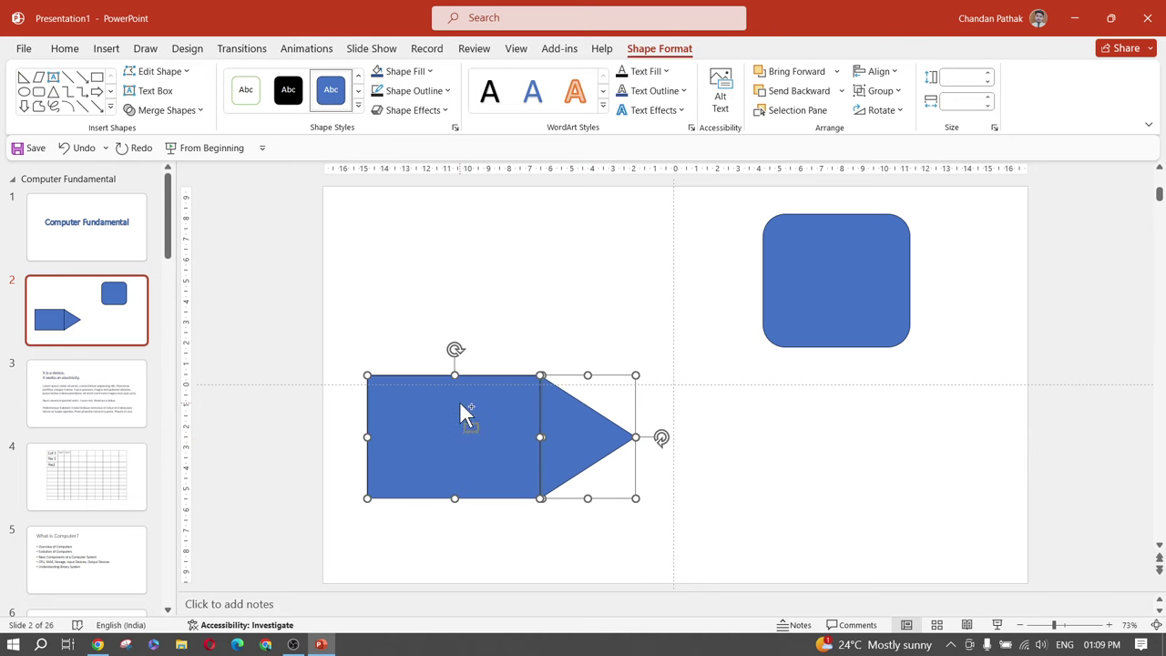
left_click(164, 111)
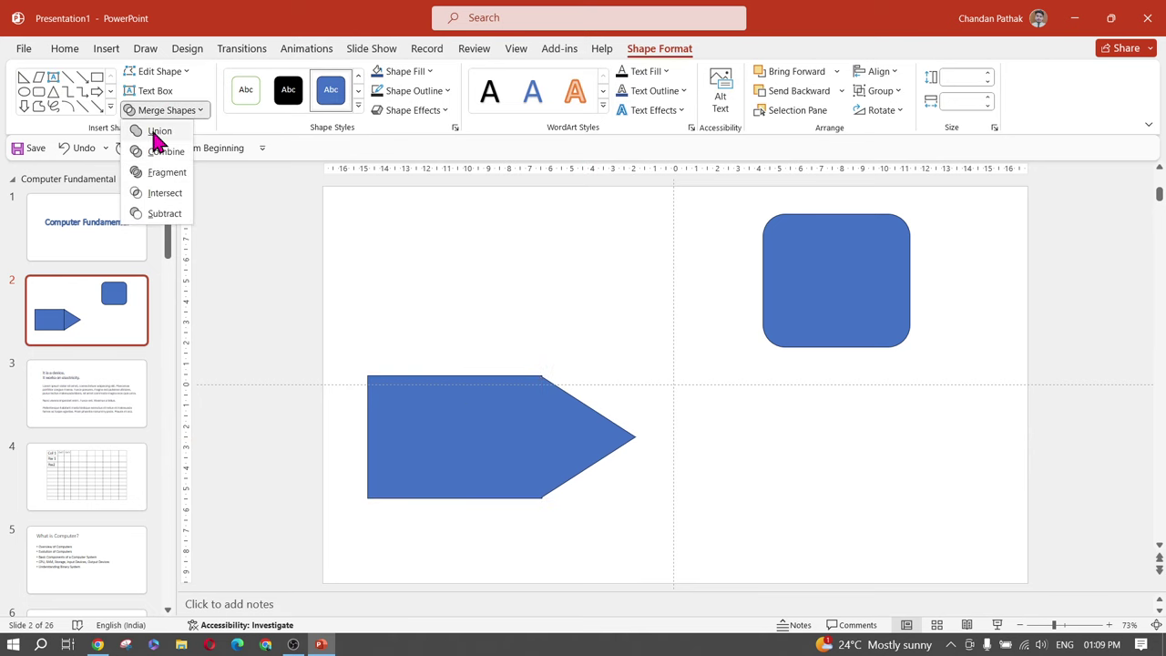
left_click(332, 238)
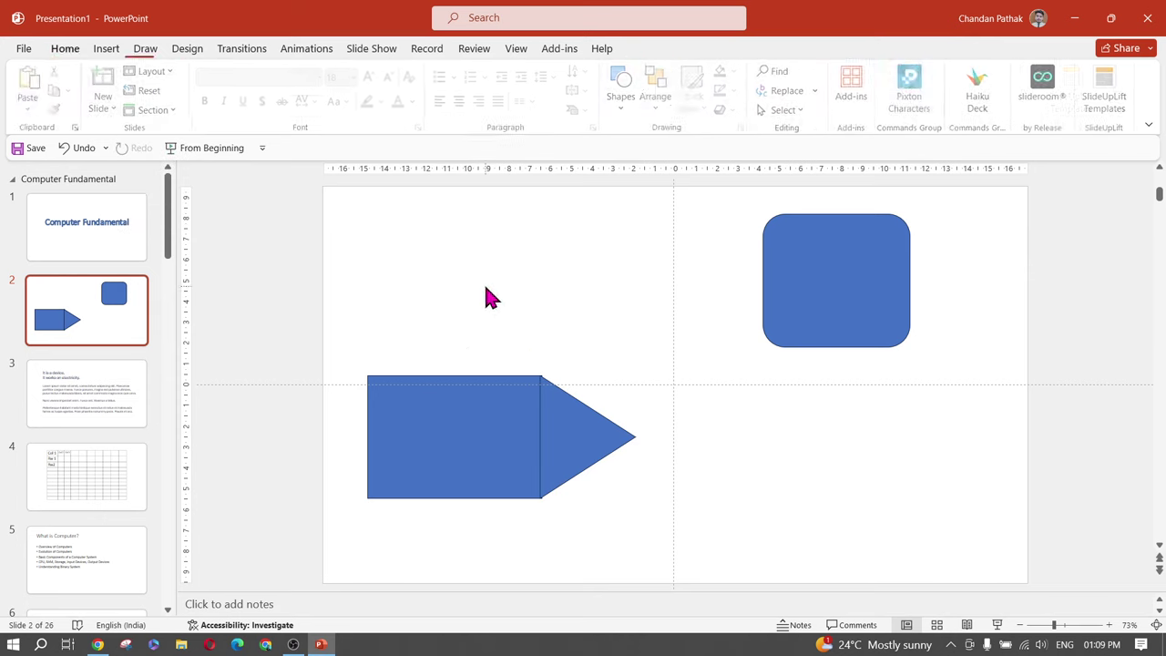
Union the triangle and rectangle into one arrow and move it toward the upper left
left_click(593, 435)
left_click(481, 422, "shift")
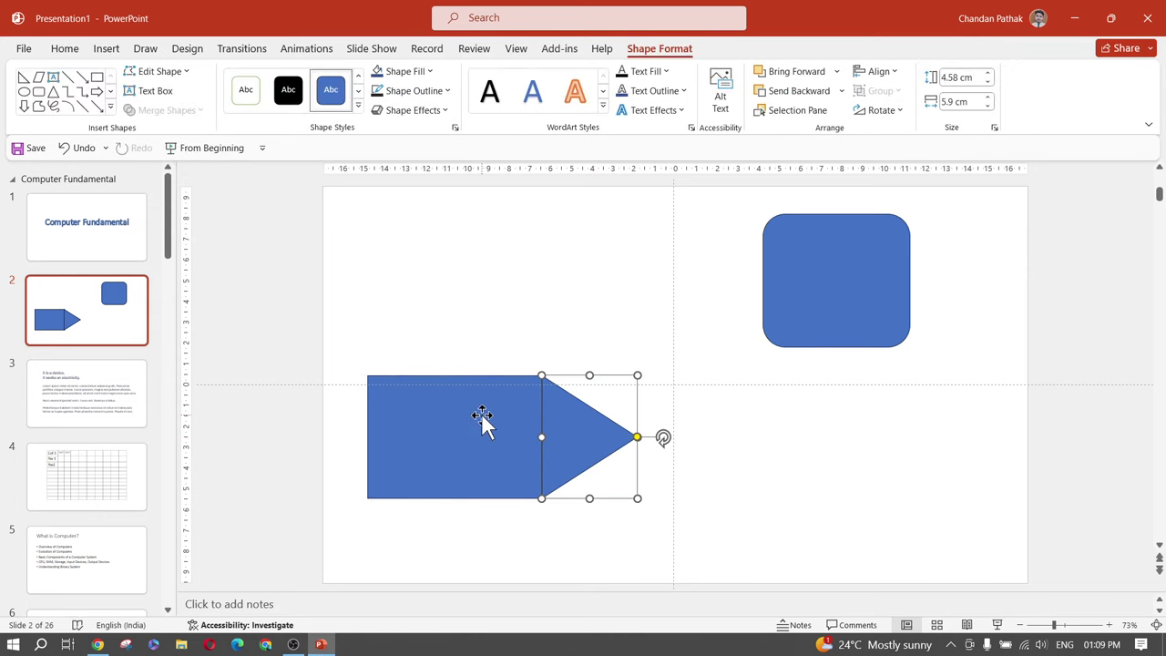
left_click(168, 110)
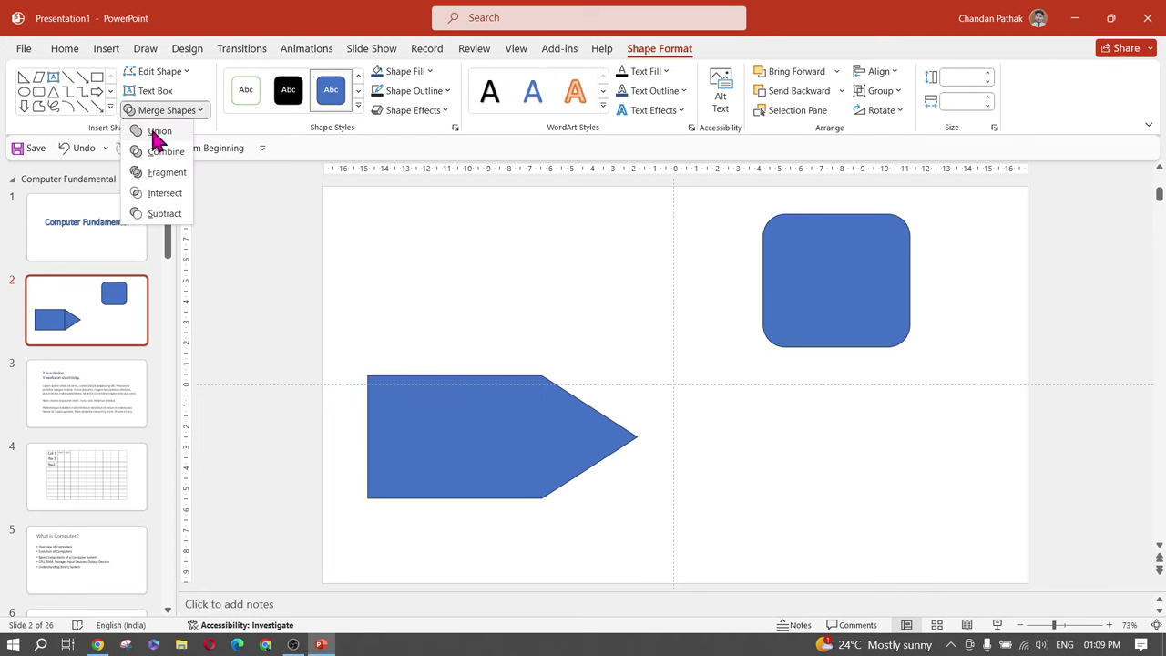
left_click(156, 135)
left_click(504, 313)
left_click_drag(531, 425, 554, 322)
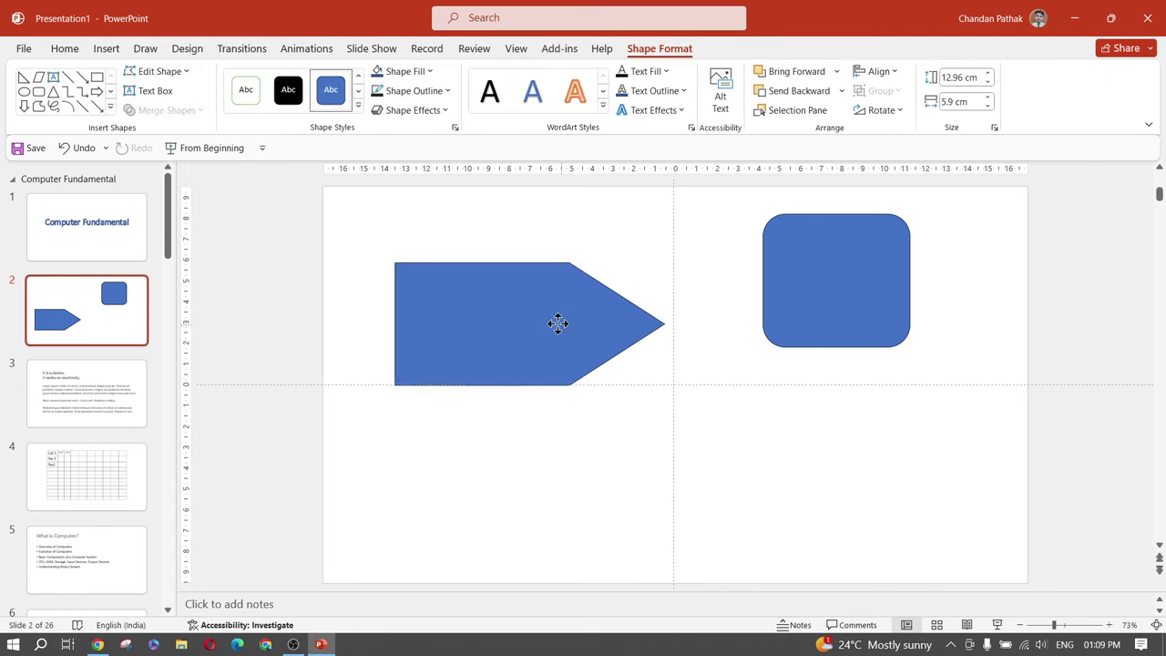
Outline the merged arrow in red at 4½ pt weight and raise it slightly
left_click(419, 91)
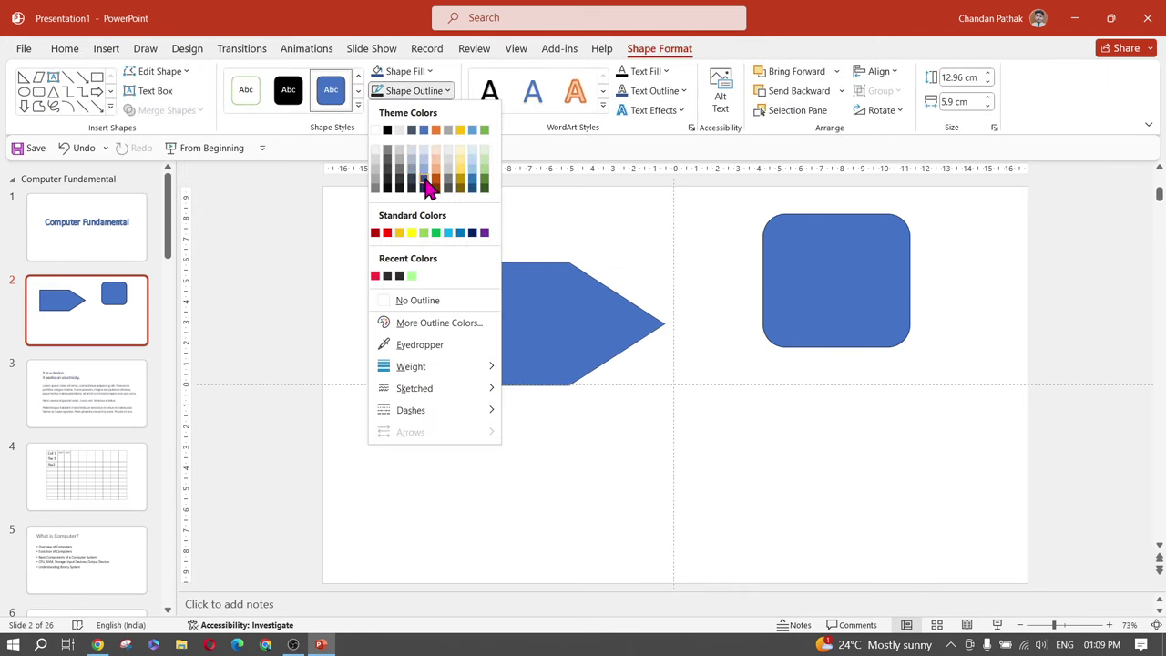
left_click(387, 232)
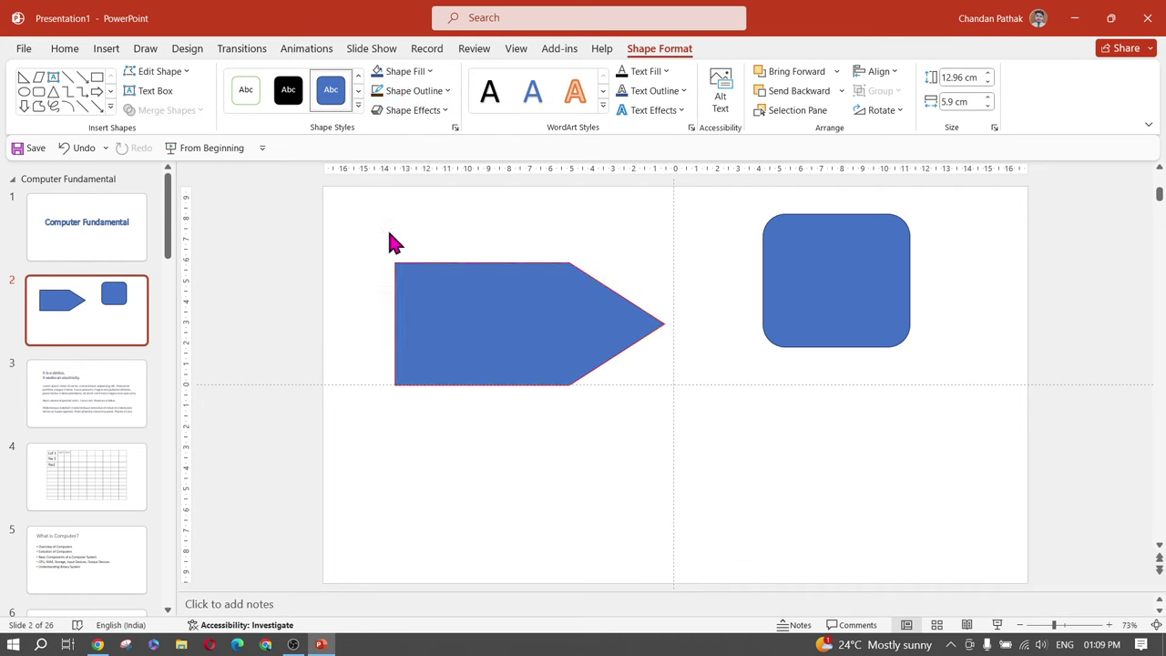
left_click(405, 98)
mouse_move(409, 367)
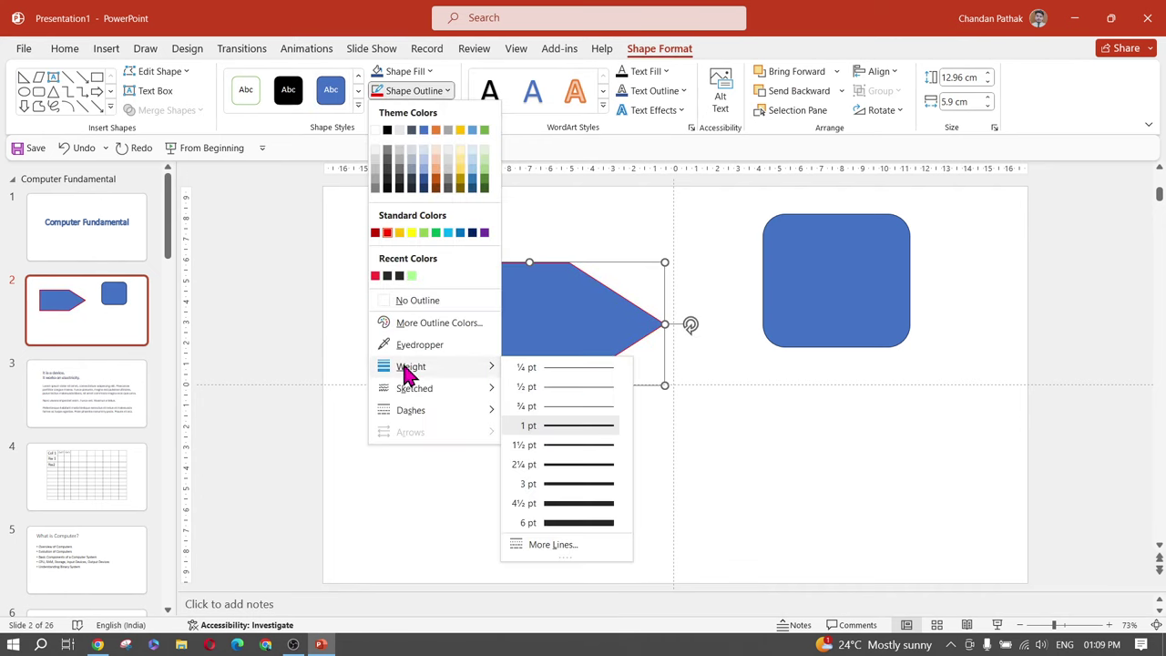
left_click(584, 504)
left_click_drag(507, 366, 505, 344)
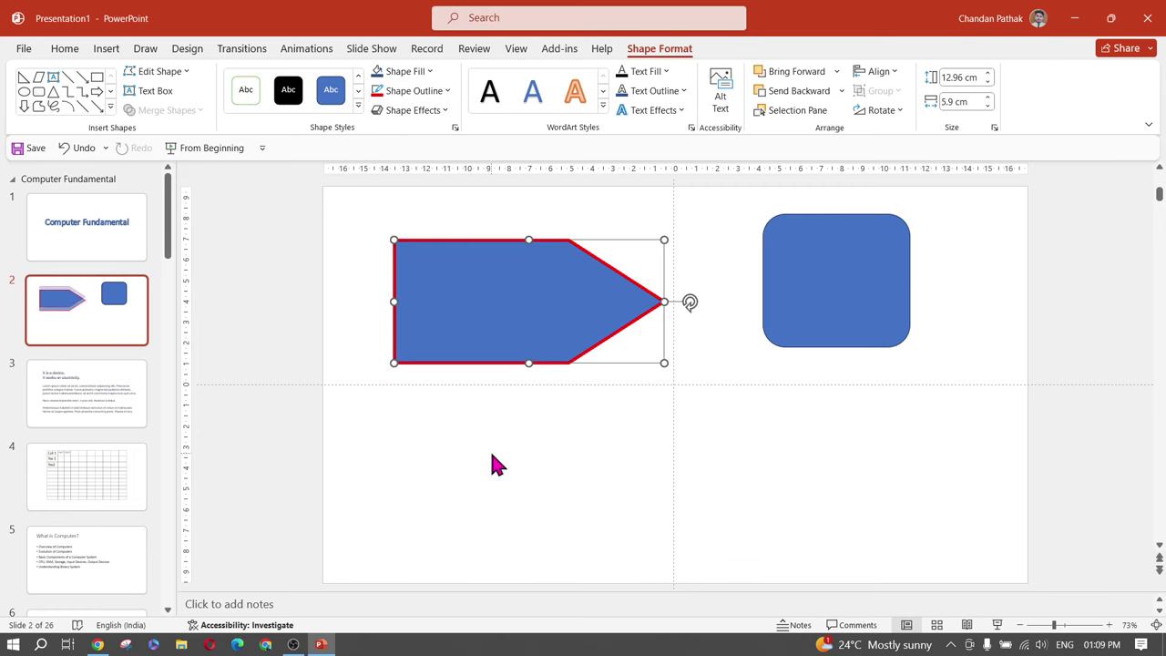
left_click(97, 78)
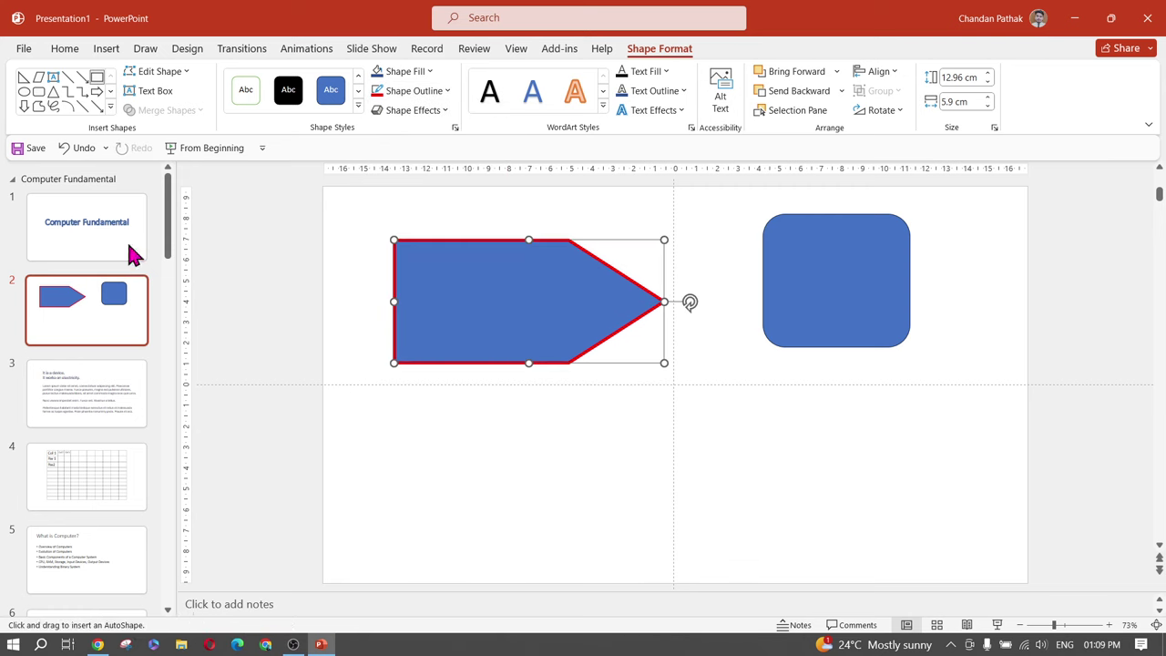
Draw a lower rectangle and a right-pointing triangle sized to match its height
left_click_drag(412, 475, 567, 508)
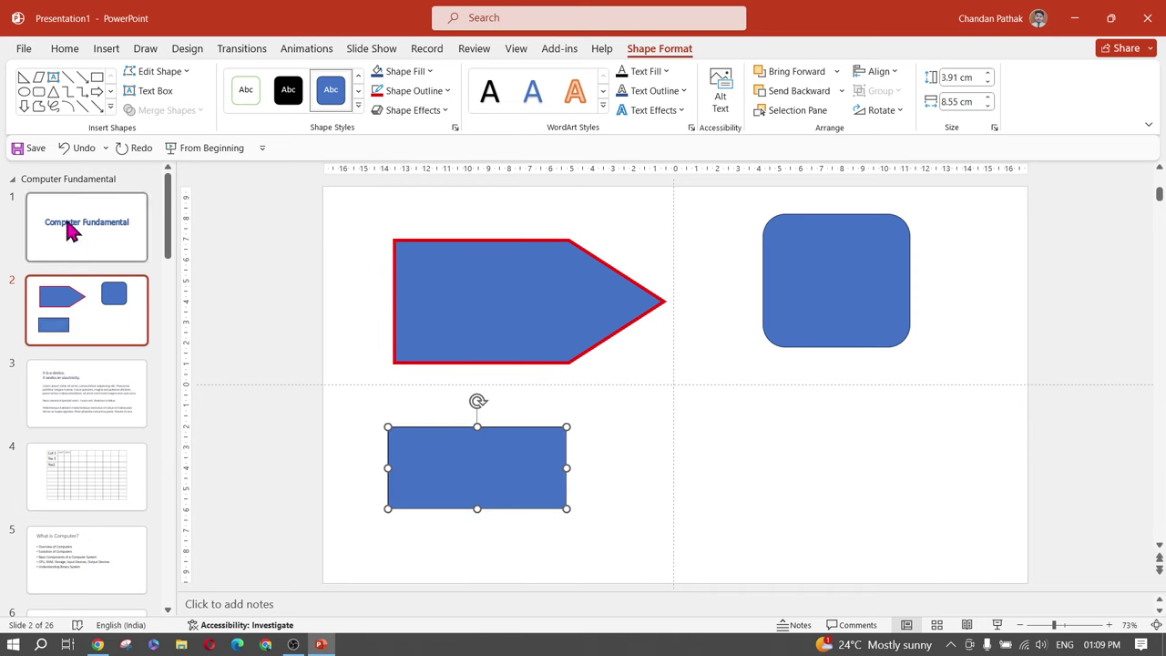
left_click(53, 93)
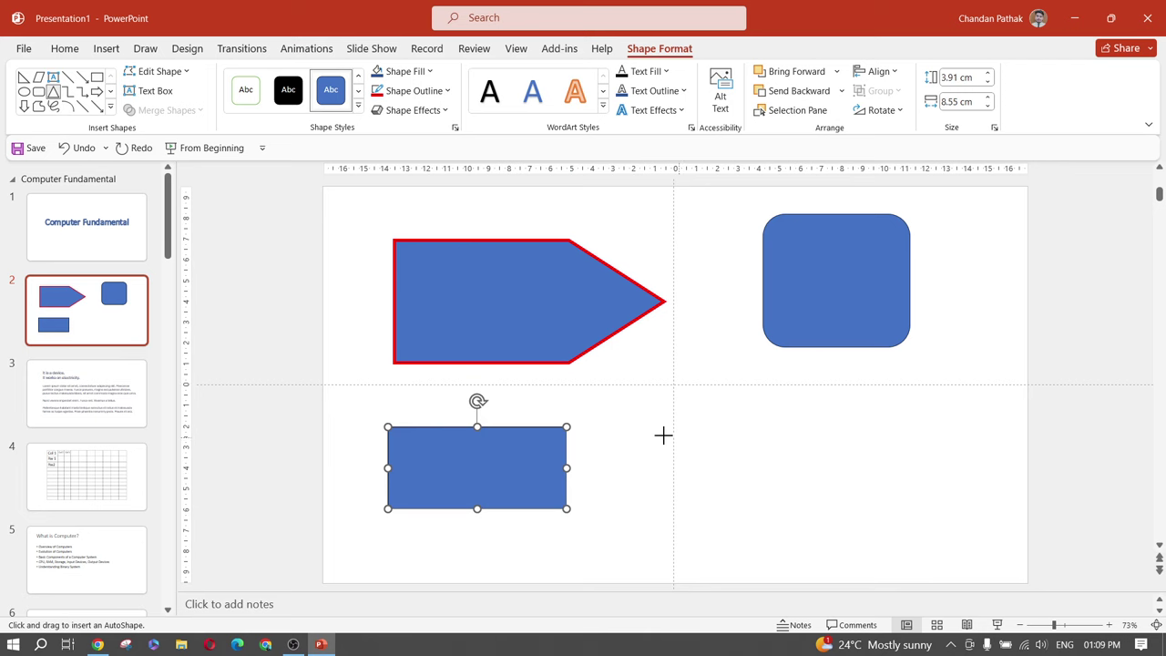
left_click_drag(584, 423, 700, 504)
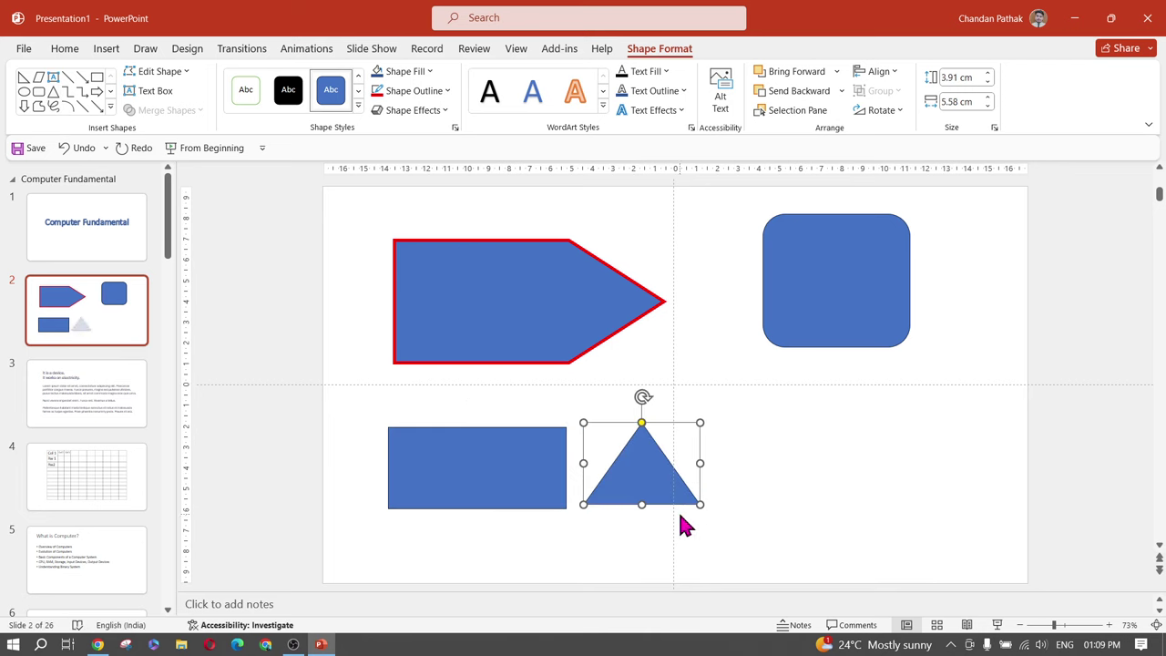
left_click_drag(644, 396, 616, 485)
left_click_drag(567, 546, 565, 510)
left_click(498, 544)
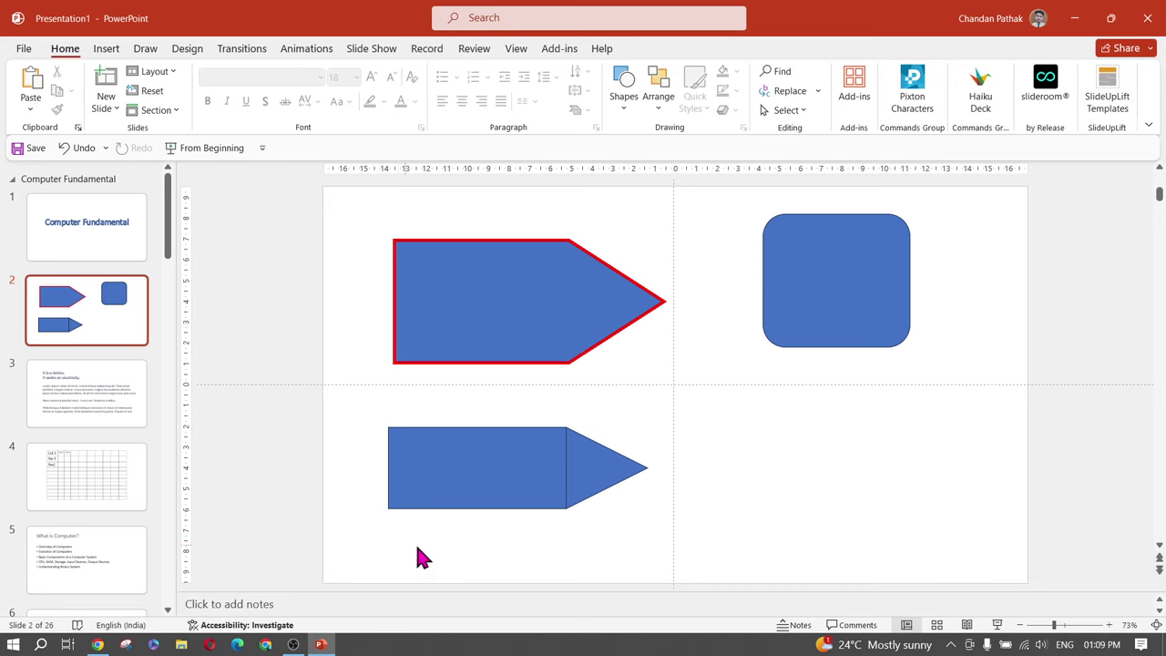
Give the new rectangle and triangle a red 6 pt outline
left_click(528, 464)
left_click(583, 469, "shift")
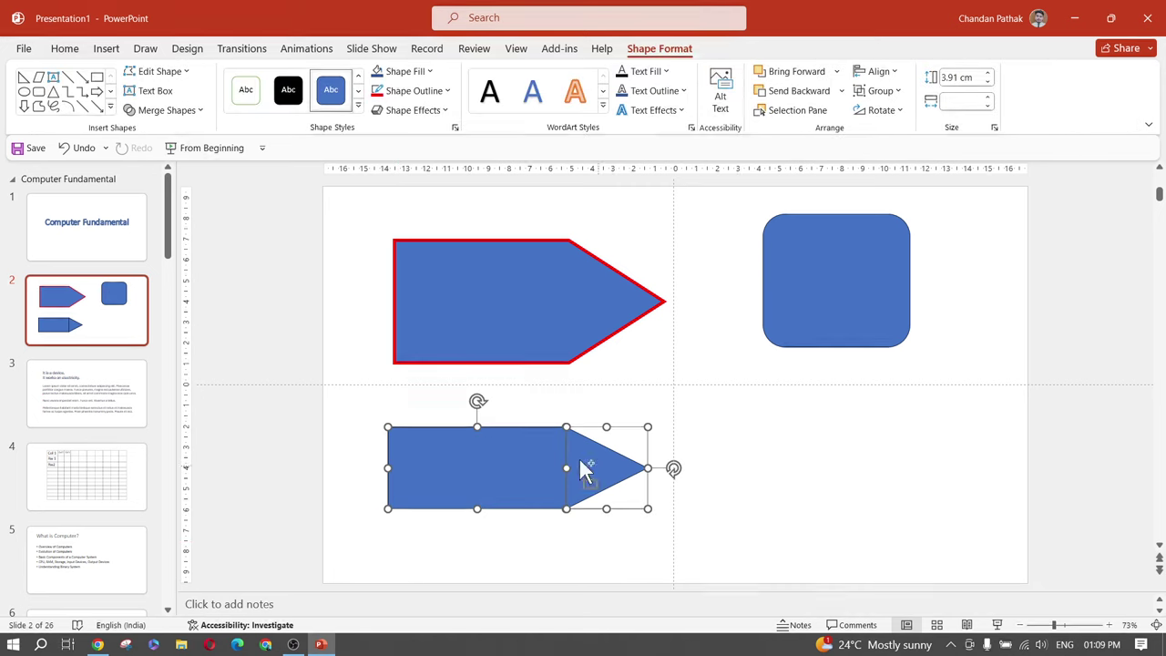
left_click(414, 91)
left_click(386, 233)
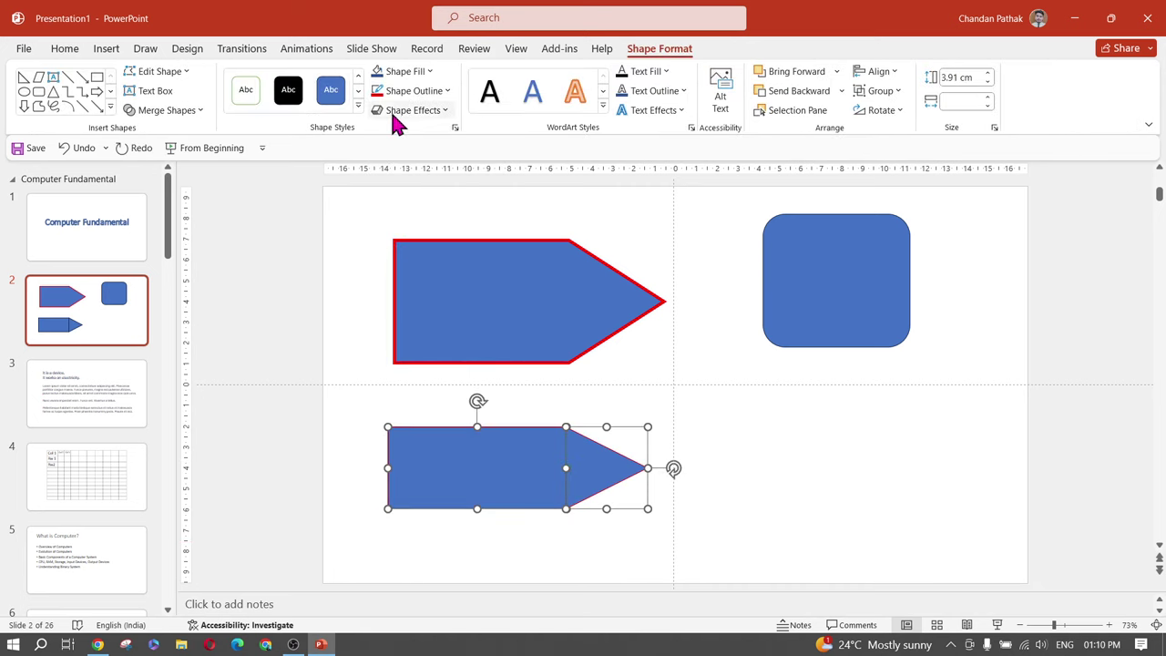
left_click(414, 91)
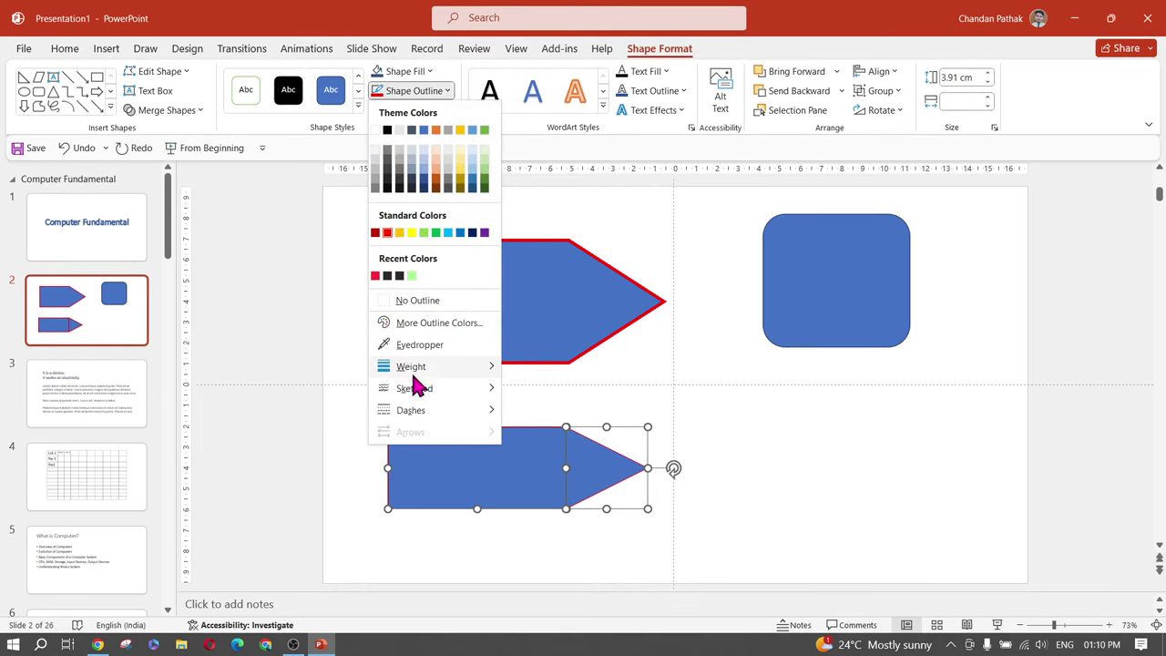
mouse_move(414, 369)
left_click(583, 522)
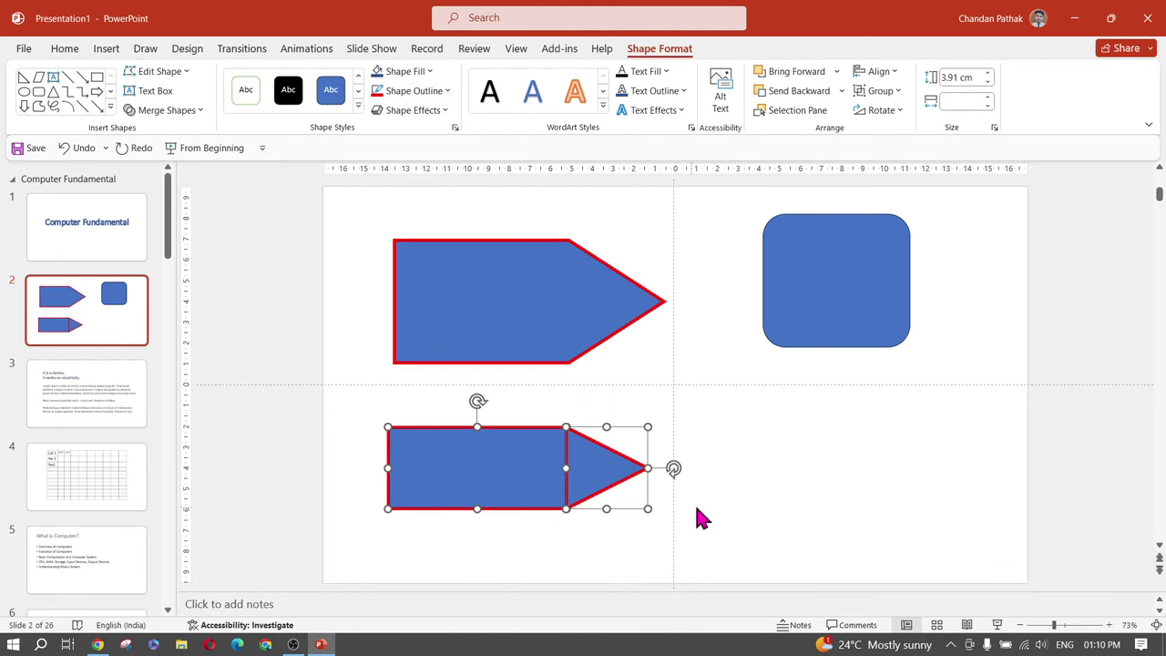
left_click(729, 515)
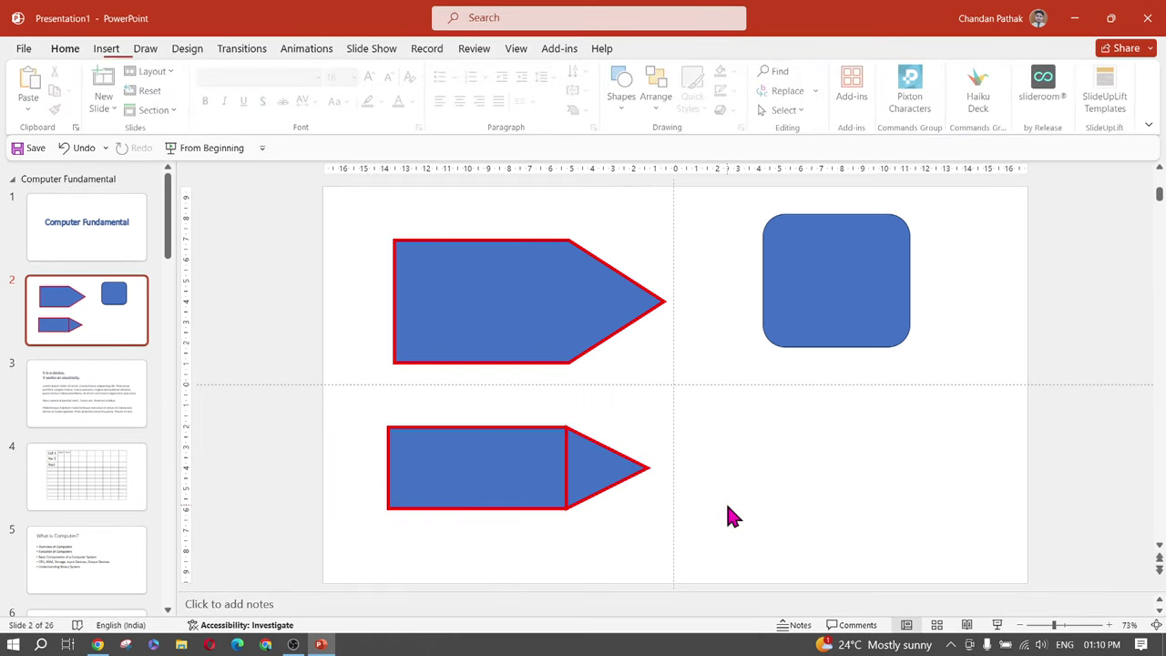
left_click_drag(576, 478, 612, 477)
left_click(556, 470)
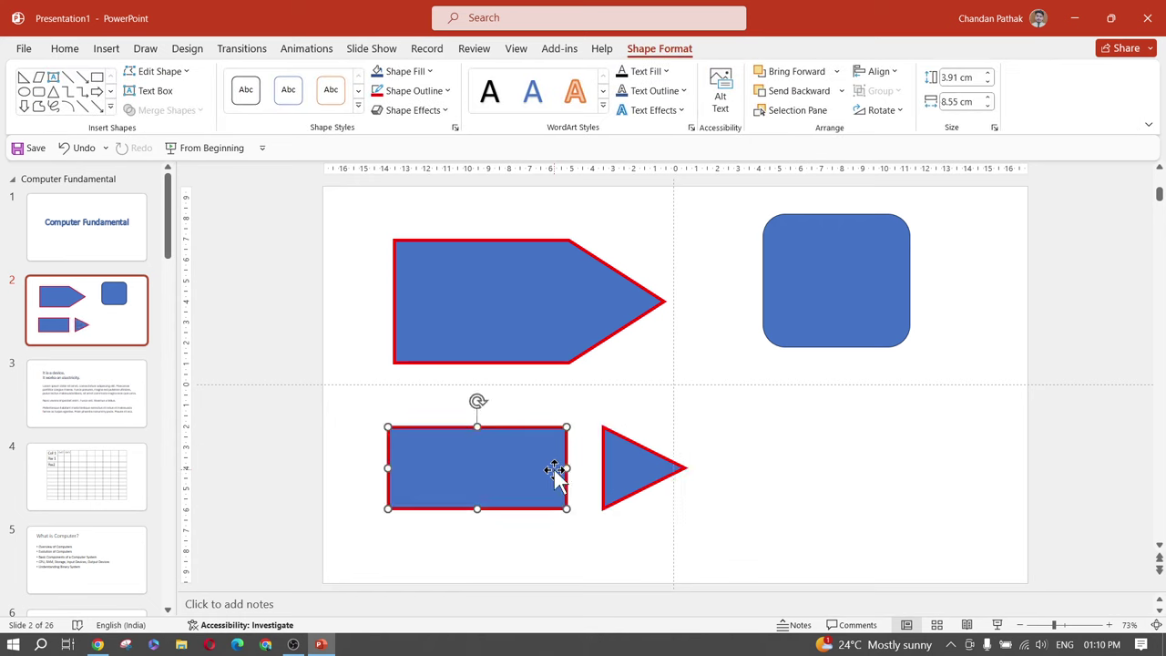
key("ctrl+z")
key("ctrl+z")
key("ctrl+z")
key("ctrl+z")
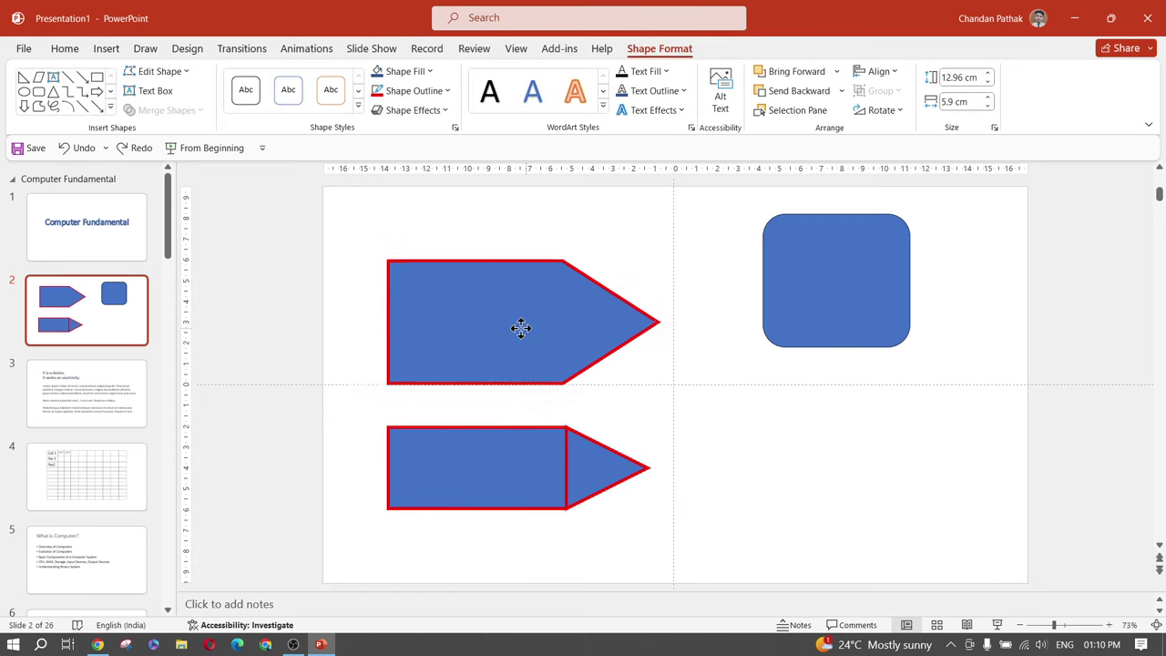
left_click(825, 455)
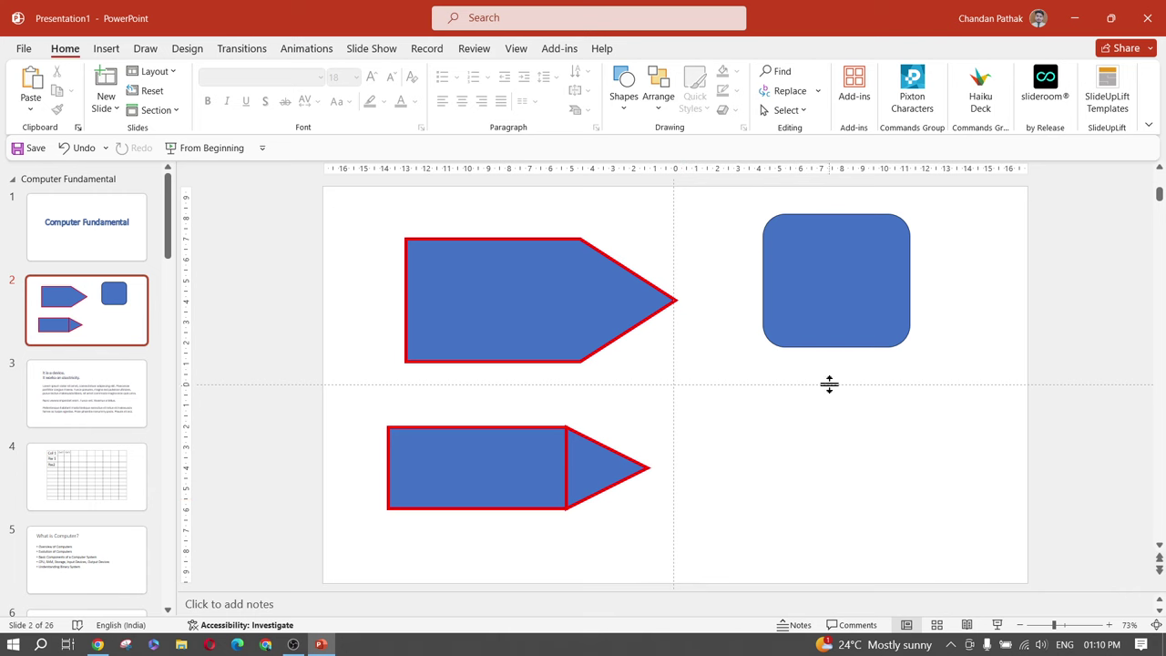
left_click(825, 299)
left_click_drag(825, 299, 797, 309)
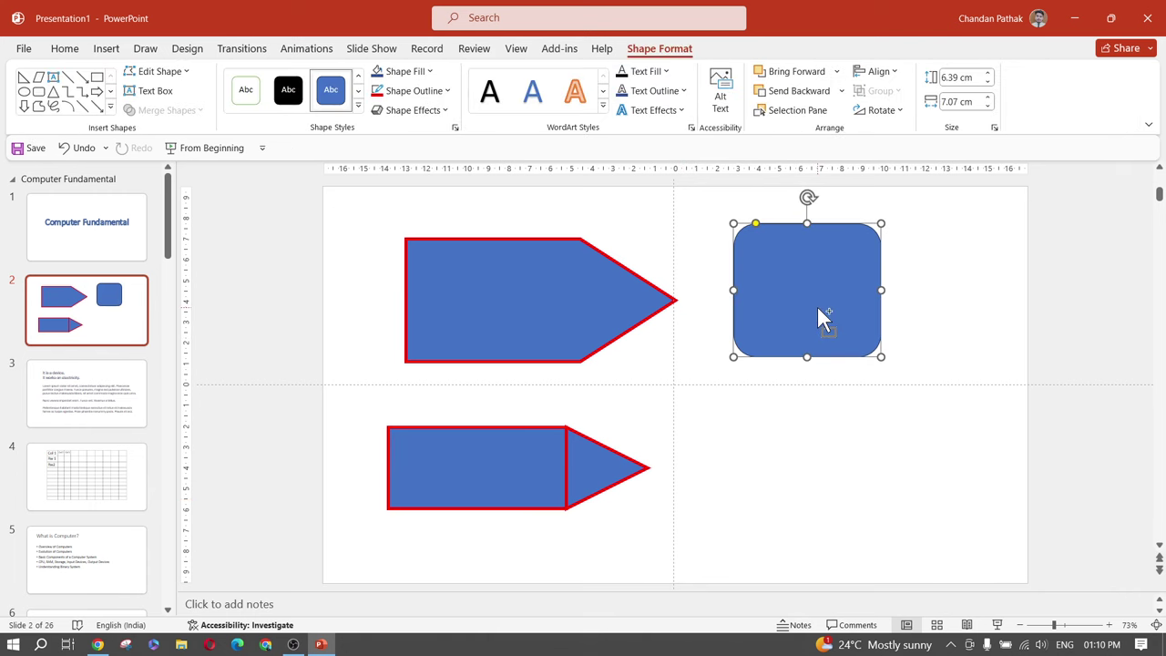
key("ctrl+z")
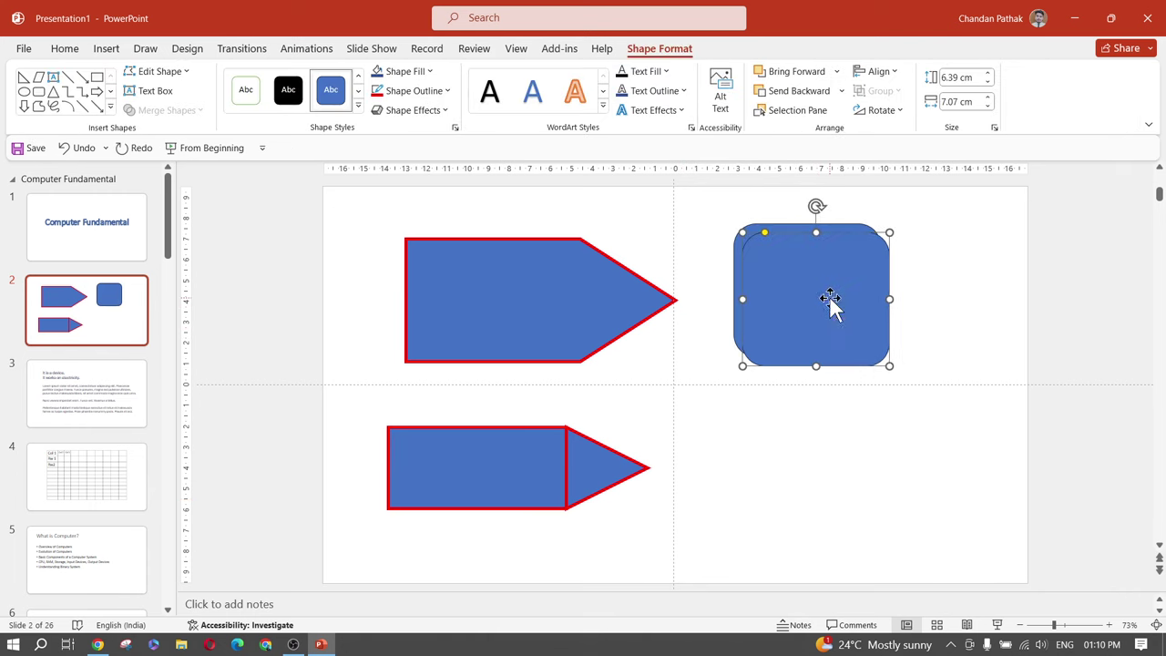
left_click_drag(830, 304, 899, 354)
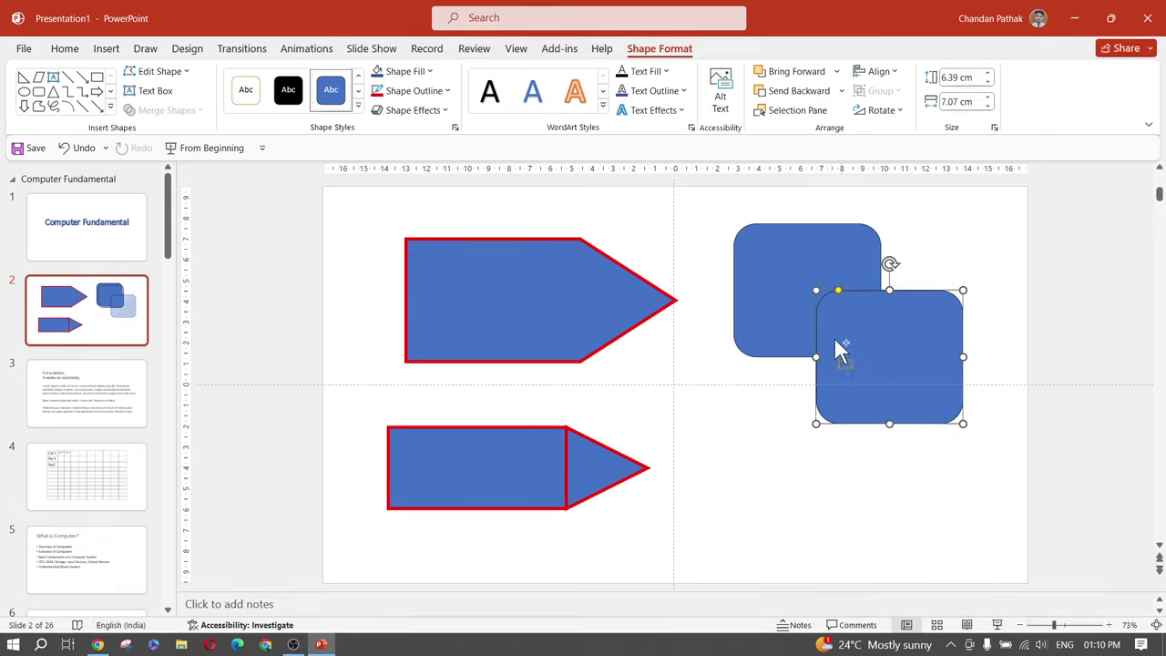
left_click(736, 289, "shift")
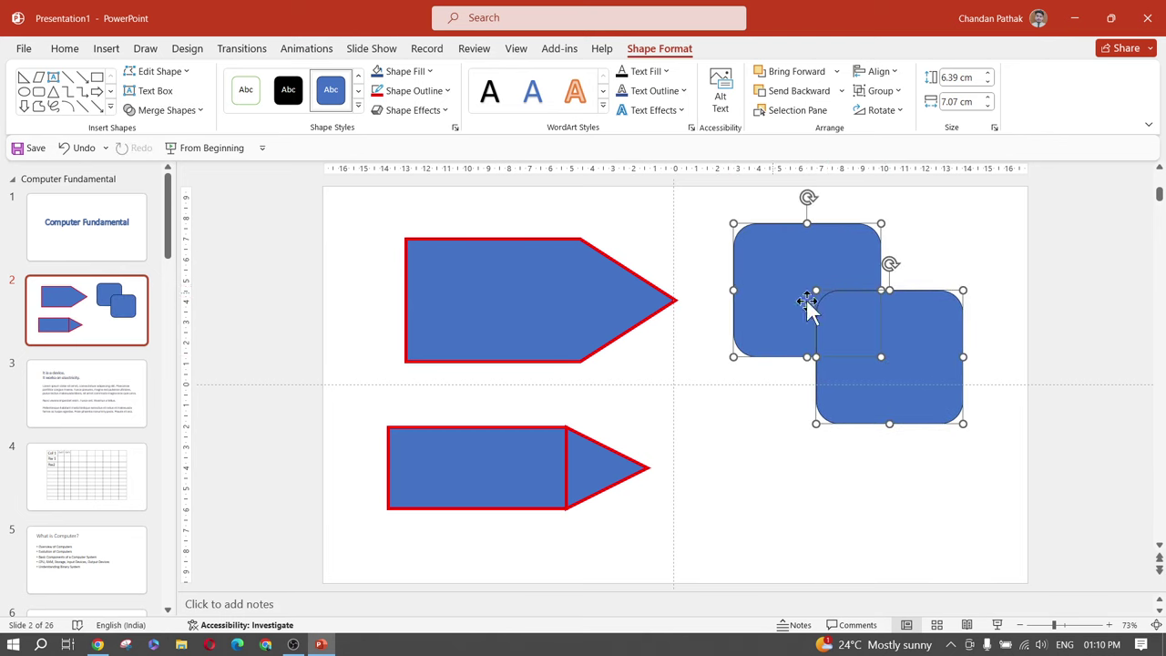
left_click(189, 112)
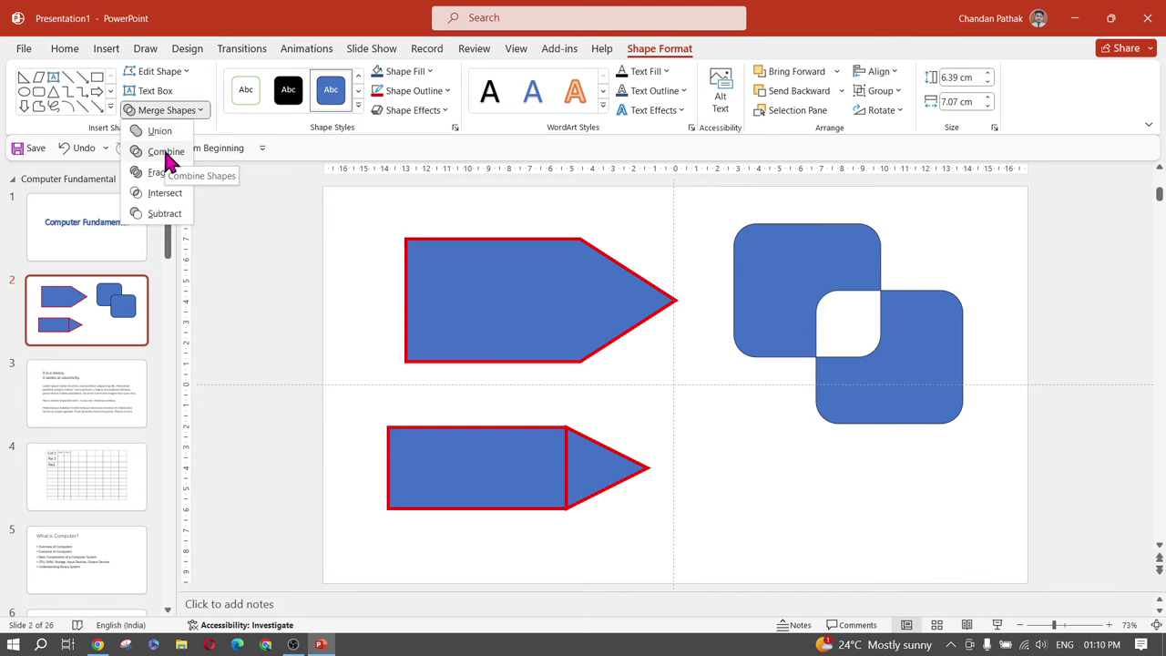
left_click(165, 152)
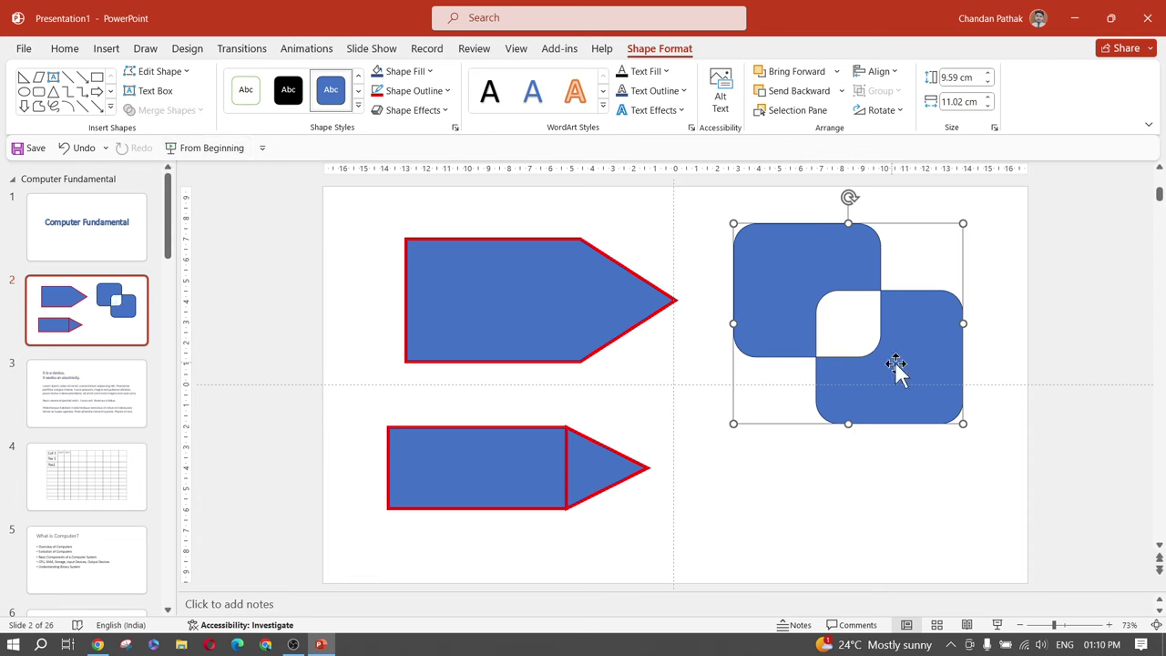
mouse_move(896, 364)
left_mouse_down()
mouse_move(679, 359)
mouse_move(692, 343)
mouse_move(439, 352)
mouse_move(880, 346)
mouse_move(893, 380)
left_mouse_up()
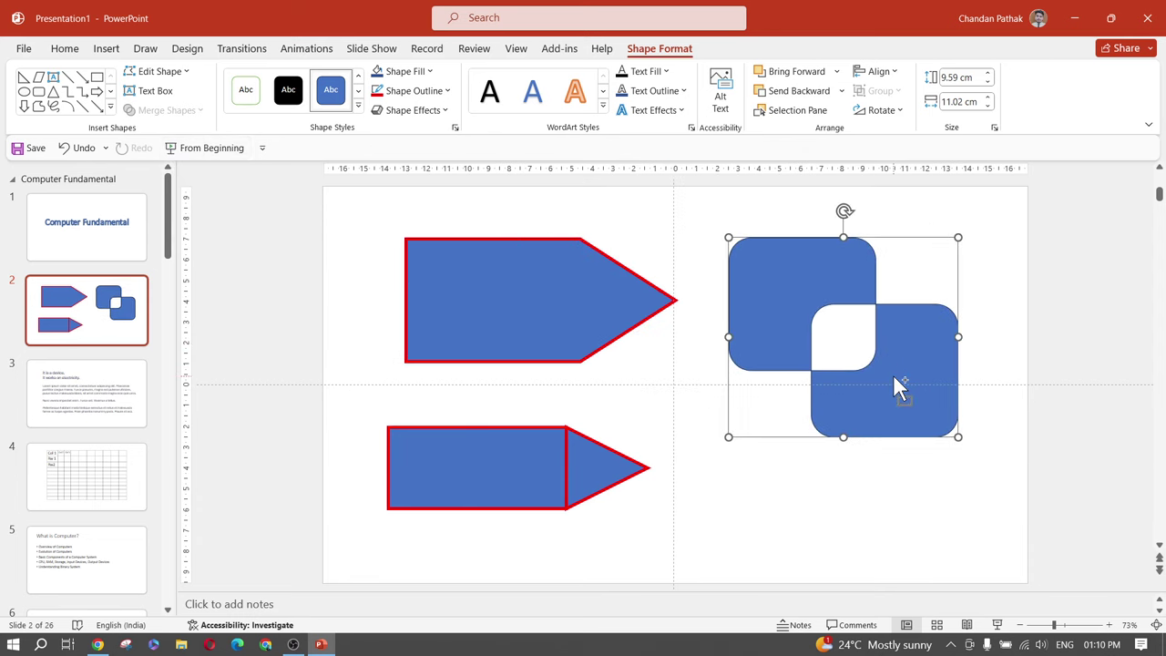
key("ctrl+z")
key("ctrl+z")
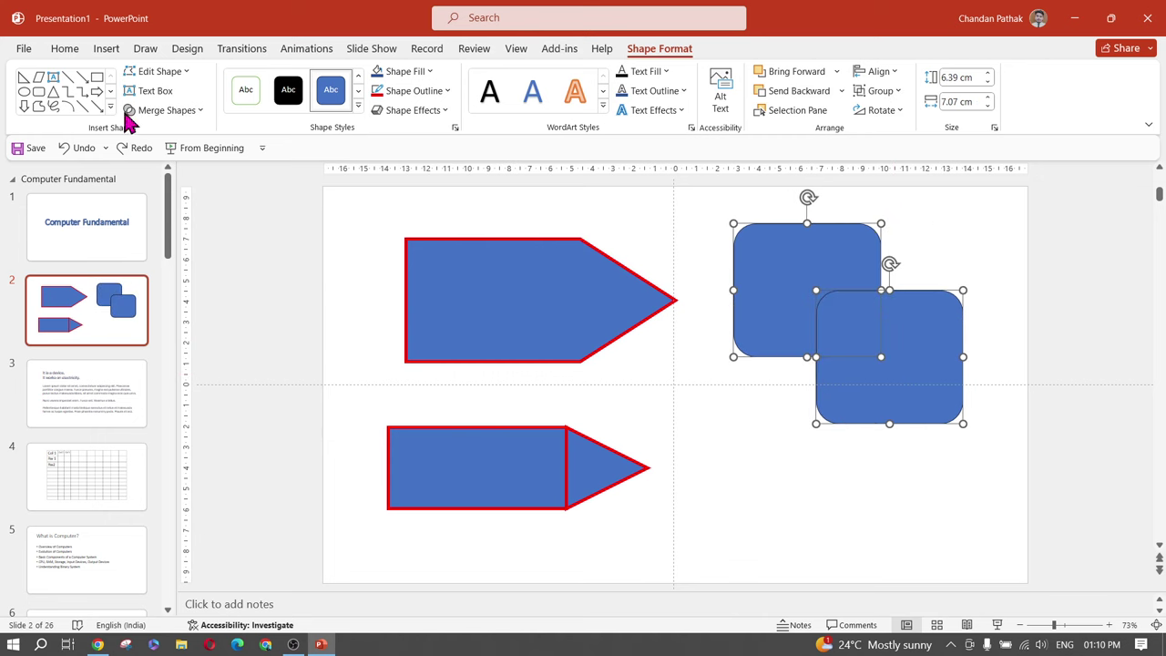
left_click(133, 110)
left_click(167, 173)
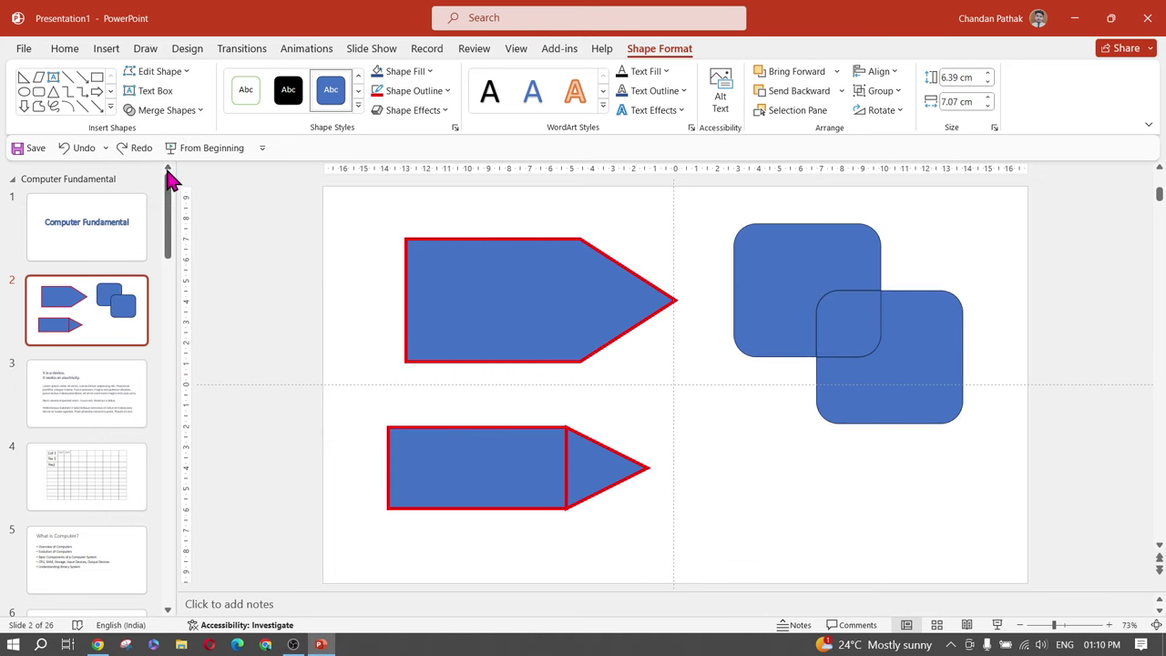
left_click(769, 445)
left_click_drag(768, 315, 726, 315)
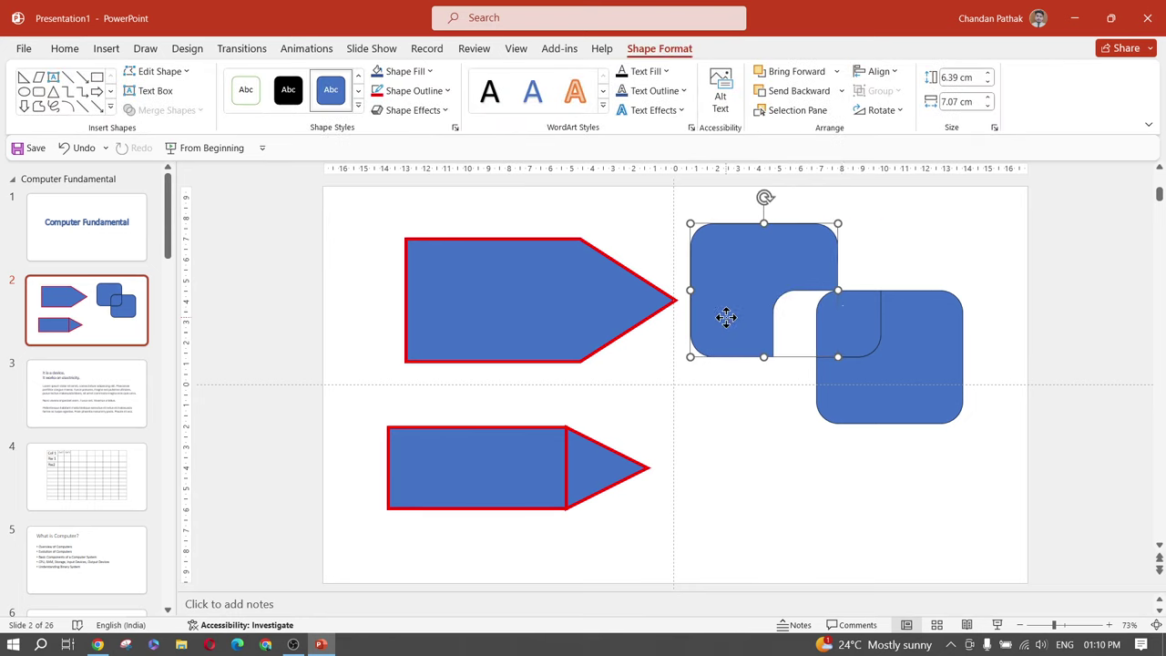
left_click_drag(859, 318, 876, 284)
left_click(943, 354)
left_click_drag(943, 353, 969, 424)
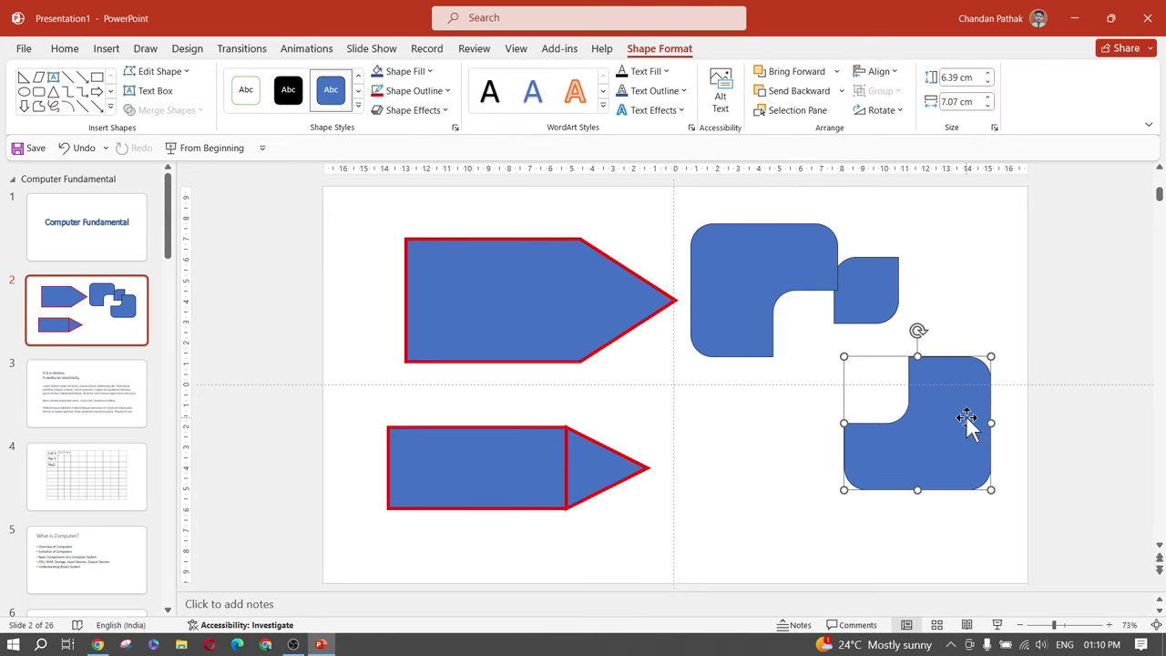
key("ctrl+z")
key("ctrl+z")
key("ctrl+z")
key("ctrl+z")
left_click(961, 415, "shift")
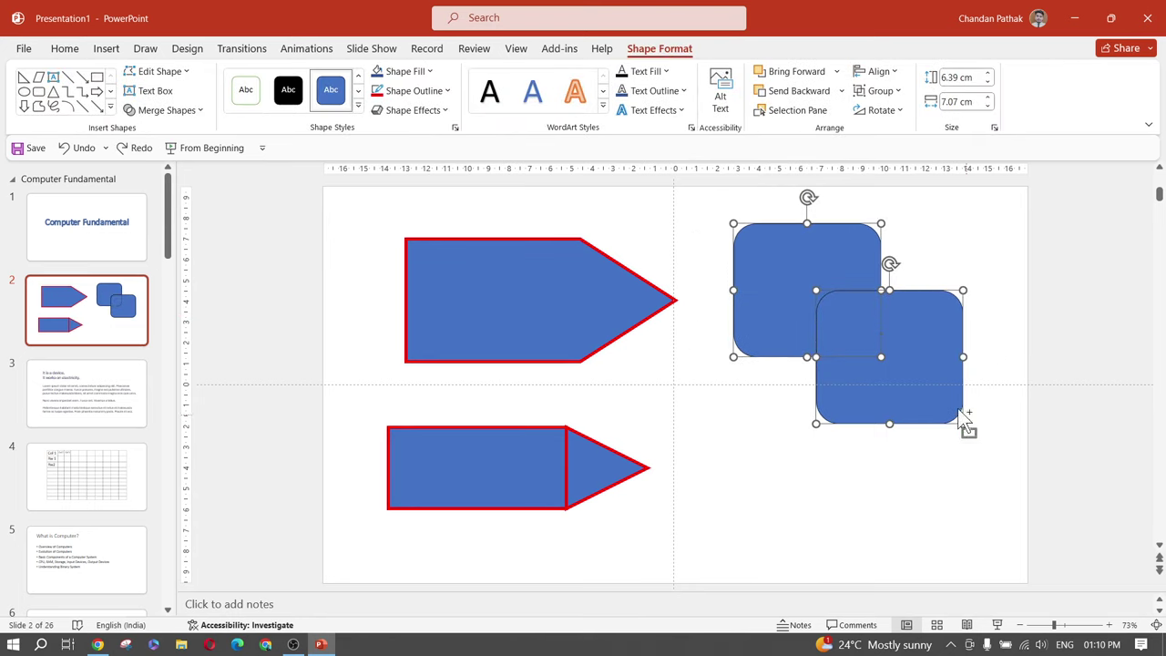
left_click(161, 111)
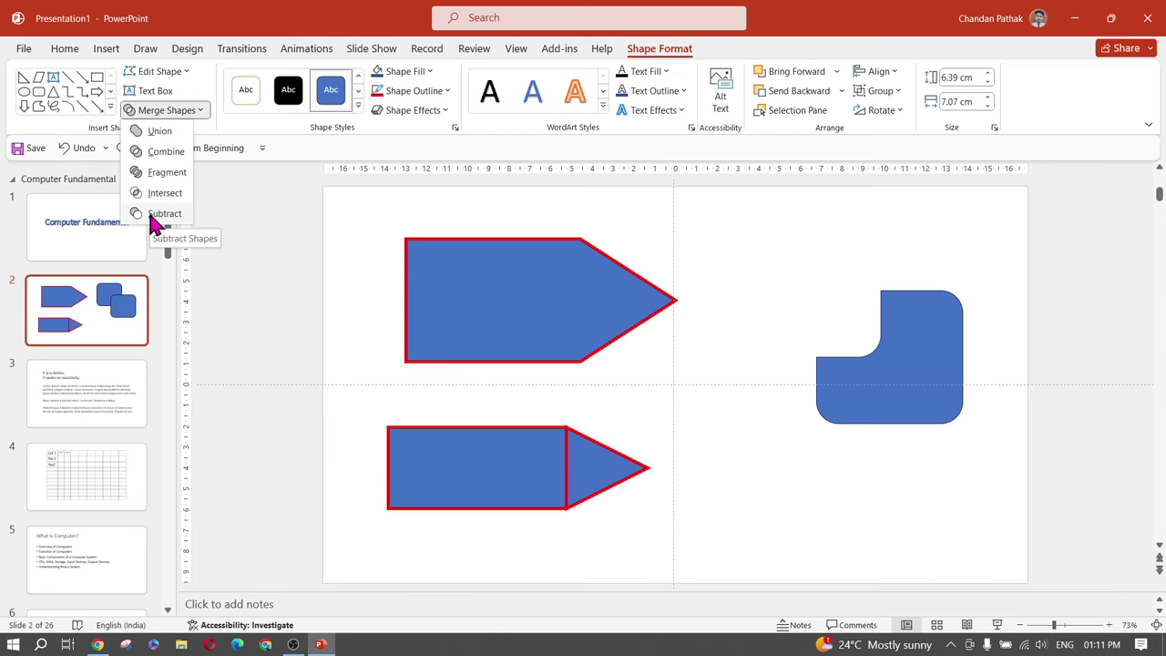
key("Escape")
Insert a slide with the Blank layout after slide 2
left_click(765, 469)
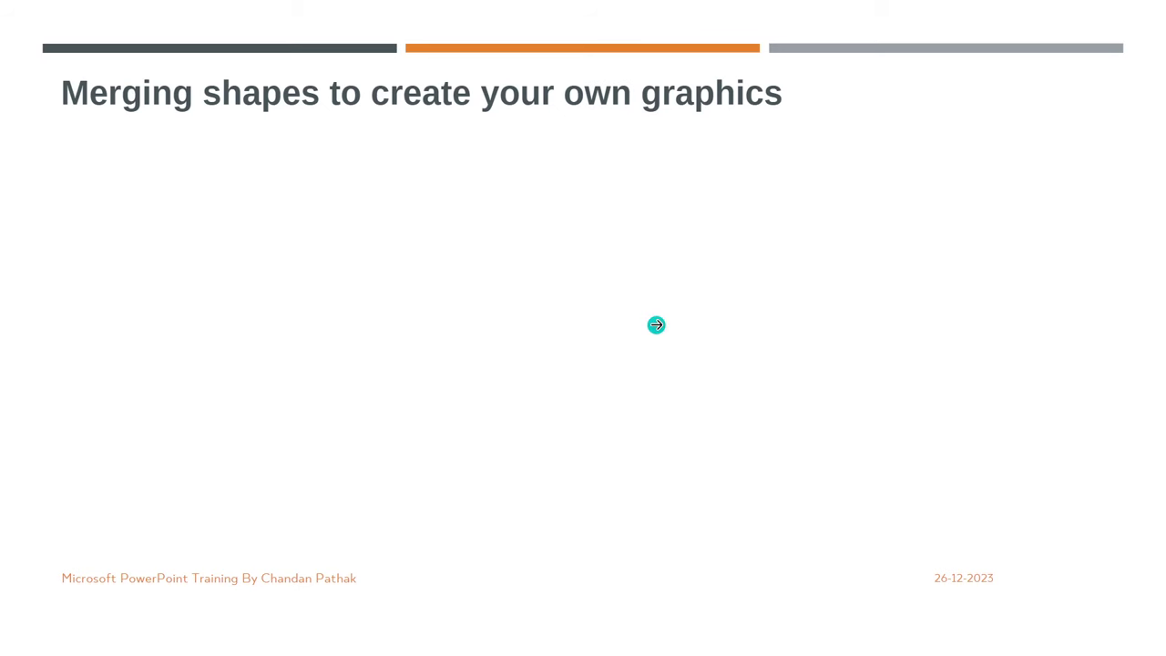
left_click(656, 325)
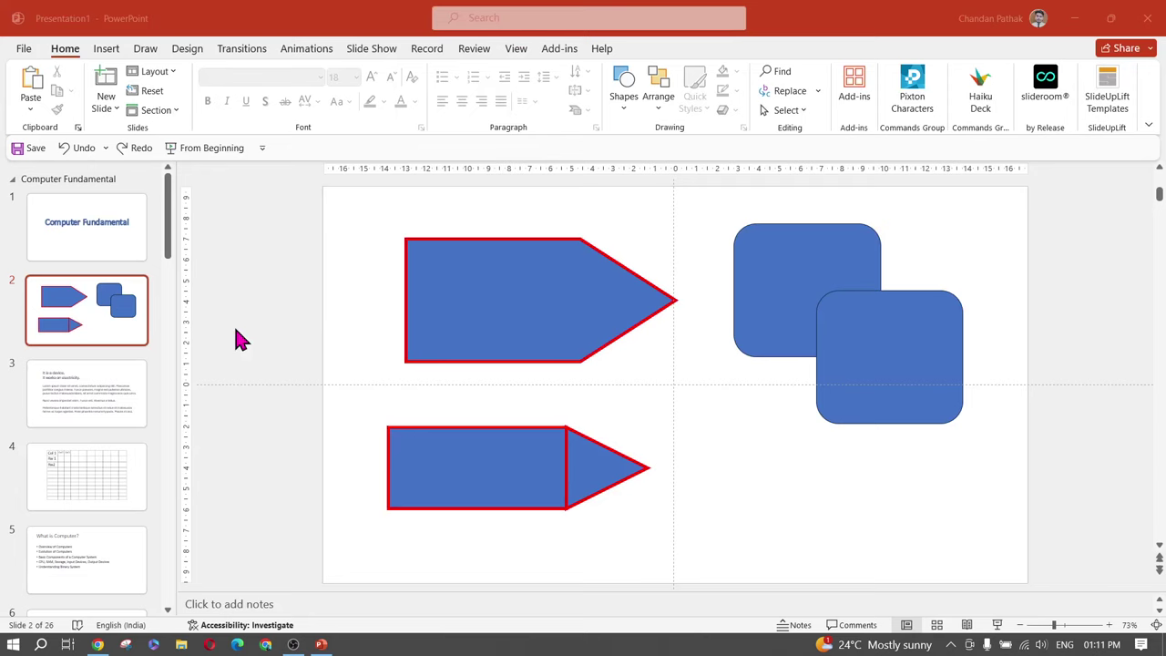
scroll(105, 337, "down", 10)
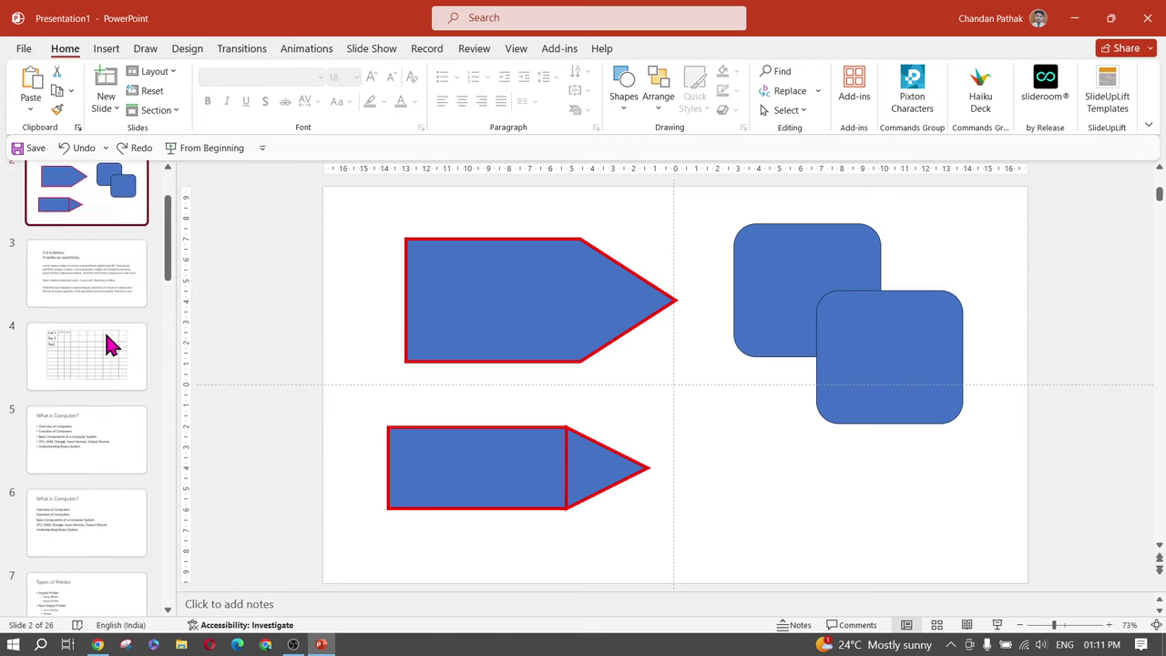
scroll(107, 366, "down", 15)
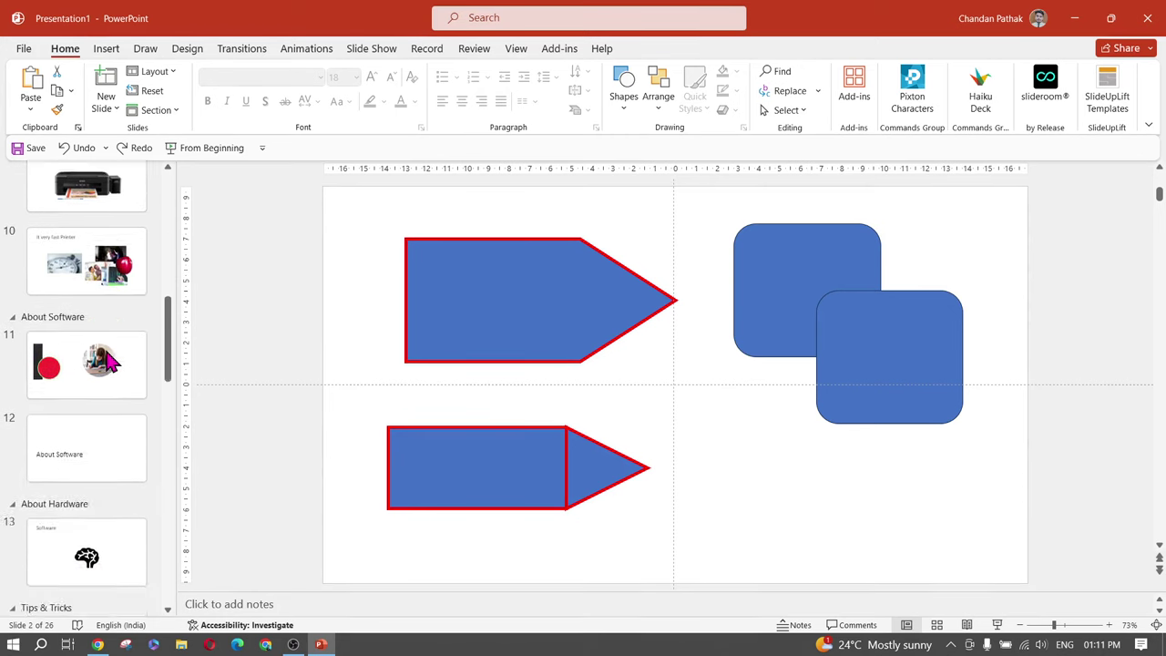
scroll(107, 363, "up", 20)
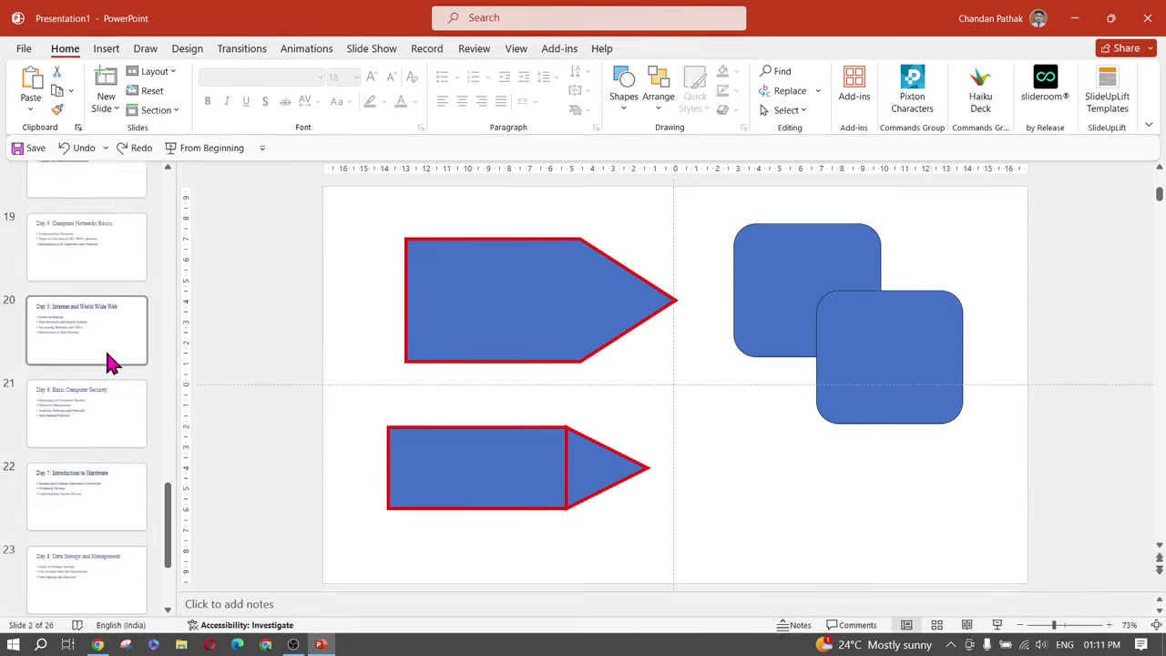
scroll(107, 362, "up", 3)
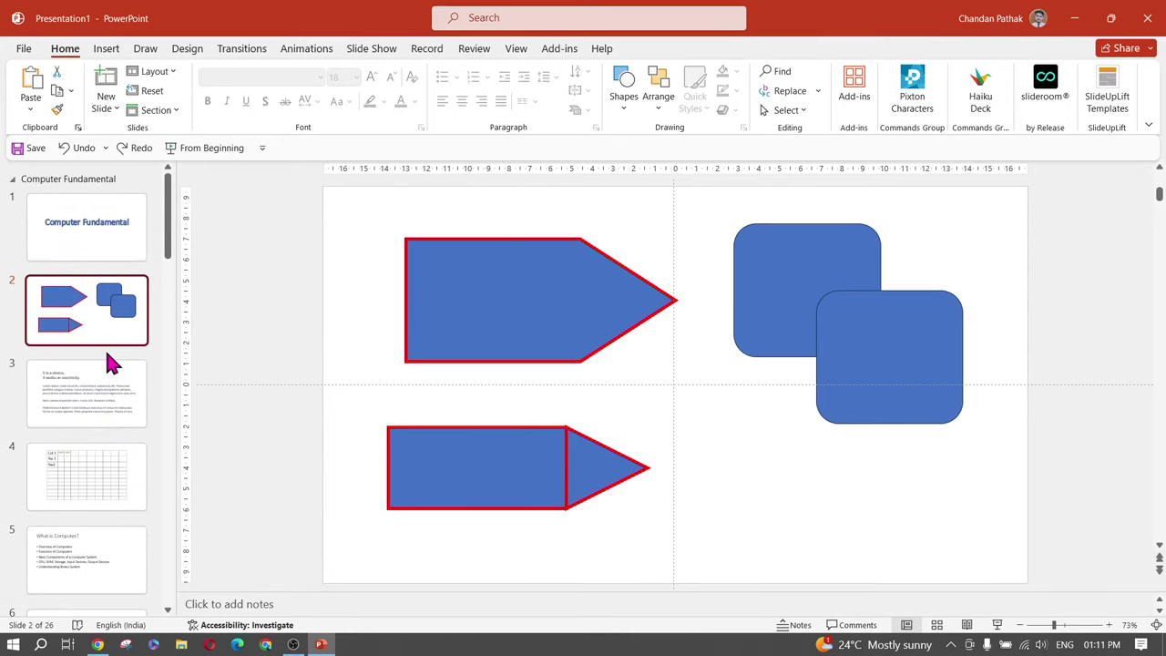
left_click(107, 109)
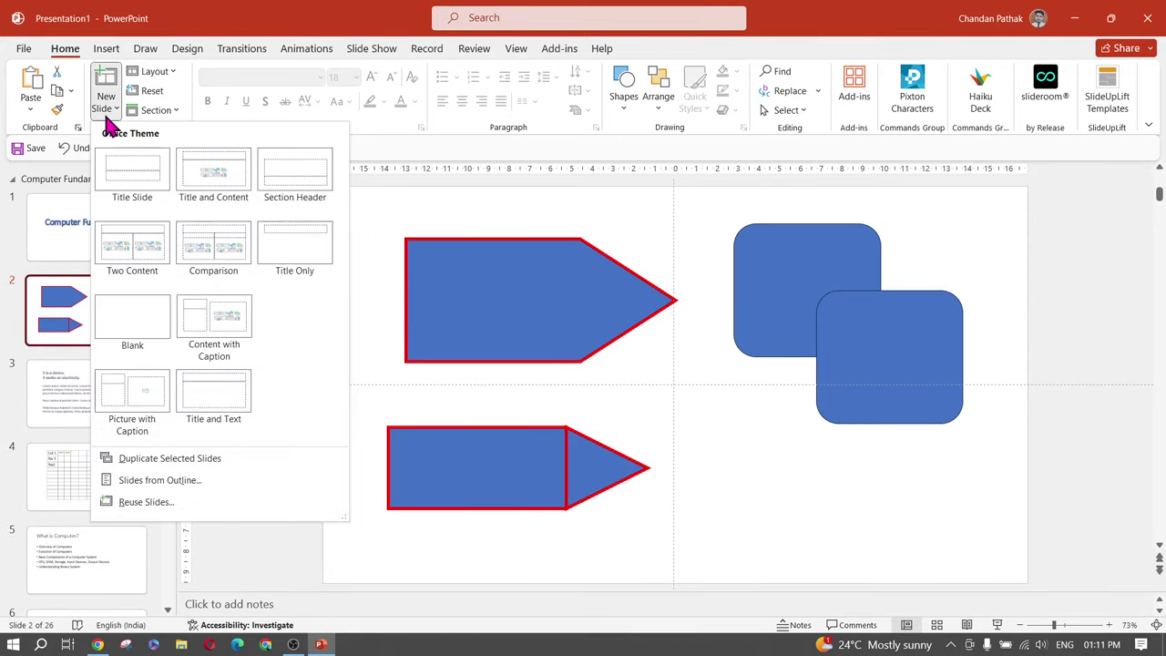
left_click(120, 321)
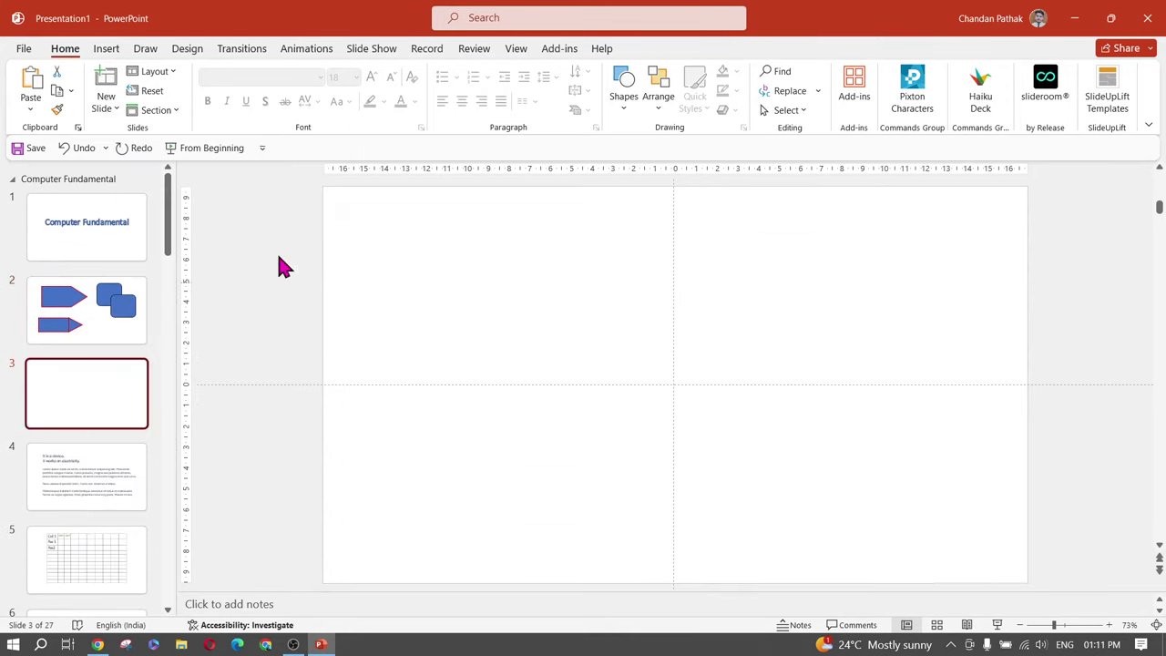
Preview the column chart variants, then insert a Clustered Column chart
left_click(108, 51)
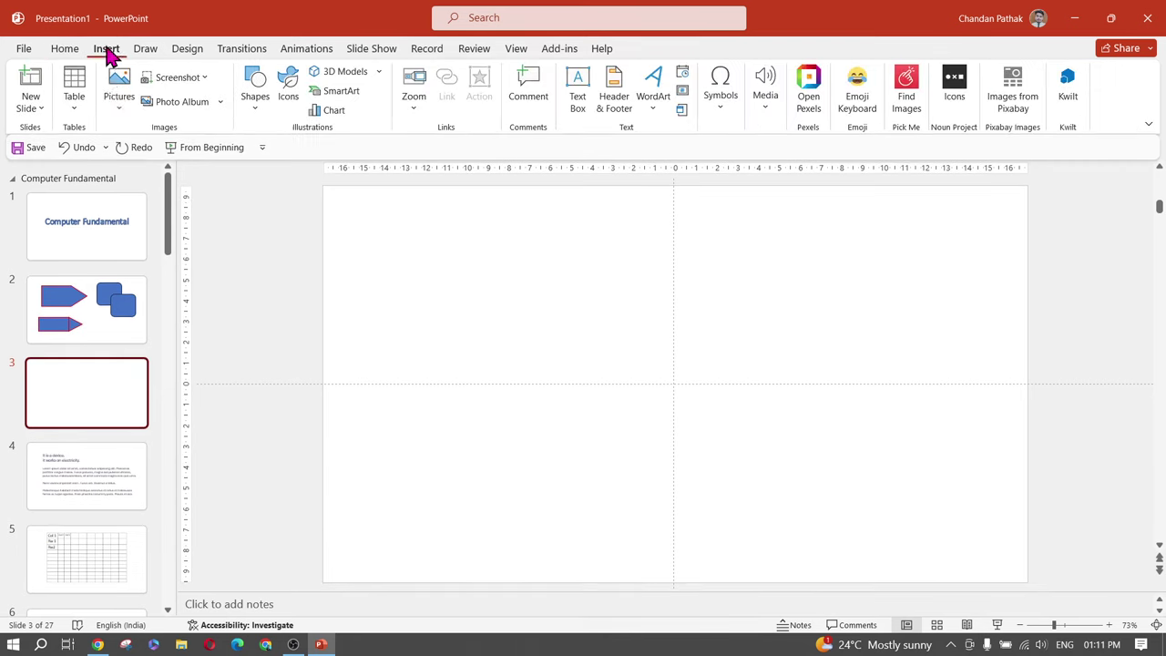
left_click(334, 111)
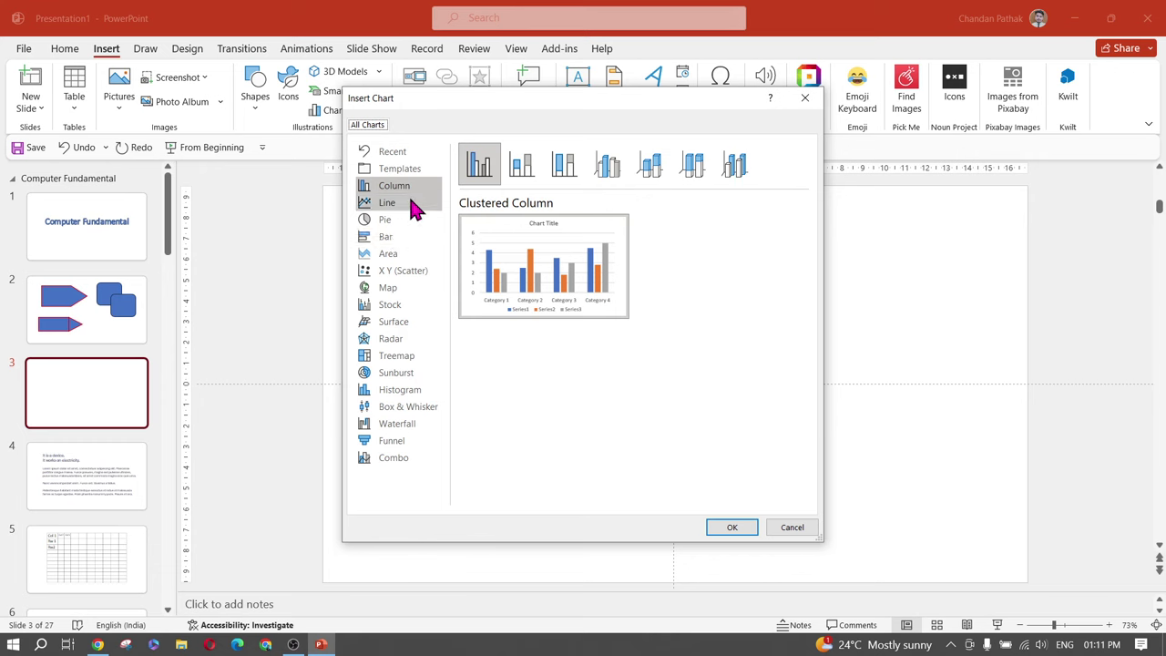
mouse_move(549, 287)
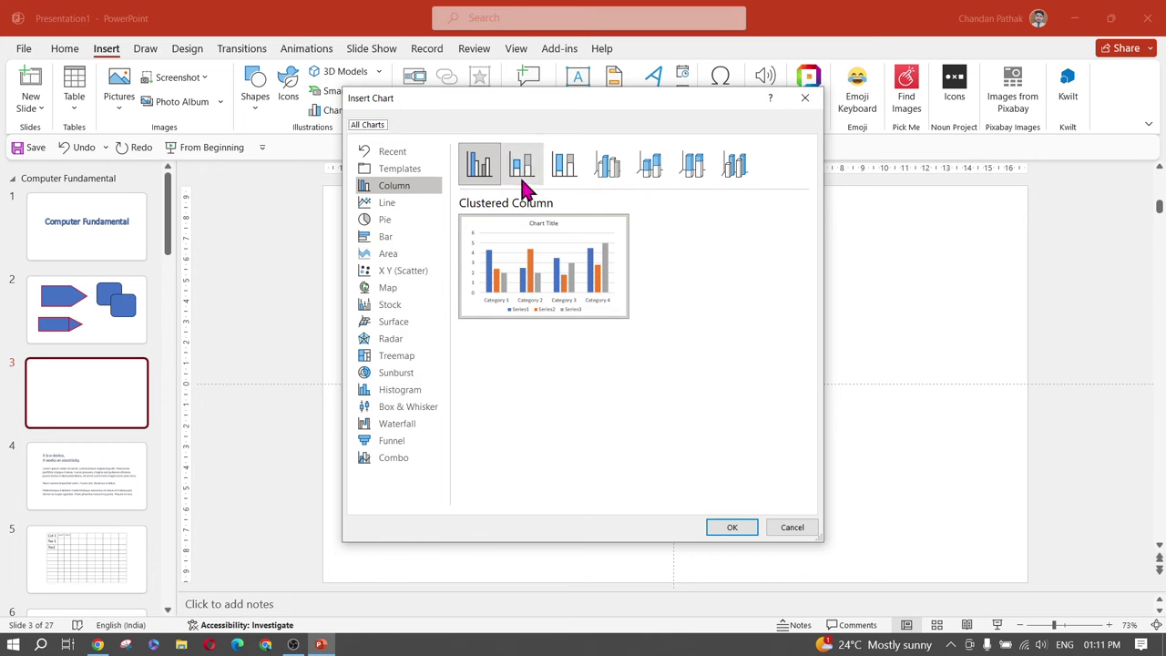
left_click(520, 176)
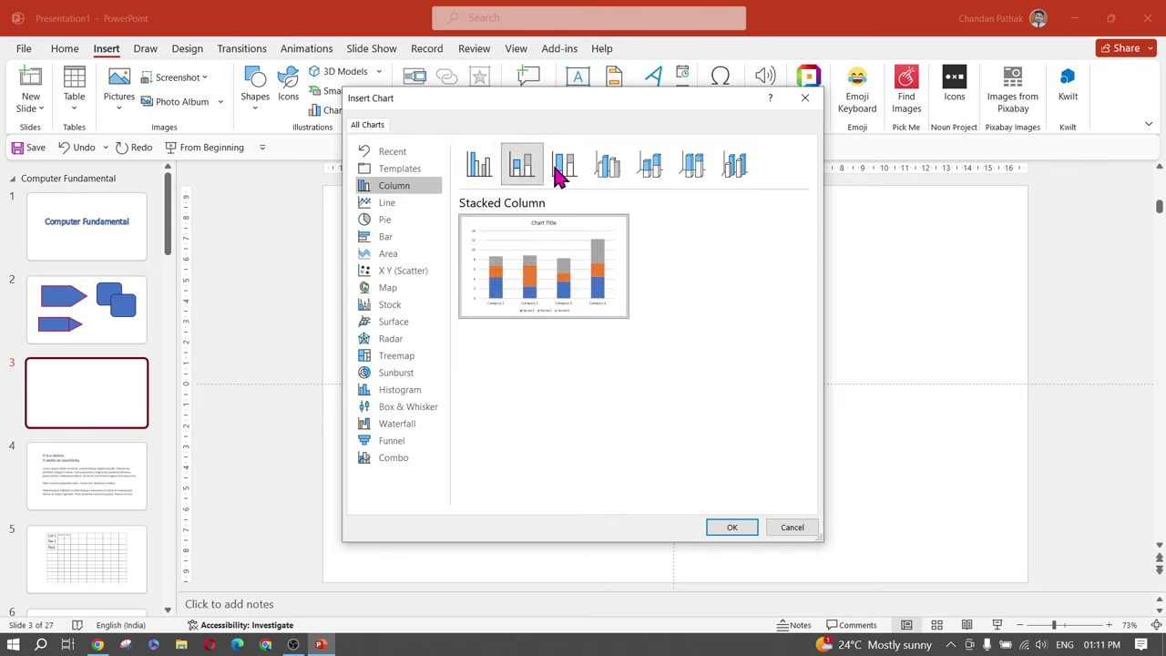
left_click(566, 176)
left_click(609, 173)
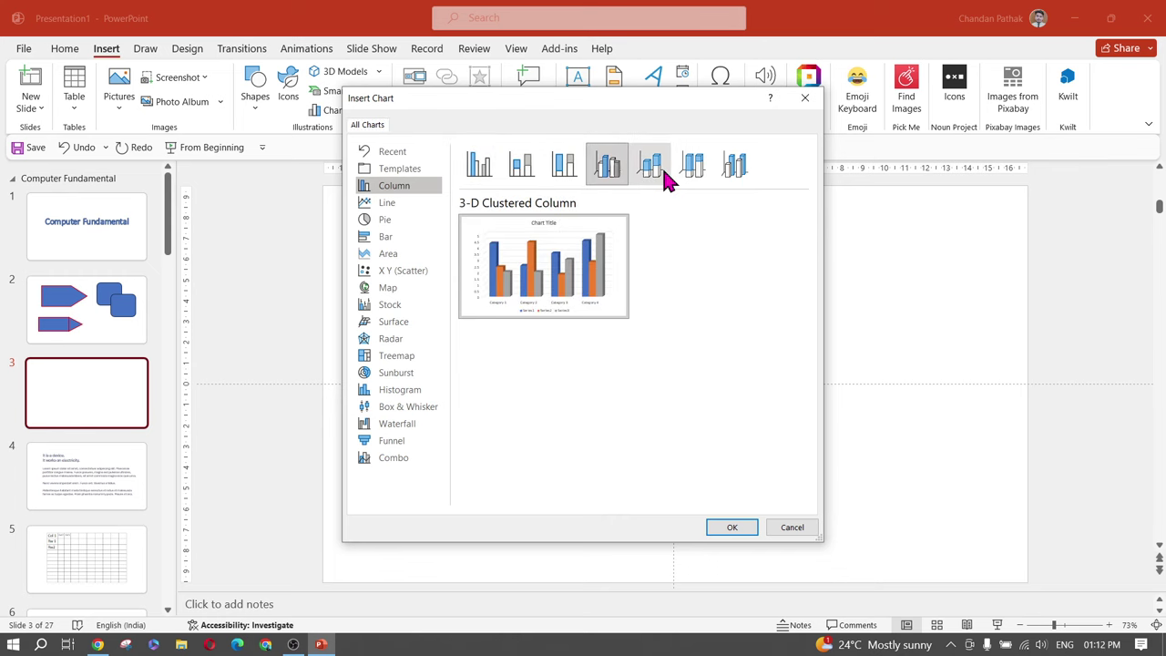
left_click(724, 178)
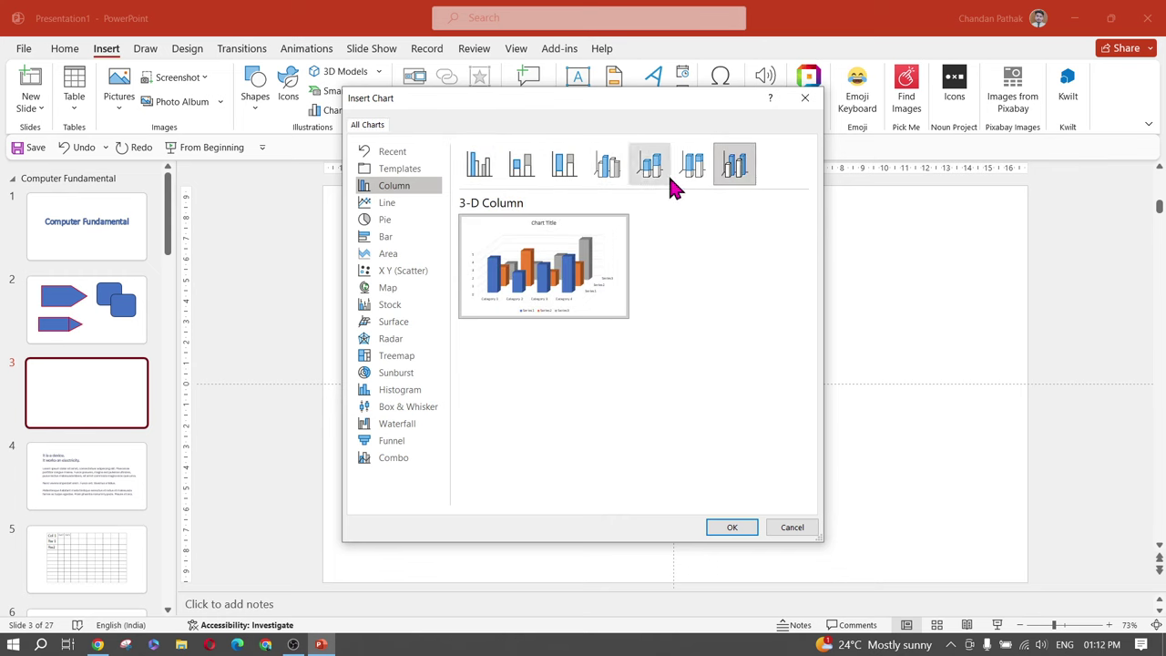
left_click(484, 166)
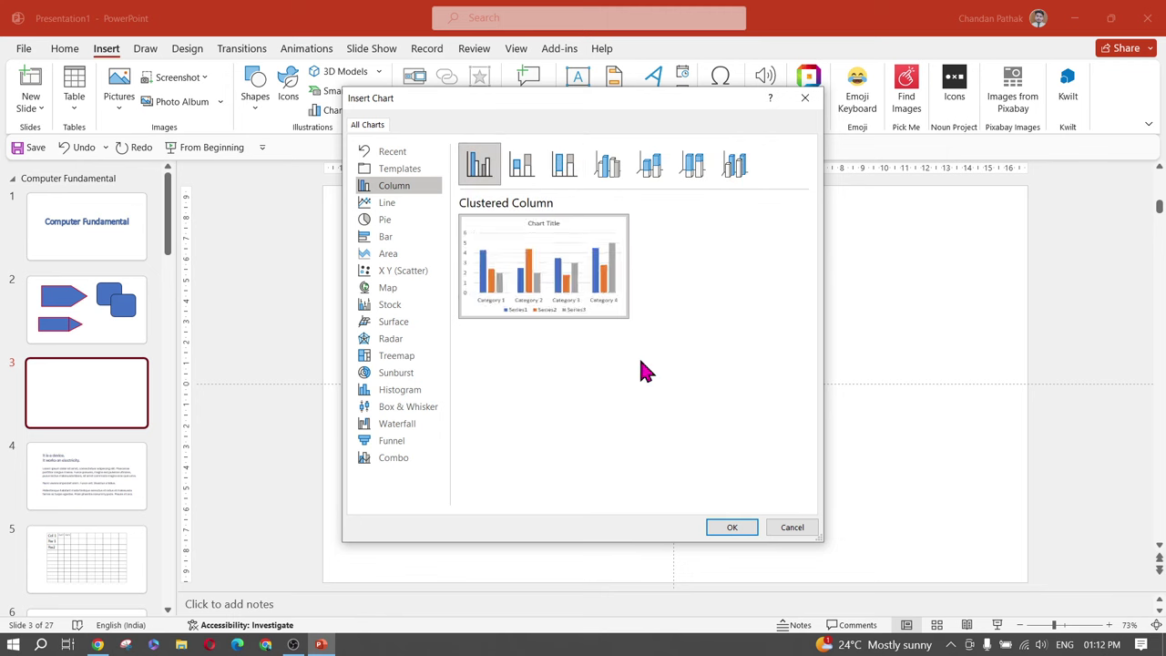
left_click(735, 529)
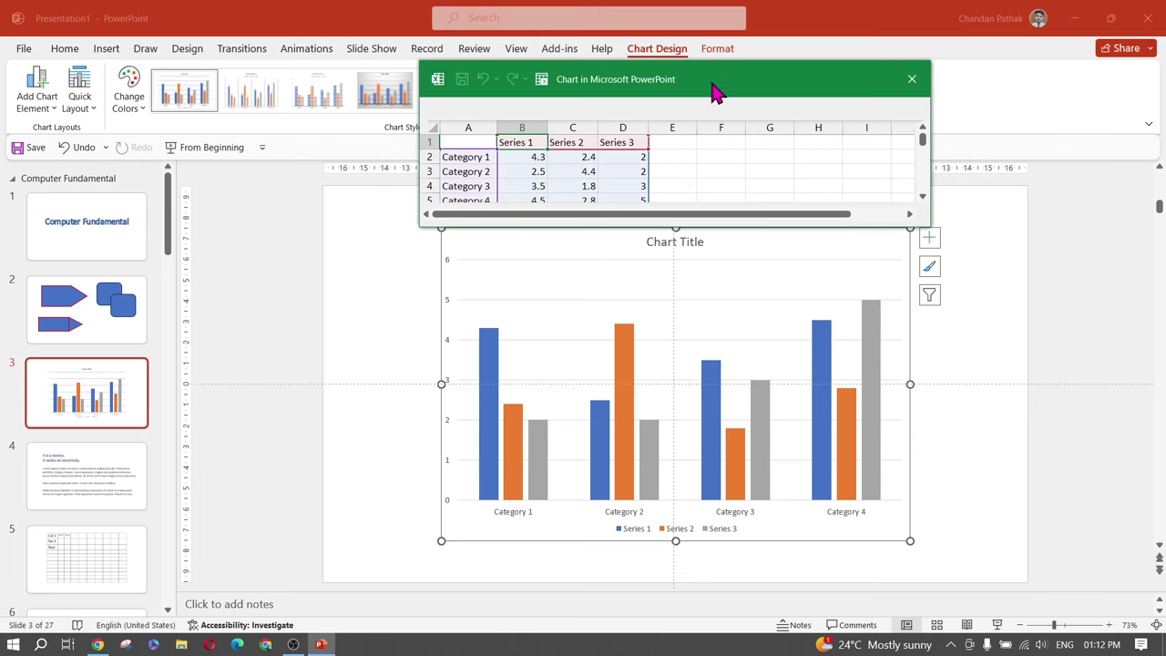
Inspect the Series 2 and Series 3 bars, then close the chart data sheet
left_click_drag(713, 91, 728, 69)
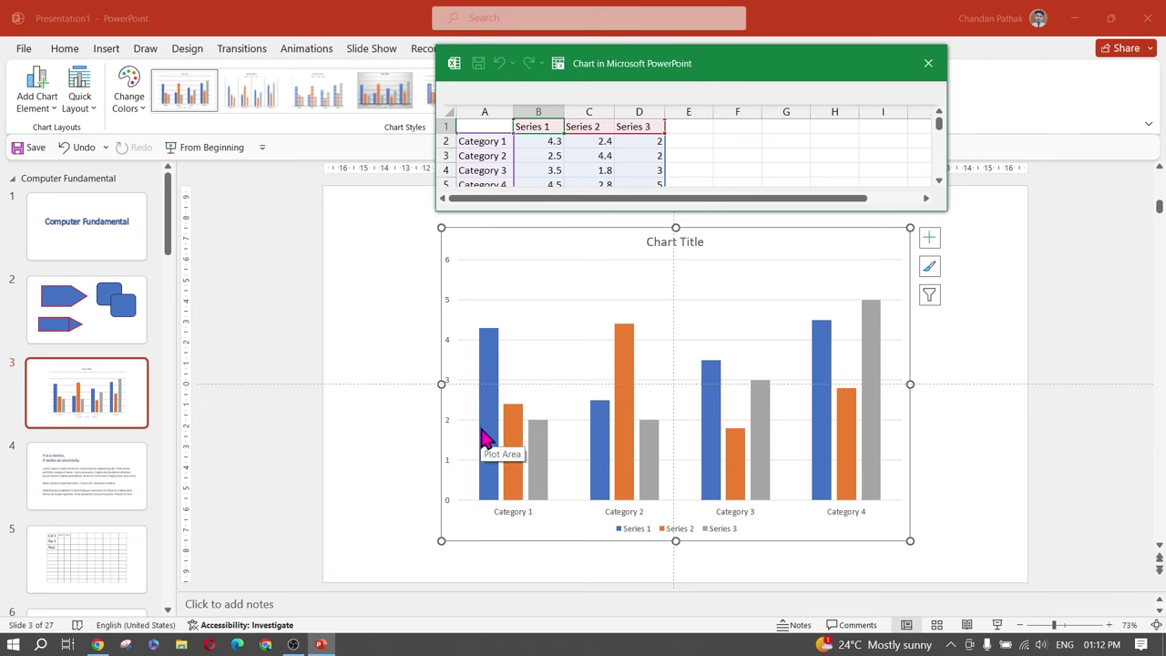
left_click(504, 449)
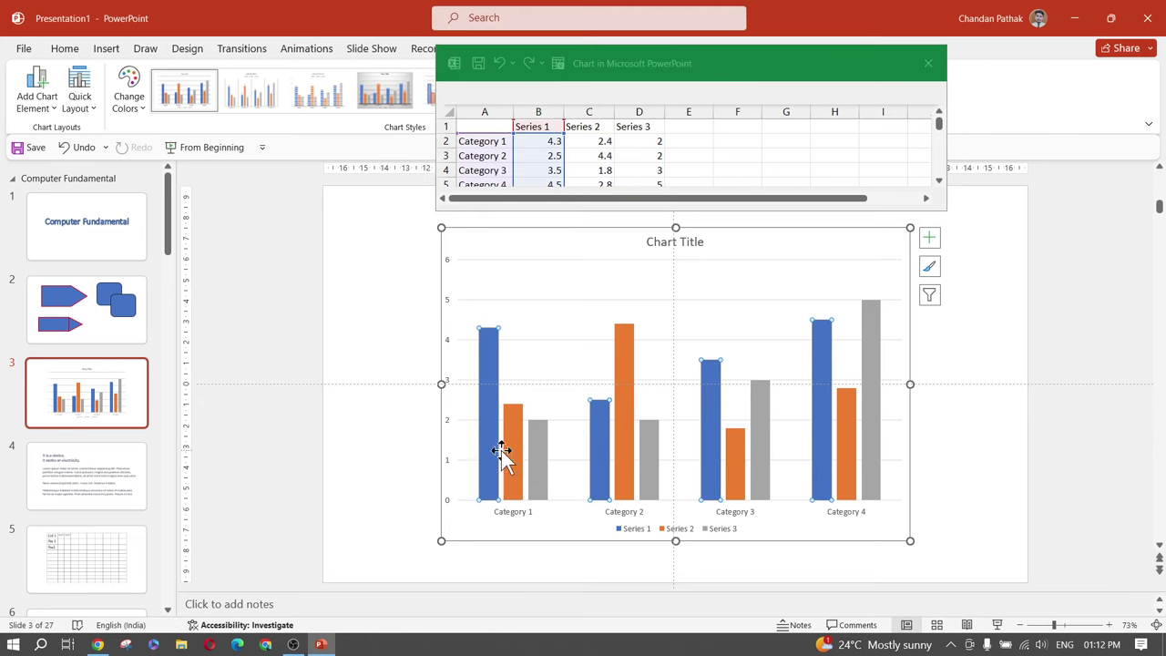
left_click(539, 467)
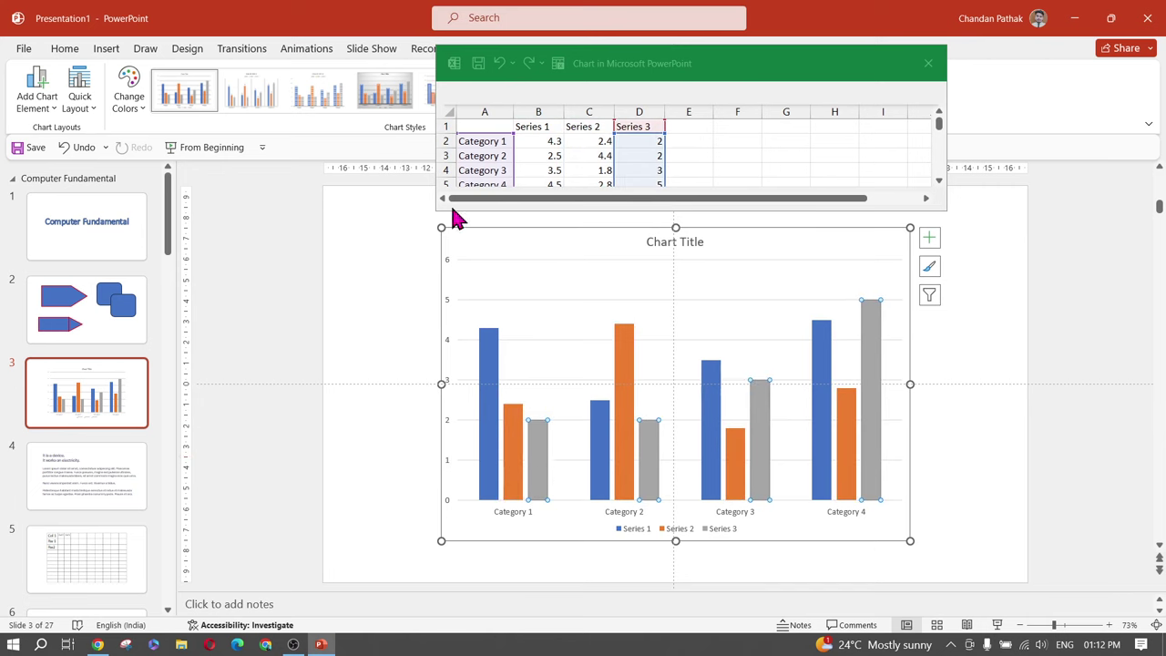
left_click(496, 144)
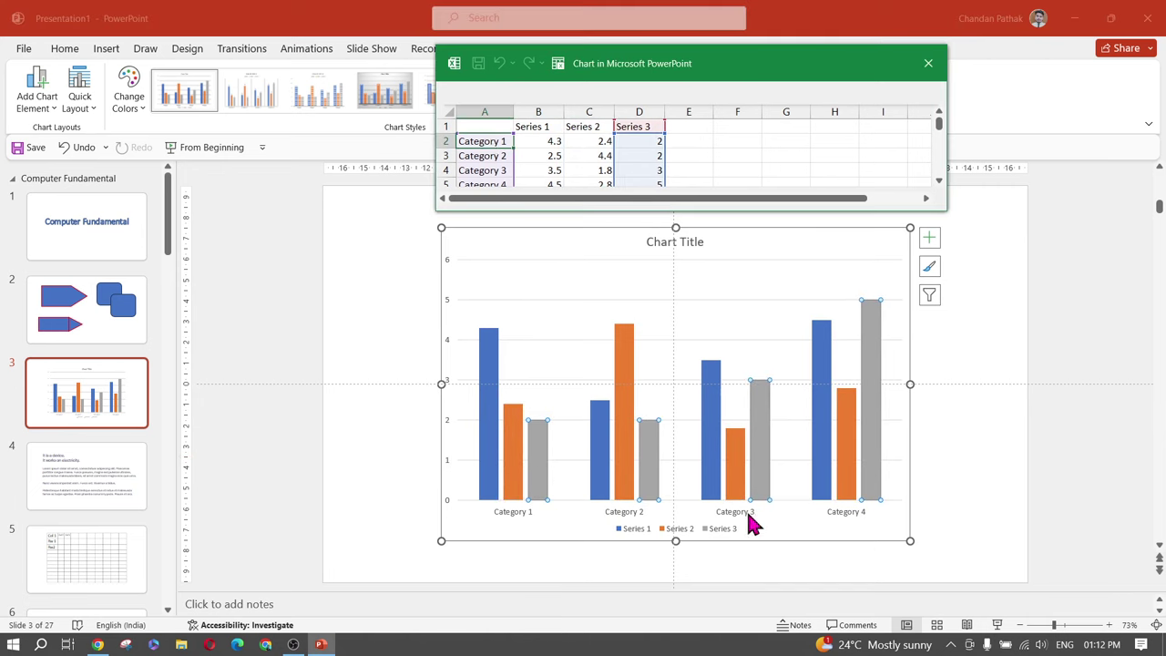
left_click(928, 63)
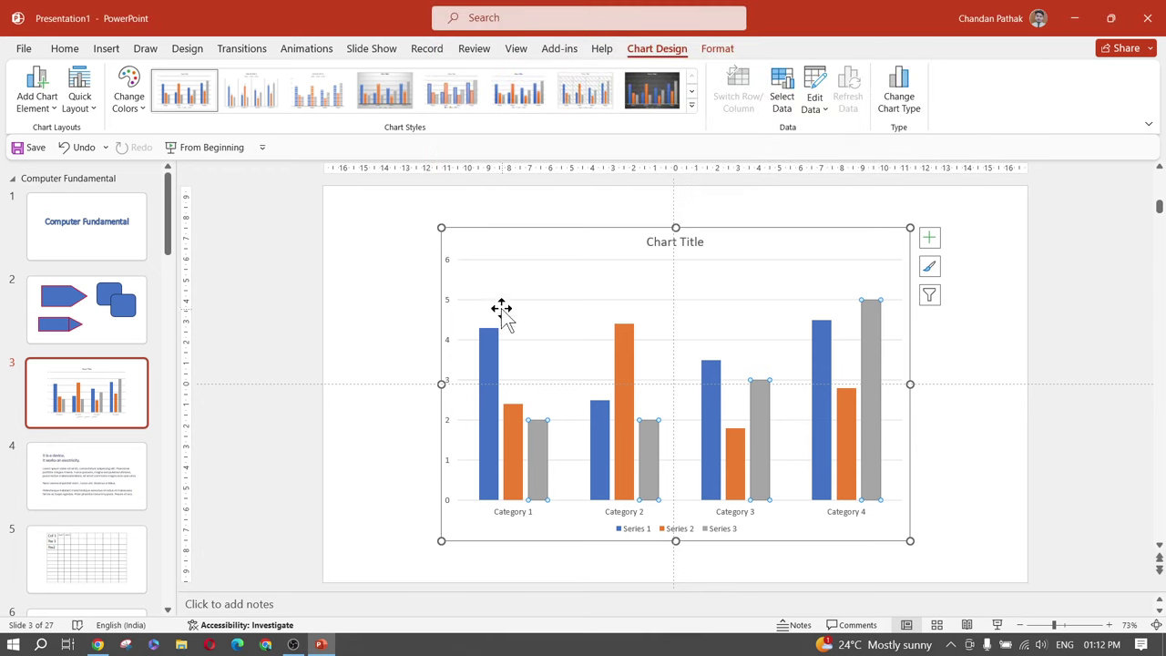
Select the whole chart and shift it slightly left
left_click(380, 266)
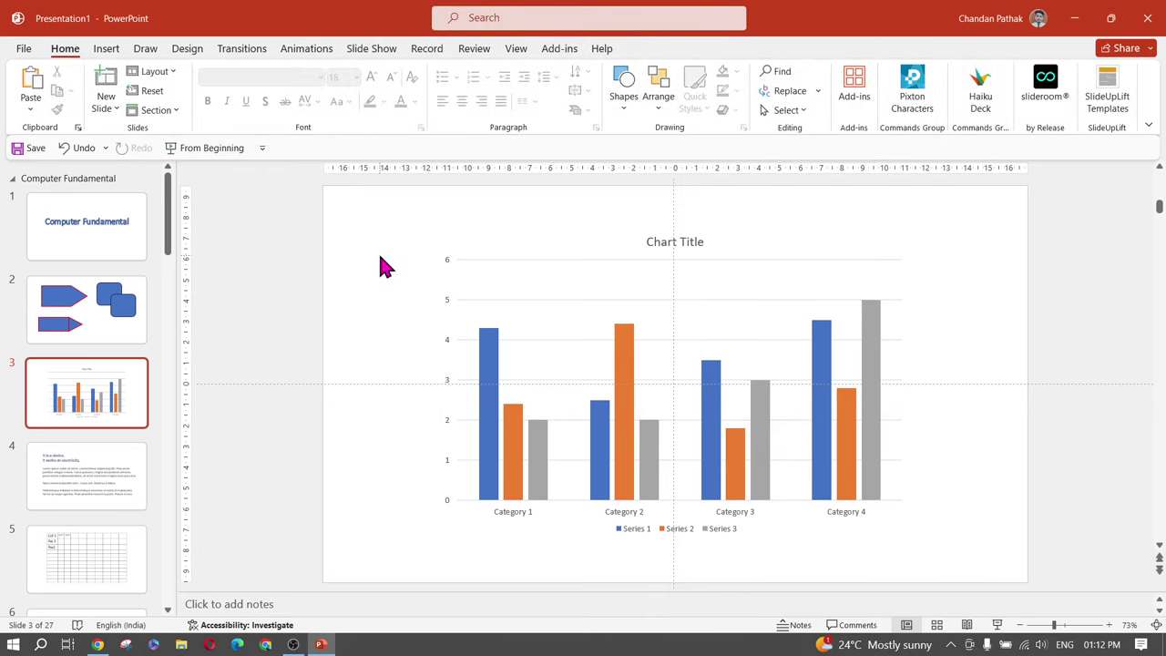
left_click_drag(369, 230, 951, 565)
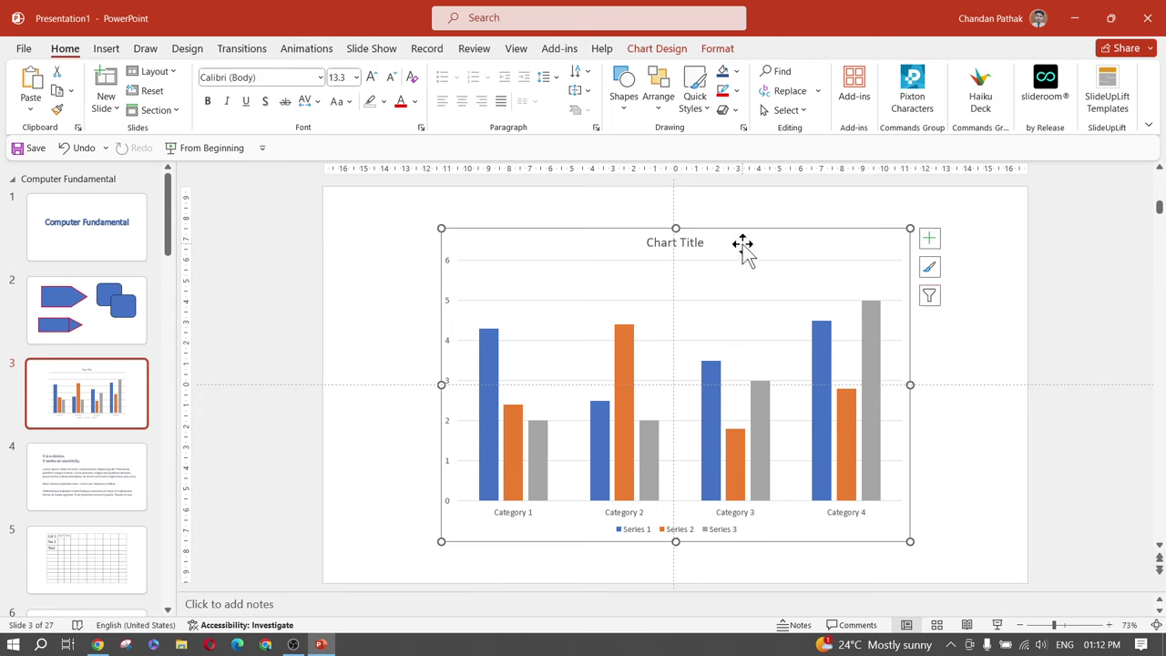
left_click_drag(743, 245, 733, 243)
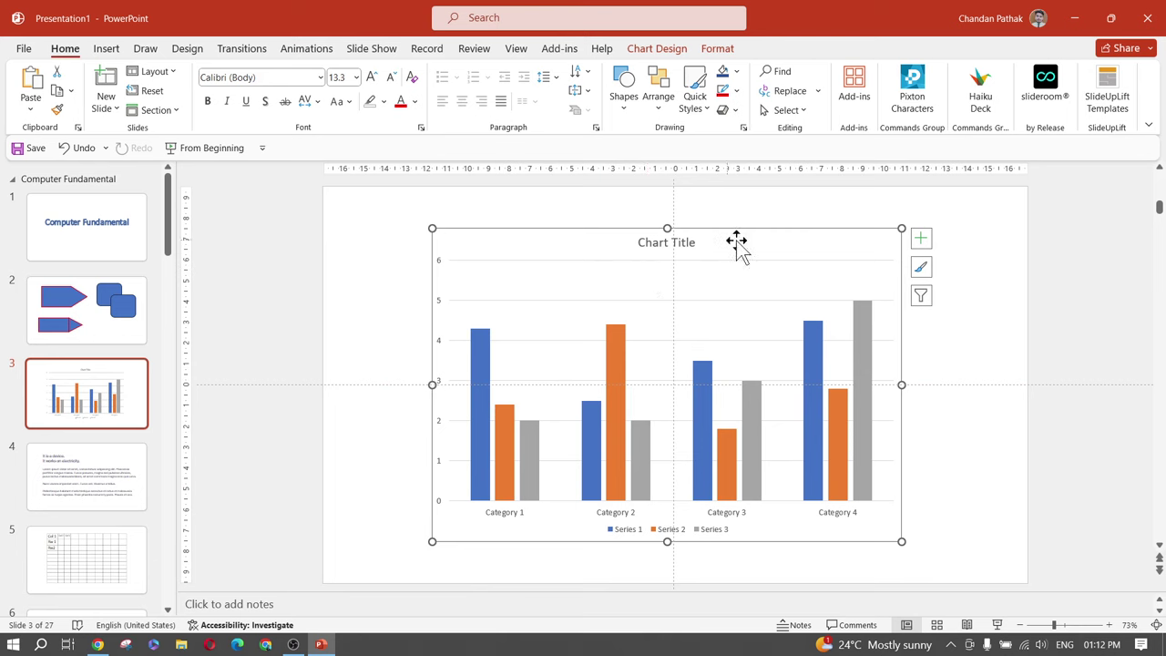
left_click(829, 206)
left_click(770, 248)
Preview chart colours and styles, keep default Style 1, and nudge the chart right
left_click(665, 51)
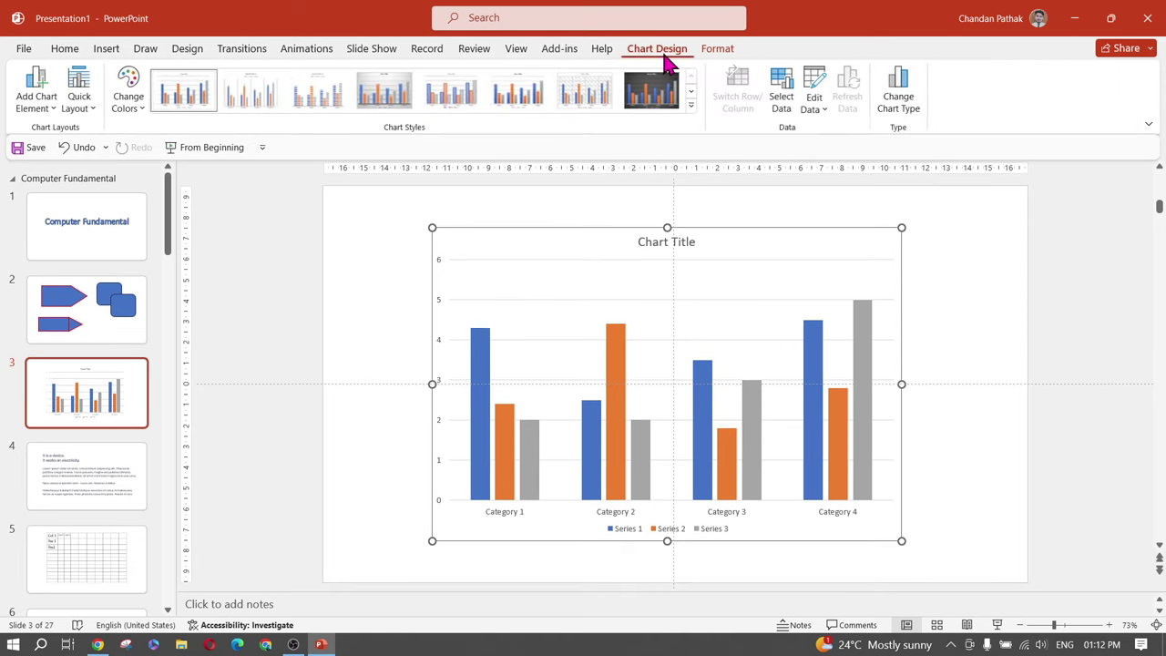
left_click(137, 104)
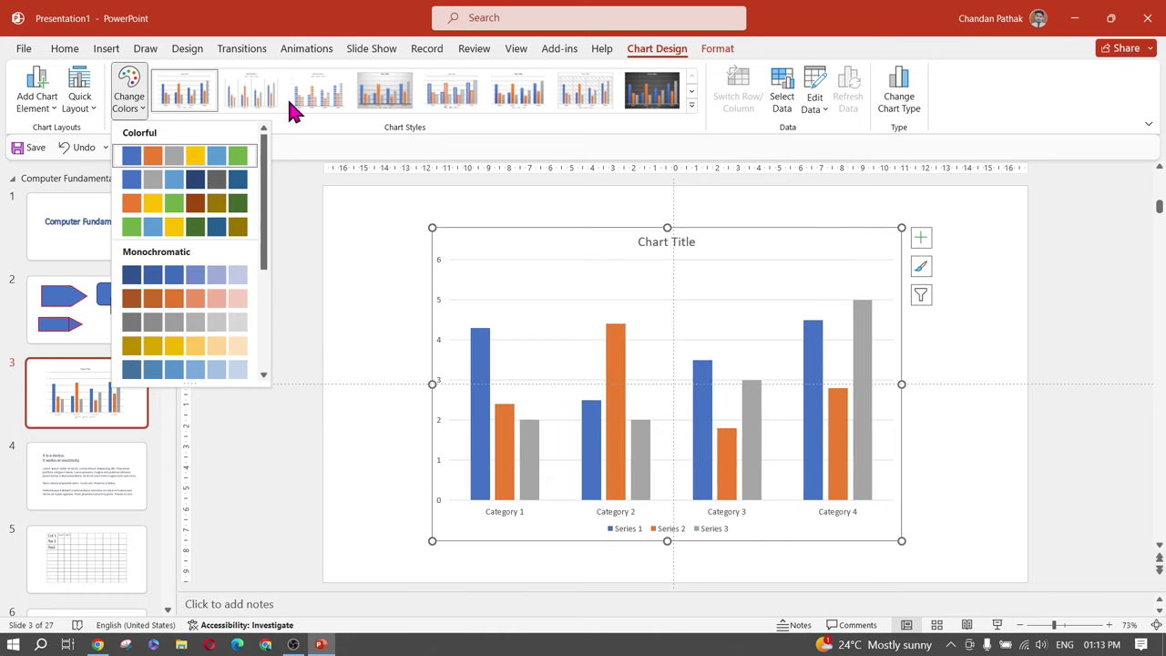
left_click(594, 126)
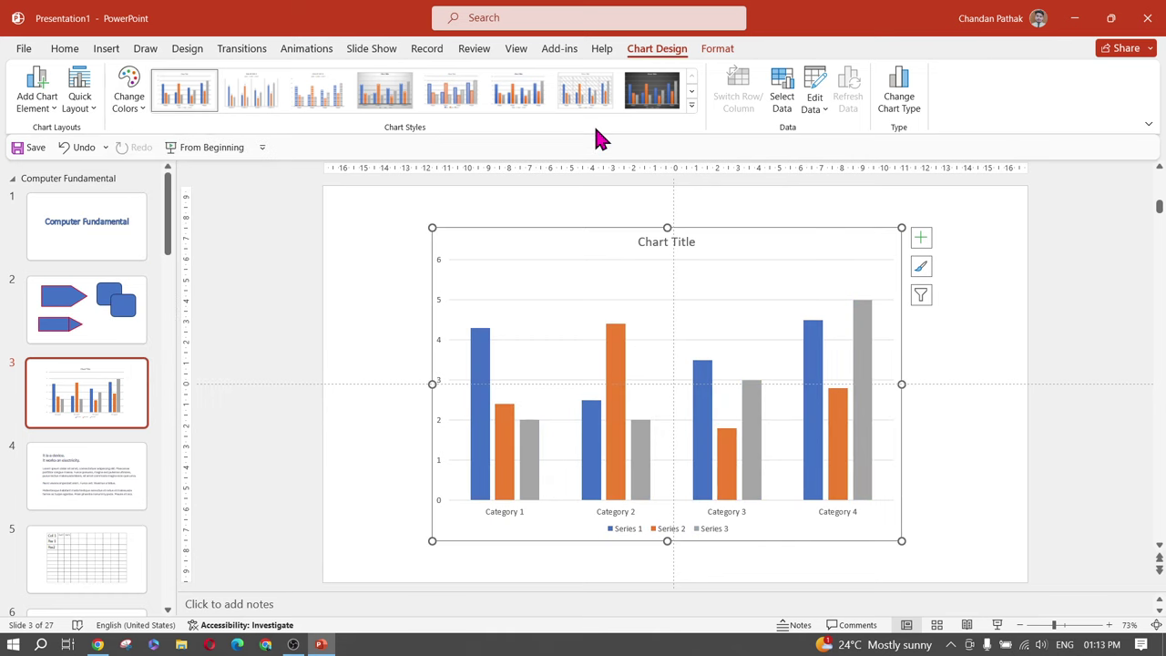
left_click(692, 105)
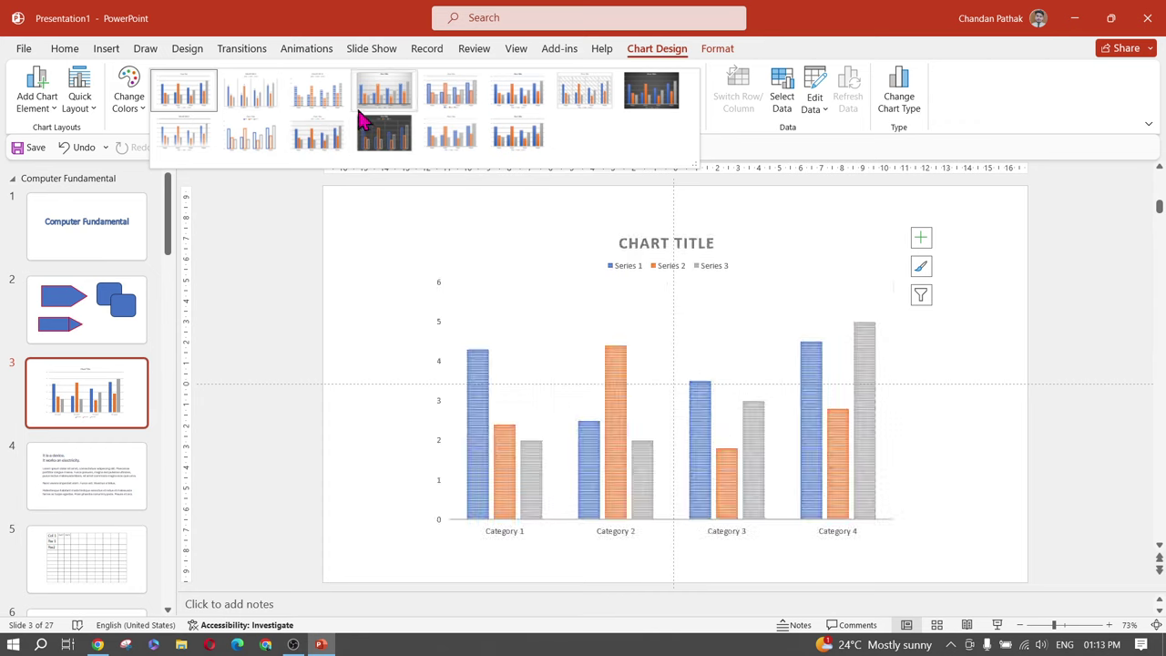
left_click(704, 148)
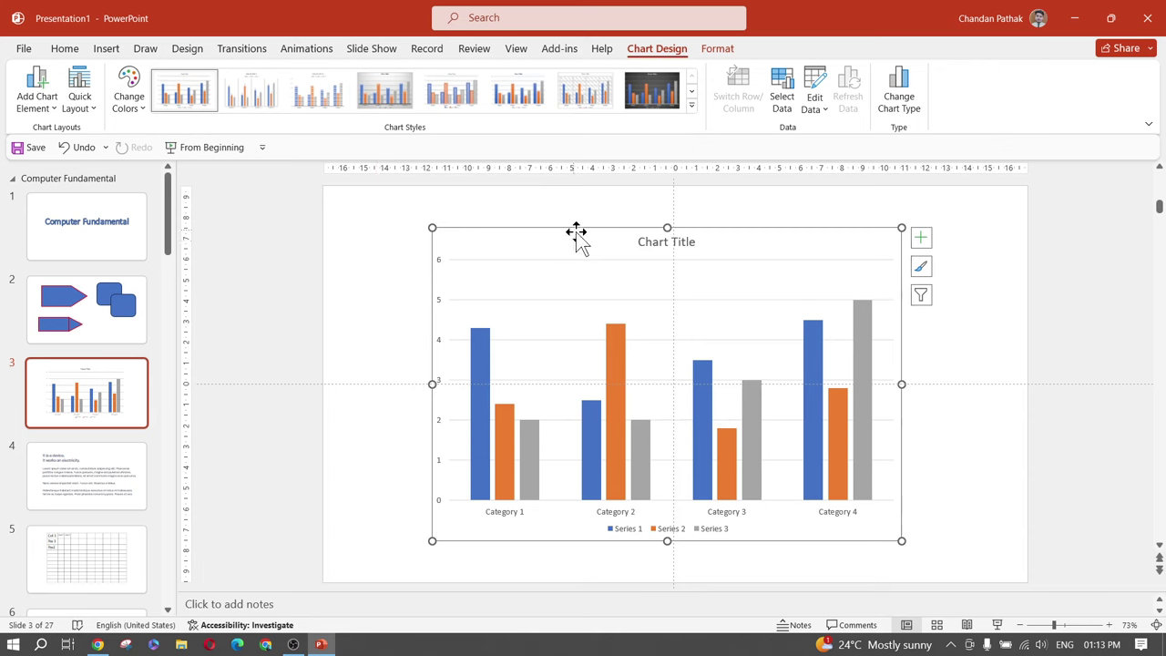
left_click_drag(576, 232, 589, 233)
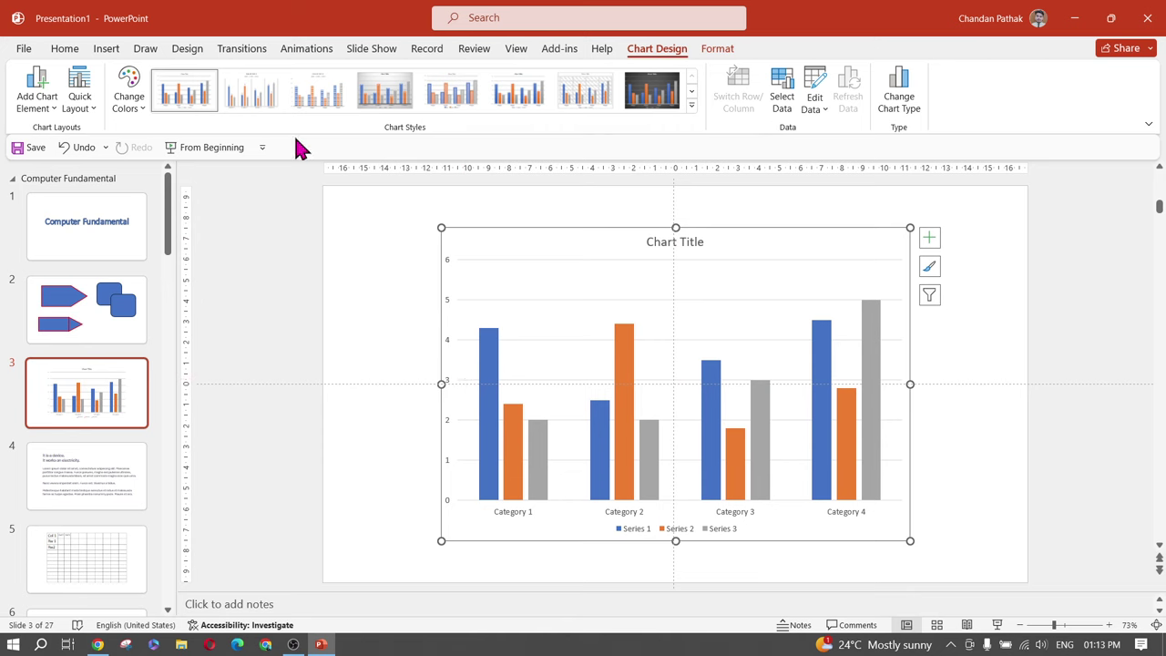
Use Format tab Shape Fill to make Series 1 dark navy and Series 3 Light Blue
left_click(728, 53)
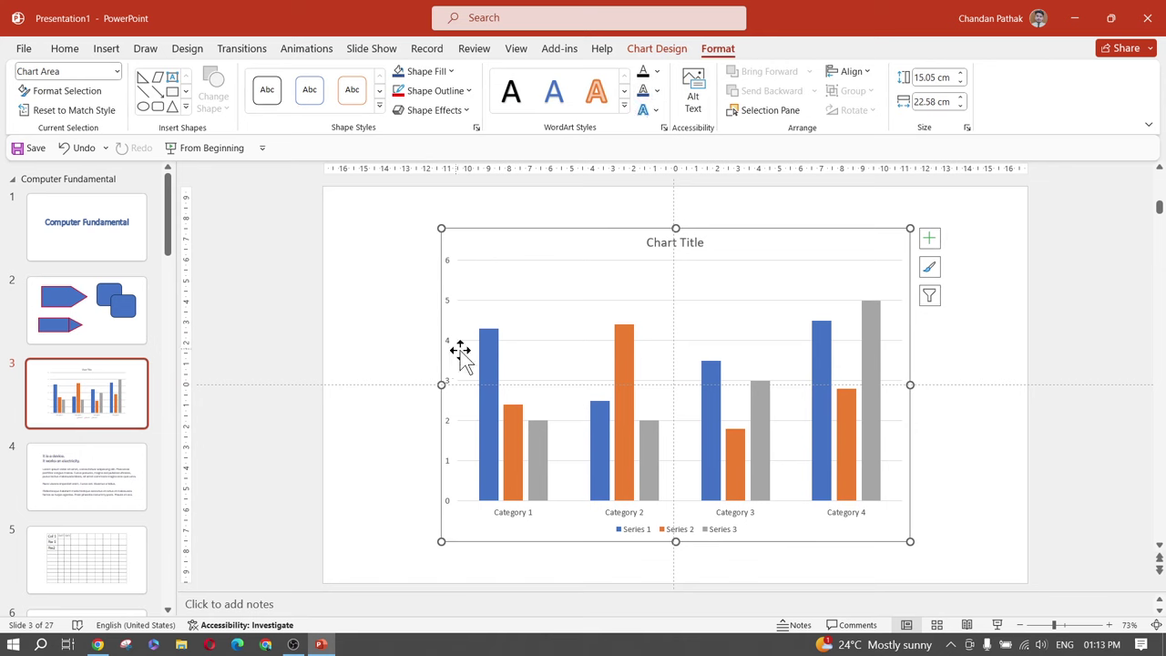
left_click(487, 364)
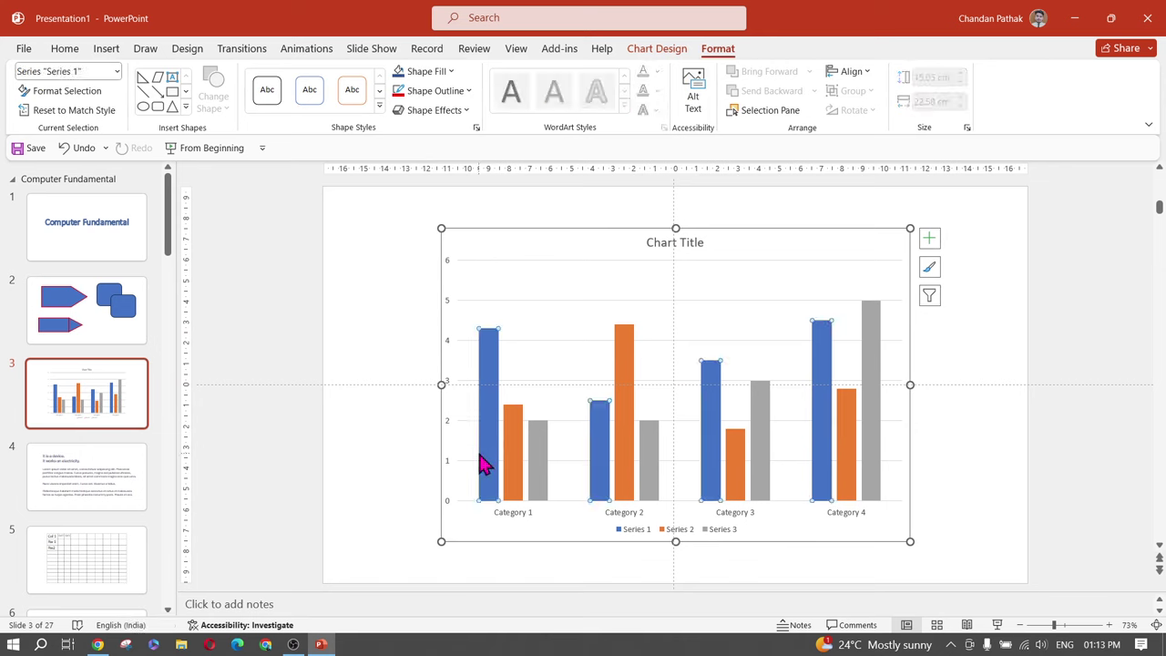
left_click(442, 73)
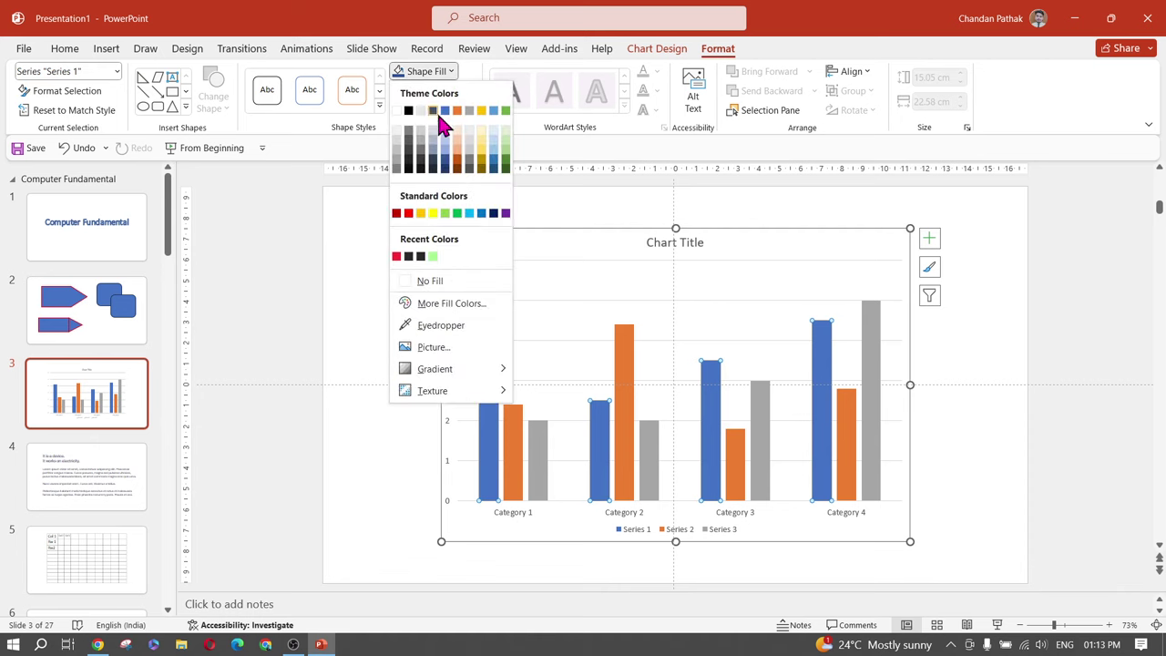
left_click(440, 164)
left_click(540, 476)
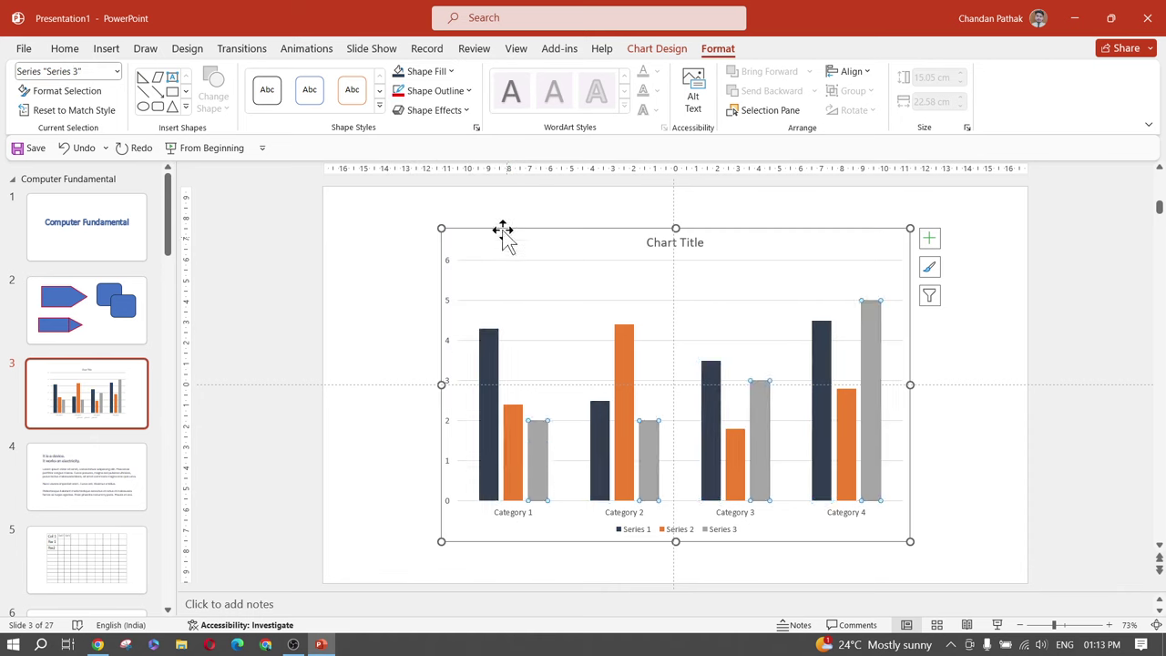
left_click(441, 73)
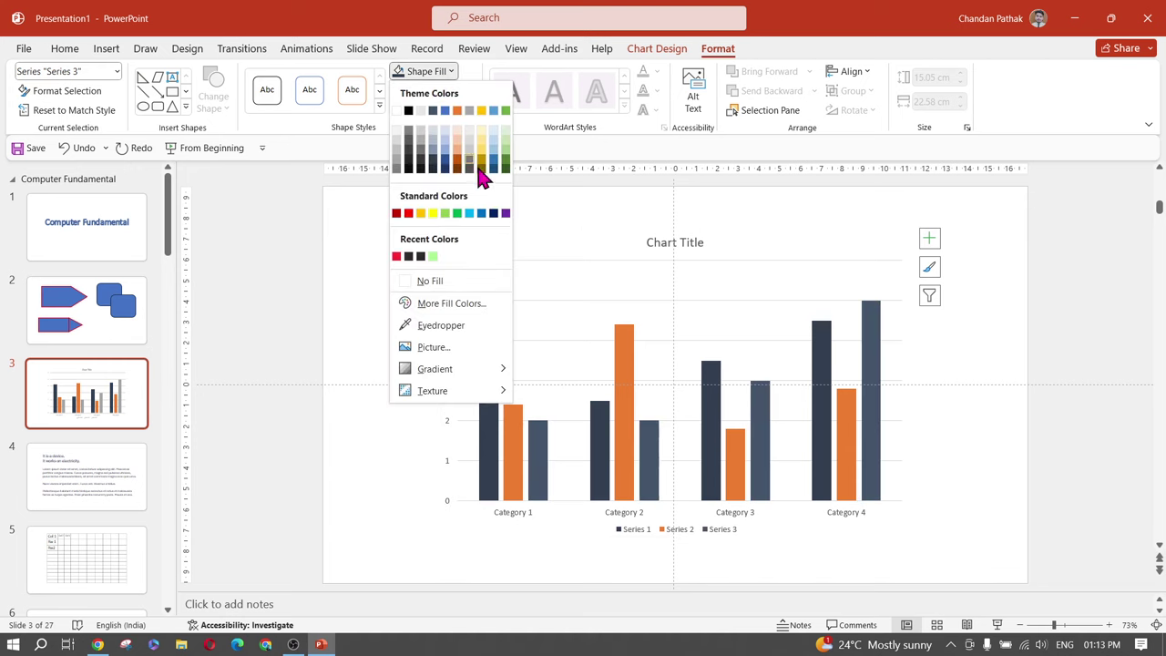
left_click(470, 214)
left_click(293, 349)
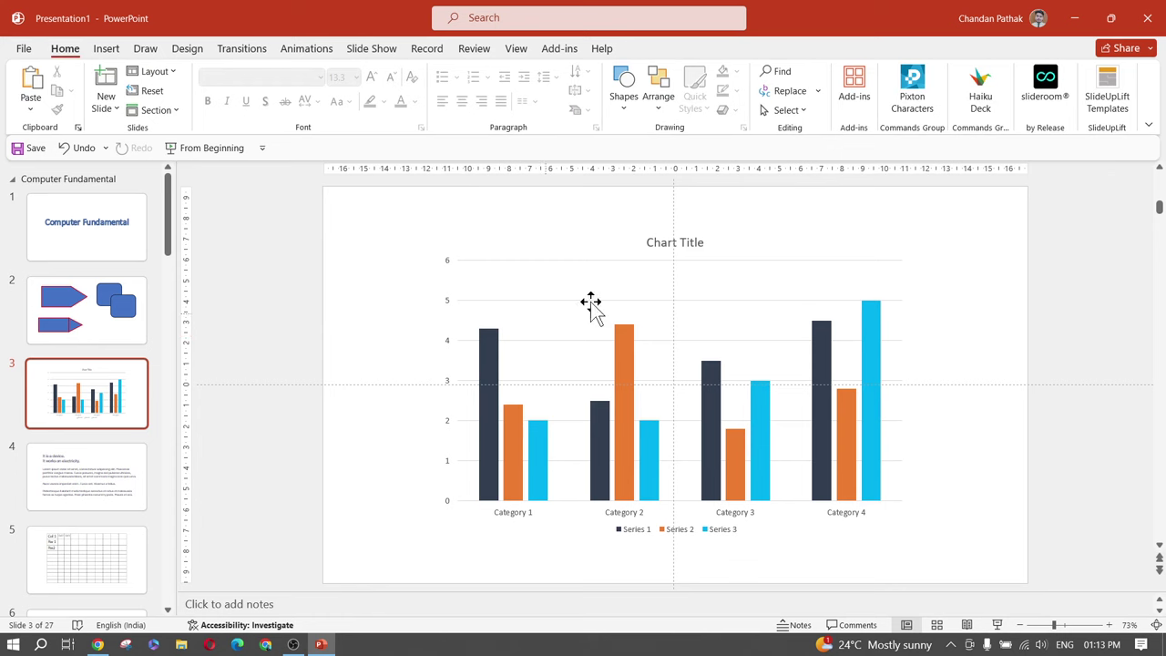
Replace the chart title text with 'Title'
left_click(653, 241)
left_click(666, 245)
left_click(678, 246)
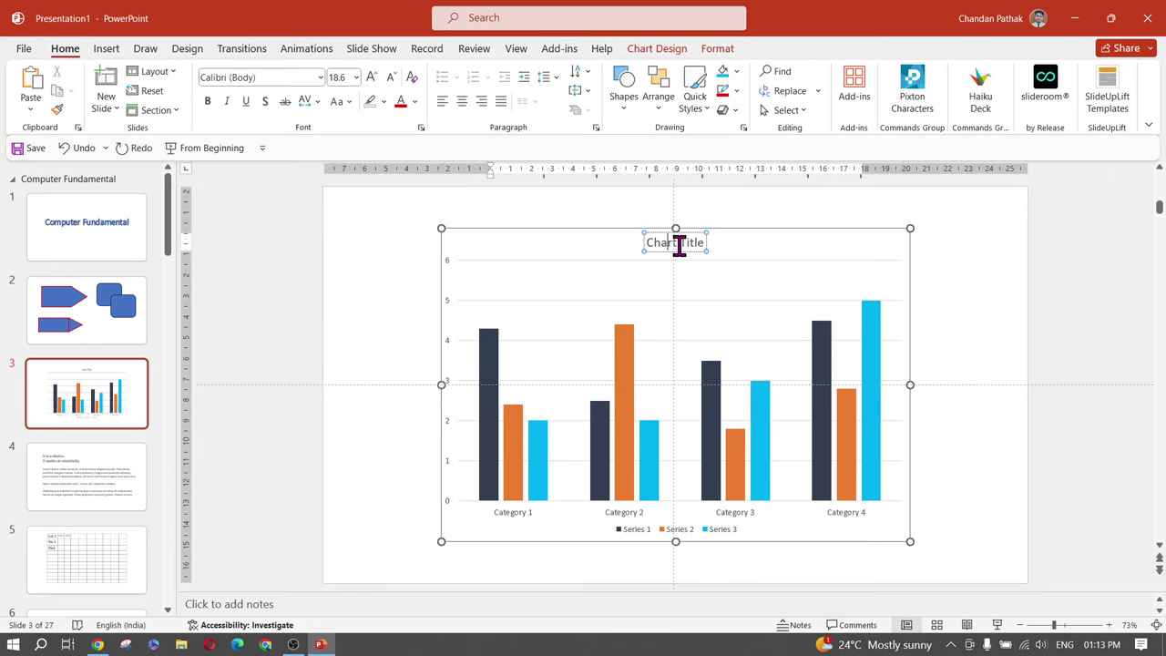
triple_click(679, 246)
type("Tile")
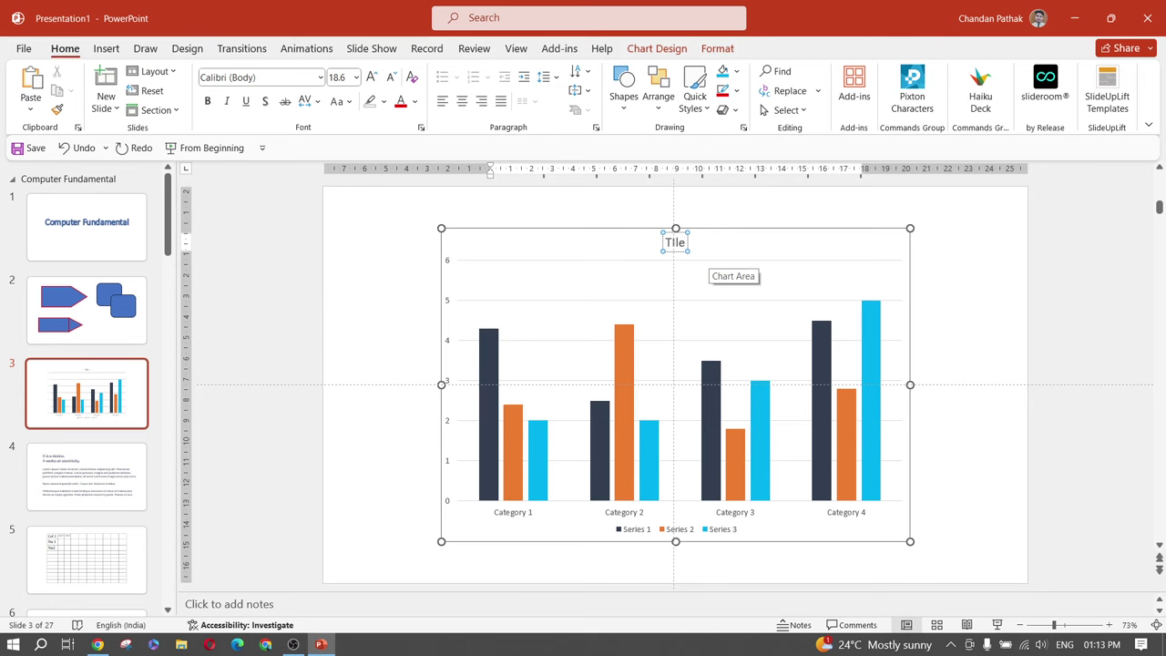
type("T")
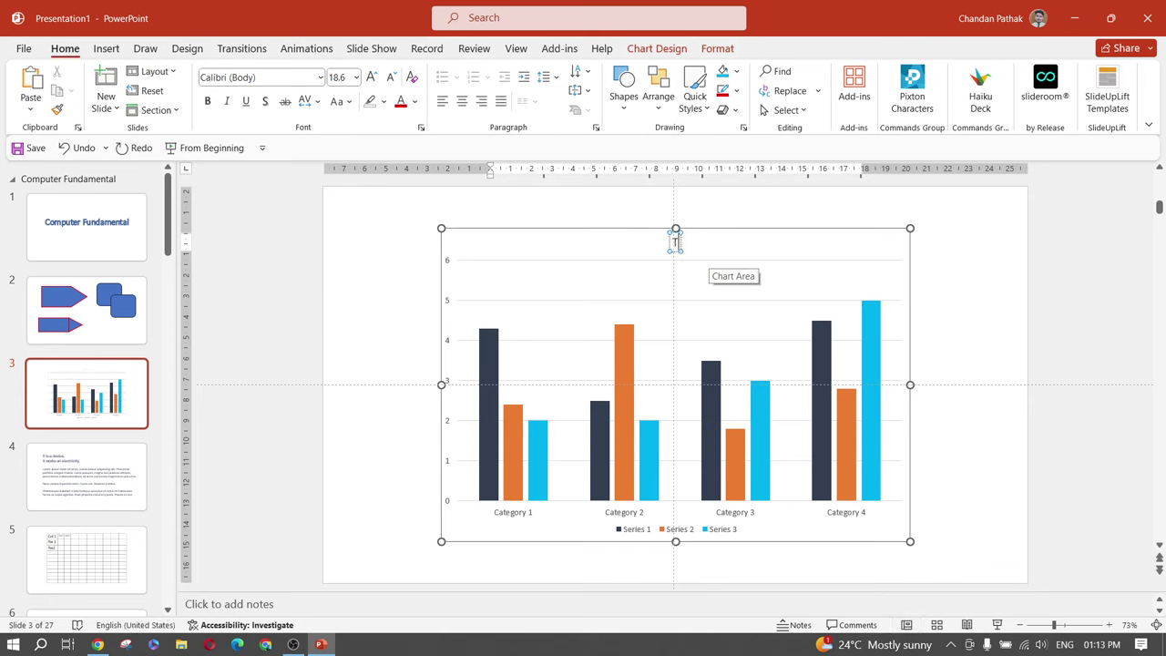
type("itle")
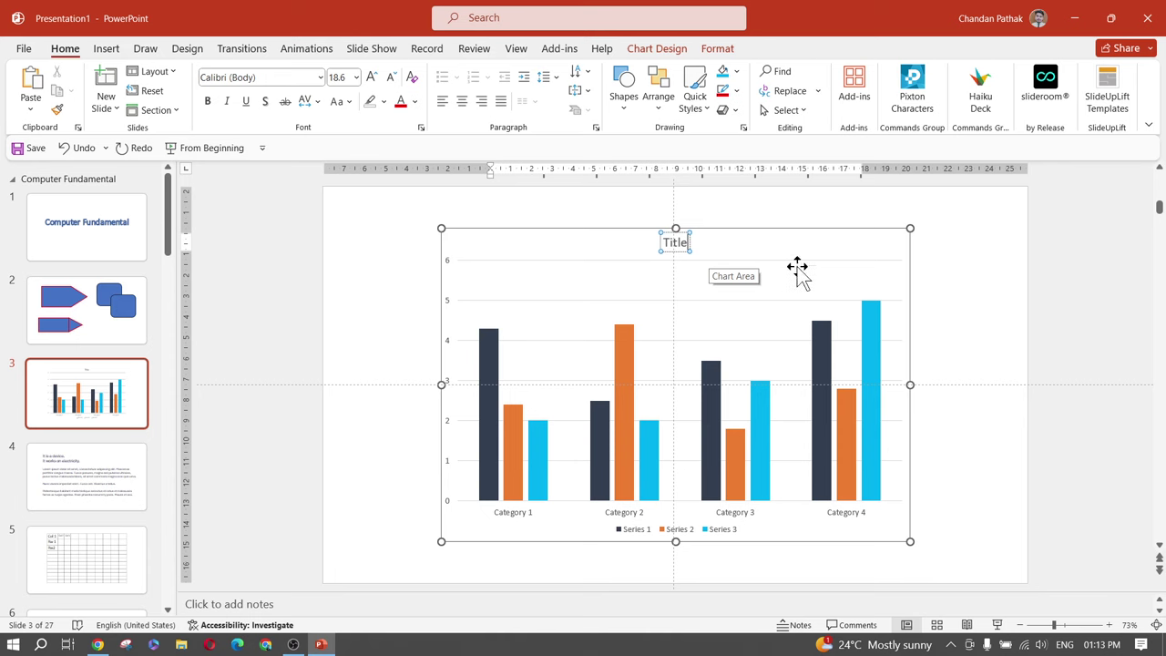
left_click(957, 253)
left_click(755, 246)
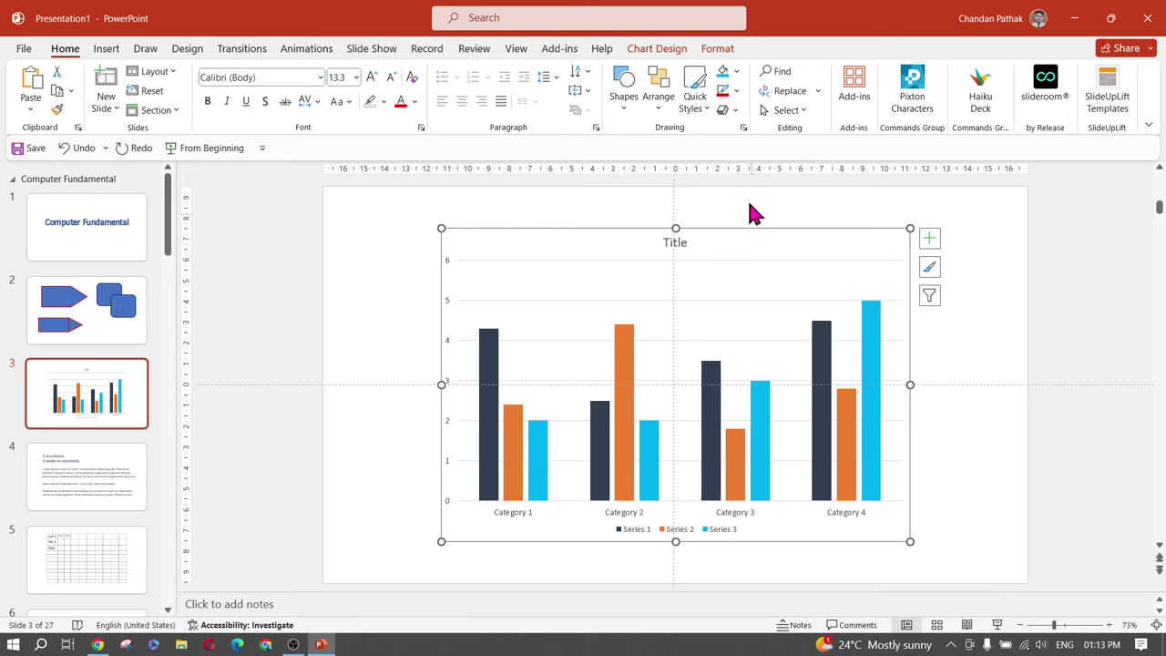
Apply the orange WordArt style to the chart title
left_click(713, 51)
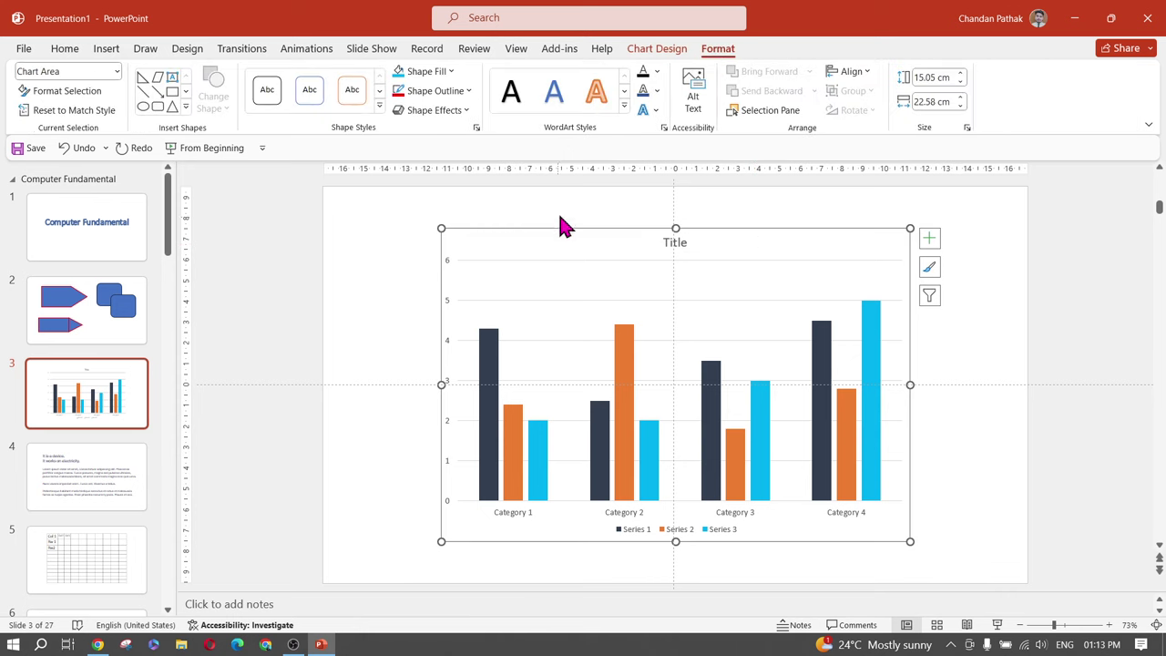
left_click(674, 242)
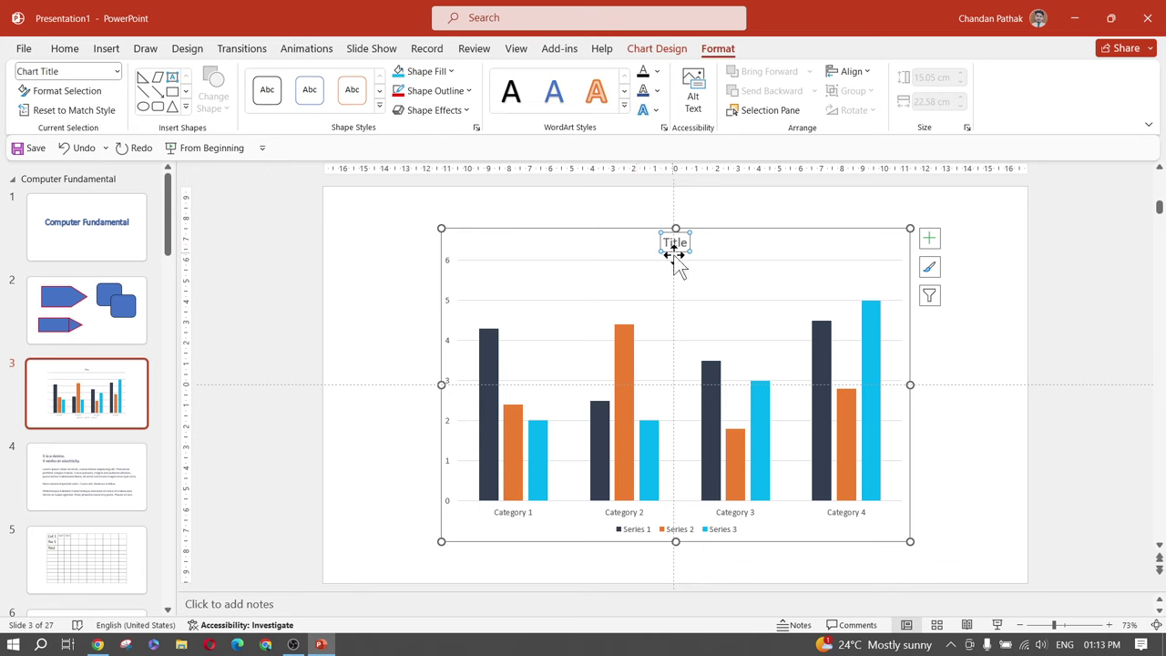
left_click(928, 238)
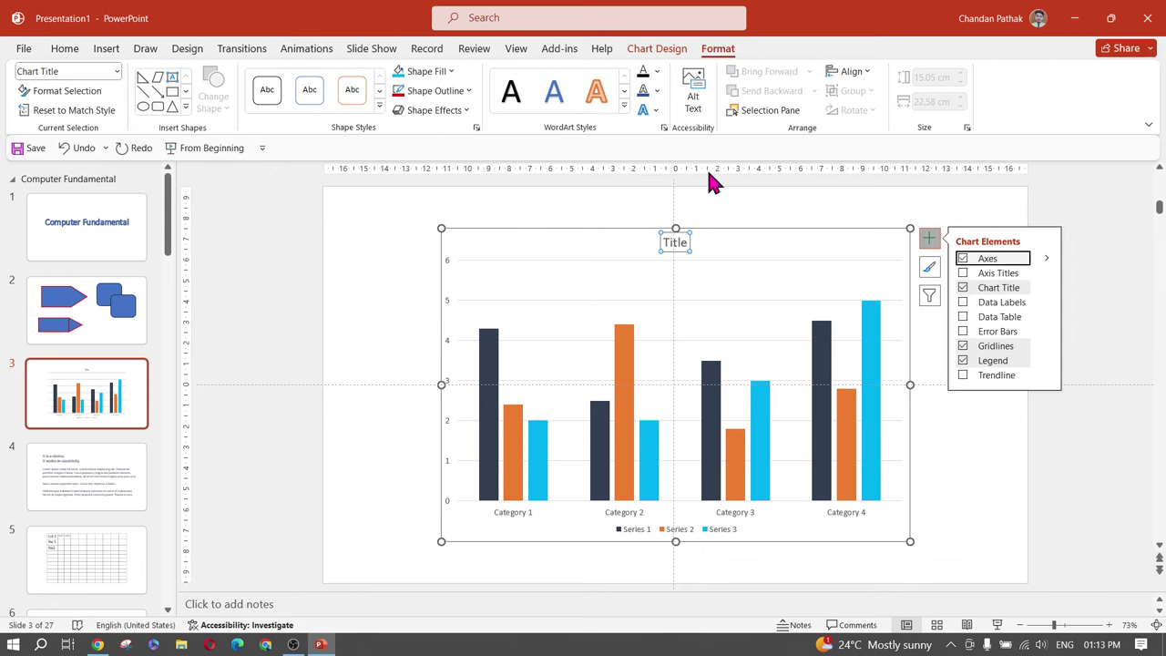
left_click(624, 106)
left_click(594, 97)
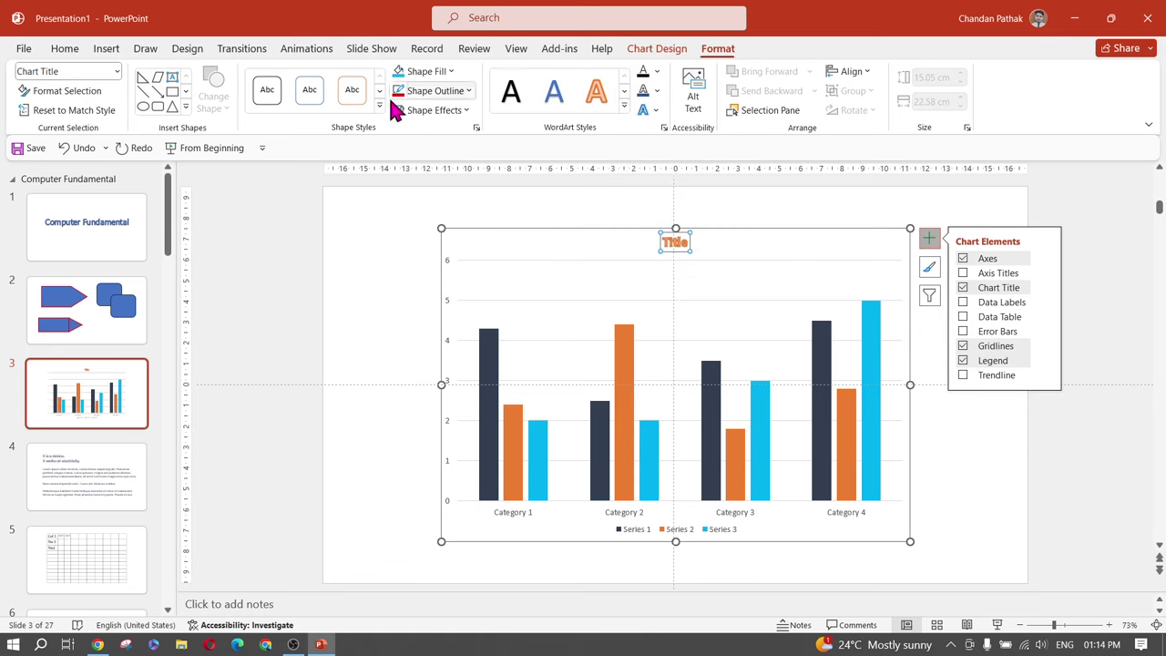
Set the title's character spacing to Loose
left_click(66, 52)
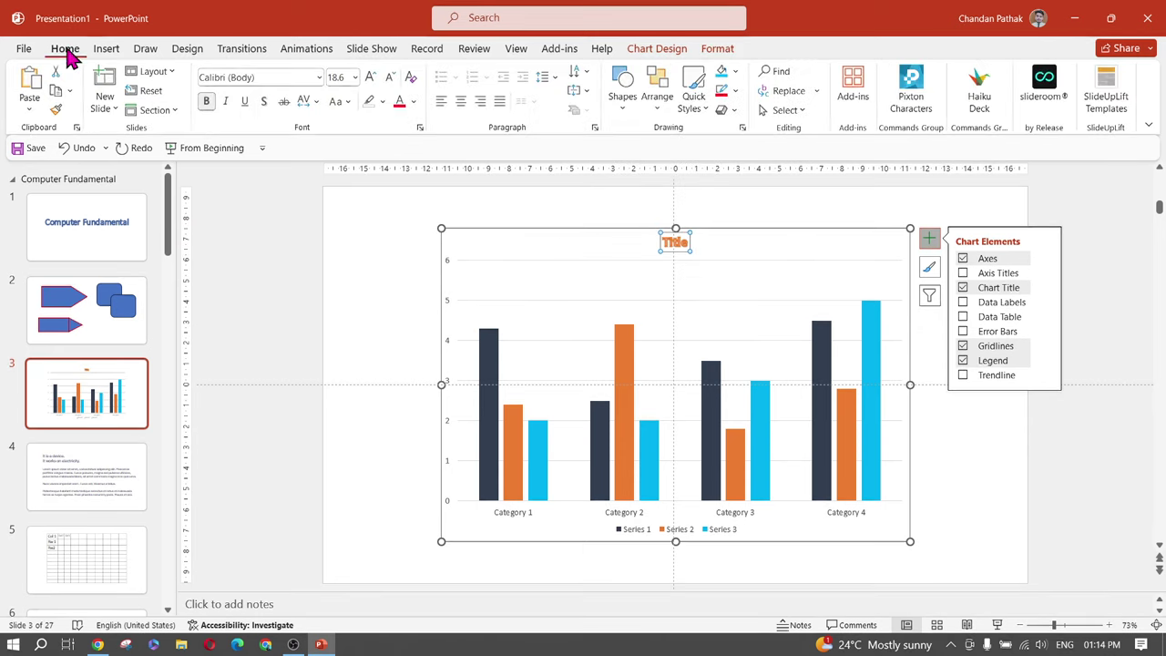
left_click(312, 104)
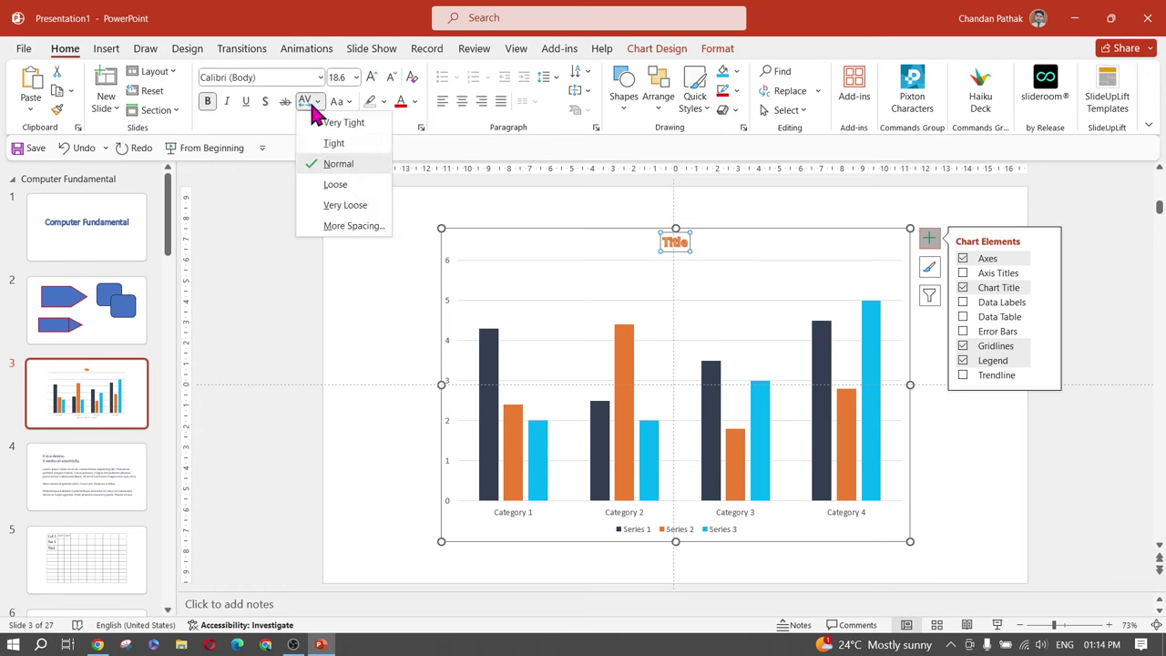
left_click(341, 187)
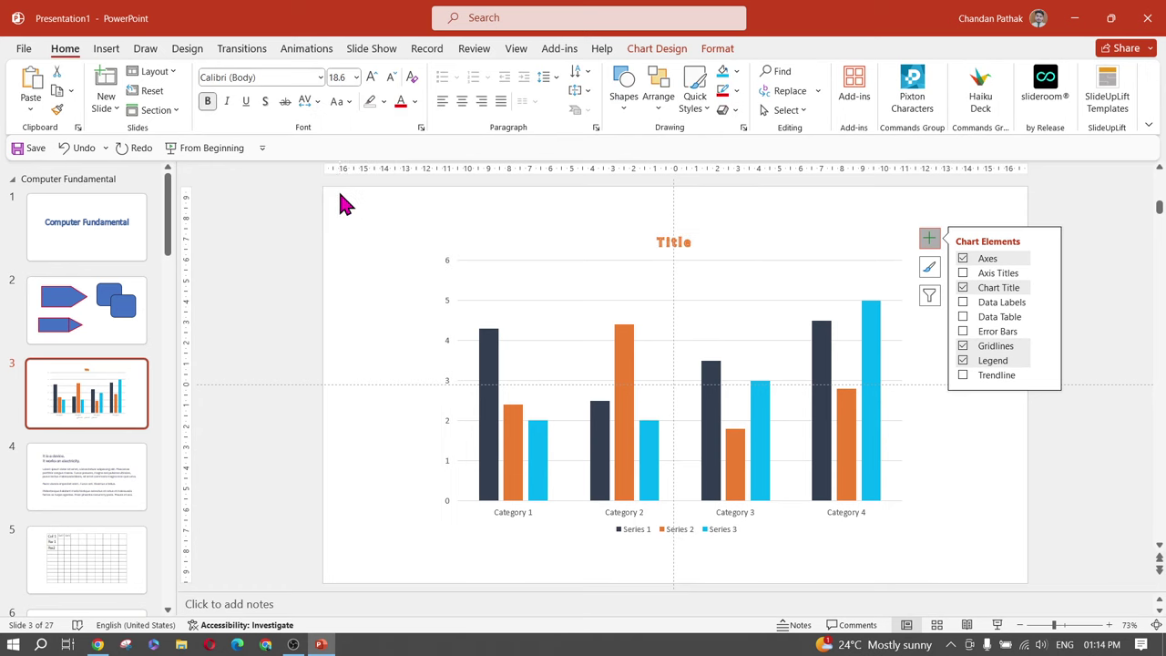
left_click(332, 301)
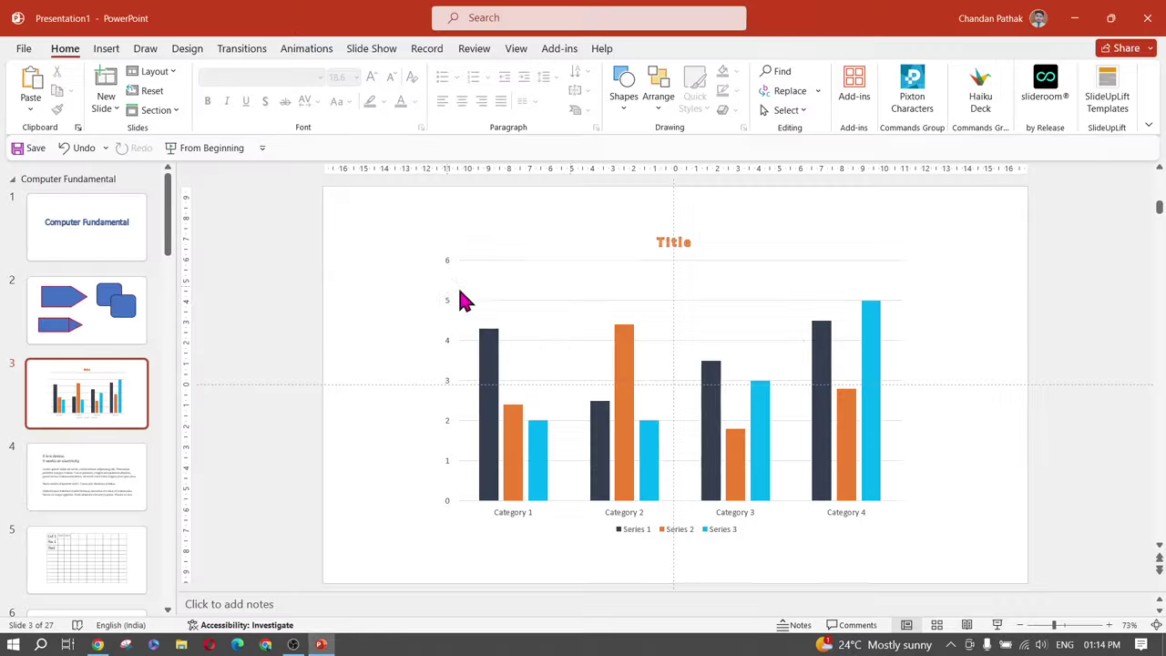
Go to slide 8, Types of Printer, and select all its bullet text
scroll(114, 407, "down", 5)
scroll(116, 415, "down", 3)
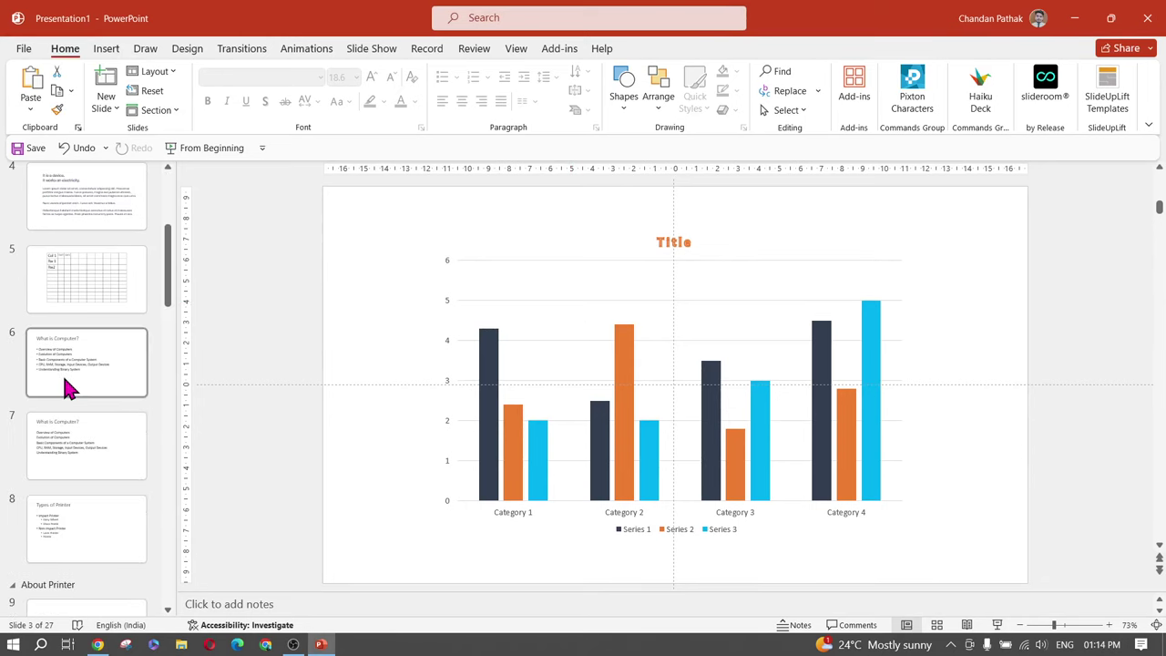
left_click(78, 325)
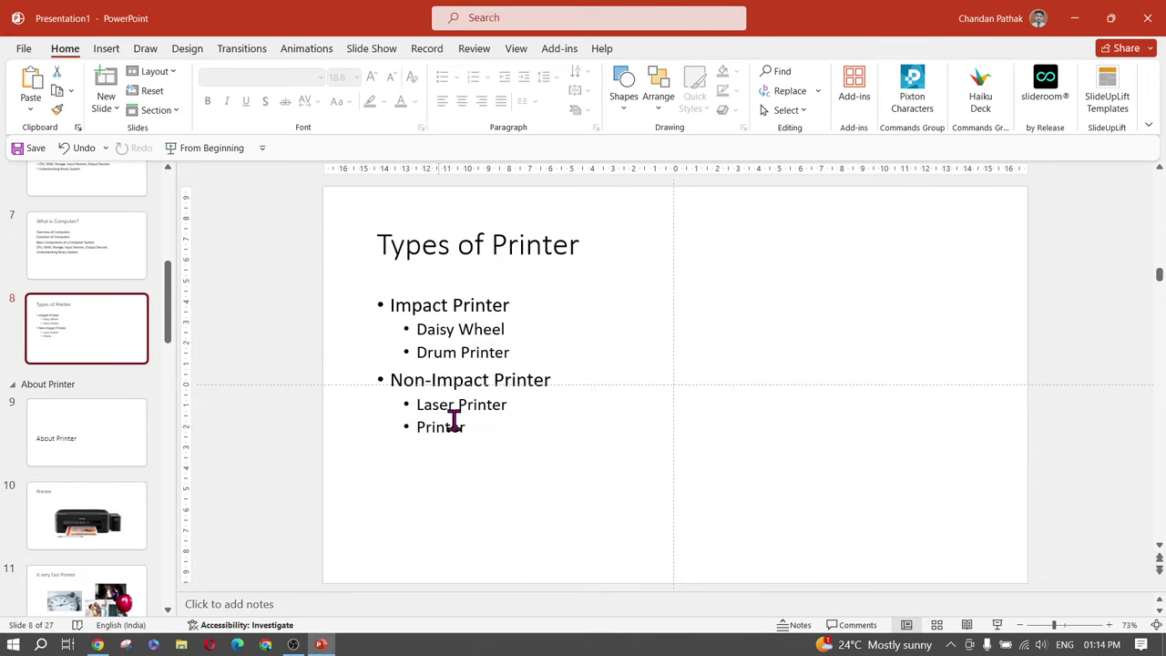
left_click(478, 343)
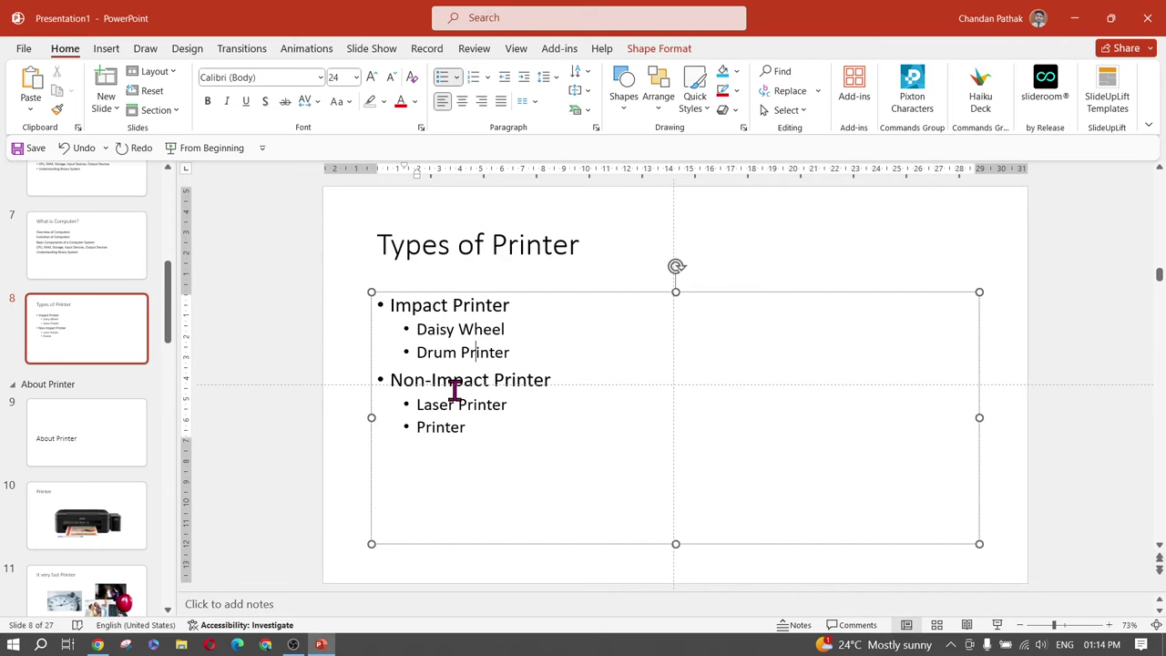
key("ctrl+a")
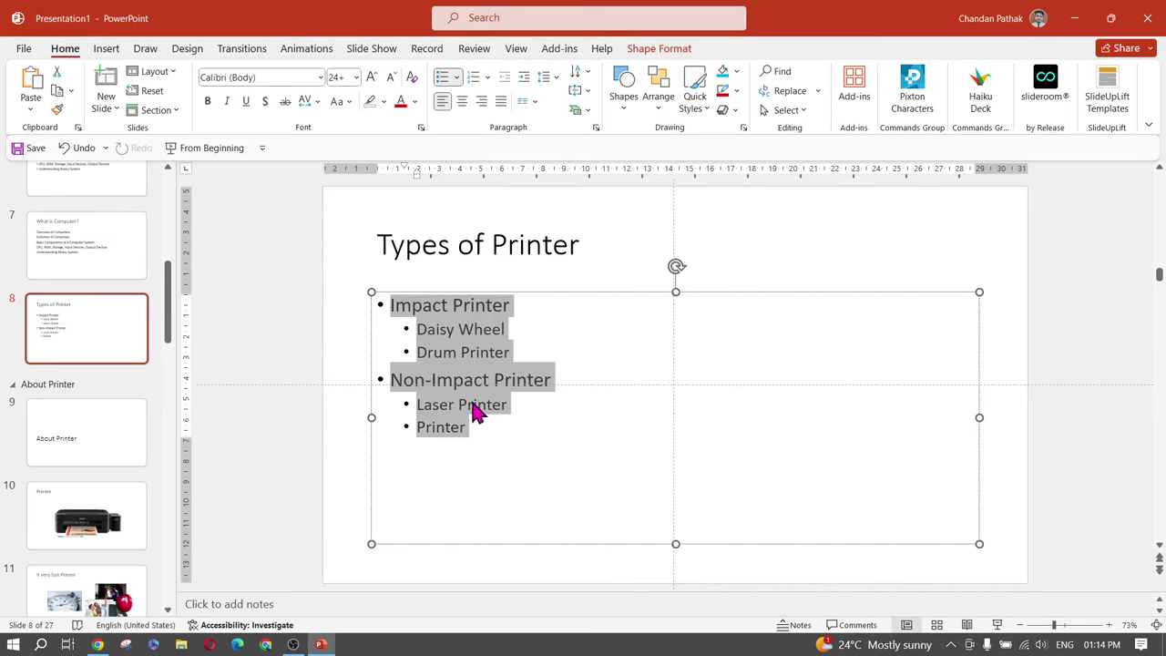
Insert a trial Organization Chart SmartArt graphic from the Hierarchy layouts
left_click(108, 50)
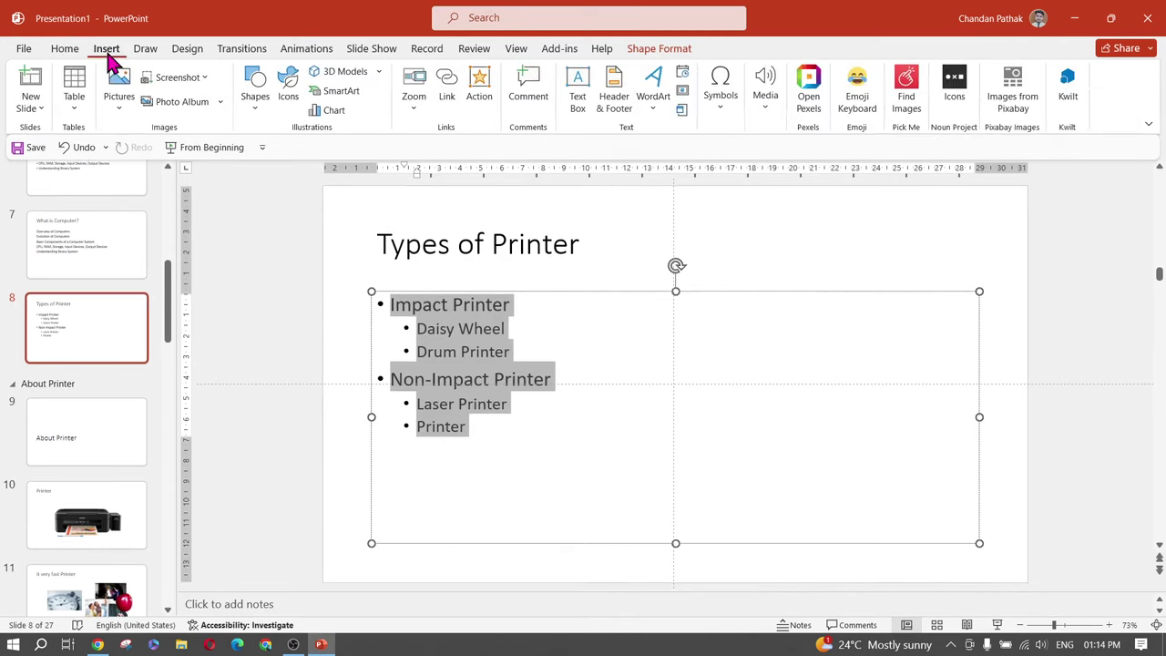
left_click(337, 94)
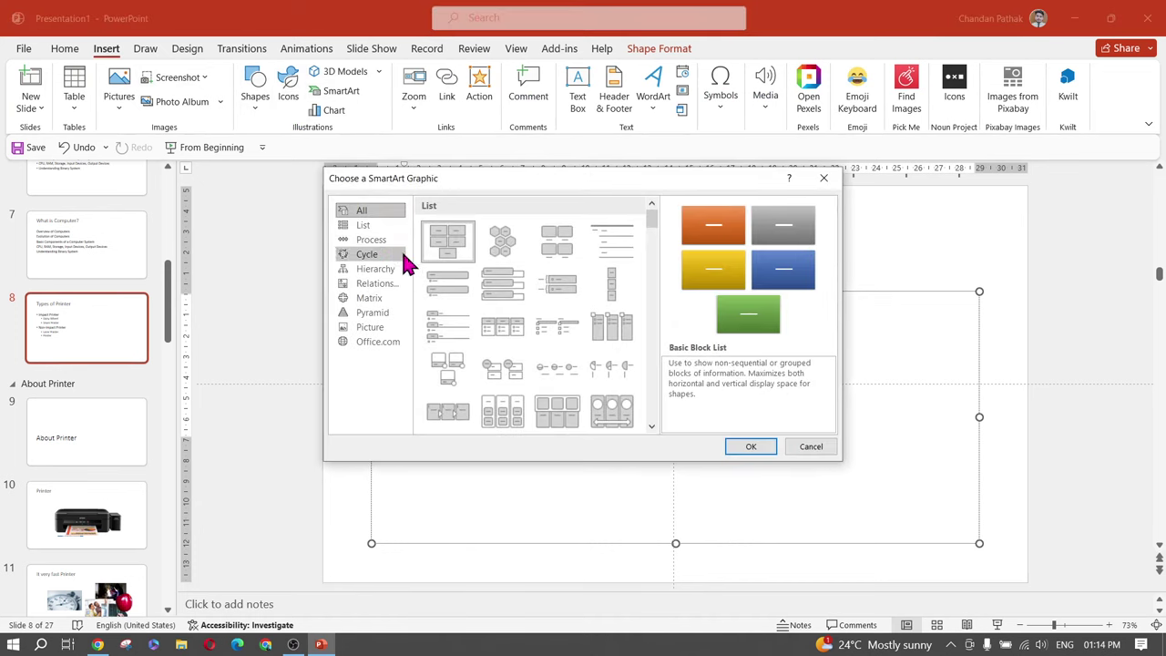
left_click(375, 269)
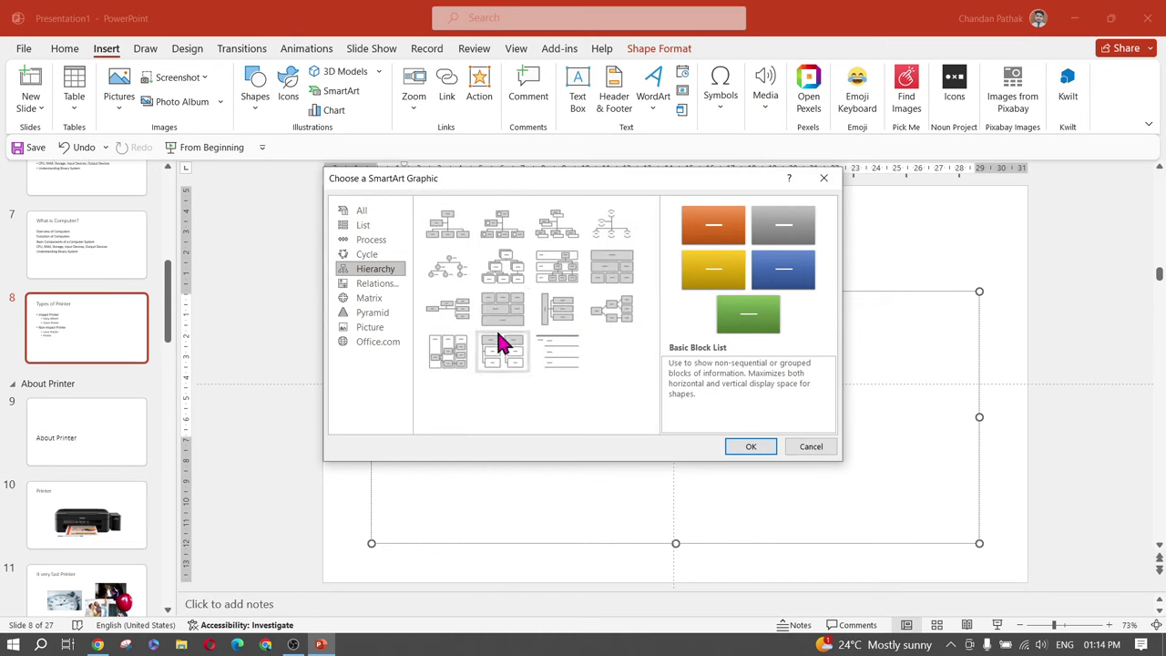
left_click(456, 239)
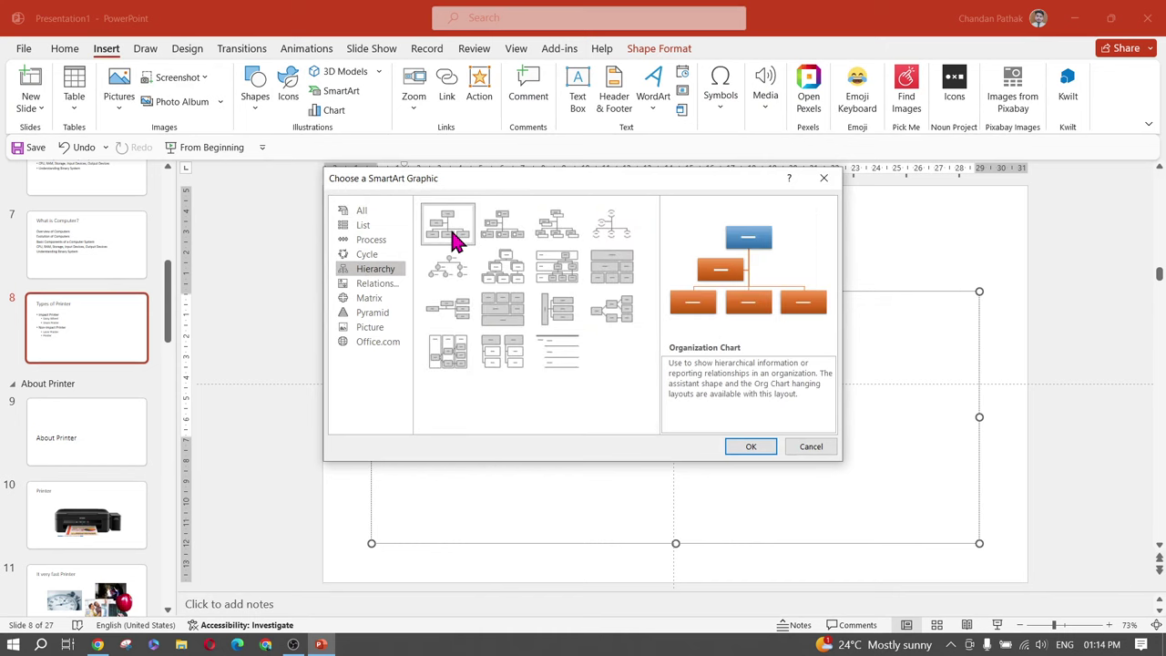
left_click(751, 447)
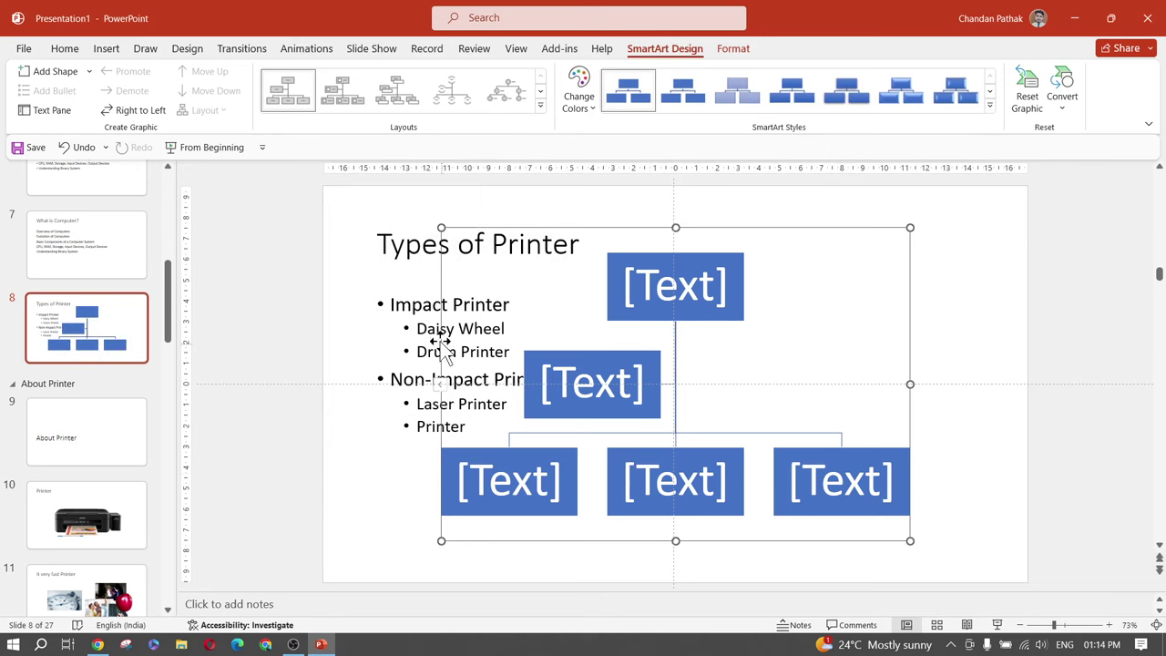
Undo the org chart insertion, restoring the plain bulleted printer list
left_click(418, 321)
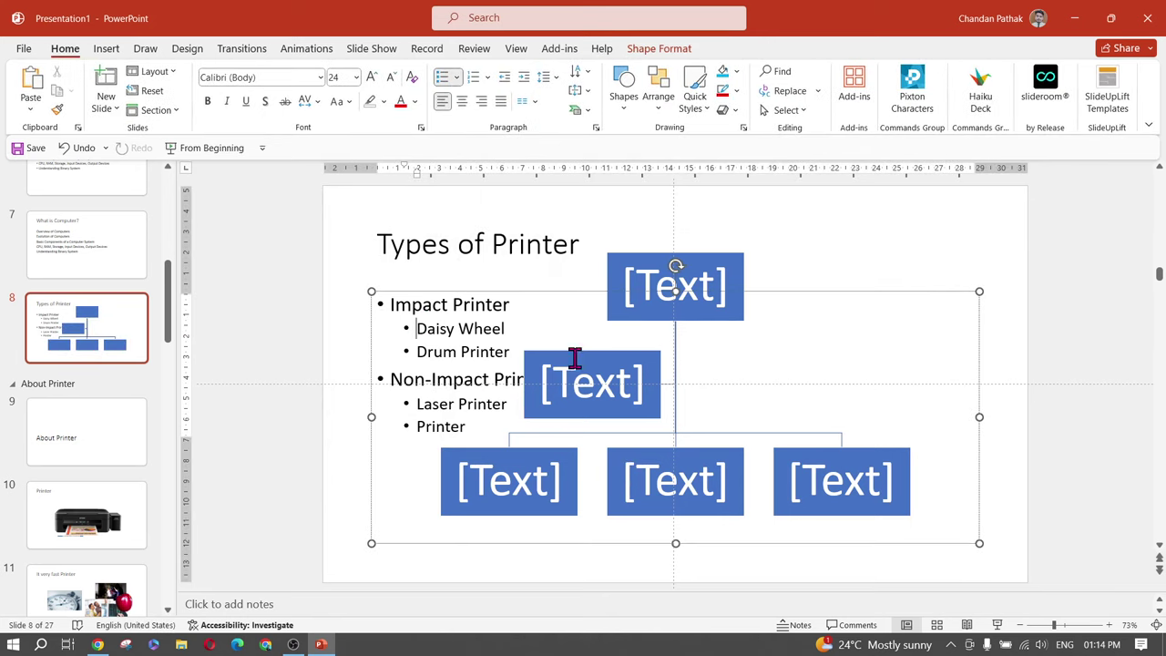
left_click(747, 269)
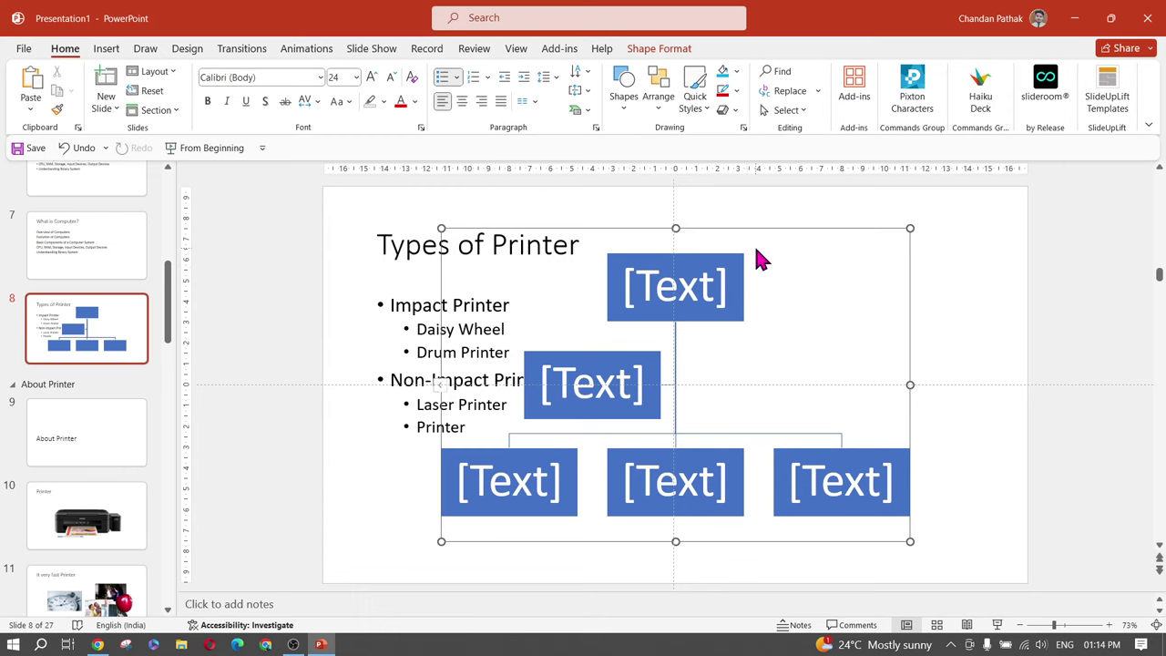
key("ctrl+z")
left_click(482, 349)
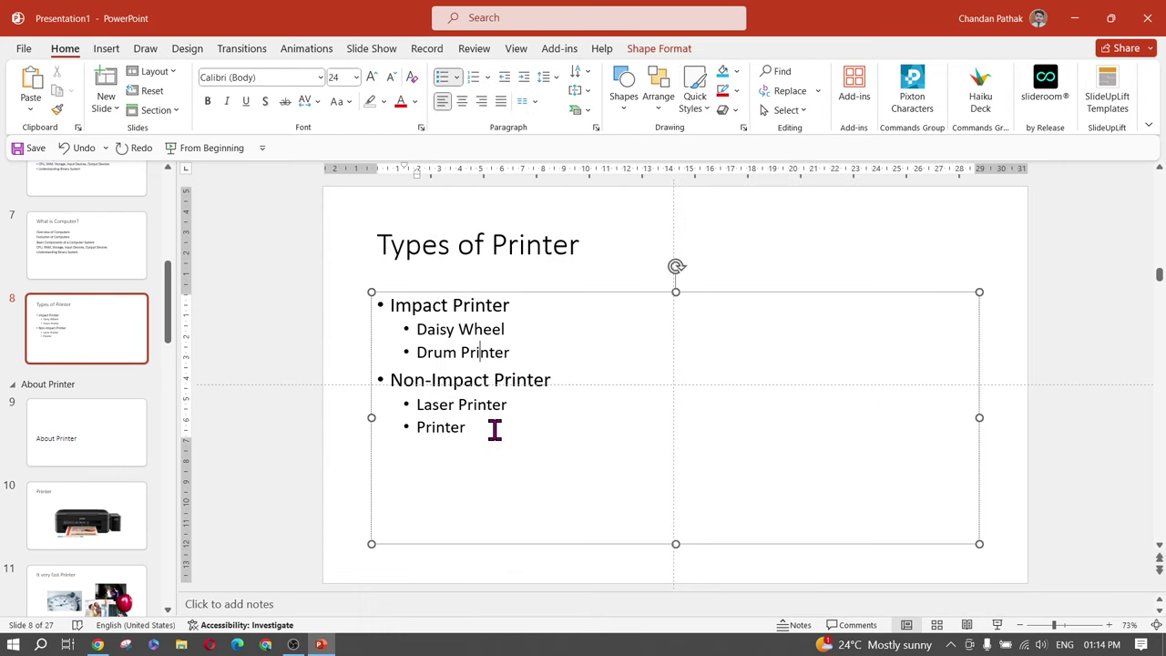
Insert a Hierarchy > Organization Chart SmartArt graphic on slide 8
left_click_drag(495, 429, 396, 312)
right_click(445, 326)
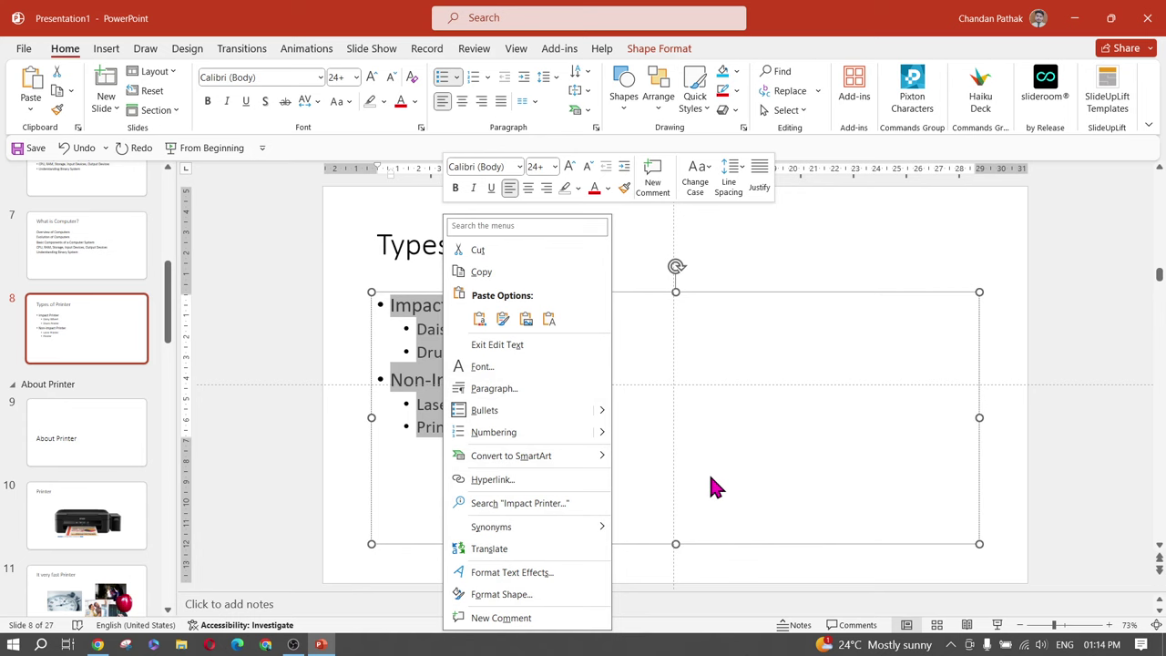
key("Escape")
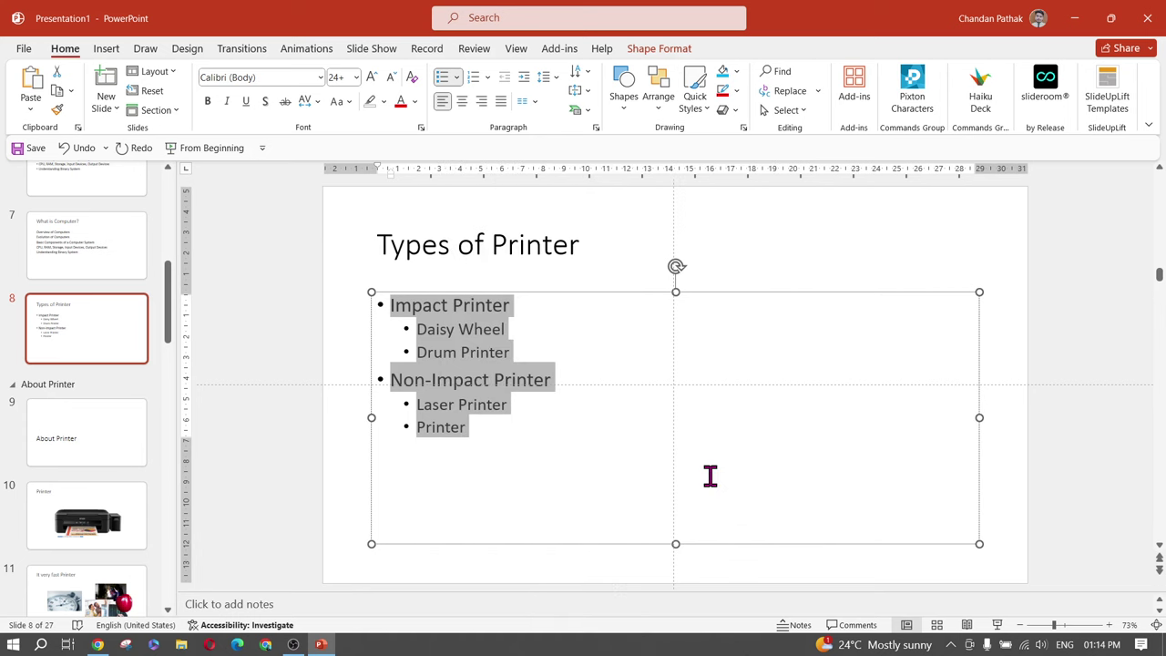
left_click(425, 410)
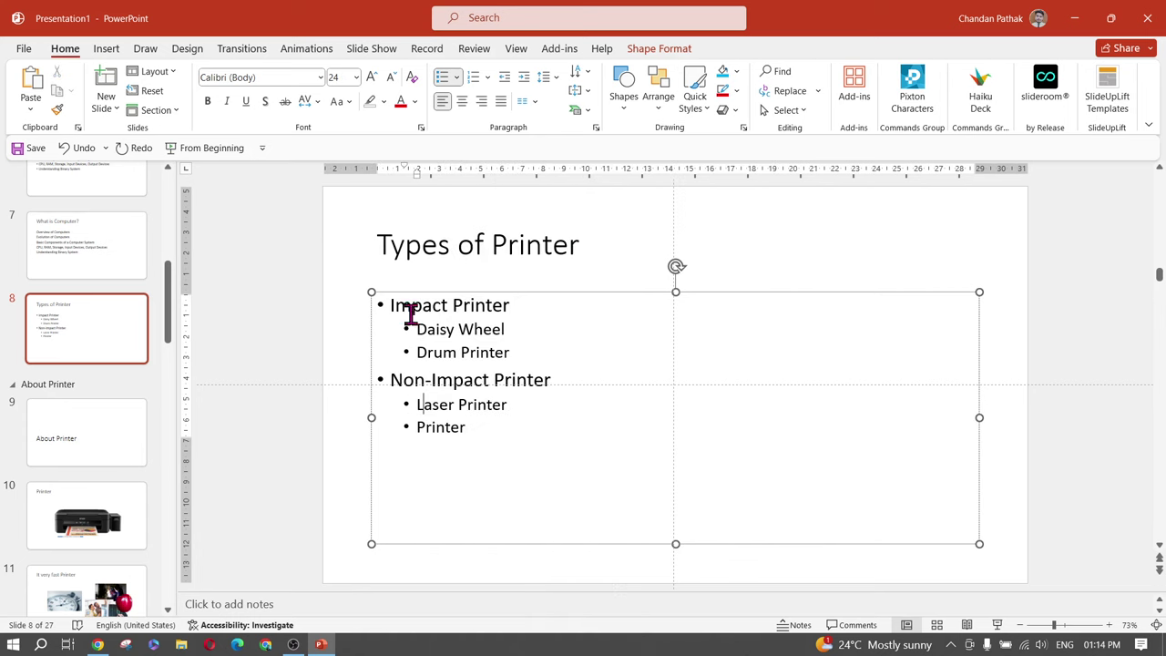
left_click(110, 50)
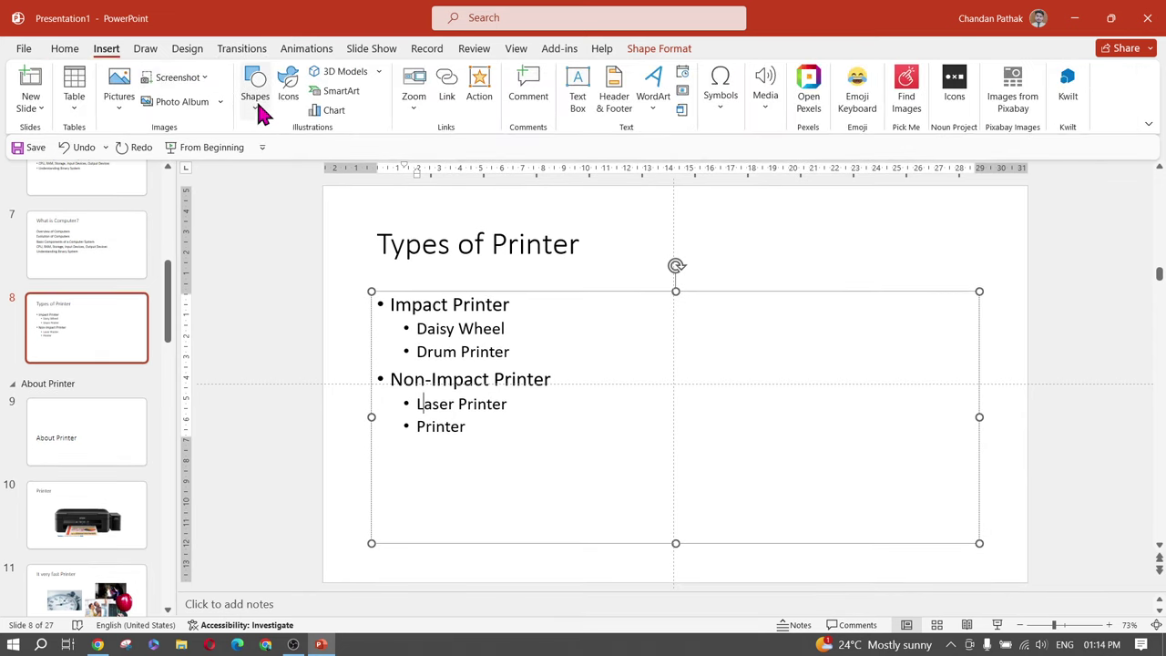
left_click(329, 92)
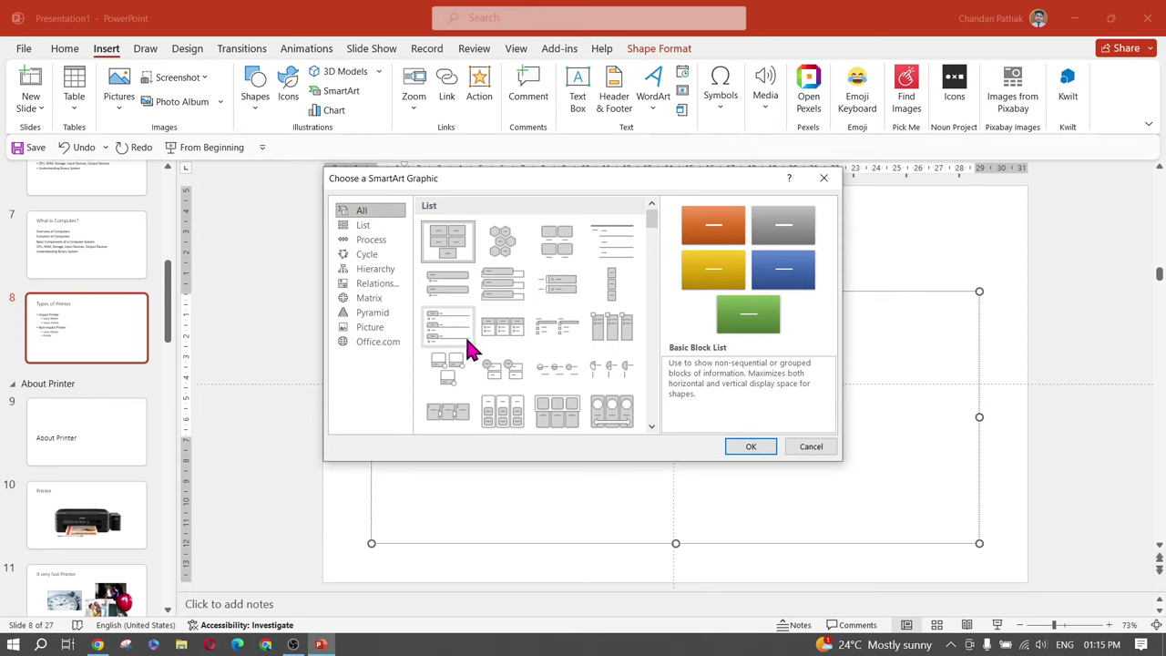
left_click(385, 270)
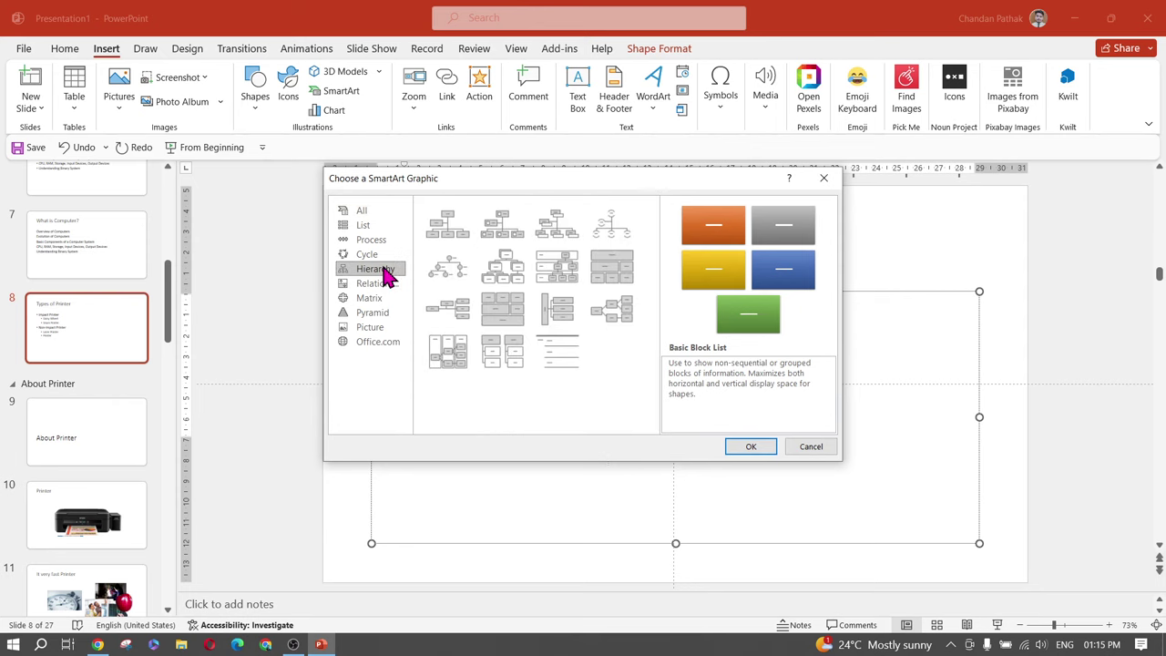
left_click(453, 232)
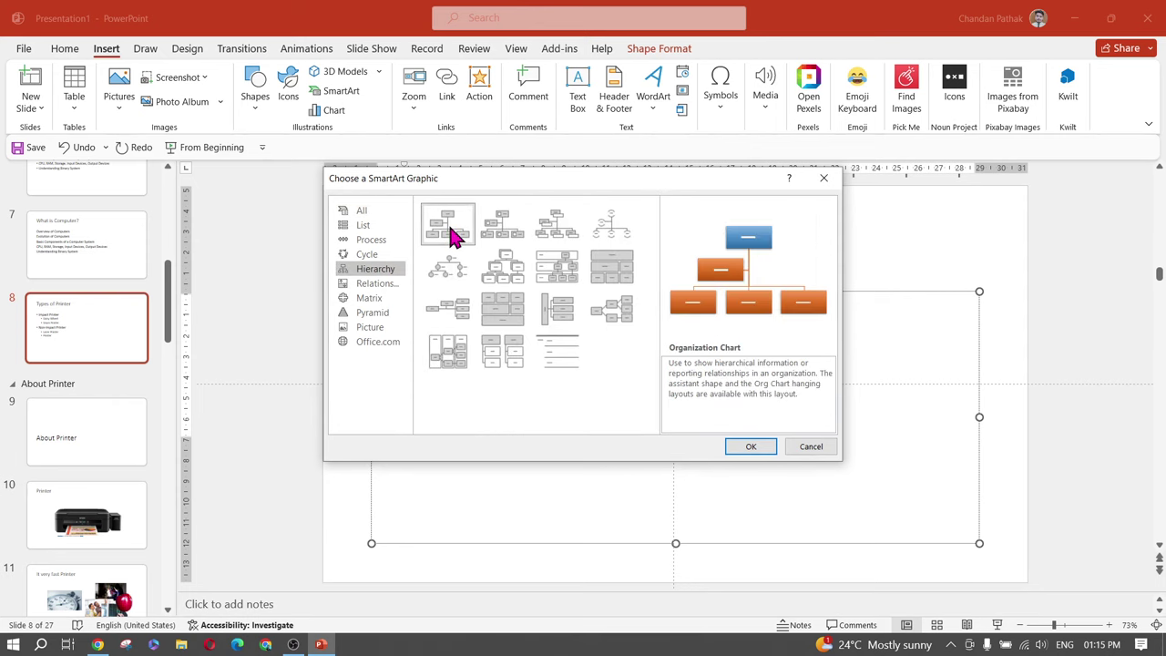
left_click(749, 446)
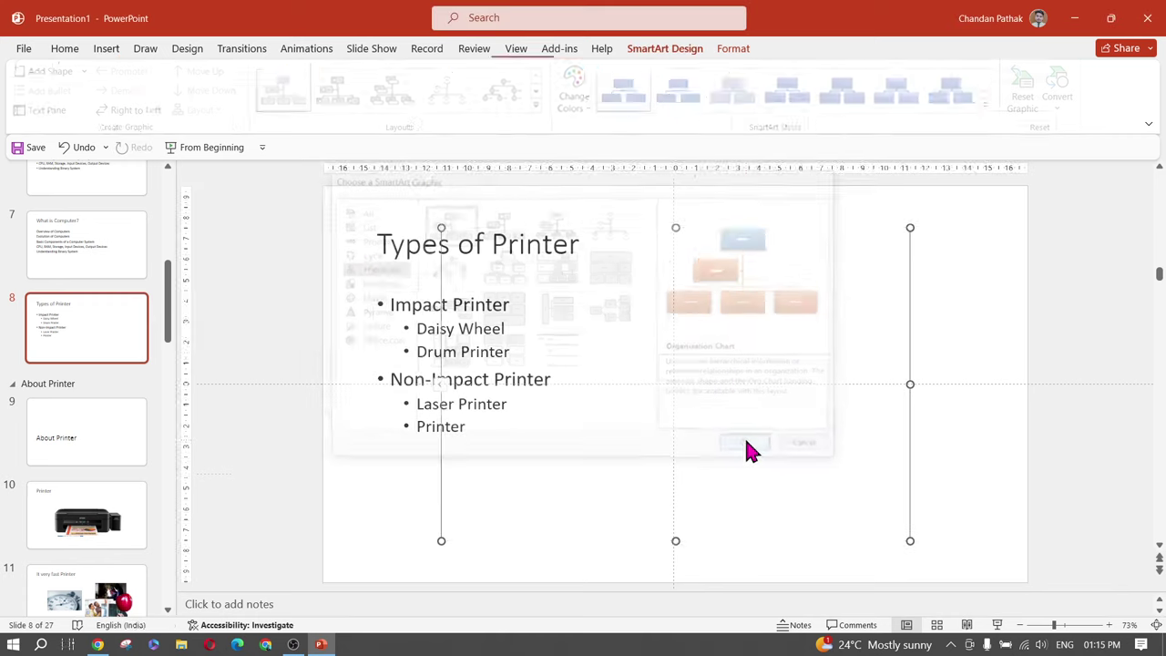
Label the top box Father and the box beneath it Son
left_click(632, 302)
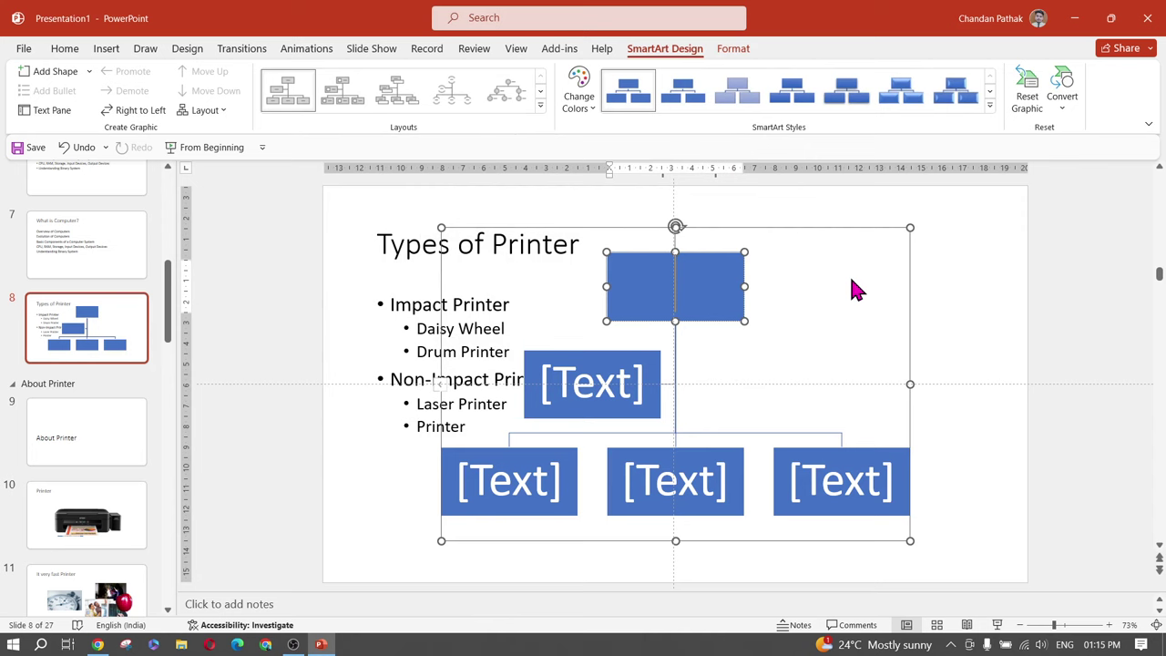
type("wone")
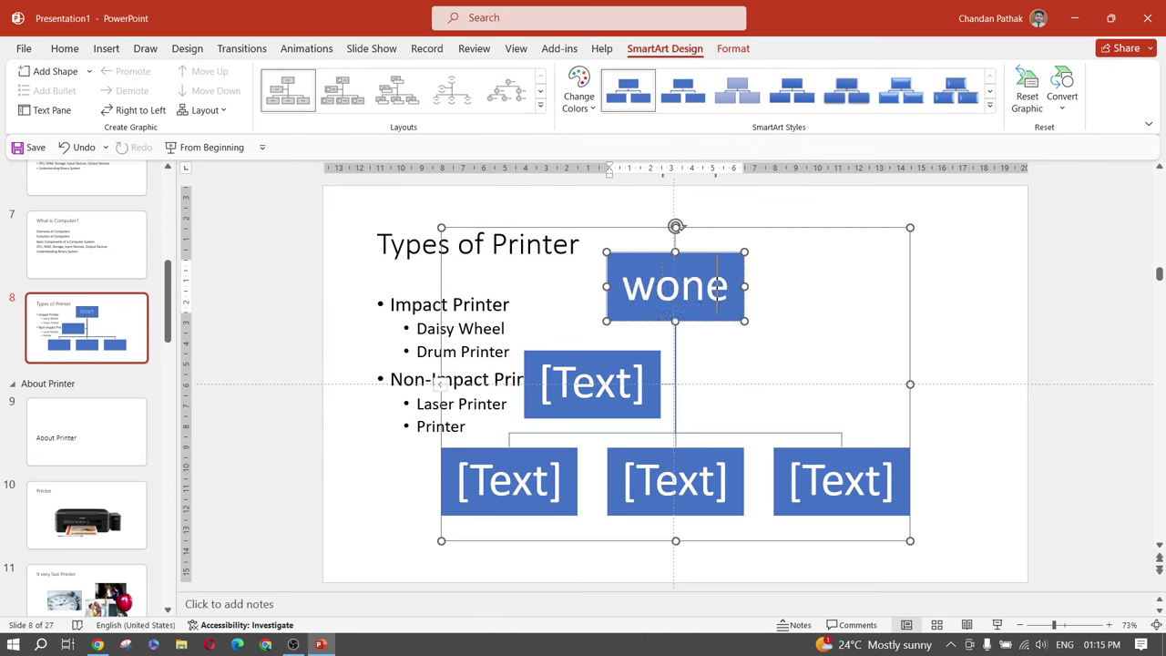
type("r")
key("BackSpace")
key("BackSpace")
key("BackSpace")
key("BackSpace")
key("BackSpace")
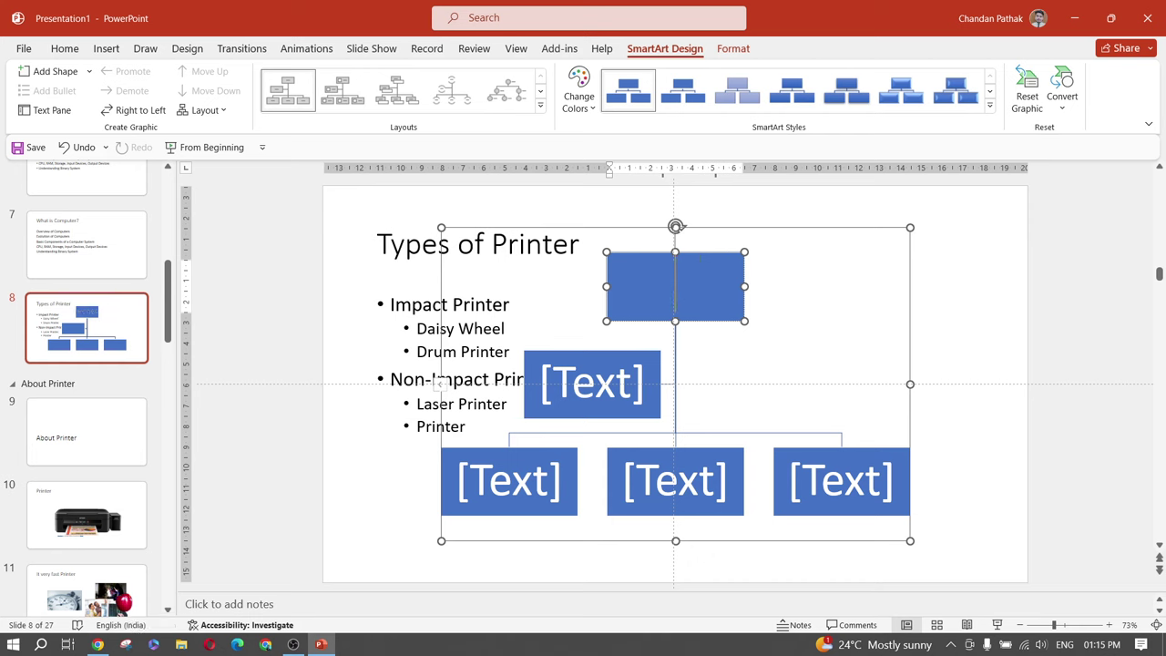
type("Fathe")
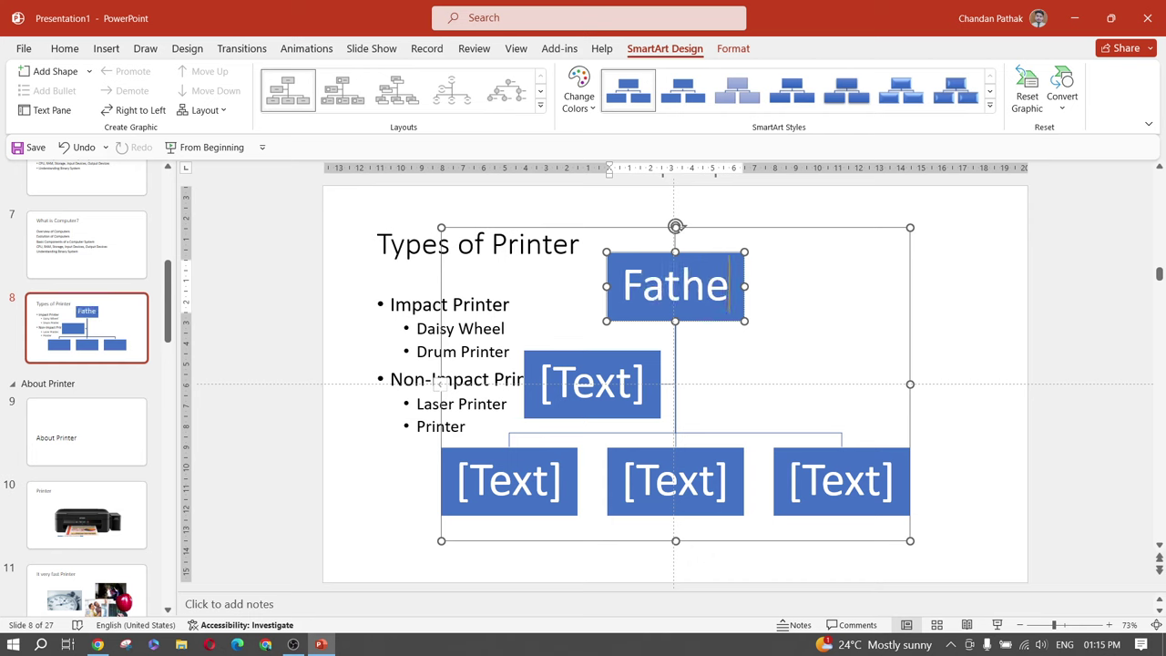
type("r")
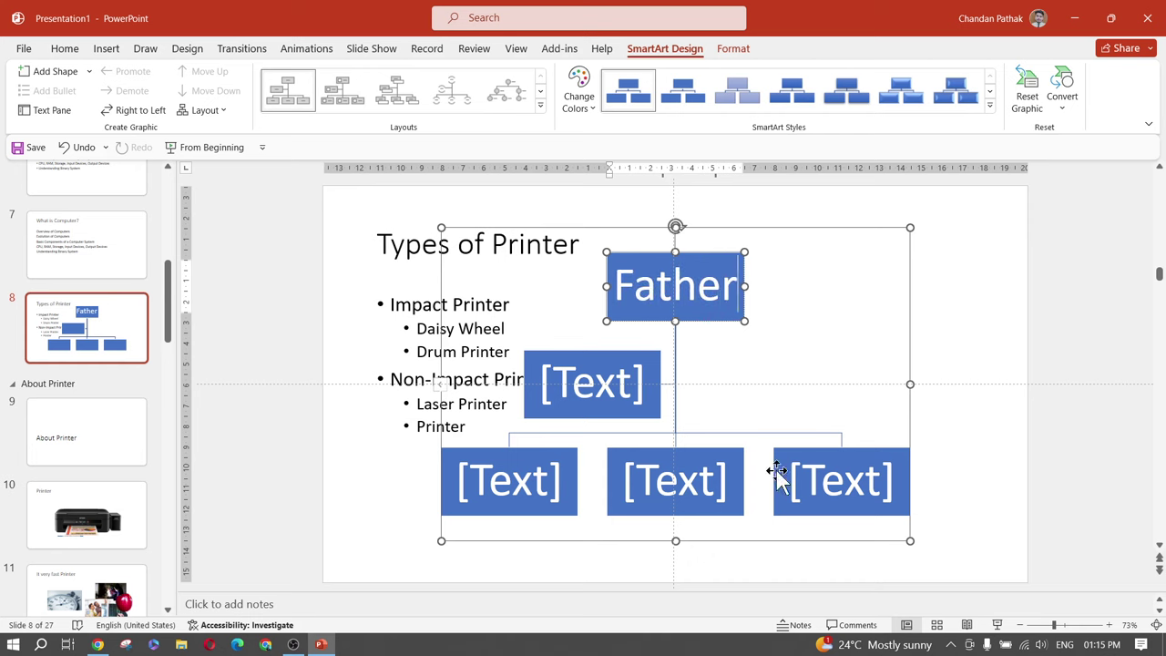
left_click(547, 386)
type("Son")
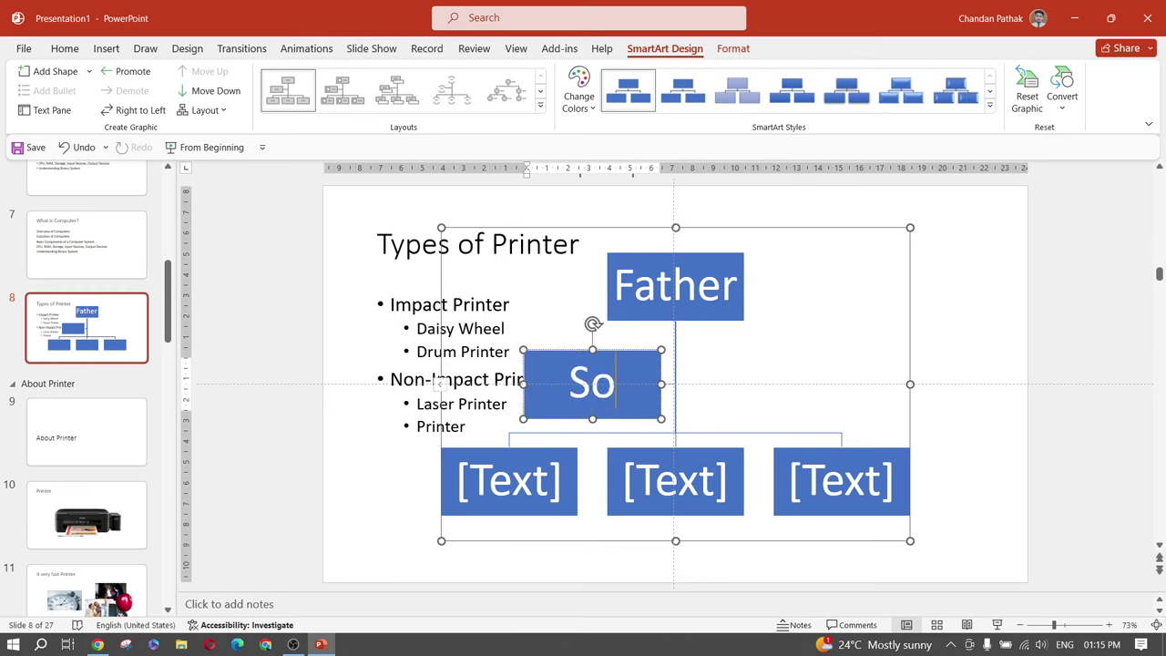
left_click(510, 479)
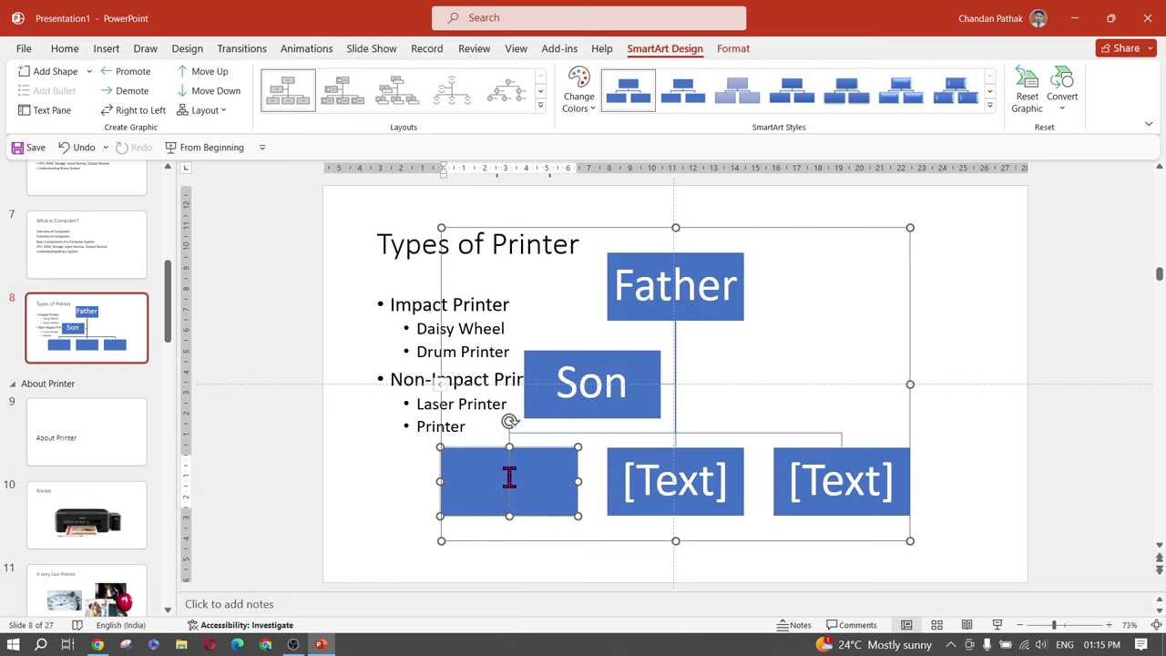
Add a new shape after the Son box
left_click(639, 405)
right_click(642, 405)
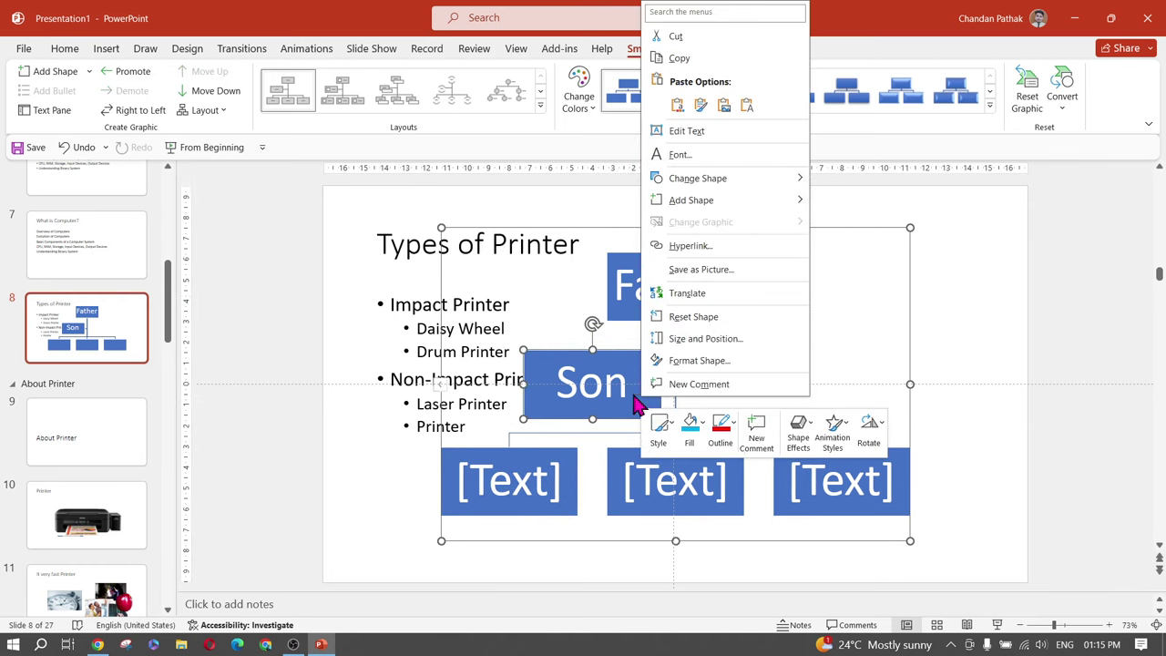
key("Escape")
left_click(619, 368)
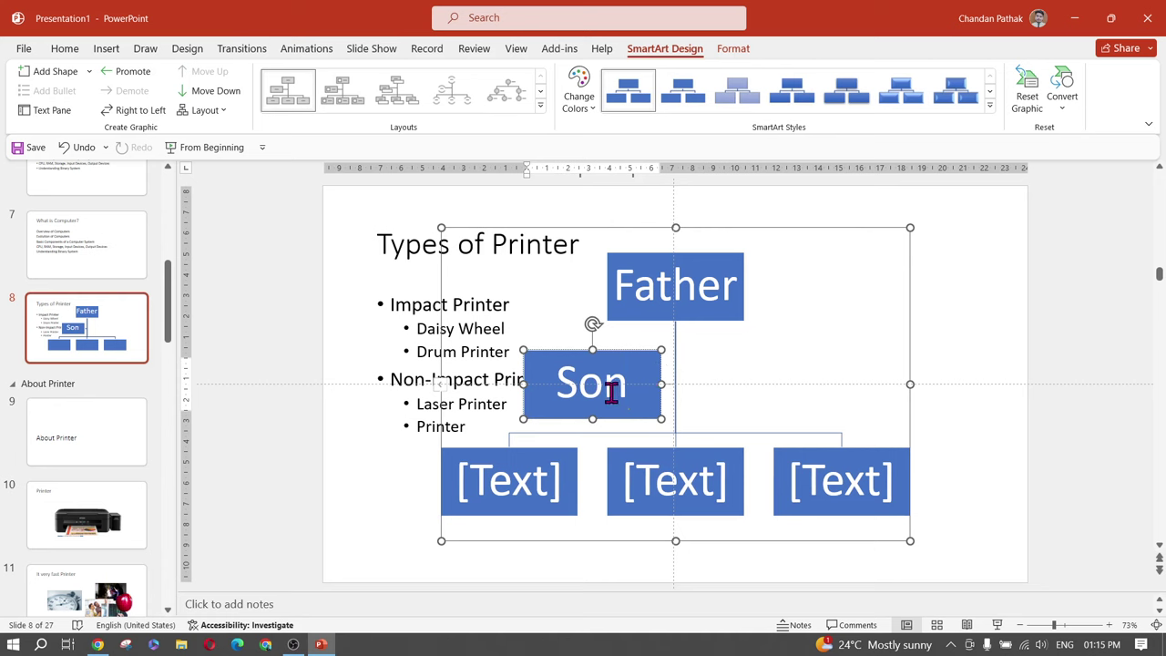
right_click(630, 357)
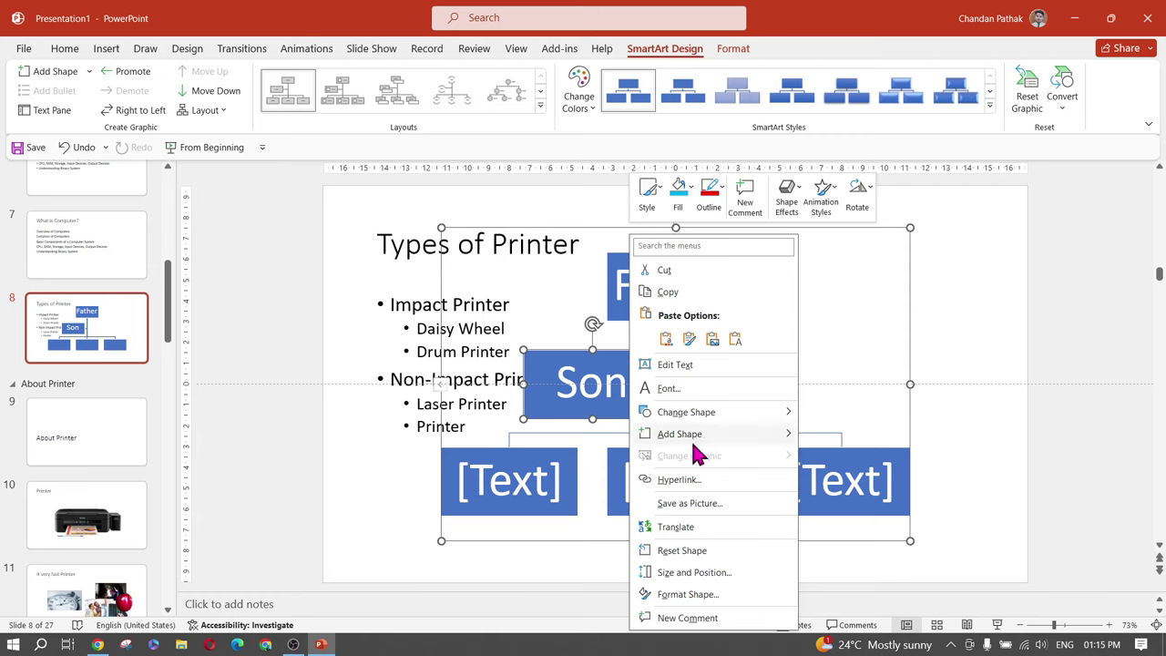
mouse_move(711, 443)
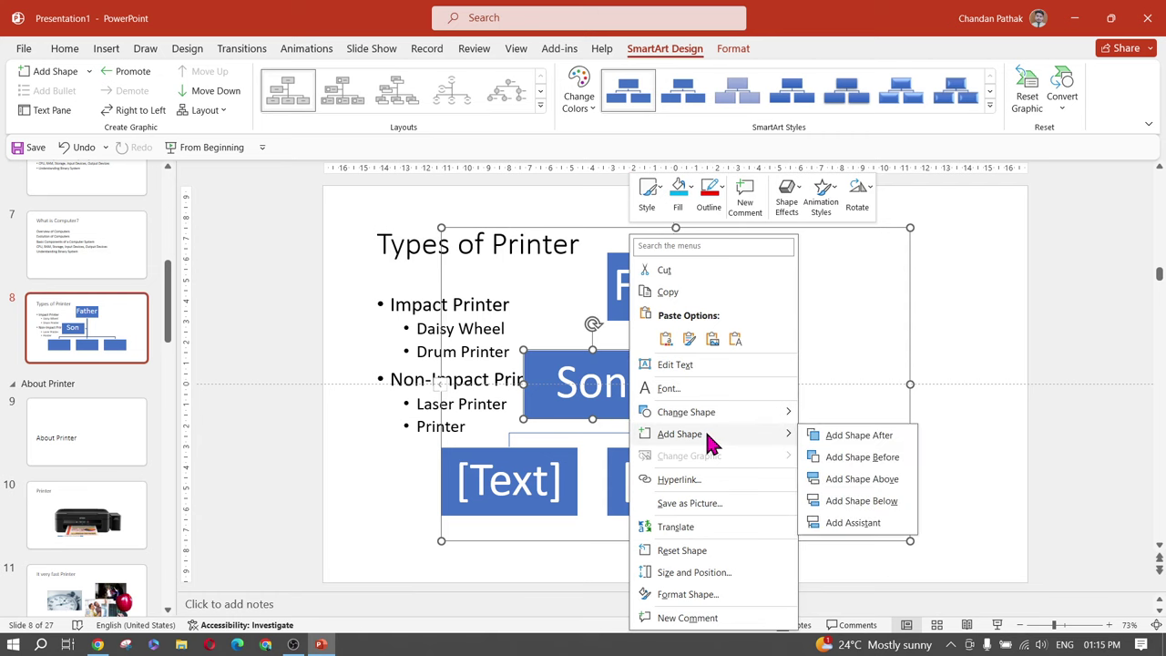
left_click(873, 446)
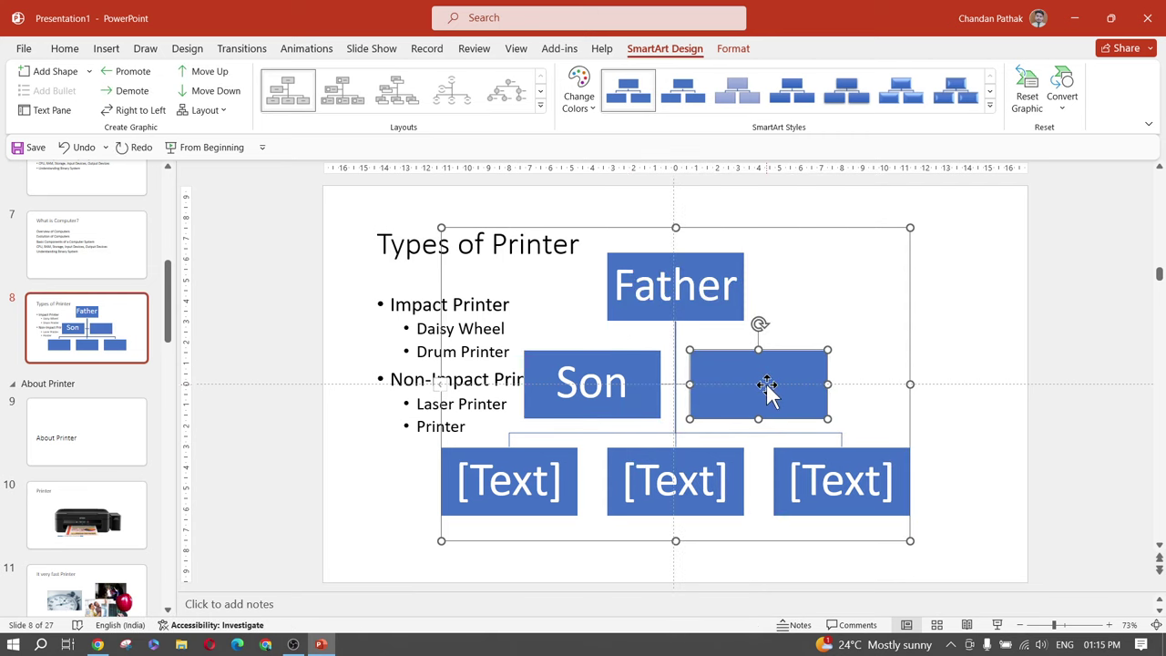
Name the boxes Son 1 and Son 2, then move the chart right
left_click(629, 392)
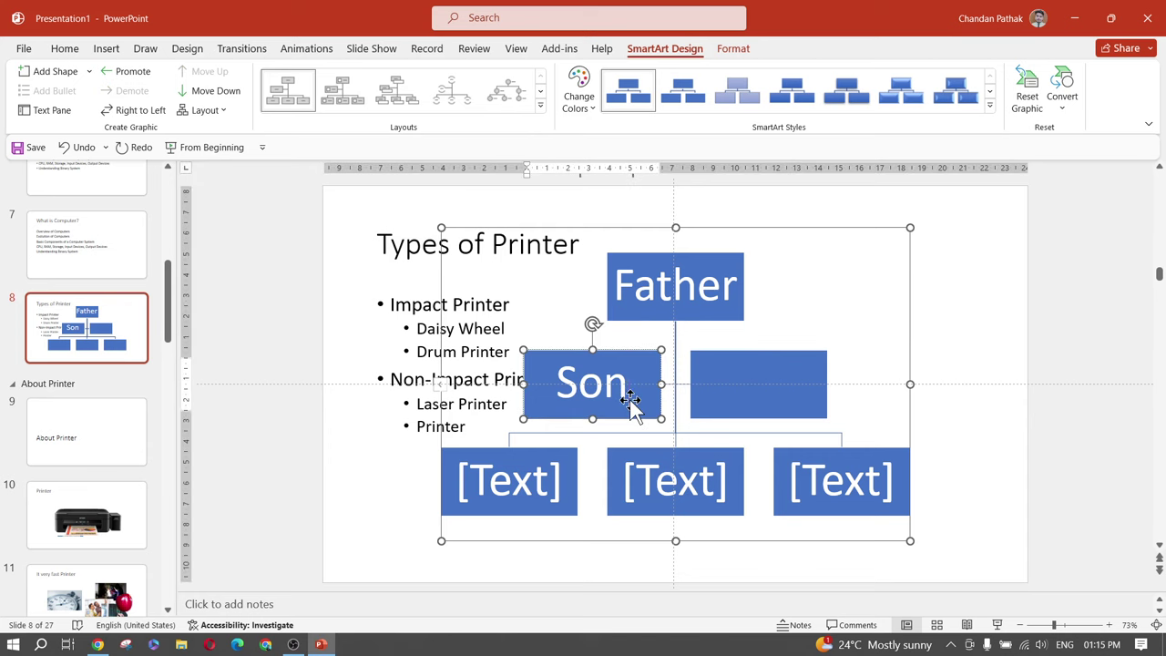
type("1")
left_click(757, 405)
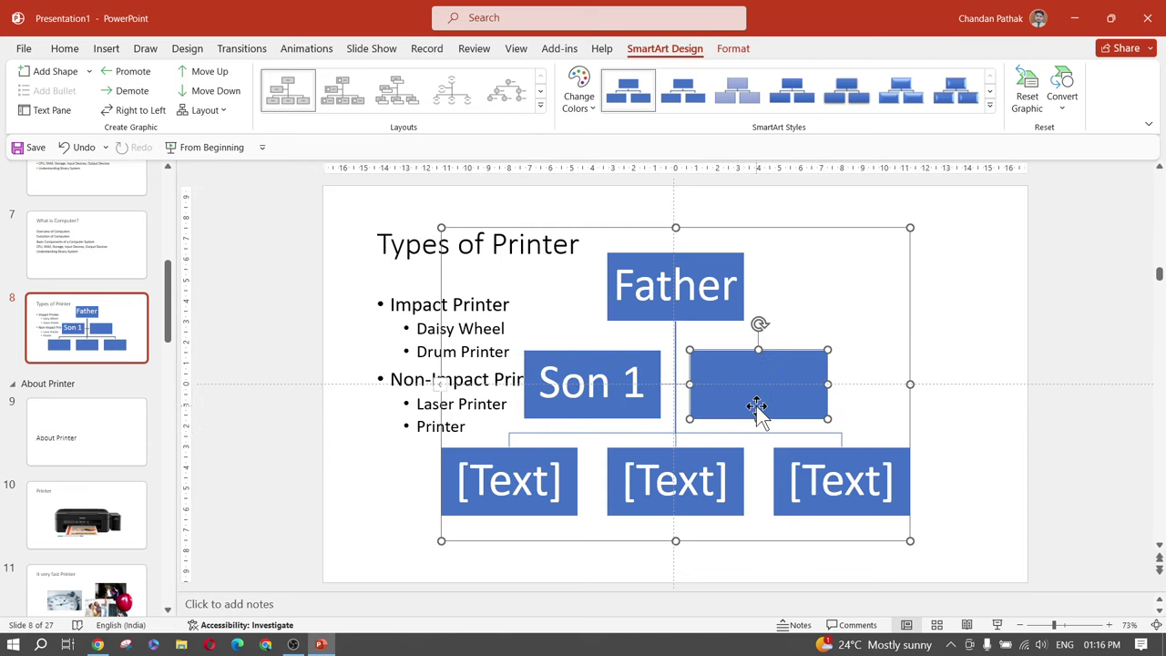
type("Son 2")
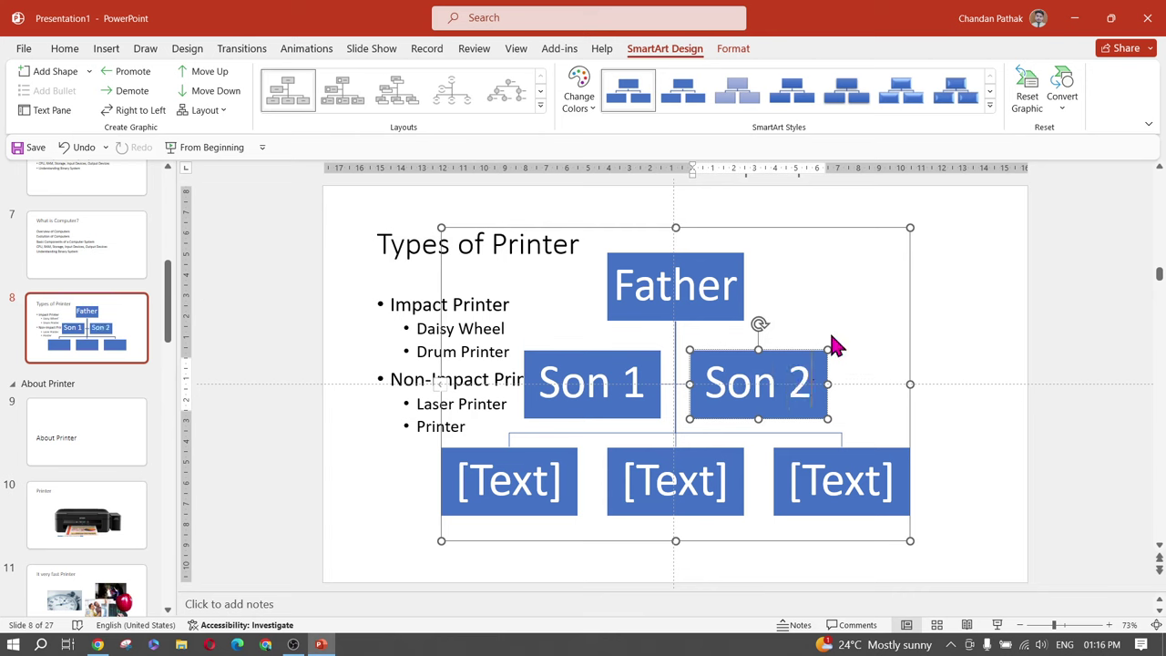
left_click(864, 302)
left_click_drag(908, 283, 971, 280)
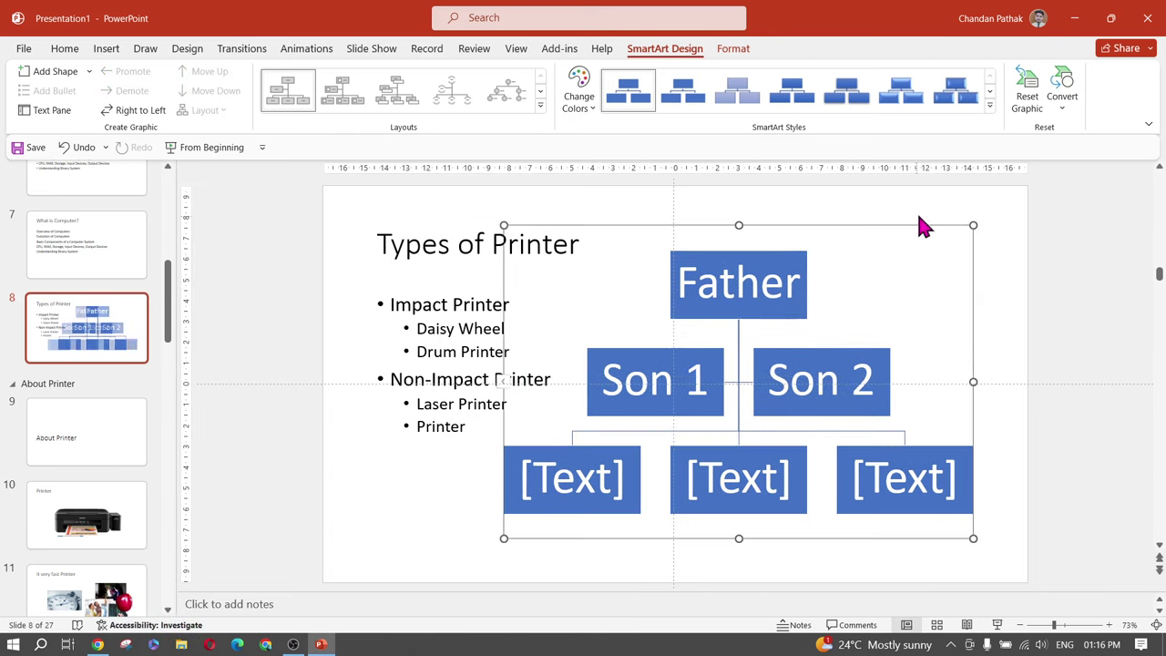
Set the diagram's text fill to Gold
left_click(989, 106)
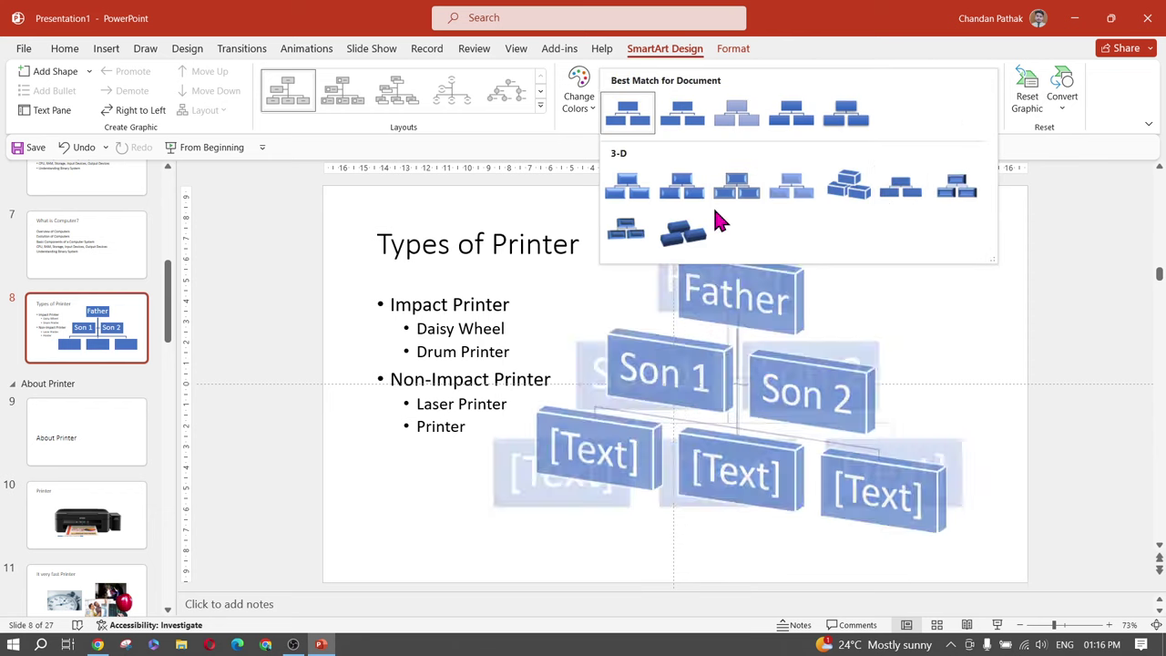
left_click(581, 269)
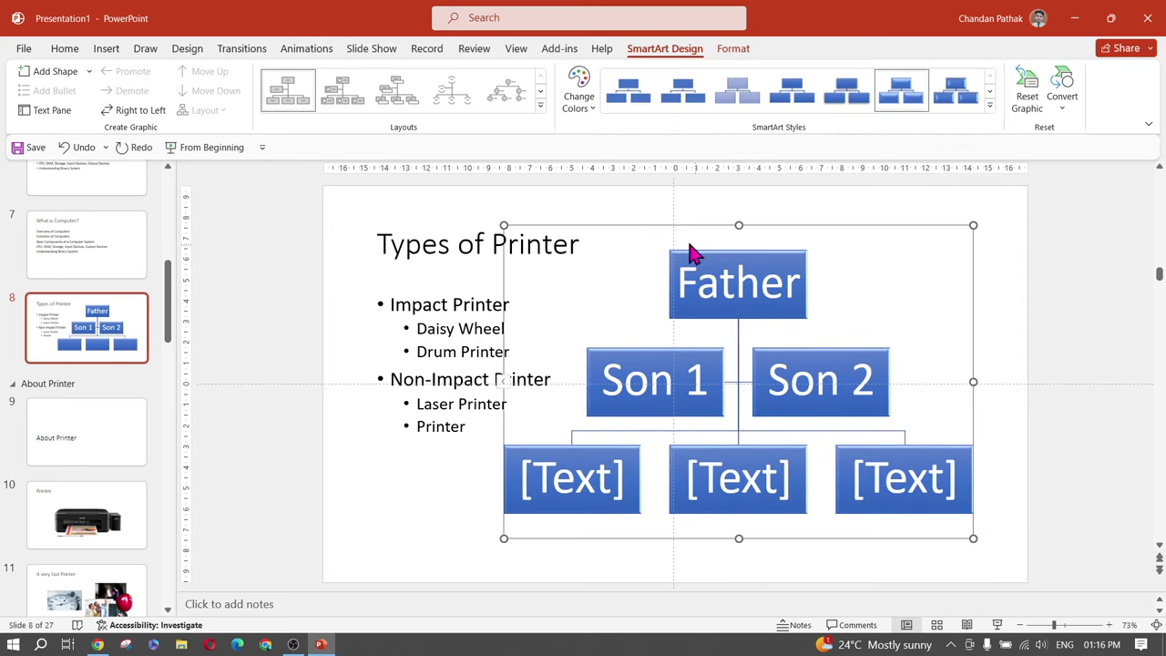
left_click(731, 52)
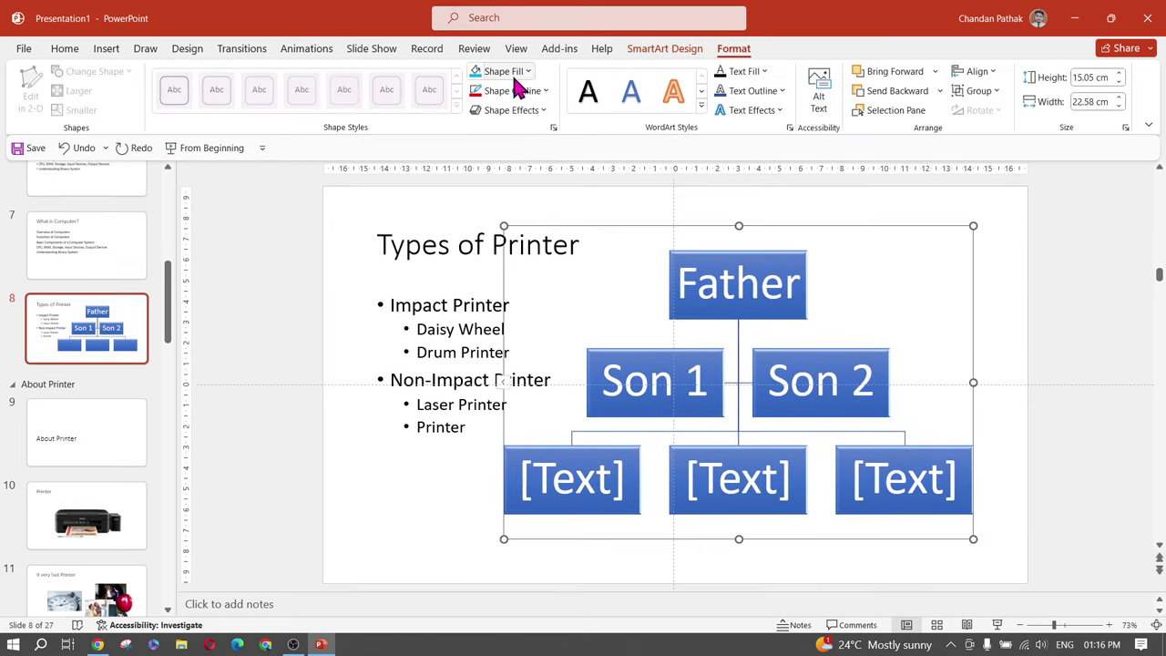
left_click(602, 102)
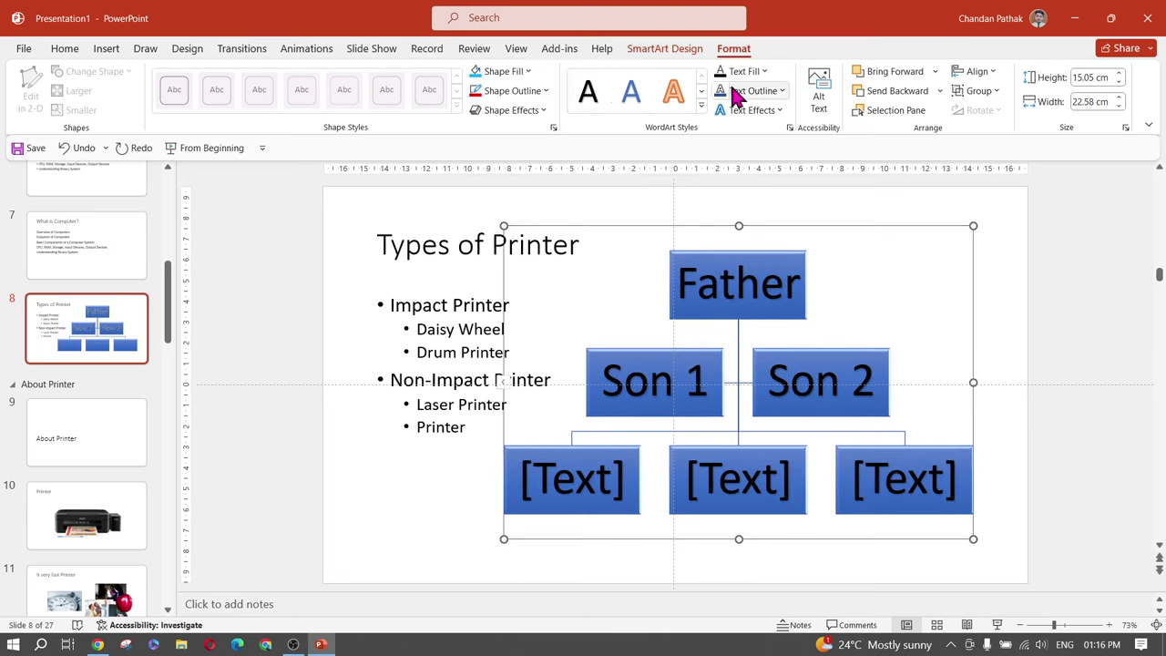
left_click(763, 71)
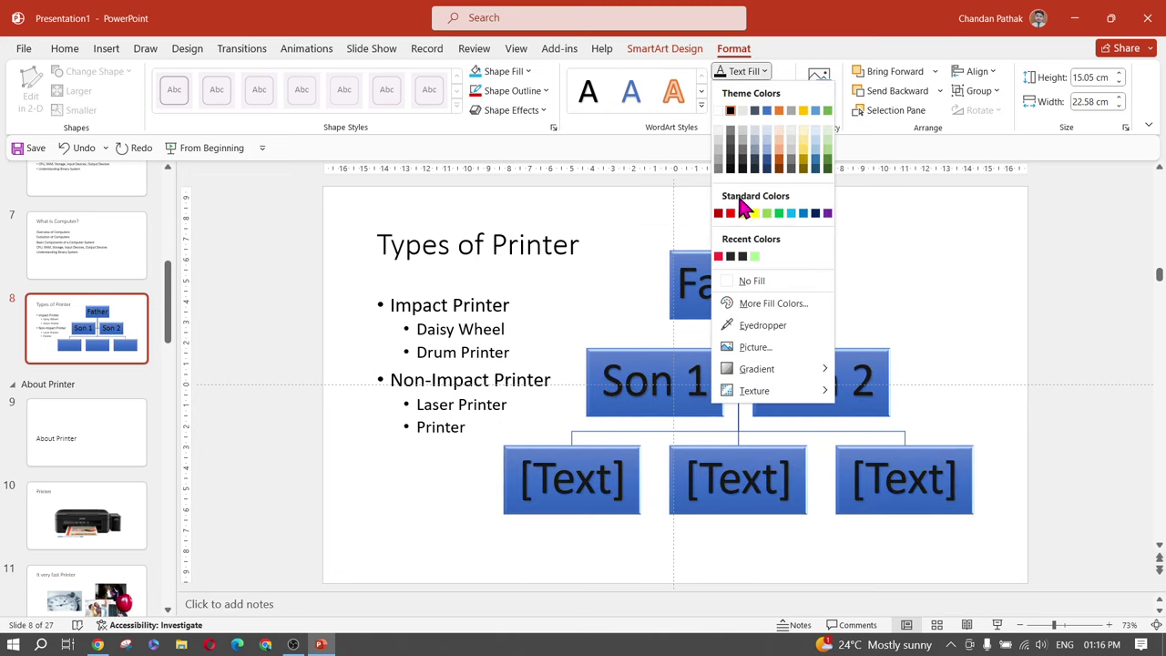
left_click(742, 213)
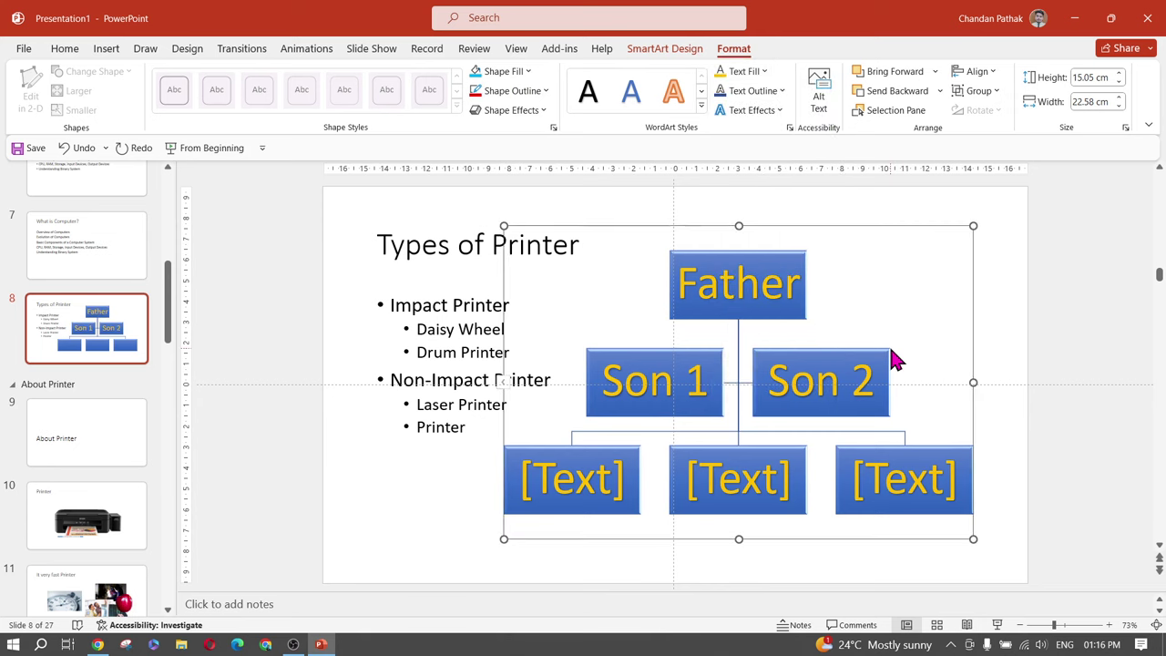
Decrease the diagram's font size to 11 points
left_click(69, 50)
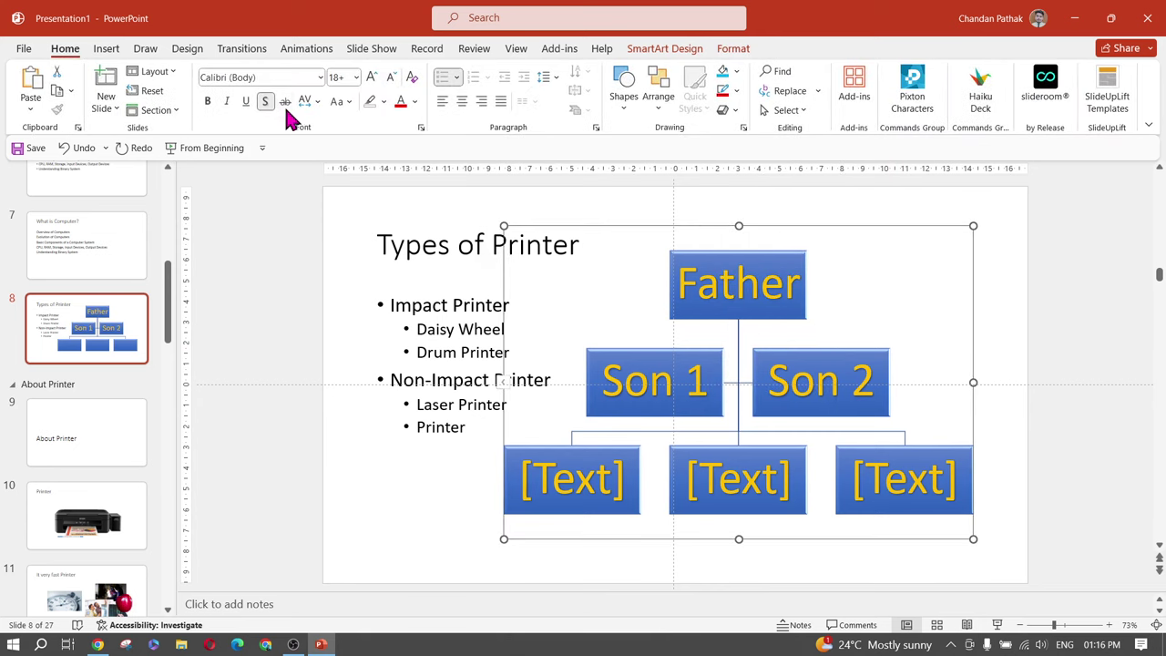
left_click(391, 77)
left_click(391, 78)
left_click(391, 77)
left_click(391, 78)
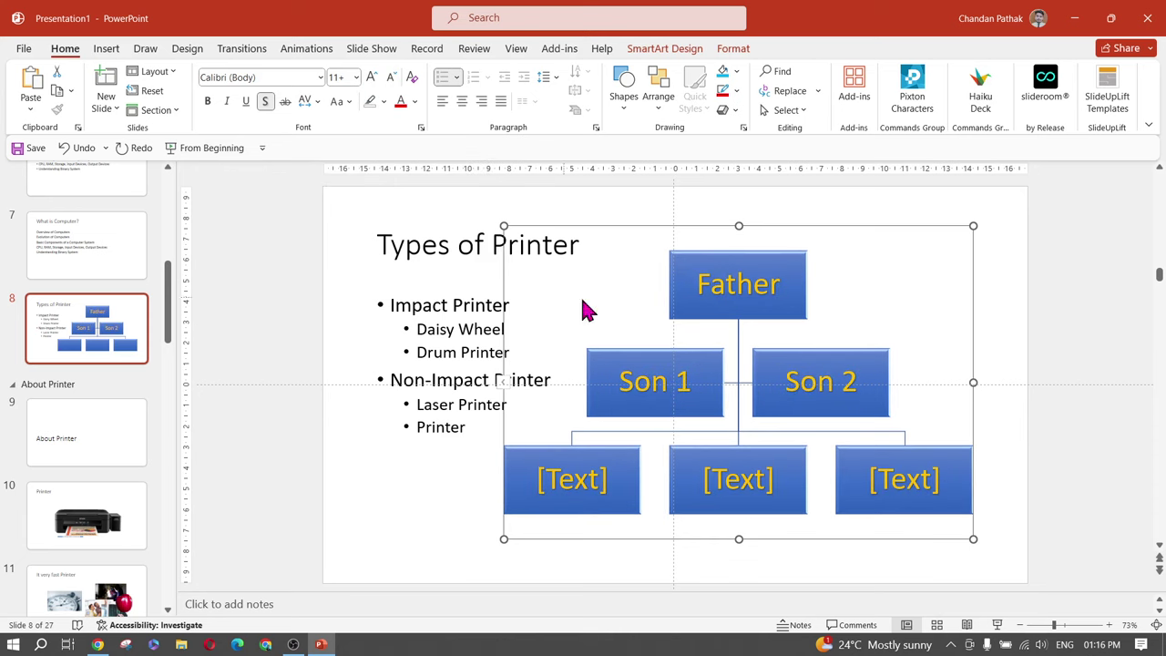
left_click(839, 217)
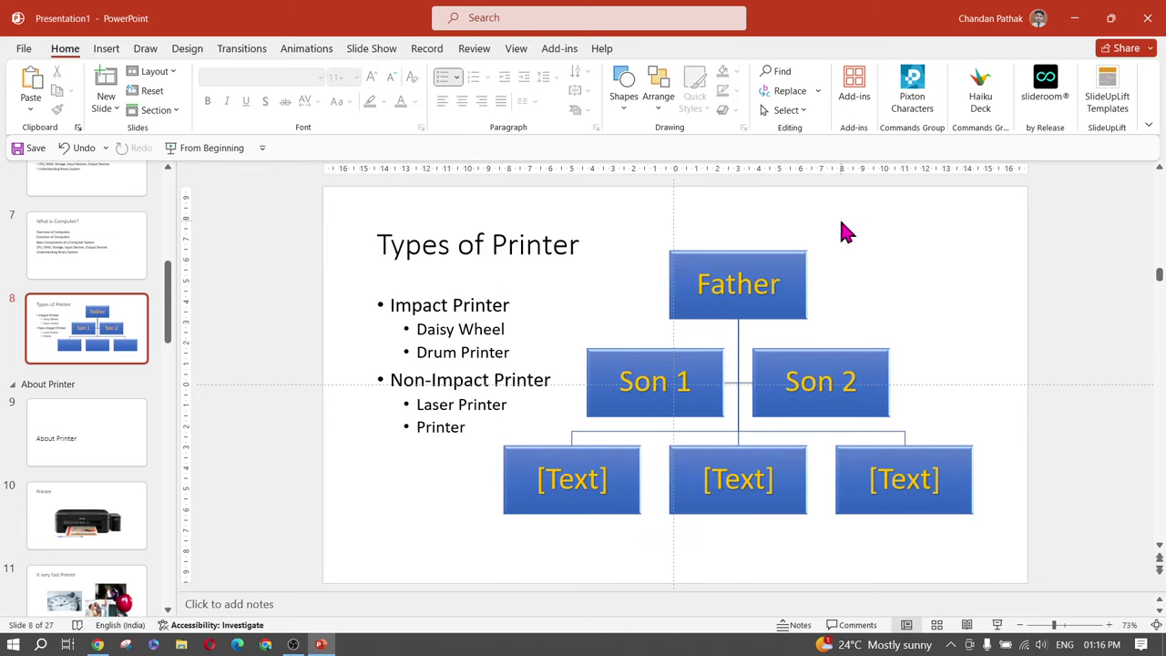
Drag the diagram slightly to the right
left_click(849, 228)
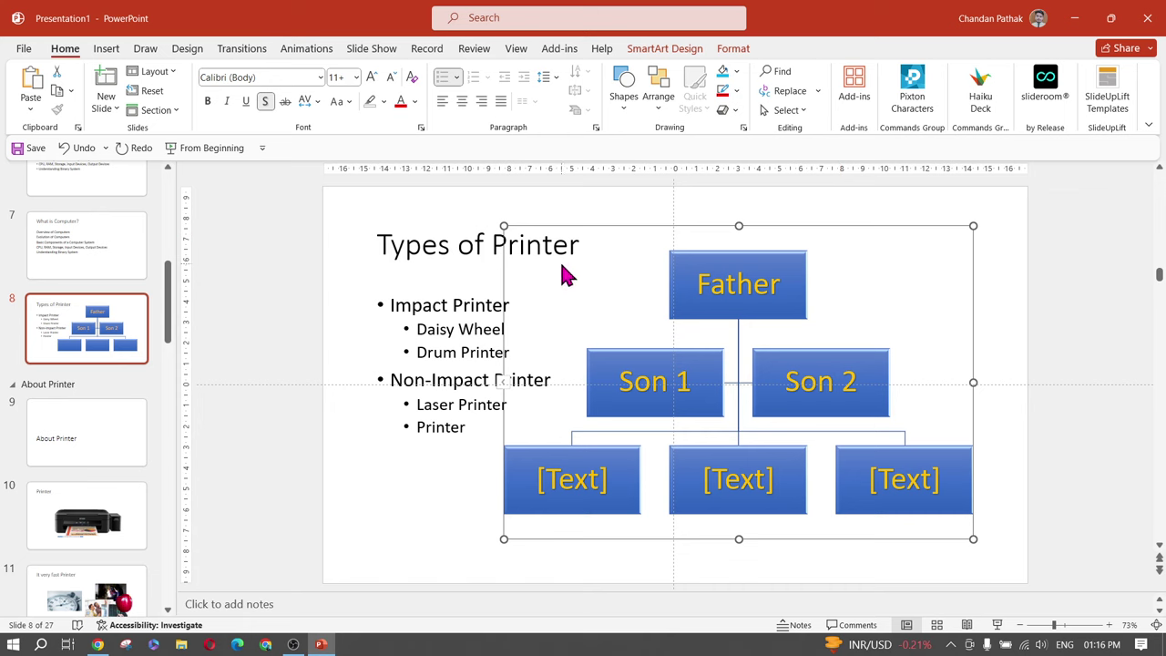
left_click(682, 52)
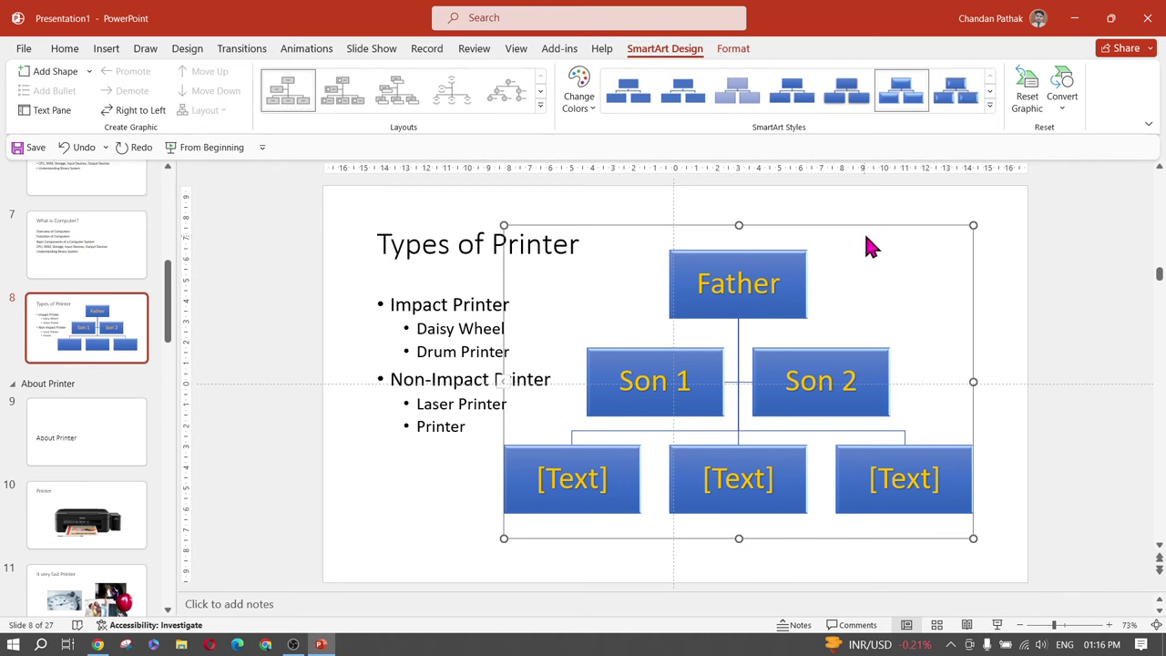
left_click_drag(870, 225, 904, 224)
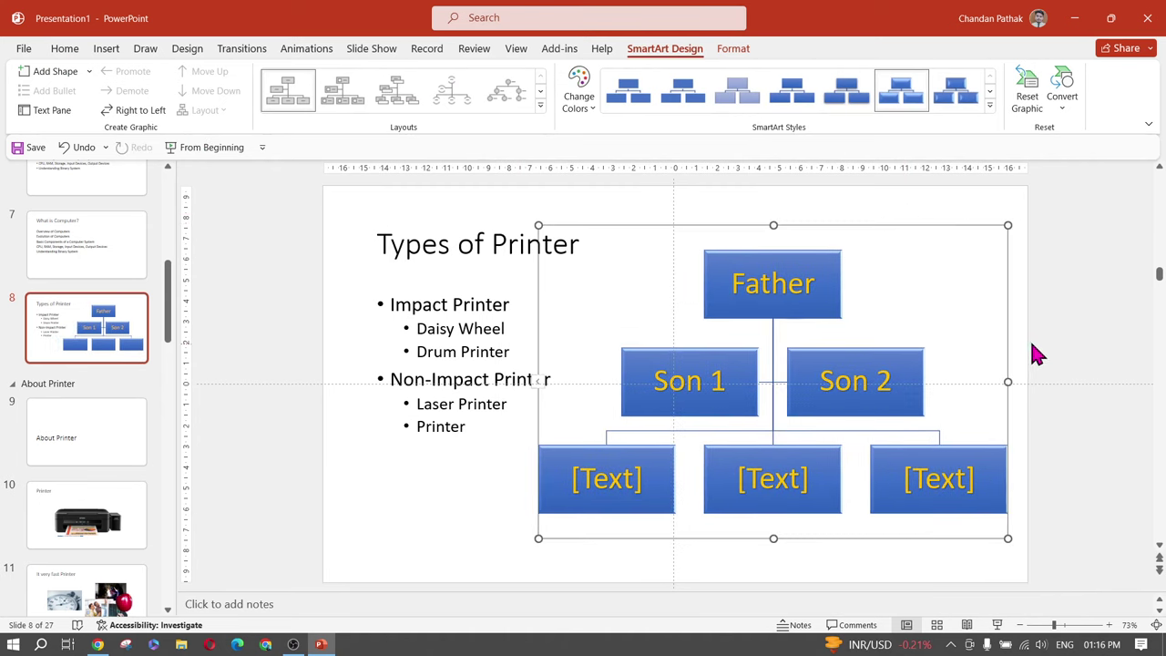
left_click(1030, 342)
Nudge the Father/Son diagram slightly left, closer to the printer list
left_click(910, 310)
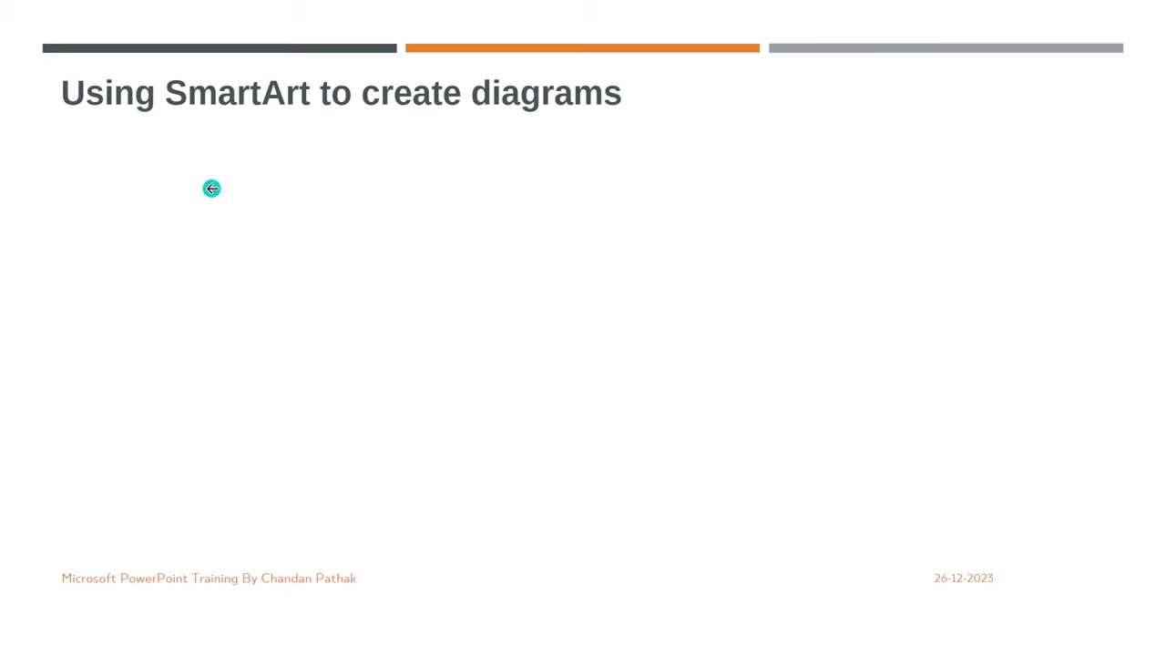
left_click(344, 244)
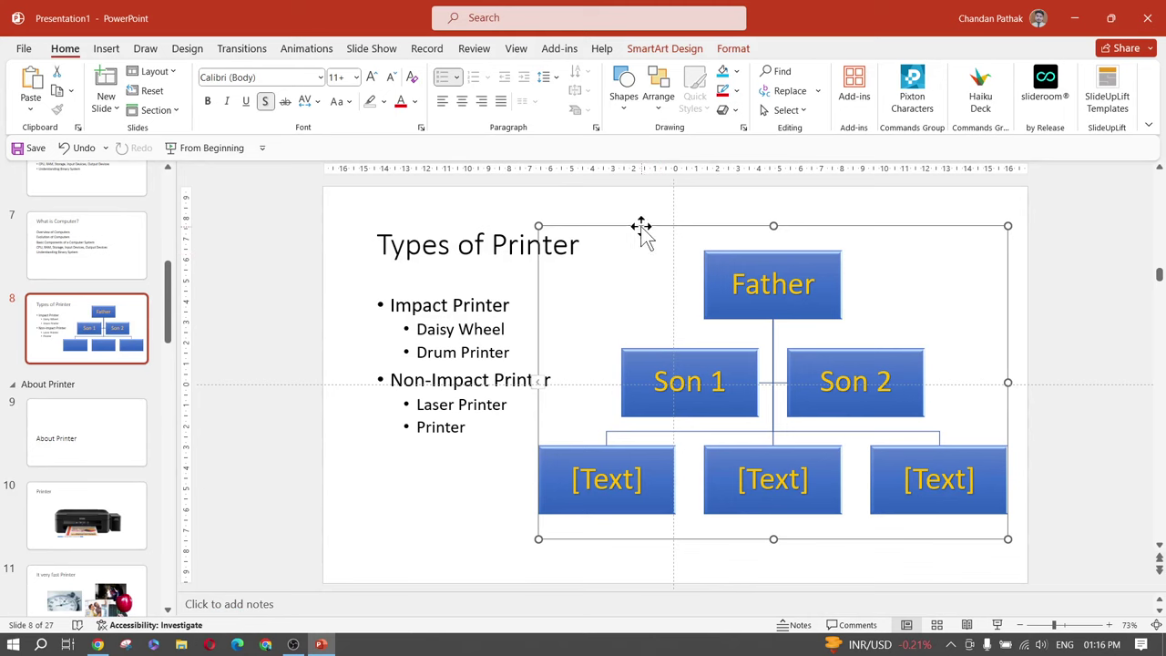
left_click_drag(639, 225, 624, 224)
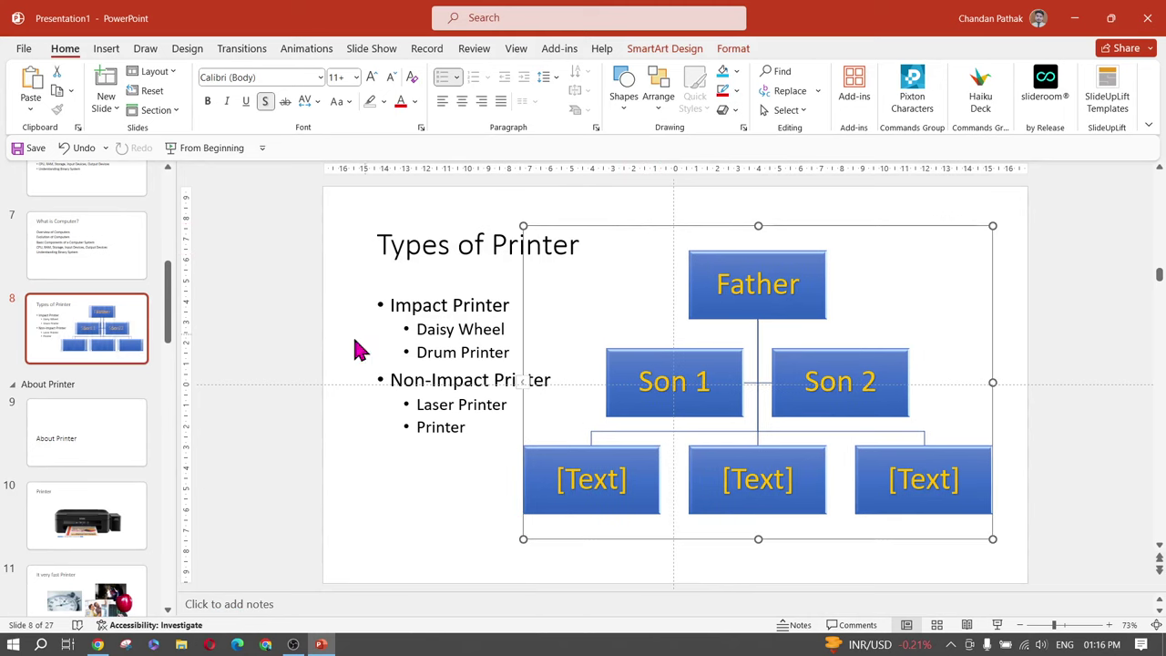
left_click(107, 51)
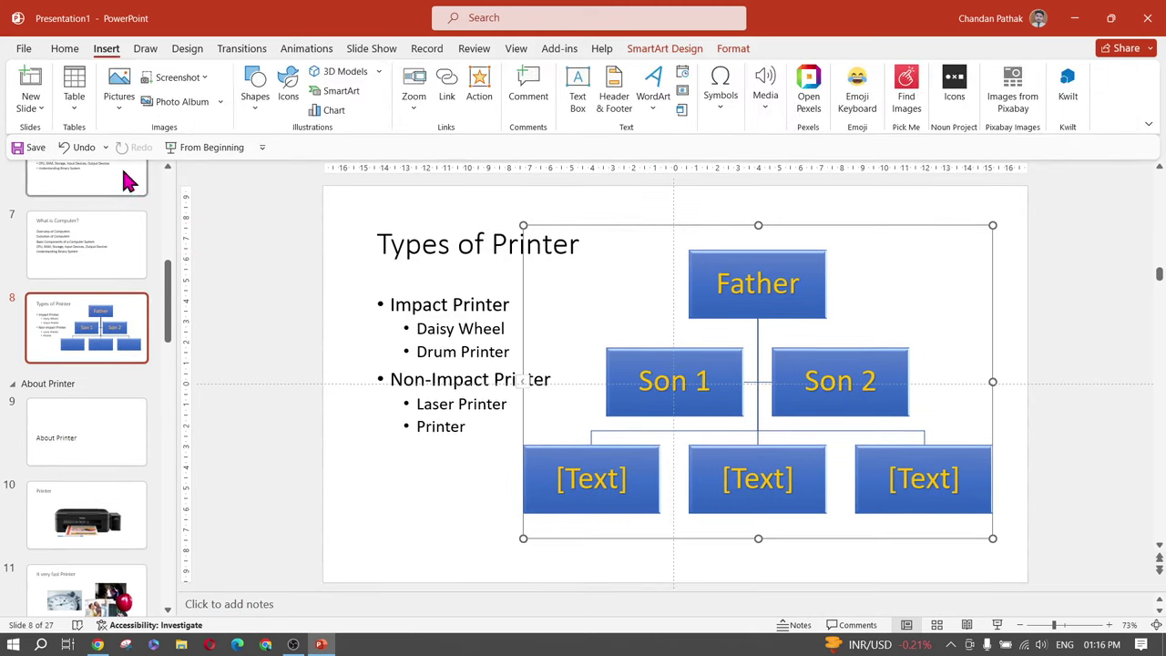
left_click(65, 49)
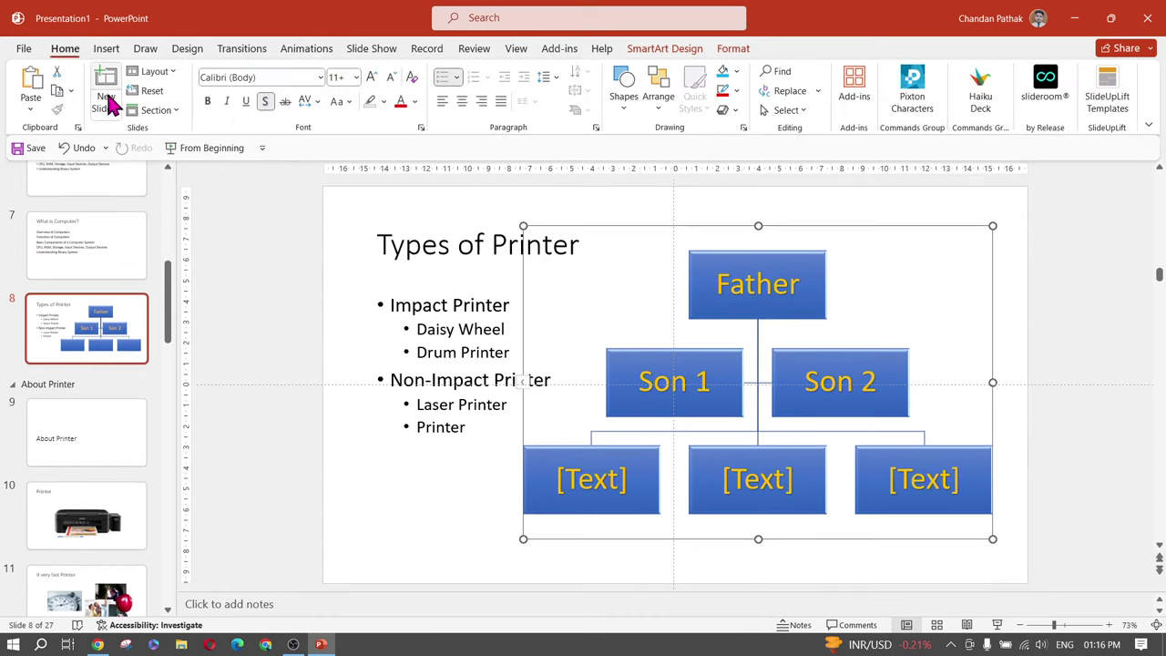
Add a new Blank layout slide after slide 8
left_click(105, 107)
left_click(218, 323)
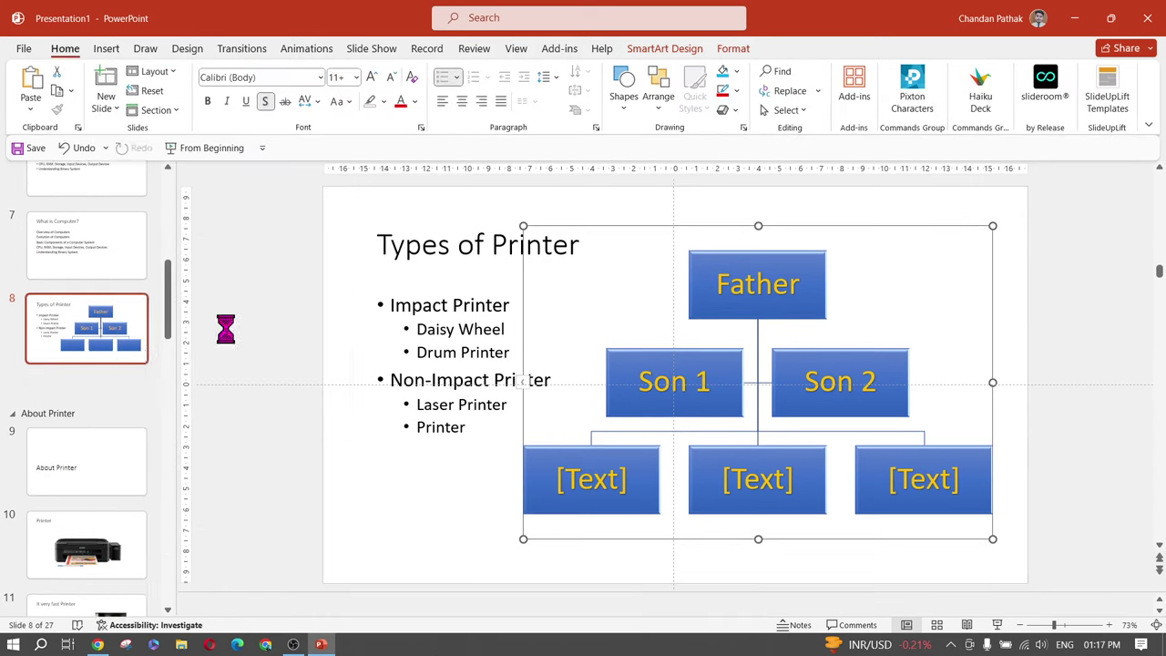
left_click(482, 328)
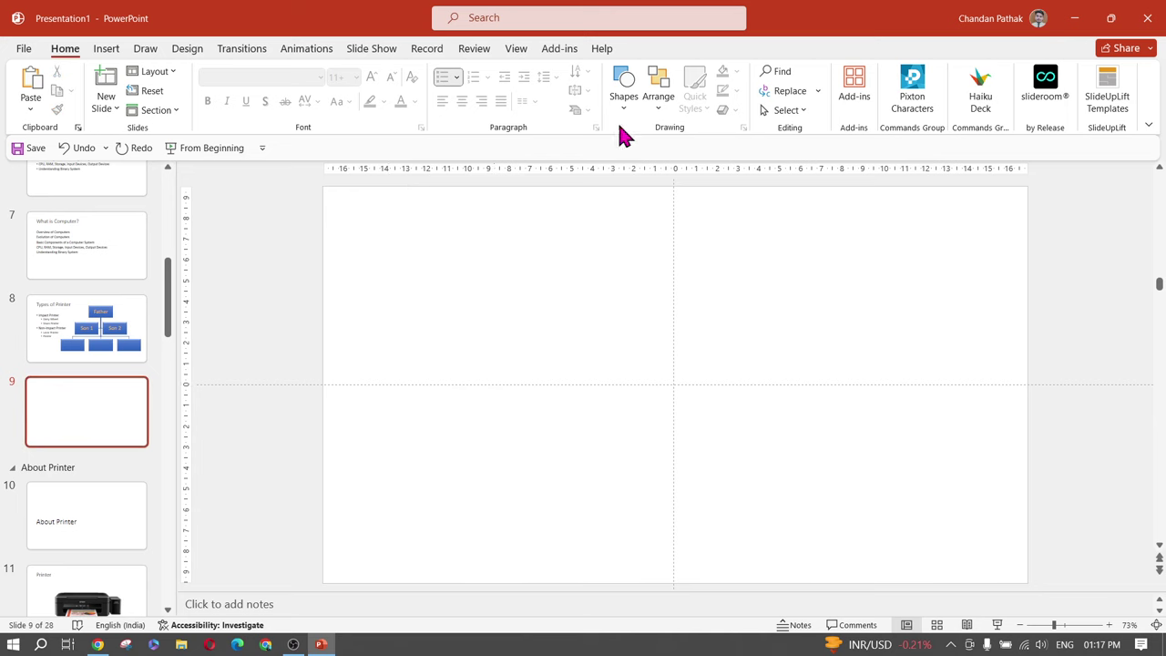
Insert the preset Area of Circle equation A = πr² and select it
left_click(102, 50)
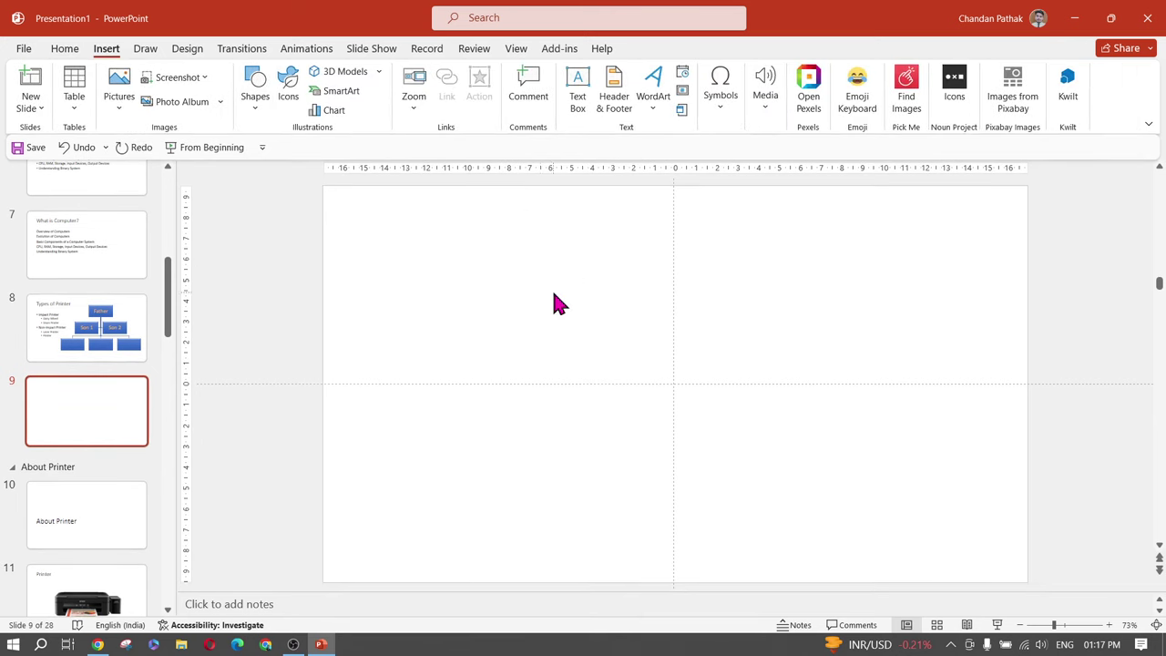
left_click(731, 123)
left_click(723, 181)
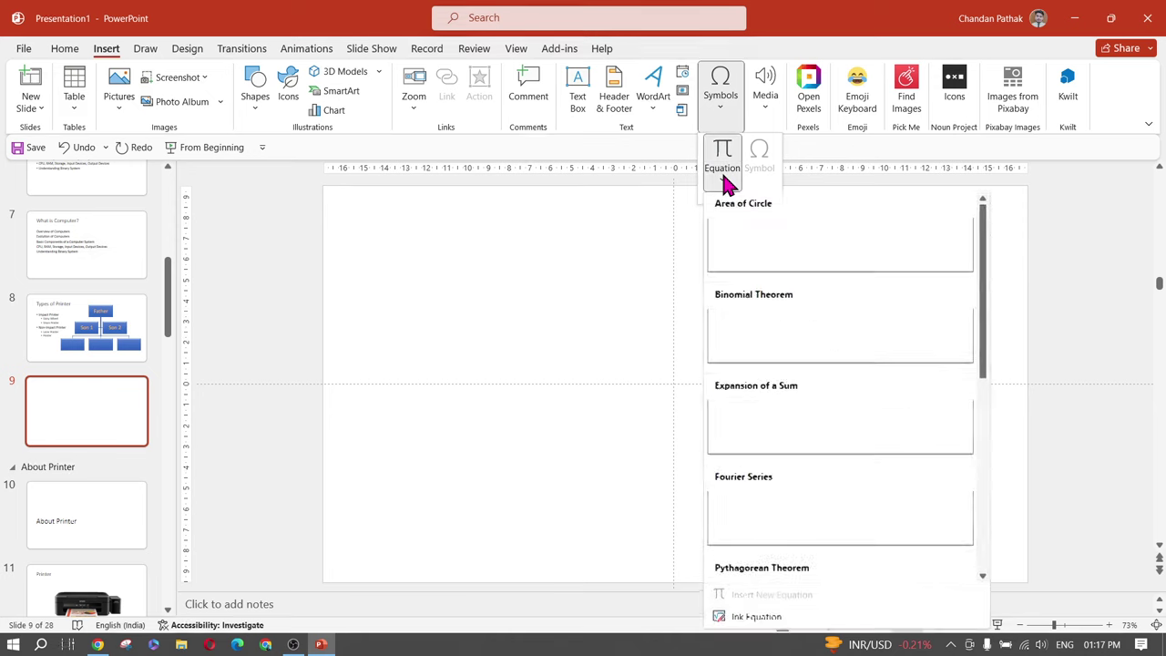
left_click(856, 252)
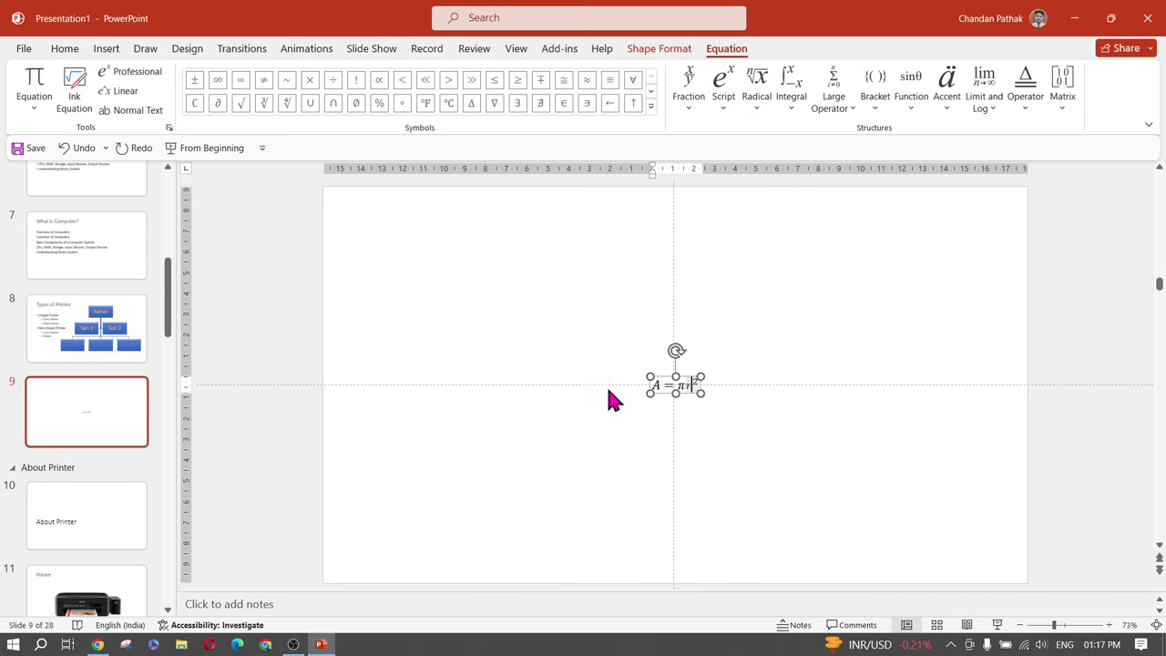
key("ctrl+a")
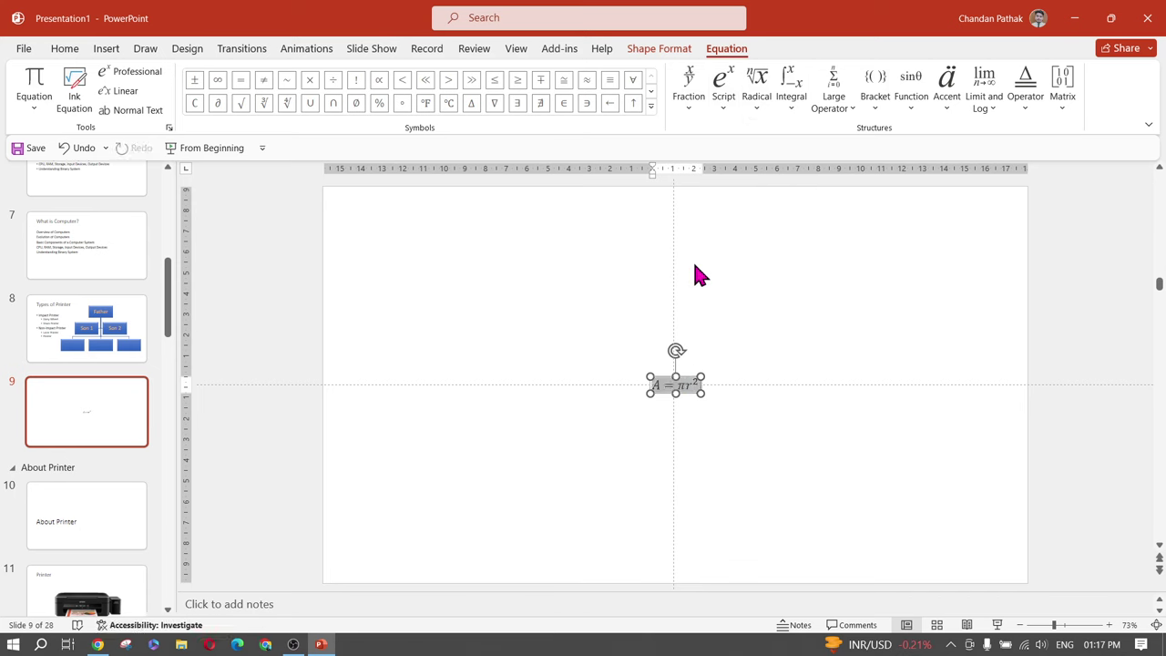
Handwrite a + b with Ink Equation and insert the recognised equation
left_click(69, 113)
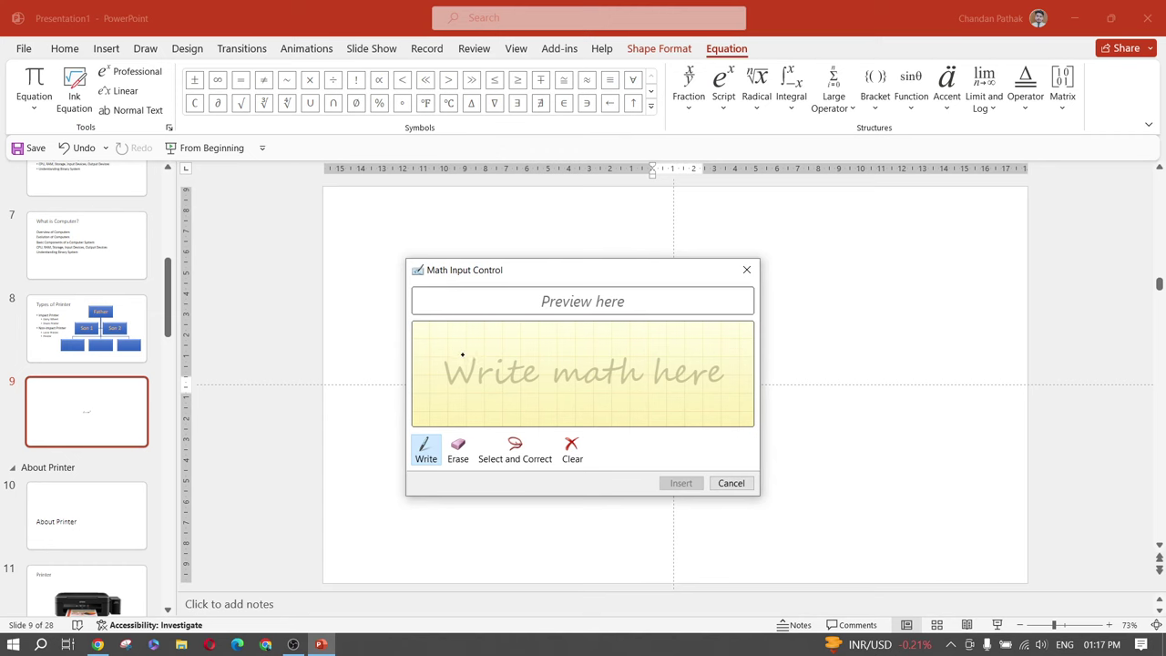
left_click_drag(504, 398, 508, 401)
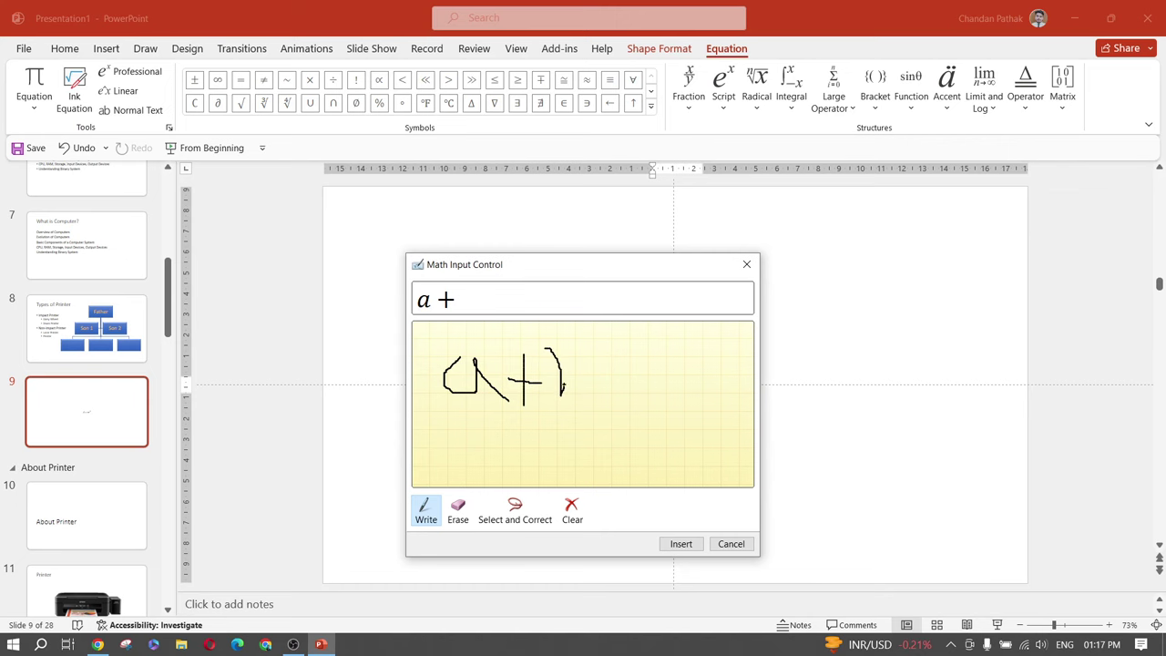
left_click(685, 544)
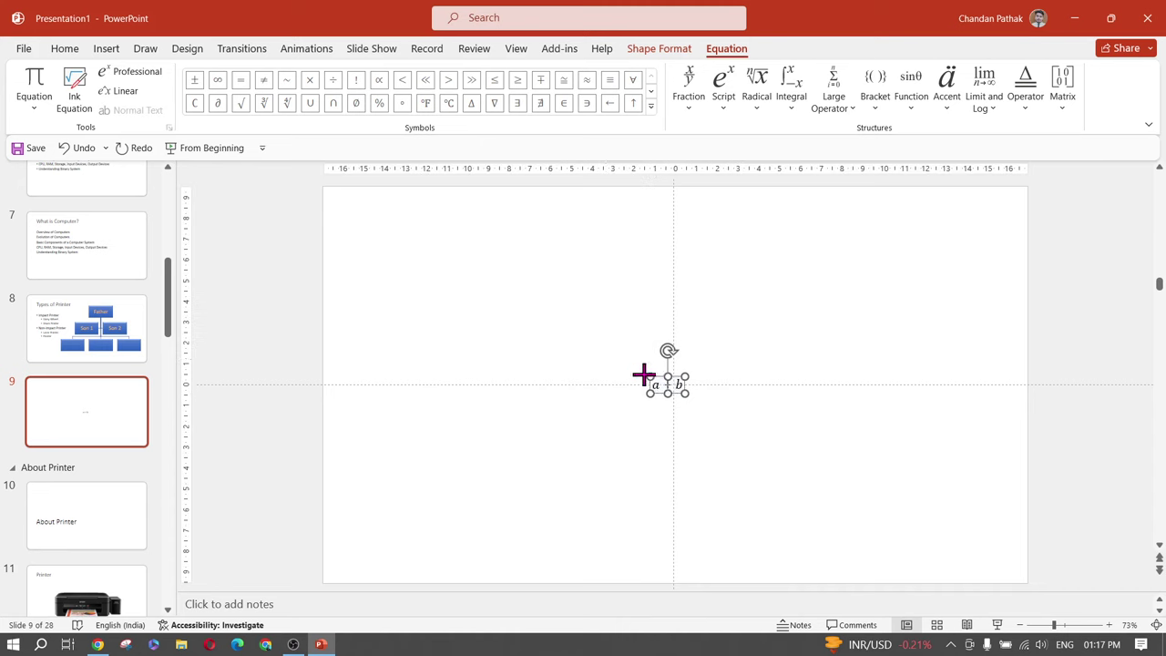
Keep the a + b equation large and move it to the slide's upper left
left_click_drag(646, 373, 555, 343)
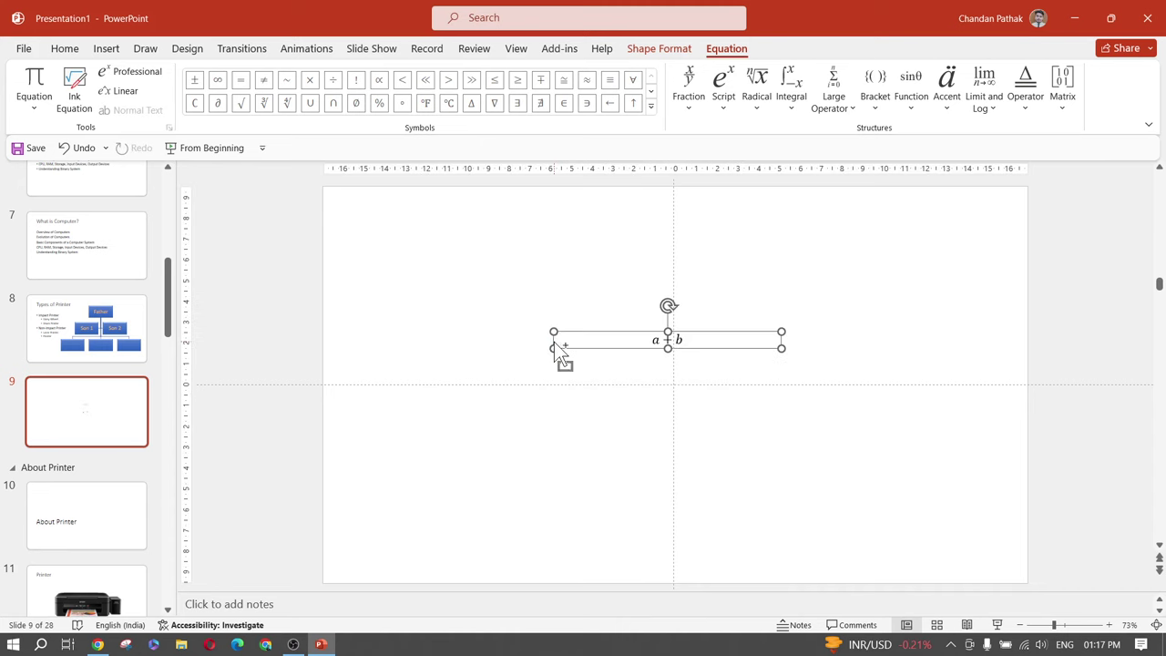
key("ctrl+z")
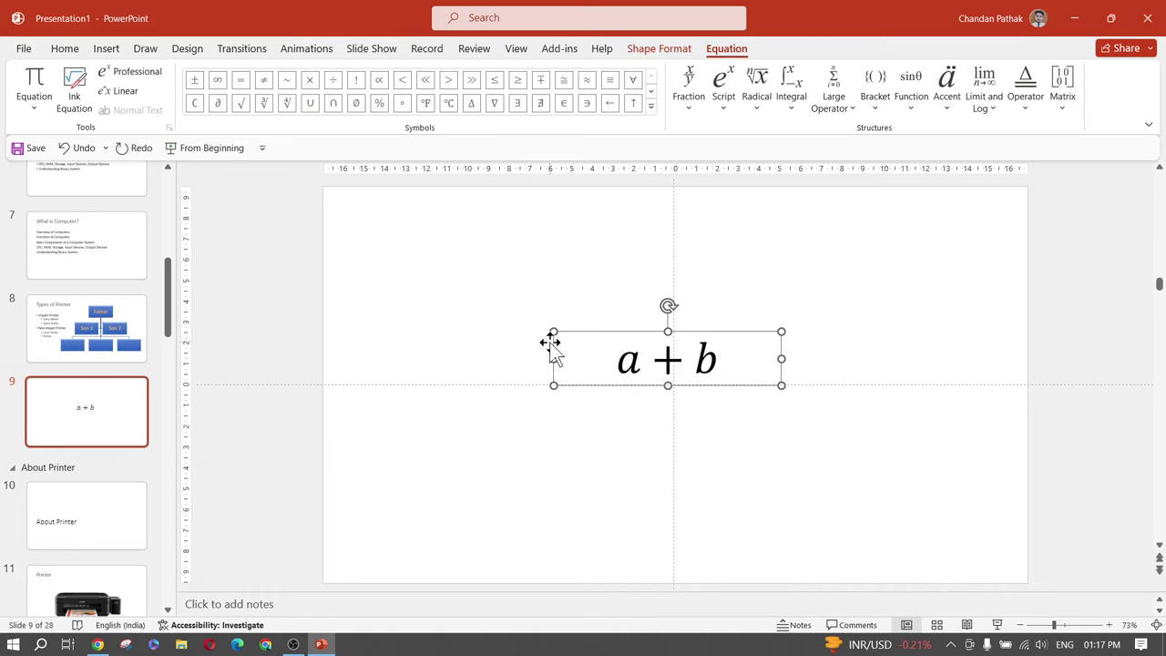
left_click(568, 432)
left_click(638, 381)
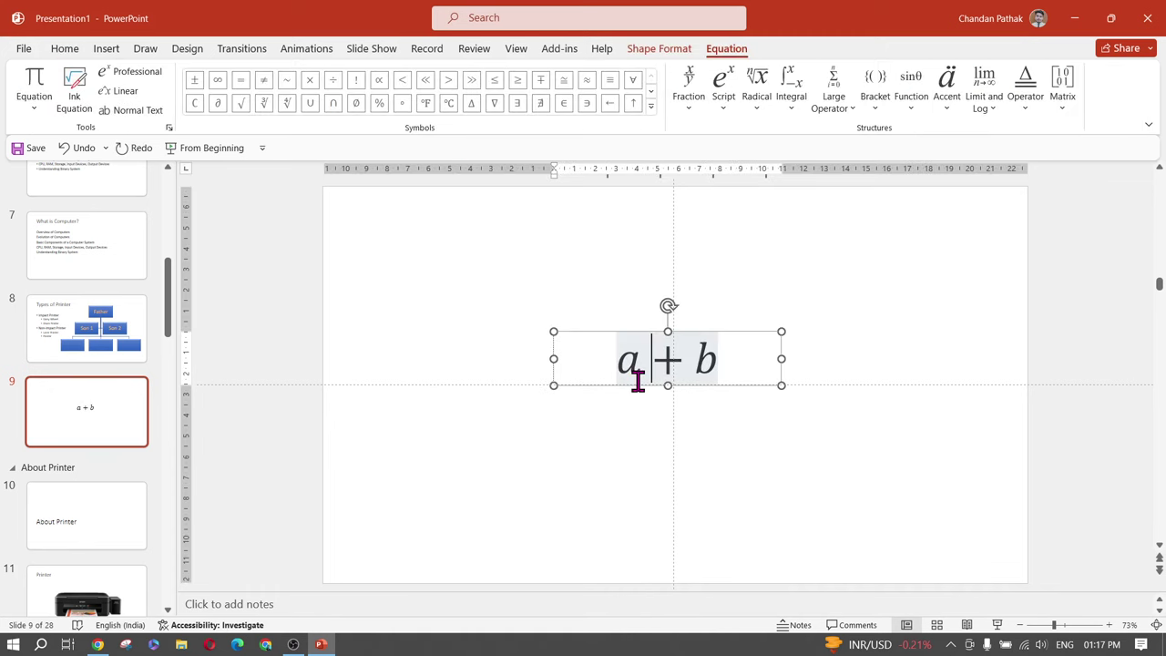
left_click_drag(604, 338, 520, 292)
left_click(501, 368)
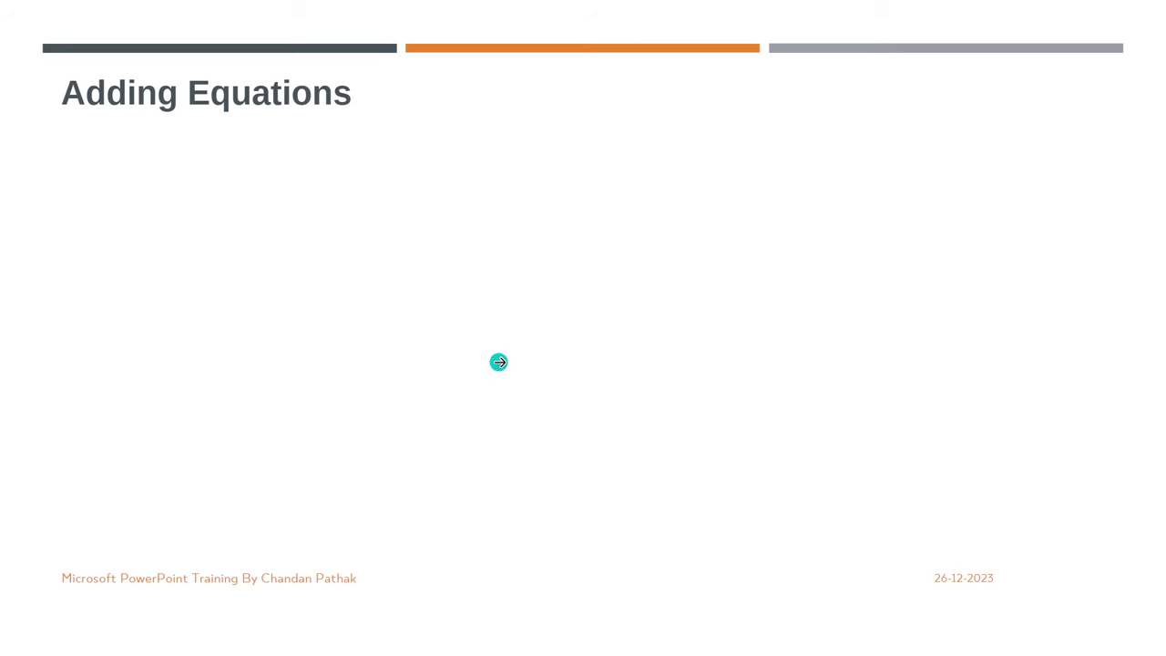
left_click(498, 361)
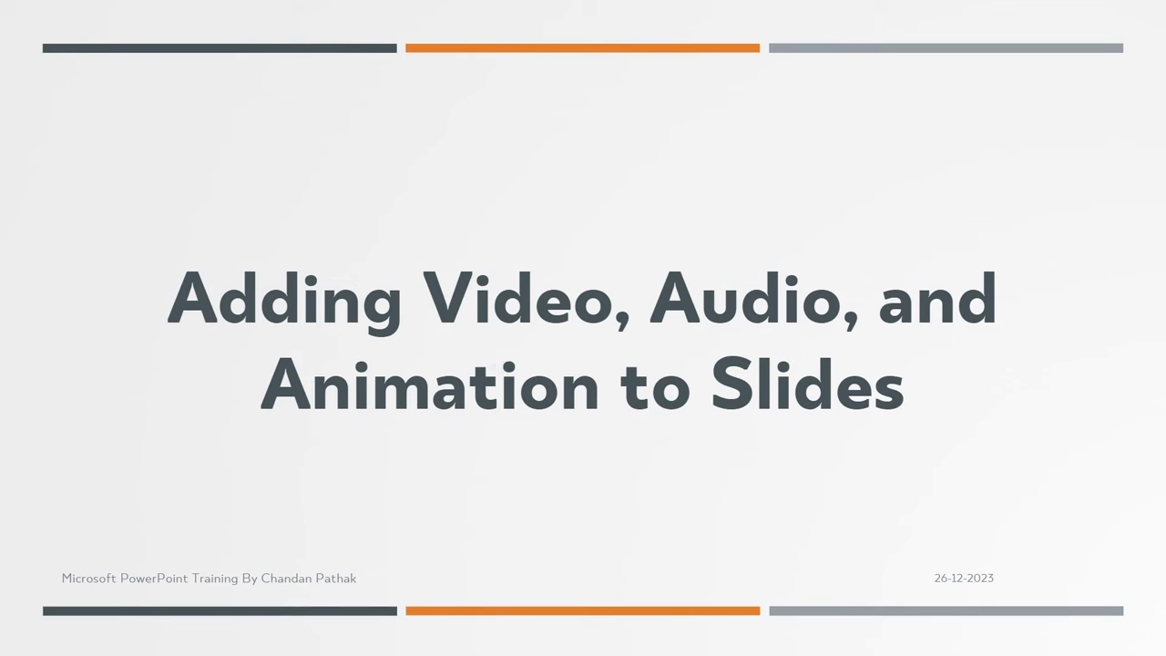
Advance past the training slide back to the editor showing slide 9
key("Right")
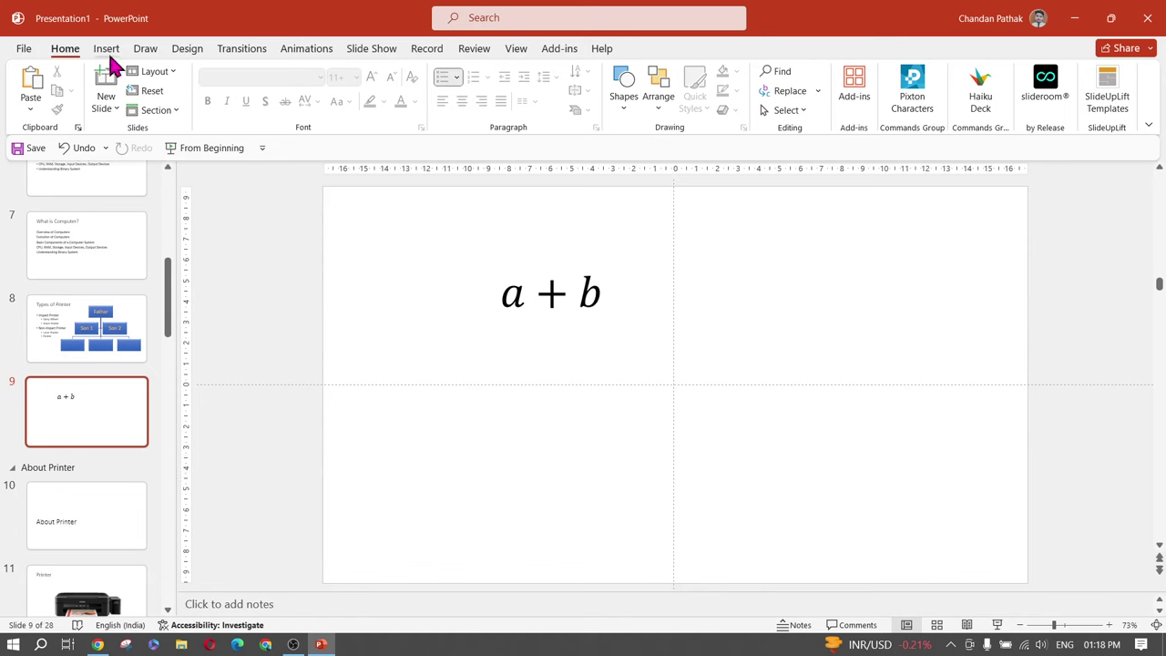
Add a Blank layout slide 10 after the a + b slide
left_click(99, 108)
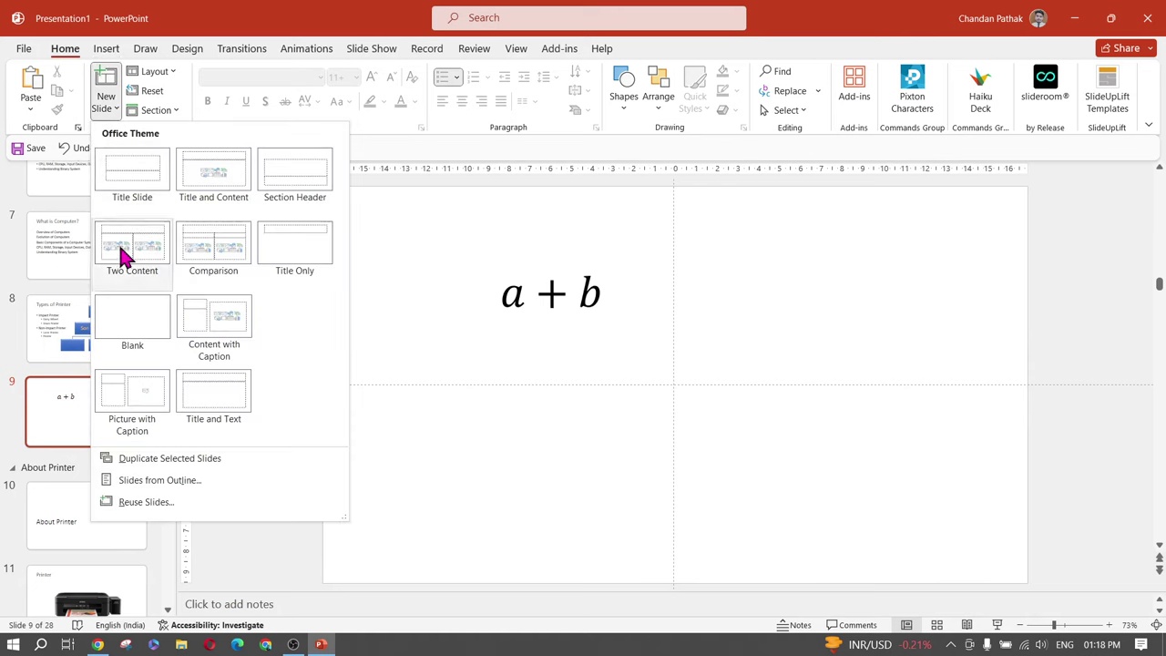
left_click(133, 317)
scroll(84, 345, "down", 3)
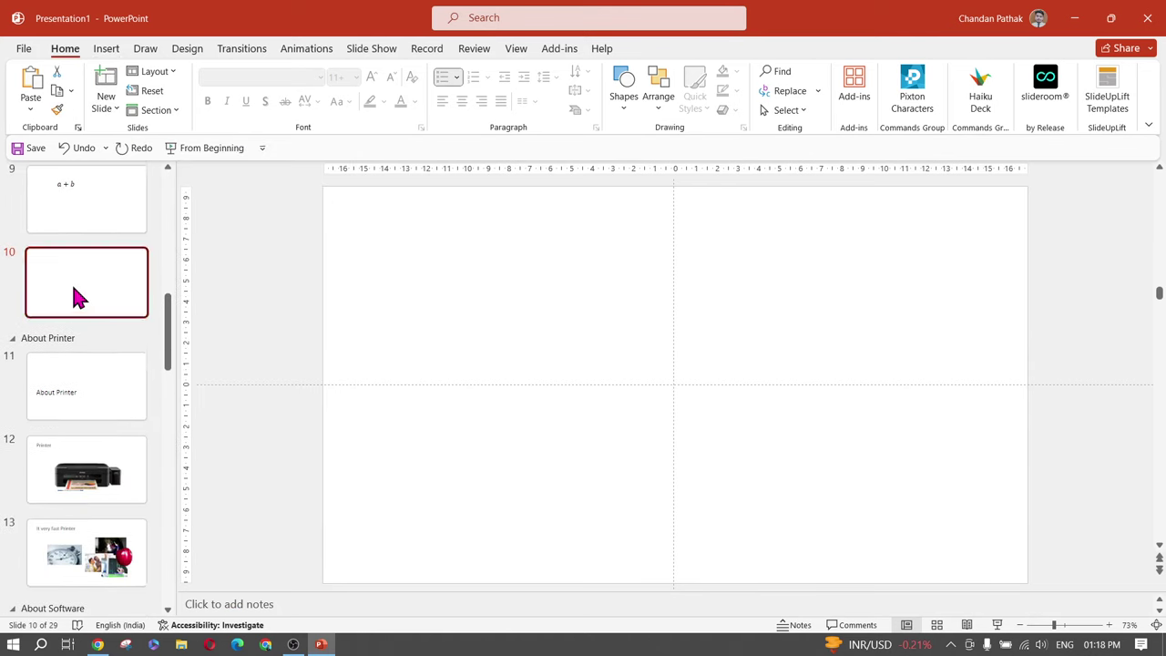
Show the Insert > Media > Video source options
left_click(104, 55)
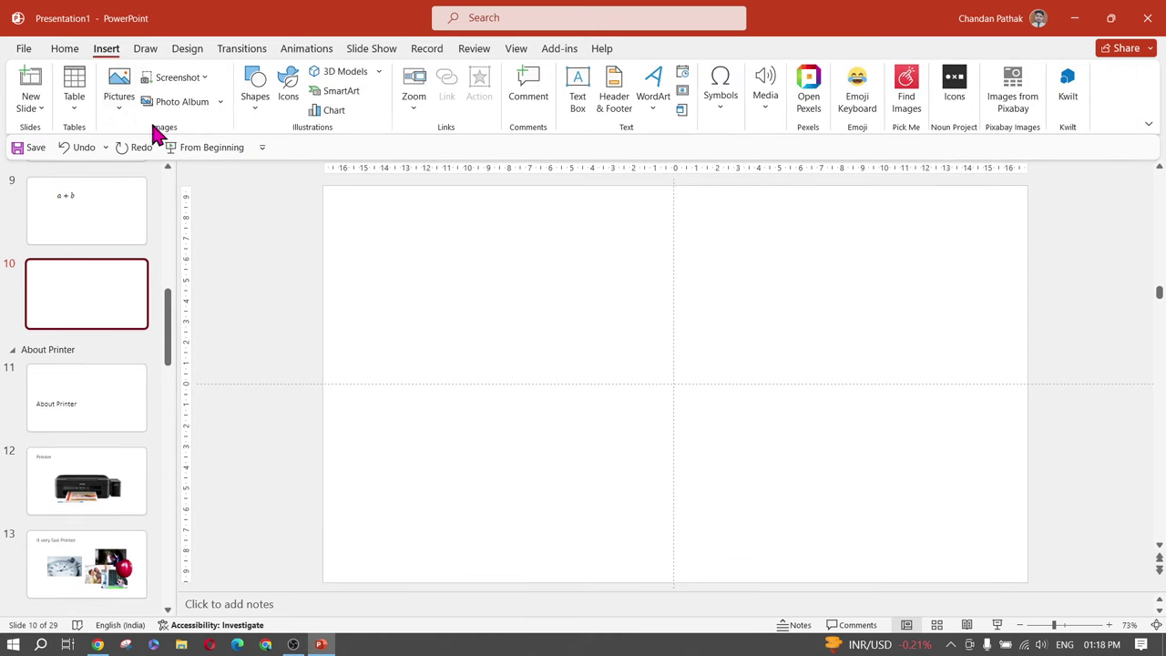
left_click(766, 107)
left_click(772, 175)
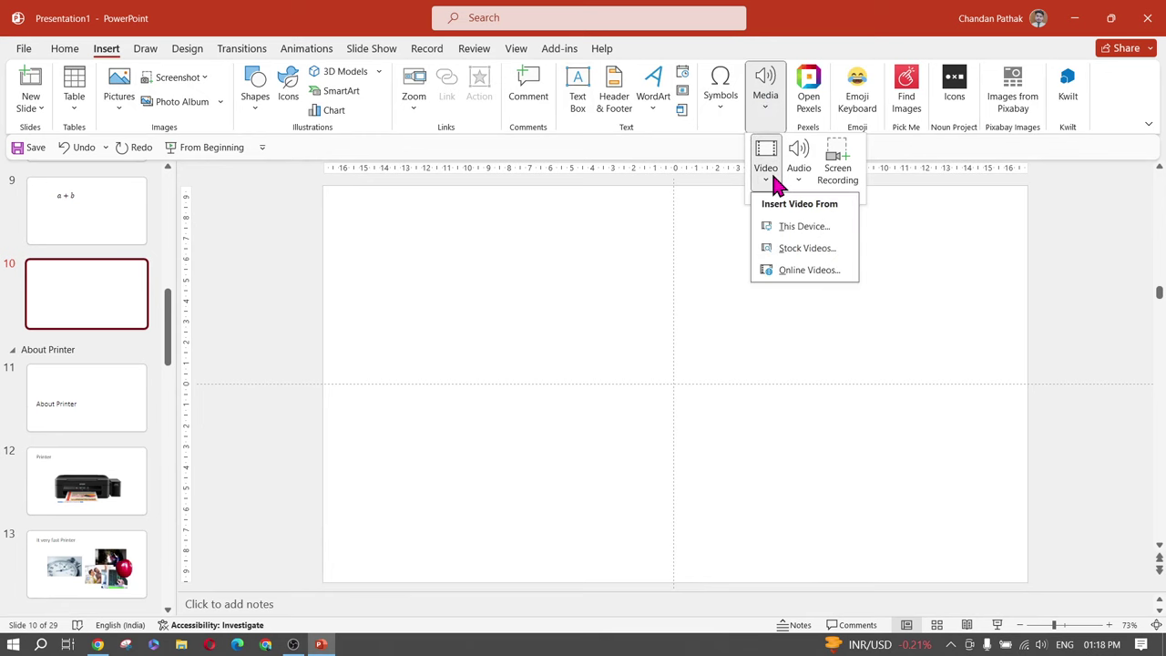
Choose Online Videos to bring up the video address dialog
left_click(798, 271)
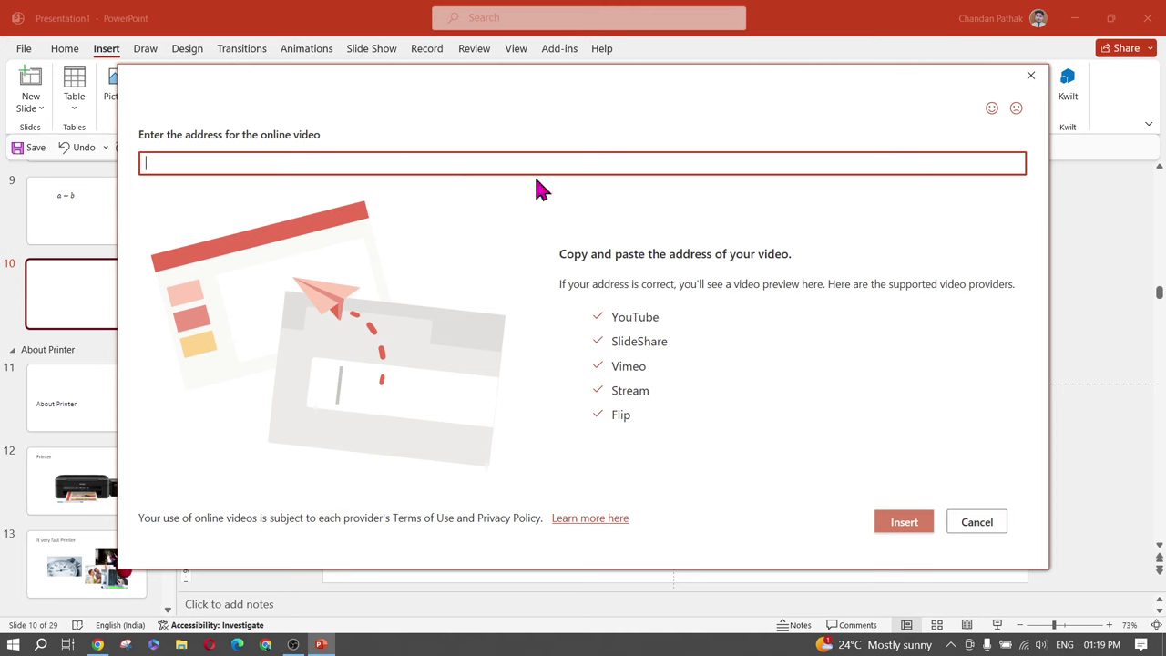
Insert the blurred stadium-lights clip from the Stock Videos library onto blank slide 10
left_click(1031, 75)
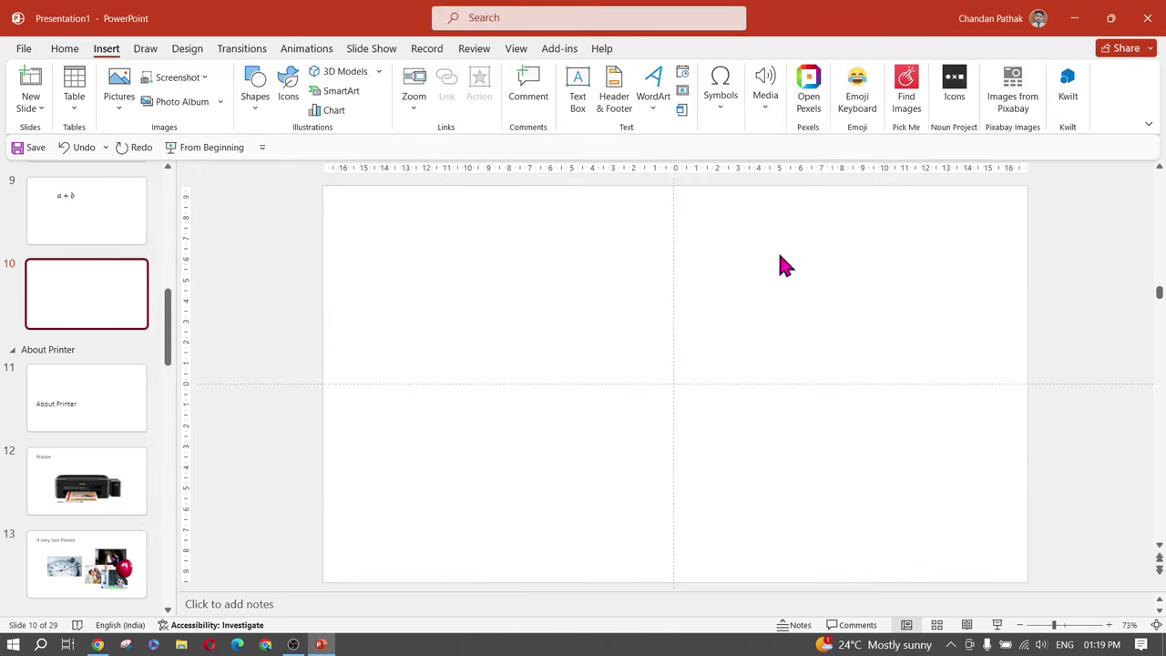
left_click(762, 107)
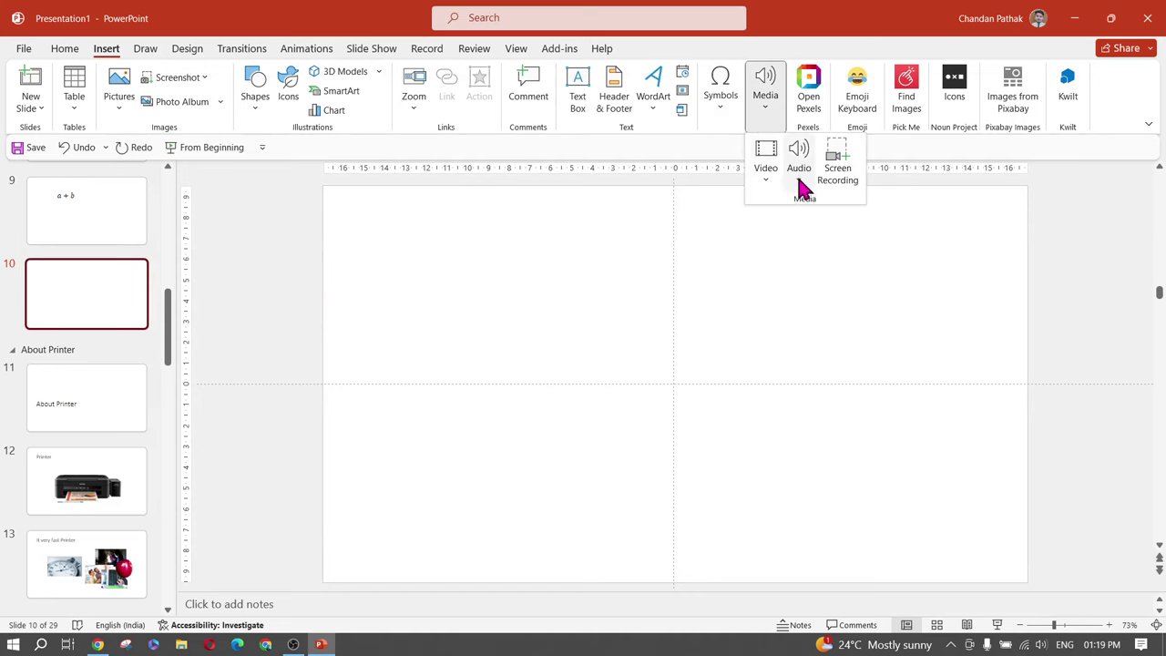
left_click(770, 187)
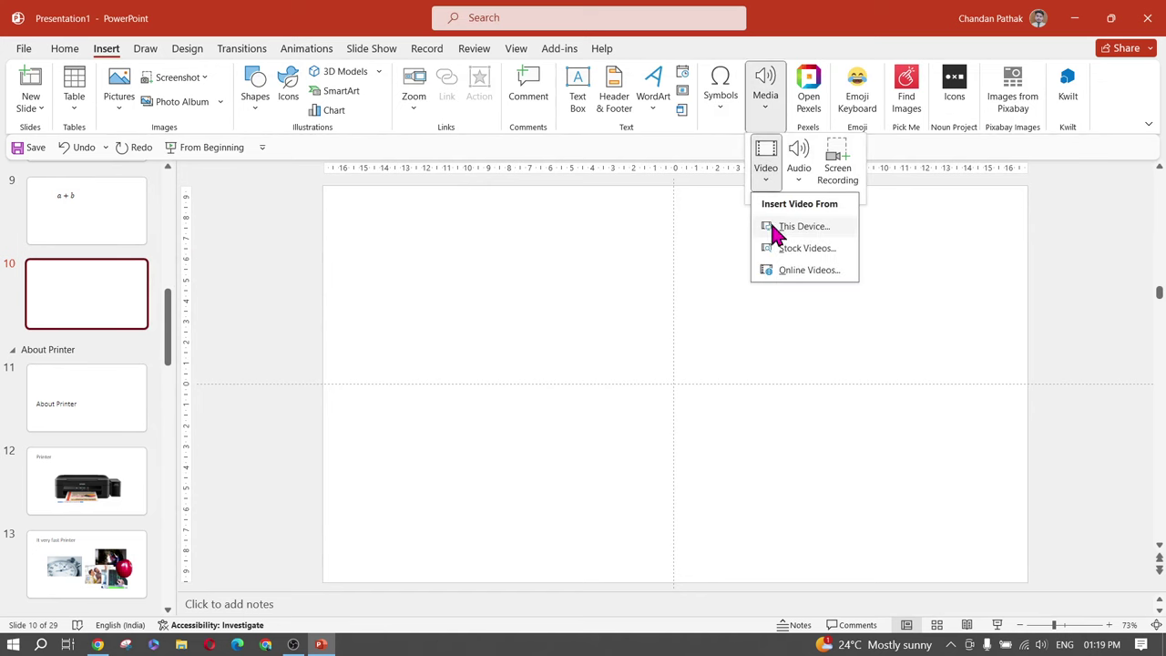
left_click(807, 266)
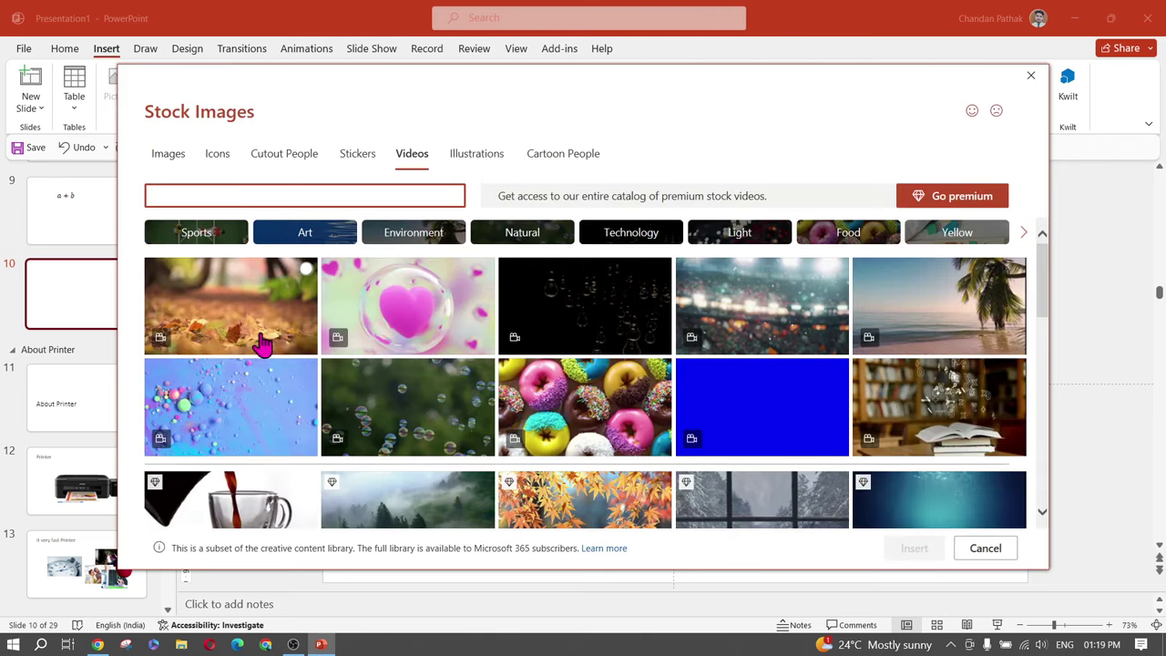
scroll(261, 343, "down", 3)
scroll(260, 343, "down", 1)
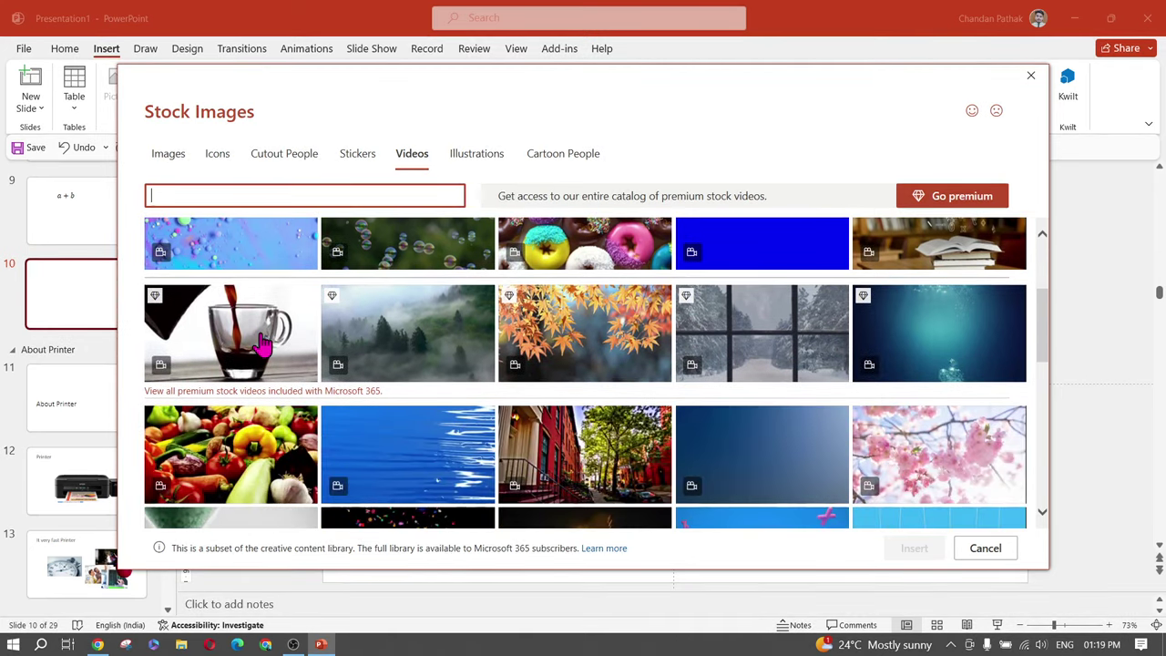
scroll(261, 343, "up", 2)
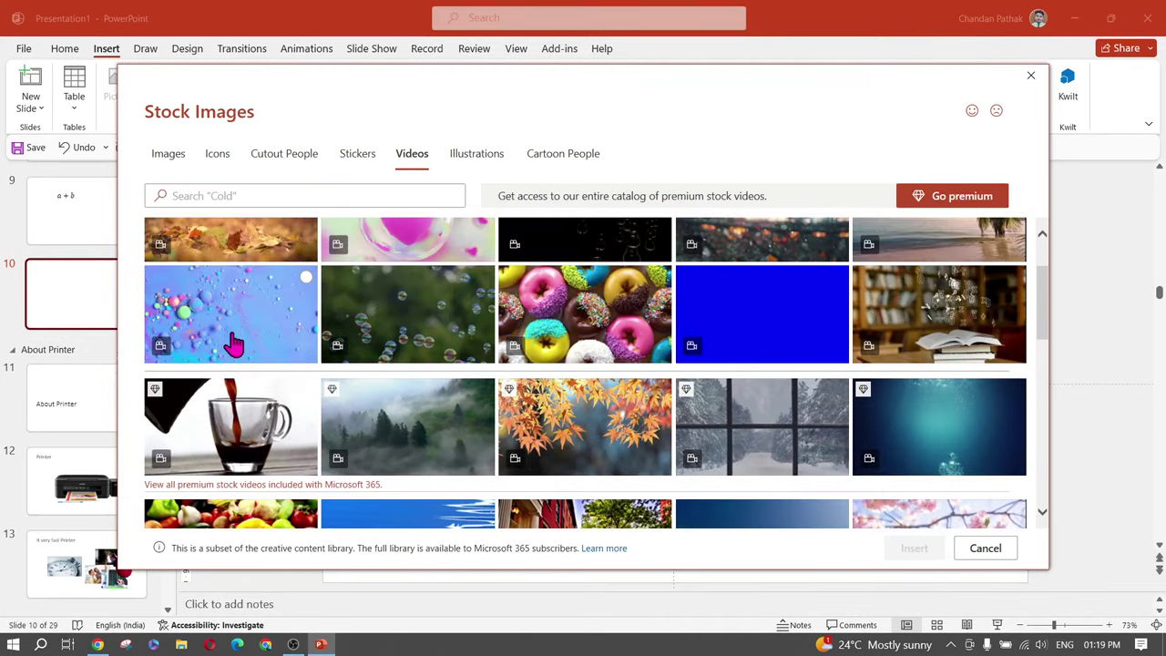
scroll(228, 341, "up", 2)
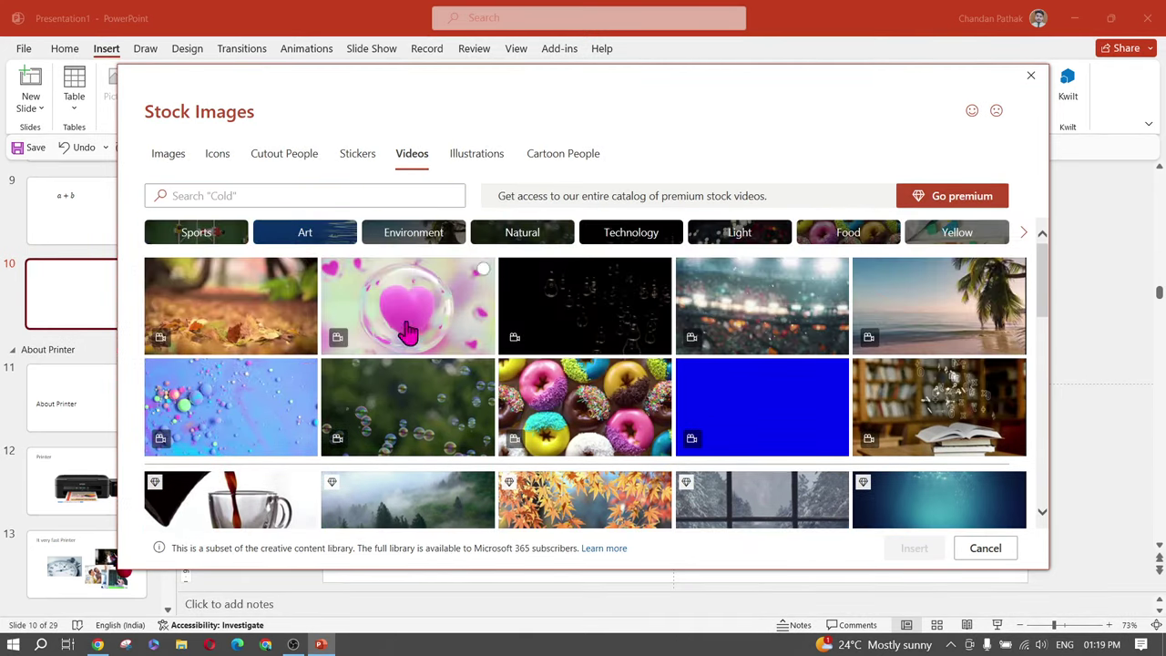
left_click(797, 323)
left_click(908, 547)
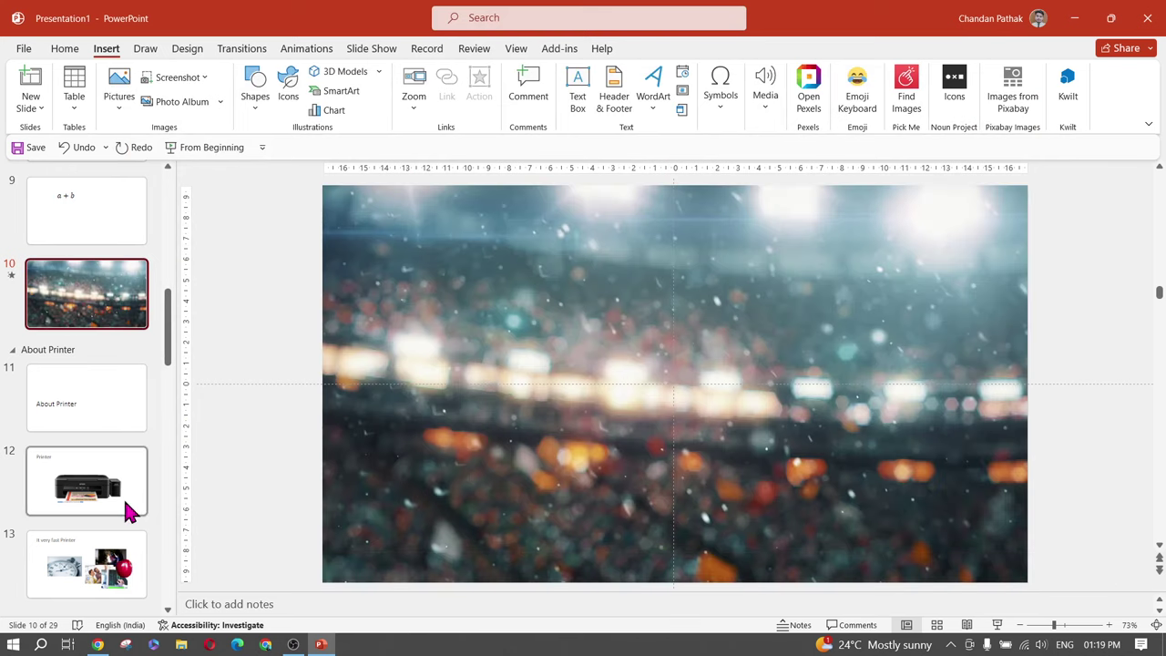
Shrink the slide 10 video from its top-left corner and nudge it slightly up
left_click(394, 263)
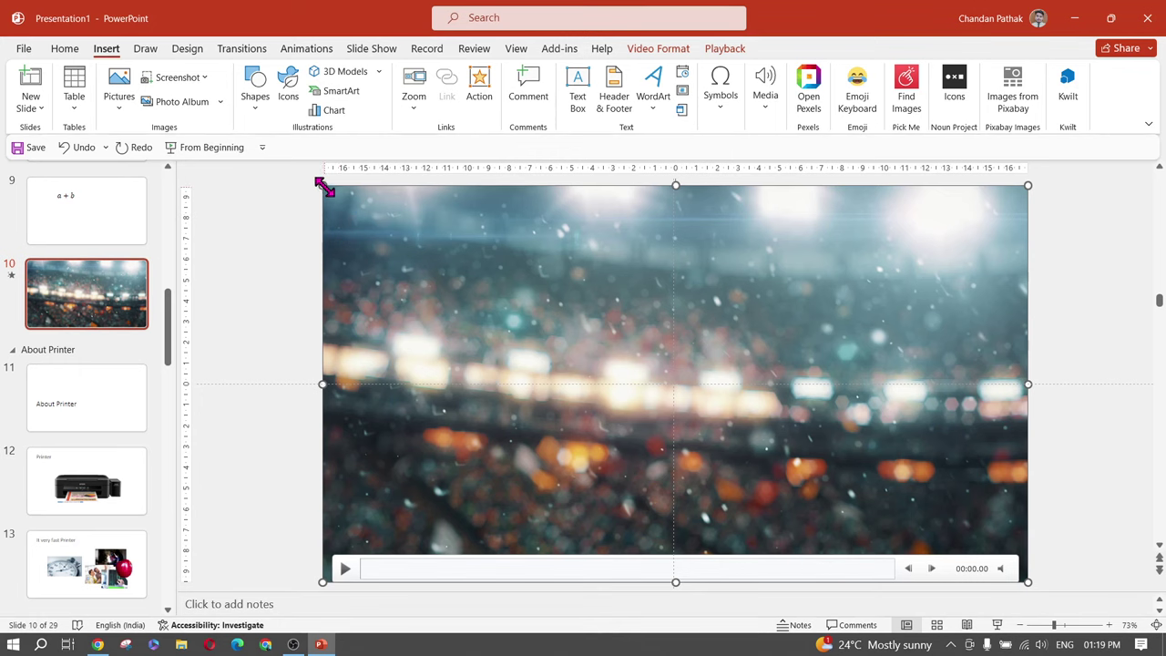
left_click_drag(323, 186, 402, 230)
left_click_drag(760, 357, 758, 342)
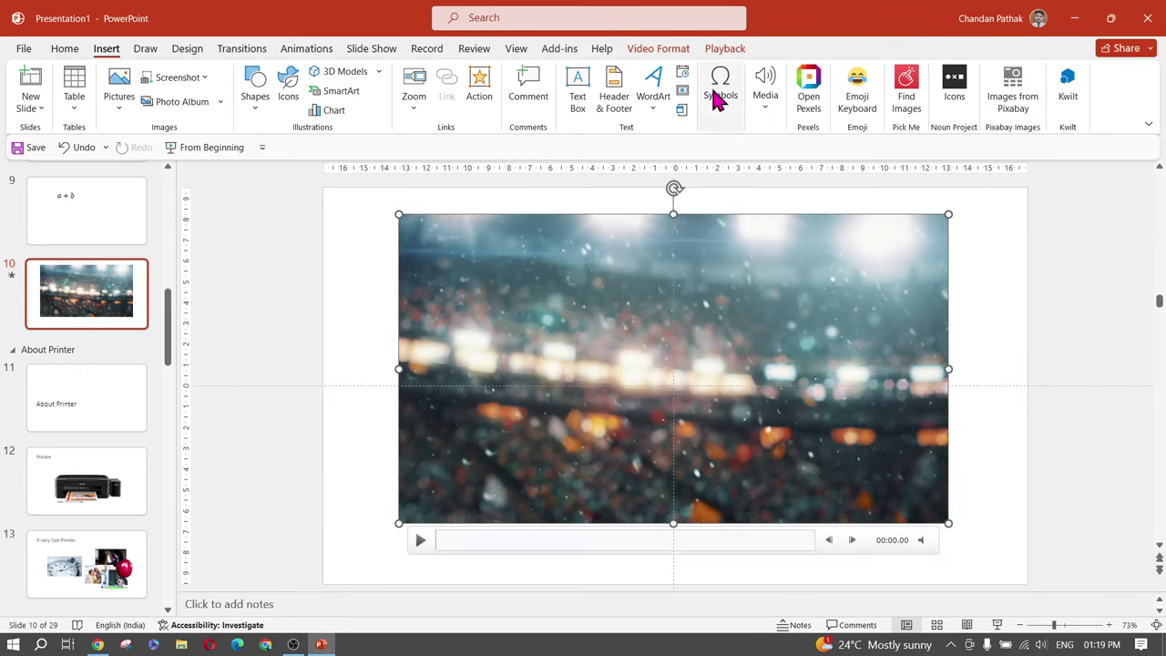
Apply the Rotated, White video style and move the framed video slightly down
left_click(660, 53)
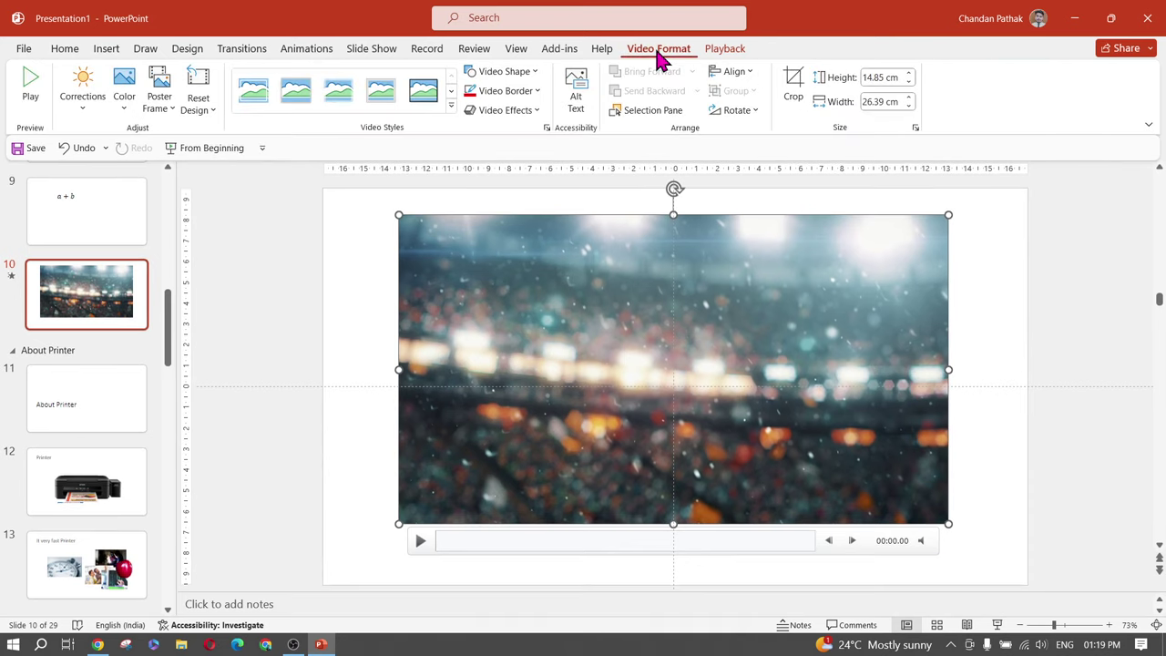
left_click(745, 50)
left_click(679, 55)
left_click(450, 118)
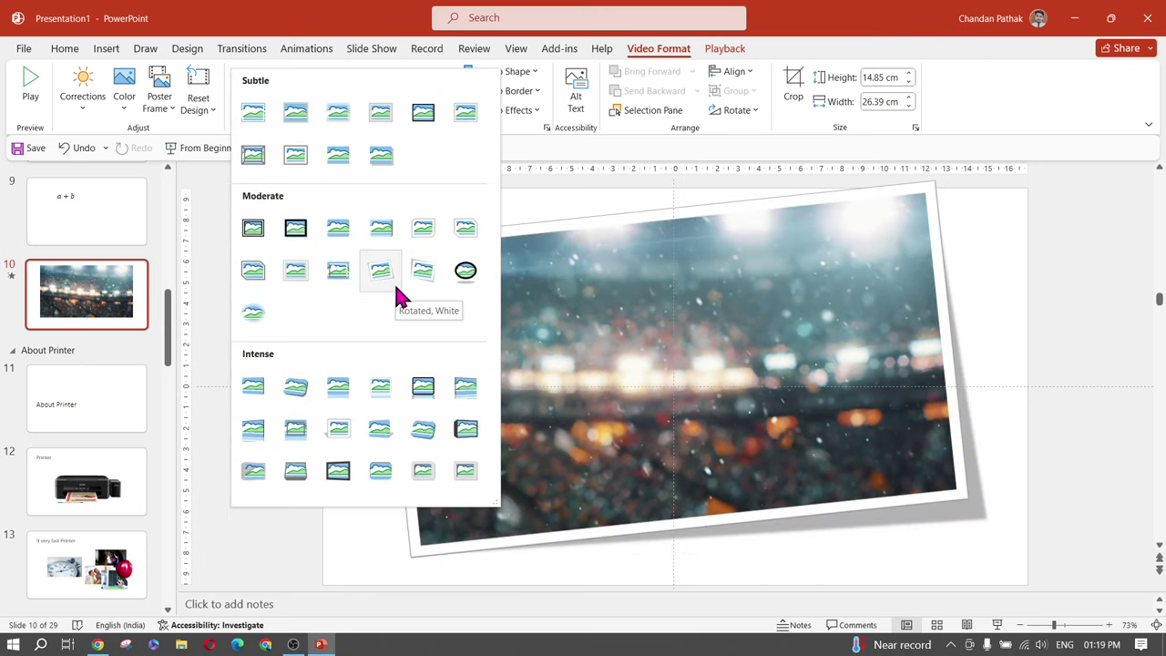
left_click(382, 272)
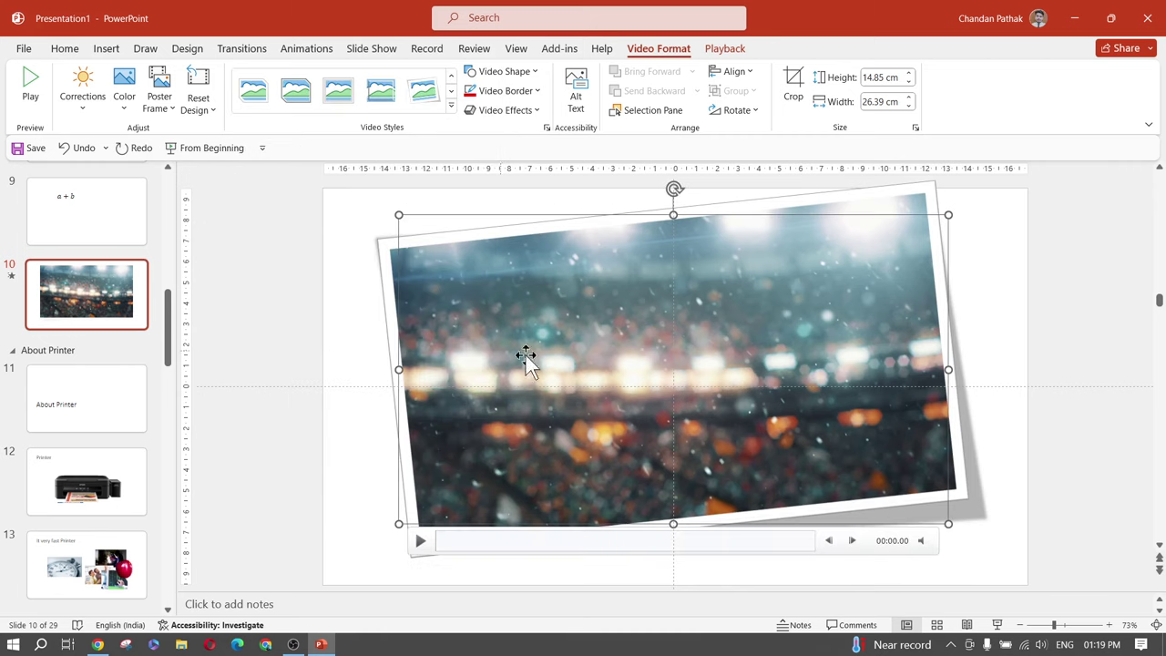
left_click_drag(738, 361, 739, 391)
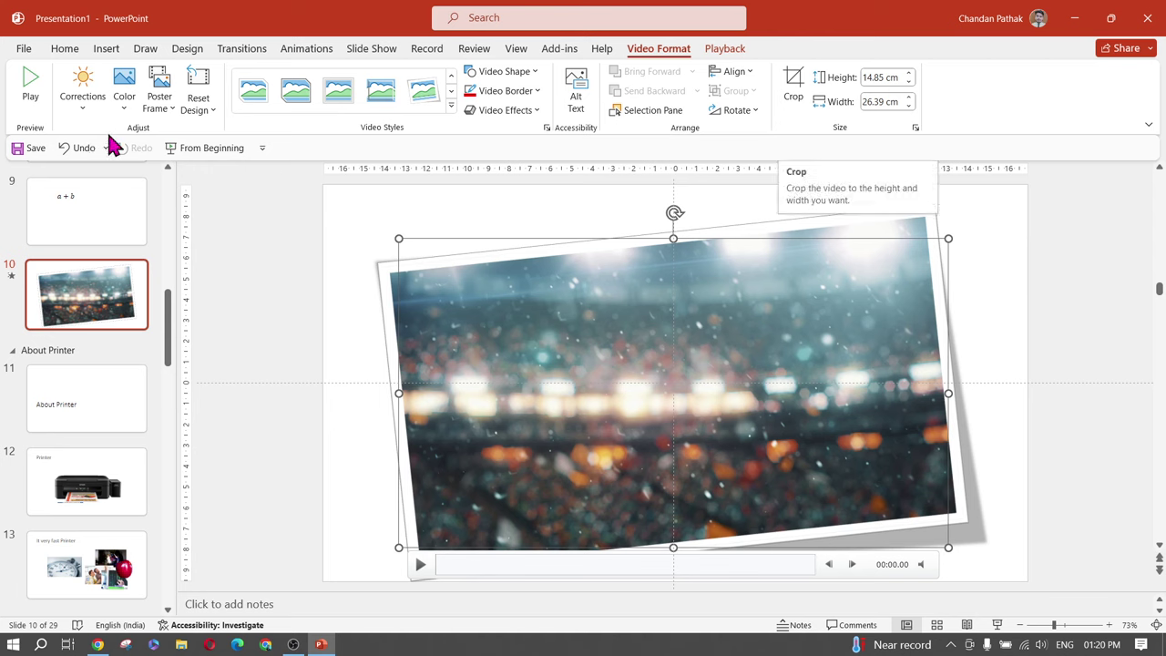
Preview the Color and Corrections galleries without applying, play the video, then show Playback settings
left_click(122, 103)
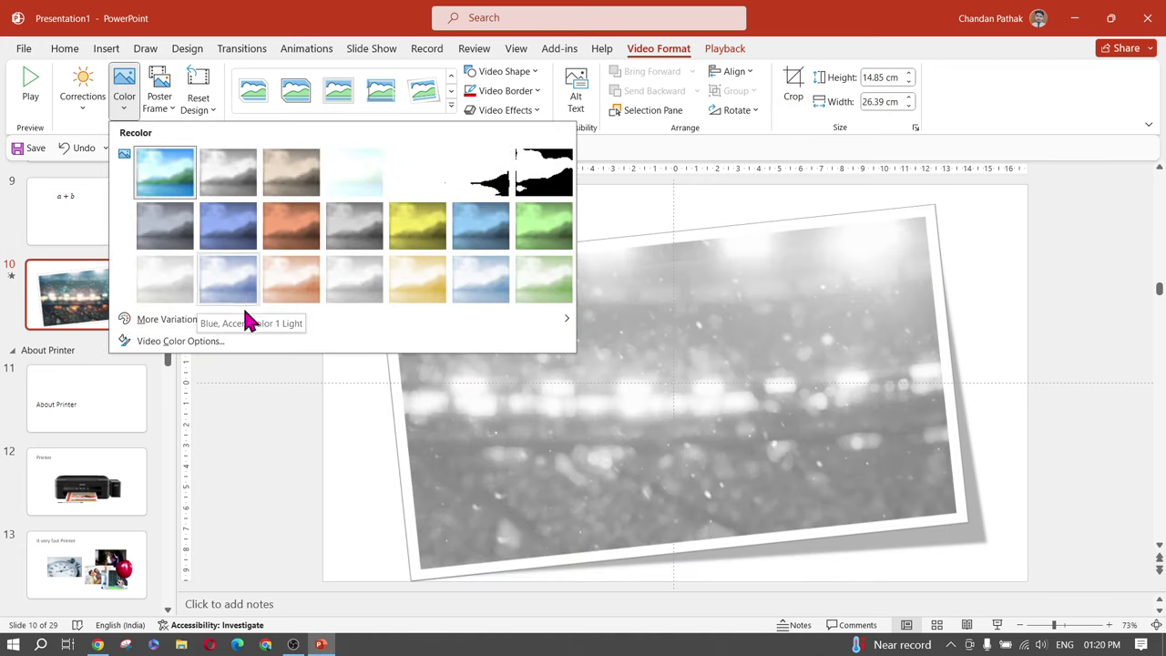
left_click(288, 440)
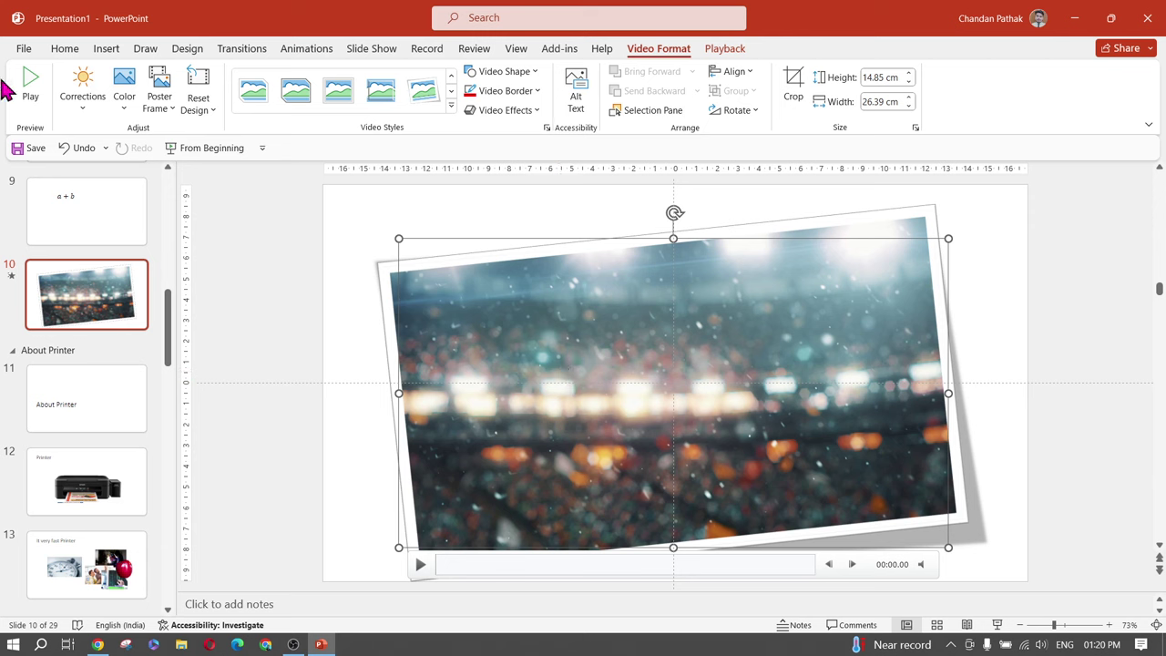
left_click(33, 93)
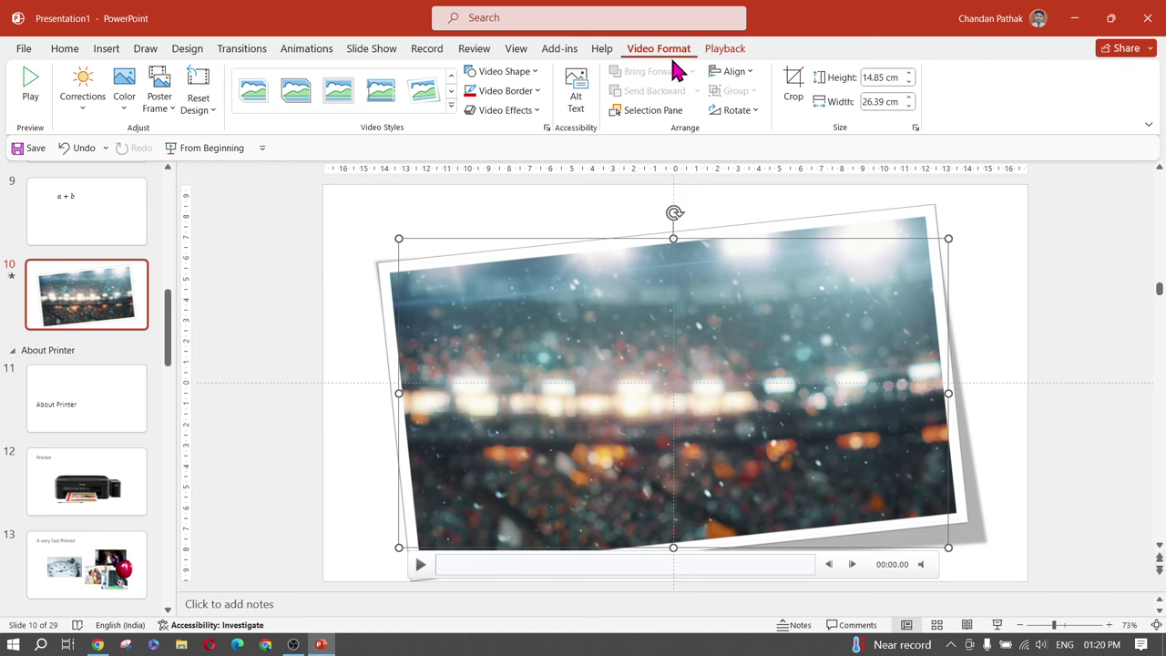
left_click(87, 104)
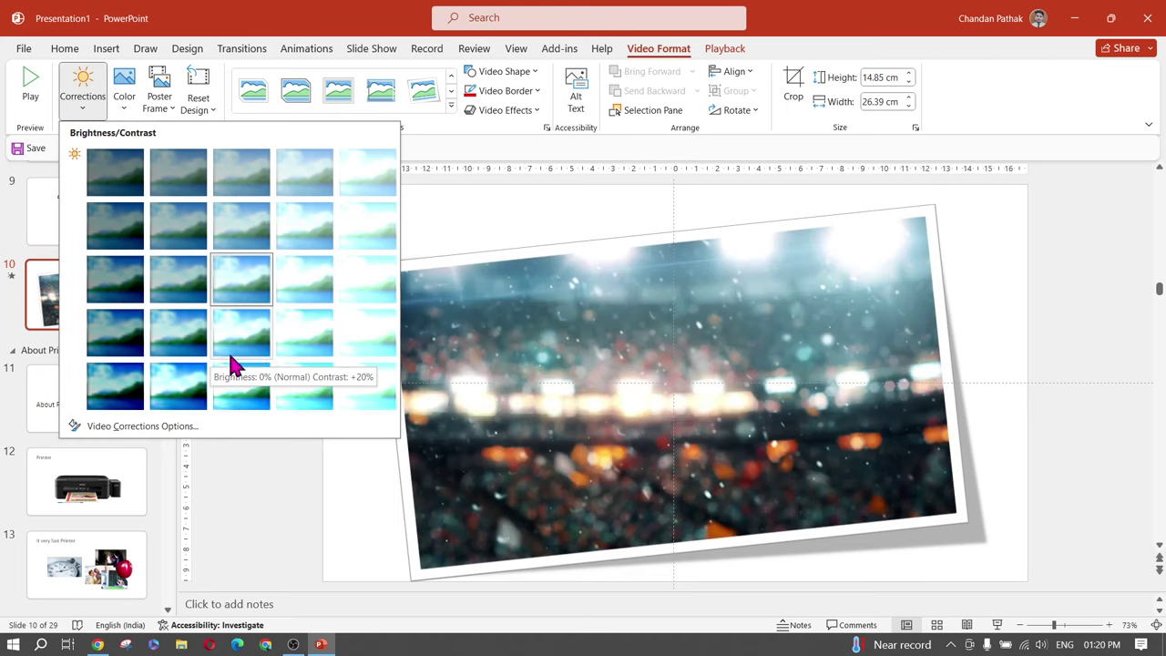
left_click(981, 345)
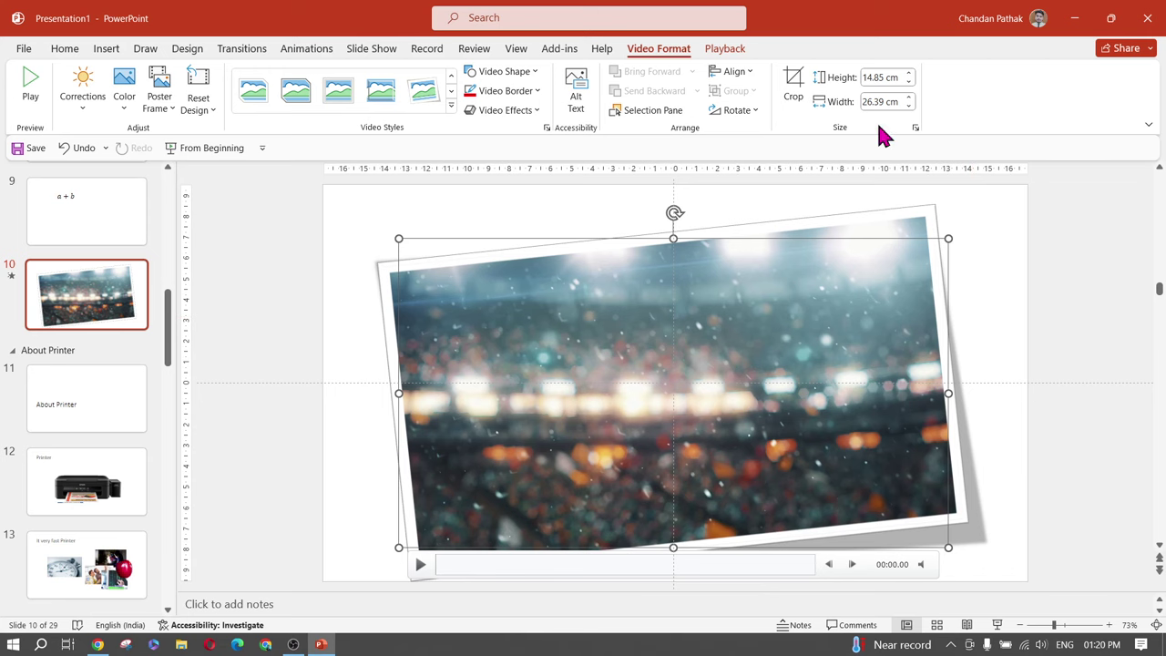
left_click(729, 50)
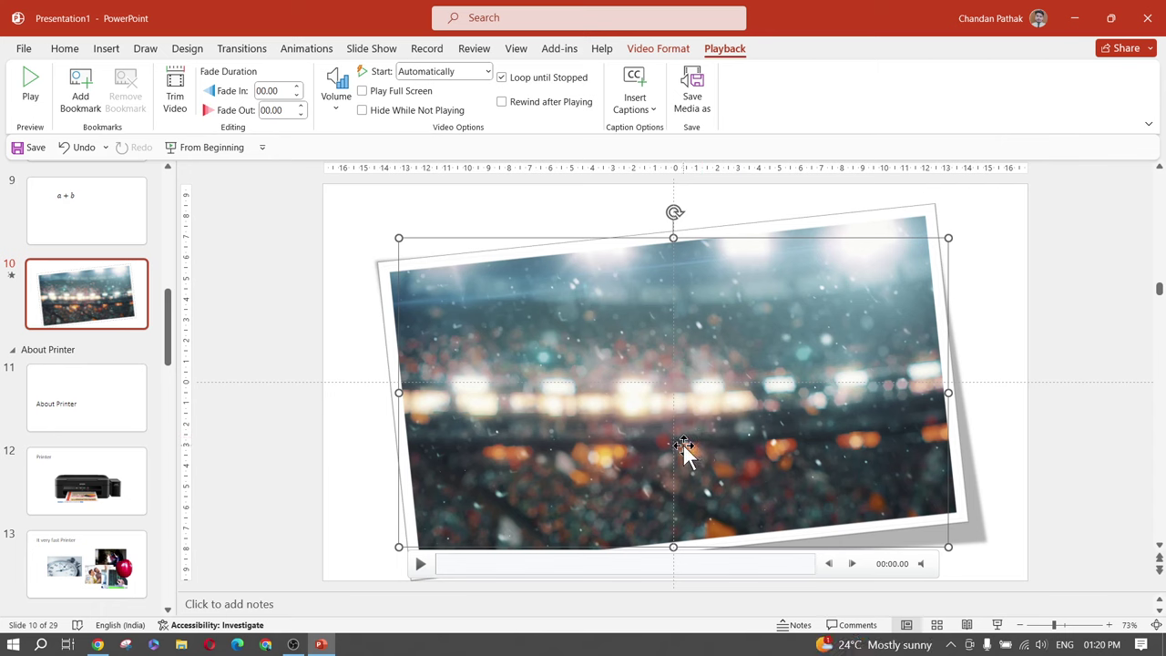
Trim the stadium video to run from 00:00.868 to 00:03.172 and preview it
left_click(173, 104)
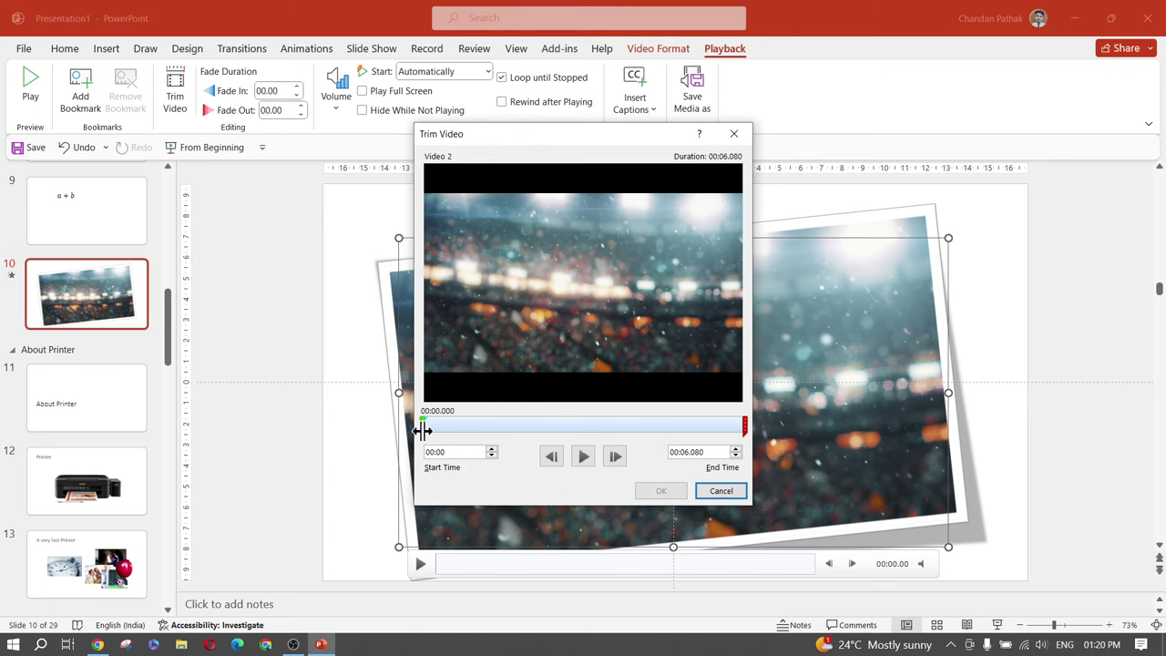
left_click_drag(424, 435, 468, 448)
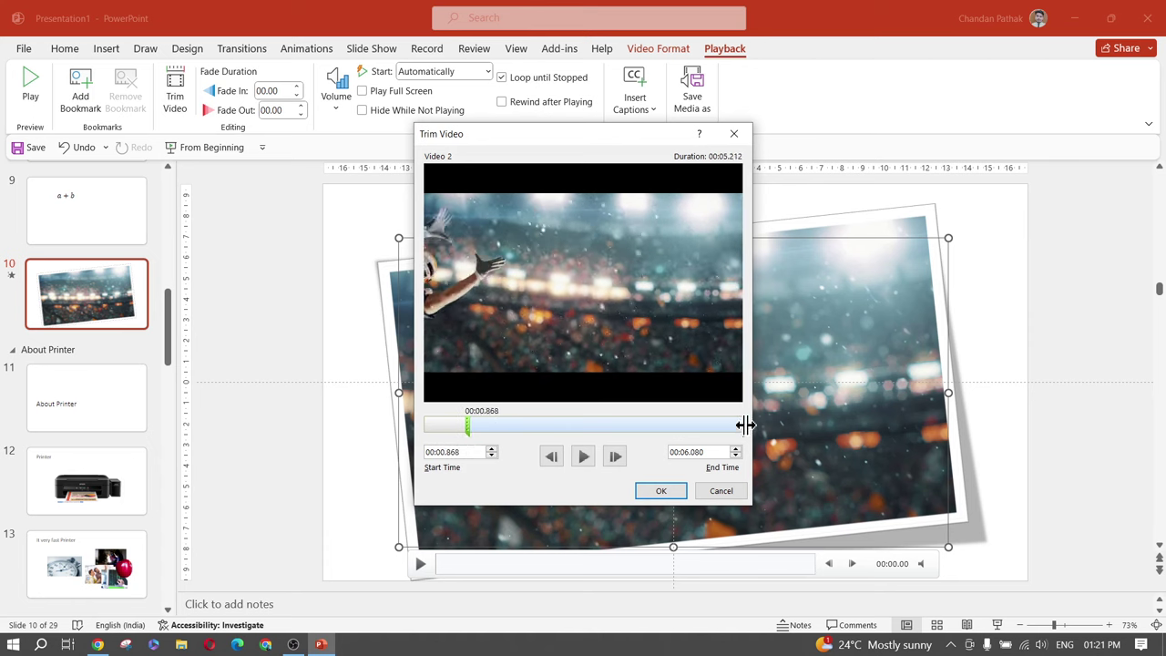
left_click_drag(744, 425, 592, 428)
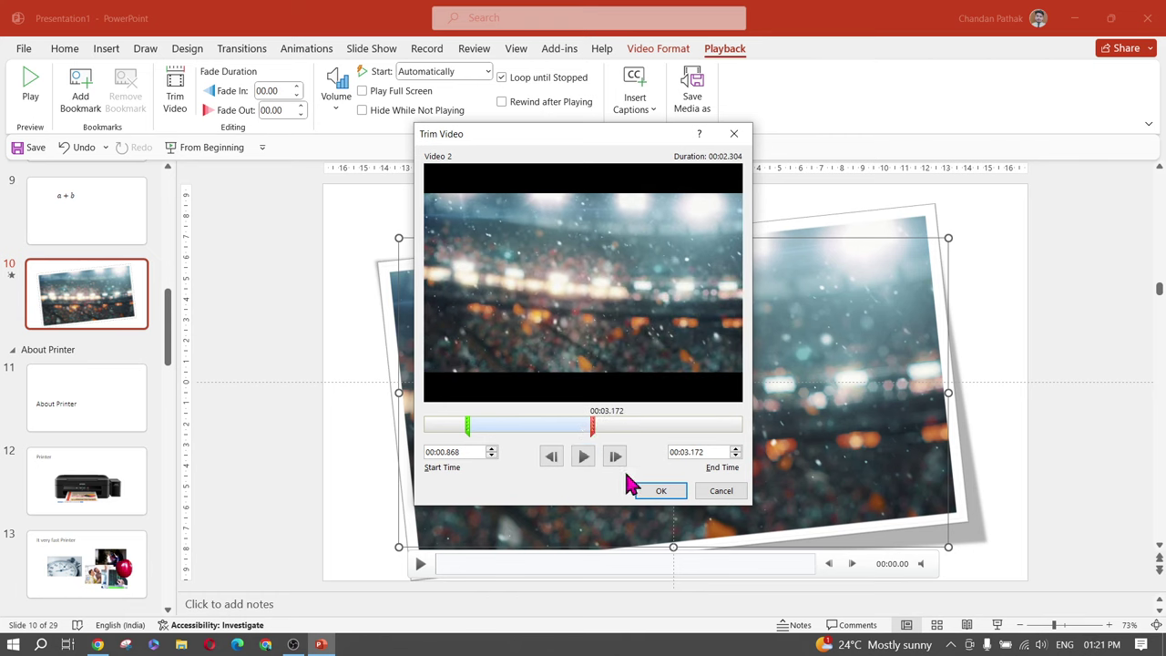
left_click(673, 490)
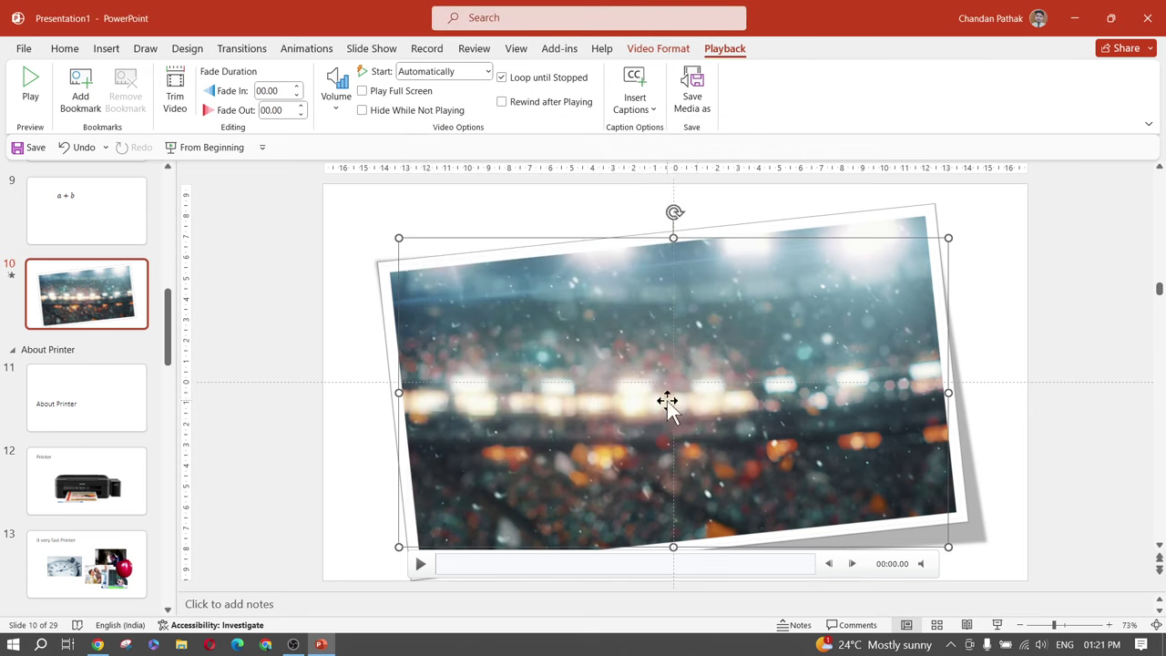
left_click(422, 568)
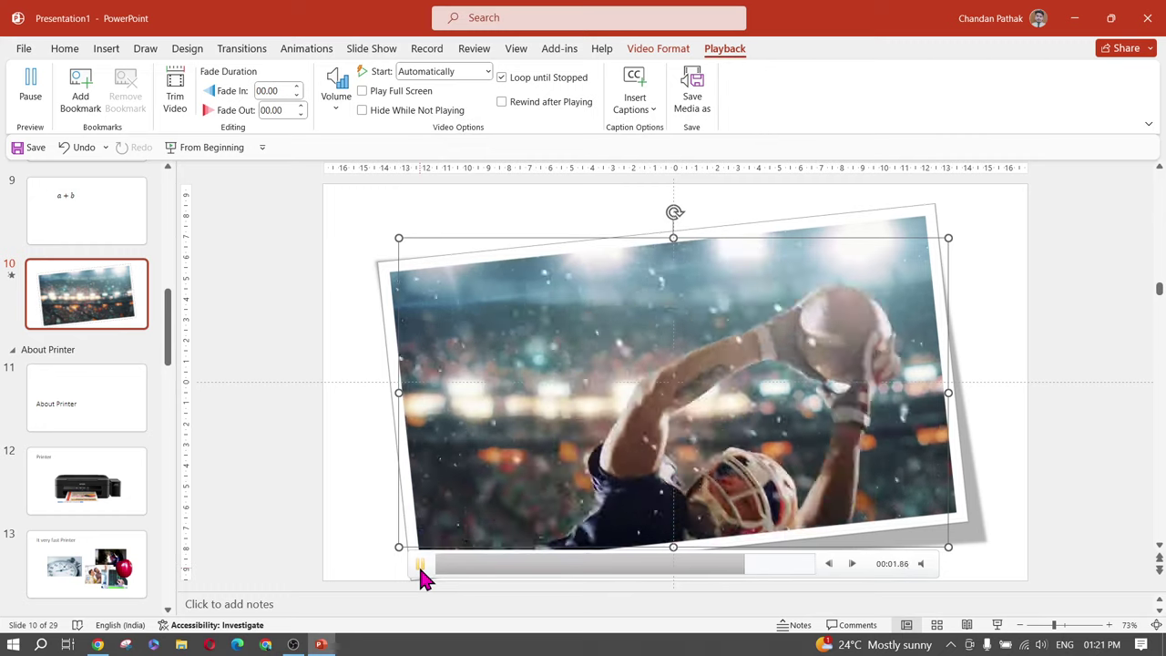
Stop the preview, check the Volume choices, and keep the video starting Automatically
left_click(336, 447)
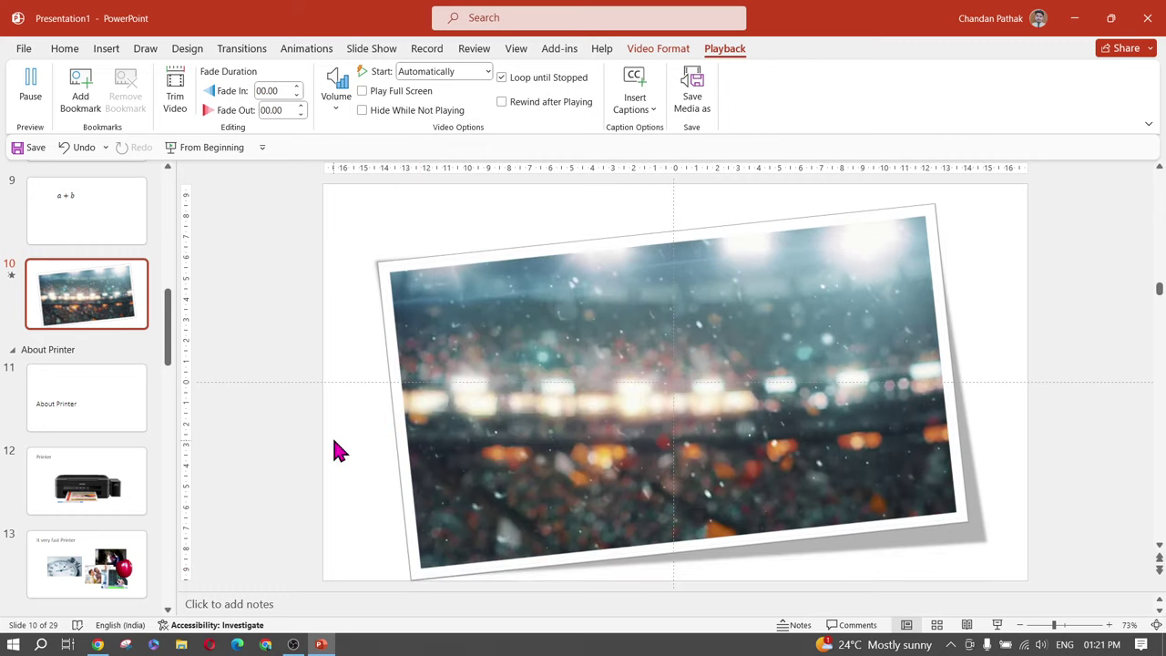
left_click(554, 426)
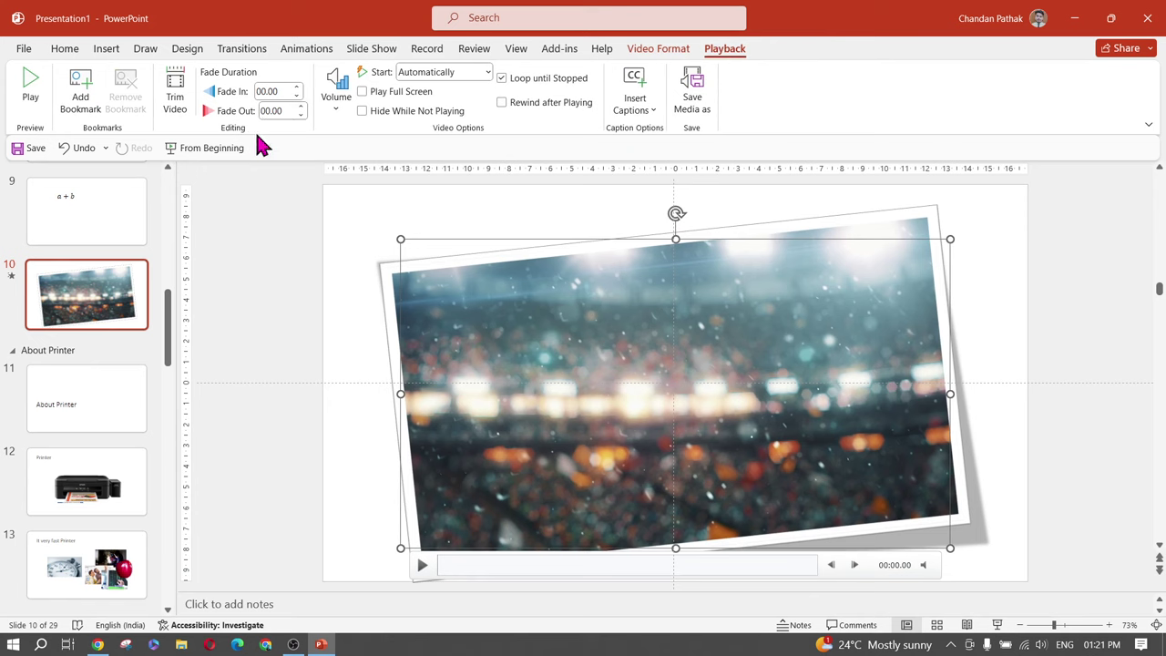
left_click(337, 113)
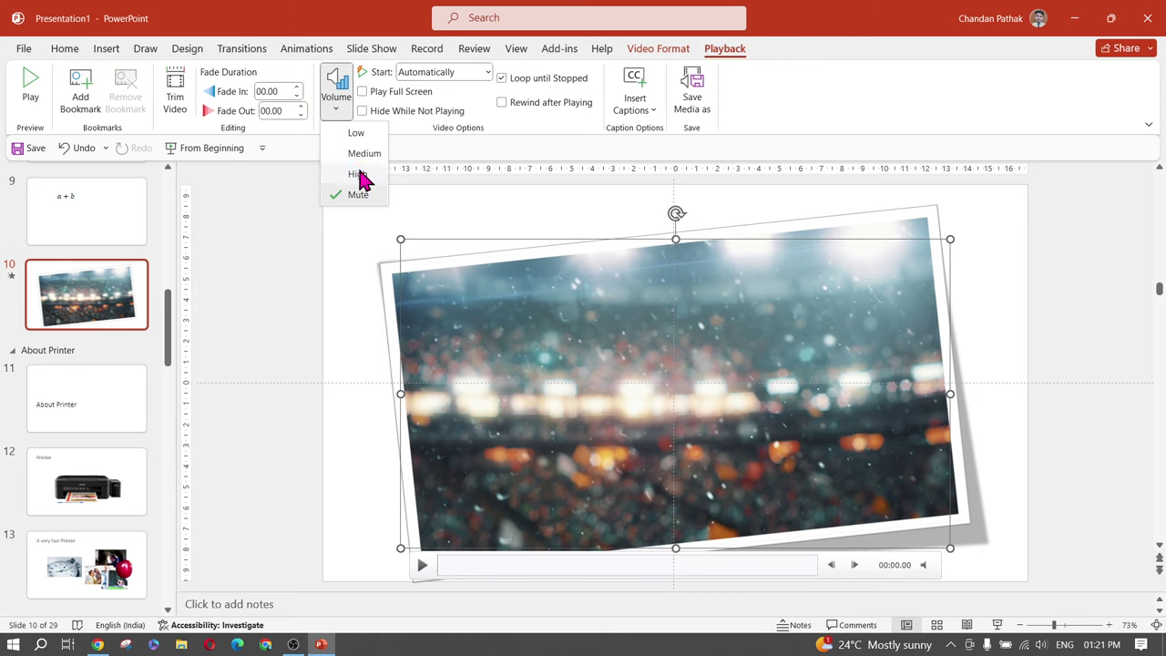
left_click(364, 283)
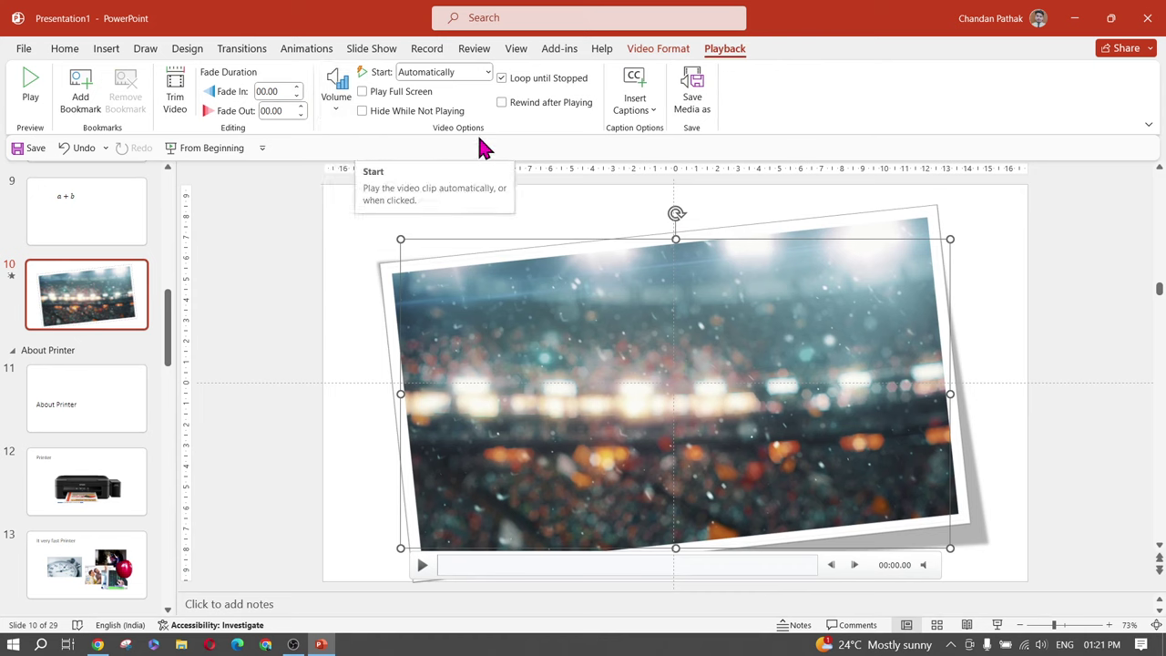
left_click(489, 73)
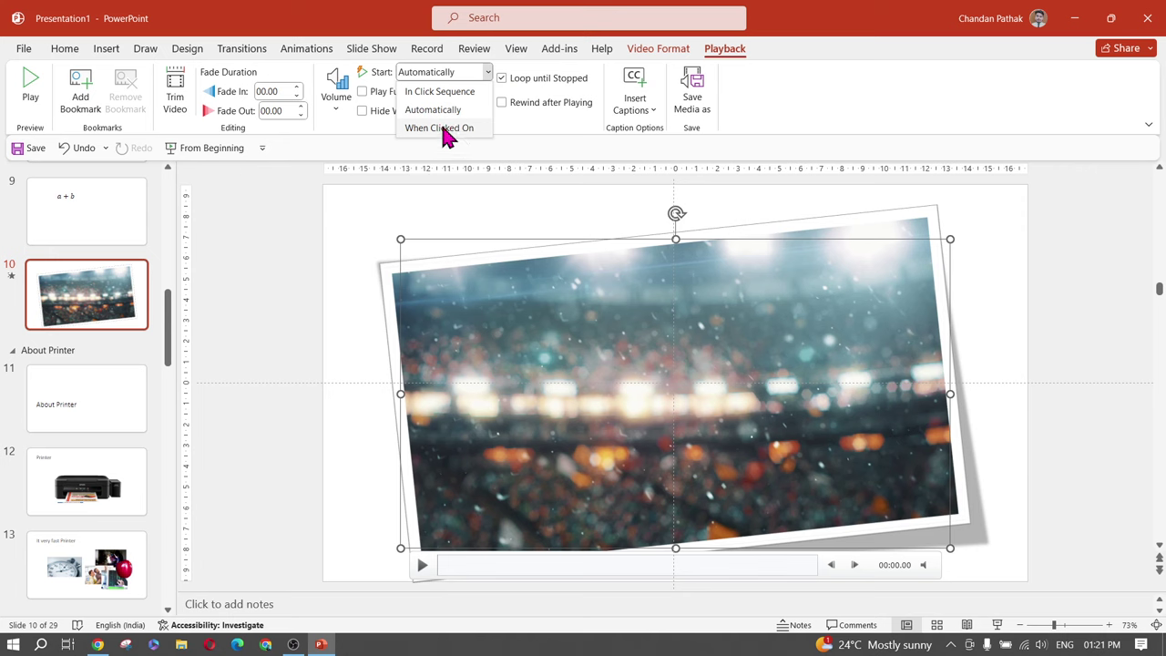
left_click(549, 202)
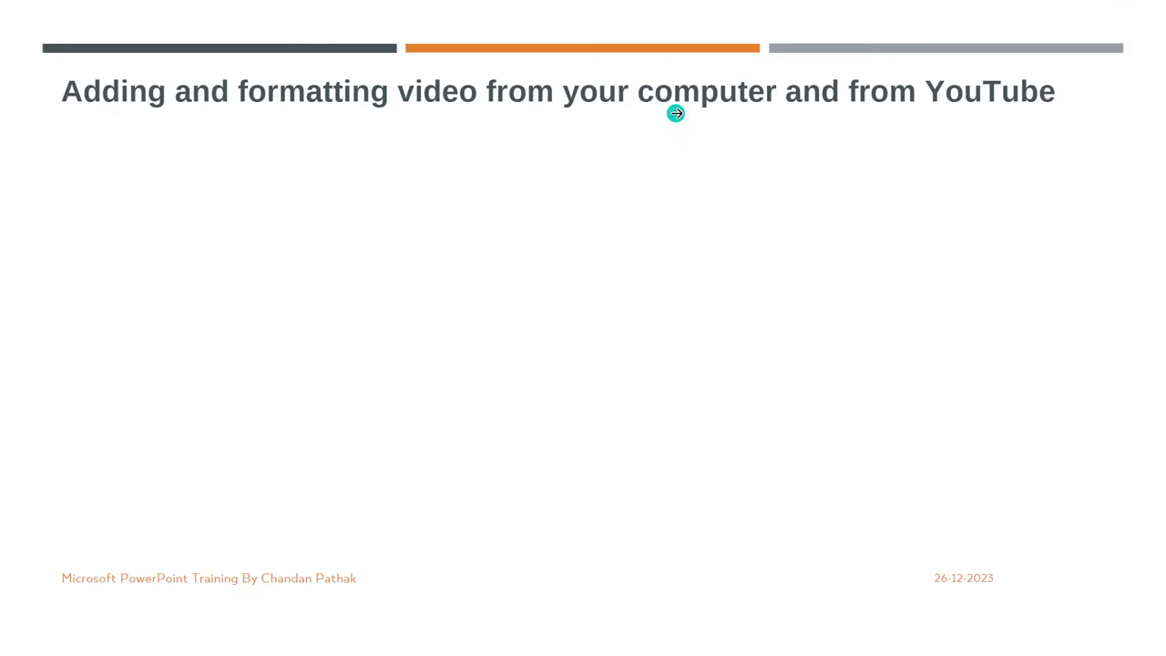
Advance the show to the 'Working with video clips' and 'Adding and working with audio files' slides
left_click(675, 112)
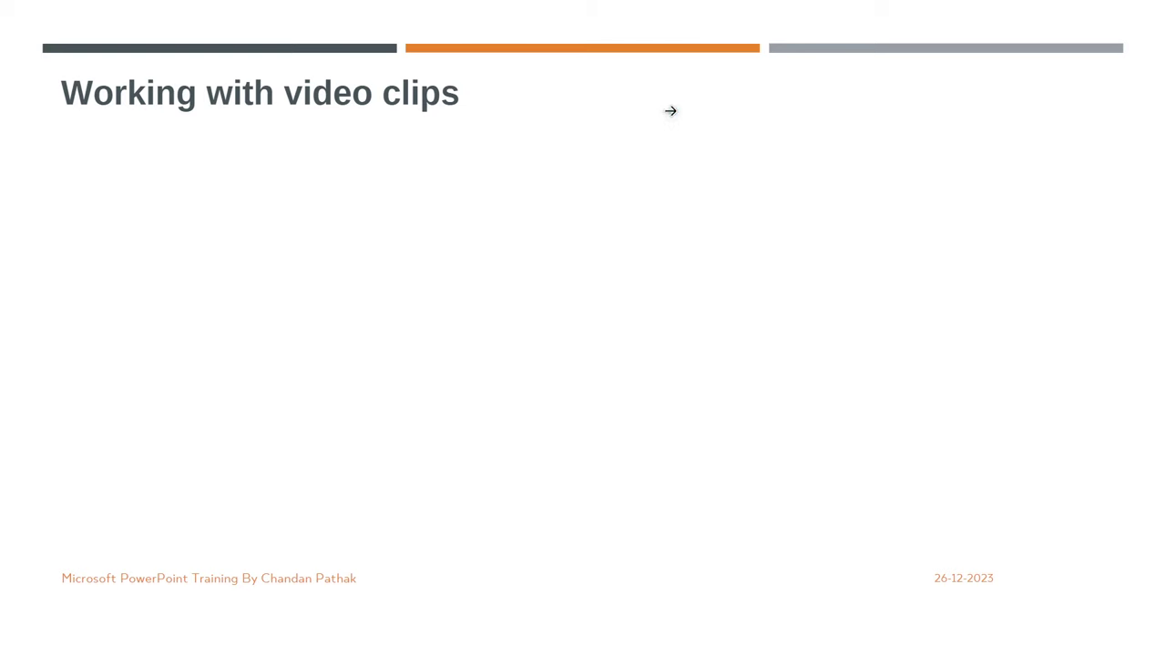
left_click(604, 200)
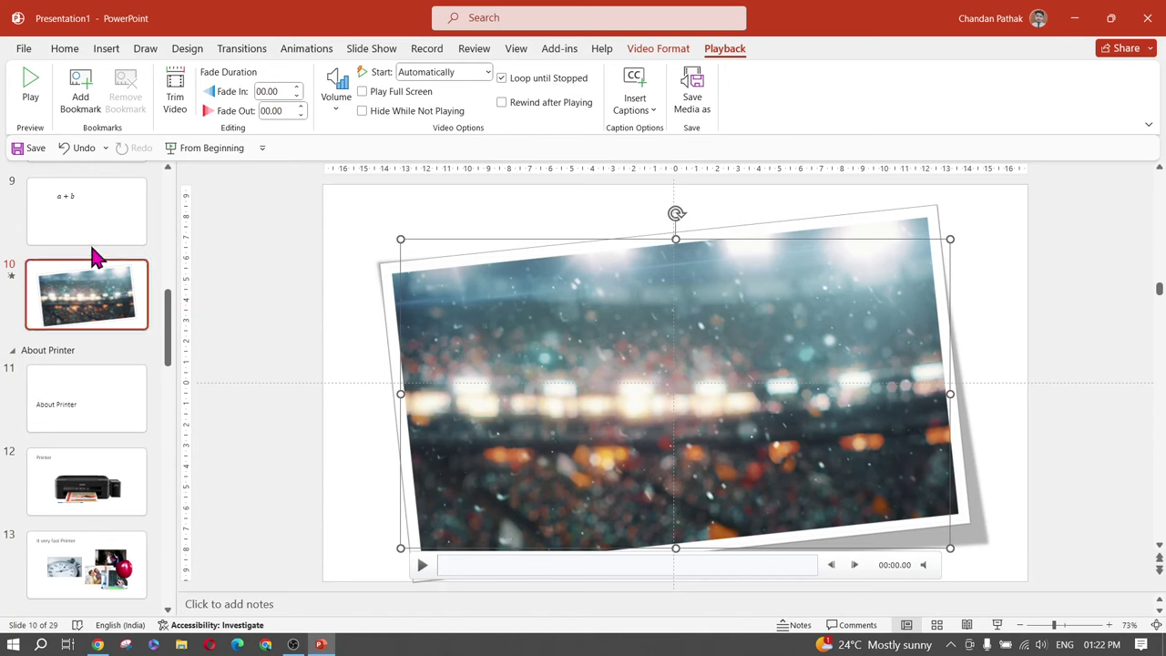
Record a short sound with Record Audio and insert it onto the a + b slide
left_click(69, 229)
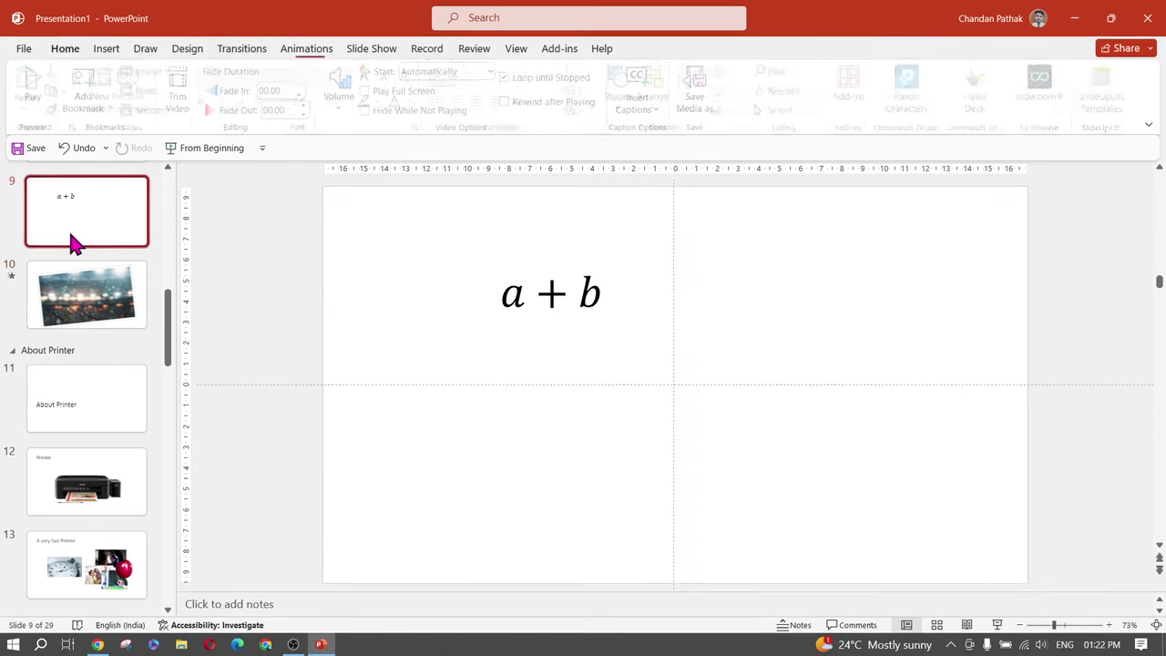
left_click(112, 48)
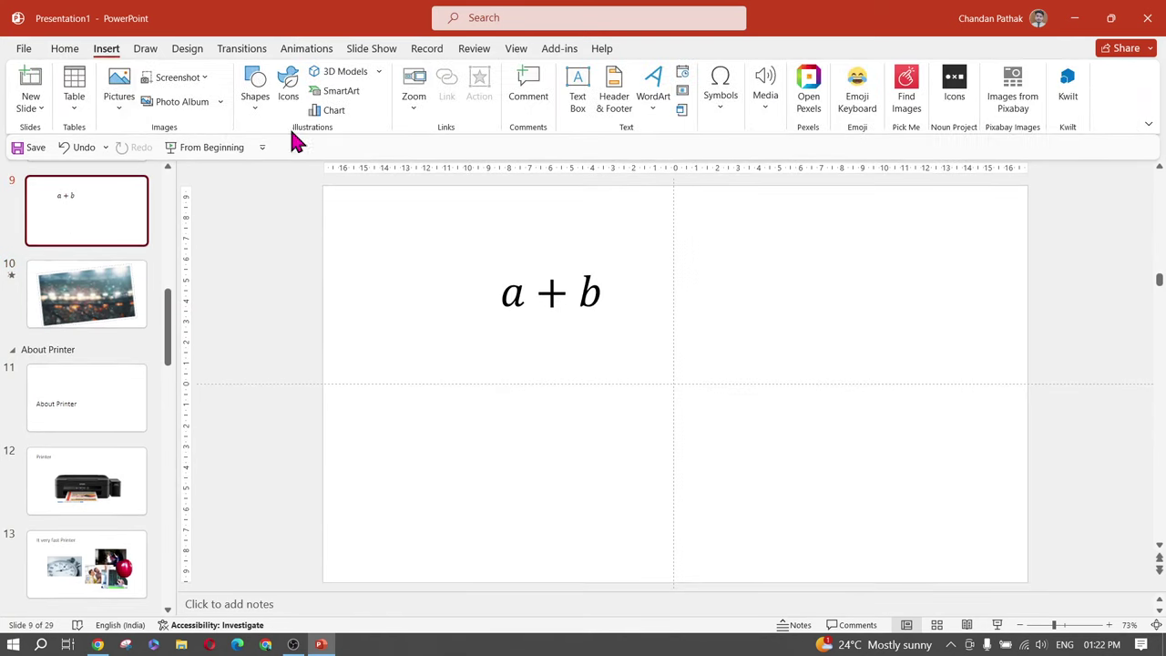
left_click(767, 112)
left_click(800, 176)
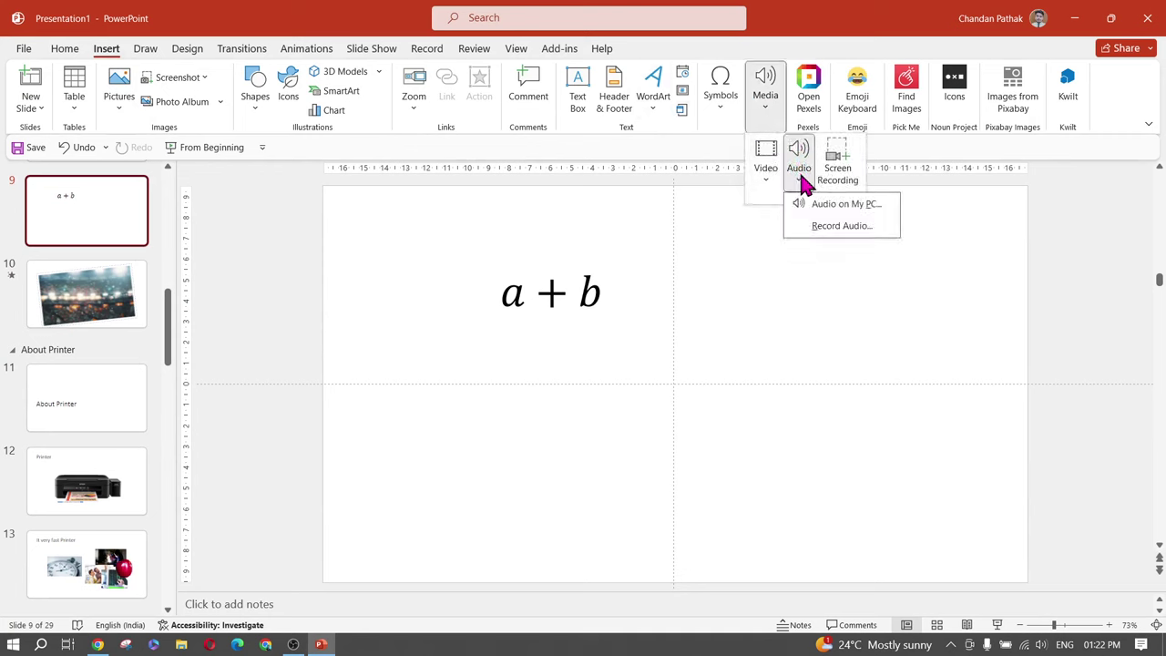
left_click(846, 226)
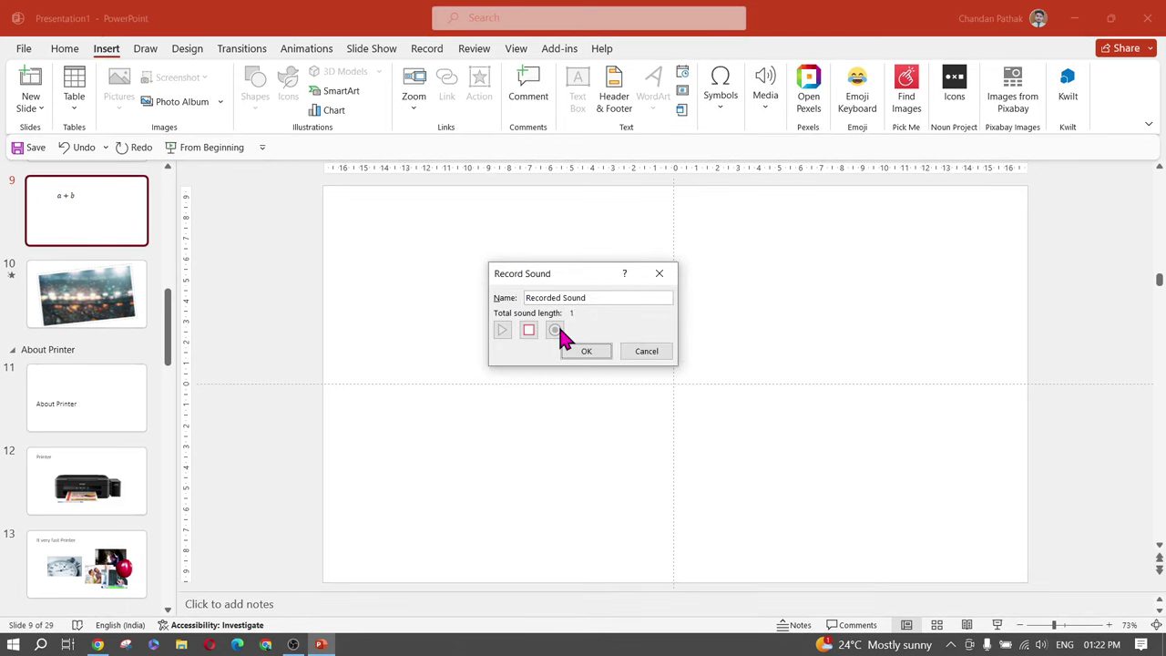
left_click(576, 351)
left_click(532, 332)
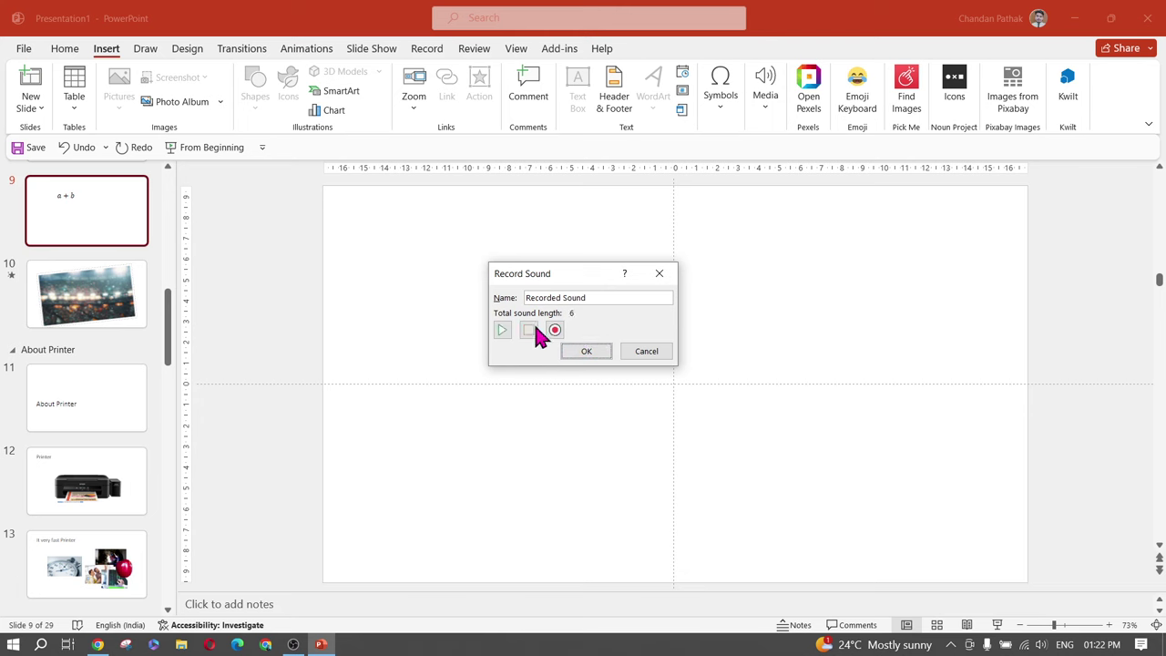
left_click(589, 351)
Move the speaker icon to the slide's upper right beside the equation
mouse_move(671, 385)
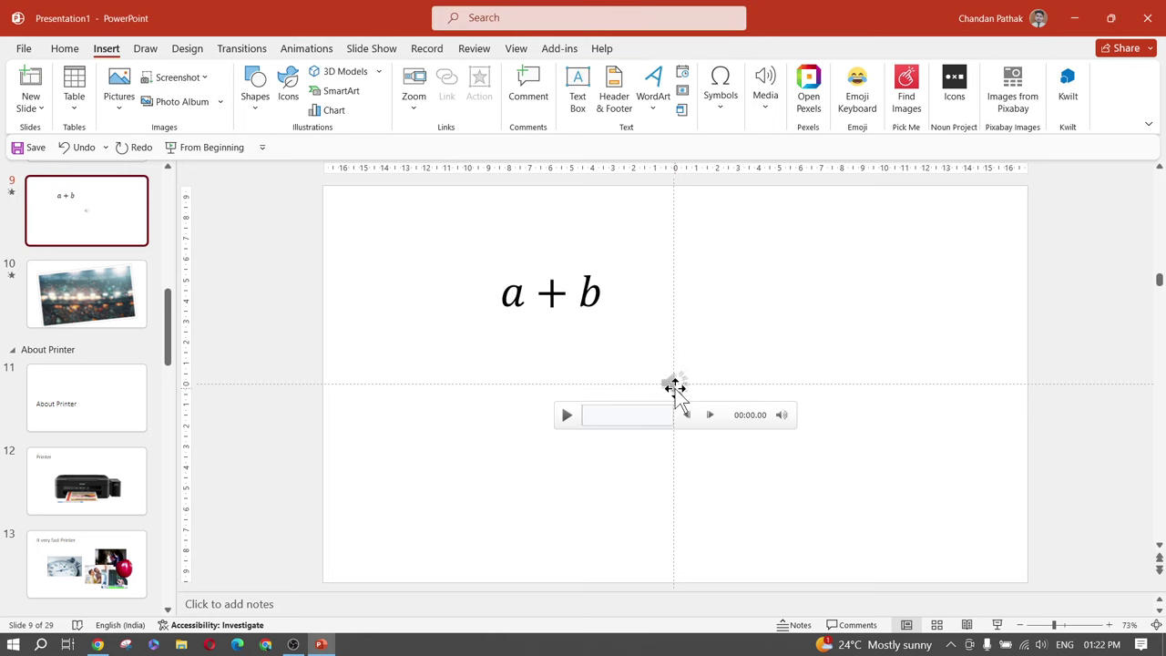
left_click(566, 419)
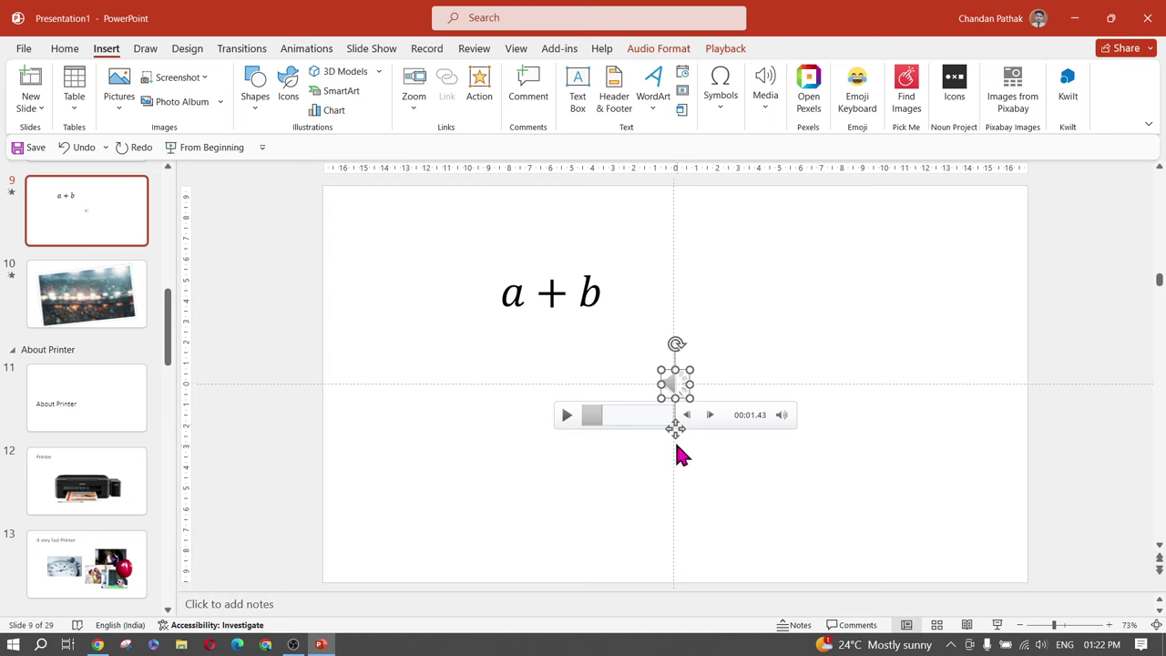
left_click(700, 455)
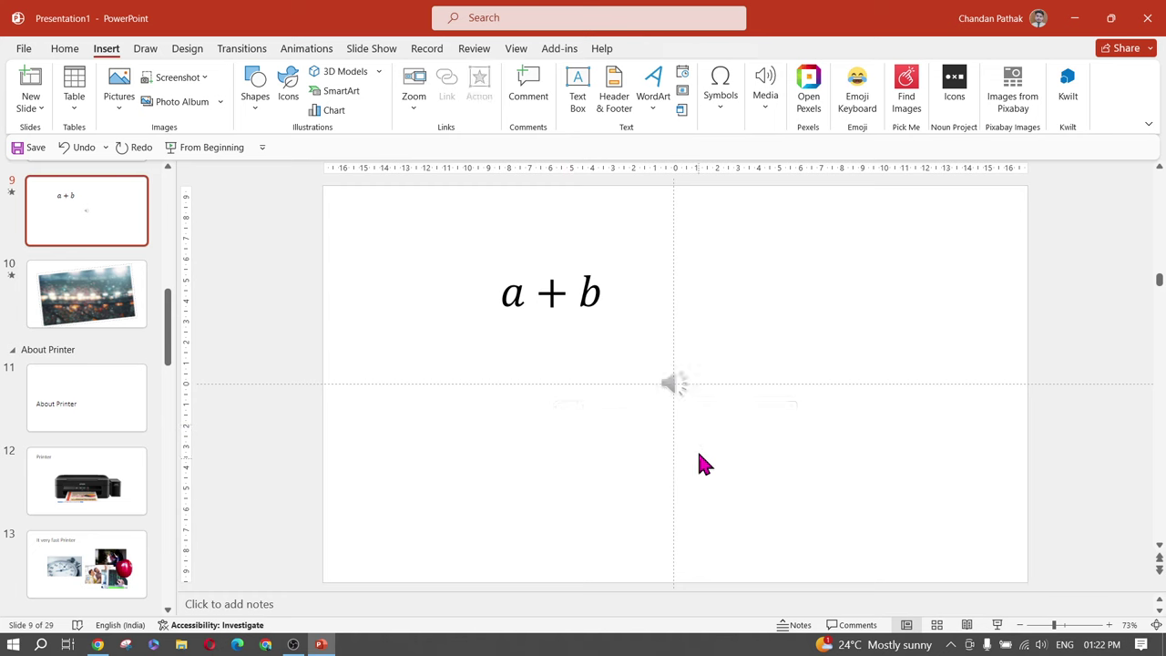
left_click(674, 383)
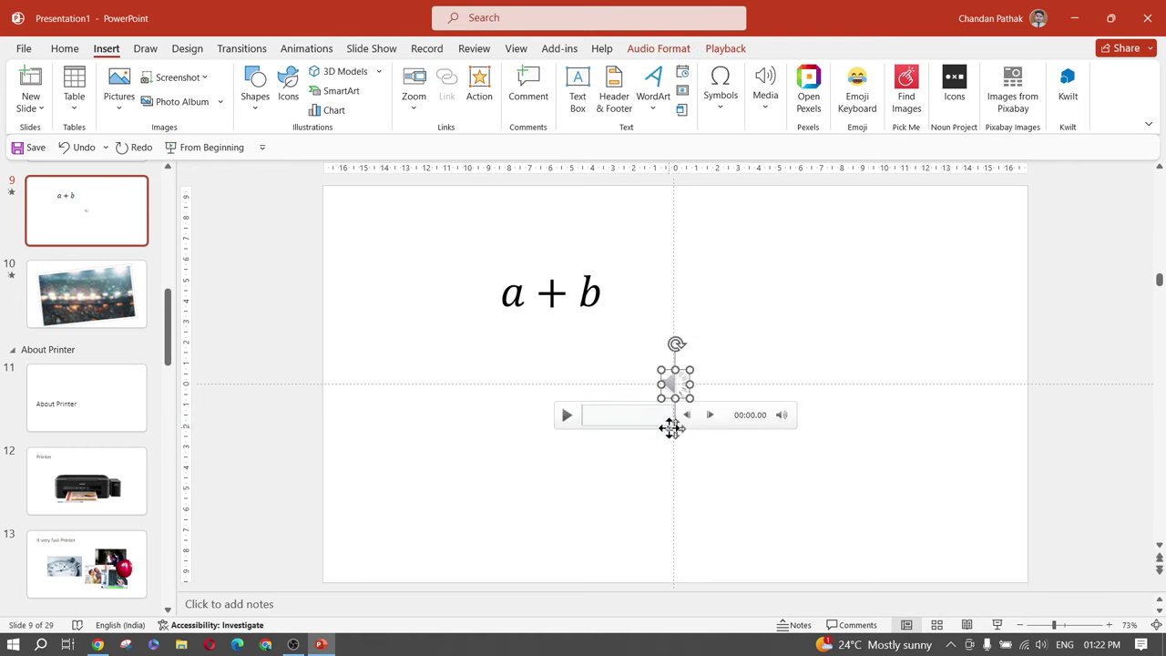
left_click_drag(670, 428, 860, 301)
left_click(842, 348)
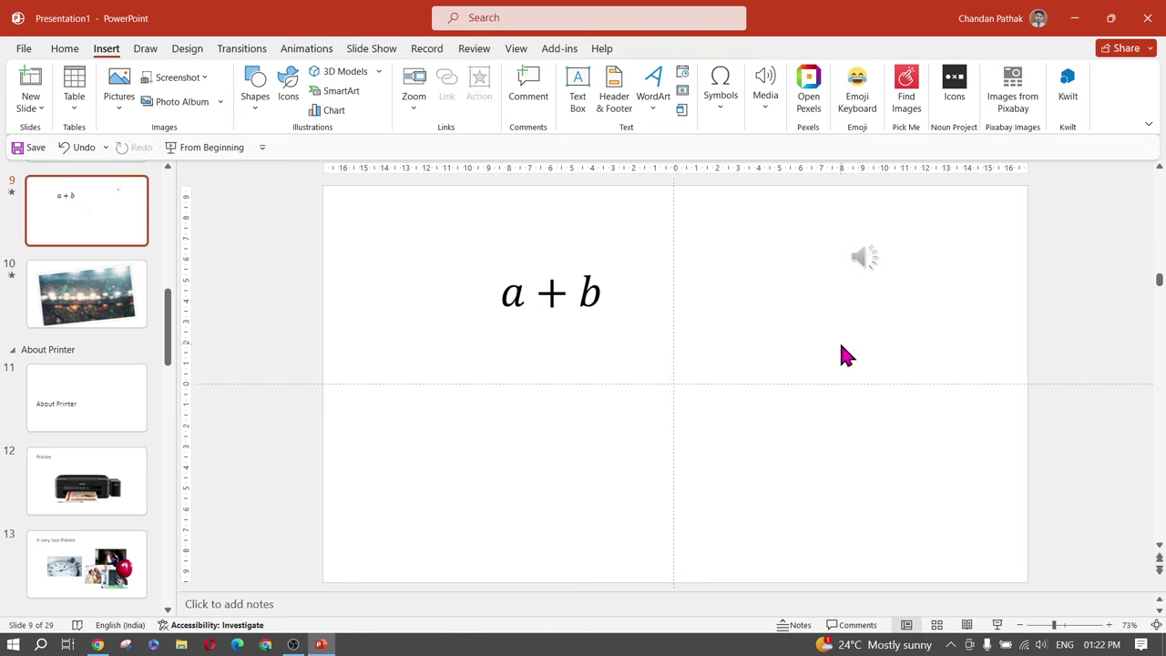
Try Play in Background on the recording, then revert it to No Style
left_click(872, 261)
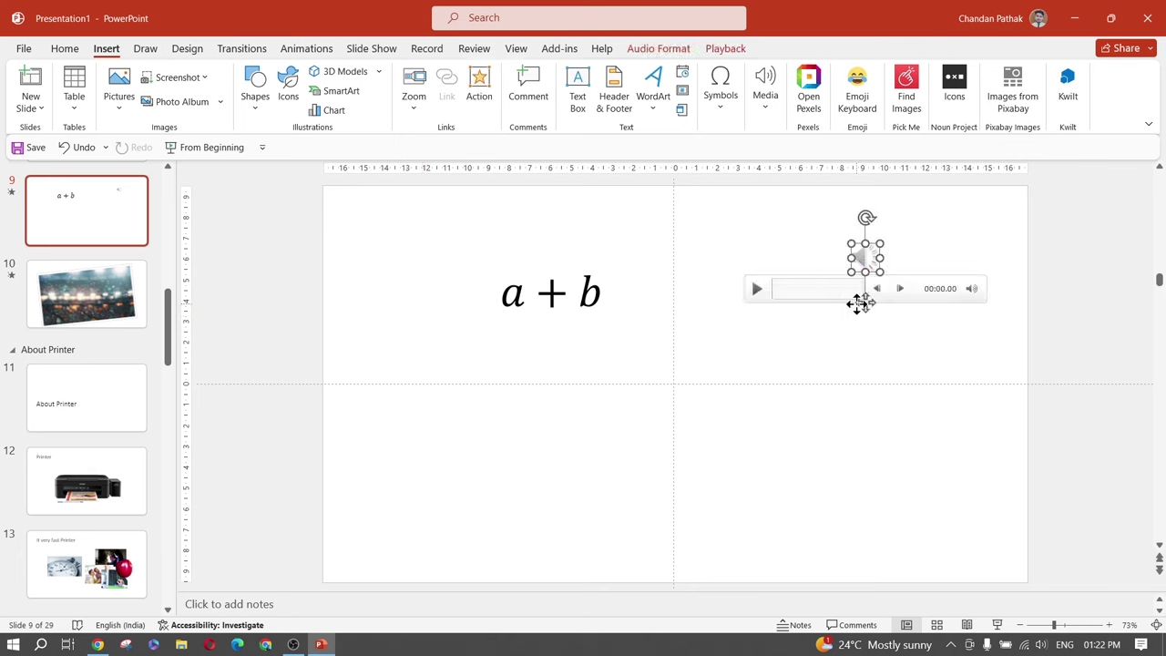
left_click(722, 53)
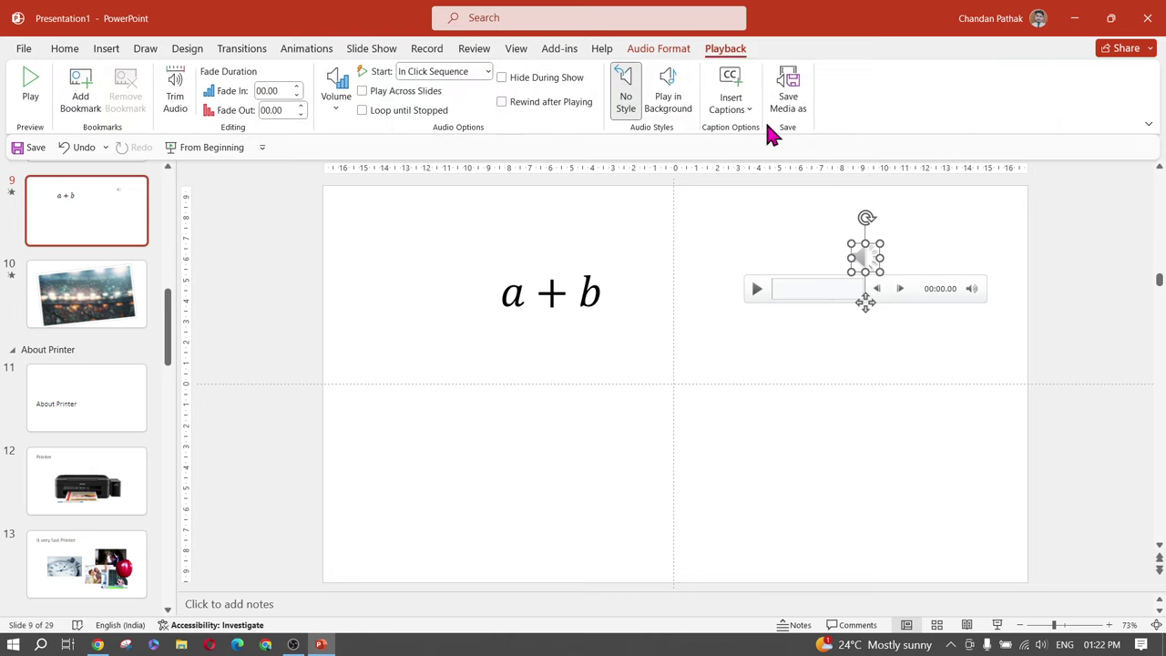
left_click(670, 116)
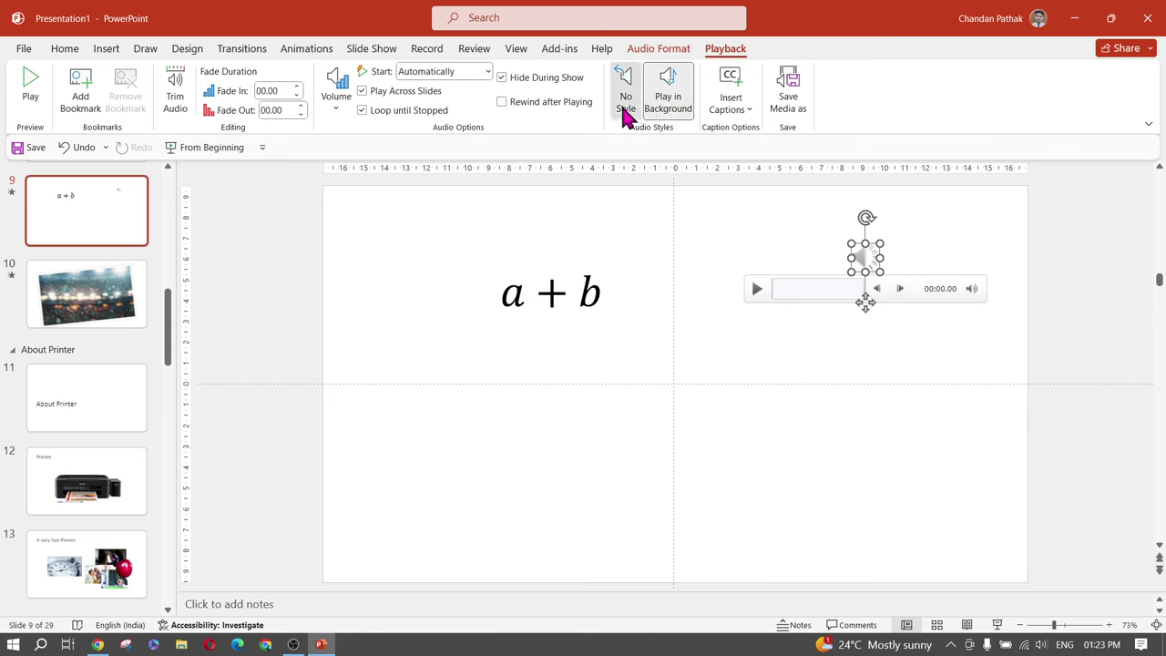
left_click(625, 114)
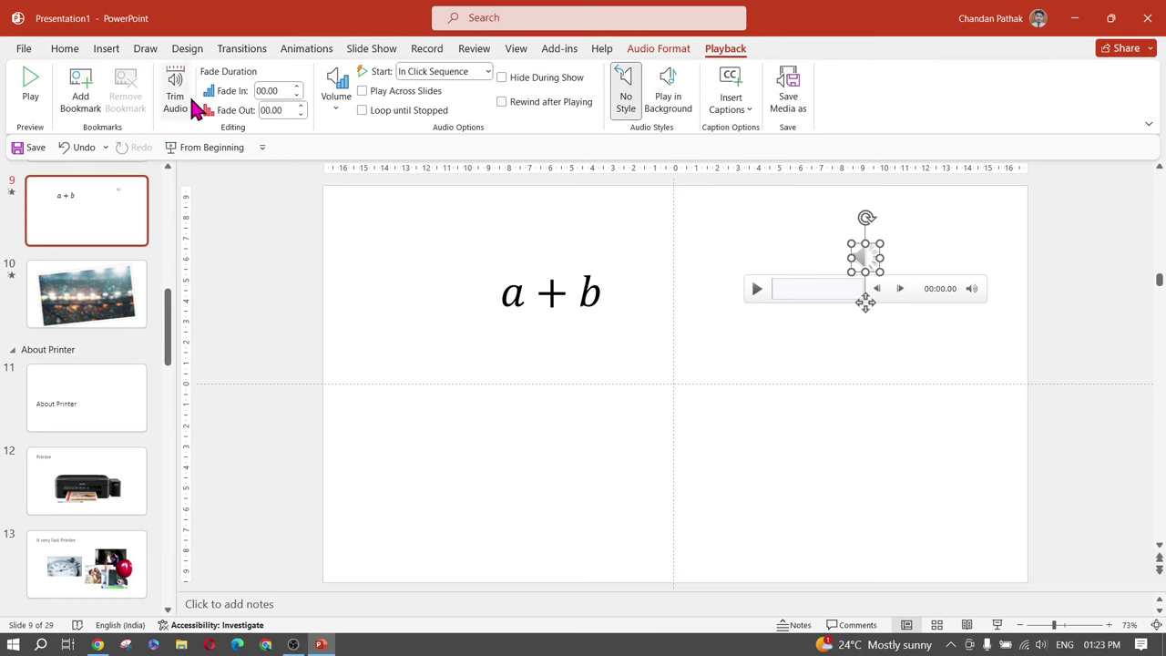
Trim the recorded sound to run from 00:00.320 to 00:05.355
left_click(191, 102)
mouse_move(425, 306)
left_mouse_down()
mouse_move(440, 308)
mouse_move(409, 313)
mouse_move(437, 316)
left_mouse_up()
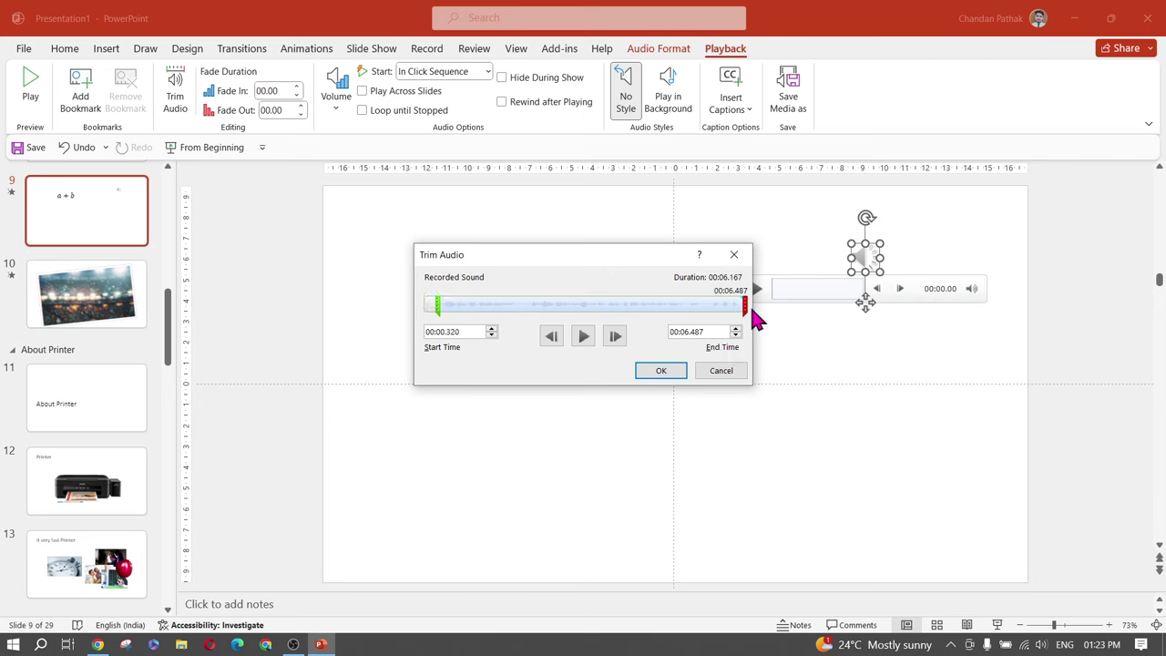
left_click_drag(742, 305, 688, 307)
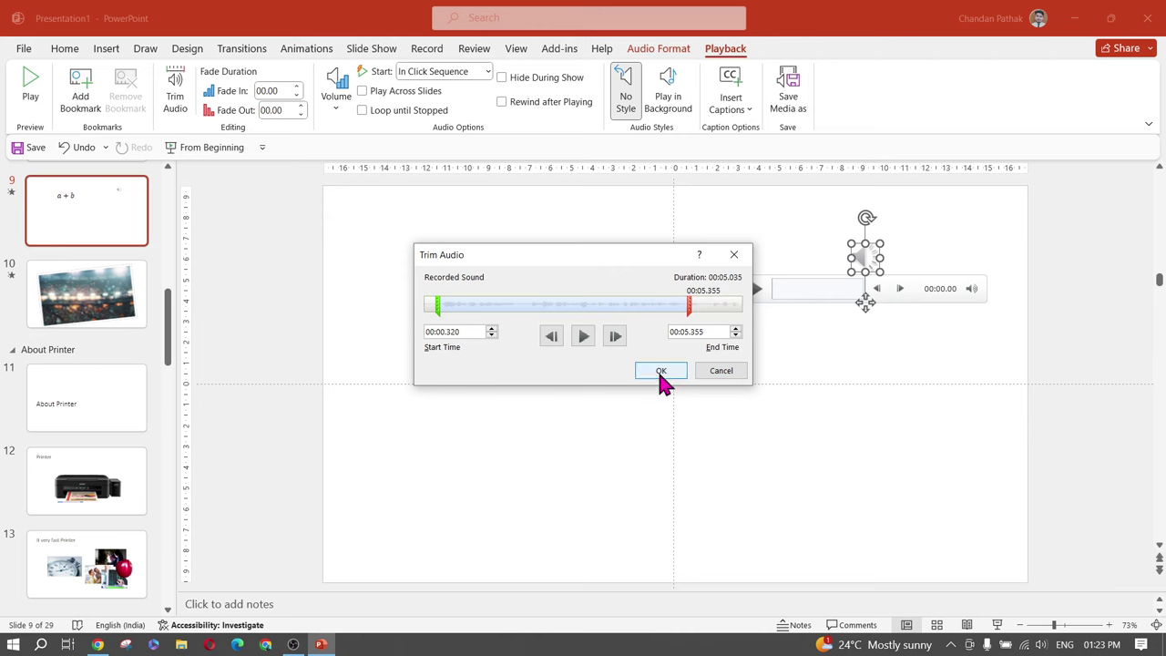
left_click(661, 374)
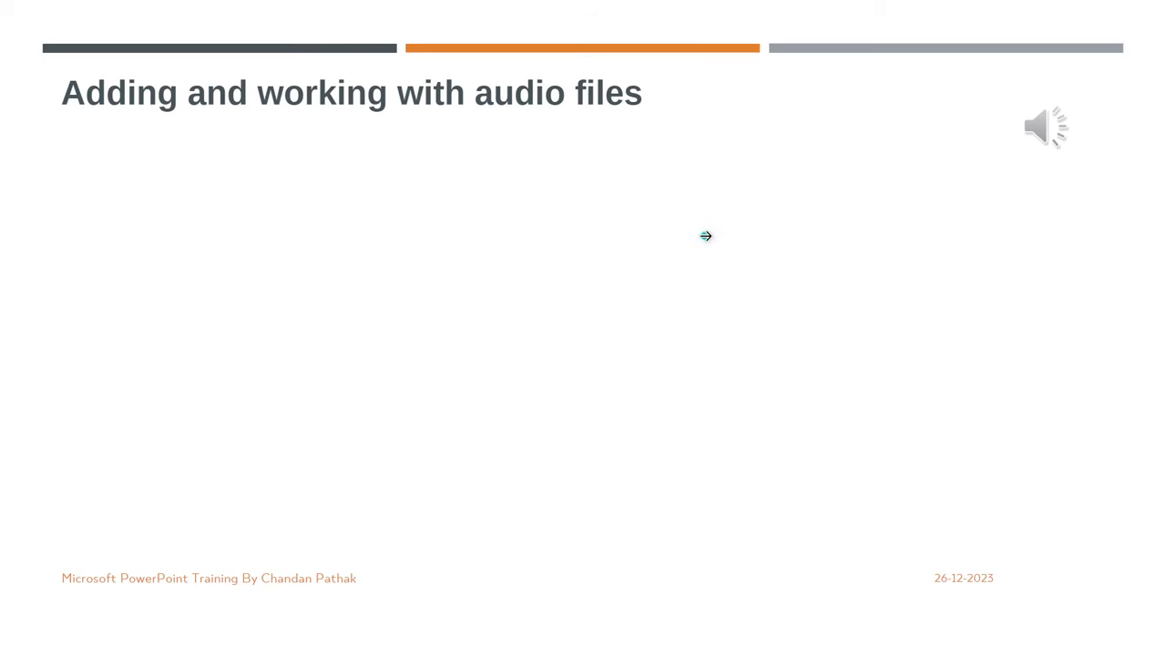
Advance the show one slide, then return to the a + b slide and open slide 12, 'Printer'
key("Right")
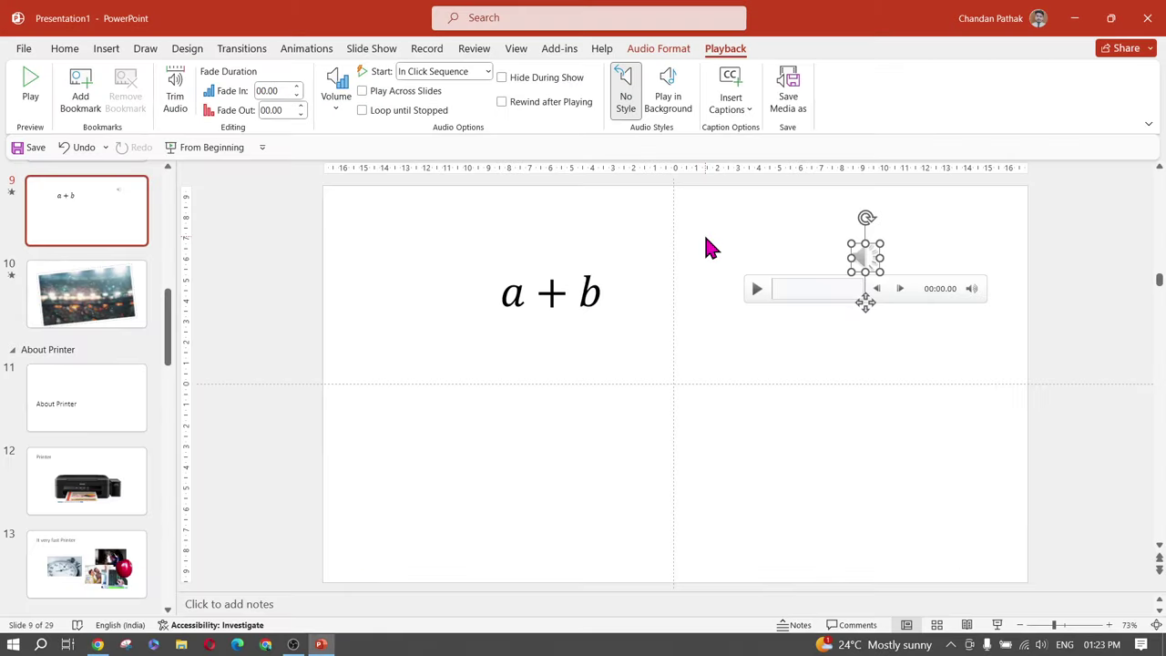
left_click(68, 208)
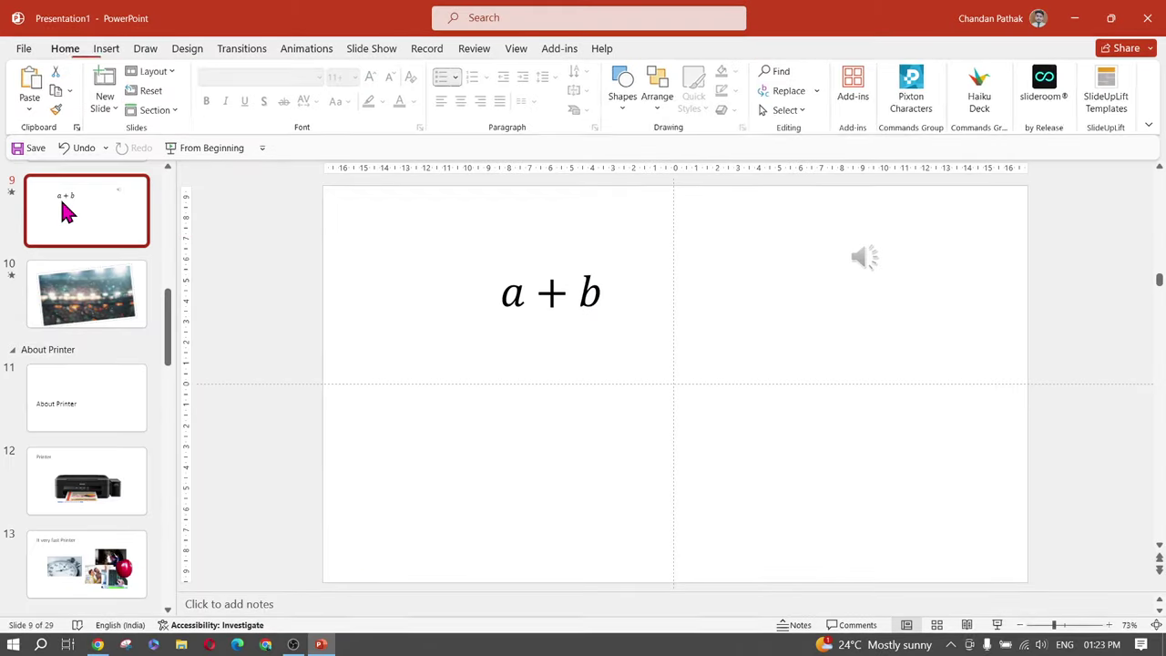
scroll(39, 360, "down", 2)
scroll(39, 360, "down", 1)
left_click(78, 306)
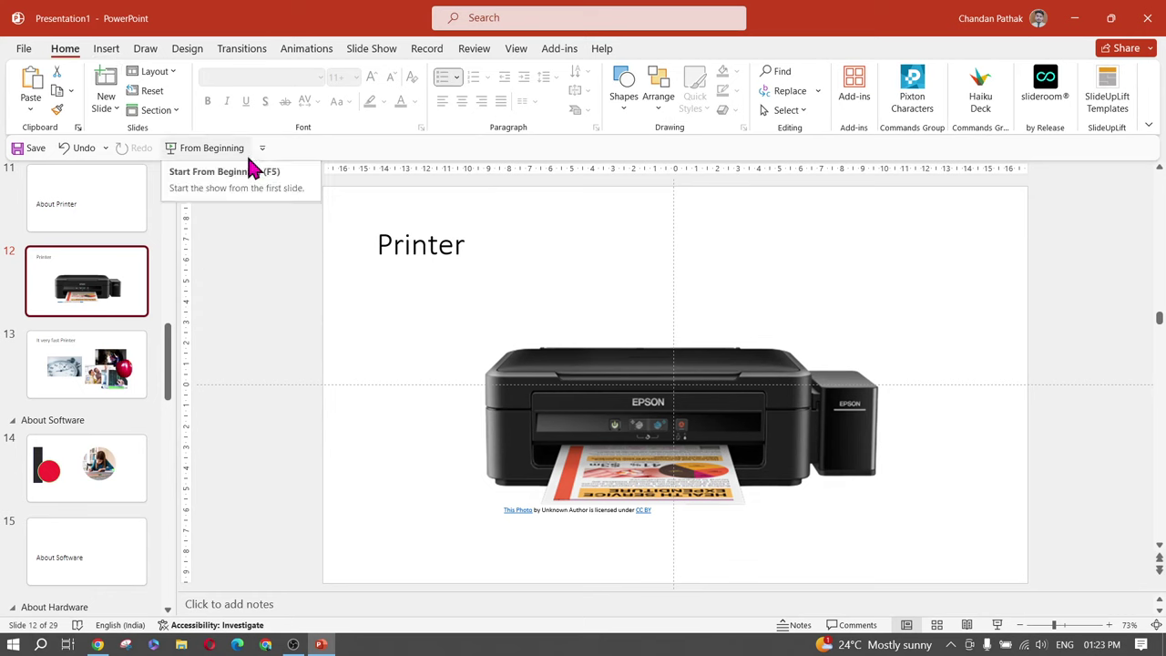
Run the show from the Printer slide through 'It very fast Printer' and end it at slide 14
left_click(997, 625)
left_click(981, 438)
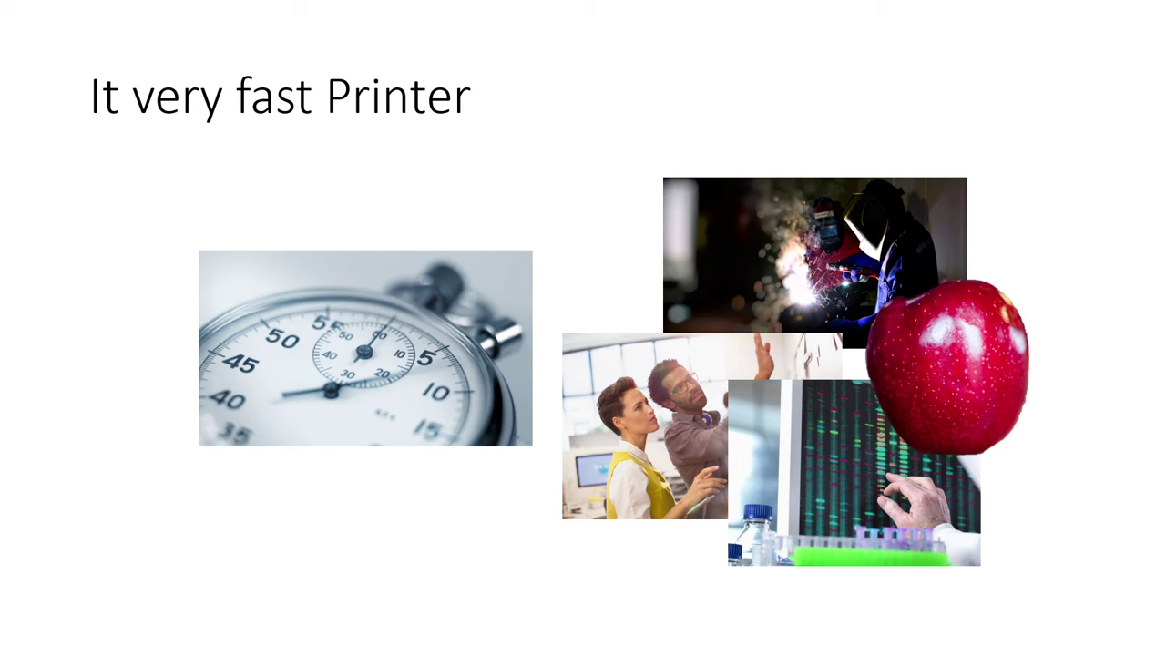
key("Right")
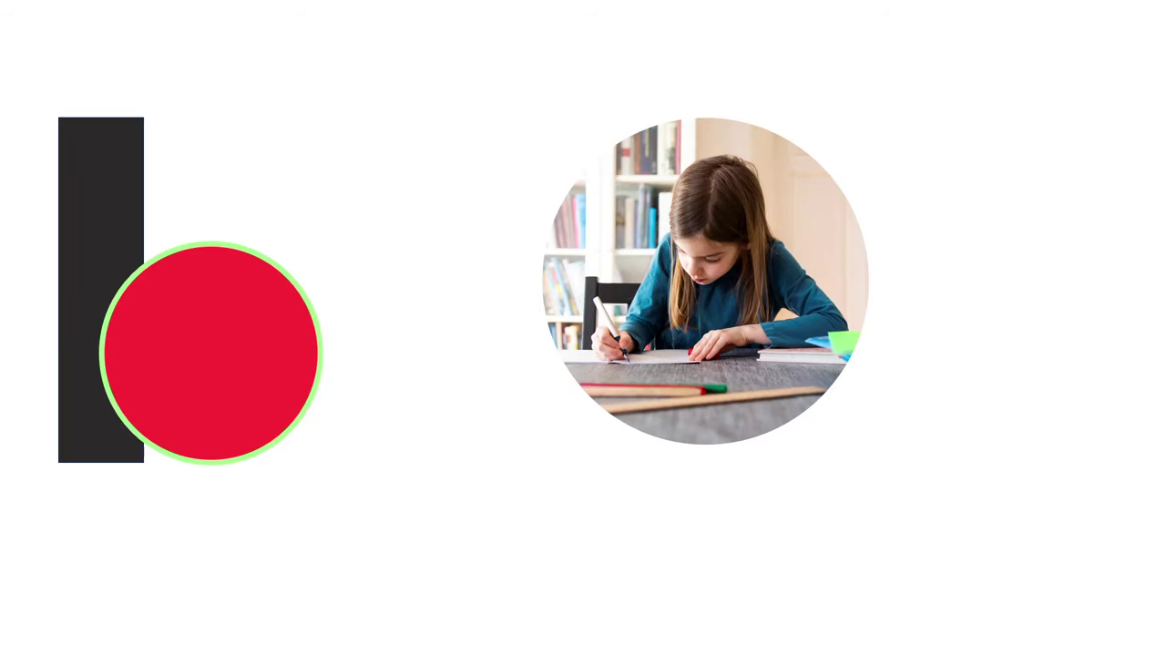
key("Escape")
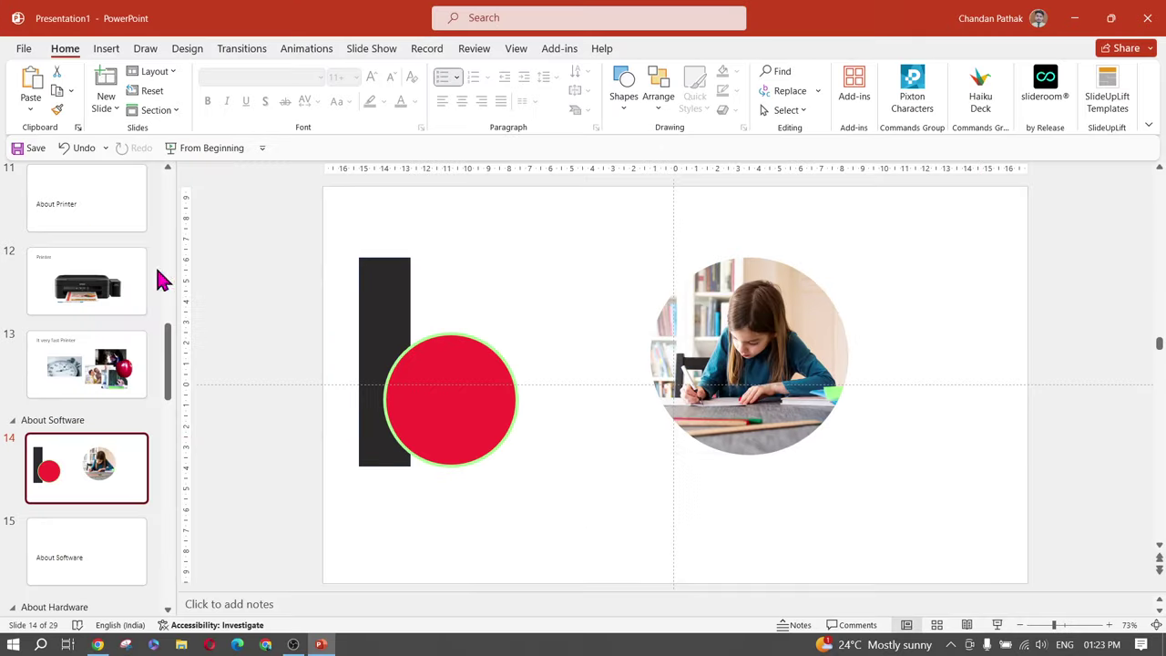
Apply the Push transition to slides 11–13 together
left_click(103, 278)
scroll(103, 279, "up", 1)
left_click(58, 242)
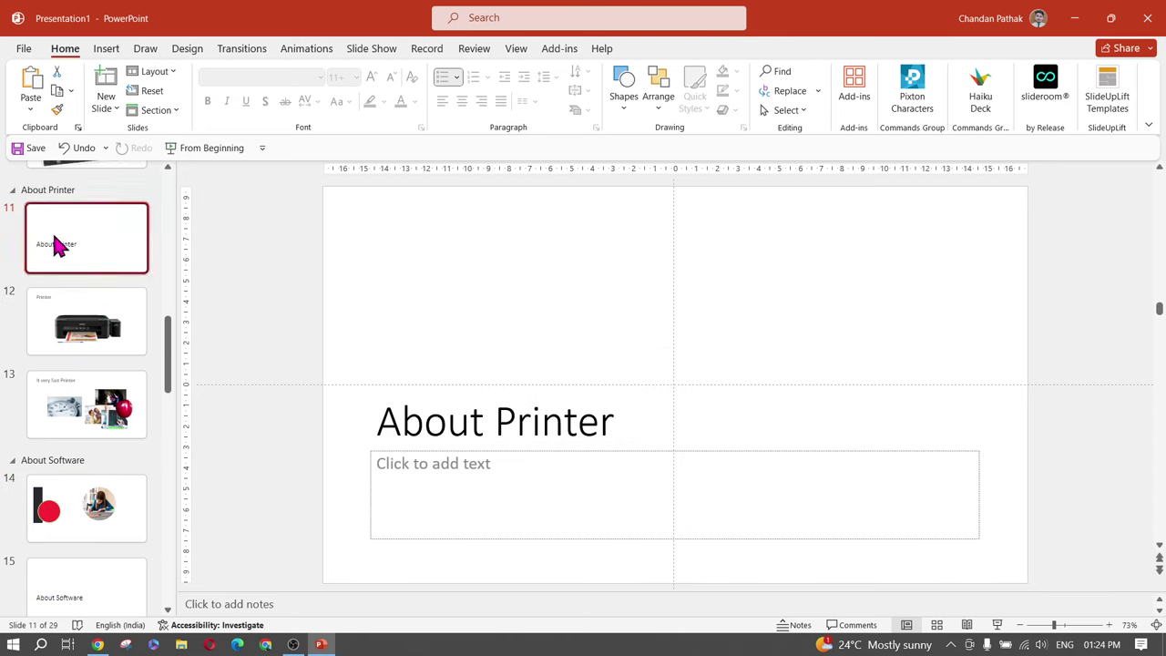
left_click(117, 409, "shift")
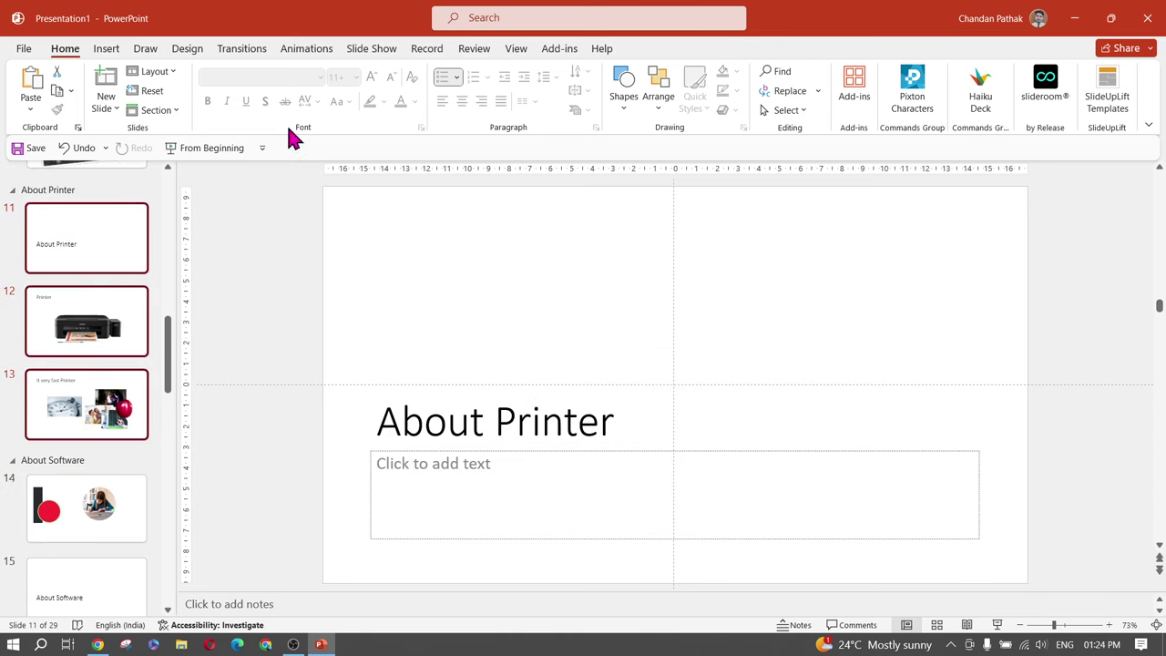
left_click(223, 51)
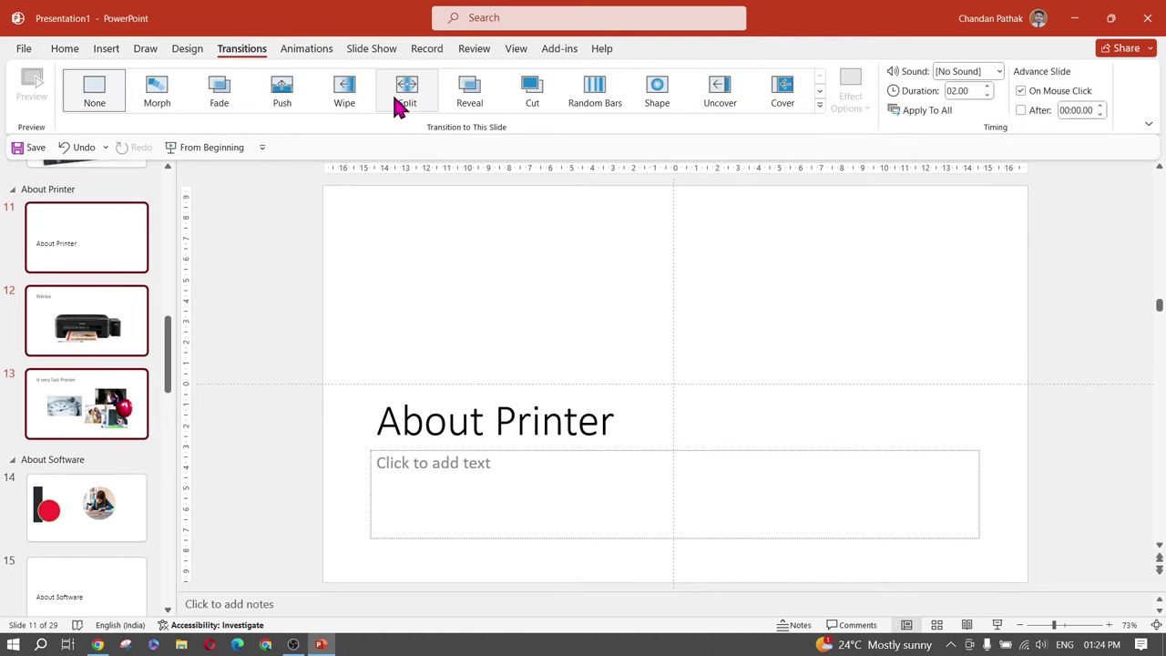
left_click(266, 92)
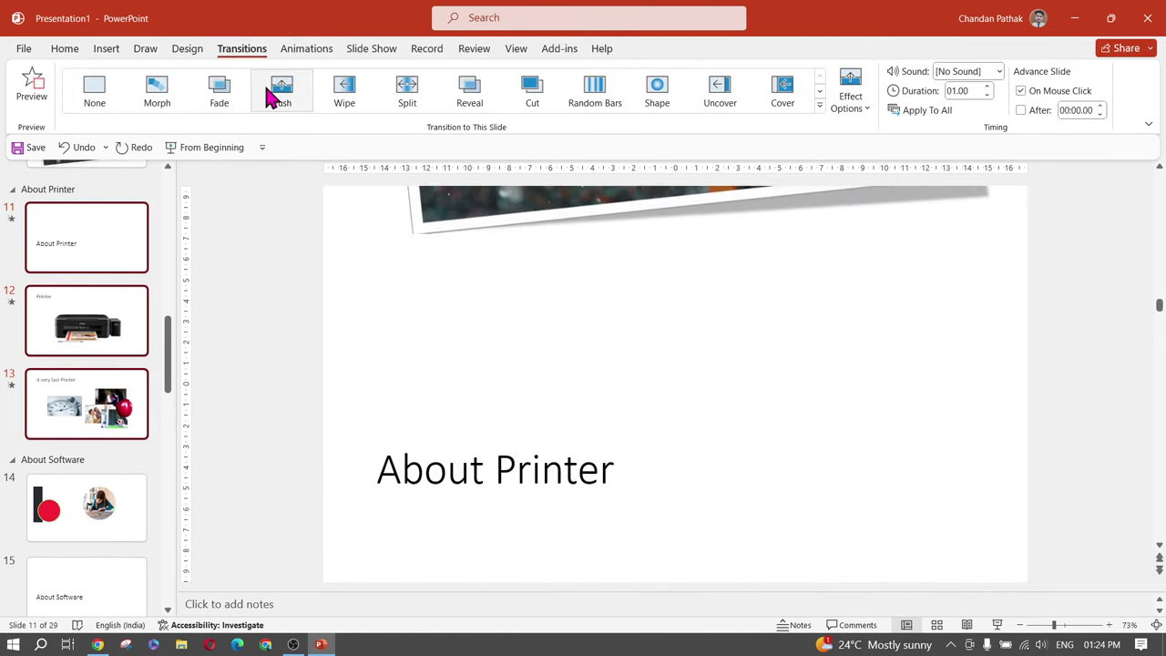
Change the Printer slide to Split and the It very fast Printer slide to Reveal, then play from slide 11
left_click(124, 312)
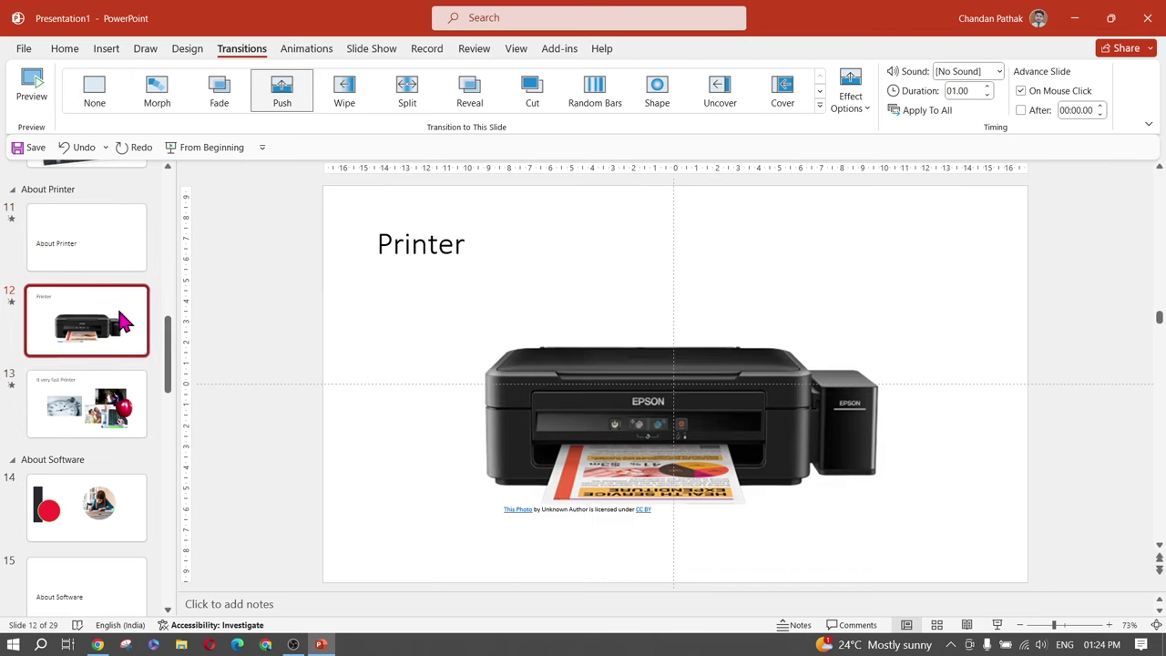
left_click(401, 102)
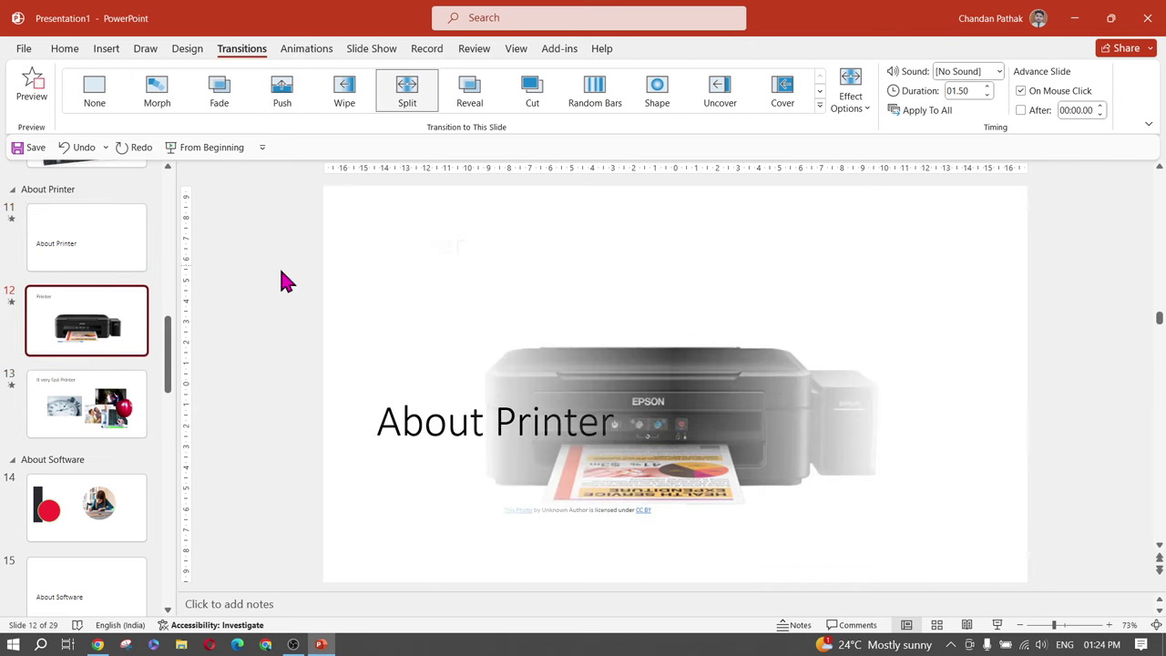
left_click(143, 403)
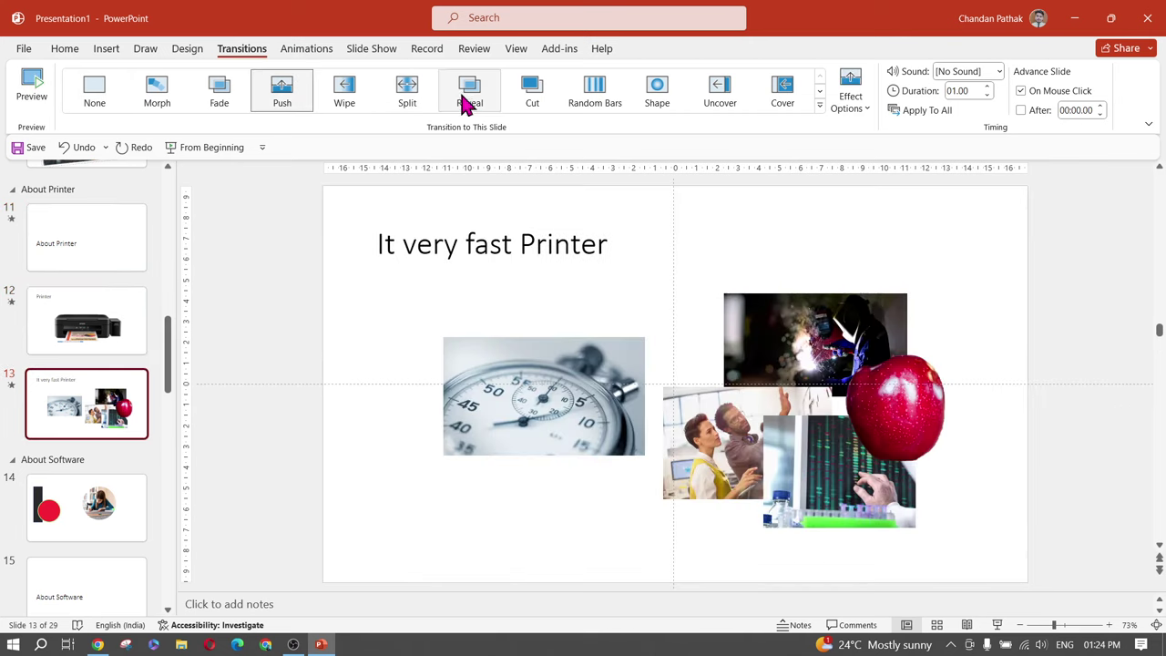
left_click(466, 98)
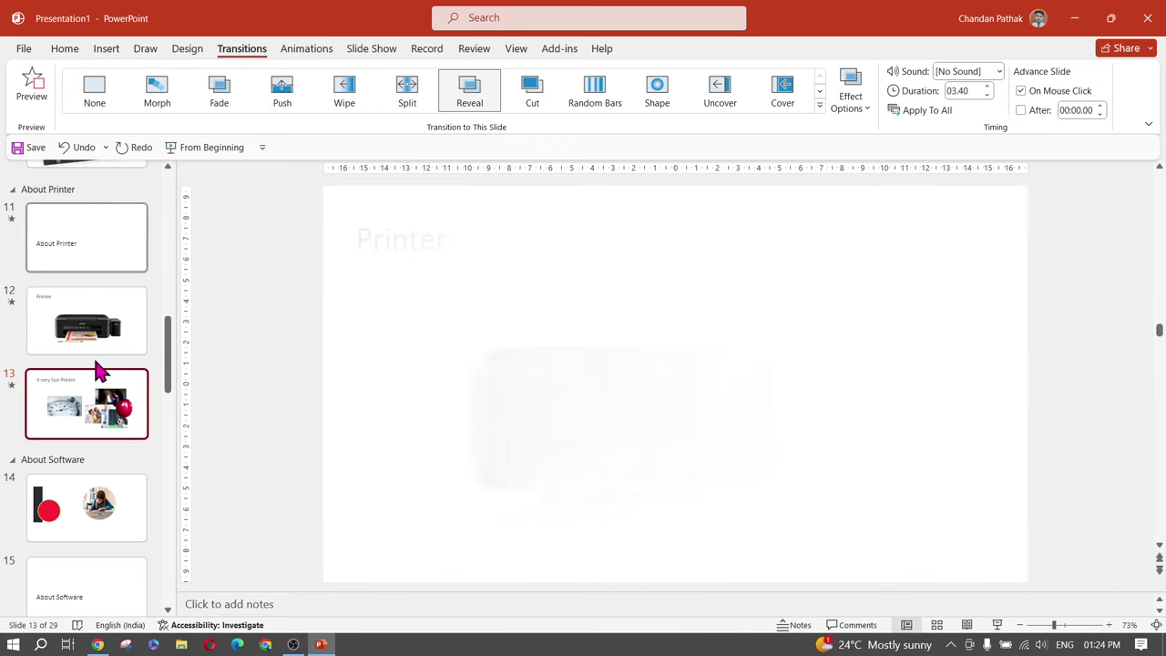
left_click(107, 254)
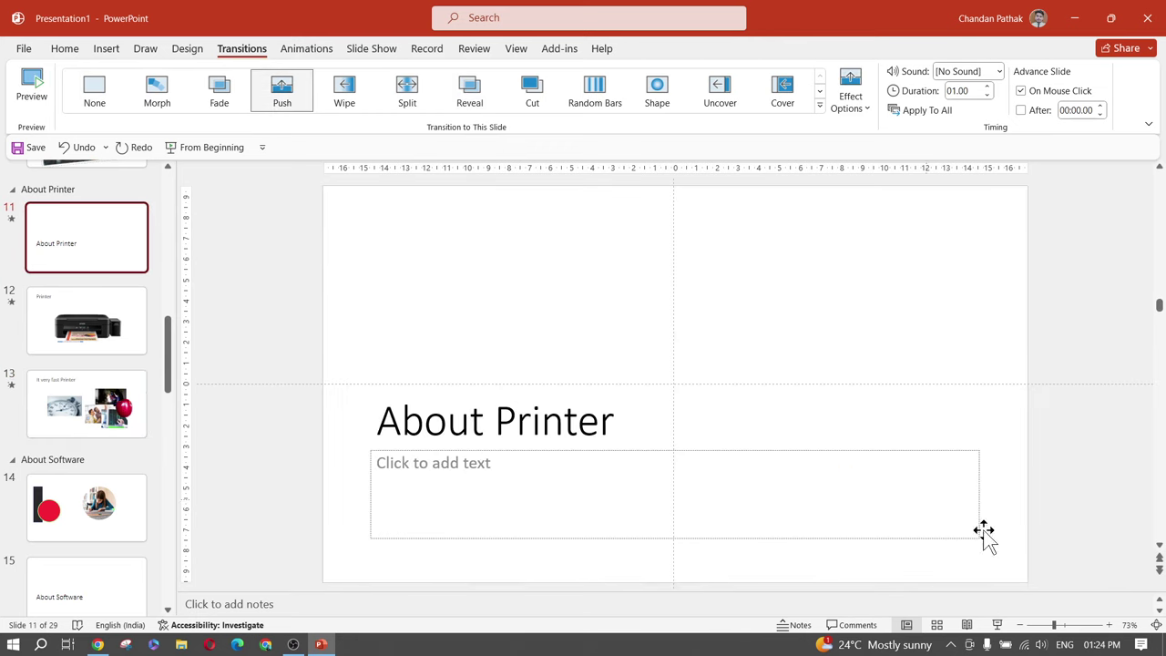
left_click(997, 625)
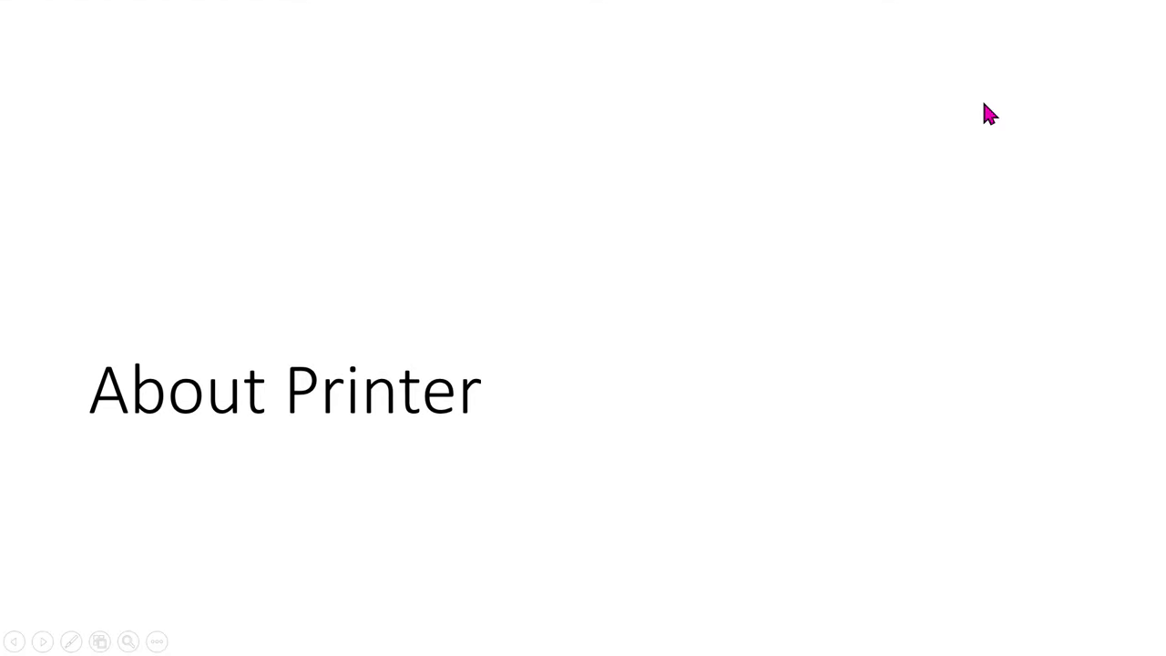
Step forward and back between About Printer and Printer to preview the transitions, then exit the show
key("Right")
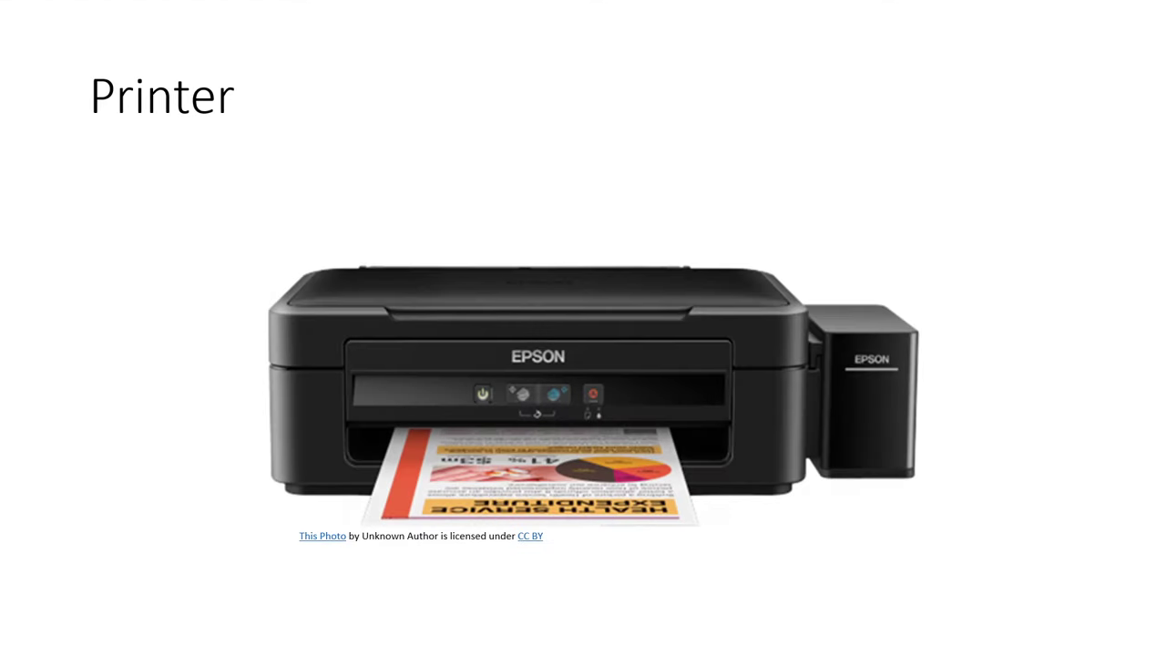
key("Left")
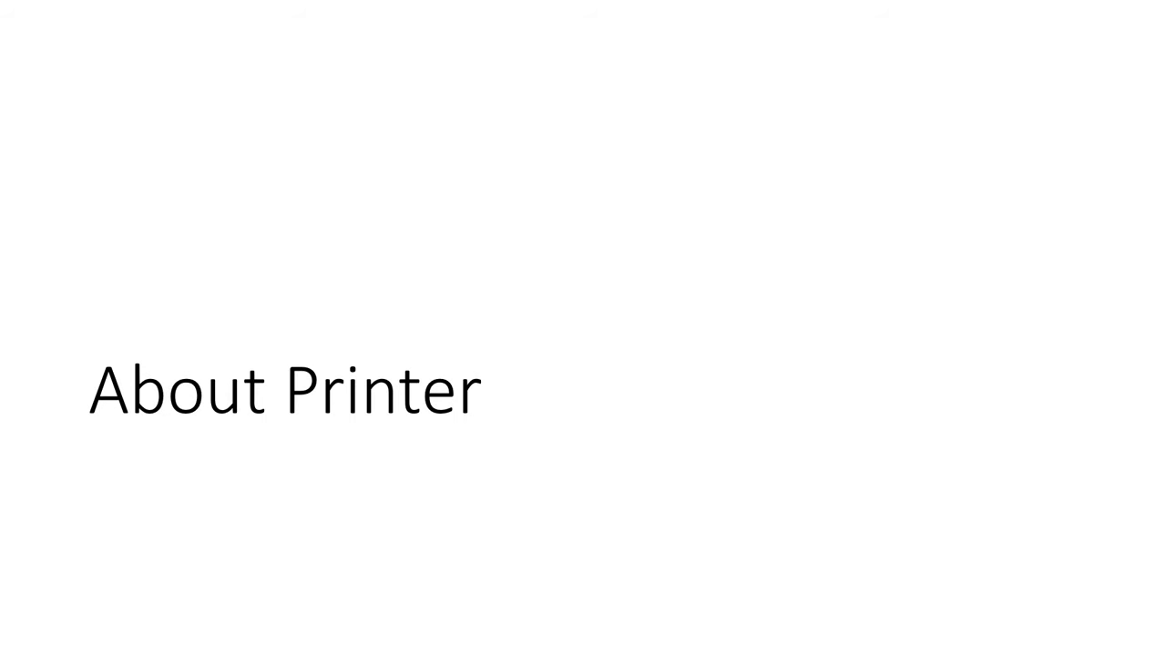
key("Right")
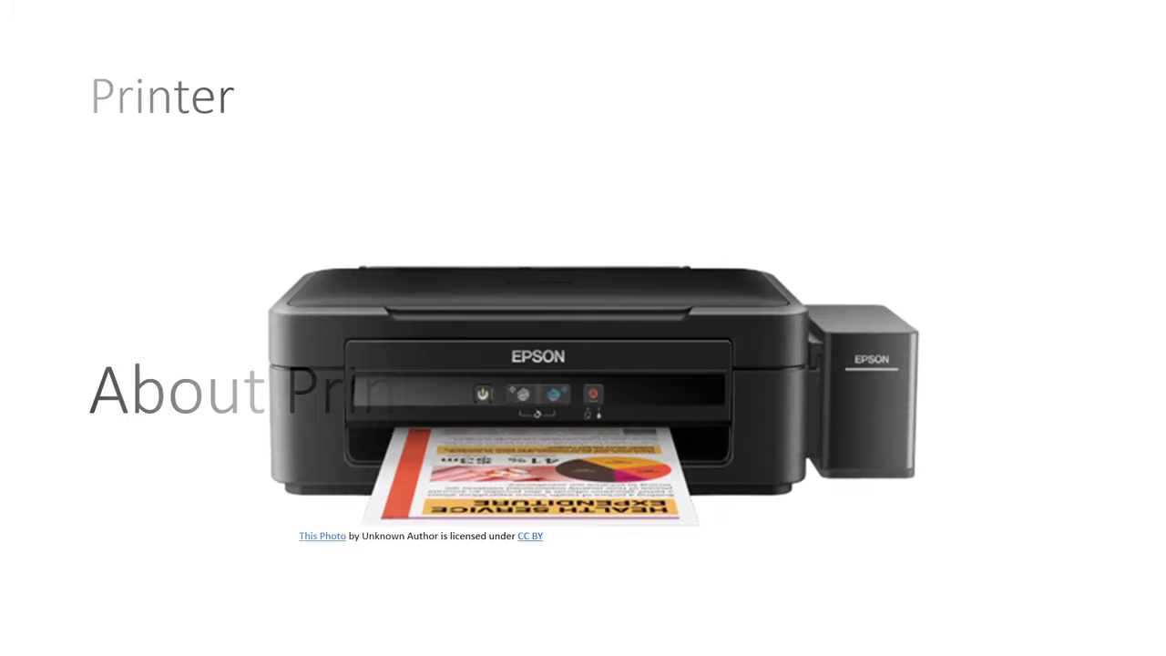
key("Escape")
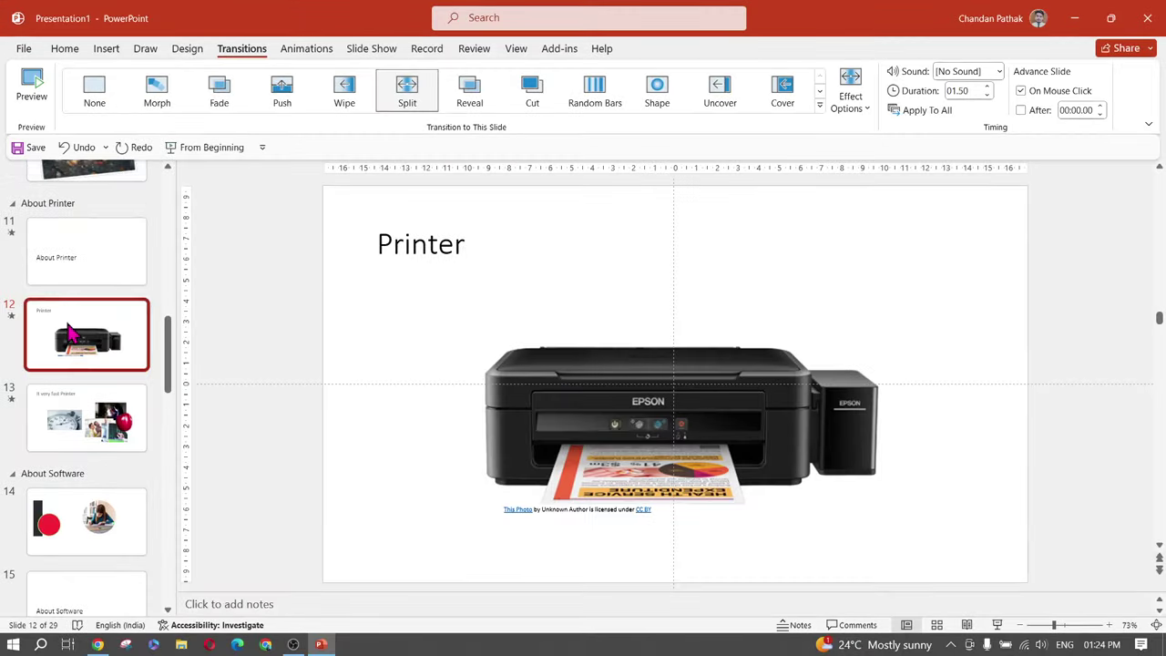
On the About Printer slide, start adding an Other Sound audio file to the transition, then cancel
scroll(37, 419, "up", 5)
scroll(57, 404, "down", 5)
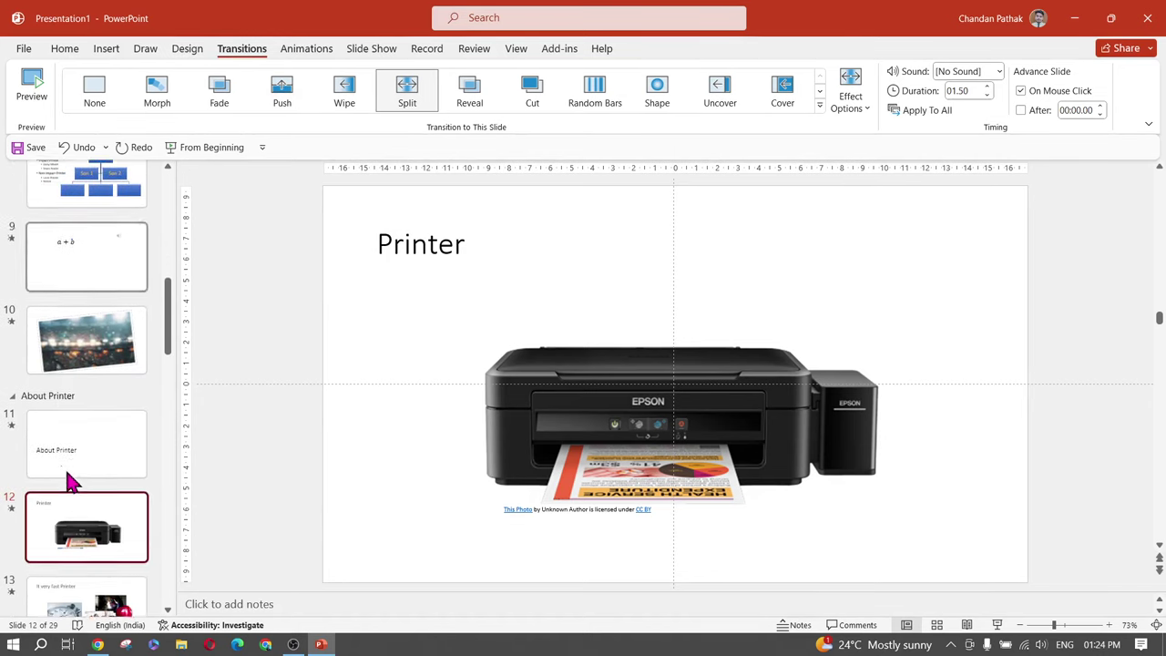
left_click(105, 451)
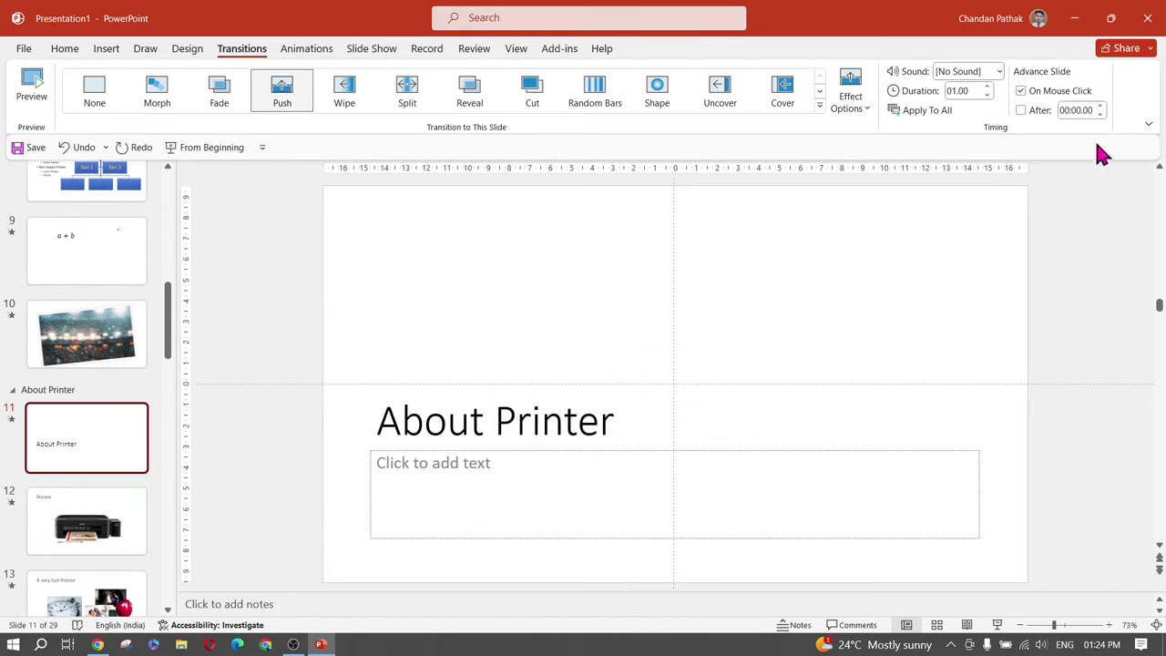
left_click(1000, 71)
scroll(947, 428, "down", 1)
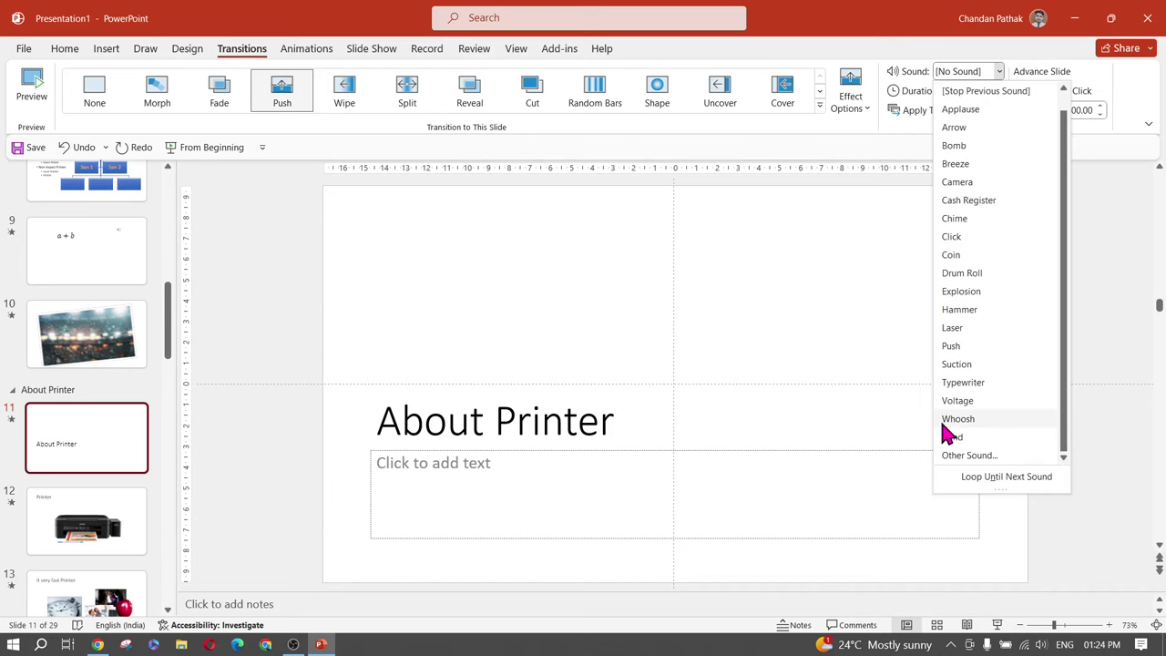
left_click(991, 458)
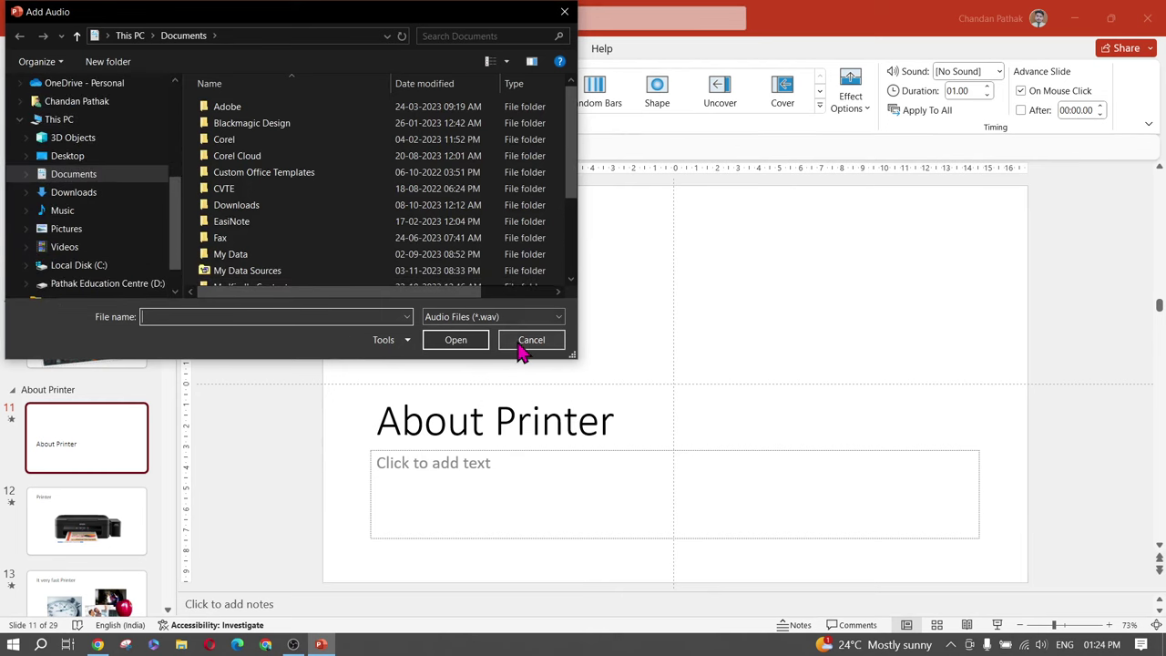
left_click(529, 342)
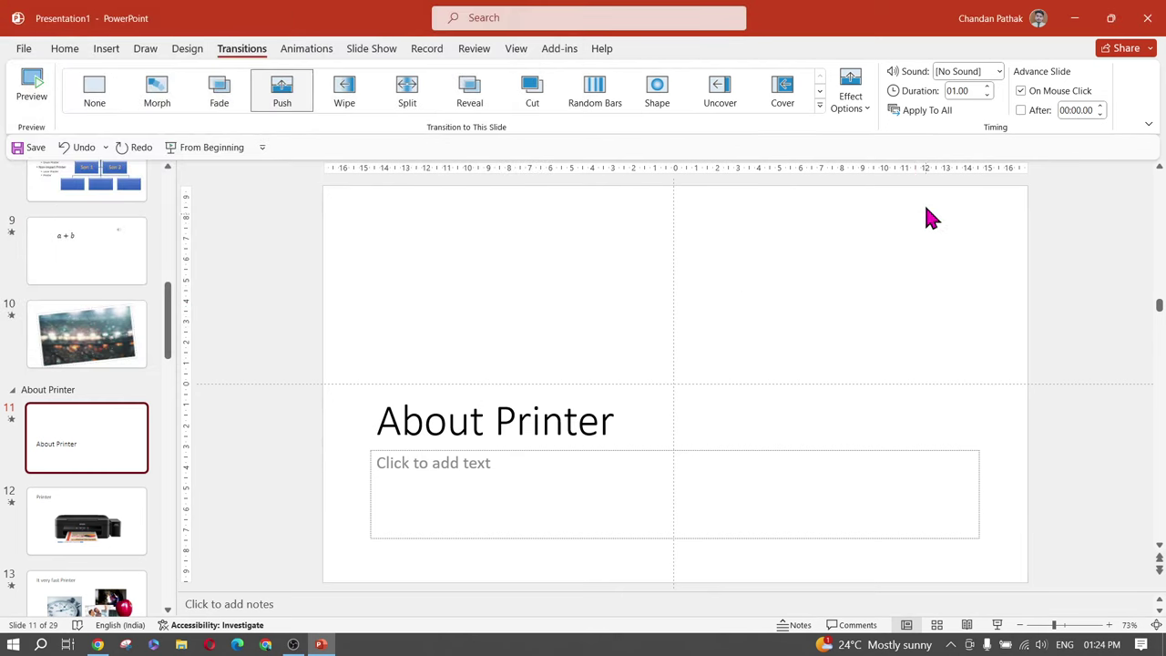
Expand the full transition gallery and close it, keeping the Push transition
scroll(53, 367, "up", 5)
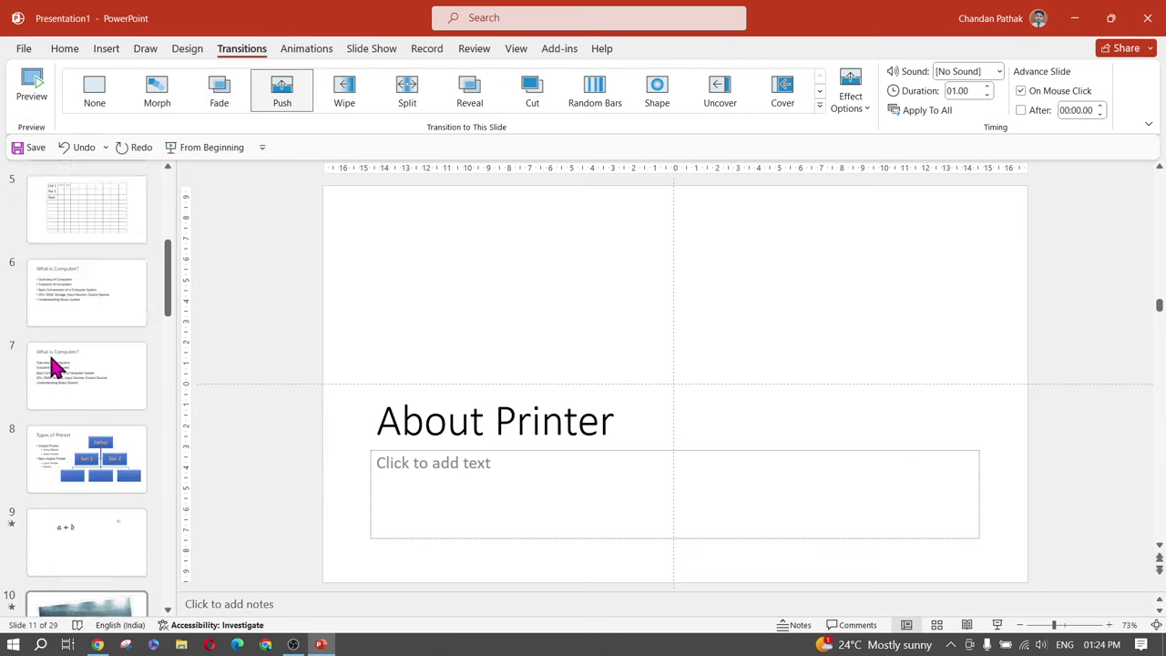
left_click(820, 107)
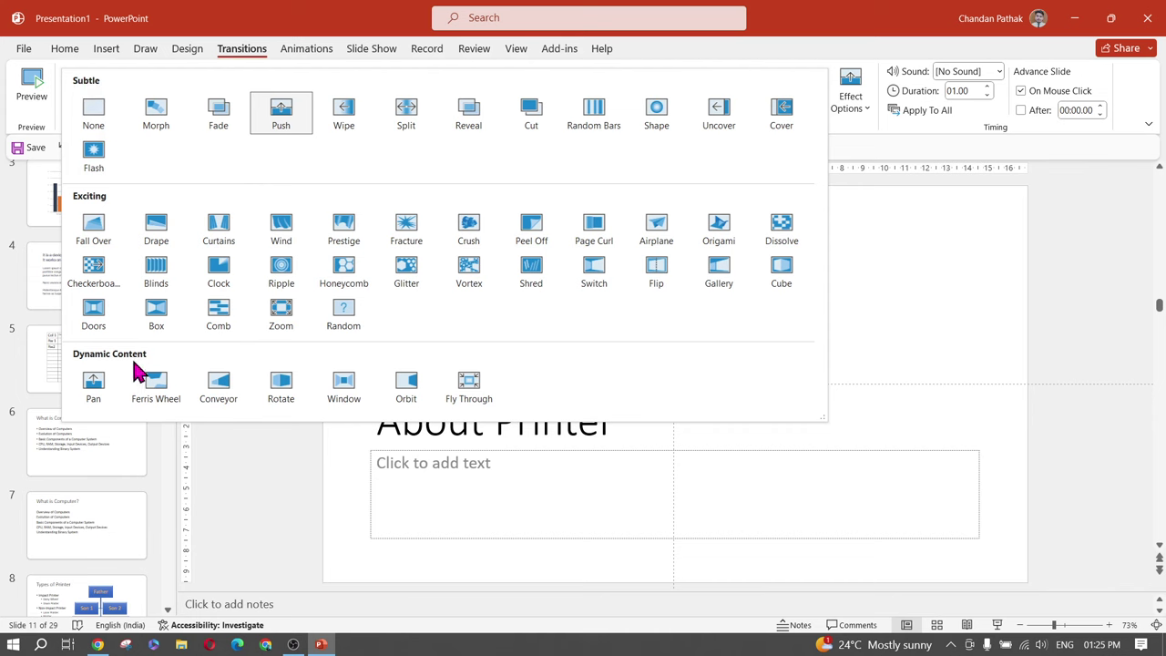
left_click(287, 465)
scroll(138, 351, "up", 5)
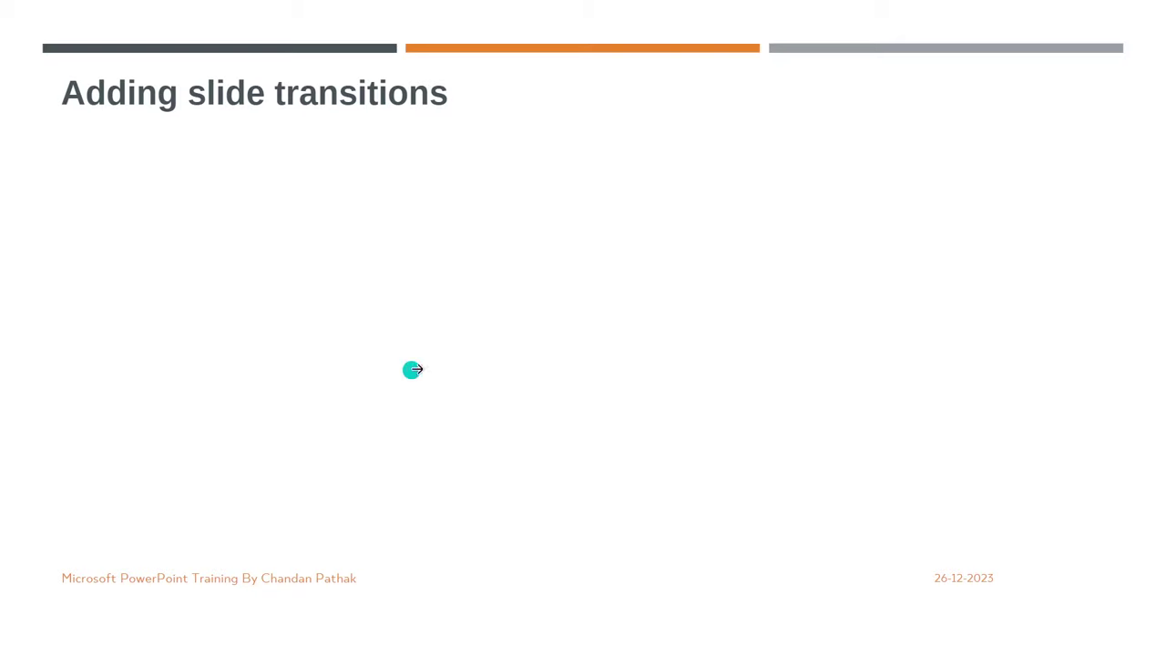
Delete the Father and Son SmartArt chart from the Types of Printer slide
left_click(492, 233)
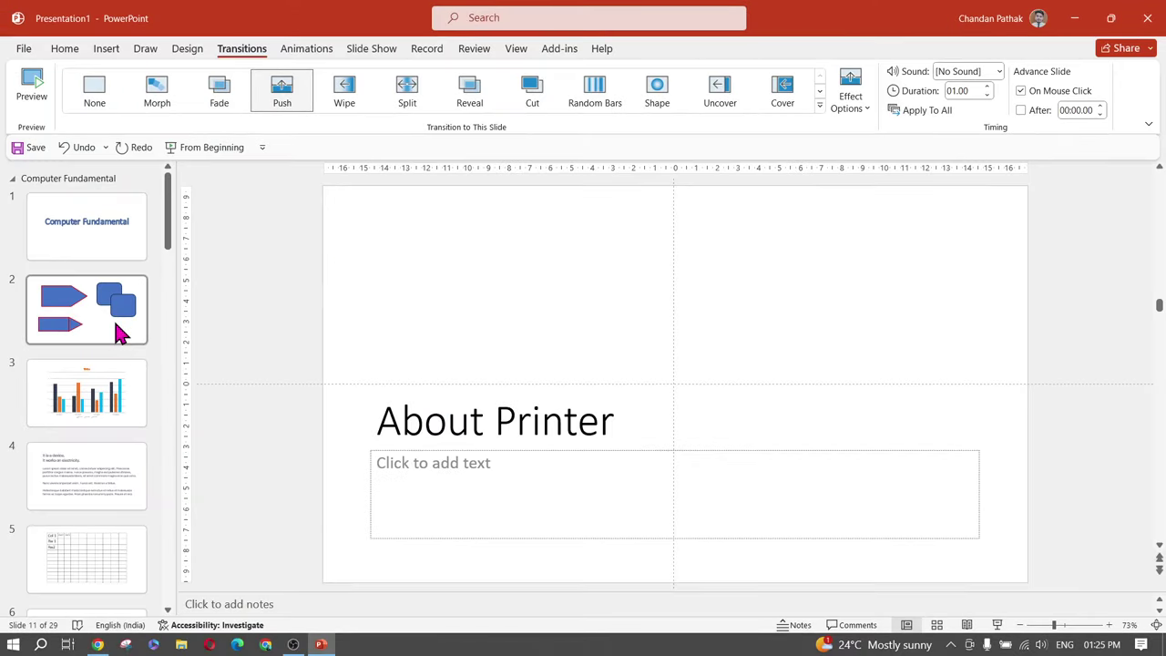
left_click(106, 329)
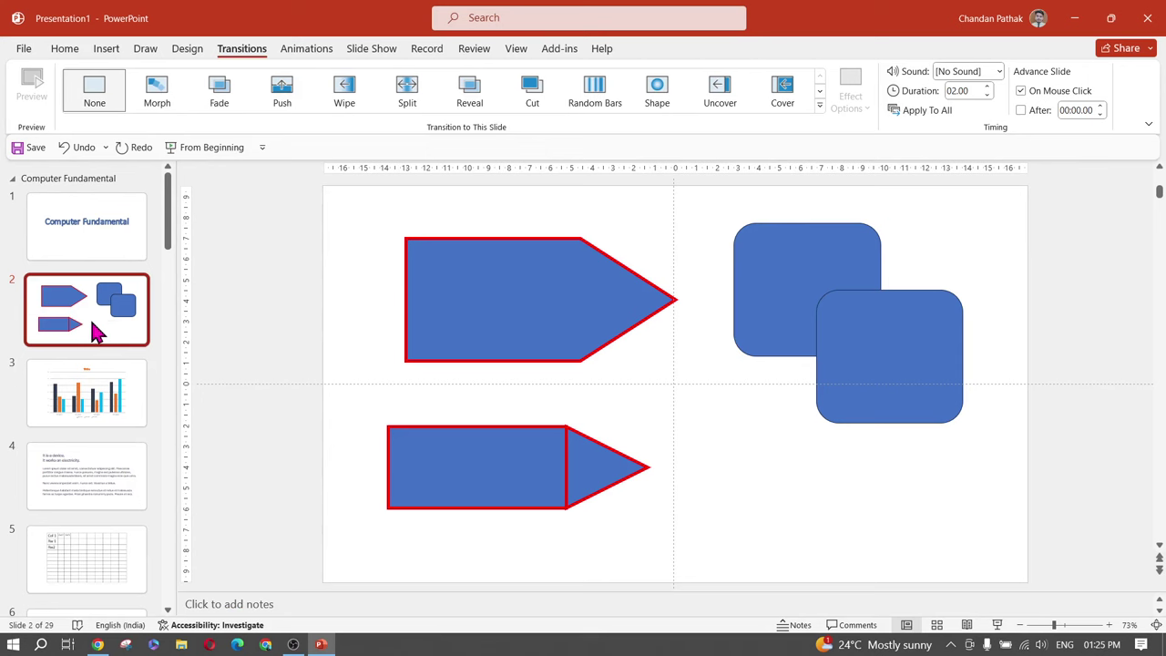
scroll(128, 473, "down", 2)
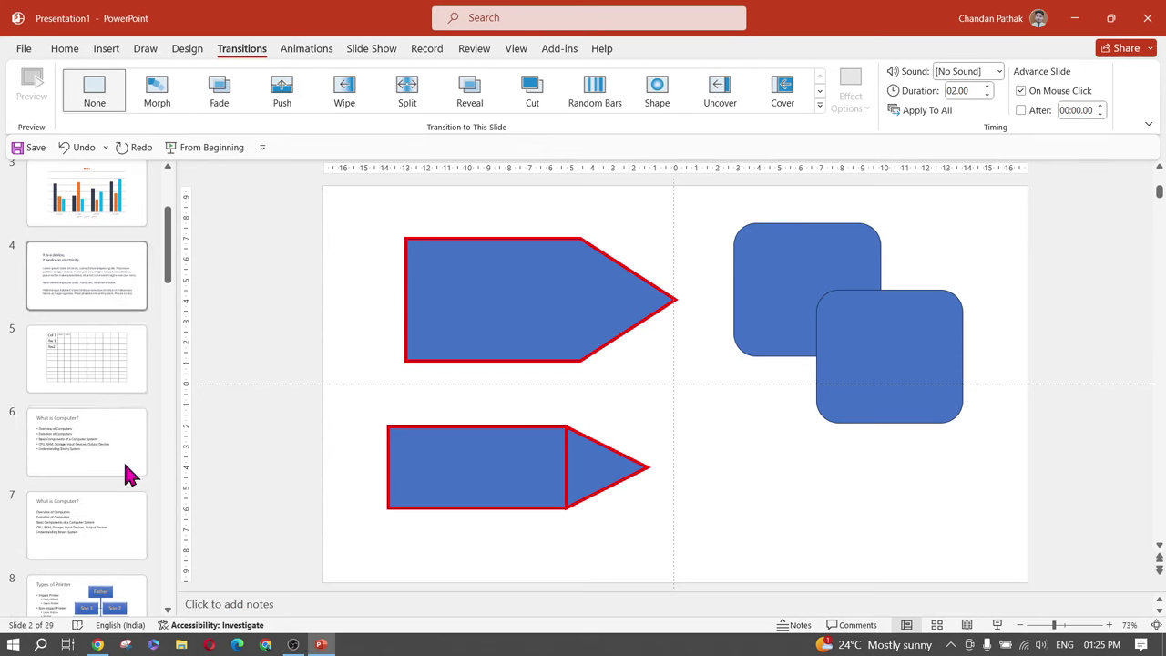
scroll(127, 474, "down", 2)
scroll(73, 371, "down", 2)
left_click(82, 349)
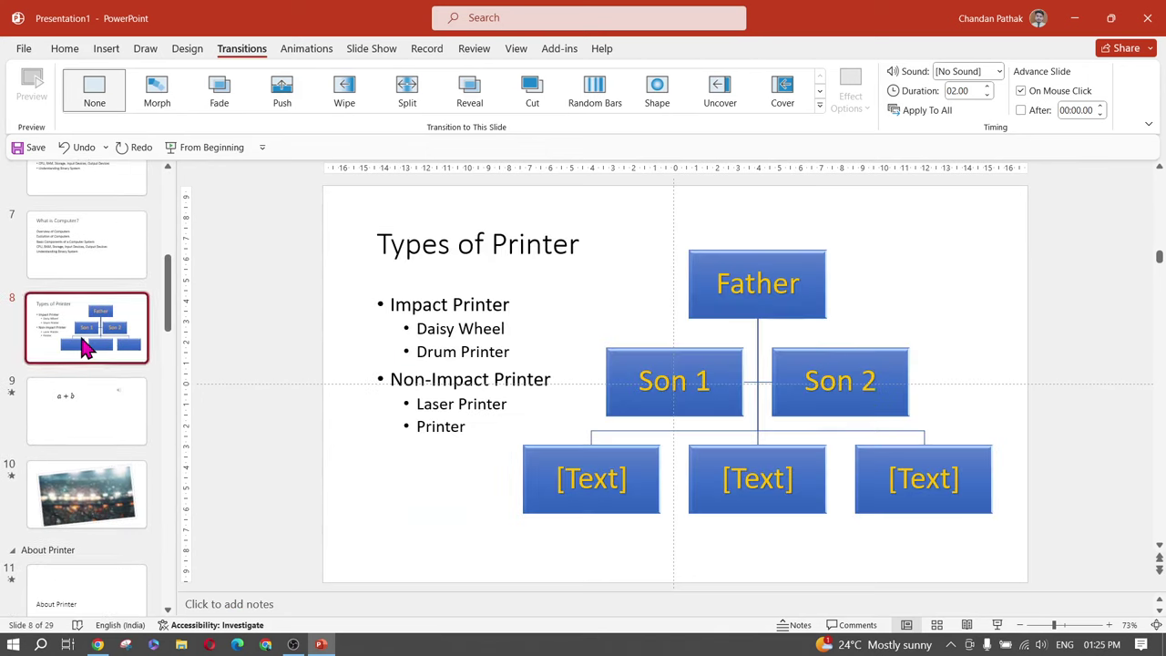
left_click(844, 261)
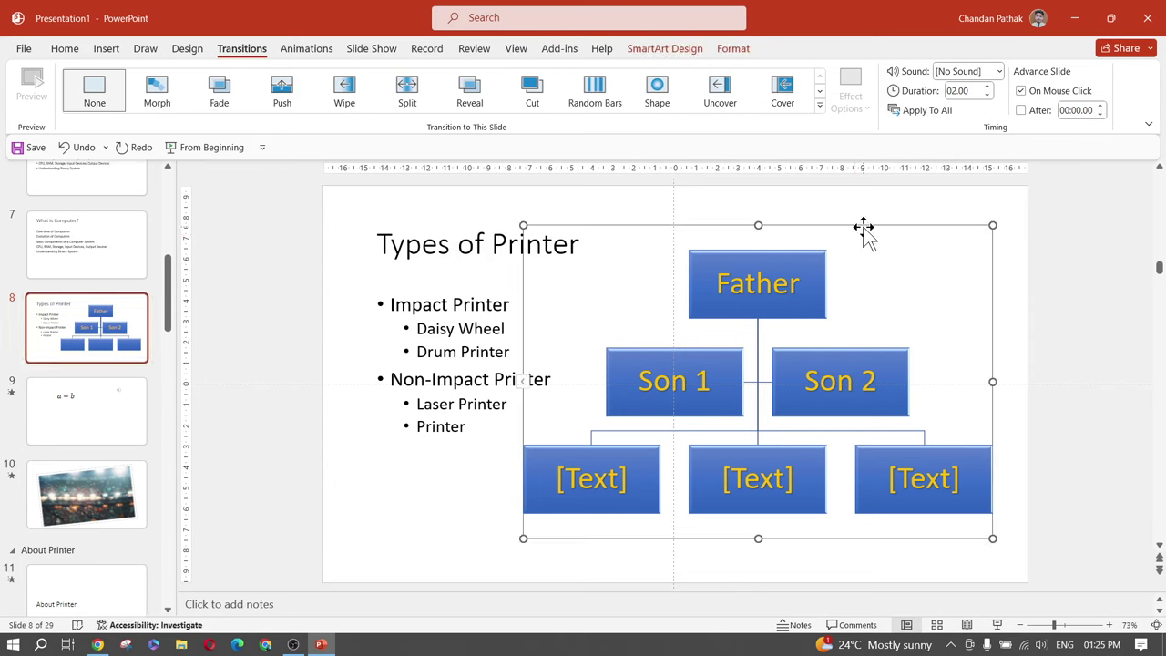
key("Delete")
left_click(442, 407)
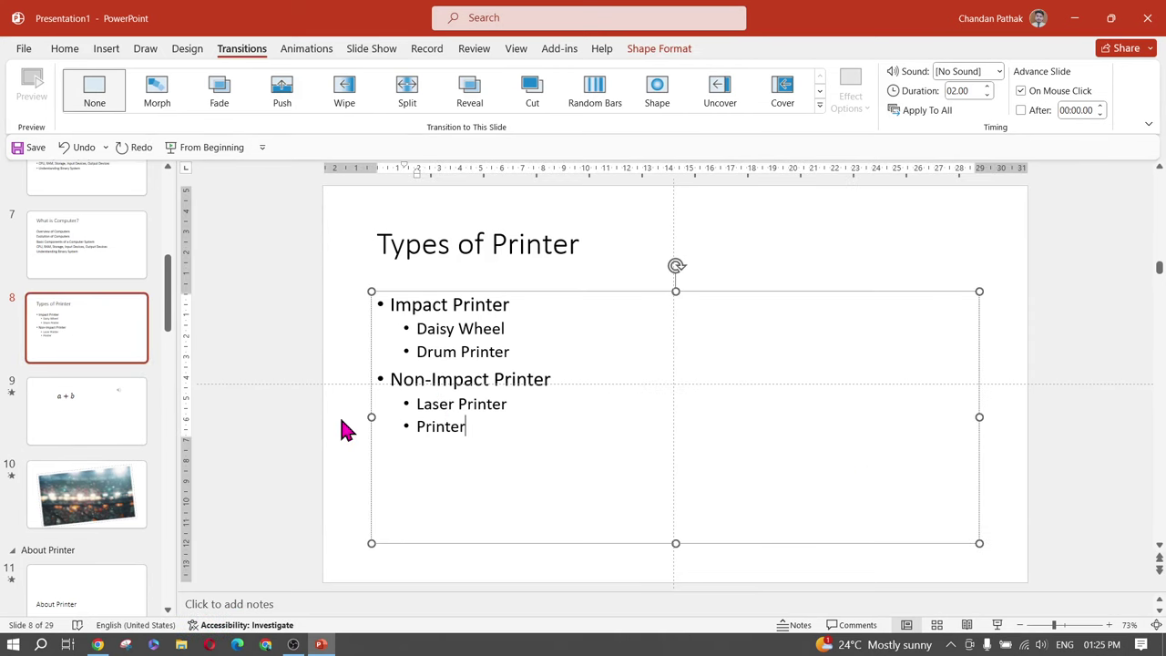
On slide 2, drag the rounded rectangle, lower rectangle and triangle apart, then select the top arrow
scroll(109, 486, "up", 6)
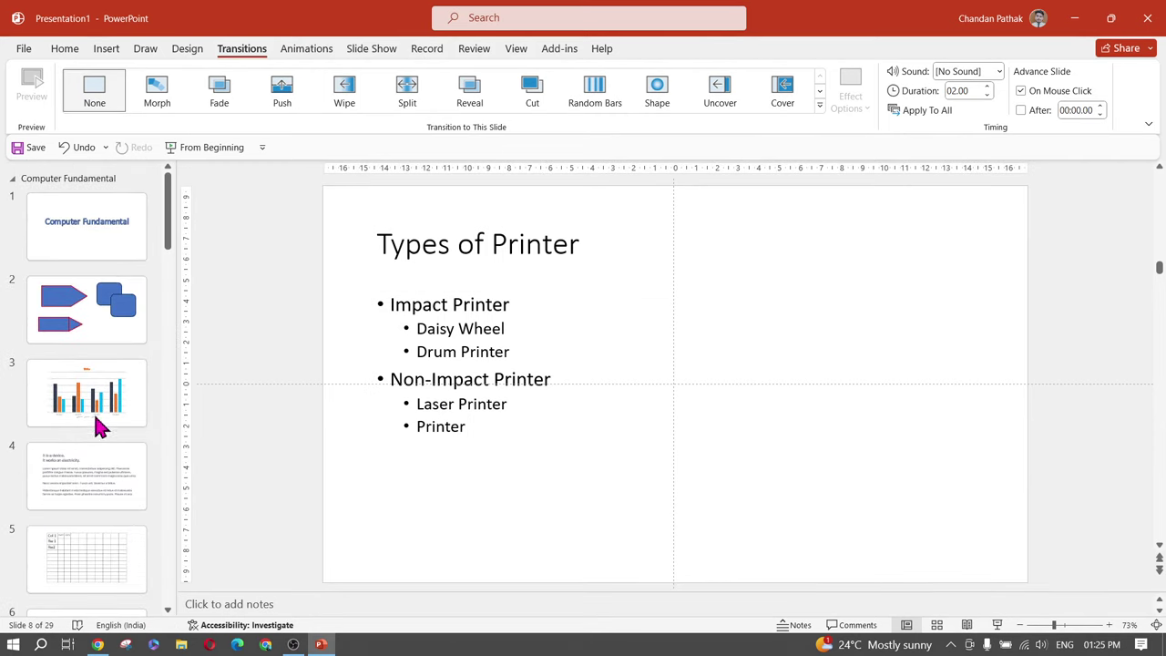
left_click(65, 304)
left_click(869, 359)
left_click_drag(870, 359, 856, 510)
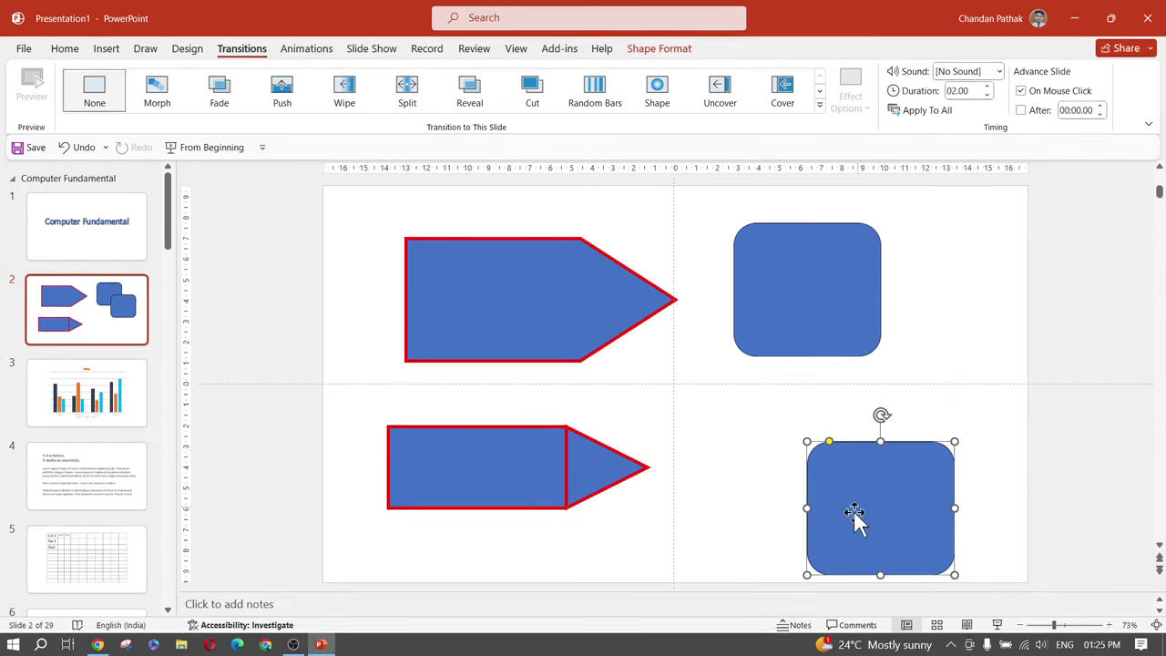
left_click(575, 300)
left_click_drag(547, 489, 583, 520)
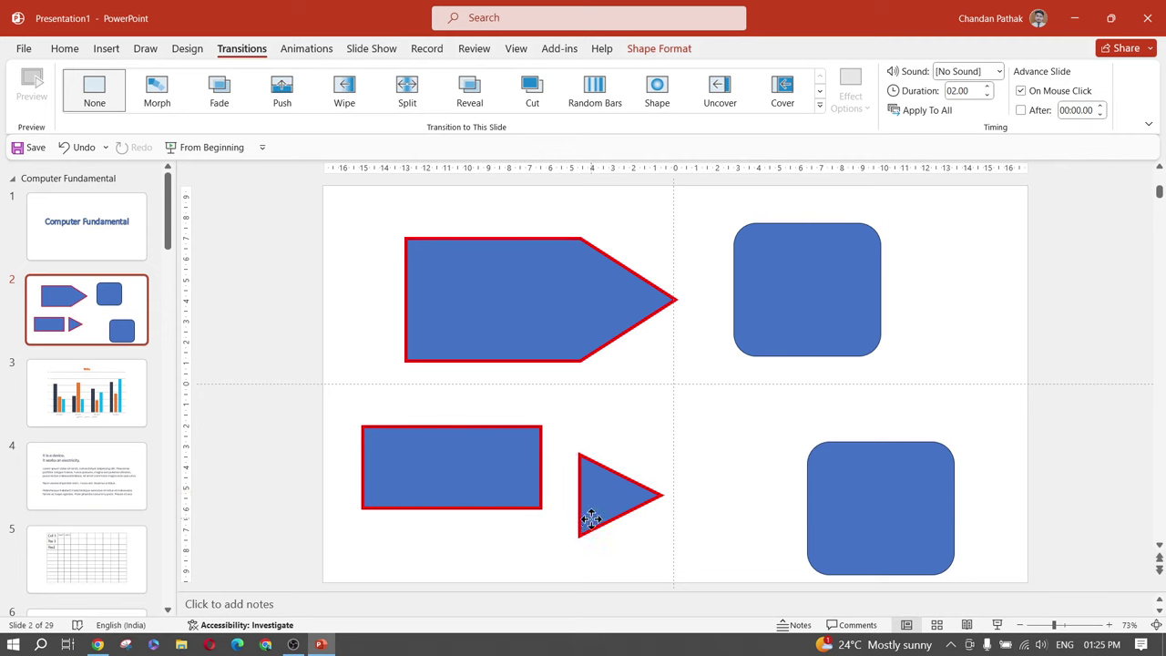
left_click_drag(458, 463, 476, 495)
left_click(509, 226)
left_click(536, 288)
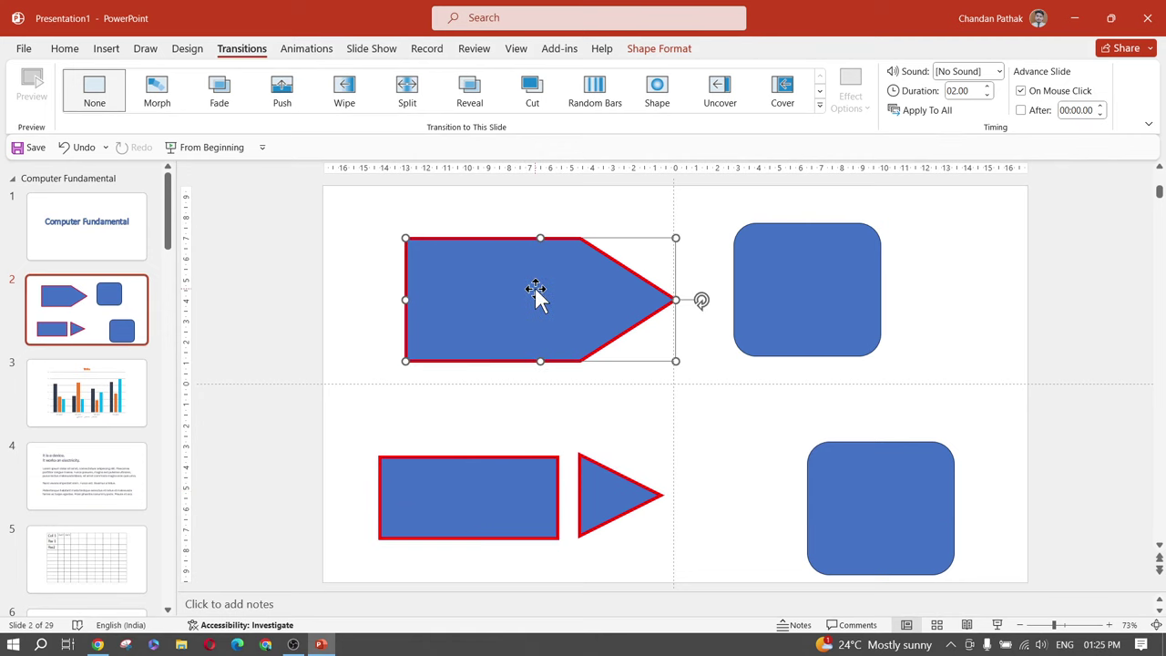
Expand the full Animations gallery of entrance, emphasis, exit and motion-path effects for slide 2's top arrow
left_click(302, 51)
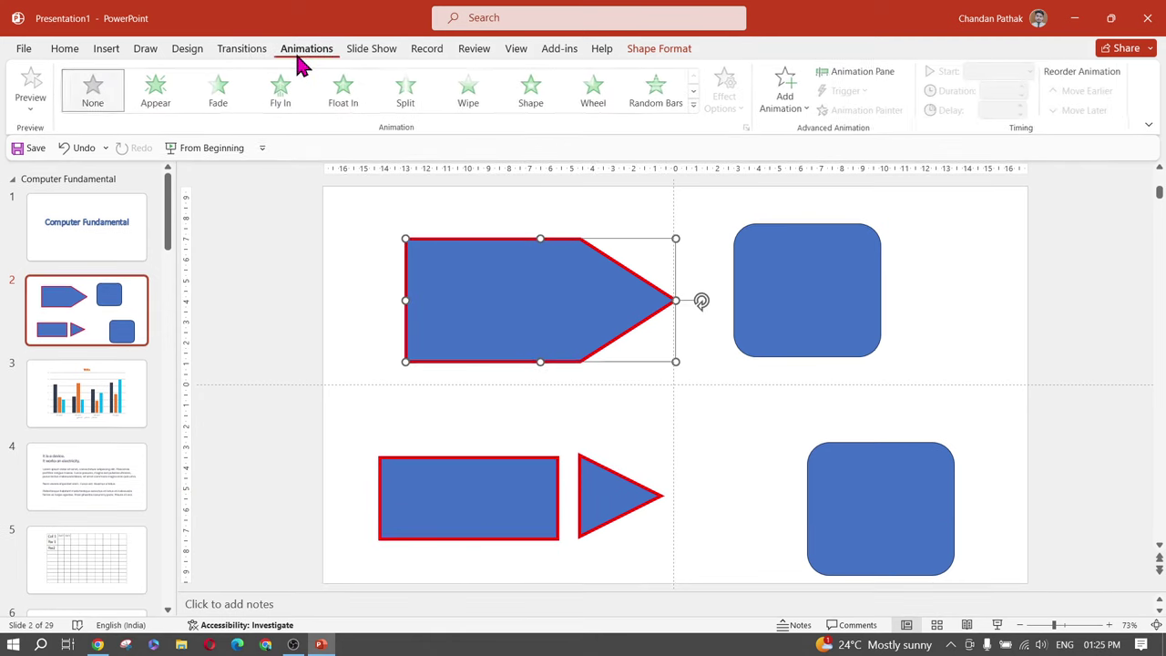
left_click(695, 107)
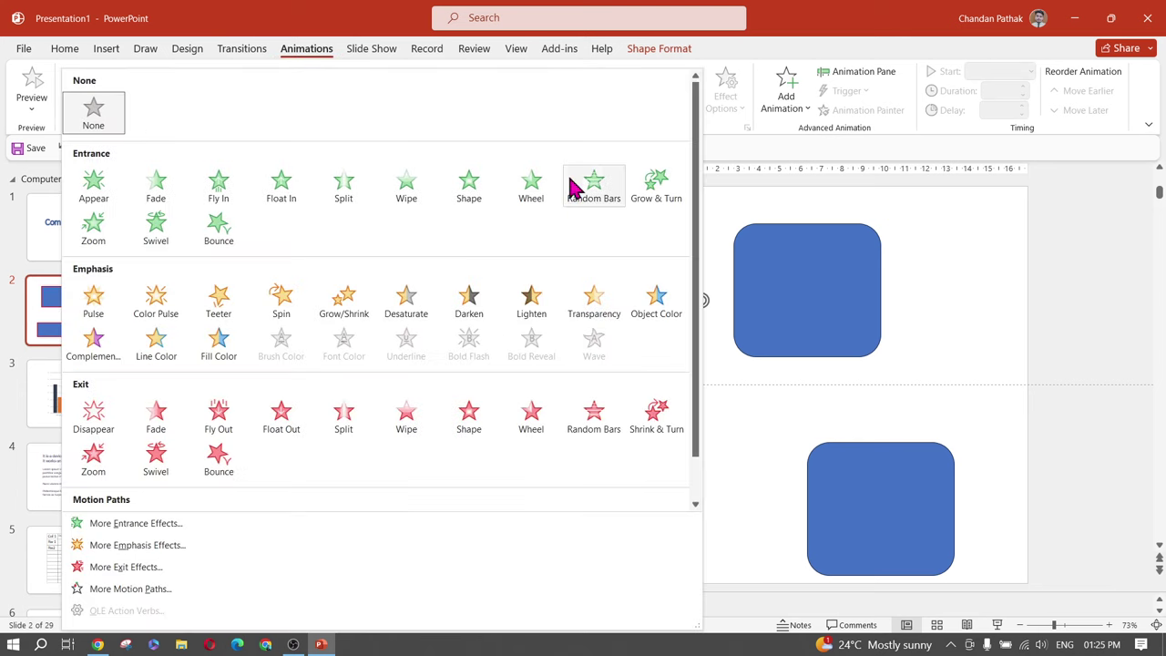
scroll(239, 190, "down", 1)
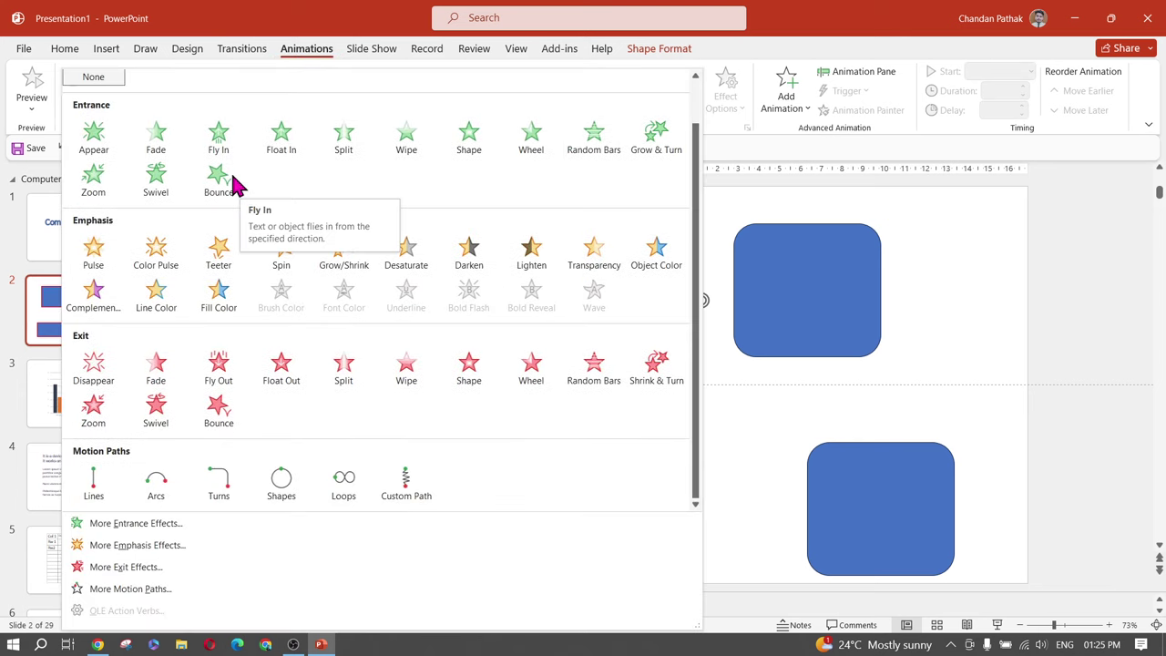
scroll(115, 305, "up", 1)
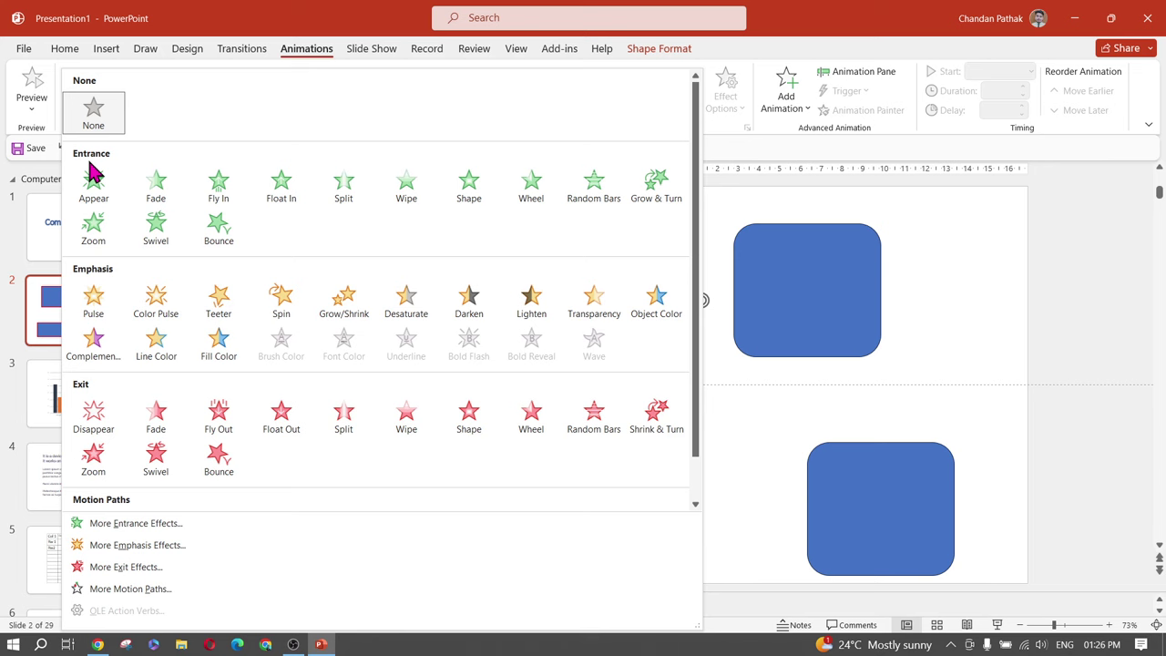
Close the animation effects gallery without applying an effect and deselect slide 2's shapes
scroll(94, 174, "down", 1)
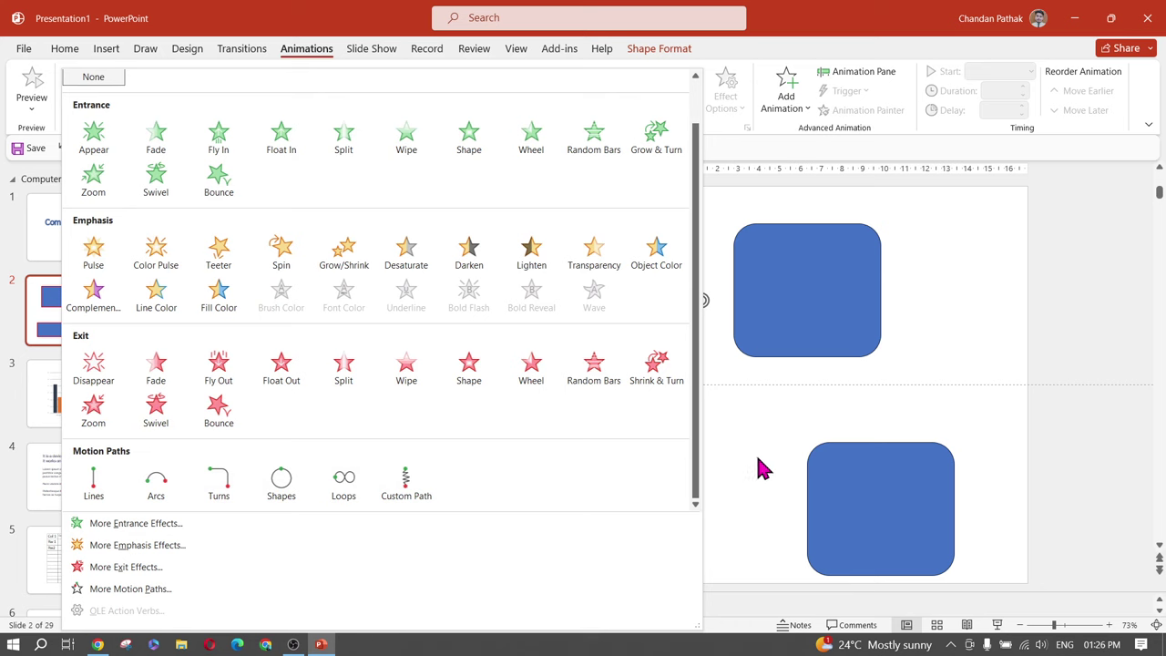
key("Escape")
left_click(508, 408)
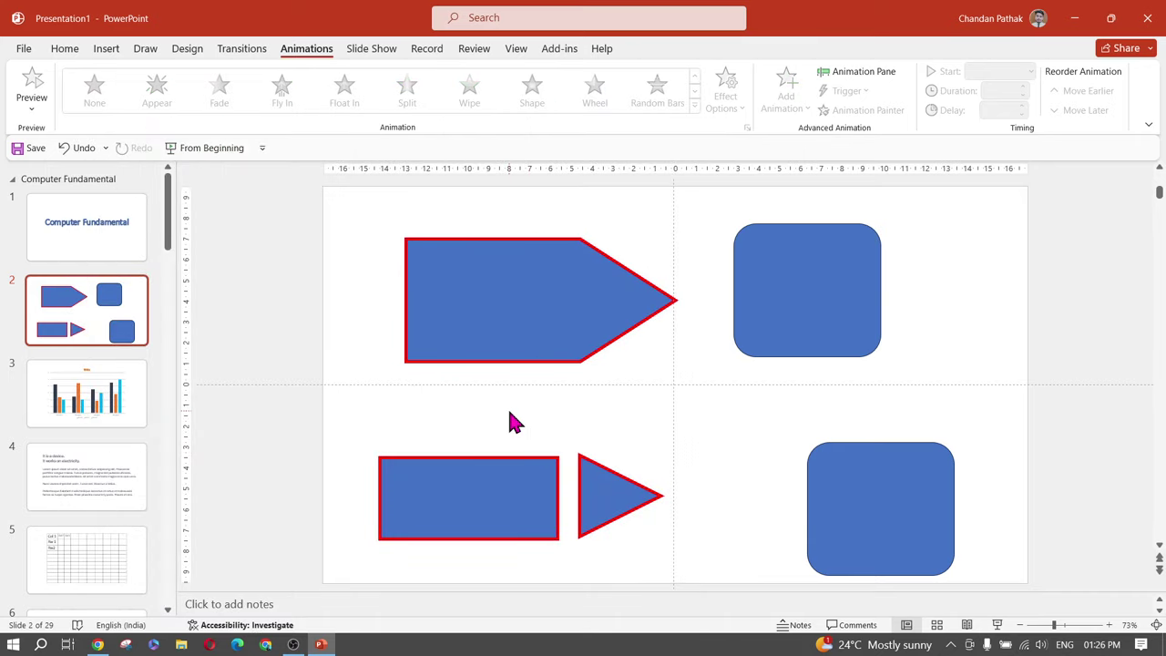
Give the pentagon arrow a Fly In entrance from the left, nudging it slightly left
left_click(498, 322)
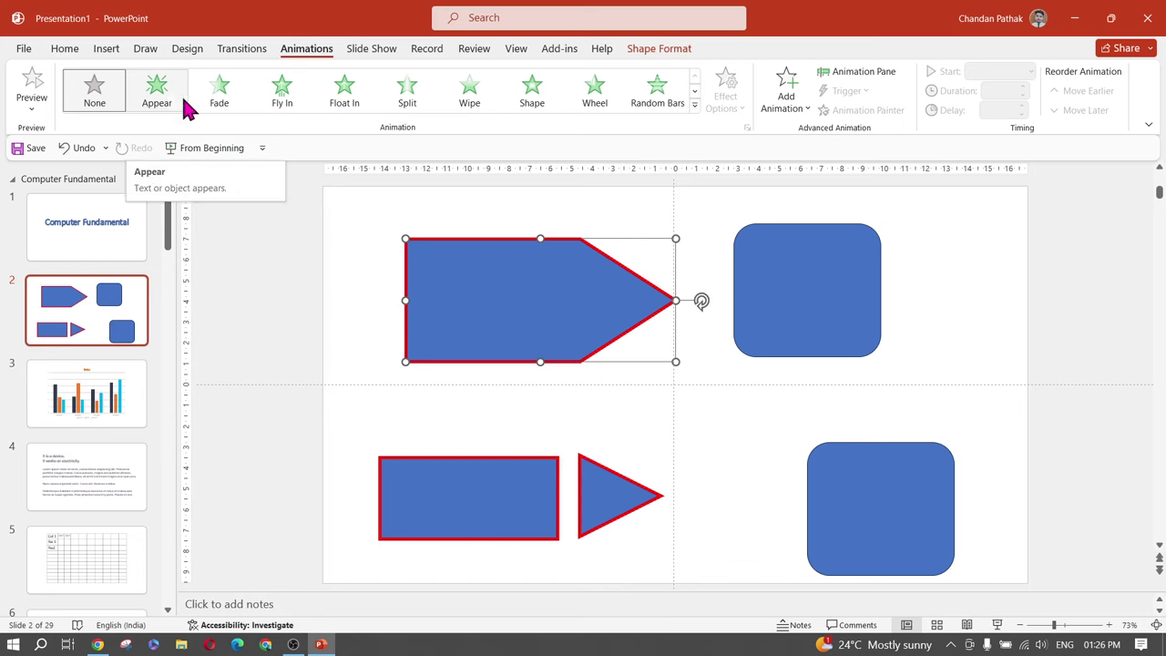
left_click(278, 95)
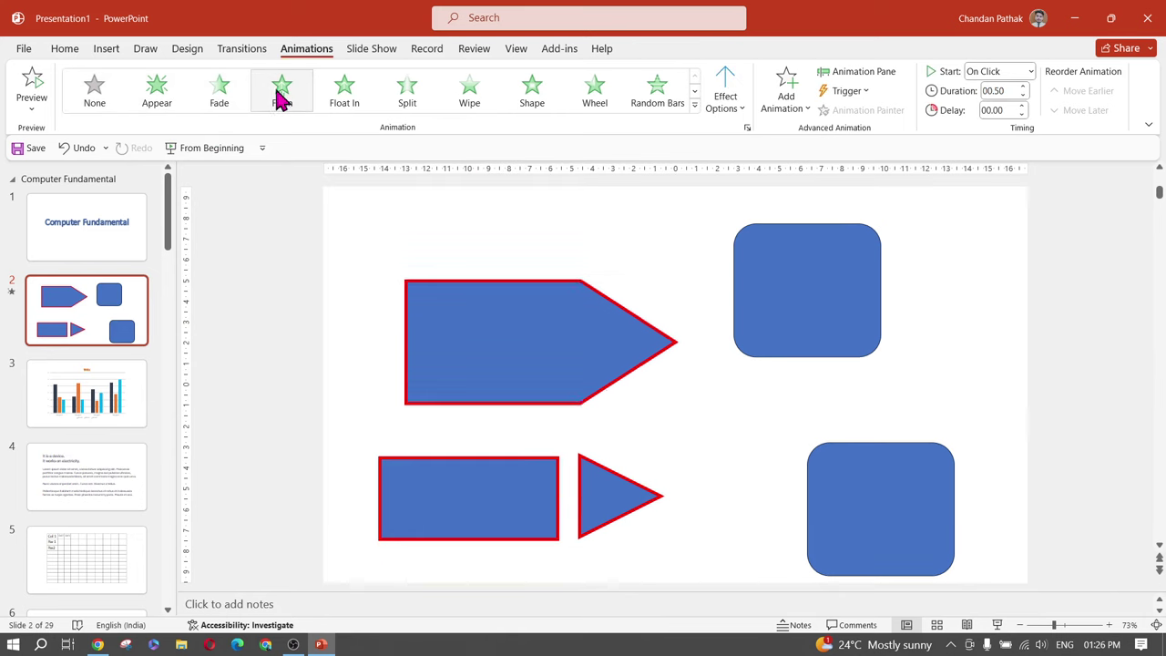
left_click_drag(538, 335, 512, 335)
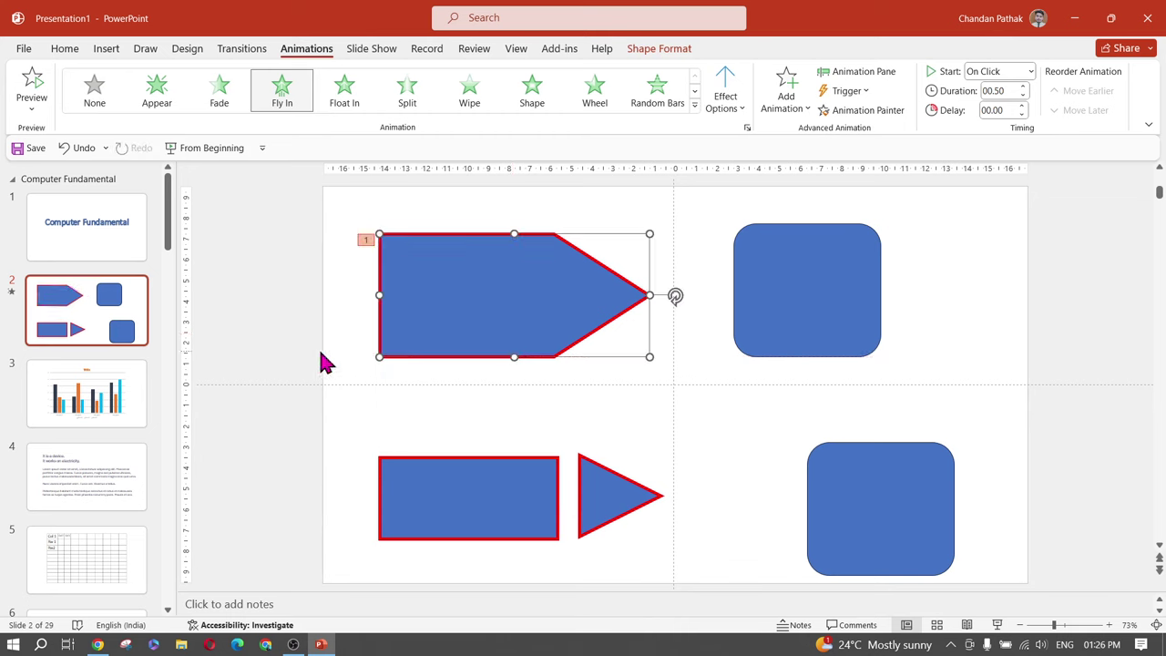
left_click(740, 109)
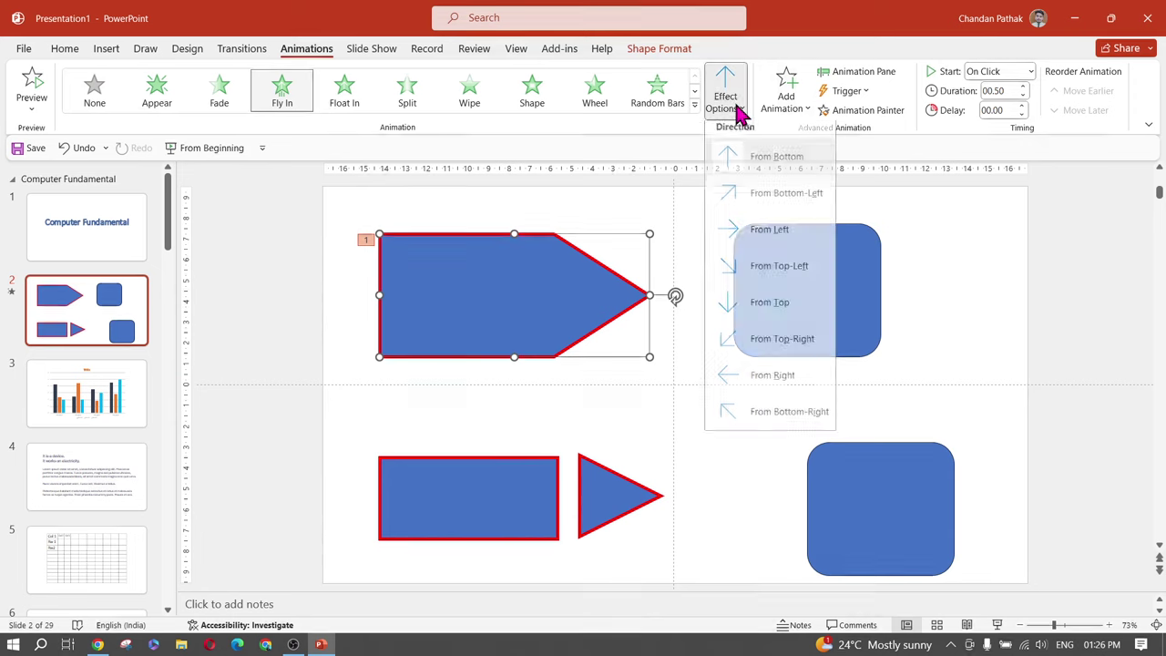
left_click(756, 248)
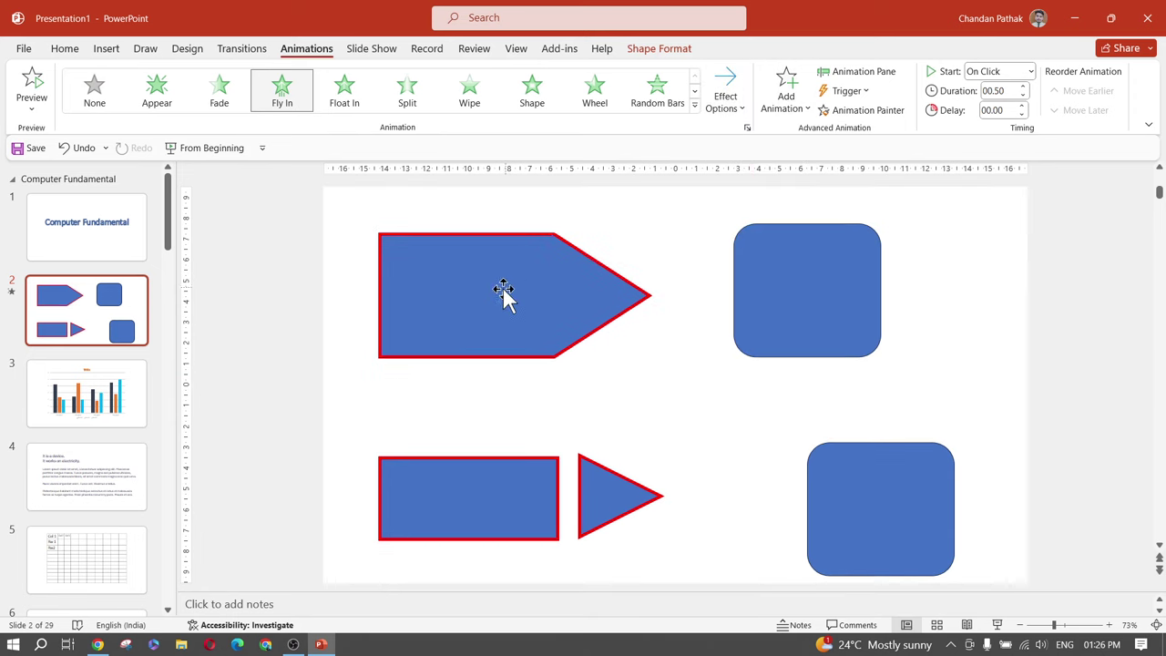
Give the top-right rounded square a Fly In entrance from the right
left_click(832, 294)
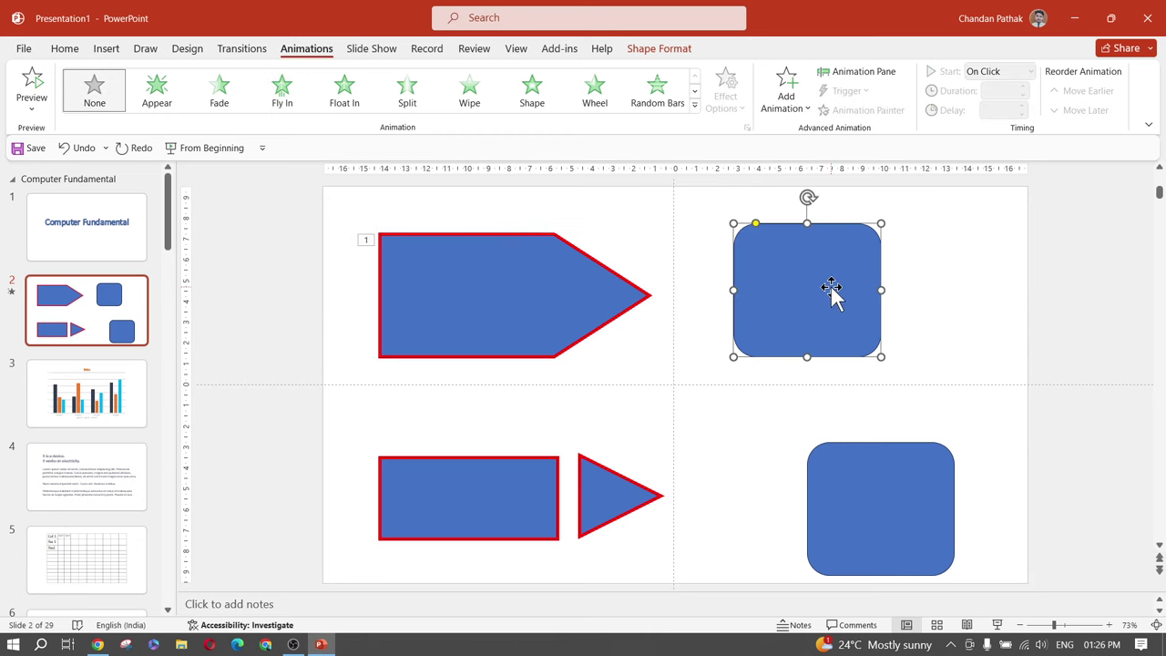
left_click(283, 99)
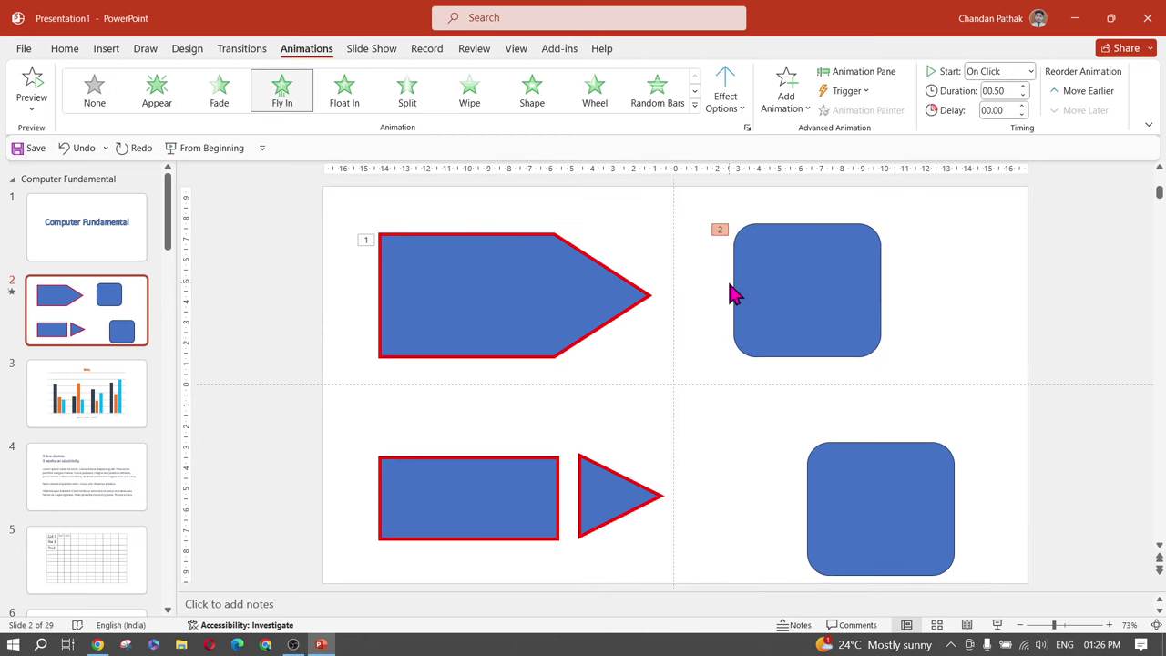
left_click(723, 107)
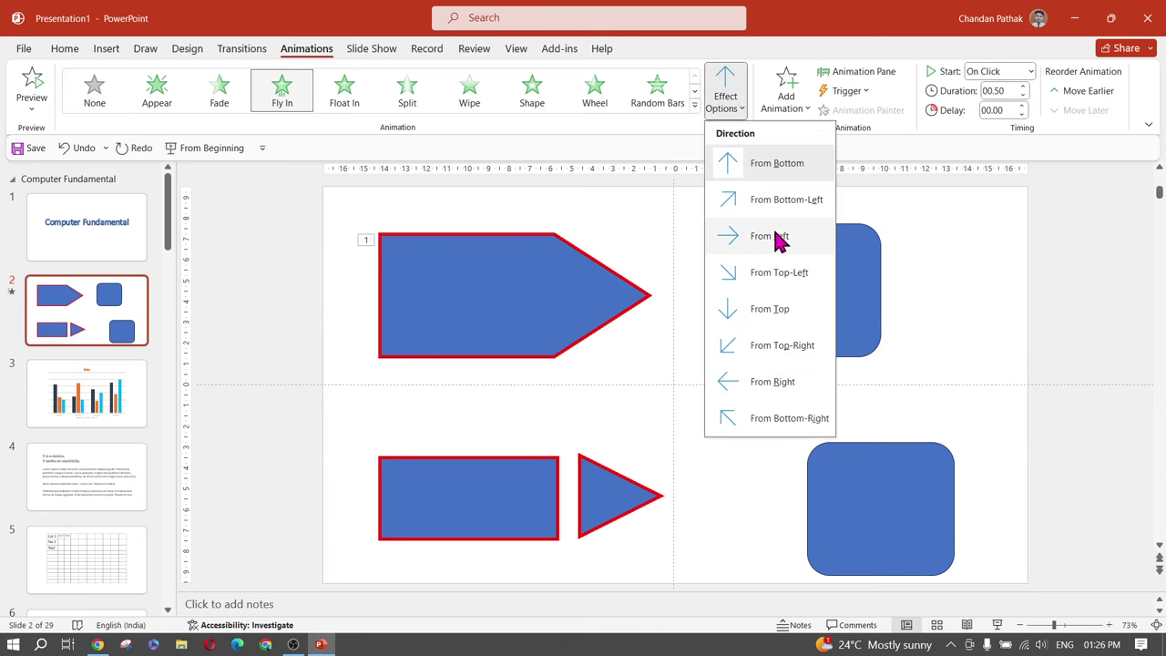
left_click(772, 382)
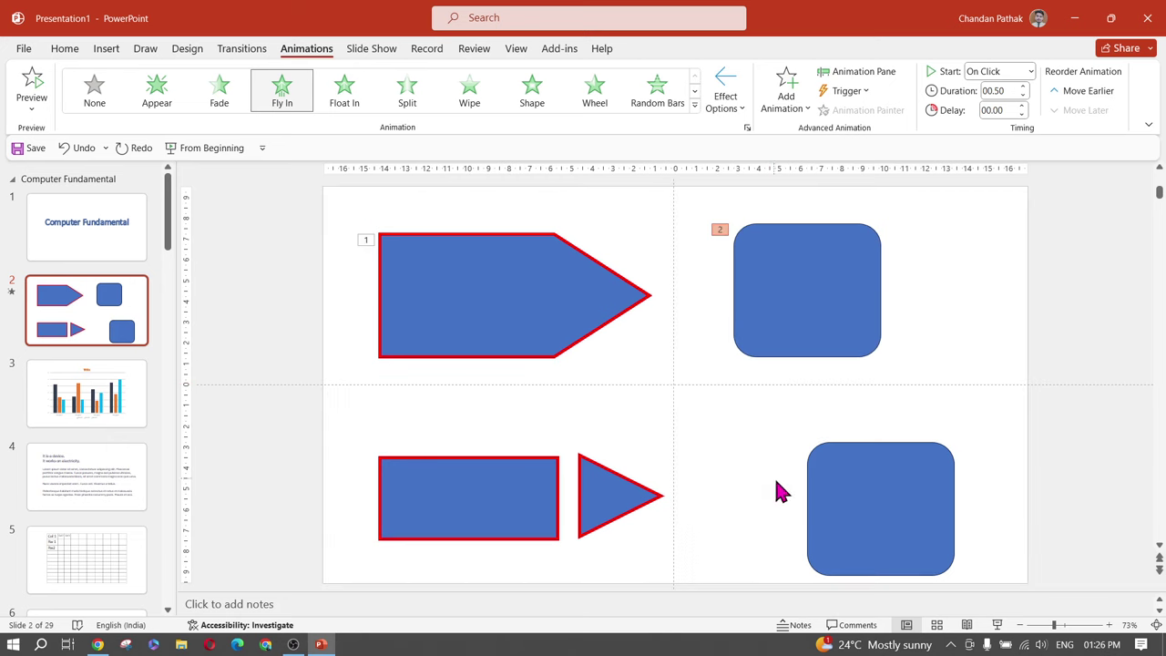
Apply Fly In entrances to the bottom-left rectangle and the triangle
left_click(431, 489)
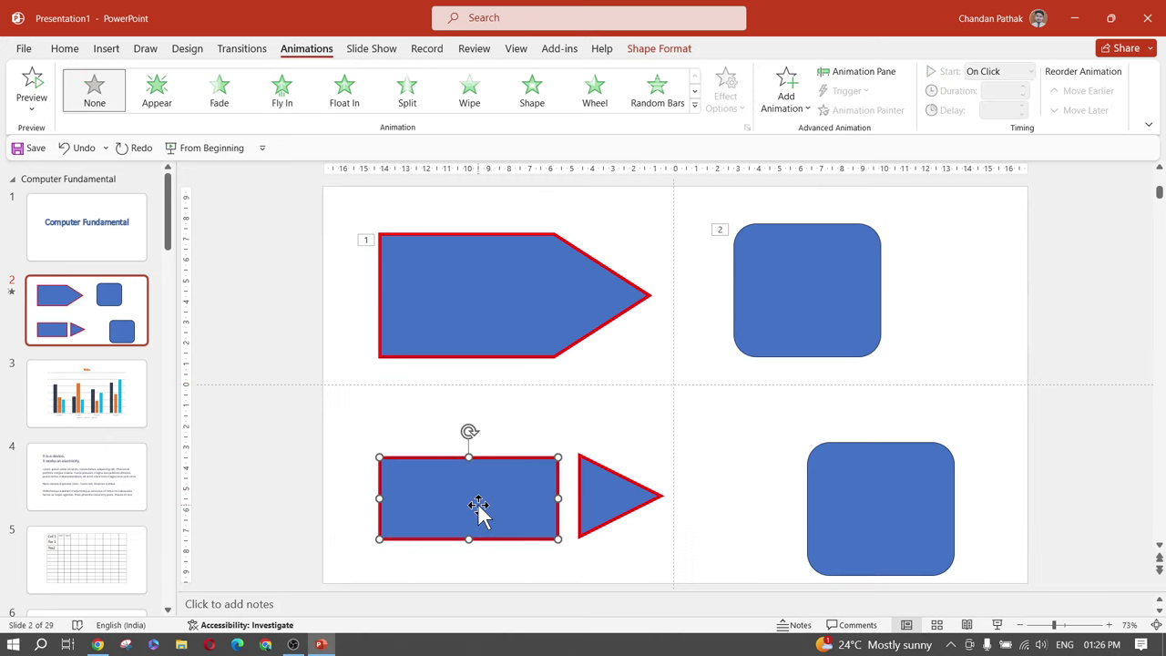
left_click(294, 96)
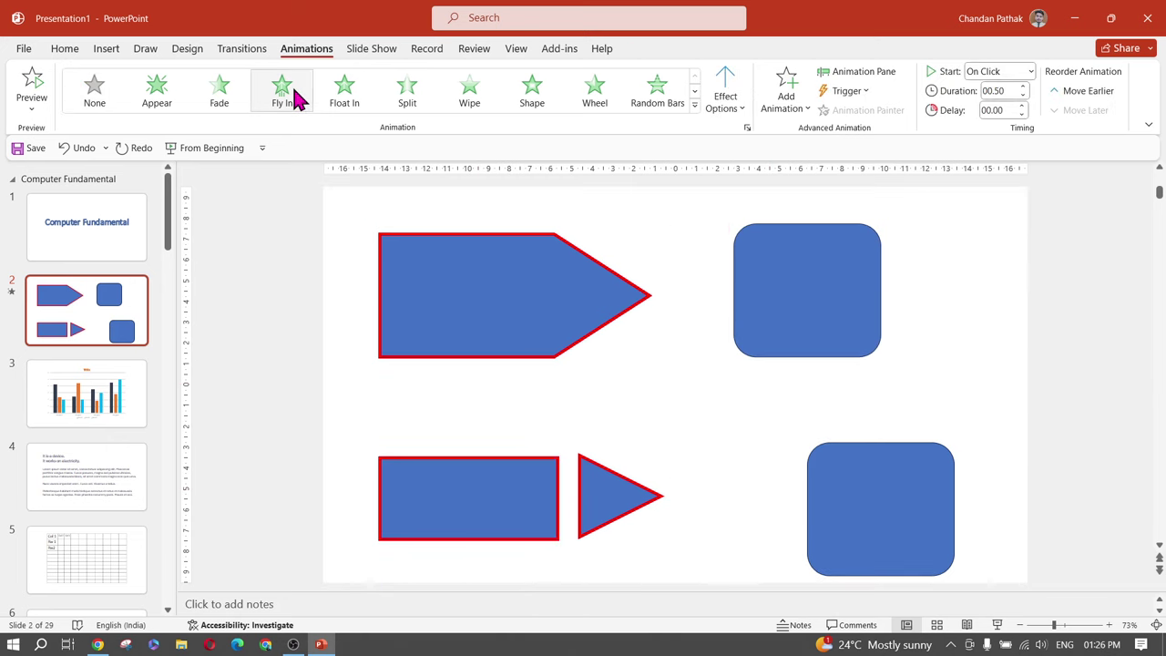
left_click(613, 490)
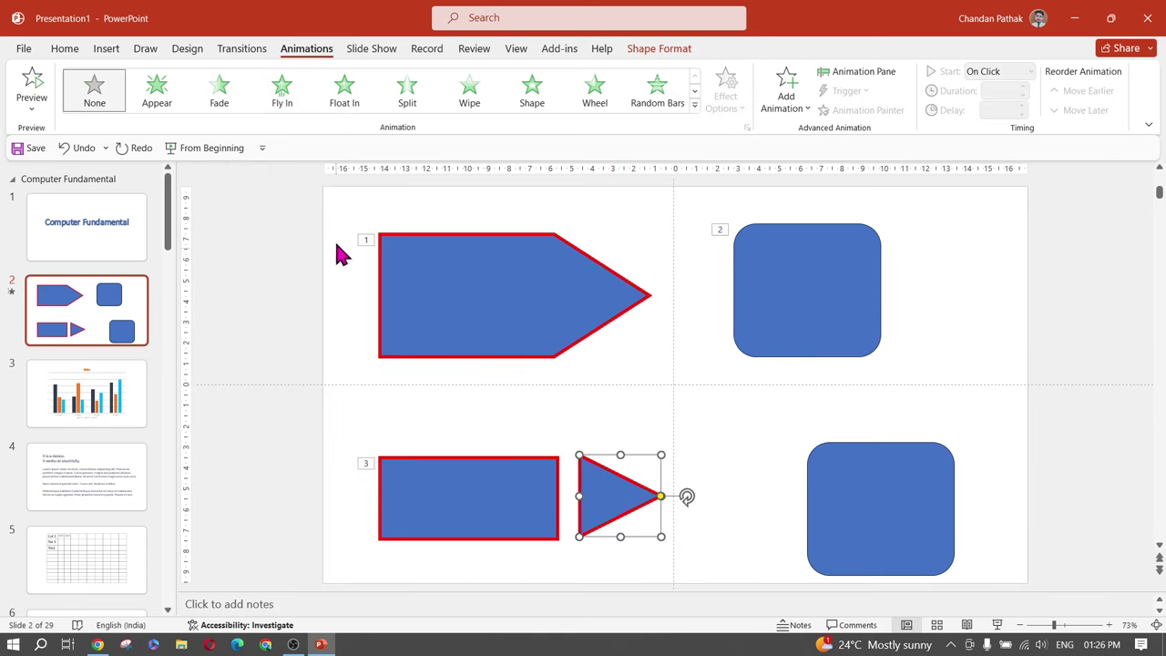
left_click(284, 98)
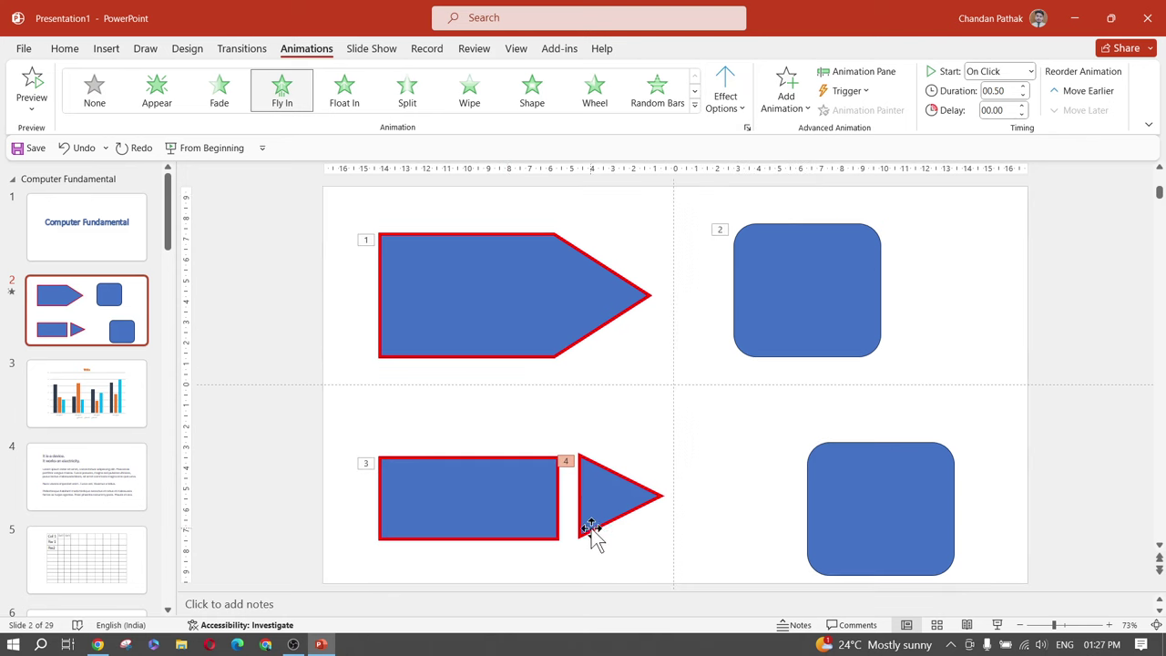
Move the lower-right square up and left and give it a Bounce entrance
left_click_drag(899, 518, 827, 496)
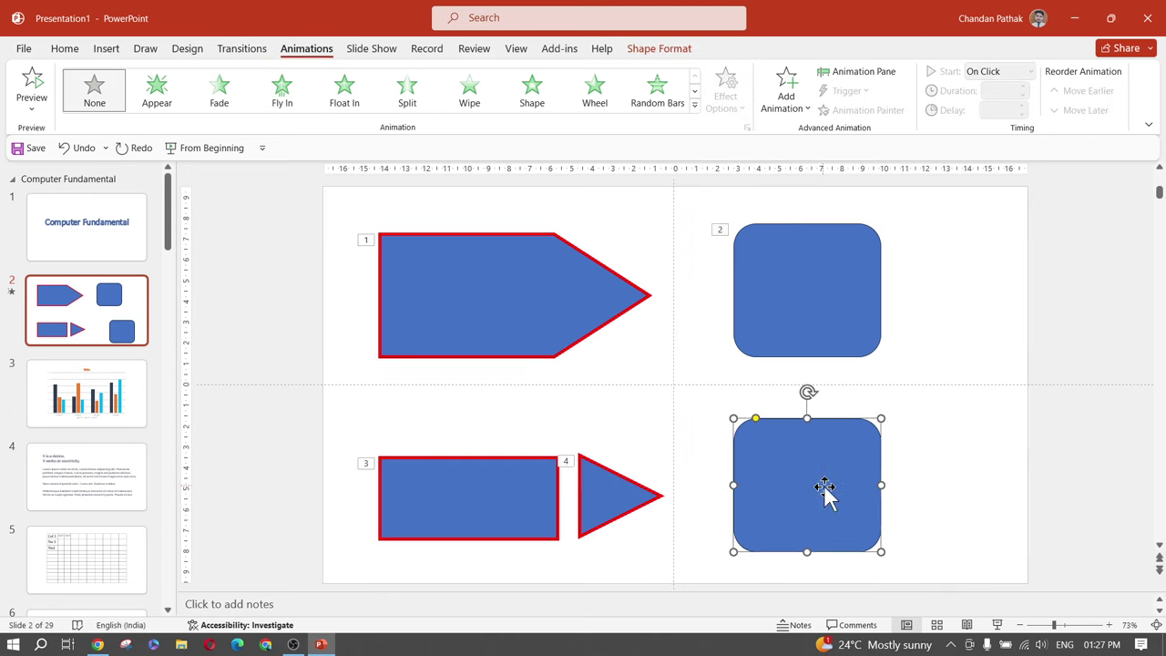
left_click(694, 106)
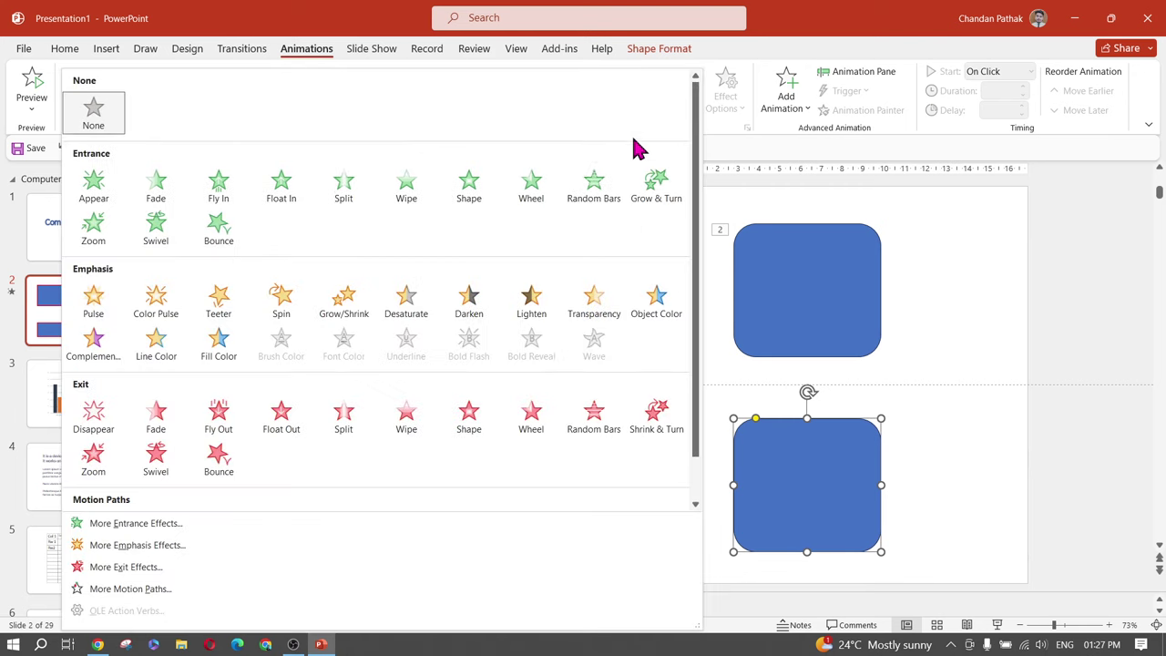
left_click(197, 244)
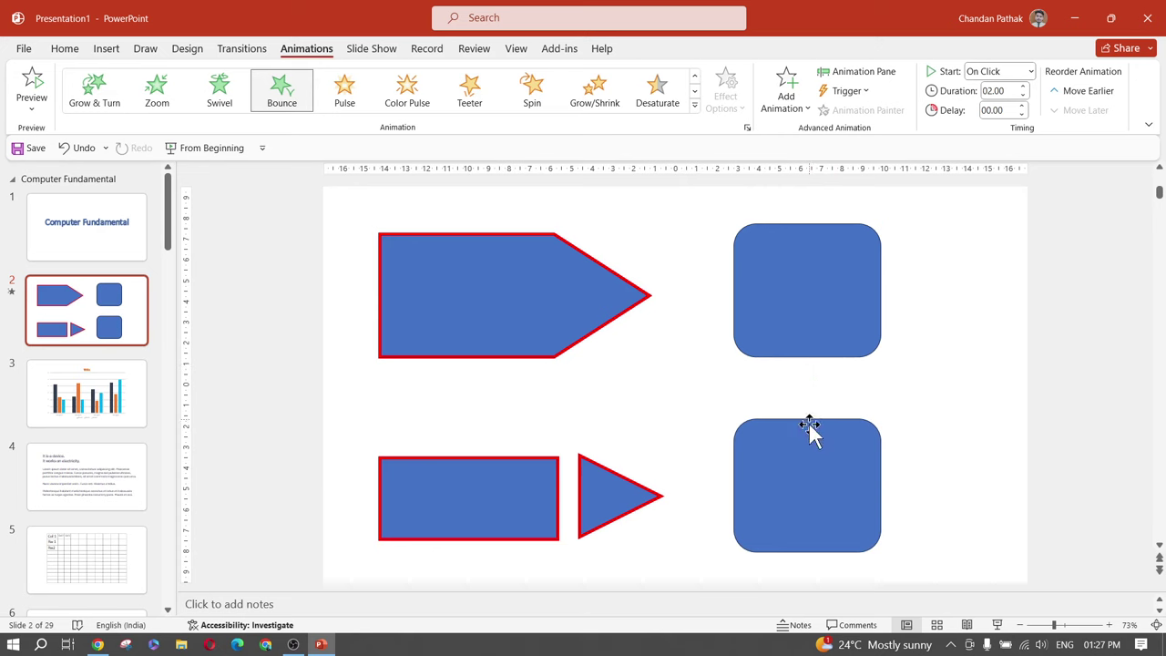
left_click(855, 488)
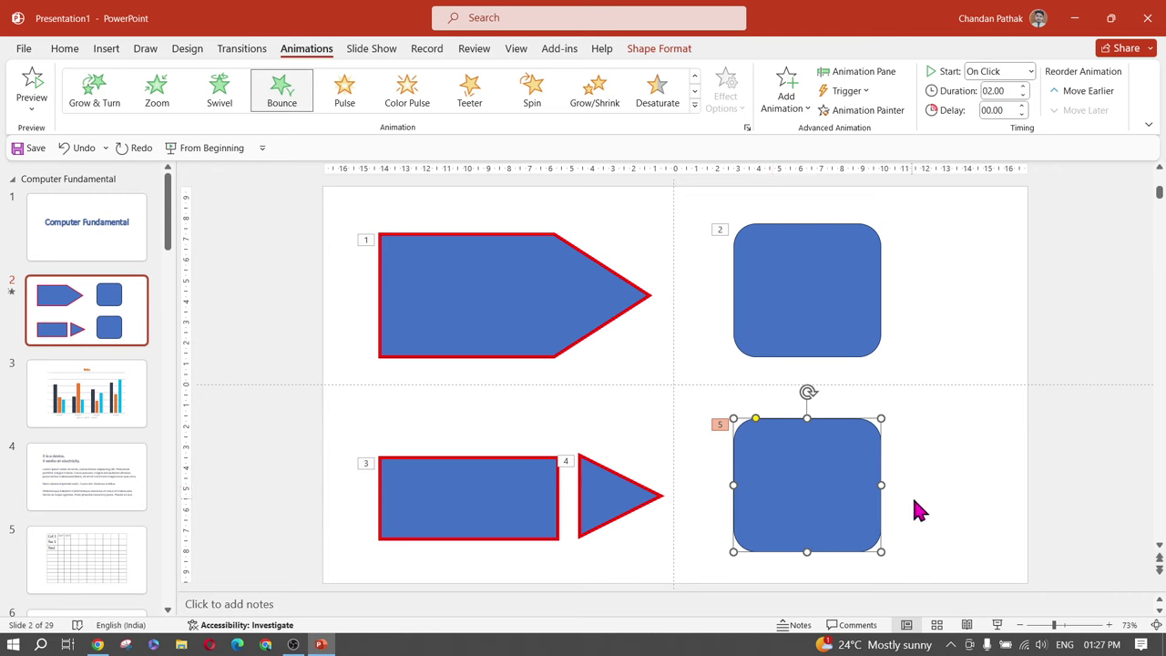
left_click(955, 507)
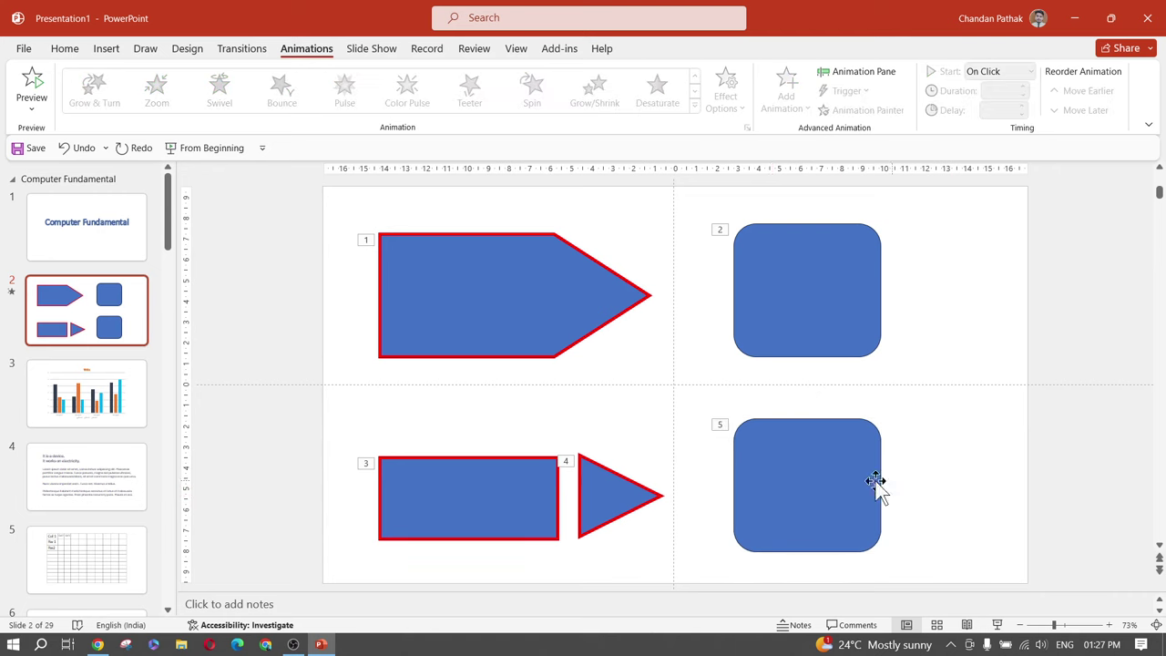
left_click(997, 625)
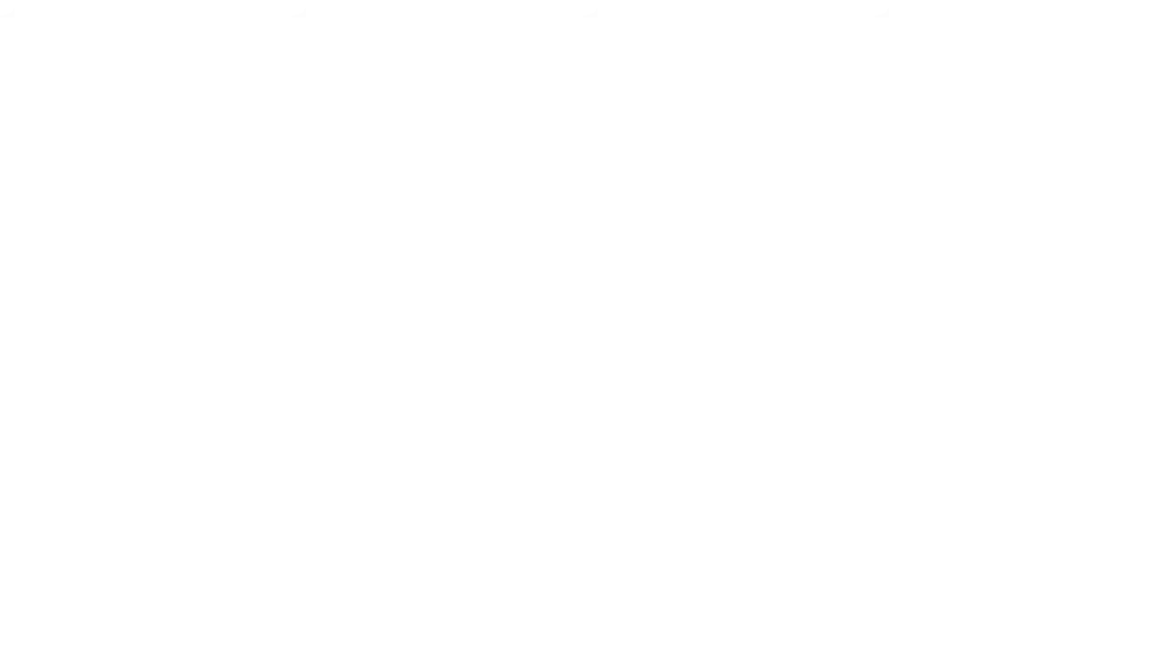
key("space")
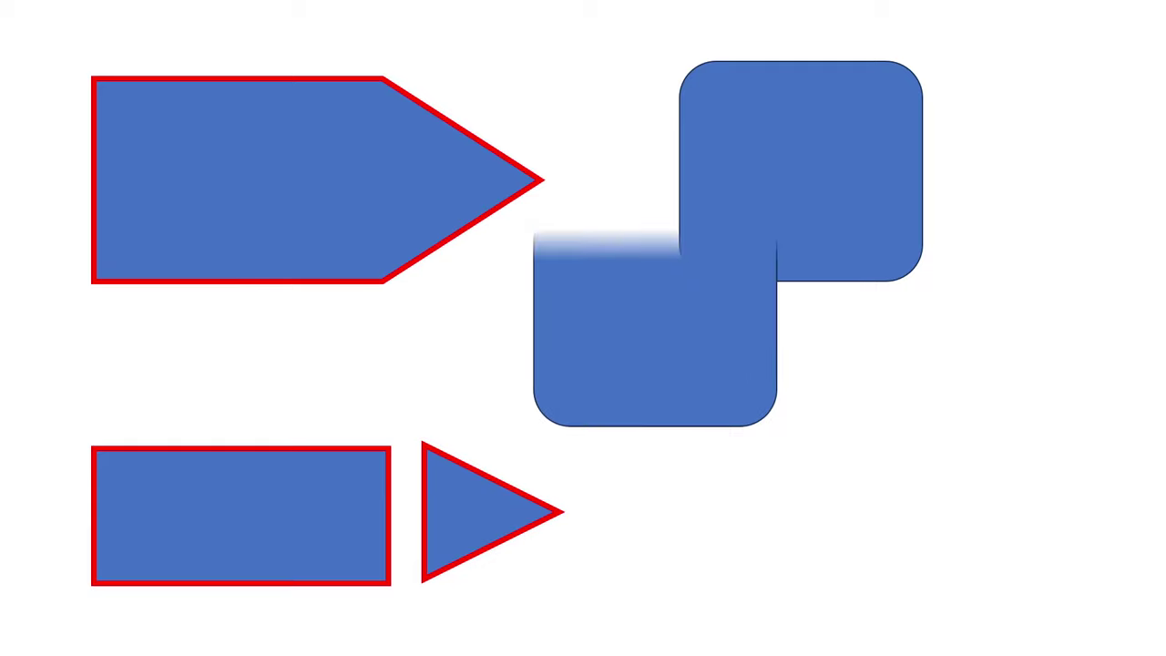
key("Escape")
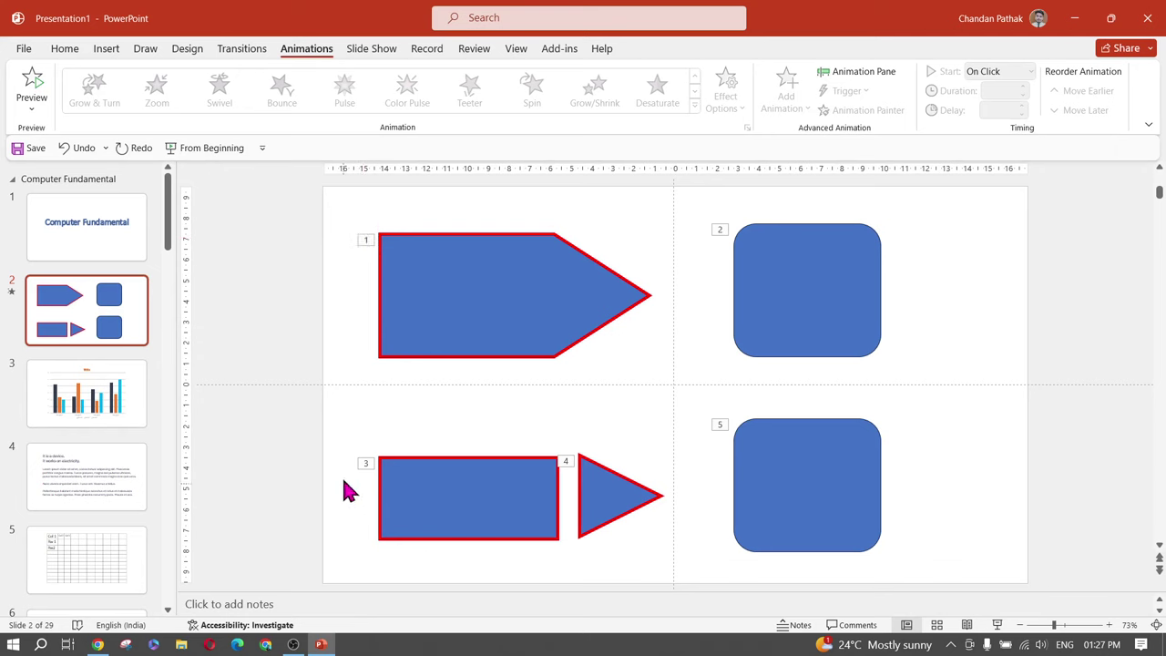
Set the pentagon arrow's animation to start With Previous
left_click(590, 319)
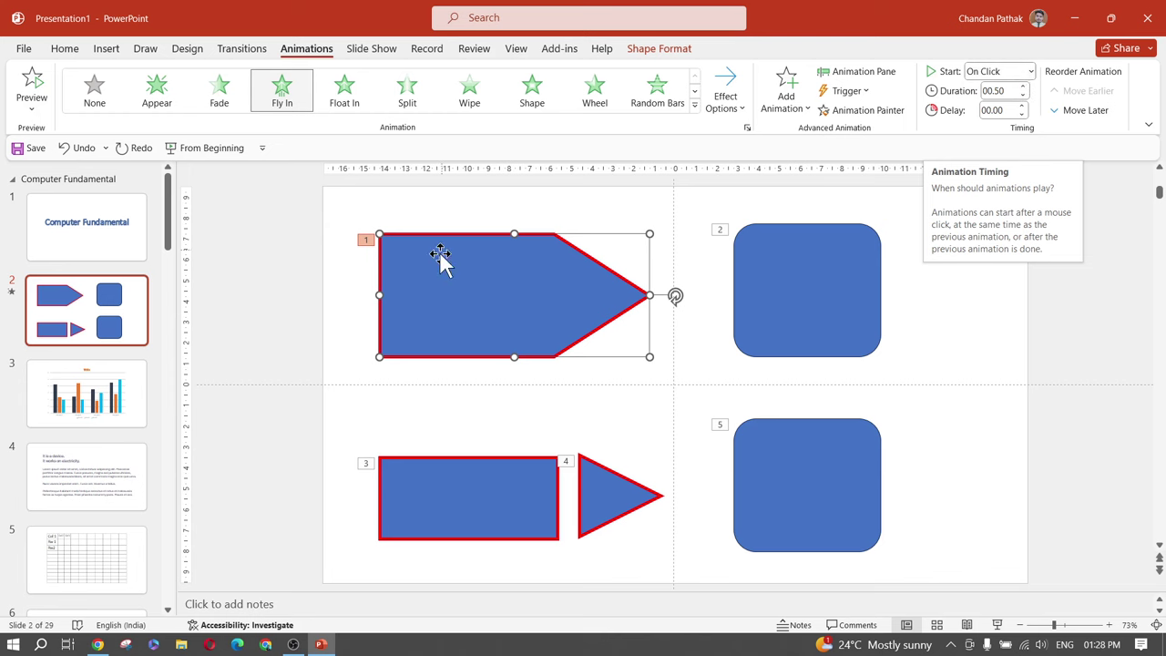
left_click(1031, 72)
left_click(997, 109)
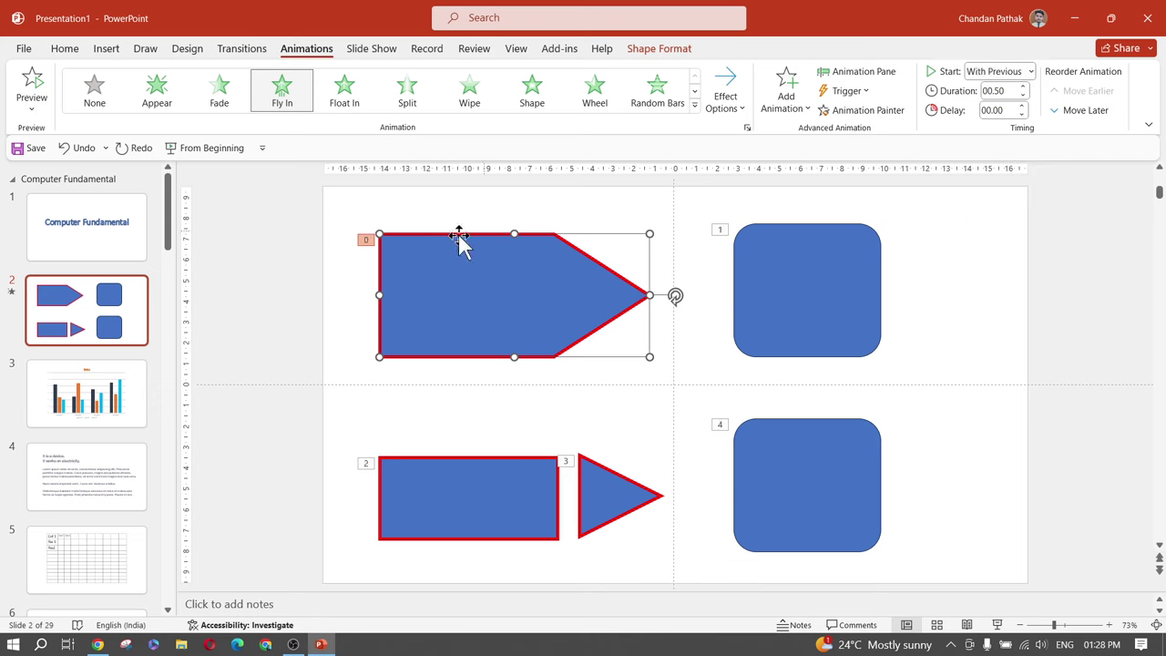
Set the other four shapes' animations to start After Previous, then play the slide show
left_click(506, 514)
left_click(599, 512, "shift")
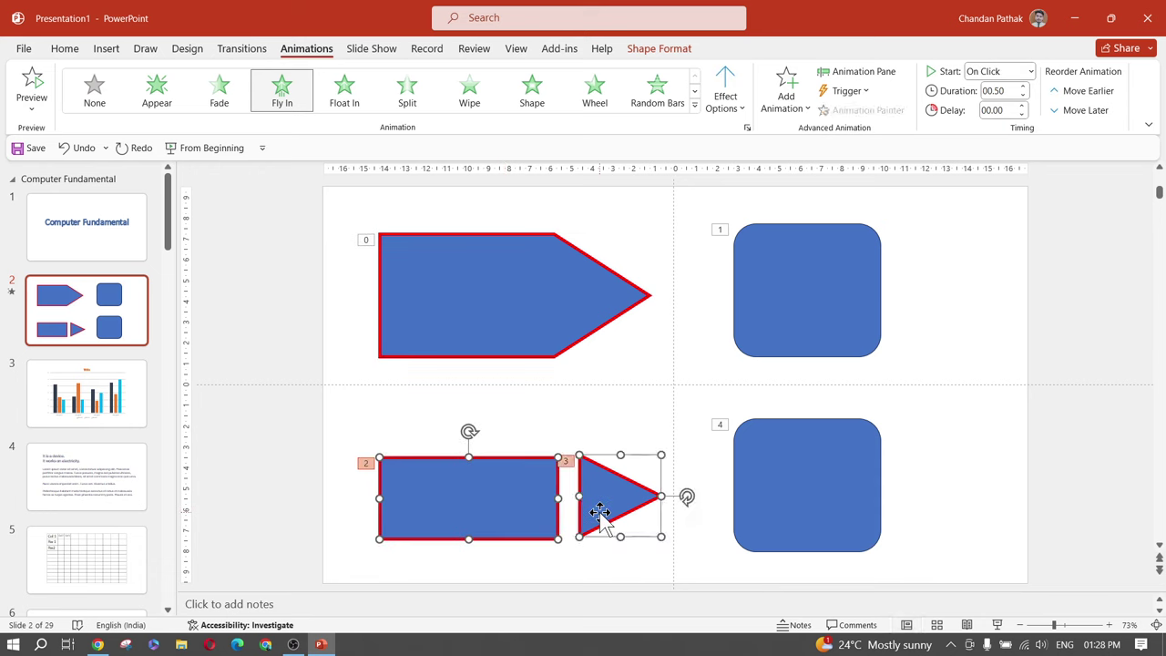
left_click(599, 513, "shift")
left_click(596, 510, "shift")
left_click(838, 513, "shift")
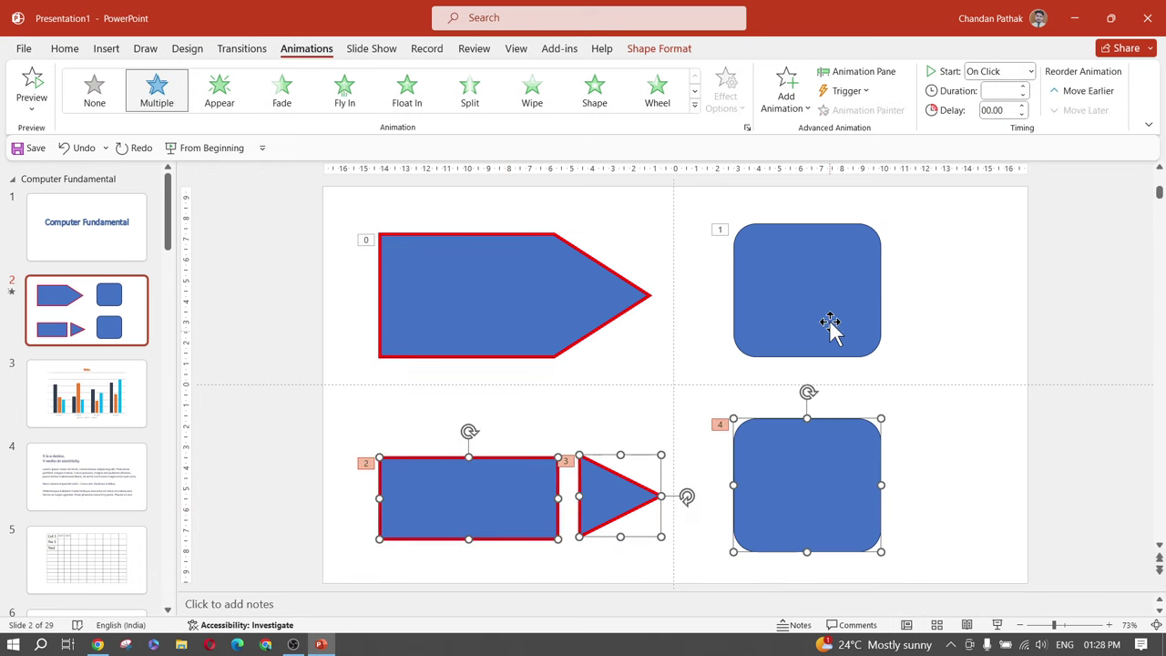
left_click(829, 323, "shift")
left_click(1032, 72)
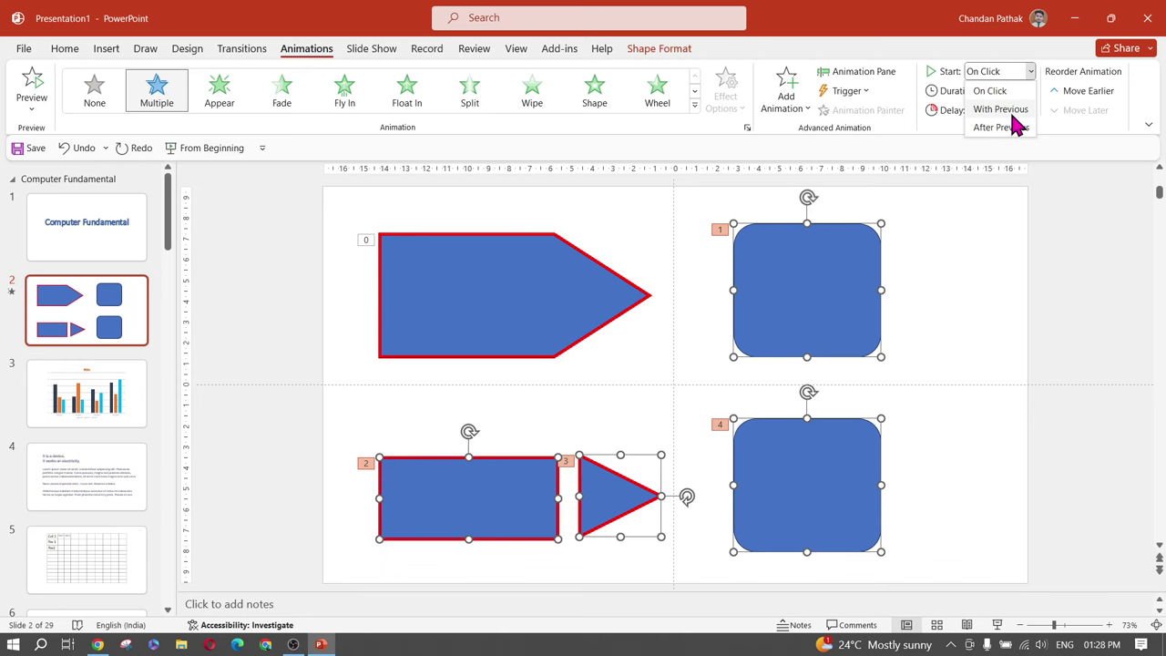
left_click(1001, 127)
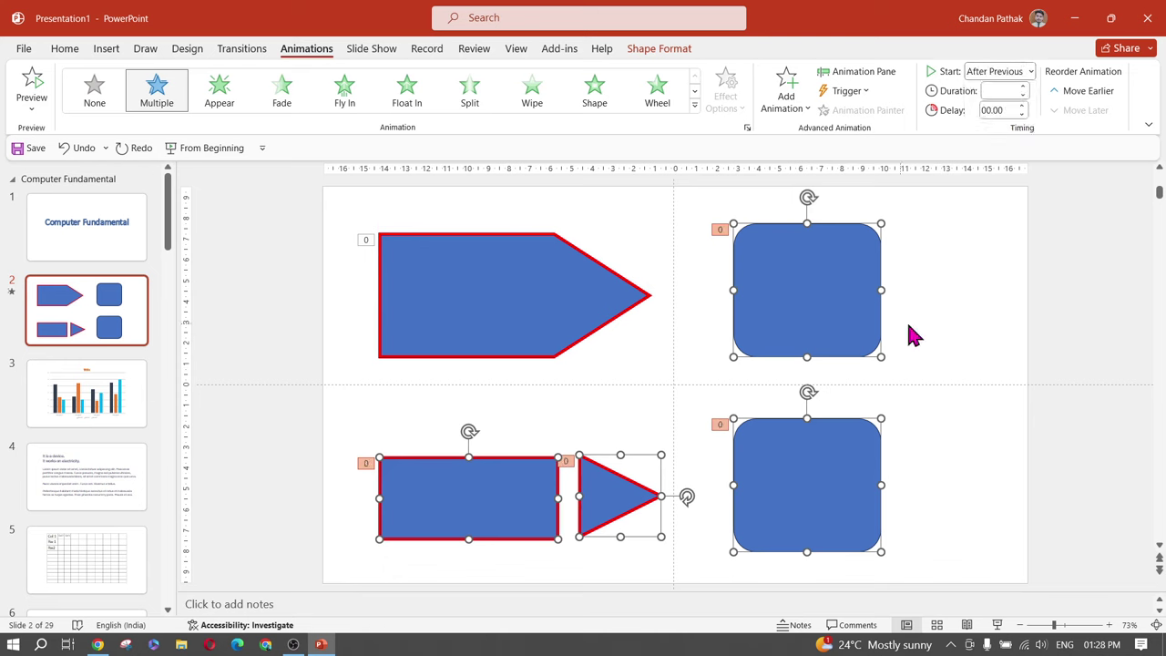
left_click(872, 367)
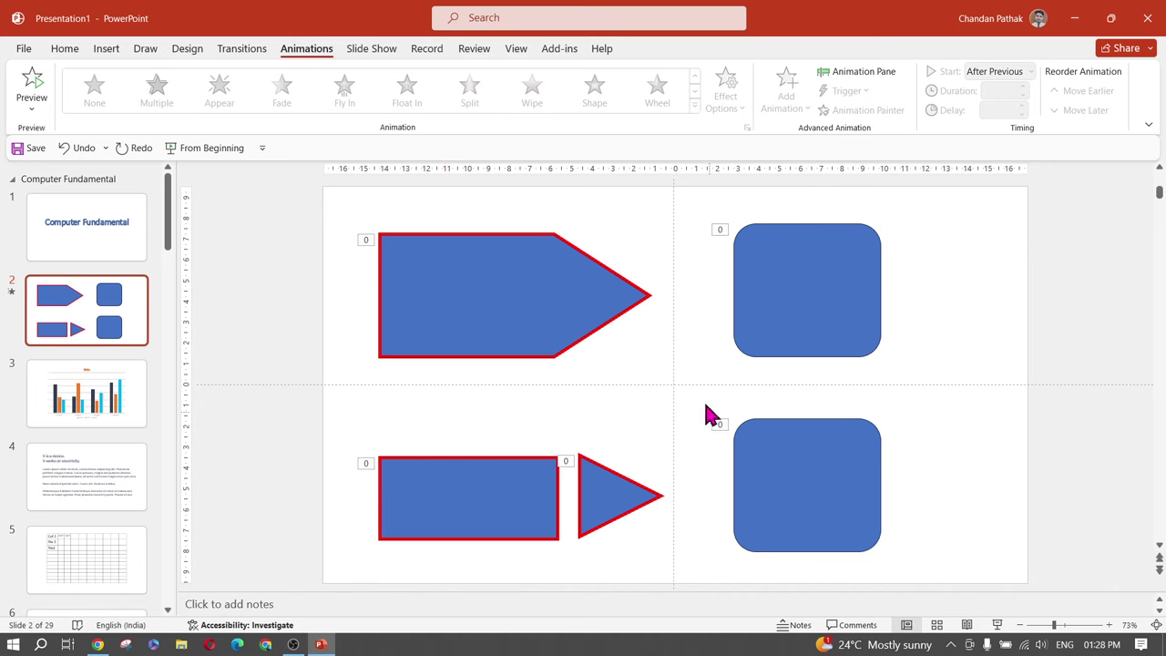
left_click(998, 623)
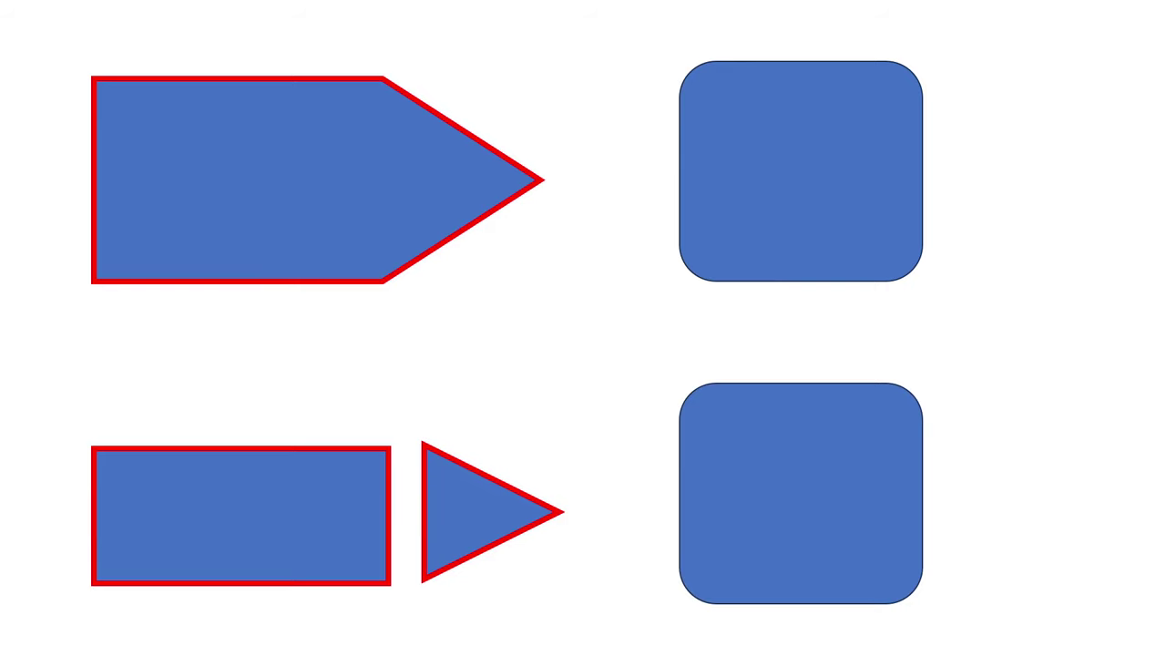
End the show, duplicate slide 2 as slide 3, and remove all its shapes' animations
key("Escape")
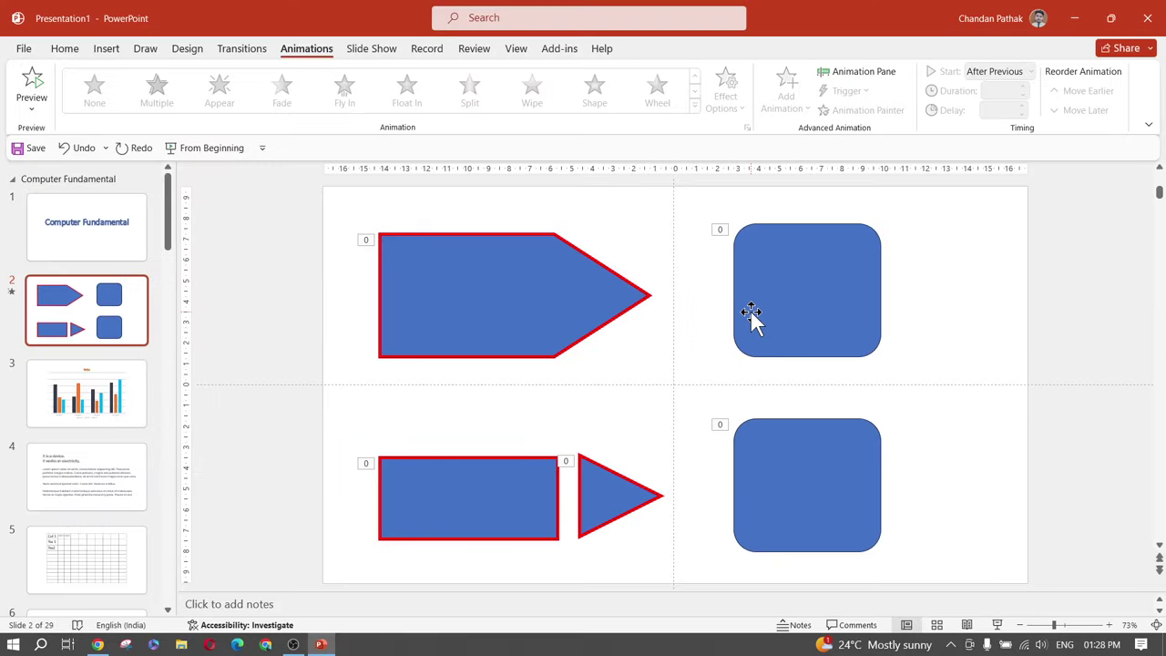
left_click(128, 305)
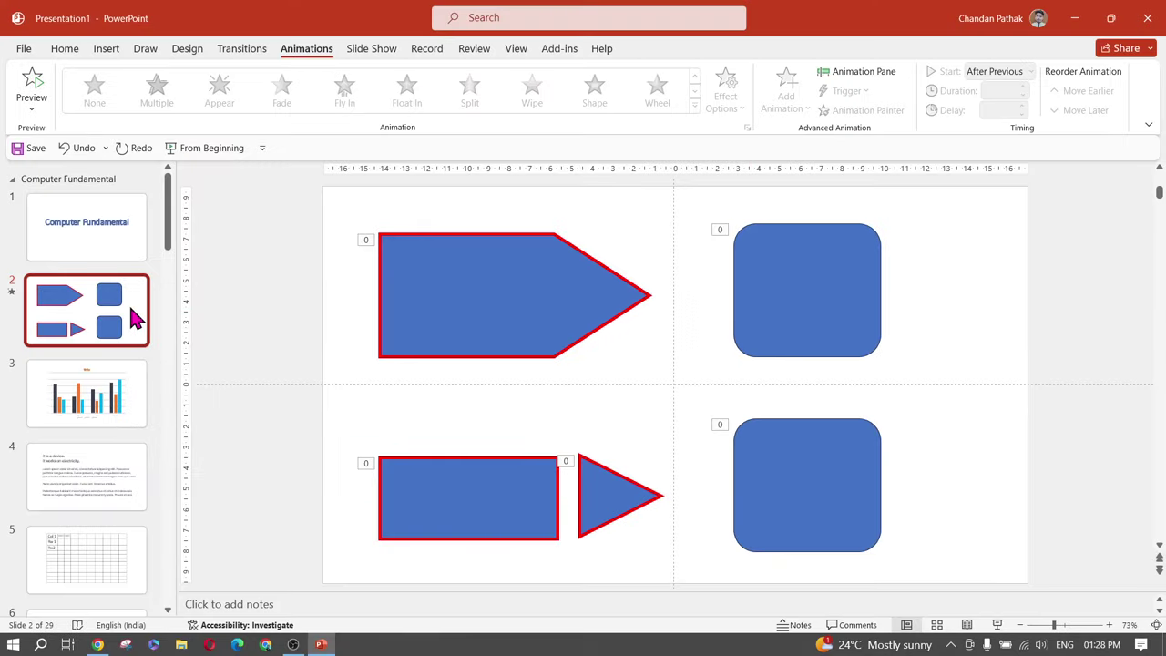
key("ctrl+d")
scroll(122, 294, "down", 1)
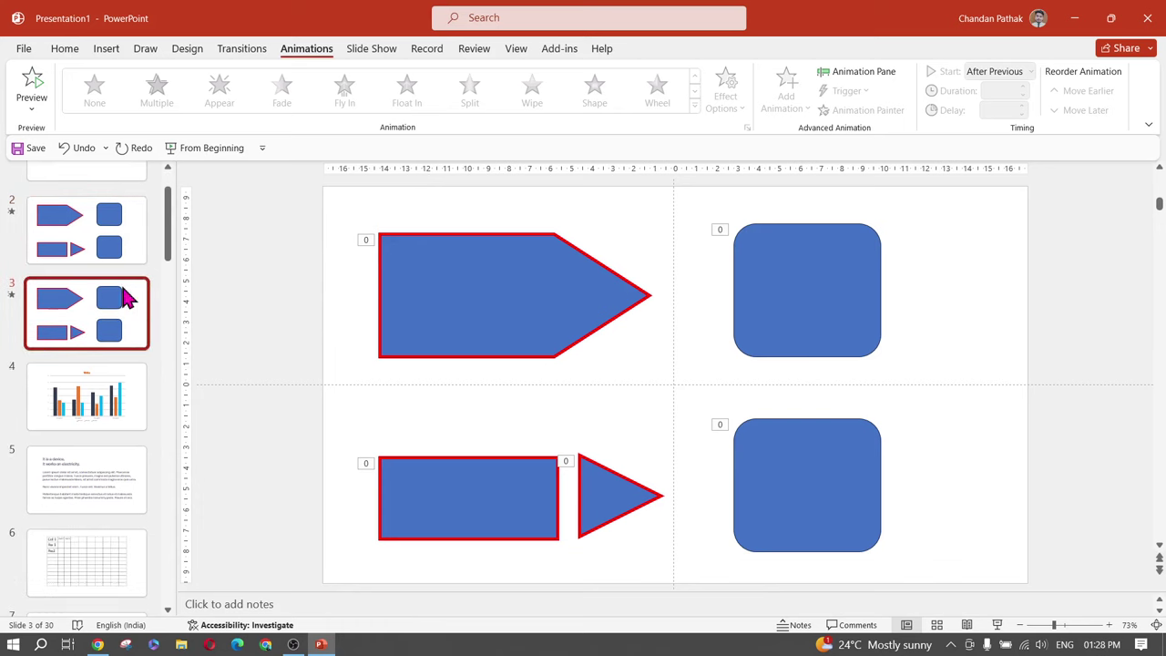
left_click(381, 264)
left_click_drag(345, 201, 991, 592)
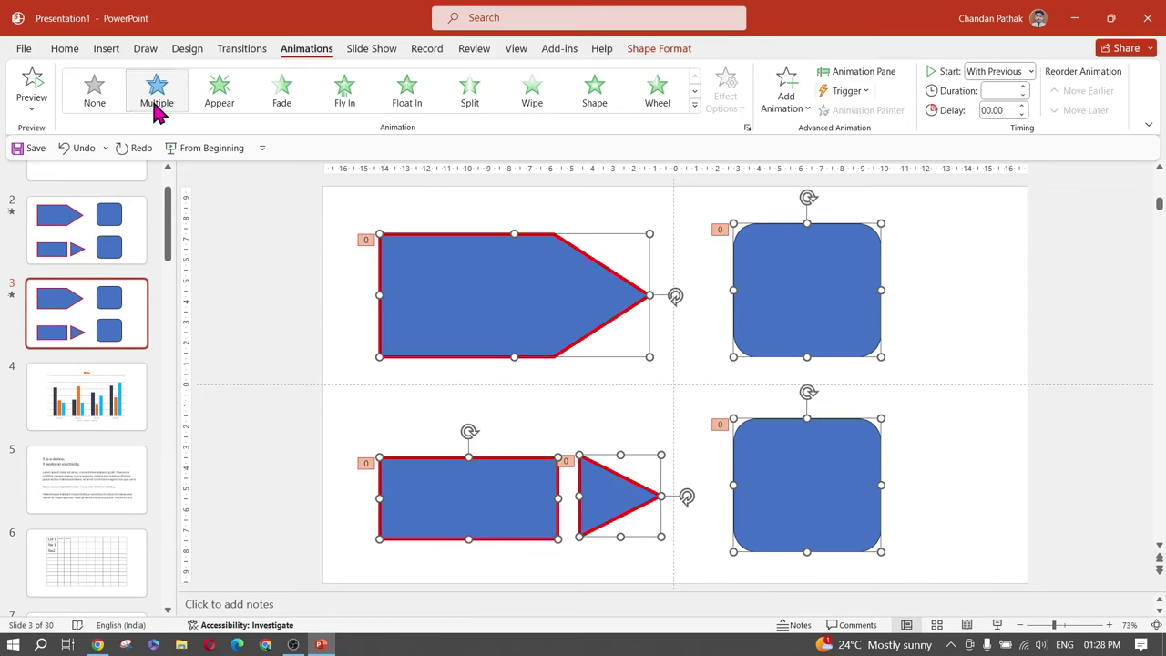
left_click(102, 103)
left_click(341, 239)
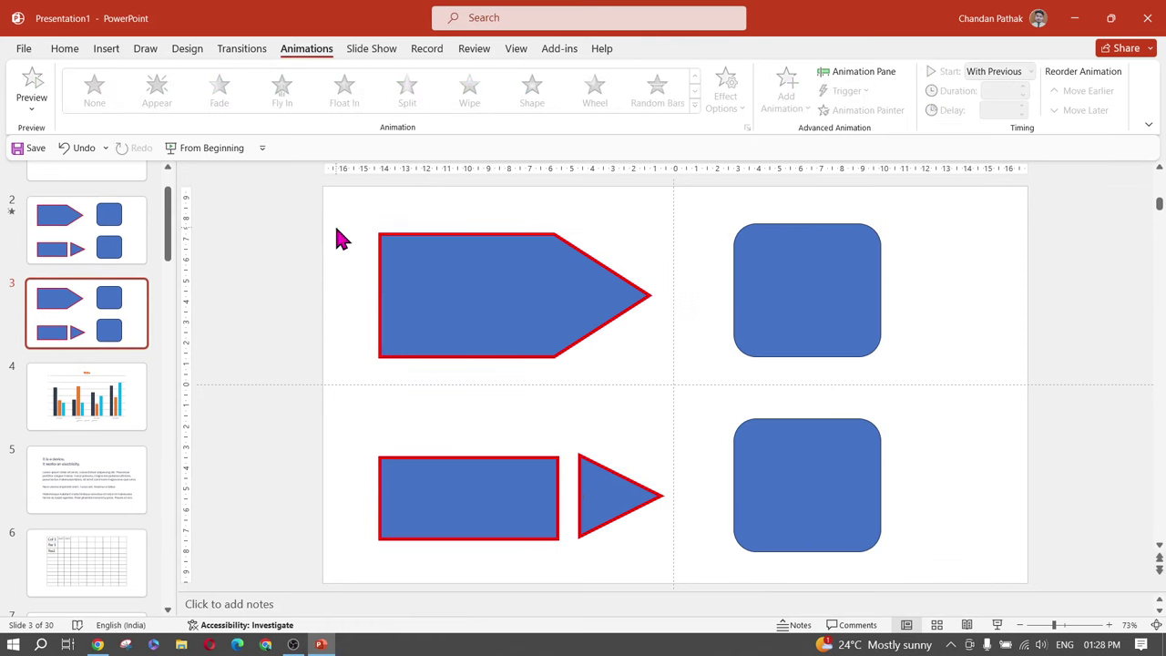
Give the pentagon arrow a Fly Out exit to the right
left_click(406, 310)
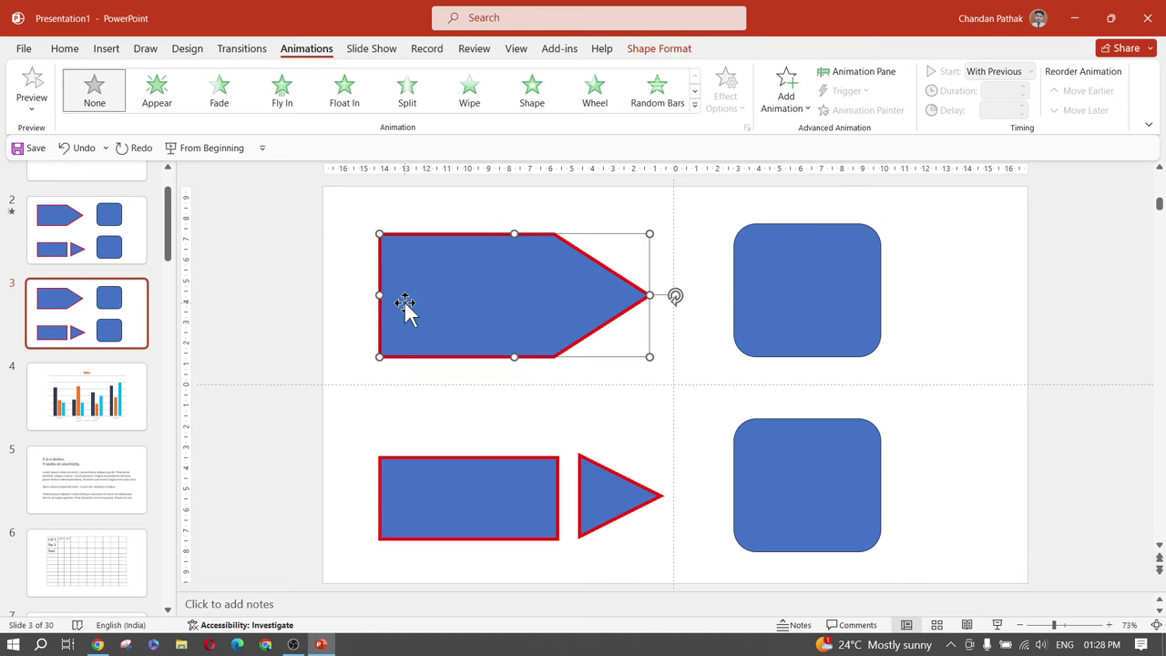
left_click(695, 105)
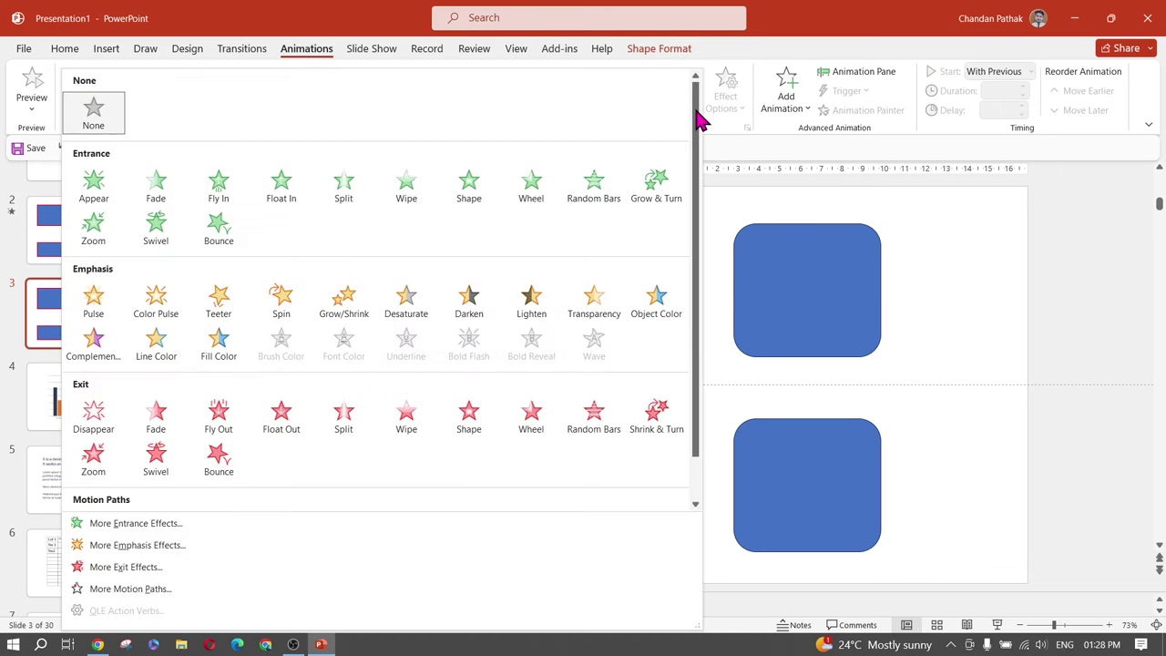
scroll(162, 247, "down", 1)
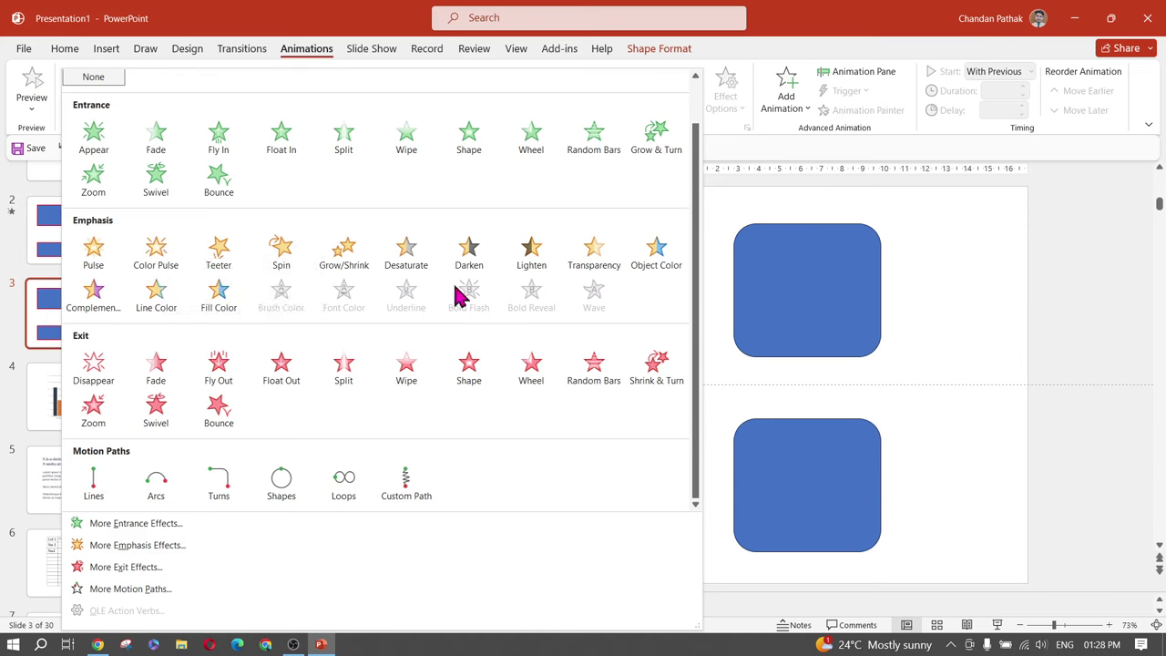
scroll(223, 294, "up", 1)
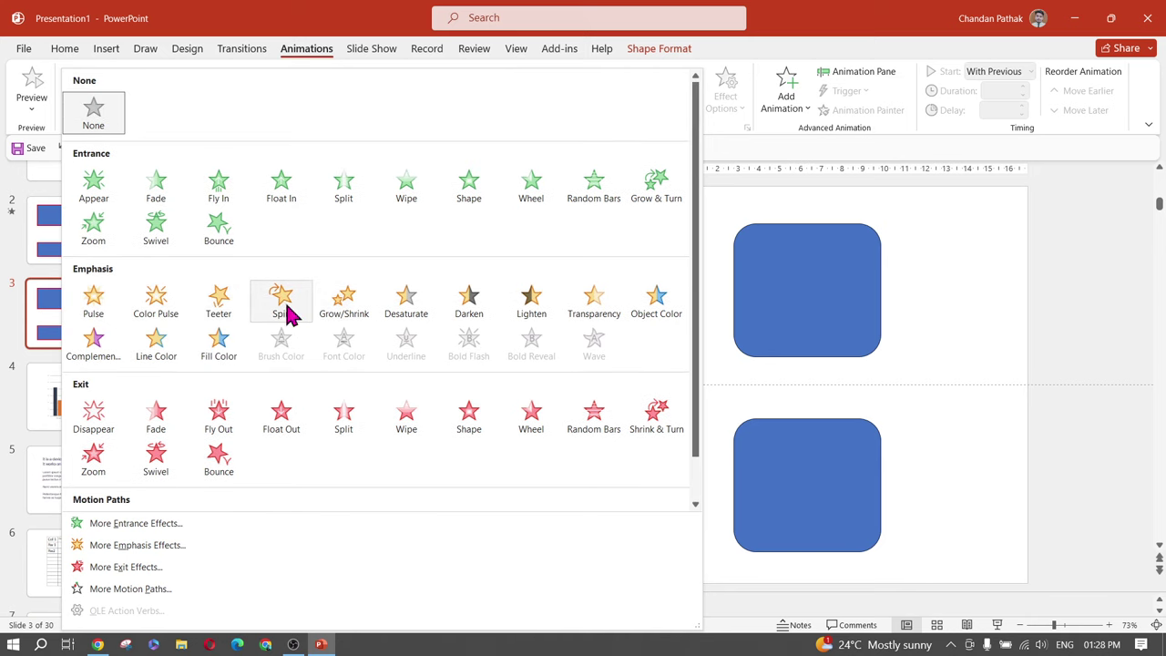
left_click(219, 415)
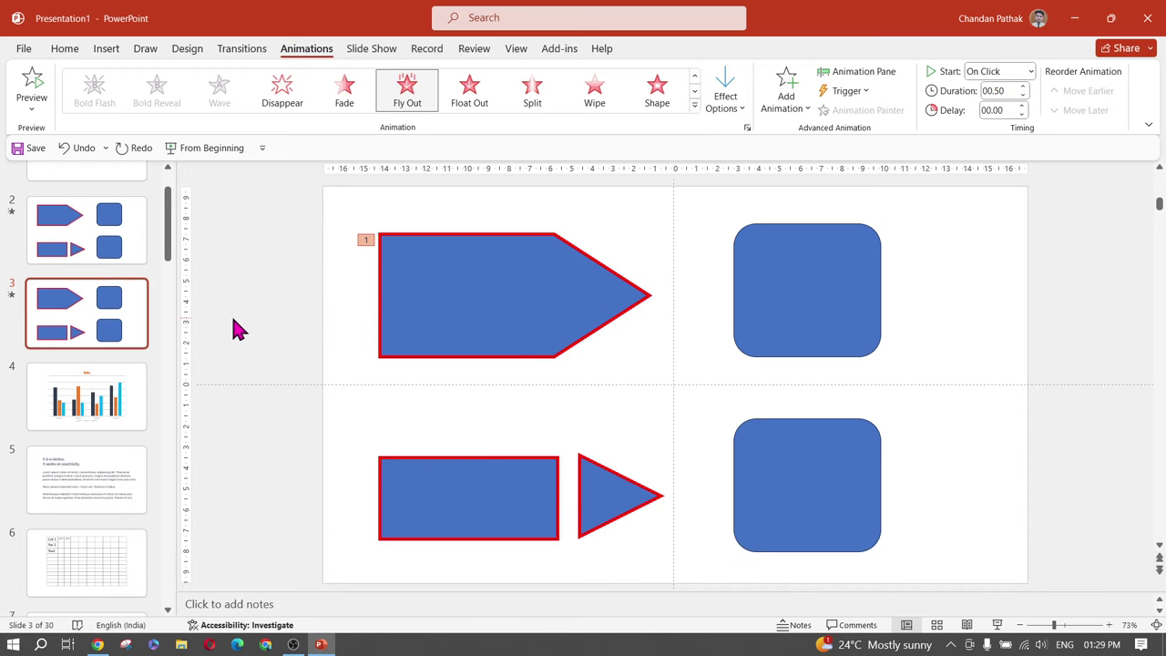
left_click(104, 244)
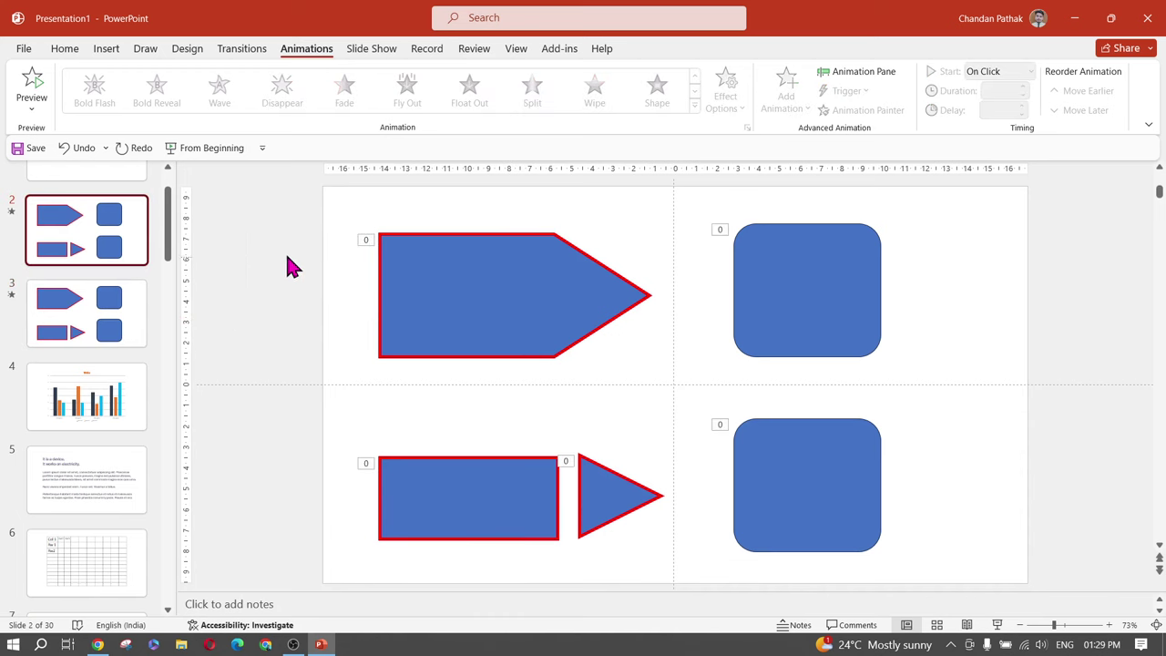
left_click(125, 312)
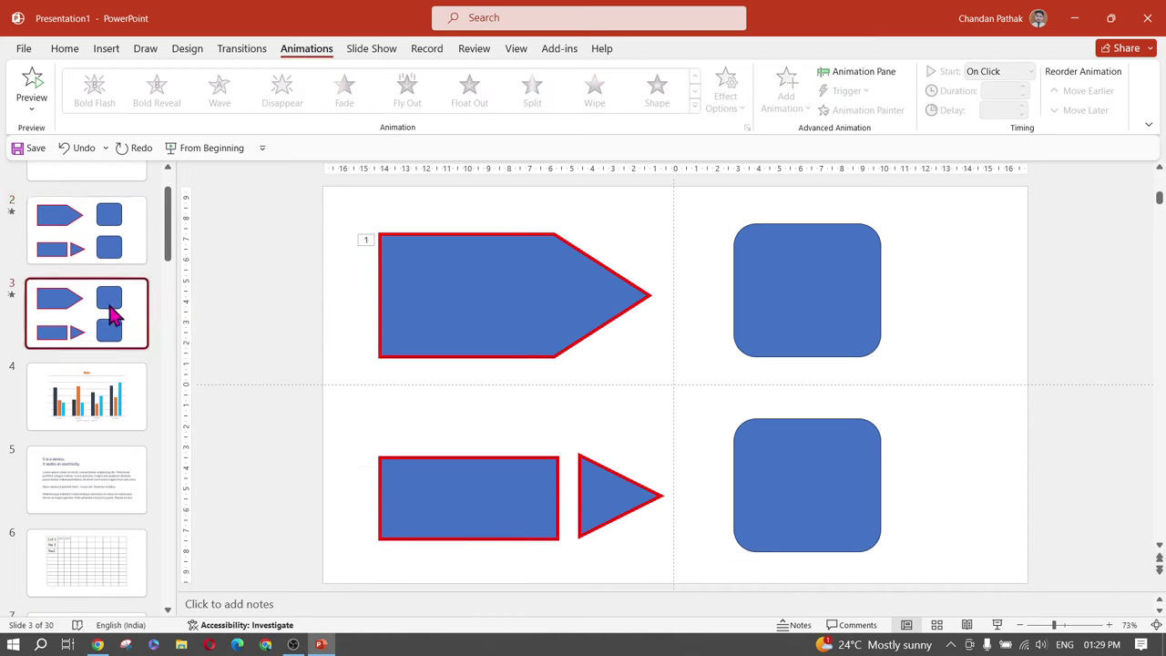
left_click(432, 272)
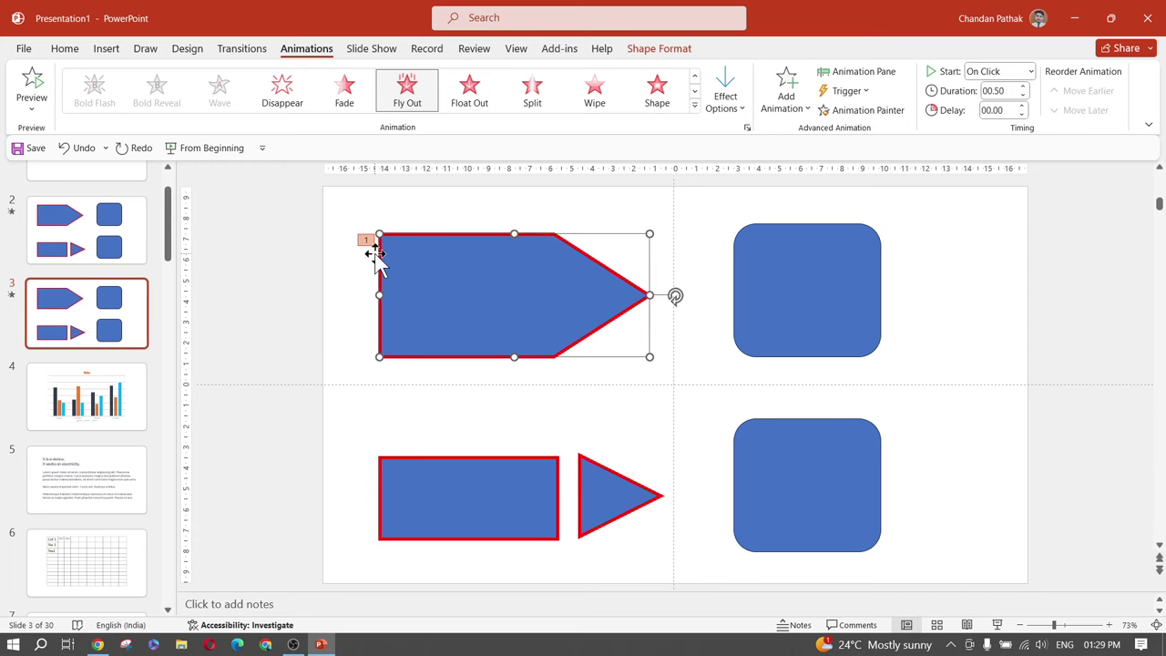
left_click(722, 99)
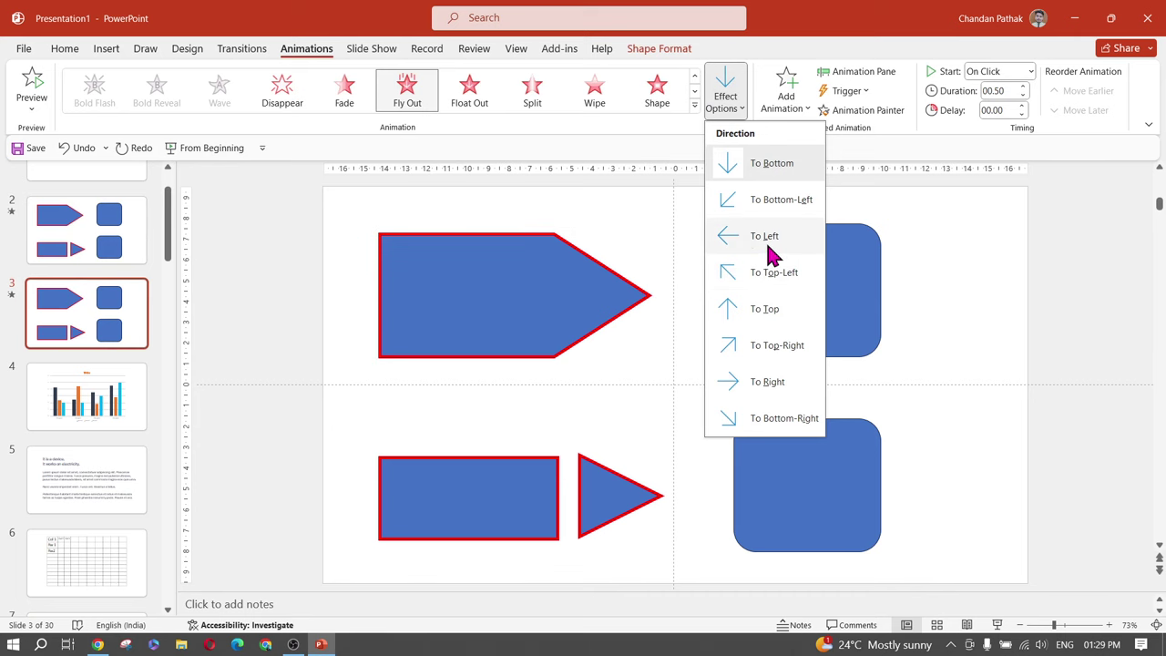
left_click(773, 395)
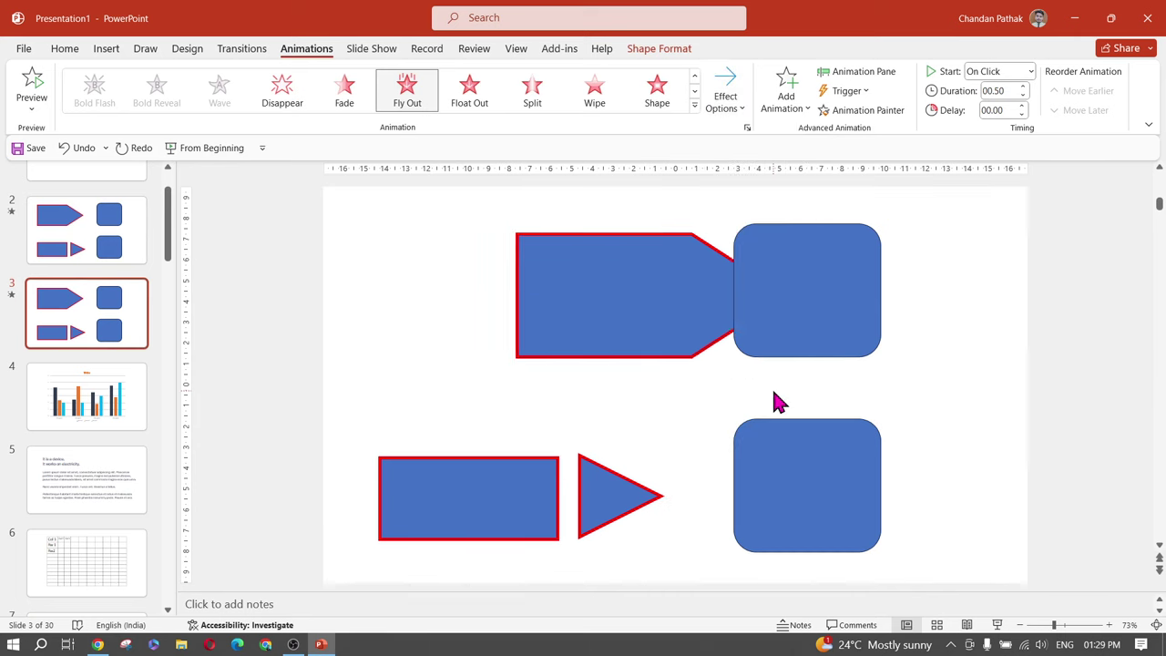
Give the top-right rounded square a Fly Out exit to the left
left_click(818, 296)
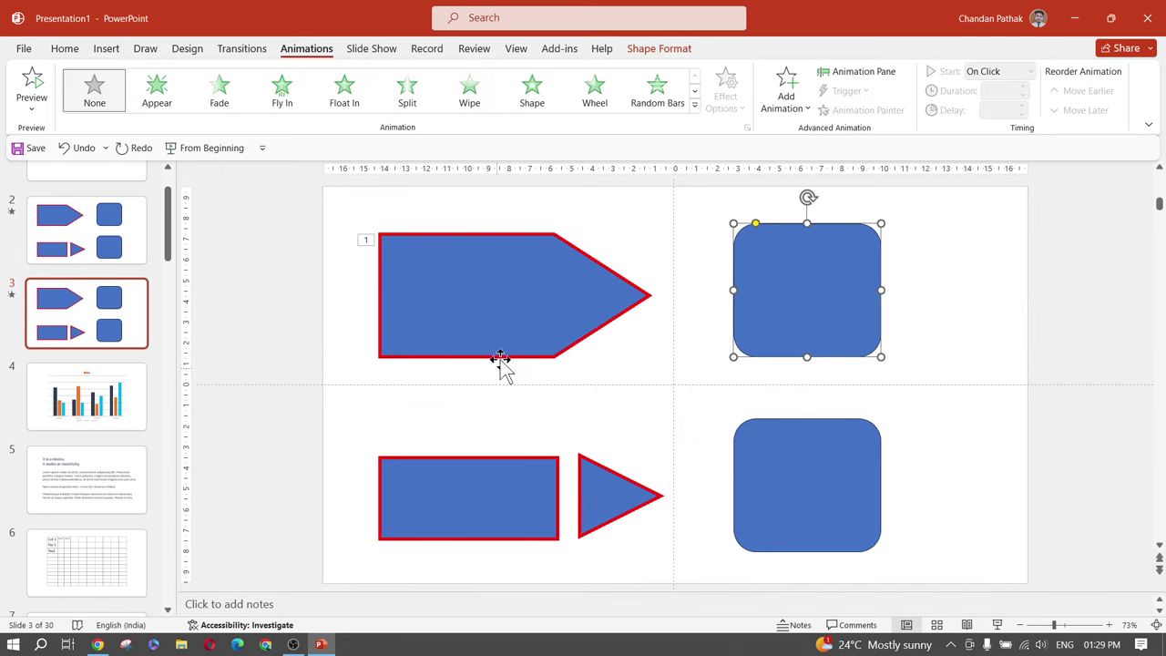
left_click(694, 107)
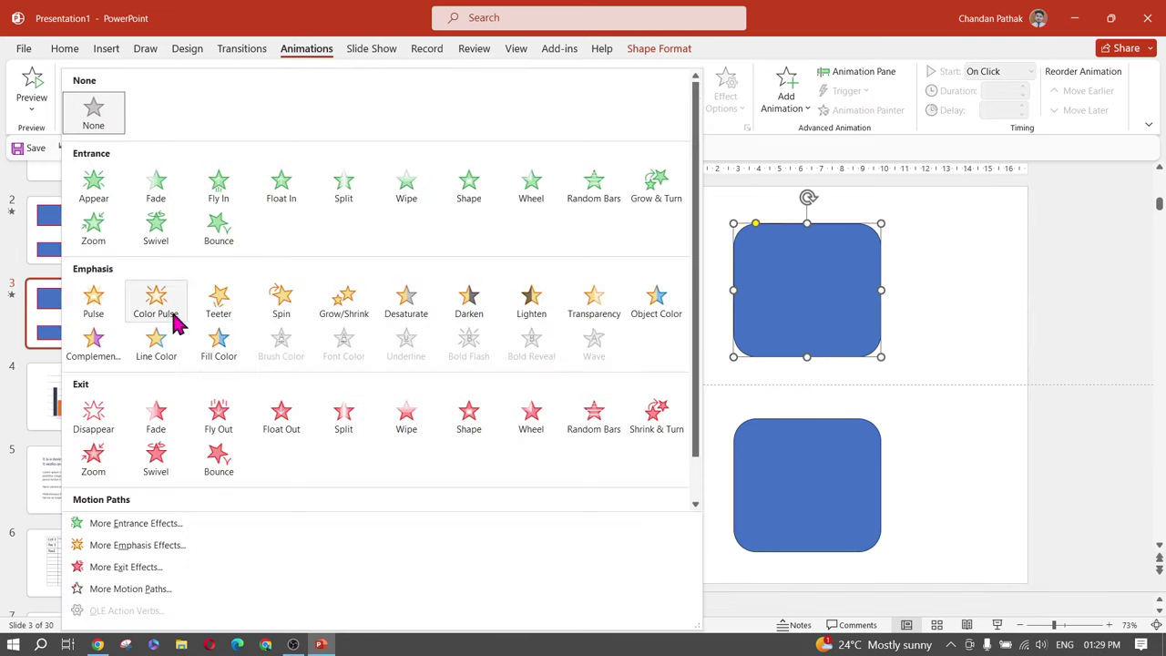
left_click(225, 429)
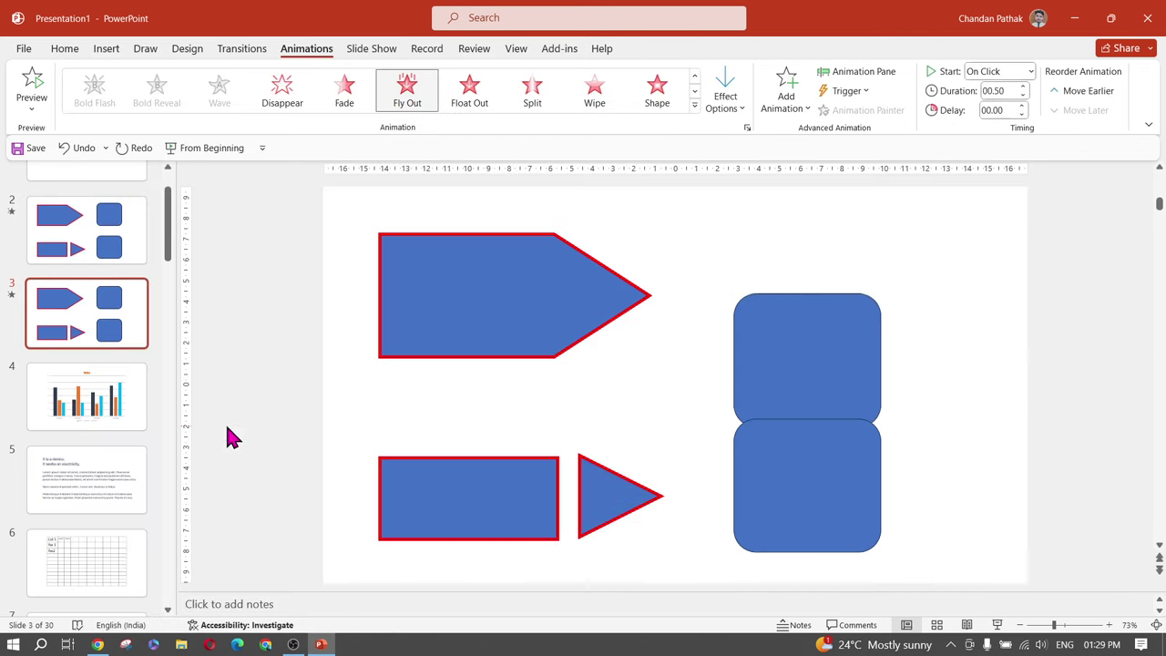
left_click(725, 102)
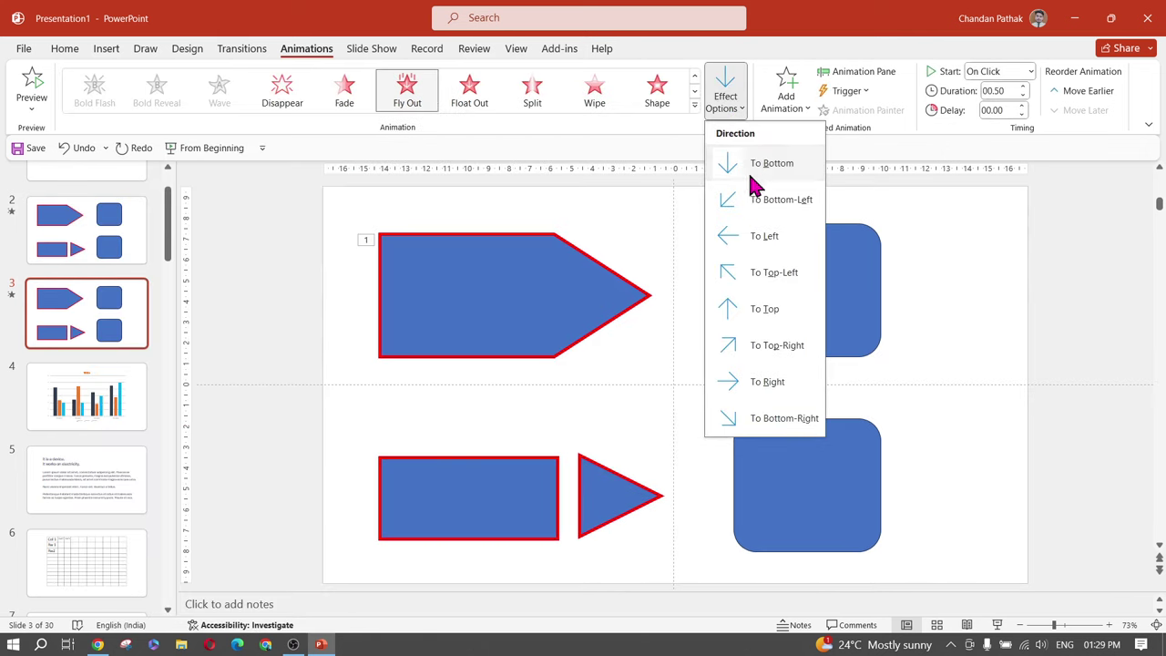
left_click(765, 238)
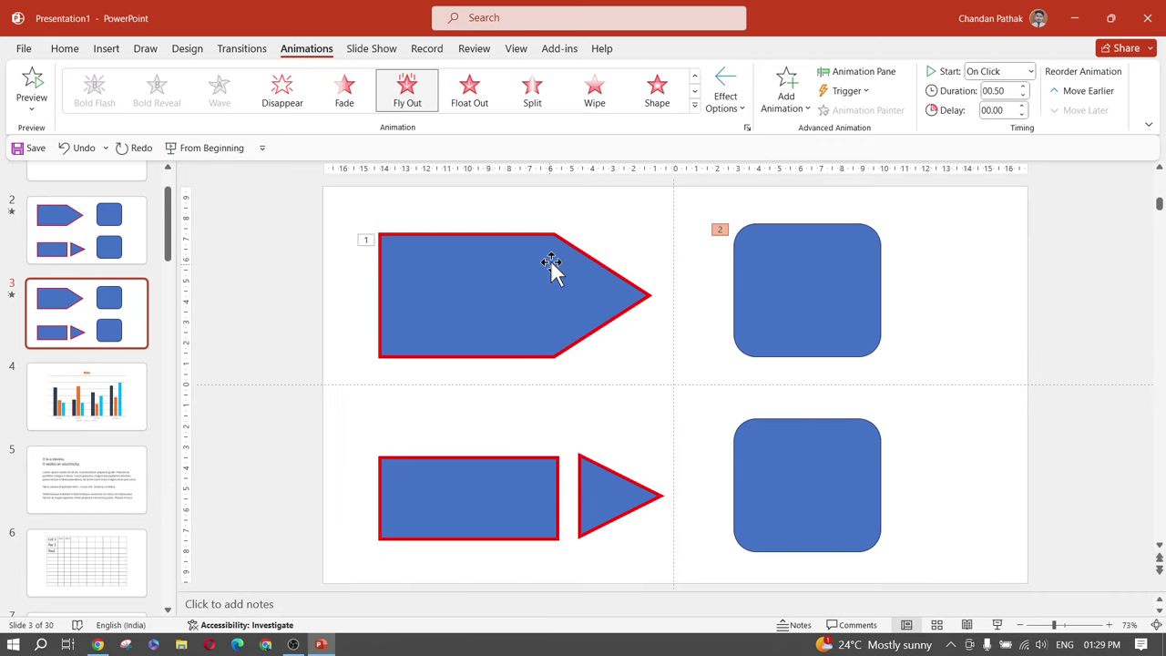
Copy the Fly Out animation to the lower-left rectangle with Animation Painter, flying out downward
left_click(820, 314)
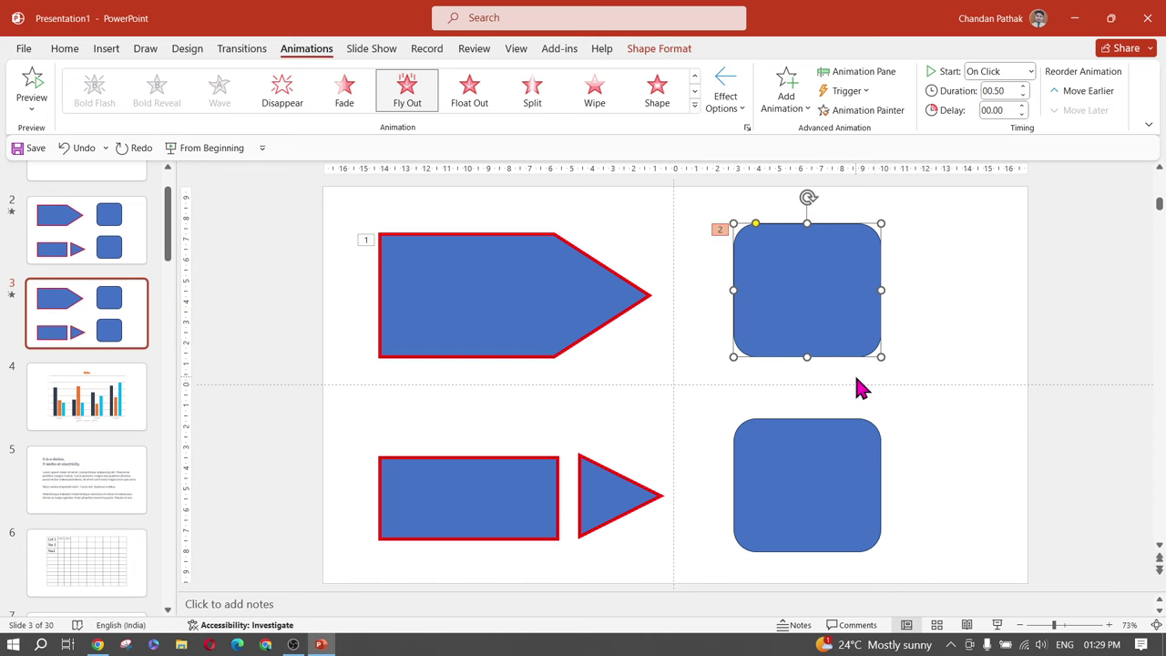
left_click(864, 110)
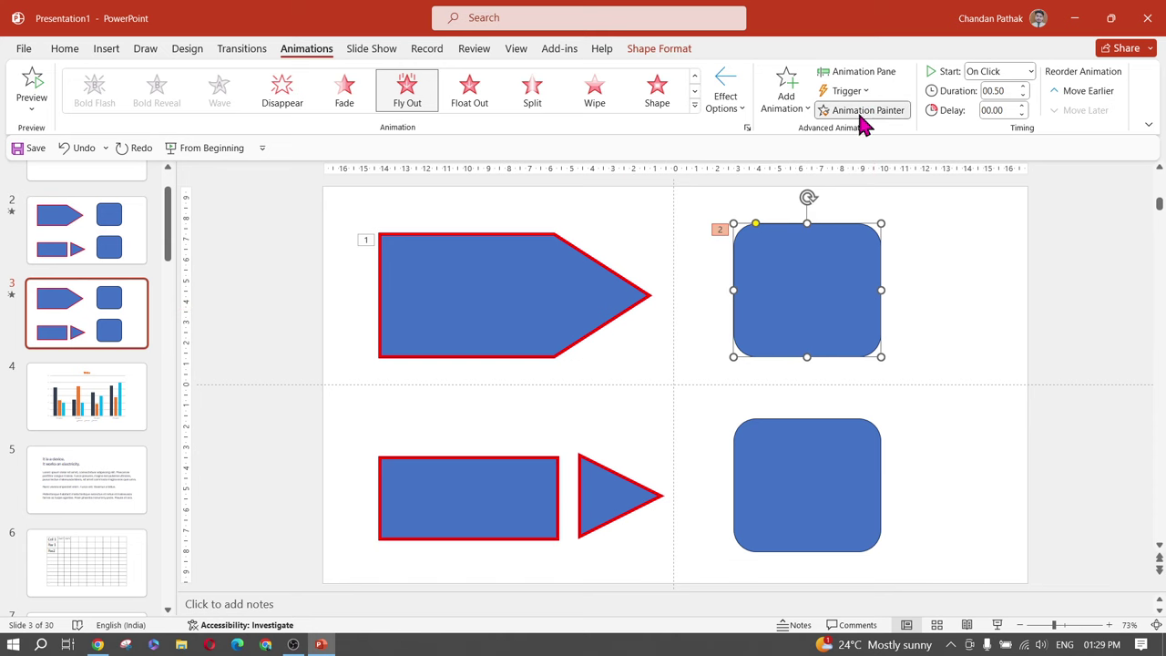
left_click(435, 511)
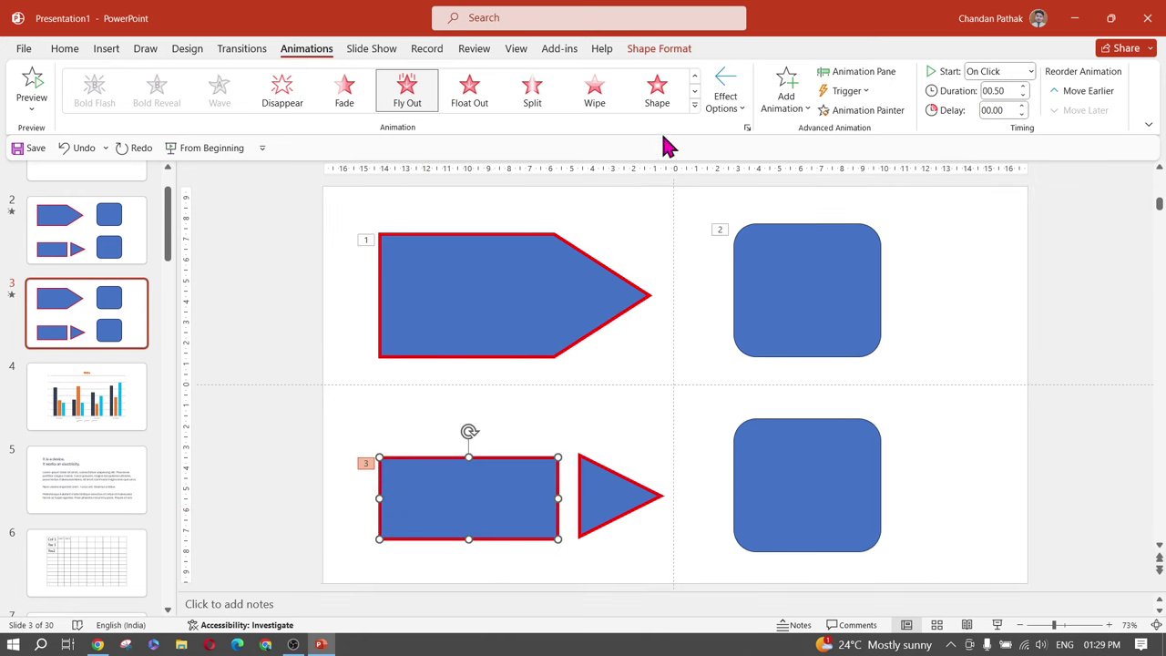
left_click(731, 109)
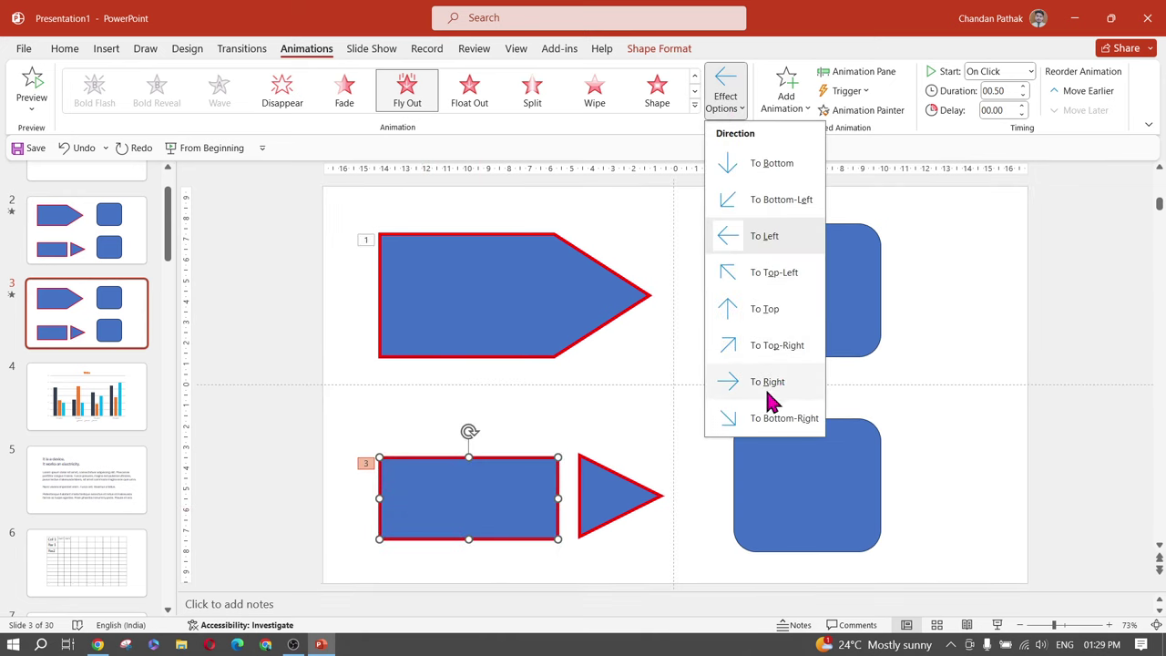
left_click(787, 162)
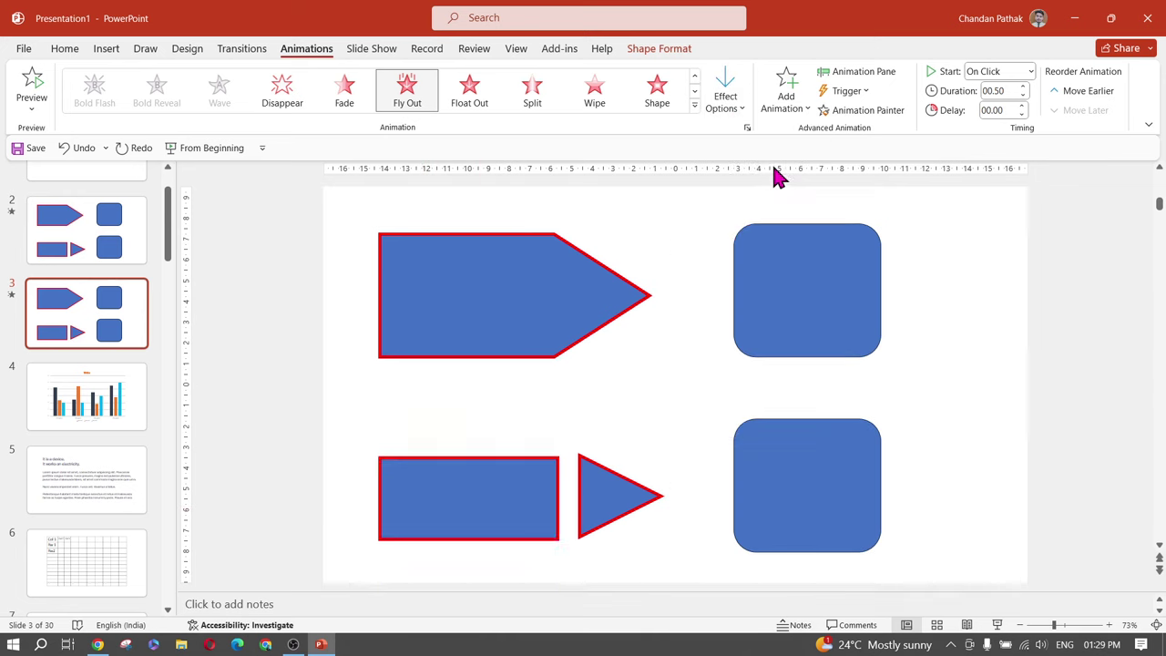
Copy the rectangle's Fly Out animation onto the triangle with Animation Painter
left_click(616, 489)
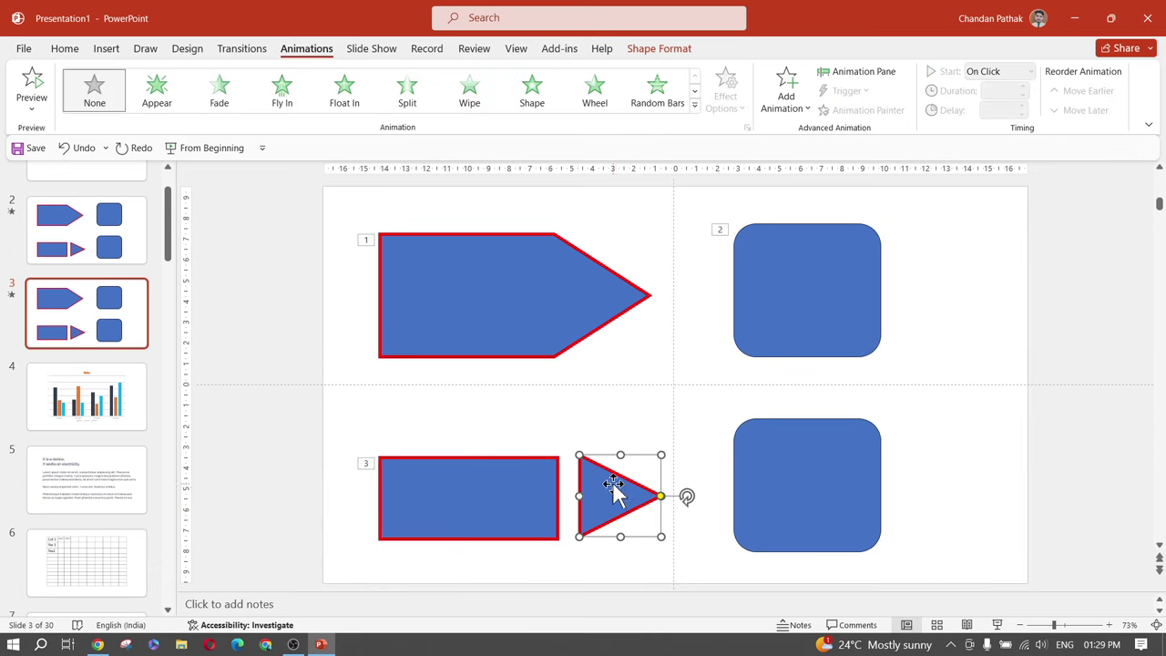
left_click(480, 515)
left_click(862, 110)
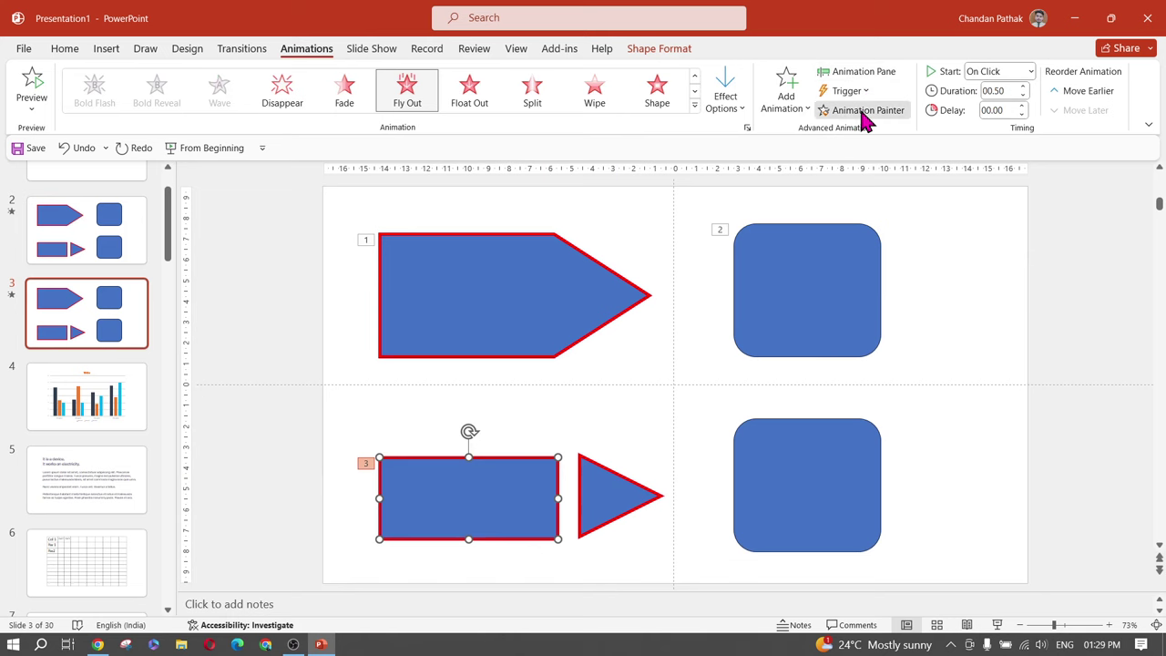
left_click(591, 510)
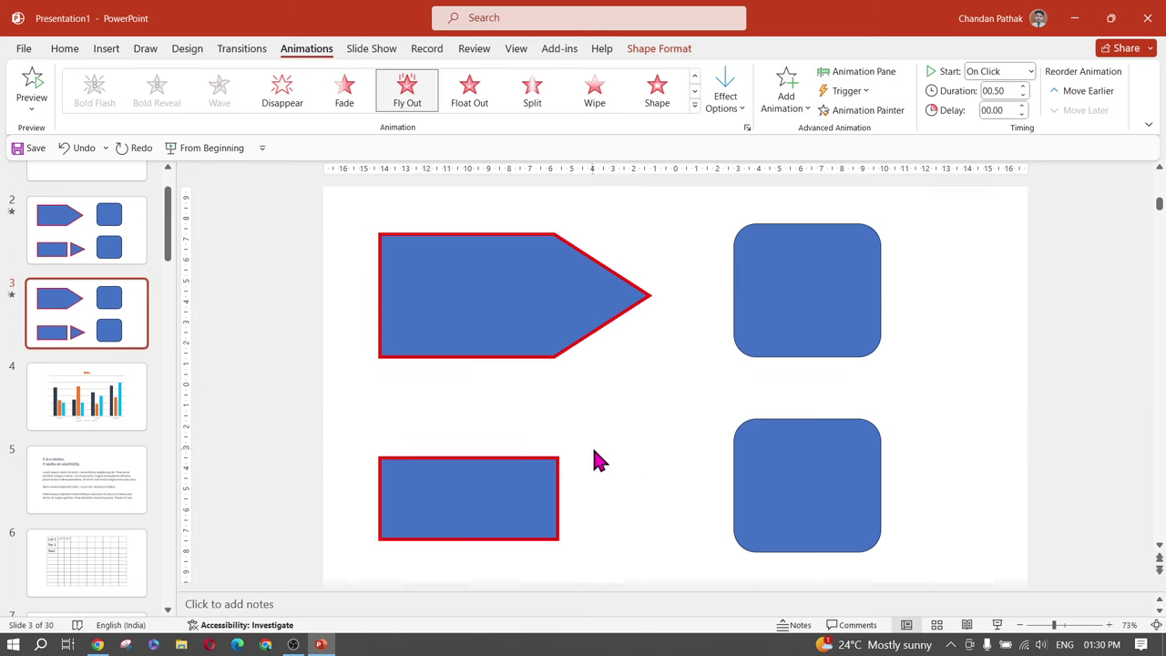
Apply the Bounce exit effect to the lower-right rounded rectangle
left_click(839, 482)
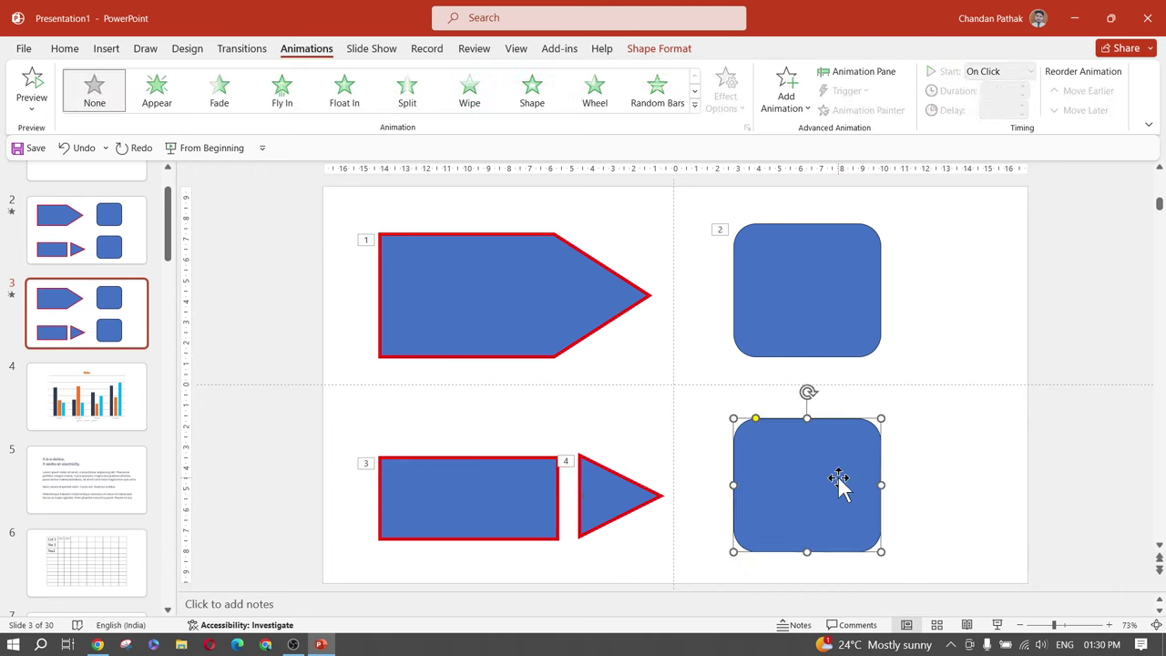
left_click(695, 106)
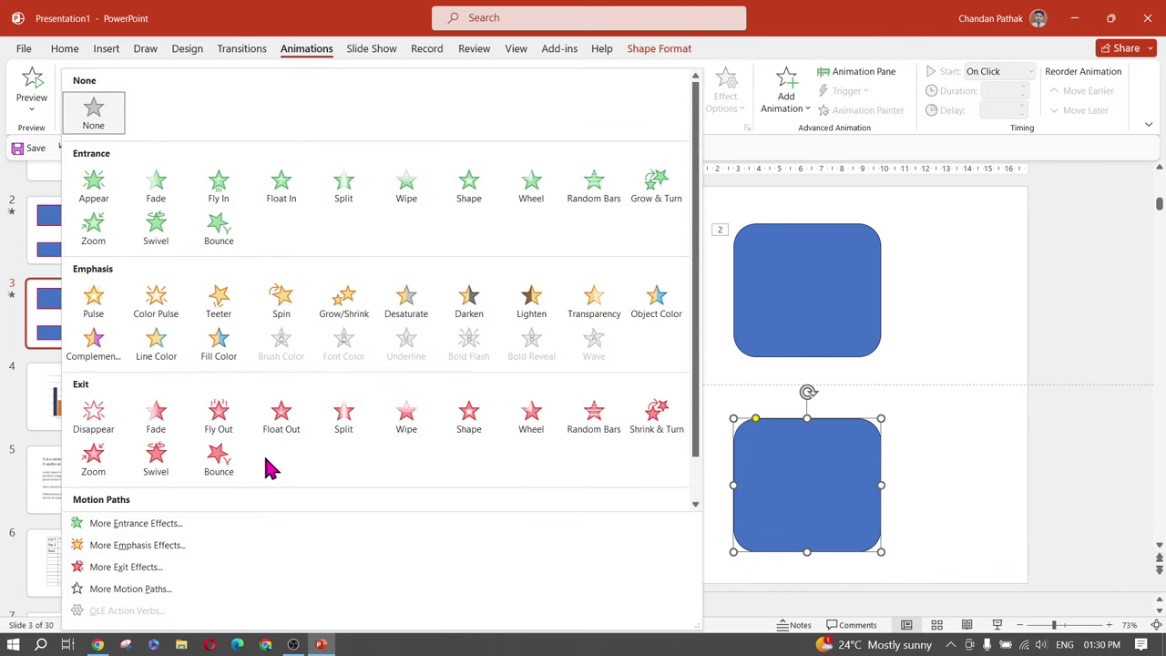
left_click(213, 476)
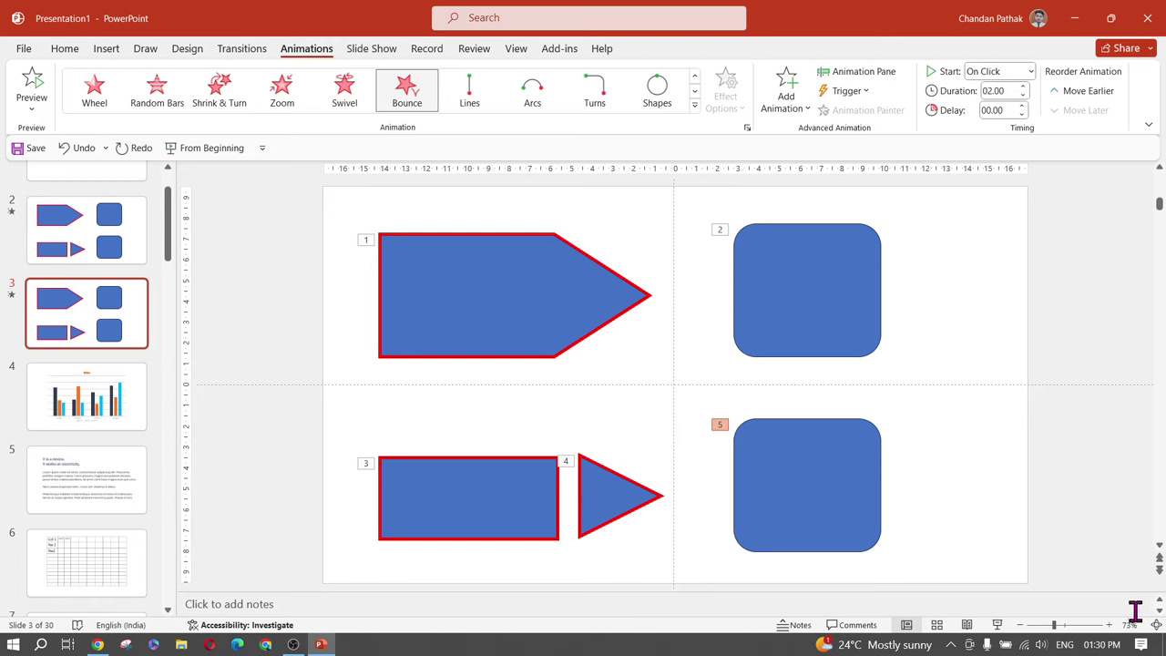
Play slide 3's exit animations in a slide show, then return to editing slide 2
left_click(997, 625)
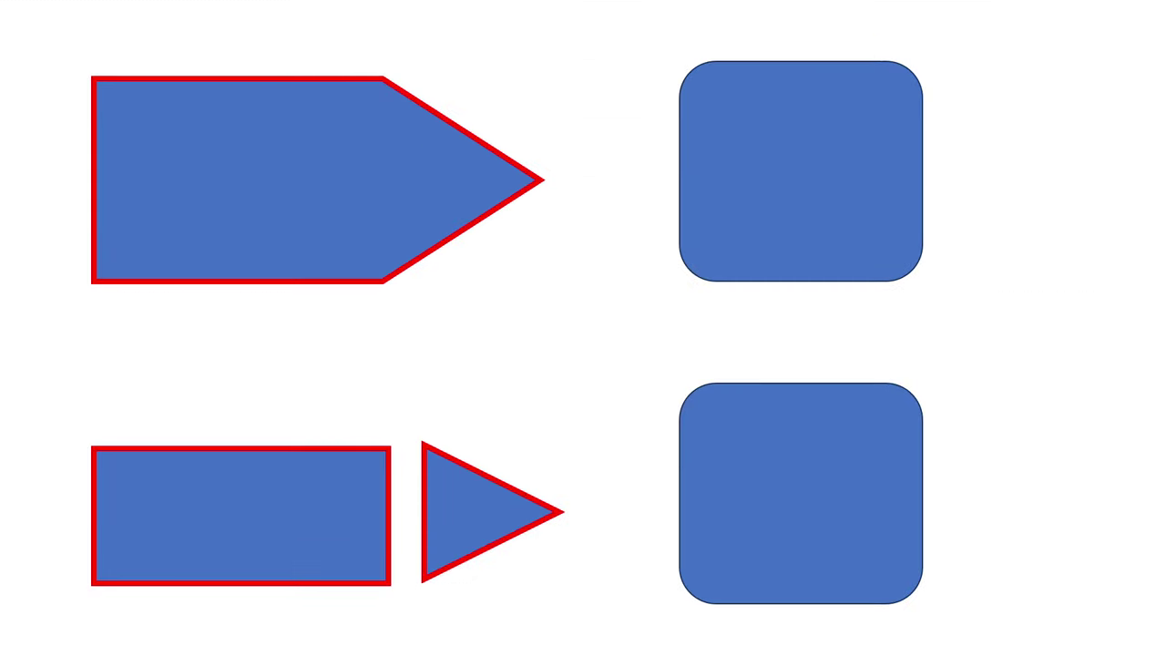
left_click(1009, 467)
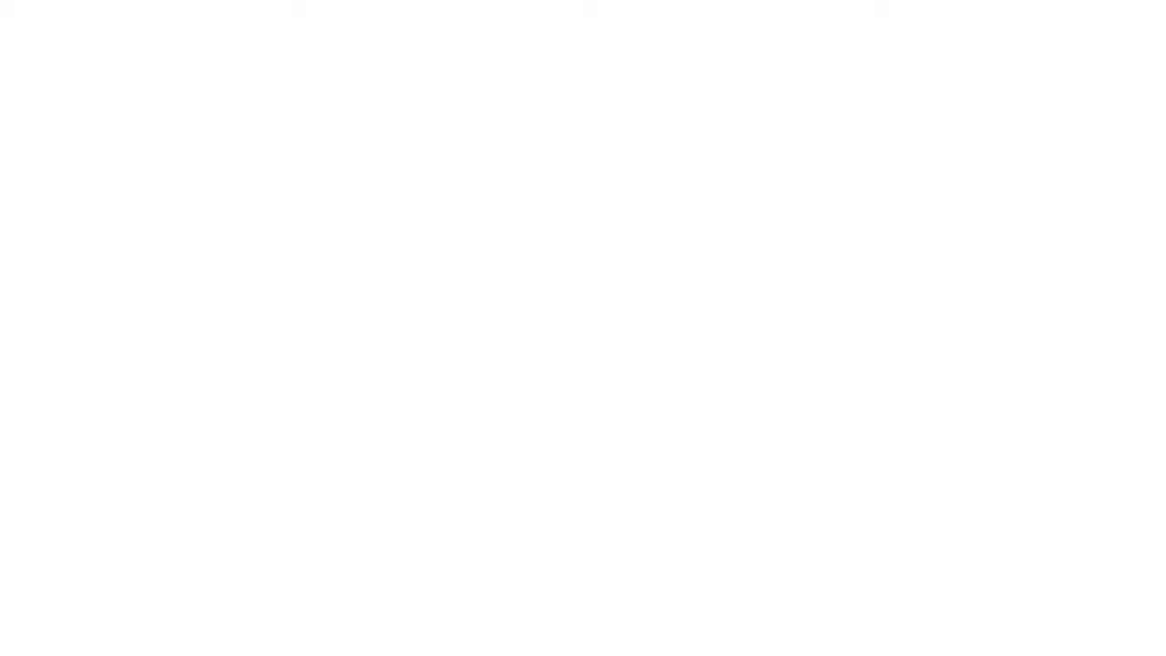
key("Escape")
left_click(99, 242)
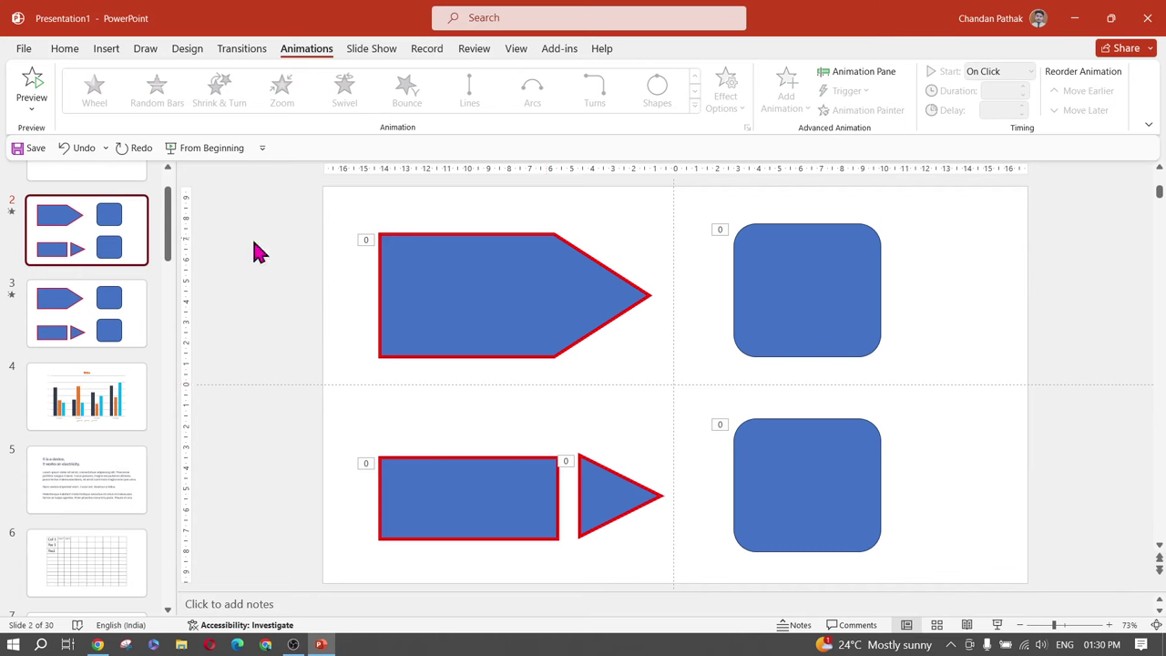
Duplicate slide 3 as slide 4 and replace all five shapes' animations with Complementary emphasis
left_click(126, 315)
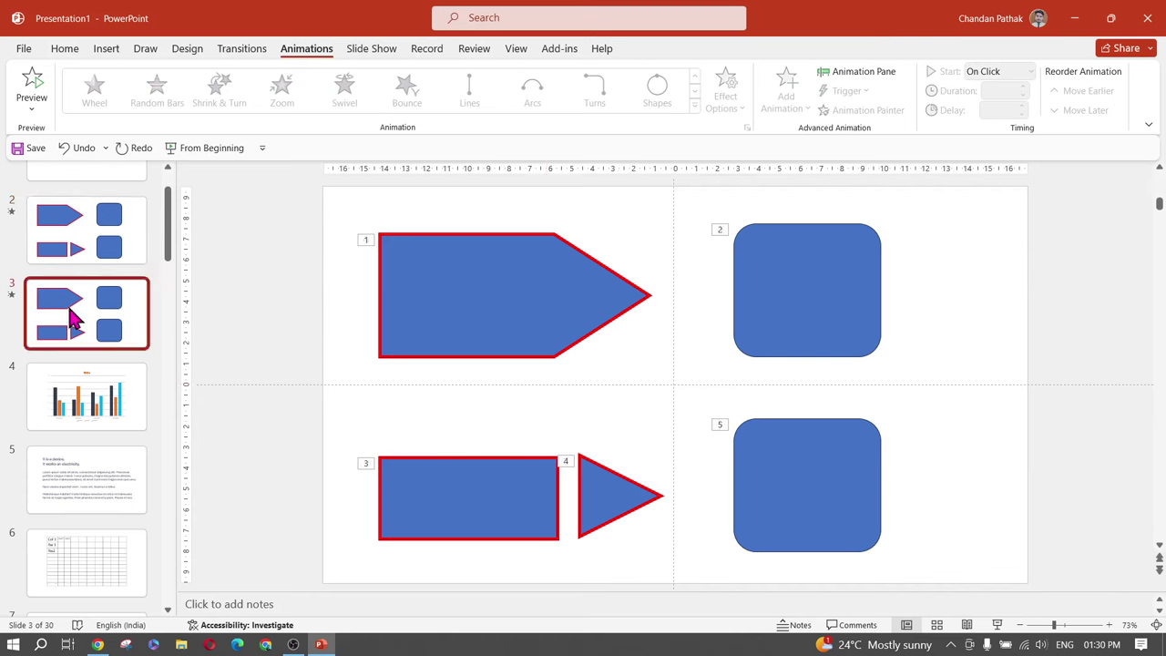
key("ctrl+d")
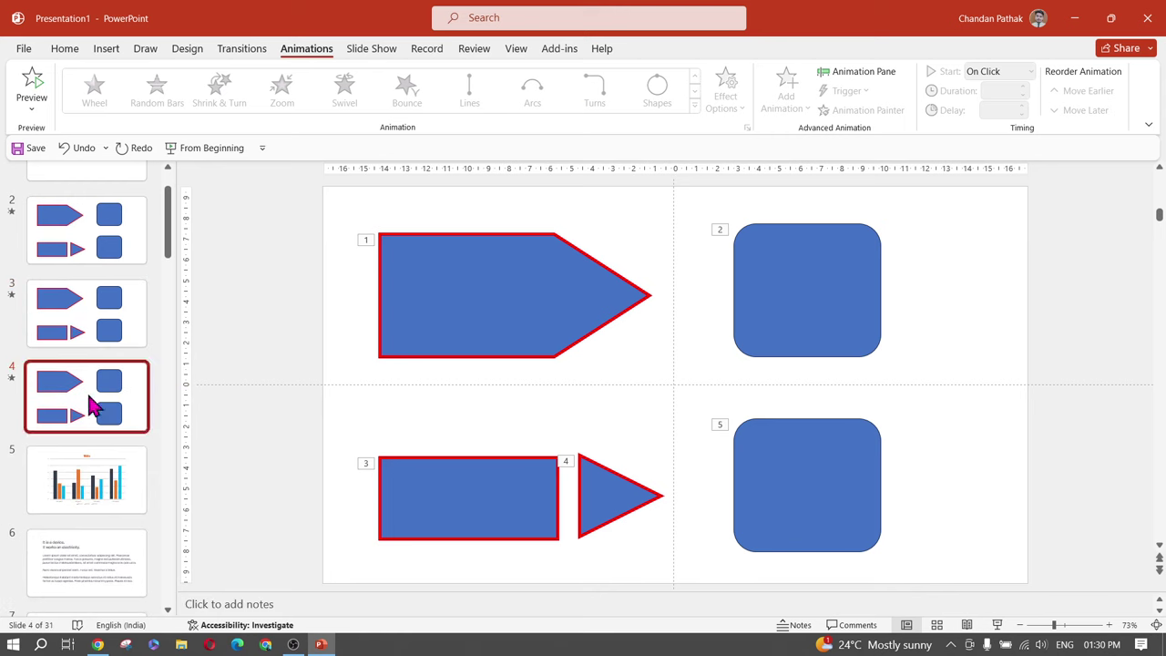
left_click(469, 270)
left_click_drag(361, 219, 947, 593)
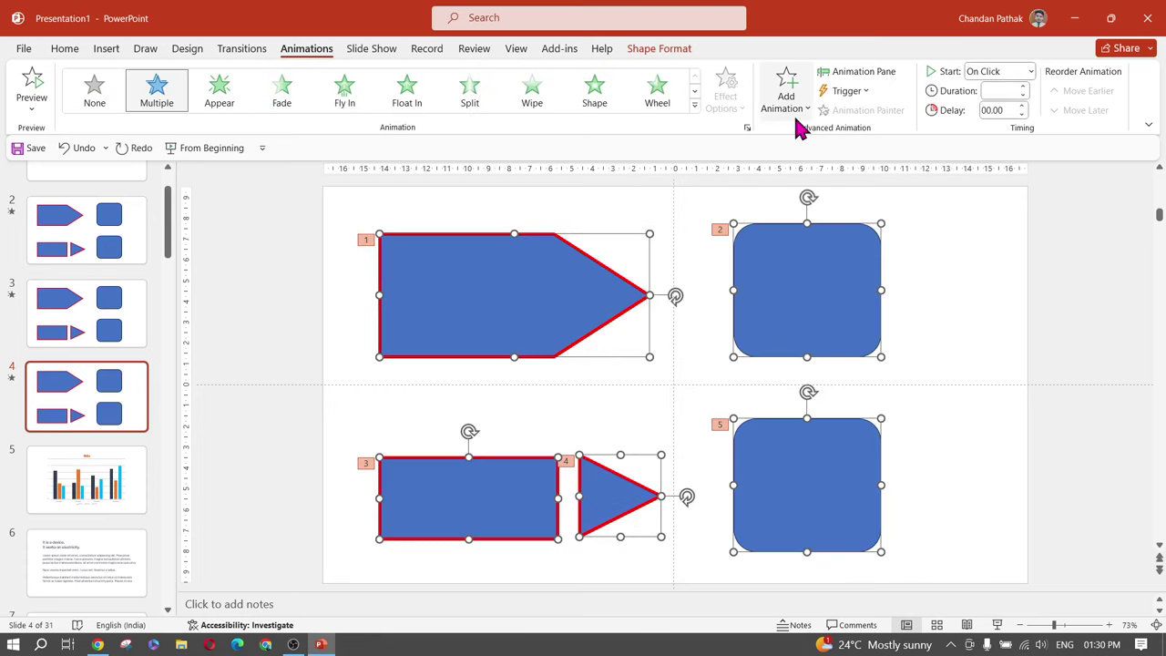
left_click(92, 88)
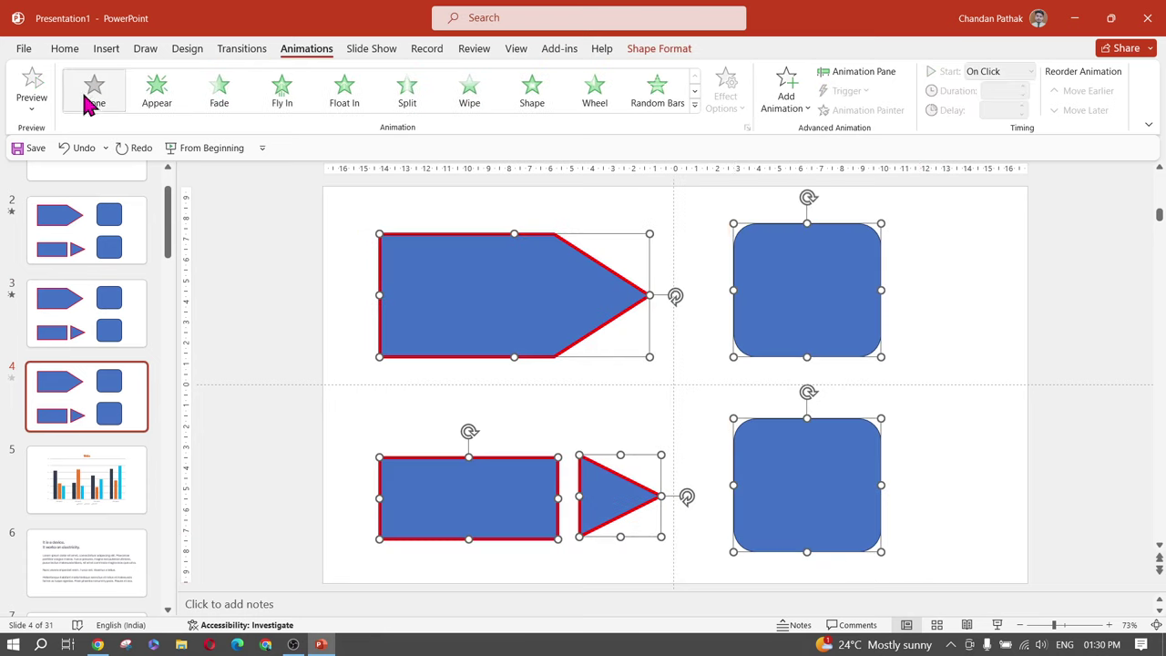
left_click(693, 107)
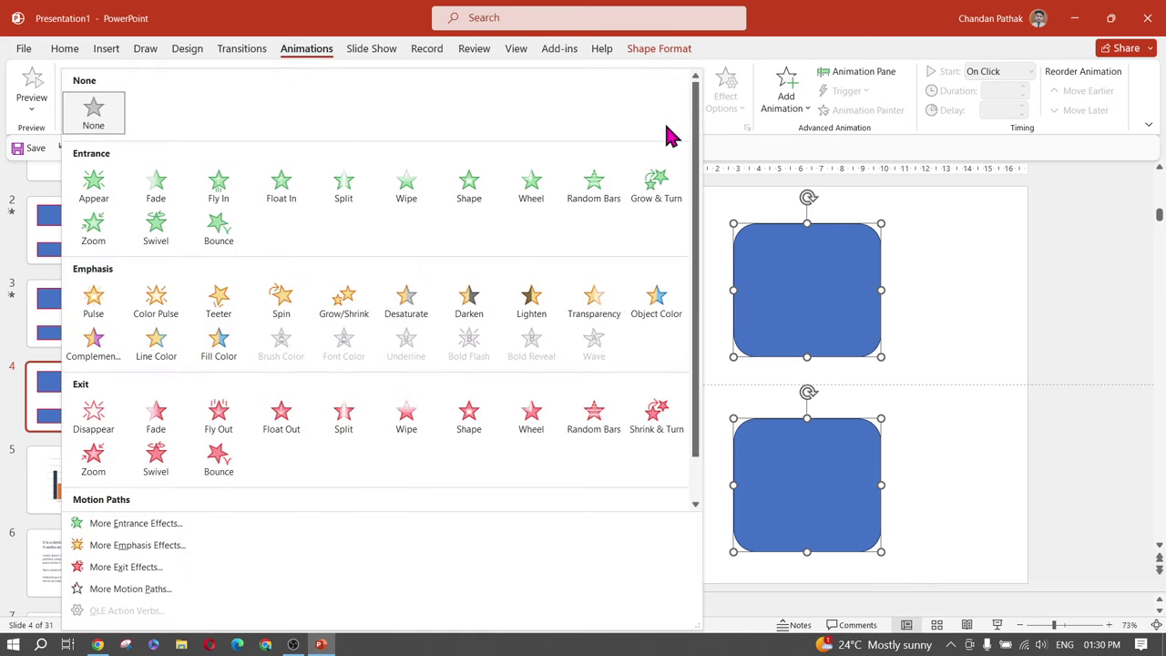
scroll(186, 401, "down", 1)
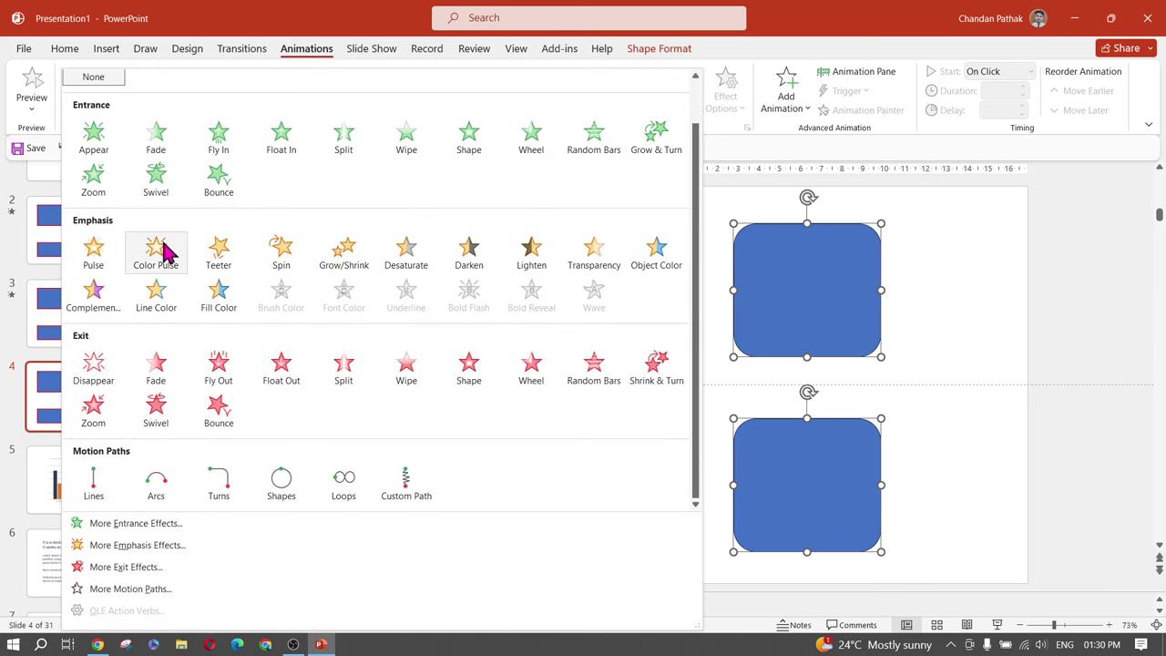
left_click(105, 305)
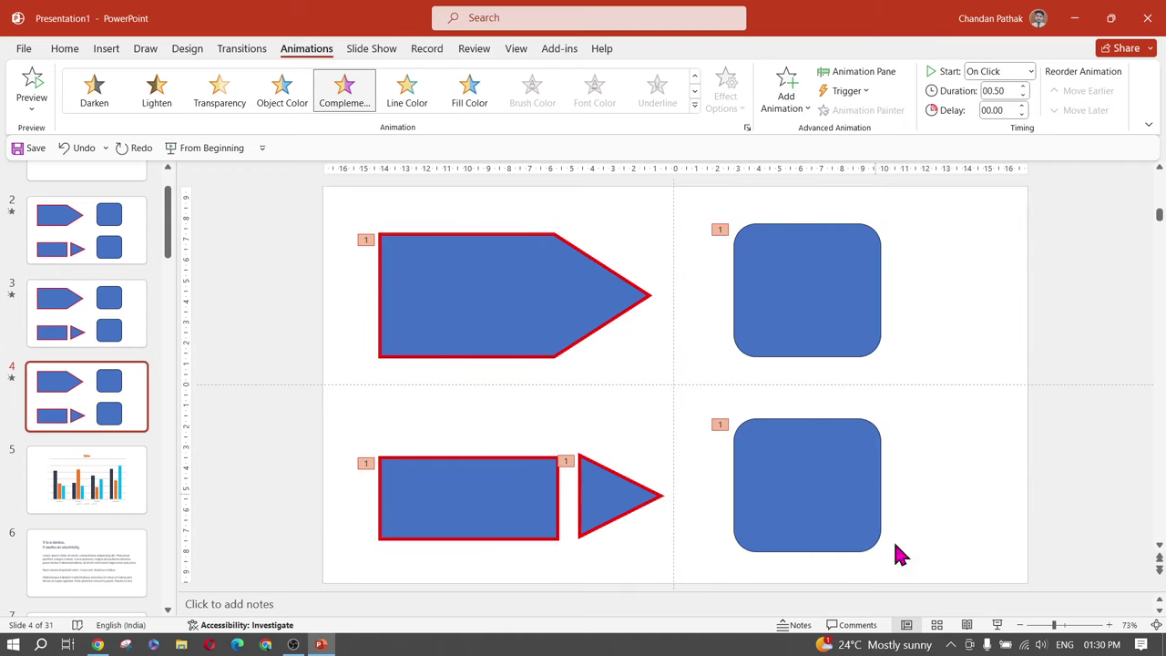
Preview slide 4's Complementary colour change in a slide show, then return to editing
left_click(998, 626)
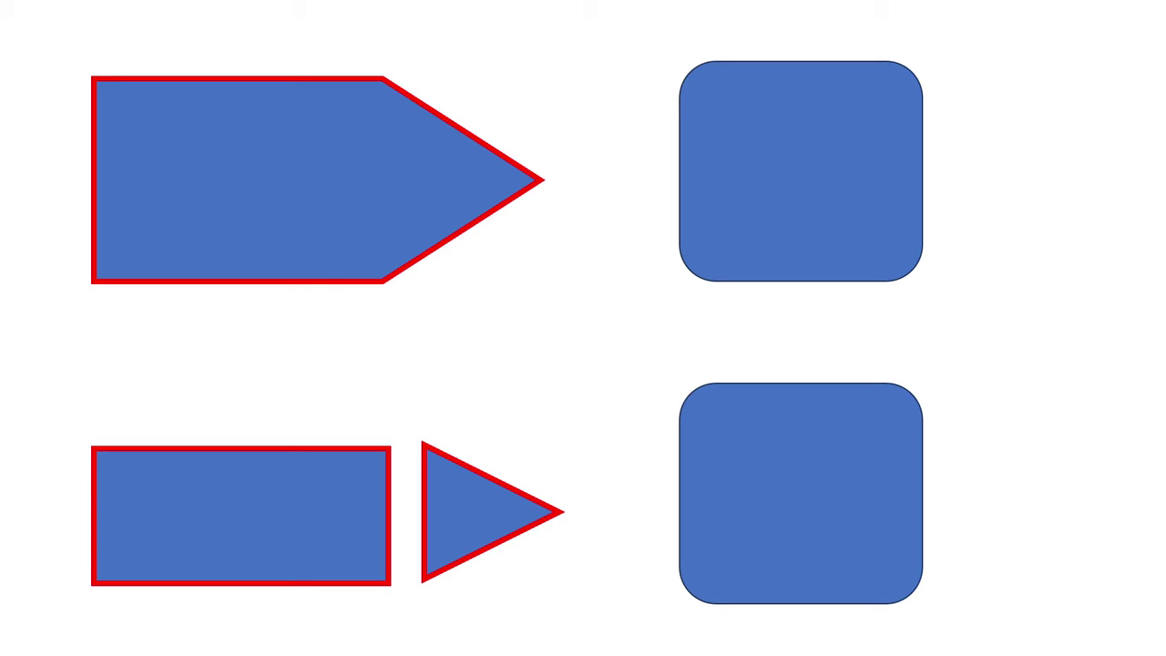
left_click(989, 294)
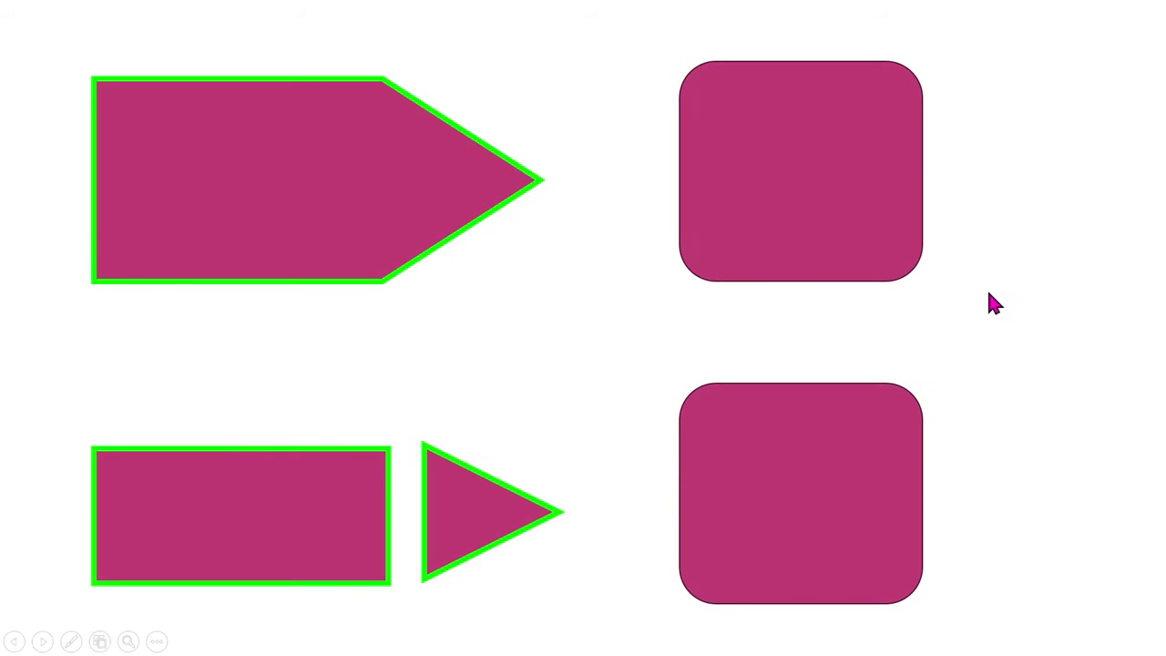
key("Escape")
right_click(990, 294)
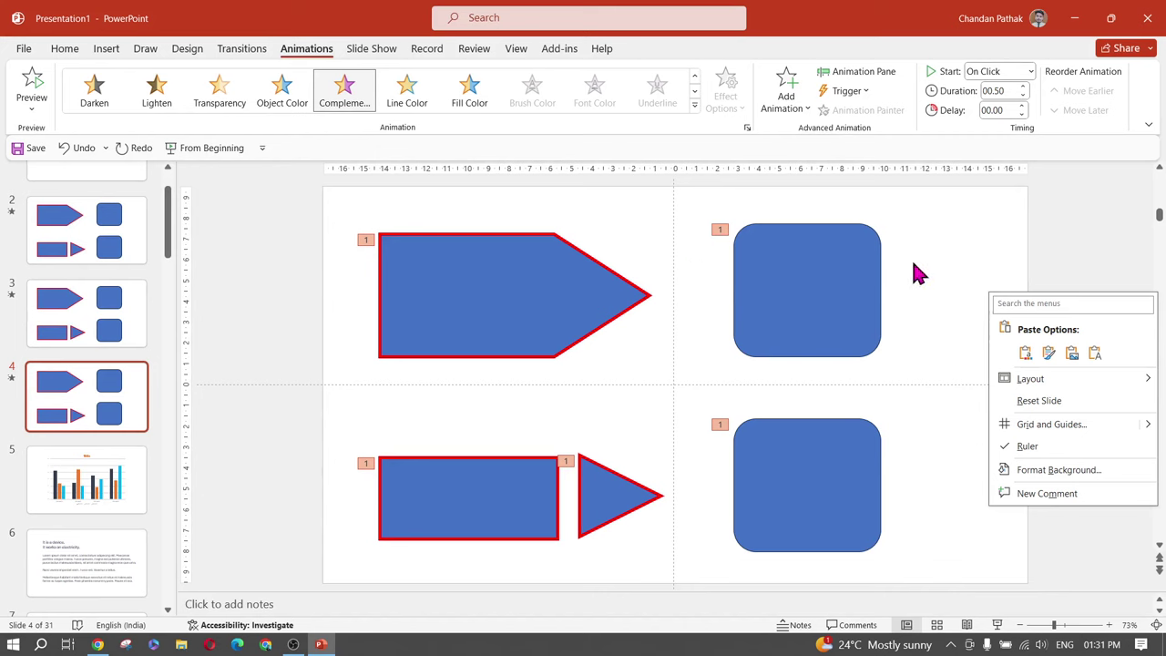
left_click(948, 284)
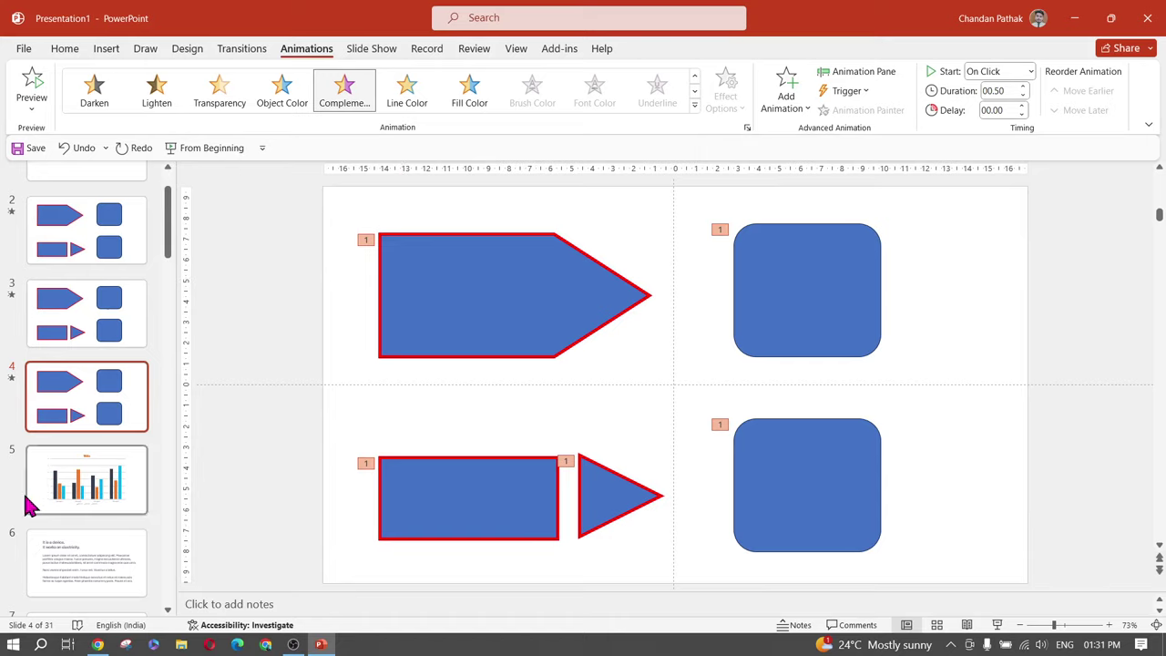
key("F5")
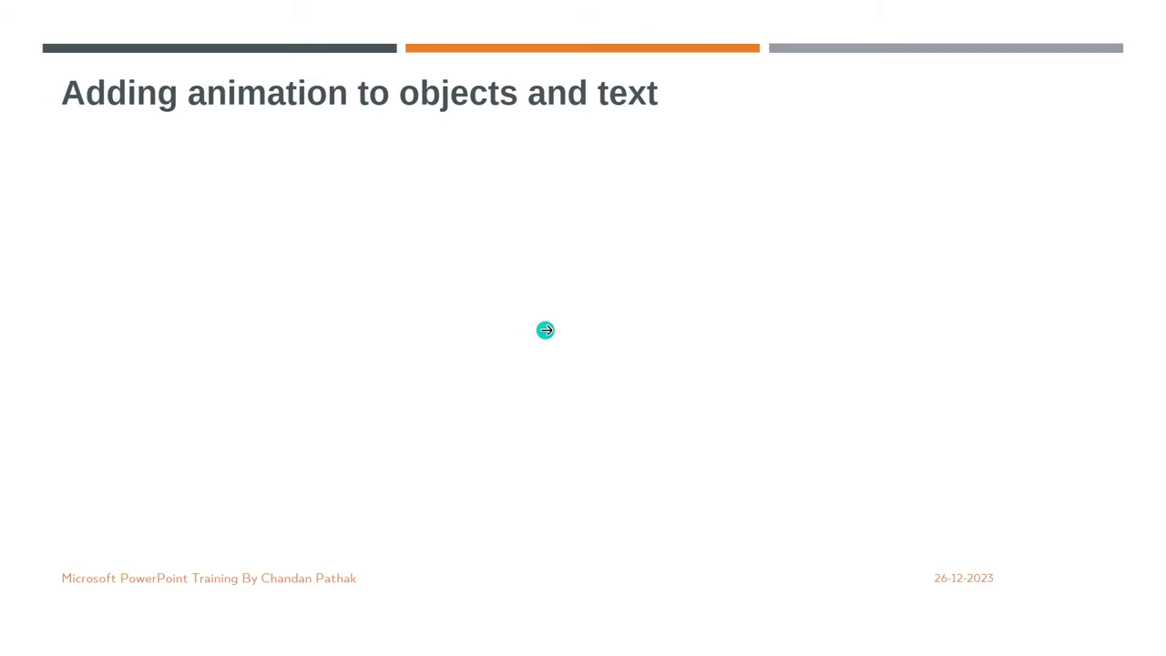
left_click(546, 330)
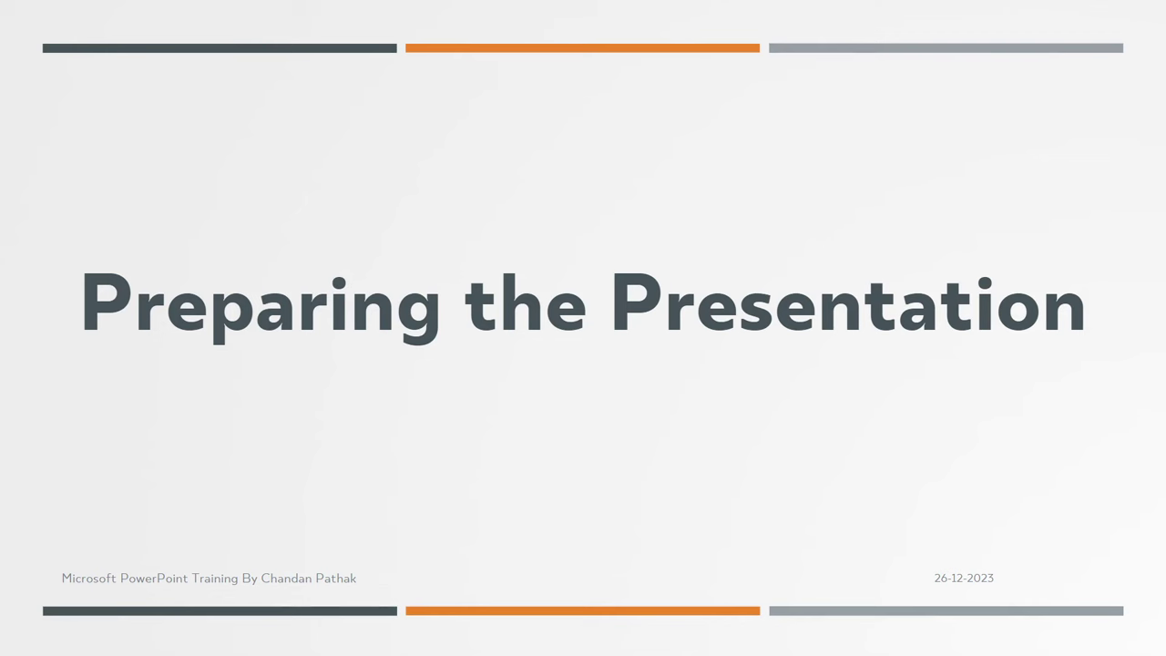
key("Right")
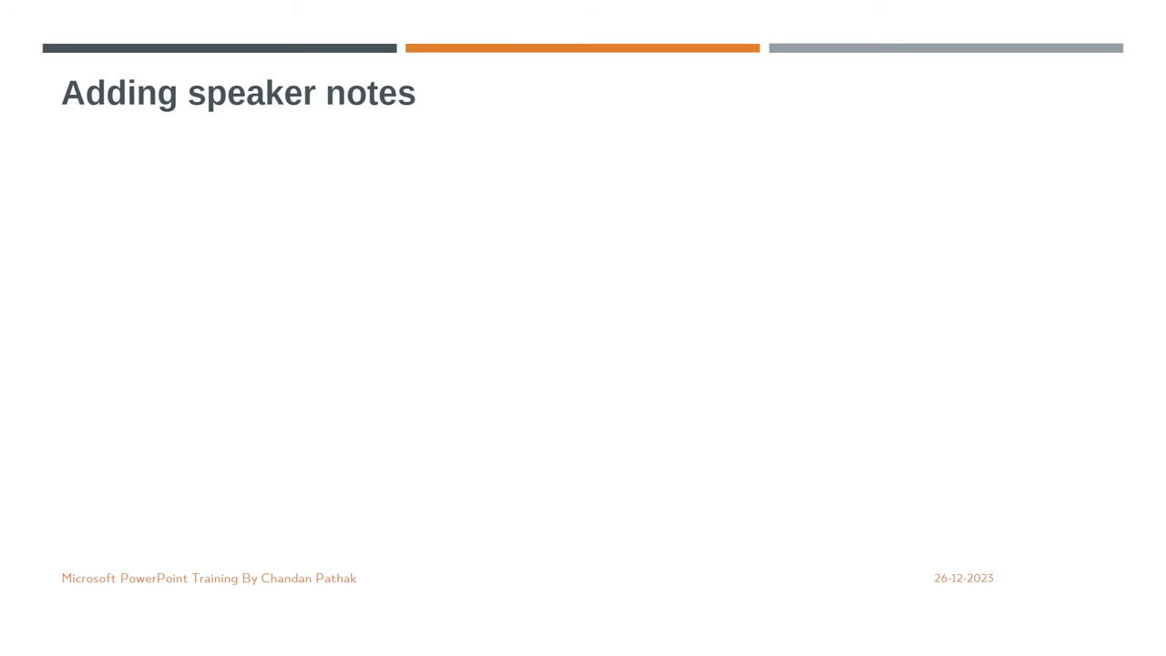
key("Escape")
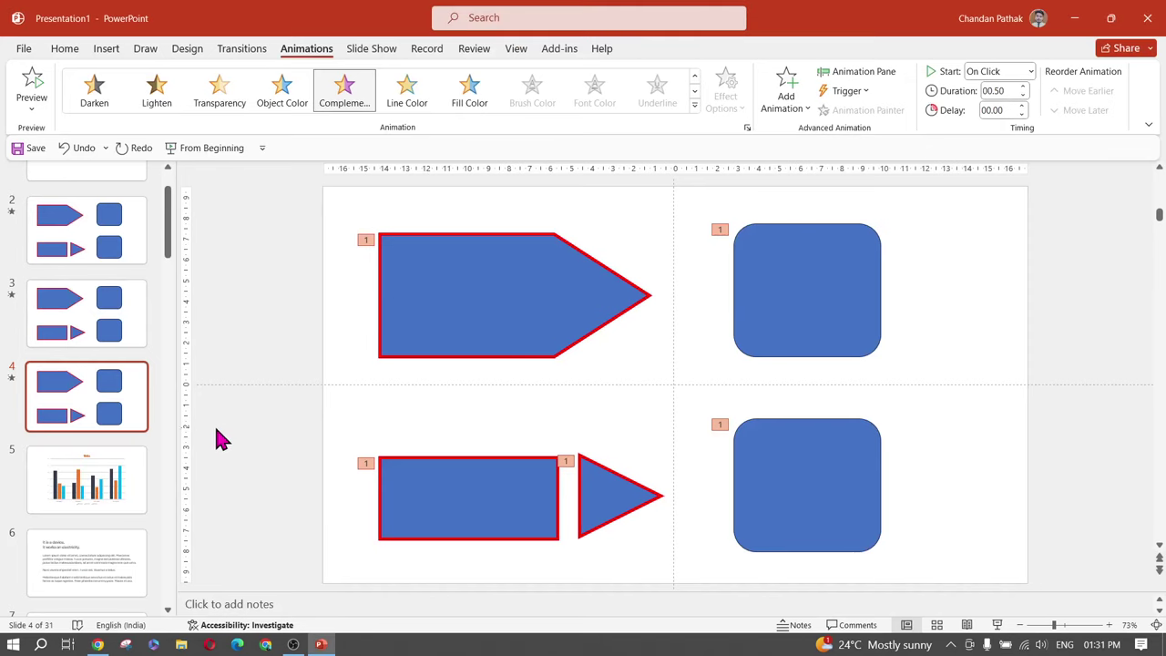
Go to slide 6 and select all the text in its Lorem ipsum box
scroll(50, 501, "down", 5)
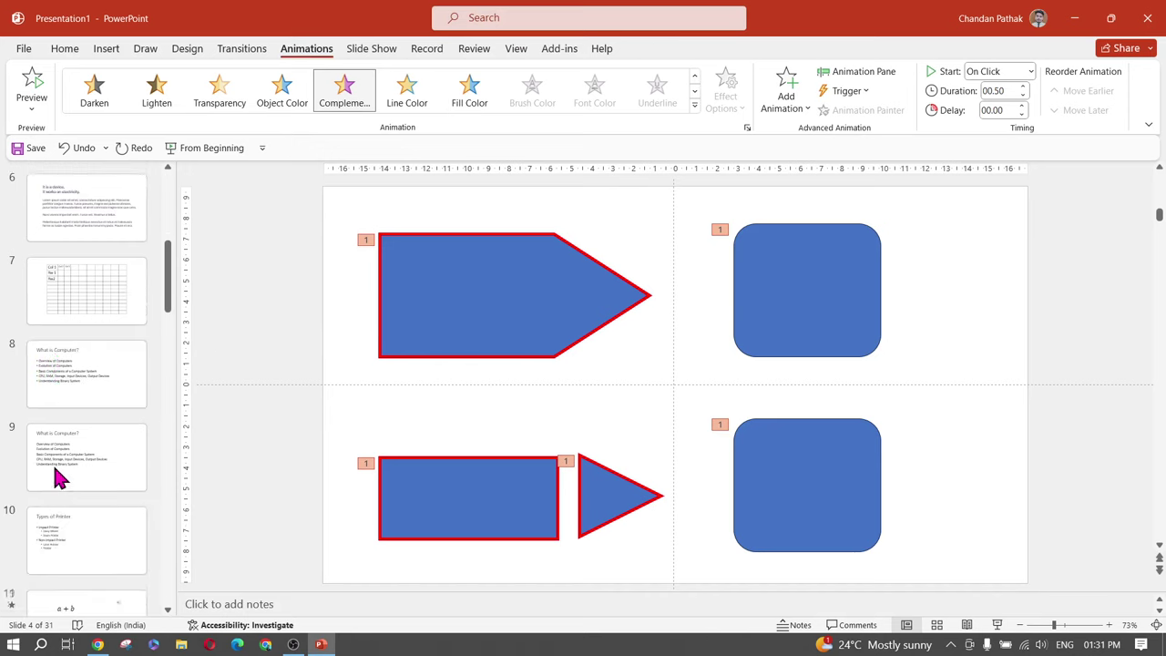
scroll(58, 476, "up", 3)
left_click(68, 346)
left_click(518, 445)
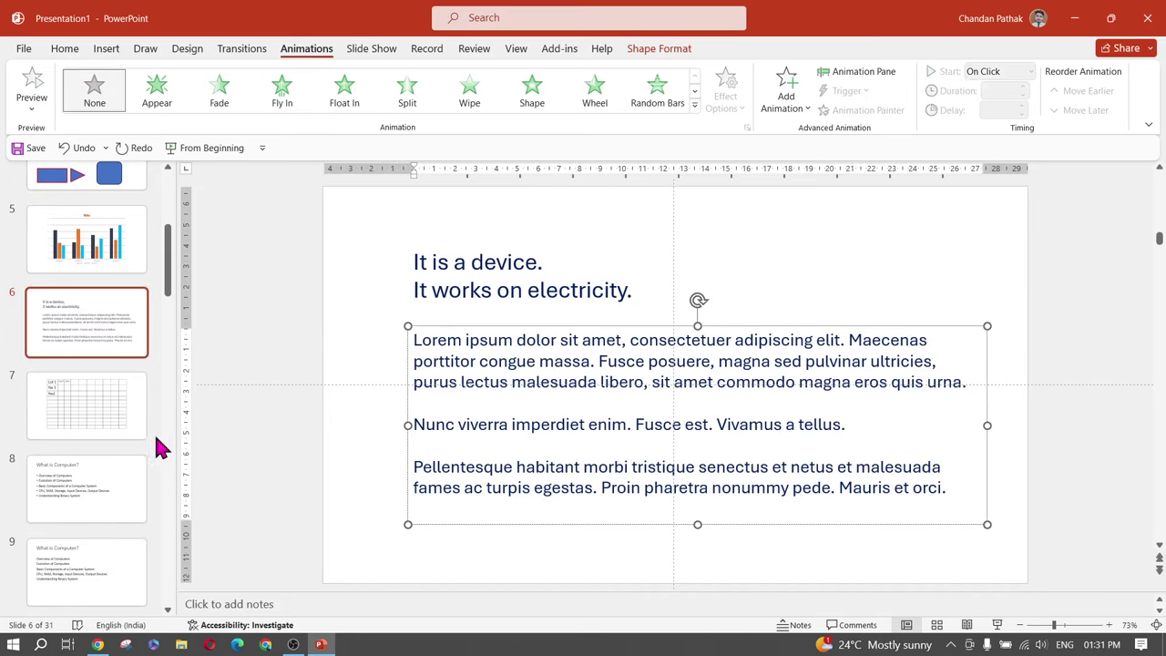
left_click_drag(439, 361, 446, 361)
key("ctrl+a")
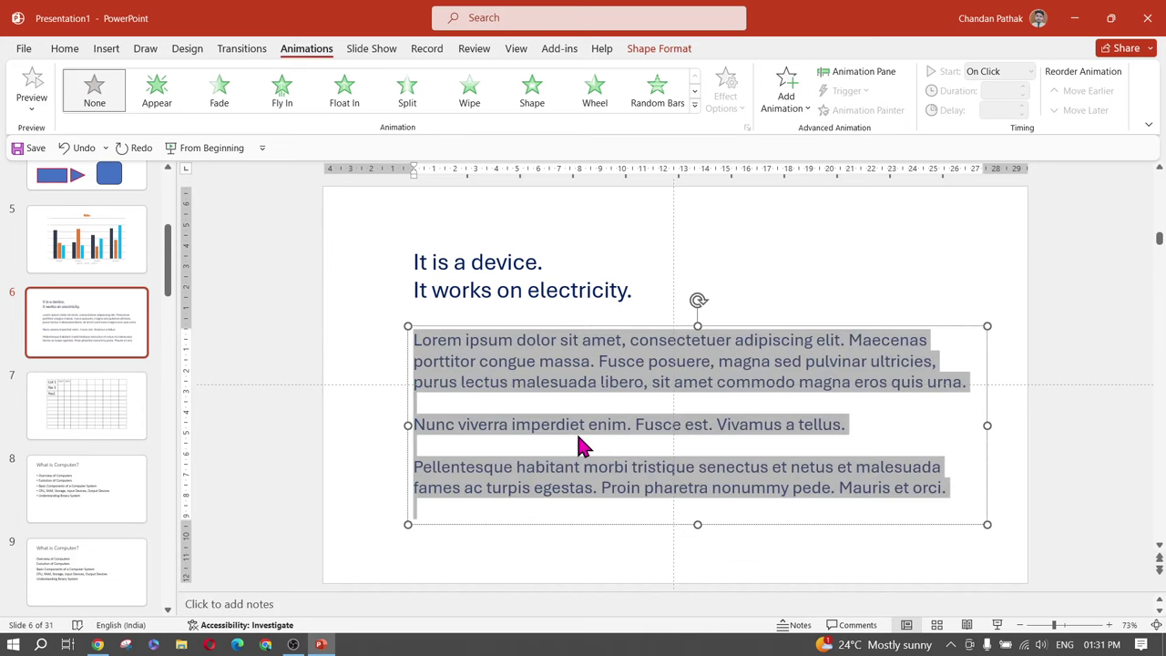
Browse past slides 7 and 8 to slide 10, Types of Printer
left_click(80, 421)
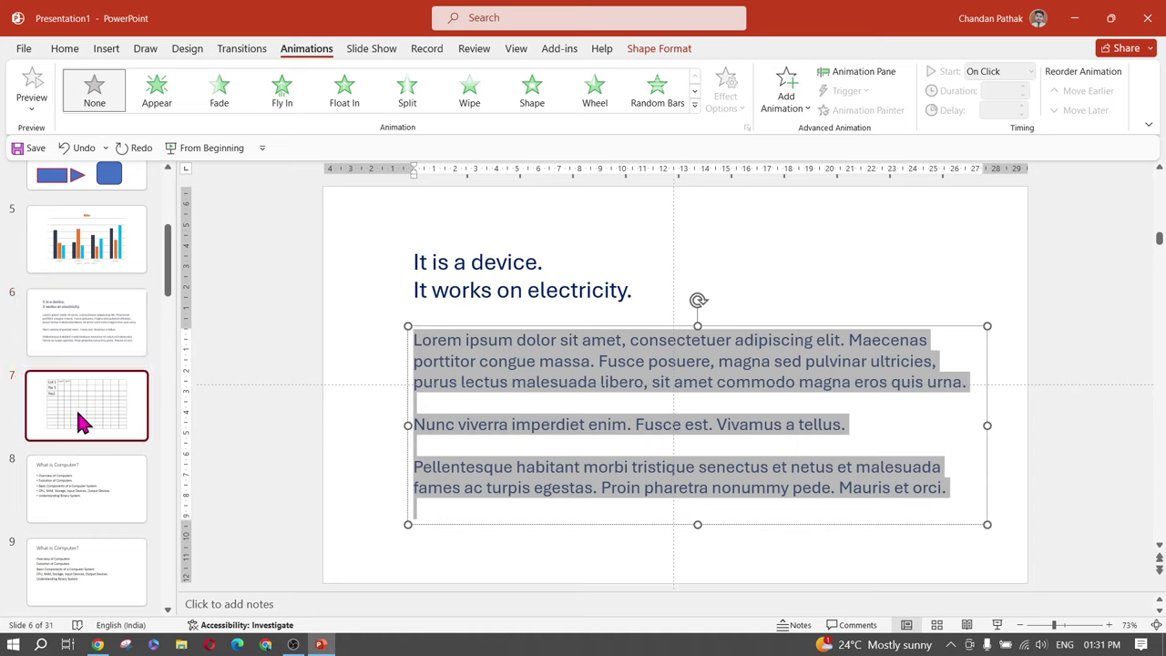
left_click(85, 496)
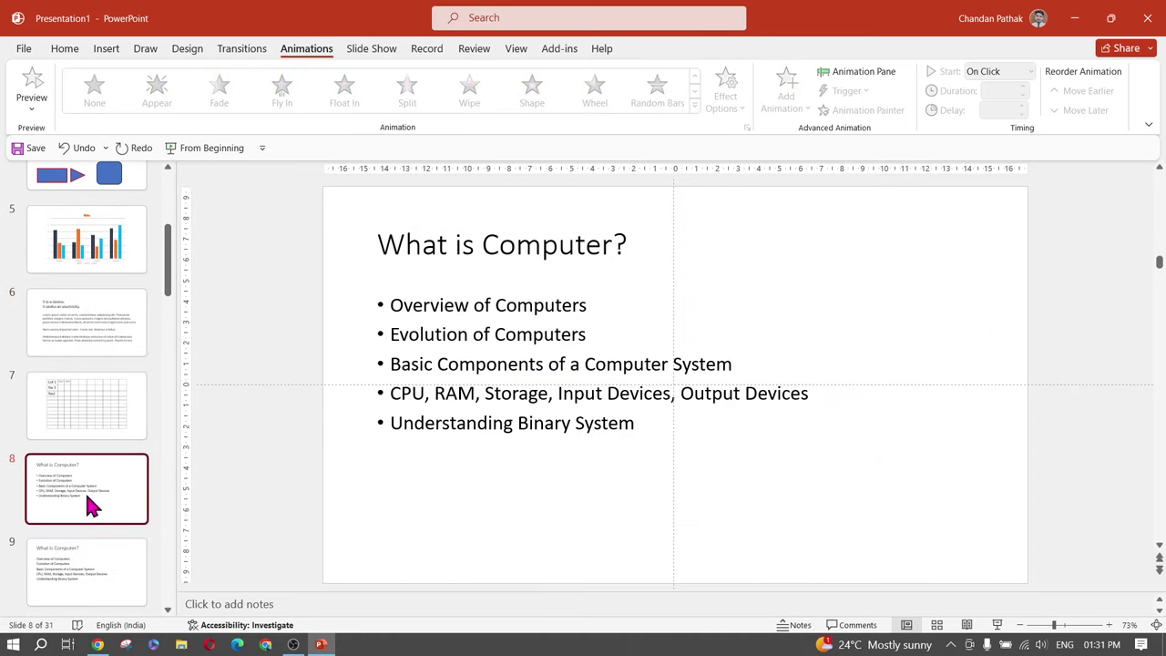
scroll(122, 484, "down", 6)
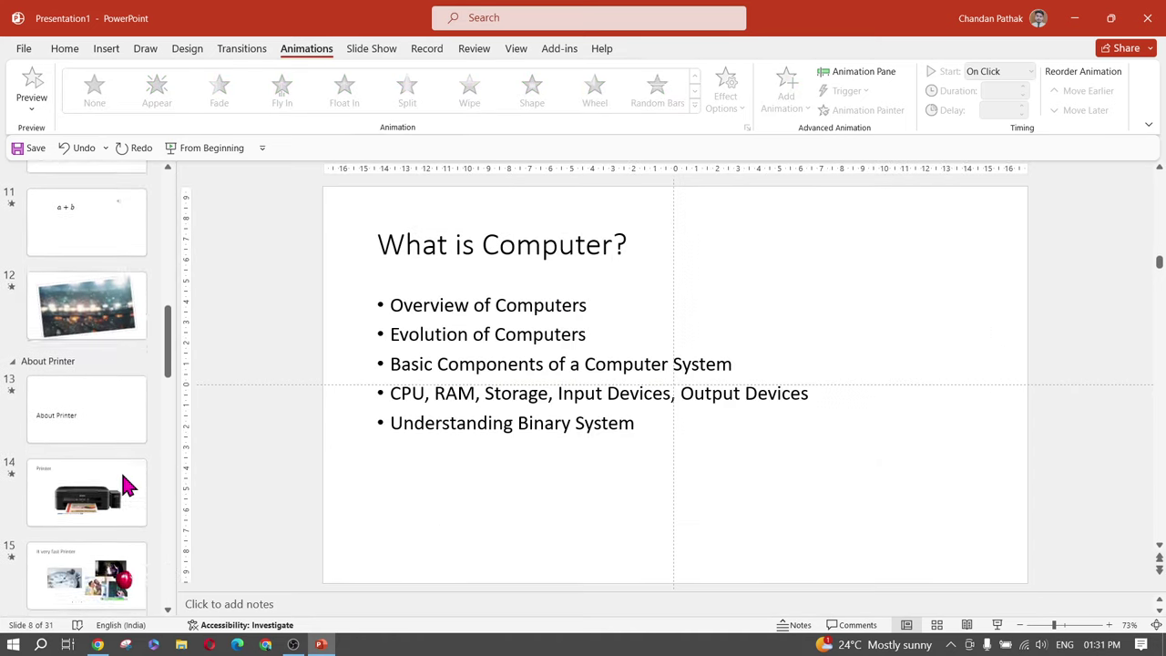
scroll(115, 377, "down", 4)
scroll(114, 372, "up", 1)
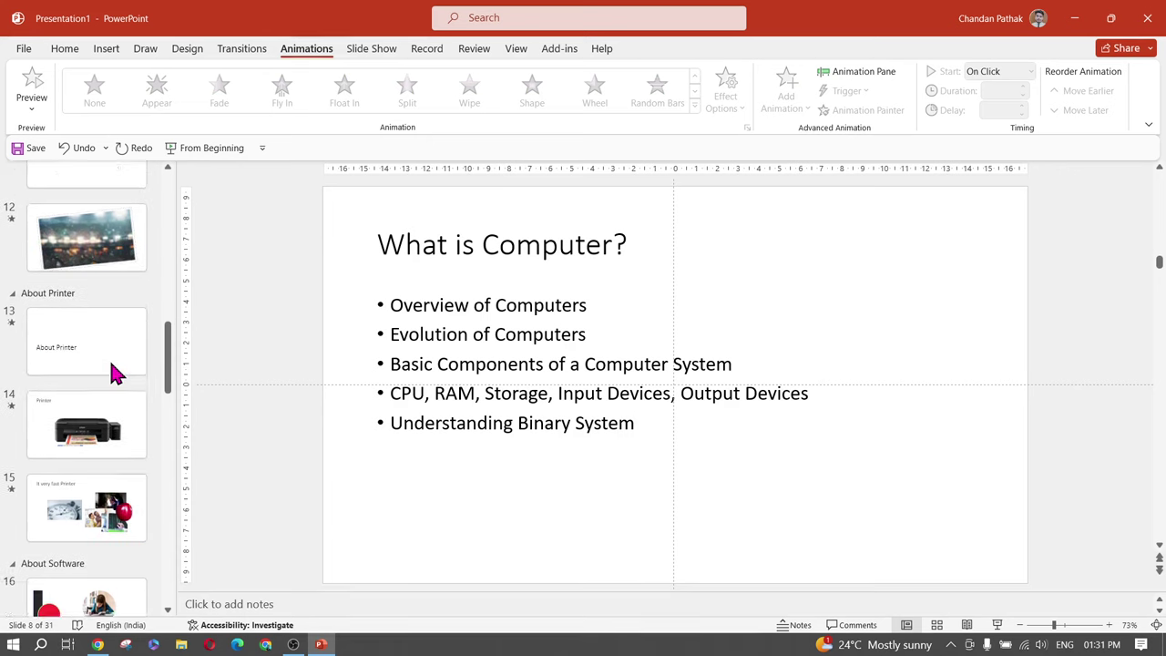
scroll(115, 373, "down", 5)
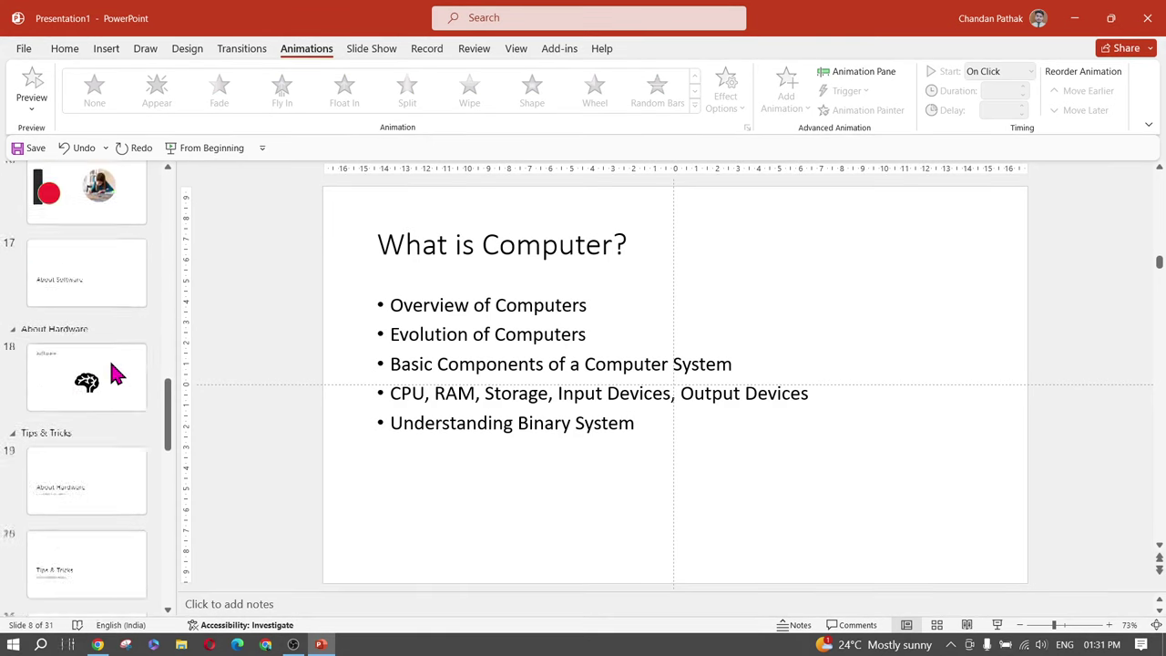
scroll(112, 373, "down", 3)
scroll(112, 373, "down", 4)
scroll(115, 372, "up", 6)
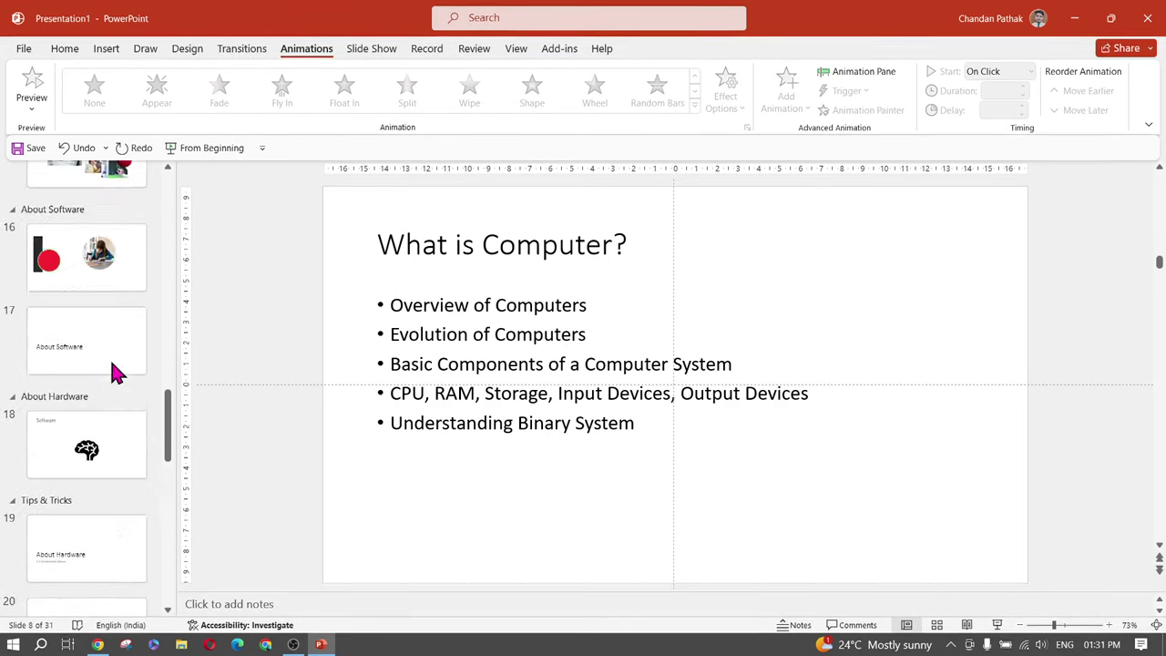
scroll(116, 371, "up", 10)
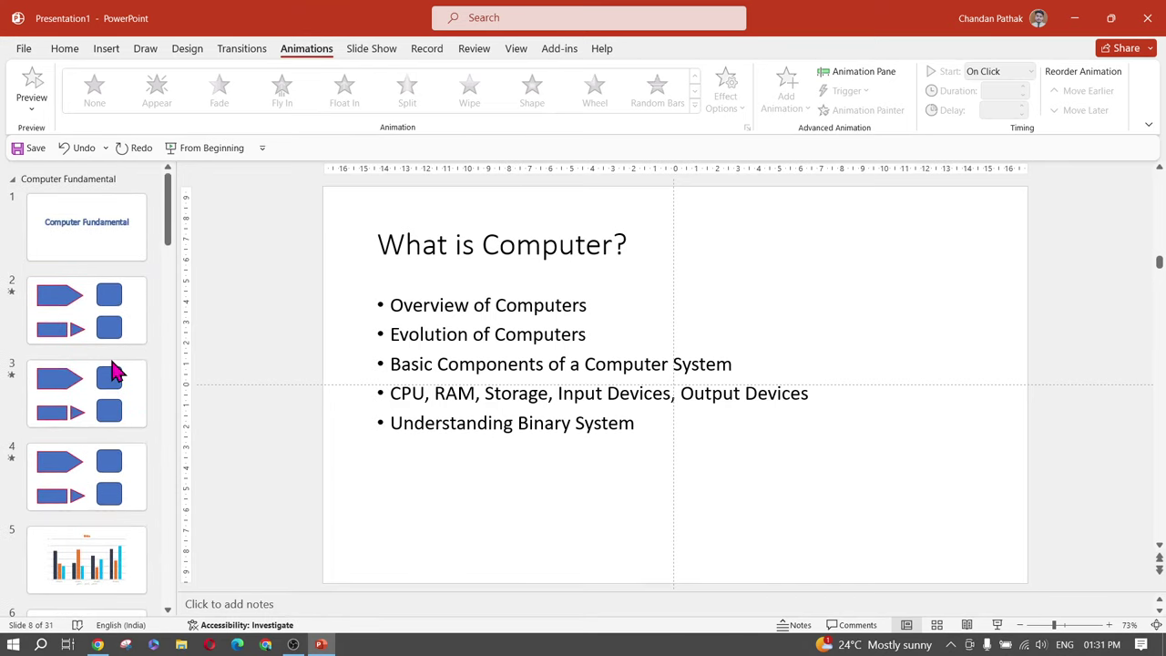
scroll(112, 371, "down", 3)
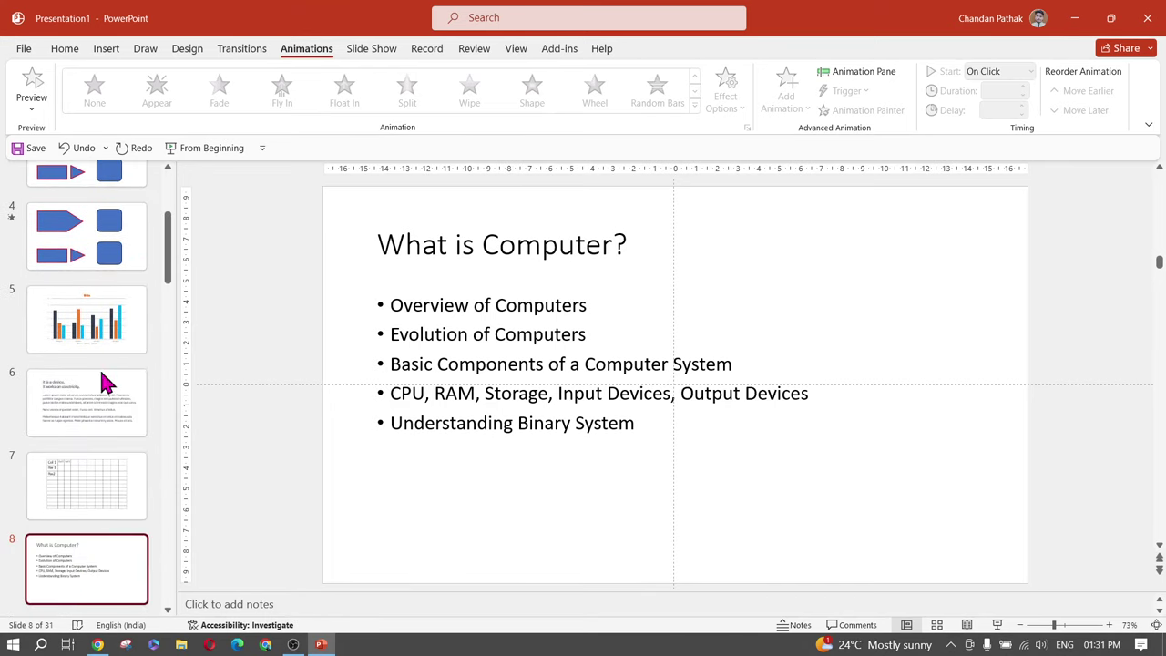
scroll(78, 416, "down", 3)
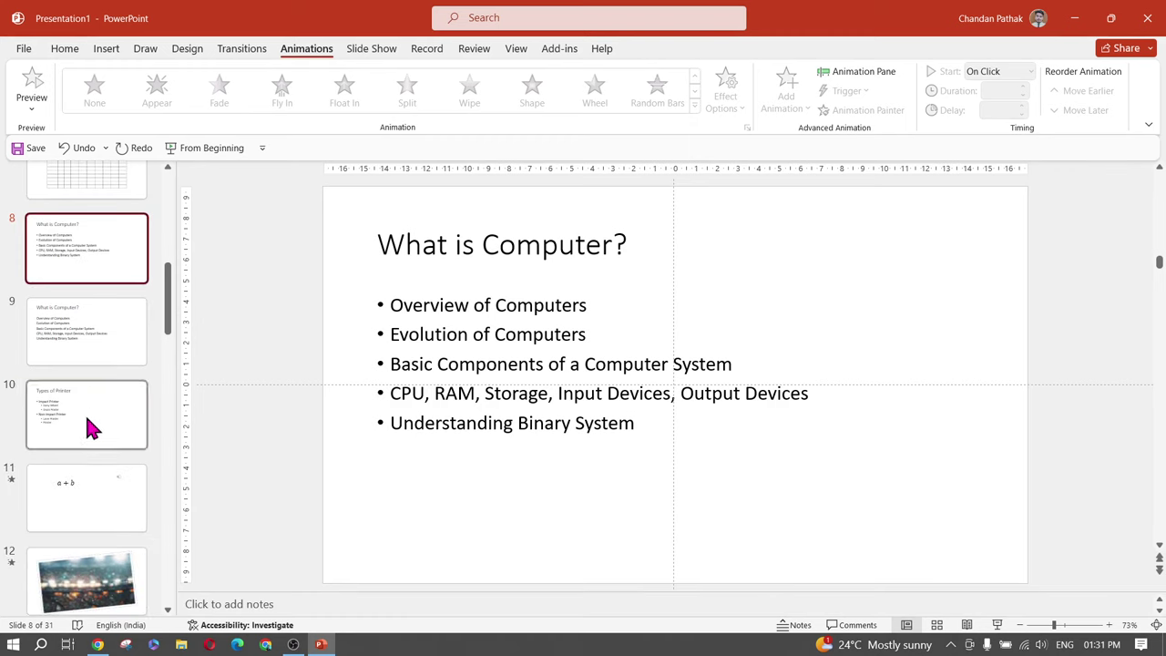
left_click(85, 423)
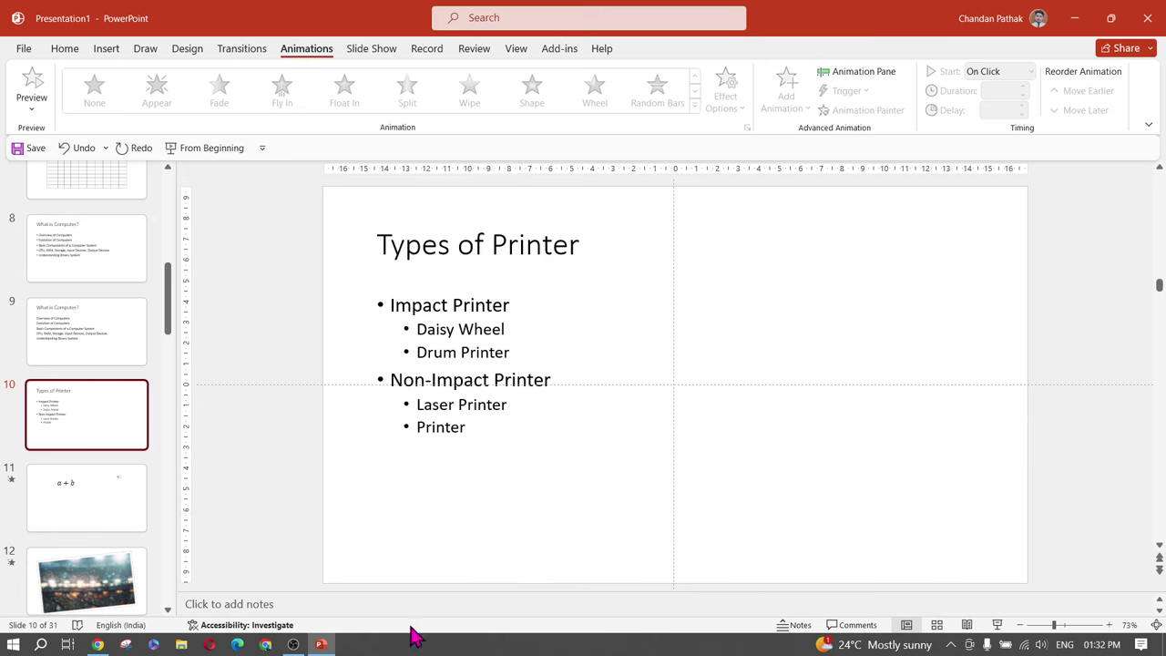
Paste the Lorem ipsum paragraph into the Types of Printer slide's speaker notes
left_click(379, 607)
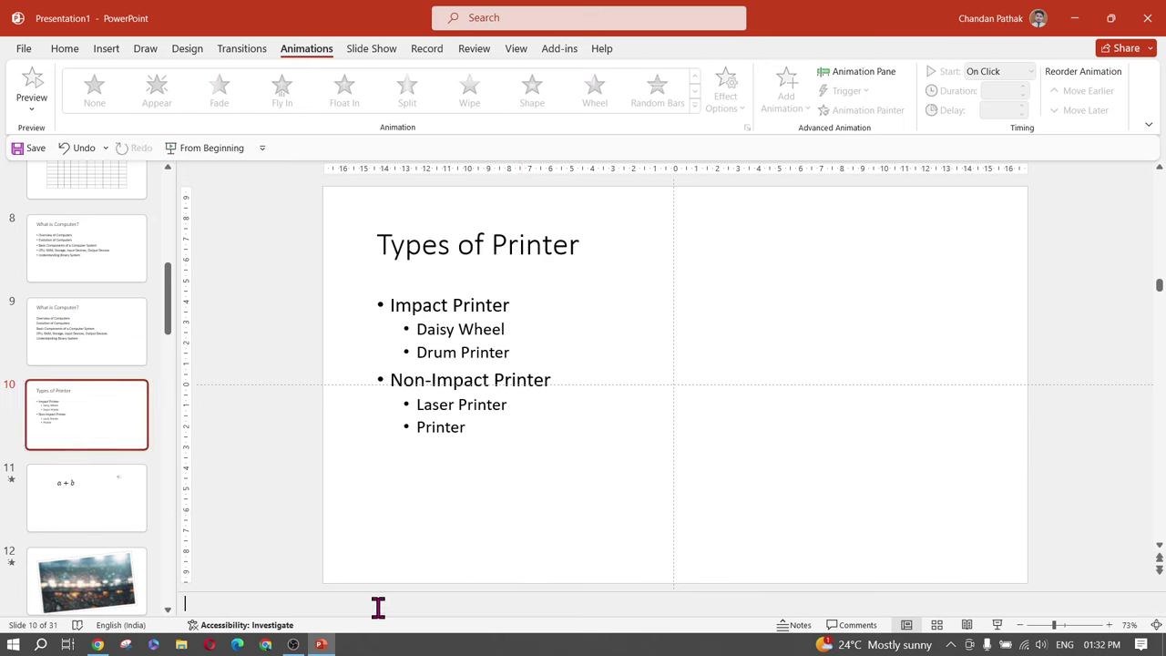
left_click(282, 549)
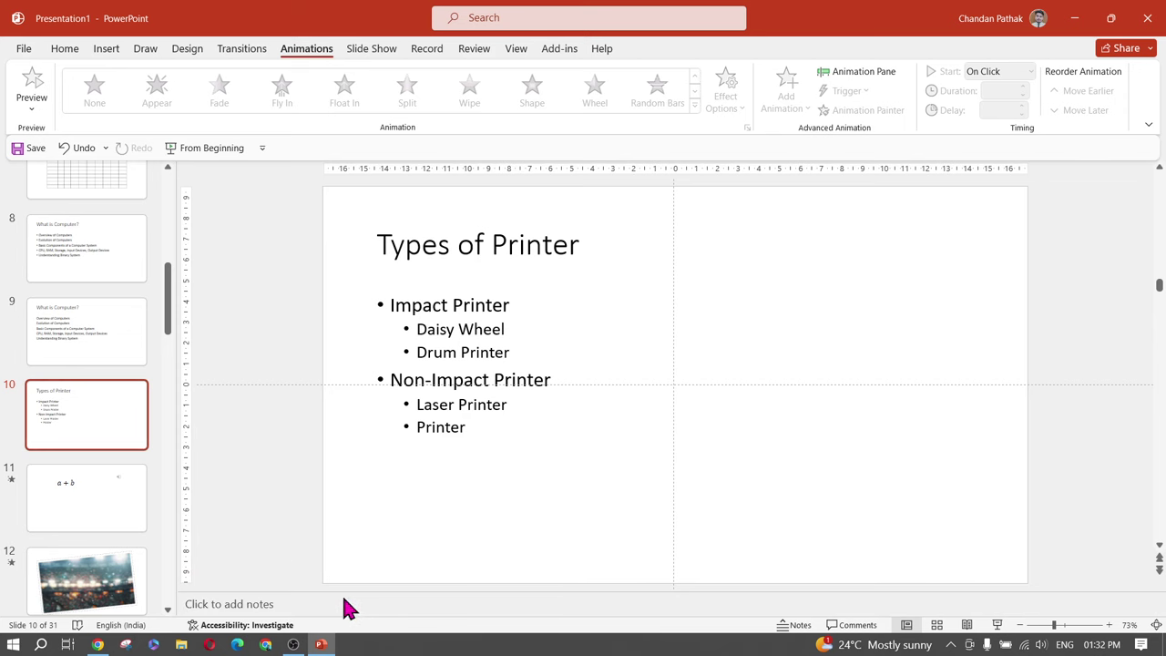
left_click(798, 627)
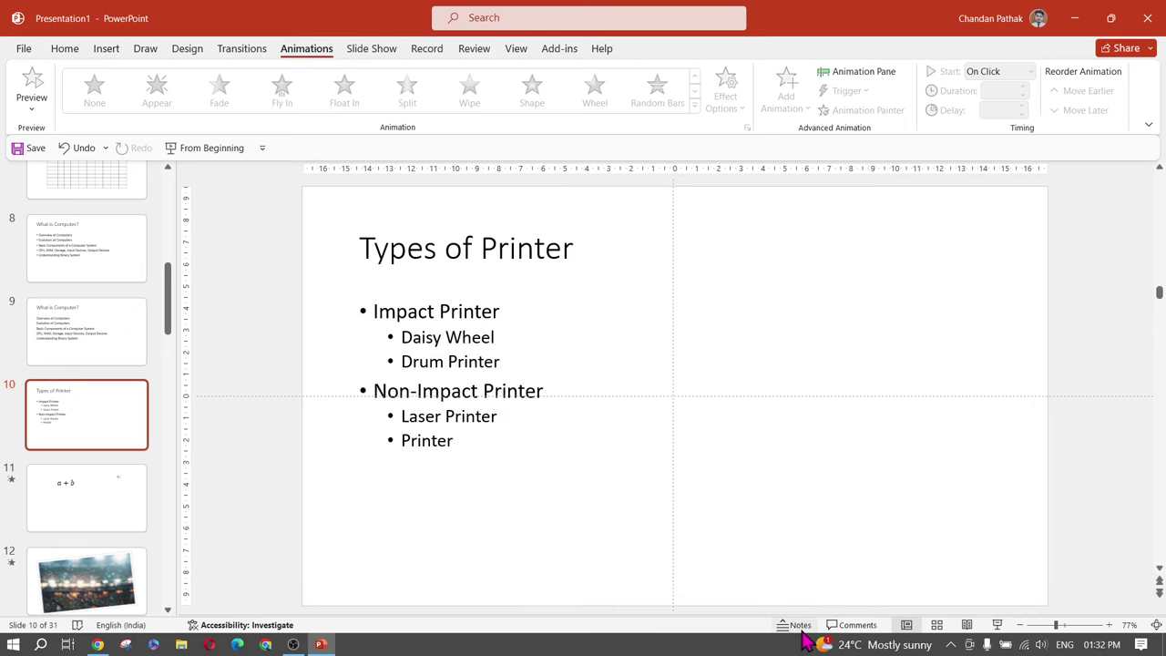
left_click(800, 629)
left_click(559, 603)
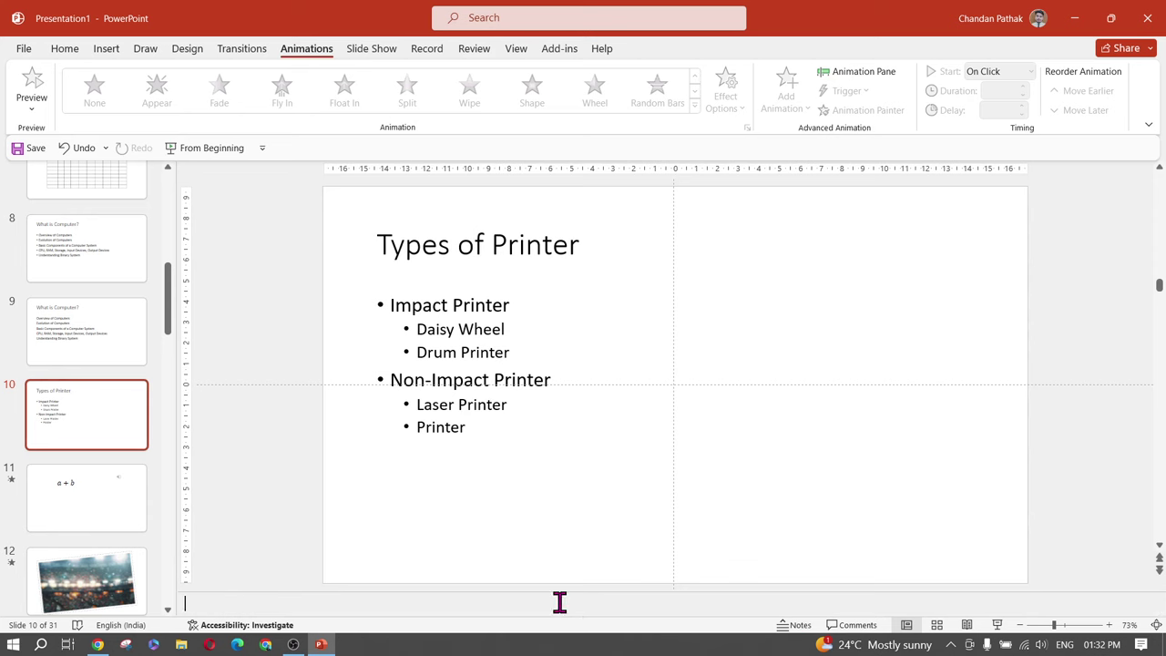
key("ctrl+v")
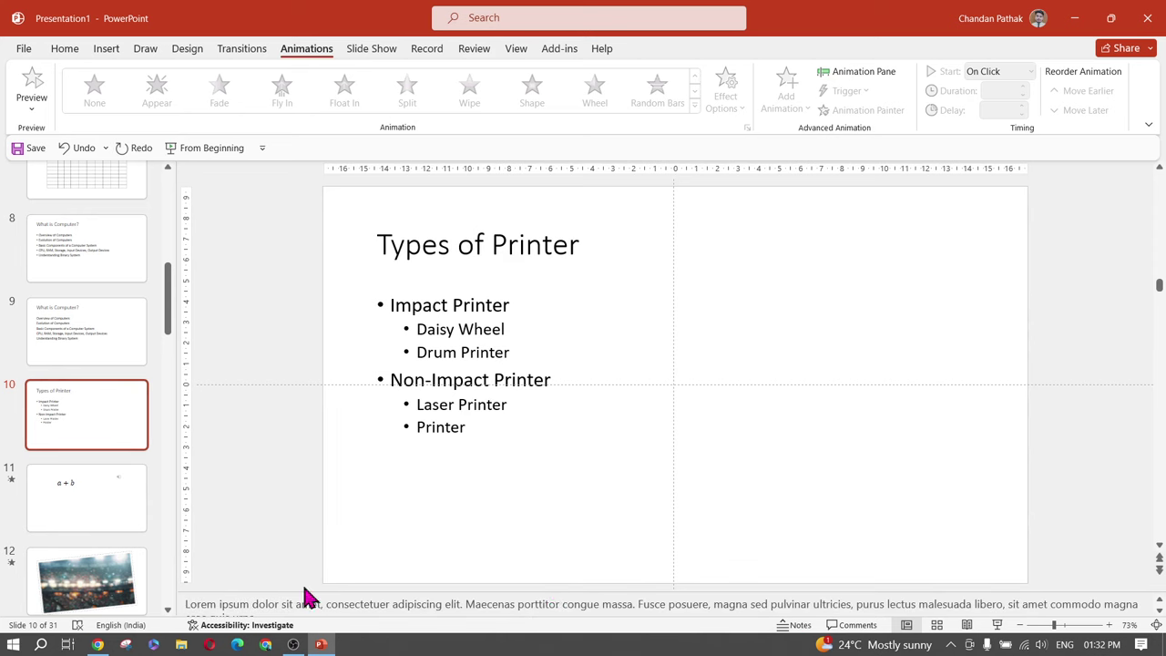
key("ctrl+z")
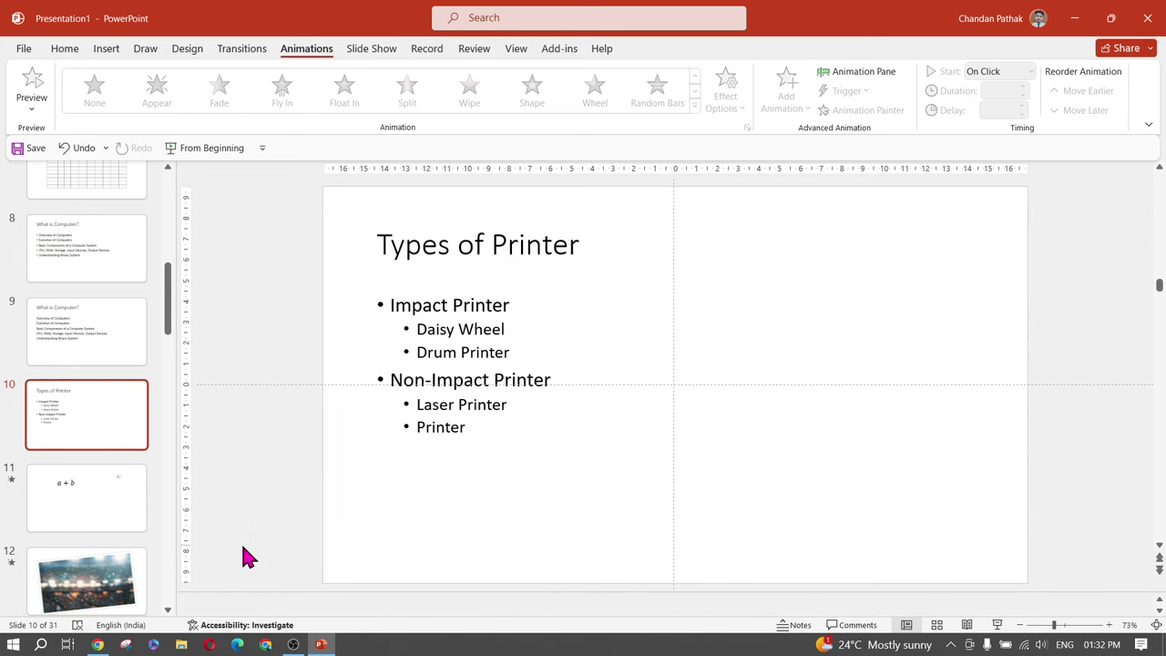
left_click(286, 608)
key("ctrl+v")
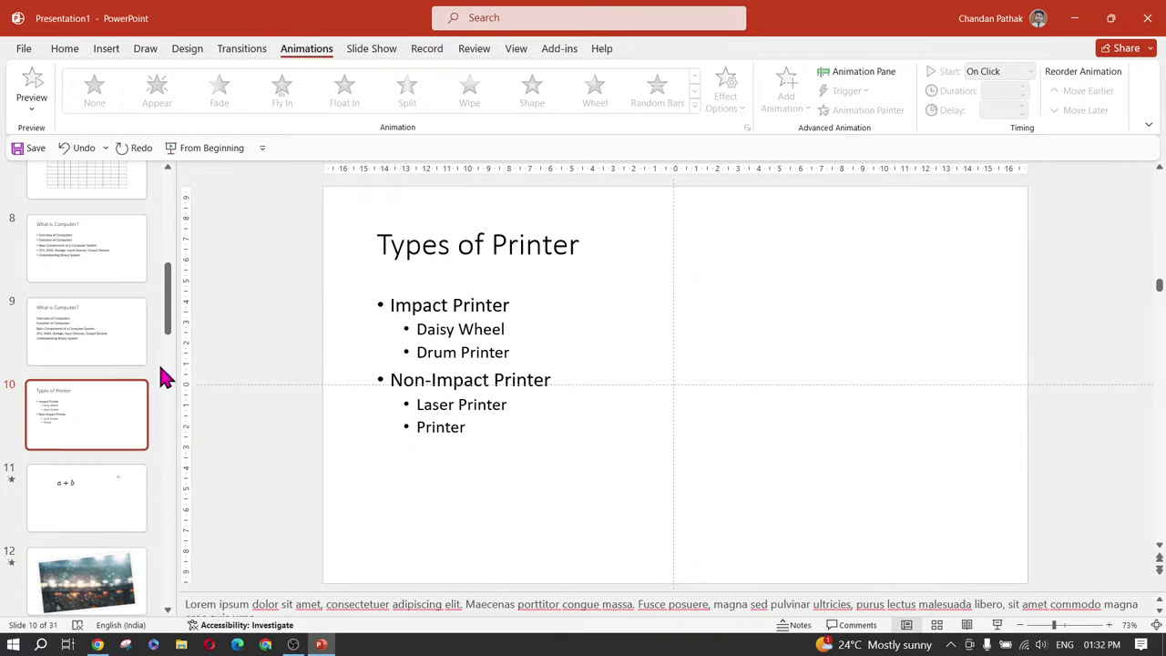
Paste Lorem ipsum into the What is Computer? slide's notes, then undo it
scroll(84, 397, "down", 3)
left_click(60, 492)
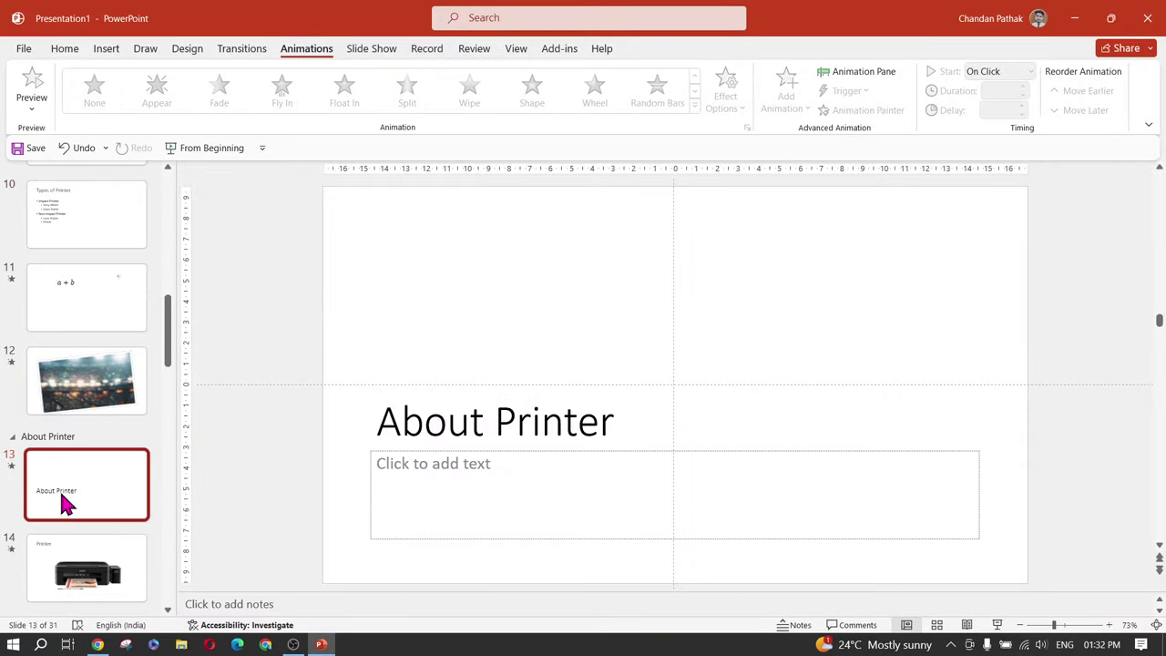
scroll(57, 476, "up", 10)
scroll(56, 470, "down", 5)
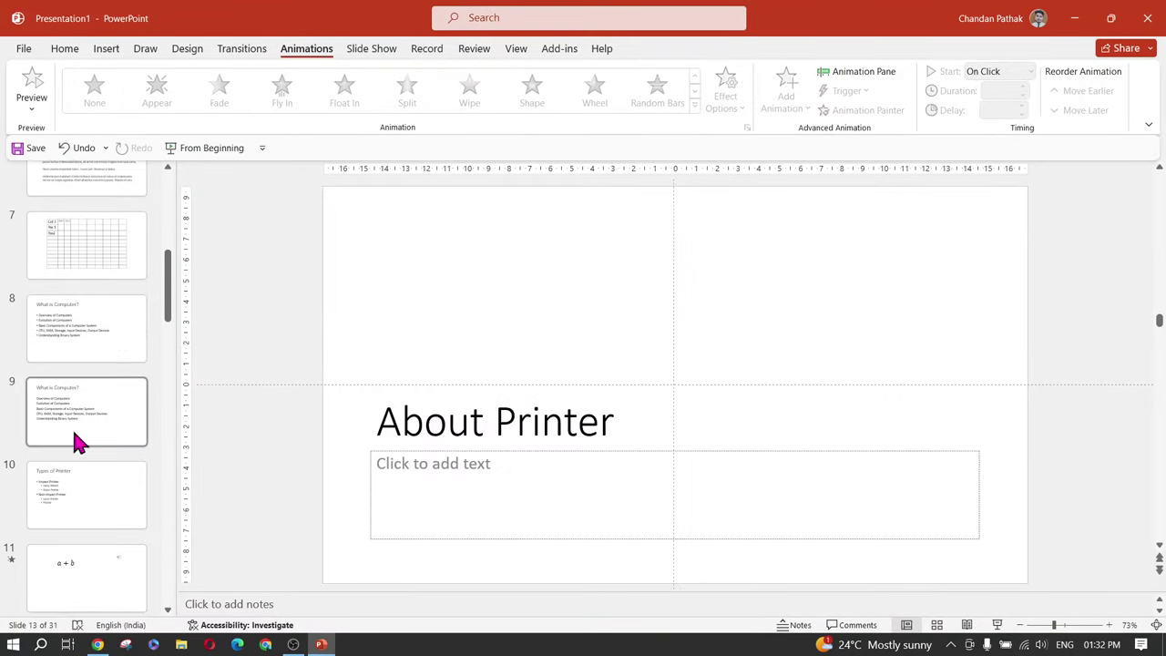
left_click(73, 360)
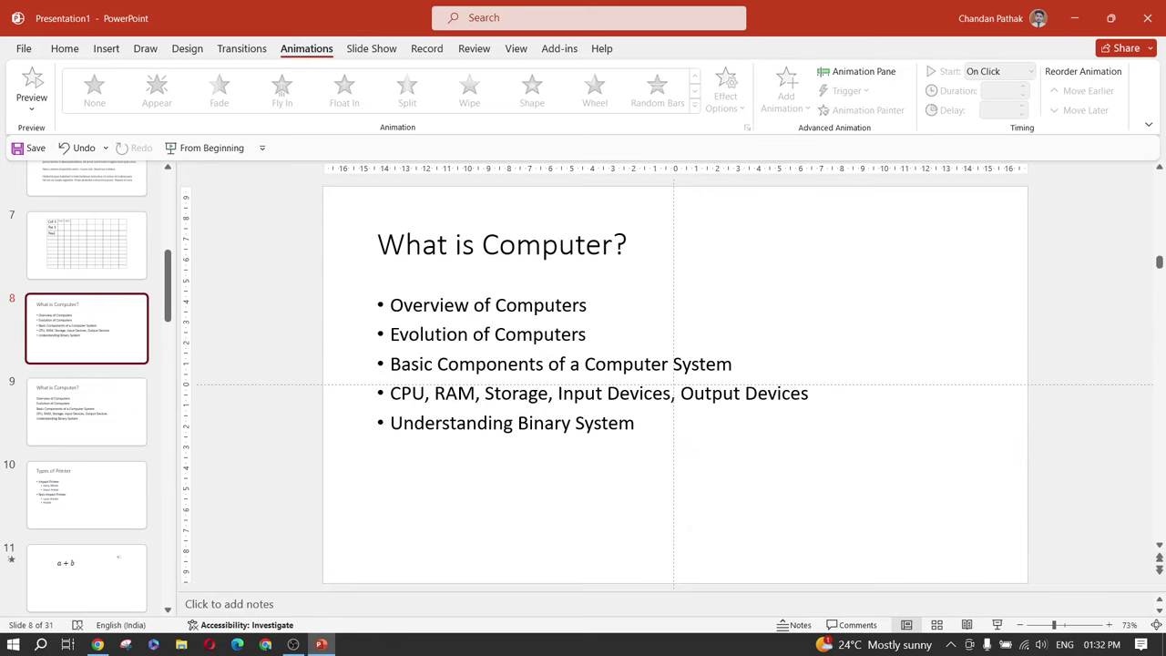
left_click(423, 601)
key("ctrl+v")
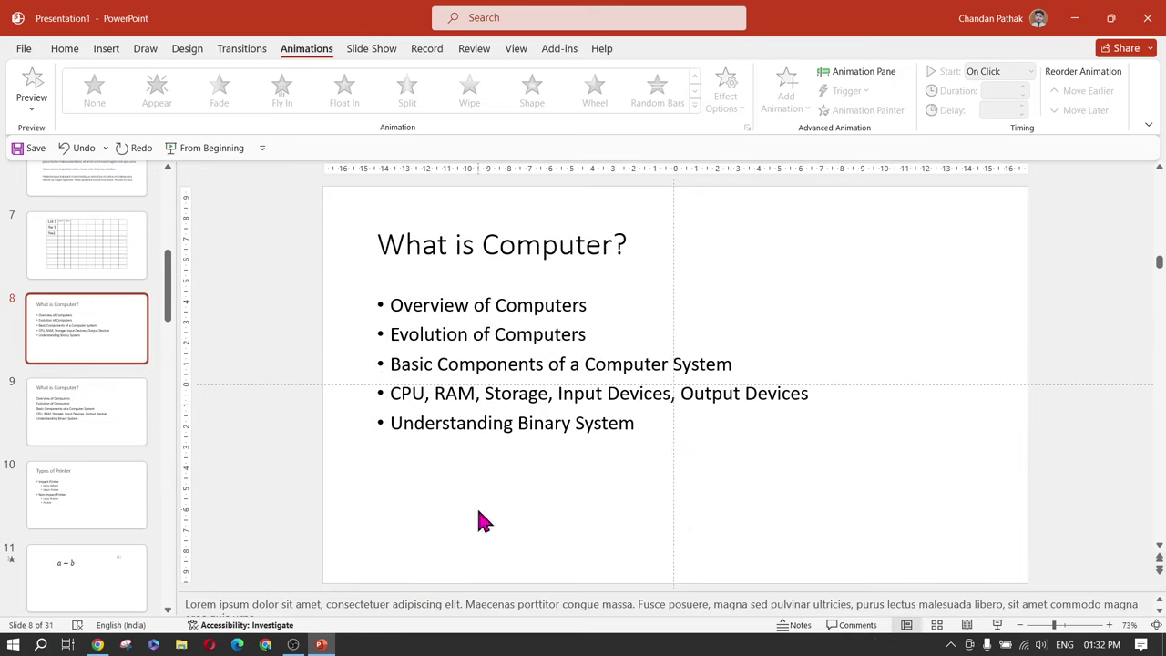
key("ctrl+z")
Return to the Types of Printer slide and switch to the Adding speaker notes slideshow
scroll(78, 325, "up", 6)
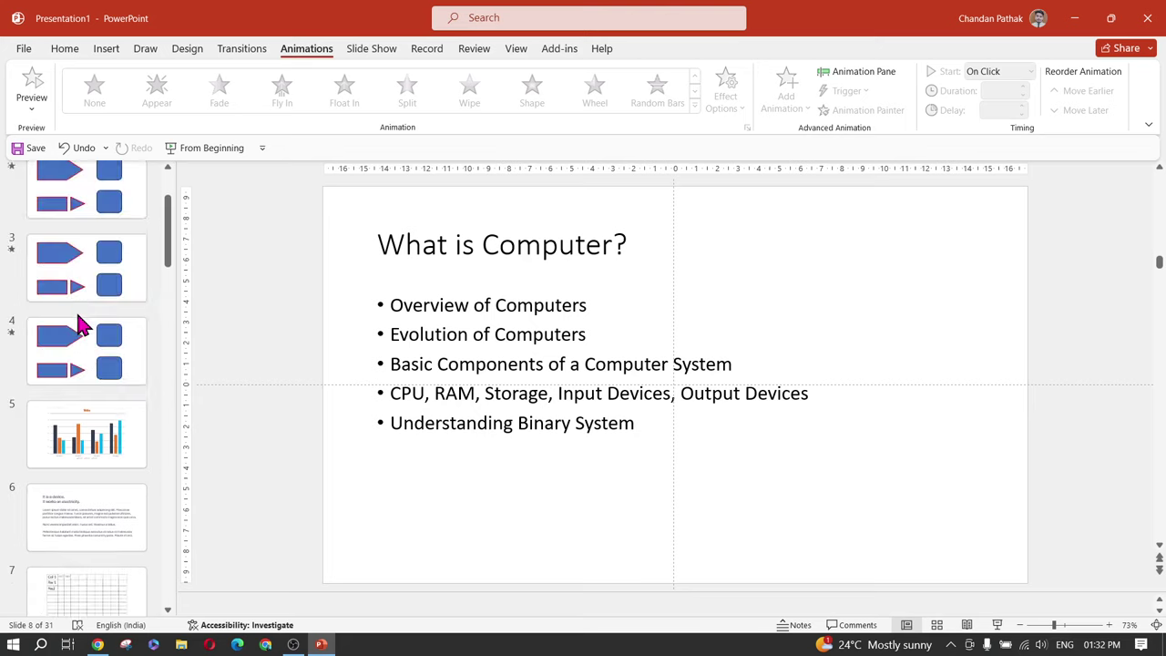
scroll(81, 322, "down", 5)
scroll(73, 352, "up", 2)
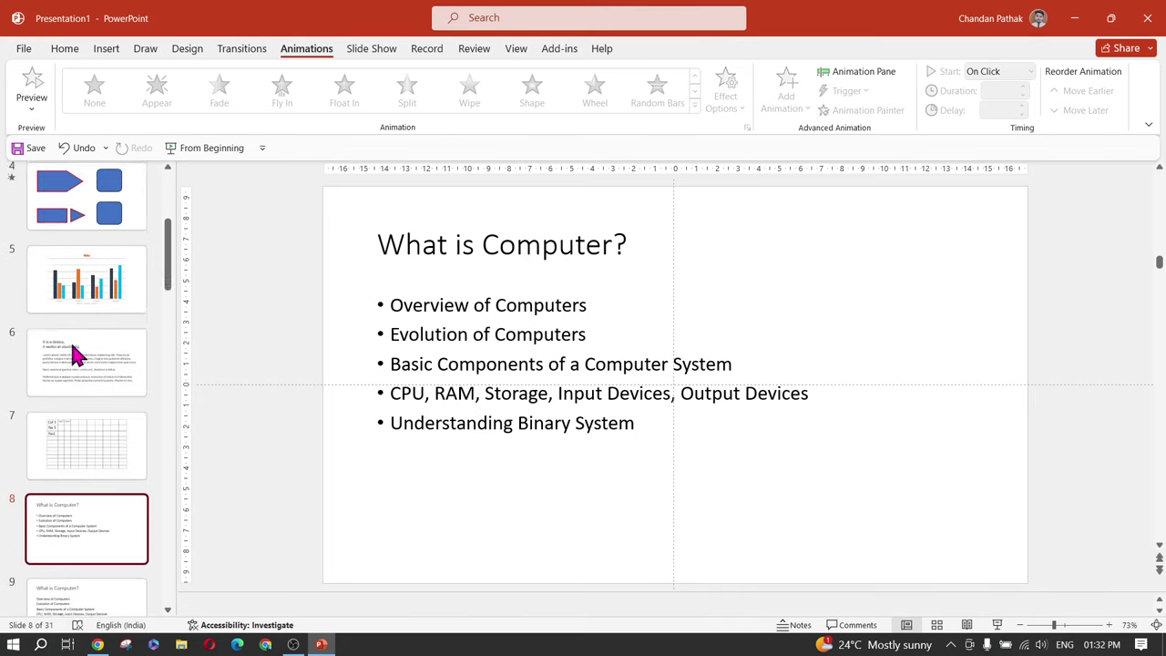
scroll(73, 352, "down", 3)
left_click(78, 441)
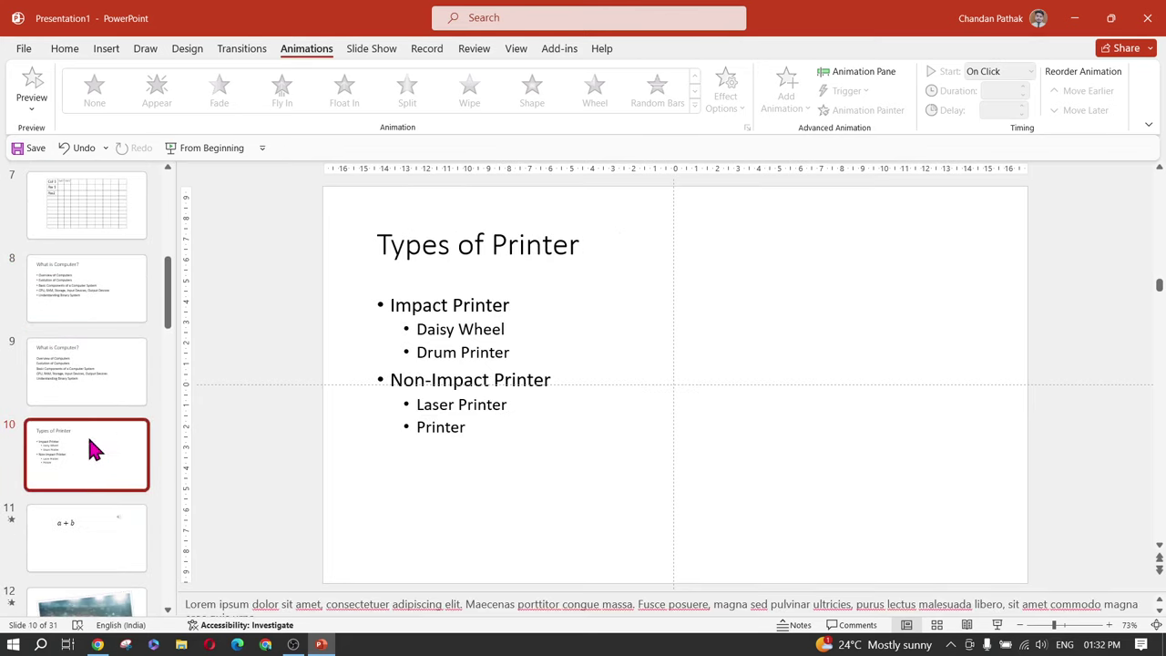
key("alt+Tab")
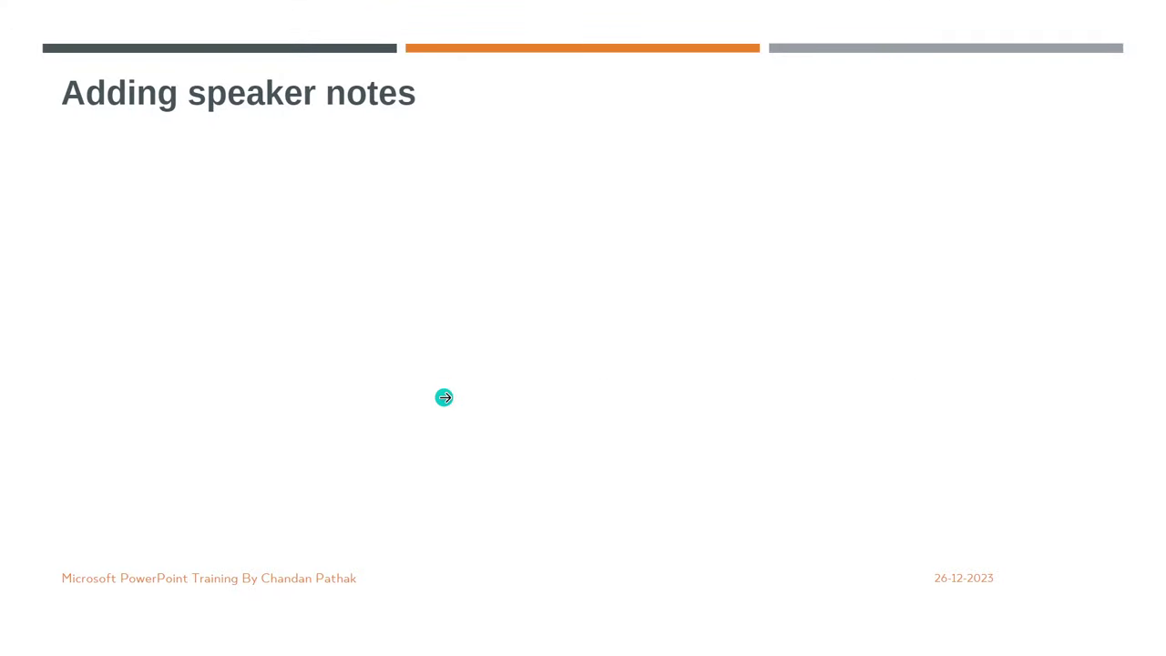
Advance the training slideshow, then return to slide 10 in the editor and bring up the View tab
left_click(444, 397)
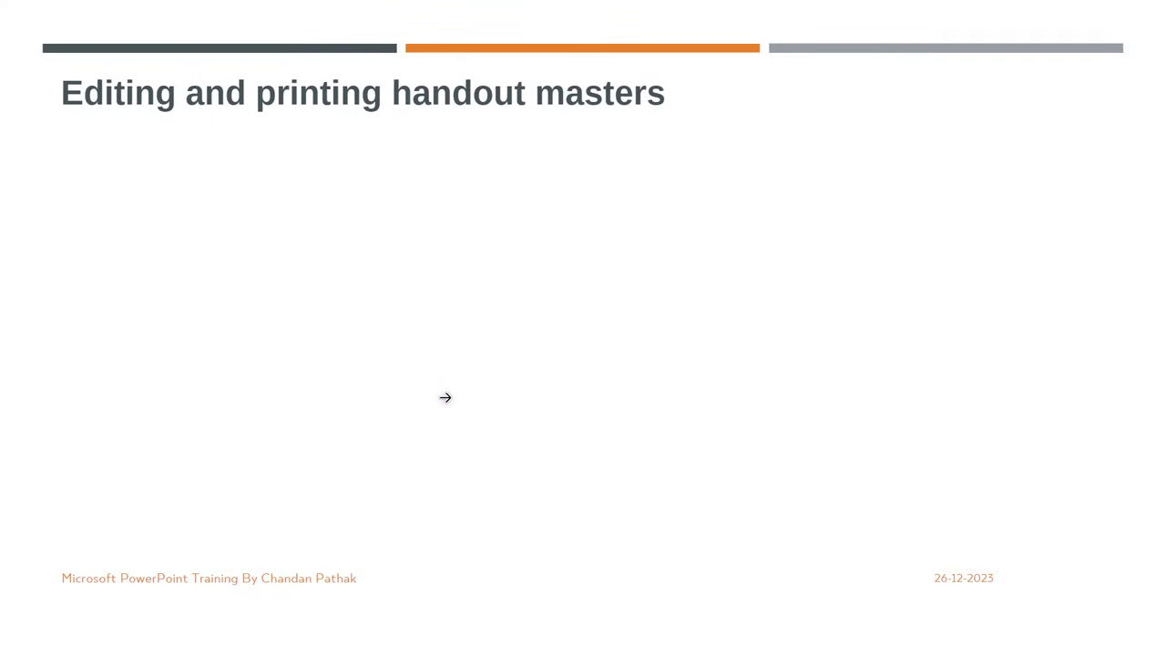
key("alt+Tab")
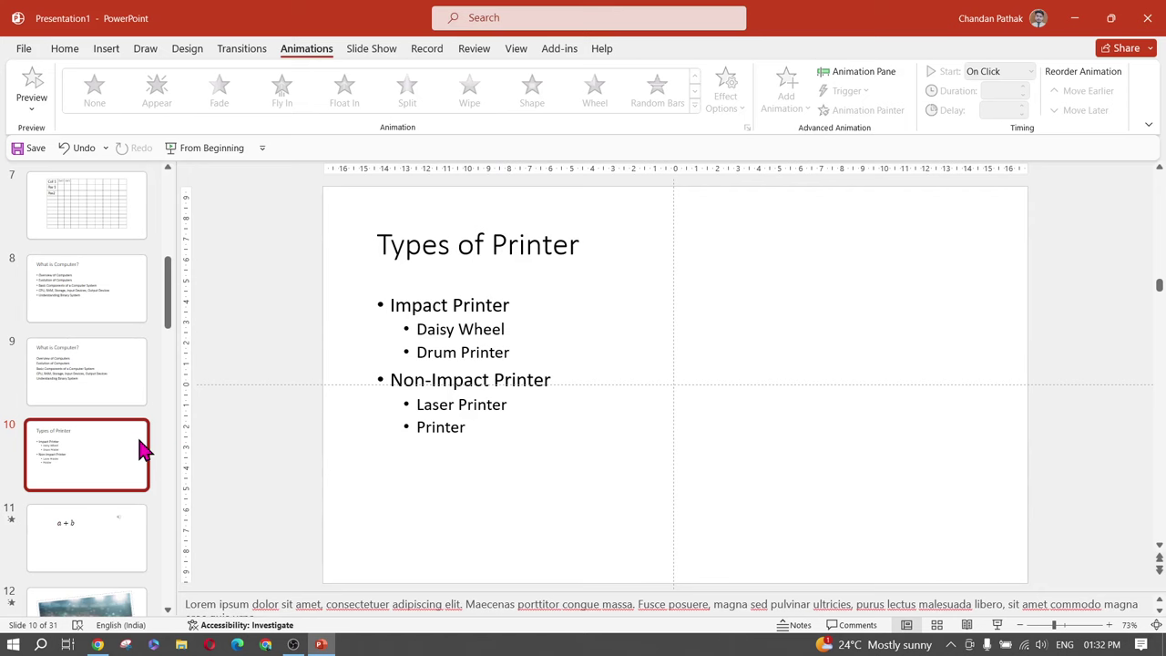
left_click(111, 460)
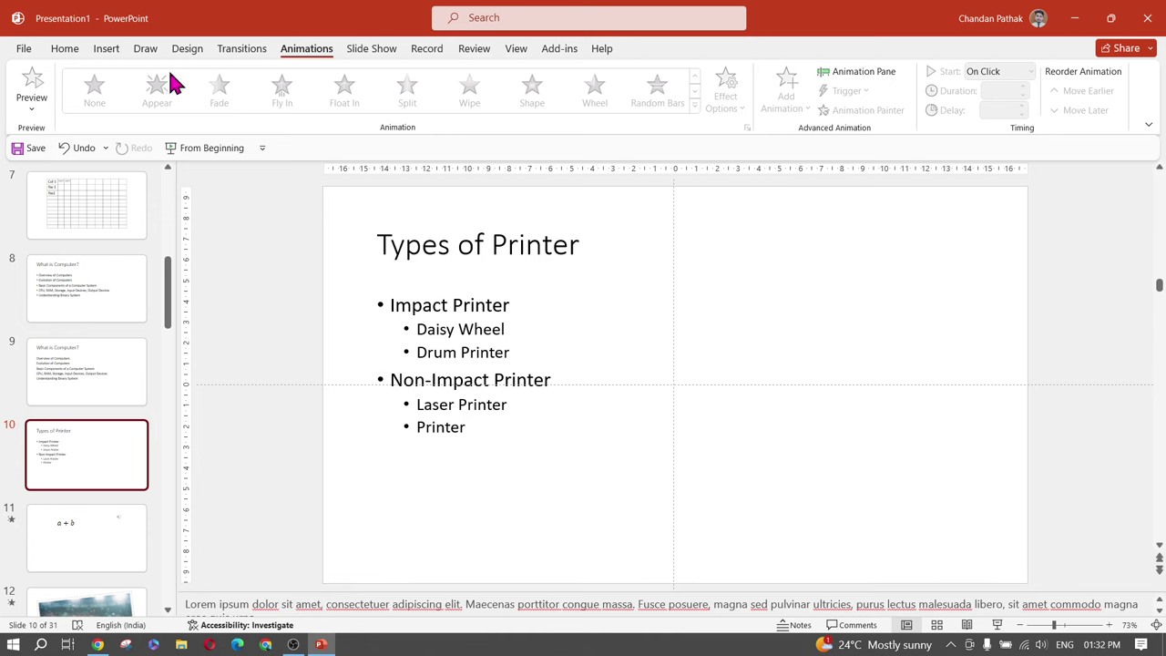
left_click(511, 53)
In the handout master, toggle the header, date and footer placeholders off and back on
left_click(249, 100)
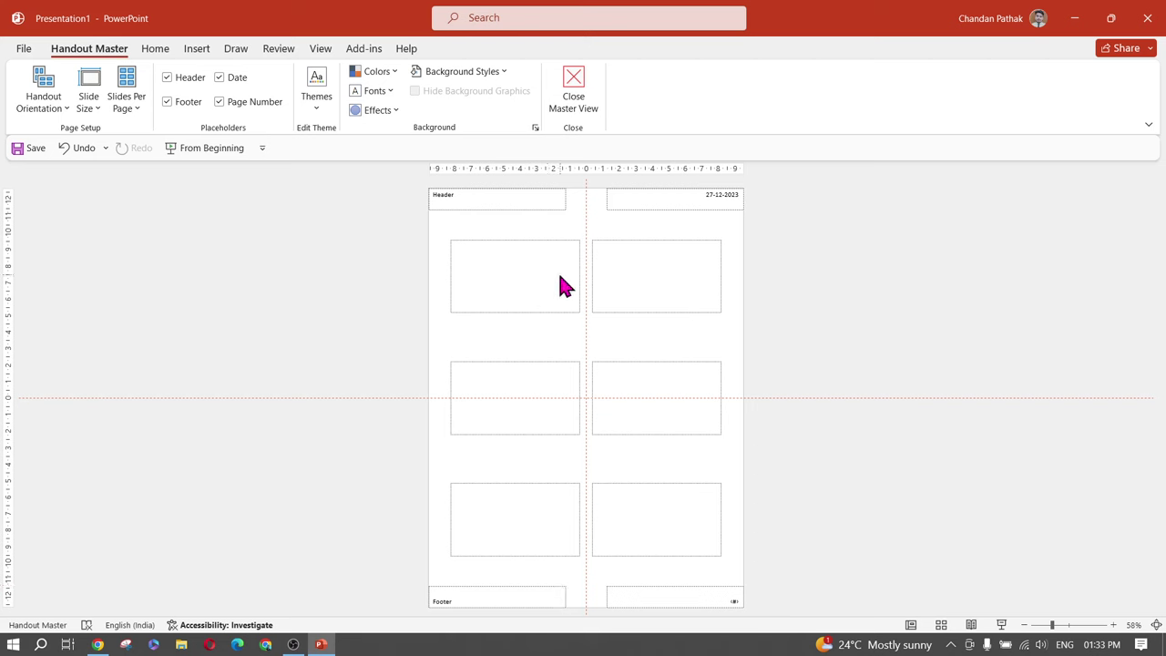
left_click(168, 78)
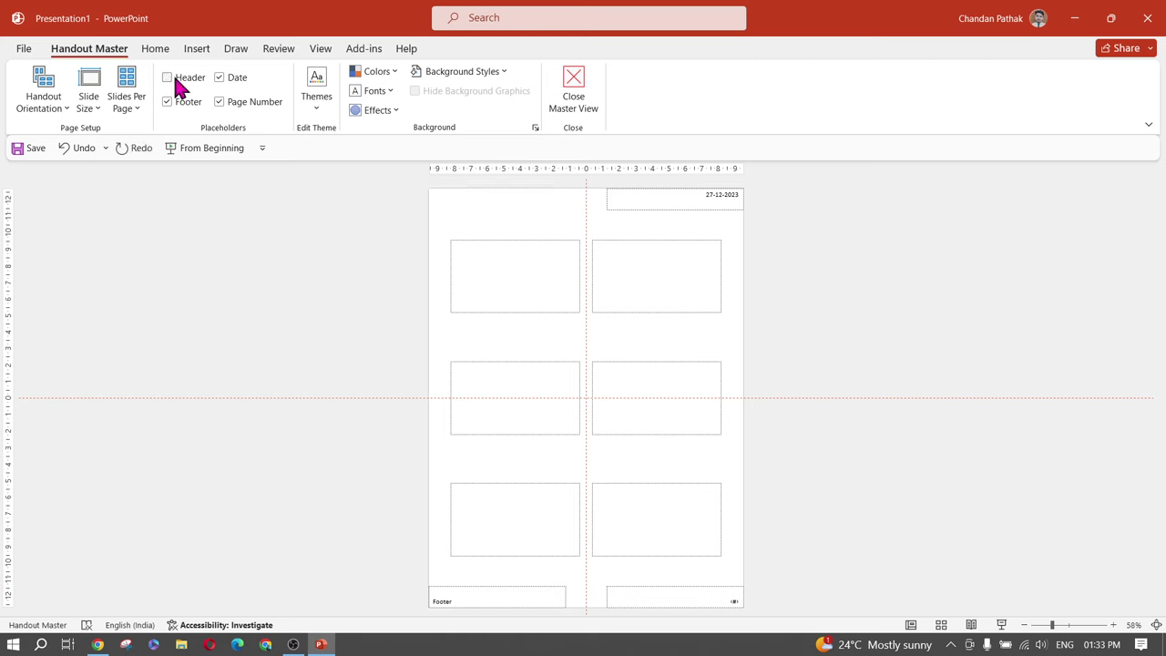
left_click(171, 78)
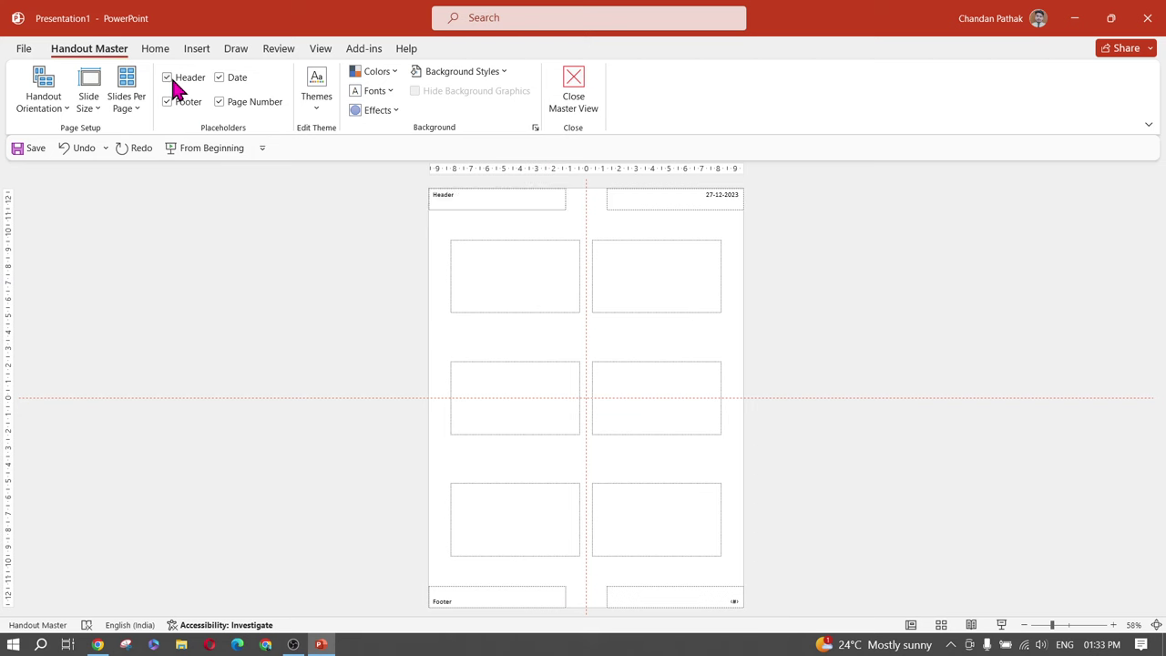
left_click(217, 78)
left_click(217, 78)
left_click(186, 102)
left_click(184, 102)
Give the handout master a light blue gradient background and return to Normal view
left_click(501, 69)
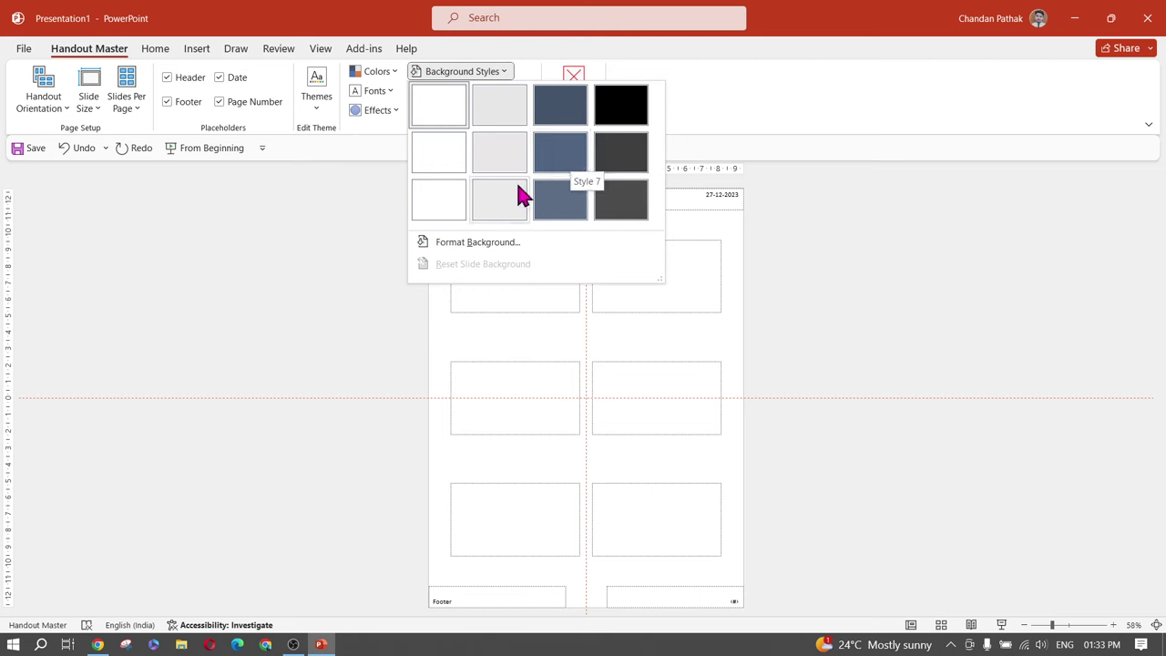
left_click(487, 152)
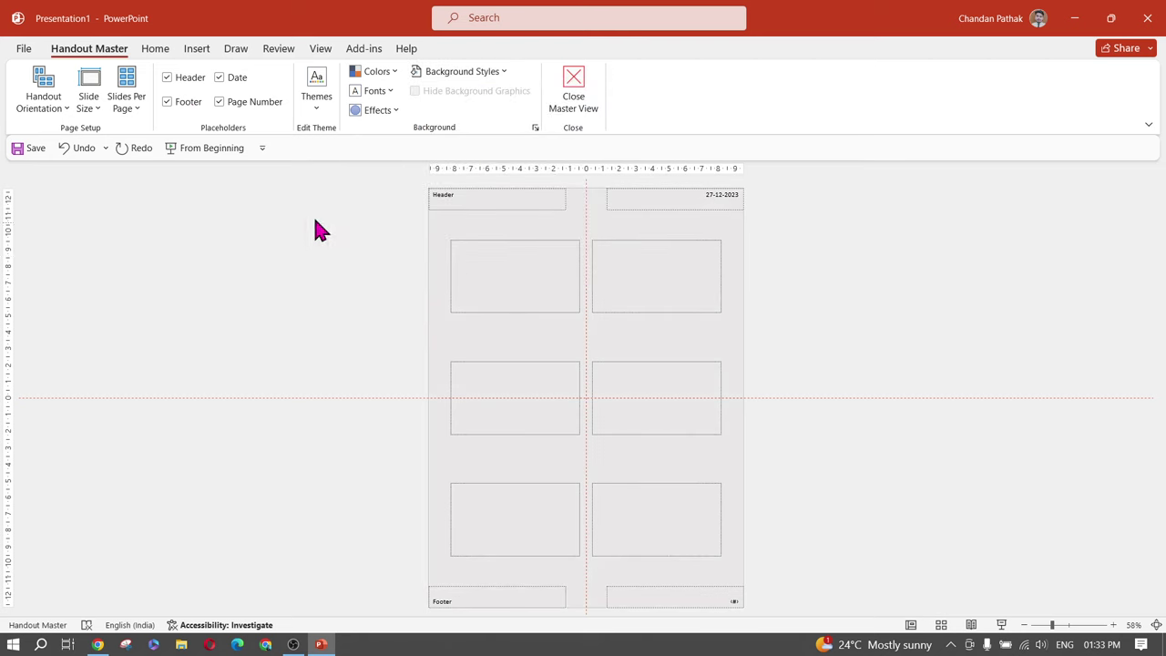
left_click(482, 75)
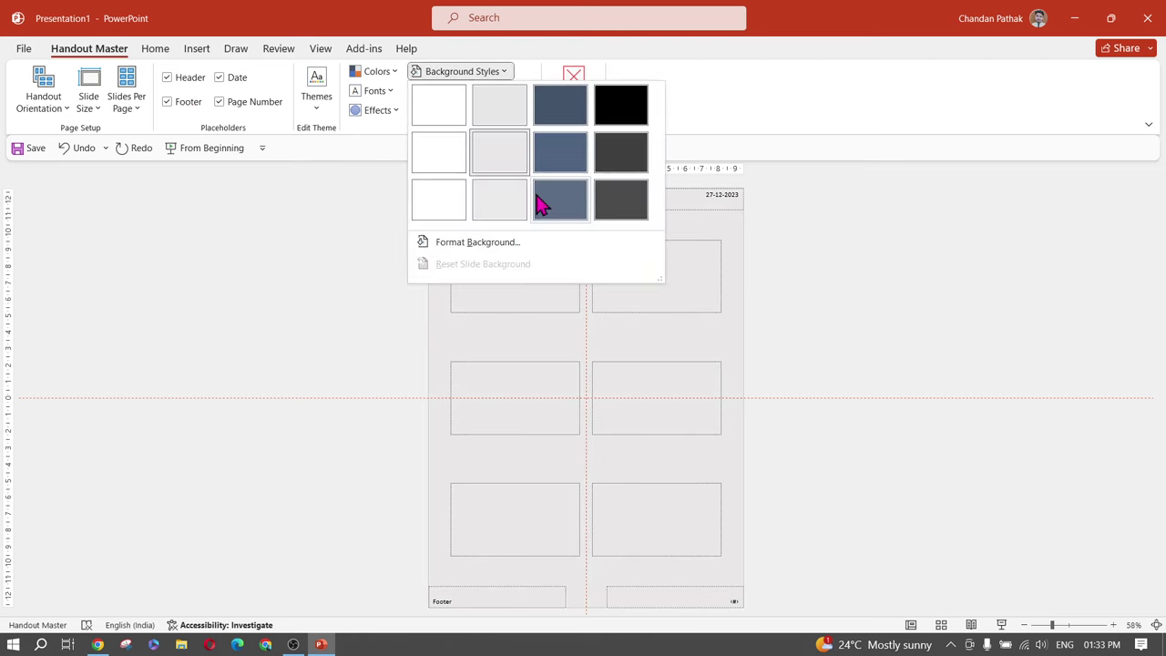
left_click(477, 244)
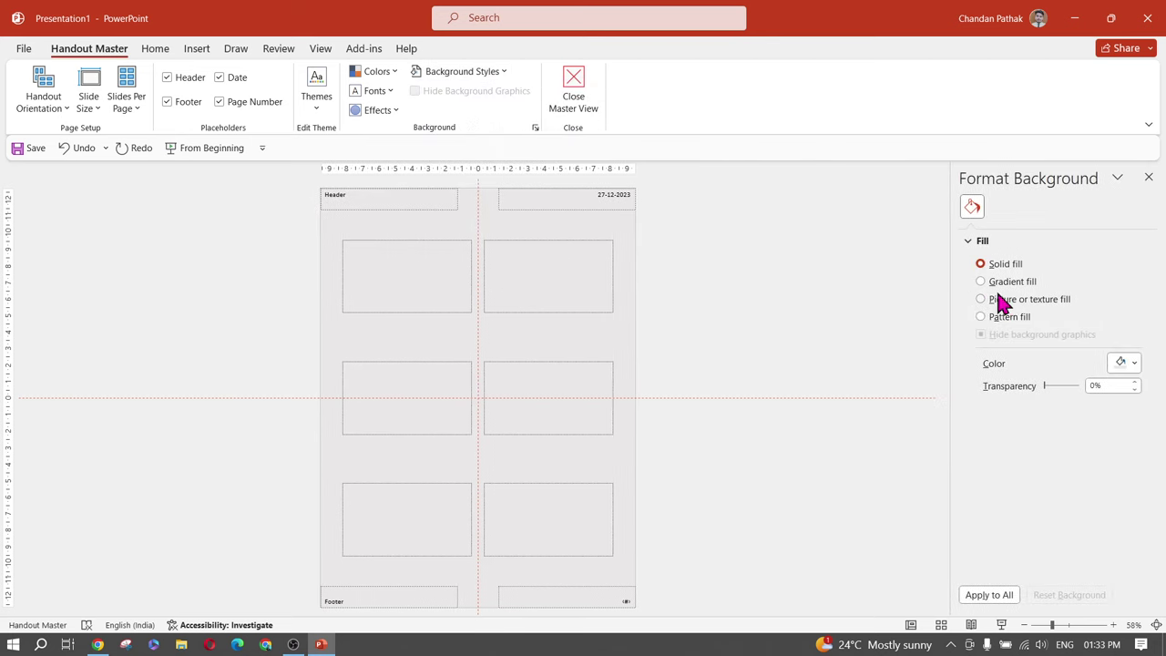
left_click(1011, 283)
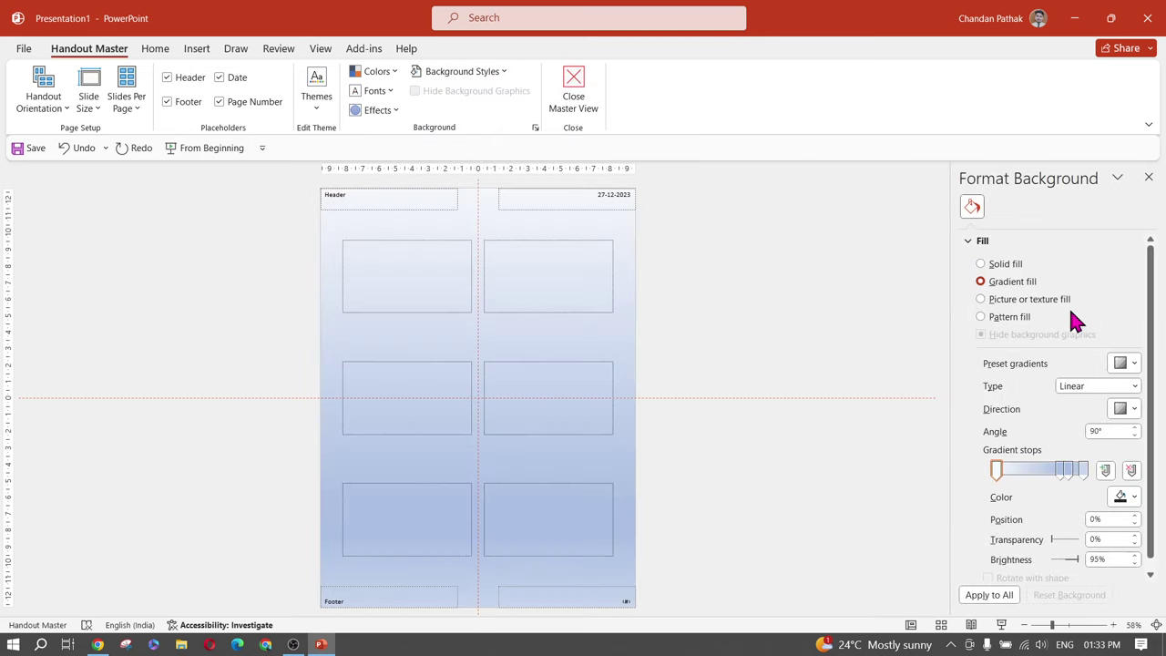
left_click(1147, 179)
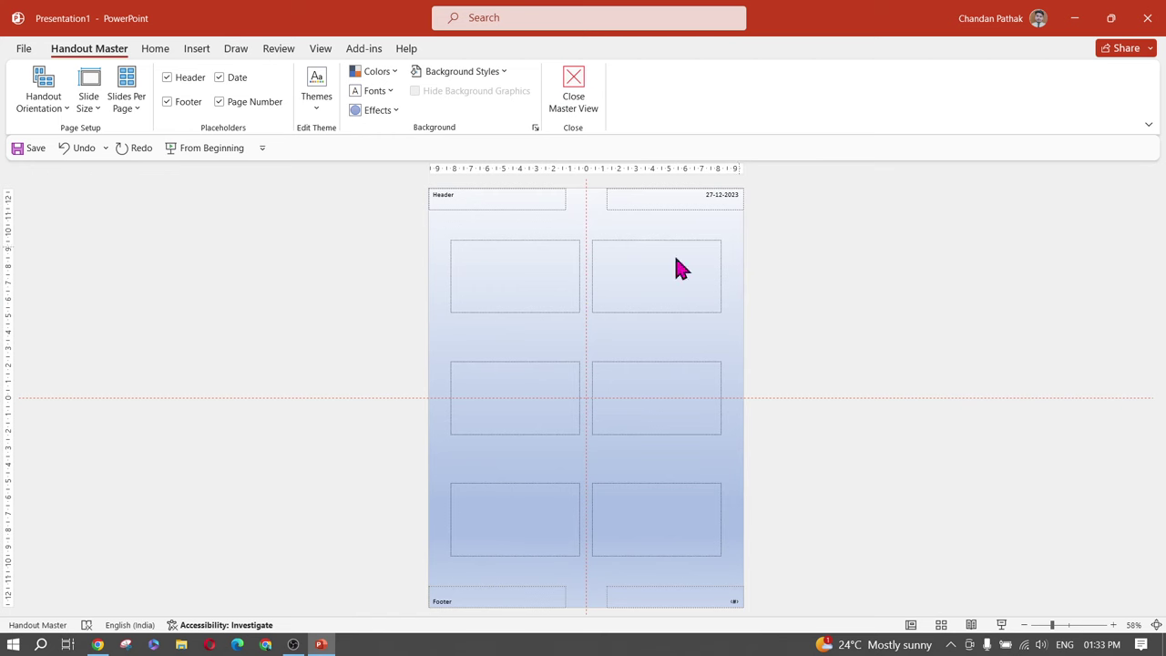
left_click(577, 107)
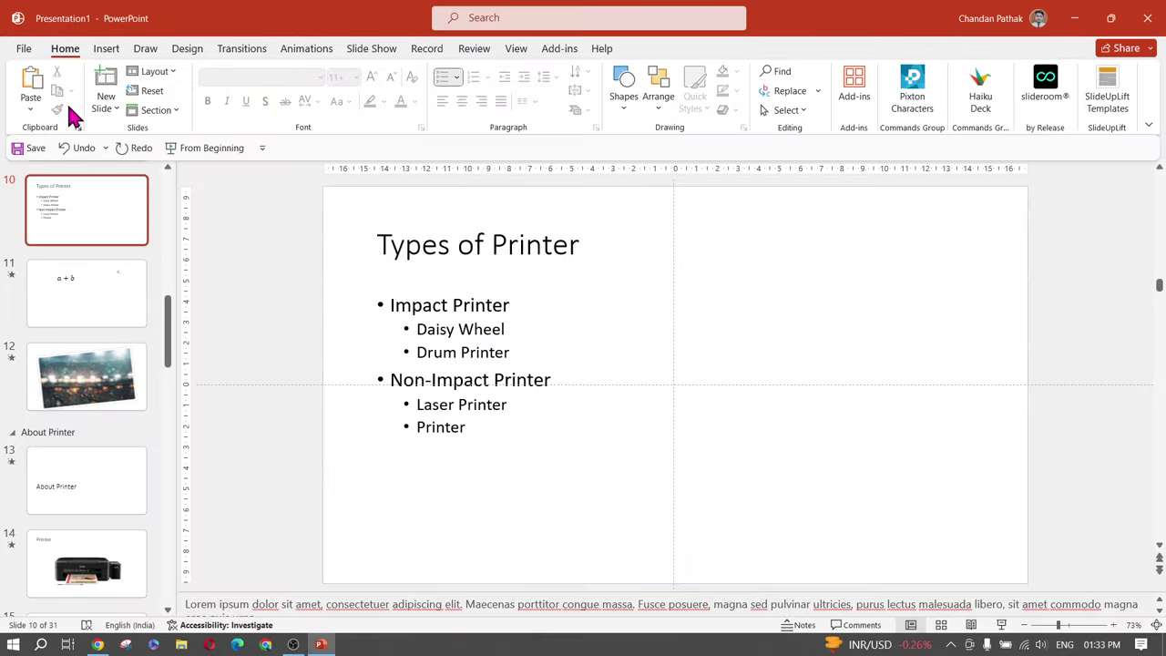
Set up printing all slides as handouts with 3 slides per page
left_click(24, 50)
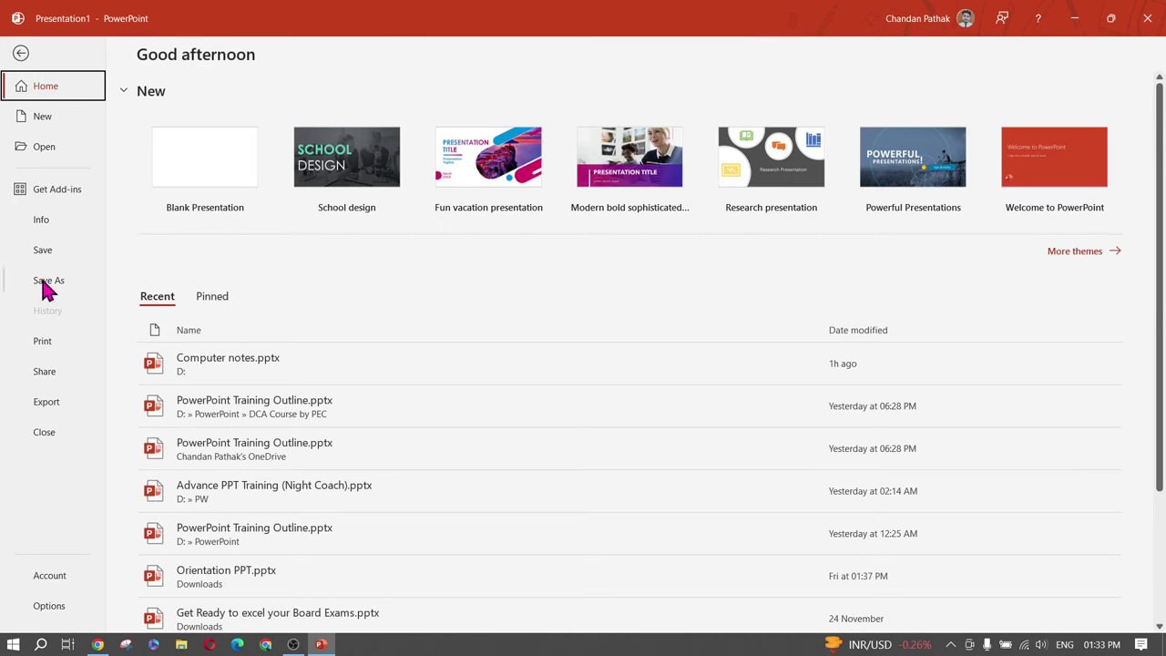
left_click(38, 341)
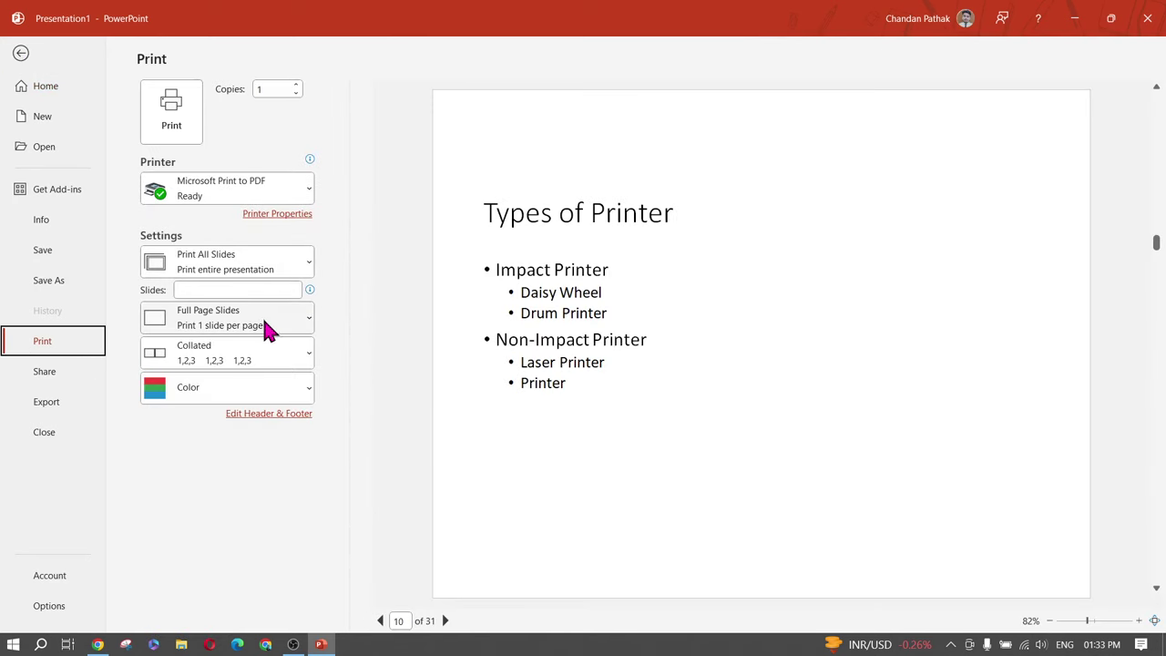
left_click(276, 271)
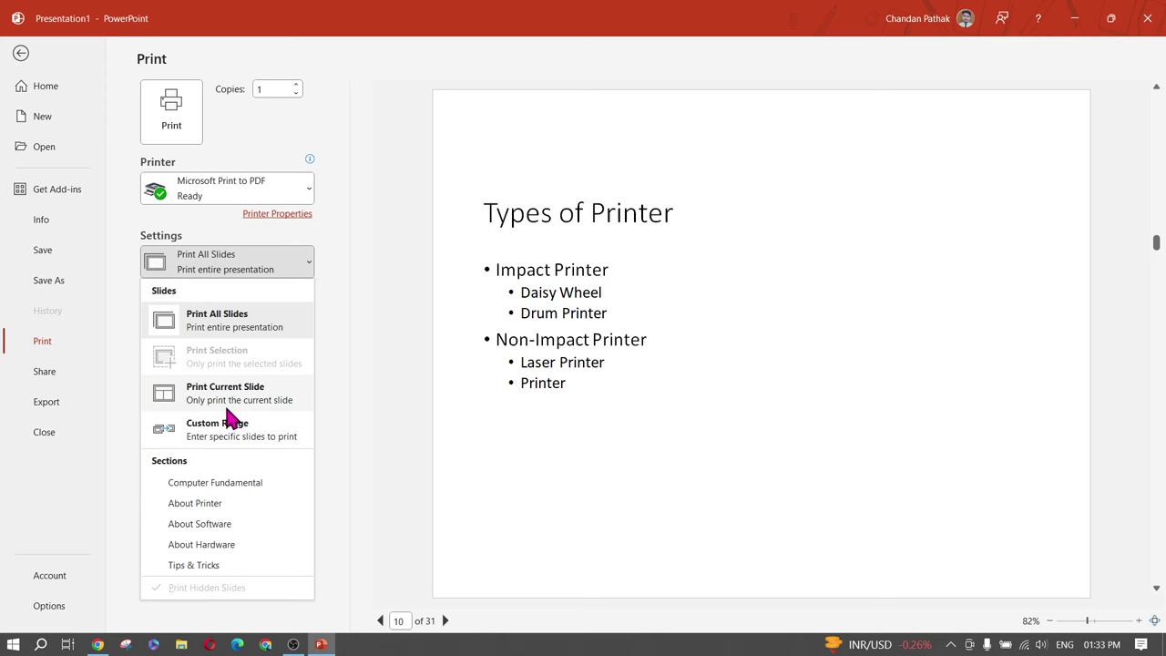
left_click(243, 264)
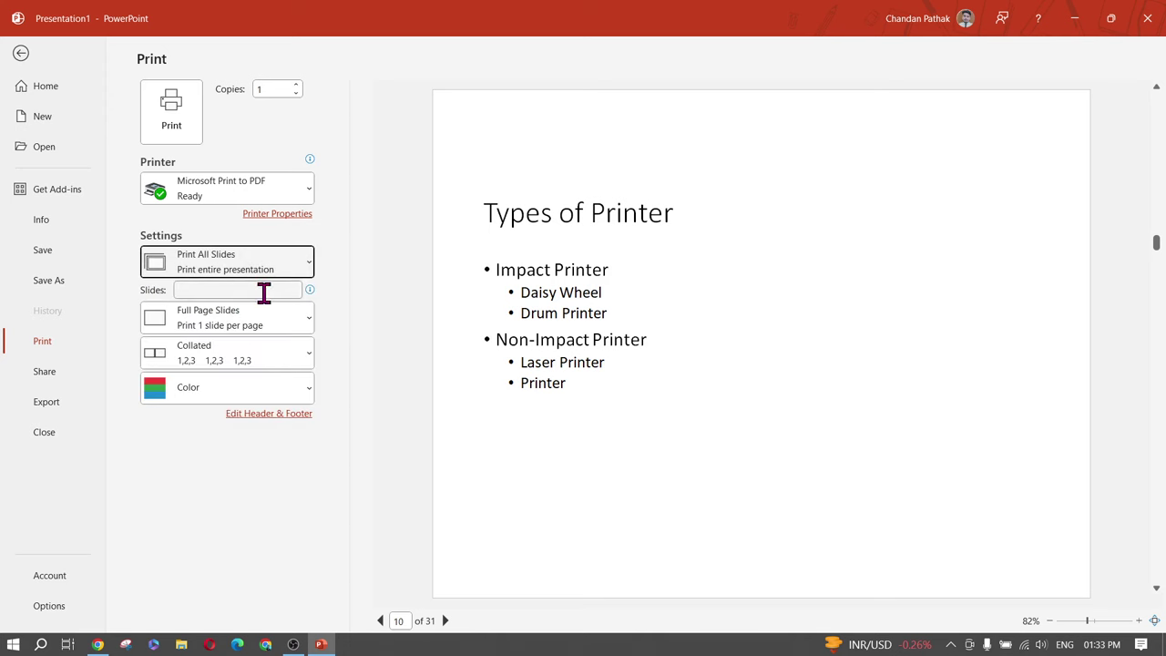
left_click(252, 319)
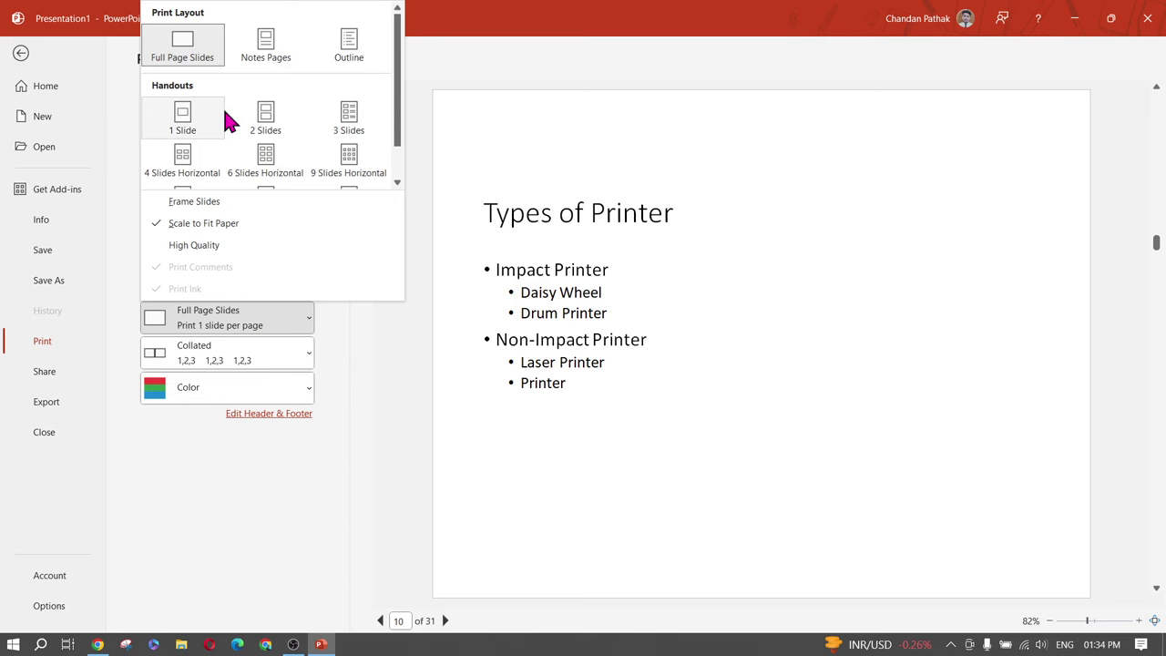
scroll(224, 114, "down", 1)
scroll(225, 113, "up", 1)
scroll(211, 118, "down", 1)
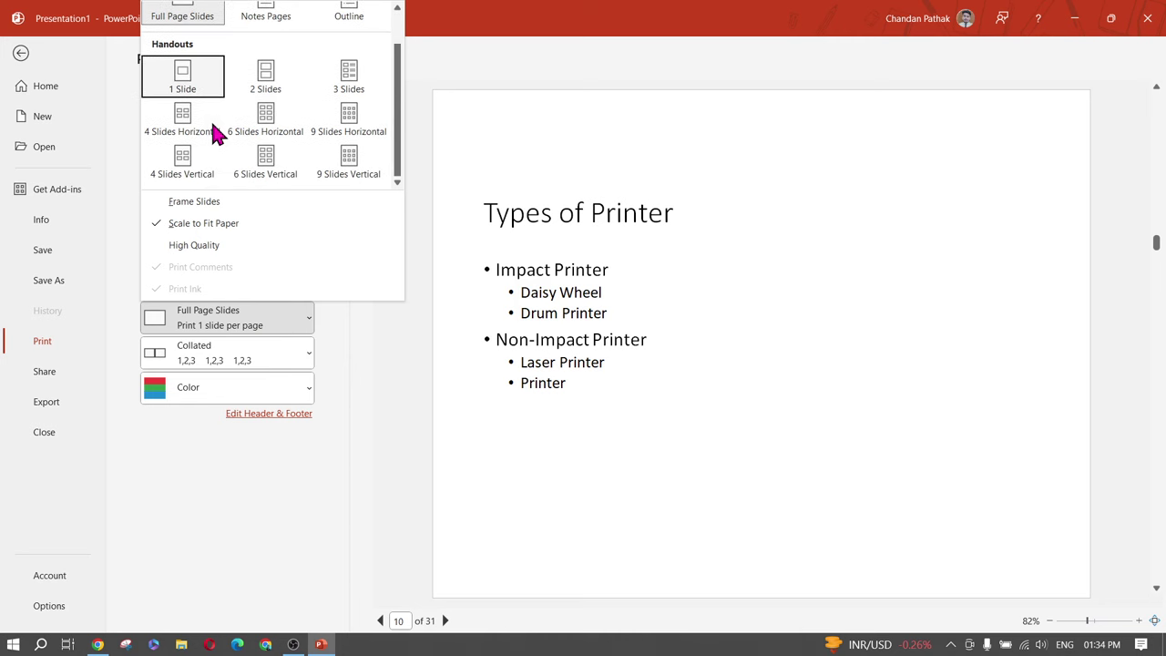
left_click(354, 73)
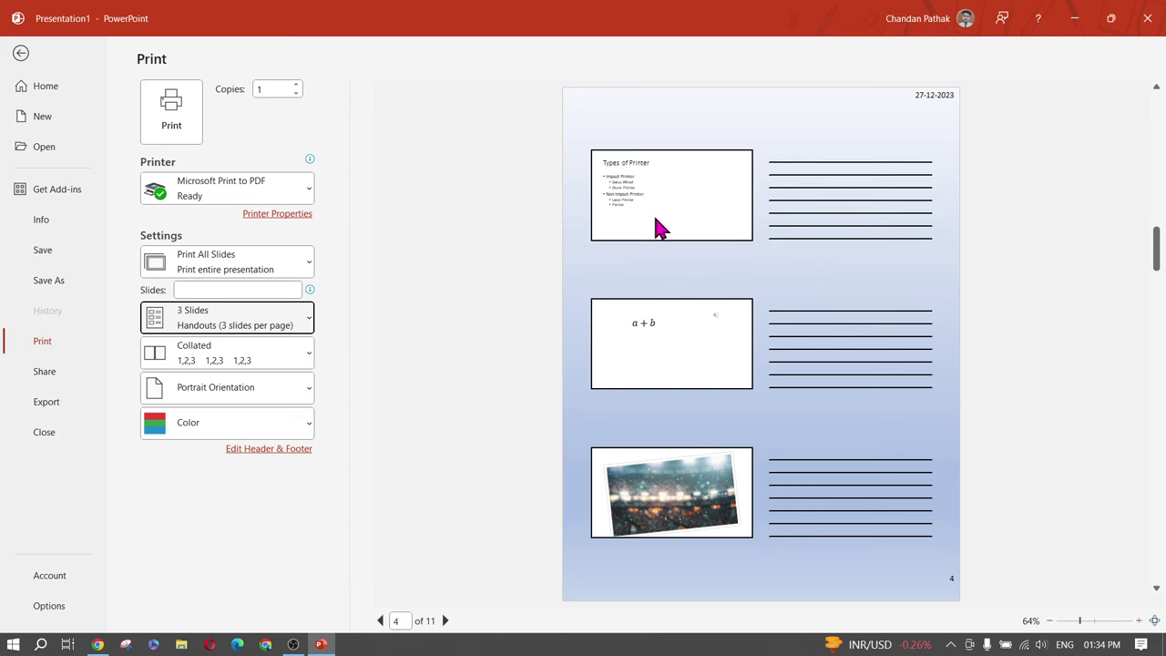
Print to PDF and save the file as 'Print' in Documents
left_click(182, 108)
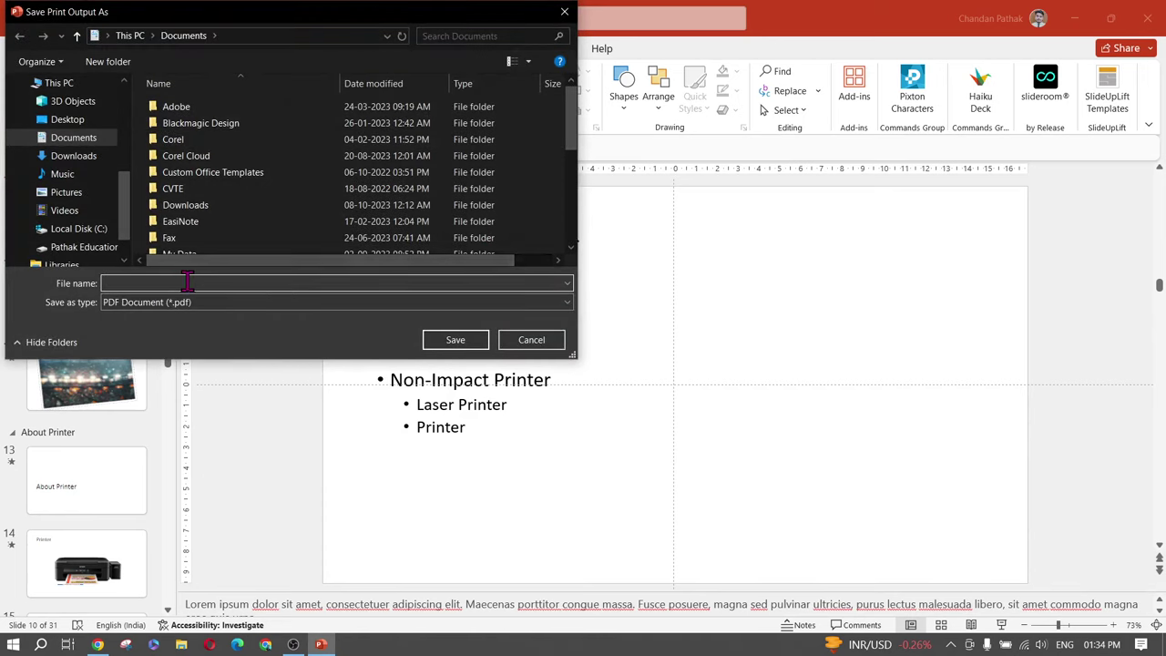
type("Print")
left_click(468, 342)
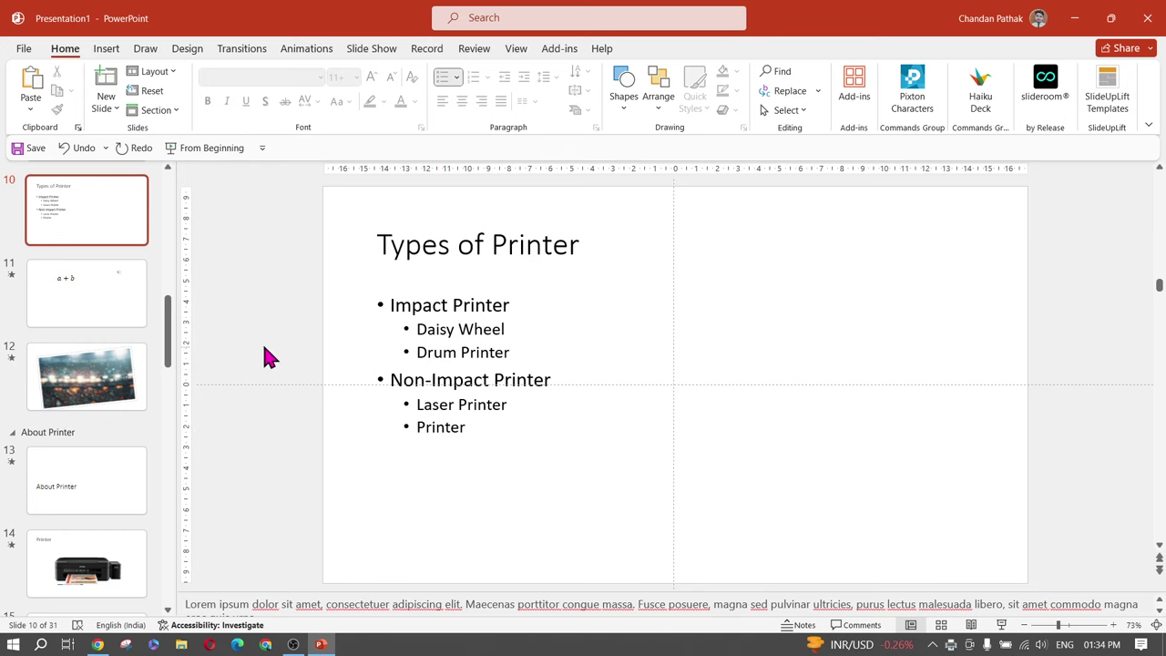
Browse the title slide and slides 2–4, checking their transition options
left_click(489, 240)
scroll(107, 301, "up", 5)
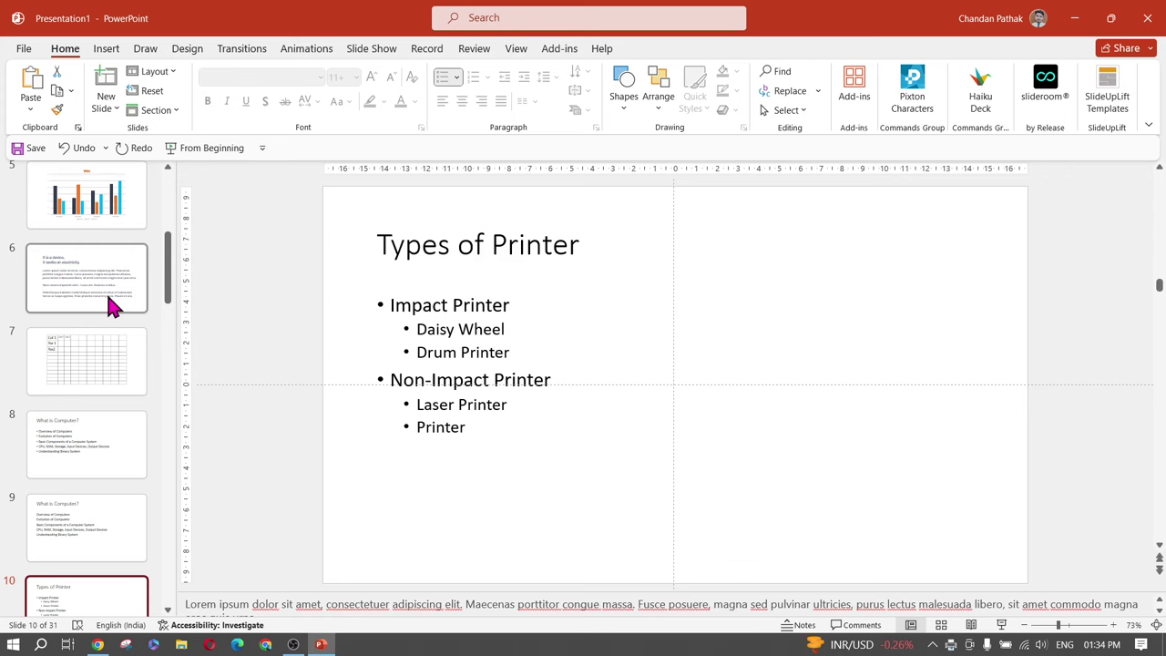
scroll(138, 257, "up", 5)
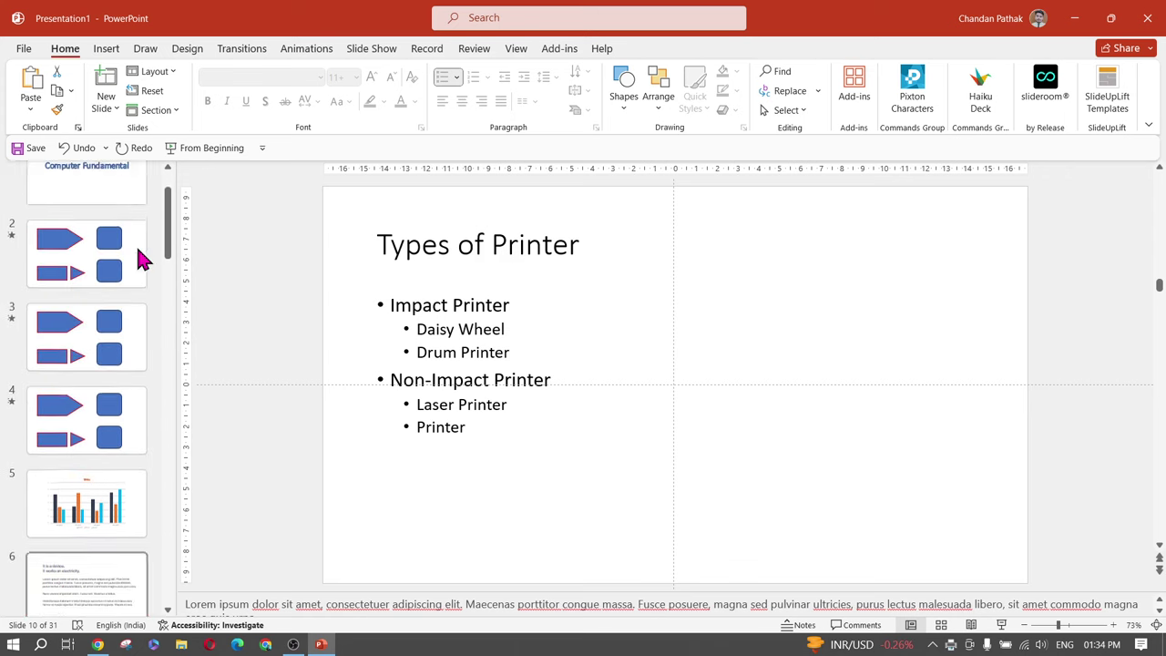
left_click(104, 242)
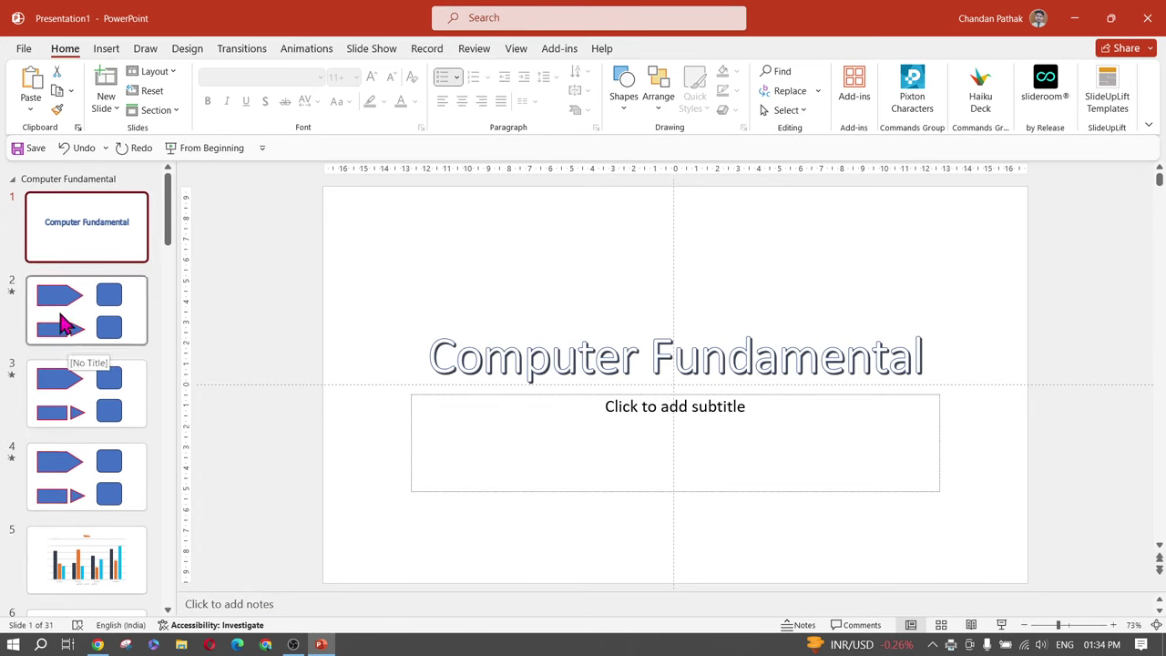
left_click(64, 323)
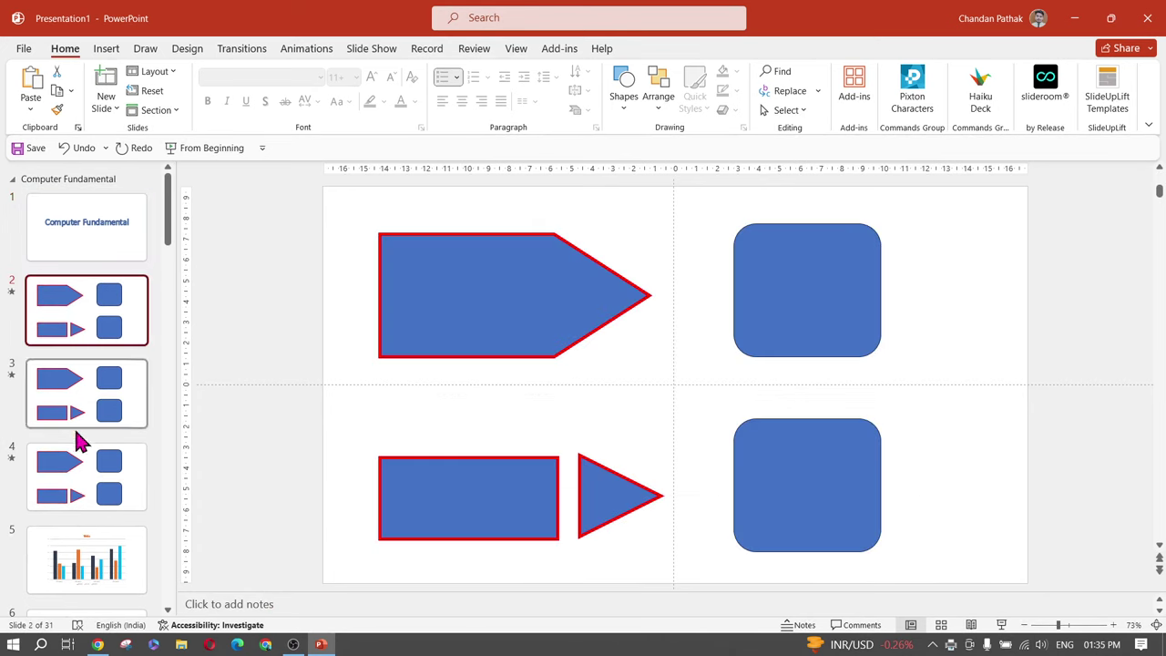
left_click(79, 502, "shift")
left_click(242, 48)
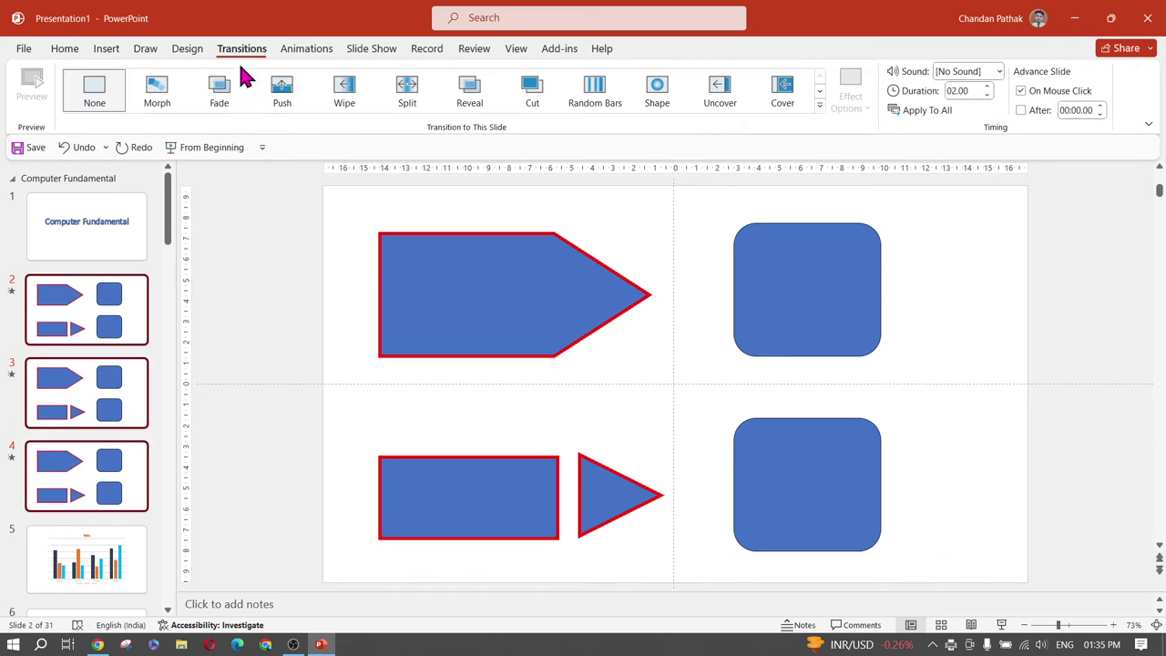
left_click(58, 254)
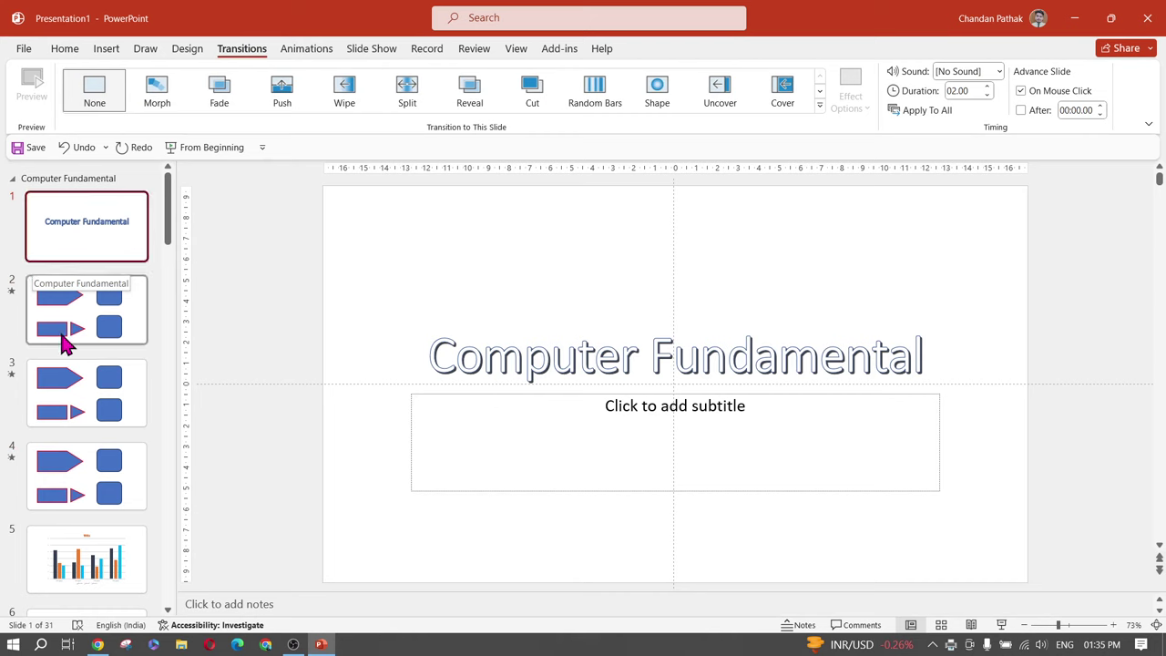
Bring up slide 5's bar chart after glancing at slide 8, then compare the View and Review tabs
scroll(59, 343, "down", 4)
left_click(56, 262)
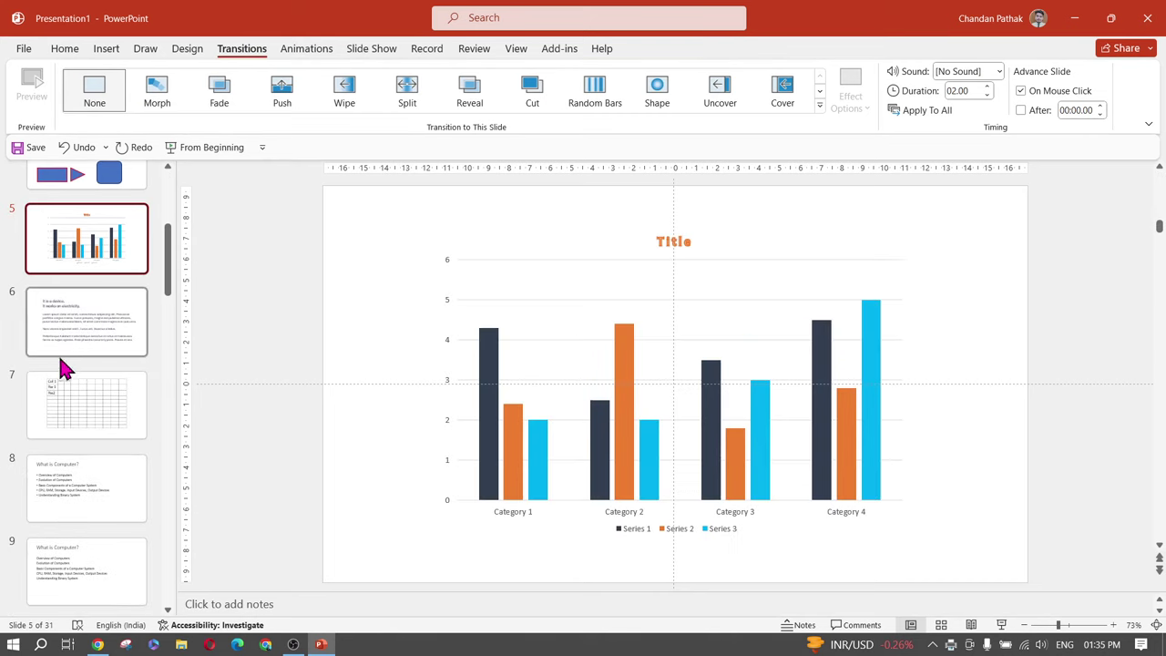
left_click(66, 510)
left_click(77, 244)
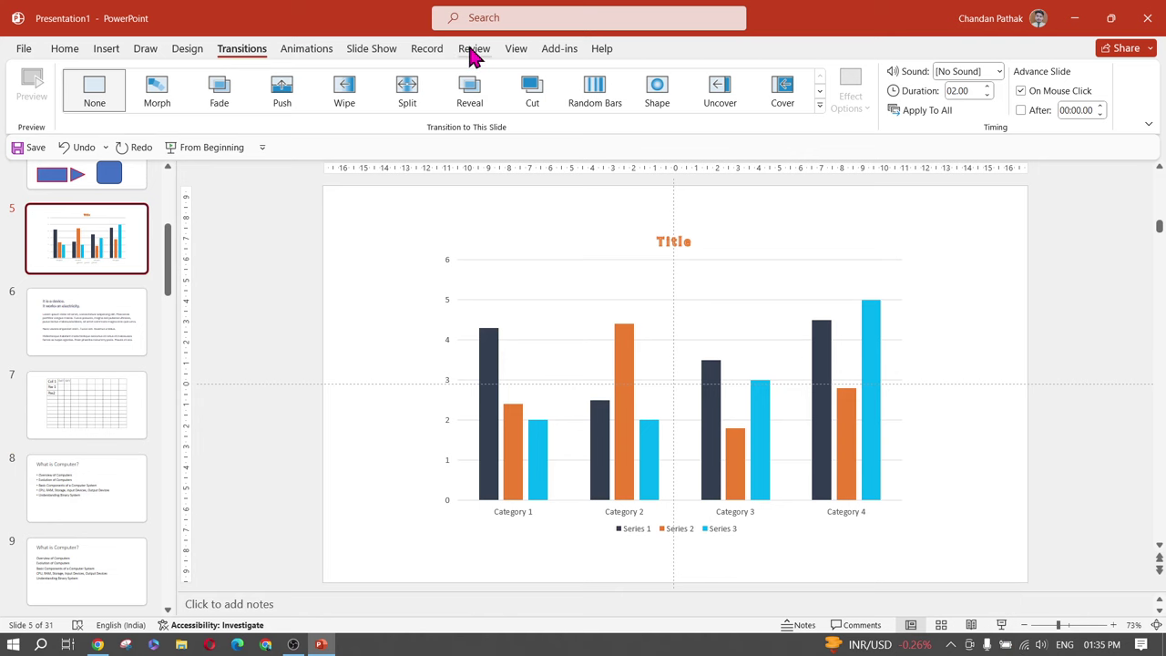
left_click(516, 54)
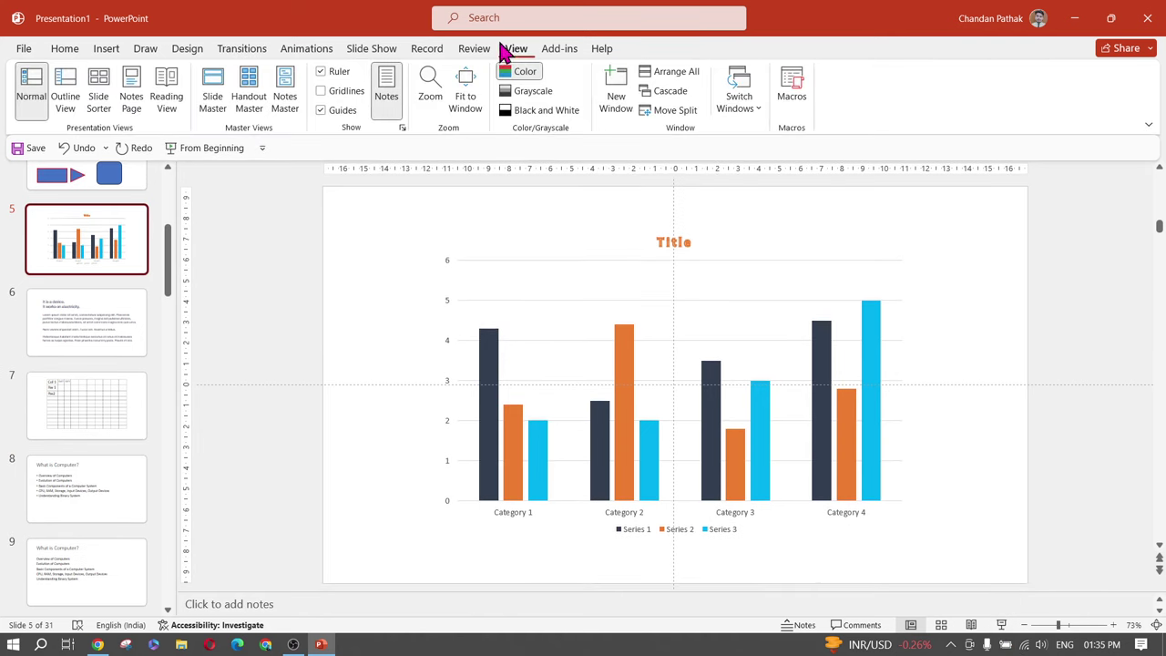
left_click(483, 52)
left_click(517, 49)
Rehearse timings from the start, advance two slides, end the show and keep the recorded timings
left_click(372, 53)
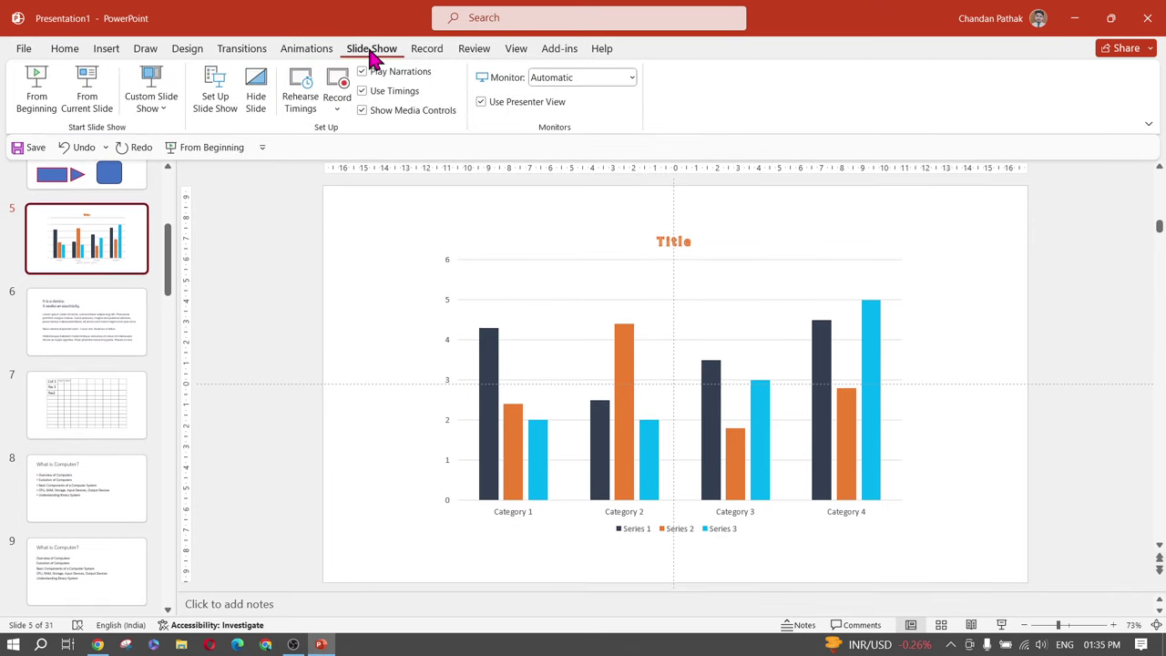
left_click(303, 105)
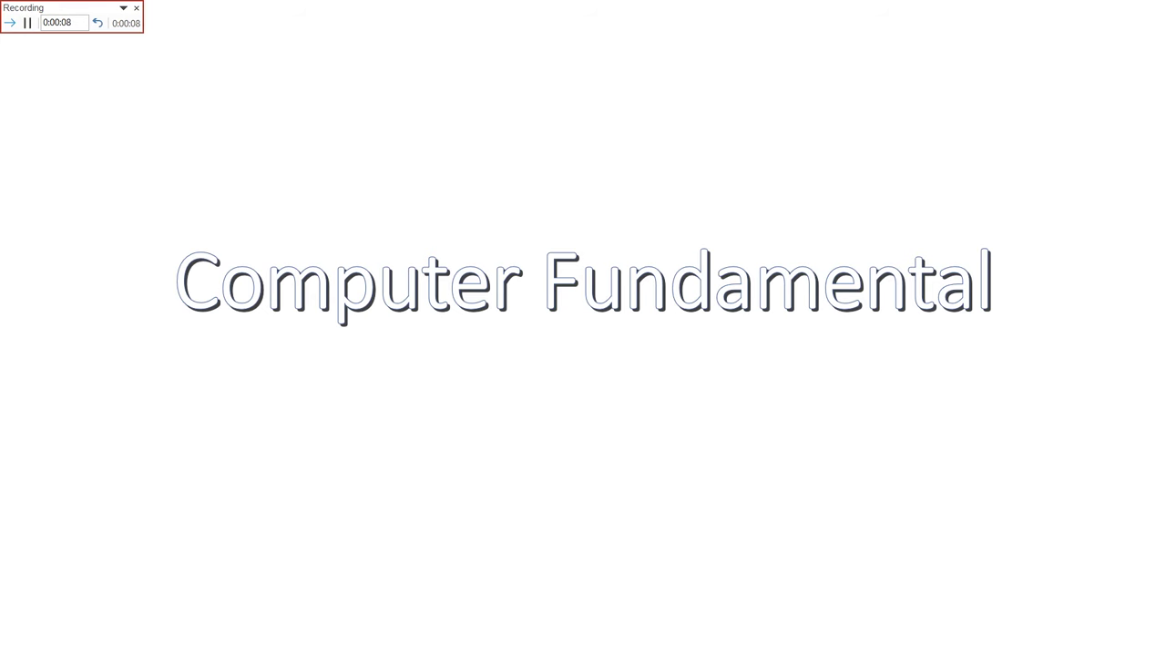
key("Right")
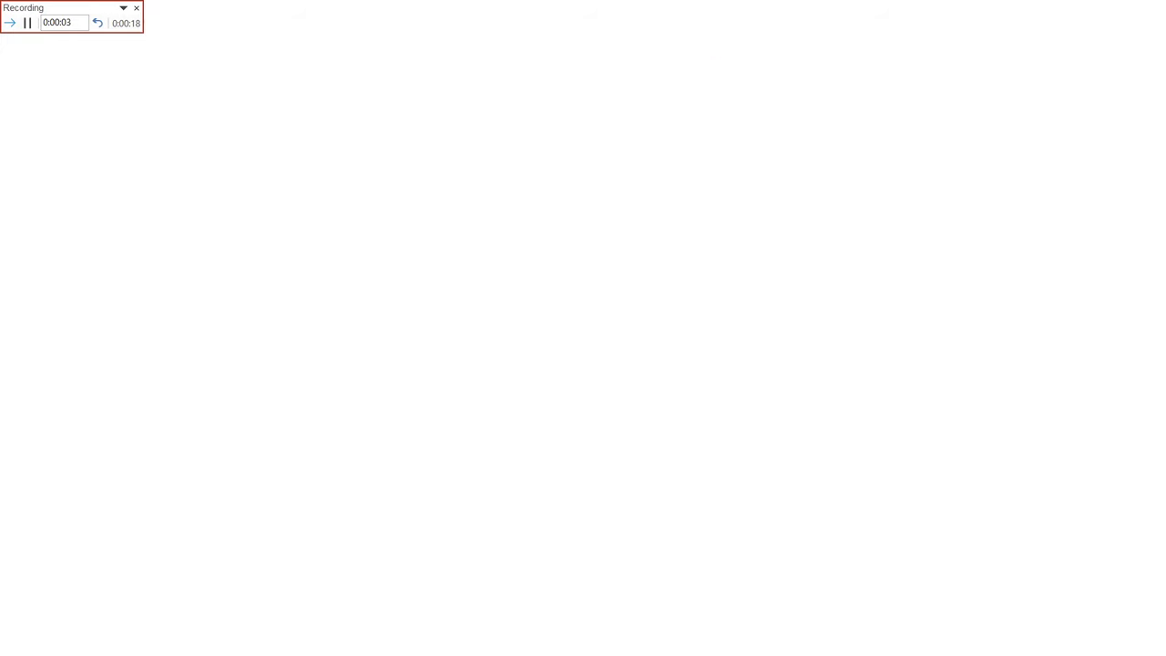
key("Right")
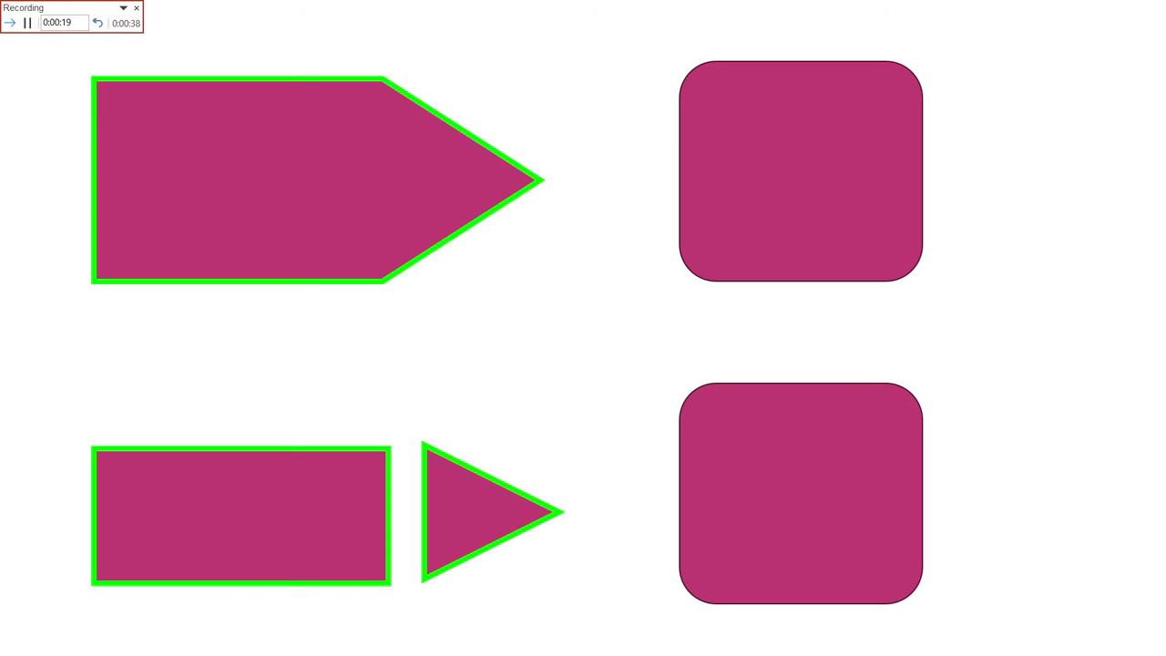
right_click(489, 255)
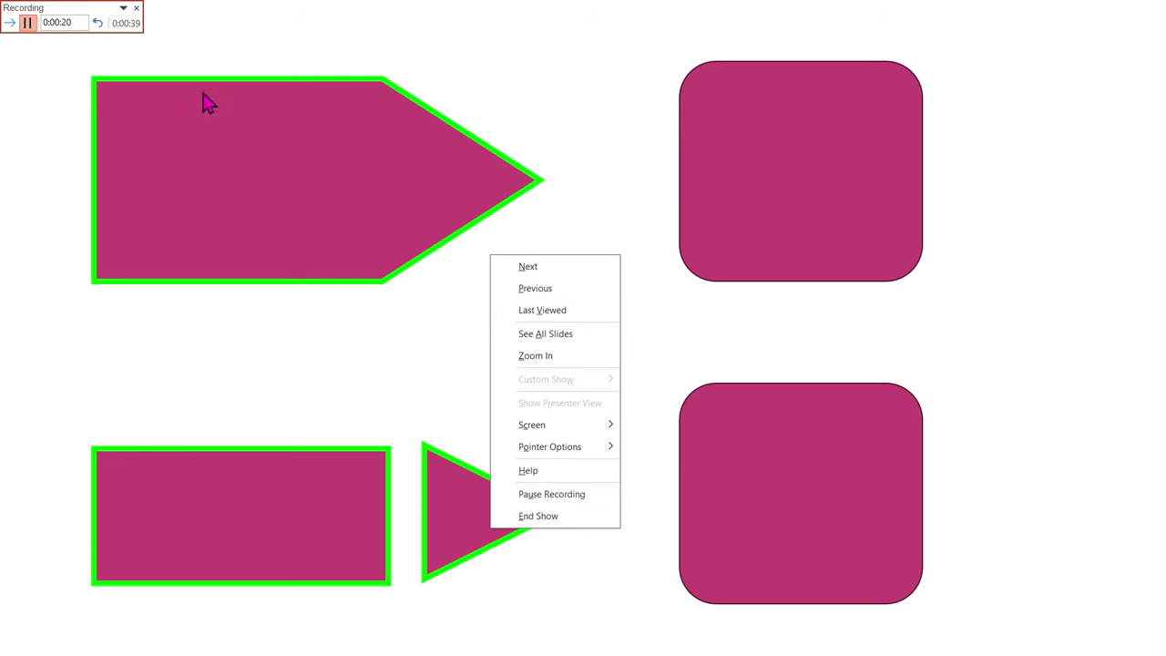
left_click(544, 519)
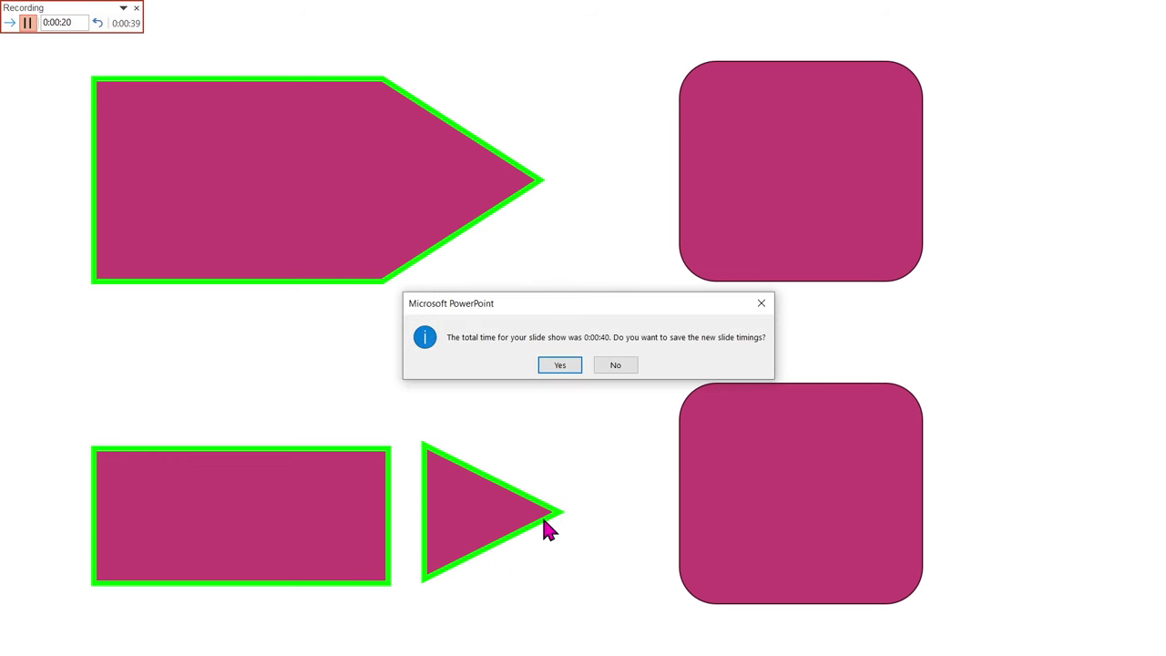
left_click(559, 366)
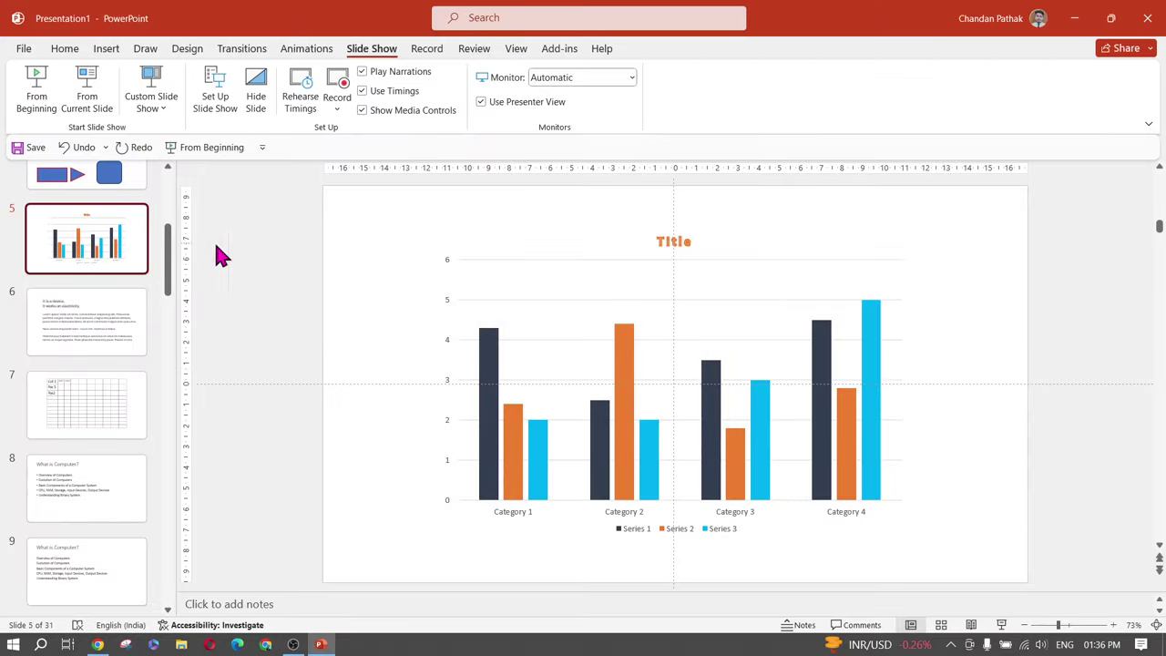
Show the title slide and slide 2 with the Transitions options visible
scroll(58, 346, "up", 3)
scroll(57, 351, "up", 2)
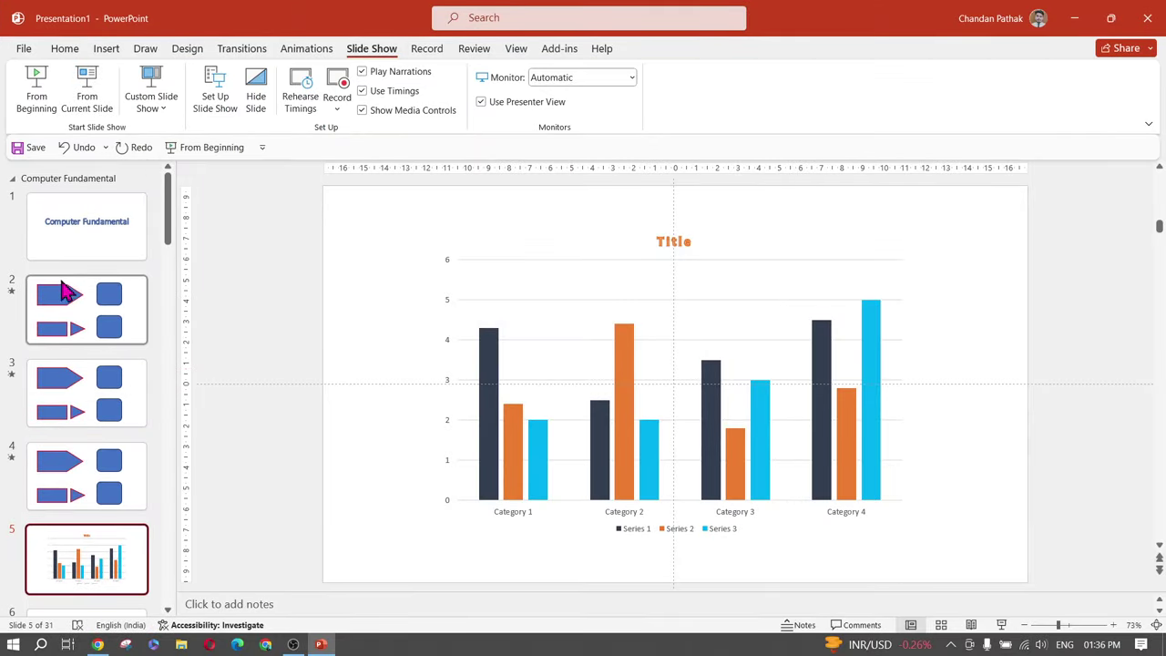
left_click(63, 253)
left_click(241, 50)
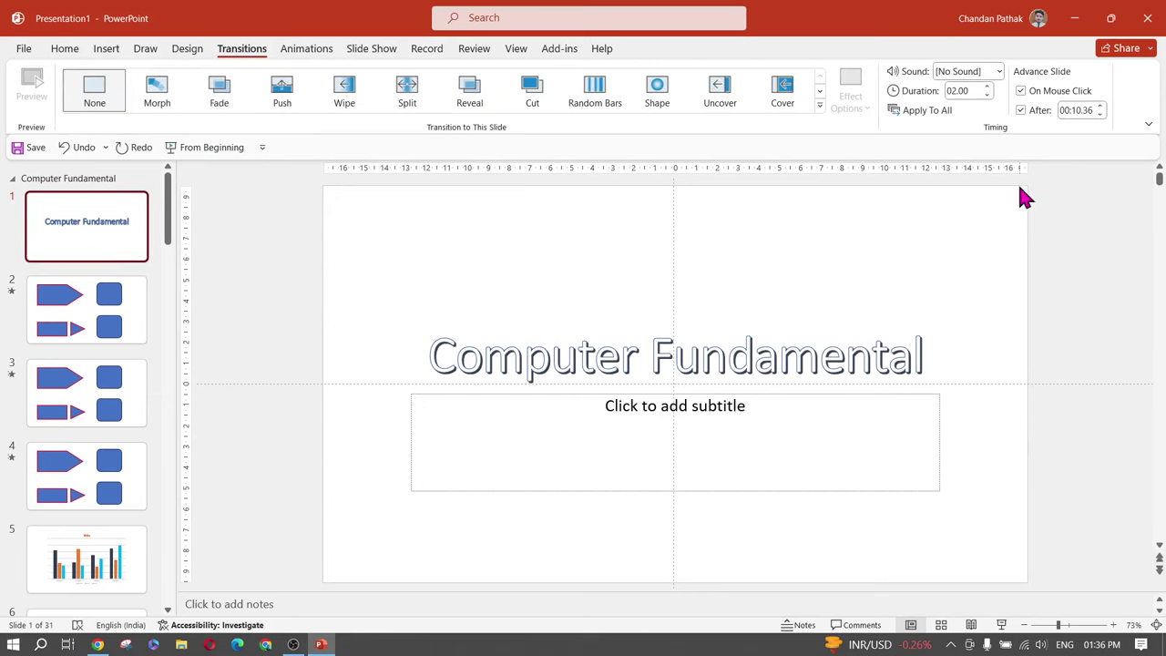
left_click(52, 335)
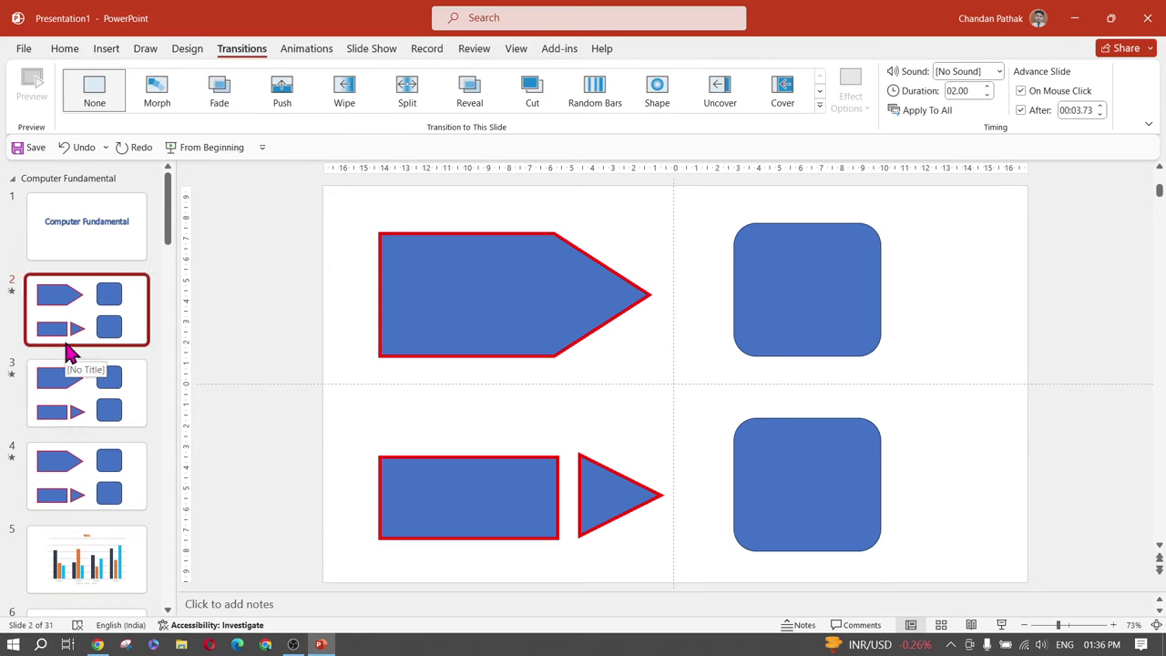
Step through slides 3 and 4, then return to the Computer Fundamental title slide
left_click(75, 401)
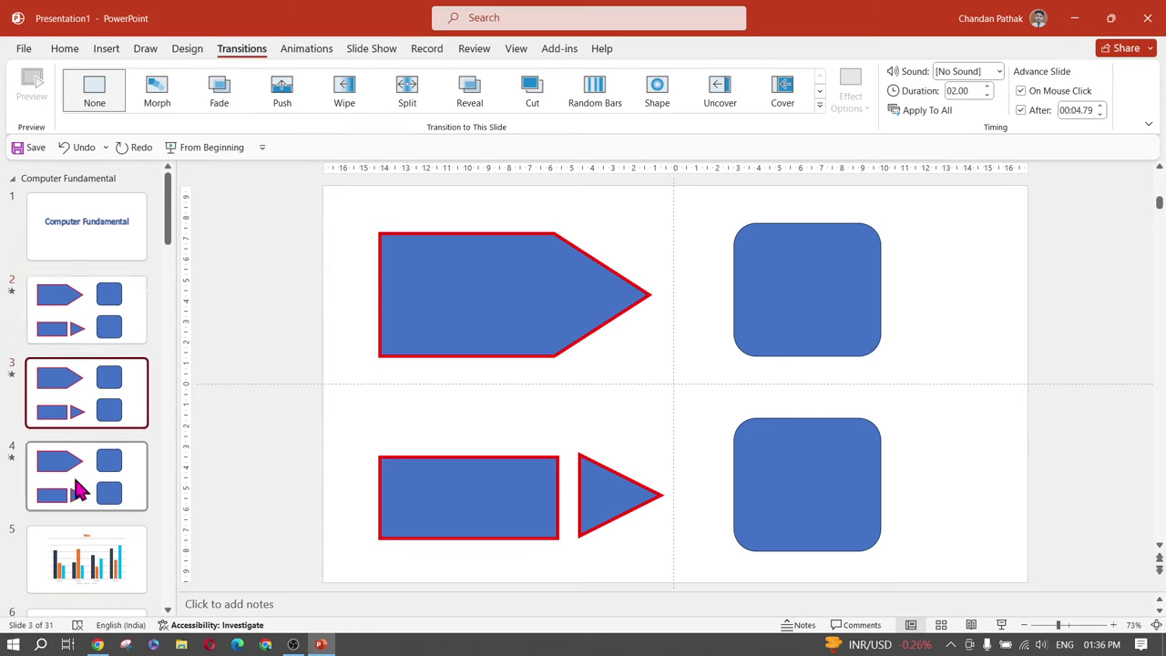
left_click(76, 492)
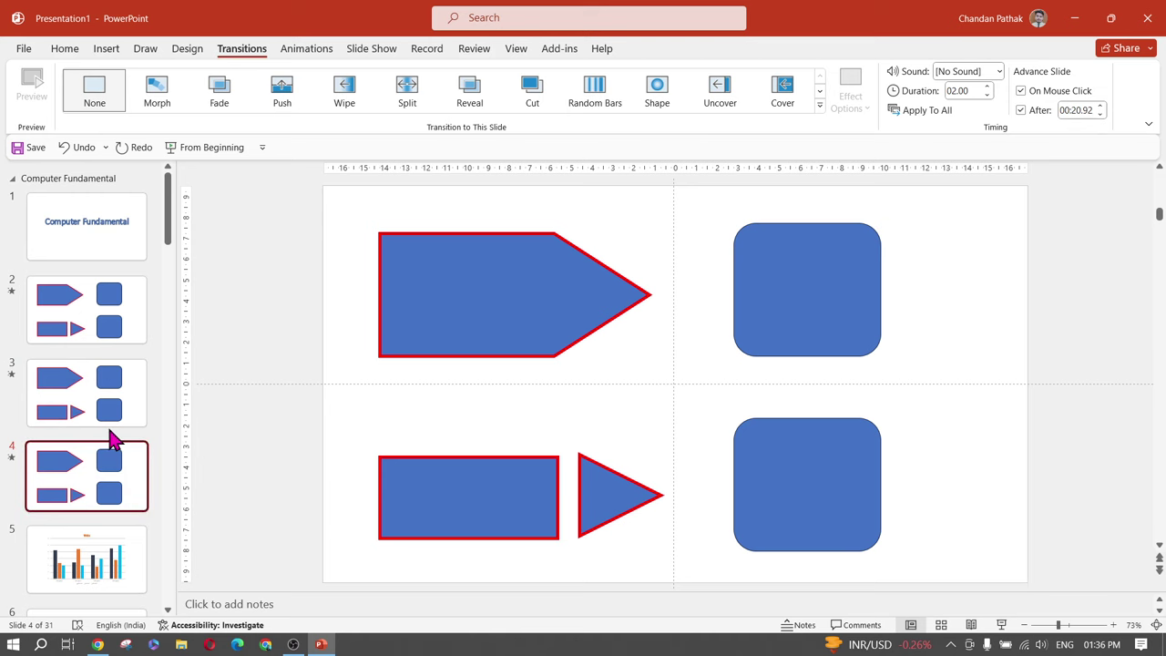
left_click(101, 223)
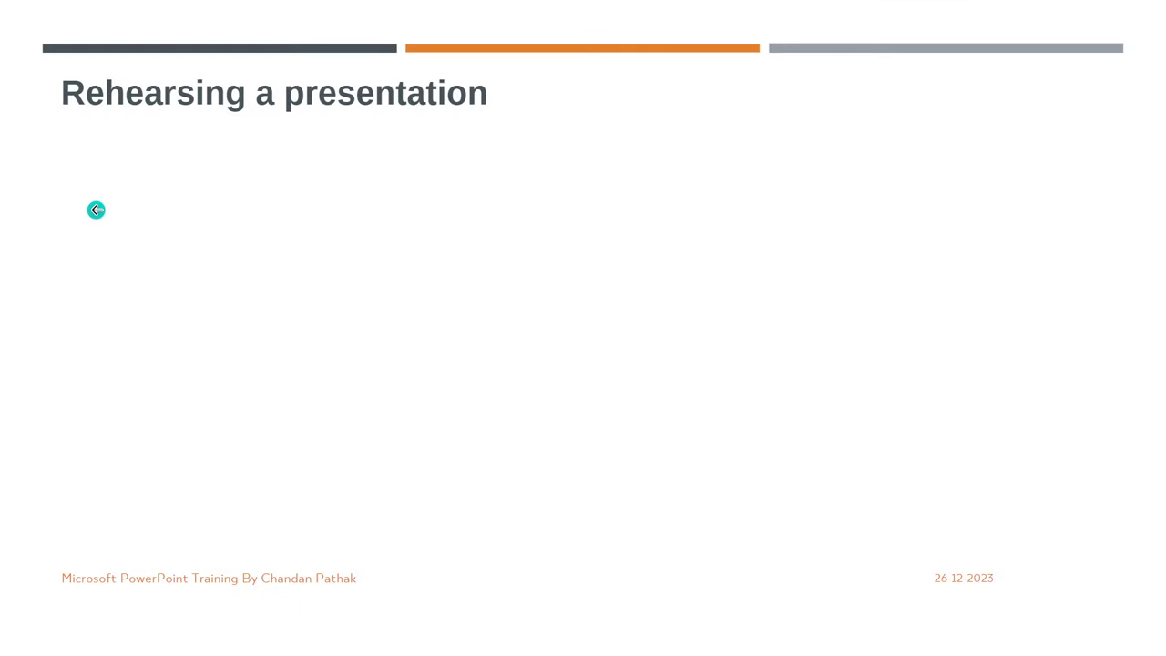
left_click(95, 210)
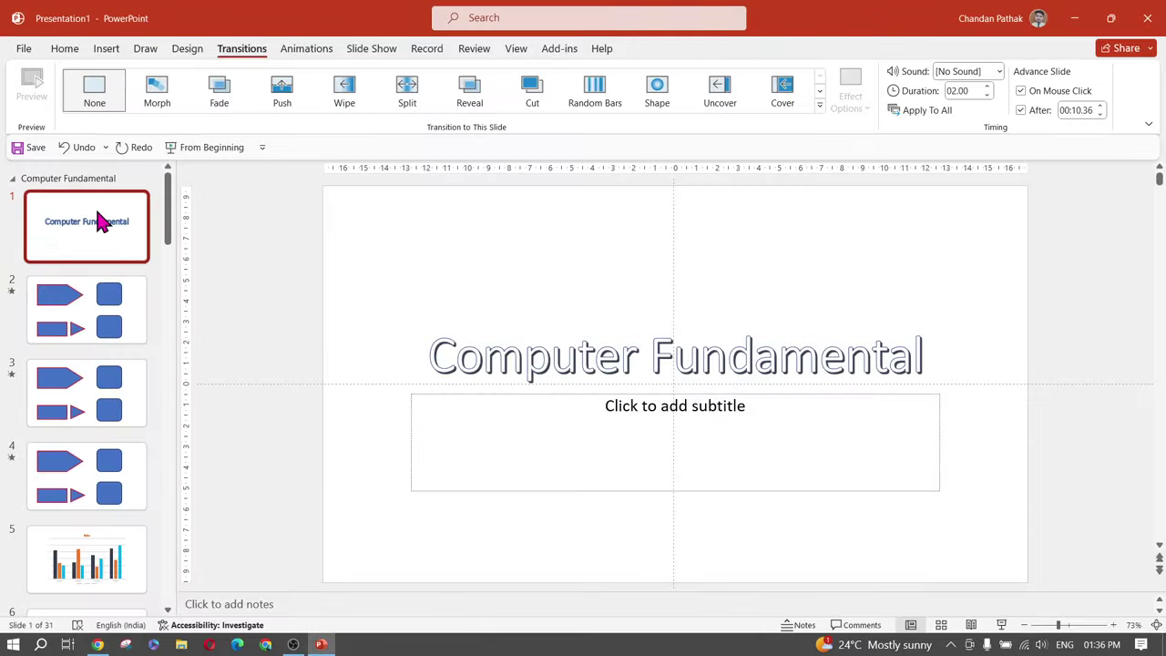
left_click(101, 309)
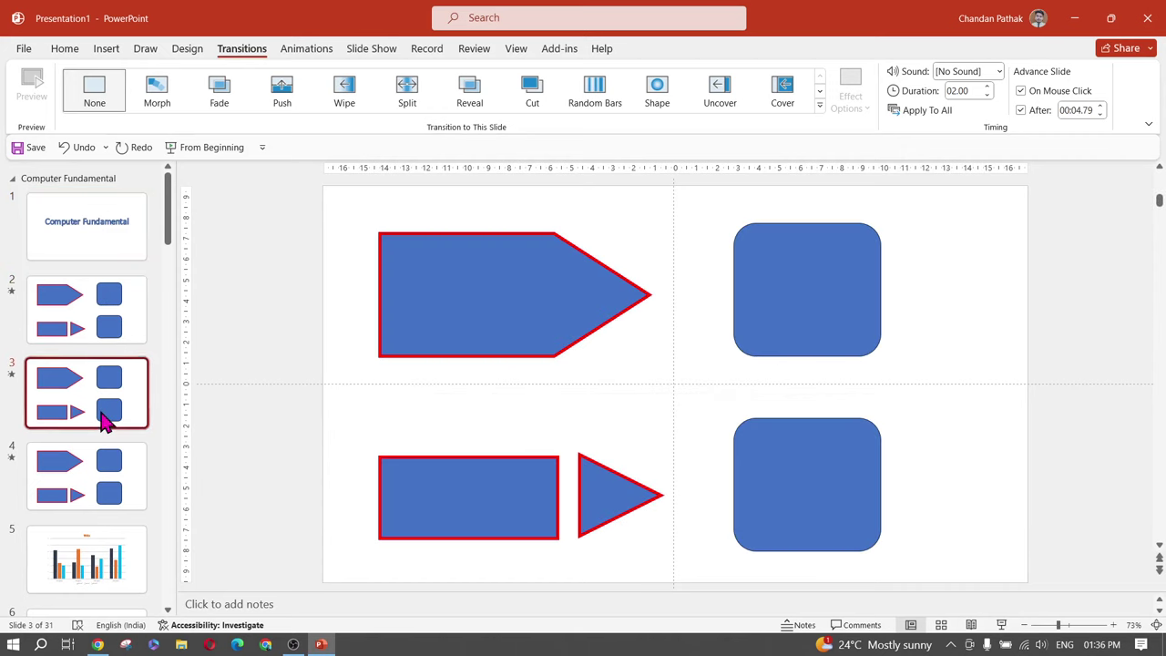
left_click(75, 257)
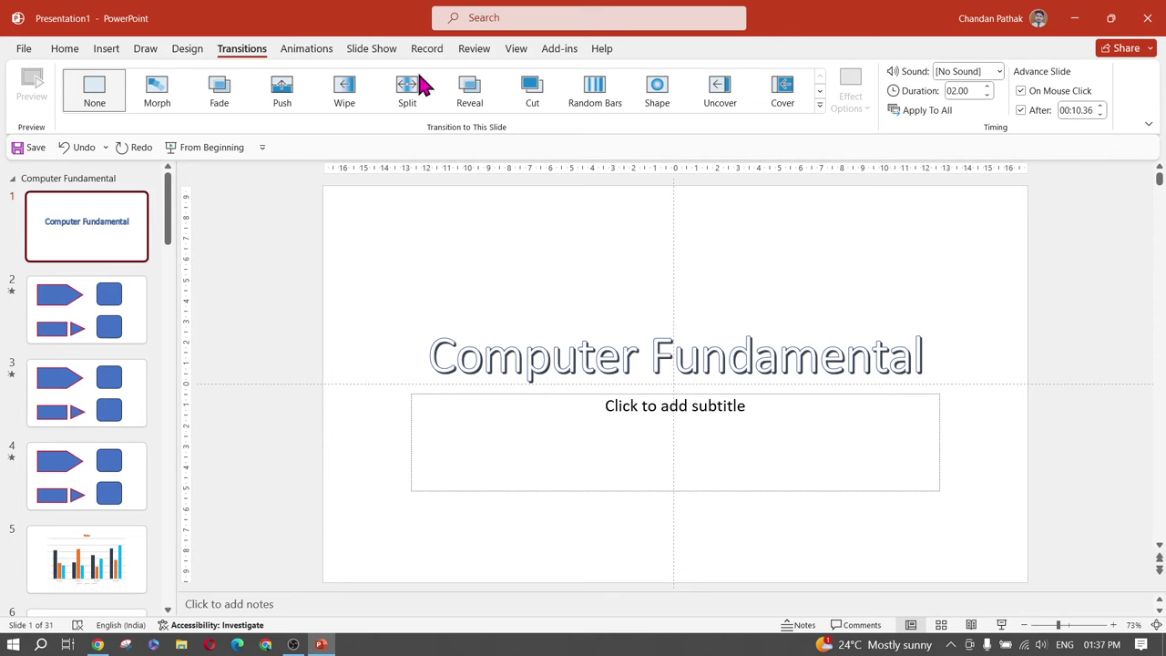
Post a 'Change the title' comment on the title slide
left_click(106, 51)
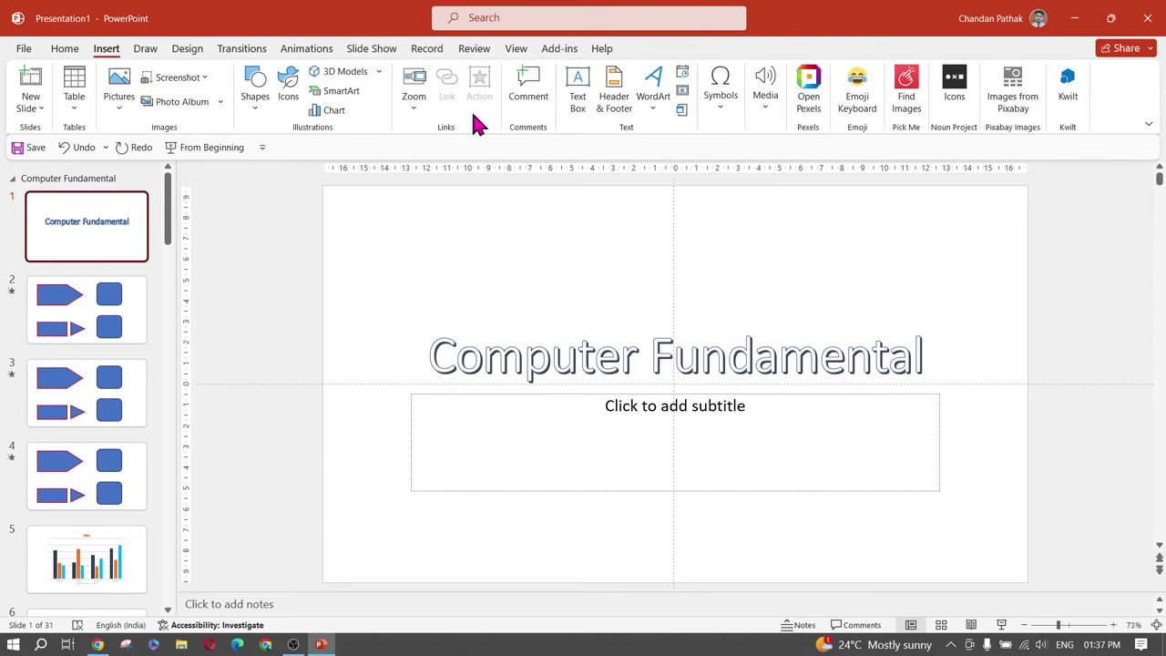
left_click(528, 102)
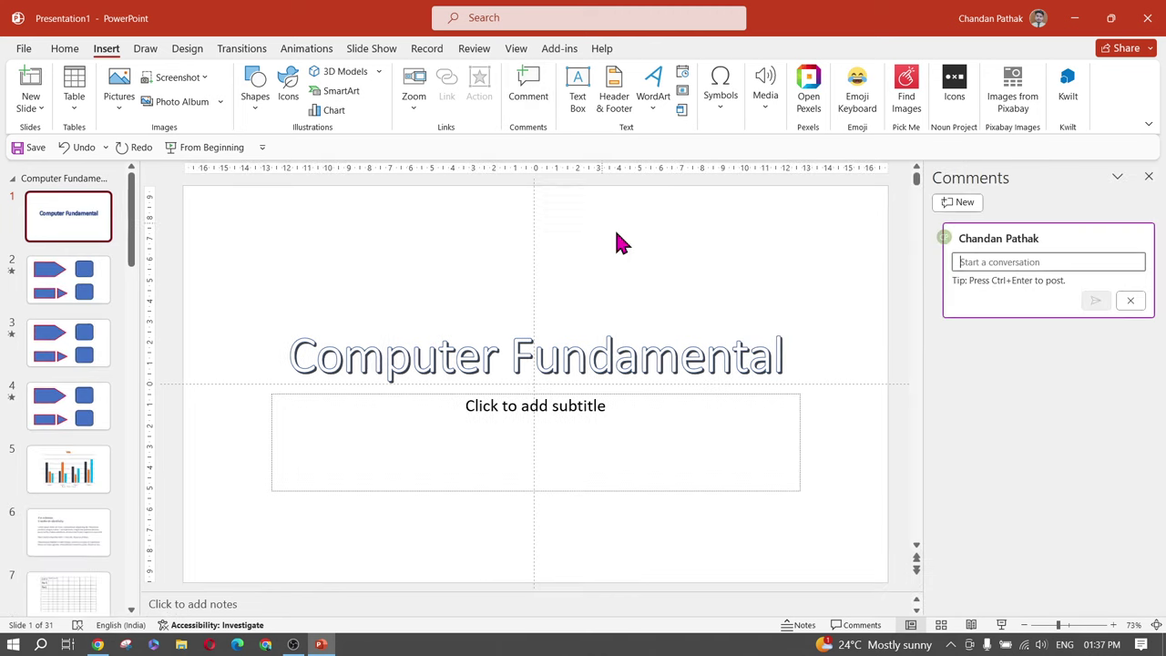
left_click(1006, 262)
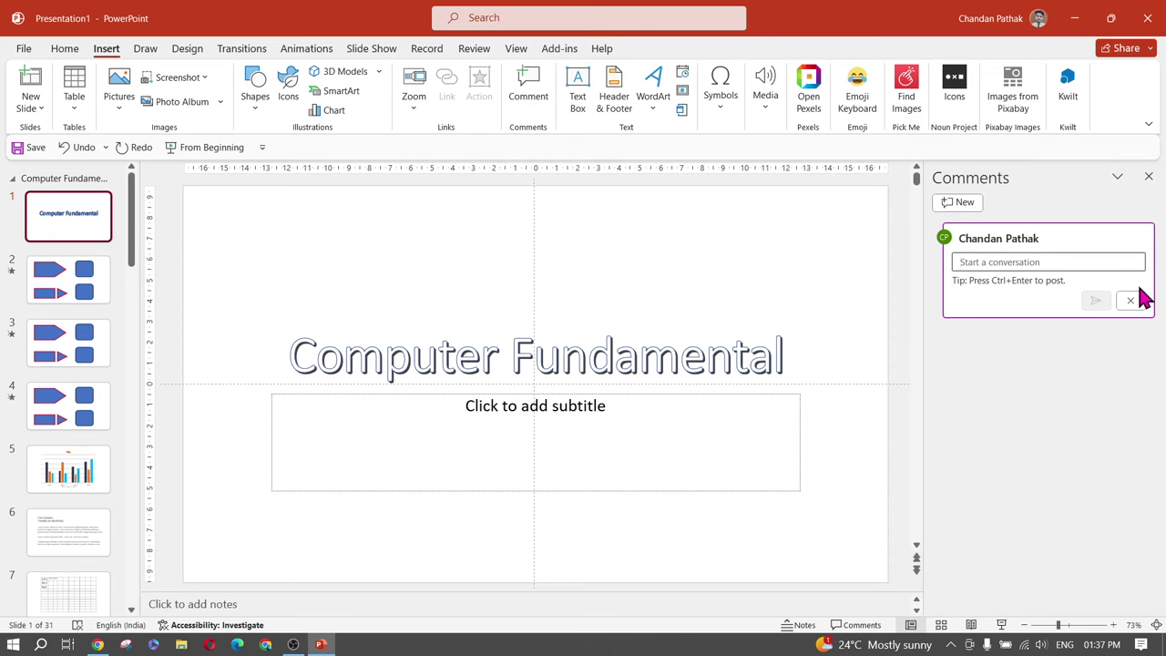
type("CH ")
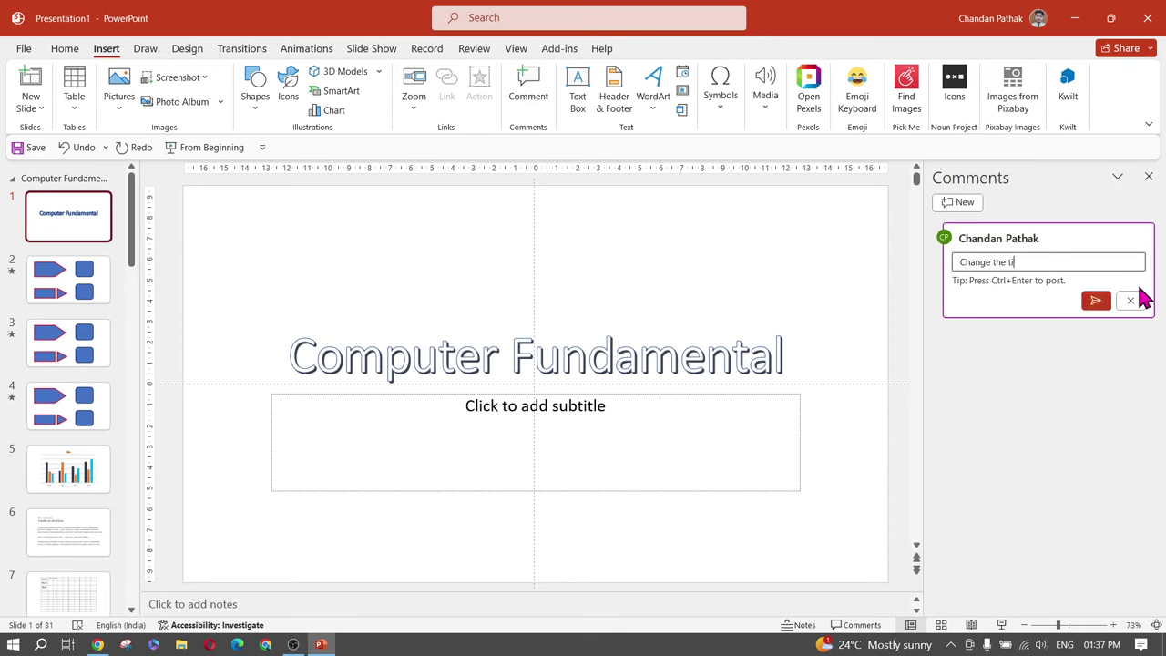
type("the title")
left_click(1095, 300)
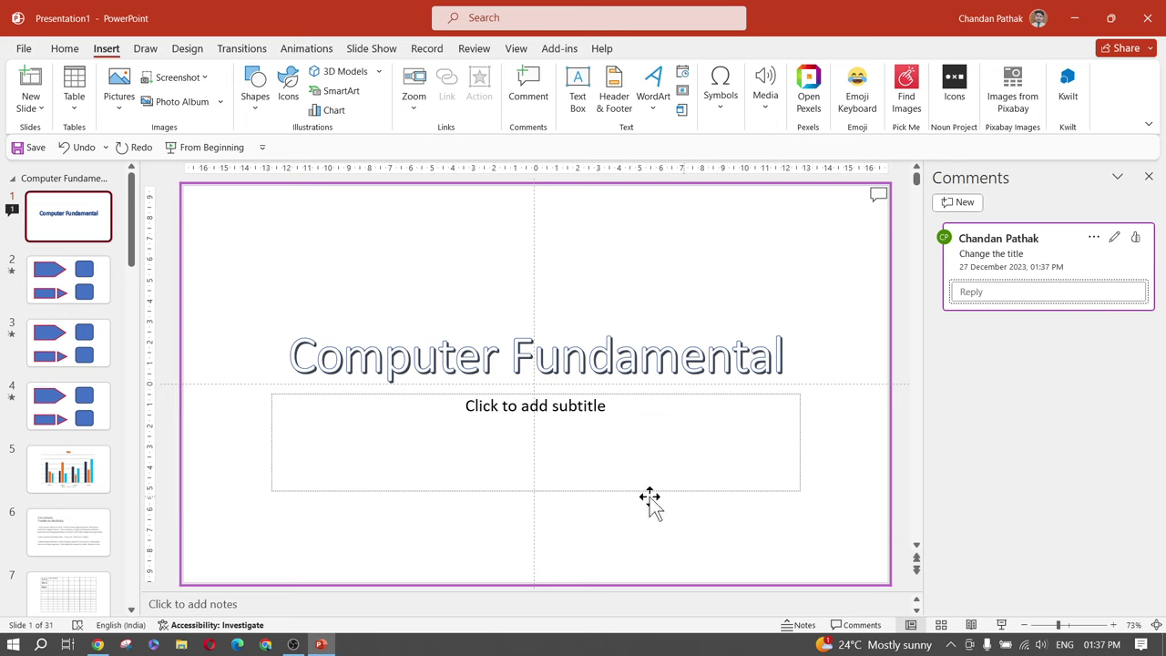
Hide and reopen the Comments pane, then deselect the posted comment
left_click(861, 636)
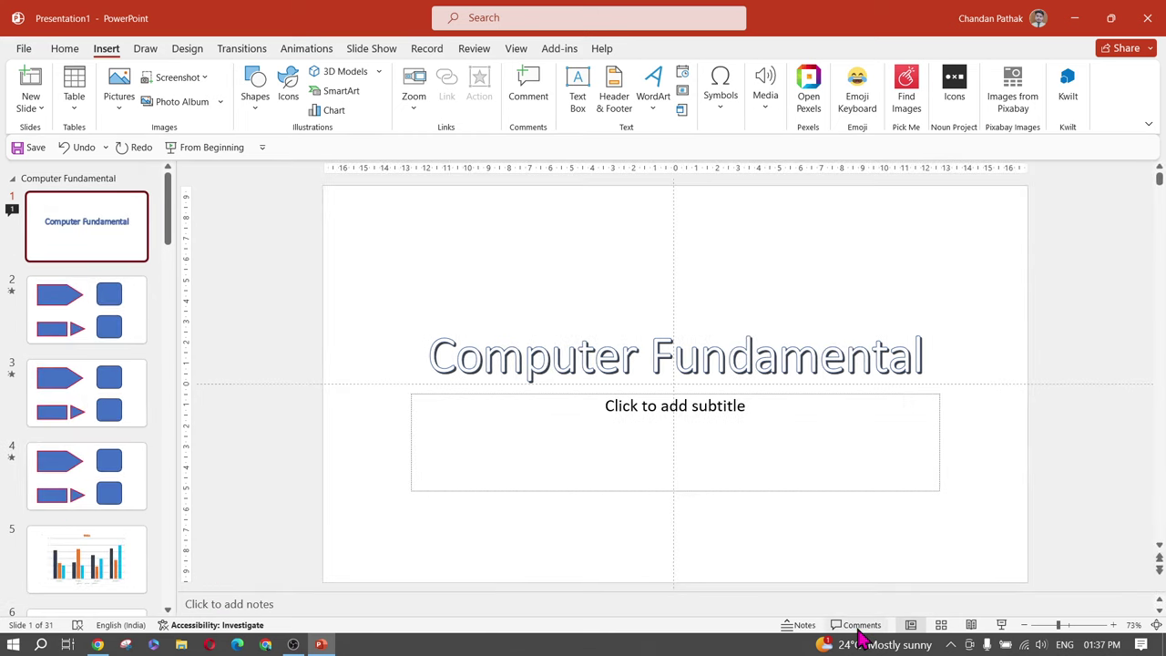
left_click(858, 635)
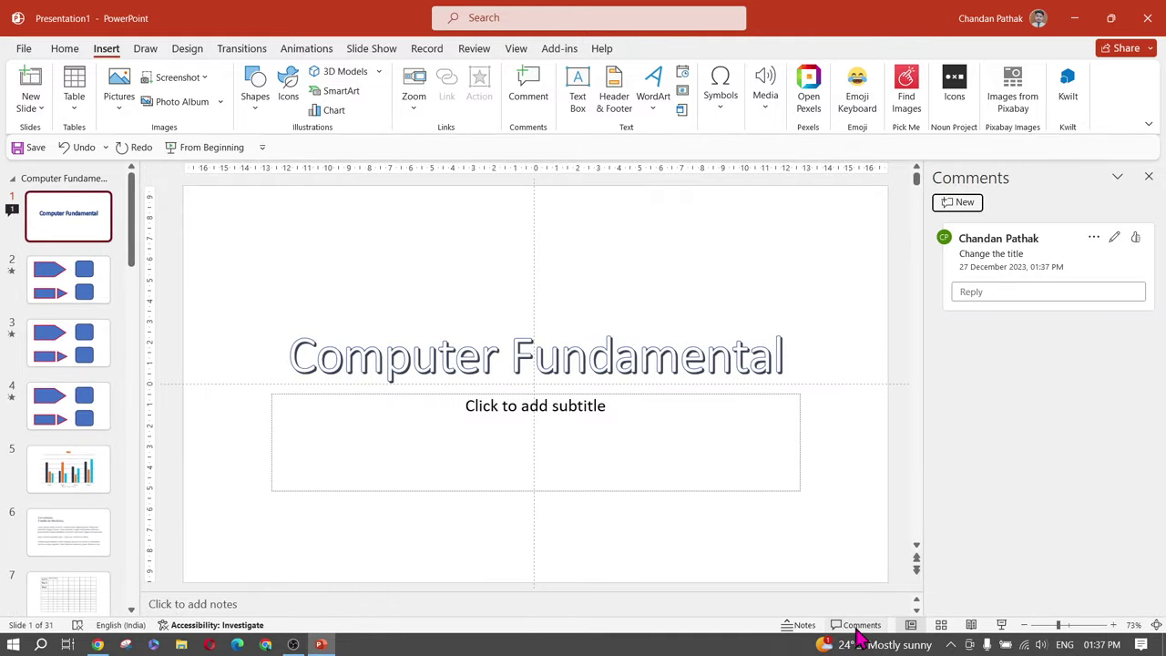
left_click(1149, 178)
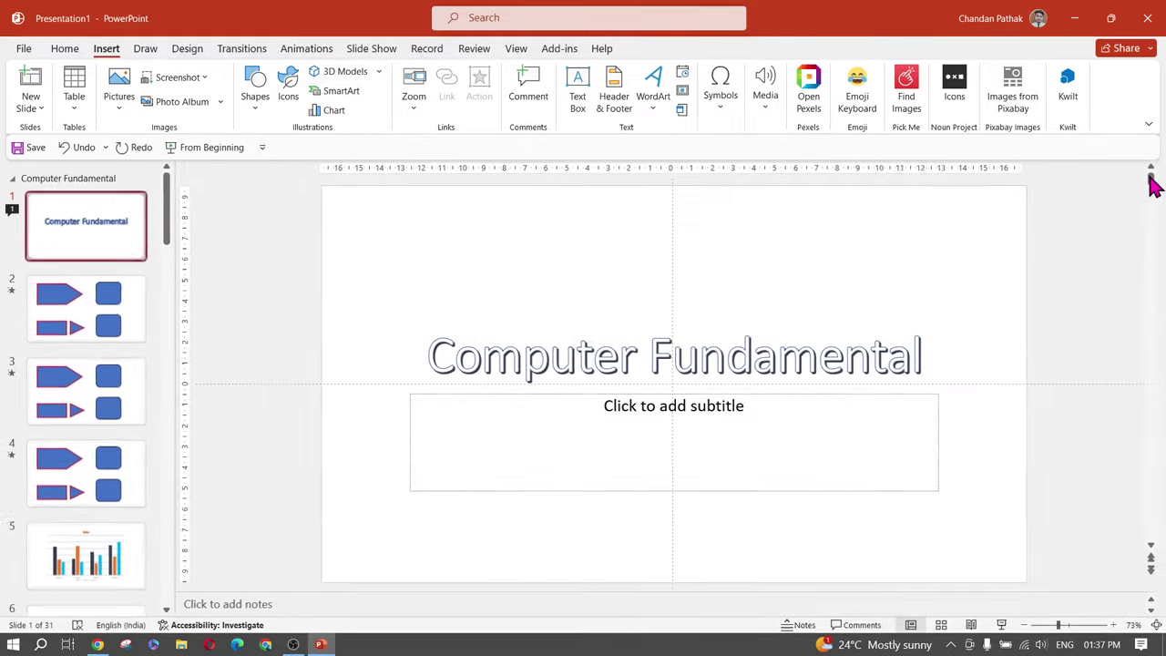
left_click(860, 625)
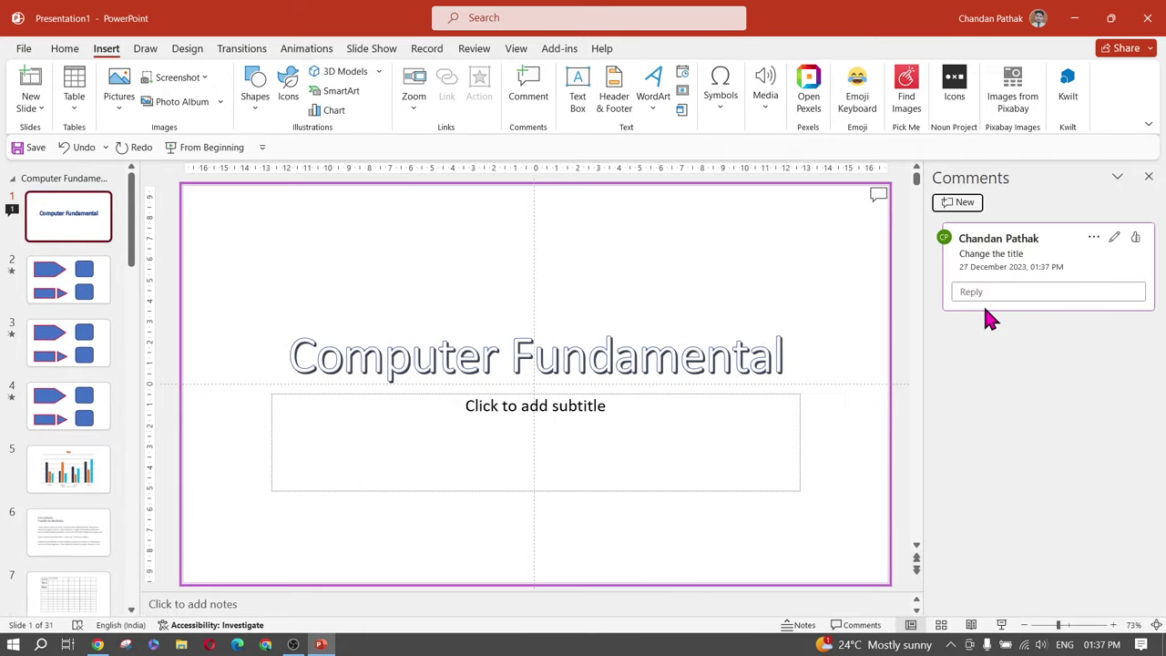
left_click(916, 446)
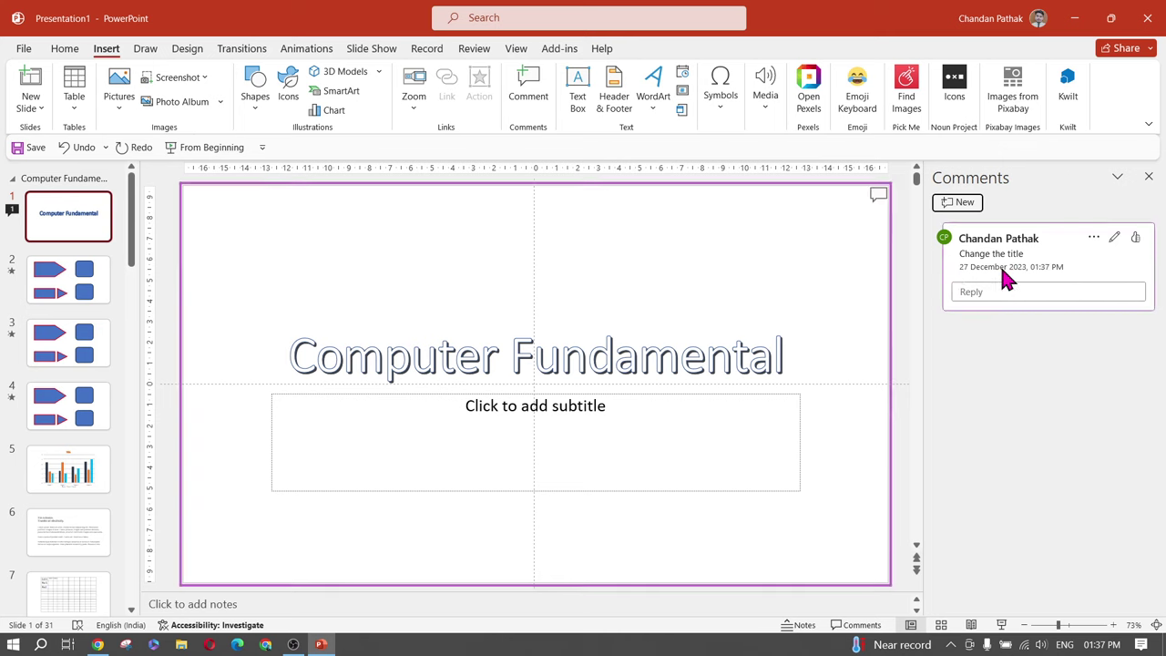
Resolve the comment thread, delete it, and confirm the Comments pane is empty
left_click(1094, 239)
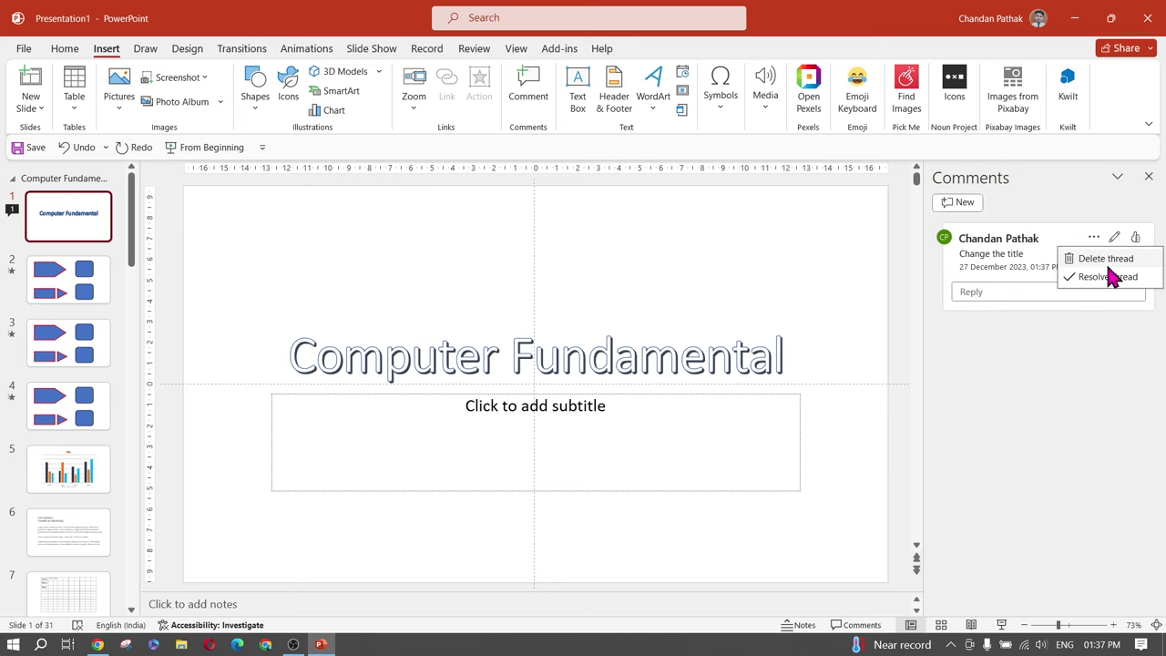
left_click(1107, 279)
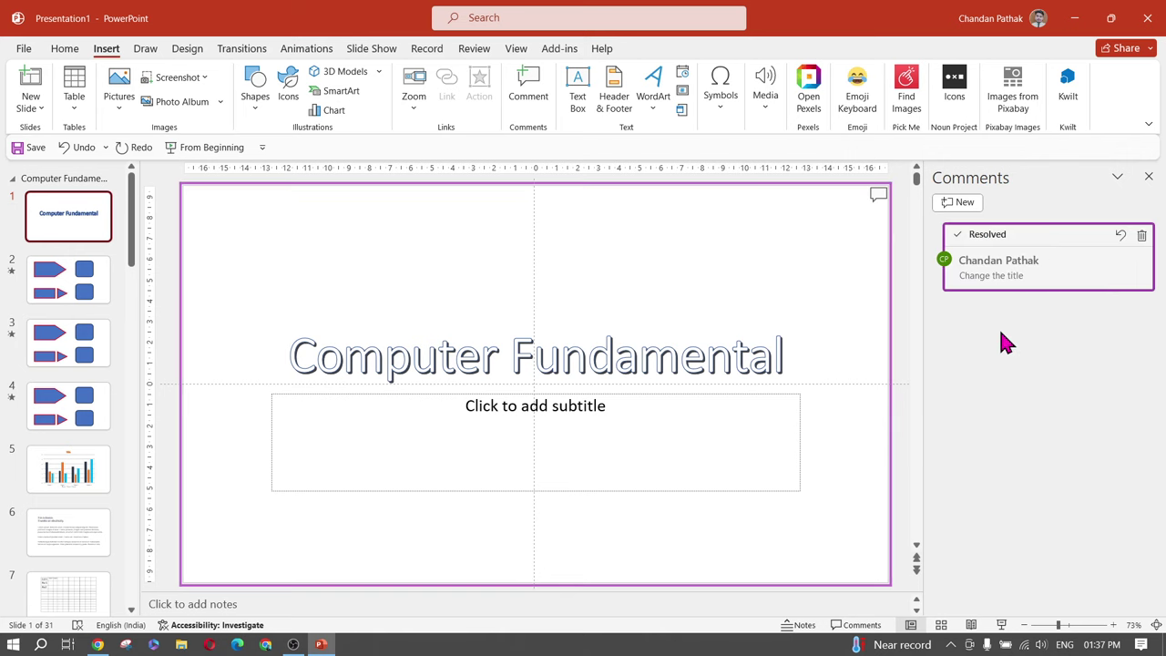
left_click(1143, 237)
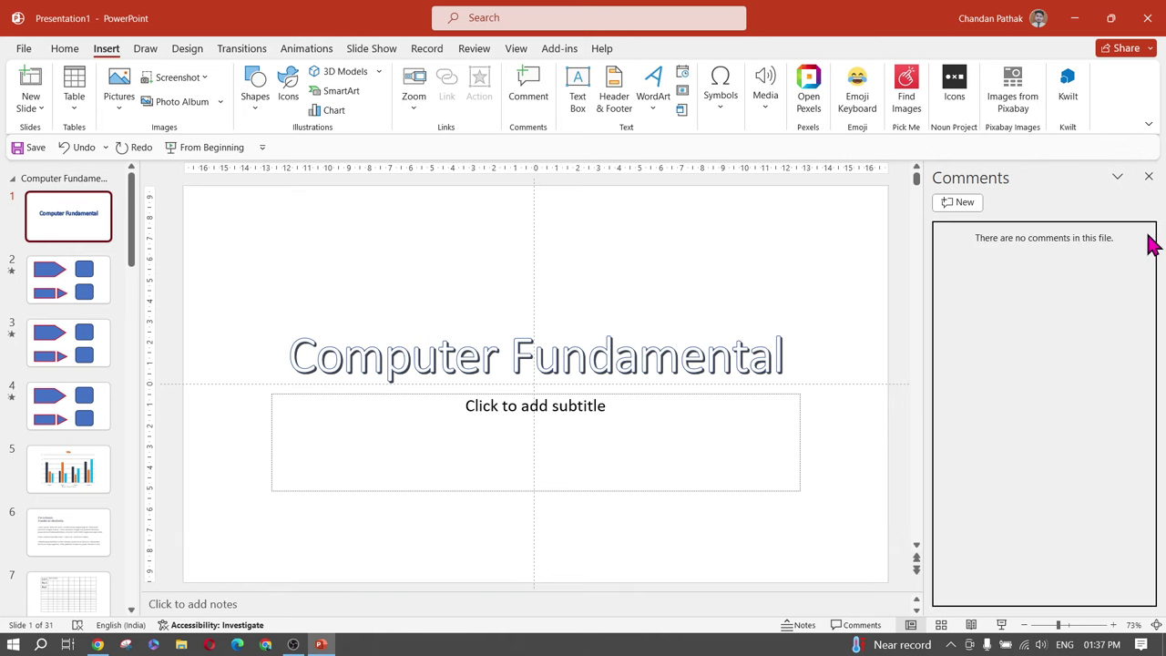
left_click(1149, 177)
left_click(862, 625)
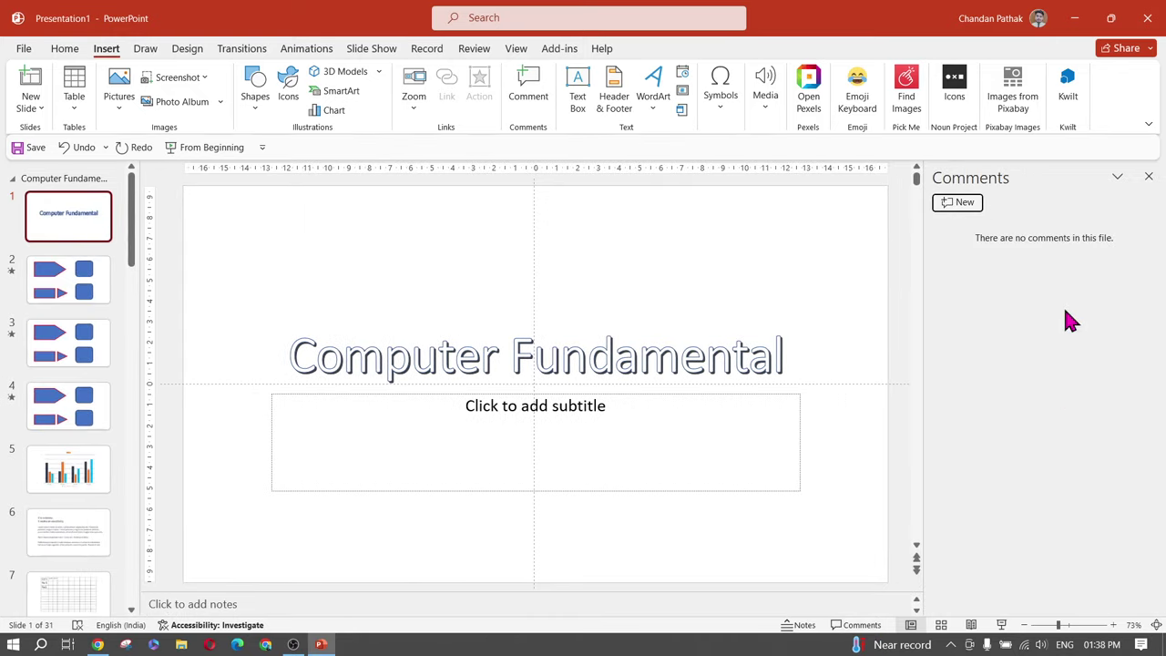
Close the empty Comments pane and scroll through the 31 slide thumbnails
left_click(1149, 176)
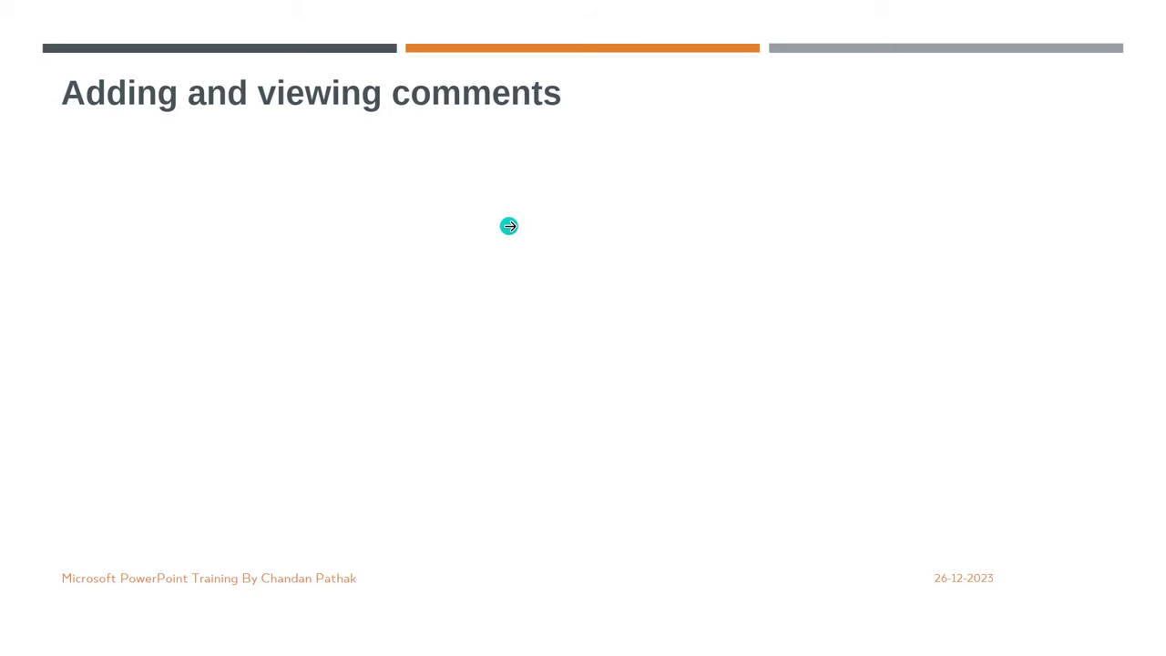
left_click(508, 226)
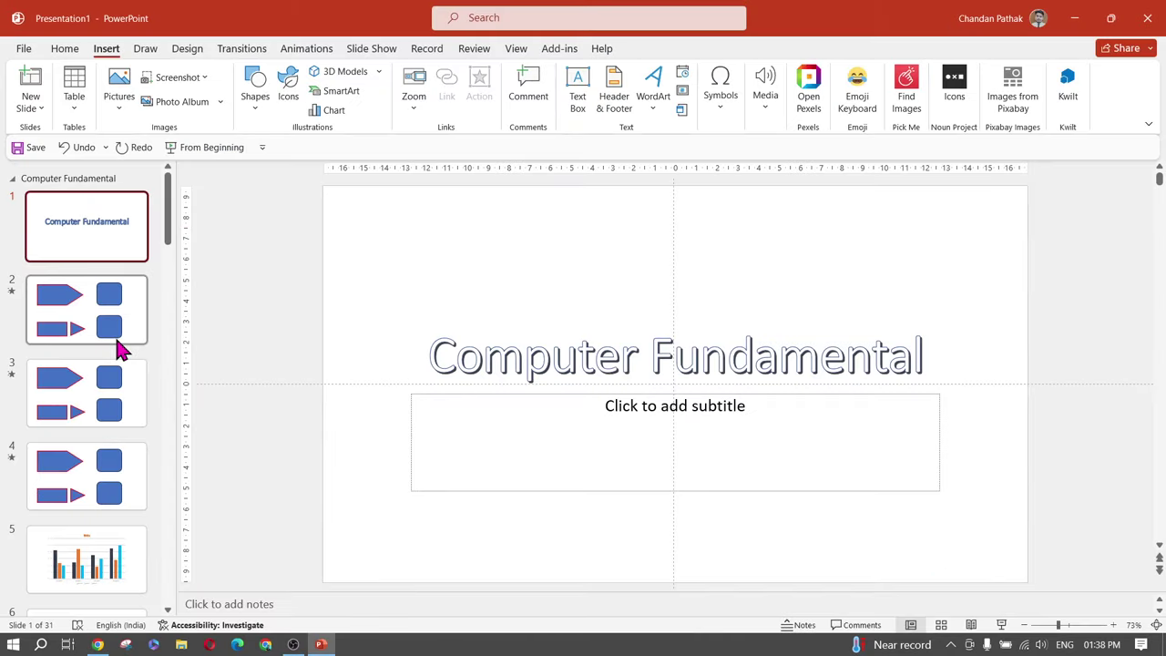
scroll(118, 355, "down", 2)
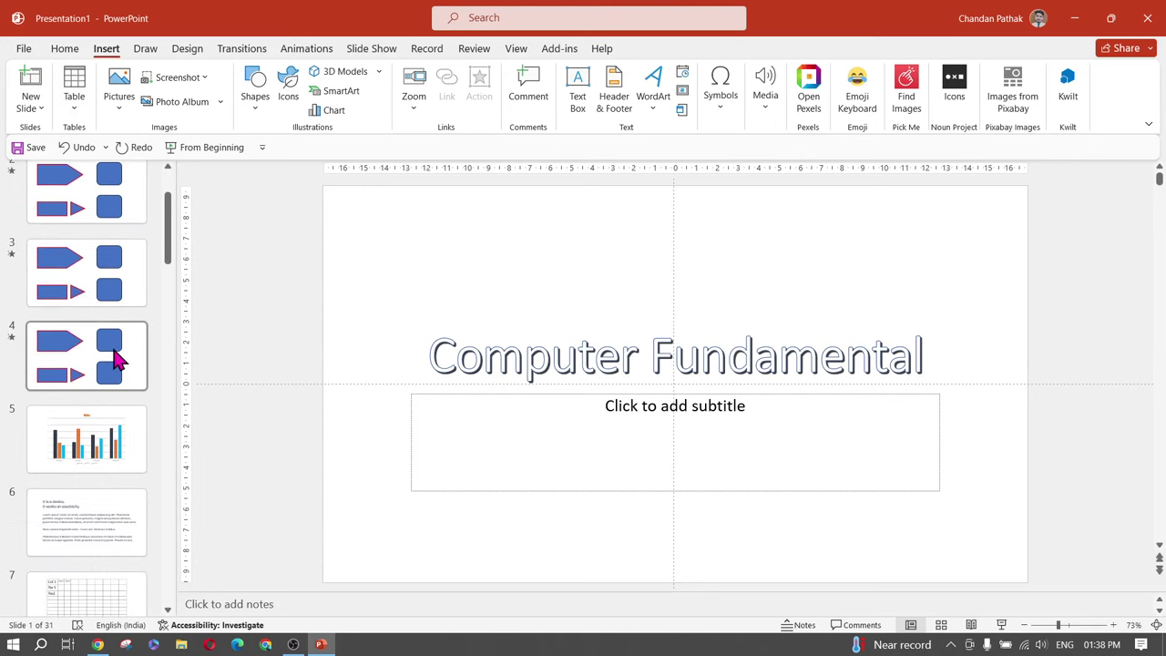
scroll(114, 353, "down", 5)
scroll(114, 353, "down", 5)
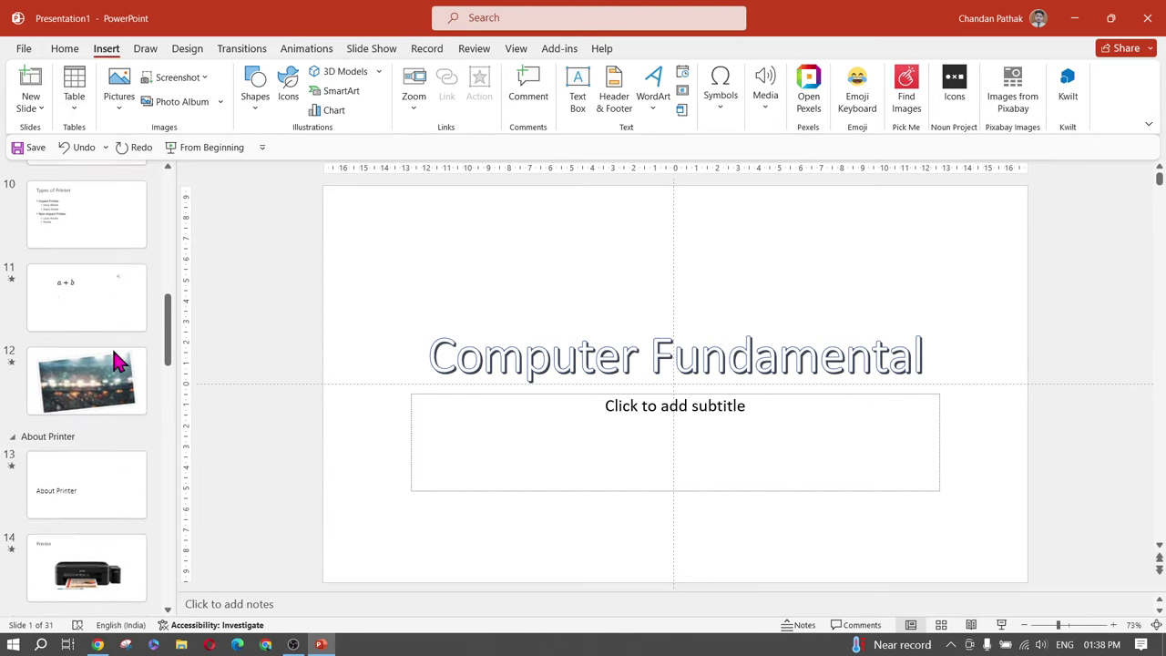
scroll(114, 361, "down", 5)
scroll(114, 364, "up", 4)
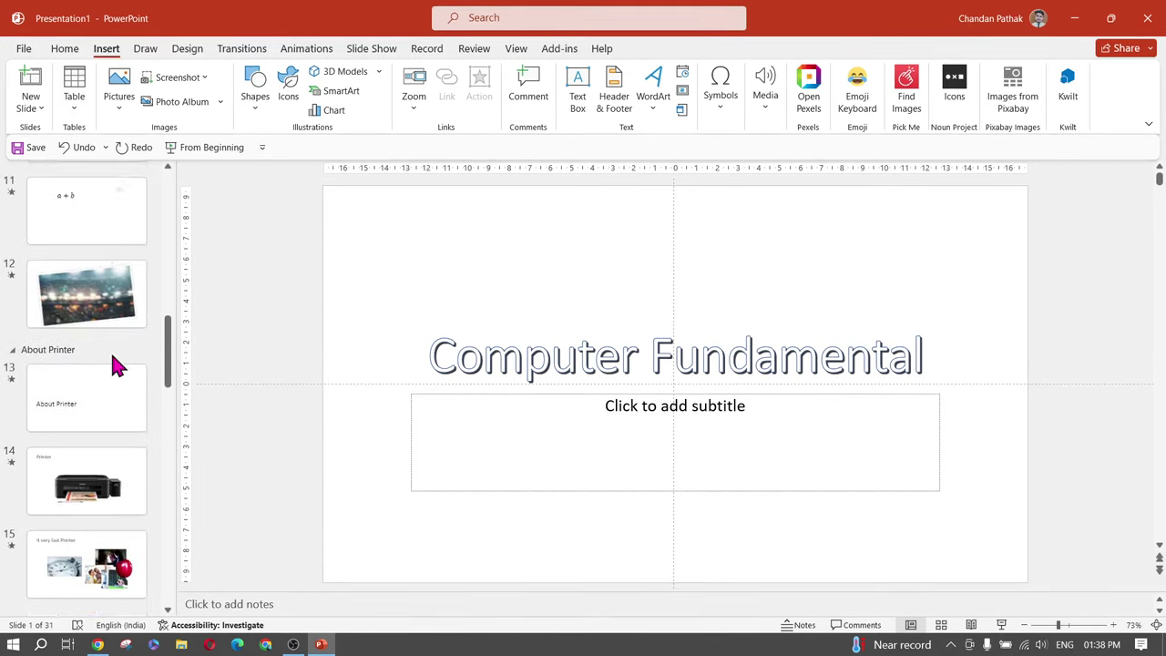
scroll(116, 365, "up", 6)
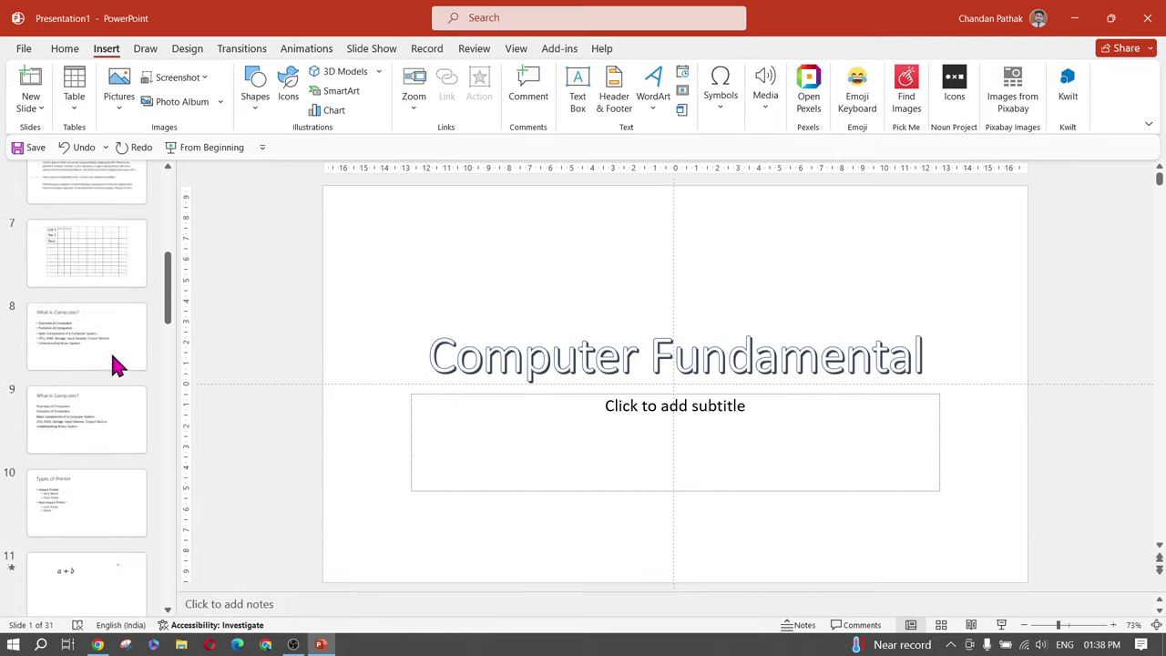
Visit slide 2, then open the File start page and preview the School design template
left_click(24, 51)
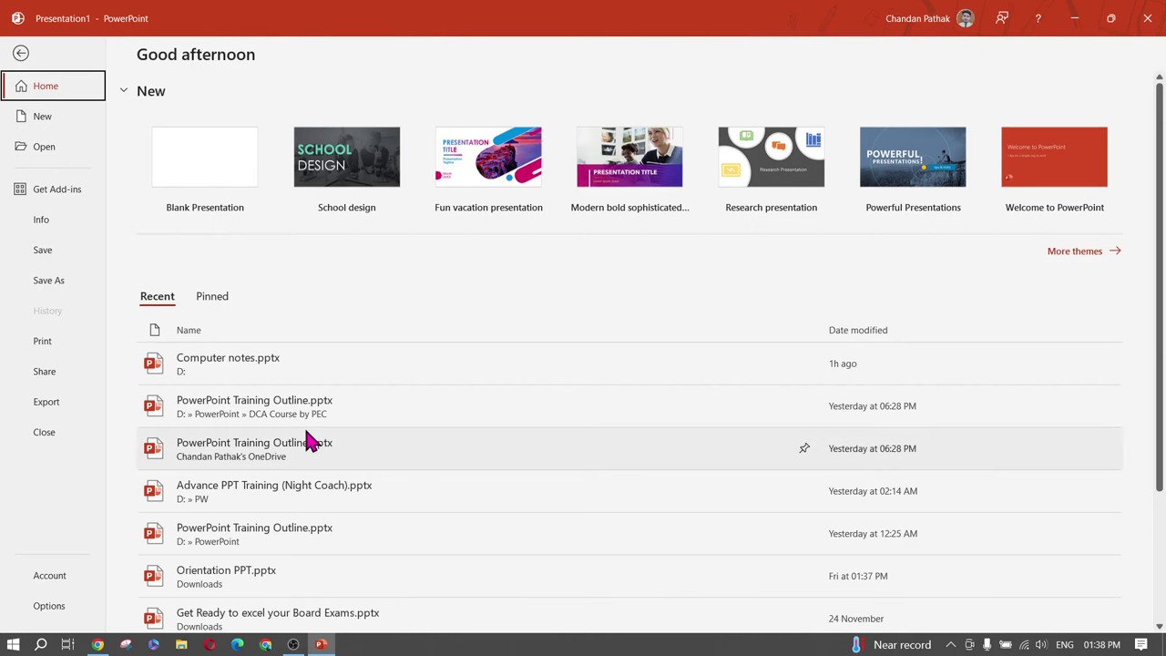
left_click(22, 53)
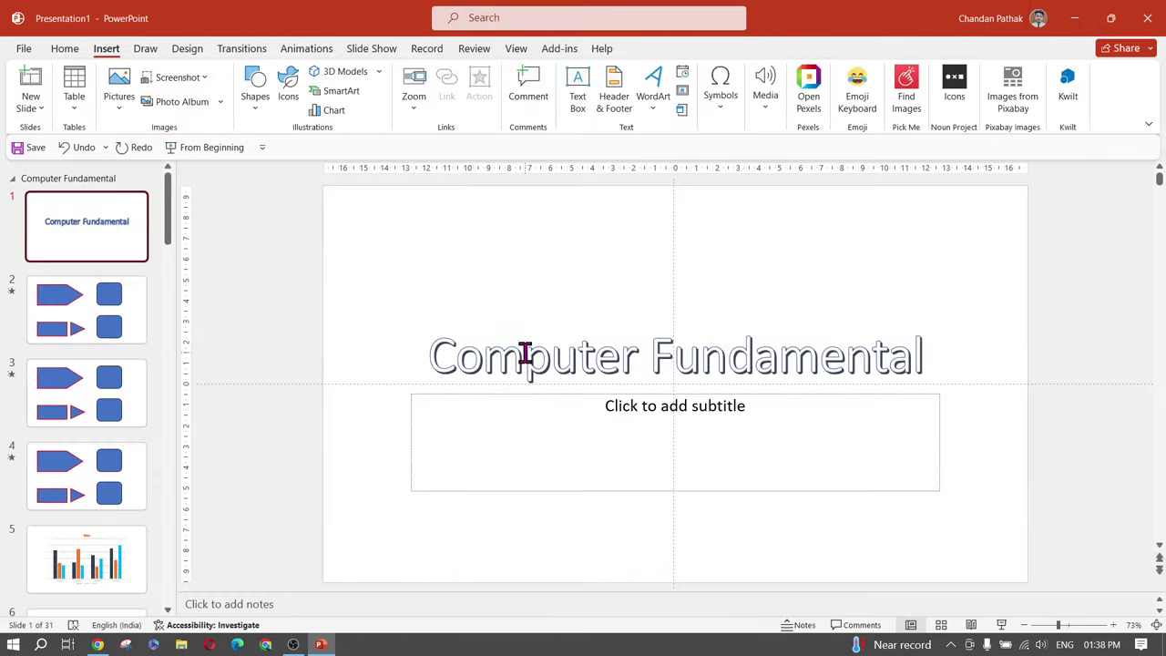
left_click(65, 326)
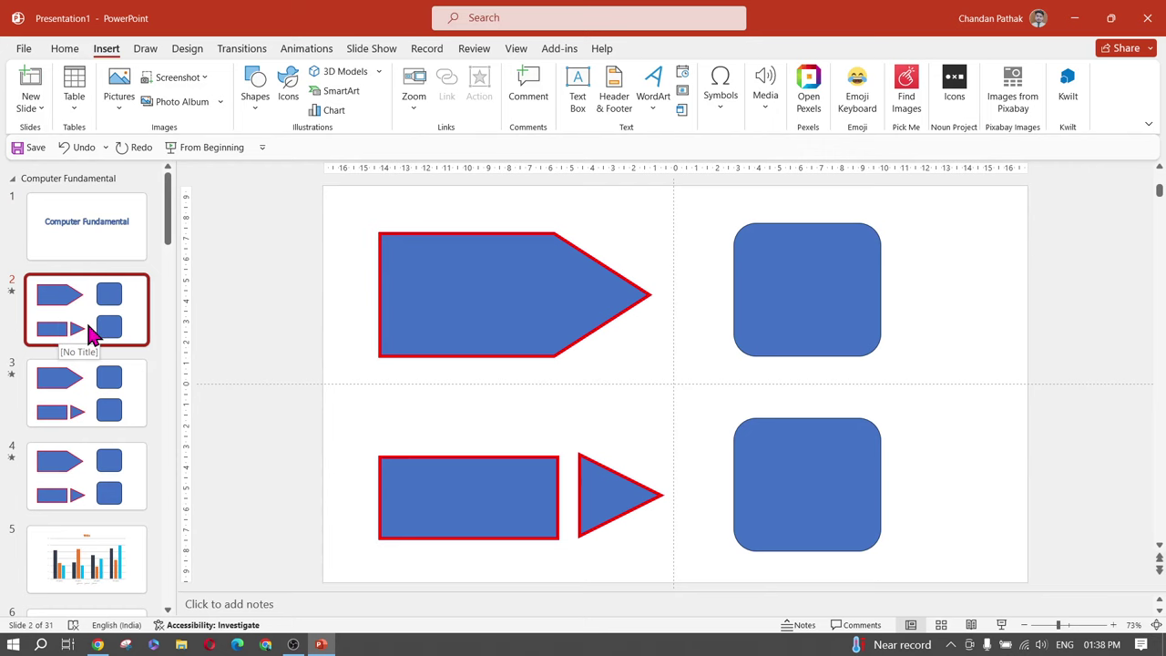
left_click(26, 50)
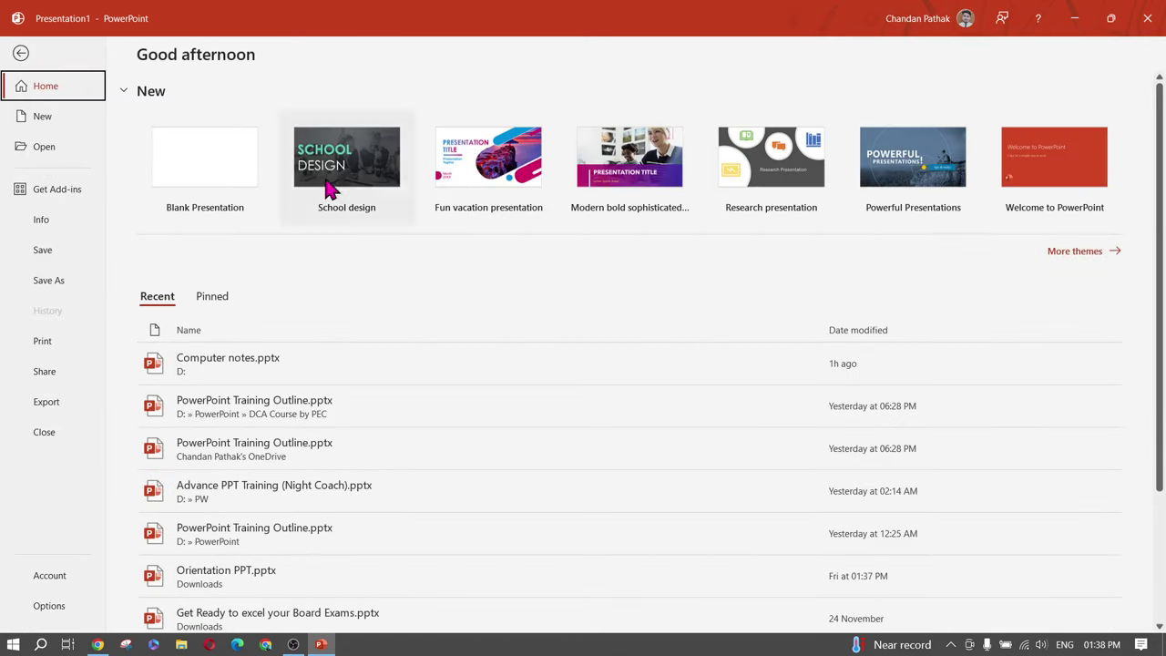
left_click(358, 174)
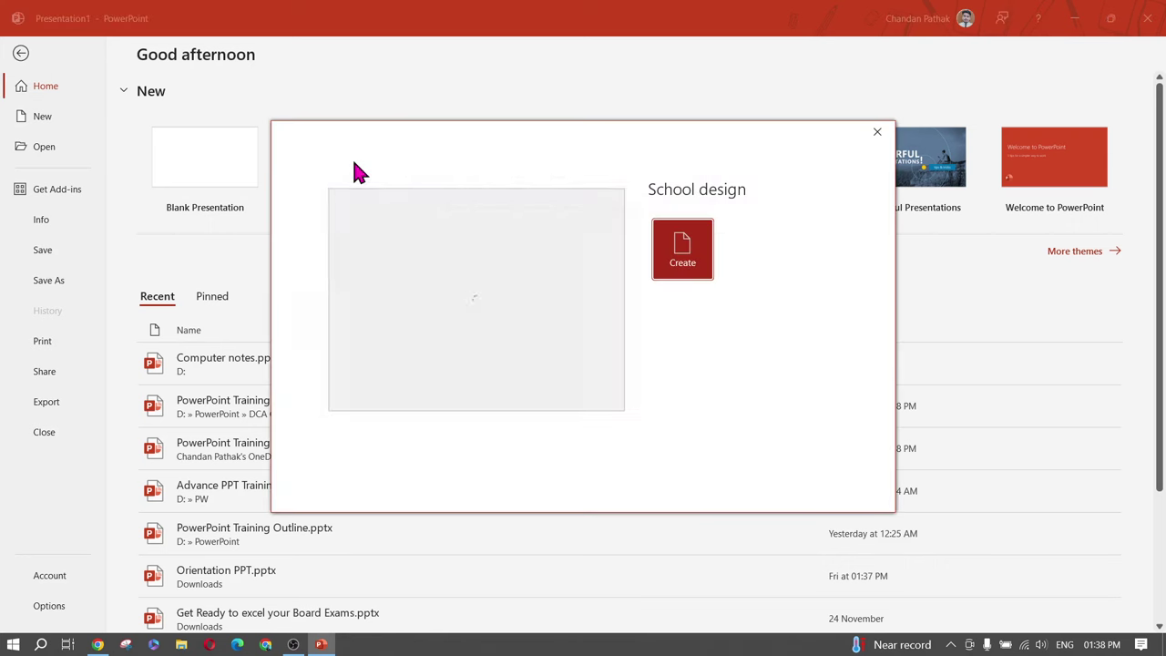
Create a deck from School design, close Help, select all slides, and open the File page
left_click(671, 276)
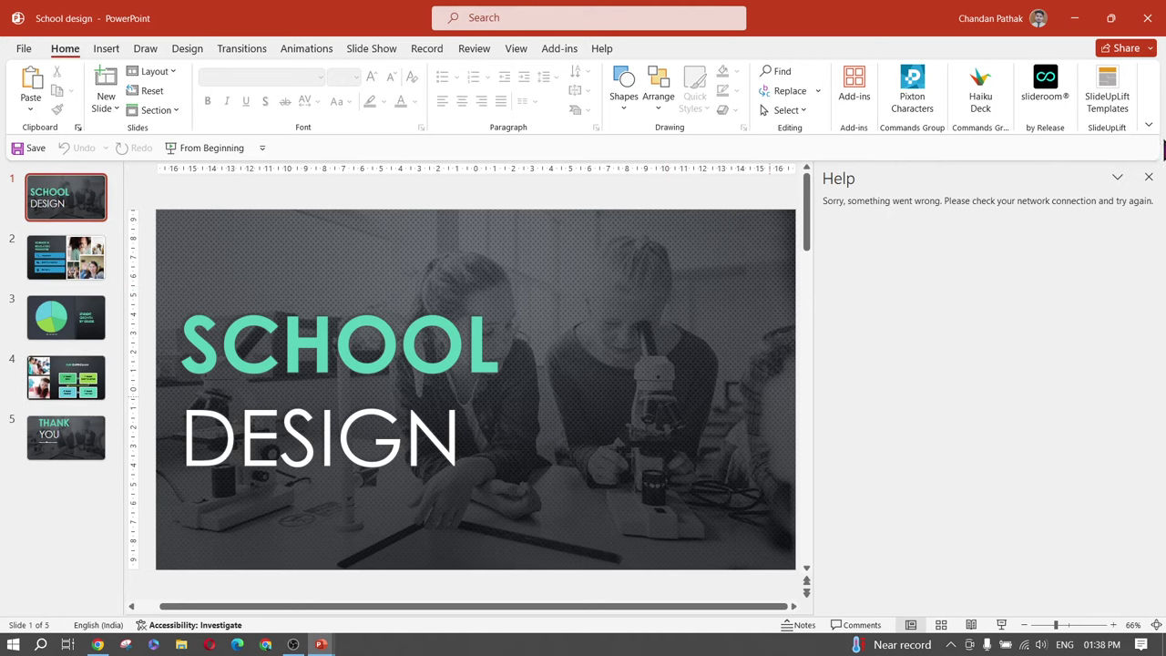
left_click(1149, 177)
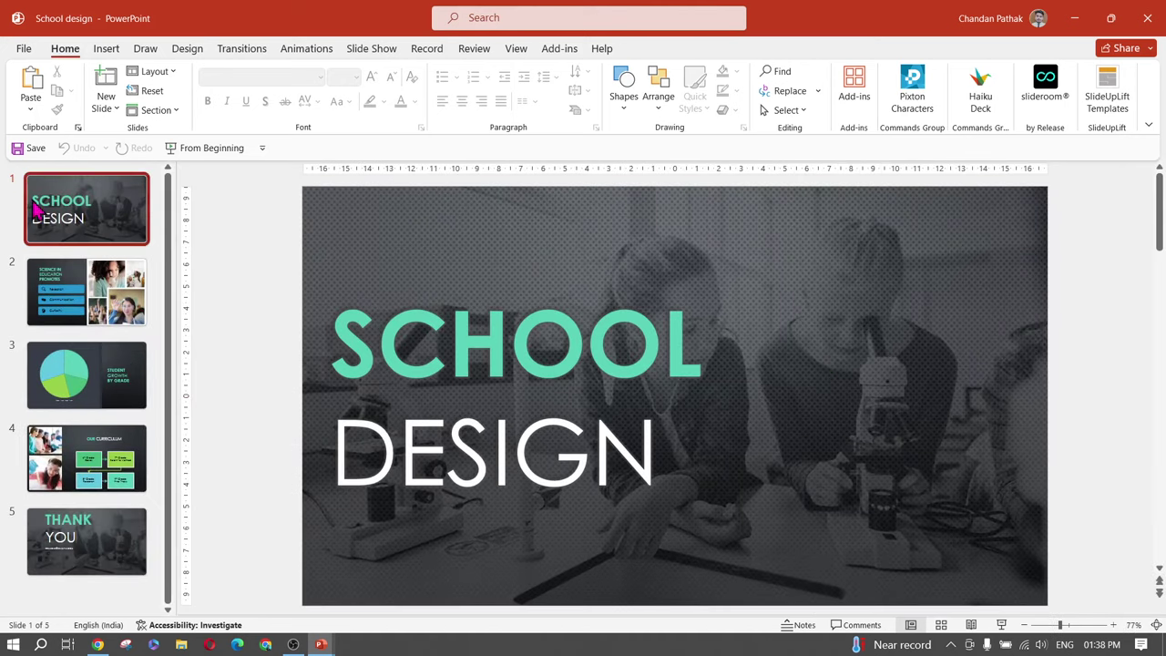
left_click(95, 552)
key("Home")
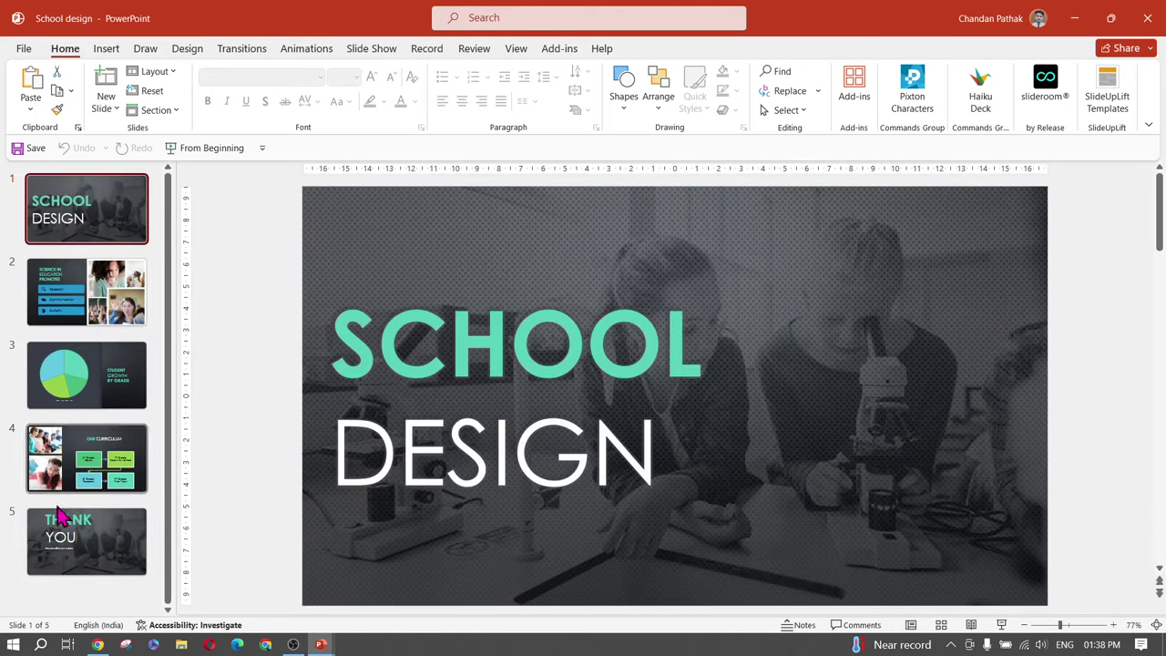
key("ctrl+a")
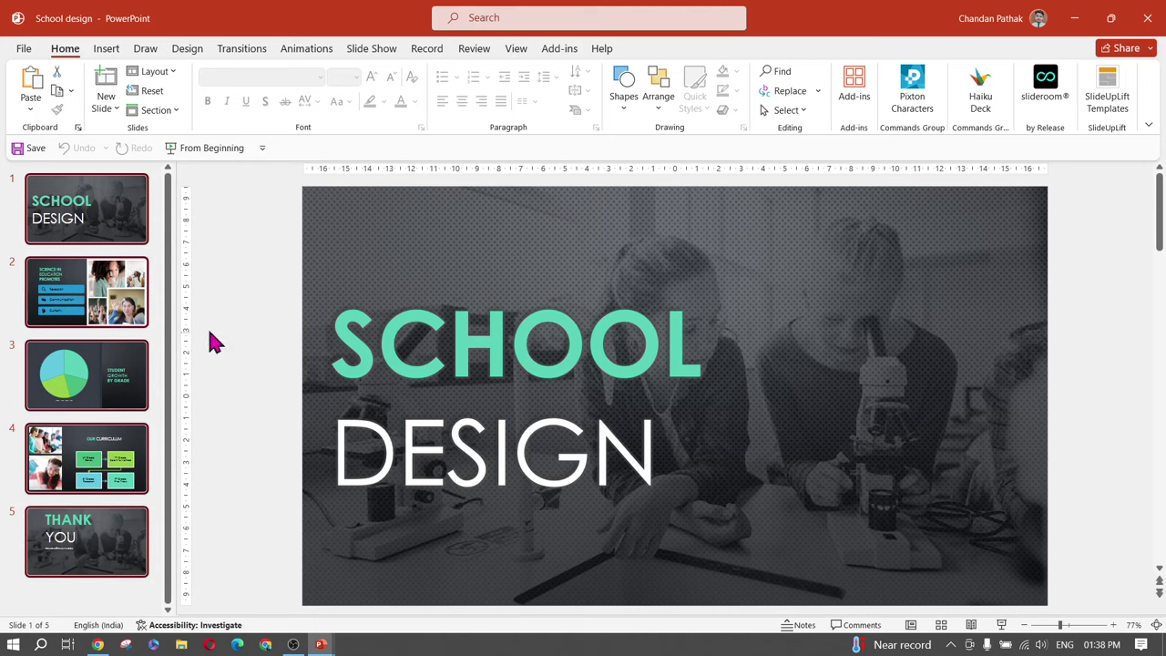
left_click(24, 48)
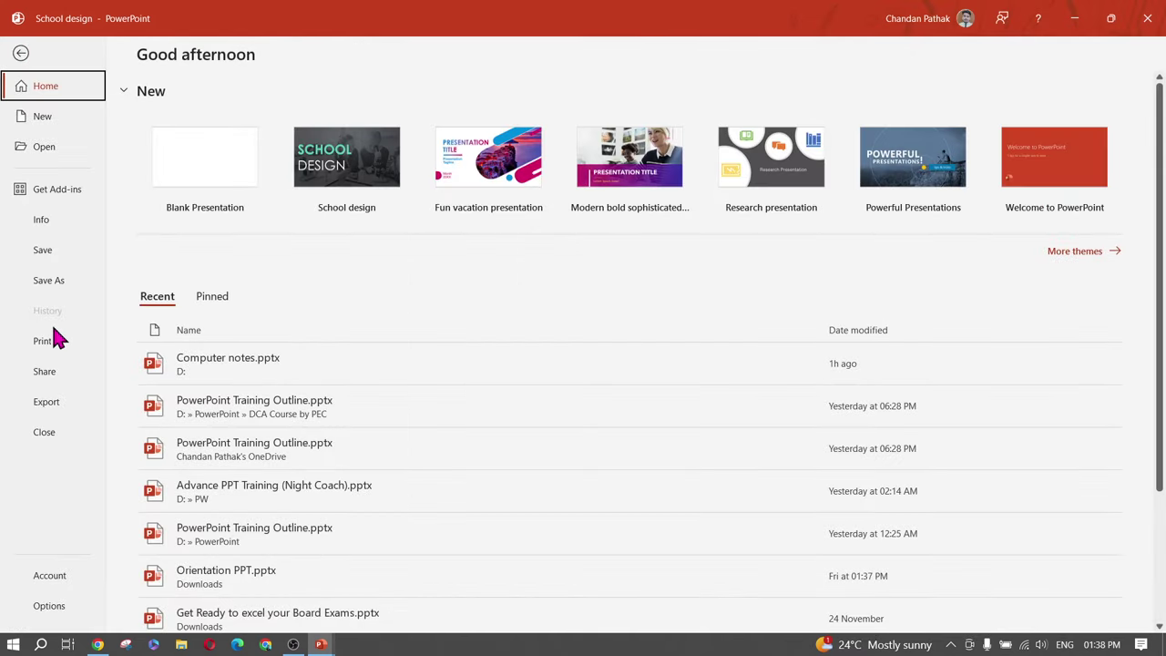
Save the deck as School.pptx in the D: drive's PowerPoint folder via This PC
left_click(50, 281)
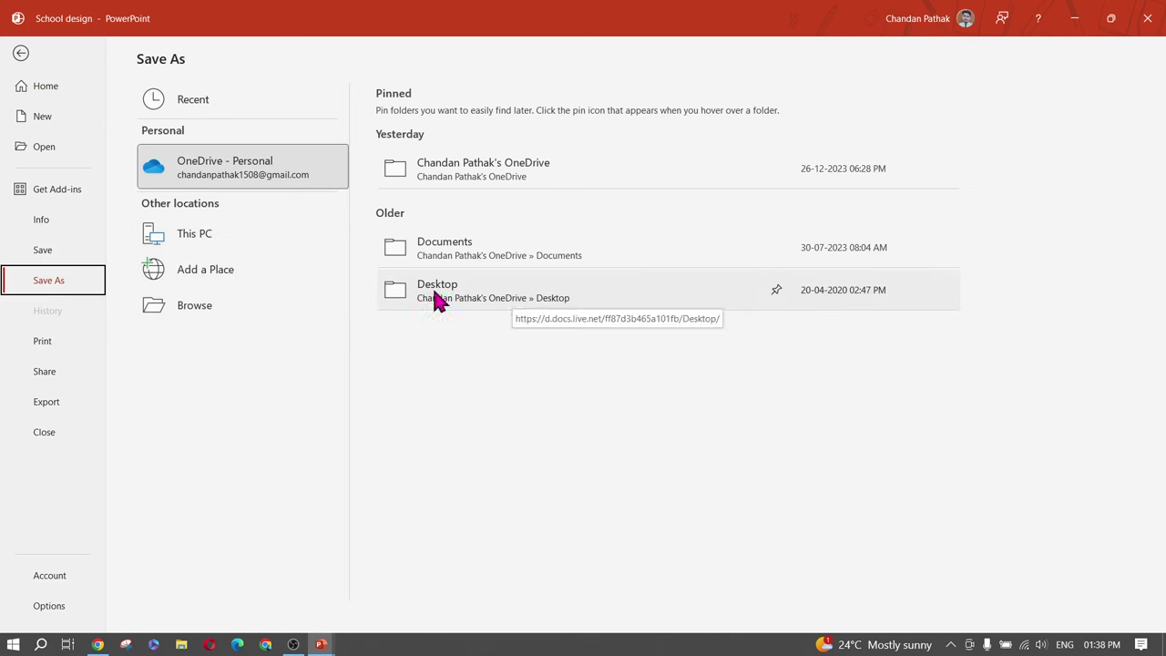
left_click(303, 246)
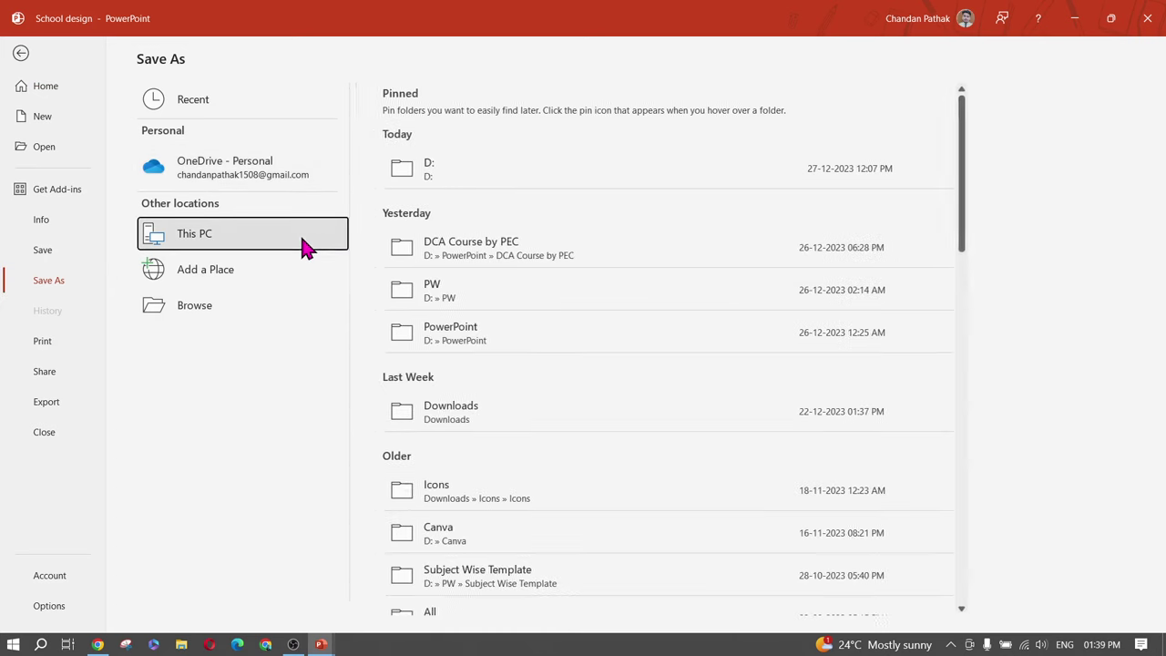
left_click(425, 321)
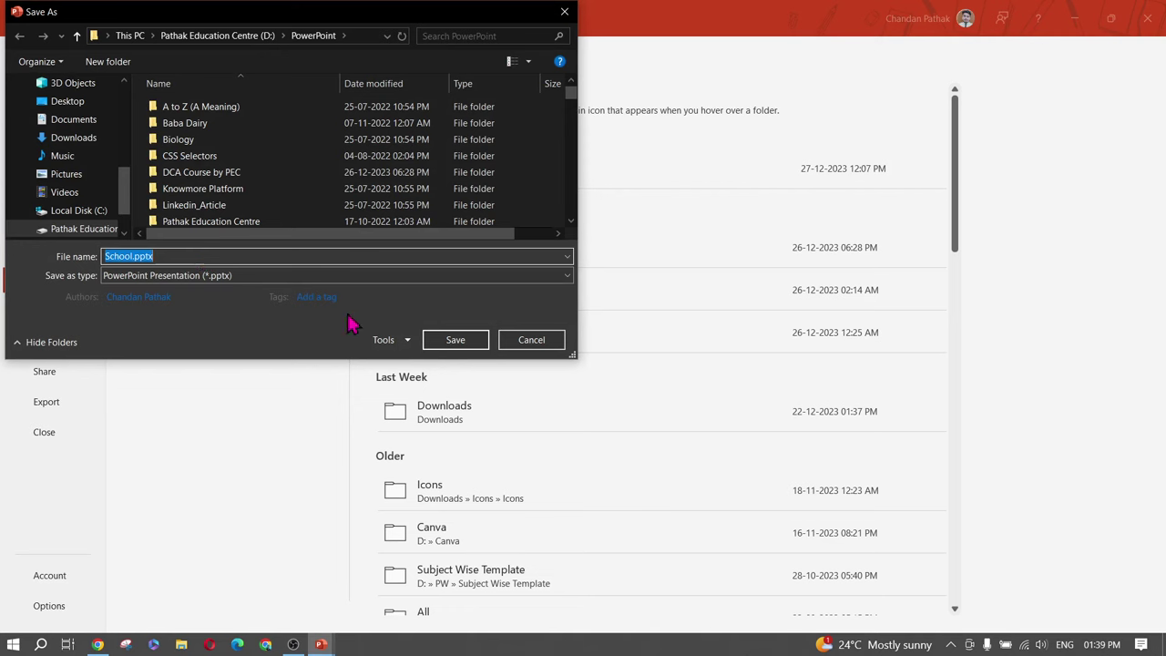
left_click(456, 340)
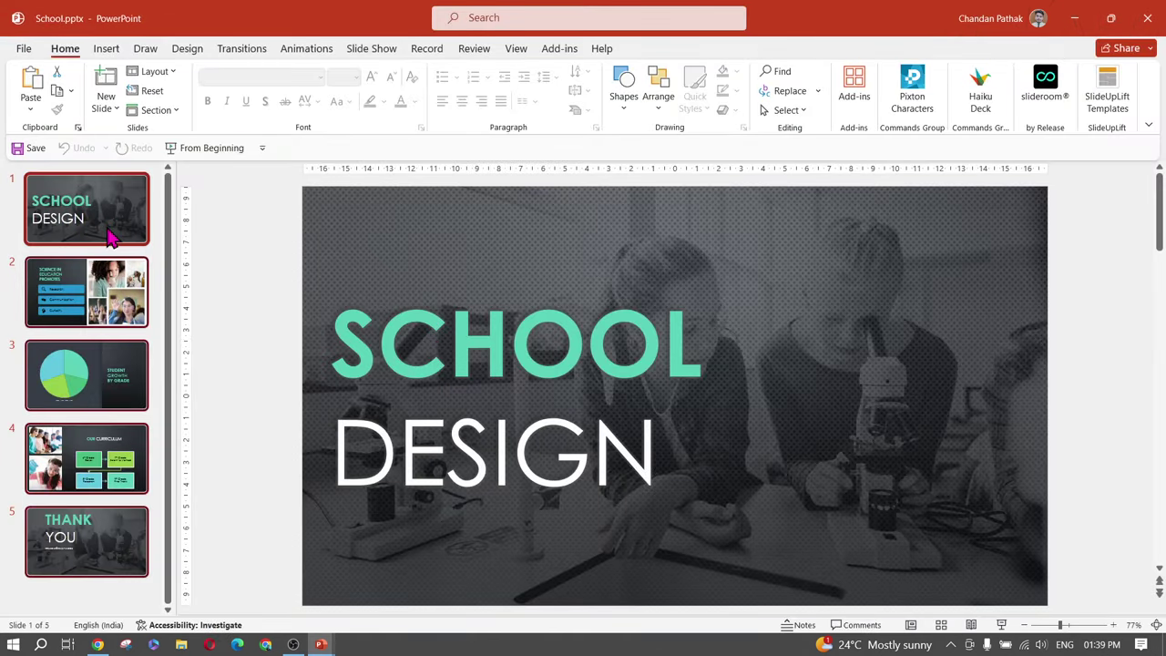
Enlarge the SCHOOL DESIGN title to 168 and give the pie chart Chart Style 4
left_click(480, 315)
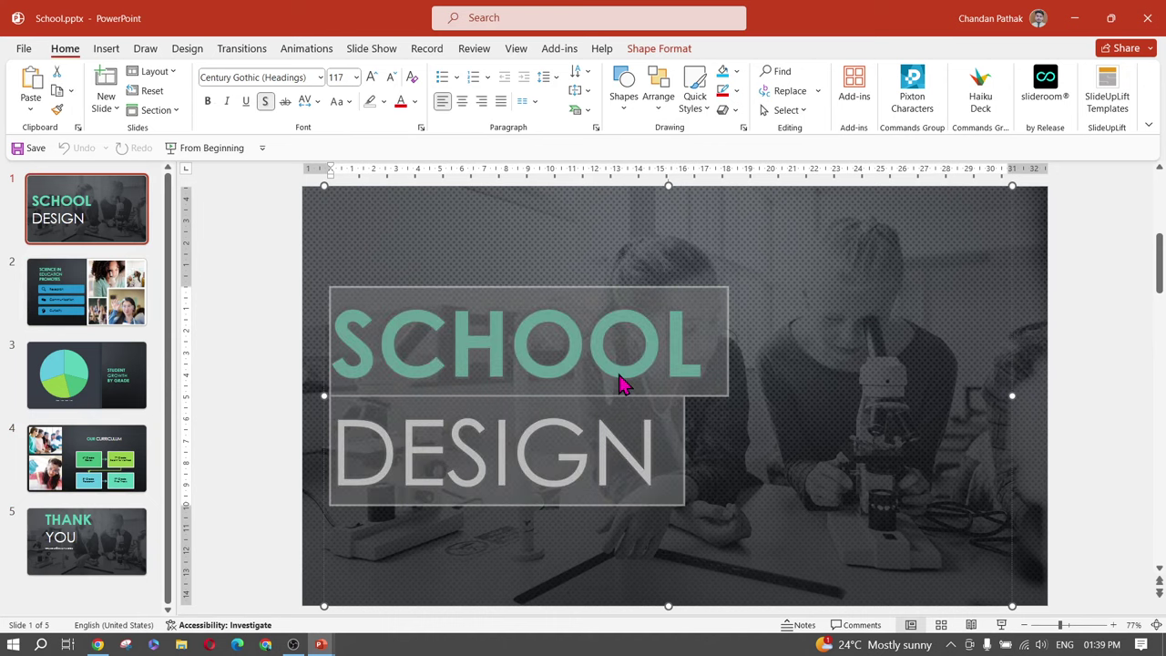
key("ctrl+shift+period")
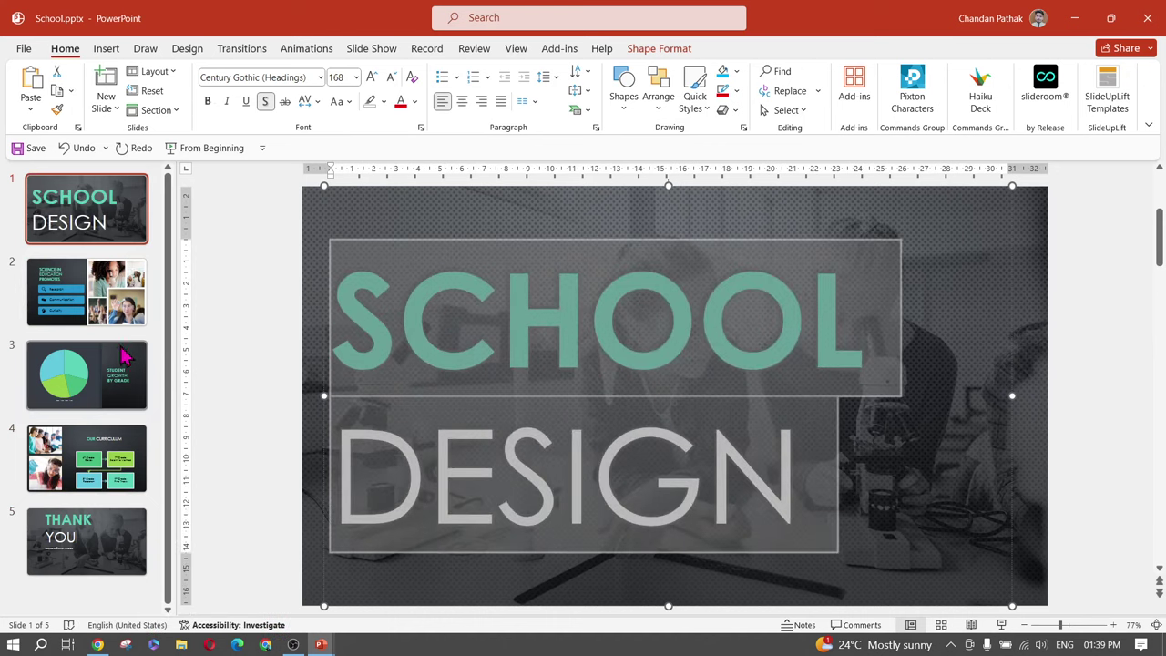
left_click(134, 401)
left_click(554, 352)
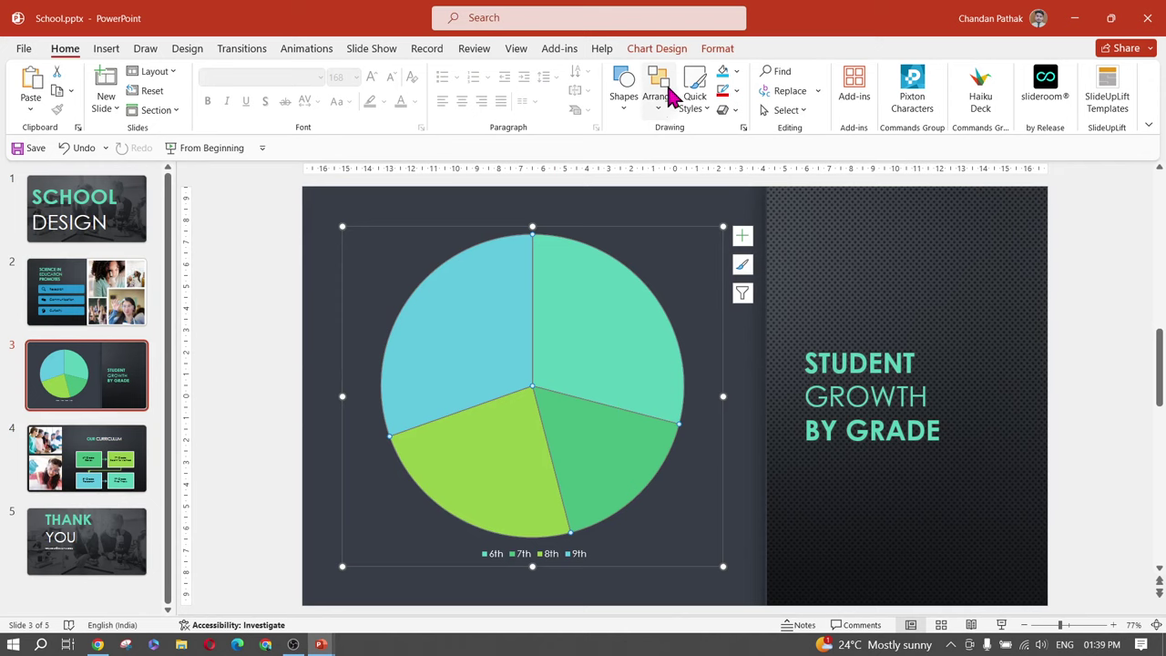
left_click(622, 101)
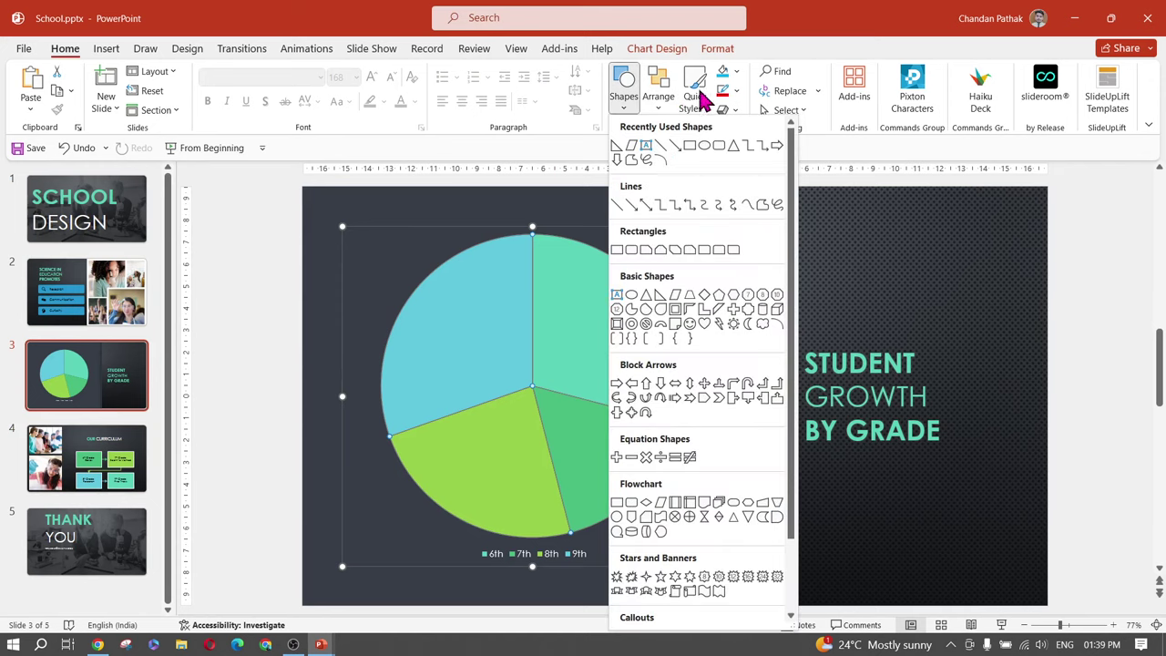
left_click(727, 50)
left_click(725, 49)
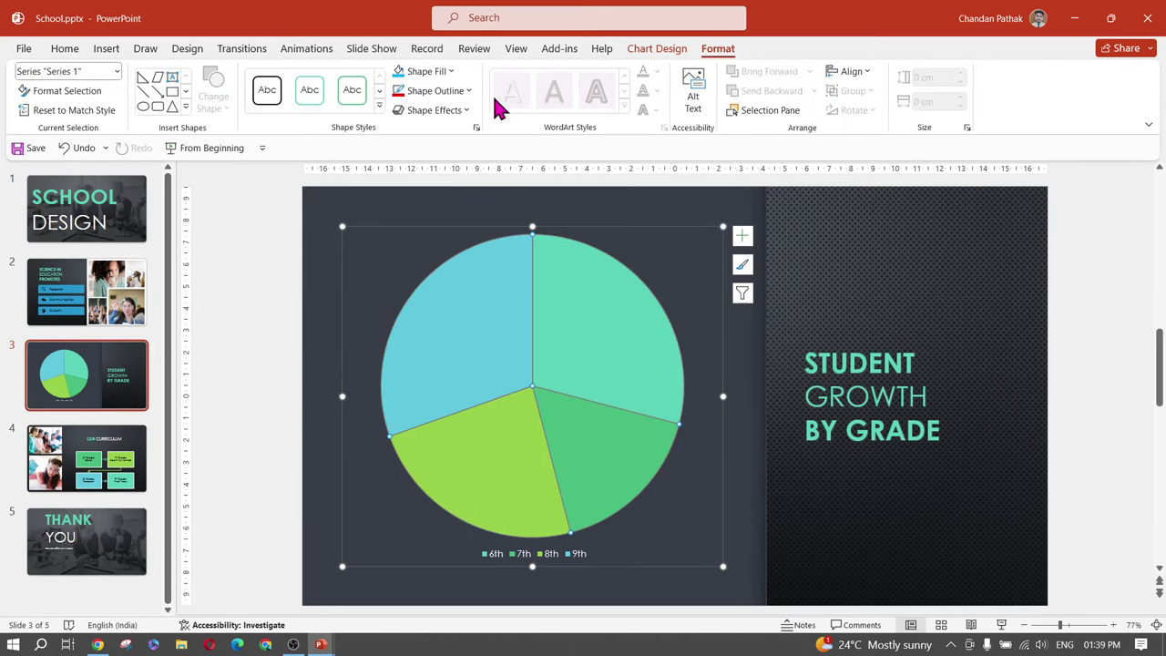
left_click(660, 50)
left_click(394, 91)
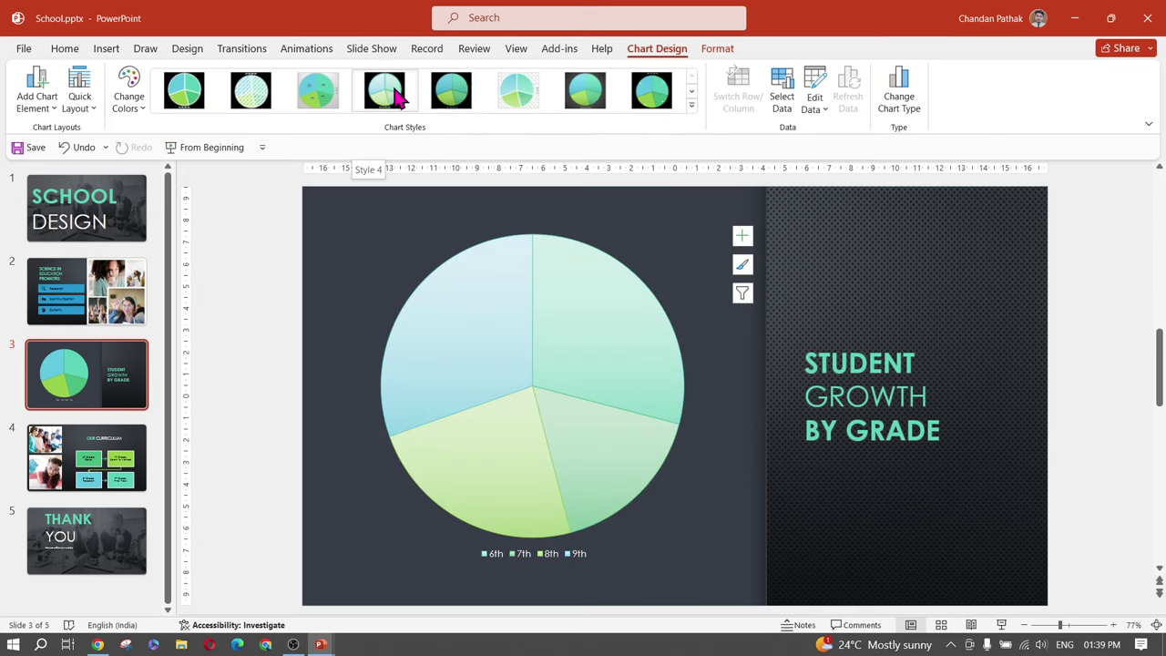
Enlarge the STUDENT GROWTH BY GRADE title to 48 and make it gold
left_click(891, 428)
key("ctrl+a")
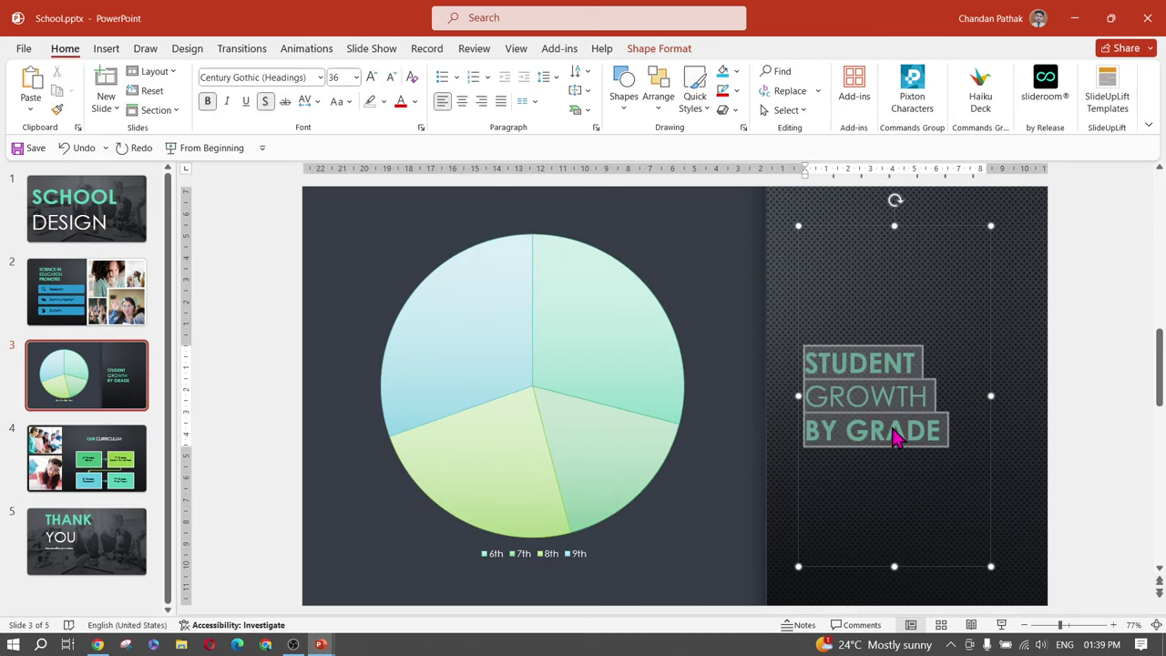
key("ctrl+shift+period")
key("ctrl+shift+period")
key("ctrl+shift+period")
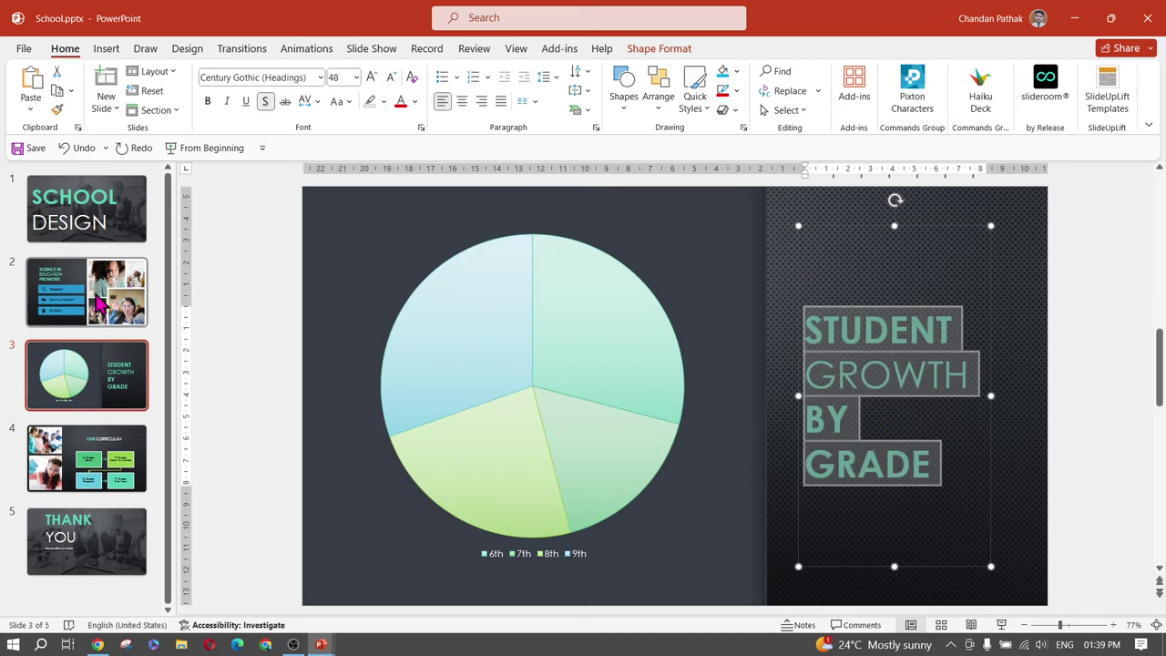
left_click(414, 101)
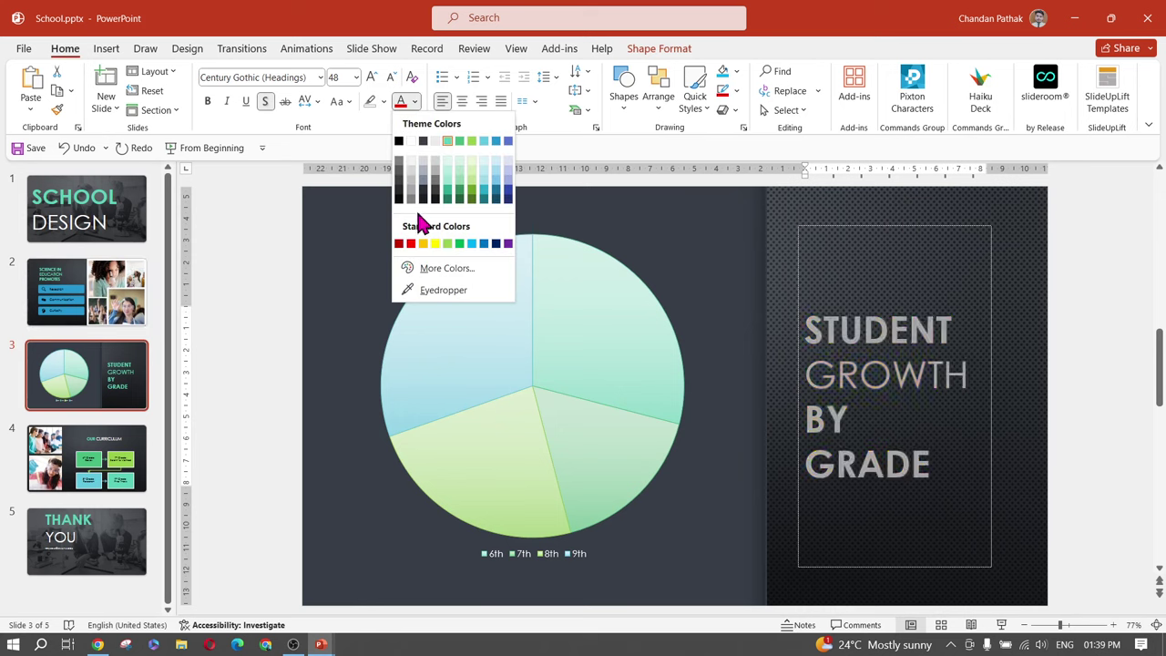
left_click(422, 243)
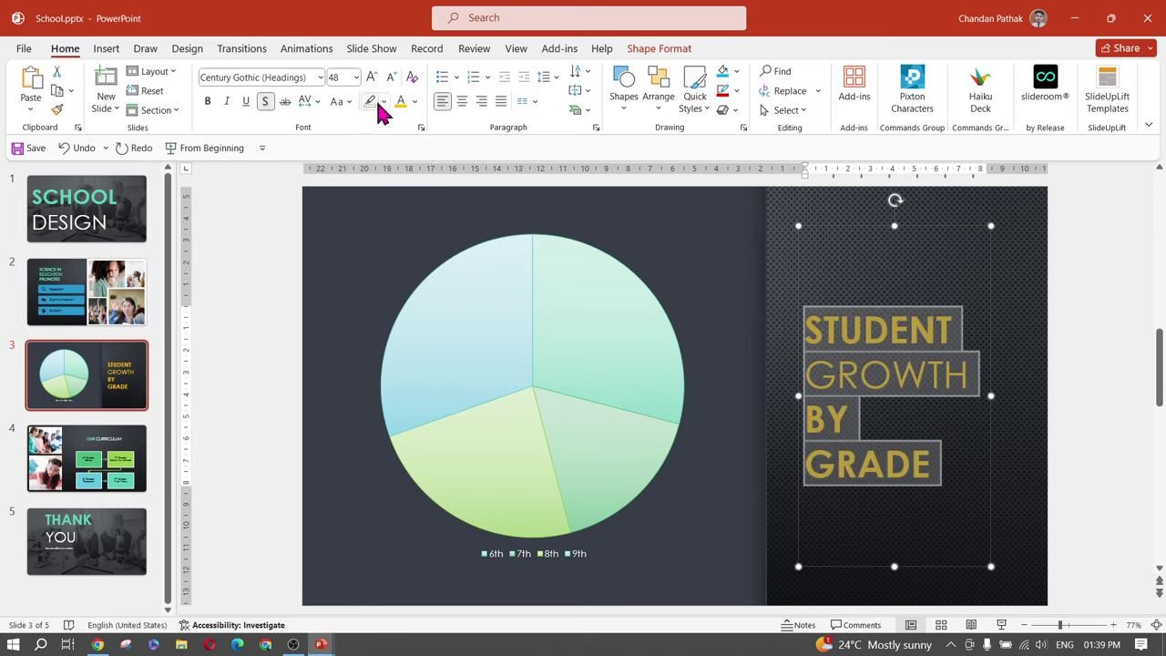
Make the THANK YOU text and the SCHOOL DESIGN title gold
left_click(100, 484)
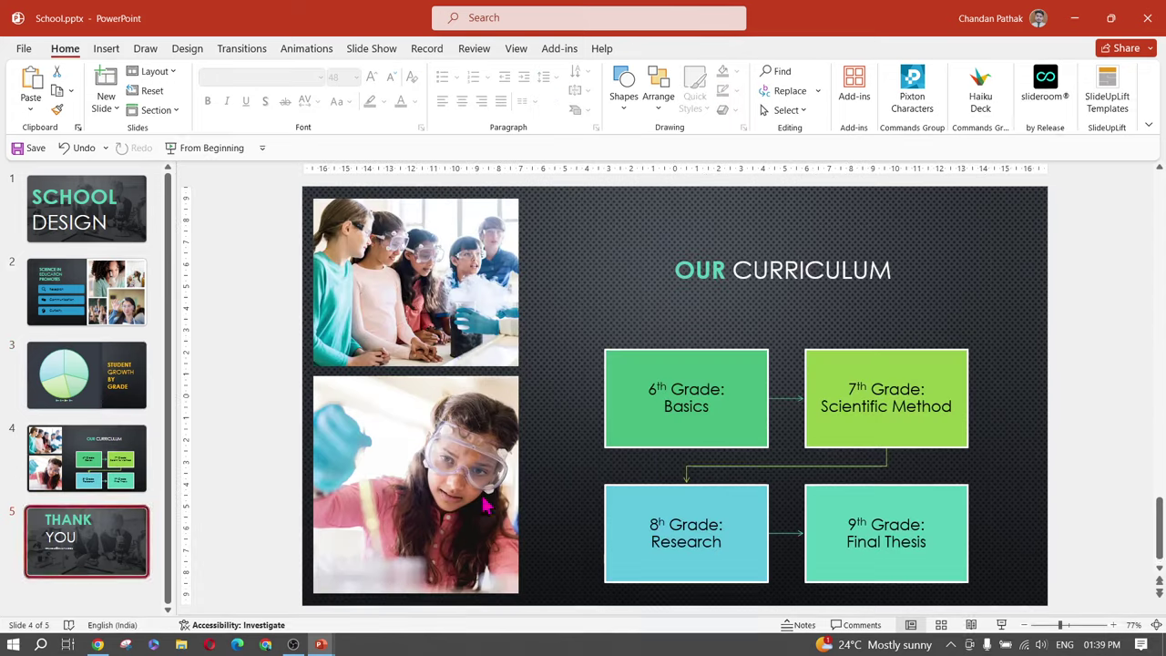
left_click(86, 541)
left_click(592, 321)
key("ctrl+a")
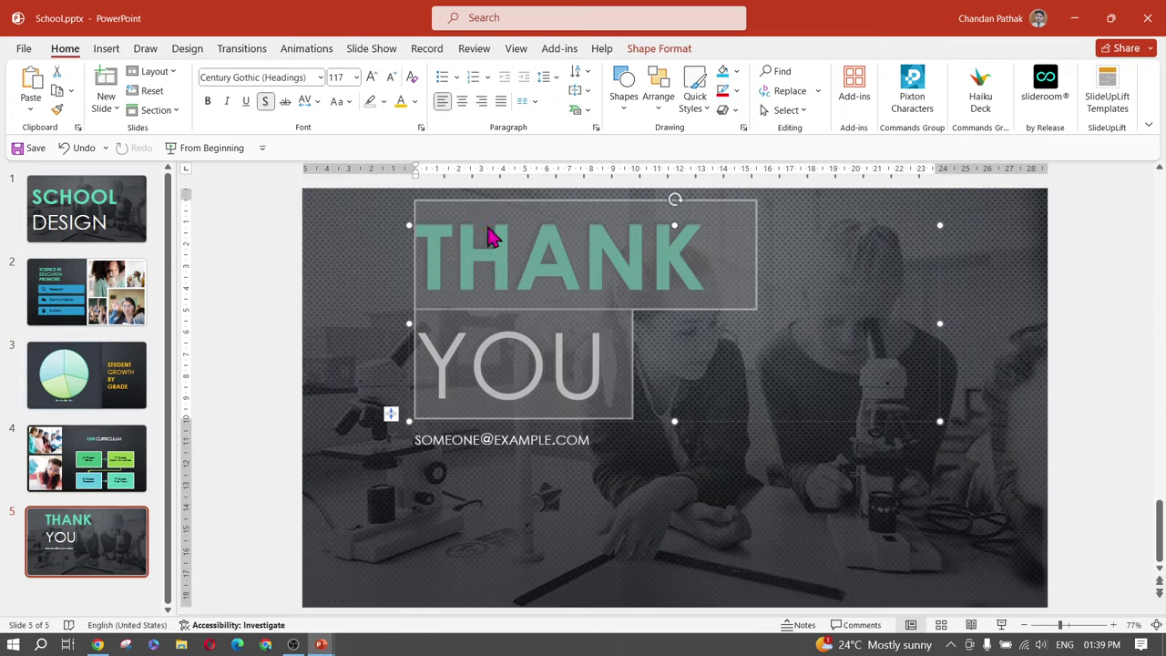
left_click(400, 102)
left_click(300, 372)
left_click(84, 211)
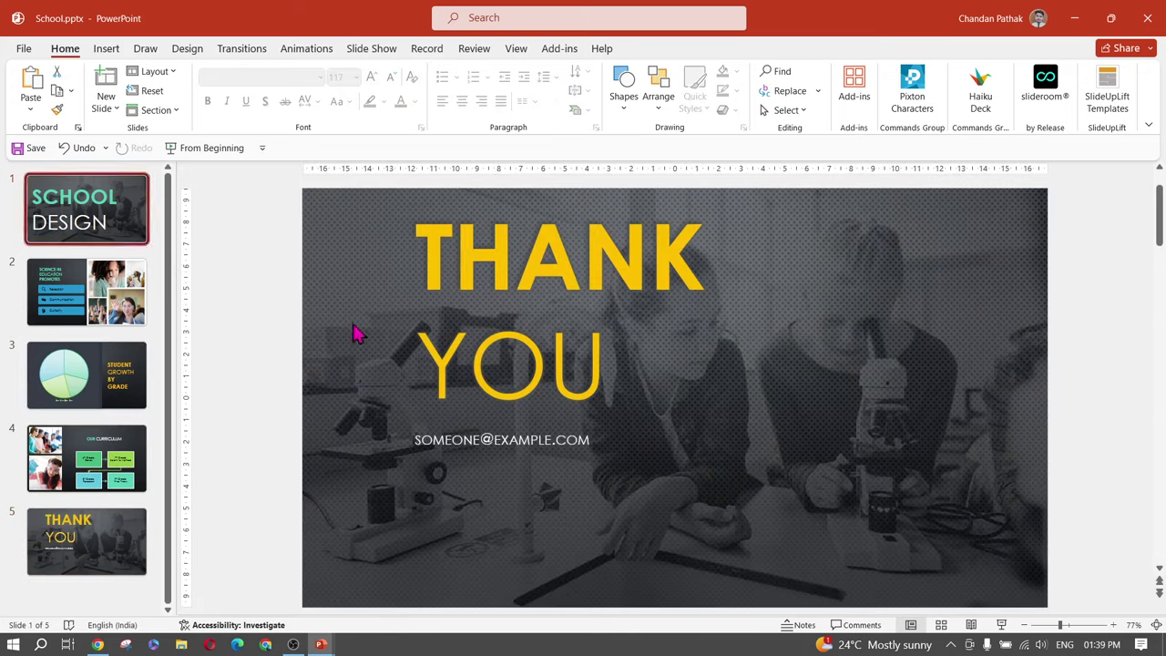
key("ctrl+a")
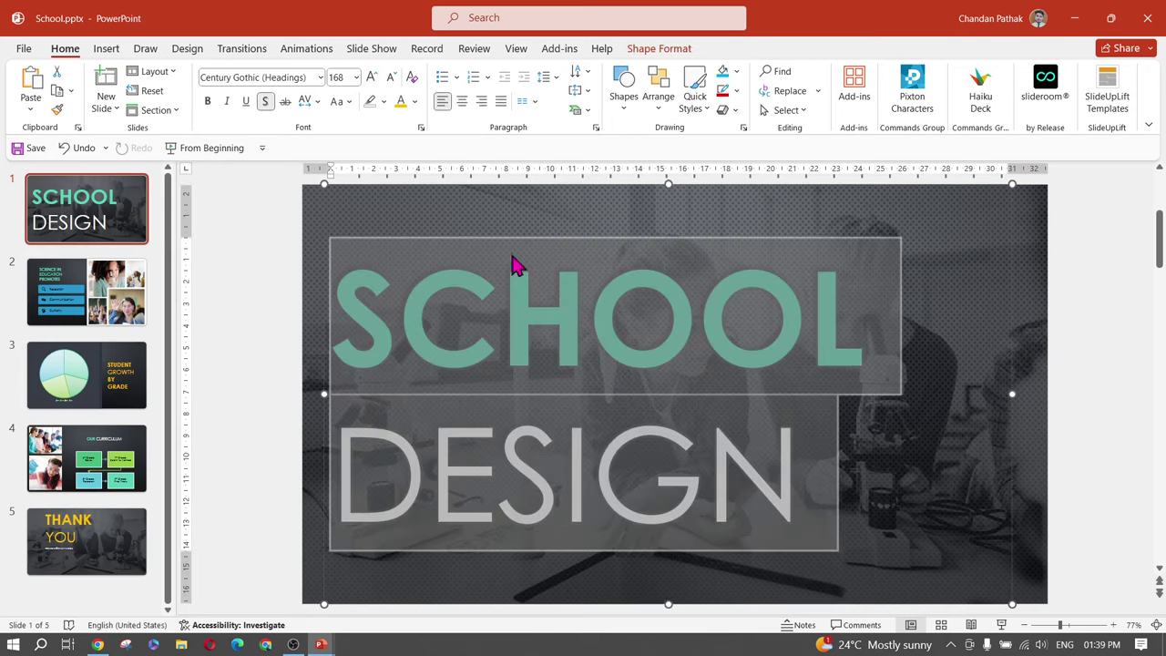
left_click(401, 102)
left_click(260, 337)
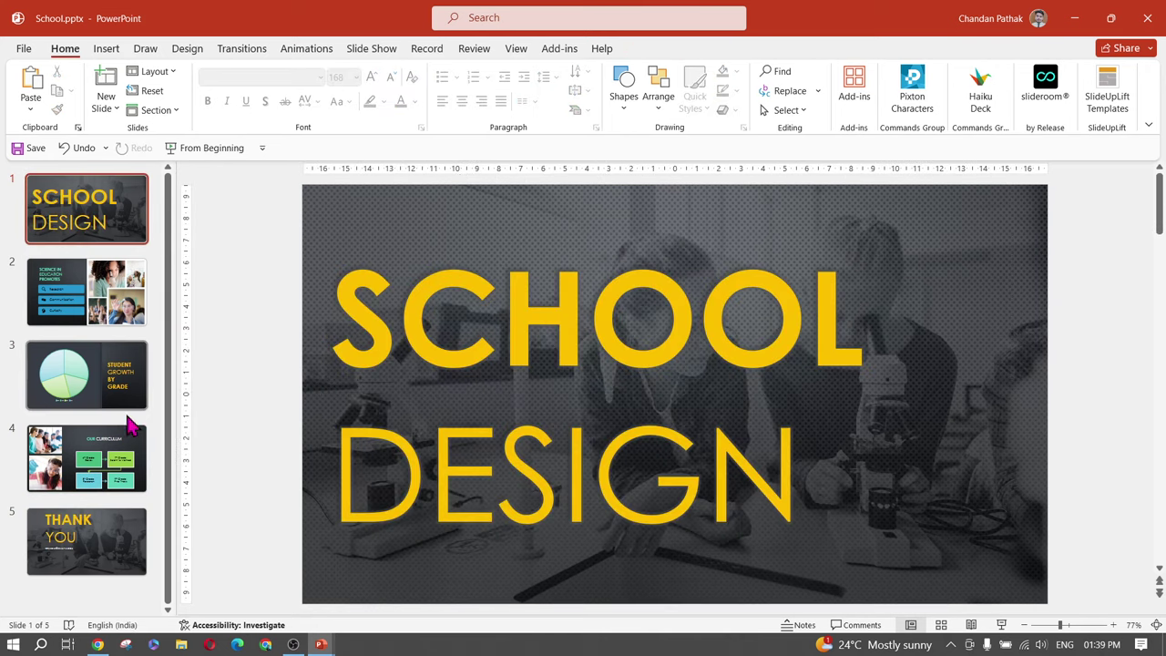
Make the SCIENCE IN EDUCATION PROMOTES title on slide 2 red
left_click(137, 321)
left_click(497, 312)
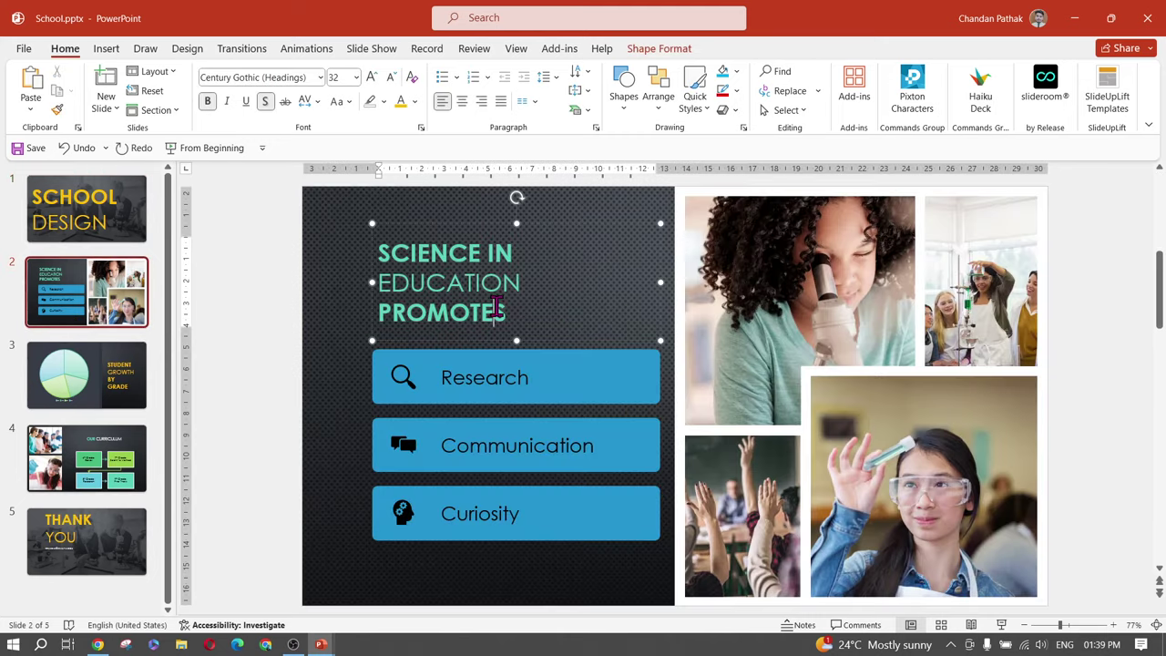
key("ctrl+a")
left_click(415, 102)
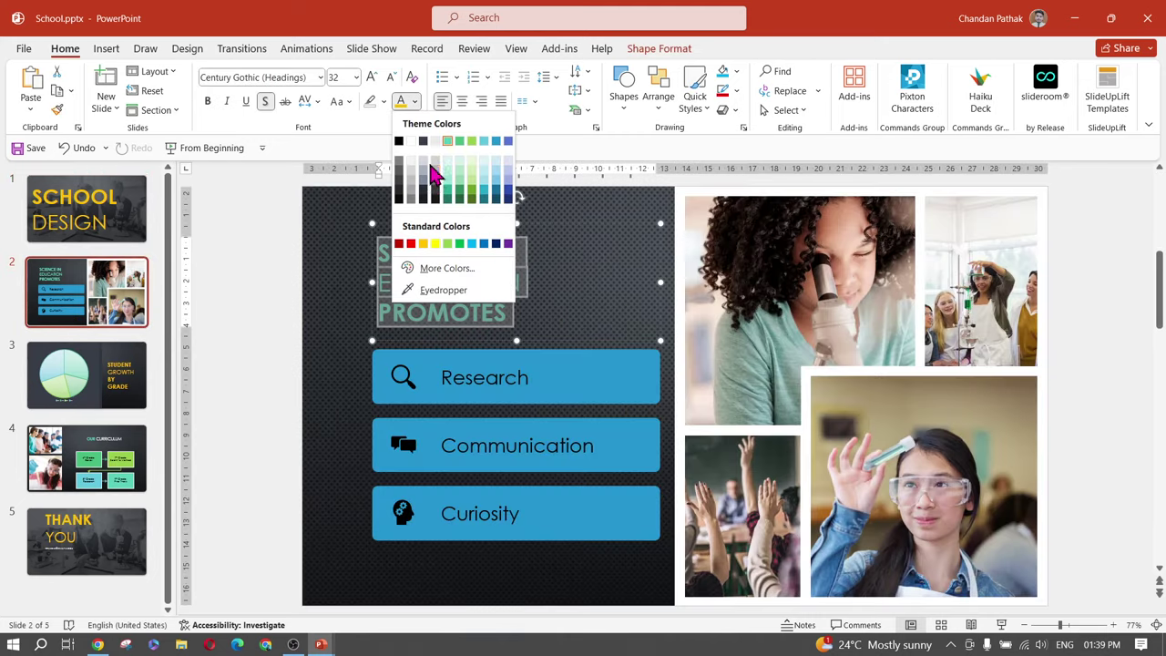
left_click(412, 244)
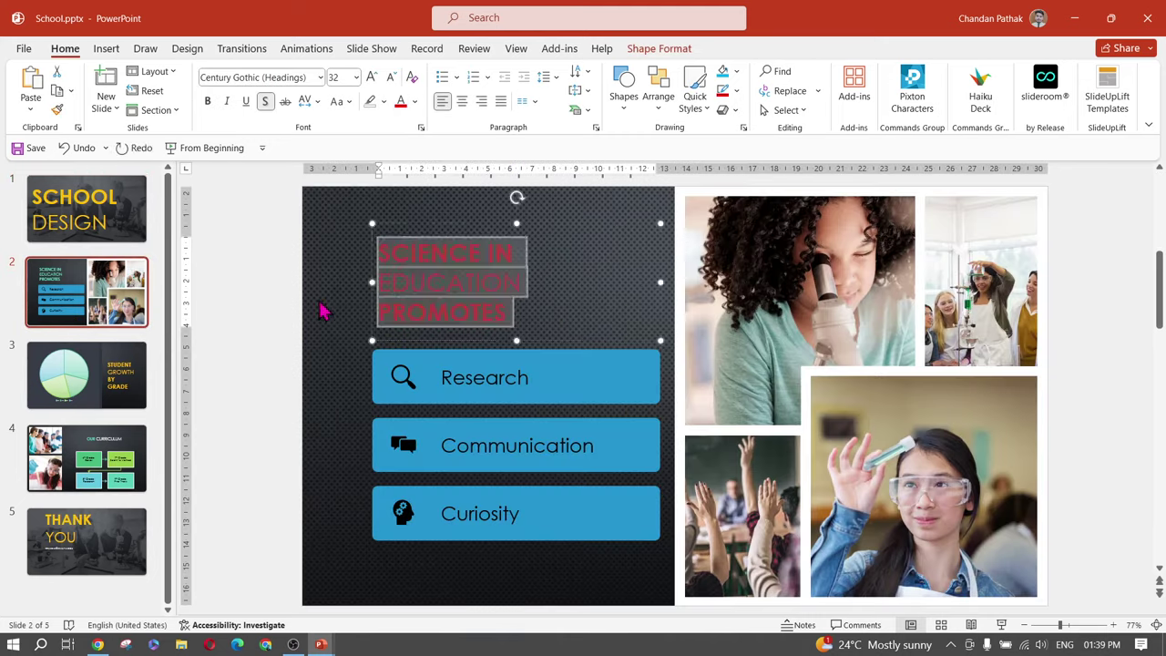
left_click(314, 307)
Save a copy of the deck as School 1.pptx in D:\PowerPoint
left_click(20, 48)
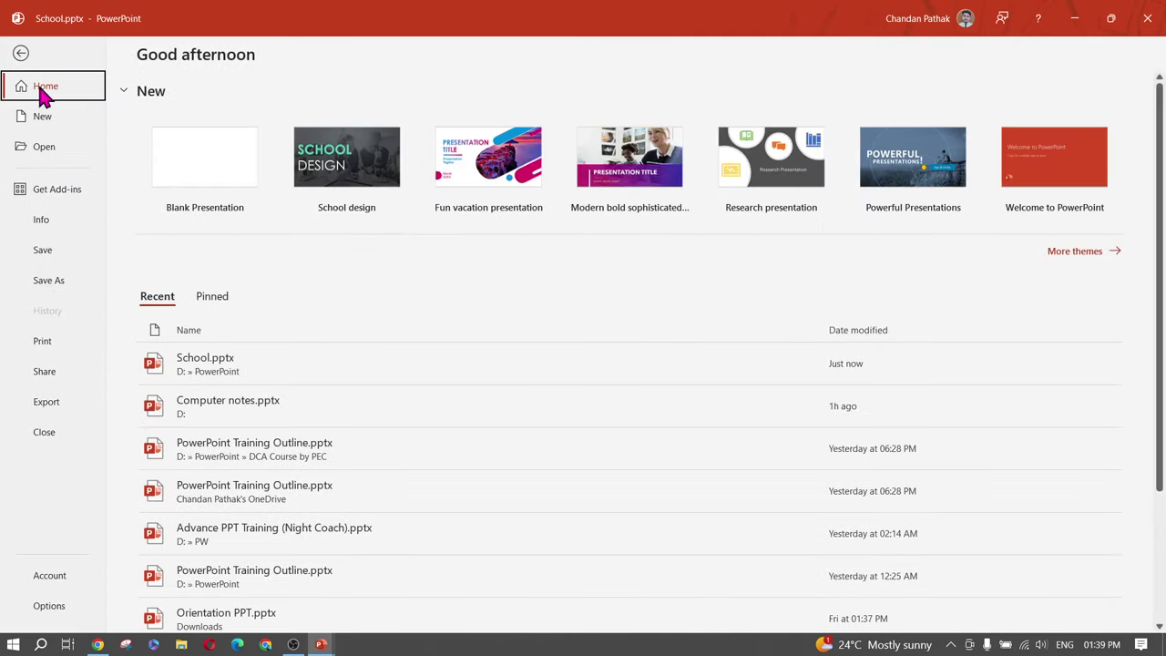
left_click(58, 283)
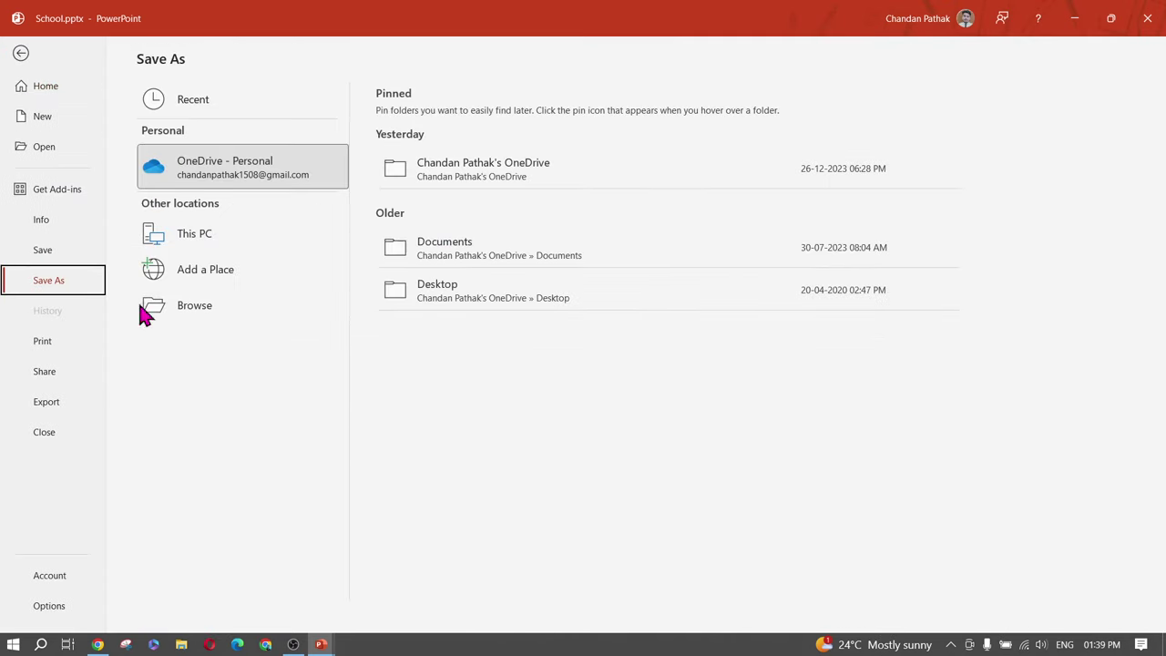
left_click(223, 233)
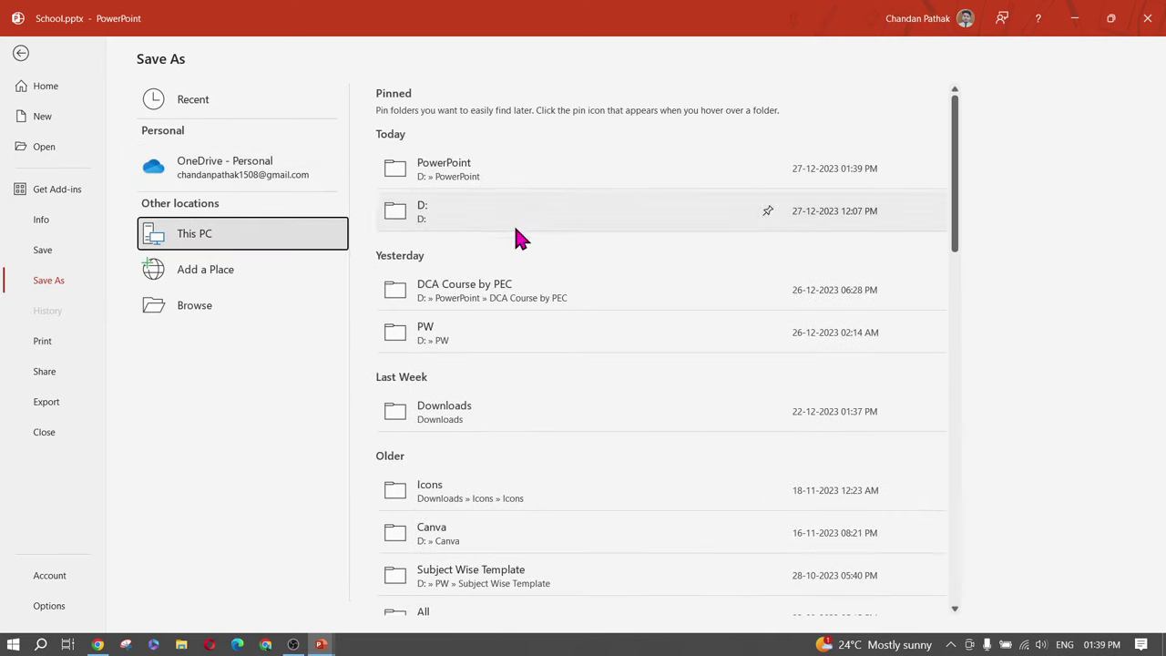
left_click(503, 170)
left_click(137, 256)
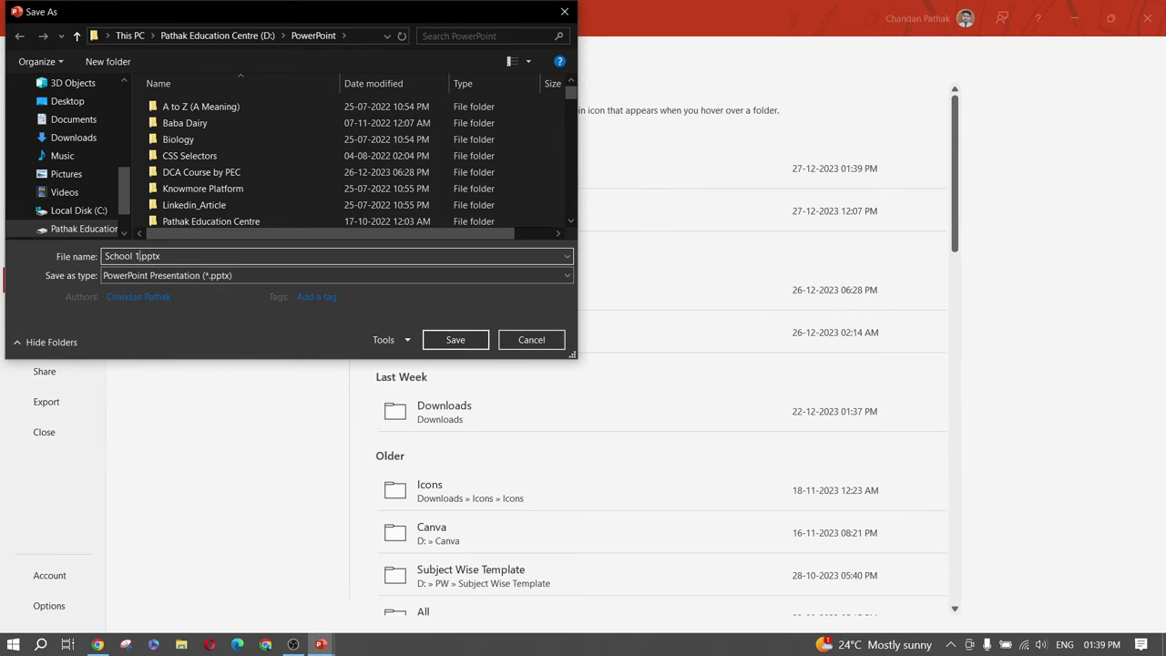
left_click(448, 345)
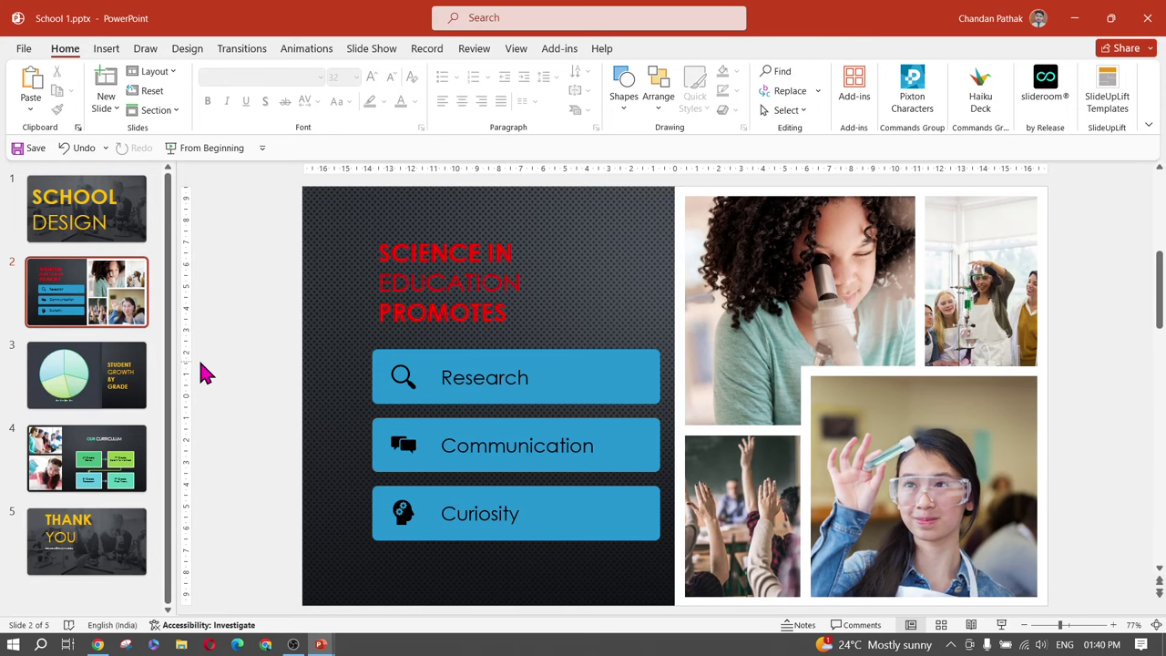
key("alt+Tab")
key("alt+Tab")
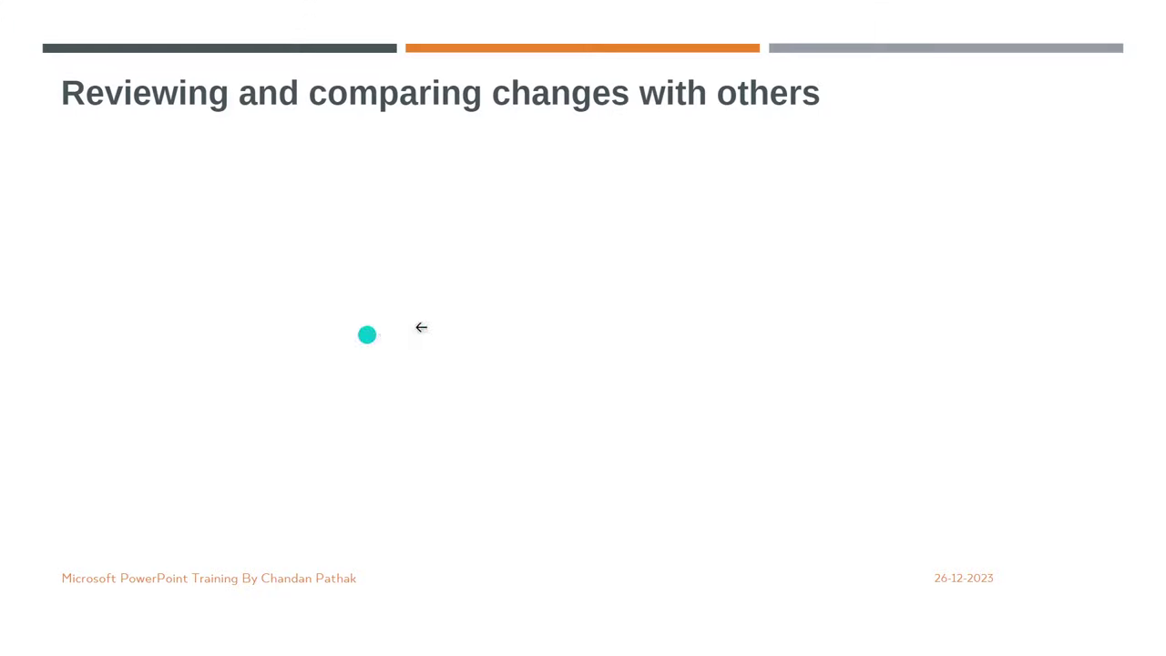
key("alt+Tab")
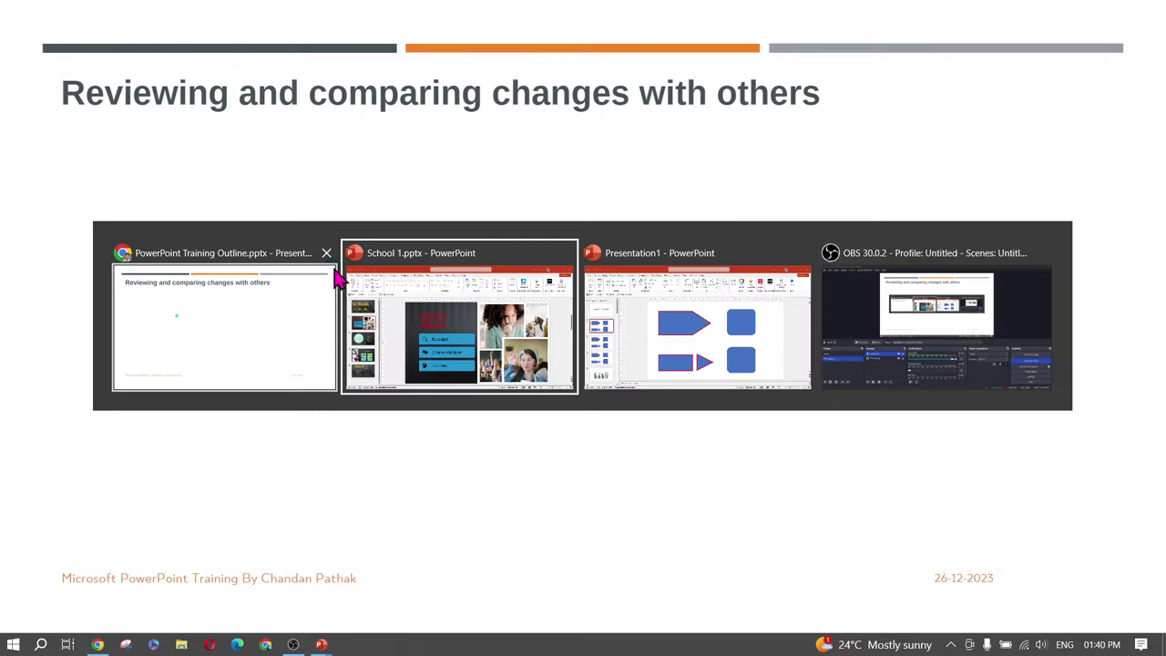
left_click(414, 307)
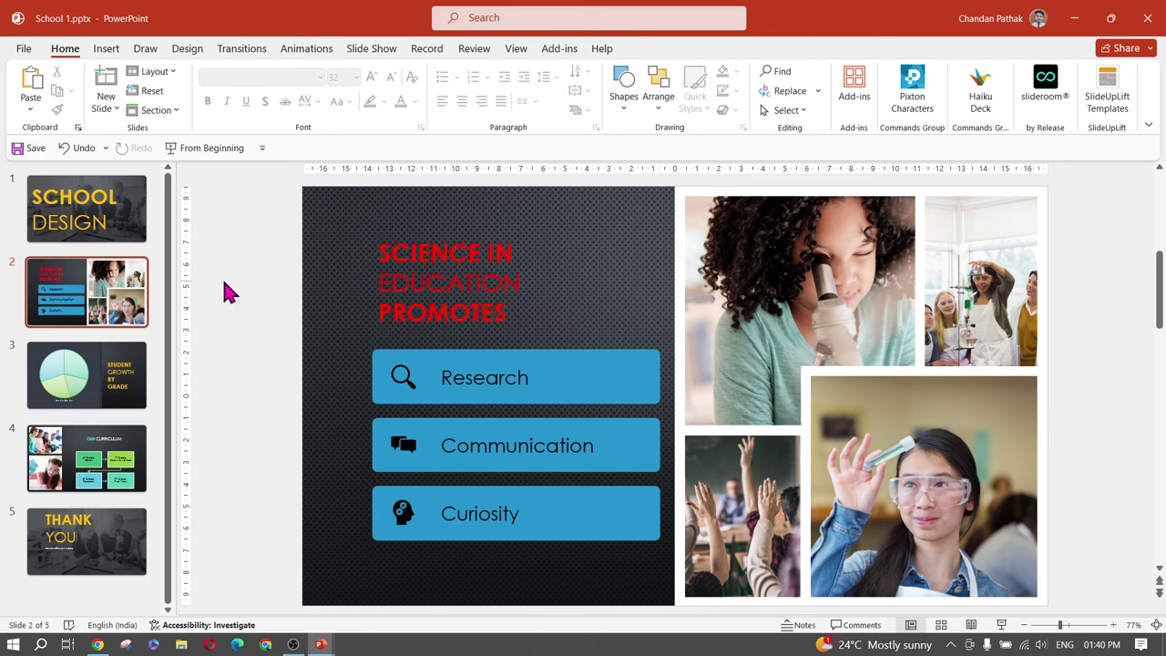
left_click(26, 50)
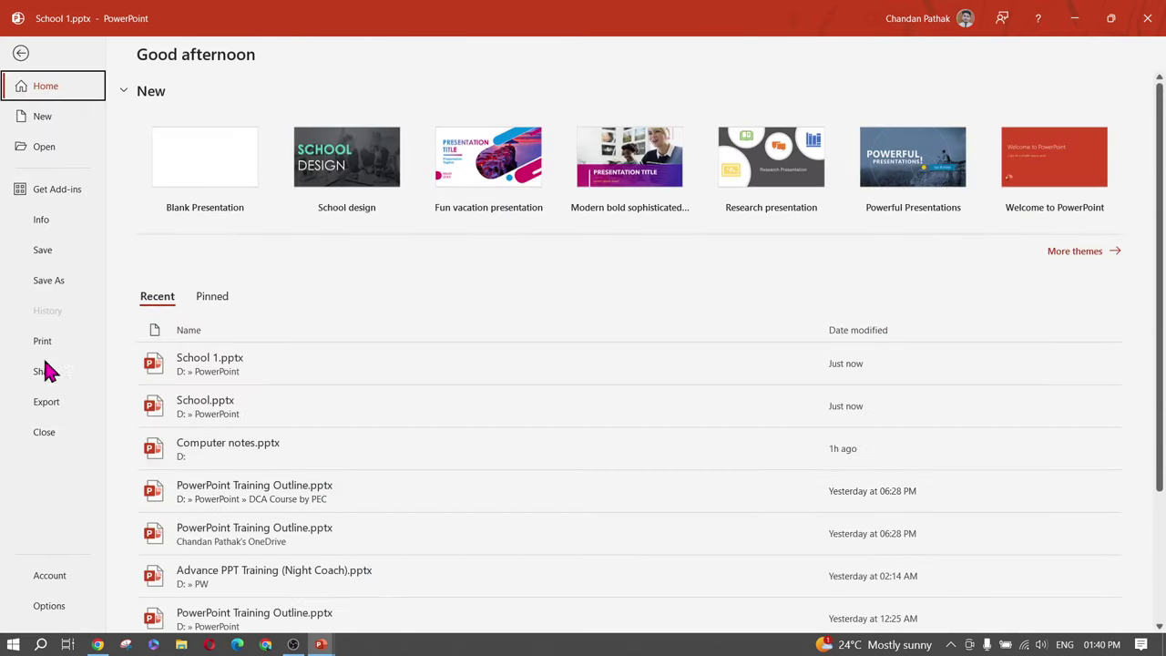
left_click(42, 222)
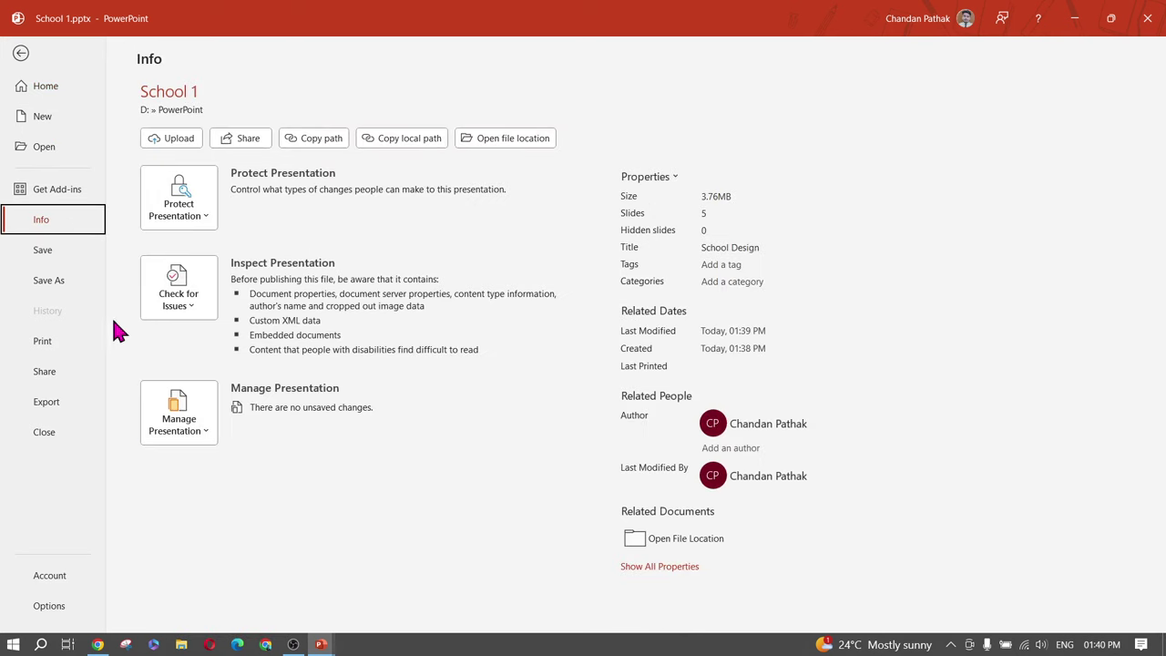
left_click(206, 432)
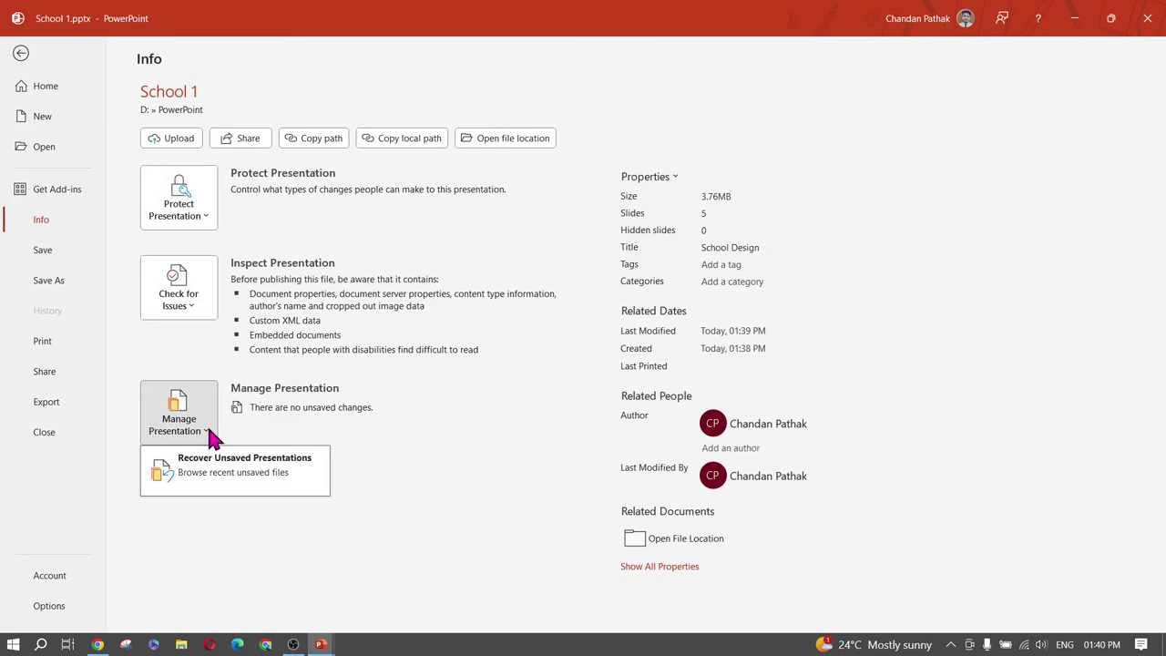
left_click(186, 297)
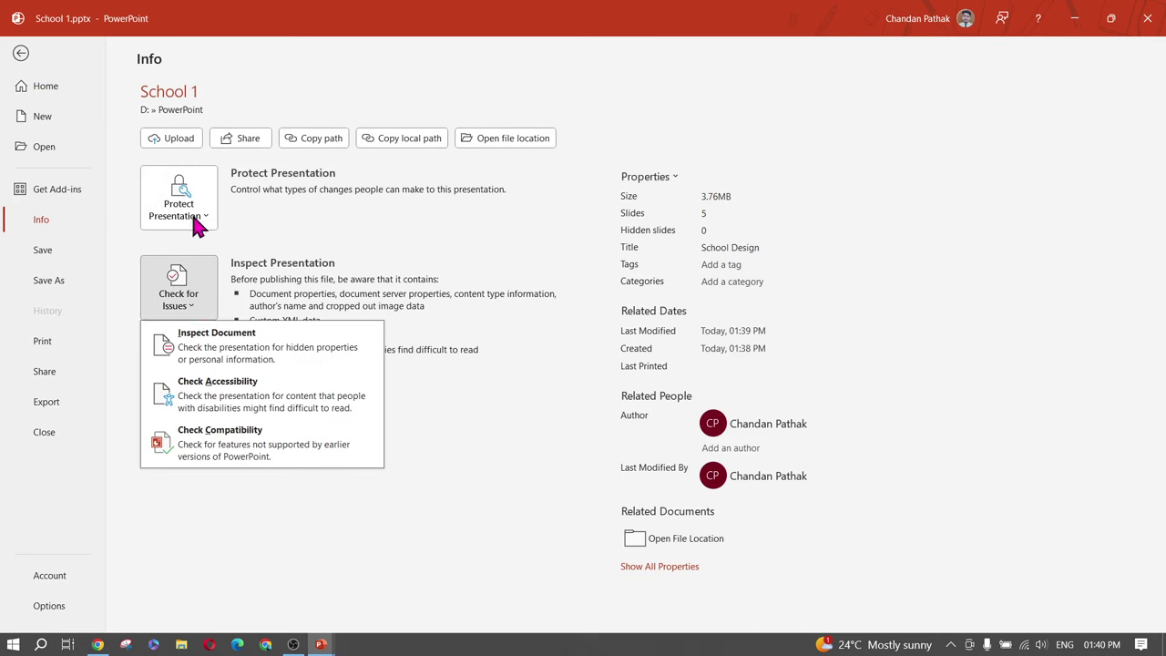
left_click(197, 226)
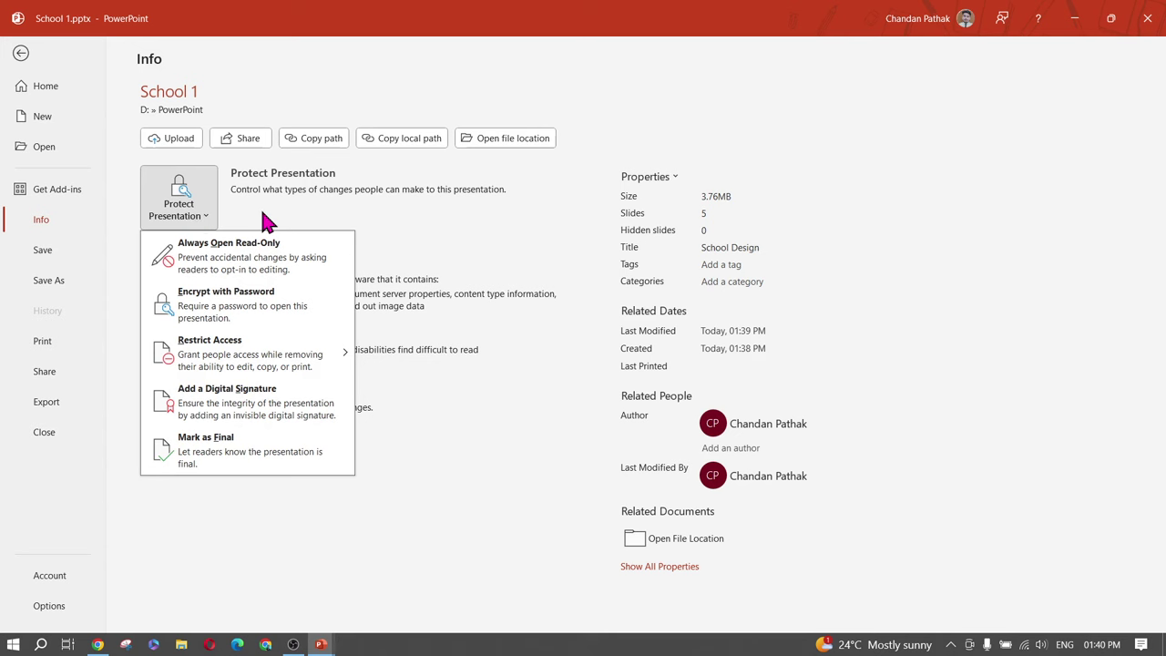
key("Escape")
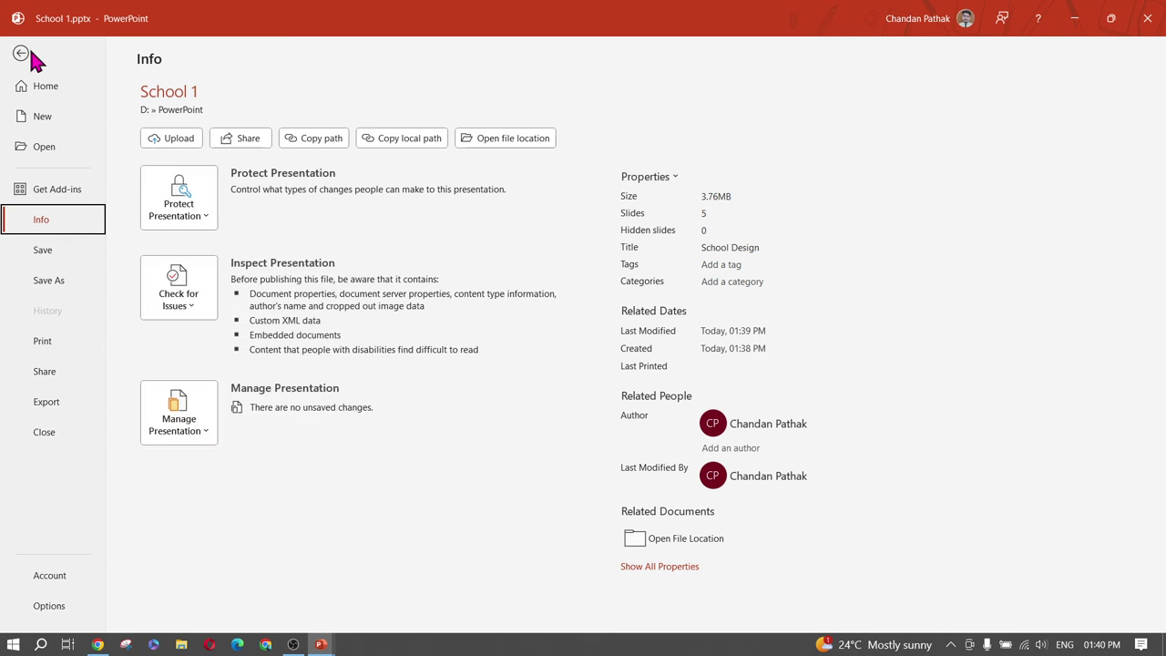
left_click(22, 53)
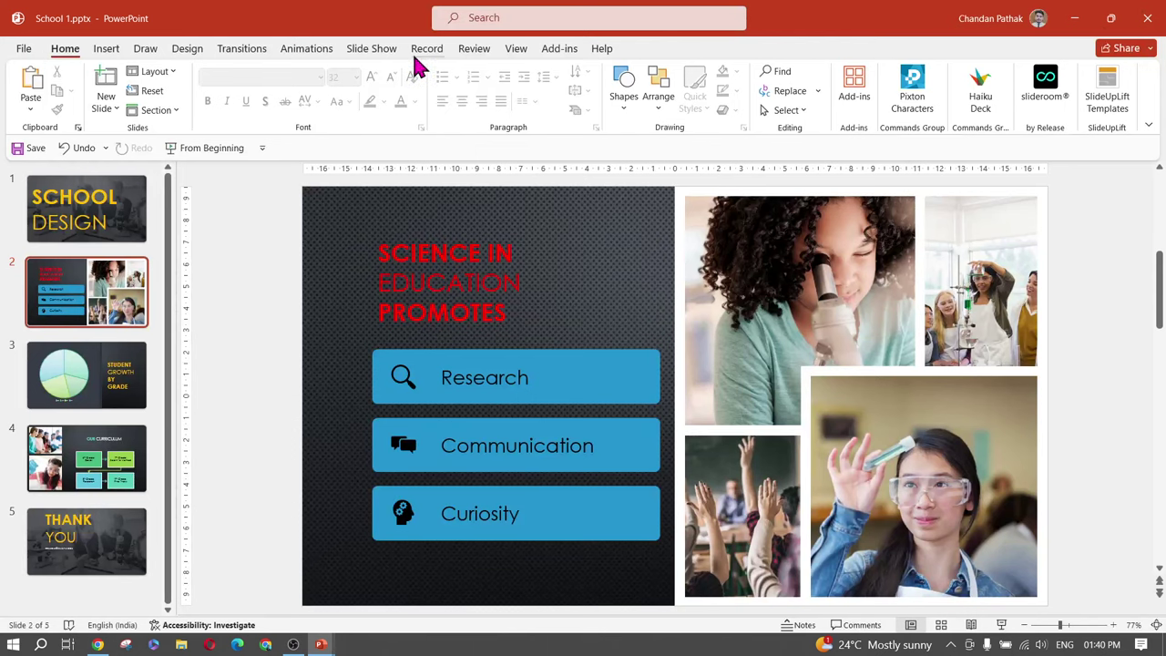
Start Review > Compare to choose a presentation to merge with School 1
left_click(377, 51)
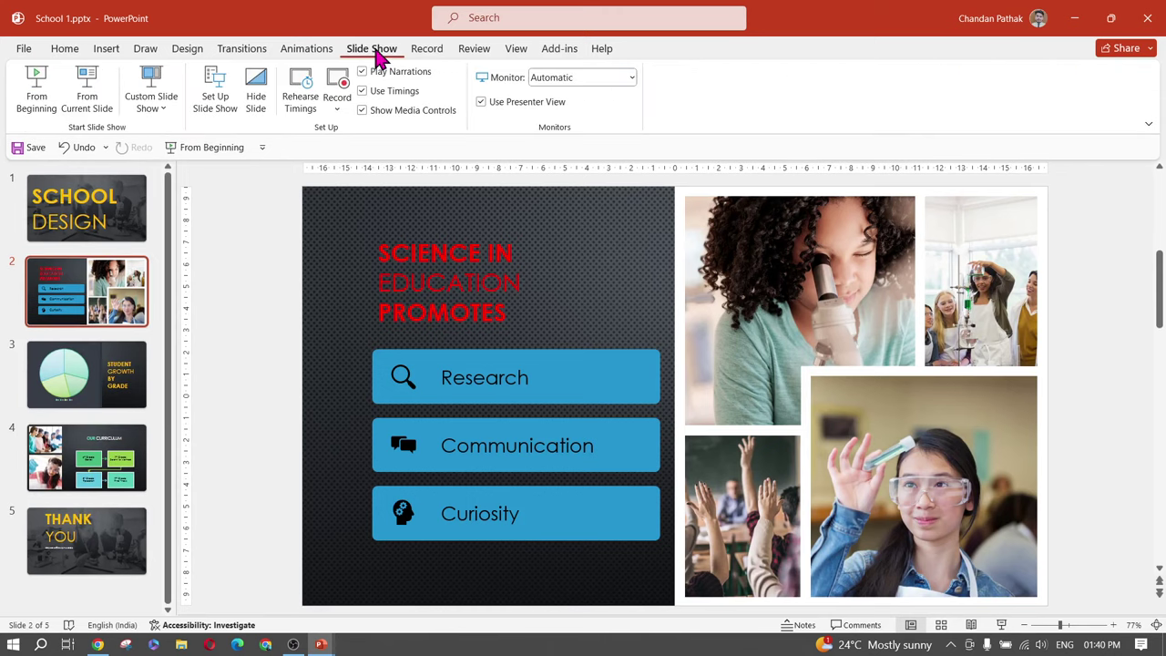
left_click(420, 58)
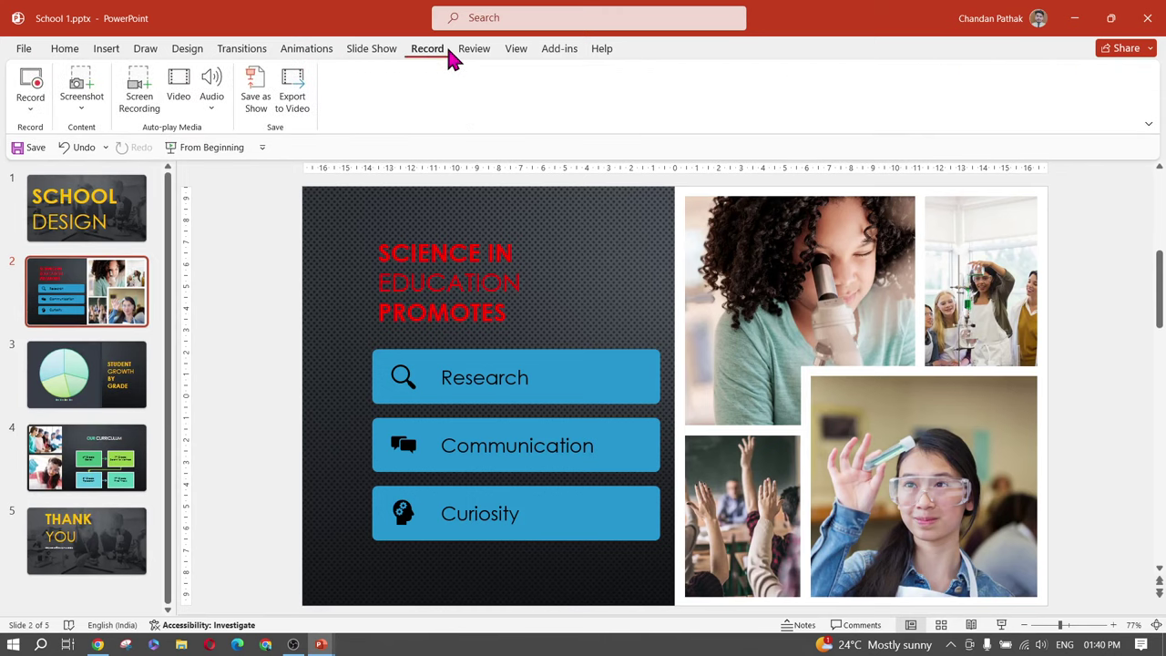
left_click(472, 50)
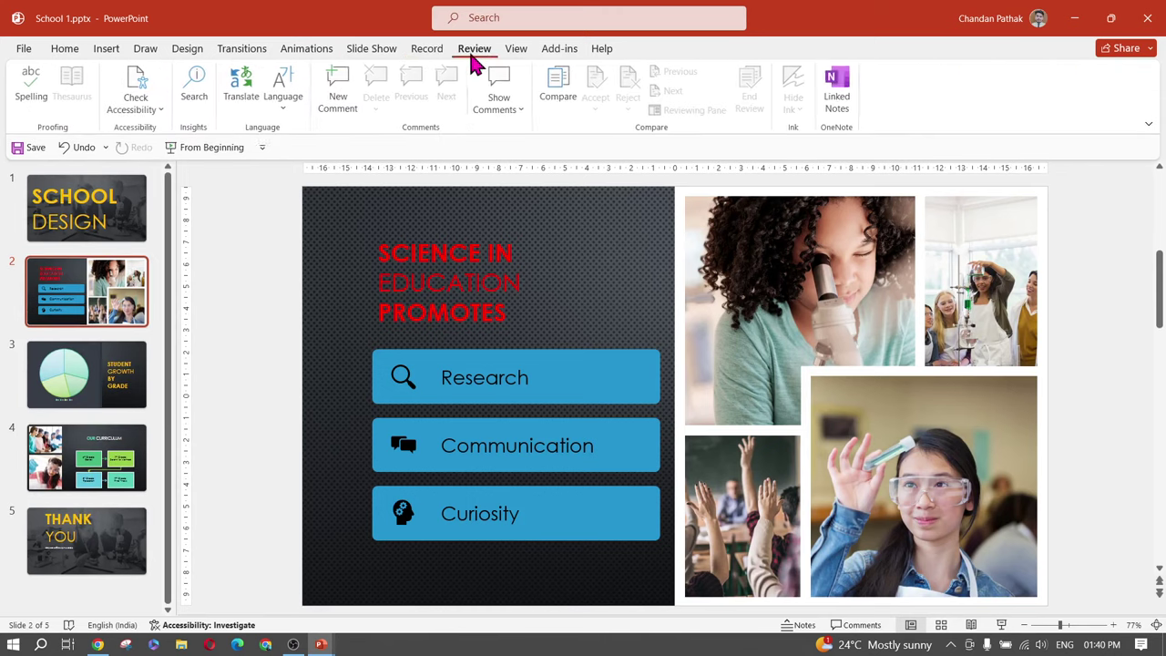
left_click(561, 105)
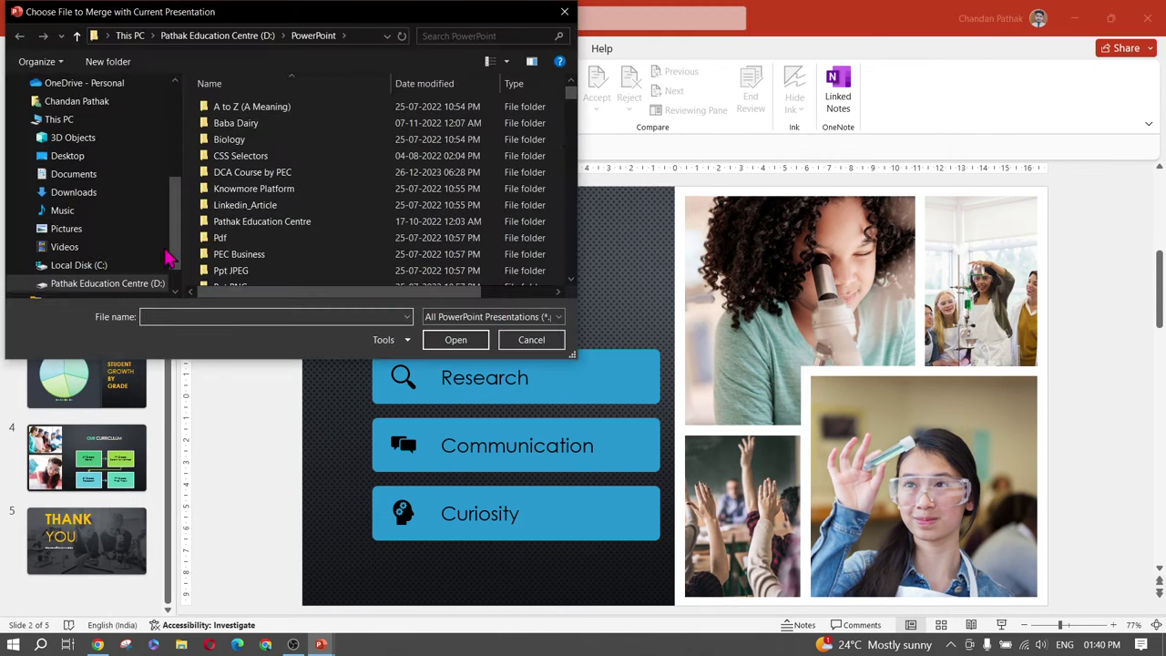
Choose School.pptx from the PowerPoint folder as the file to compare
scroll(295, 219, "down", 4)
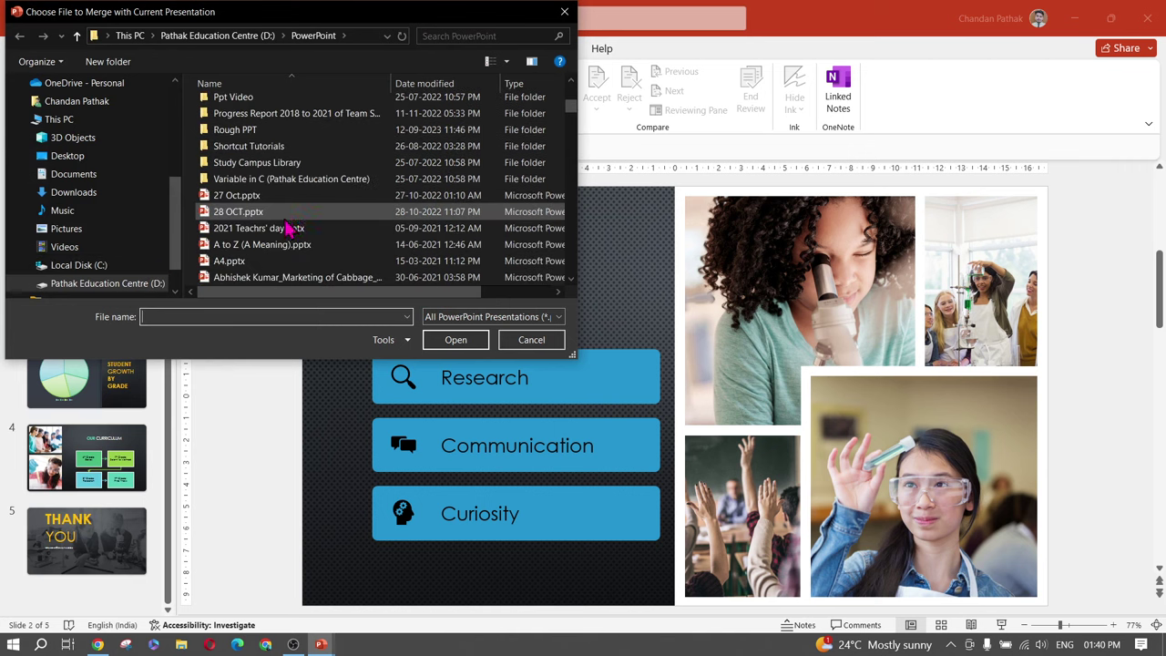
scroll(288, 231, "down", 3)
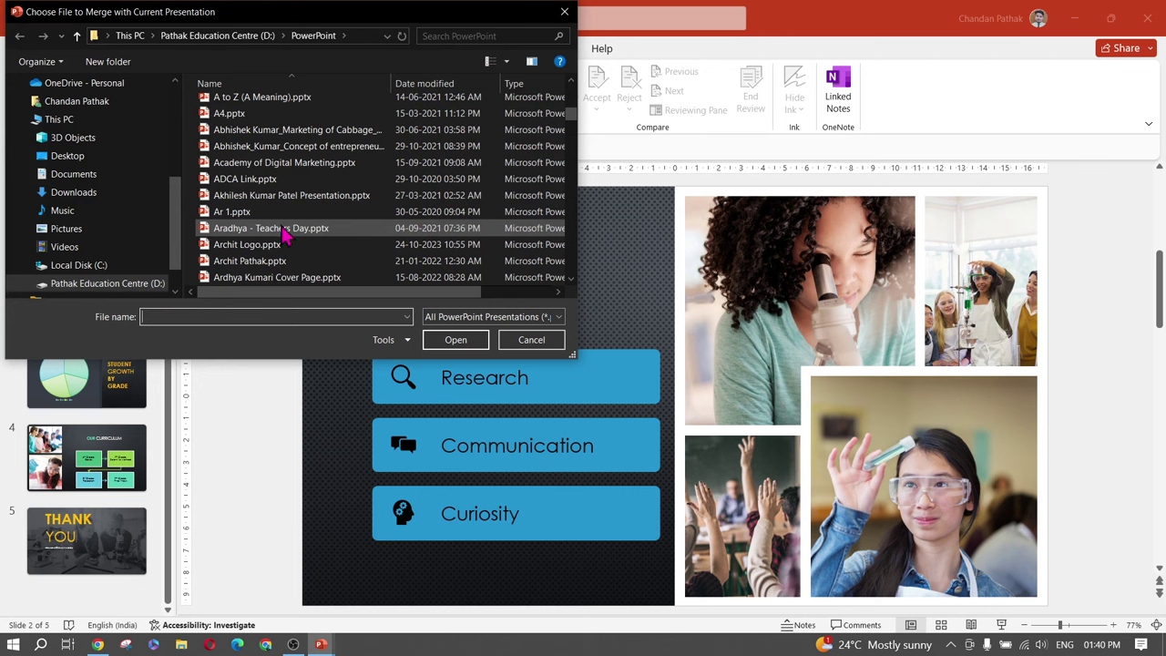
scroll(283, 233, "down", 12)
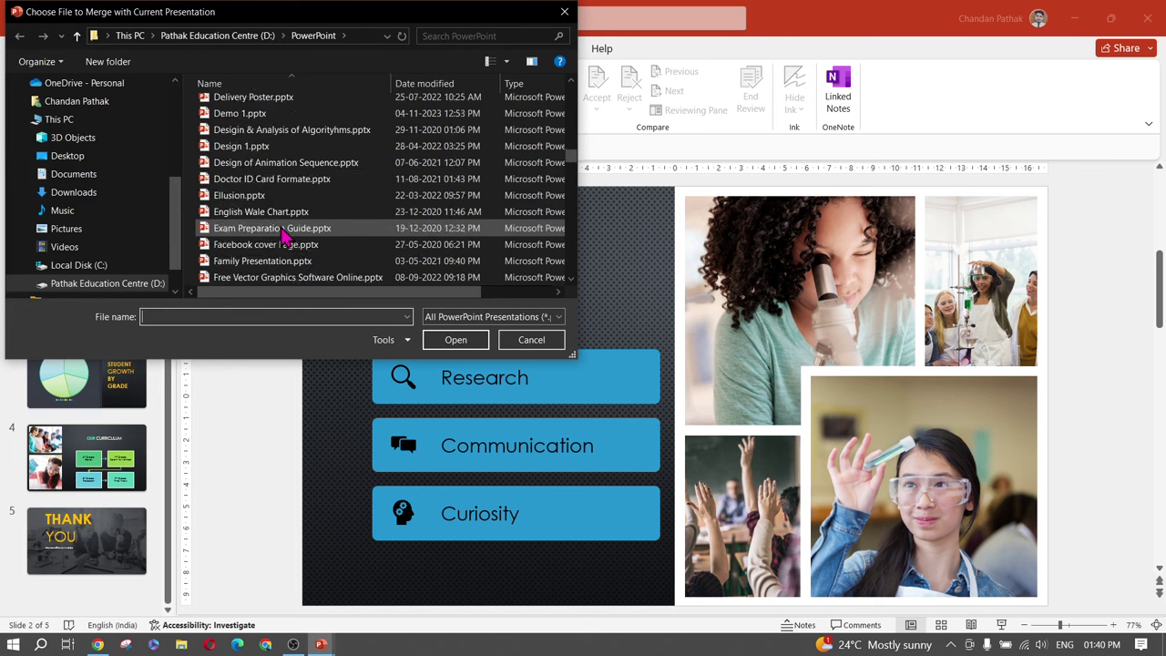
scroll(283, 233, "down", 3)
scroll(284, 233, "down", 12)
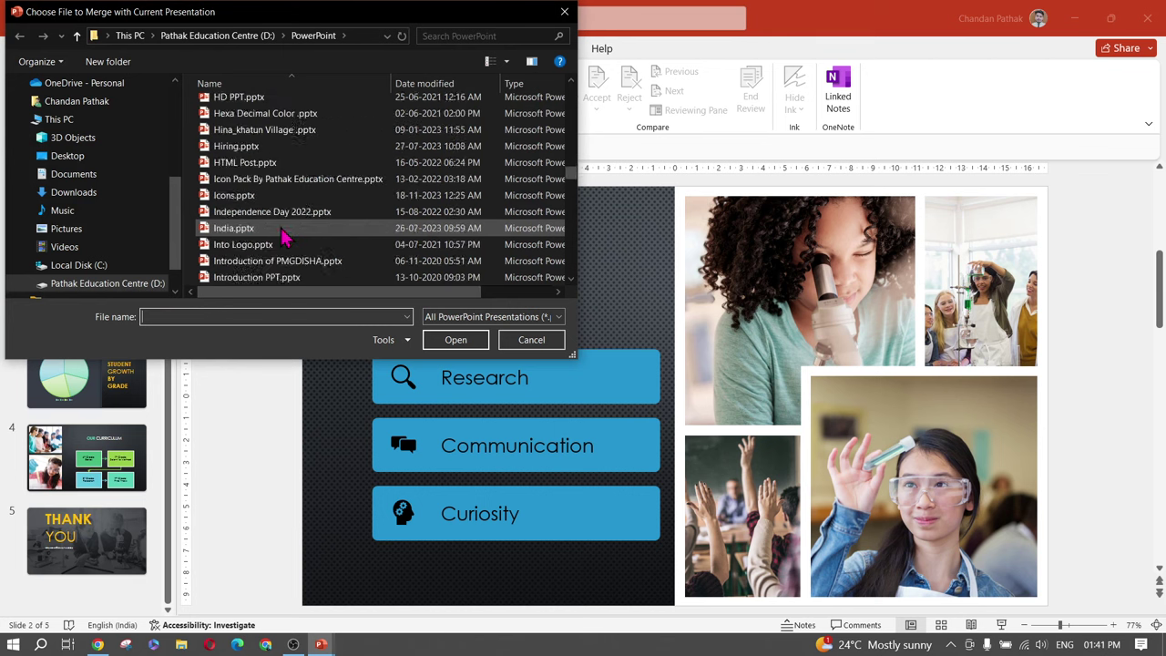
scroll(283, 233, "up", 1)
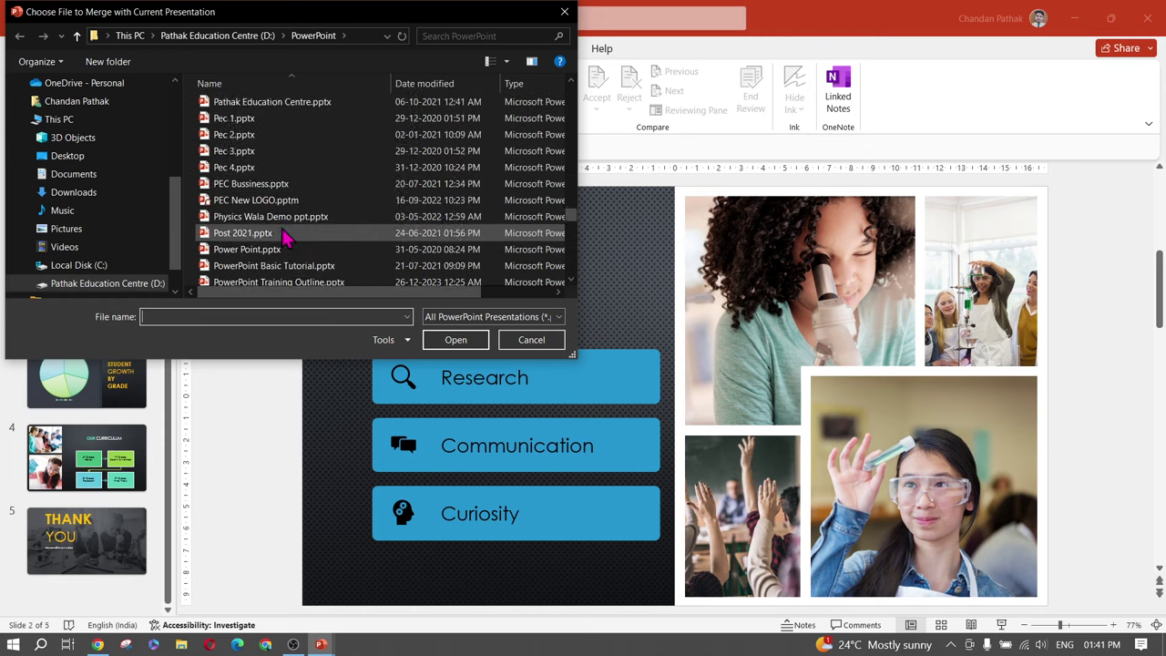
scroll(284, 233, "down", 7)
scroll(283, 235, "up", 1)
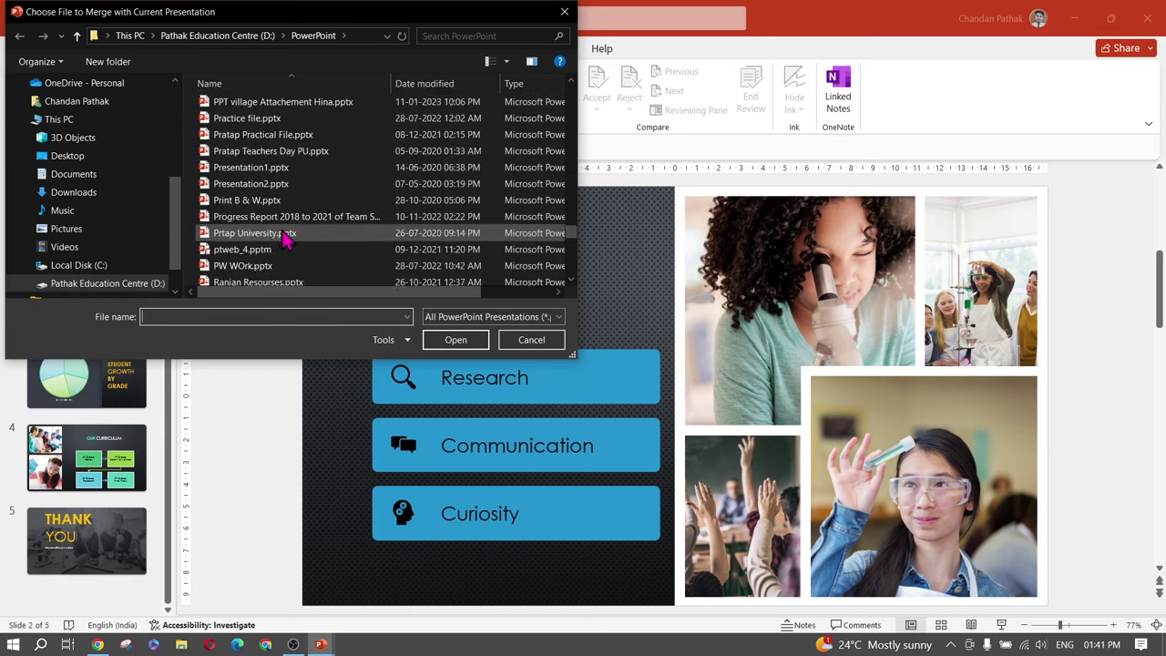
scroll(283, 235, "down", 5)
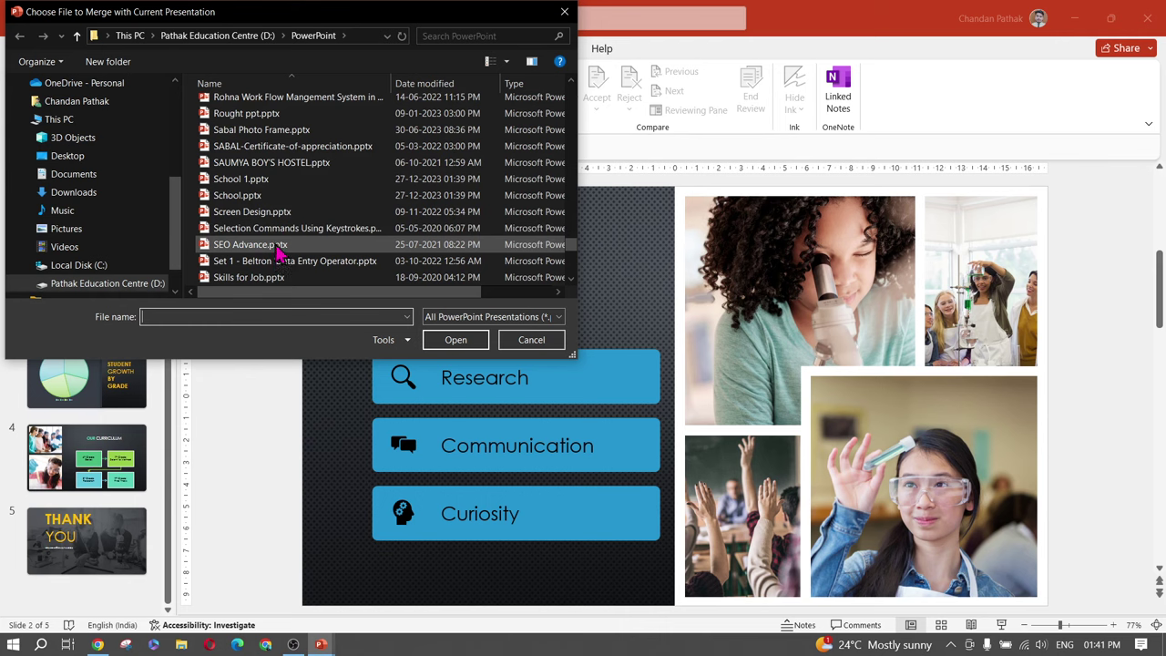
left_click(279, 197)
Merge School.pptx's revisions and apply all changes to slide 1's title
left_click(454, 340)
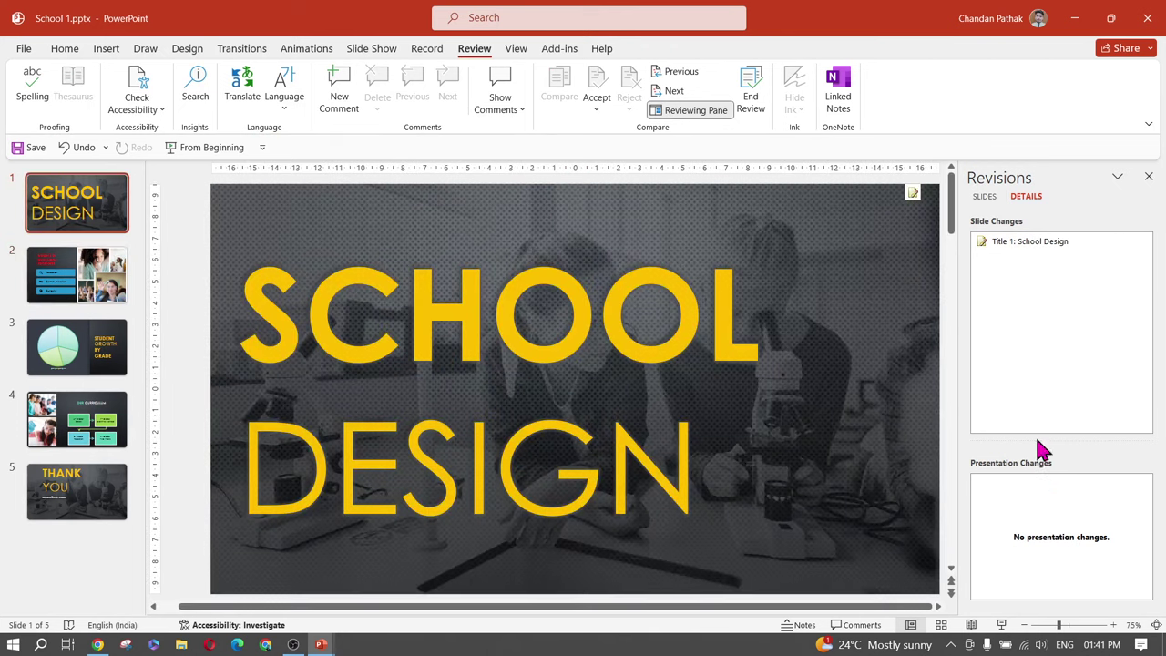
left_click(1031, 240)
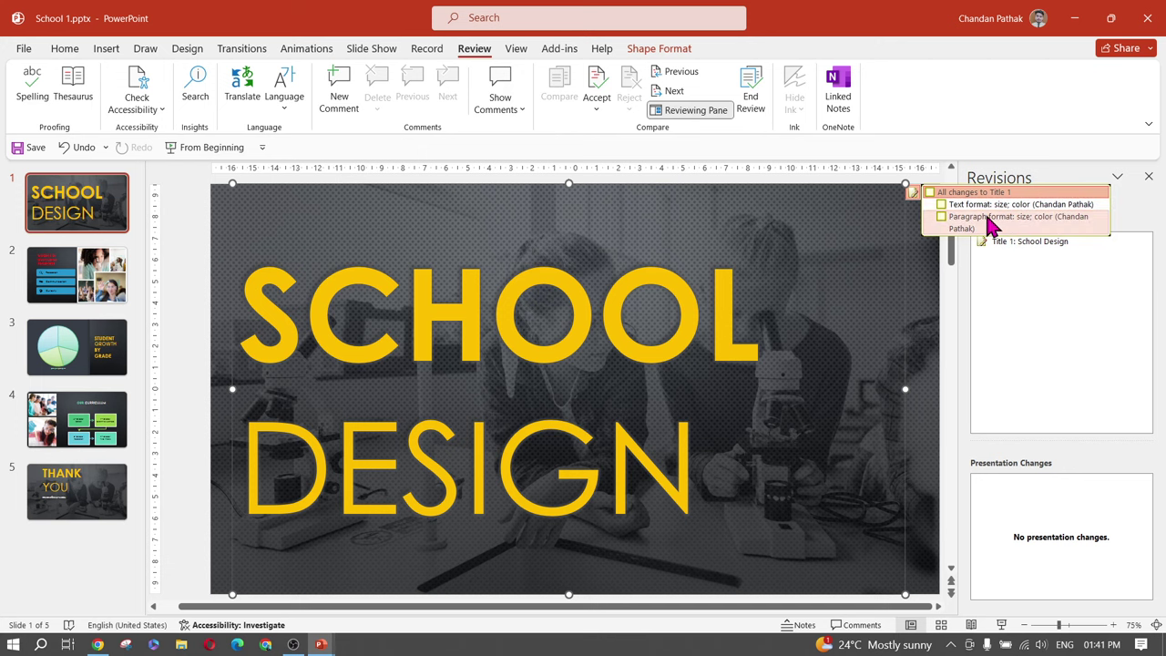
left_click(930, 193)
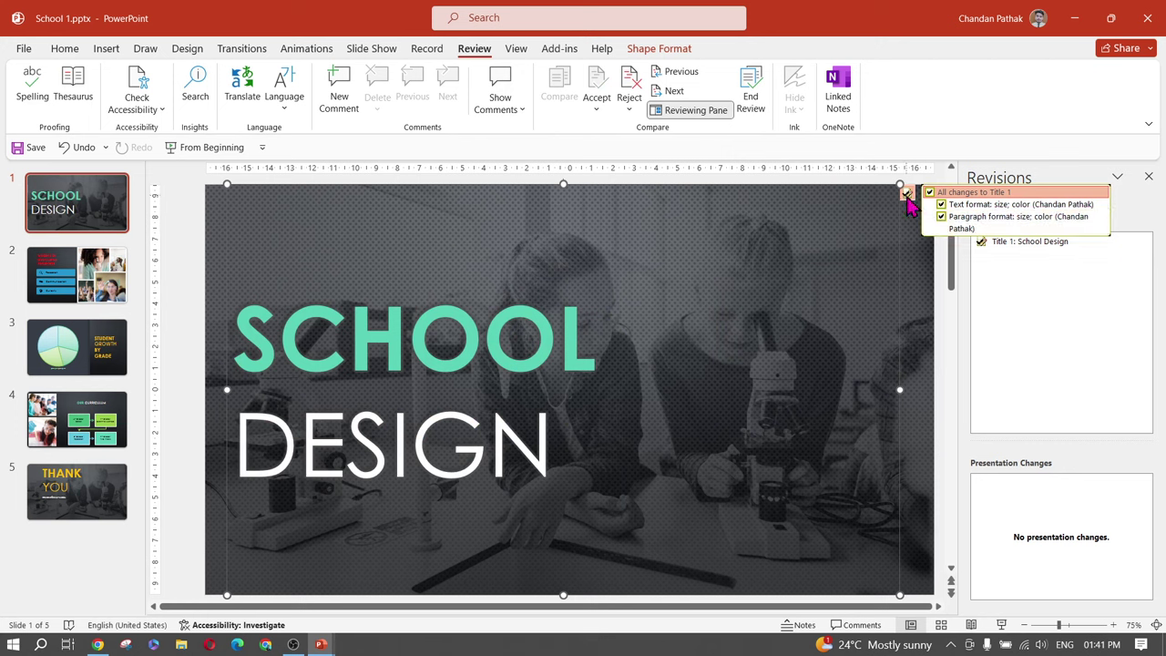
Check the Accept options without choosing one, then move to slide 3
left_click(597, 109)
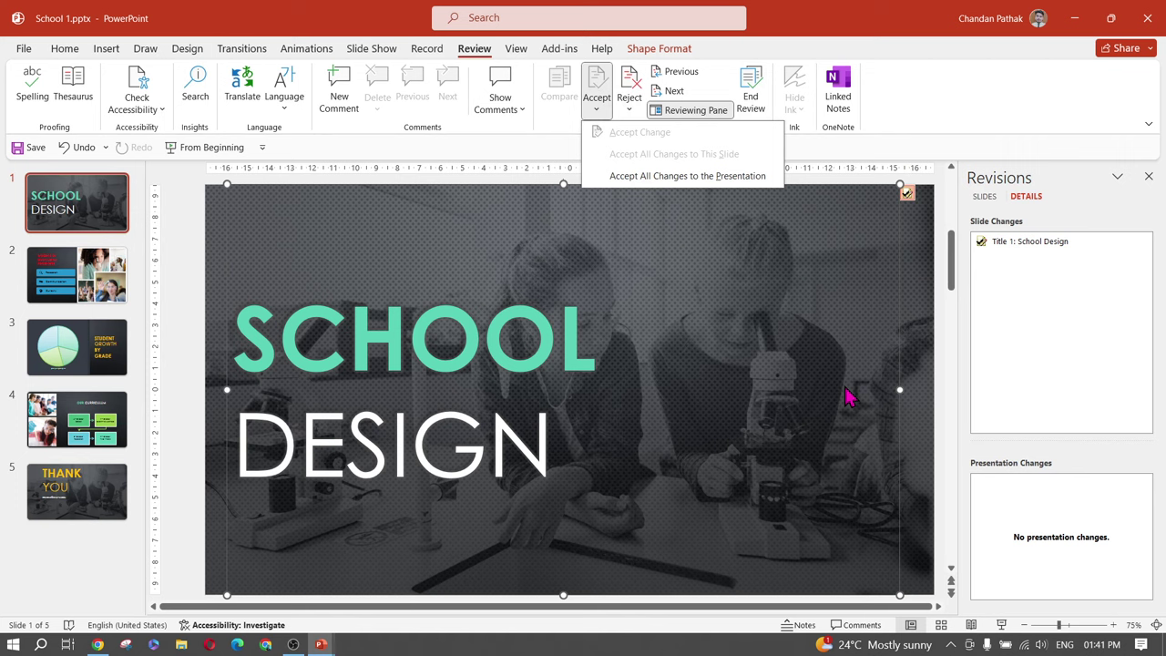
left_click(75, 353)
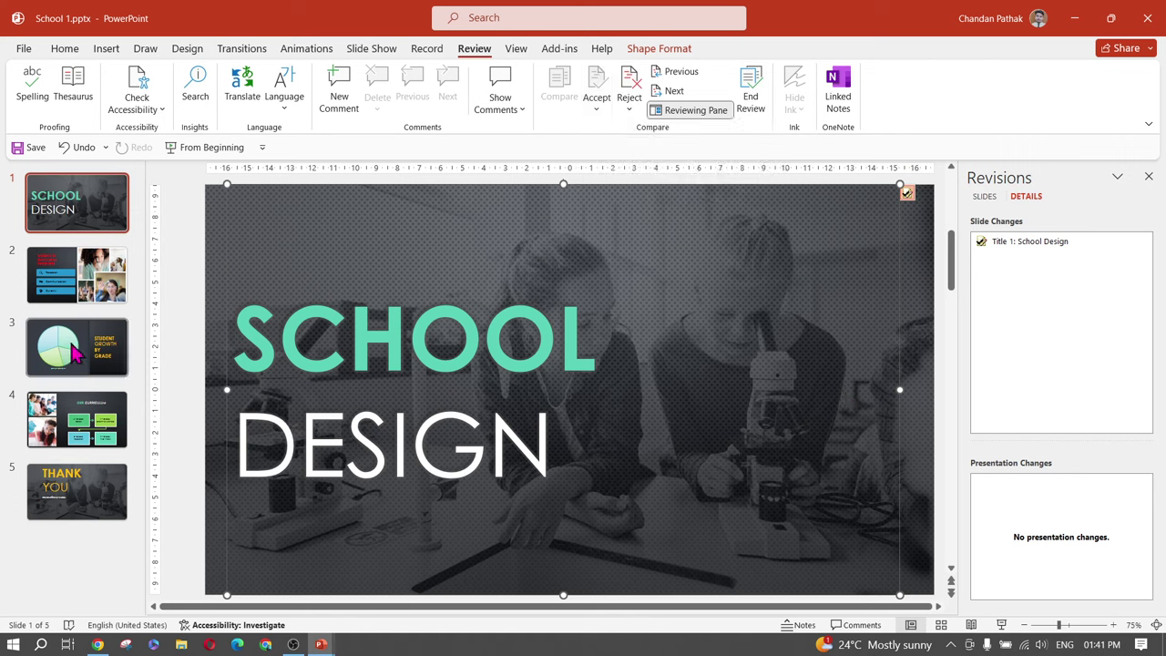
left_click(75, 354)
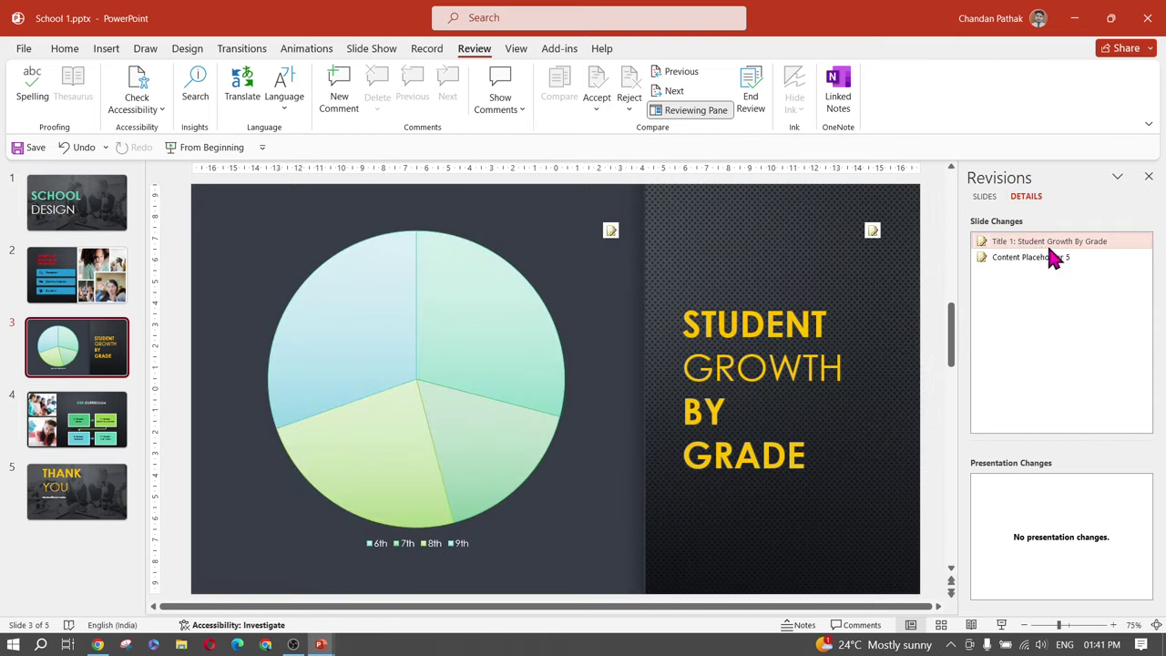
Preview then unapply slide 3's Title 1 revisions, view the Reject options, and close School 1.pptx
left_click(1038, 246)
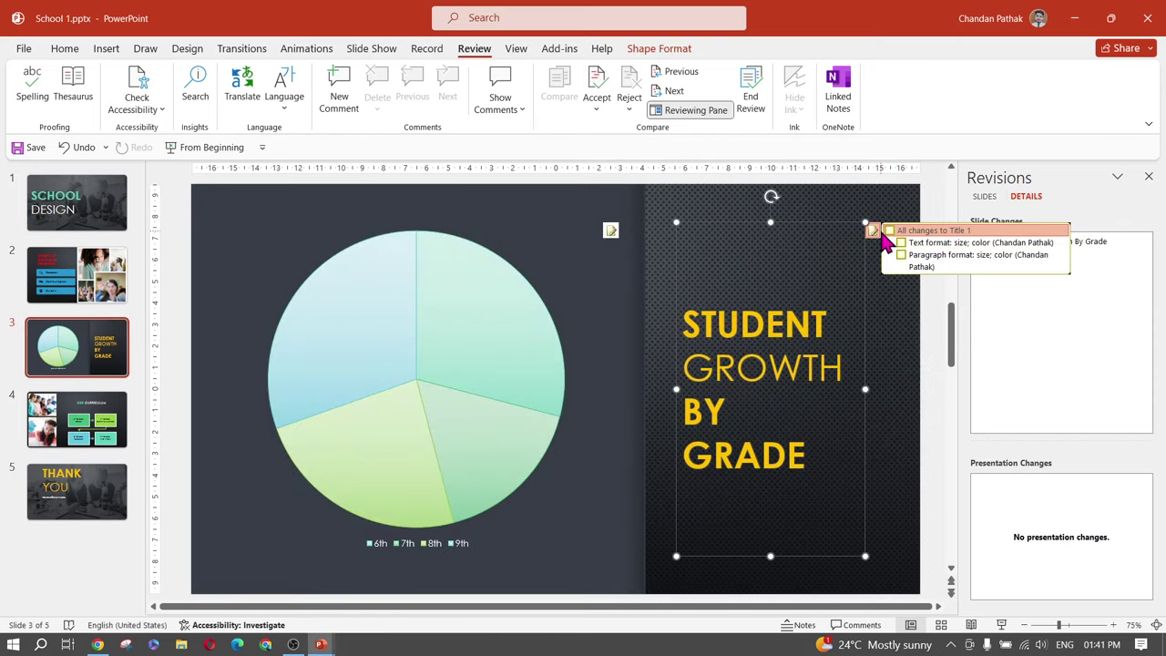
left_click(889, 231)
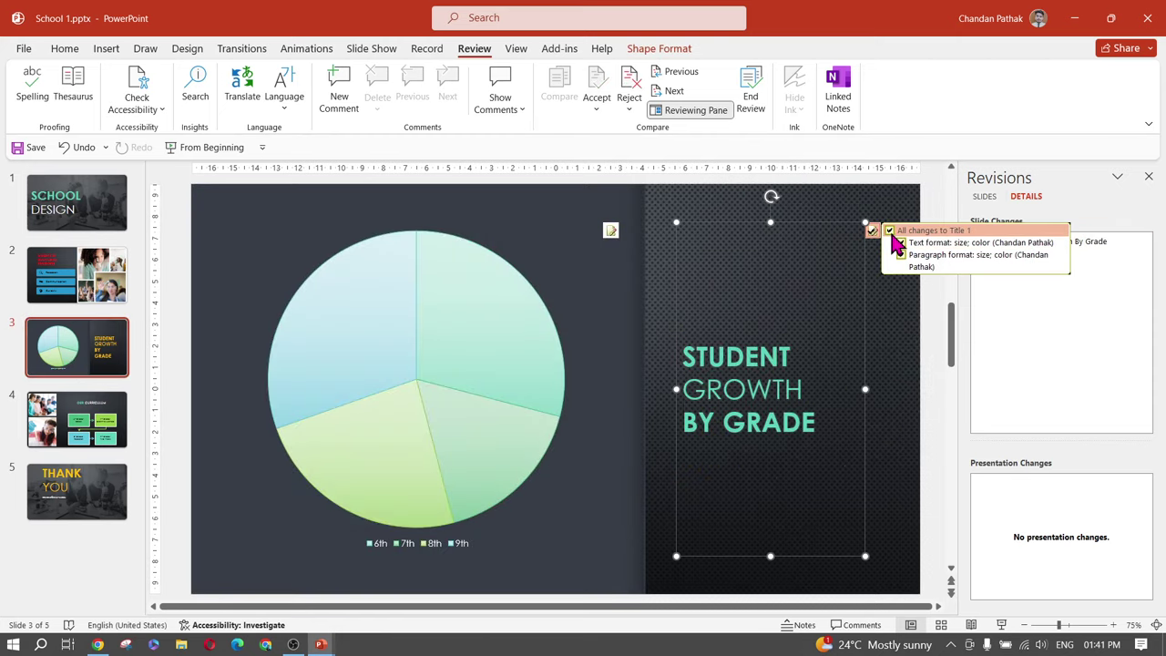
mouse_move(405, 380)
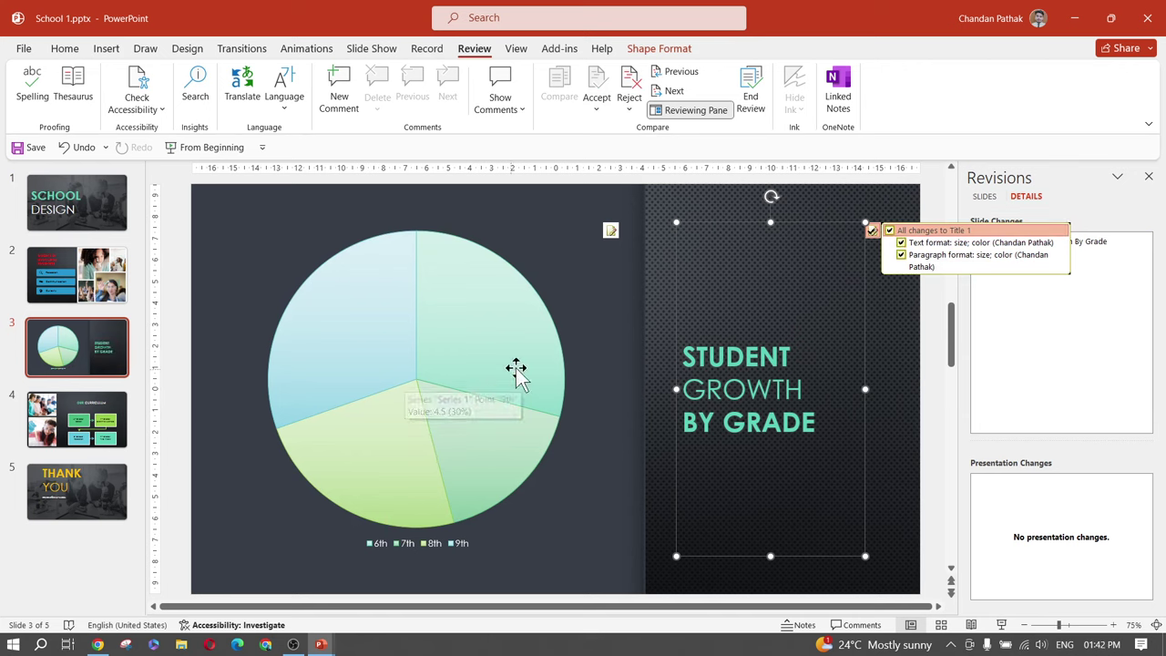
left_click(889, 231)
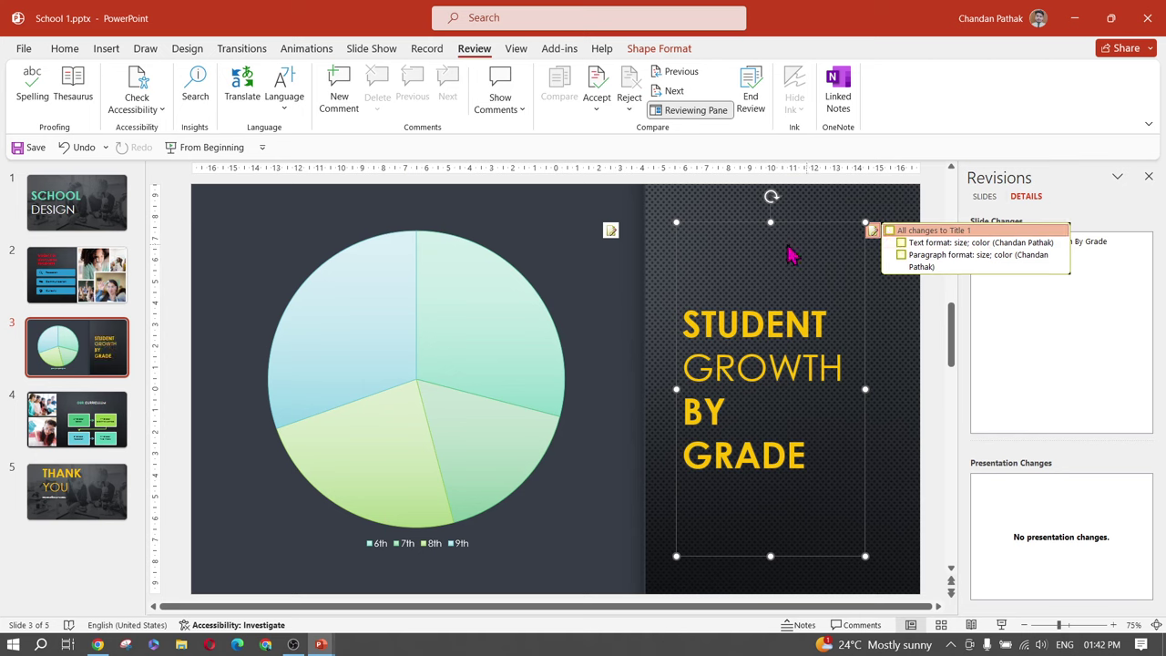
left_click(630, 103)
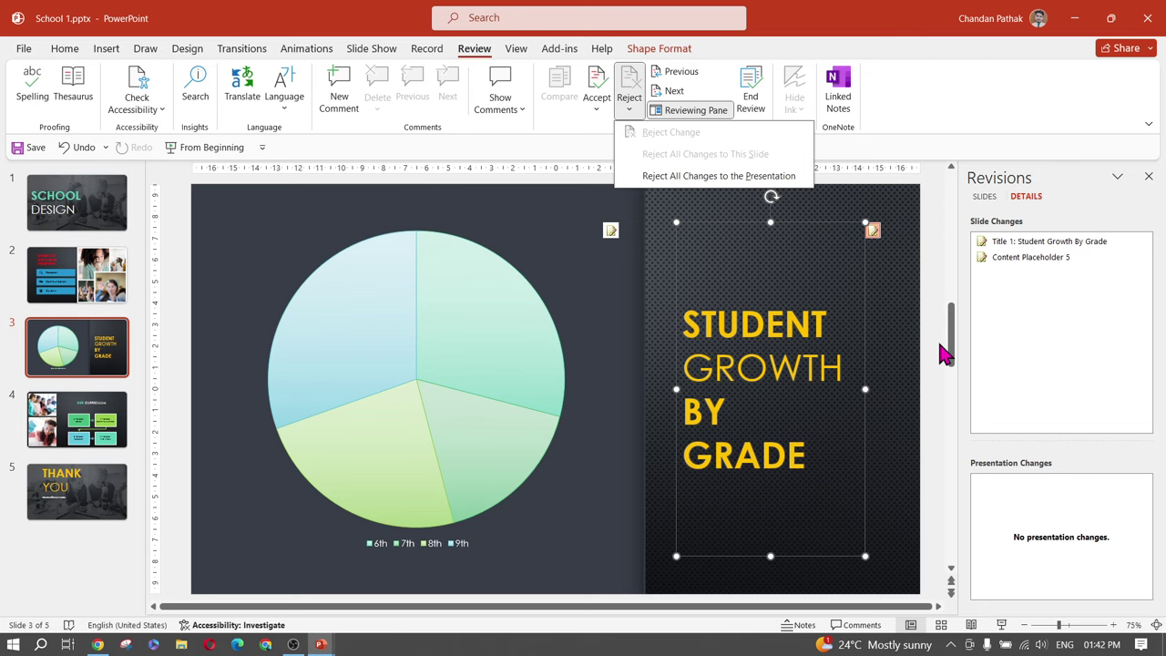
left_click(1148, 18)
Discard School 1.pptx's changes and advance the lesson slides to Running a slideshow
left_click(644, 359)
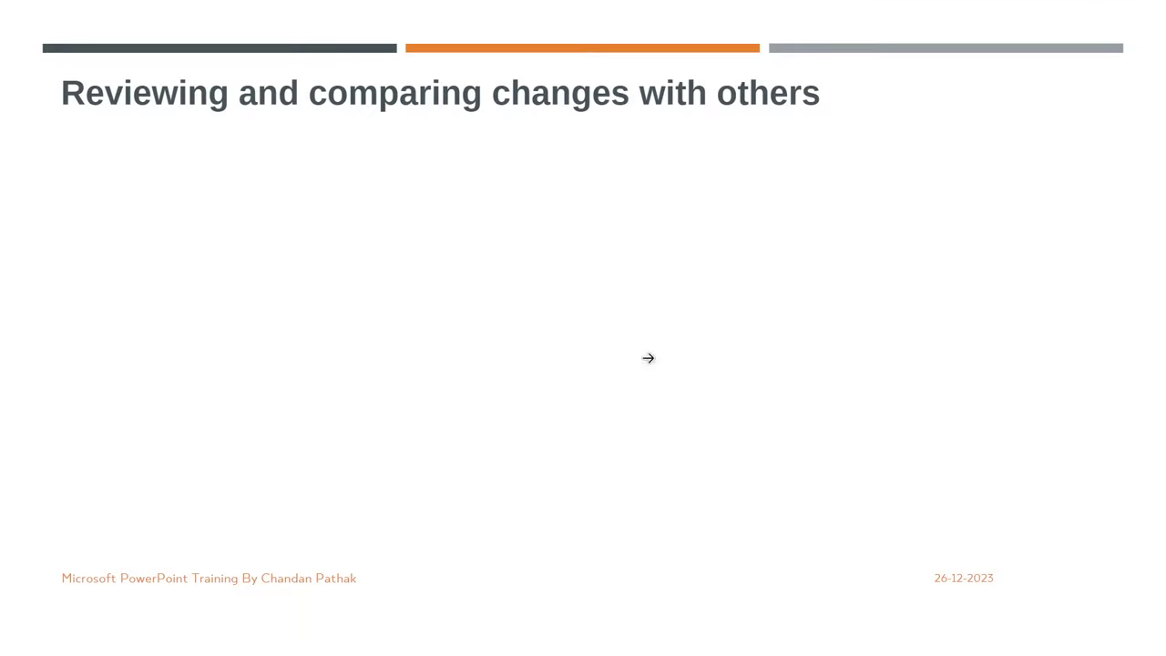
key("alt+Tab")
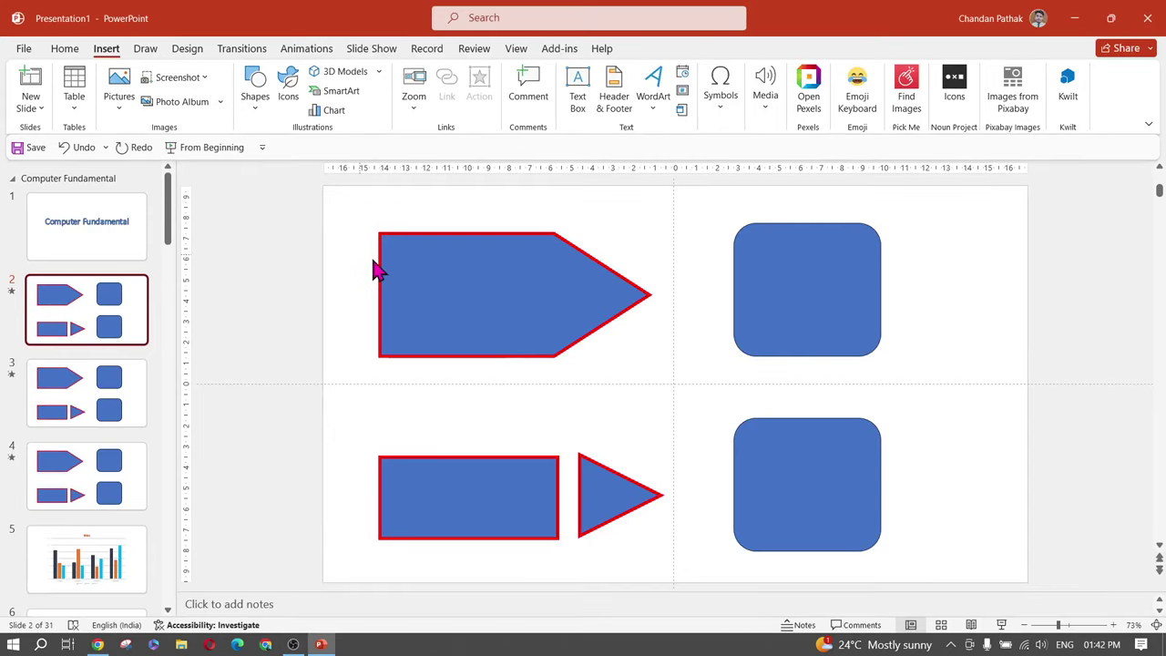
key("alt+Tab")
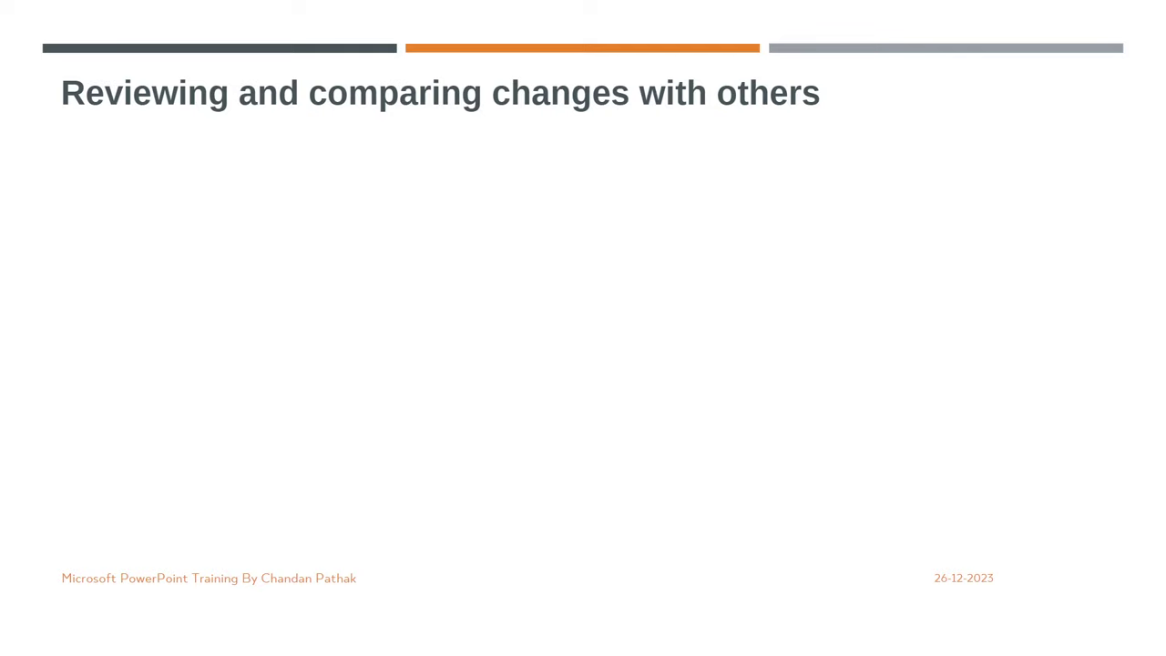
key("Right")
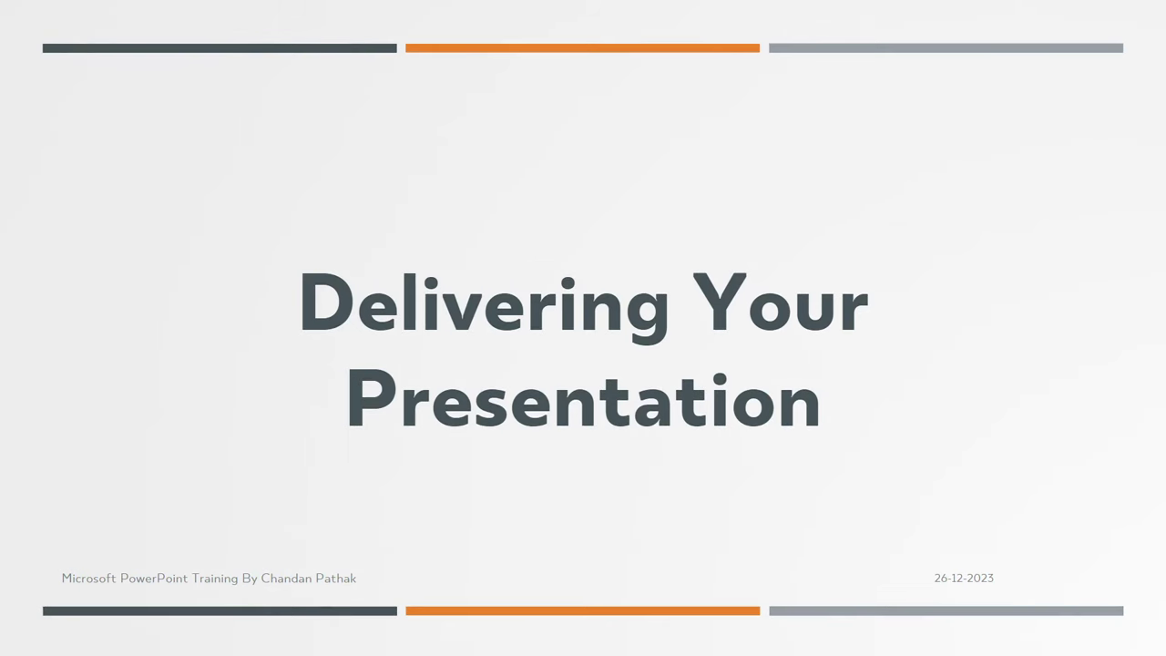
key("Right")
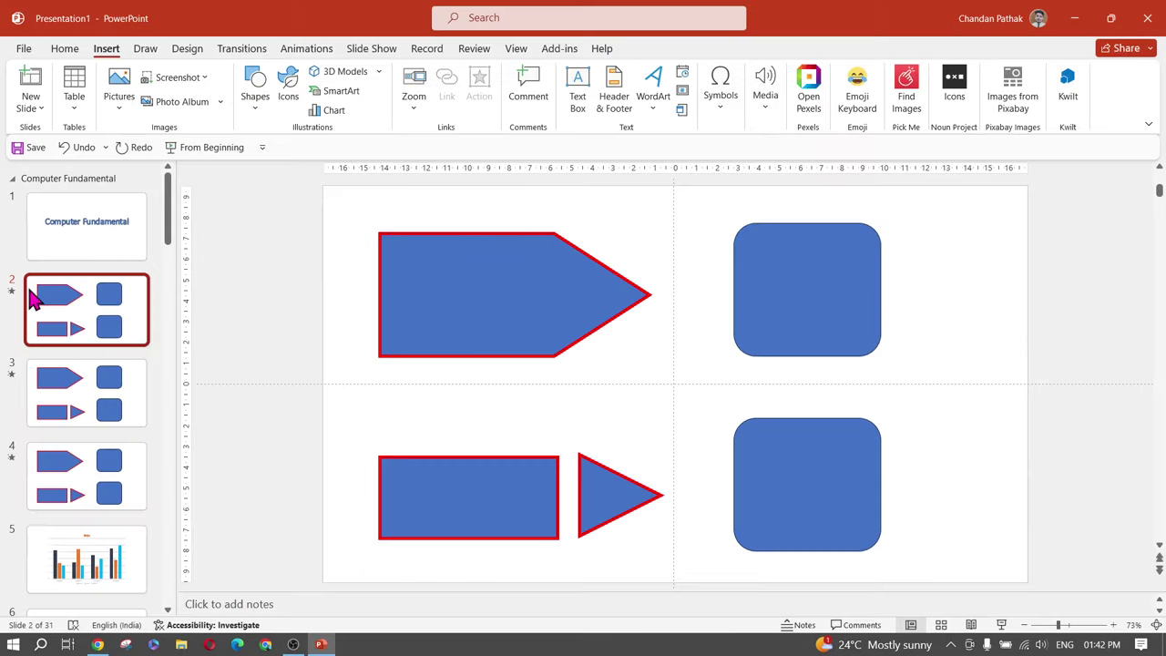
Play the Computer Fundamental show from slide 2, then from the title slide, ending each with Esc
left_click(1001, 625)
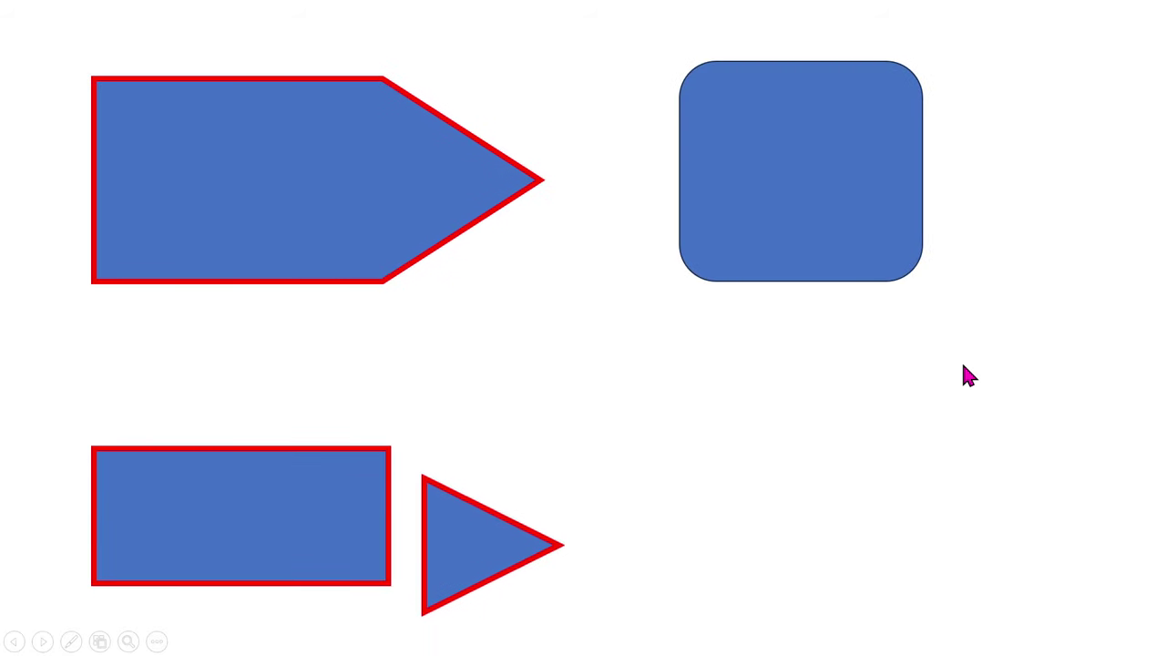
key("Escape")
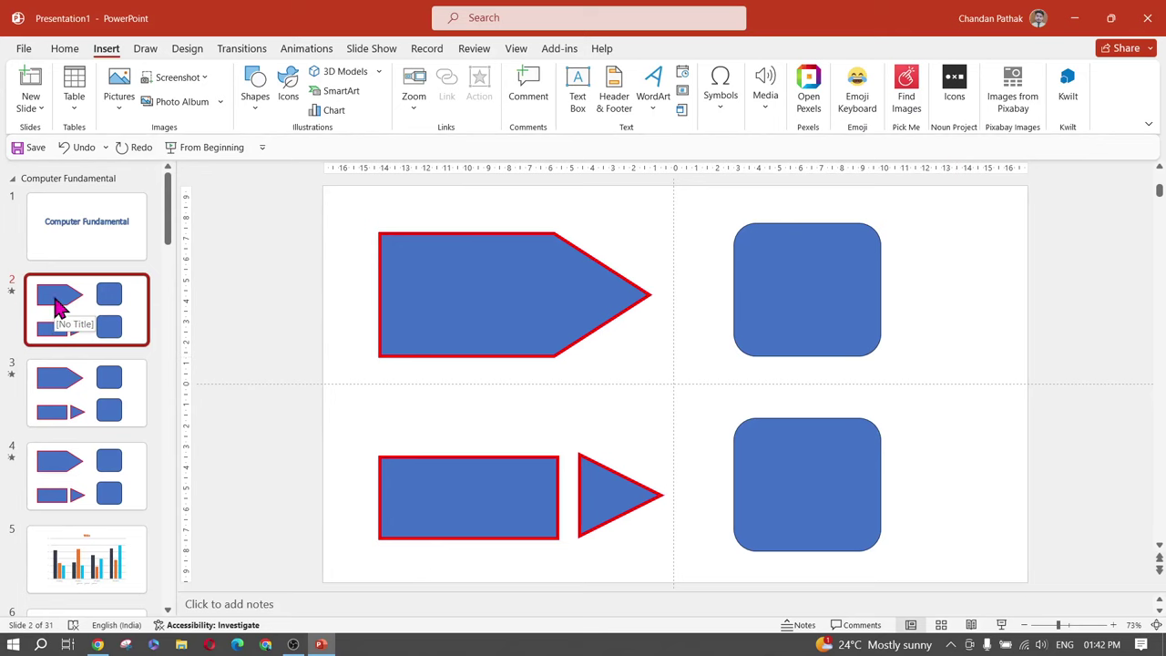
left_click(56, 224)
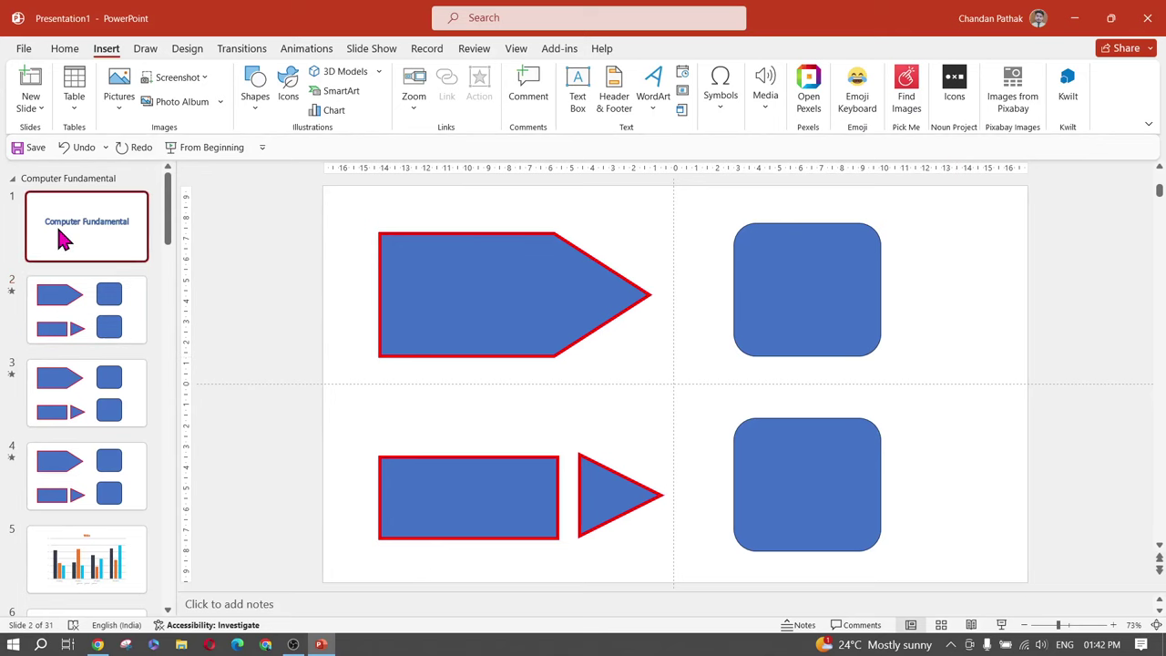
left_click(1001, 626)
key("Escape")
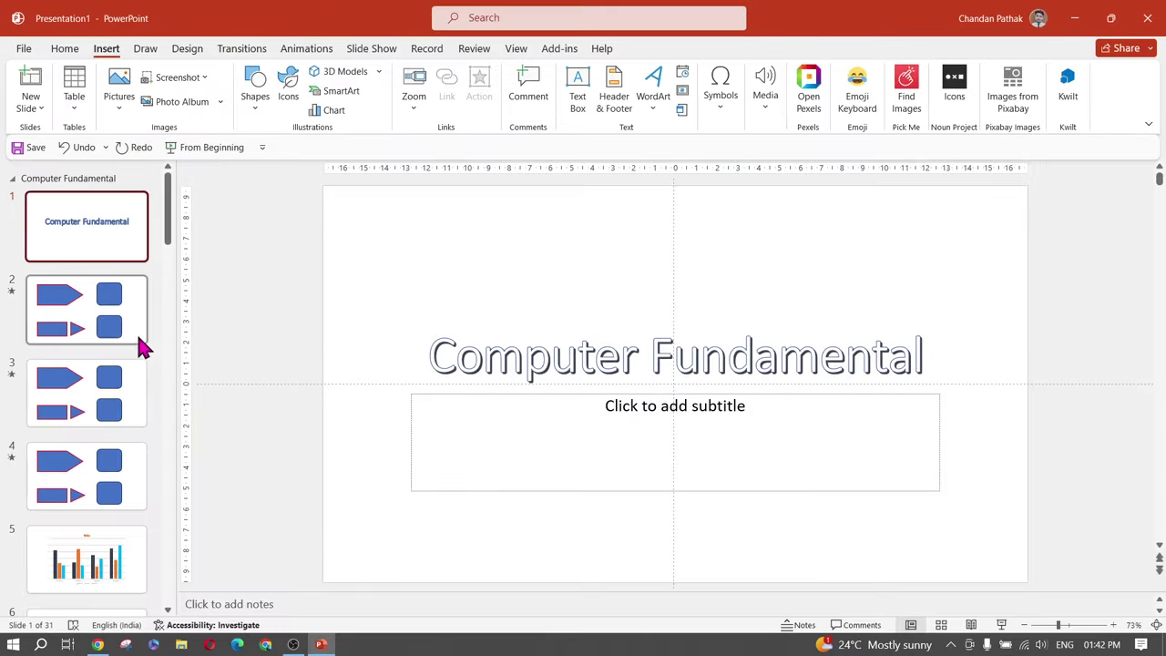
left_click(369, 50)
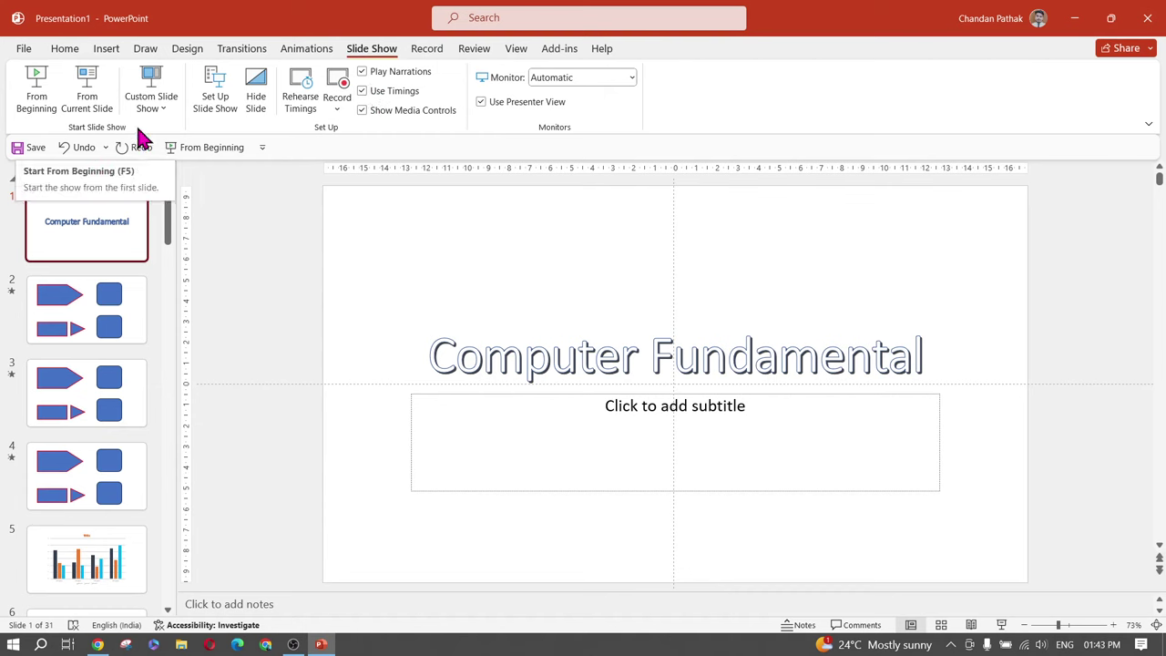
Run the show From Current Slide, then from the first slide with F5
left_click(89, 93)
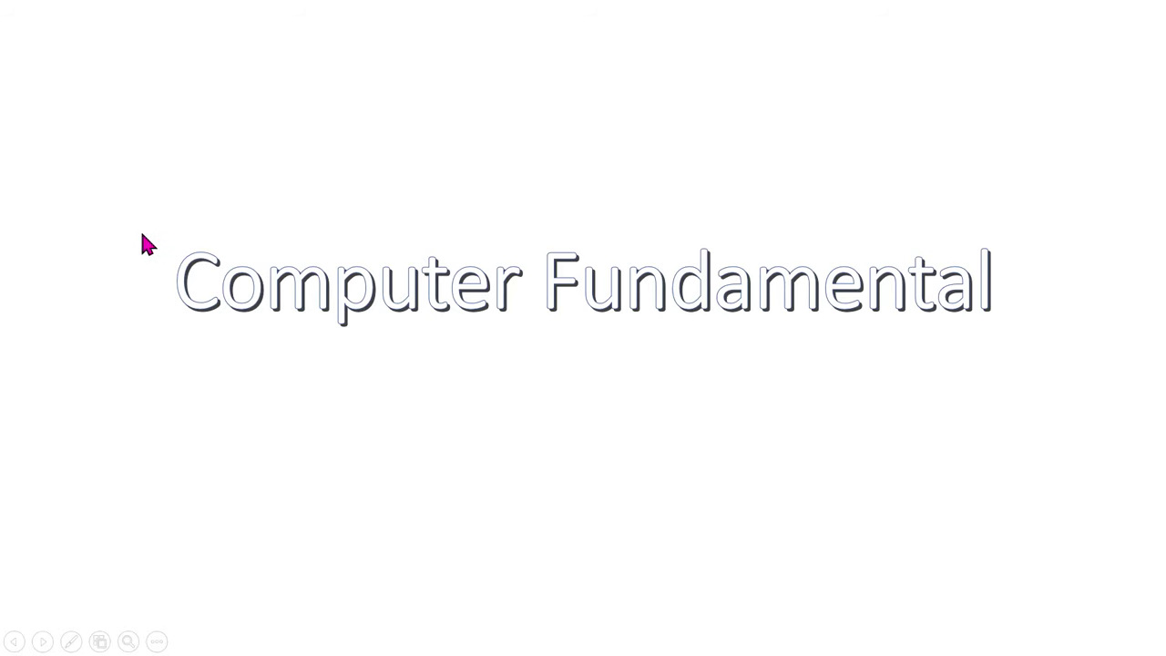
key("Escape")
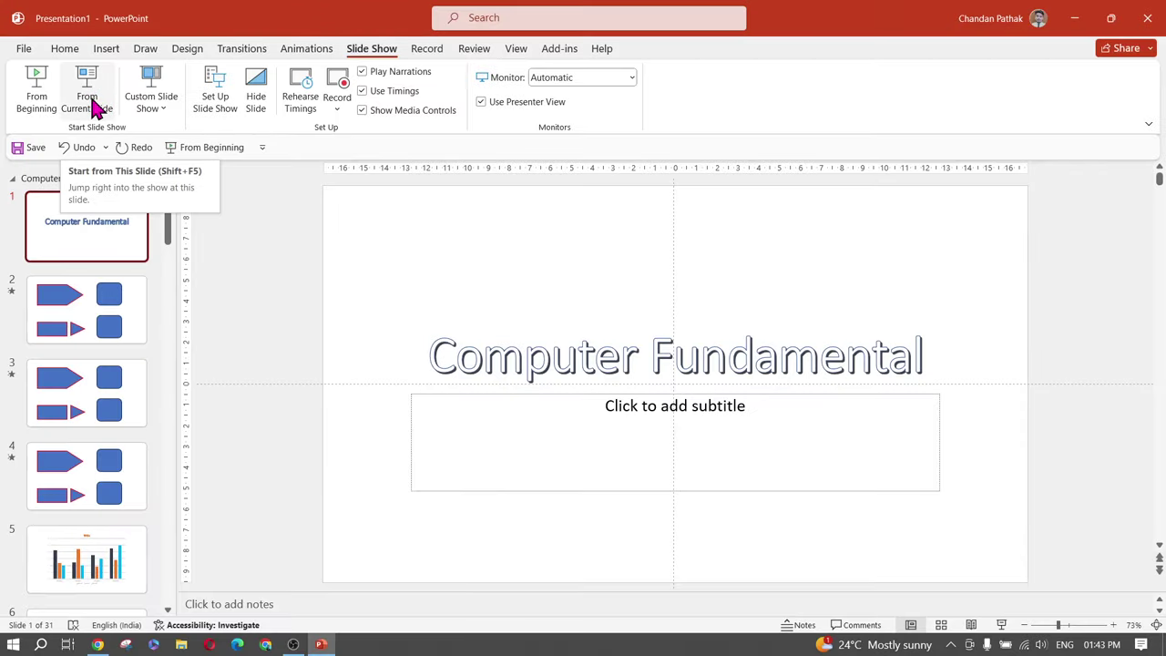
left_click(86, 493)
key("F5")
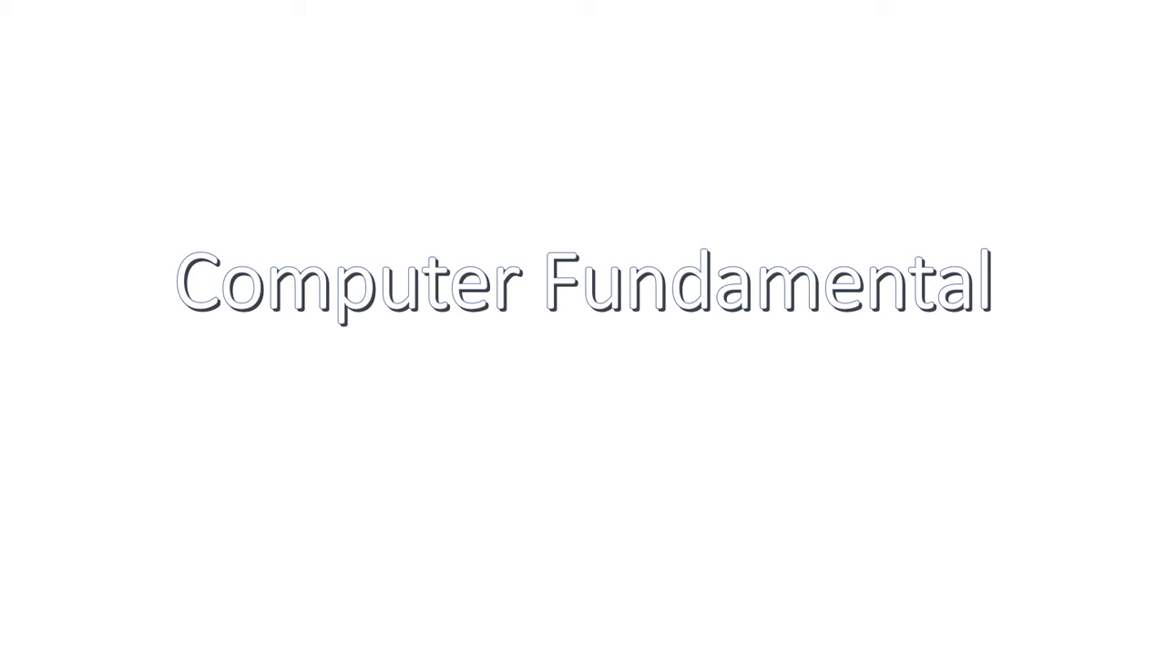
key("Escape")
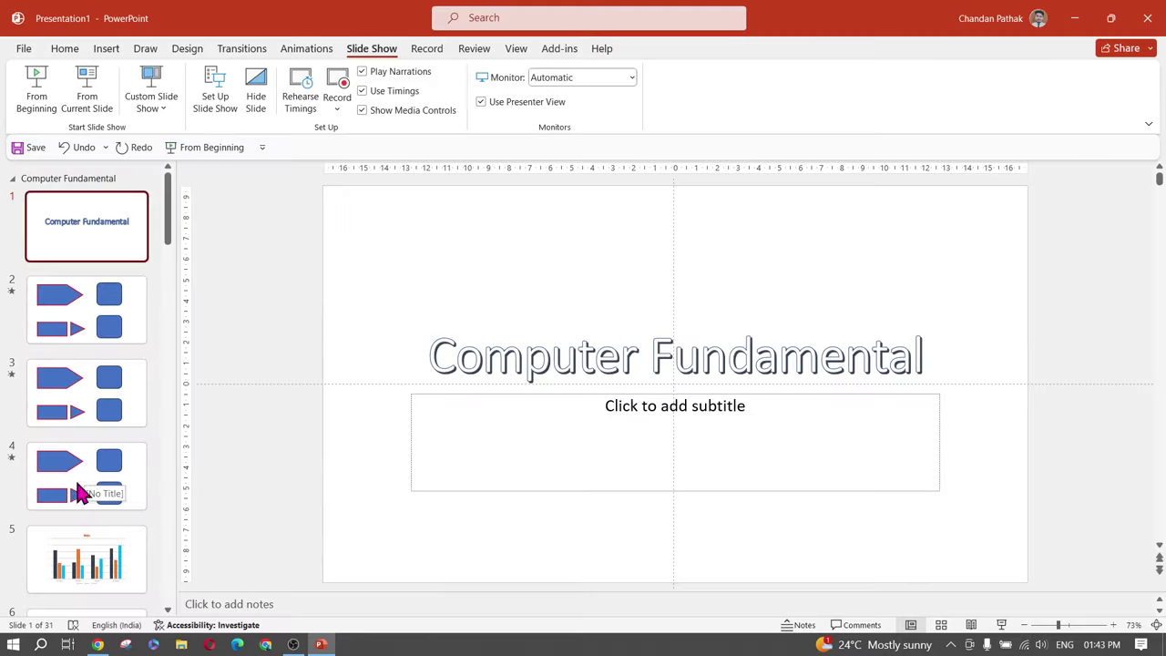
Run the show from the beginning with F5 and from slide 4 with Shift+F5
left_click(69, 487)
key("F5")
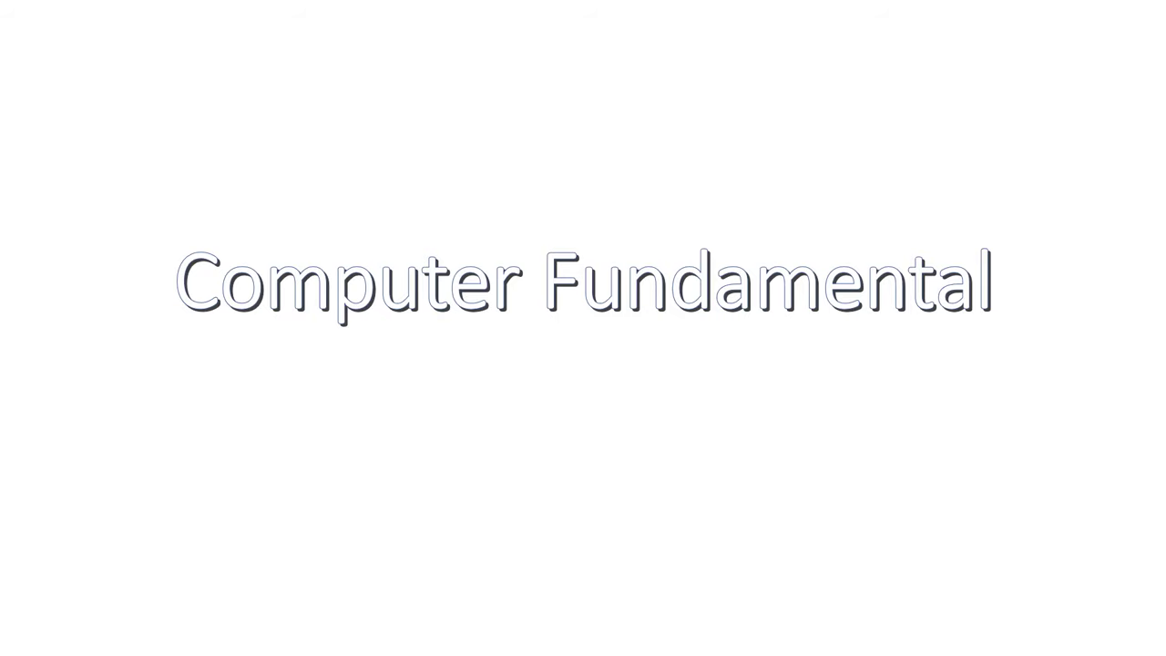
key("Escape")
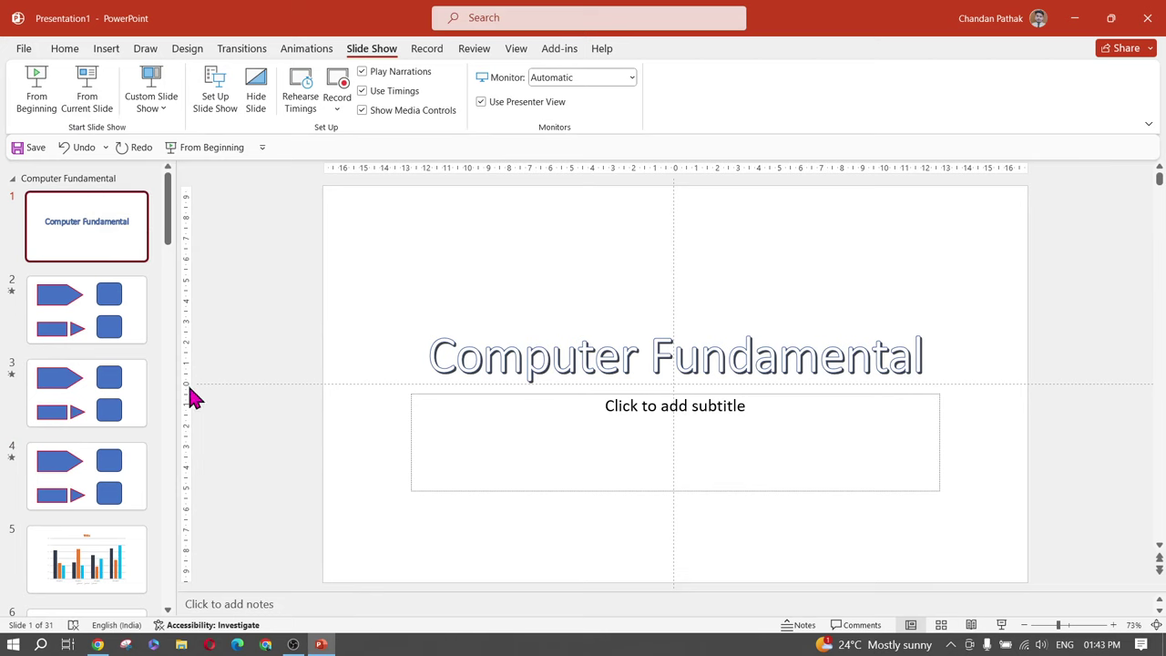
key("F5")
key("Escape")
left_click(62, 501)
key("shift+F5")
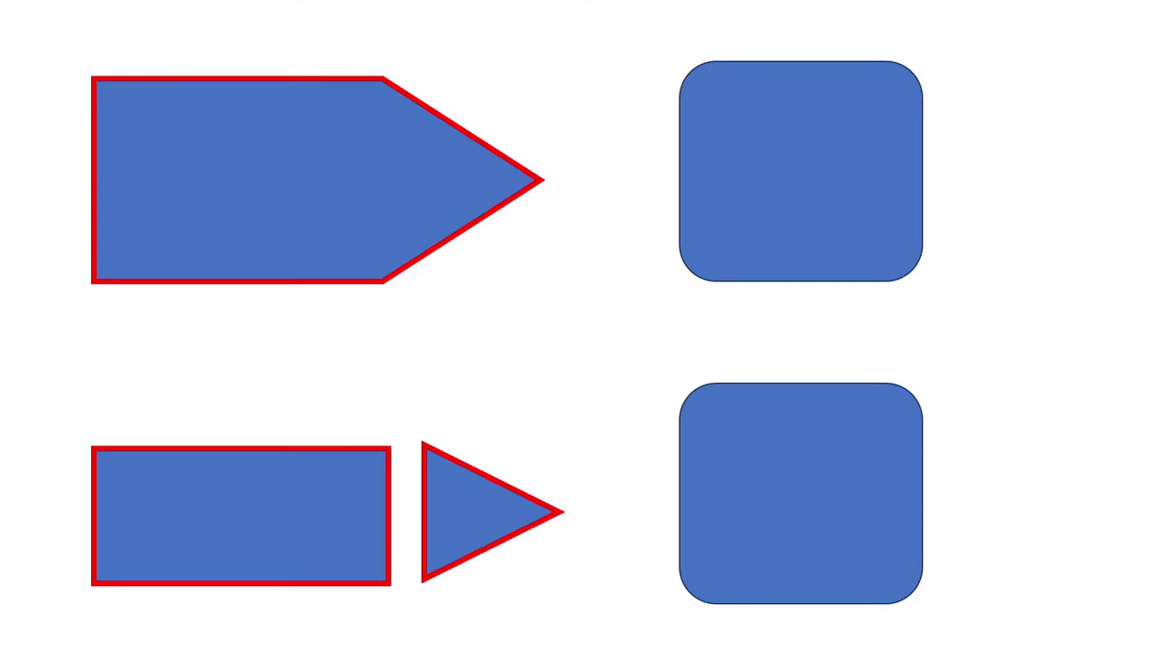
key("Escape")
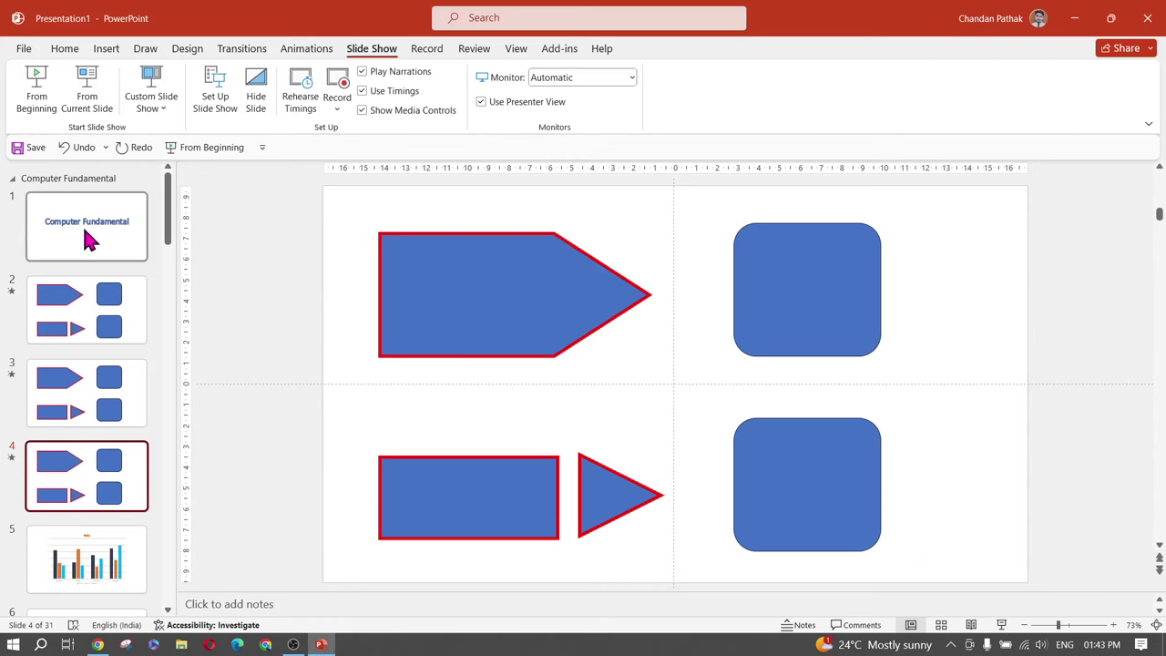
Run the show once more with F5, then open the still-empty Custom Shows dialog
scroll(51, 527, "down", 1)
scroll(51, 526, "down", 3)
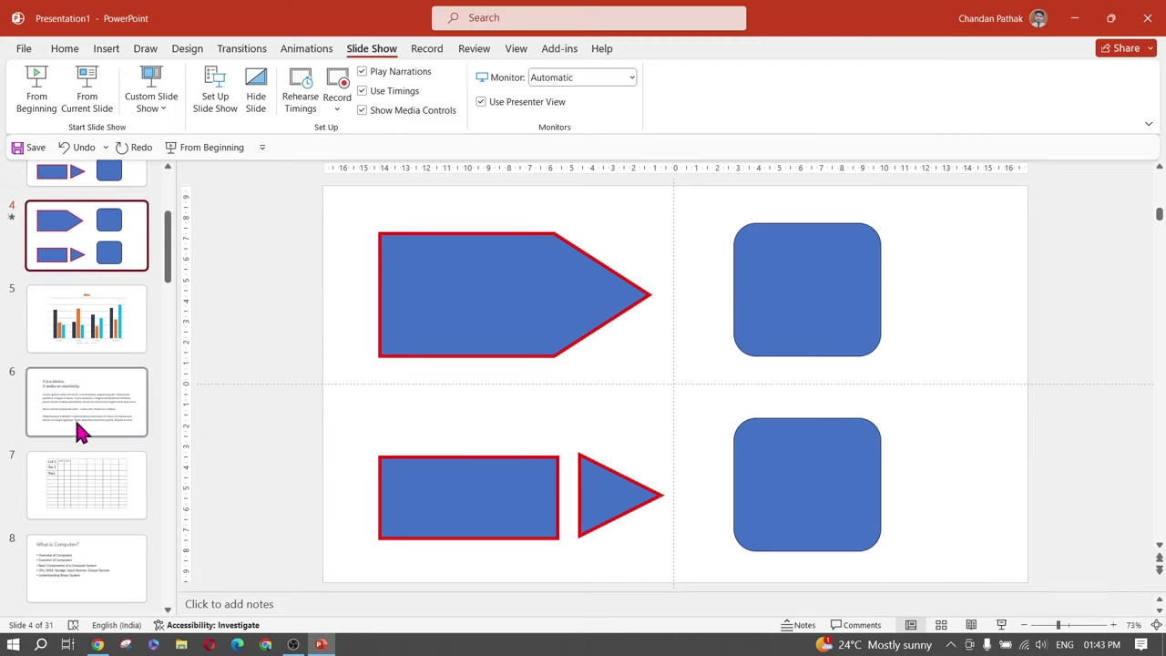
left_click(75, 417)
key("F5")
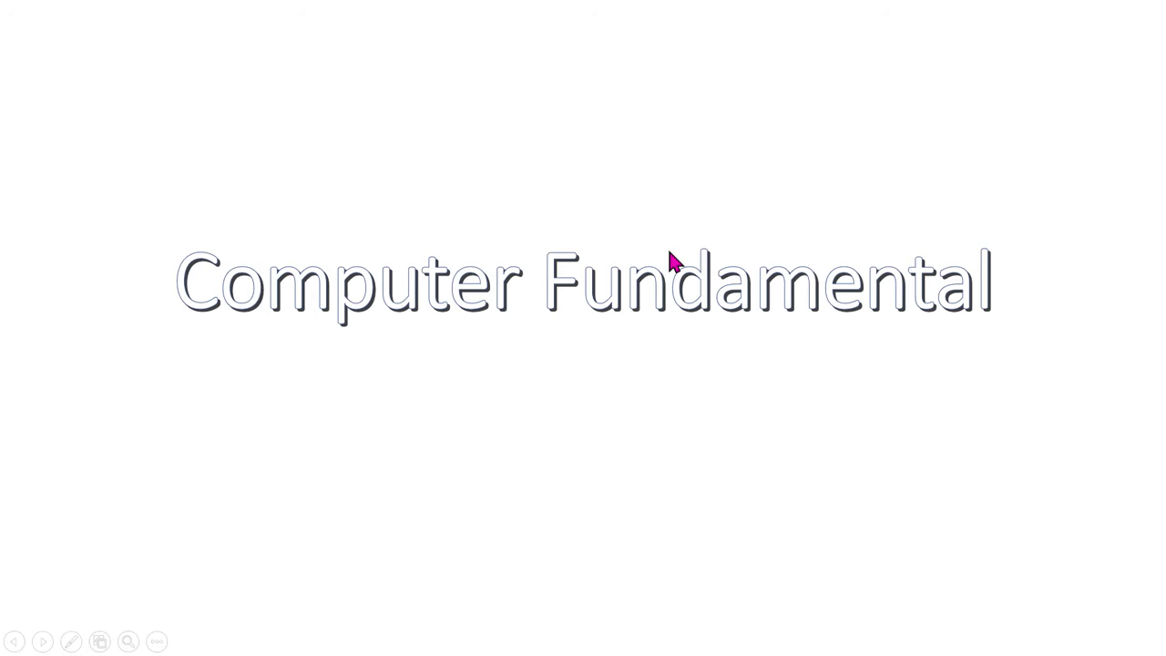
key("Escape")
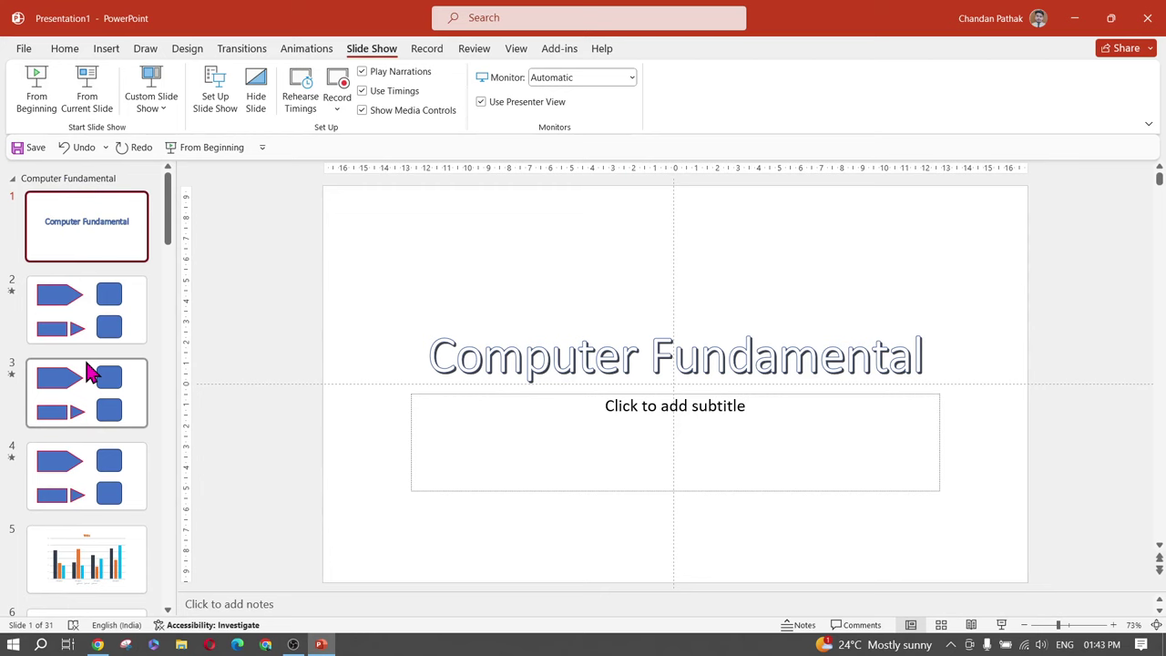
left_click(150, 107)
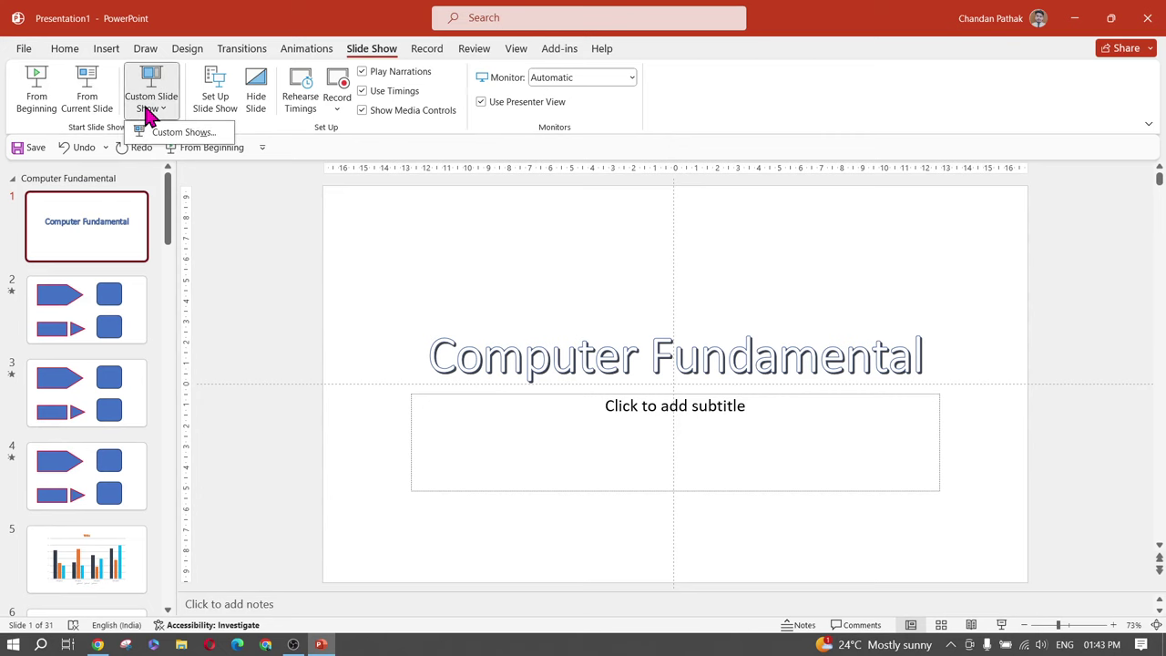
left_click(178, 133)
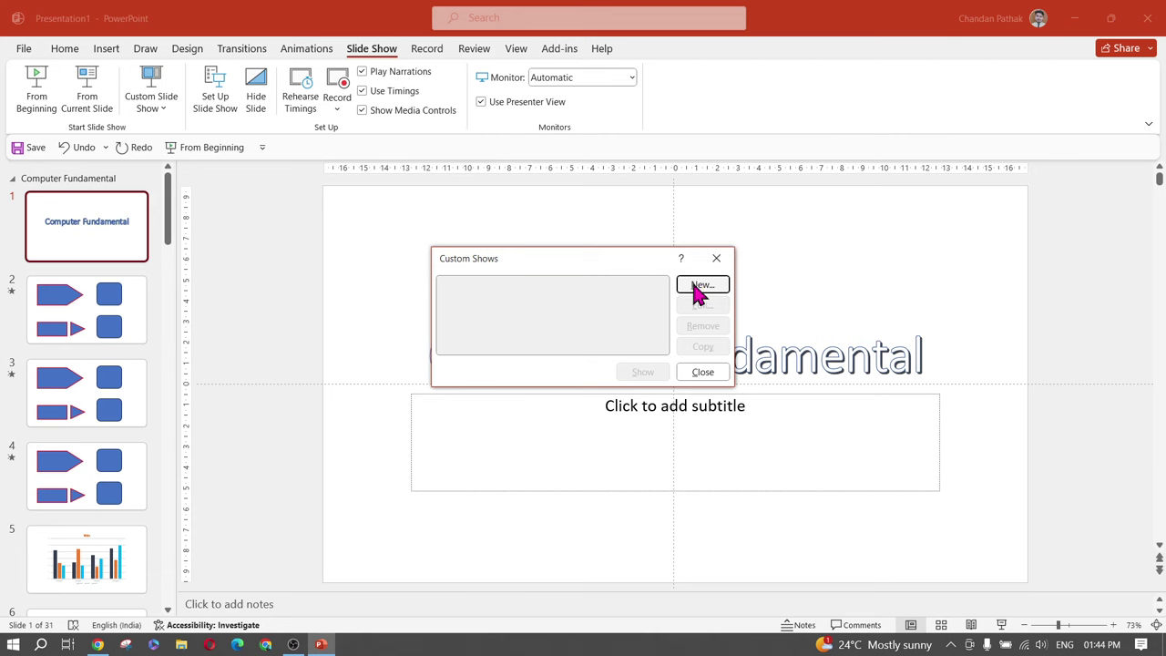
Start a new custom show named Product Team and tick slides 1–5
left_click(701, 286)
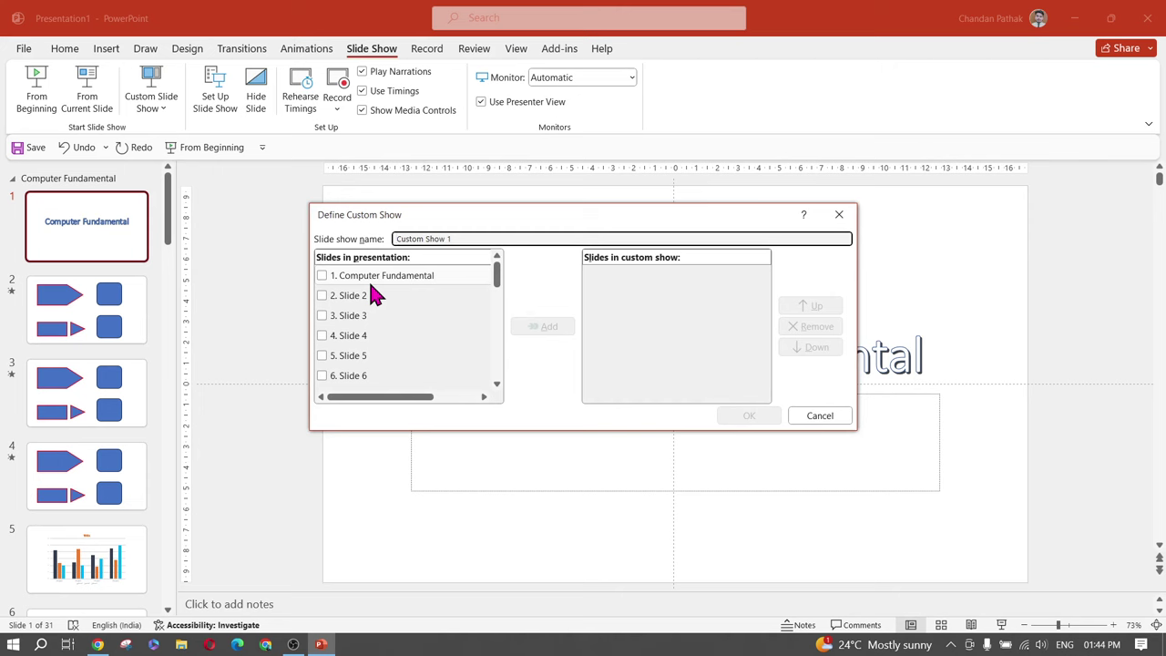
left_click(463, 240)
key("ctrl+a")
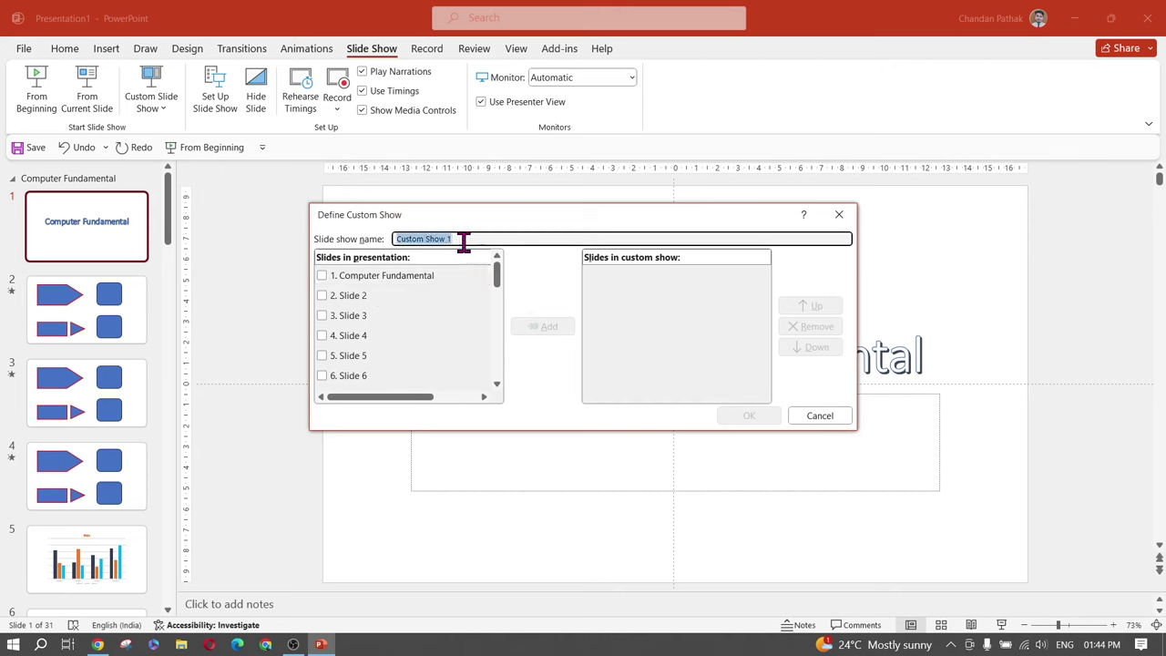
type("Product Team")
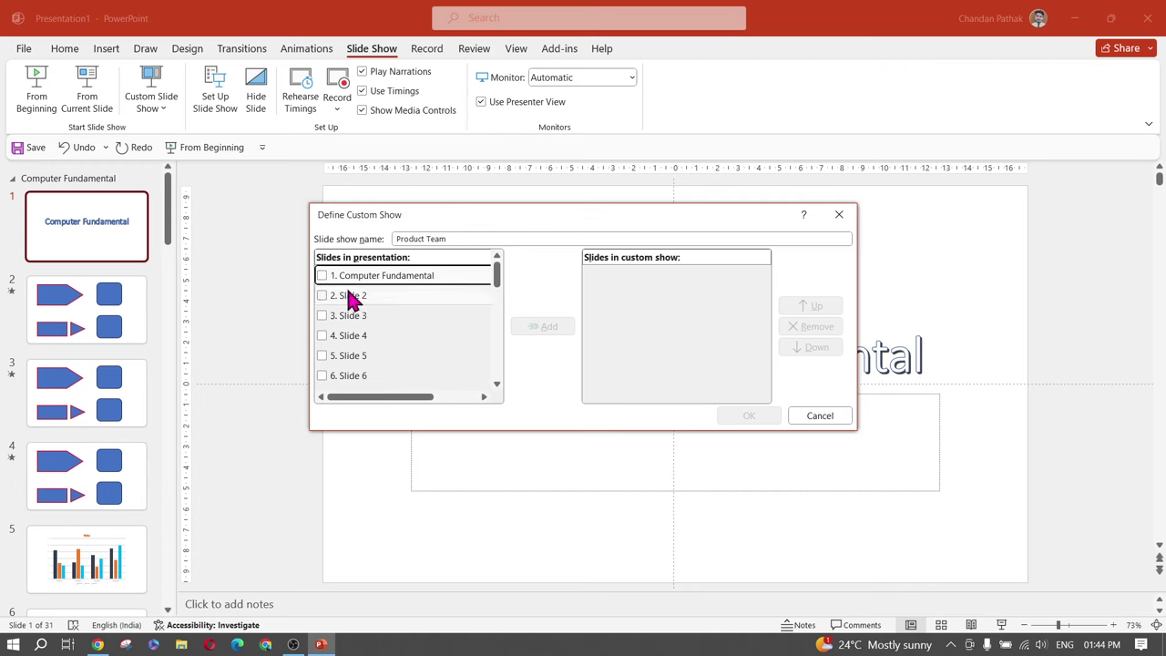
left_click(322, 276)
left_click(321, 295)
left_click(322, 315)
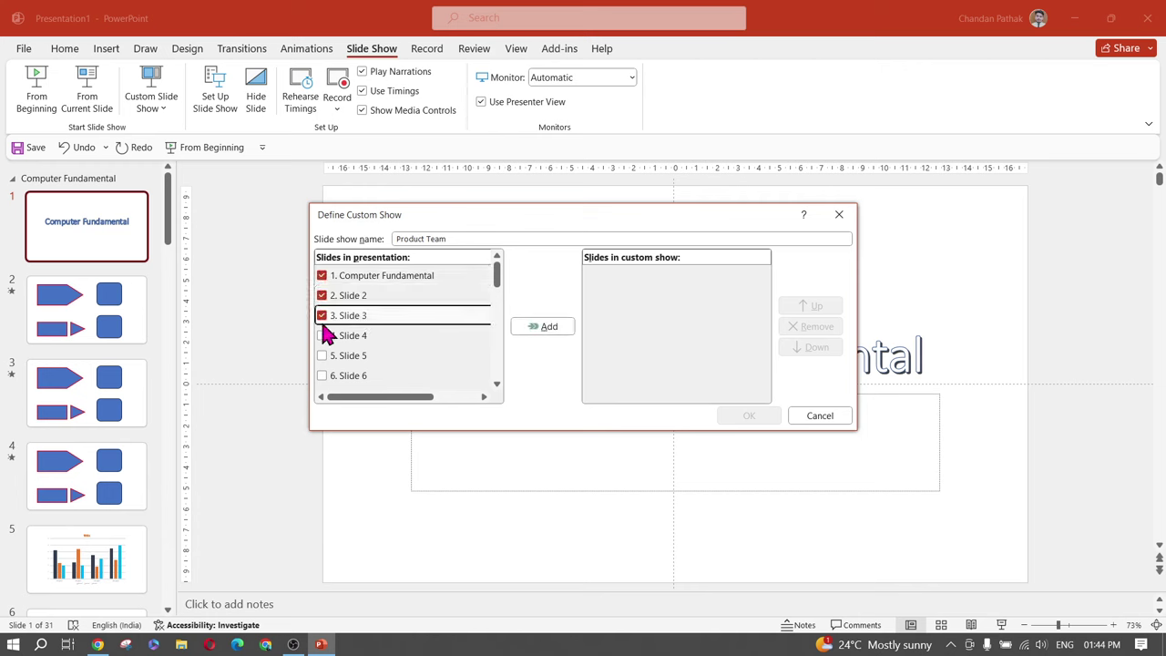
left_click(323, 337)
left_click(321, 337)
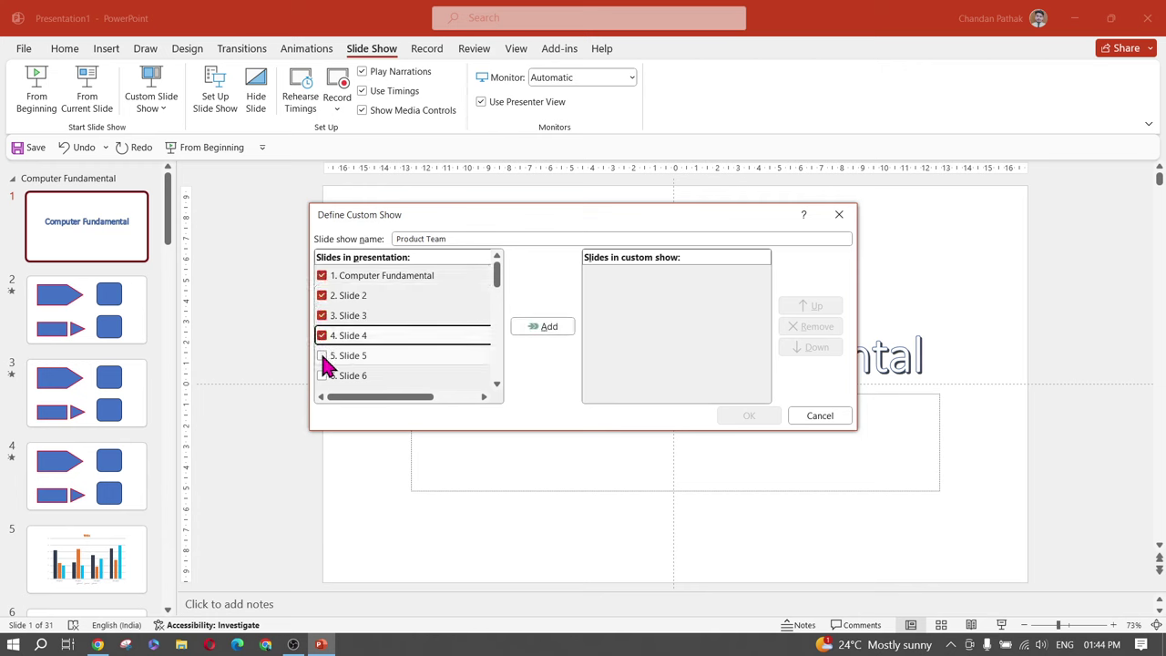
left_click(322, 356)
scroll(374, 328, "down", 2)
scroll(368, 316, "up", 2)
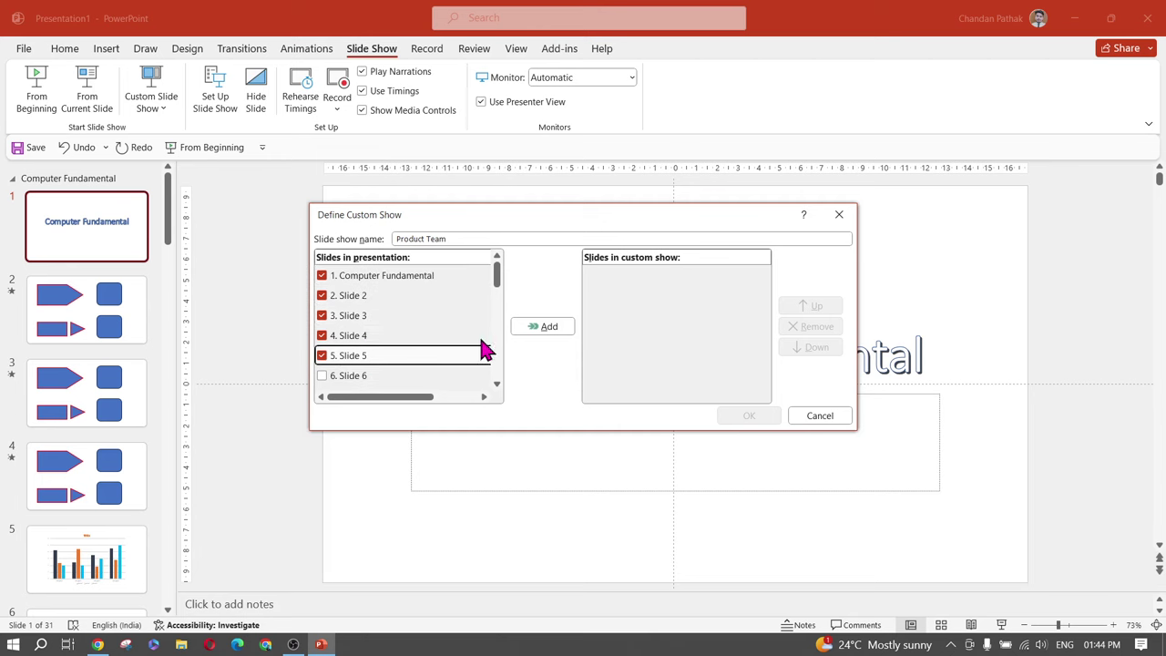
Add the ticked slides, move Slide 2 then Slide 5 to the top, and save the show
left_click(545, 327)
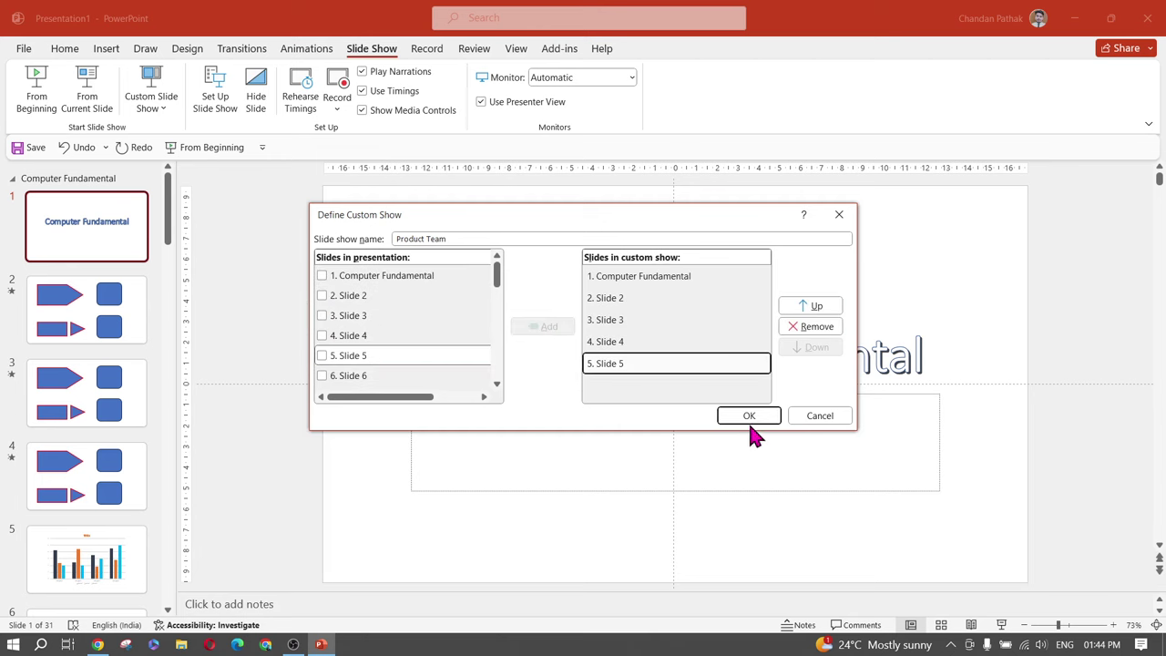
left_click(636, 301)
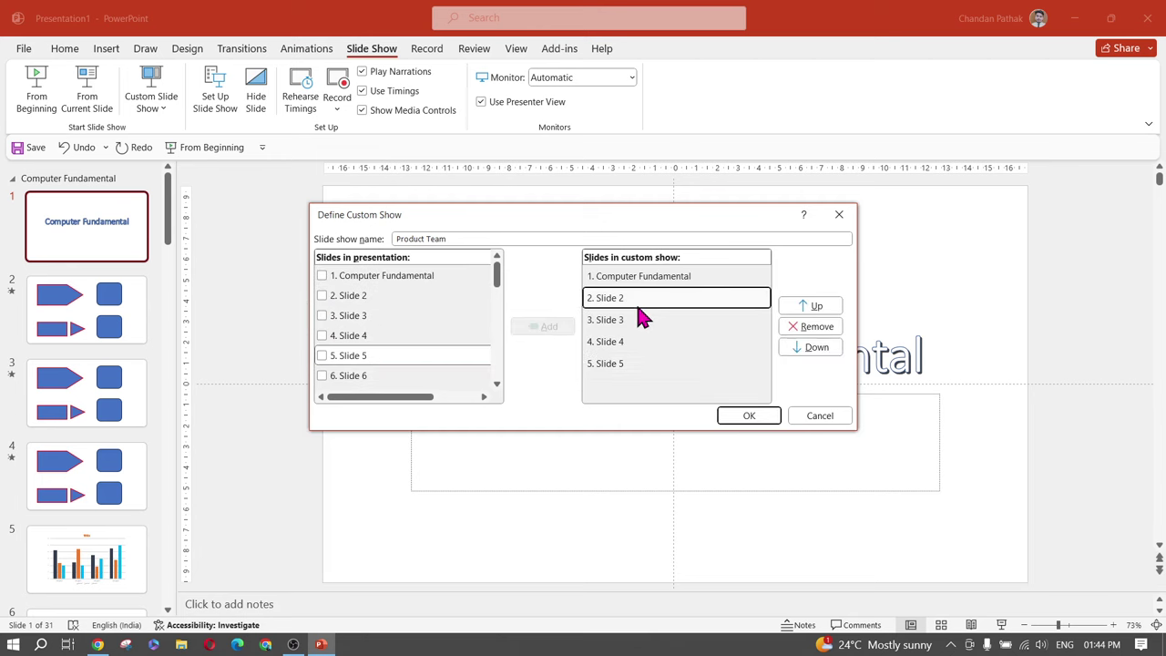
left_click(808, 307)
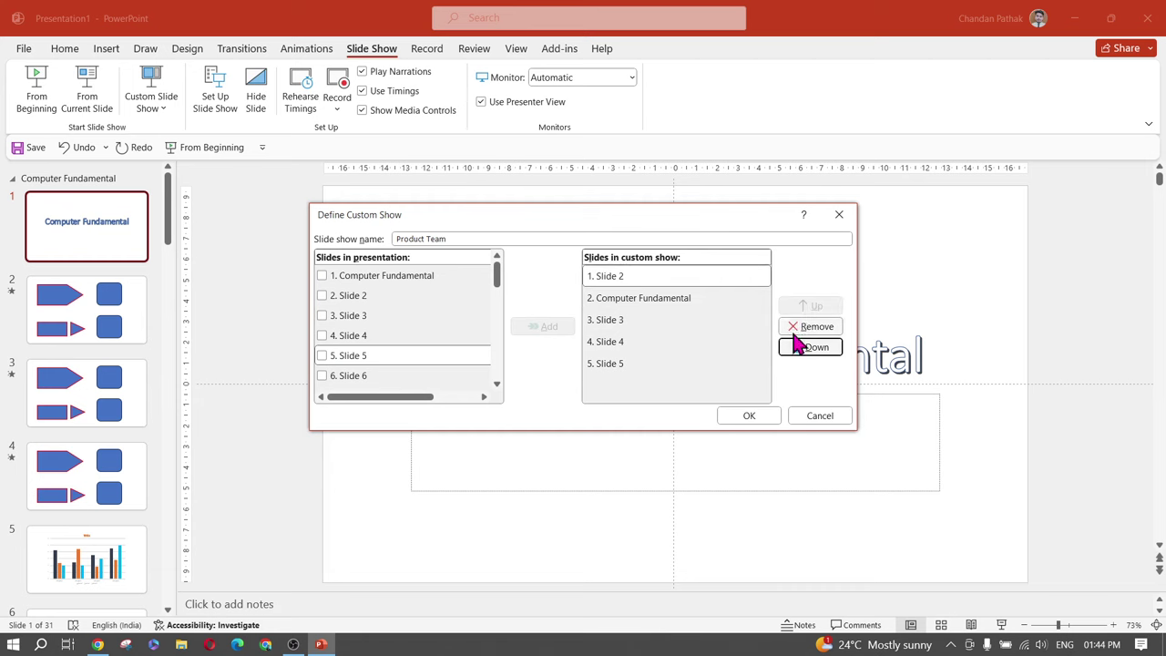
left_click(625, 364)
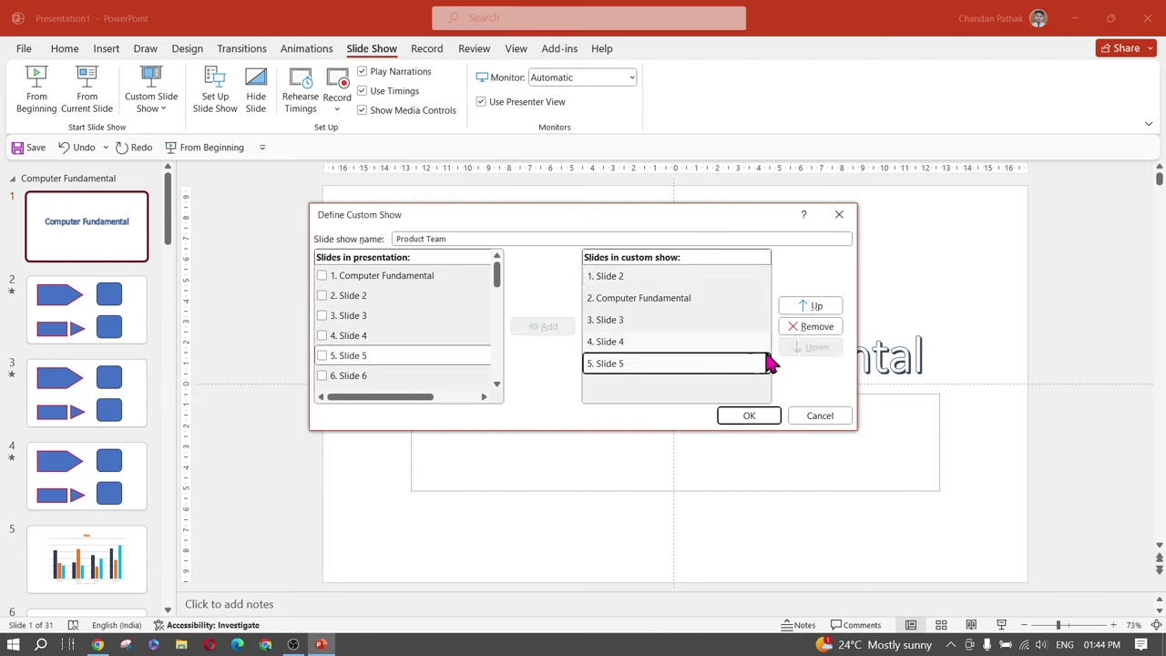
left_click(818, 307)
left_click(818, 308)
left_click(818, 308)
left_click(818, 308)
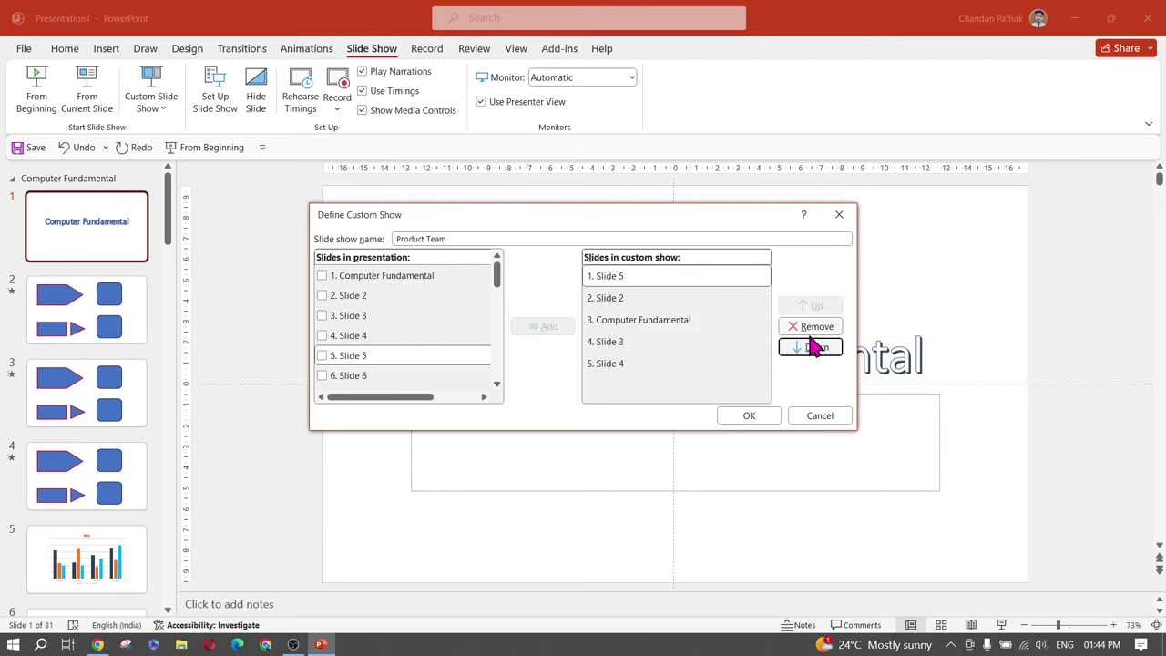
left_click(748, 416)
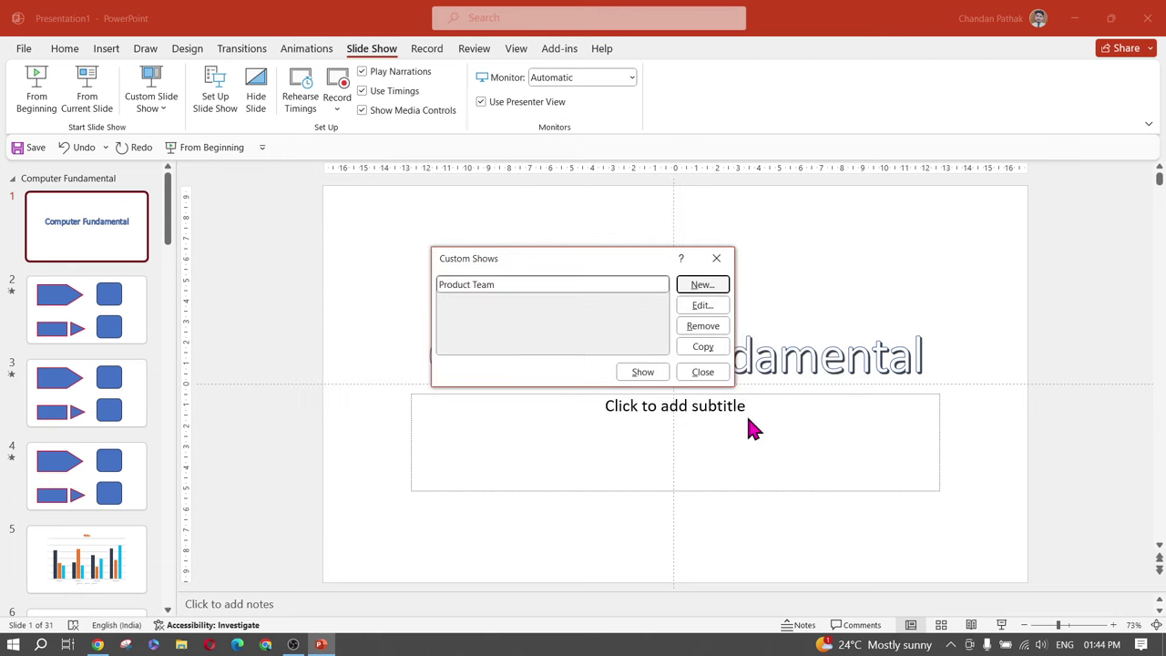
Play the Product Team custom show through every slide and back to editing
left_click(643, 372)
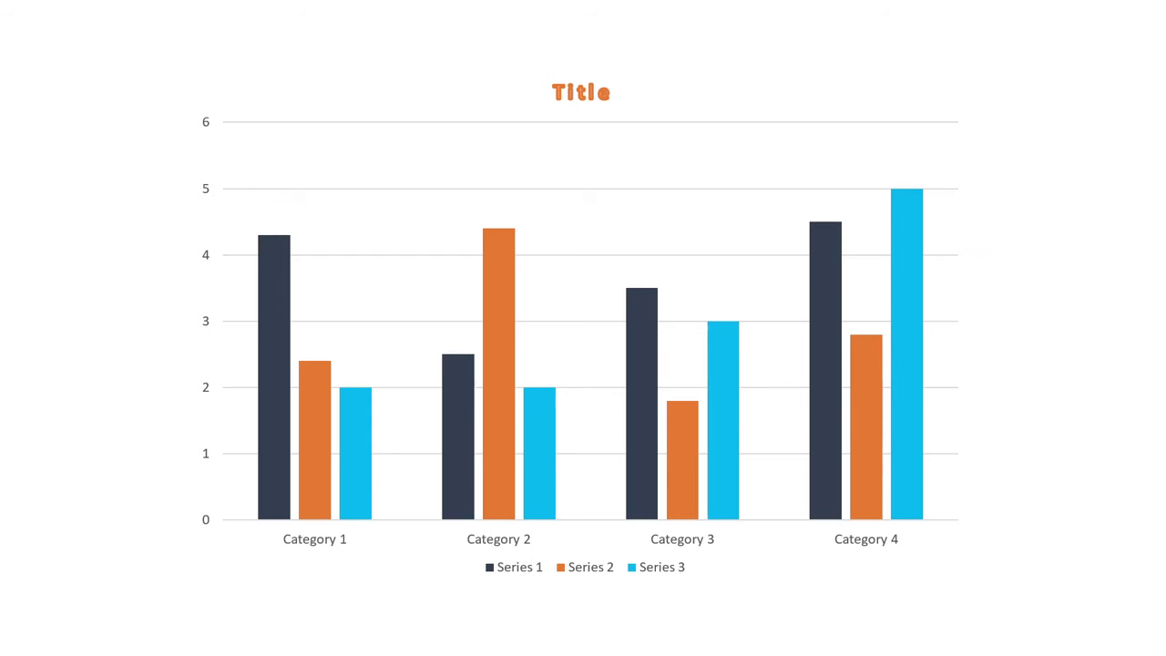
left_click(535, 309)
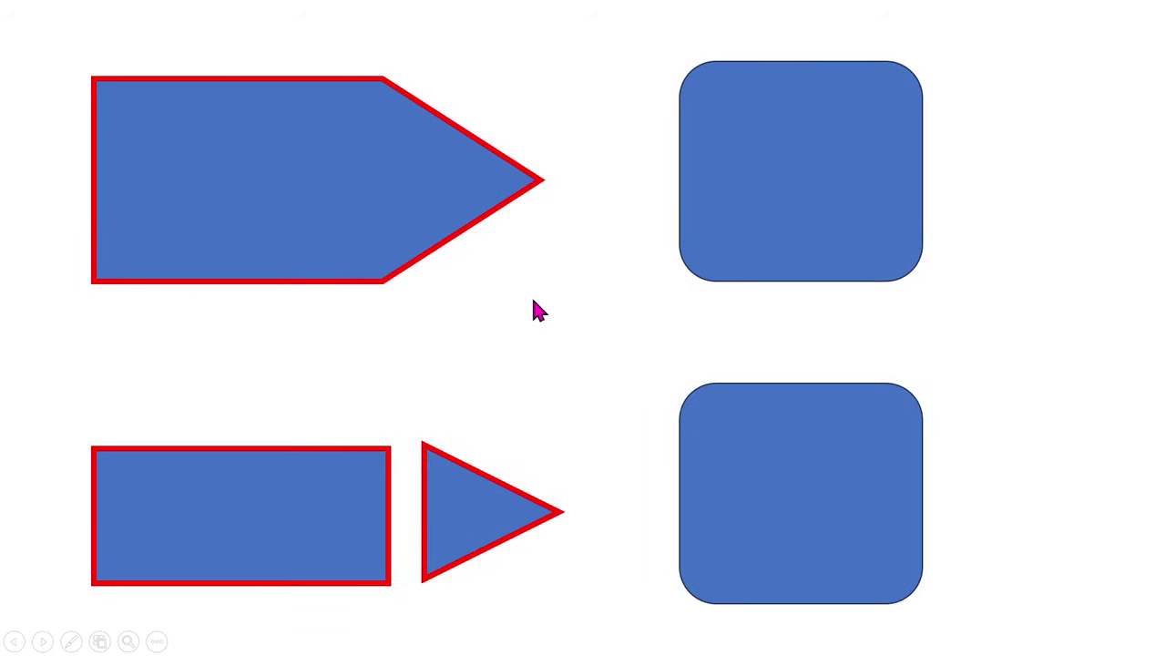
left_click(534, 310)
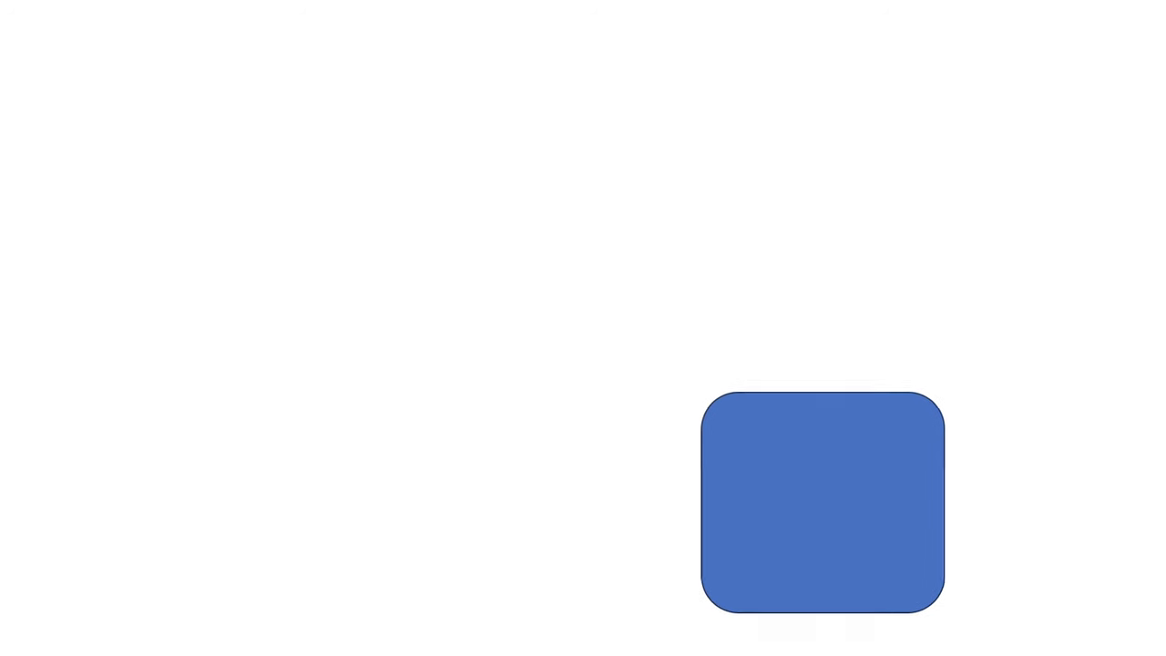
left_click(535, 305)
left_click(535, 305)
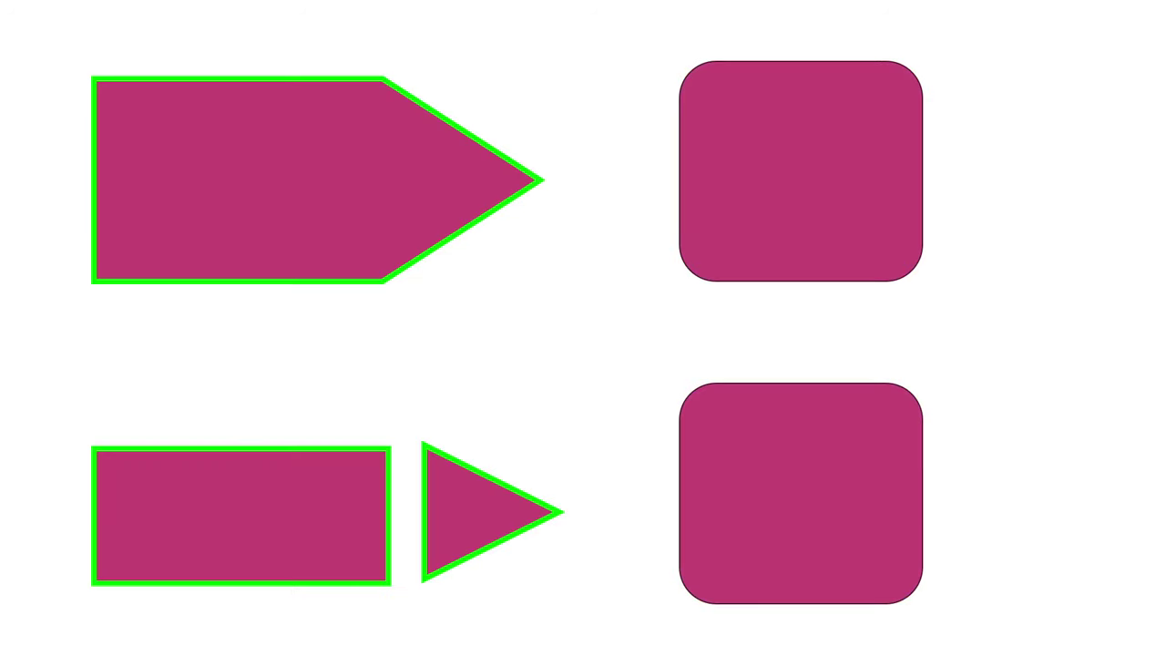
left_click(535, 305)
left_click(535, 305)
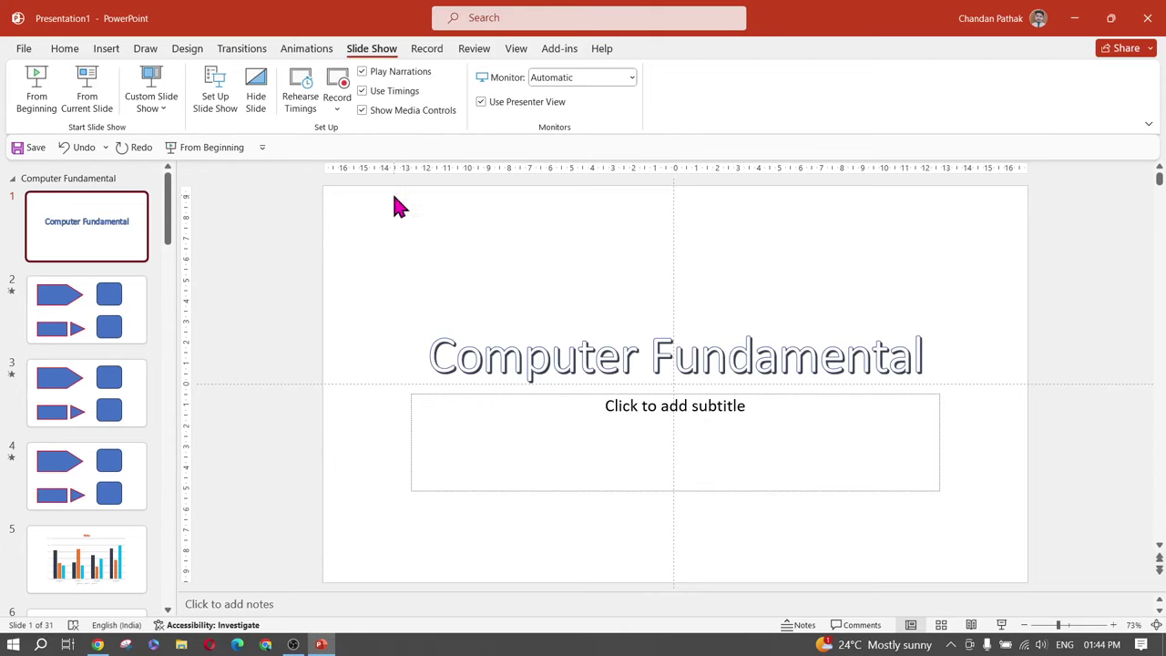
Open the Custom Shows manager and close it without changes
left_click(150, 109)
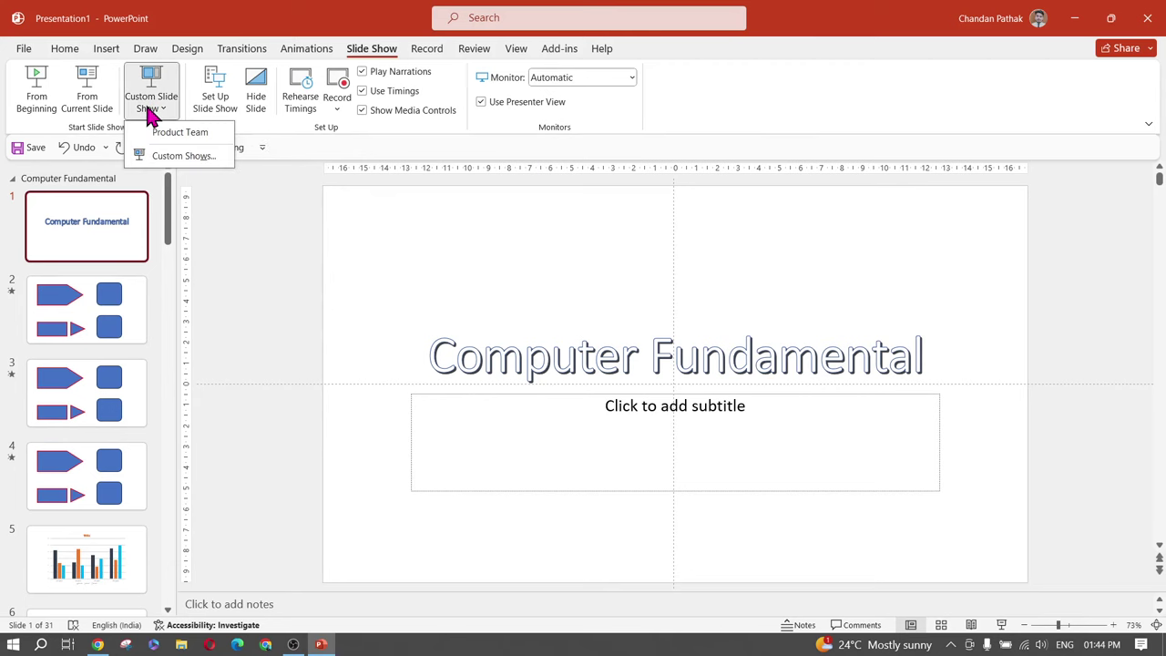
left_click(183, 156)
left_click(716, 260)
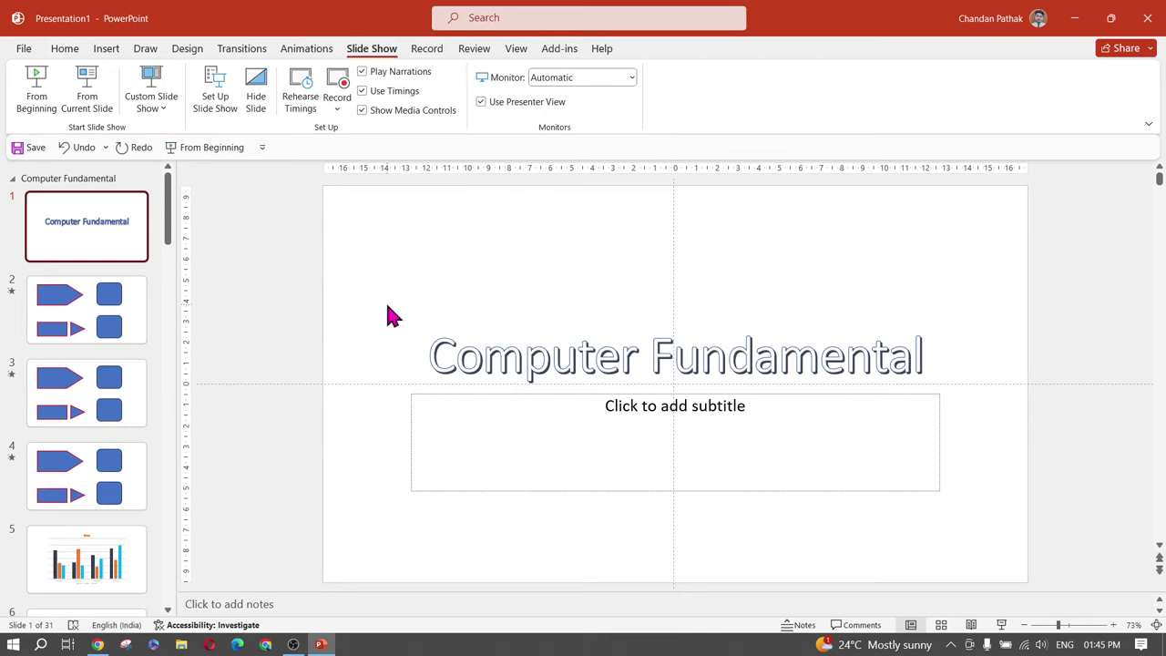
Start the show from slide 1, zoom in on the title, pan, and return to normal size
left_click(1001, 625)
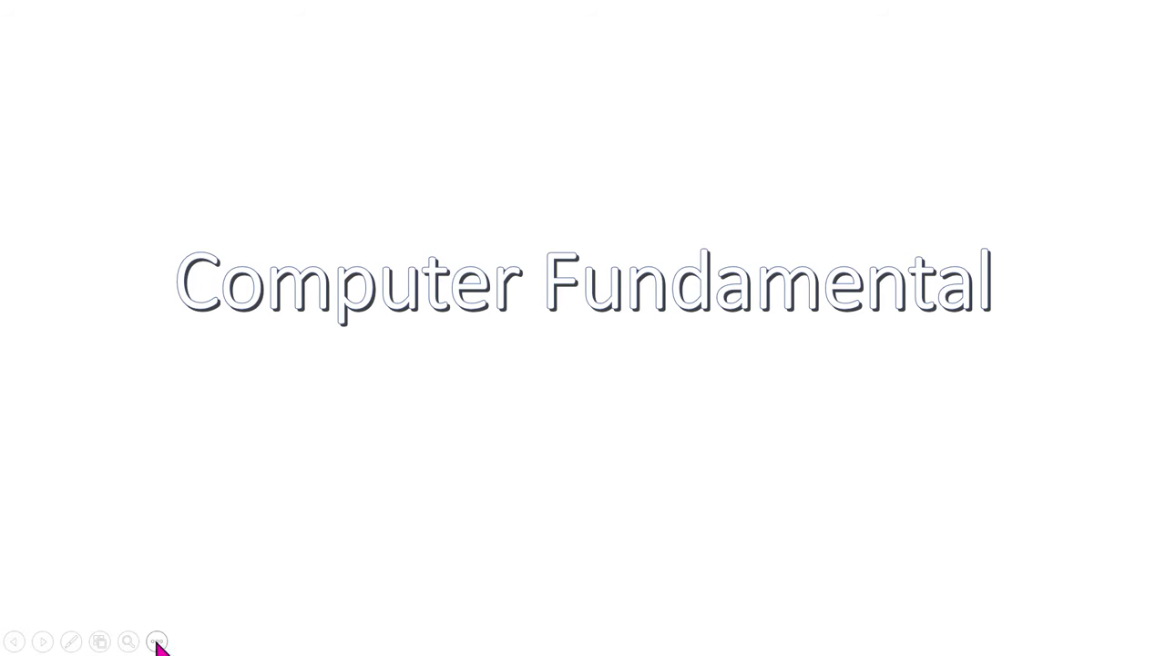
right_click(369, 314)
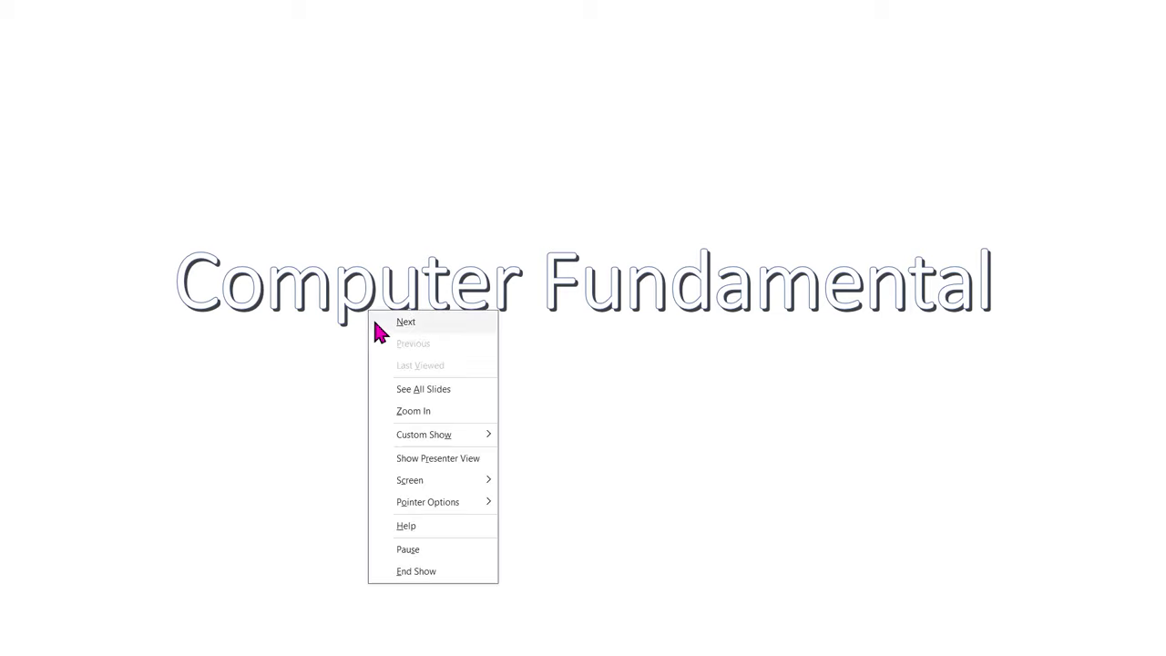
left_click(422, 411)
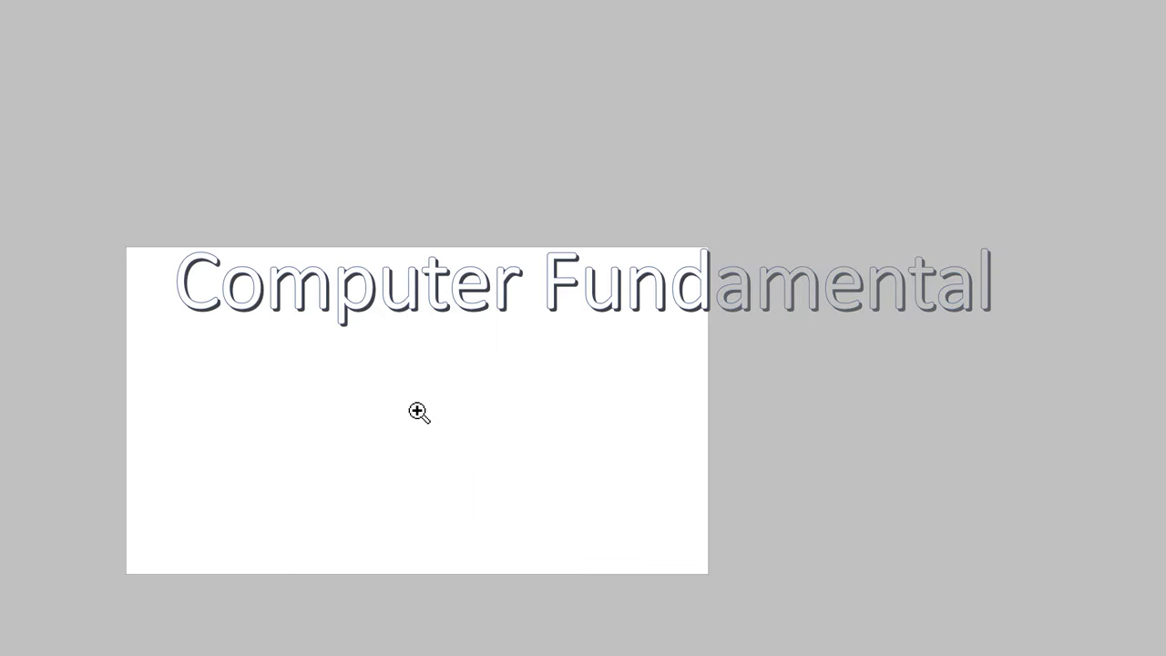
left_click(518, 273)
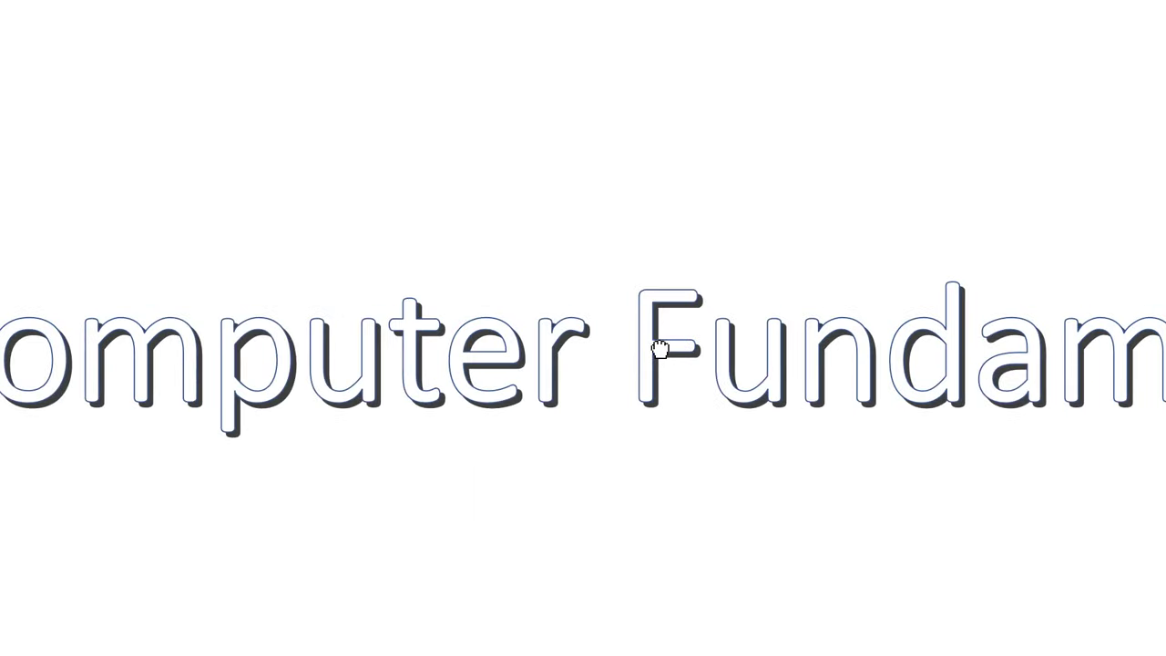
left_click_drag(521, 296, 585, 185)
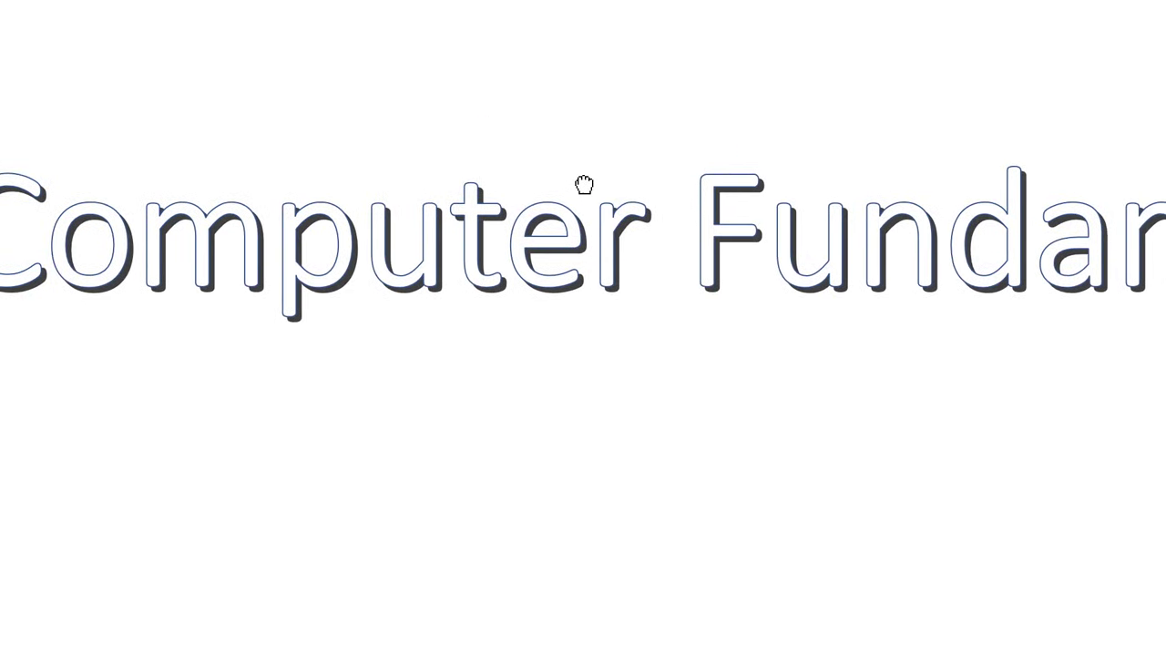
right_click(546, 189)
Bring up the slide show control bar's additional options menu
right_click(578, 275)
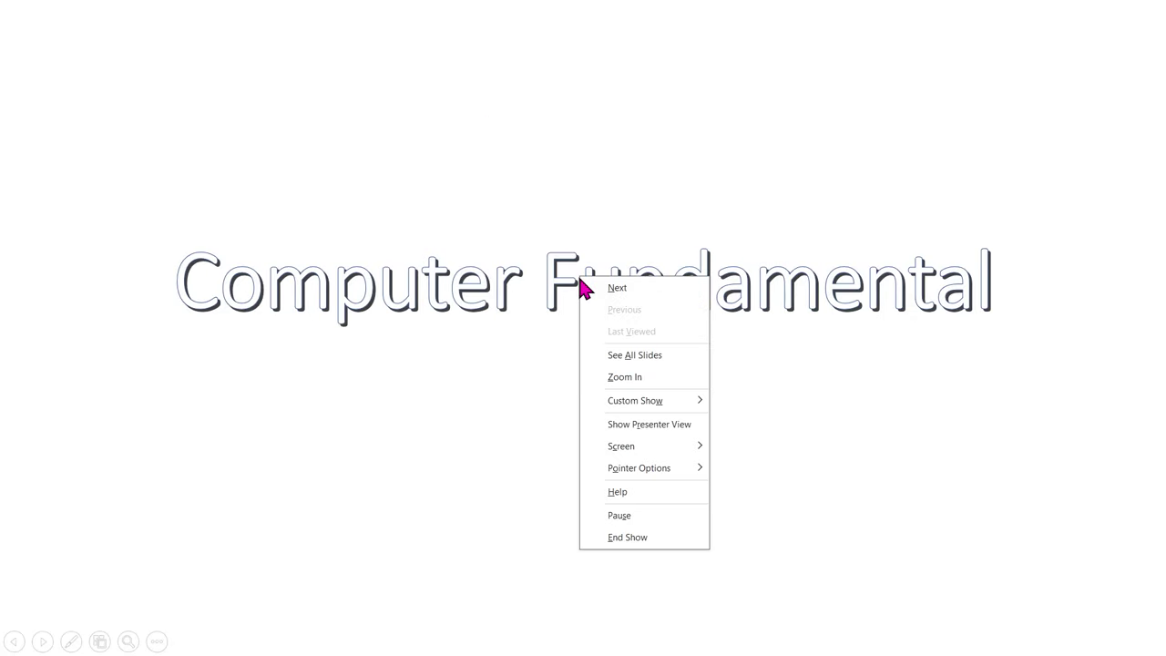
mouse_move(644, 398)
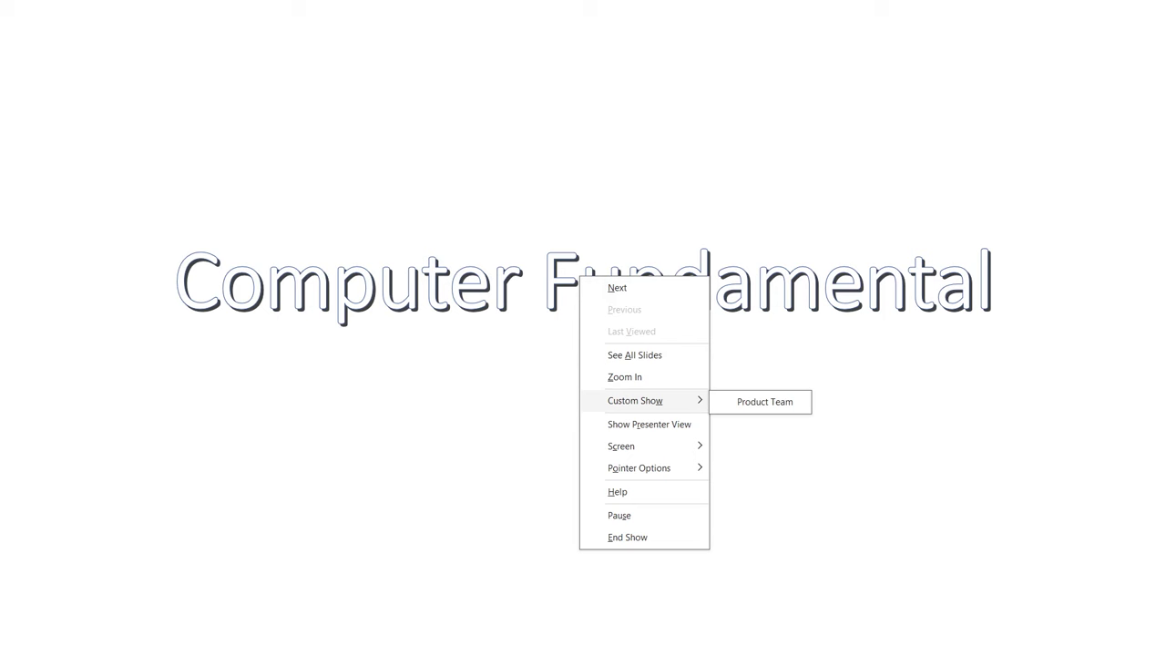
left_click(95, 641)
left_click(156, 642)
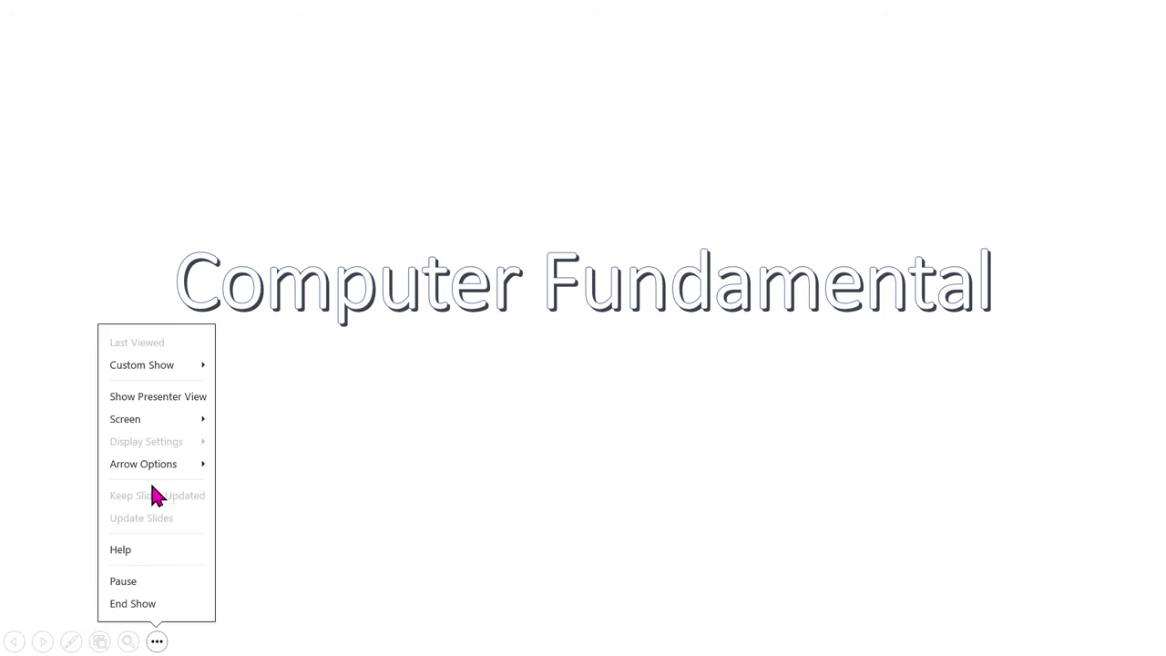
Switch to Presenter View and advance through slides and animations to slide 10
left_click(158, 399)
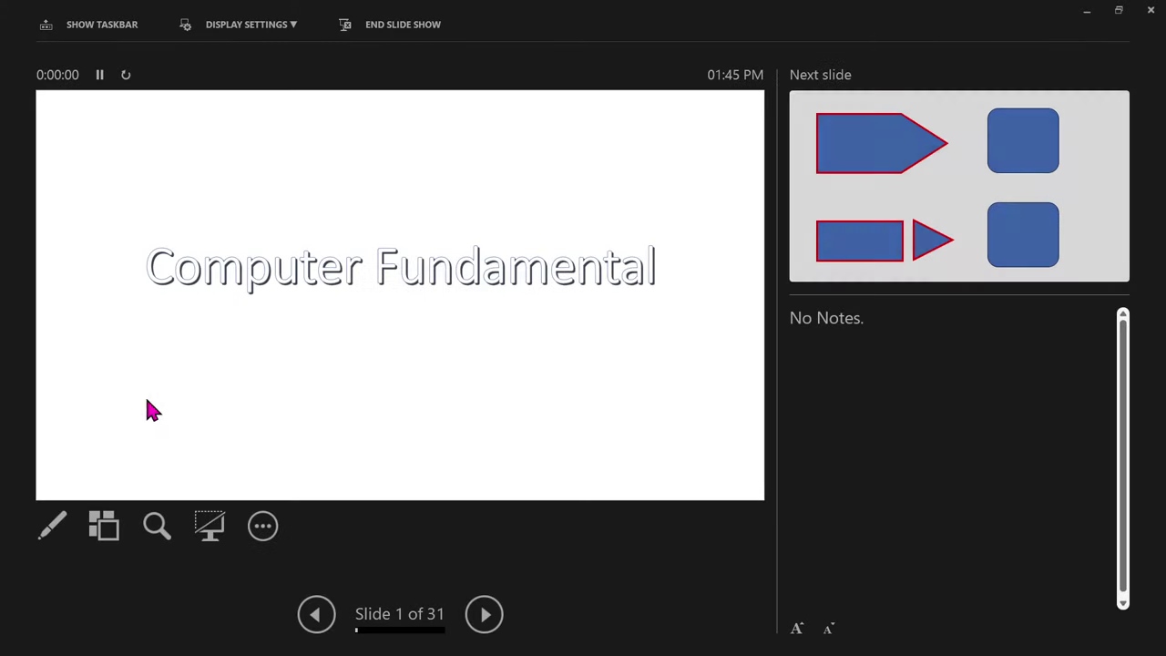
key("Right")
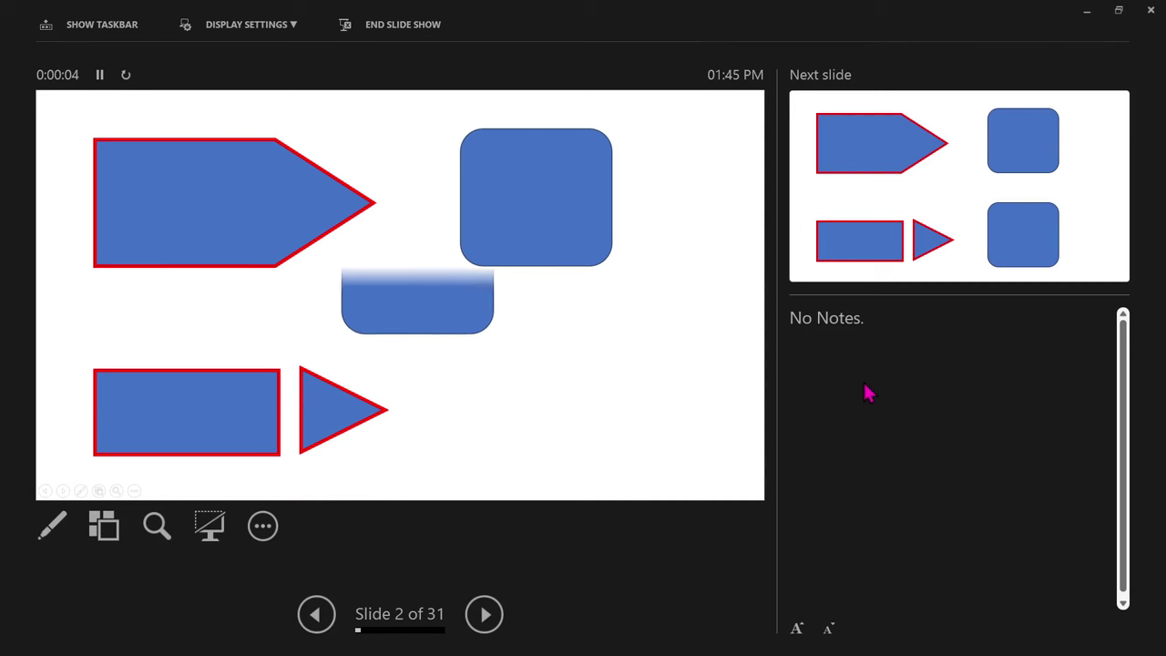
key("Right")
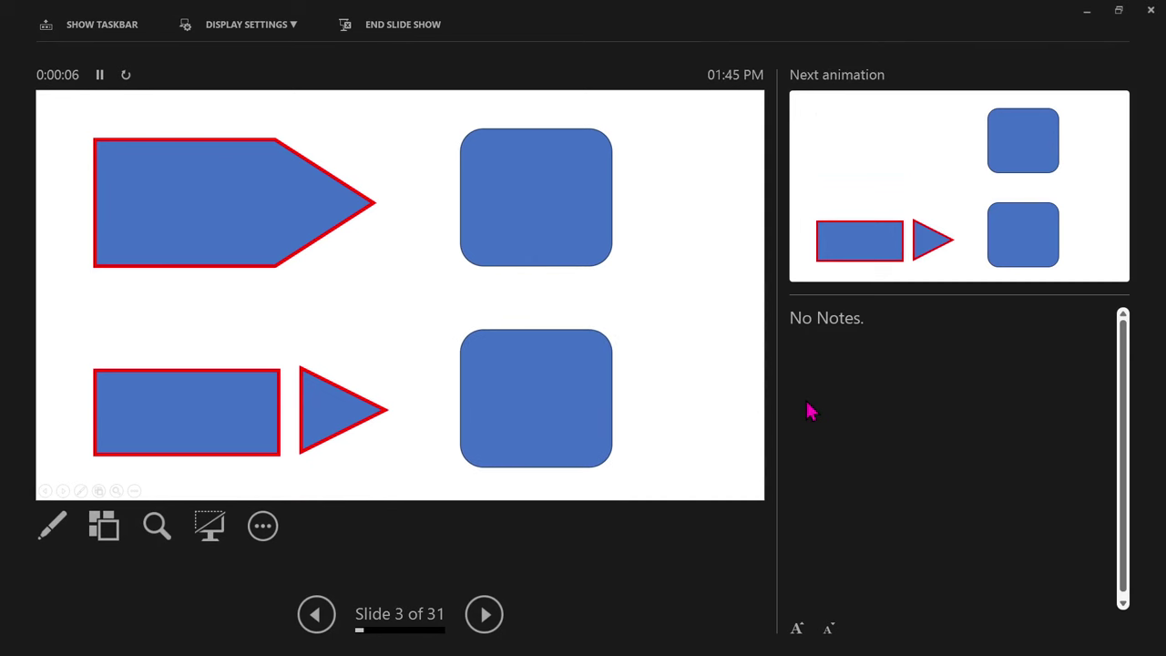
key("Right")
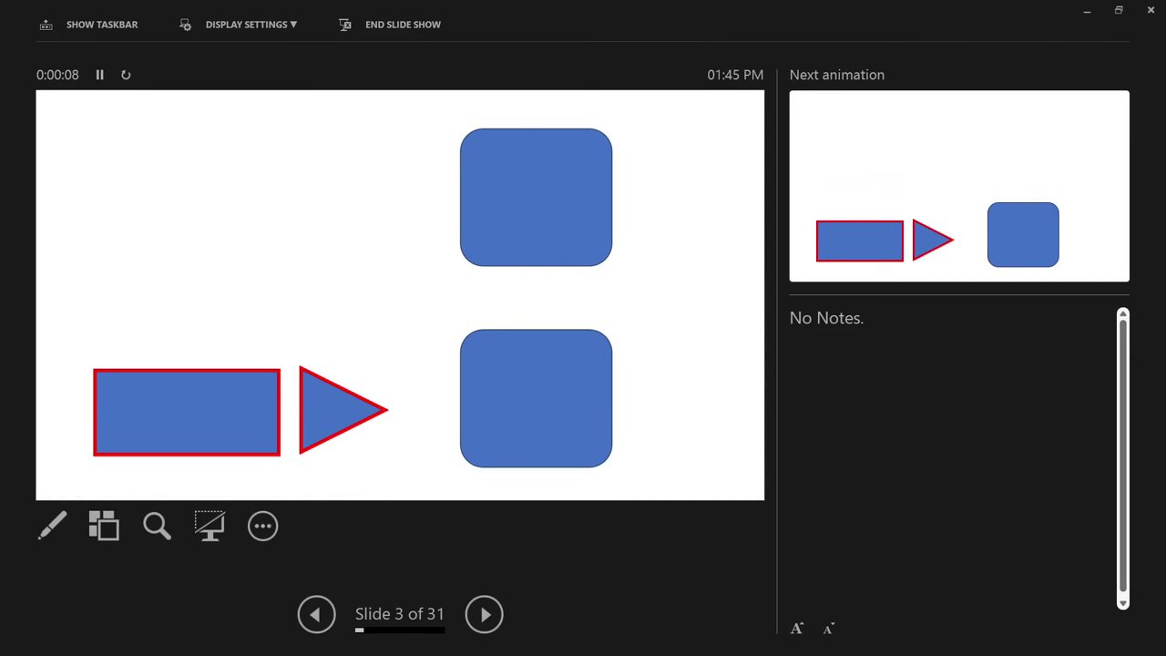
key("Right")
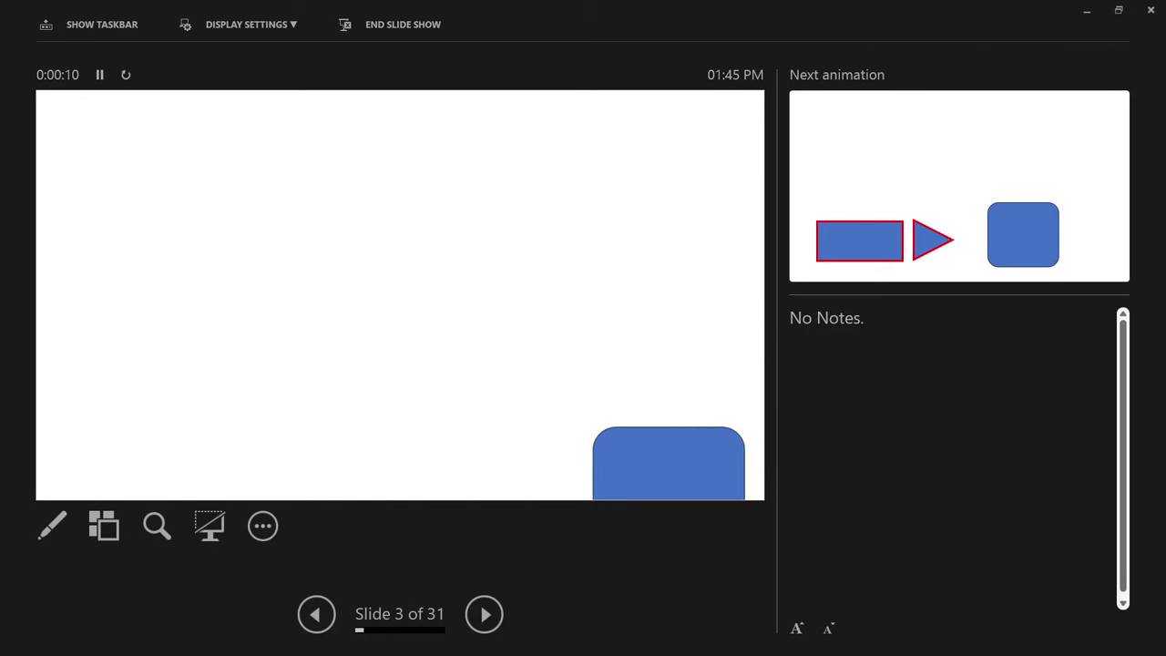
key("Right")
key("Right")
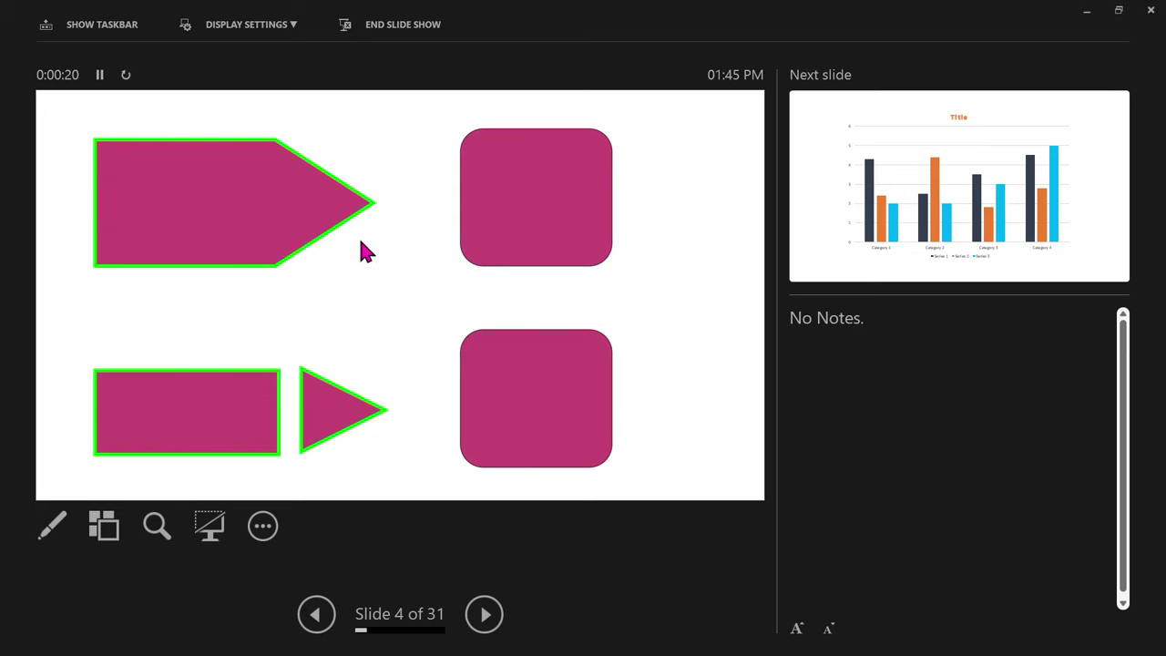
key("Right")
key("Right")
key("Right")
key("Right")
key("Right")
key("Right")
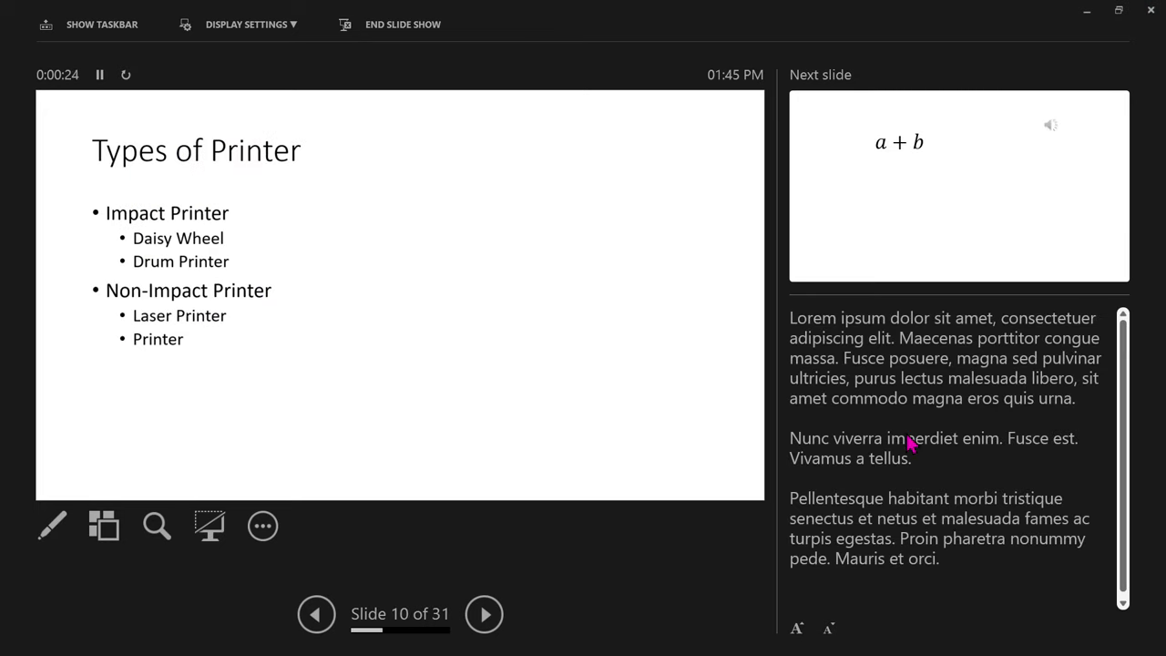
key("Left")
key("Right")
Advance to the a + b and football photo slides, then end the show
left_click(508, 262)
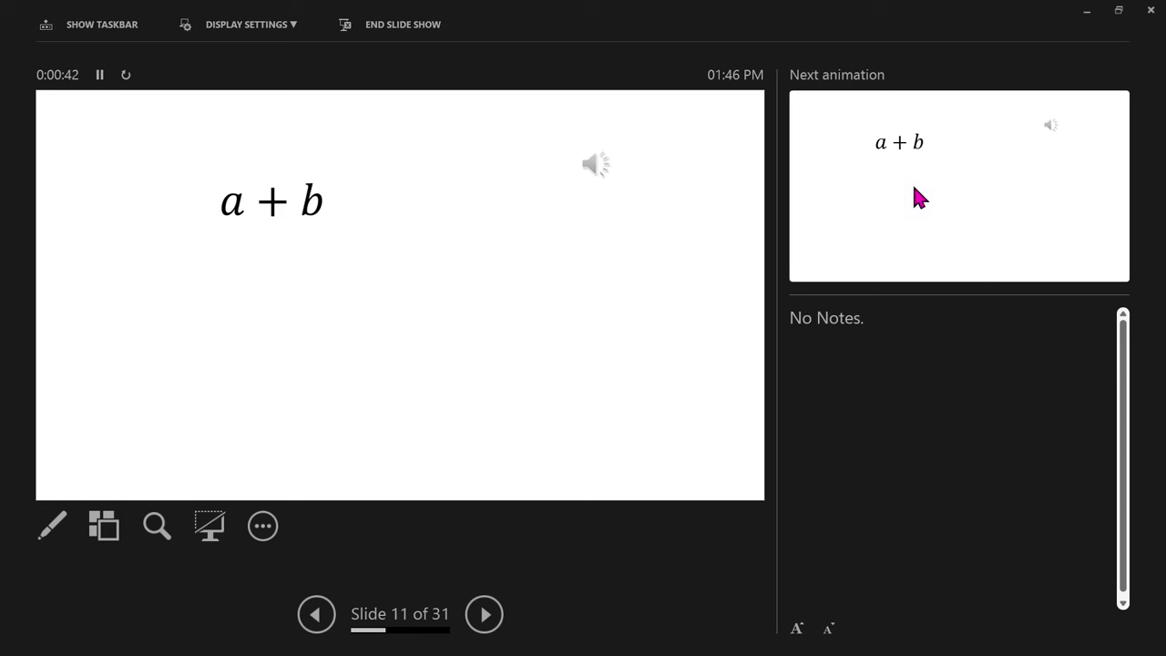
left_click(65, 312)
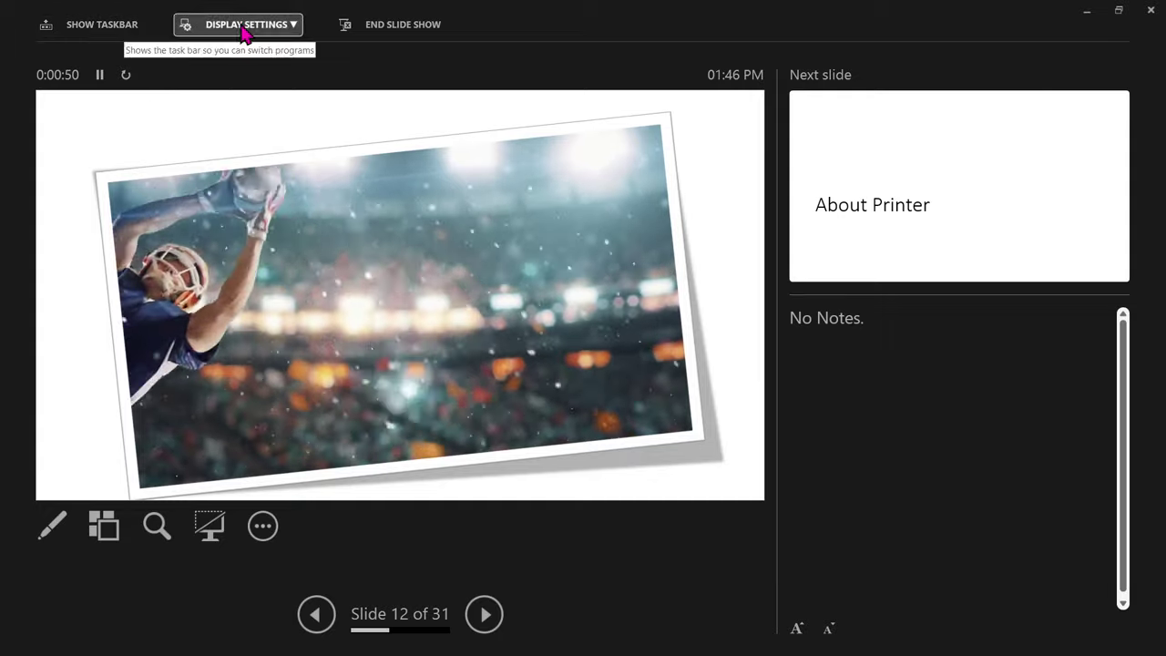
left_click(397, 25)
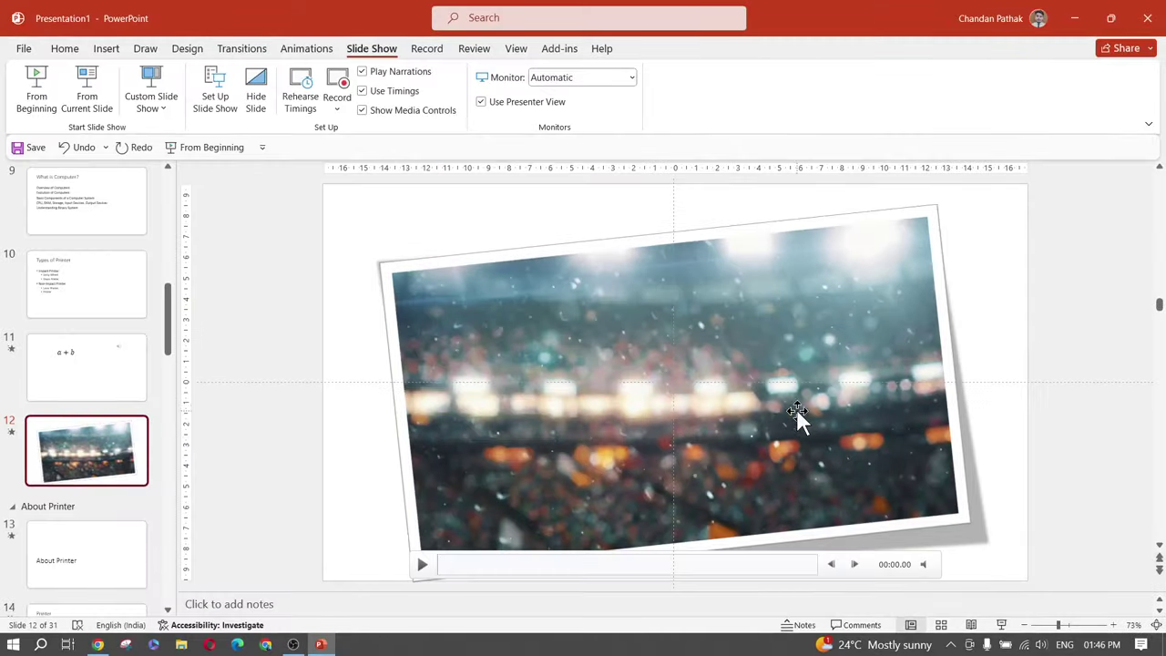
Run the show from the current video slide twice, exiting each time with Esc
scroll(104, 366, "up", 3)
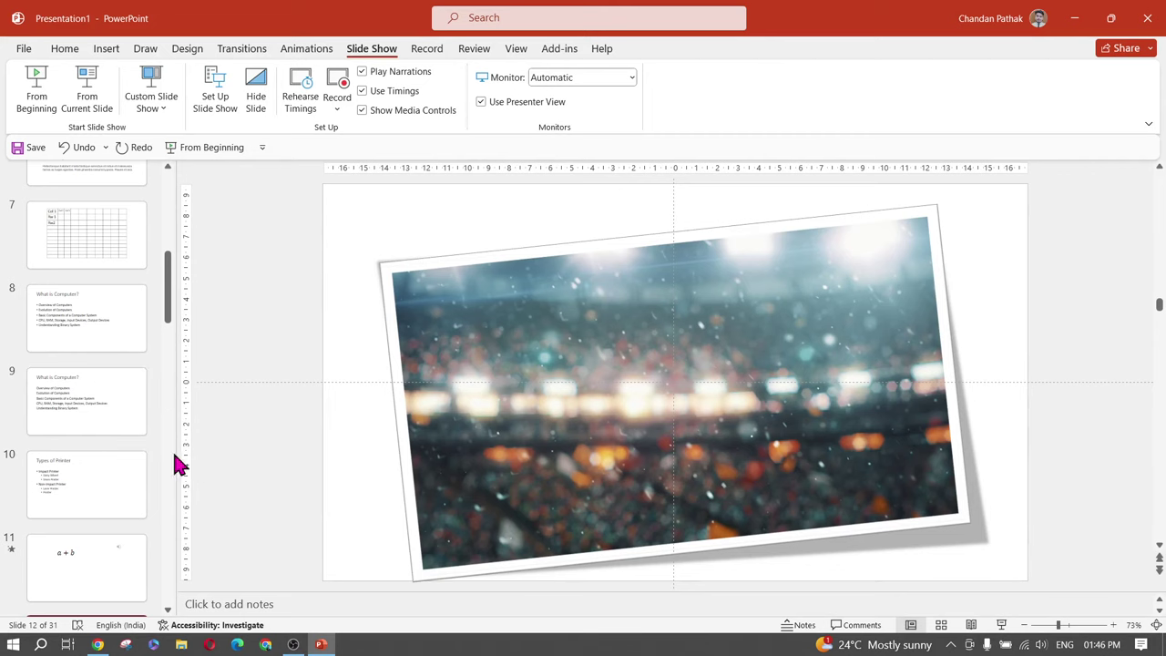
key("shift+F5")
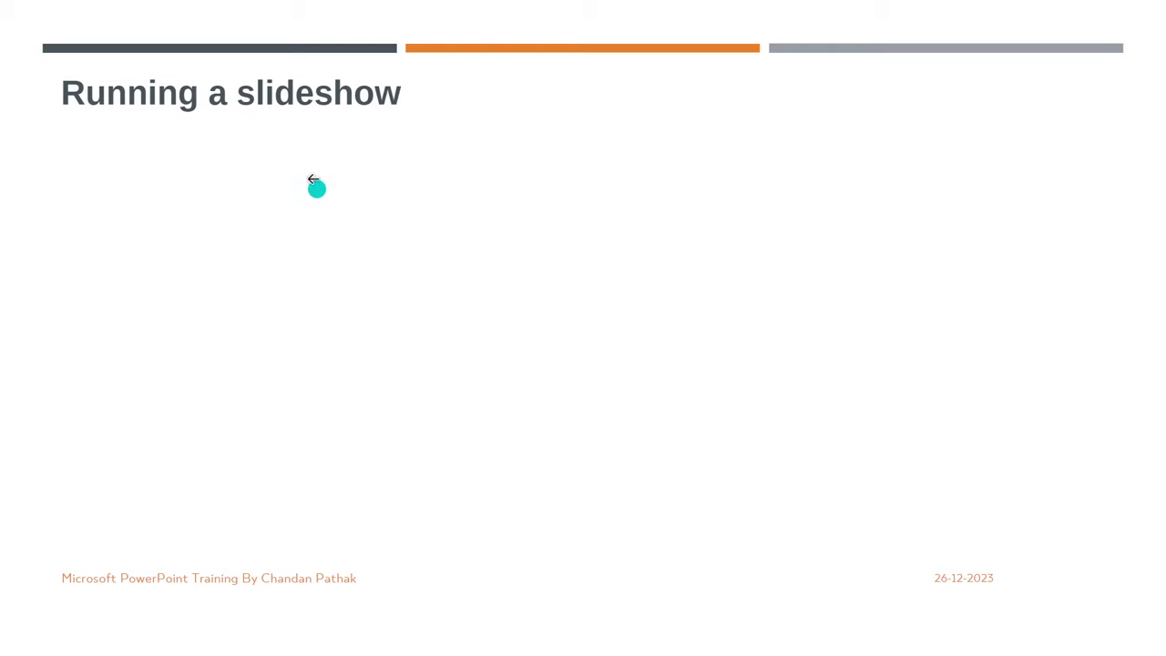
key("Escape")
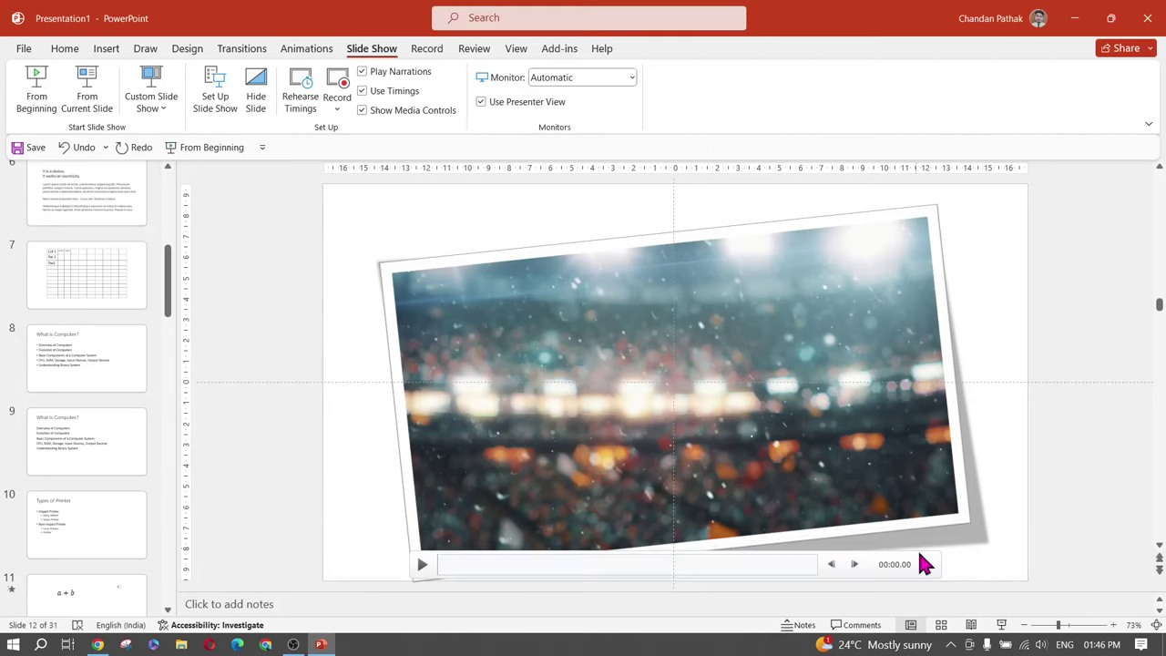
left_click(1001, 624)
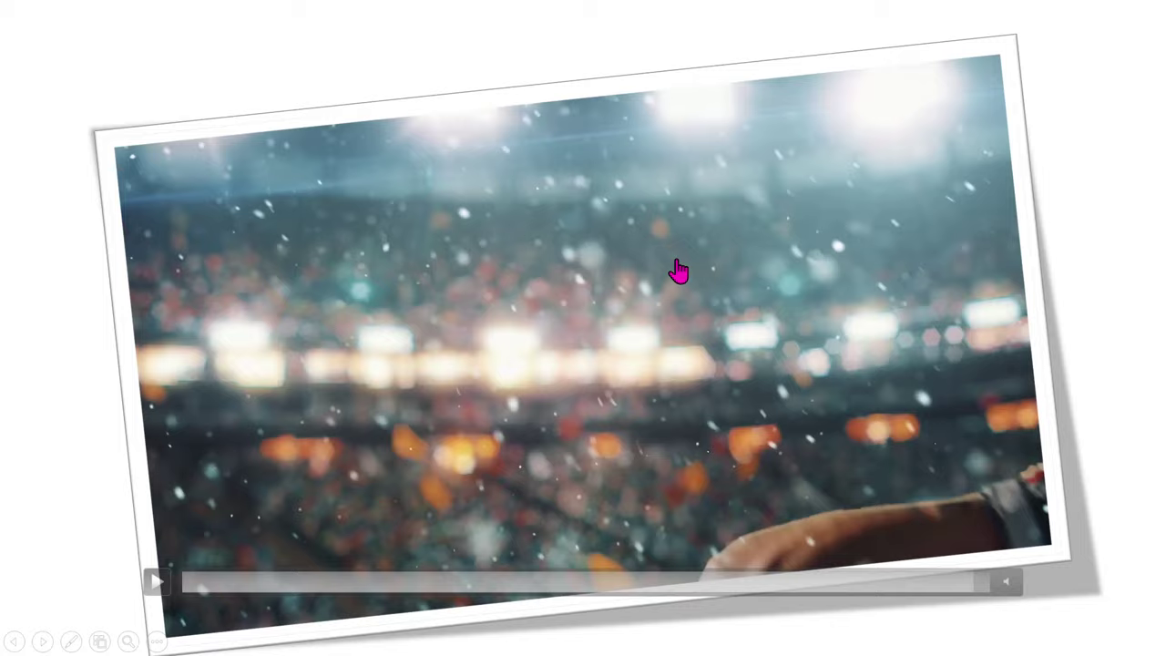
key("Escape")
Run the show from the start past the Using Presenter view slide, then end it
key("F5")
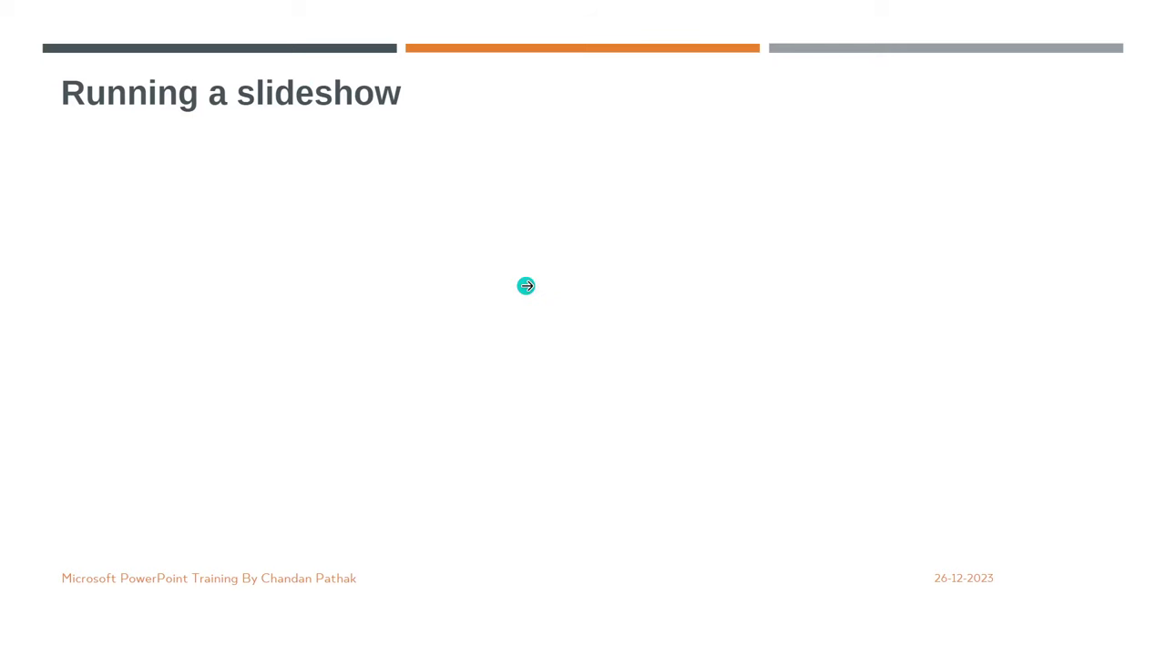
left_click(526, 286)
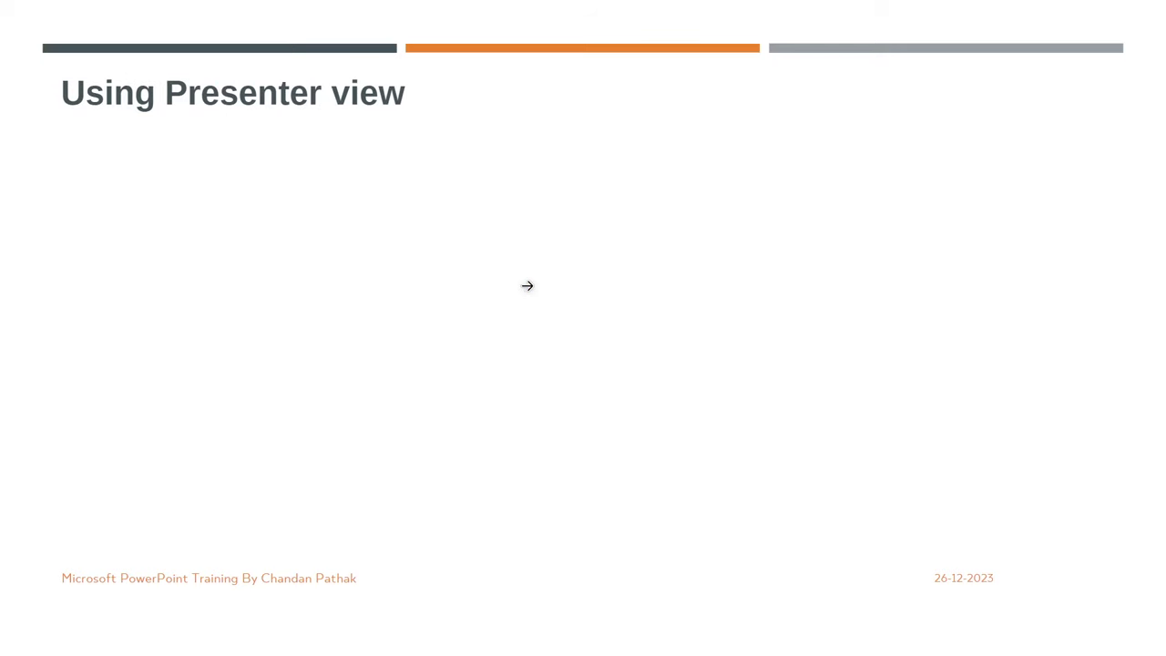
left_click(527, 286)
key("Escape")
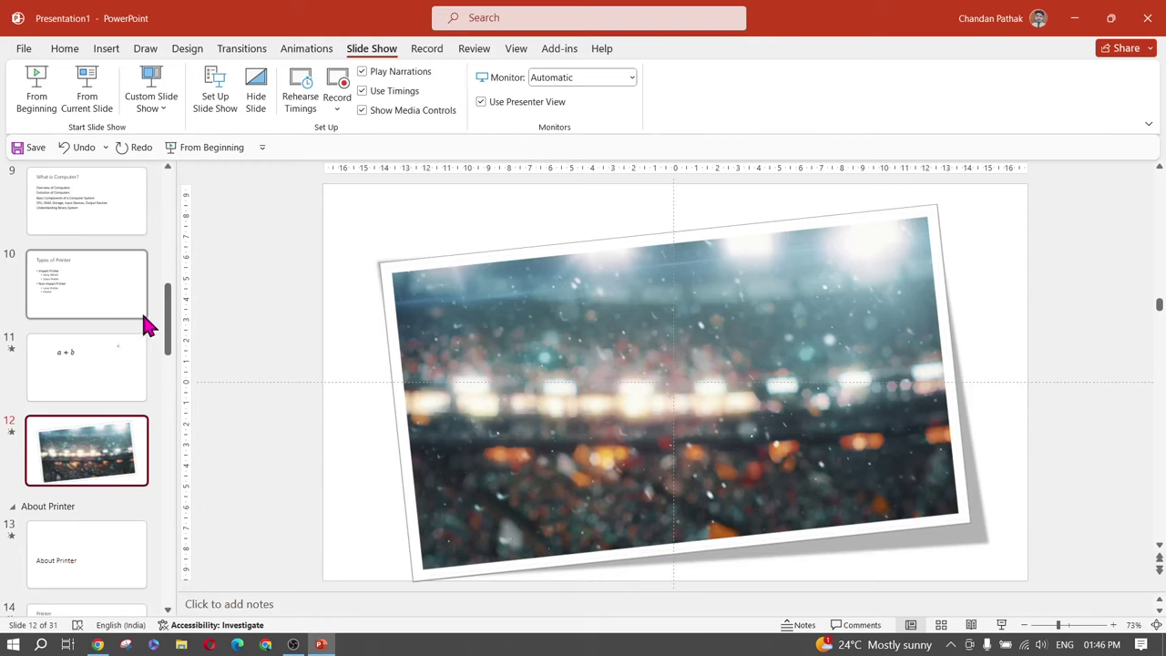
scroll(94, 317, "up", 1)
Start the show on slide 10, Types of Printer, and draw a red pen line across it
left_click(101, 358)
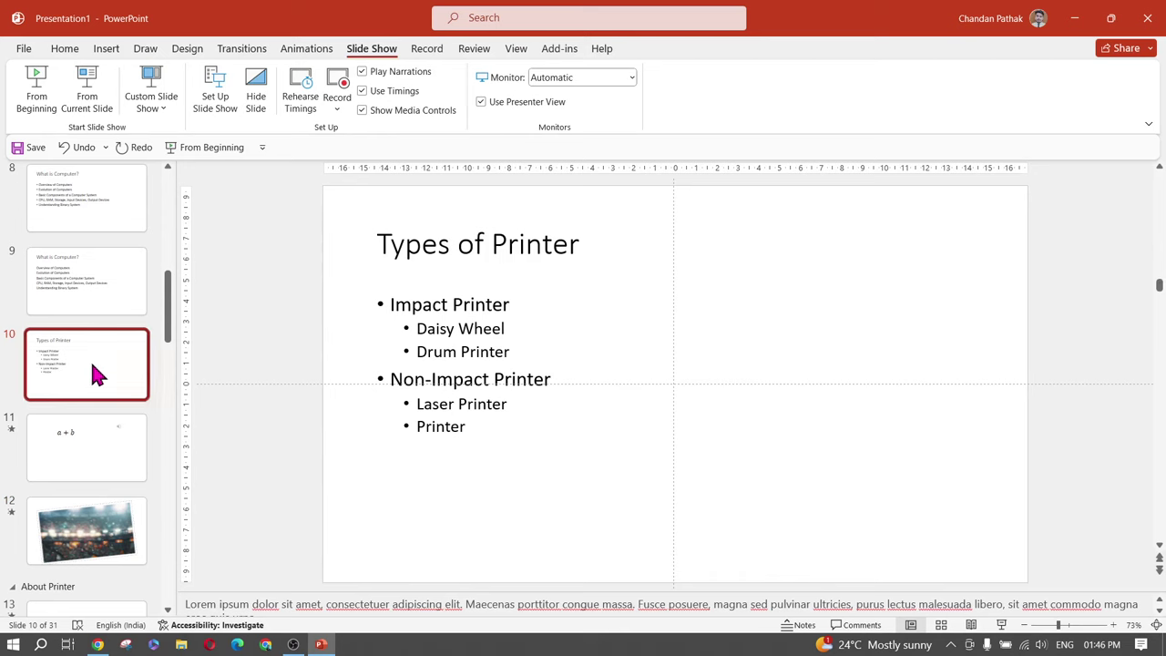
left_click(1001, 628)
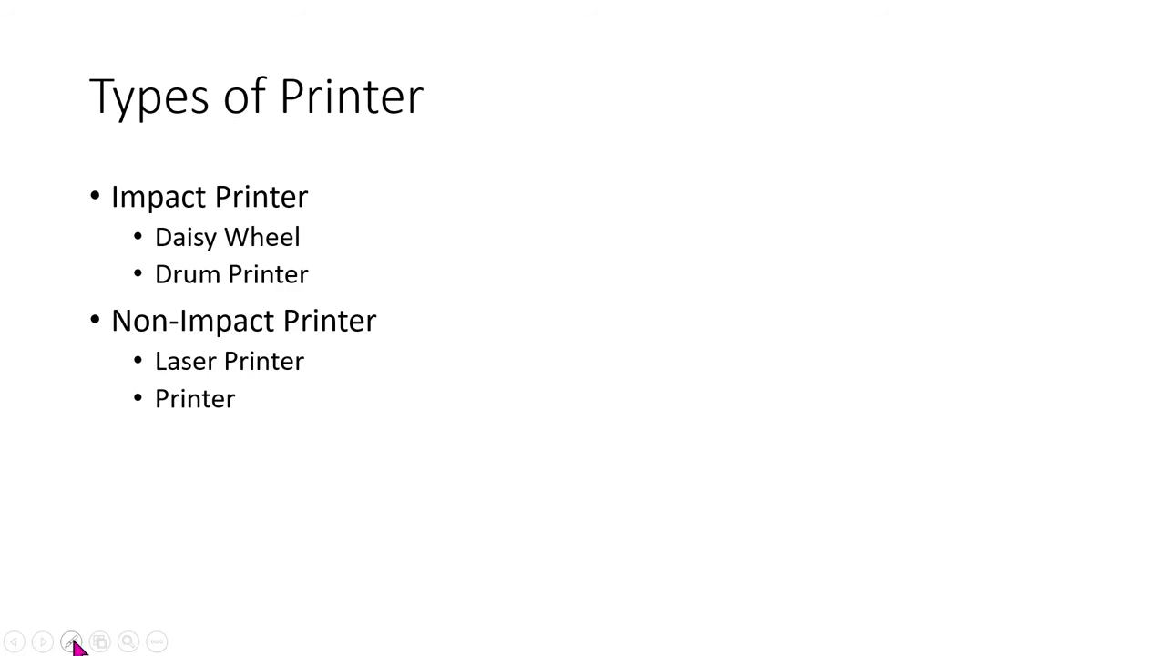
left_click(72, 642)
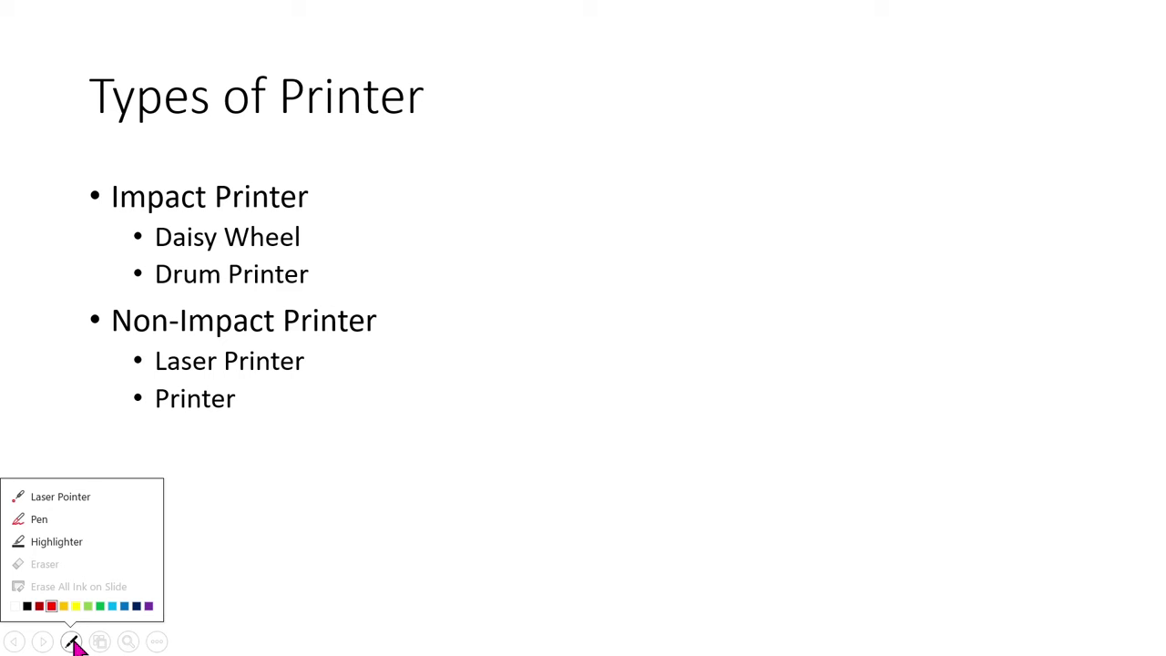
left_click(32, 518)
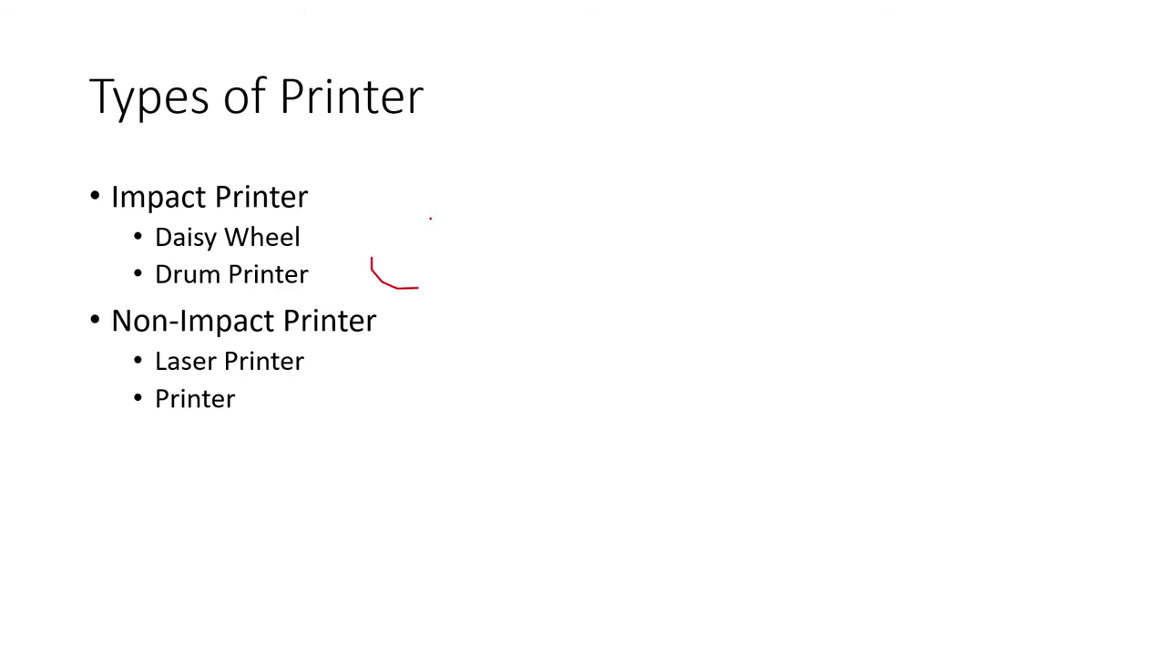
mouse_move(430, 219)
left_mouse_down()
mouse_move(664, 231)
mouse_move(725, 312)
left_mouse_up()
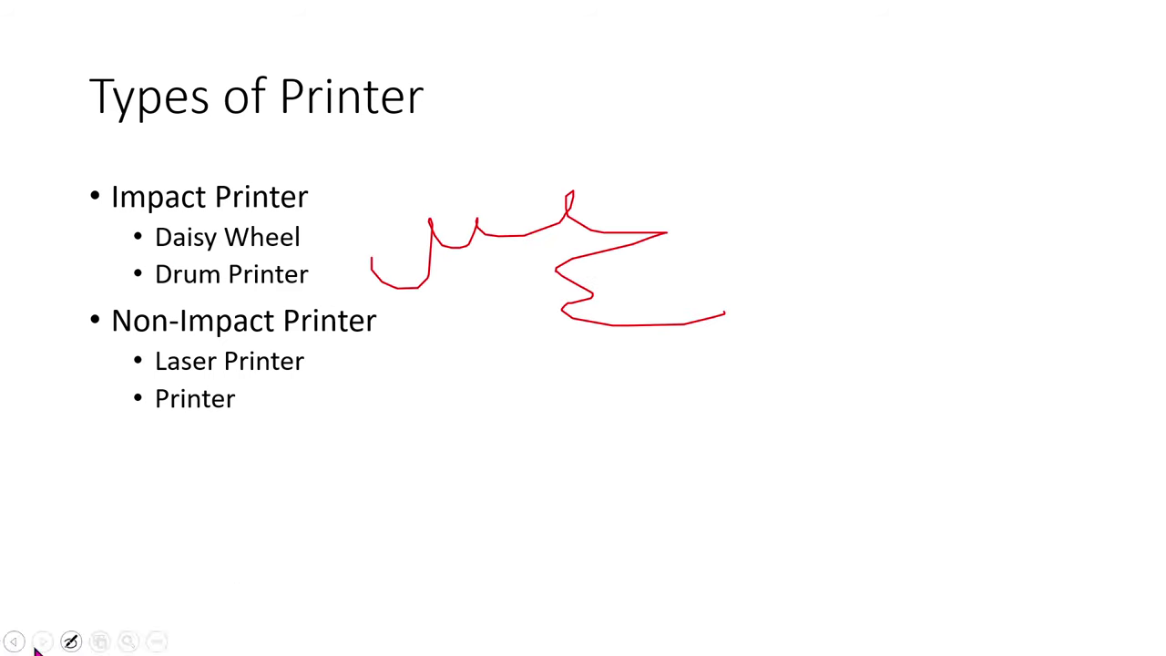
Highlight the Impact Printer bullet in yellow, then switch to the laser pointer
left_click(71, 642)
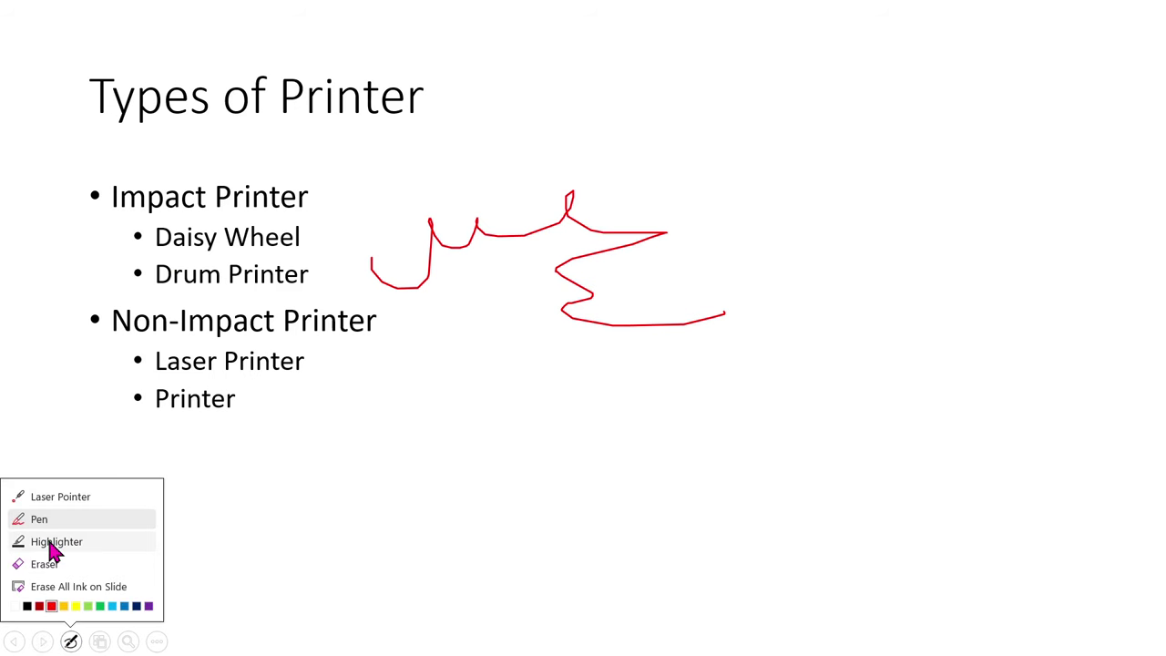
left_click(51, 545)
mouse_move(66, 209)
left_mouse_down()
mouse_move(194, 223)
mouse_move(310, 217)
mouse_move(208, 197)
mouse_move(95, 197)
left_mouse_up()
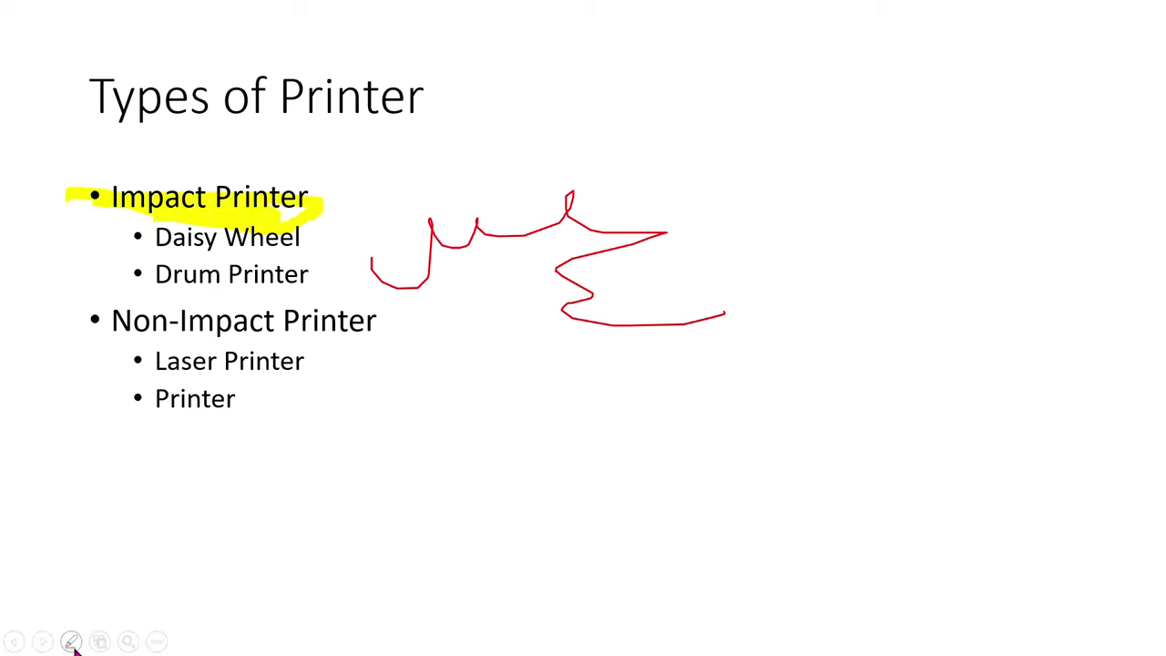
left_click(71, 642)
left_click(76, 496)
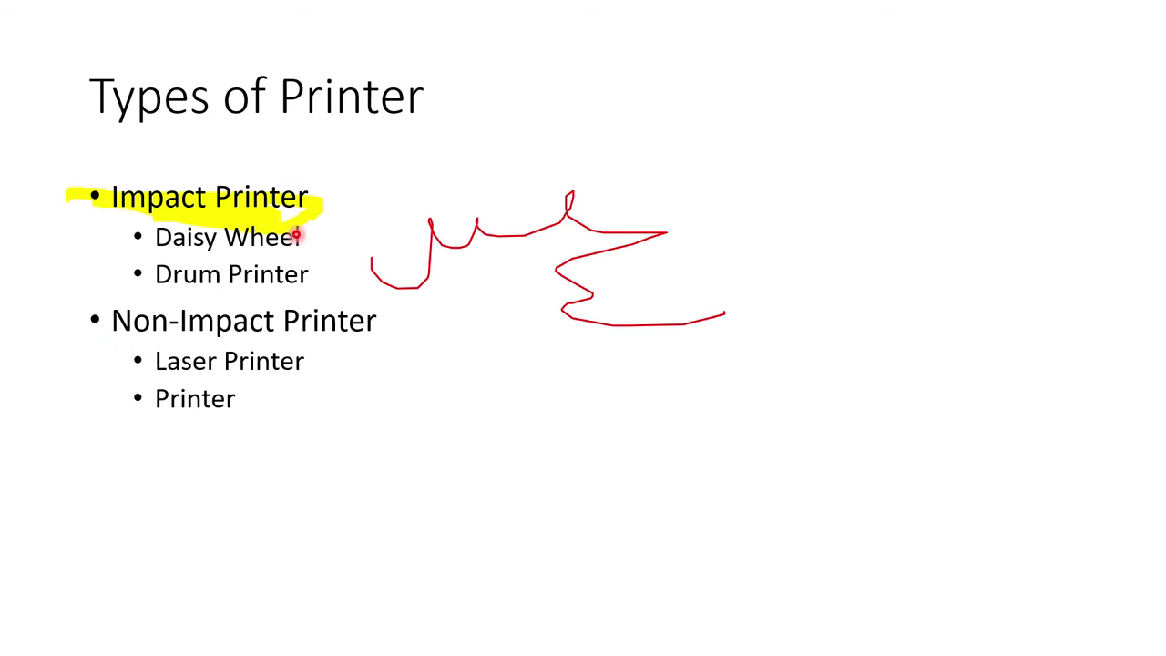
Erase the red scribble and yellow highlight, then mark across Drum Printer in blue
left_click(72, 642)
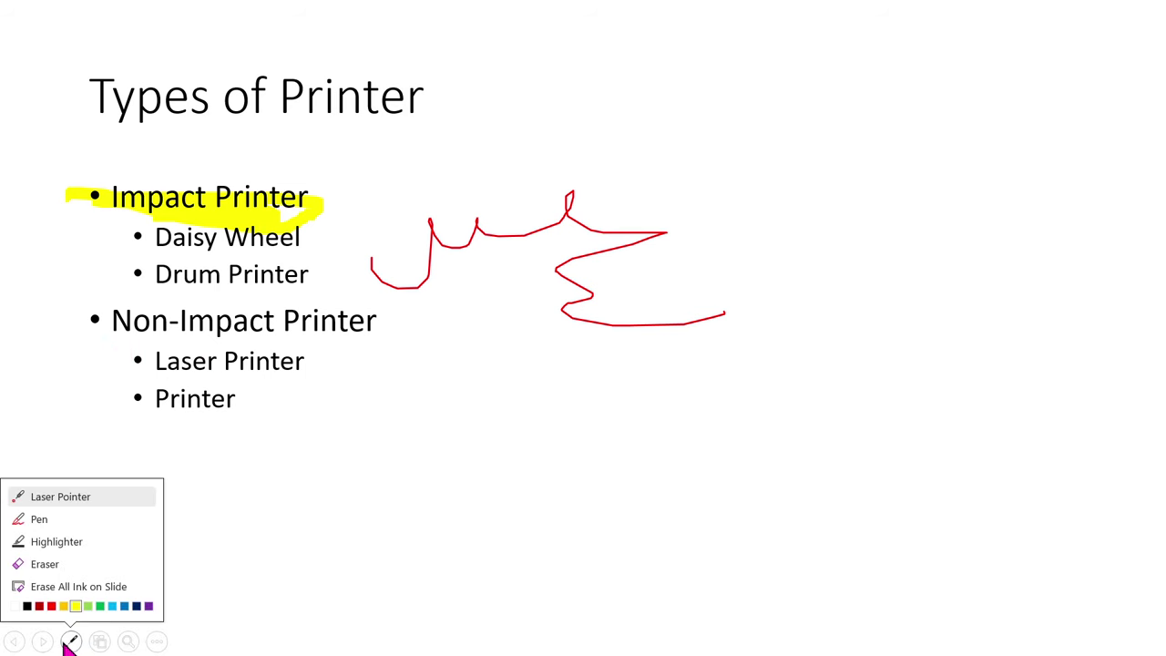
left_click(79, 563)
mouse_move(344, 247)
left_mouse_down()
mouse_move(520, 216)
mouse_move(229, 227)
left_mouse_up()
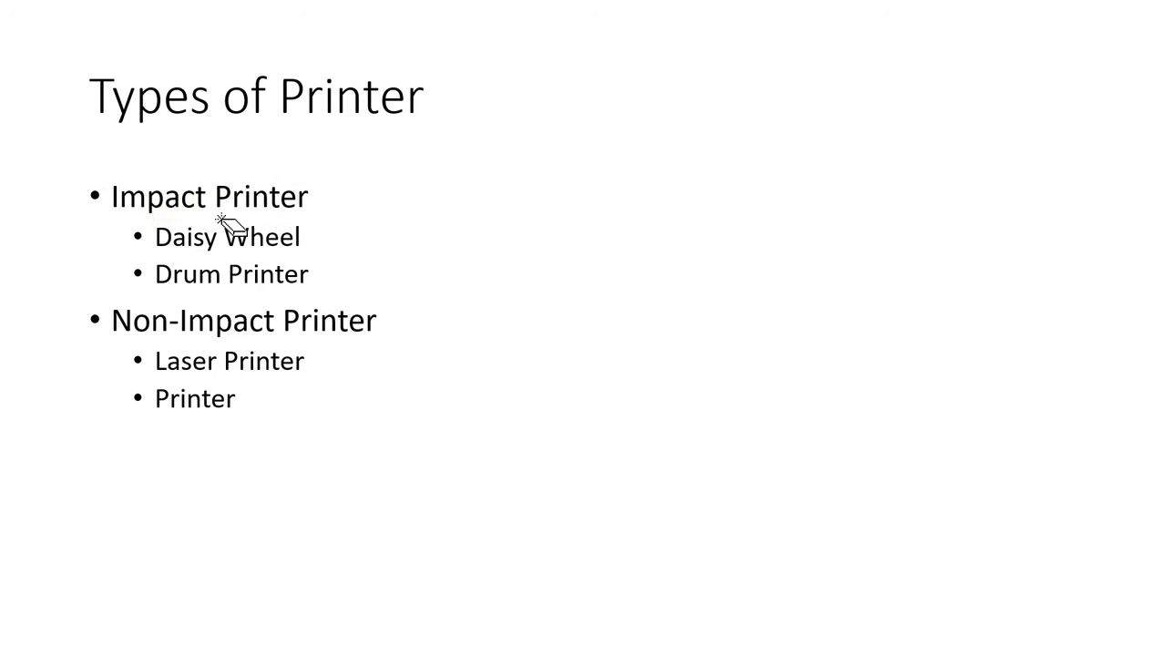
left_click(71, 642)
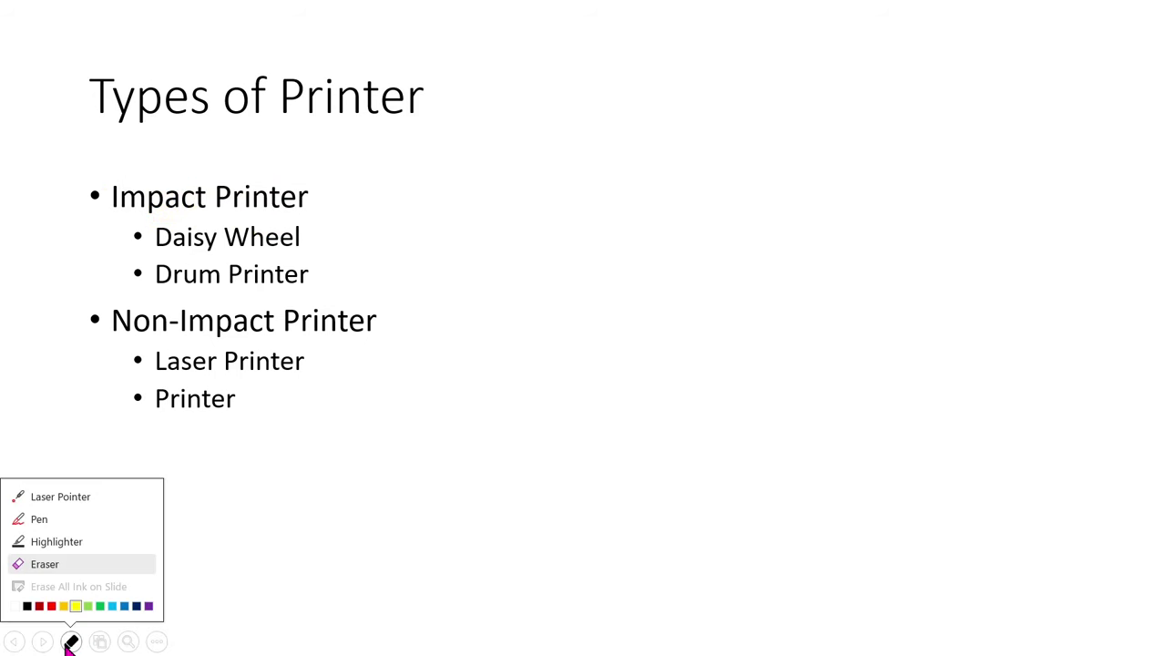
left_click(123, 606)
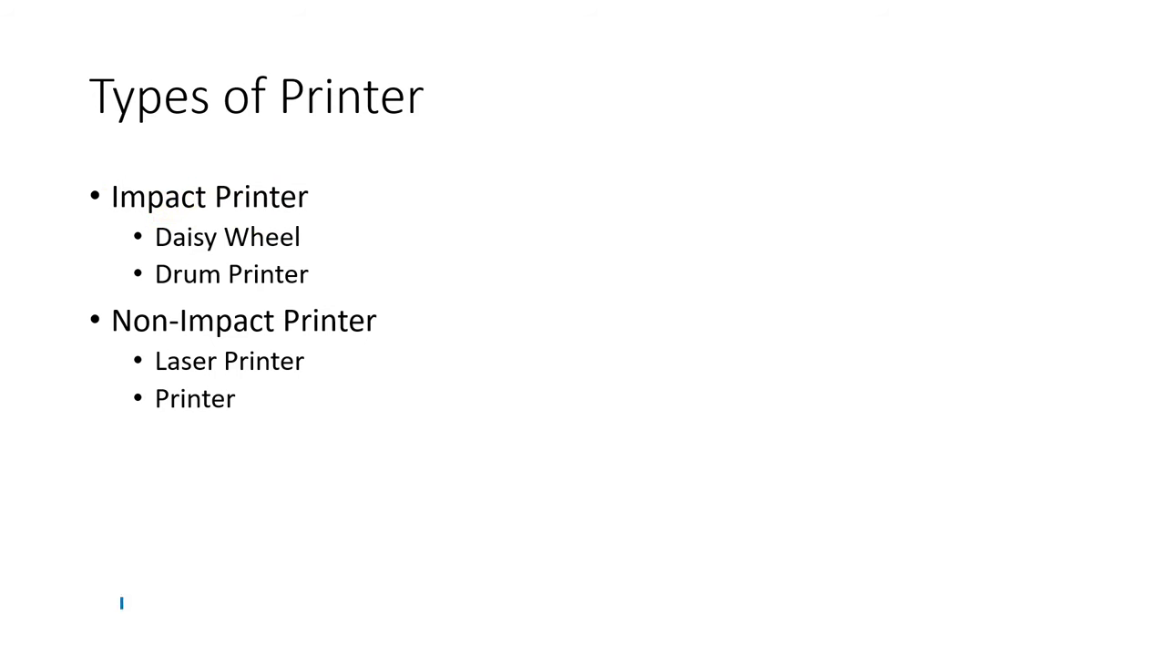
mouse_move(97, 277)
left_mouse_down()
mouse_move(359, 279)
mouse_move(119, 275)
left_mouse_up()
Draw a yellow pen scribble to the right of the printer bullets
left_click(70, 636)
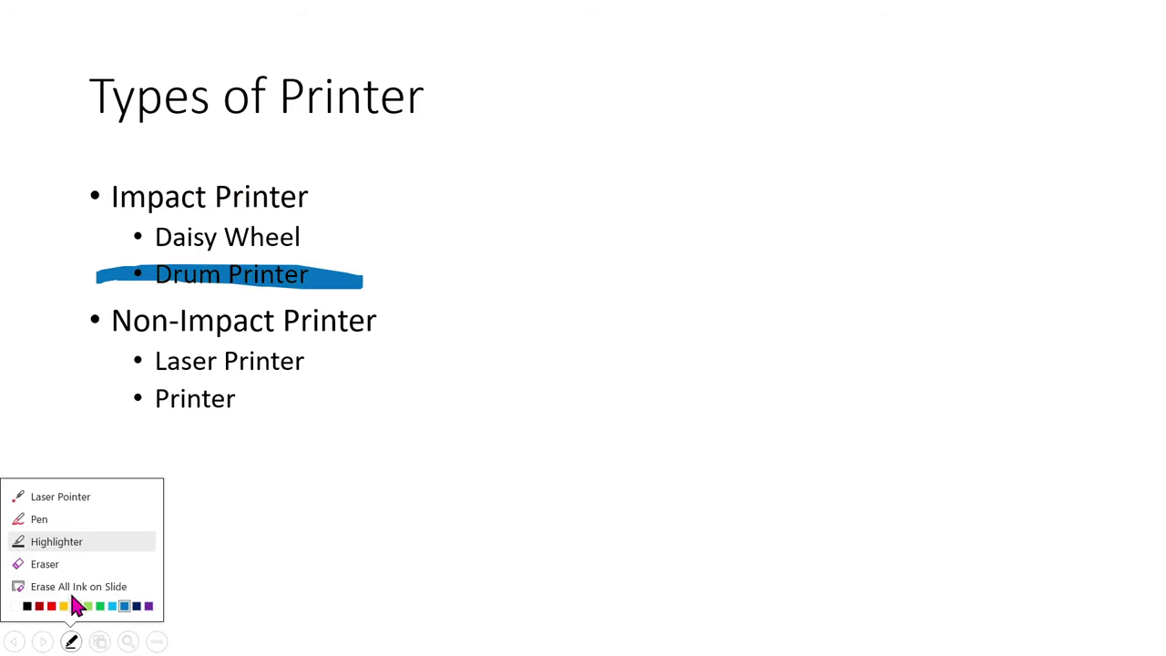
left_click(41, 520)
left_click(70, 639)
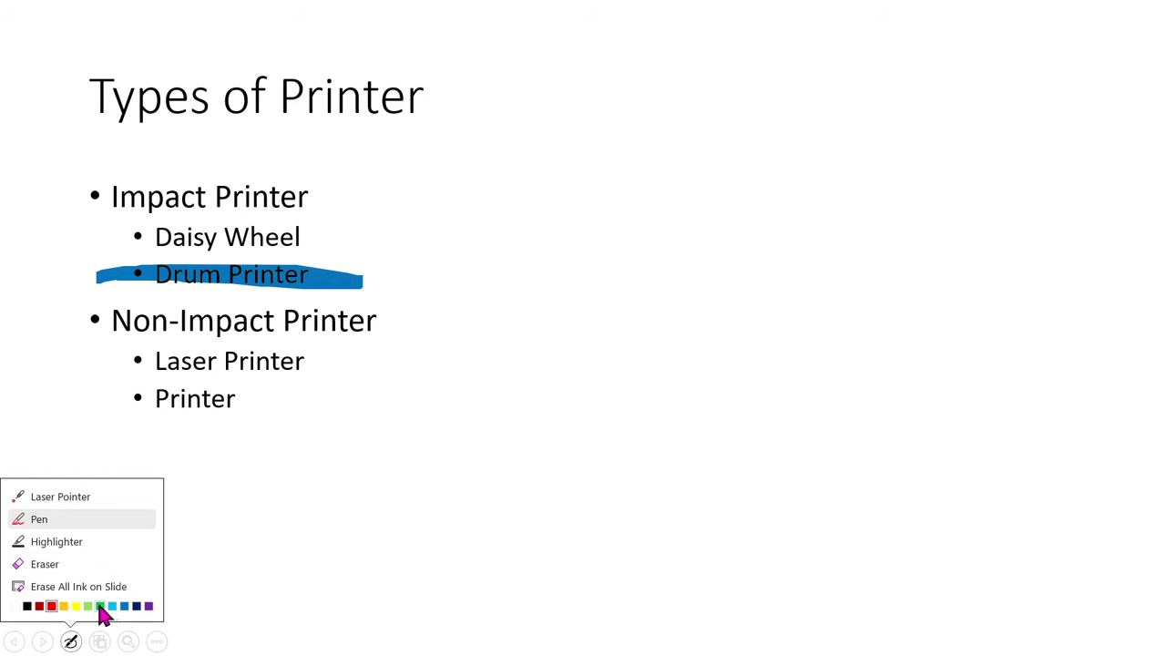
left_click(63, 606)
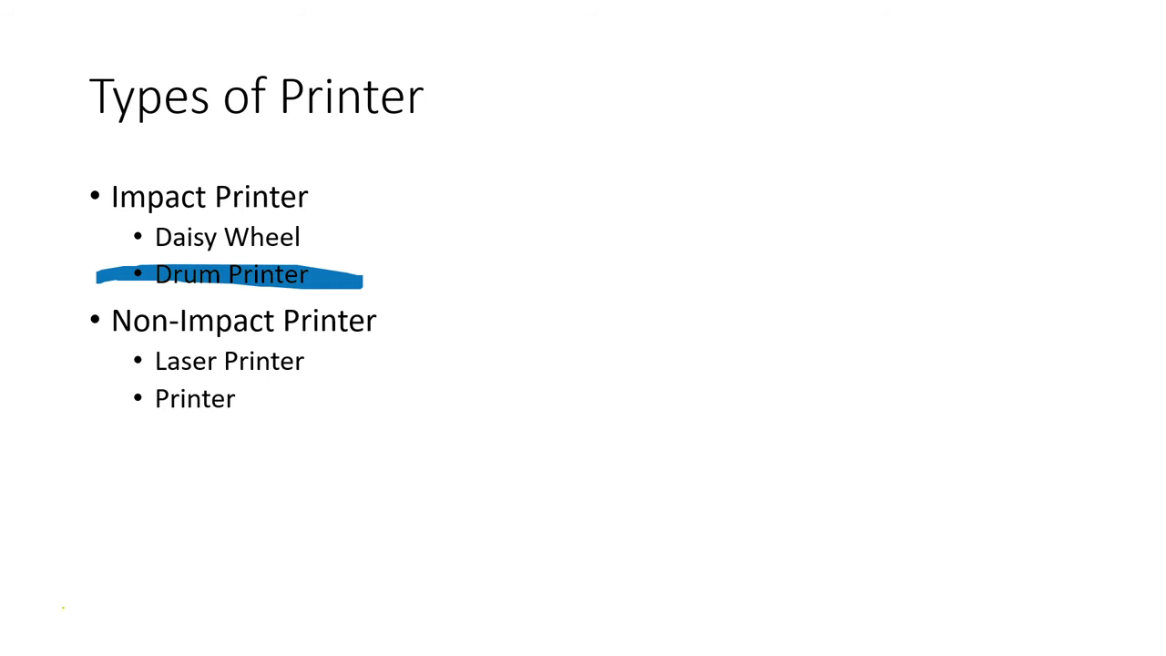
mouse_move(645, 310)
left_mouse_down()
mouse_move(761, 195)
mouse_move(841, 303)
left_mouse_up()
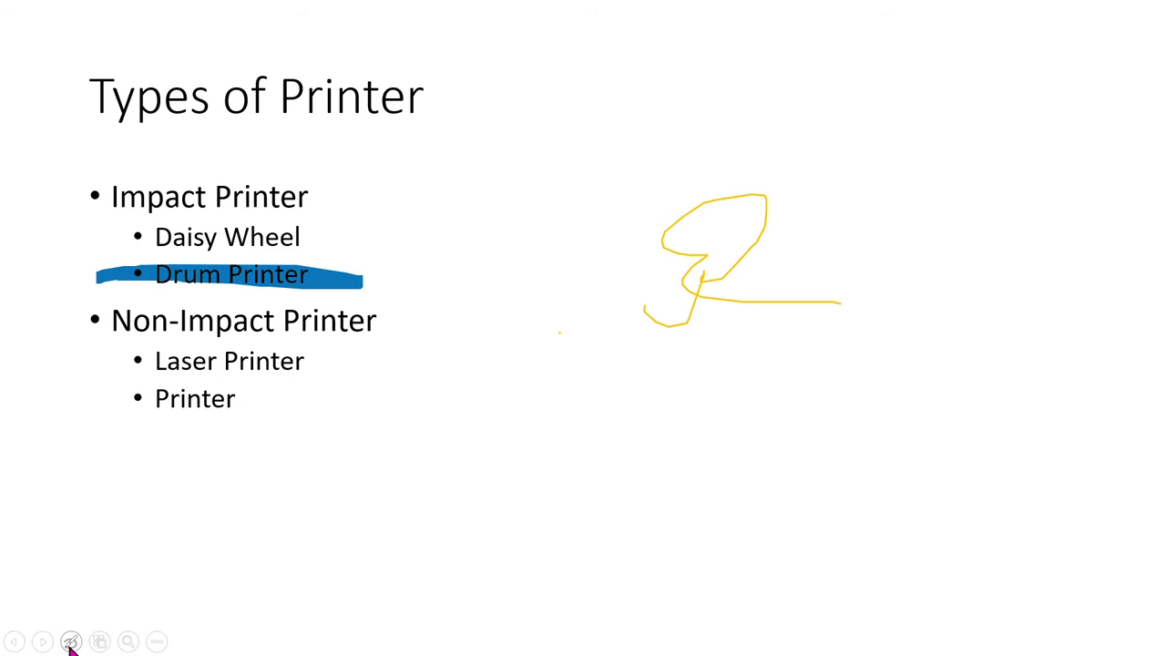
left_click(70, 642)
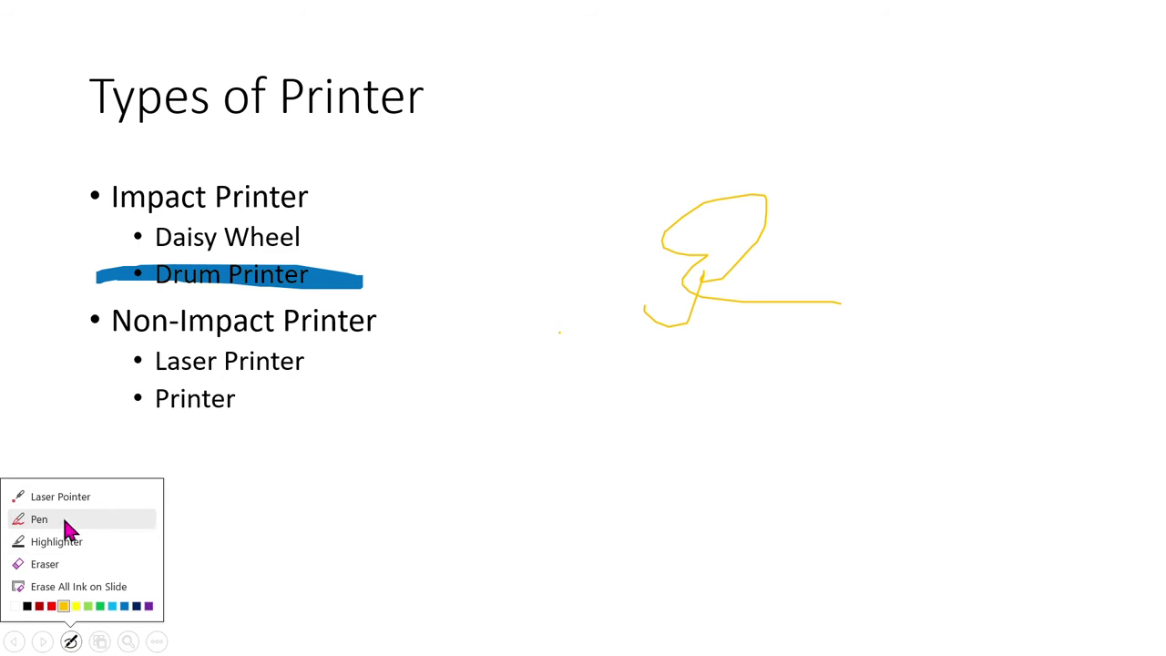
left_click(69, 519)
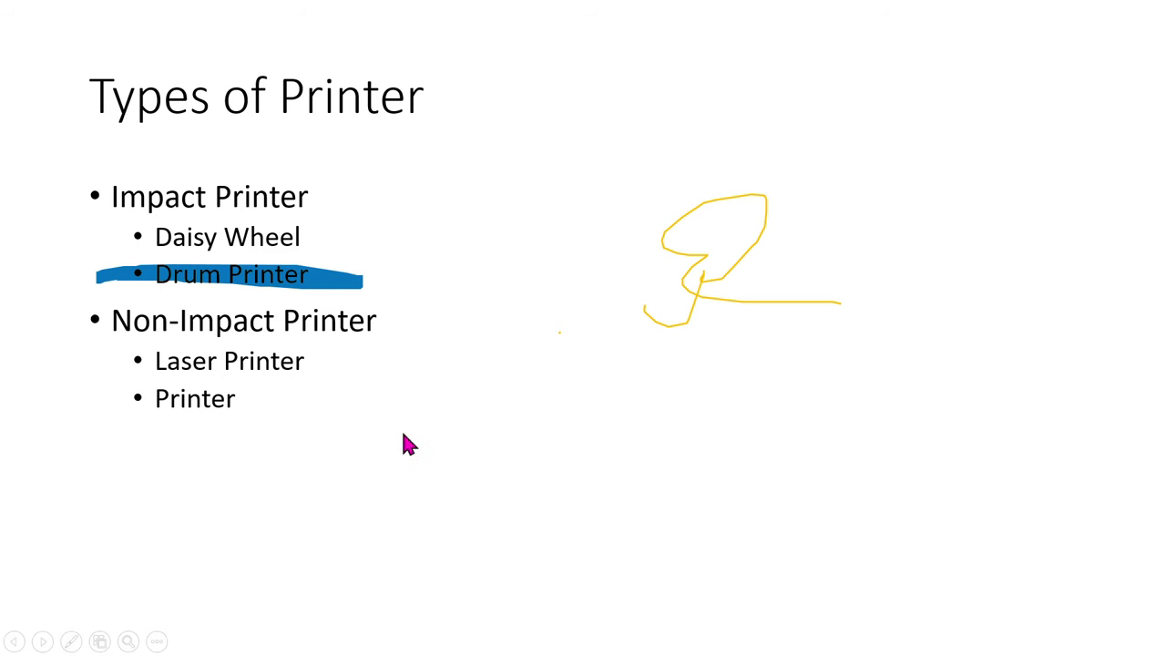
Zoom into the slide's upper-left and back out, then end the show and discard the ink
left_click(129, 640)
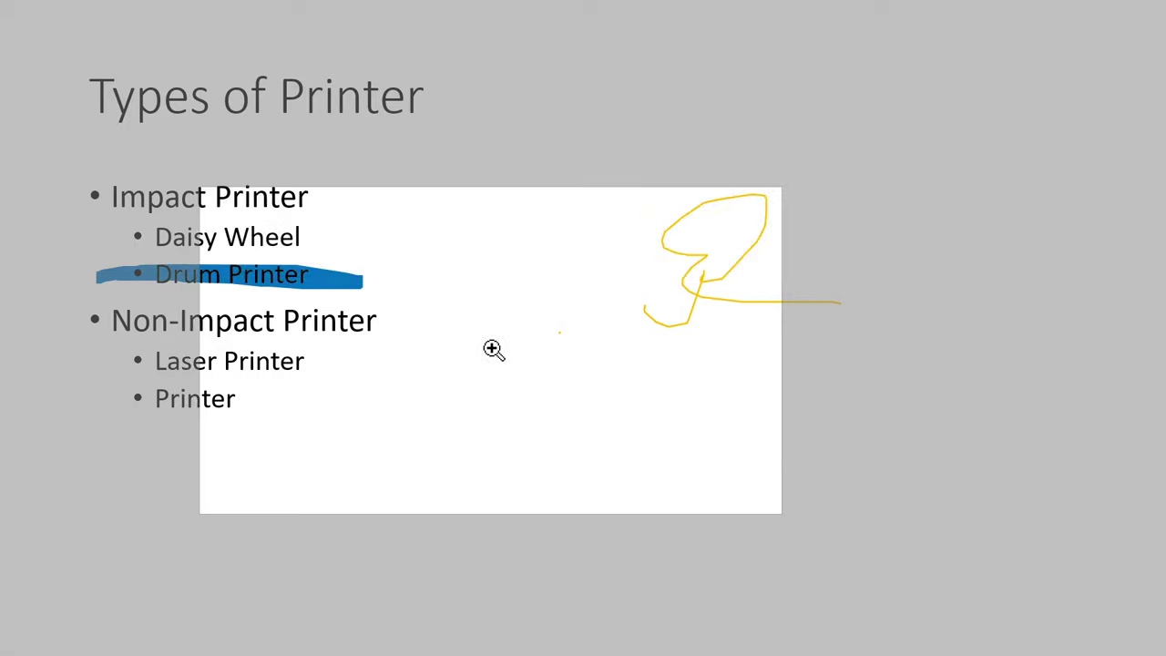
left_click(370, 185)
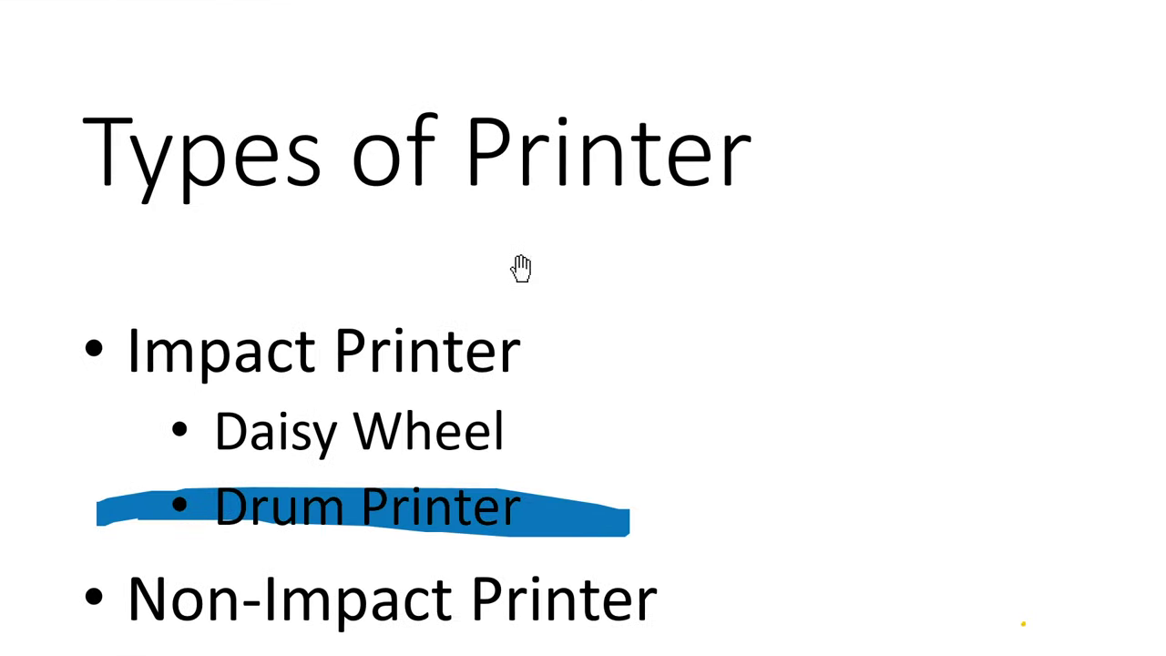
right_click(458, 489)
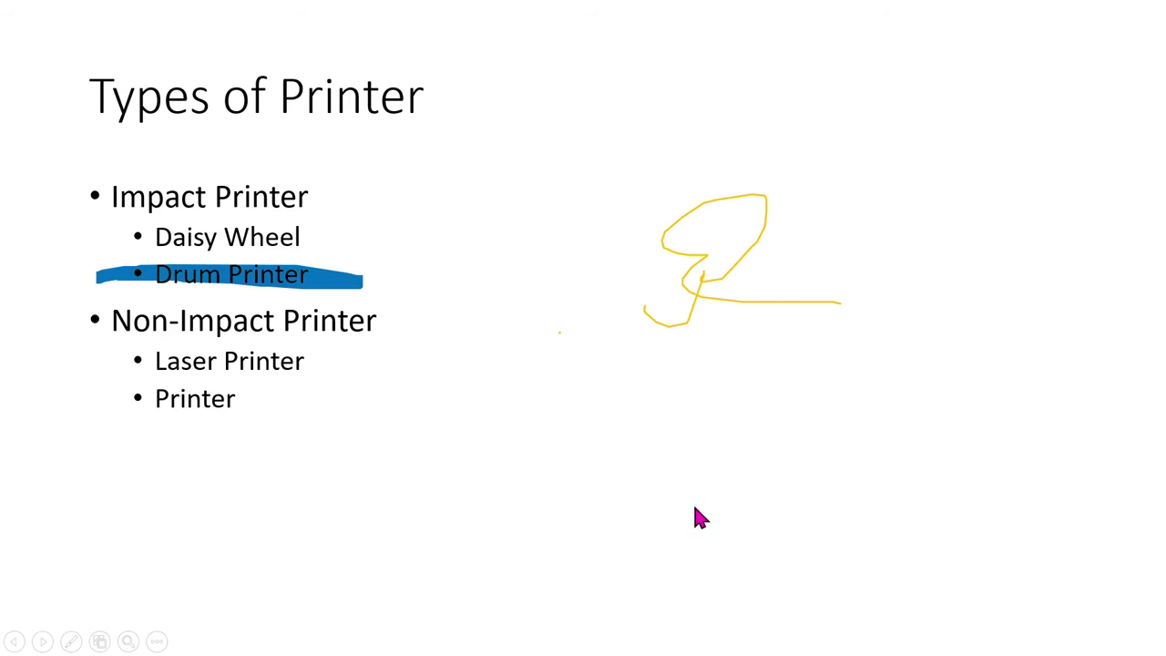
key("Escape")
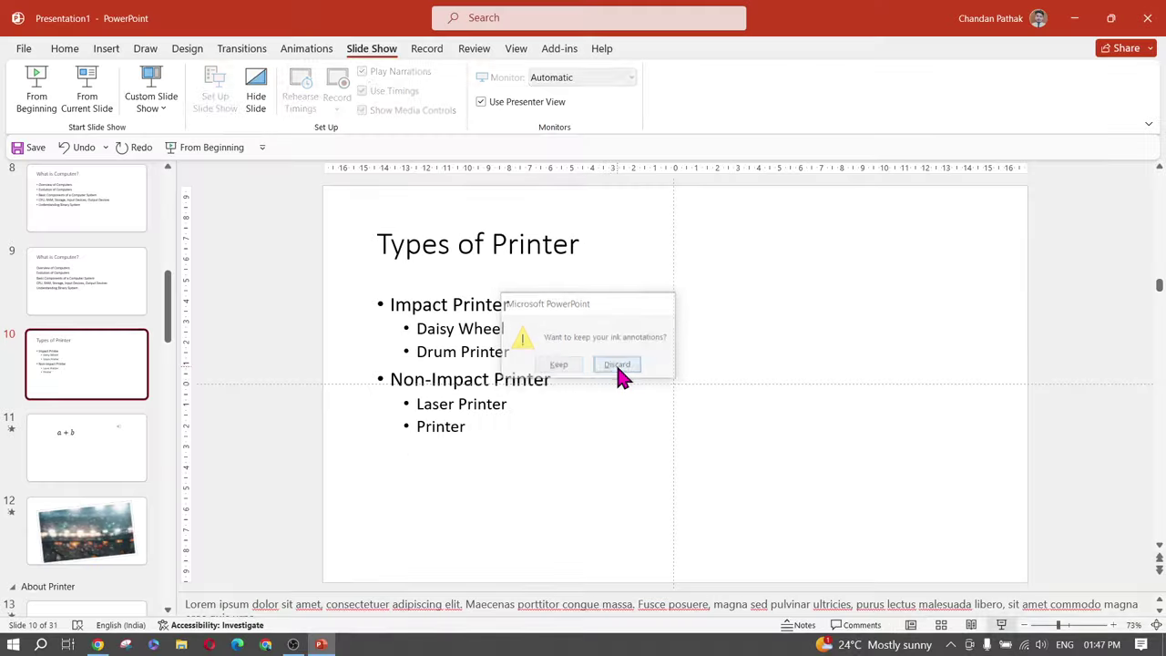
left_click(617, 365)
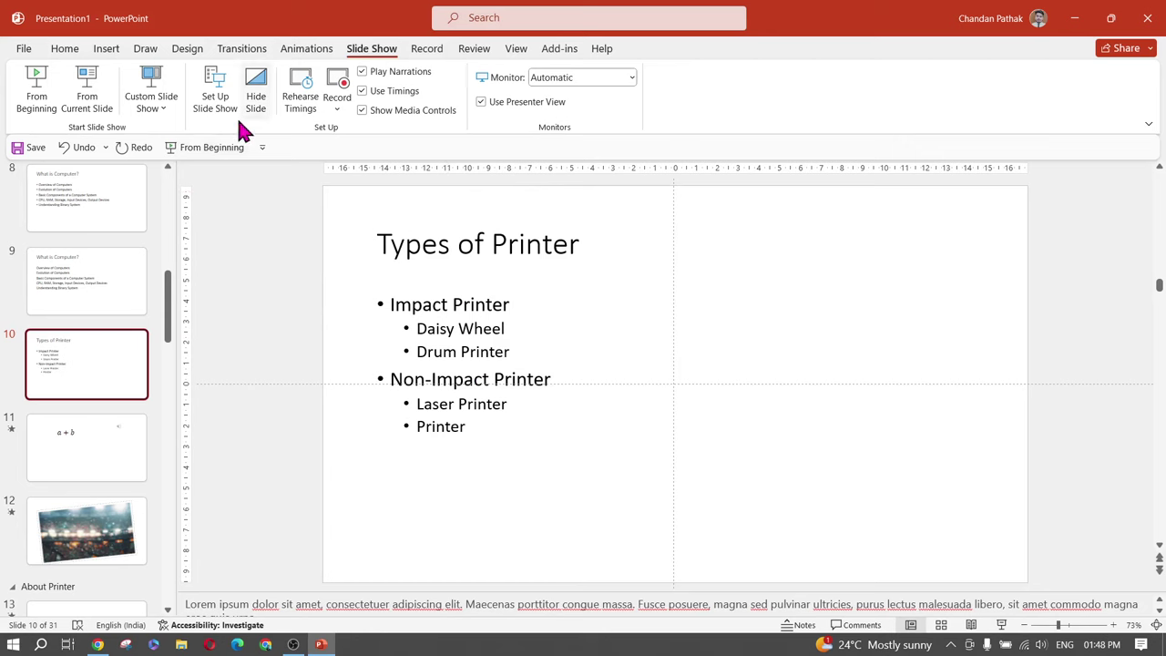
Check the custom shows list twice and dismiss it
scroll(89, 465, "down", 2)
scroll(106, 432, "up", 3)
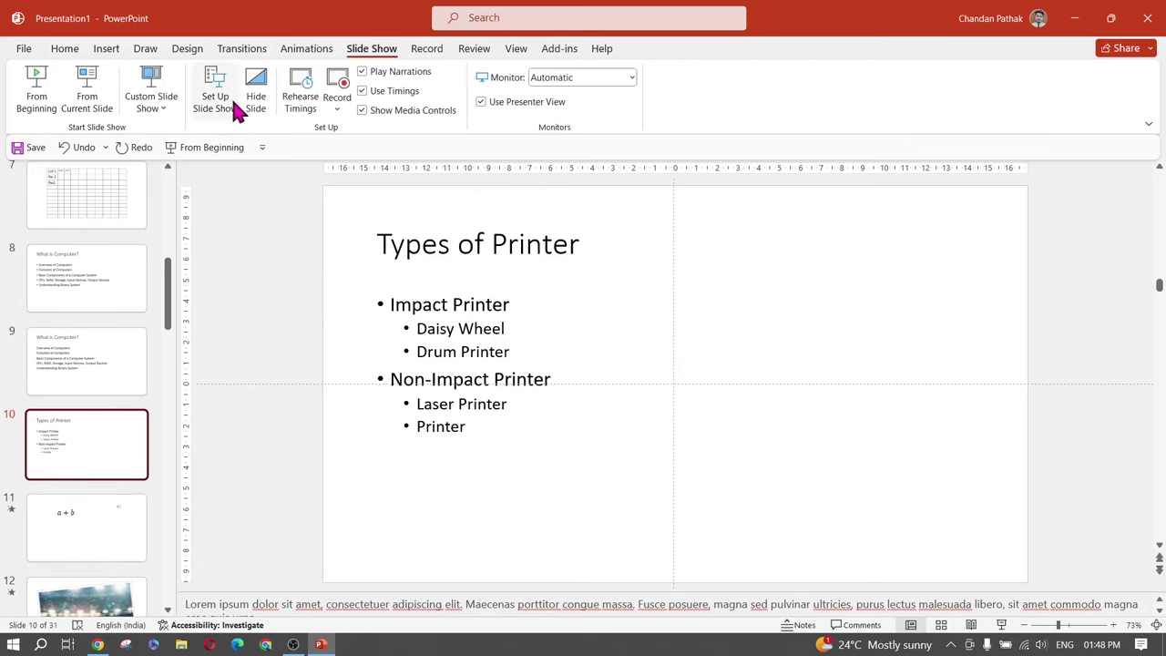
scroll(90, 373, "up", 3)
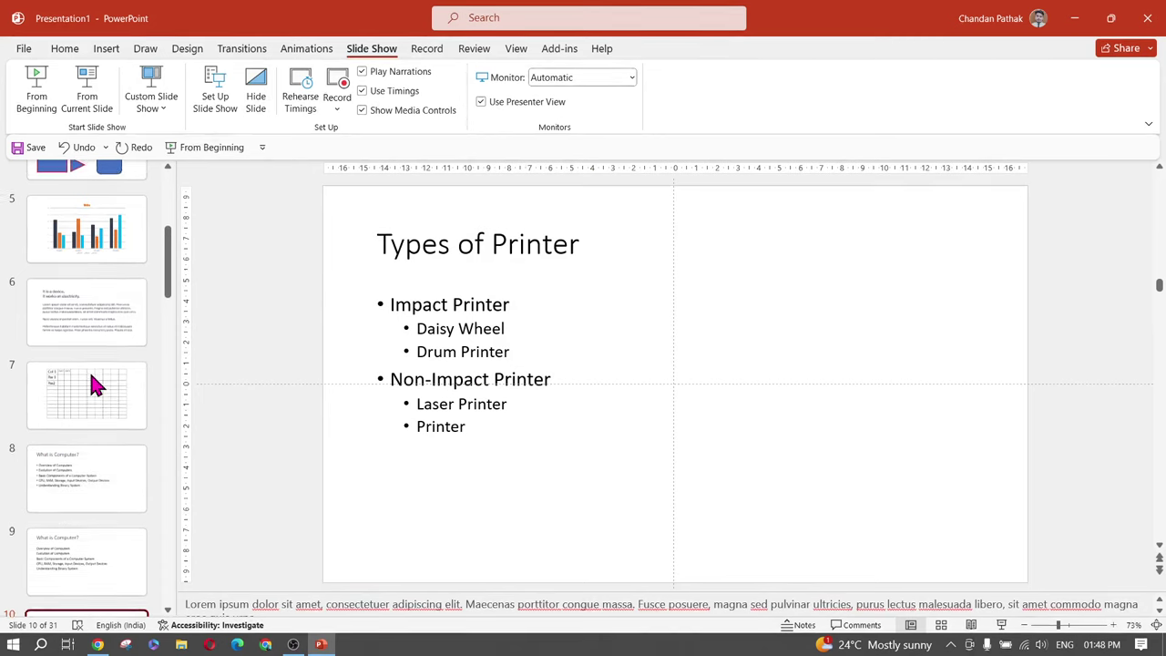
scroll(91, 382, "up", 5)
left_click(164, 105)
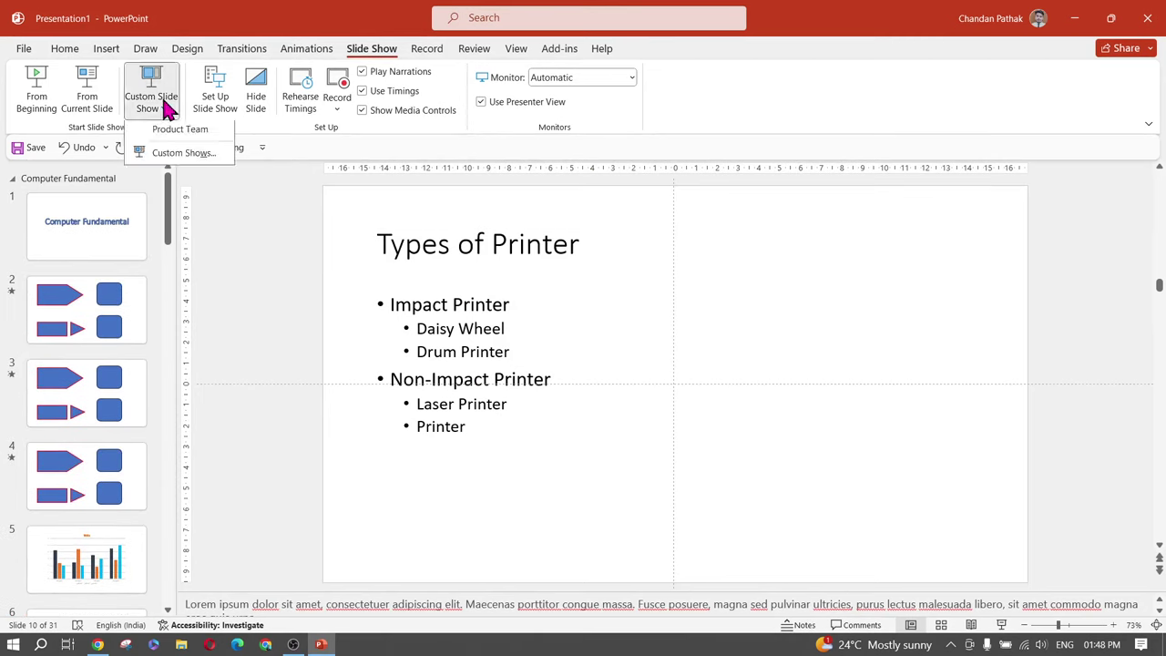
left_click(80, 326)
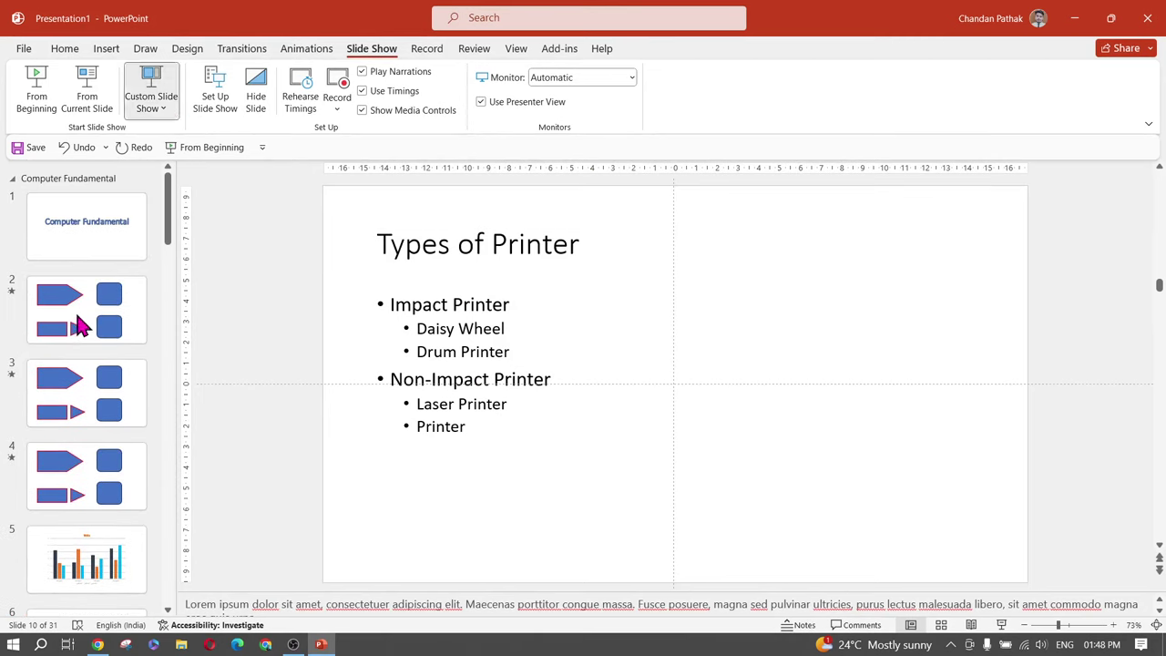
left_click(163, 111)
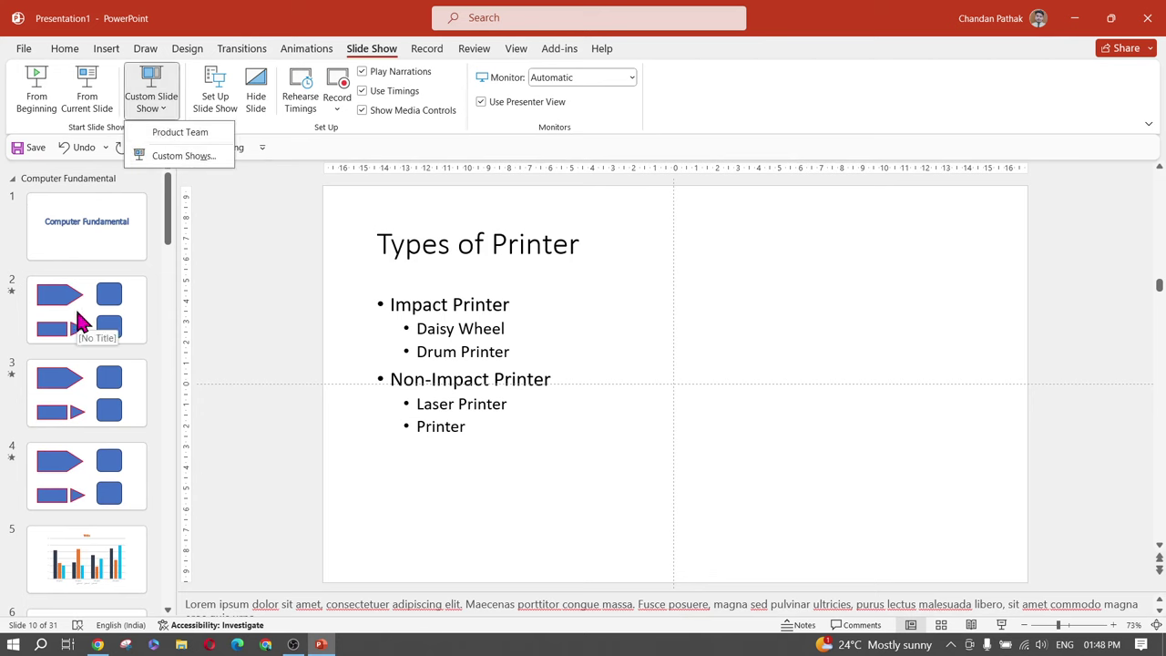
left_click(155, 270)
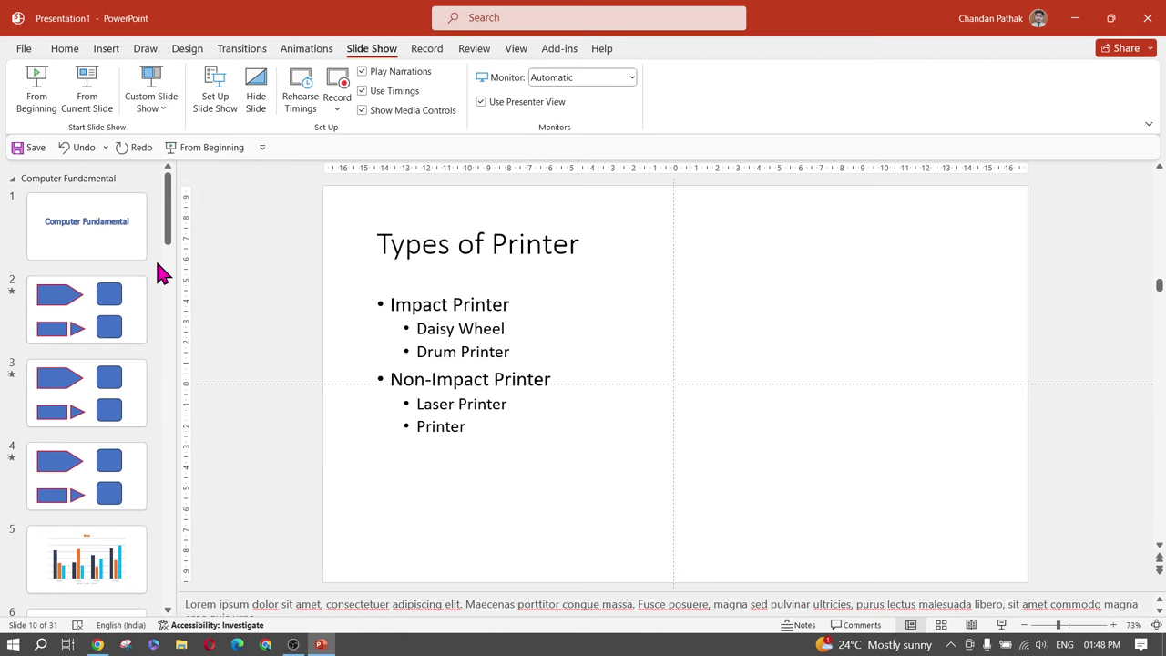
Select slides 2 through 4 and hide them from the show
left_click(103, 335)
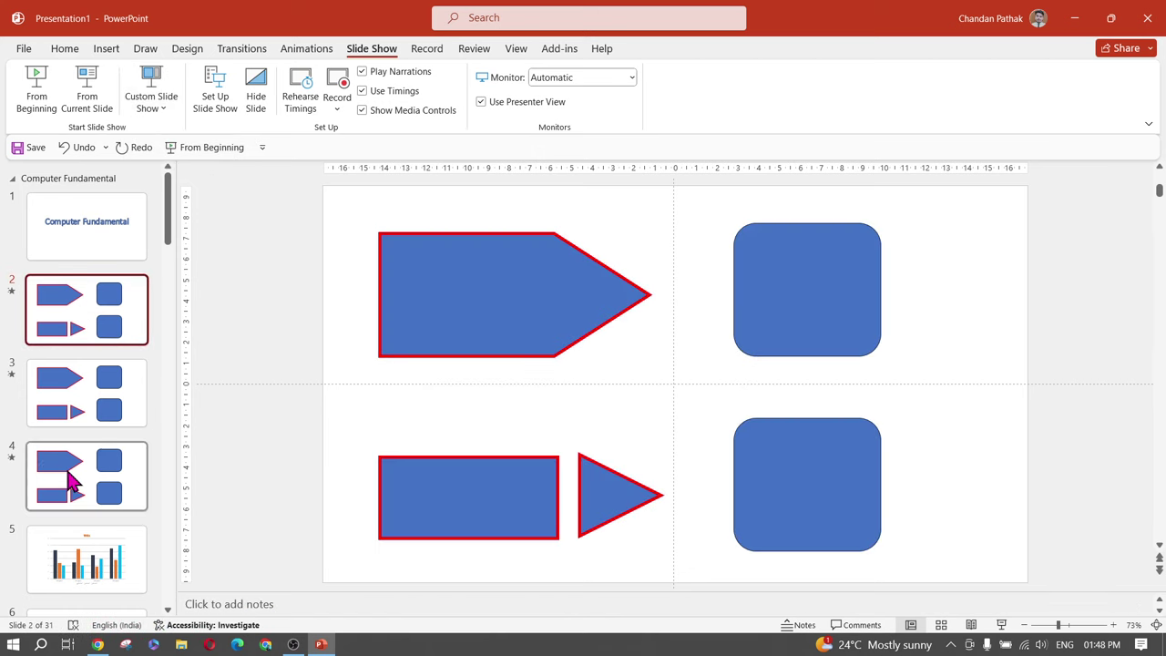
left_click(67, 476, "shift")
left_click(256, 100)
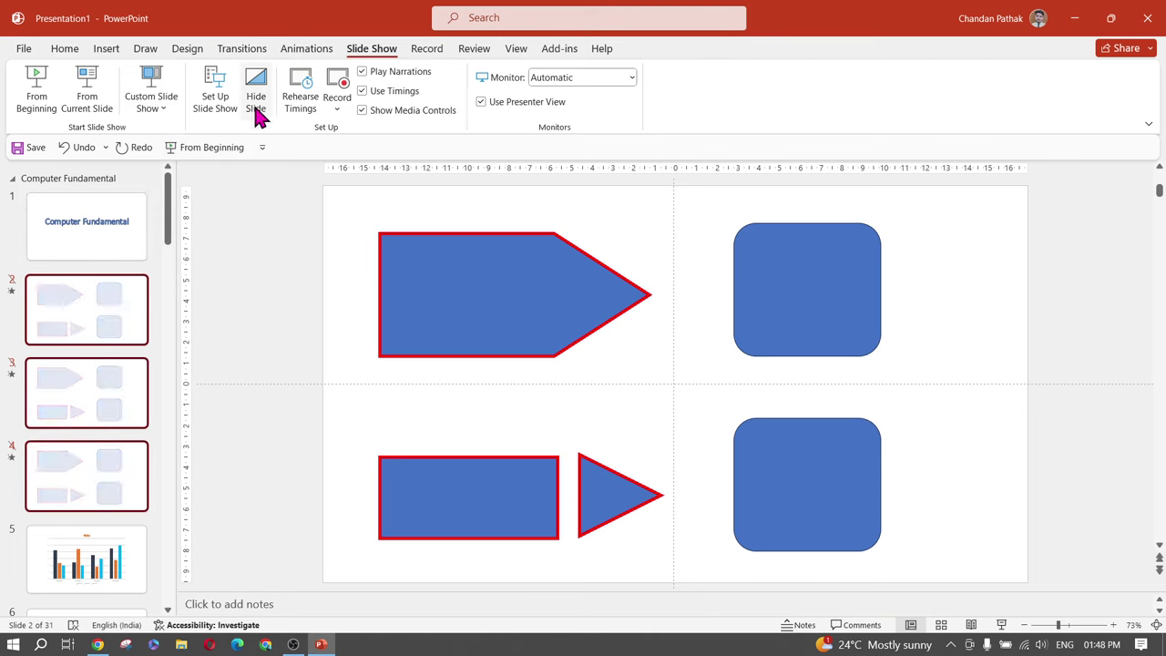
Run the show from slide 1 to confirm it skips to the chart, then undo the hide
left_click(111, 228)
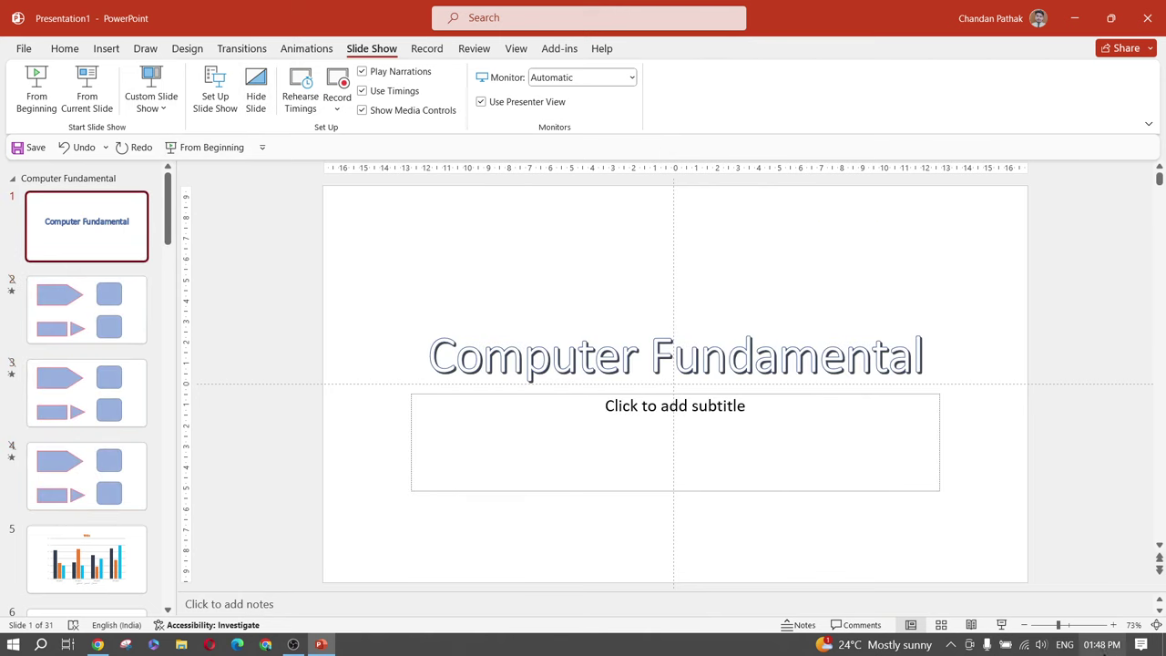
left_click(1001, 625)
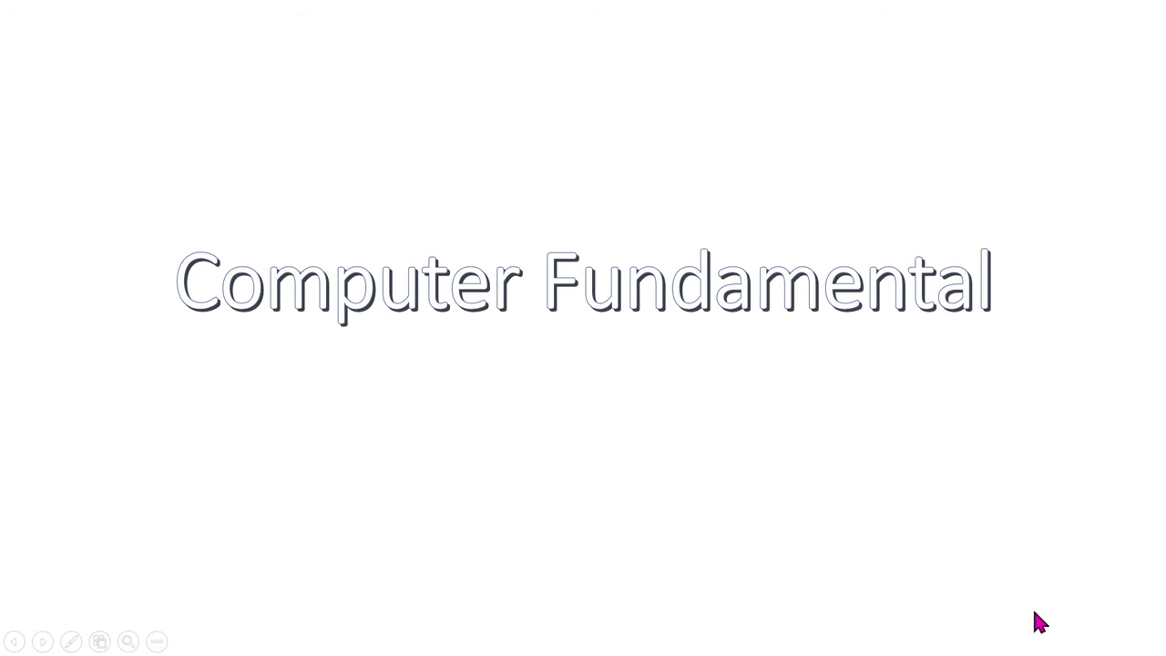
left_click(970, 343)
key("Escape")
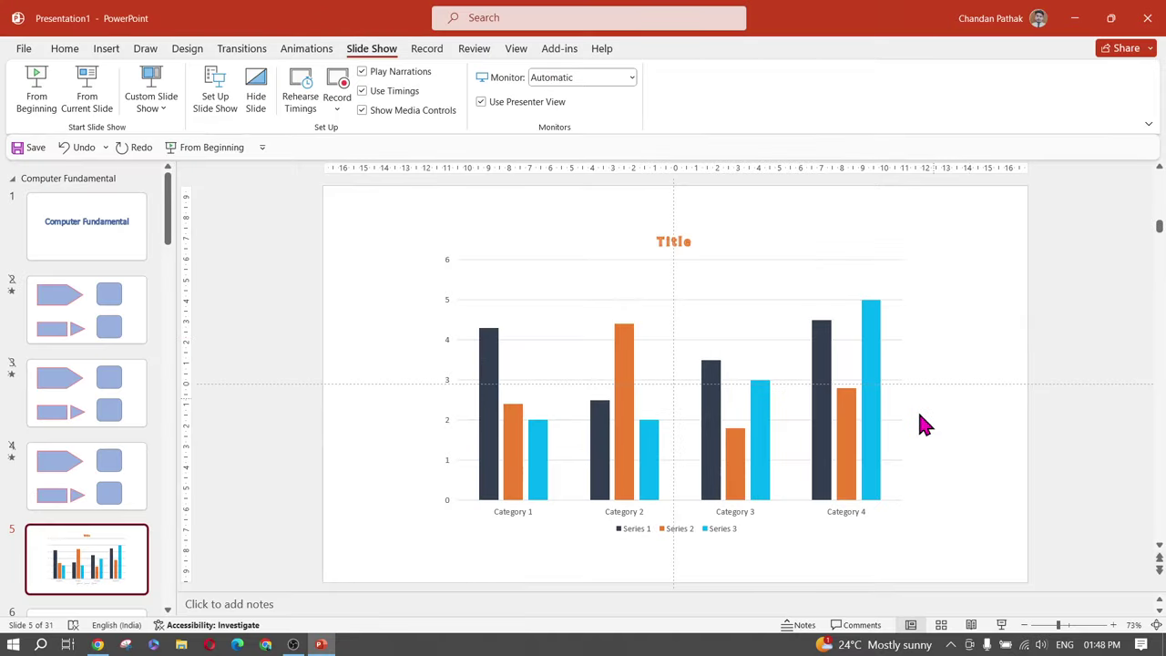
key("Up")
key("shift+Up")
key("shift+Up")
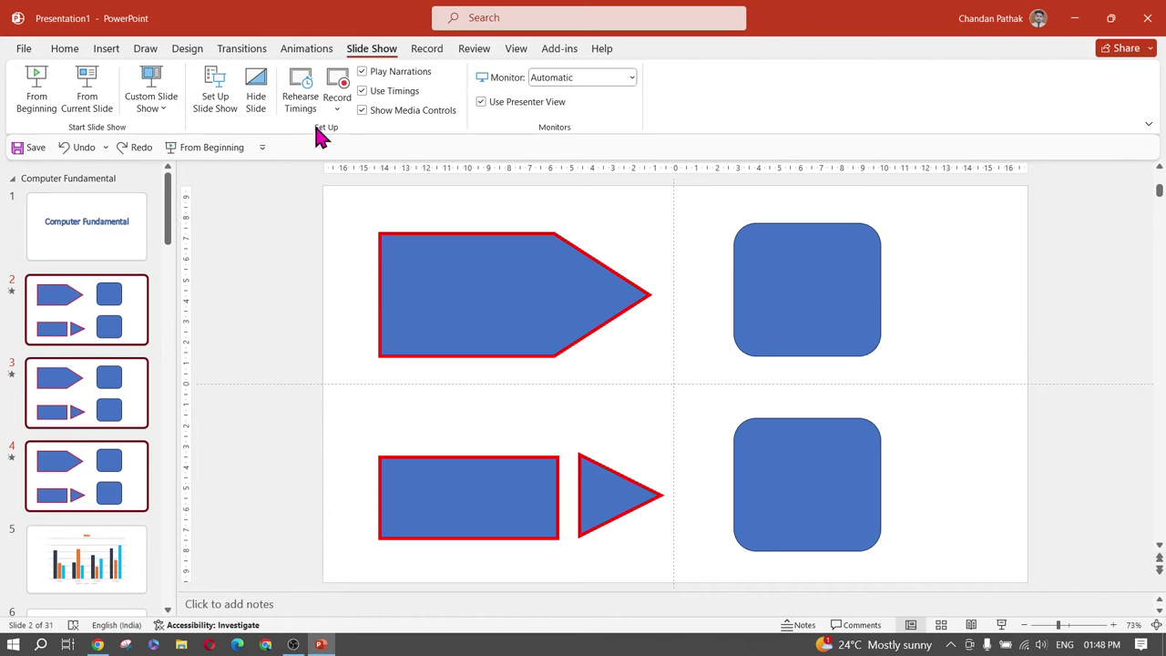
left_click(337, 110)
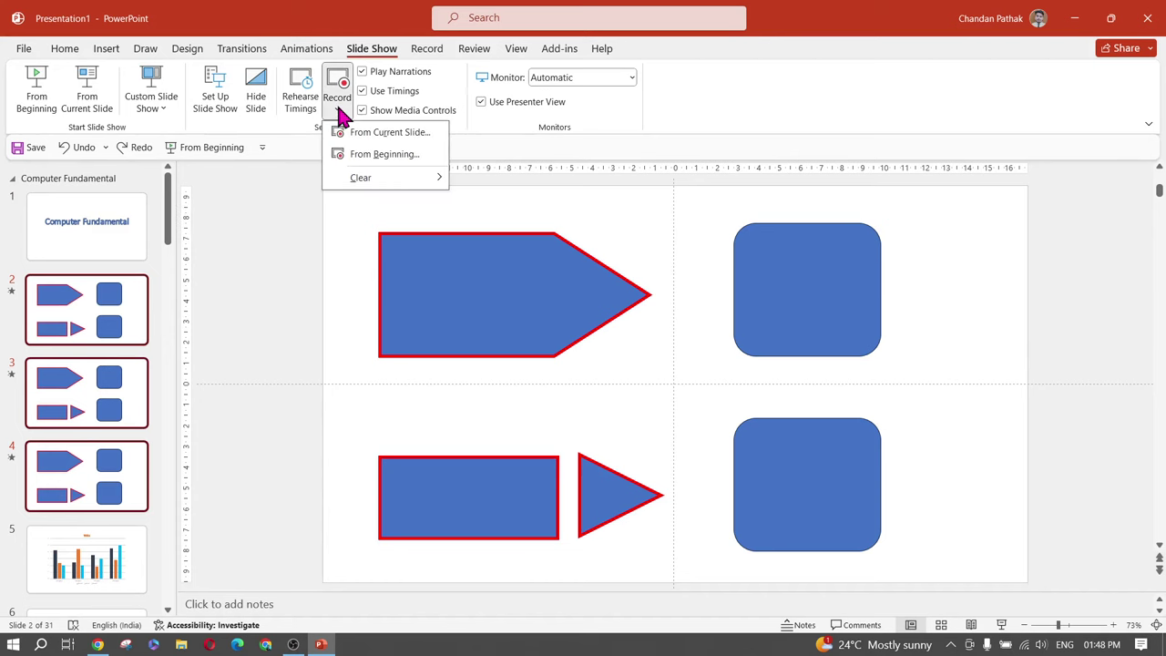
left_click(282, 220)
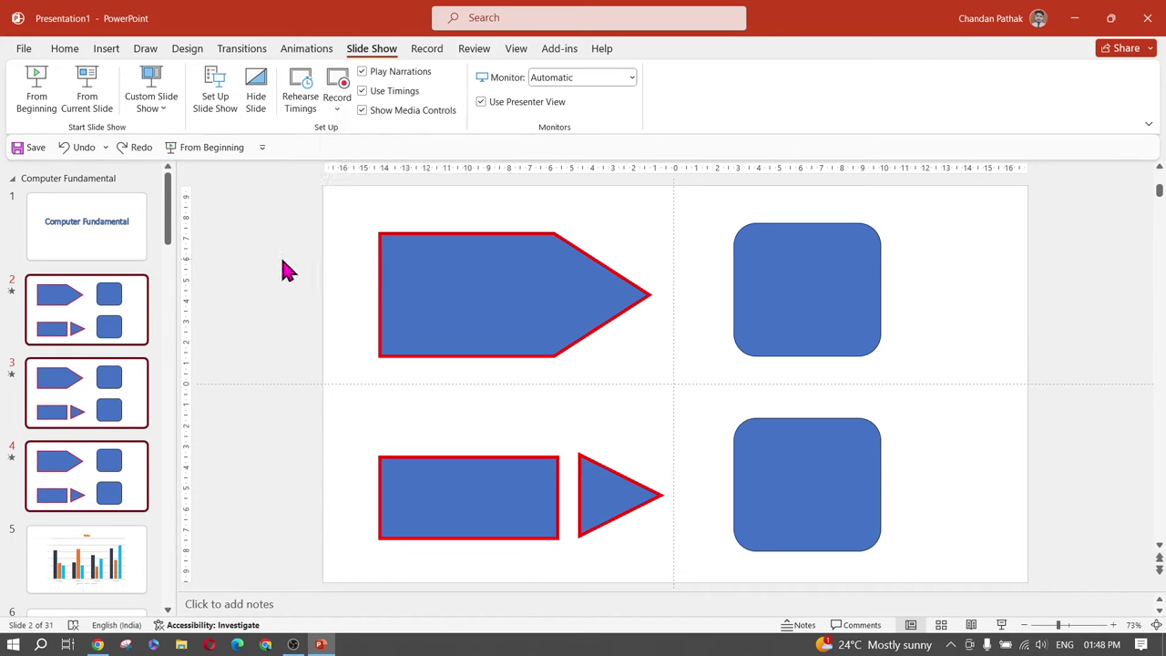
key("alt+Tab")
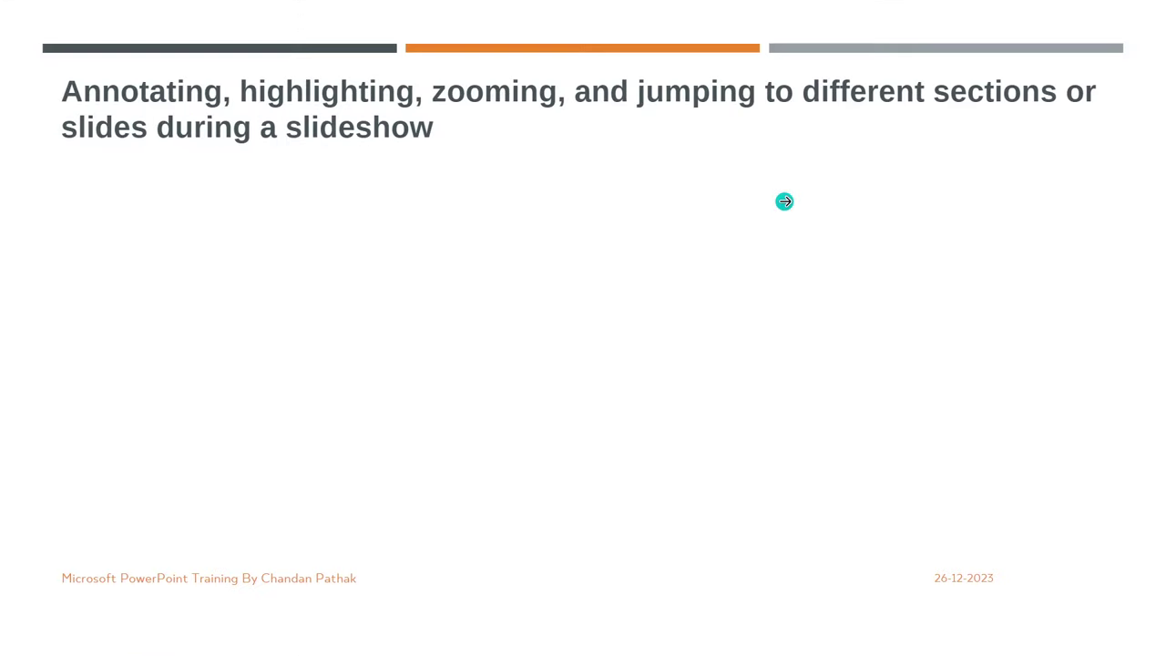
key("Right")
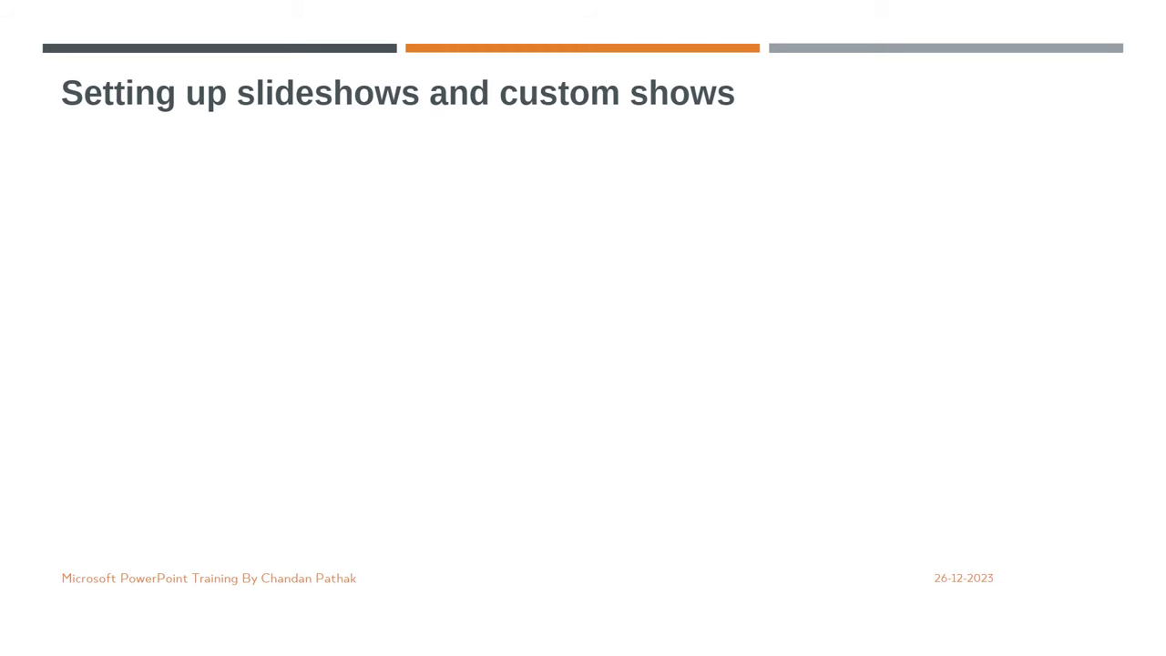
key("Right")
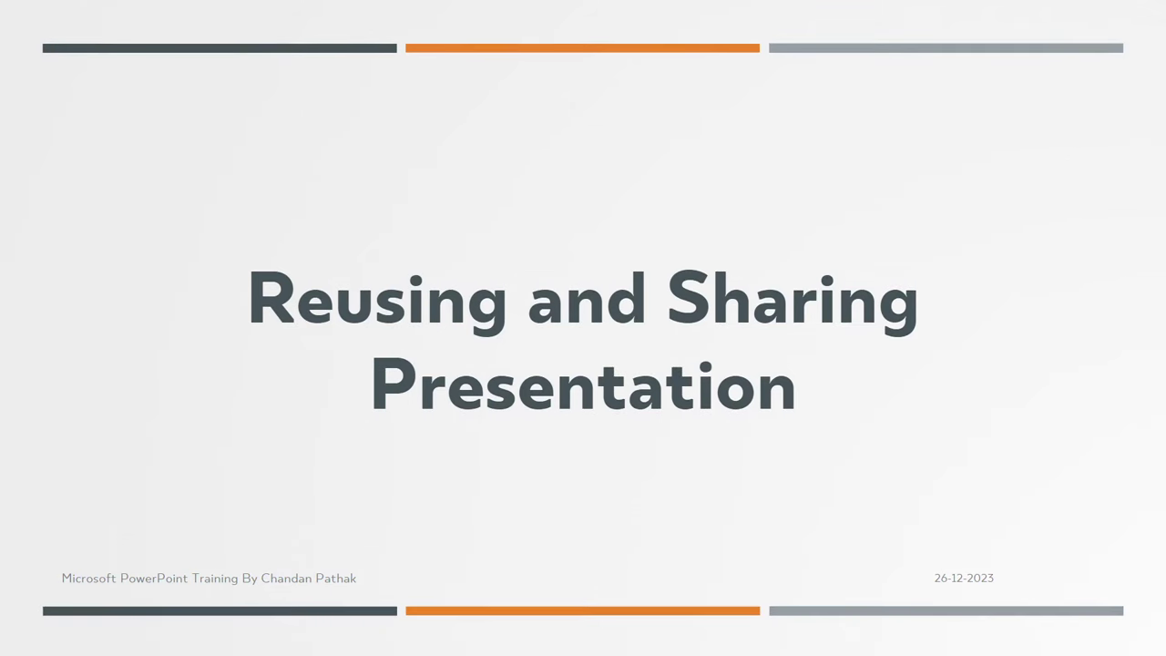
key("Right")
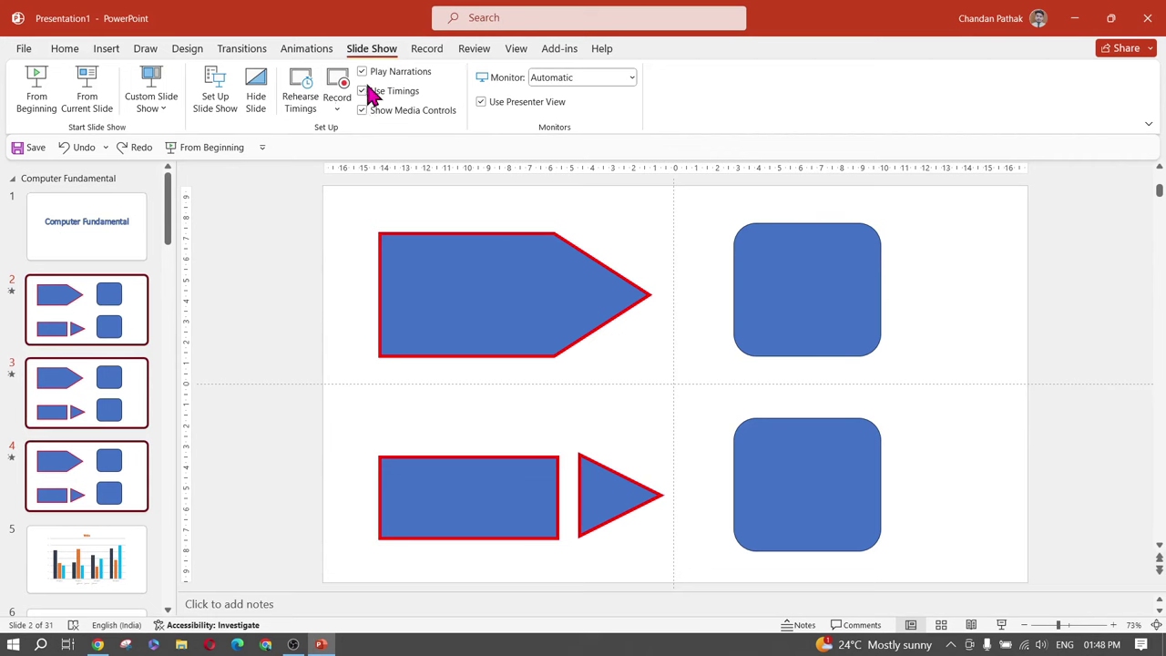
From slide 1, choose Save Current Theme in the Design tab's Themes gallery
left_click(45, 236)
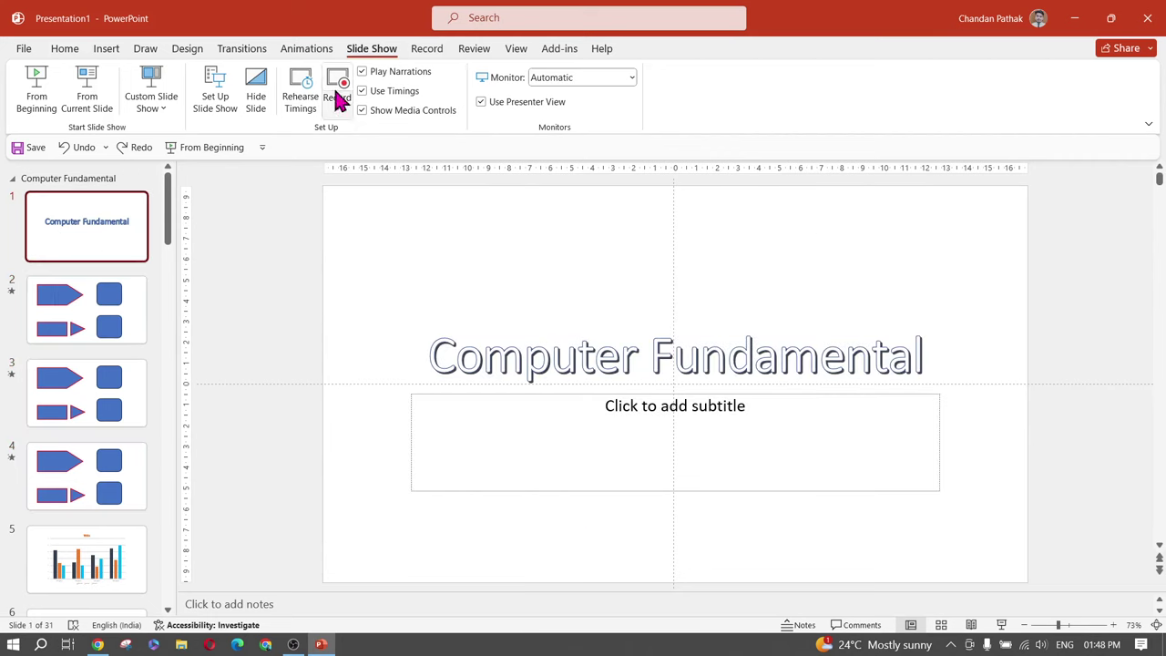
left_click(185, 50)
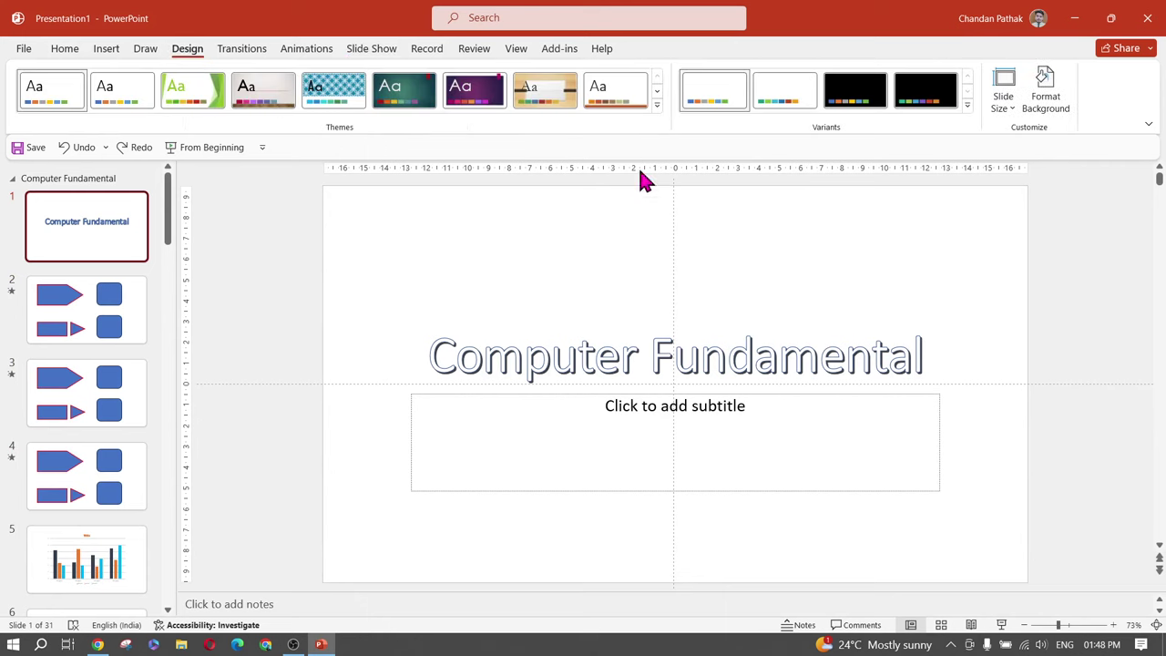
left_click(656, 105)
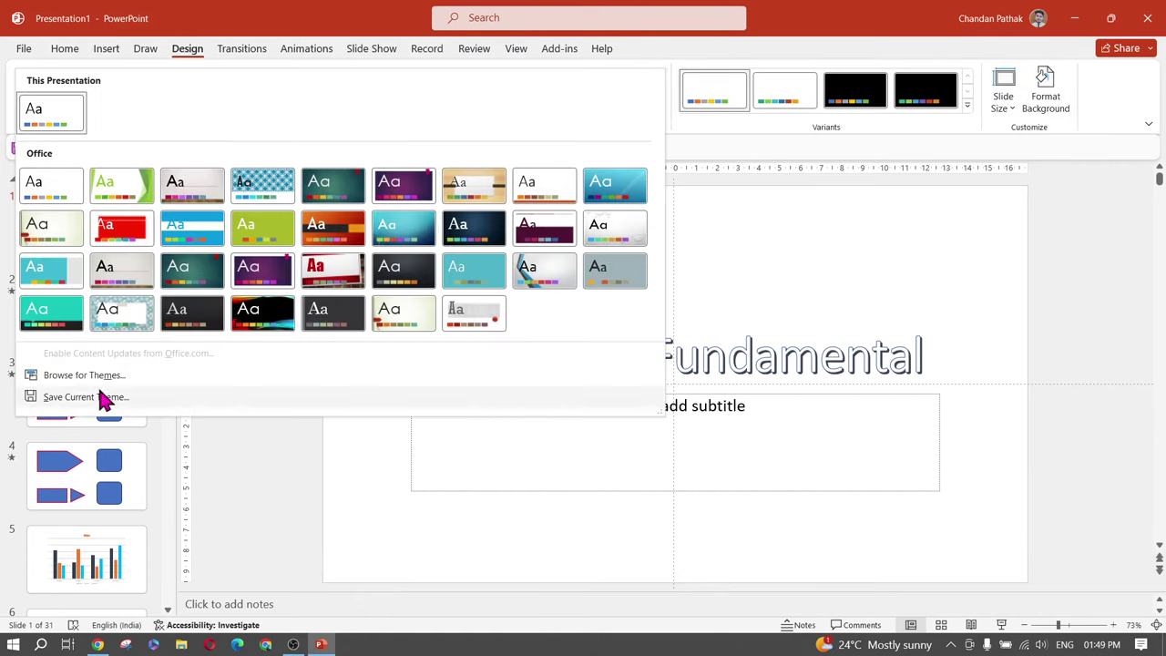
left_click(96, 407)
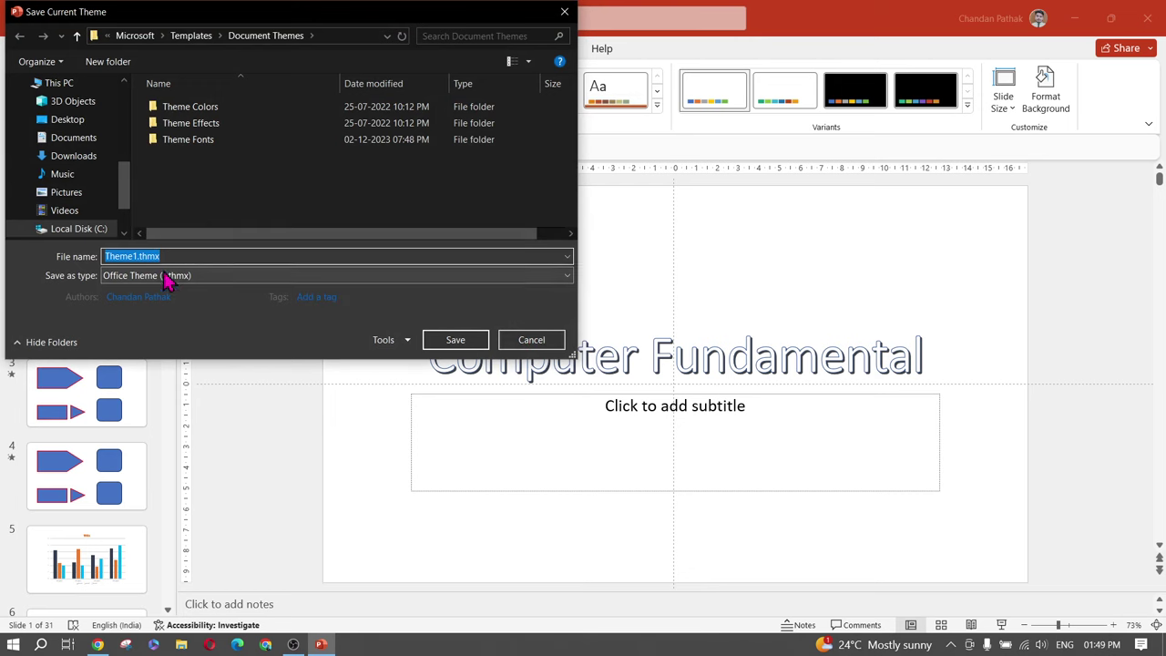
Cancel the theme save, advance the Google Slides outline one slide, and return to PowerPoint
left_click(547, 346)
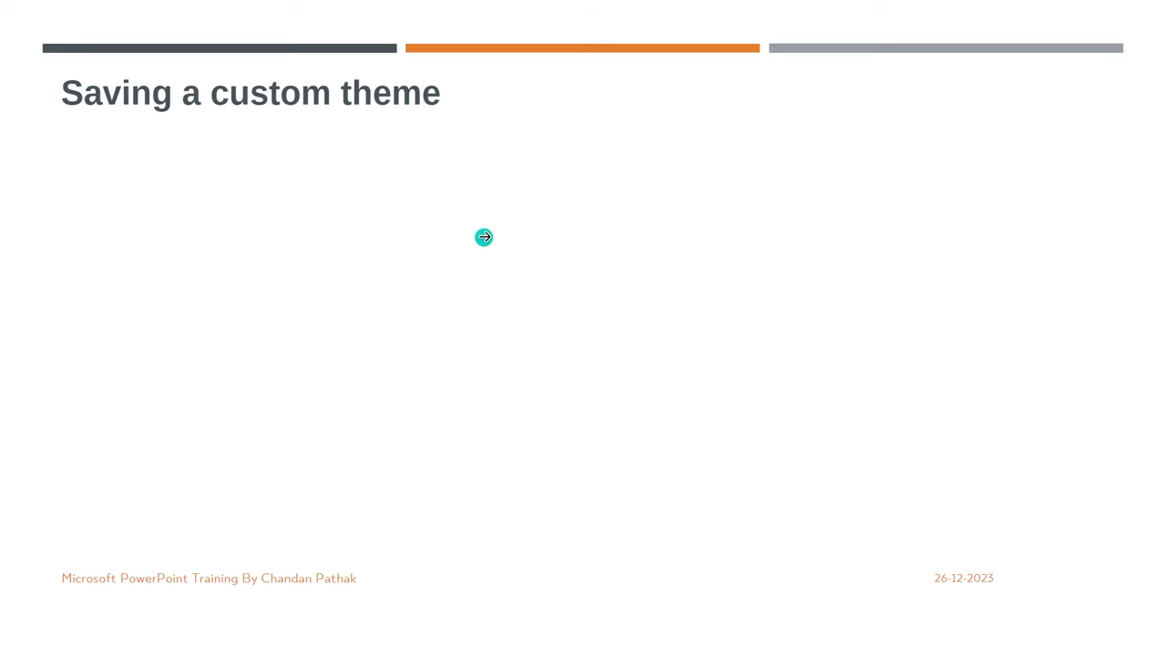
left_click(483, 237)
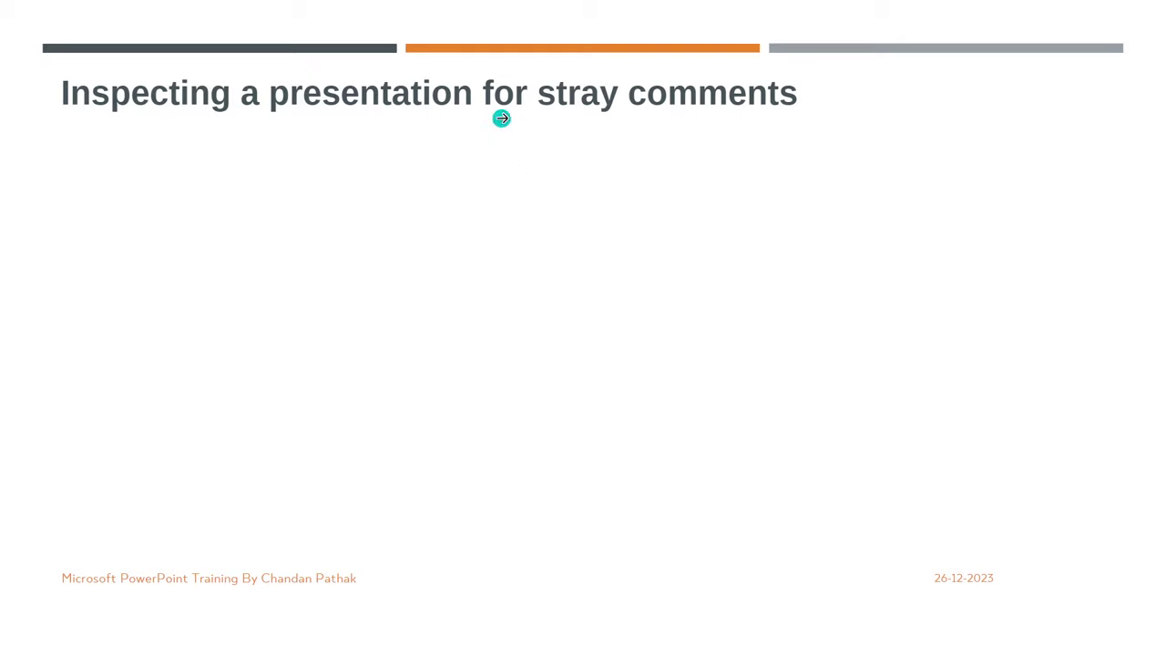
key("alt+Tab")
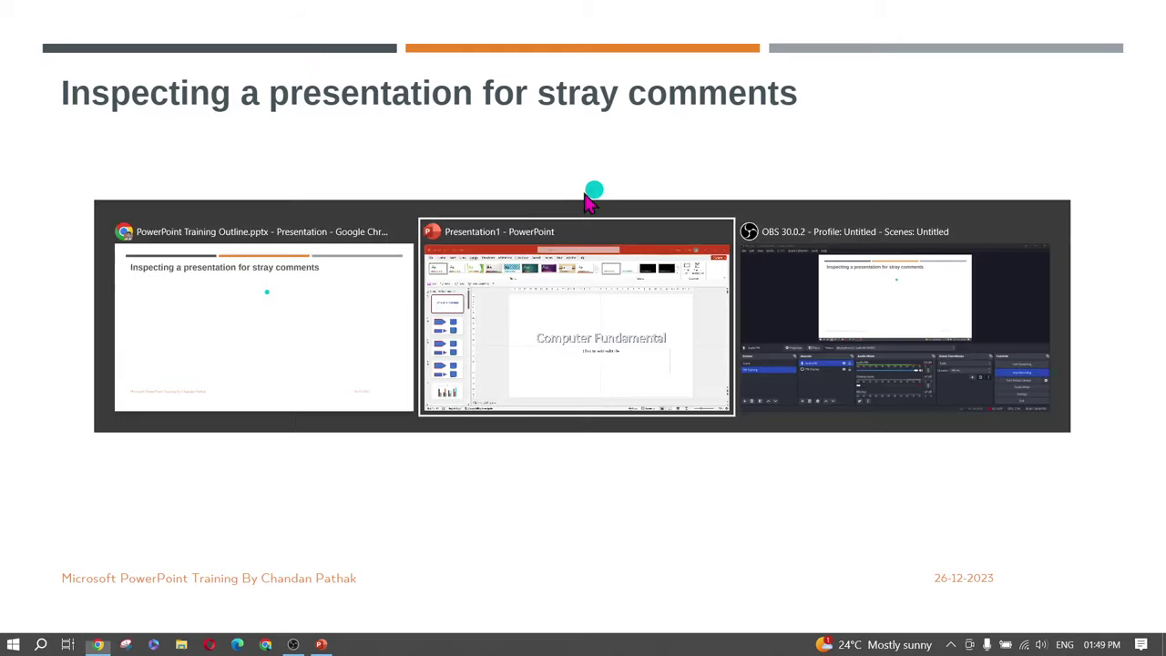
key("alt+Tab")
key("alt+Tab")
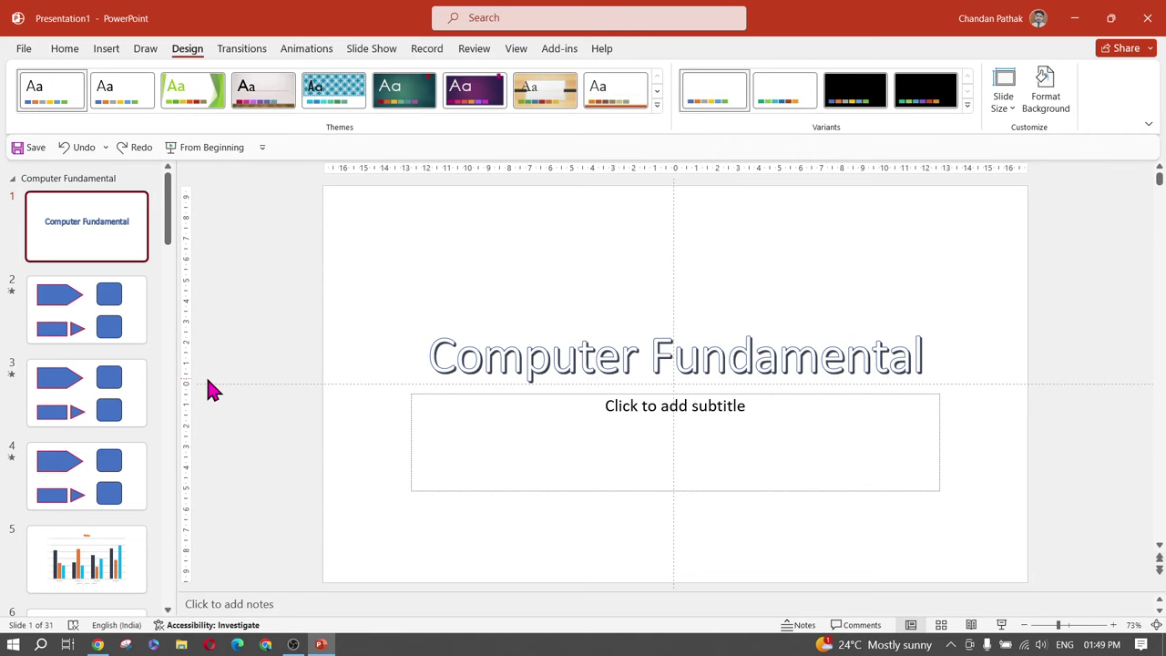
Start Inspect Document from File > Info, saving the deck as Computer Fundamental.pptx when prompted
left_click(26, 50)
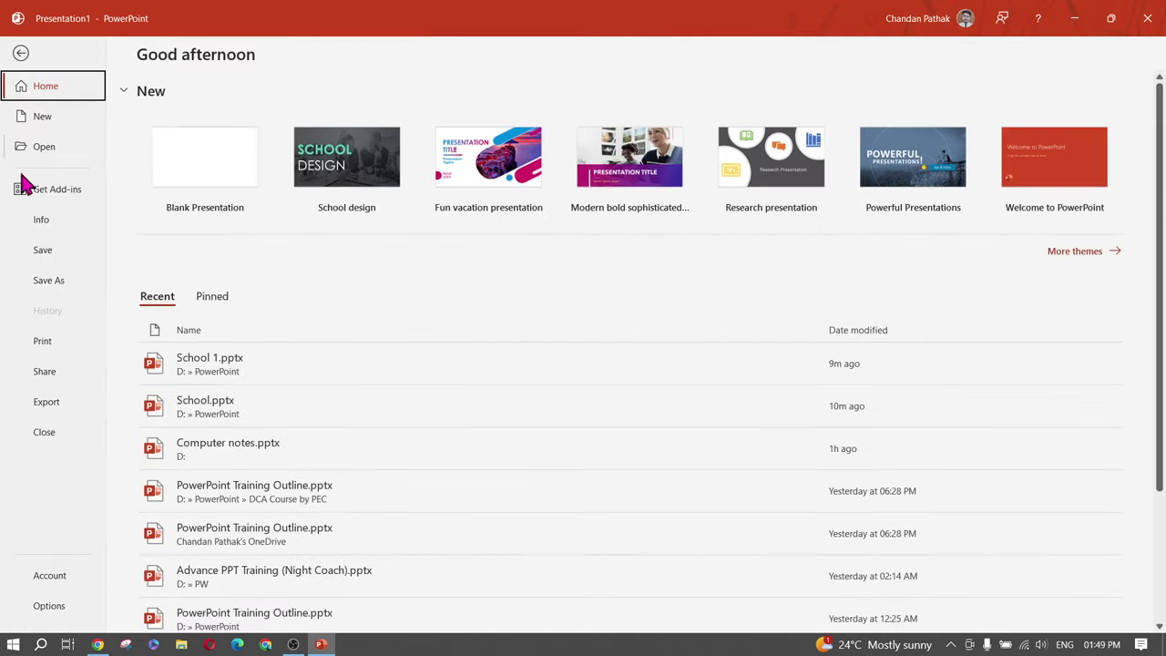
left_click(39, 224)
left_click(189, 372)
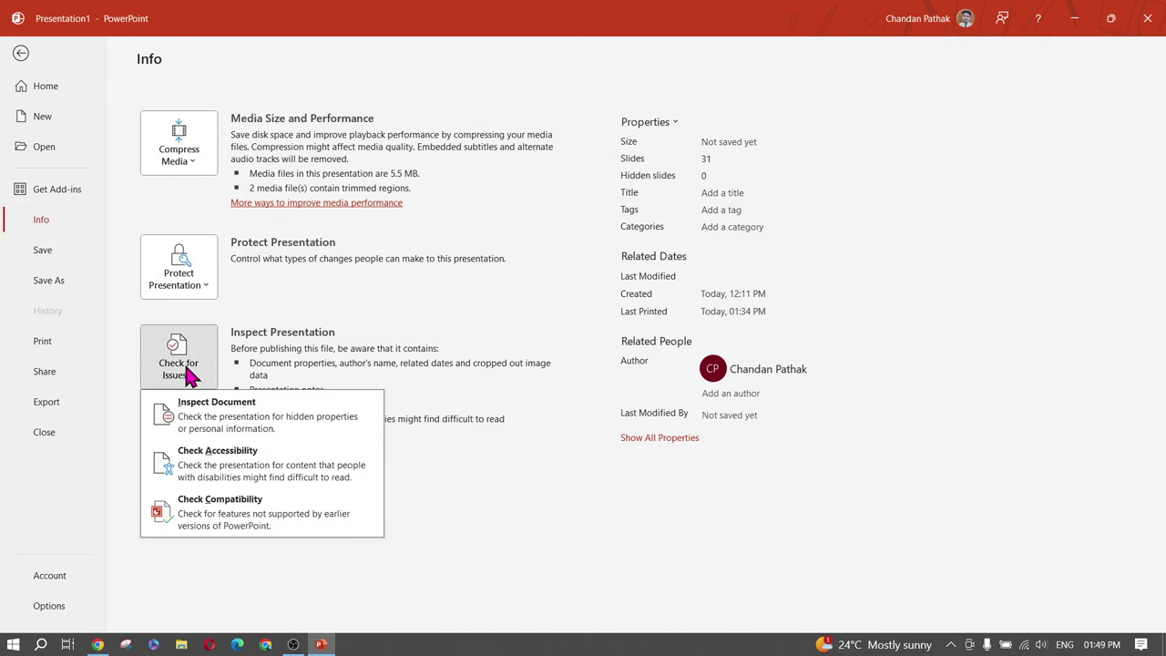
left_click(210, 416)
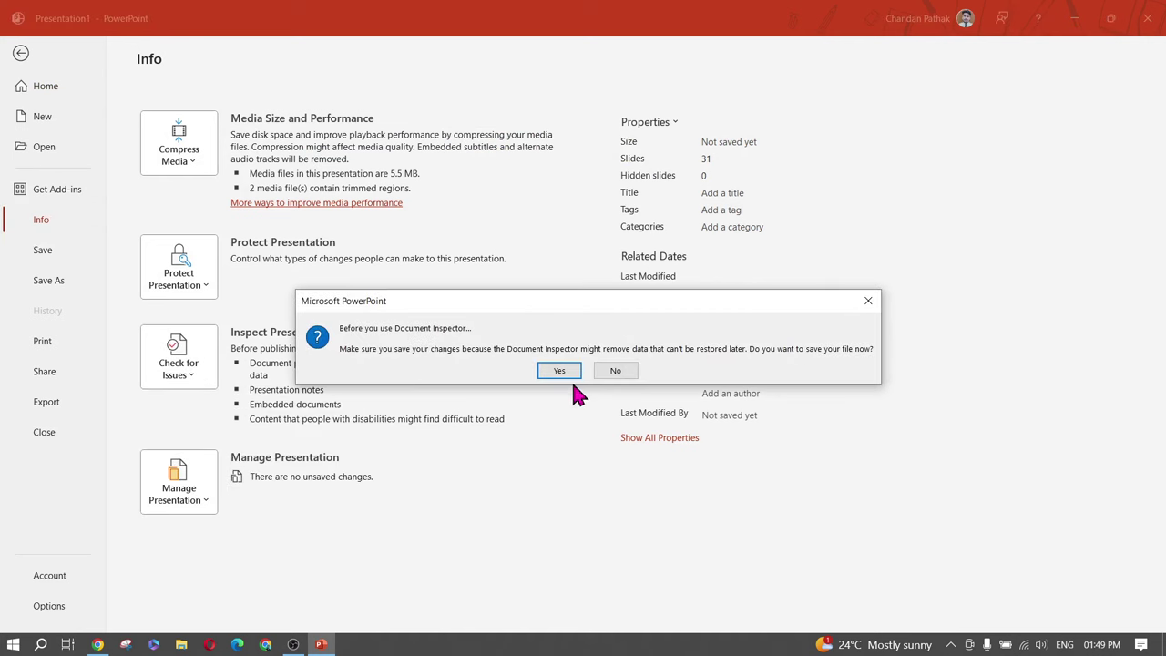
left_click(560, 368)
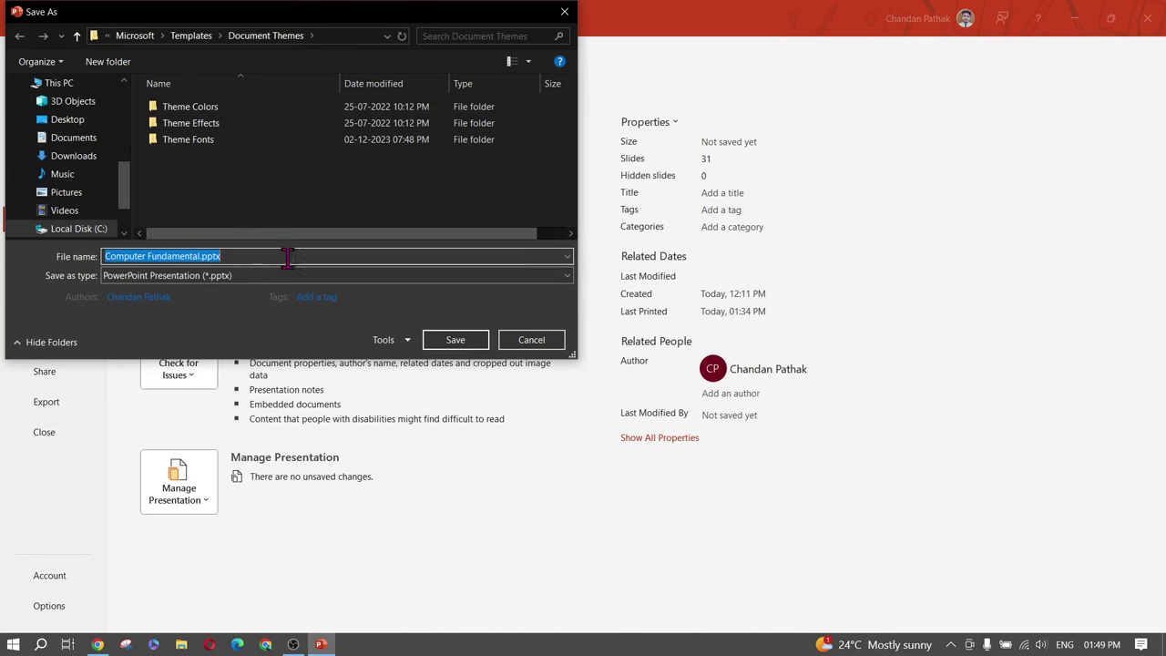
left_click(467, 342)
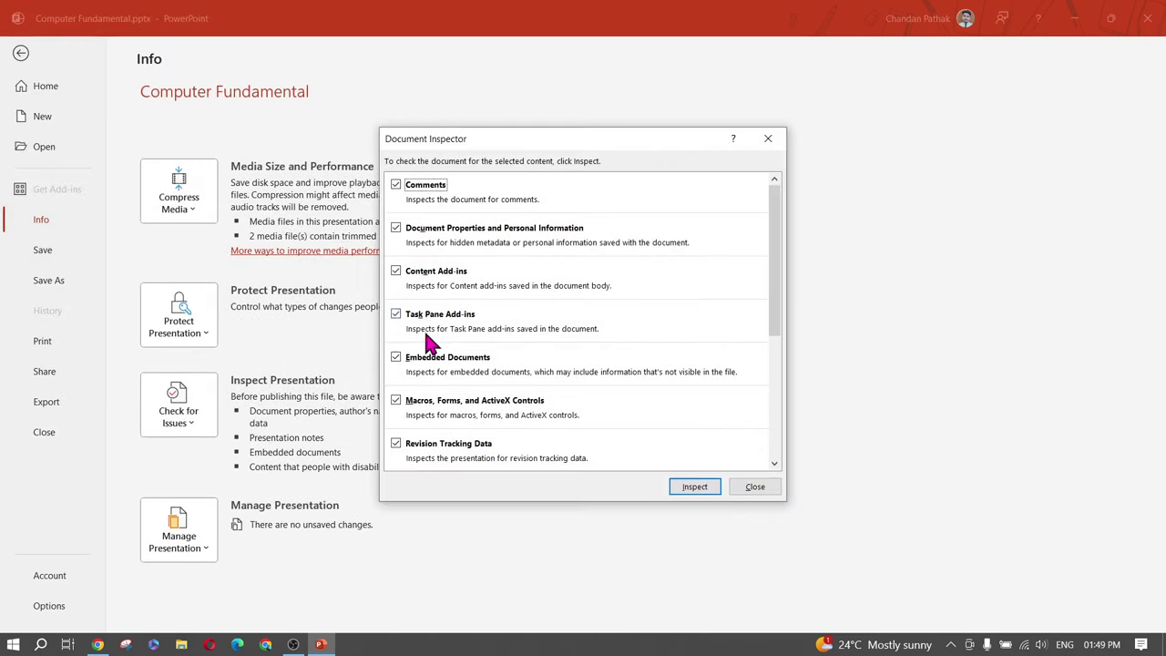
Run the Document Inspector on all checked categories
scroll(495, 247, "down", 5)
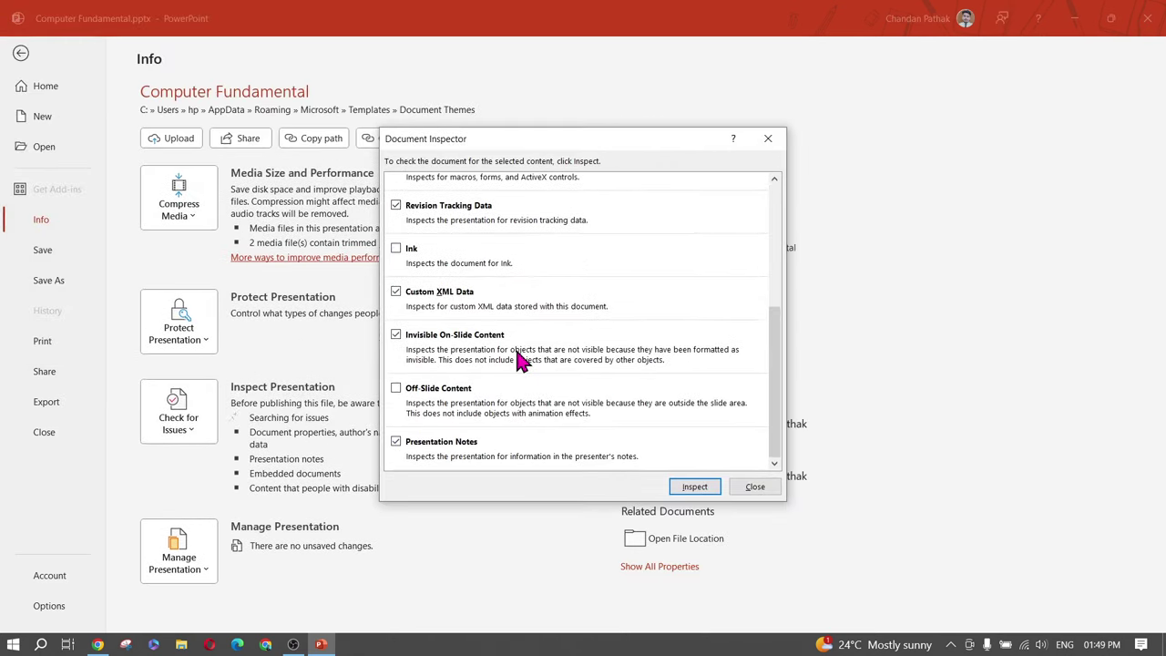
scroll(526, 360, "up", 5)
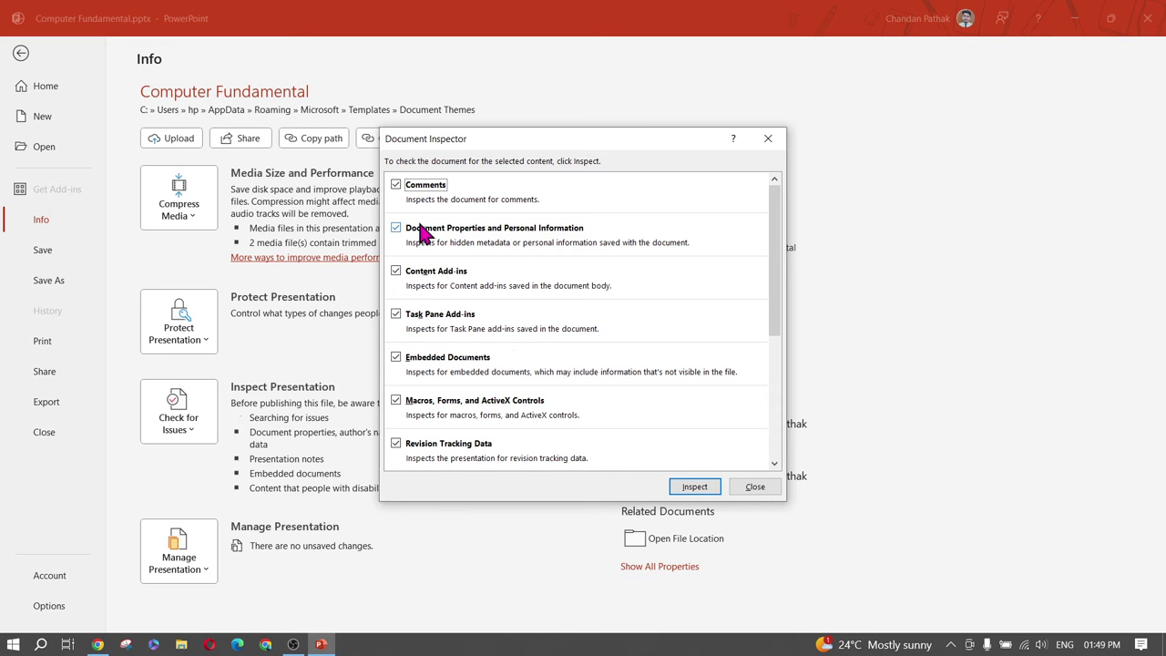
scroll(460, 383, "down", 3)
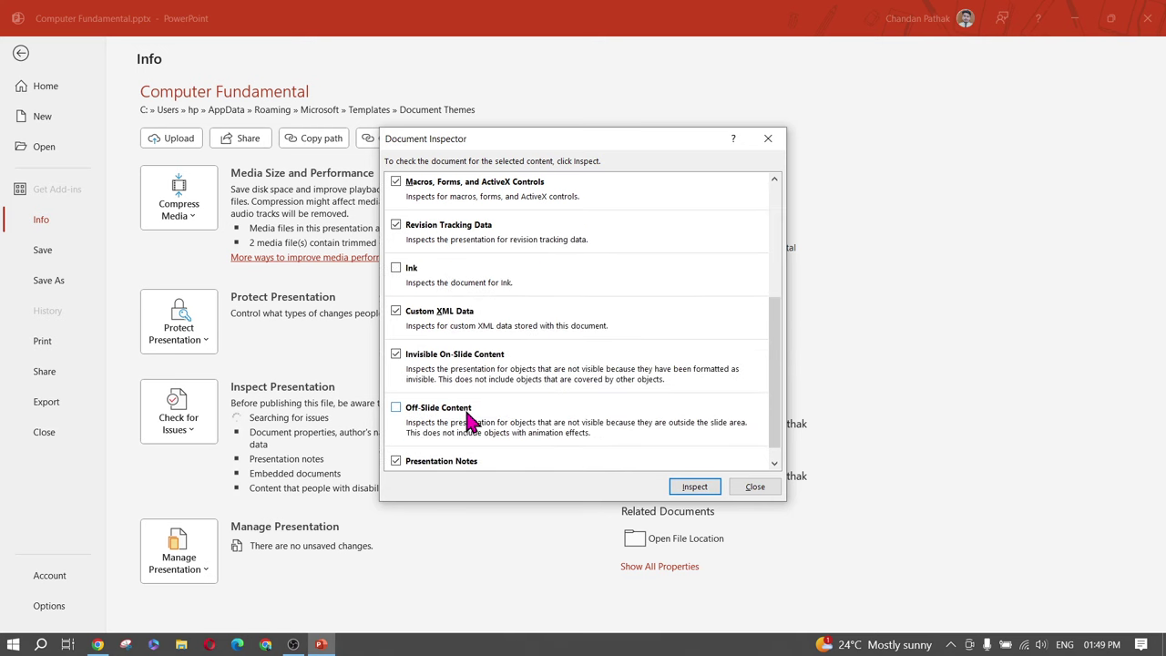
left_click(695, 486)
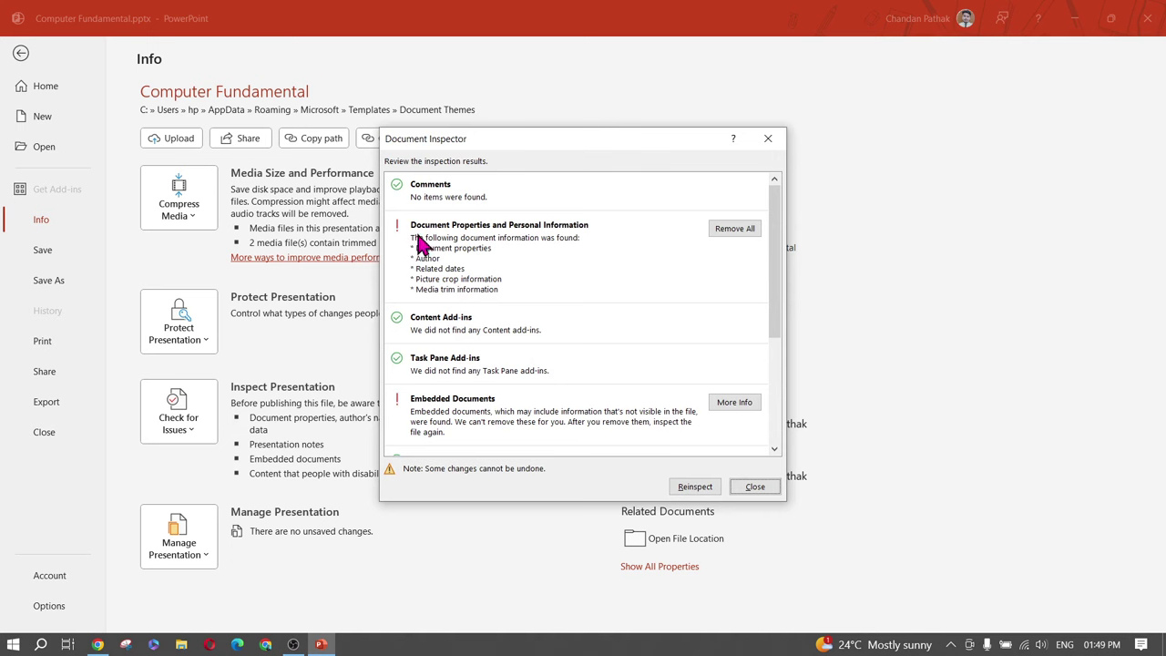
Remove all Document Properties and Personal Information found by the inspection
scroll(435, 355, "down", 1)
scroll(455, 364, "down", 2)
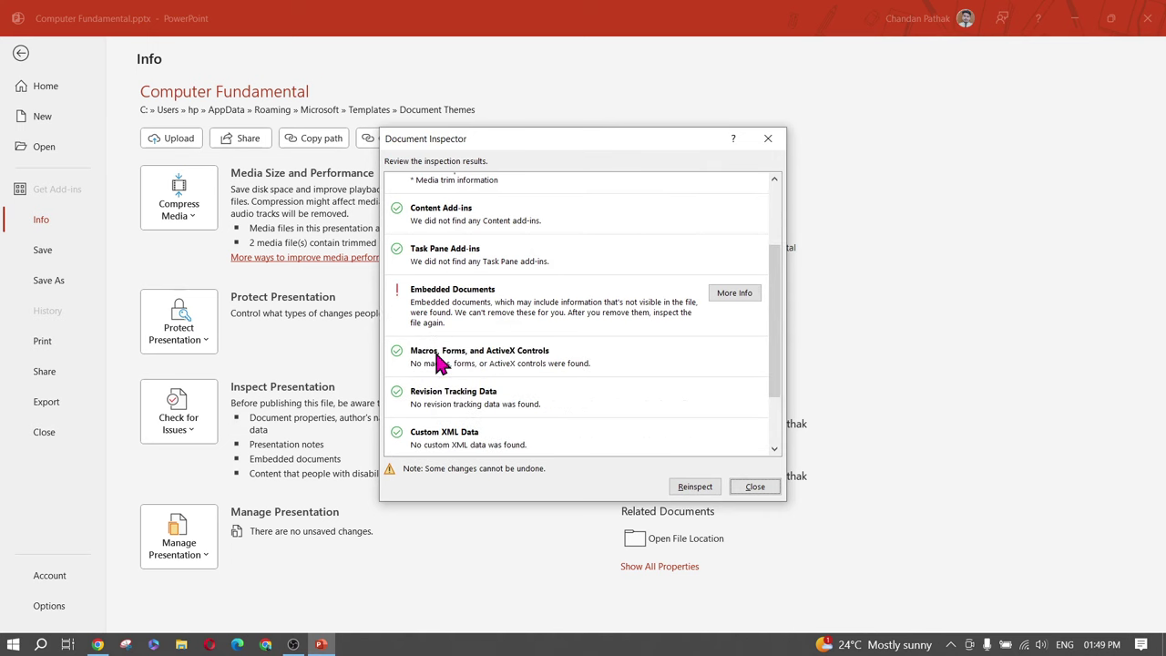
scroll(583, 365, "down", 2)
scroll(656, 292, "up", 5)
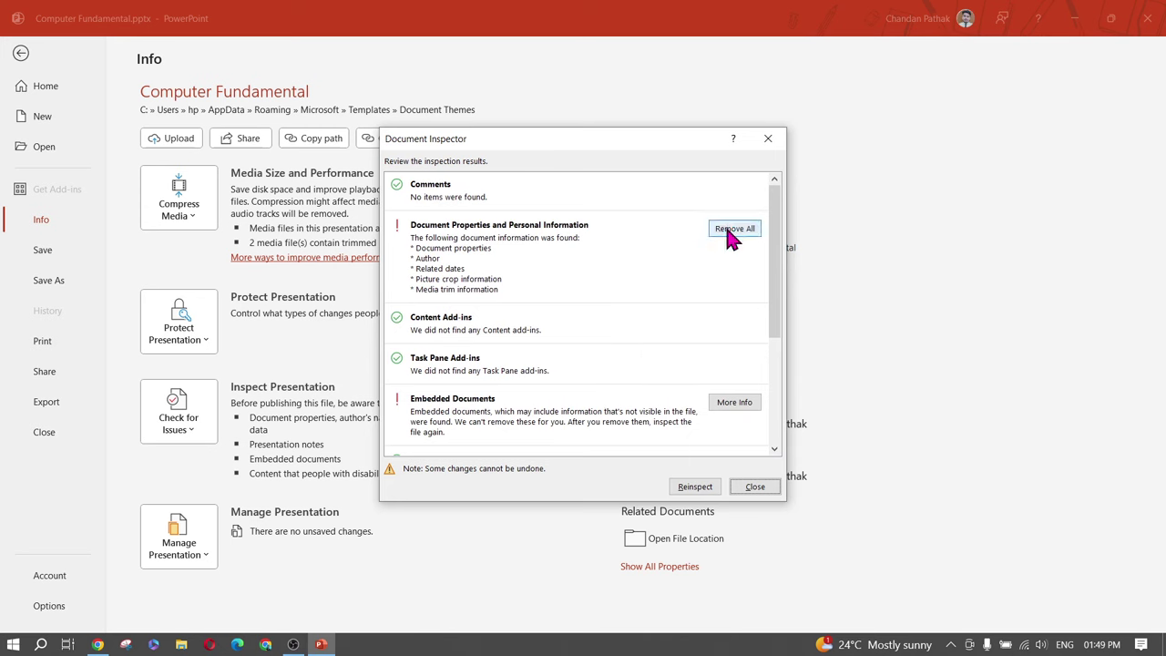
left_click(728, 227)
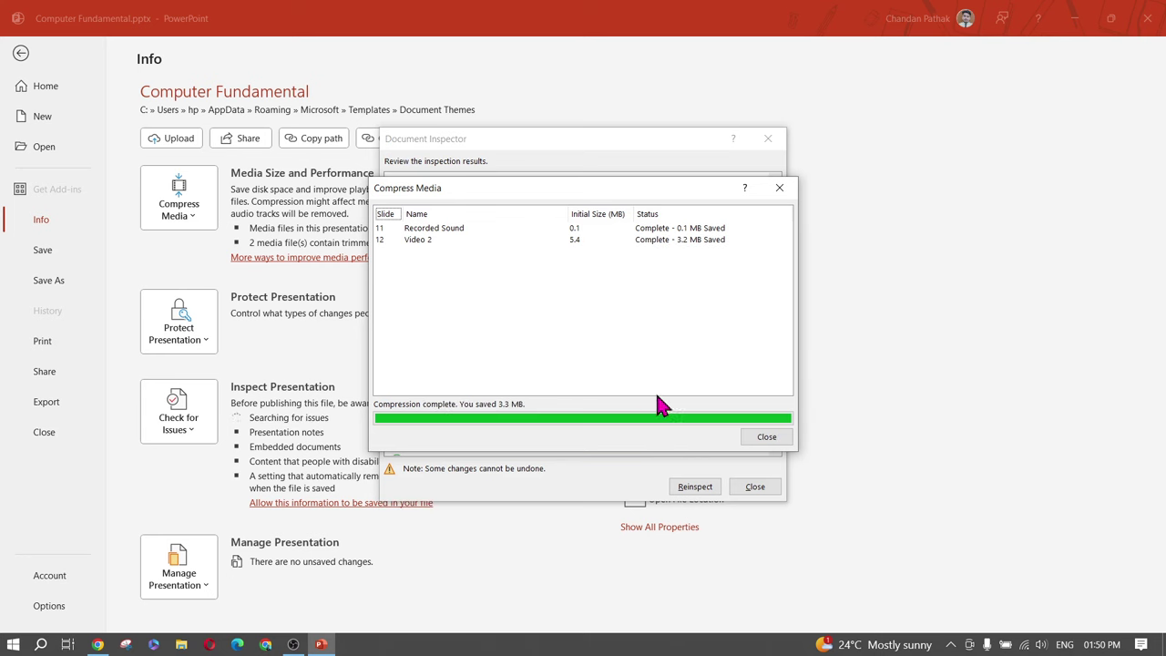
Dismiss the media compression report and remove all presentation notes
left_click(773, 439)
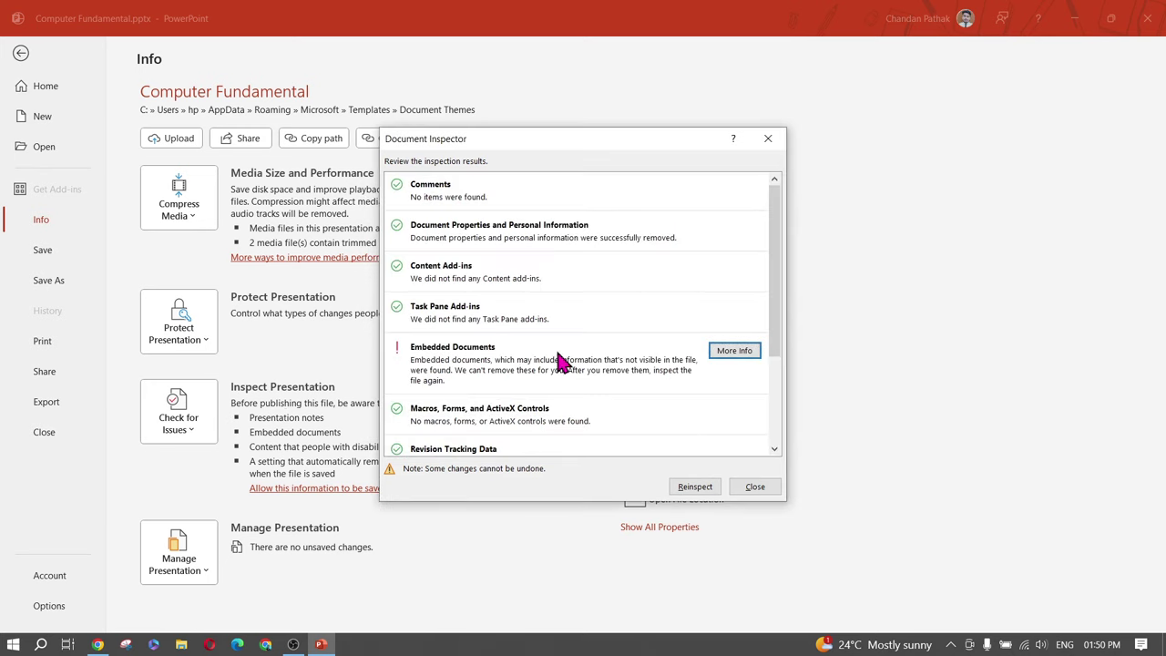
scroll(673, 371, "down", 4)
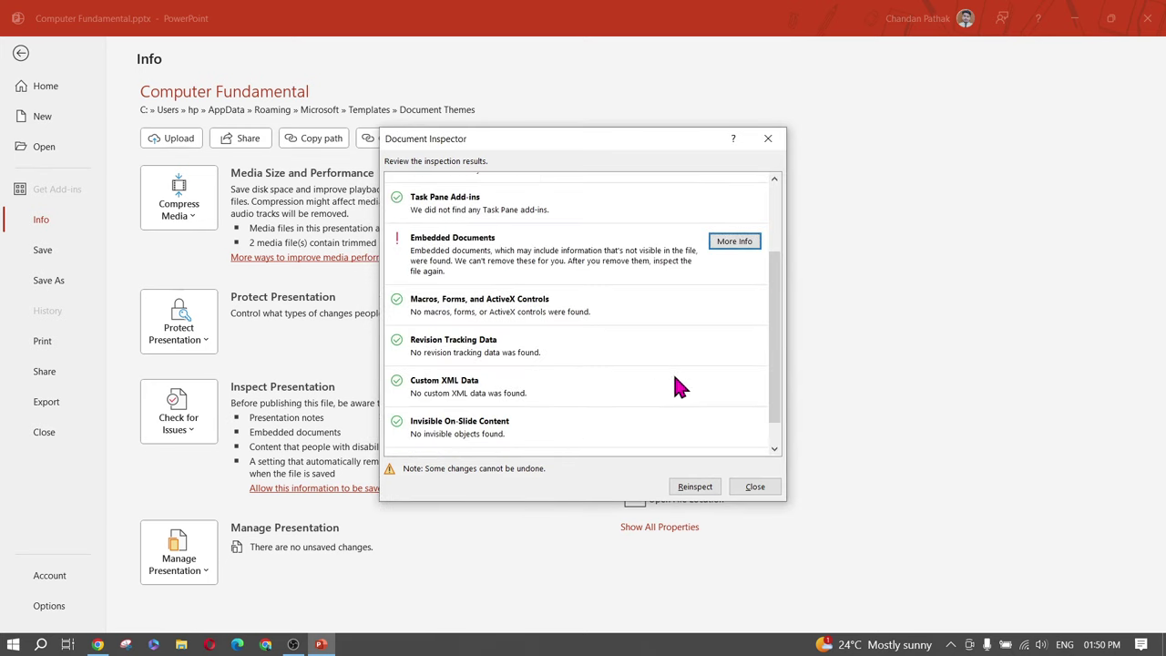
left_click(735, 433)
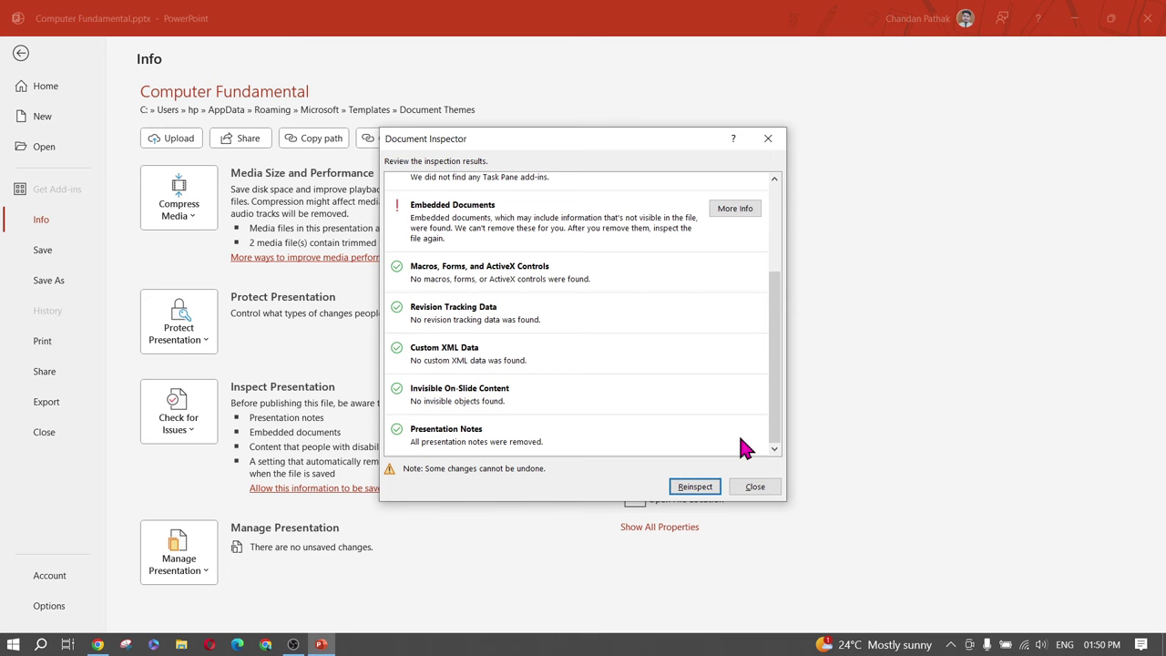
Reinspect to confirm no notes remain, close the inspector, and switch to the outline slides
left_click(695, 488)
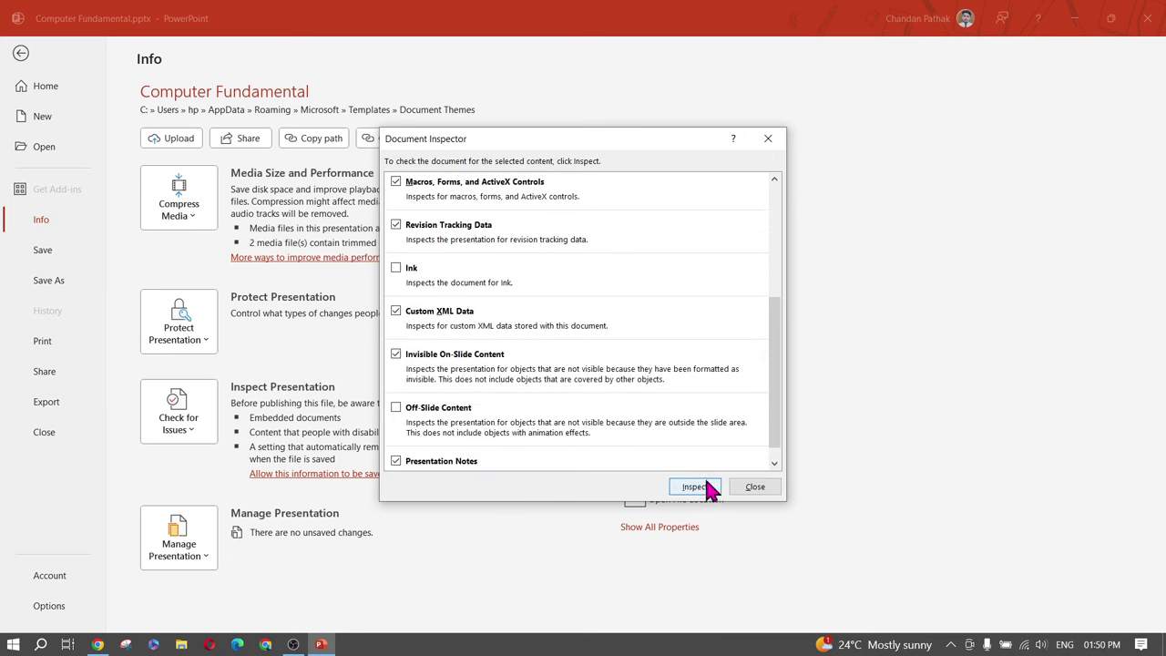
scroll(653, 398, "up", 5)
left_click(695, 486)
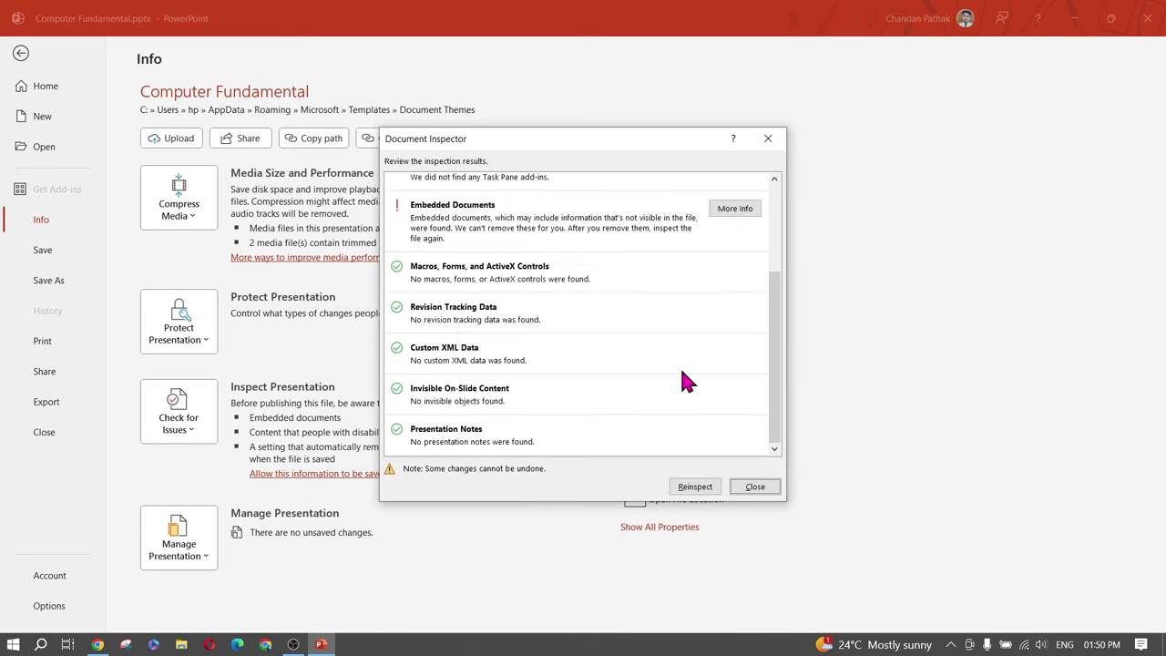
scroll(683, 373, "up", 3)
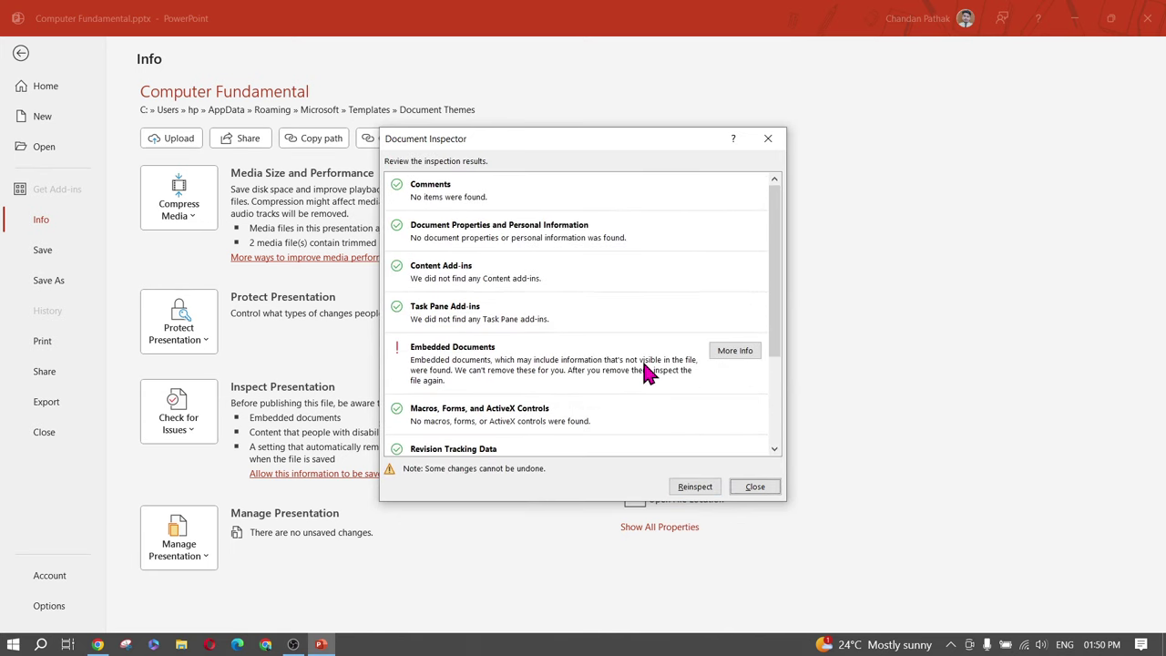
scroll(592, 381, "down", 3)
scroll(534, 364, "up", 1)
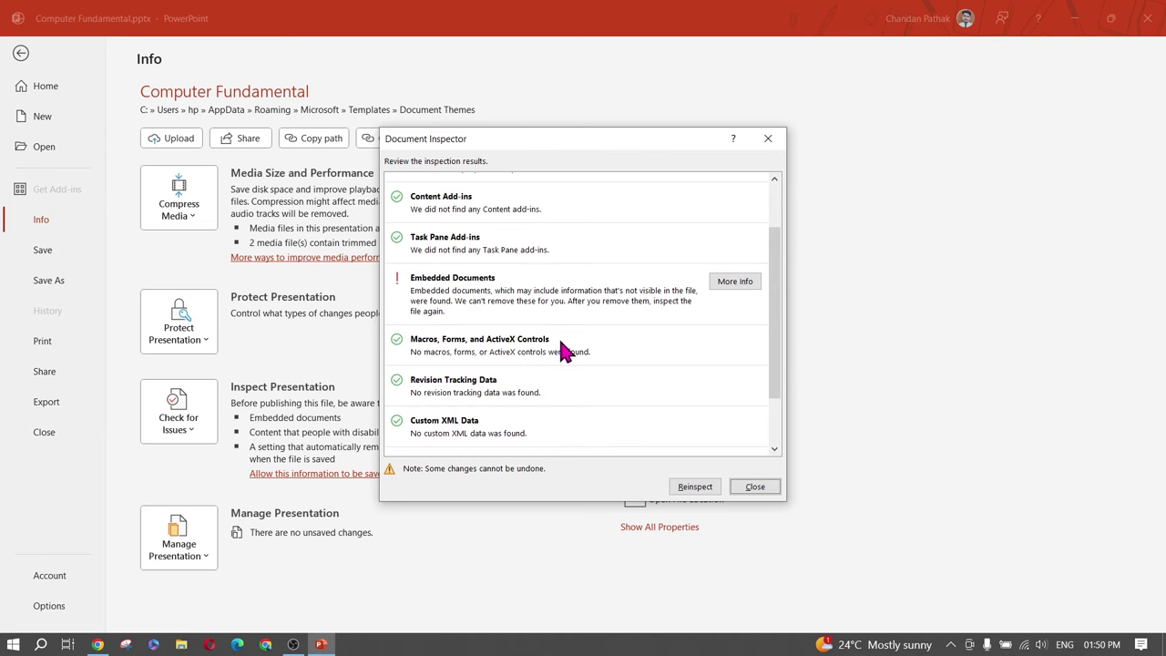
left_click(763, 486)
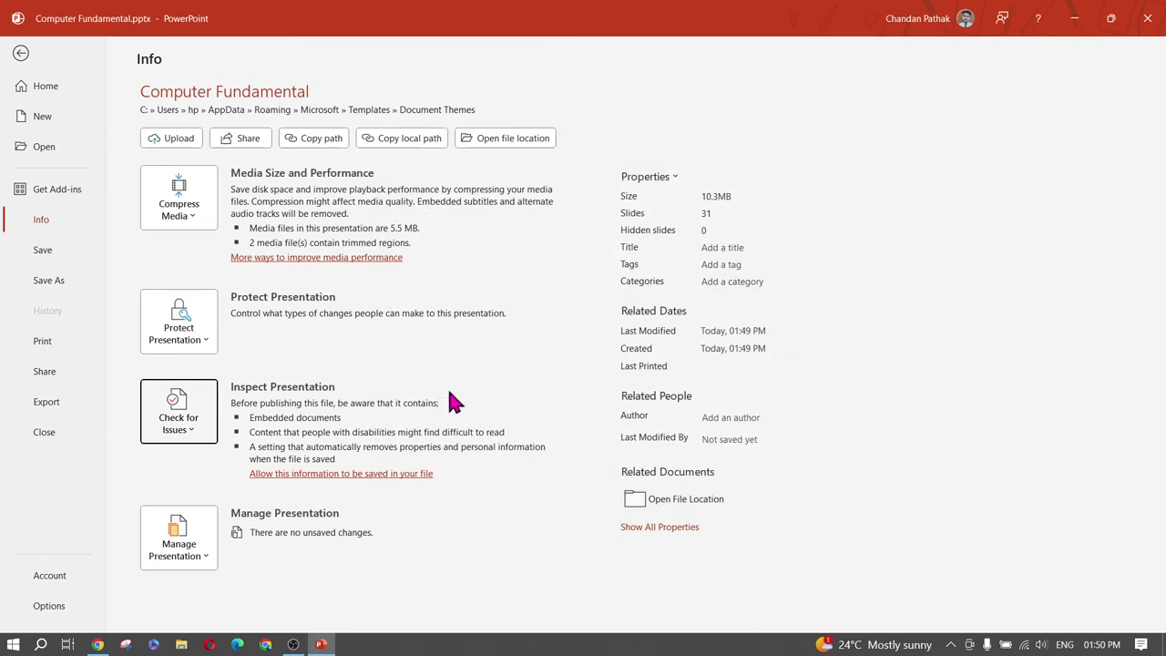
key("alt+Tab")
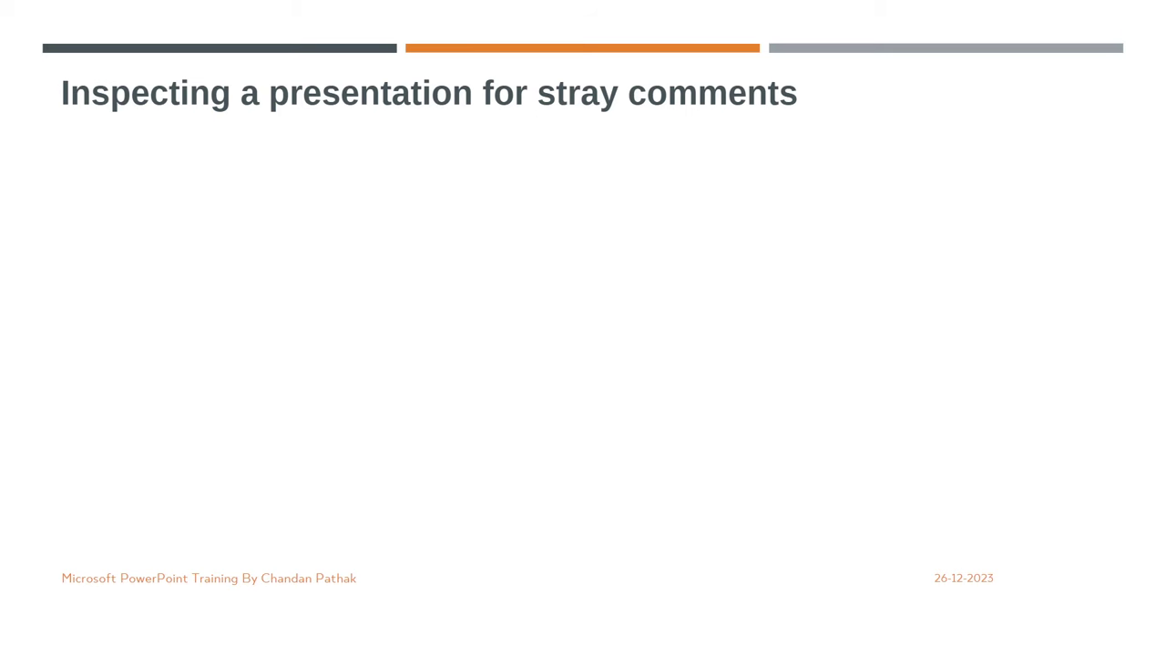
Advance the outline one slide, then return to editing Computer Fundamental.pptx at its title slide
key("Right")
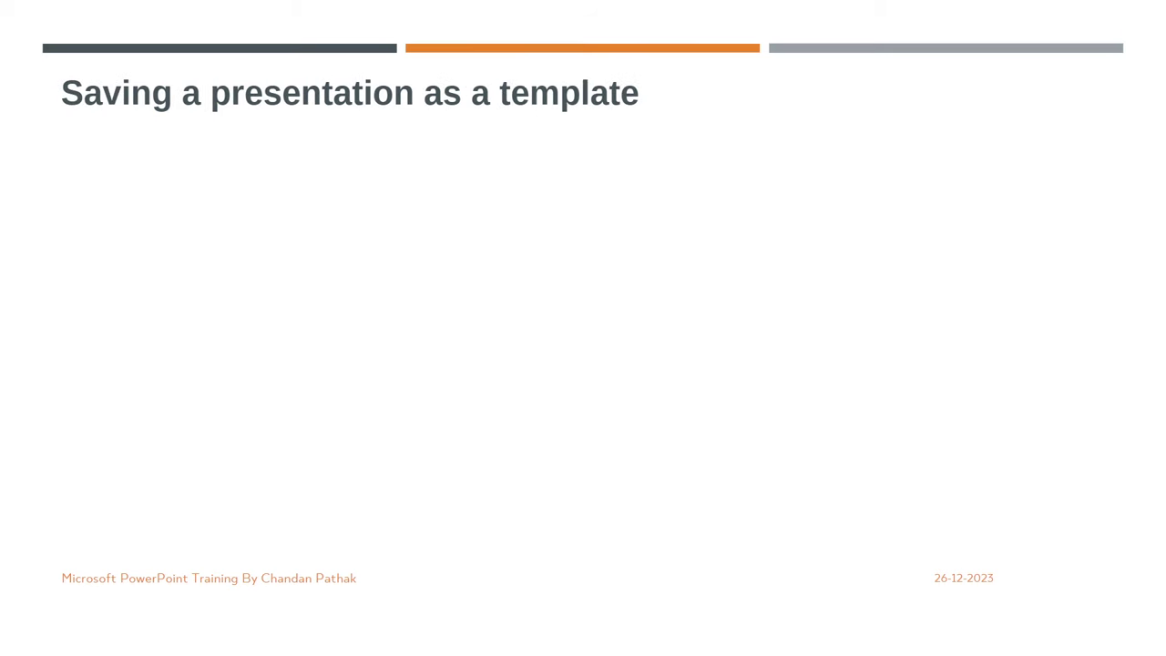
key("alt+Tab")
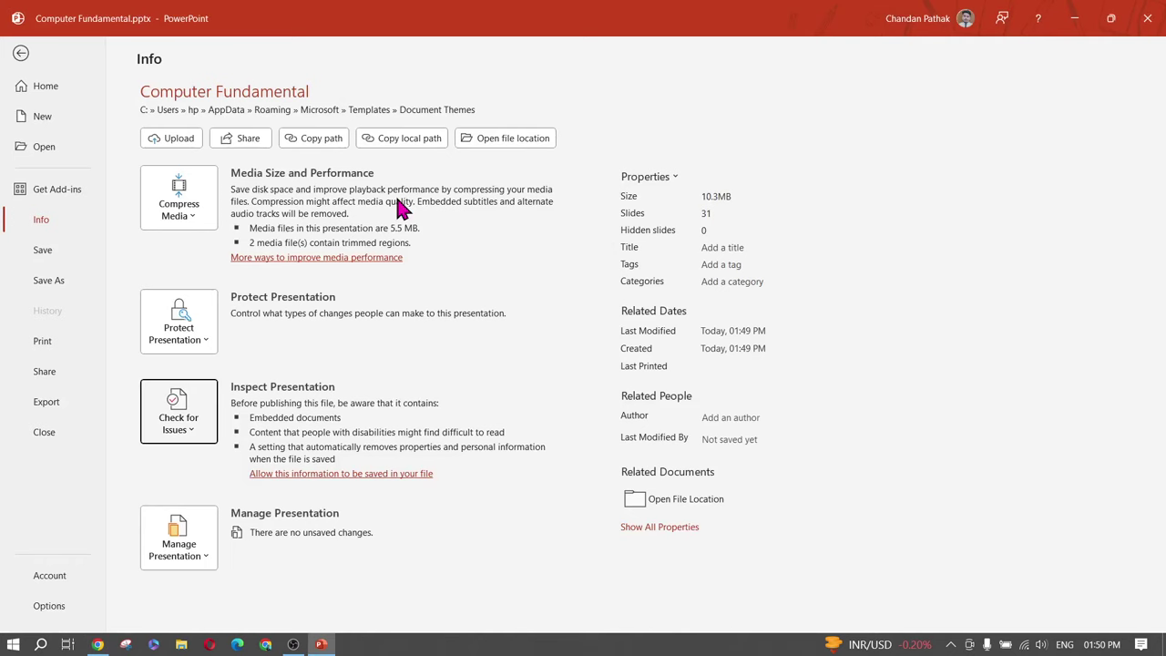
left_click(20, 55)
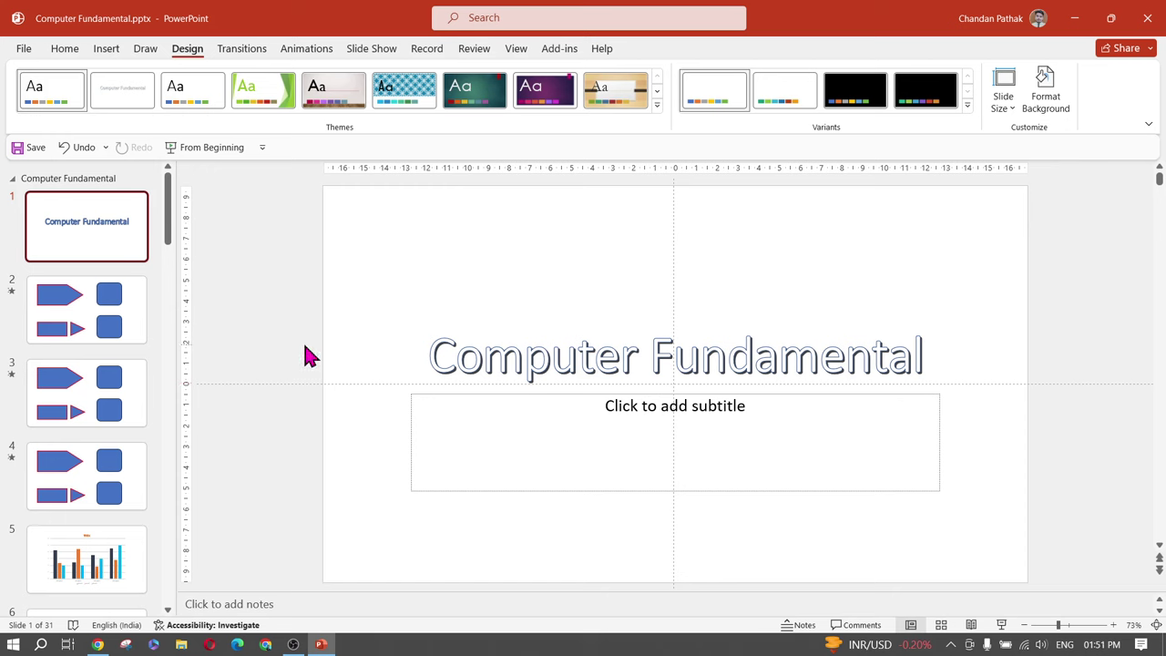
Save the deck as PowerPoint Template (*.potx) named Computer Fundamental.potx in Custom Office Templates
left_click(24, 50)
left_click(45, 284)
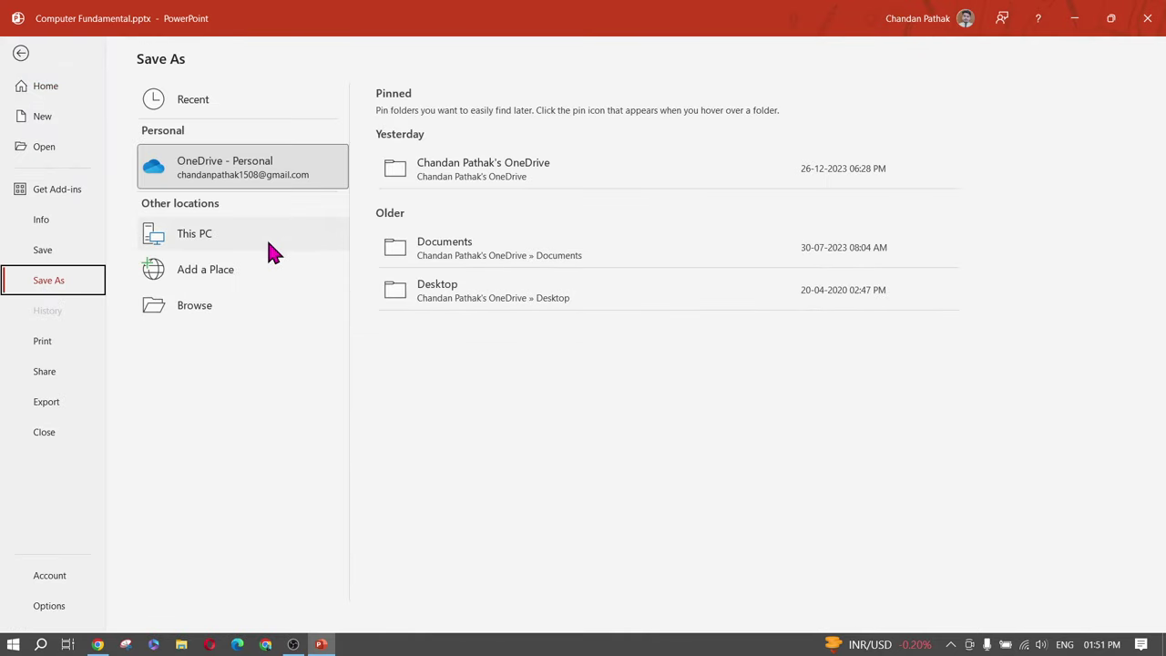
left_click(237, 242)
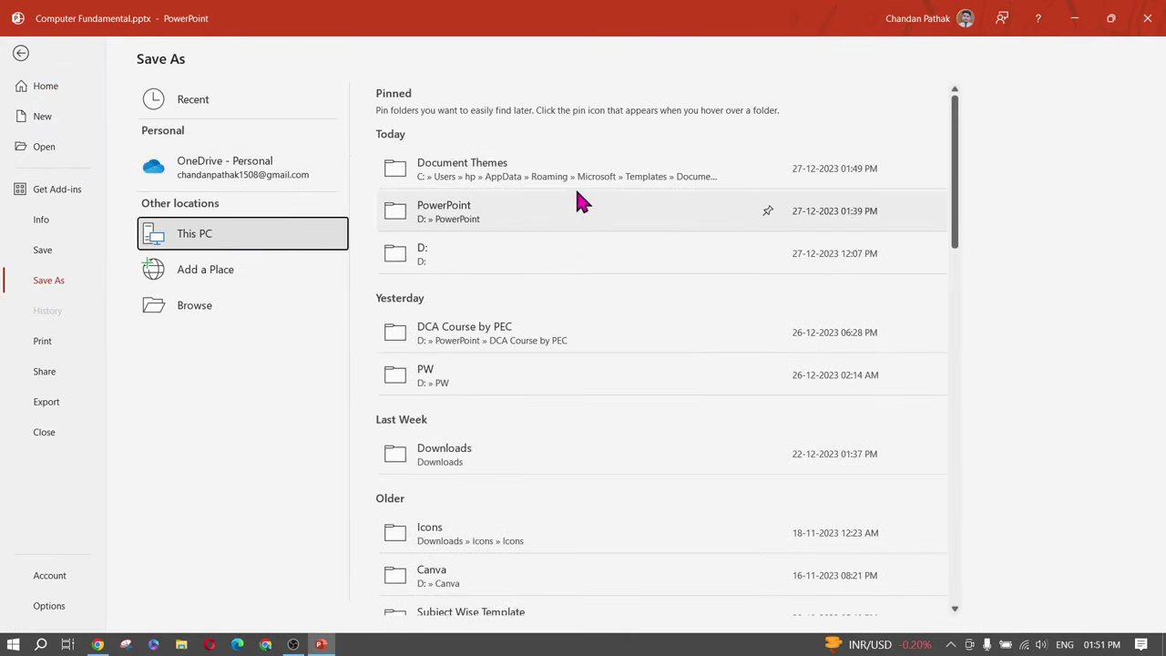
left_click(570, 227)
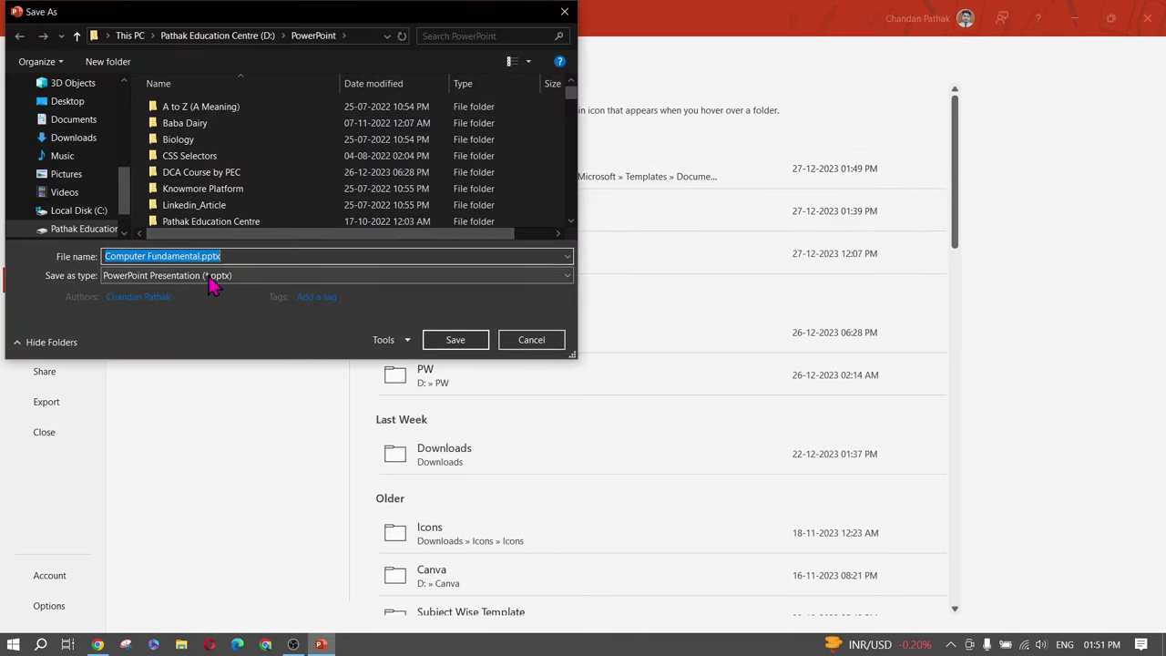
left_click(187, 276)
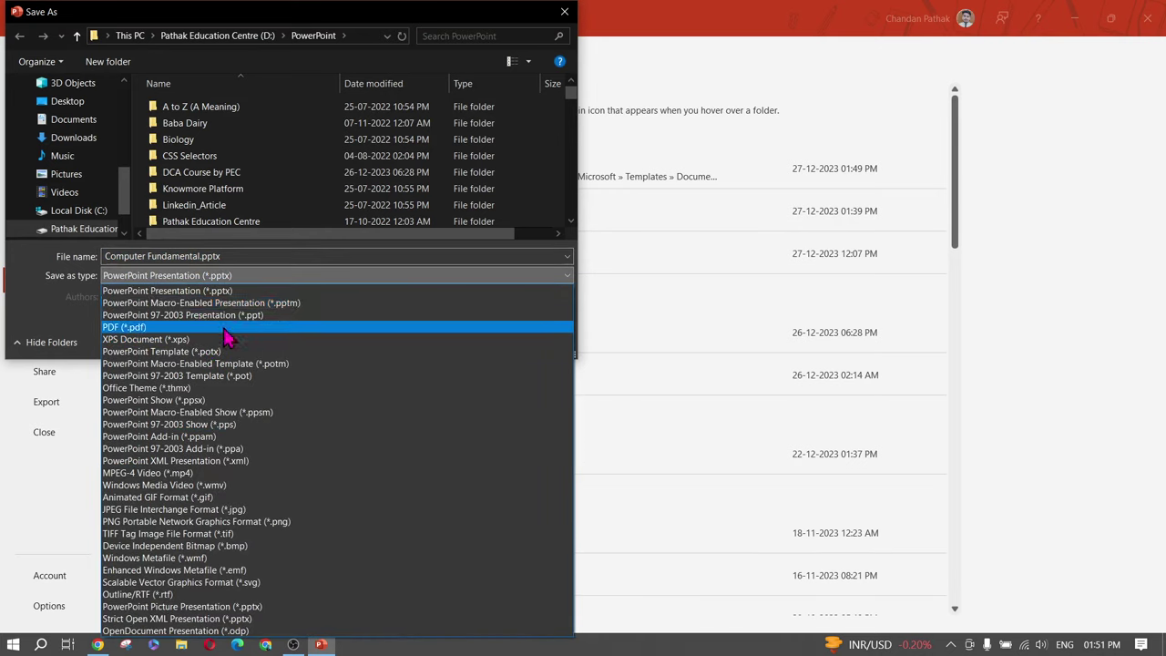
left_click(158, 354)
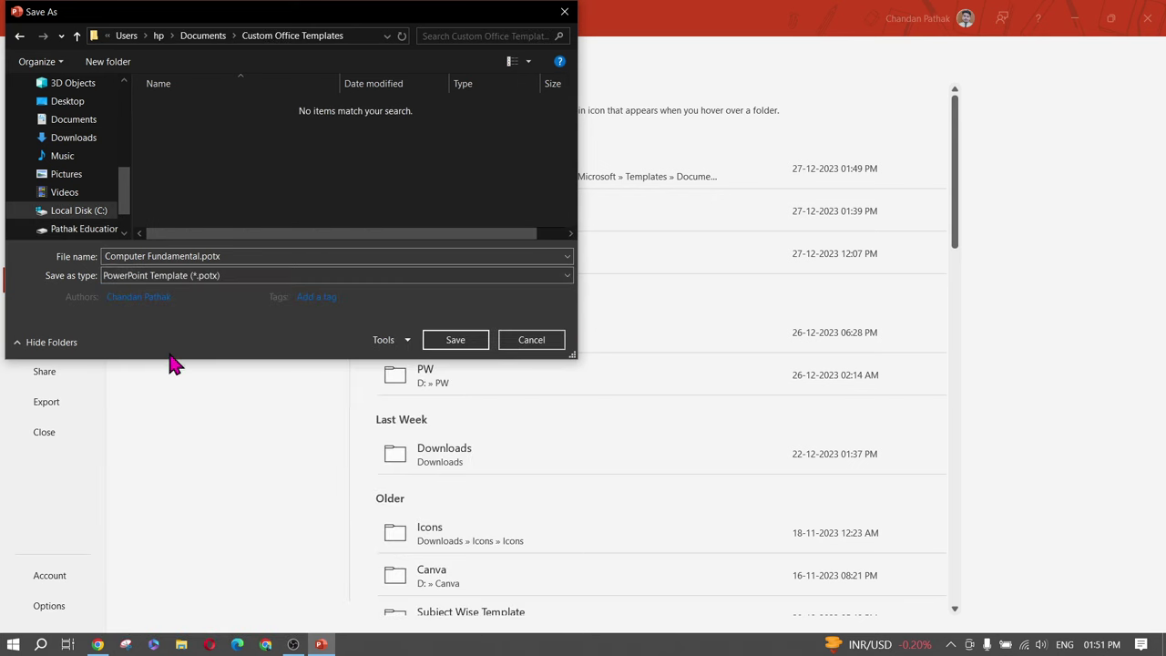
left_click(456, 340)
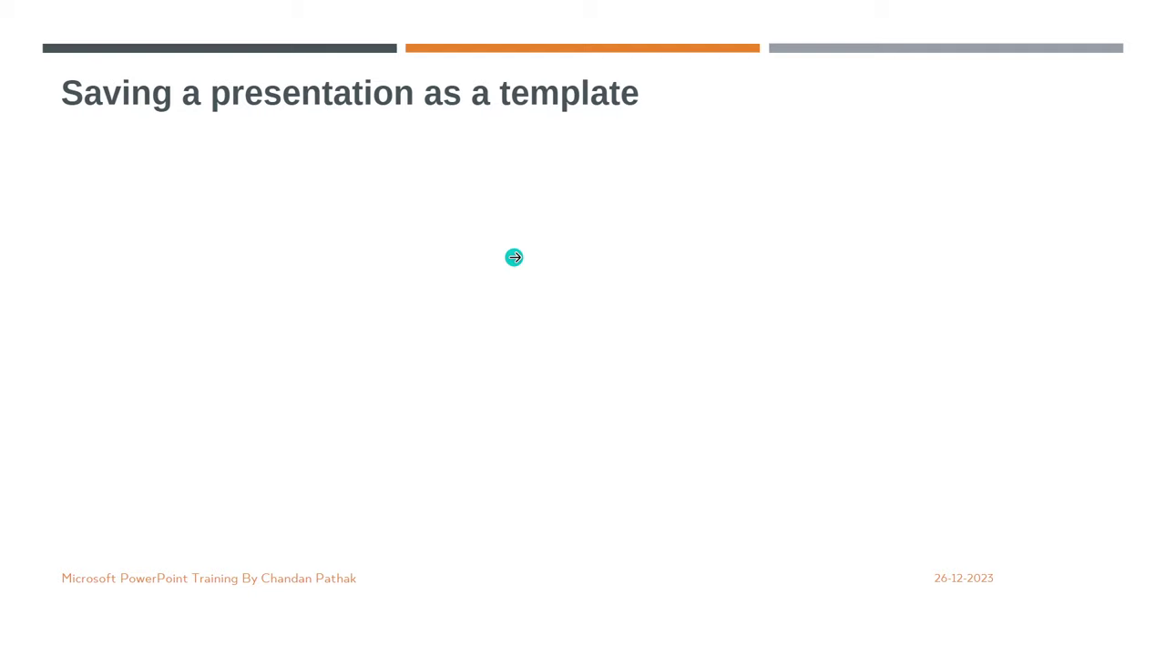
left_click(514, 257)
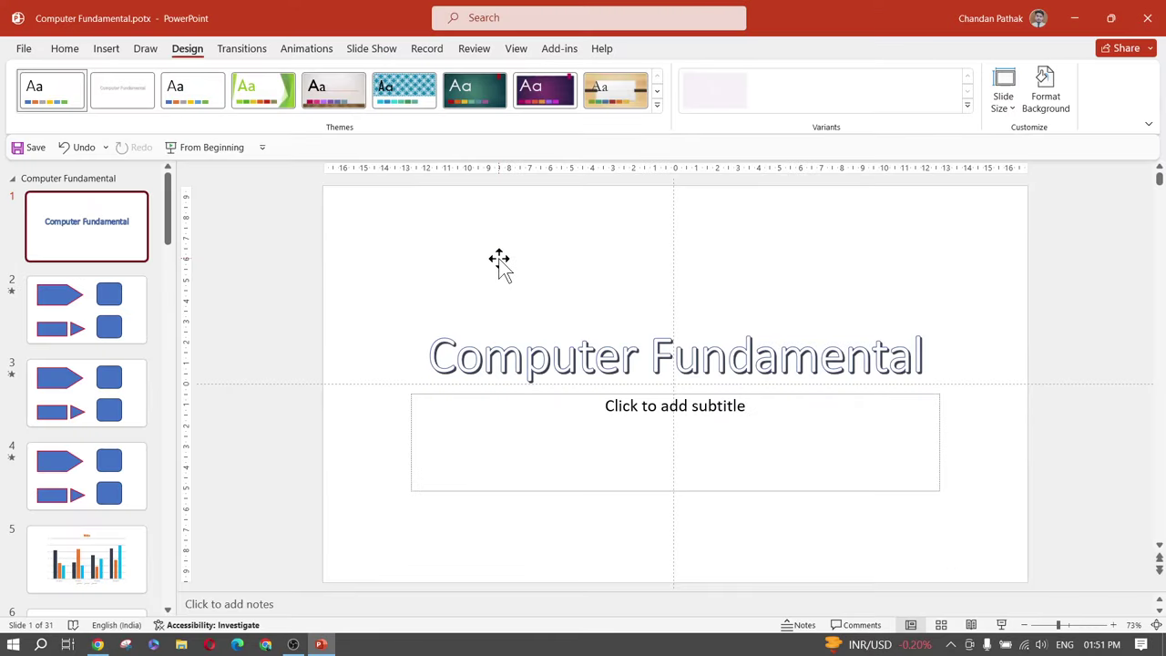
left_click(24, 50)
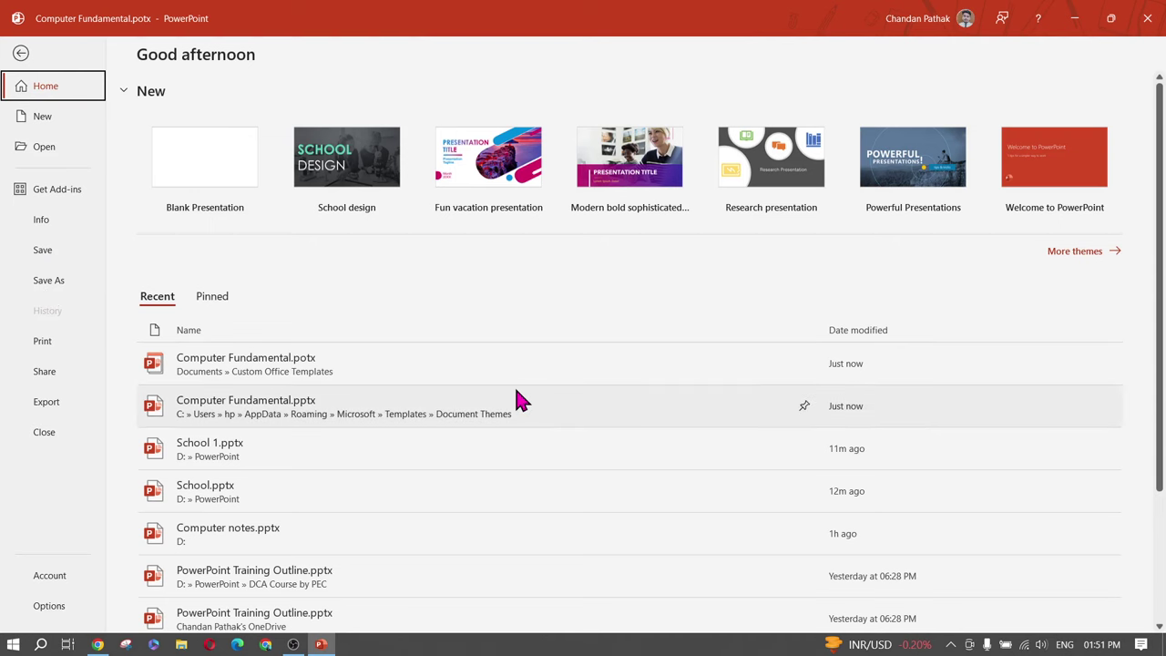
Set the print layout to Full Page Slides
left_click(35, 348)
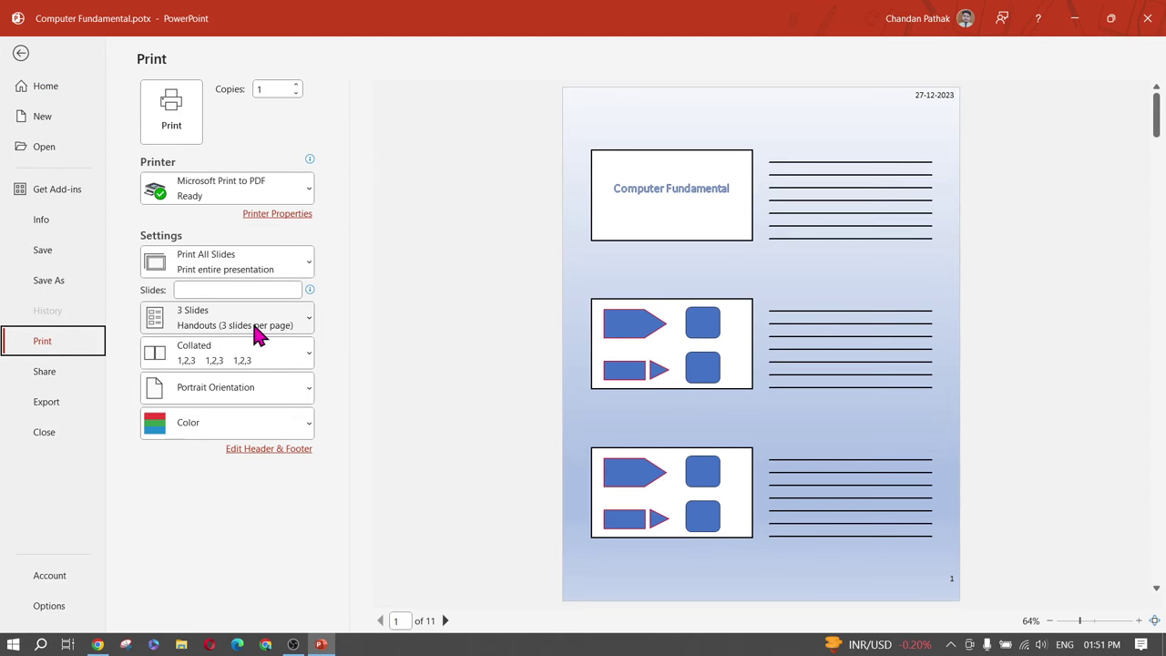
left_click(260, 335)
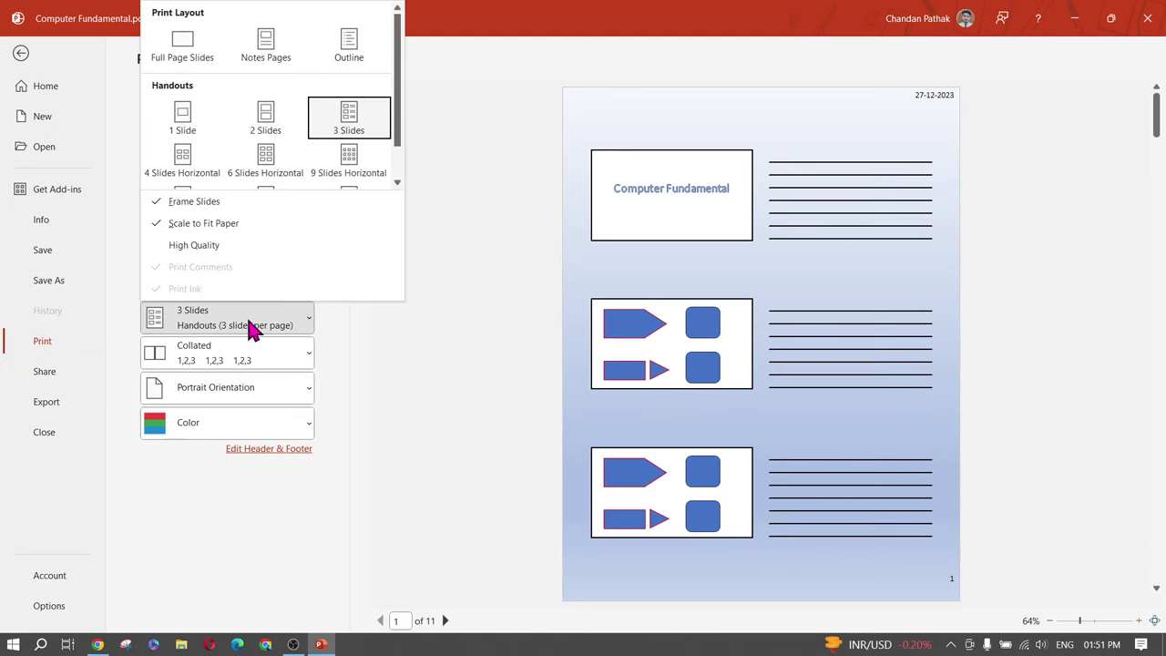
left_click(189, 46)
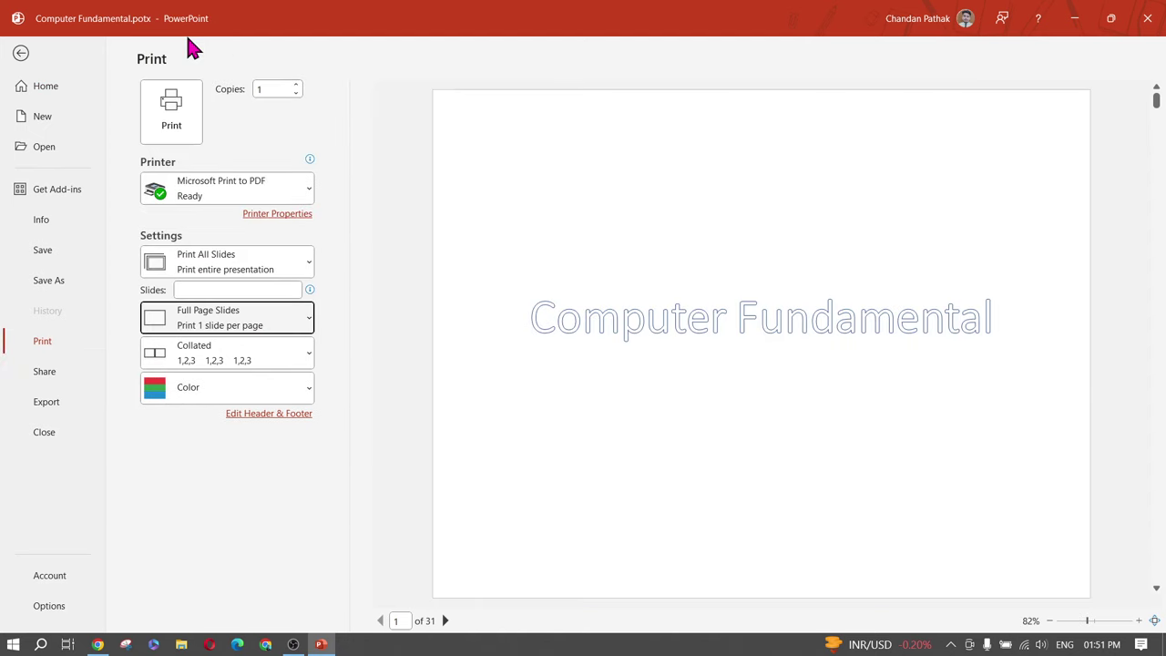
left_click(241, 318)
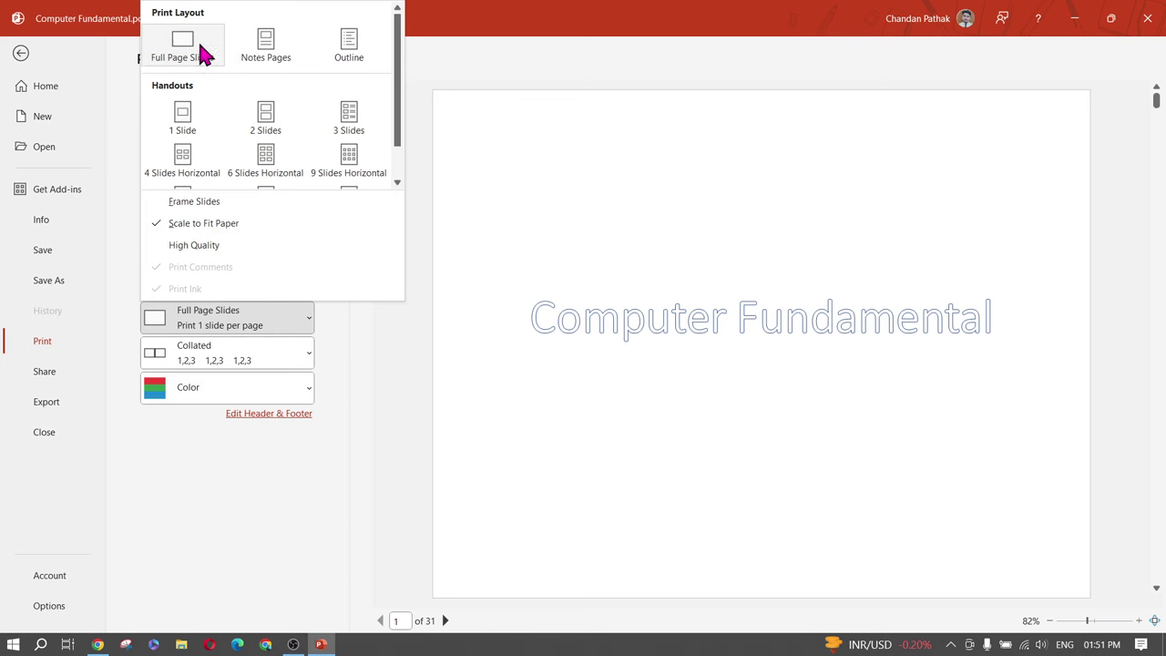
key("Escape")
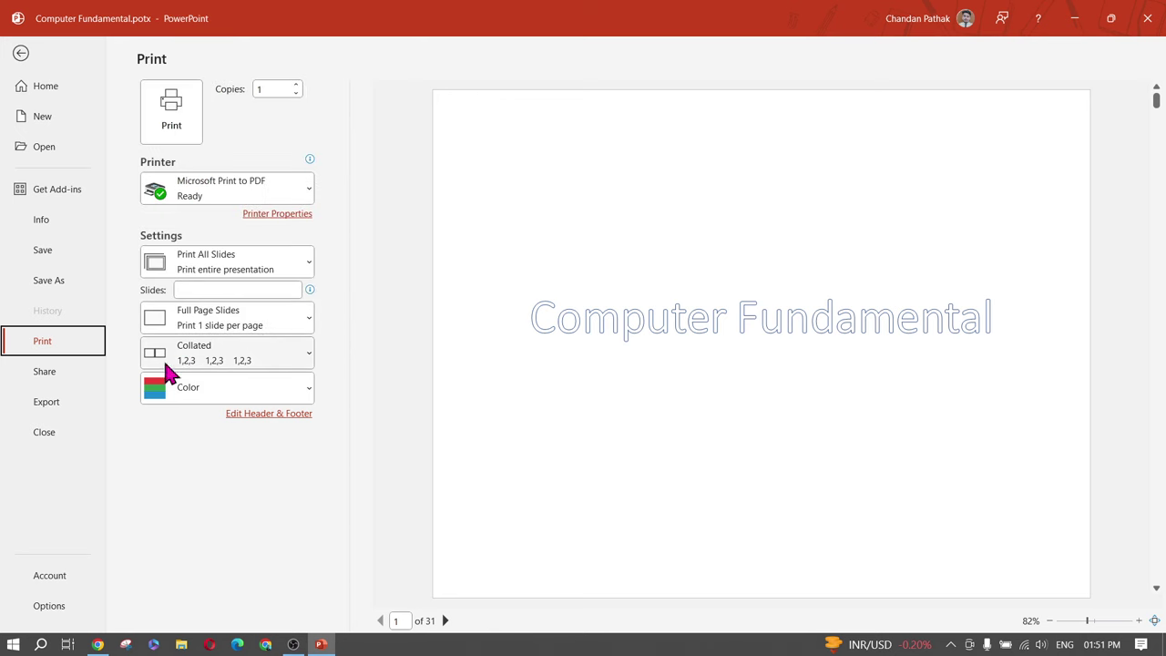
Print with Microsoft Print to PDF, then cancel the Save Print Output As dialog
left_click(177, 105)
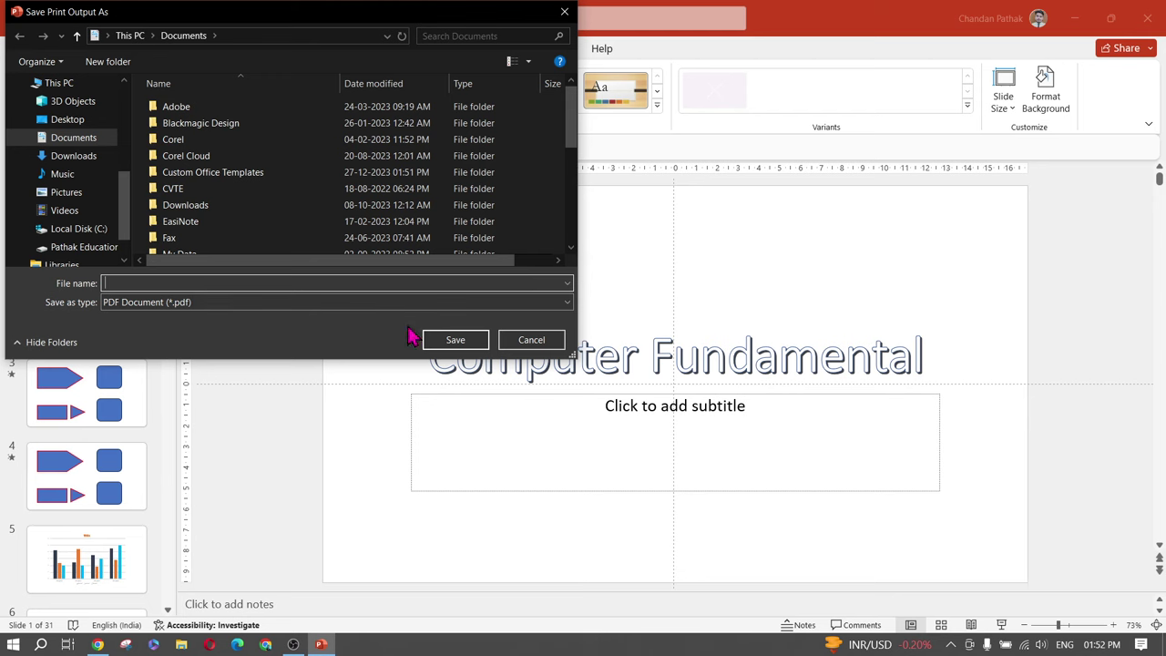
type("d")
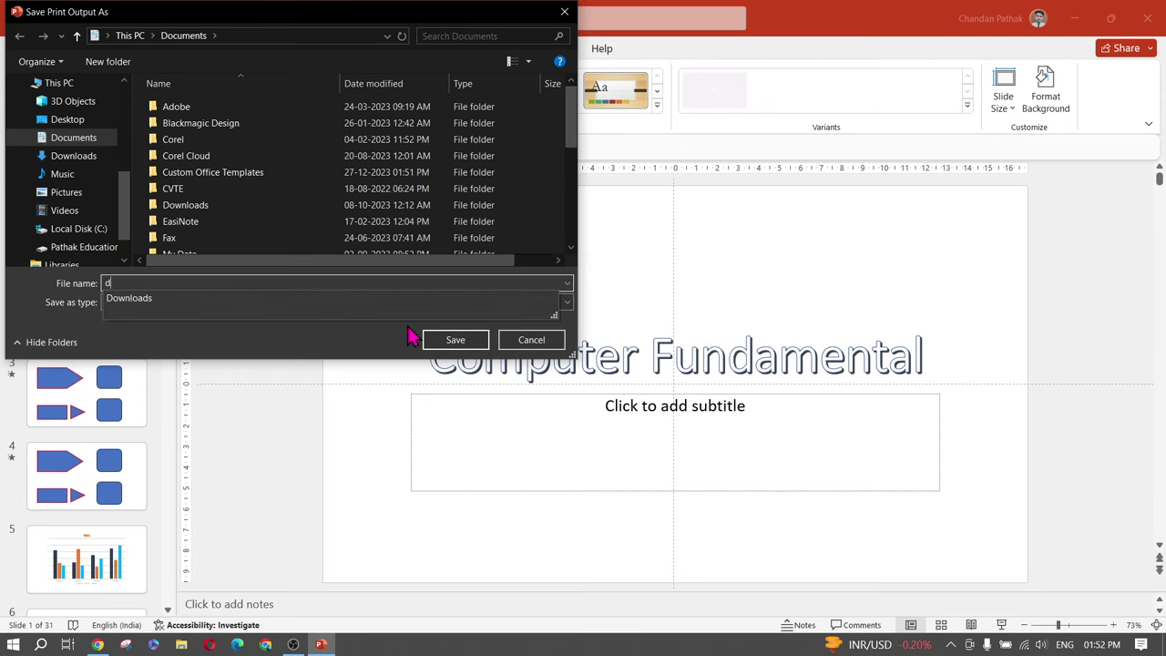
left_click(546, 343)
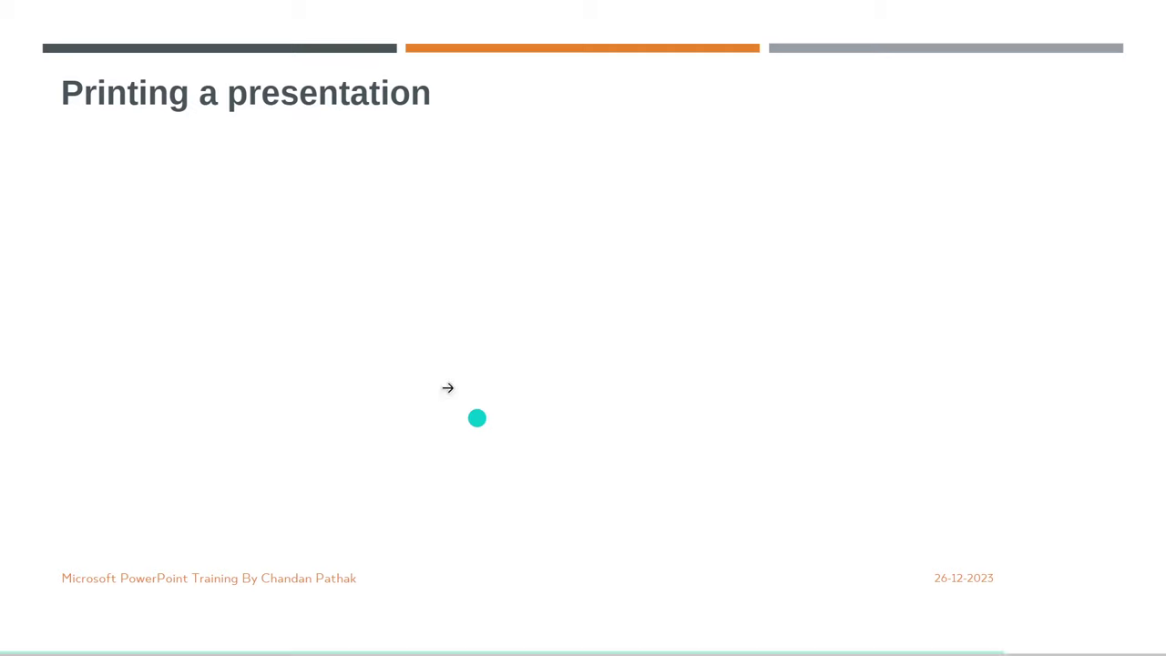
left_click(449, 274)
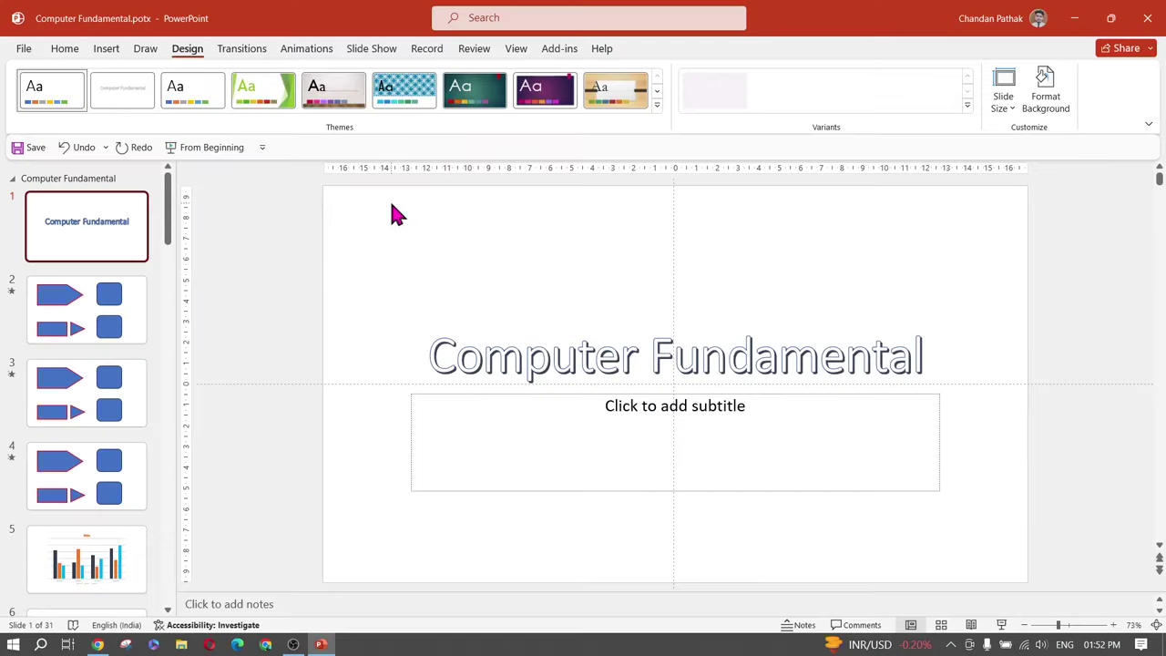
On the Slide Show tab, open the recording window starting at slide 1 of 31
left_click(365, 50)
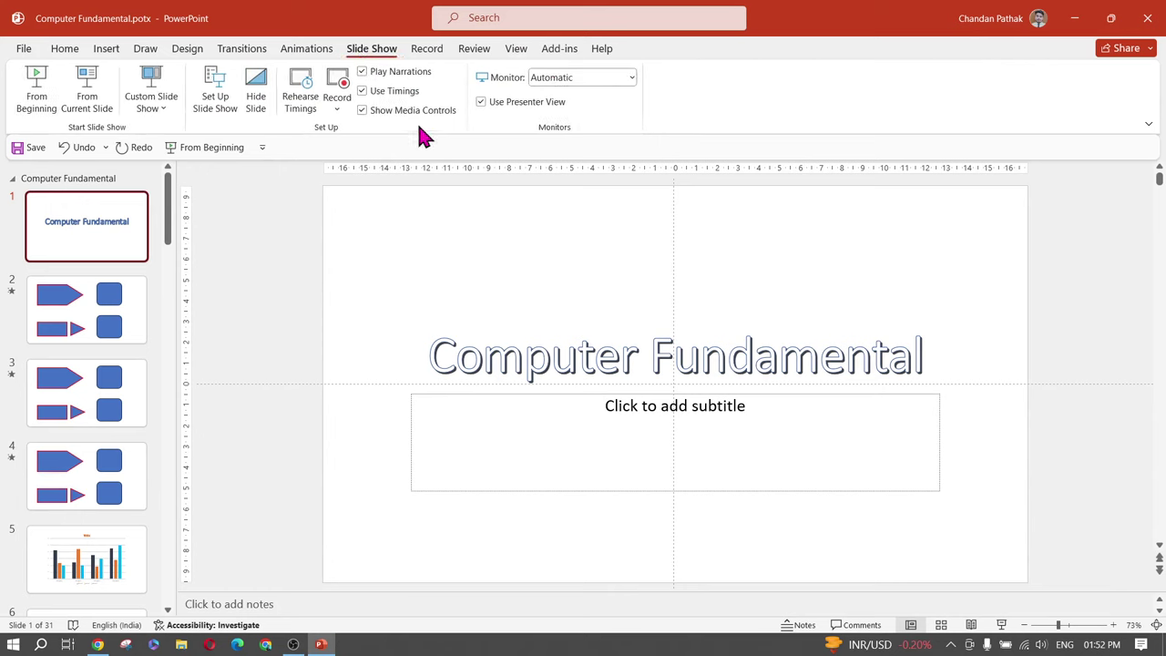
left_click(343, 102)
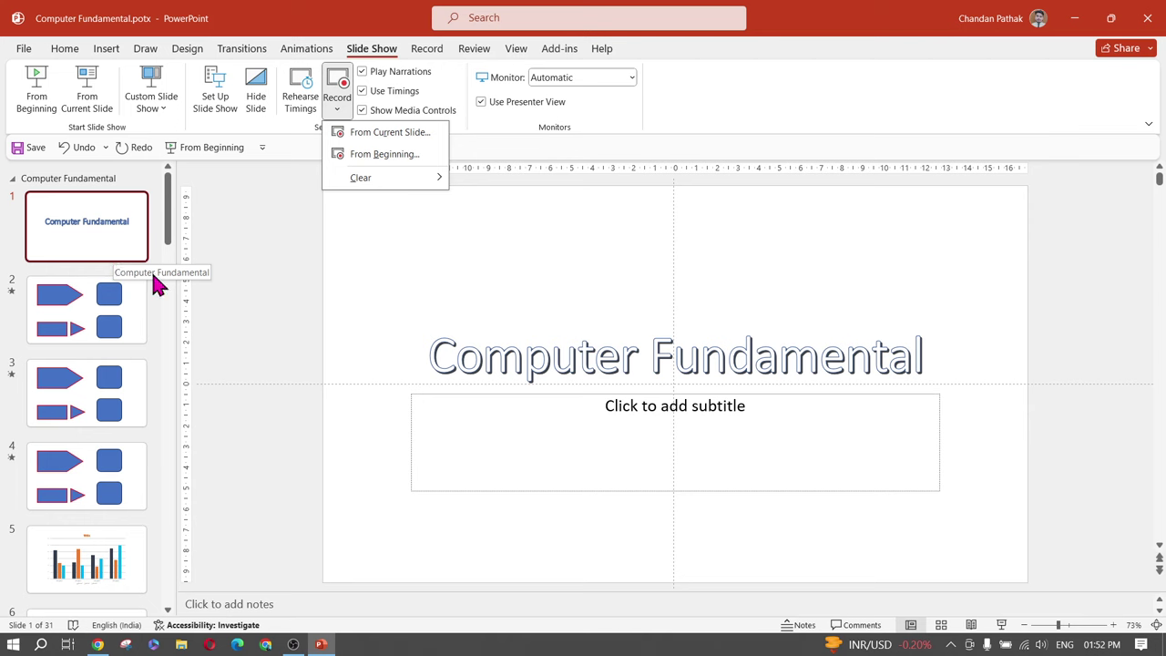
left_click(86, 224)
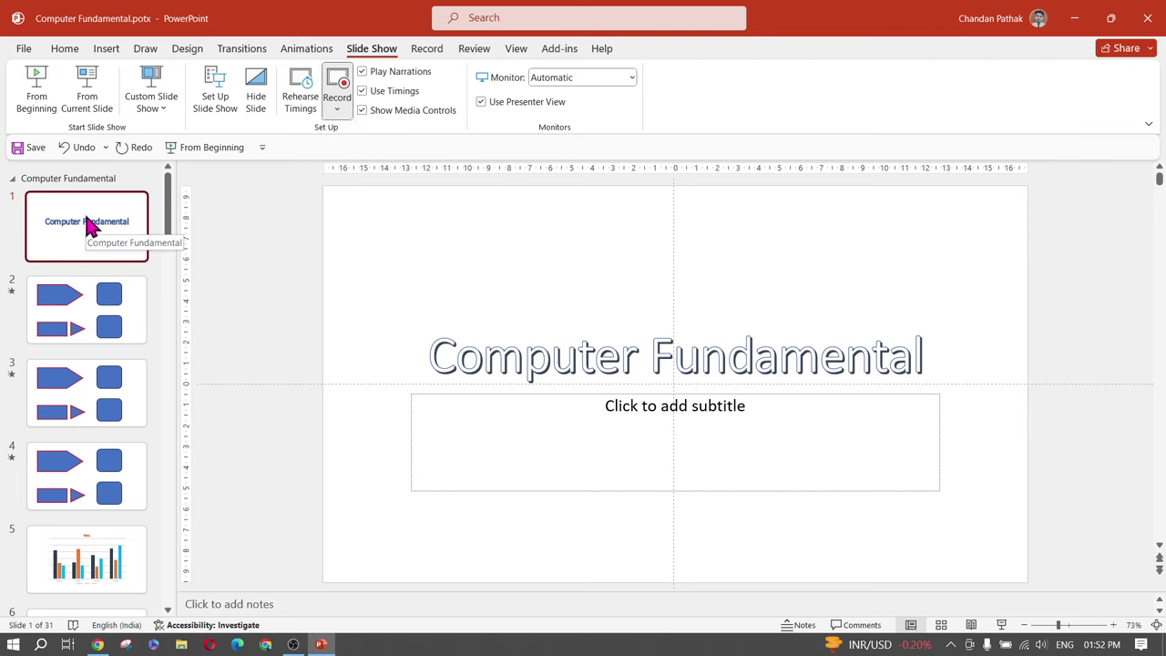
left_click(338, 83)
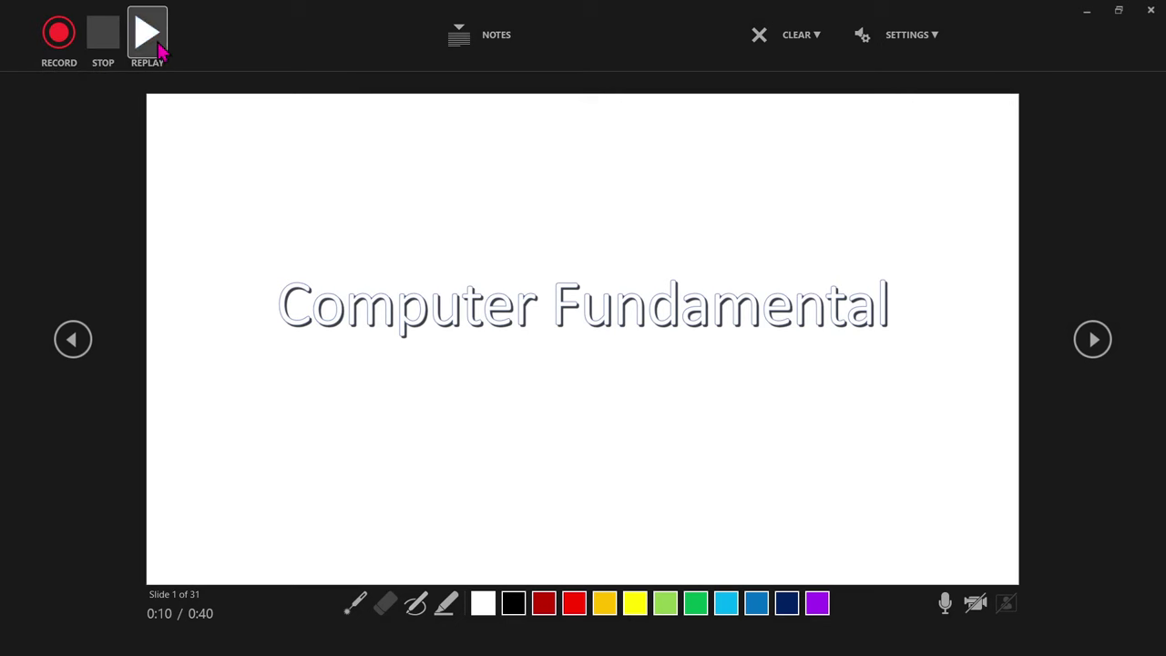
Record the slide show through slides 1 to 4 with their animations, then stop
left_click(60, 34)
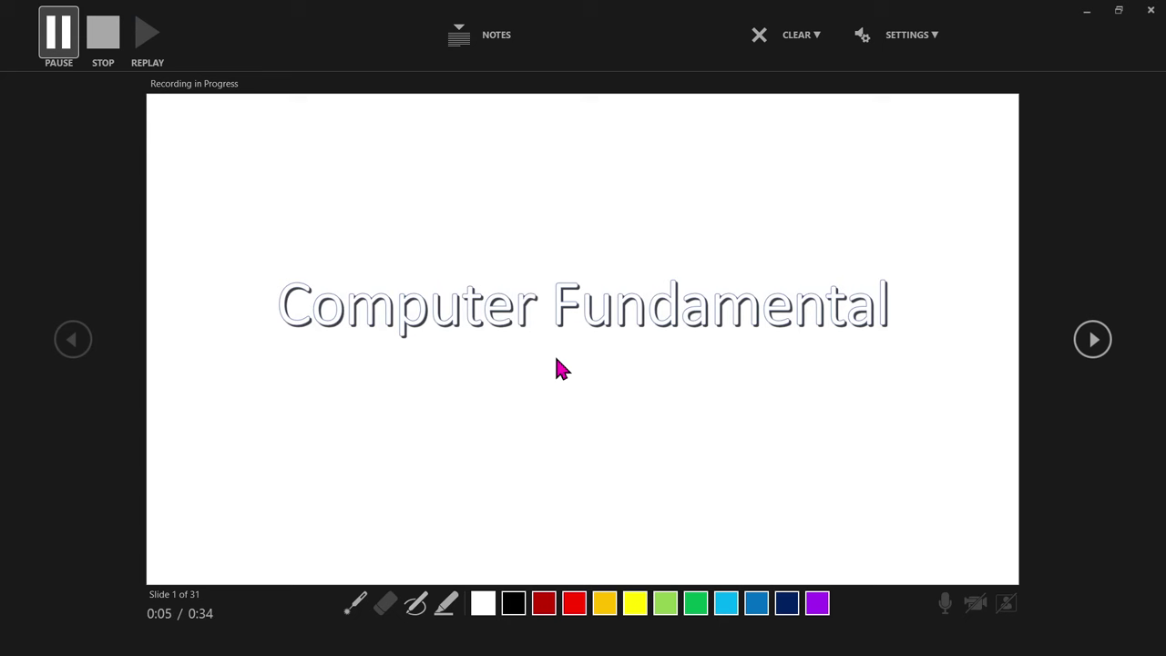
left_click(556, 360)
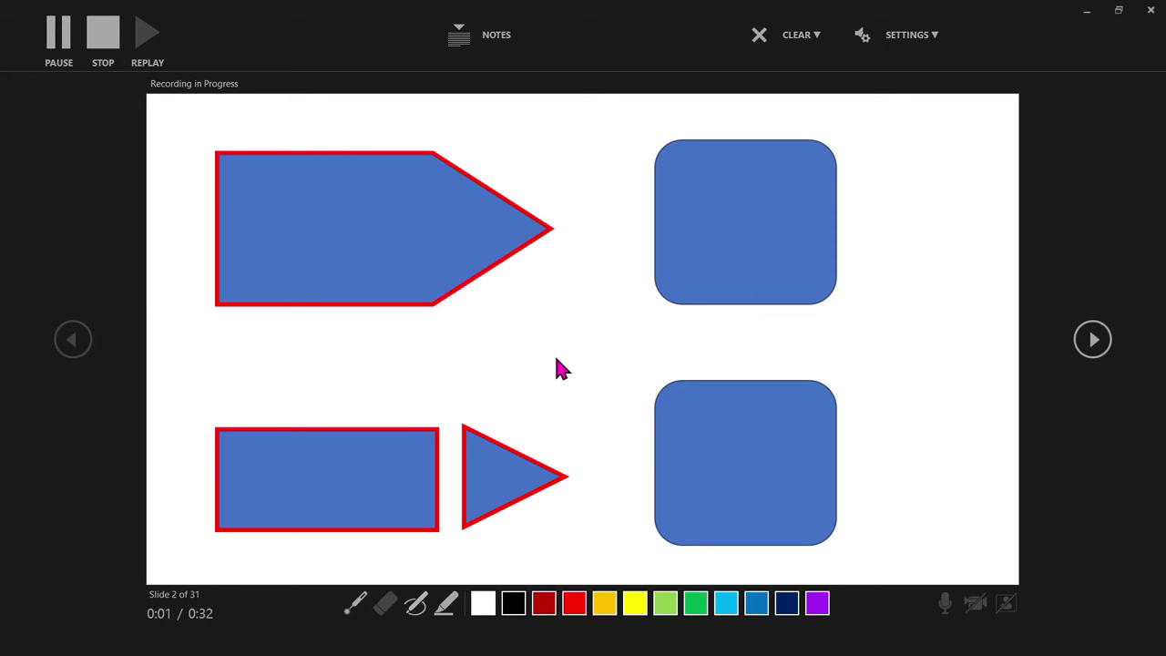
left_click(557, 361)
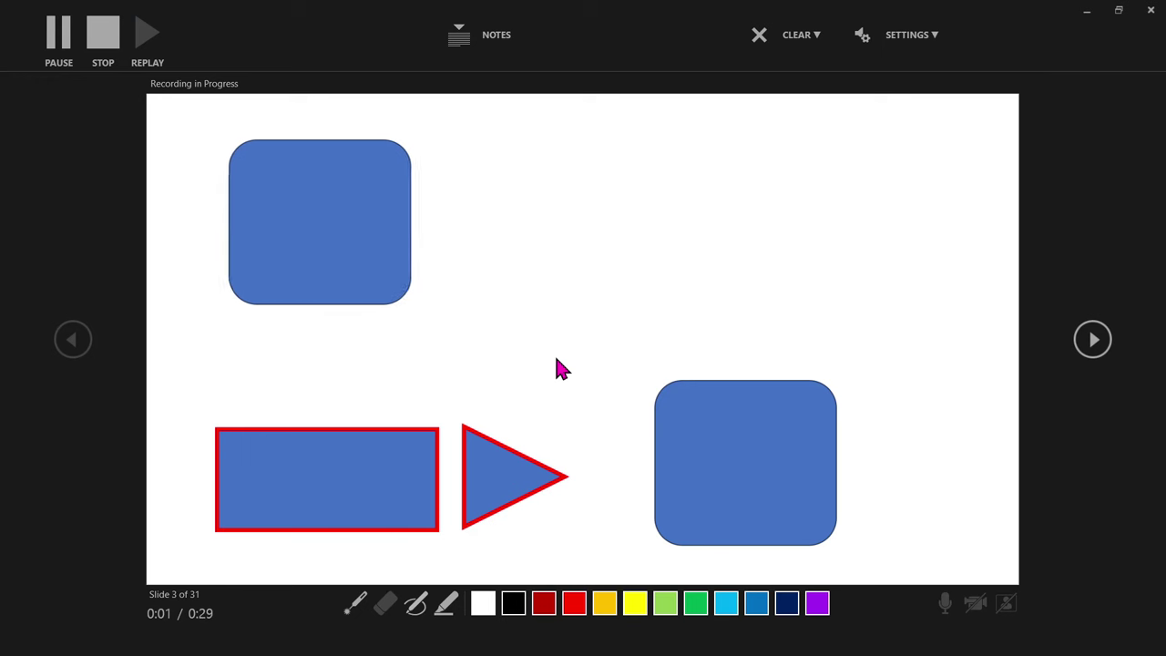
left_click(555, 360)
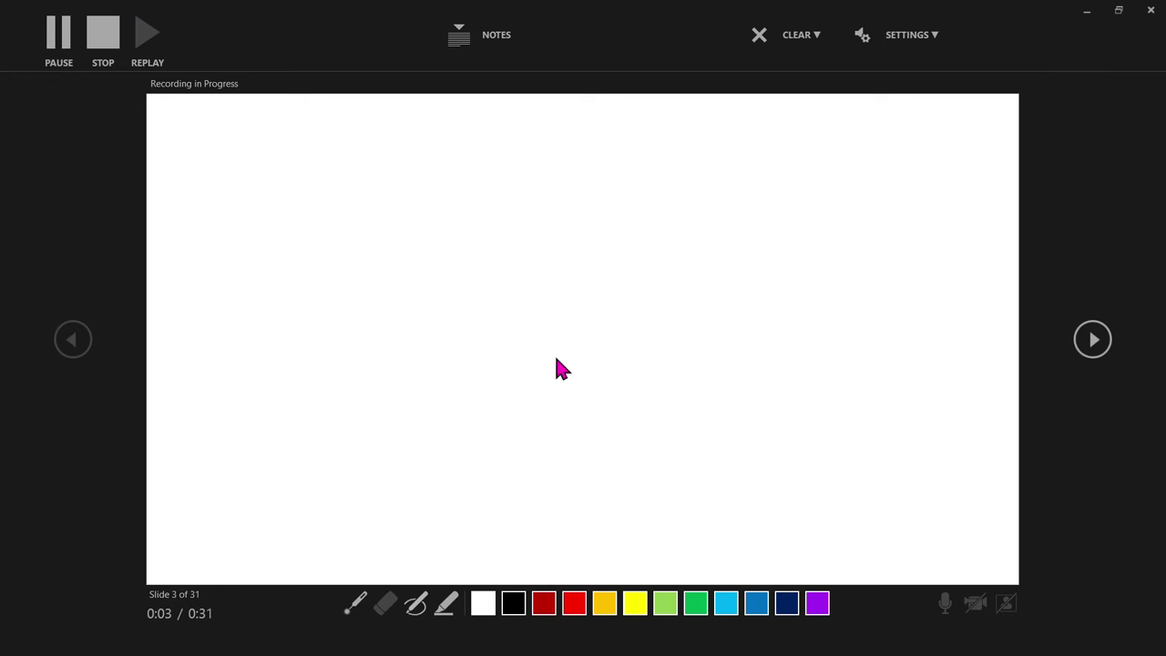
left_click(556, 361)
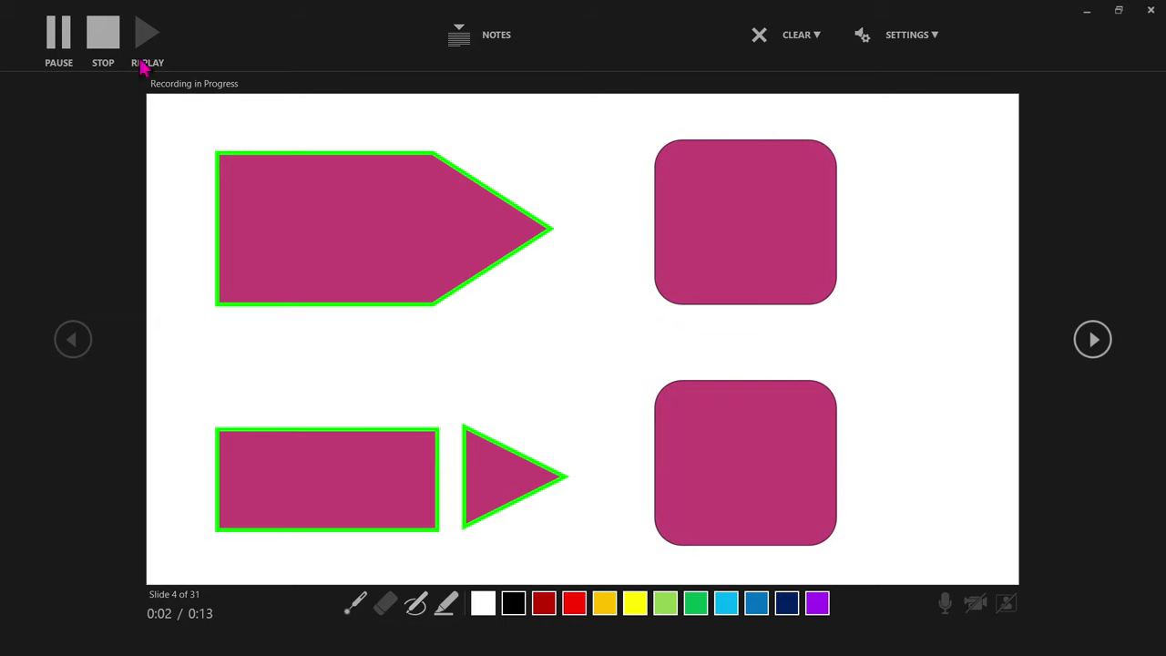
left_click(104, 41)
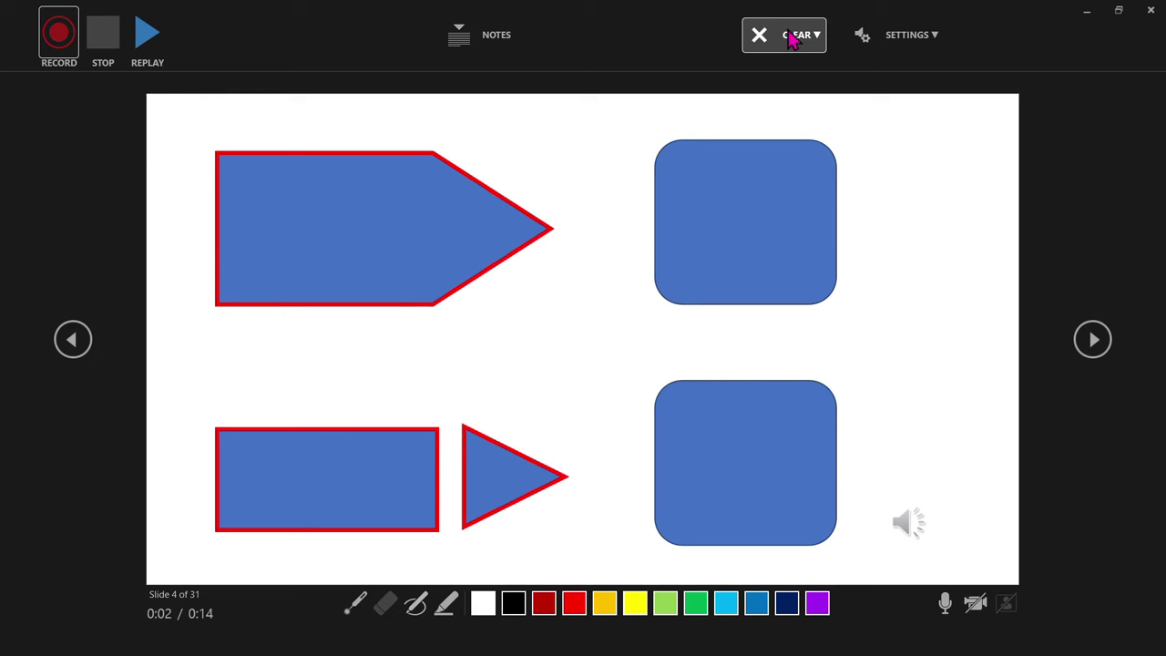
Check the microphone and camera settings, then close the recording window
left_click(920, 34)
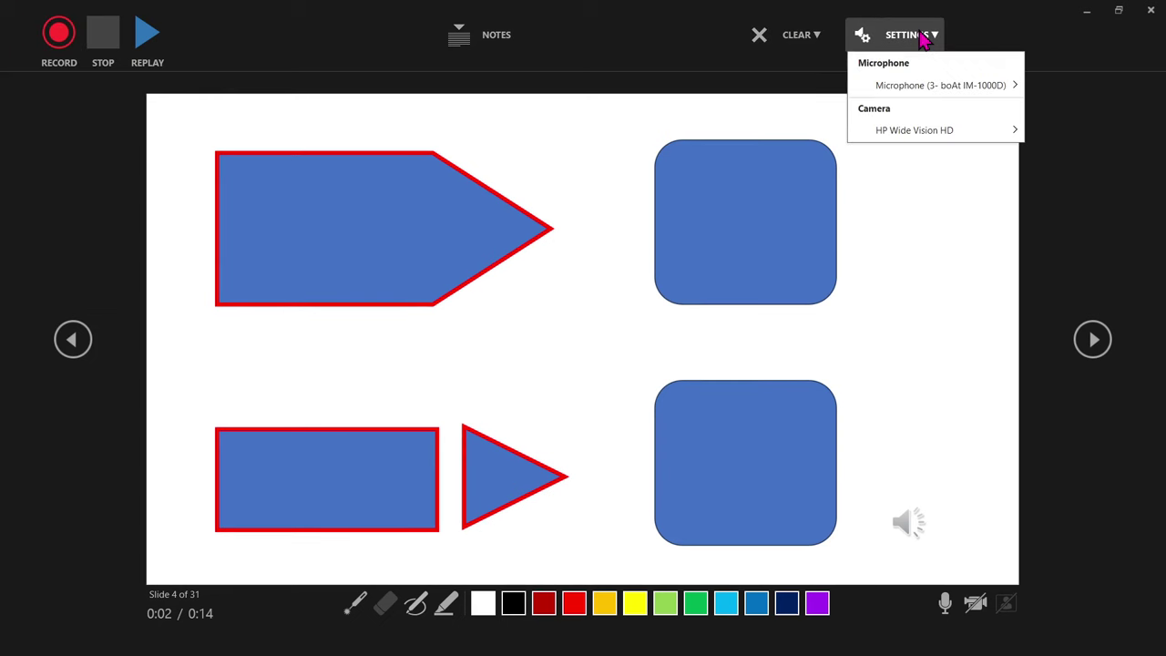
mouse_move(918, 85)
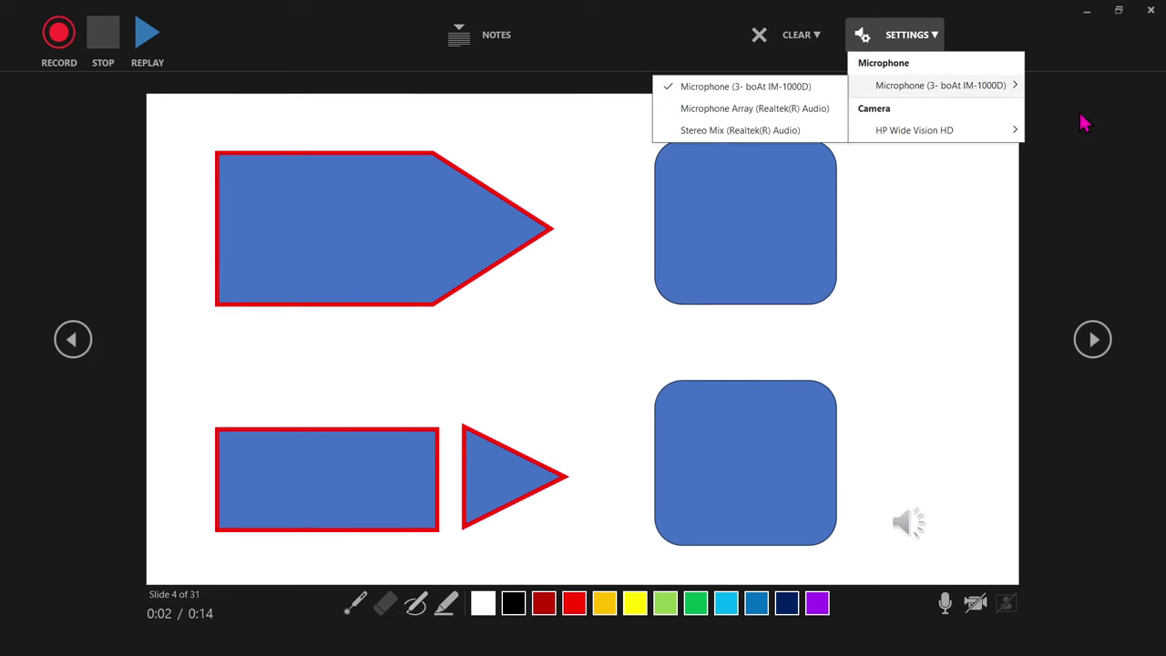
left_click(1082, 121)
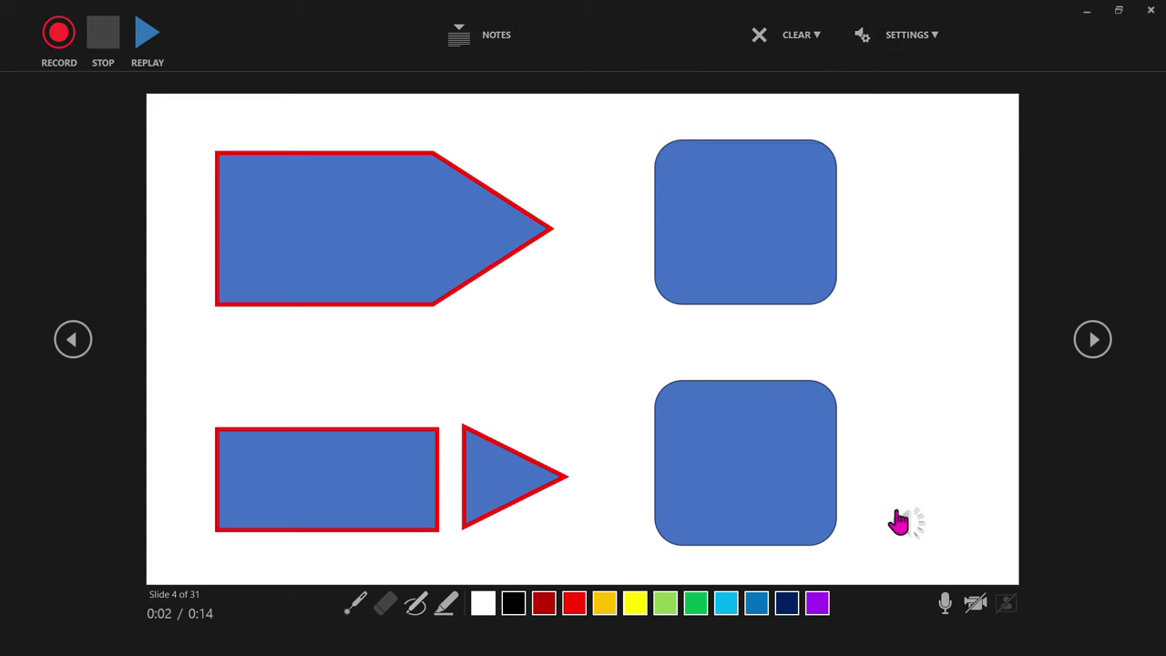
left_click(1152, 11)
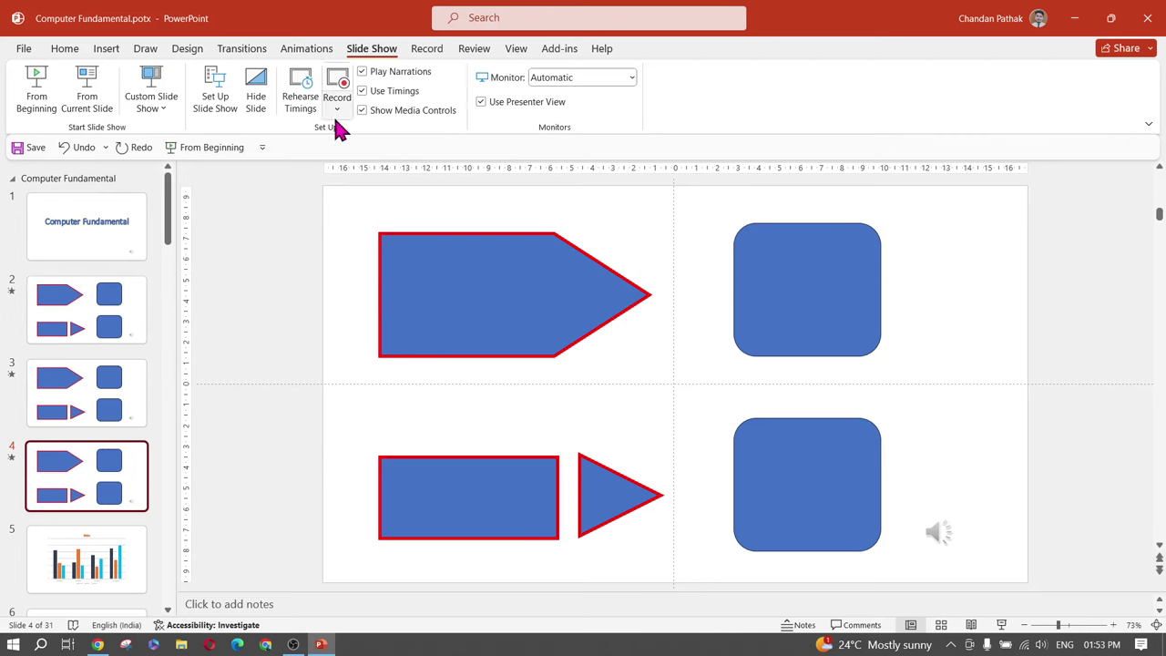
Play the slide show from the title slide to the shapes slide, then end it and reselect slide 1
left_click(136, 244)
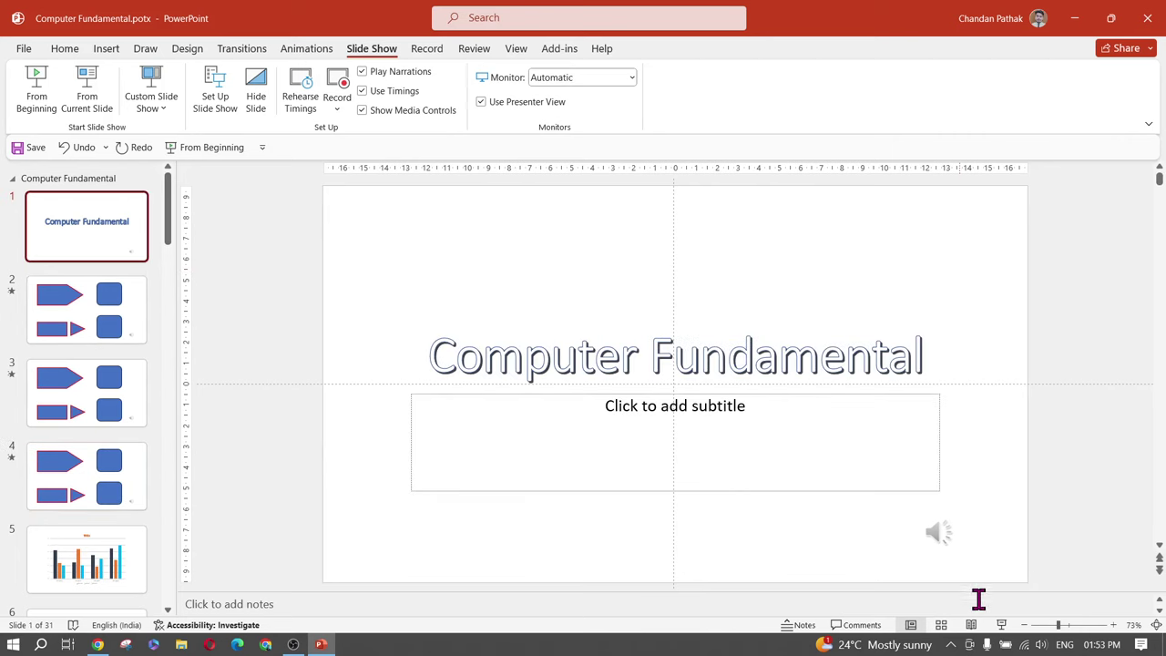
left_click(1001, 624)
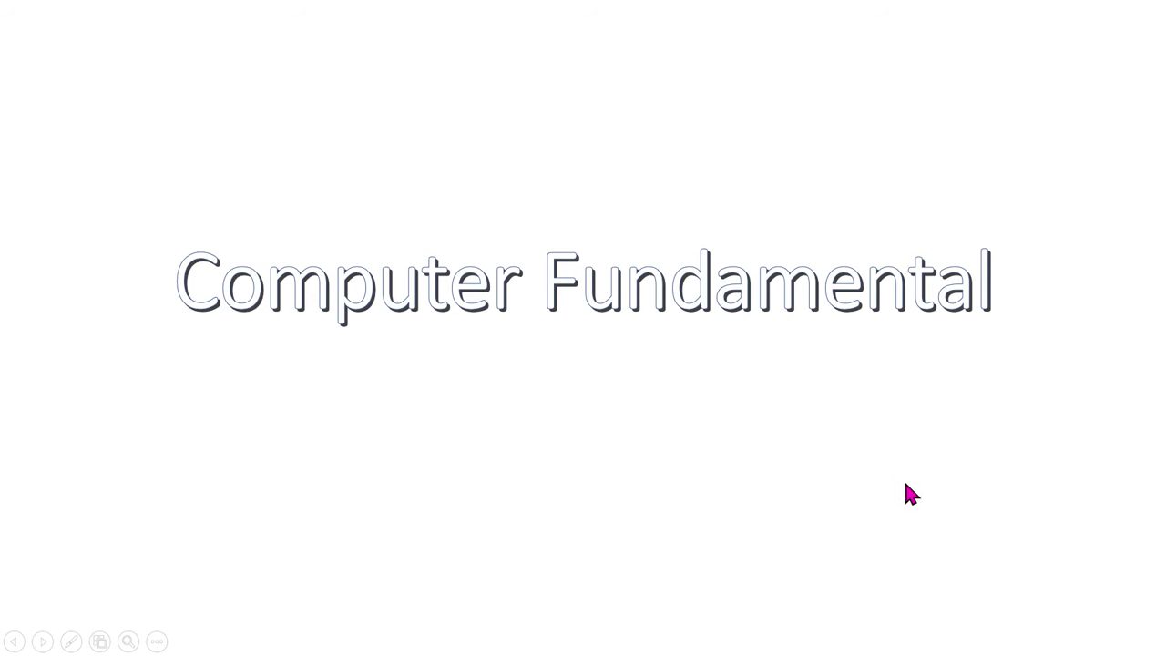
left_click(752, 417)
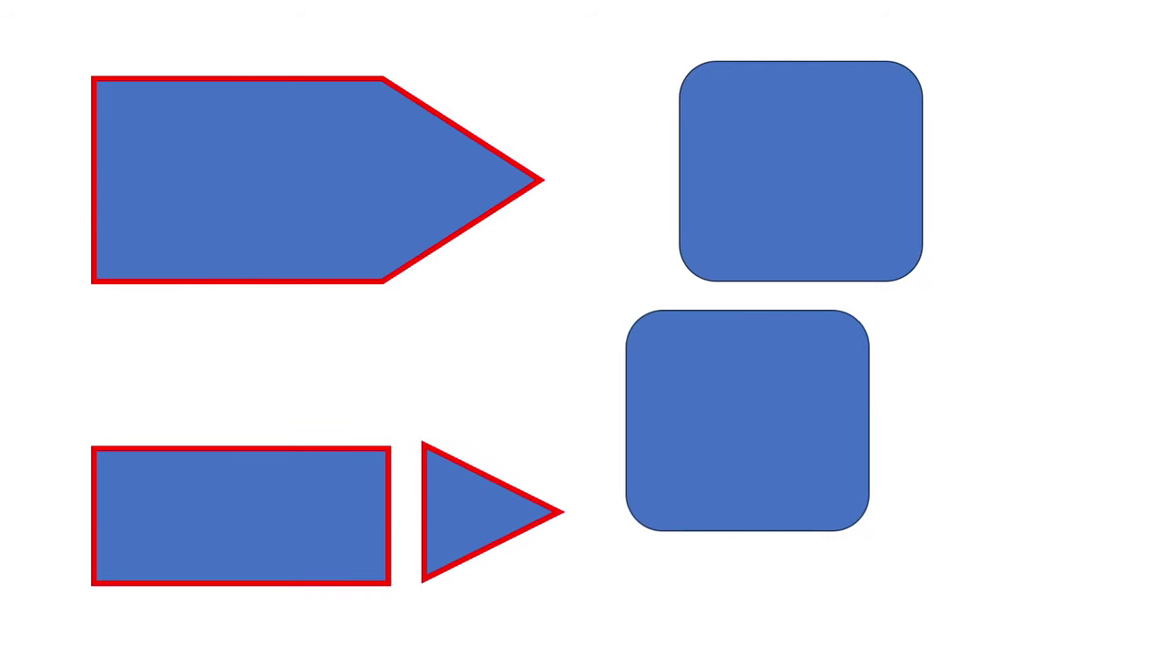
key("Escape")
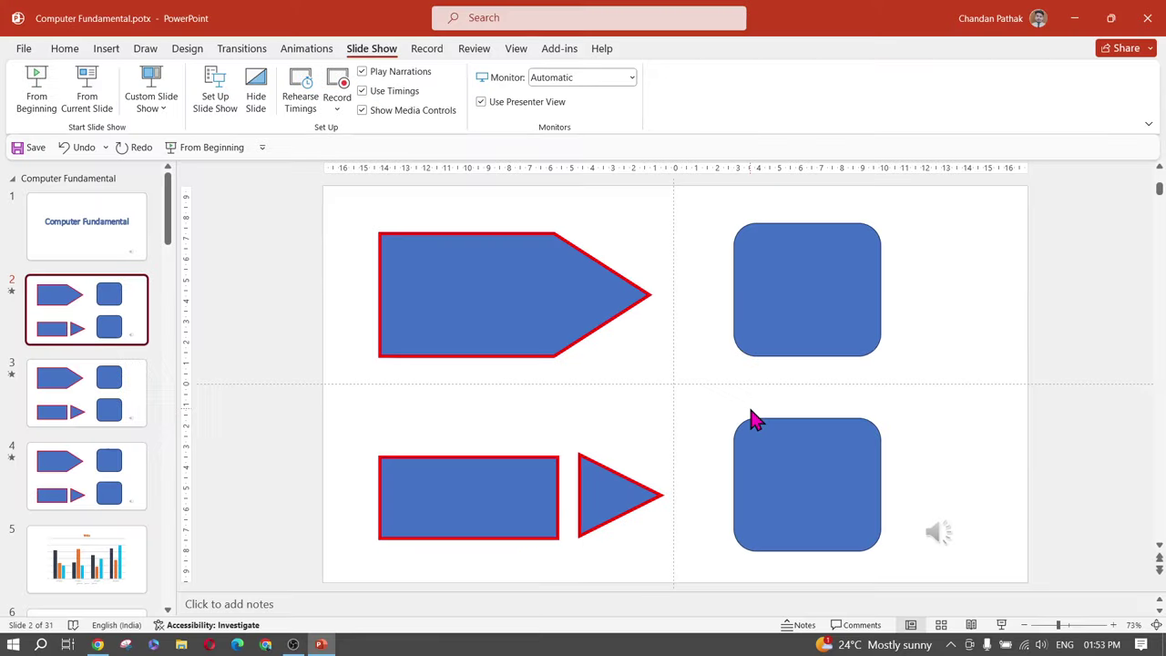
left_click(102, 260)
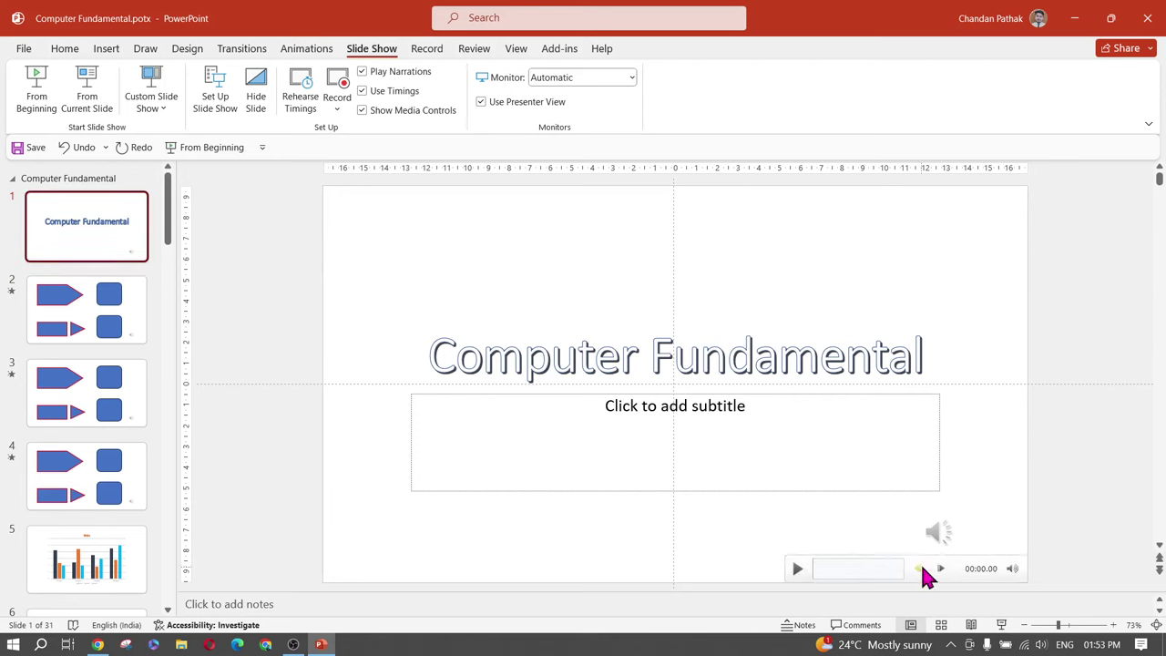
Check the title slide's audio clip, browse slides 2 and 3, and peek at the Record options
left_click(922, 536)
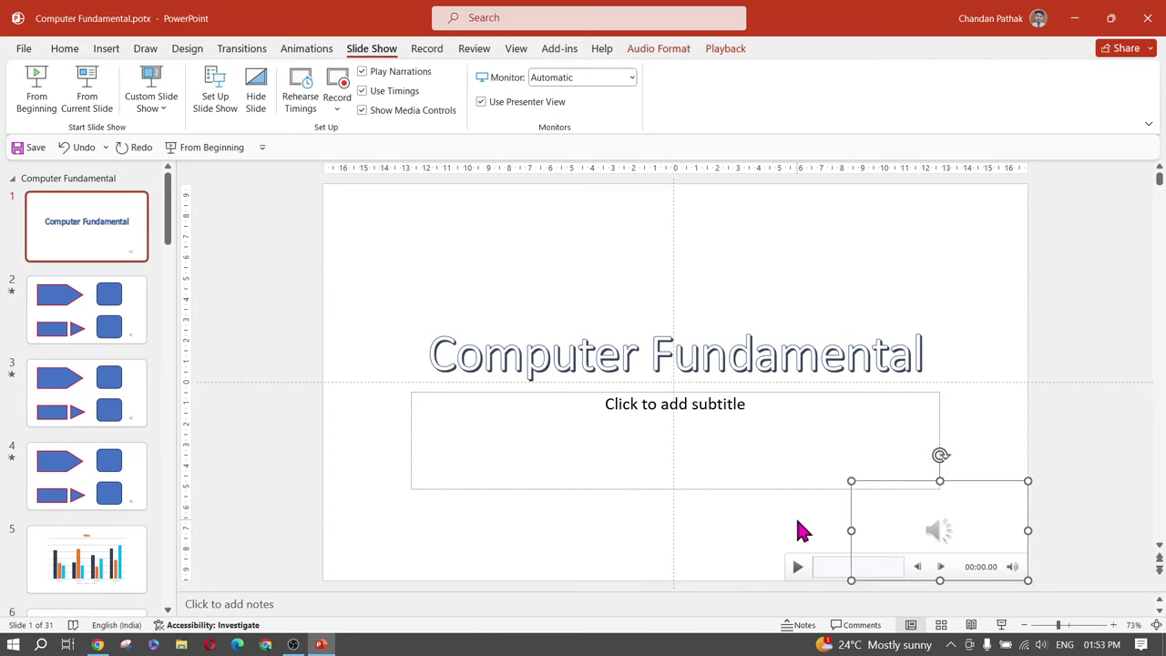
left_click(800, 530)
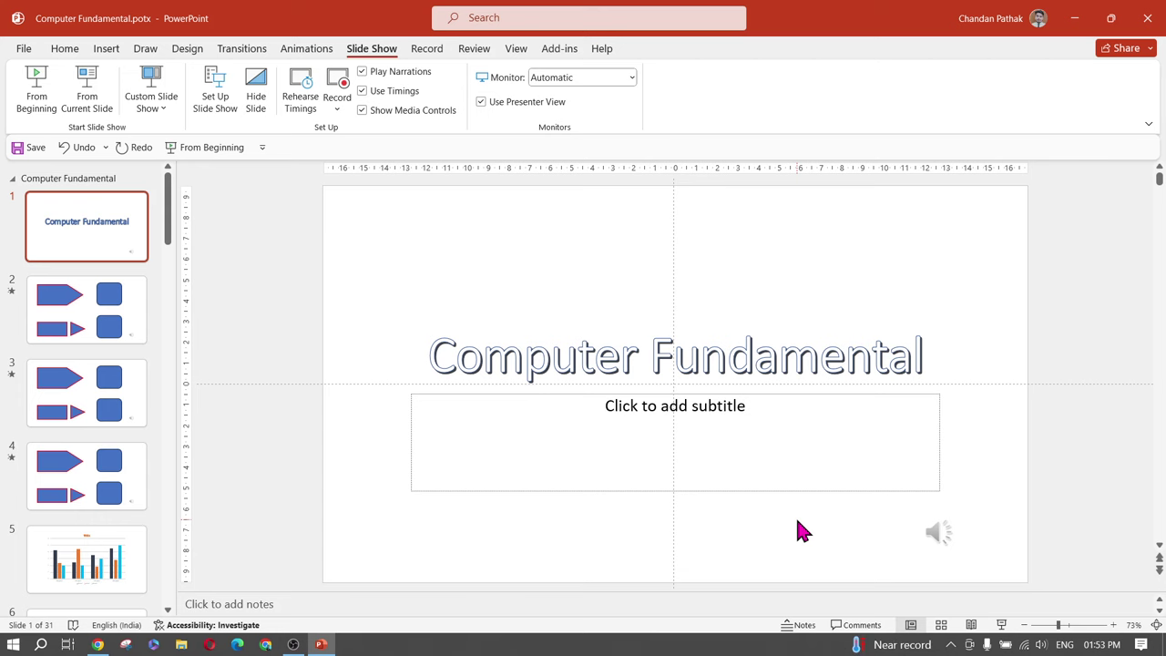
left_click(143, 325)
left_click(120, 393)
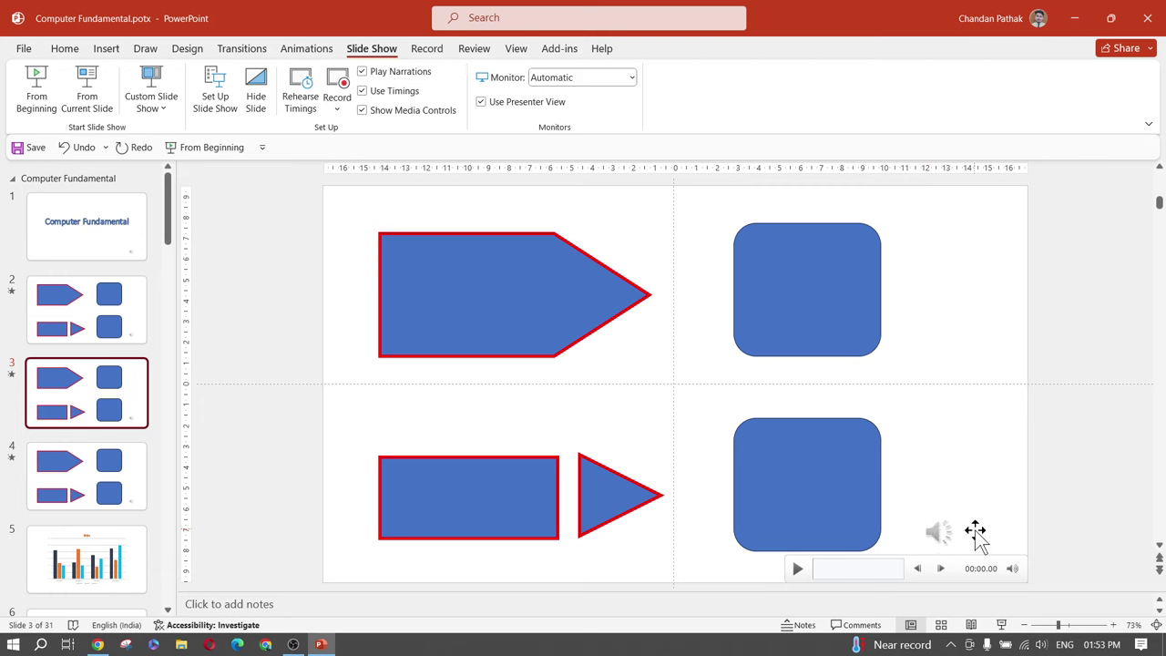
left_click(75, 337)
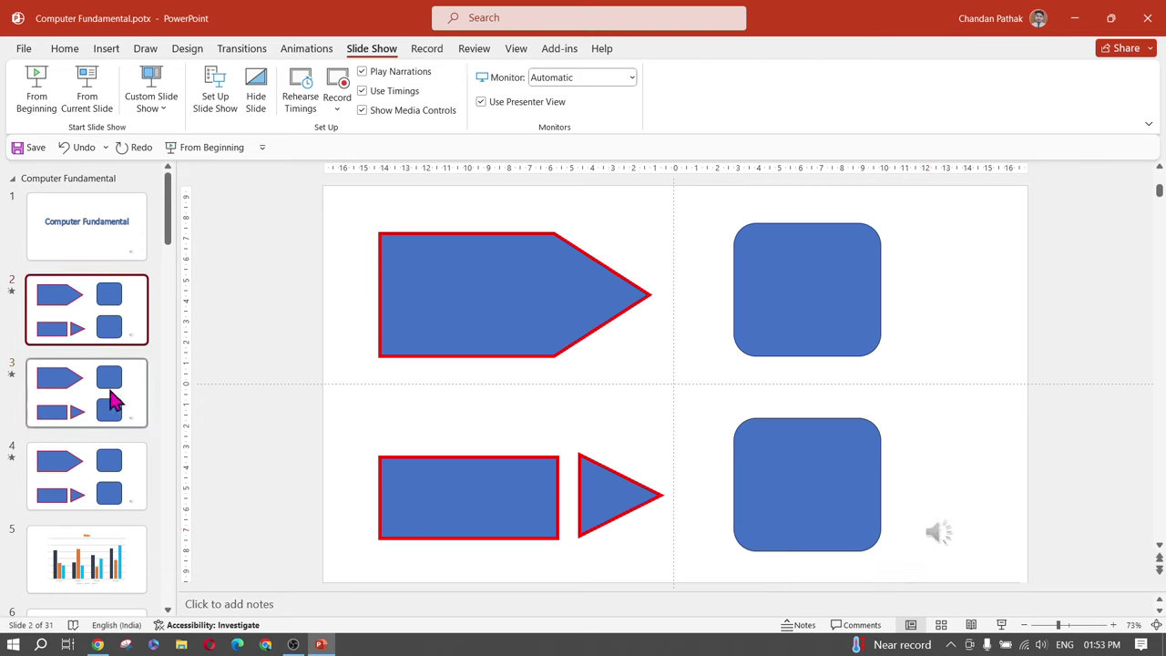
left_click(117, 396)
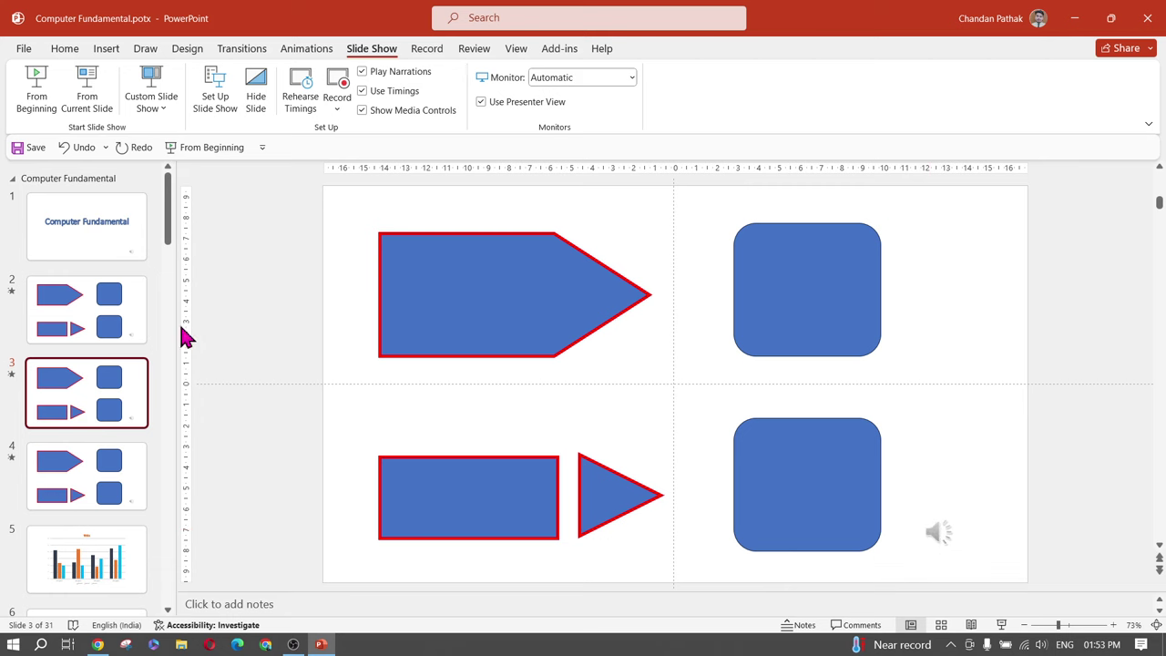
left_click(341, 113)
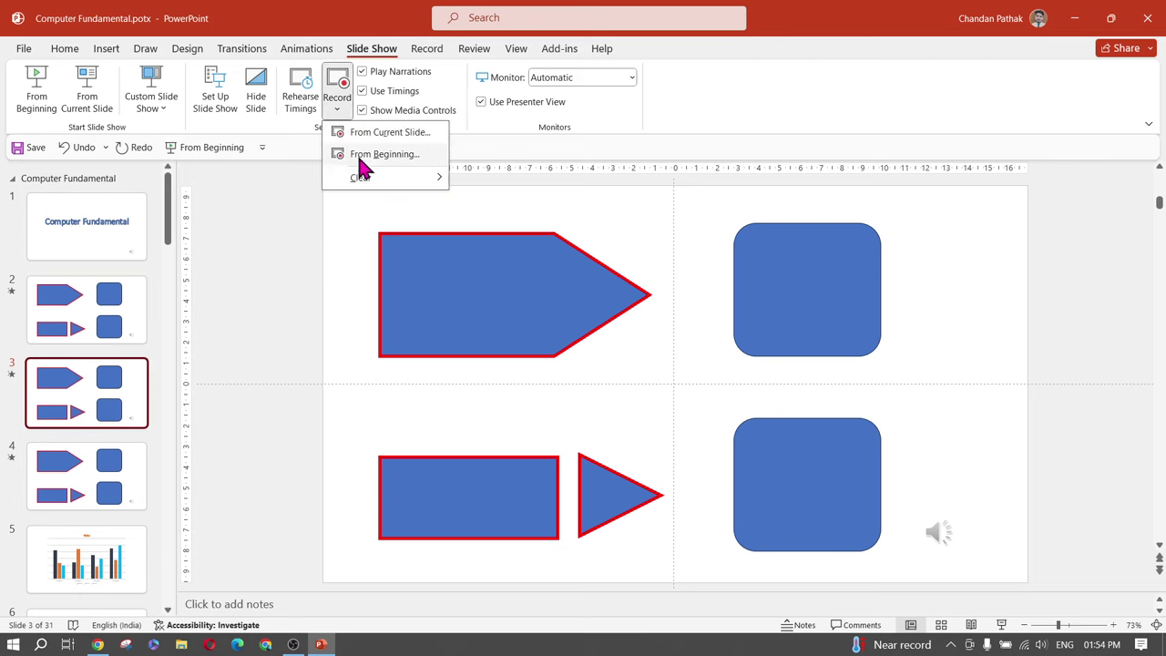
left_click(267, 241)
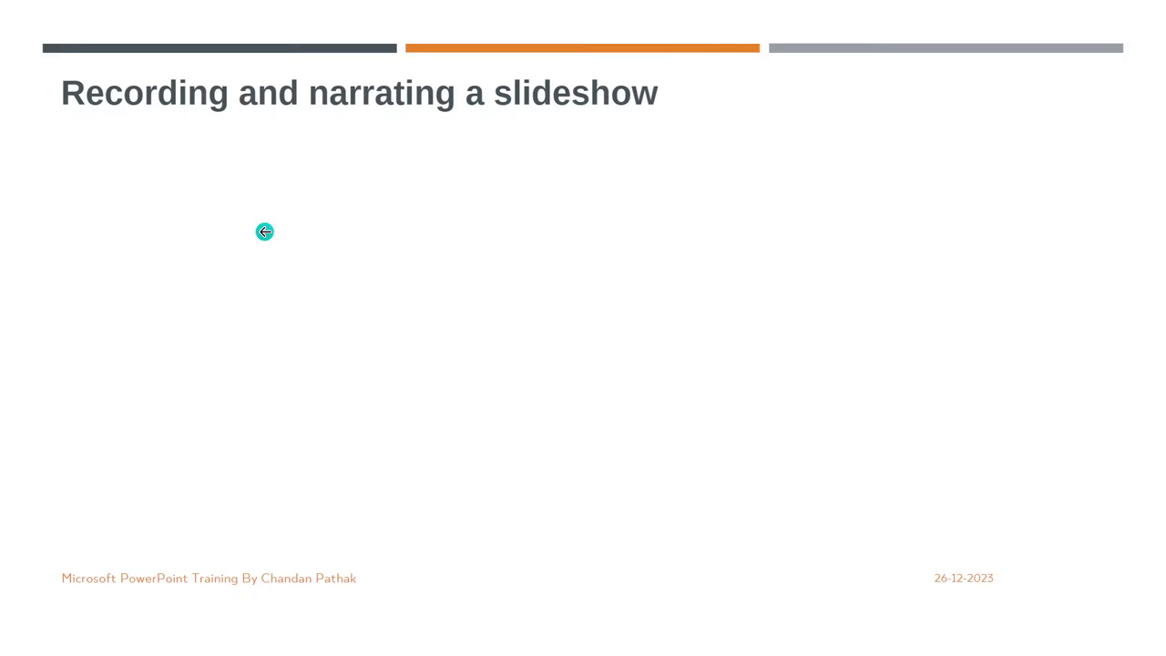
Select slides 2 through 4 together in the thumbnail pane
left_click(264, 231)
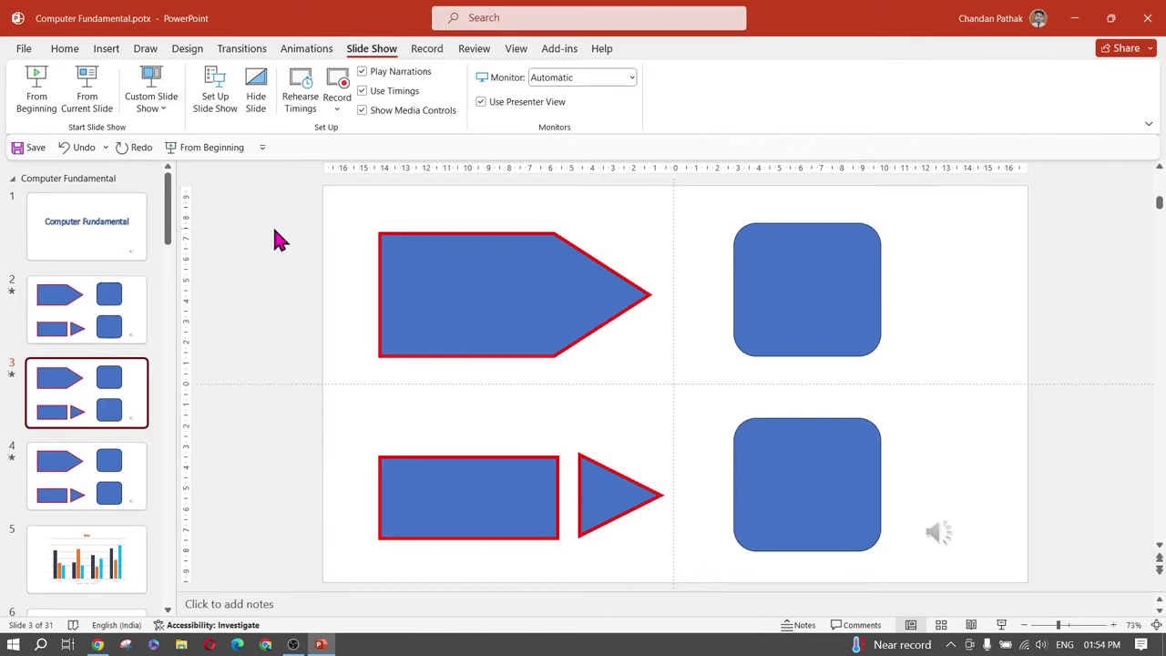
scroll(107, 365, "down", 10)
scroll(106, 419, "down", 2)
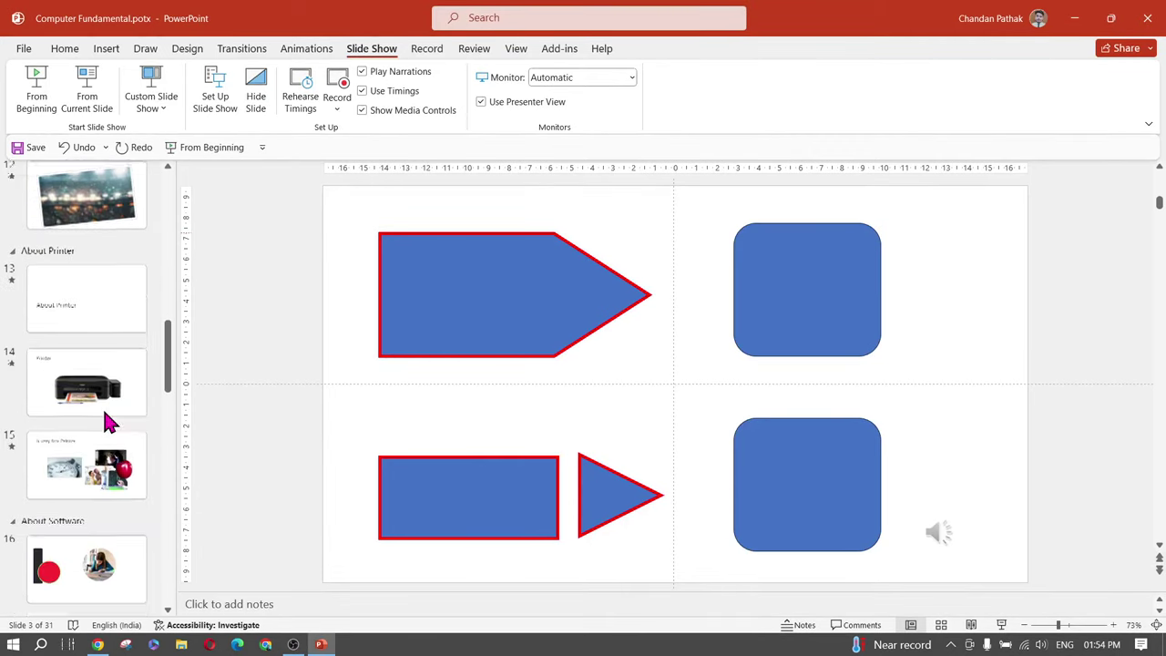
scroll(107, 421, "up", 15)
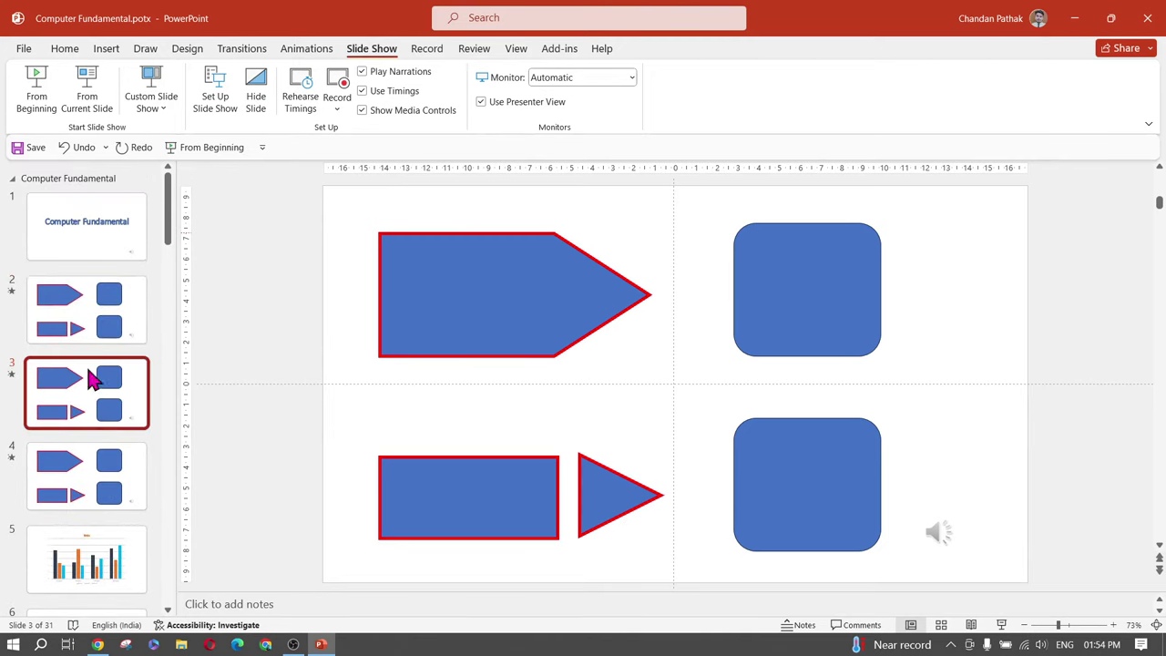
left_click(67, 312)
left_click(91, 497, "shift")
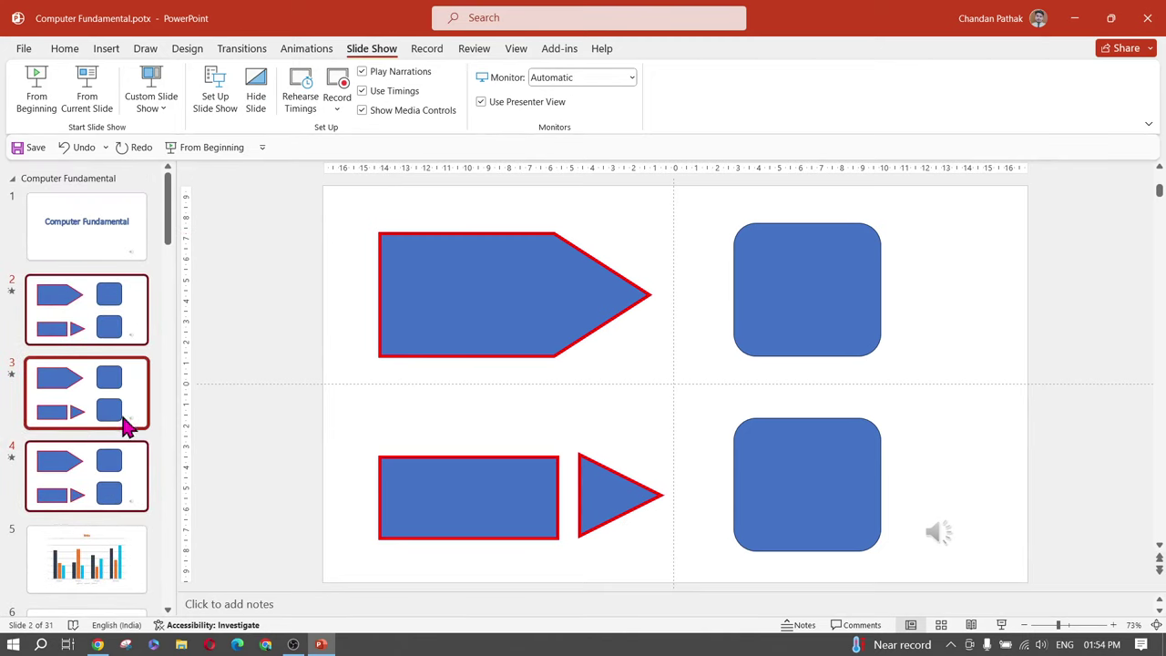
Start exporting Computer Fundamental.mp4 as a Full HD video into Downloads, then cancel the export
left_click(26, 50)
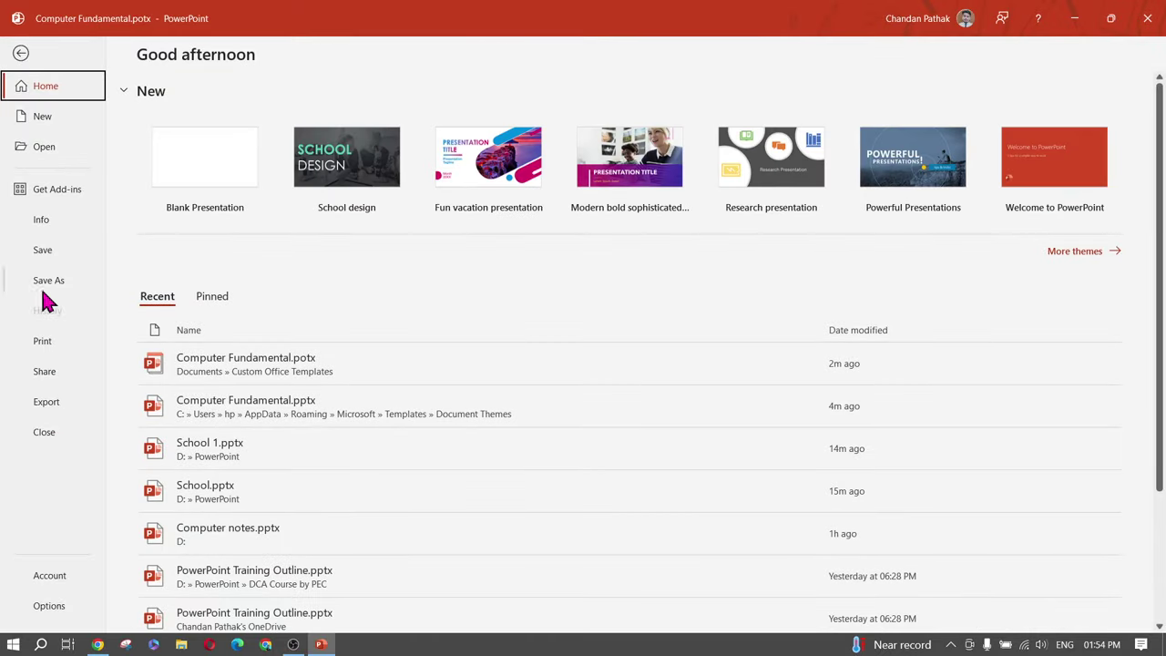
left_click(45, 407)
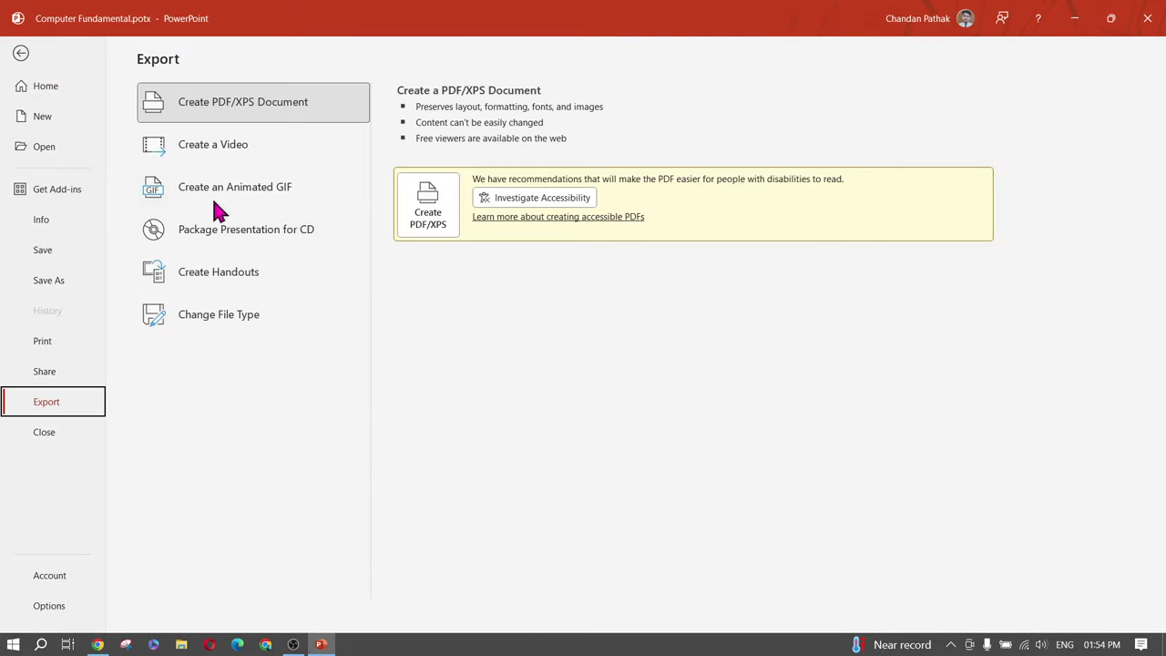
left_click(224, 150)
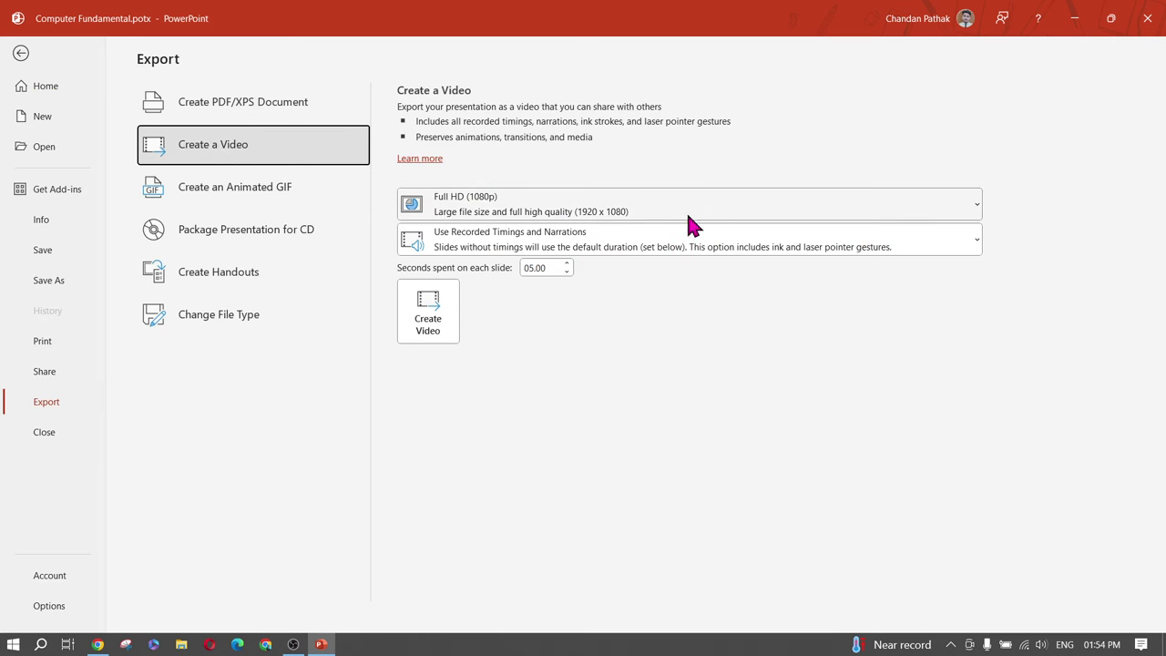
left_click(427, 319)
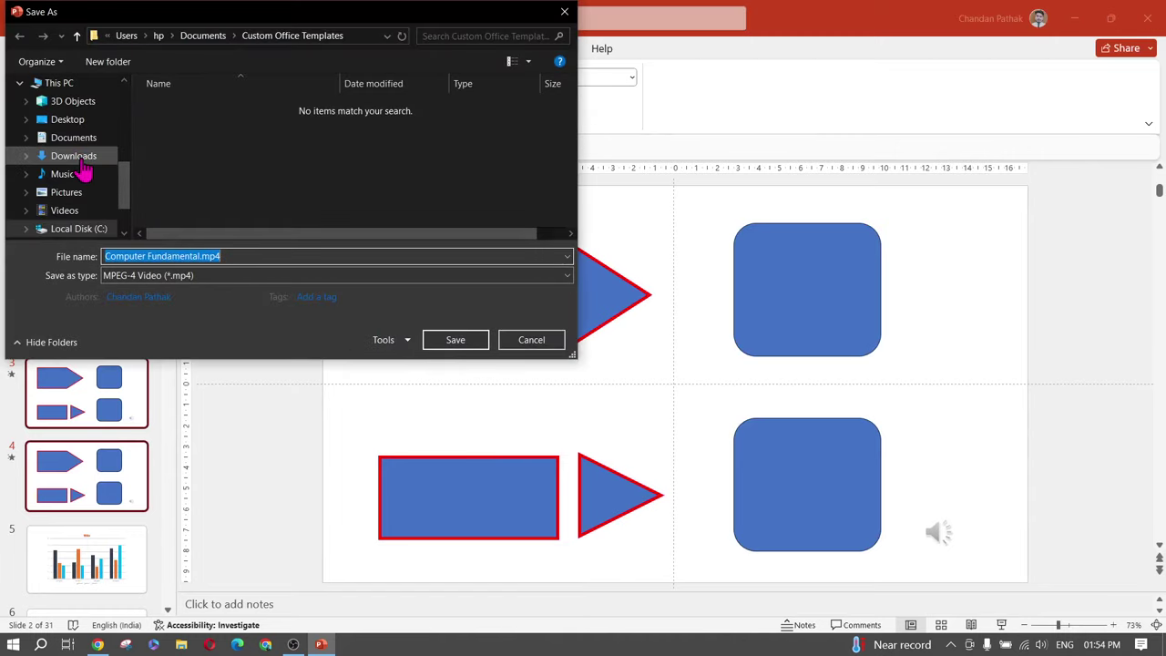
left_click(80, 162)
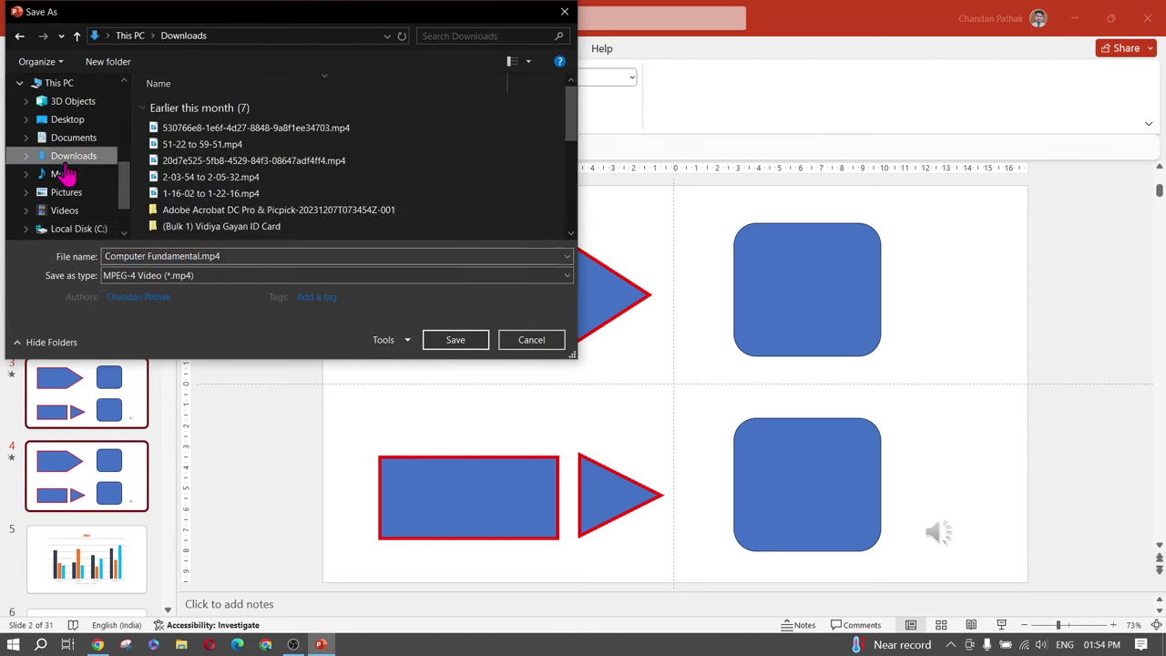
left_click(456, 346)
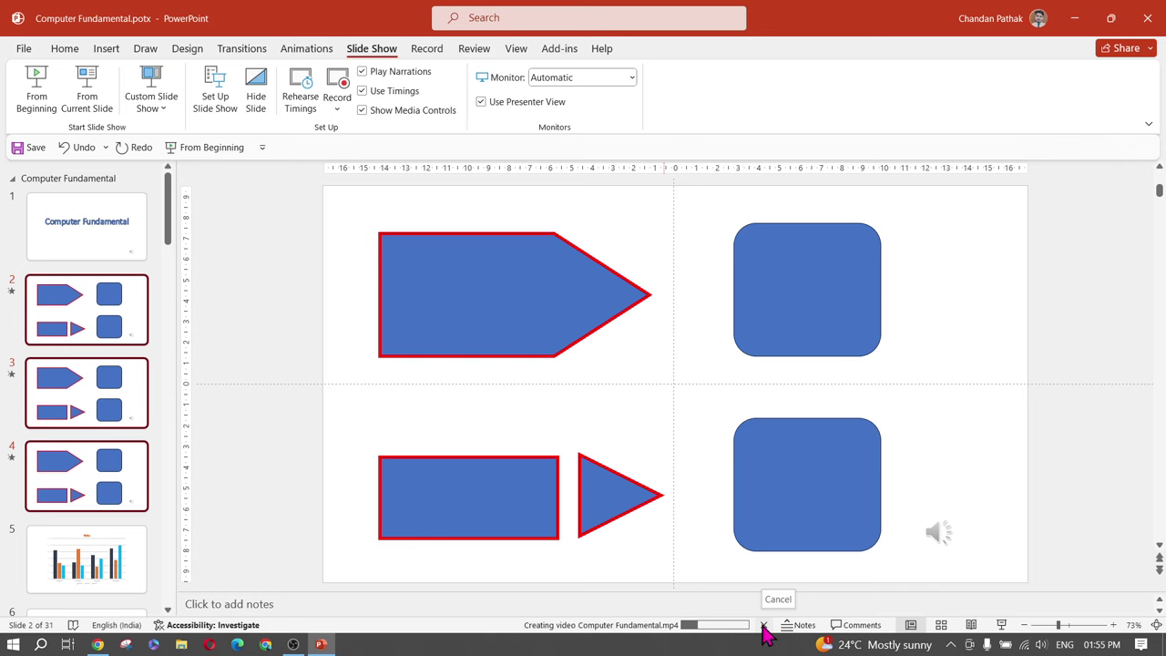
left_click(763, 625)
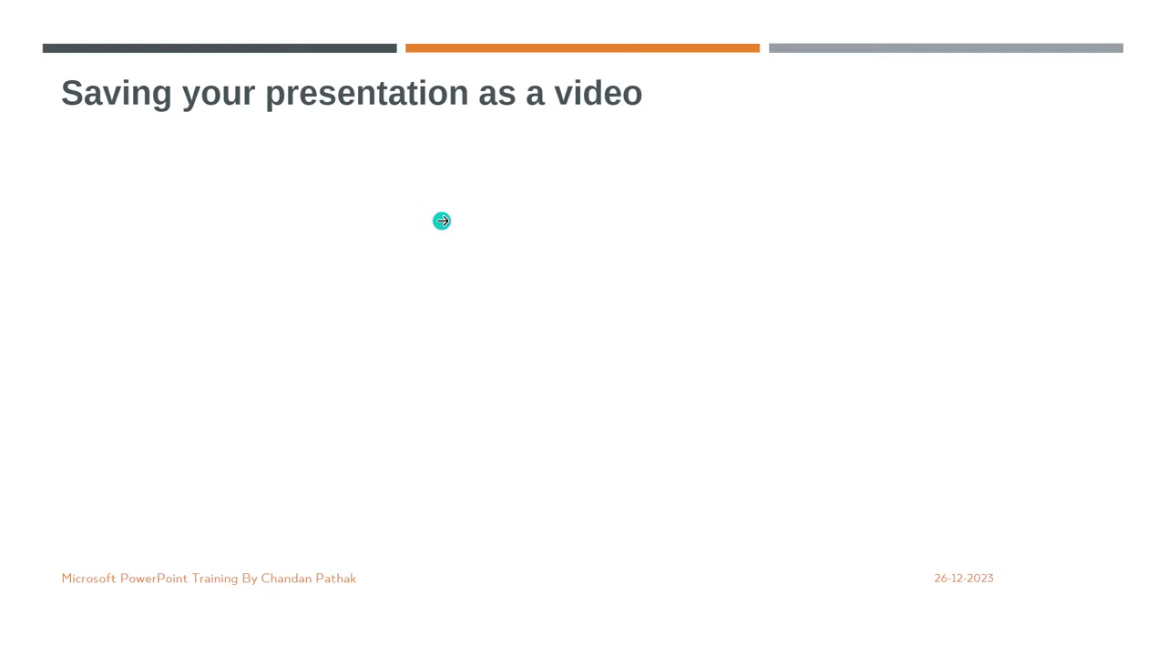
Advance the lesson slides to the PDF topic and open Save As in the PowerPoint folder
left_click(442, 220)
left_click(442, 220)
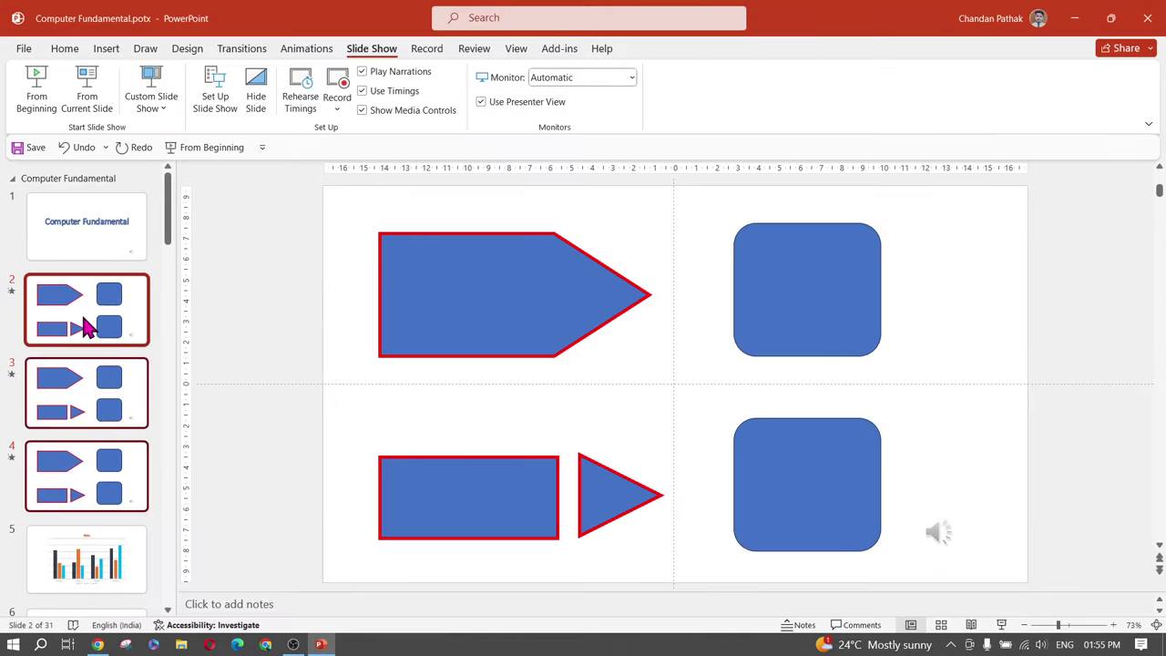
left_click(27, 51)
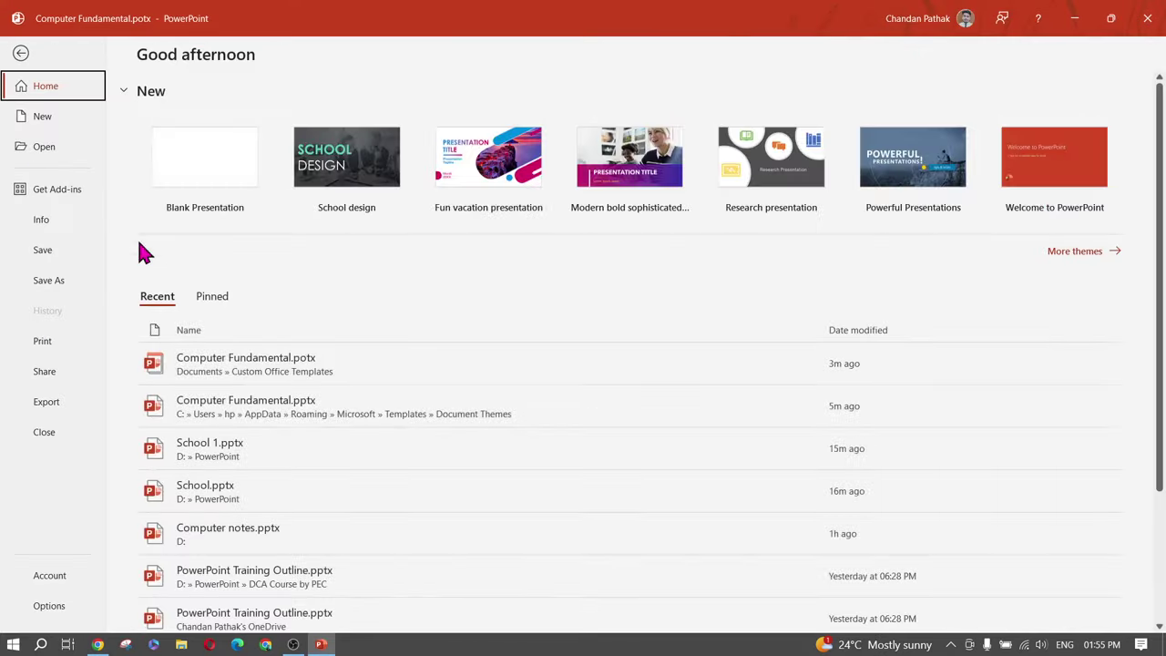
left_click(56, 283)
left_click(239, 238)
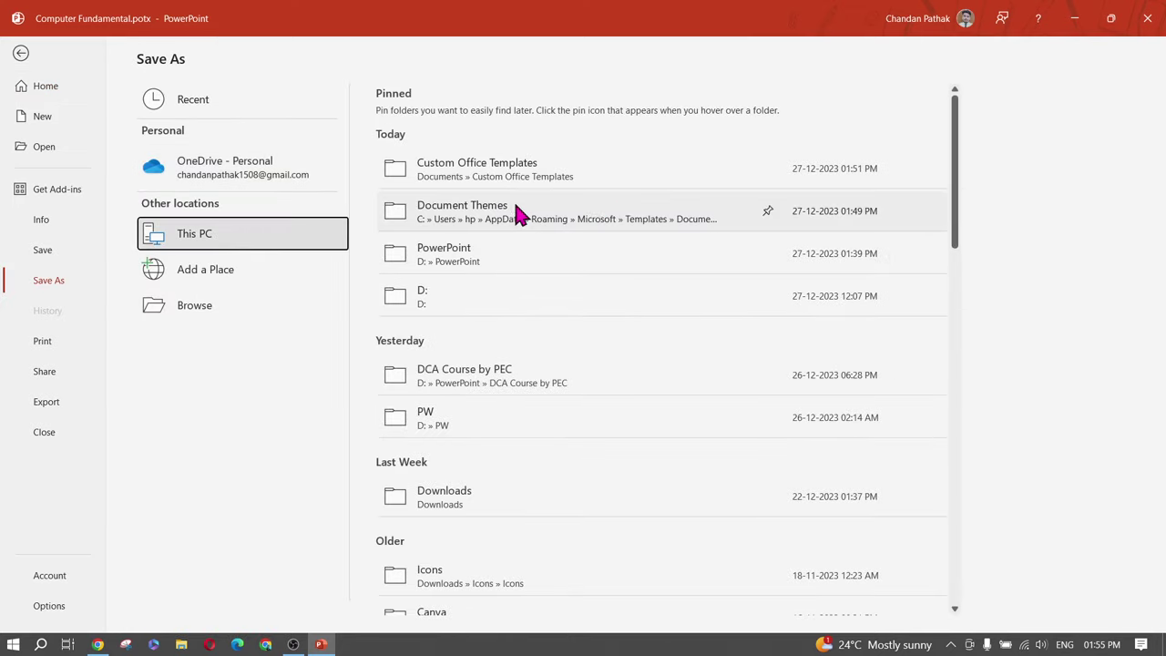
left_click(469, 253)
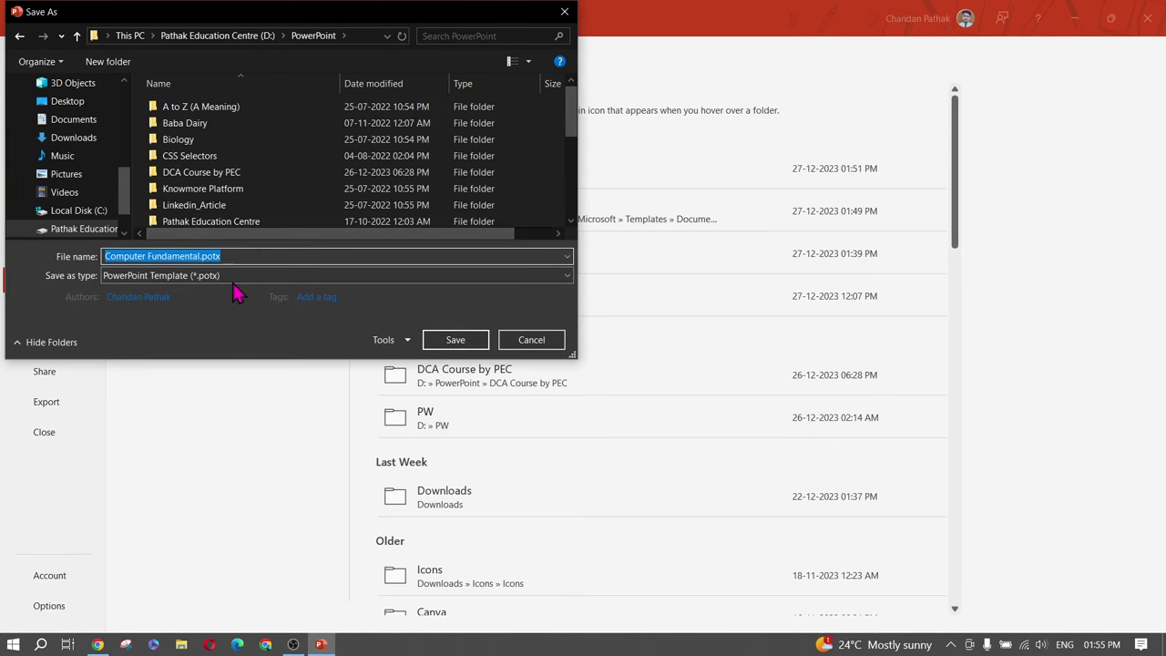
Save the deck as Computer Fundamental.pdf, scroll through the PDF, and close it
left_click(260, 275)
left_click(173, 327)
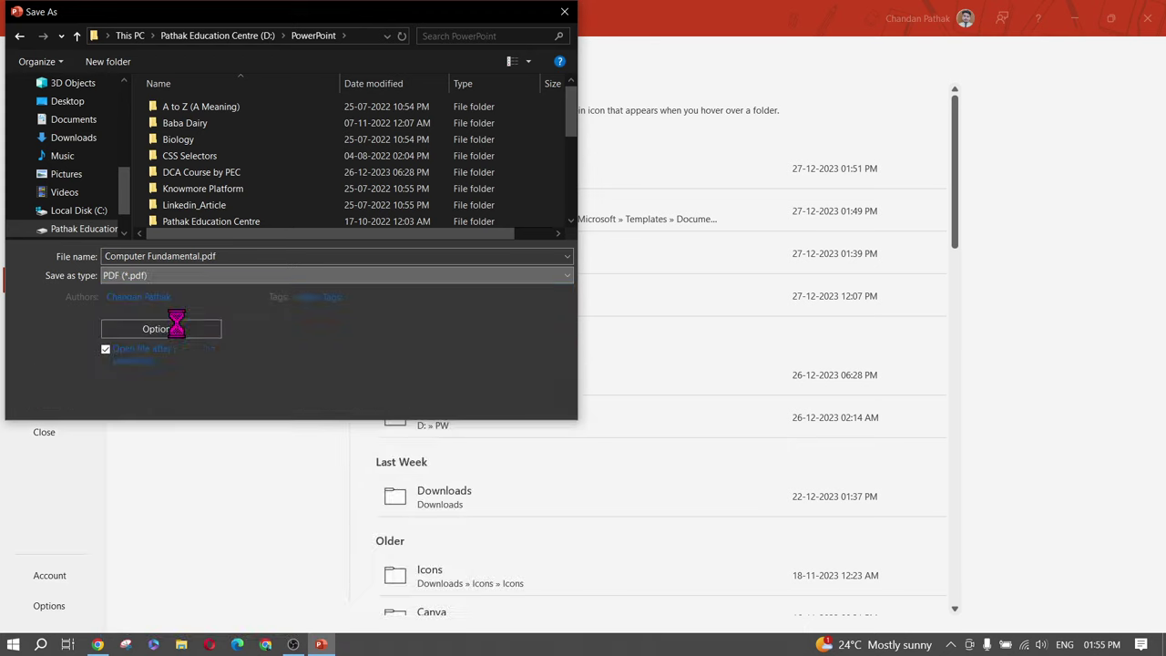
left_click(454, 401)
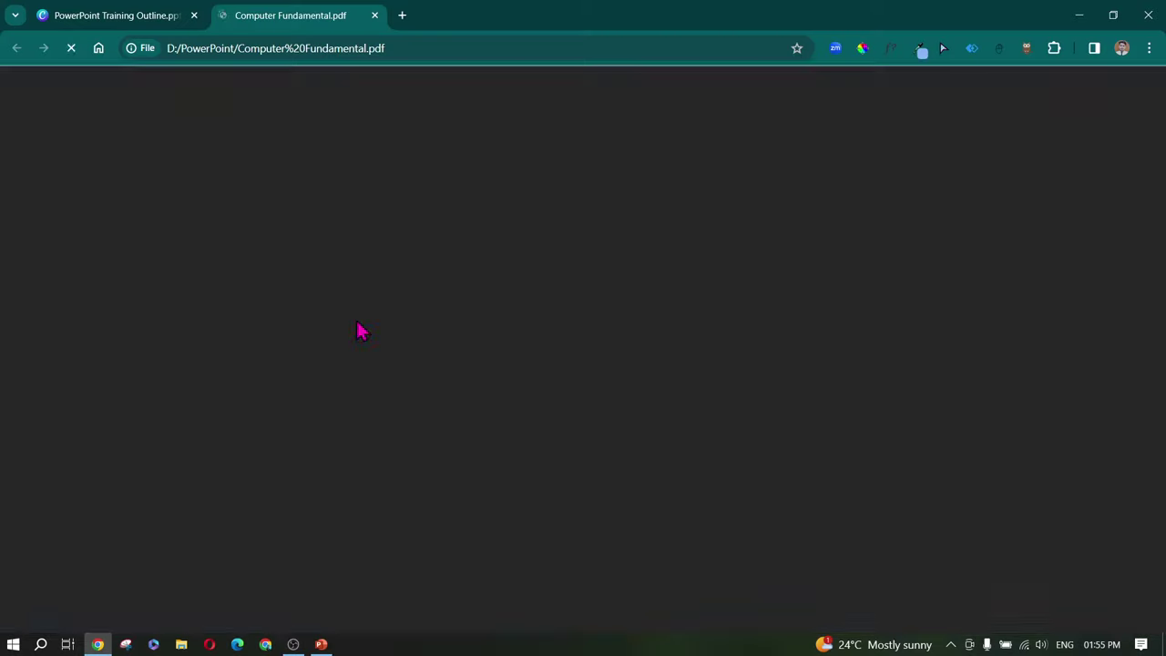
scroll(534, 367, "down", 15)
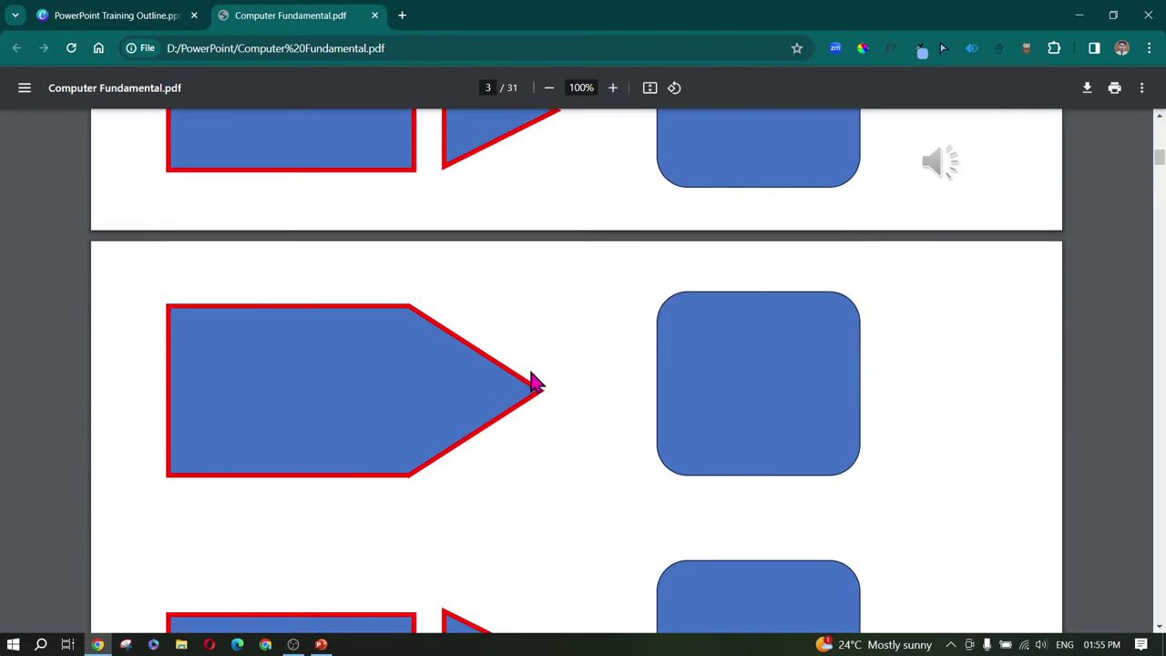
scroll(535, 383, "down", 20)
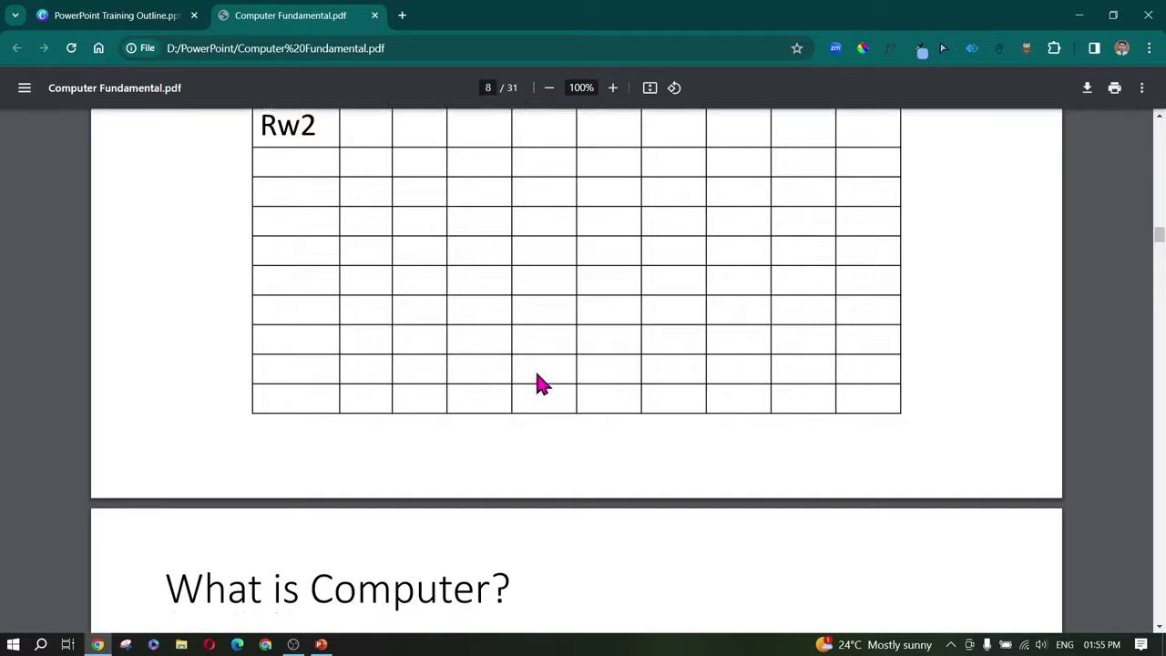
left_click(375, 16)
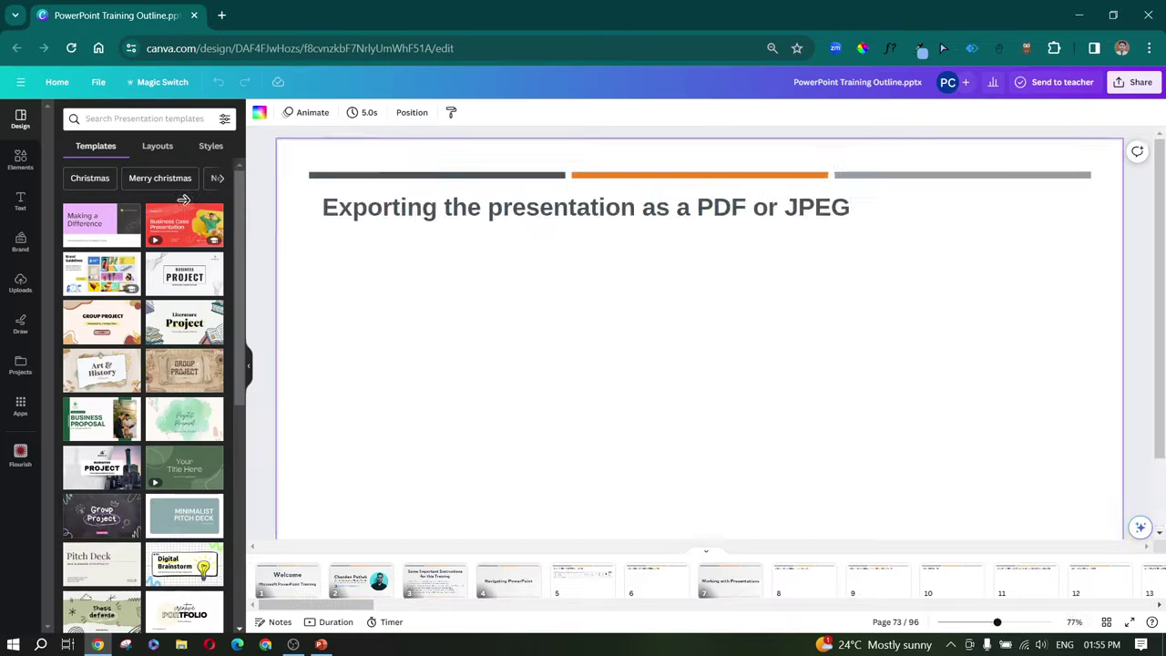
Present the Canva outline slide full screen, then switch back to the PowerPoint deck
left_click(1128, 621)
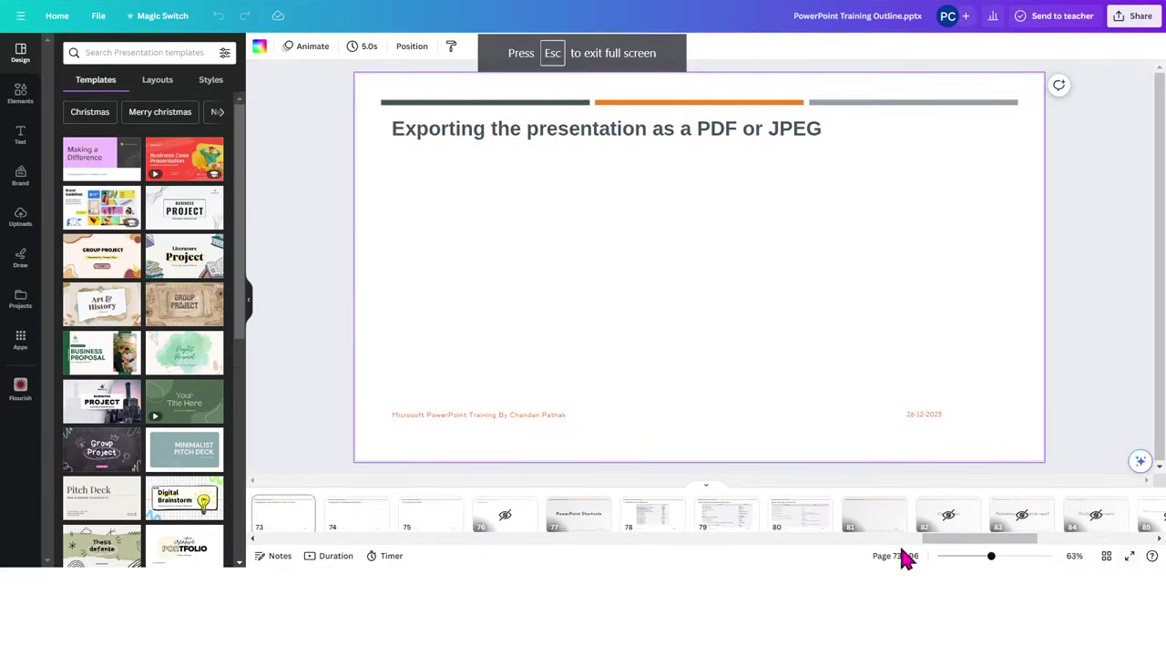
key("alt+Tab")
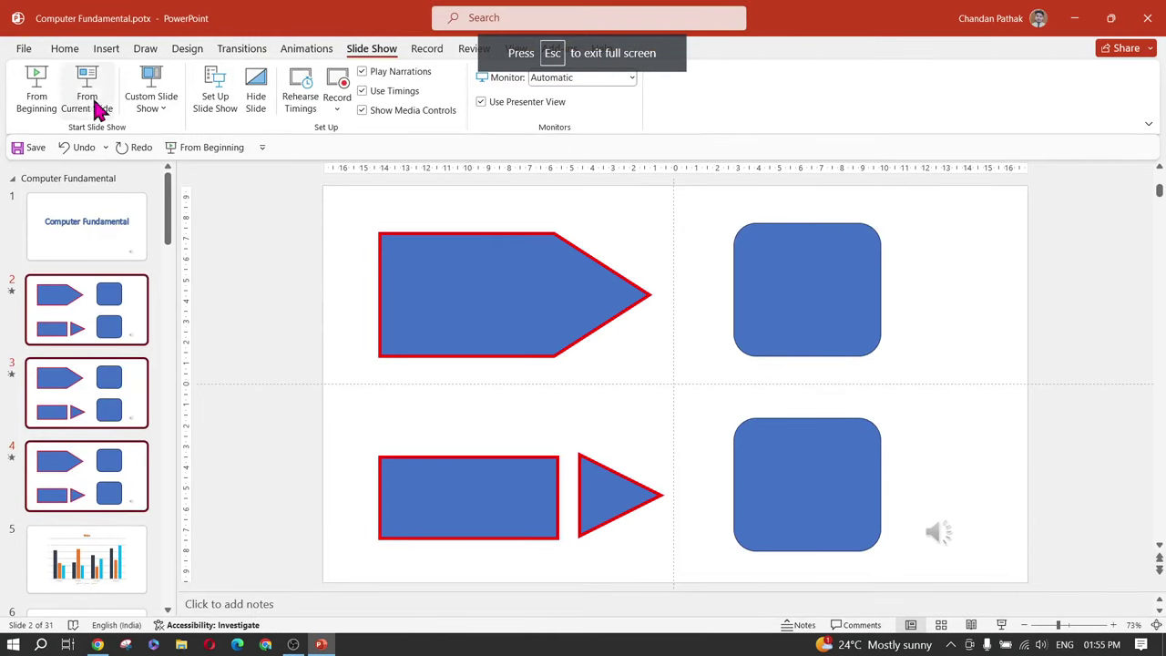
key("alt+Tab")
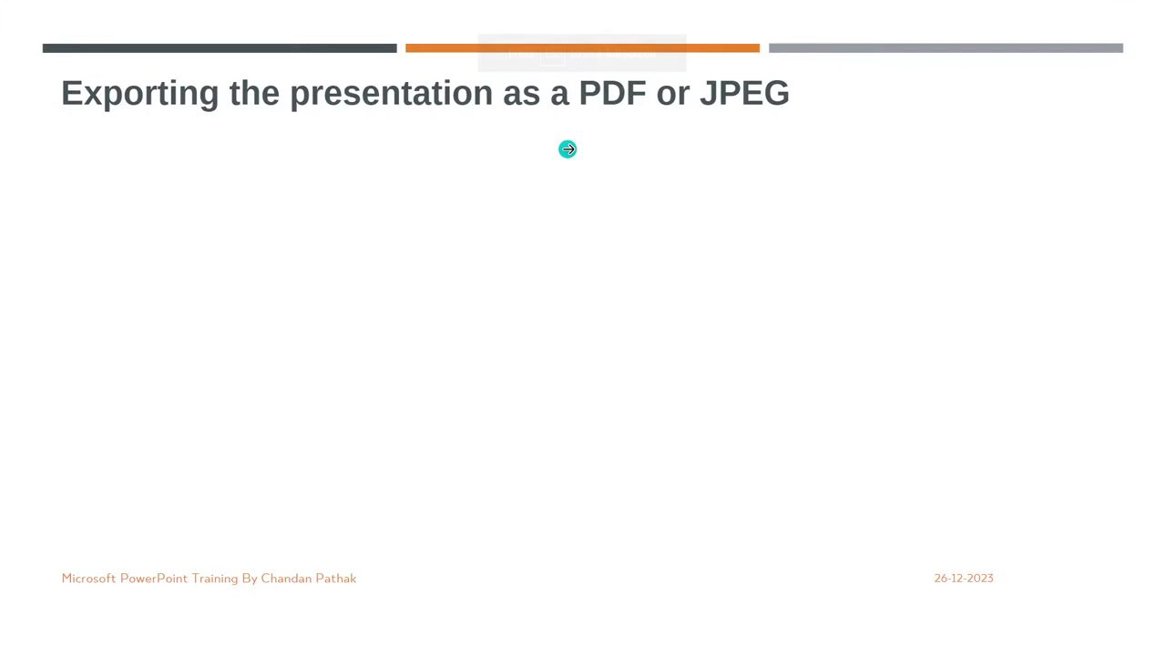
key("alt+Tab")
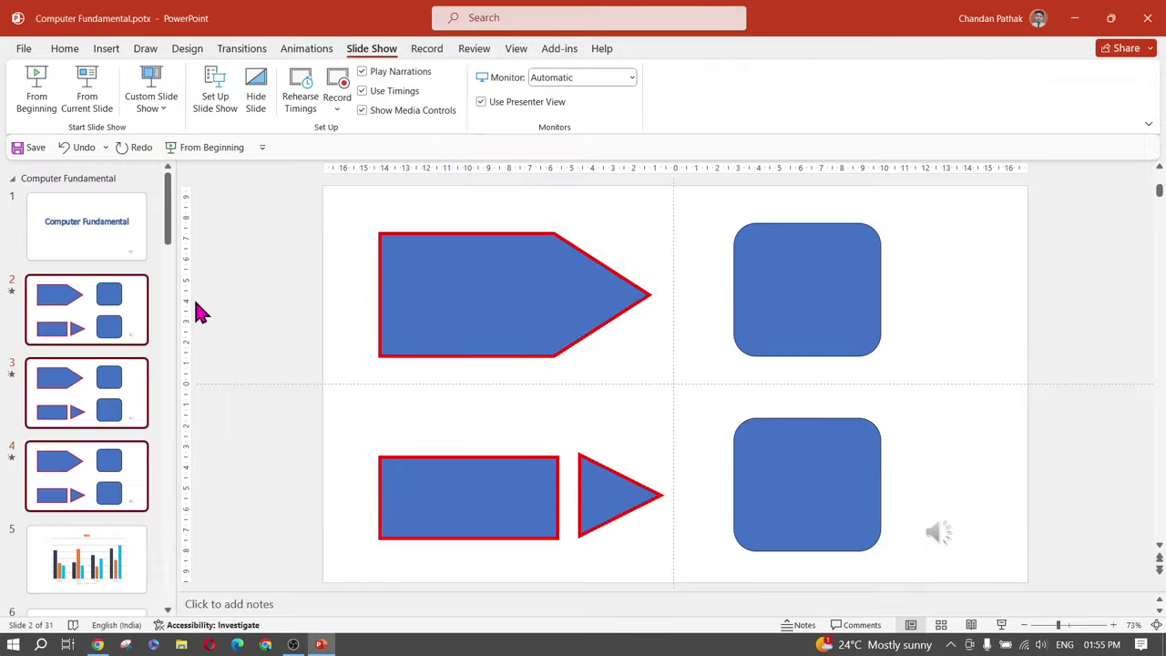
Select slide 12 with the stadium photo and open the File backstage
left_click(115, 333)
scroll(116, 370, "down", 3)
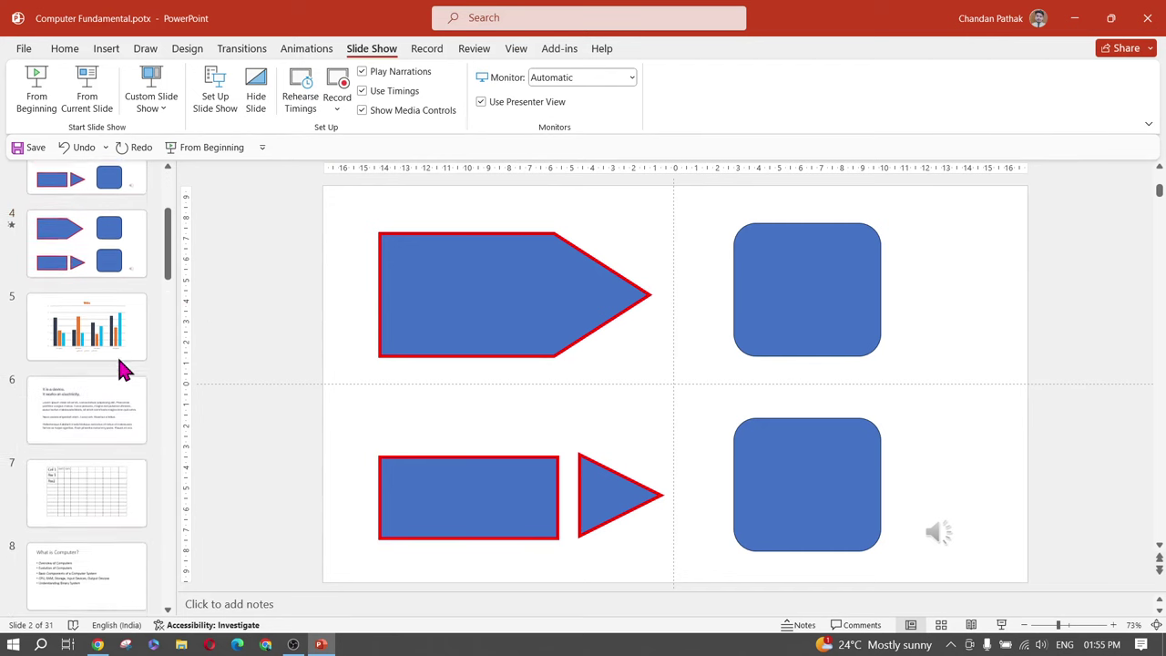
left_click(103, 337)
scroll(82, 419, "down", 6)
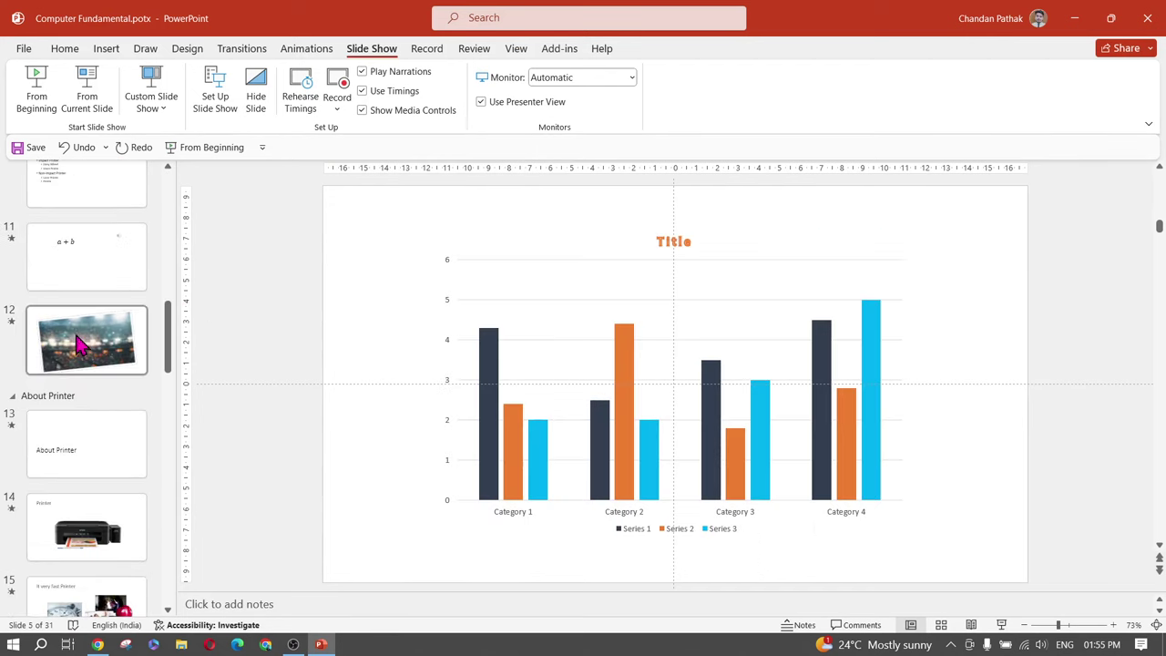
left_click(83, 342)
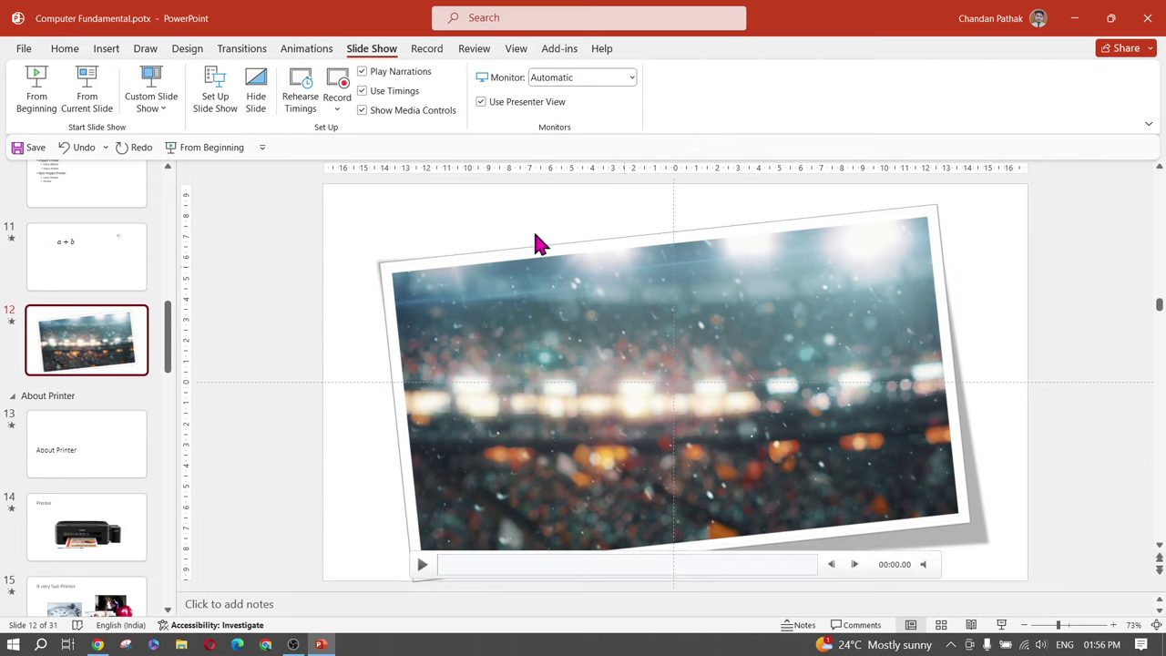
left_click(20, 51)
Save only slide 12 as JPEG image Computer Fundamental.jpg in the Downloads folder
left_click(37, 280)
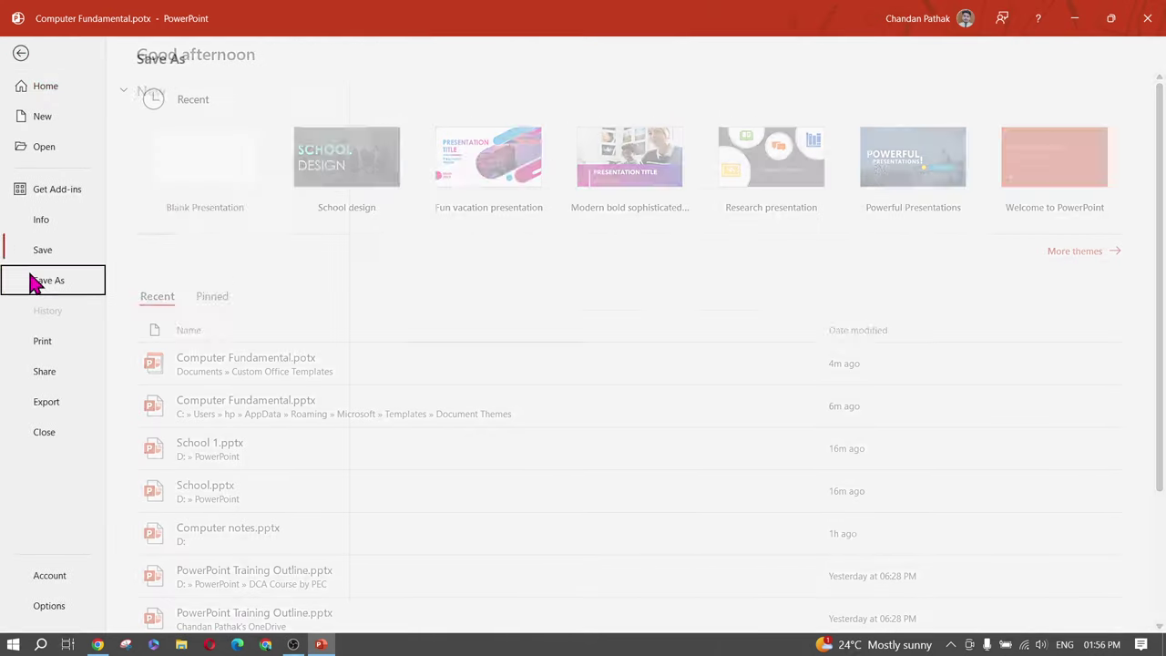
left_click(267, 233)
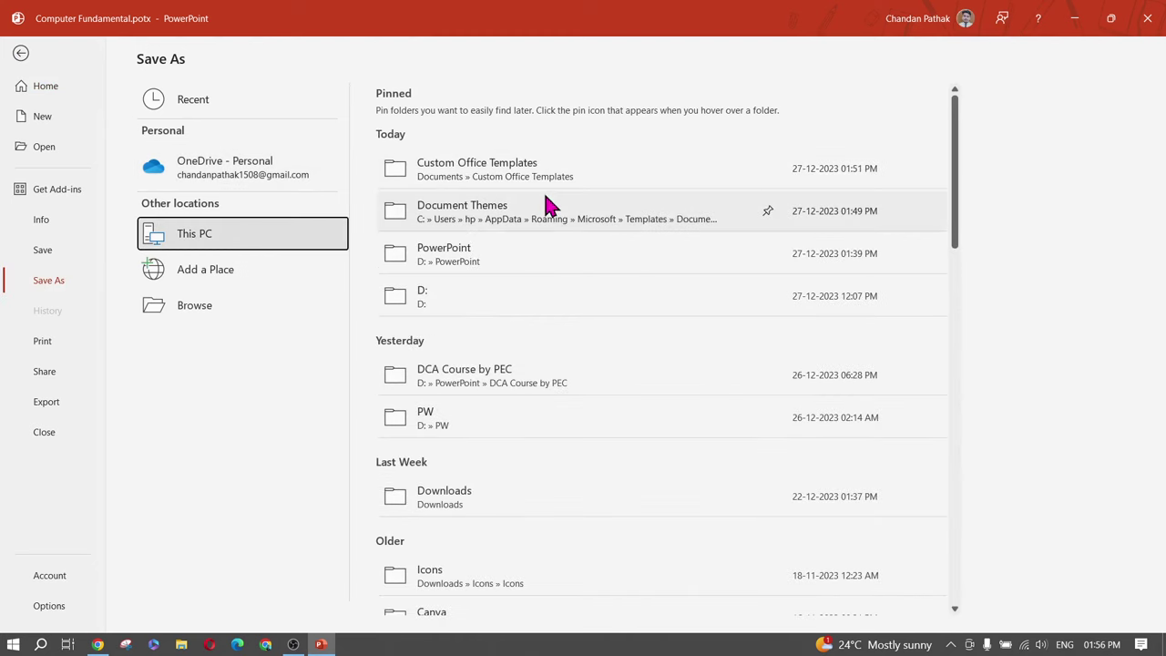
left_click(484, 259)
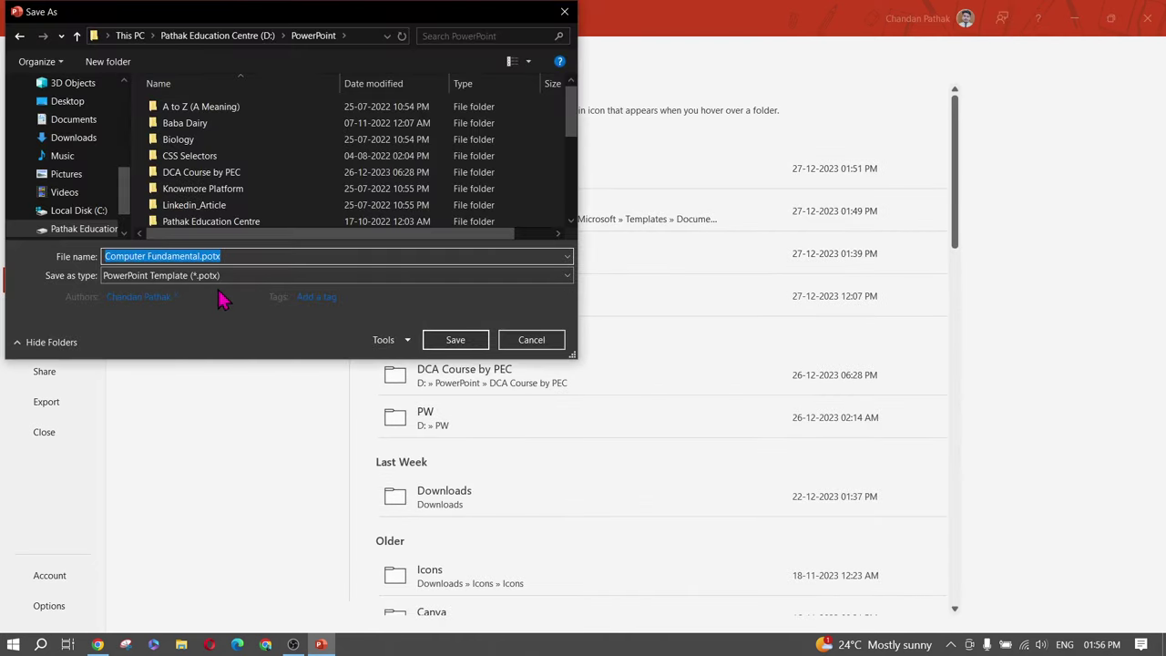
left_click(73, 138)
left_click(255, 276)
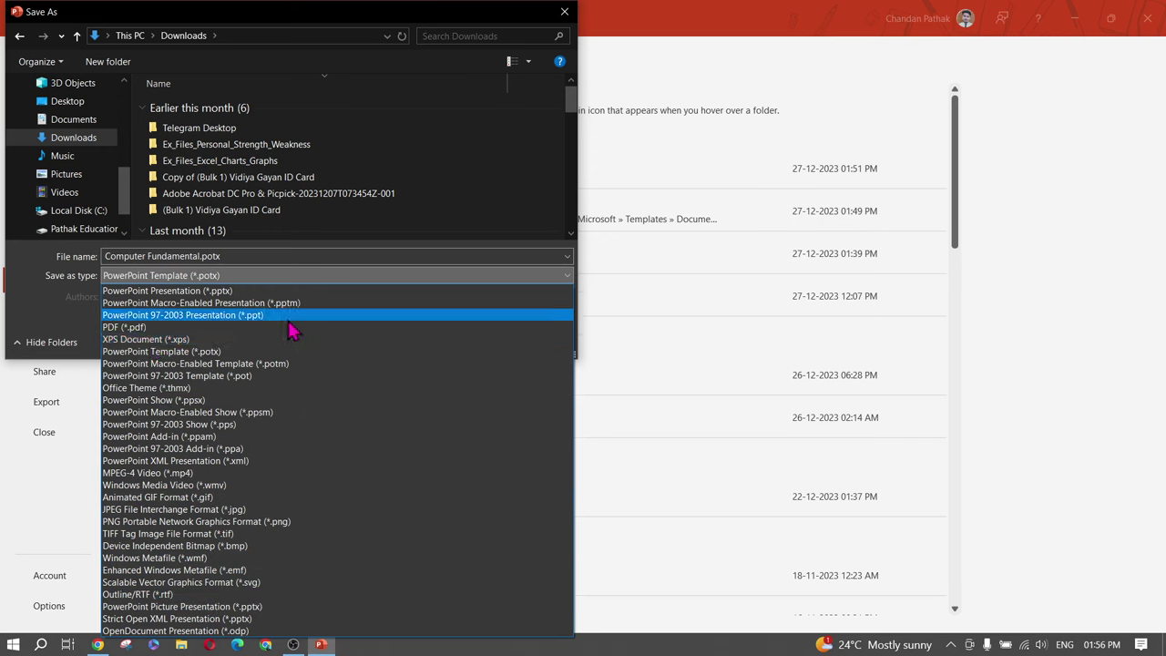
left_click(144, 513)
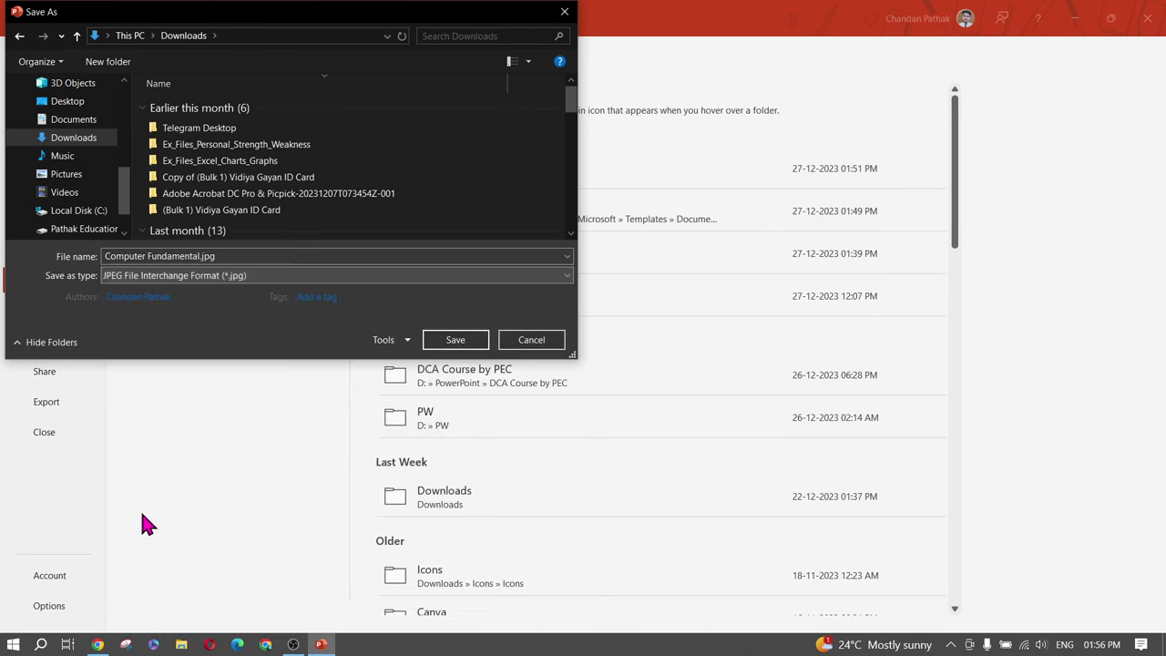
left_click(472, 347)
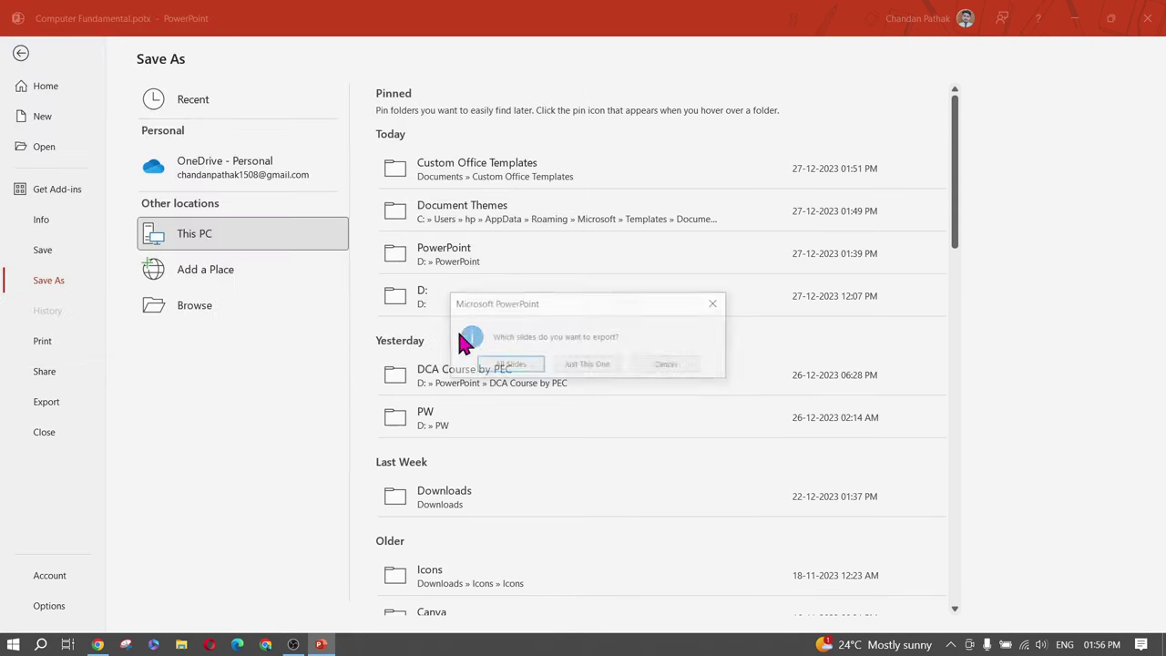
left_click(590, 366)
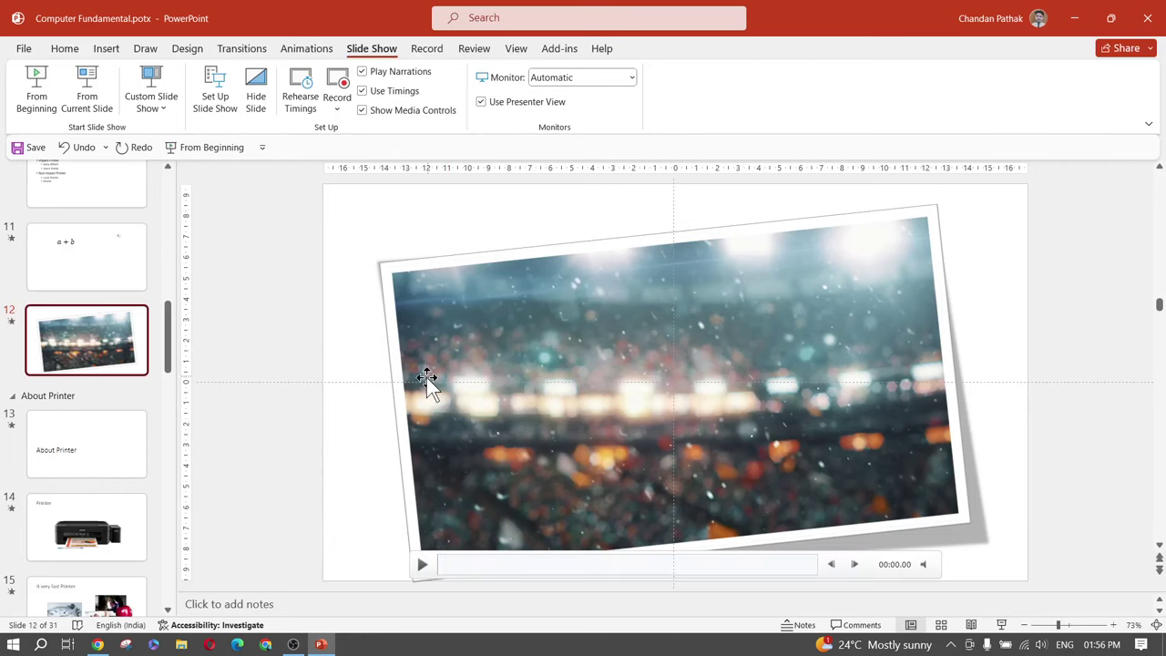
Open Computer Fundamental.jpg from File Explorer to check it, then close Photos and Explorer
left_click(181, 645)
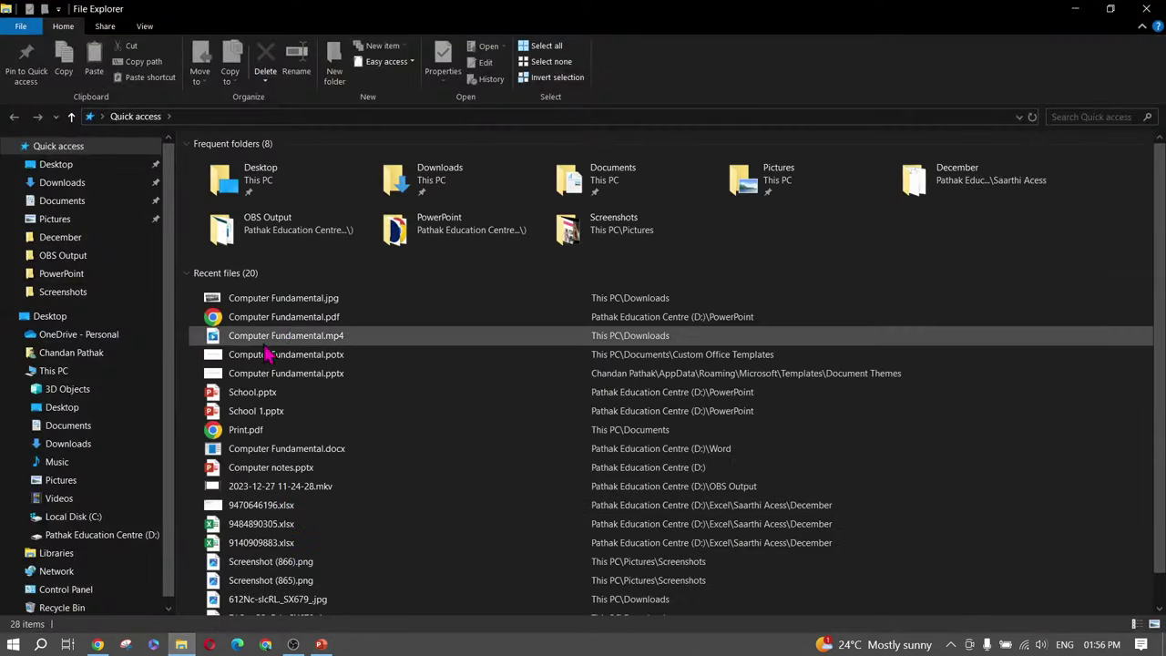
double_click(273, 307)
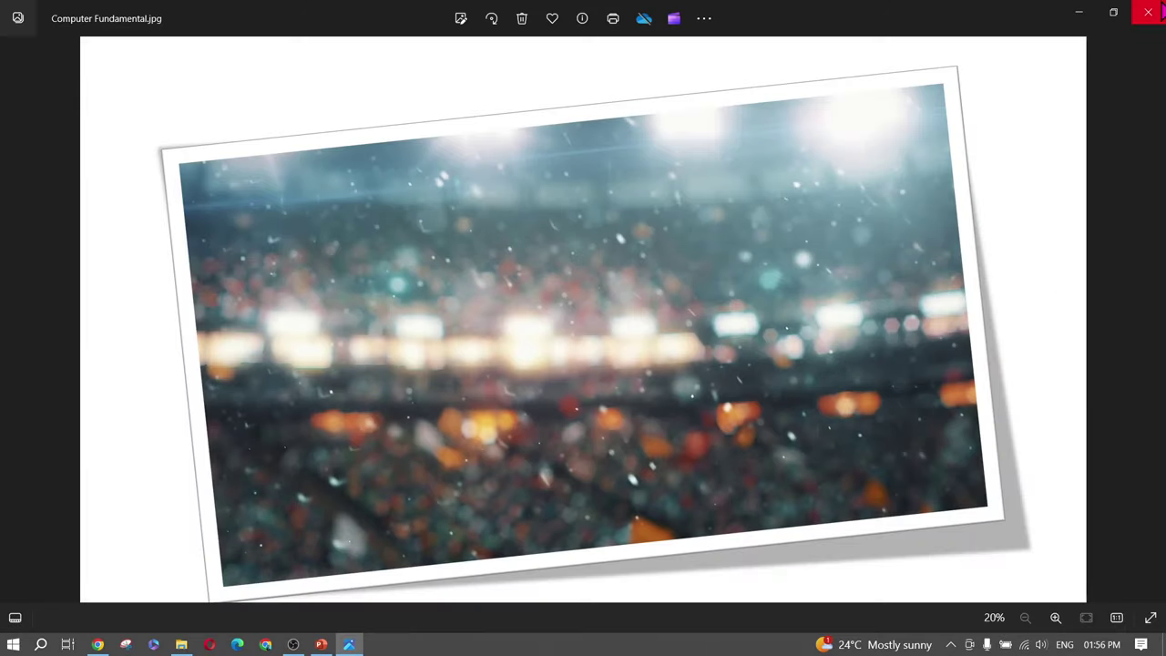
left_click(1148, 11)
left_click(1148, 9)
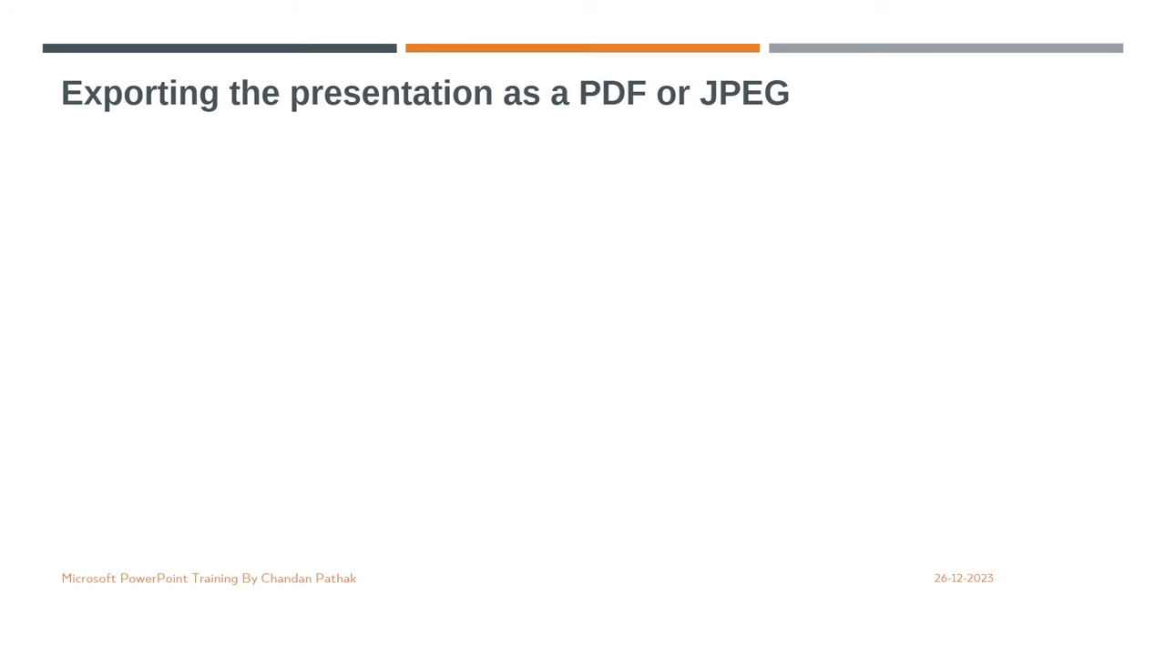
Advance the outline to the sharing slide, then open PowerPoint's Share pane for the deck
key("Right")
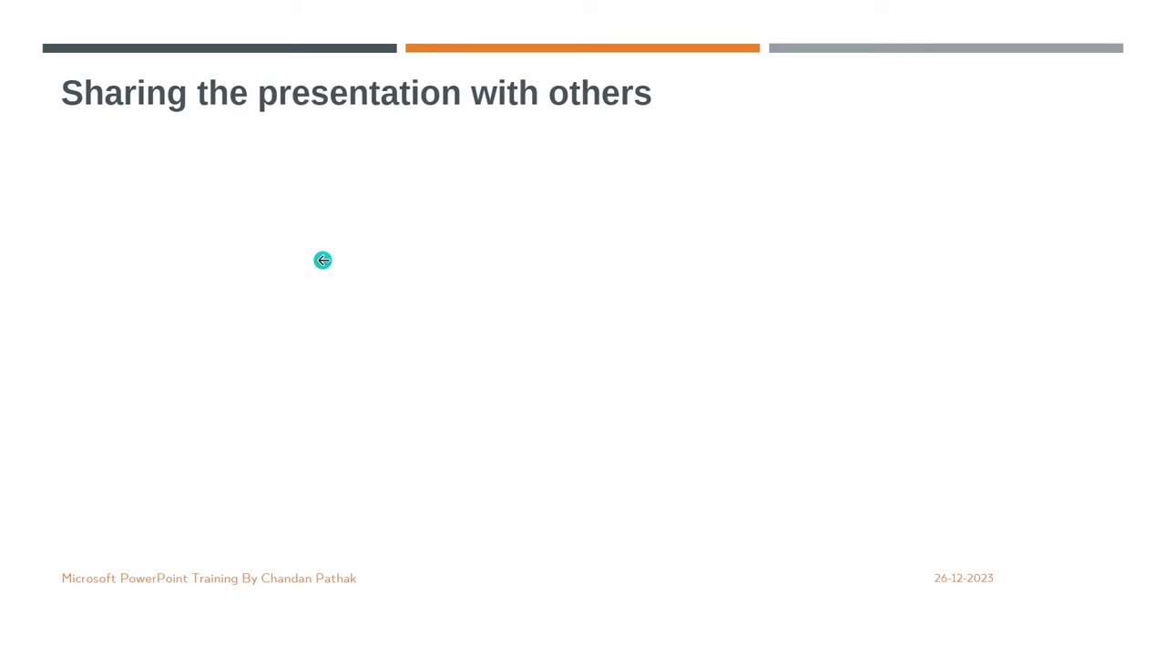
key("alt+Tab")
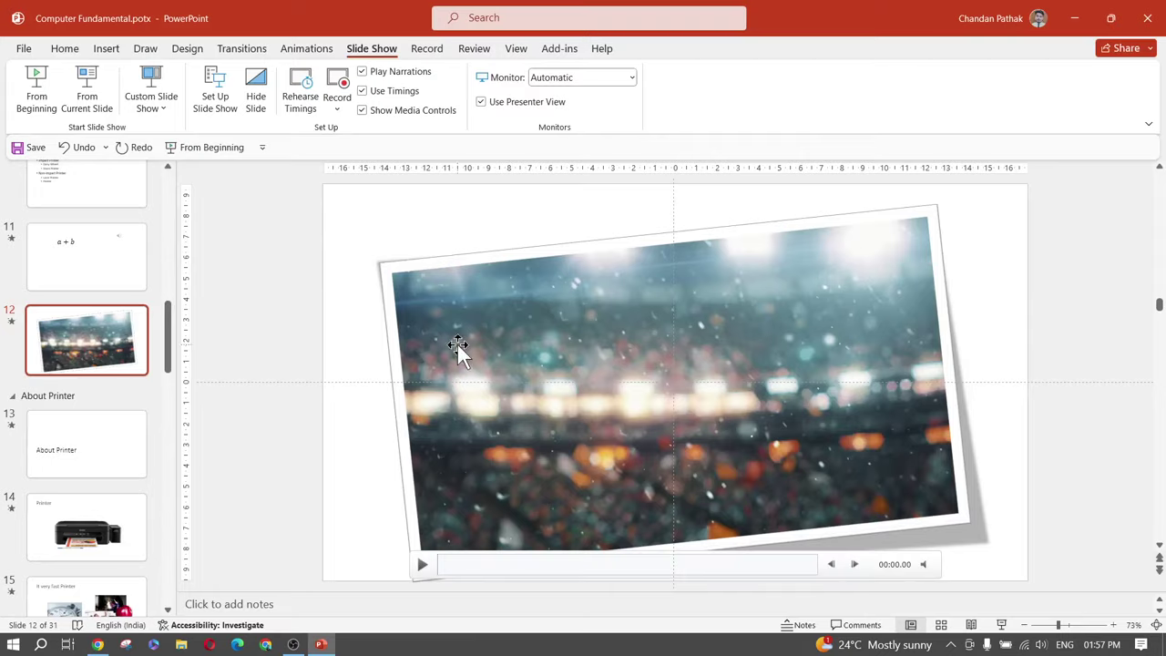
scroll(79, 272, "up", 3)
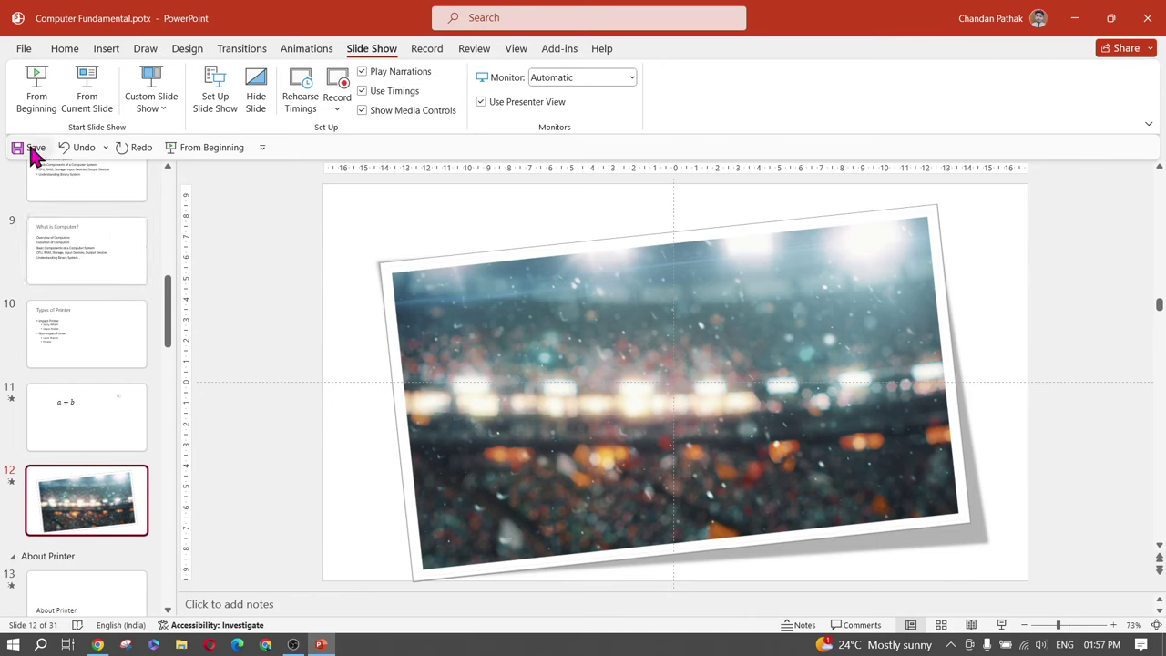
left_click(23, 51)
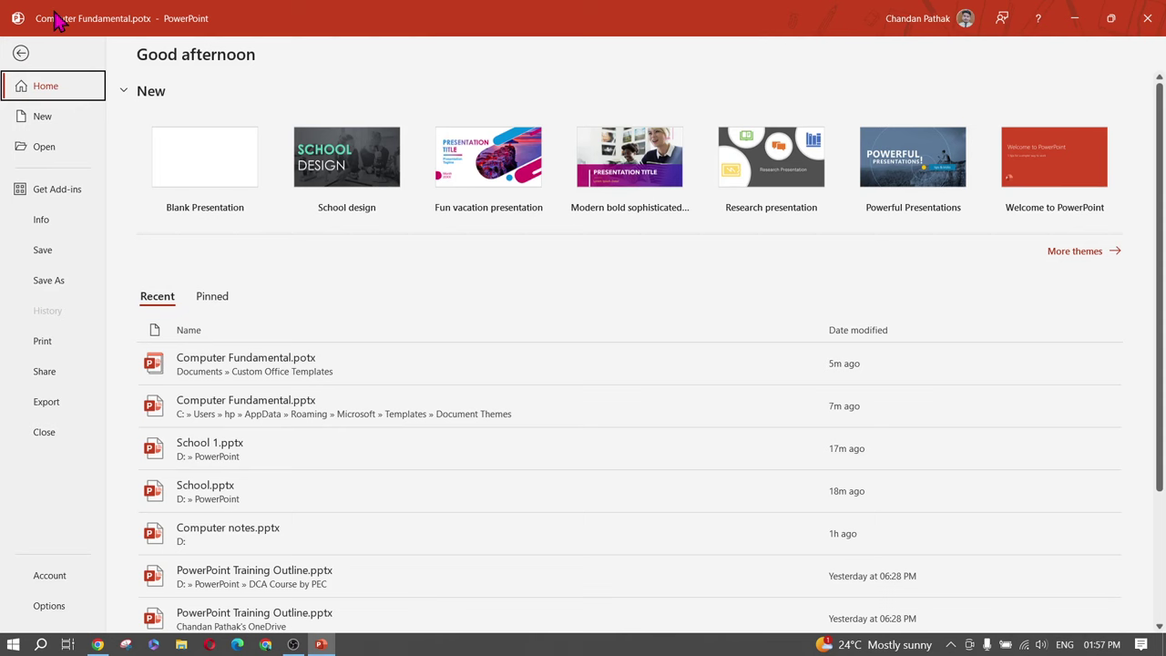
left_click(20, 53)
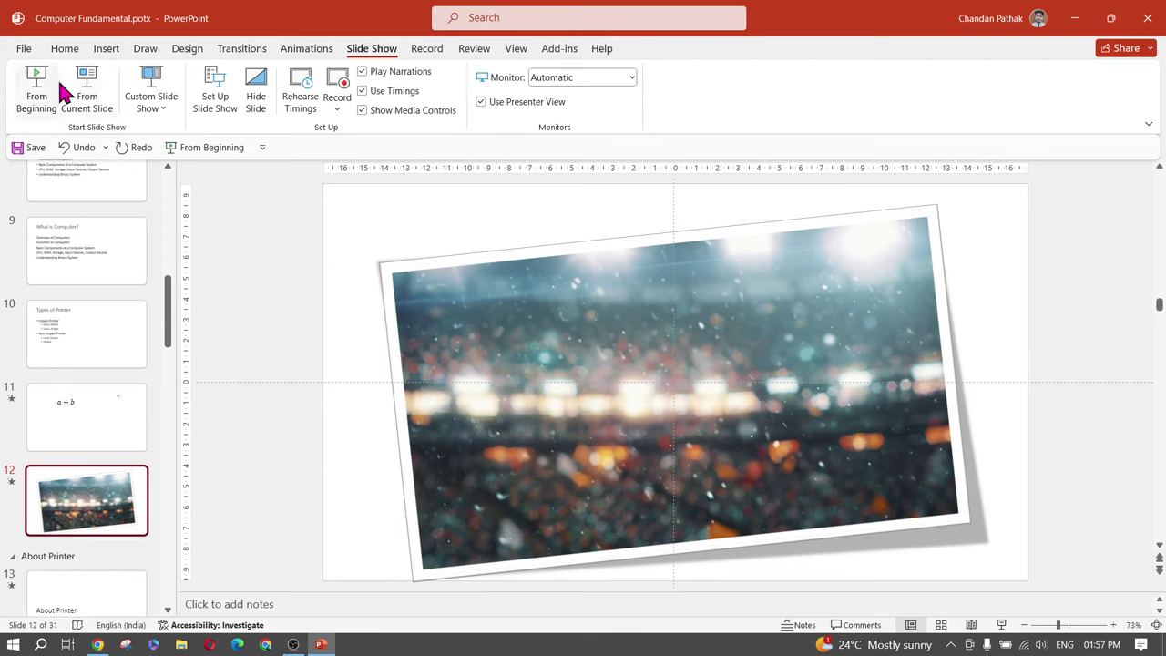
left_click(1127, 50)
left_click(1098, 71)
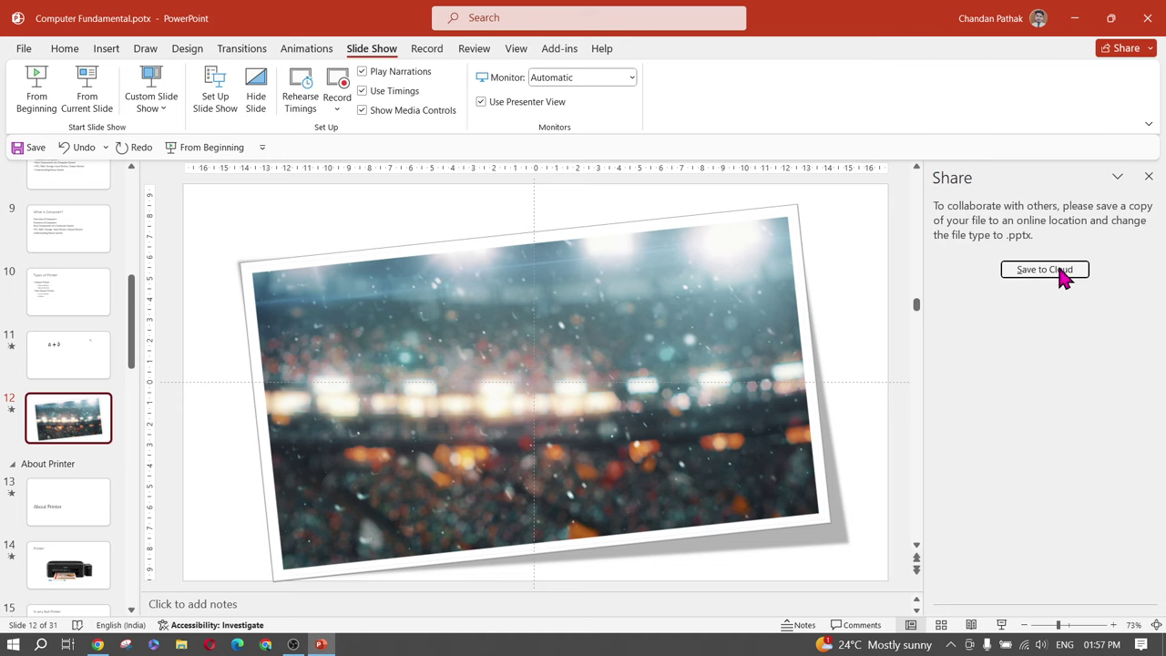
Send the presentation as an e-mail attachment from File > Share > Email
left_click(26, 49)
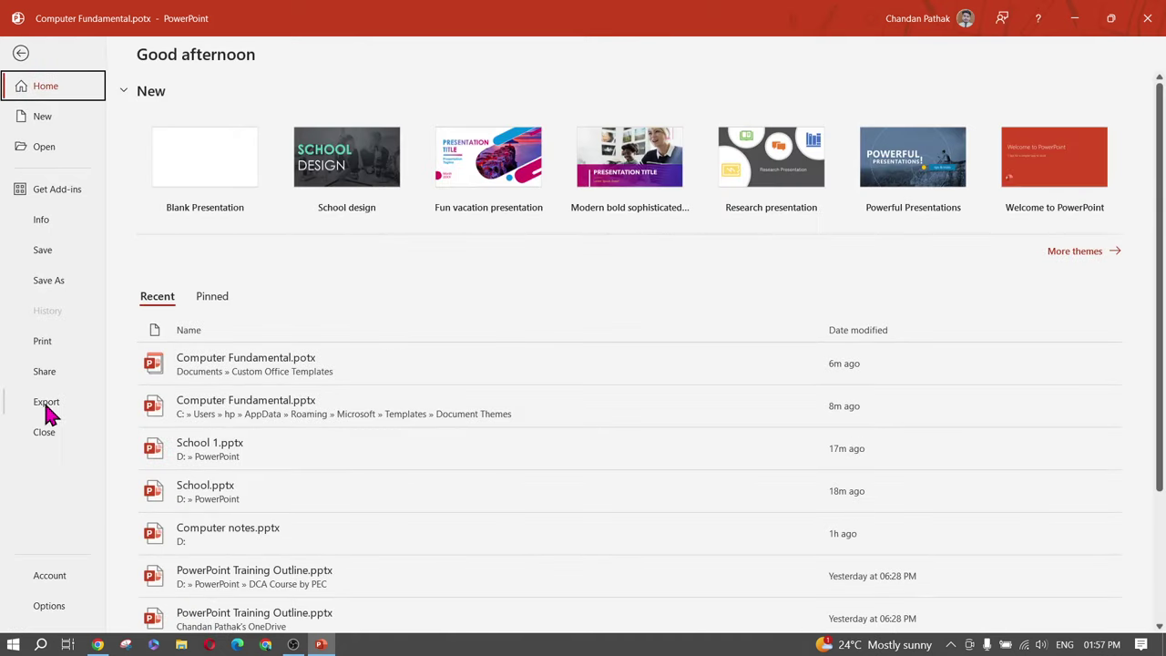
left_click(47, 373)
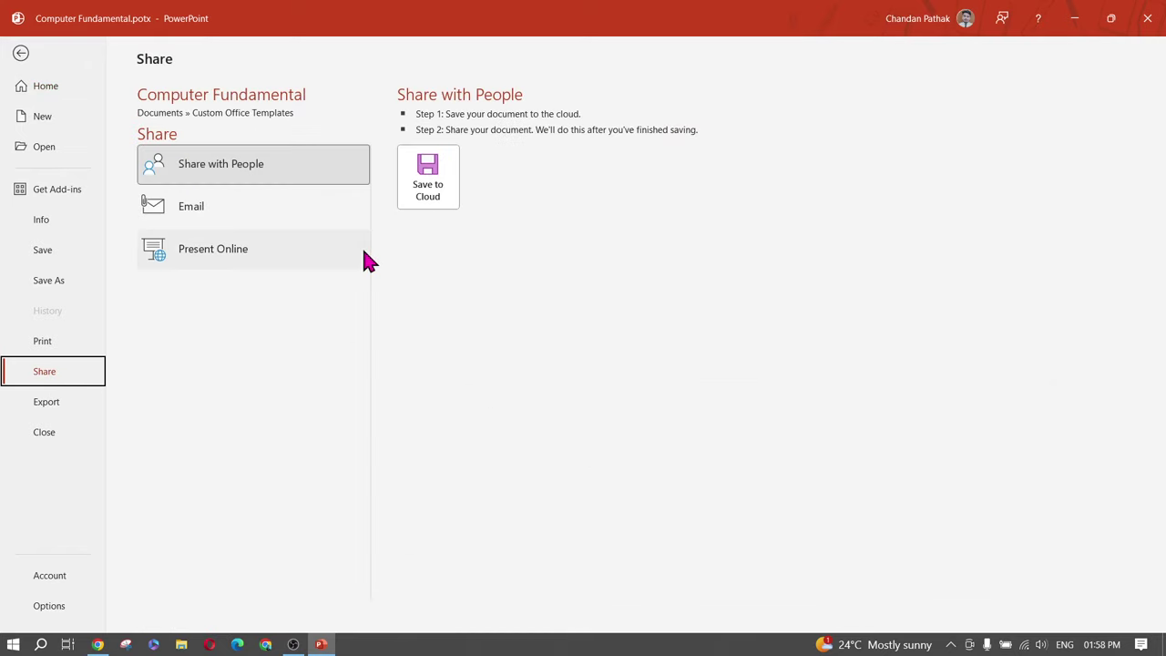
left_click(252, 181)
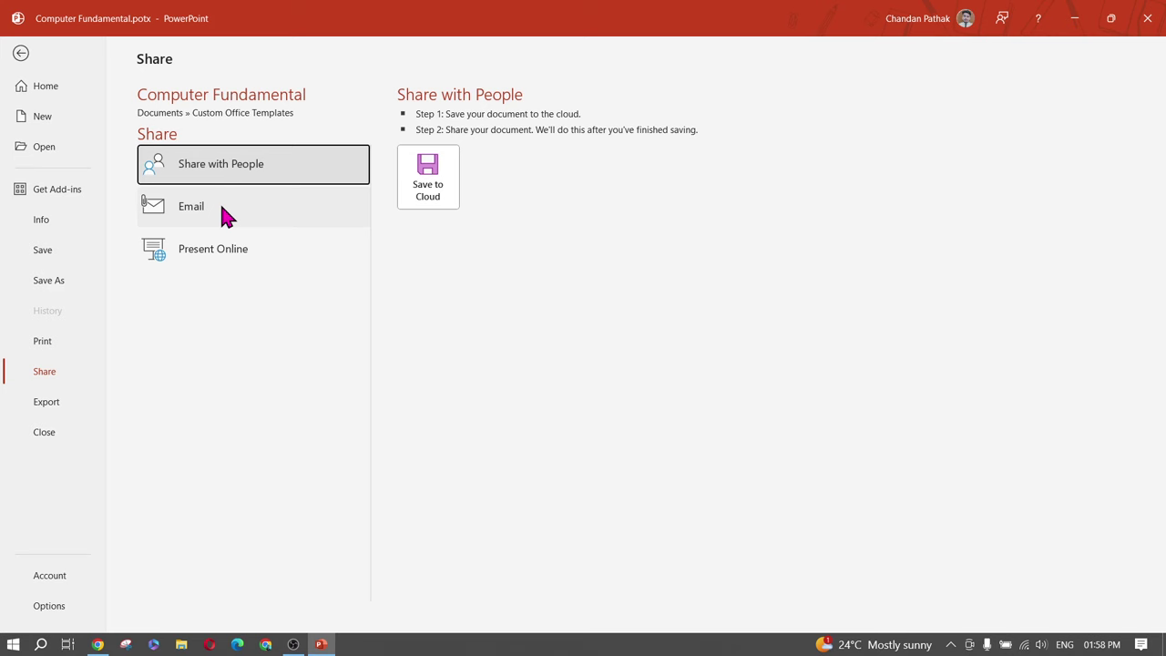
left_click(223, 208)
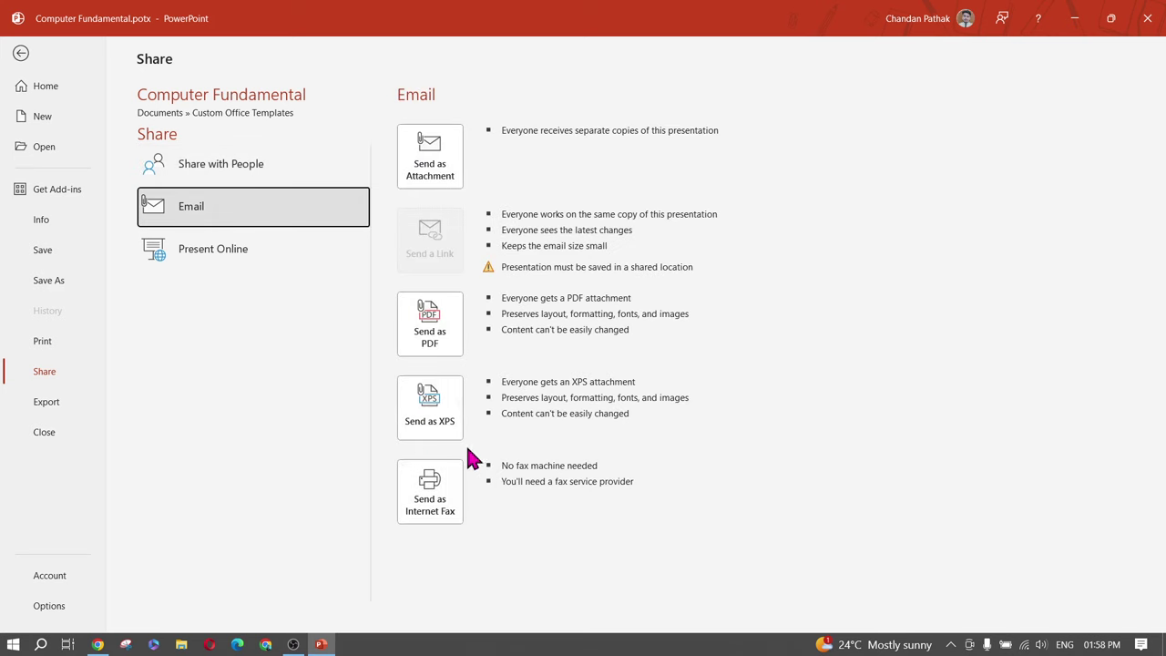
left_click(433, 154)
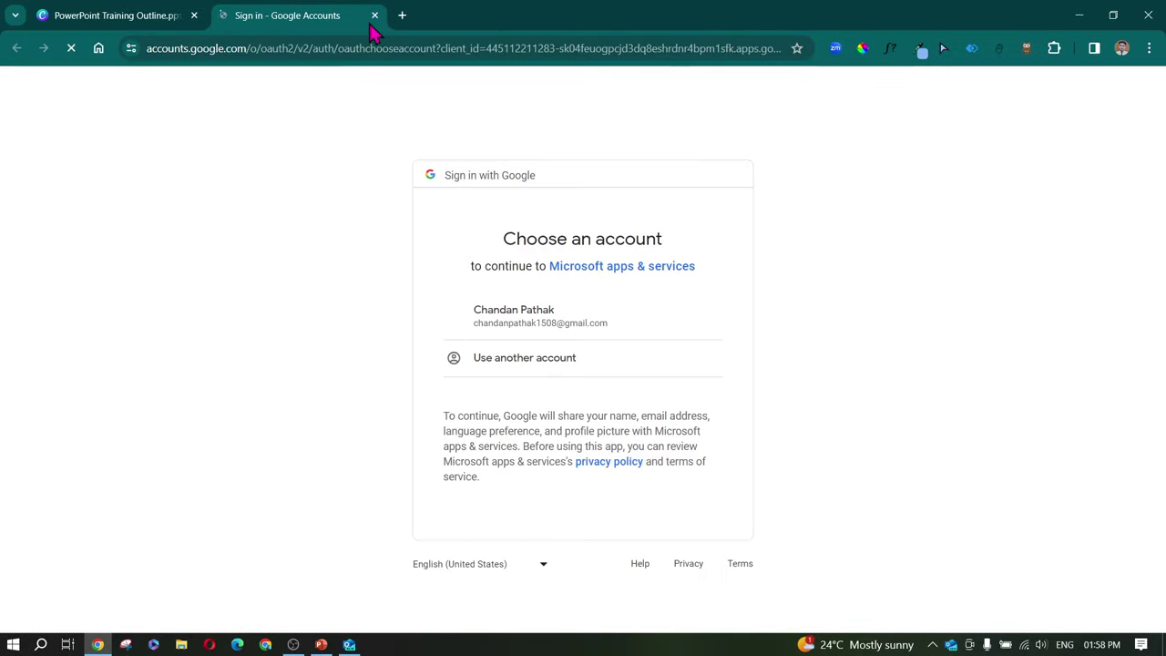
Close the sign-in page and Outlook, then advance the Canva show to Presenting live online
left_click(374, 16)
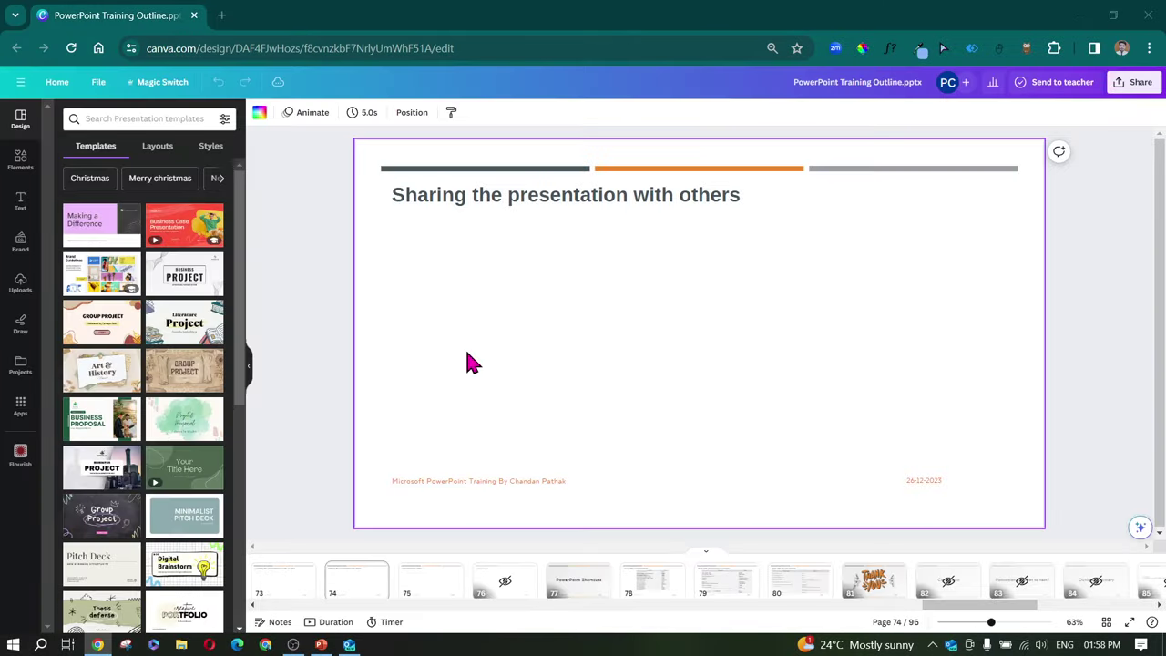
key("alt+Tab")
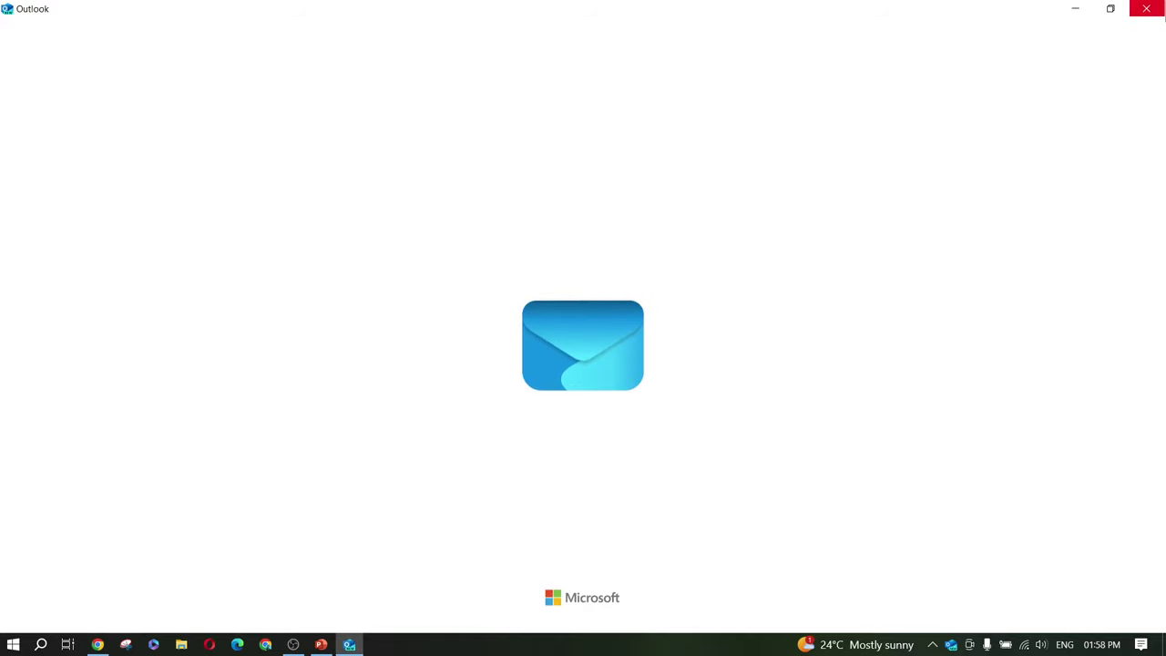
left_click(1146, 7)
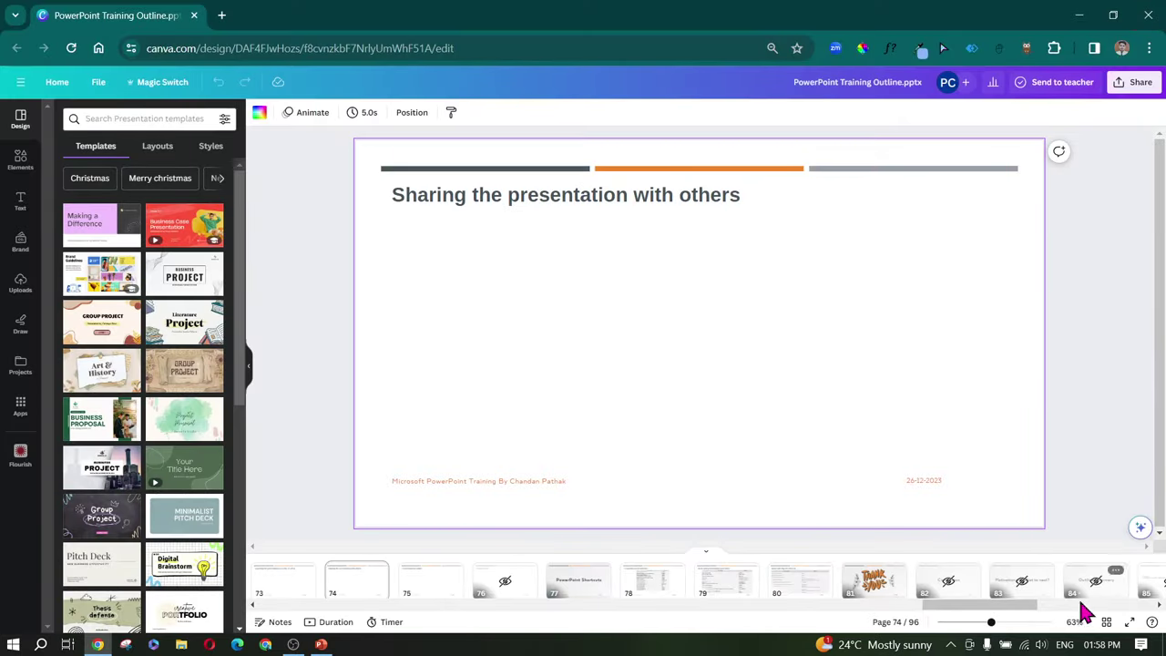
left_click(1128, 623)
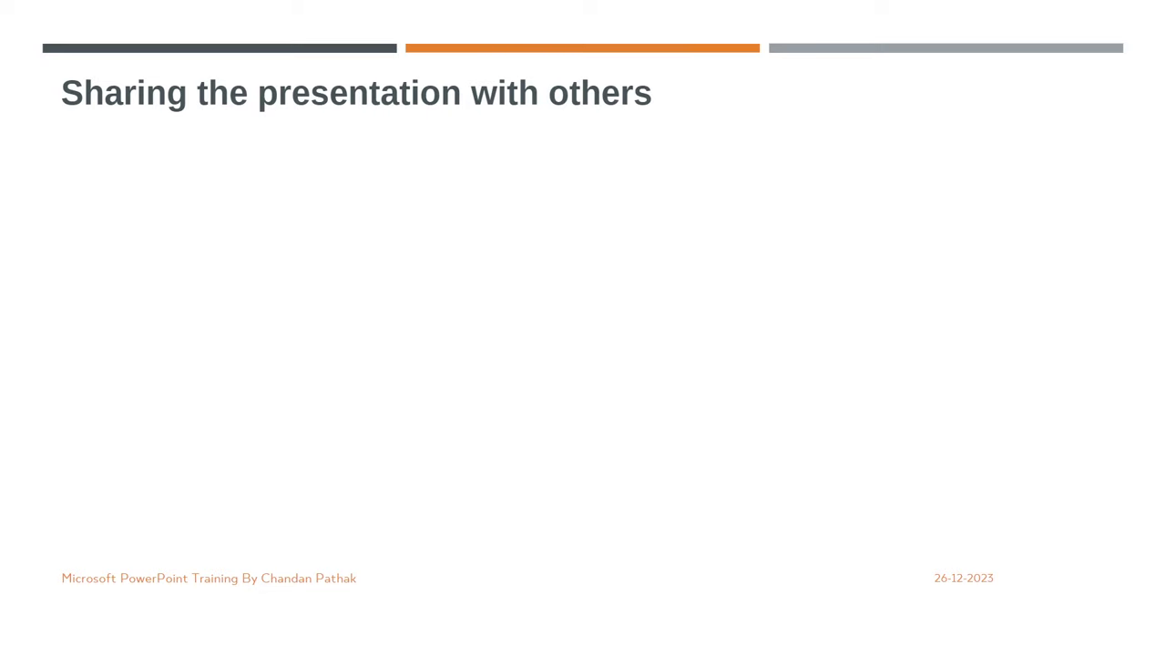
key("Right")
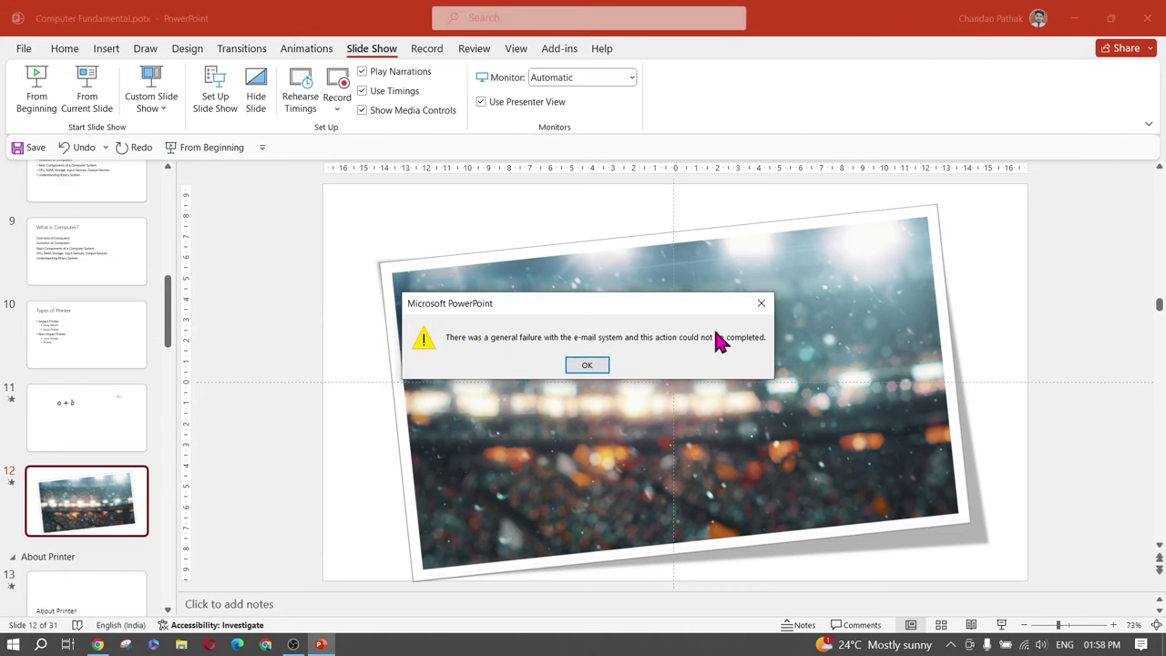
Dismiss the e-mail error and enable remote viewers to download the presentation under Present Online
left_click(762, 302)
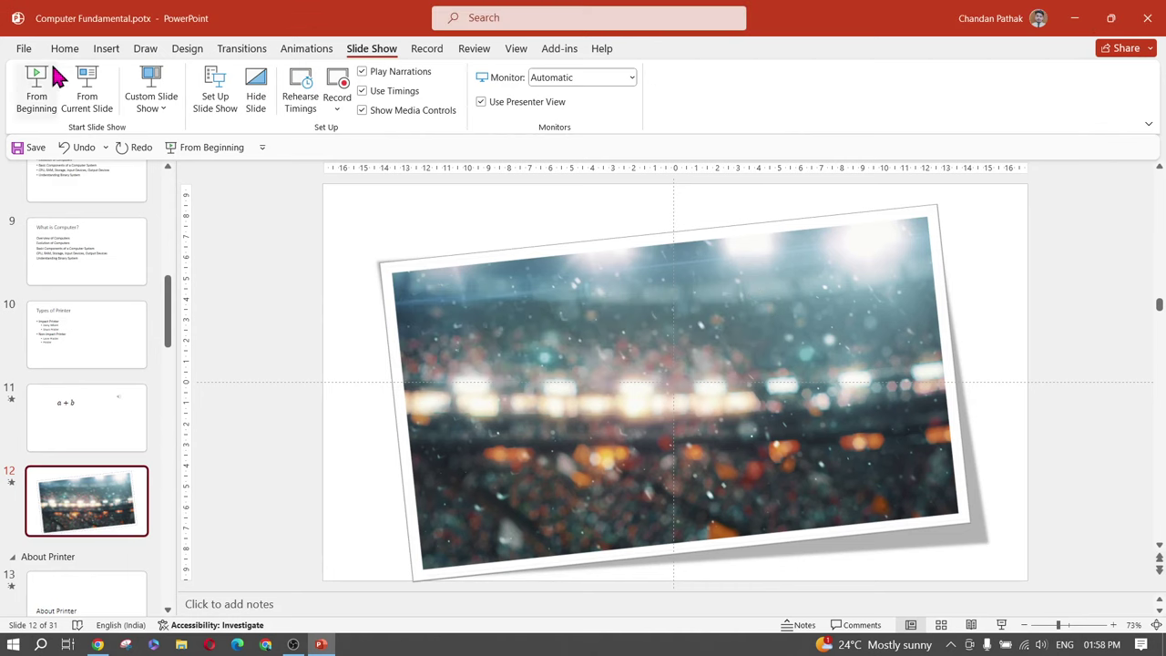
left_click(22, 51)
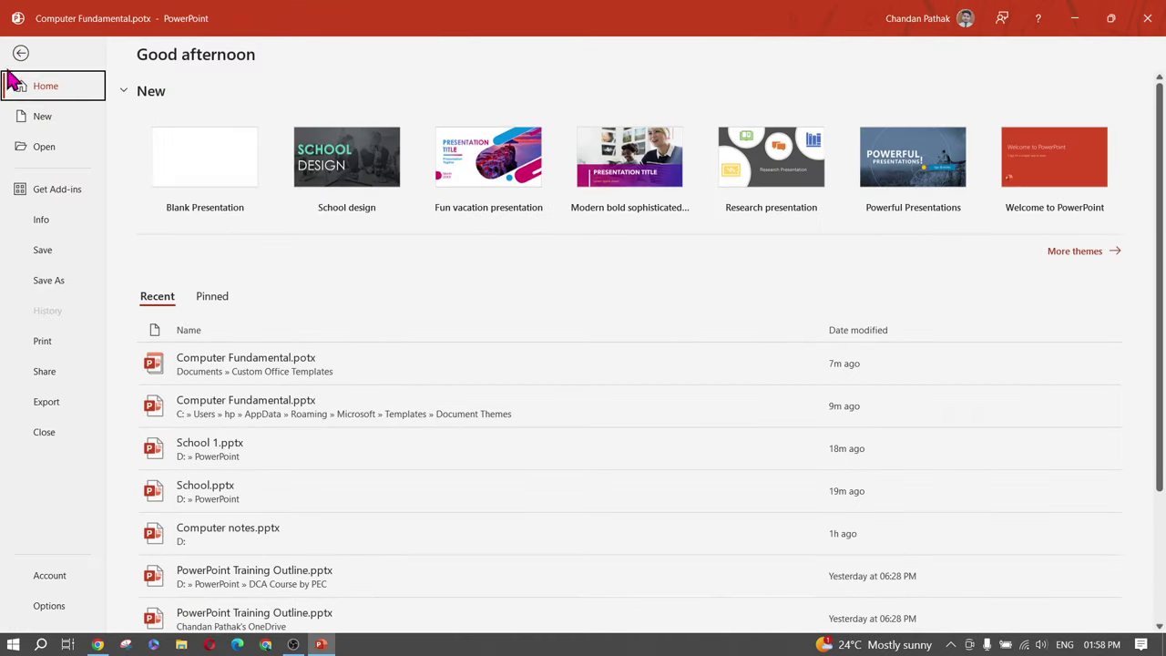
left_click(43, 284)
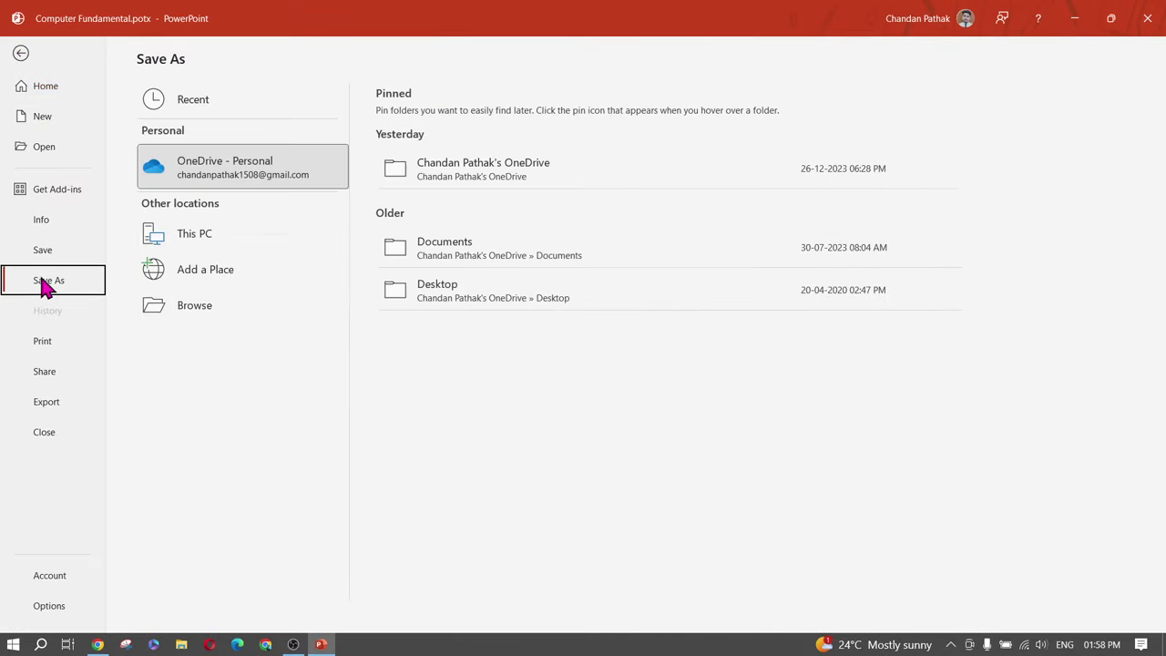
left_click(52, 371)
left_click(263, 257)
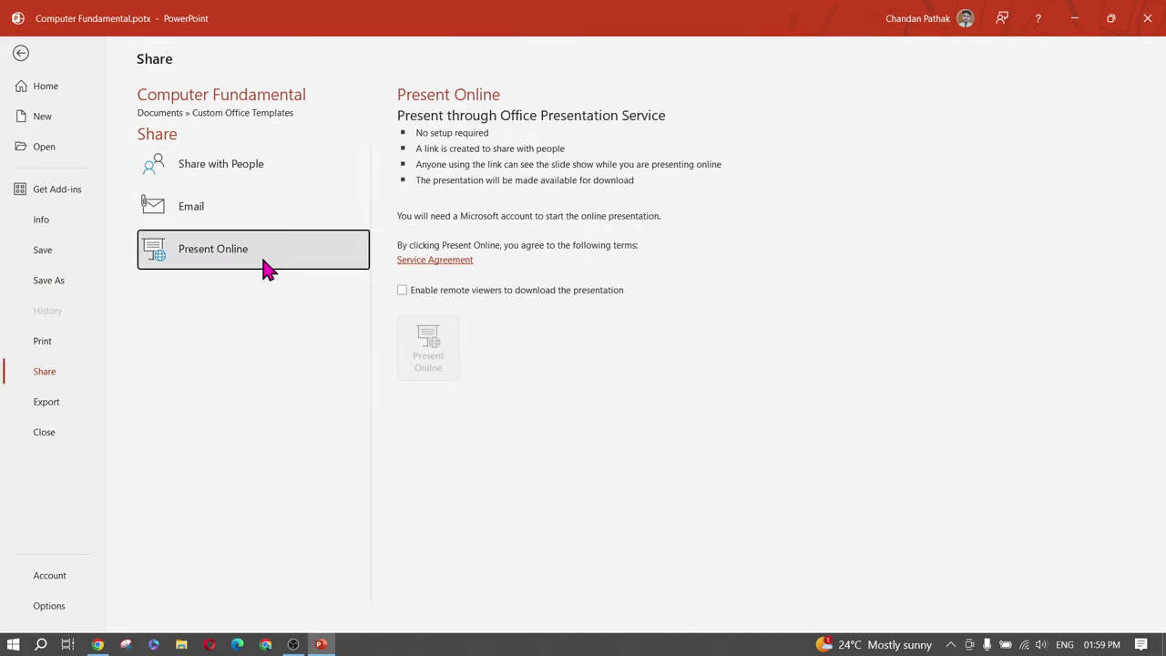
left_click(429, 301)
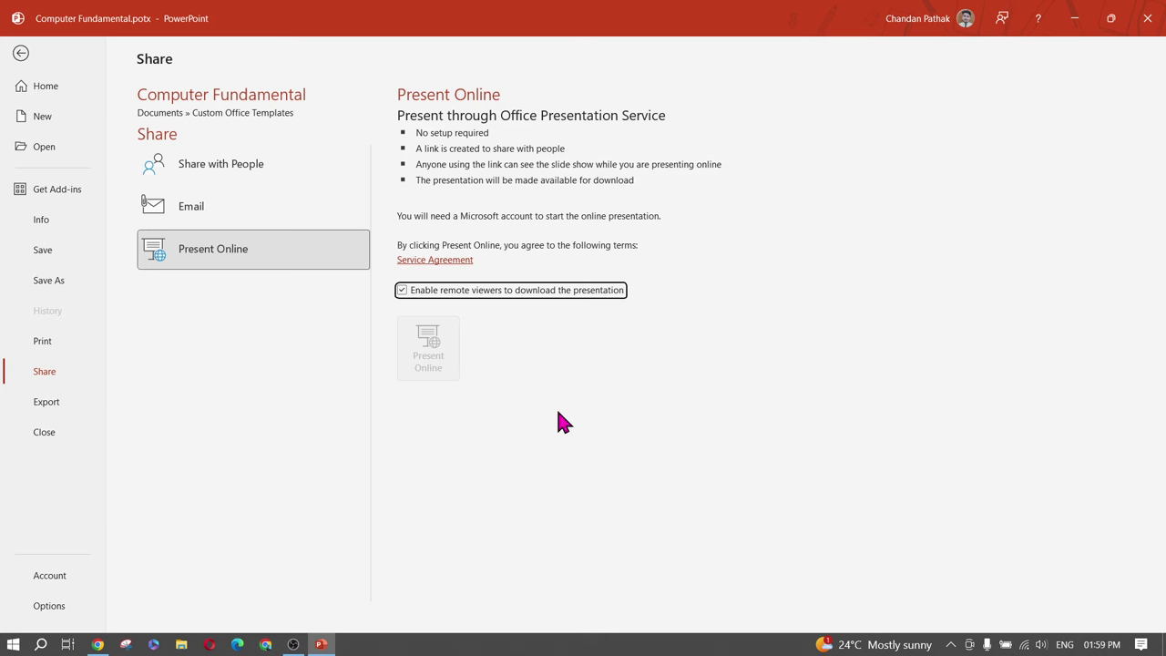
left_click(20, 55)
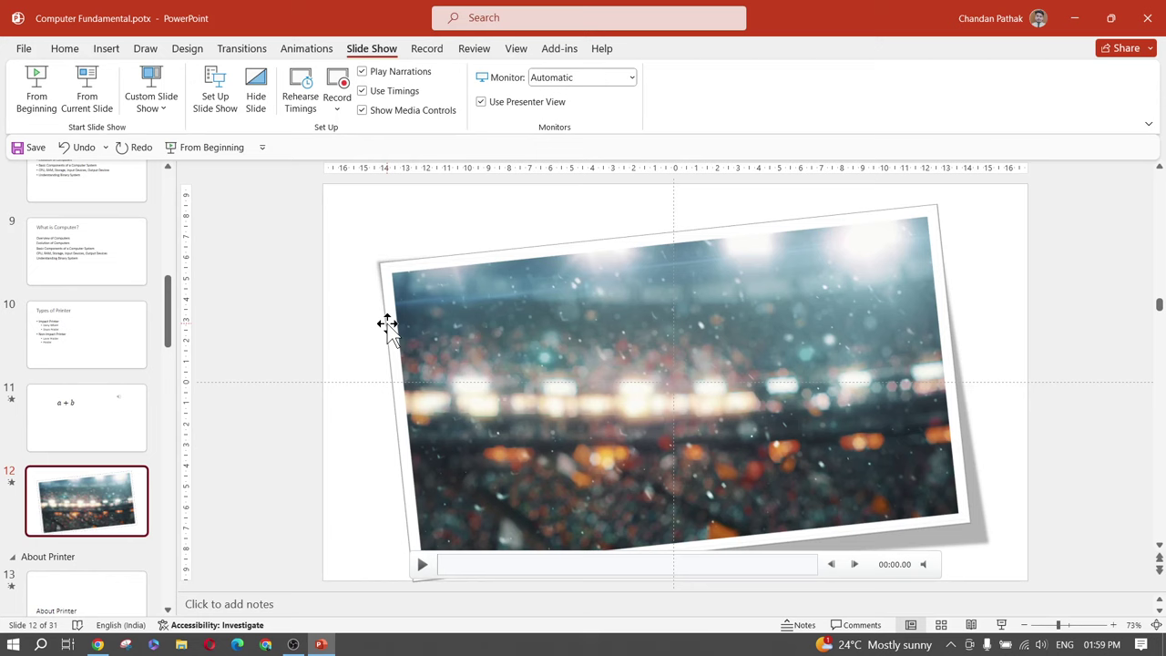
Advance the Canva show through the PowerPoint Shortcuts tables to the Thank You slide
key("alt+Tab")
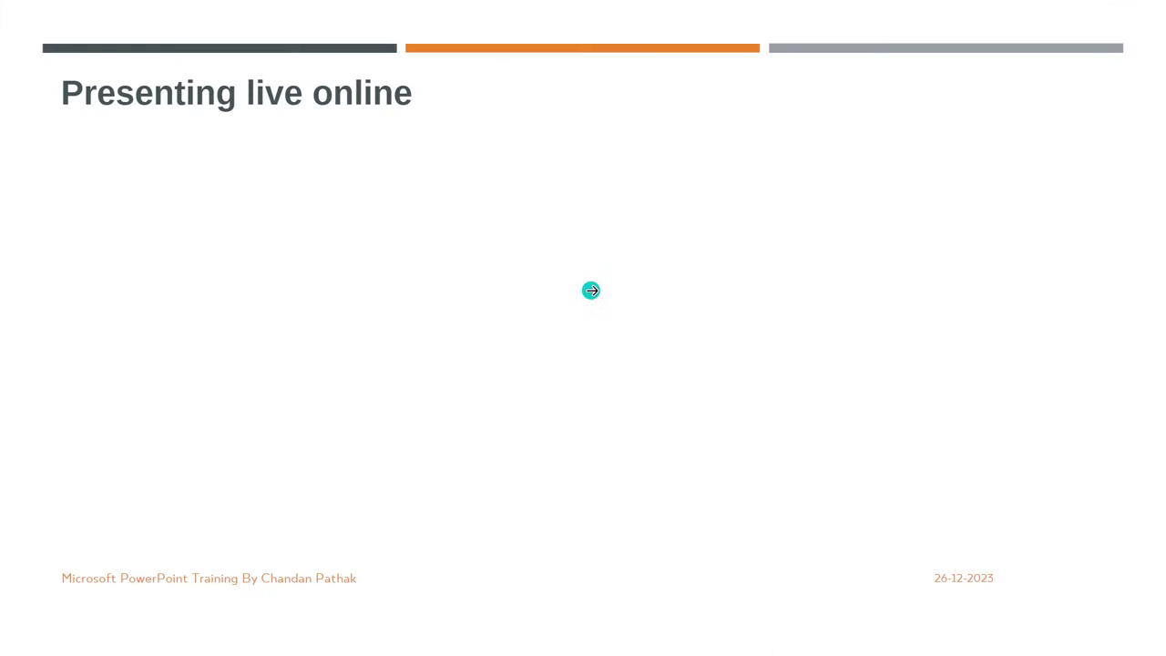
left_click(591, 289)
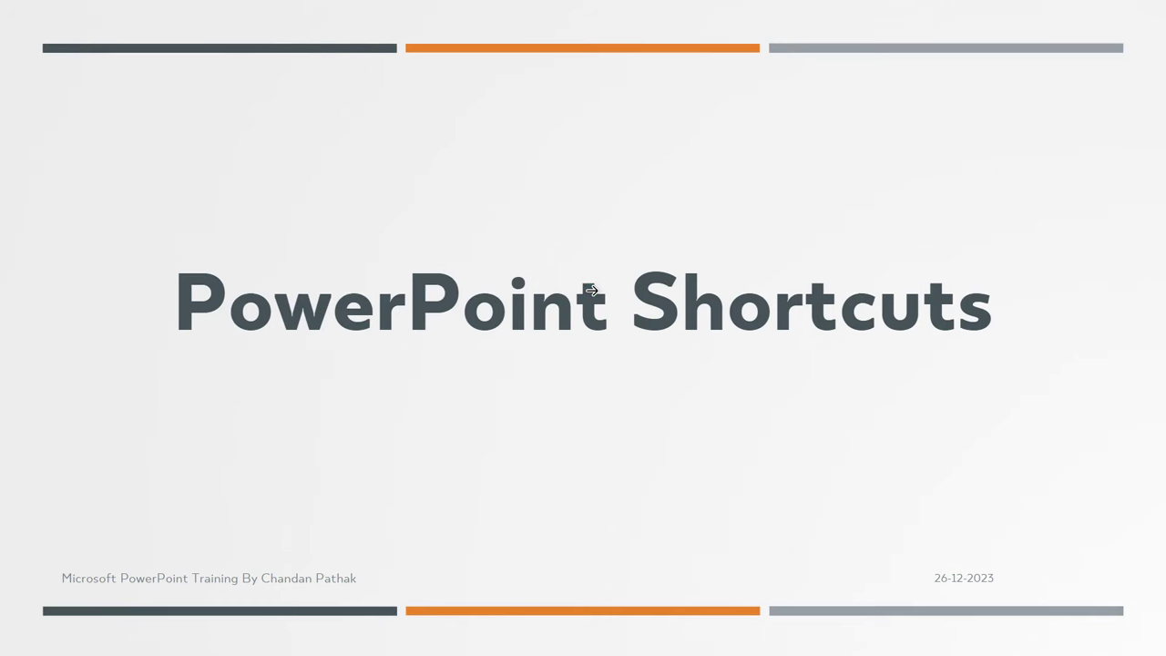
key("Right")
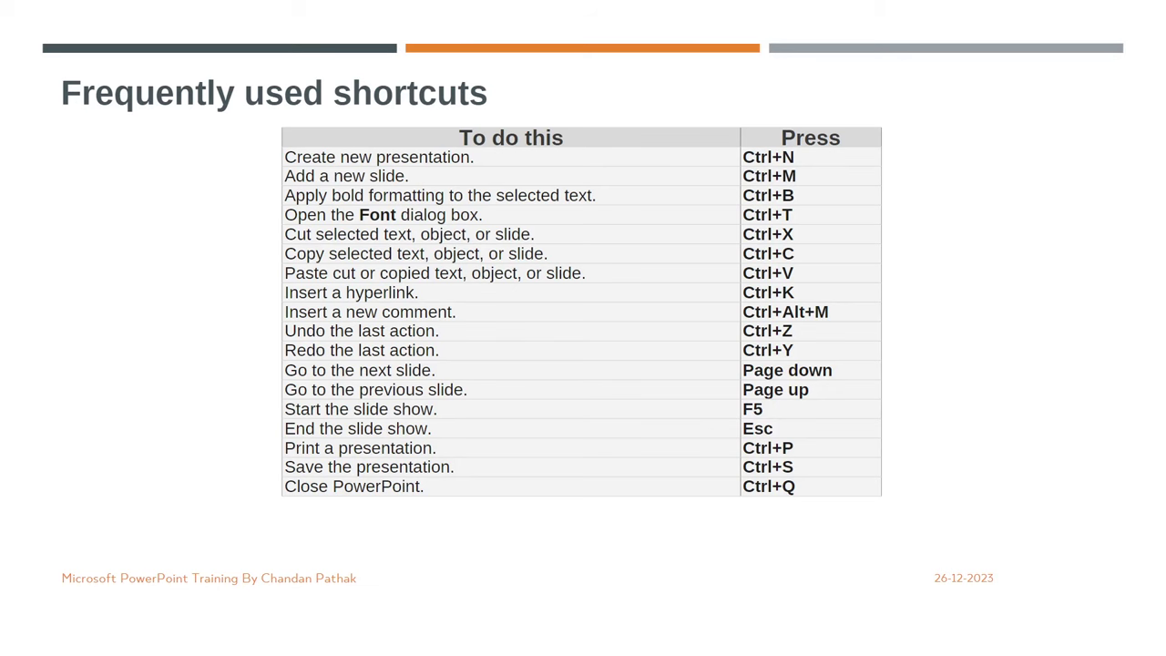
key("Right")
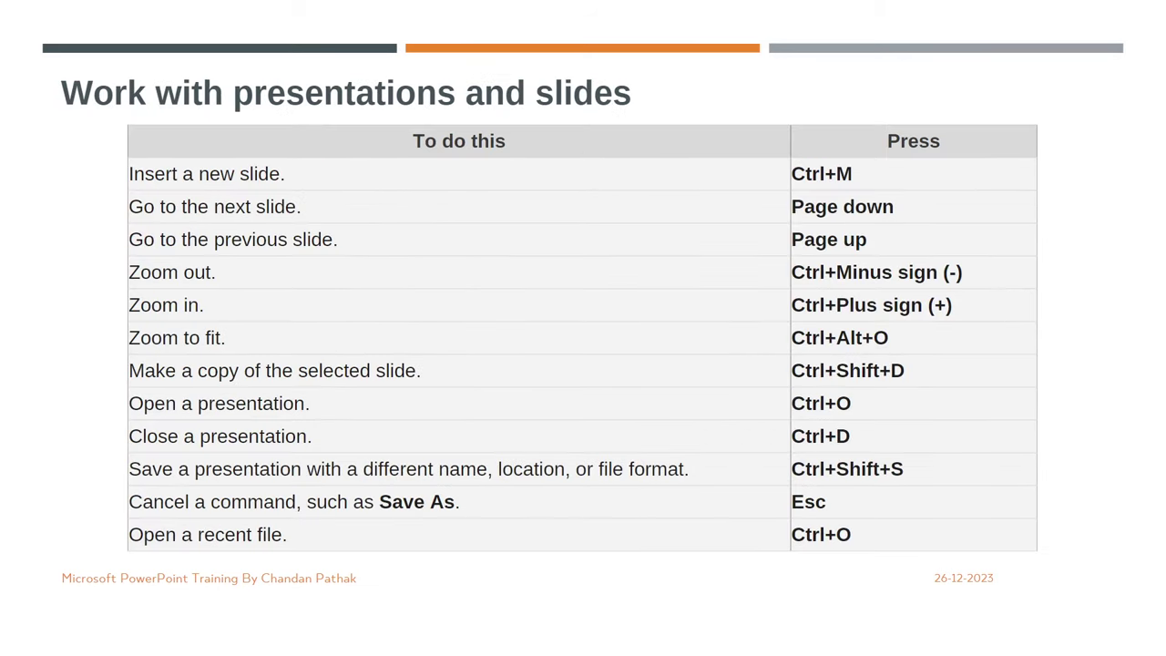
key("Right")
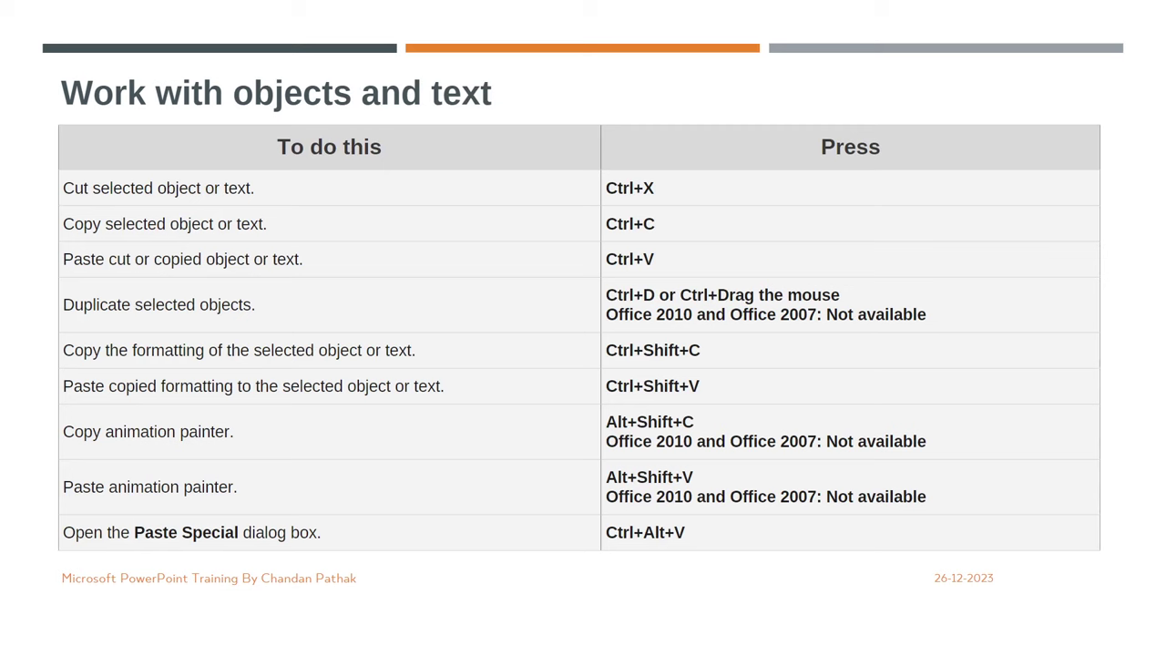
key("Right")
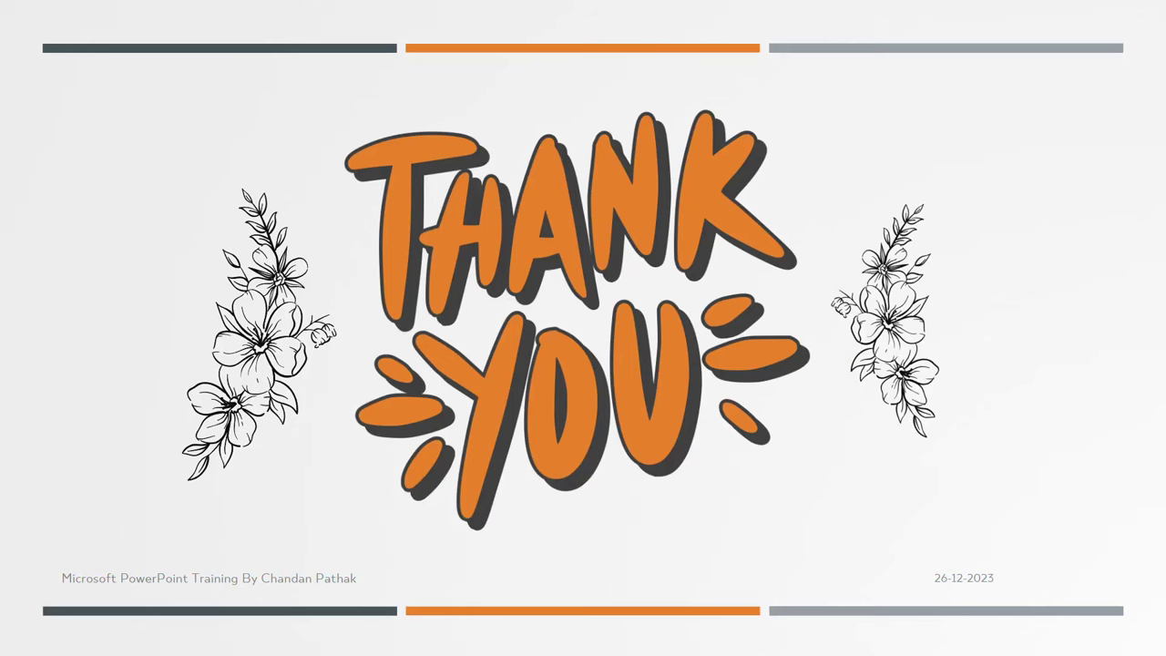